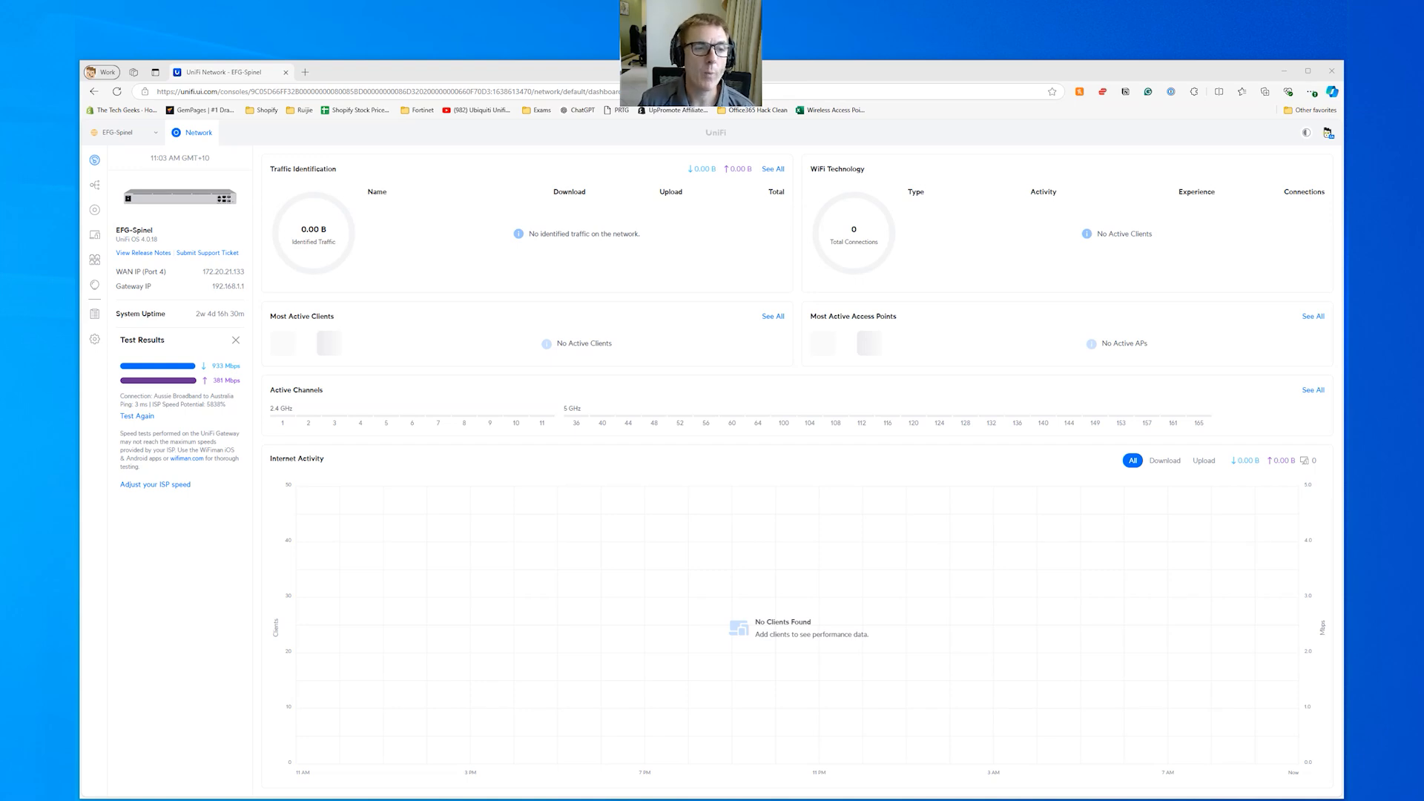
Step: Check the UniFi OS and application updates in the Control Plane settings, and return to the dashboard
click(94, 339)
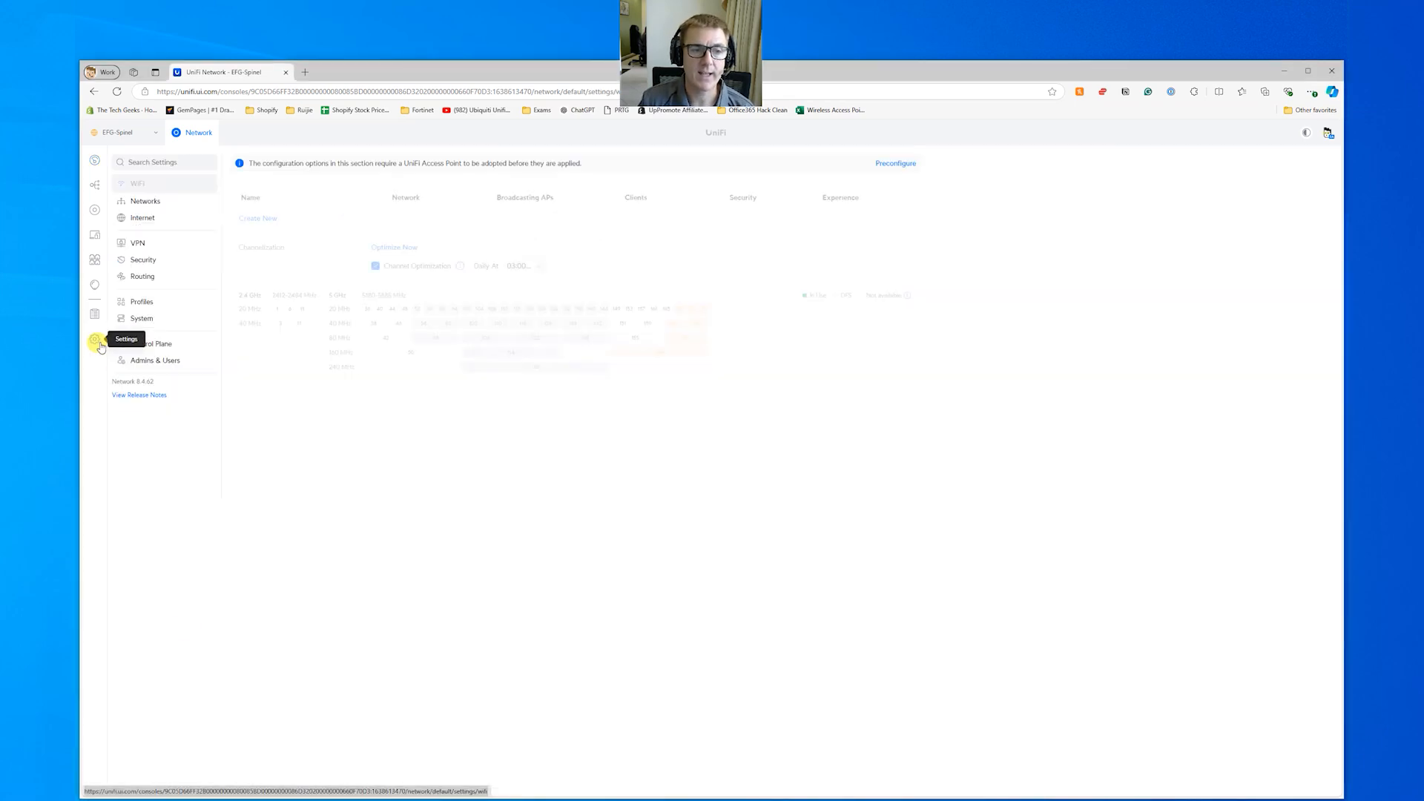
click(151, 344)
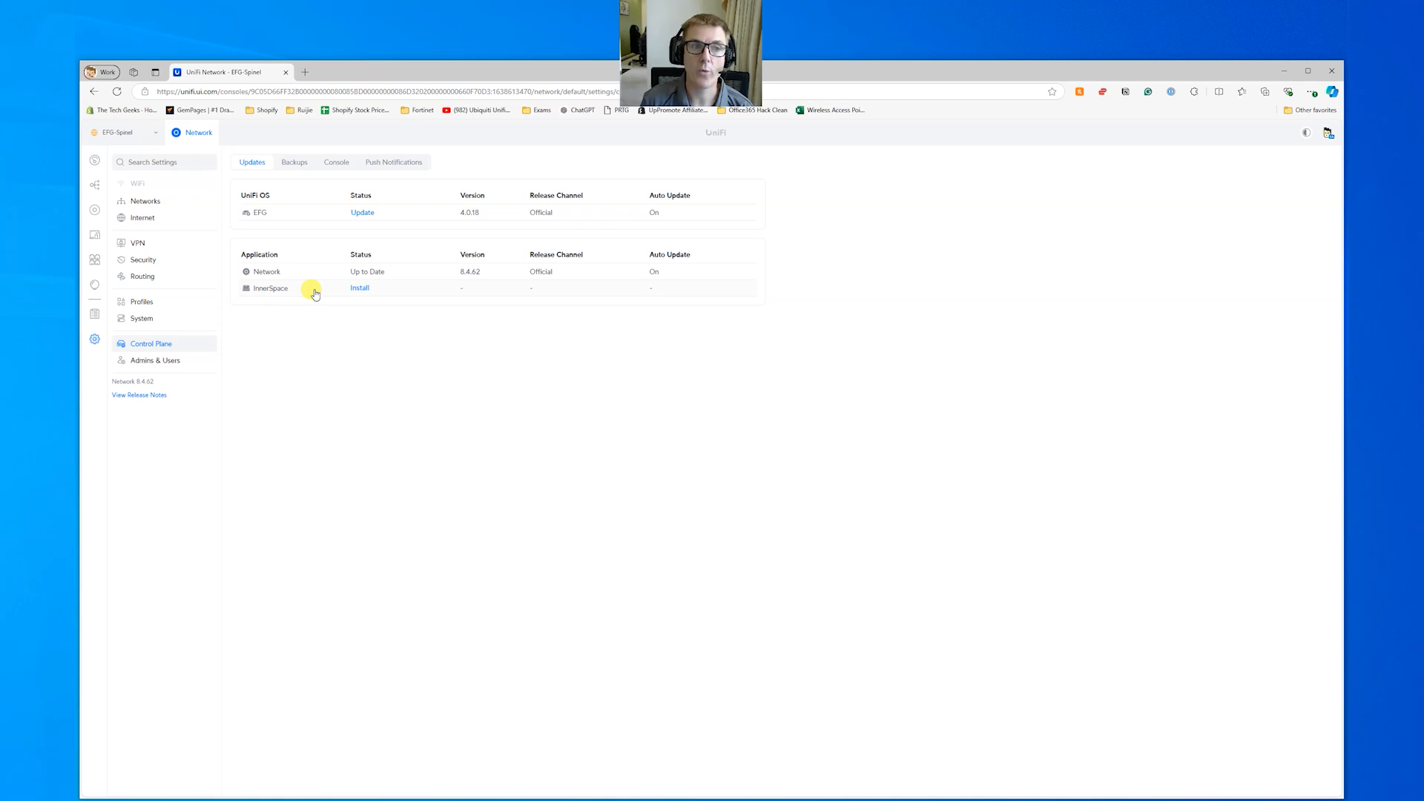
click(92, 161)
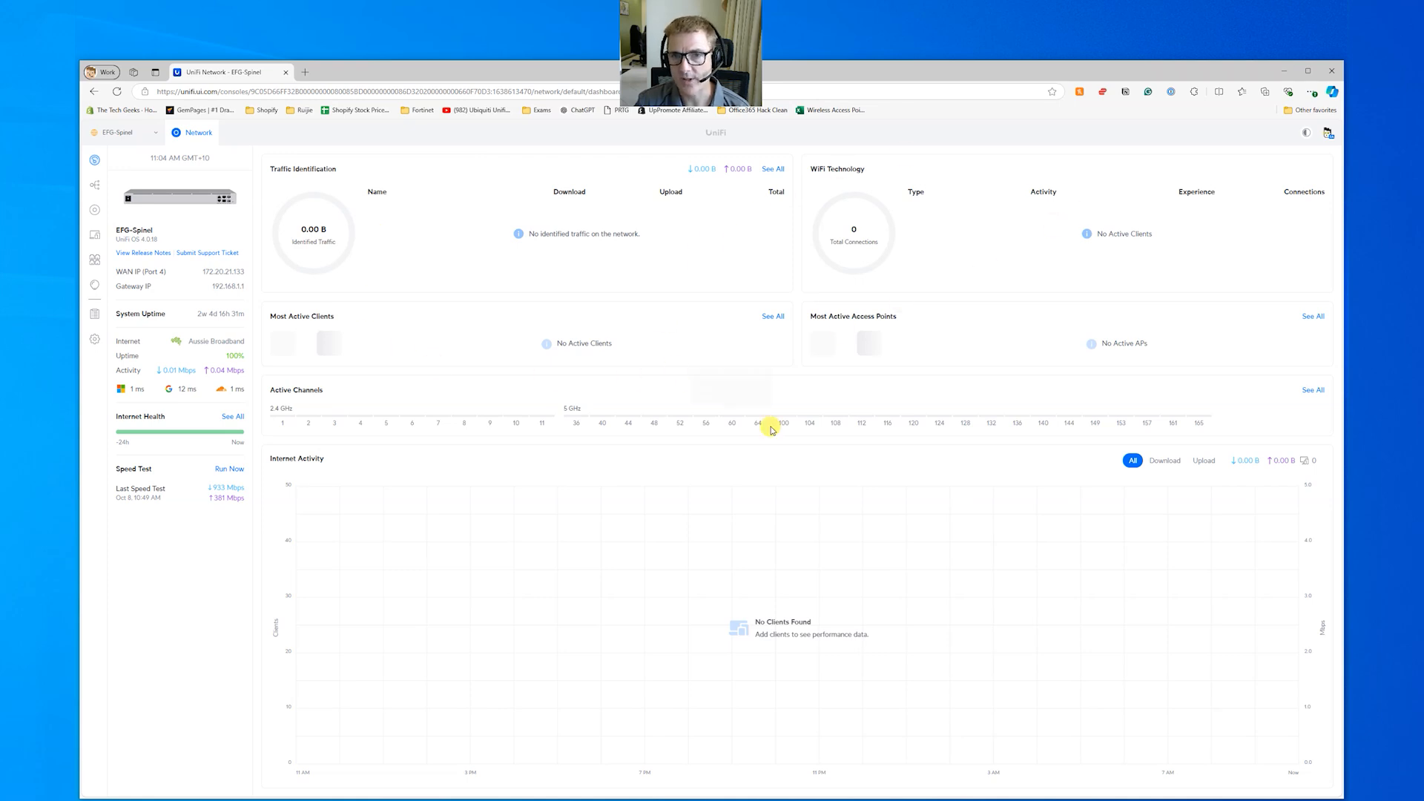
Step: Look through the network topology and the lists of UniFi devices and online clients
click(94, 186)
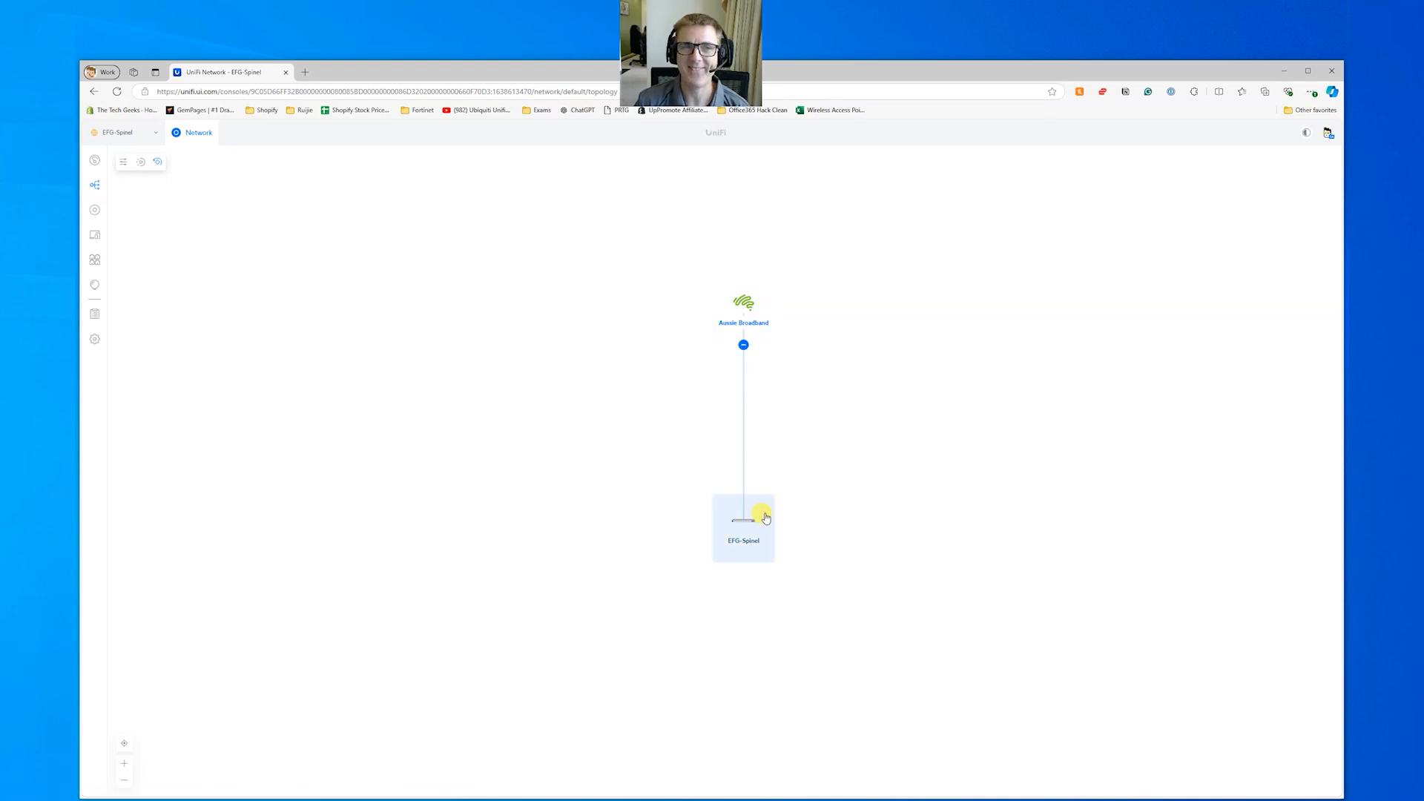
click(95, 211)
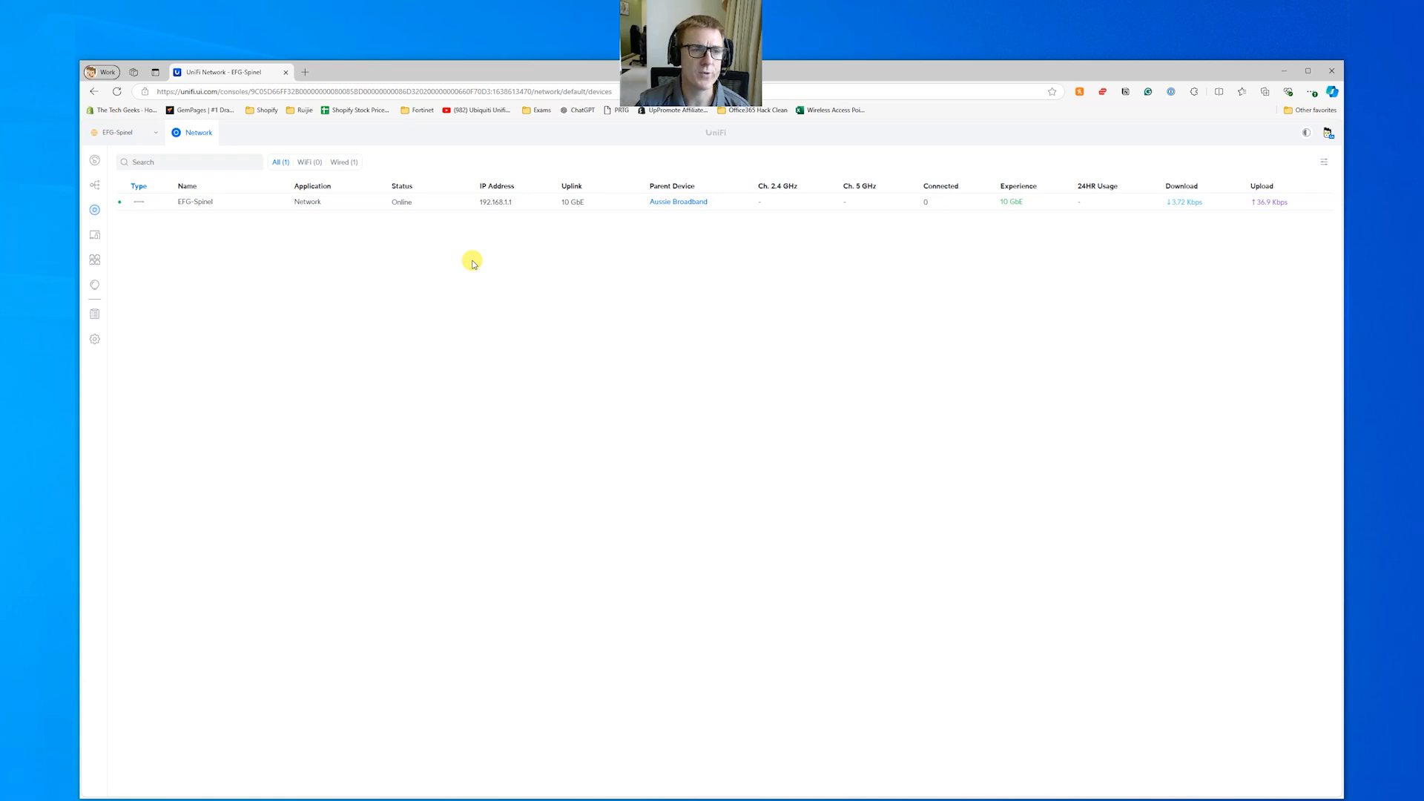
click(95, 235)
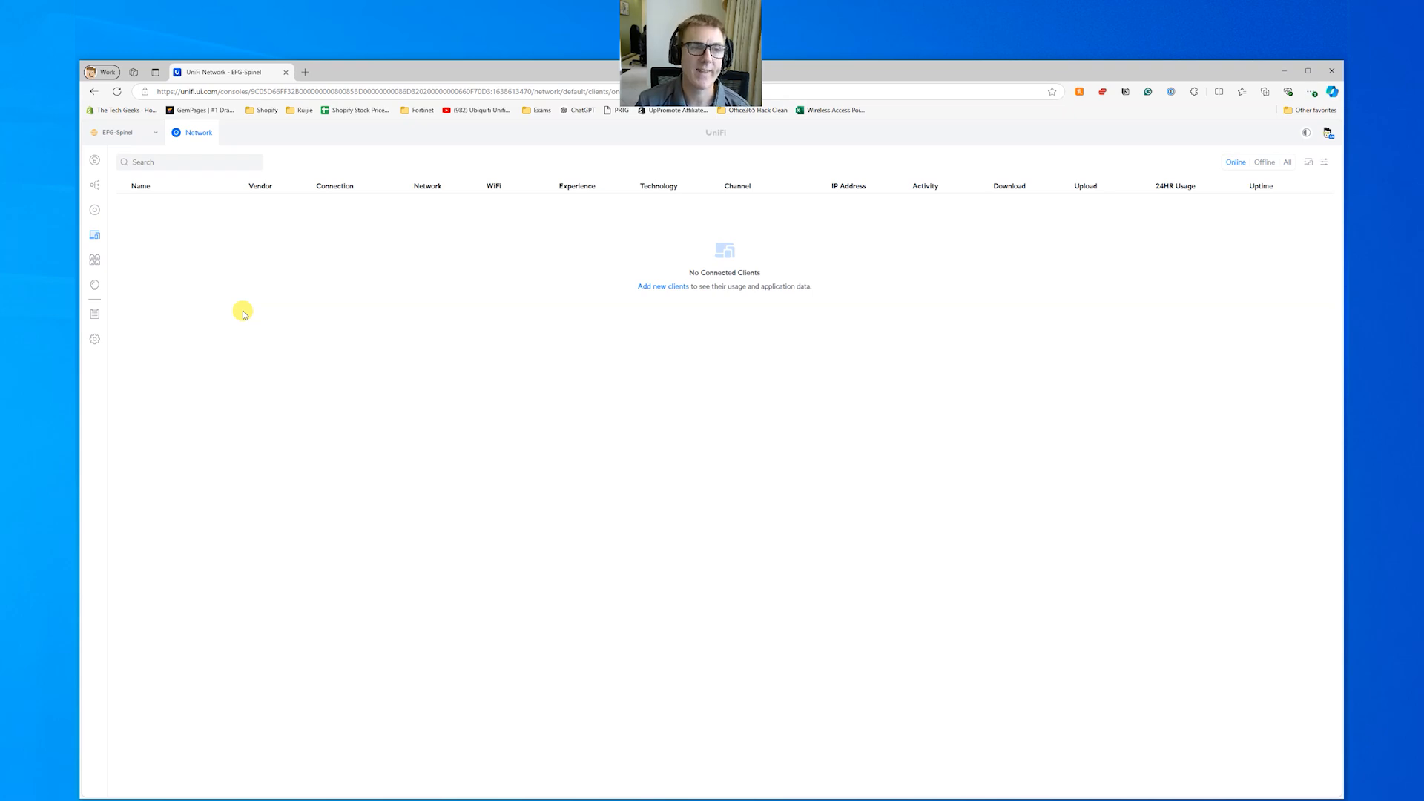
Step: Examine the manual configuration options for ports 1 and 3 of the EFG-Spinel gateway, and cancel without applying changes
click(94, 260)
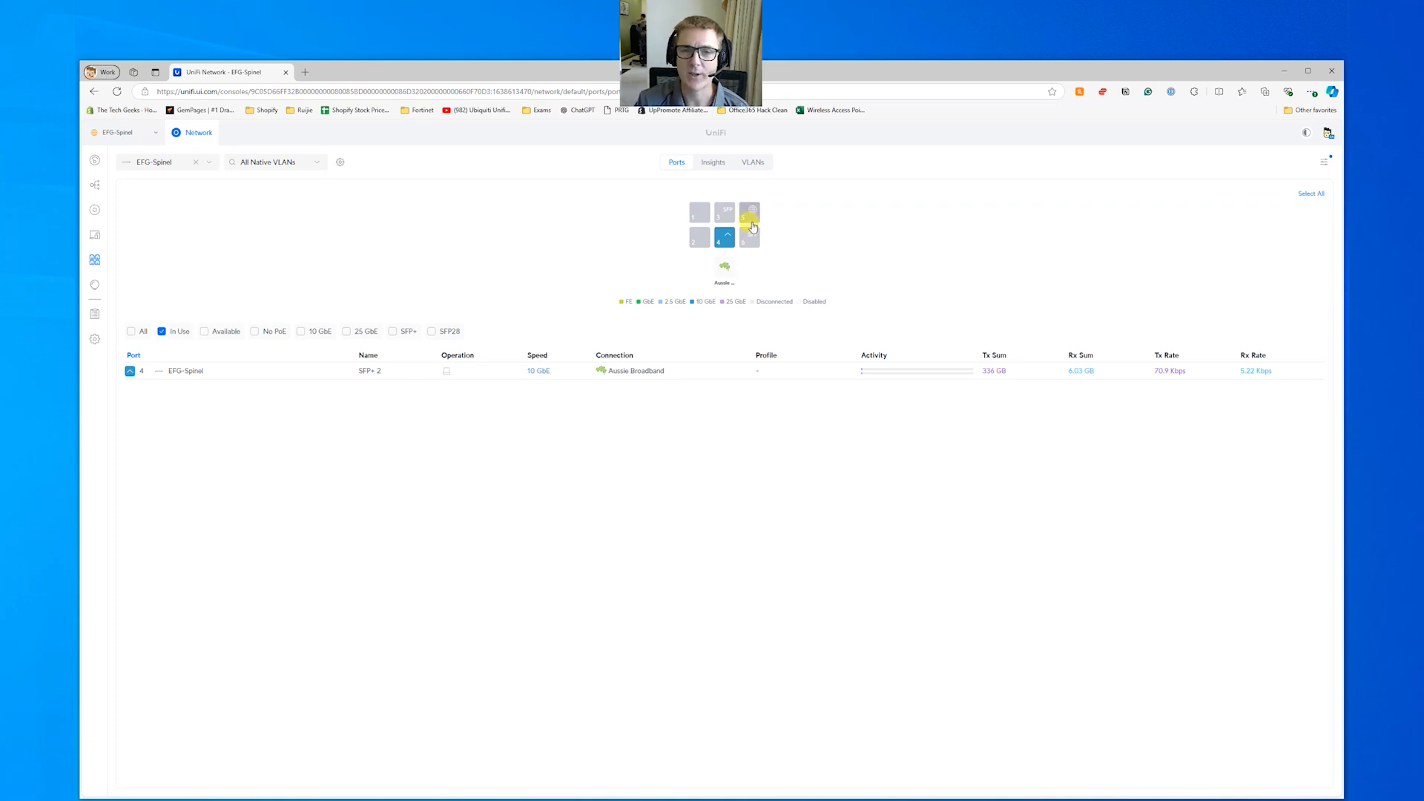
click(700, 214)
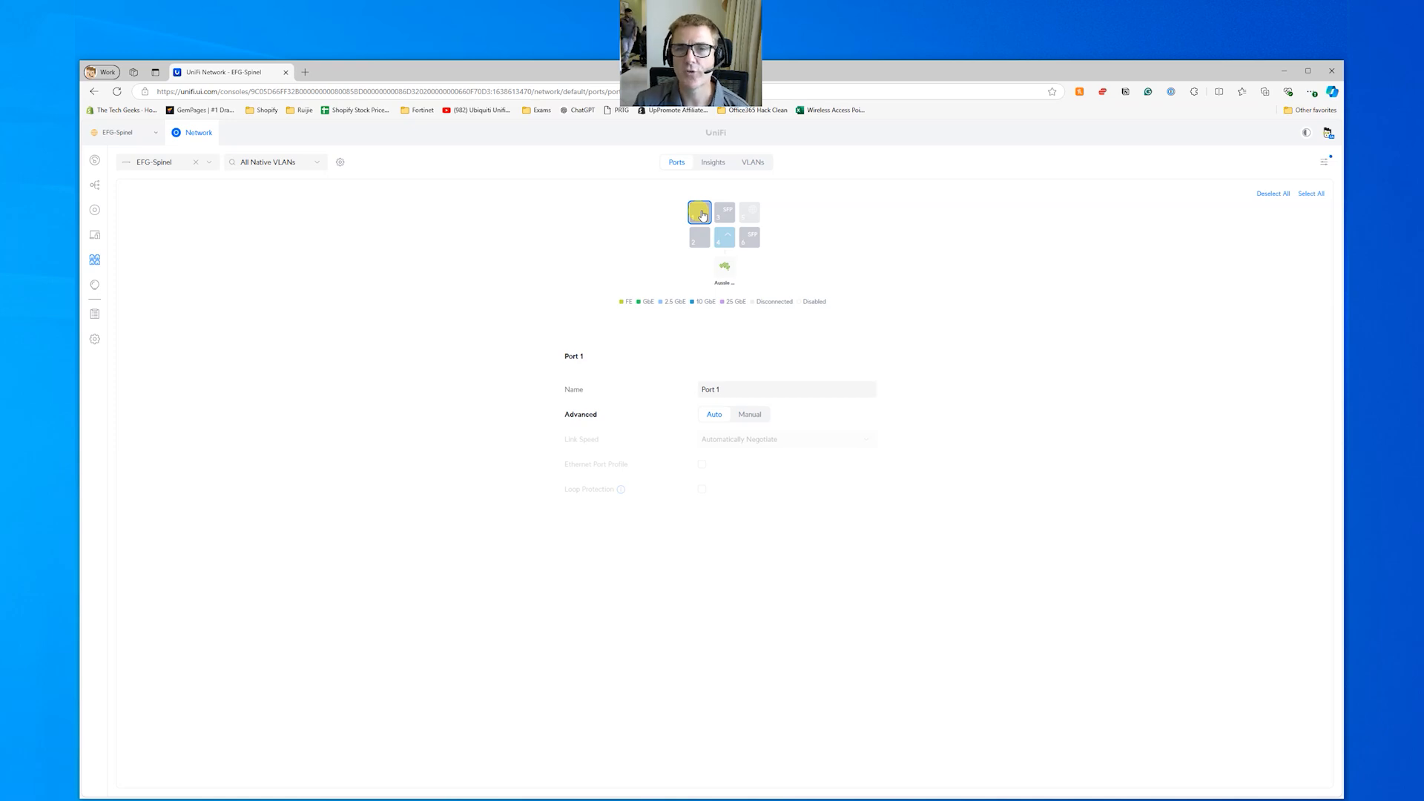
click(724, 216)
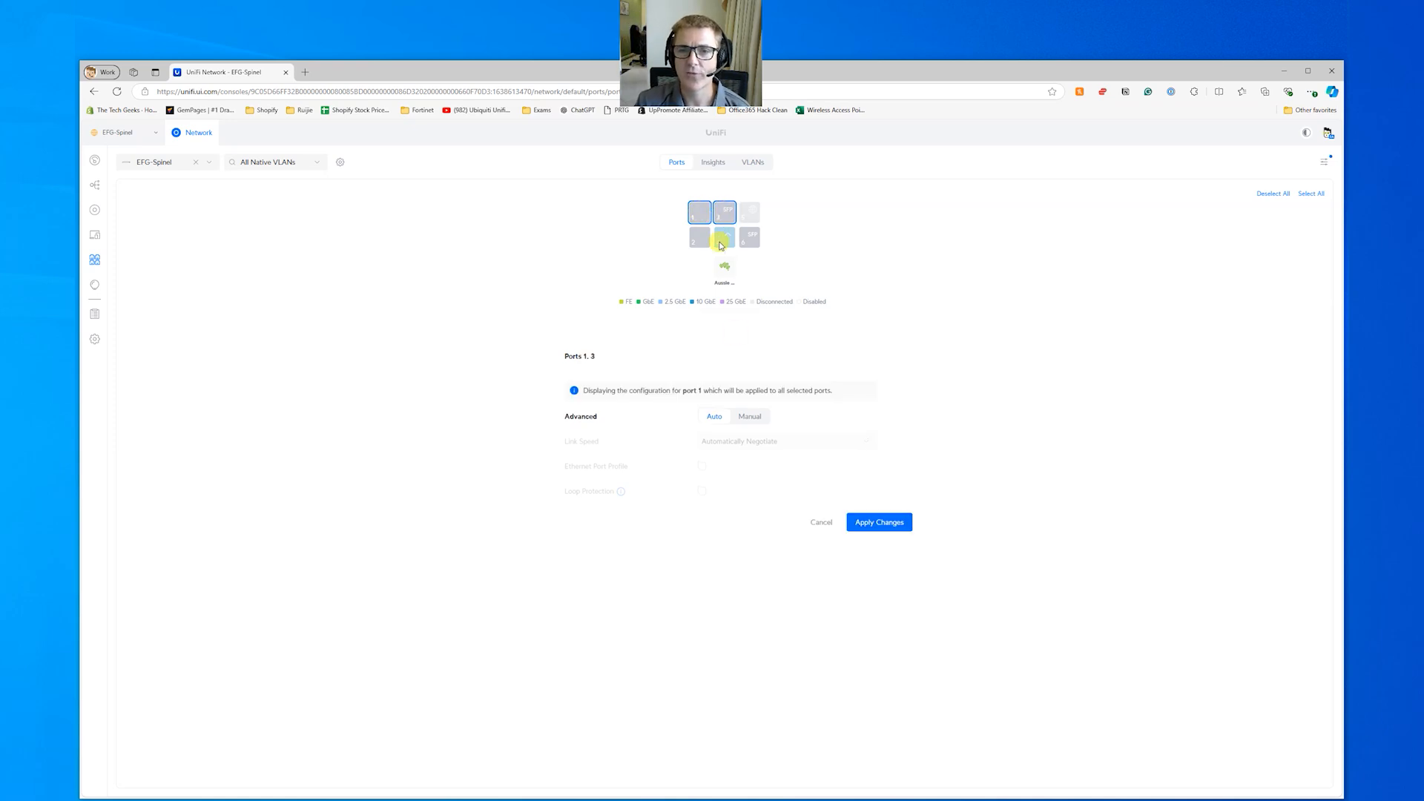
click(751, 417)
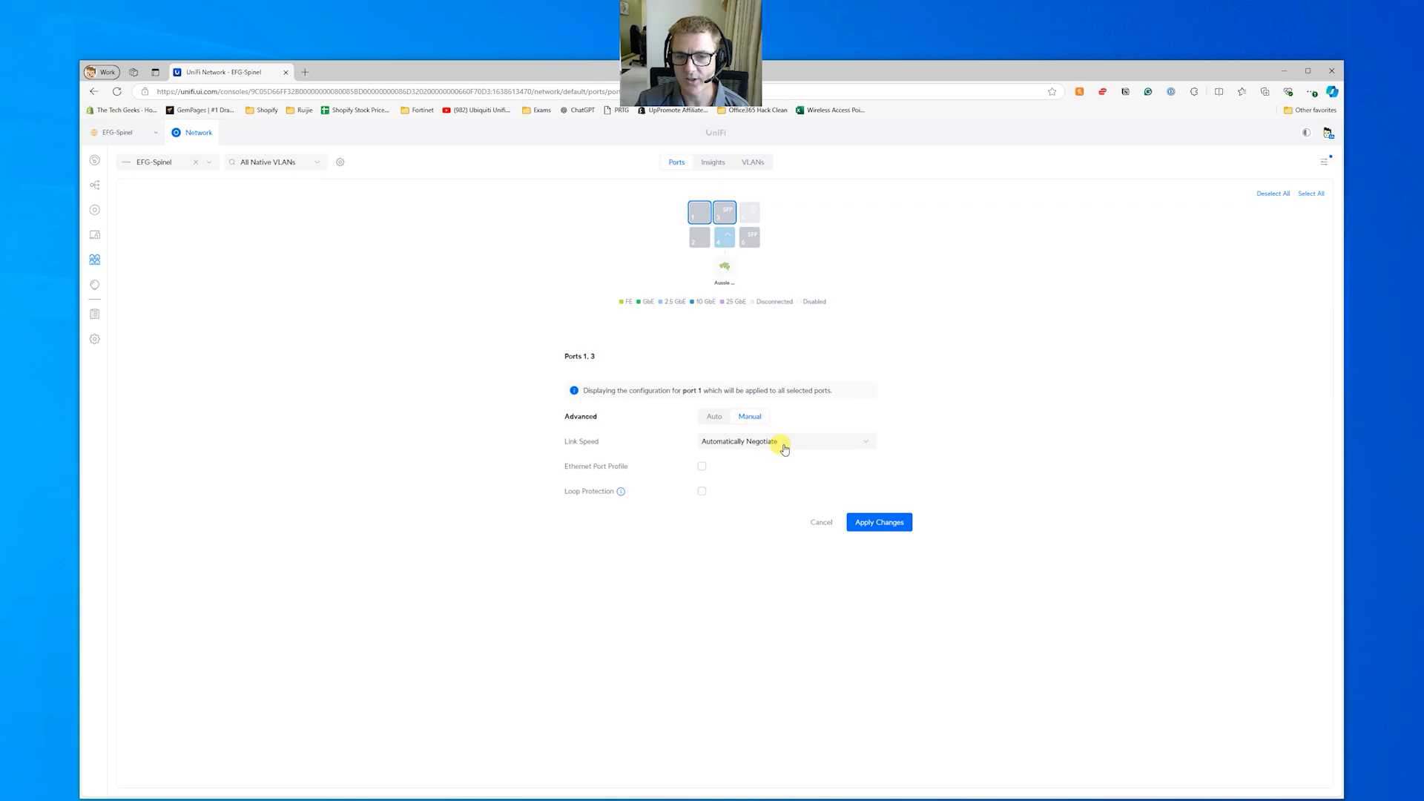
click(703, 467)
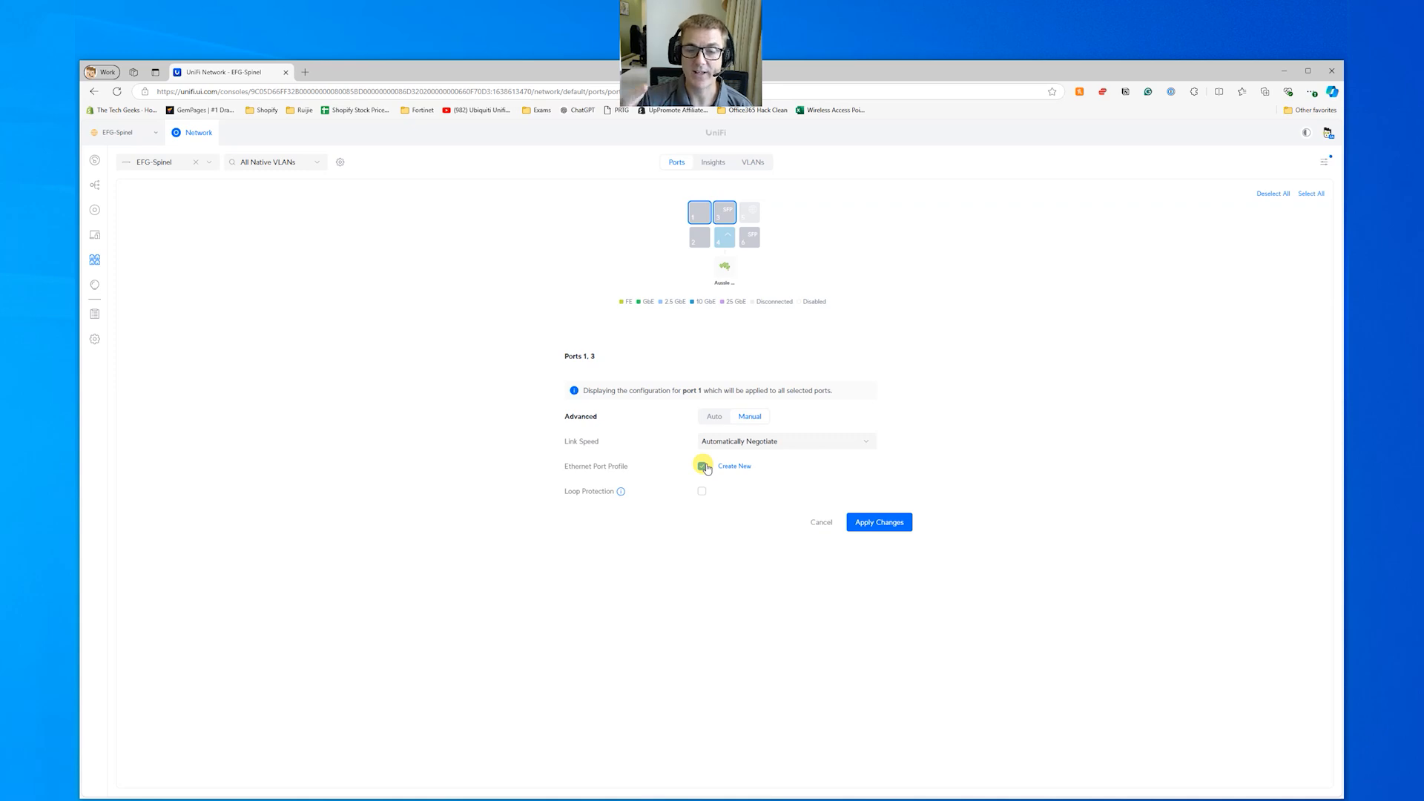
click(703, 466)
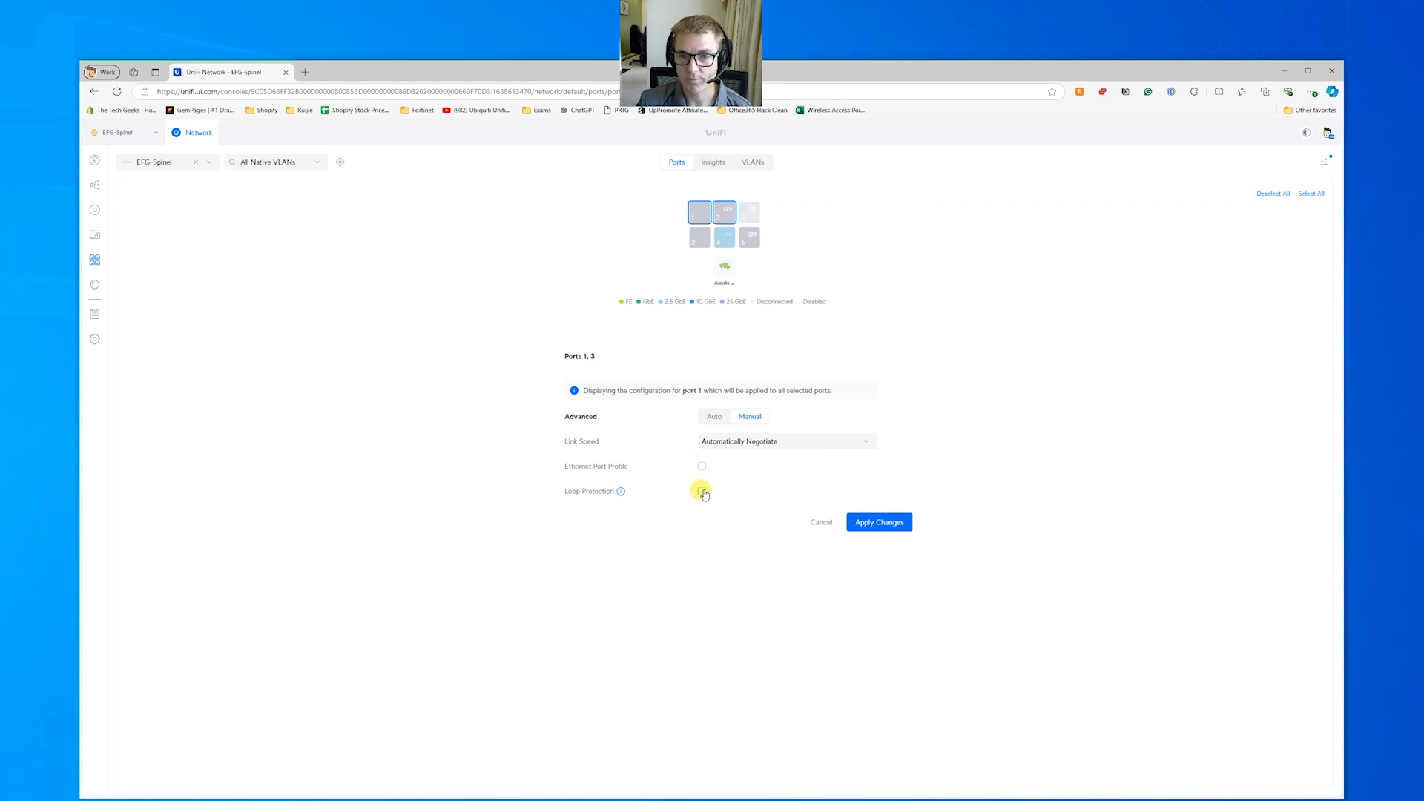
click(701, 214)
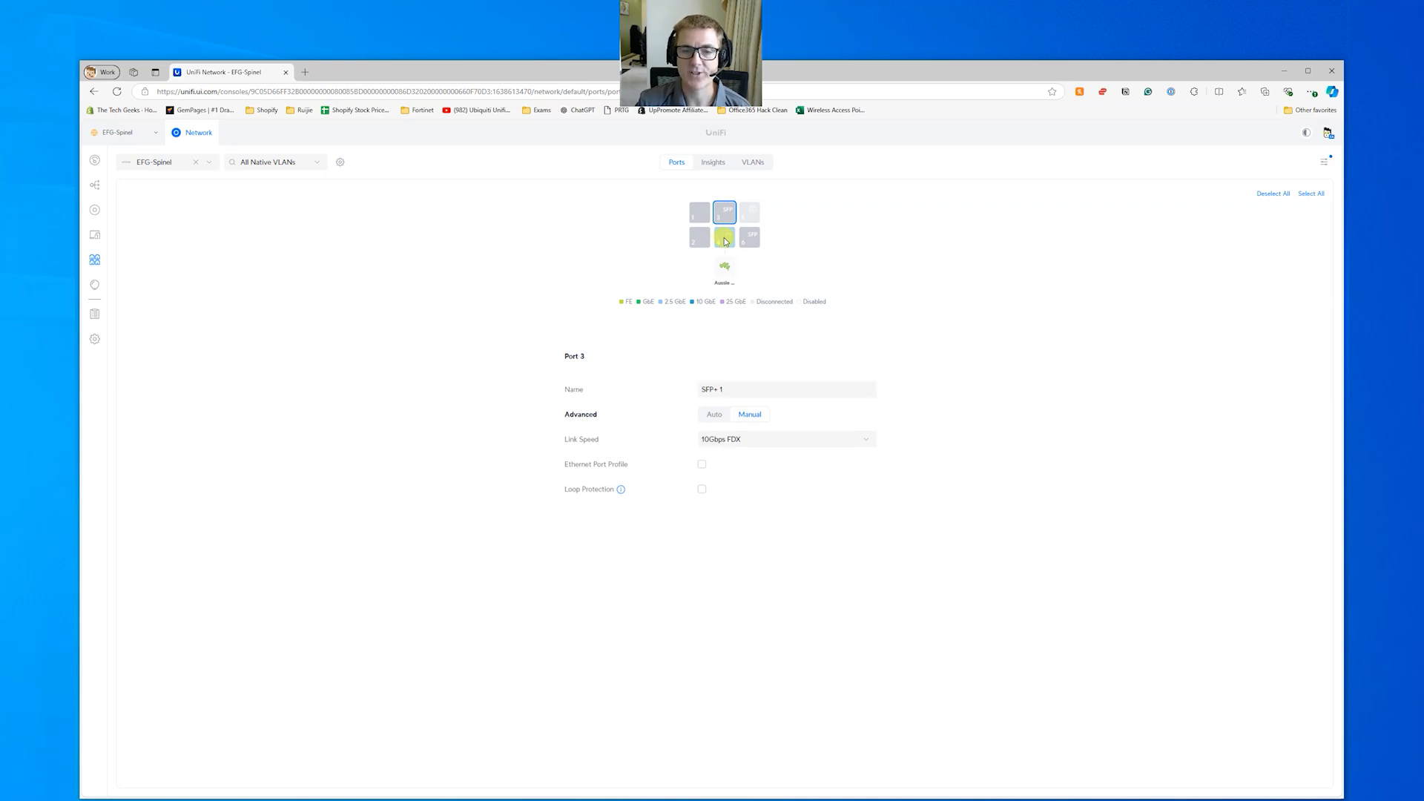
click(714, 413)
click(817, 519)
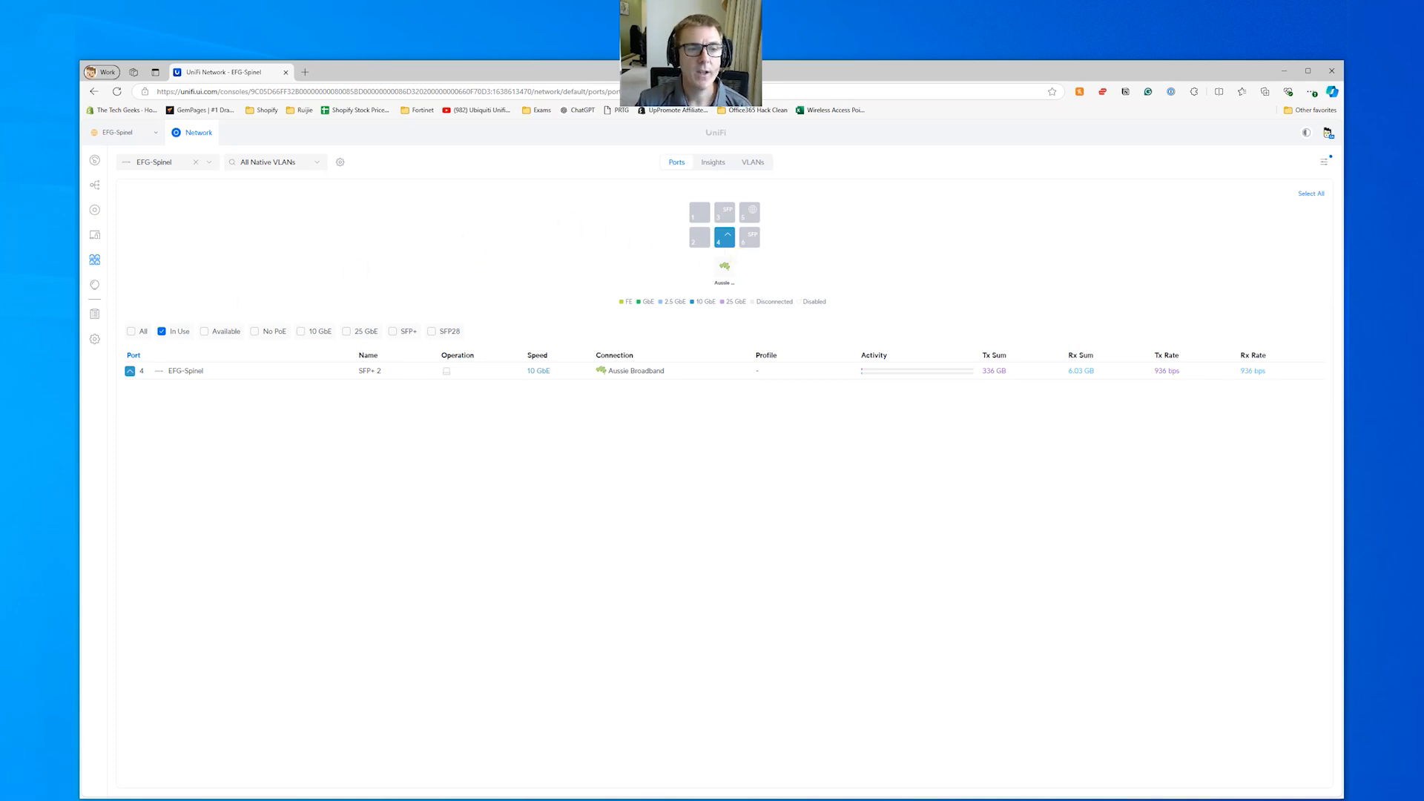
Step: Review the traffic insights for all clients and the Viewer summary of networks, internet connections and VPNs
click(91, 289)
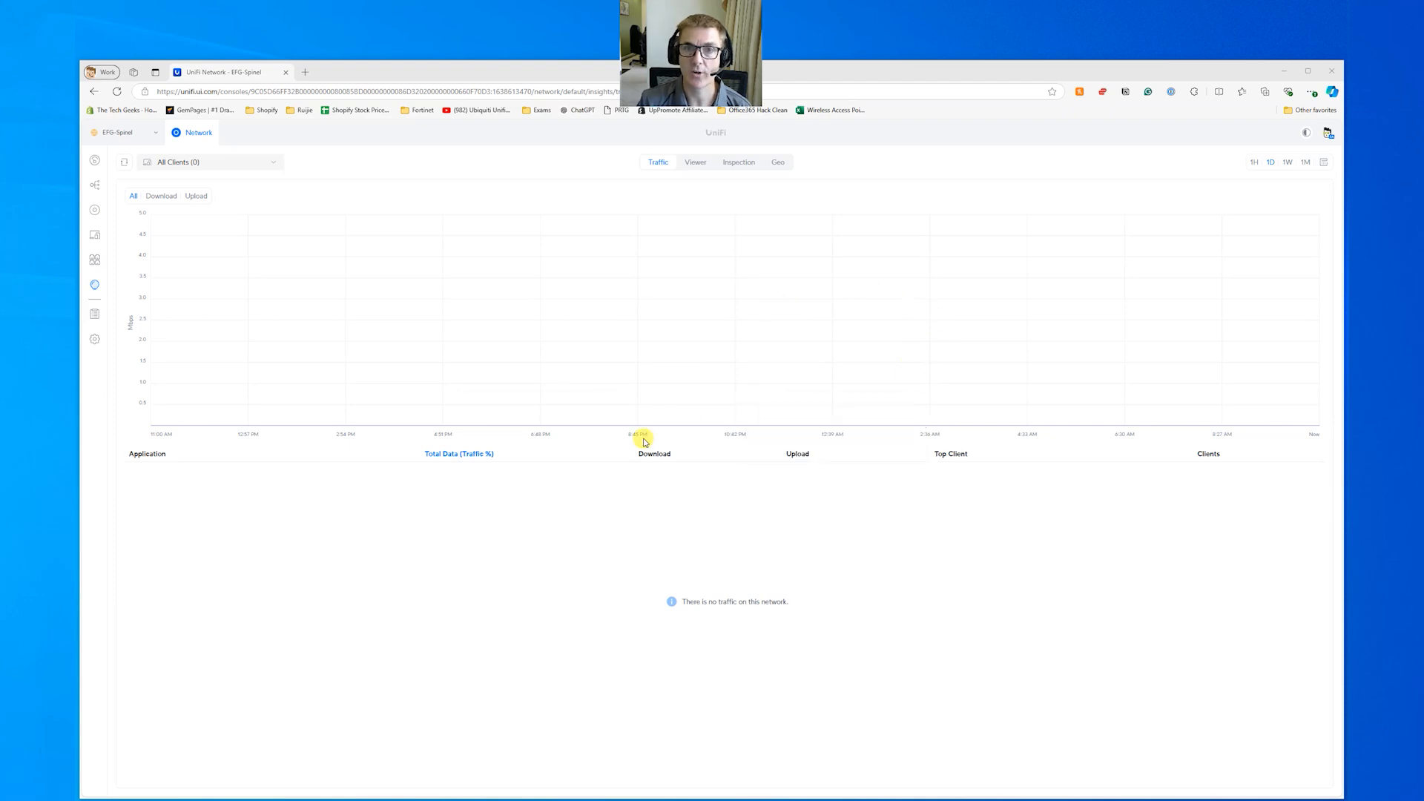
click(695, 162)
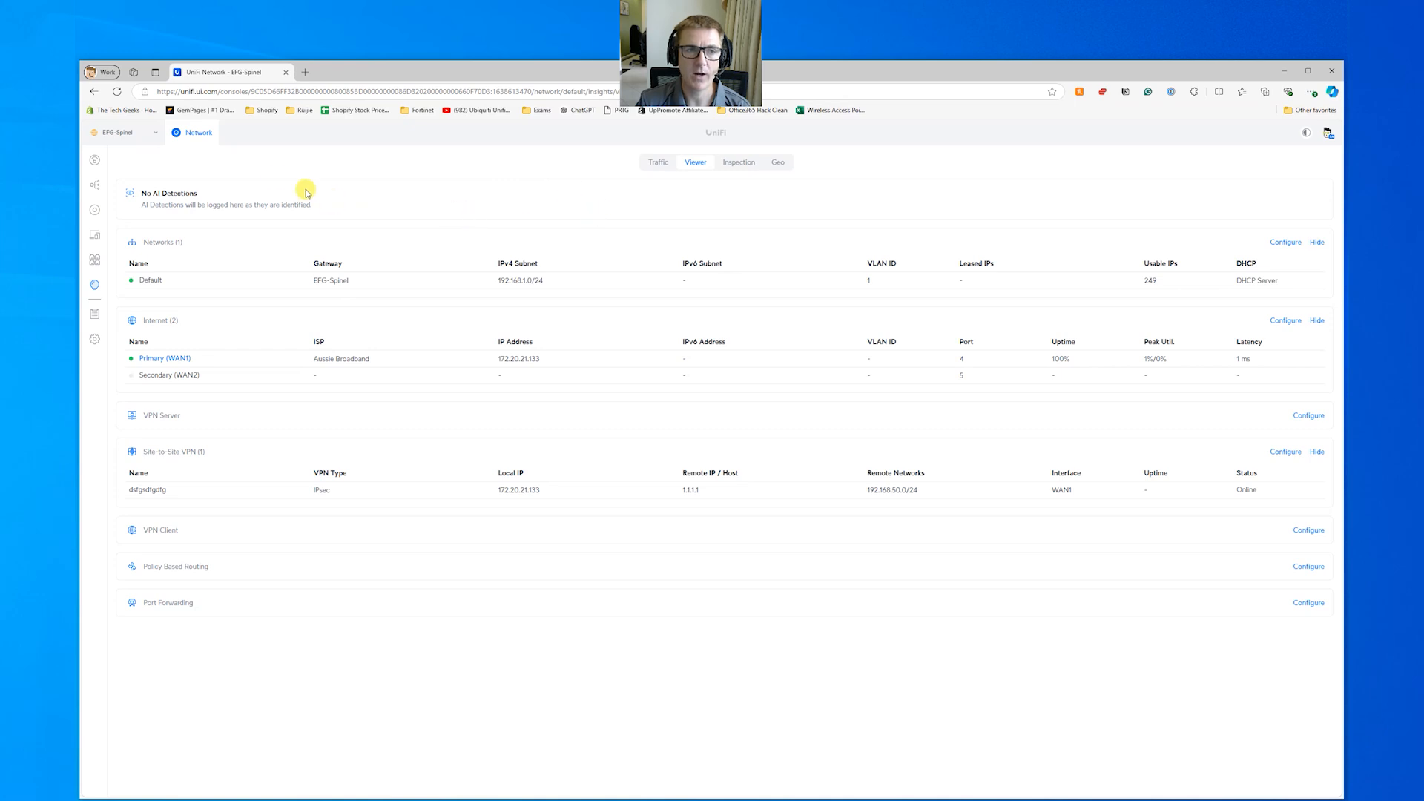
Step: Show the allowed inspection entries for the past month and view the details of an ogads-pa.googleapis.com connection
click(733, 167)
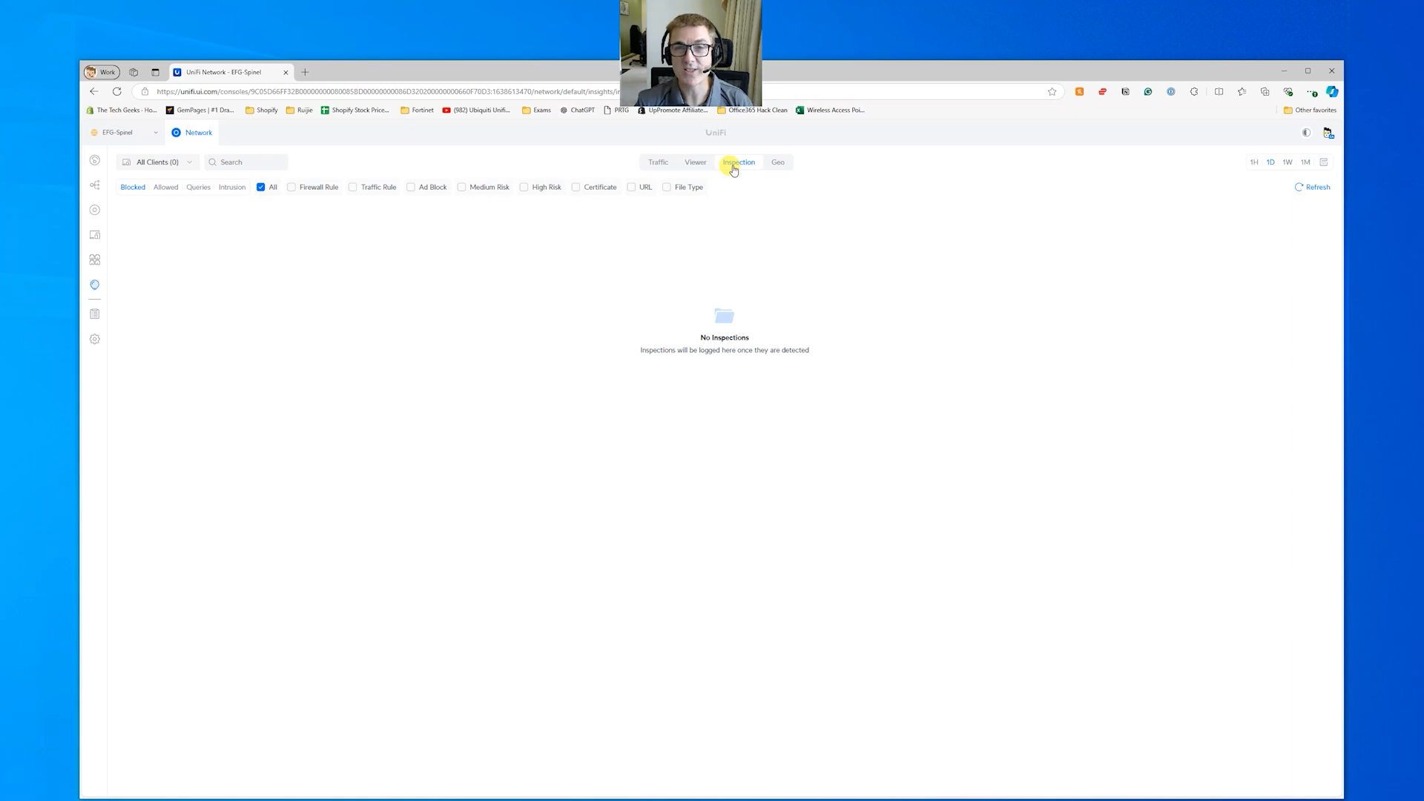
click(166, 187)
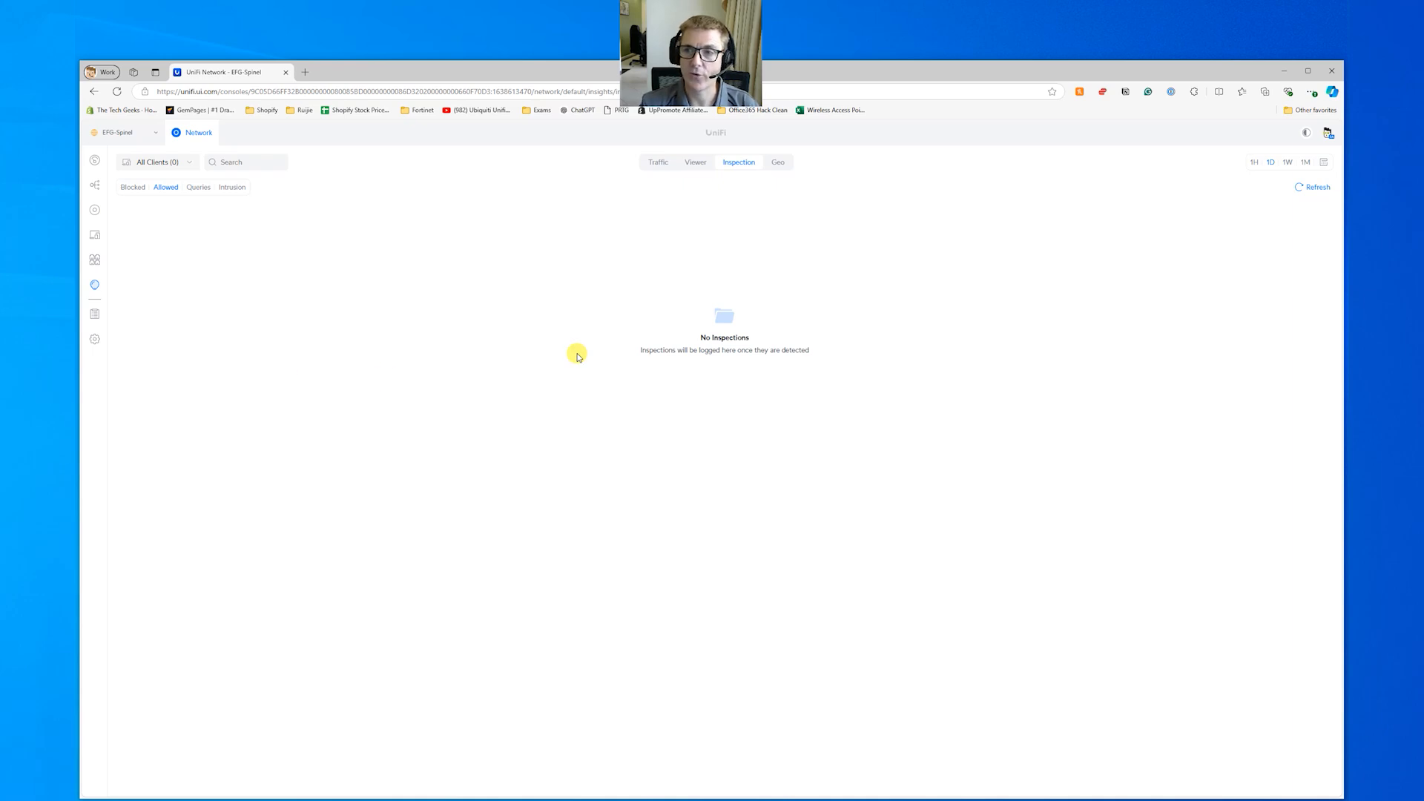
click(1285, 163)
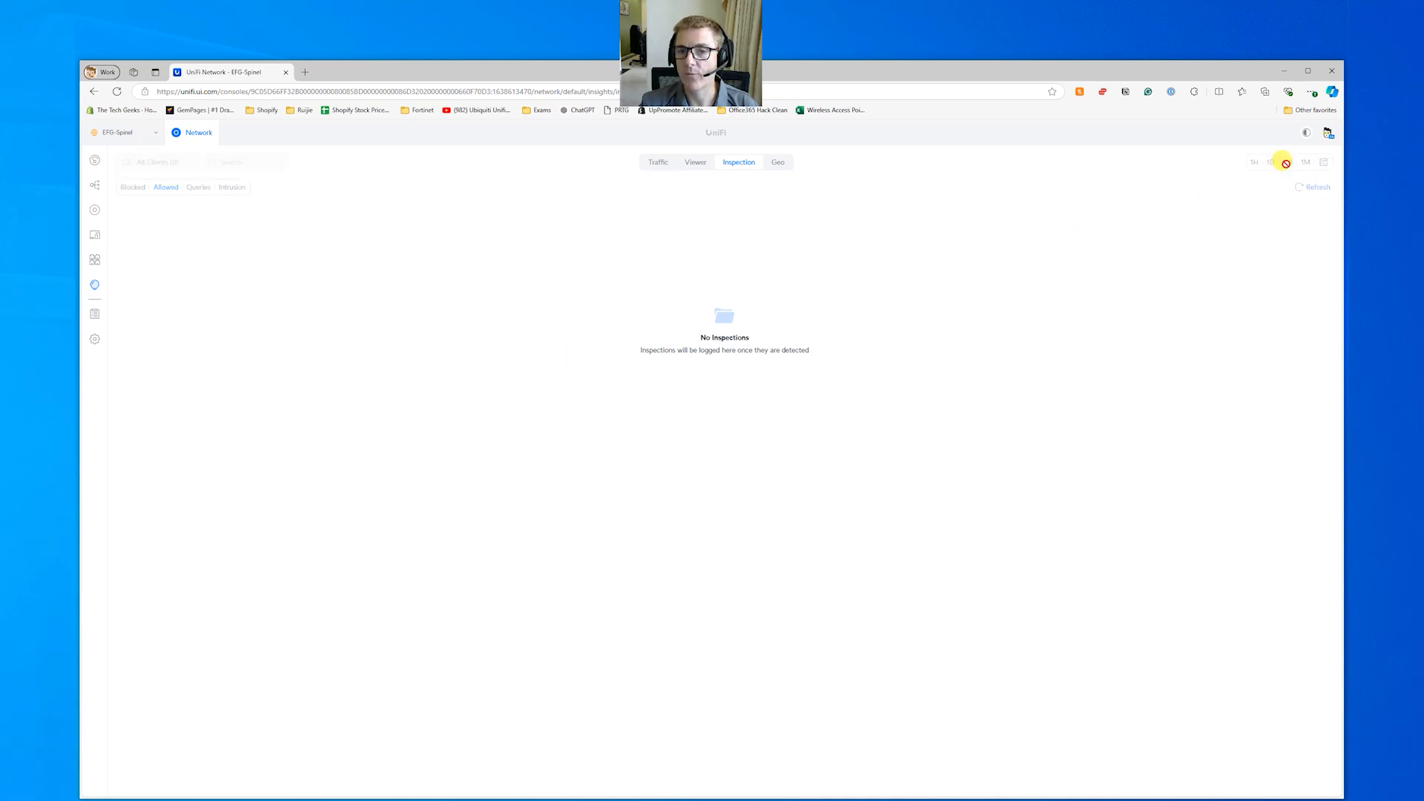
click(1305, 163)
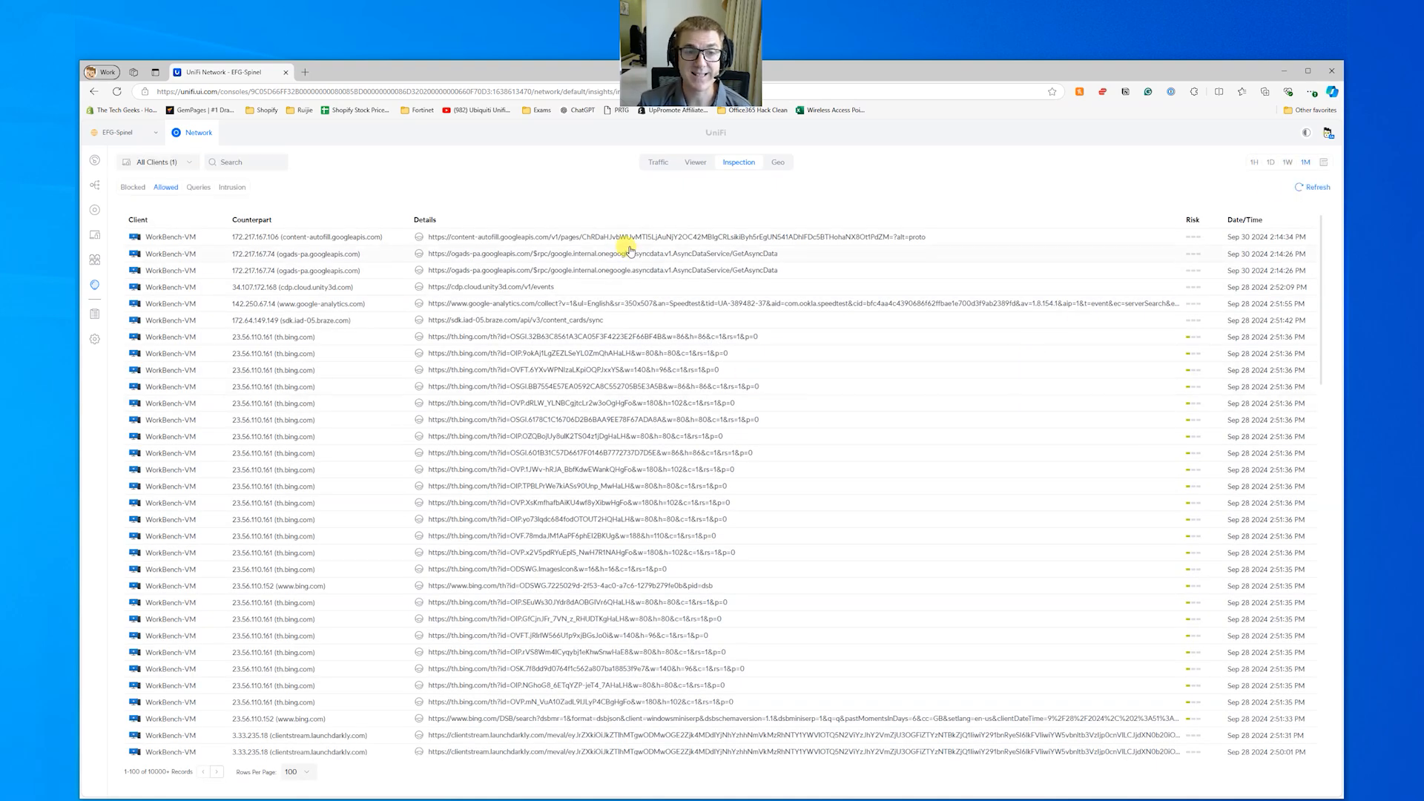
click(638, 254)
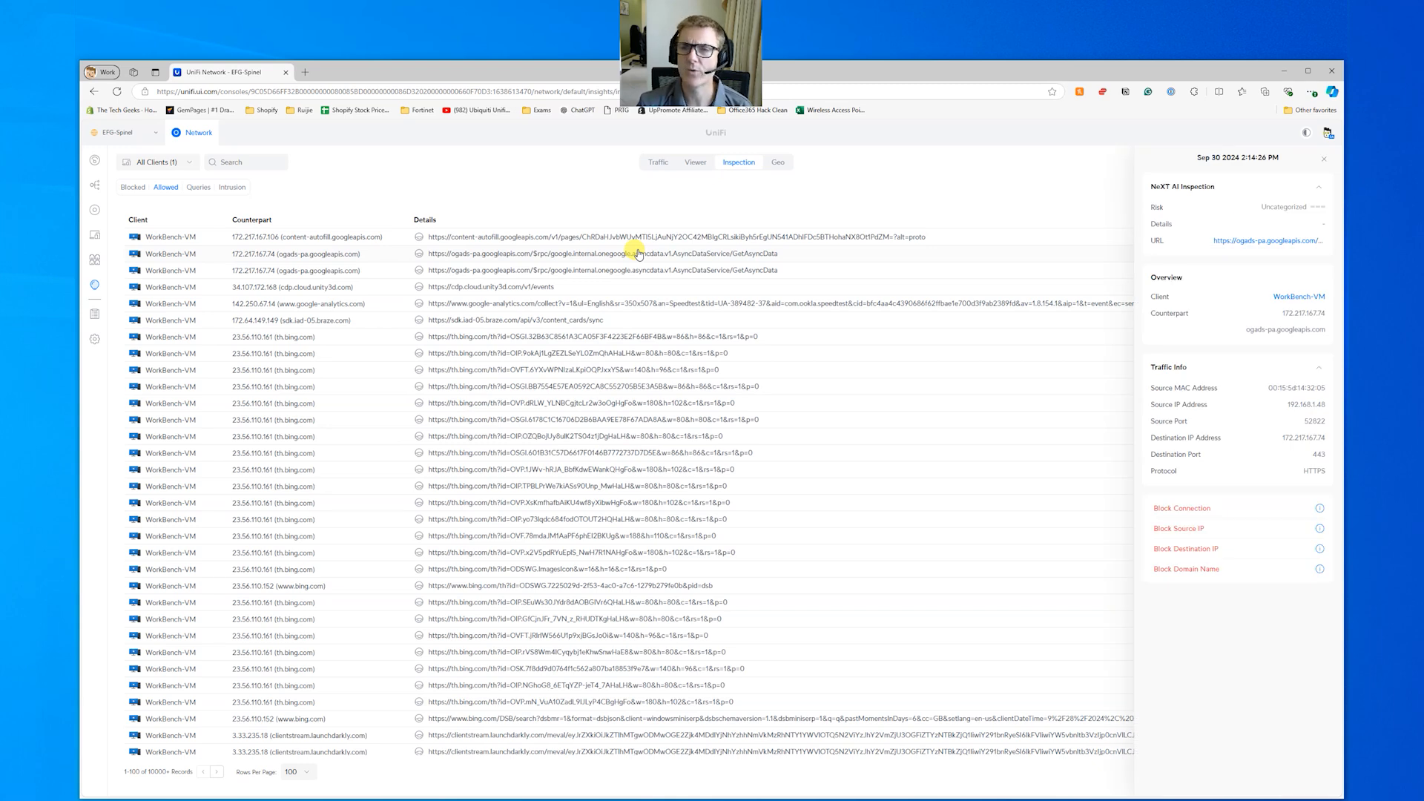
click(1324, 158)
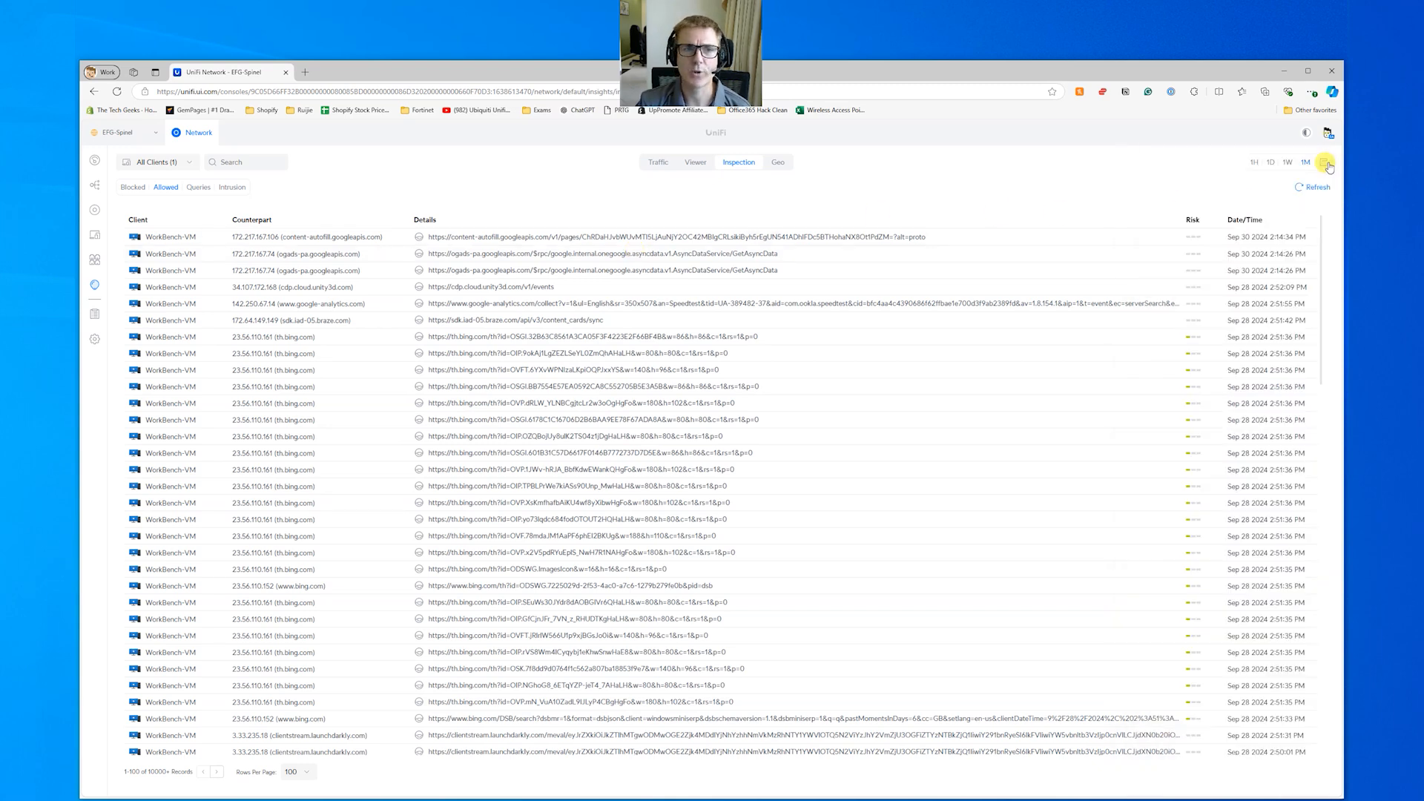
Step: Filter the logged search queries by Tracked, Allowed and Blocked, and view the blocked inspection entries
click(198, 187)
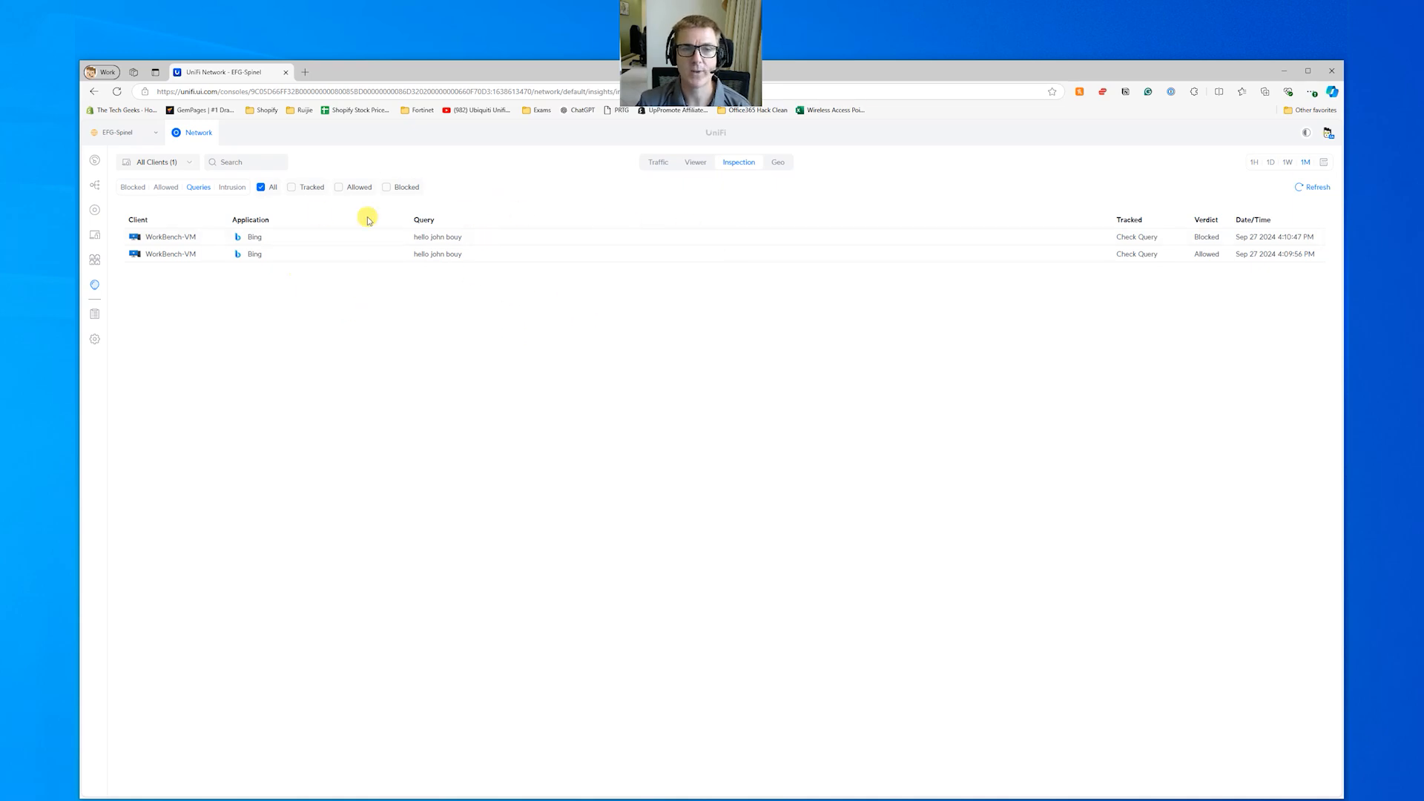
click(292, 188)
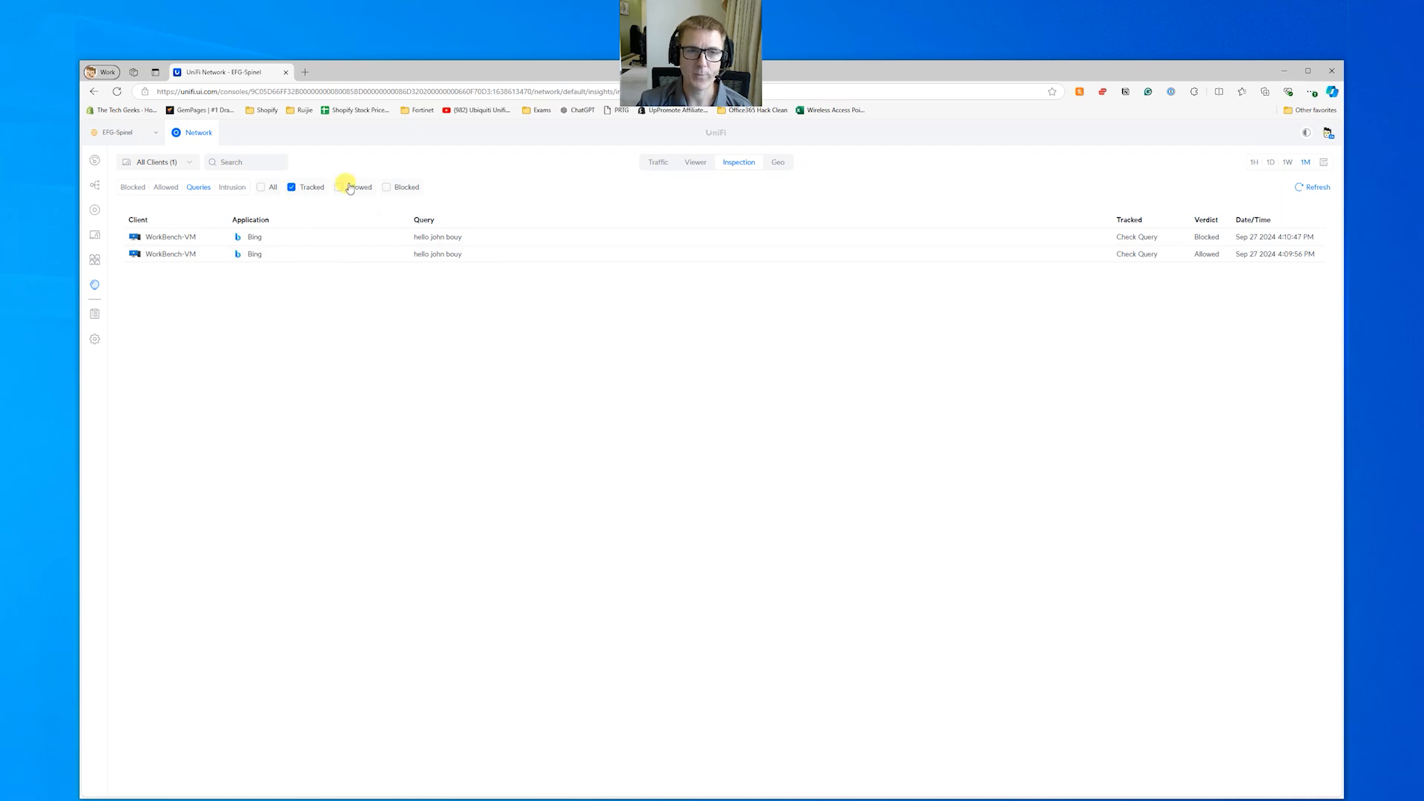
click(339, 187)
click(386, 187)
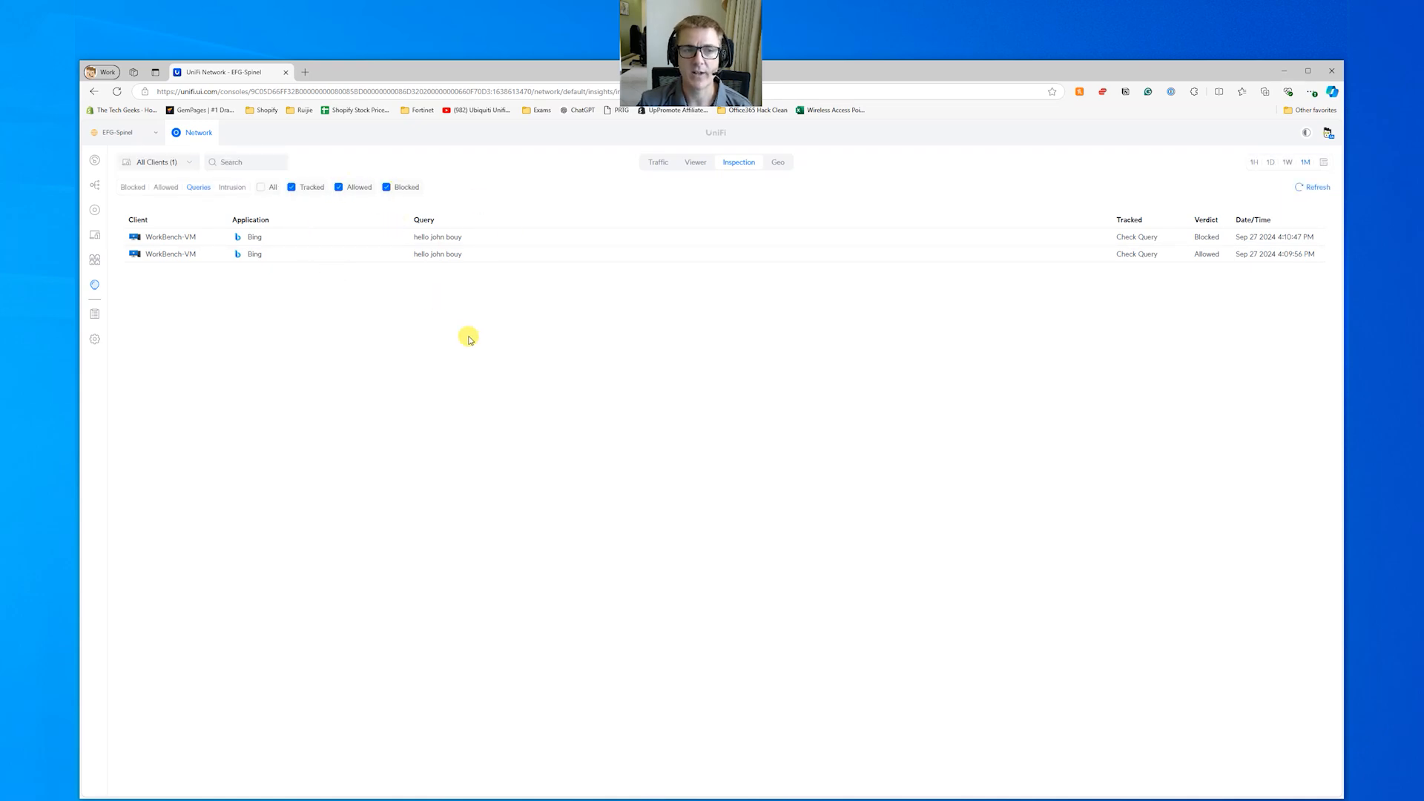
click(125, 188)
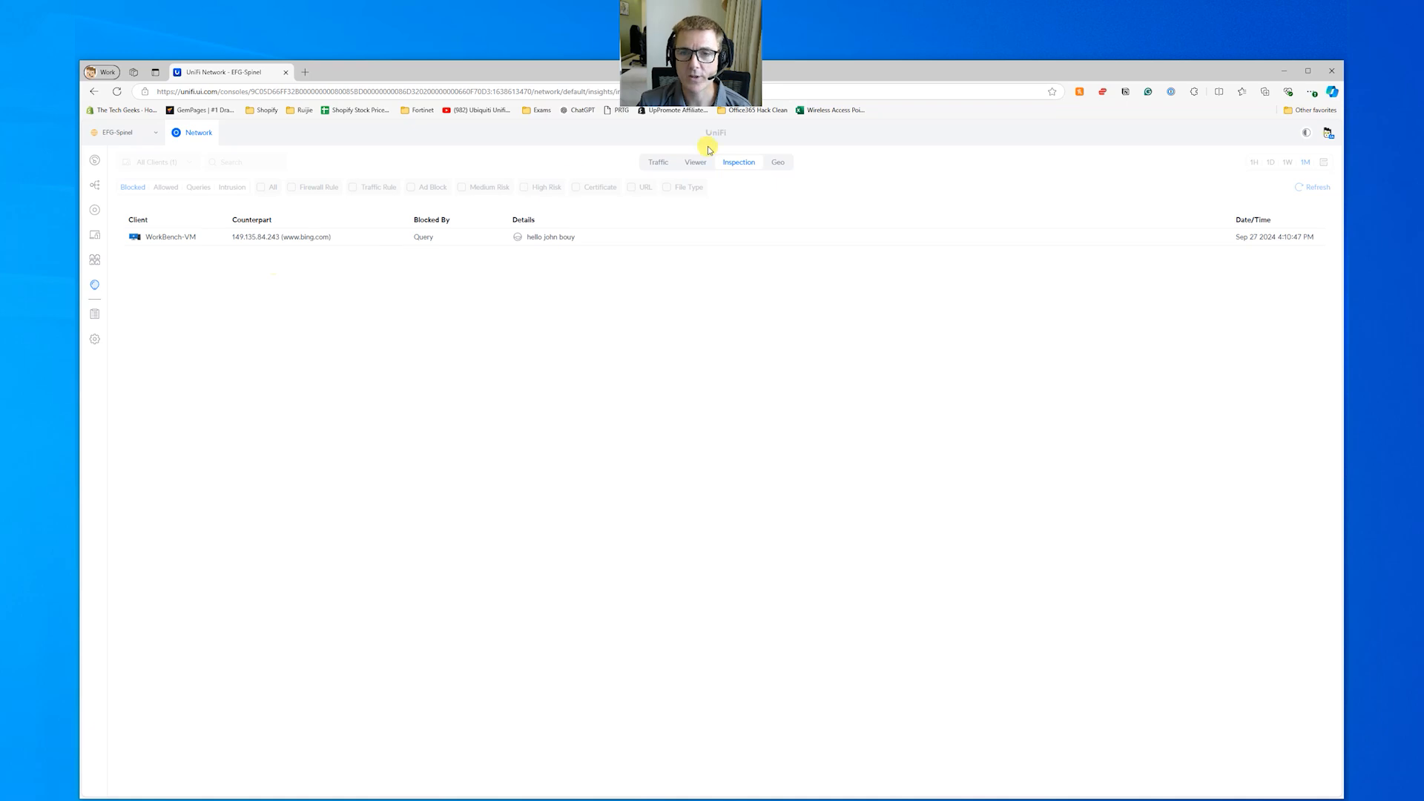
Step: View the geographic traffic map and check the traffic shares of the United States and Poland
click(776, 162)
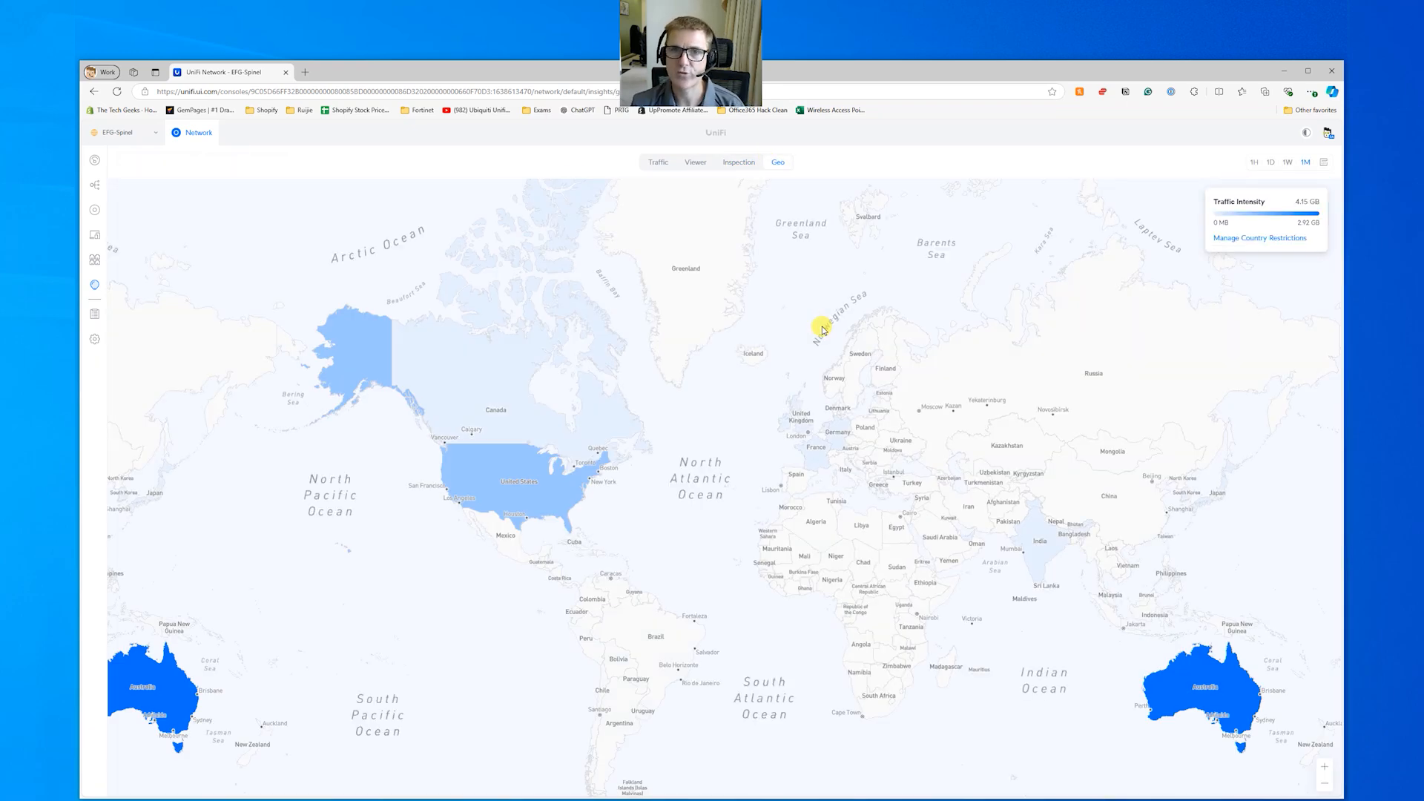
click(506, 473)
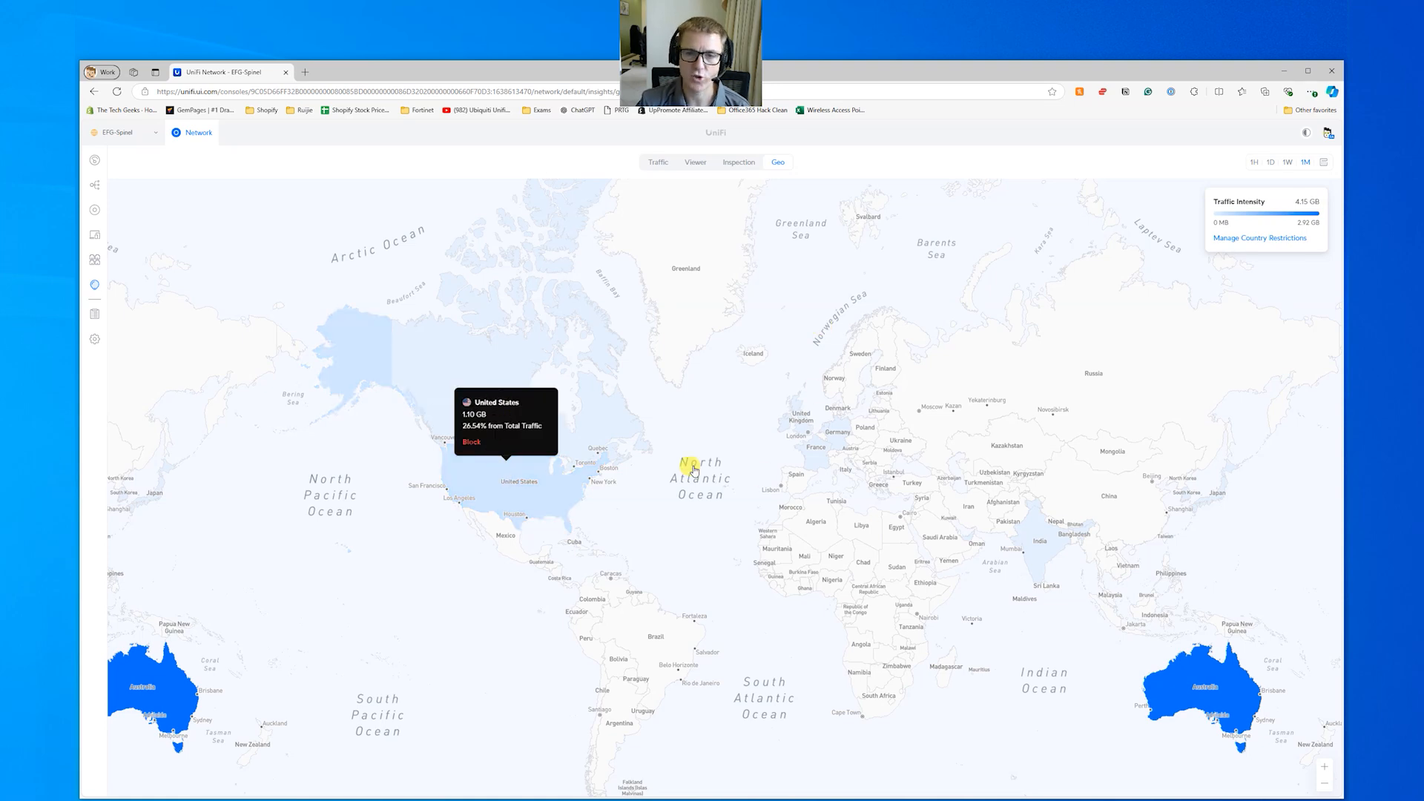
click(859, 432)
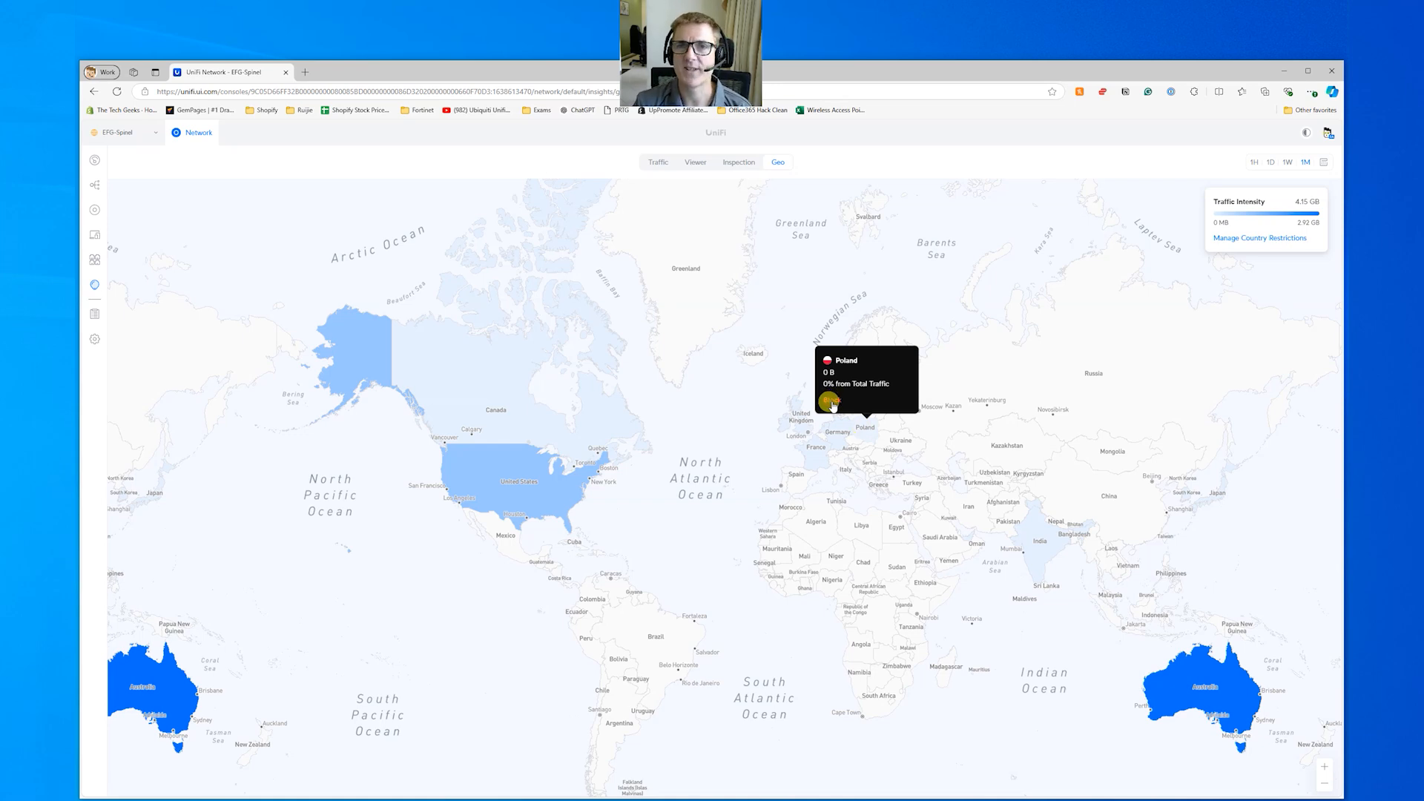
Step: Review the critical system logs and inspect the details of the first WorkBench-VM security detection
click(95, 315)
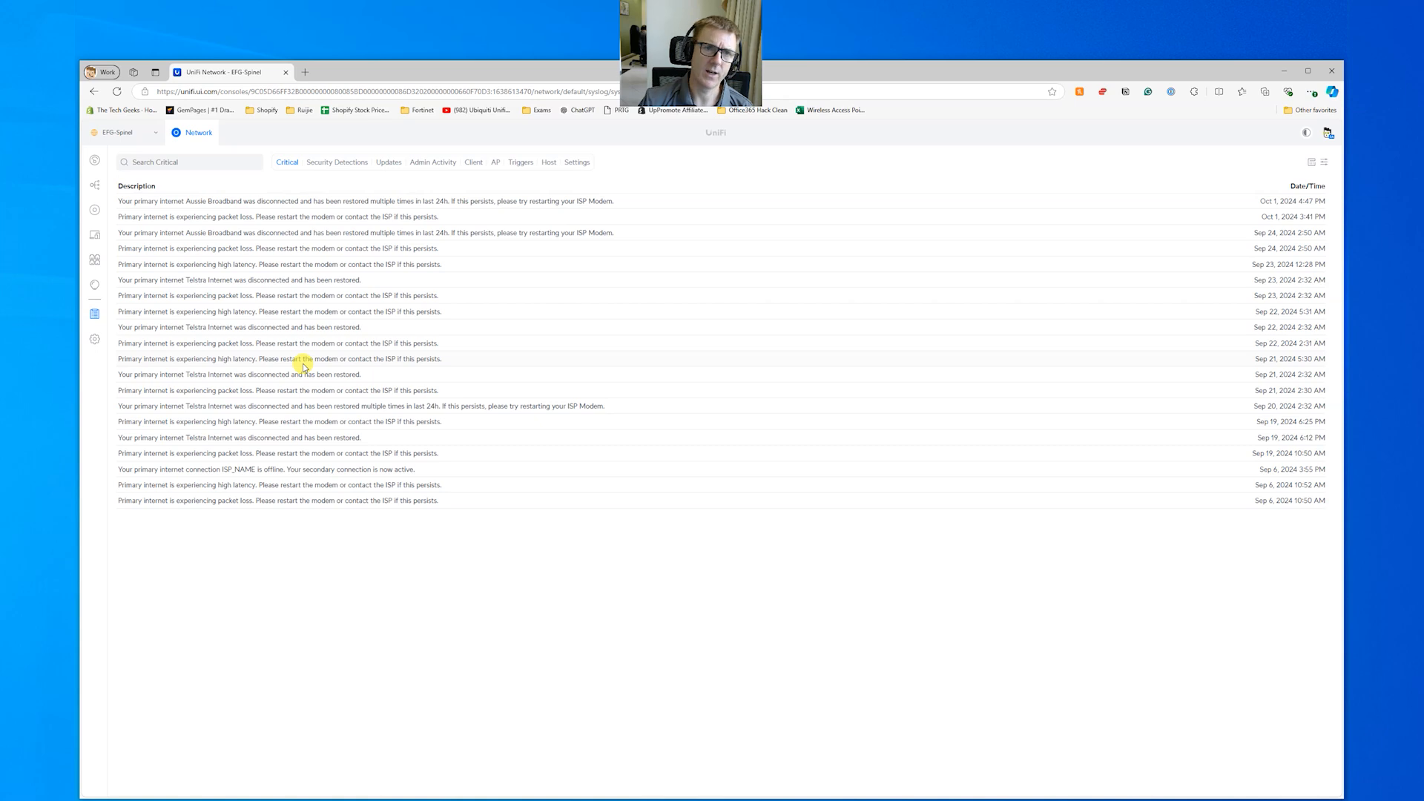
click(337, 163)
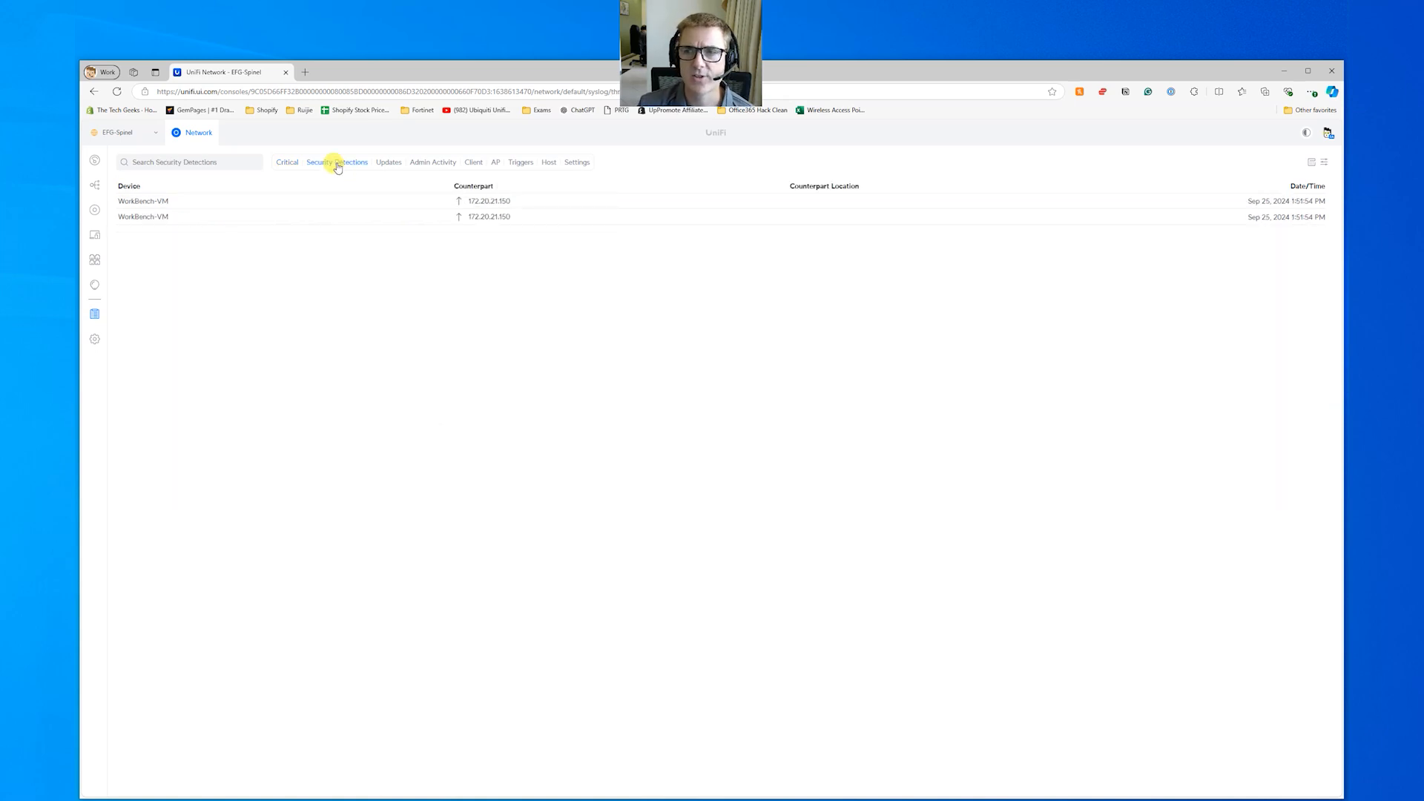
click(509, 206)
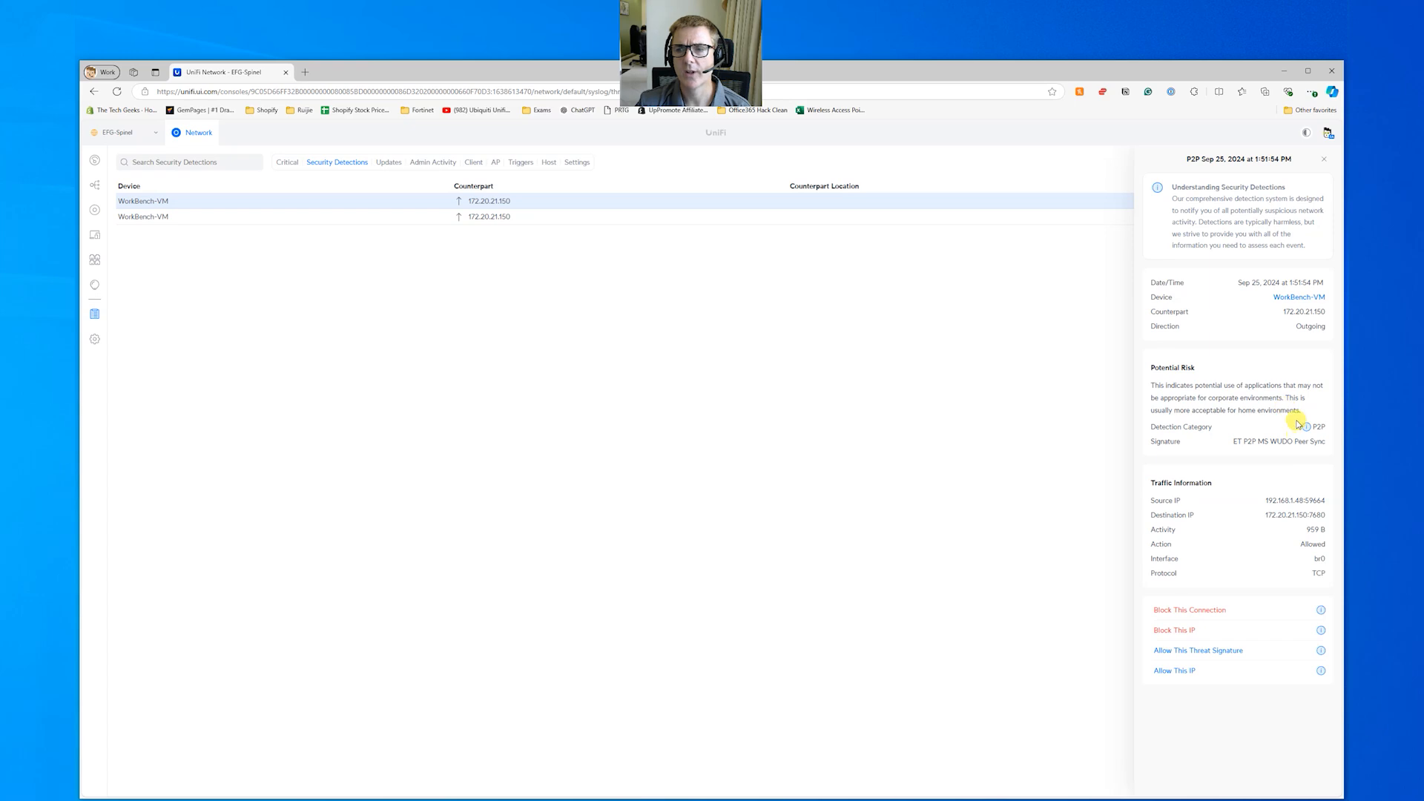
click(1328, 161)
Step: Review the Updates, Admin Activity and Client categories of the system log
click(391, 163)
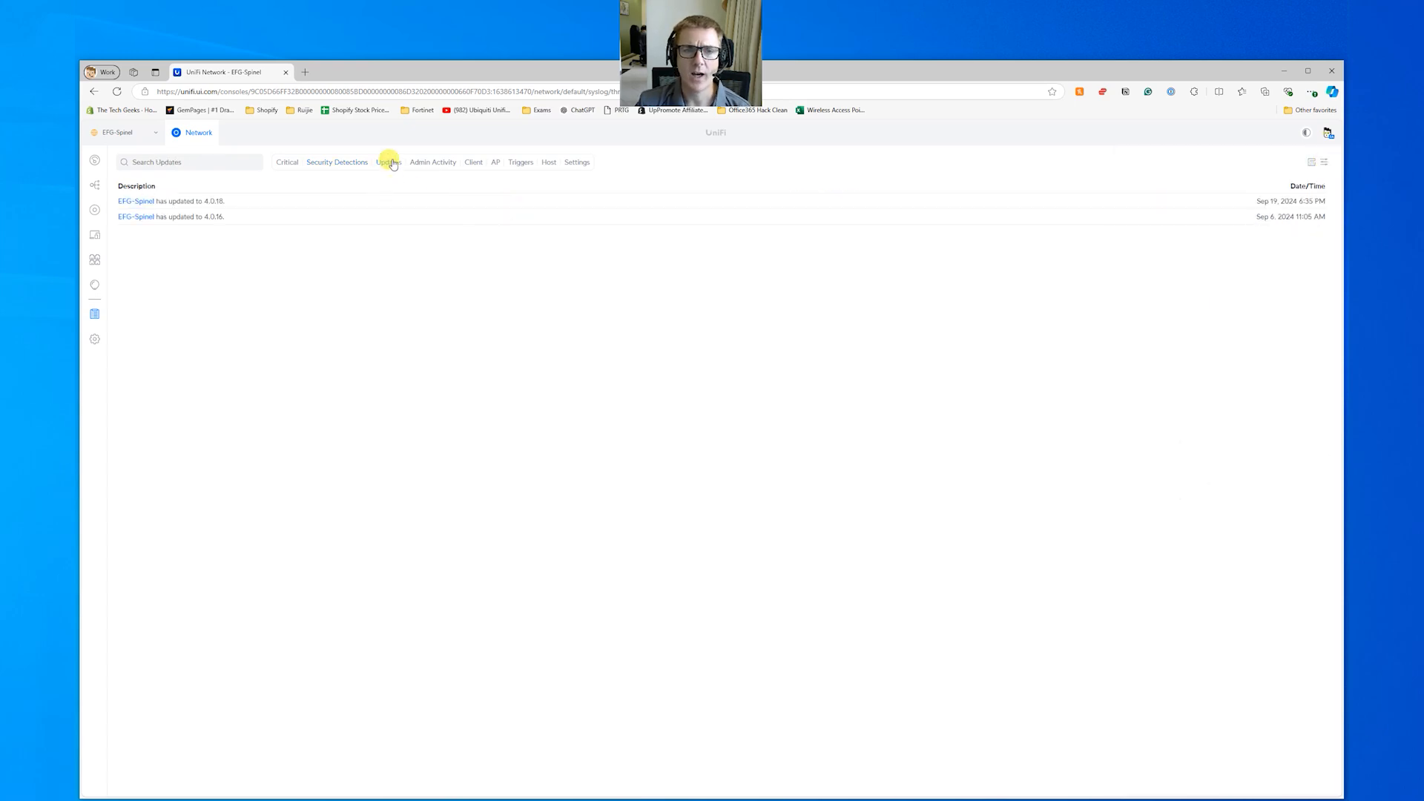
click(431, 163)
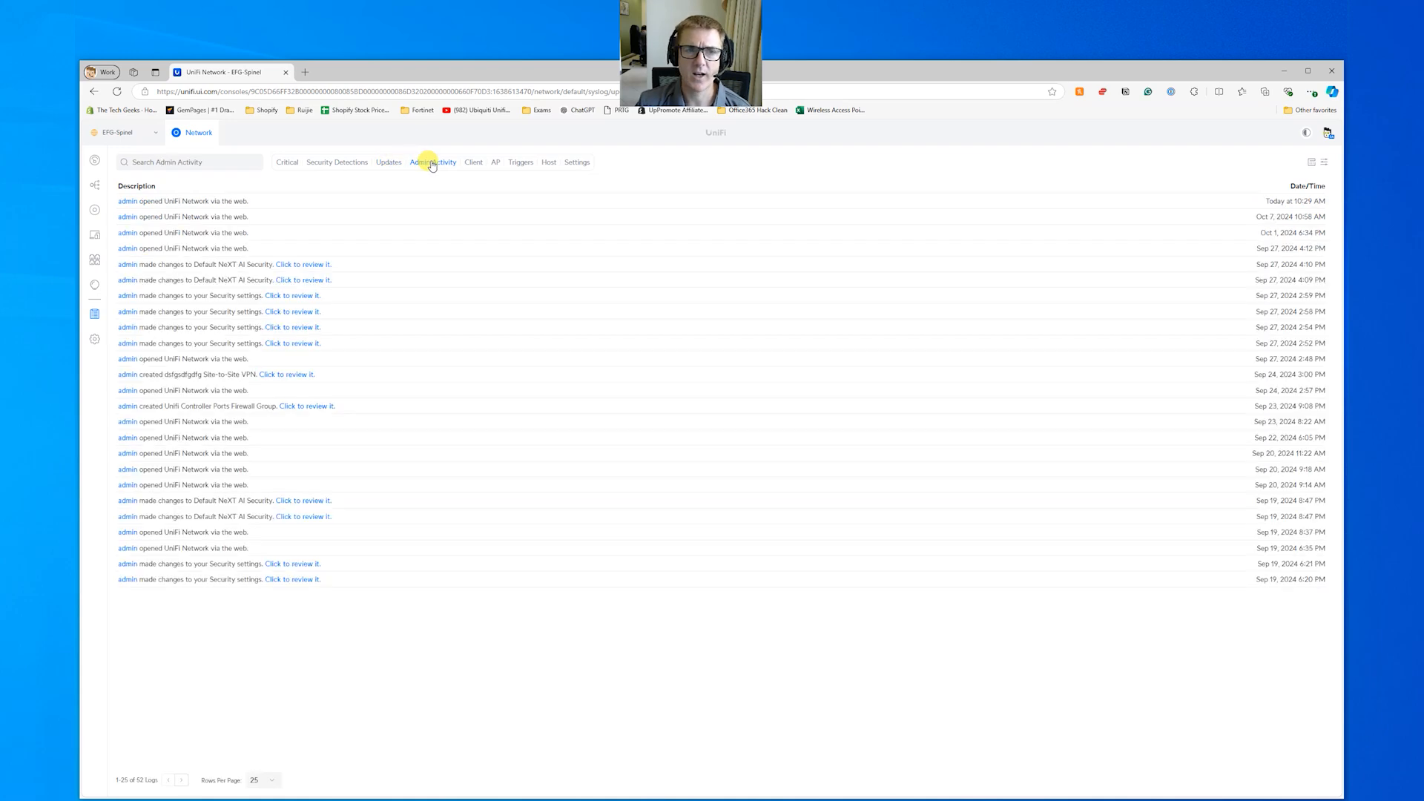
click(473, 163)
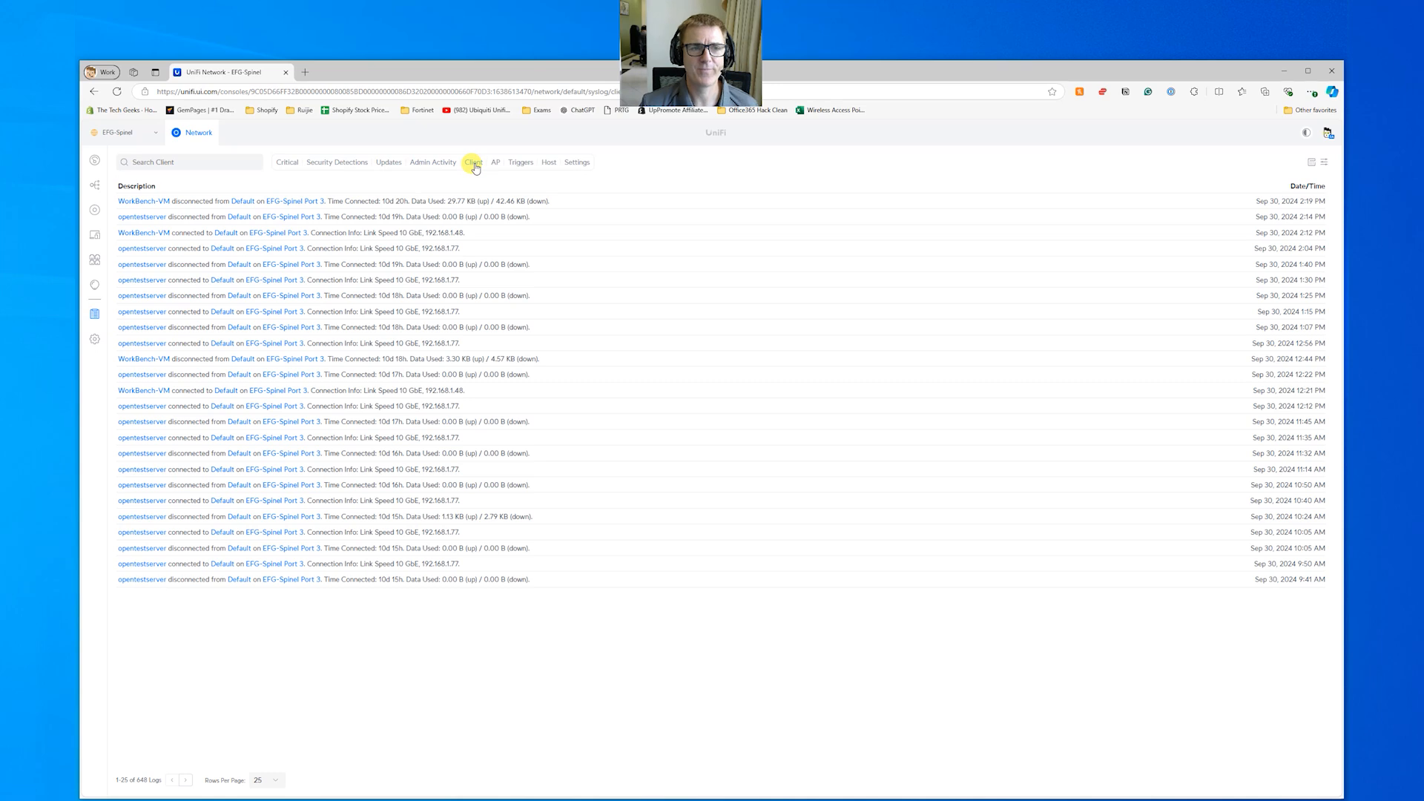
Step: Review the AP, Triggers and Host categories of the system log and its push notification settings
click(497, 164)
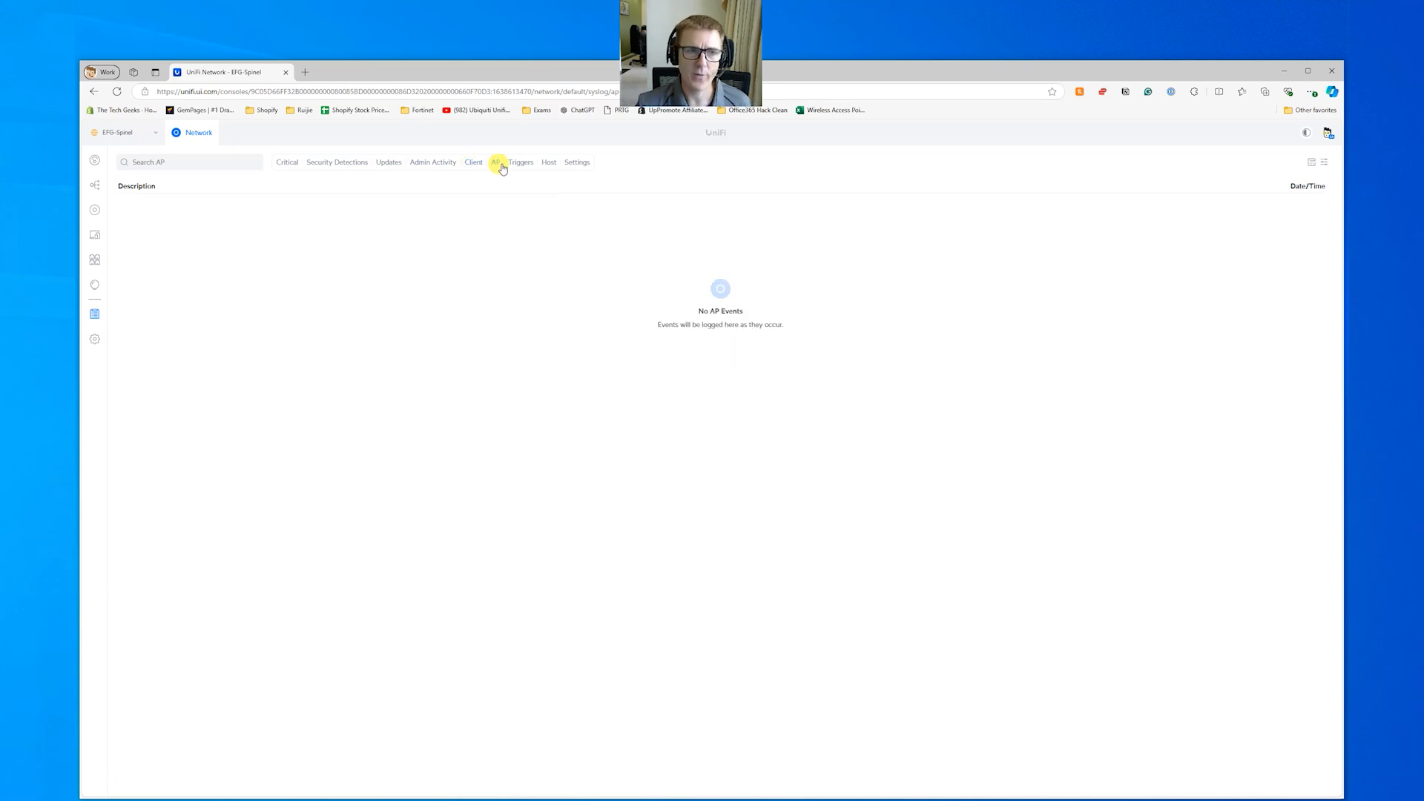
click(520, 163)
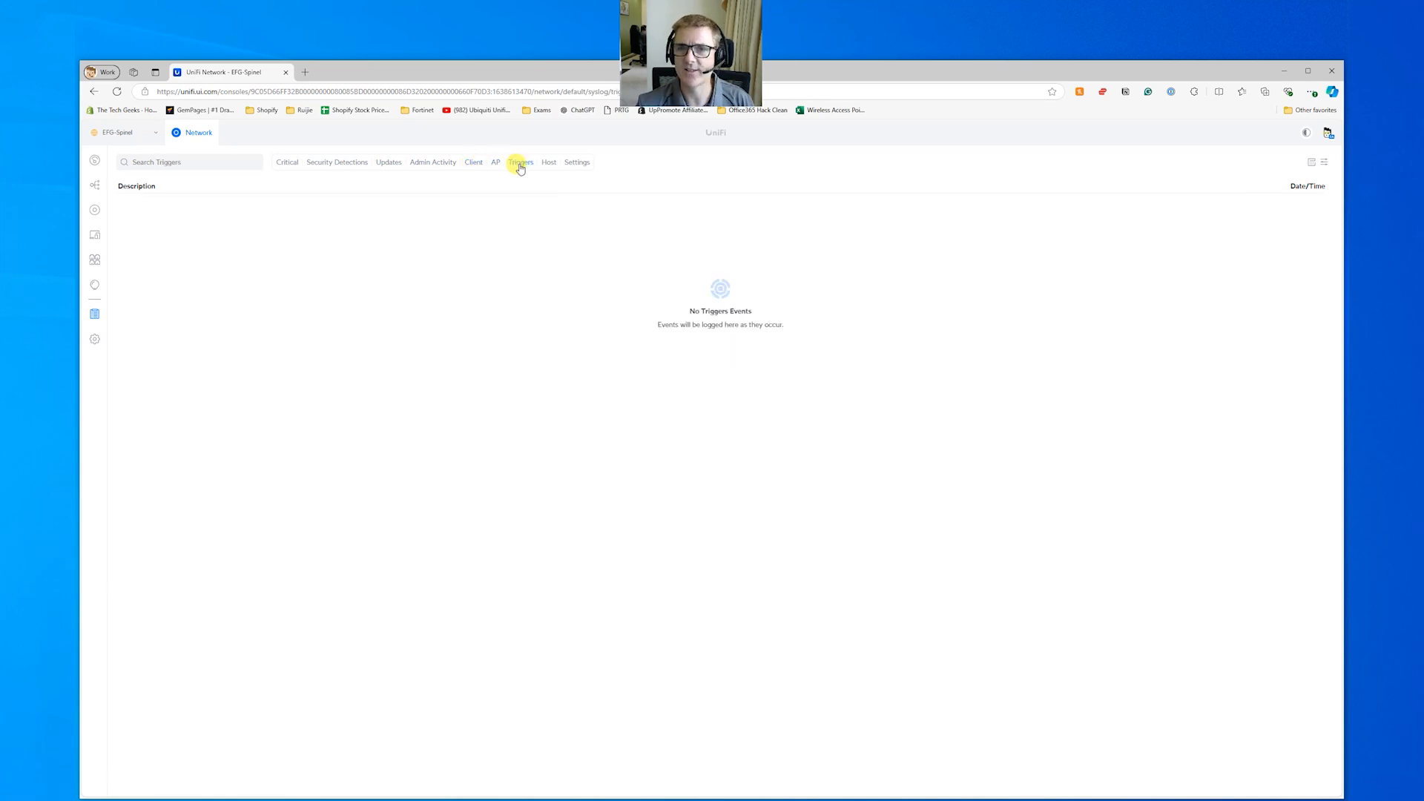
click(550, 167)
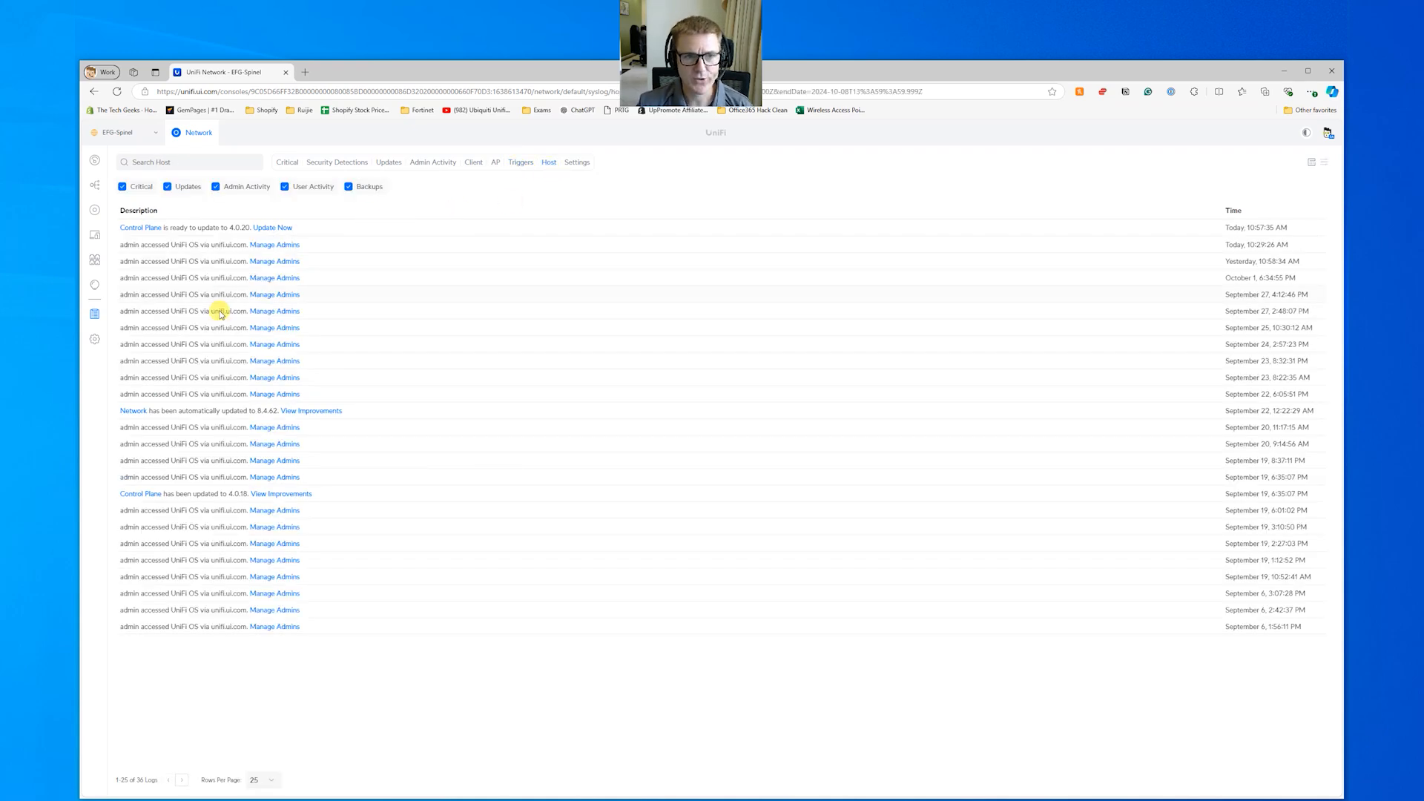
click(576, 164)
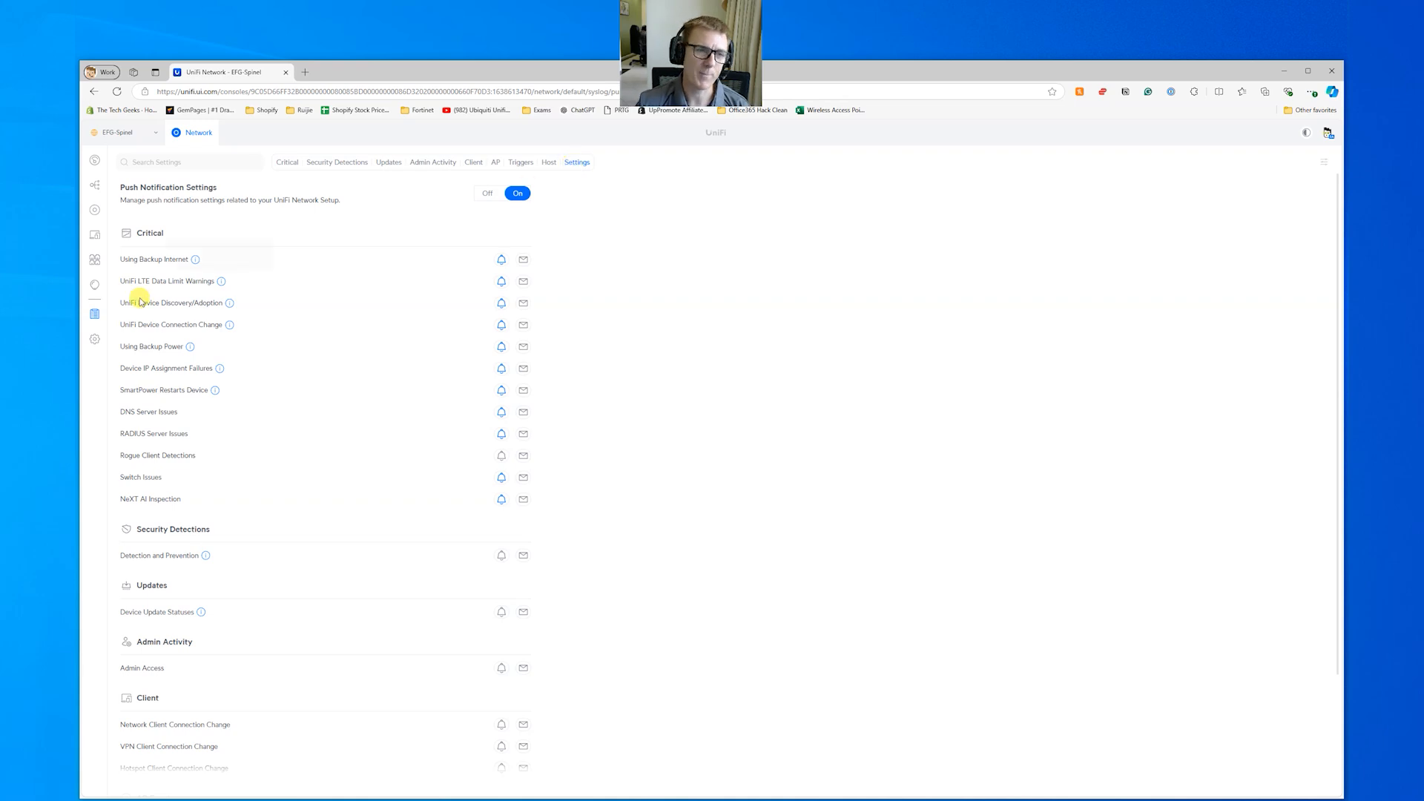
Step: View the network settings of EFG-Spinel, and of Spinel Cloud Gateway Max through Site Manager for comparison
click(94, 341)
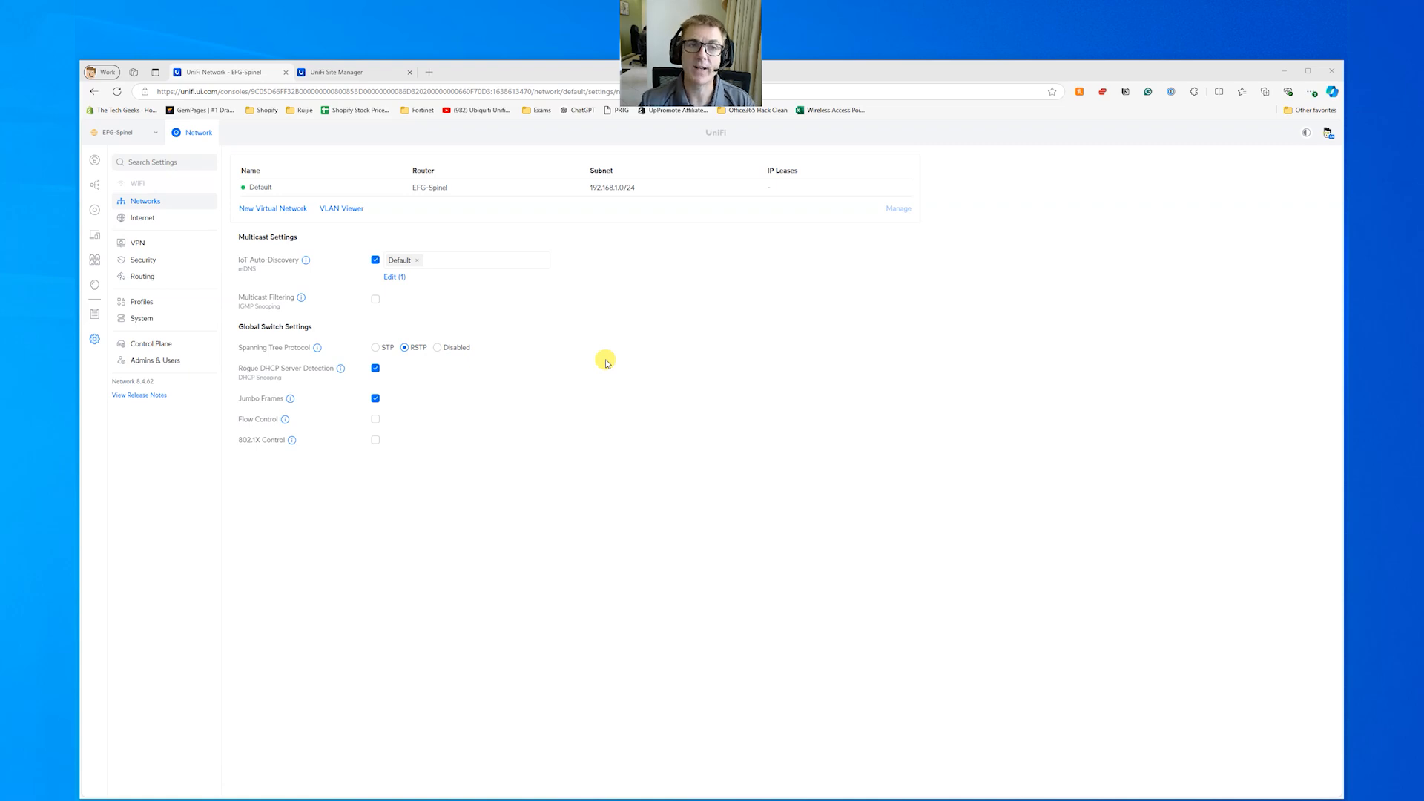
click(347, 72)
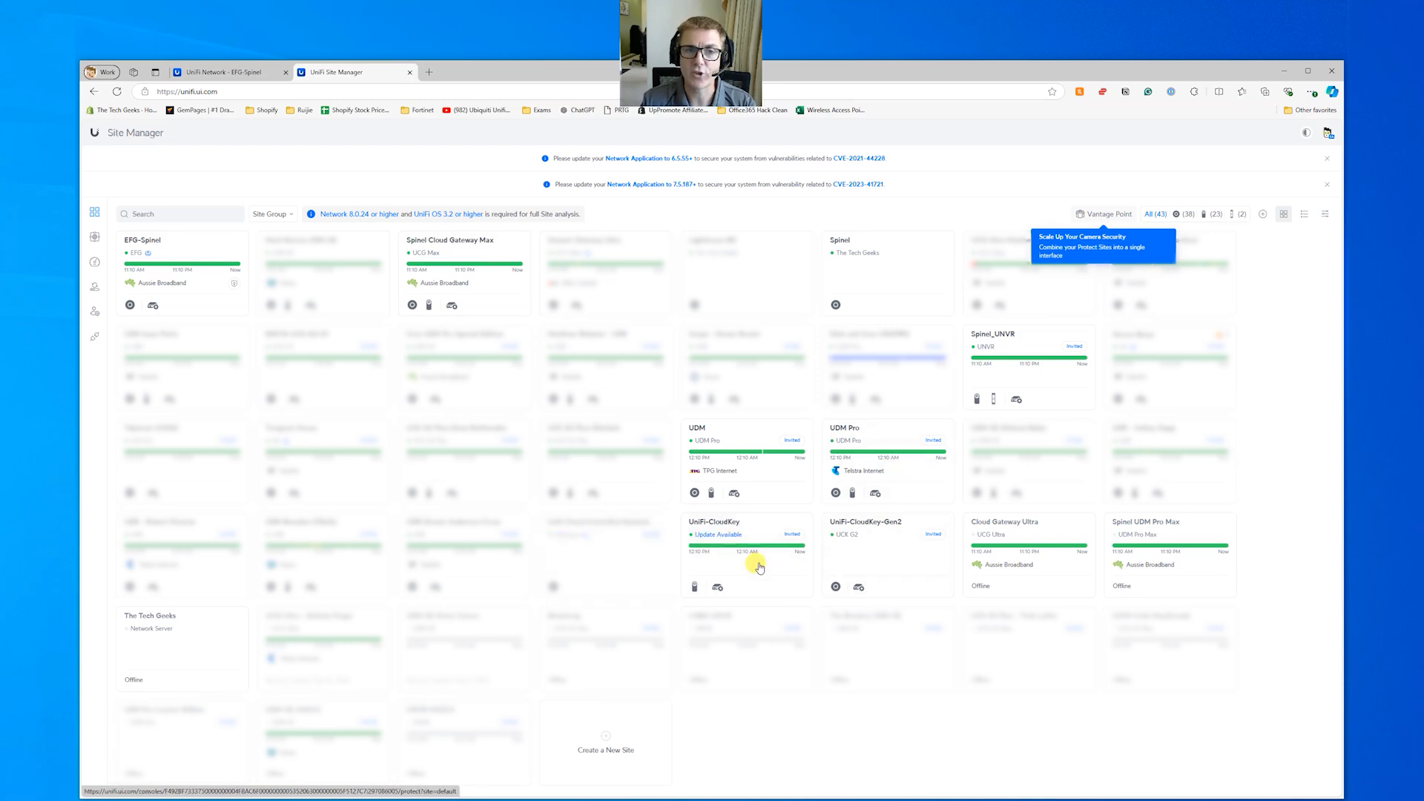
click(477, 256)
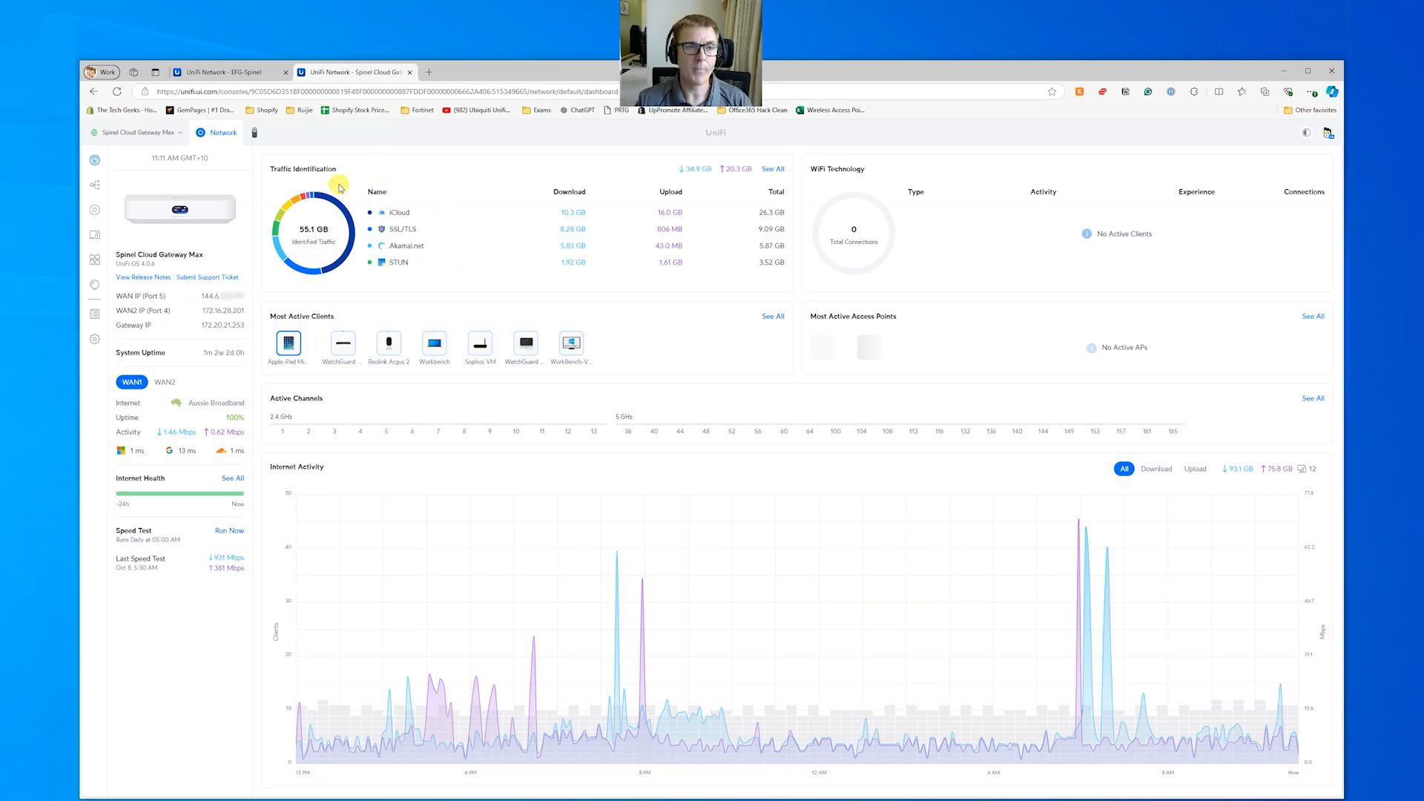
click(95, 338)
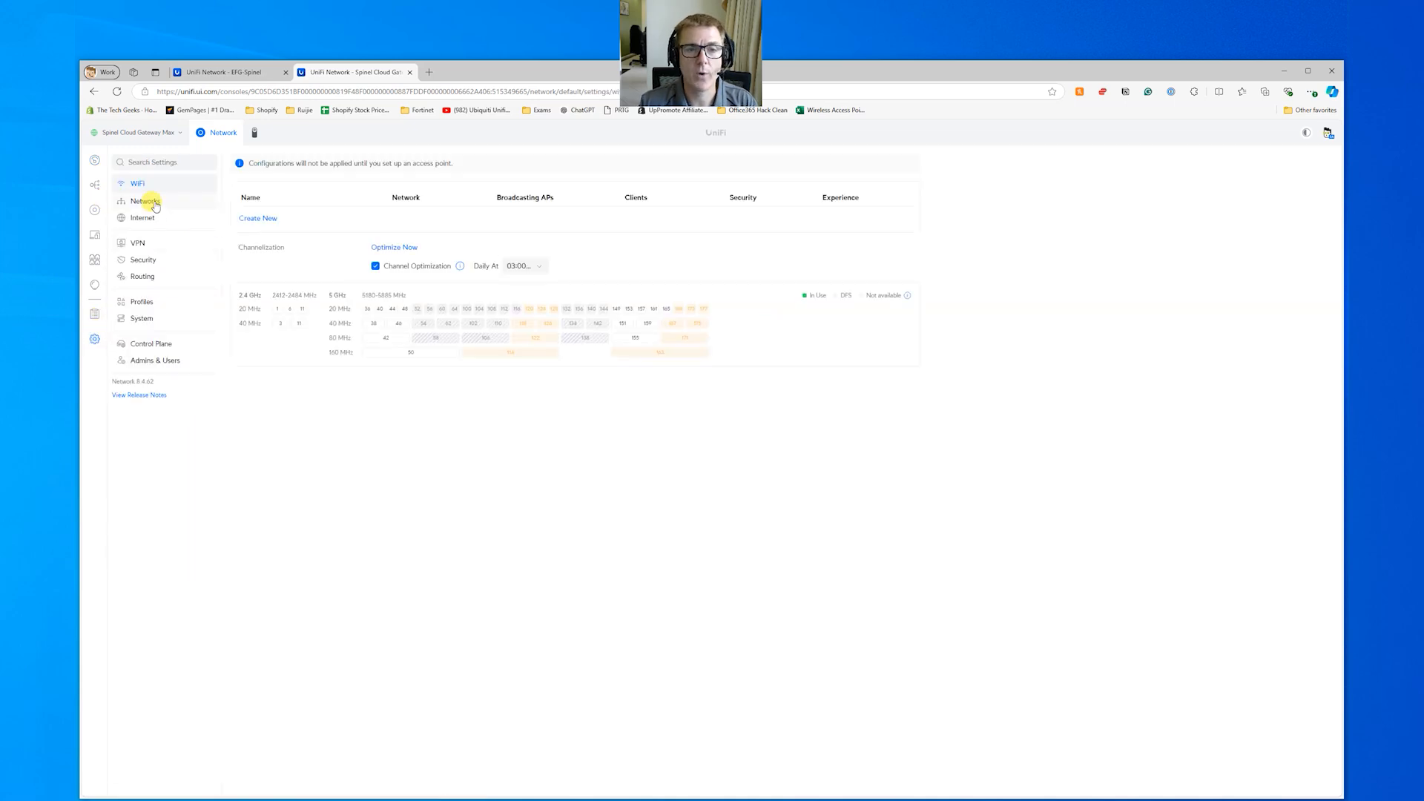
click(152, 204)
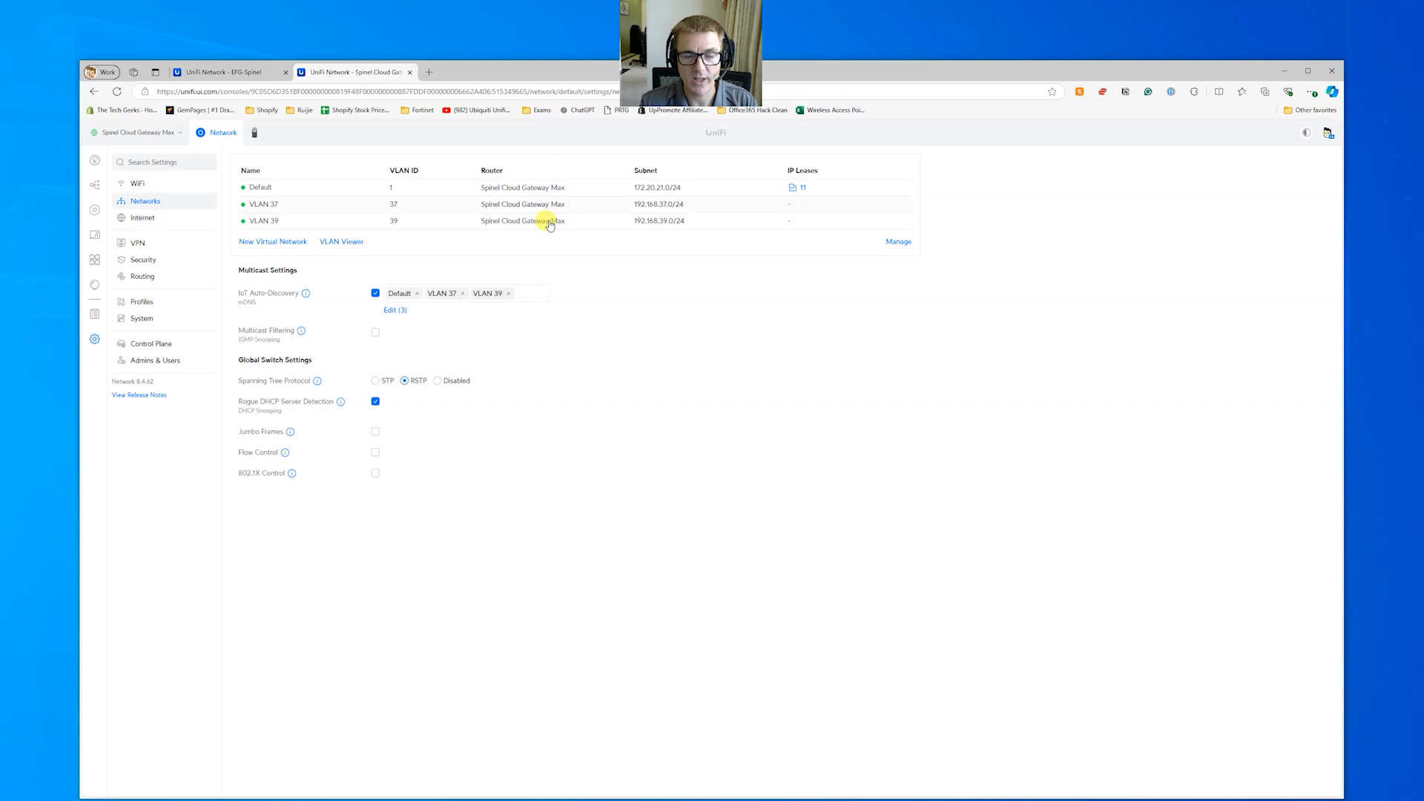
Step: Return to the EFG-Spinel network settings and open the Default network for editing
click(191, 78)
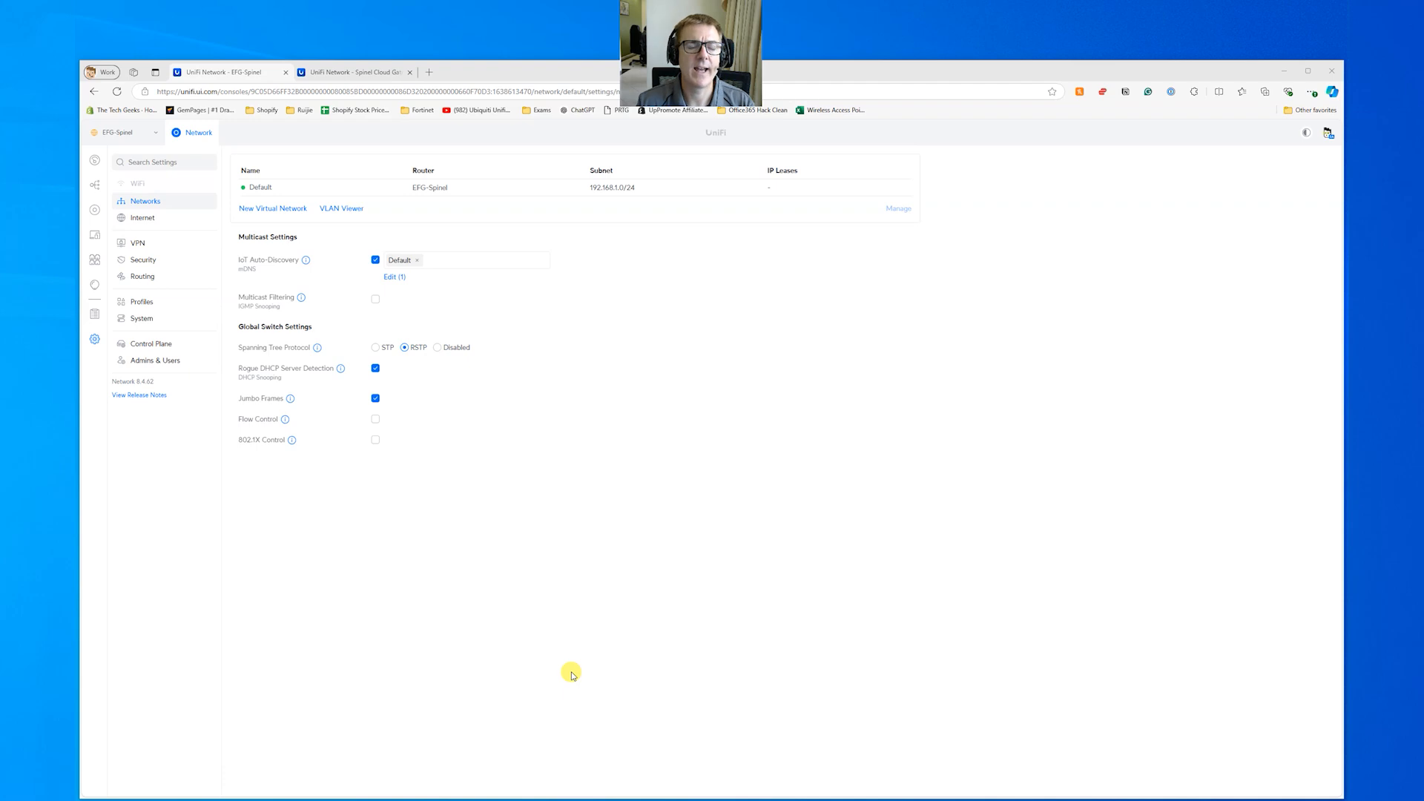
click(534, 183)
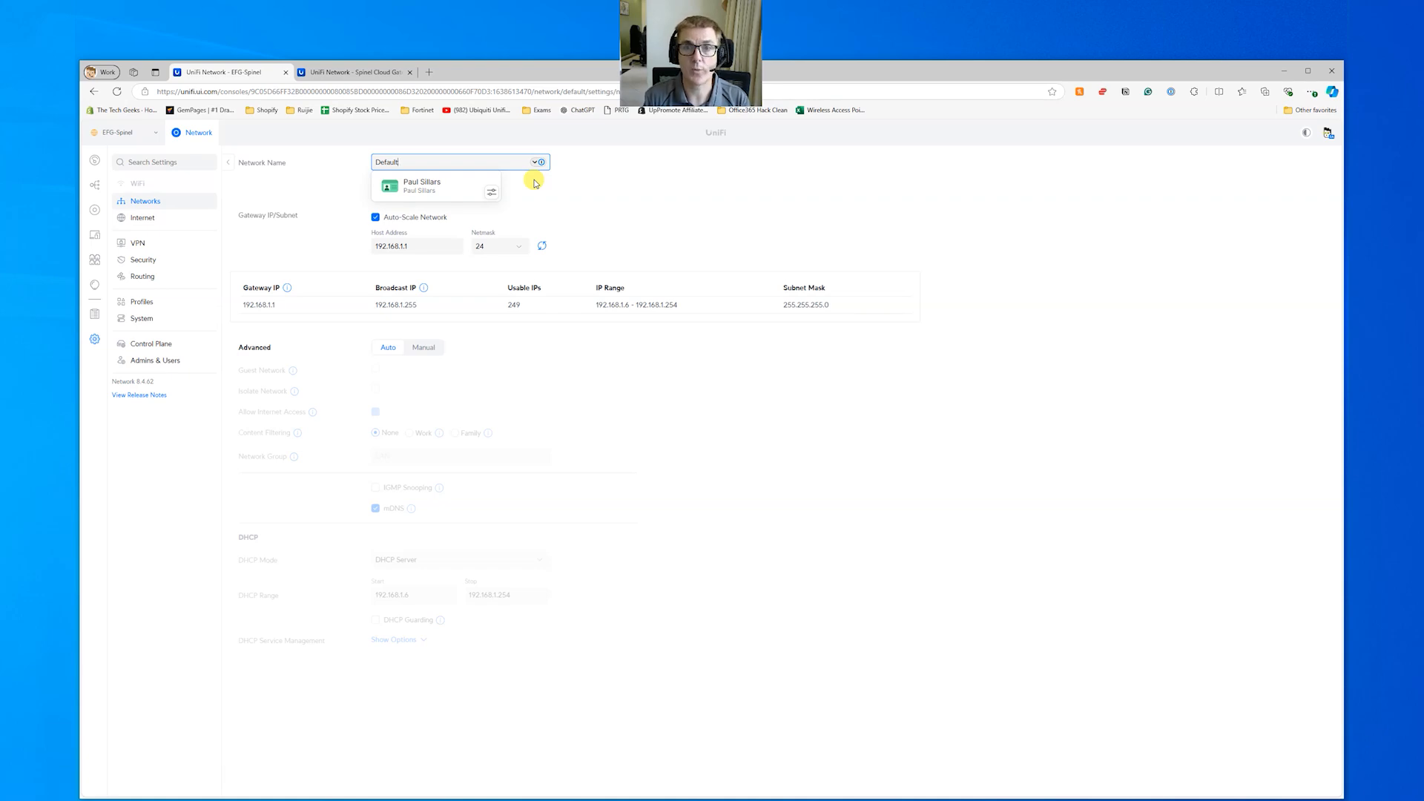
click(1015, 311)
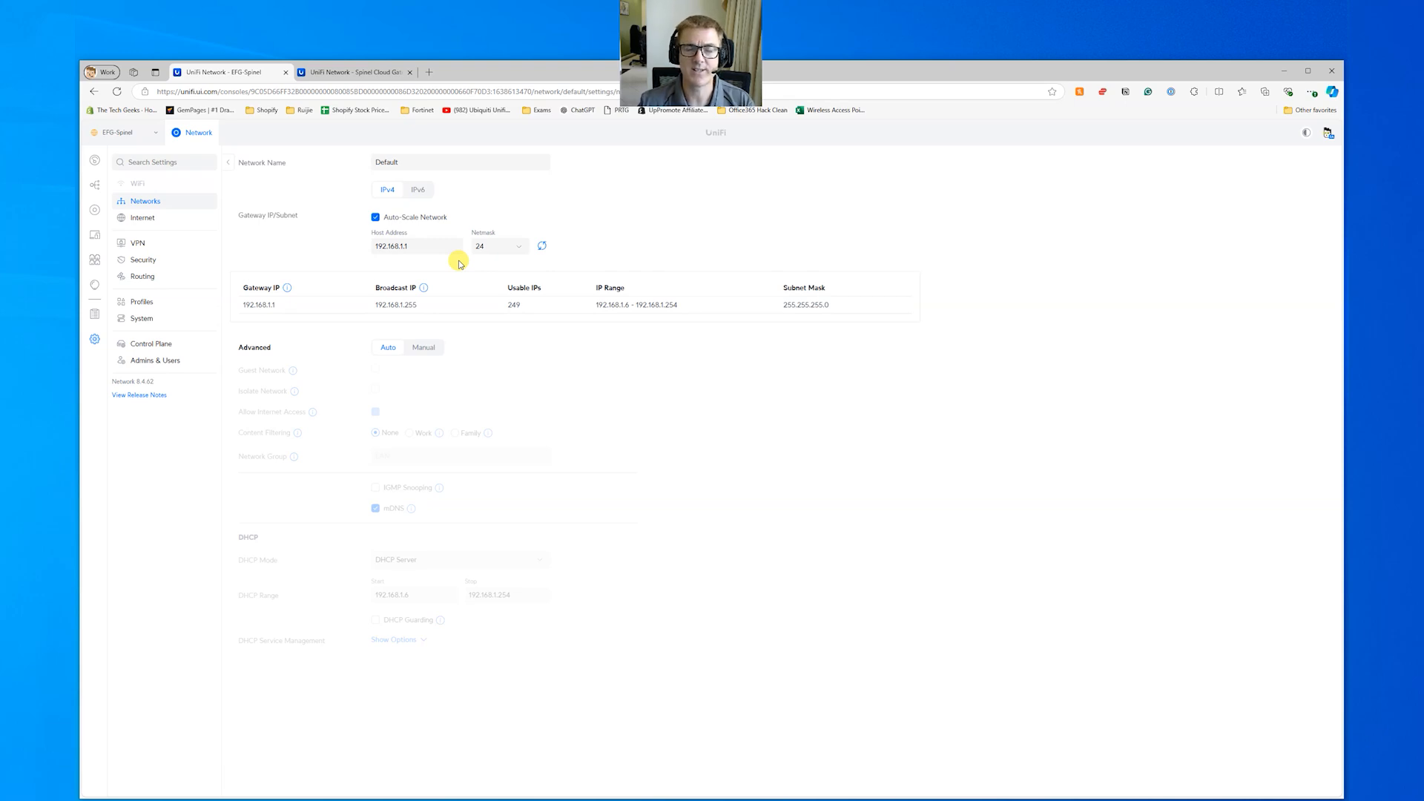
Step: Try a netmask of 23 with Auto-Scale Network disabled on the Default network, and discard the changes
click(513, 250)
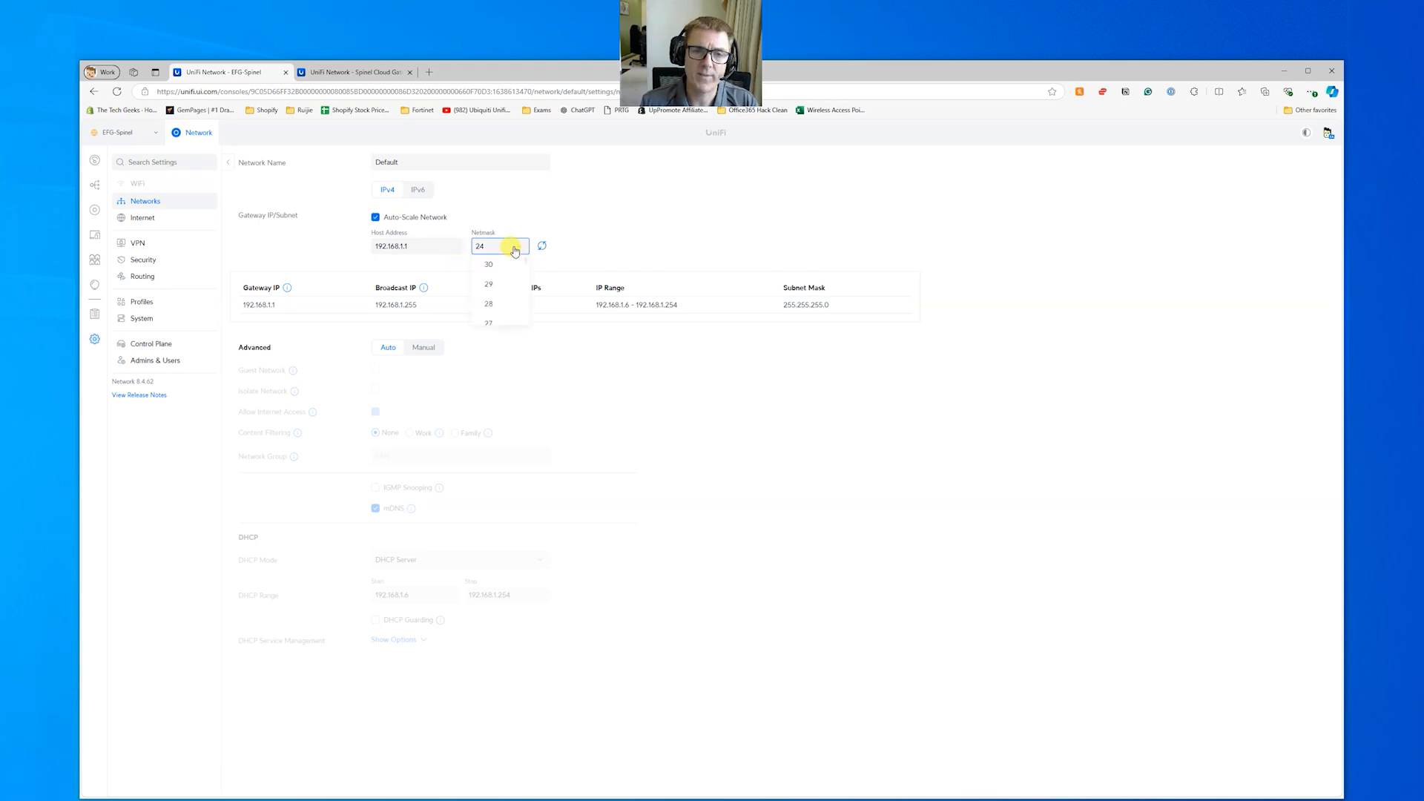
scroll(525, 272, down, 2)
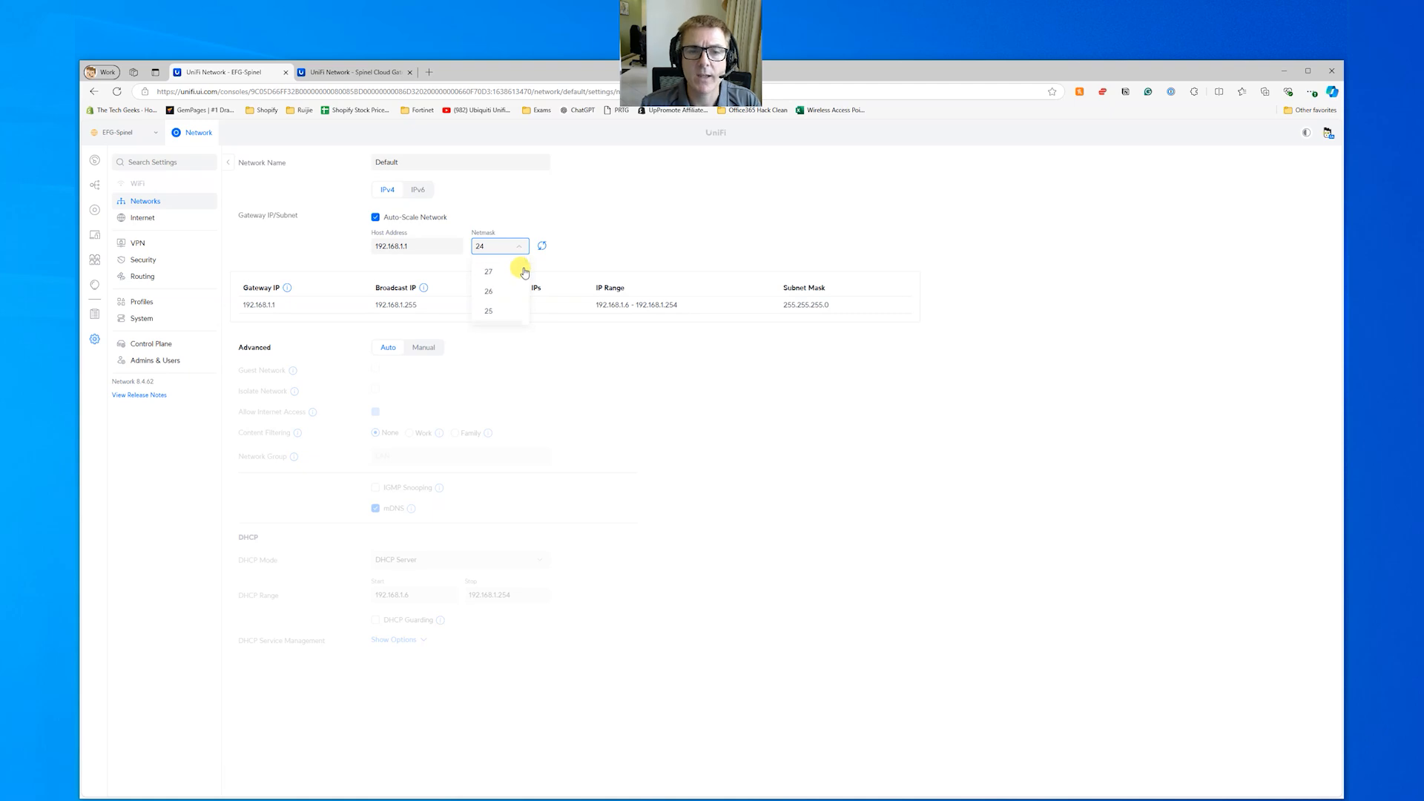
scroll(523, 273, down, 2)
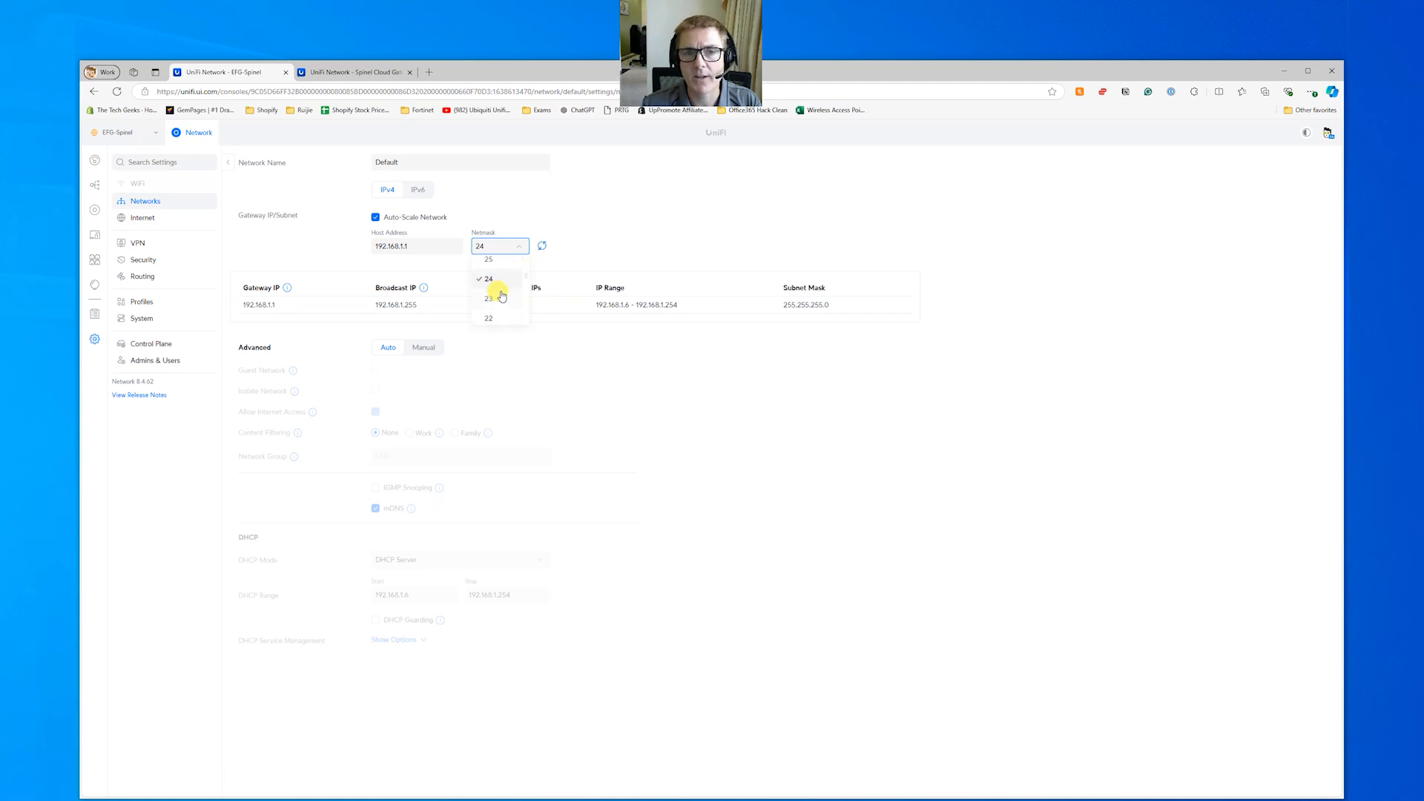
click(495, 299)
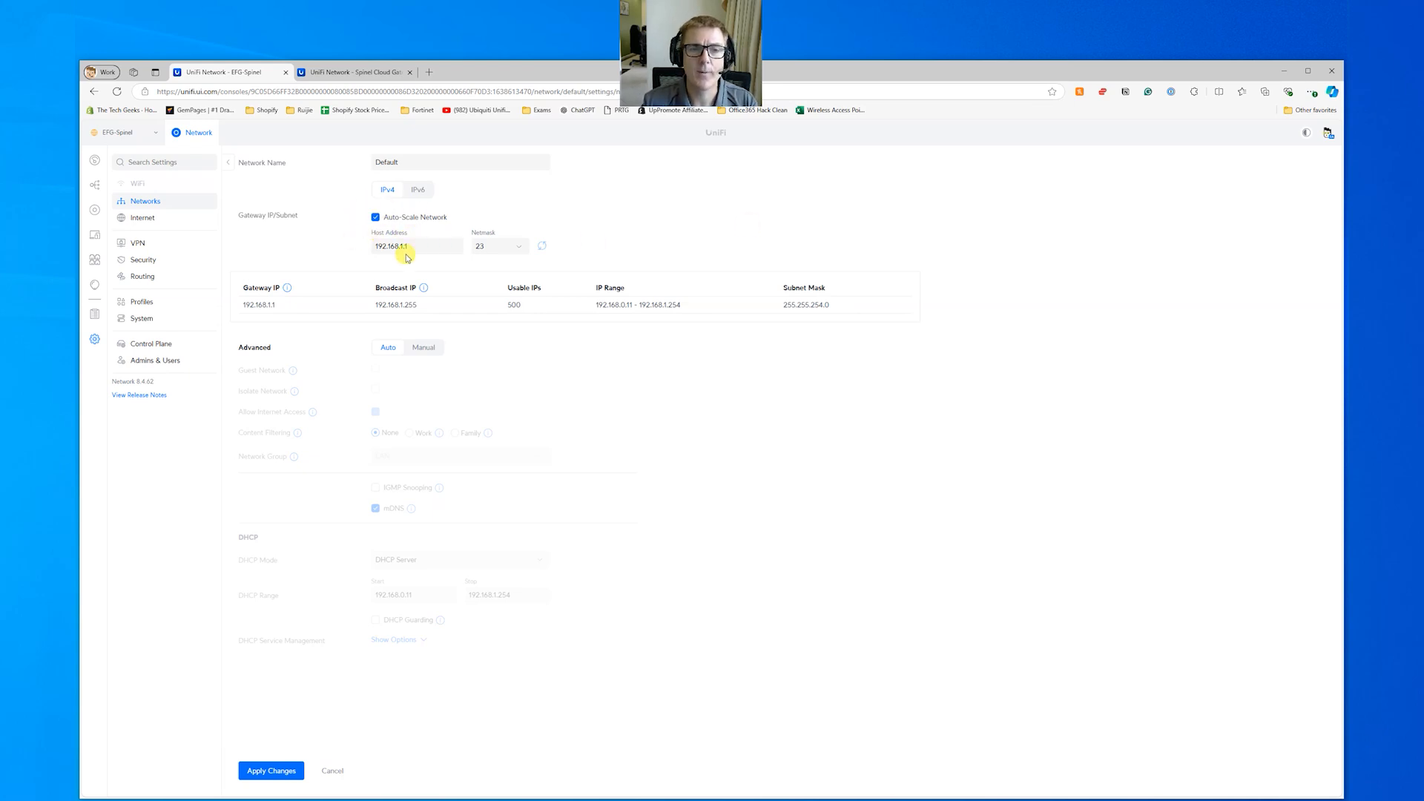
click(376, 218)
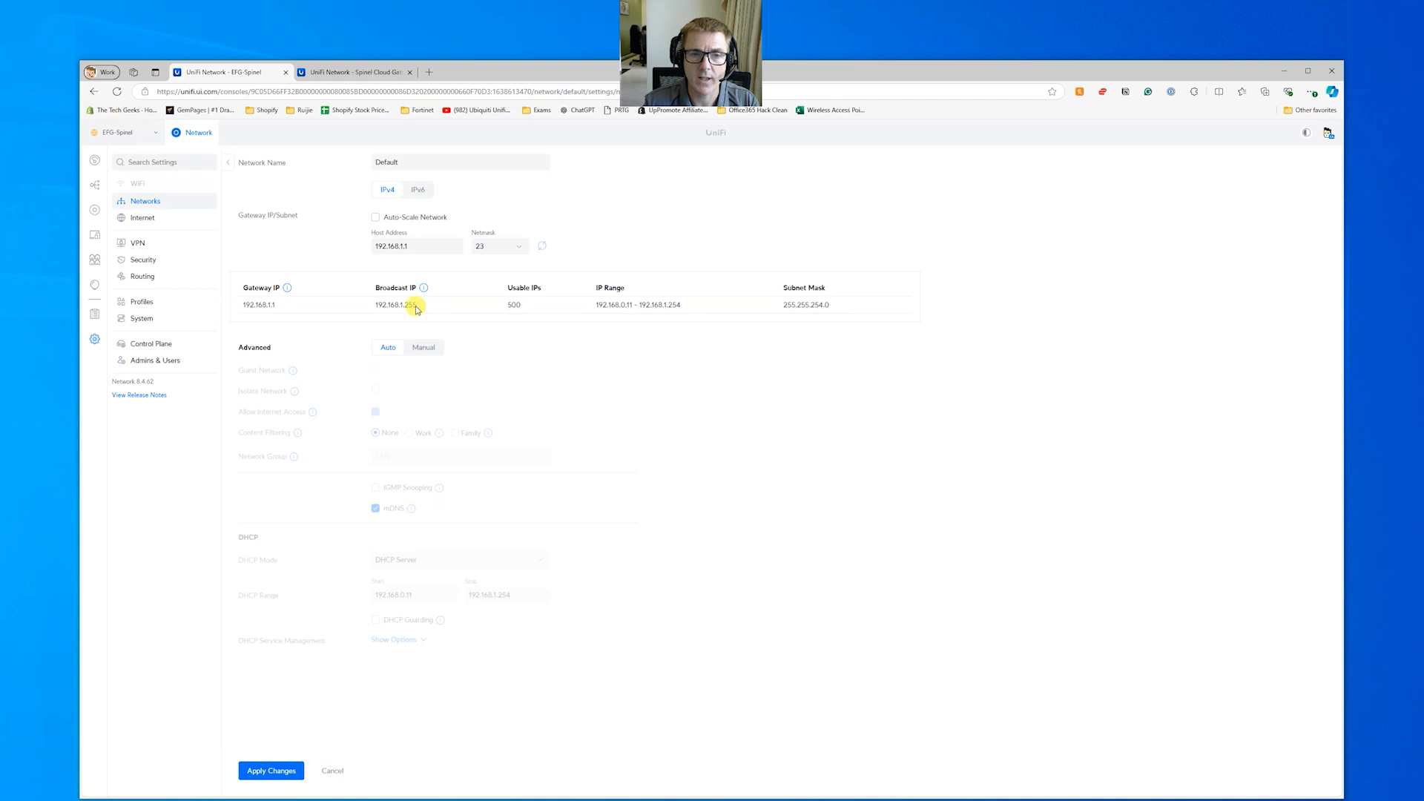
click(330, 771)
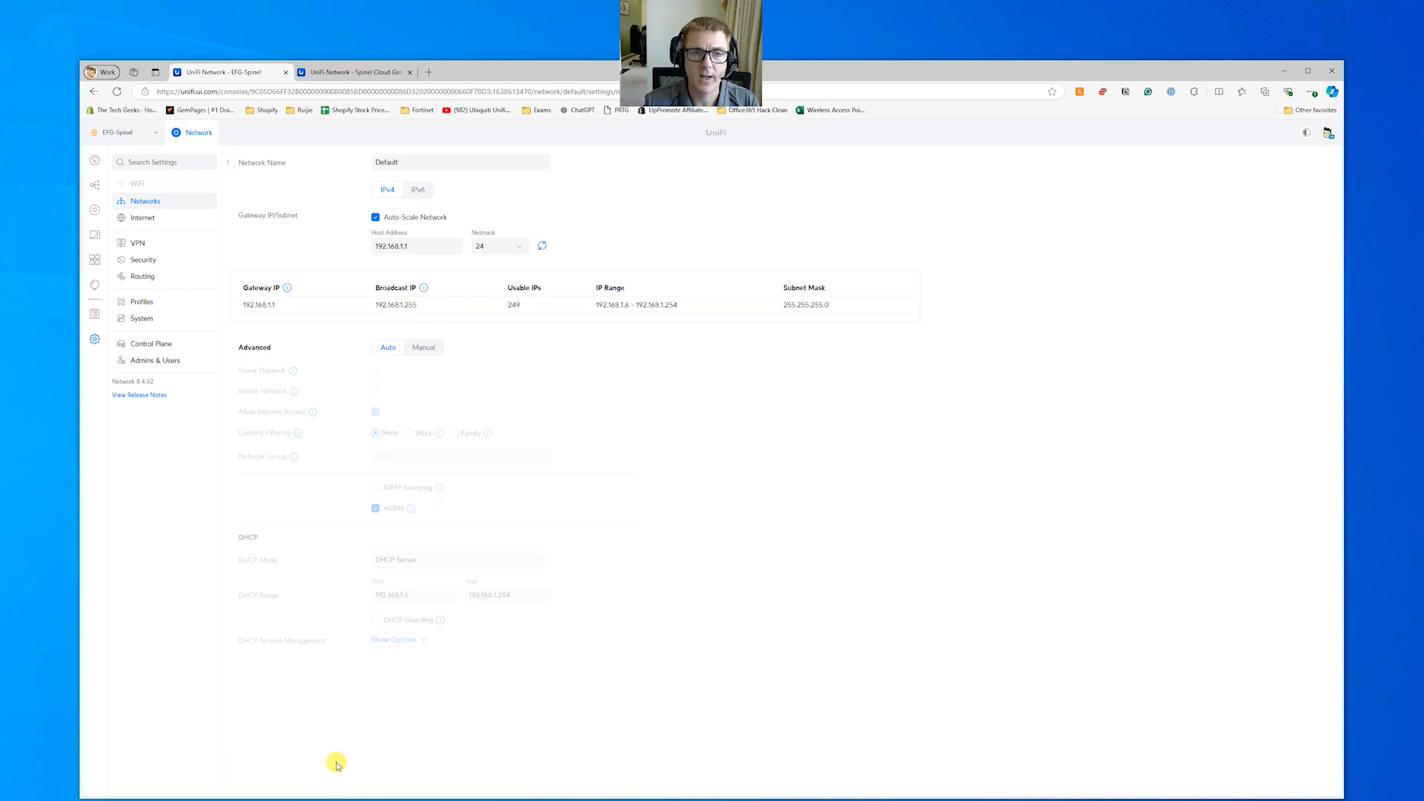
Step: Disable Auto-Scale Network on the Default network and apply it, and set the network's netmask to 23
click(375, 216)
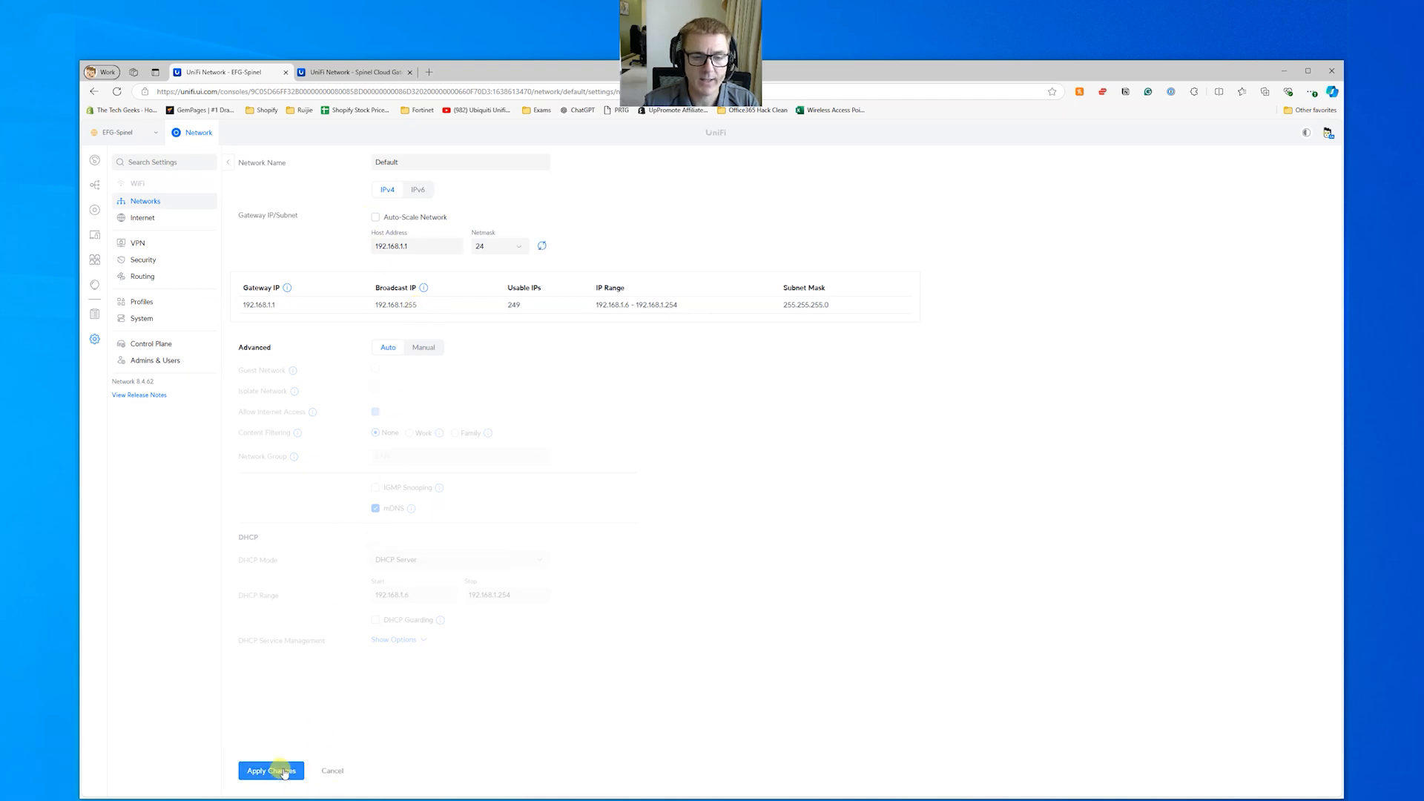
click(276, 770)
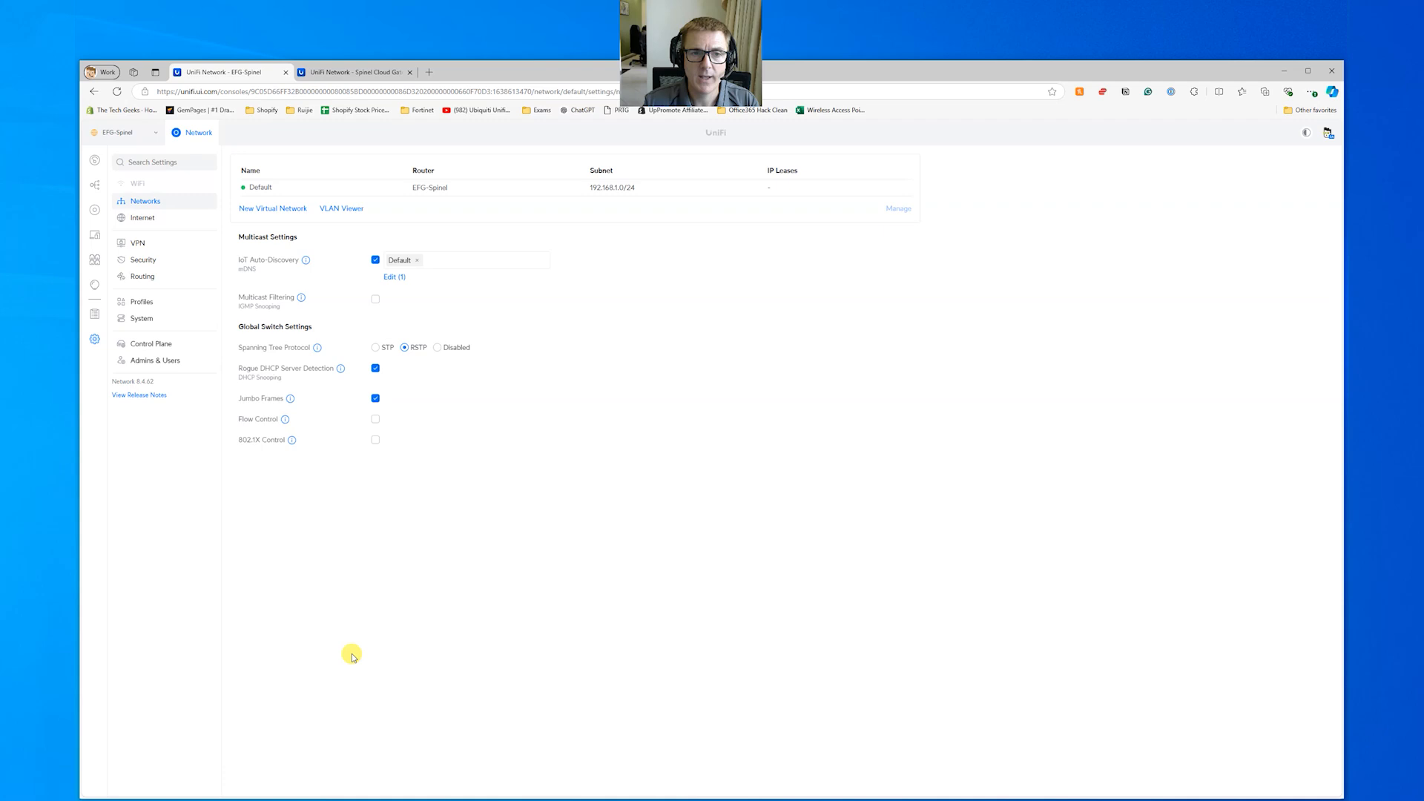
click(395, 187)
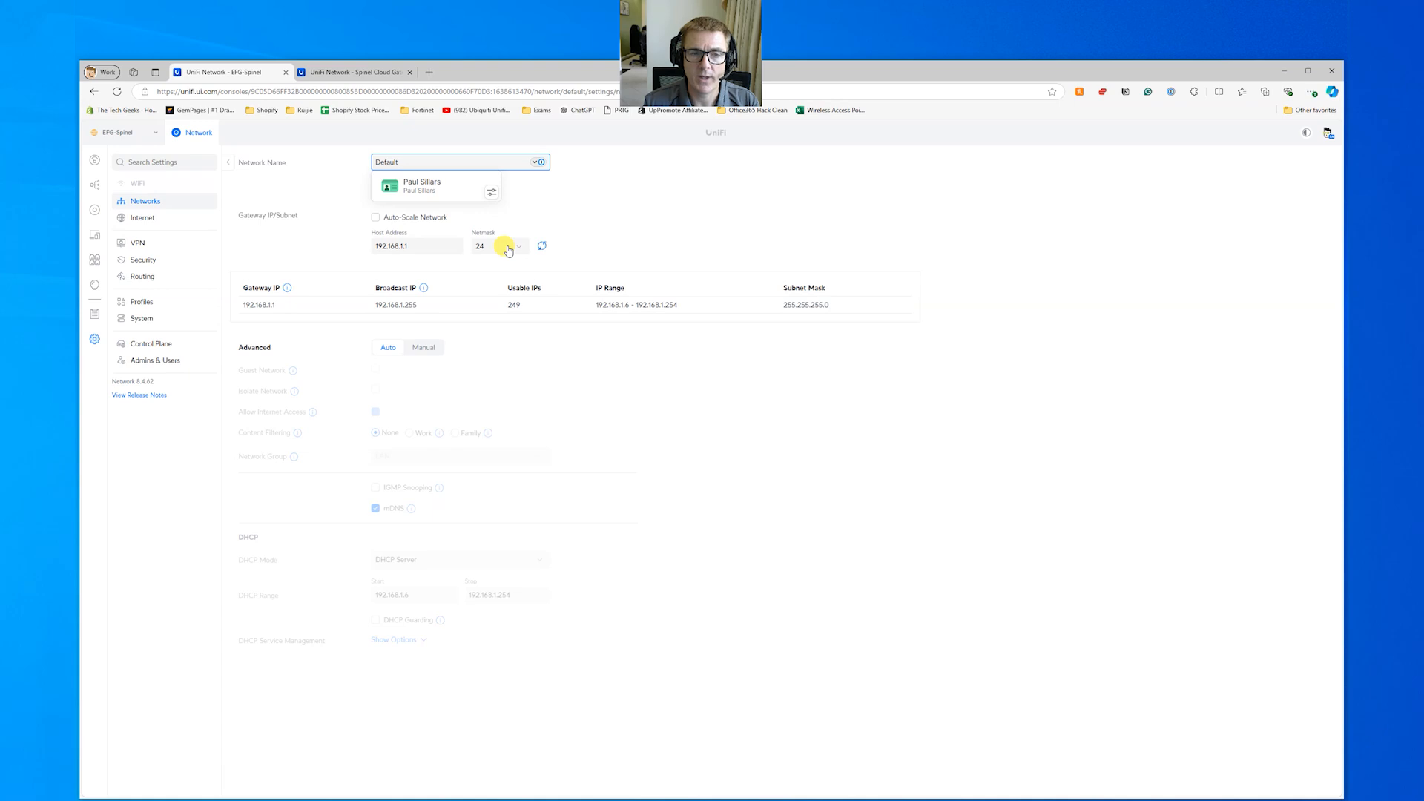
click(508, 250)
scroll(508, 278, up, 2)
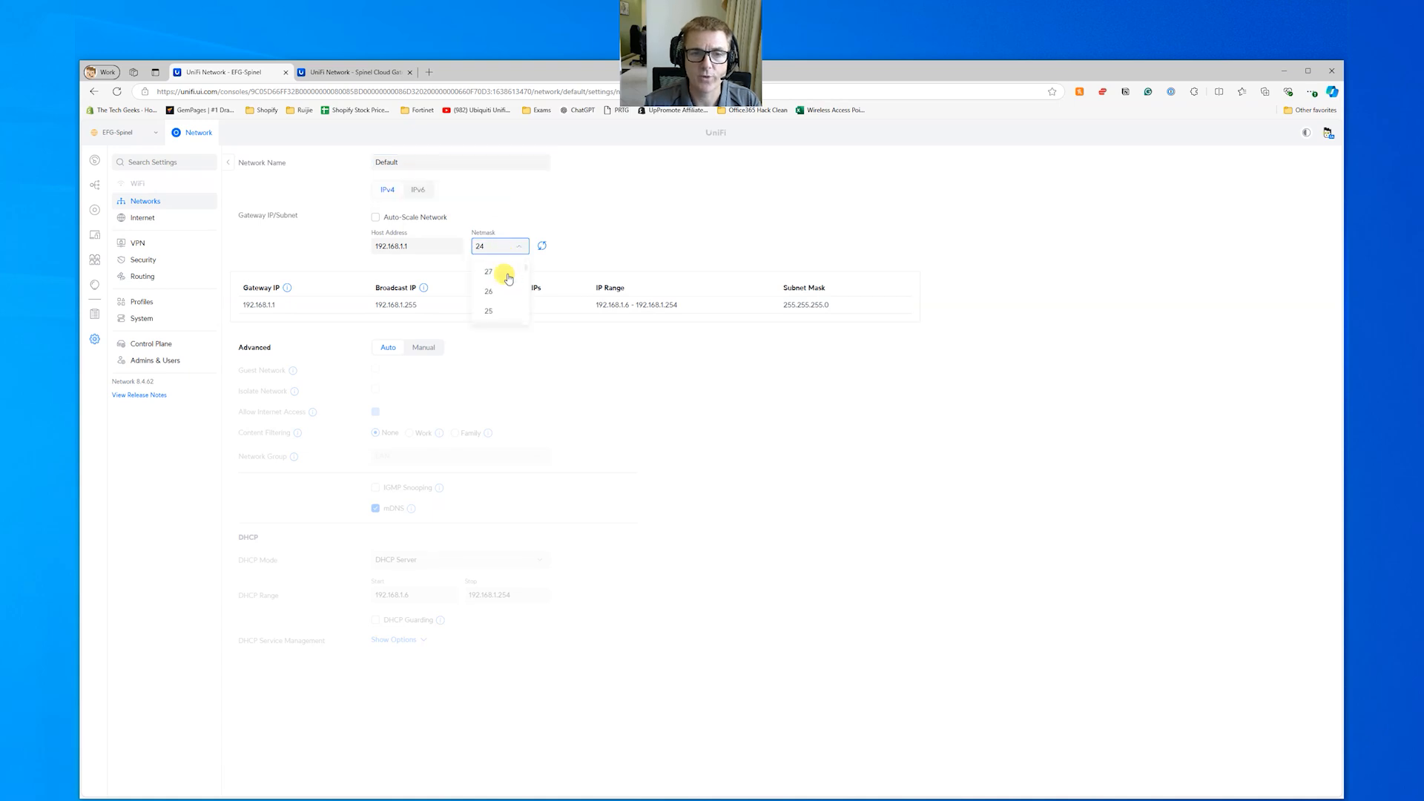
scroll(508, 278, down, 2)
click(493, 297)
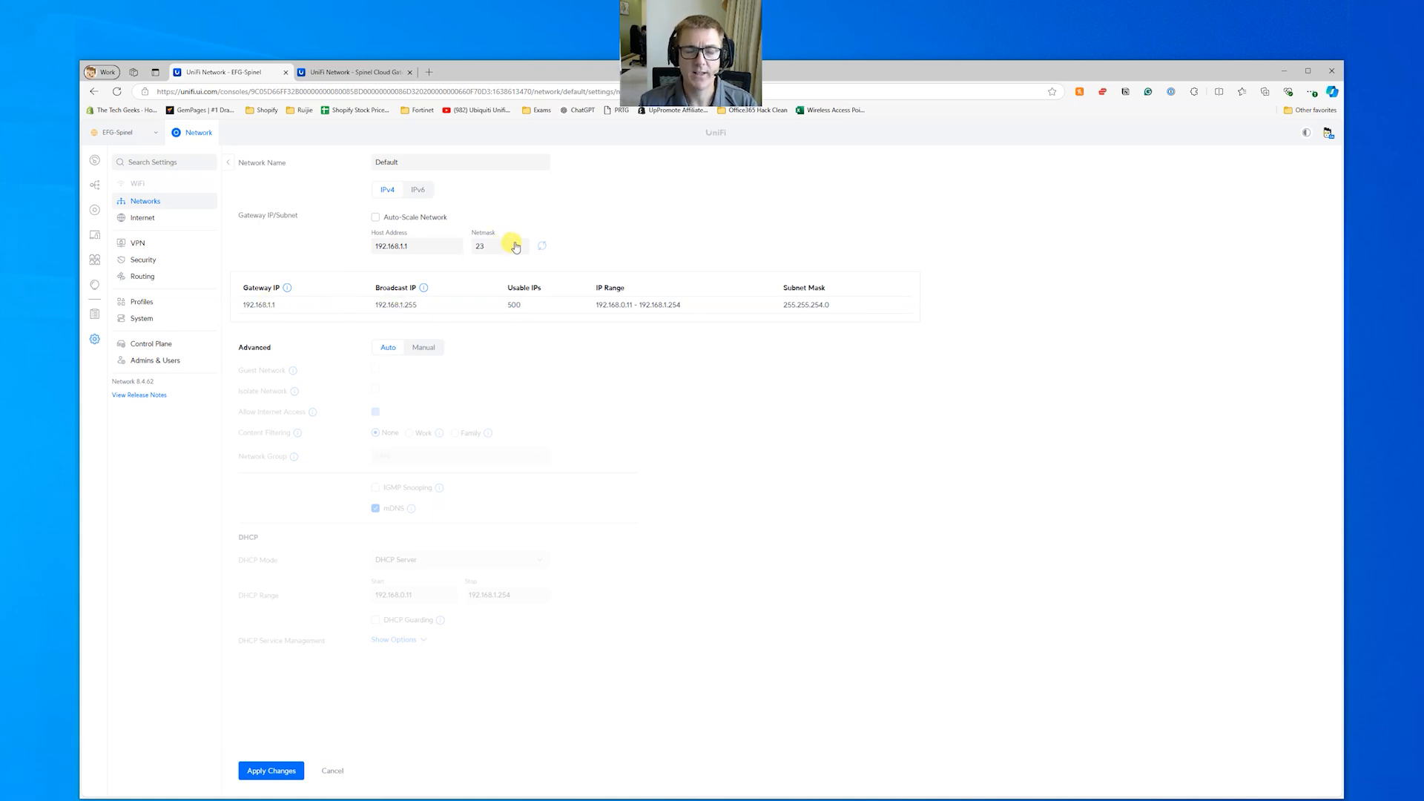
Step: Re-enable Auto-Scale Network, set the netmask to 24 and apply the changes to the Default network
click(414, 217)
click(497, 251)
click(489, 280)
click(274, 772)
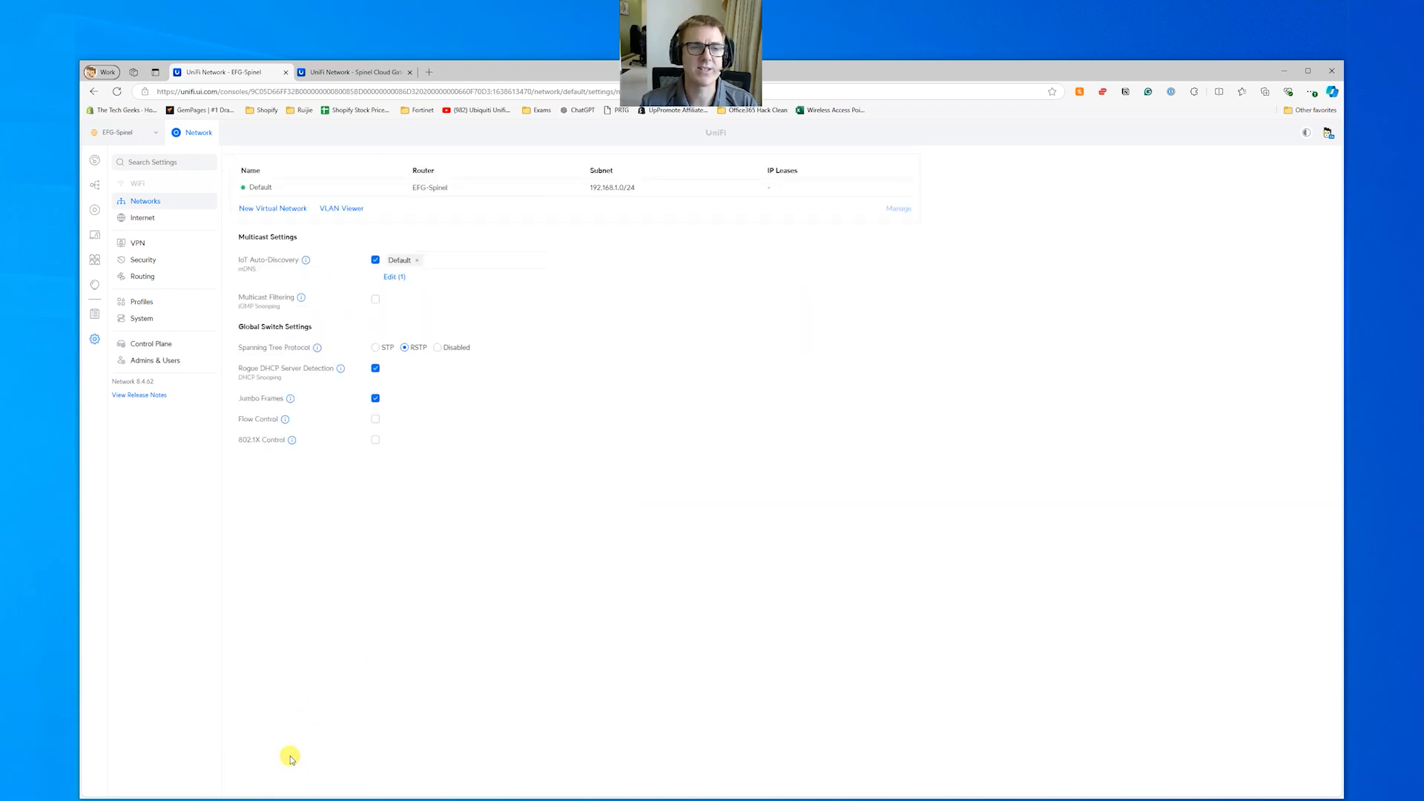
Step: Reopen the Default network, set its advanced configuration to Manual and expand the DHCP service management options
click(390, 188)
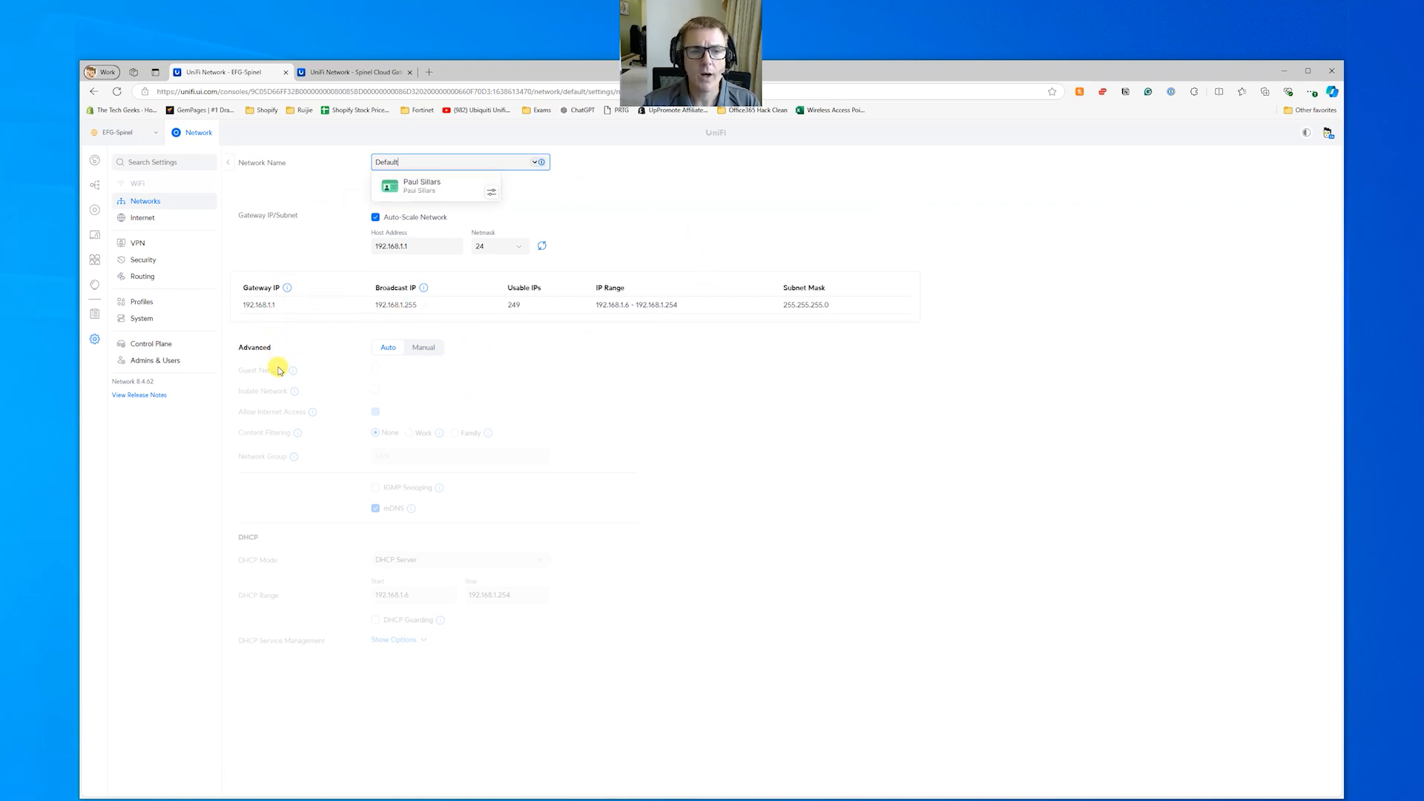
click(412, 642)
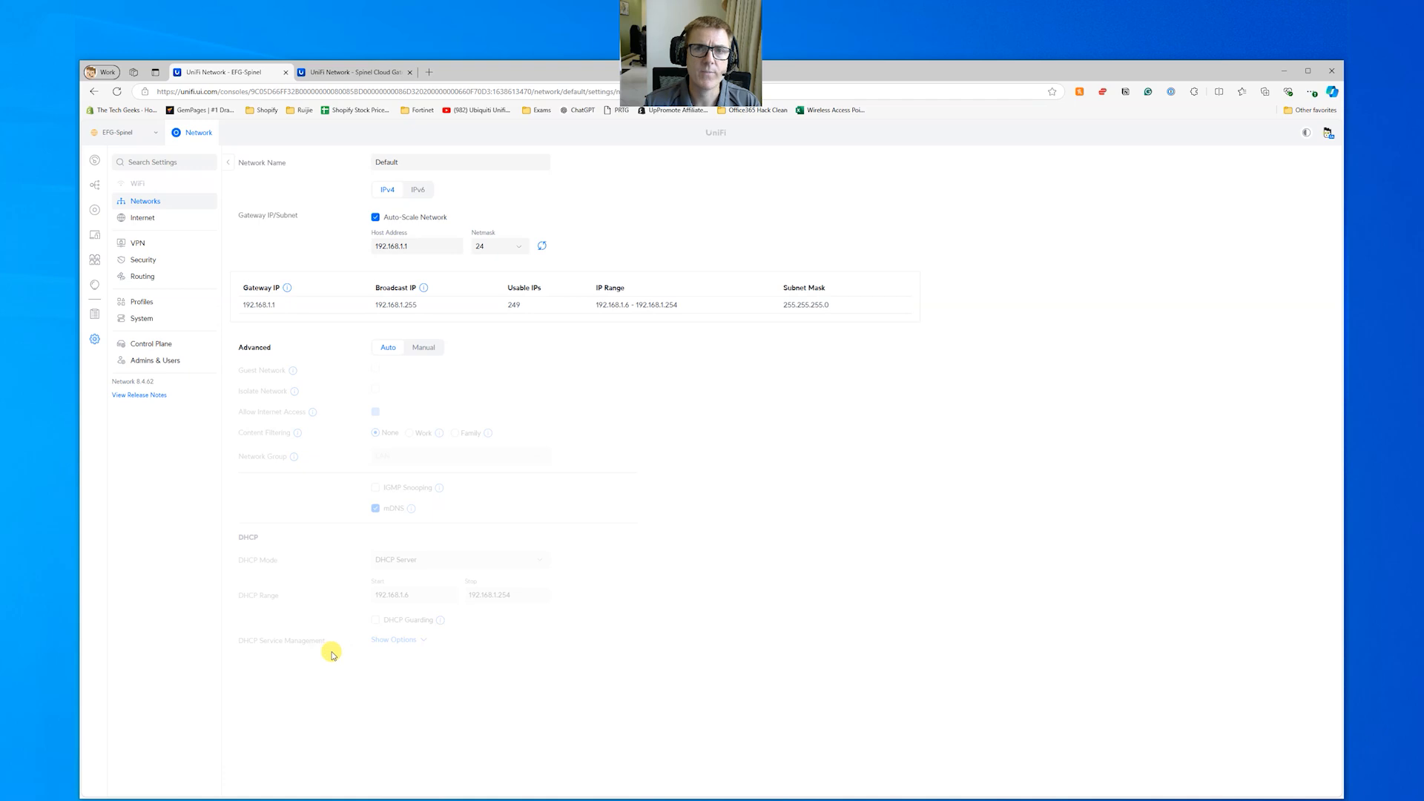
click(420, 347)
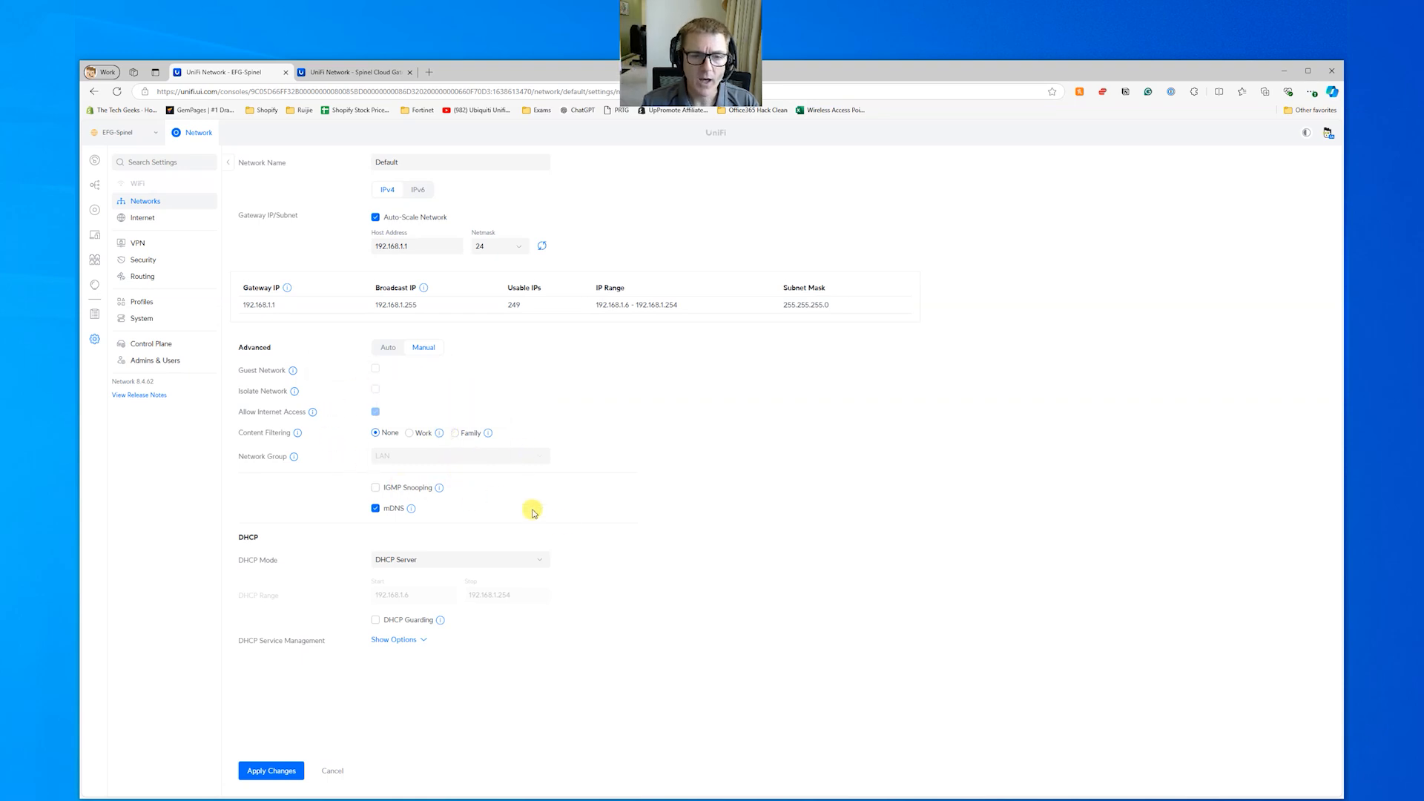
click(401, 639)
scroll(622, 522, down, 3)
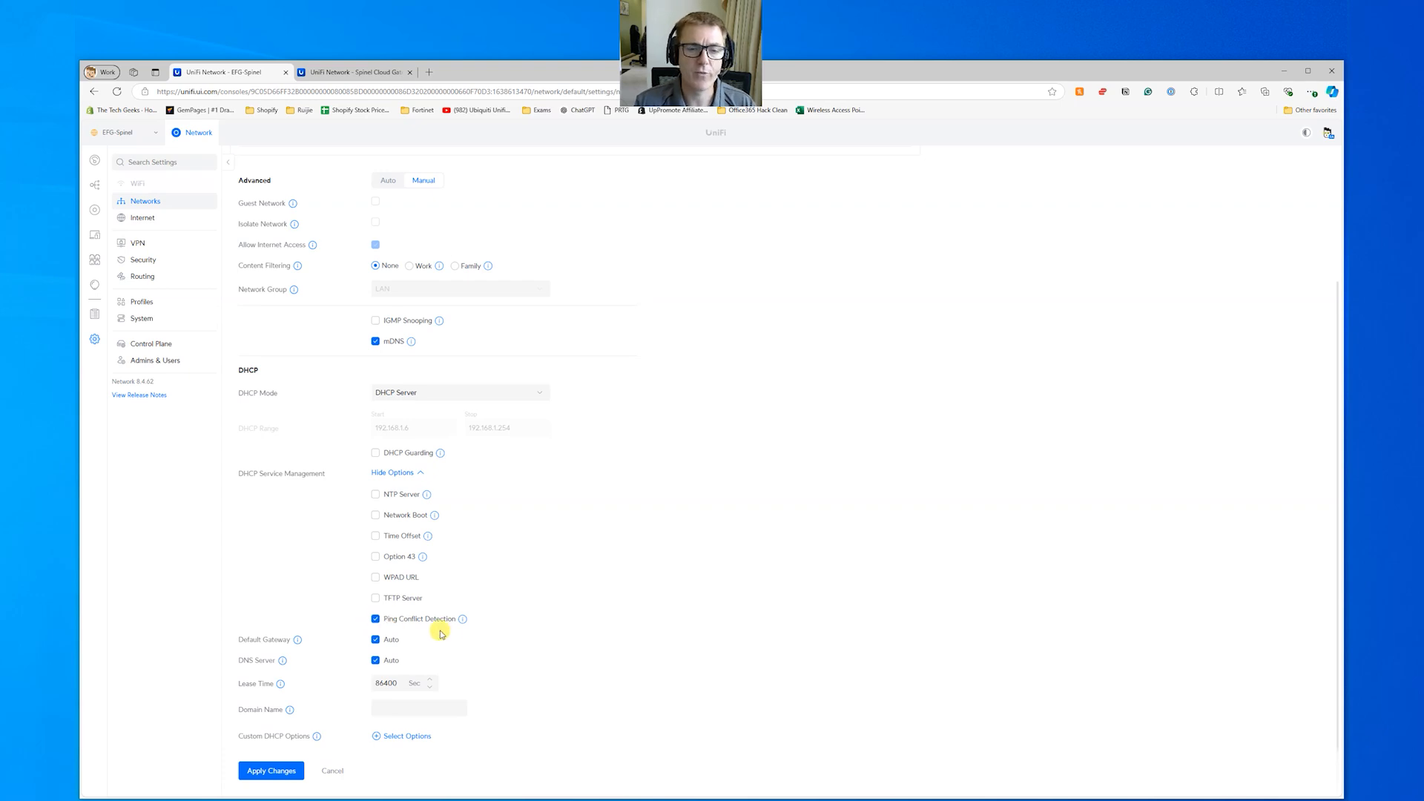
Step: Check the explanation of Ping Conflict Detection and disable the option for the Default network
mouse_move(463, 622)
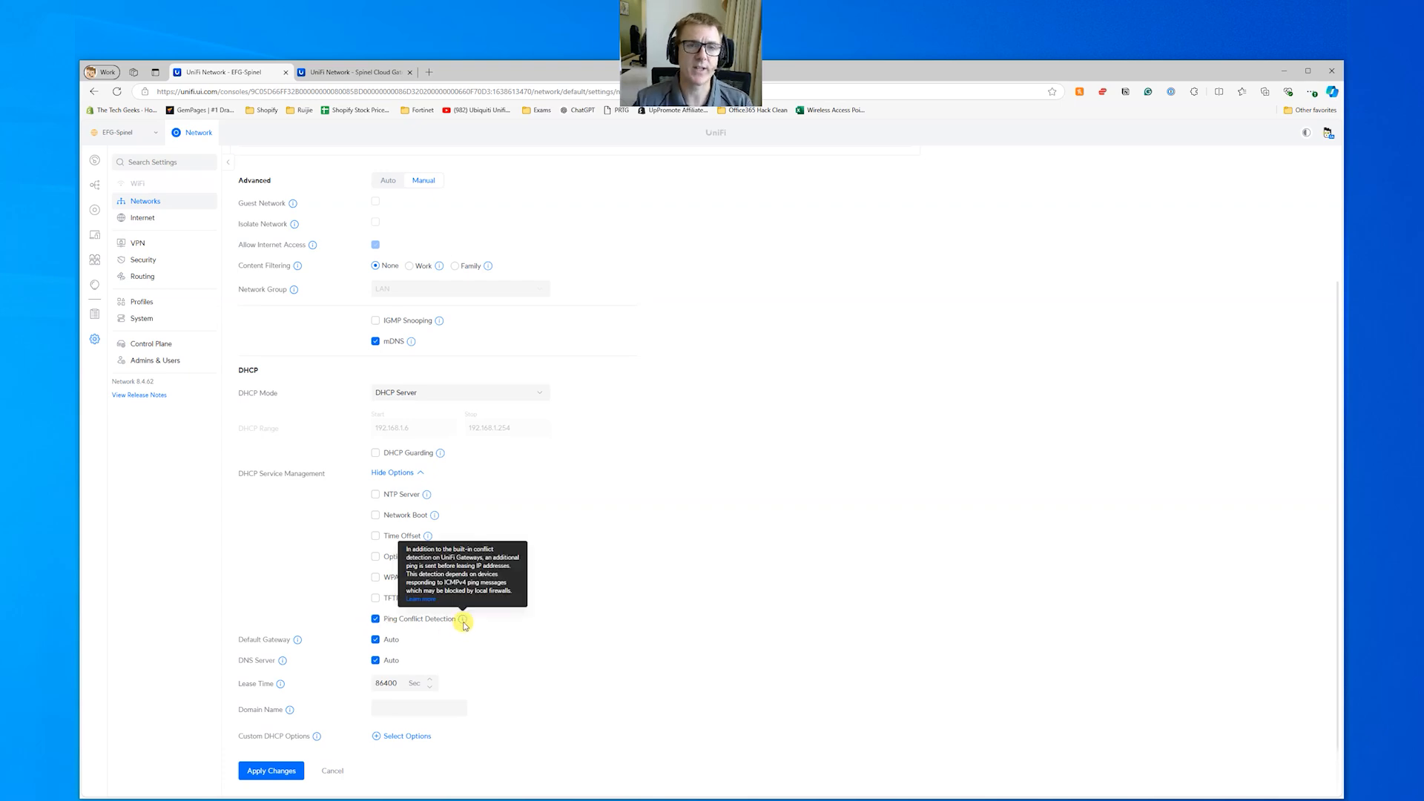
click(375, 621)
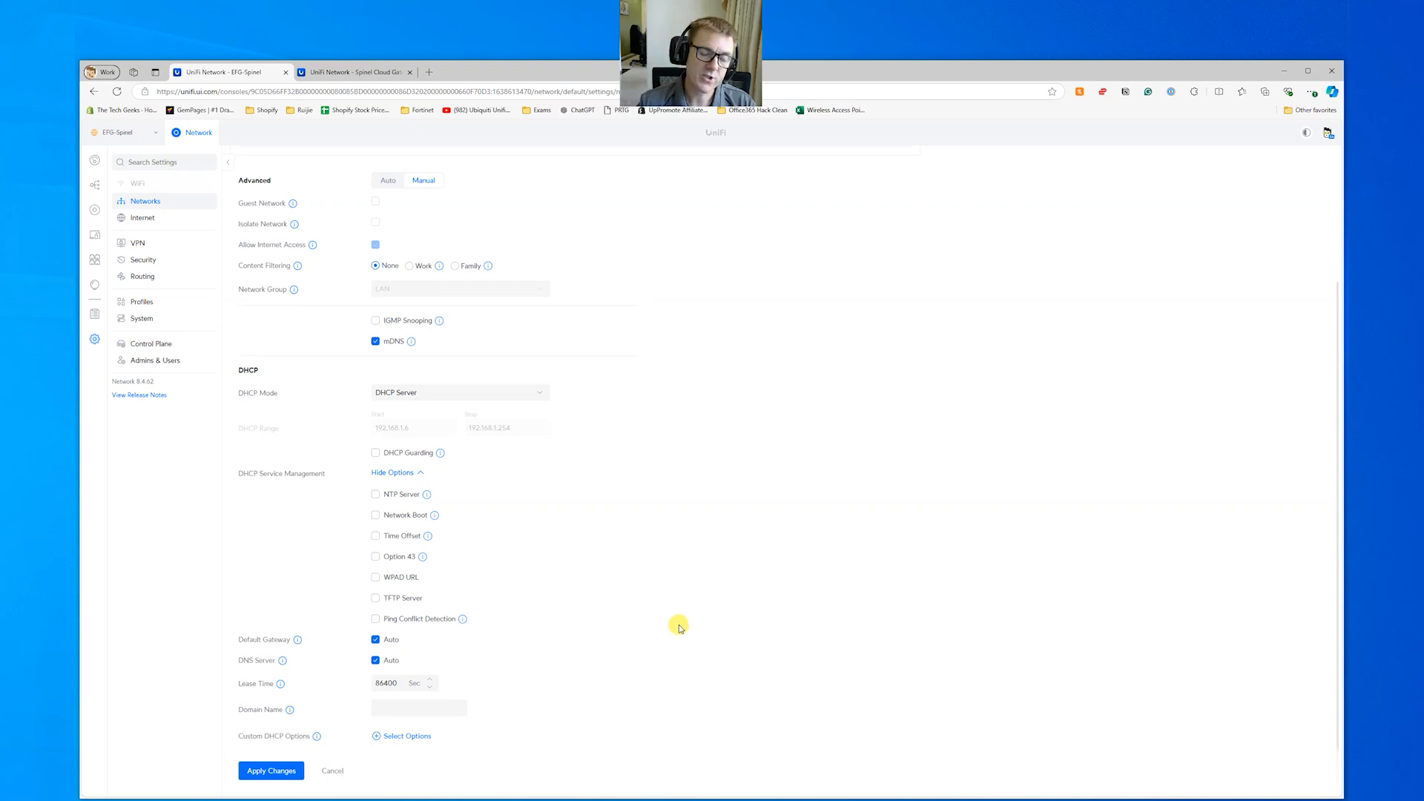
mouse_move(458, 635)
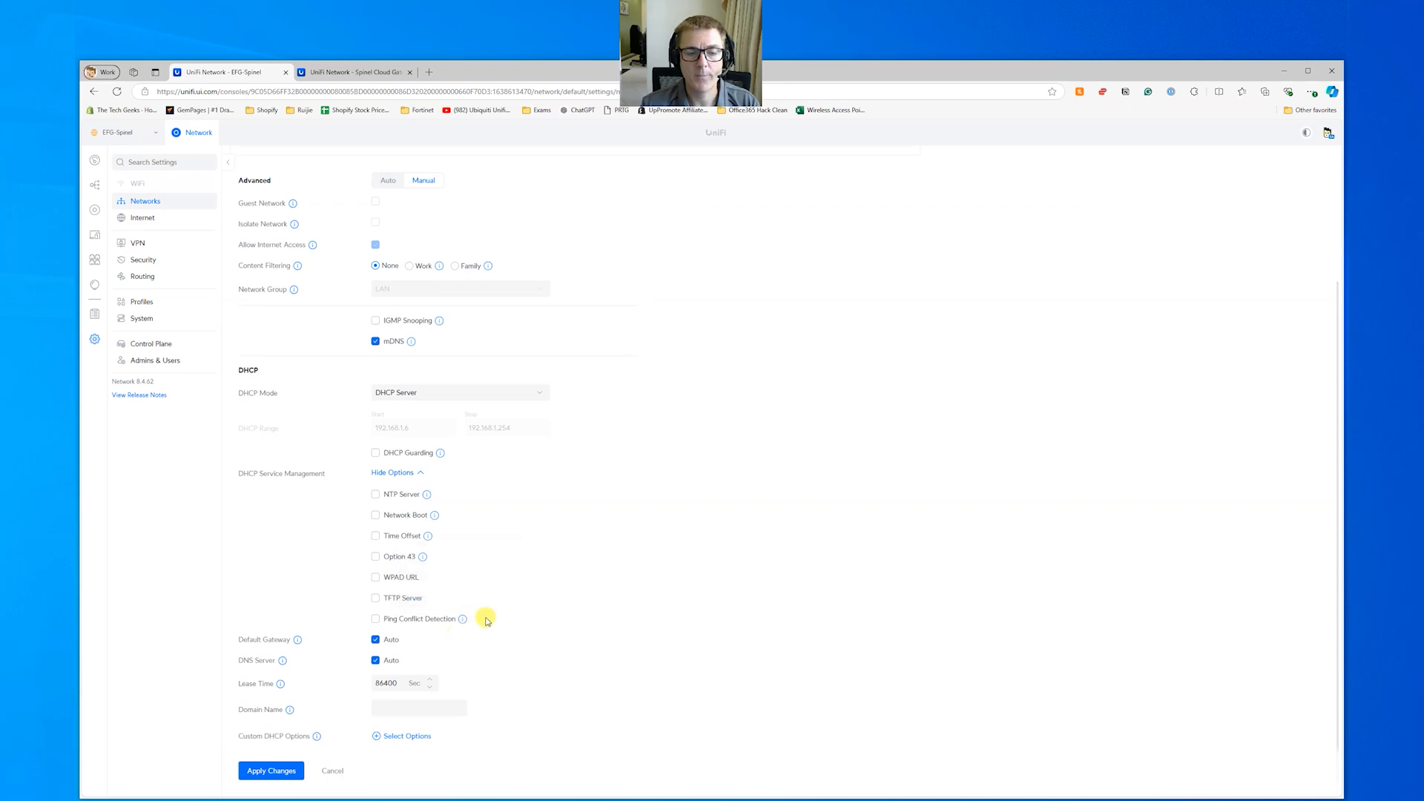
Step: Turn off automatic DNS servers for the Default network and enter 8.8.8.8 and 8.8.4.4 as the first two servers
click(375, 660)
scroll(521, 629, down, 1)
click(464, 582)
text(8.8.8.8)
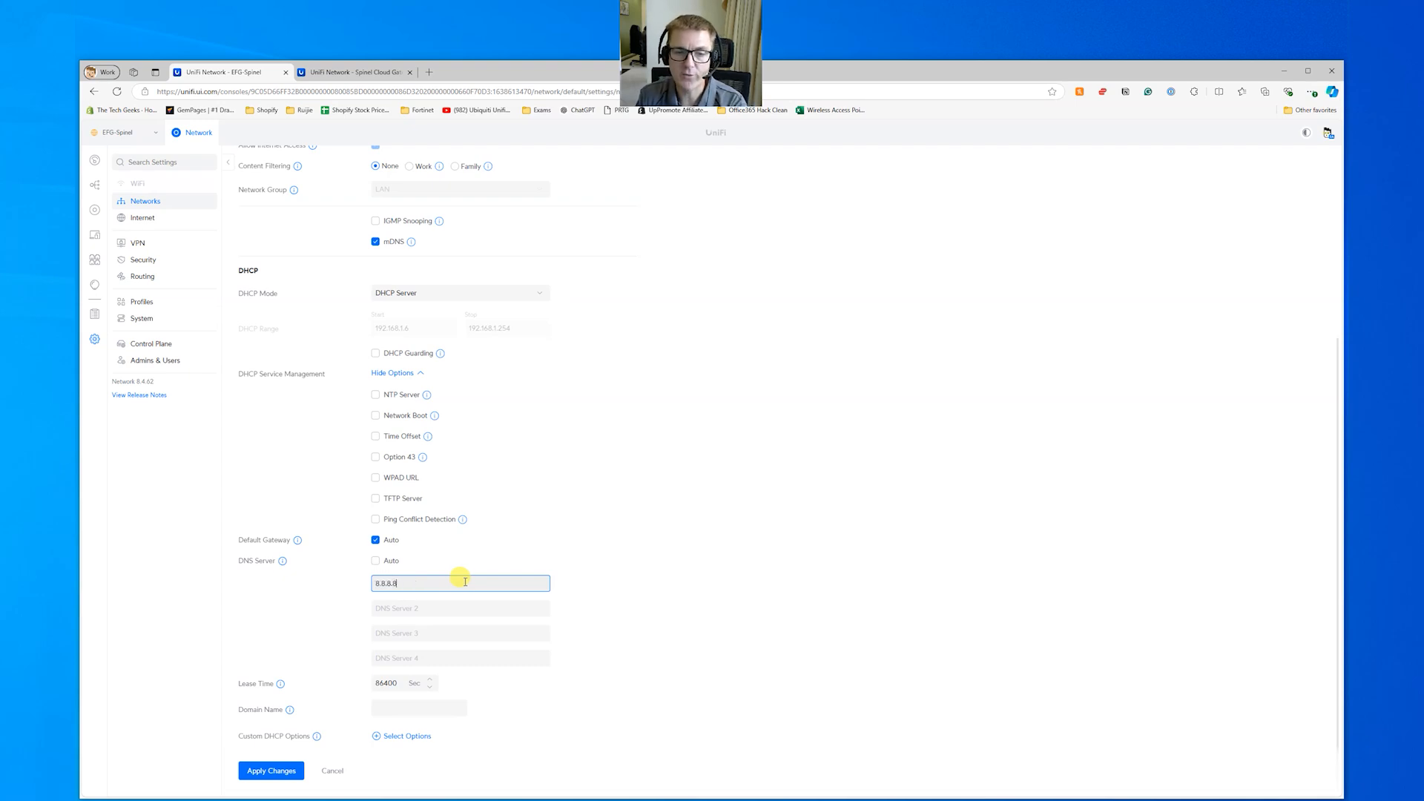
click(462, 606)
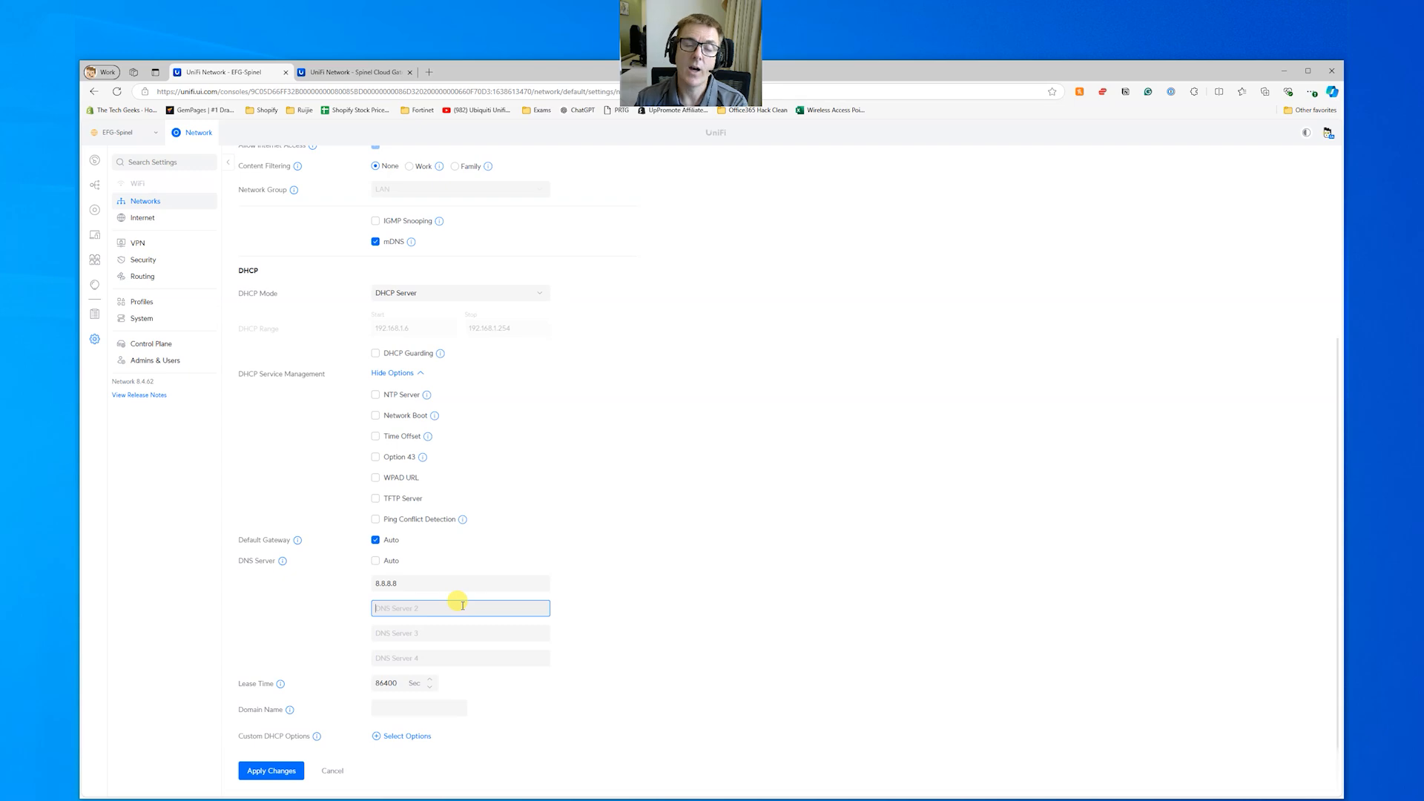
text(8.8.4.4)
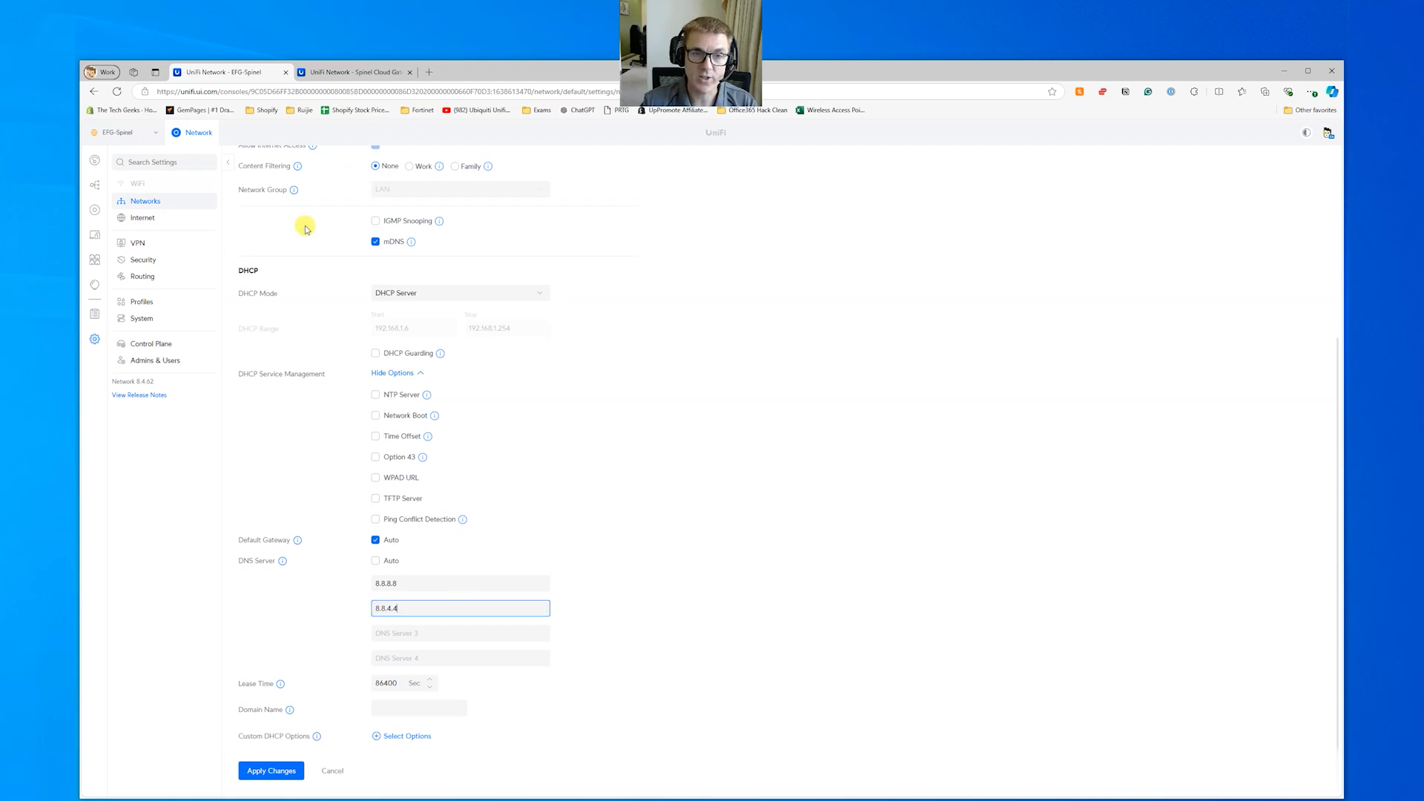
Step: Set the Default network's DHCP mode to None
click(451, 292)
click(430, 312)
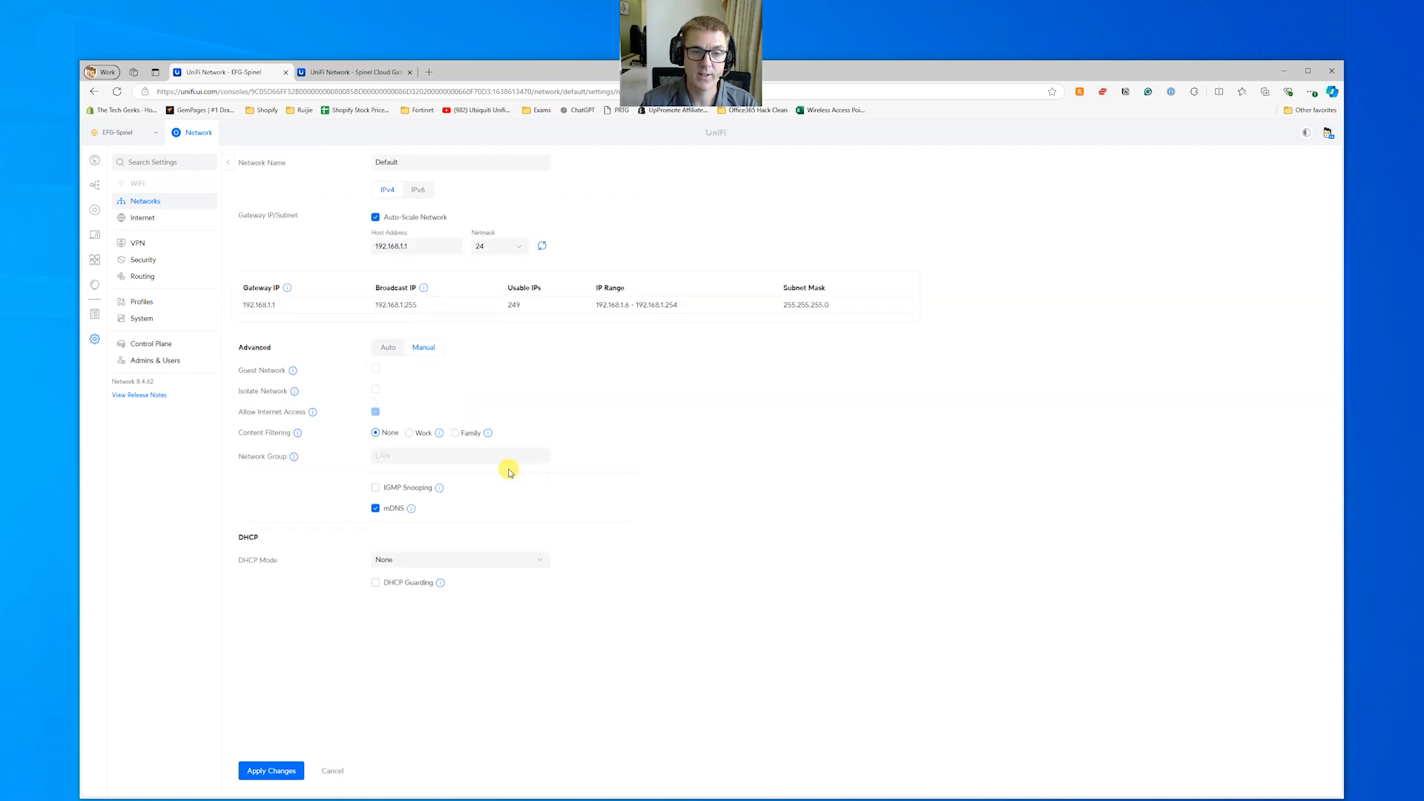
Step: Set the Default network's DHCP mode to DHCP Server and expand the DHCP service management options
click(469, 560)
click(443, 599)
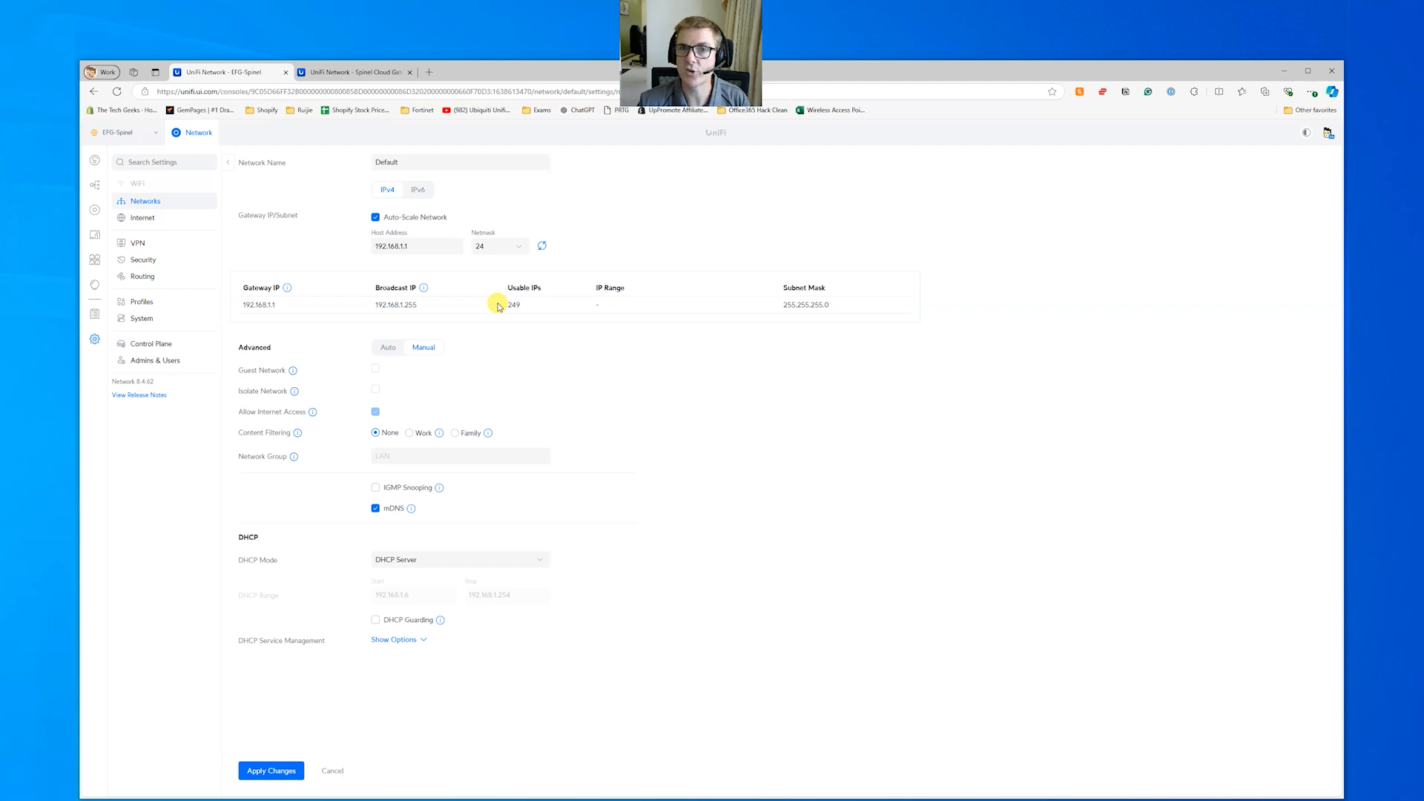
click(413, 640)
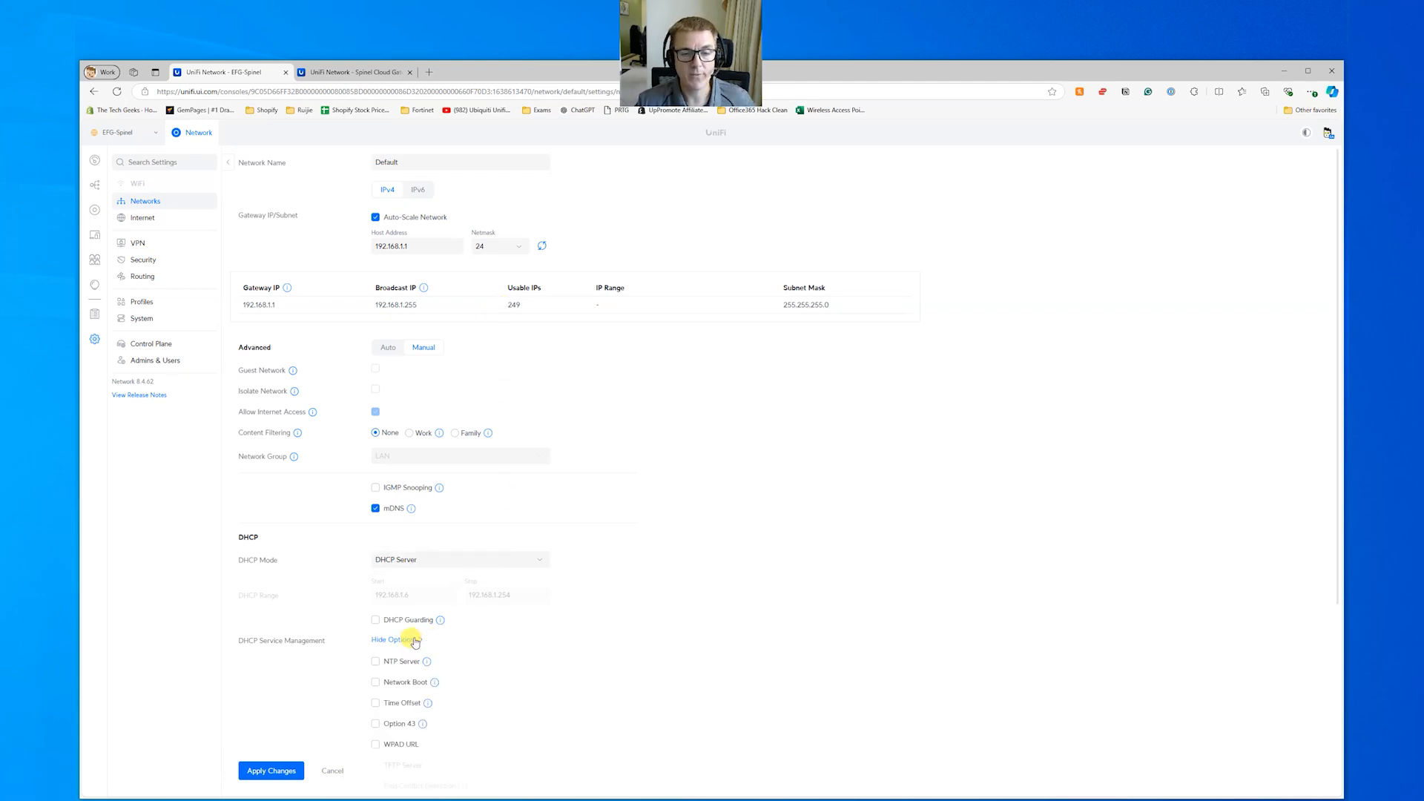
scroll(605, 602, down, 3)
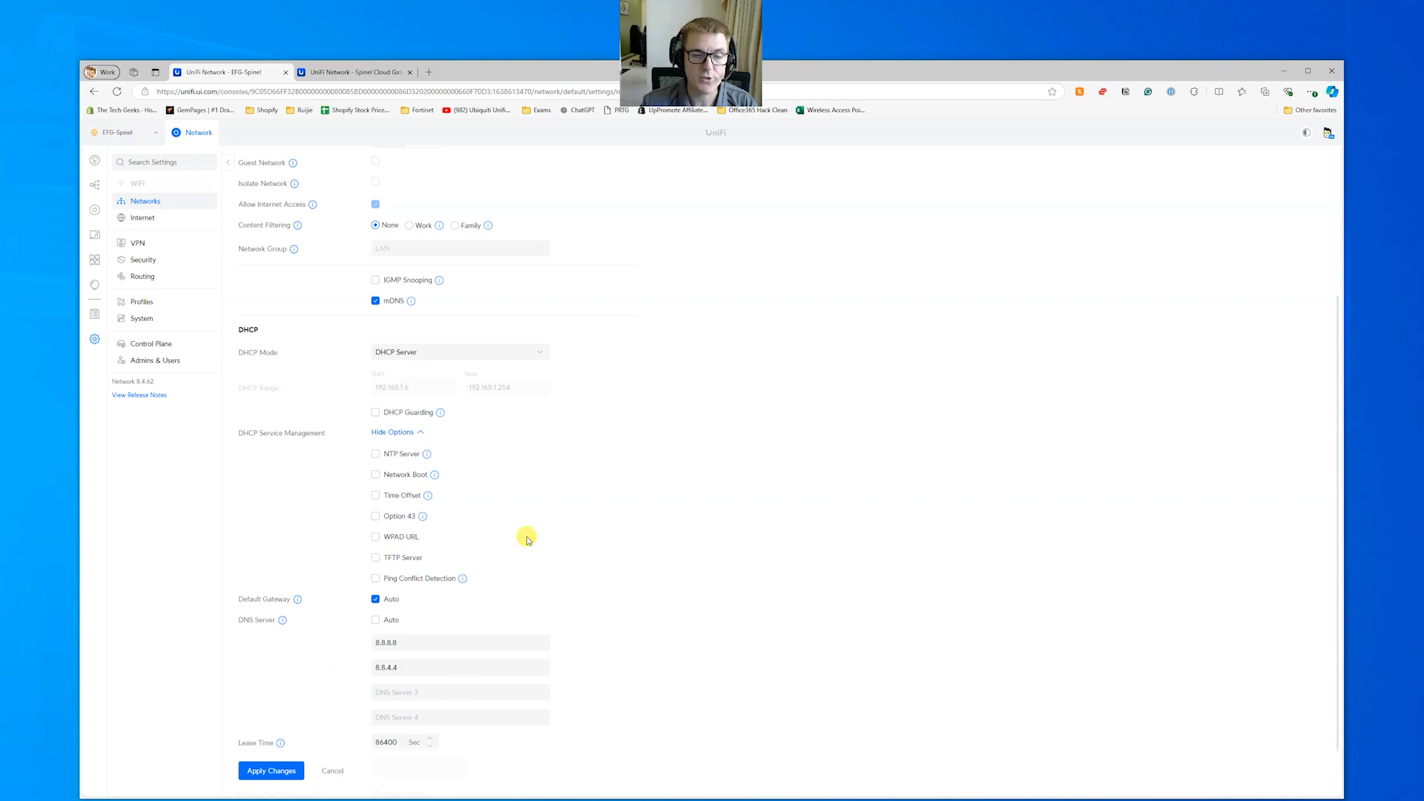
scroll(609, 513, down, 1)
Step: Check the Domain Name field and the Custom DHCP Options explanation, and view the DHCP option selection without adding any
click(423, 708)
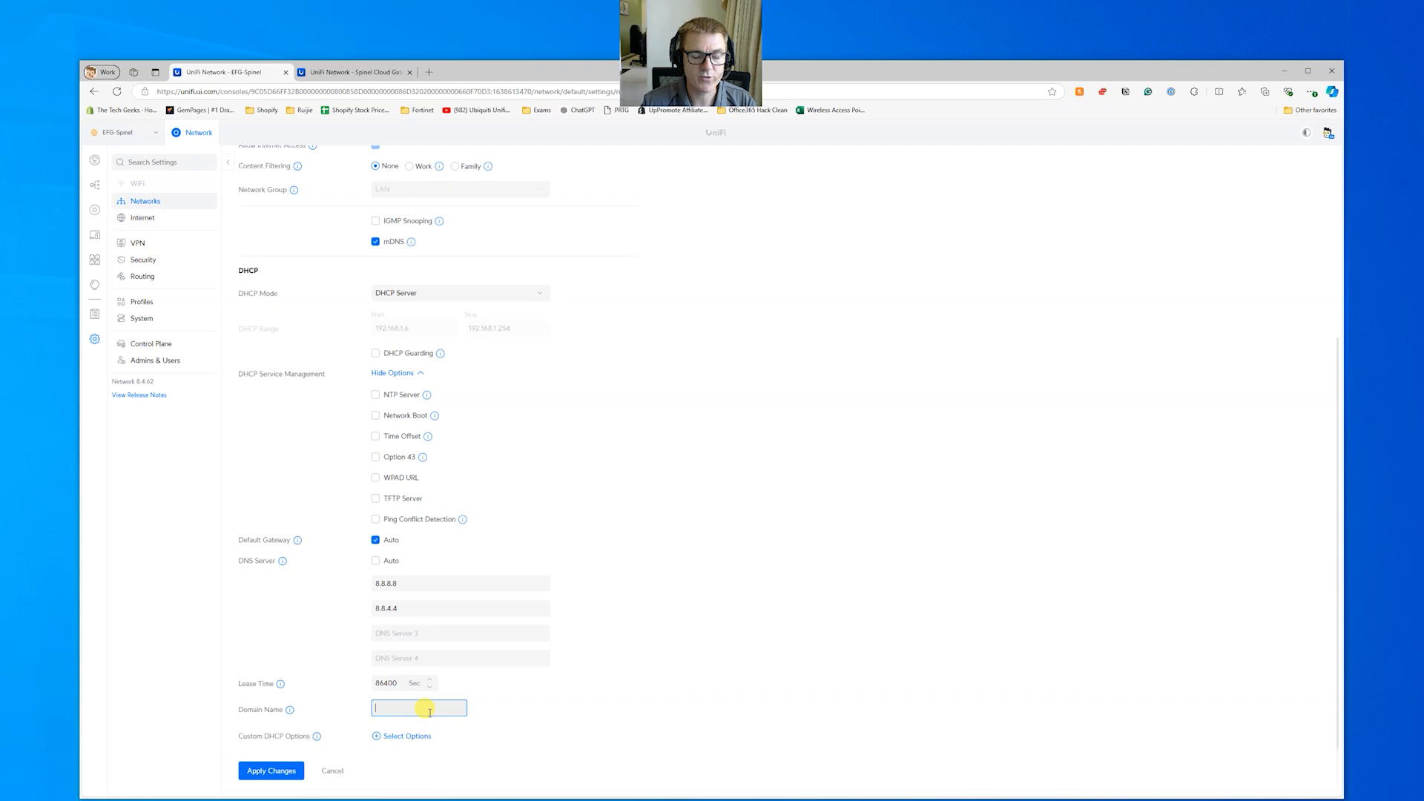
mouse_move(316, 738)
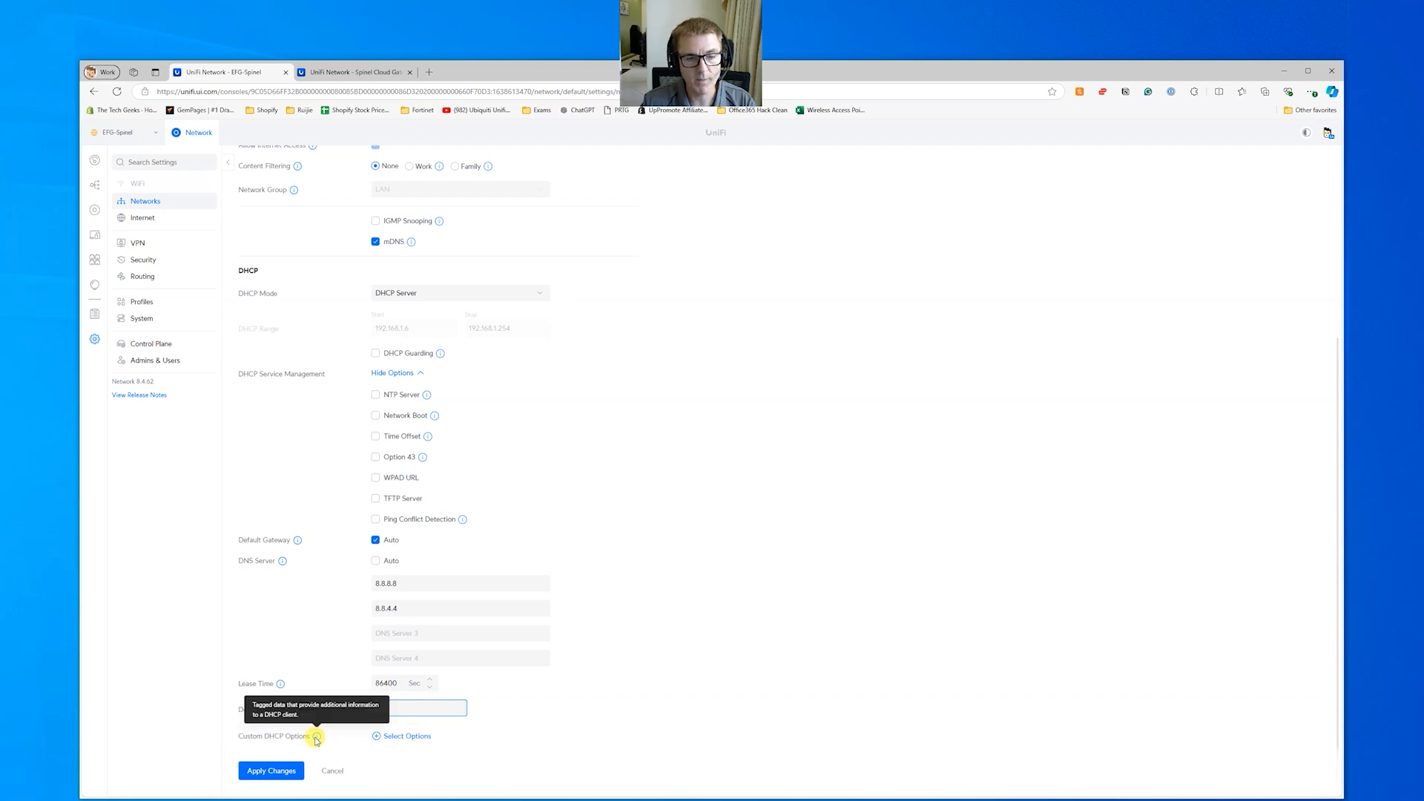
click(391, 737)
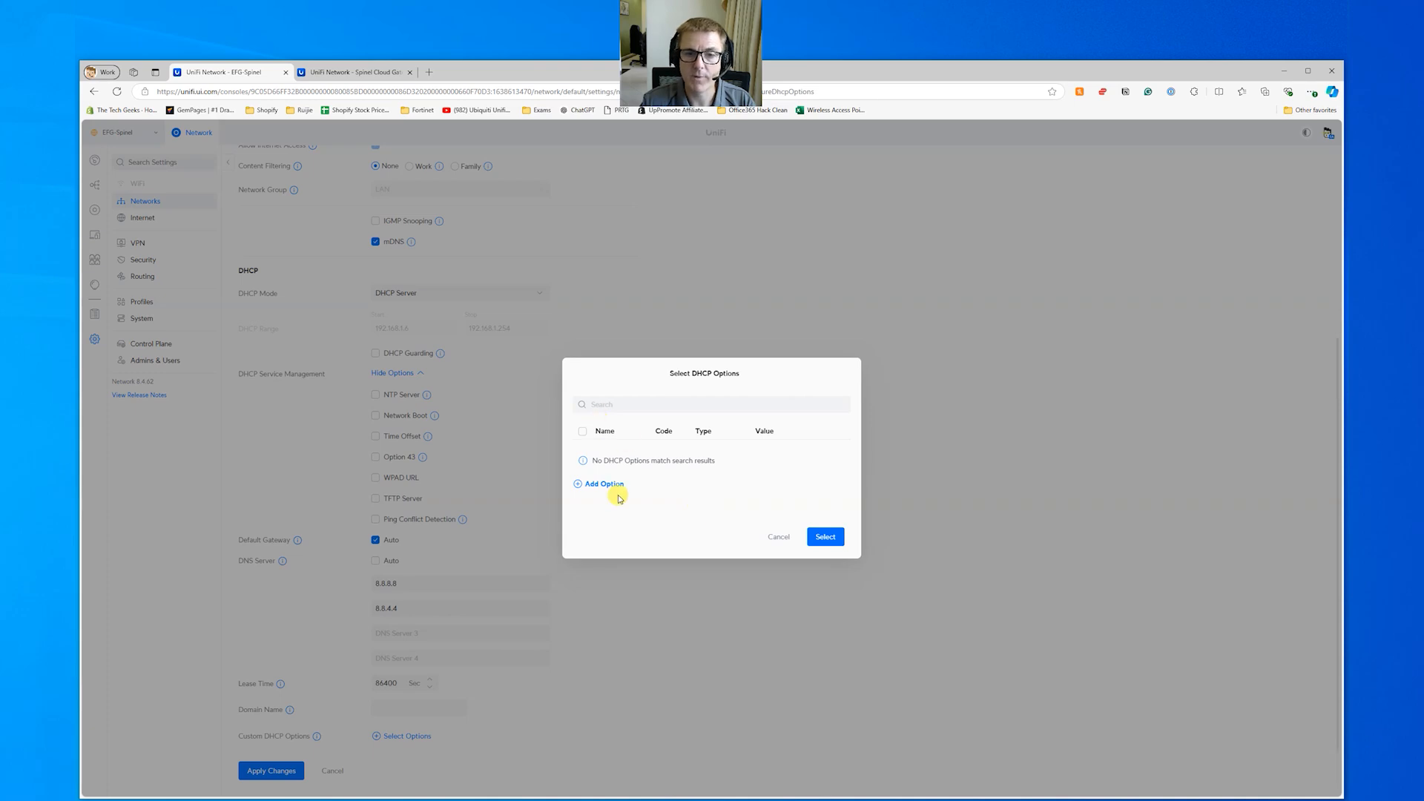
click(771, 539)
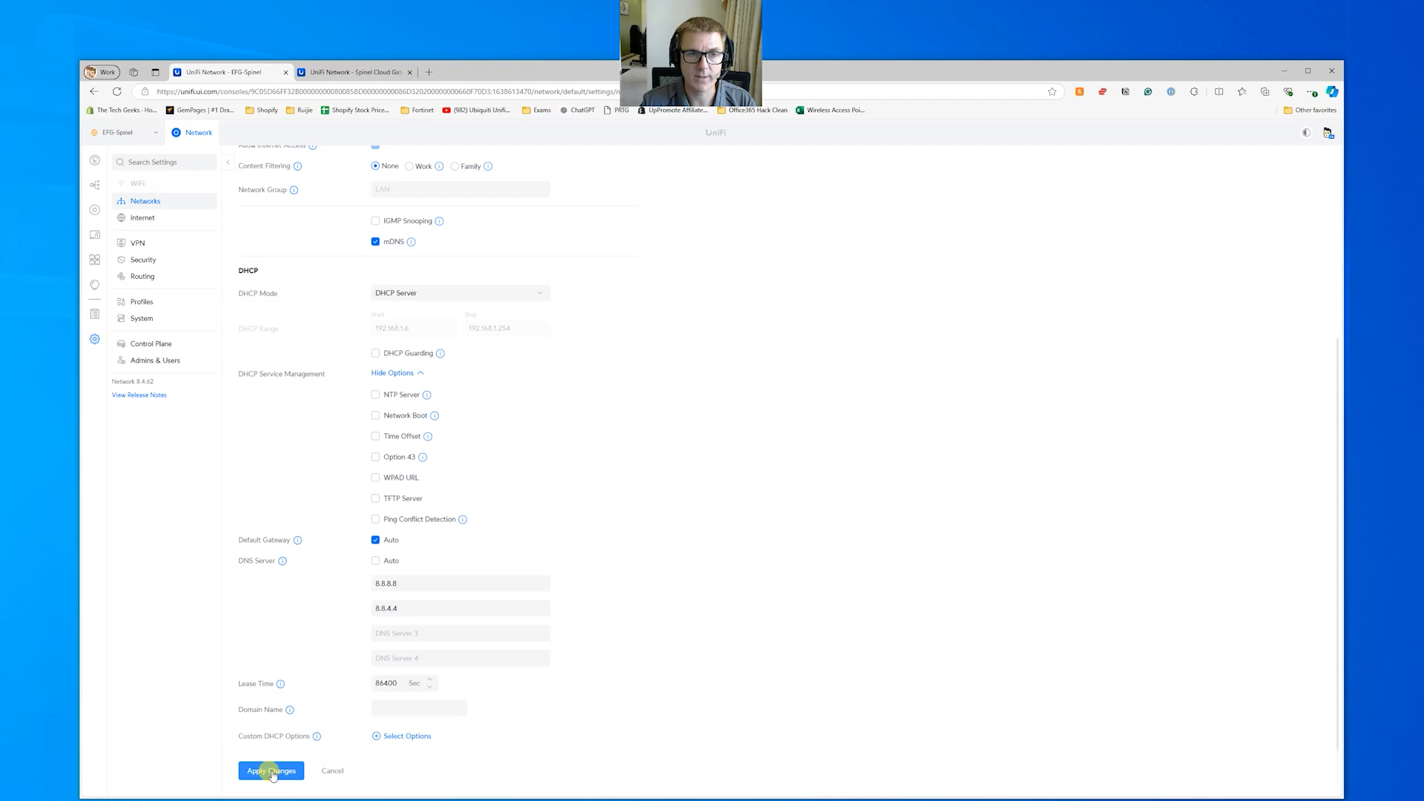
Step: Review the Default network's advanced and DHCP settings and apply the changes
scroll(517, 492, up, 3)
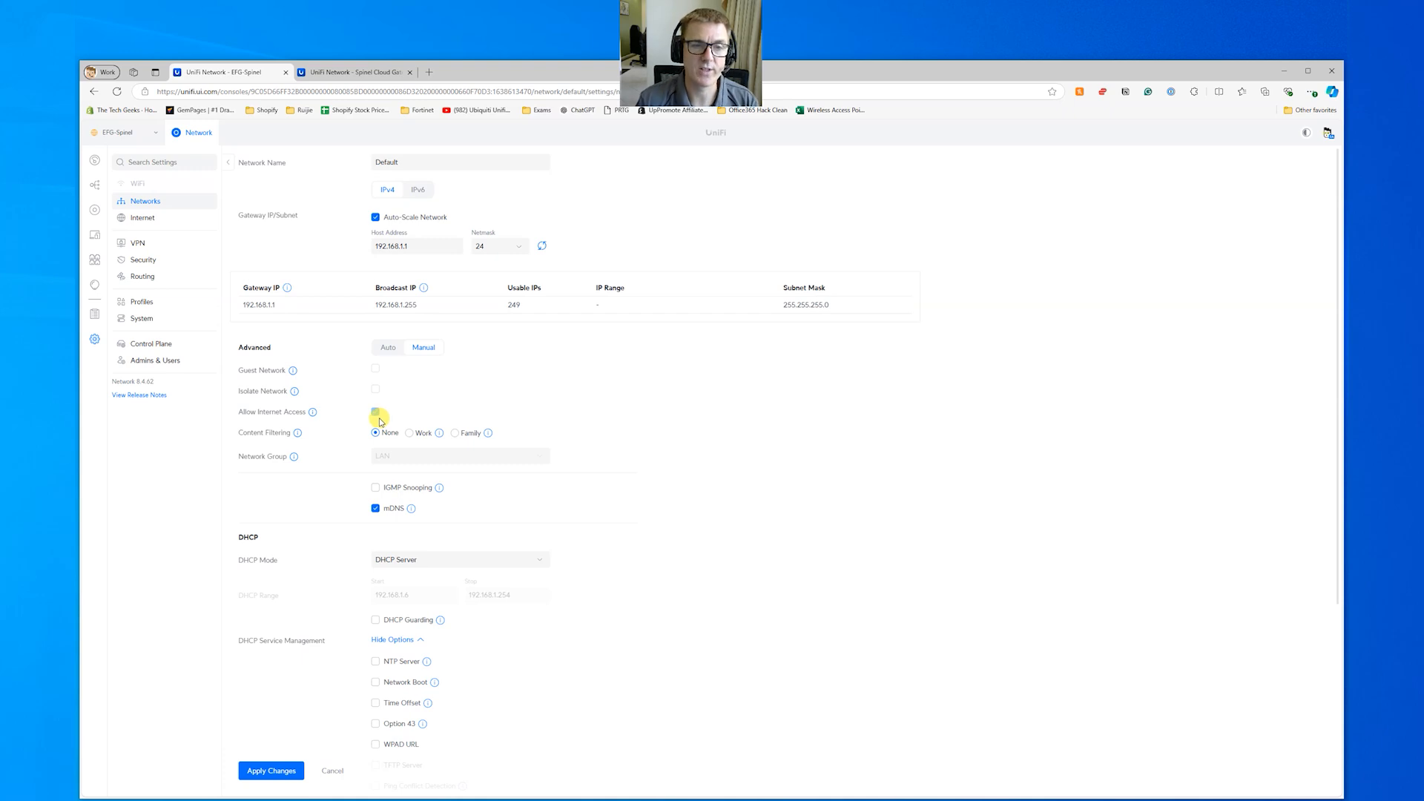
mouse_move(376, 393)
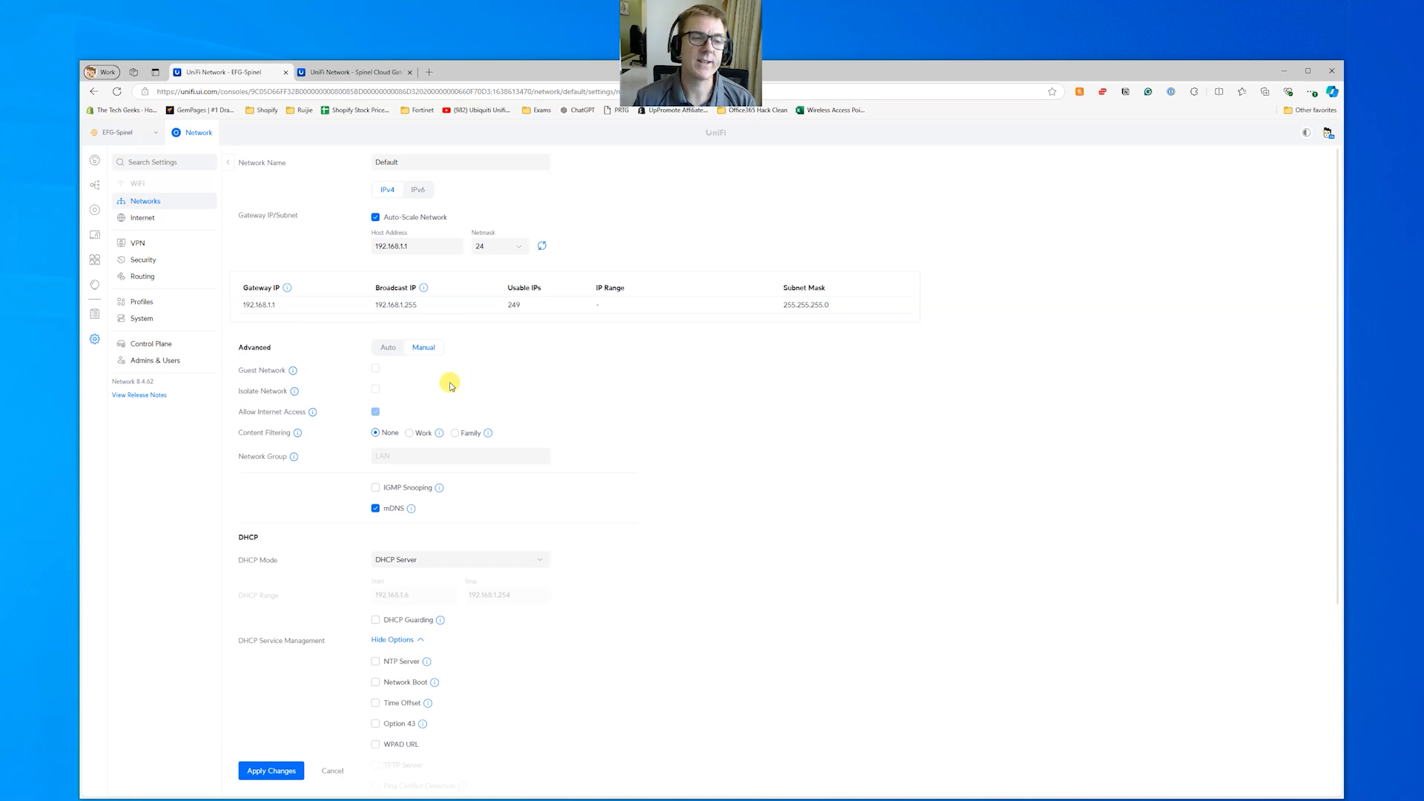
scroll(438, 379, down, 2)
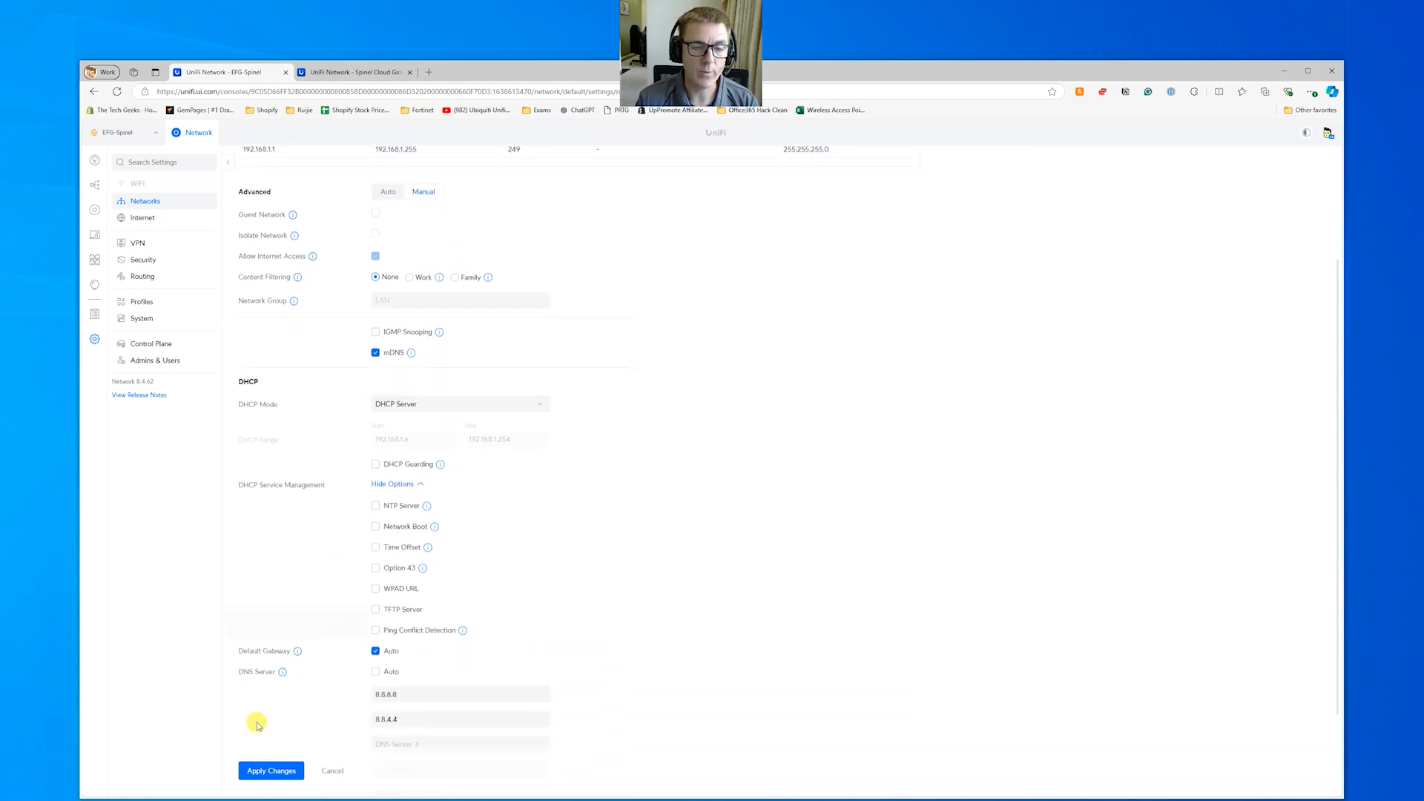
click(282, 772)
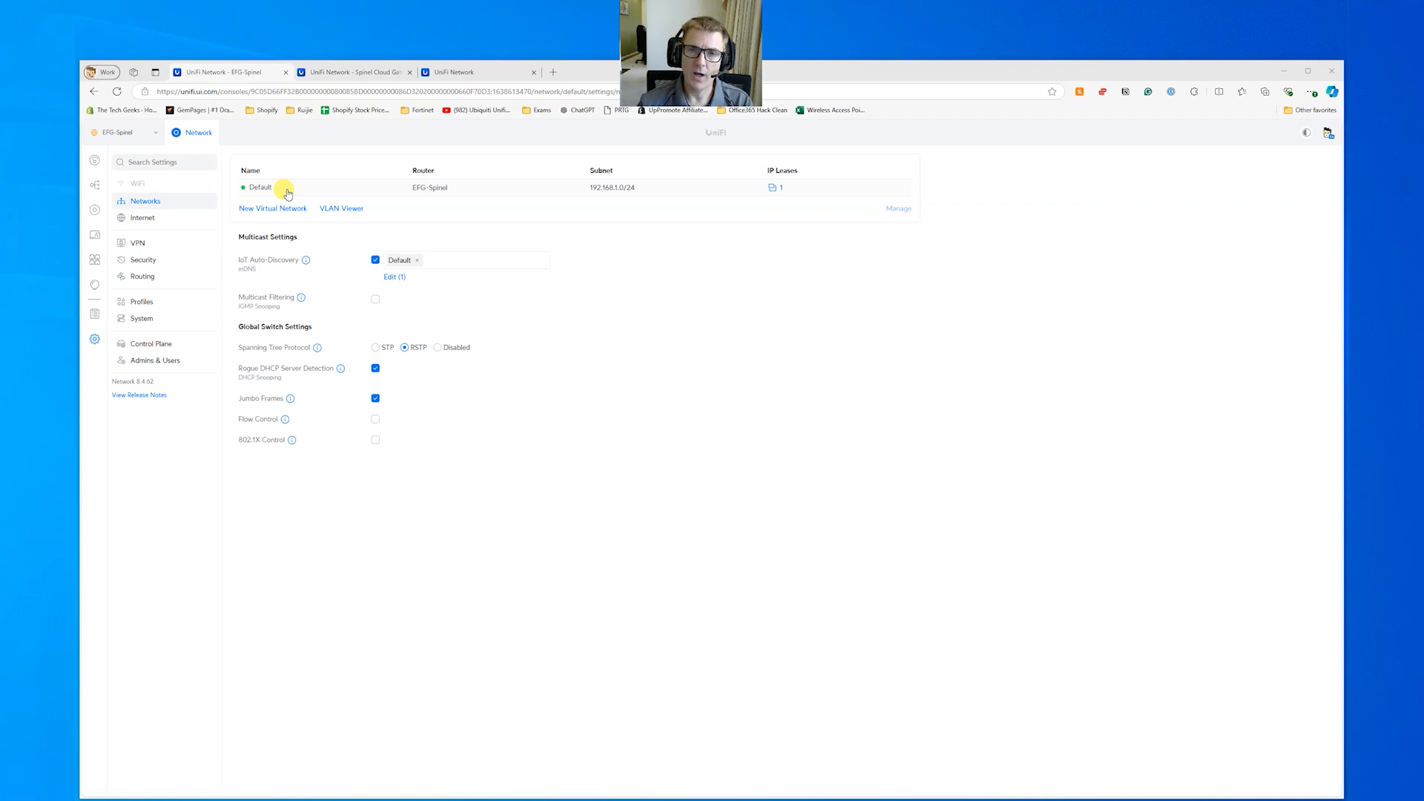
Step: Open testserver from the Default network's DHCP leases, check its traffic insights and show its client settings
click(782, 190)
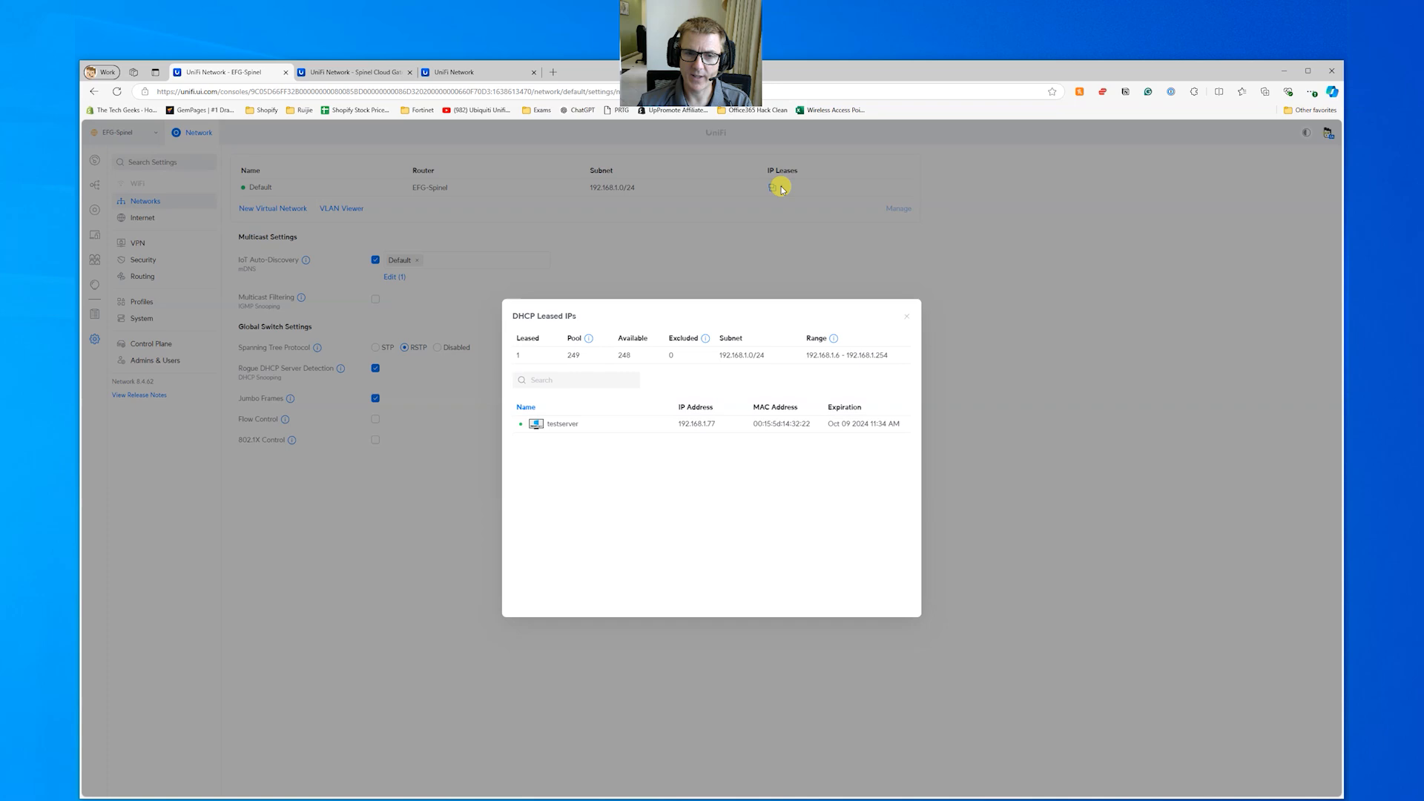
click(624, 425)
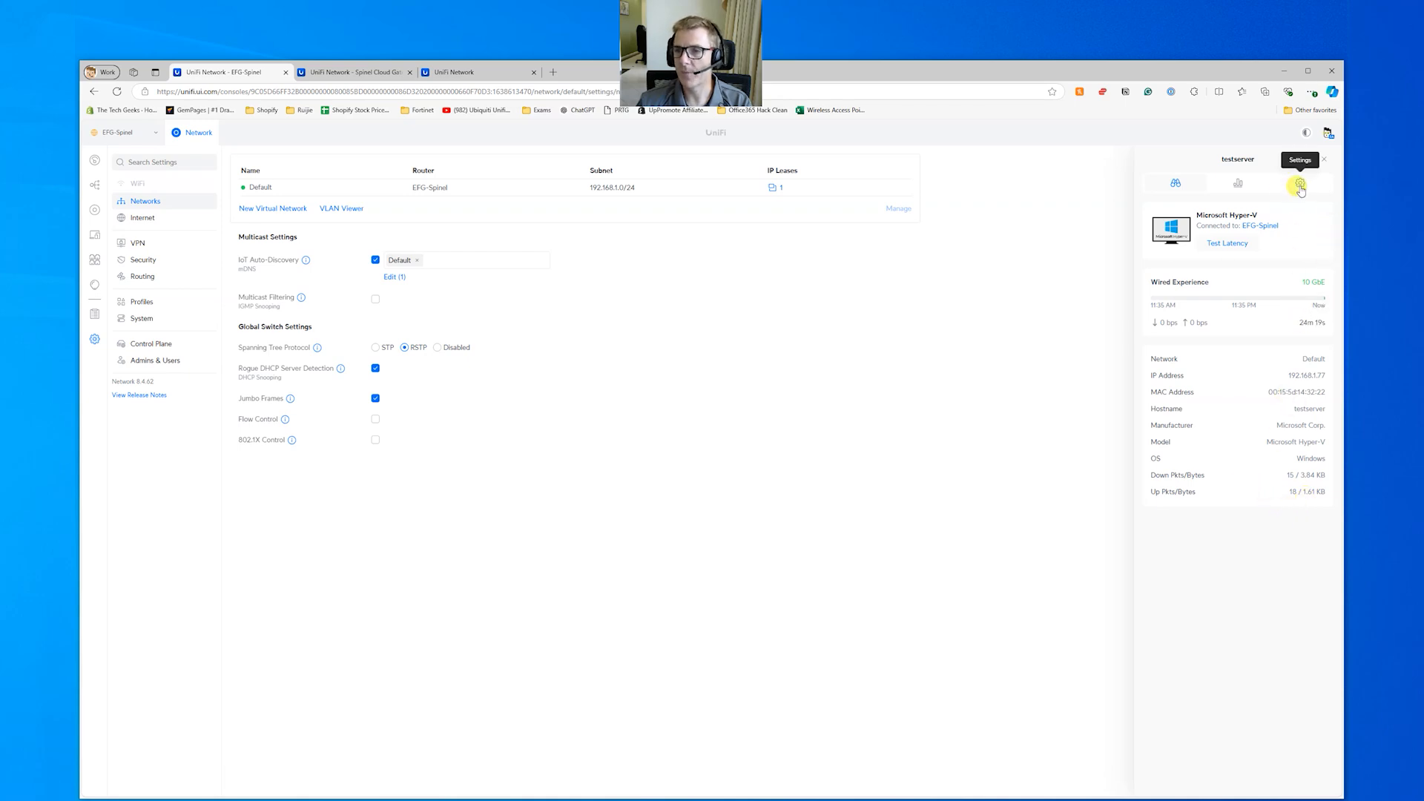
click(1238, 185)
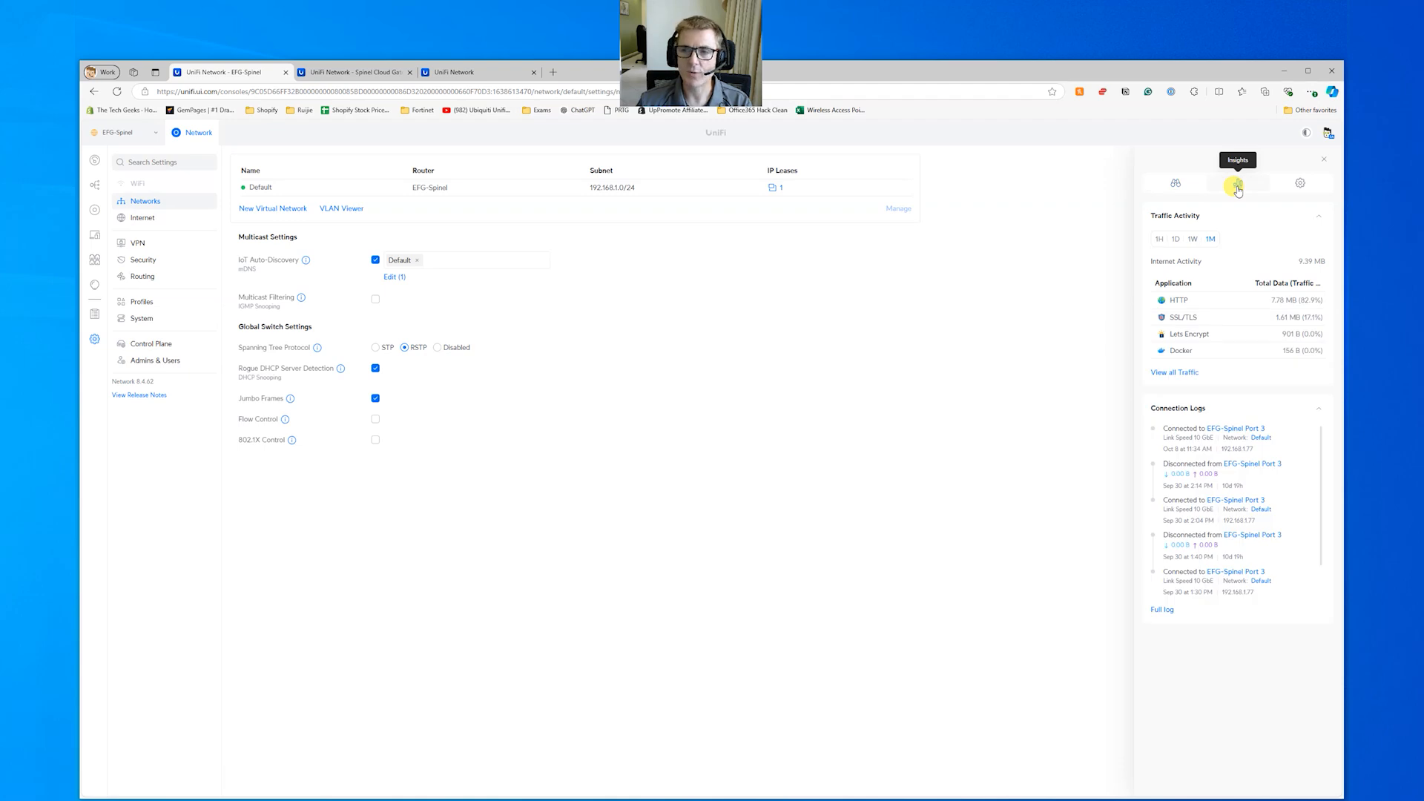
mouse_move(1289, 304)
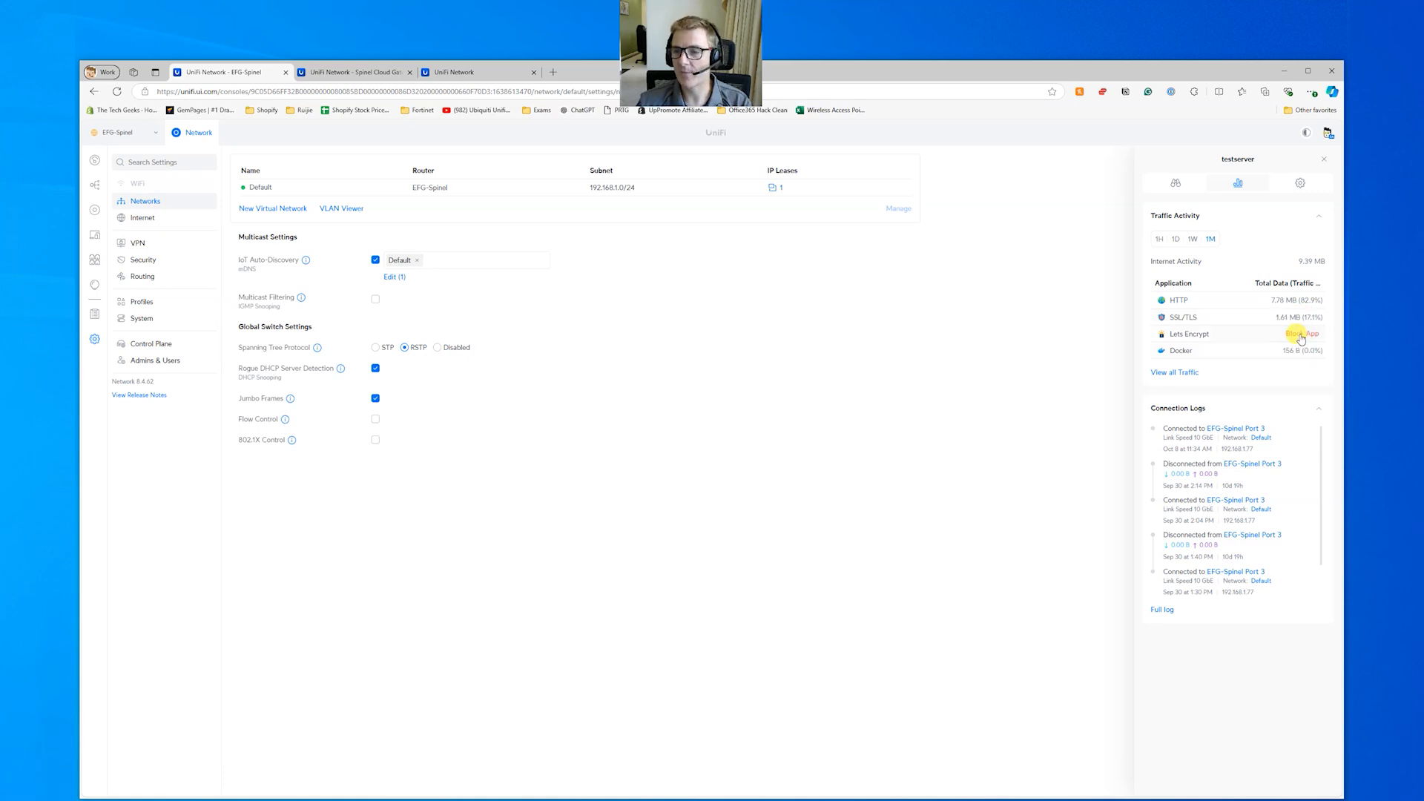
click(1300, 182)
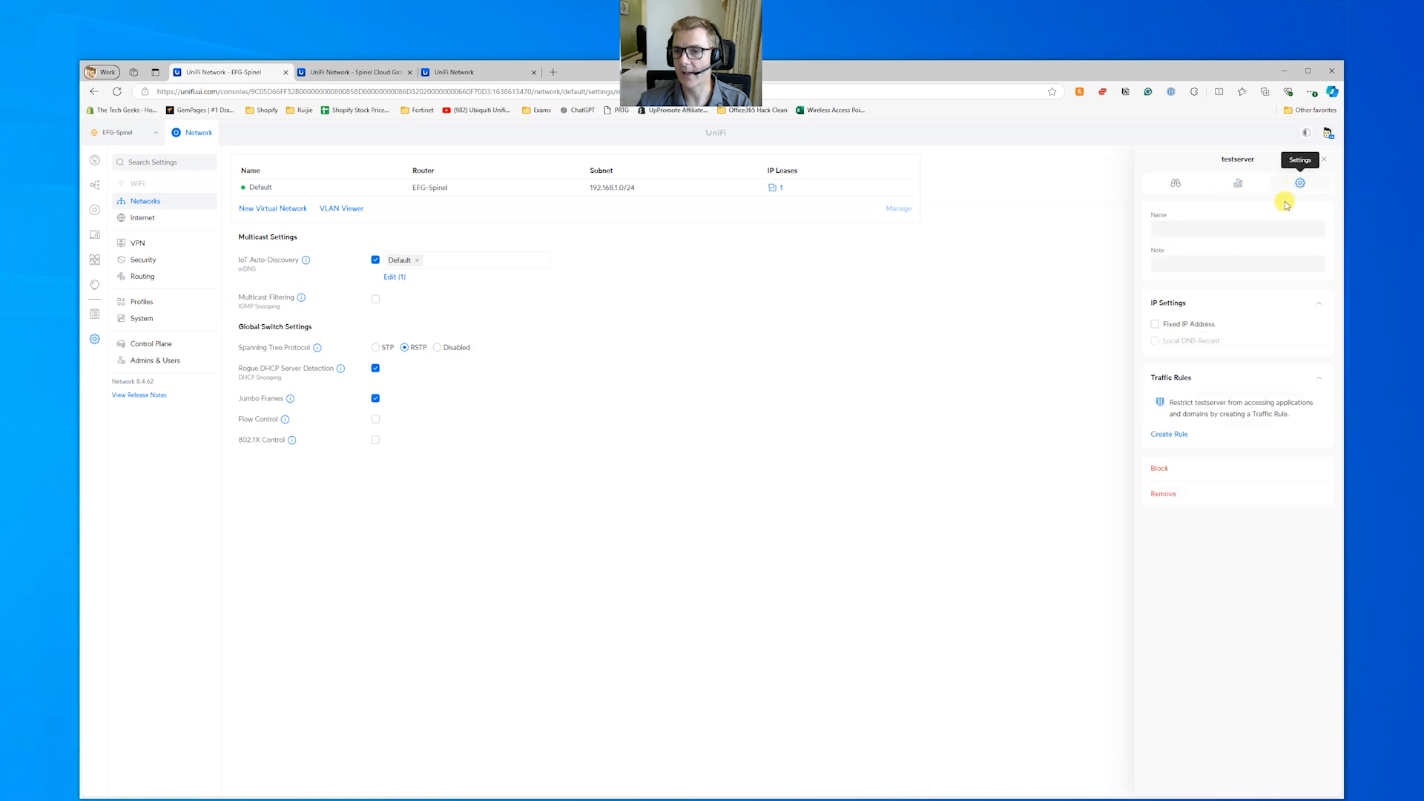
Step: Try the Fixed IP Address and Local DNS Record options for testserver
click(1155, 324)
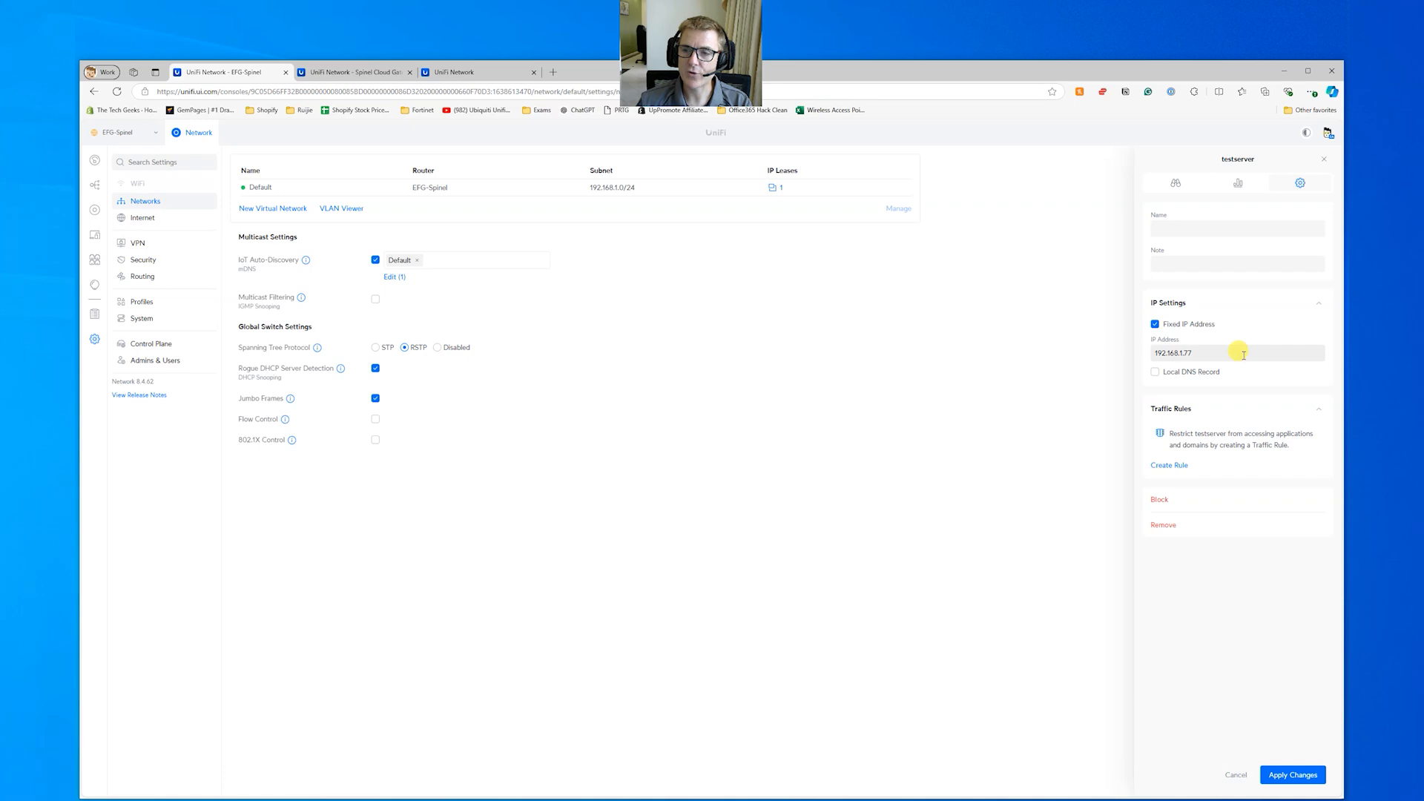
click(1156, 371)
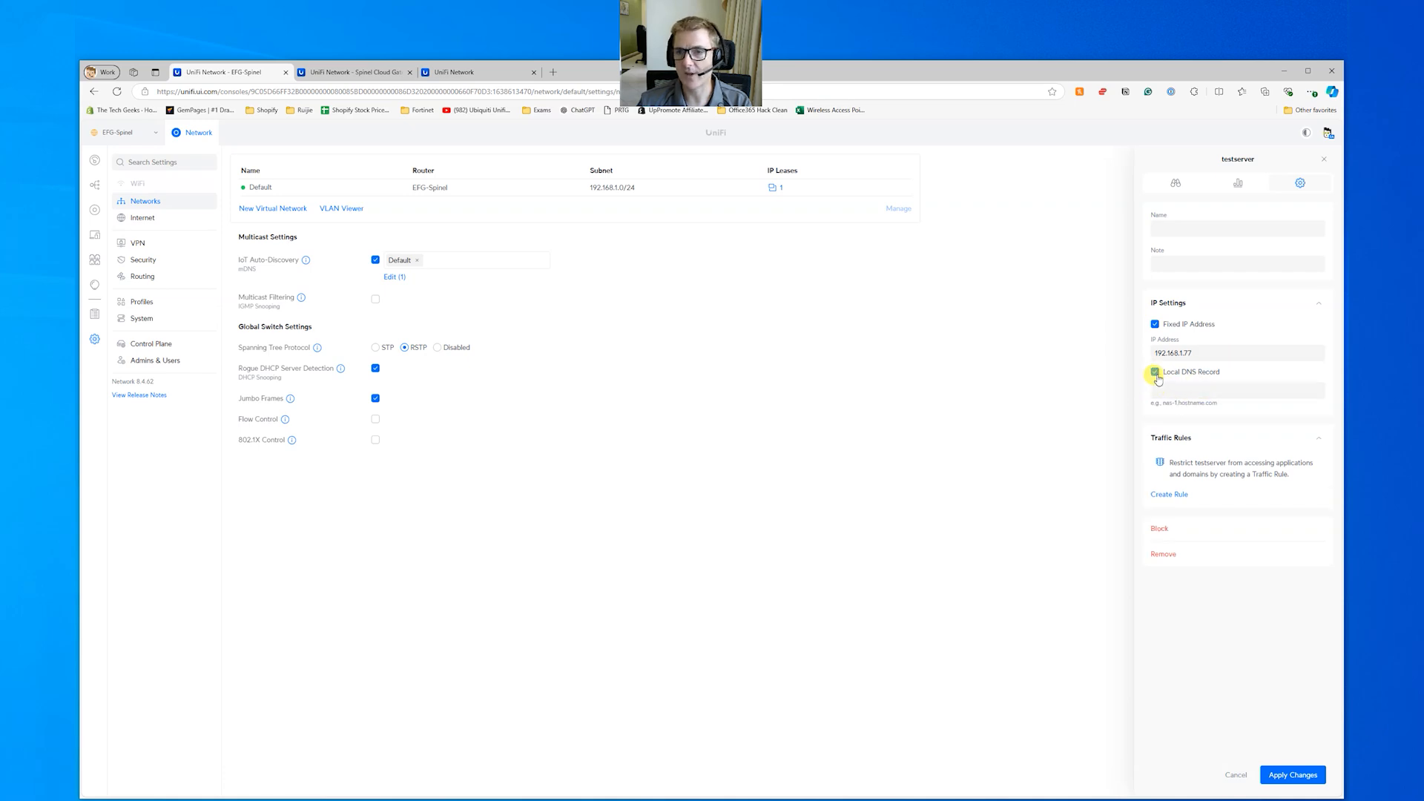
click(1156, 373)
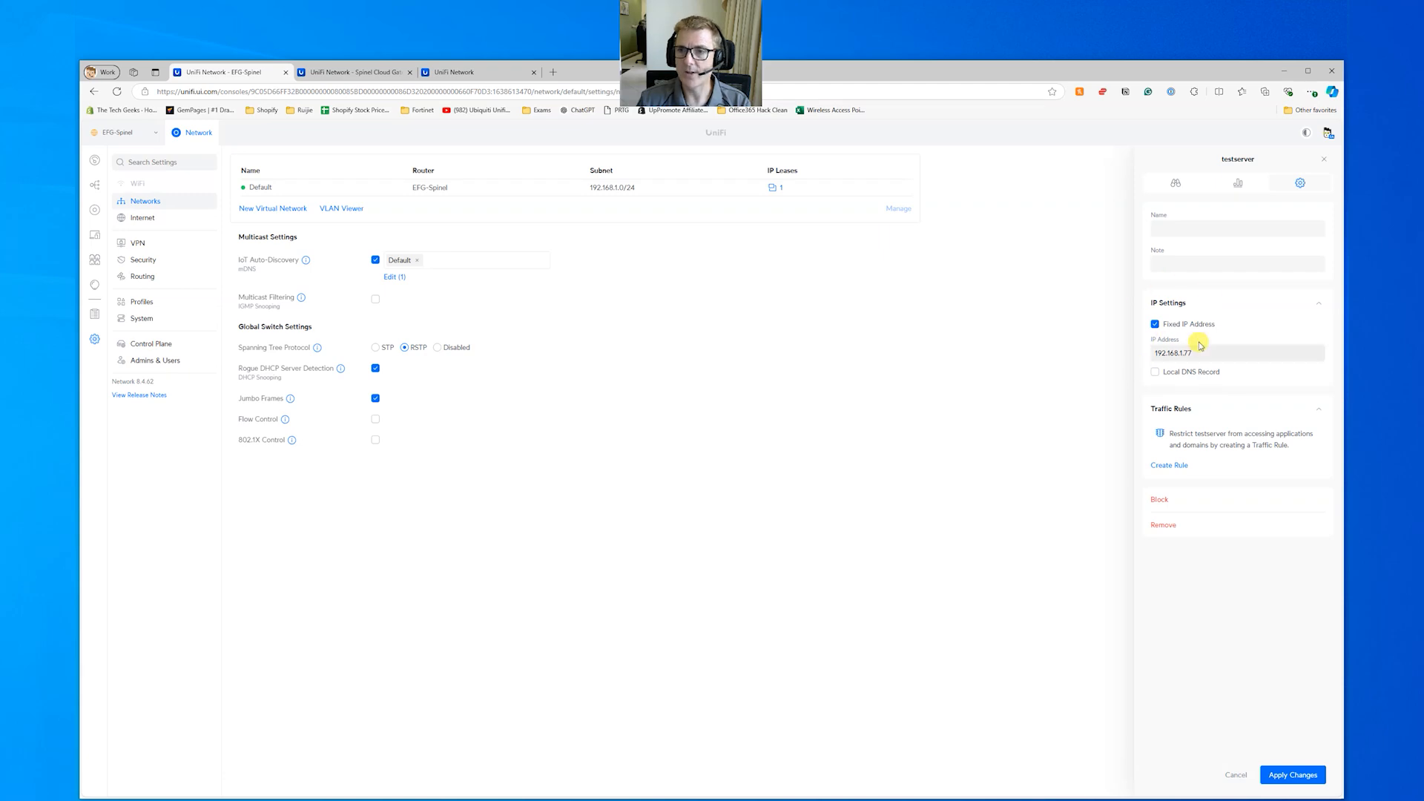
Step: Name the client Linux Test Server with Fixed IP Address turned off, and apply the changes
click(1172, 229)
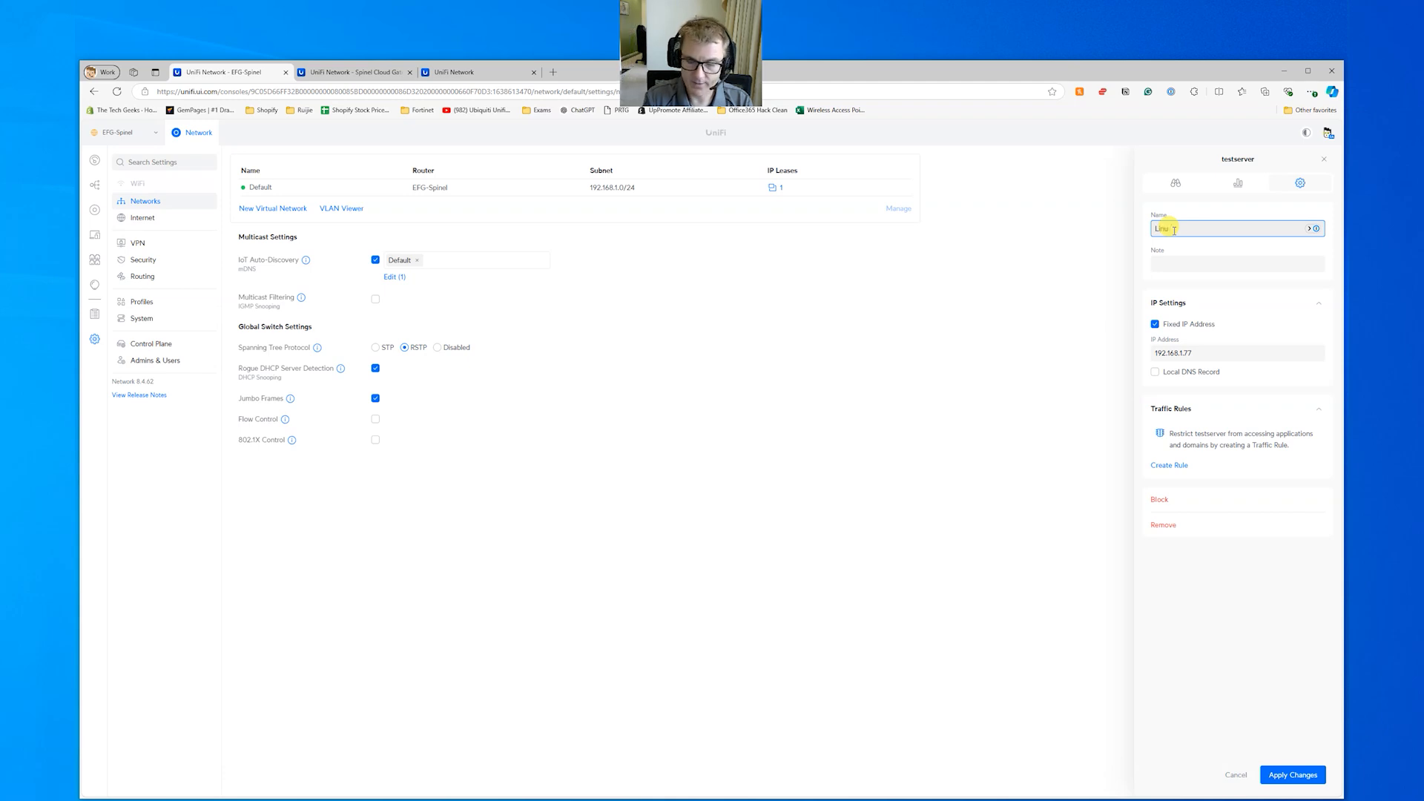
text(Linux Test Server)
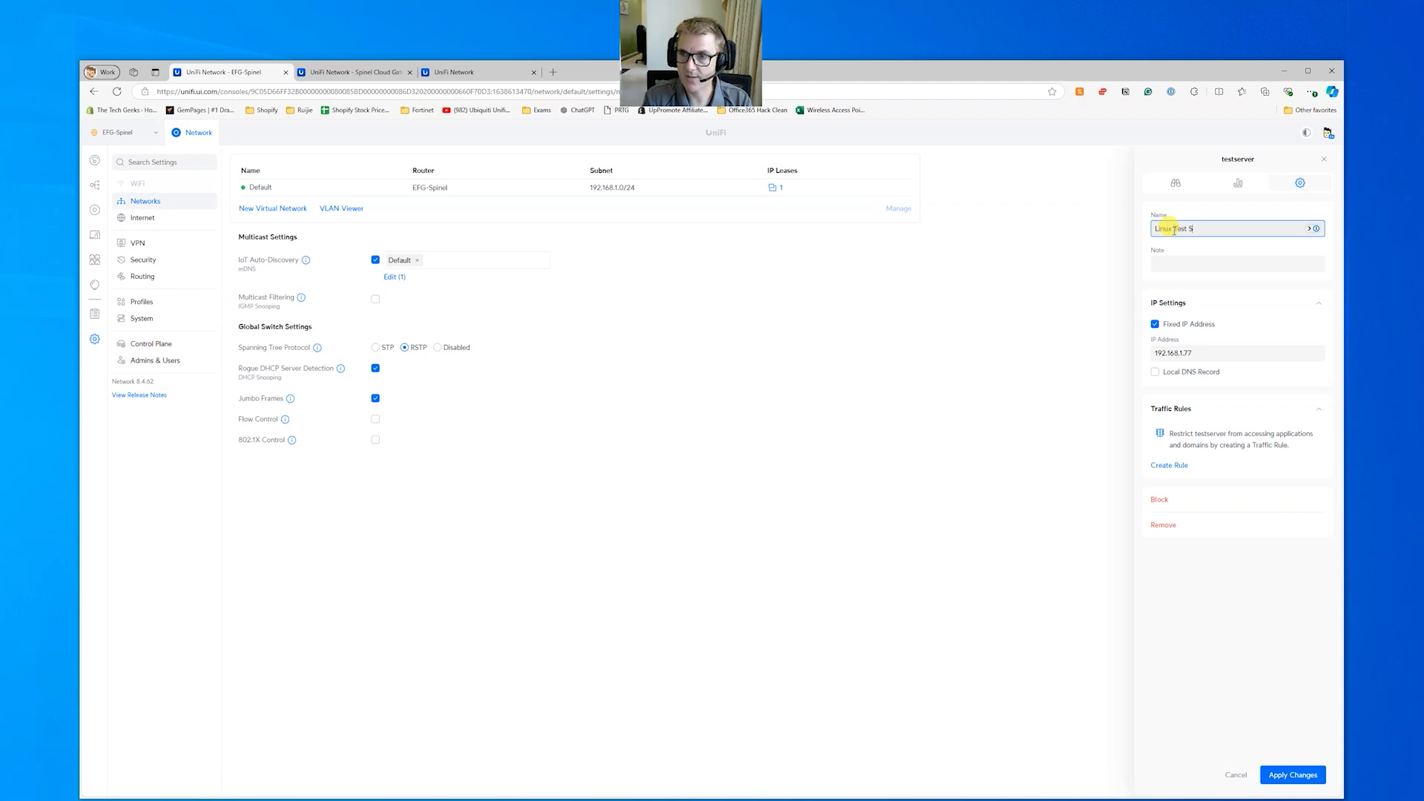
click(1155, 324)
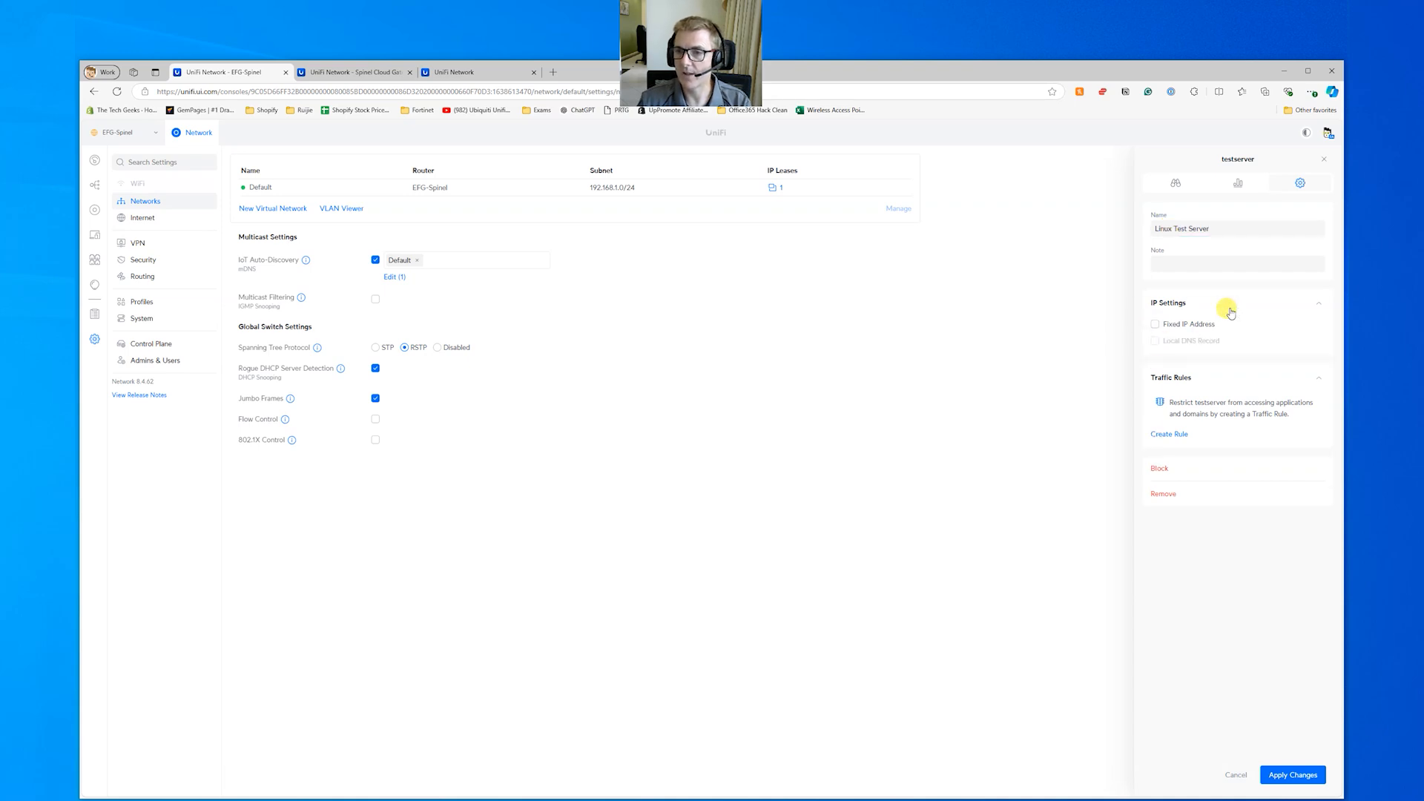
click(1287, 778)
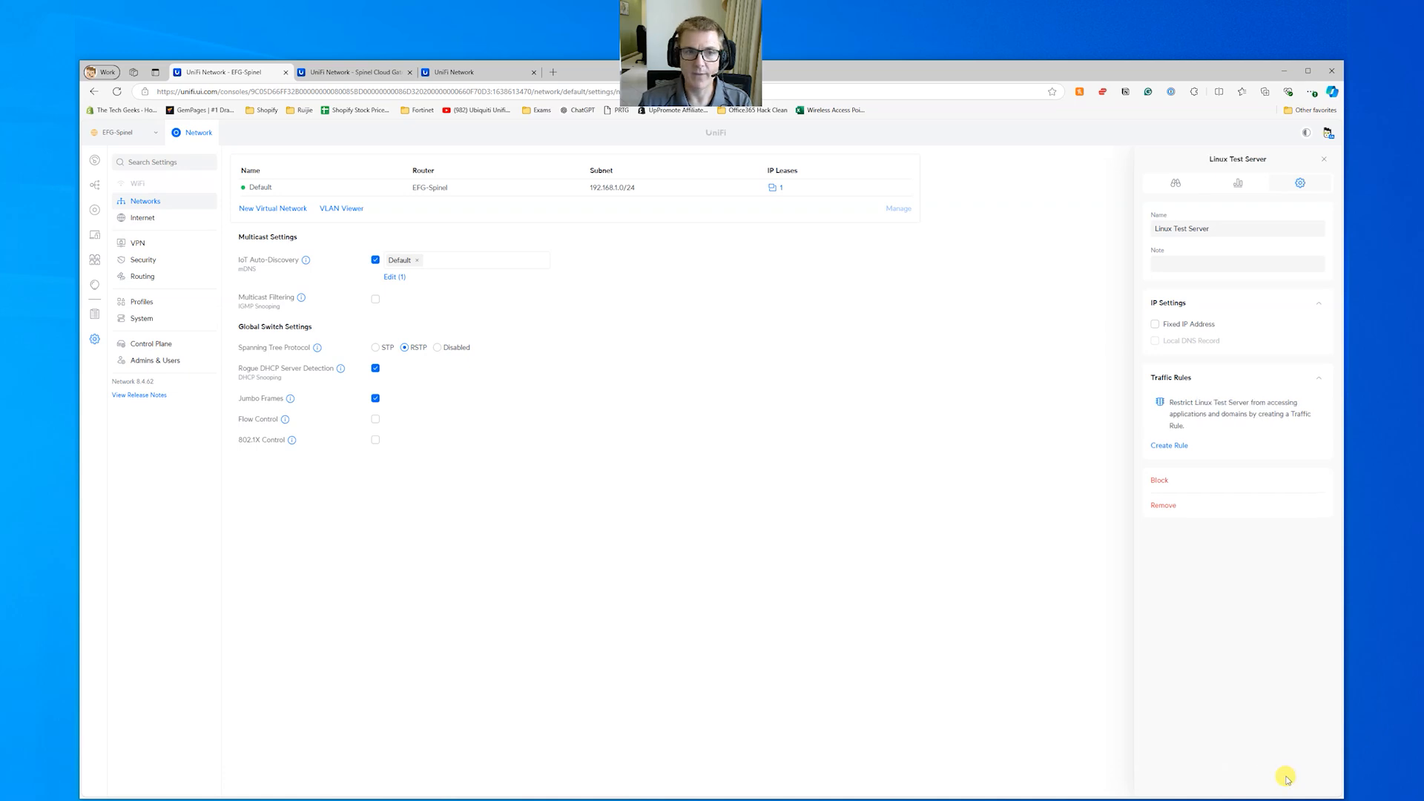
click(1326, 158)
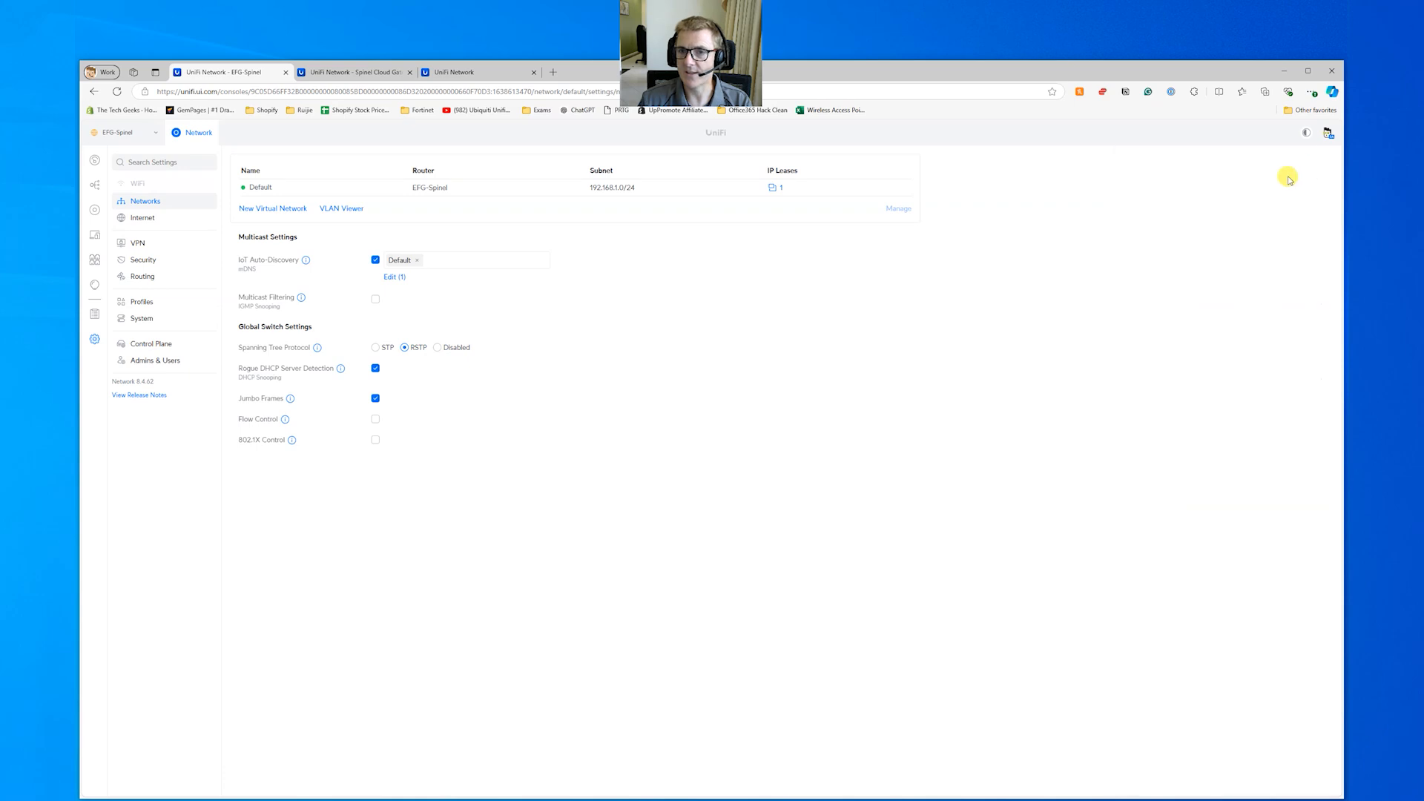
Step: Check the client's name in the Default network's DHCP leases and view the networks selectable for IoT Auto-Discovery
click(776, 187)
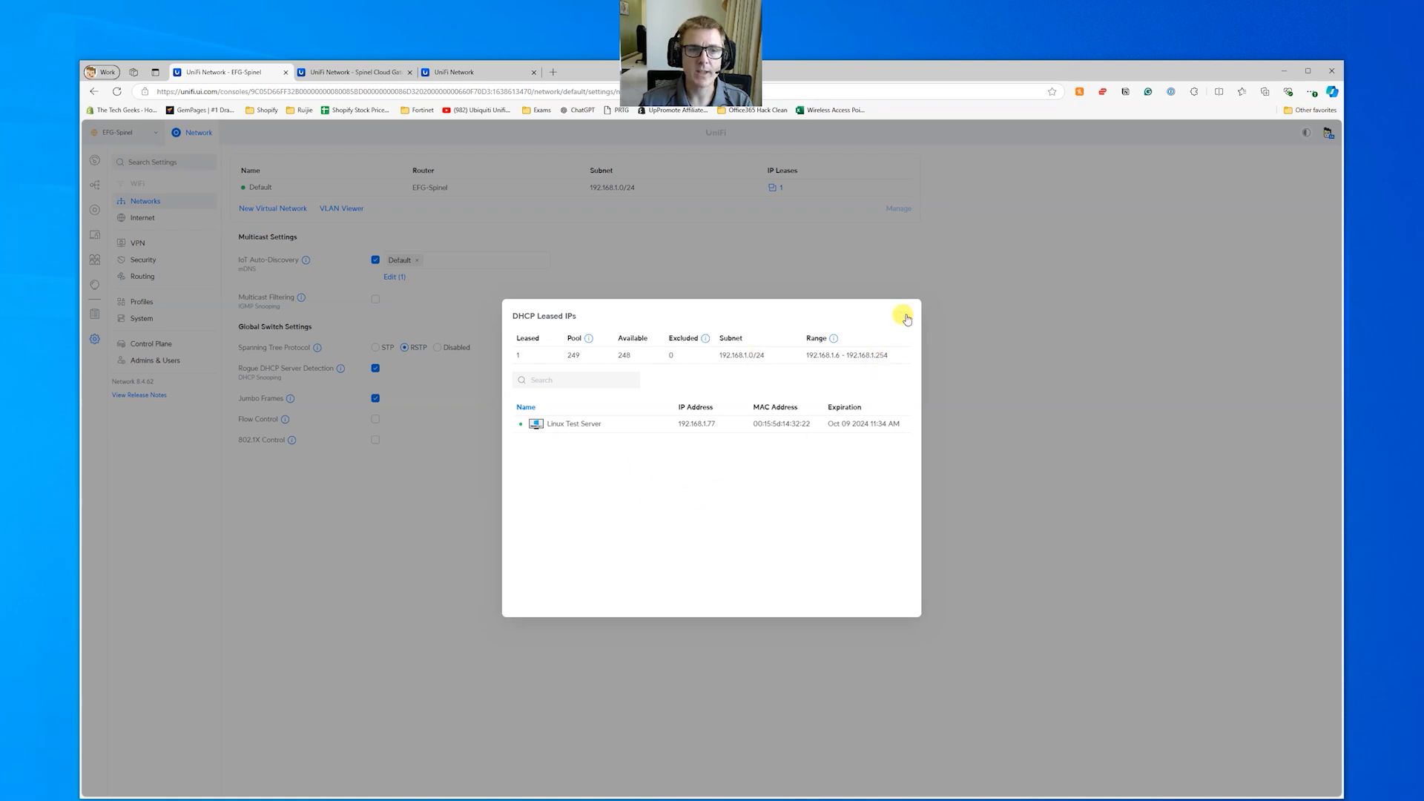
click(907, 319)
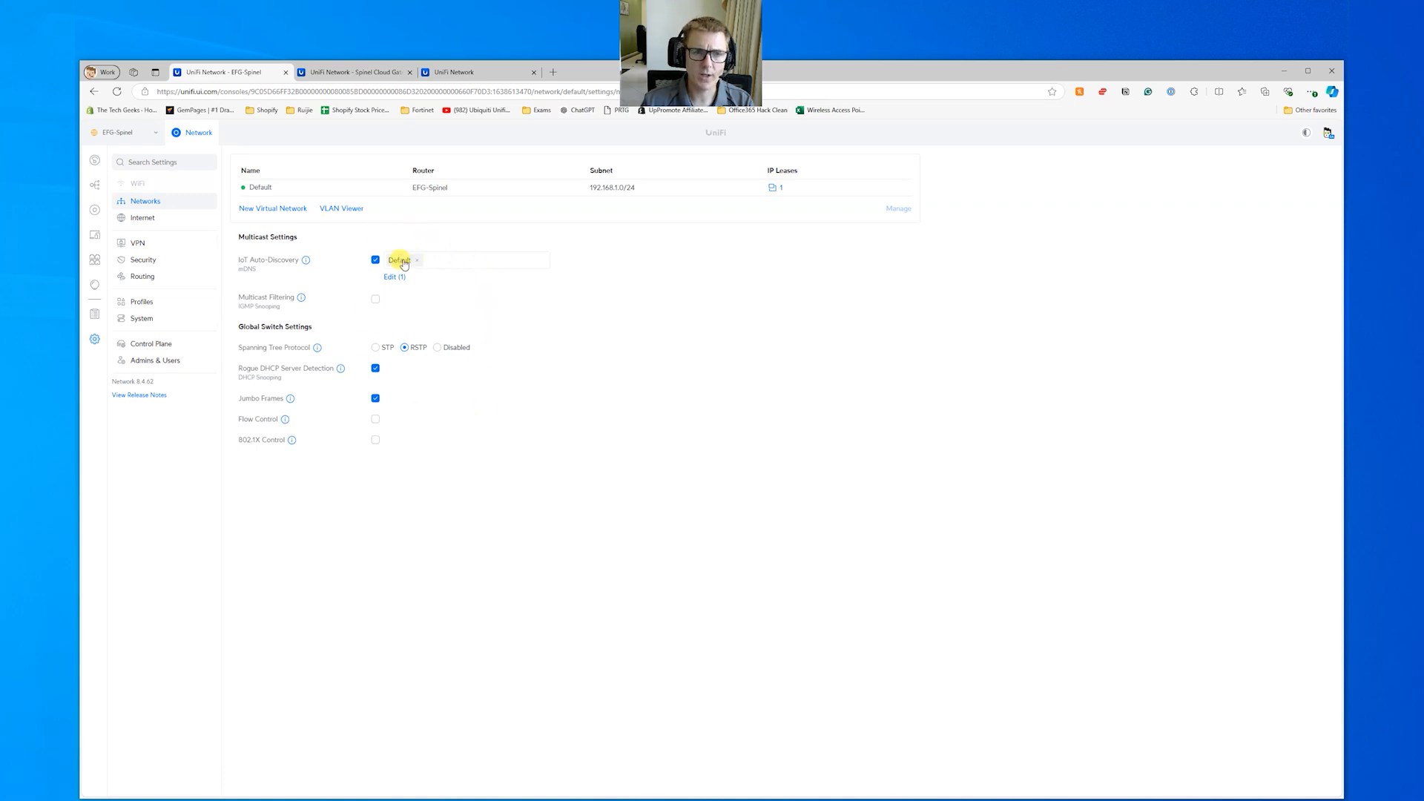
click(457, 264)
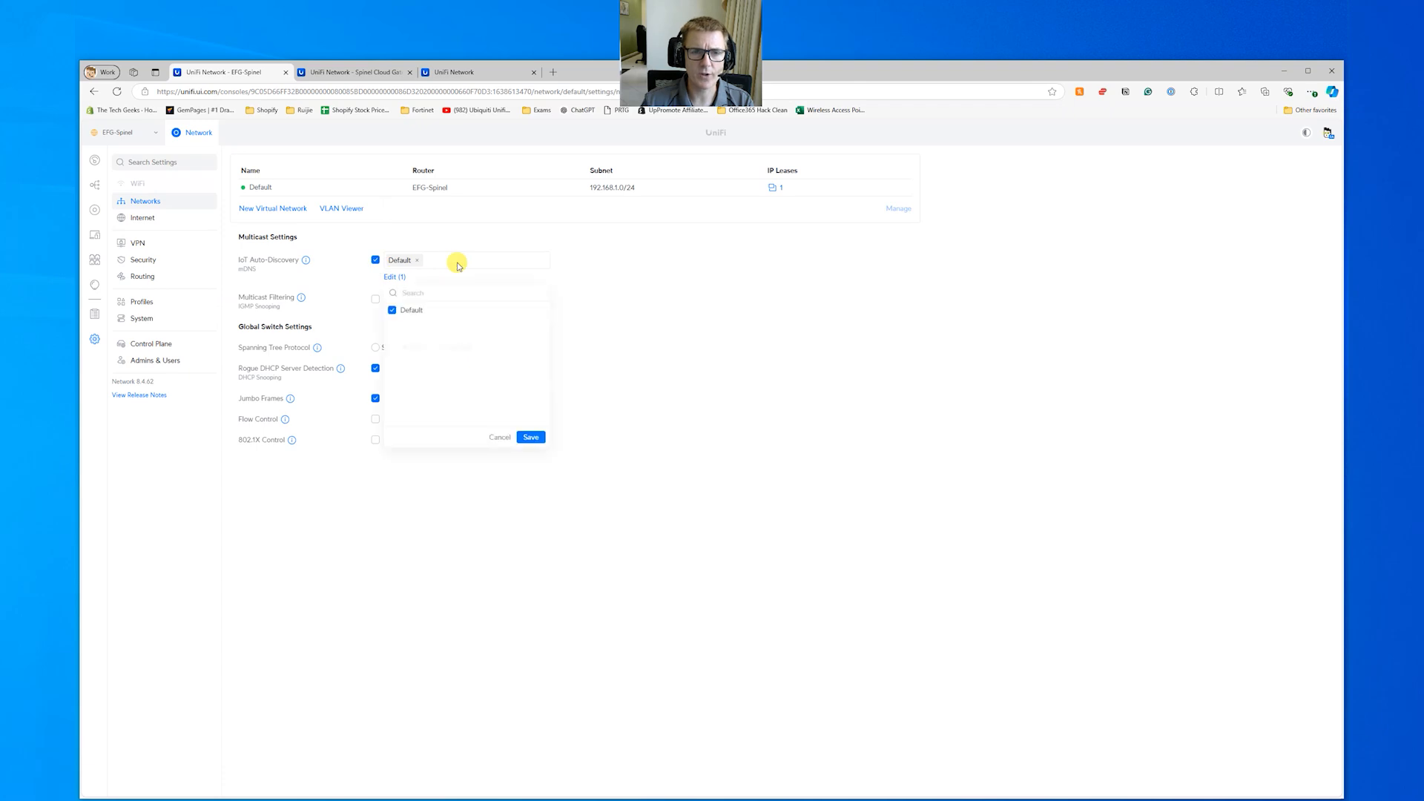
click(499, 438)
Step: Check the explanations of Multicast Filtering, Rogue DHCP Server Detection and Jumbo Frames, and try toggling Flow Control
mouse_move(300, 297)
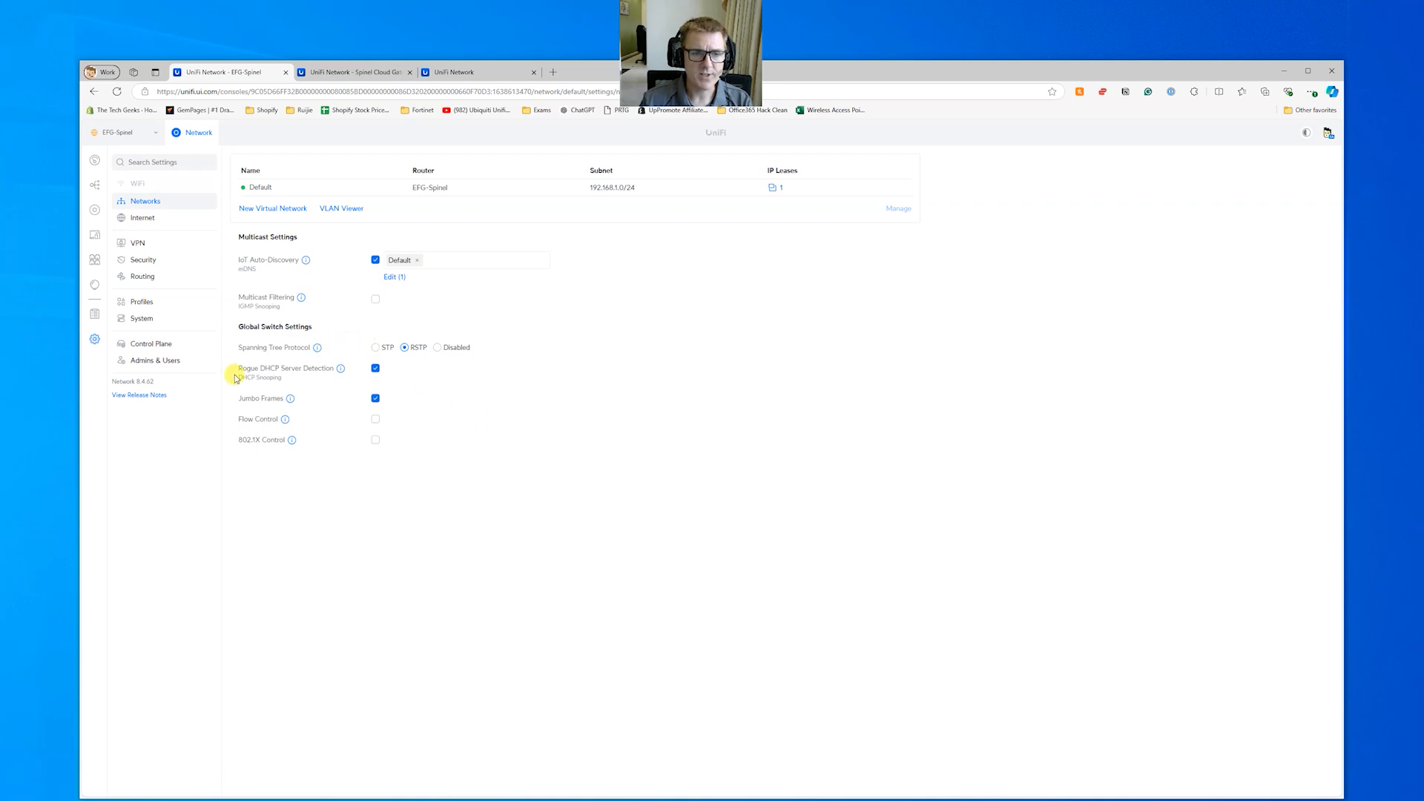
mouse_move(340, 369)
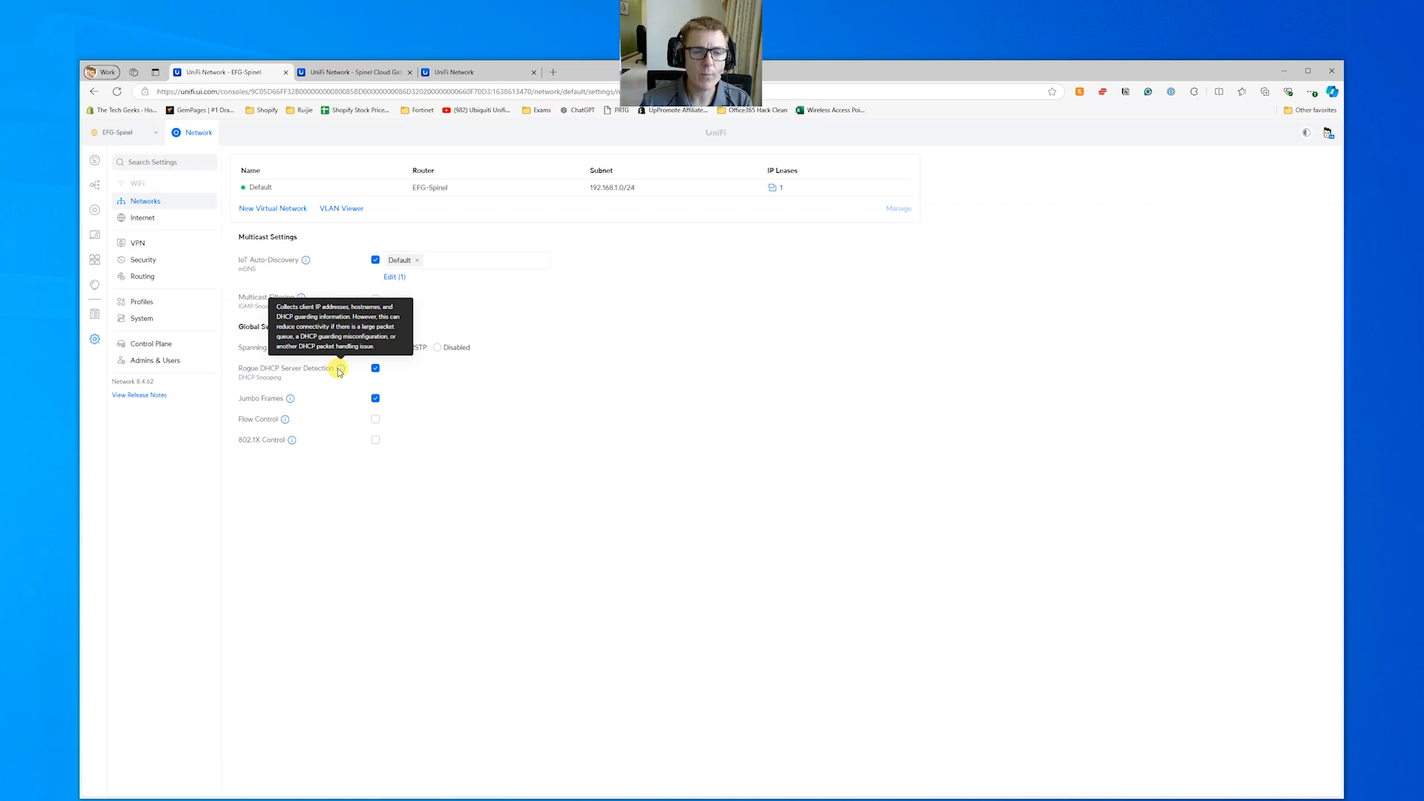
mouse_move(291, 401)
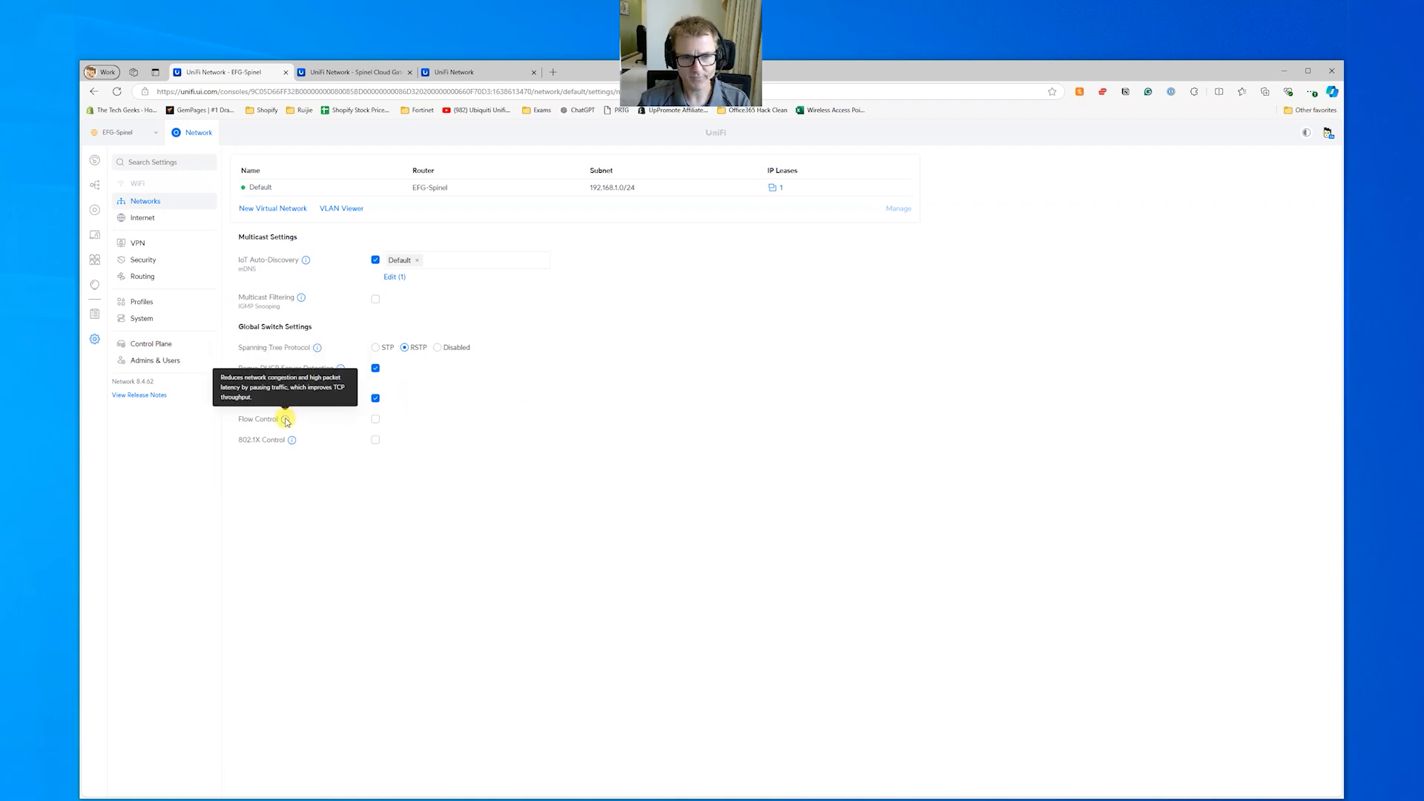
click(375, 420)
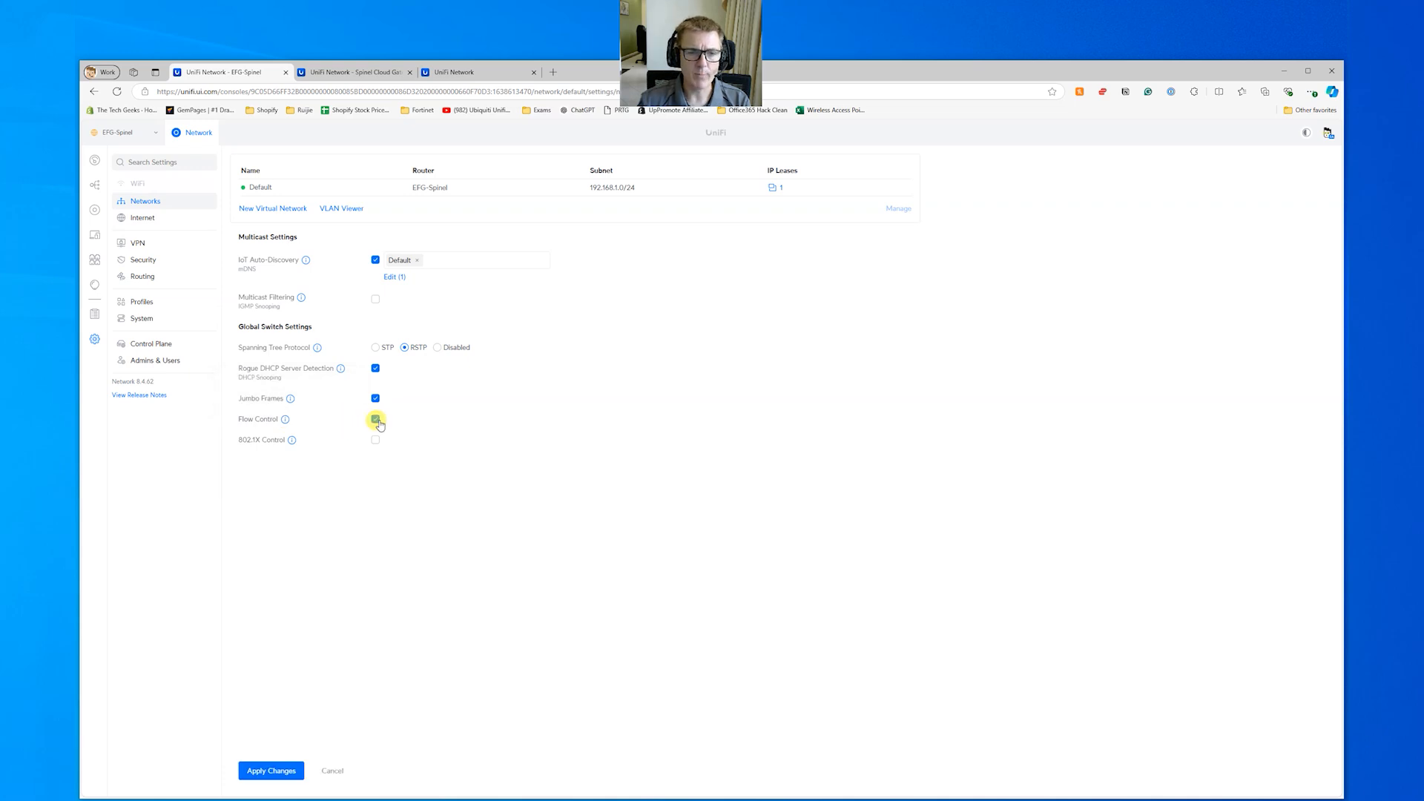
click(375, 420)
Step: Check the 802.1X Control explanation, try enabling it and creating a new RADIUS profile, and turn 802.1X Control back off
mouse_move(290, 442)
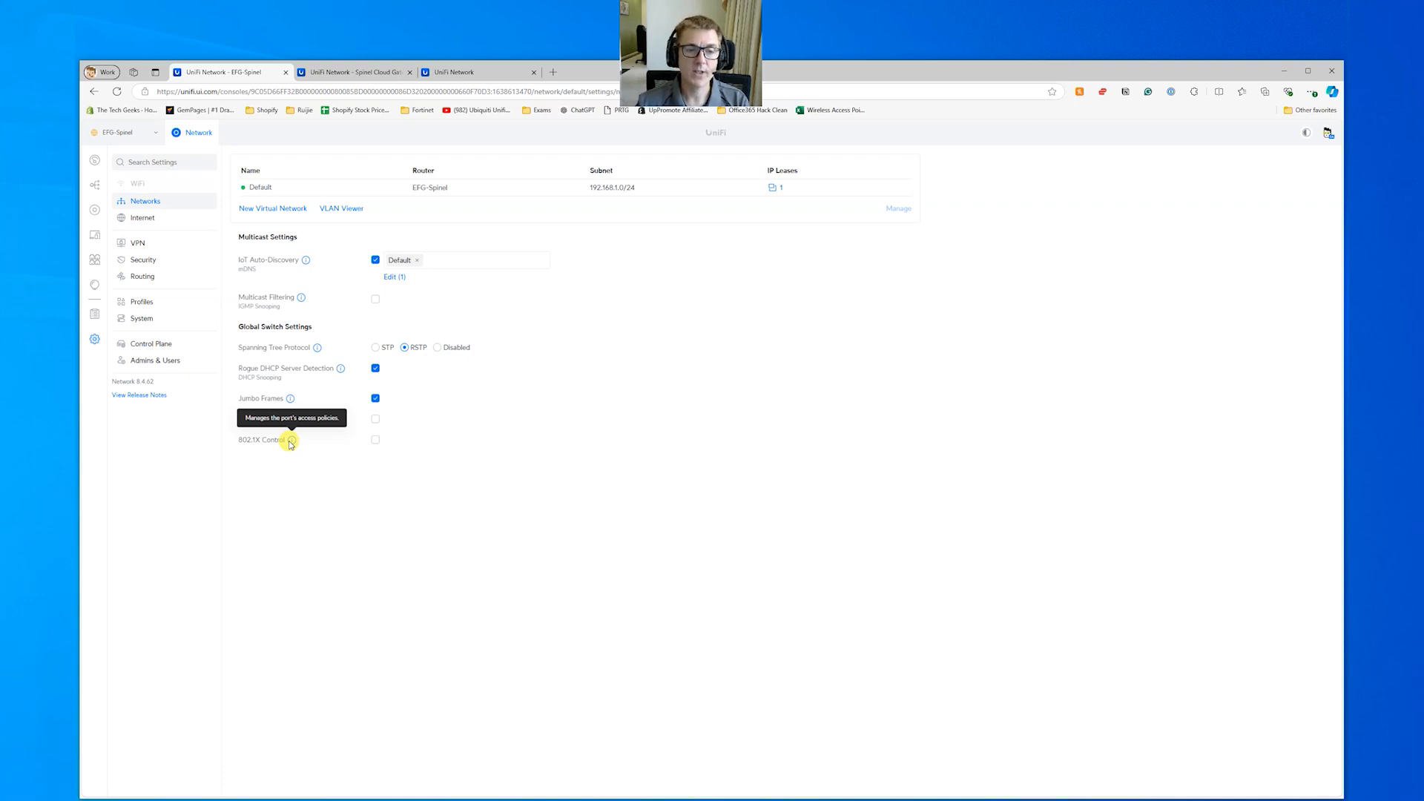
click(376, 440)
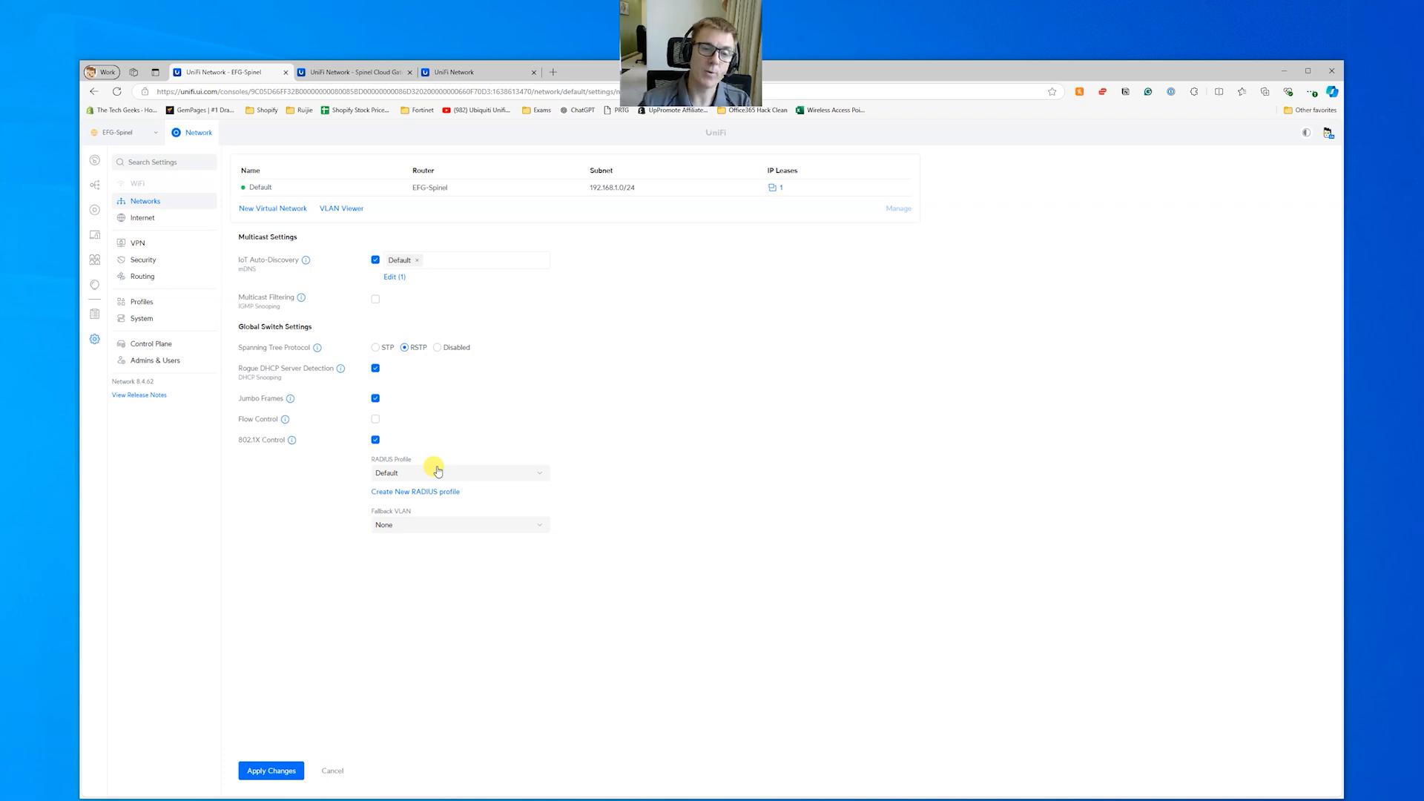
click(653, 436)
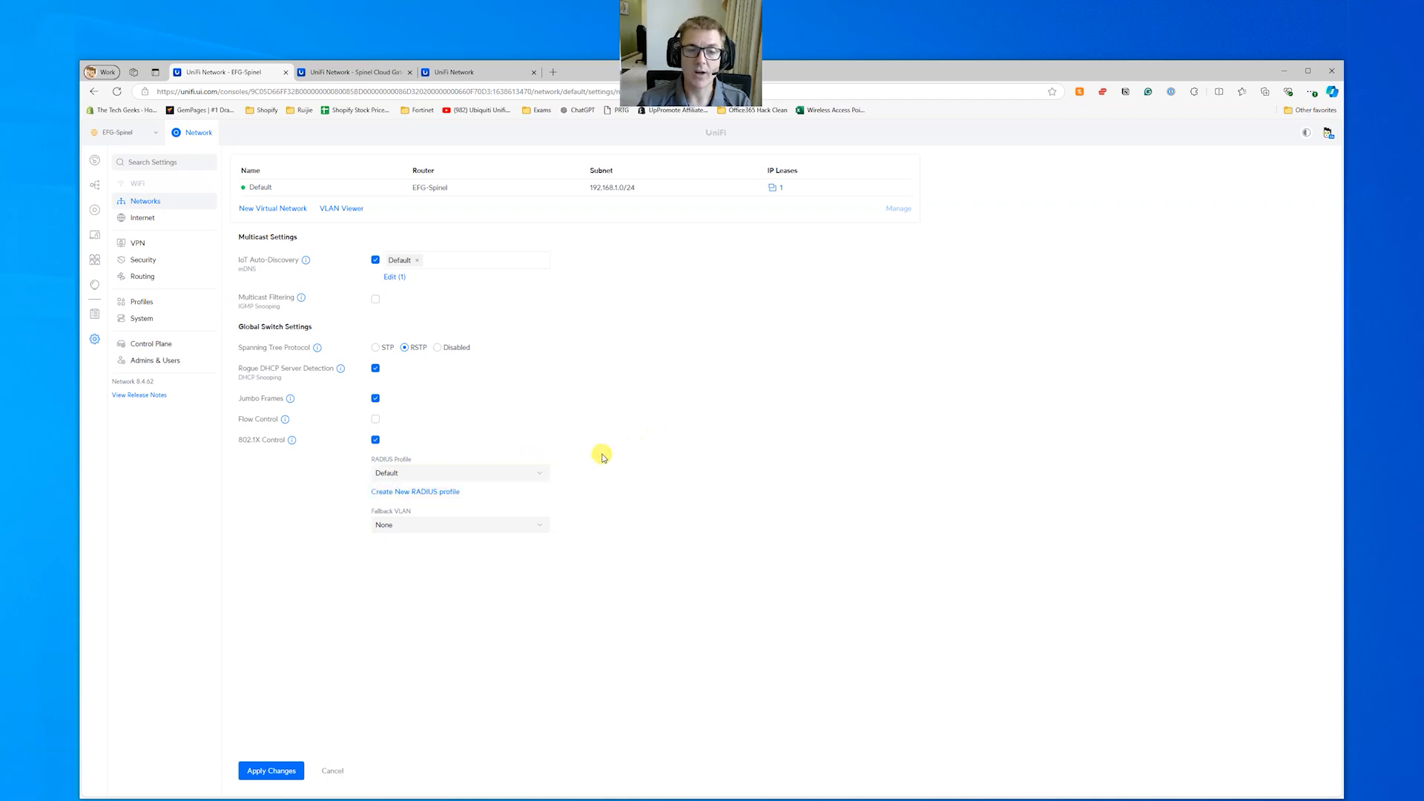
click(431, 494)
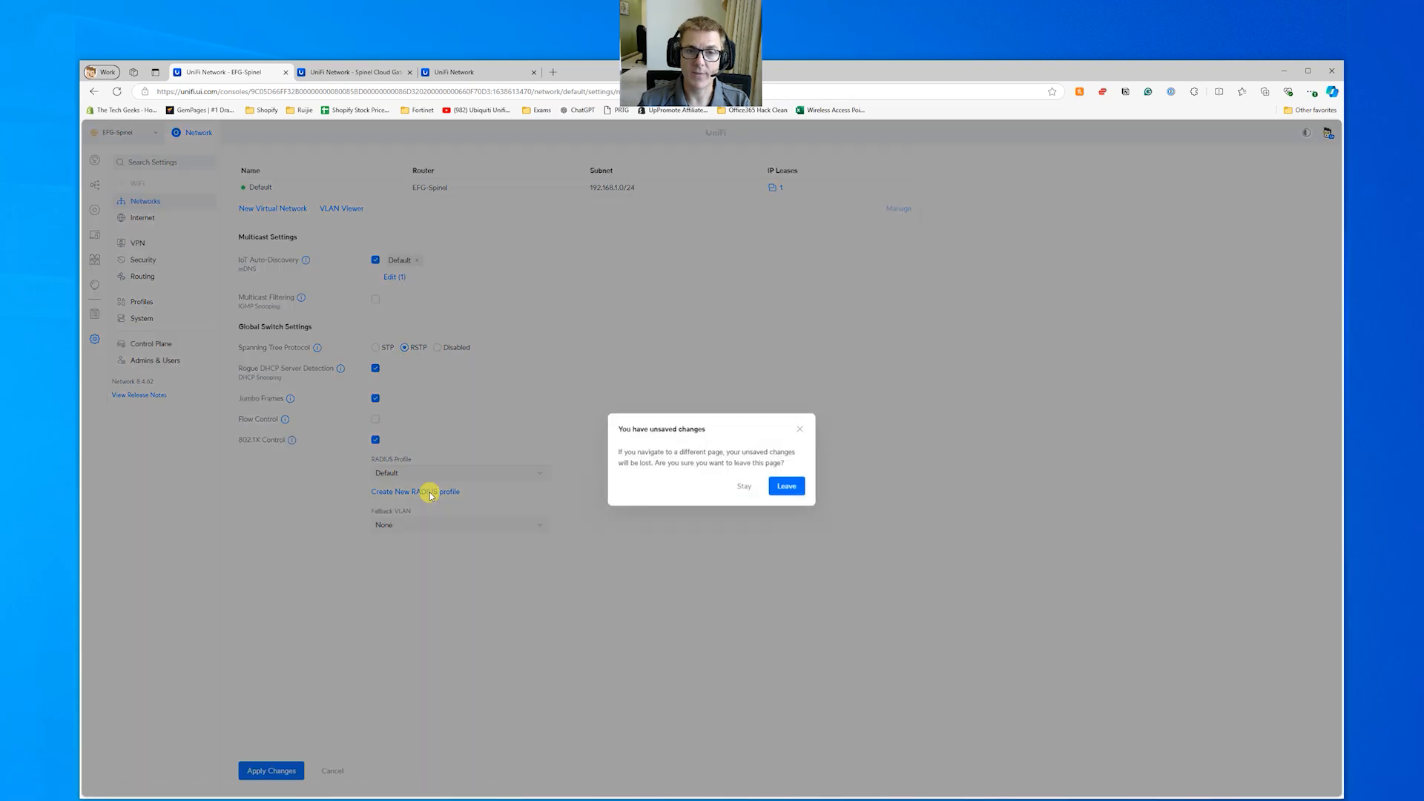
click(743, 486)
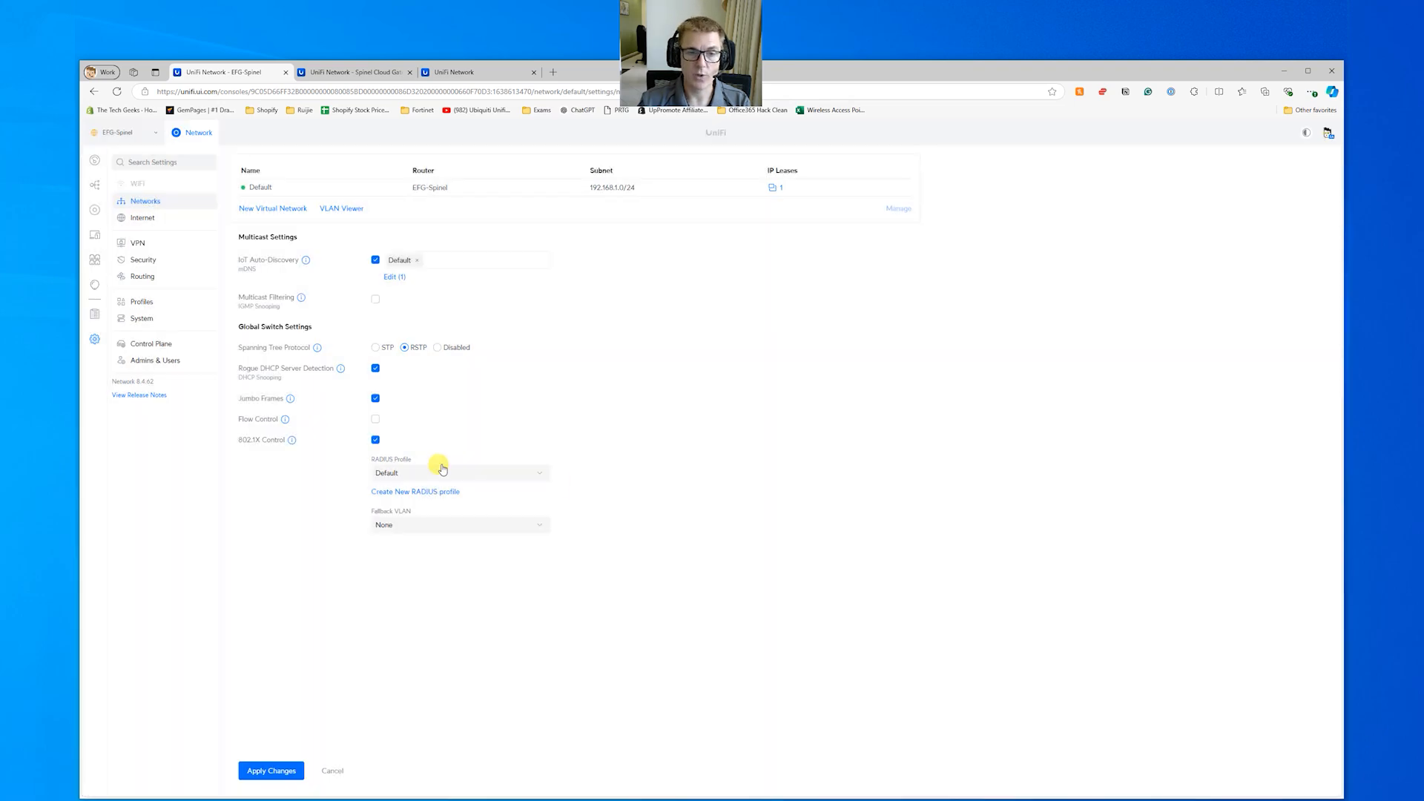
click(376, 442)
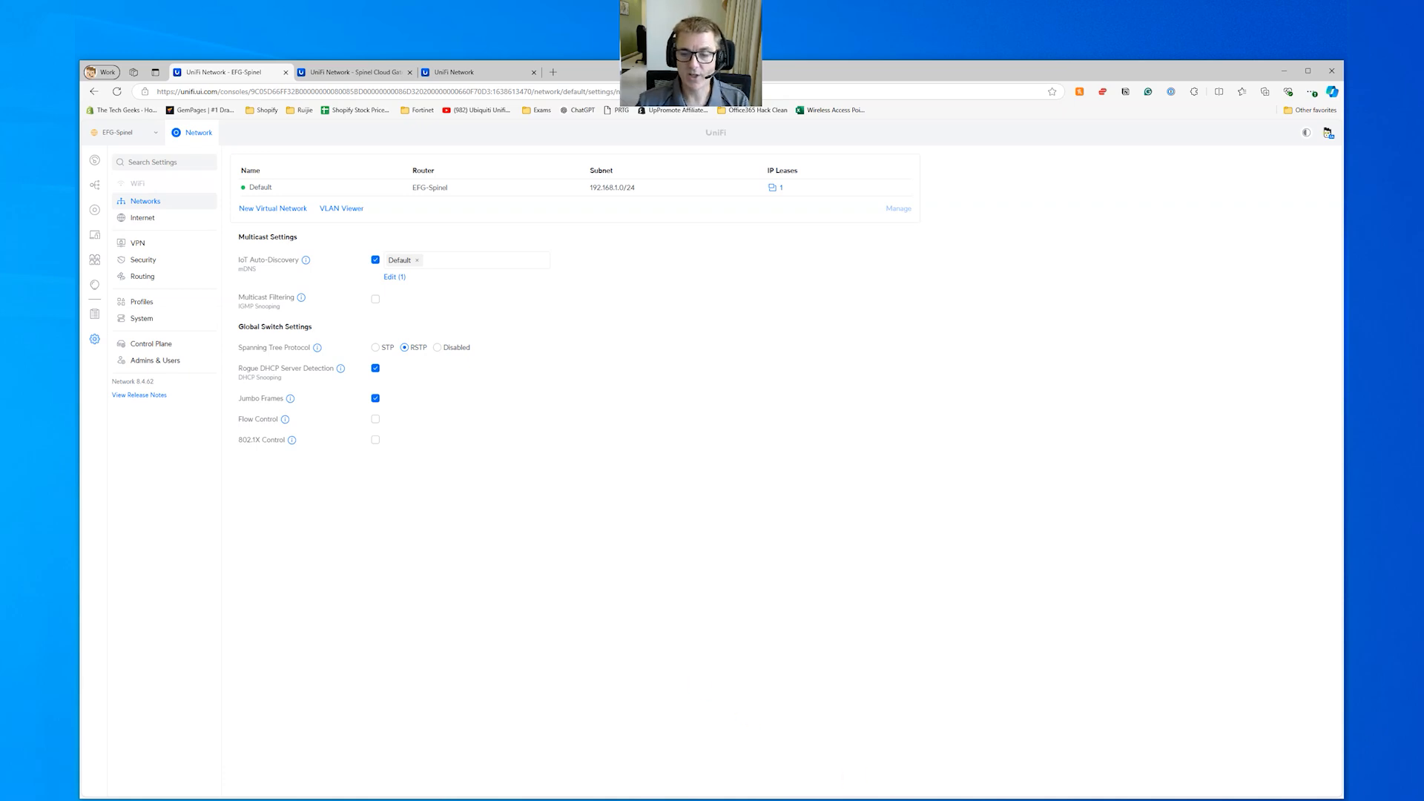
Step: Switch to the RemotePC session and run ifconfig on testserver to read its network interface addresses
click(865, 800)
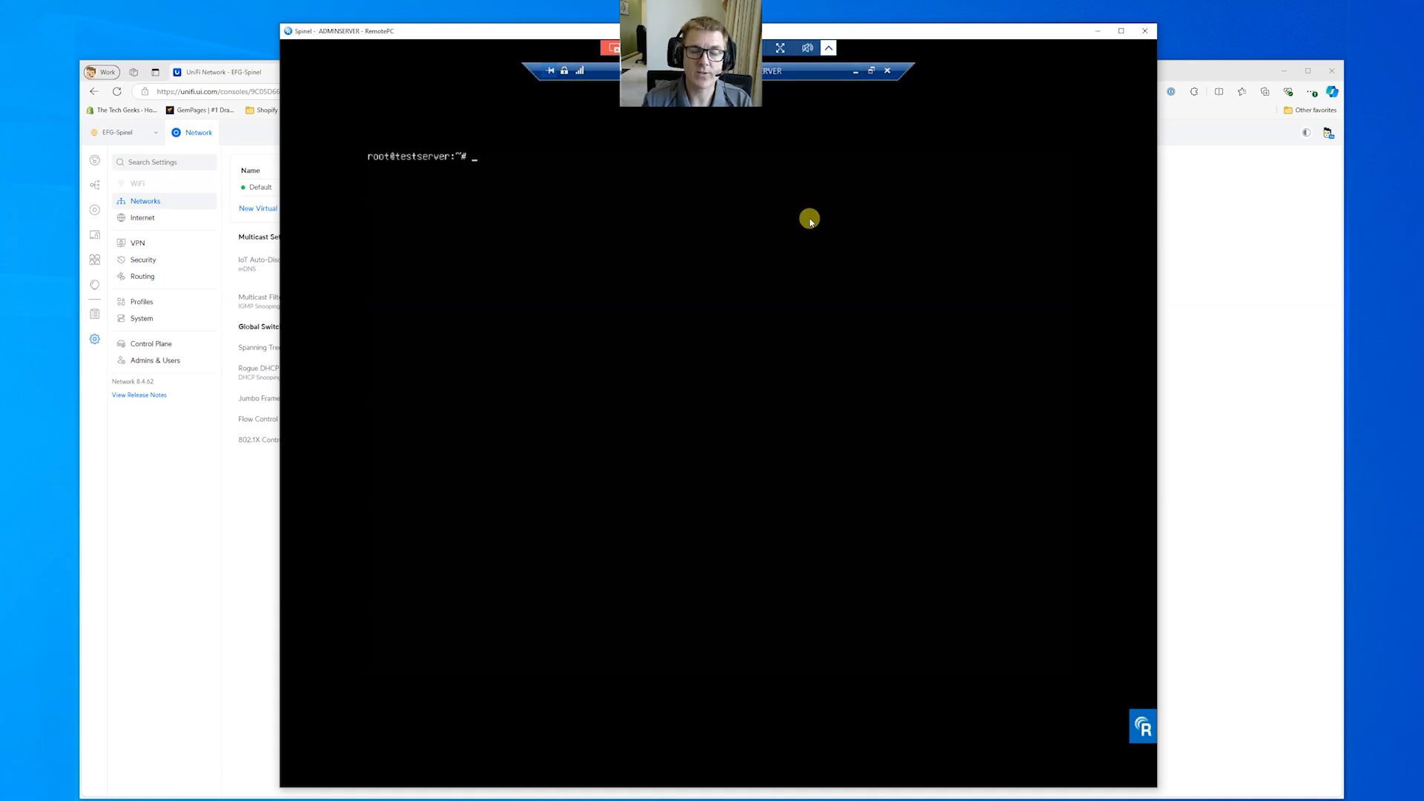
text(ifconfig)
key(Return)
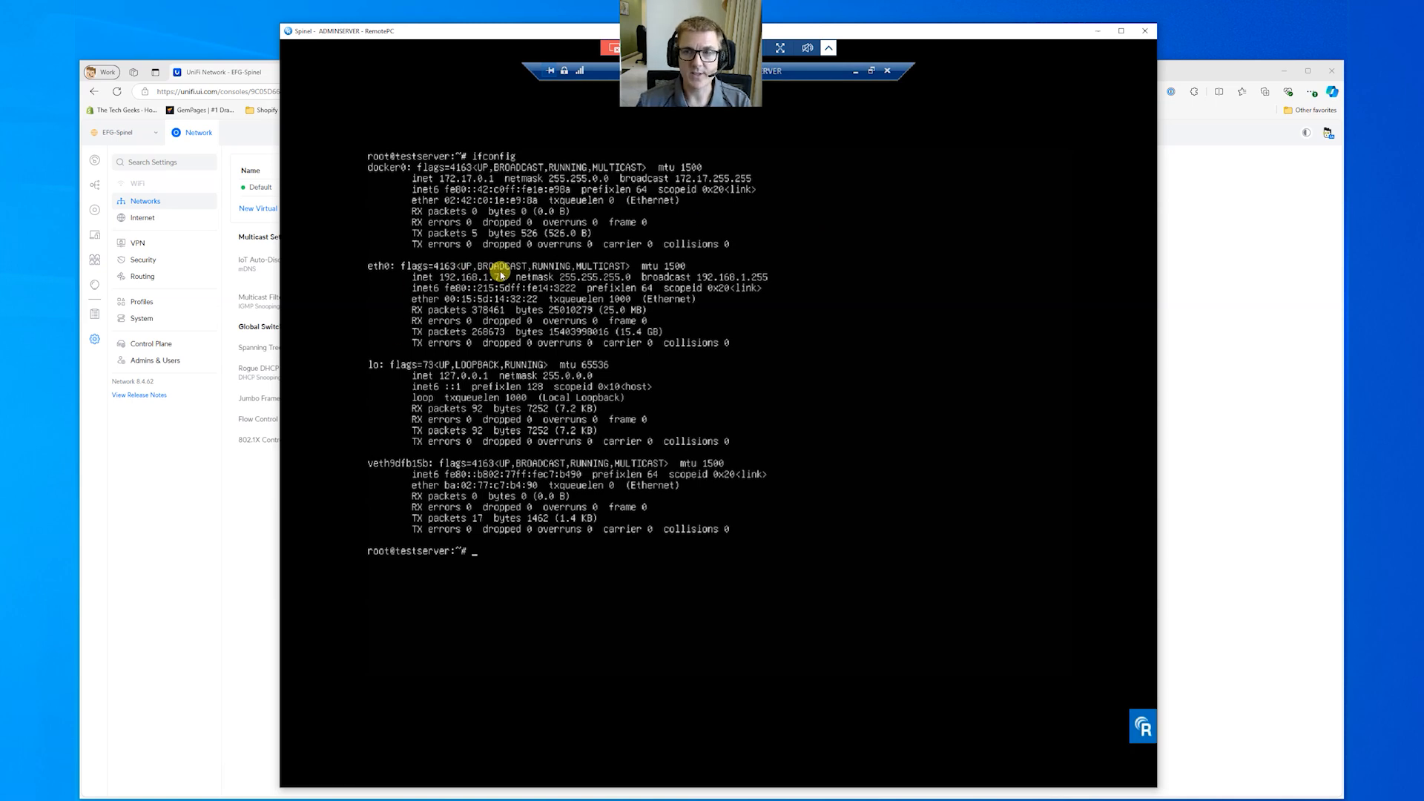
Step: Switch to UniFi Network and check the Linux Test Server's IP address in the Default network's DHCP leases
click(1223, 291)
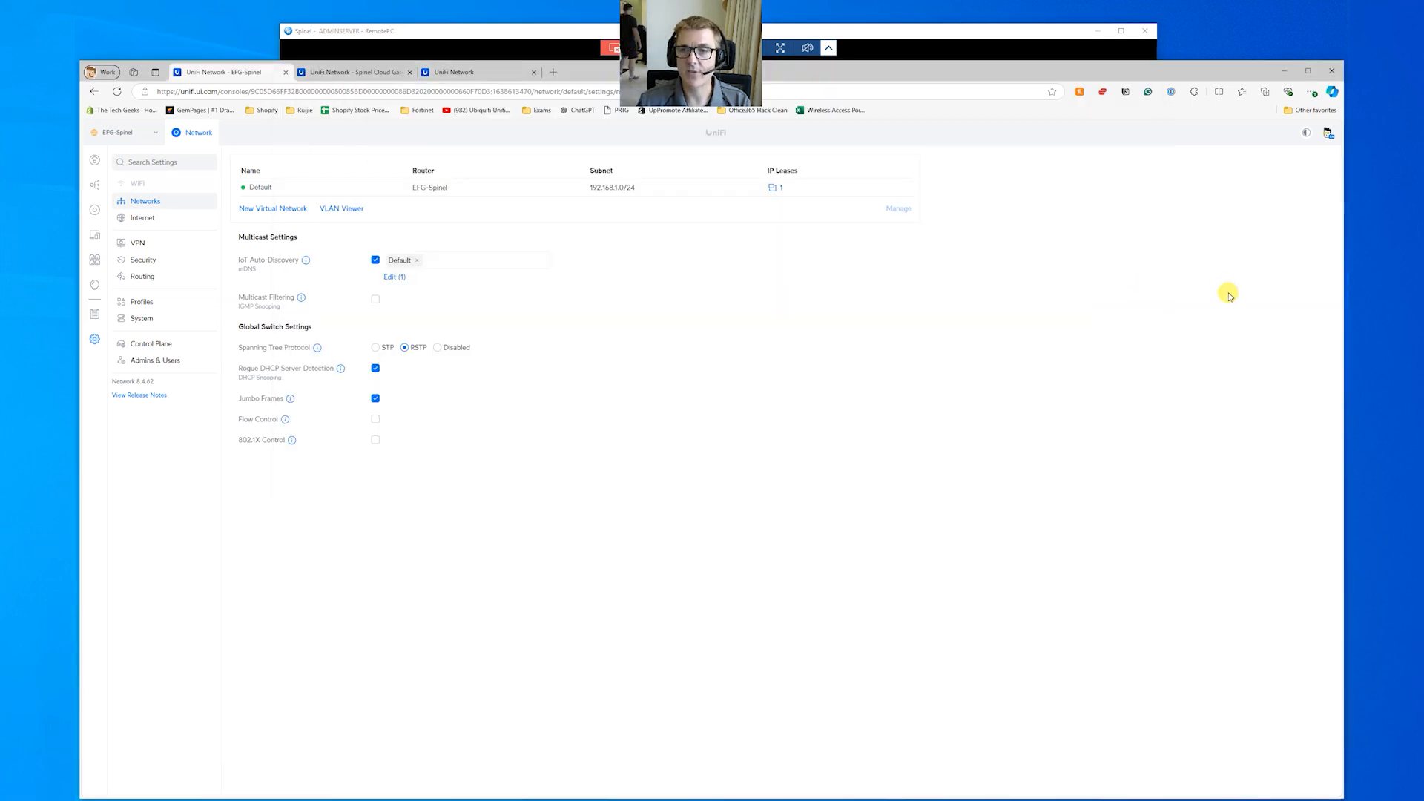
click(776, 187)
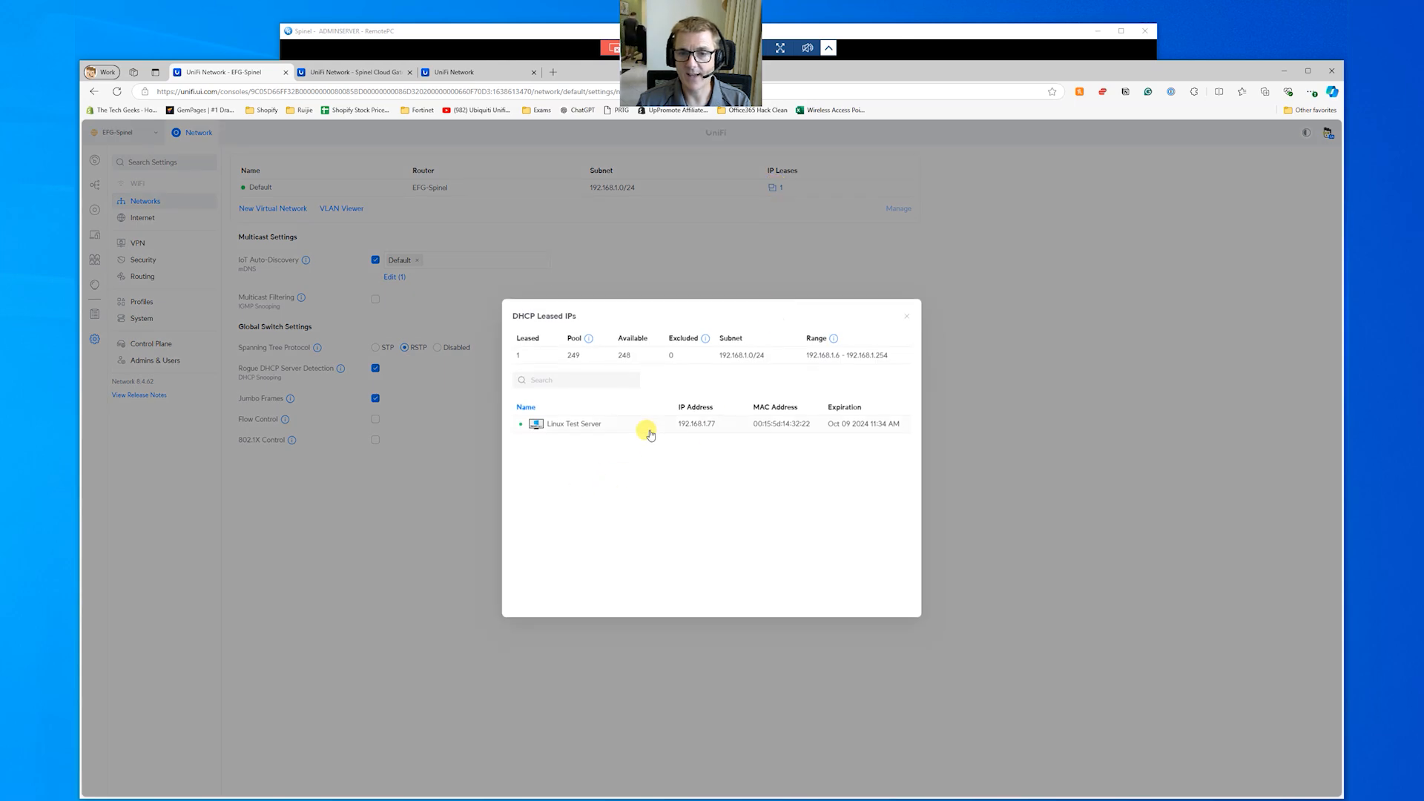
click(908, 319)
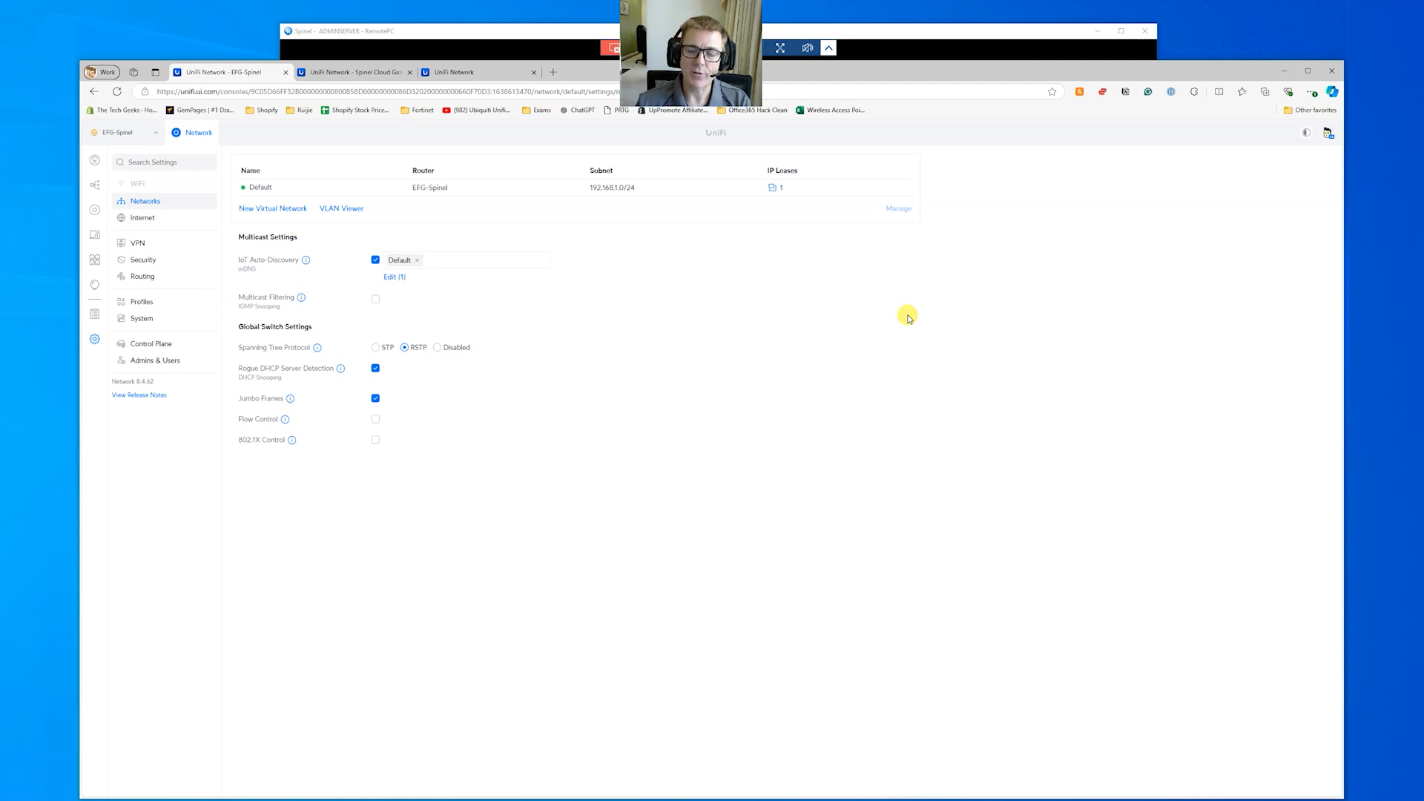
Step: Switch to the RemotePC session, clear the terminal and measure throughput with iperf3 -c 172.20.21.144 -V -P5
key(alt+Tab)
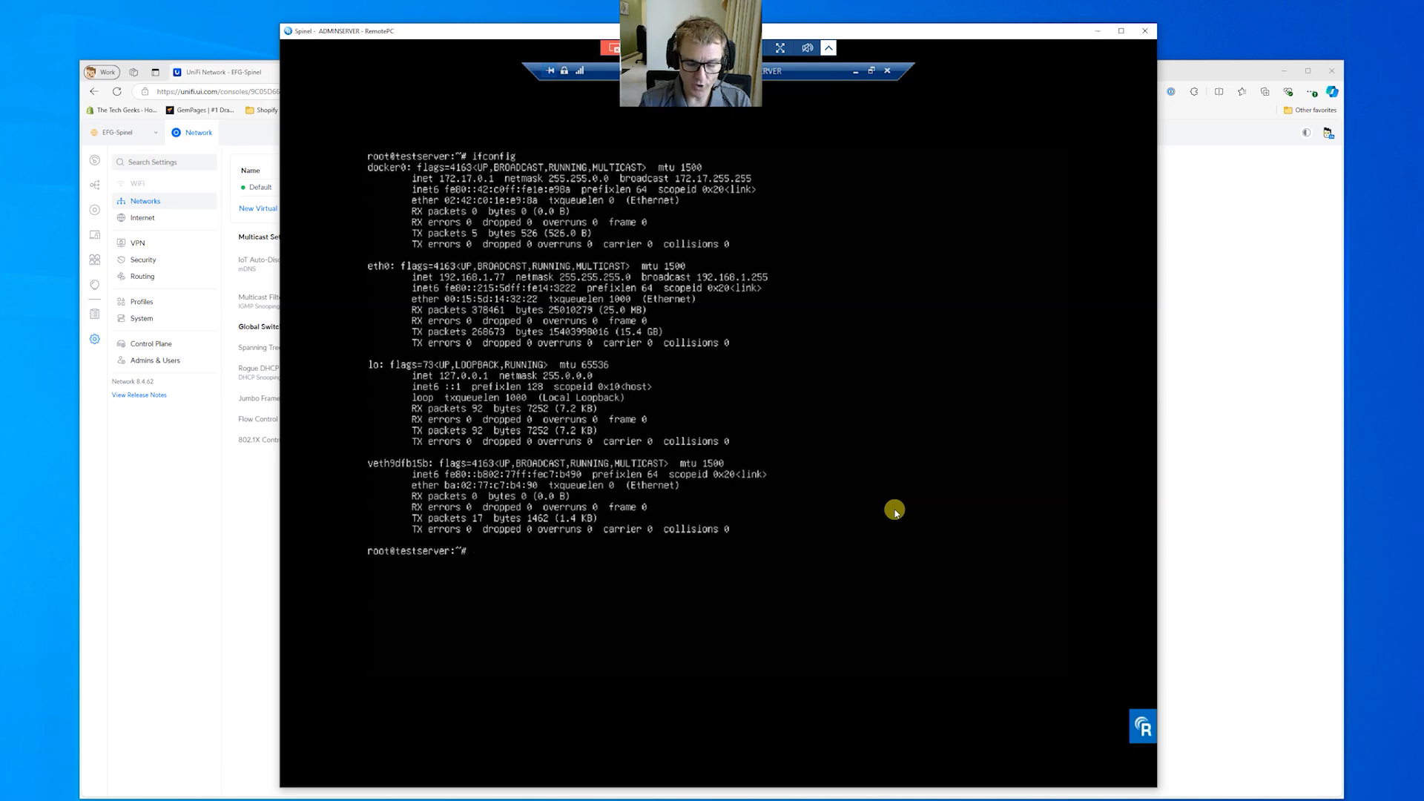
text(clear)
key(Return)
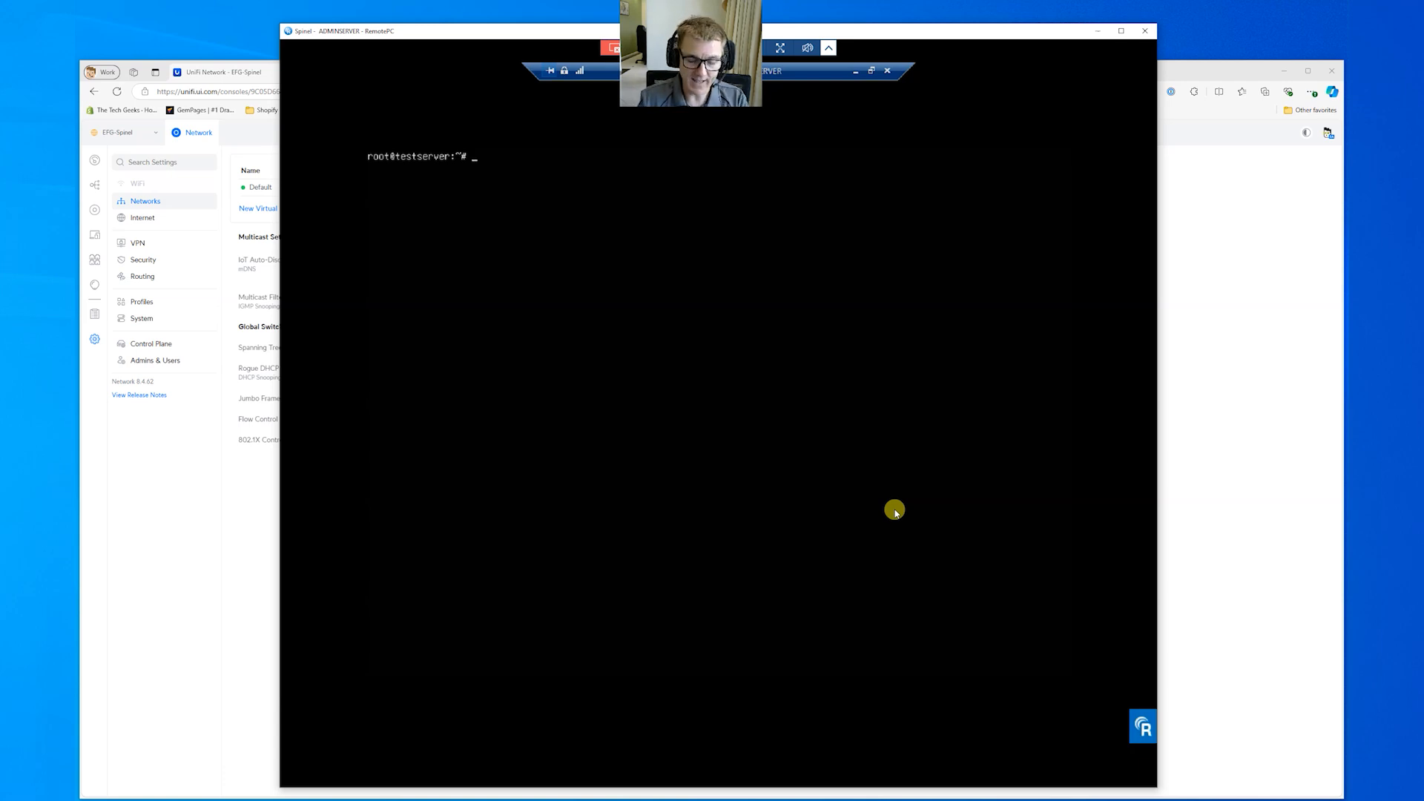
text(clear)
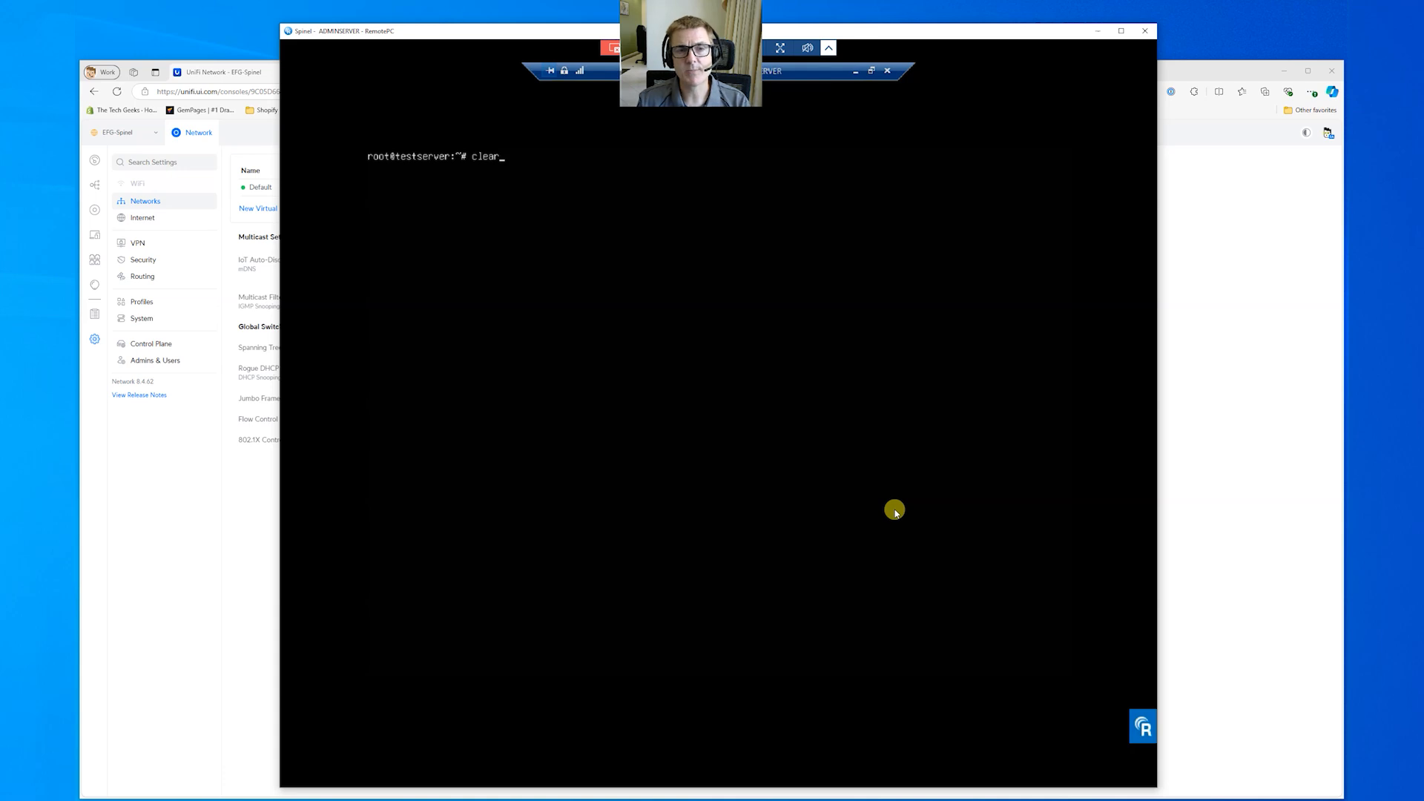
key(Return)
text(ifconfig)
key(Up)
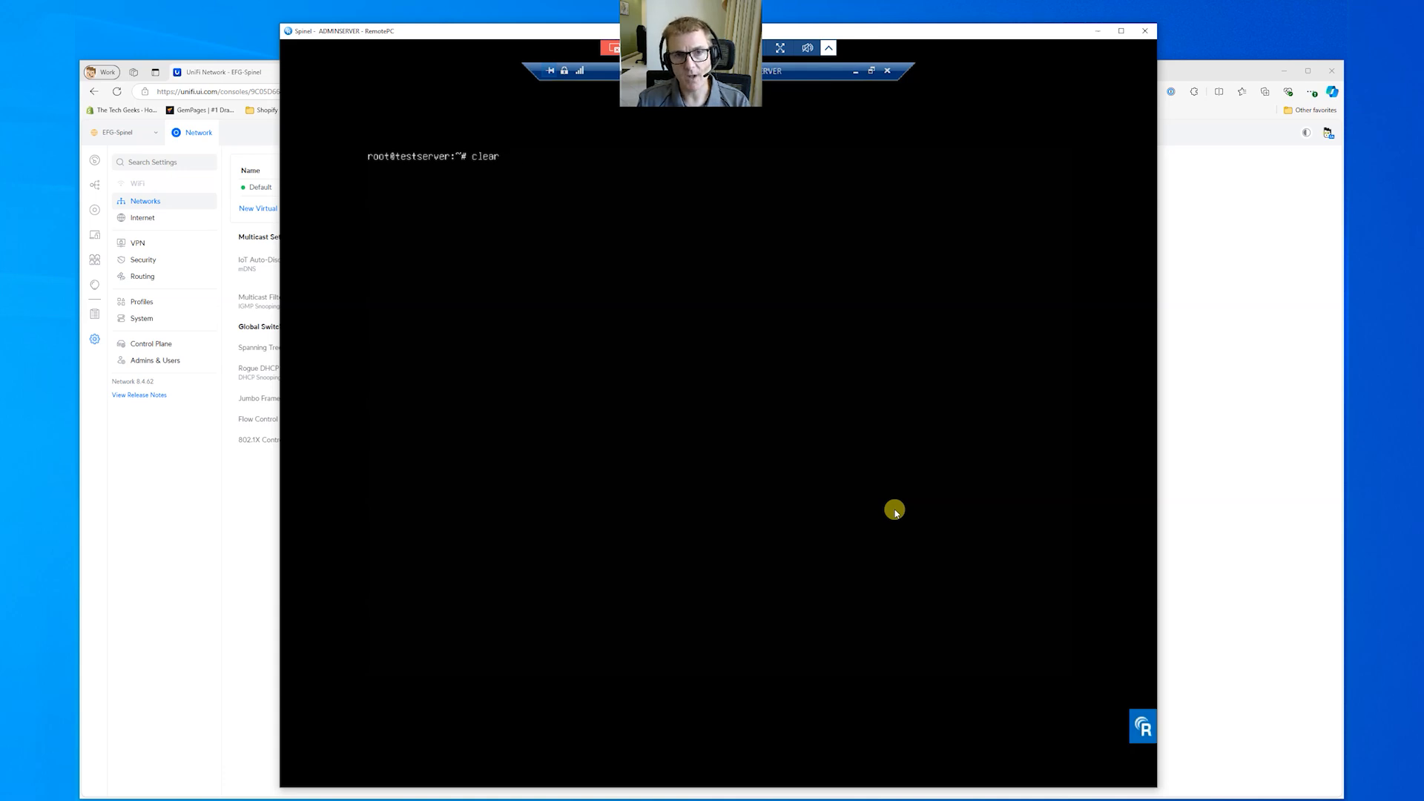
key(Up)
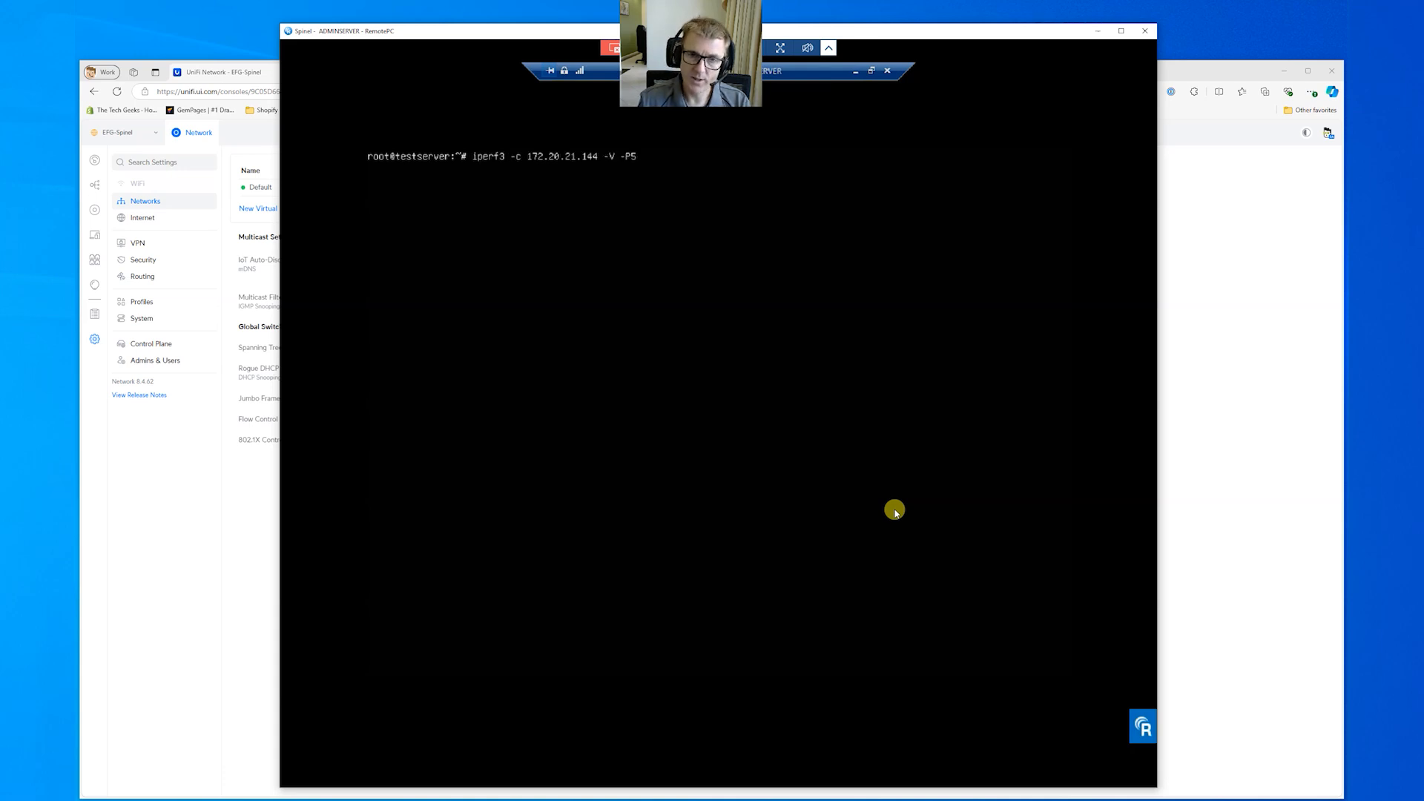
key(Return)
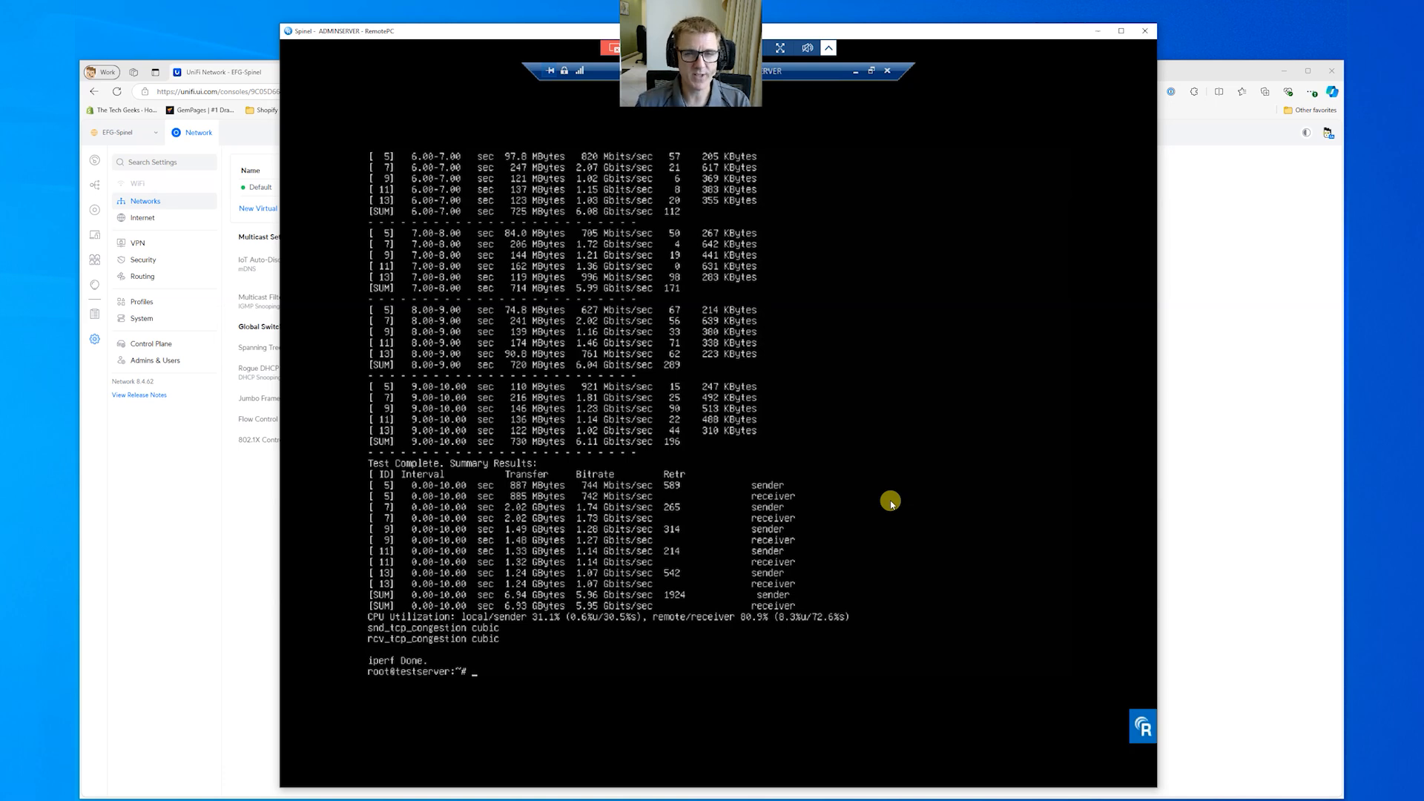
Step: Switch to UniFi Network, set the Default network's Content Filtering to Family and apply the changes
click(136, 586)
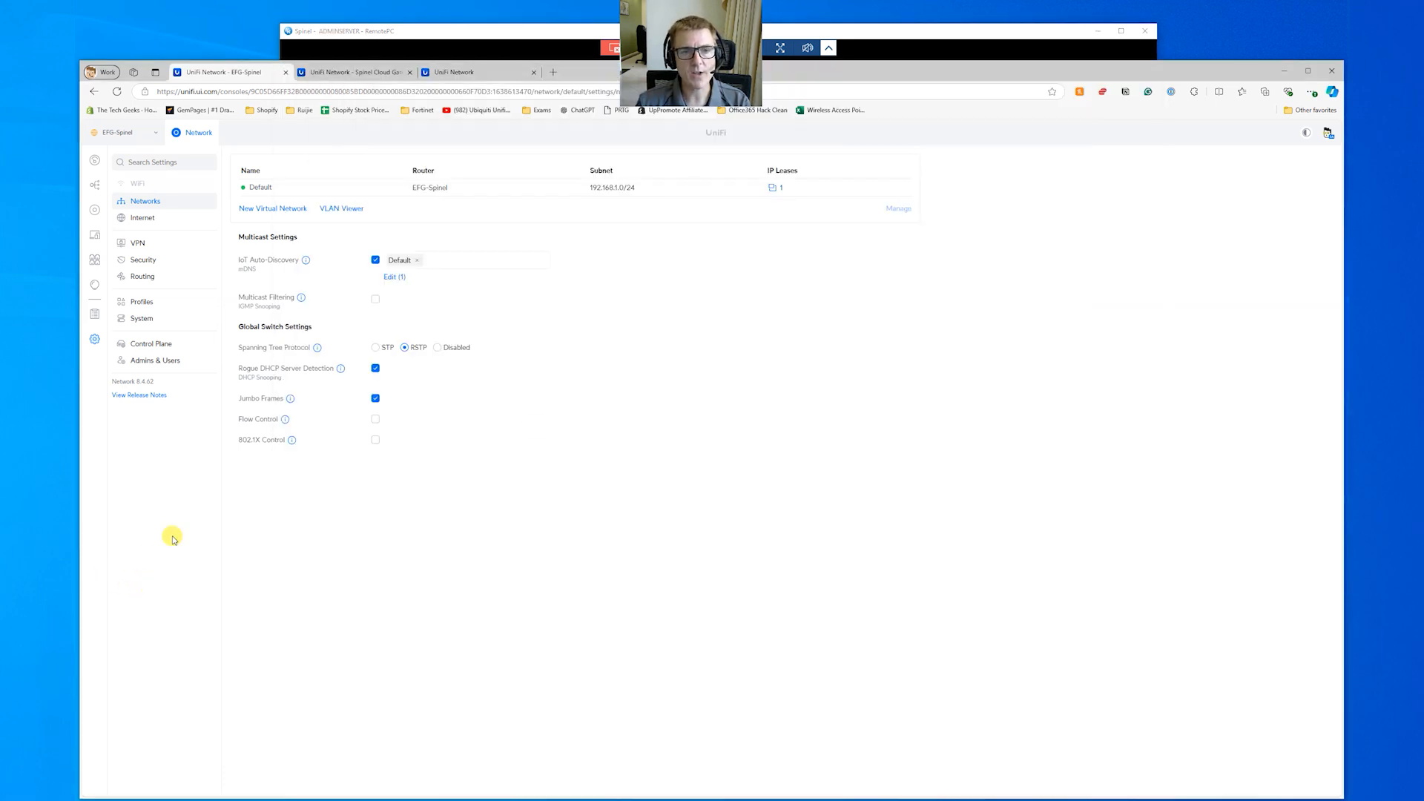
click(492, 191)
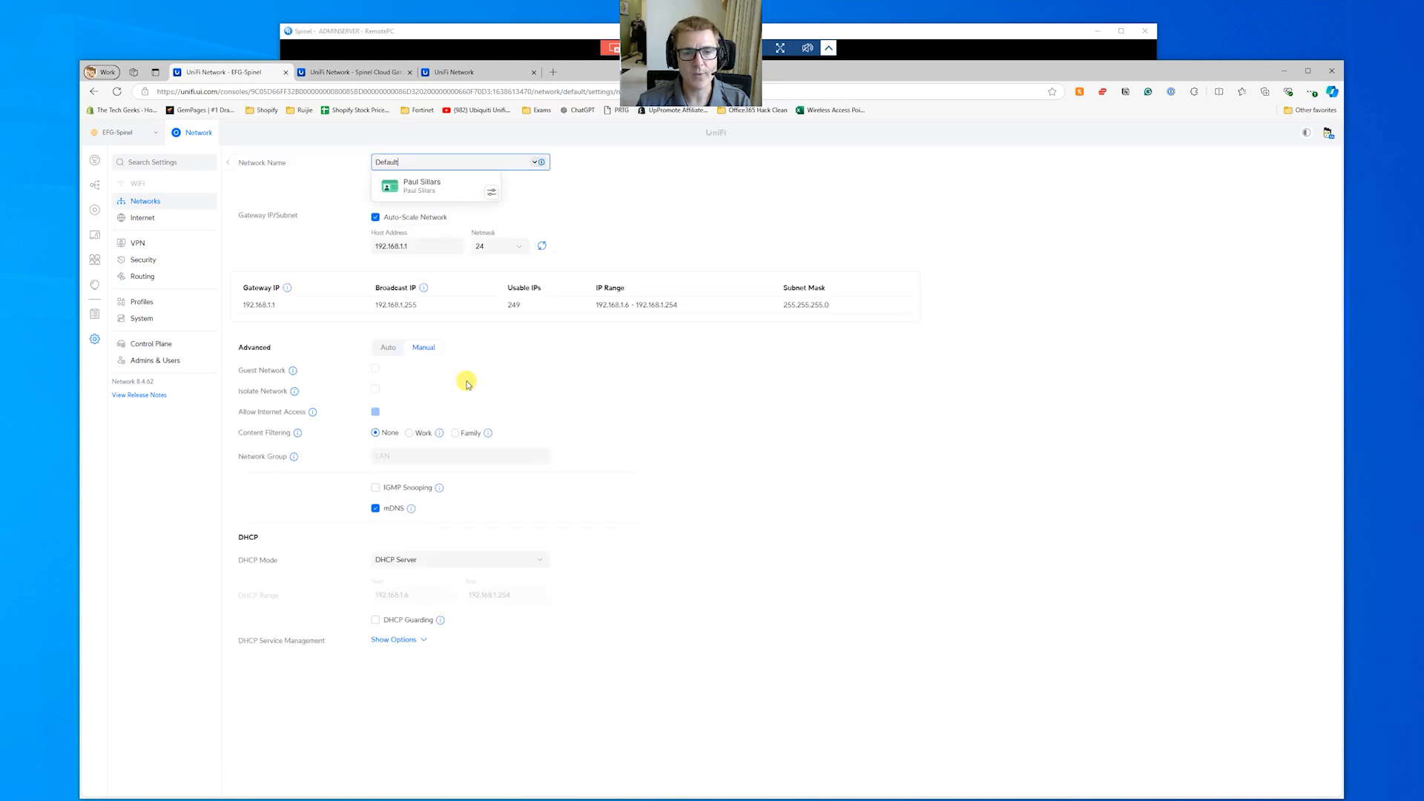
click(455, 433)
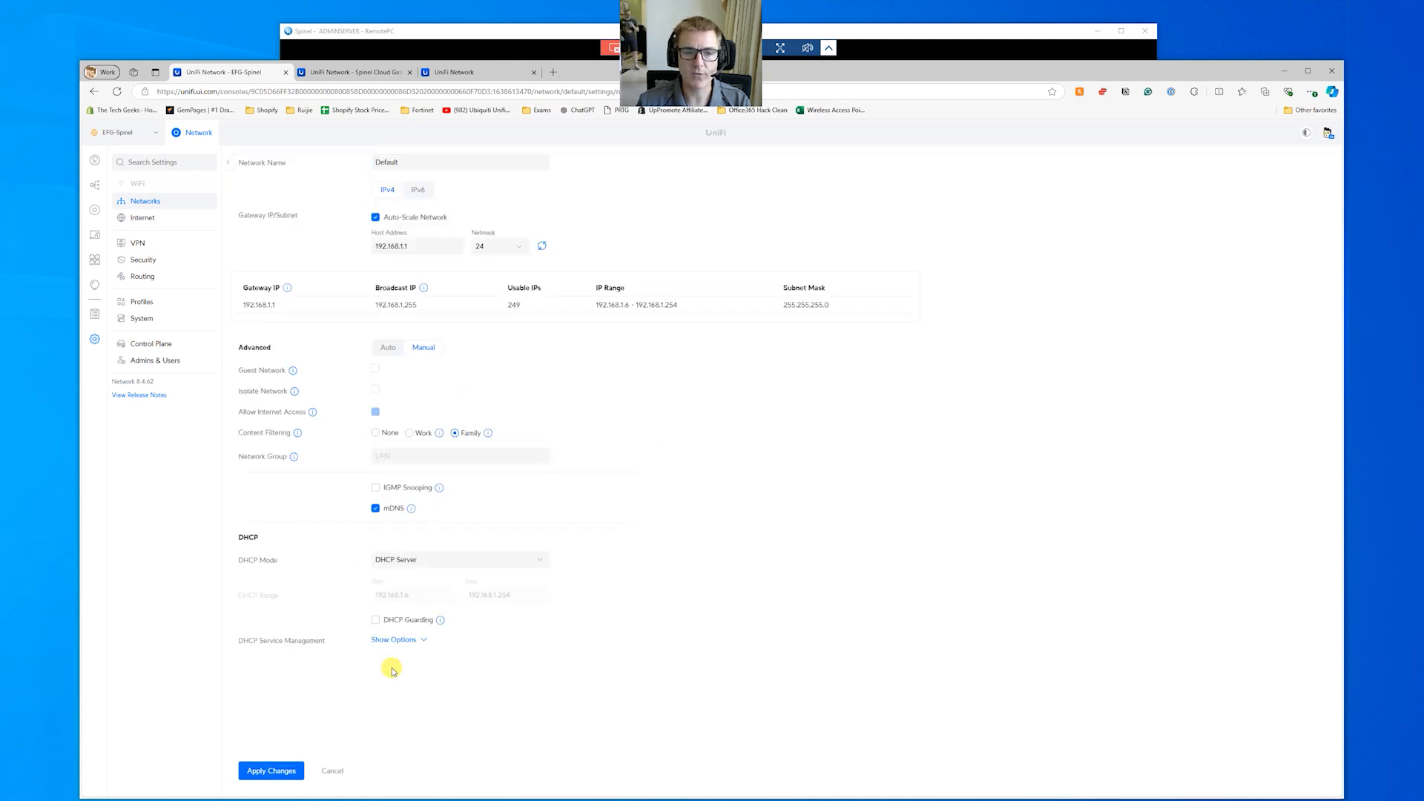
click(279, 771)
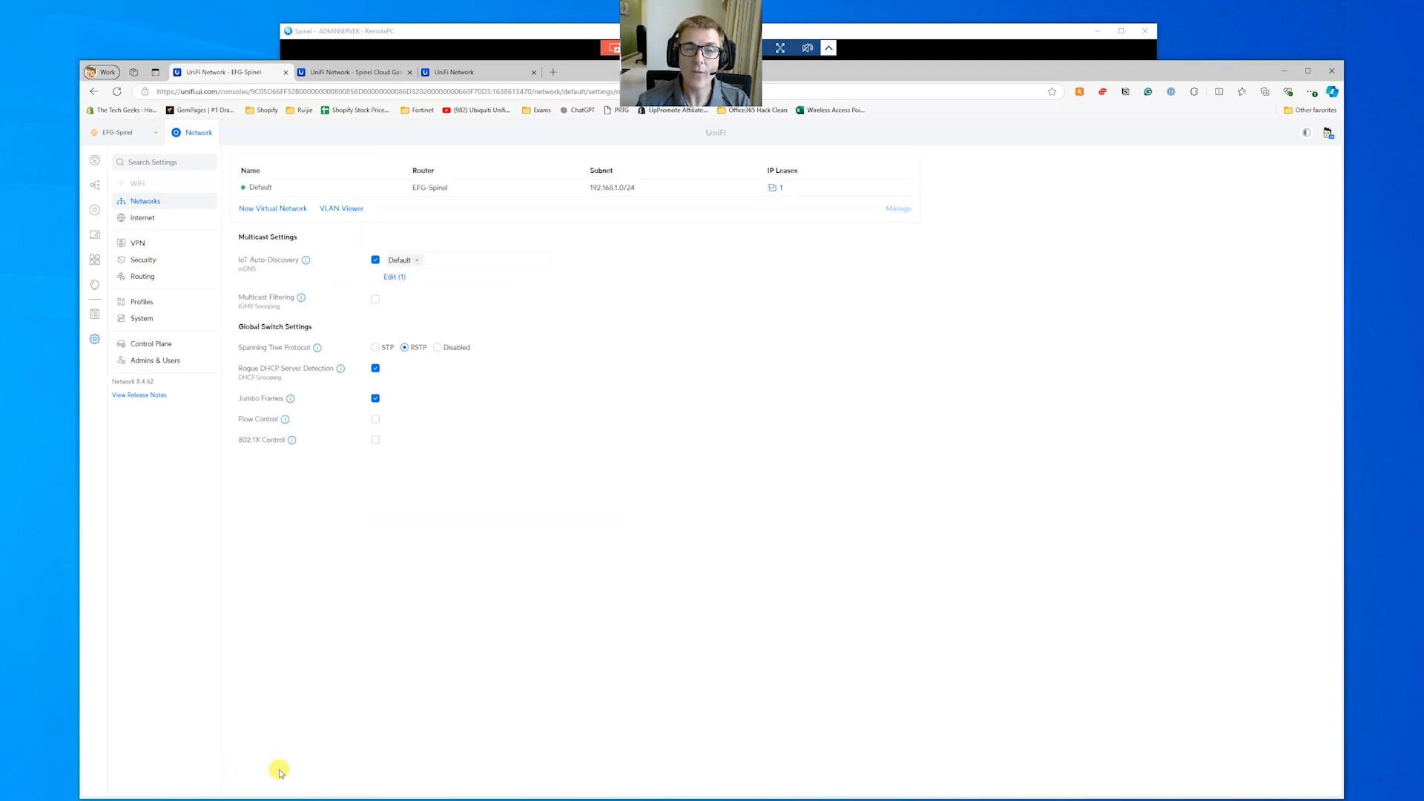
Step: Switch to the RemotePC session and repeat the iperf3 throughput test against 172.20.21.144 with Family content filtering applied
click(423, 33)
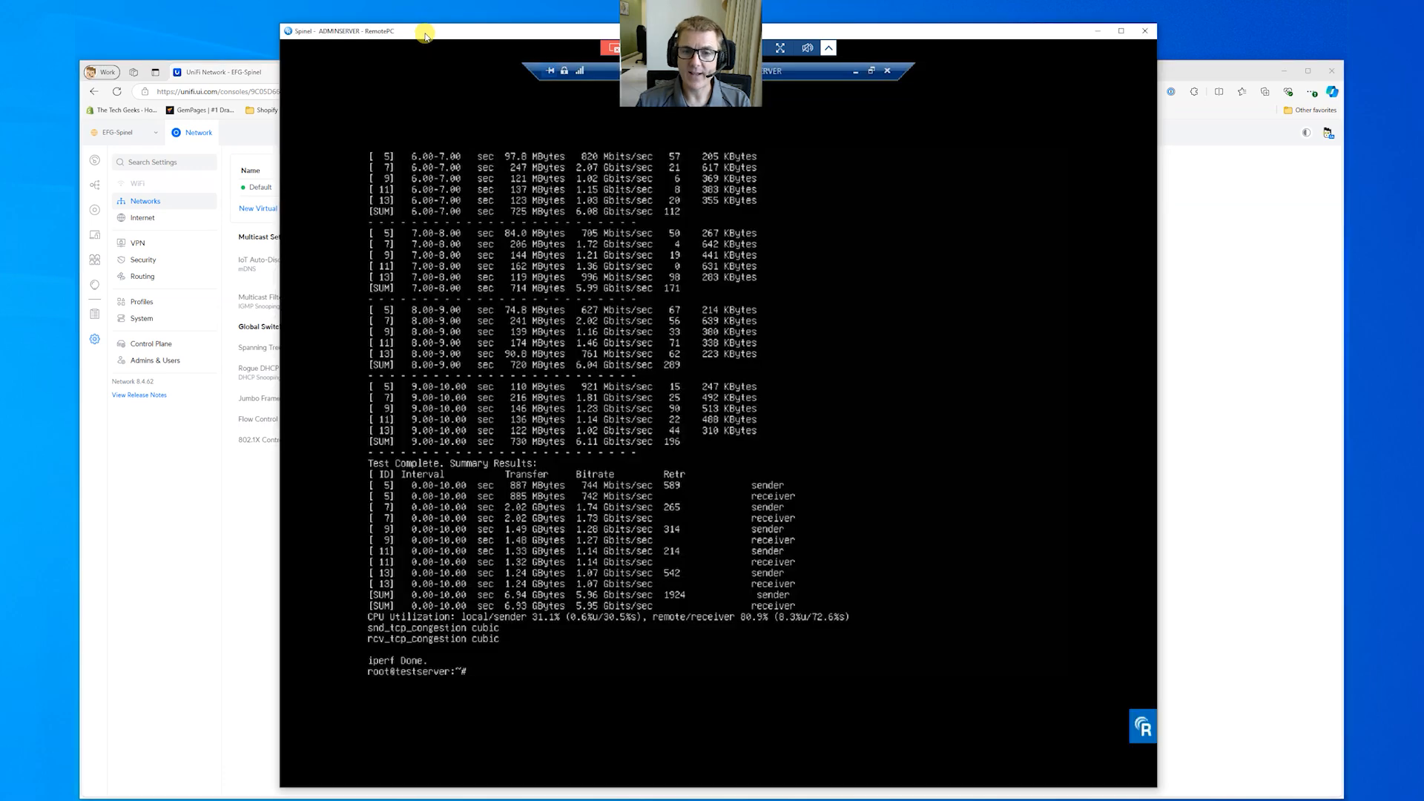
key(Up)
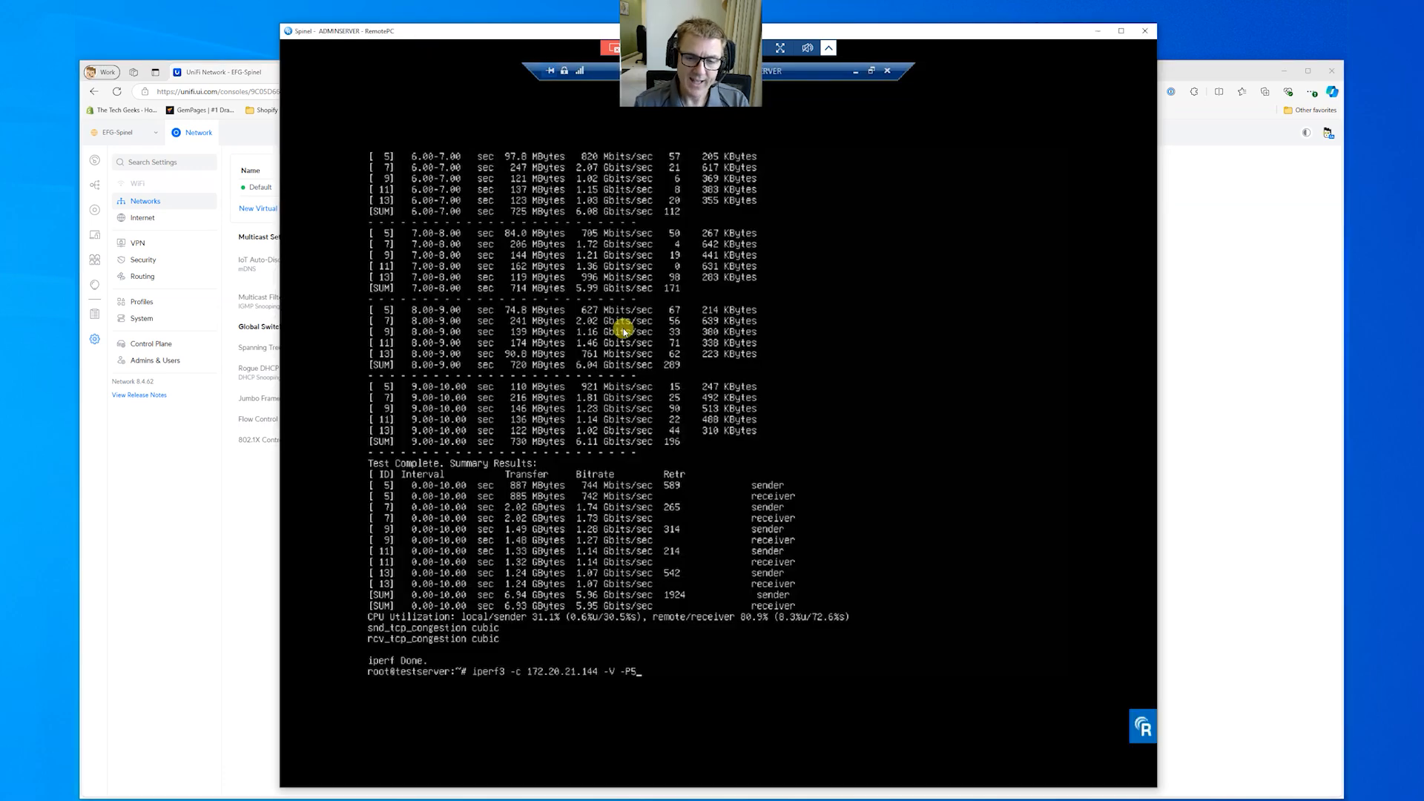
key(Return)
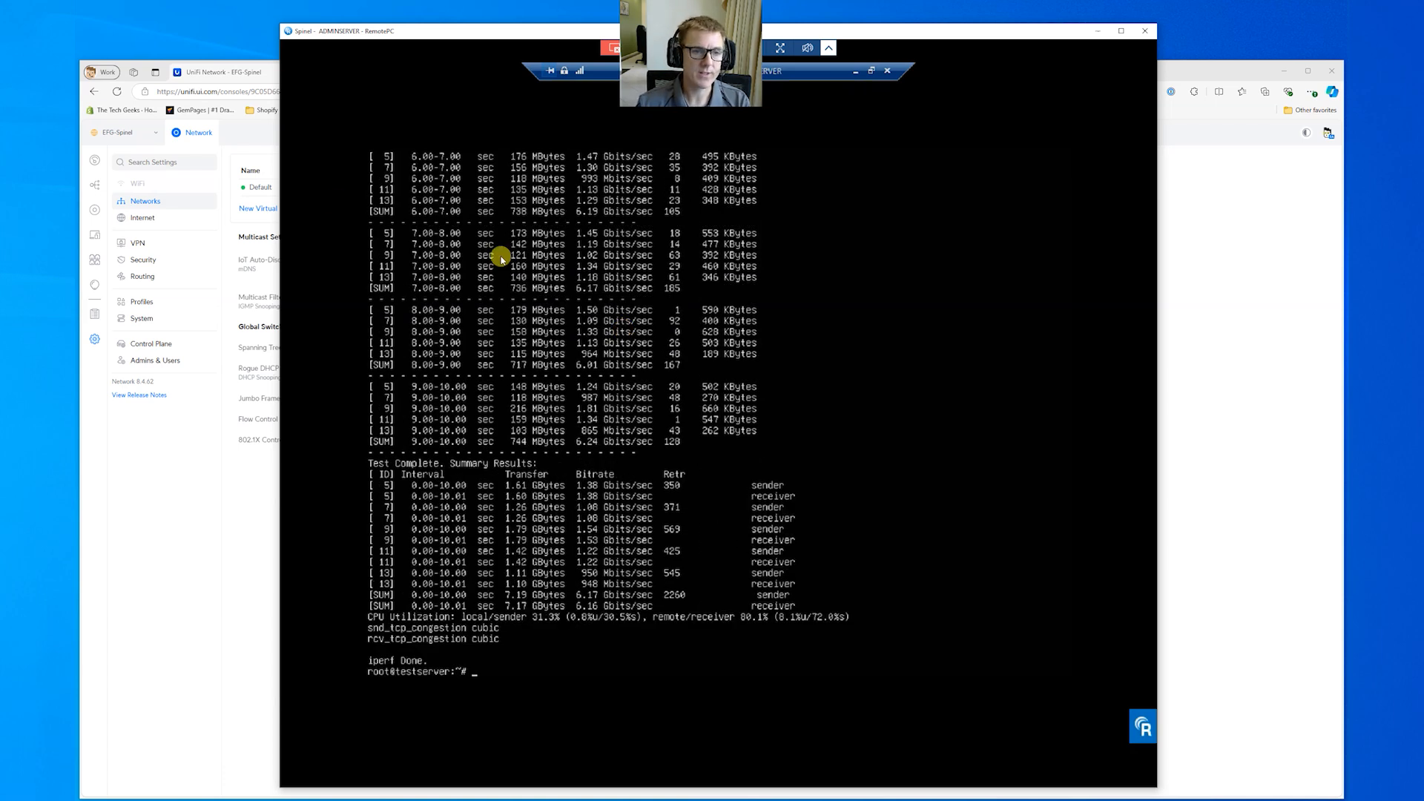
Step: Switch to UniFi Network, review the Intrusion Prevention settings, set Intrusion Detection and Prevention to Off and apply the change
click(136, 260)
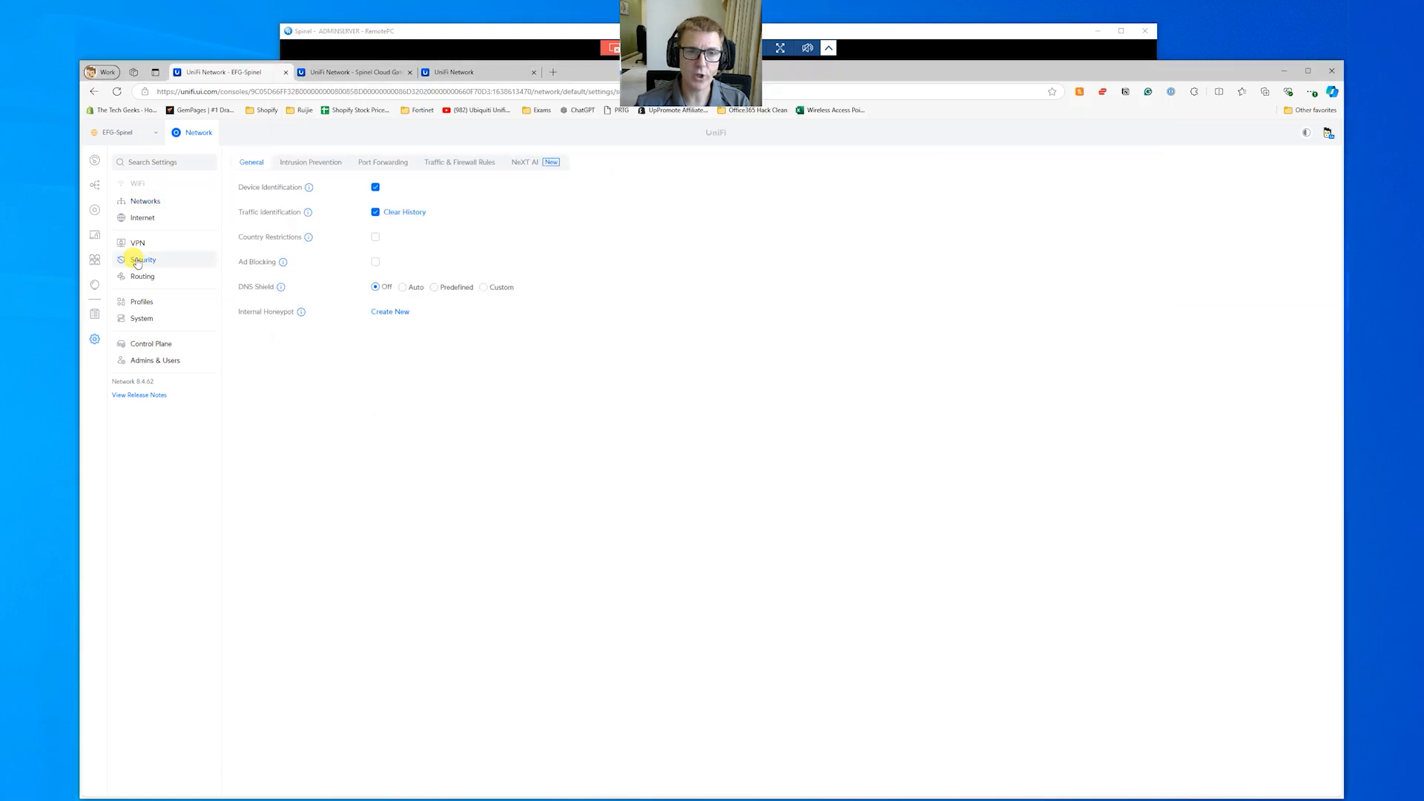
click(312, 170)
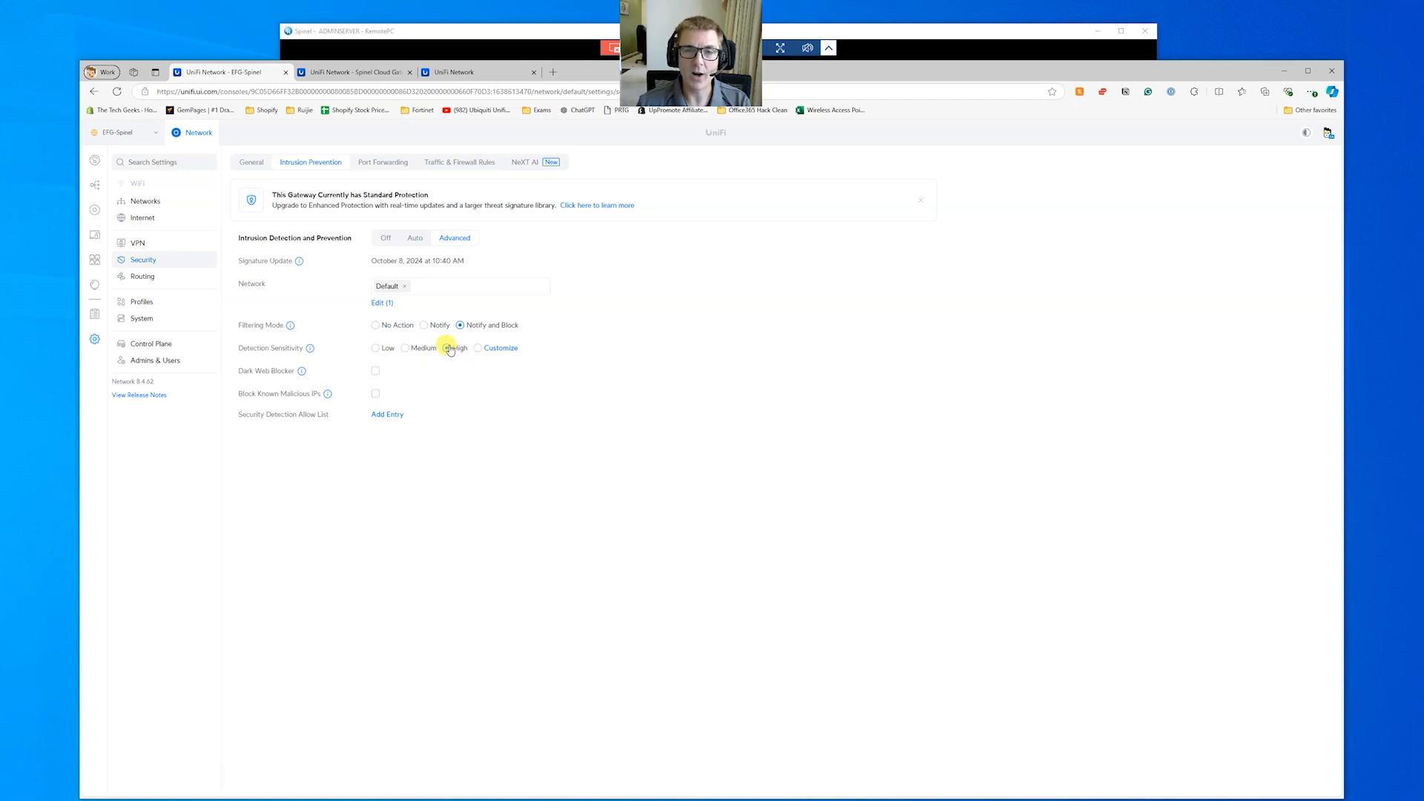
click(540, 33)
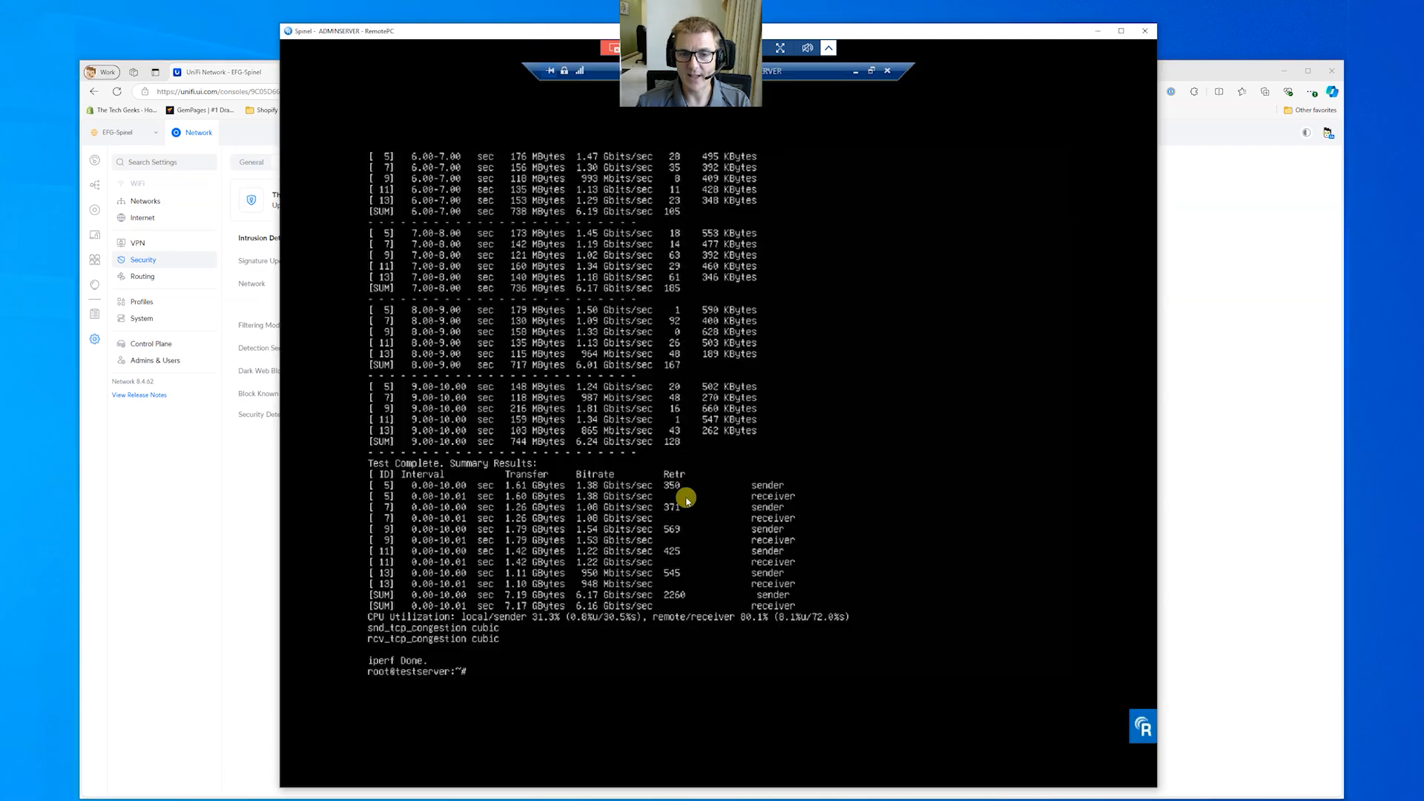
click(256, 501)
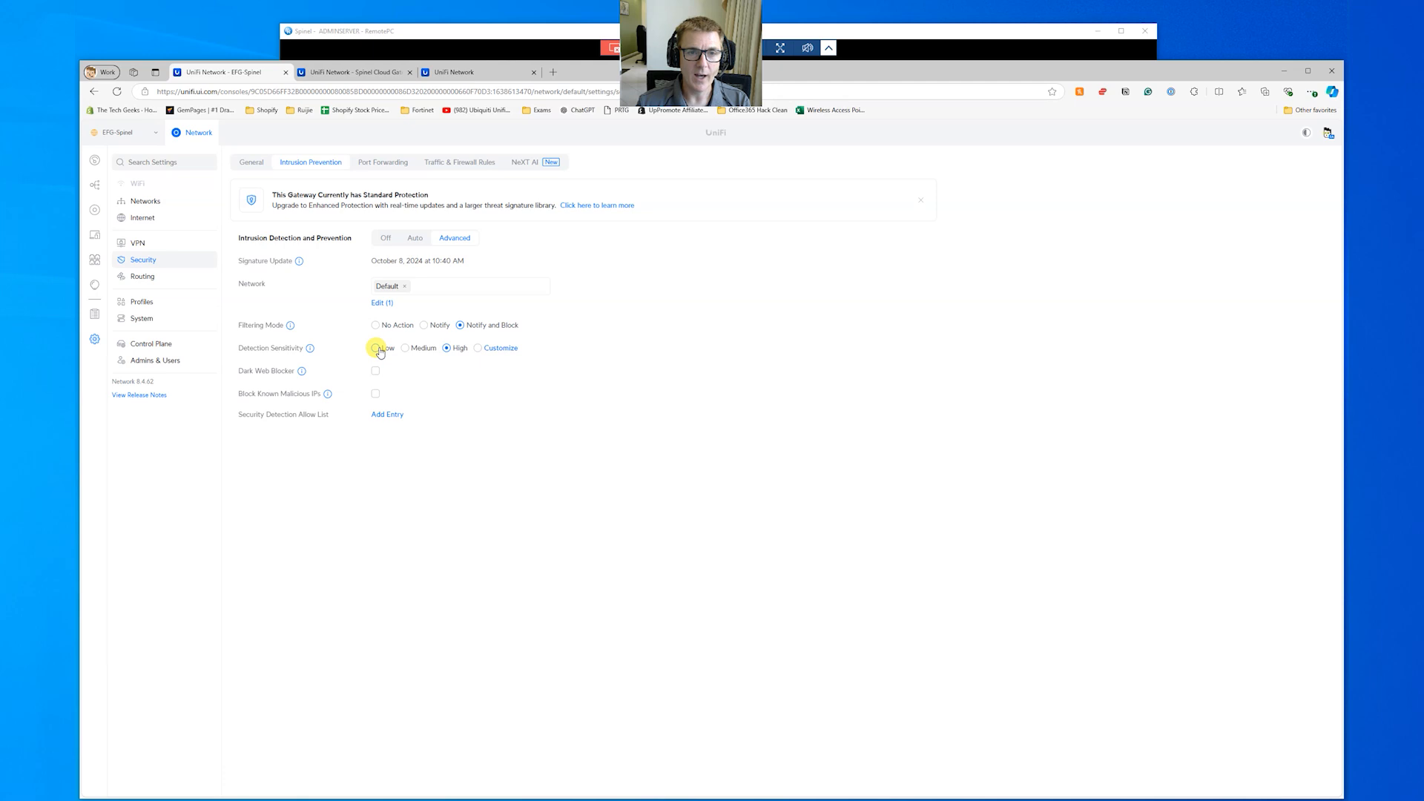
click(384, 237)
click(272, 771)
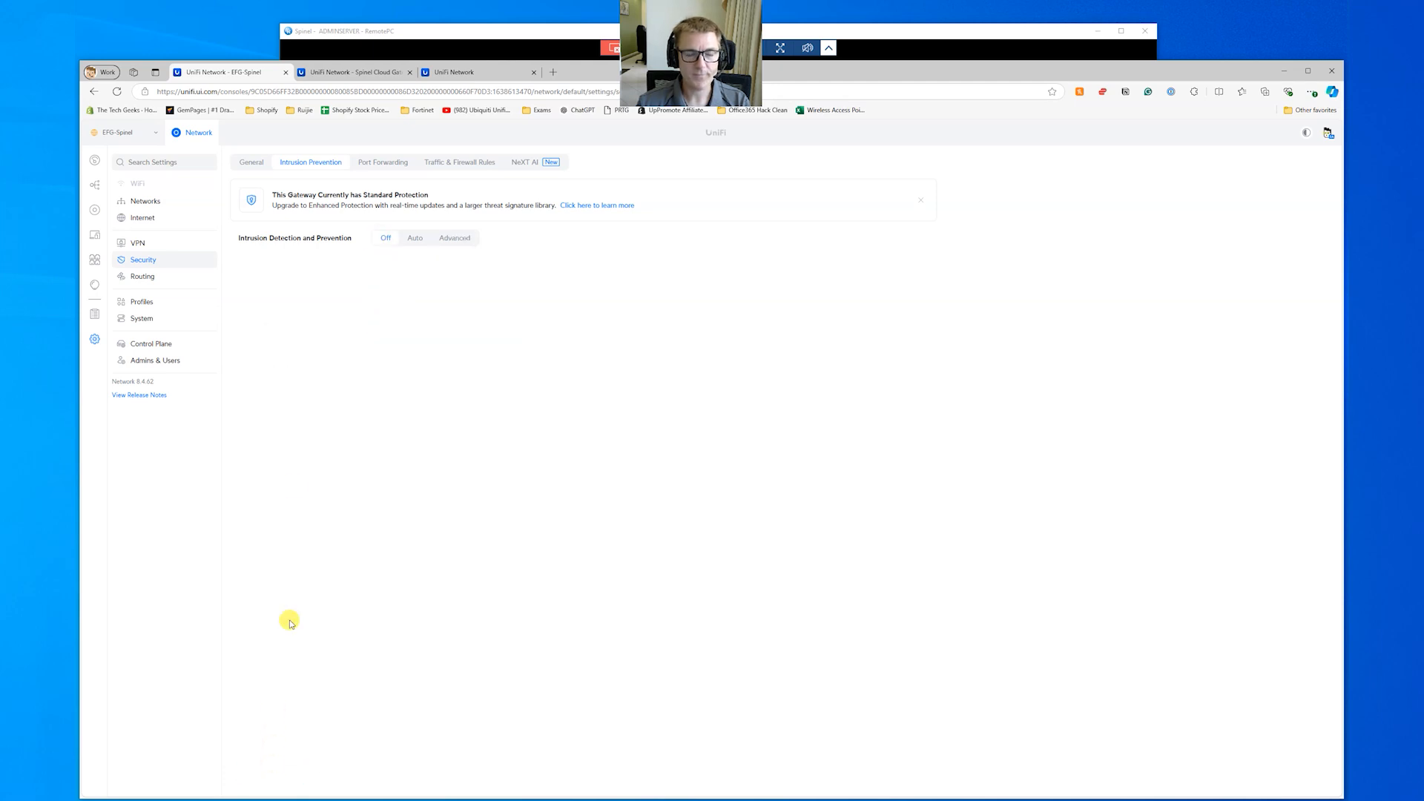
Step: Set the Default network's Content Filtering to None and apply the changes
click(169, 201)
click(464, 185)
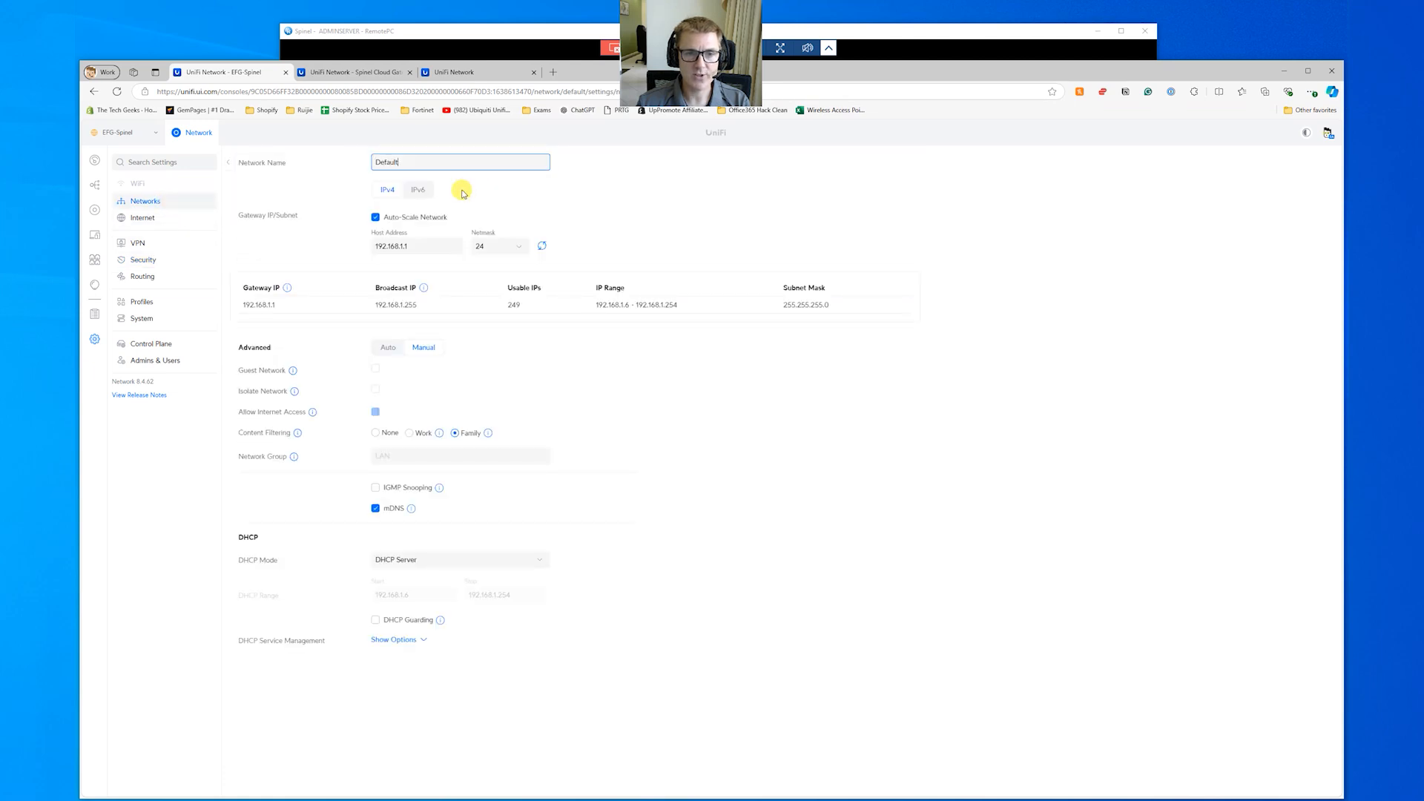
click(376, 435)
click(257, 771)
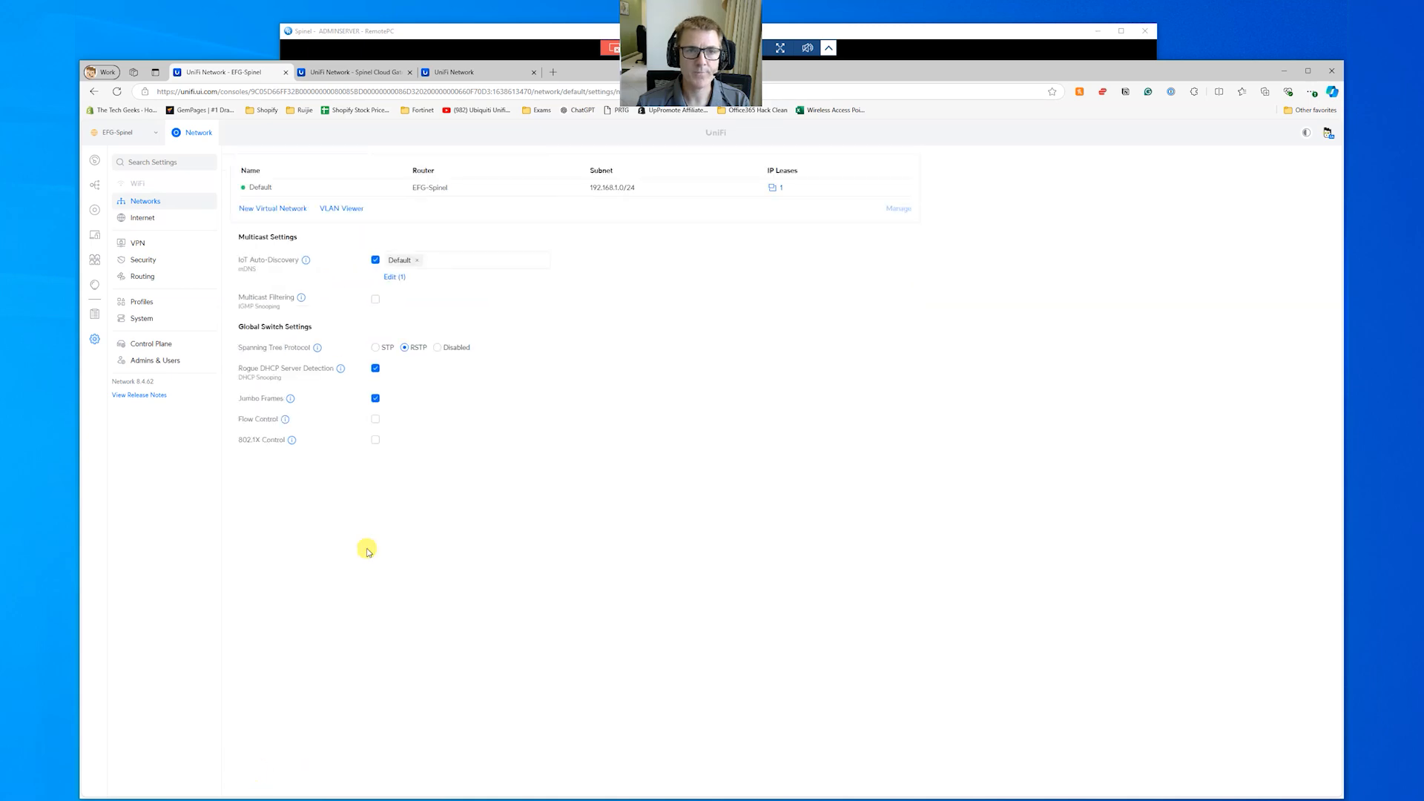
Step: Switch to the RemotePC session and rerun iperf3 -c 172.20.21.144 -V -P5 with intrusion prevention and content filtering off
click(509, 34)
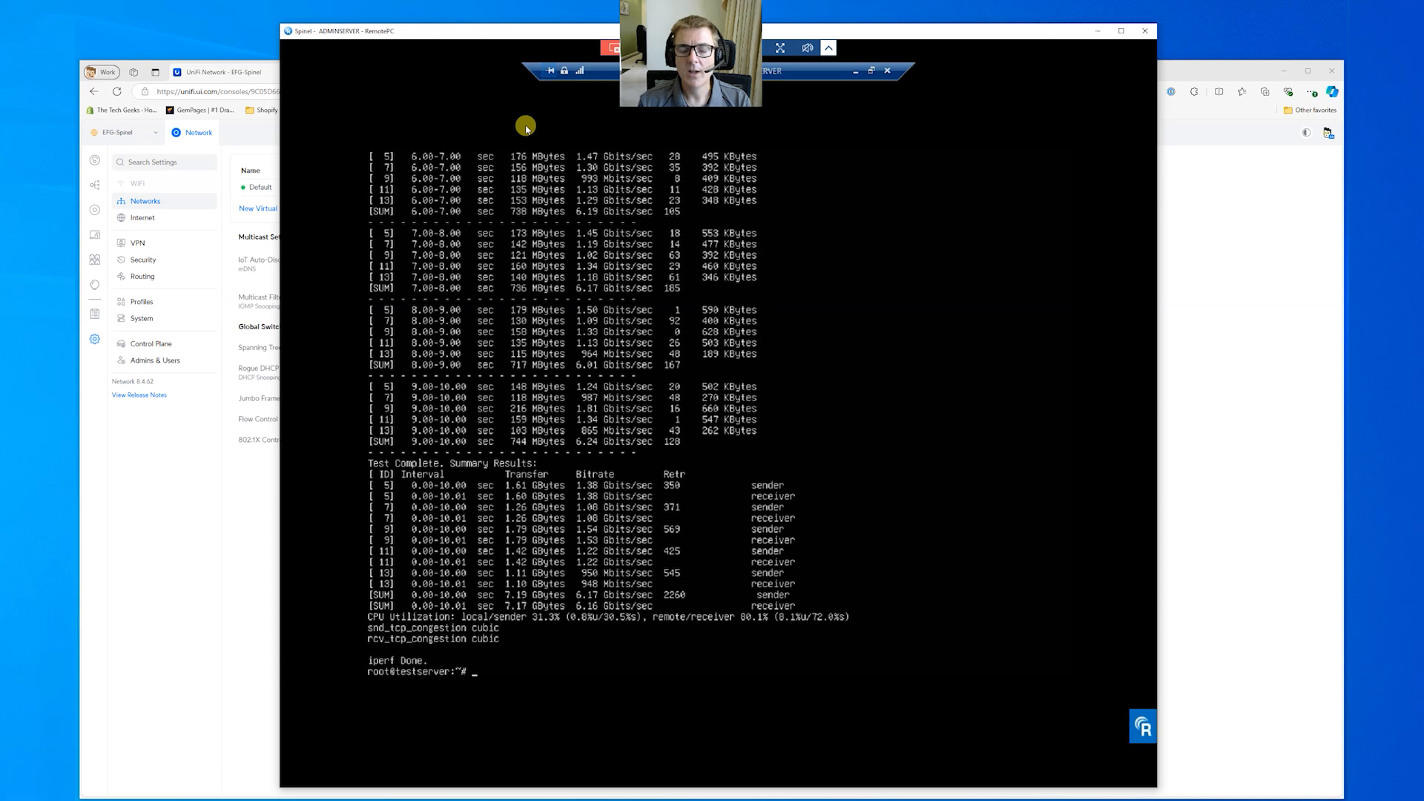
key(Up)
key(Return)
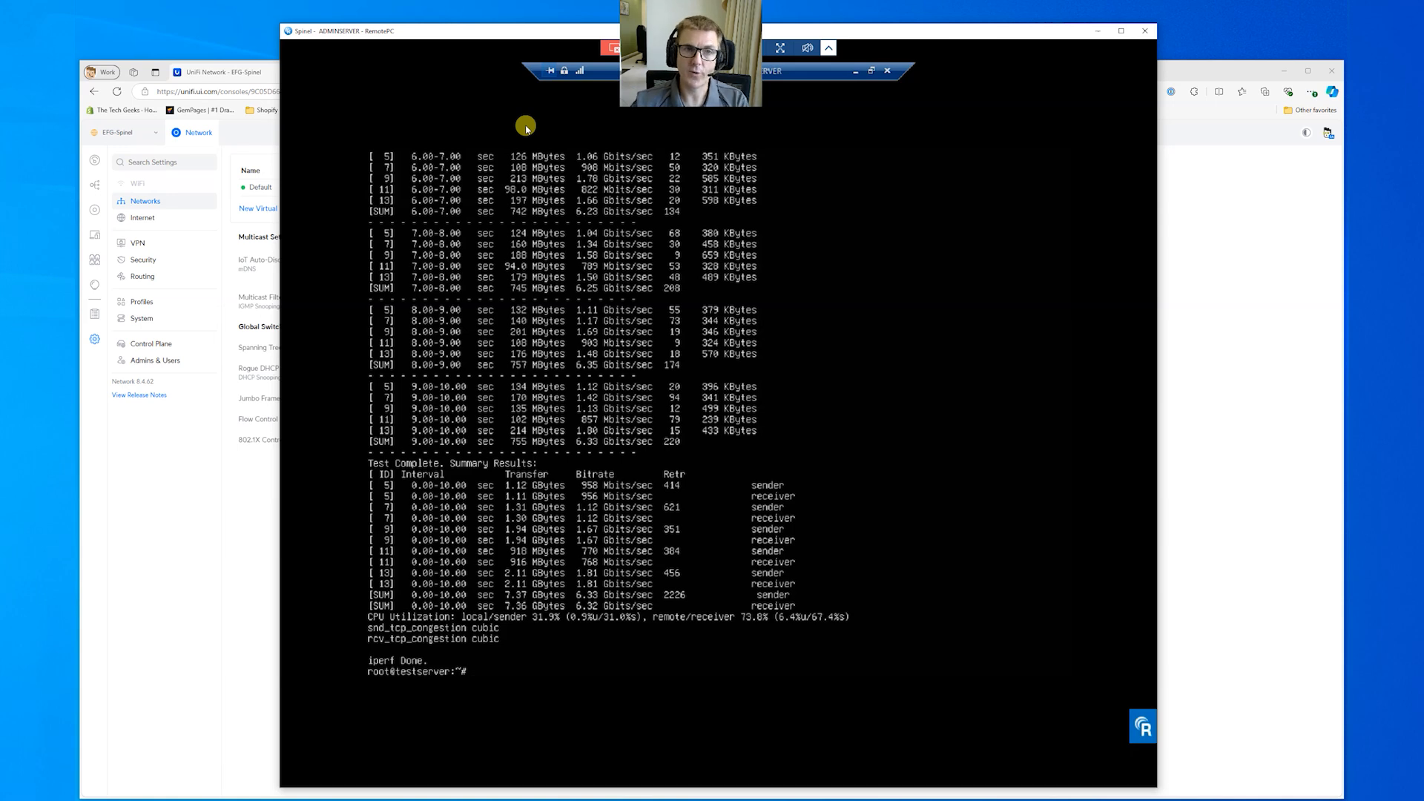
Step: Switch to UniFi Network and review the NeXT AI inspection settings under Security
click(181, 483)
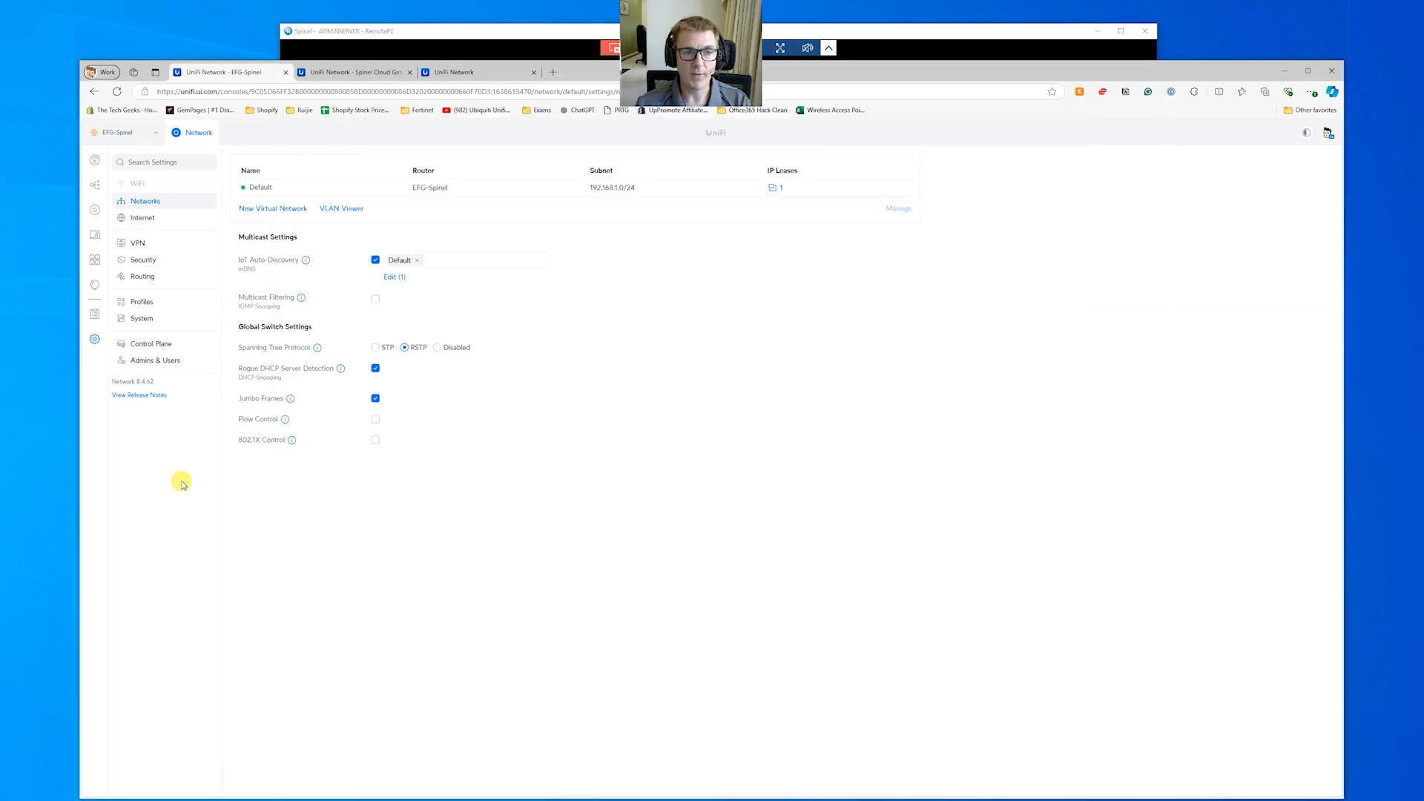
click(142, 261)
click(530, 161)
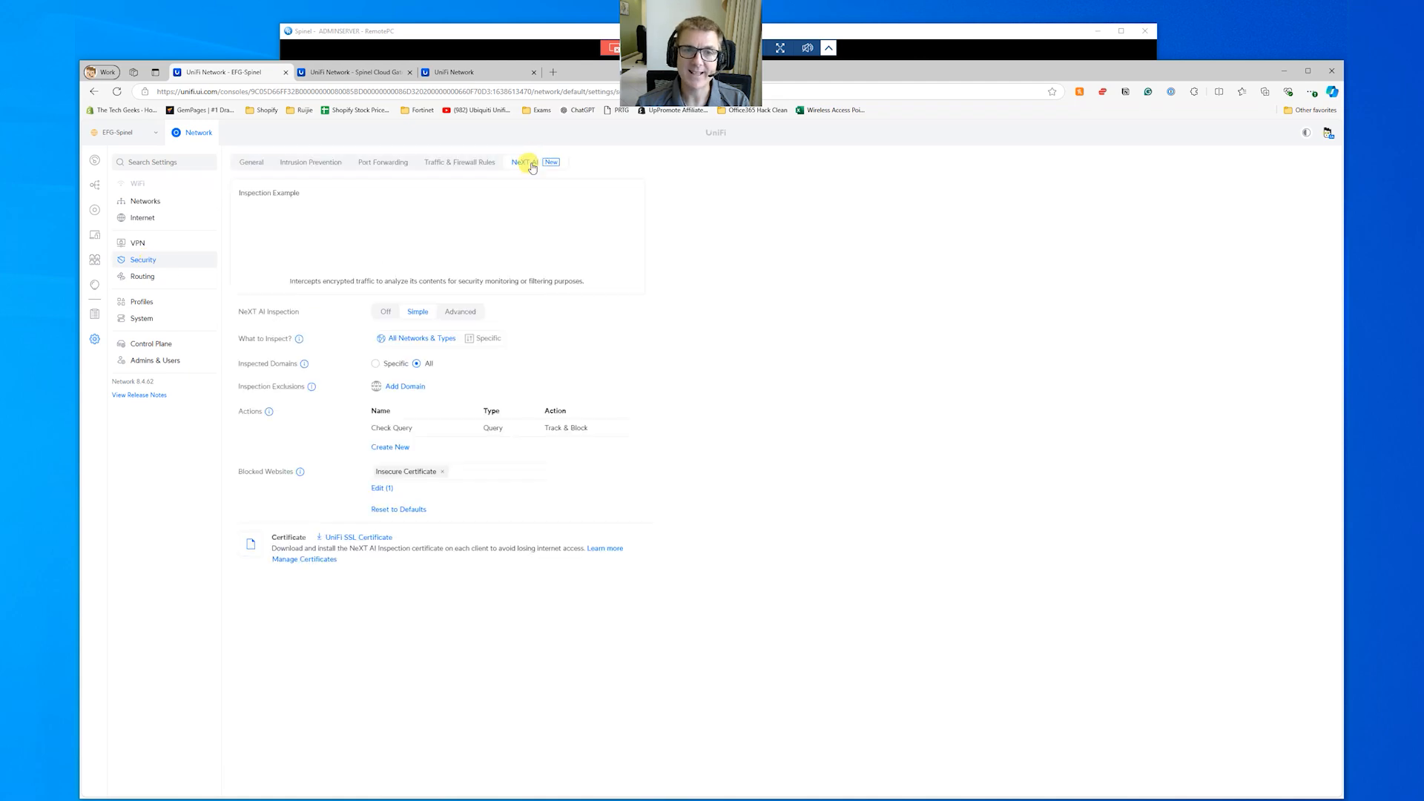
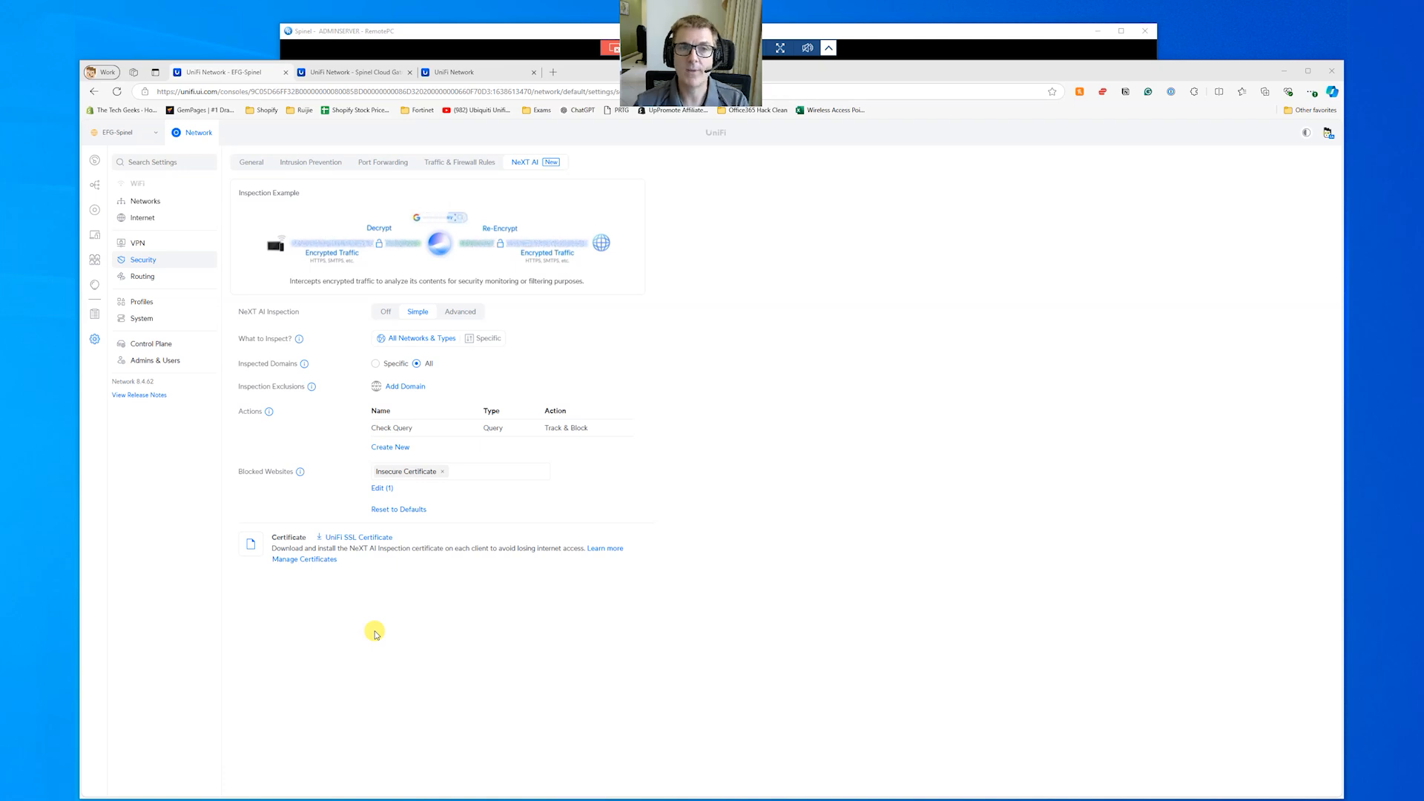
click(454, 31)
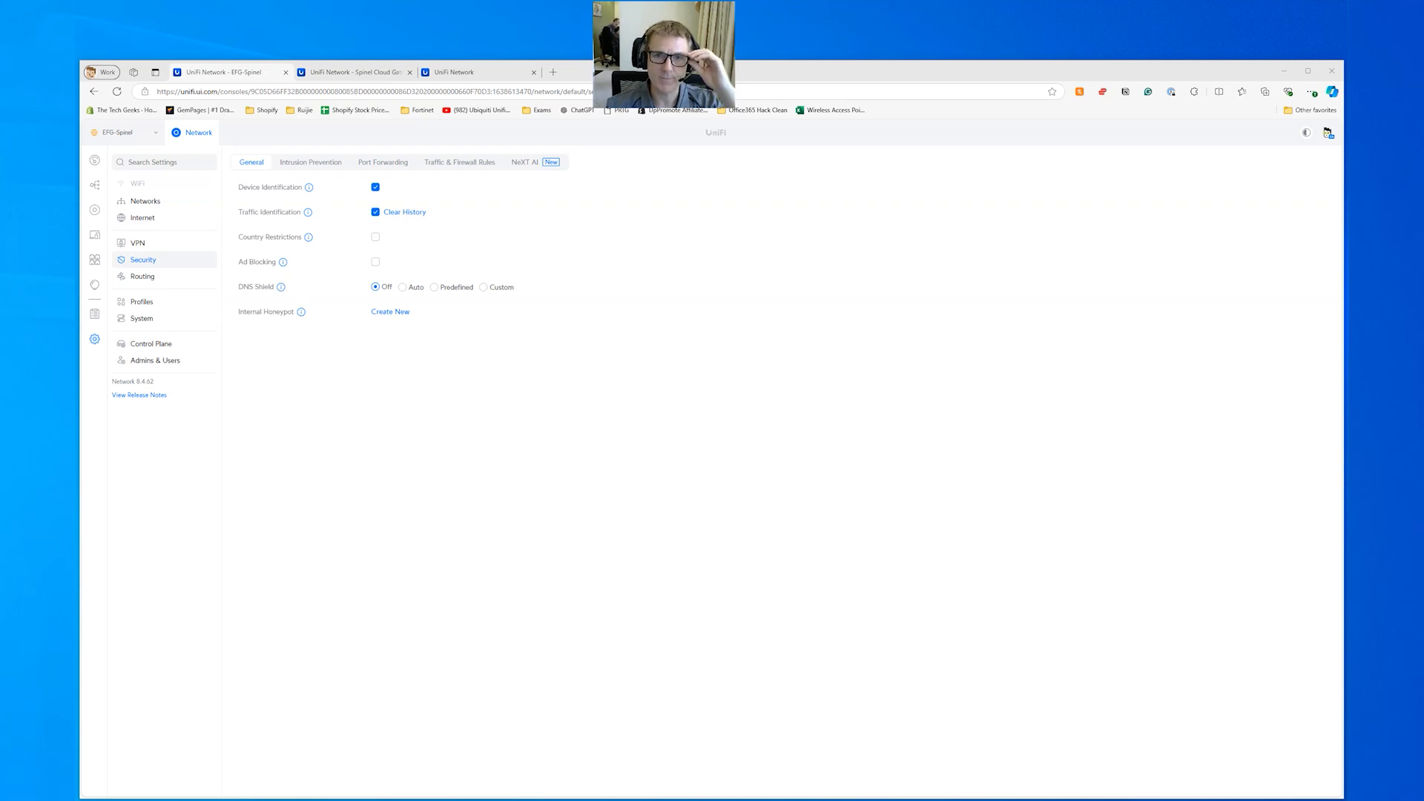
Step: Examine the target network choices for Specific NeXT AI inspection and return What to Inspect to All Networks & Types
click(521, 165)
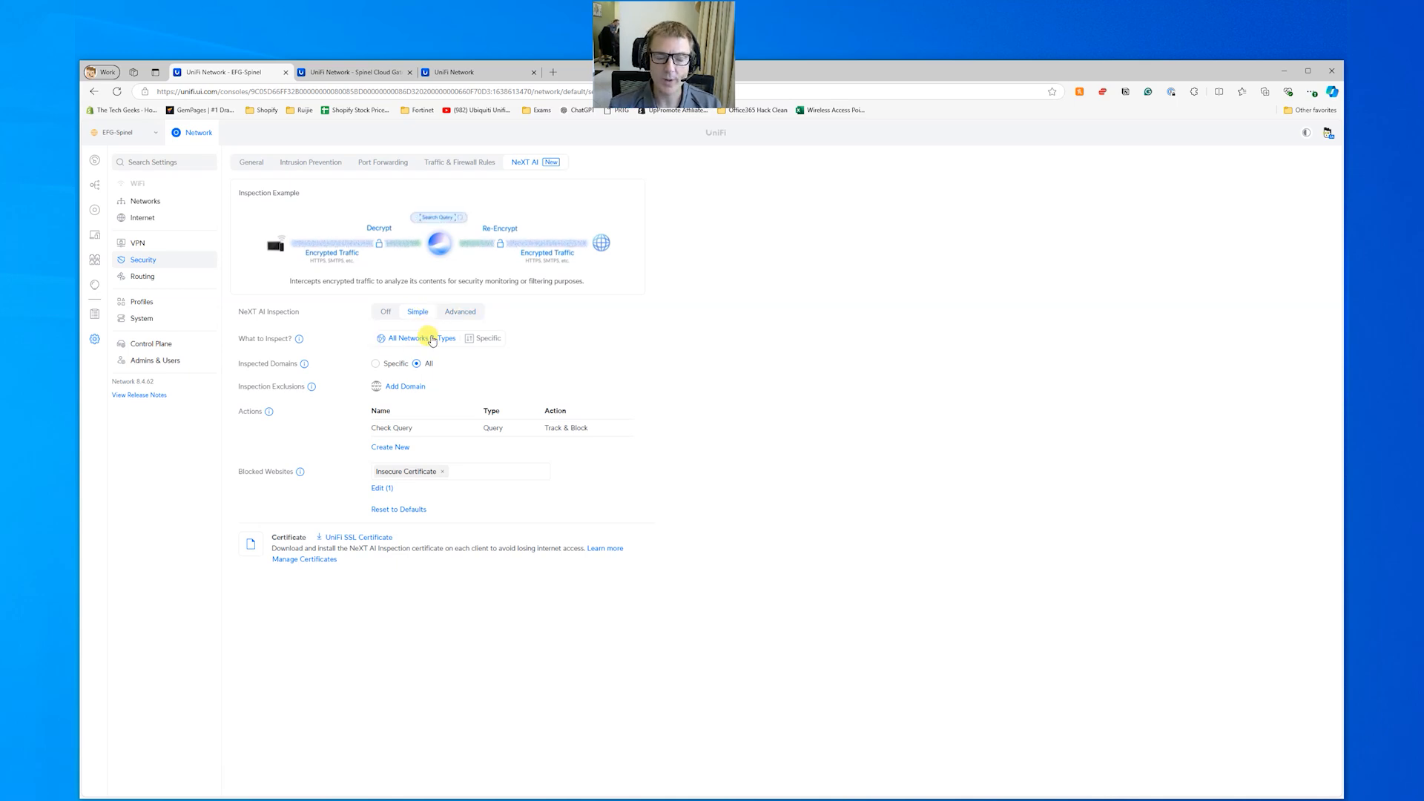
click(481, 339)
click(455, 367)
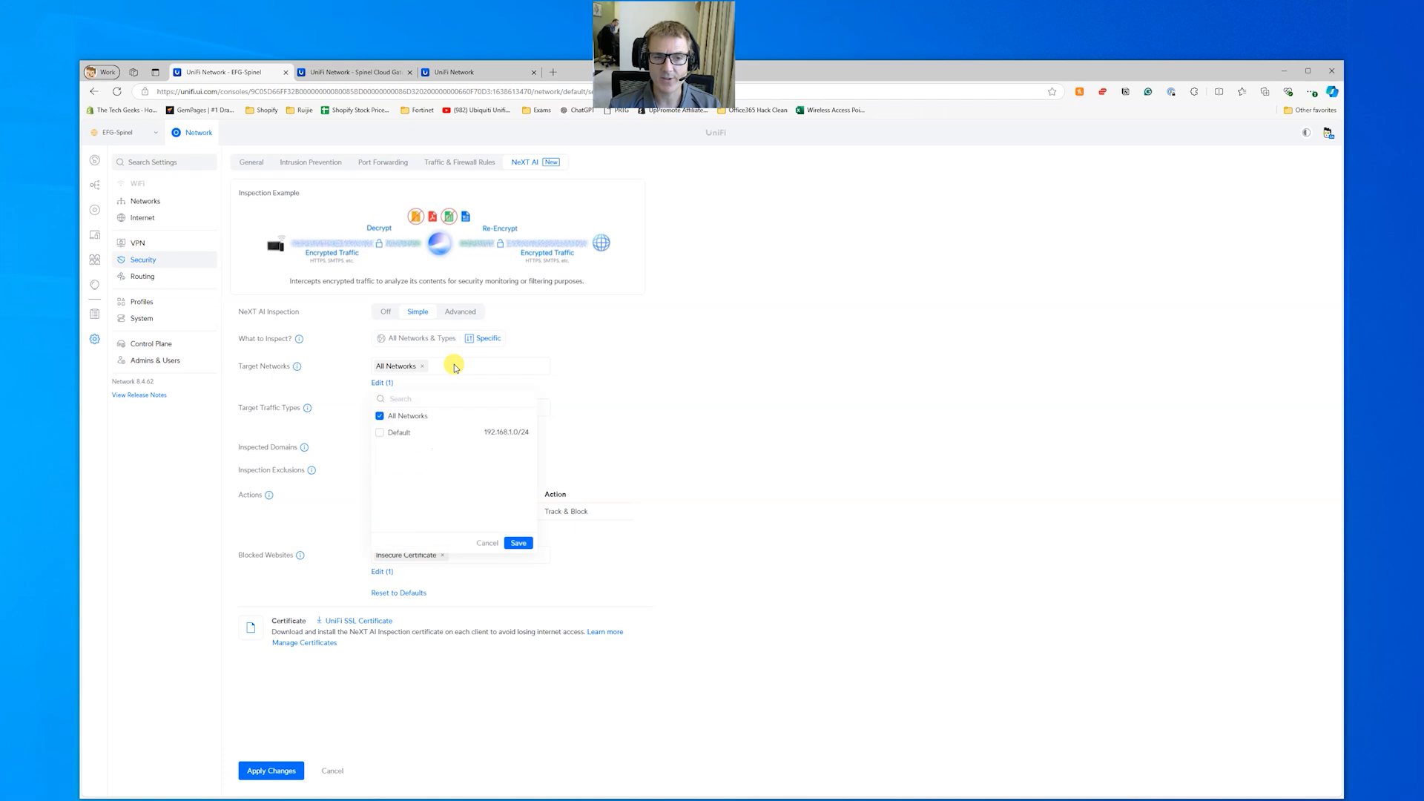
click(420, 338)
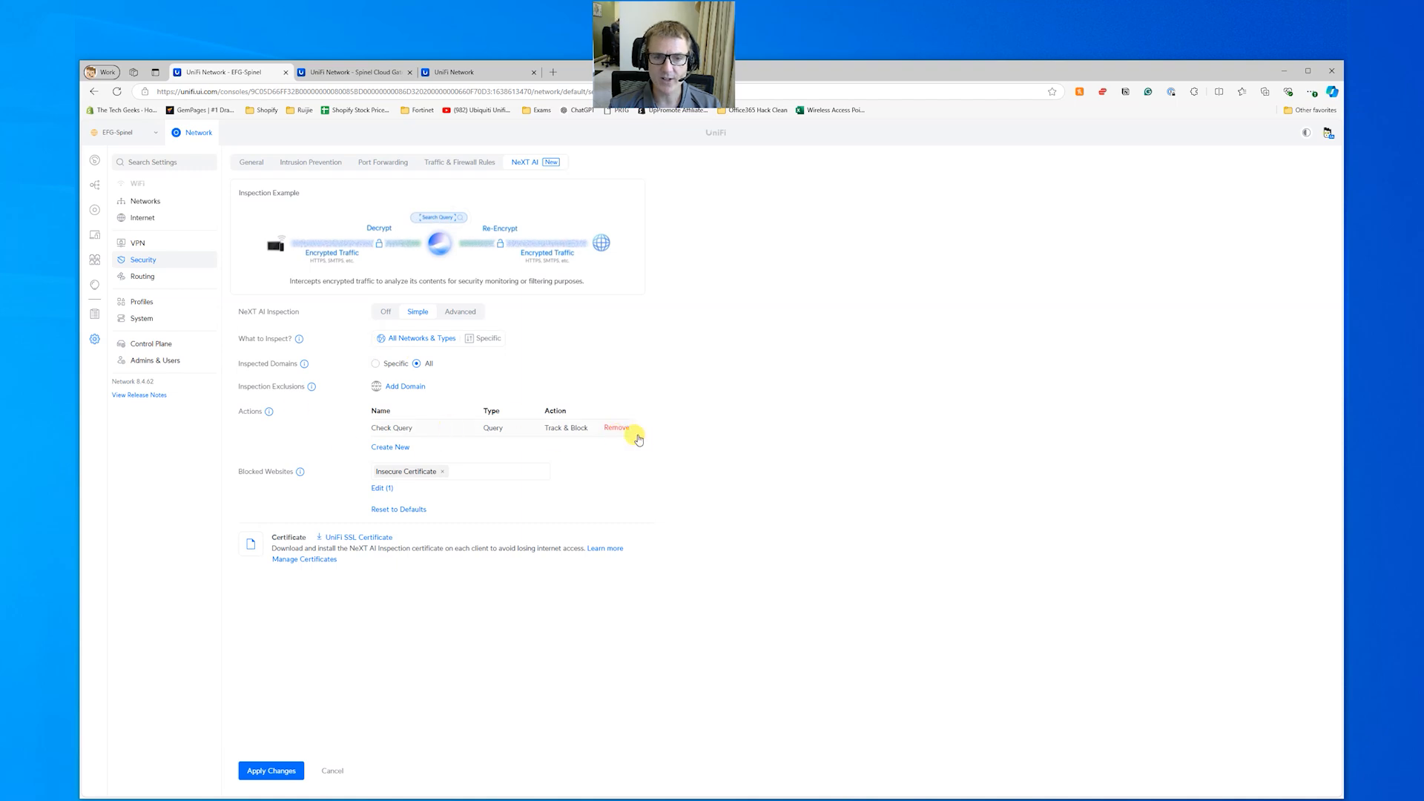
Step: Remove the Check Query action from NeXT AI inspection, review the Blocked Websites options and apply the changes
click(616, 430)
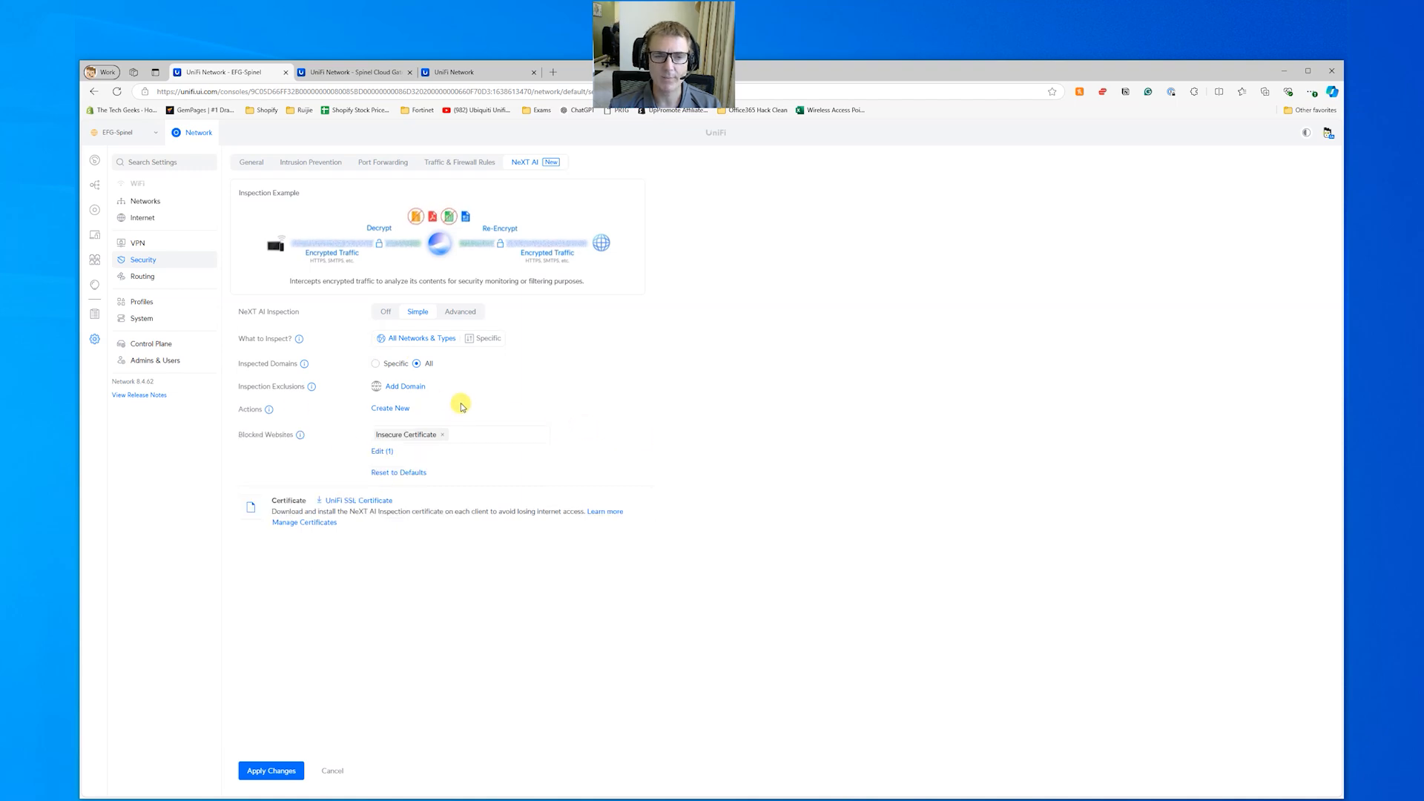
click(483, 439)
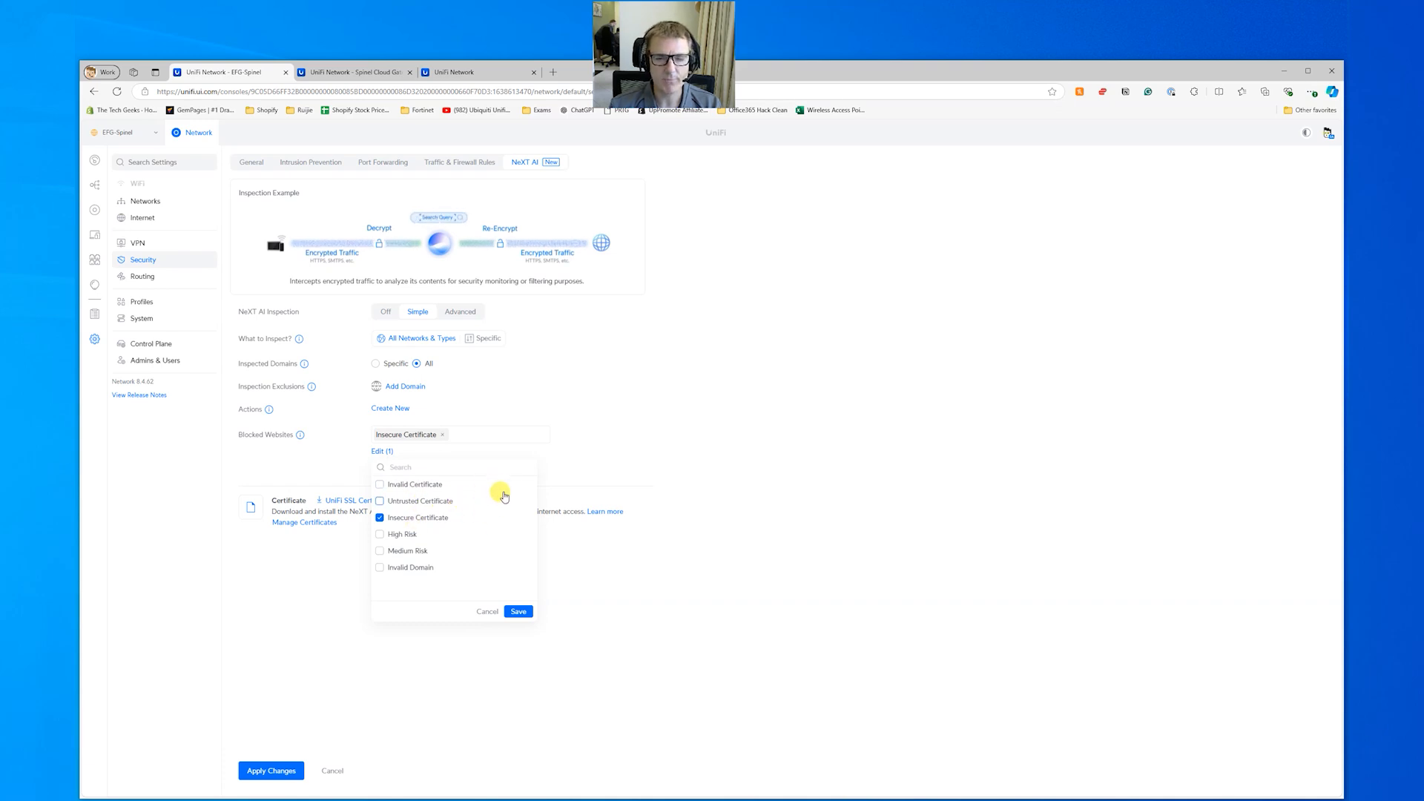
click(730, 447)
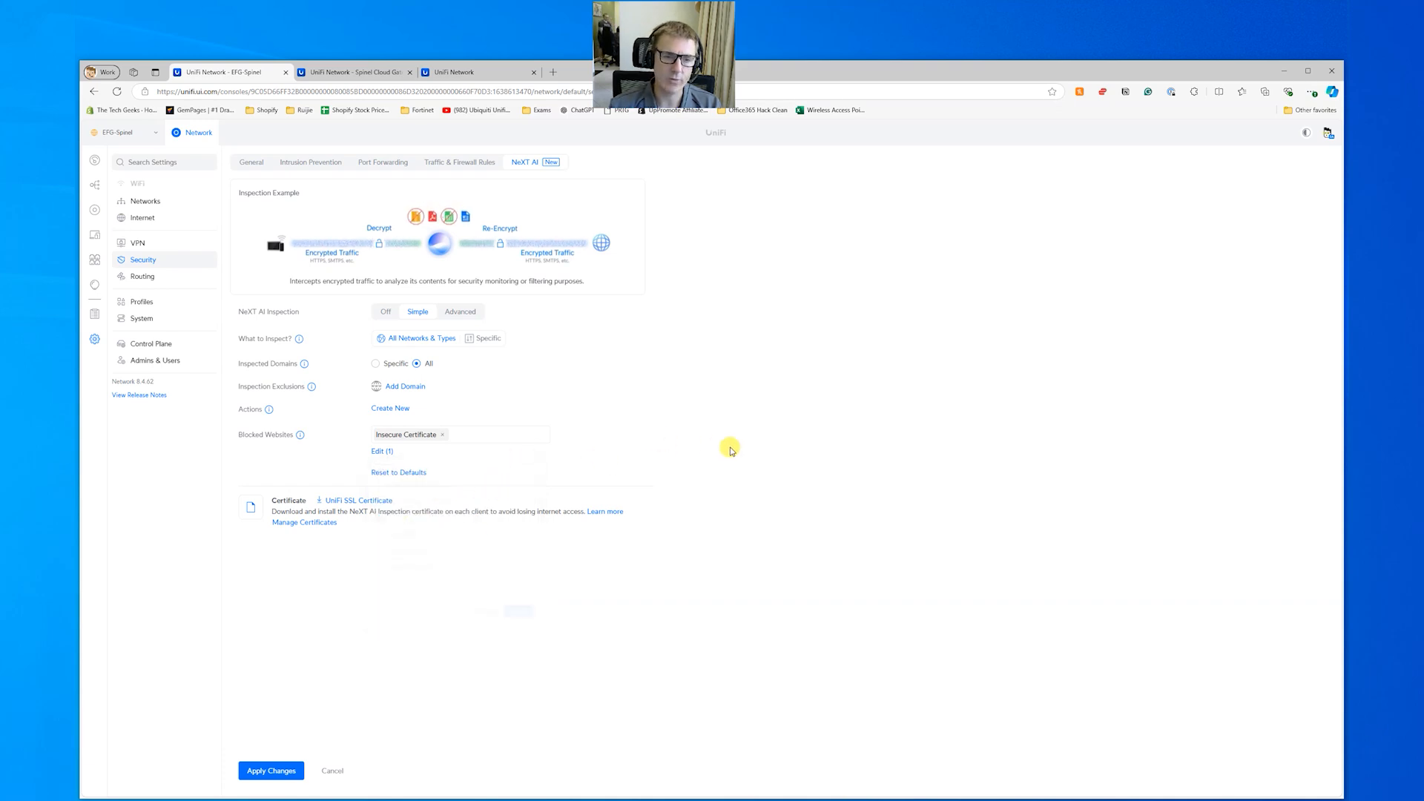
click(289, 770)
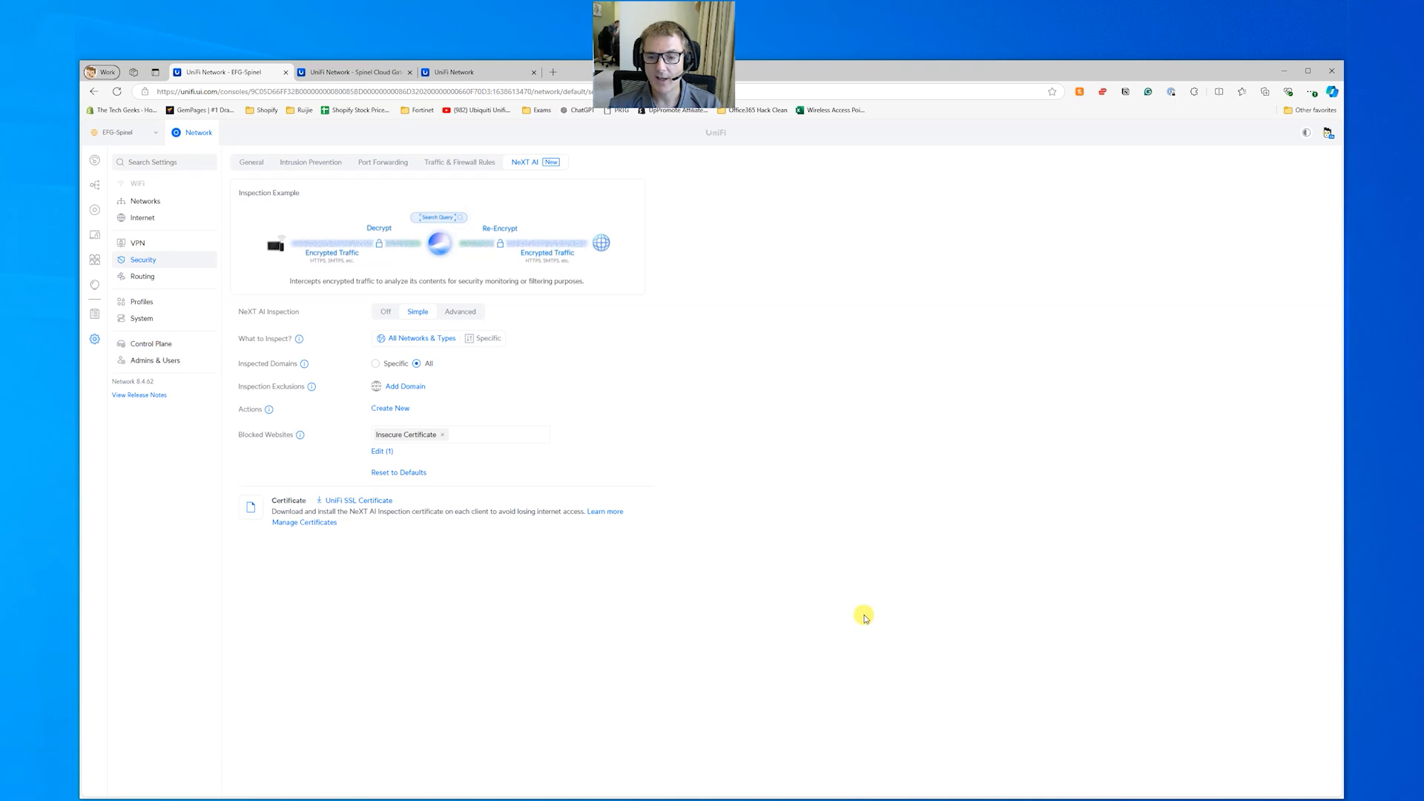
Step: Switch to the RemotePC session and inspect the certificate of test.thetechgeeks.com, checking its issued-to organization, then close the viewer
mouse_move(911, 799)
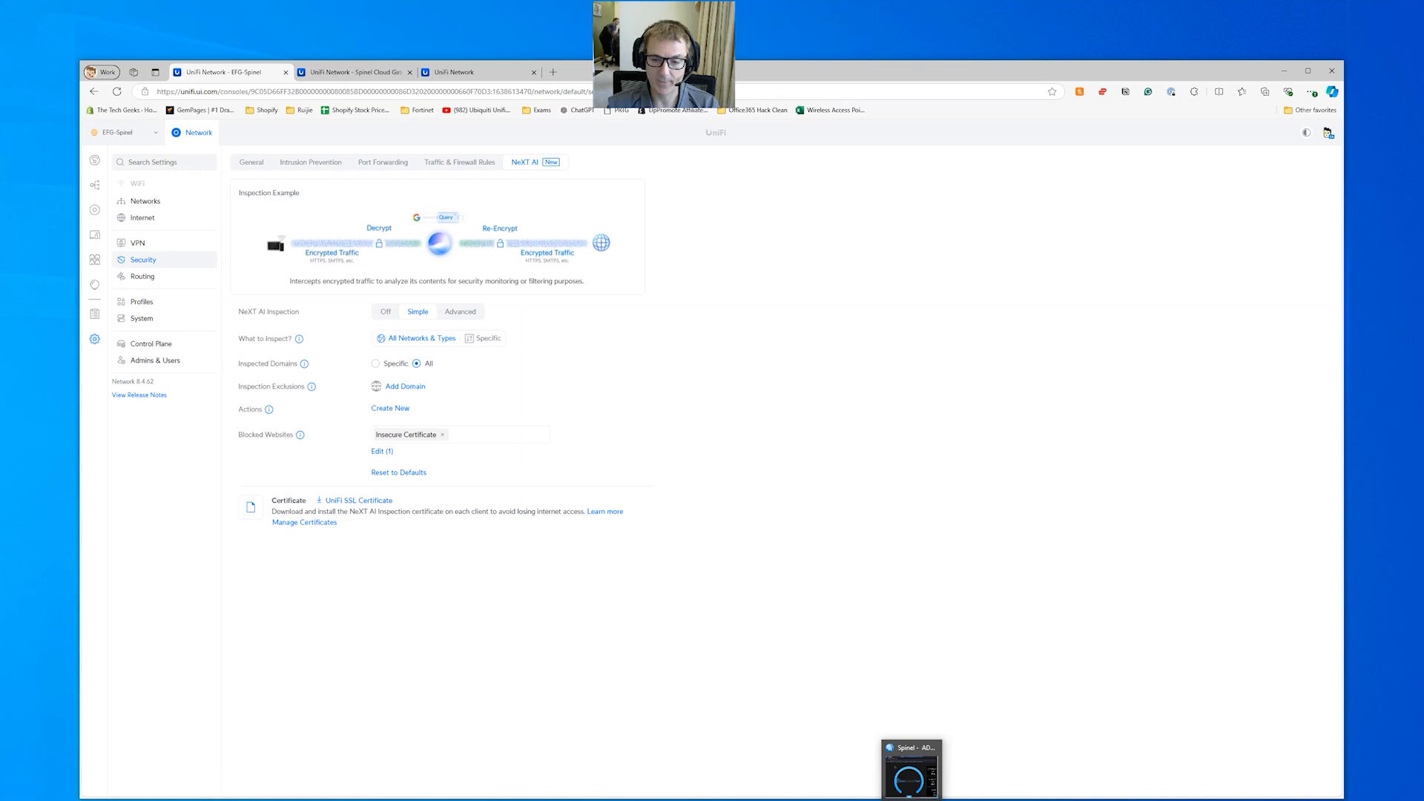
click(911, 768)
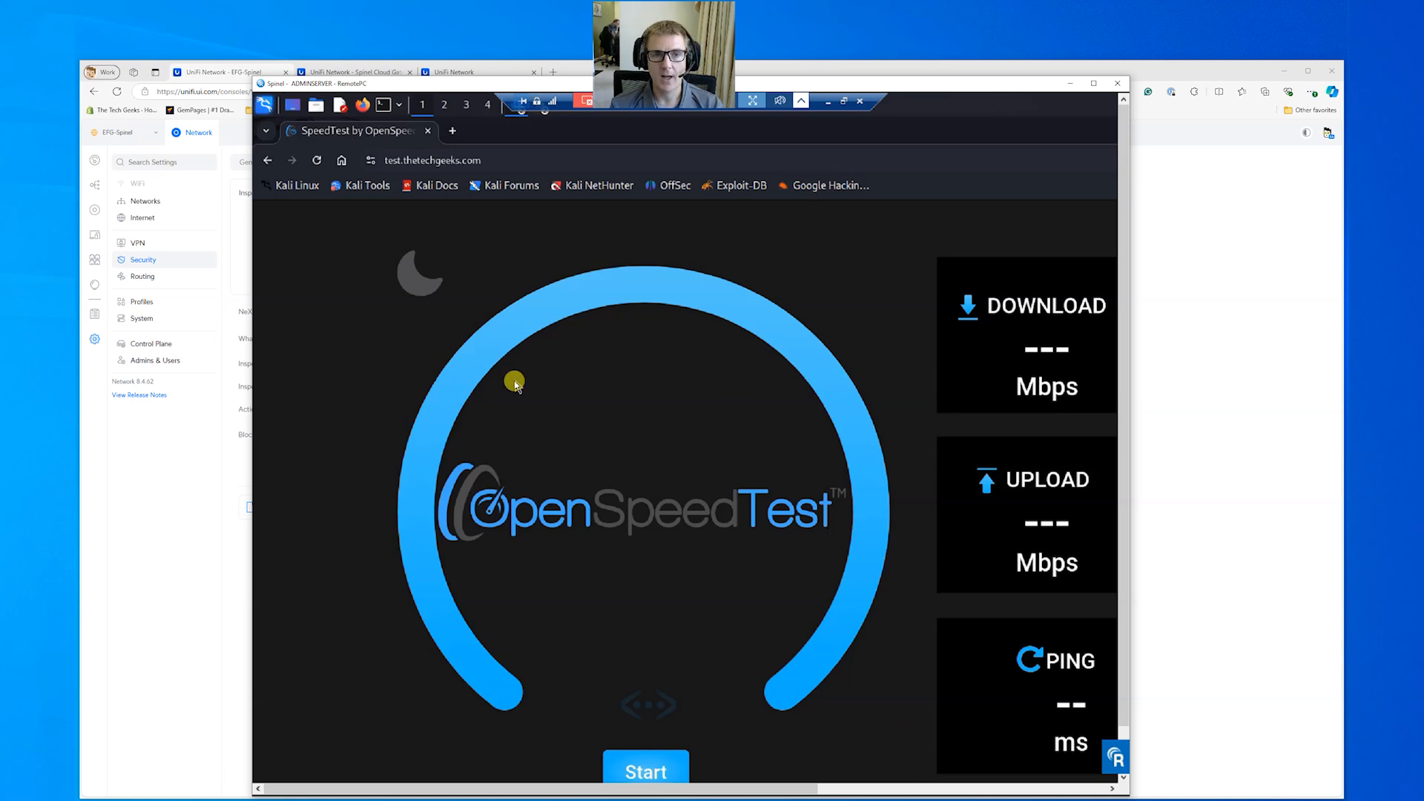
click(373, 162)
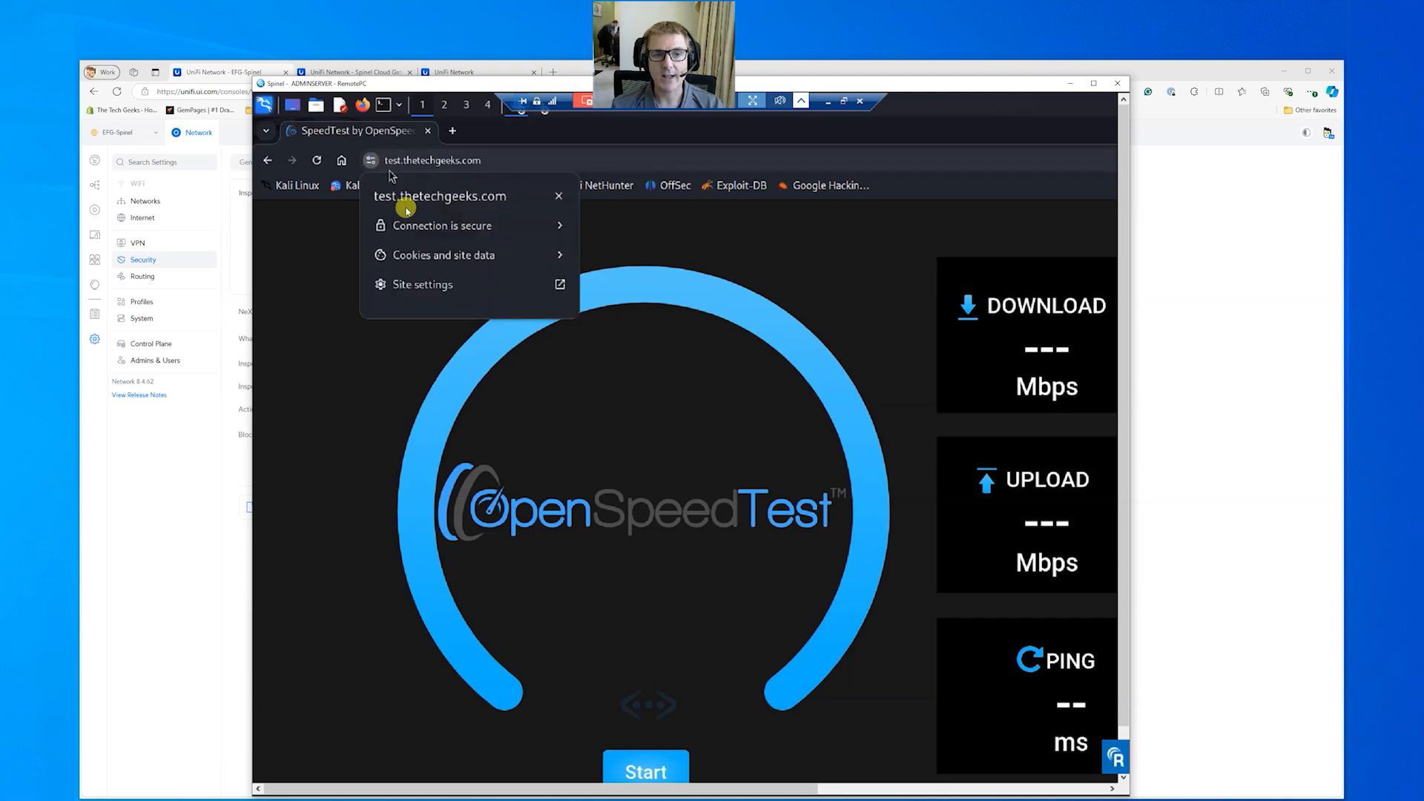
click(421, 227)
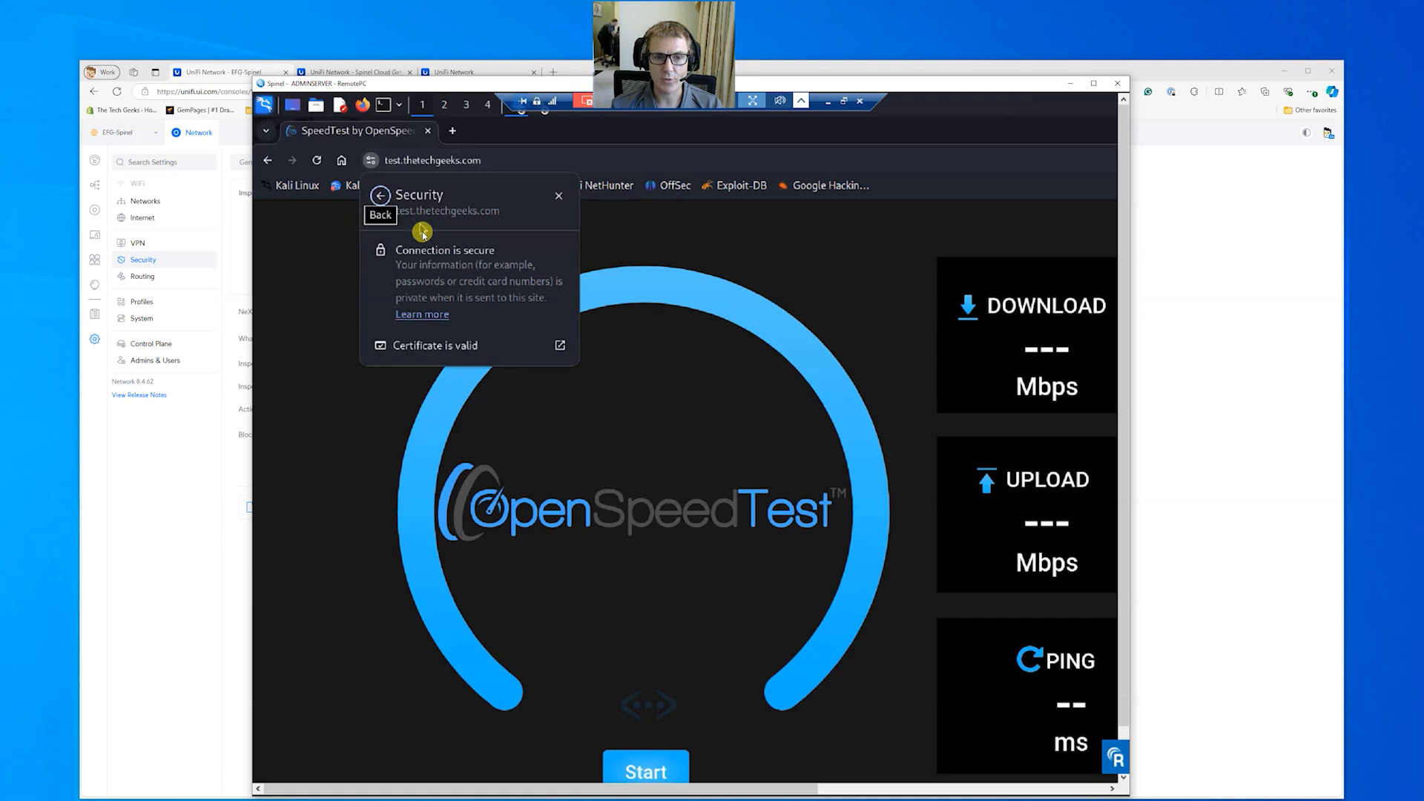
click(448, 348)
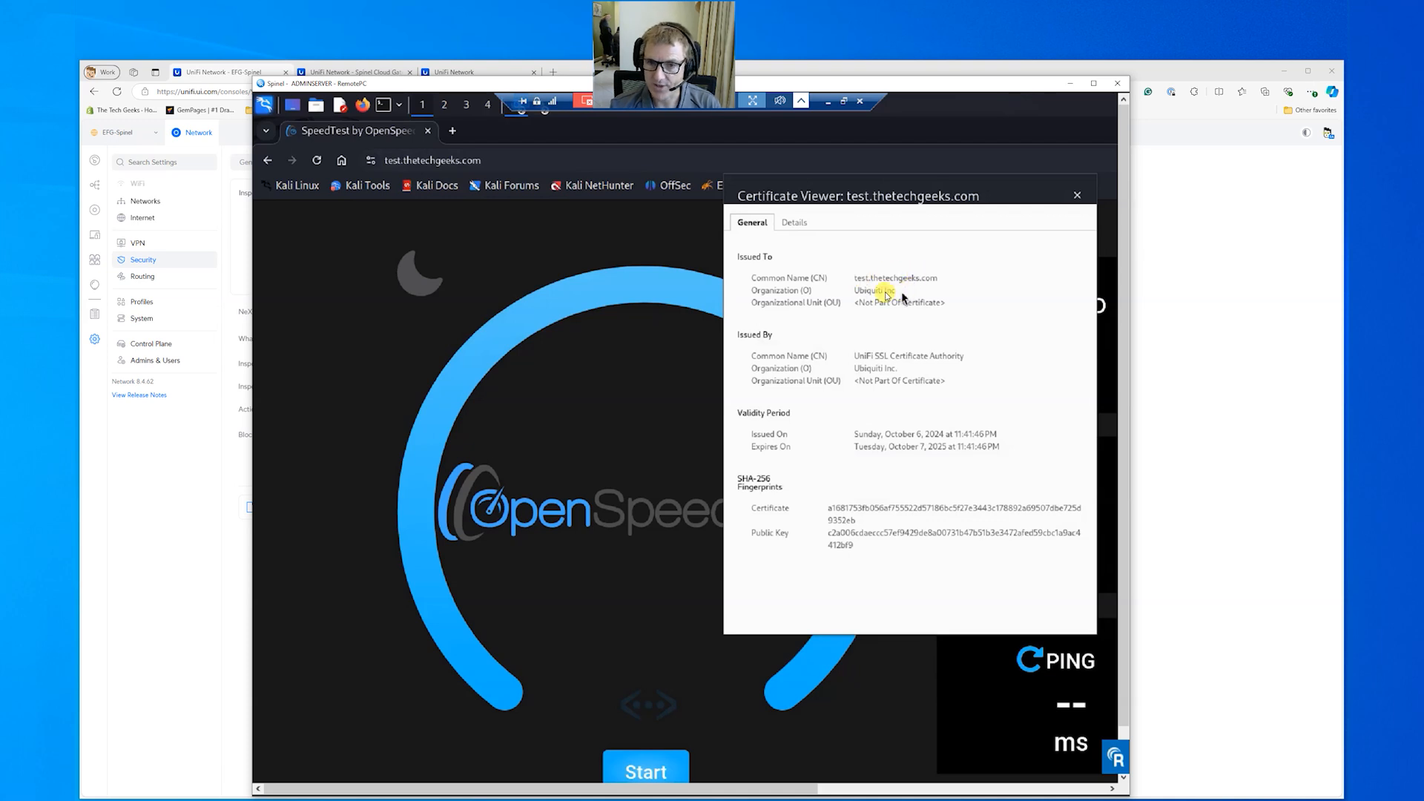
drag(884, 294, 852, 295)
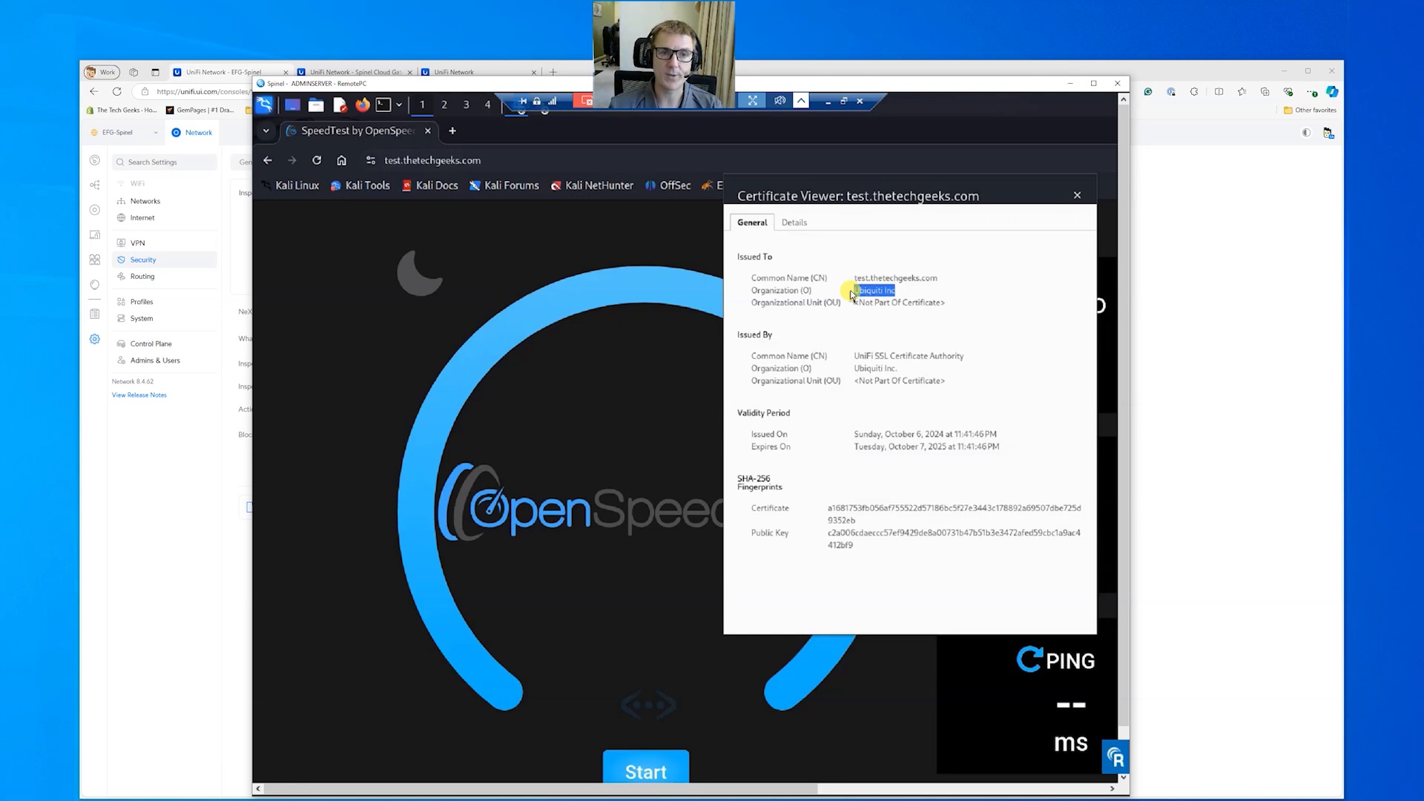
click(787, 157)
click(1078, 195)
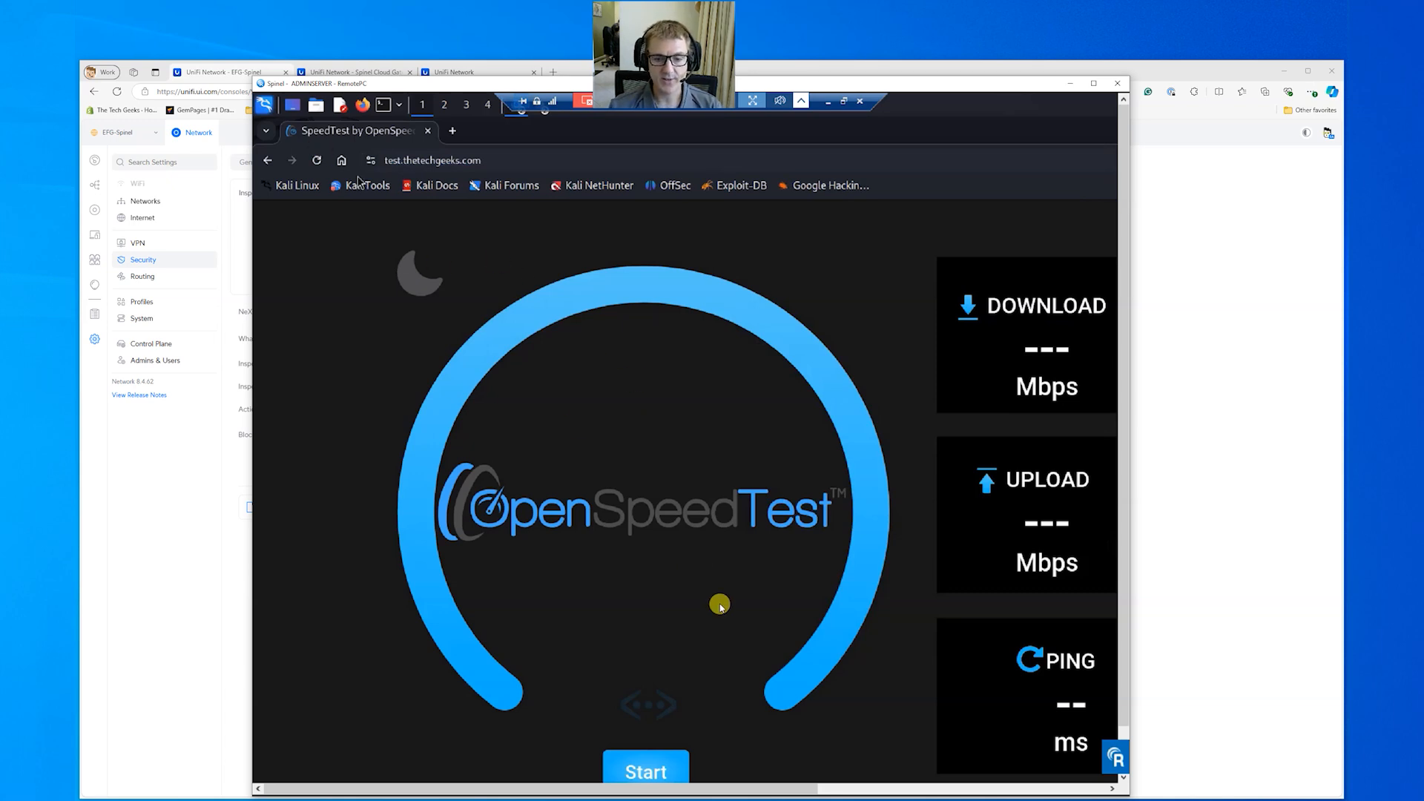
Step: Run OpenSpeedTest on test.thetechgeeks.com with NeXT AI inspection active
click(637, 773)
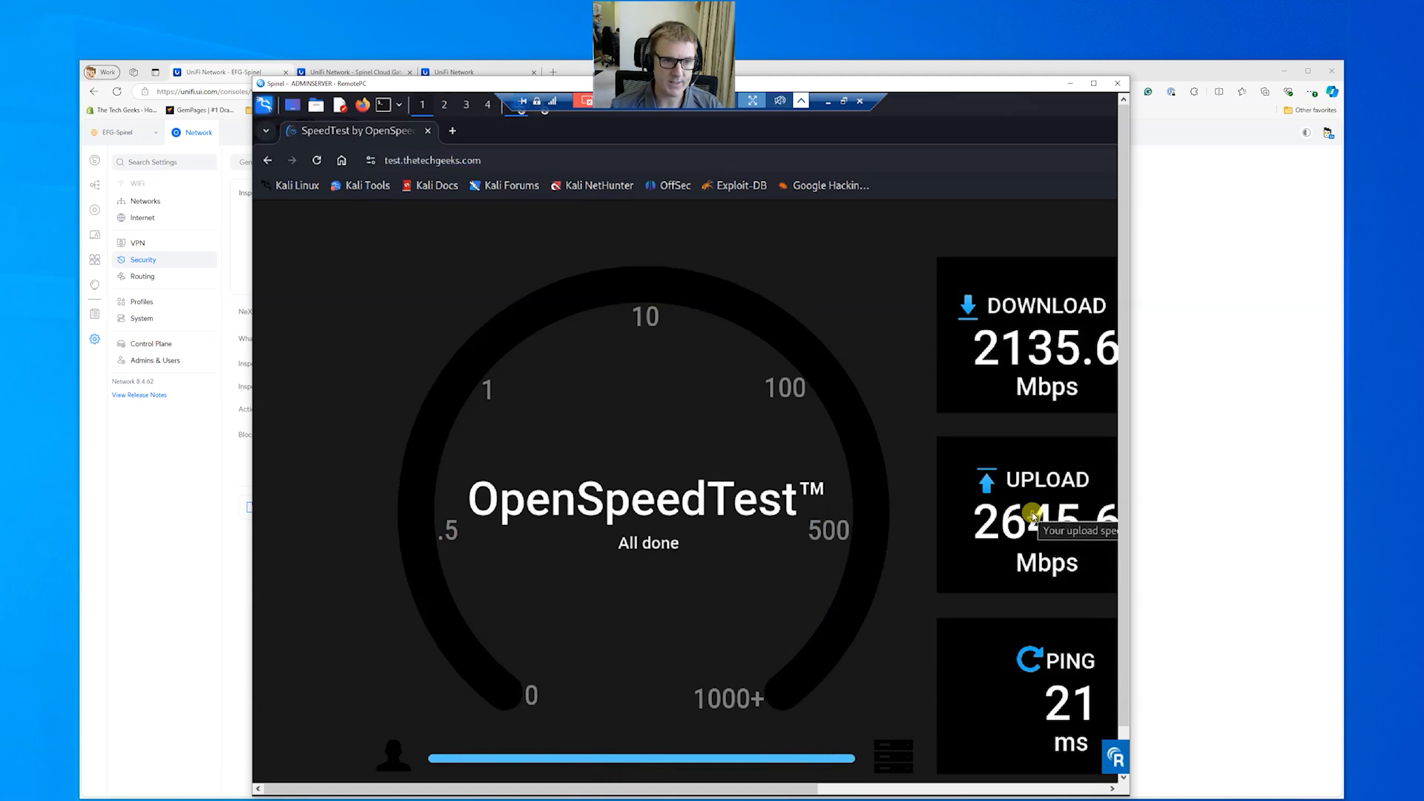
Step: Switch to UniFi Network, refresh the Inspection insights and review the Allowed and Queries entries logged for the client
click(214, 530)
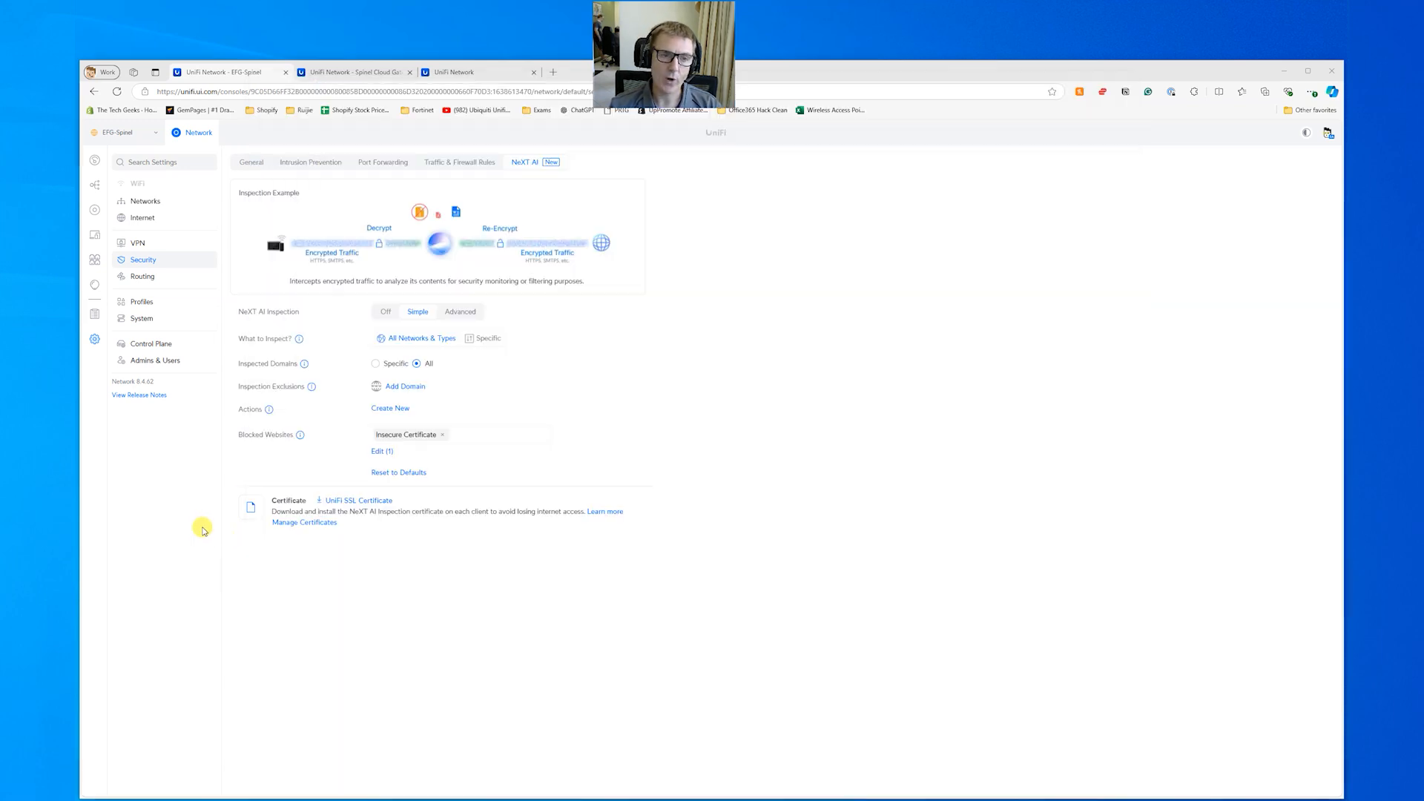
click(98, 281)
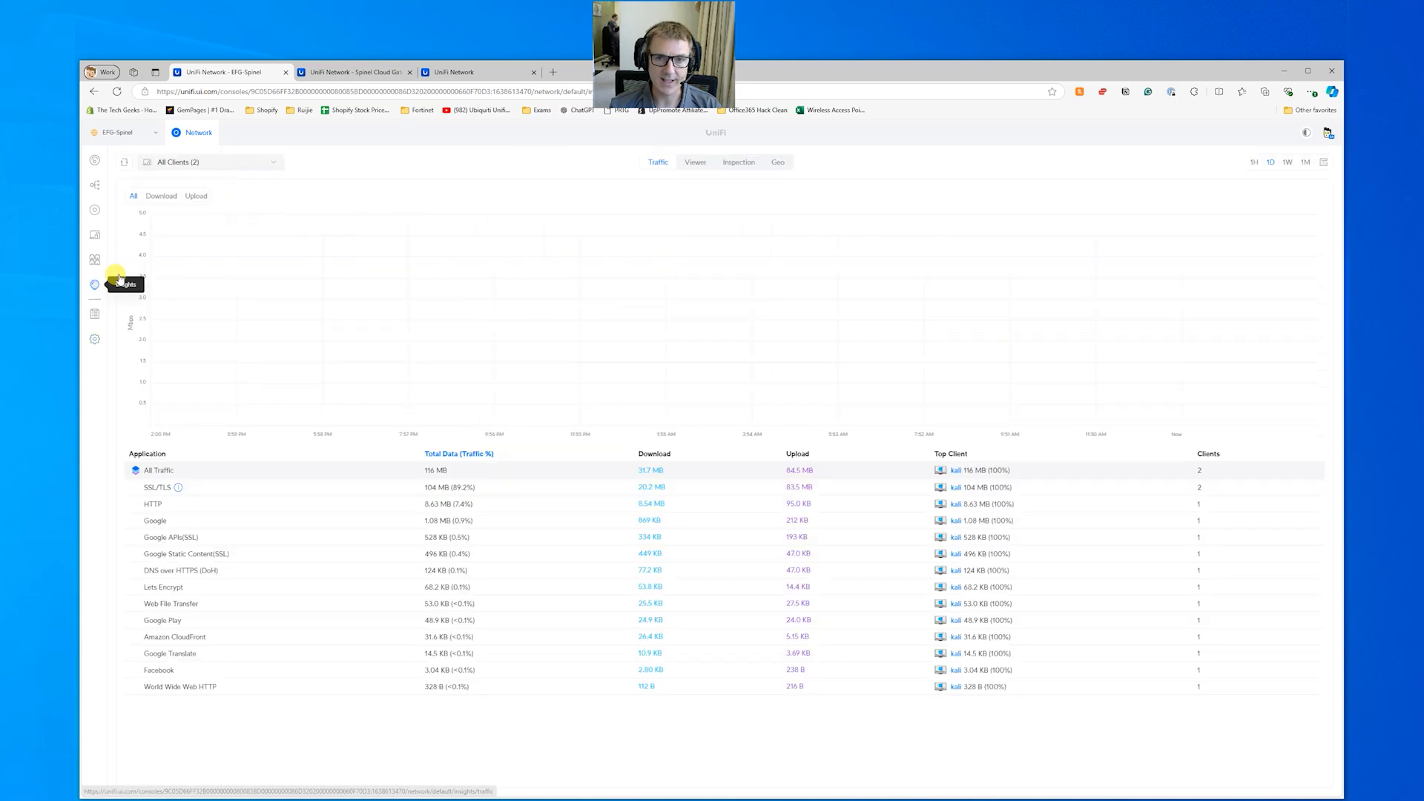
click(736, 159)
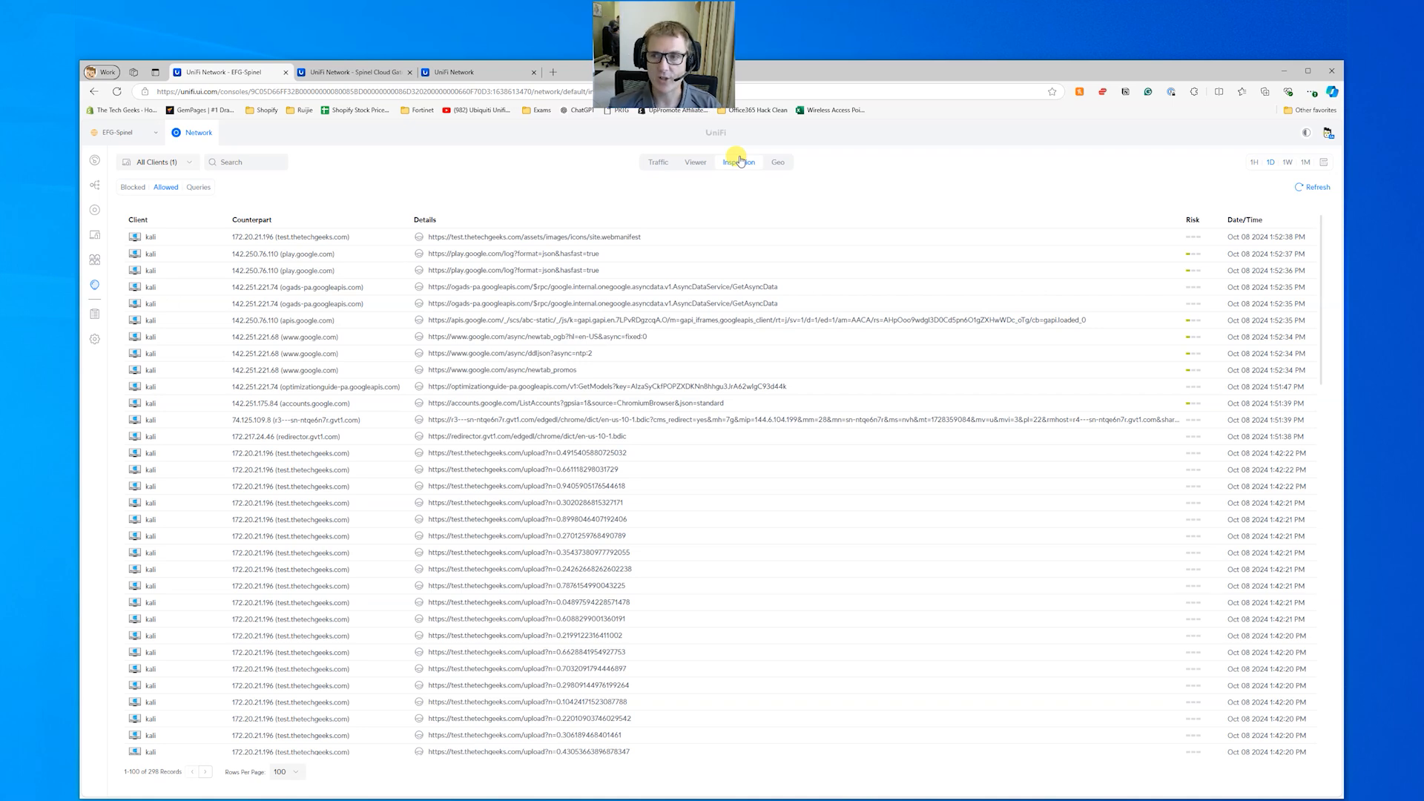
click(1325, 189)
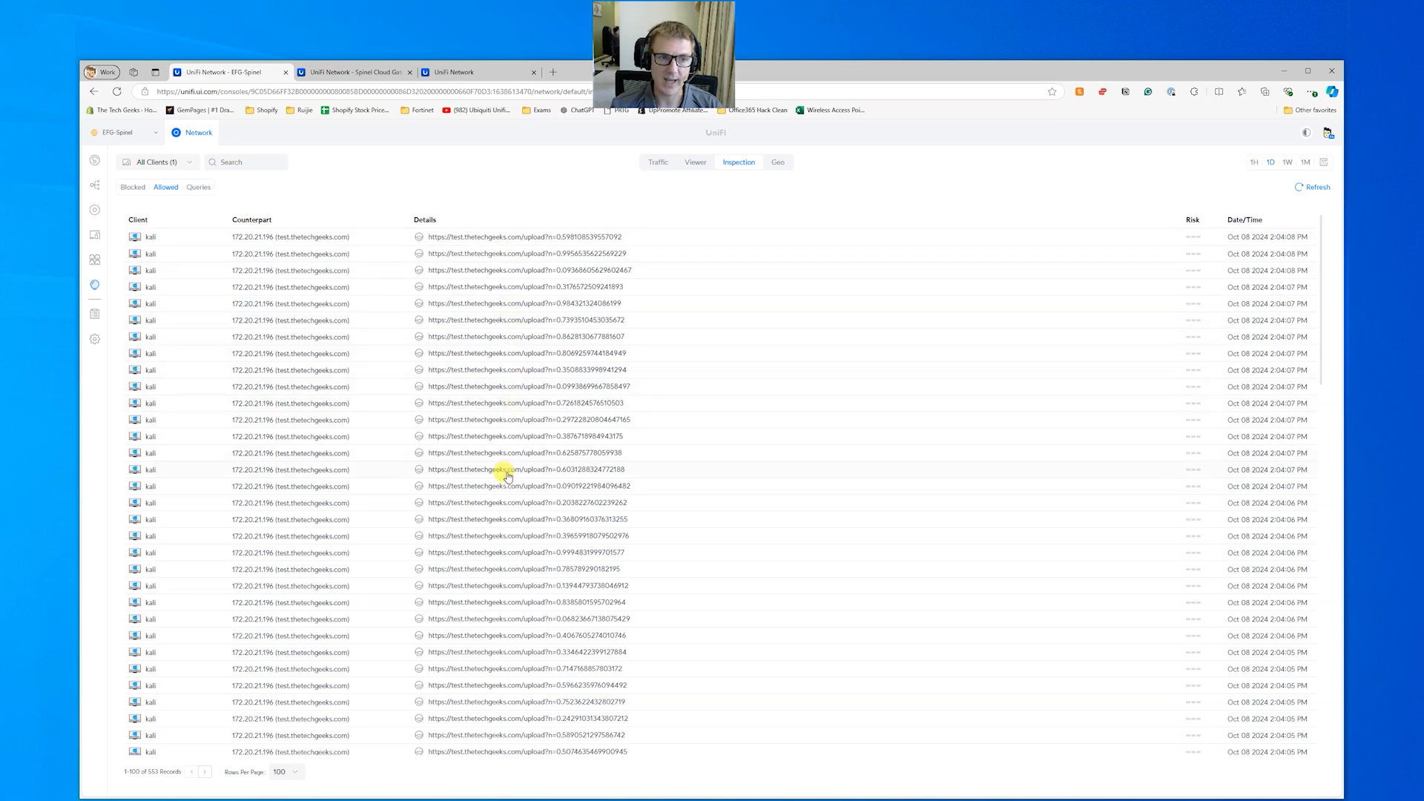
scroll(512, 526, down, 4)
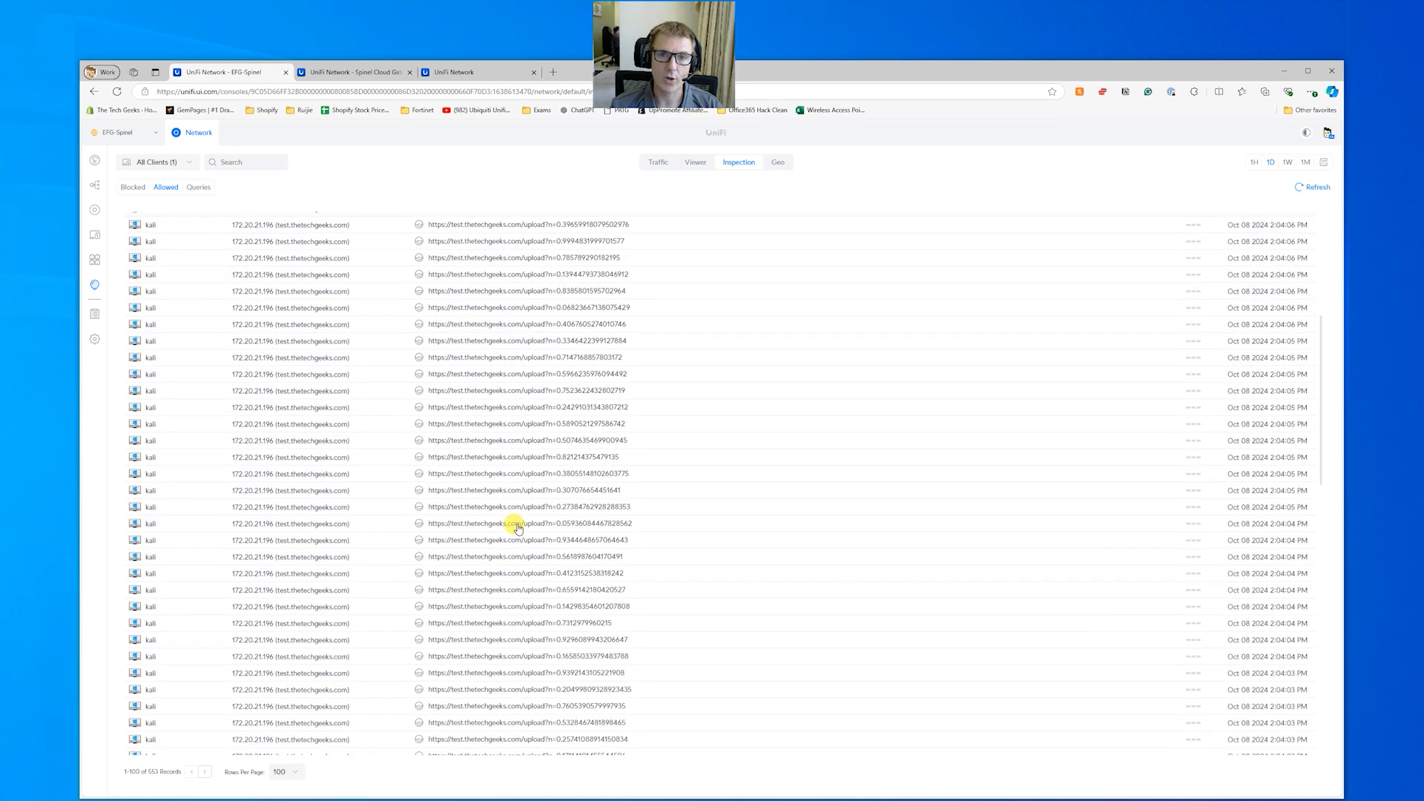
scroll(518, 528, up, 3)
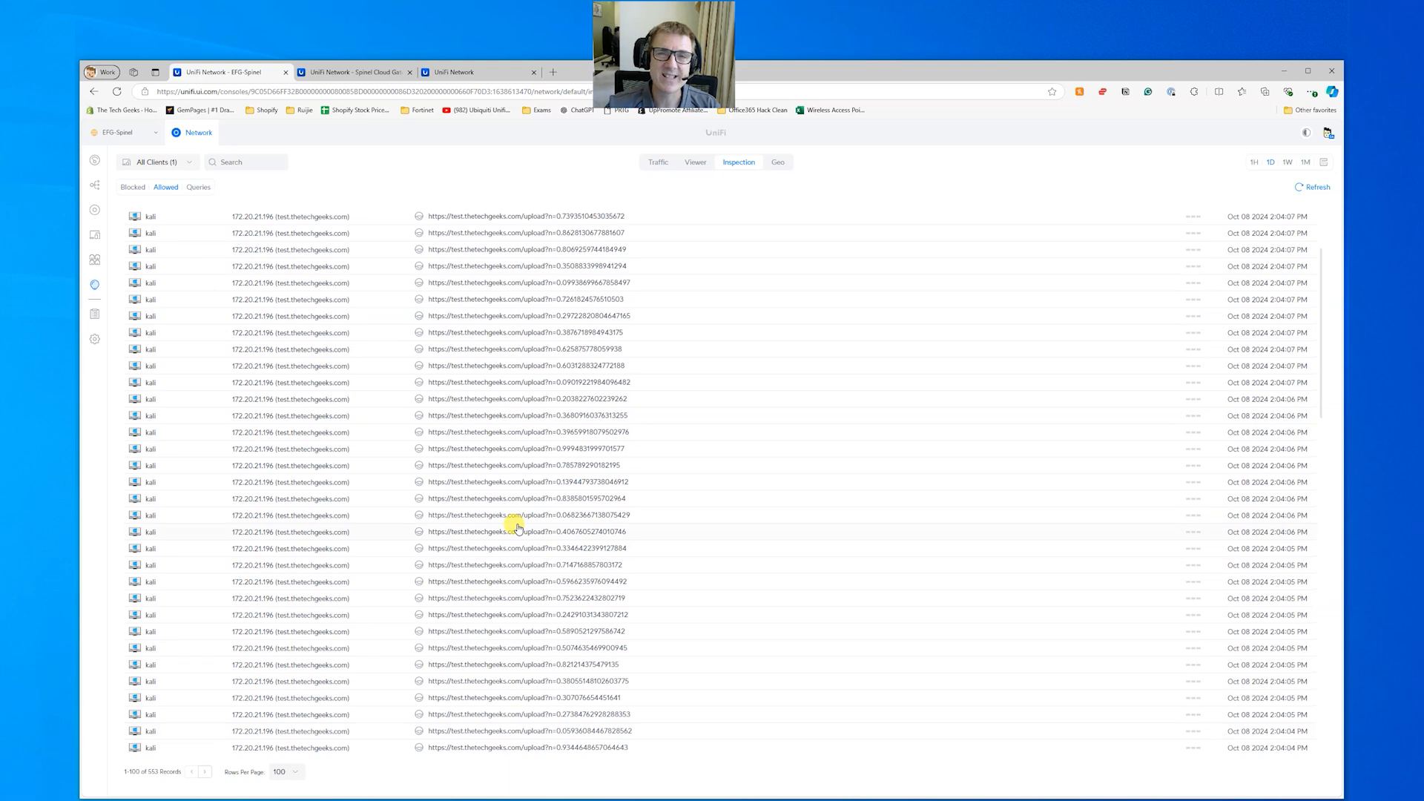
scroll(517, 526, up, 3)
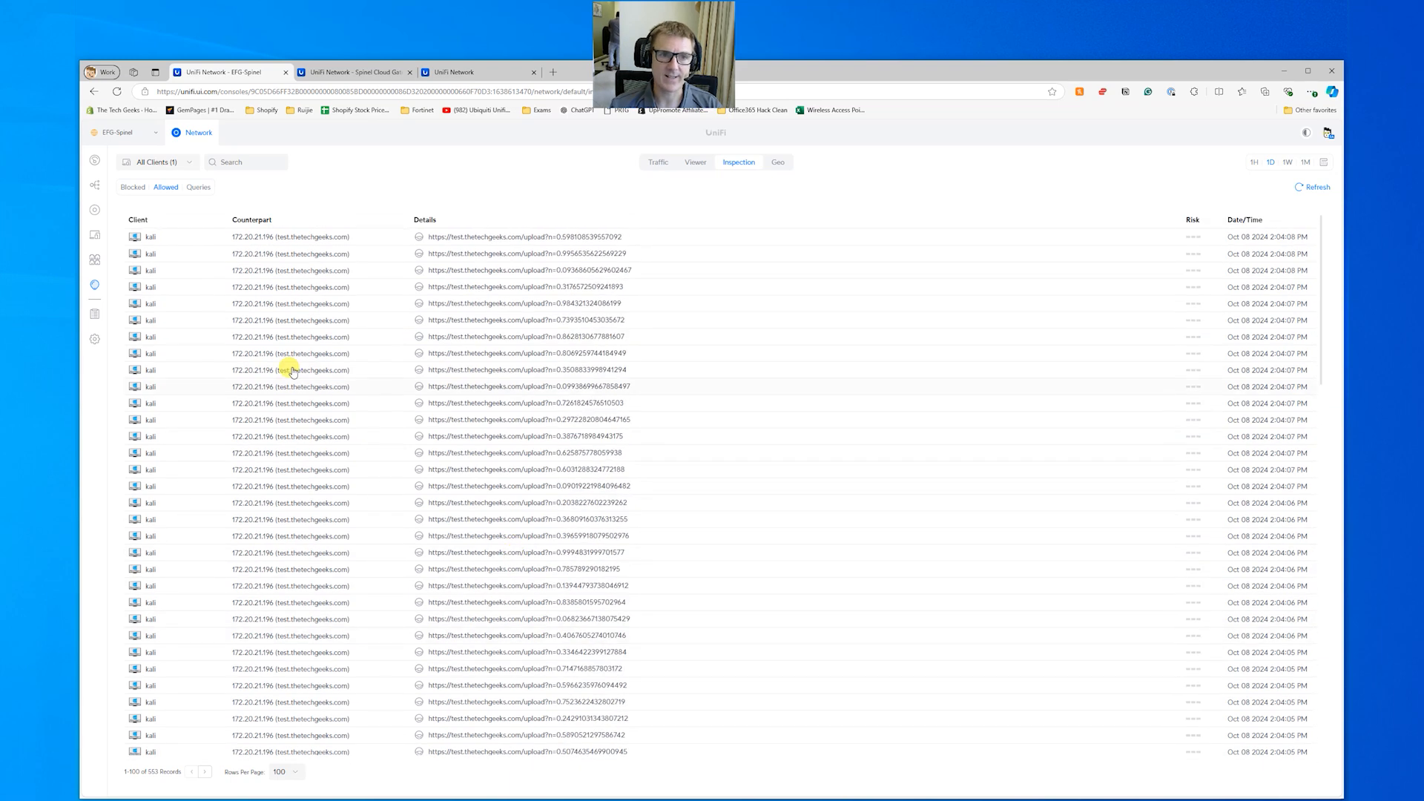
click(199, 188)
click(166, 187)
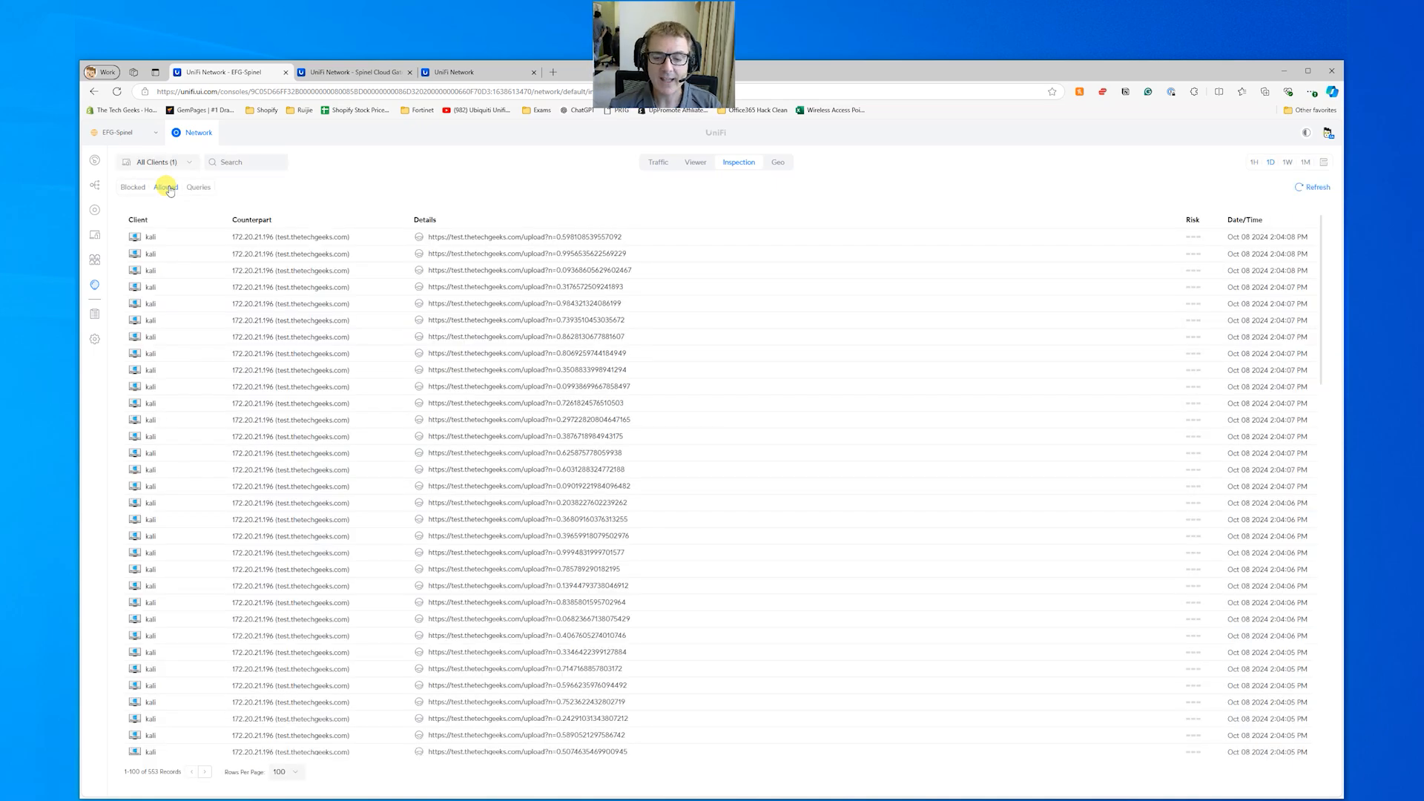
click(920, 800)
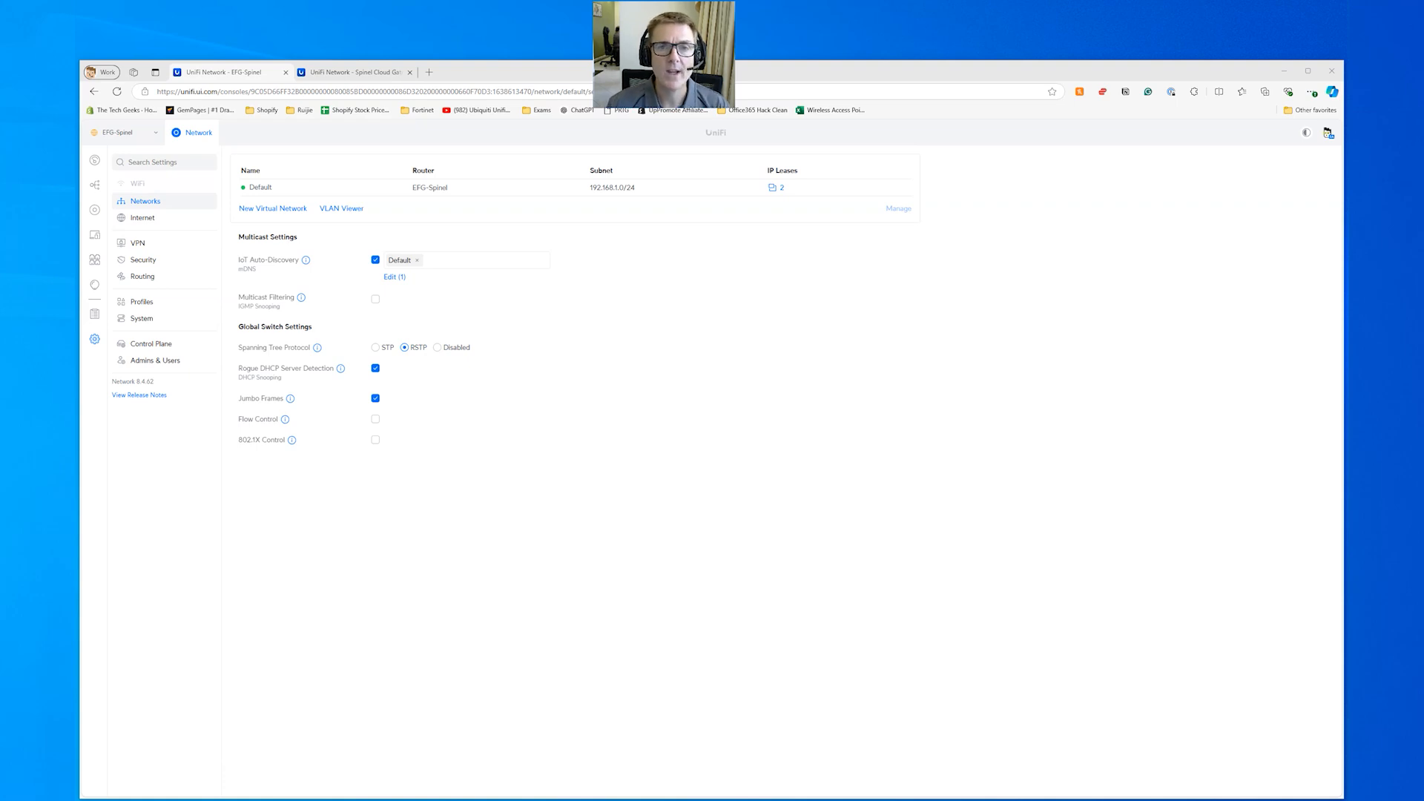
Step: Open VLAN 37 in the Spinel Cloud Gateway Max network settings and copy its gateway host address
click(361, 74)
click(229, 162)
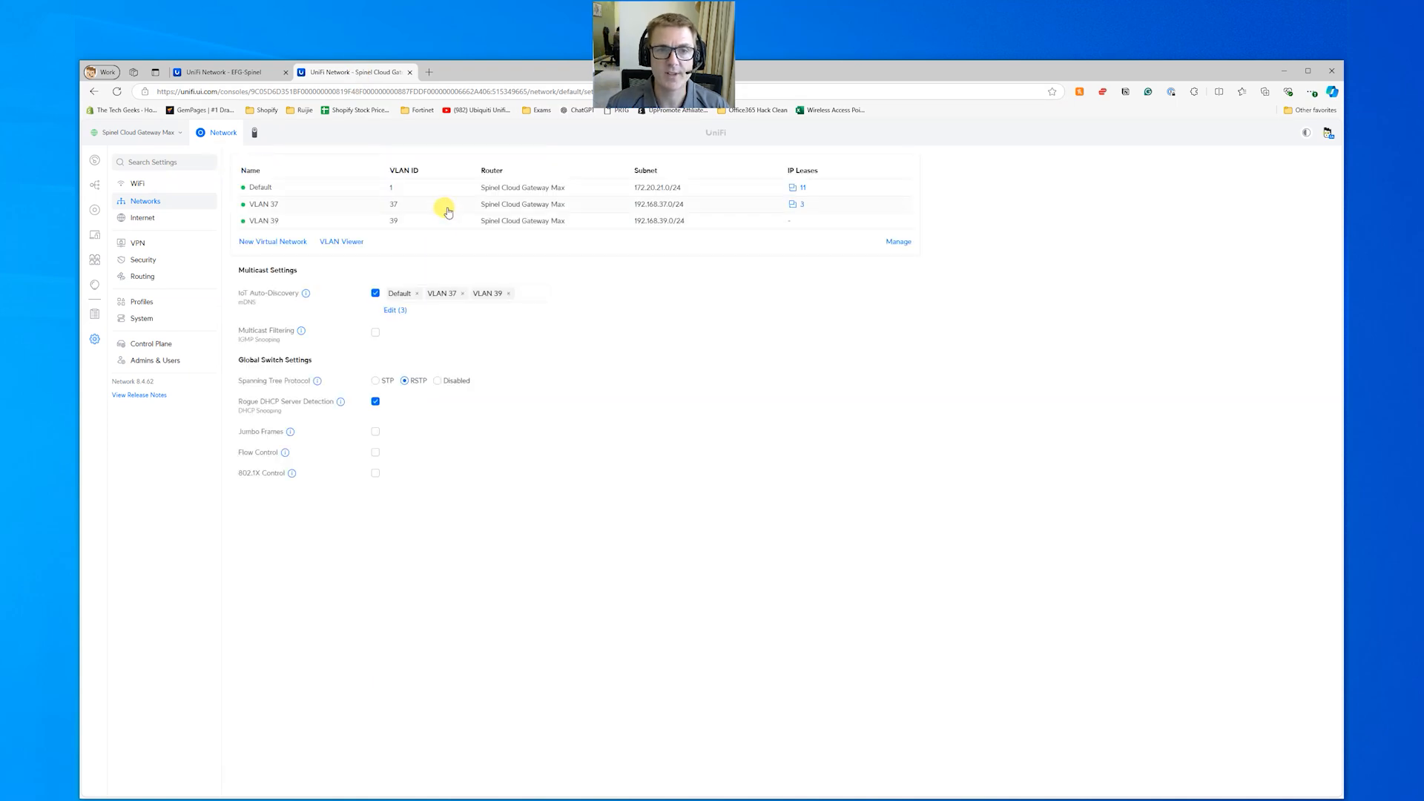
click(447, 211)
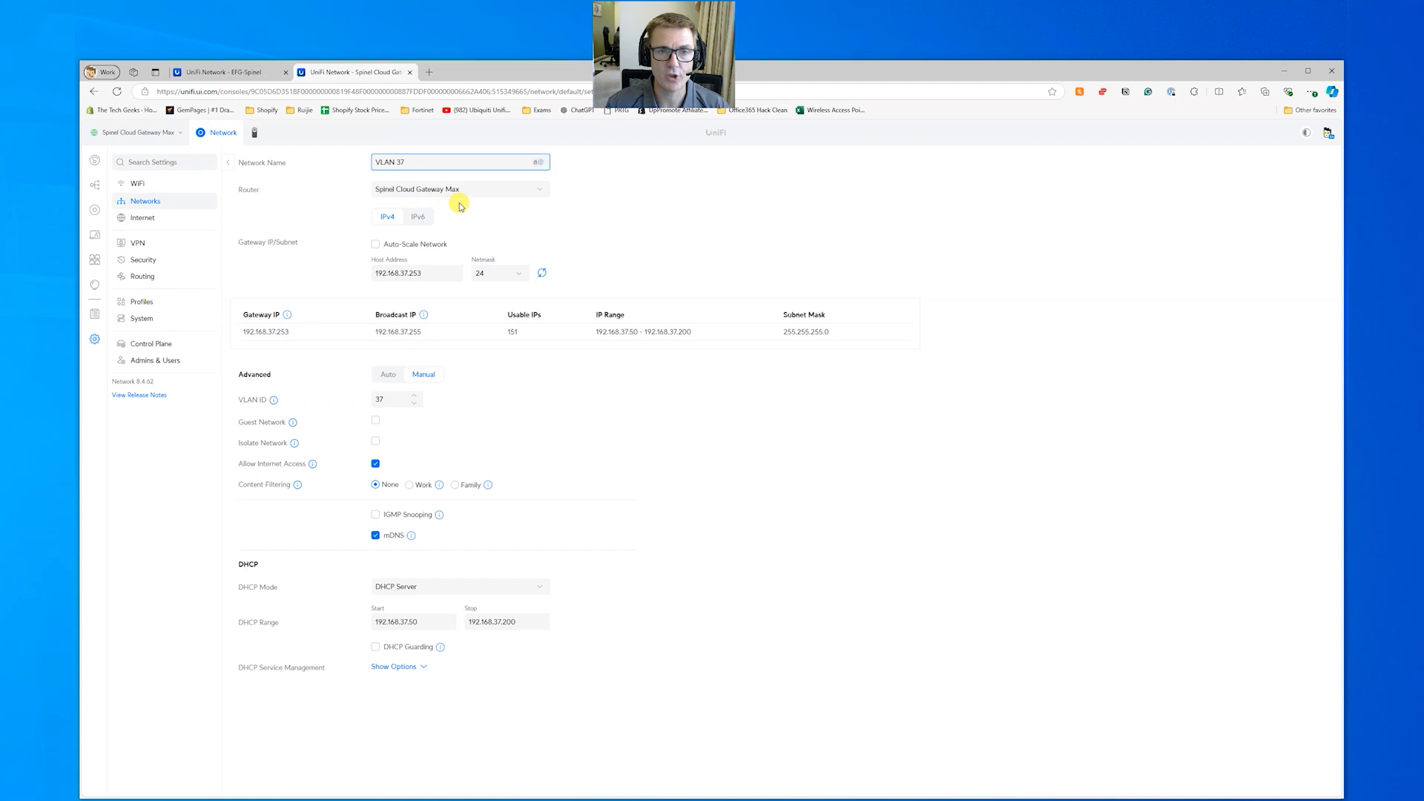
drag(435, 274, 374, 275)
key(ctrl+c)
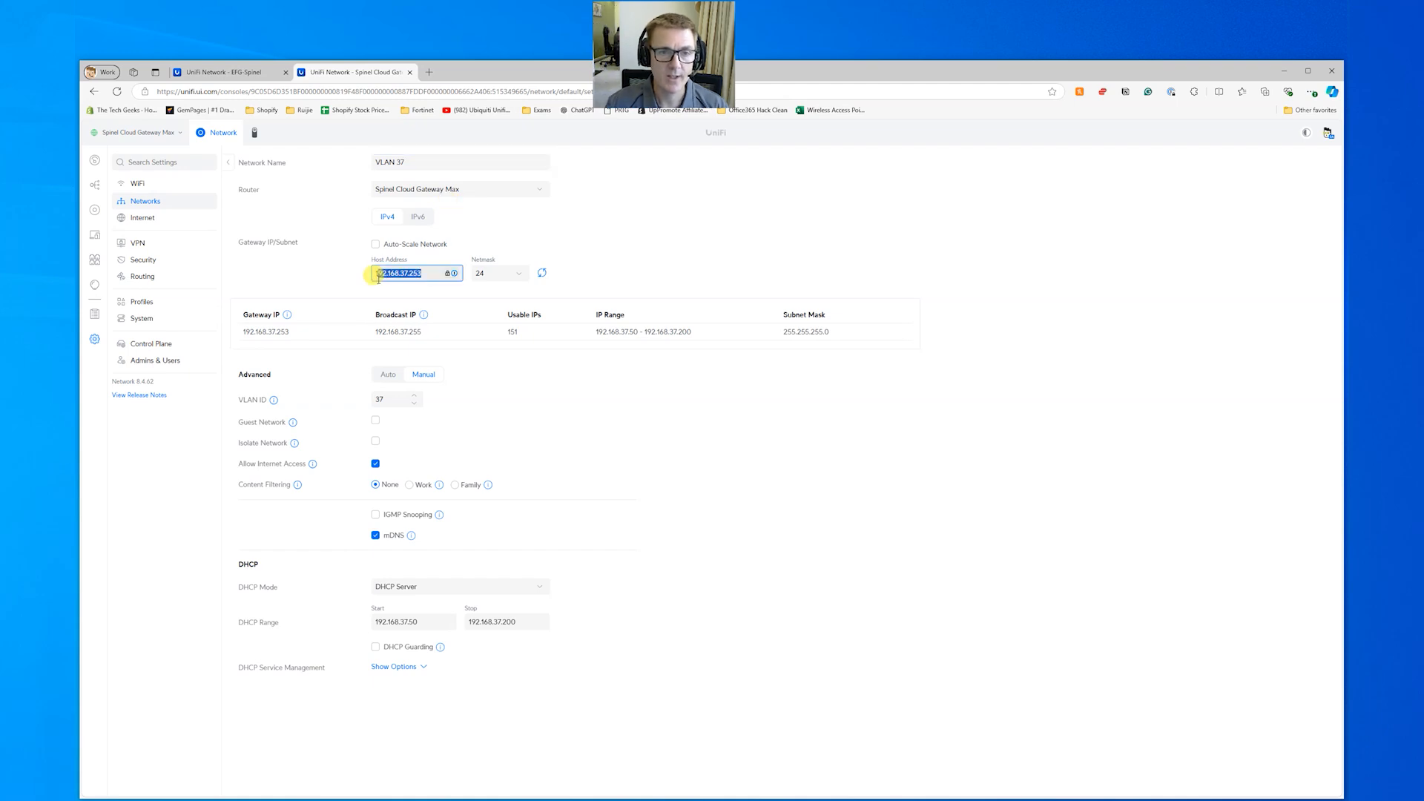
Step: On EFG-Spinel, start a new virtual network with host address 192.168.37.253 and Auto-Scale Network turned off
click(237, 74)
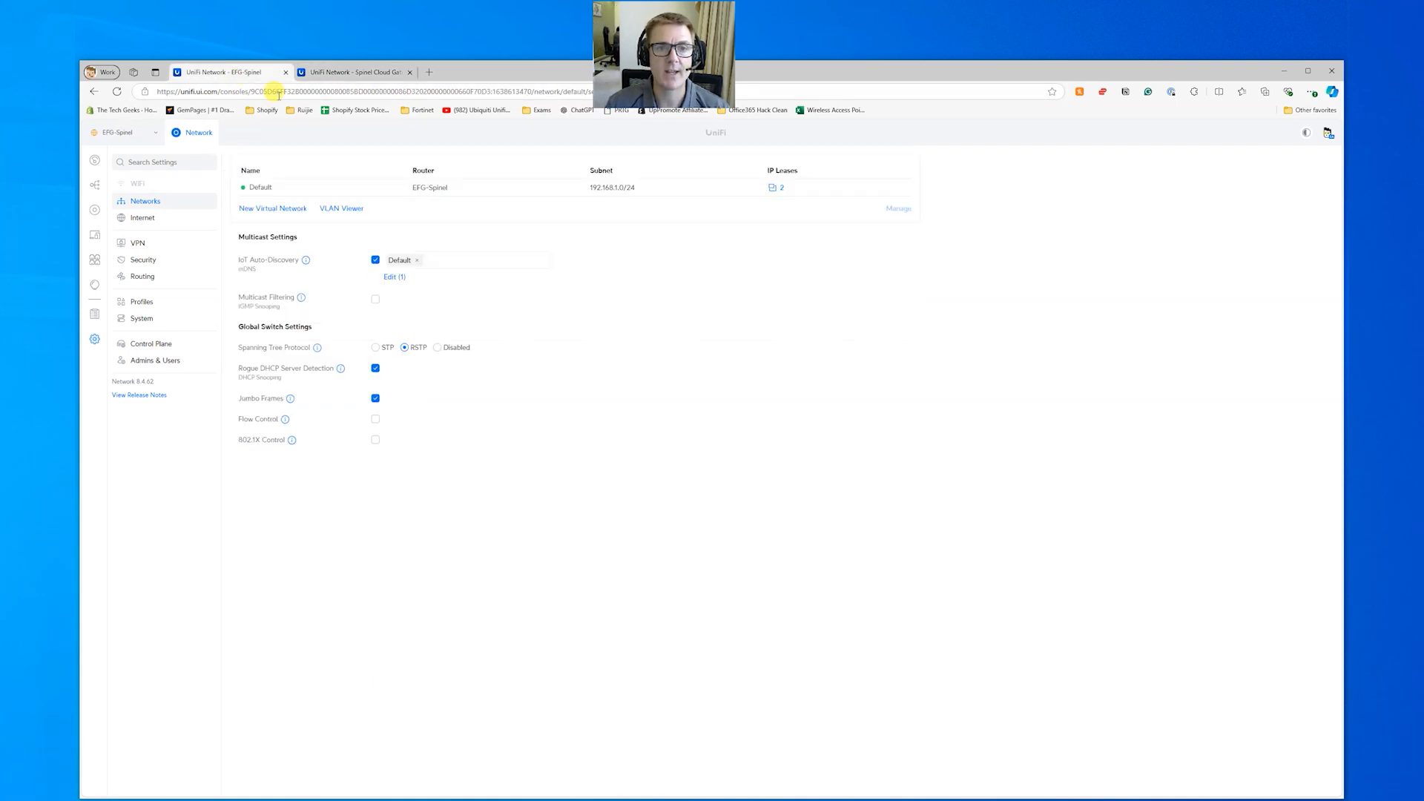
click(284, 206)
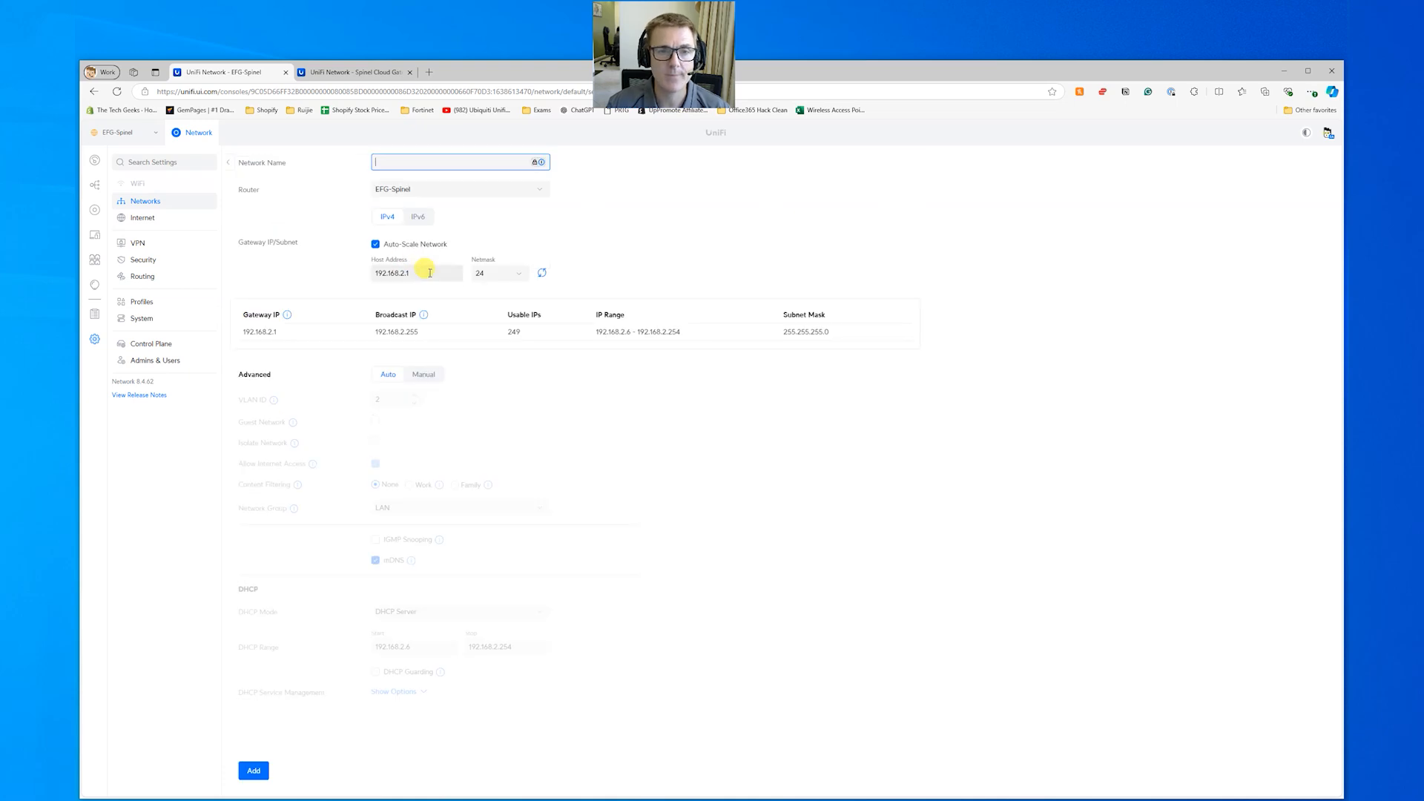
drag(423, 272, 356, 271)
key(ctrl+v)
click(376, 244)
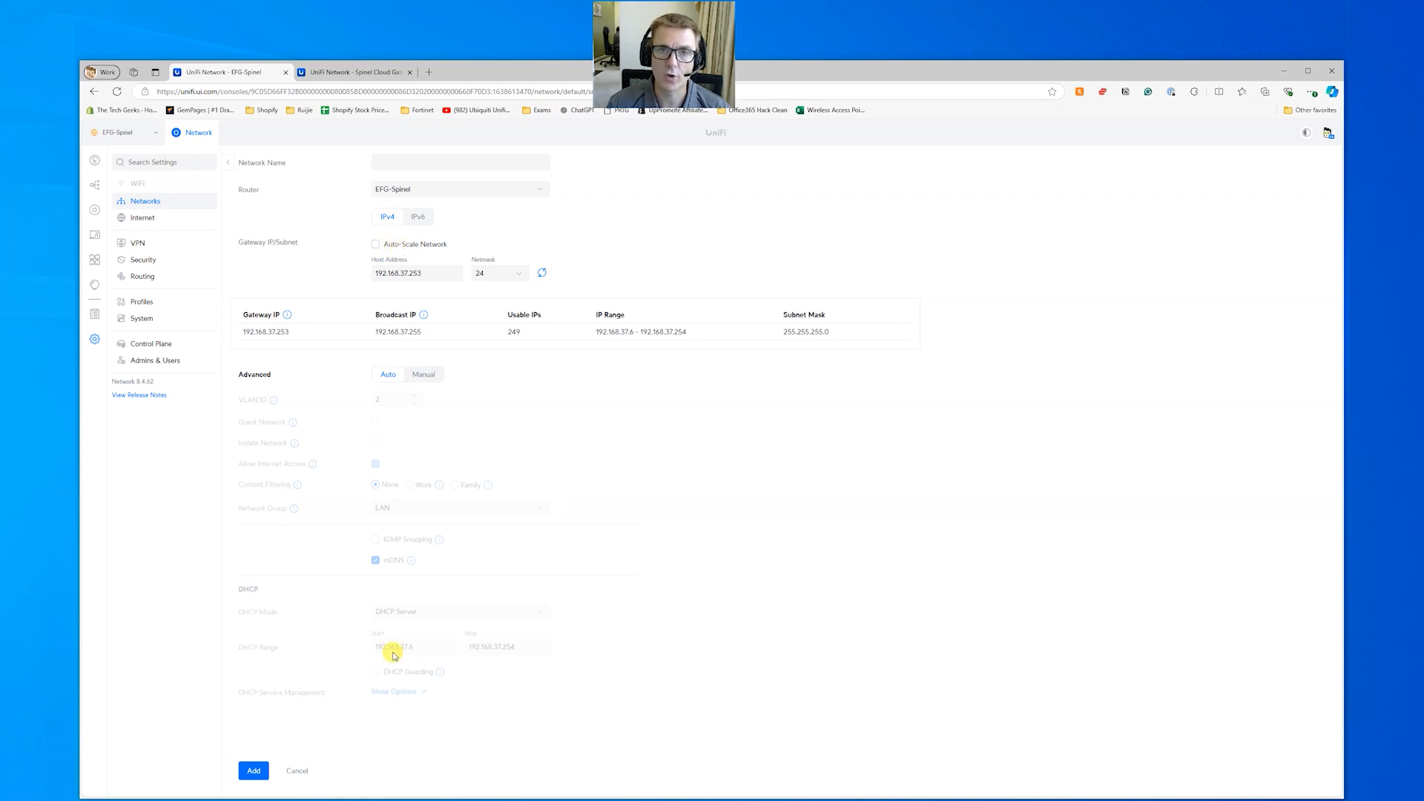
Step: Compare with the Cloud Gateway Max settings, set the new network's advanced configuration to Manual with VLAN ID 37, and review the Network Group options
click(348, 72)
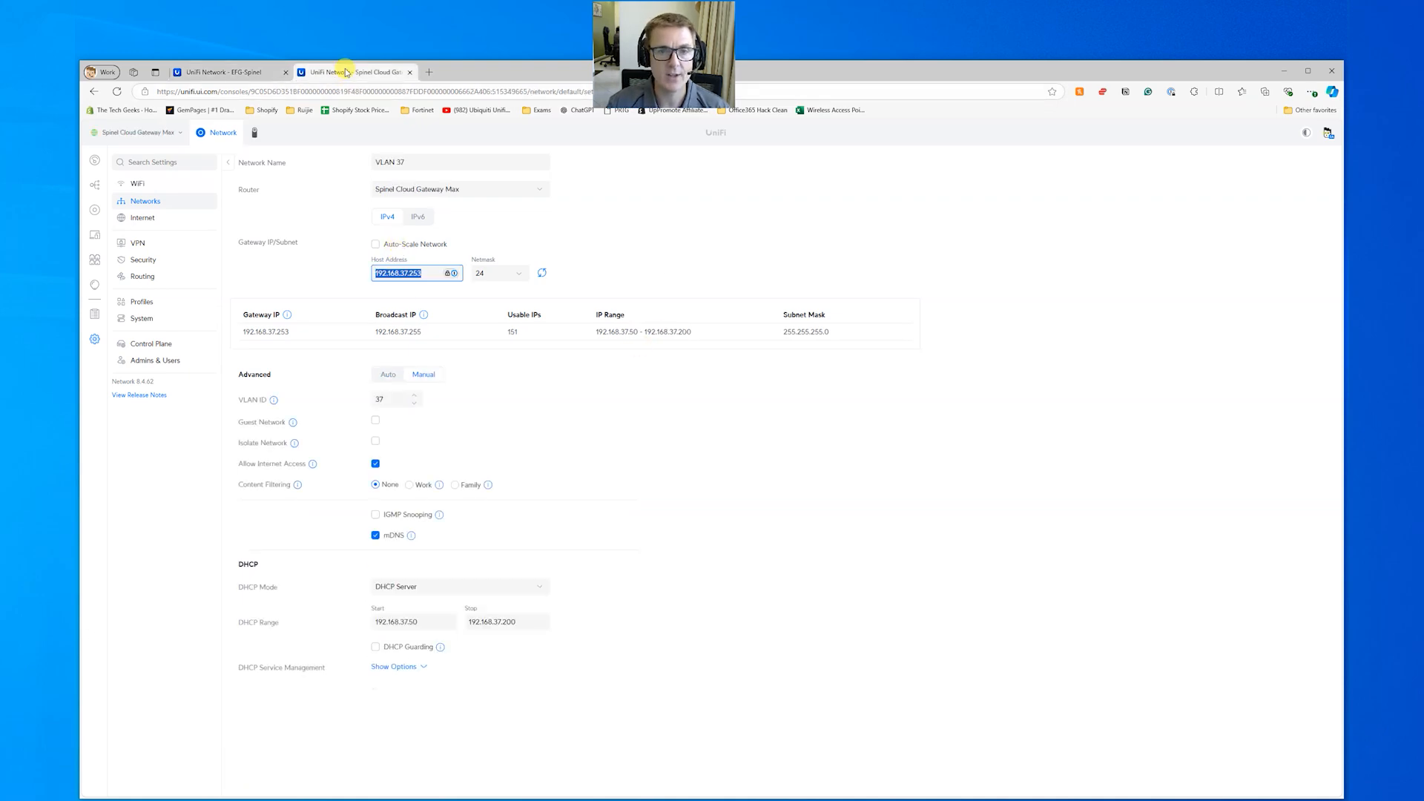
click(203, 73)
click(429, 376)
double_click(381, 398)
text(37)
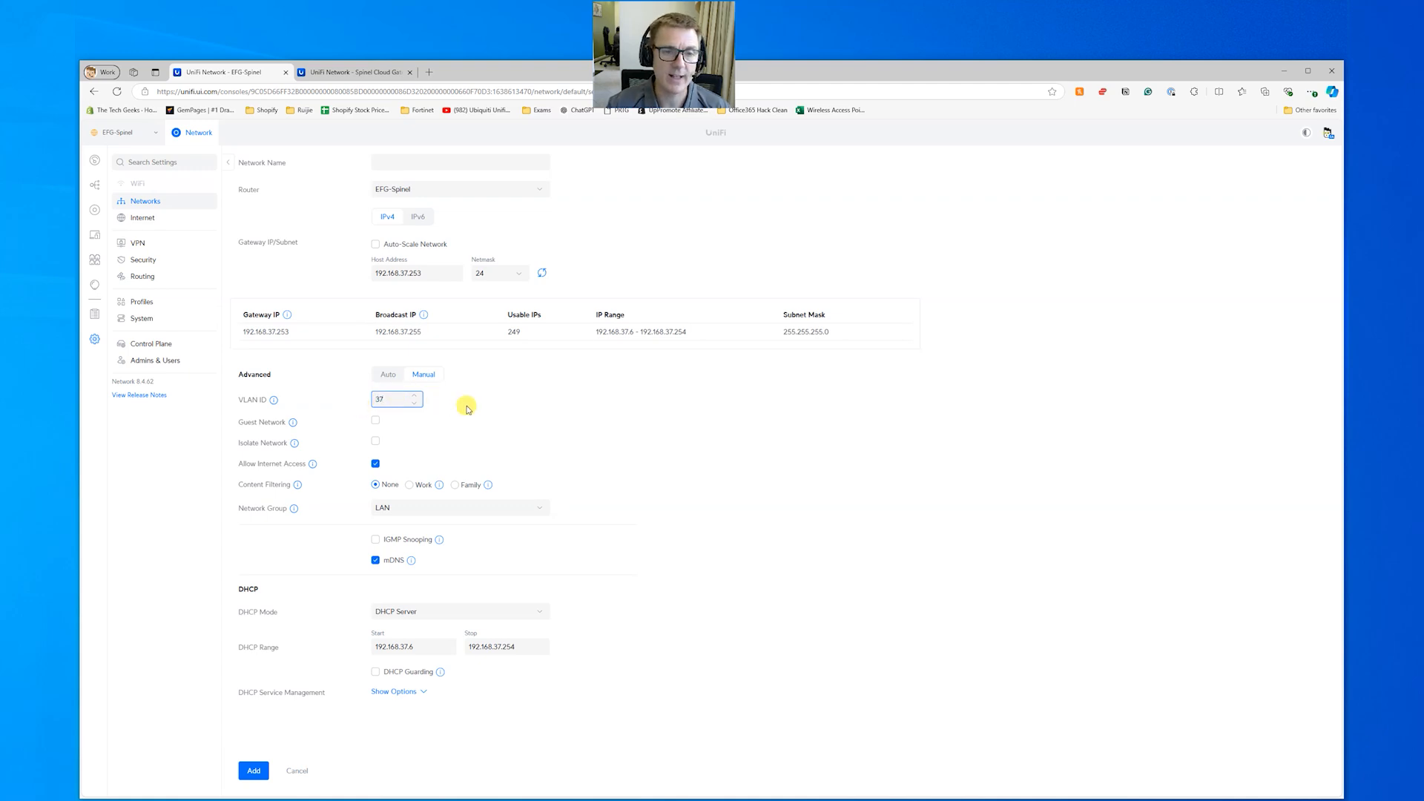
click(822, 439)
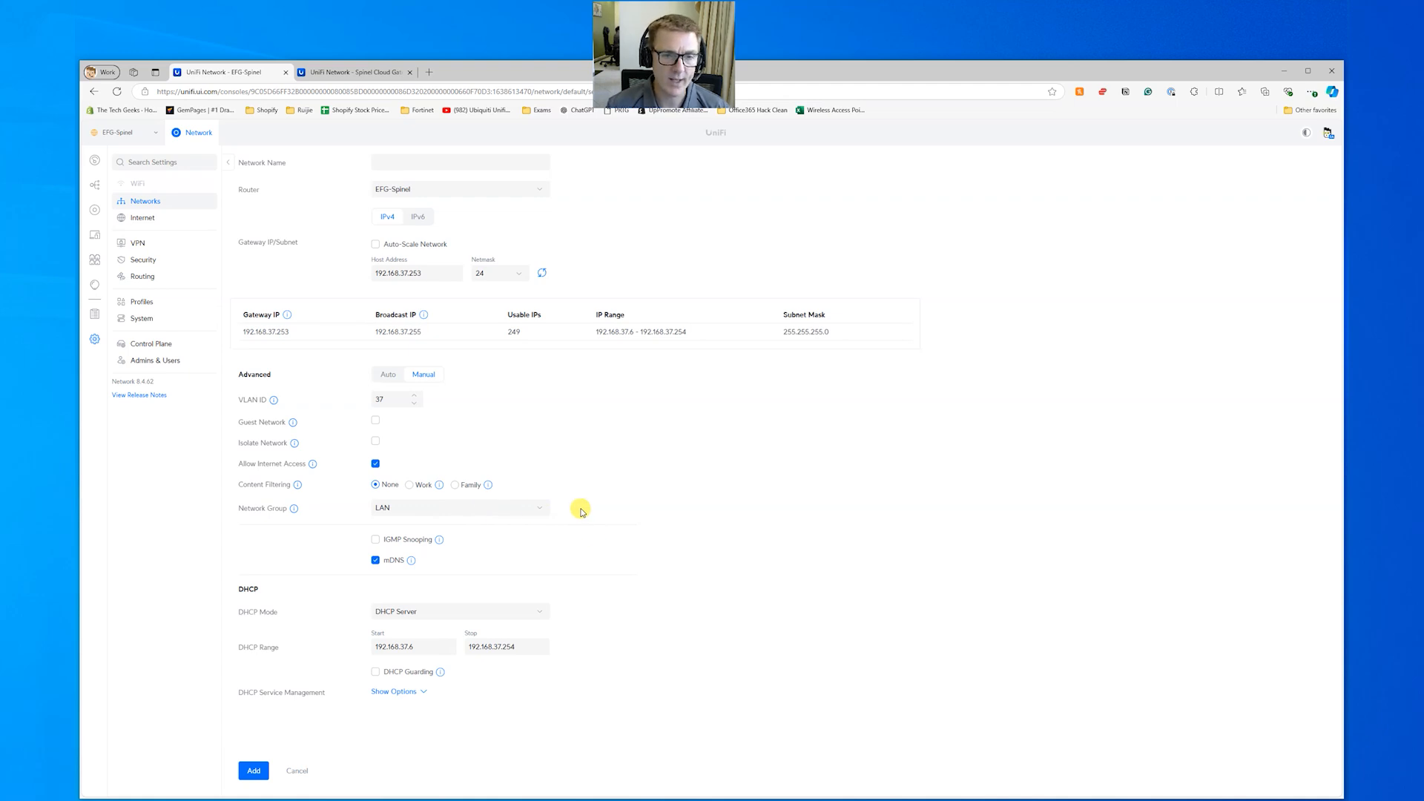
click(533, 509)
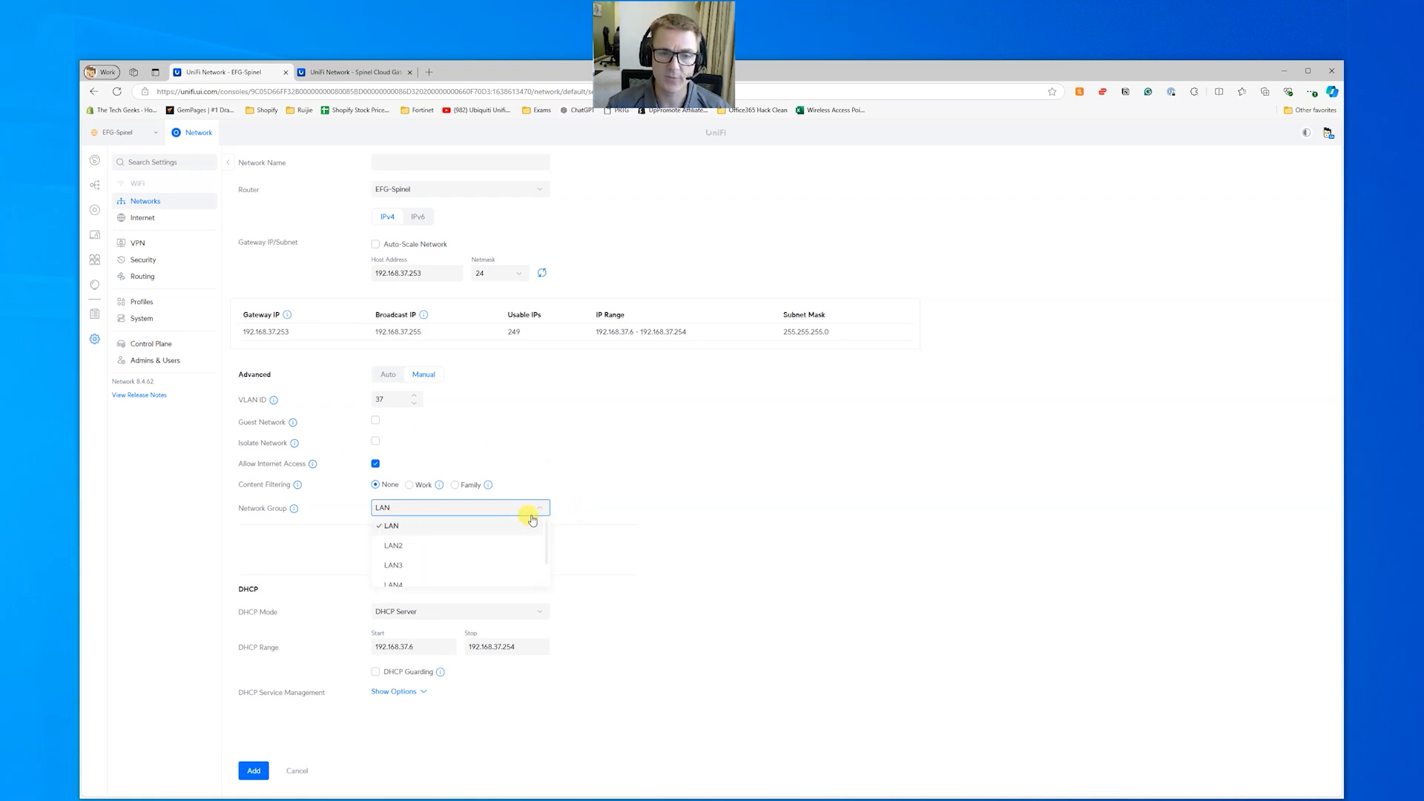
scroll(517, 549, down, 1)
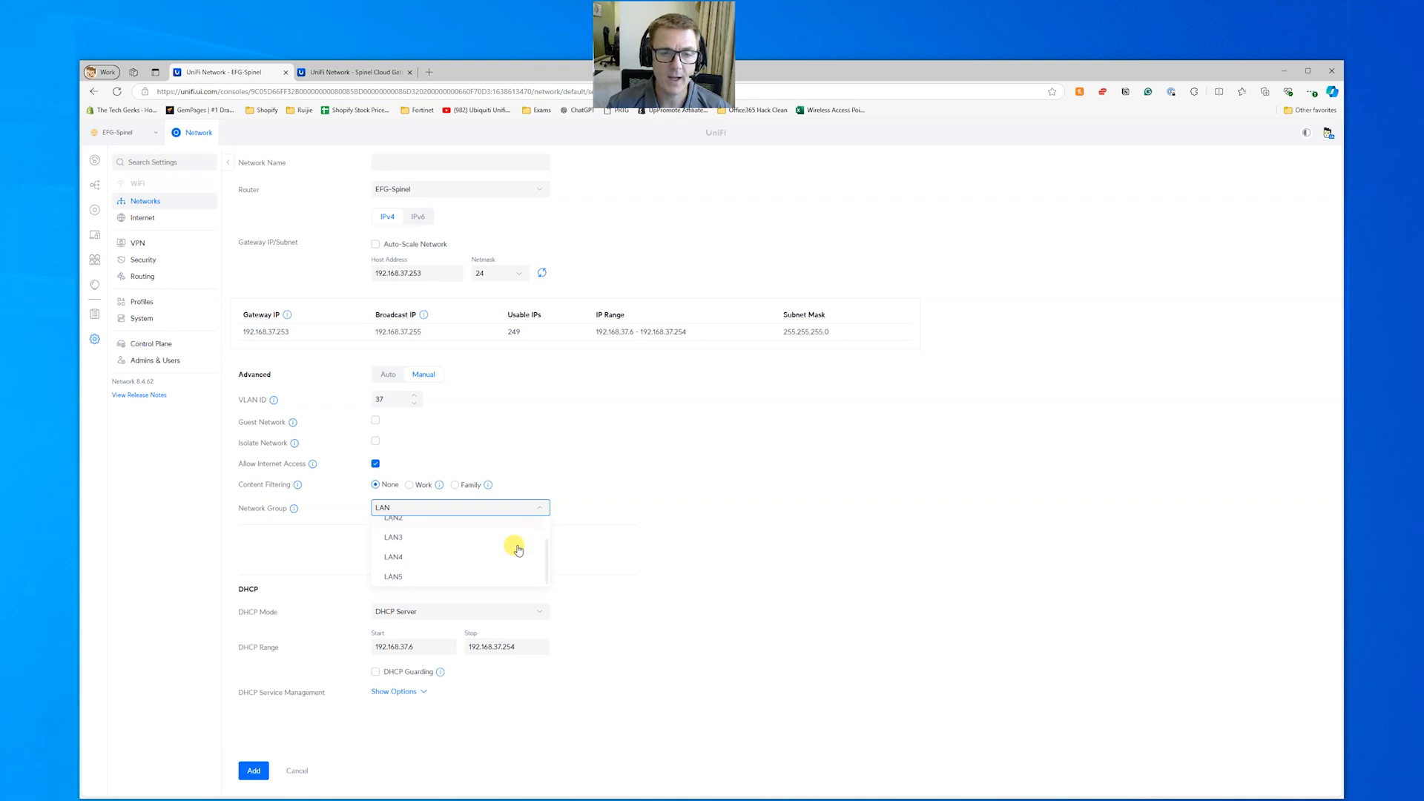
click(873, 447)
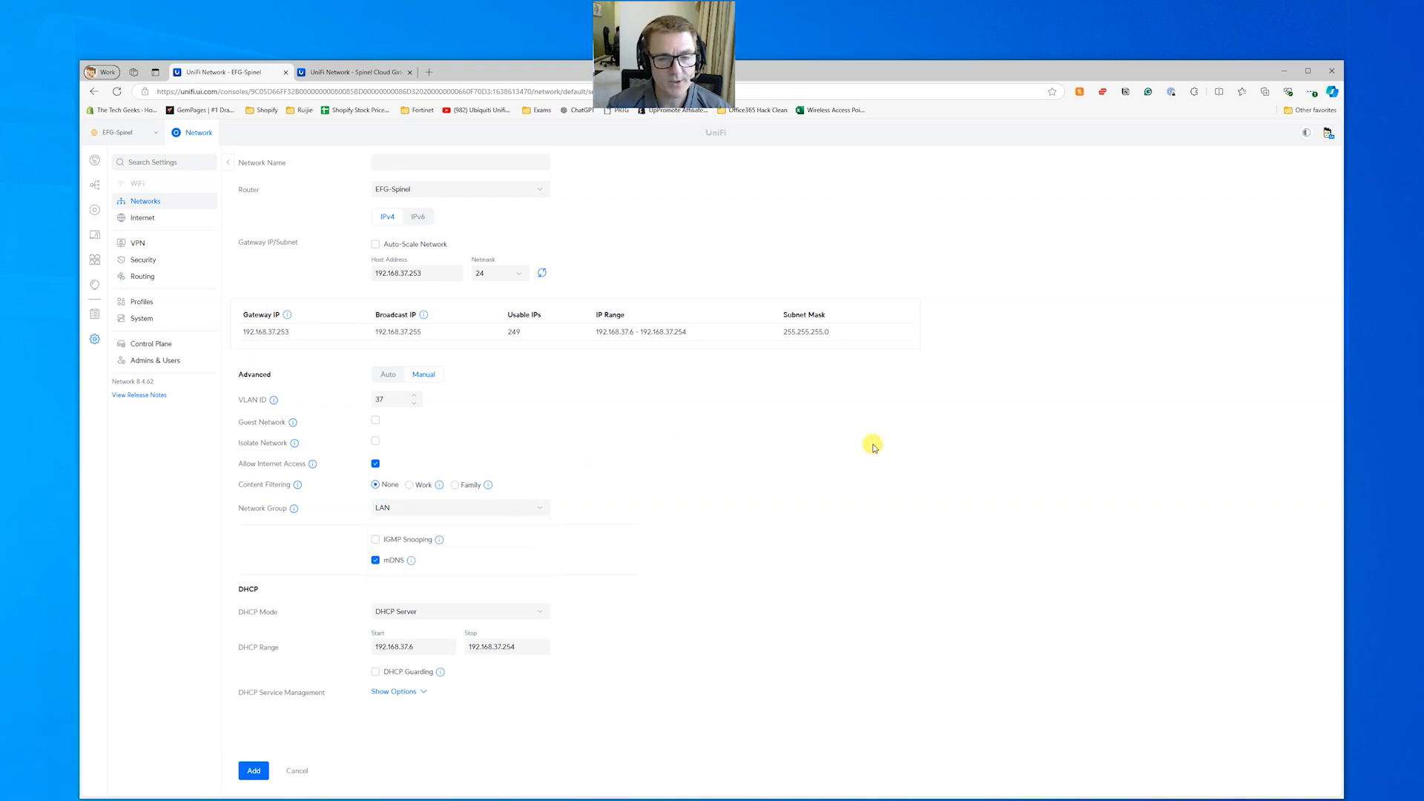
Step: Set the new network's DHCP range to start at 192.168.37.50 and stop at 192.168.37.200
click(424, 649)
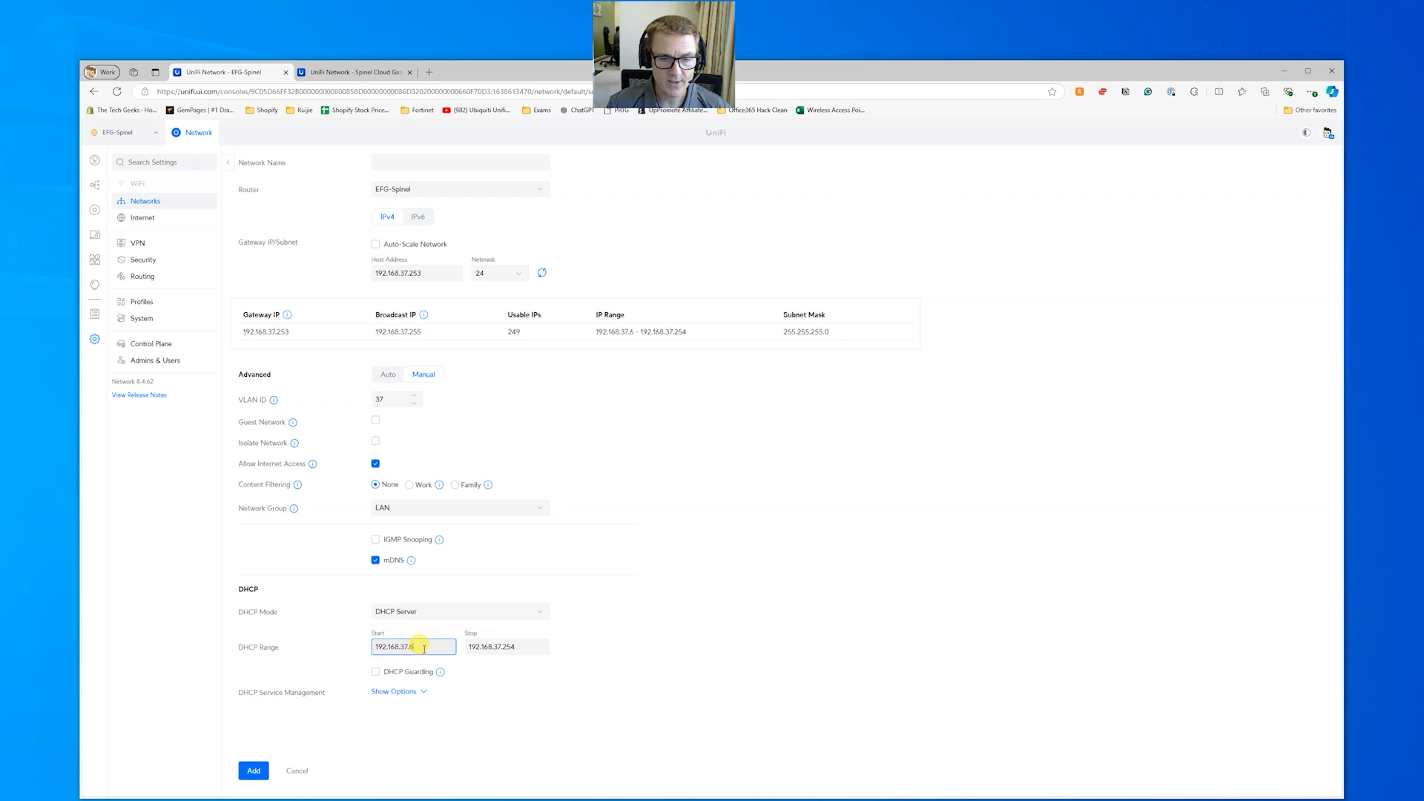
key(BackSpace)
text(50)
click(523, 646)
key(BackSpace)
key(BackSpace)
text(00)
Step: In the DHCP service options, set the DNS servers manually to 8.8.8.8 and 8.8.4.4 and disable Ping Conflict Detection
click(406, 694)
scroll(667, 553, down, 3)
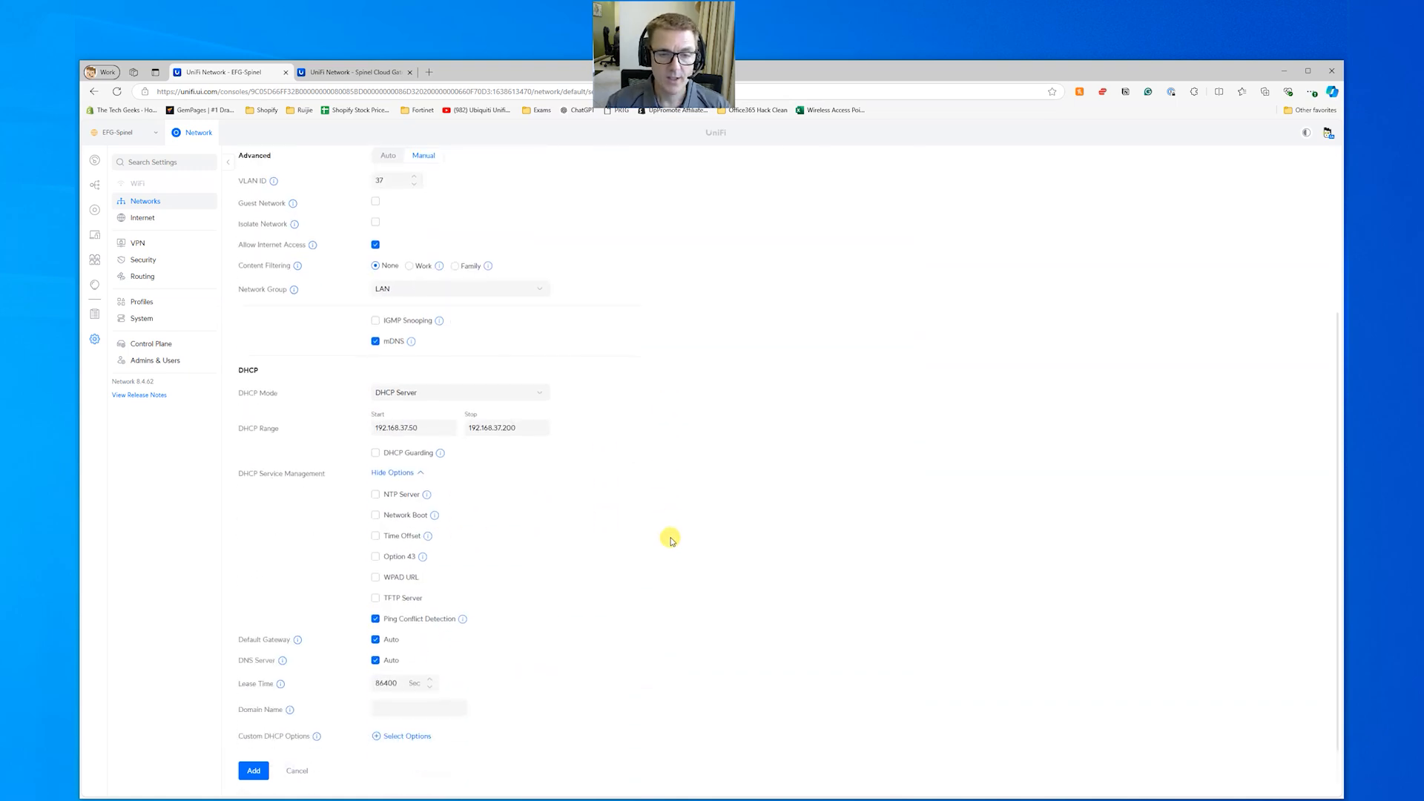
click(375, 661)
click(390, 682)
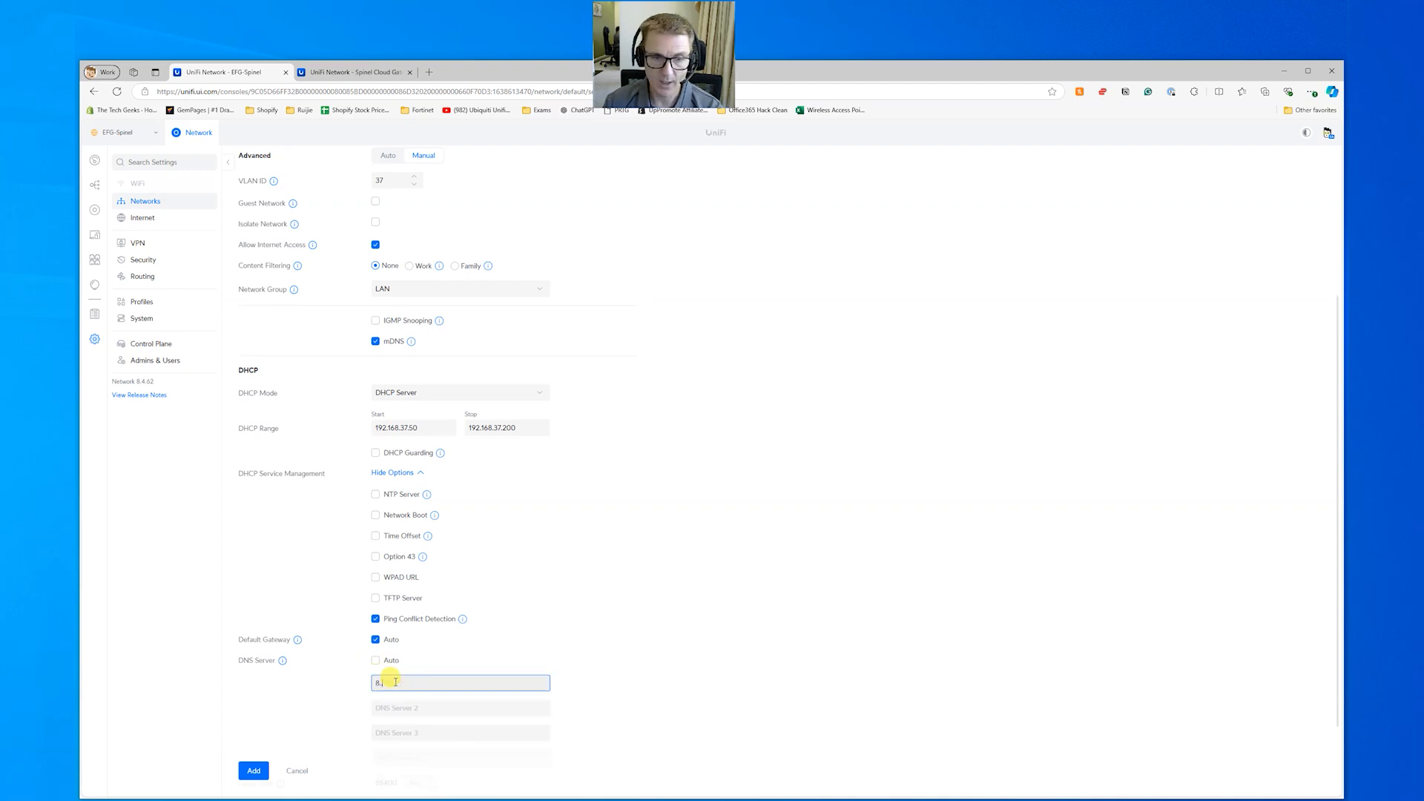
text(8.8.8)
click(406, 701)
text(8)
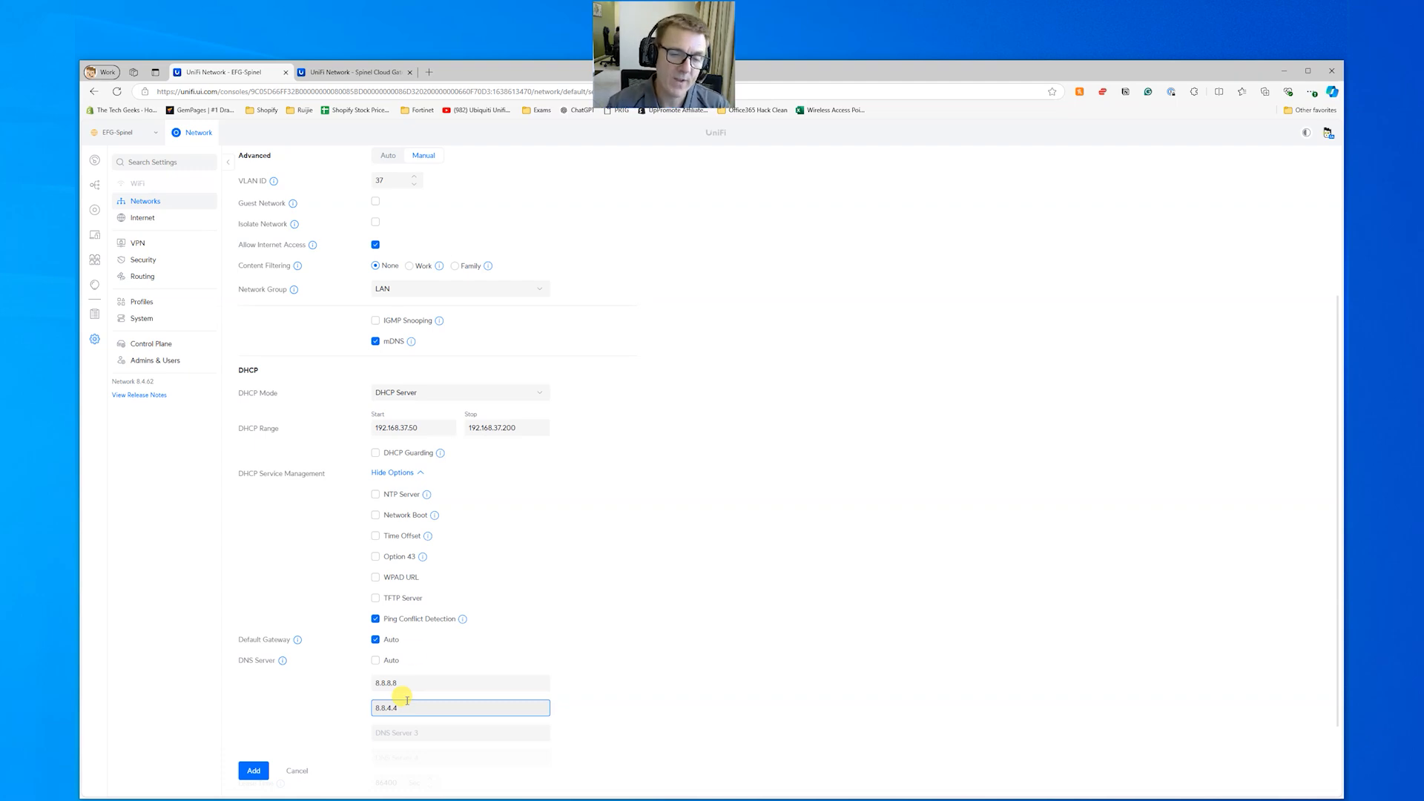
click(376, 620)
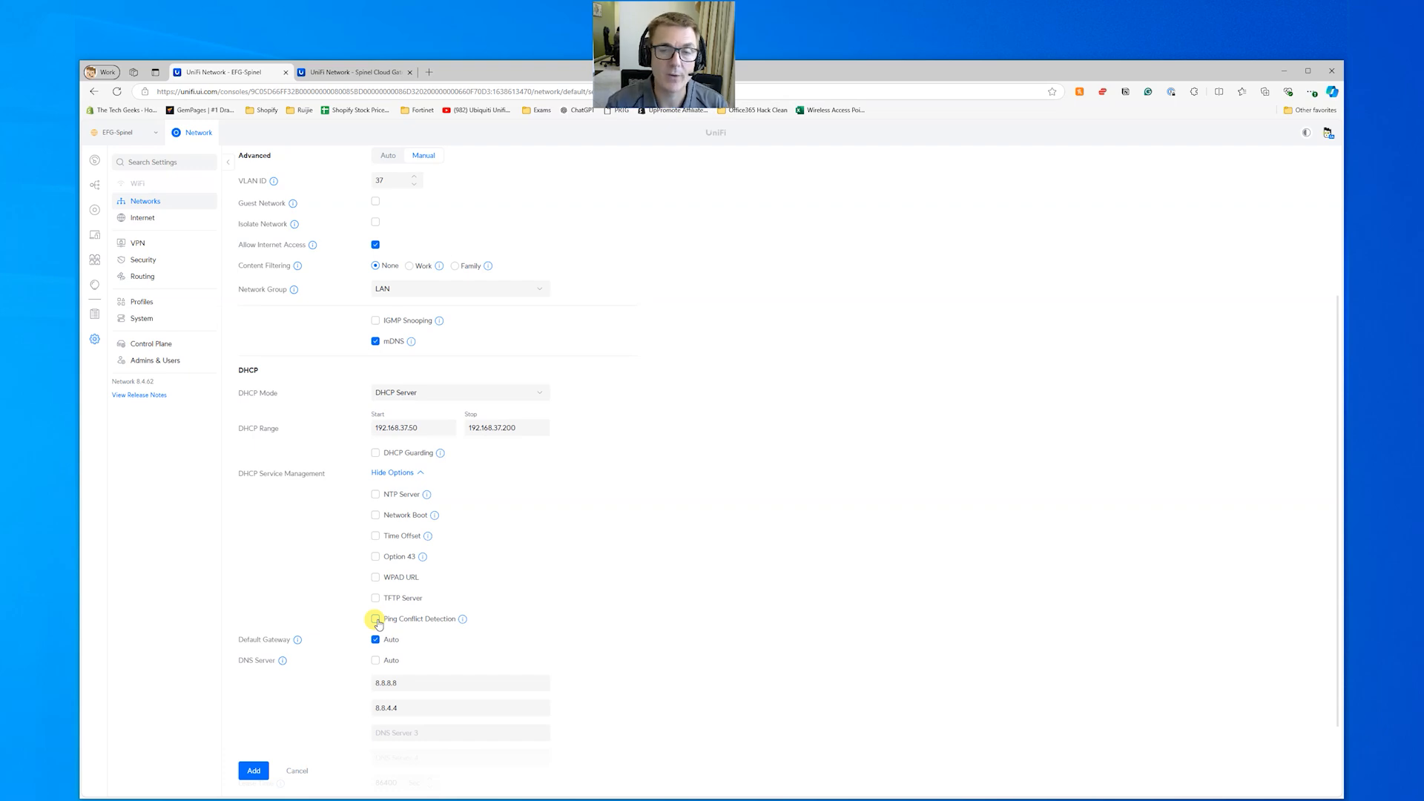
Step: Name the new network VLAN 37 and add it to EFG-Spinel
scroll(509, 626, down, 2)
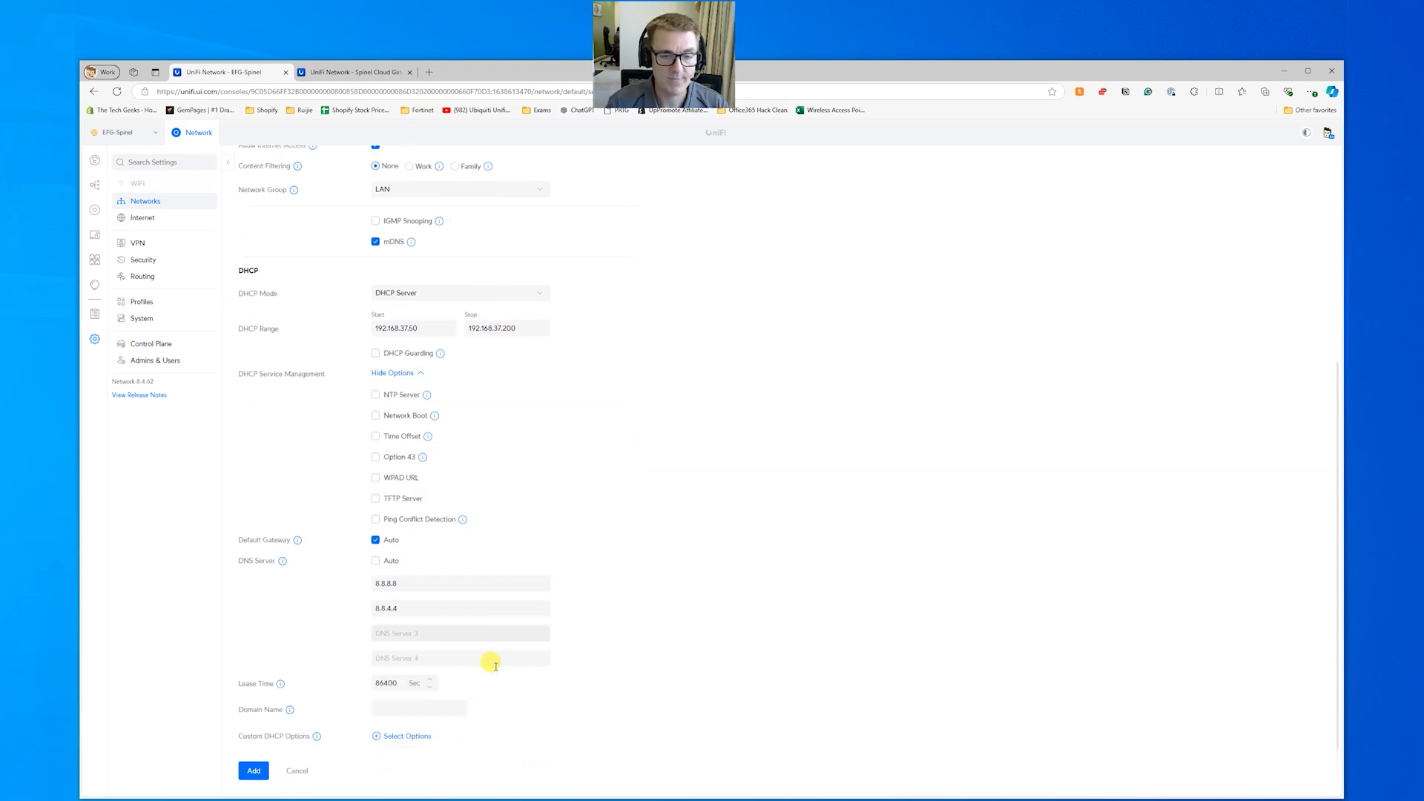
scroll(496, 541, up, 4)
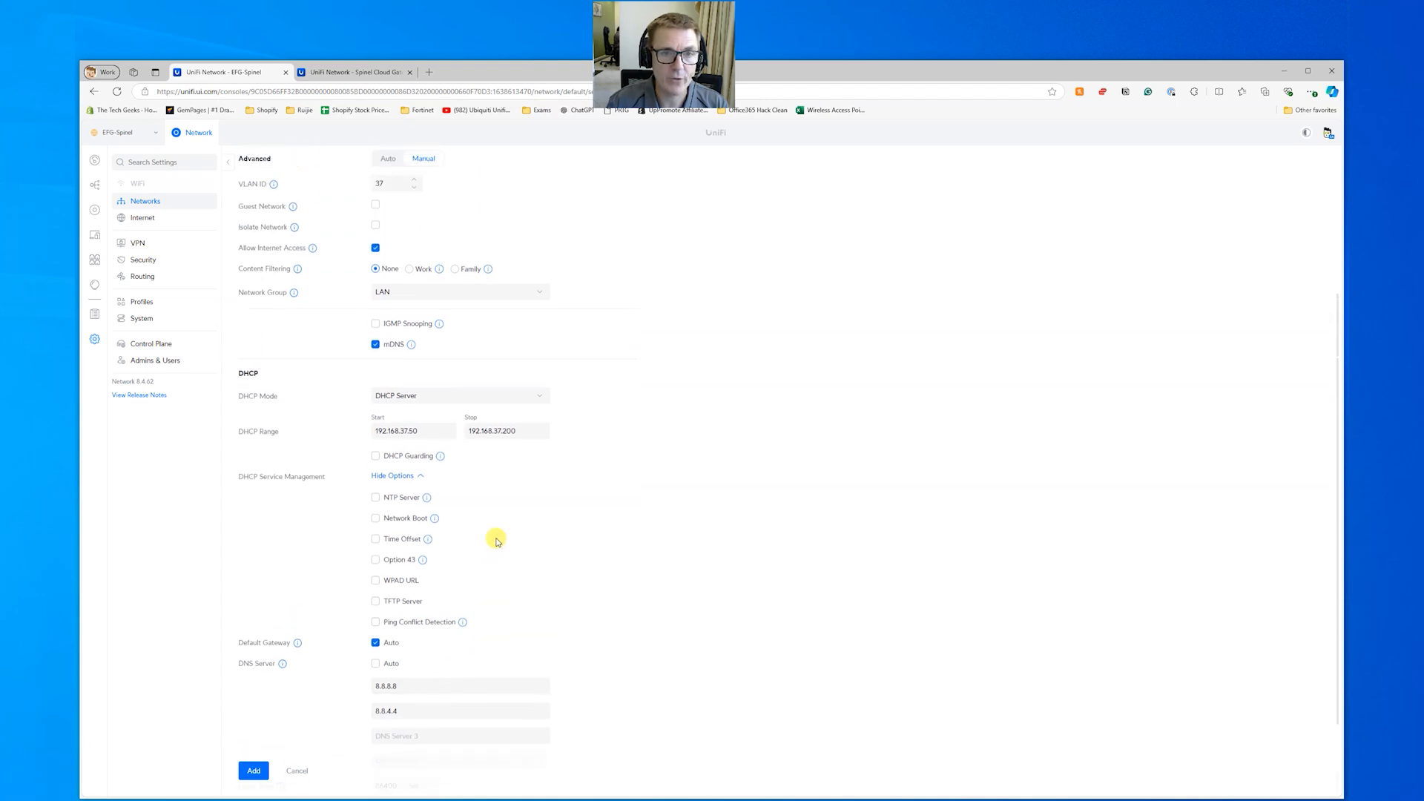
scroll(496, 541, up, 1)
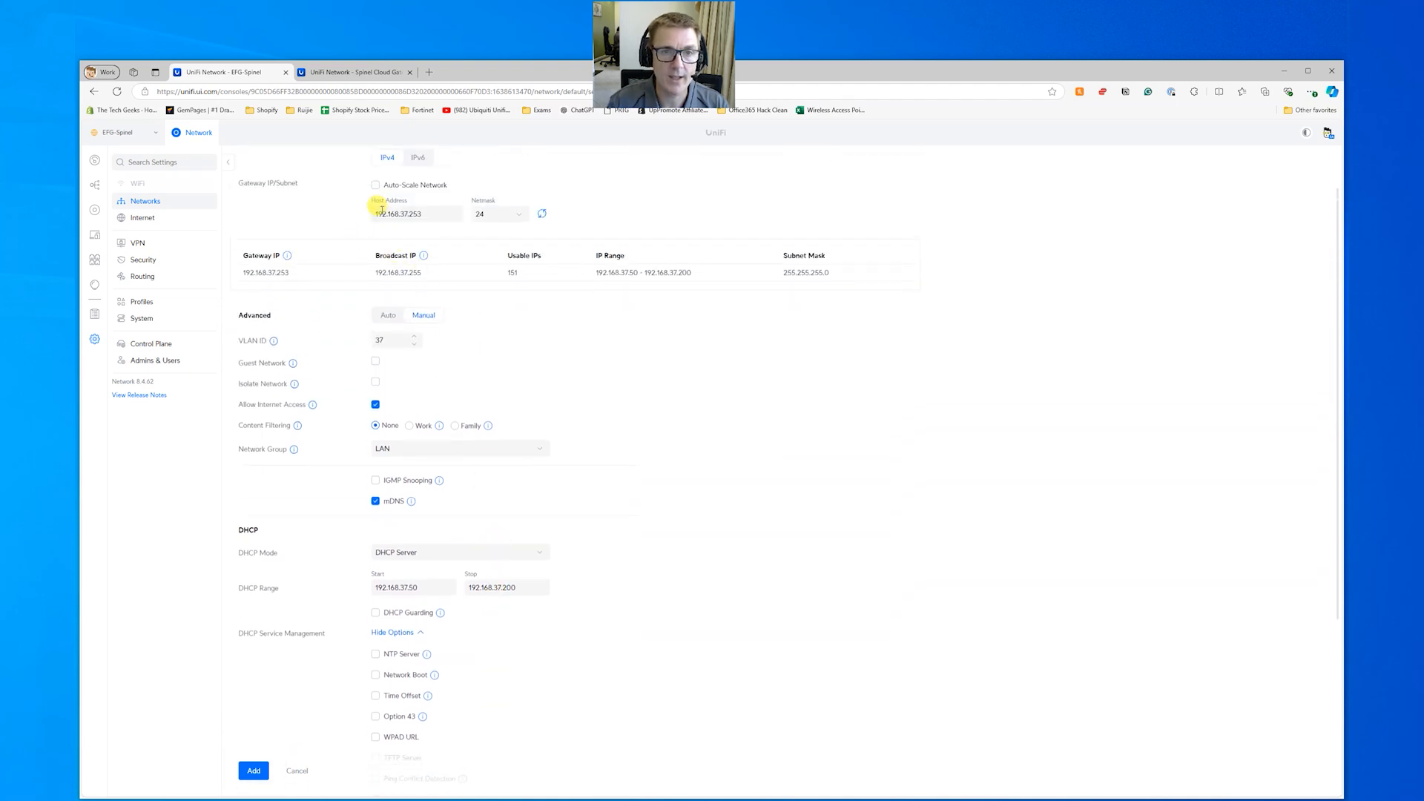
click(260, 770)
click(399, 167)
text(VLAN 37)
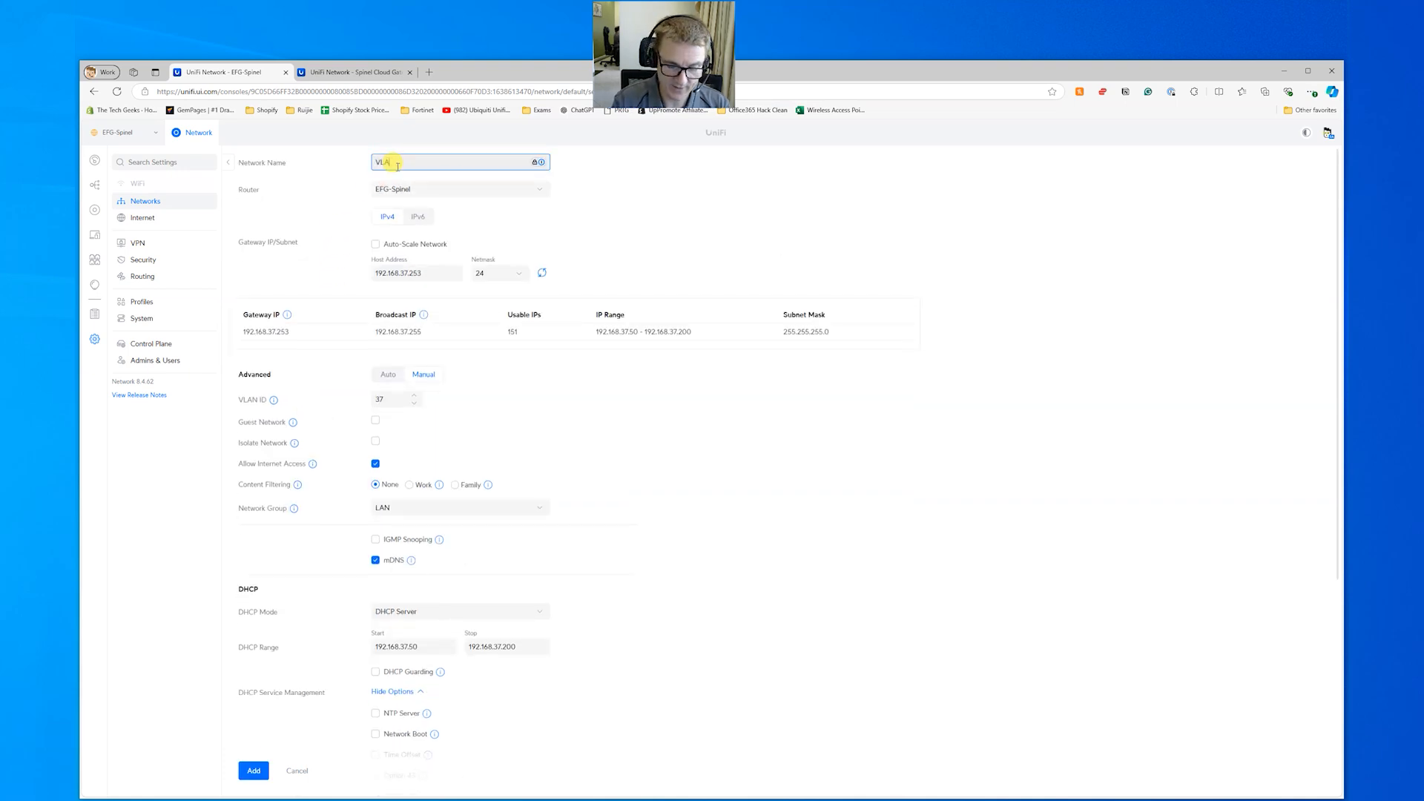
click(253, 770)
Step: Open VLAN 39 in the Spinel Cloud Gateway Max network settings and select its gateway host address for copying
click(335, 73)
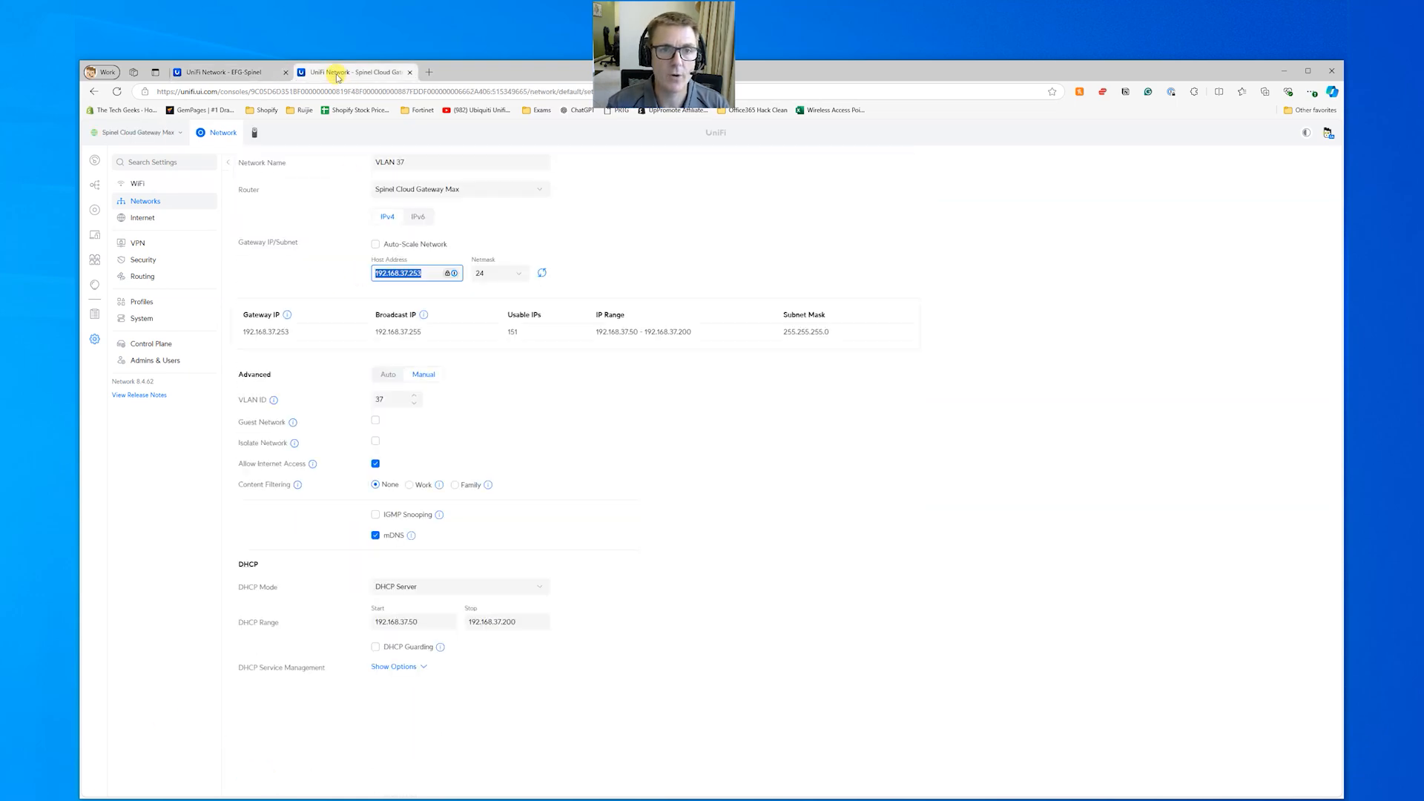
click(1087, 269)
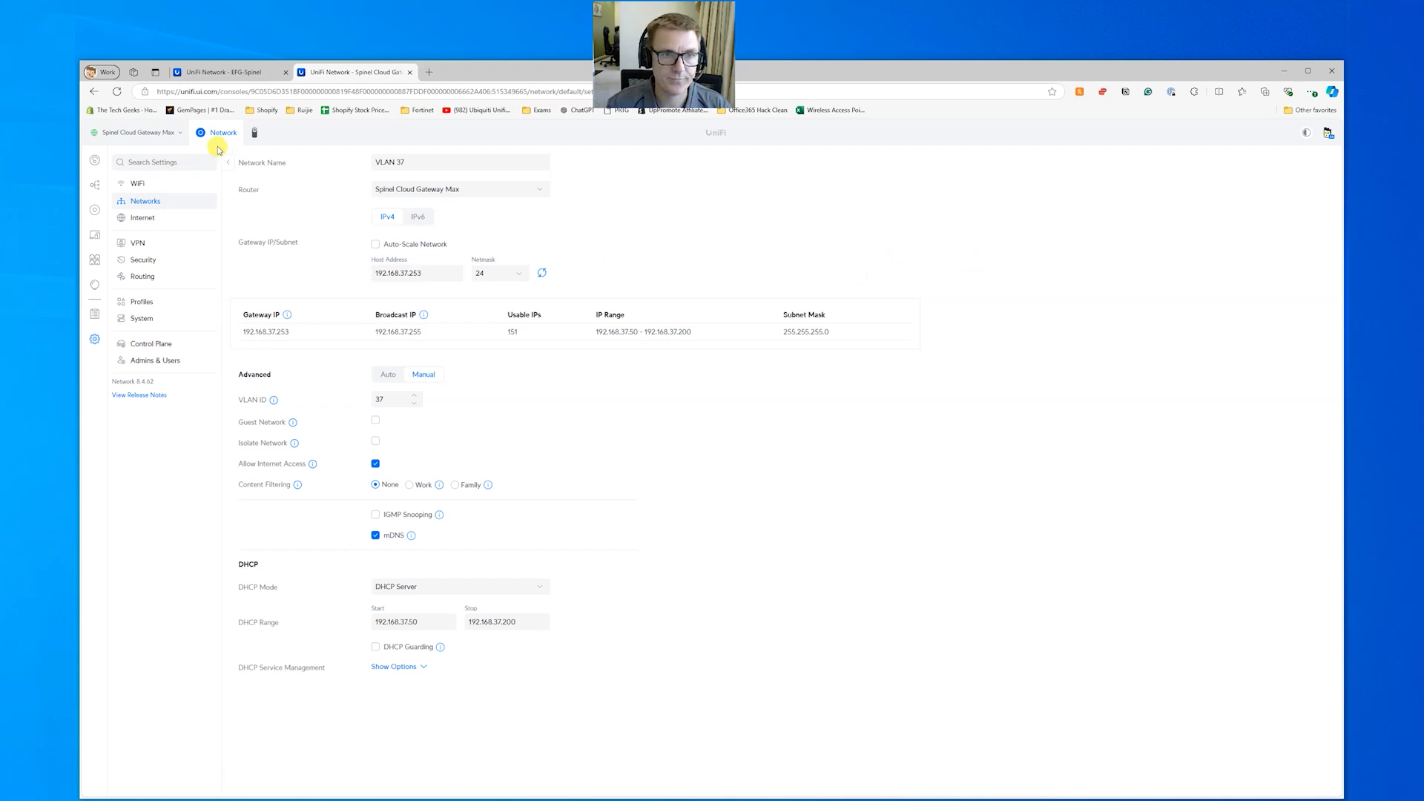
click(228, 162)
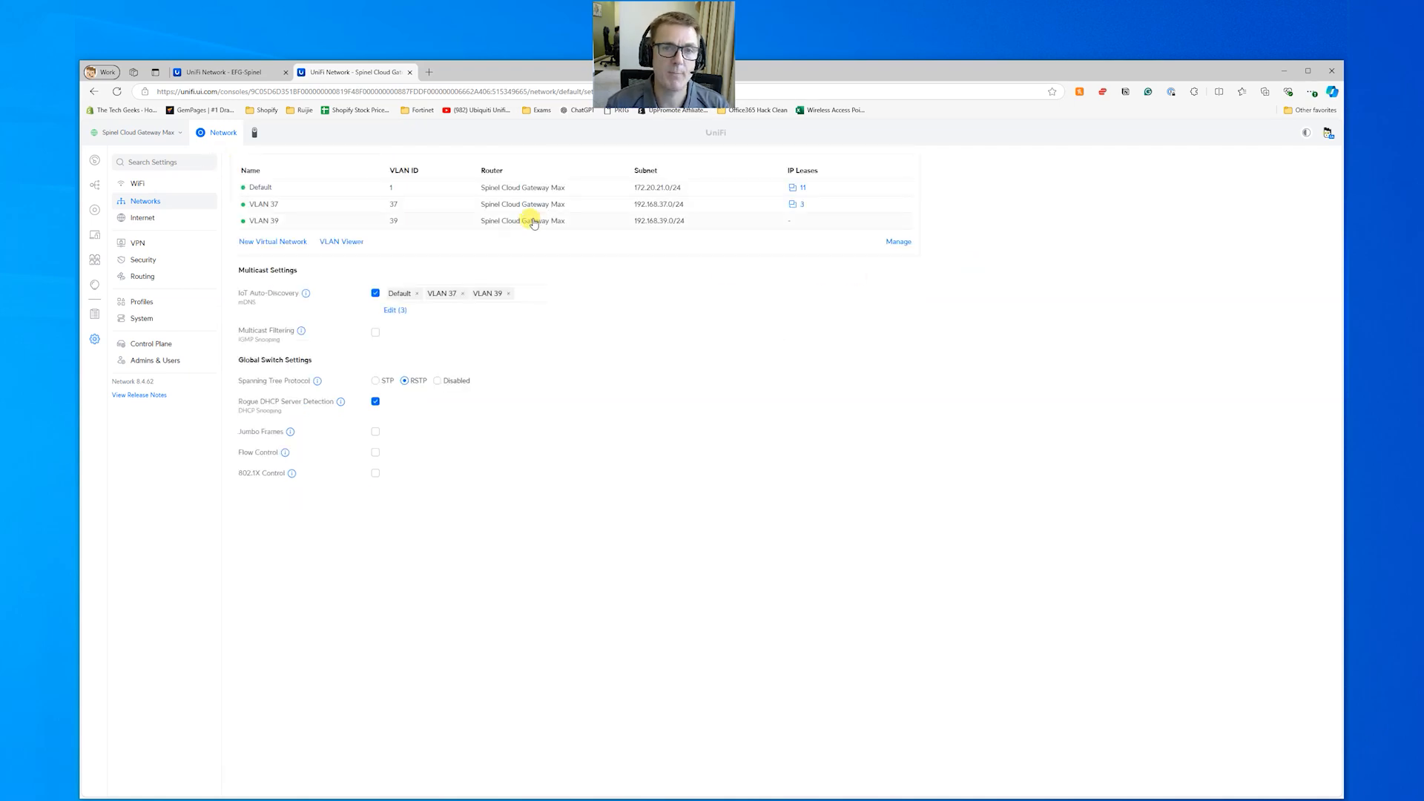
click(434, 225)
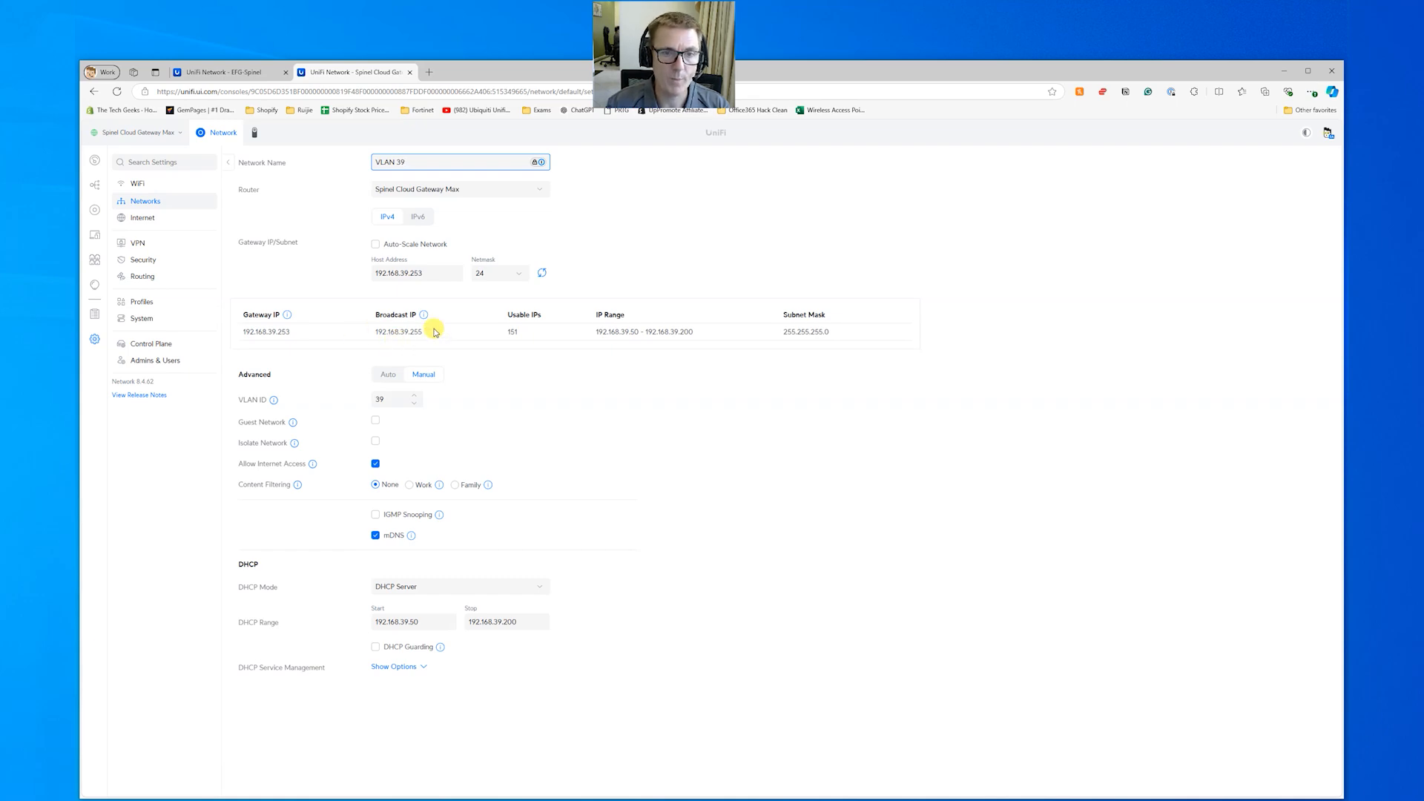
drag(423, 273, 359, 277)
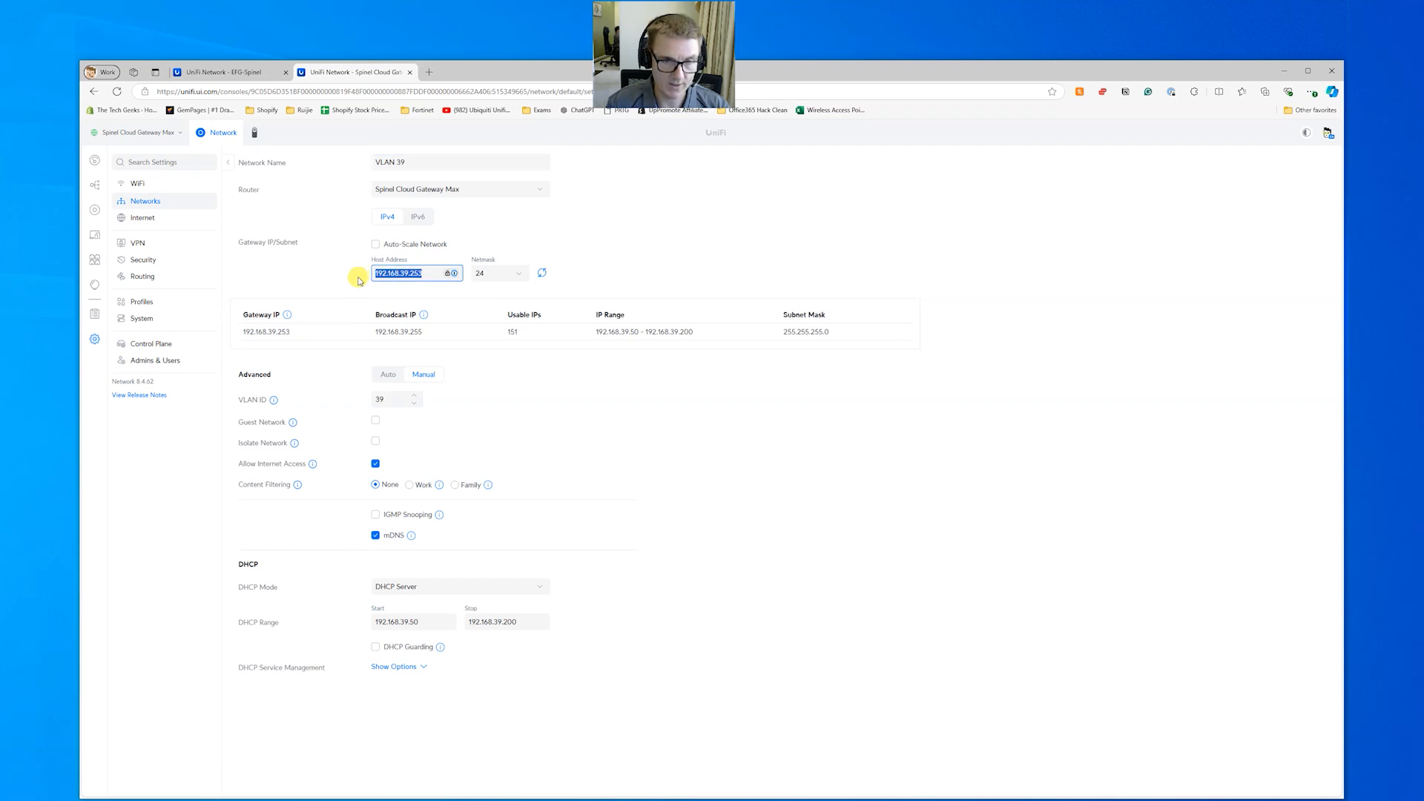
Step: On EFG-Spinel, start a new virtual network named VLAN 39 with Auto-Scale Network off and host address 192.168.39.253
click(249, 74)
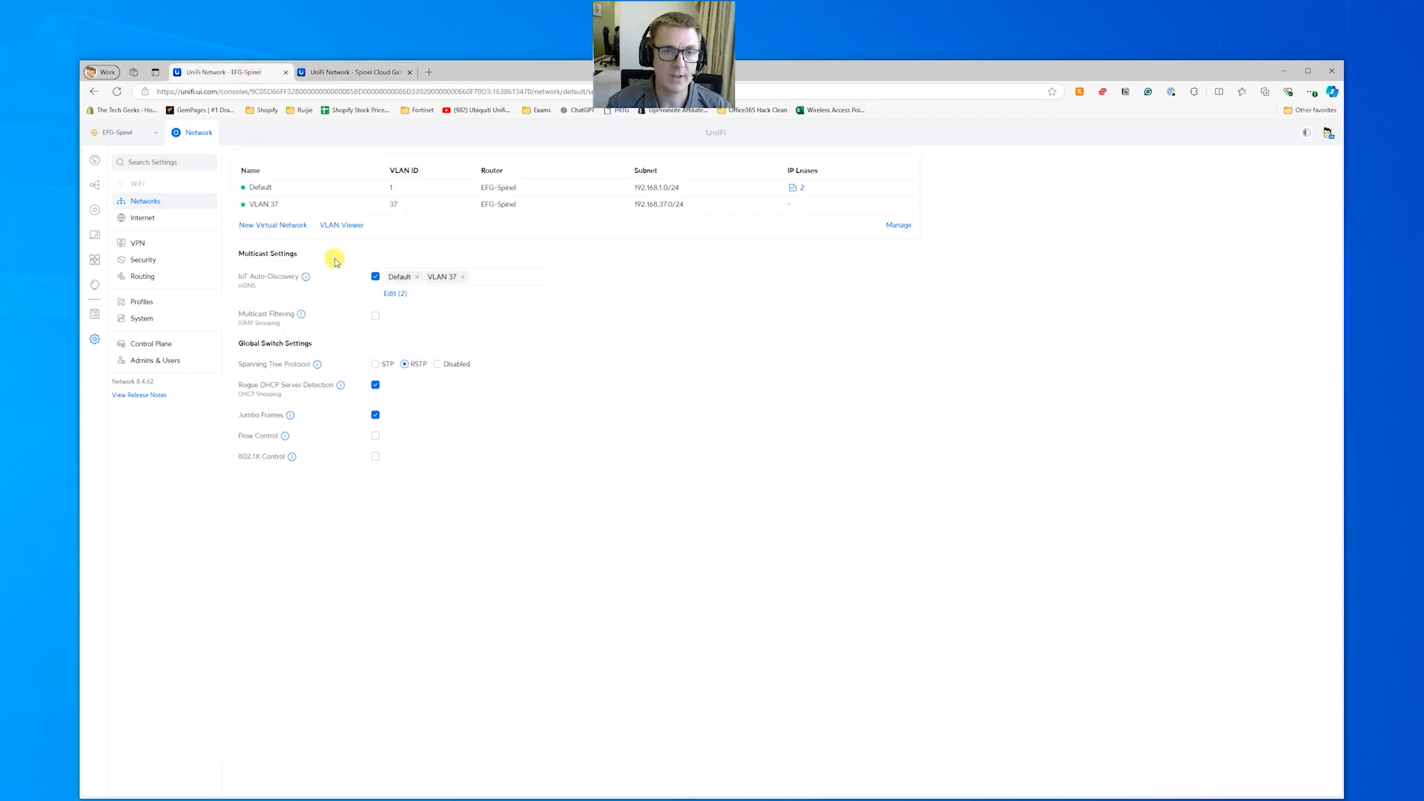
click(290, 225)
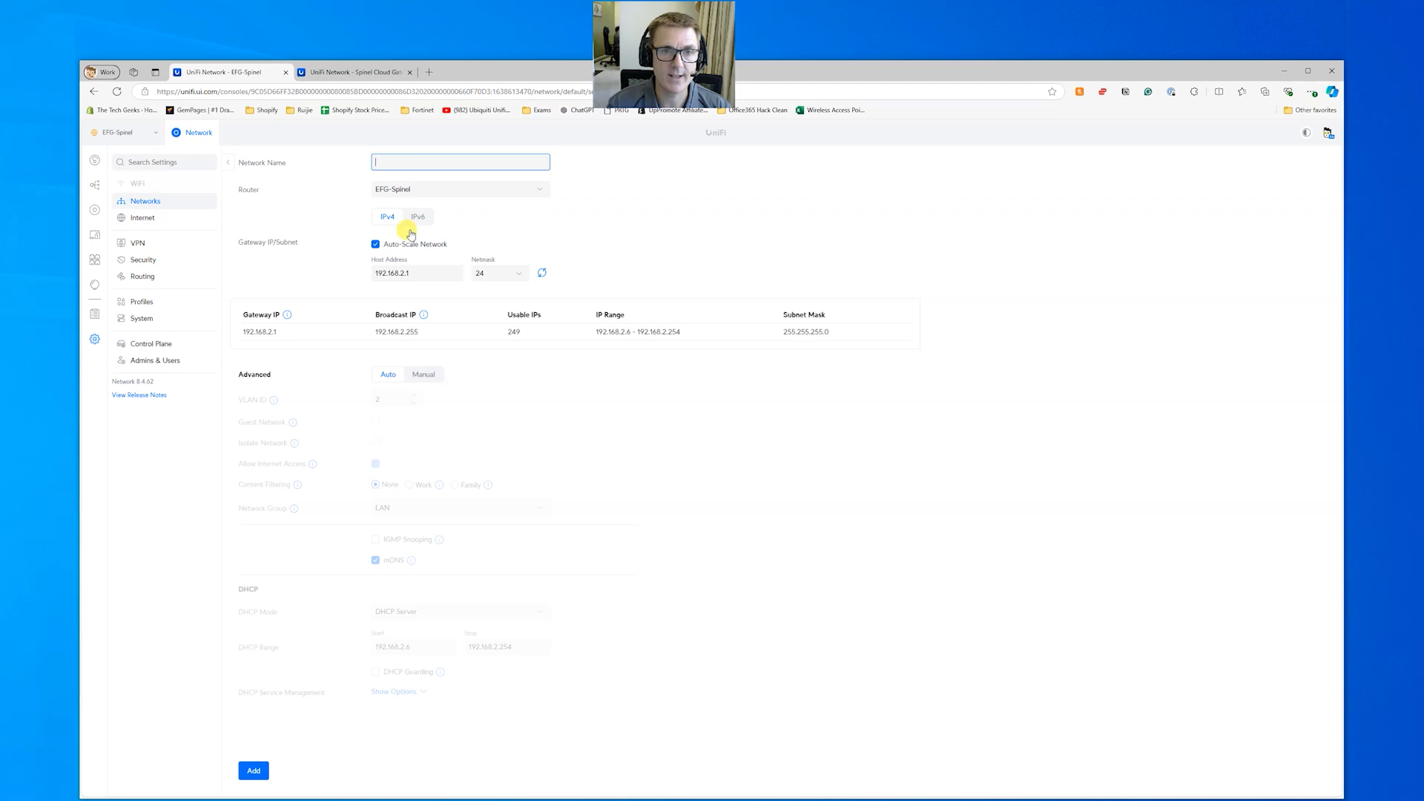
text(VLAN)
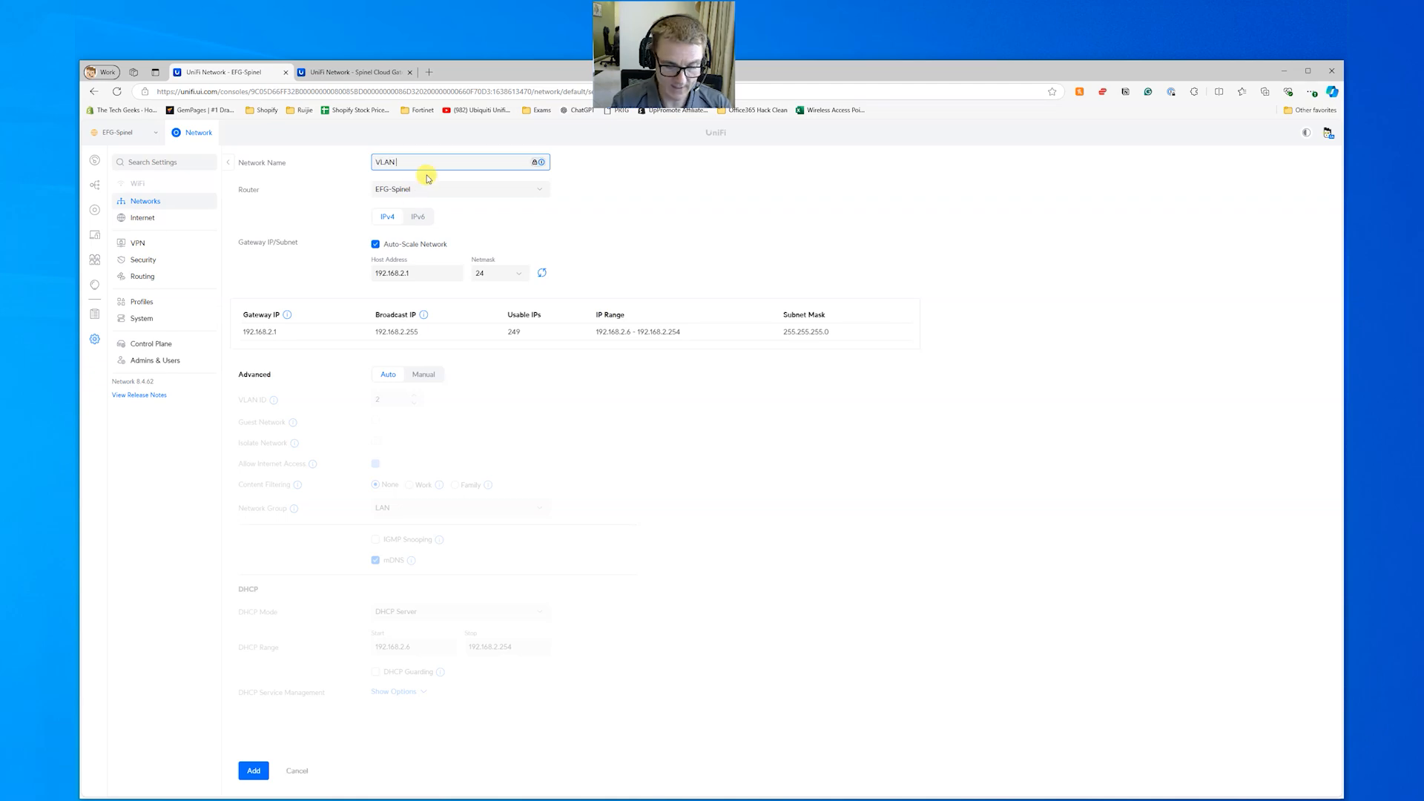
click(407, 244)
double_click(412, 273)
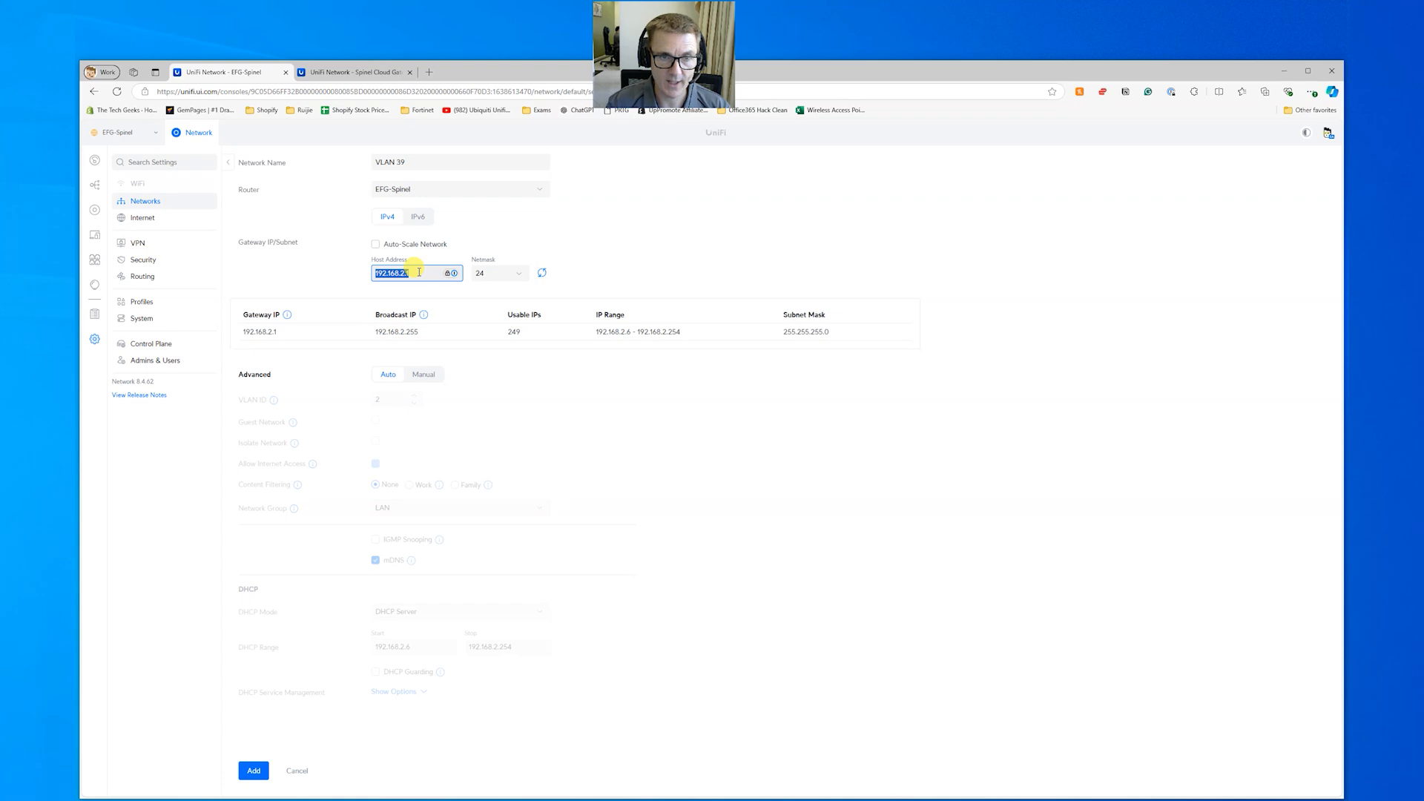
Step: Compare with the Cloud Gateway Max's VLAN 39 and set the new network's advanced configuration to Manual with VLAN ID 39
click(375, 74)
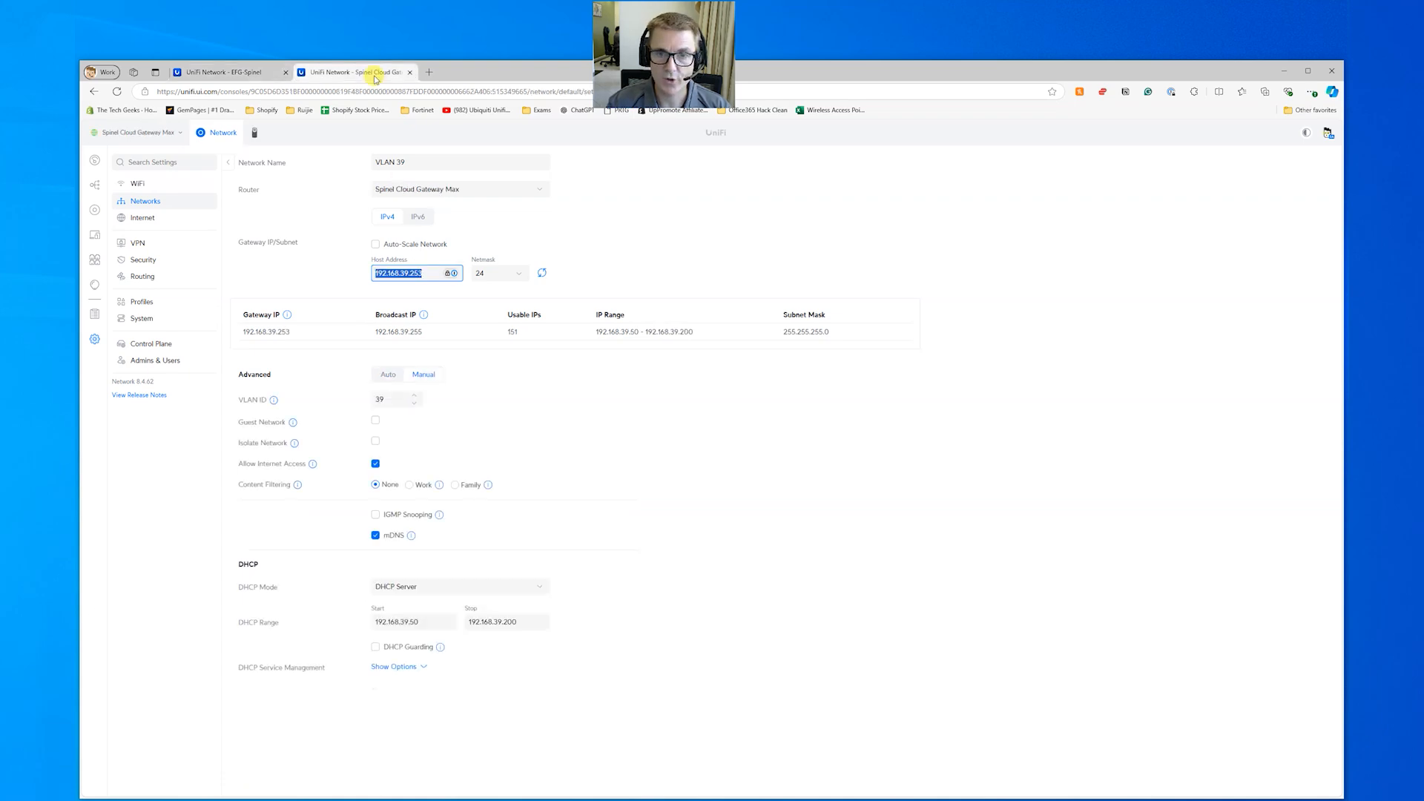
click(237, 74)
click(420, 375)
double_click(399, 403)
click(469, 435)
Step: Set the VLAN 39 DHCP range to start at 192.168.39.50 and stop at 192.168.39.200
click(420, 646)
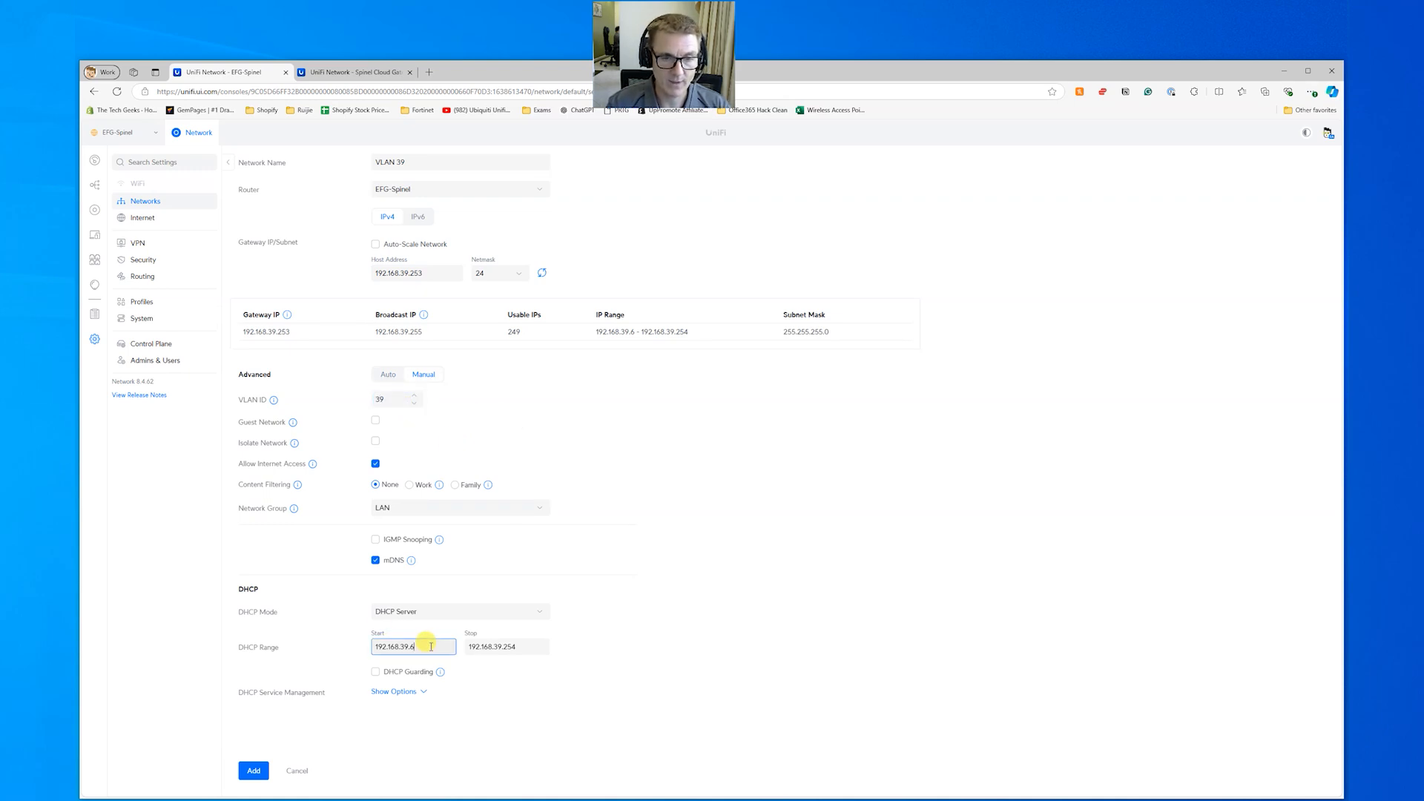
key(BackSpace)
text(50)
key(Tab)
key(End)
key(BackSpace)
key(BackSpace)
text(00)
Step: Add the VLAN 39 network with Ping Conflict Detection disabled and manual DNS servers 8.8.8.8 and 8.8.4.4
click(405, 708)
scroll(477, 655, down, 3)
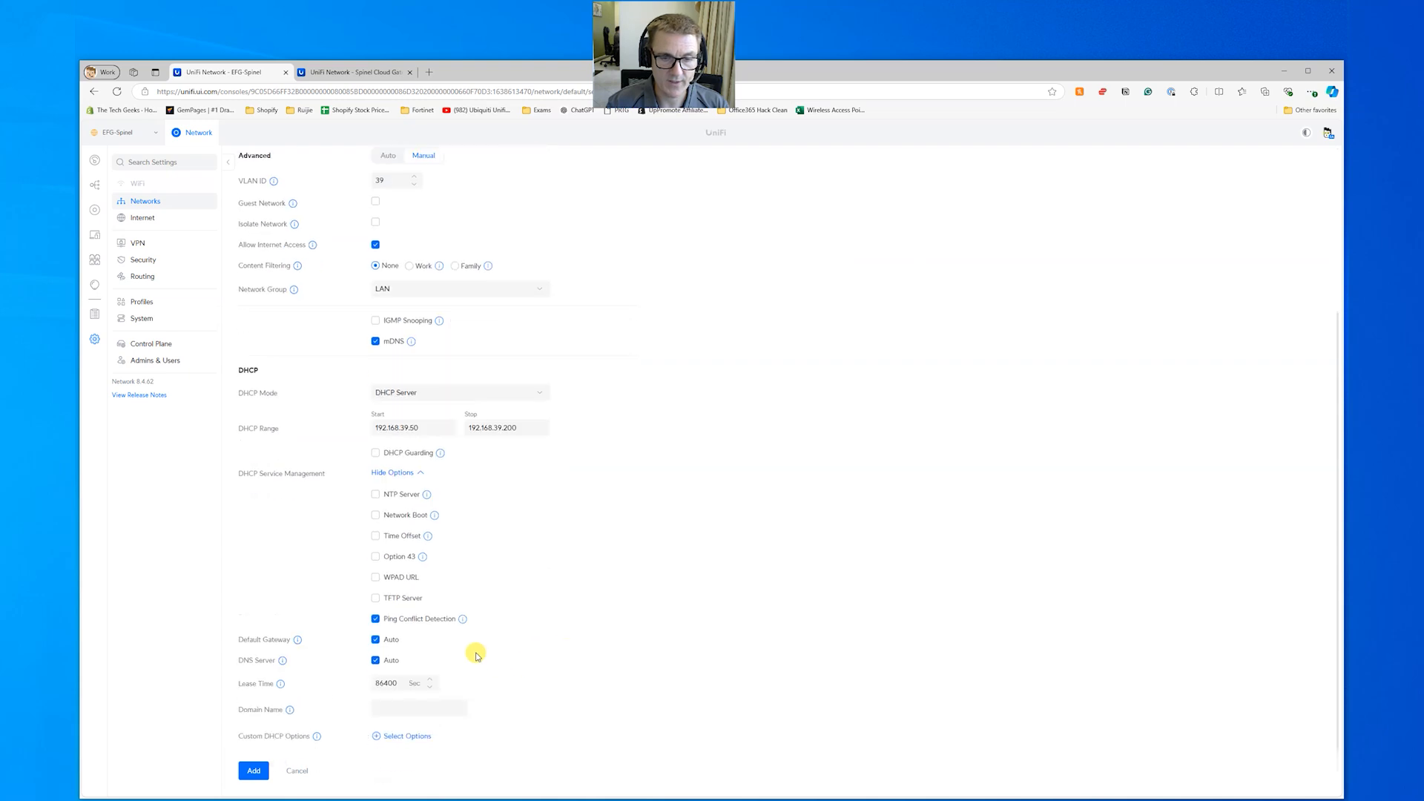
click(375, 619)
click(376, 661)
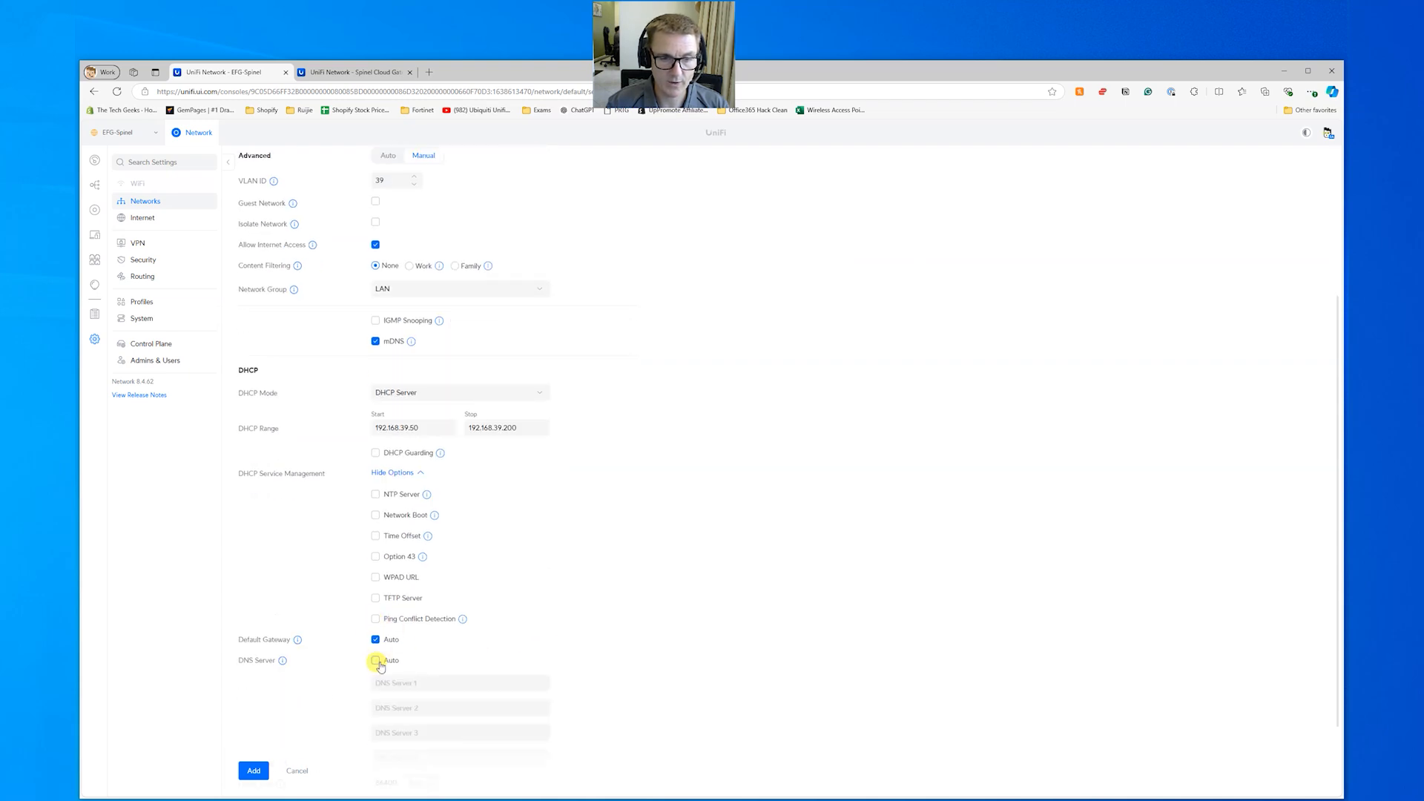
click(409, 684)
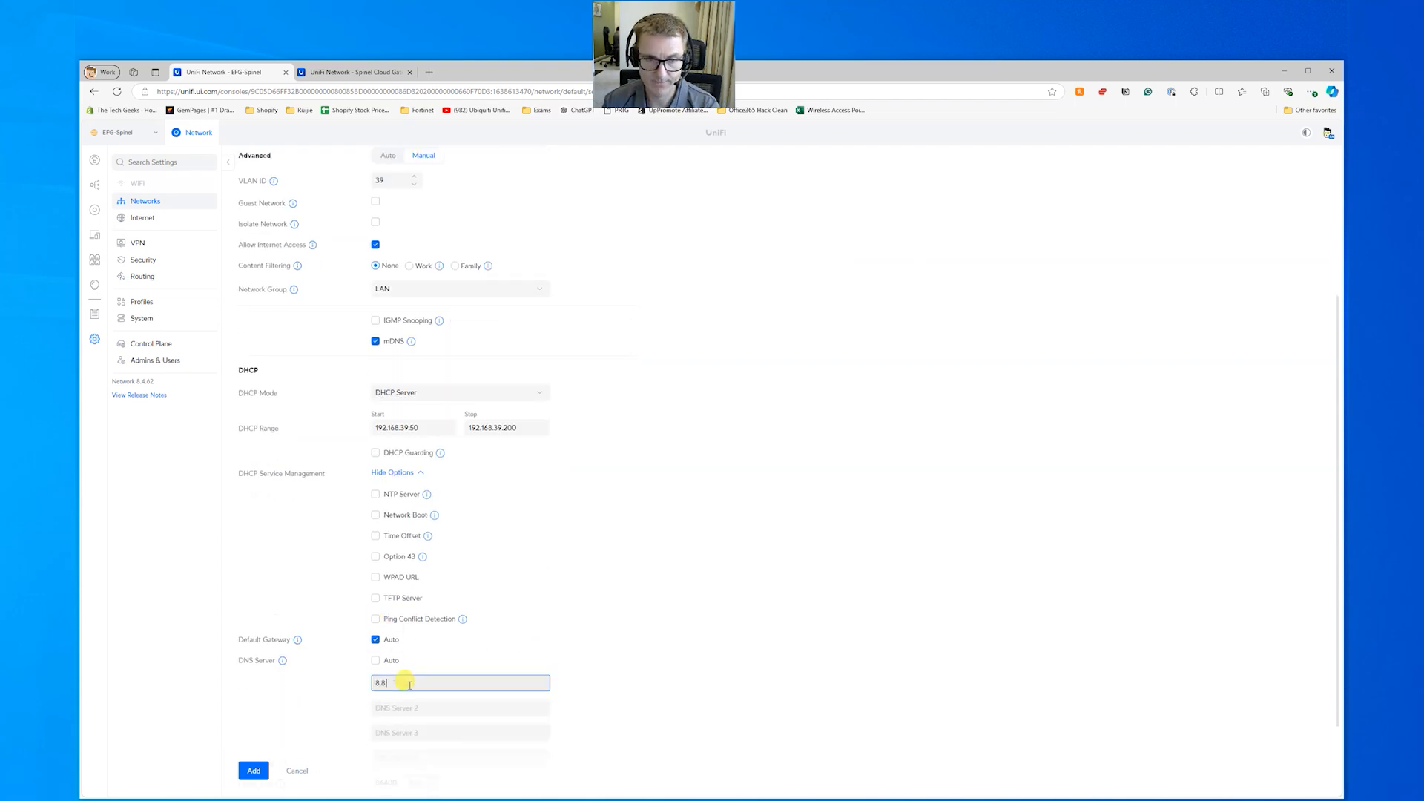
click(416, 707)
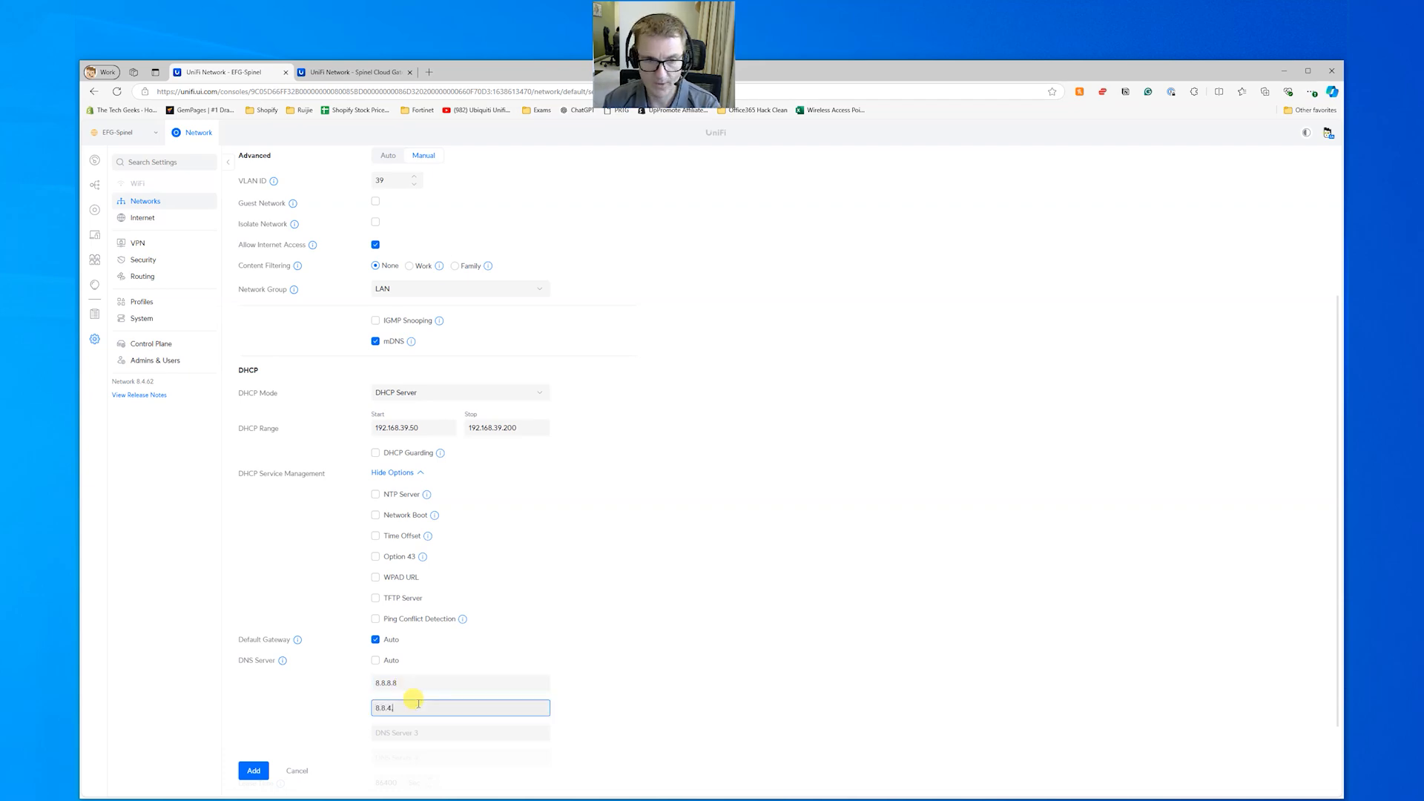
click(254, 771)
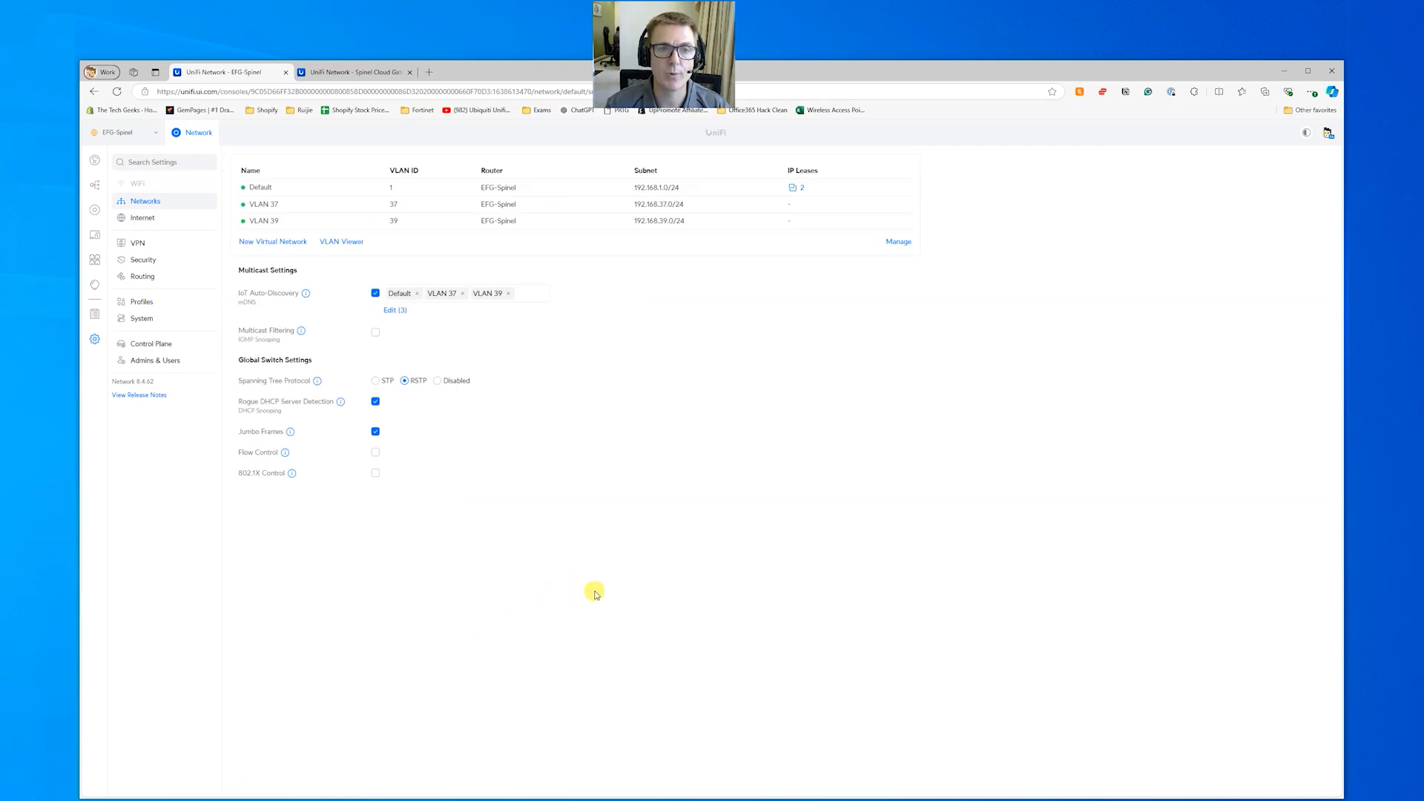
Step: Compare the Cloud Gateway Max's VLAN 39 settings with the networks list on EFG-Spinel
click(352, 74)
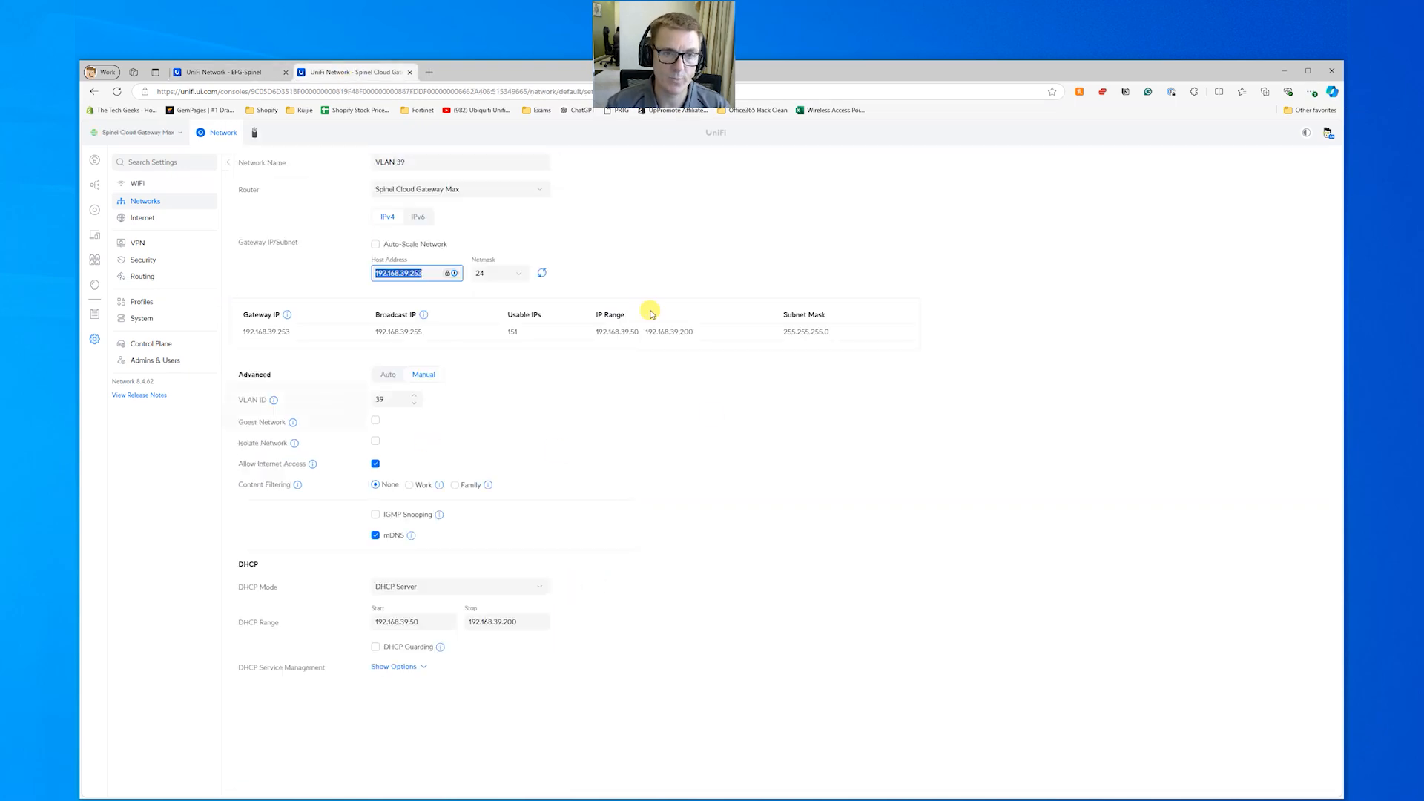
click(818, 484)
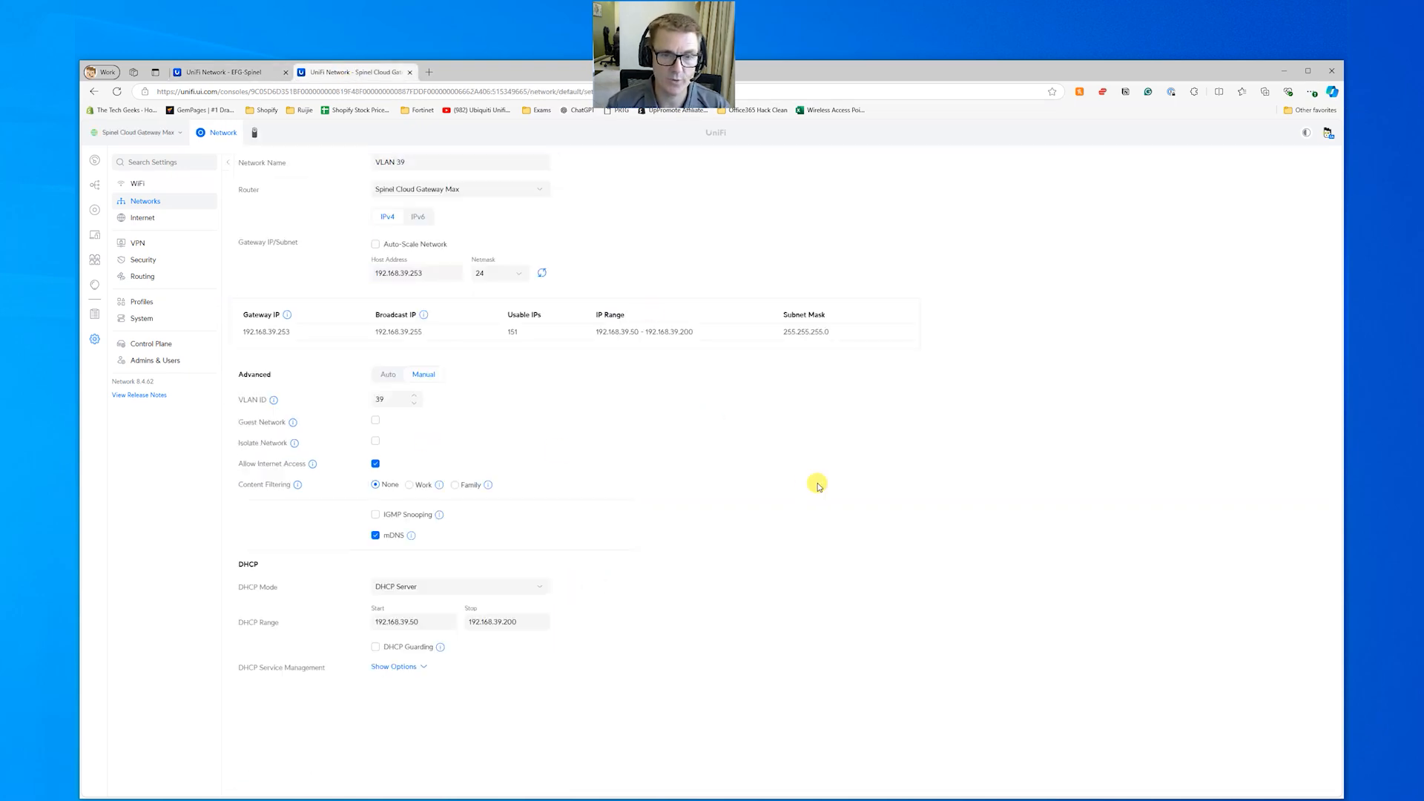
click(220, 74)
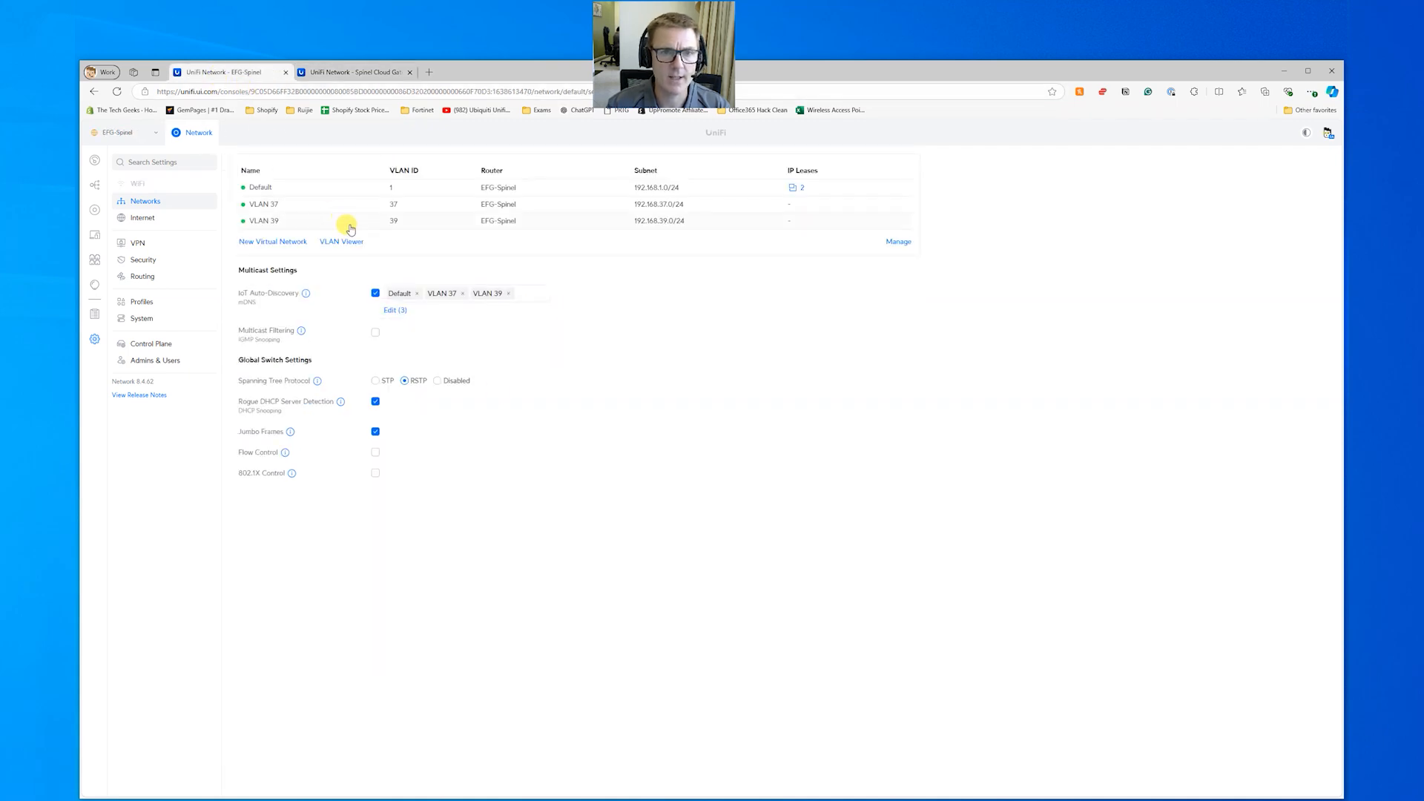
click(300, 73)
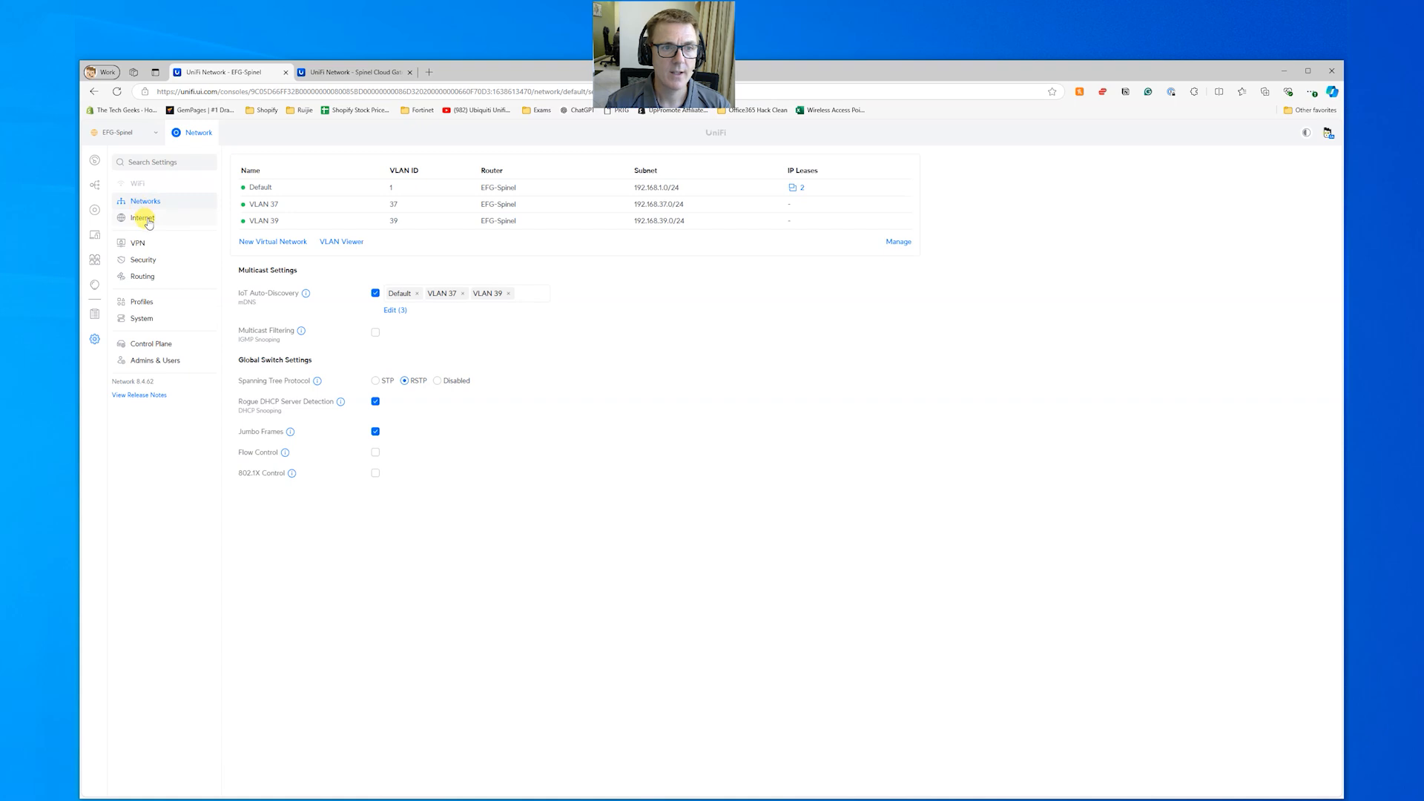
Step: In the internet settings, assign Port 2 (2.5GE) to Secondary (WAN2), apply the change, and check the port choices for Primary (WAN1)
click(146, 221)
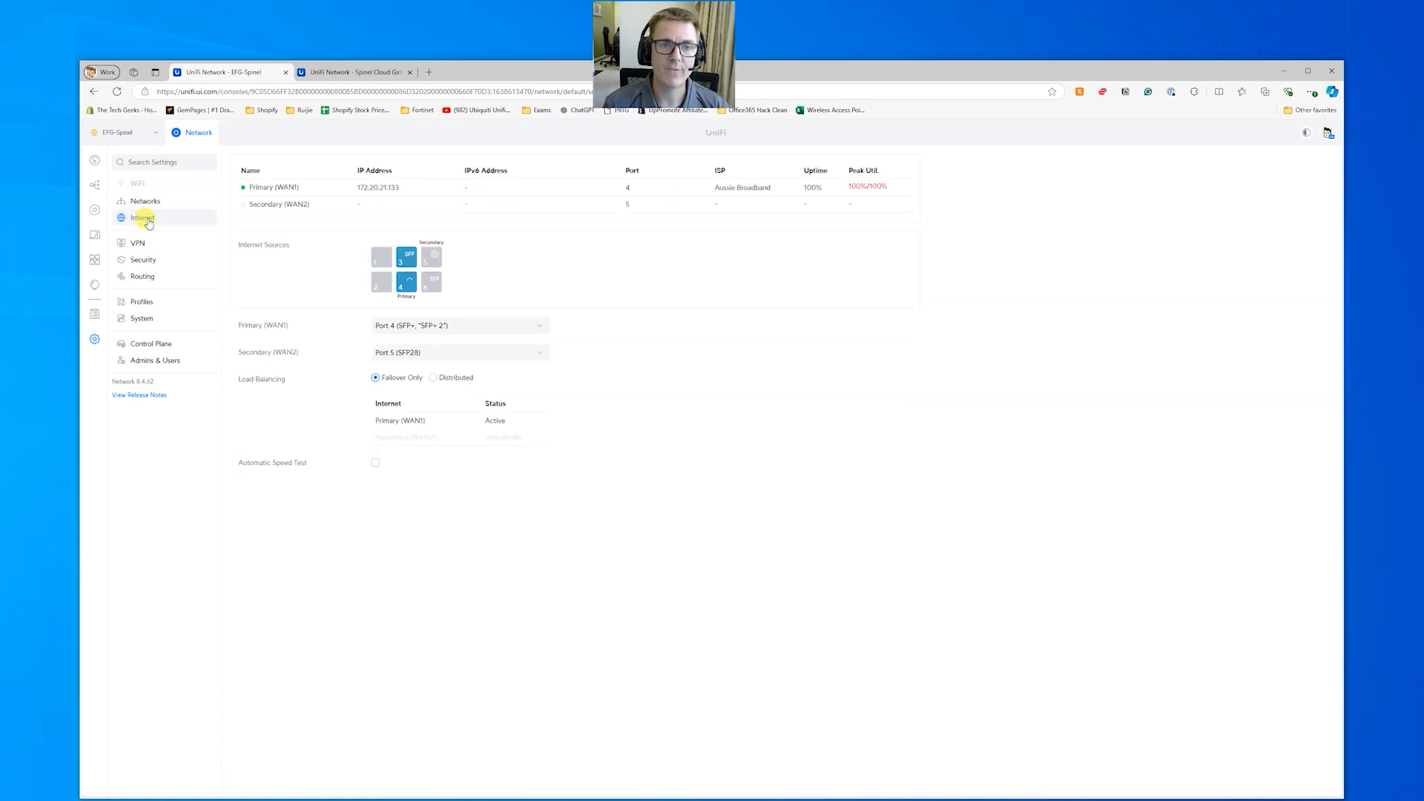
click(414, 353)
click(438, 392)
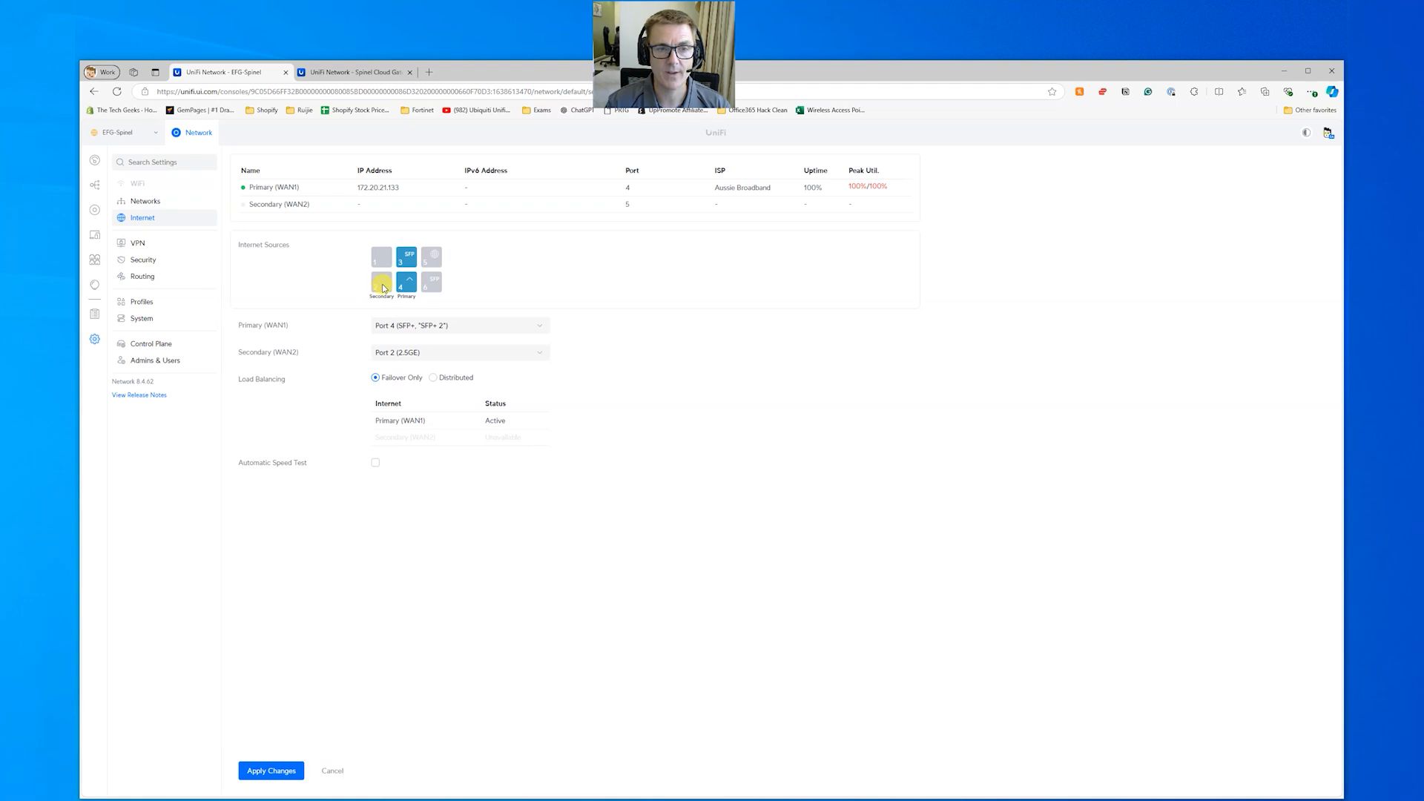
click(407, 330)
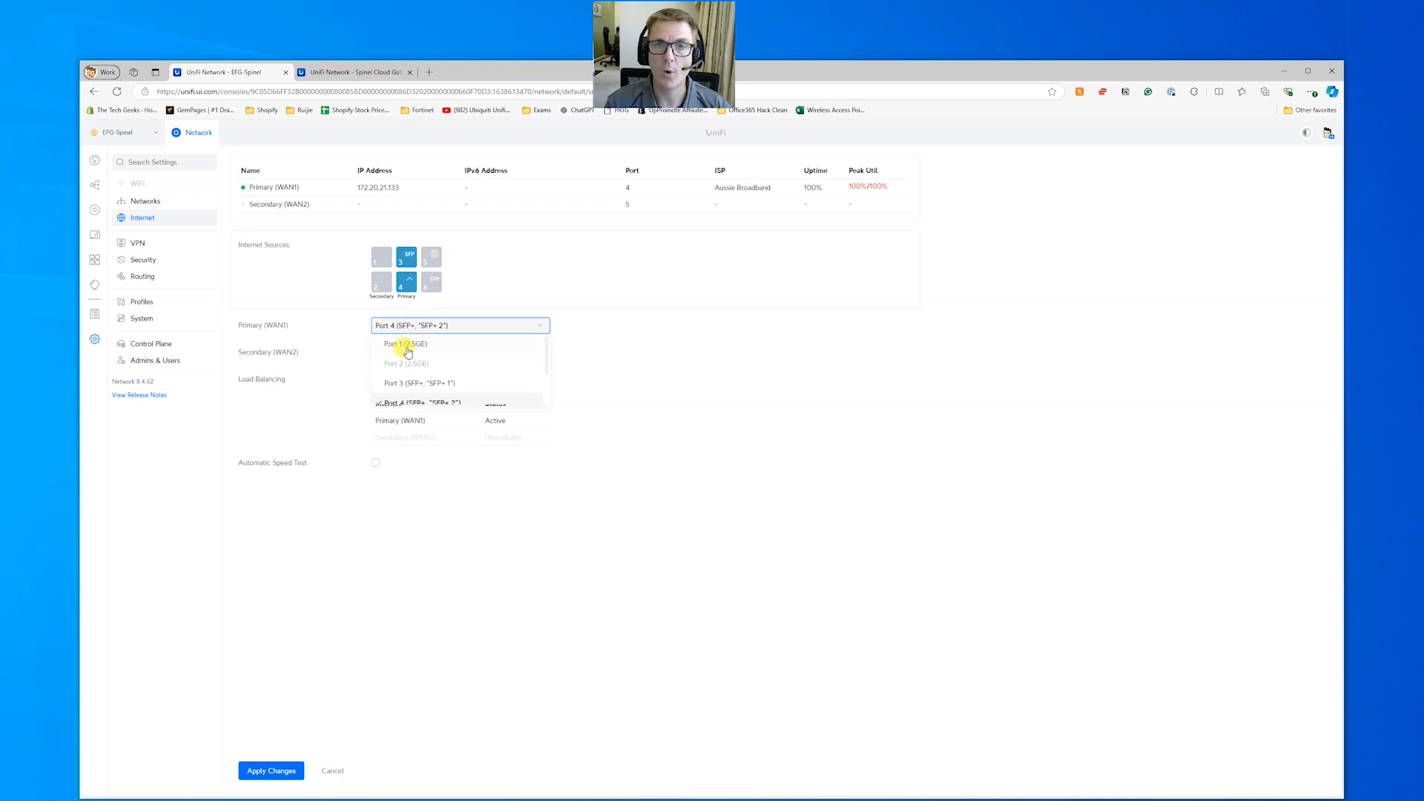
click(775, 413)
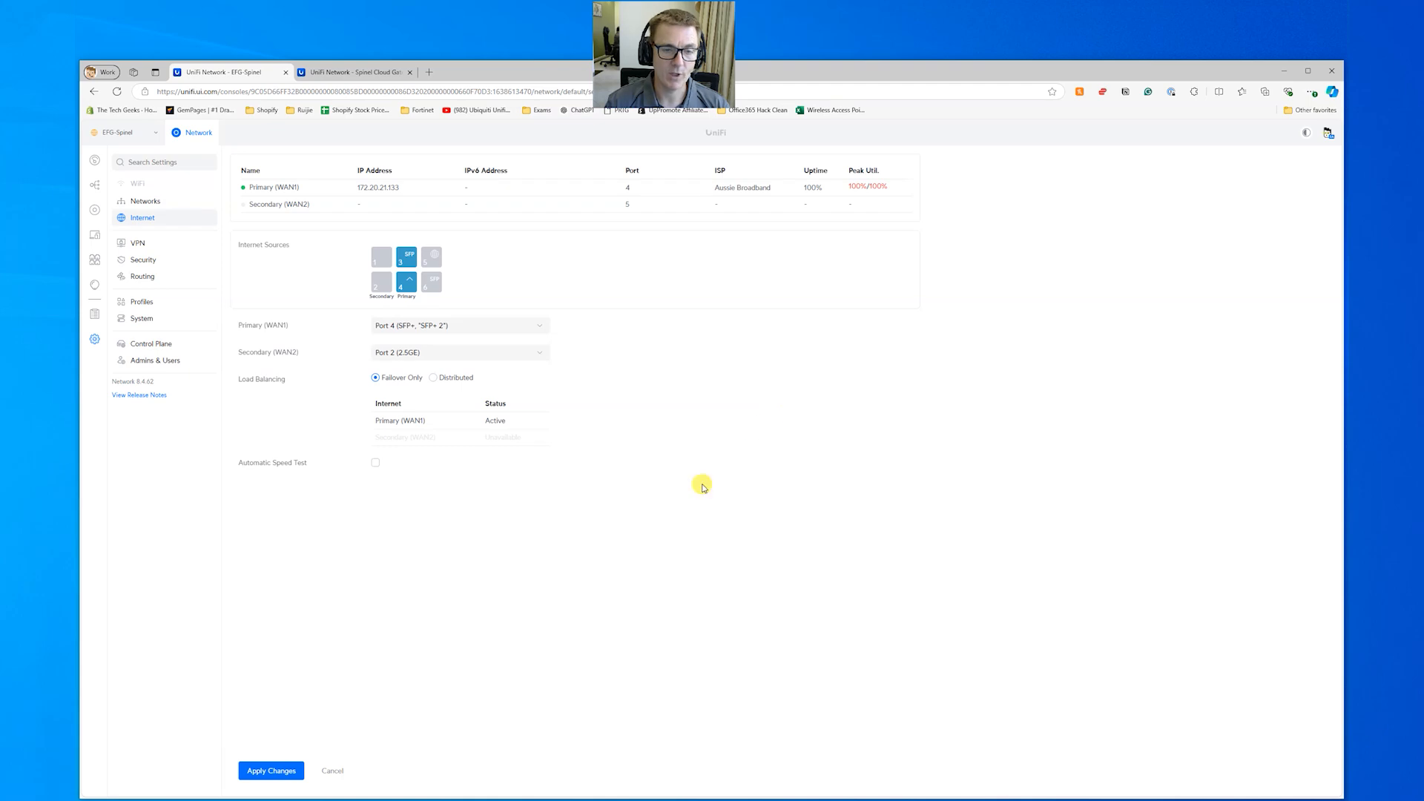
click(332, 772)
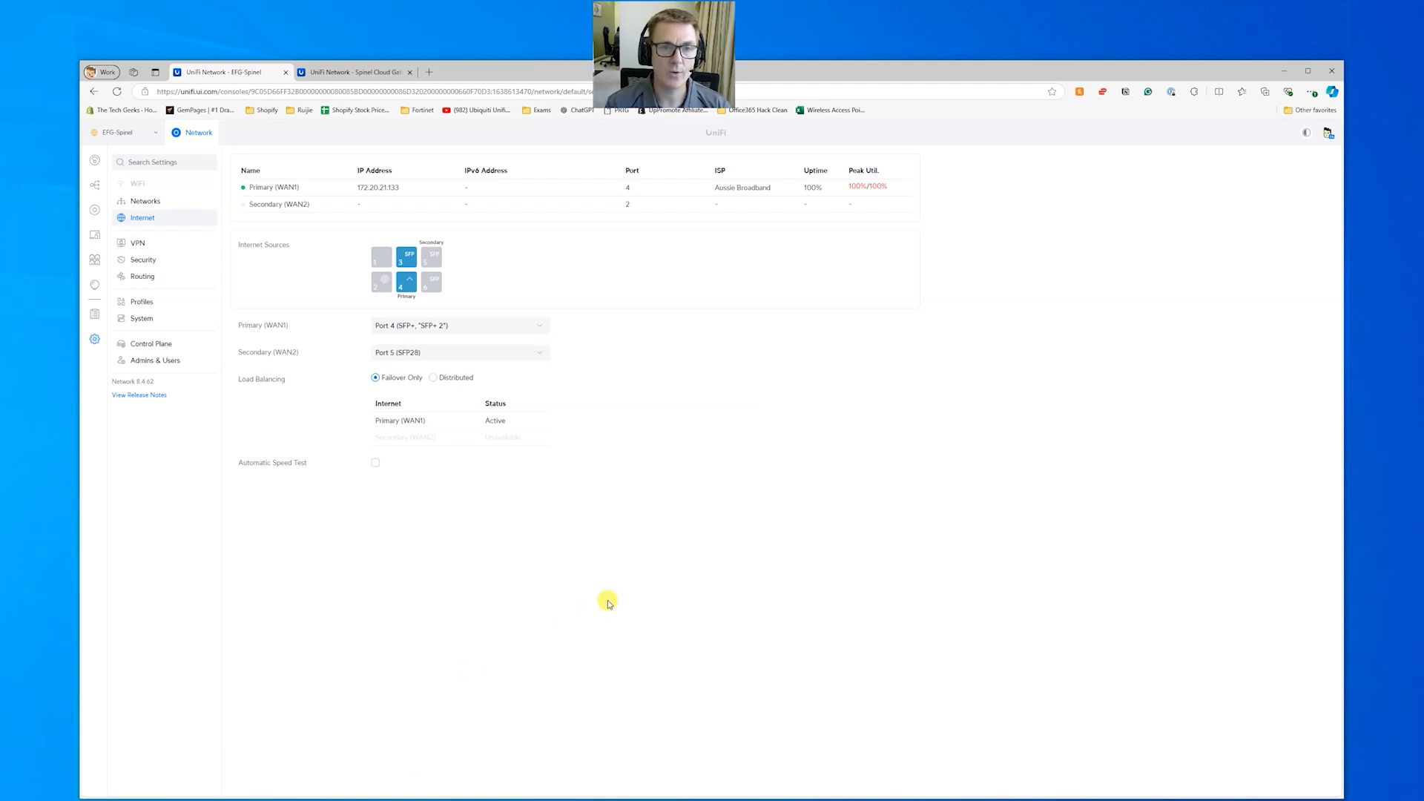
click(393, 353)
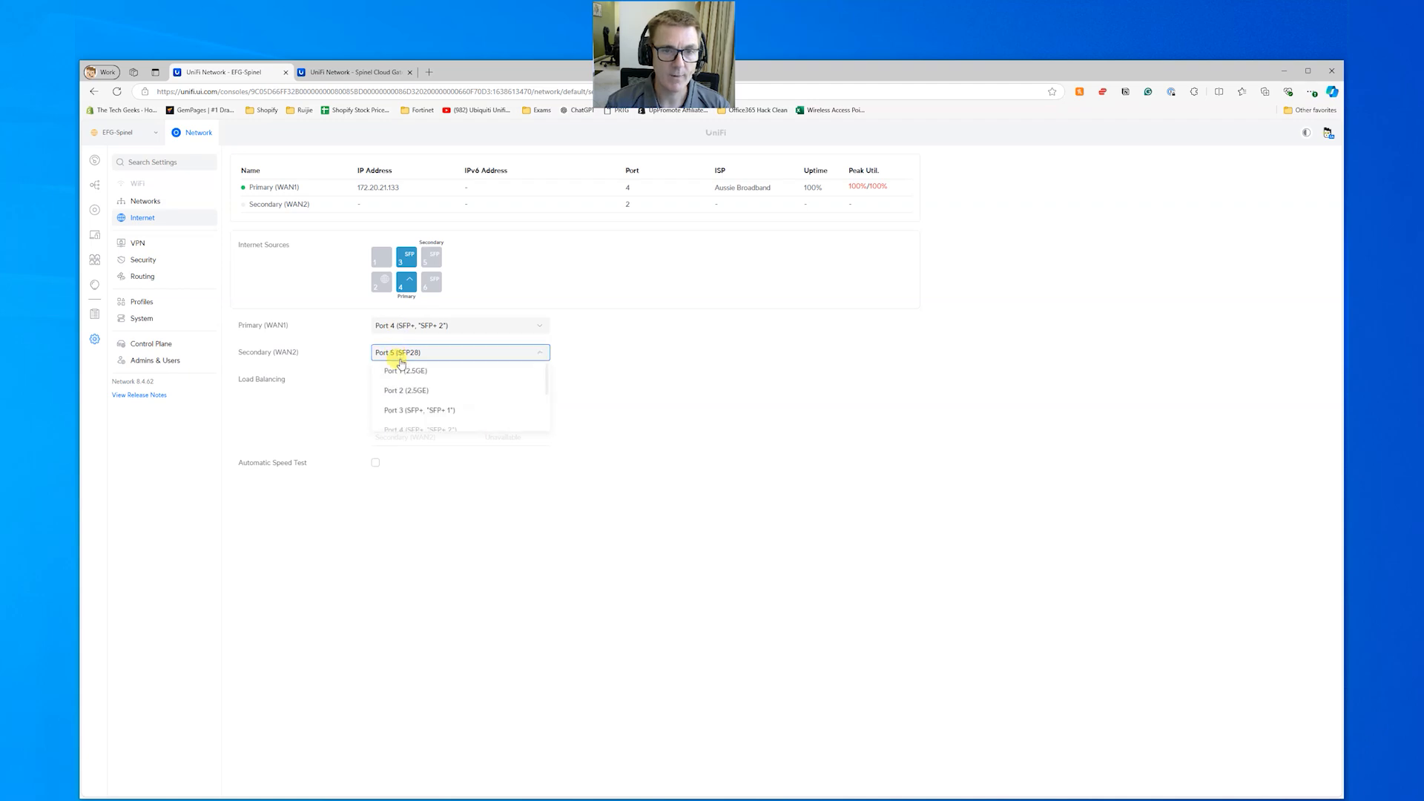
click(415, 392)
click(276, 771)
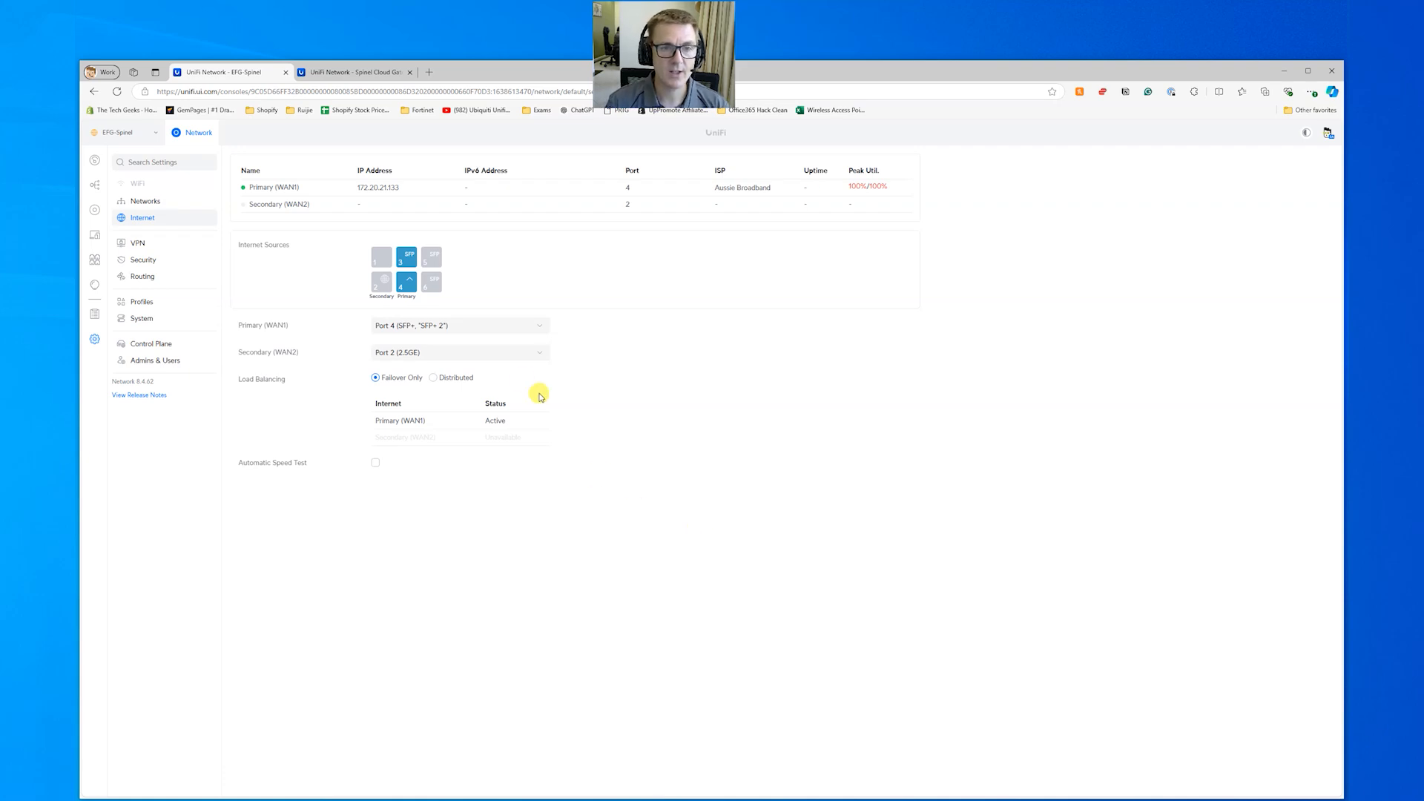
click(437, 327)
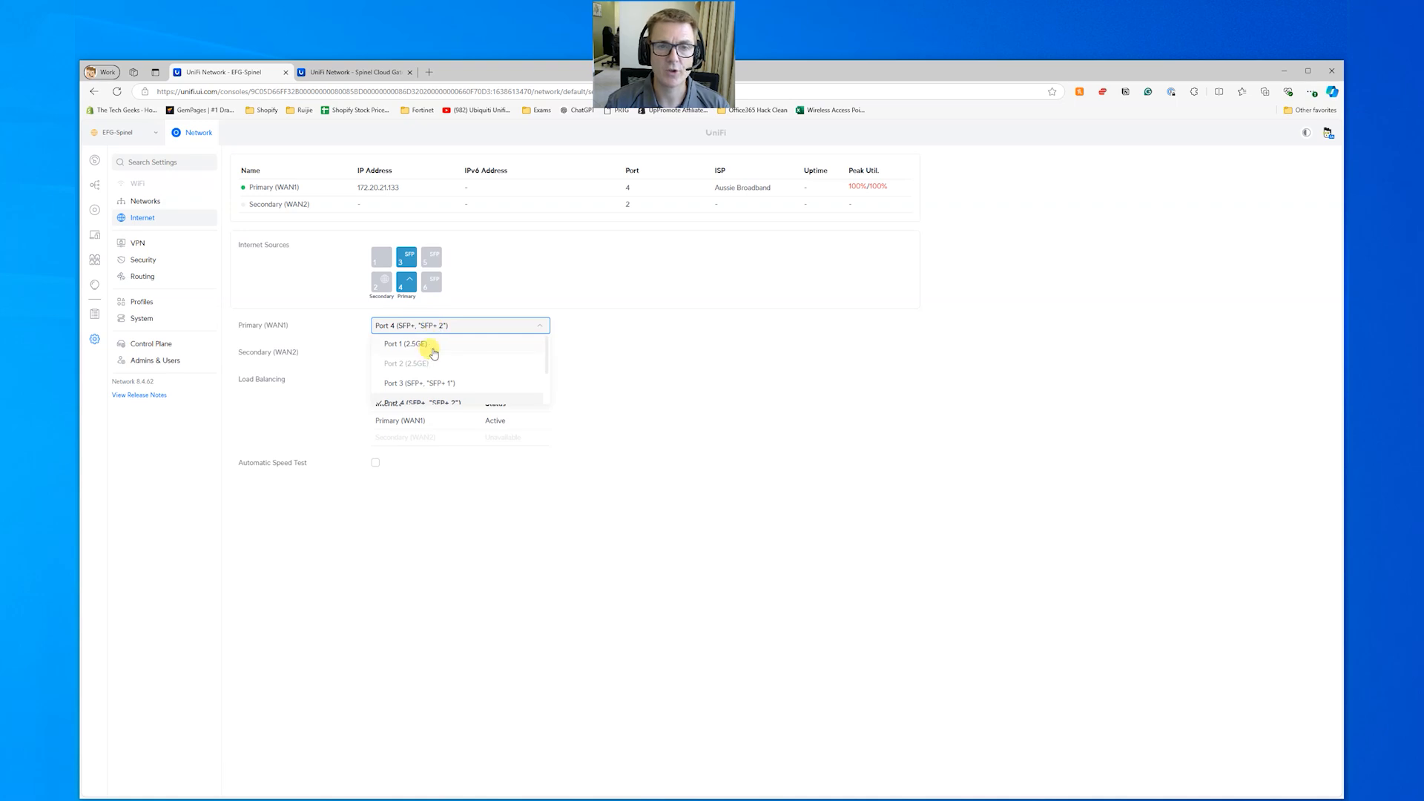
click(637, 648)
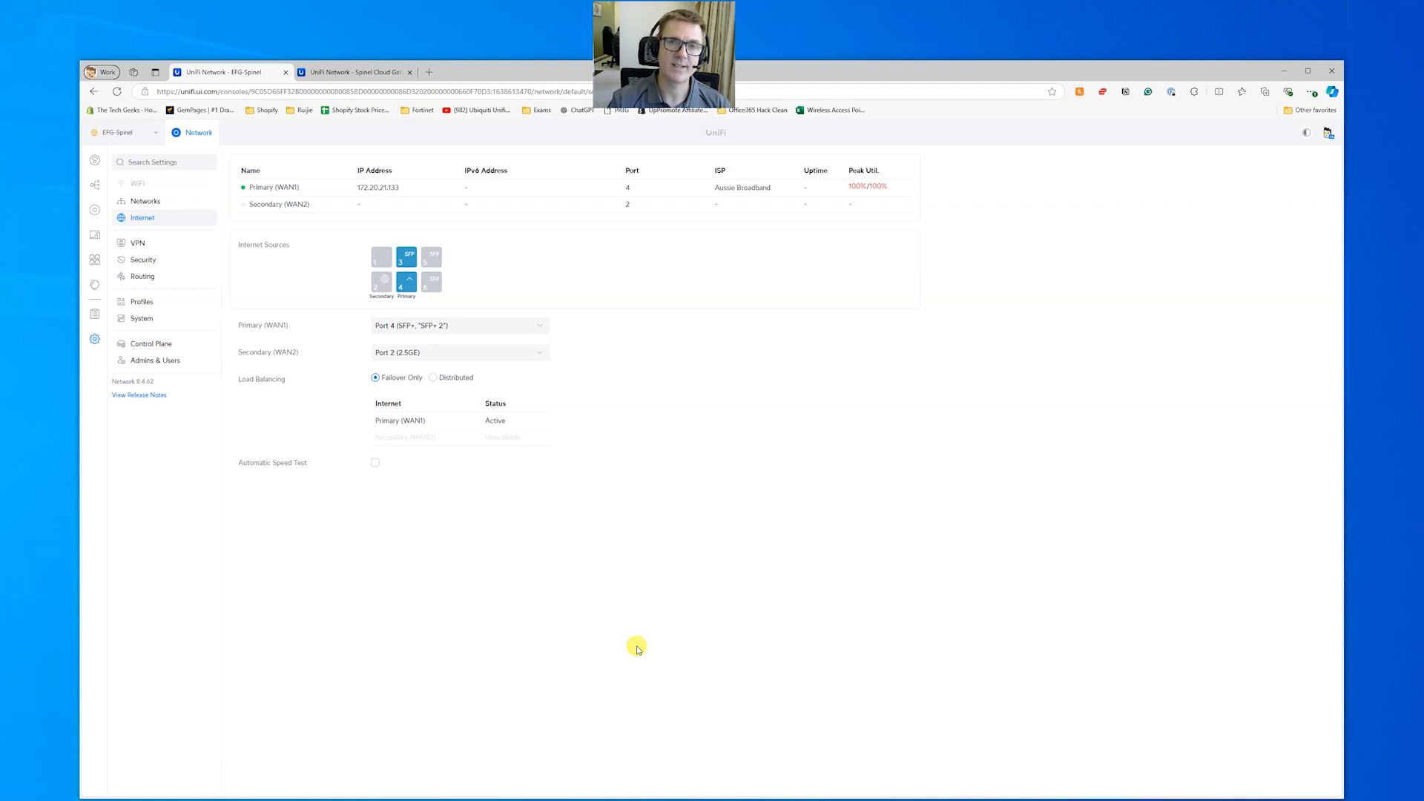
Step: Turn NeXT AI Inspection off in the security settings and apply the change
click(143, 259)
click(527, 162)
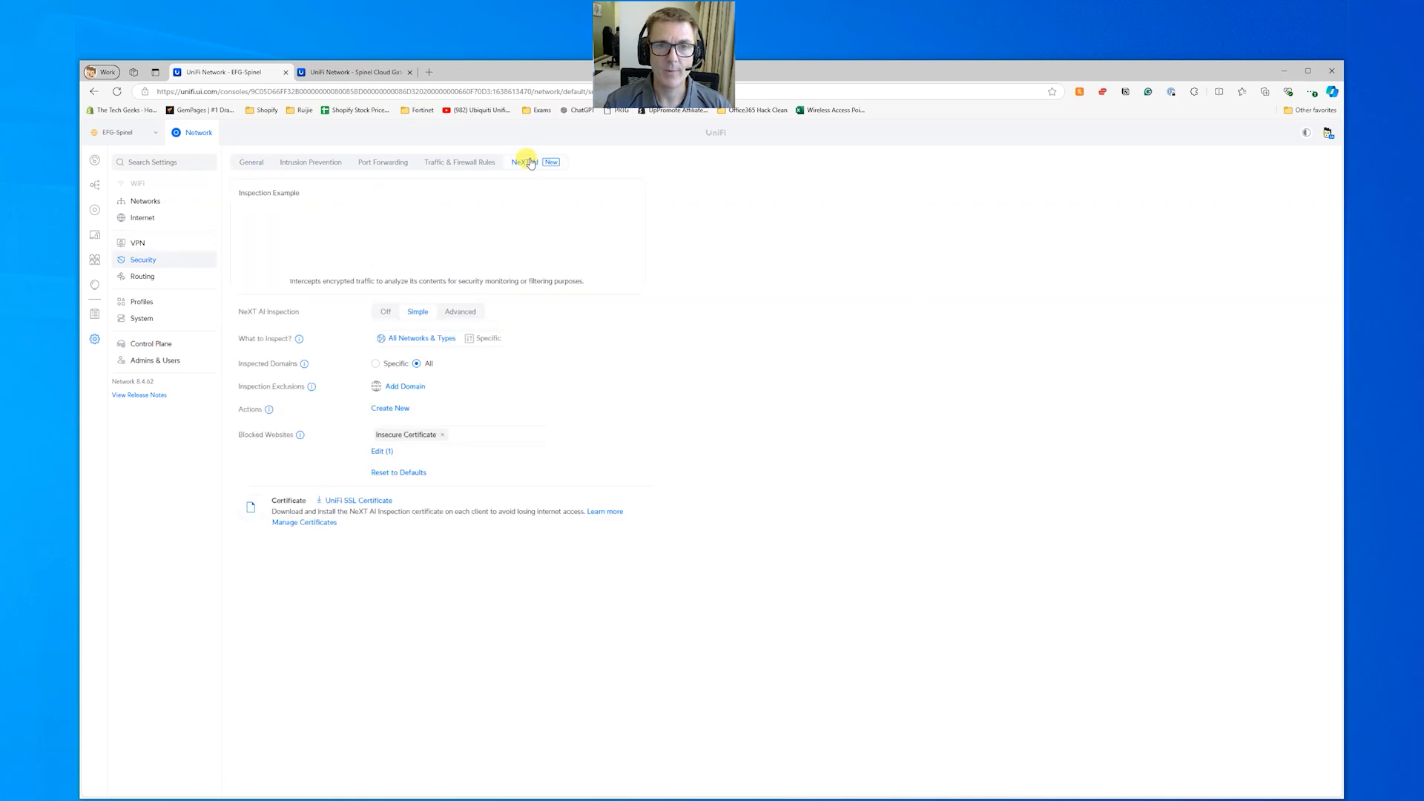
click(384, 313)
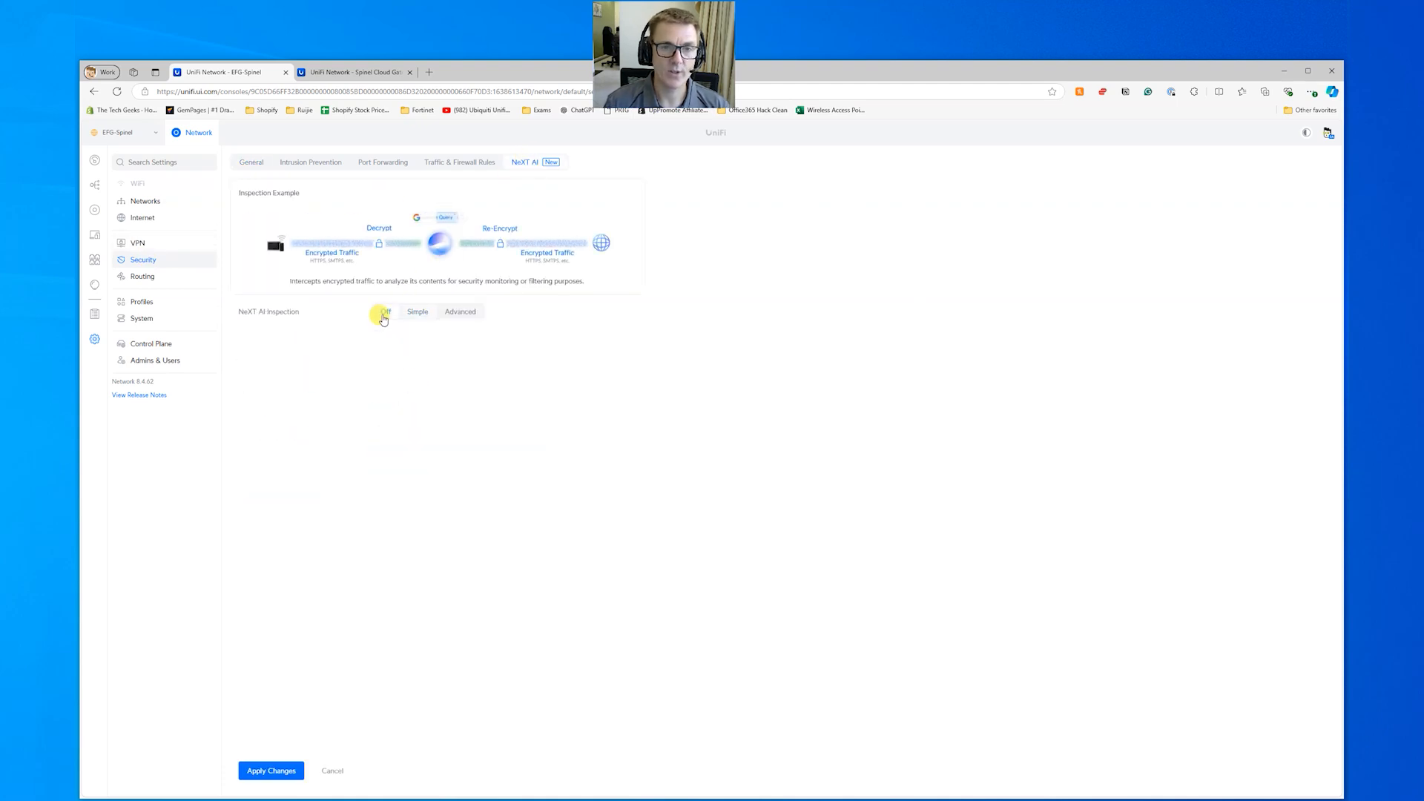
click(271, 772)
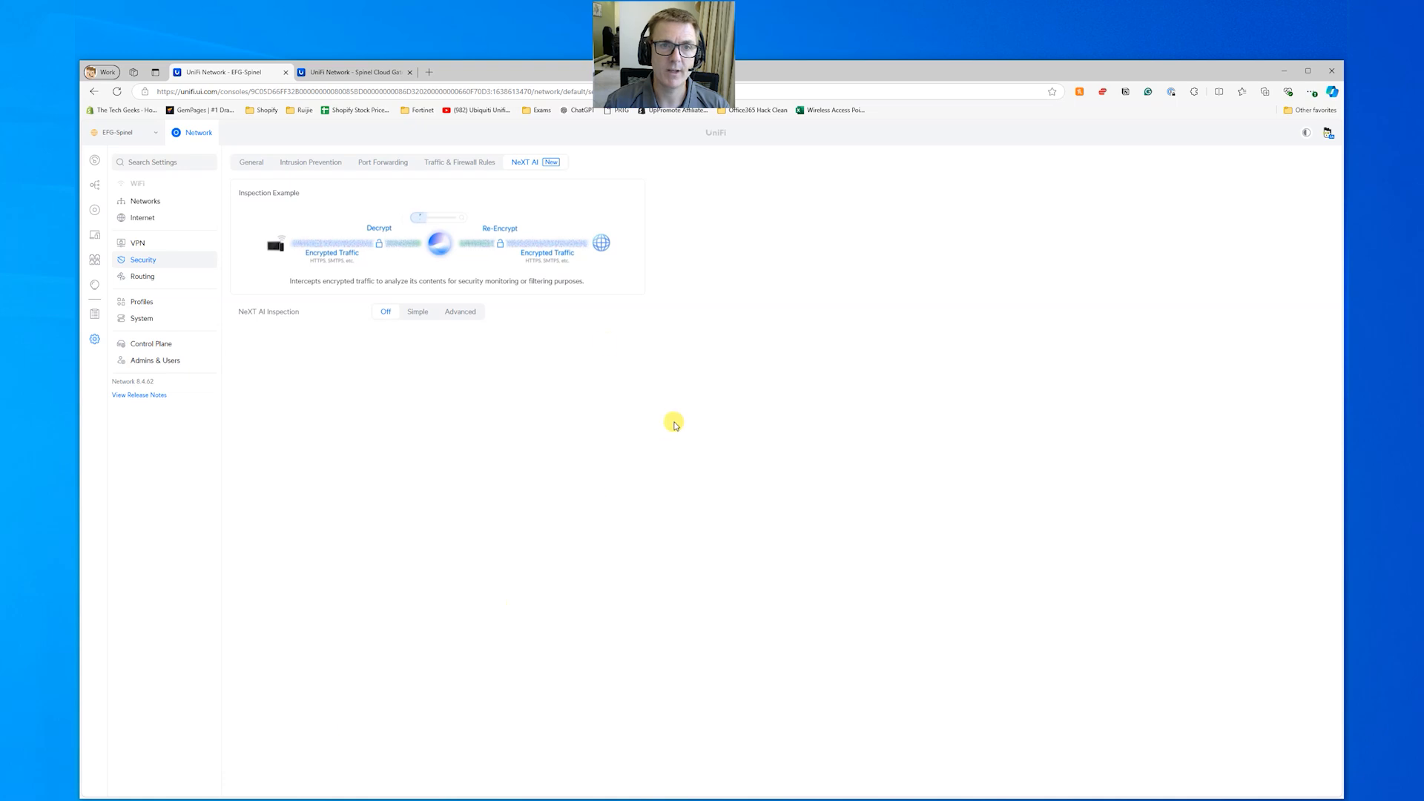
Step: Review the security settings for traffic and firewall rules, port forwarding, intrusion prevention and general options
click(475, 171)
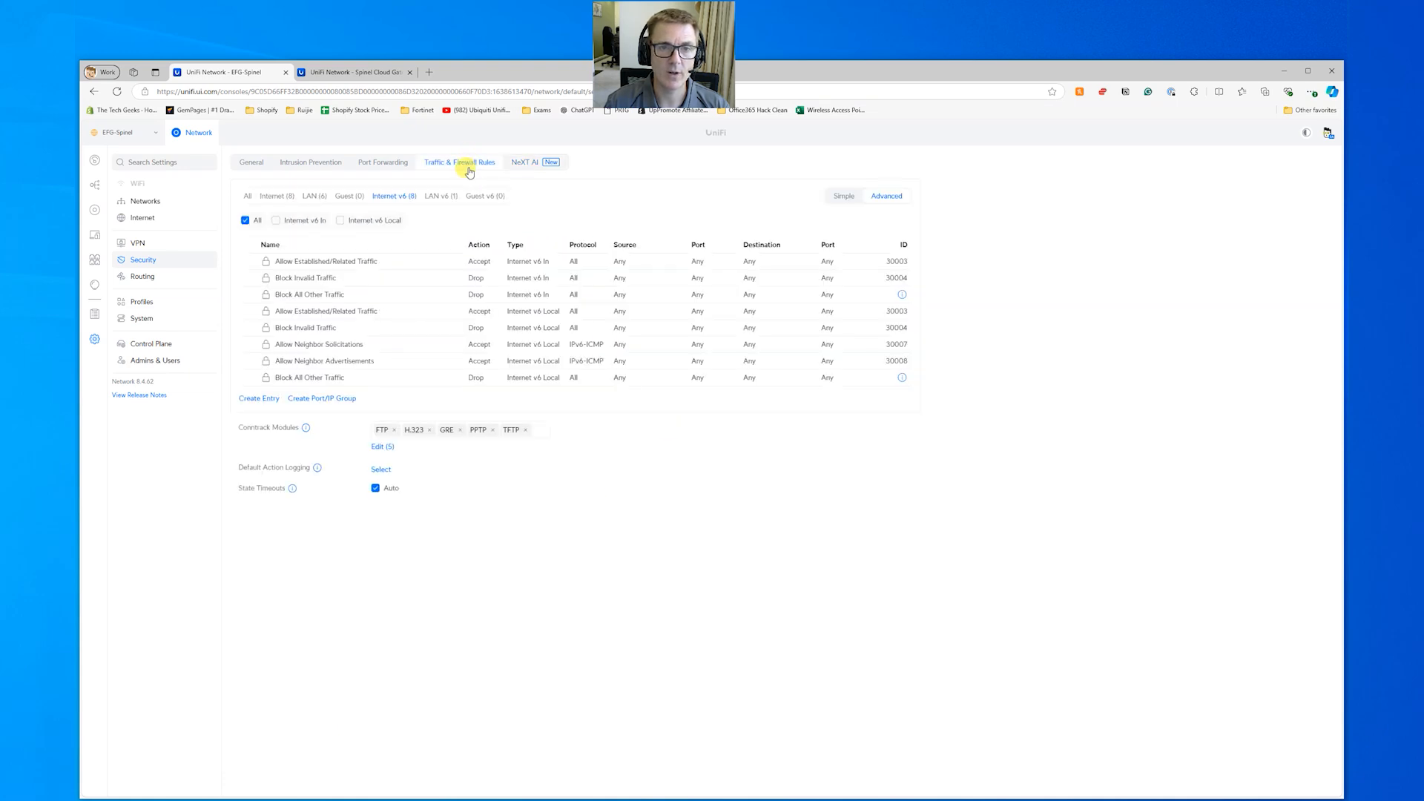
click(388, 164)
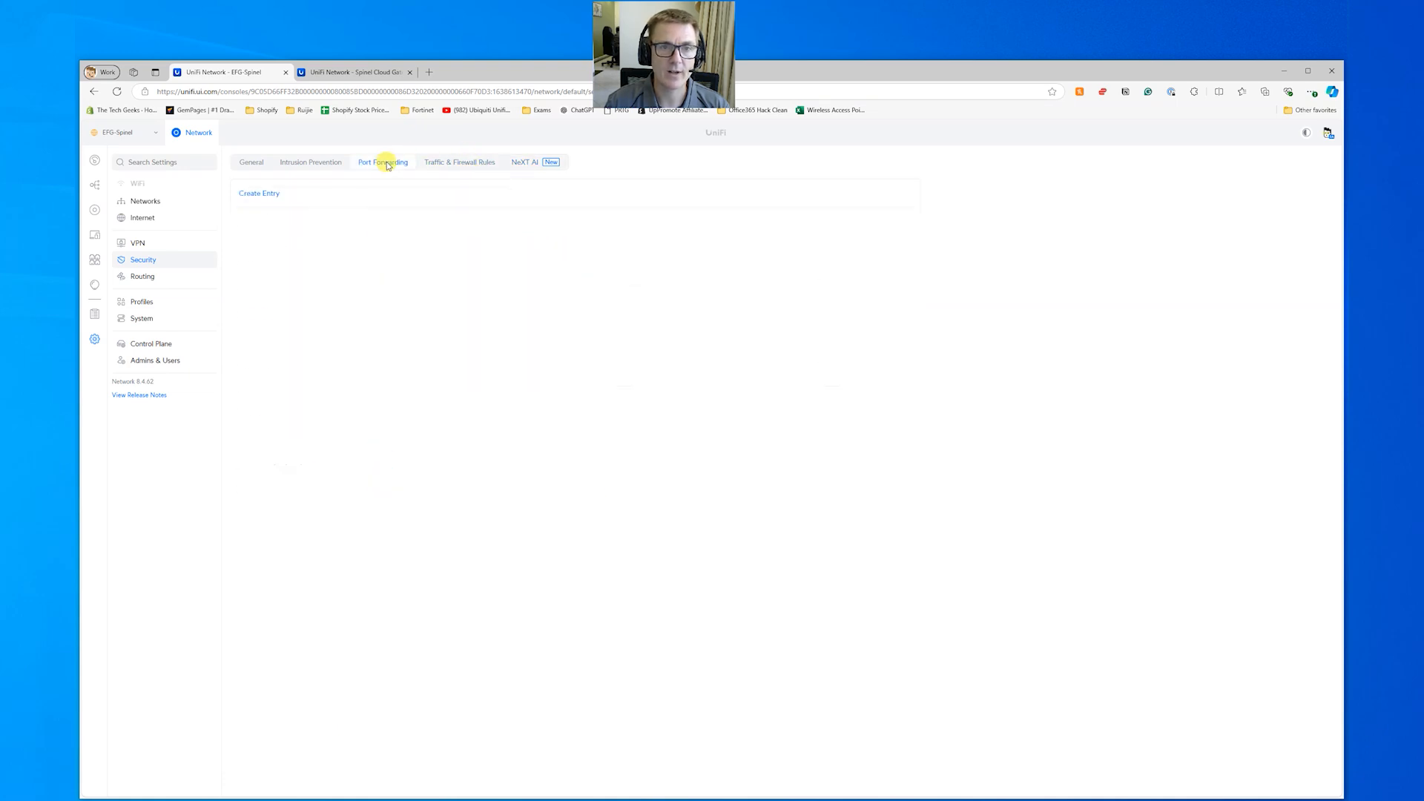
click(320, 163)
click(246, 162)
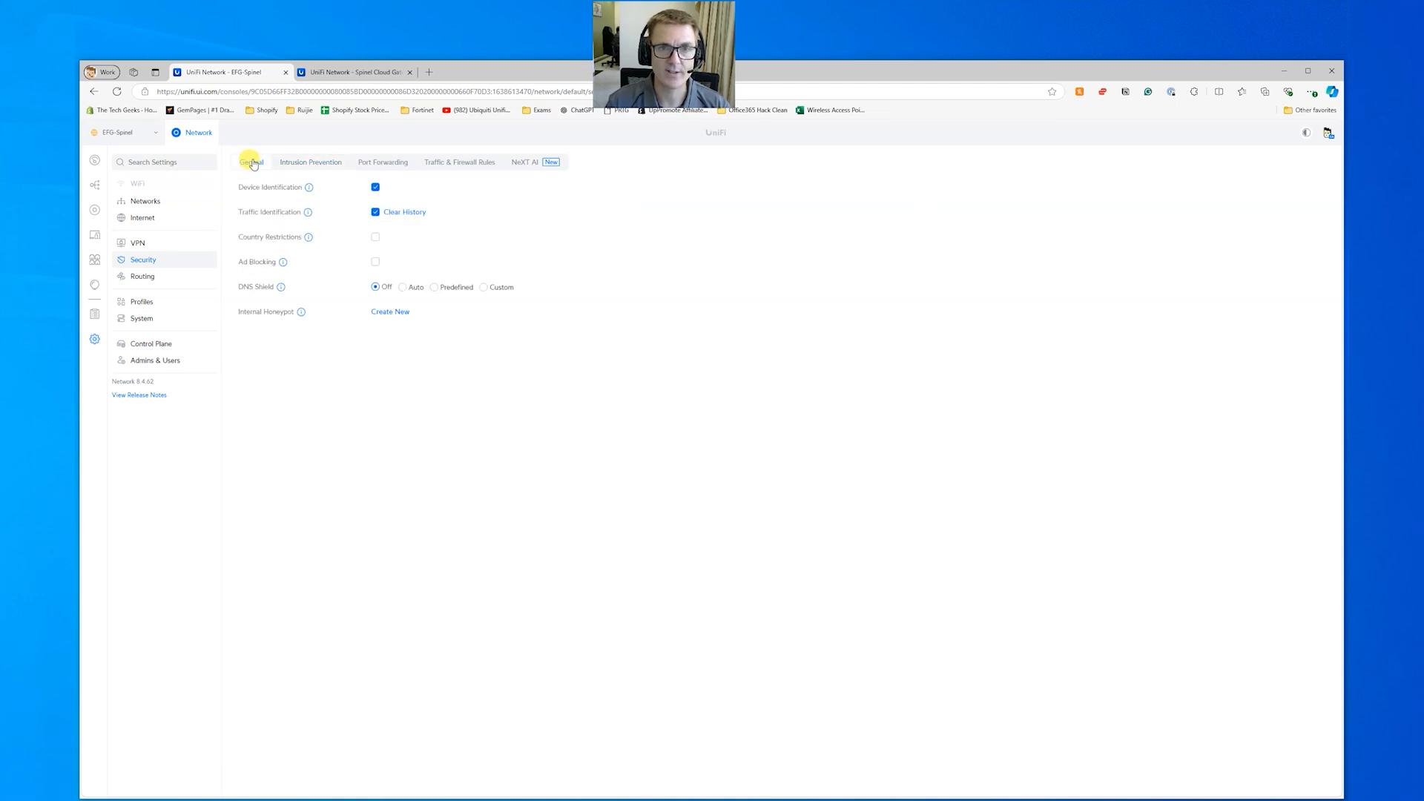
Step: Examine the NAT masquerade rules for Primary (WAN1) and Secondary (WAN2) in the routing settings, including their source networks
click(159, 278)
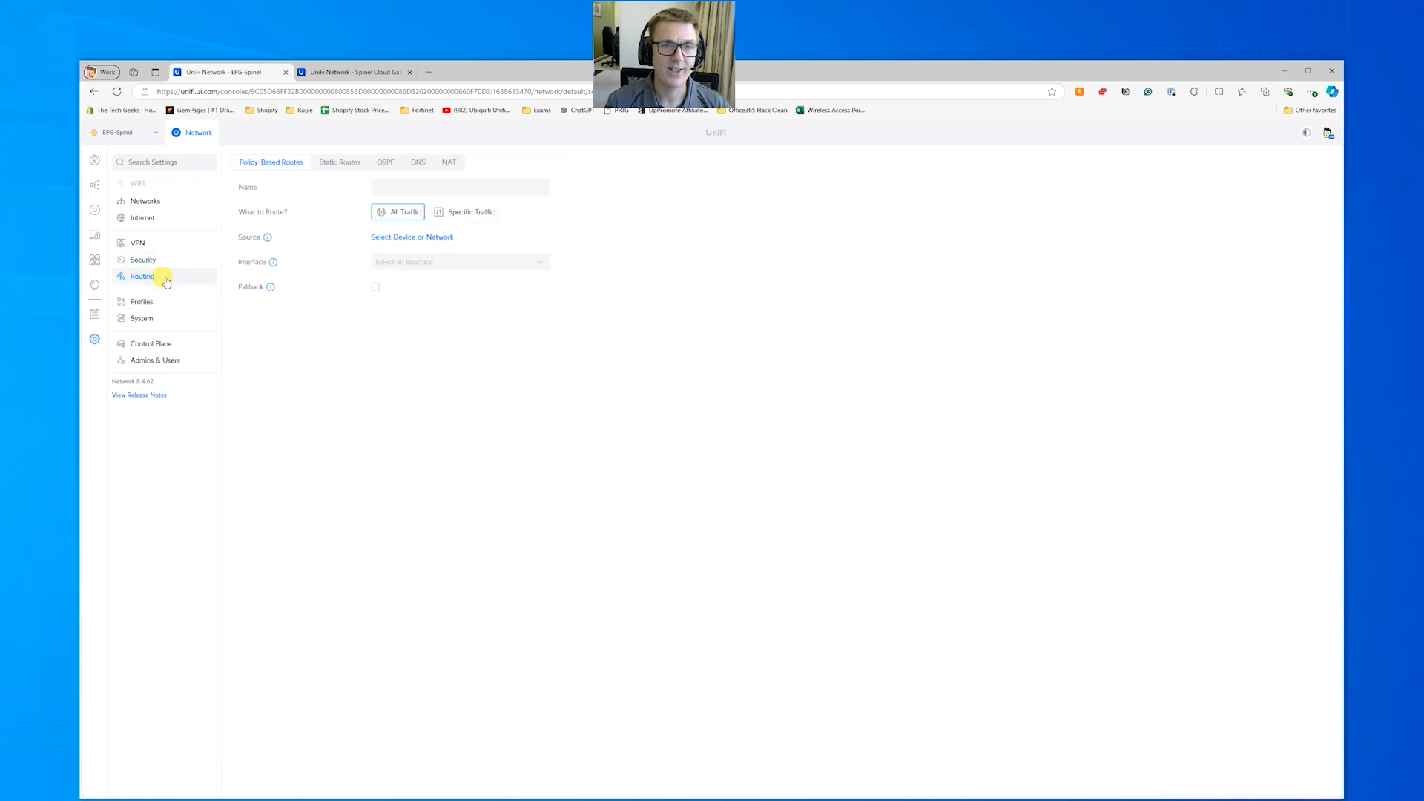
click(446, 165)
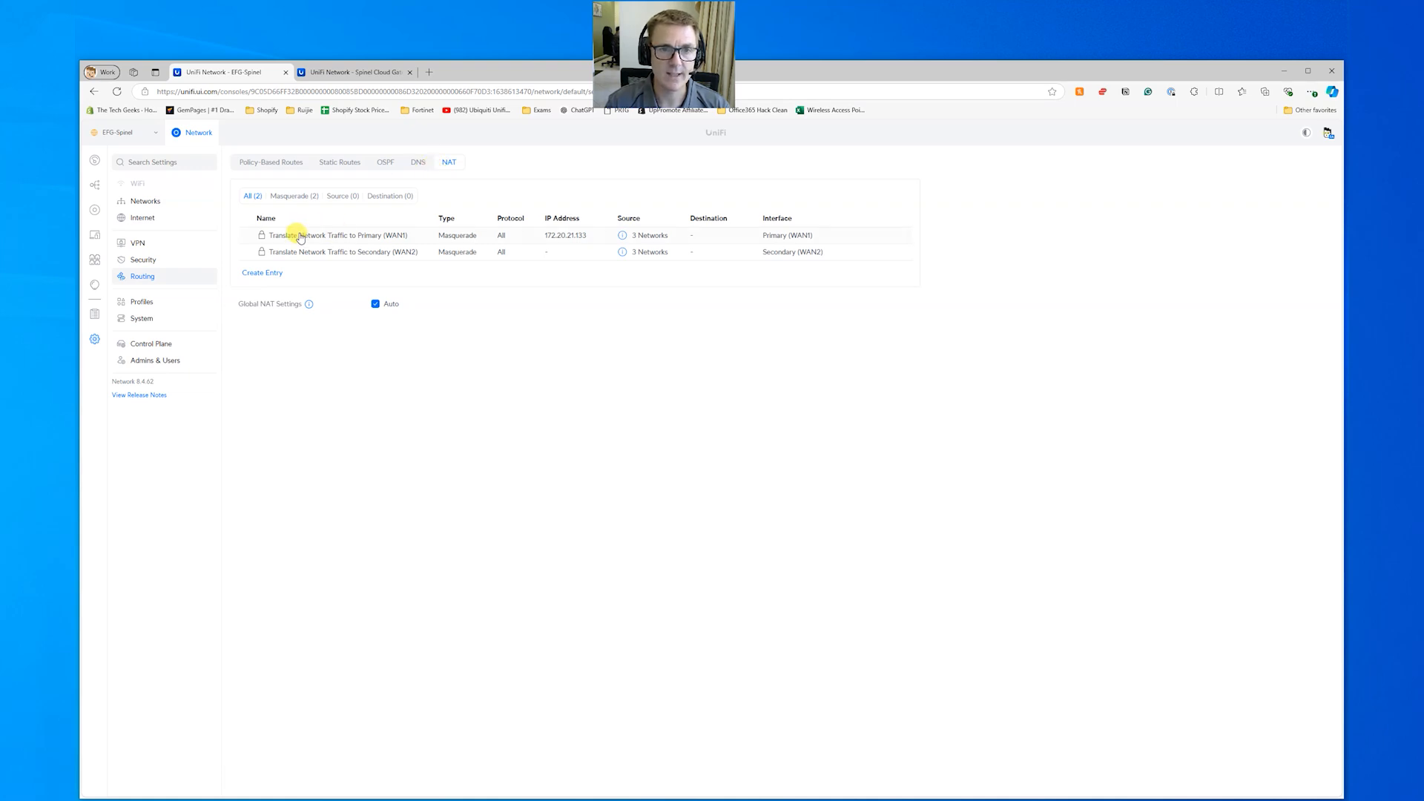
click(381, 239)
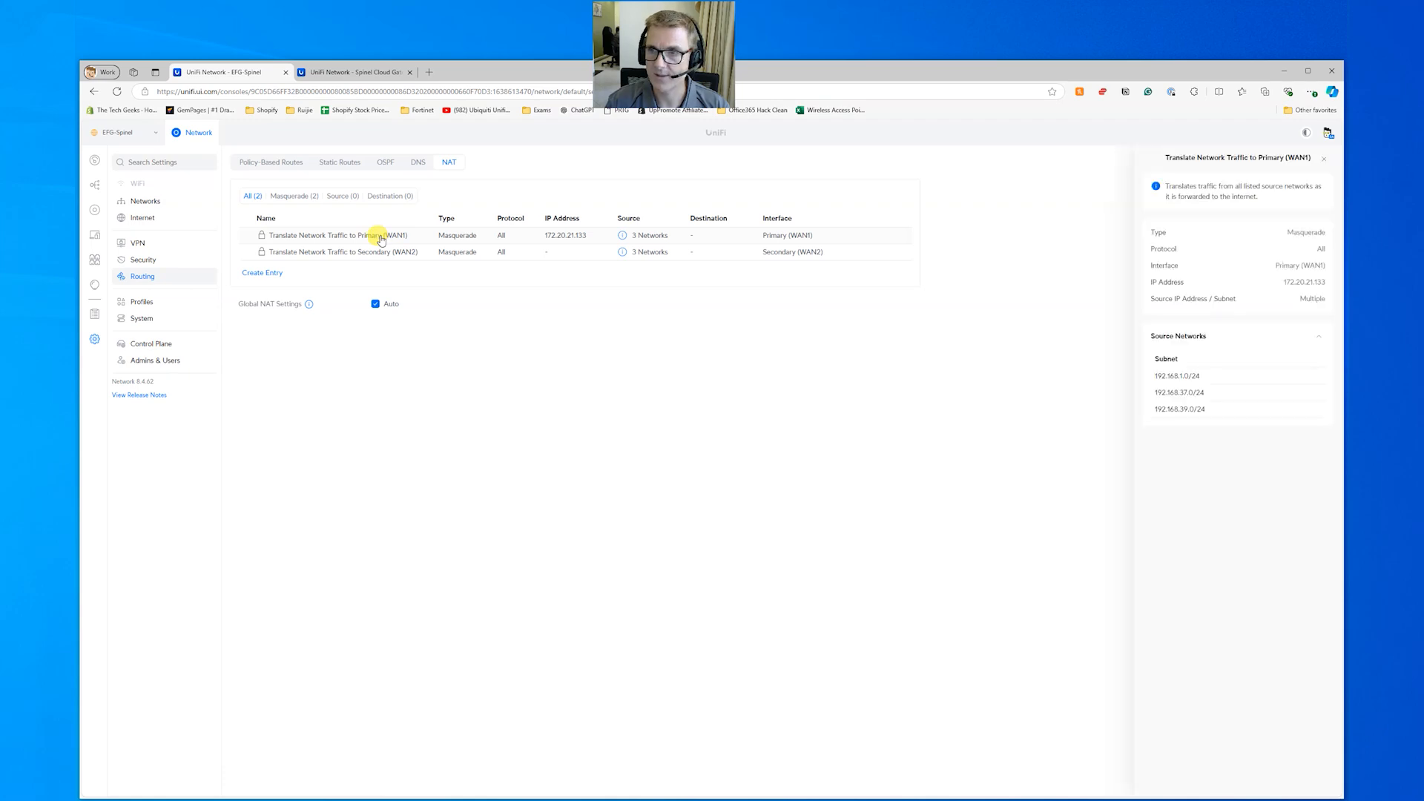
click(1325, 159)
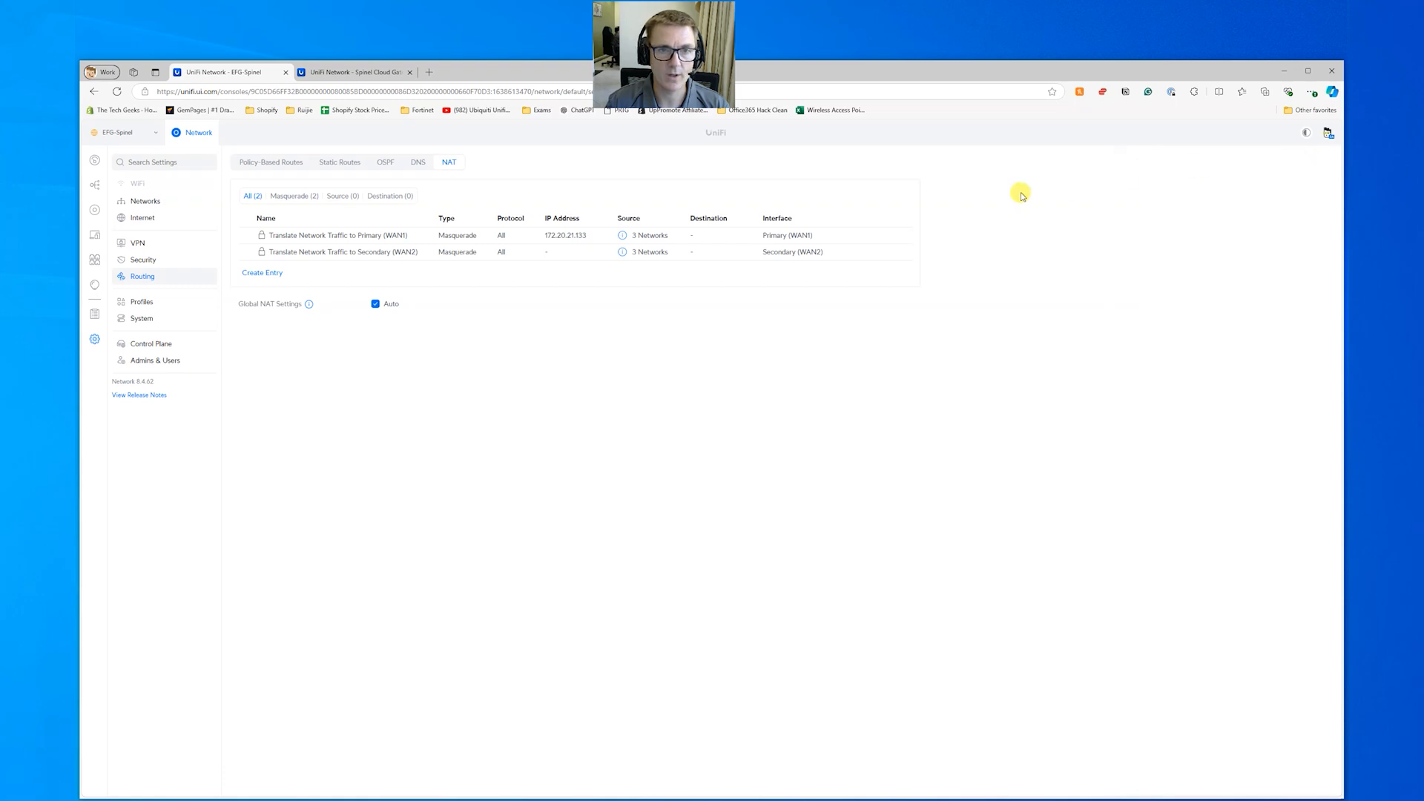
click(735, 234)
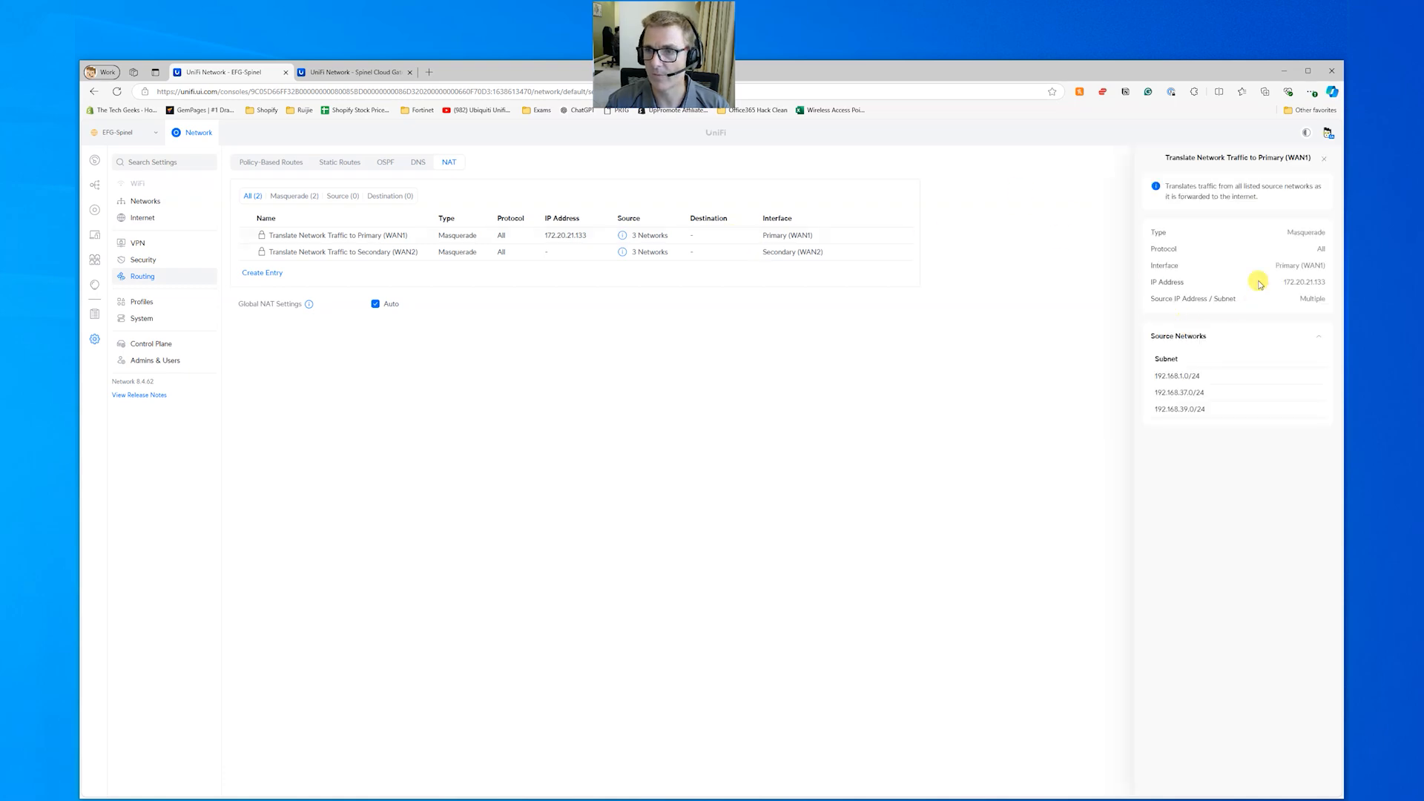
click(1325, 159)
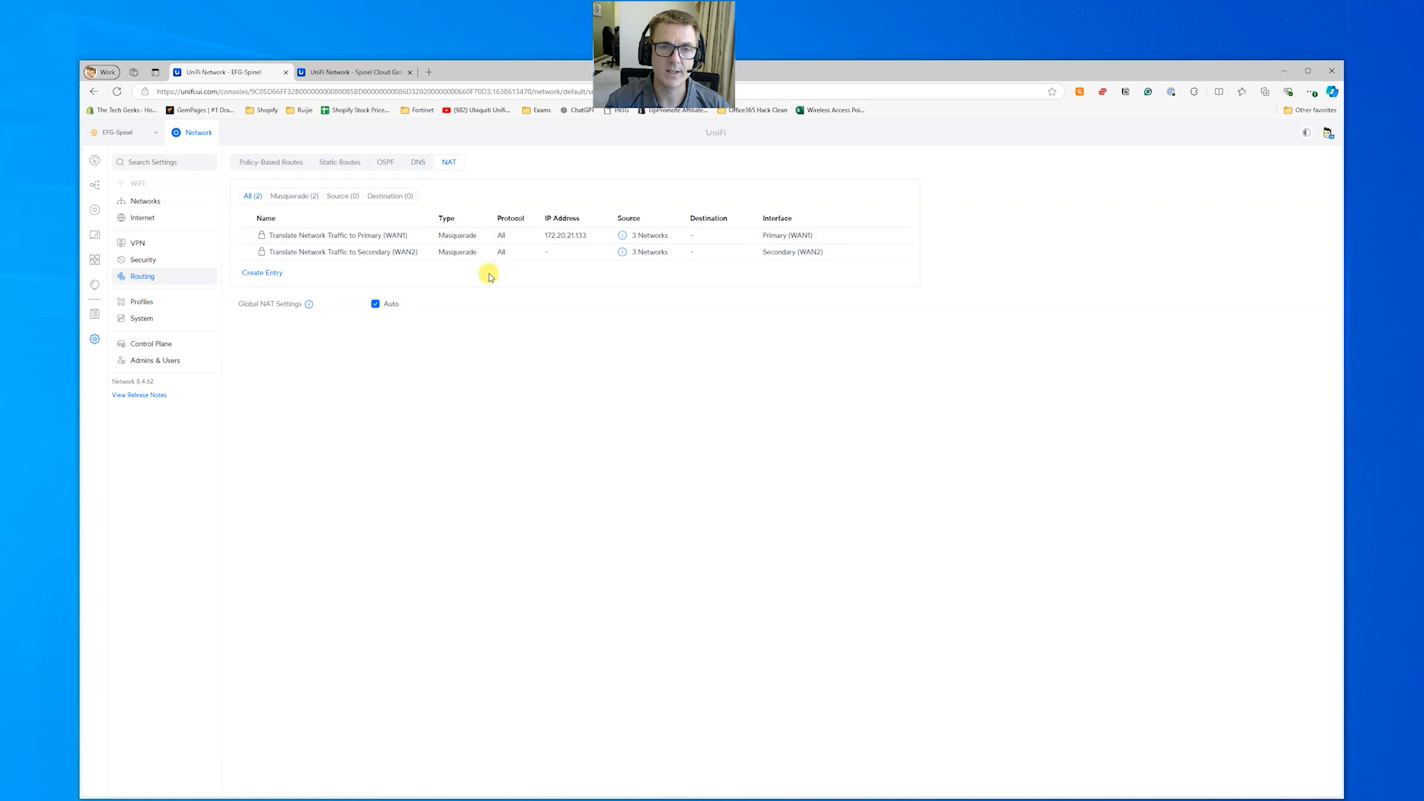
click(403, 255)
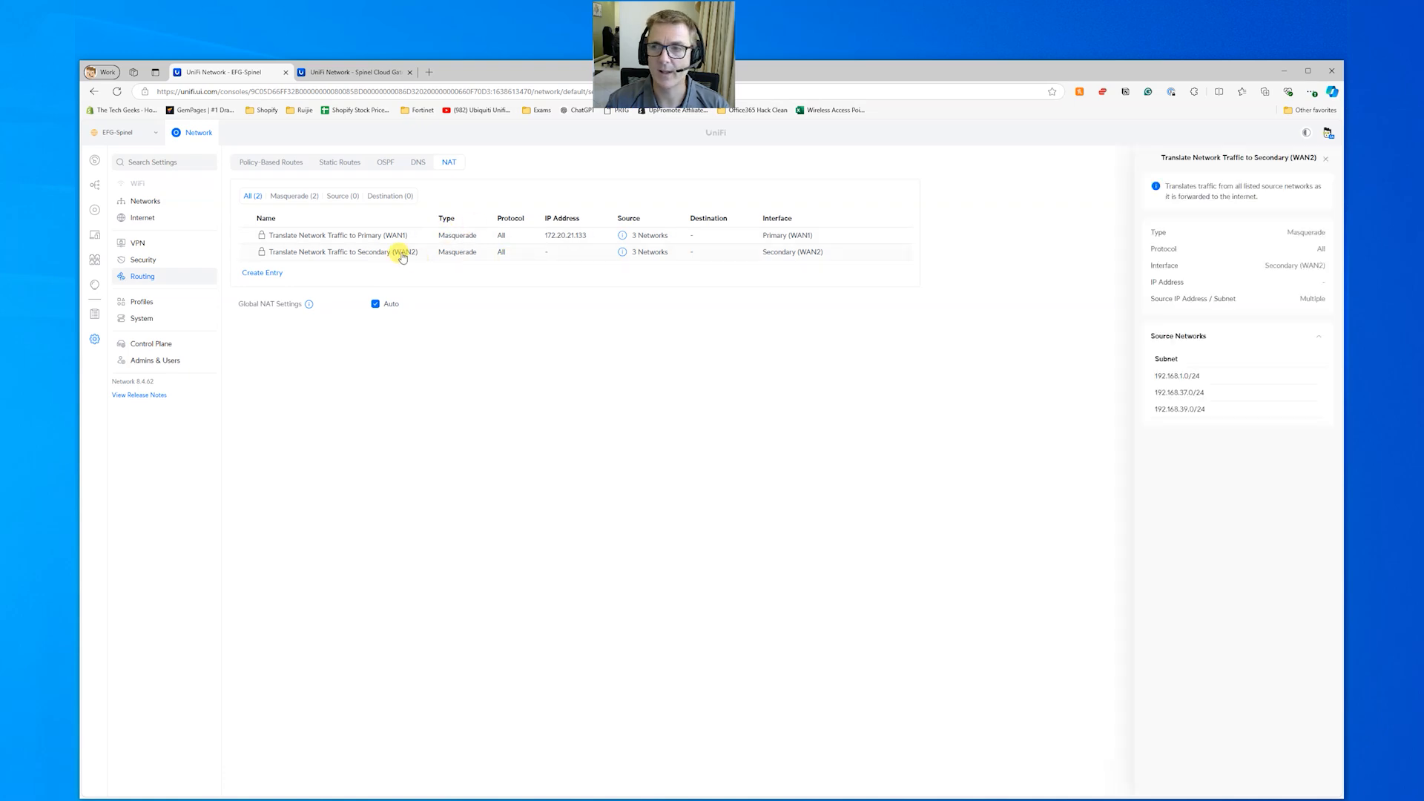
Step: Check the networks list and the status of both WAN connections in the internet settings
click(146, 201)
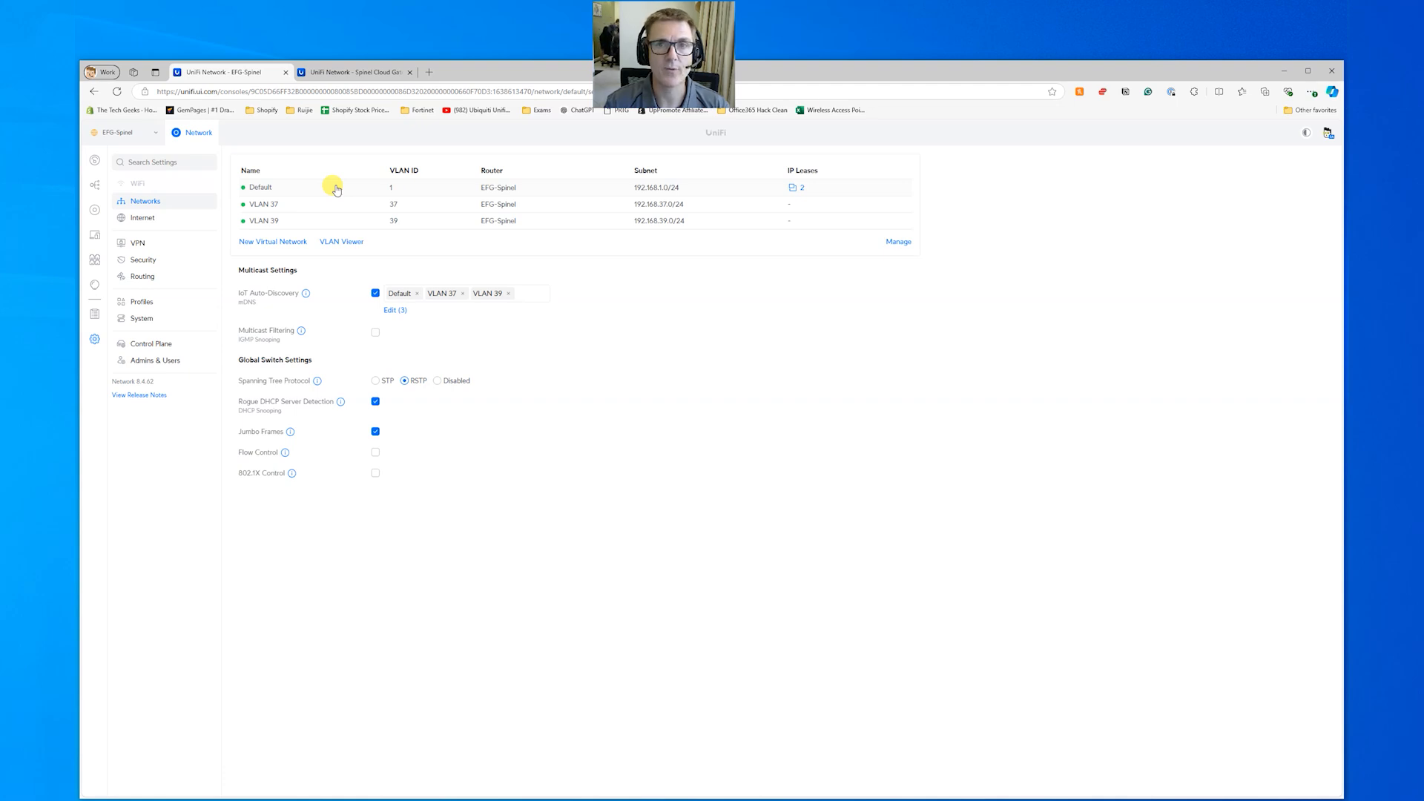
click(160, 219)
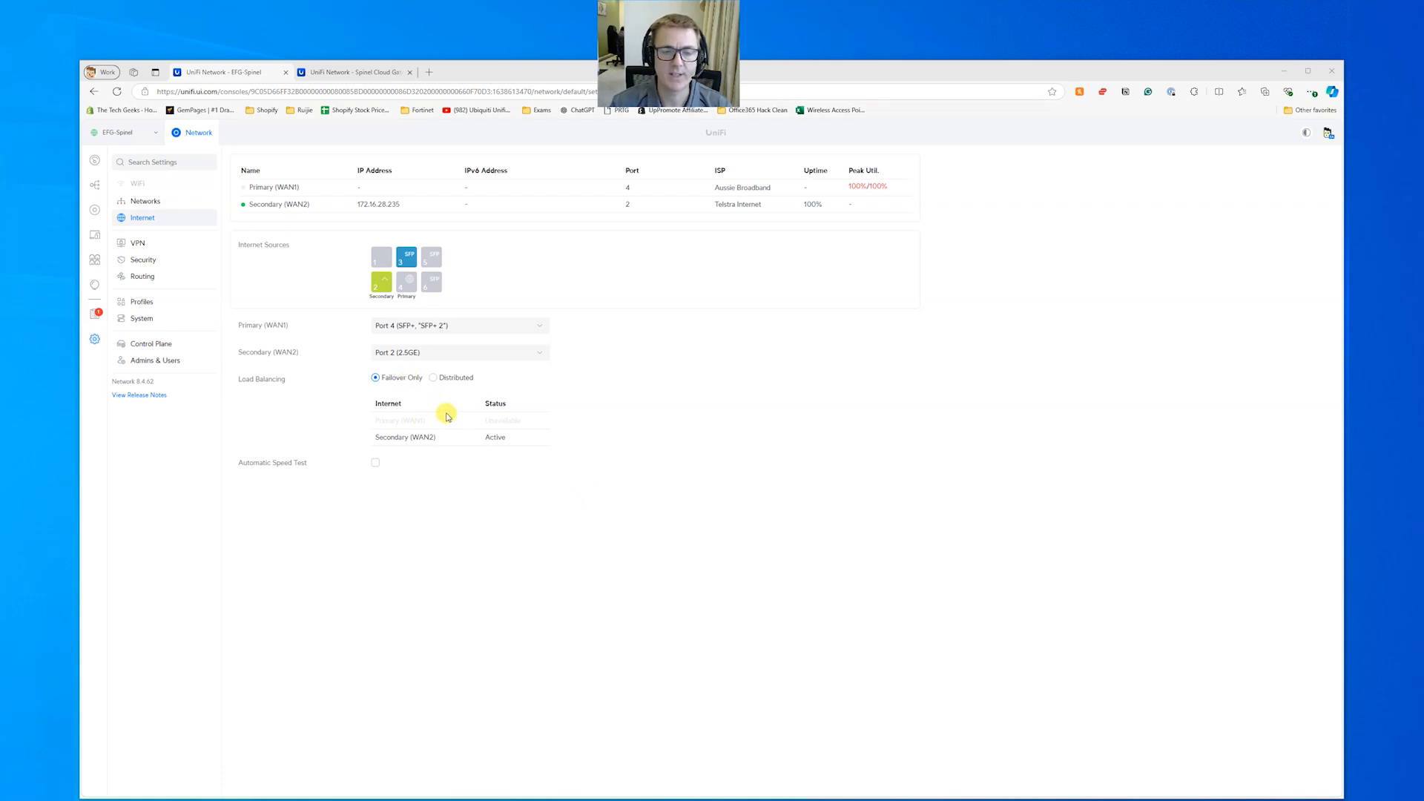
Step: Open the Default network's settings and change its network name to VLAN 38
click(152, 208)
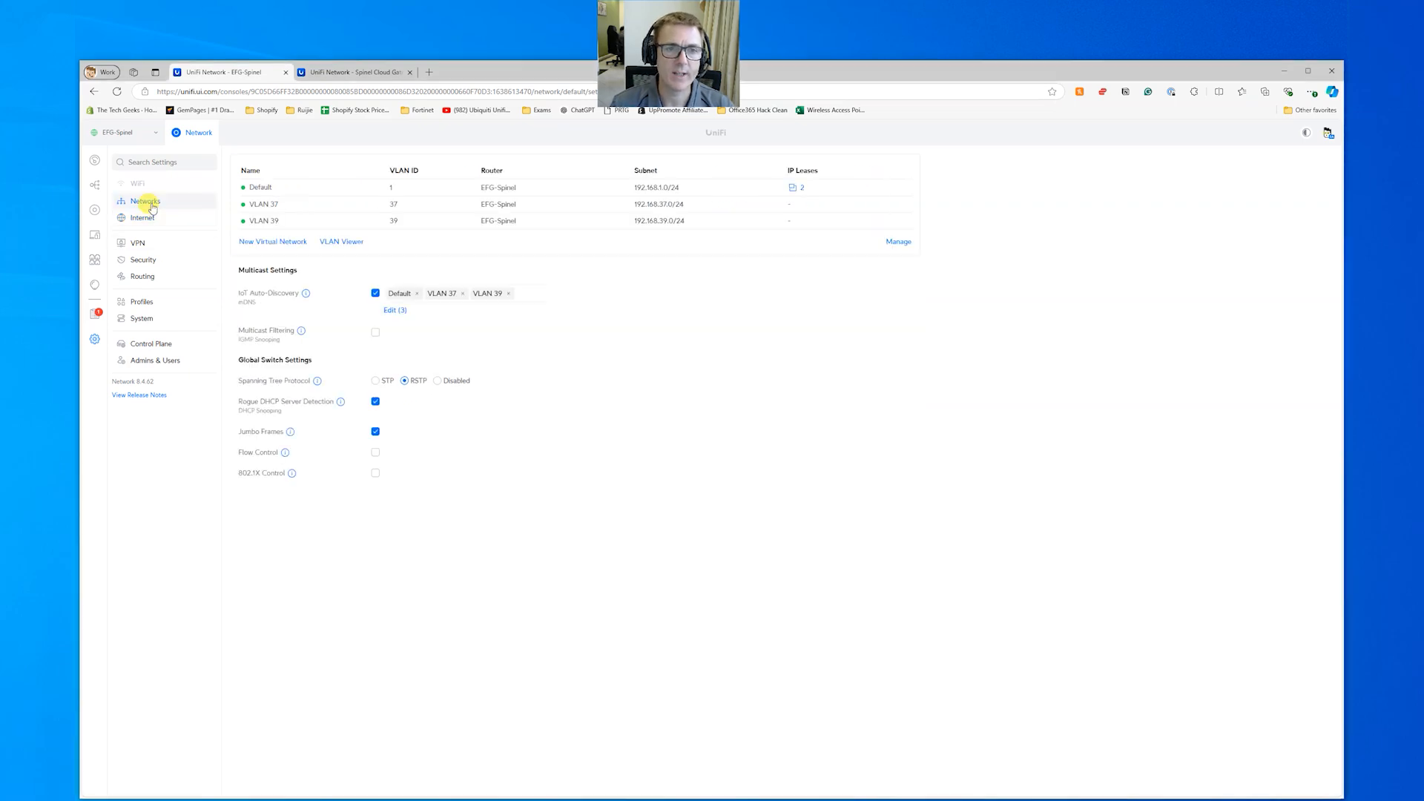
click(340, 190)
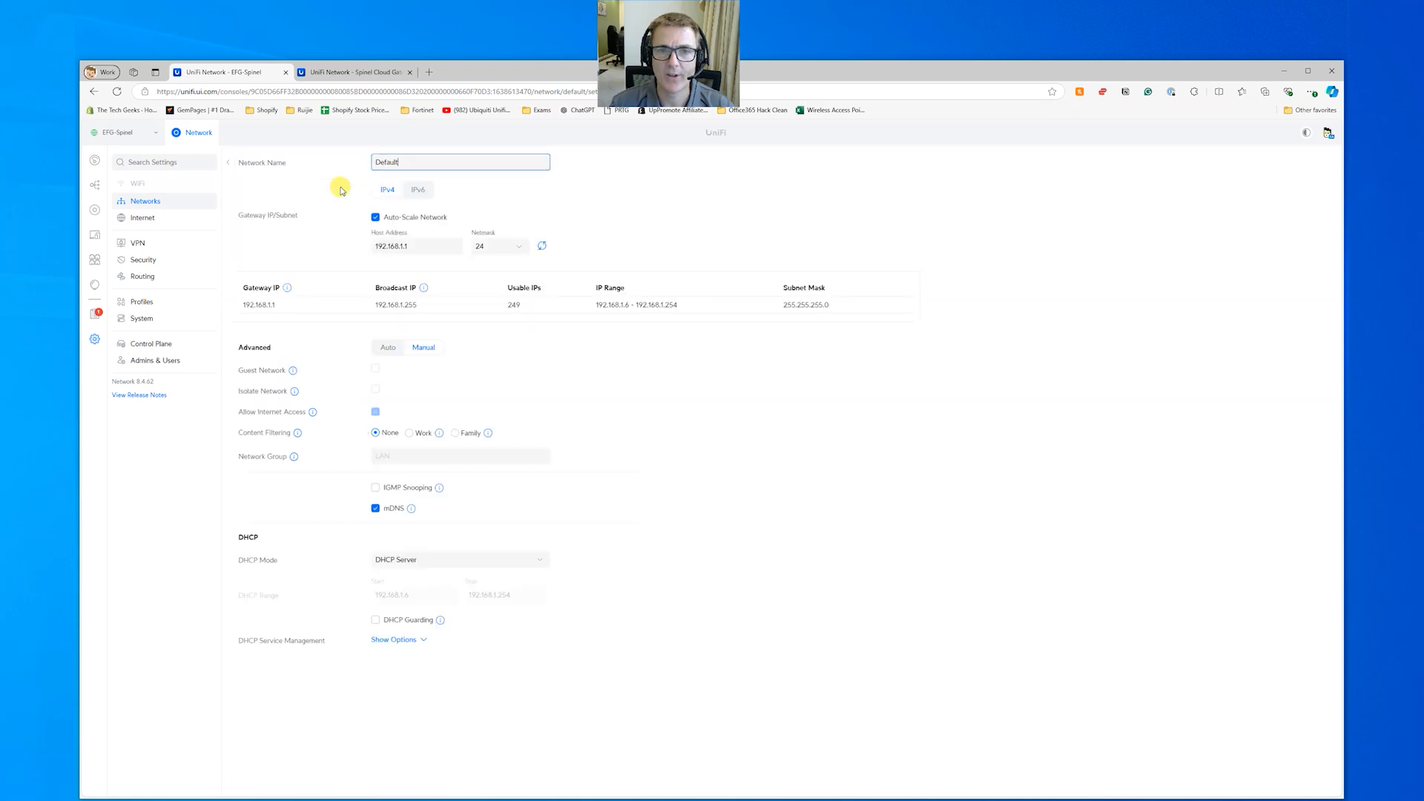
drag(415, 163, 353, 167)
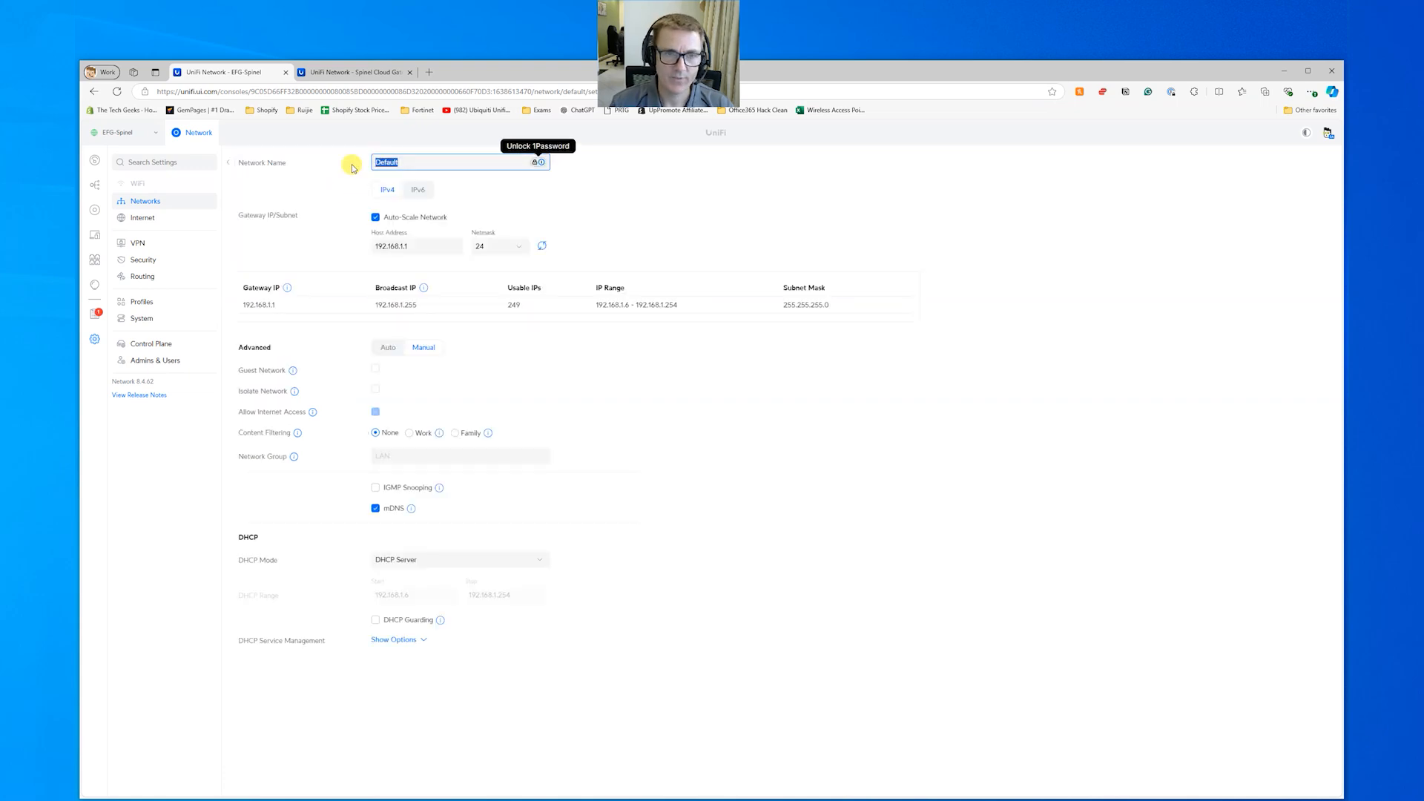
text(VLA)
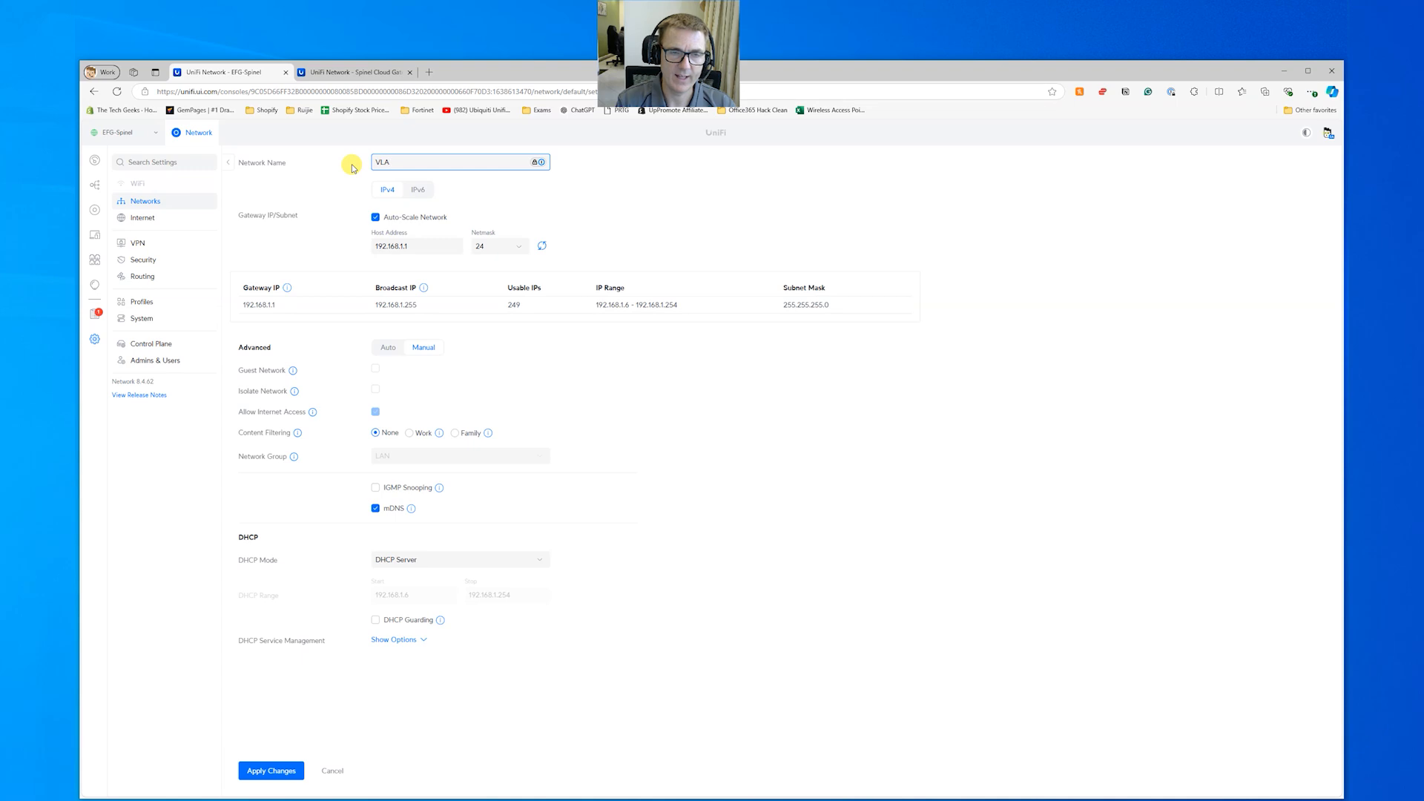
text(N 38)
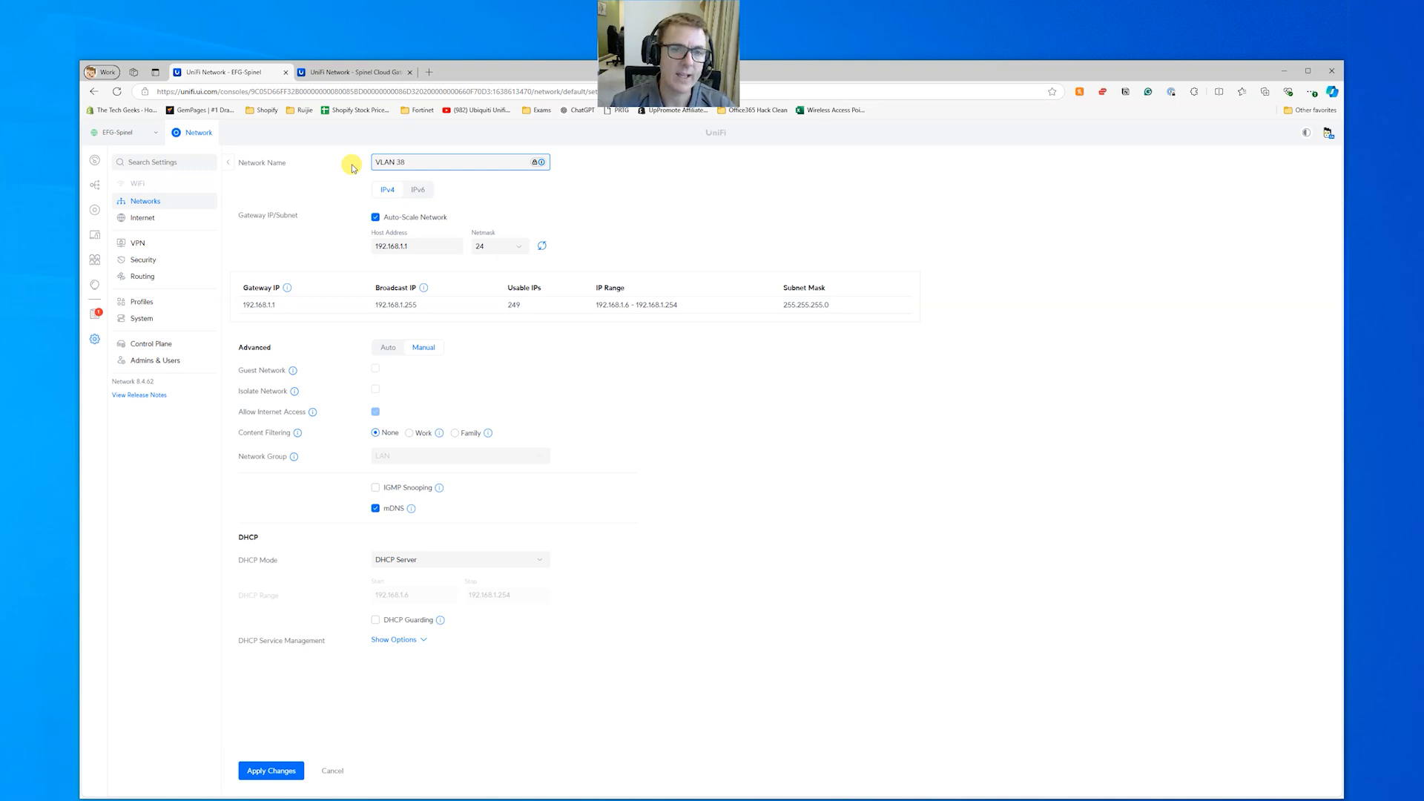
Step: Disable Auto-Scale Network for VLAN 38 and set its host address to 172.20.21.253, copied from the Cloud Gateway Max's Default network
click(376, 219)
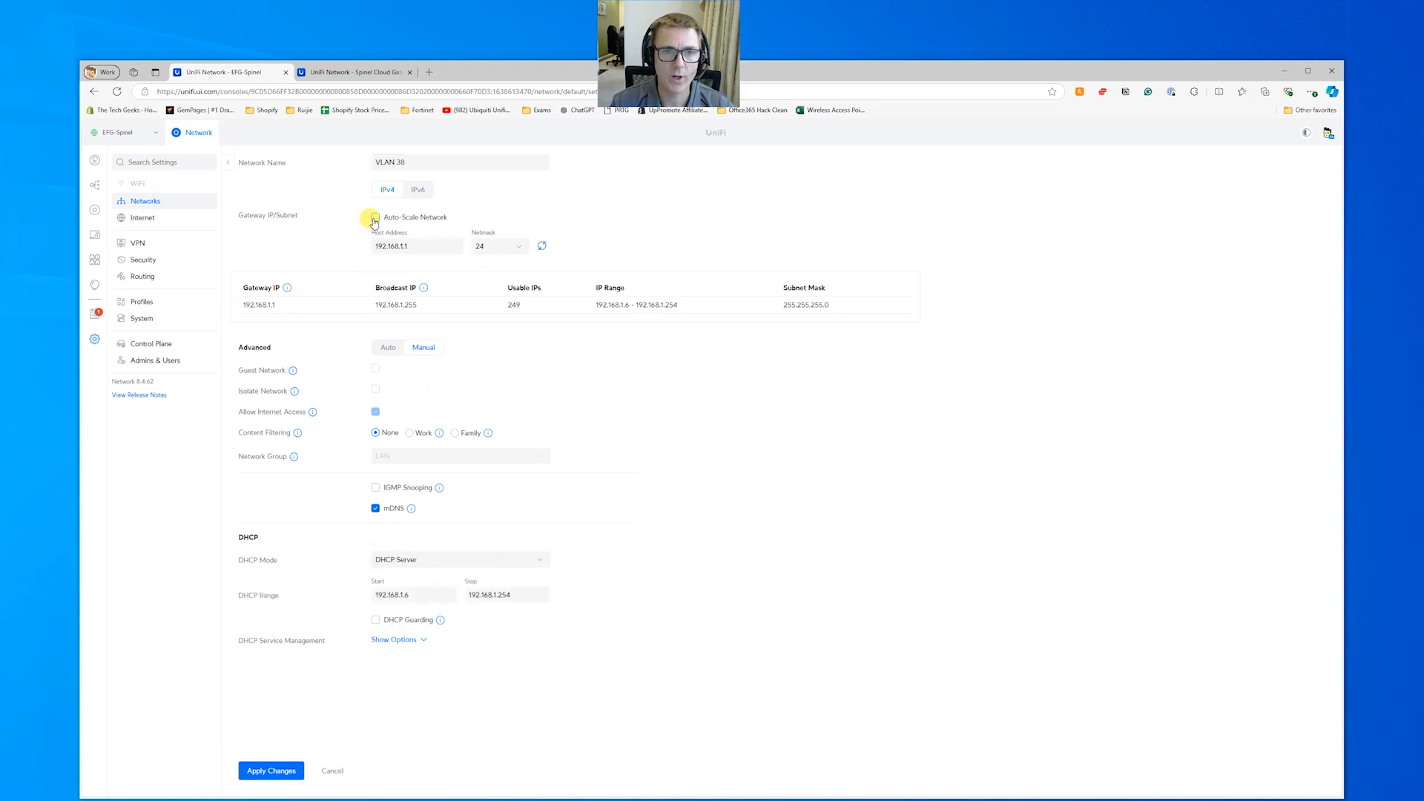
drag(423, 244, 349, 243)
text(172)
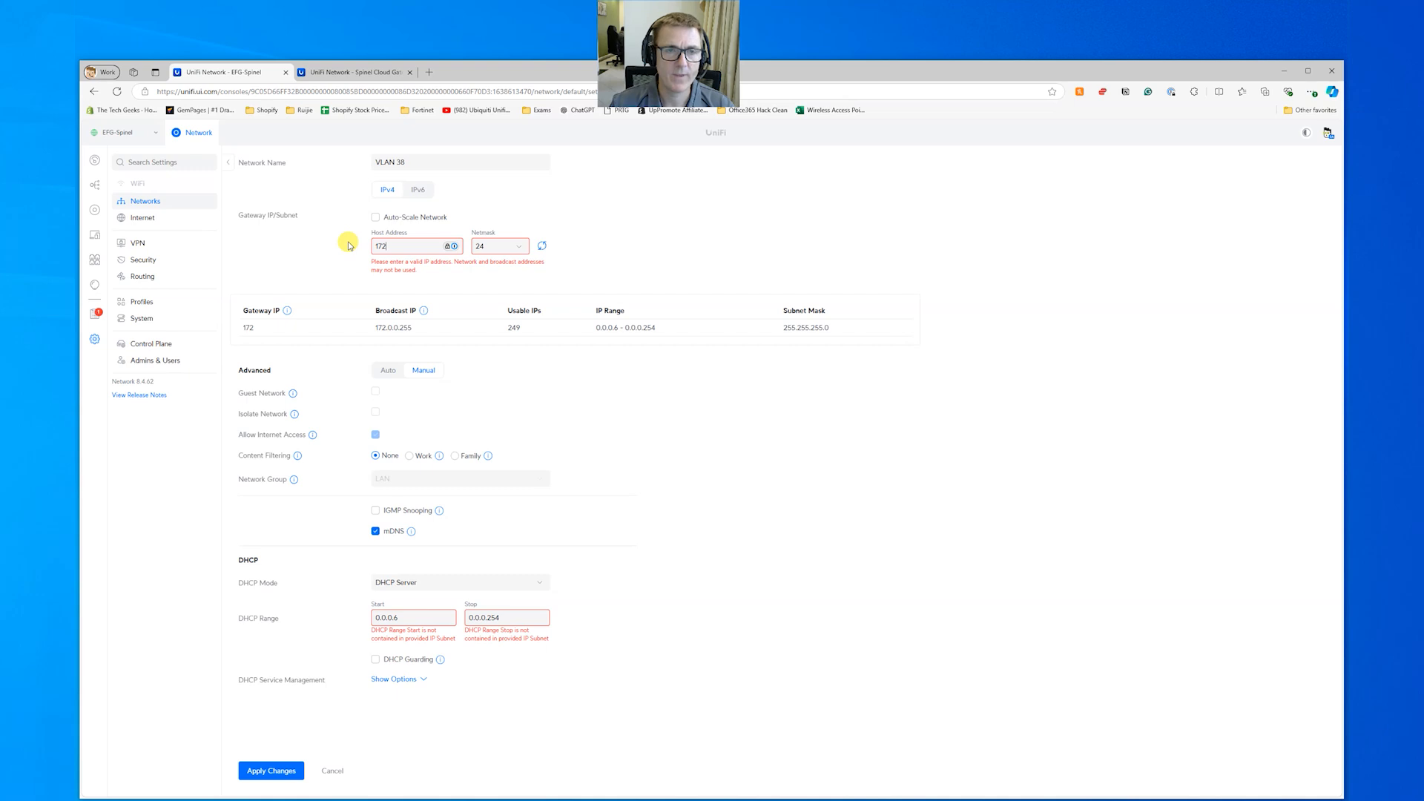
click(369, 73)
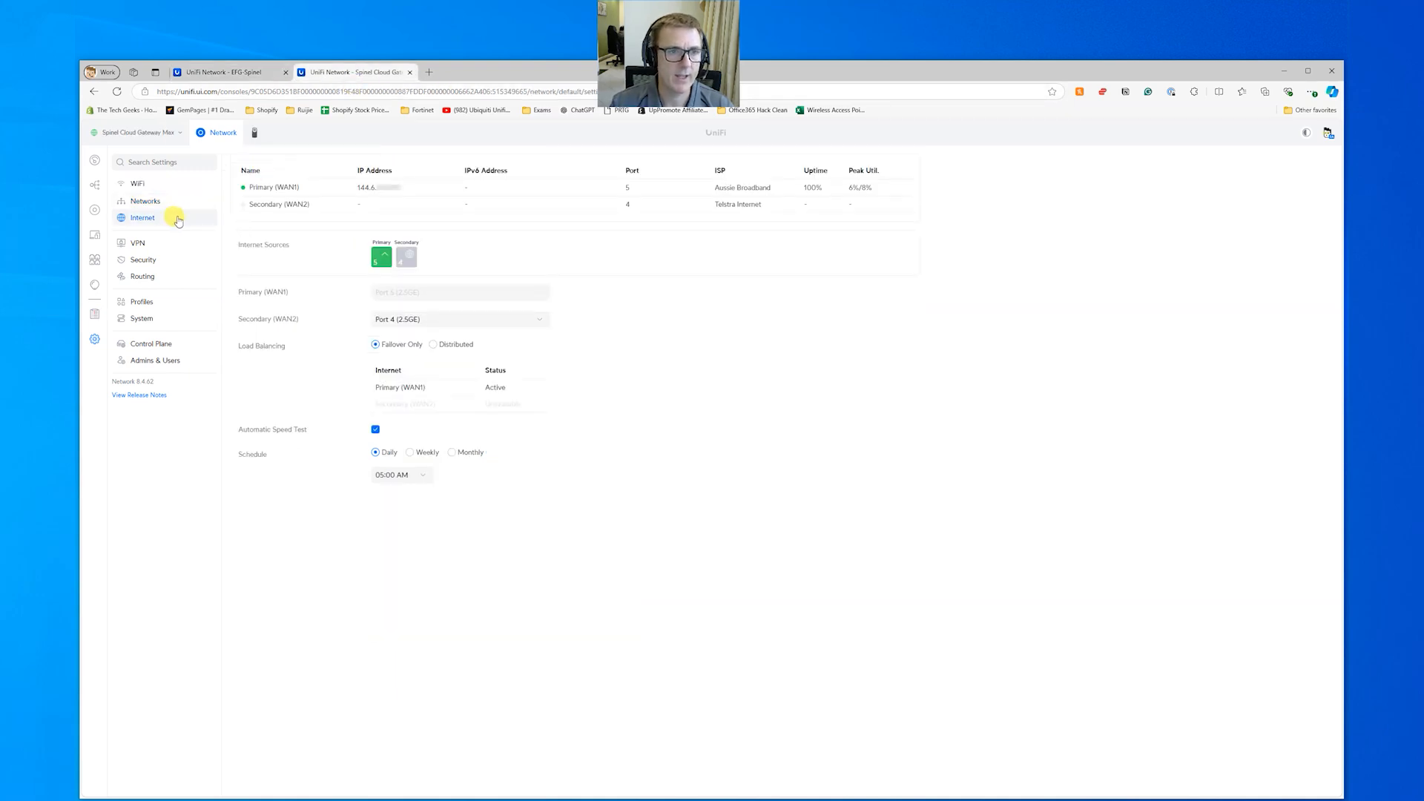
click(153, 201)
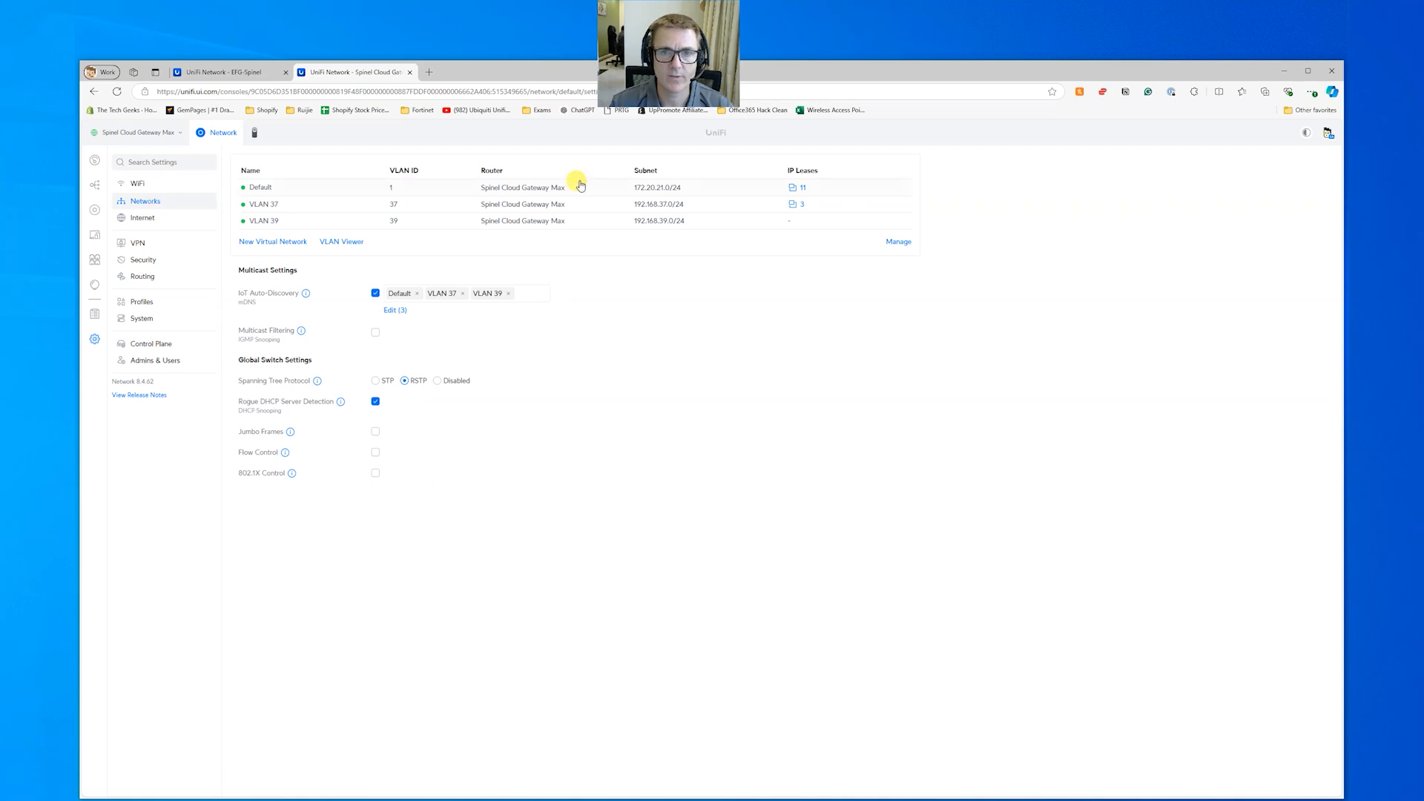
click(572, 186)
drag(431, 306, 377, 307)
key(ctrl+c)
double_click(407, 245)
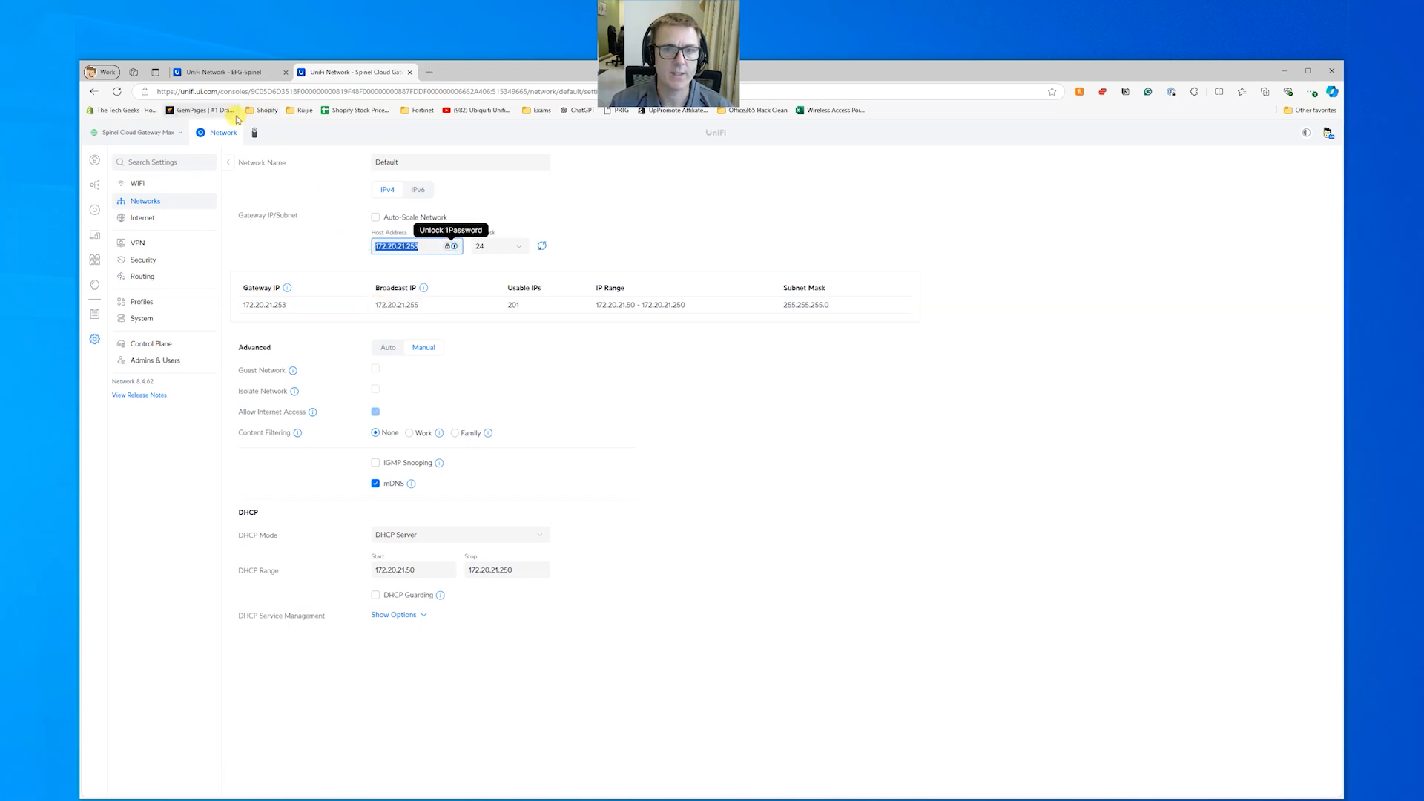
click(228, 75)
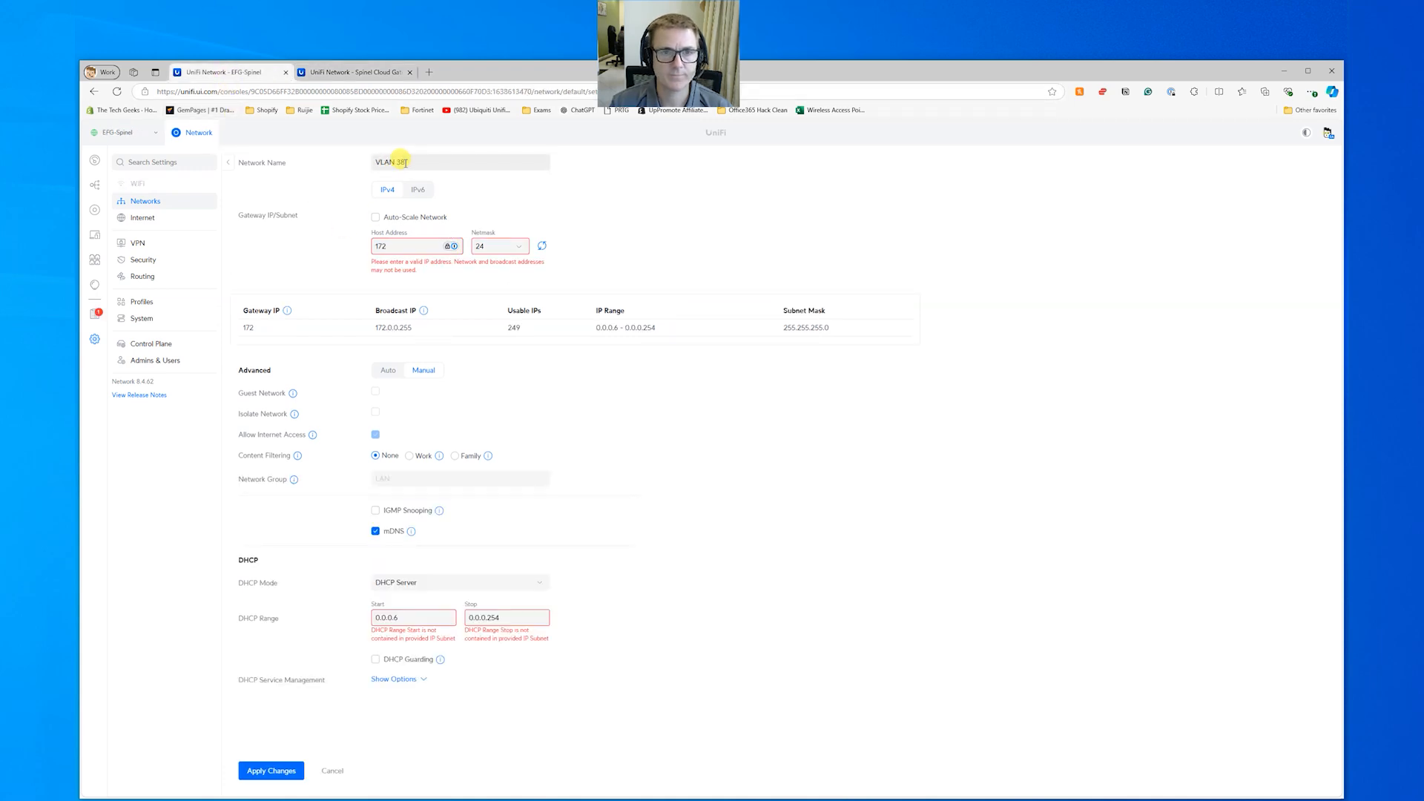
drag(404, 245, 348, 244)
key(ctrl+v)
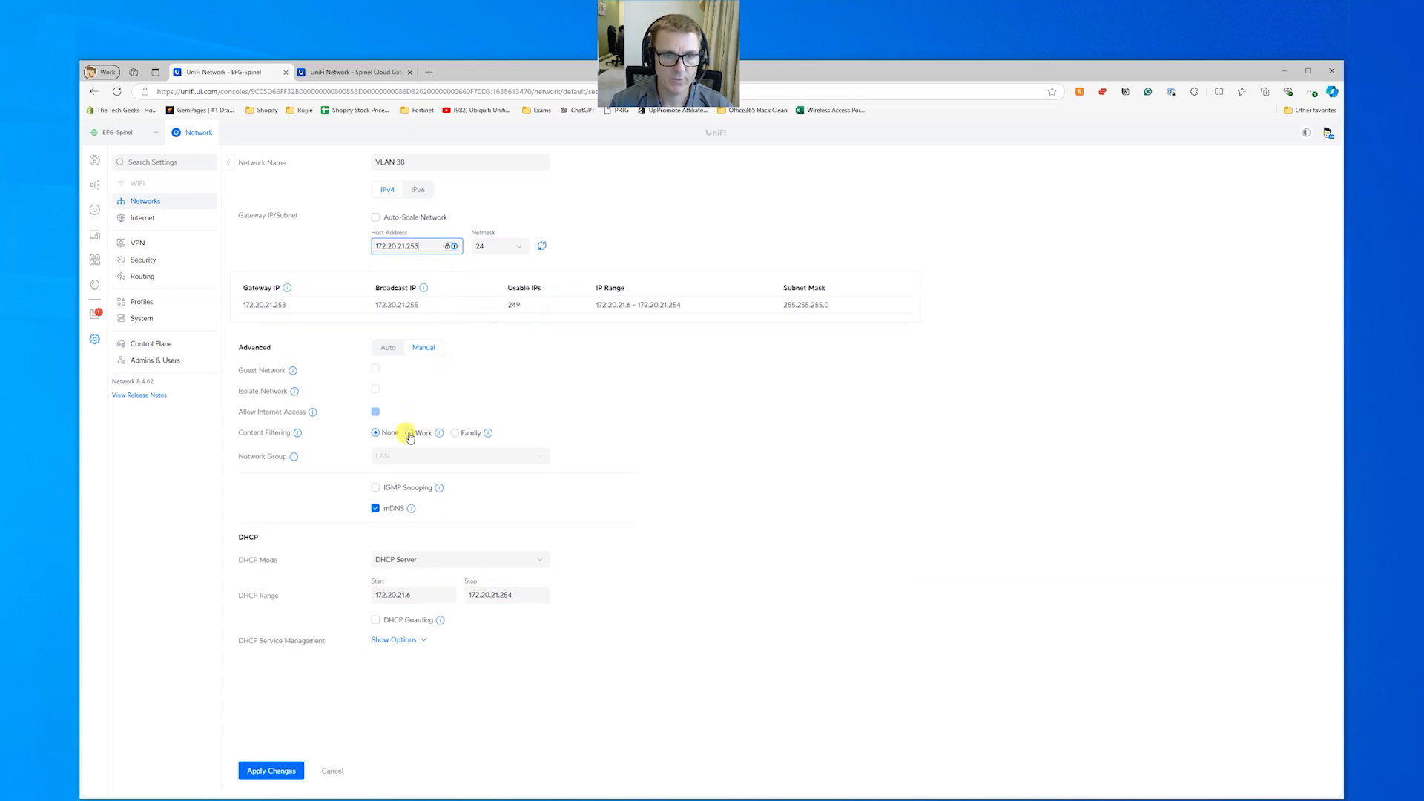
Step: Set VLAN 38's DHCP range to start at 172.20.21.50 and stop at 172.20.21.250
click(429, 590)
key(BackSpace)
text(50)
key(Tab)
text(172.20.21.250)
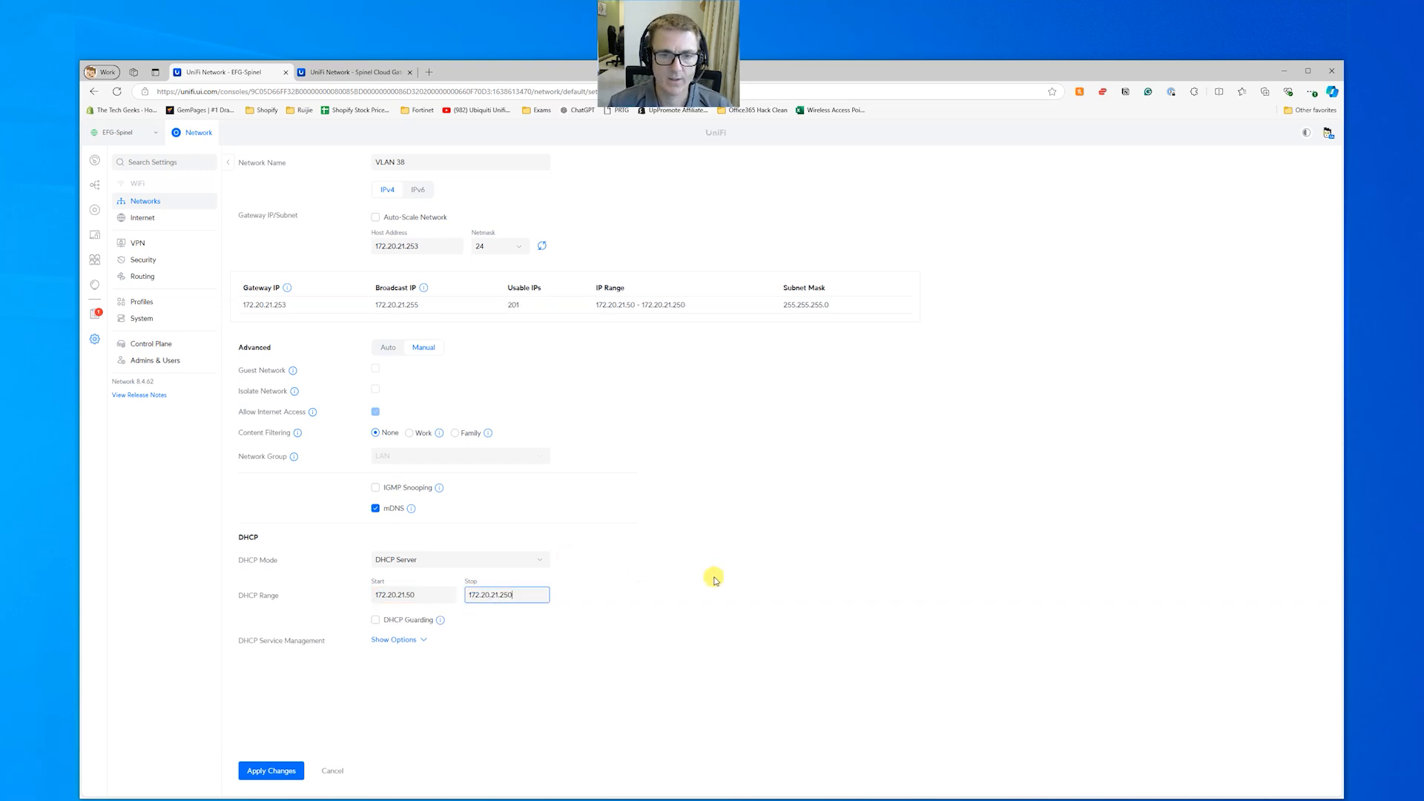
click(718, 577)
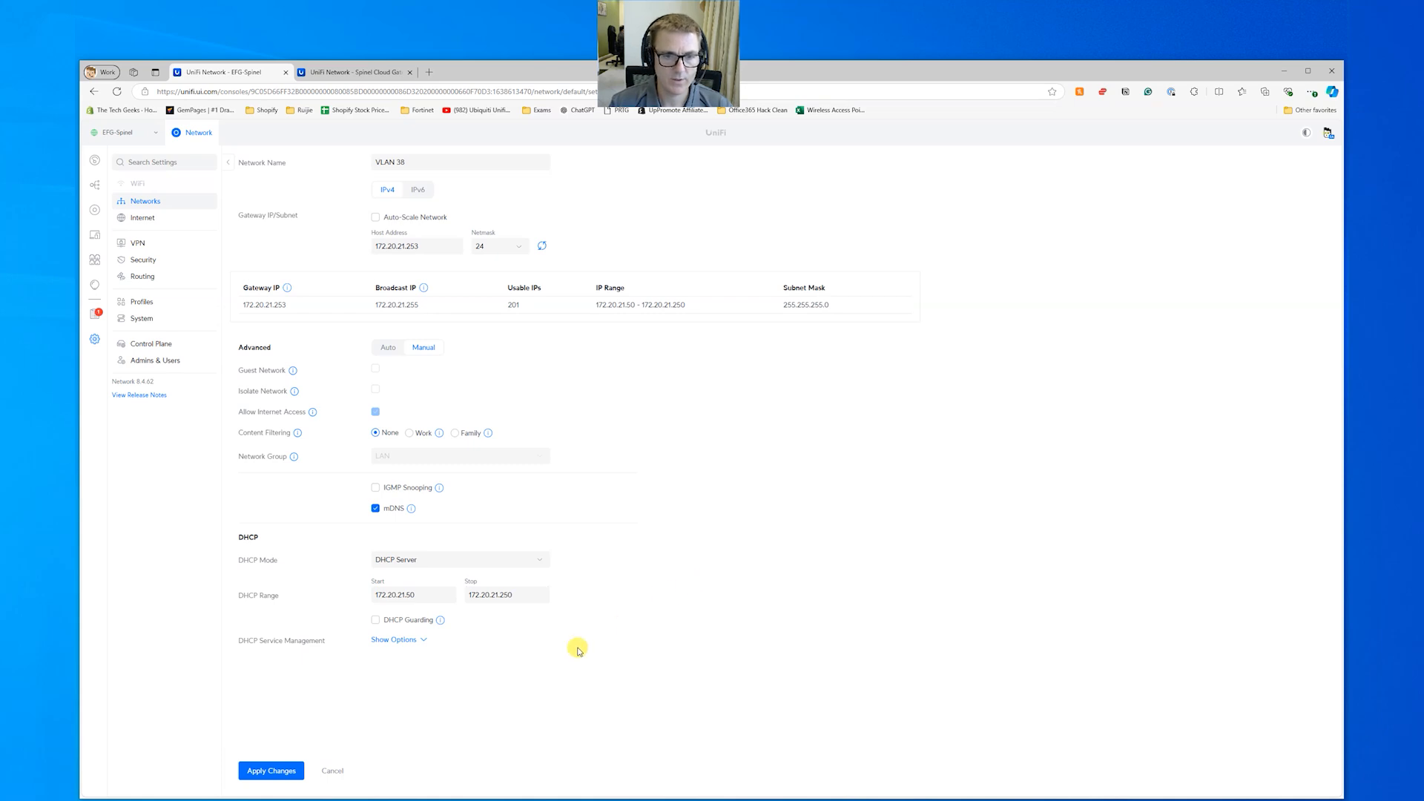
Step: Set VLAN 38's DHCP DNS servers to 8.8.8.8 and 8.8.4.4 and apply the network changes
click(401, 624)
click(377, 620)
click(392, 641)
scroll(578, 647, down, 2)
scroll(578, 648, down, 2)
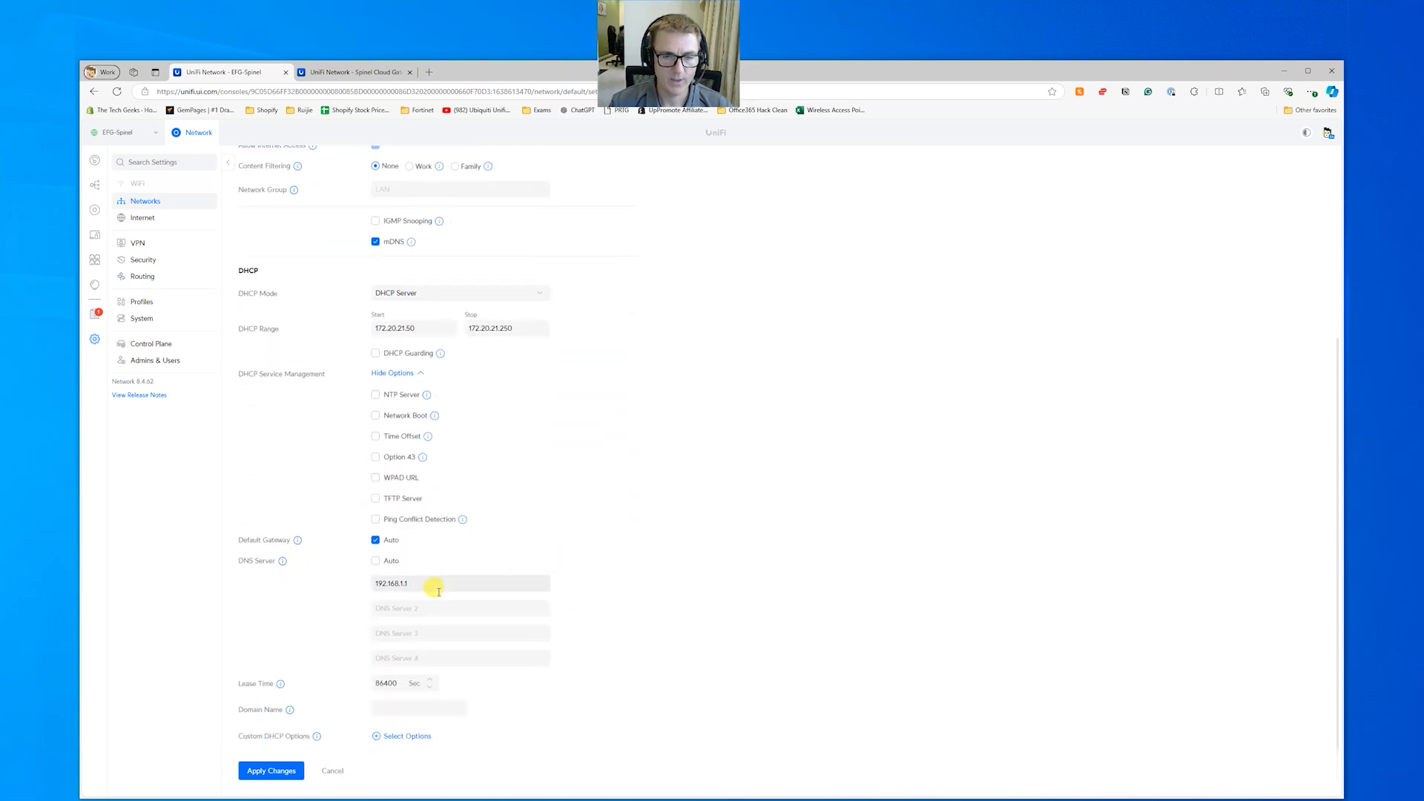
drag(419, 583, 340, 590)
text(8.8.8)
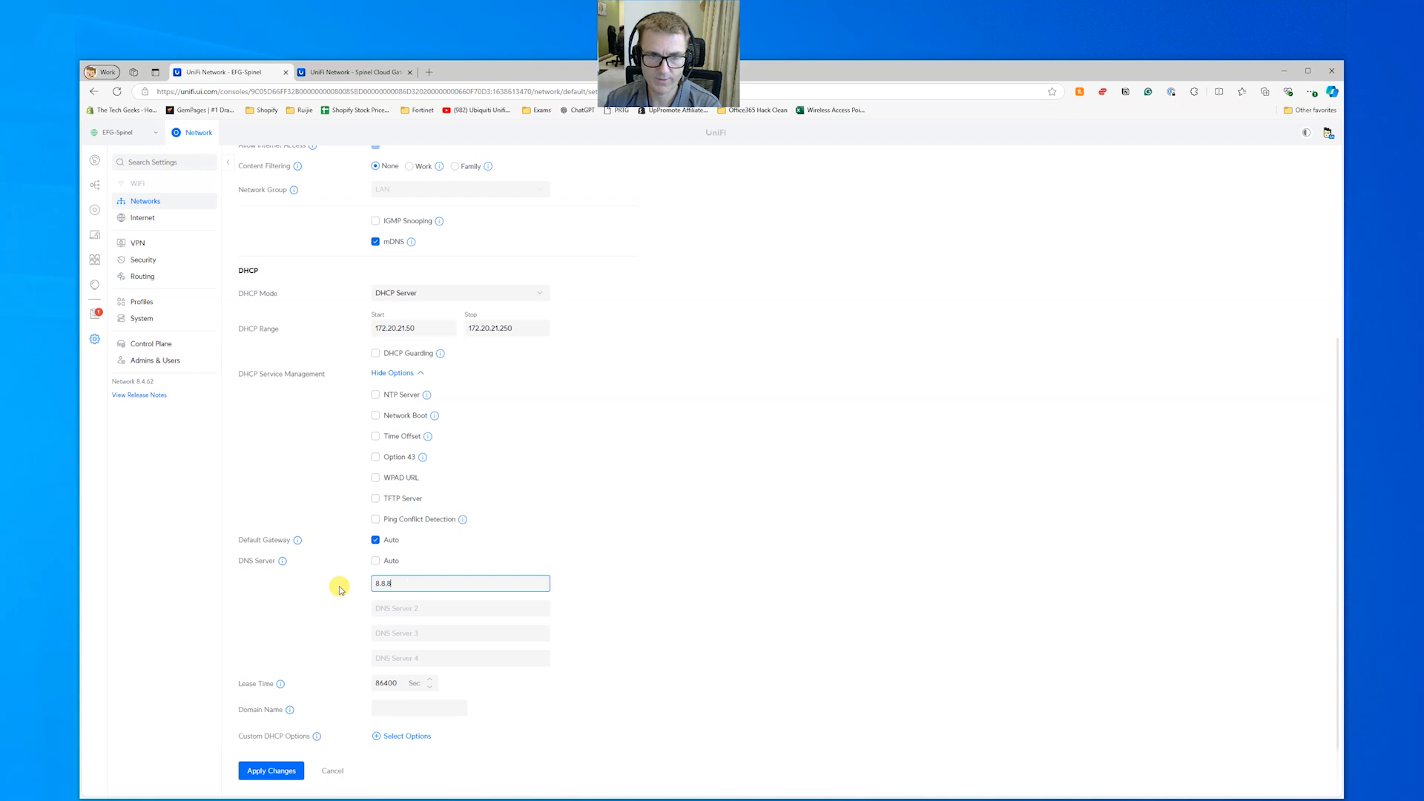
text(.8)
click(416, 604)
text(8.8.4)
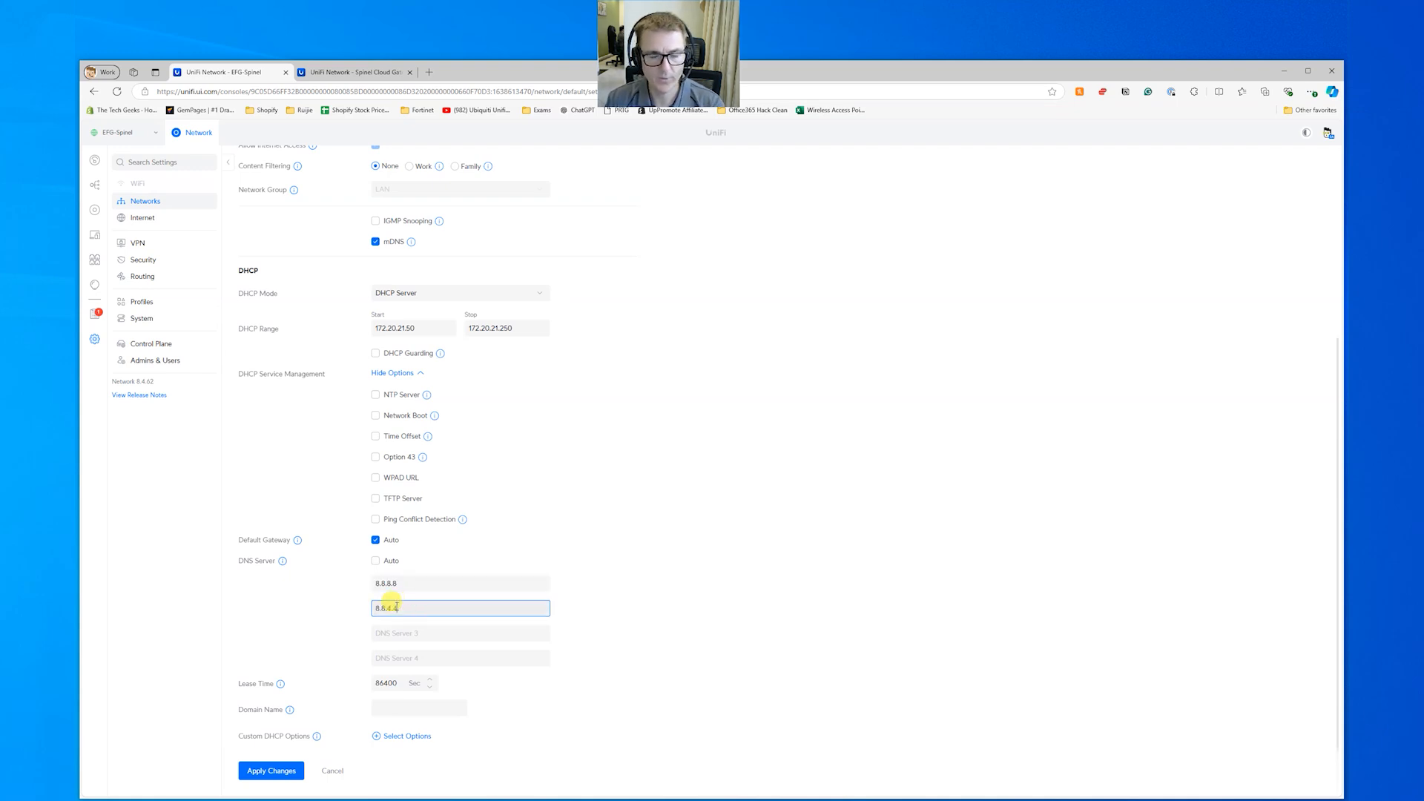
click(268, 772)
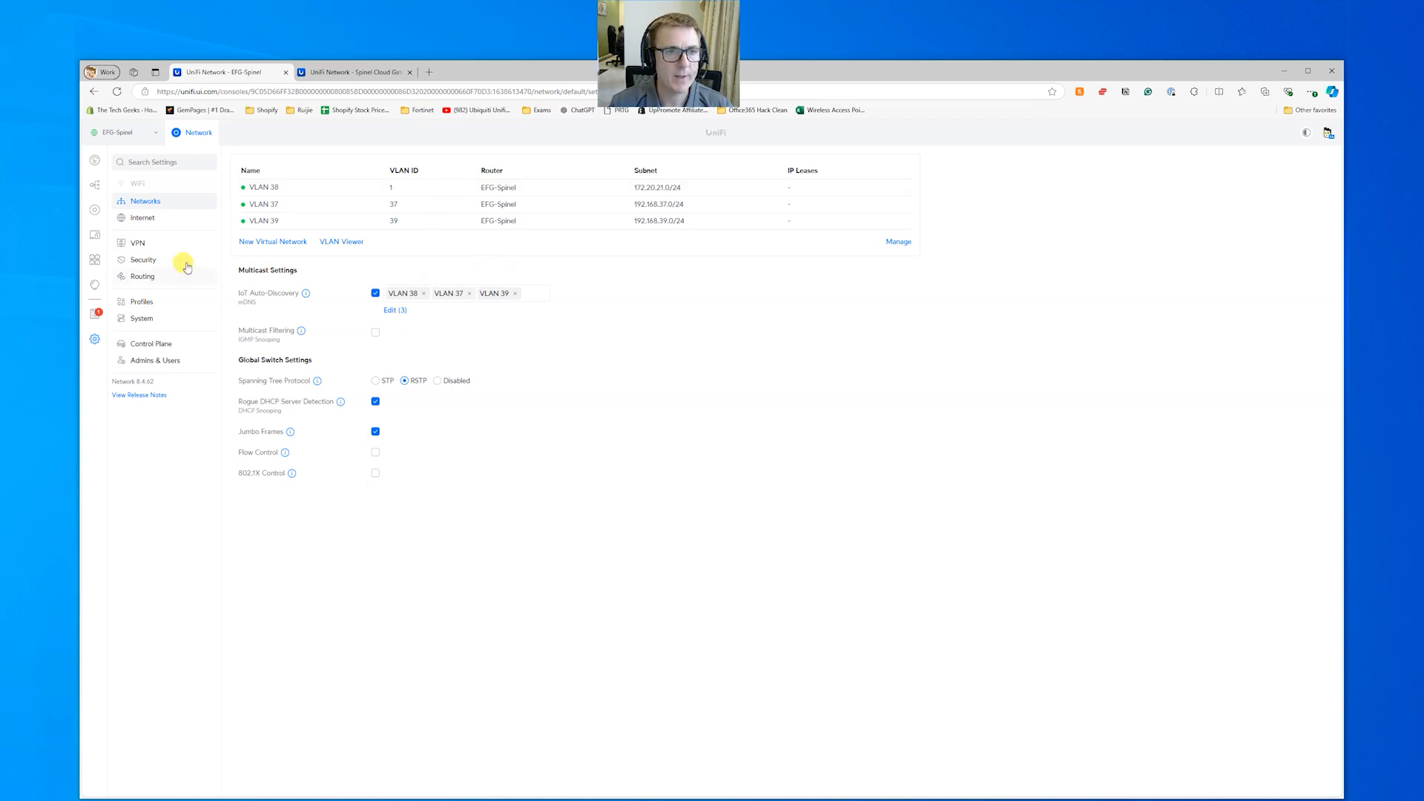
Step: Assign Primary (WAN1) to Port 1 (2.5GE) in the internet settings, applying and confirming the change
click(143, 220)
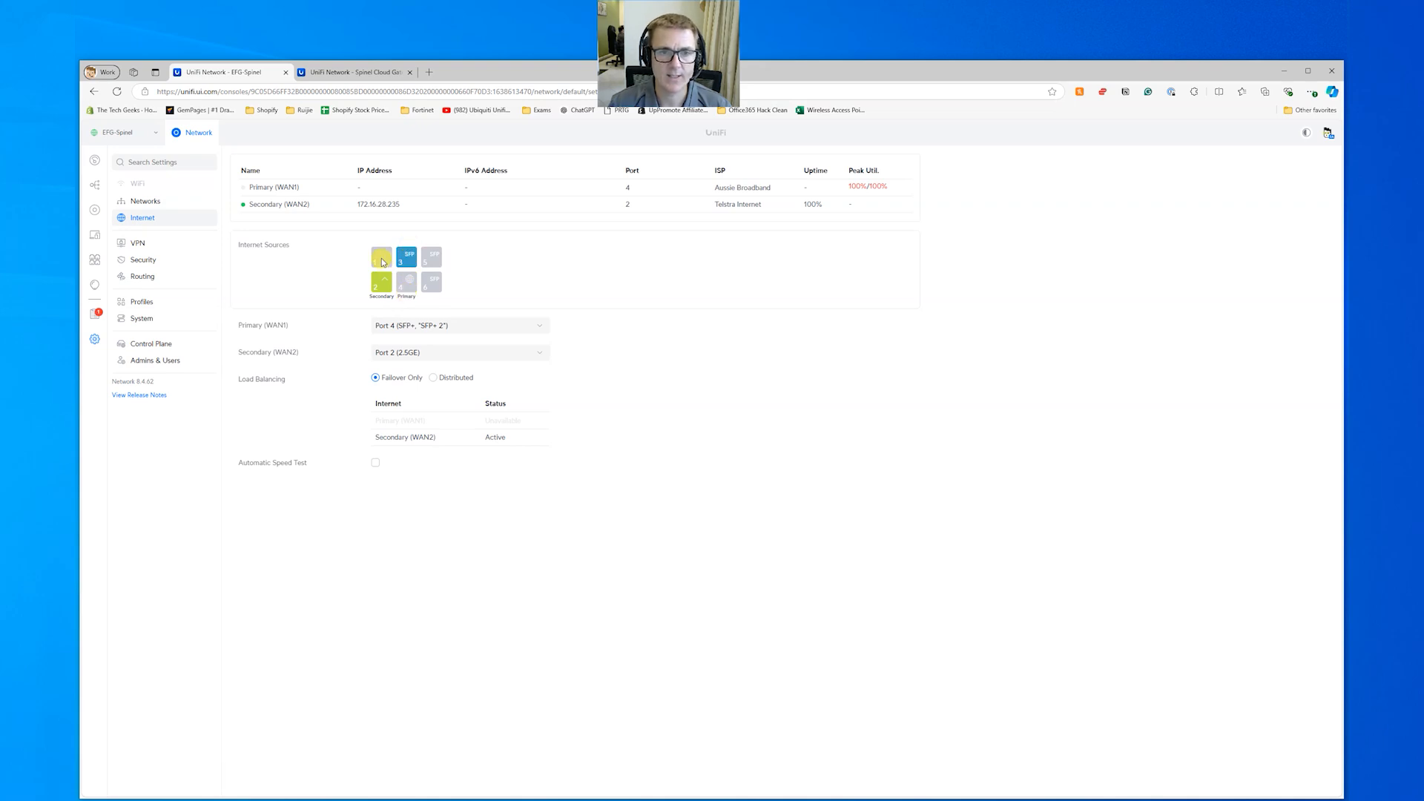
click(413, 328)
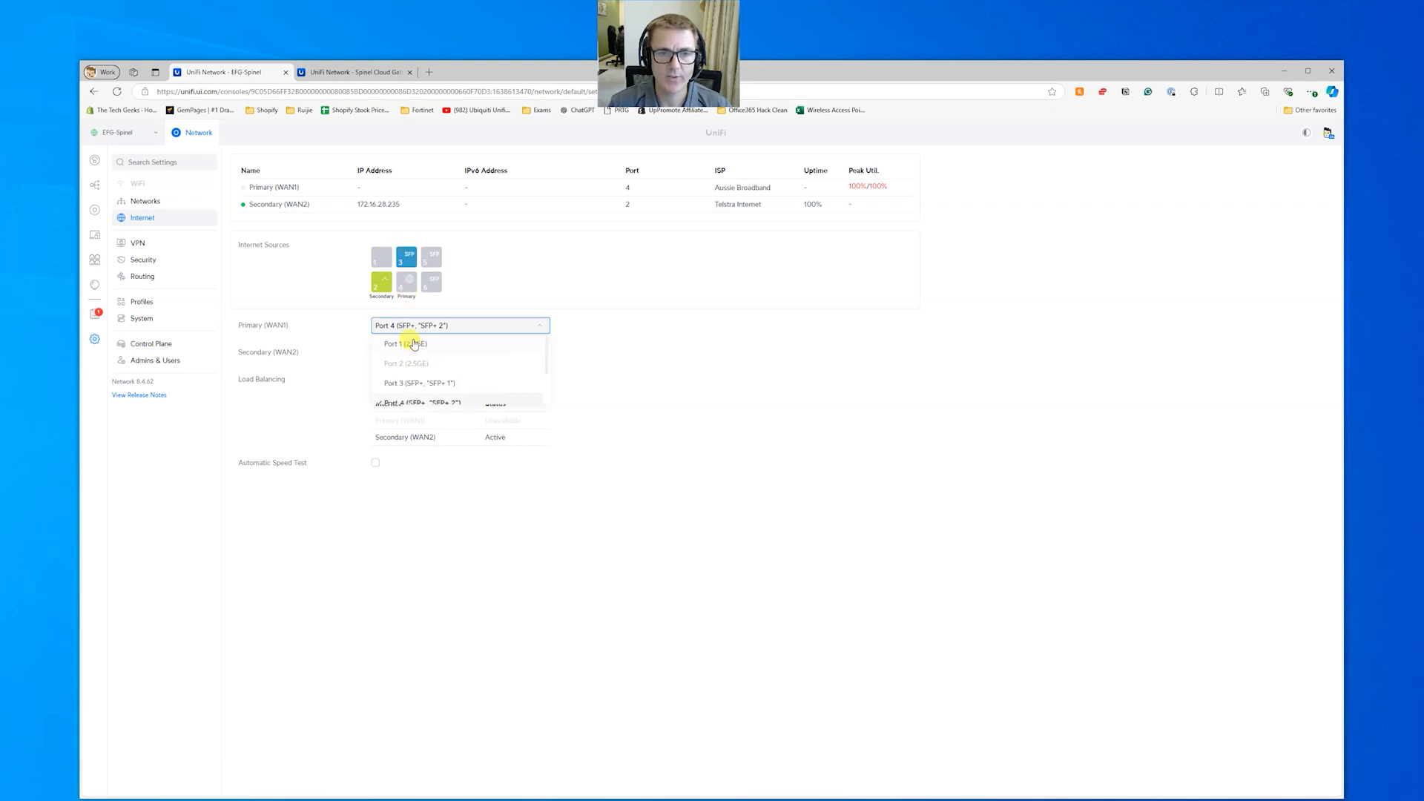
click(417, 346)
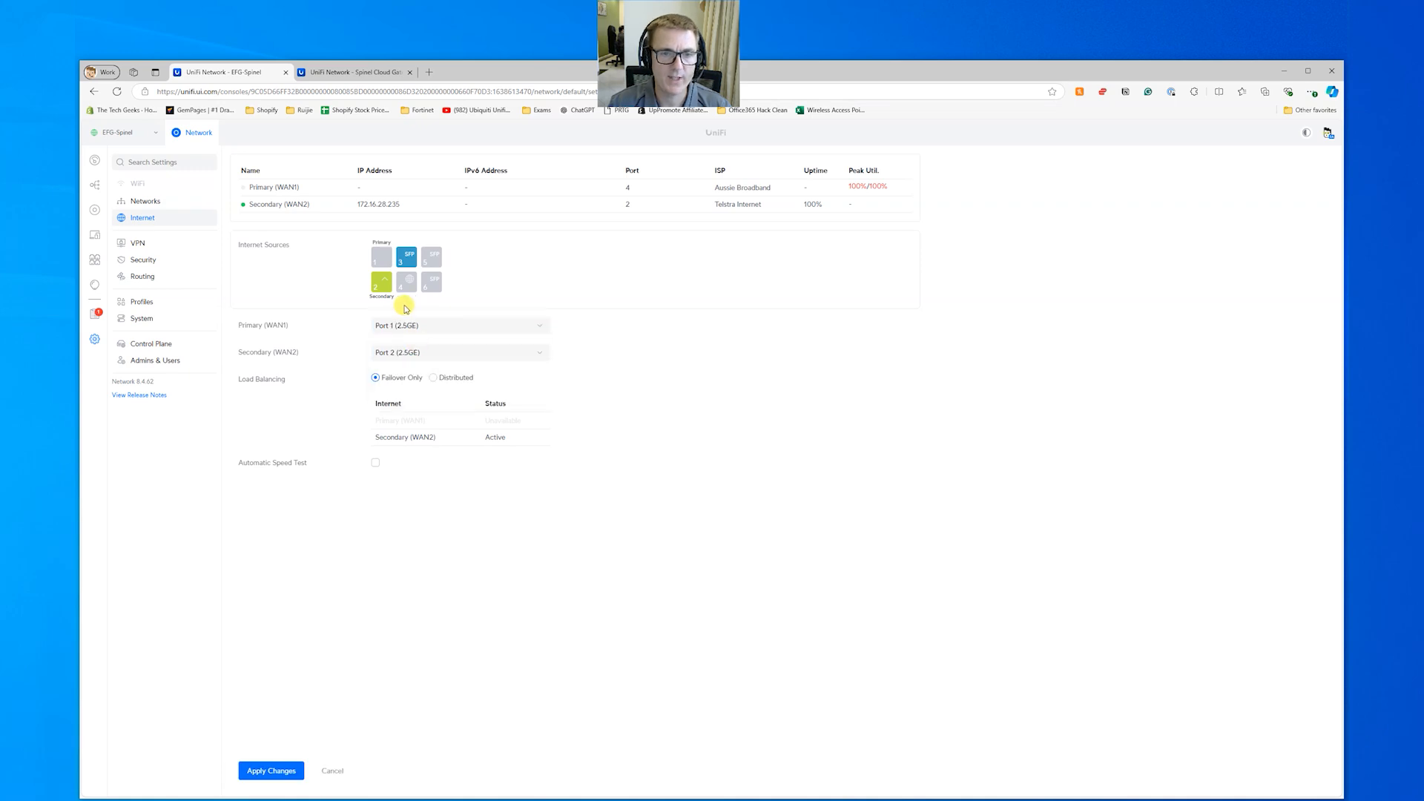
click(272, 766)
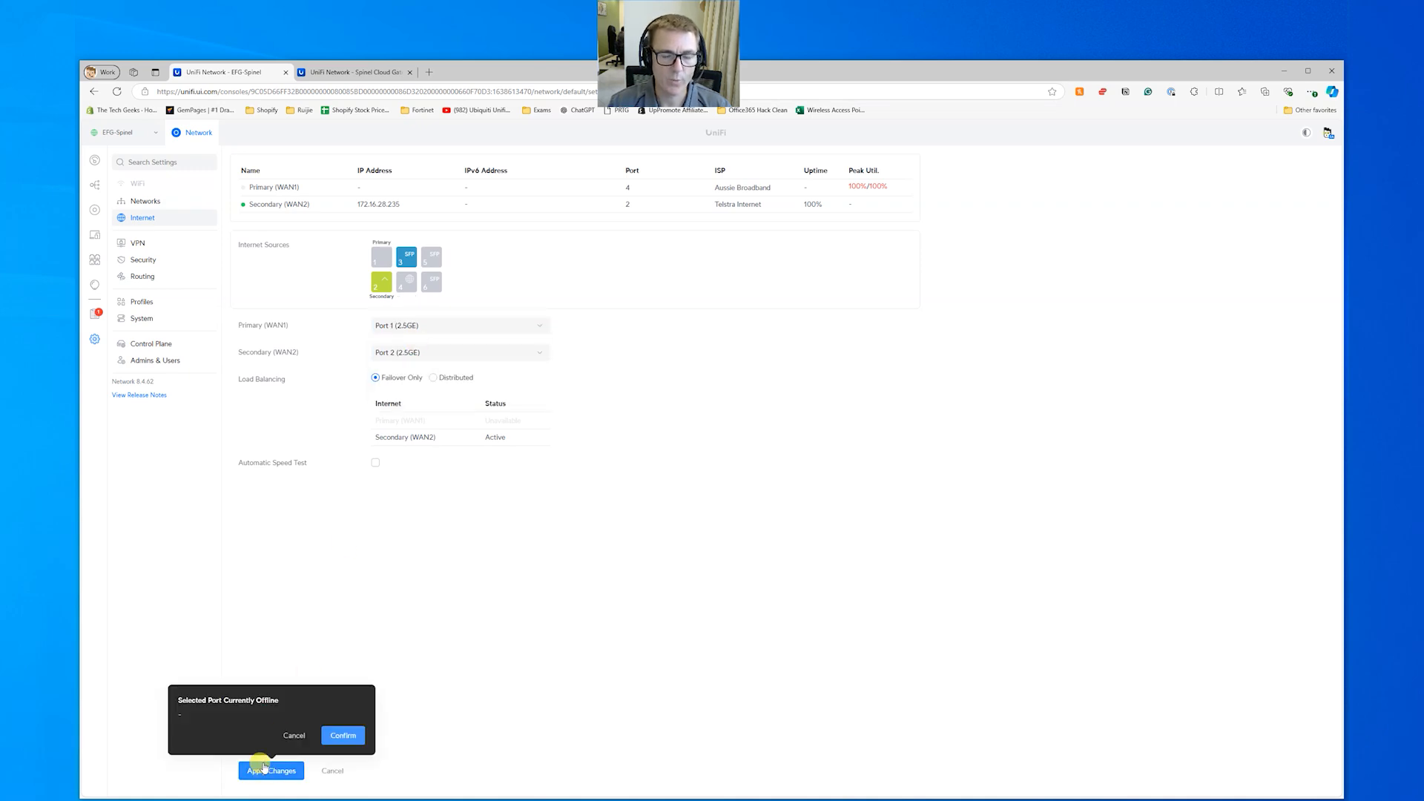
click(343, 736)
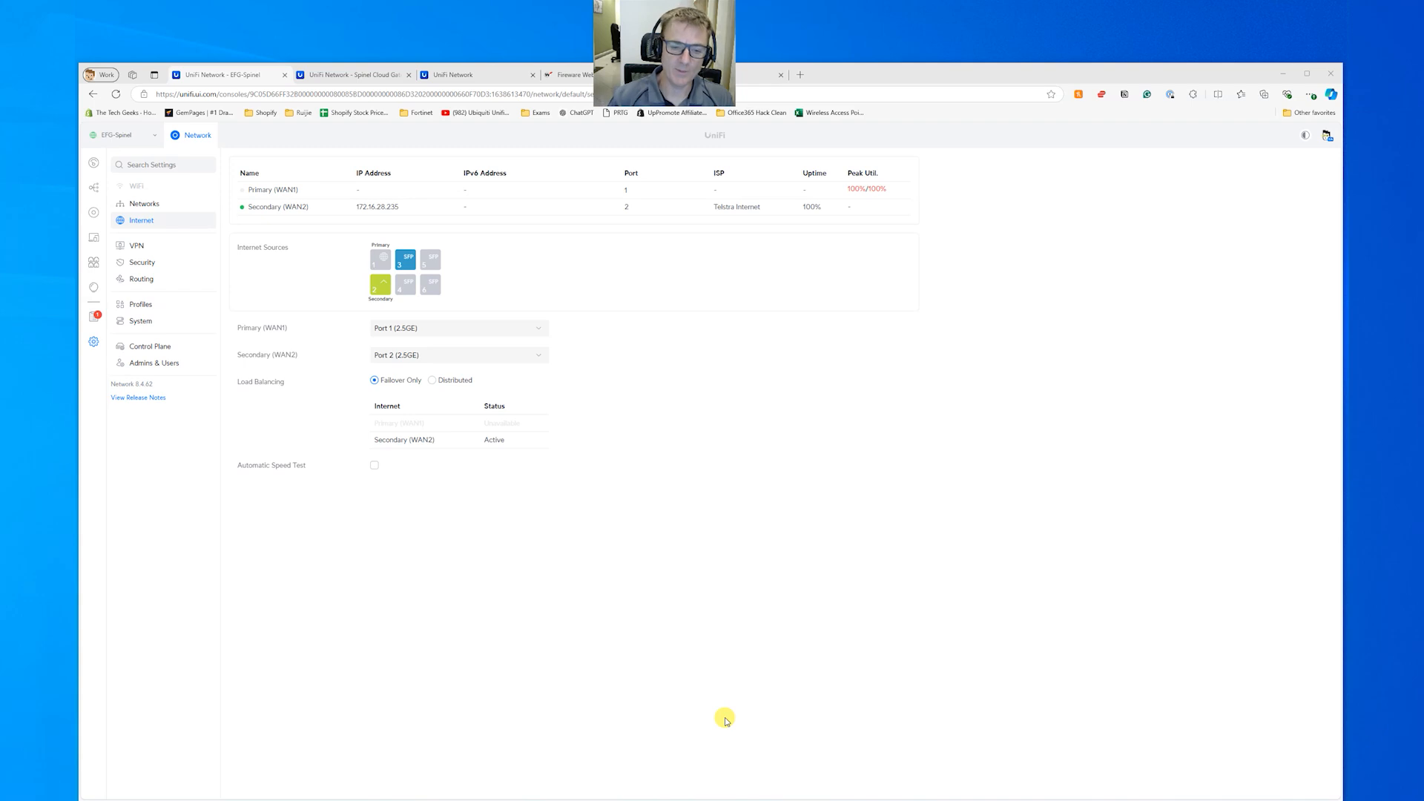
Step: Switch to Command Prompt, replace the running ping with a continuous ping to 8.8.8.8, and reload the gateway's internet settings in the browser
click(259, 800)
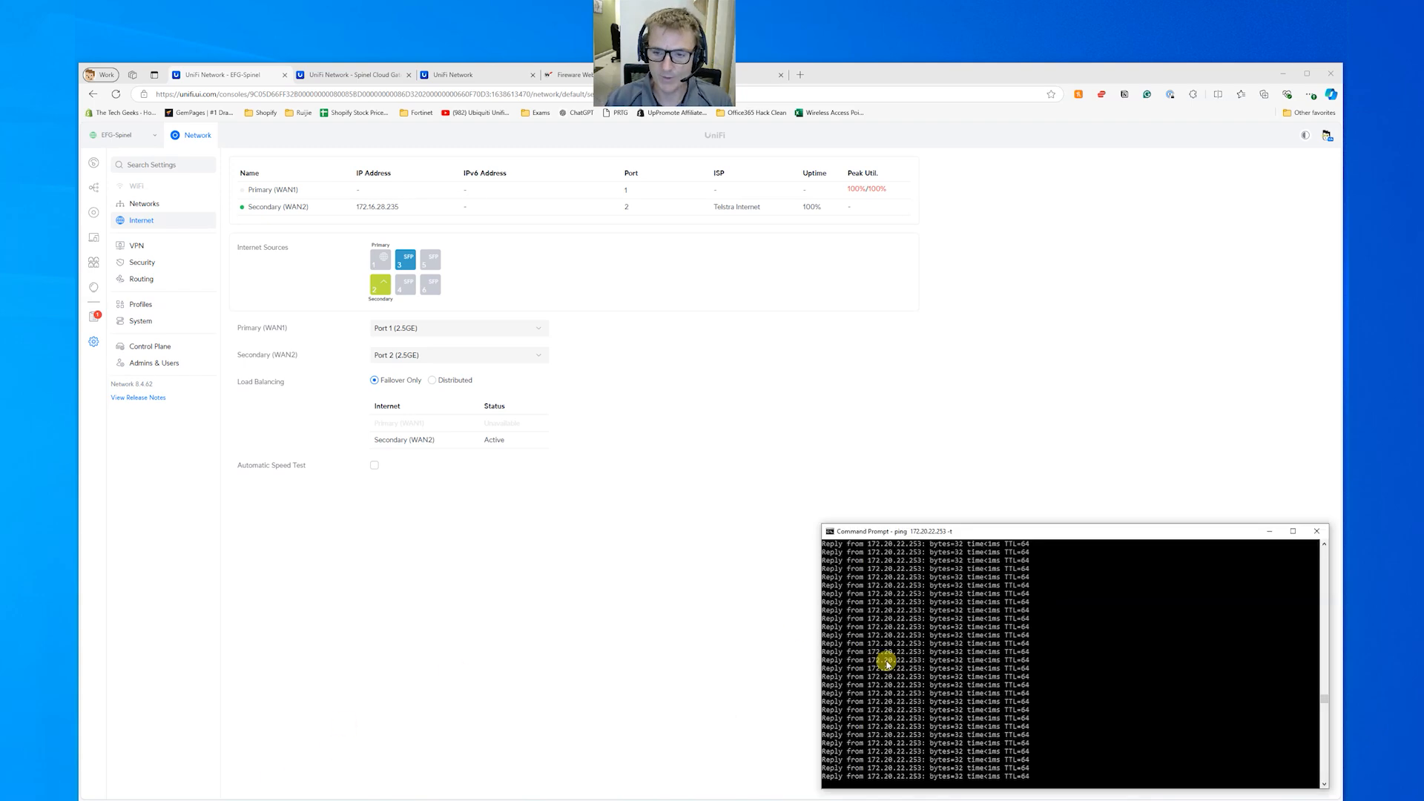
click(1003, 688)
key(Escape)
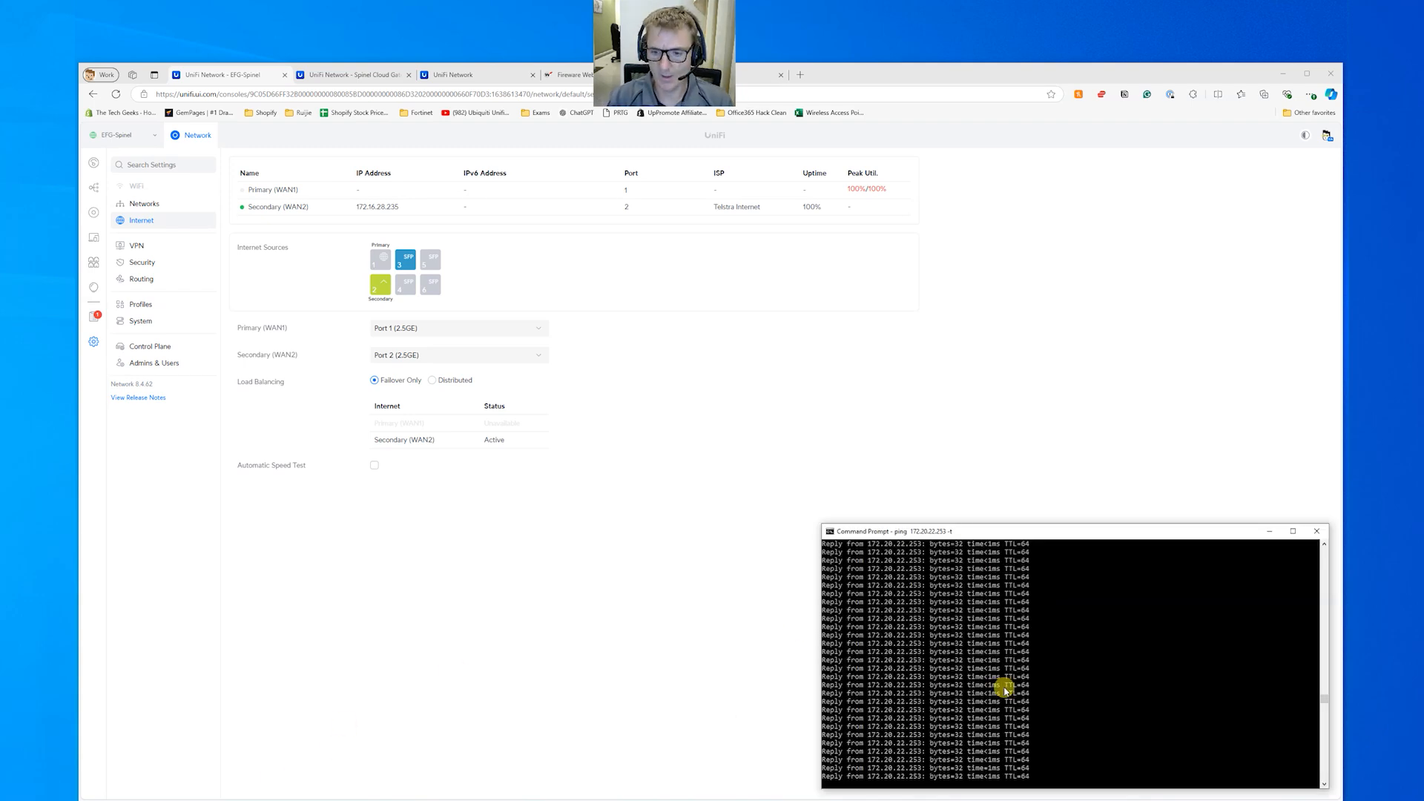
key(ctrl+c)
key(Up)
key(Up)
key(Return)
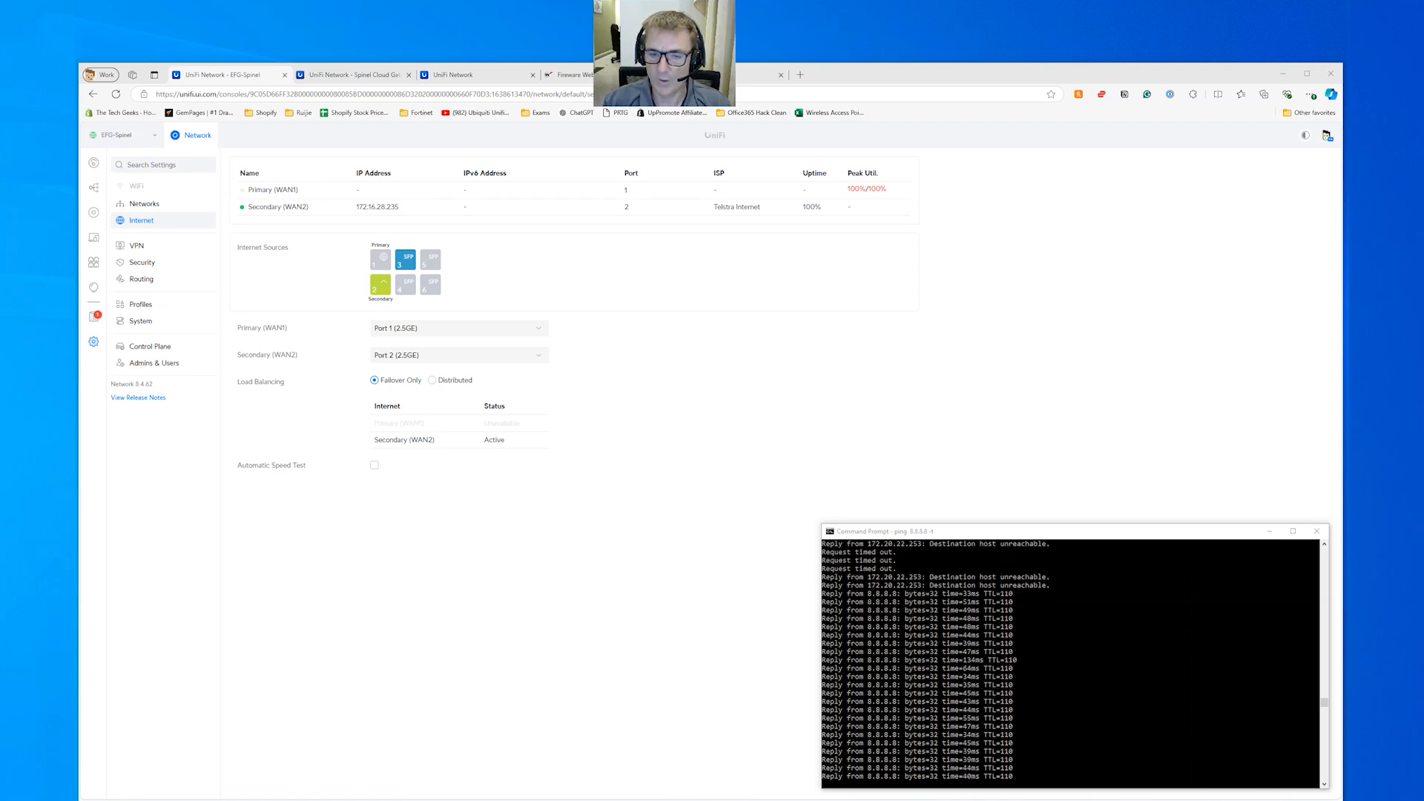
click(116, 94)
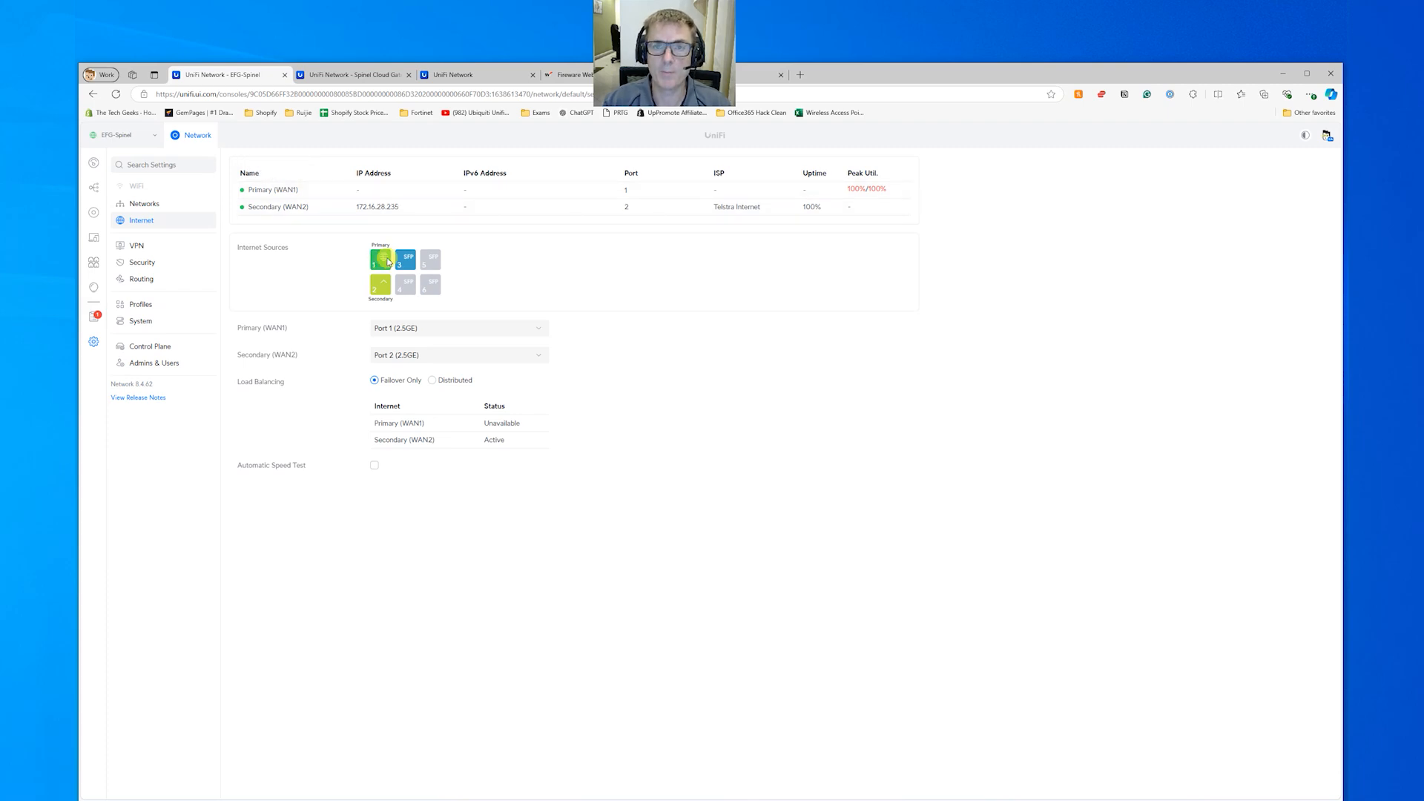
Step: Switch to the Aussie Broadband browser page and open the NBN service in the MyAussie portal
click(762, 74)
click(509, 94)
text(au)
key(BackSpace)
key(BackSpace)
key(BackSpace)
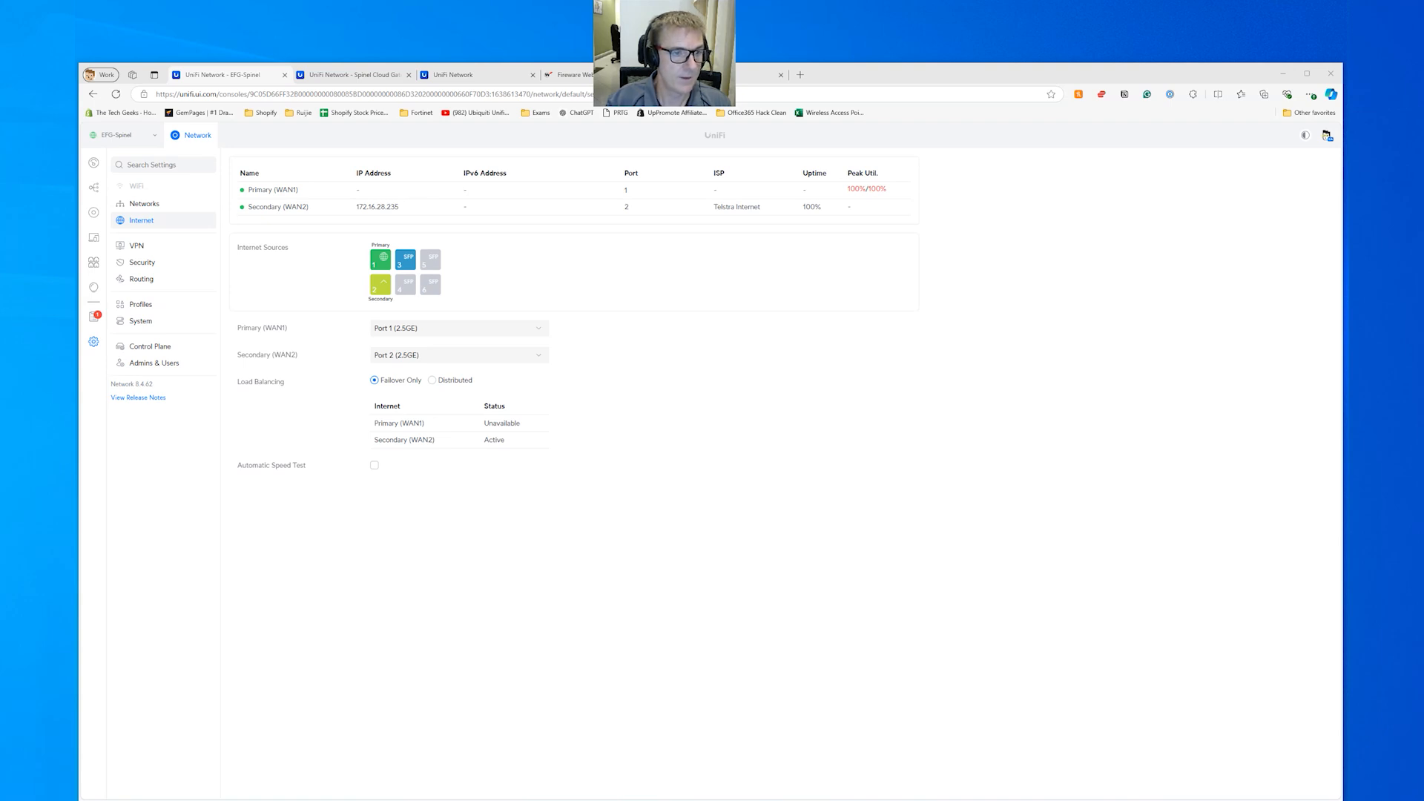
click(751, 72)
key(ctrl+v)
key(Return)
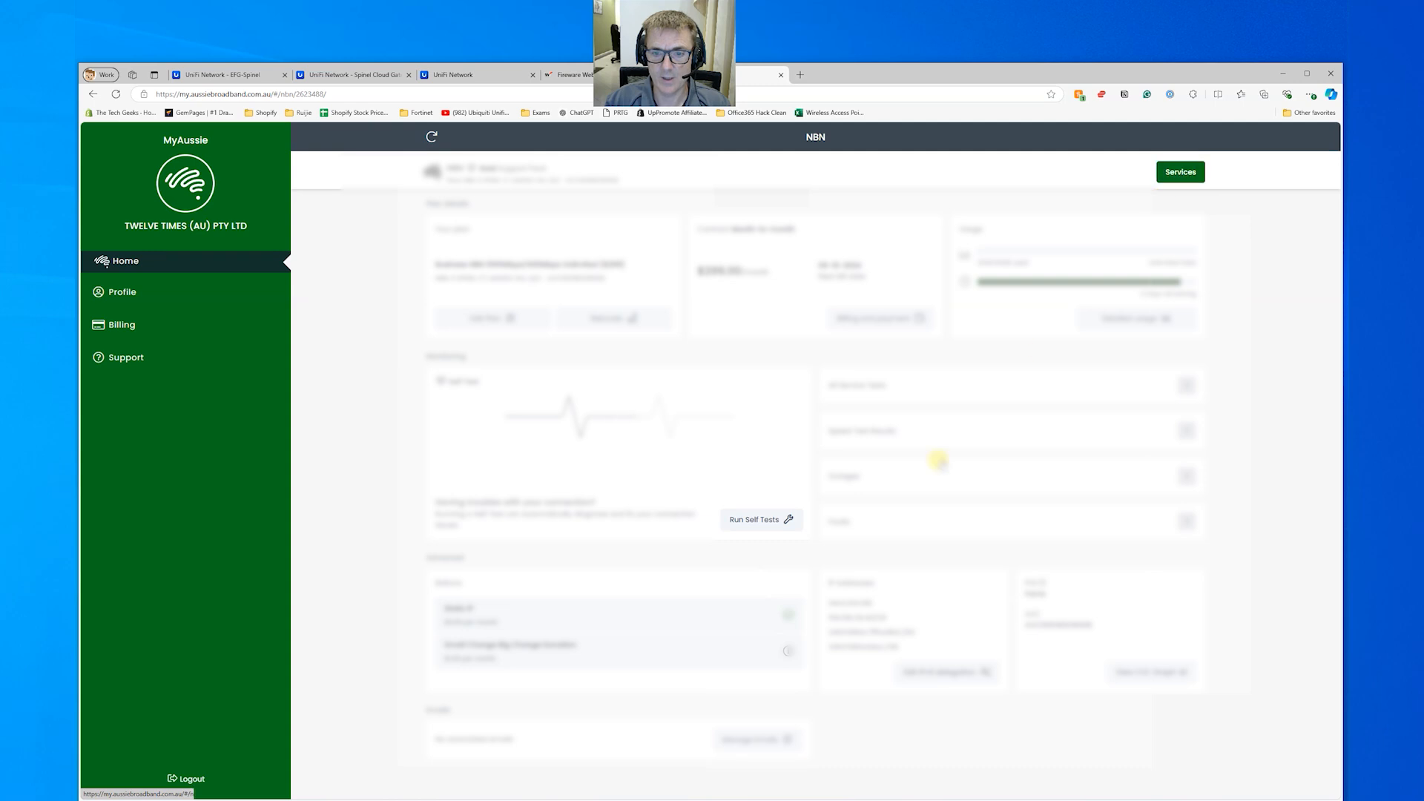
Step: Run the Kick Connection test from the NBN service's self tests
click(747, 526)
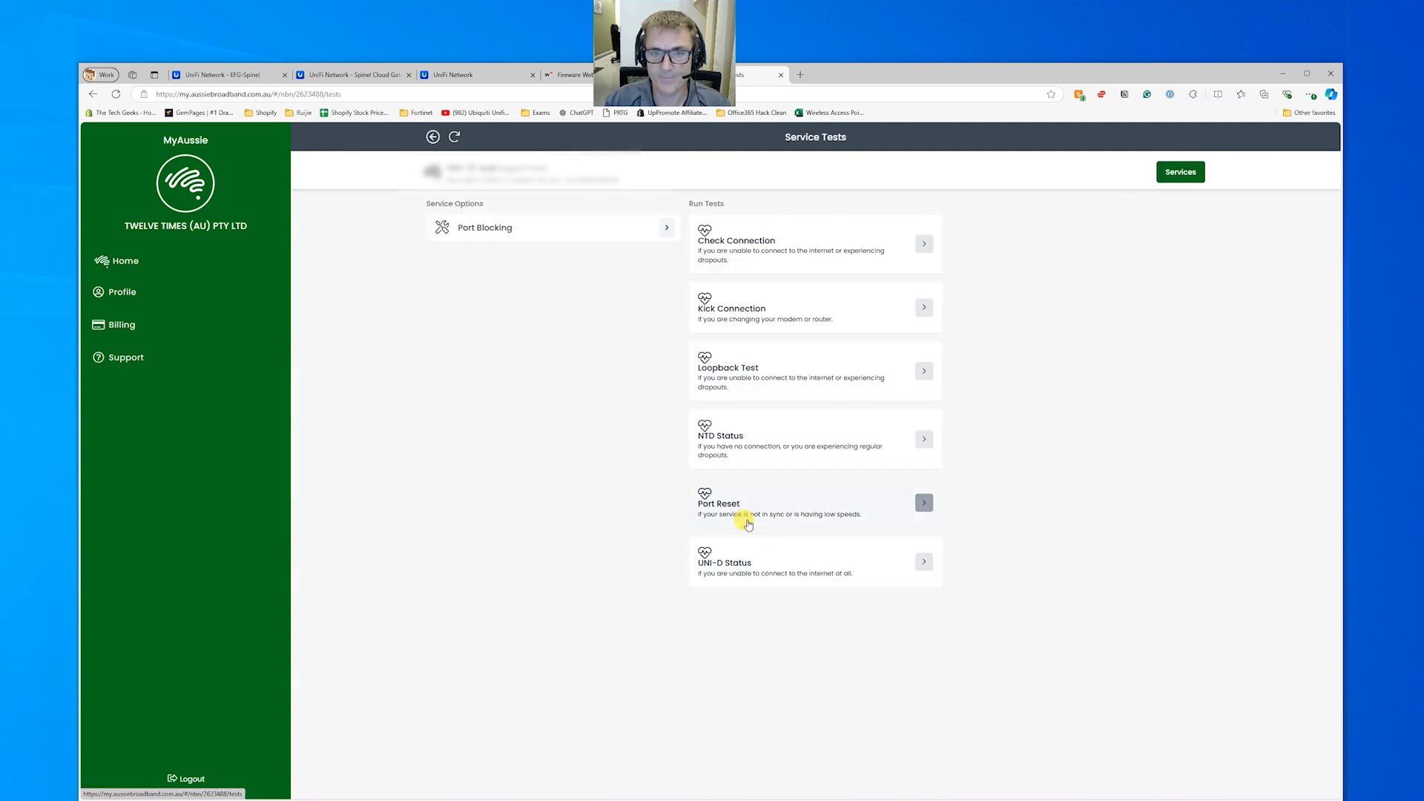
click(781, 310)
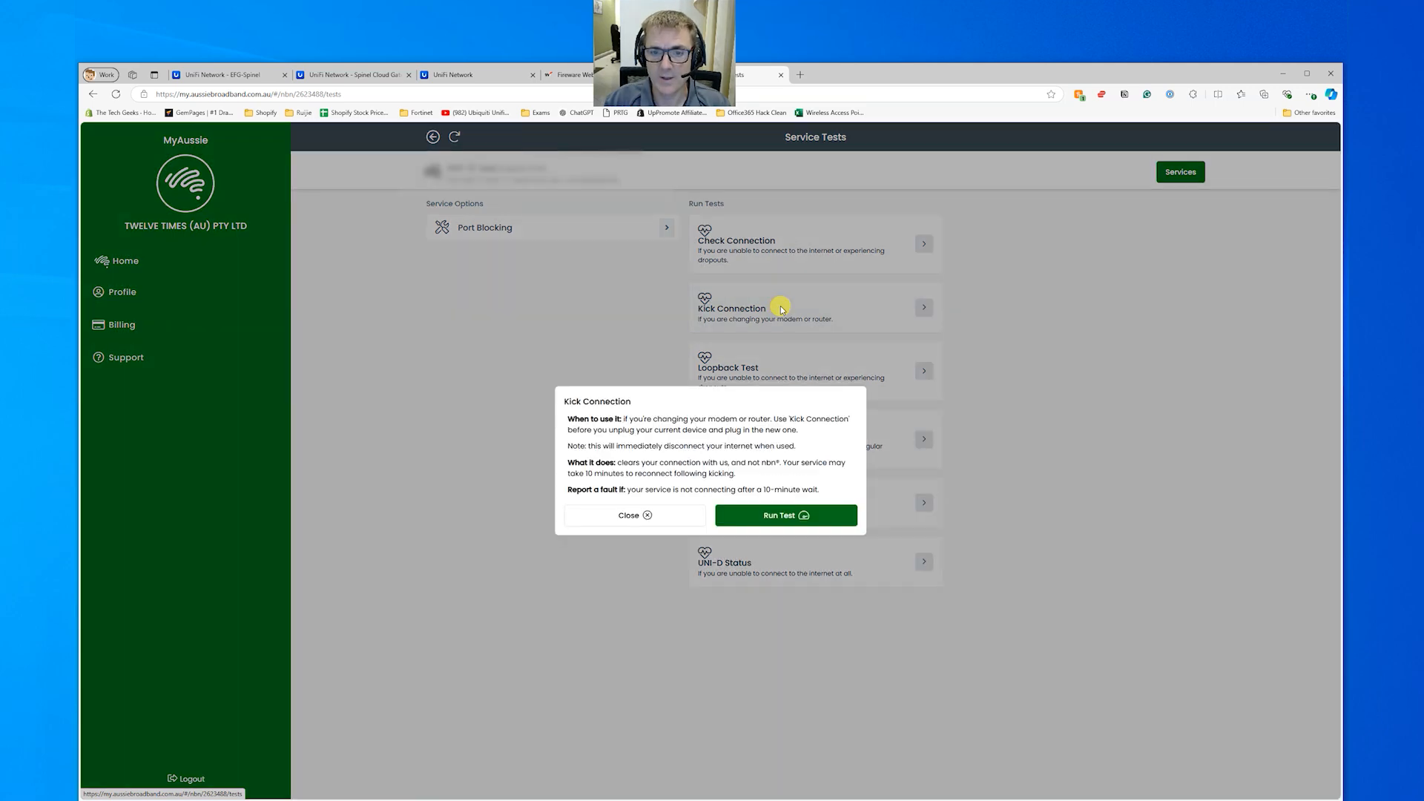
click(762, 513)
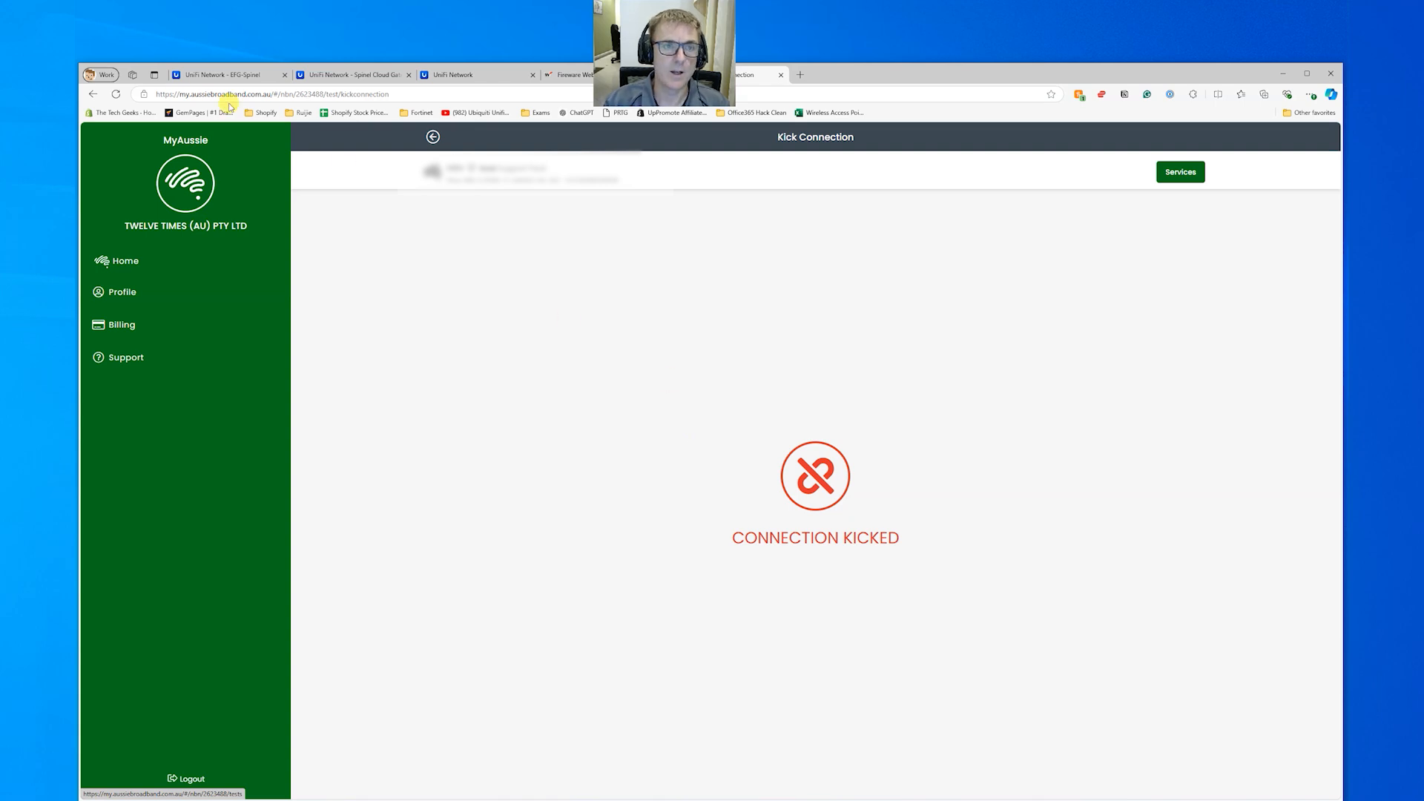
Step: Check the gateway's WAN status, the running ping to 8.8.8.8 in Command Prompt, and the Primary (WAN1) settings
click(195, 75)
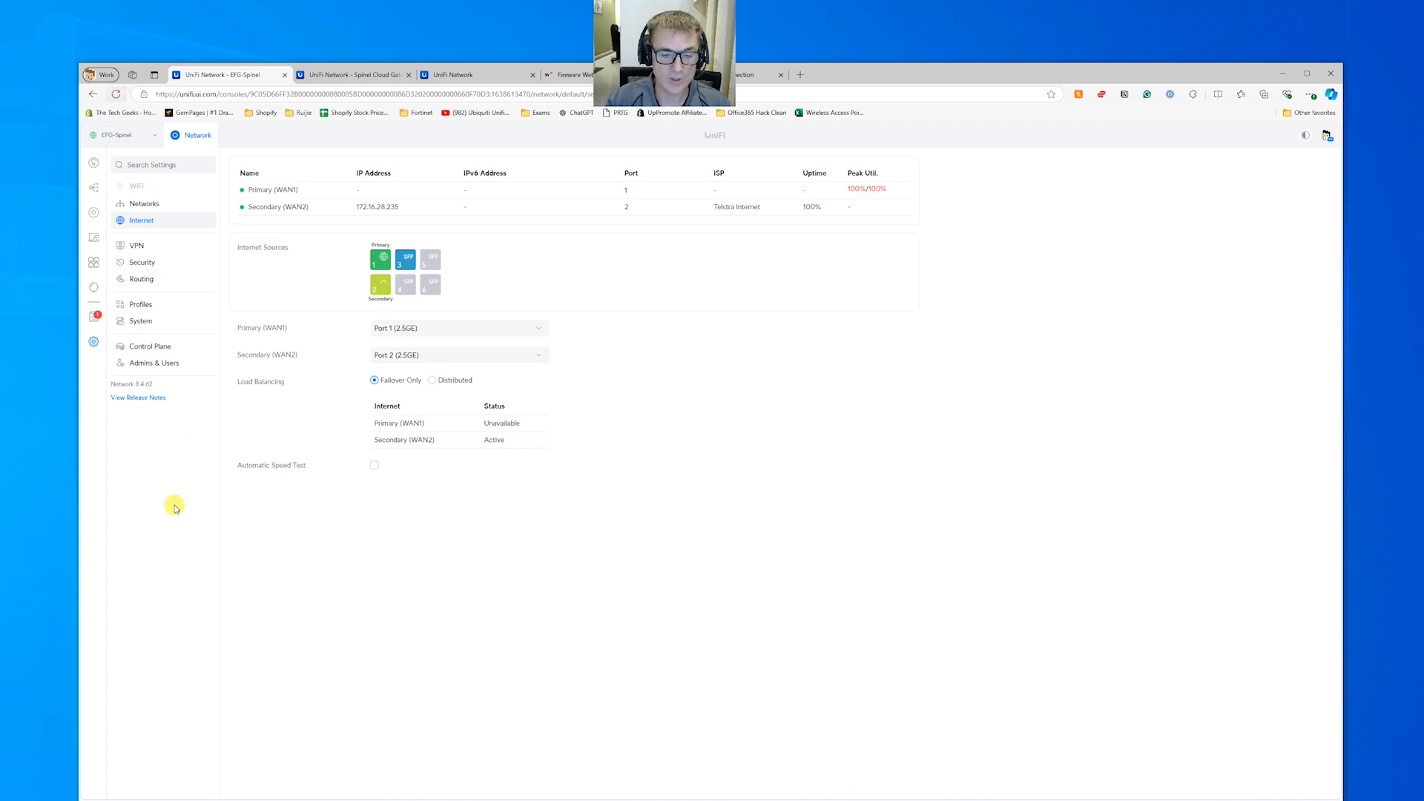
key(alt+Tab)
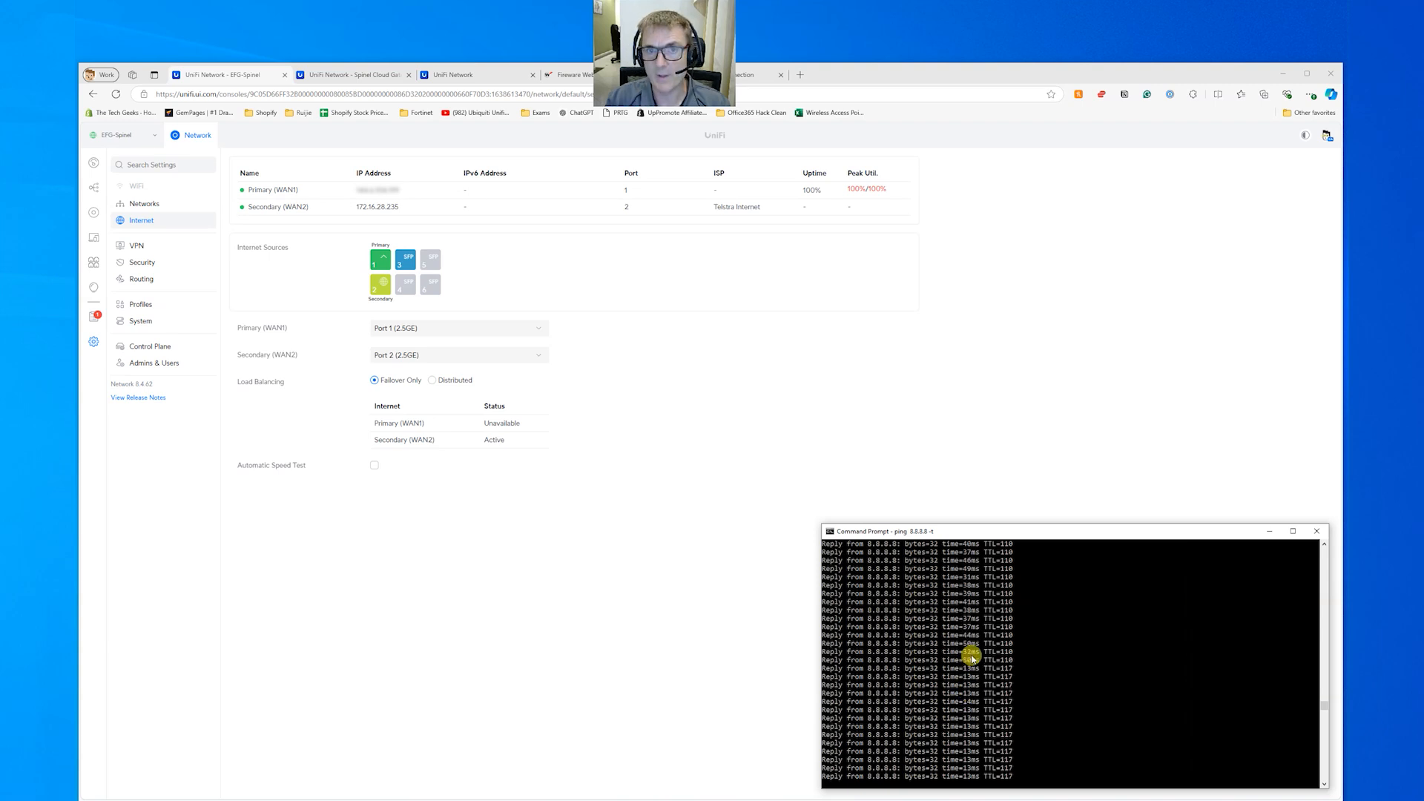
click(116, 97)
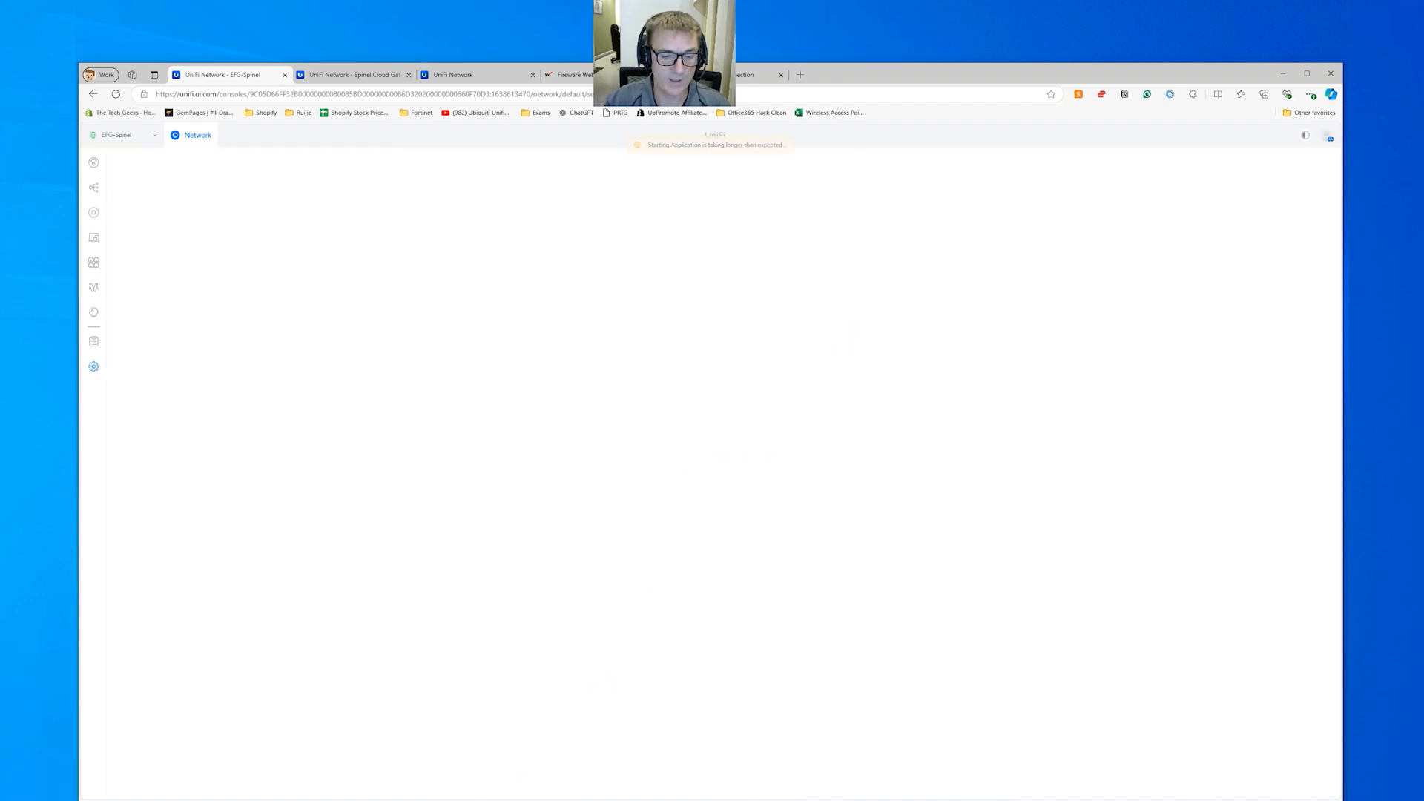
mouse_move(248, 799)
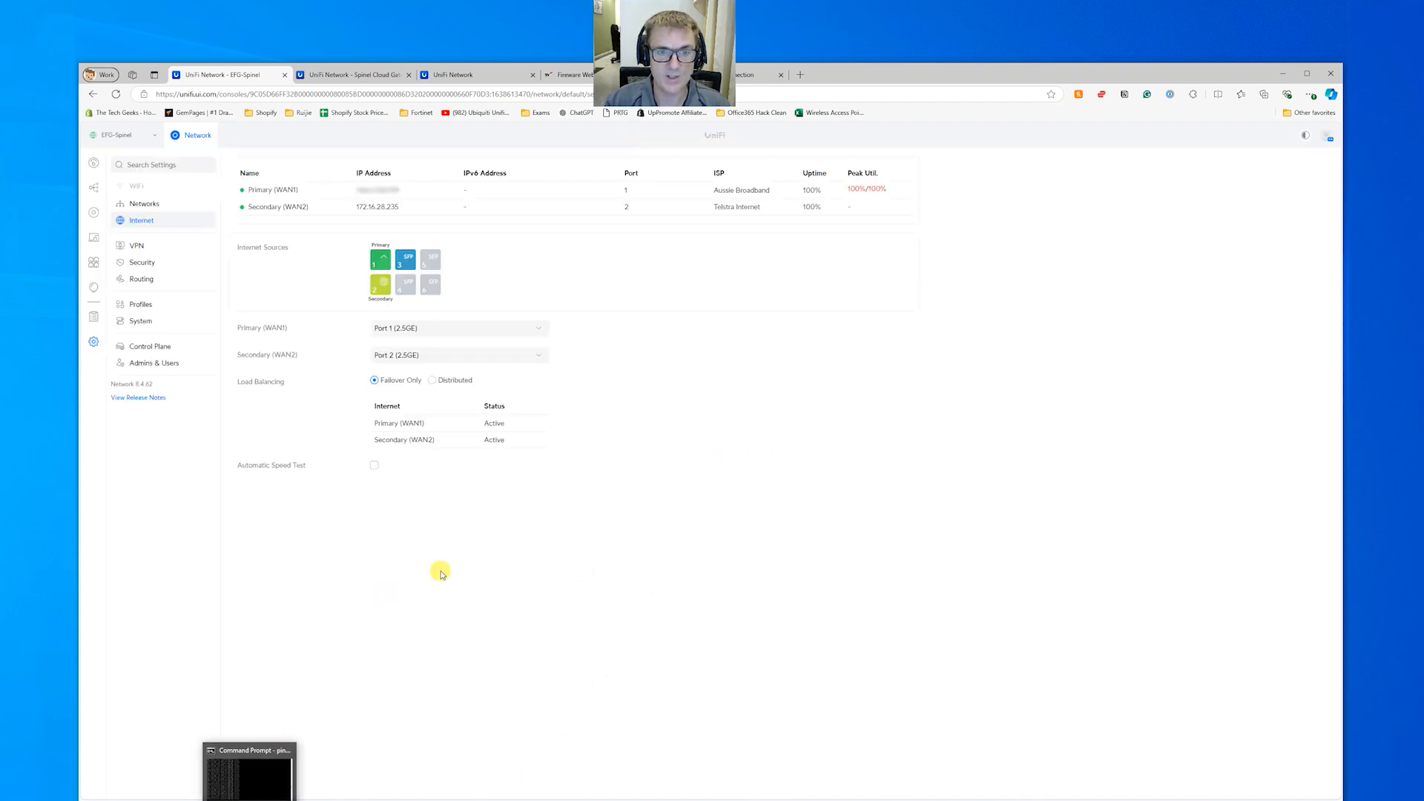
click(230, 775)
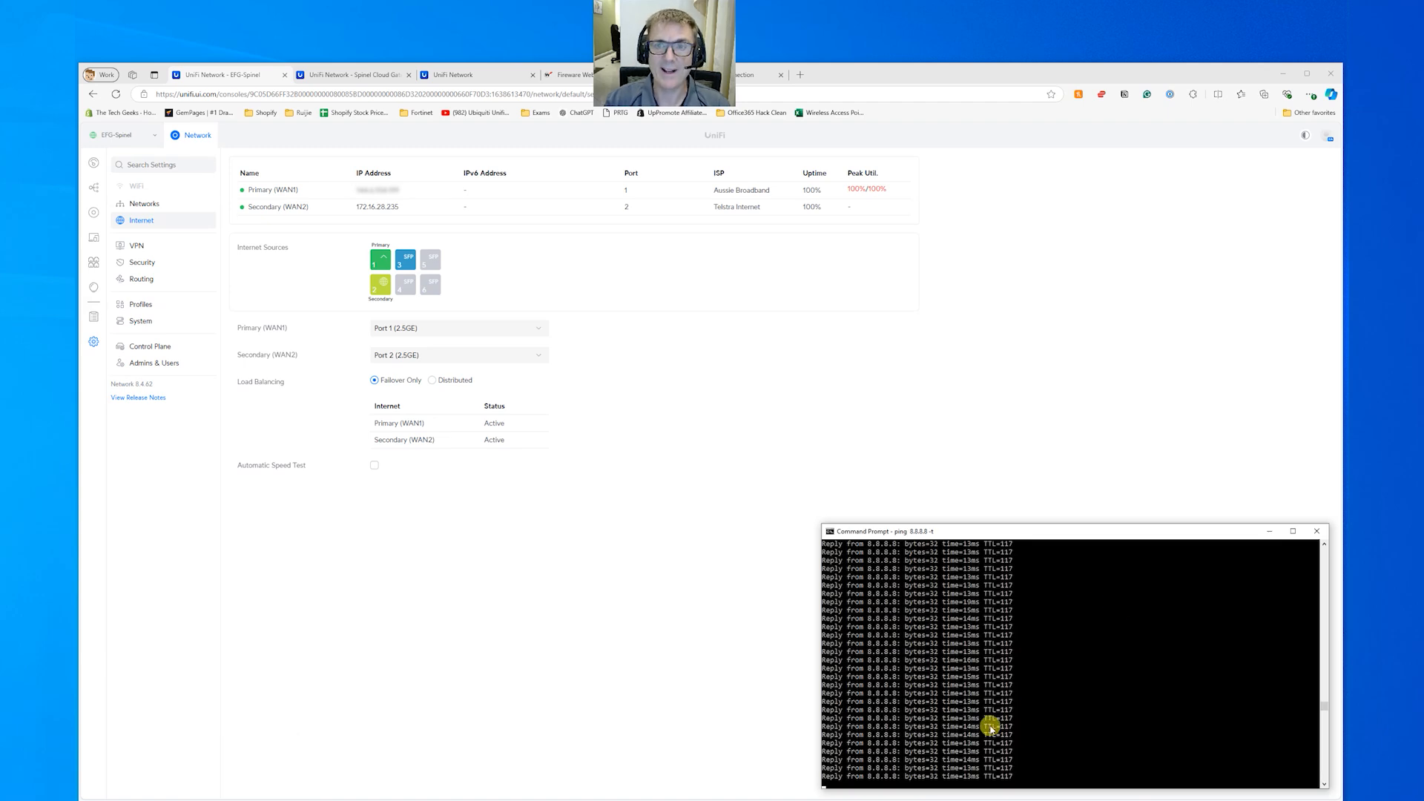
click(321, 191)
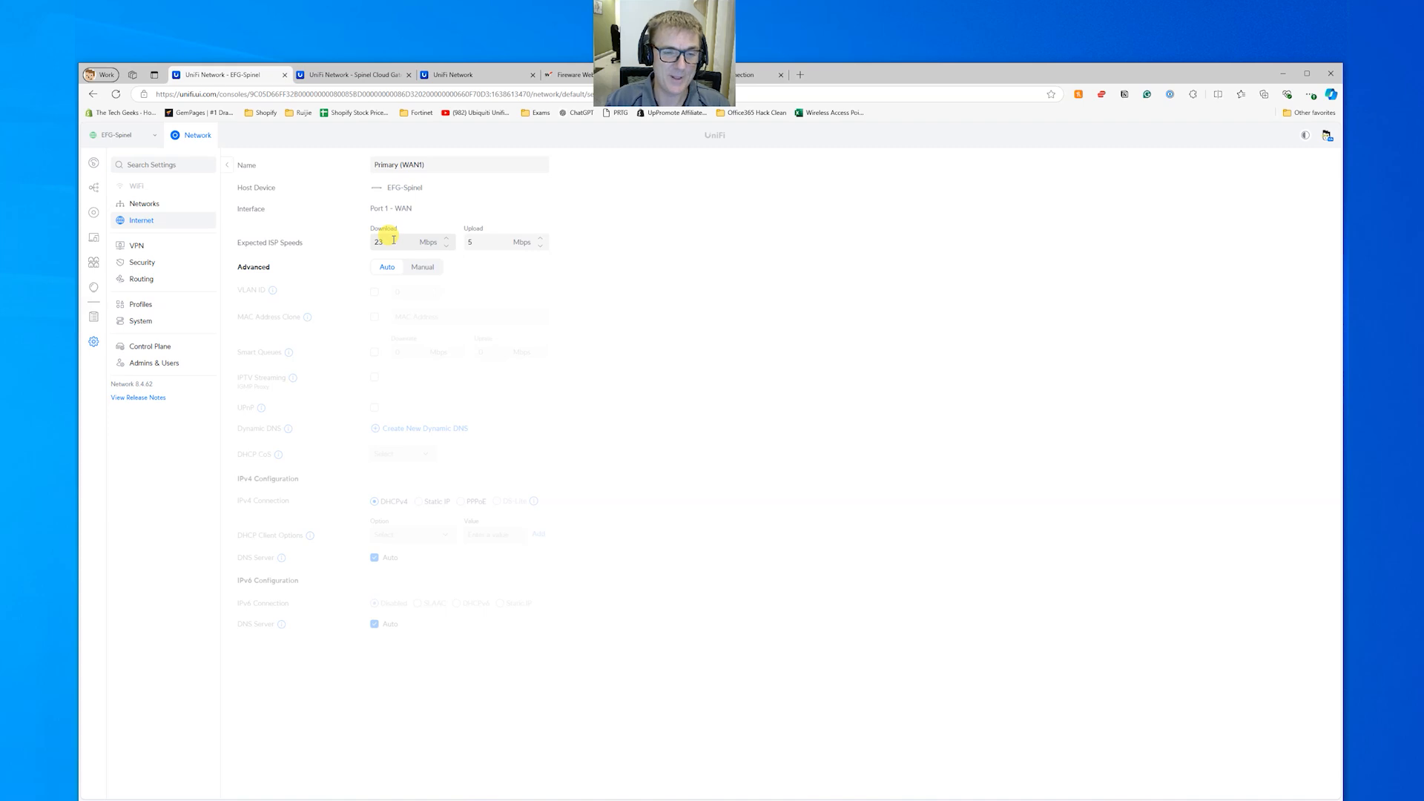
click(166, 224)
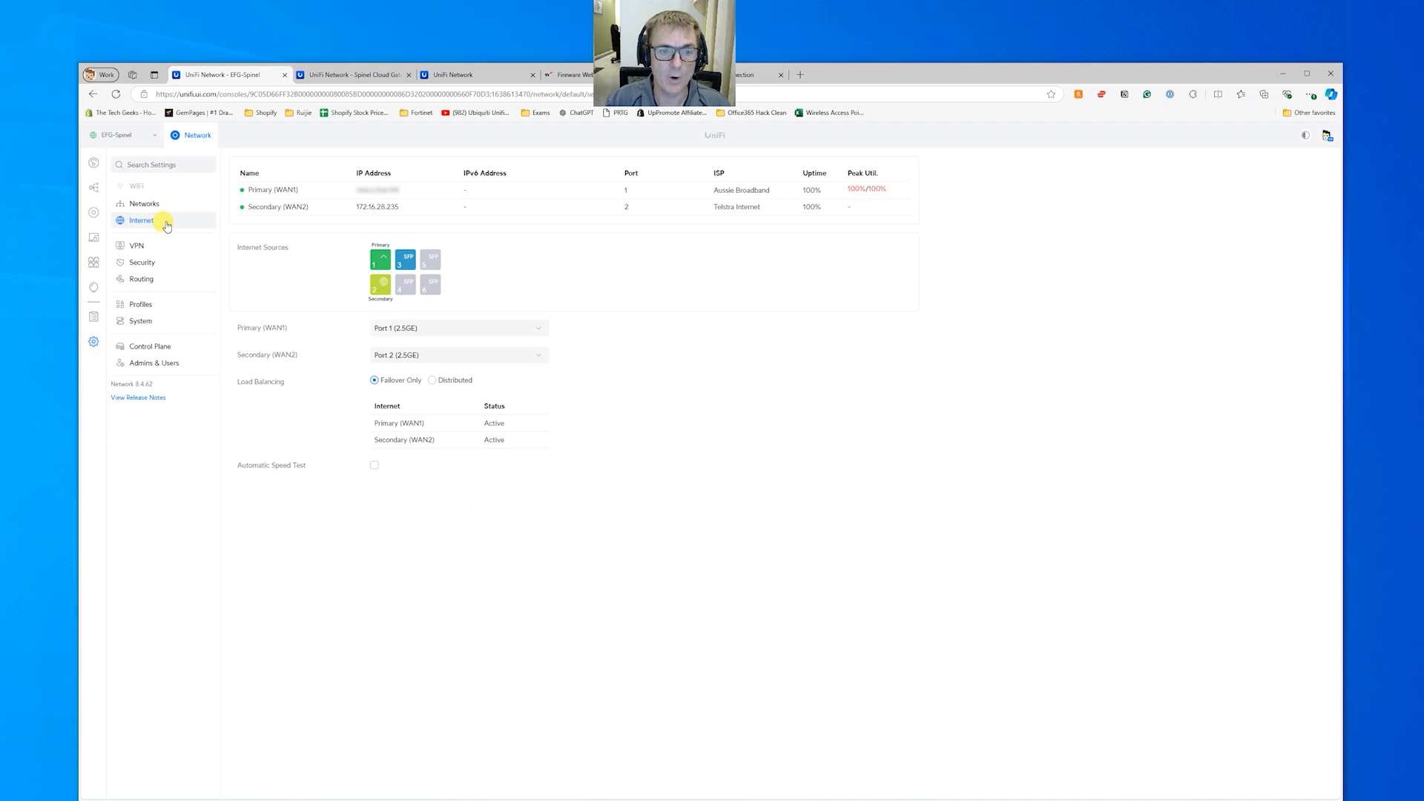
Step: Enable Automatic Speed Test on a daily schedule at 03:00 and apply the changes
click(374, 465)
click(408, 508)
scroll(394, 557, down, 1)
click(395, 550)
click(290, 772)
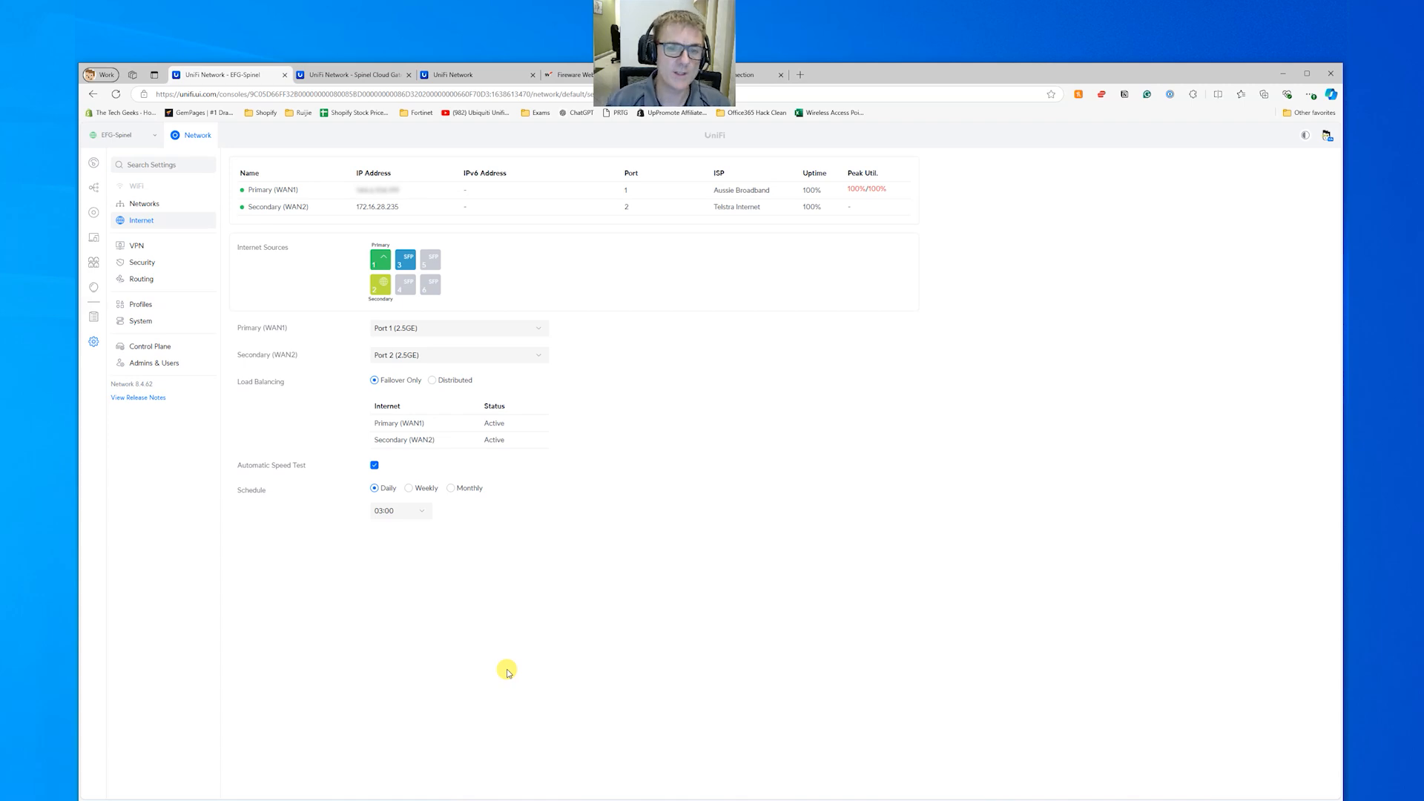
Step: Preview the Distributed load balancing option for the two WANs and discard the change
click(433, 382)
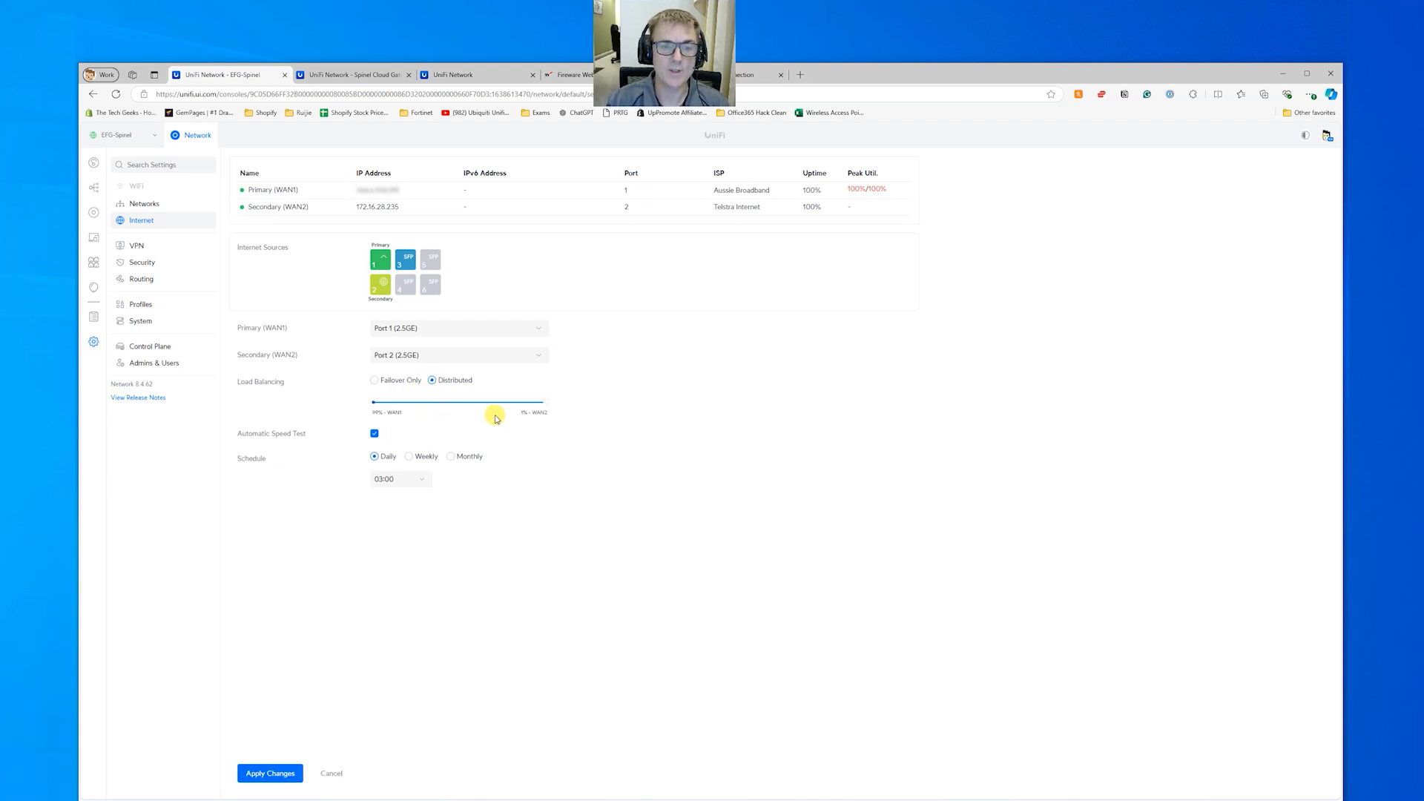
click(338, 773)
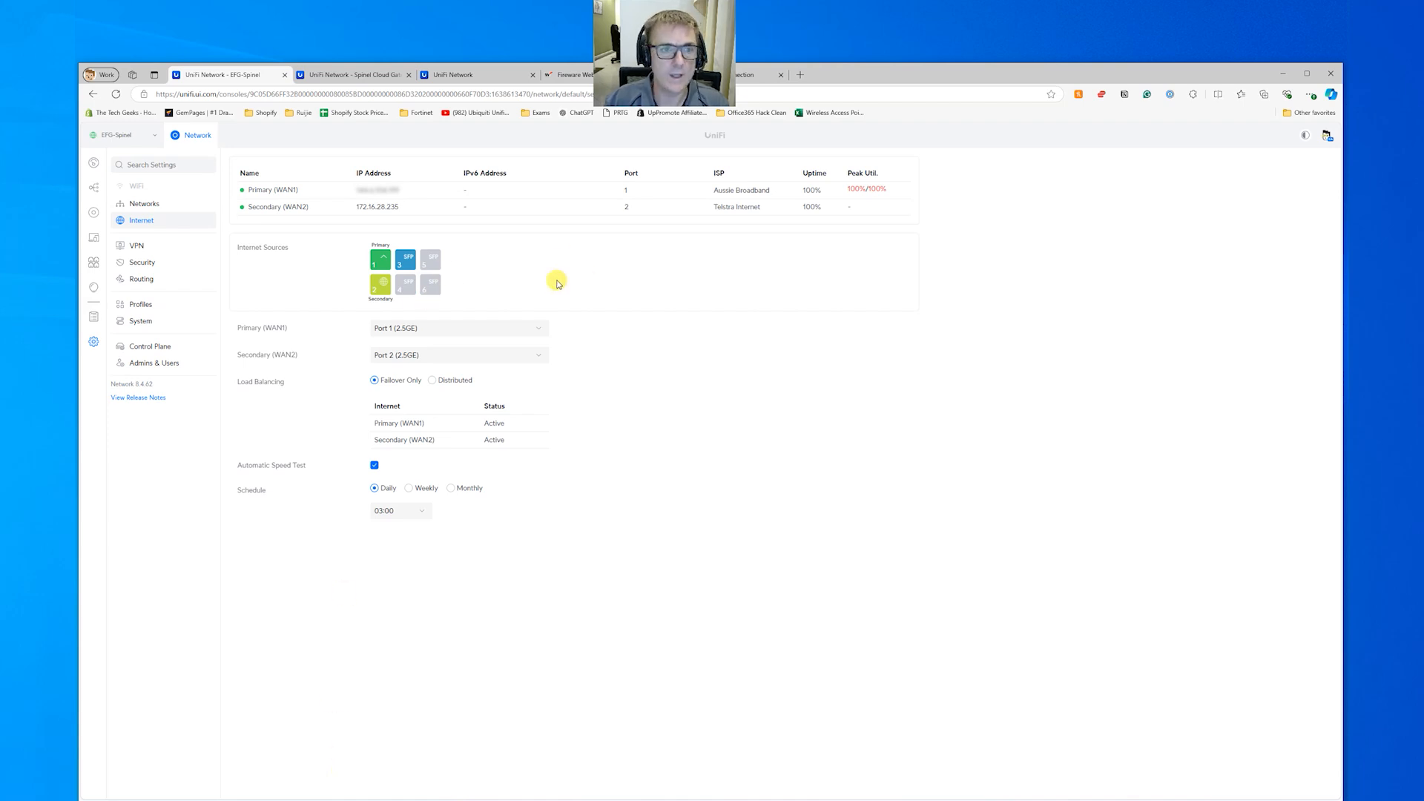
Step: Open VLAN 38's DHCP leases and show the details of the Windows PC client leased 172.20.21.201
click(157, 206)
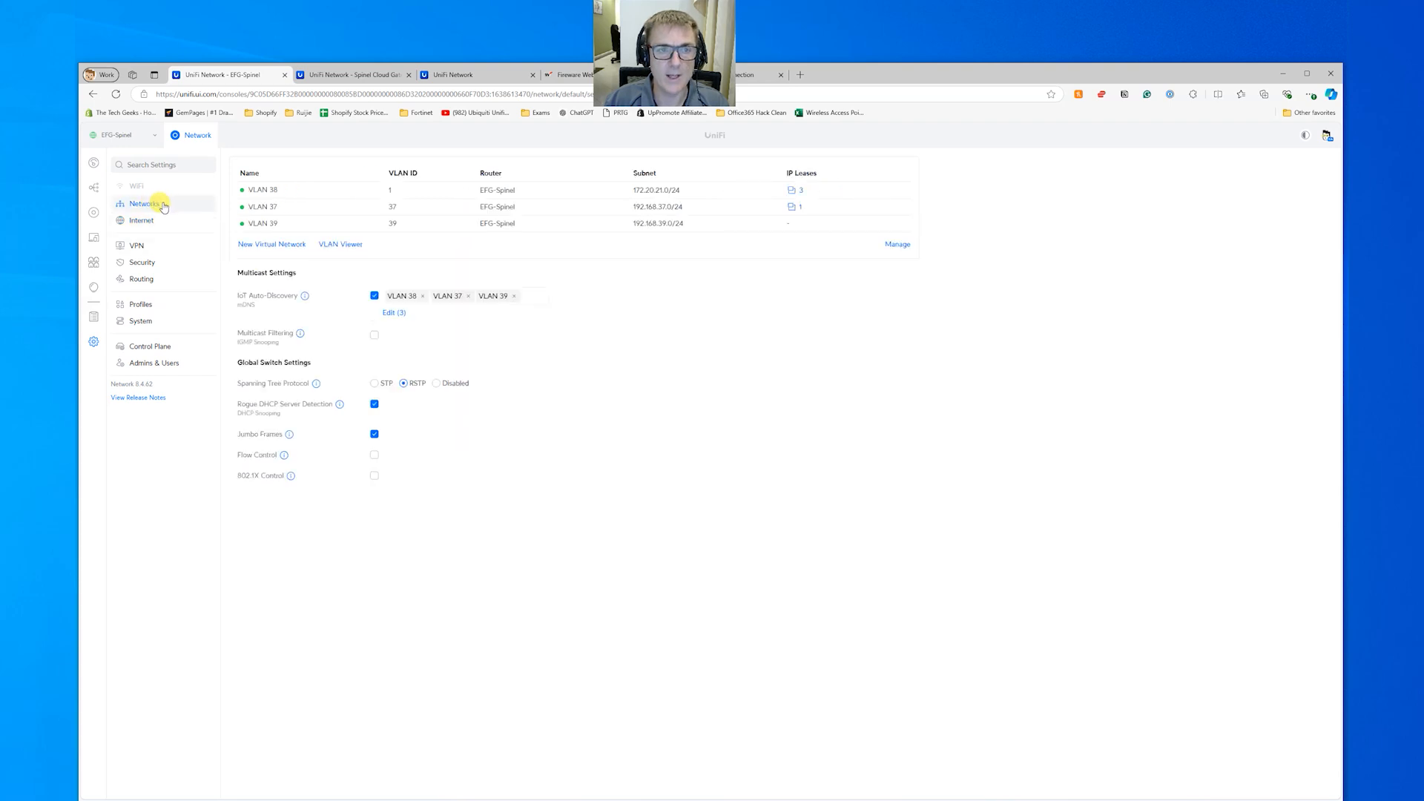
click(800, 190)
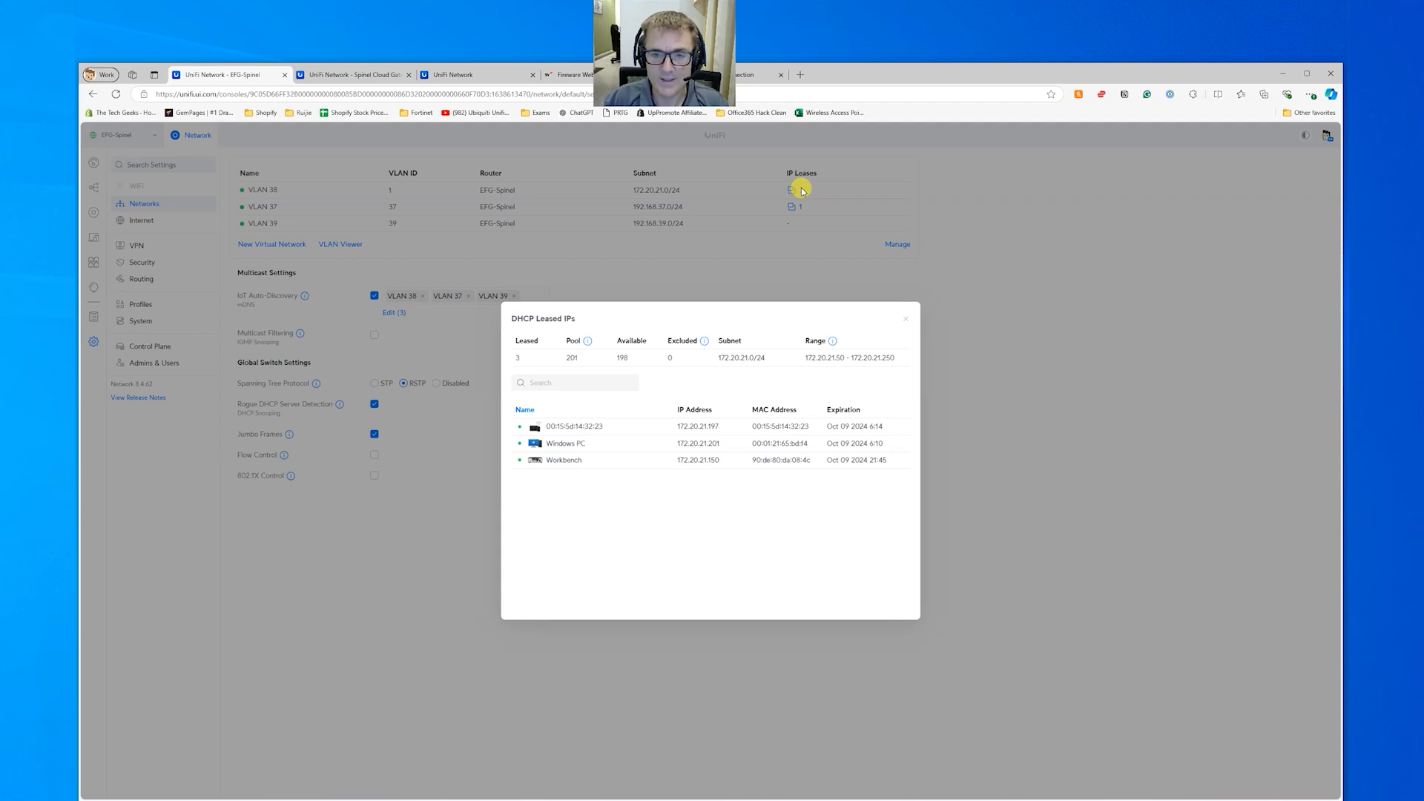
click(617, 446)
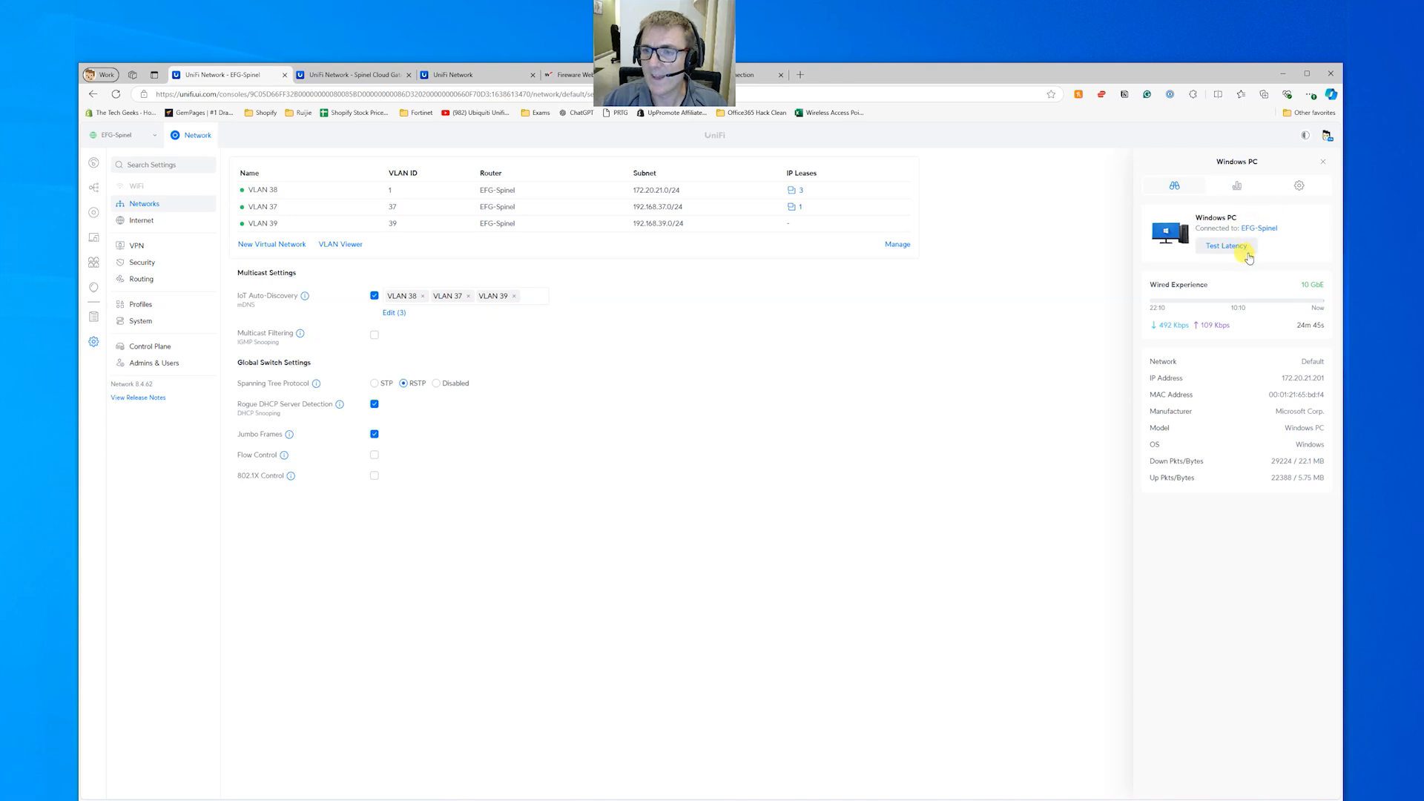
Step: Switch to the WatchGuard Fireware Web UI, check the Main Internet (eth0) interface's IP address, and reload the page
click(564, 76)
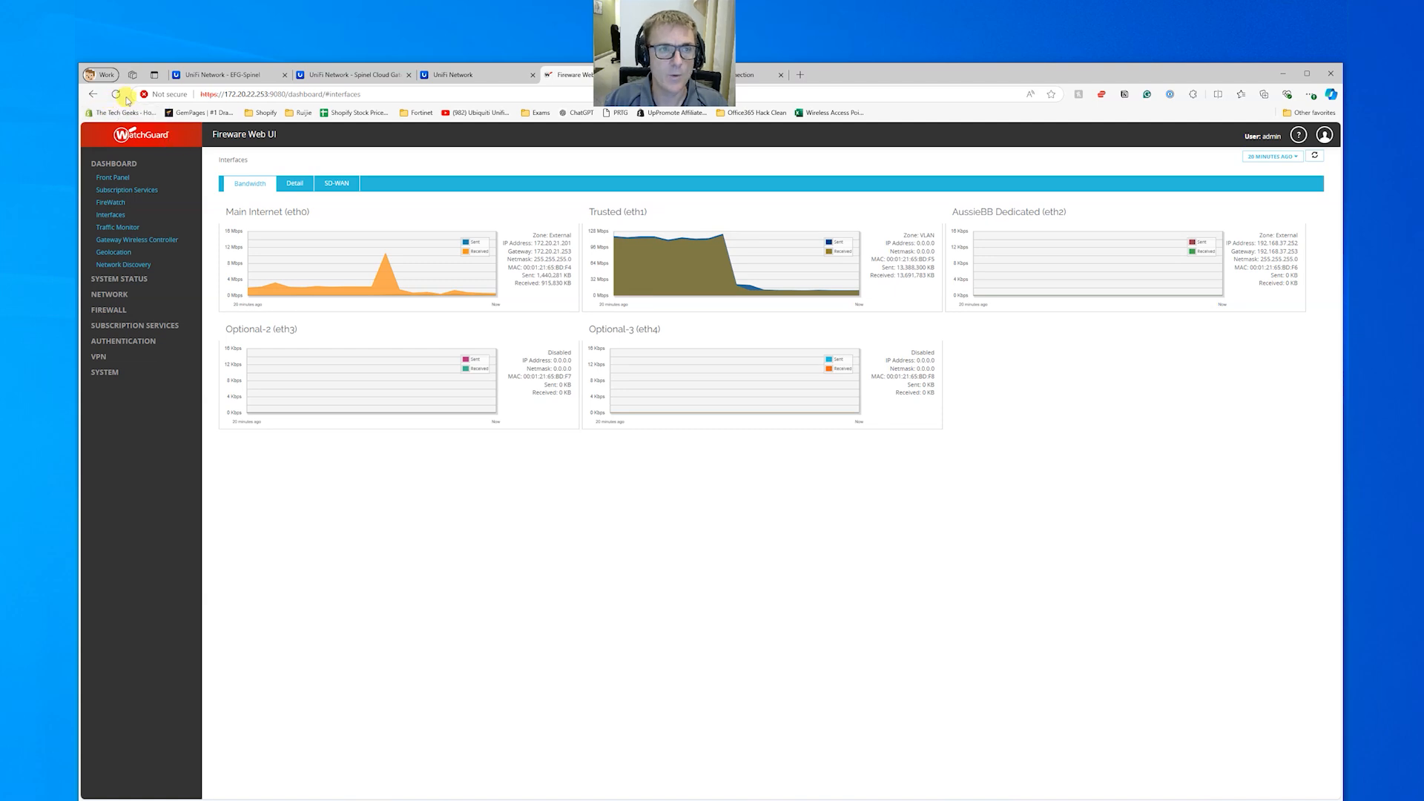
drag(535, 245, 569, 245)
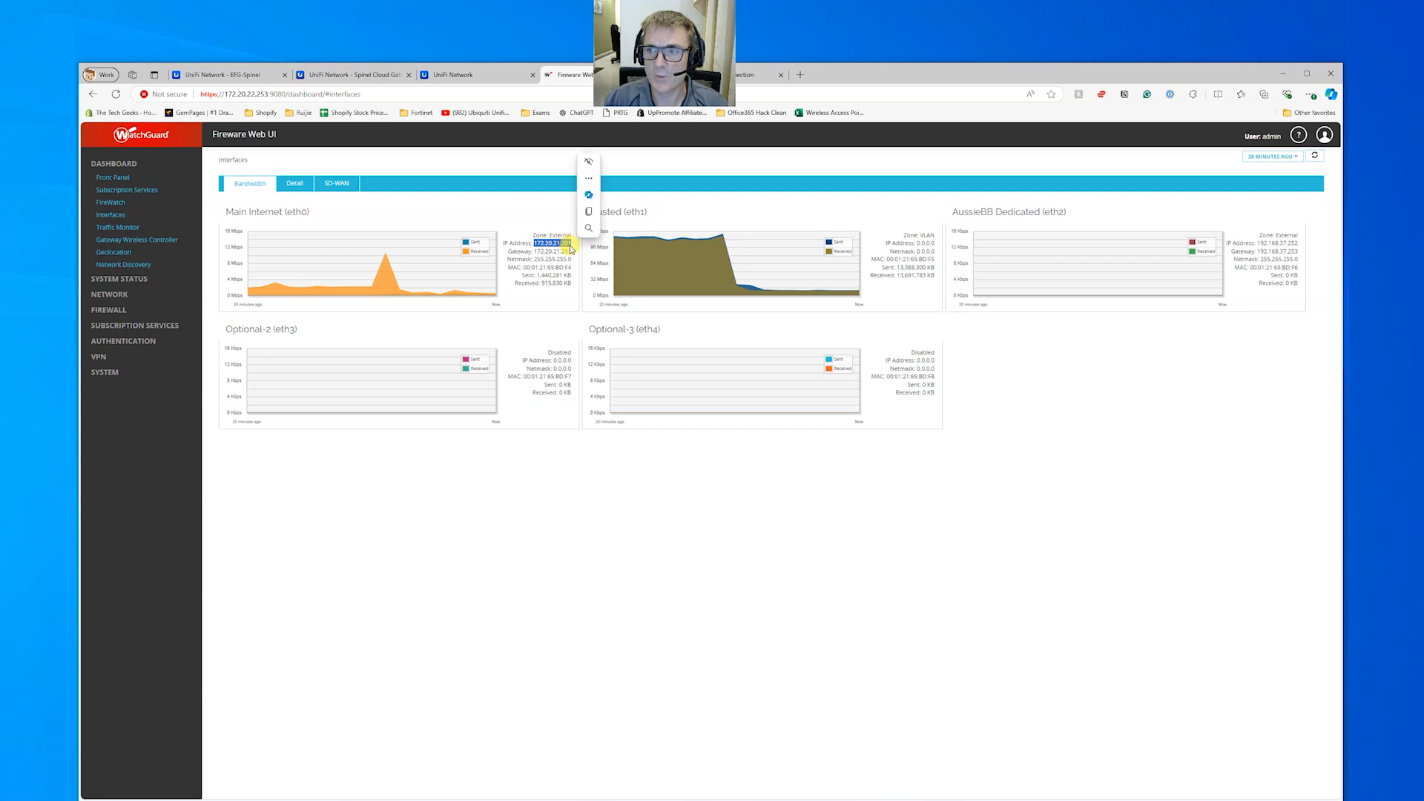
click(562, 262)
click(115, 94)
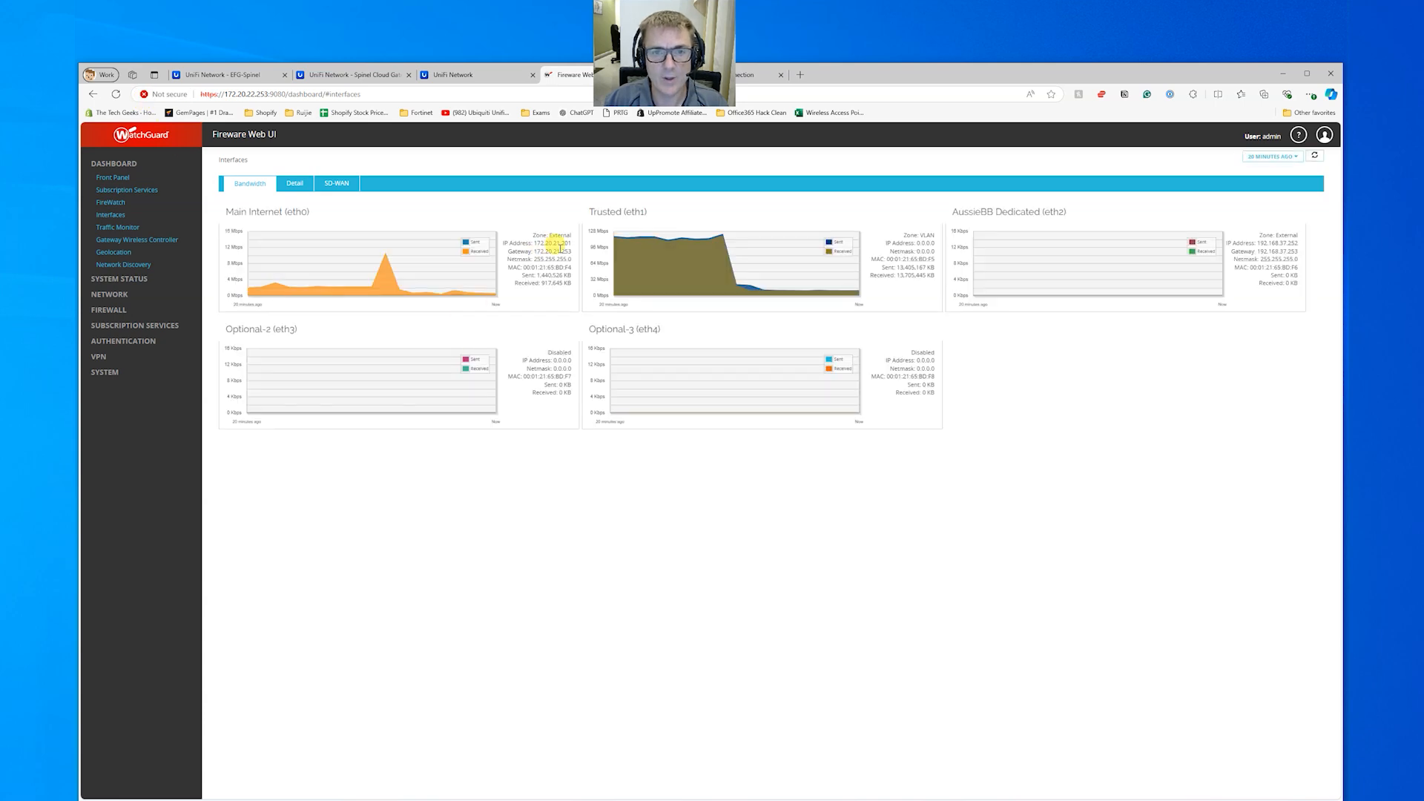
Step: In the EFG-Spinel network, rename the Windows PC client to WatchGuard T45, give it the fixed IP 172.20.21.201, and apply the changes
click(207, 74)
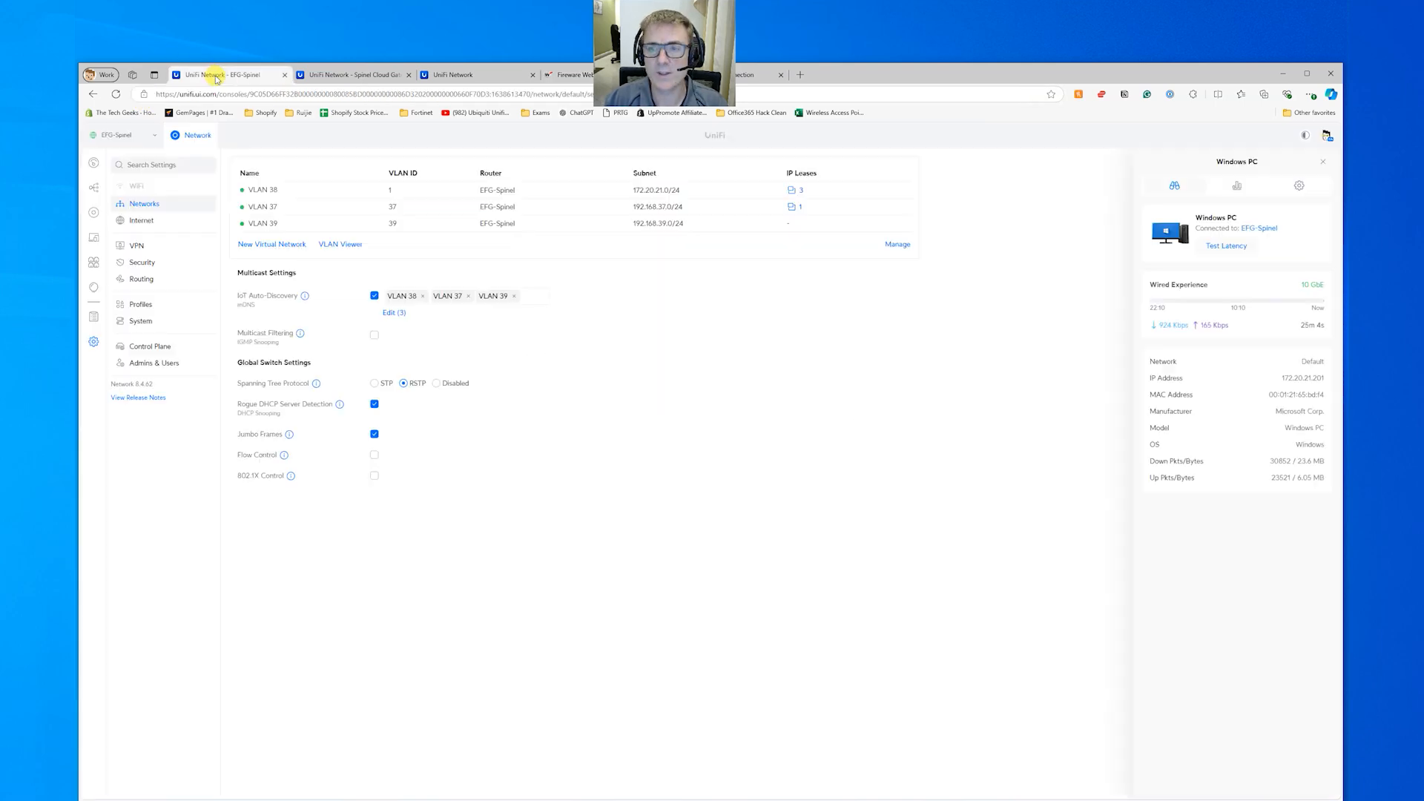
click(1299, 186)
click(1173, 232)
text(WitchGuard T45)
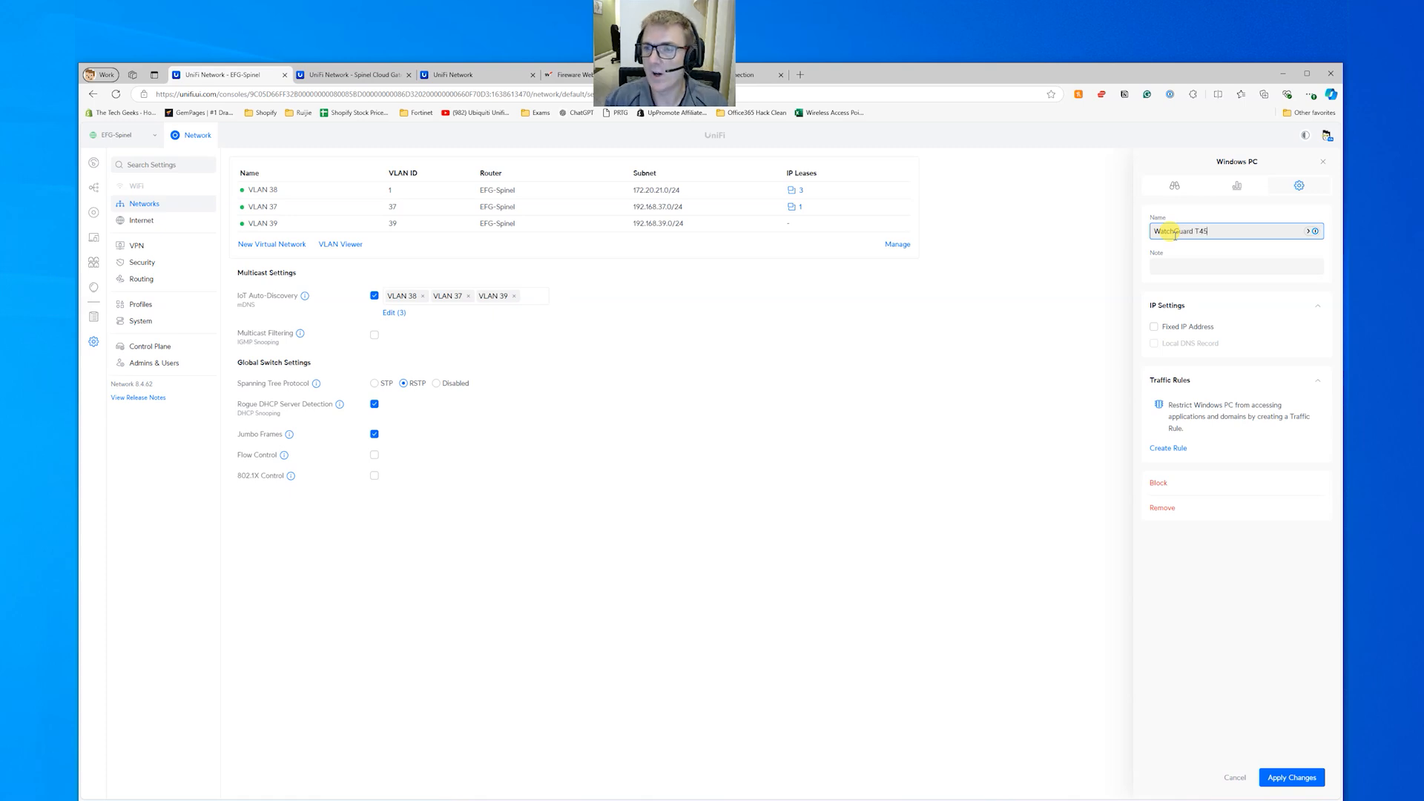
click(1154, 327)
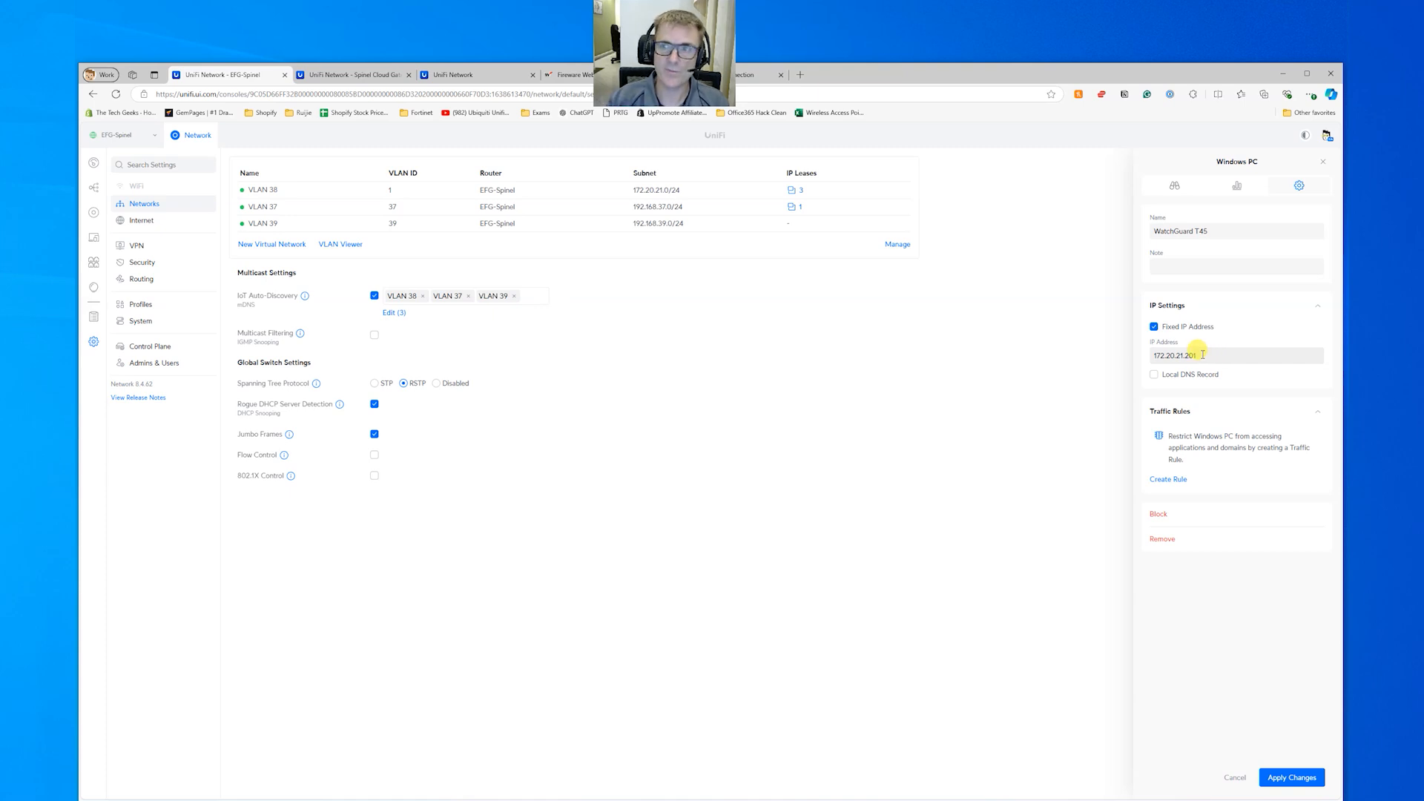
click(1288, 776)
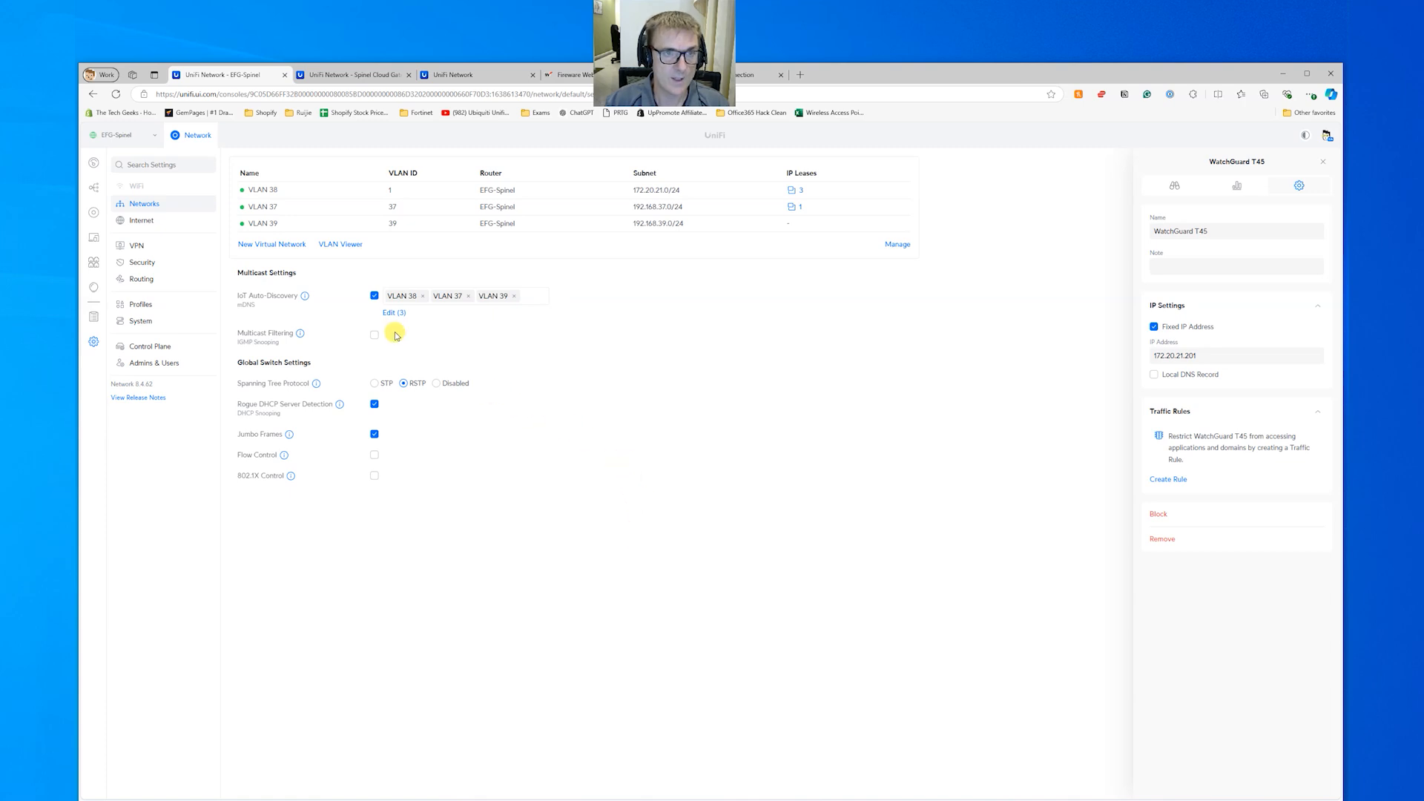
Step: Start a port forwarding rule named "Port Forward All Traffic" in the security settings, applied to both WAN interfaces
click(142, 263)
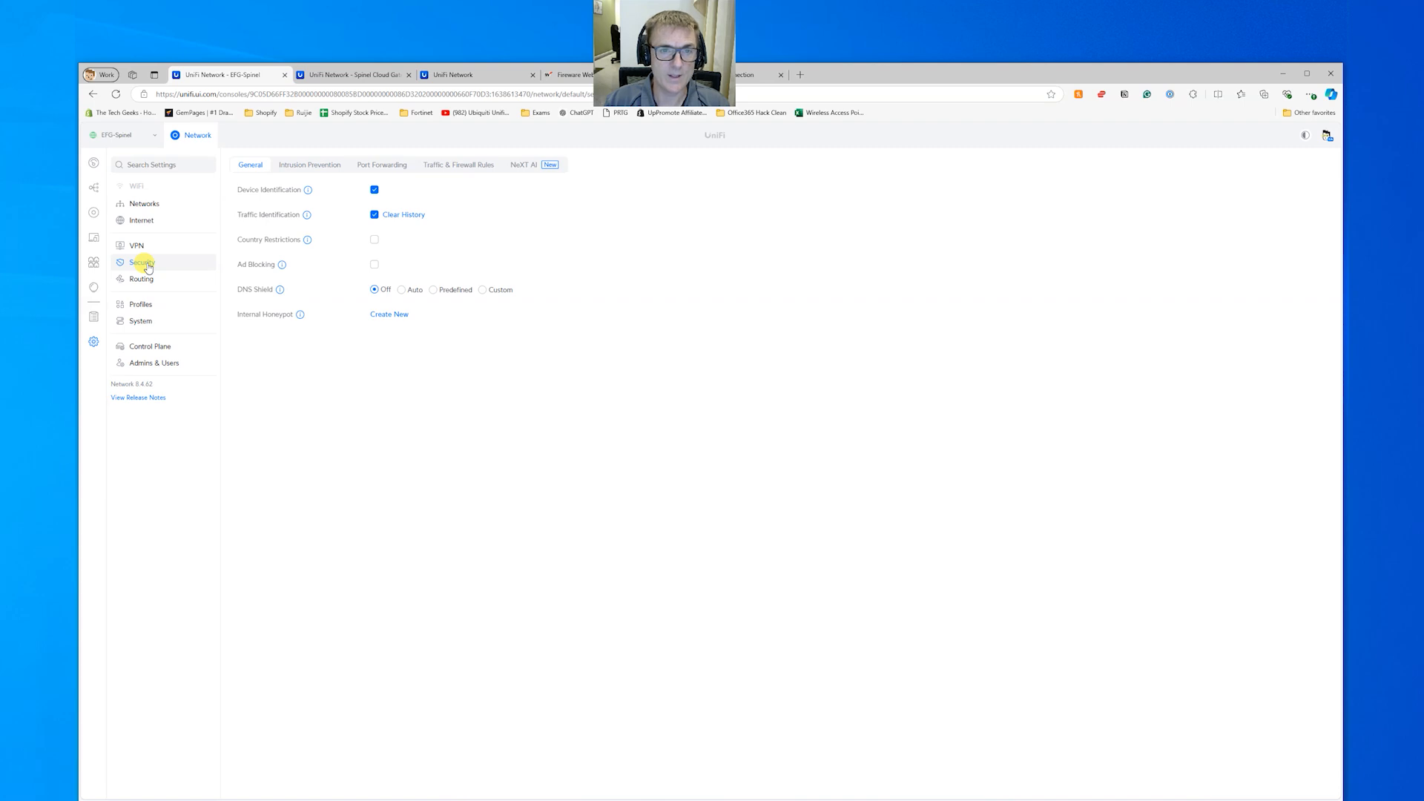
click(385, 166)
click(414, 191)
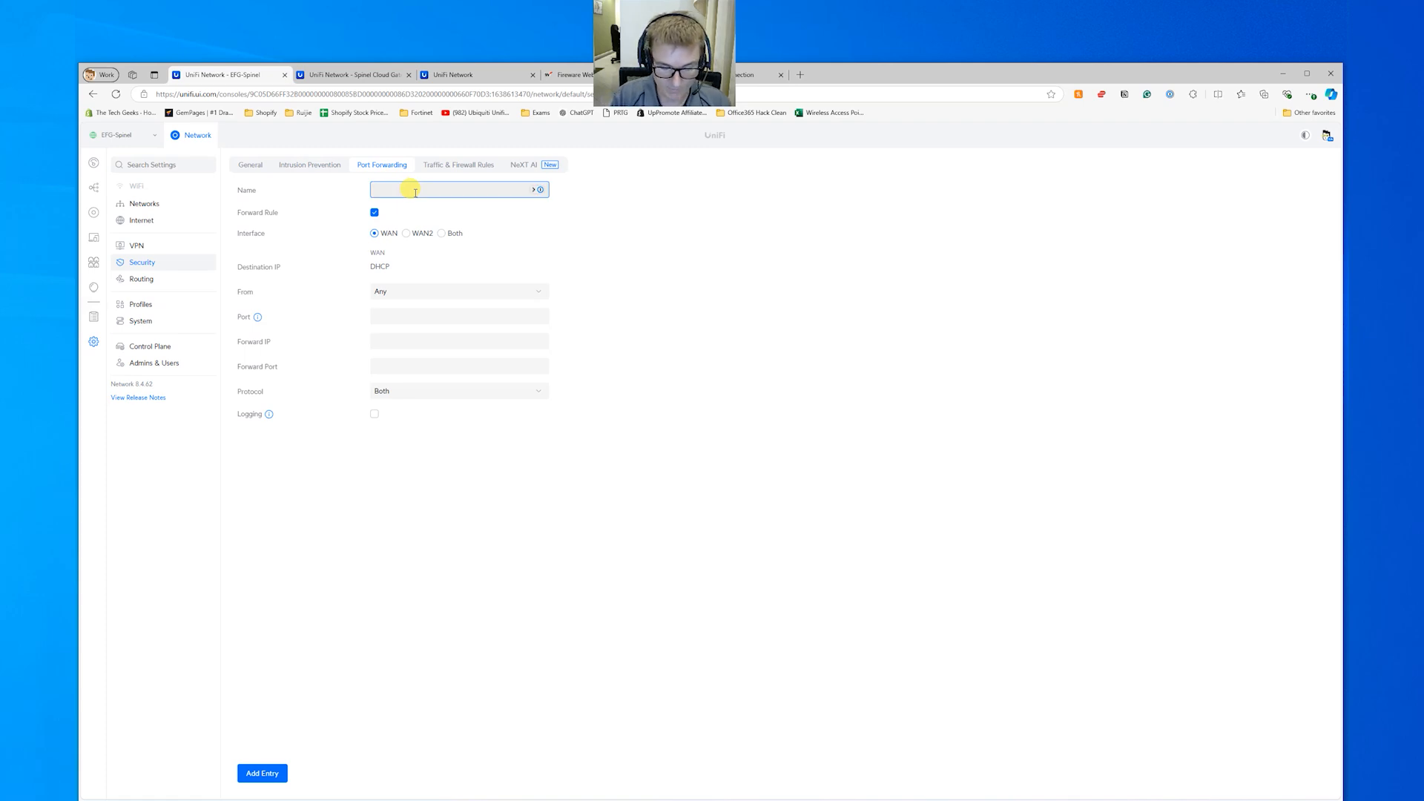
text(Port)
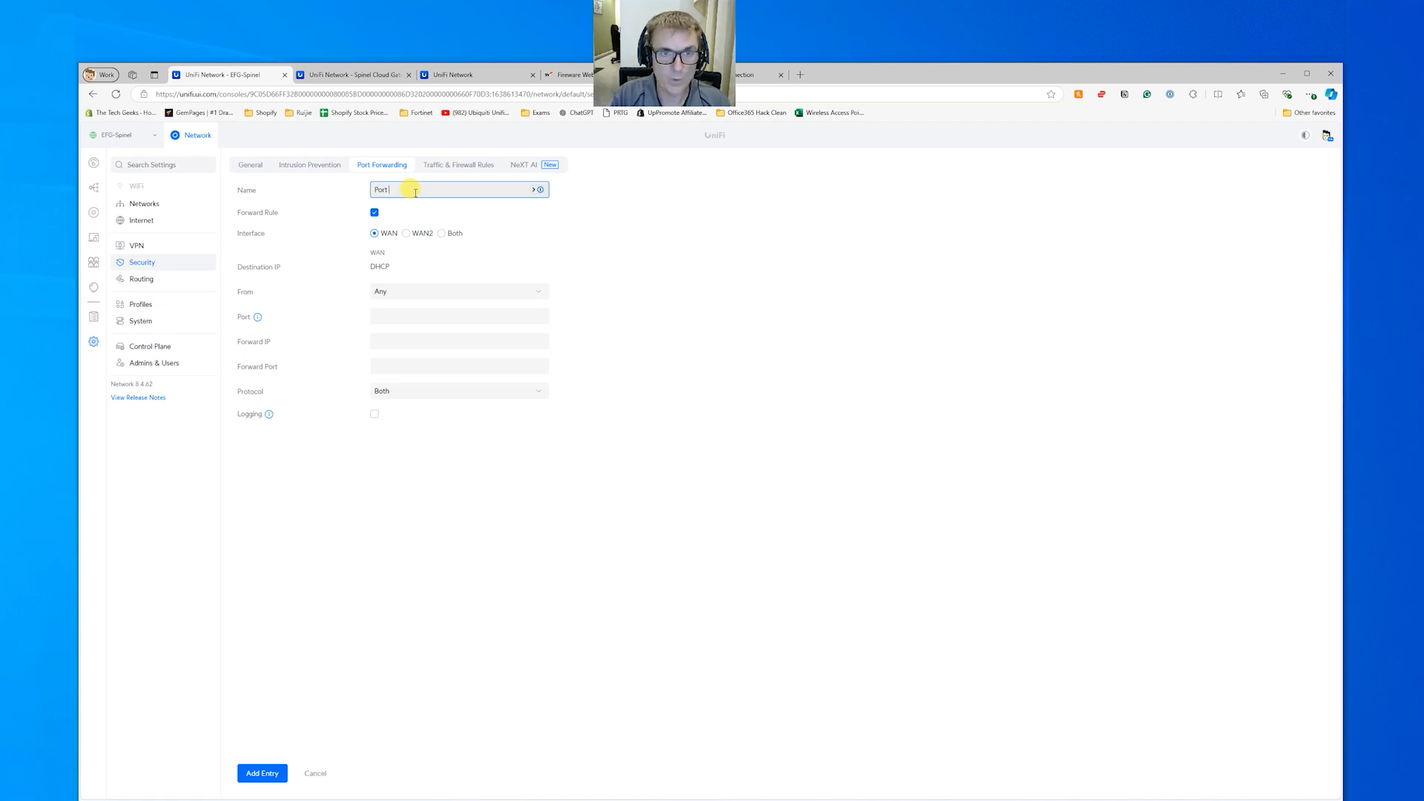
text( Forward A)
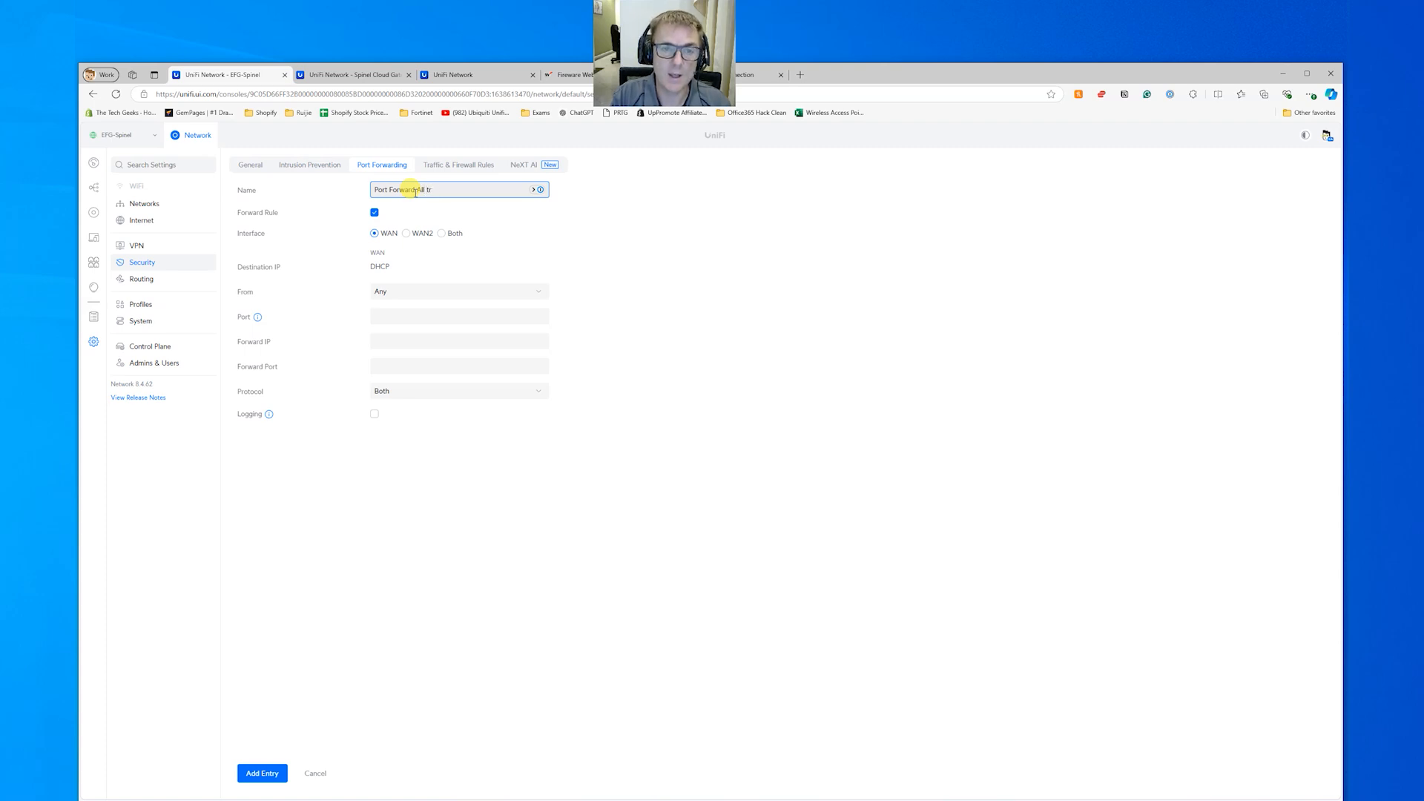
text(ll Traffic)
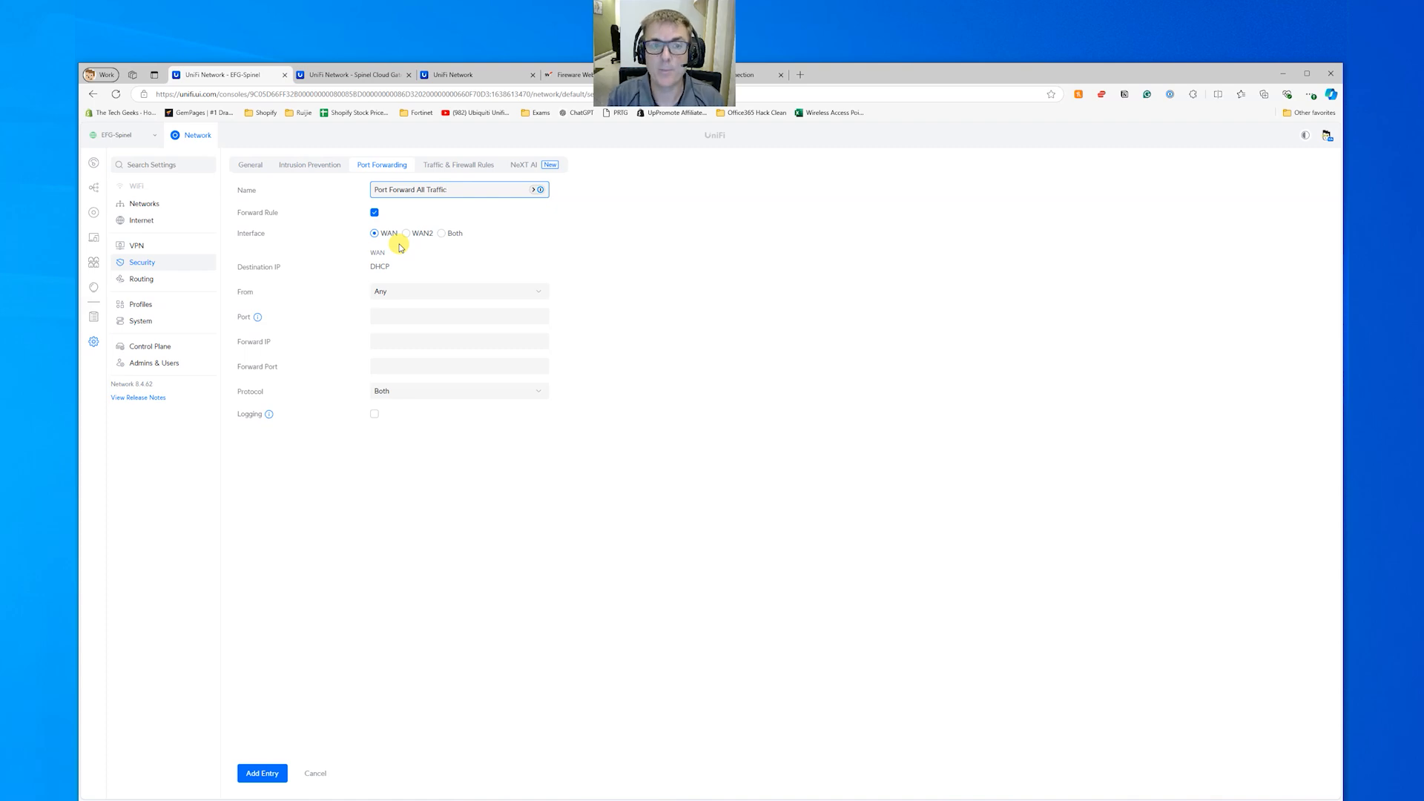
click(442, 235)
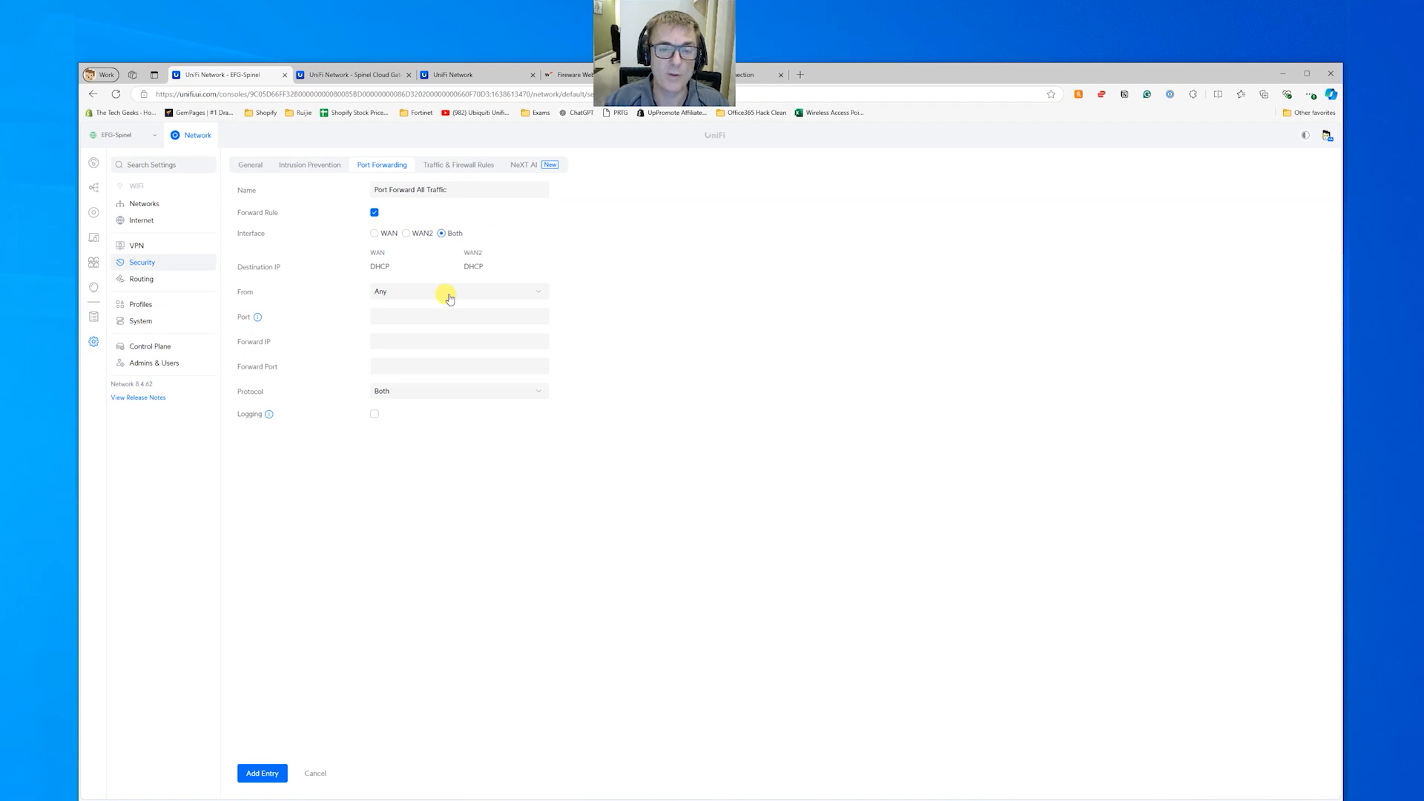
Step: Set the forwarding rule's port range to 1-65355 and its forward IP to 172.20.21.201
mouse_move(258, 319)
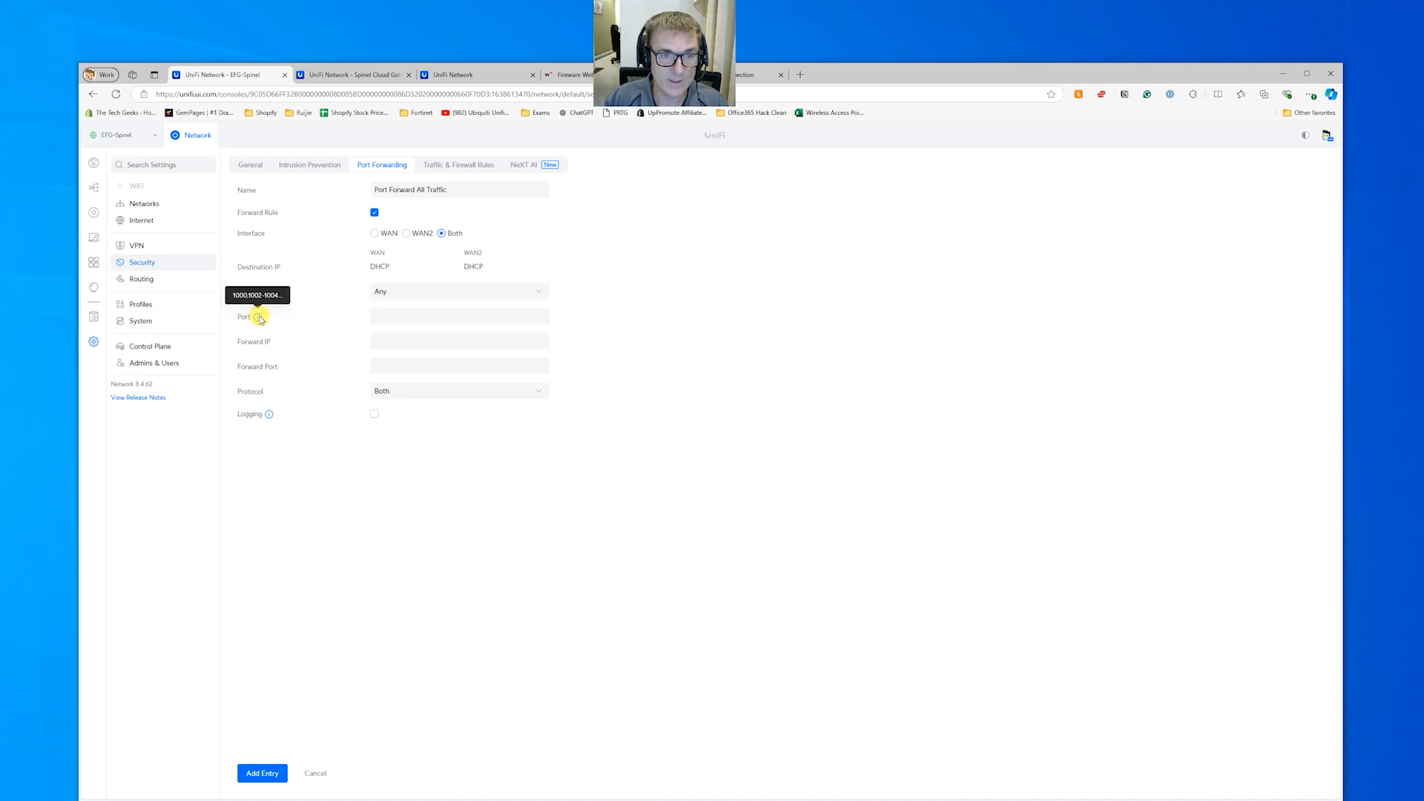
click(448, 318)
text(1)
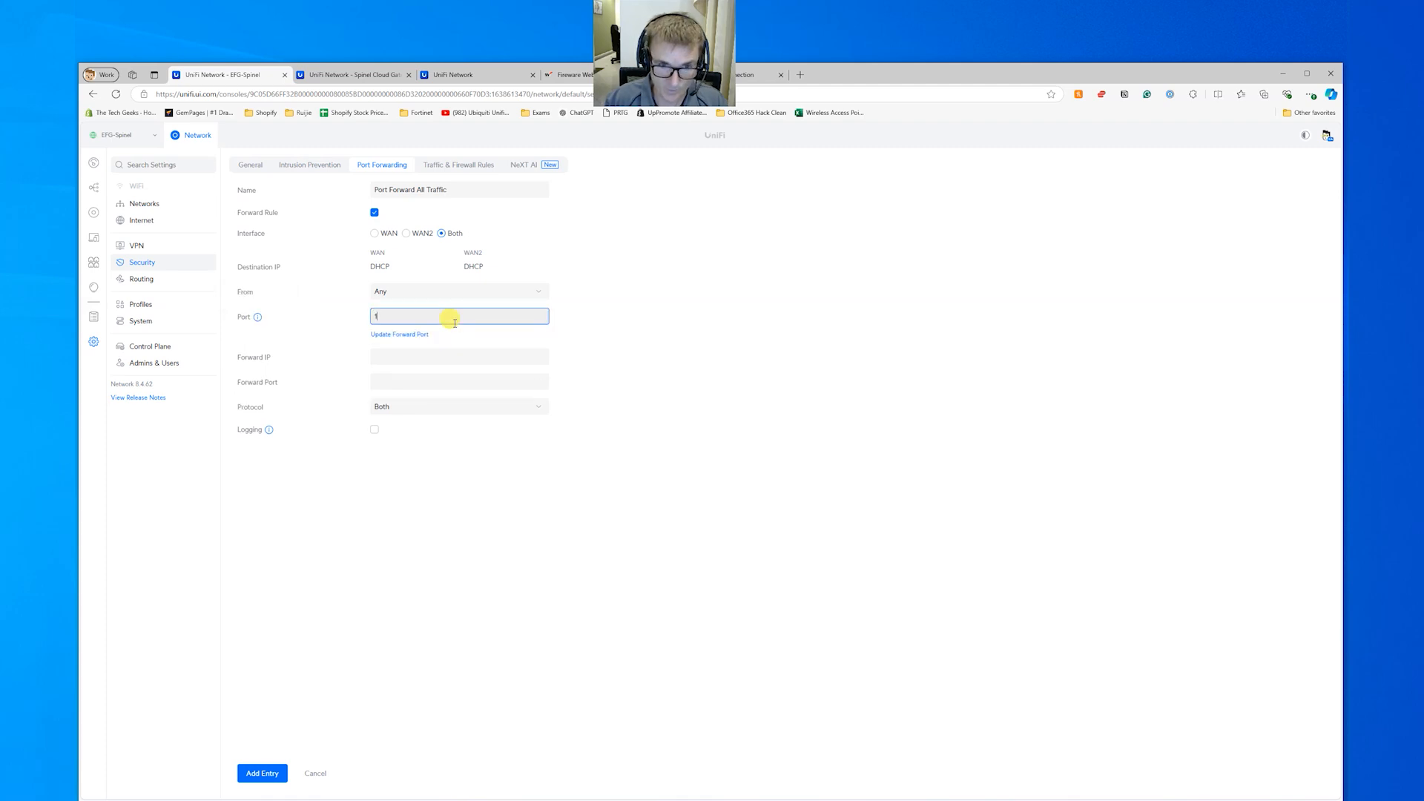
text(-65355)
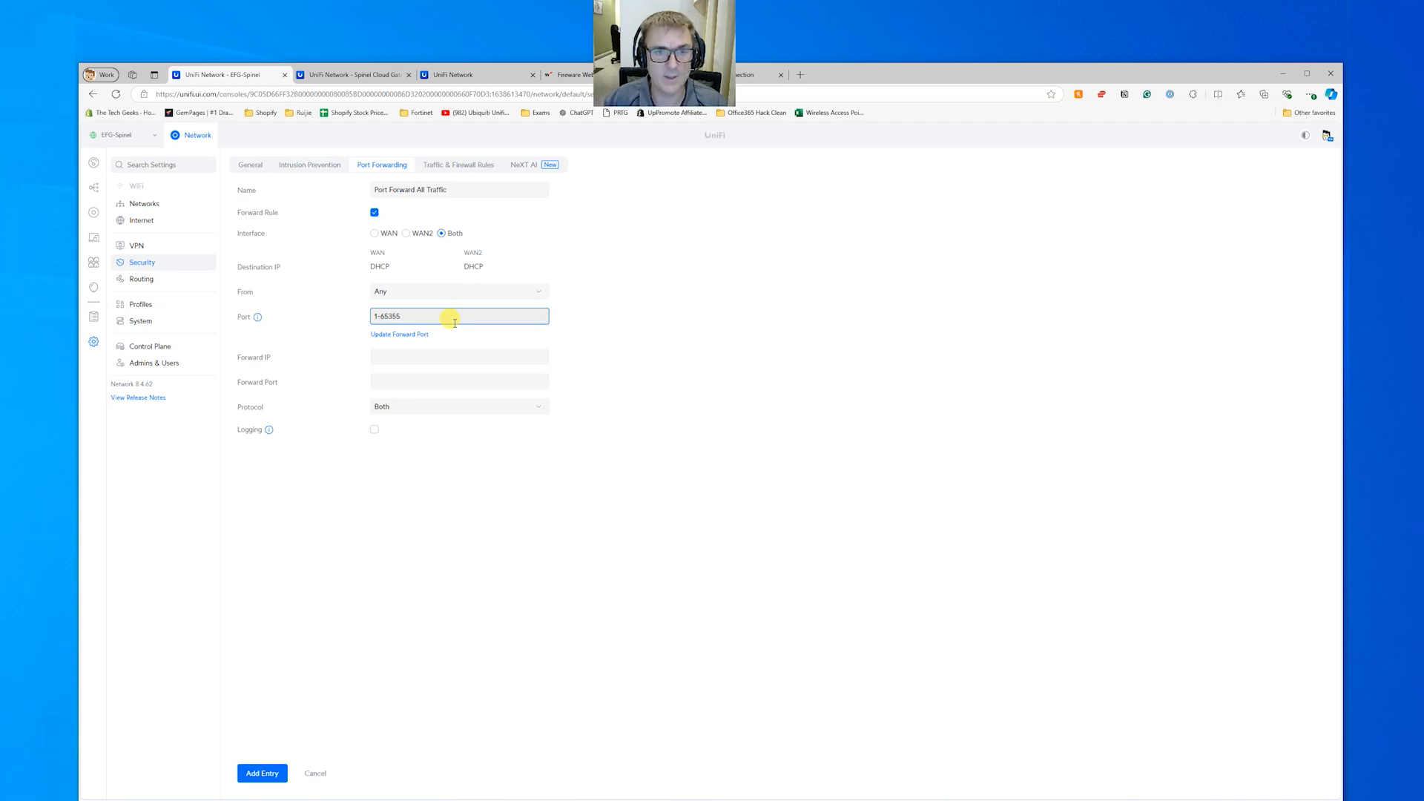
click(597, 343)
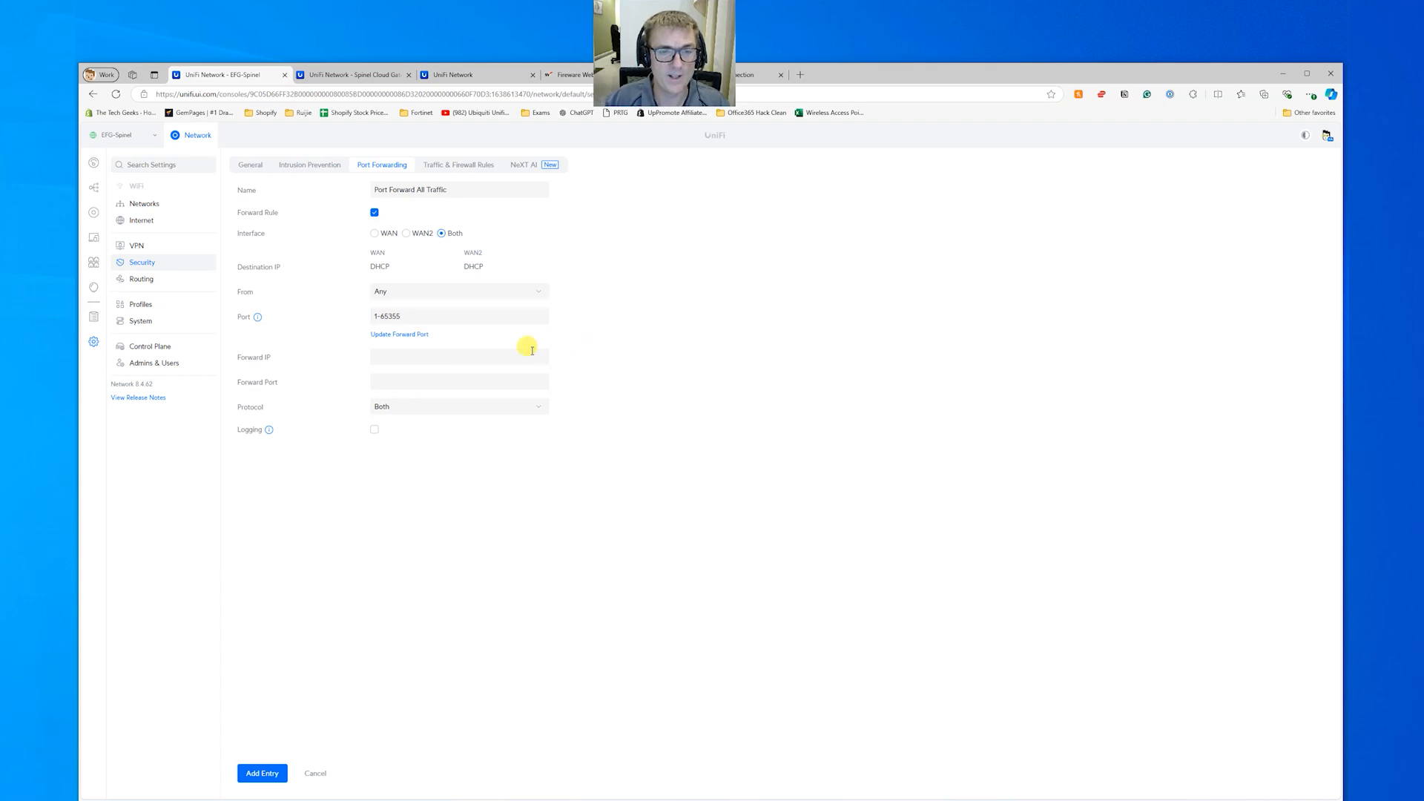
click(426, 351)
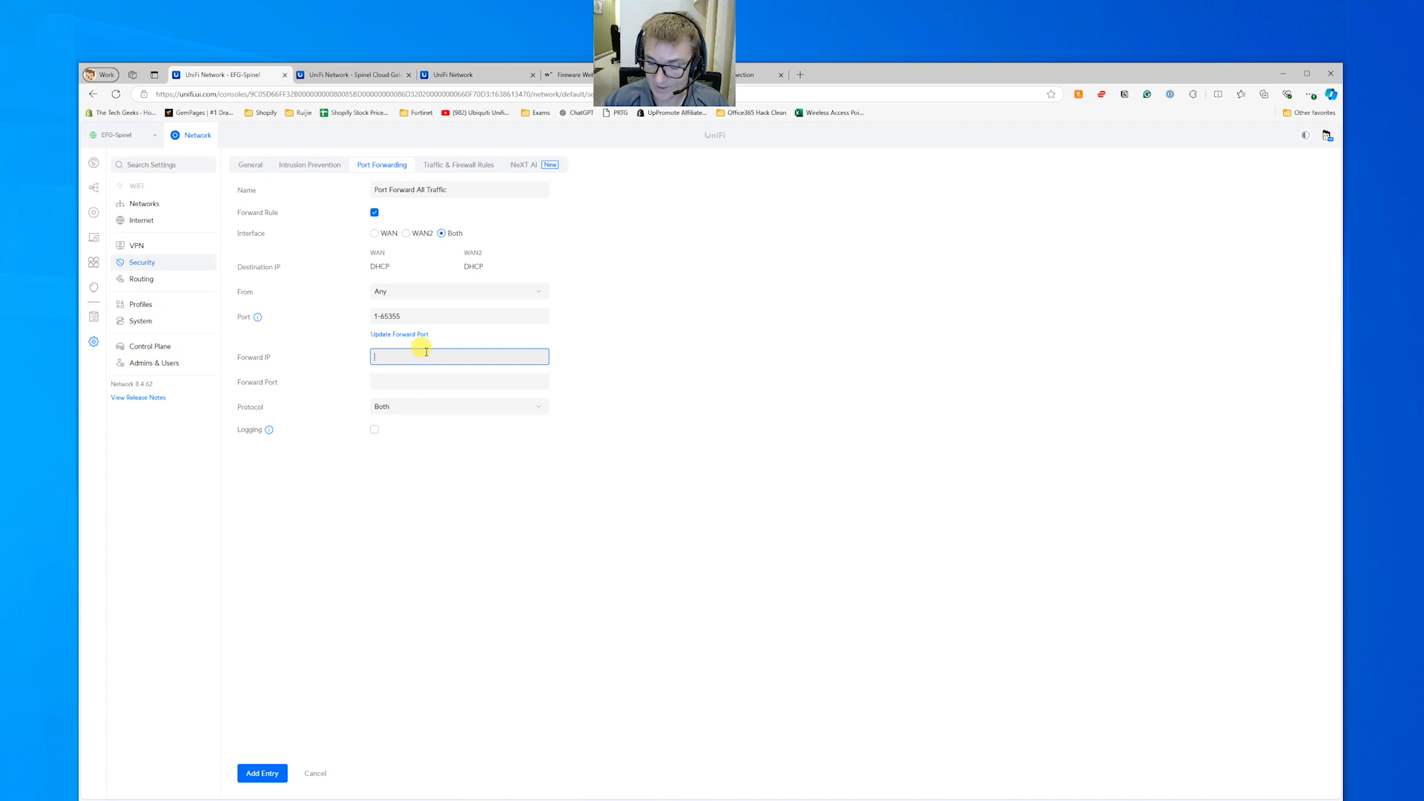
text(172.20.21.201)
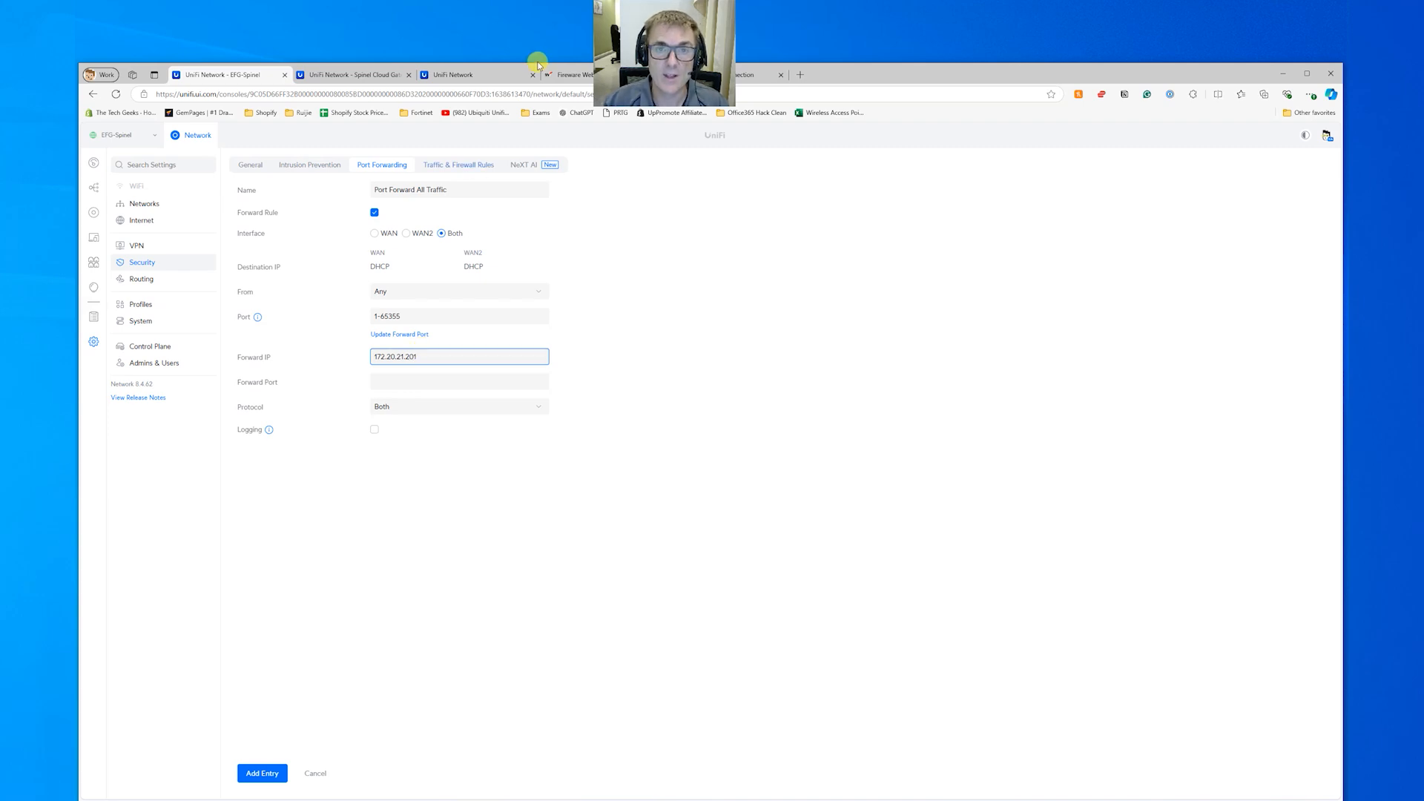
Step: Check the forward IP against the WatchGuard's eth0 address and copy the rule's 1-65355 port range into Forward Port
click(558, 74)
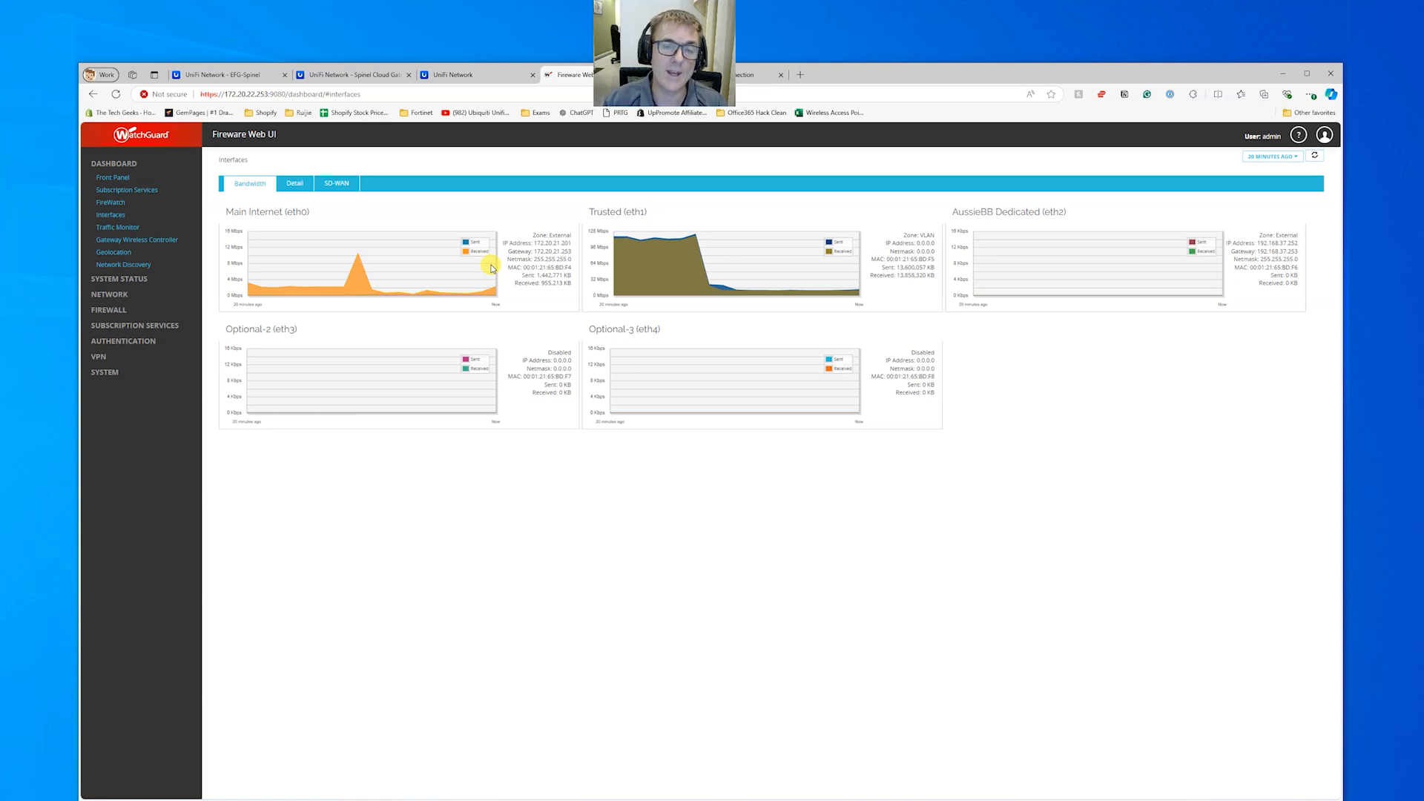
click(233, 74)
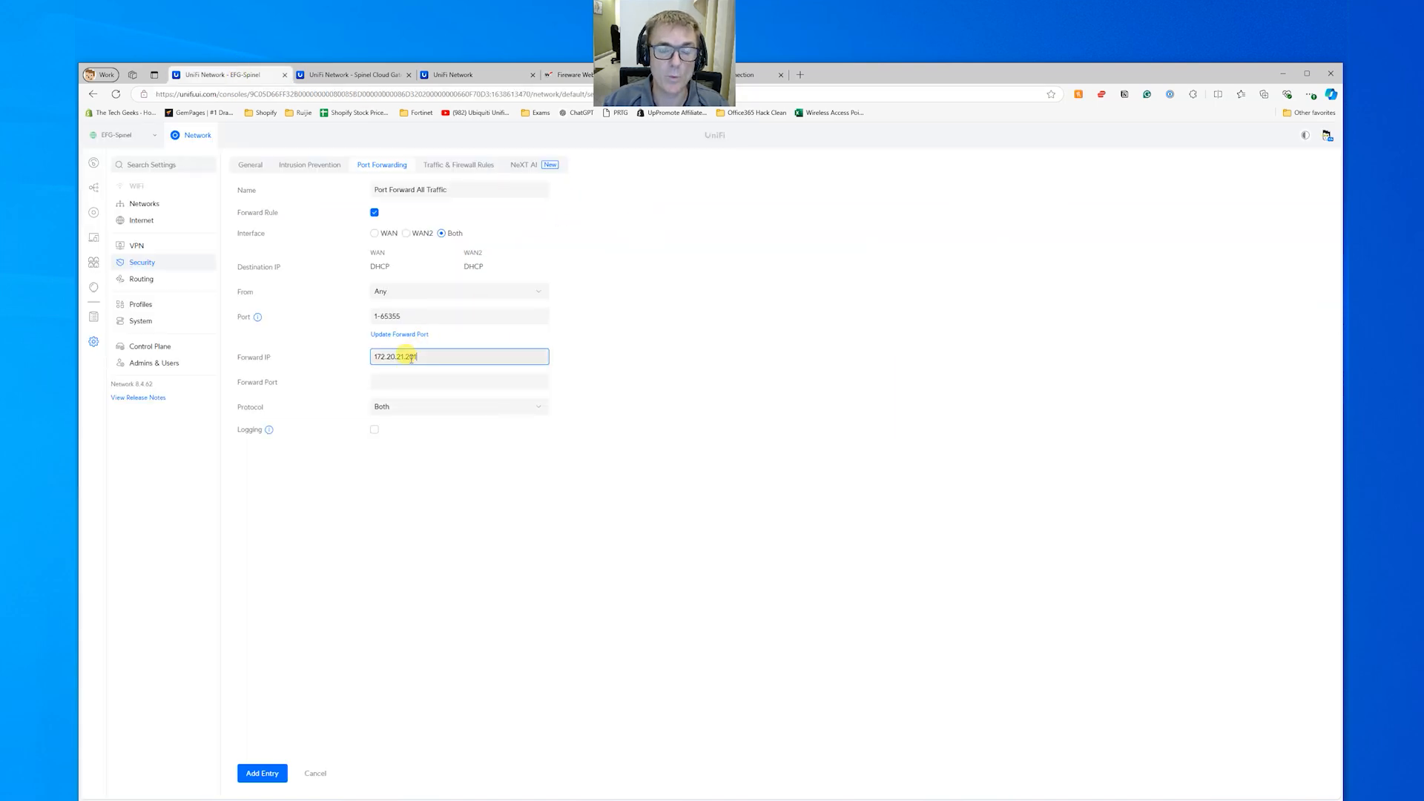
click(394, 380)
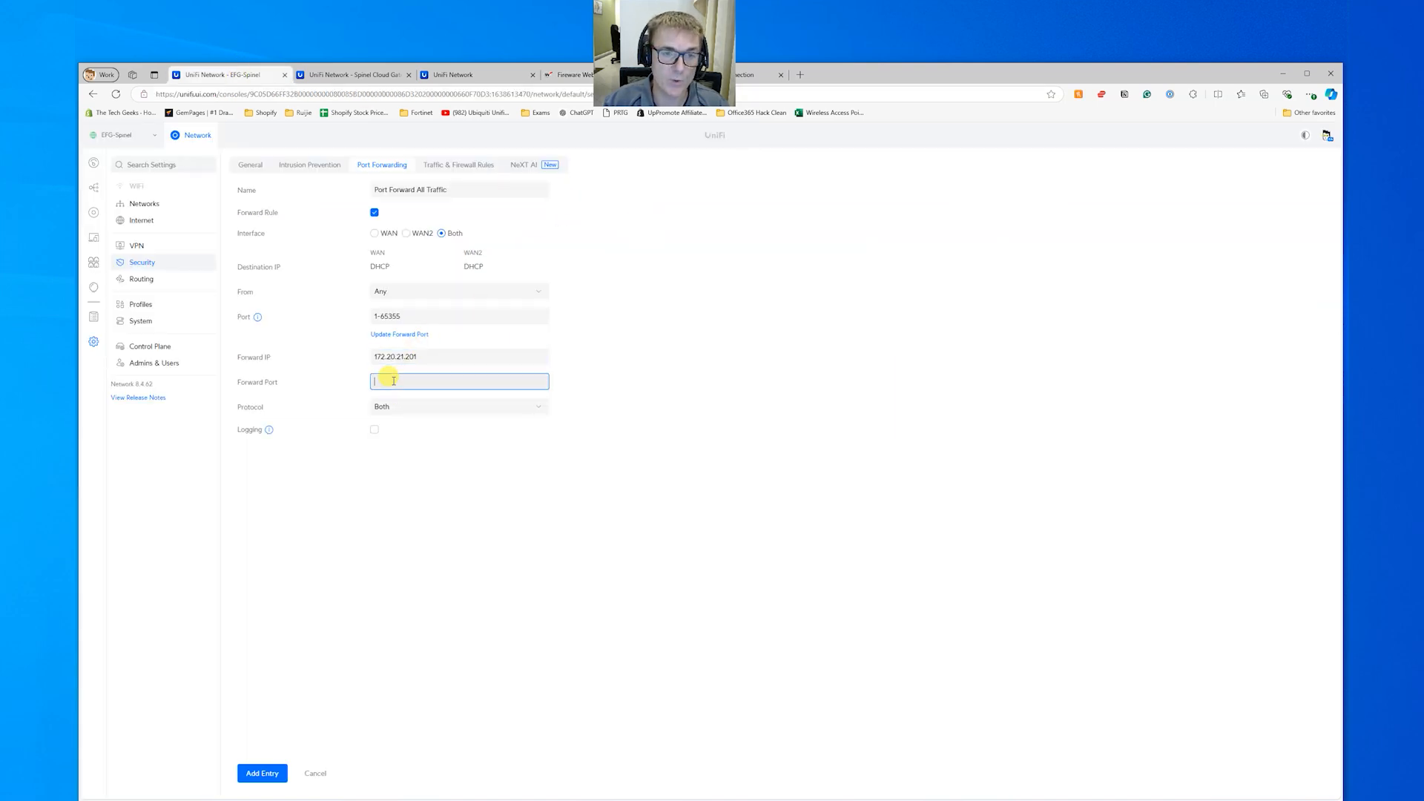
drag(407, 318, 367, 321)
key(ctrl+c)
click(402, 380)
key(ctrl+v)
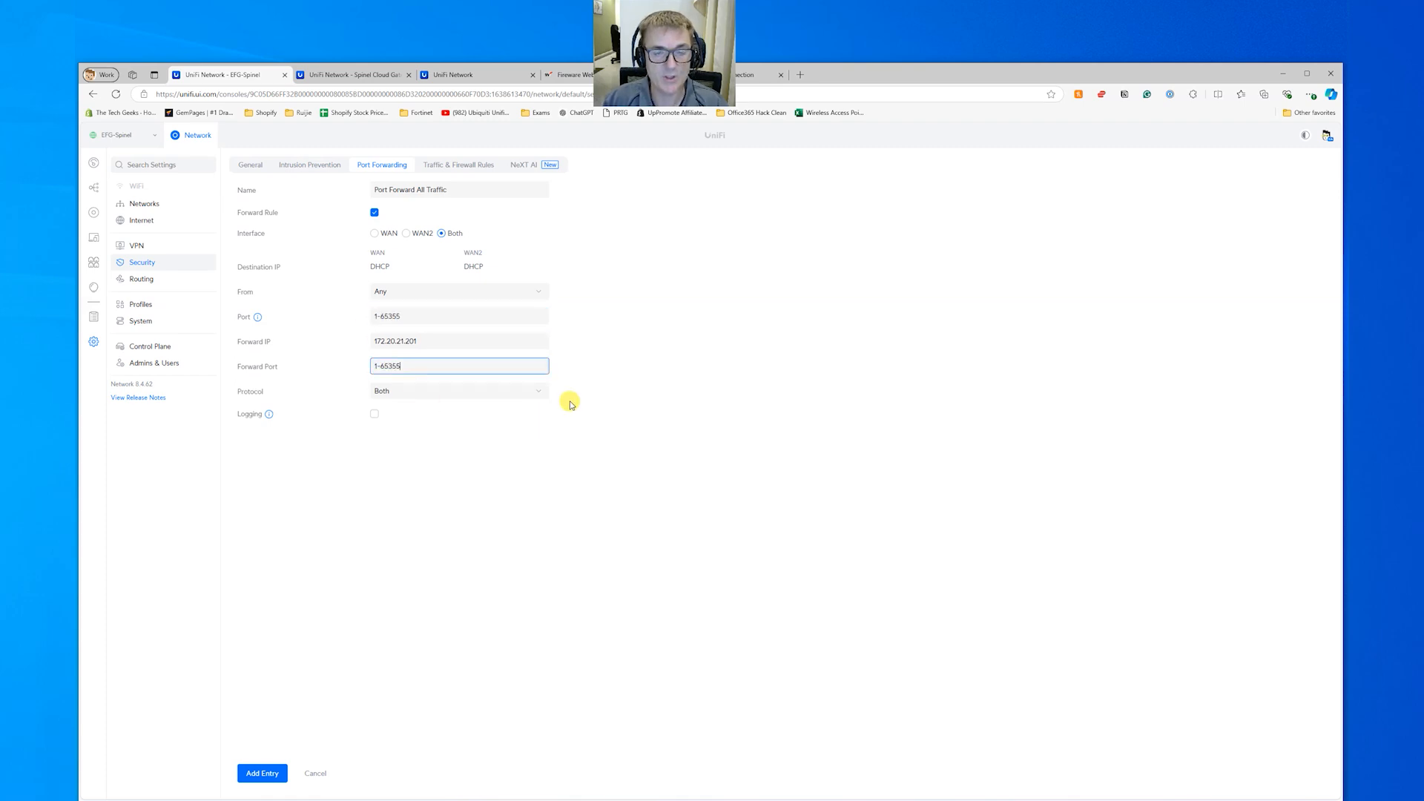
Step: Keep the rule's protocol as Both, enable logging, and add the port forwarding entry
click(539, 391)
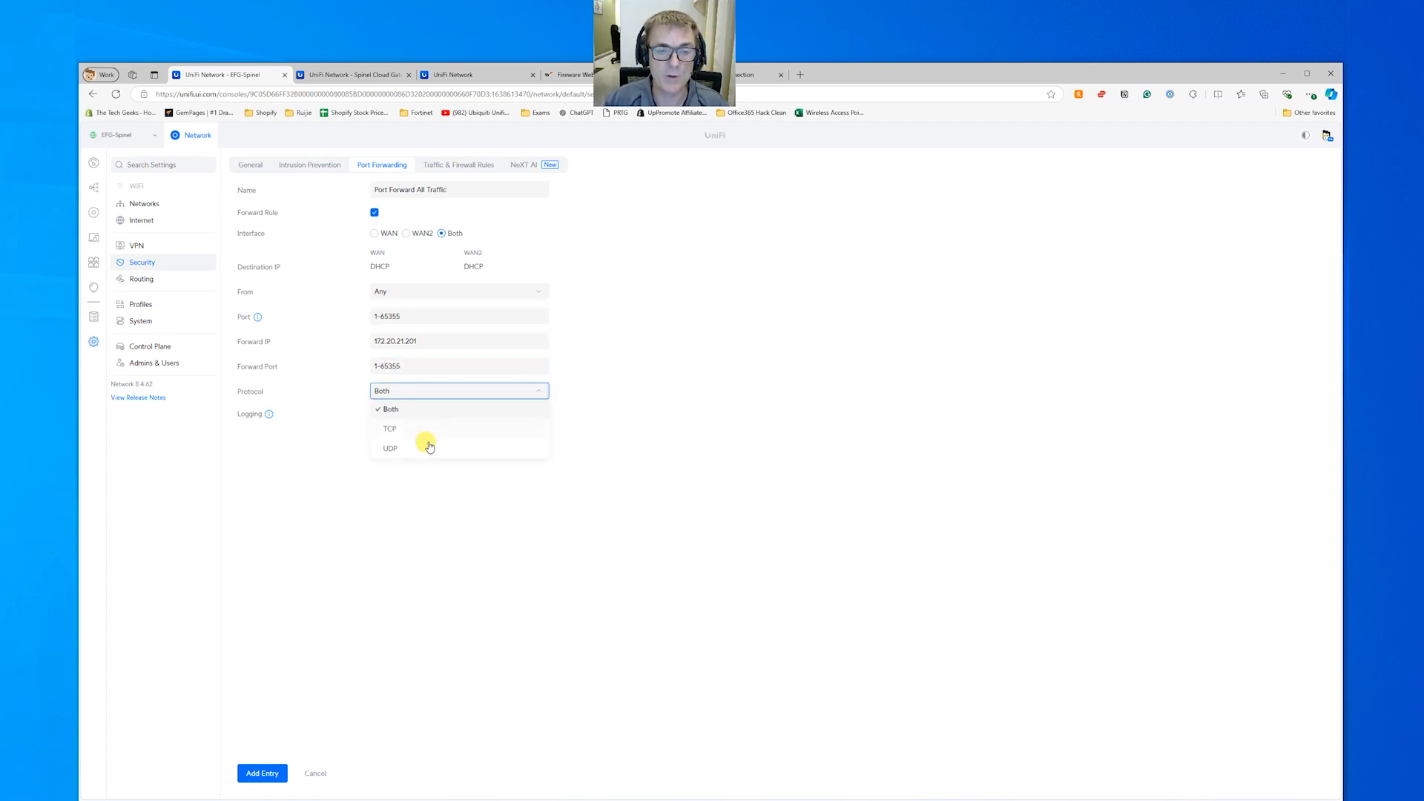
click(690, 468)
click(374, 414)
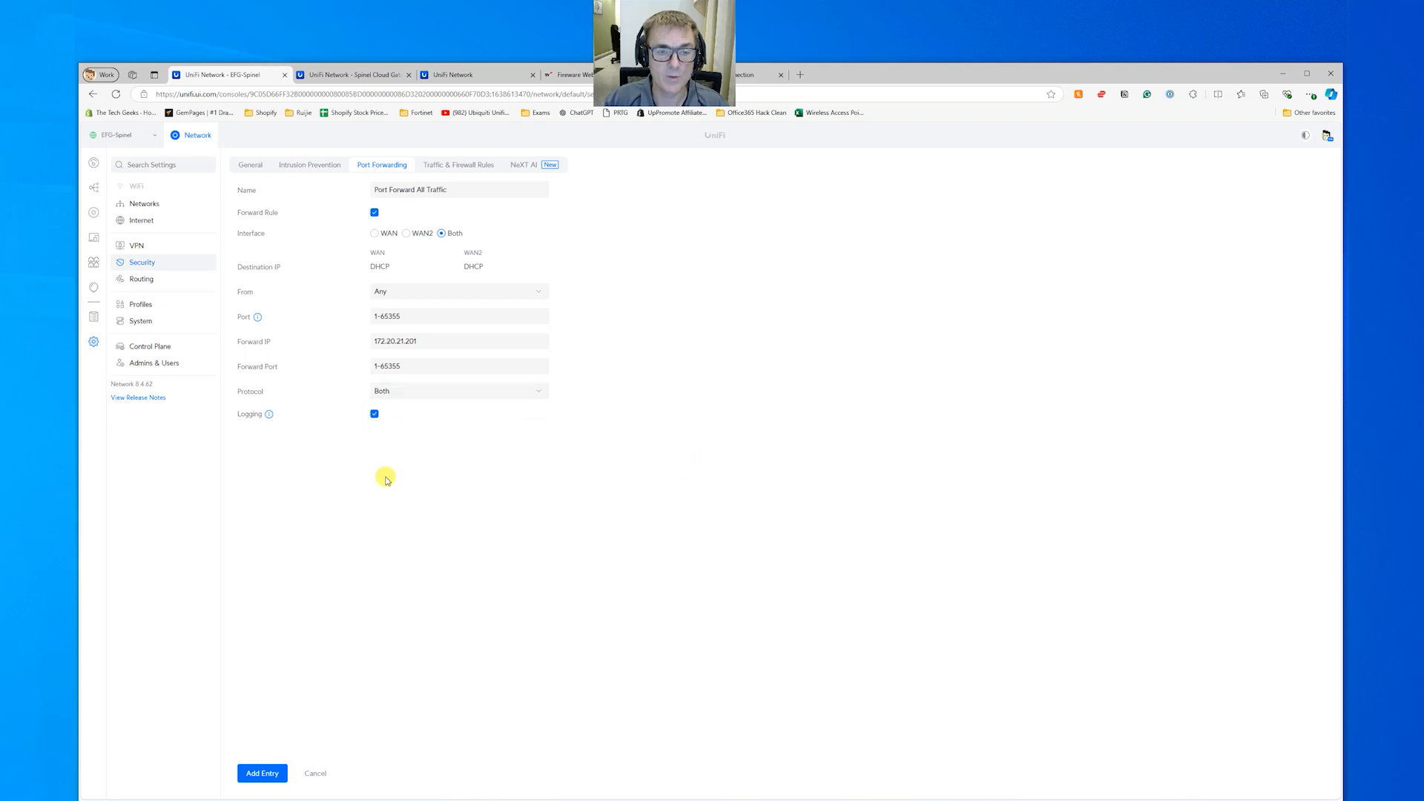
click(264, 774)
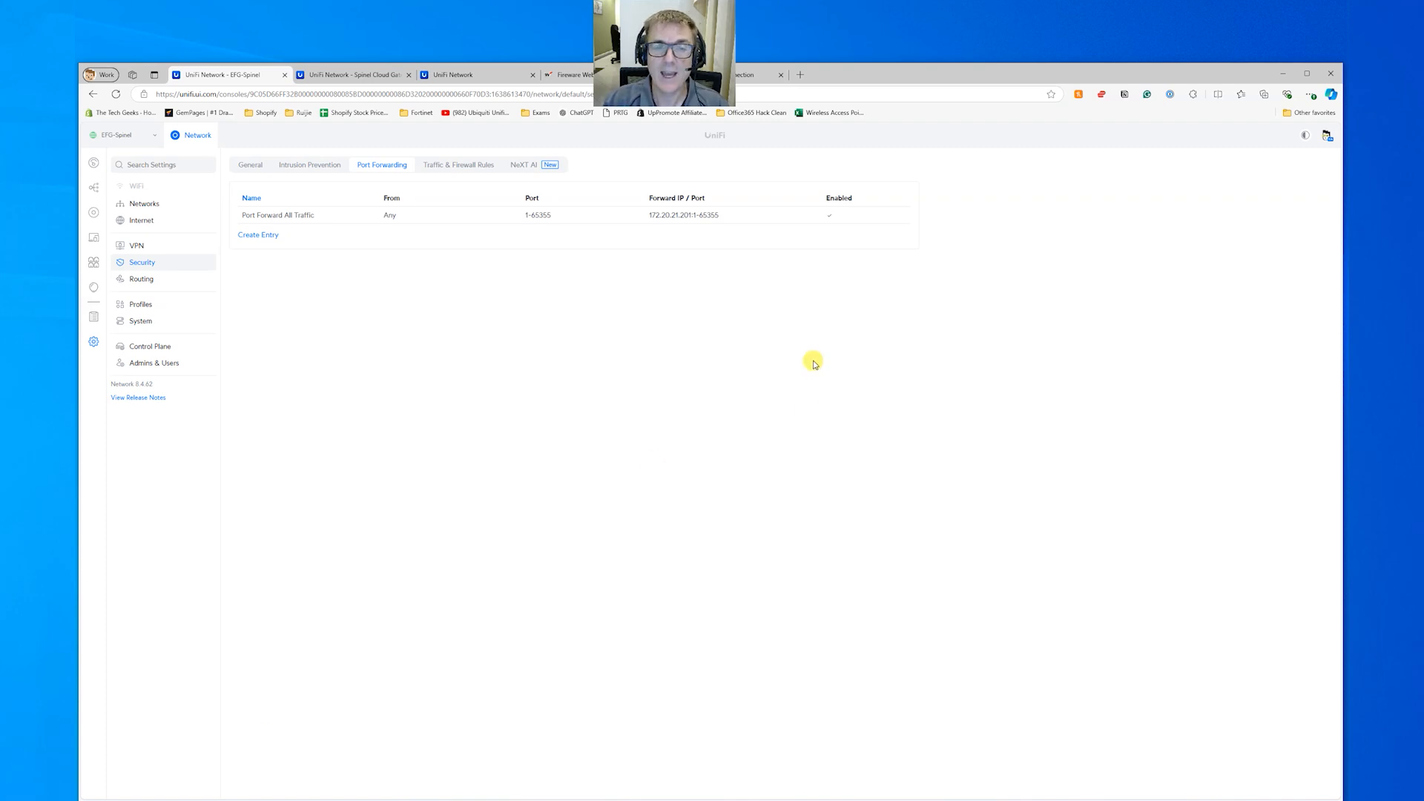
Step: Open ping.eu in a new browser tab, select the public IP address shown, and open the Port check tool
click(801, 76)
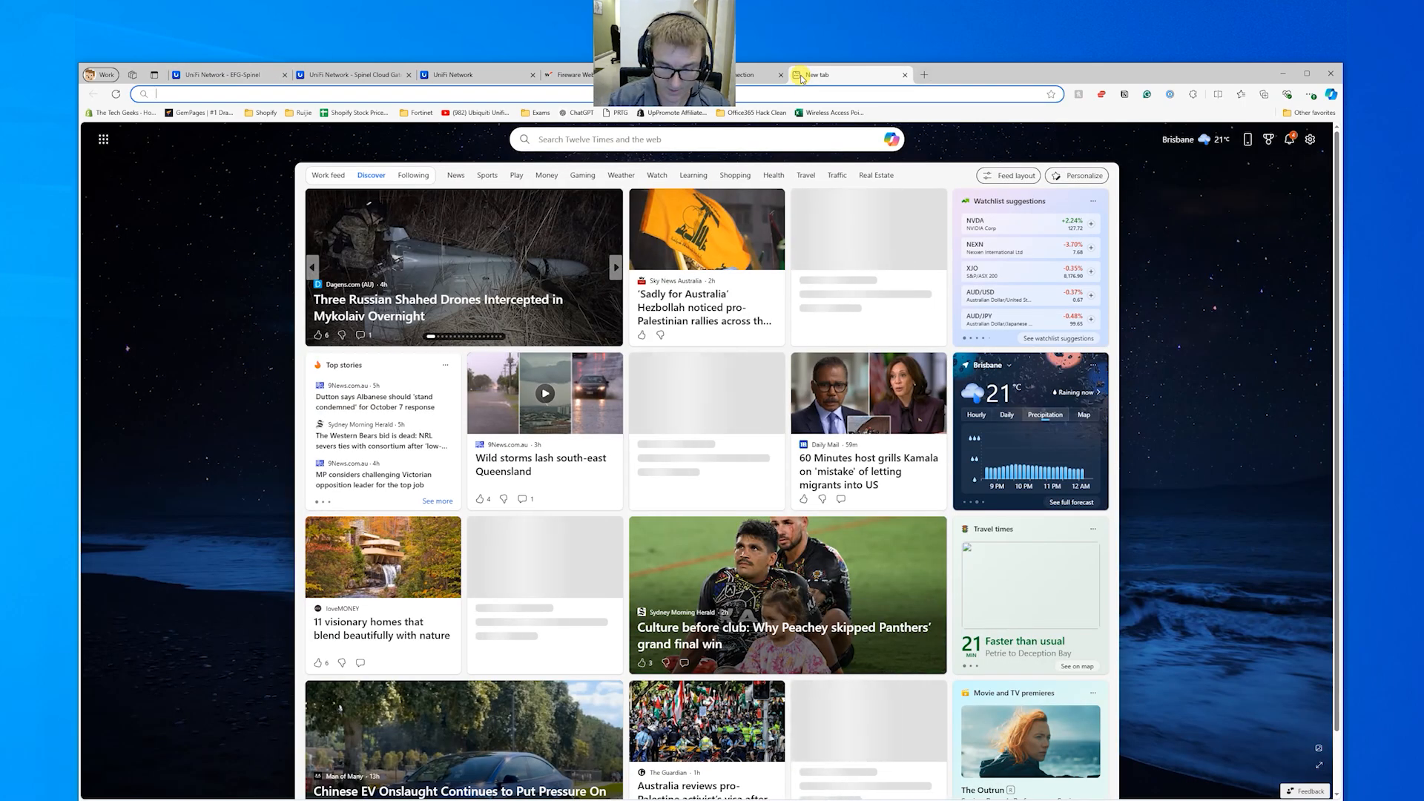
text(ping)
key(Return)
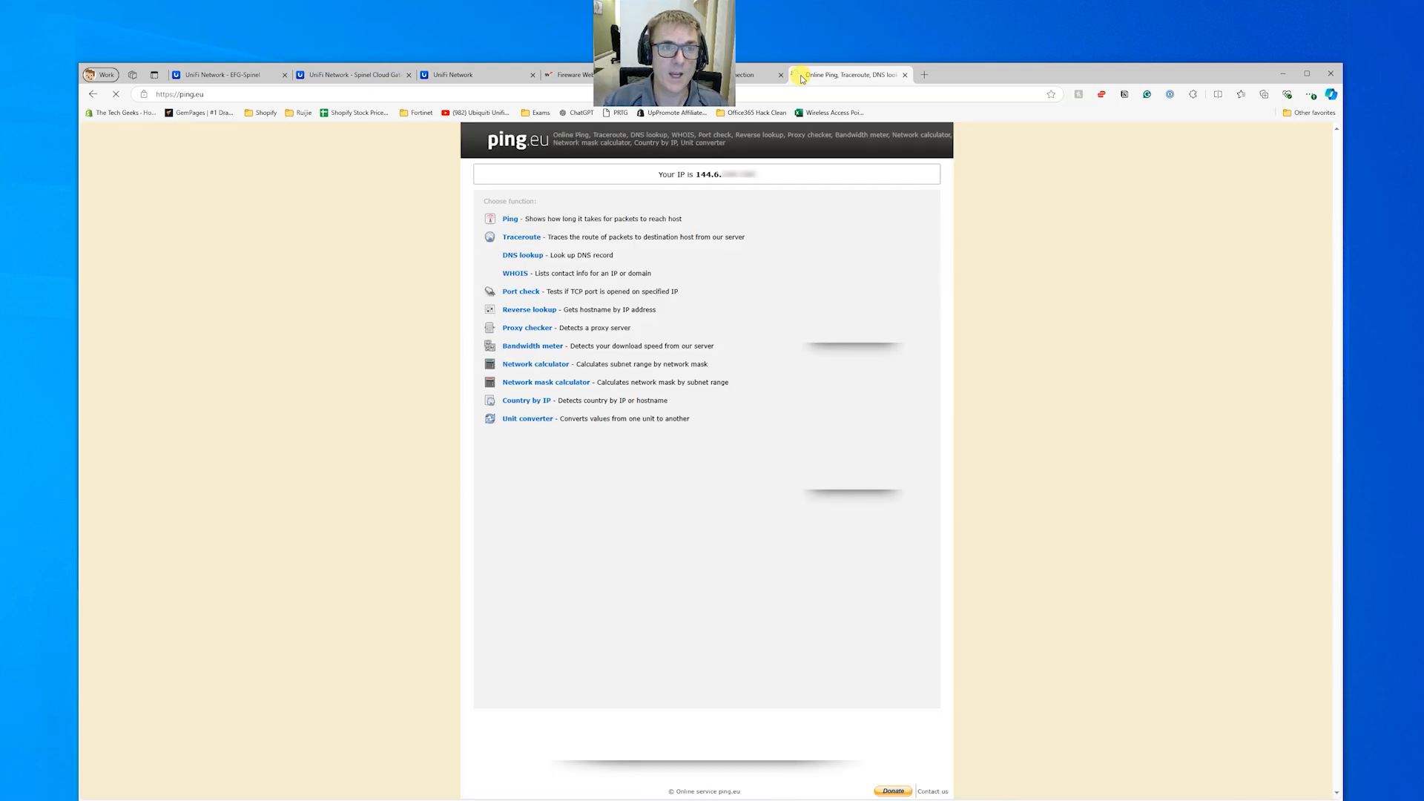
drag(757, 181, 697, 176)
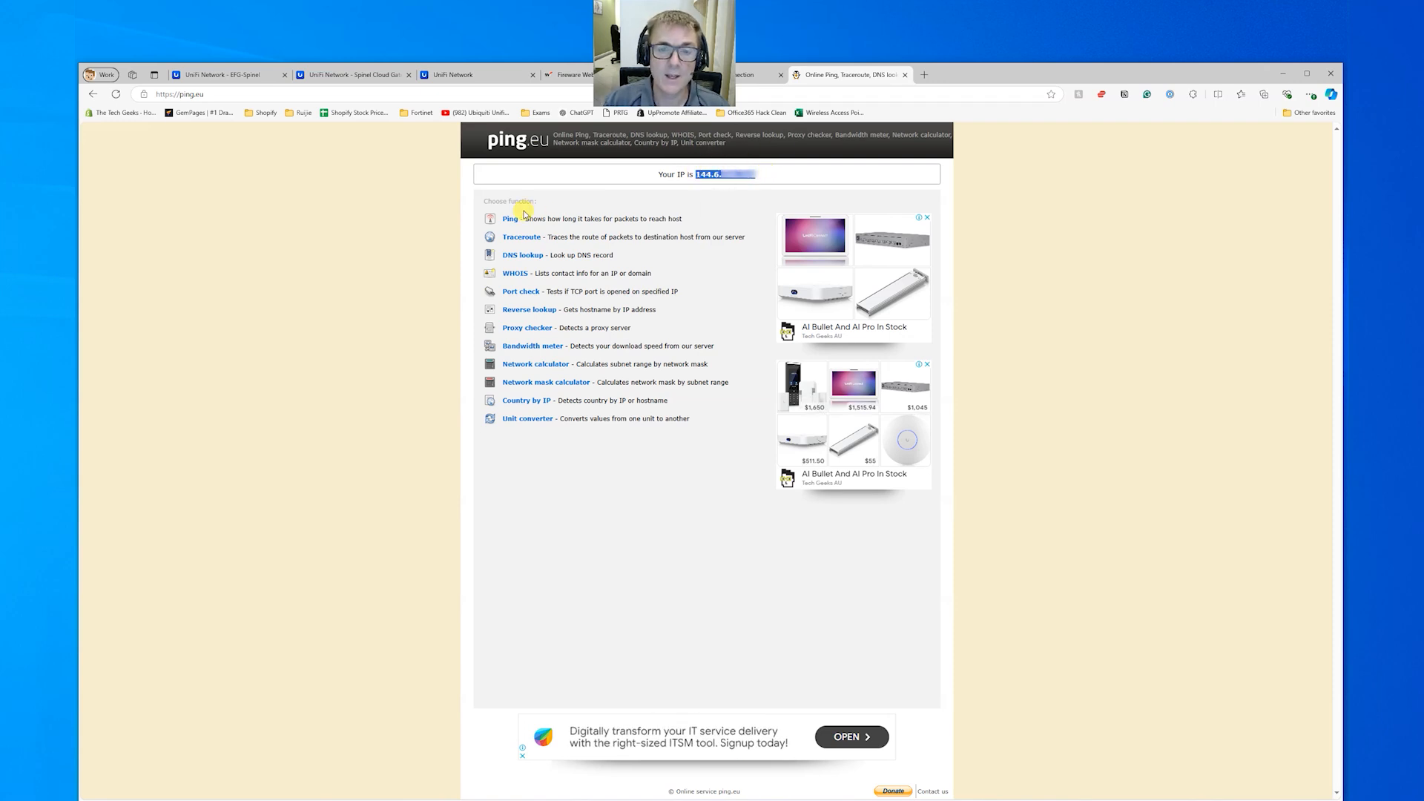
click(519, 291)
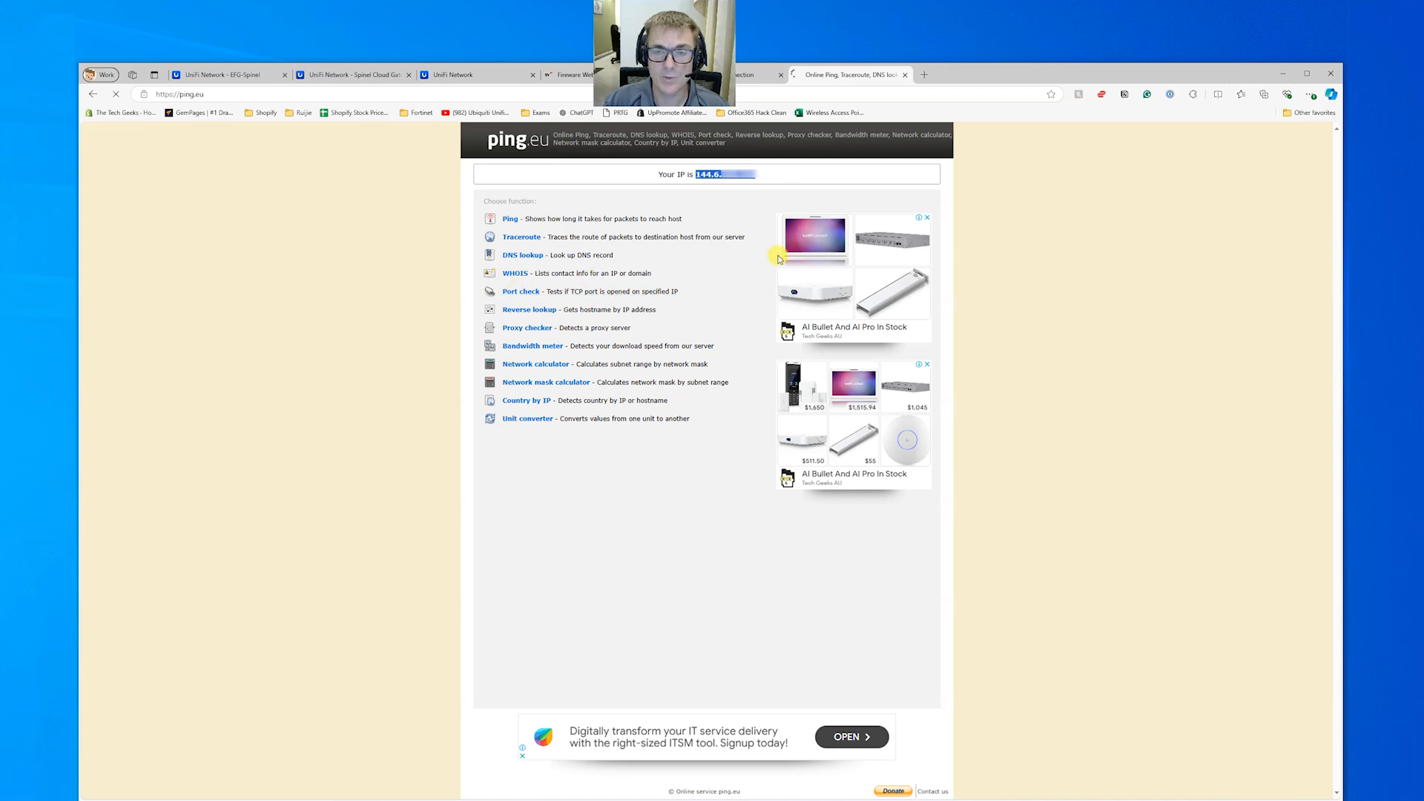
Step: Test whether TCP port 443 is open on the copied public IP, filling in the displayed verification code
click(567, 238)
key(ctrl+v)
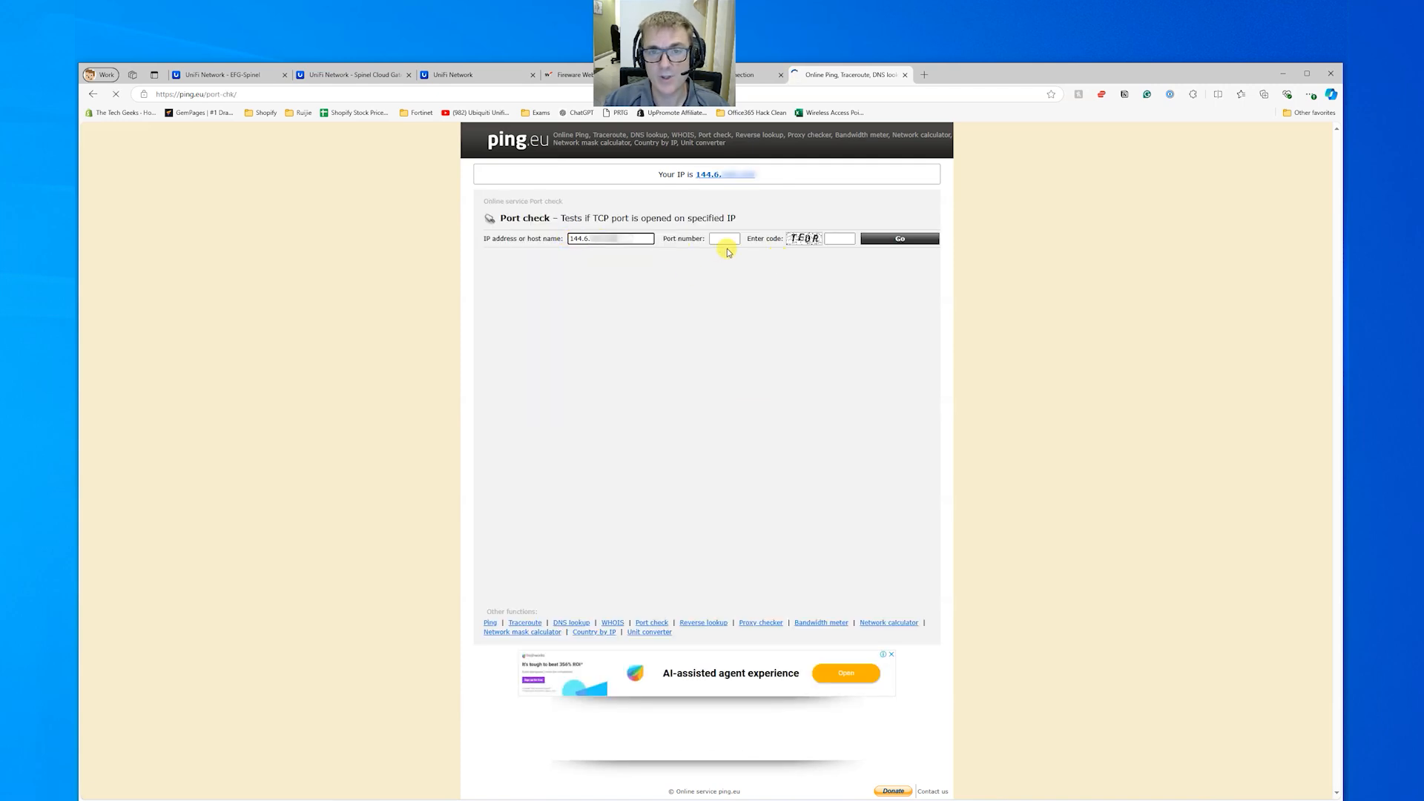
click(725, 238)
text(443)
key(Tab)
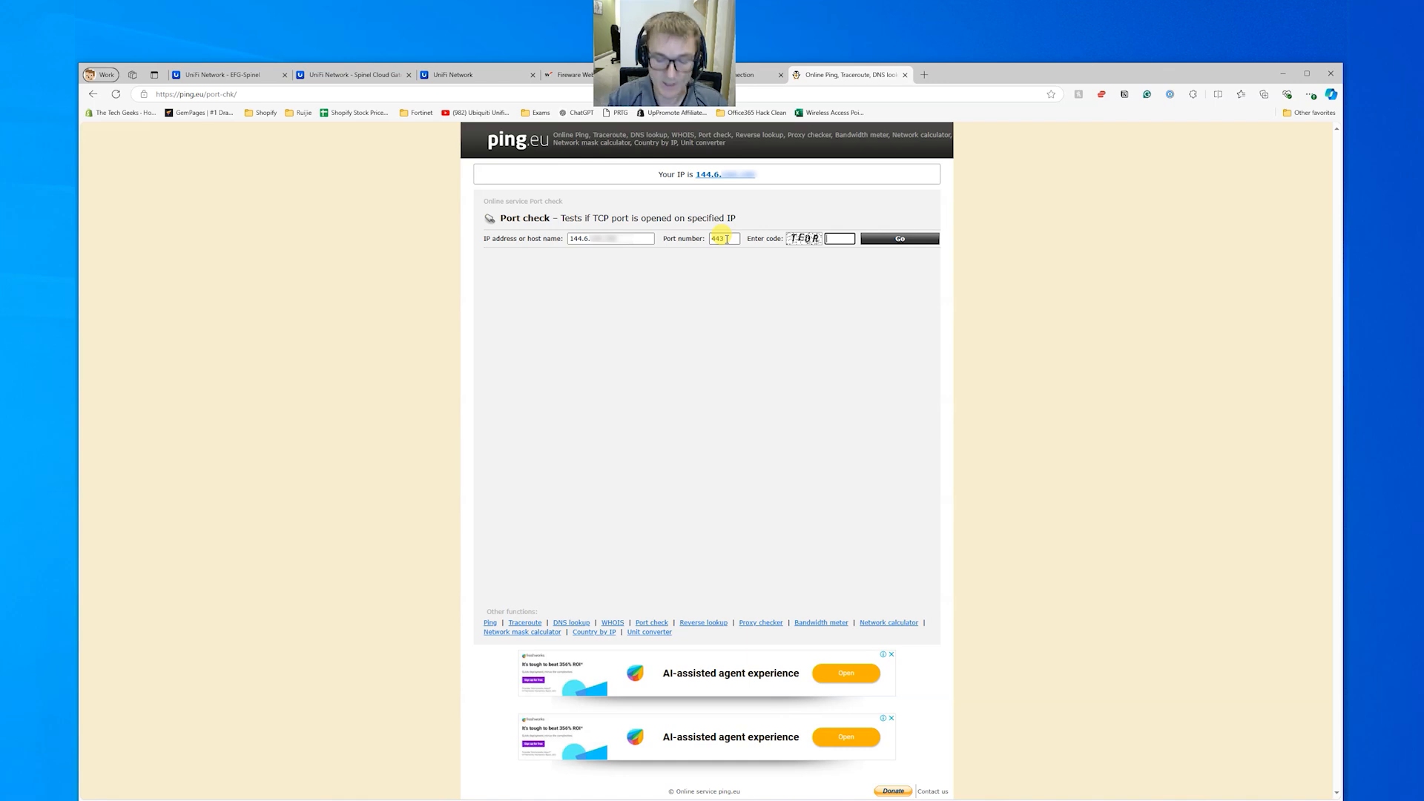
text(tedr)
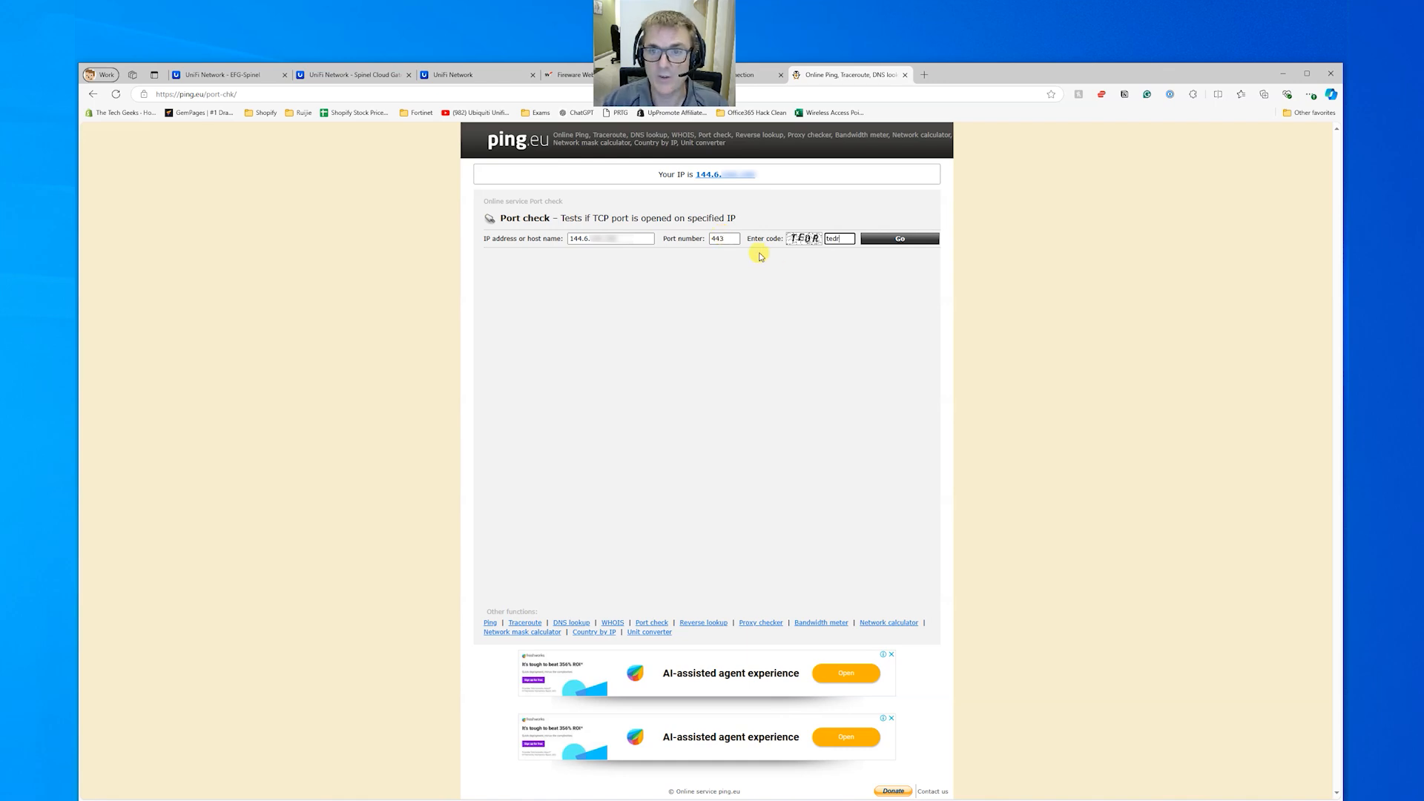
click(867, 239)
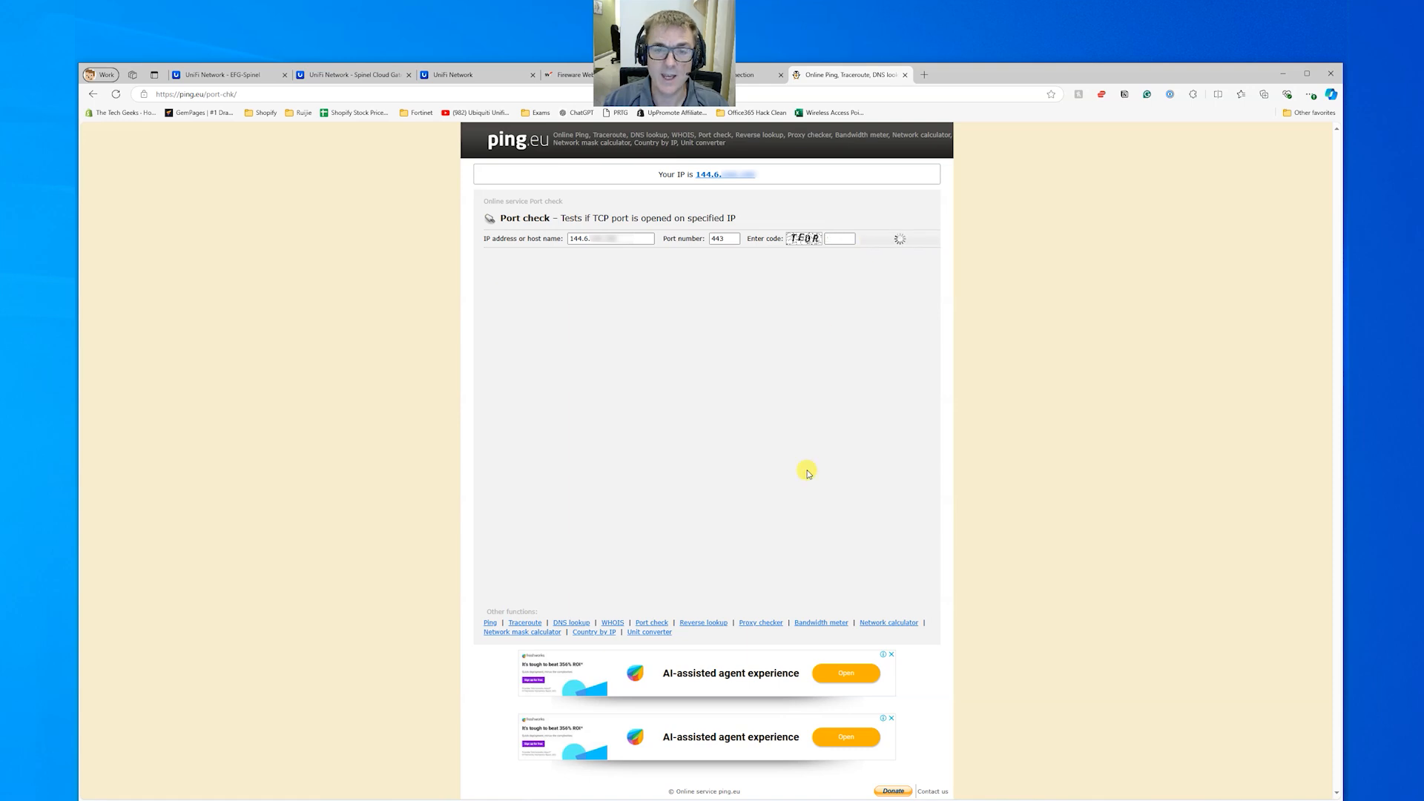
mouse_move(491, 278)
mouse_down()
mouse_move(567, 278)
mouse_move(514, 274)
mouse_up()
click(611, 279)
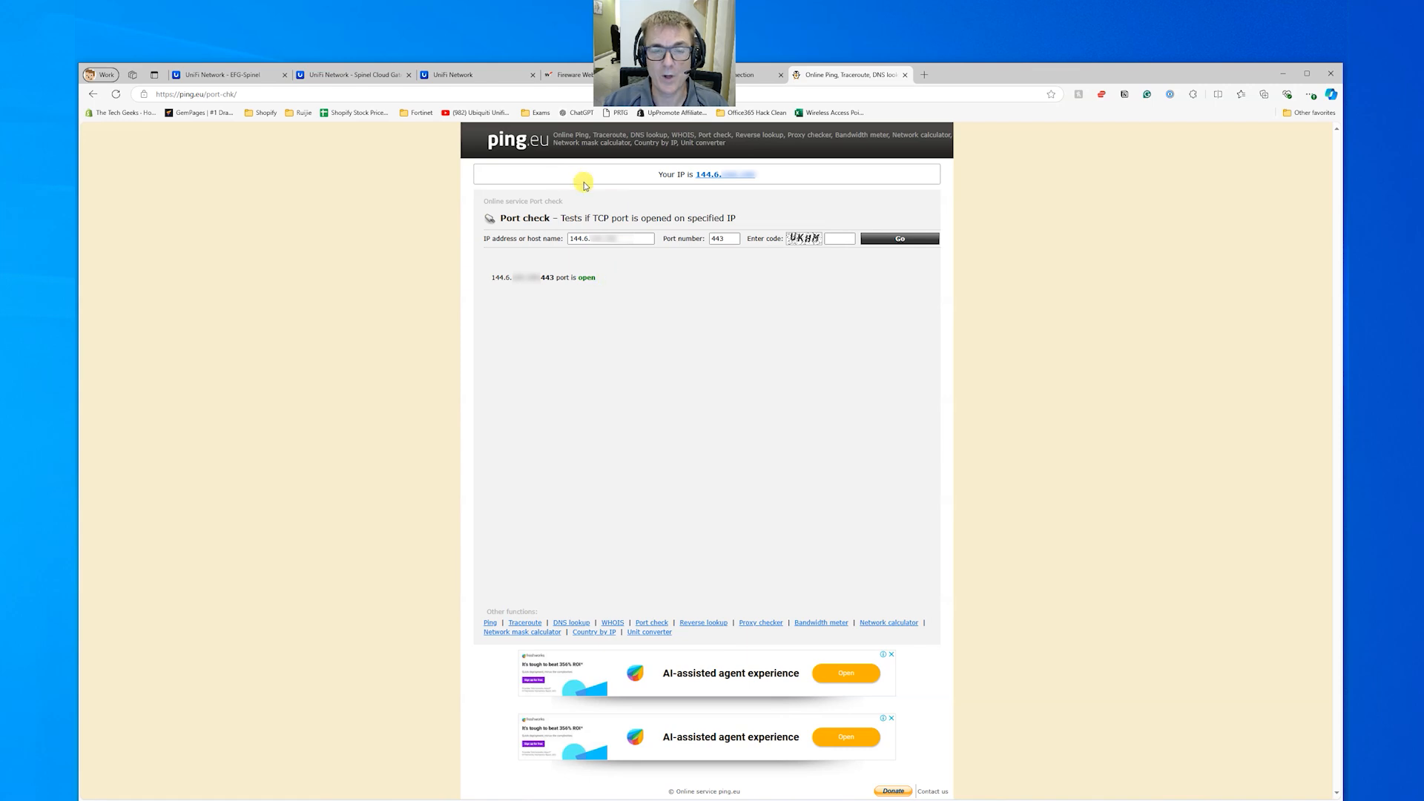
Step: Return to the EFG-Spinel console, review the port forwarding entry, and examine the Inspection log under Insights
click(243, 77)
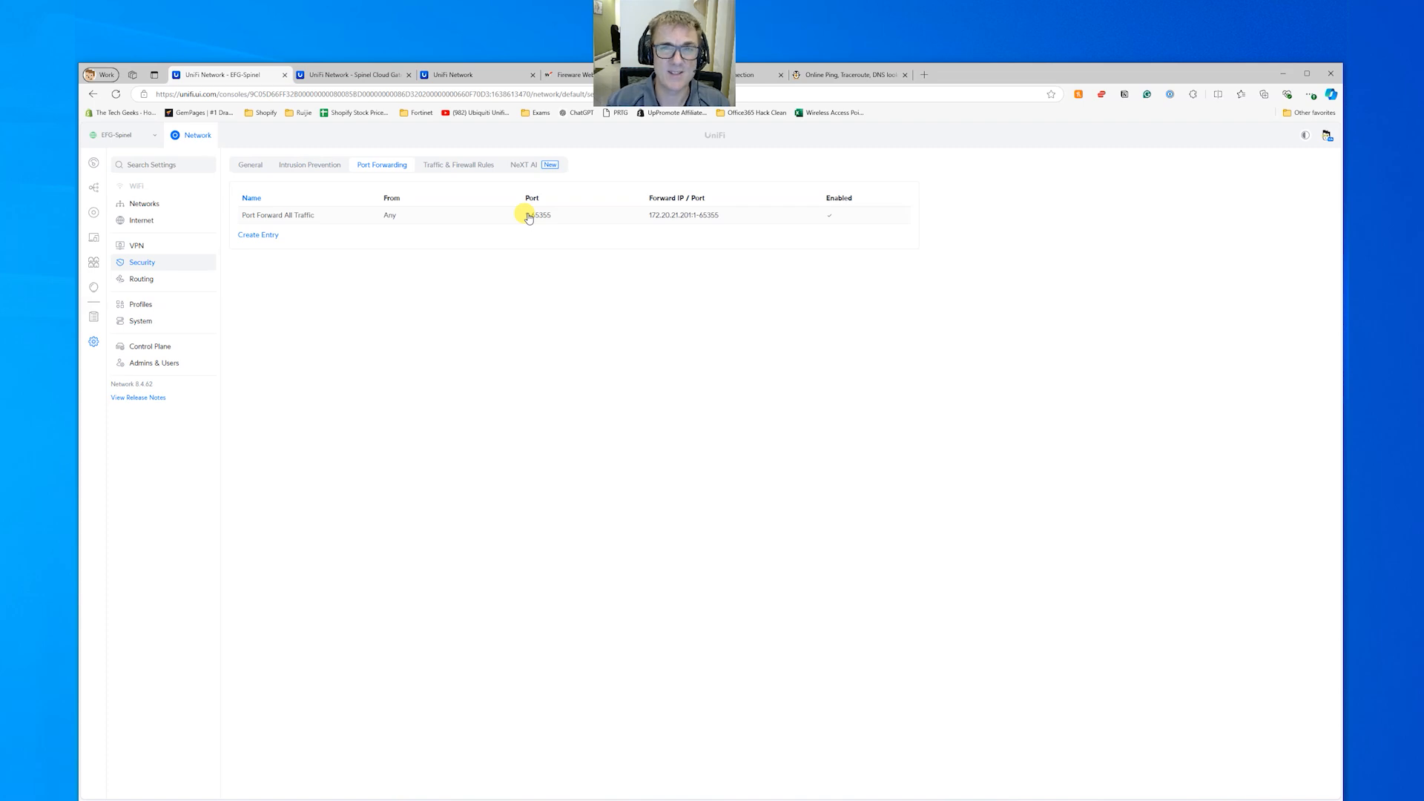
click(93, 165)
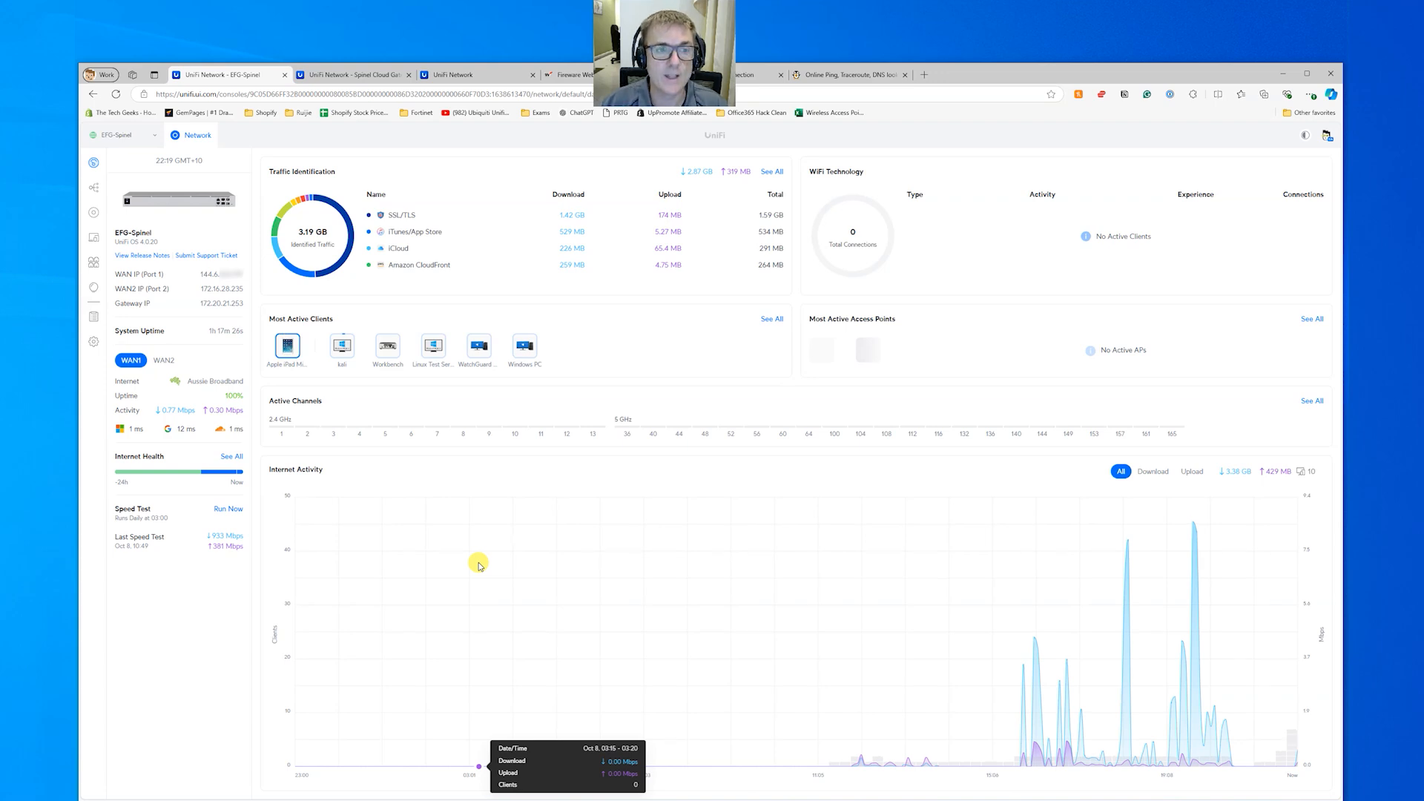
click(94, 295)
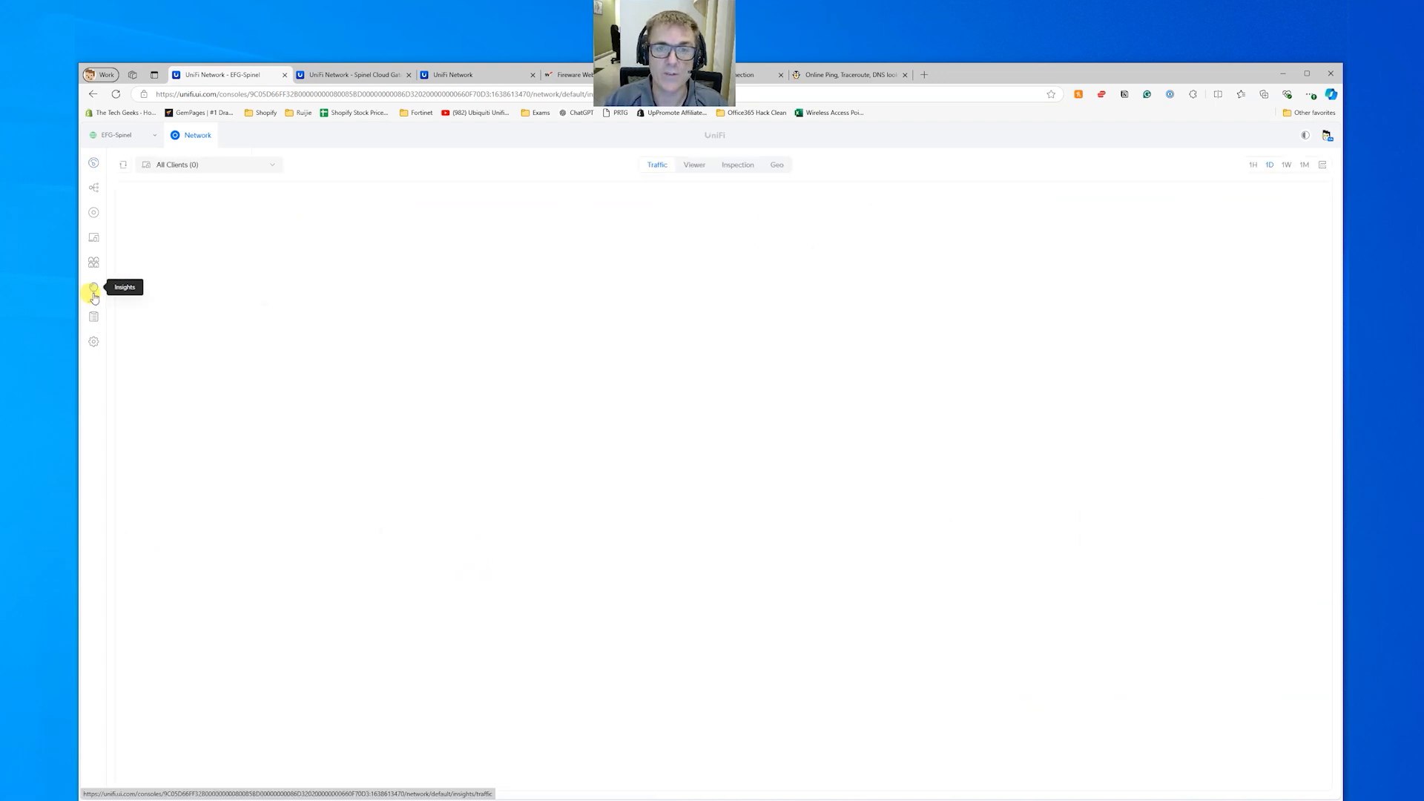
click(695, 168)
click(731, 168)
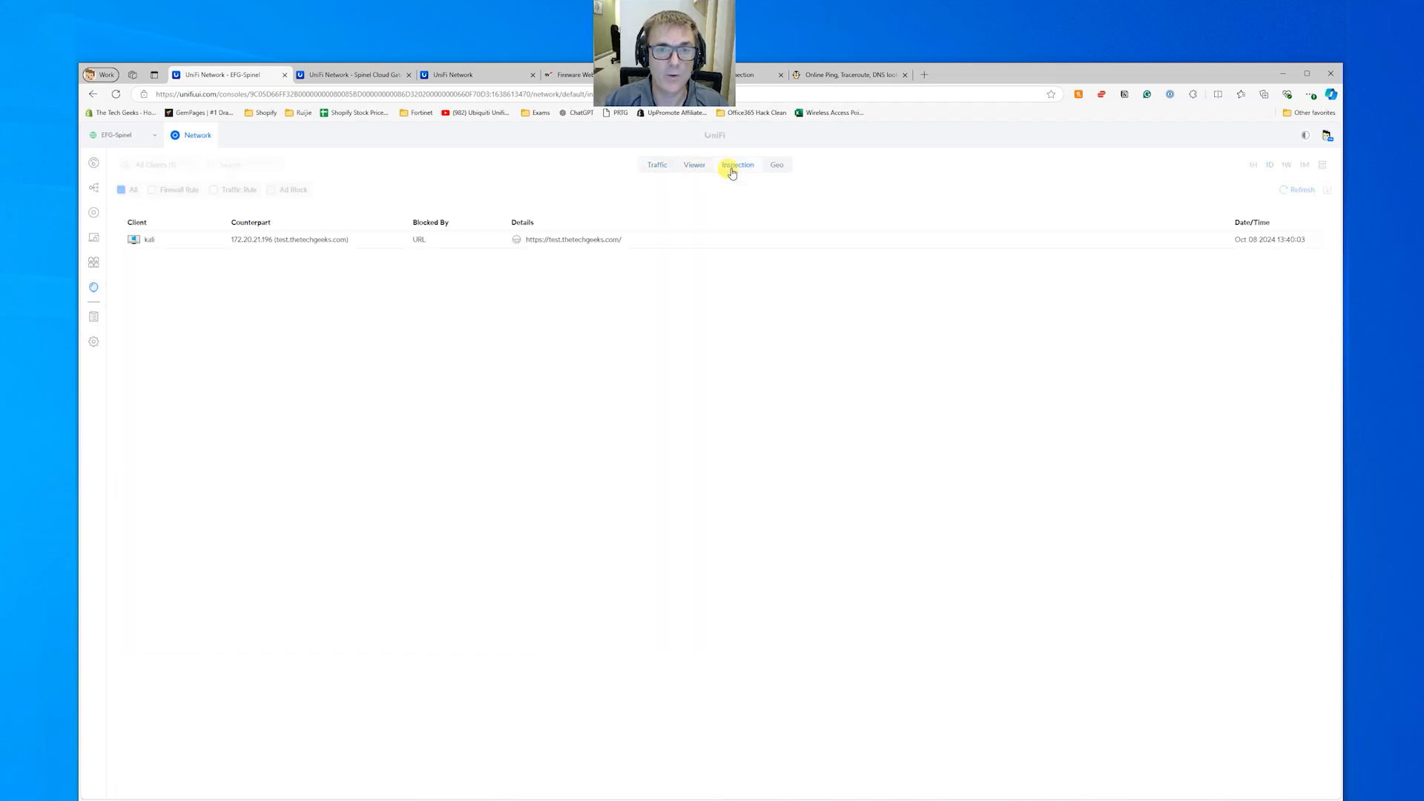
Step: Examine the per-application traffic list for all clients in Insights
click(656, 170)
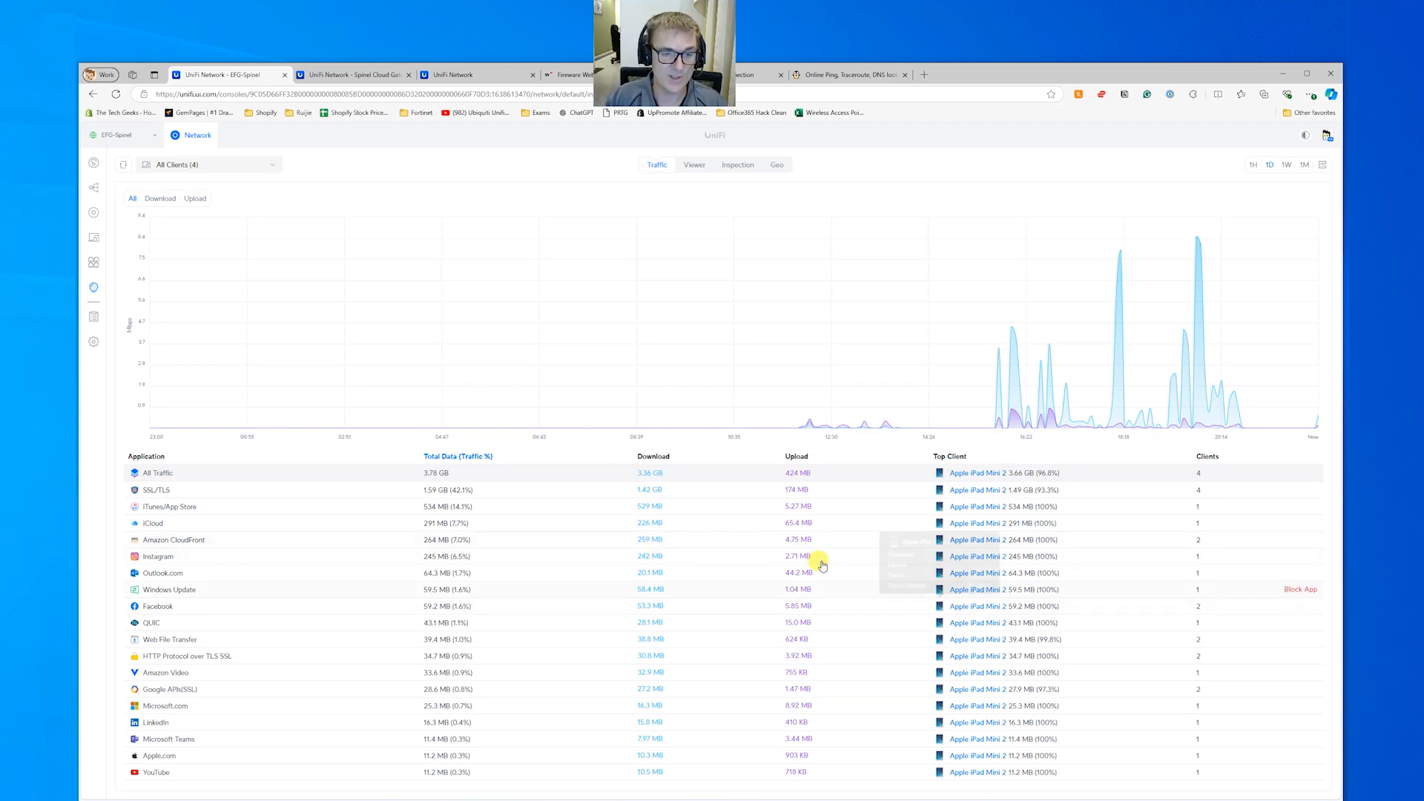
scroll(635, 658, down, 1)
scroll(636, 658, down, 1)
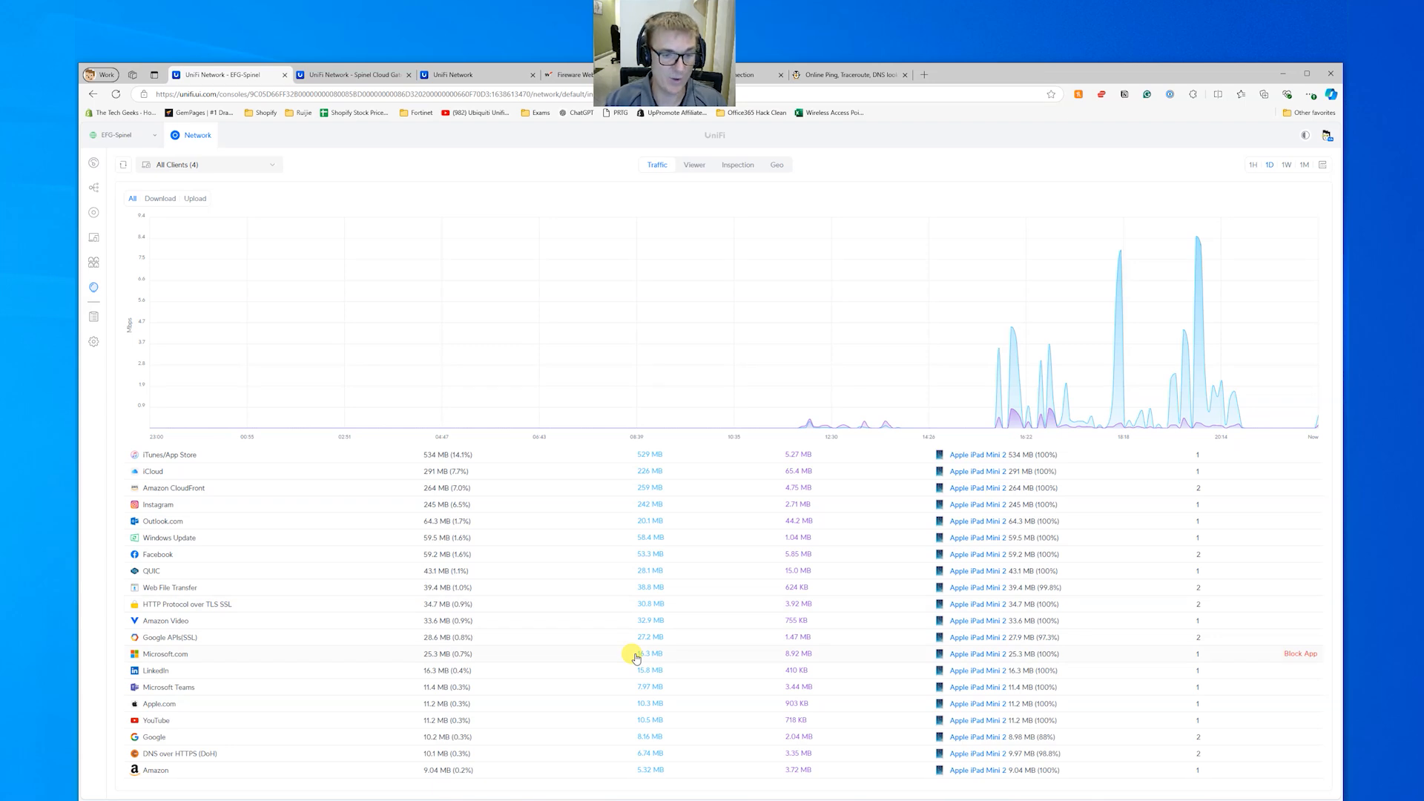
scroll(636, 657, up, 1)
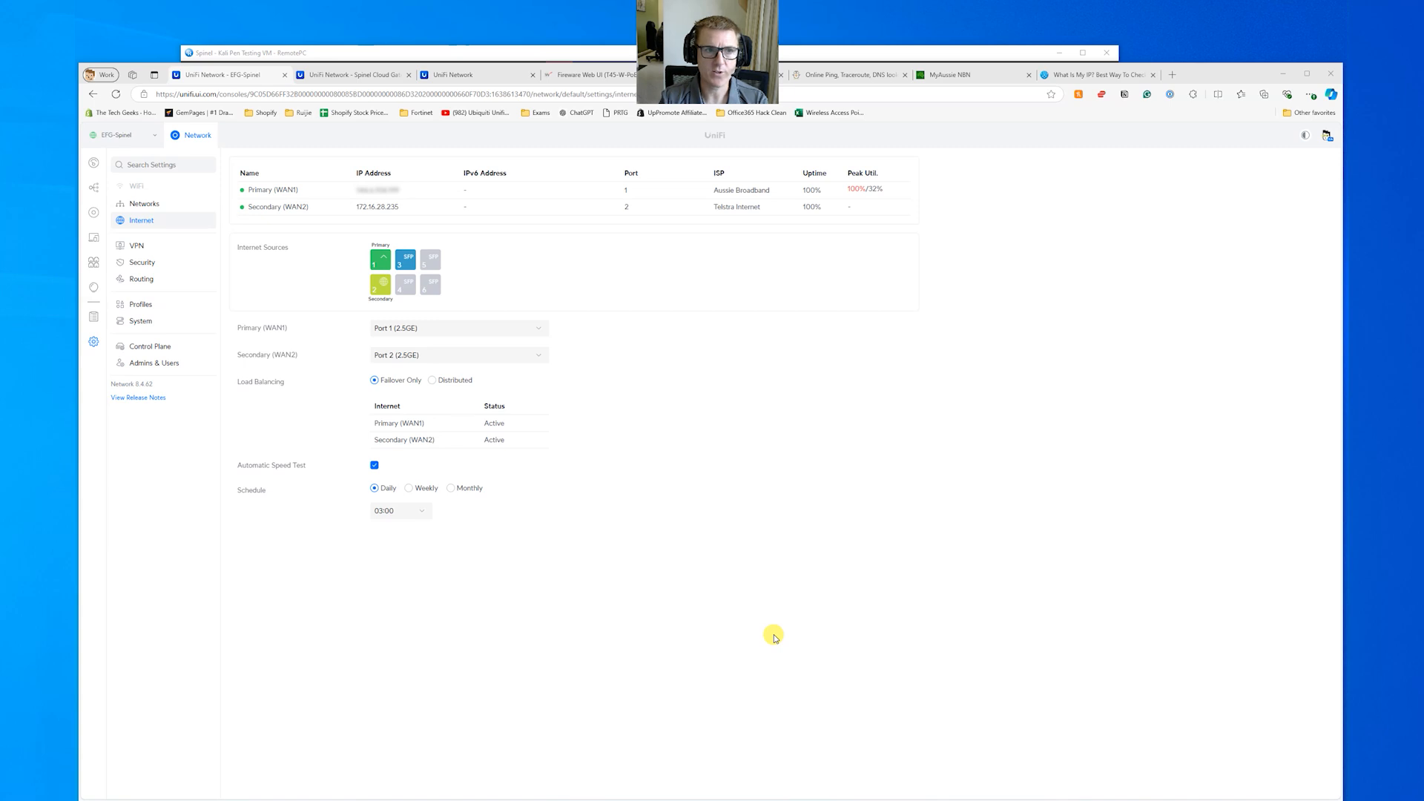
Step: Review the dashboard's most active clients and the full identified traffic list, and minimize the Kali remote session window
click(92, 165)
mouse_move(479, 365)
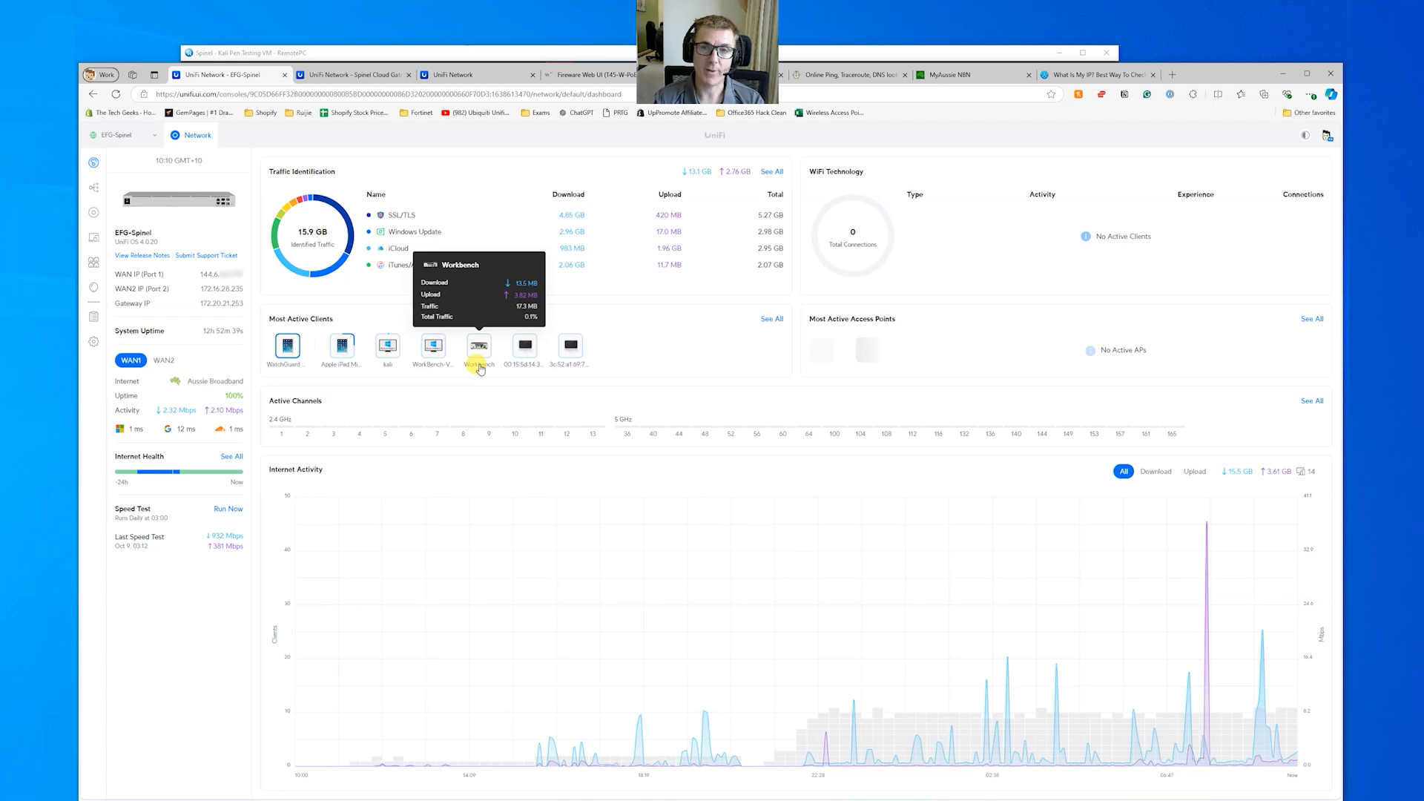
click(771, 172)
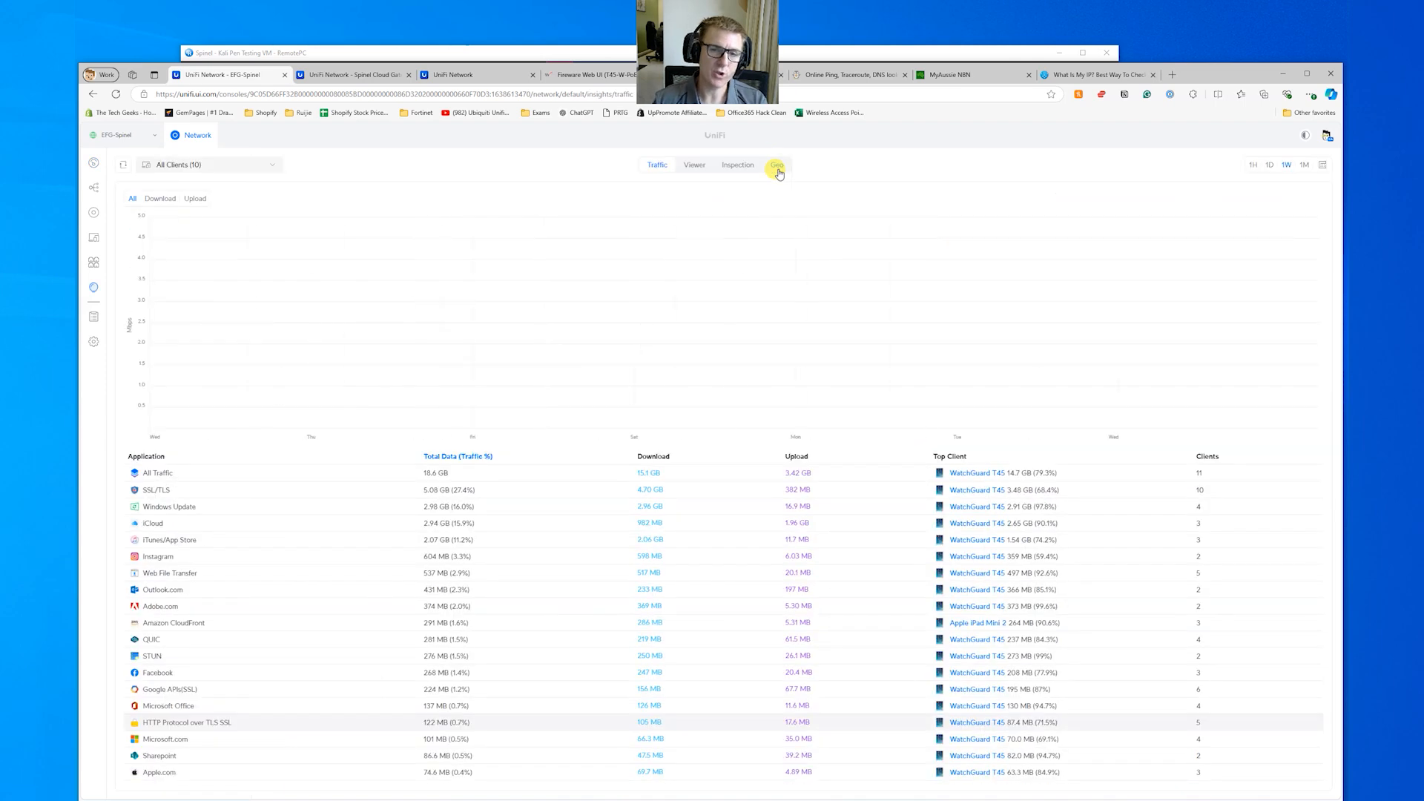
scroll(492, 461, down, 1)
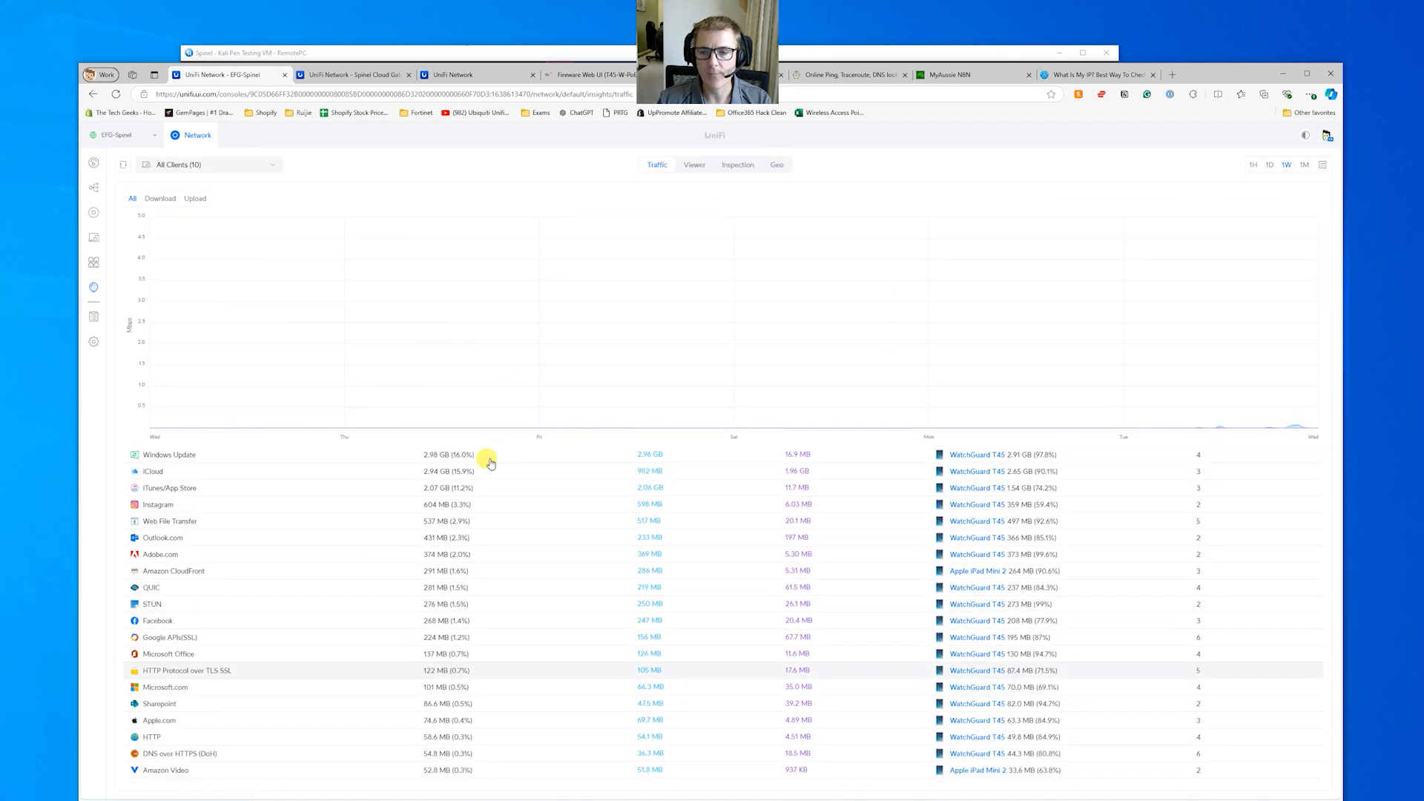
scroll(980, 525, up, 1)
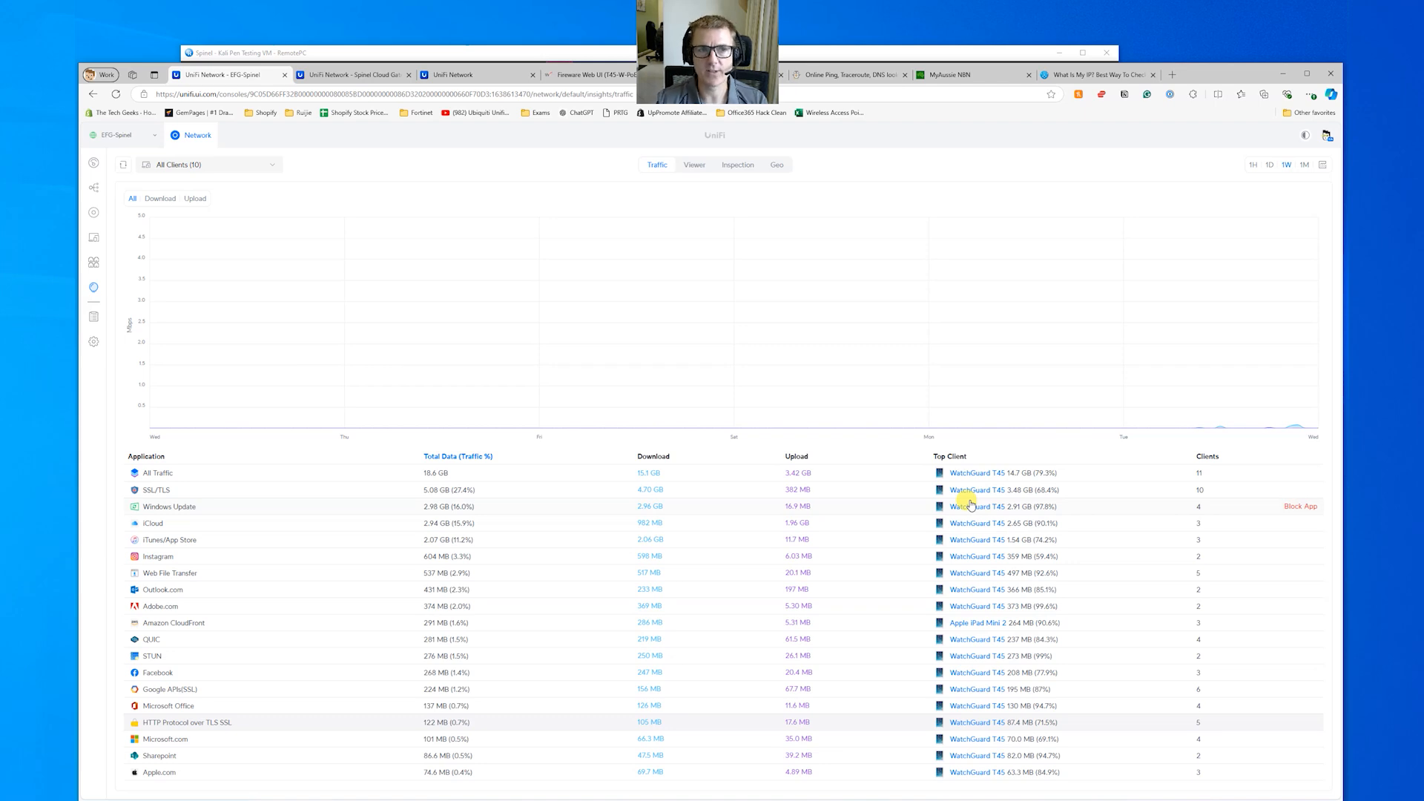
click(1060, 53)
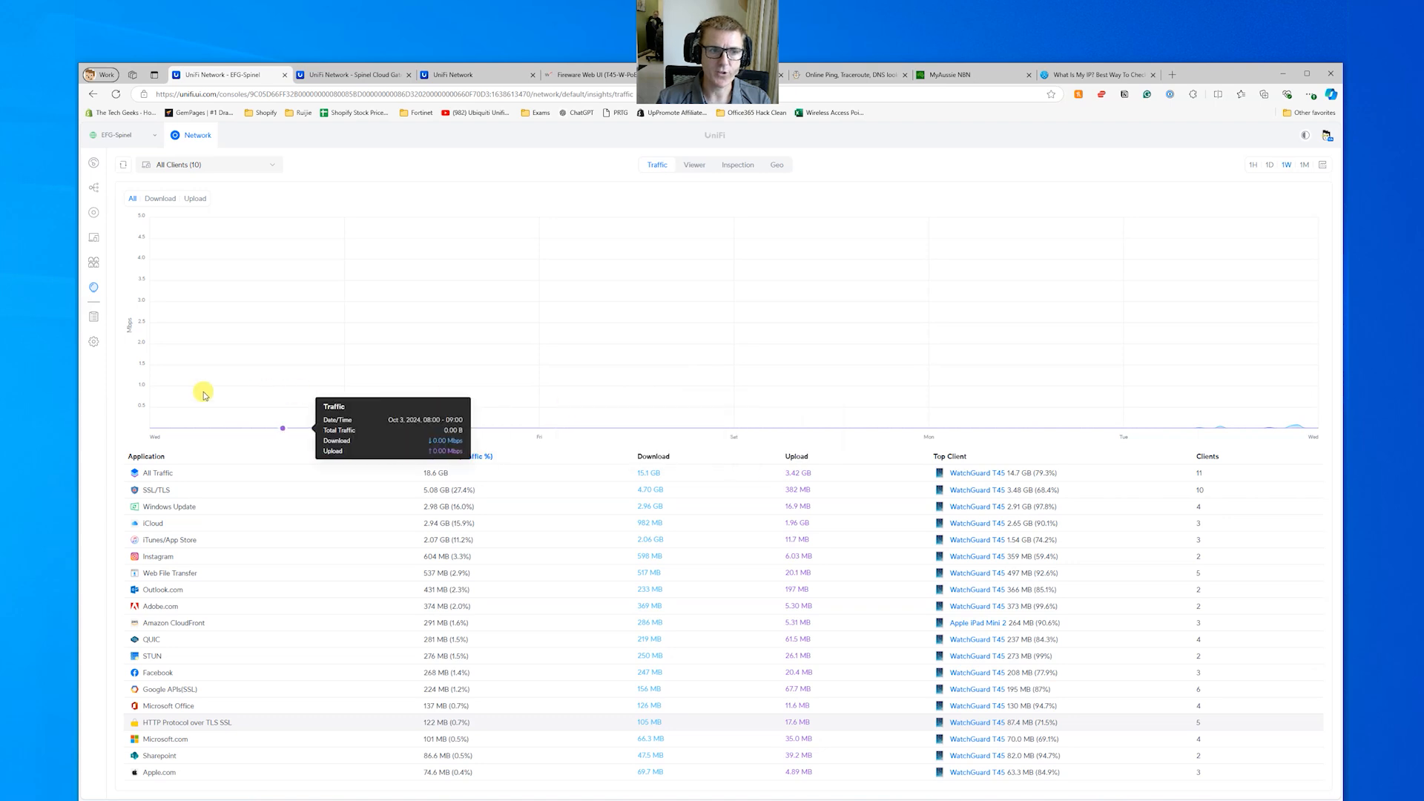
Step: Examine the gateway's policy-based routing form and its Internet settings for WAN load balancing
click(94, 343)
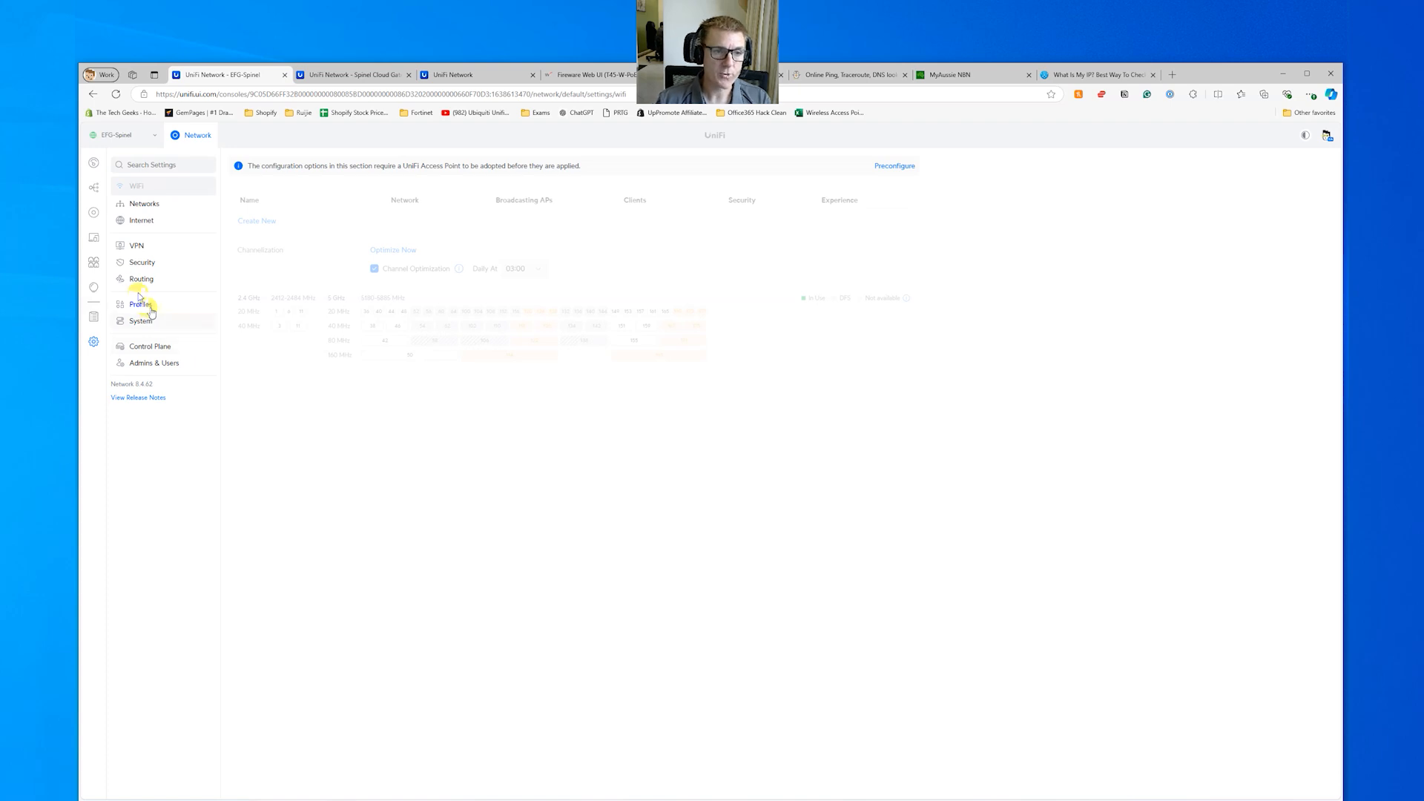
click(139, 279)
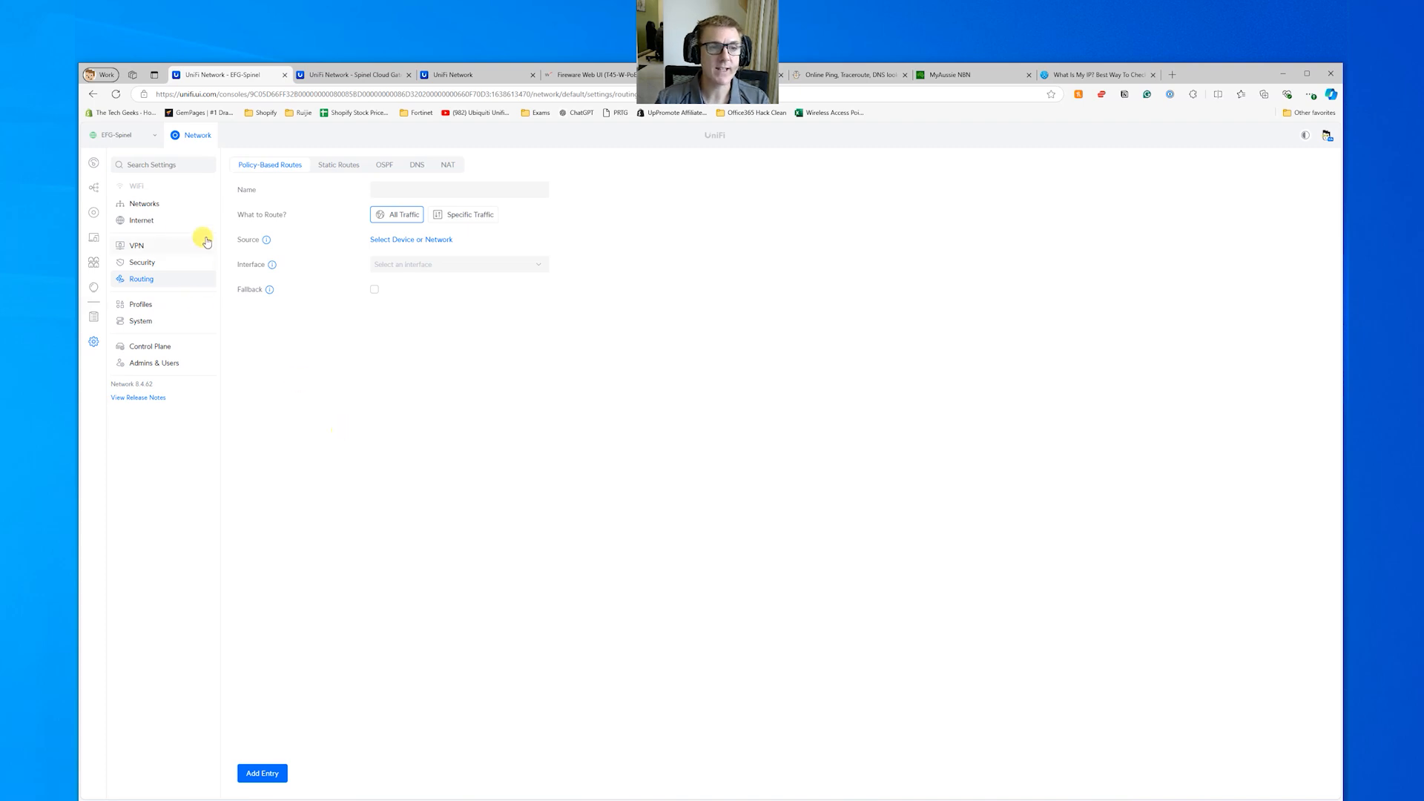
click(142, 221)
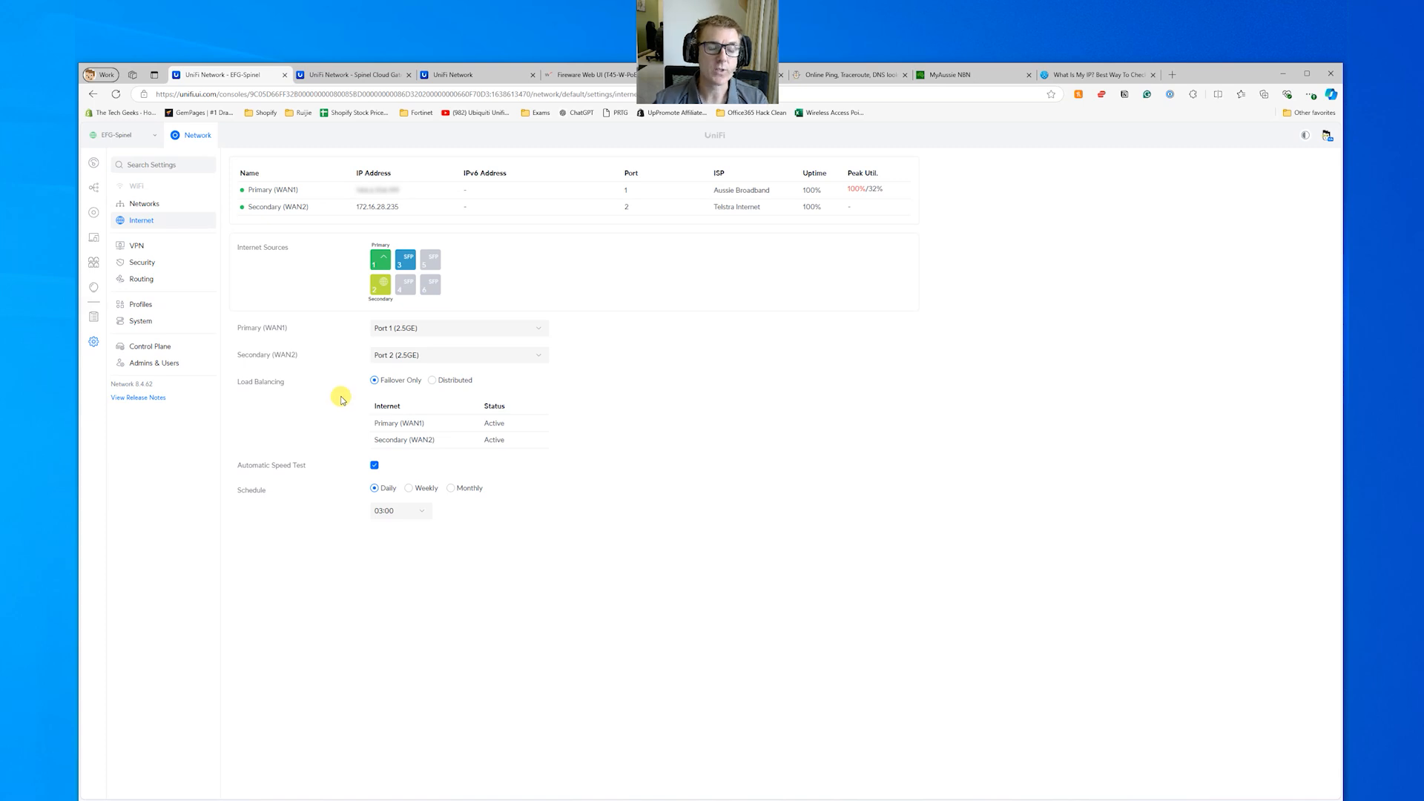
click(183, 280)
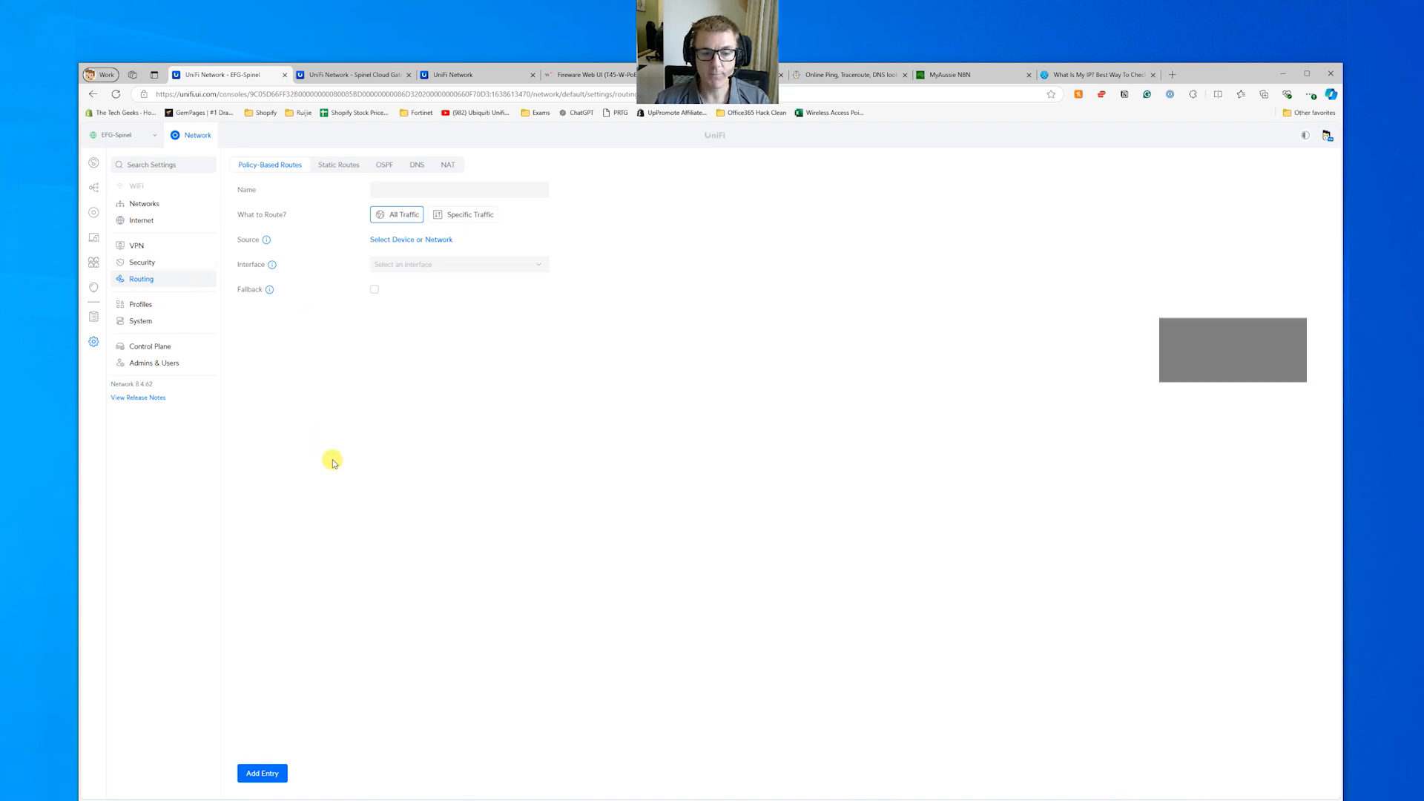
Step: Switch to Command Prompt and trace the route to 8.8.8.8 from the Windows PC with tracert
click(911, 800)
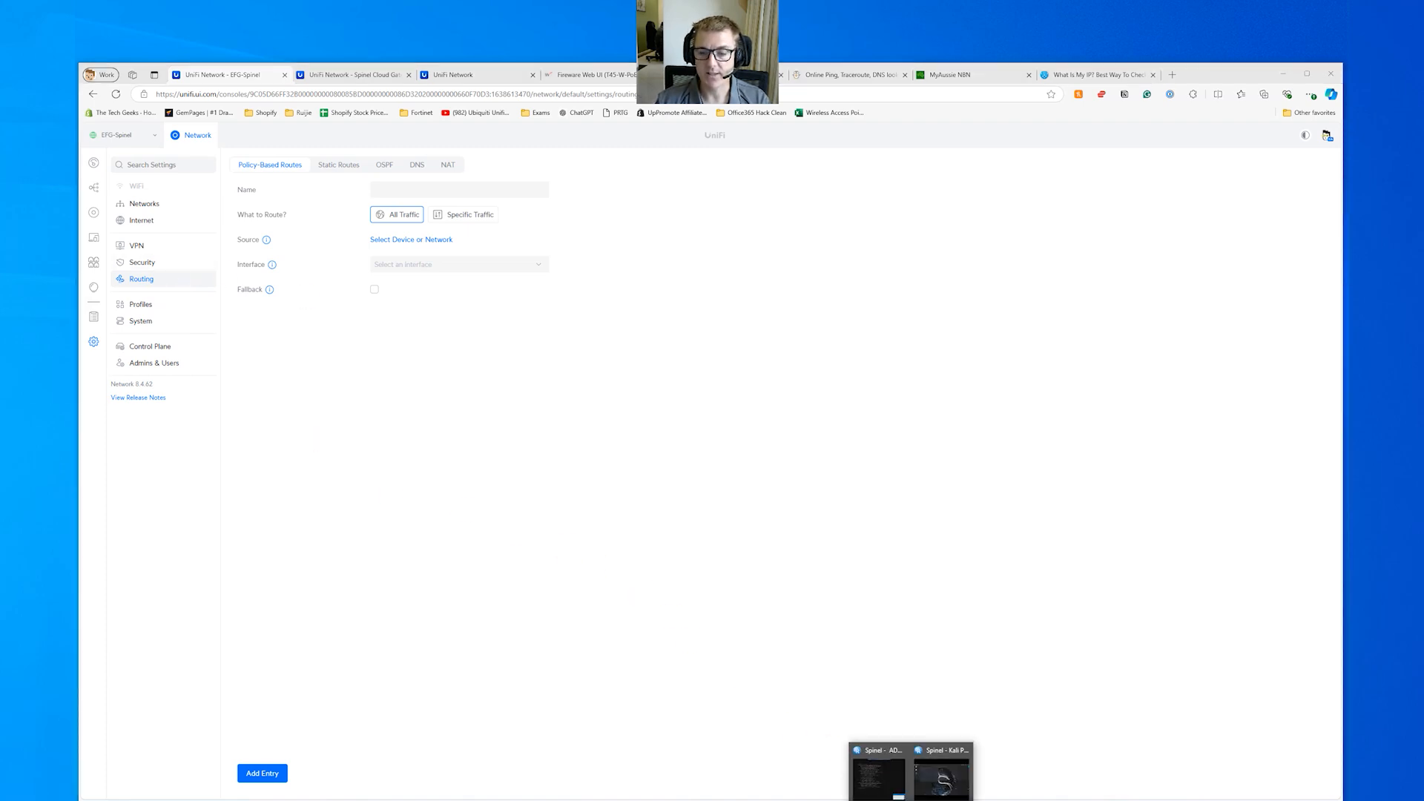
mouse_move(892, 793)
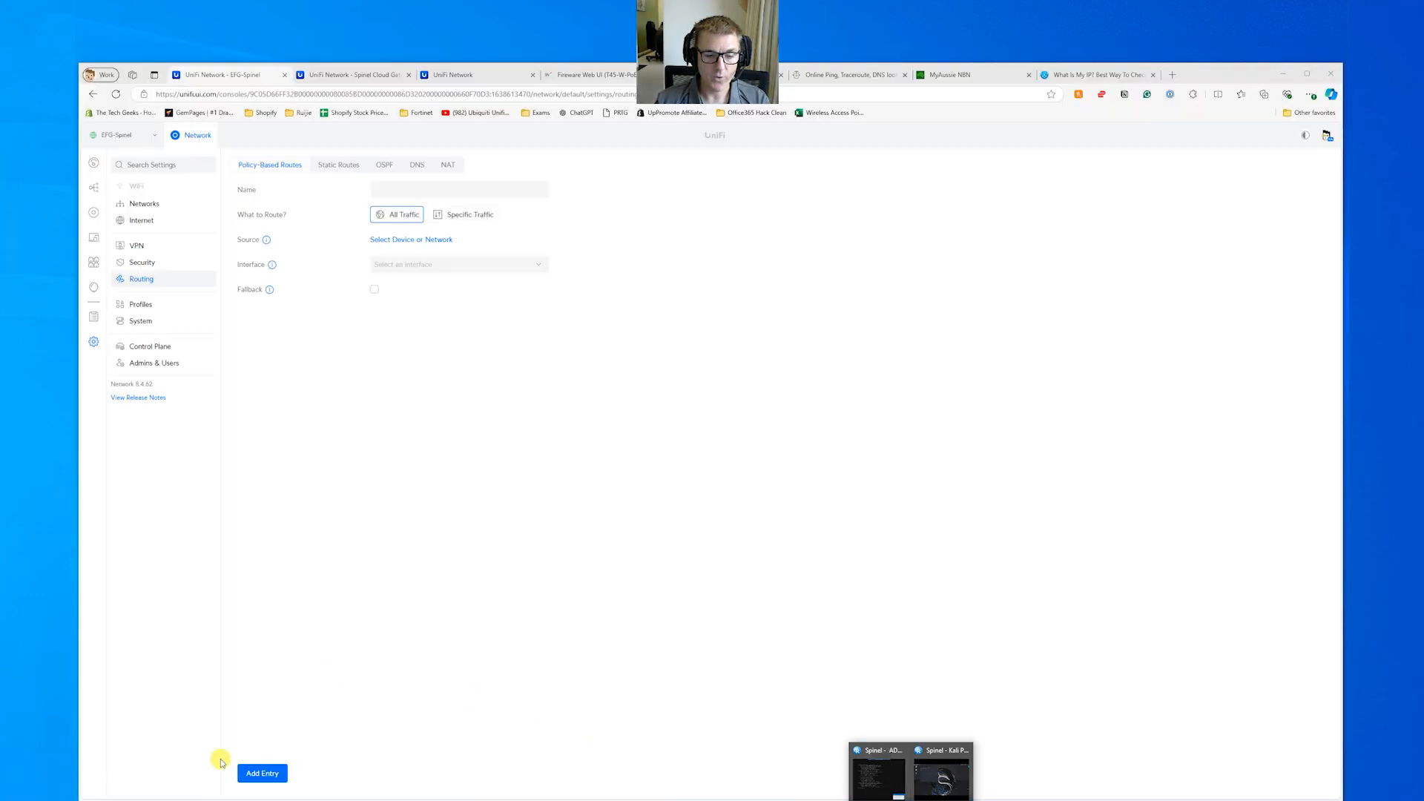
click(251, 800)
text(tracert 8.8.8.8)
key(Return)
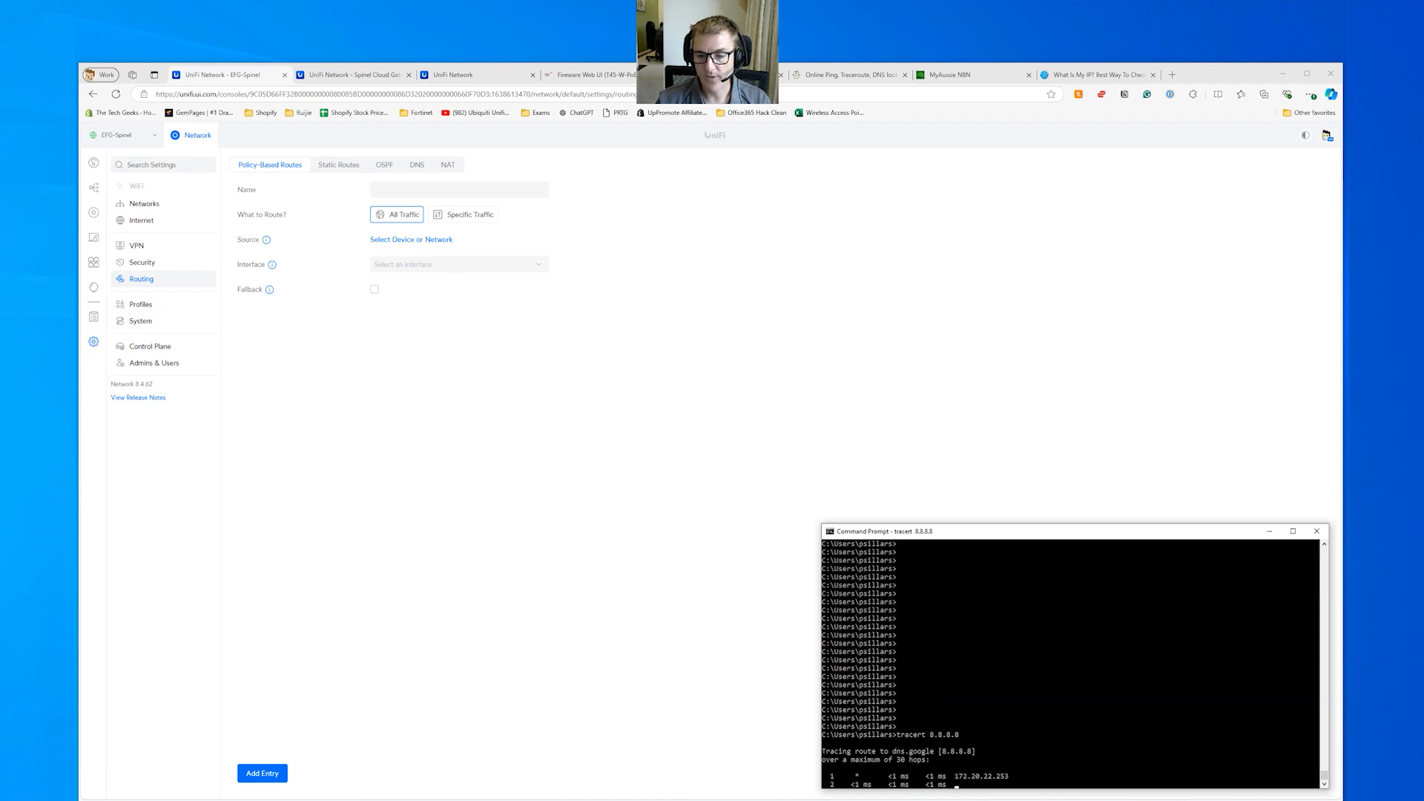
Step: Switch to the Kali Pen Testing VM remote session and run traceroute 8.8.8.8 in its terminal
click(930, 784)
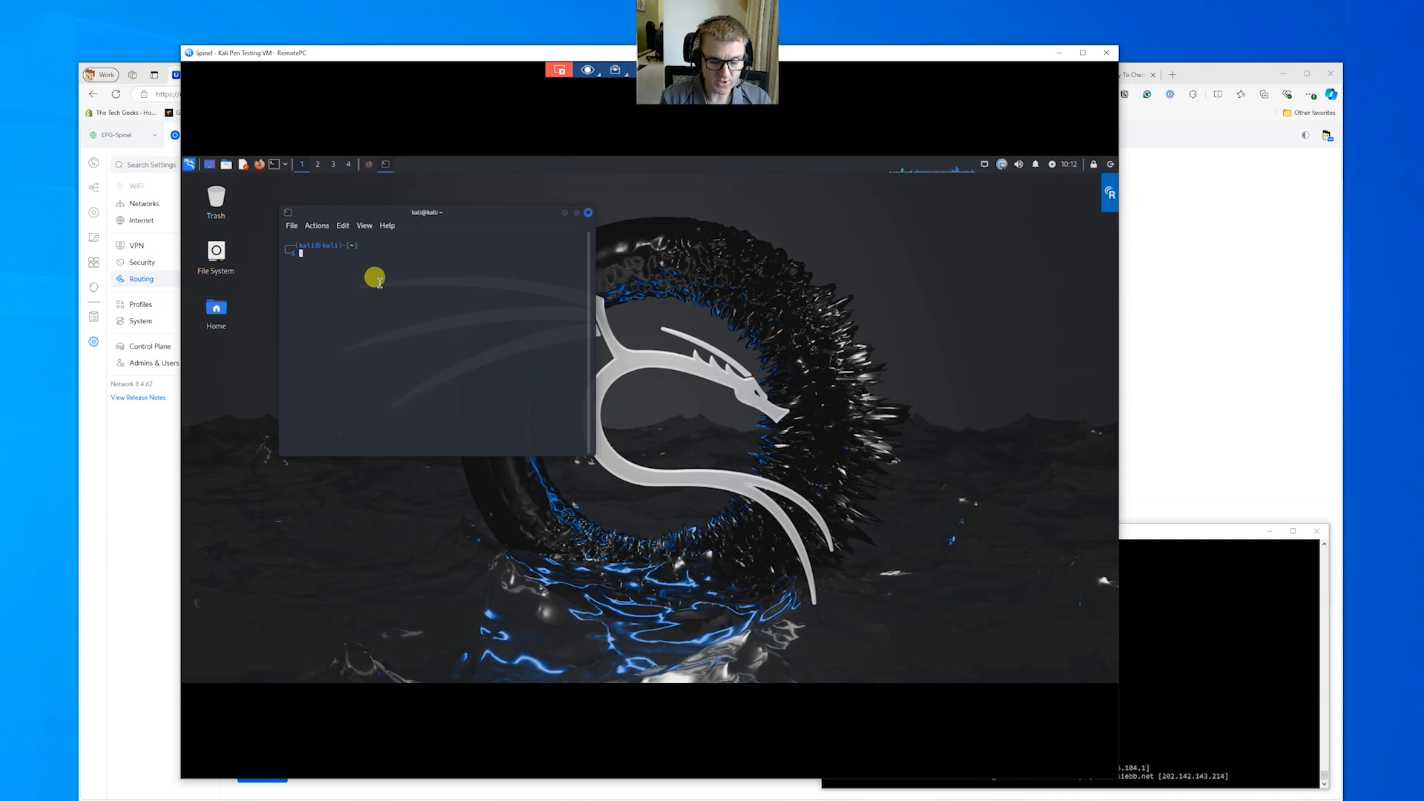
text(tras)
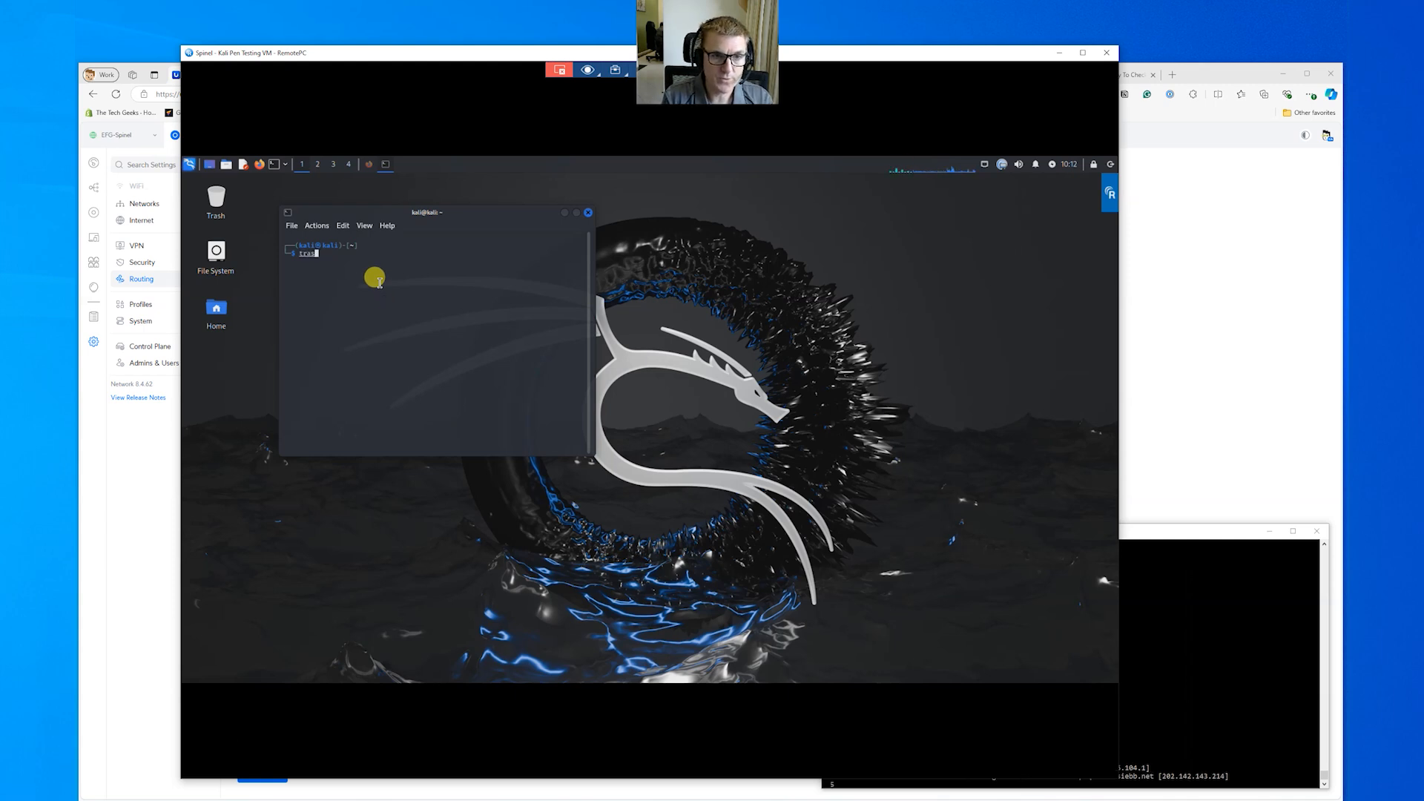
key(Tab)
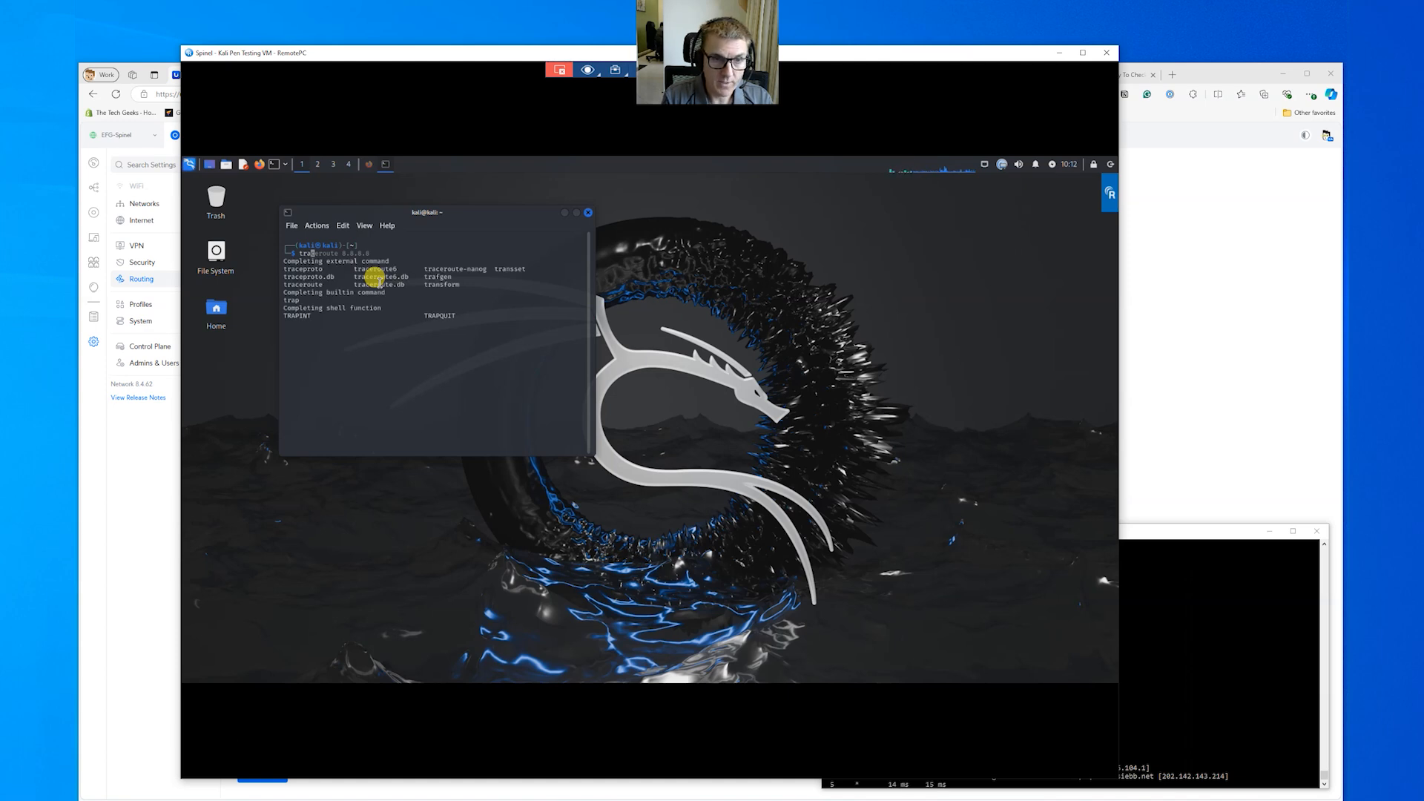
key(Tab)
key(BackSpace)
key(BackSpace)
key(BackSpace)
key(BackSpace)
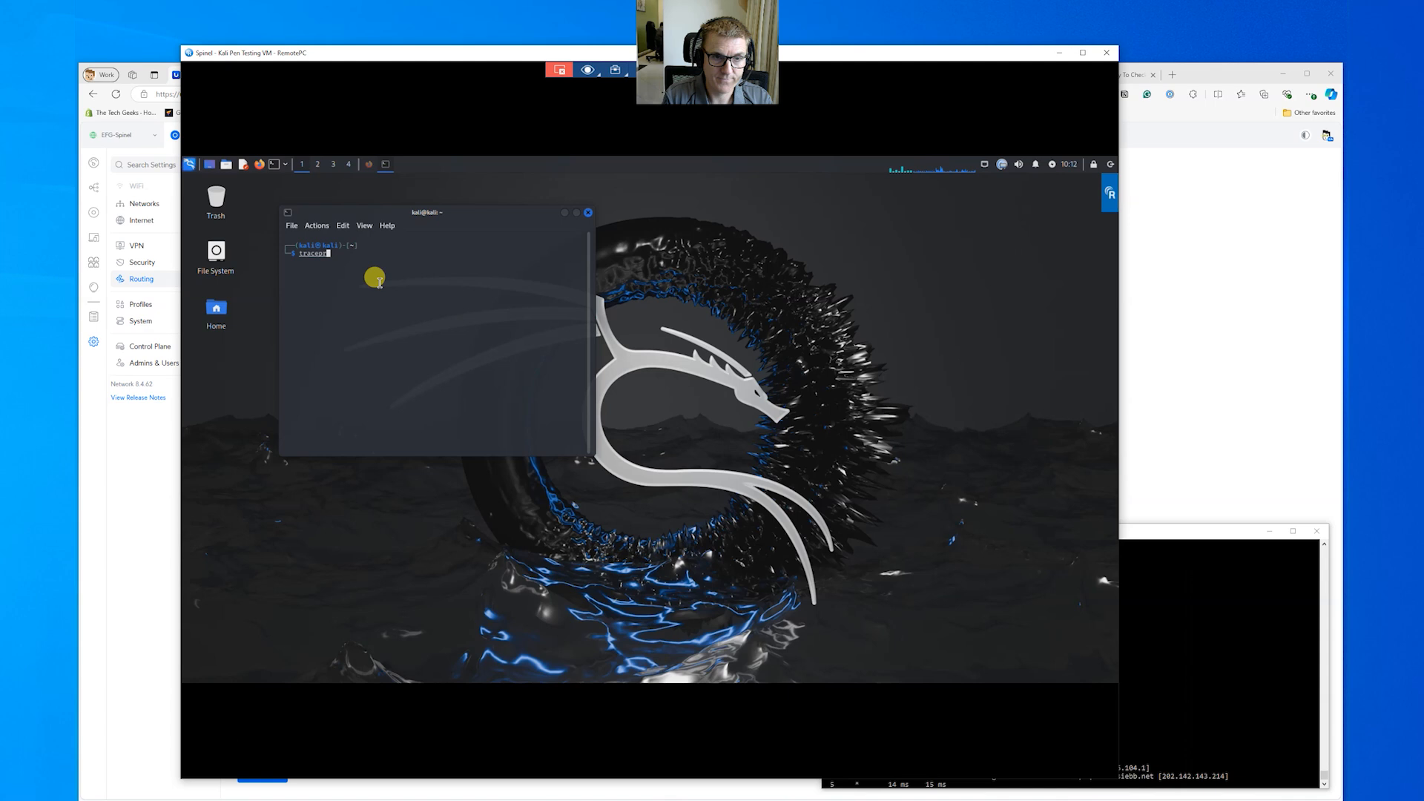
key(BackSpace)
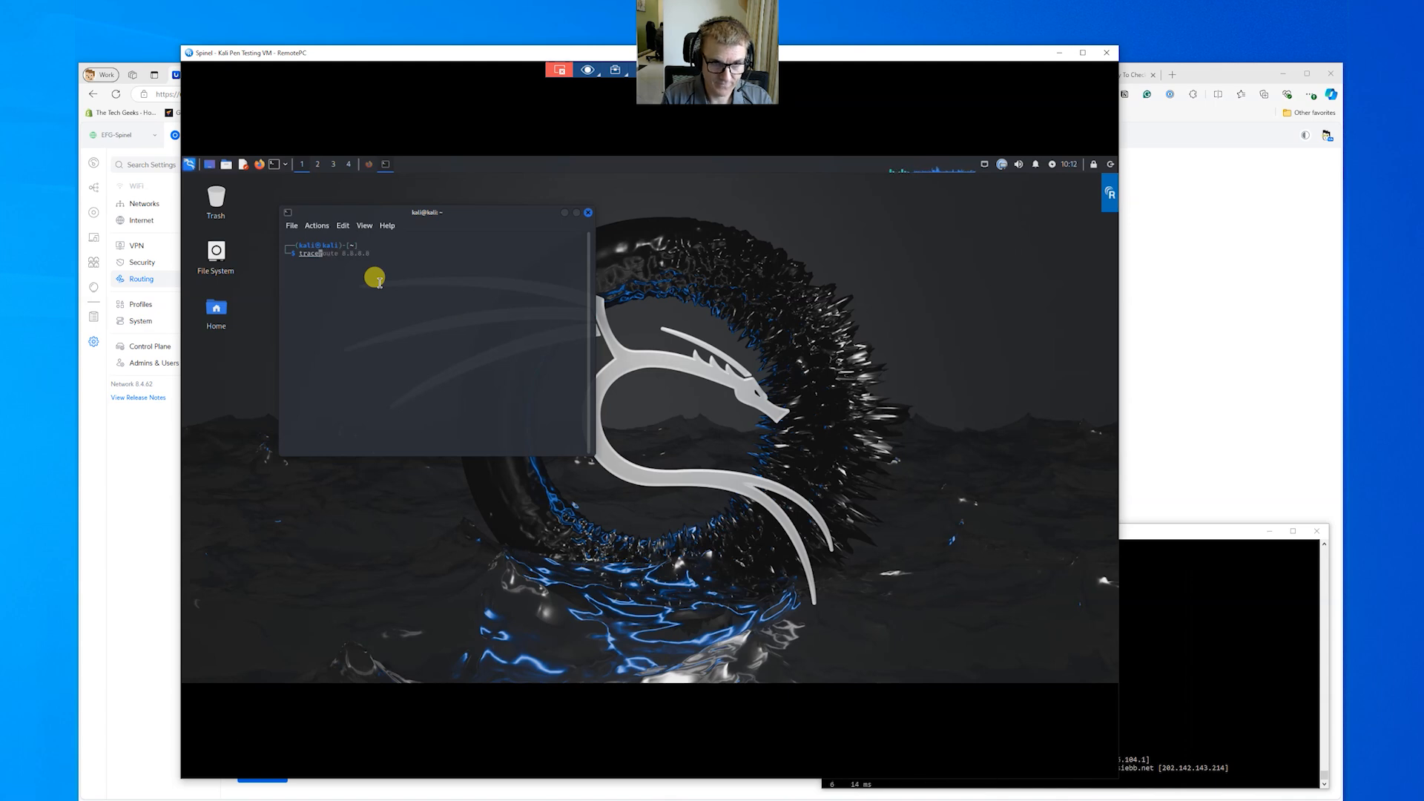
text(router)
key(BackSpace)
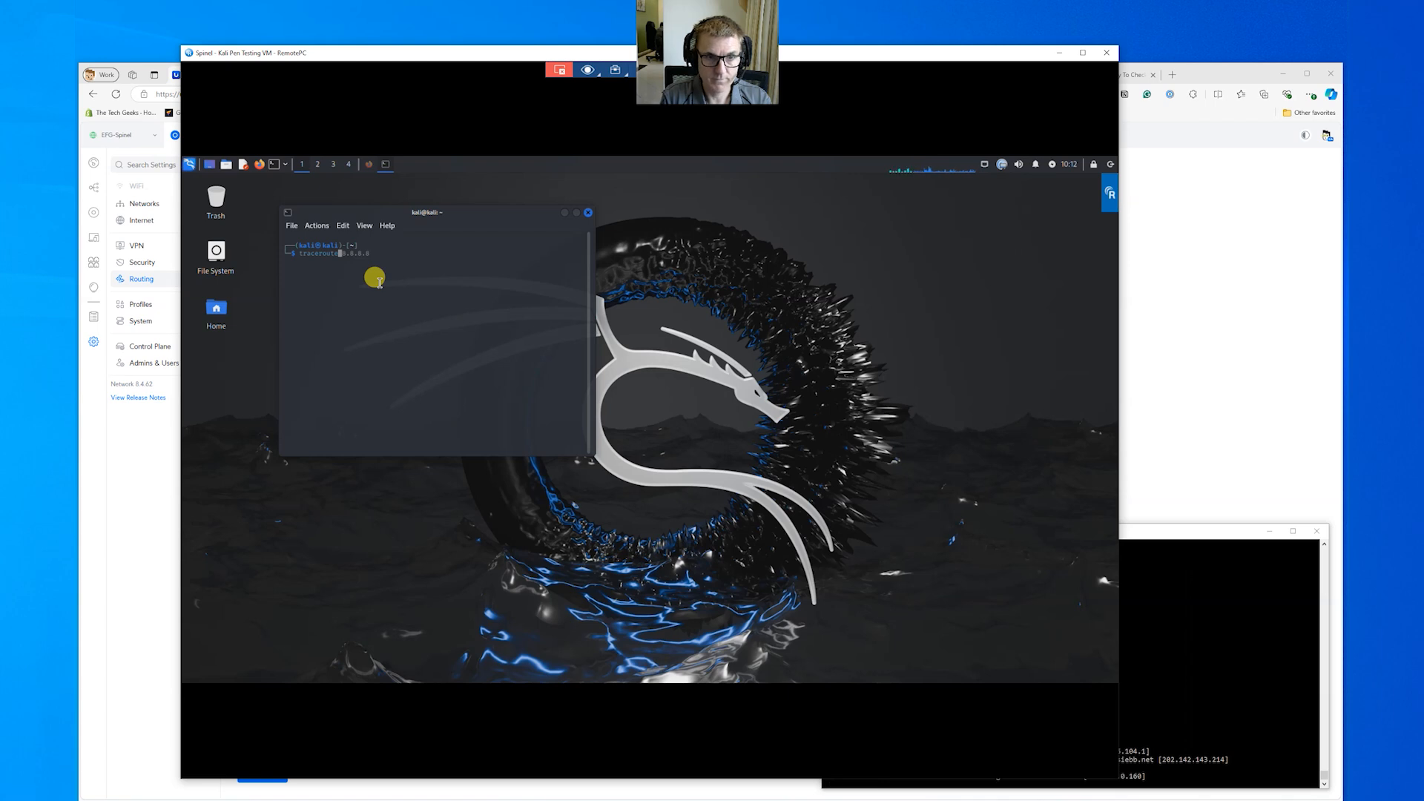
text(8.8.8.8)
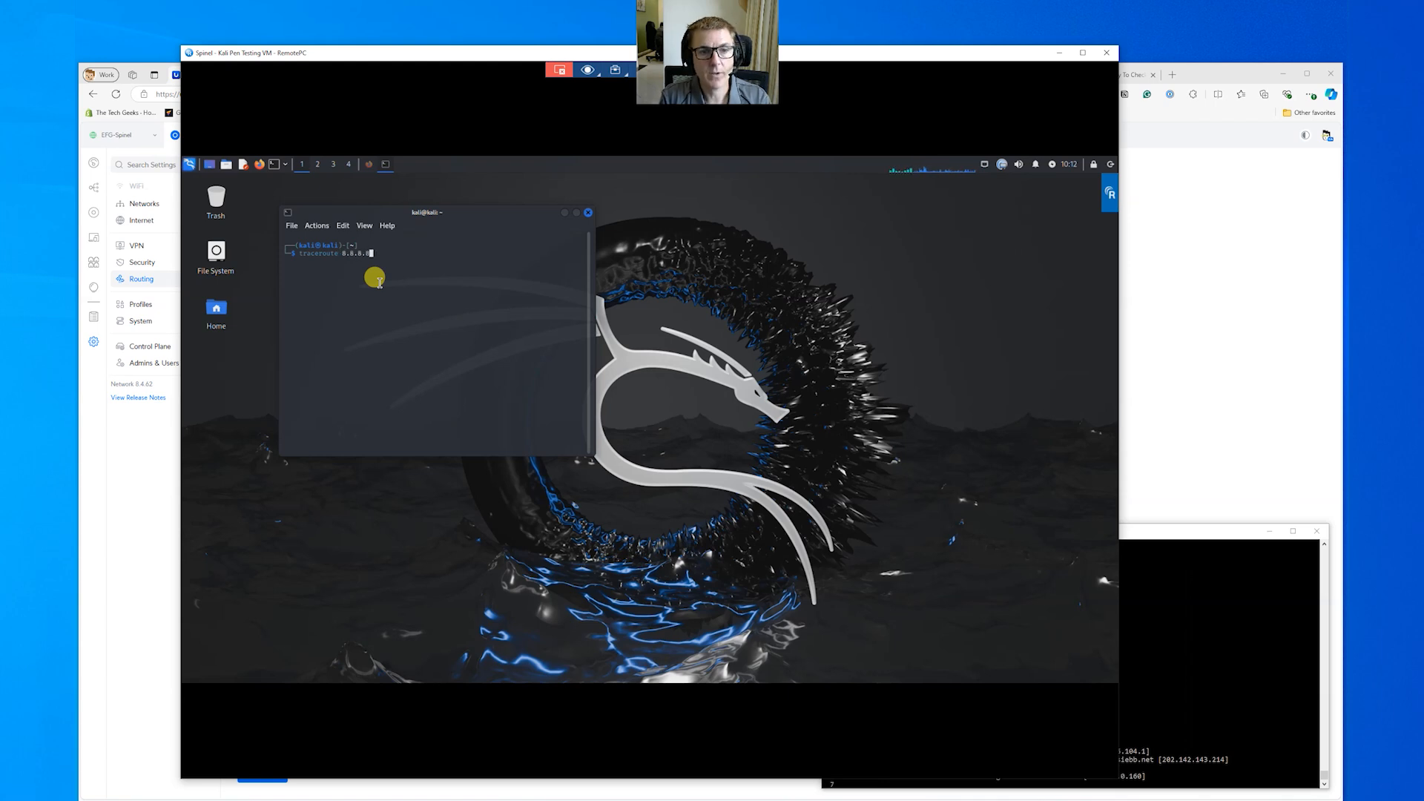
key(Return)
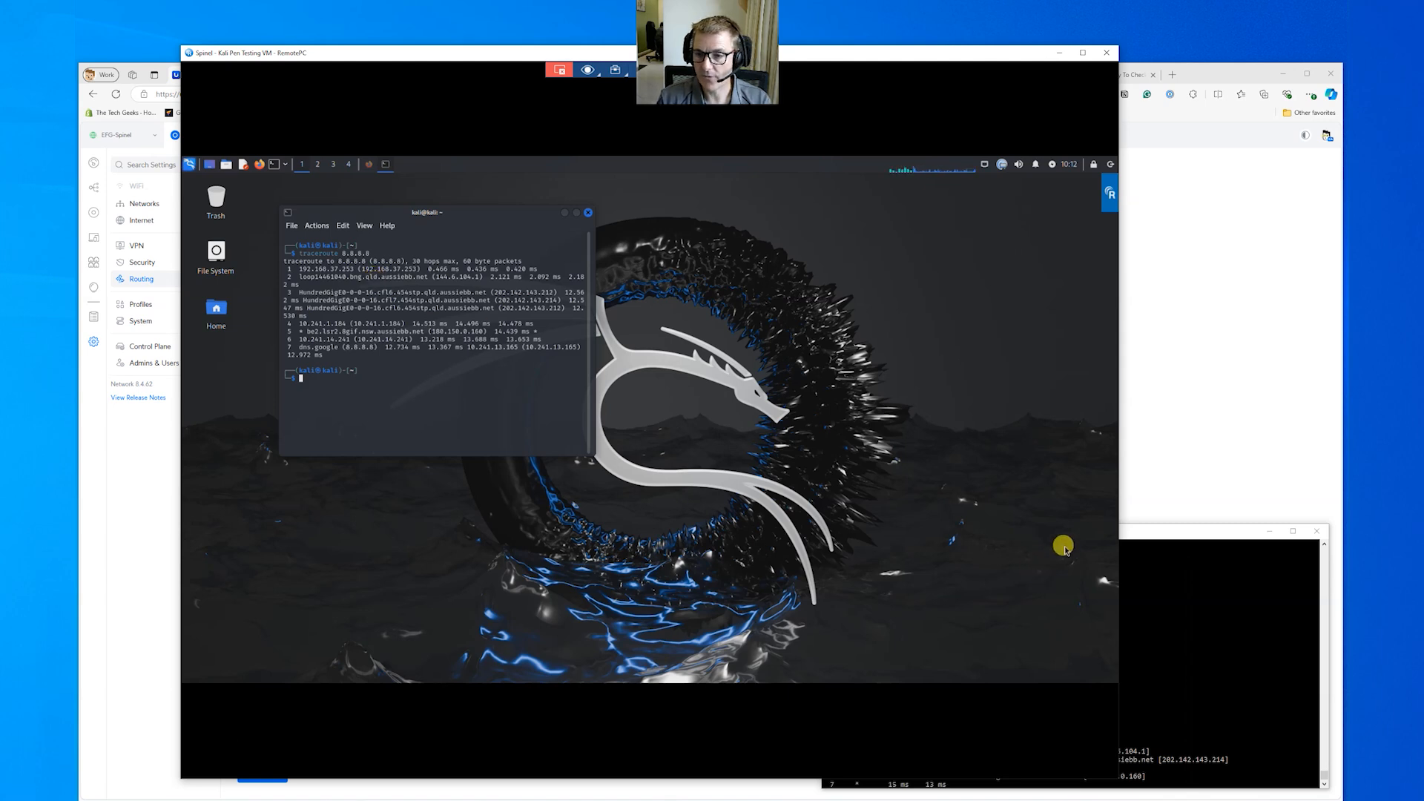
Step: Compare the Windows trace's hops with the Kali trace, and widen the Kali terminal window
click(1143, 531)
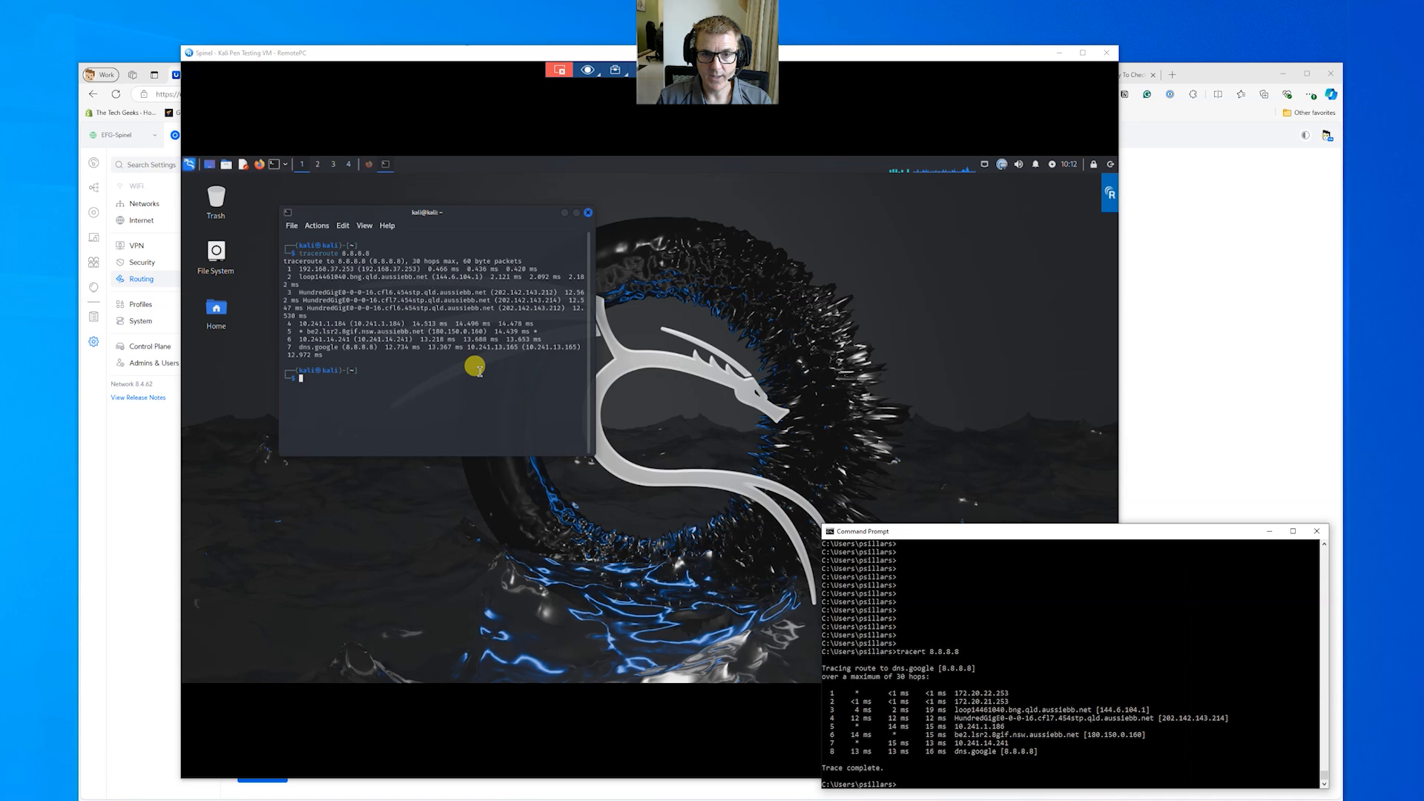
click(591, 448)
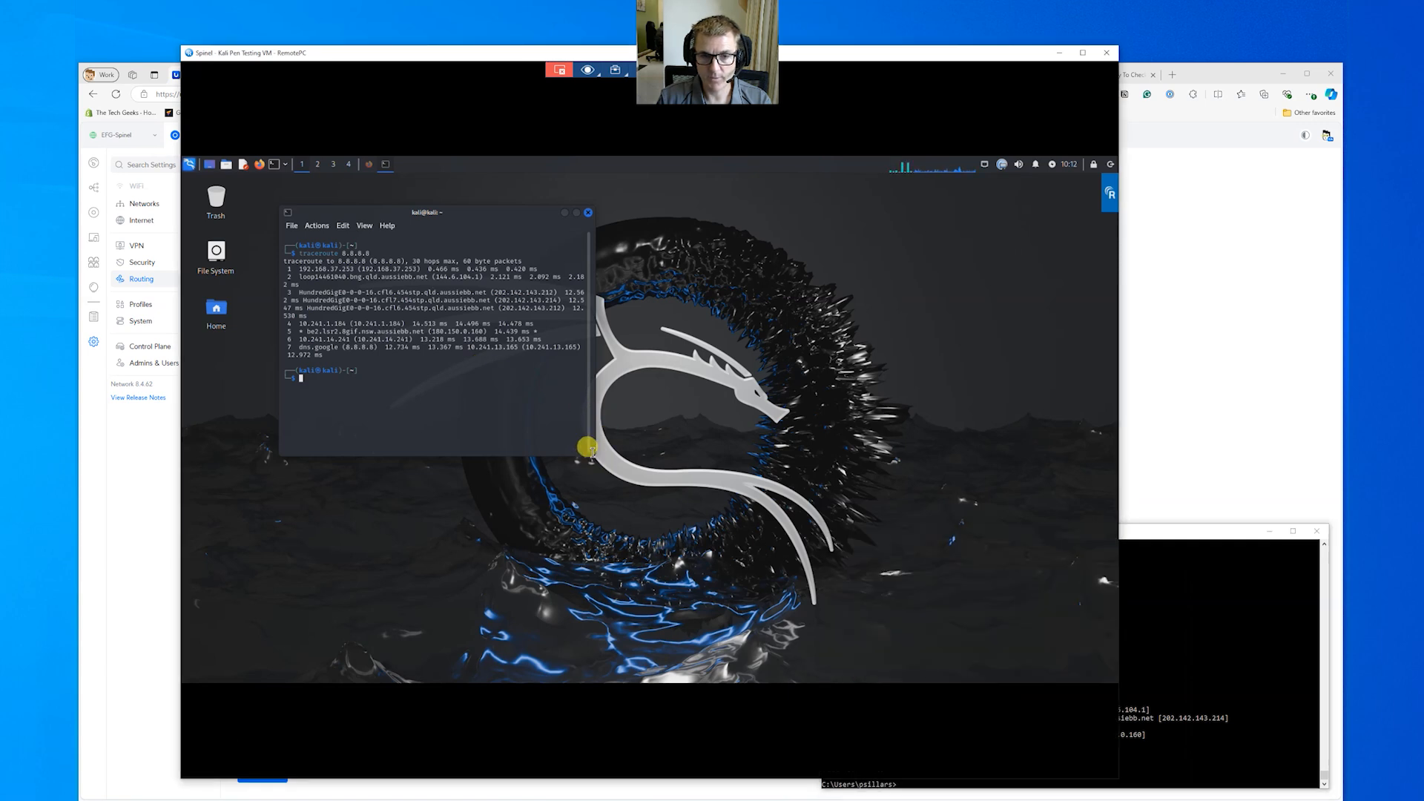
drag(591, 448, 670, 448)
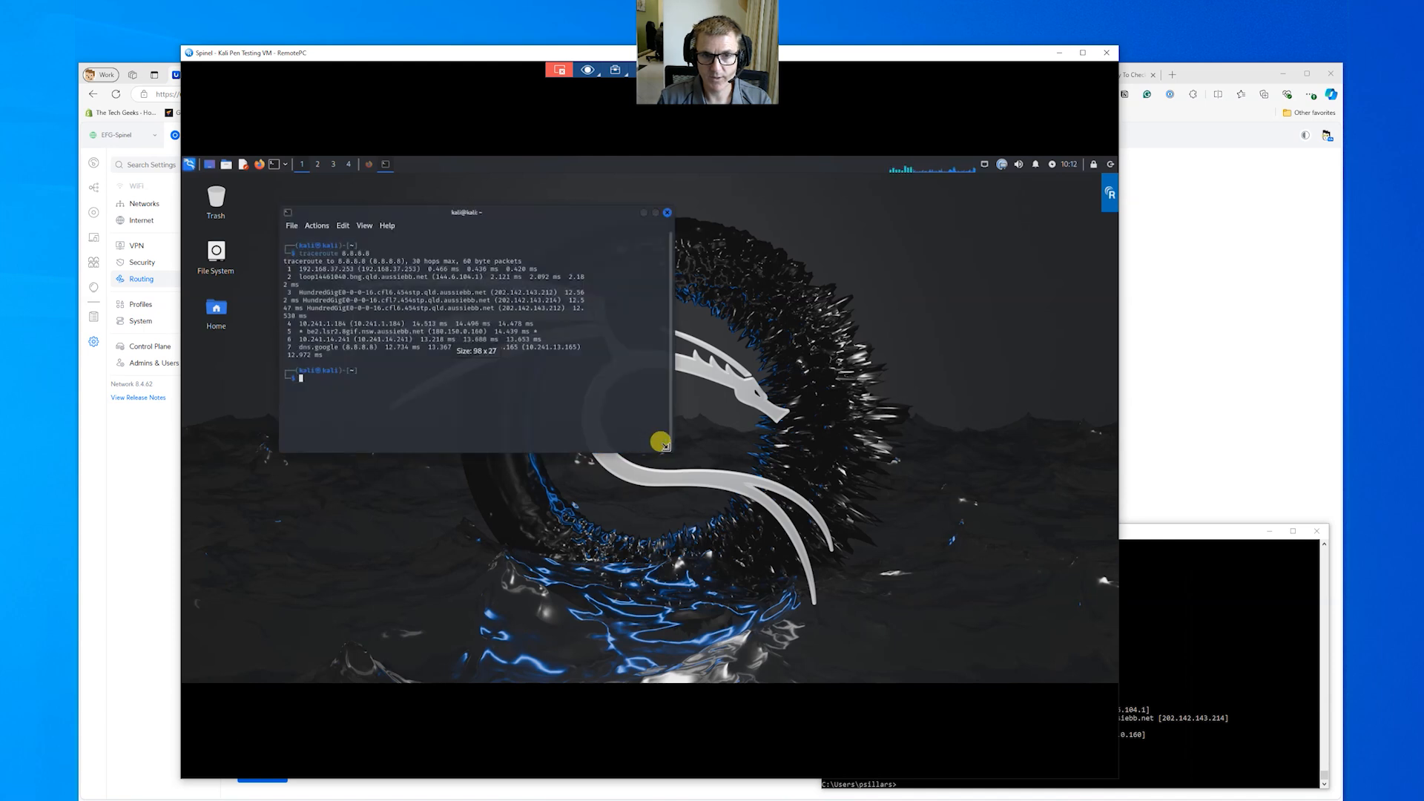
Step: Return to the gateway's policy-based route form, name the route "Redirect Kali to 4G for Google" and restrict it to specific traffic
click(1217, 657)
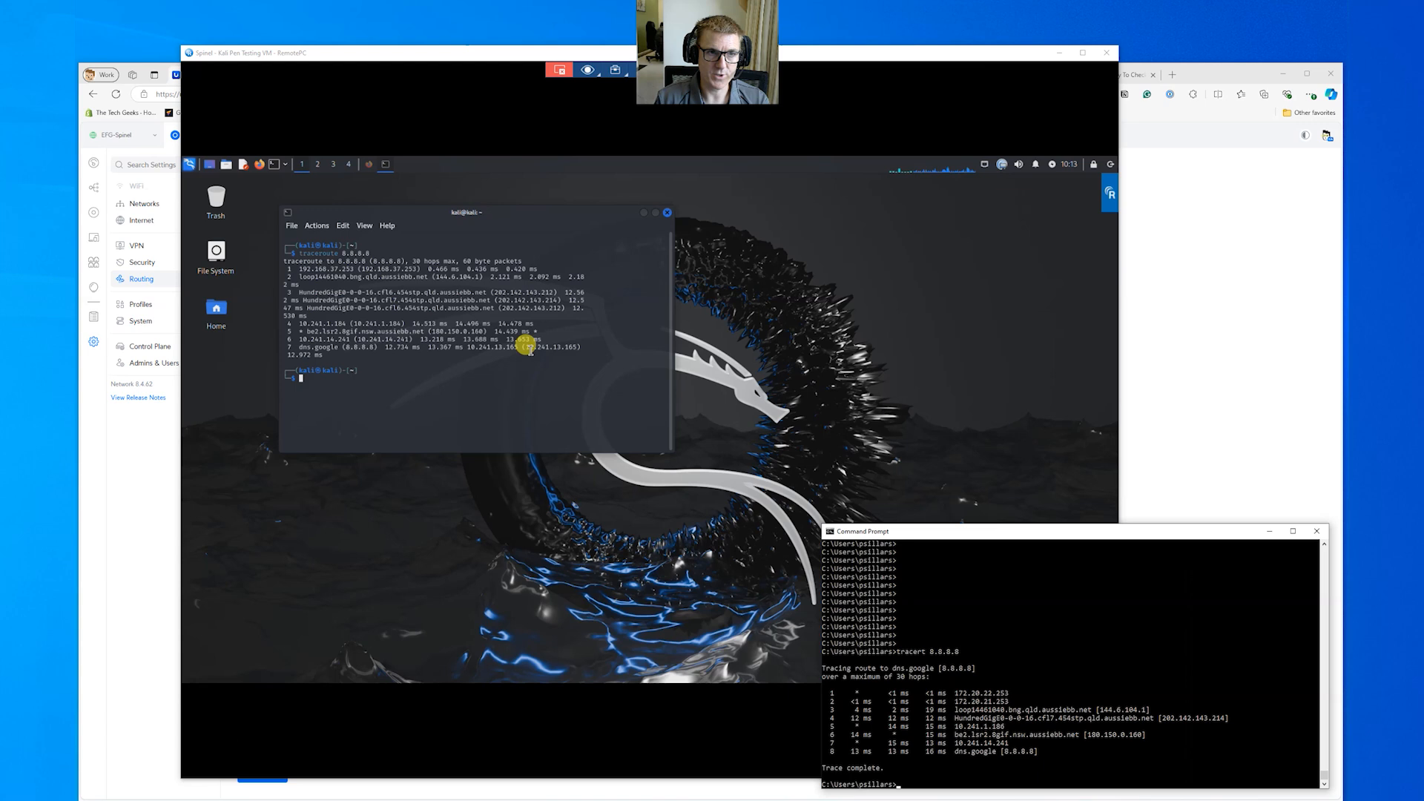
click(153, 431)
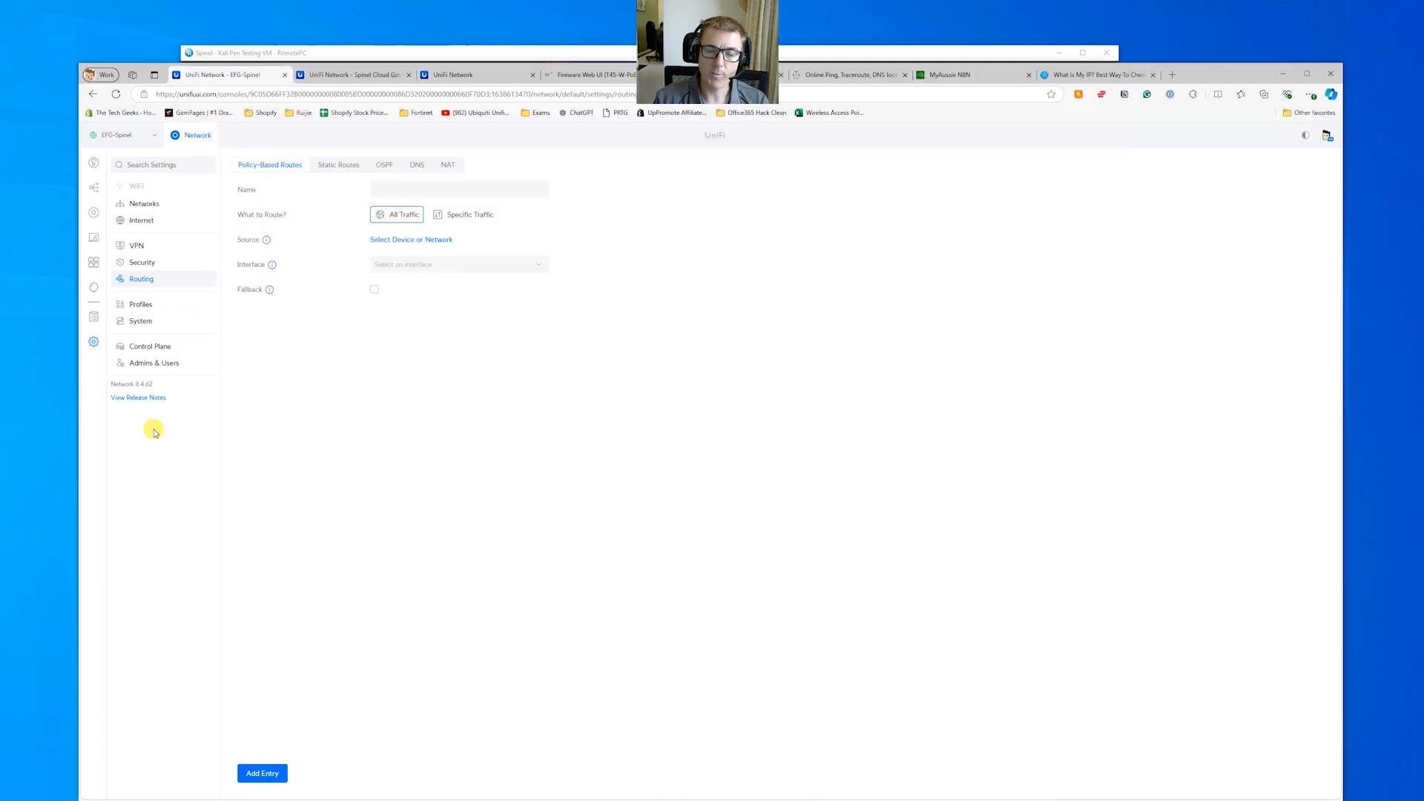
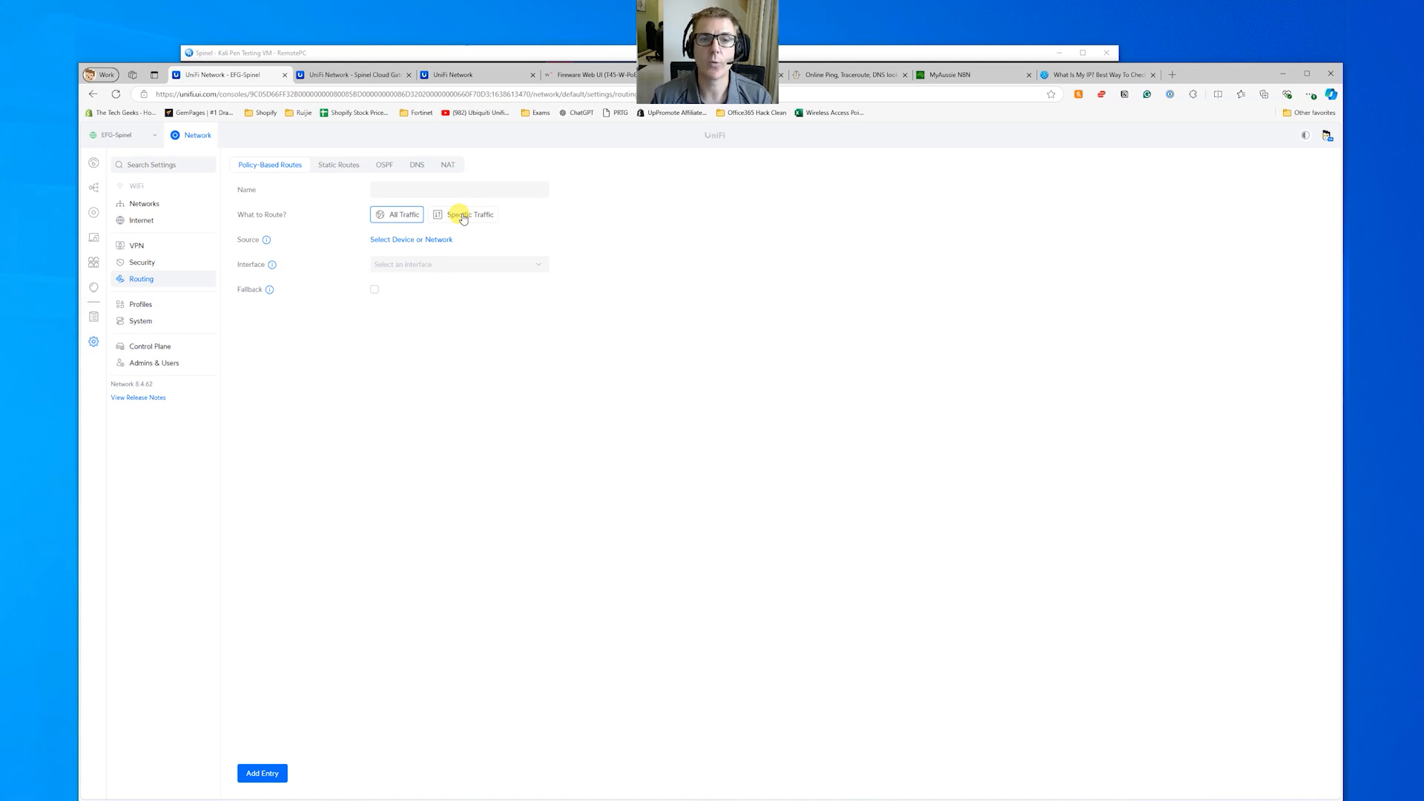
click(454, 191)
text(R)
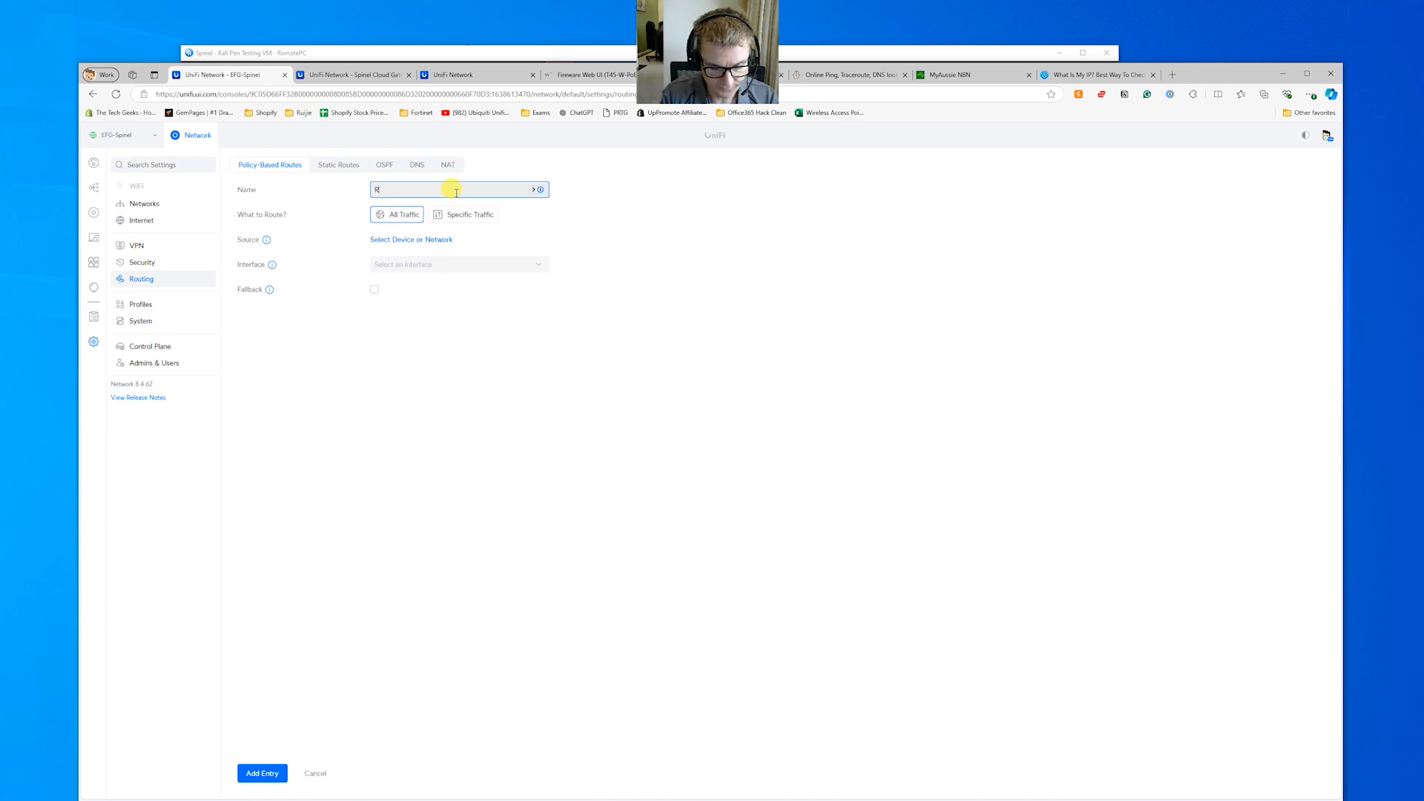
text(edirect Ka)
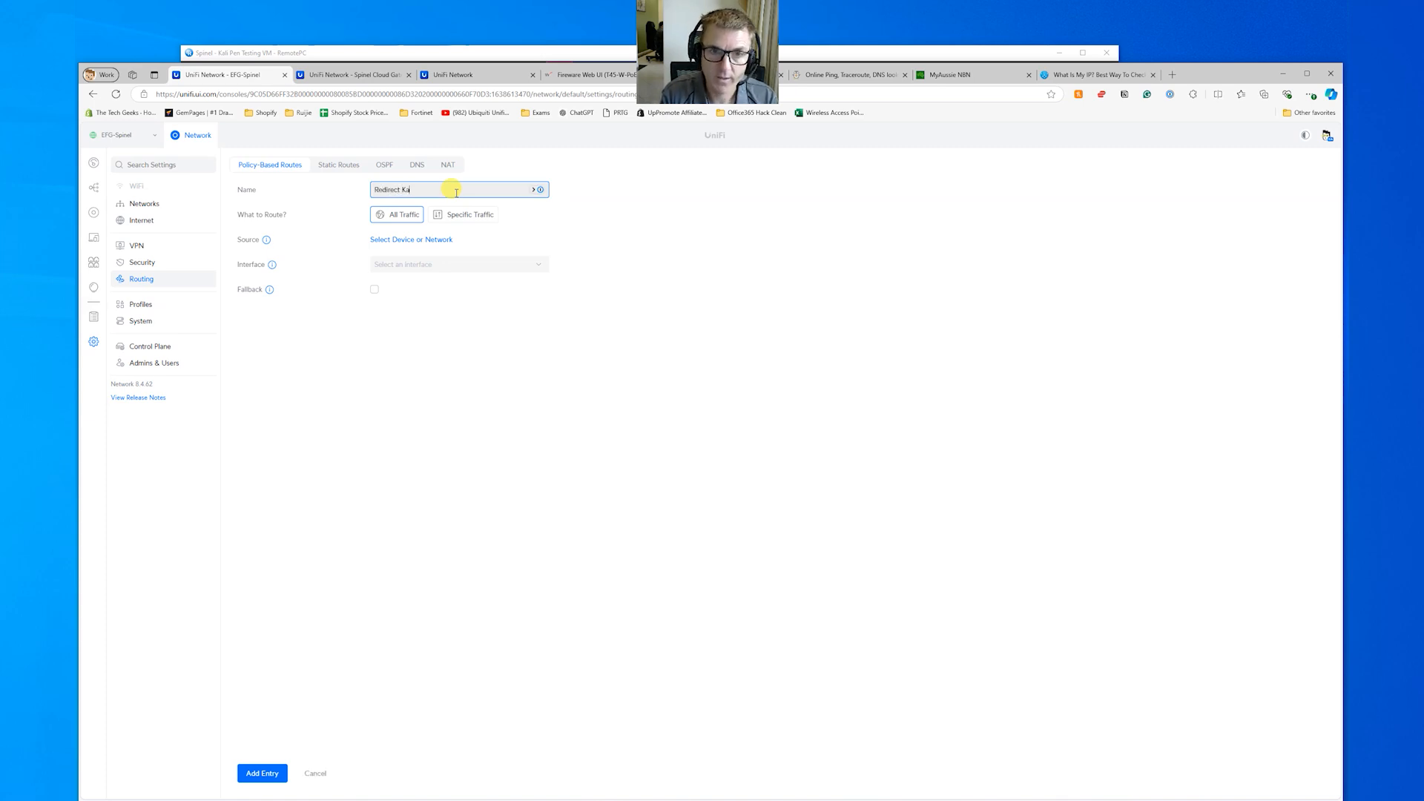
text(lu to 4G for Google)
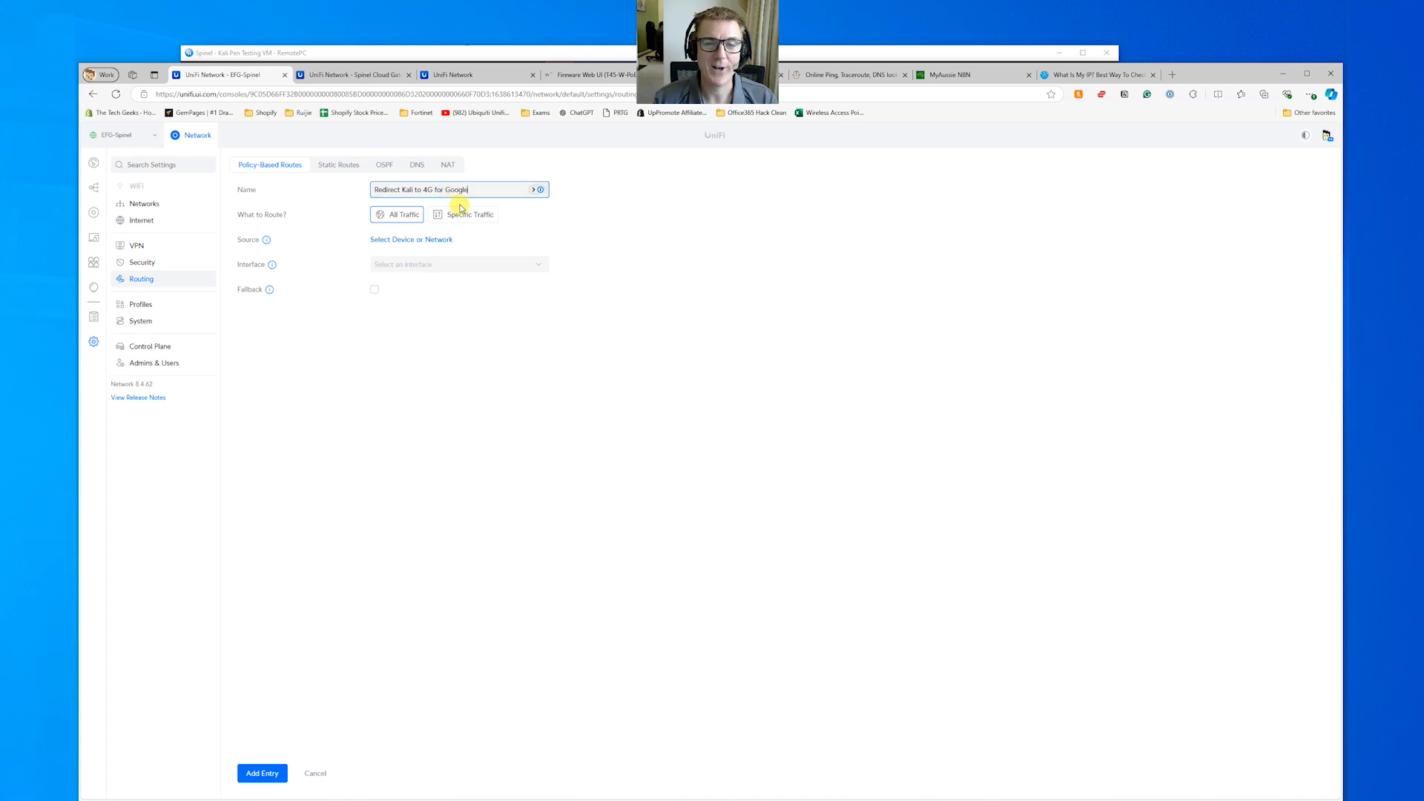
click(460, 215)
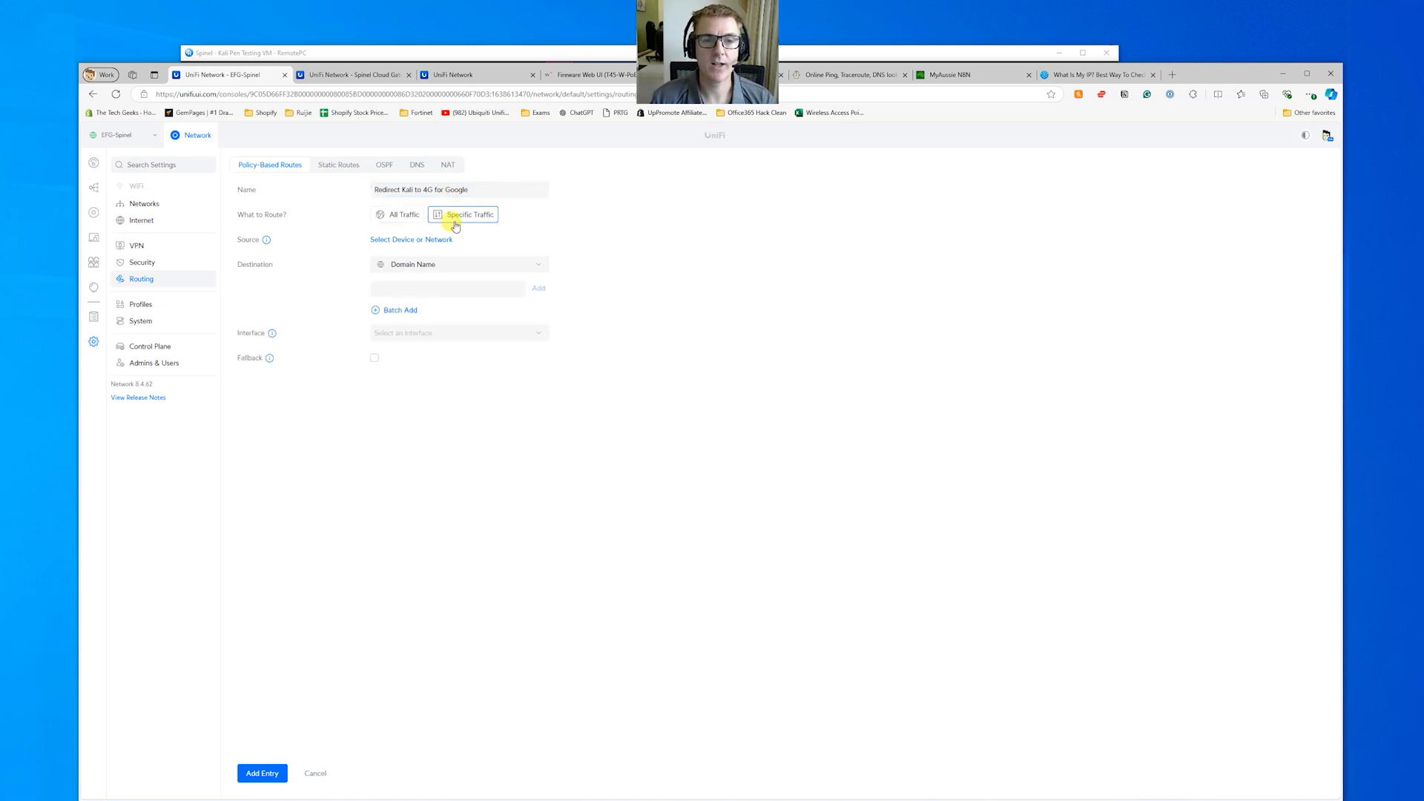
Step: Set the route's source to the kali device only and save the selection
click(436, 239)
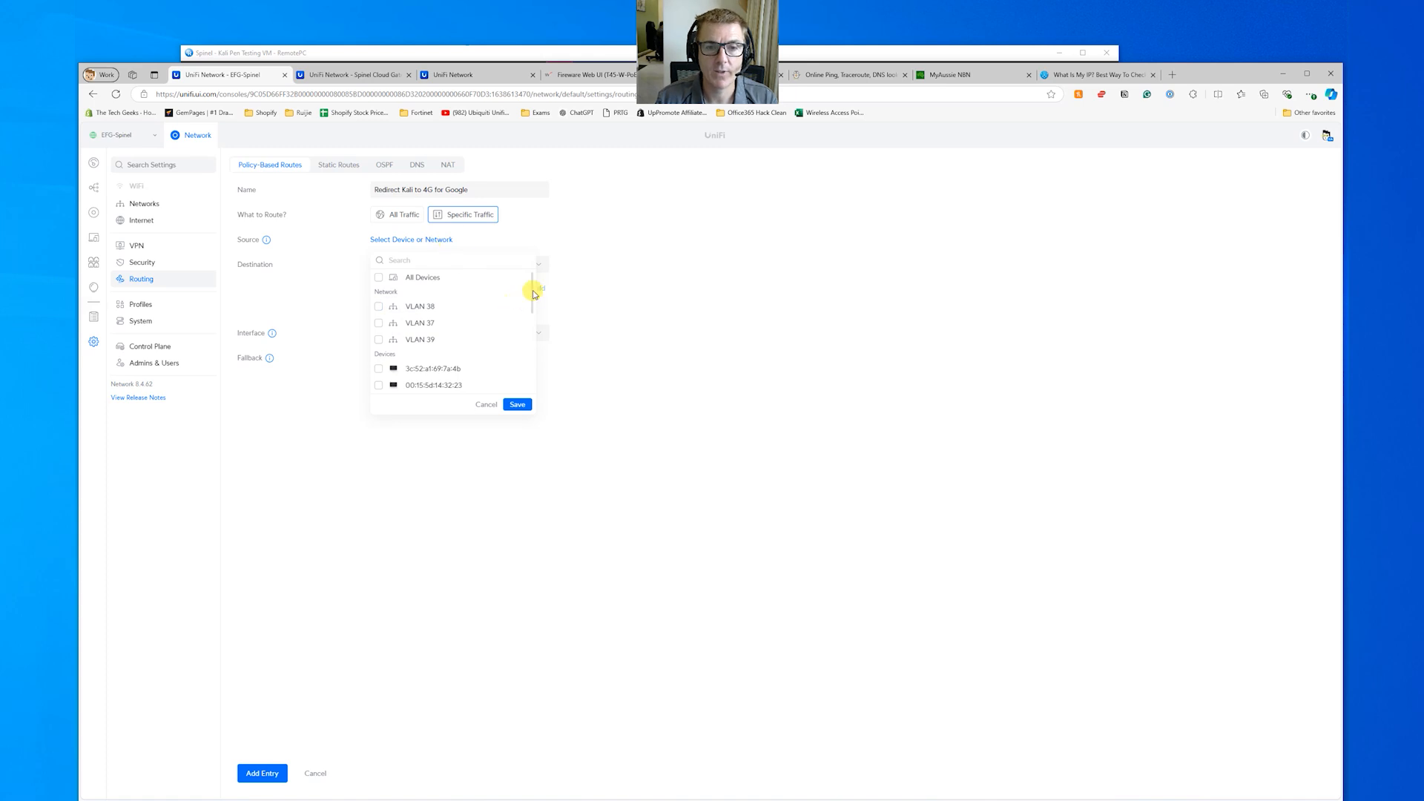
scroll(507, 300, down, 2)
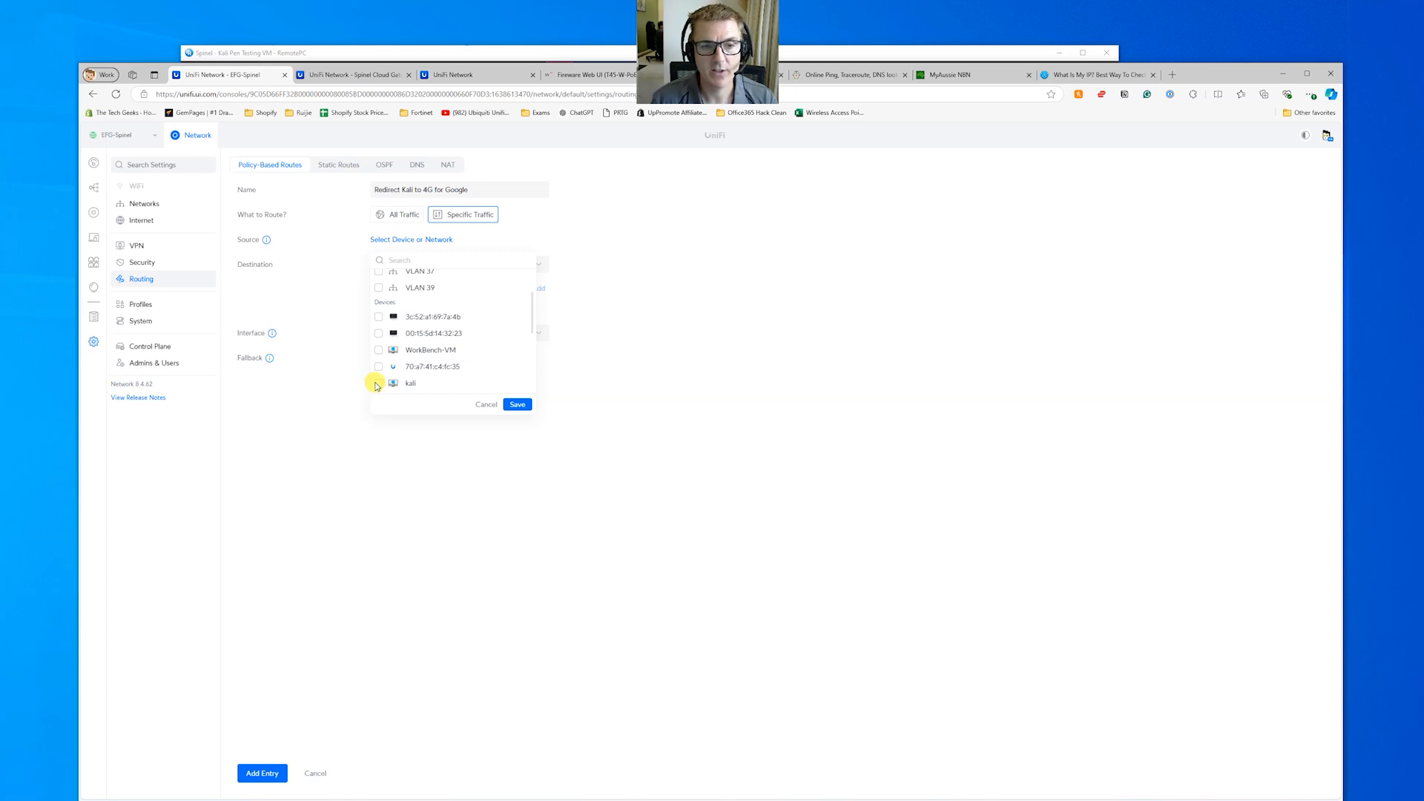
scroll(430, 363, up, 2)
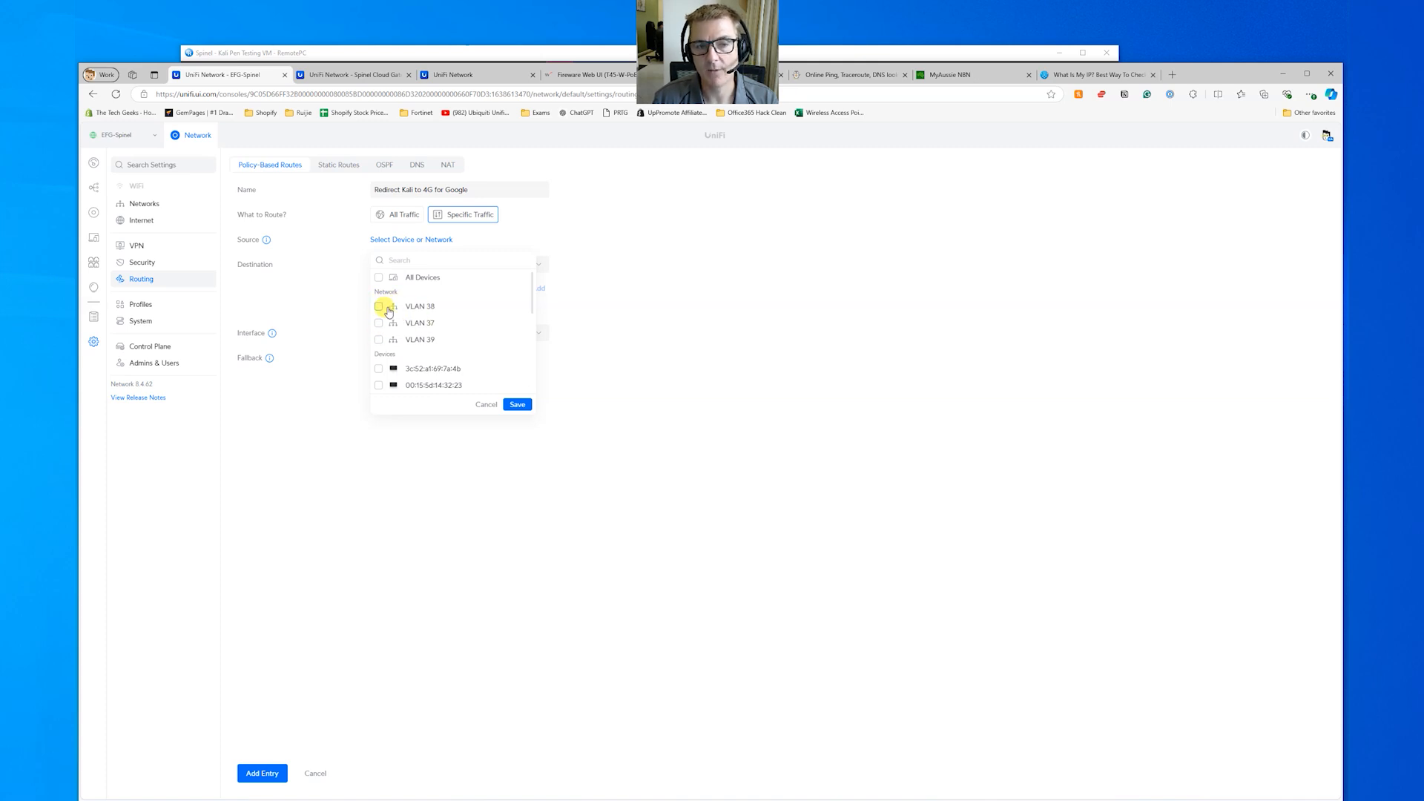
scroll(442, 323, down, 5)
scroll(441, 326, up, 5)
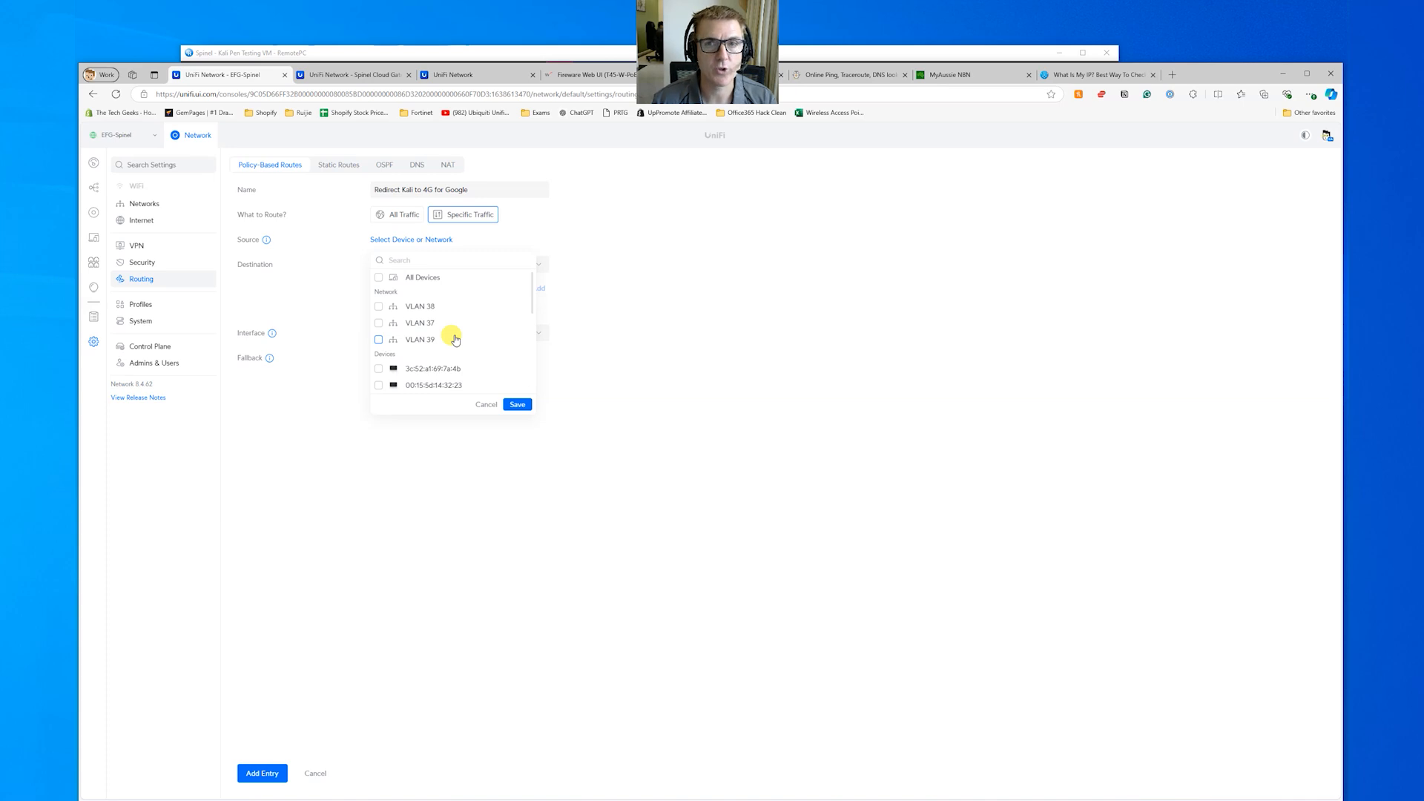
scroll(445, 339, down, 3)
click(379, 331)
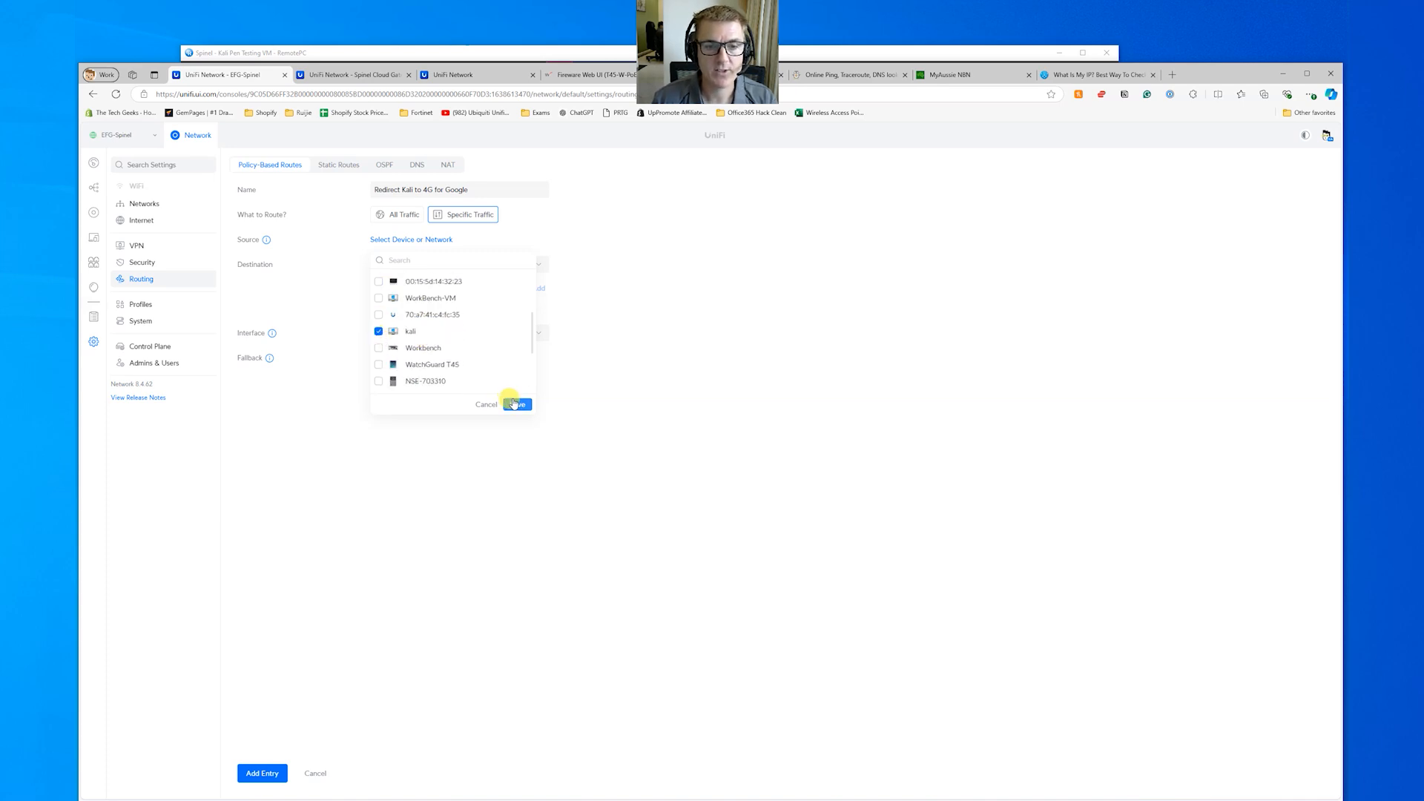
click(517, 405)
Step: Set the route's destination type to IP Address and add 8.8.8.8 without a port
click(443, 280)
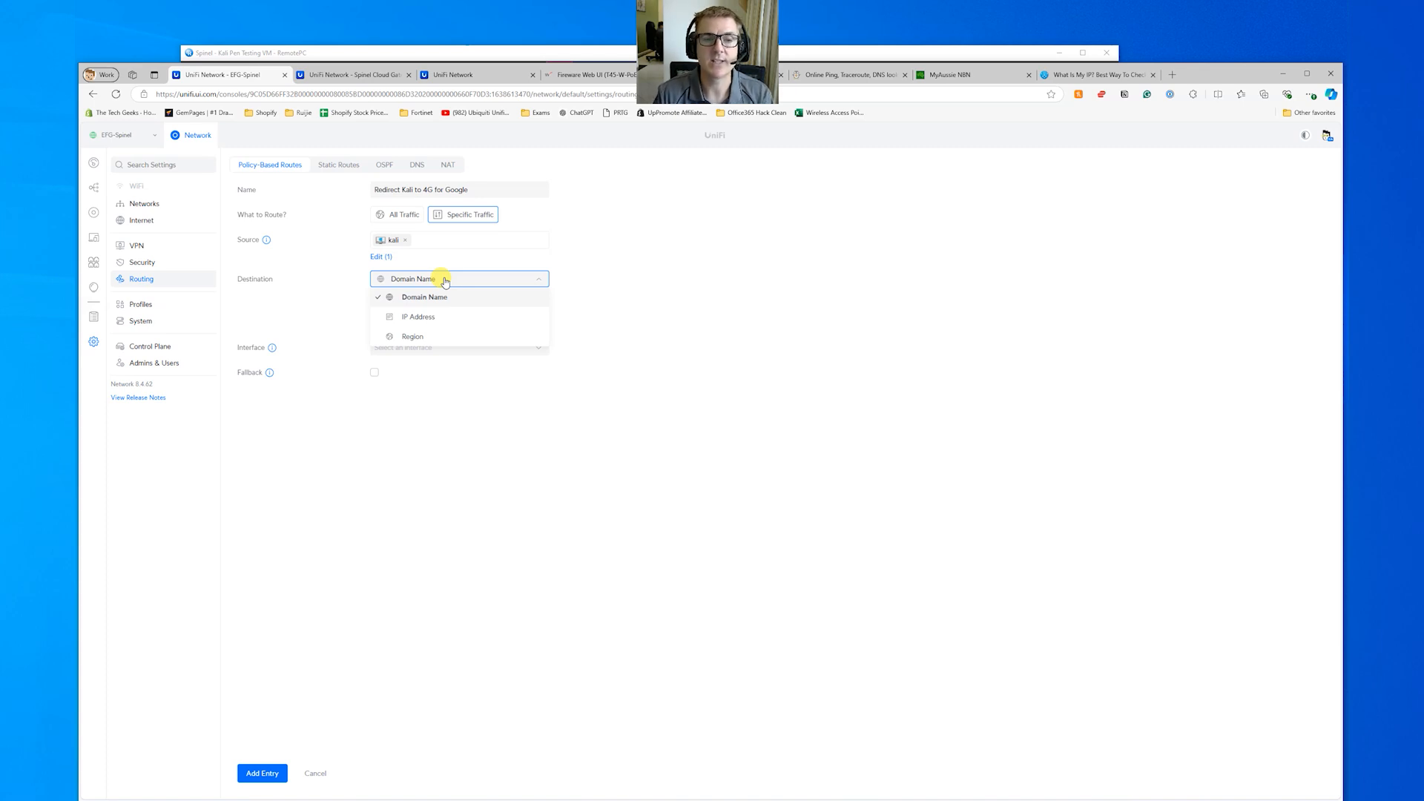
click(450, 317)
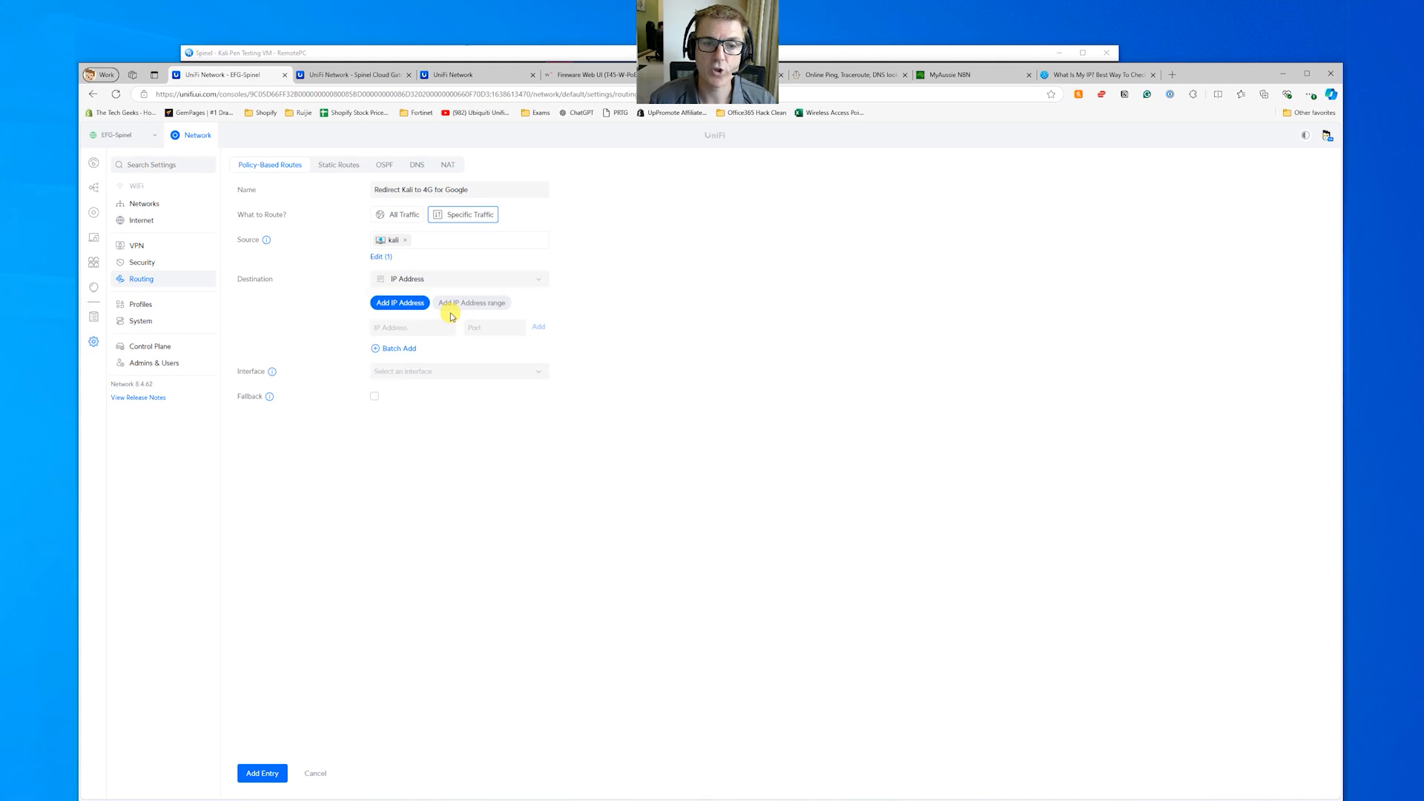
click(433, 324)
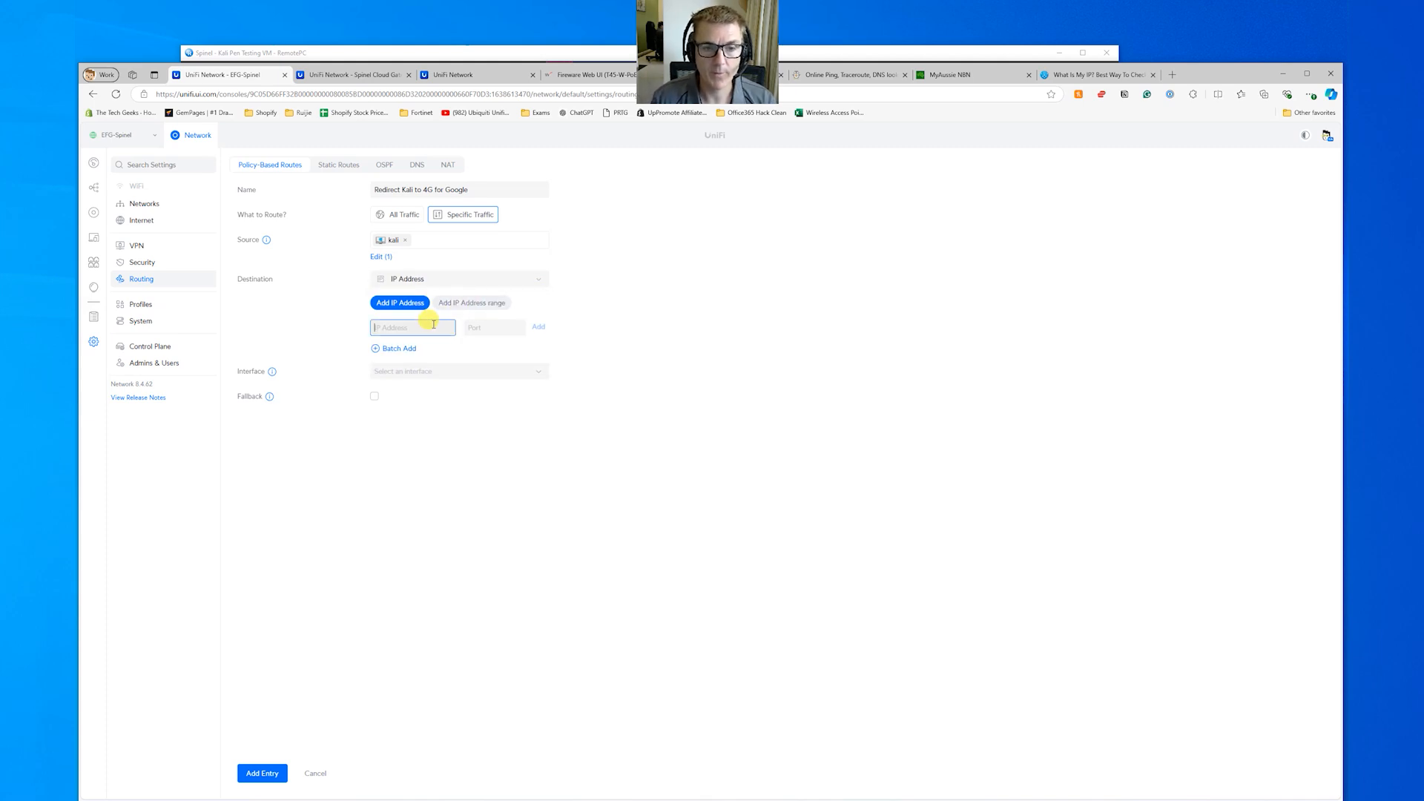
text(8.8.8.8)
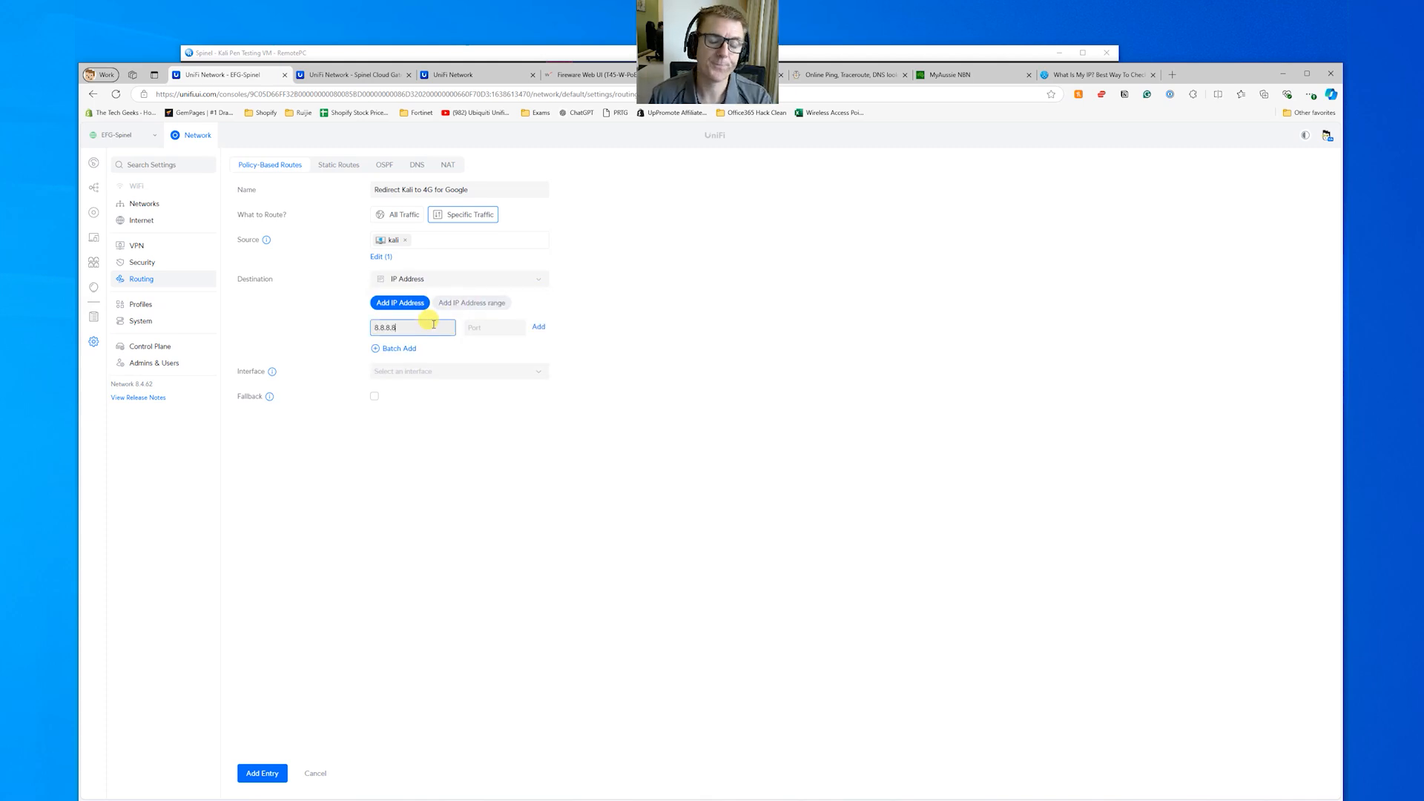
click(478, 328)
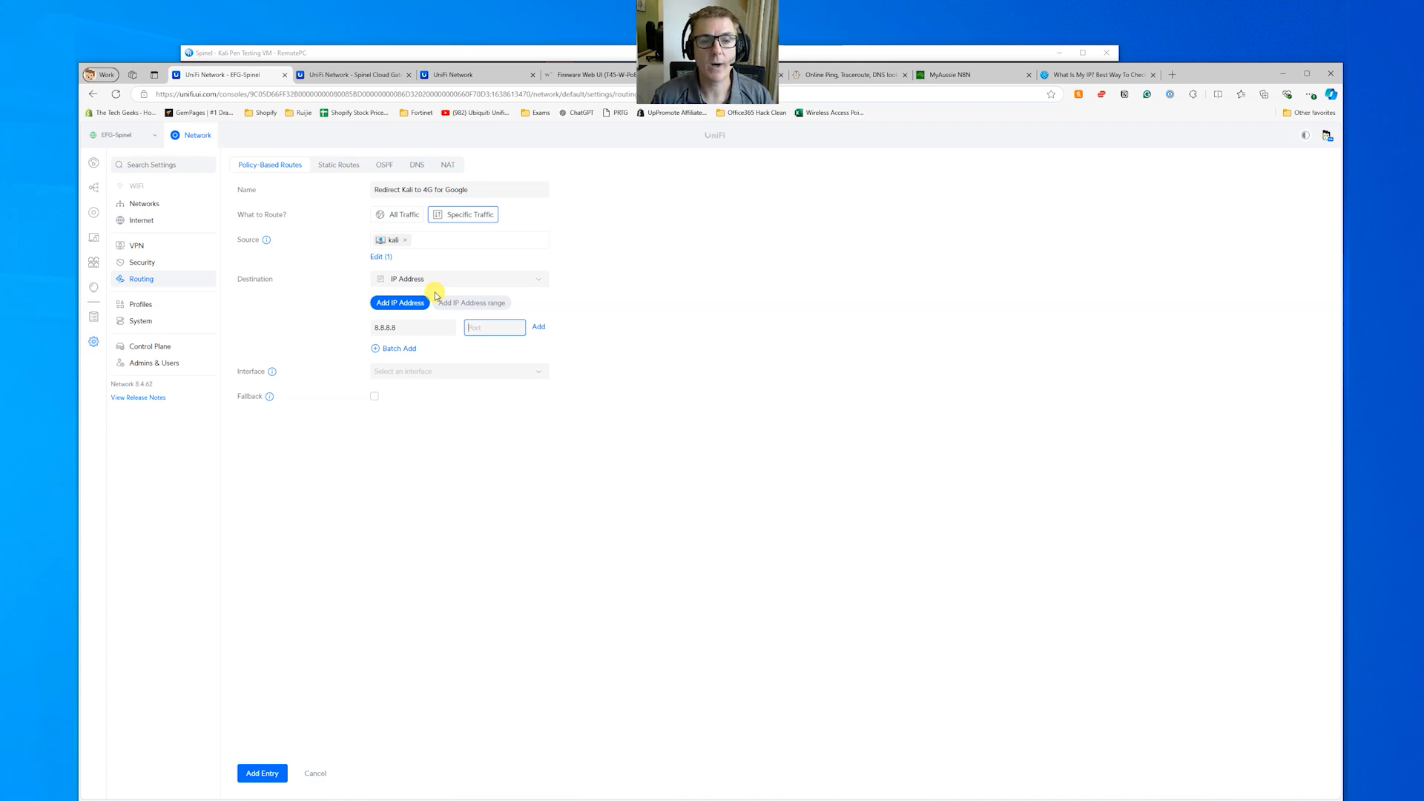
click(539, 327)
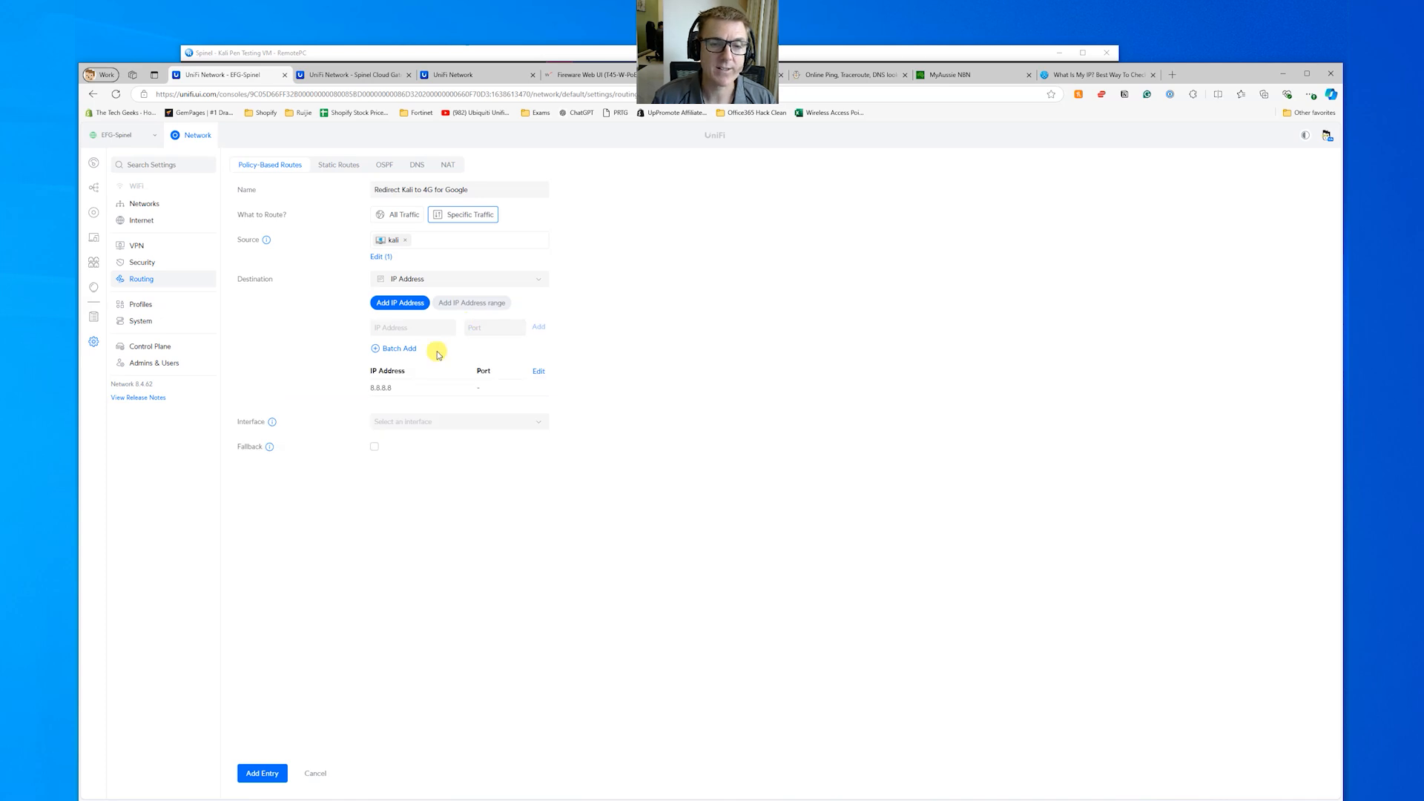
Step: Send the route out through Secondary (WAN2) with Fallback disabled, and add the entry
click(472, 423)
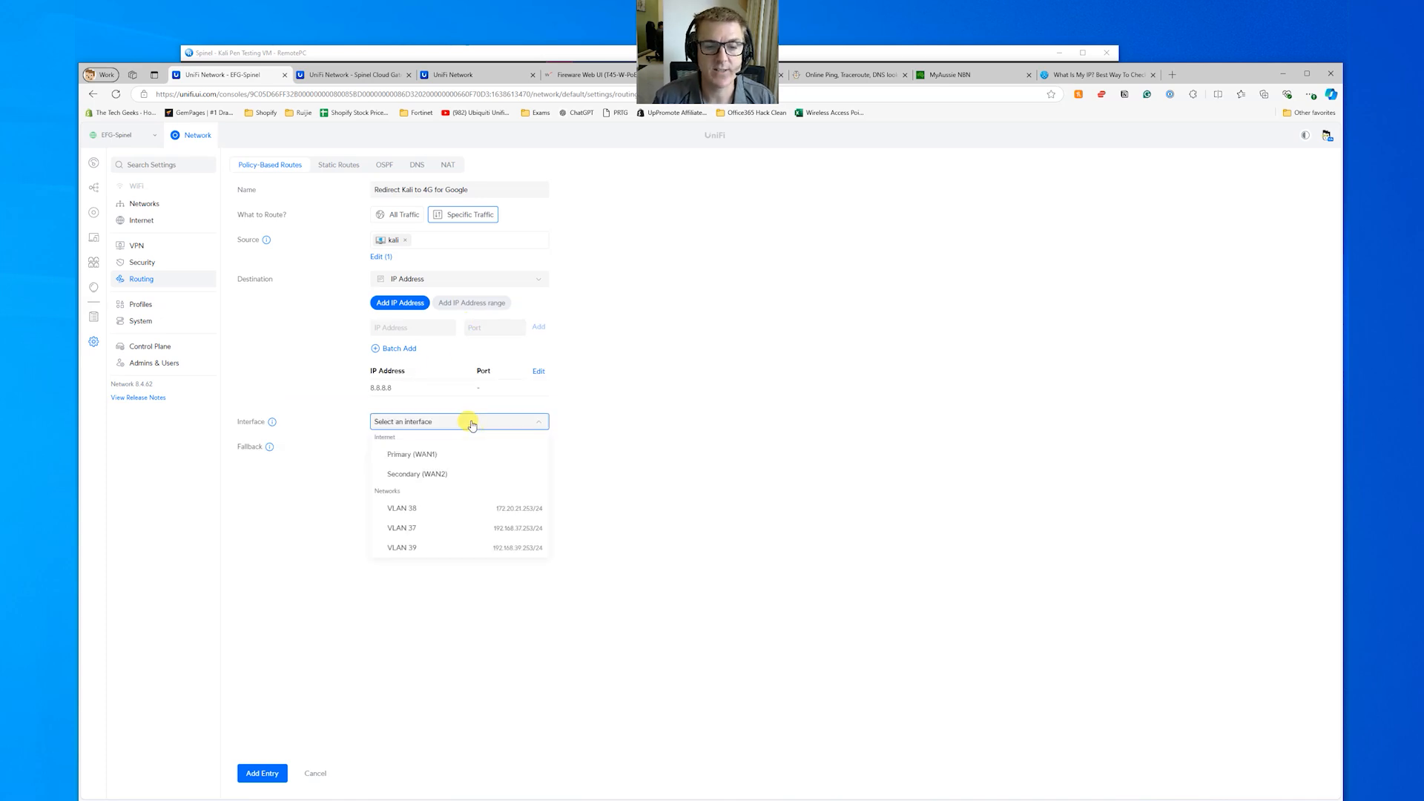
click(461, 475)
click(461, 426)
click(461, 429)
click(375, 447)
mouse_move(271, 448)
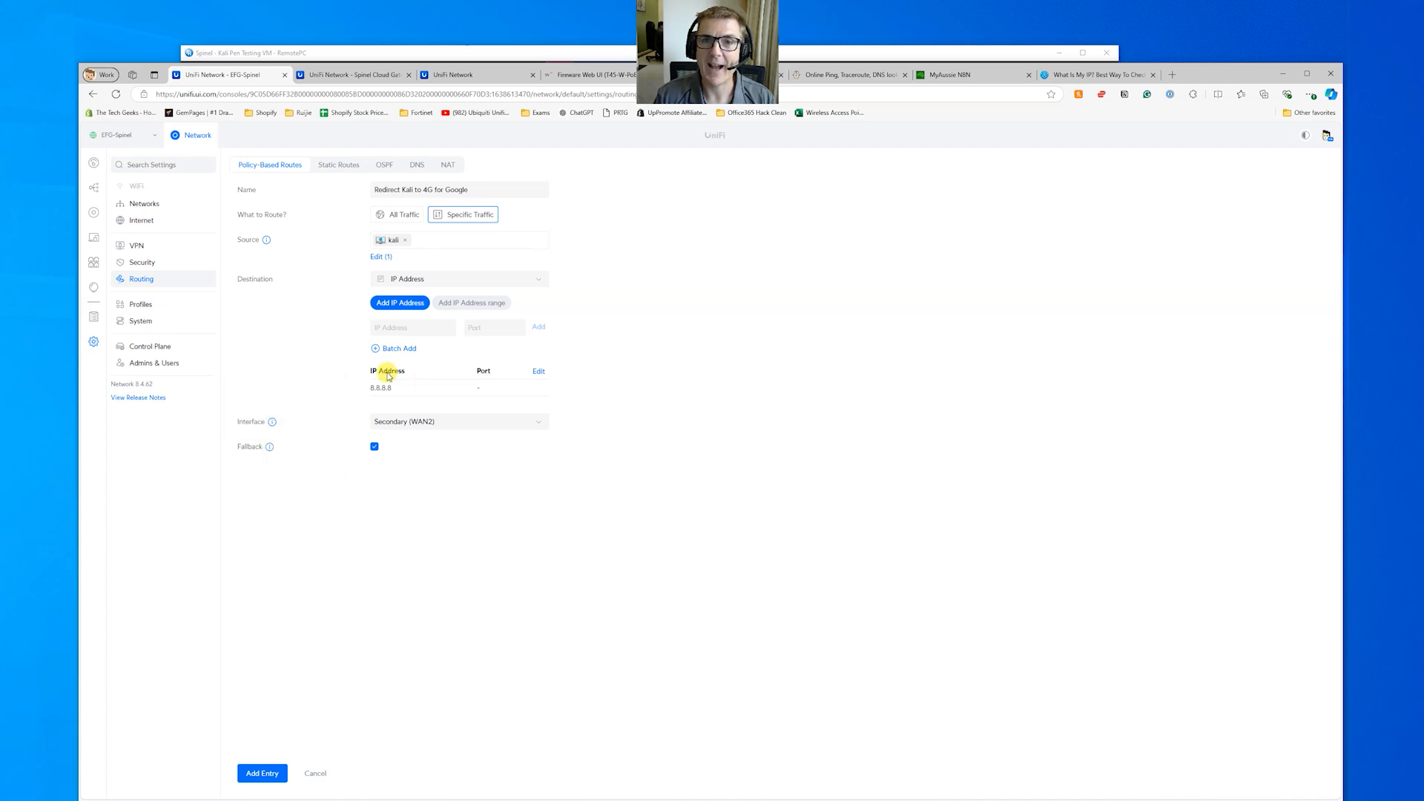
click(374, 447)
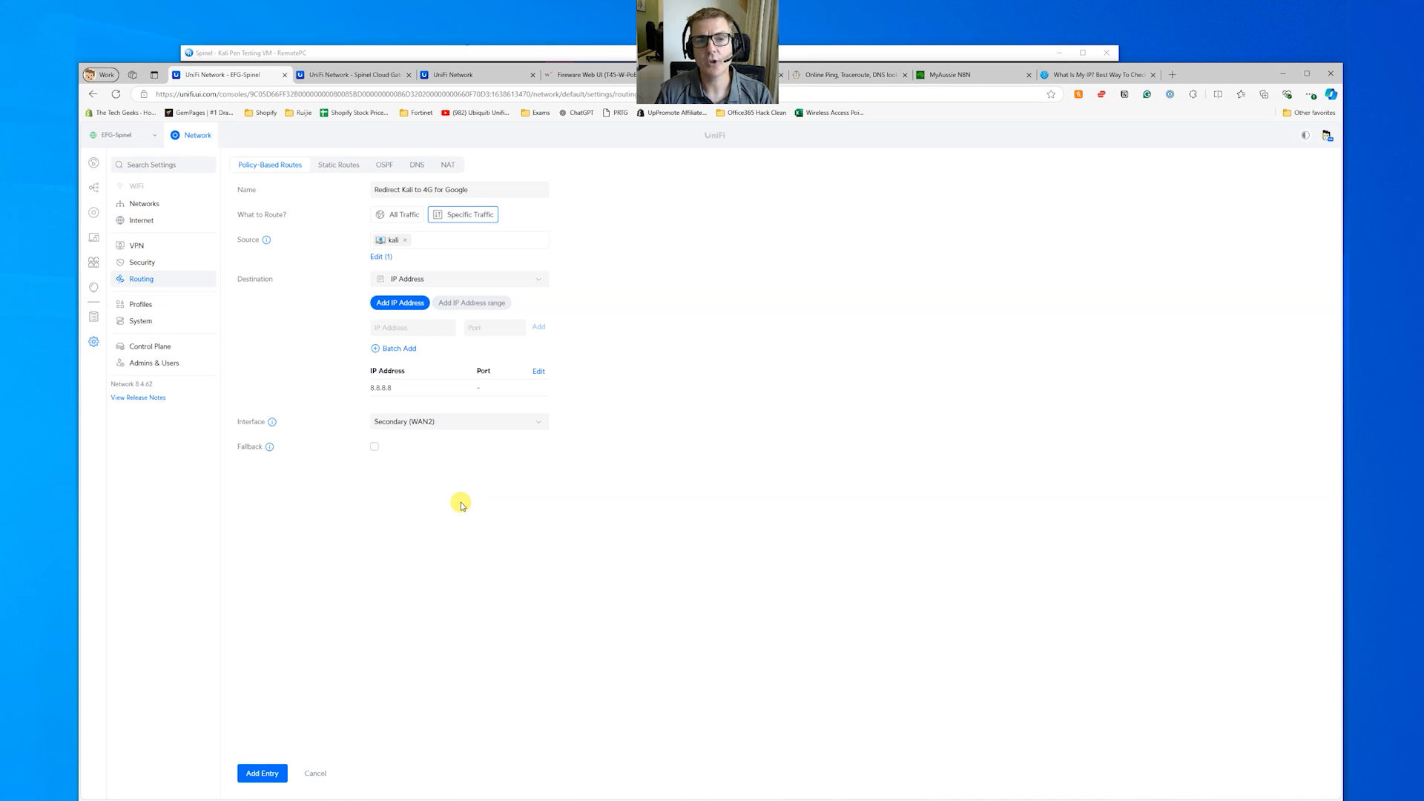
click(416, 286)
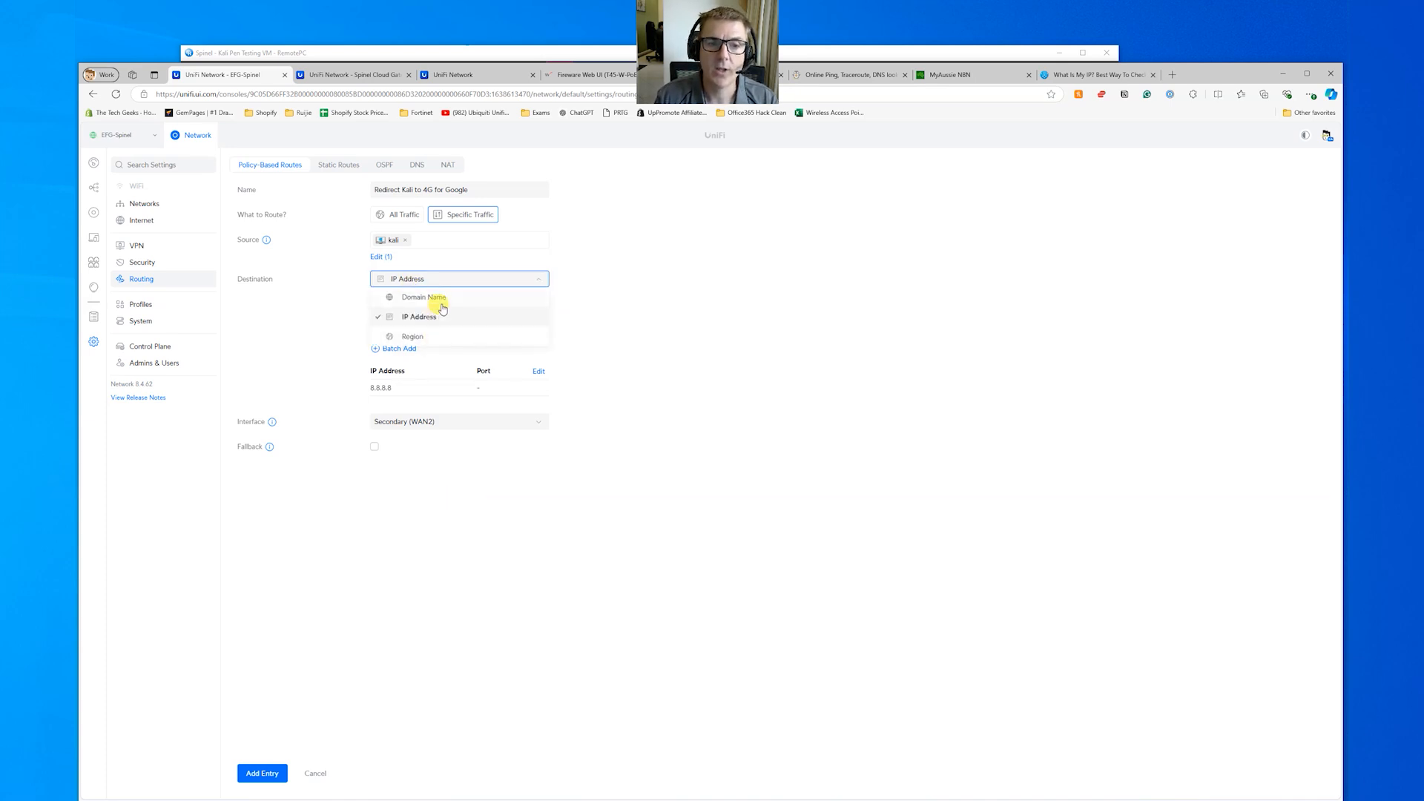
click(802, 542)
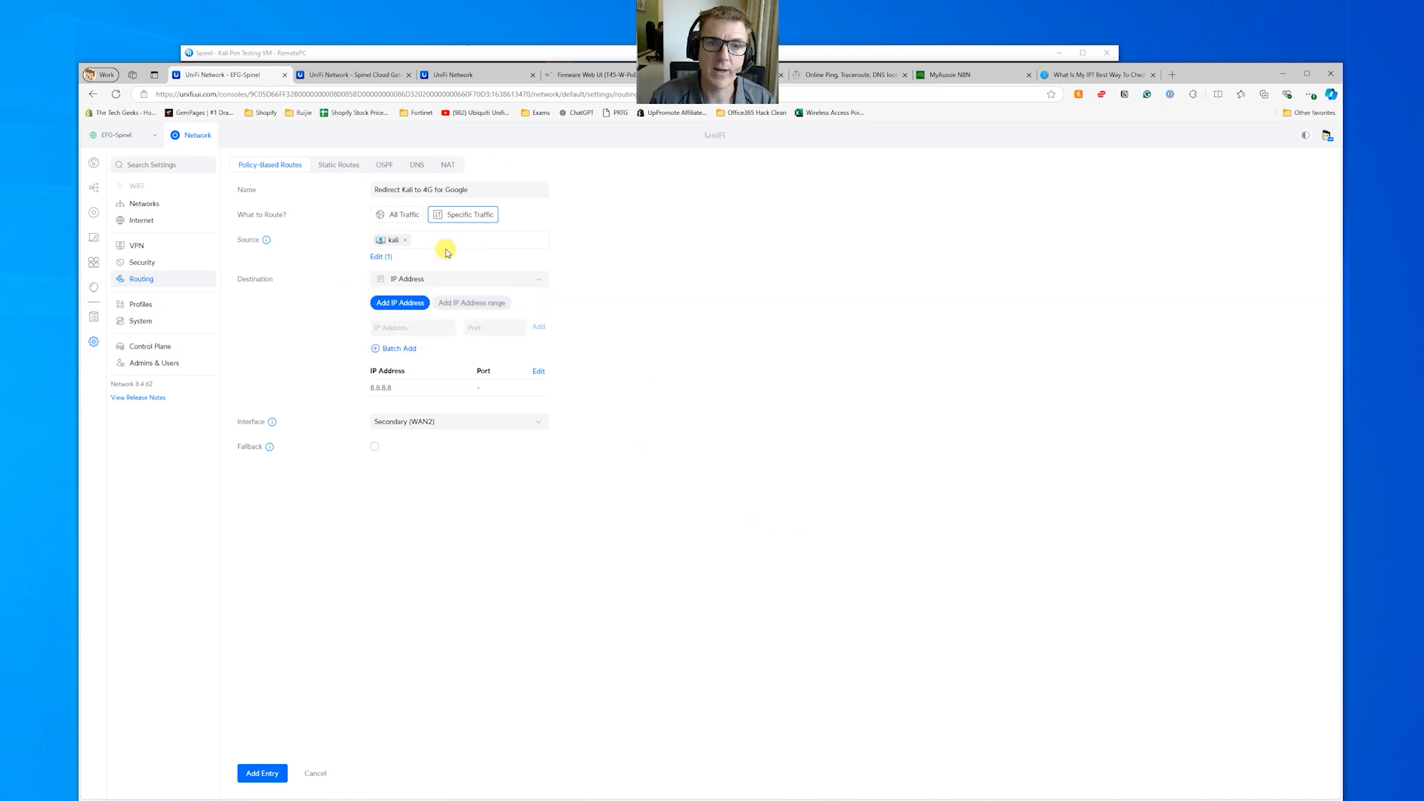
click(261, 774)
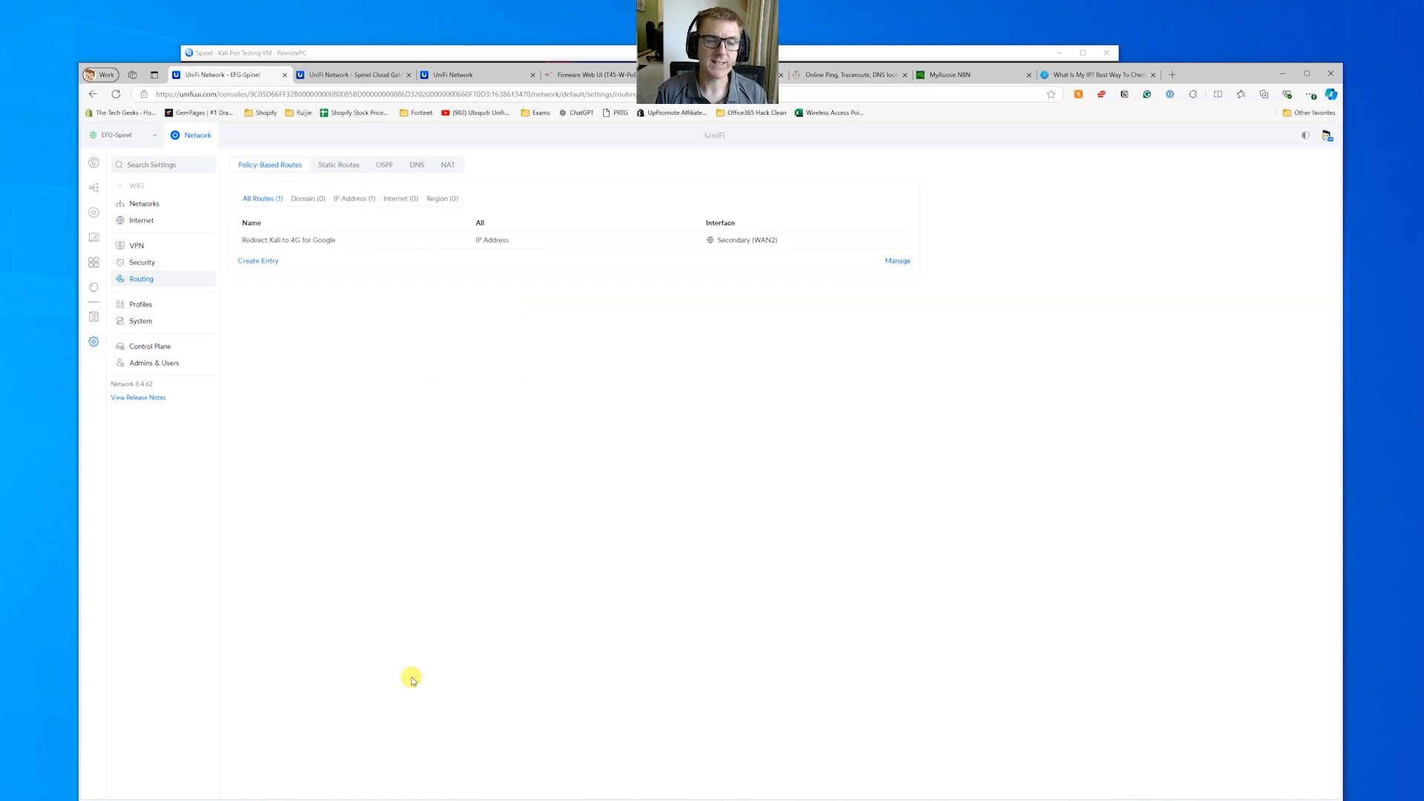
Step: Switch to the Kali remote session and rerun traceroute 8.8.8.8 in its terminal
key(alt+Tab)
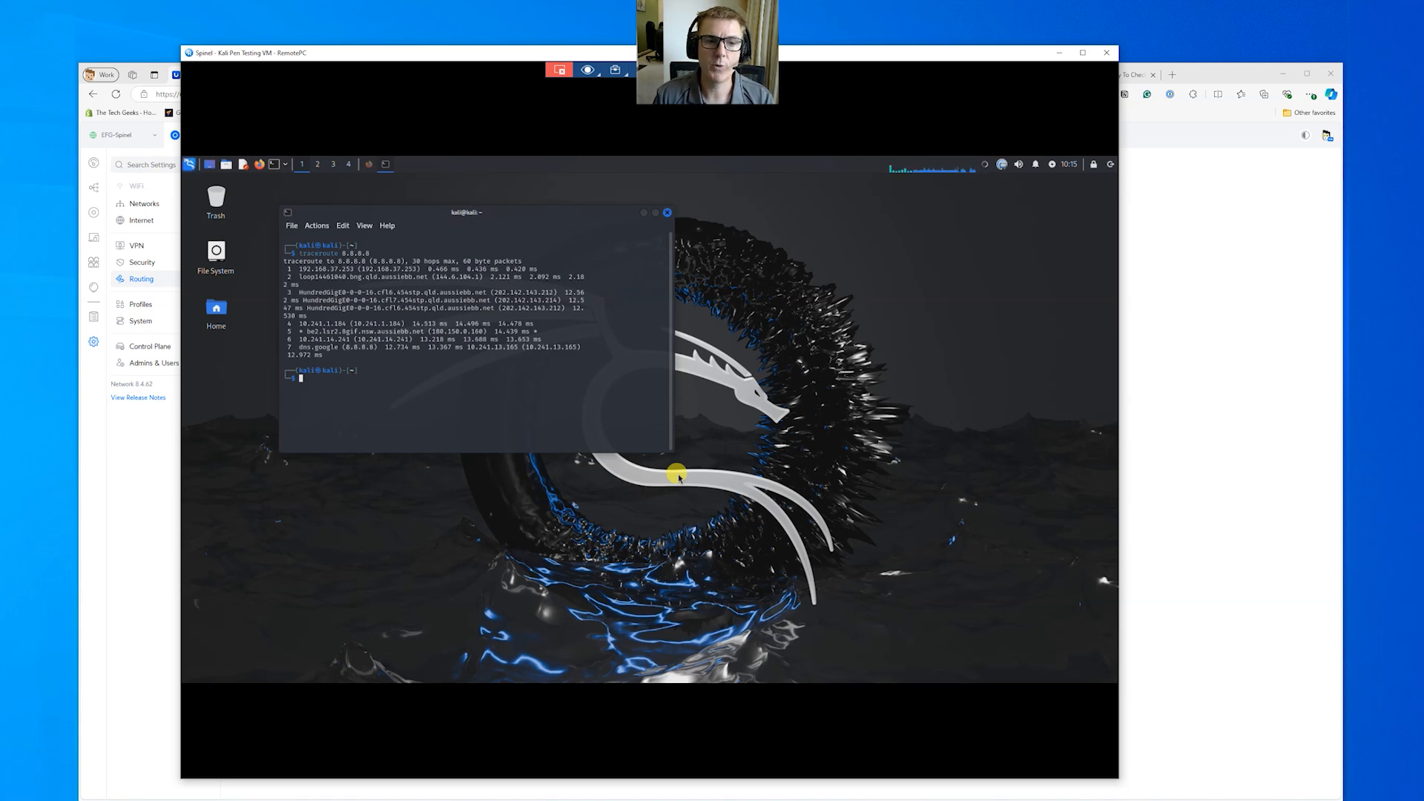
key(Return)
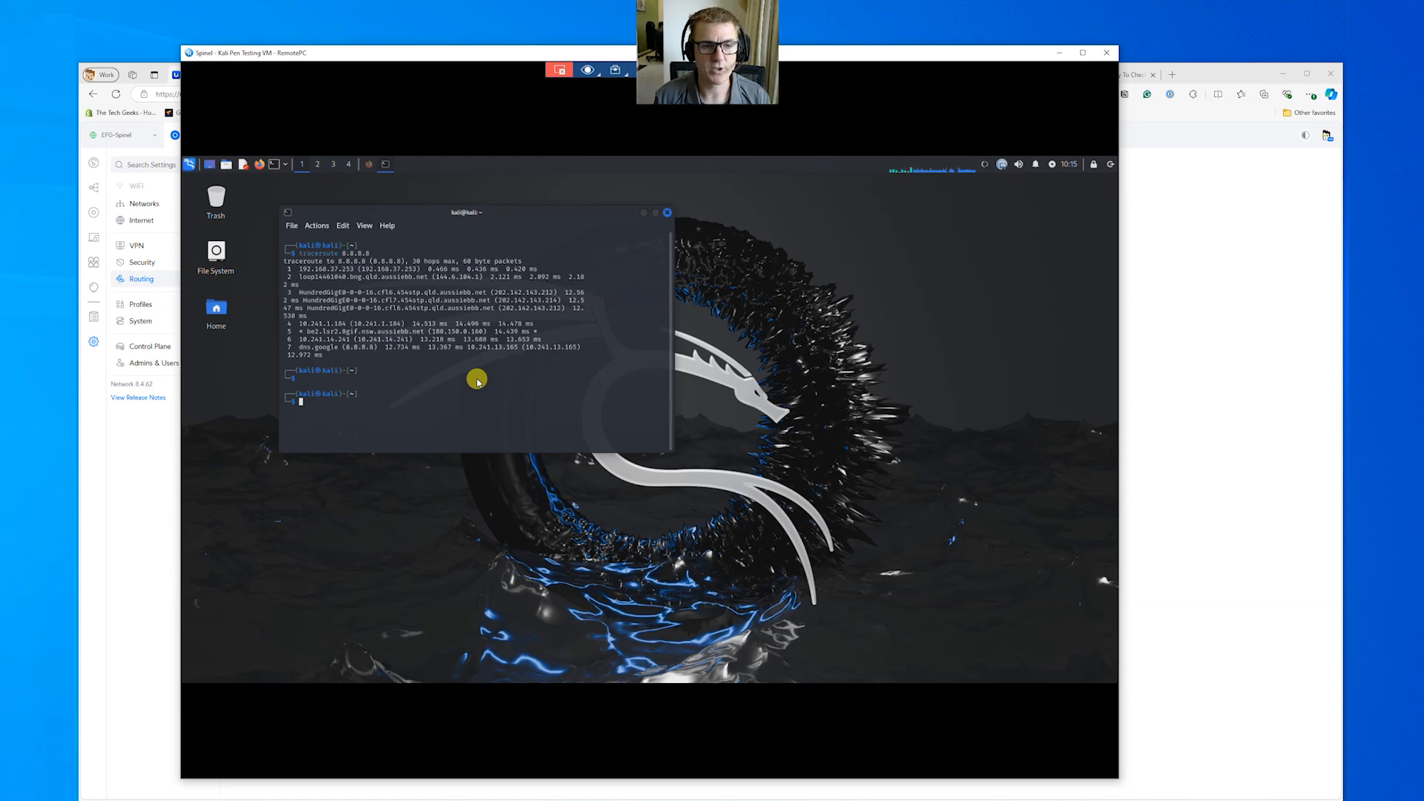
key(Up)
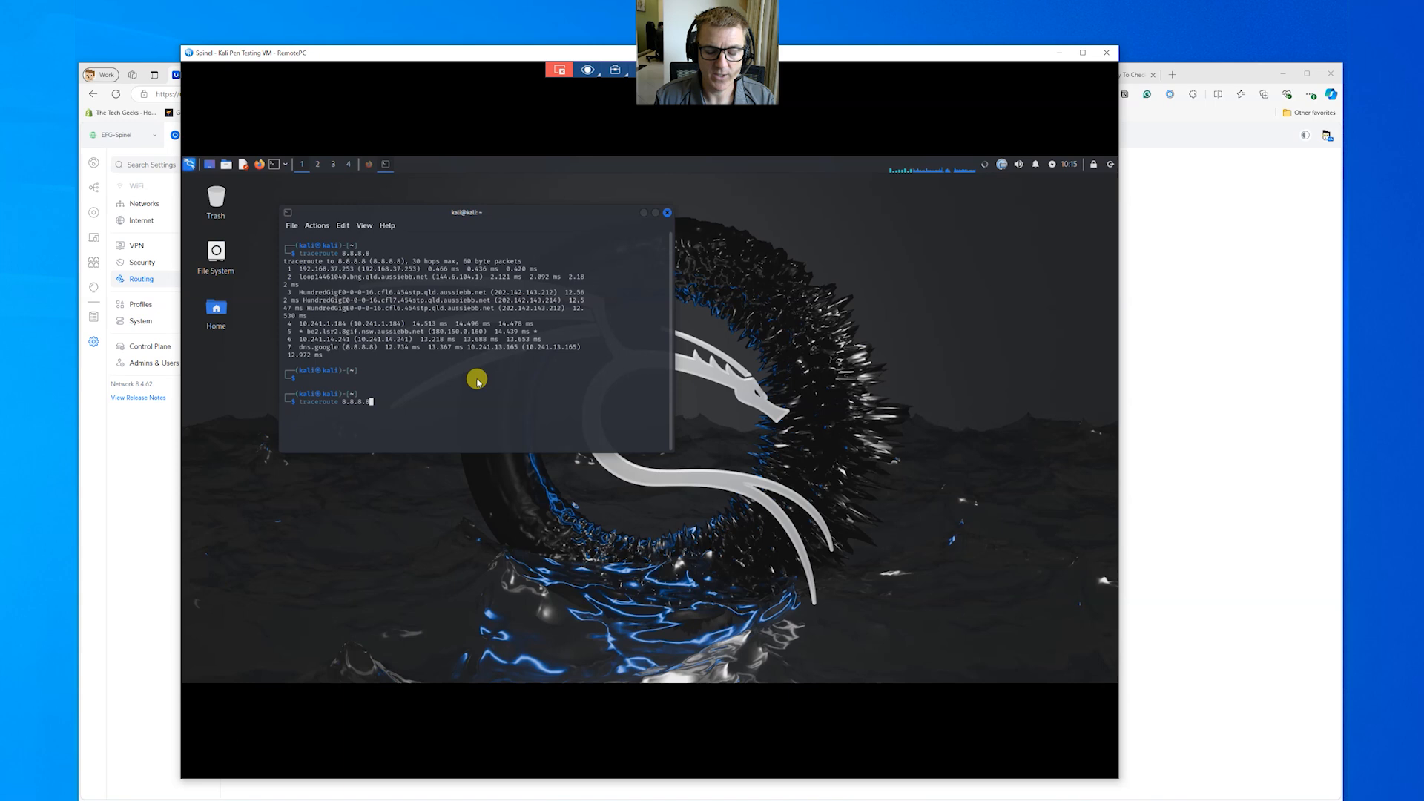
key(Return)
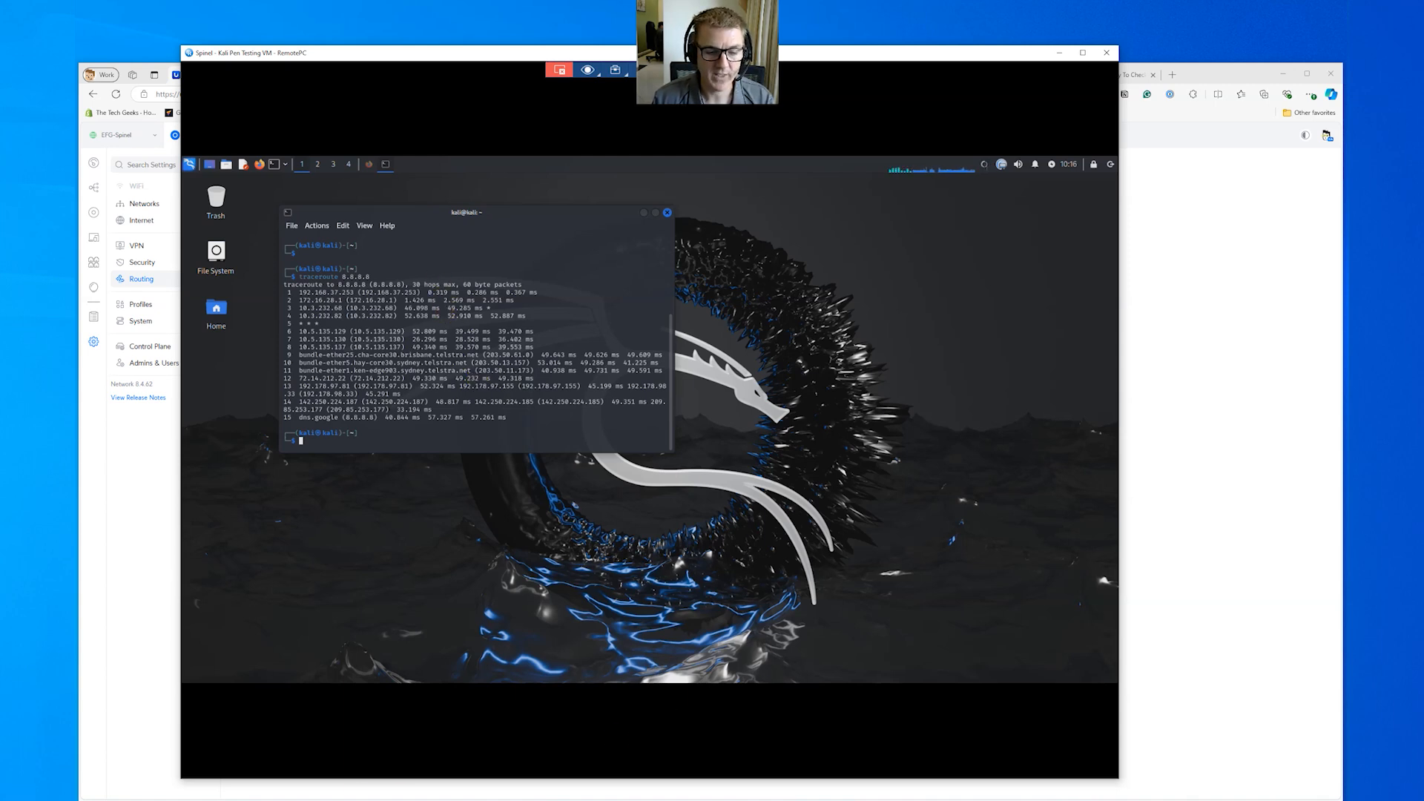
Step: Switch to Command Prompt and rerun tracert 8.8.8.8 from the Windows PC
key(alt+Tab)
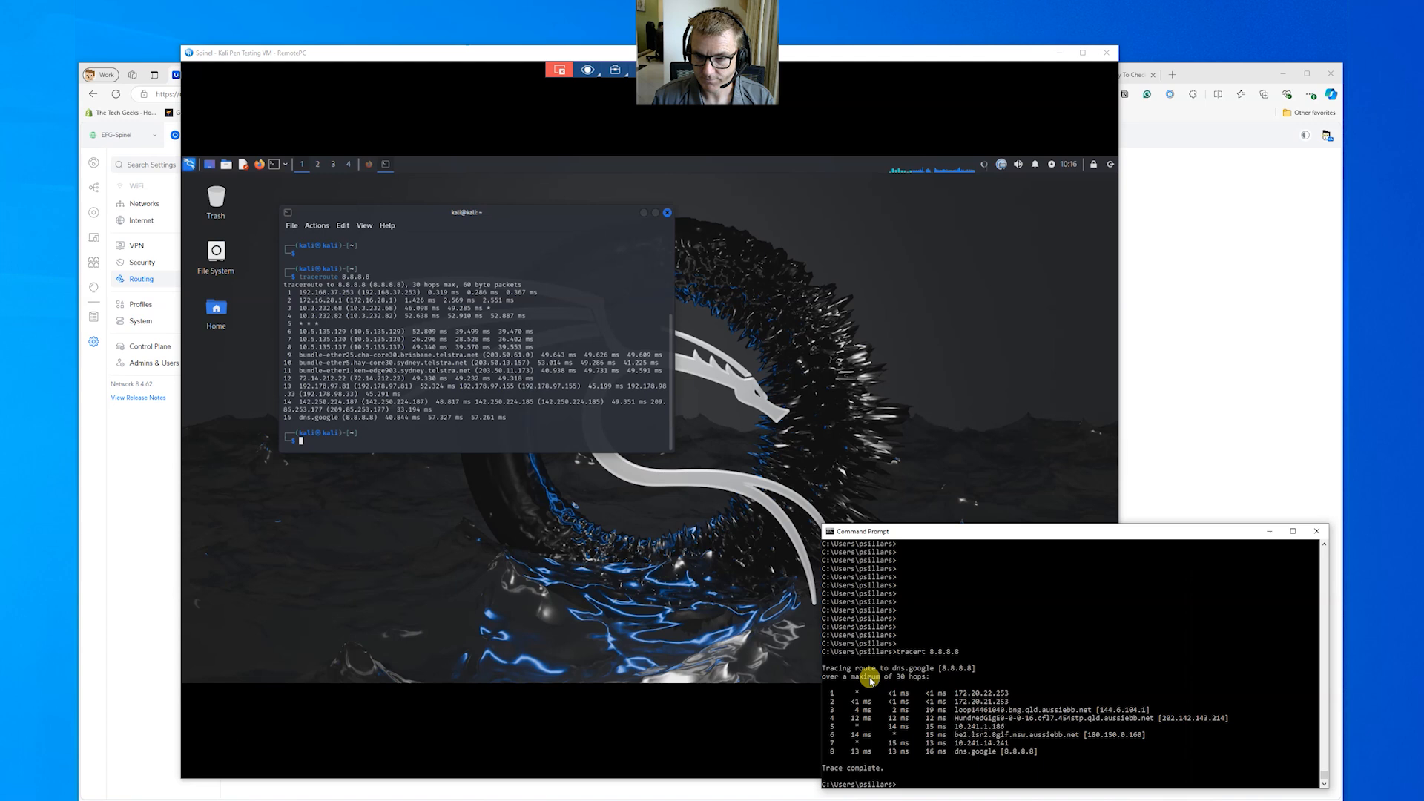
key(Up)
key(Return)
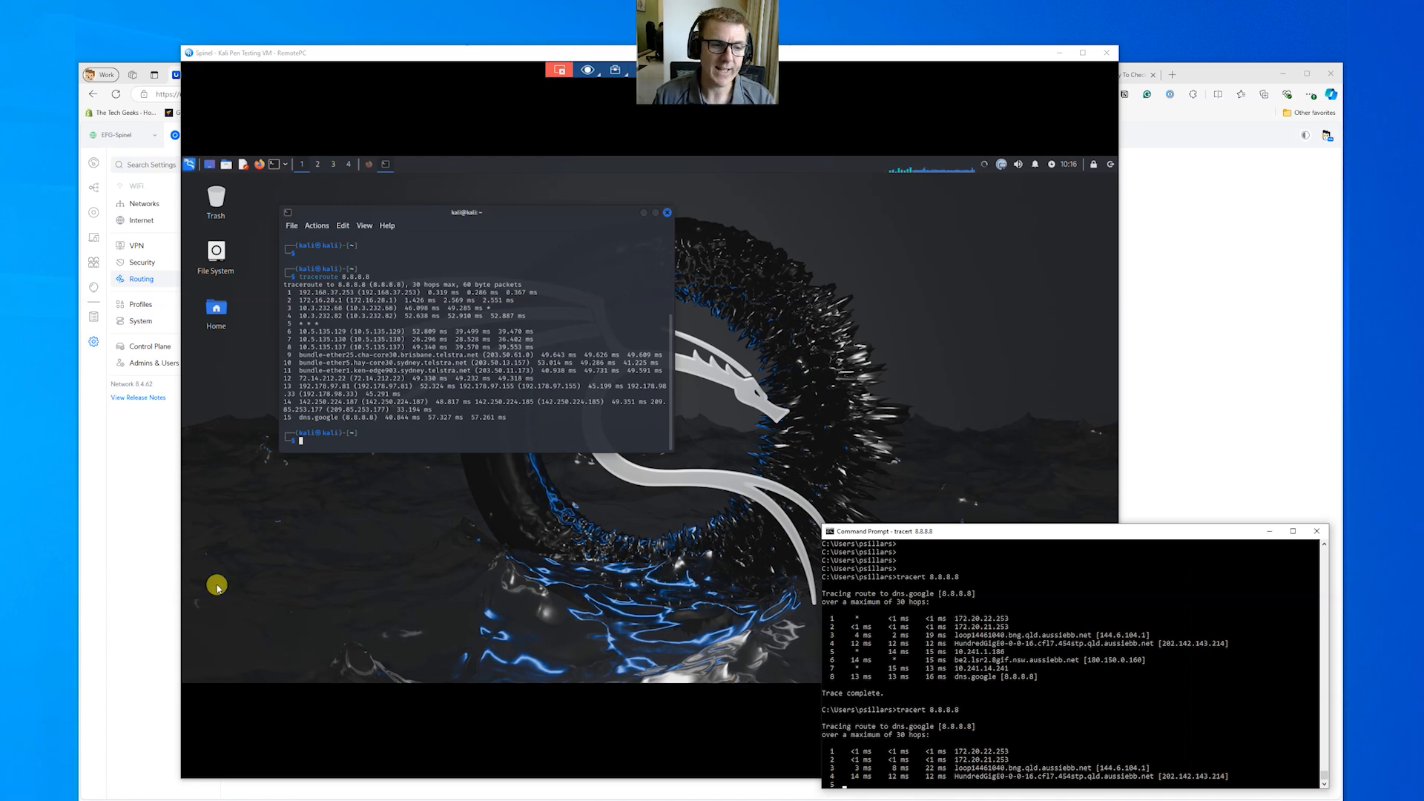
Step: Return to the gateway's routing settings, reopen the Kali redirect route and review the networks and devices available as its source
click(124, 497)
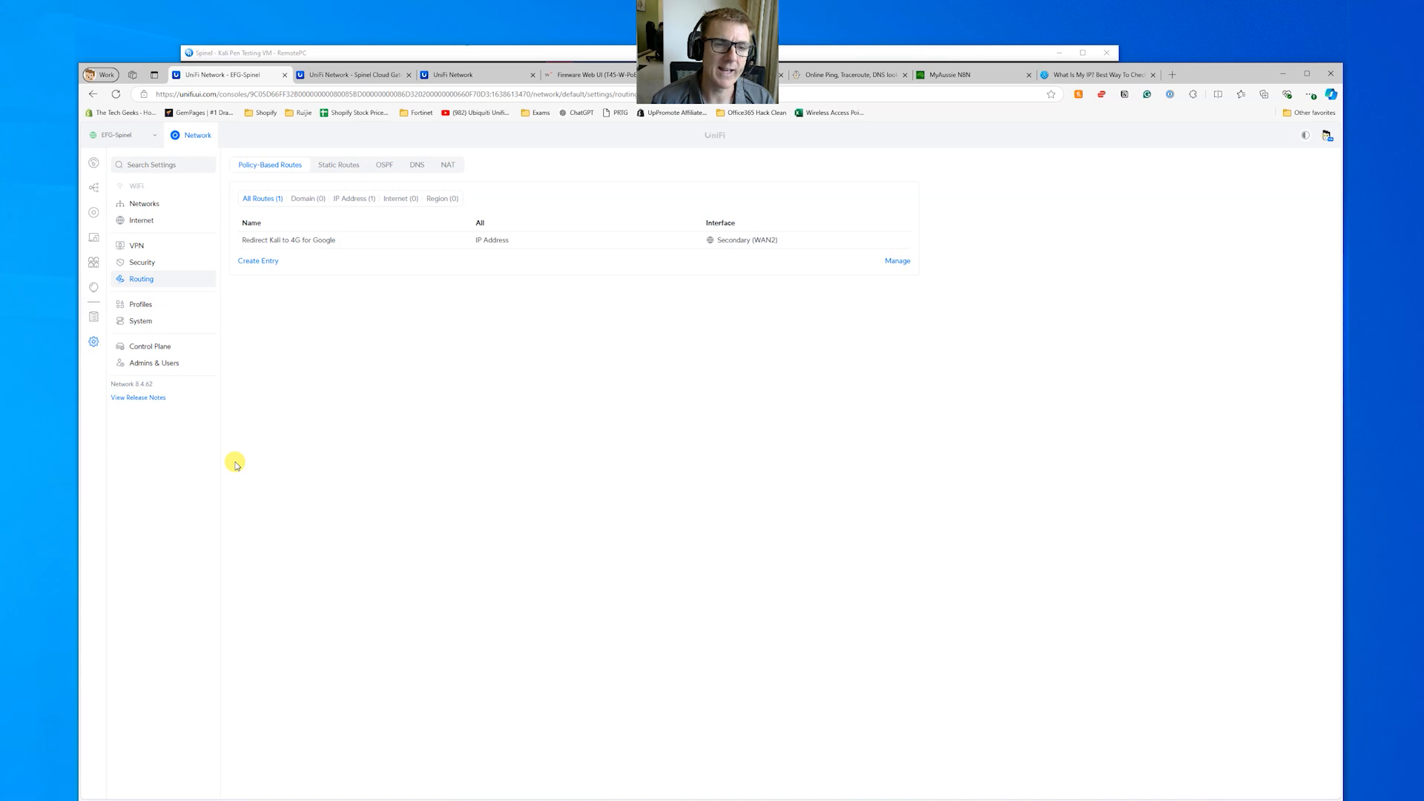
click(332, 241)
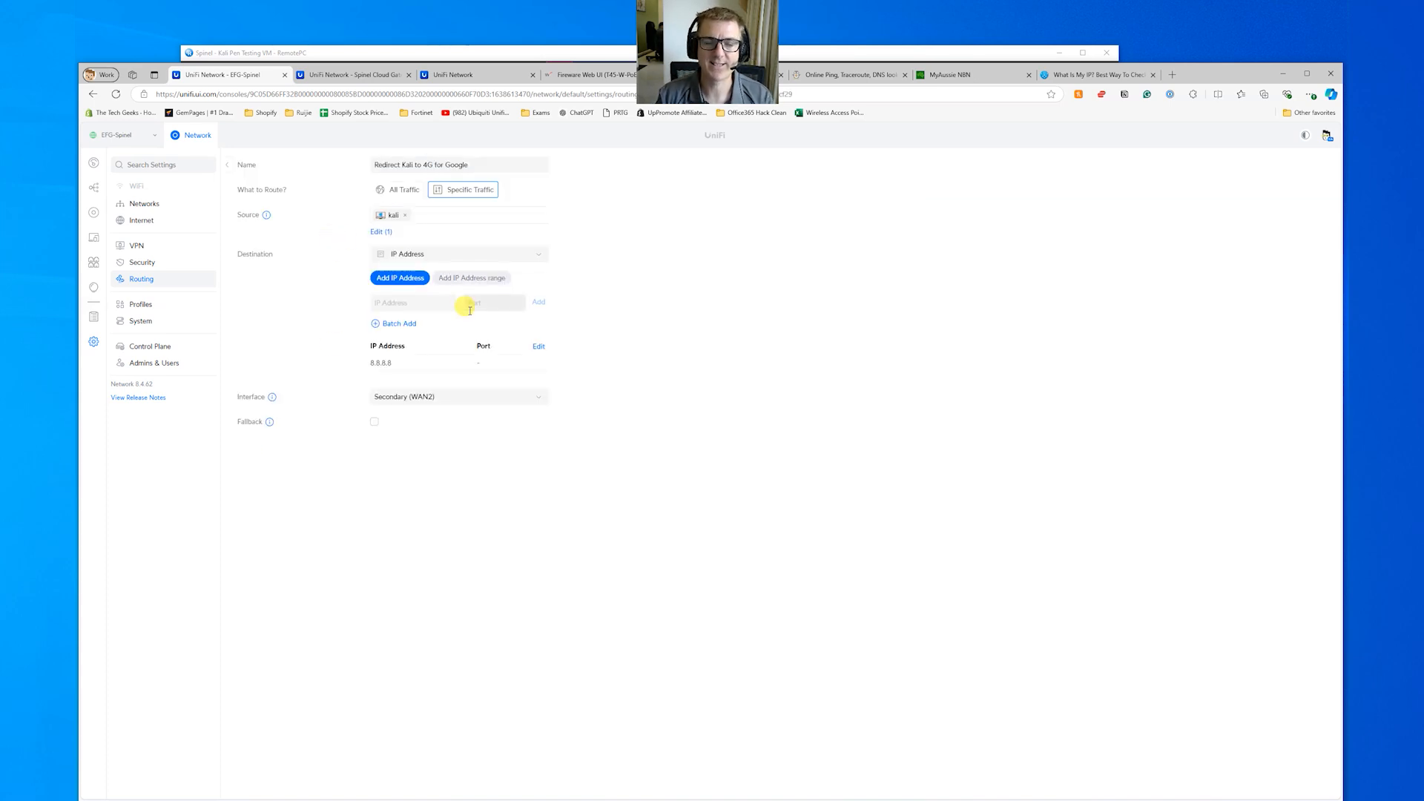
click(434, 217)
scroll(508, 280, down, 6)
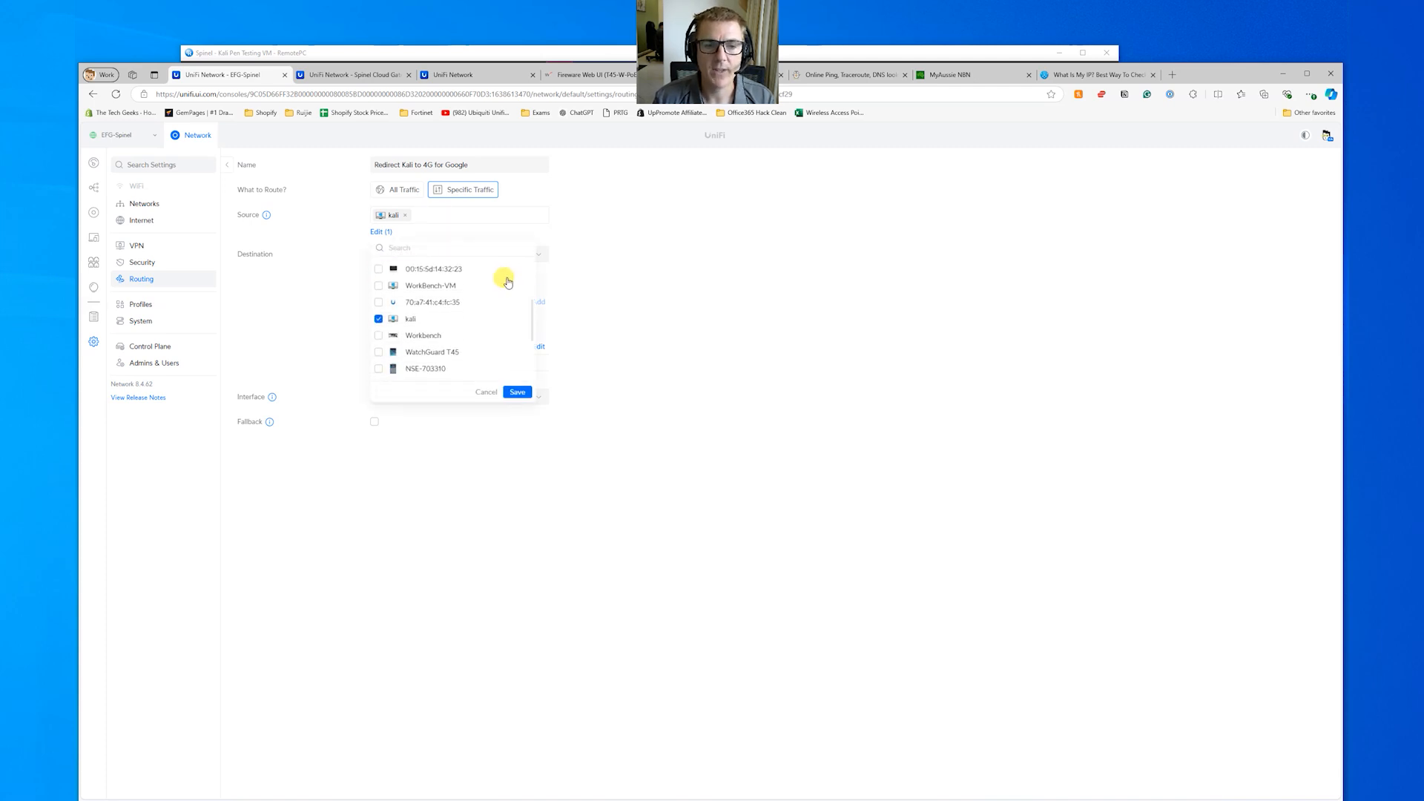
scroll(508, 281, up, 6)
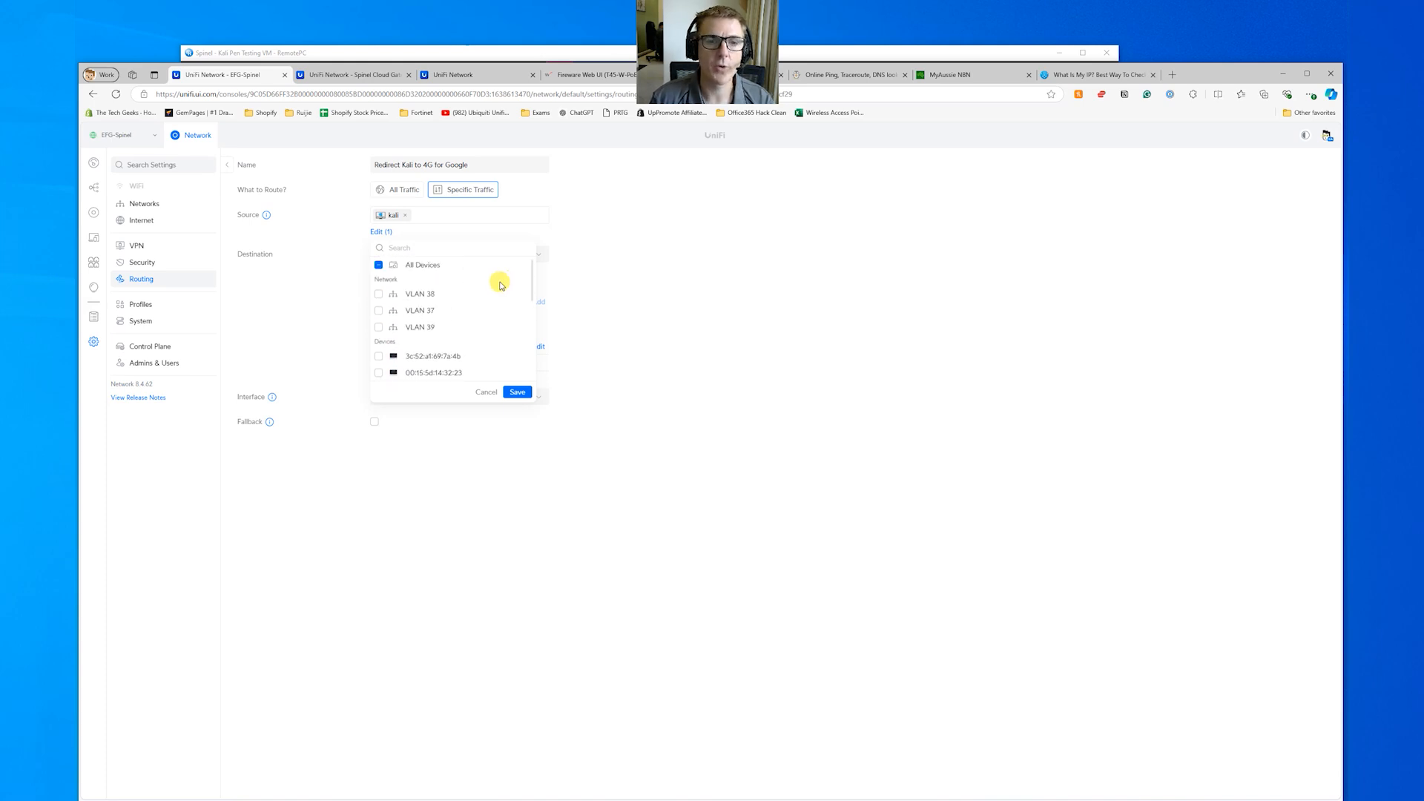
click(689, 299)
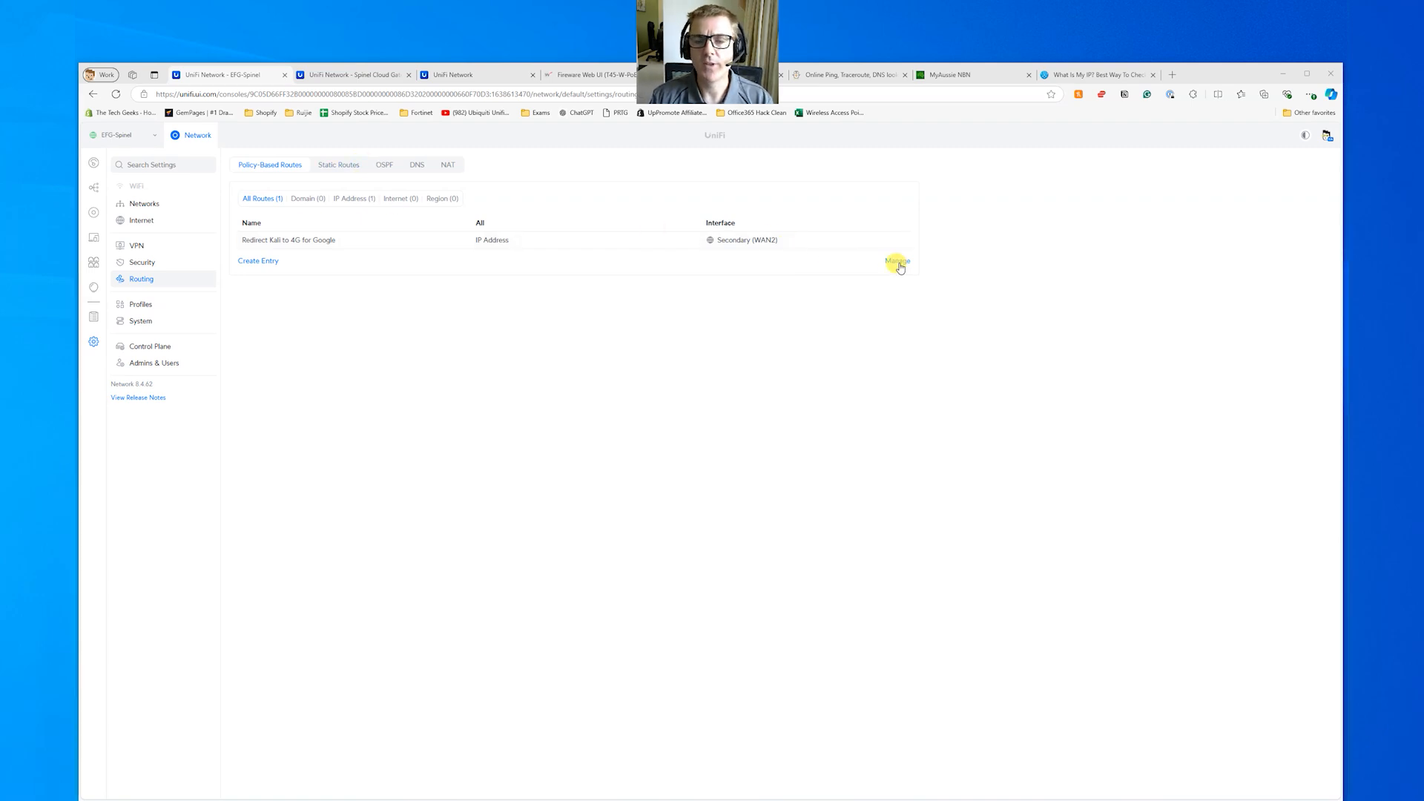
Step: Remove the "Redirect Kali to 4G for Google" policy-based route and confirm its deletion
click(897, 261)
click(248, 225)
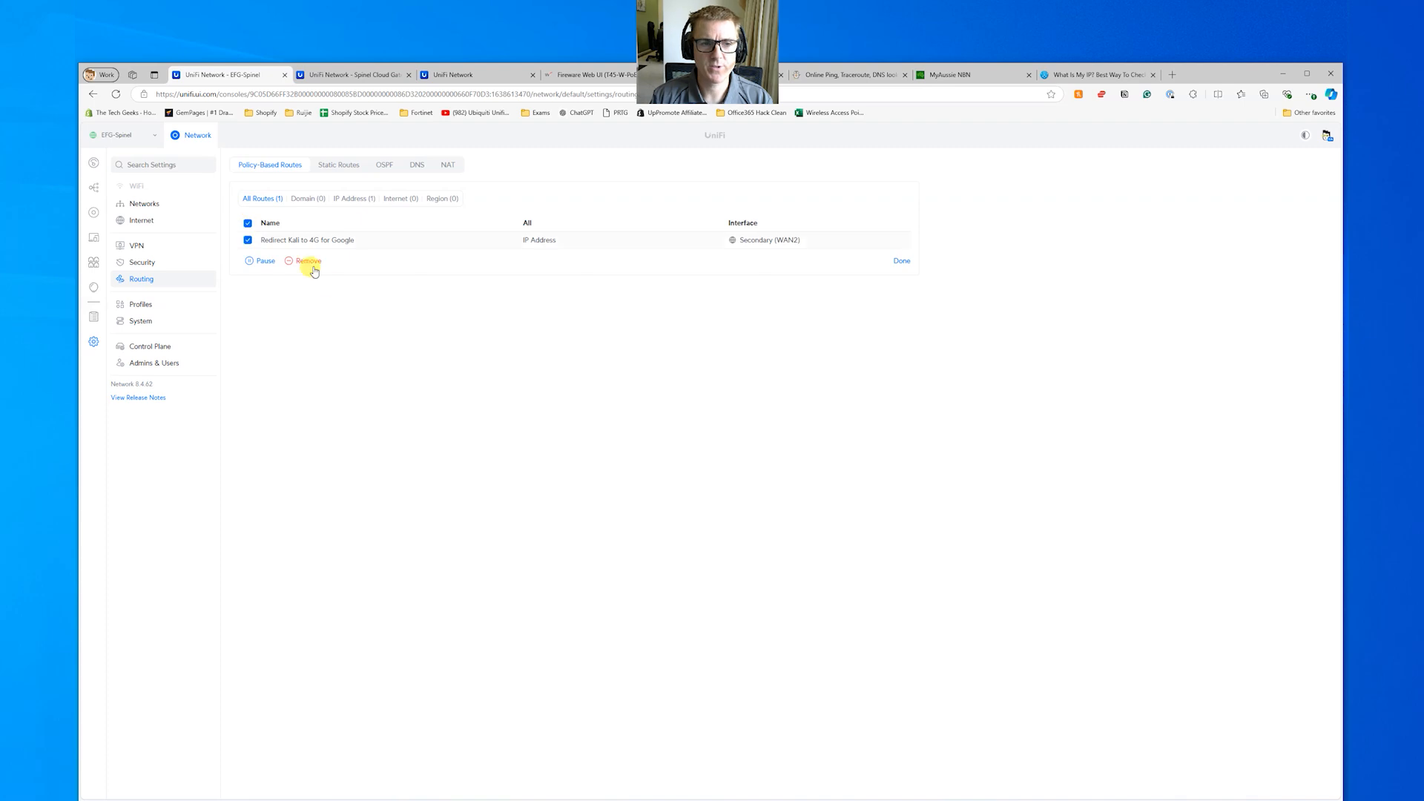
click(306, 261)
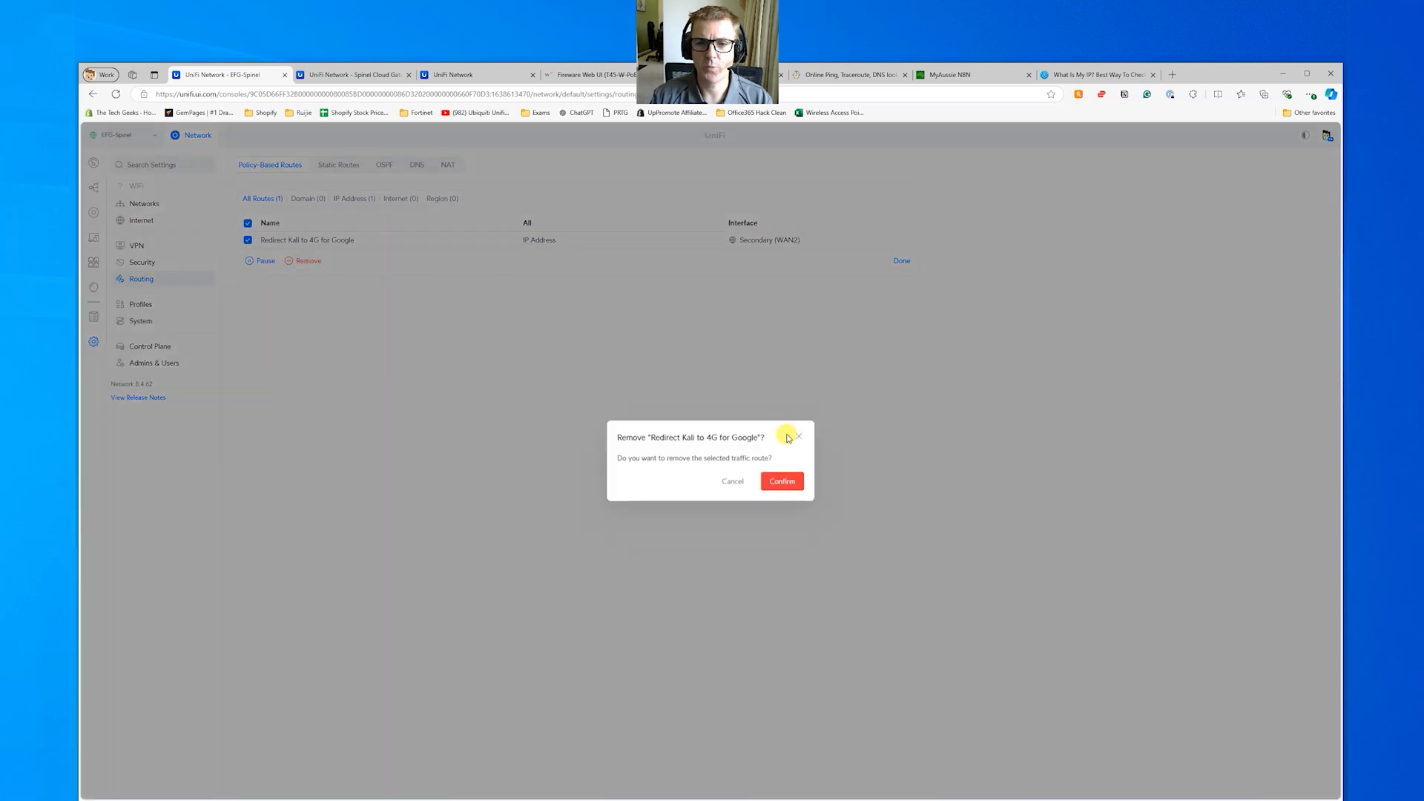
click(789, 482)
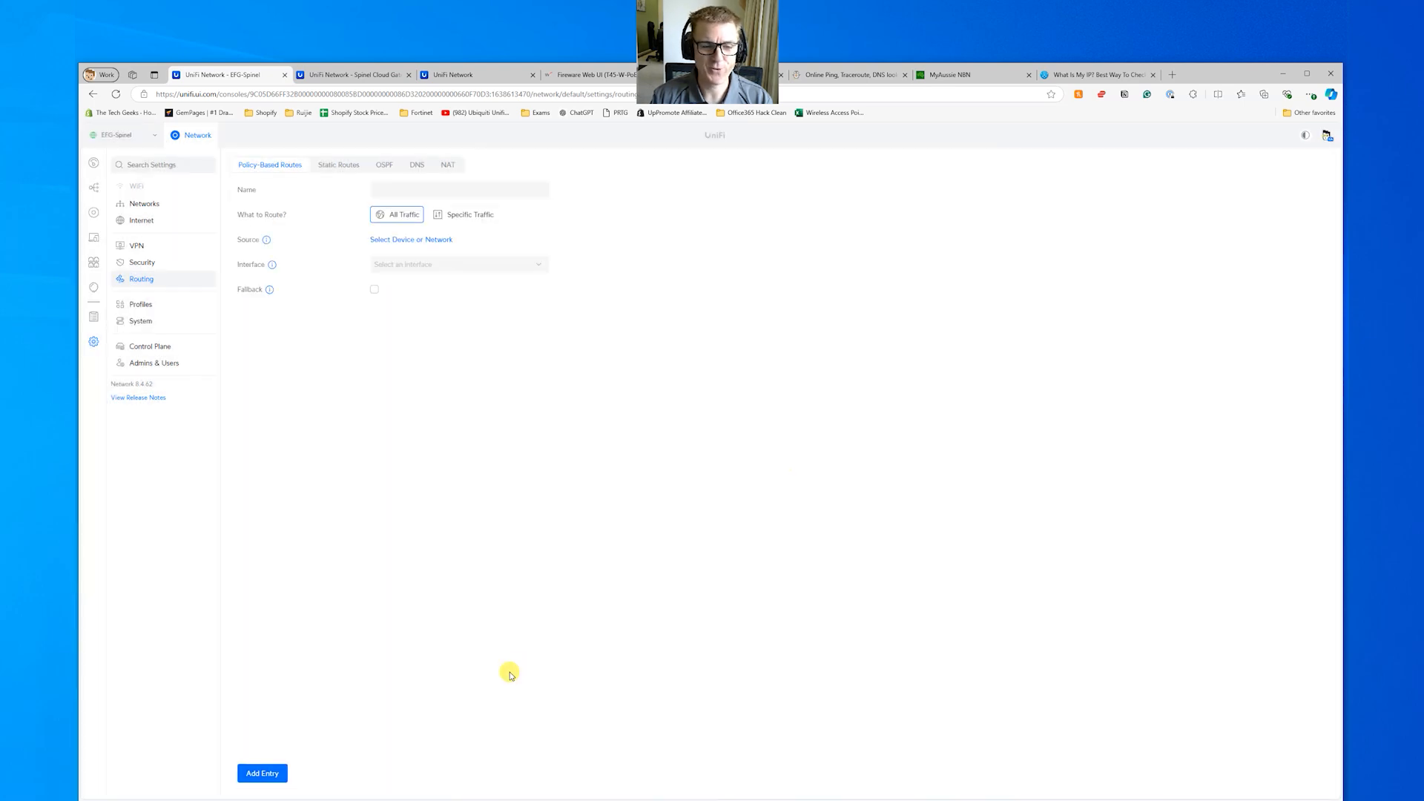
Step: Review the gateway's static route options, including destination network and next hop, followed by its OSPF and DNS settings
click(331, 167)
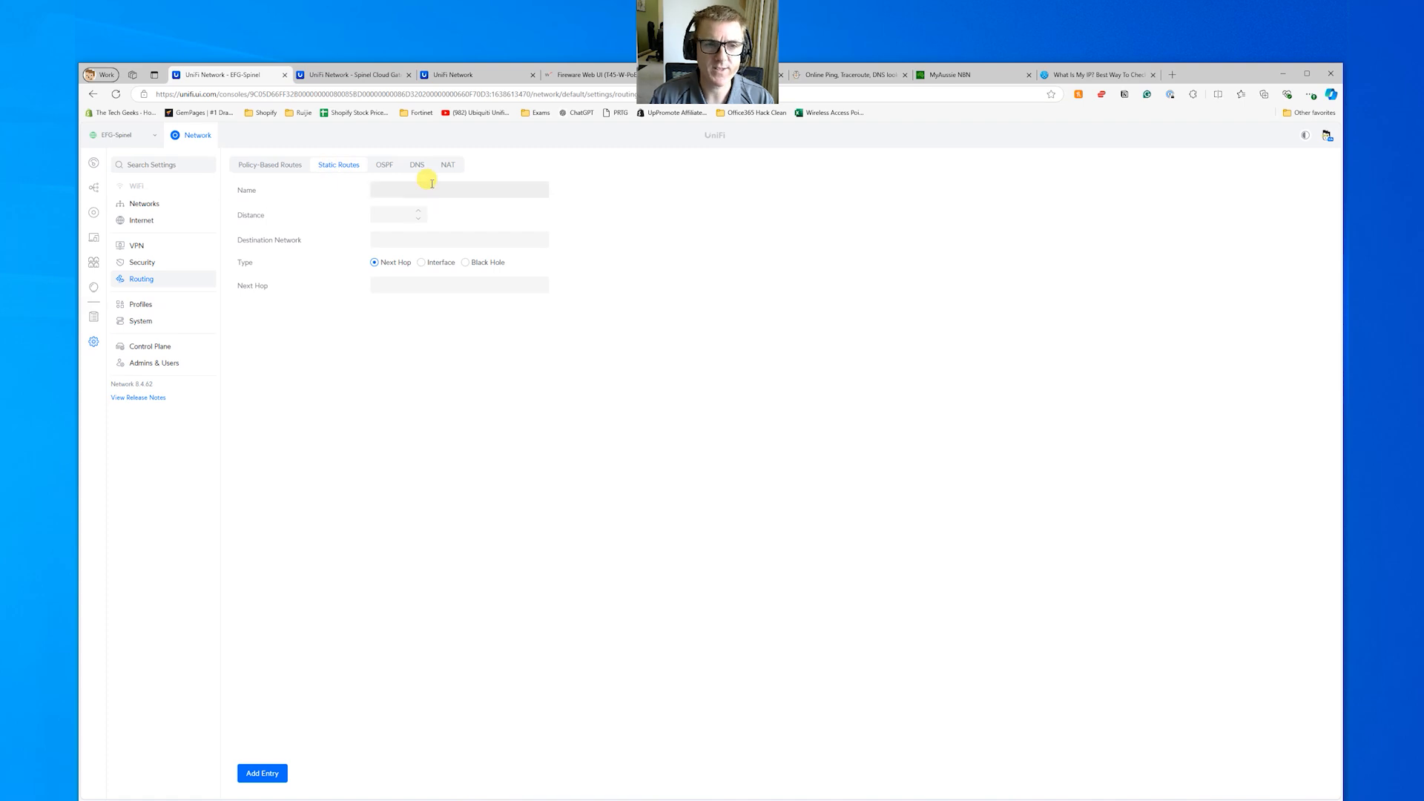
click(424, 238)
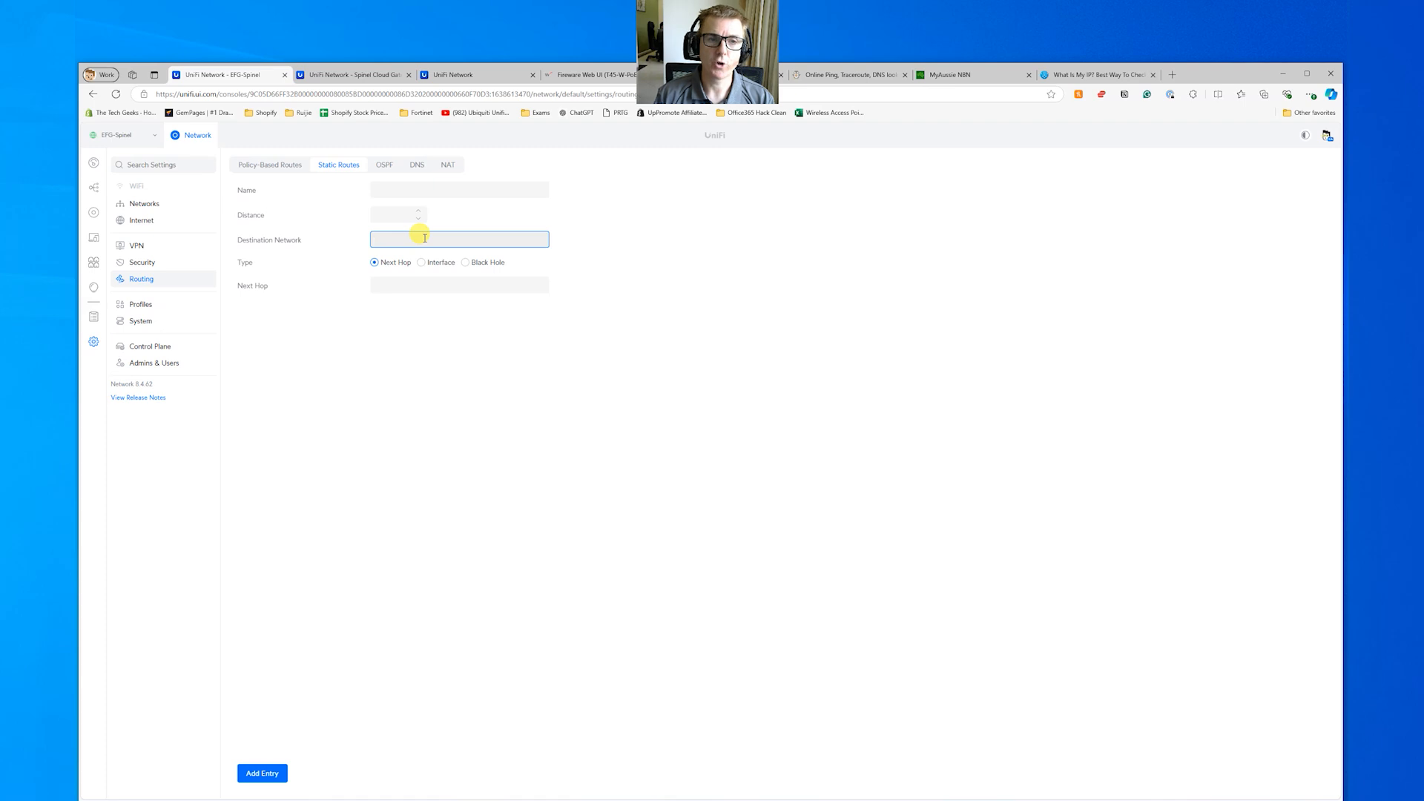
click(467, 287)
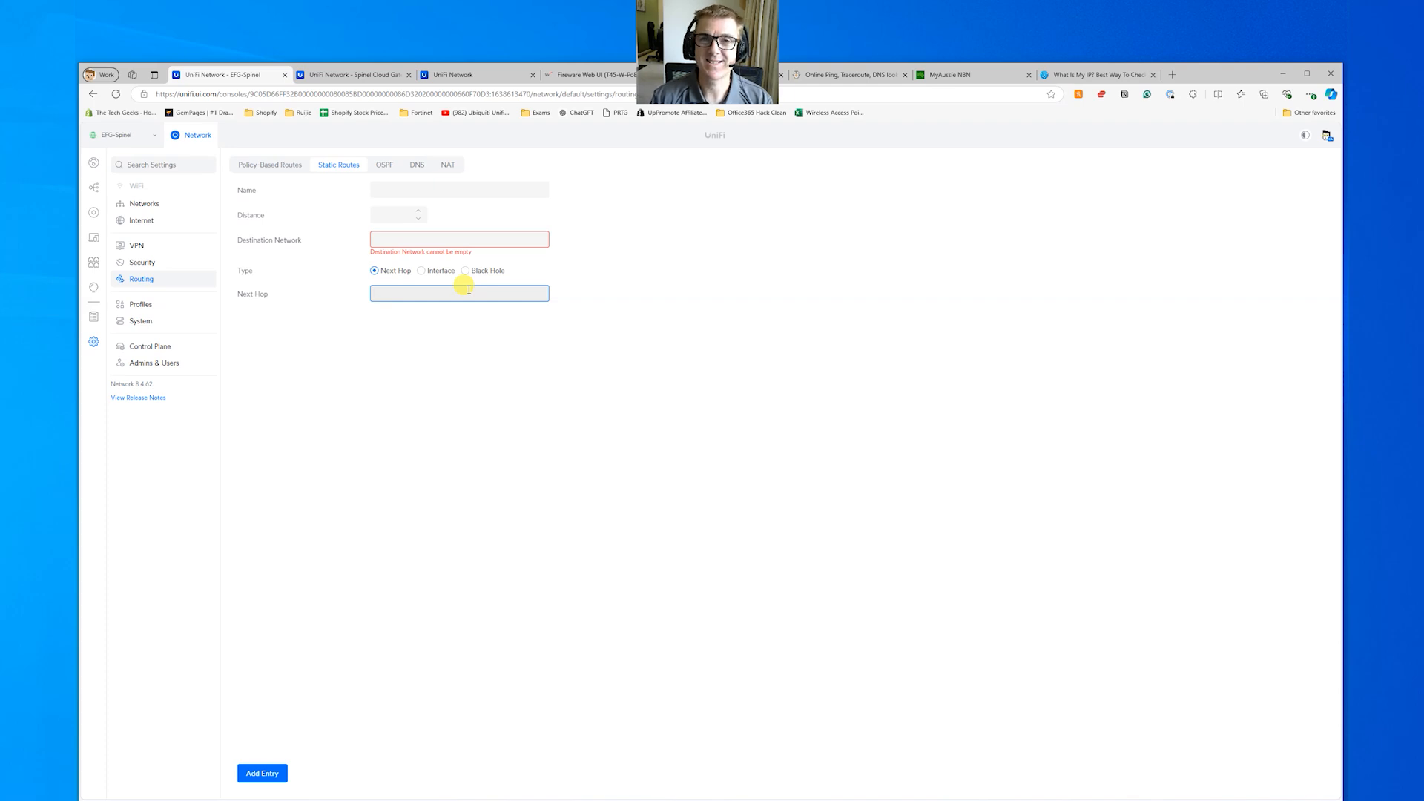
click(383, 164)
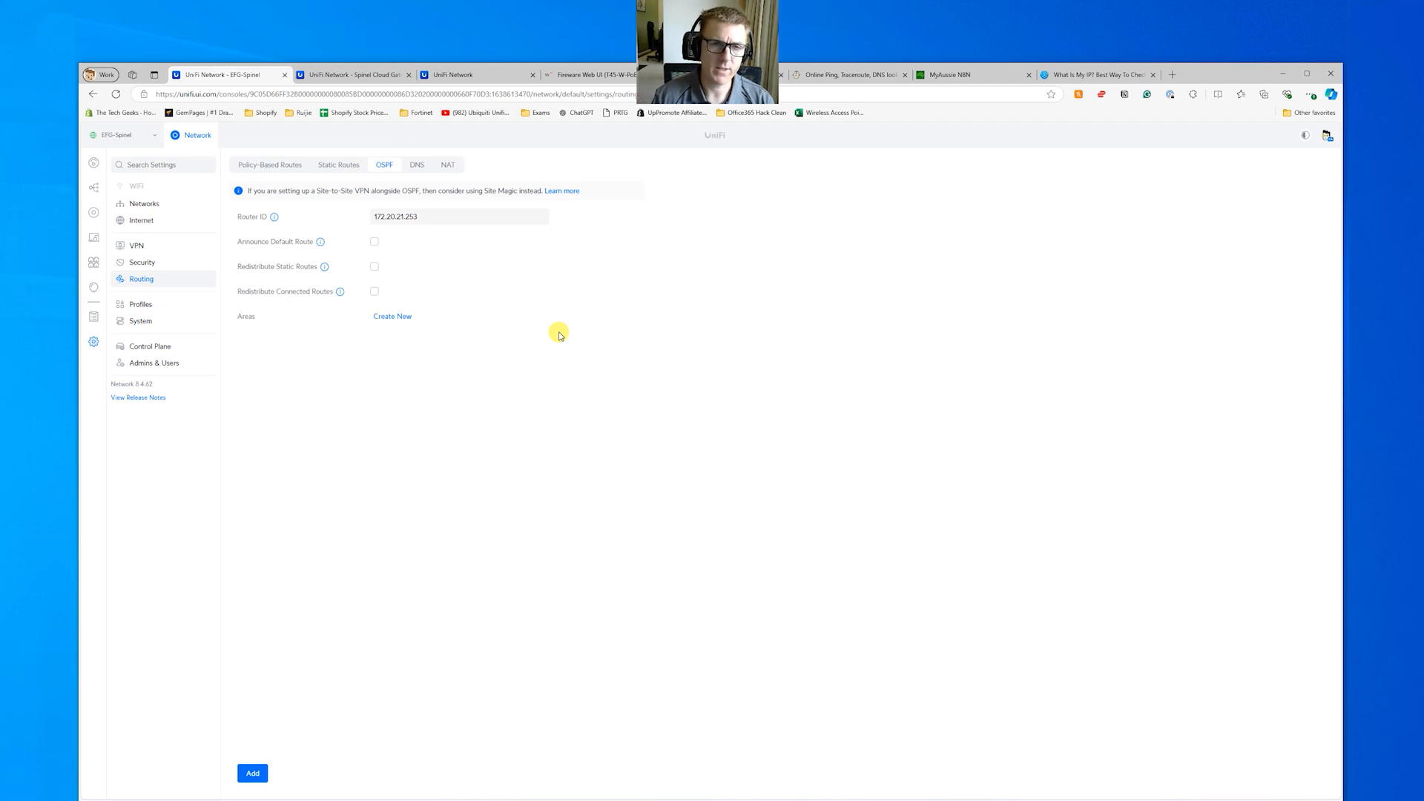
click(420, 166)
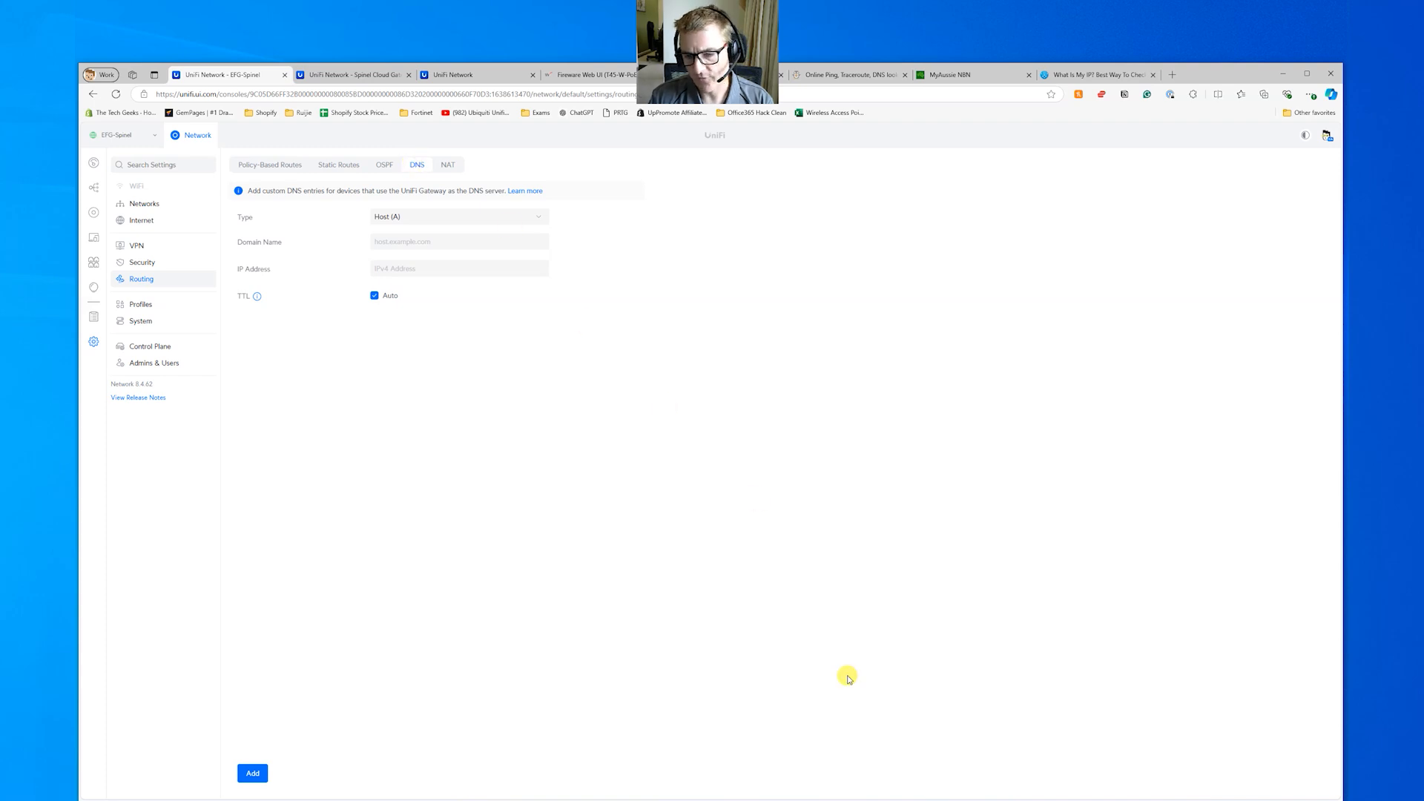
Step: Switch to the remote session, open a terminal on the Kali VM and bring up the Linux Test Server console full screen
click(911, 782)
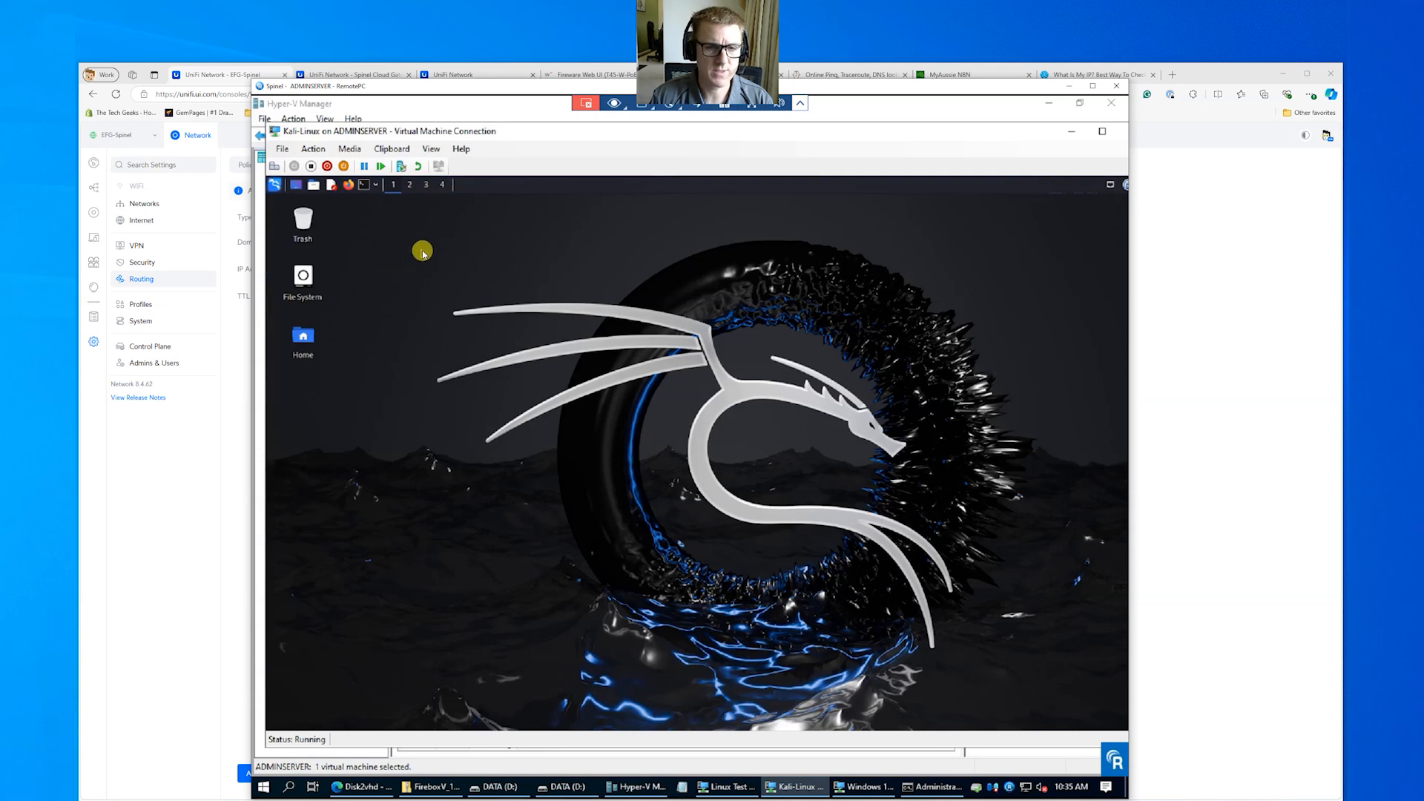
click(367, 190)
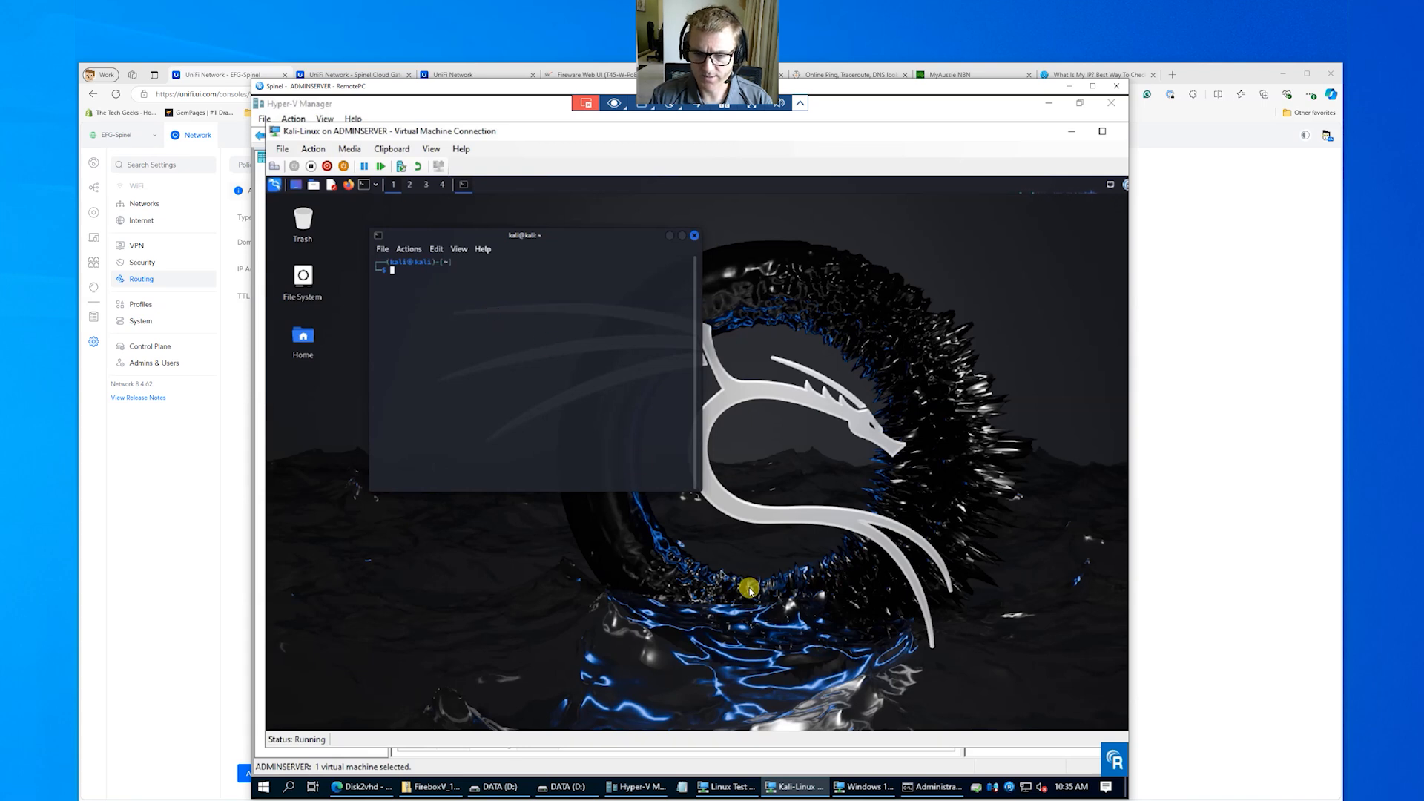
click(726, 786)
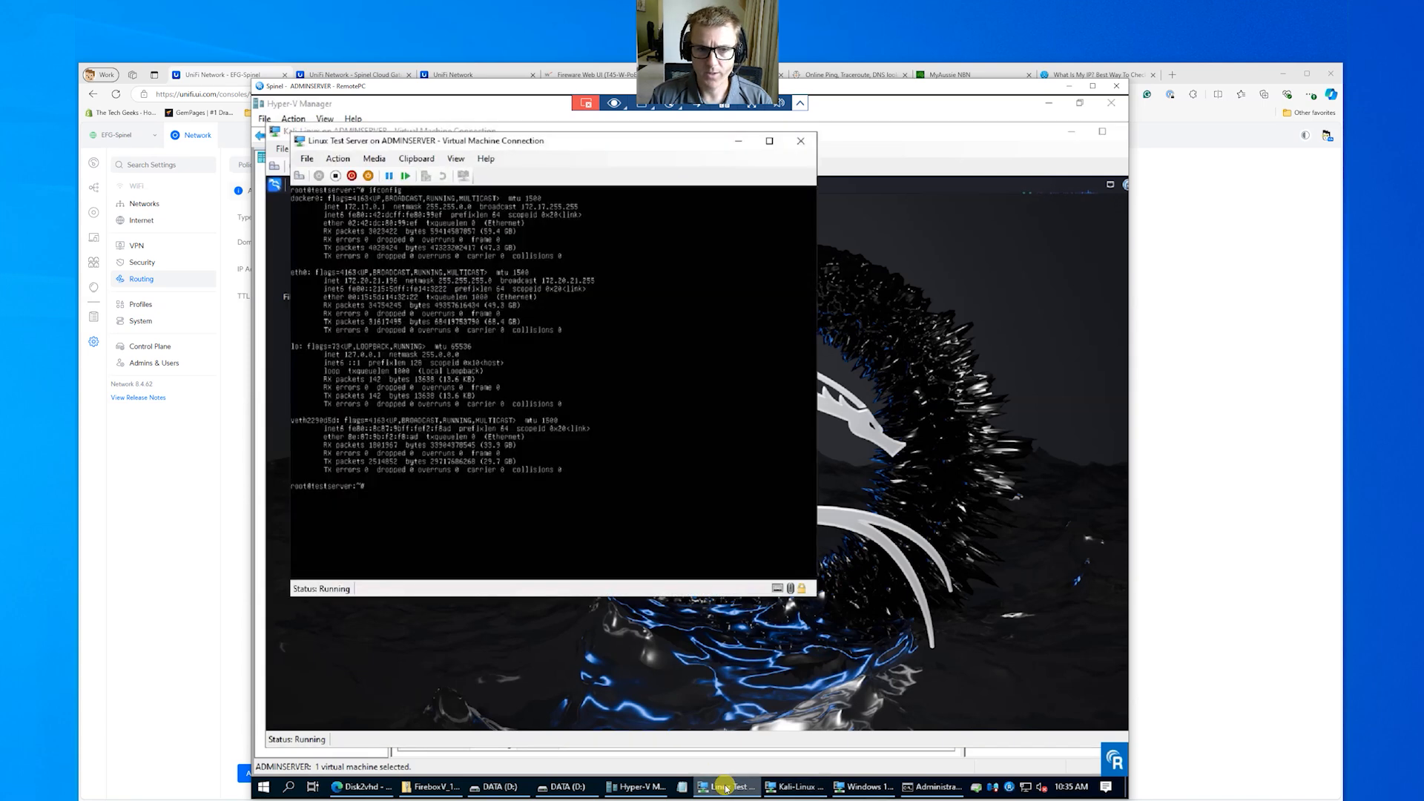
click(769, 141)
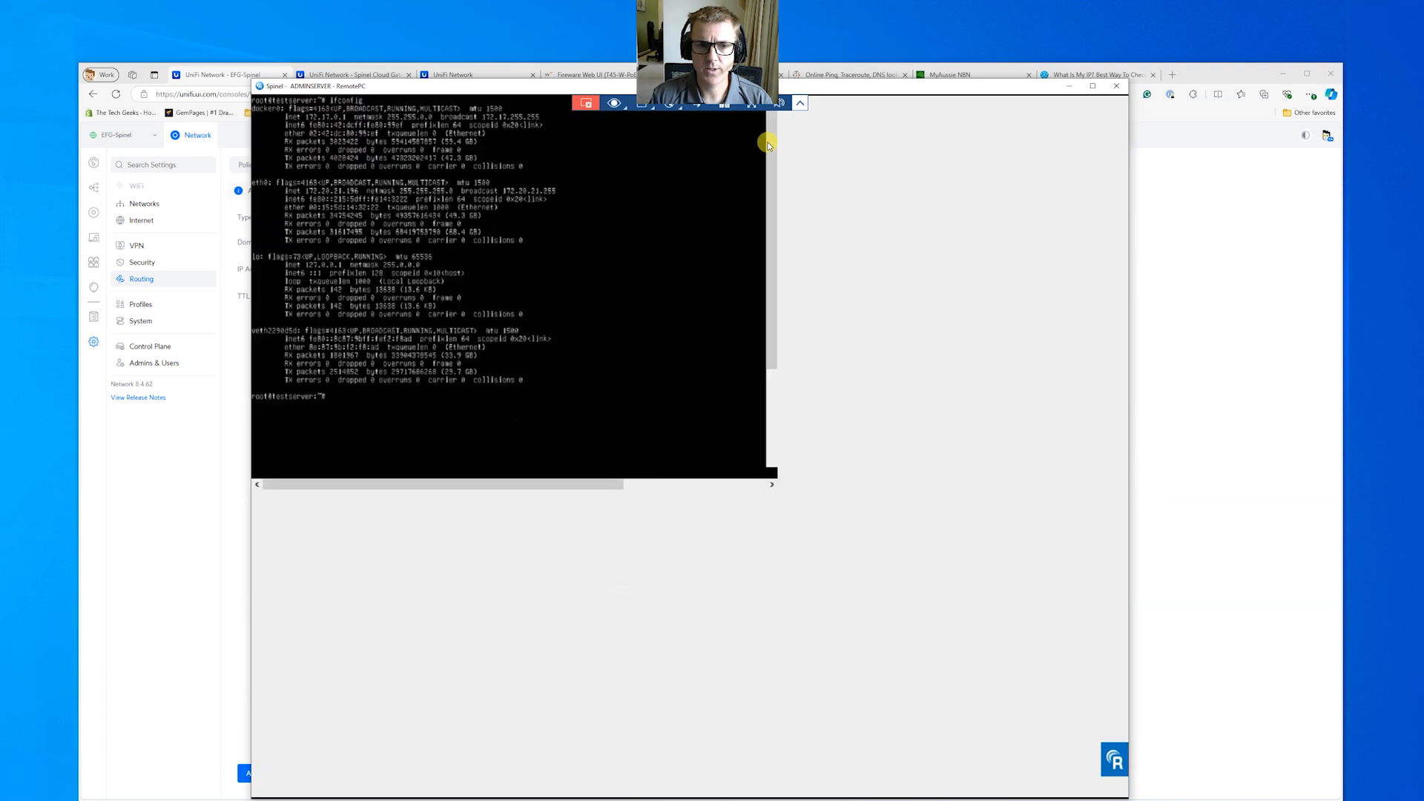
Step: Run iperf3 -c 172.20.21.144 -V -P5 from the Linux Test Server to test its throughput to that host
key(Up)
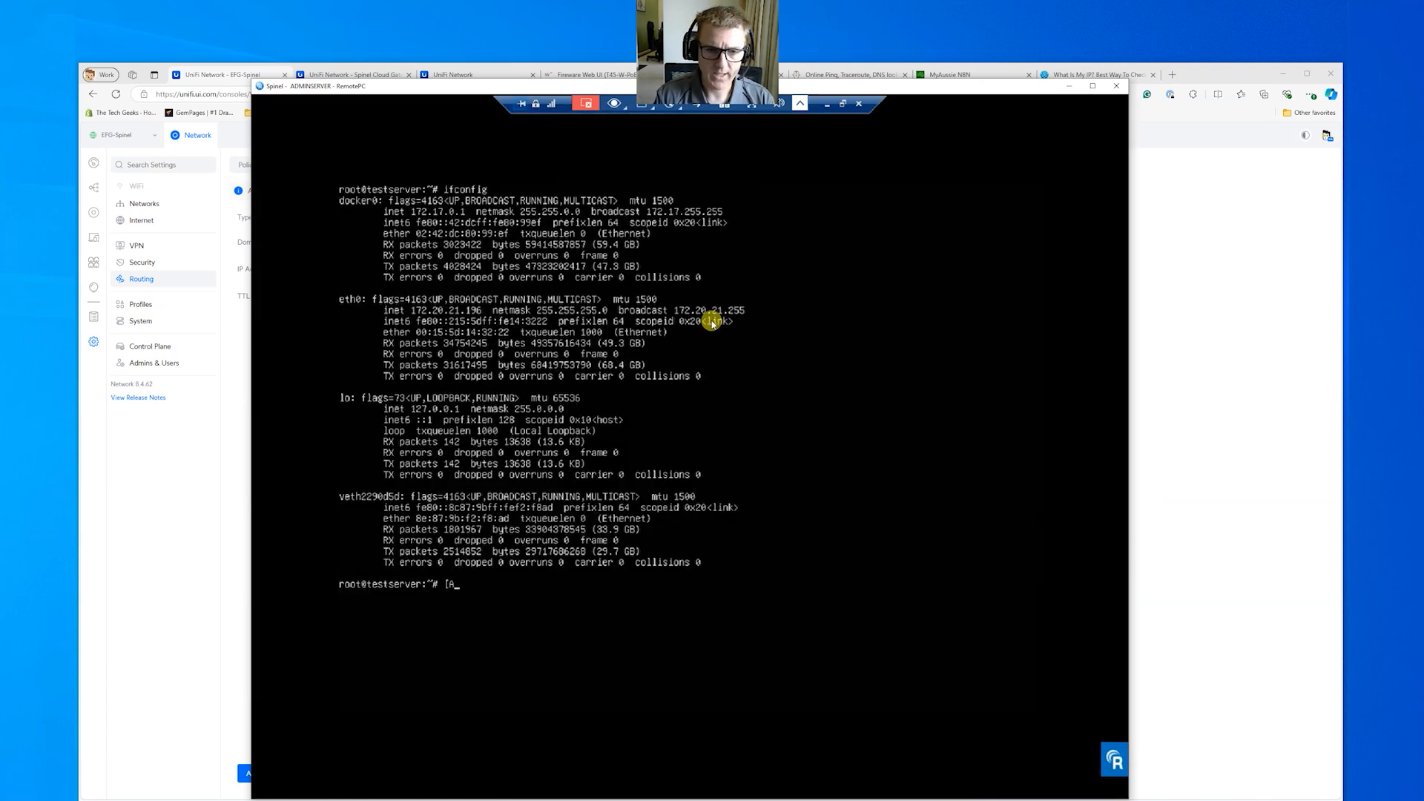
key(BackSpace)
key(Up)
key(BackSpace)
key(BackSpace)
key(BackSpace)
key(BackSpace)
key(BackSpace)
key(BackSpace)
key(BackSpace)
key(BackSpace)
text(iperf3 -c 172.20.21.144 -V -P5)
key(Up)
key(Up)
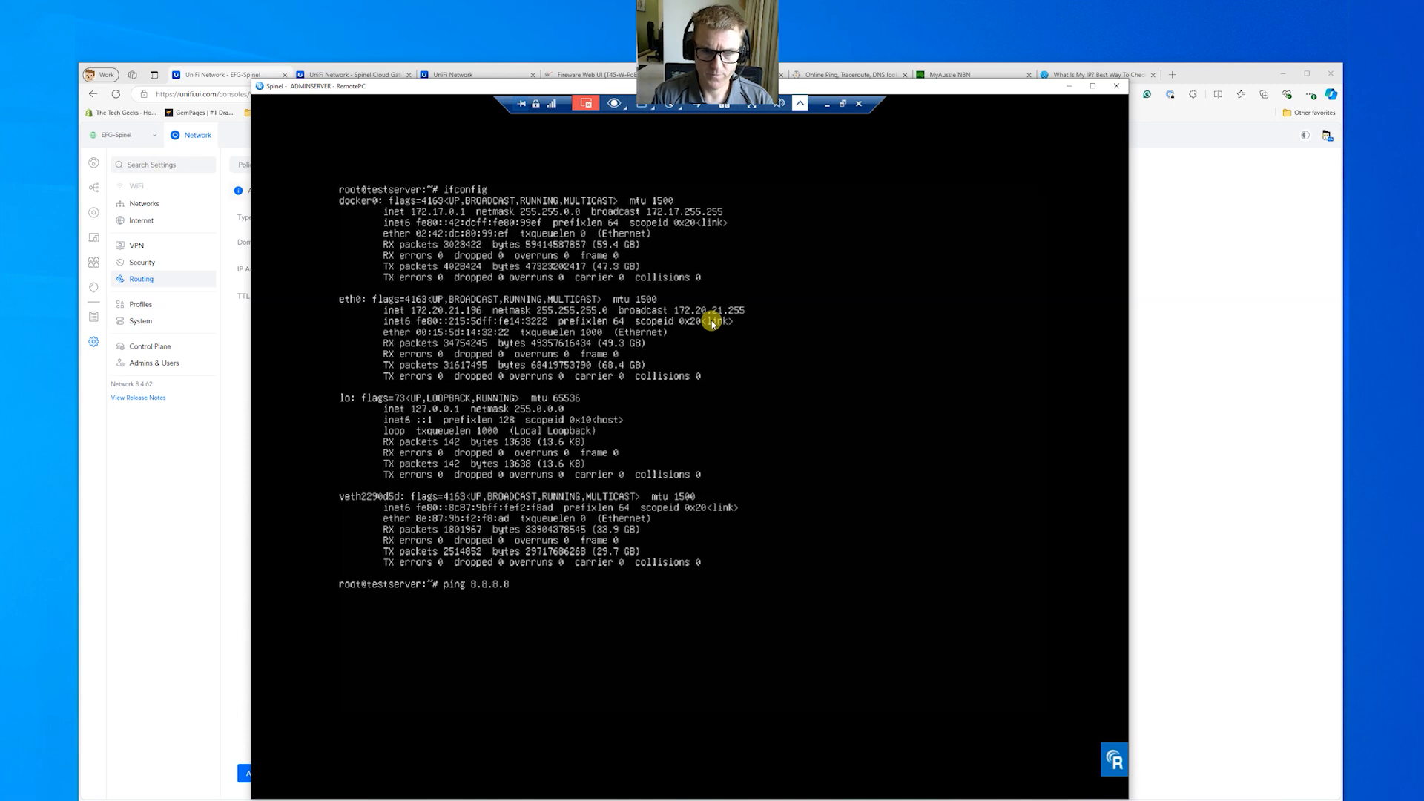
key(Down)
key(Down)
key(Return)
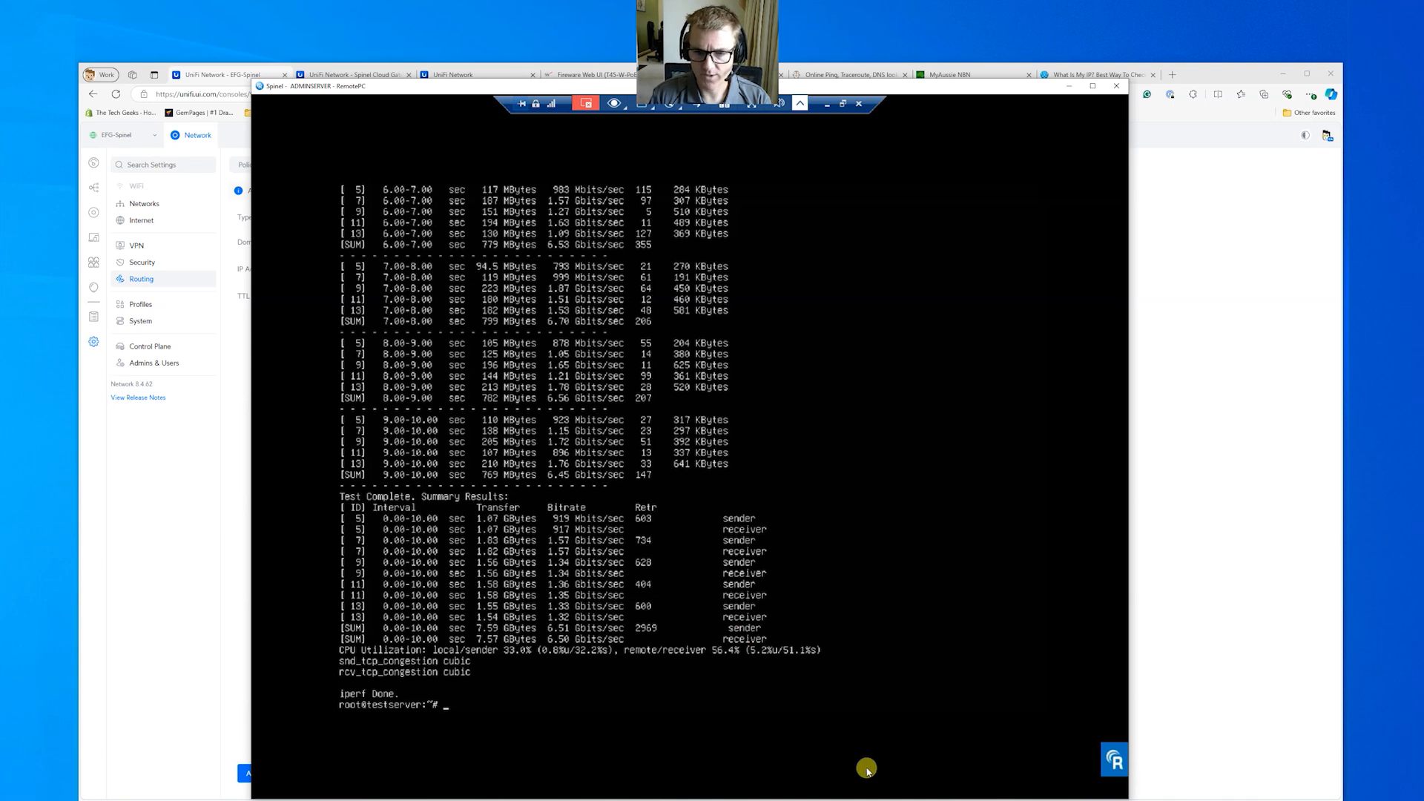
key(alt+Tab)
key(alt+Tab)
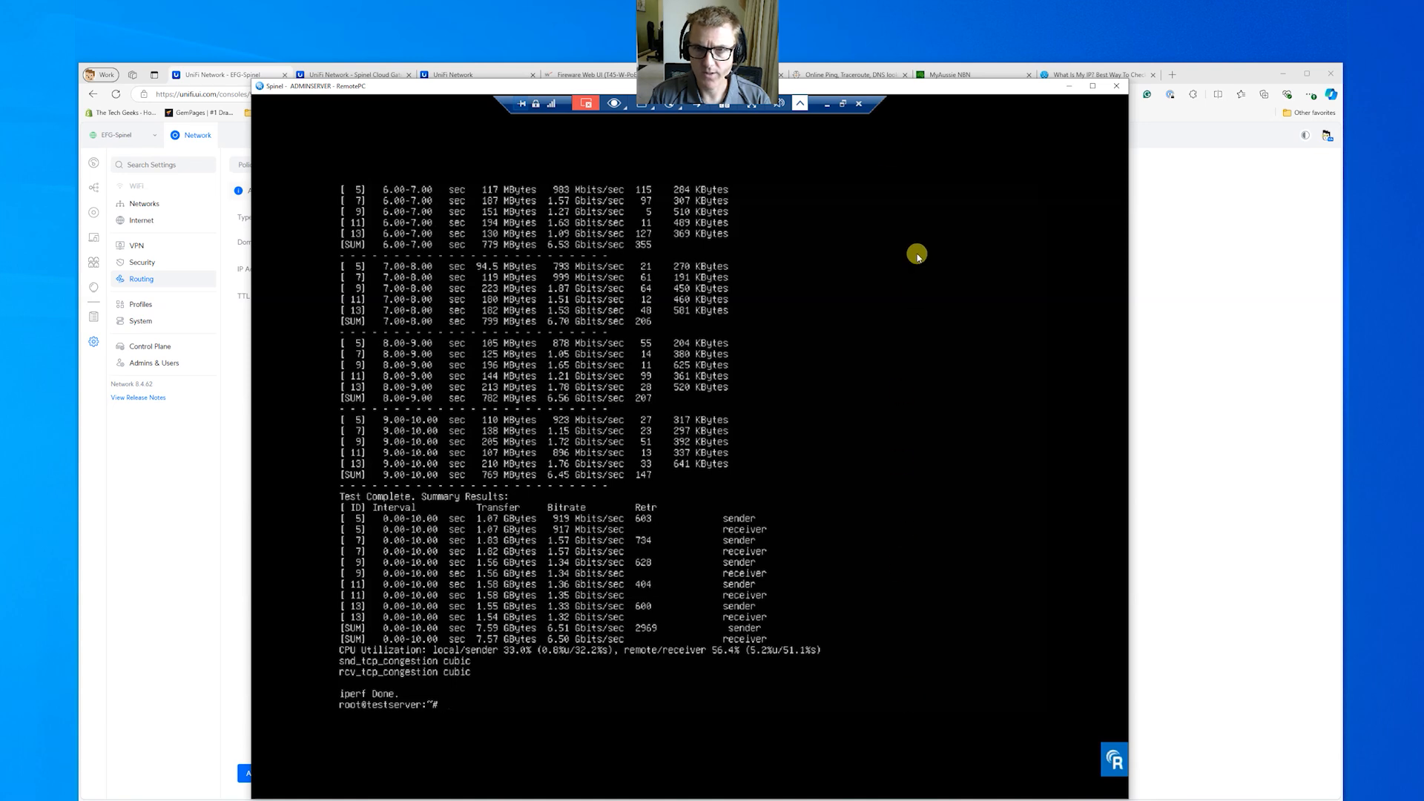
Step: Leave the Linux Test Server's full-screen view, recall its last iperf3 command and switch to the Kali VM
click(843, 104)
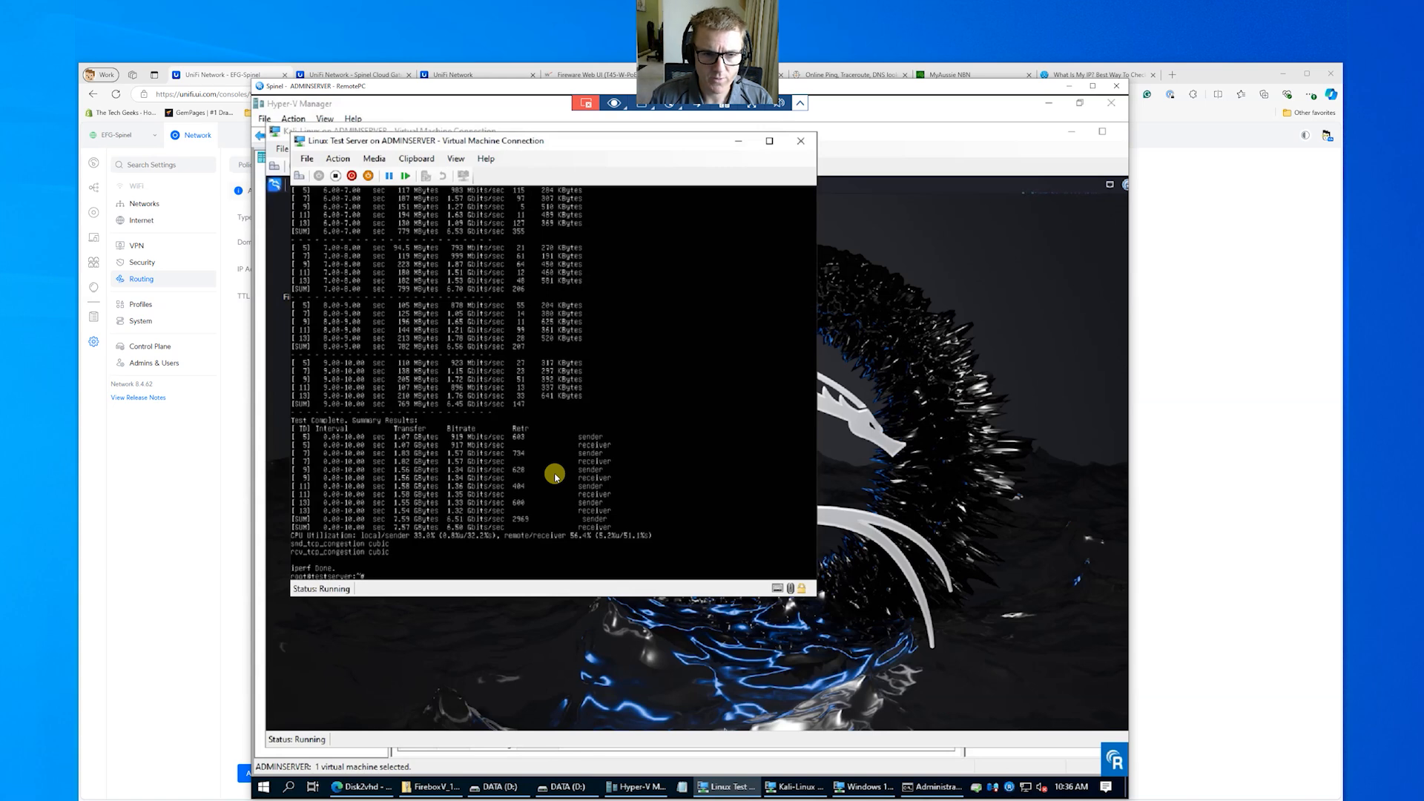
key(Up)
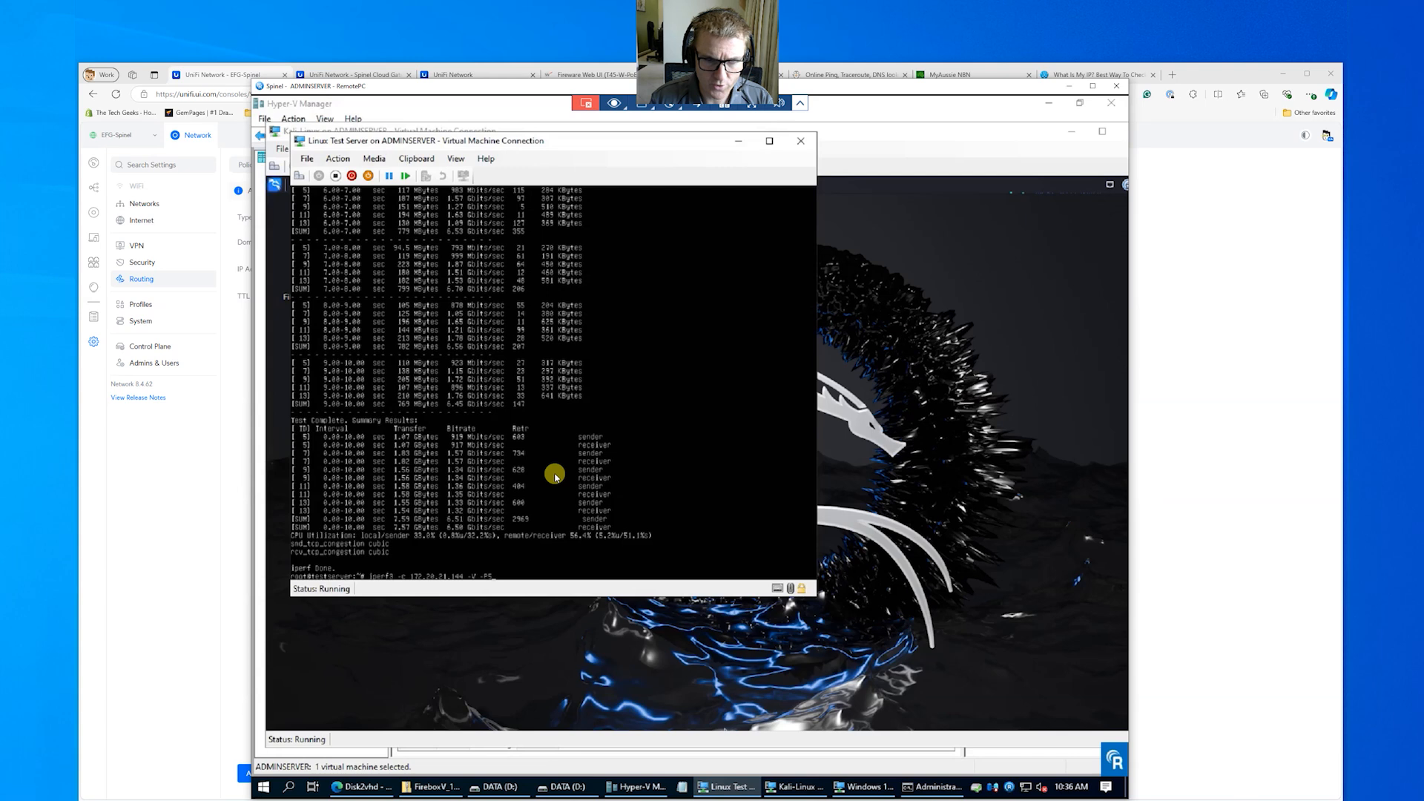
click(973, 274)
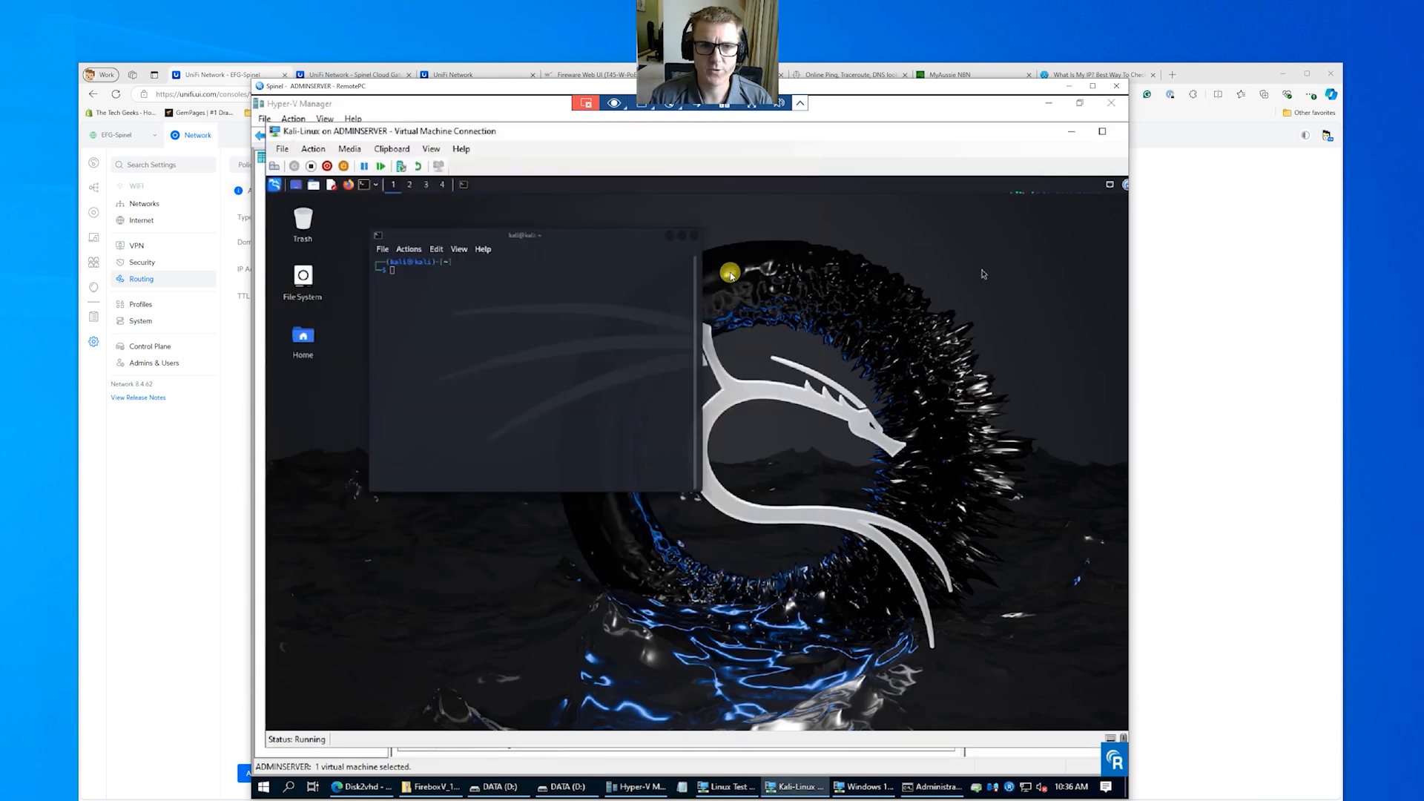
Step: Ping 172.20.21.144 from the Kali terminal, stop the ping and show the Kali VM full screen
click(508, 339)
text(ping 172.2)
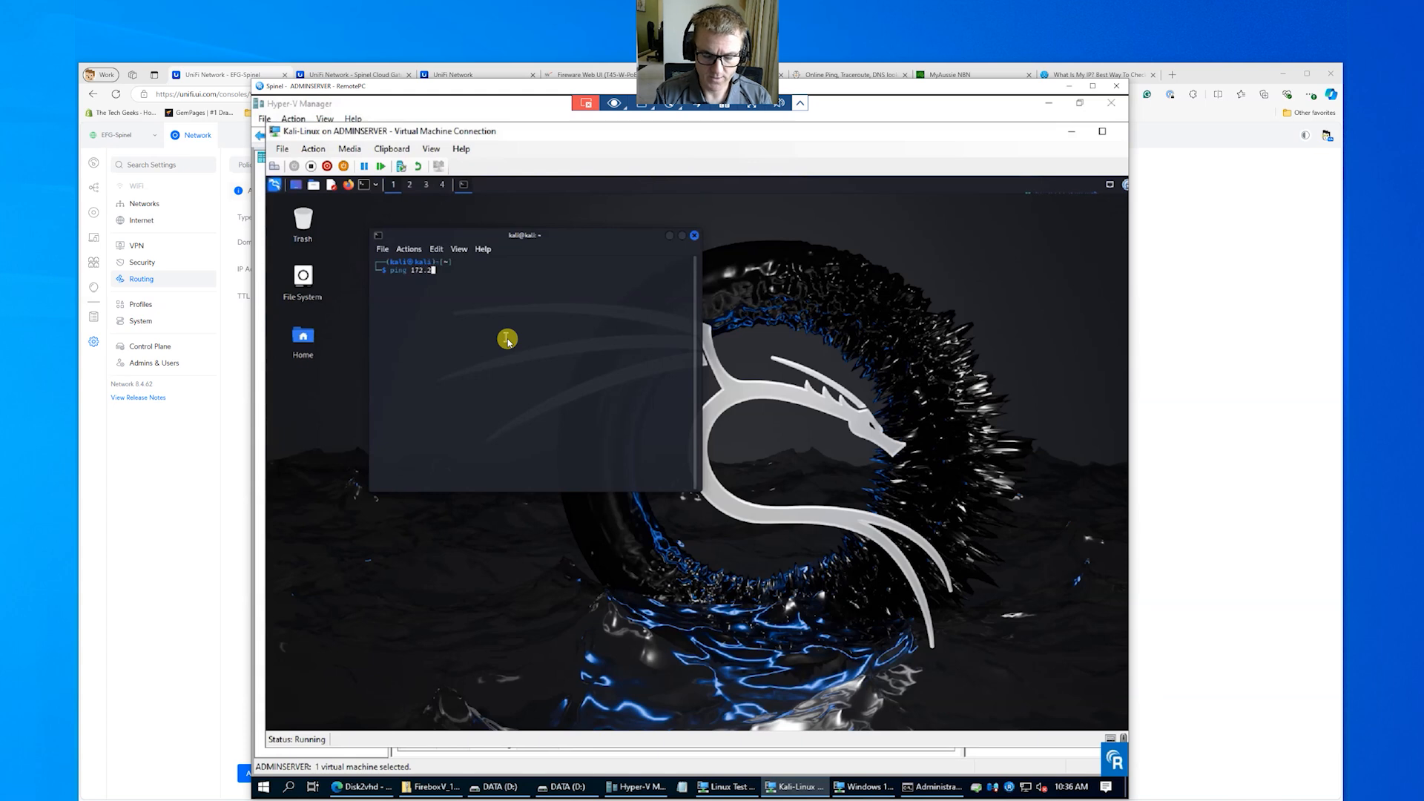
text(0.21.144)
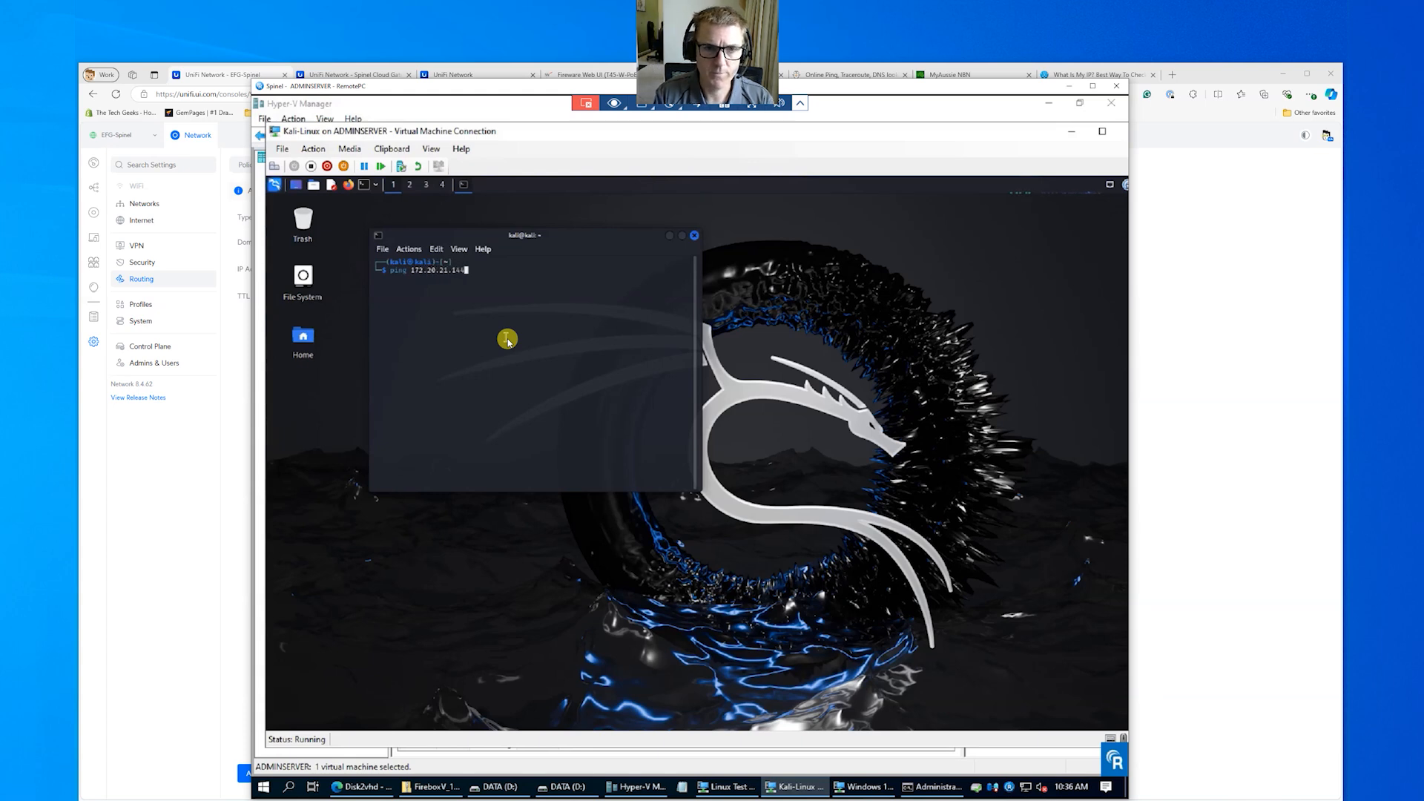
key(Return)
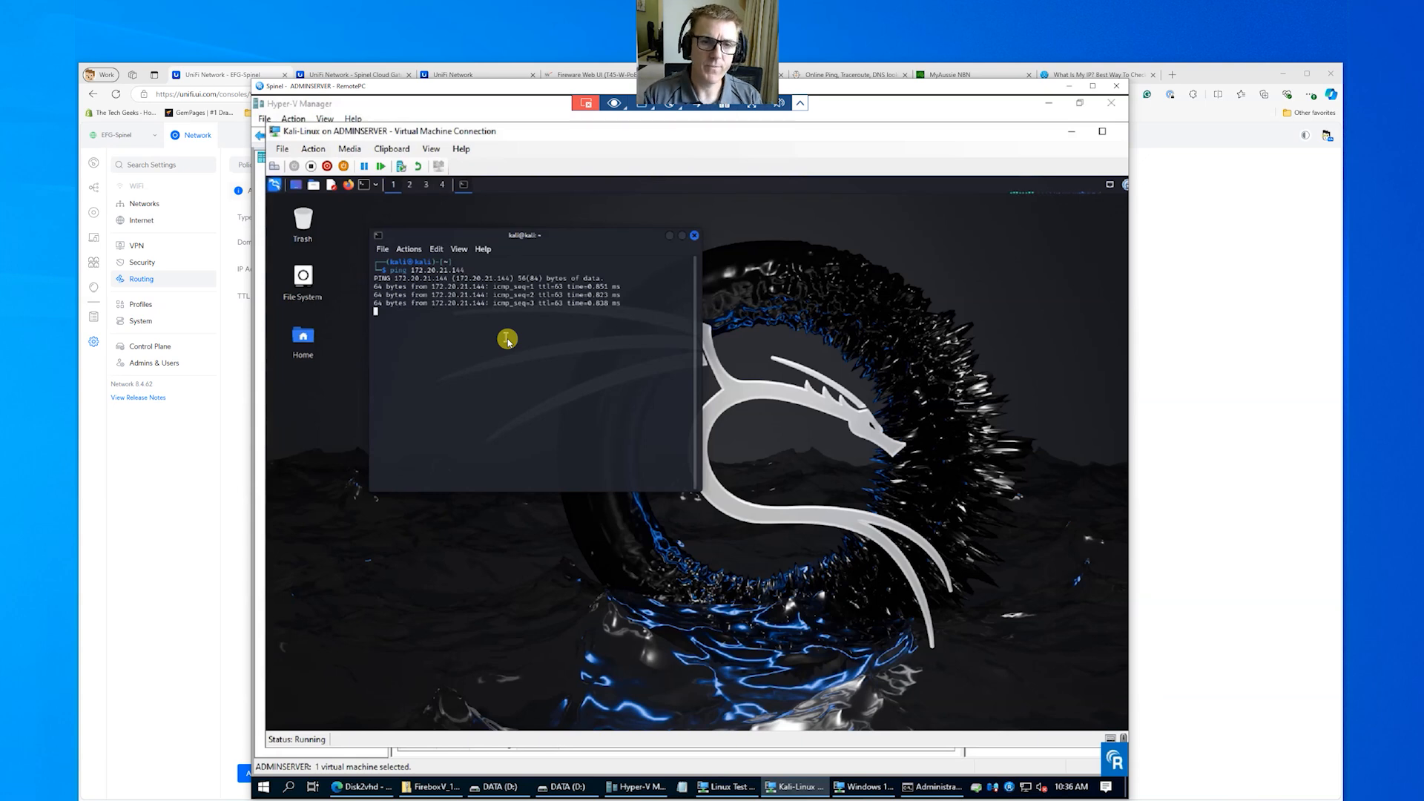
key(ctrl+c)
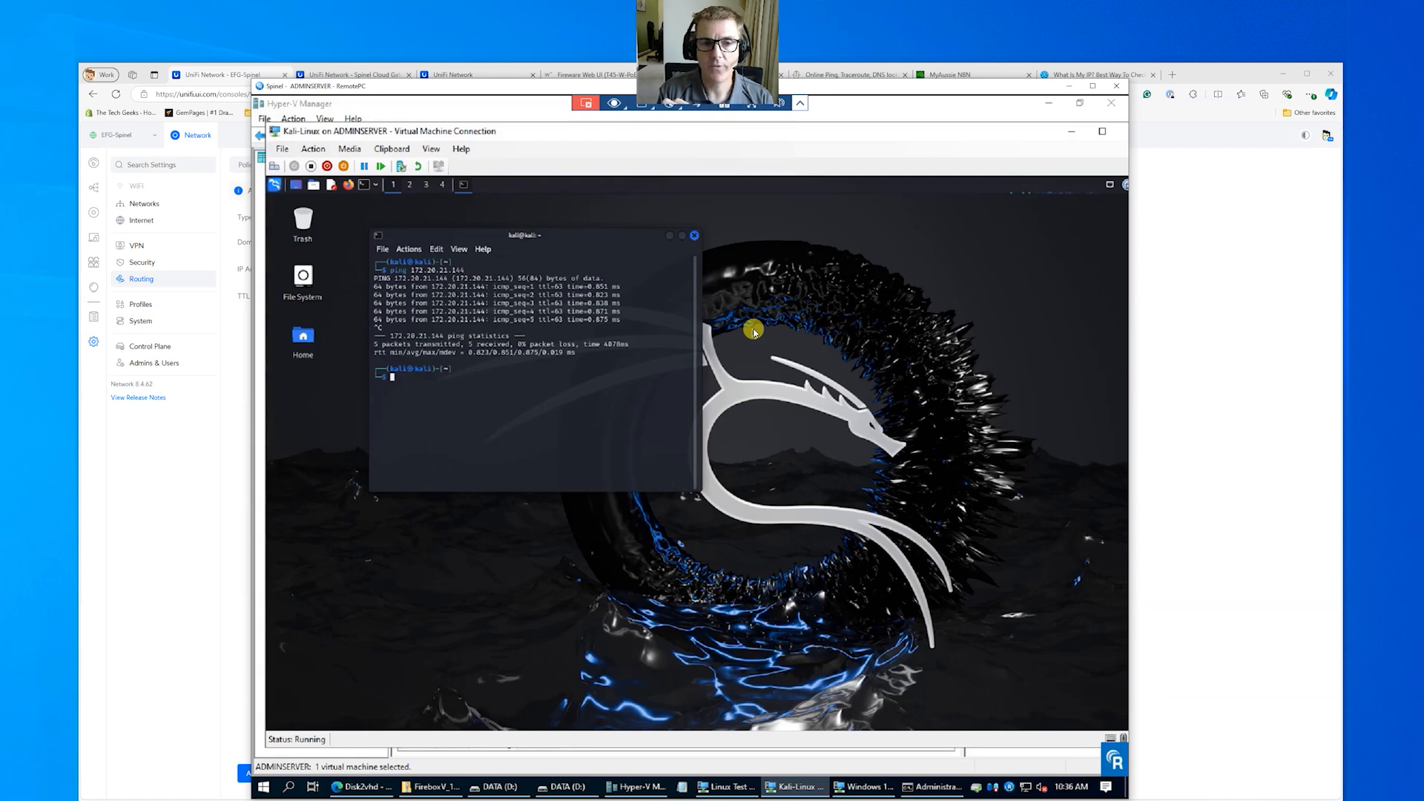
click(1104, 133)
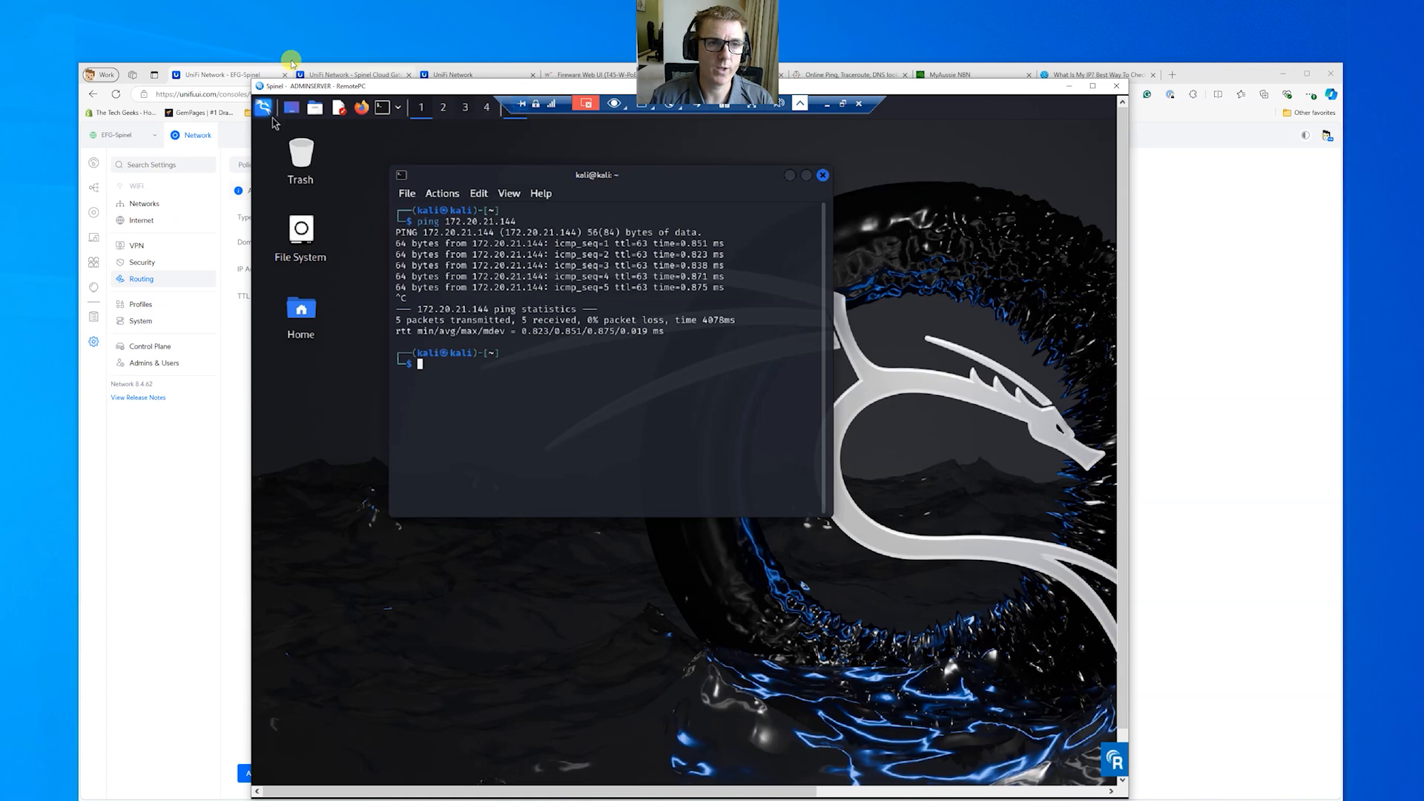
Step: In the UniFi Network browser tab, add a Host (A) DNS entry mapping mytest.thetechgeeks.com to 172.20.21.144
click(215, 74)
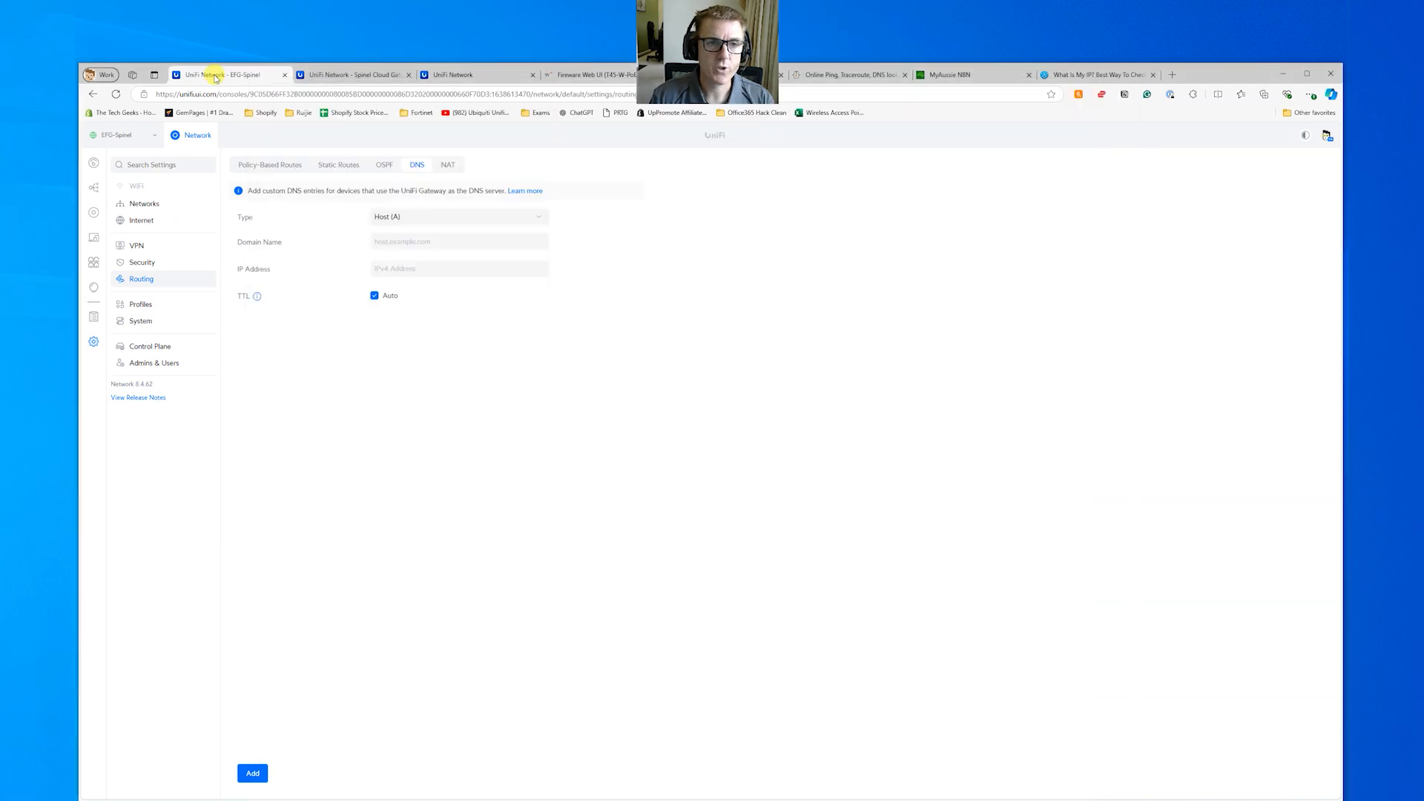
click(435, 242)
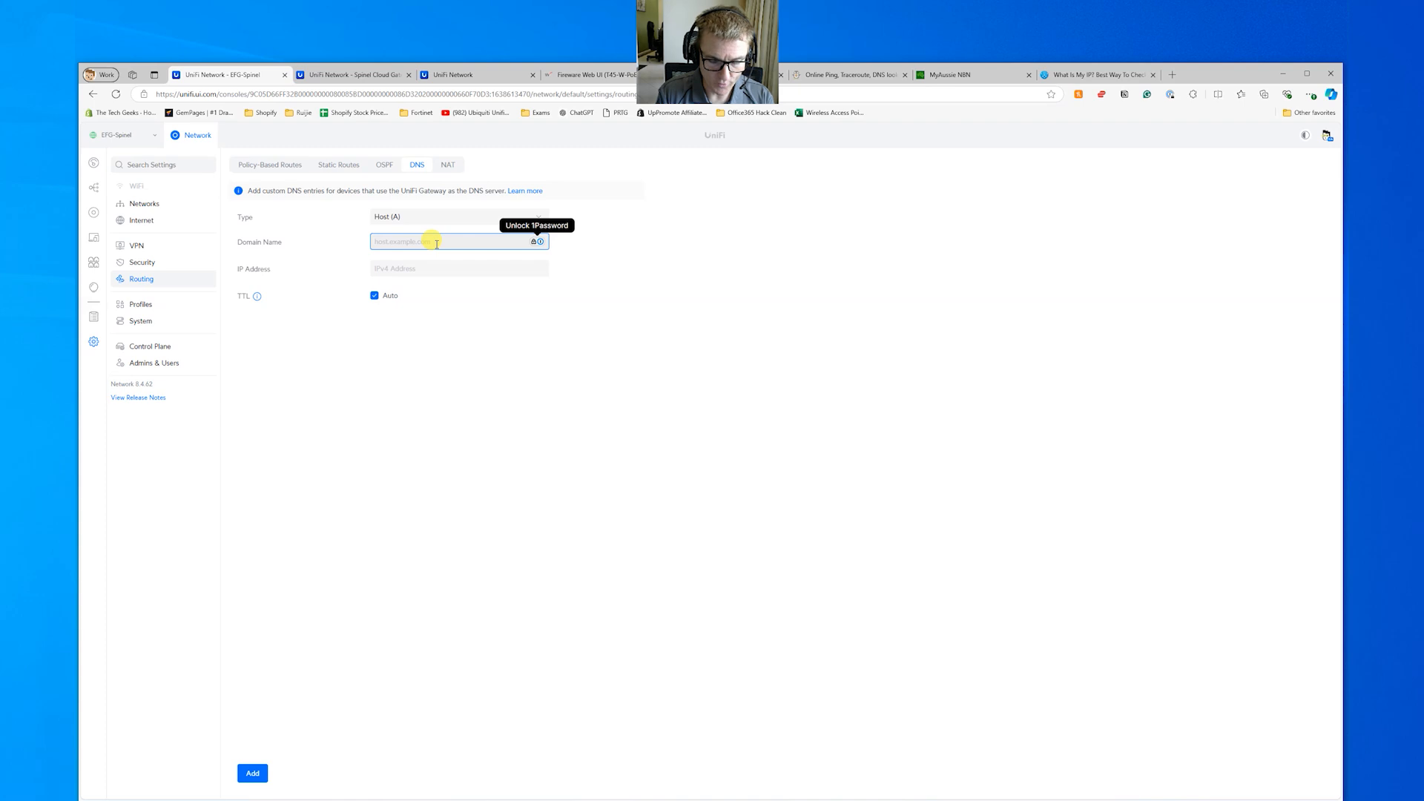
text(mytest.thetechgeeks.com)
key(BackSpace)
key(BackSpace)
key(BackSpace)
text(.com)
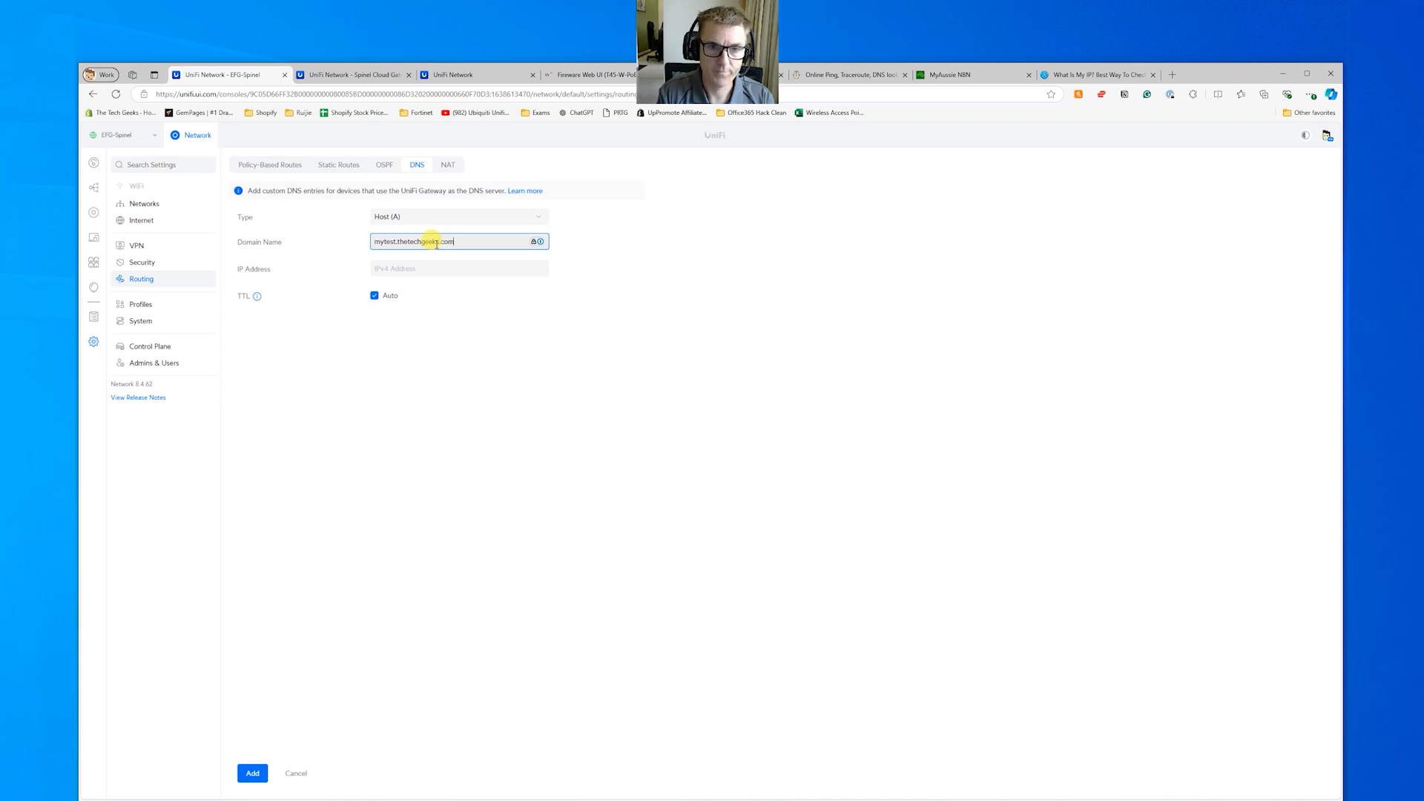
click(441, 261)
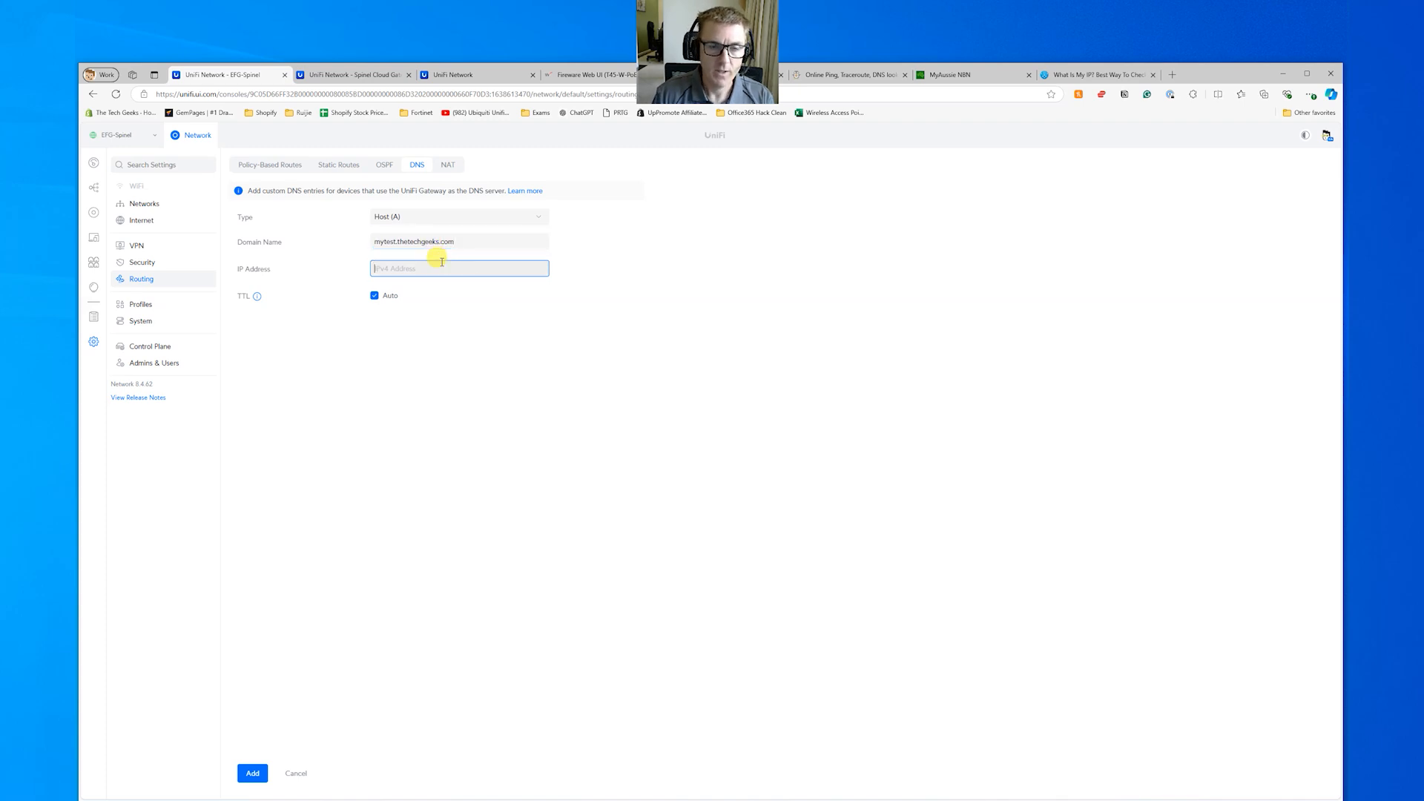
text(172.20)
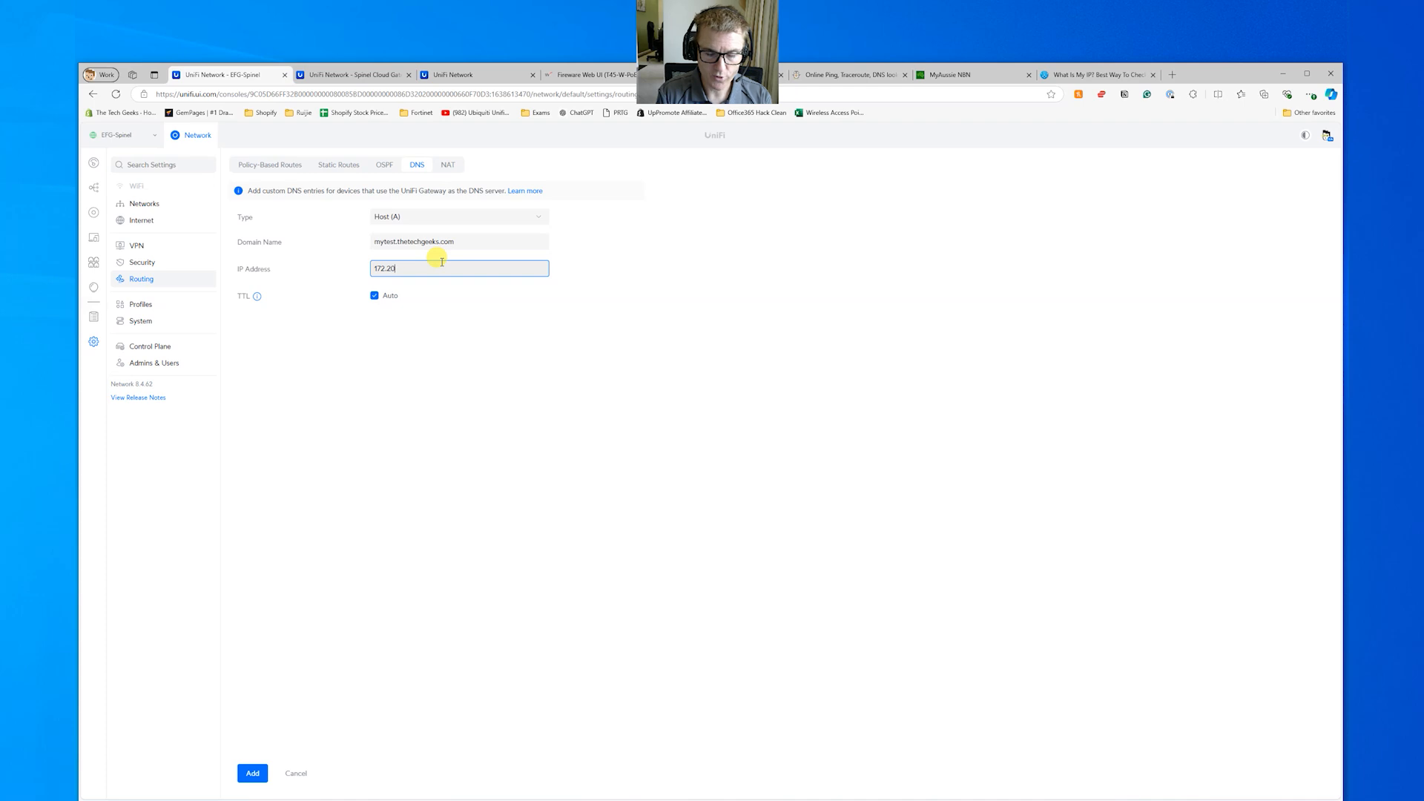
text(.21.144)
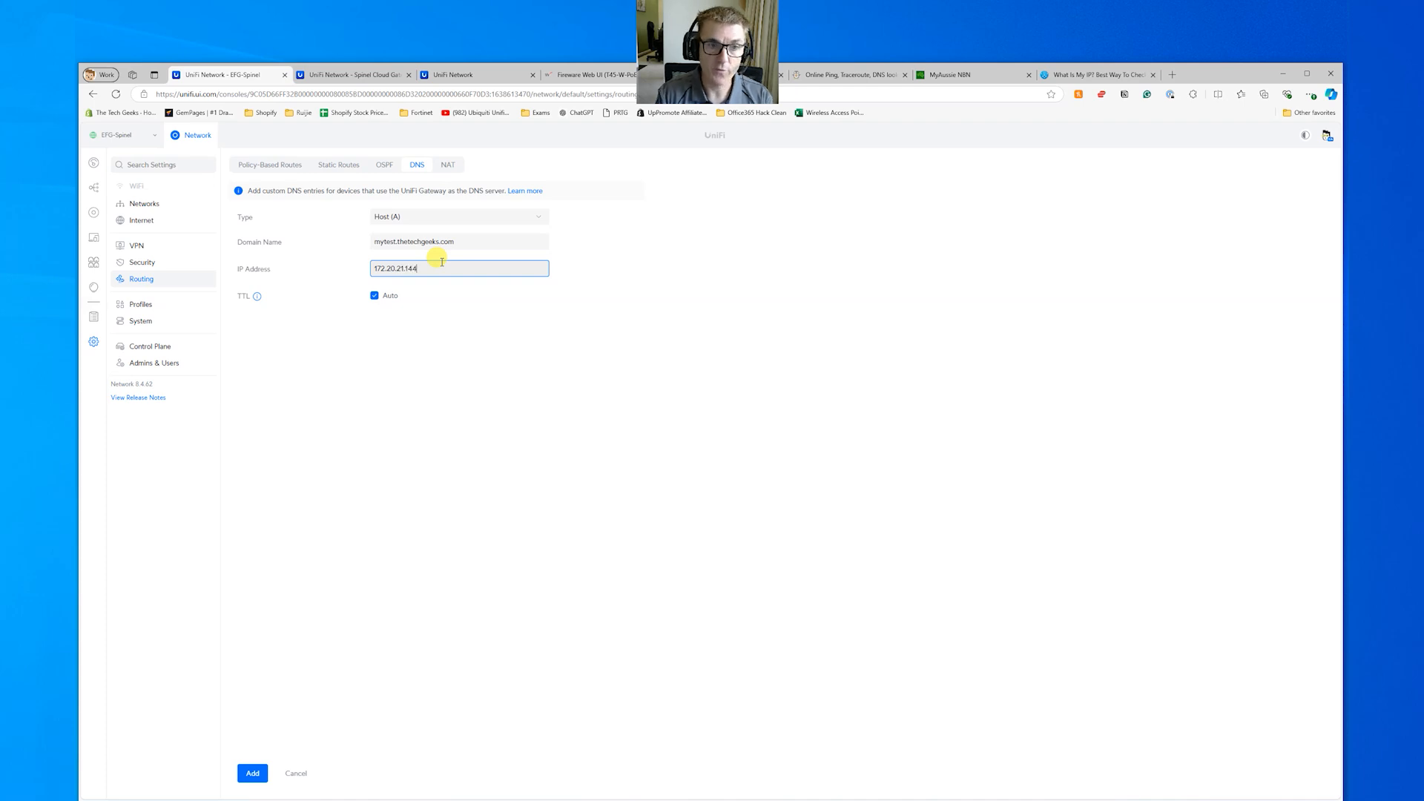
click(253, 774)
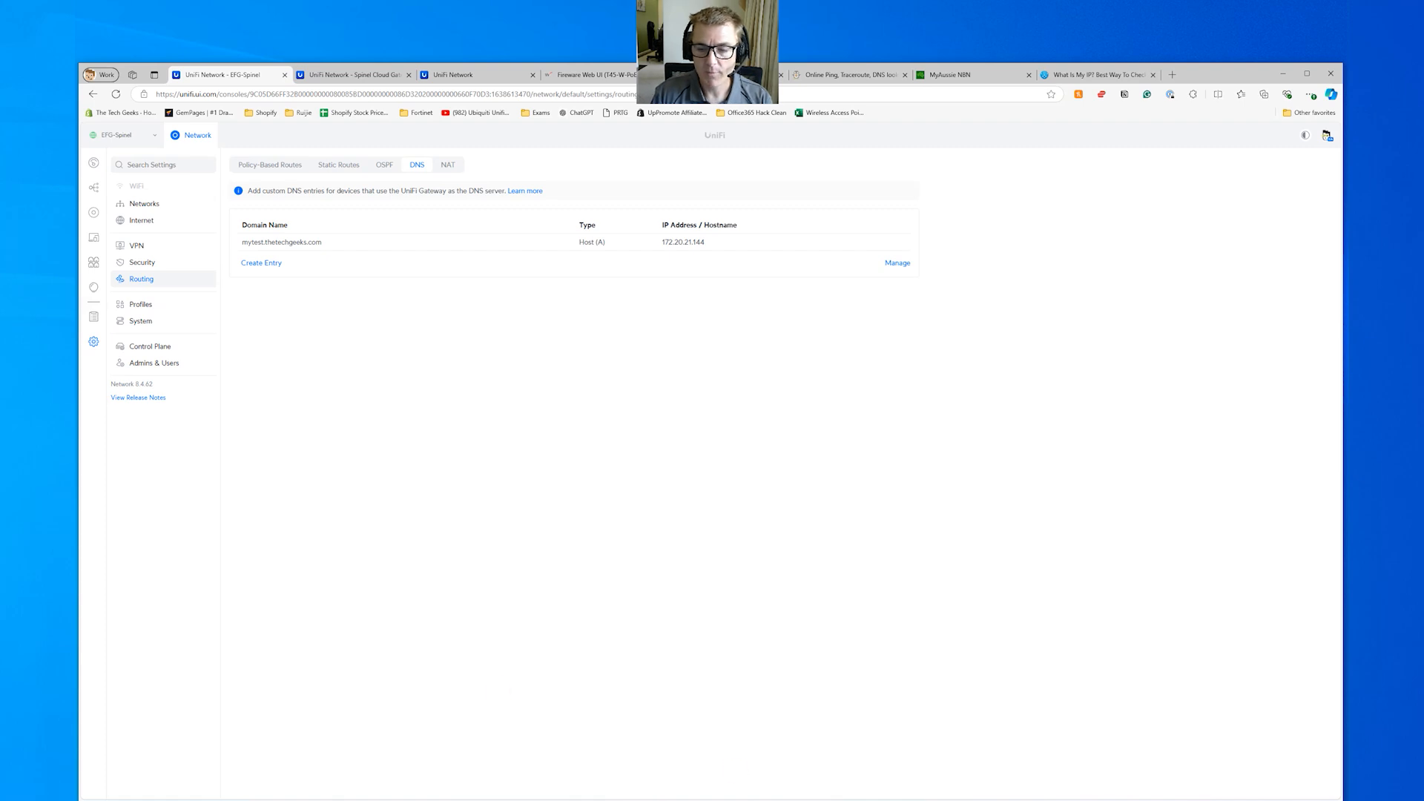
Step: Switch to the remote Kali terminal, ping mytest.thetechgeeks.com, and stop the ping after several replies
key(alt+Tab)
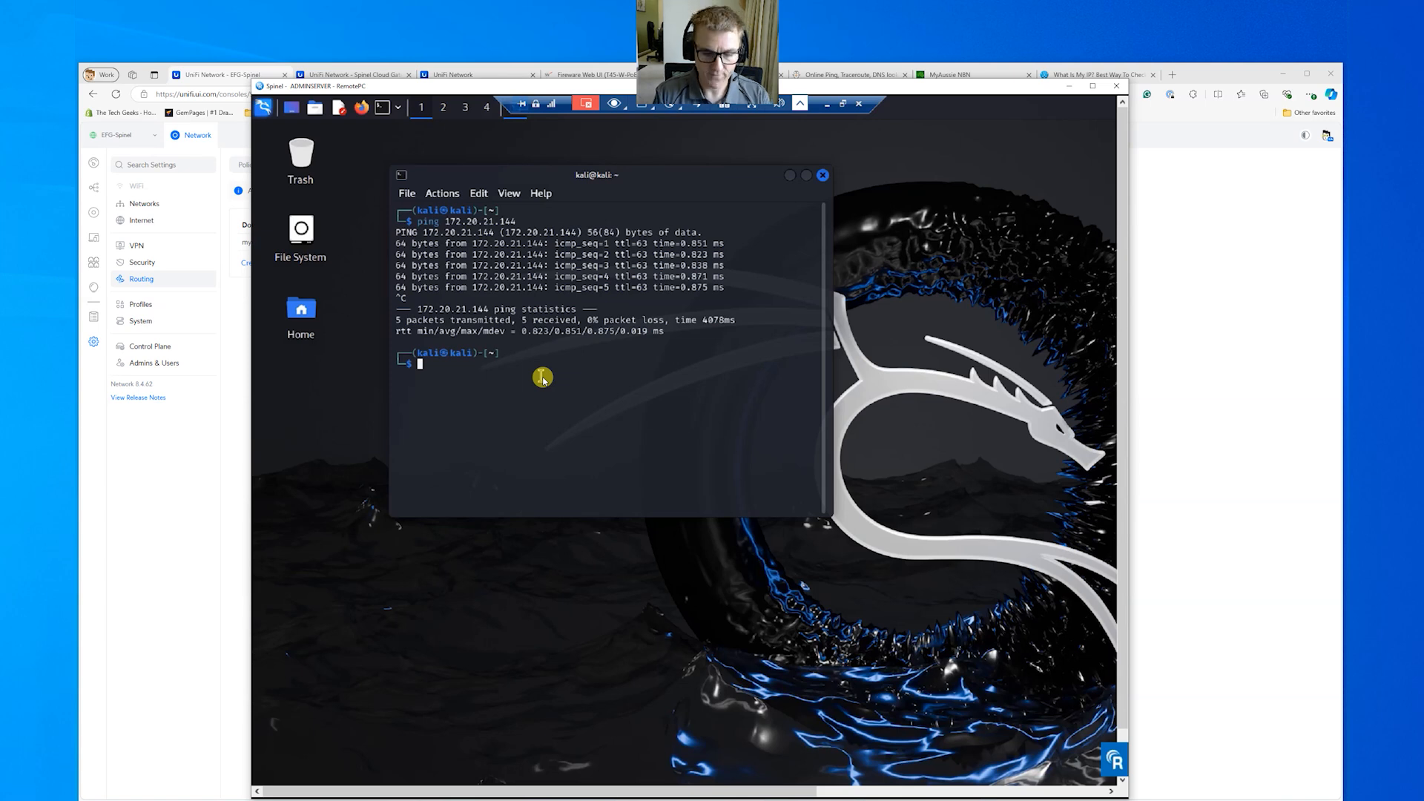
key(Up)
key(ctrl+Left)
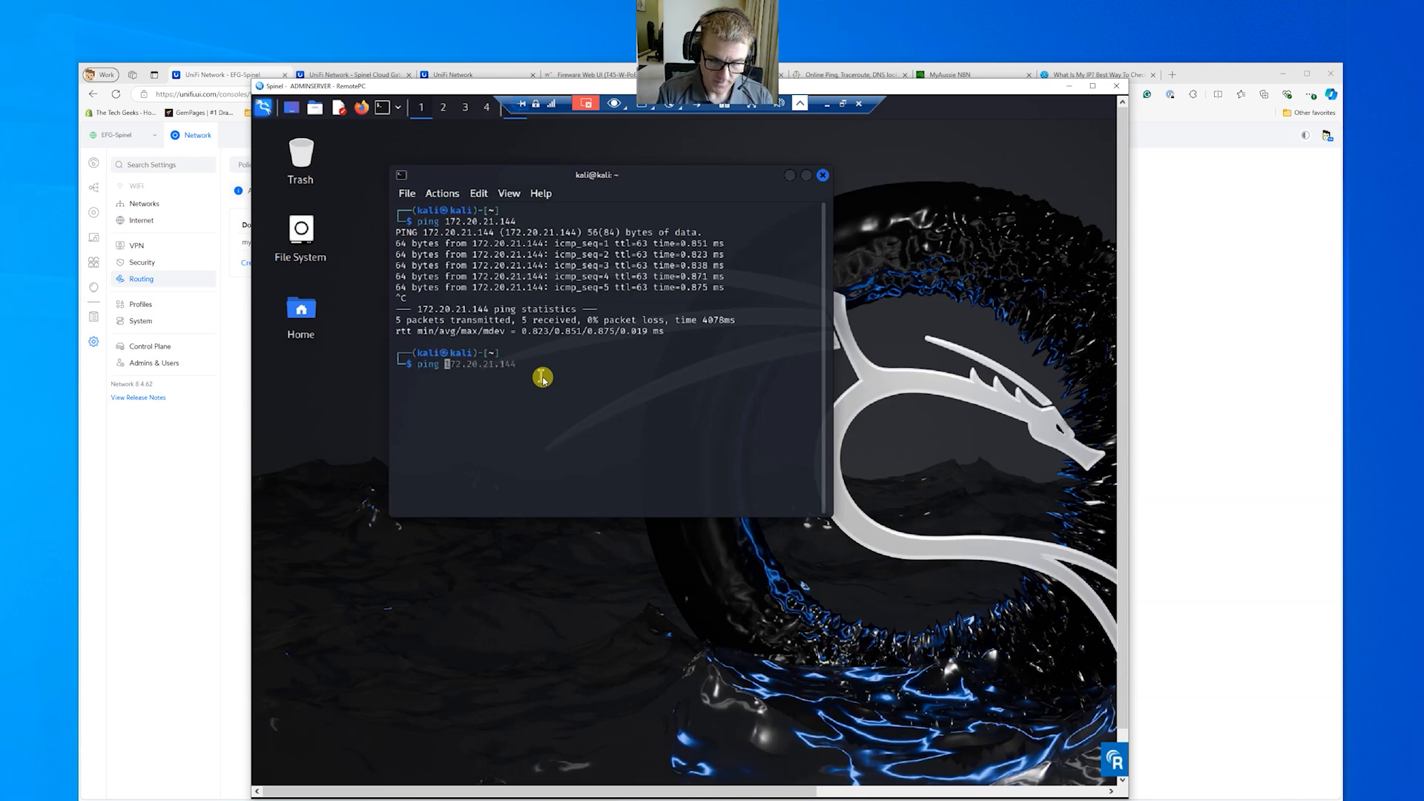
text(mytest.)
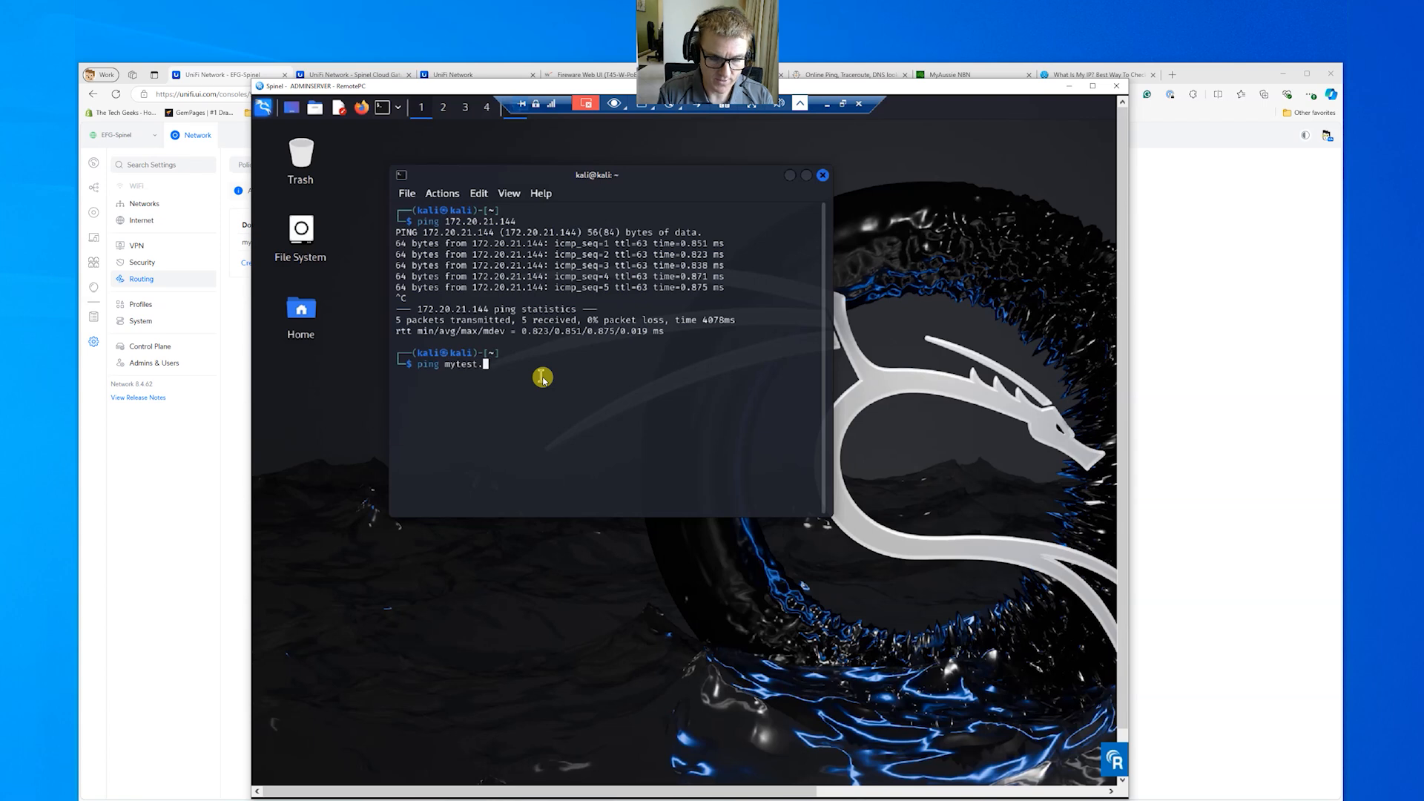
text(thetechgeeks.com)
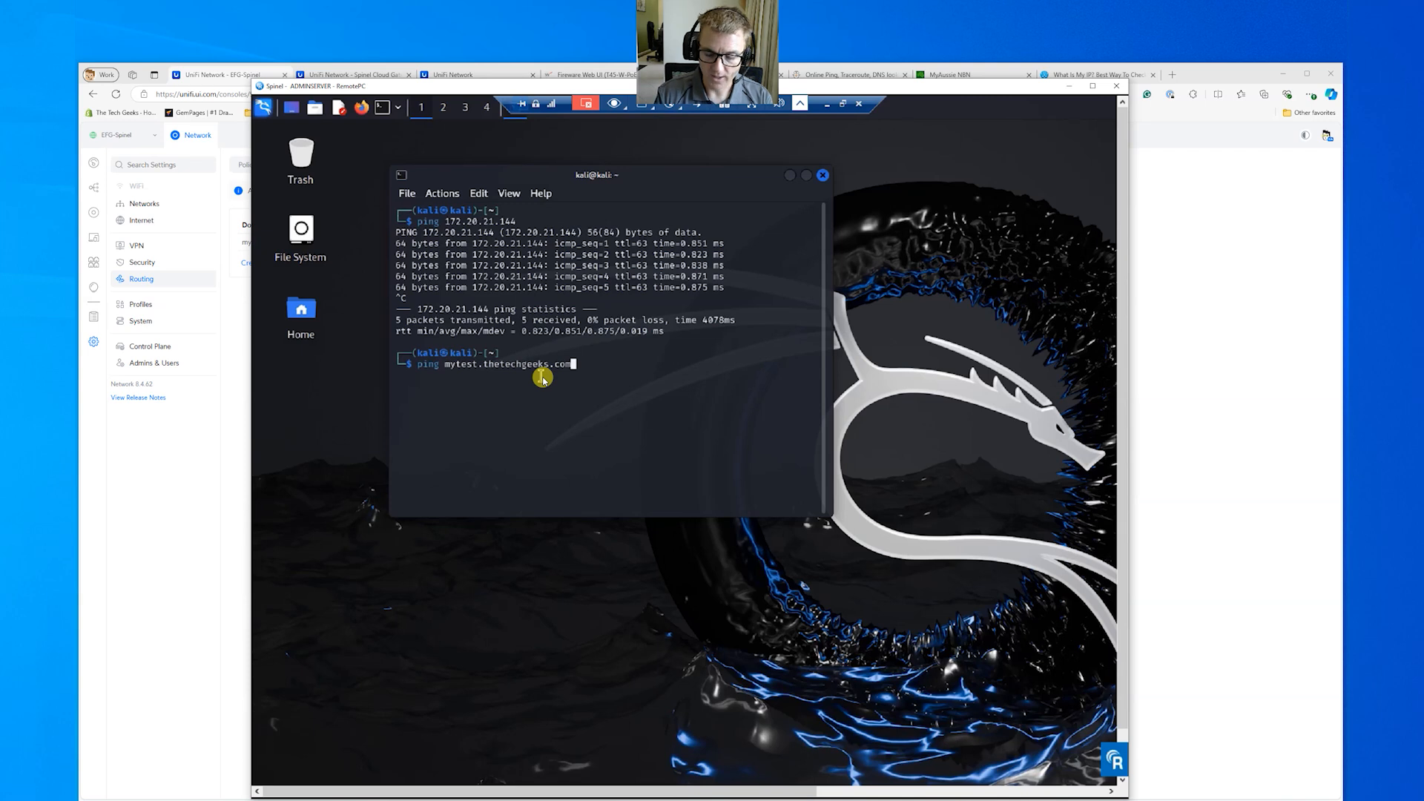
key(Return)
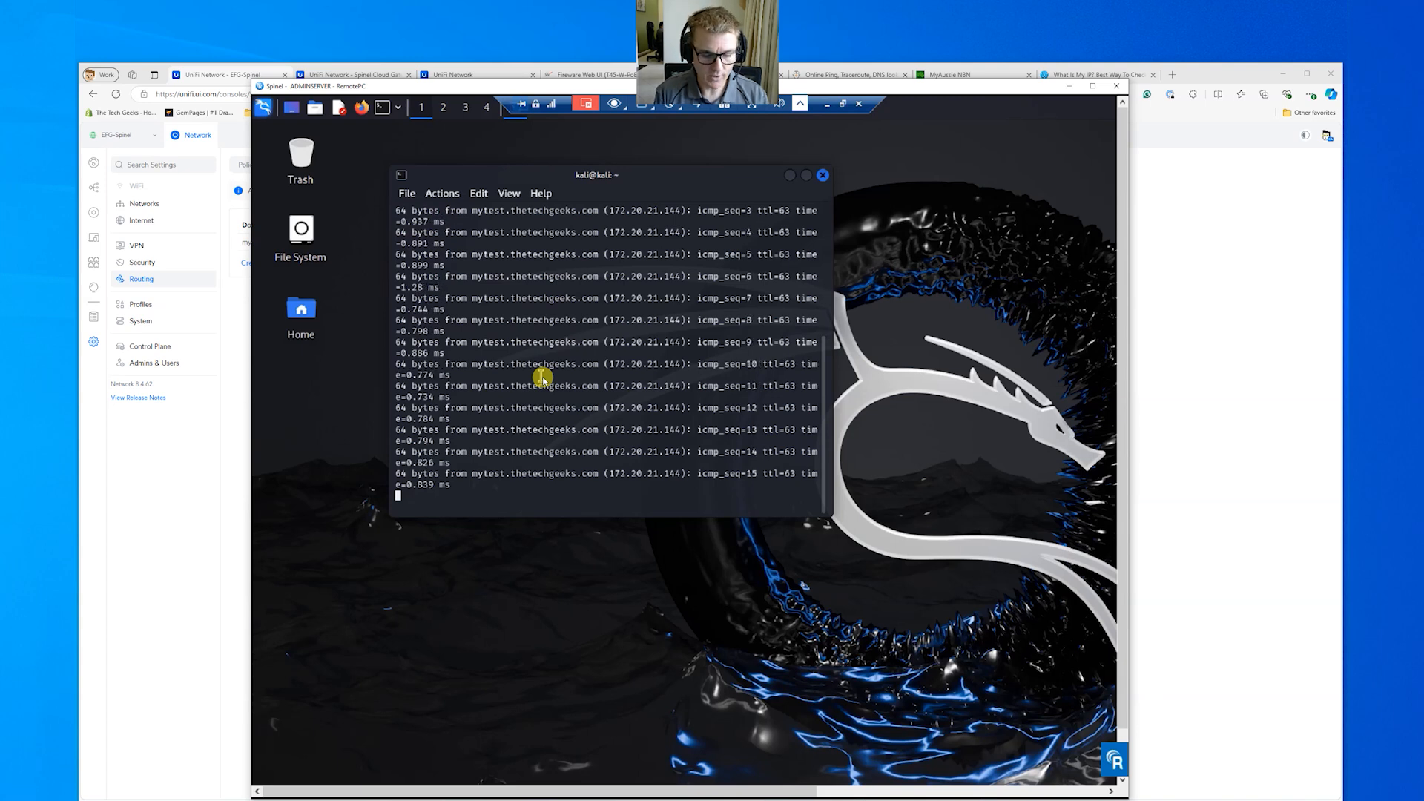
key(ctrl+c)
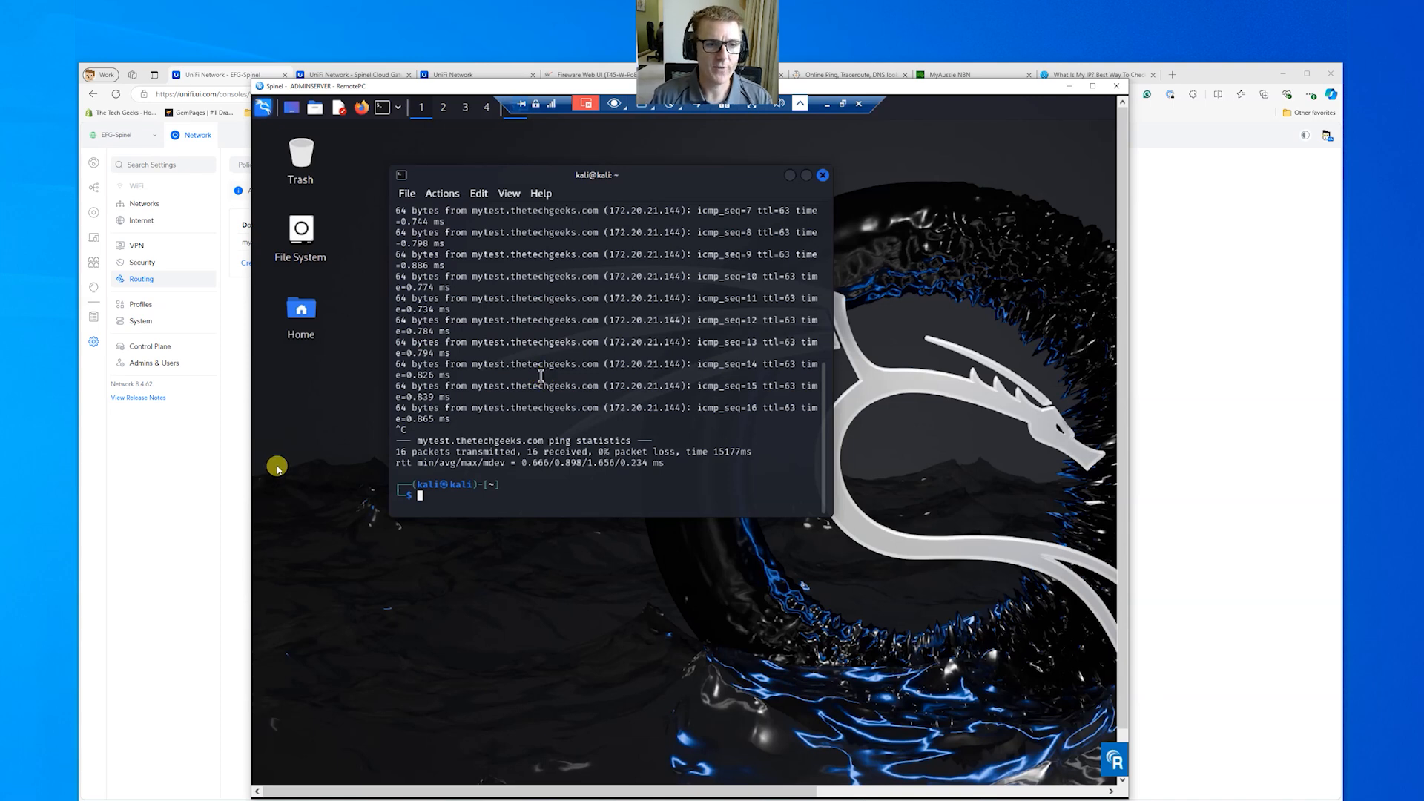
Step: Back in UniFi Network, examine the record types and the Forward Domain fields of a new DNS entry, and discard the draft
click(215, 461)
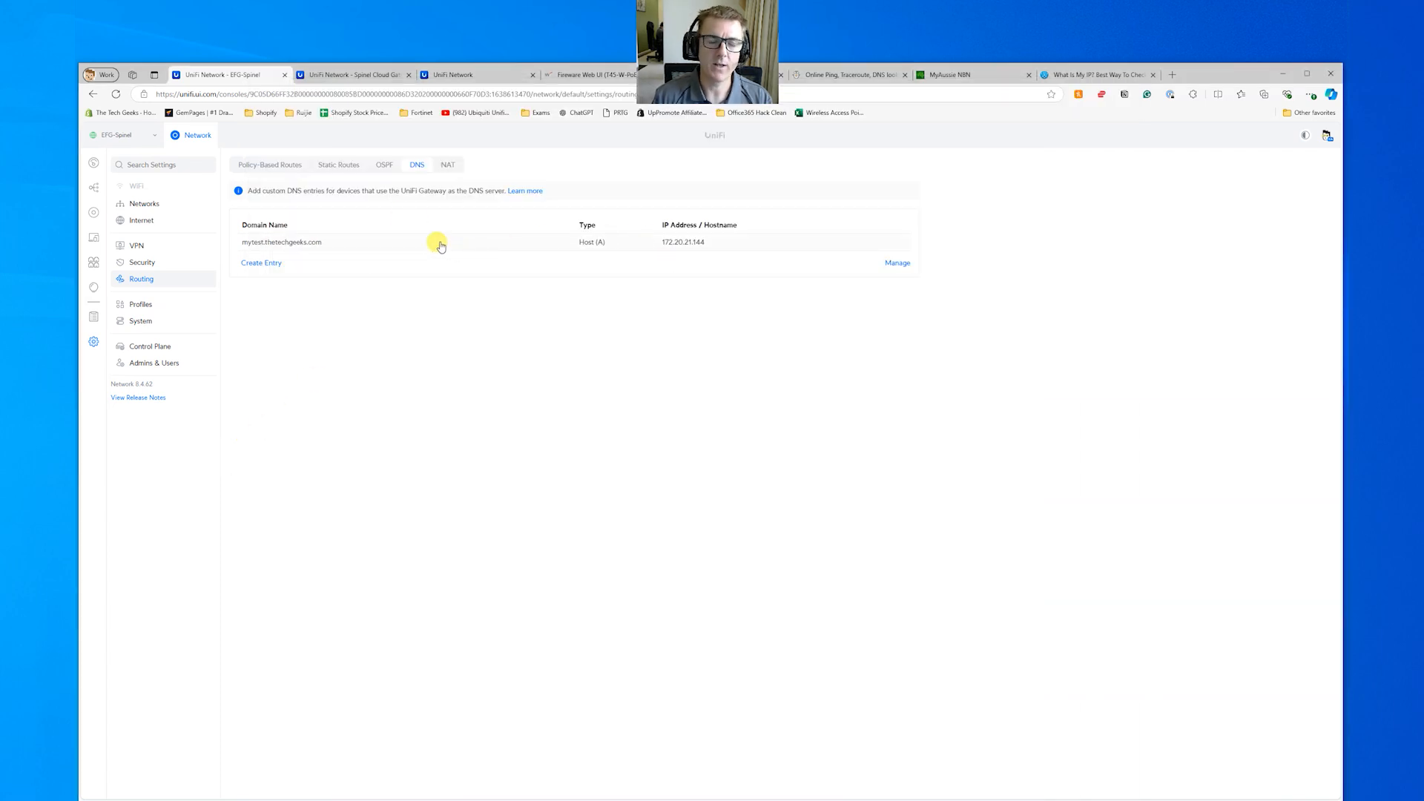
click(274, 265)
click(423, 166)
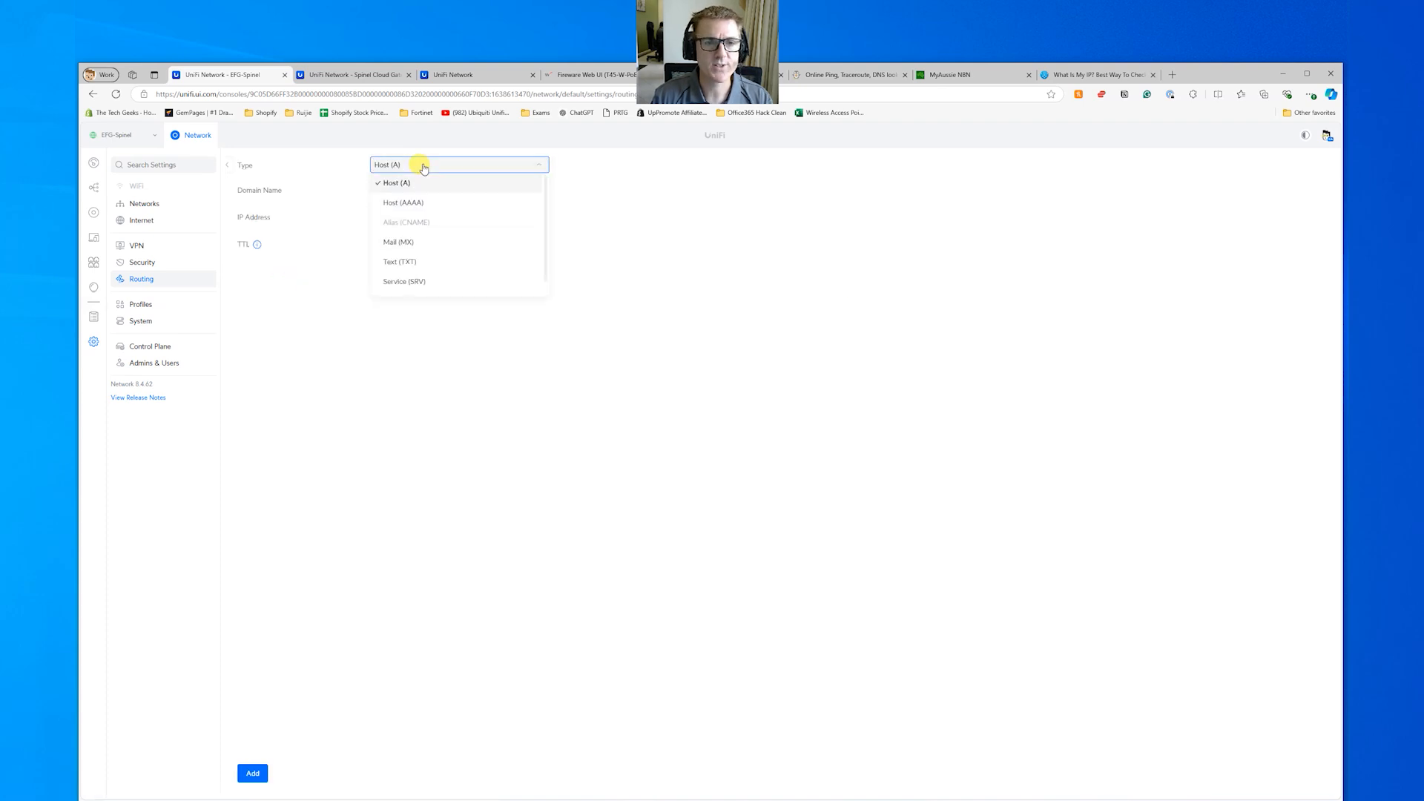
scroll(475, 205, down, 1)
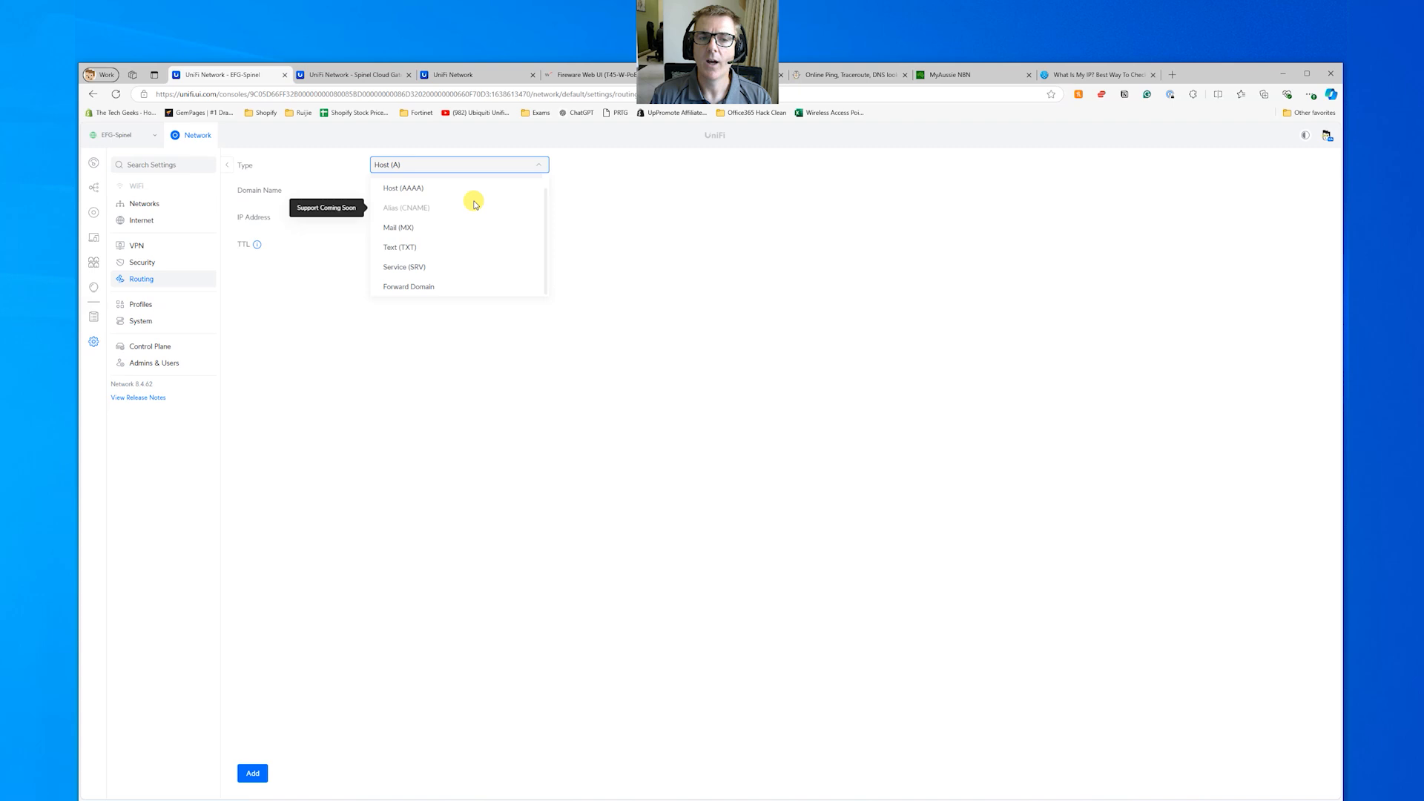
click(426, 287)
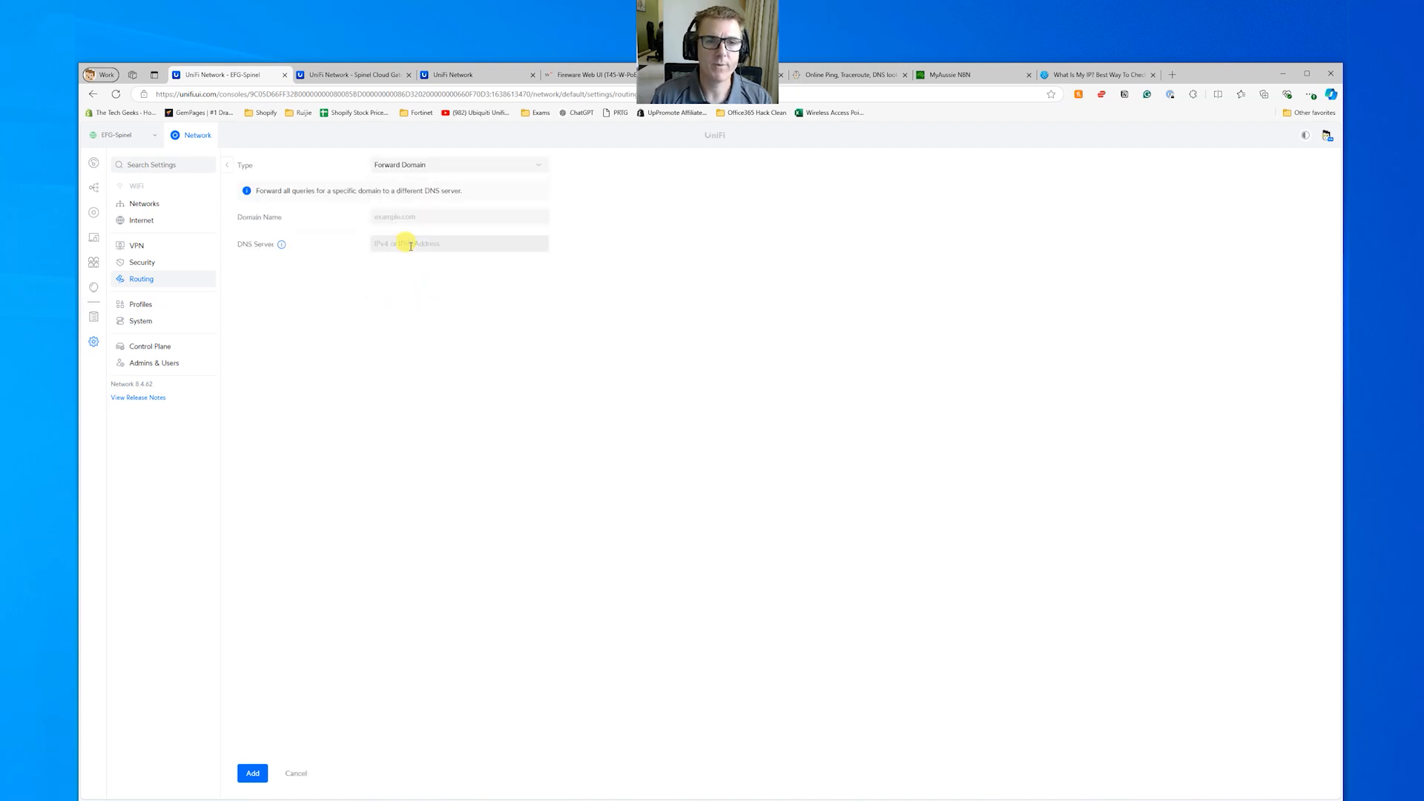
click(408, 216)
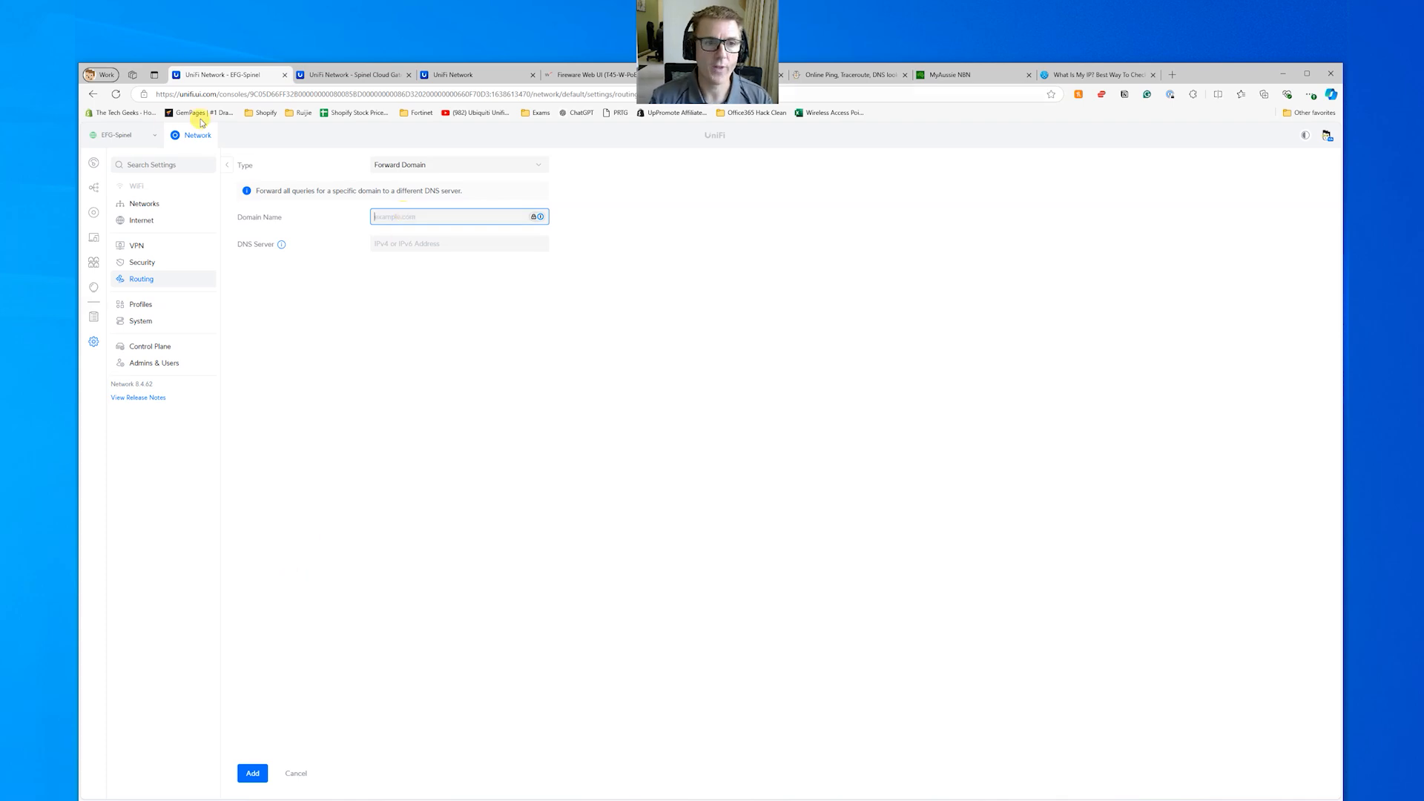
click(228, 165)
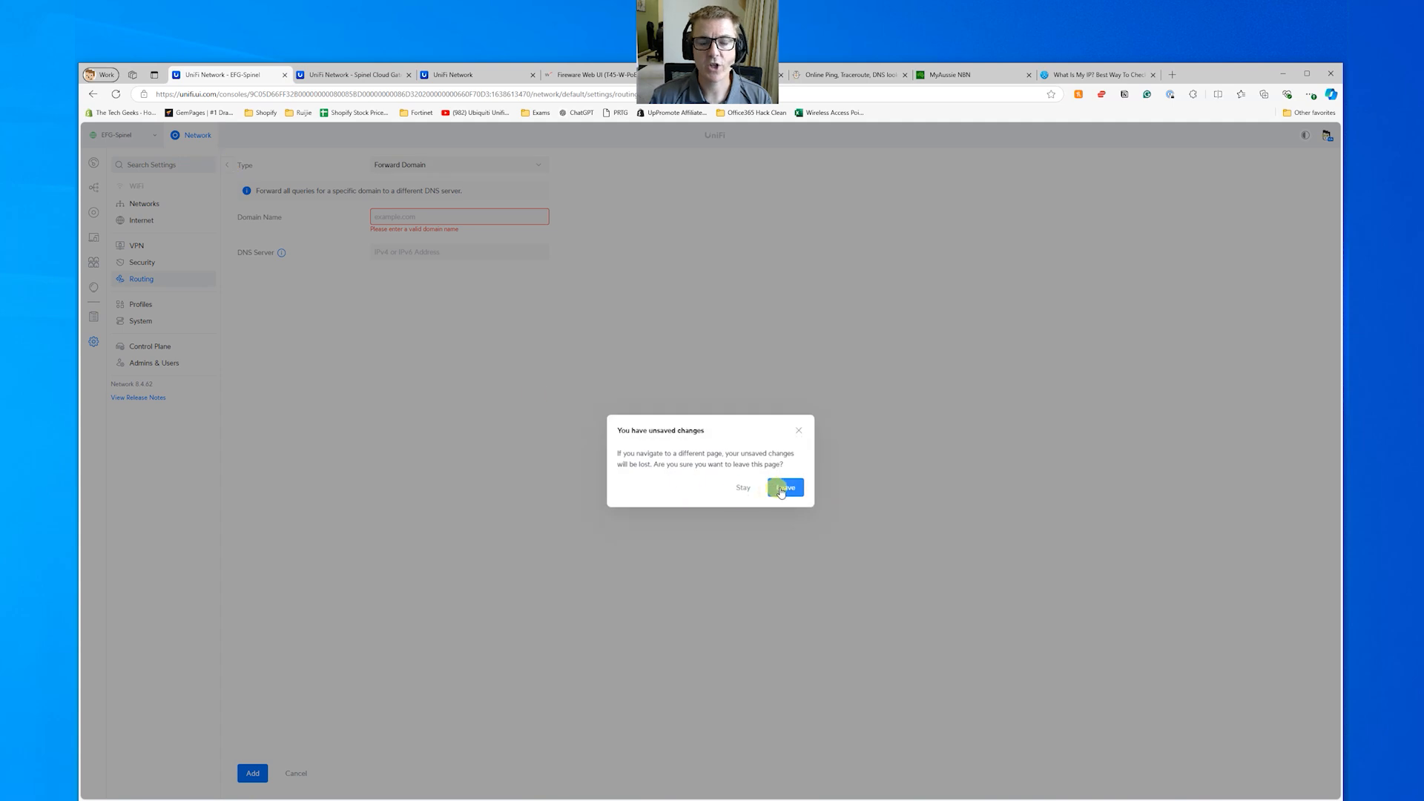
click(785, 486)
Step: Remove the mytest.thetechgeeks.com DNS entry
click(900, 264)
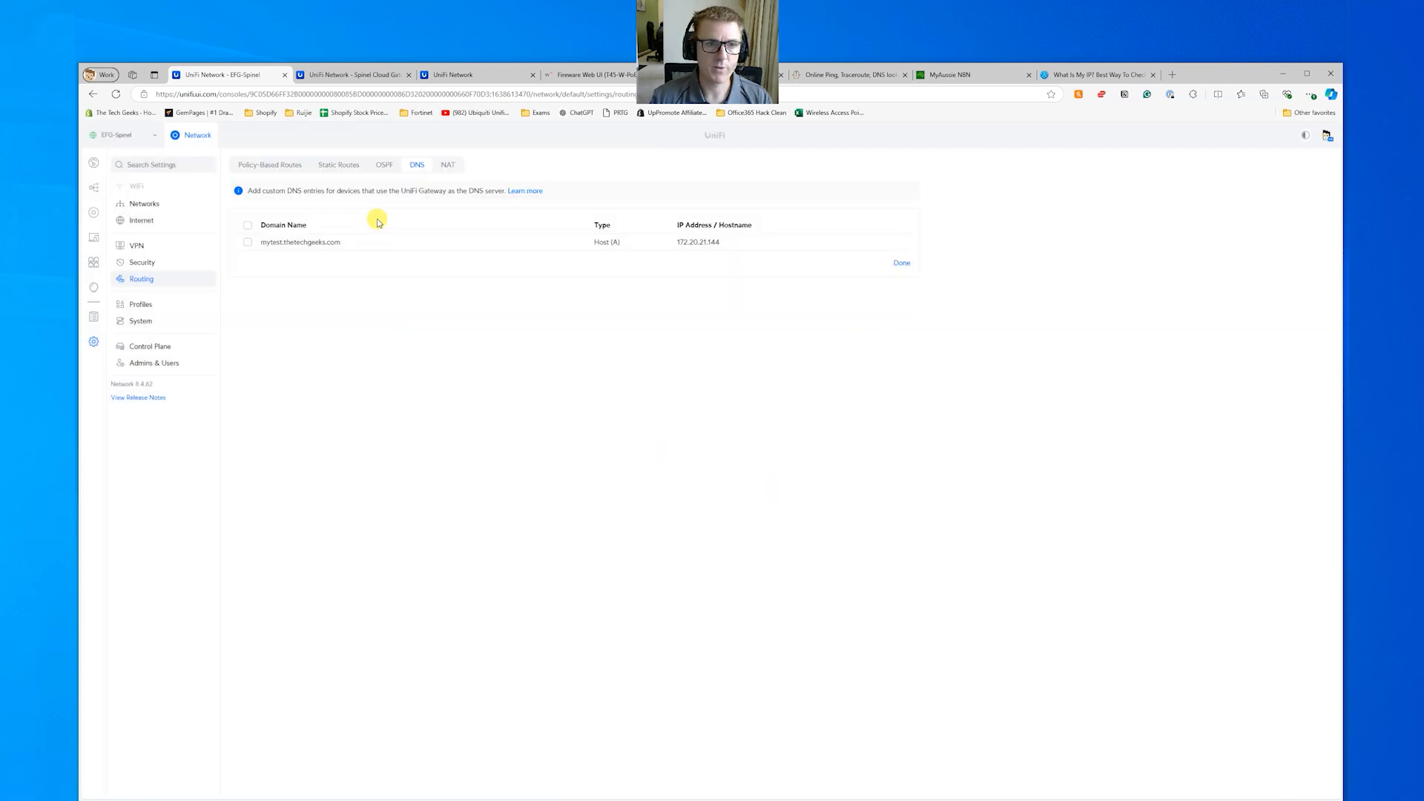
click(248, 225)
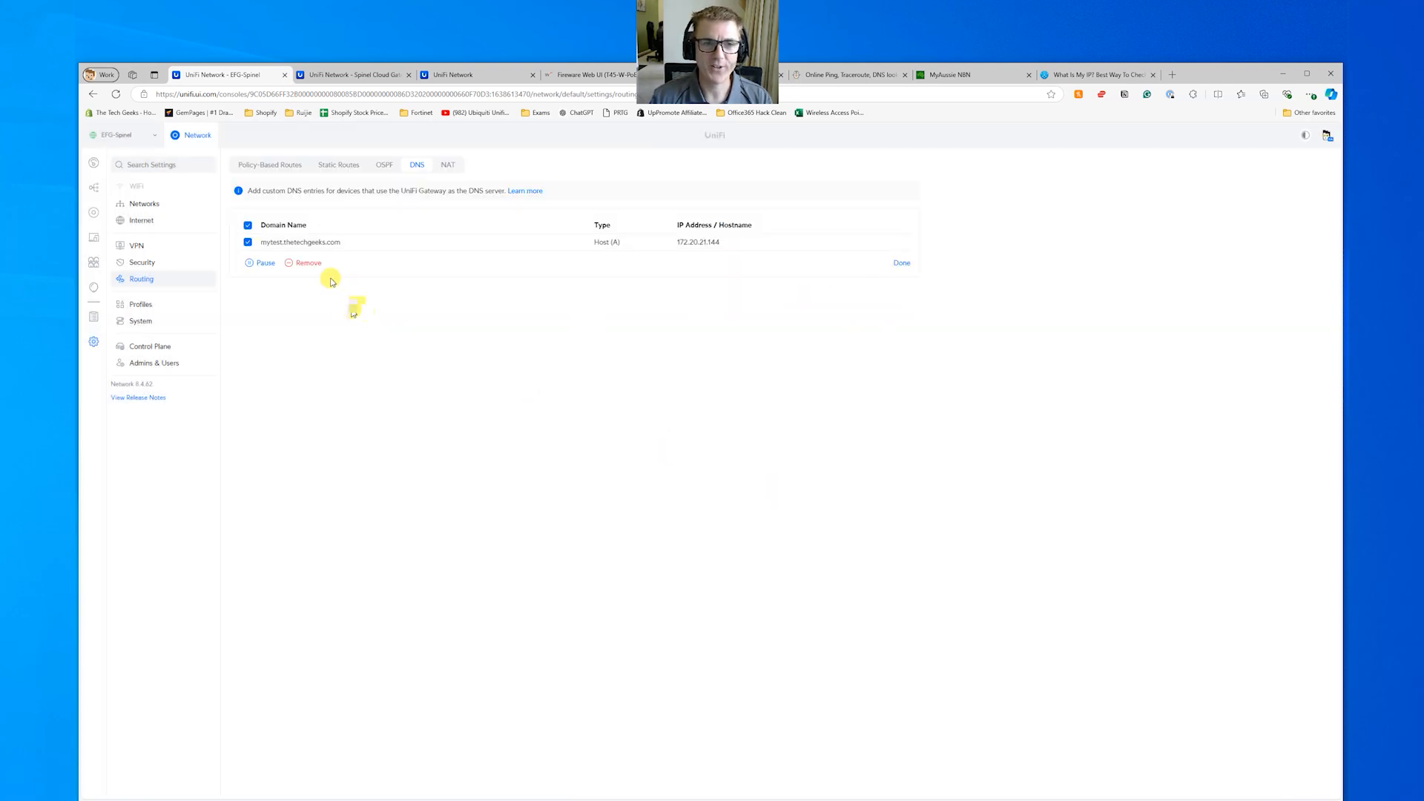
click(309, 266)
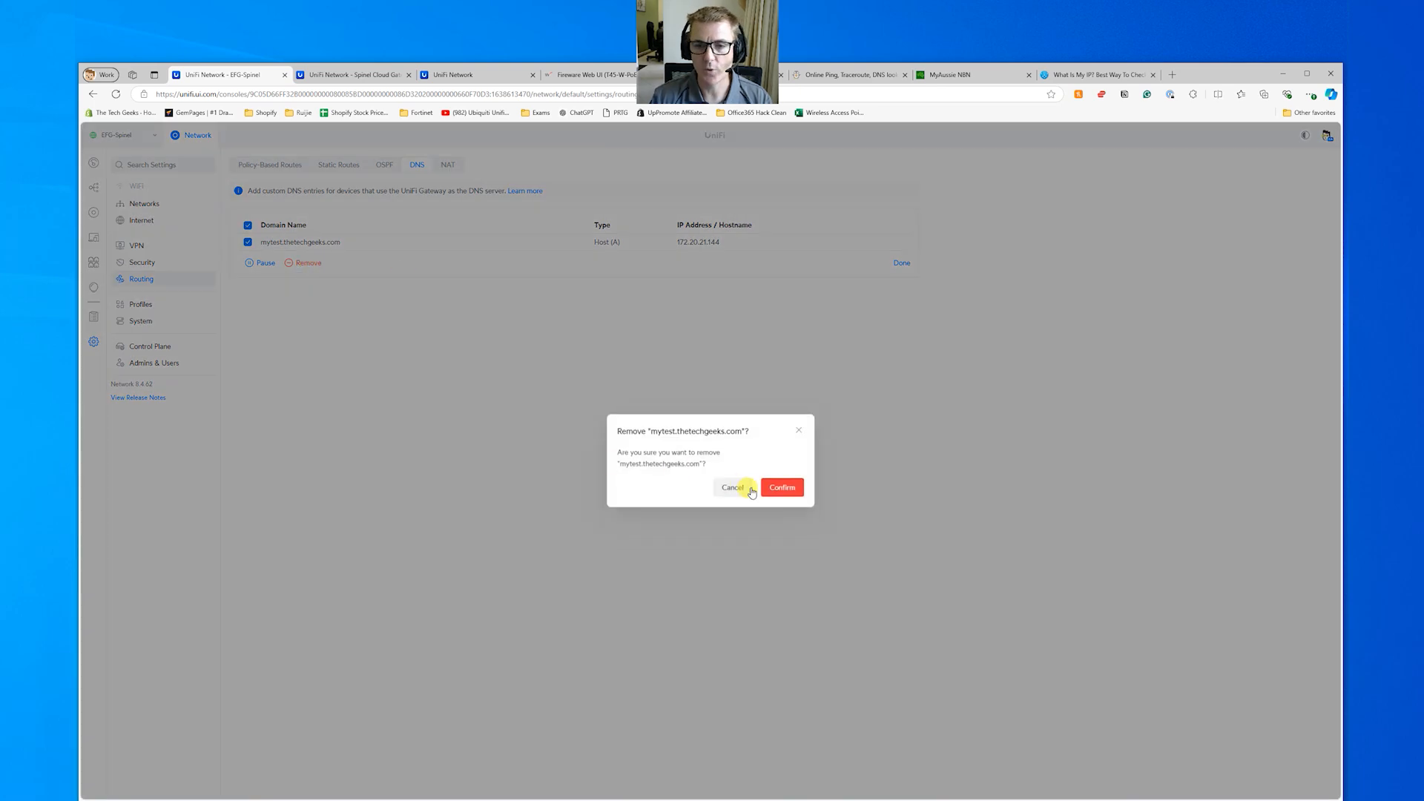
click(771, 498)
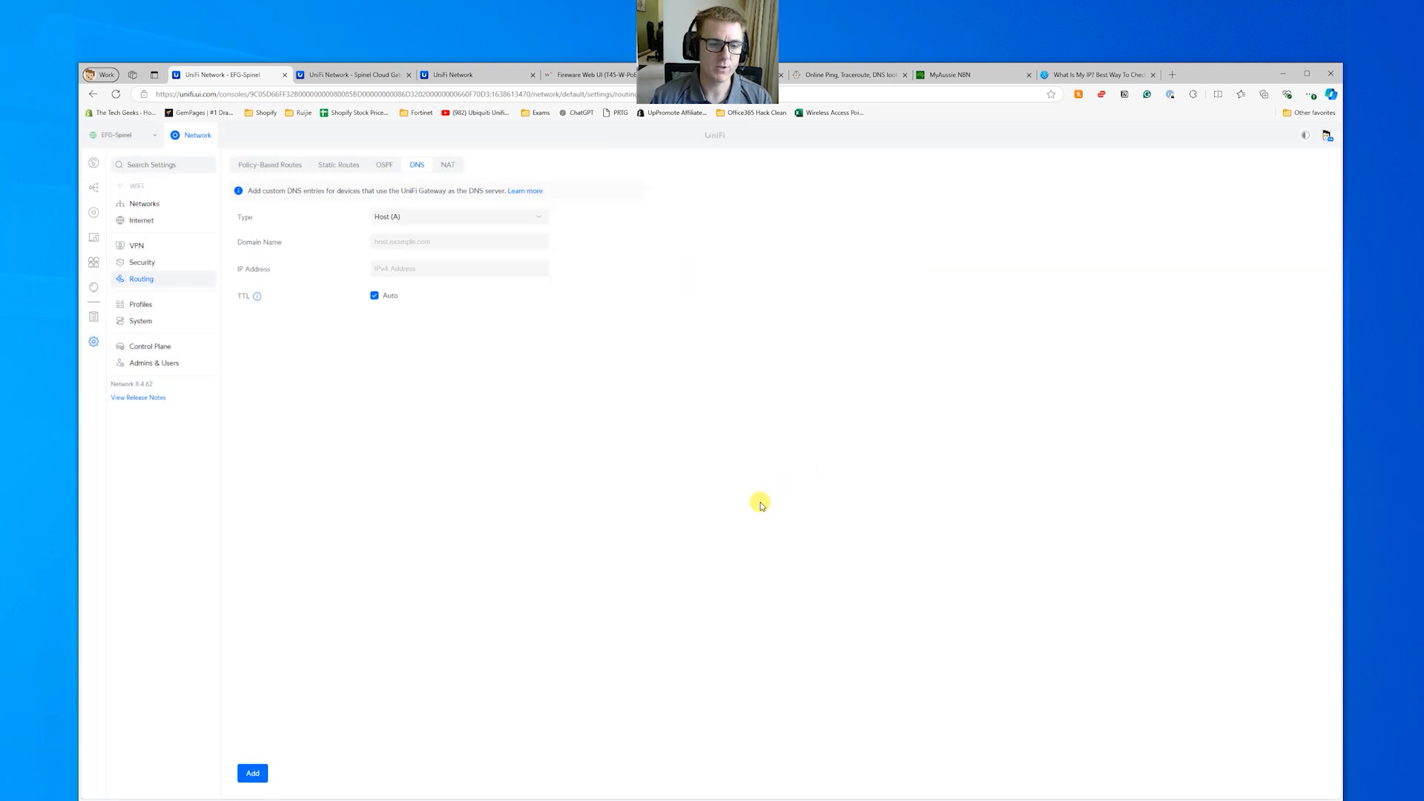
Step: Review the existing NAT rules and the Primary (WAN1) internet connection settings
click(447, 165)
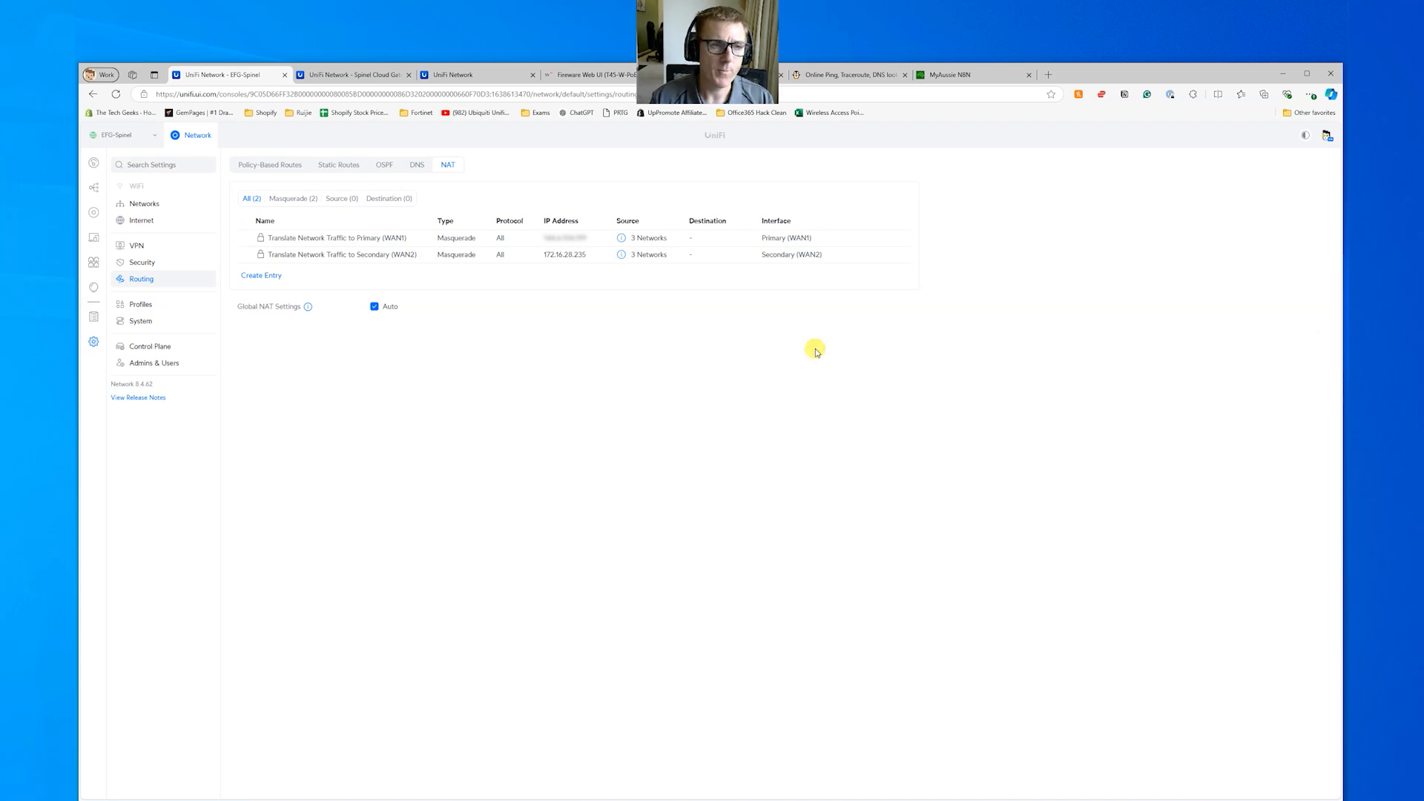
click(143, 221)
click(328, 195)
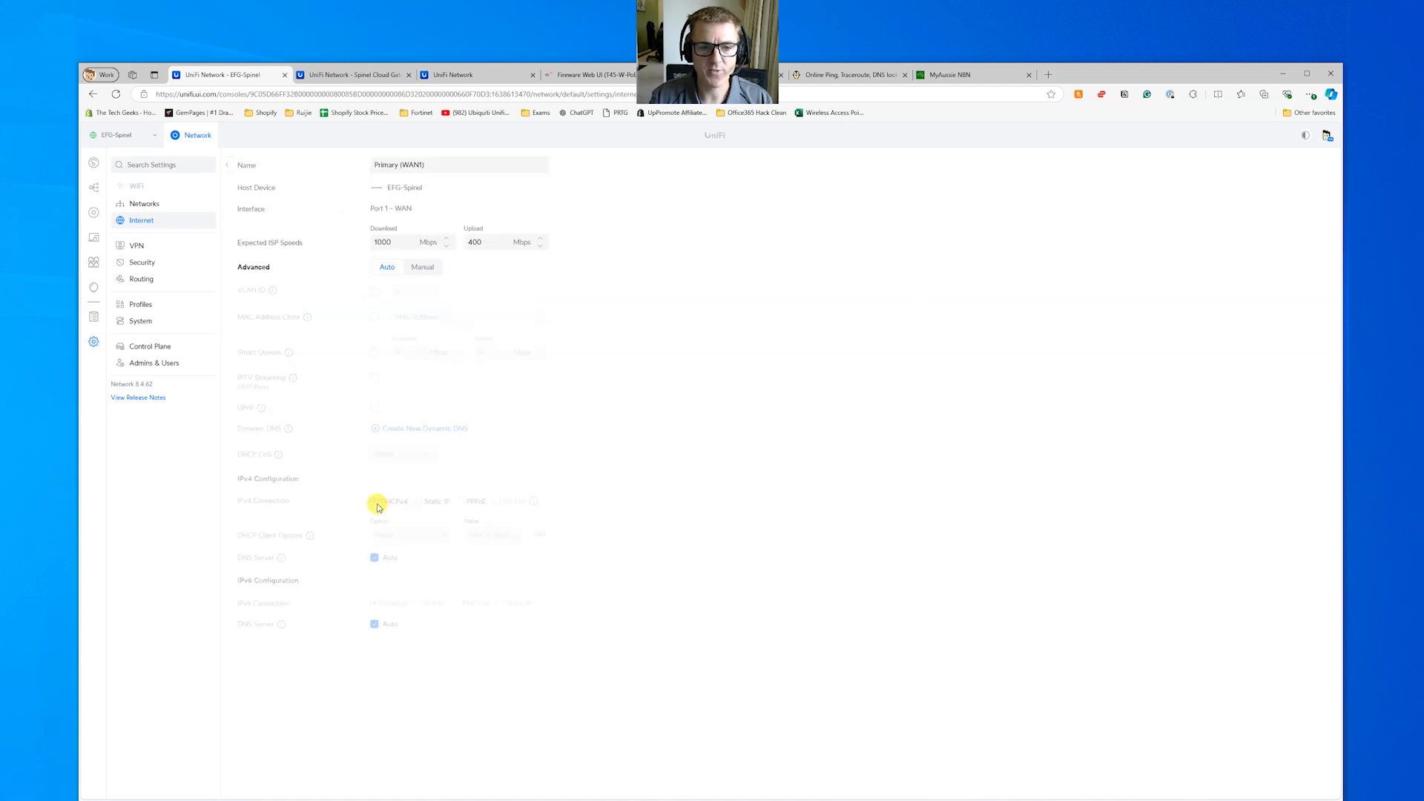
Step: Start a Destination NAT entry on Primary (WAN1) and name it with the public IP address followed by "- WAN 1 - Ping"
click(140, 279)
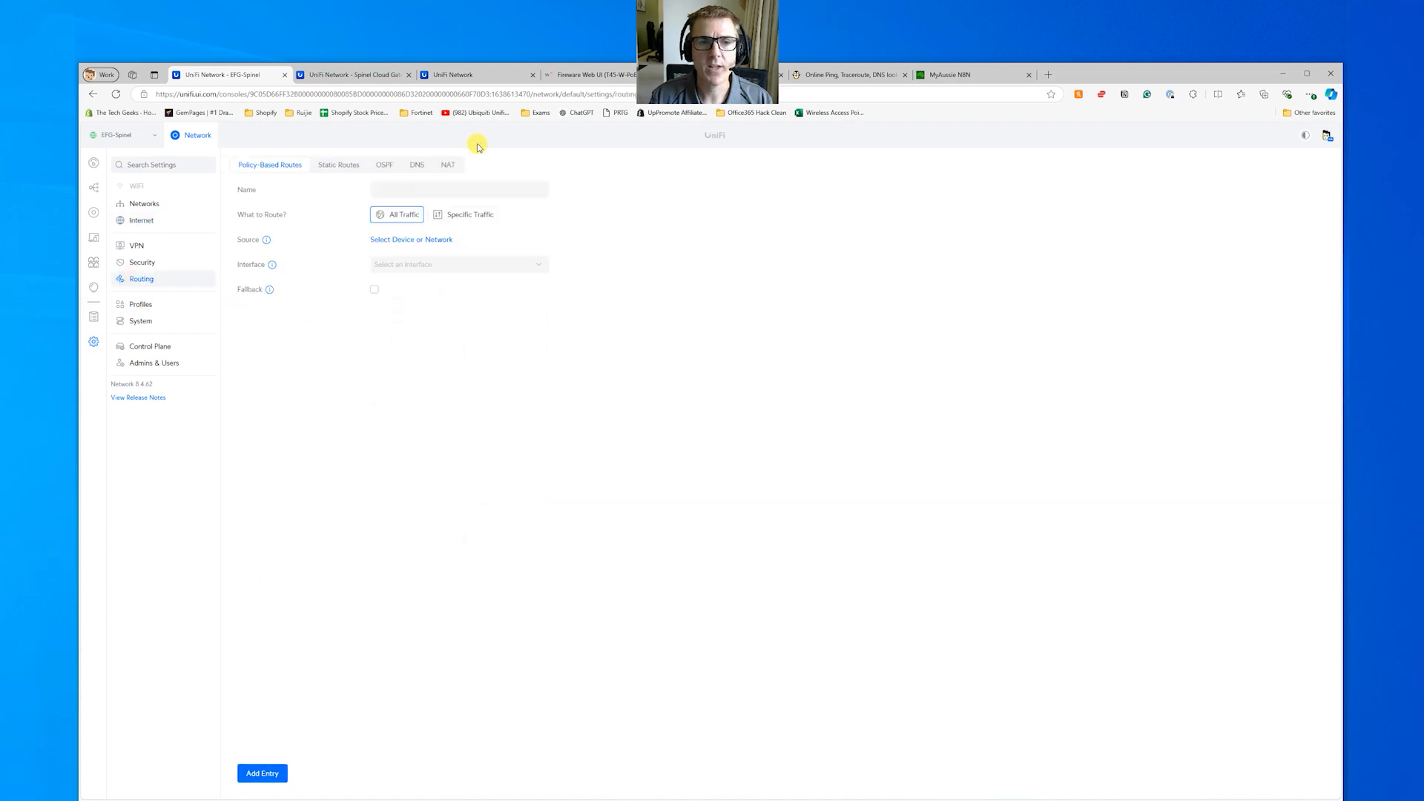
click(450, 164)
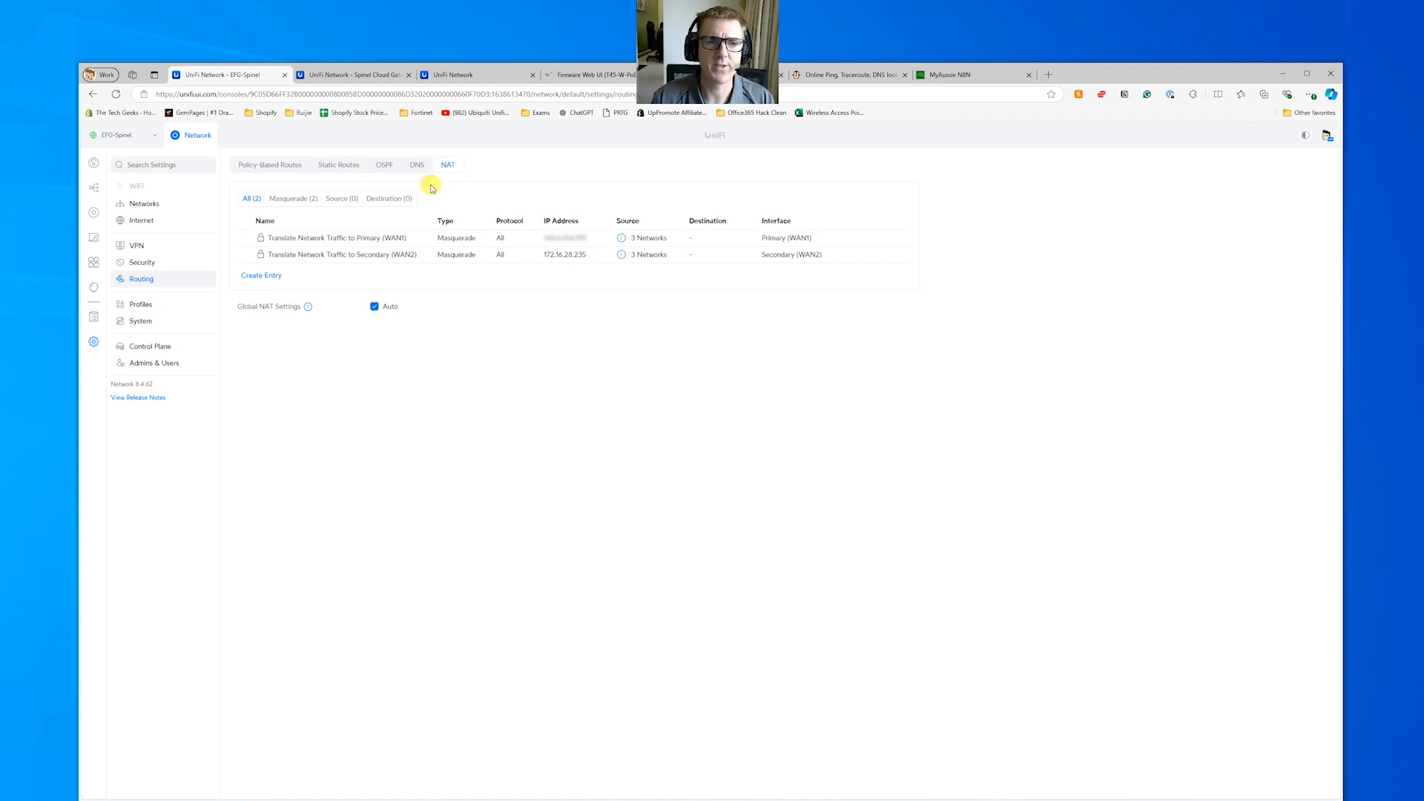
click(386, 200)
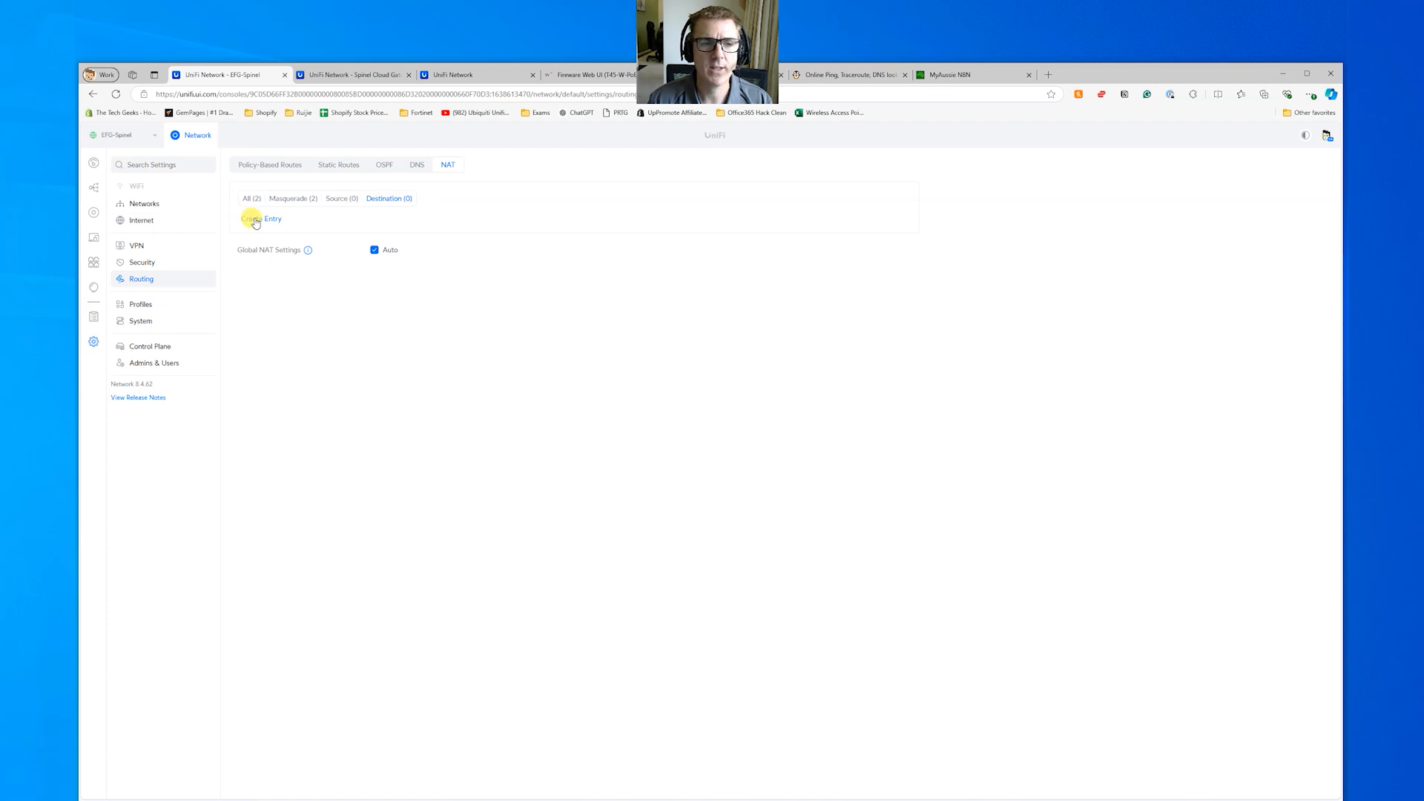
click(256, 219)
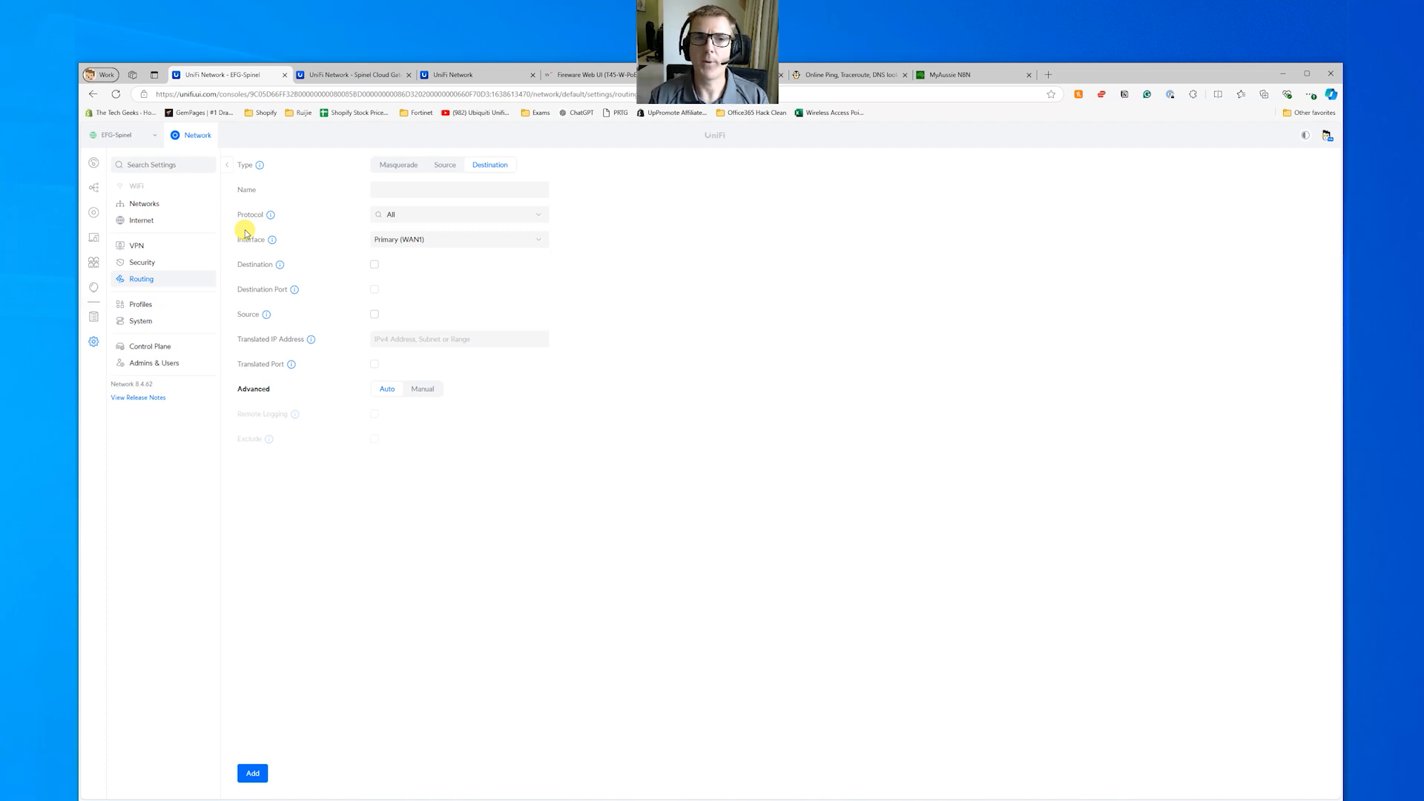
click(386, 187)
key(ctrl+v)
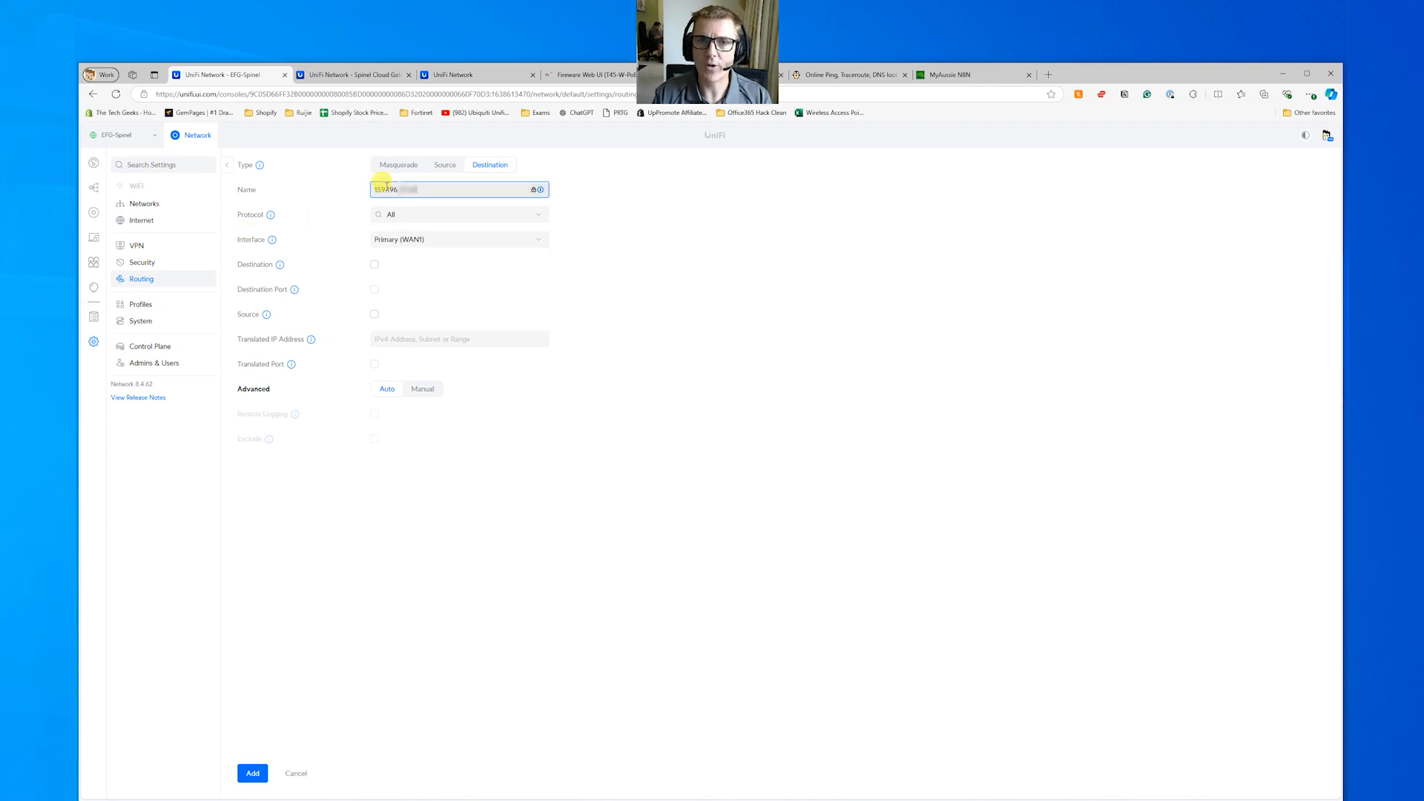
text(- WAN 1 - P)
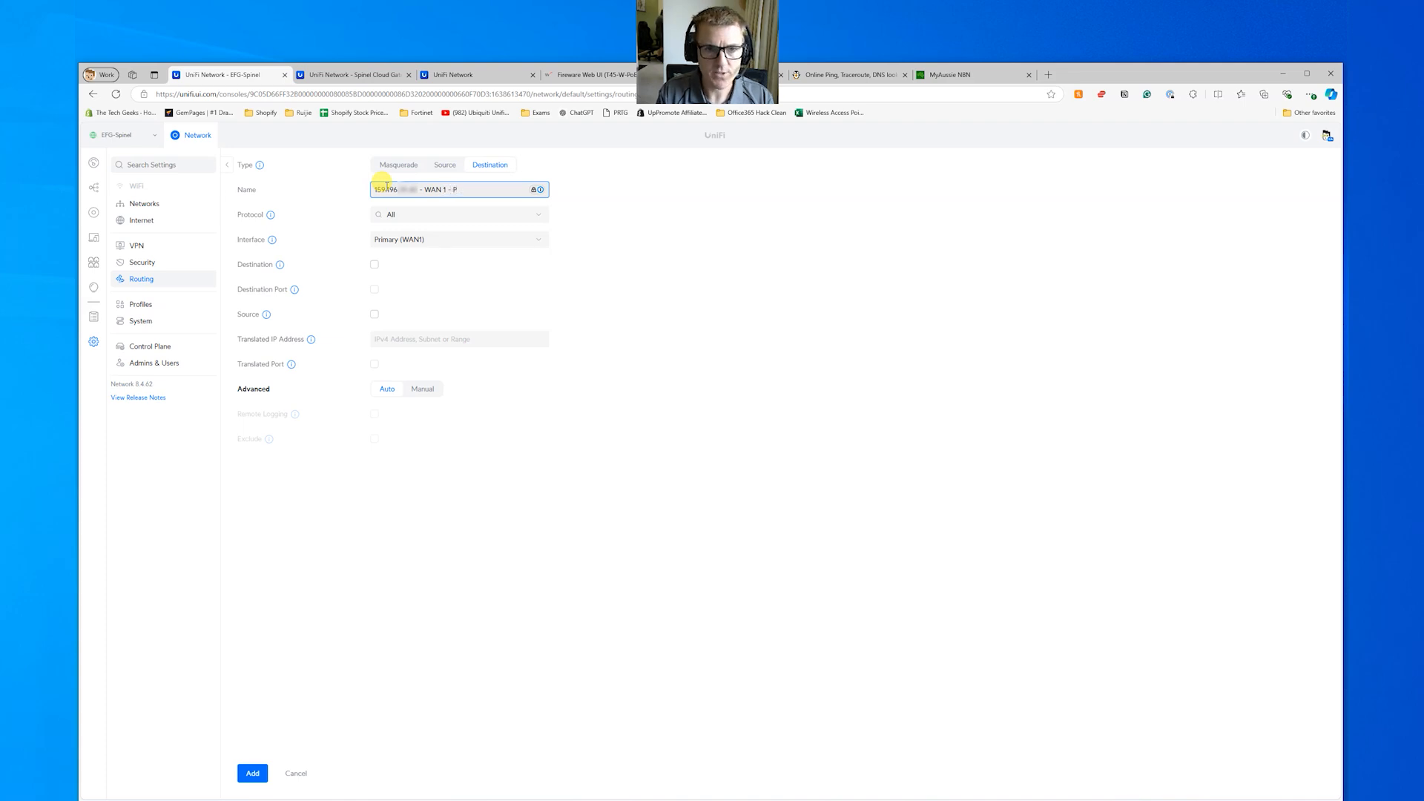
text(ing)
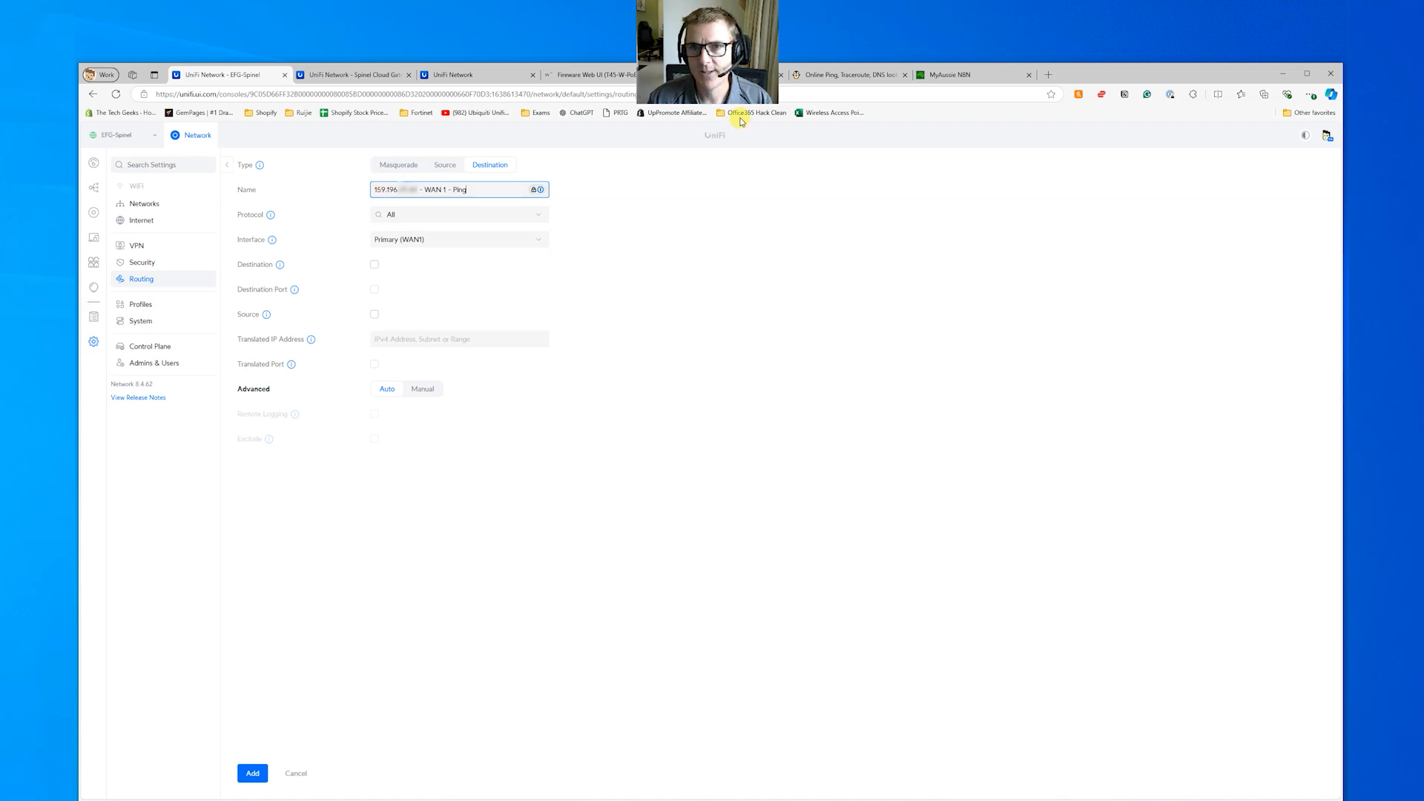
Step: Switch to the ping.eu tab, enter the verification code, and run an online ping against the prefilled public IP address
click(812, 74)
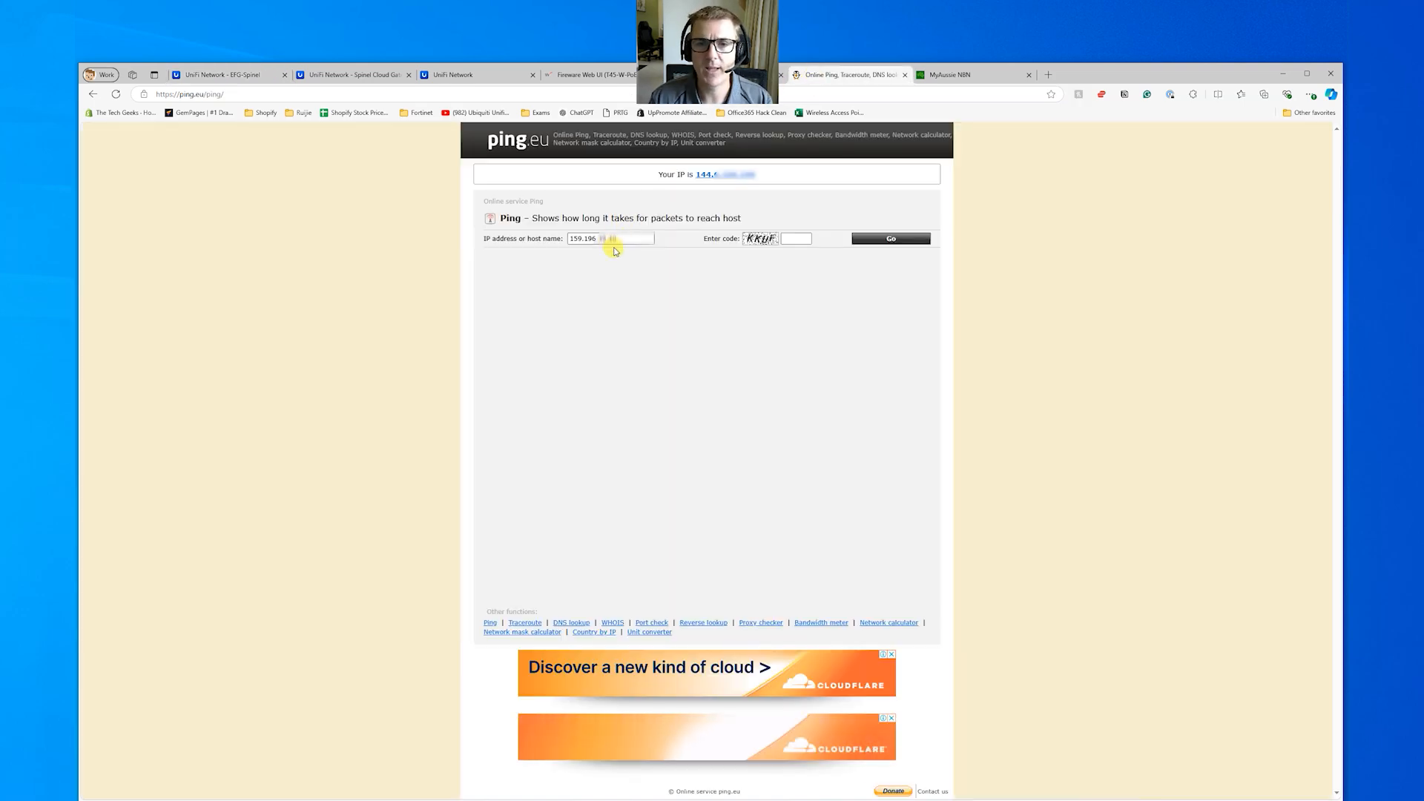
click(802, 239)
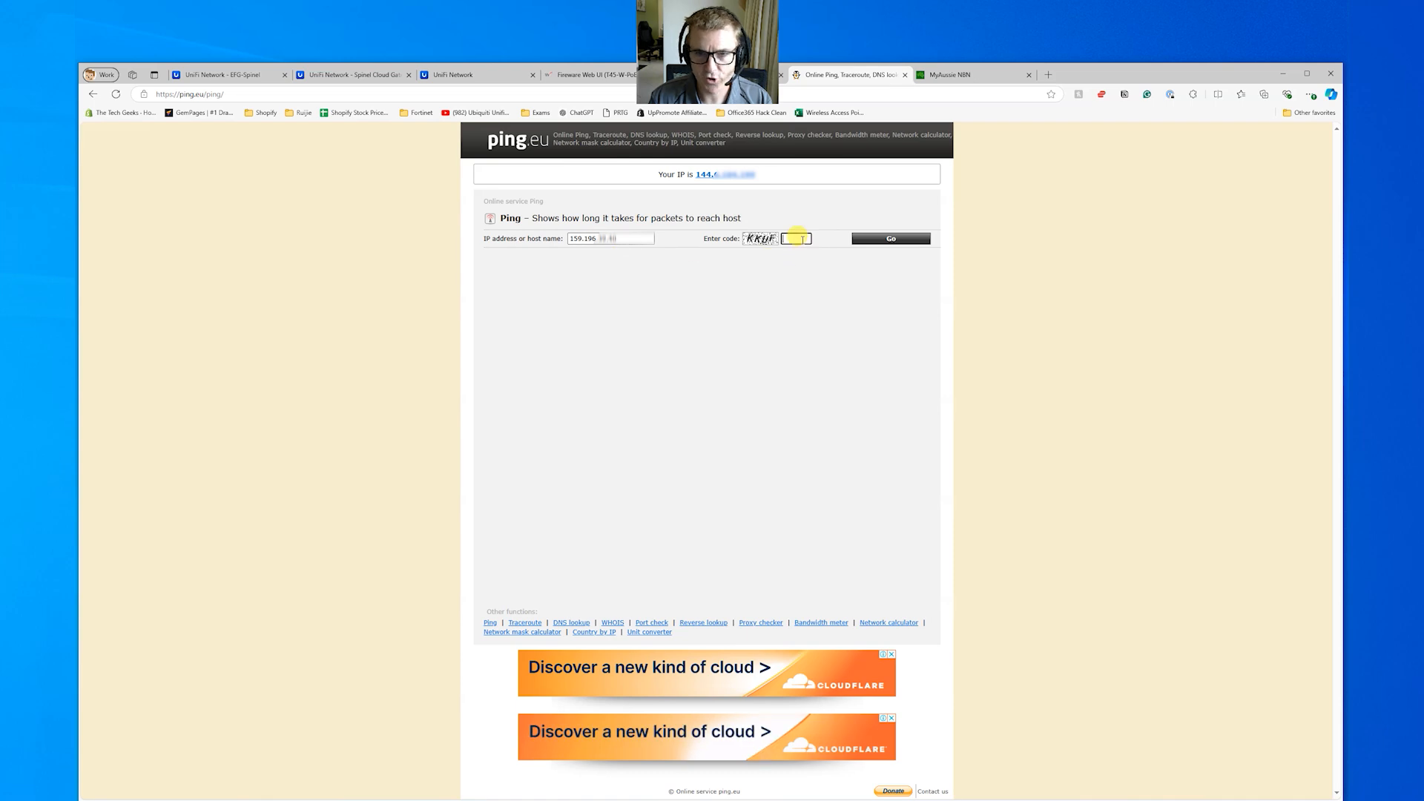
text(kkuf)
click(872, 240)
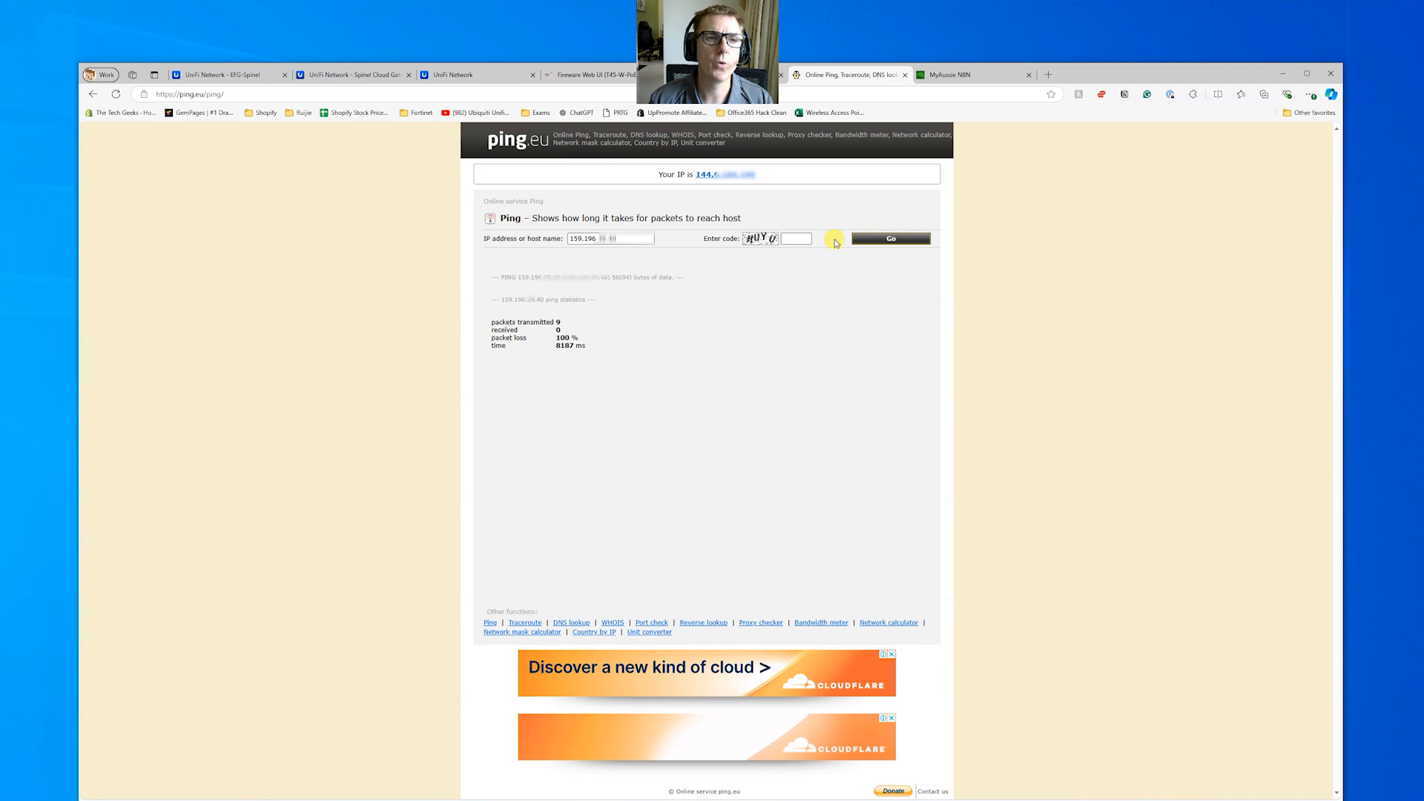
Step: Return to the EFG-Spinel UniFi Network tab and set the NAT entry's protocol to ICMP, keeping Primary (WAN1) as the interface
click(208, 70)
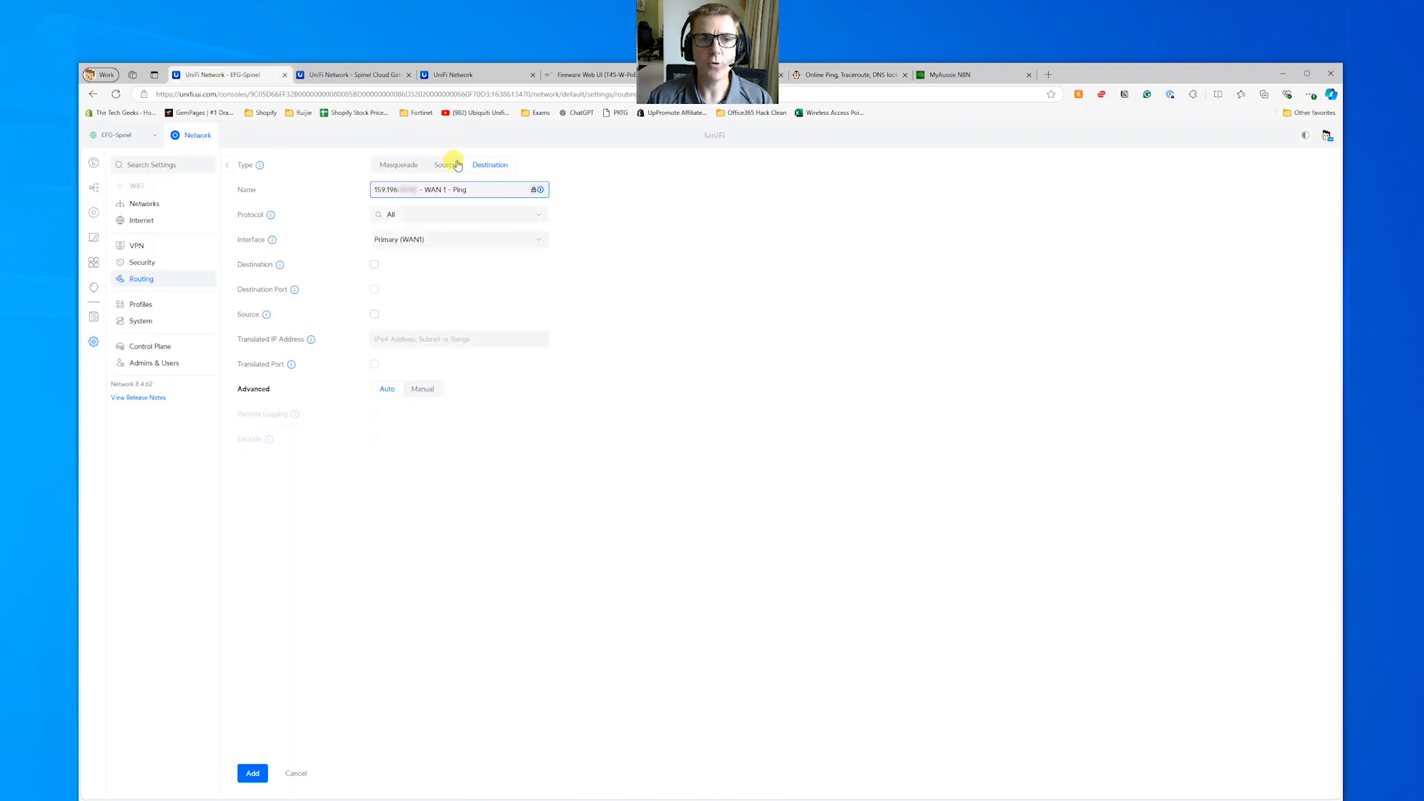
click(478, 217)
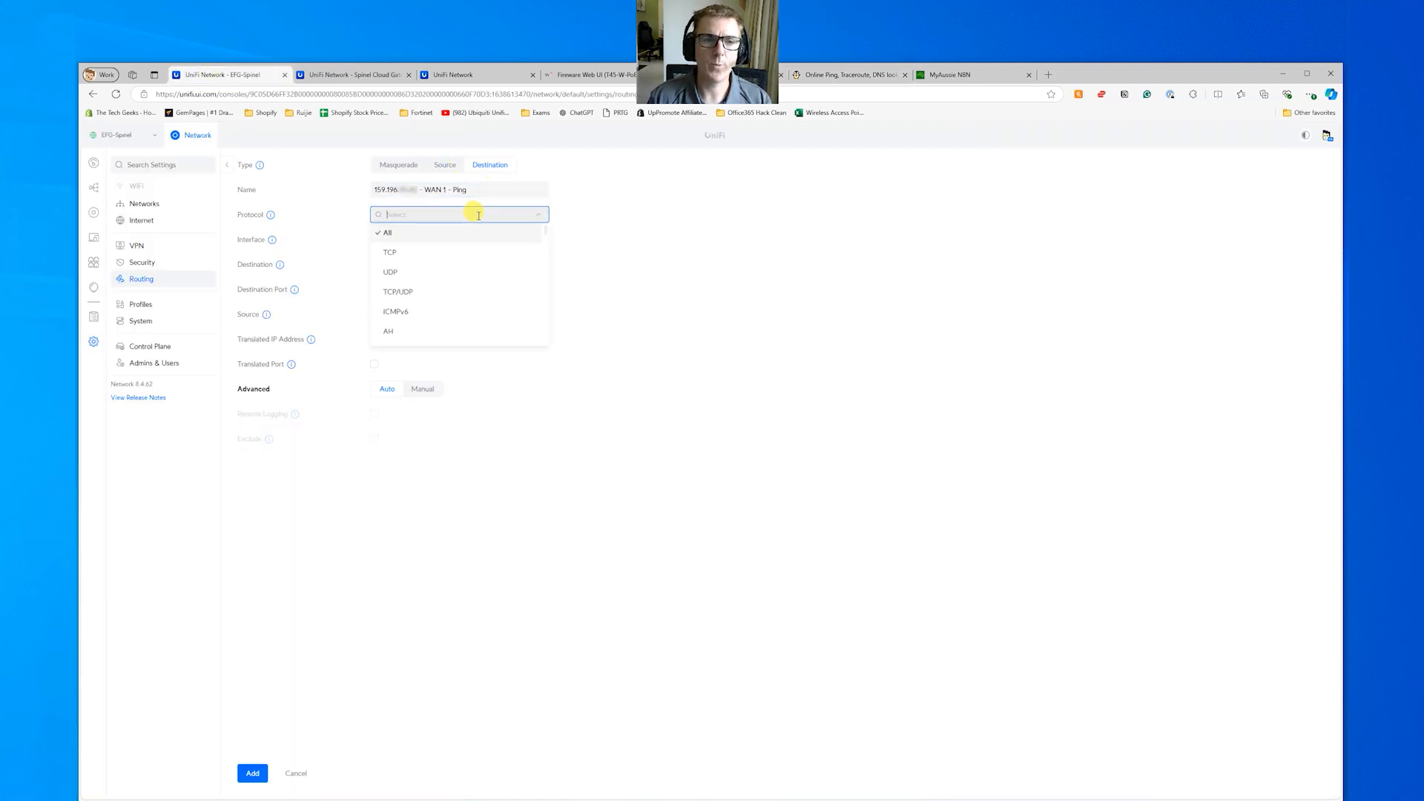
scroll(497, 263, down, 5)
scroll(500, 268, down, 1)
scroll(500, 268, down, 10)
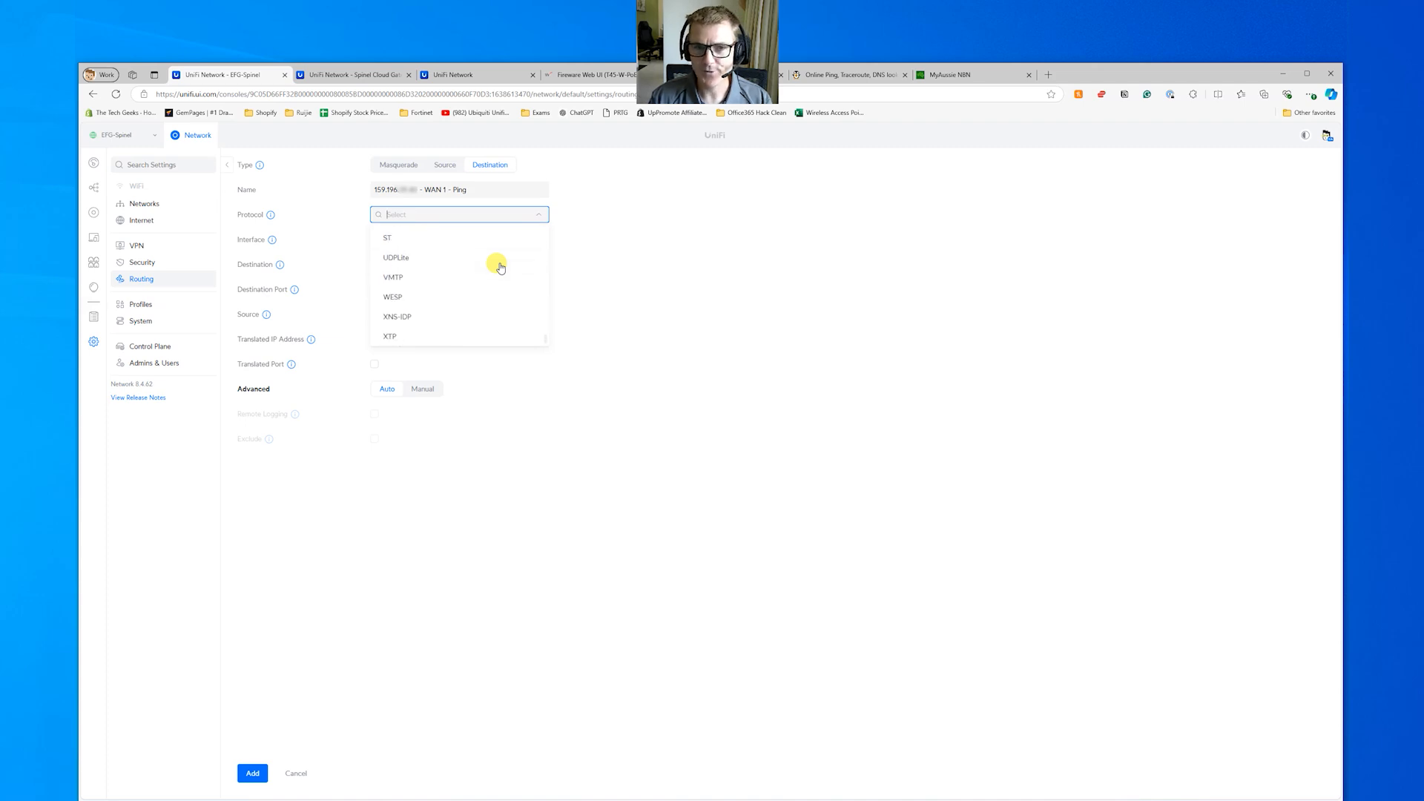
scroll(488, 229, up, 15)
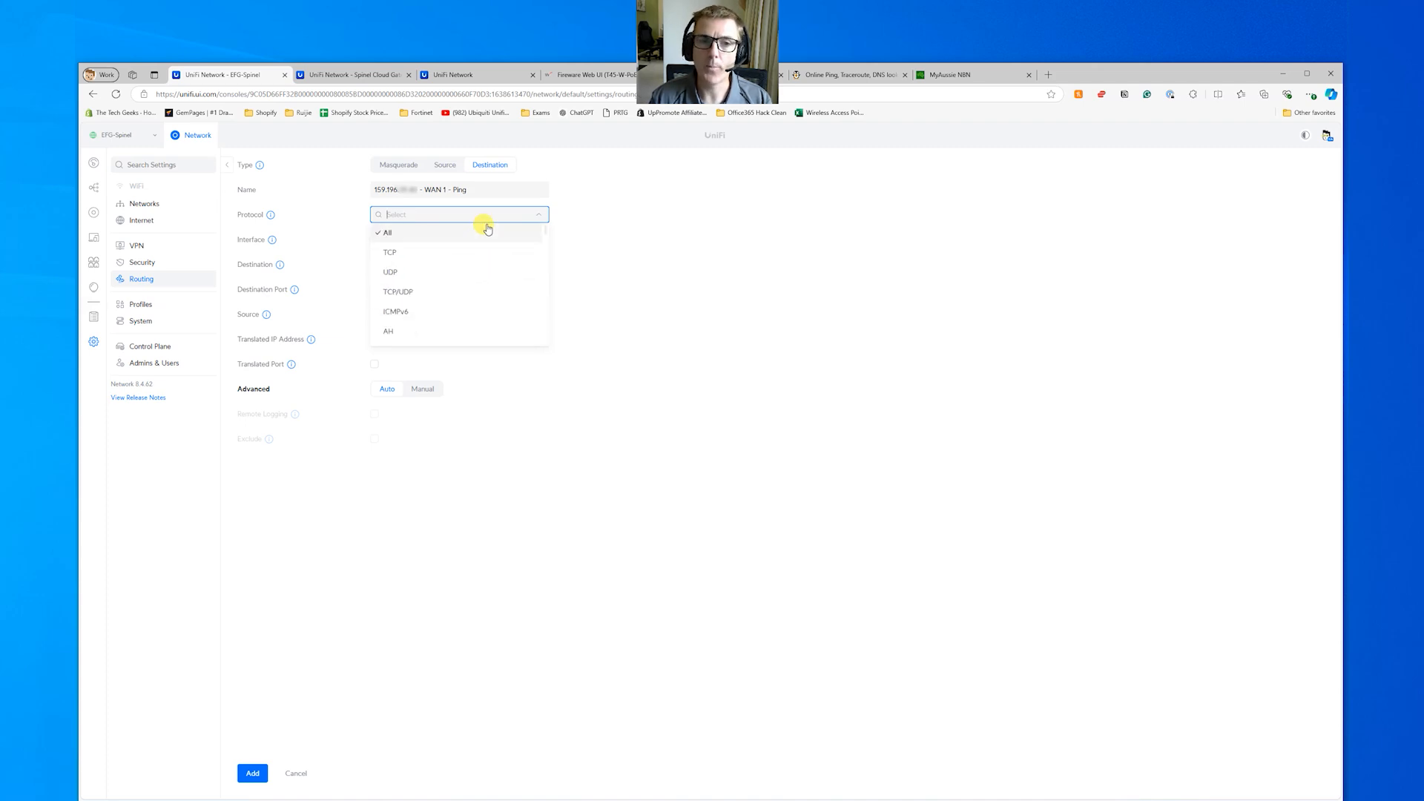
click(428, 292)
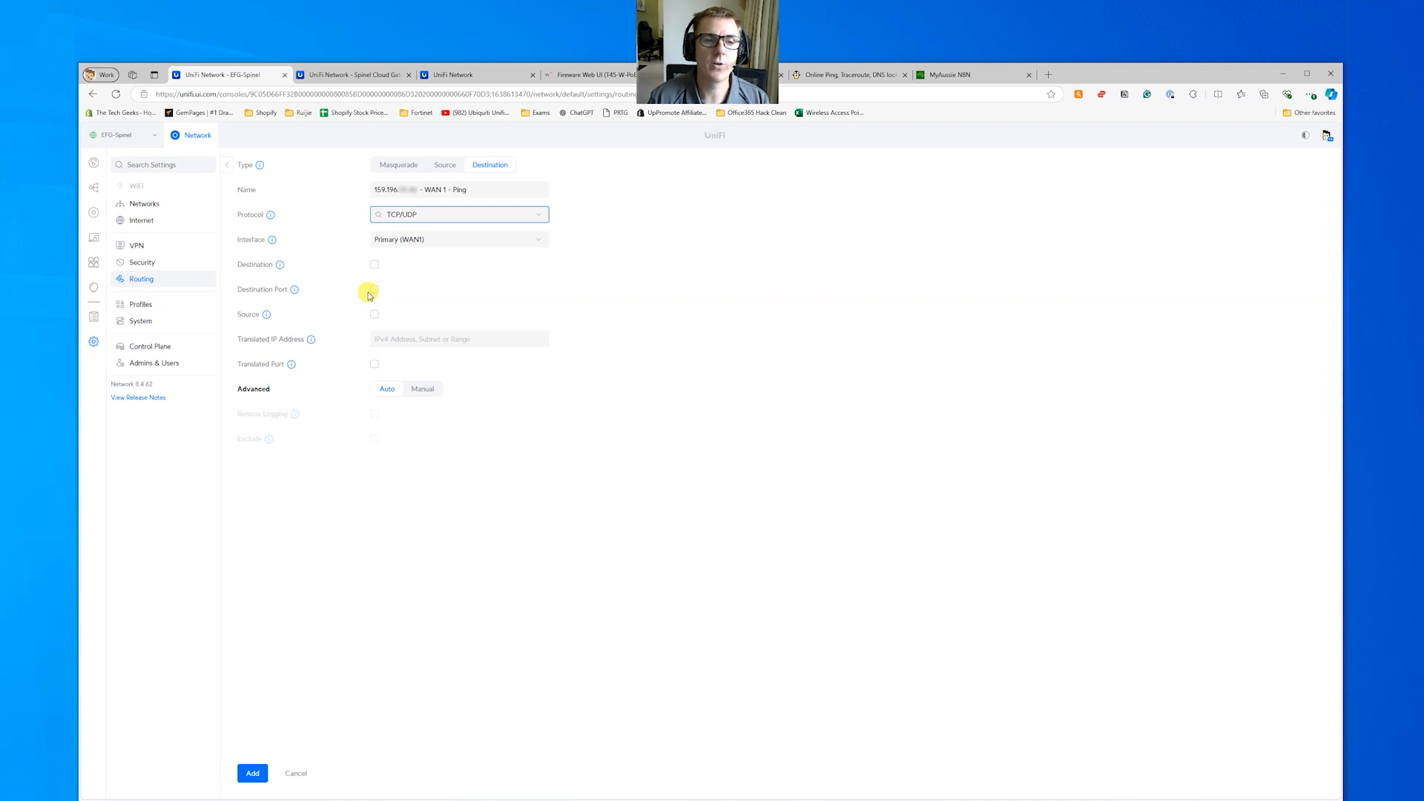
click(463, 215)
text(icmp)
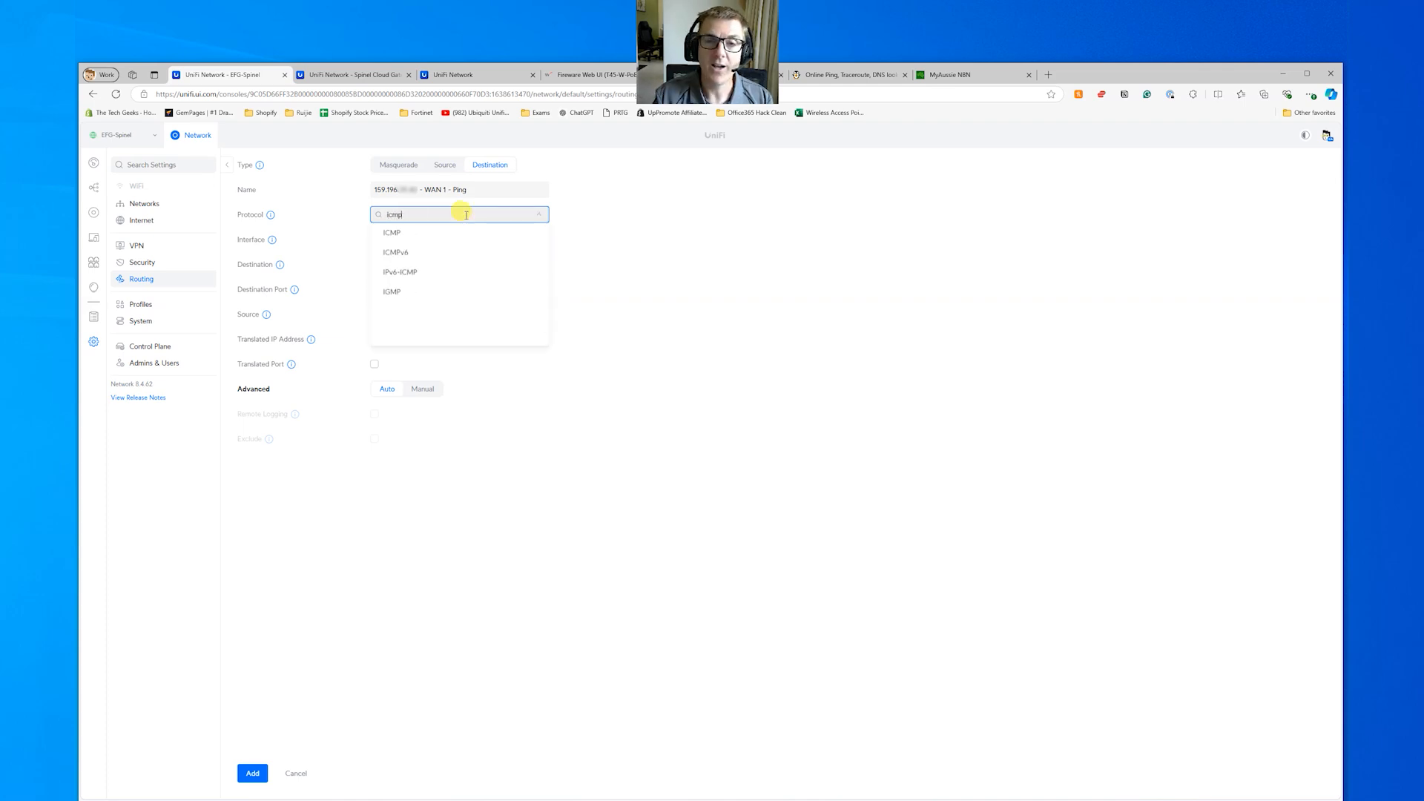
click(448, 233)
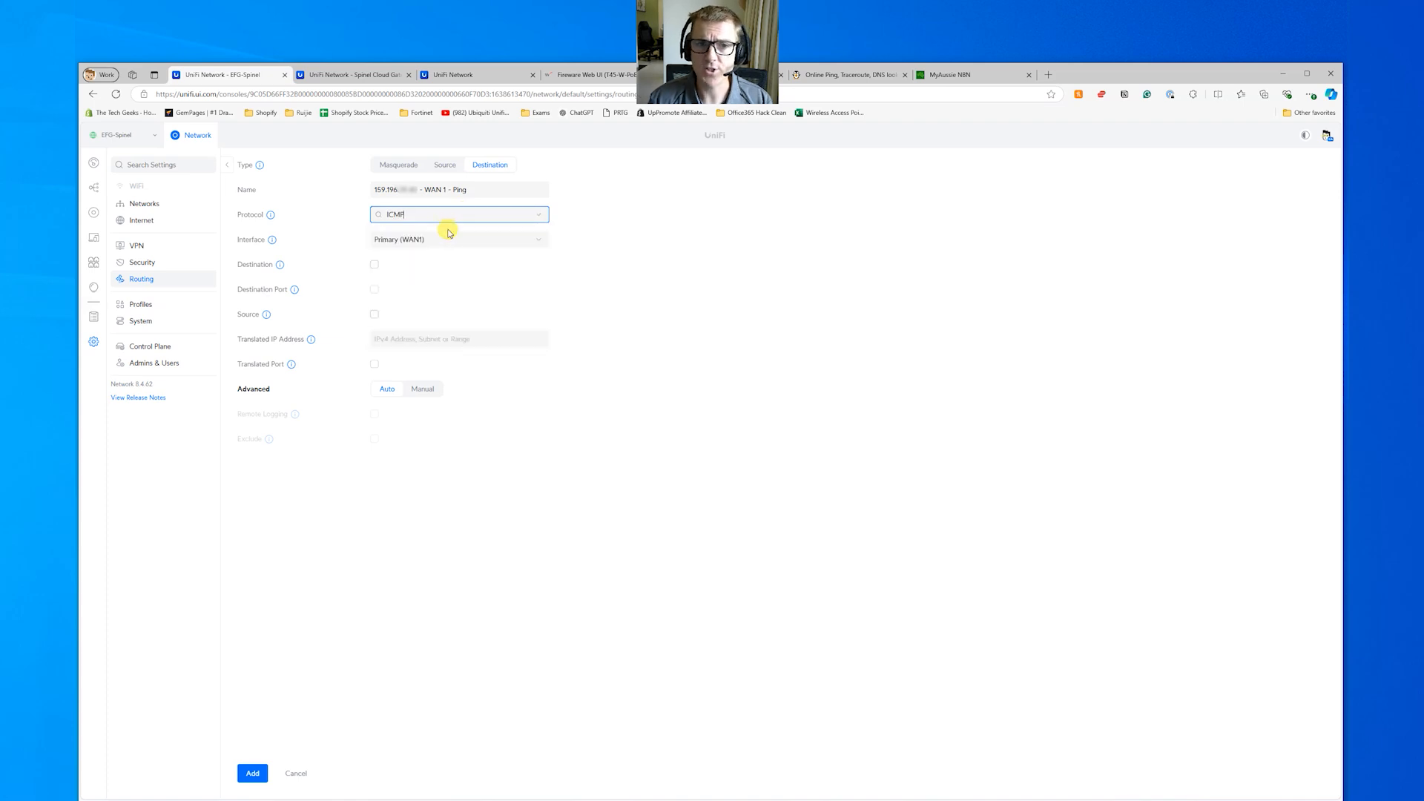
click(446, 240)
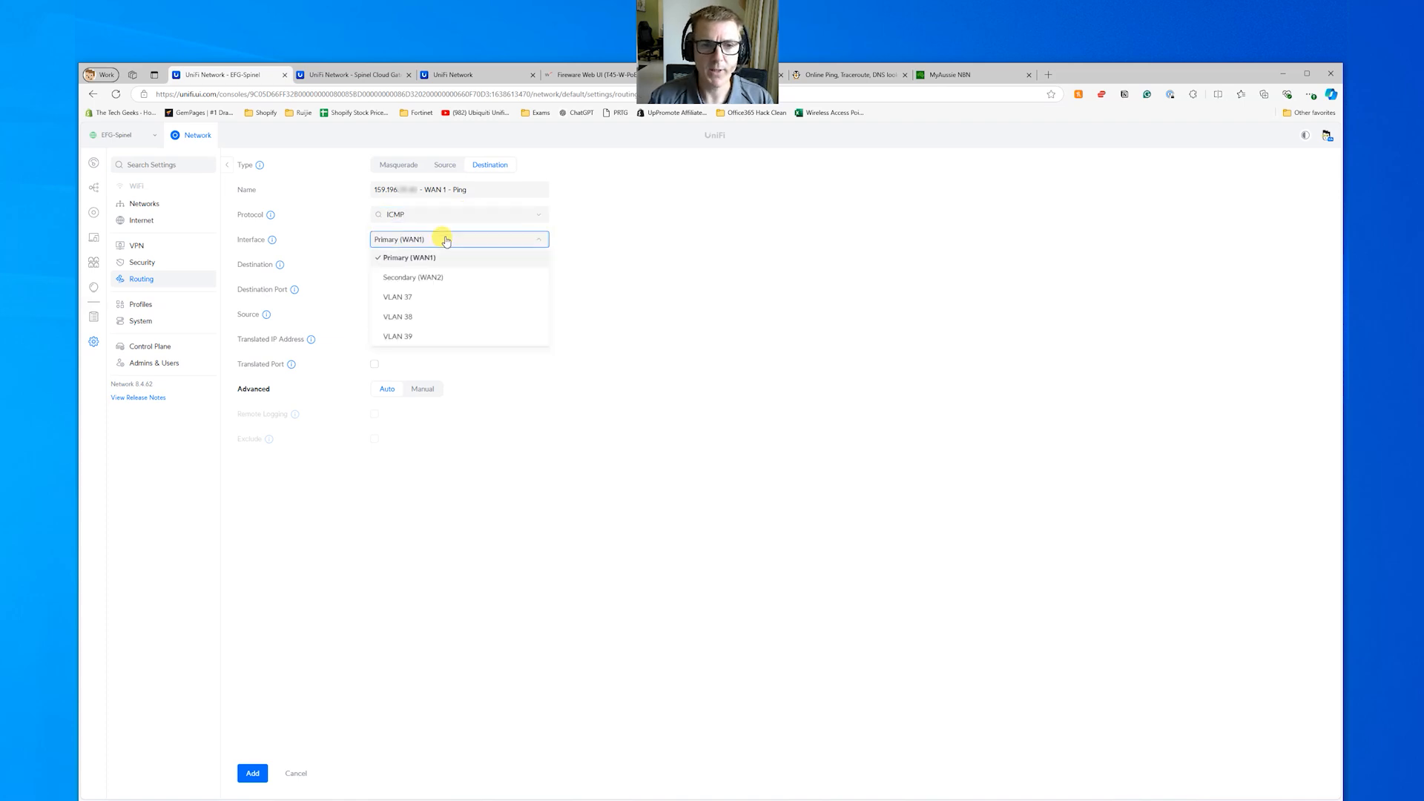
click(446, 258)
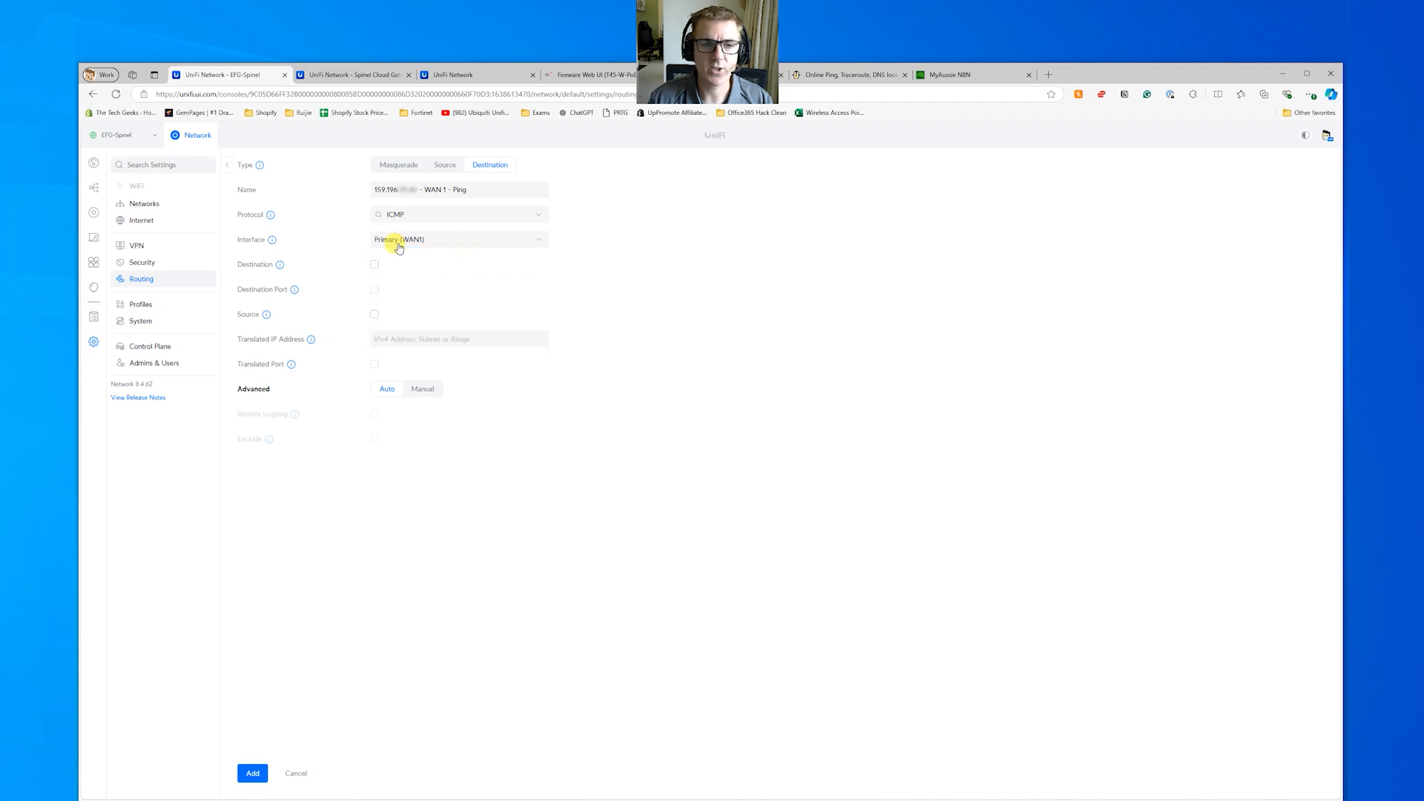
Step: Enable the destination match as IPv4 Address / Subnet and paste the public IP address used in the entry's name
click(375, 266)
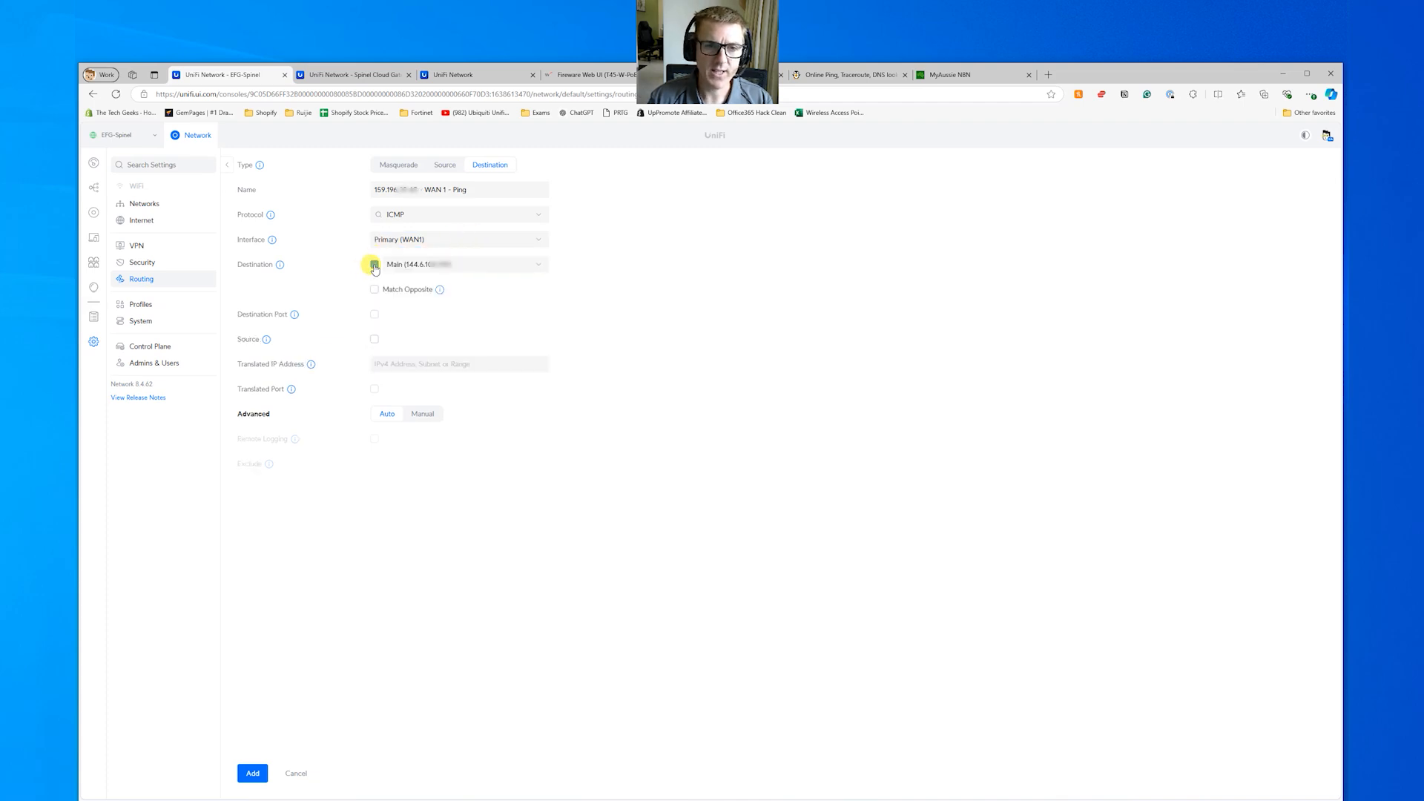
click(425, 264)
click(438, 286)
click(436, 288)
key(ctrl+v)
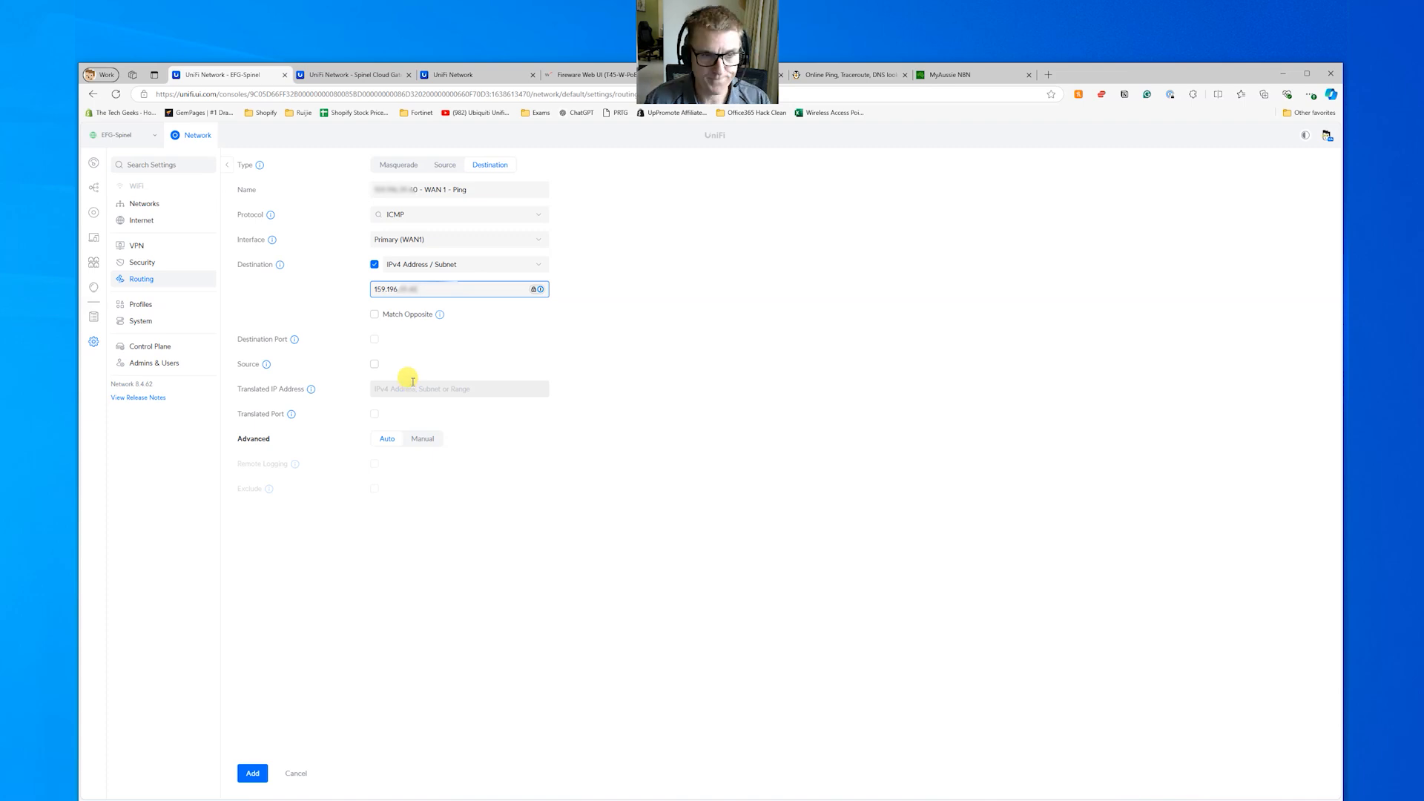
click(376, 340)
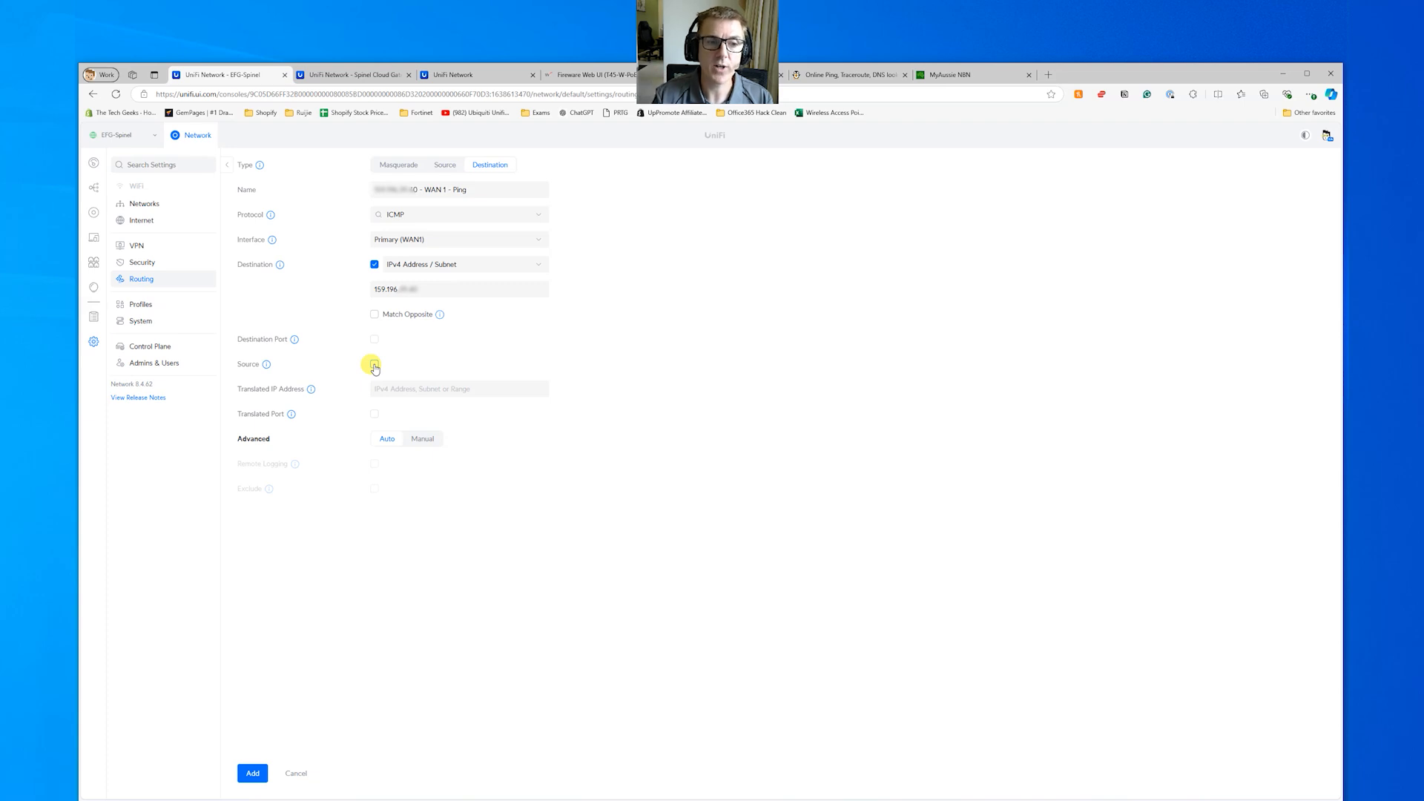
click(375, 365)
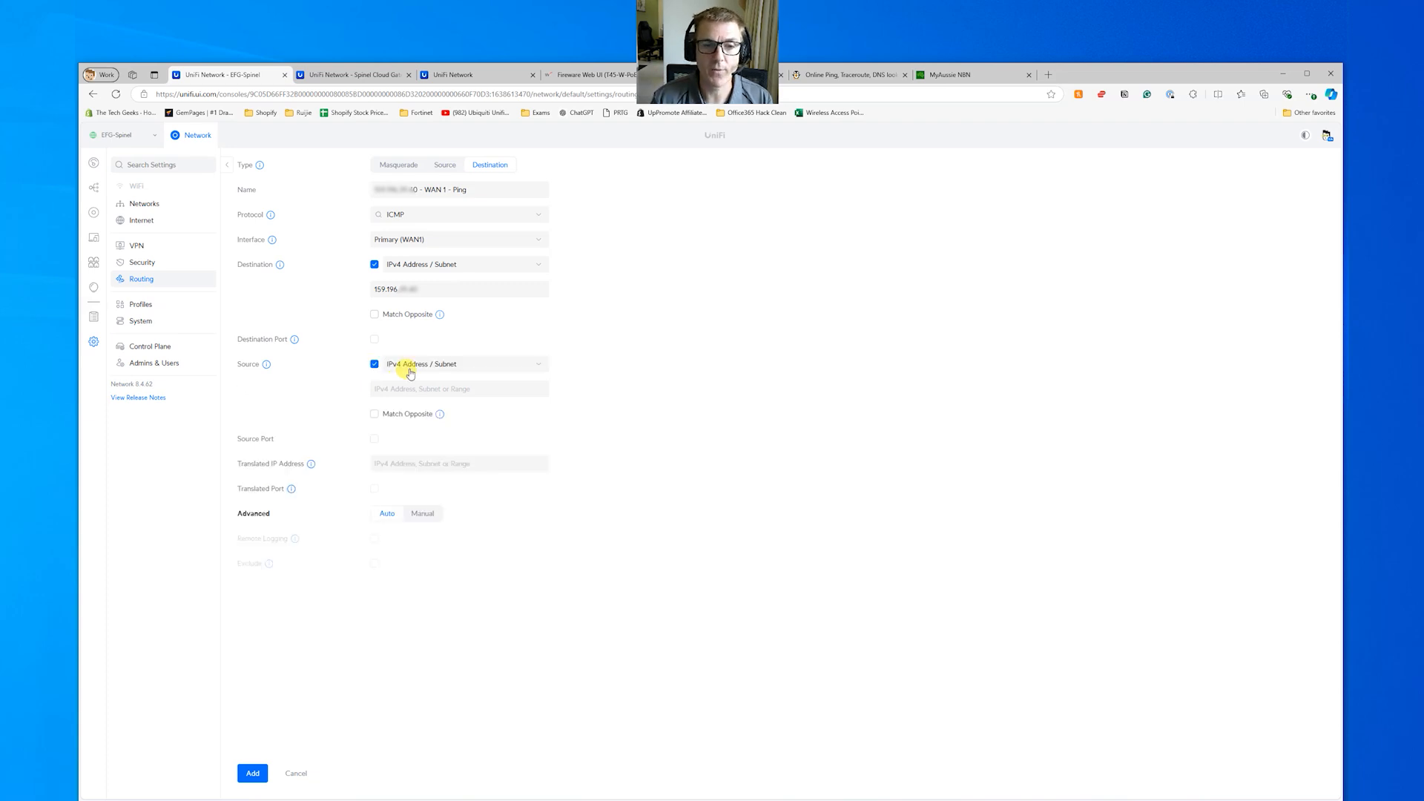
click(375, 365)
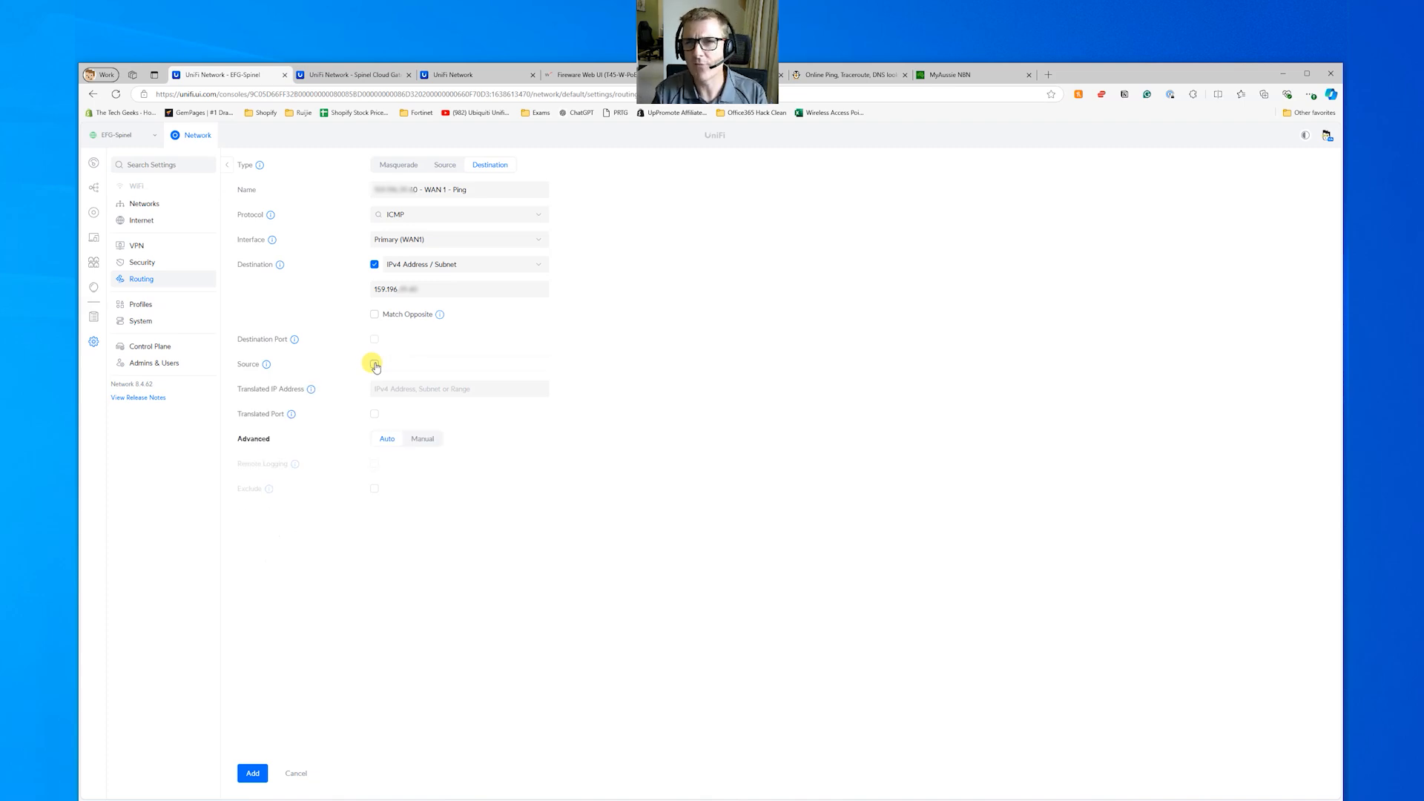
Step: Set the NAT entry's translated IP address to 172.20.21.197
click(397, 386)
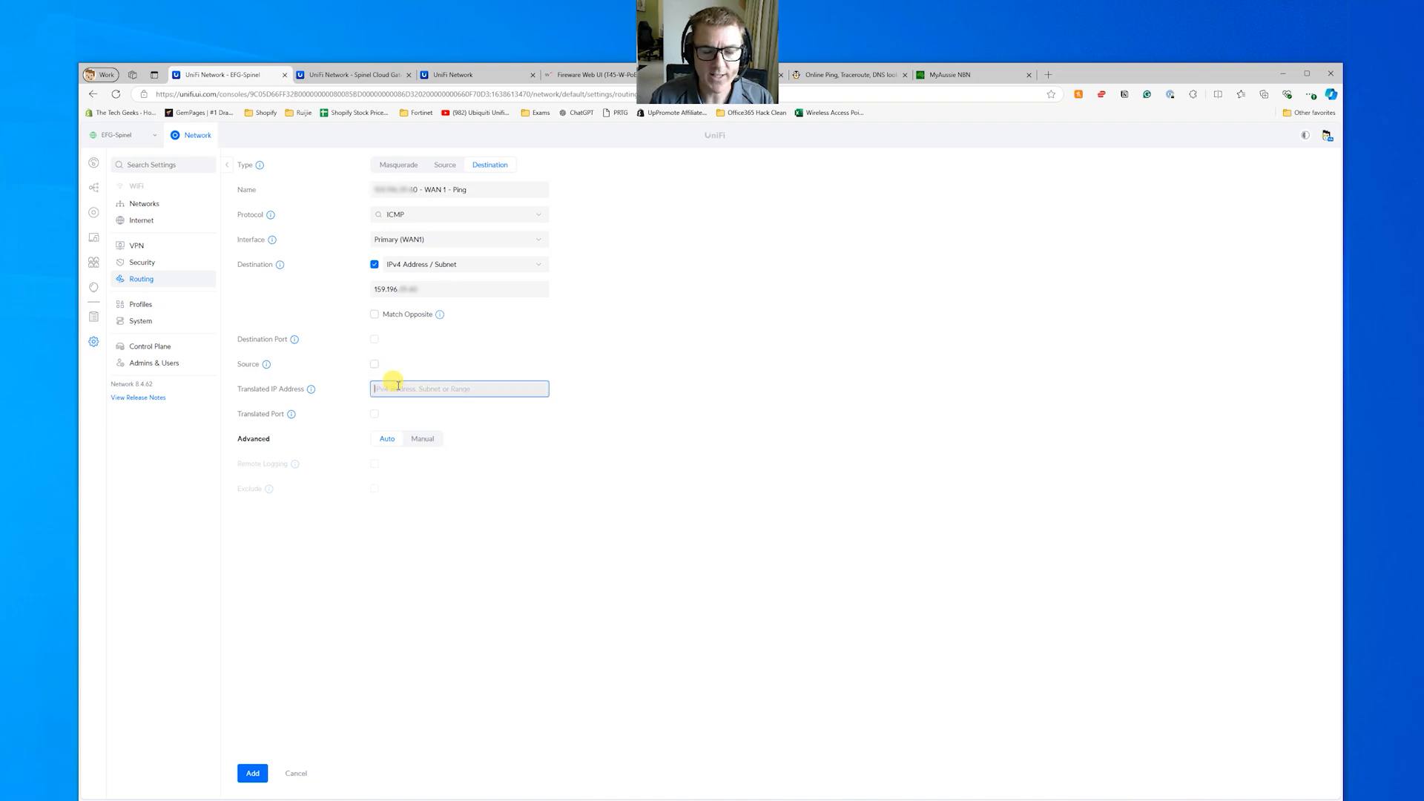
text(172.20.21.197)
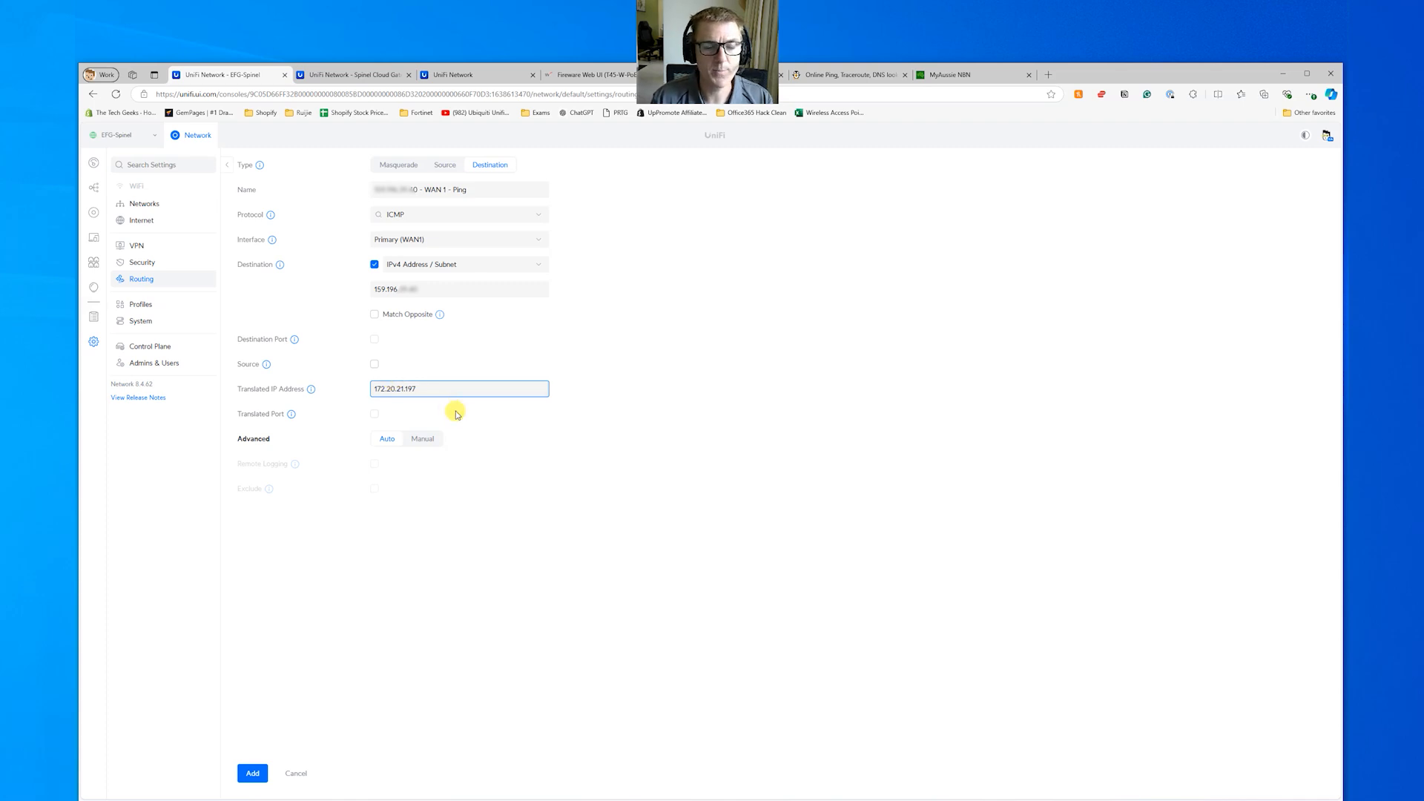
click(376, 415)
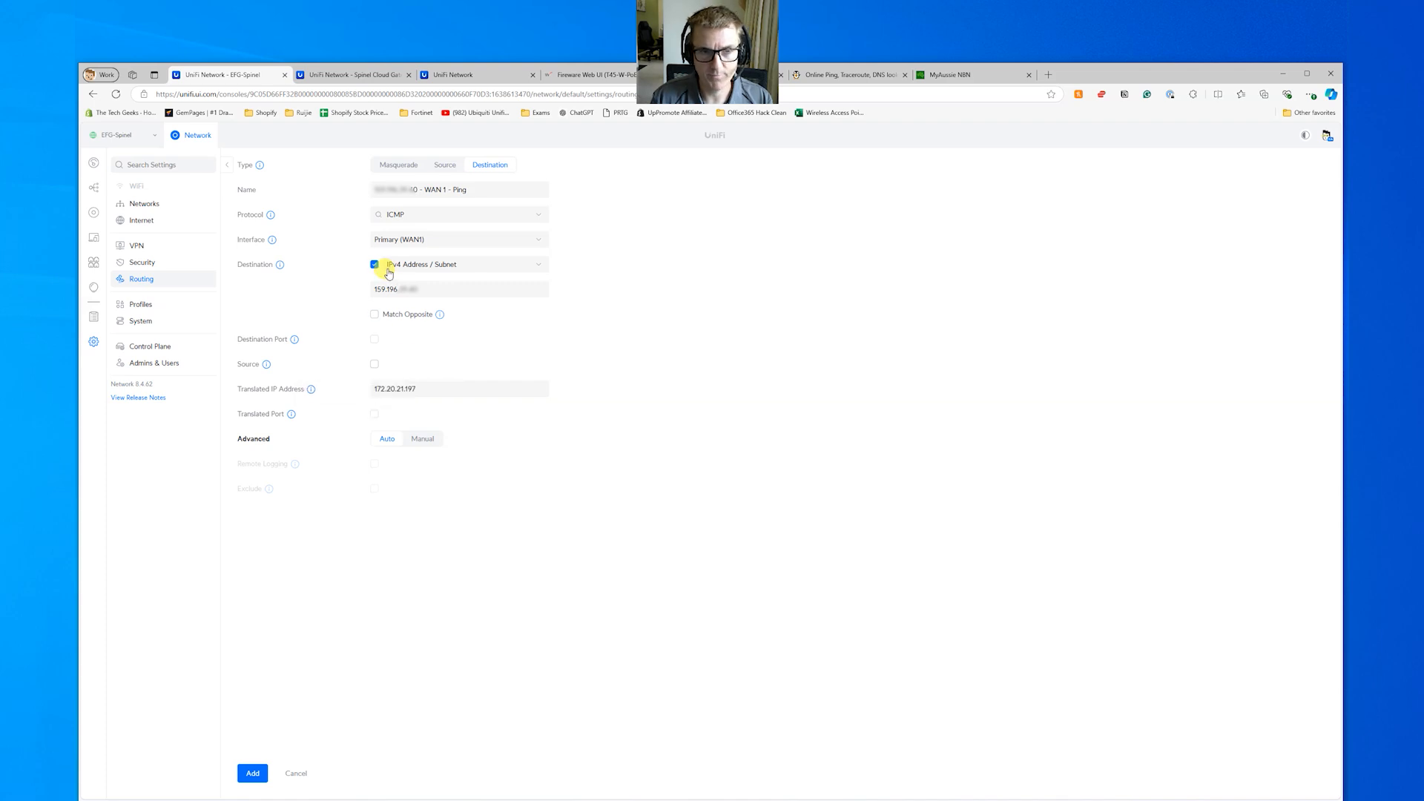
mouse_move(375, 414)
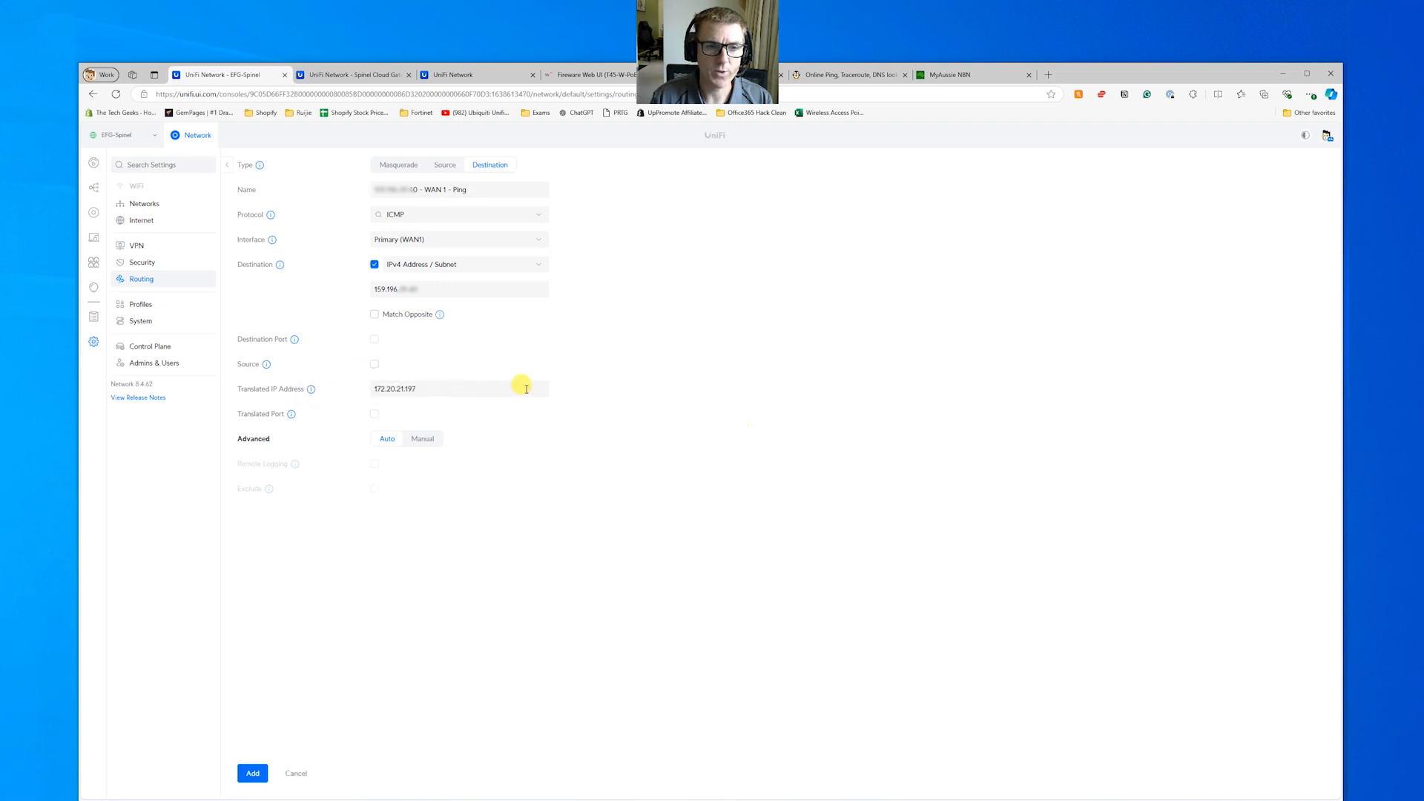
mouse_move(374, 363)
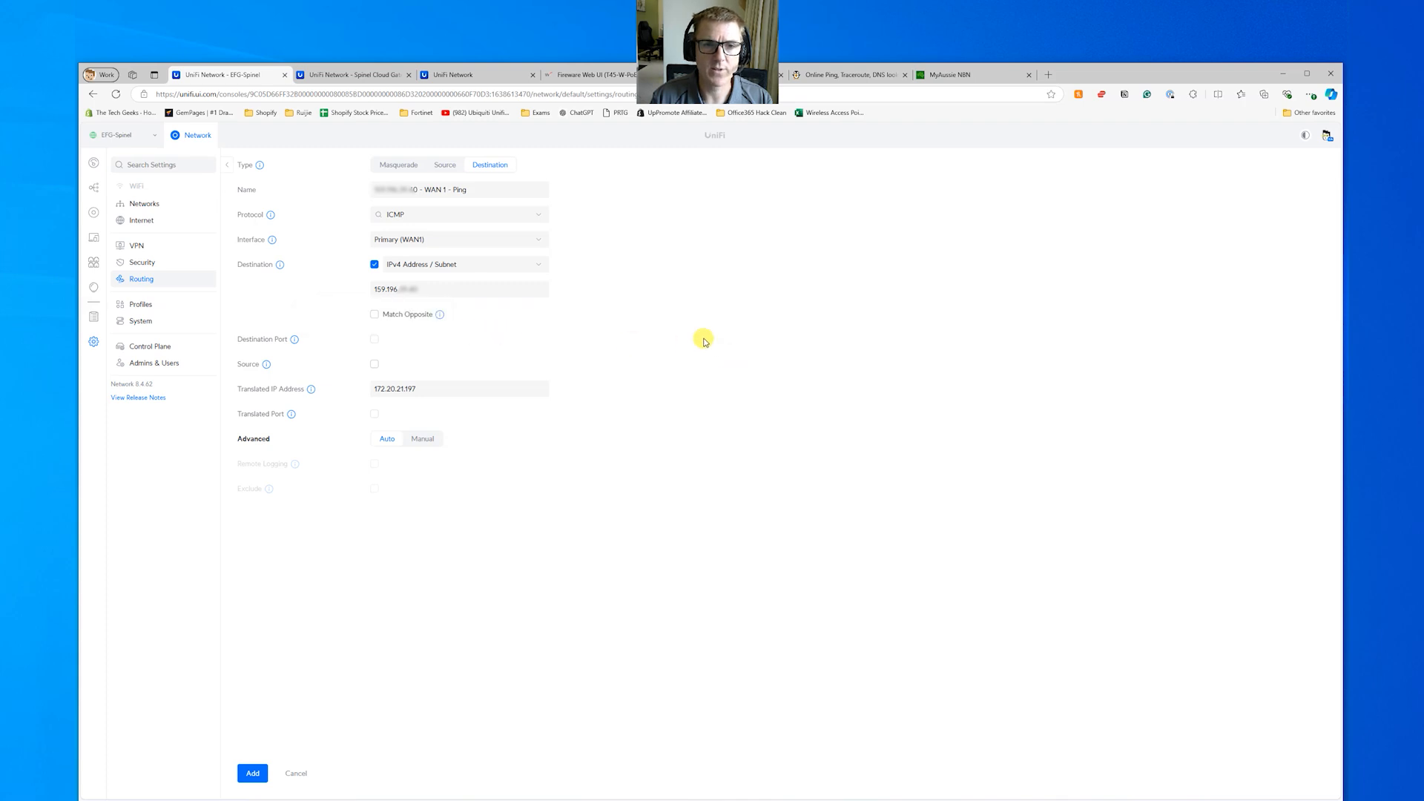
Step: Switch the protocol to TCP/UDP and try out the port options, enabling and disabling Destination Port
click(500, 214)
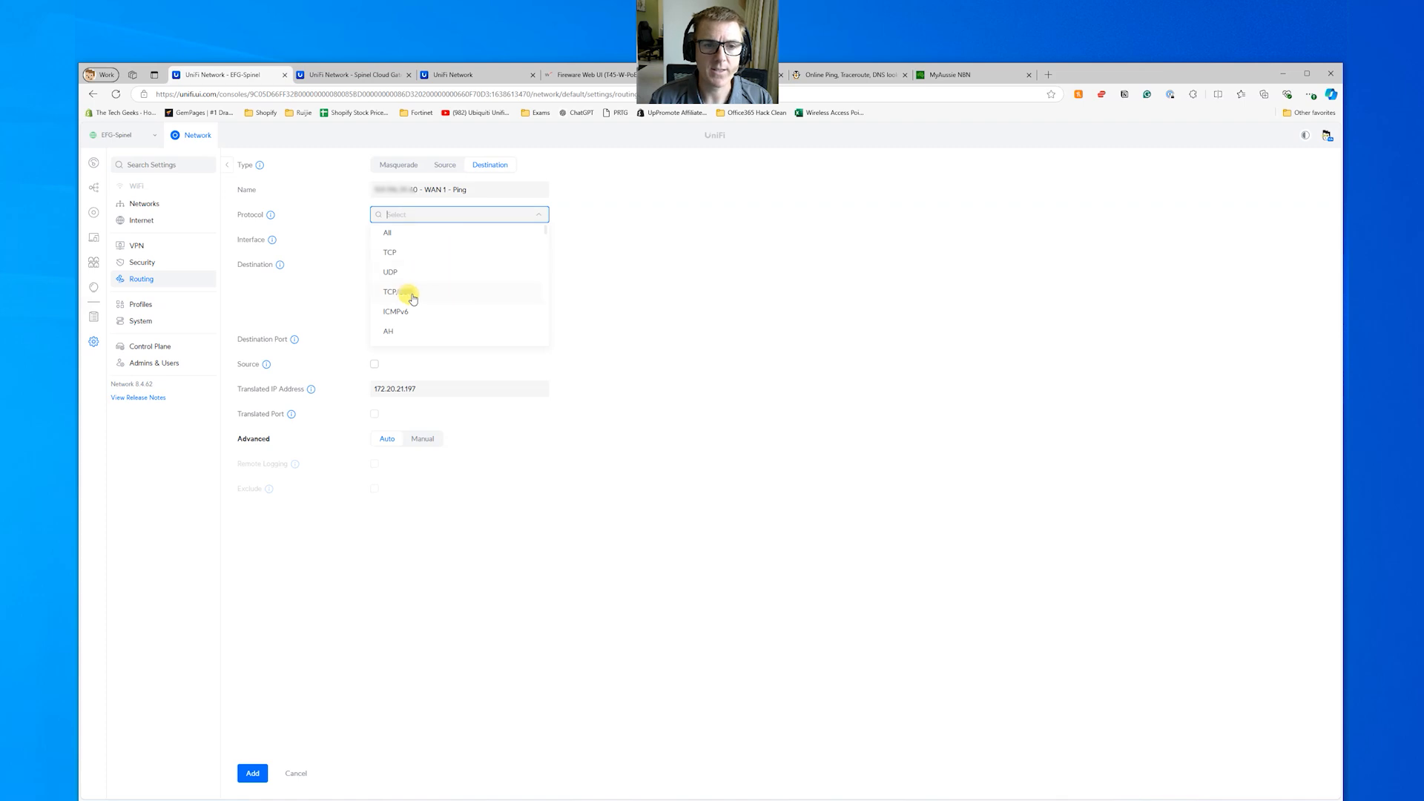
click(411, 292)
click(375, 416)
click(375, 415)
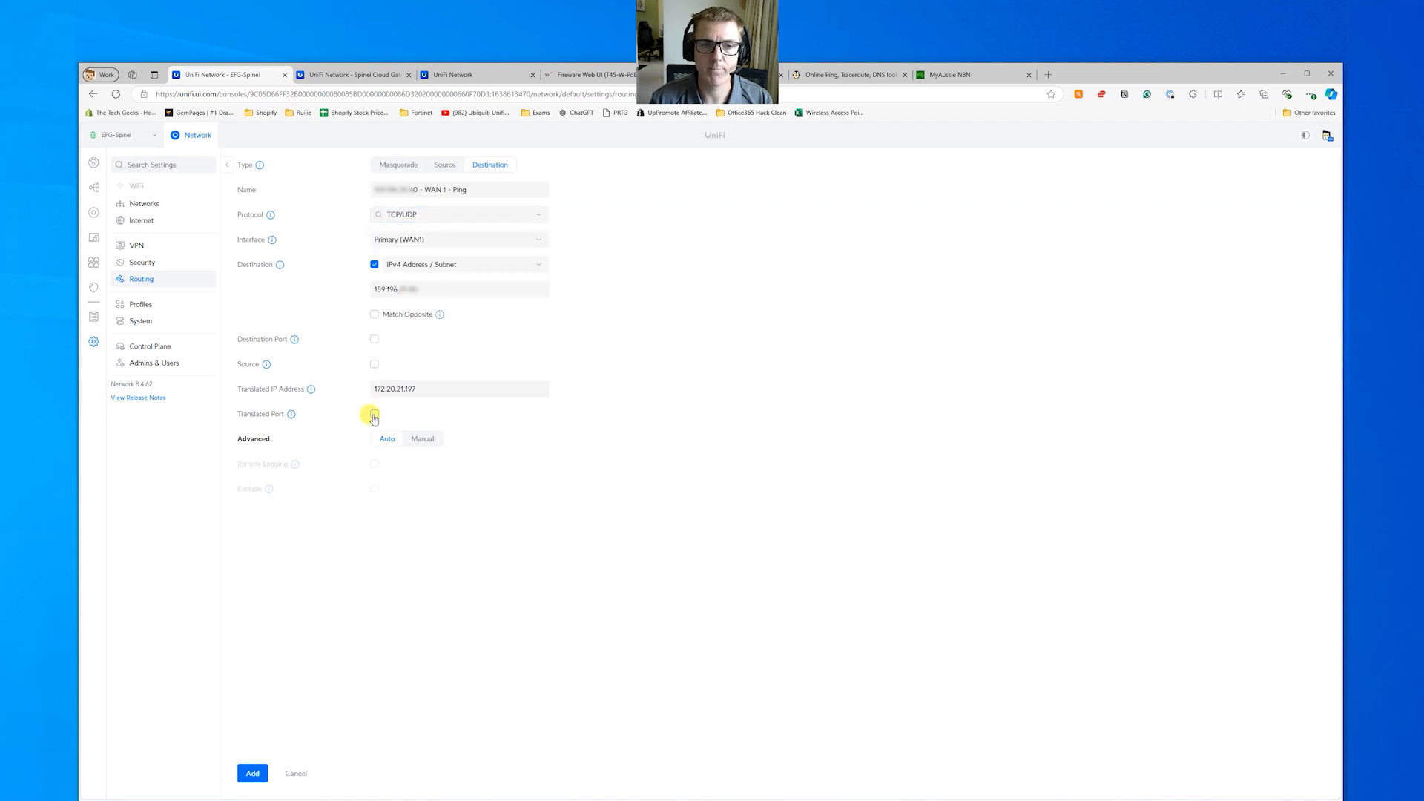
click(374, 340)
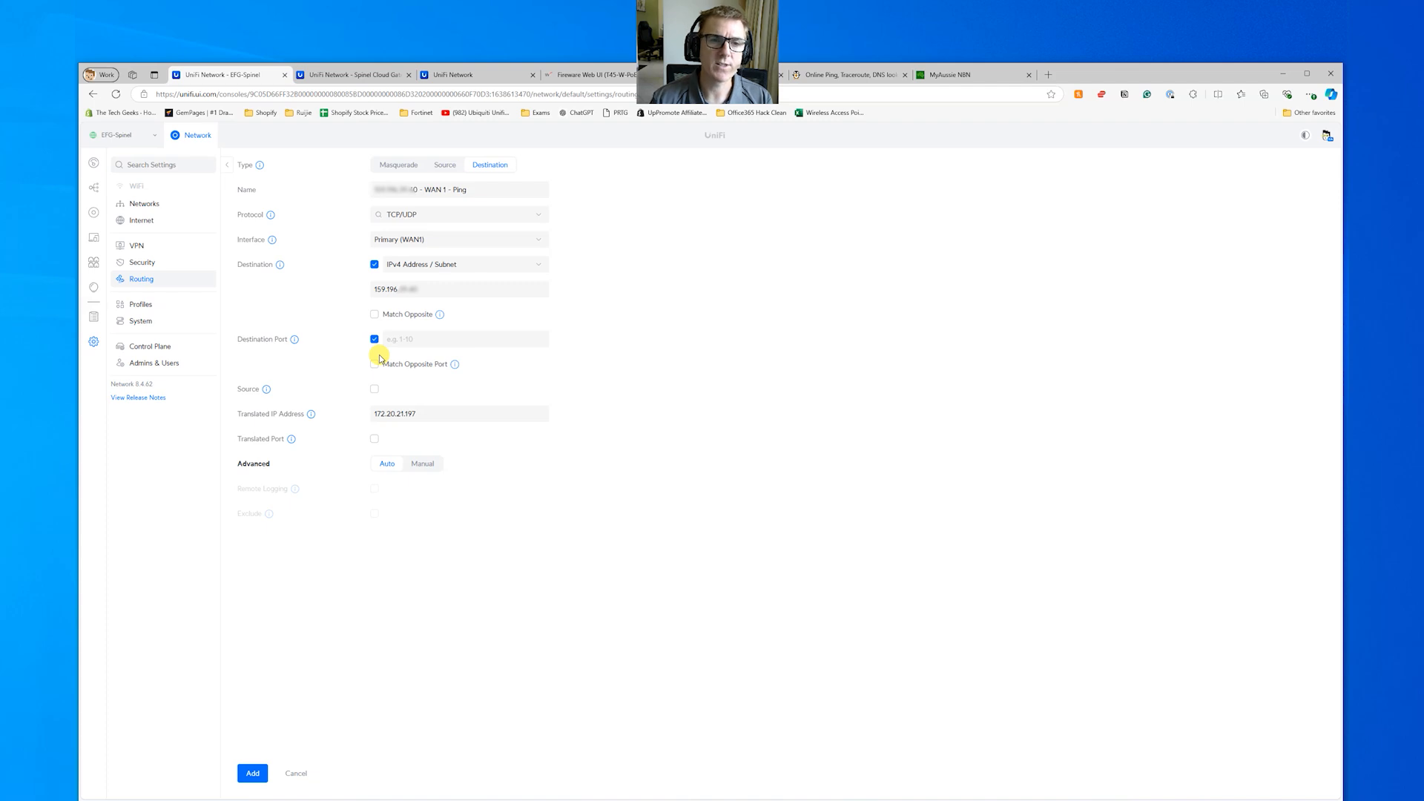
click(374, 340)
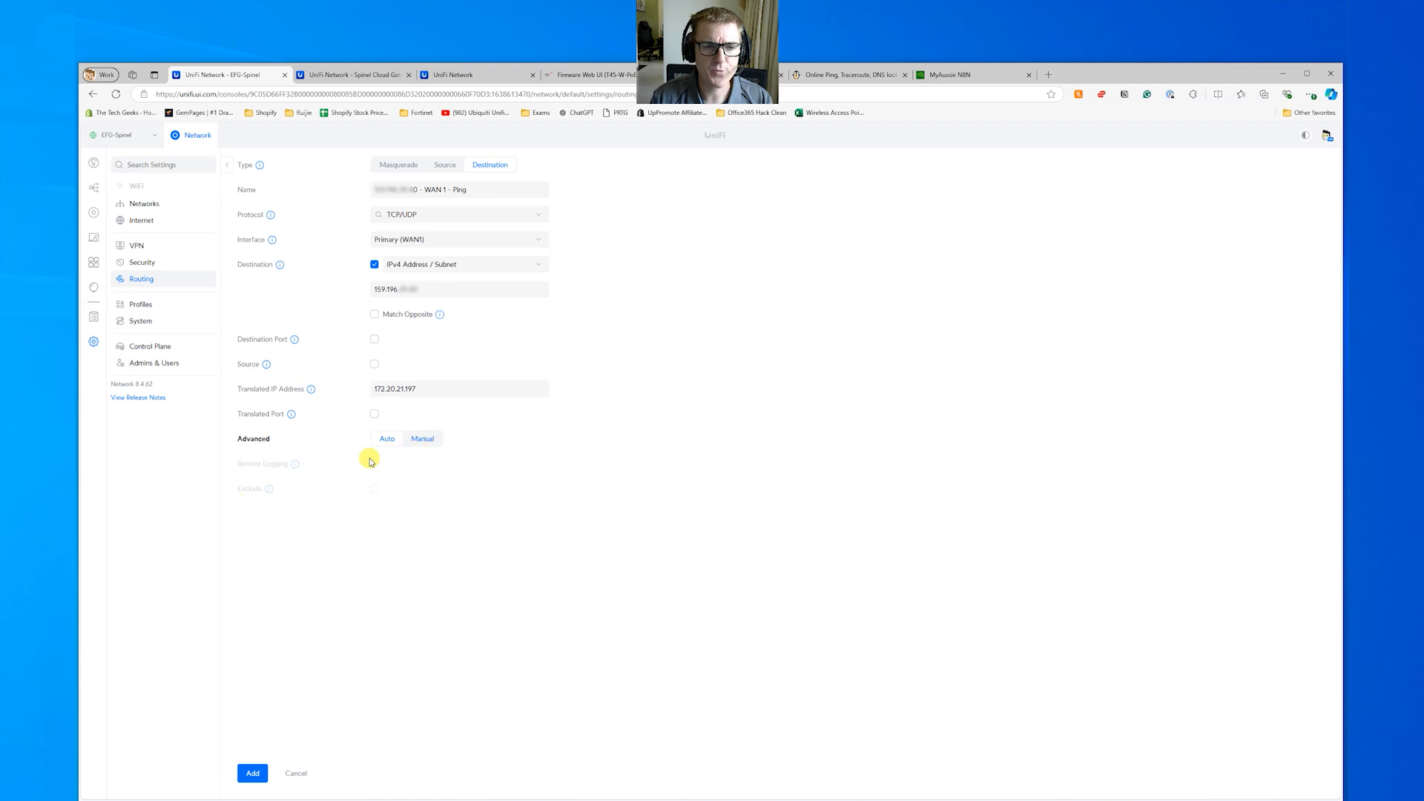
Step: Set the advanced options to Manual and try Exclude and Remote Logging, leaving both disabled
click(374, 487)
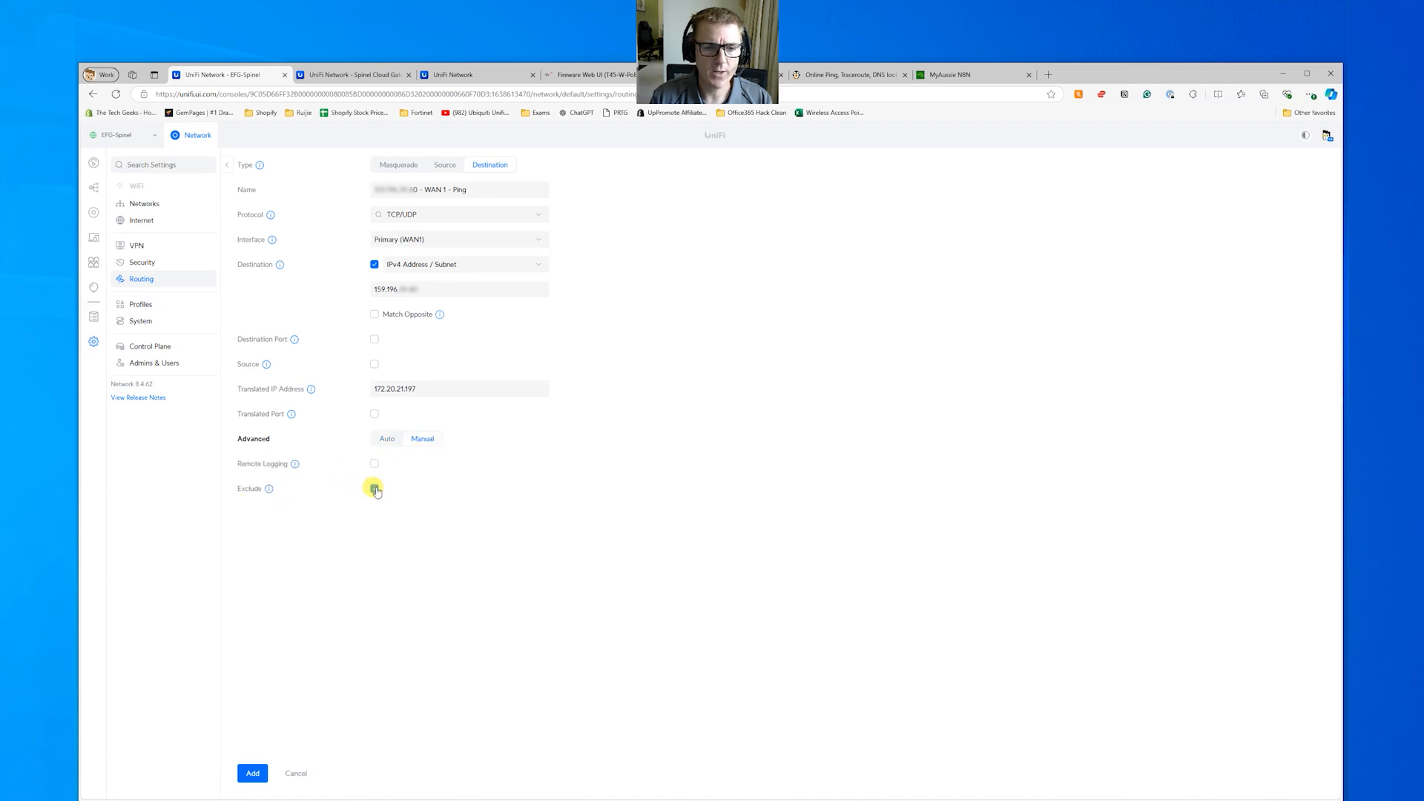
mouse_move(271, 491)
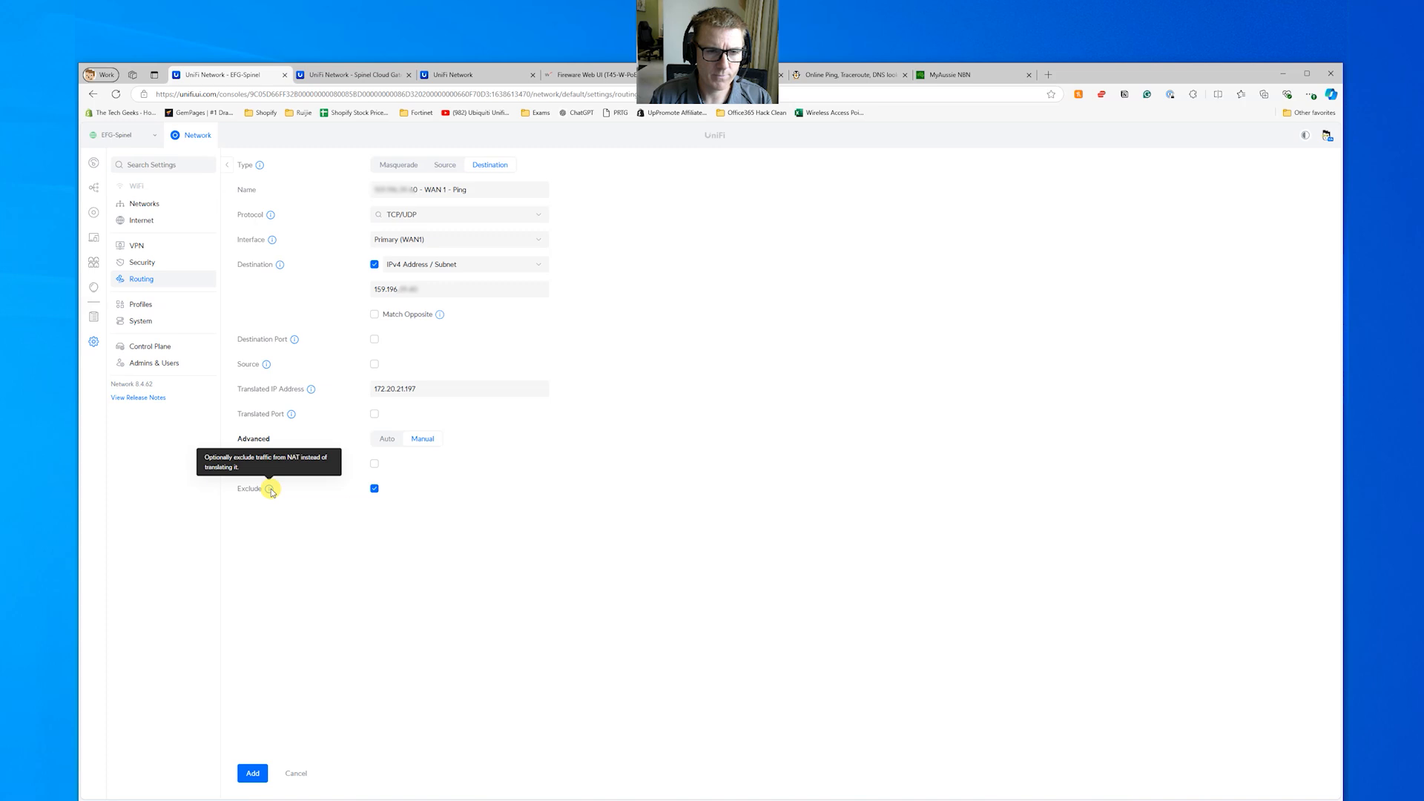
click(375, 490)
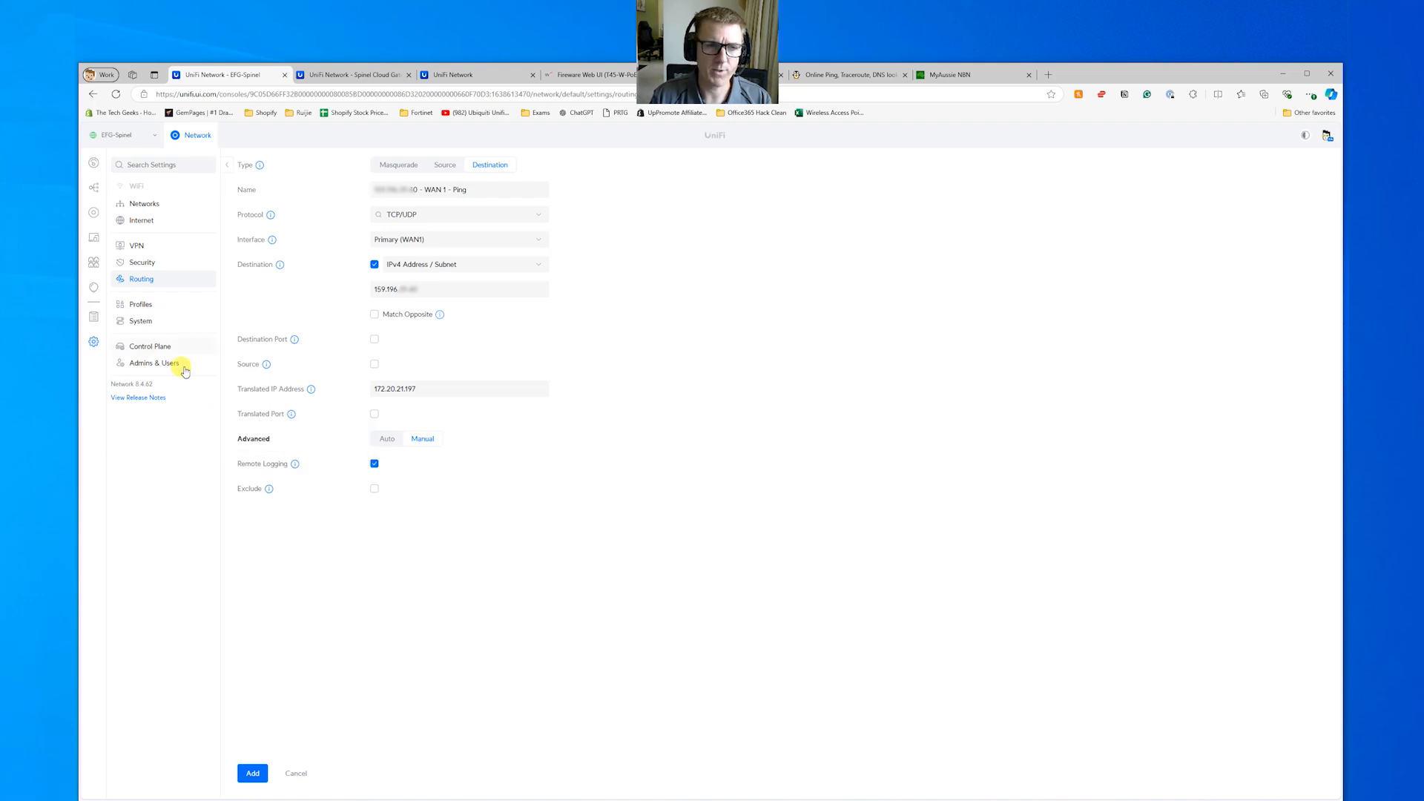
click(374, 465)
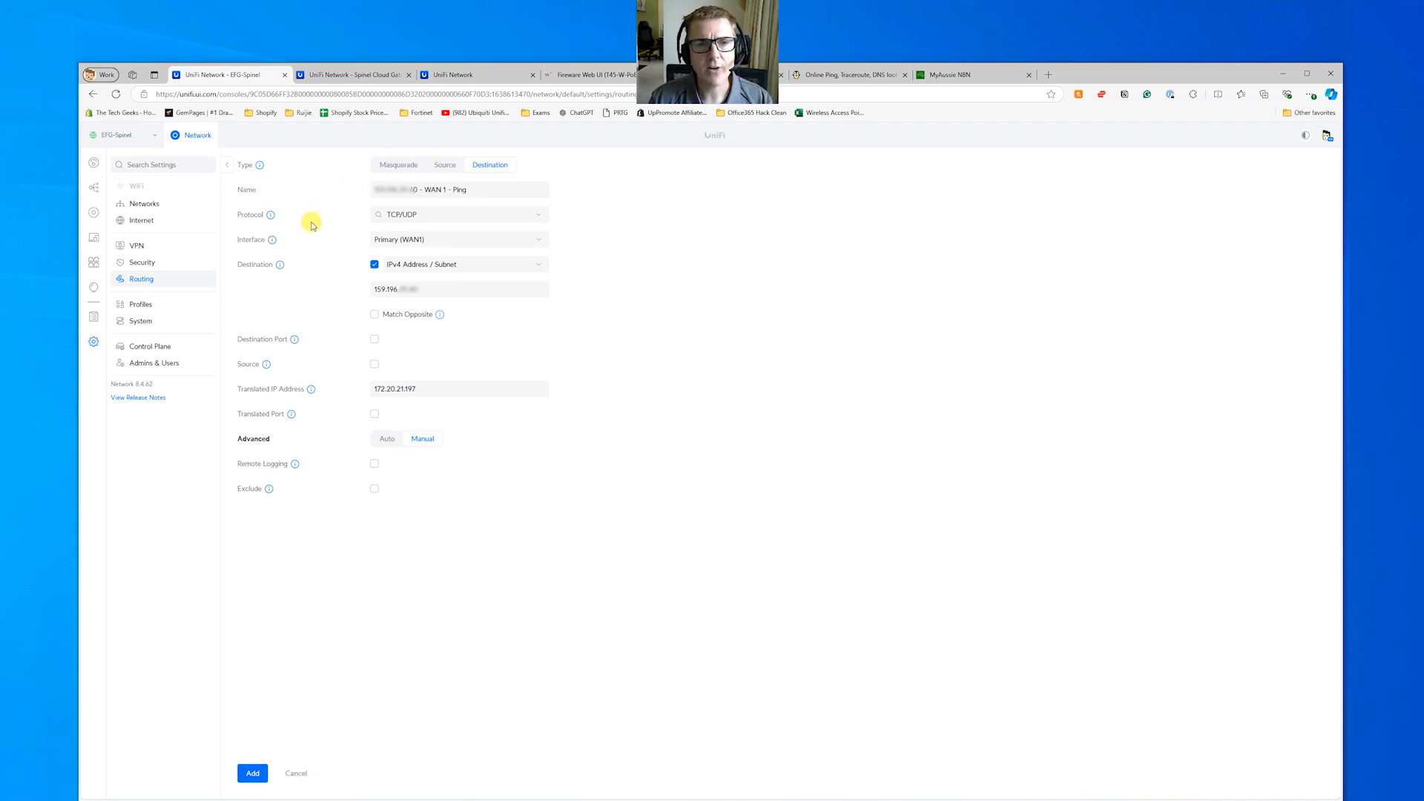
Step: Set the protocol back to ICMP and add the destination NAT entry
click(444, 215)
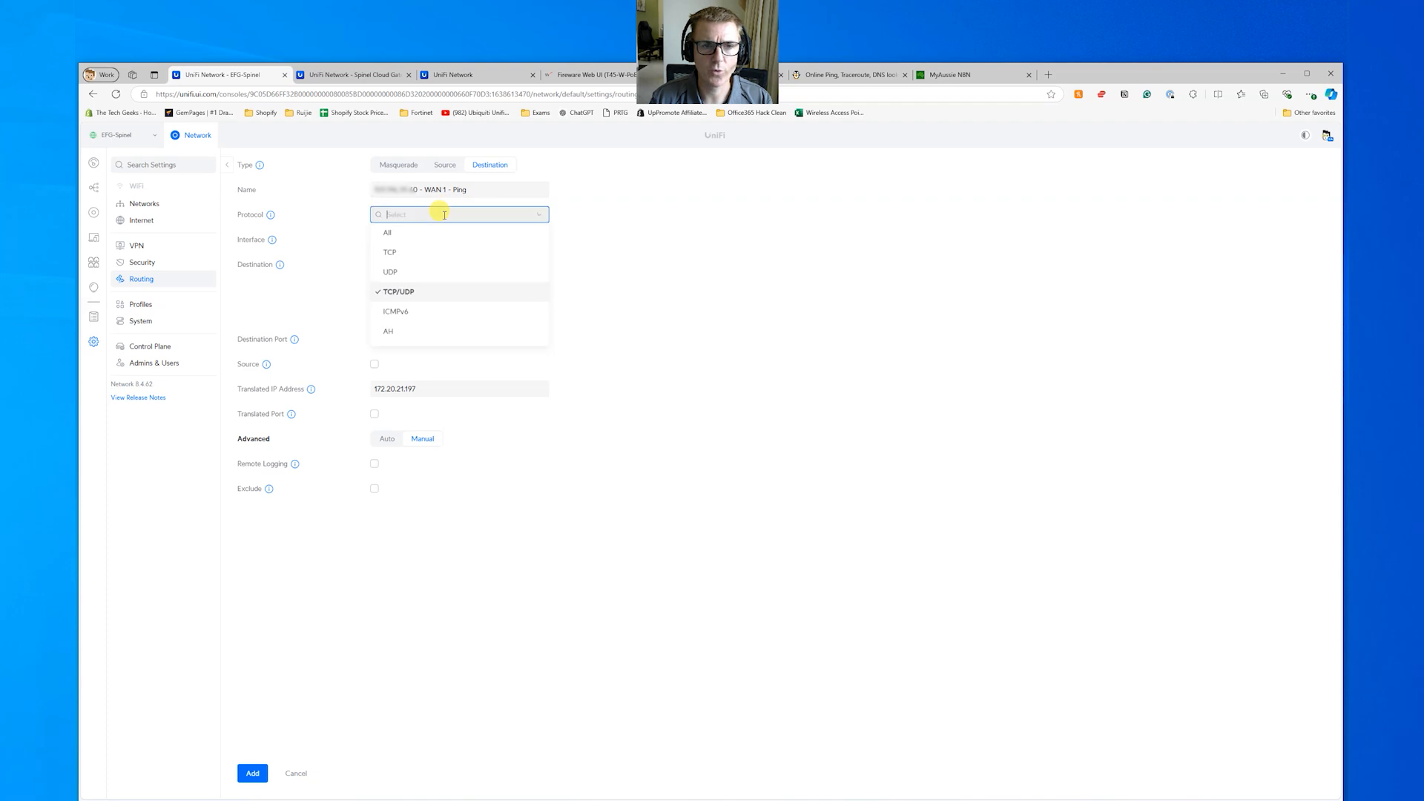
text(icmp)
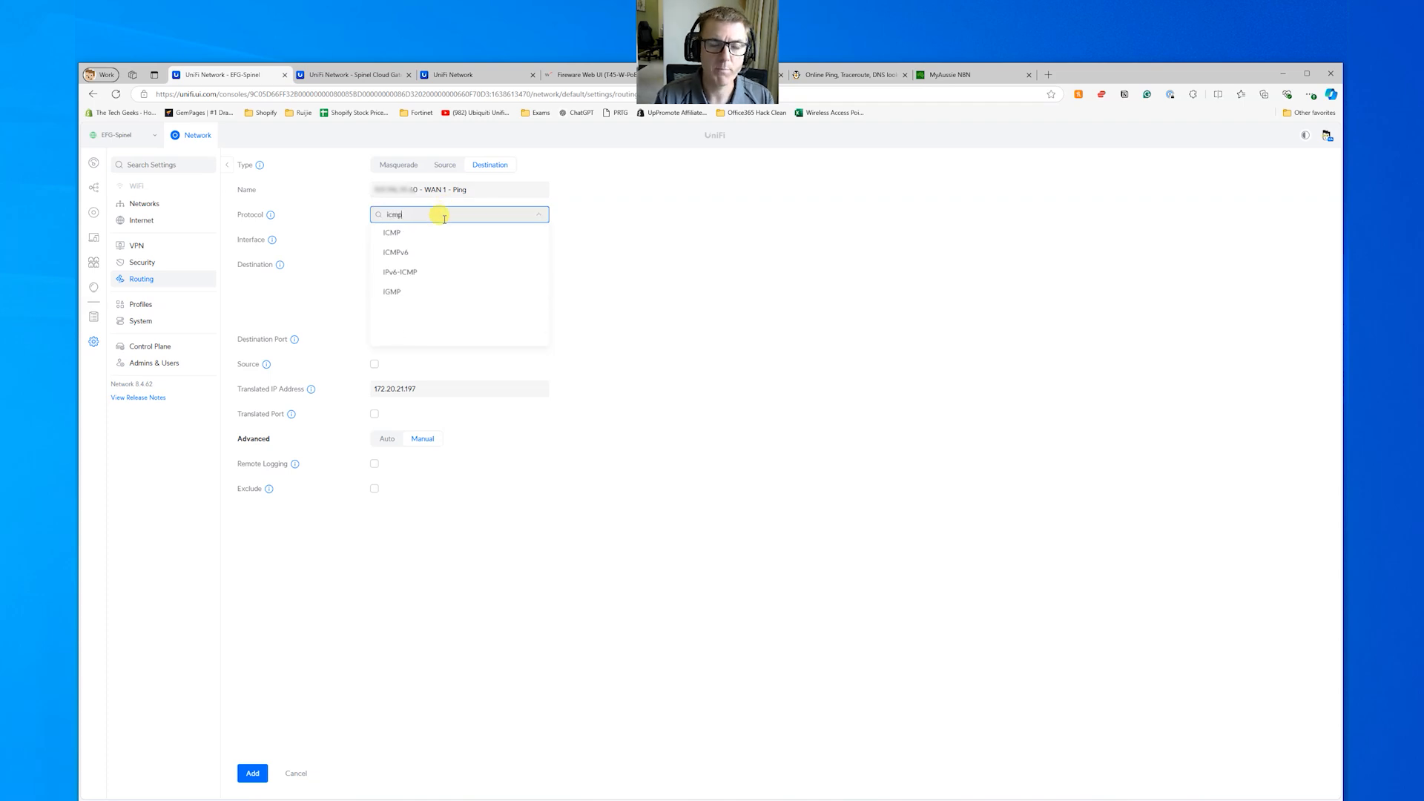
click(438, 236)
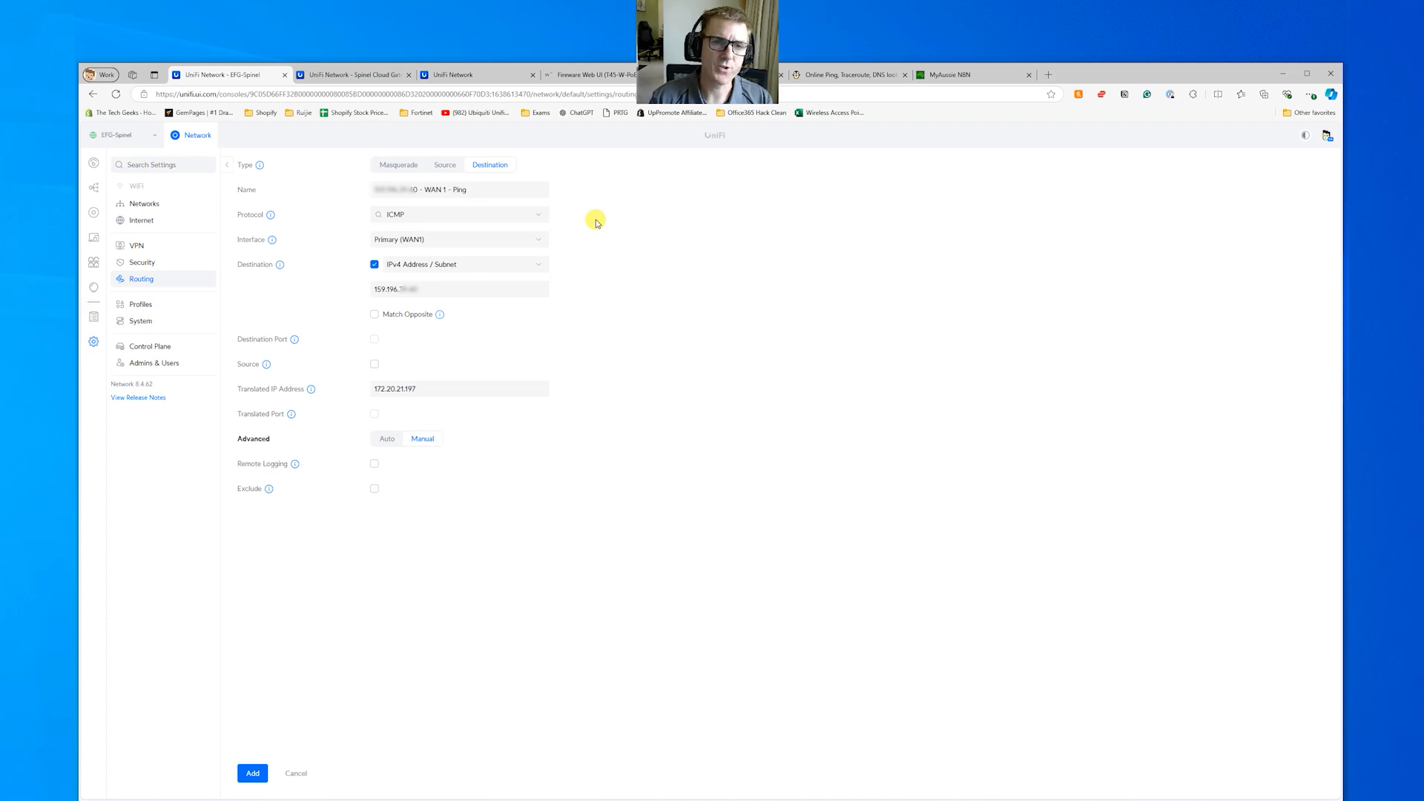
click(475, 288)
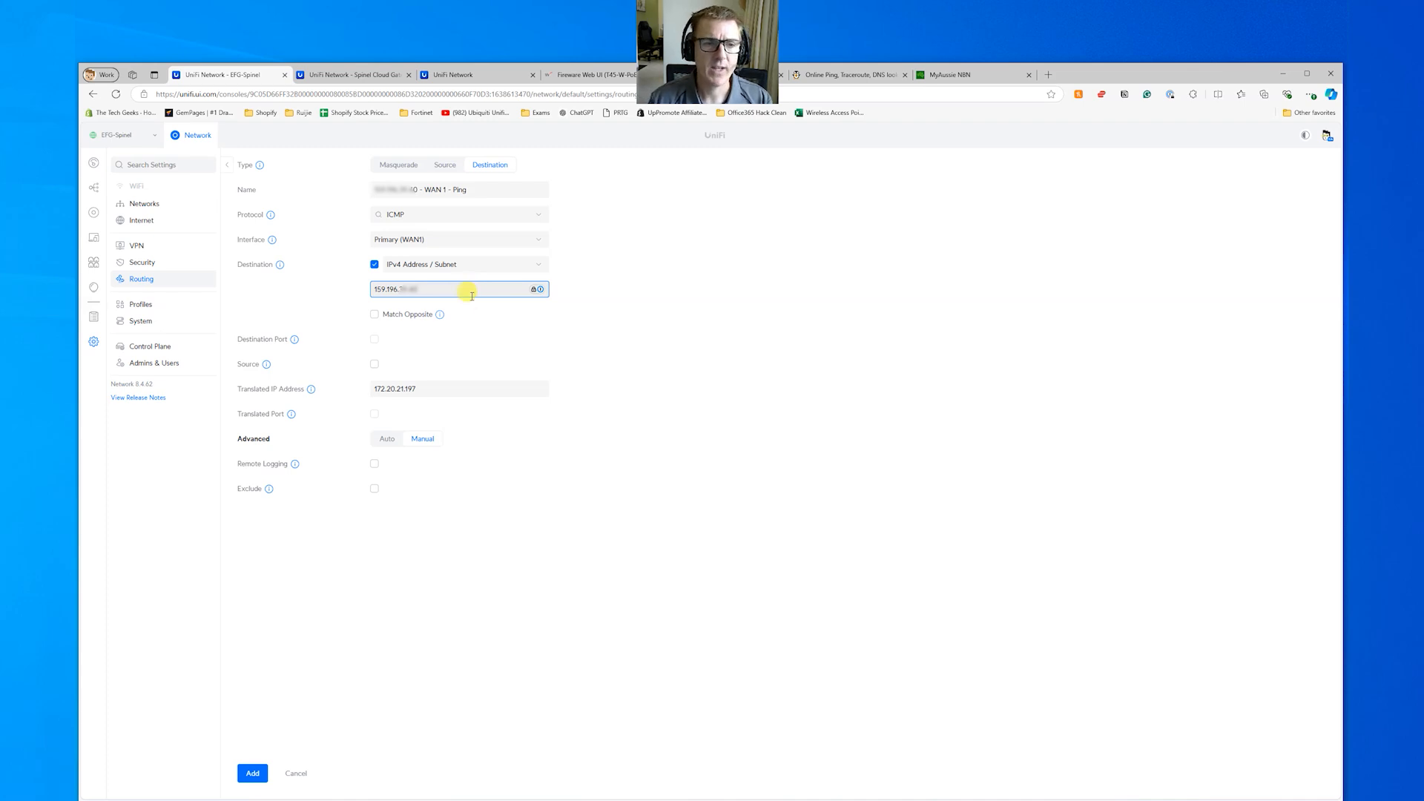
click(435, 384)
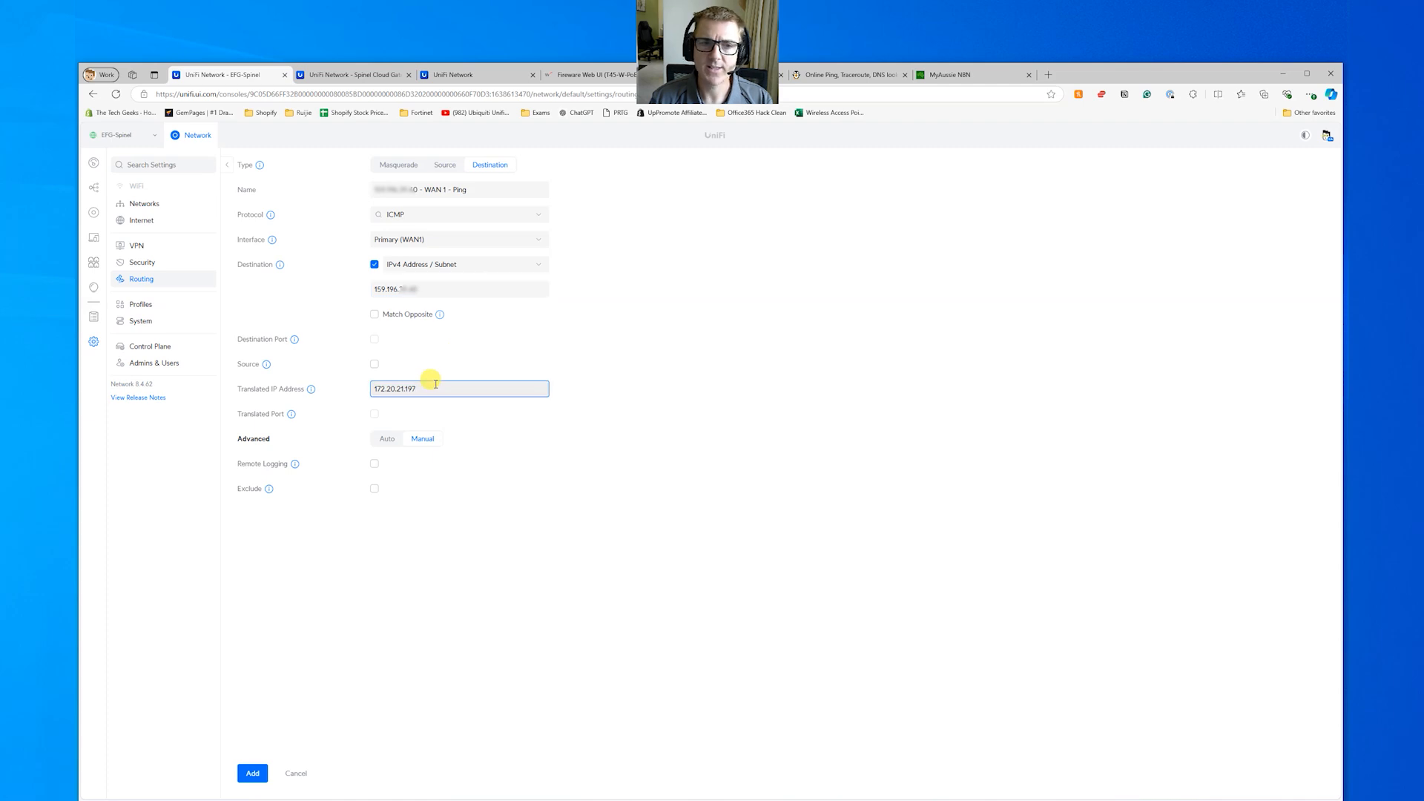
click(254, 772)
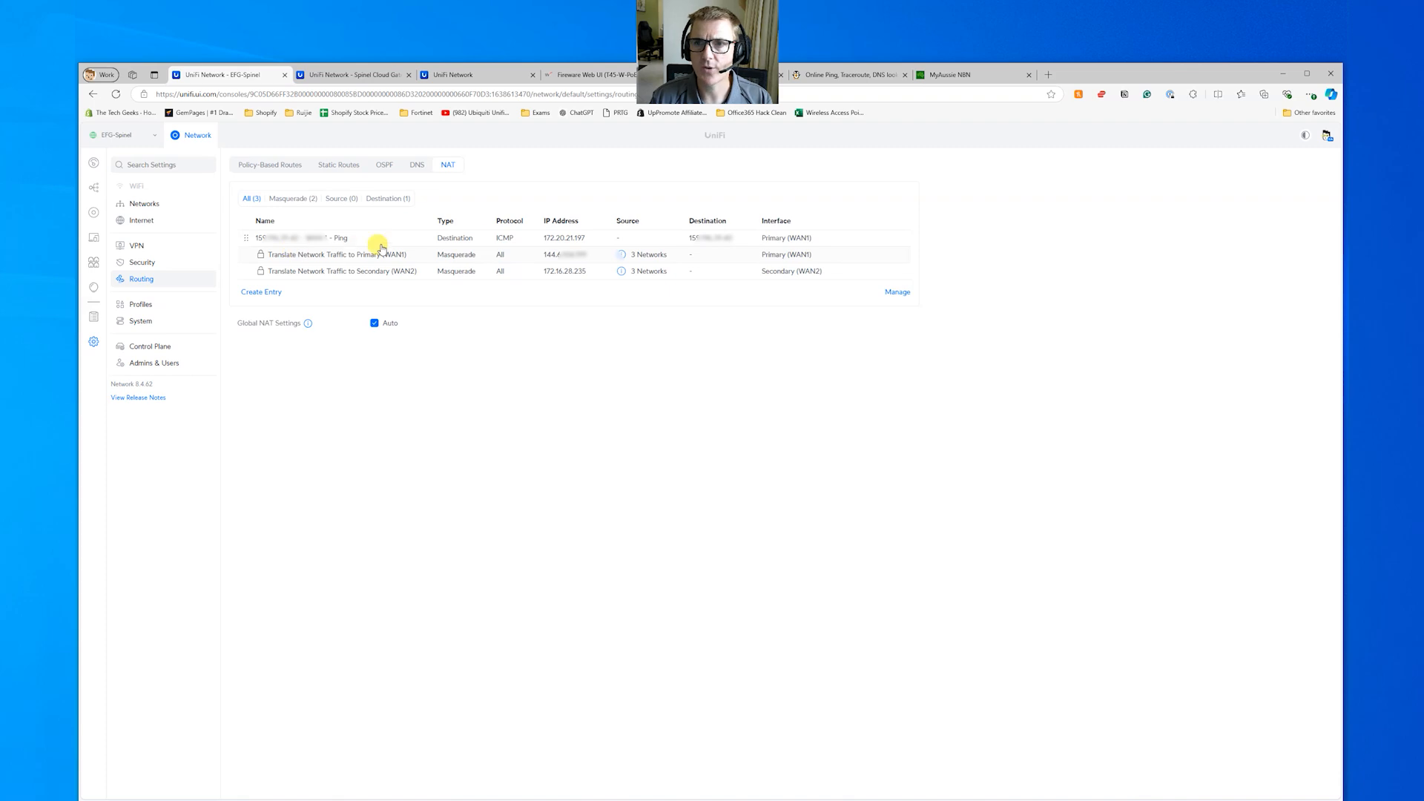
Step: Switch to ping.eu and ping the public IP address twice, entering the displayed verification code each time
click(844, 74)
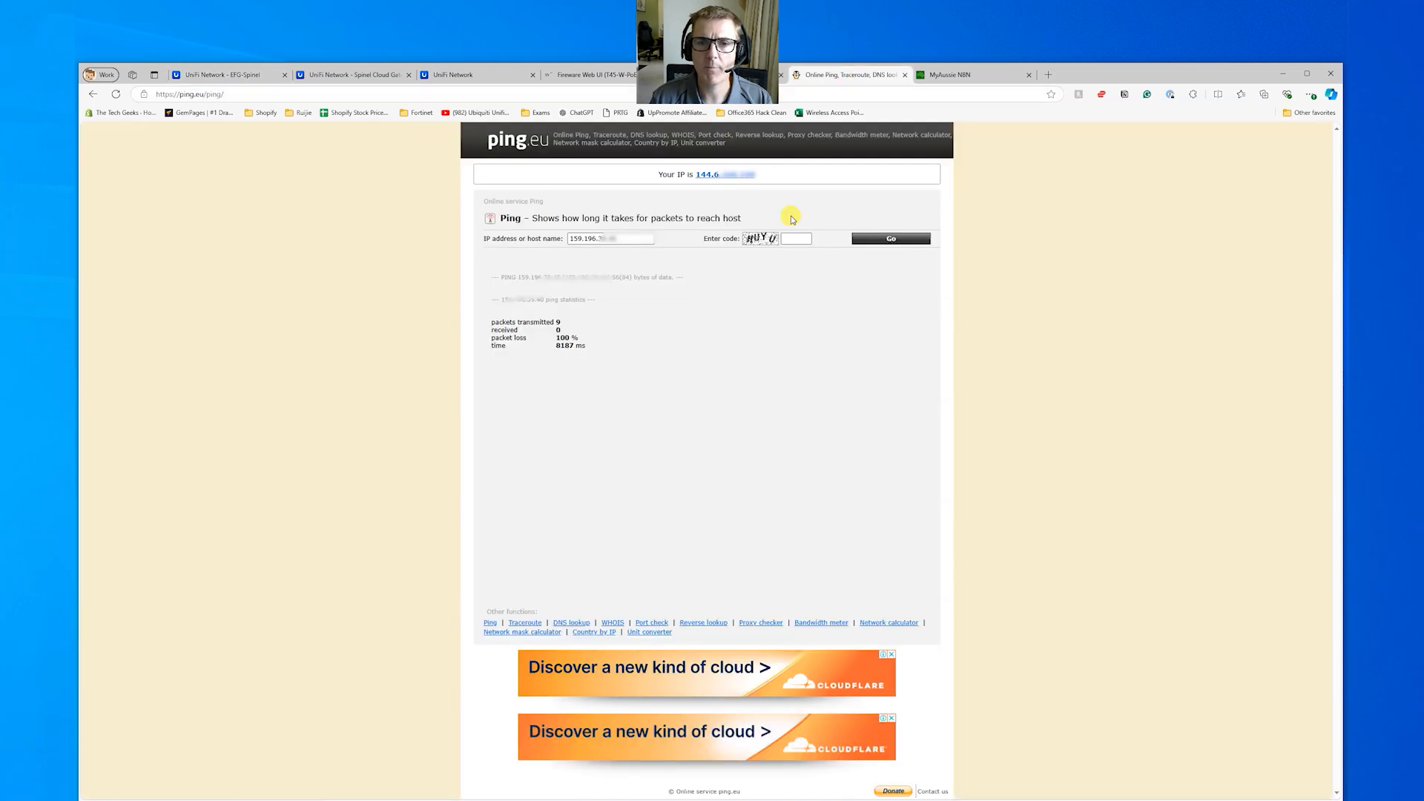
click(789, 239)
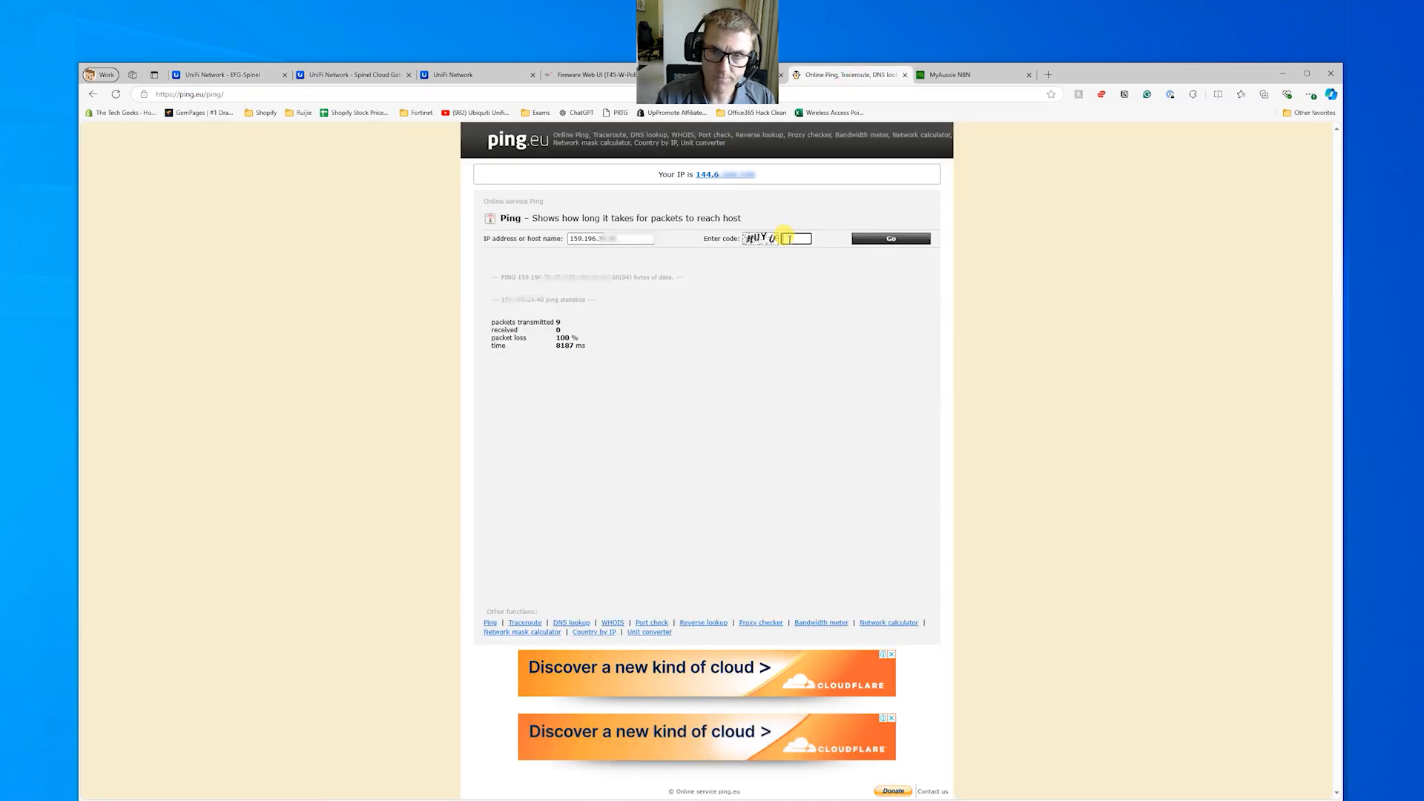
text(hjyu)
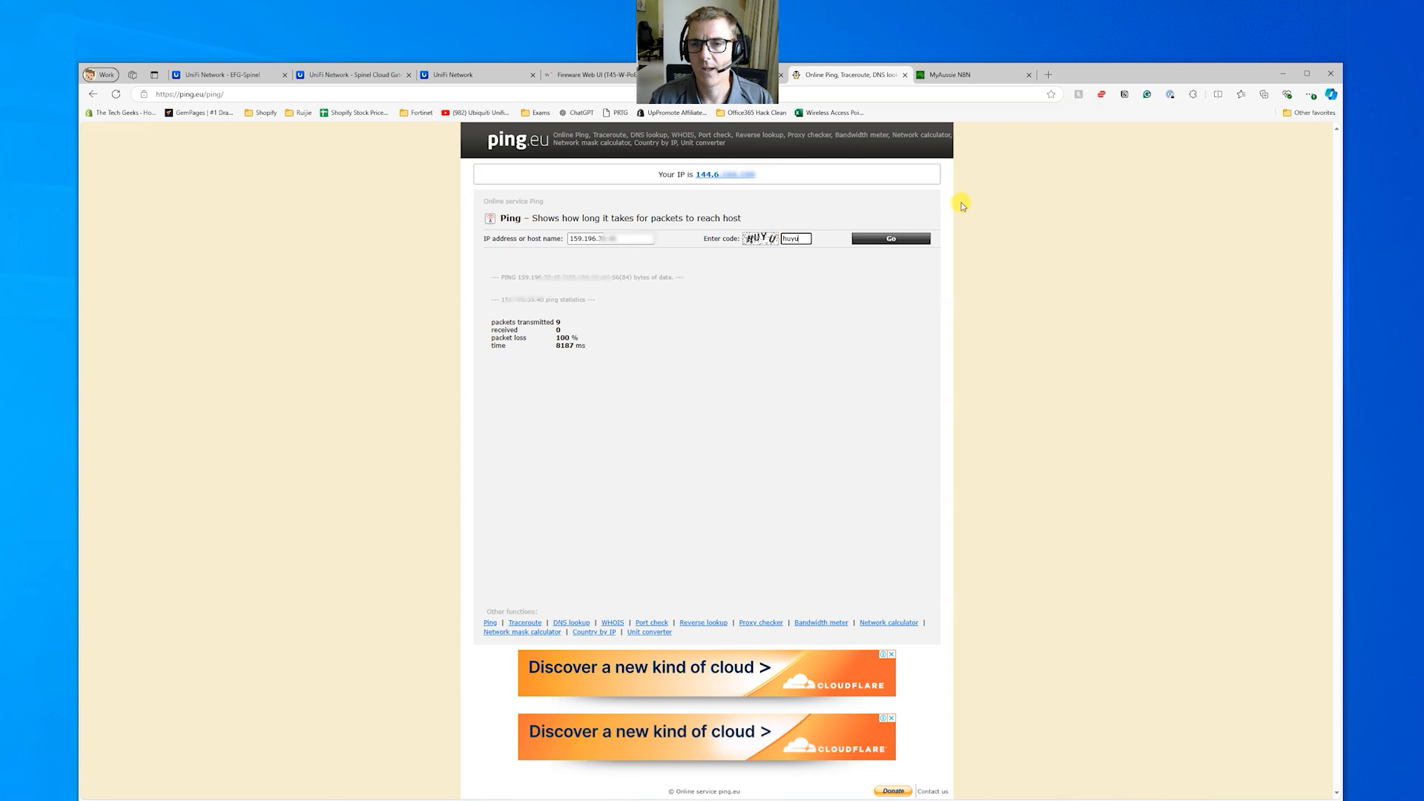
click(913, 238)
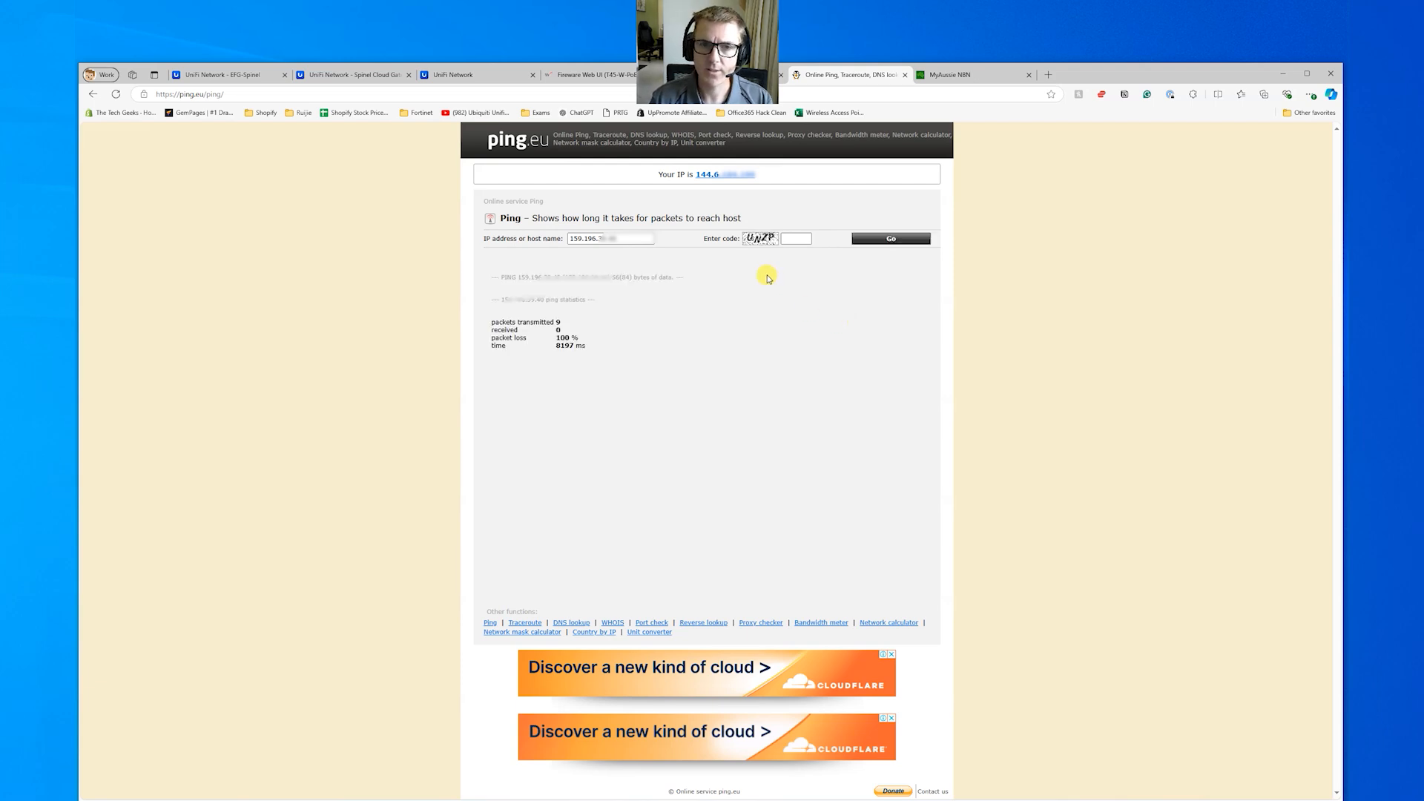
click(794, 239)
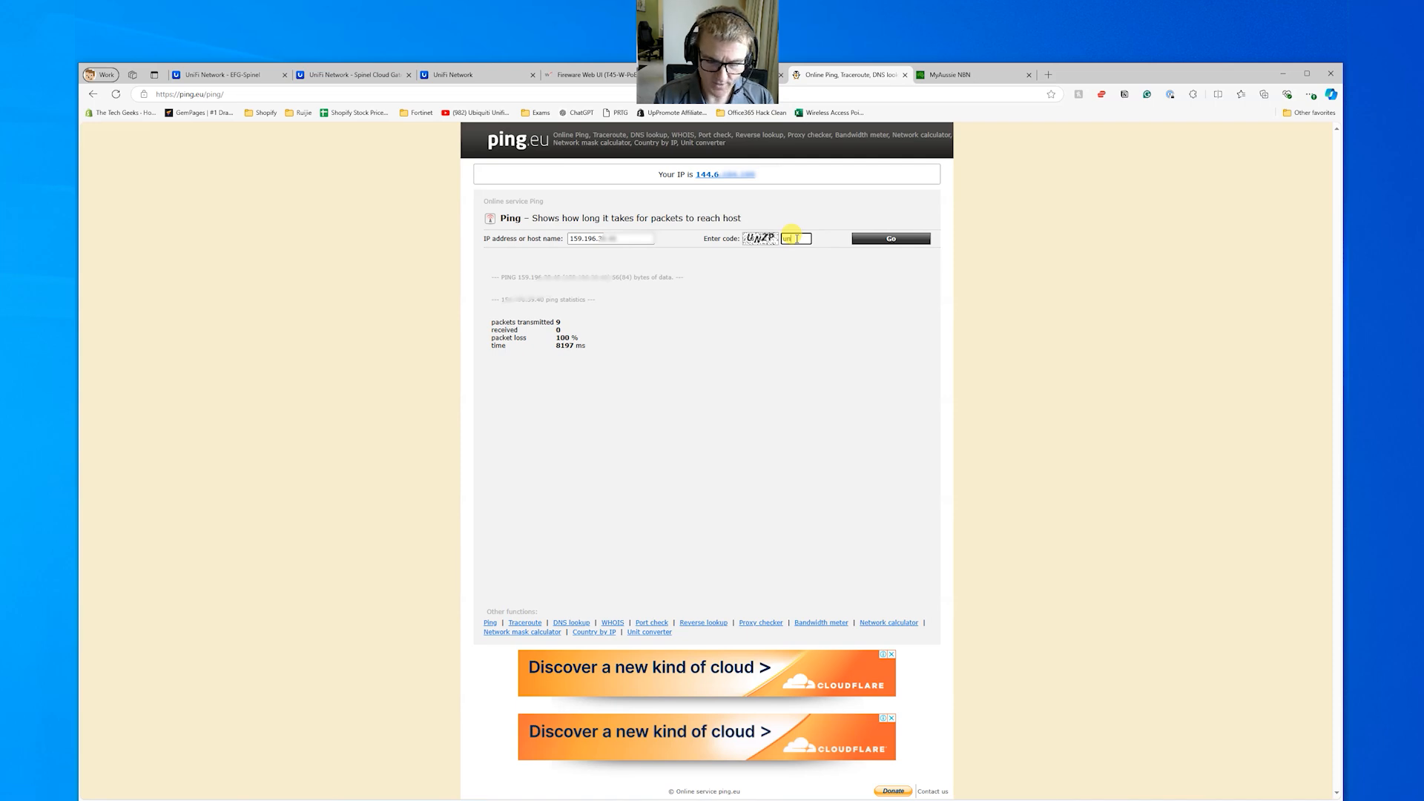
click(866, 240)
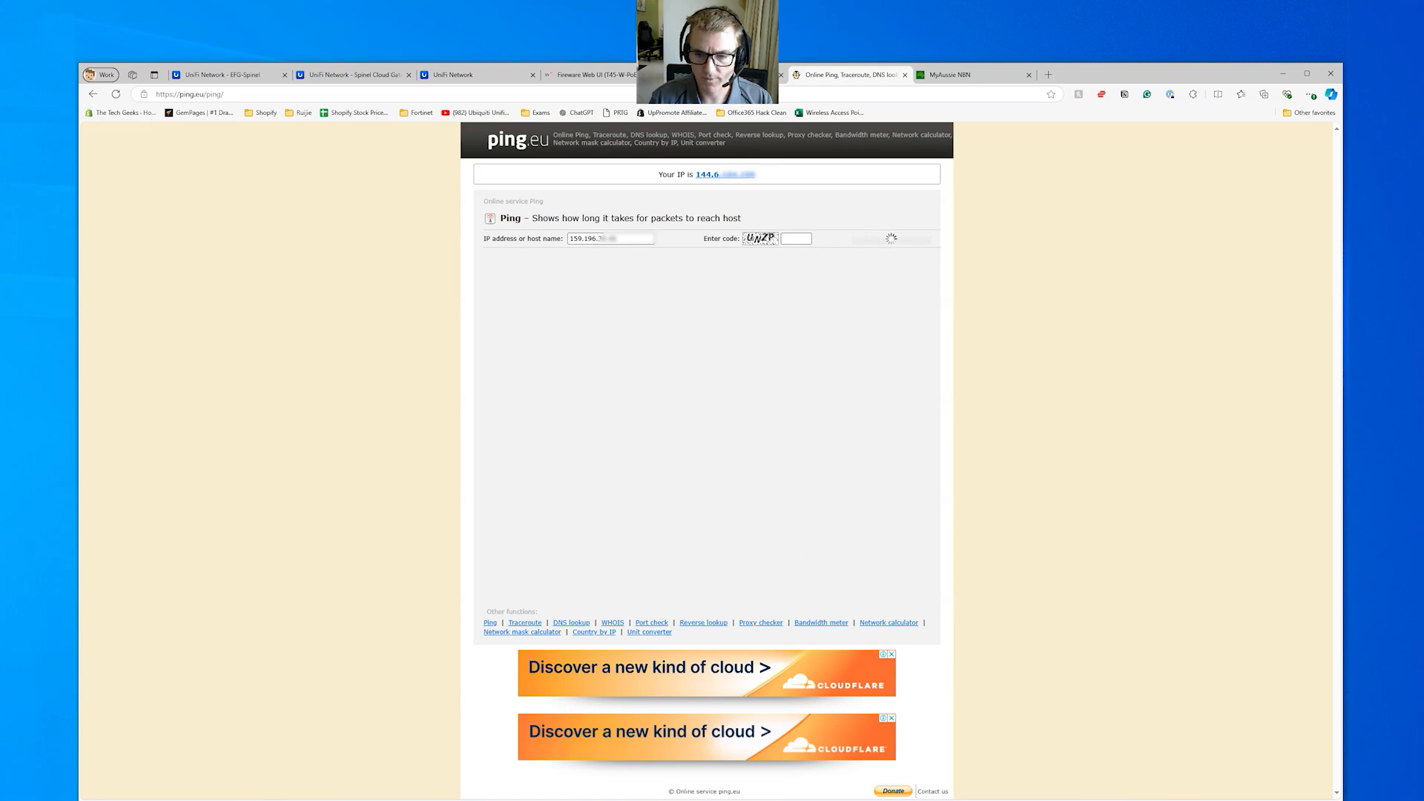
Step: Switch to the remote ADMINSERVER session and check the Linux Test Server's eth0 IP address in the ifconfig output
mouse_move(909, 800)
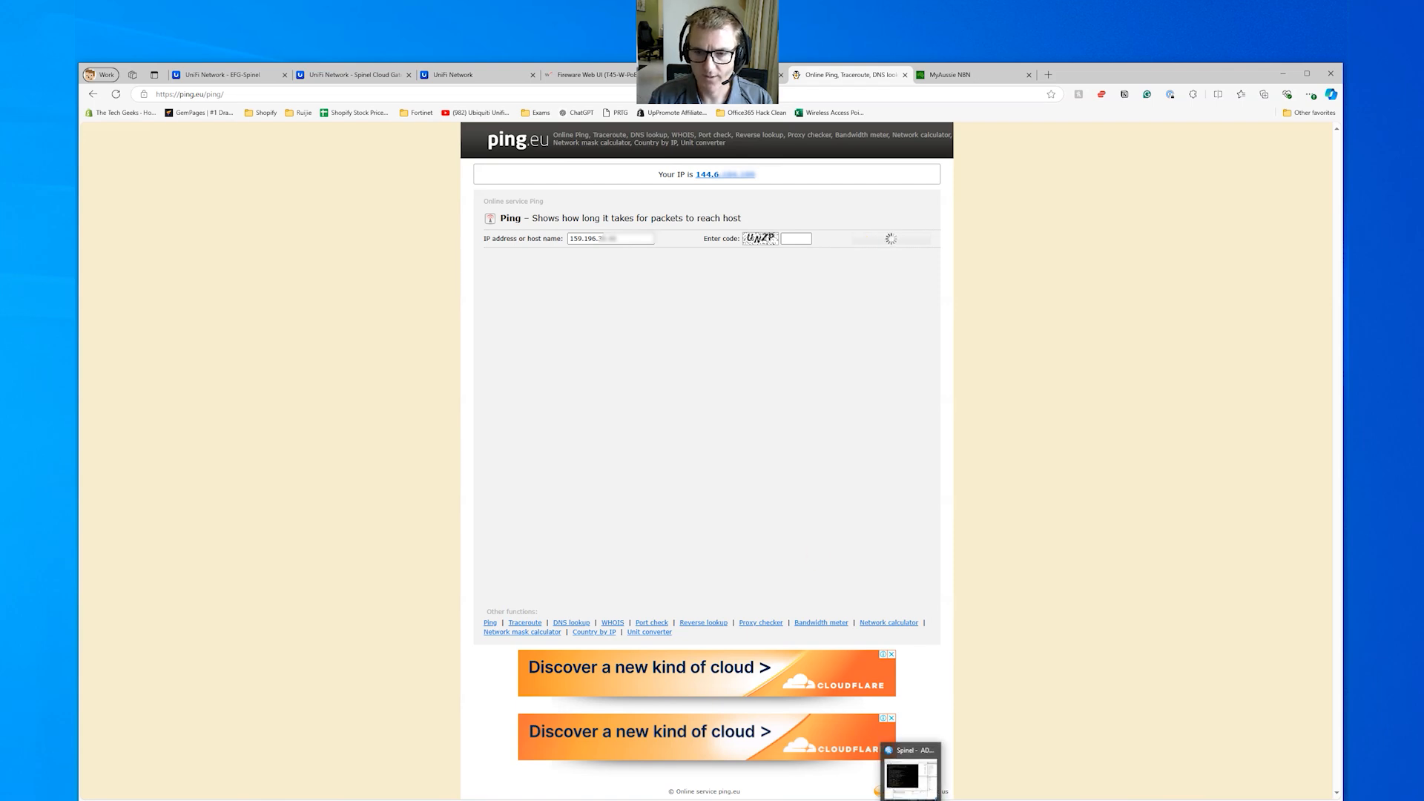
mouse_move(897, 774)
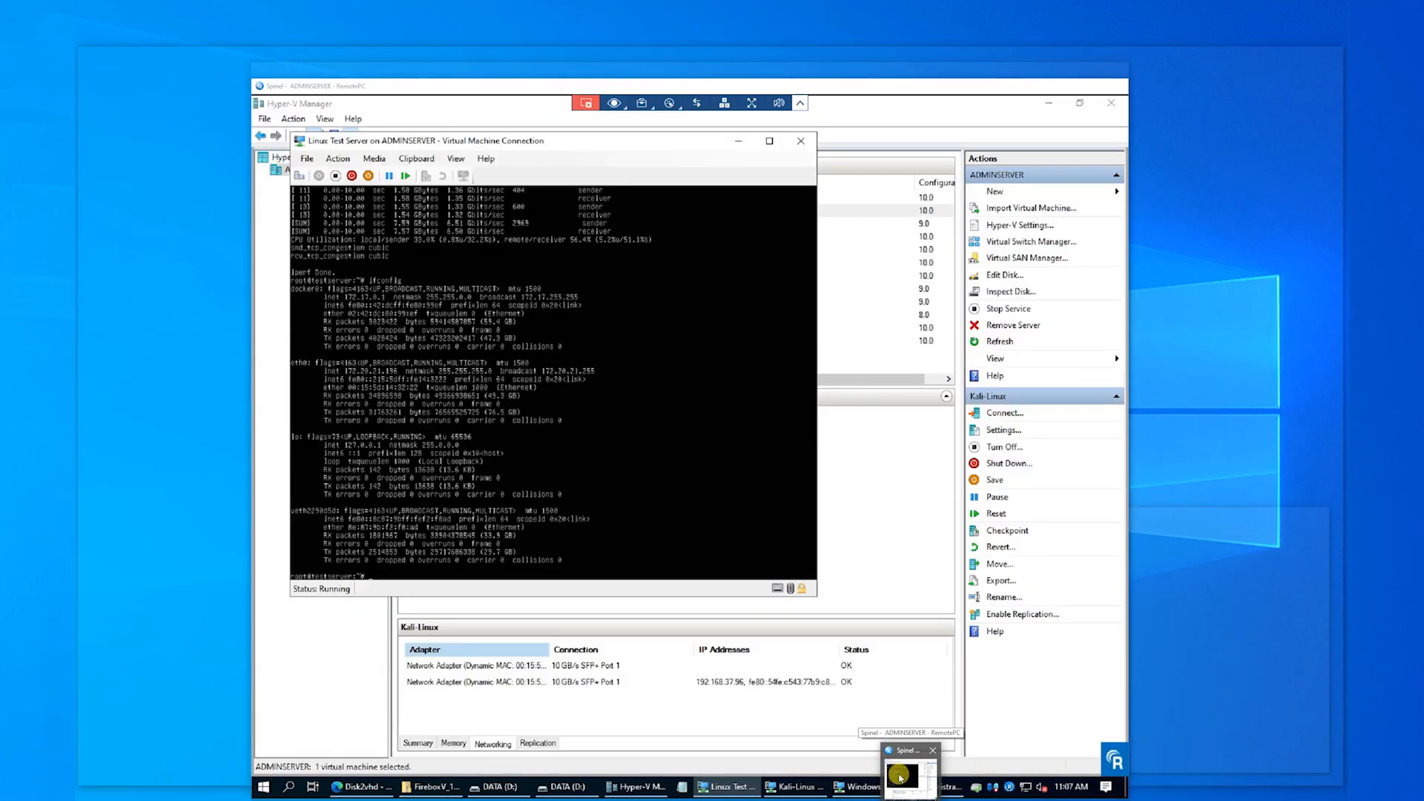
click(900, 776)
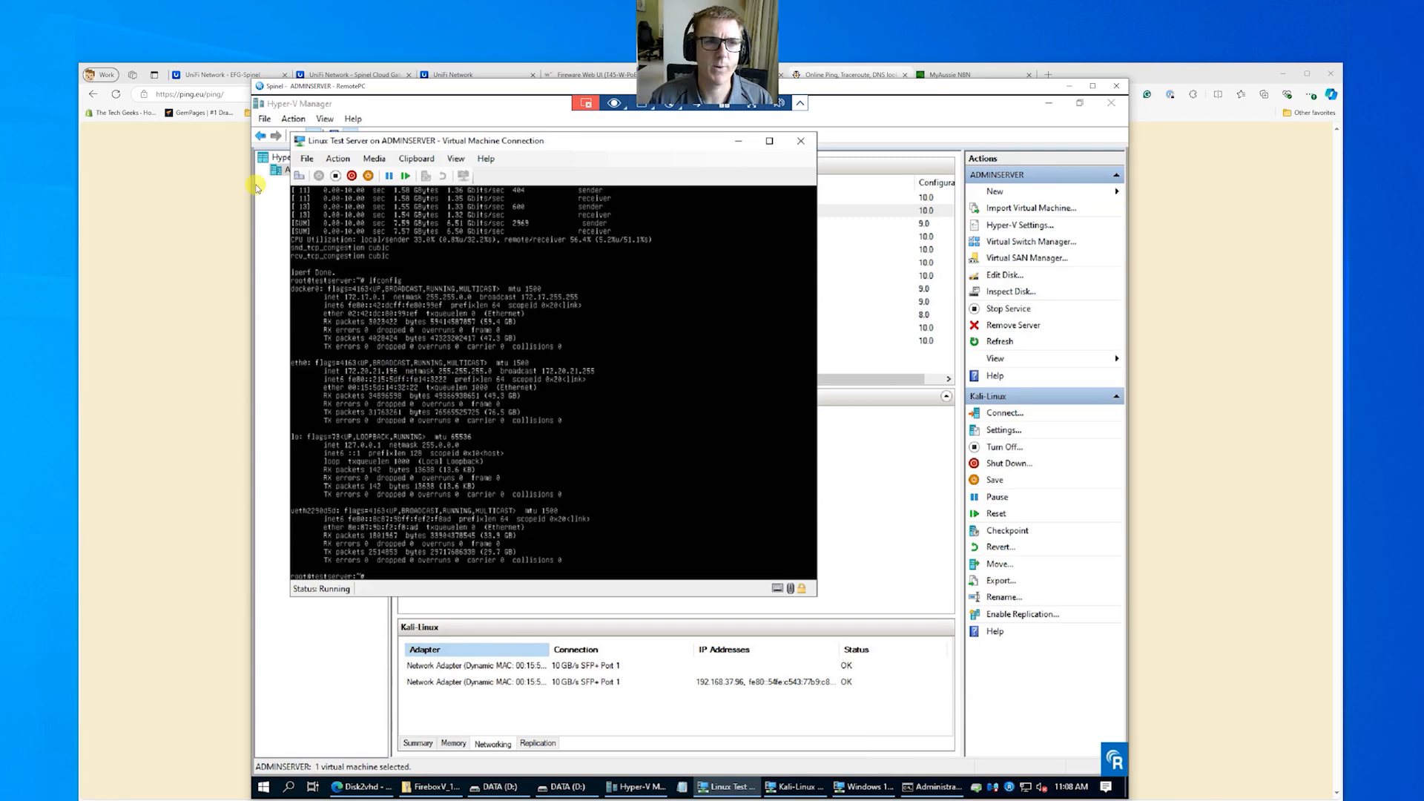
Step: Back in UniFi Network, change the WAN 1 Ping NAT entry's translated IP address to 172.20.21.196 and apply the changes
click(206, 73)
click(206, 75)
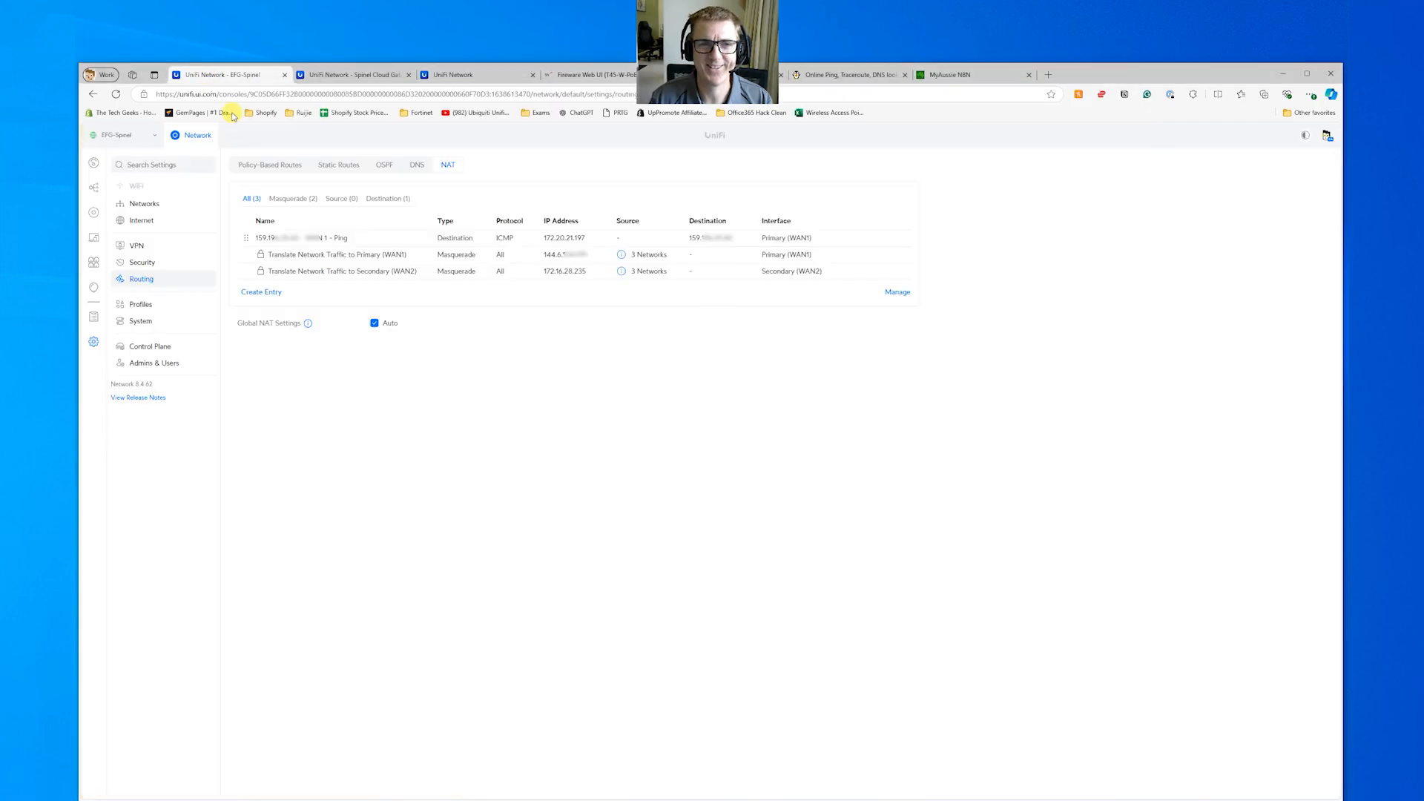
click(286, 236)
click(433, 389)
key(BackSpace)
text(6)
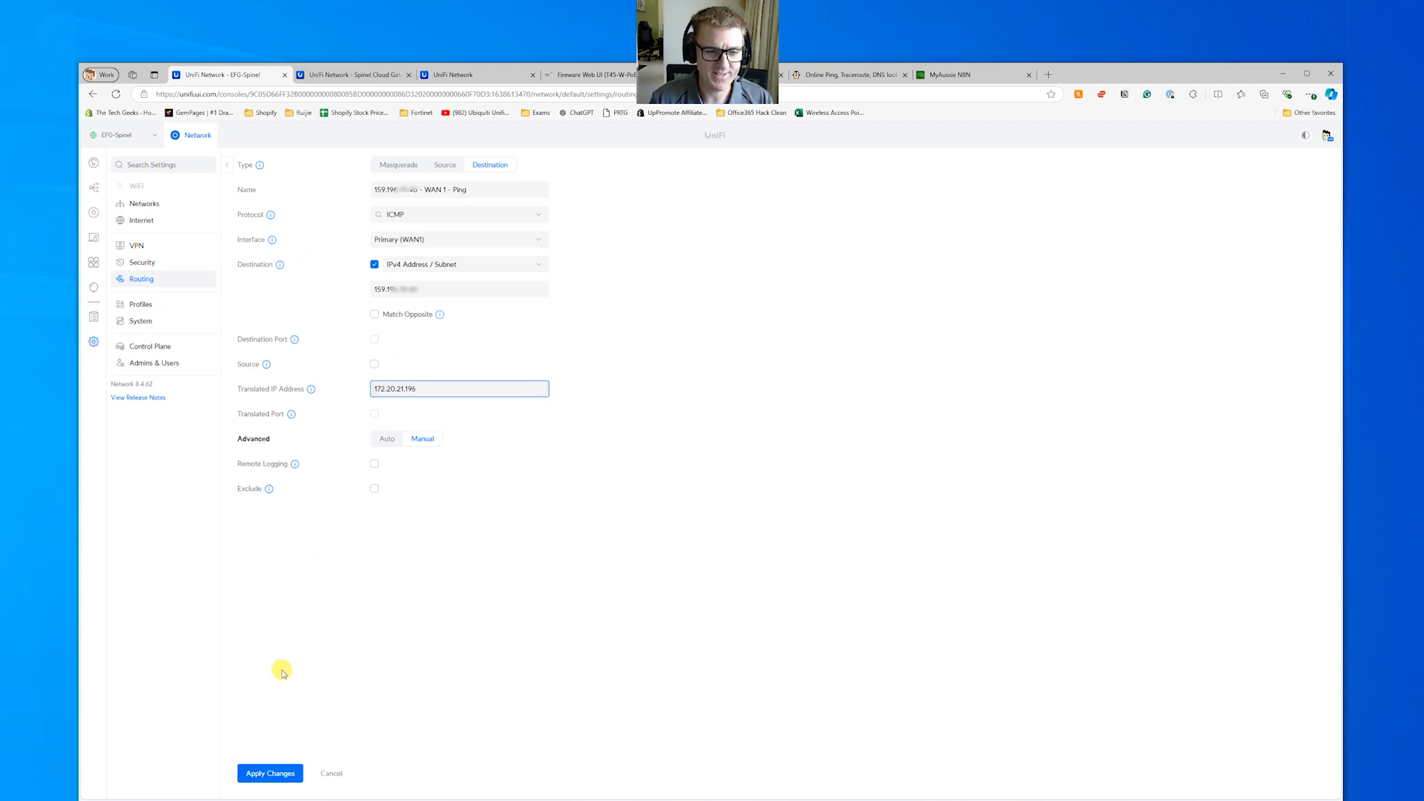
click(273, 776)
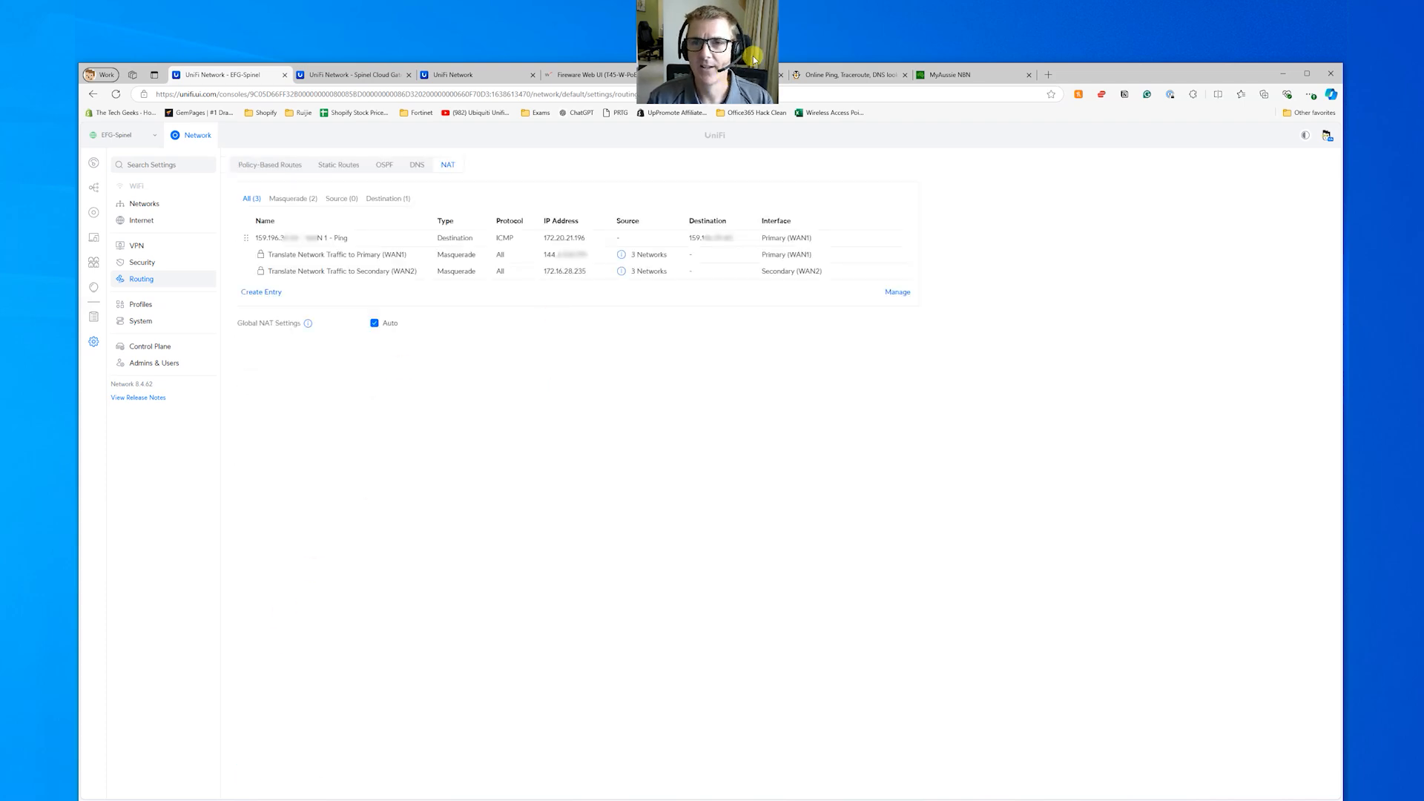
Step: Switch to ping.eu and ping the public IP address again, entering the displayed verification code
click(815, 75)
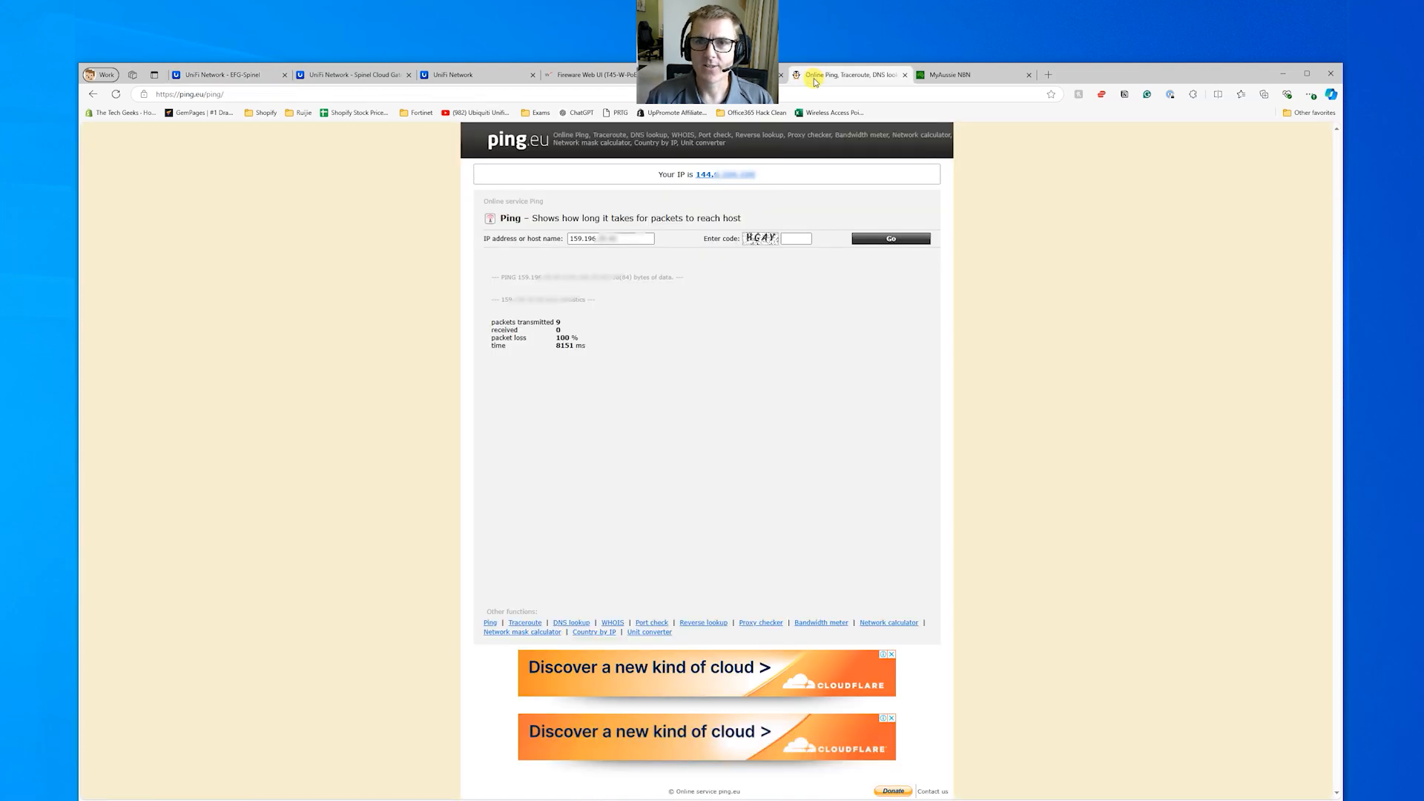
click(795, 237)
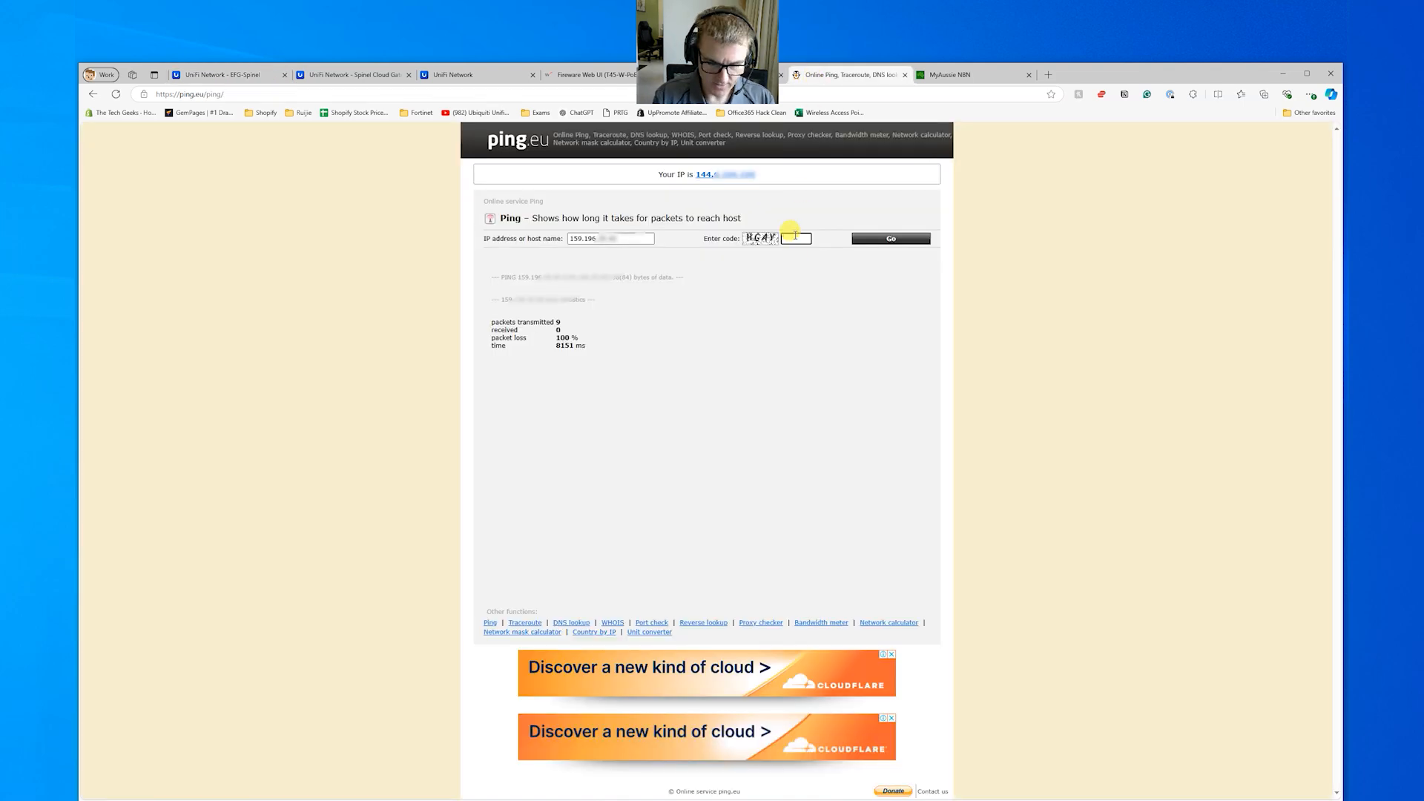
text(hgay)
click(870, 238)
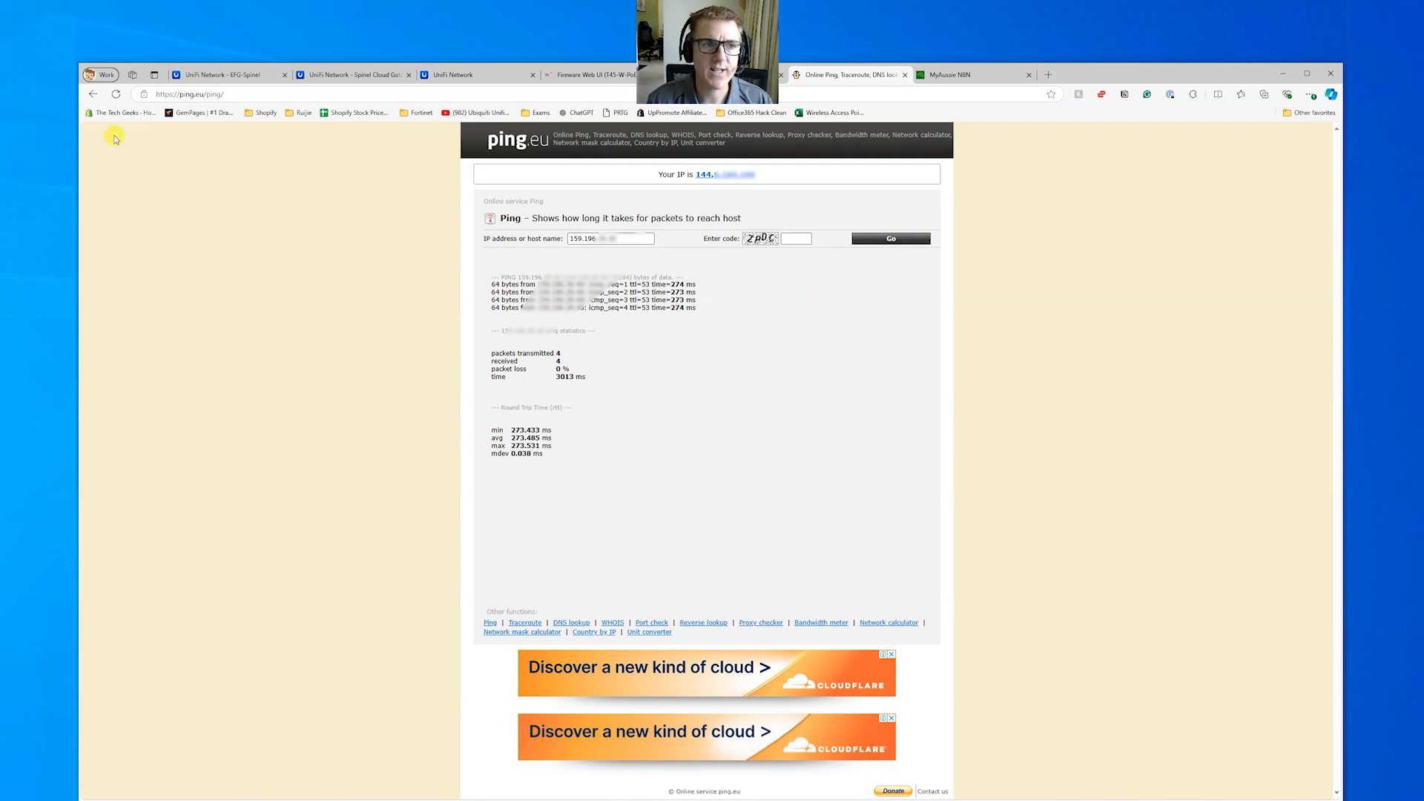
Step: Run ping.eu's Port check on the public IP address for port 443, entering the displayed verification code
click(510, 142)
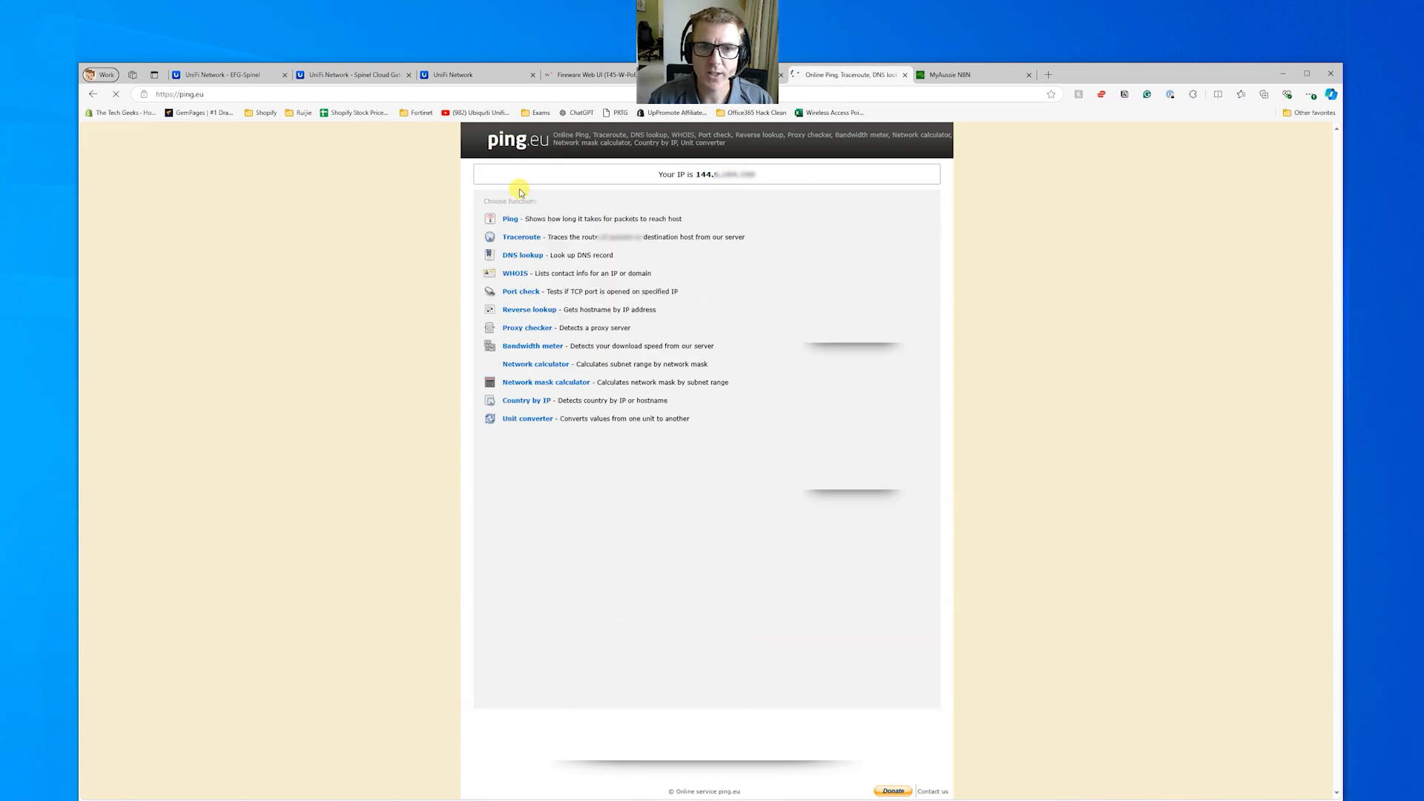
click(510, 292)
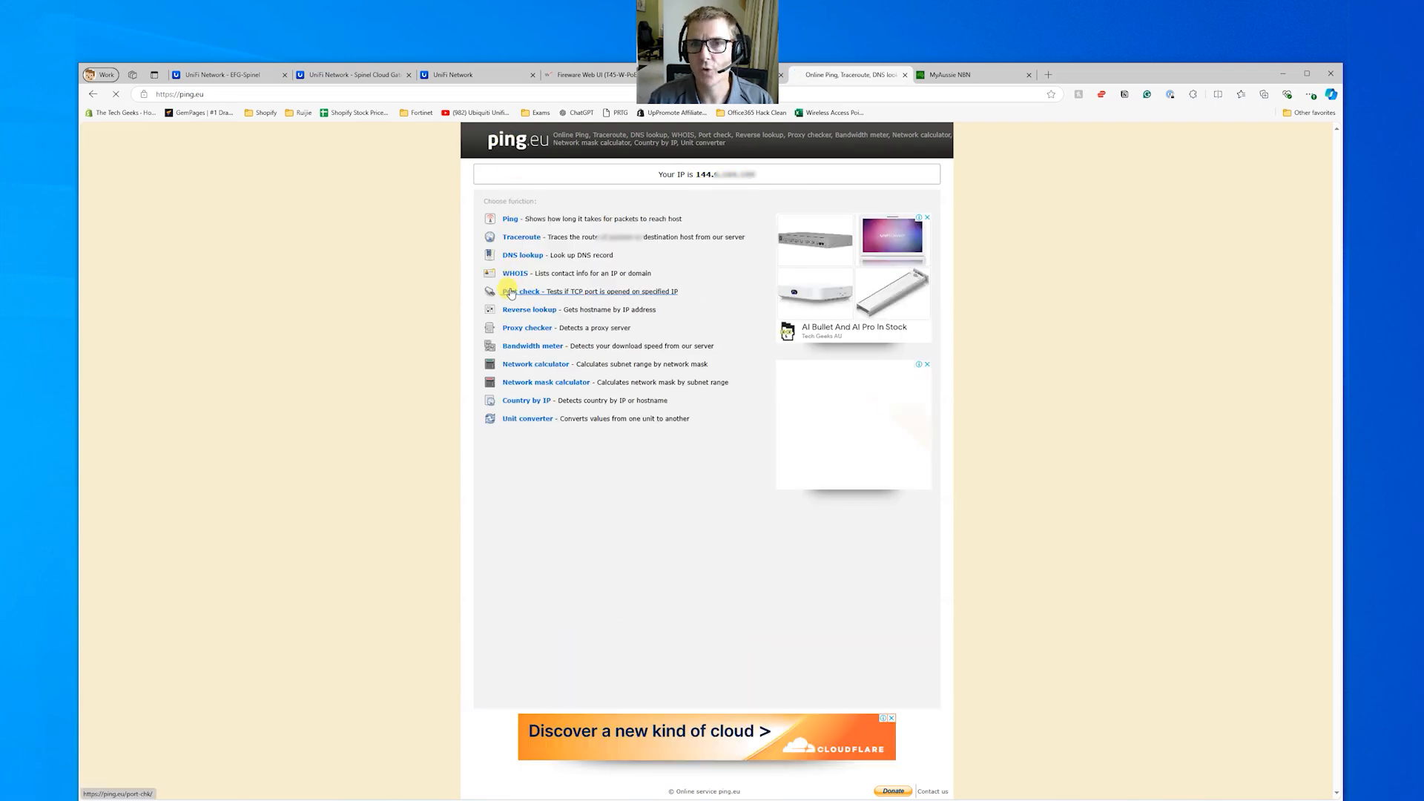
click(725, 240)
key(Tab)
text(tlmc)
click(881, 238)
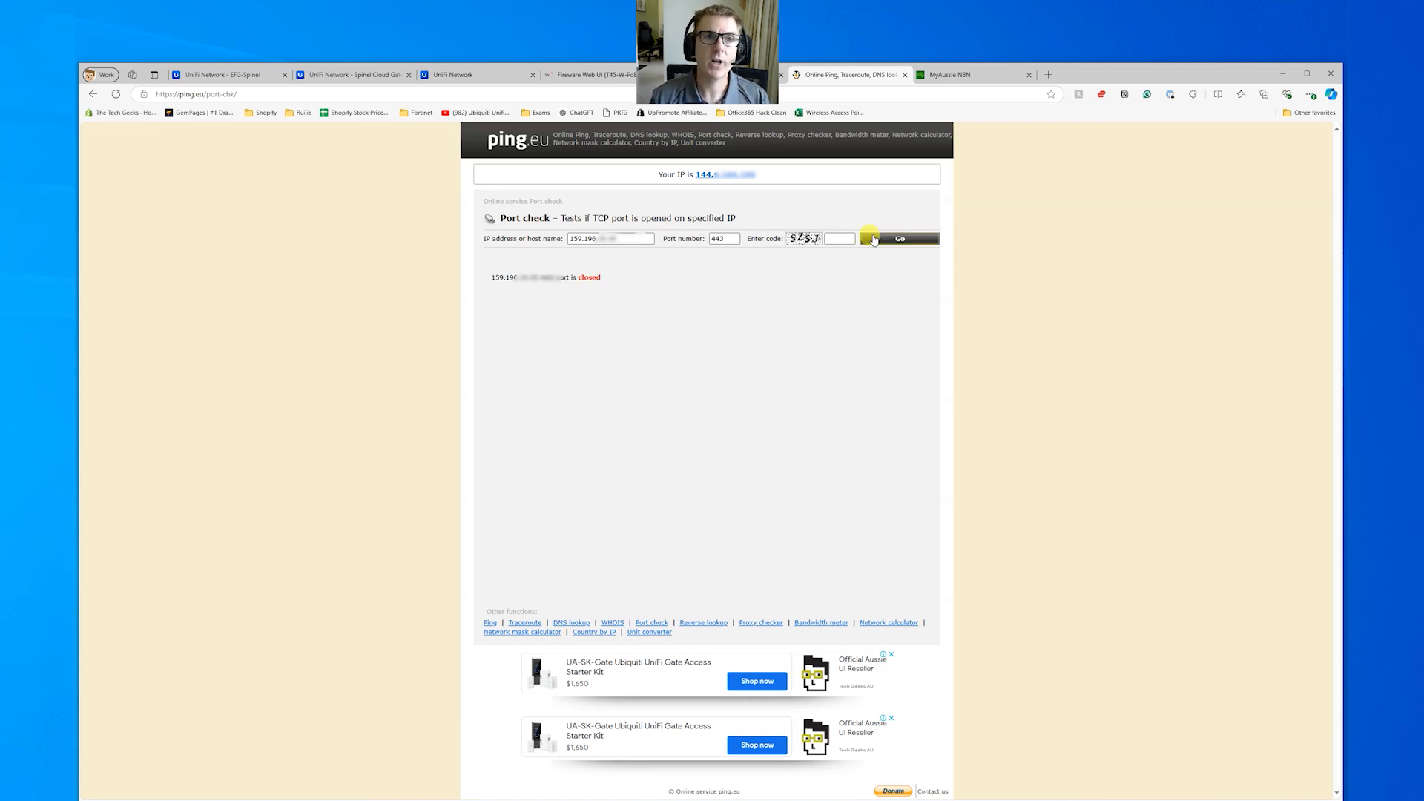
Step: Return to UniFi Network and start a new NAT entry named with the public IP address followed by "- WAN 1 - HTTPS"
click(206, 77)
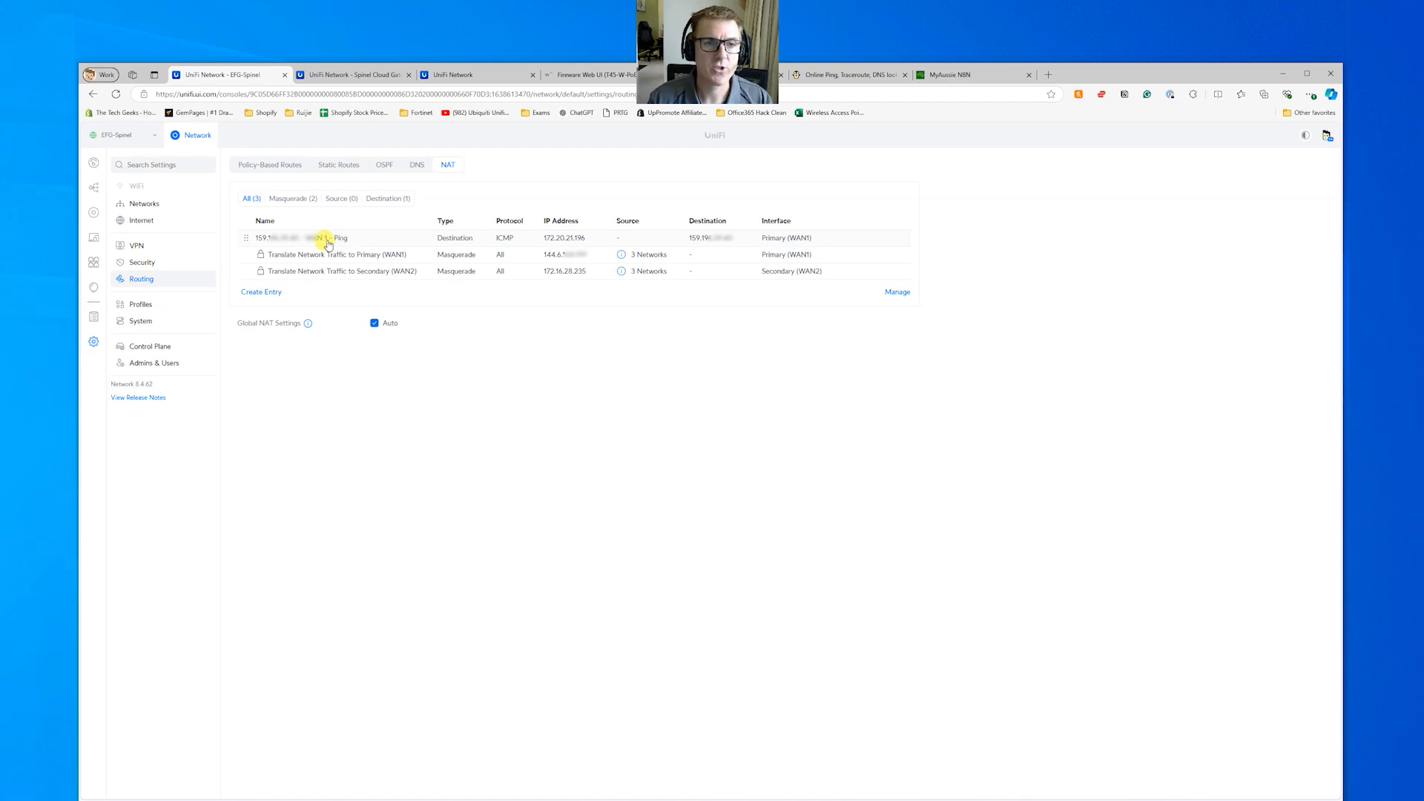
click(271, 292)
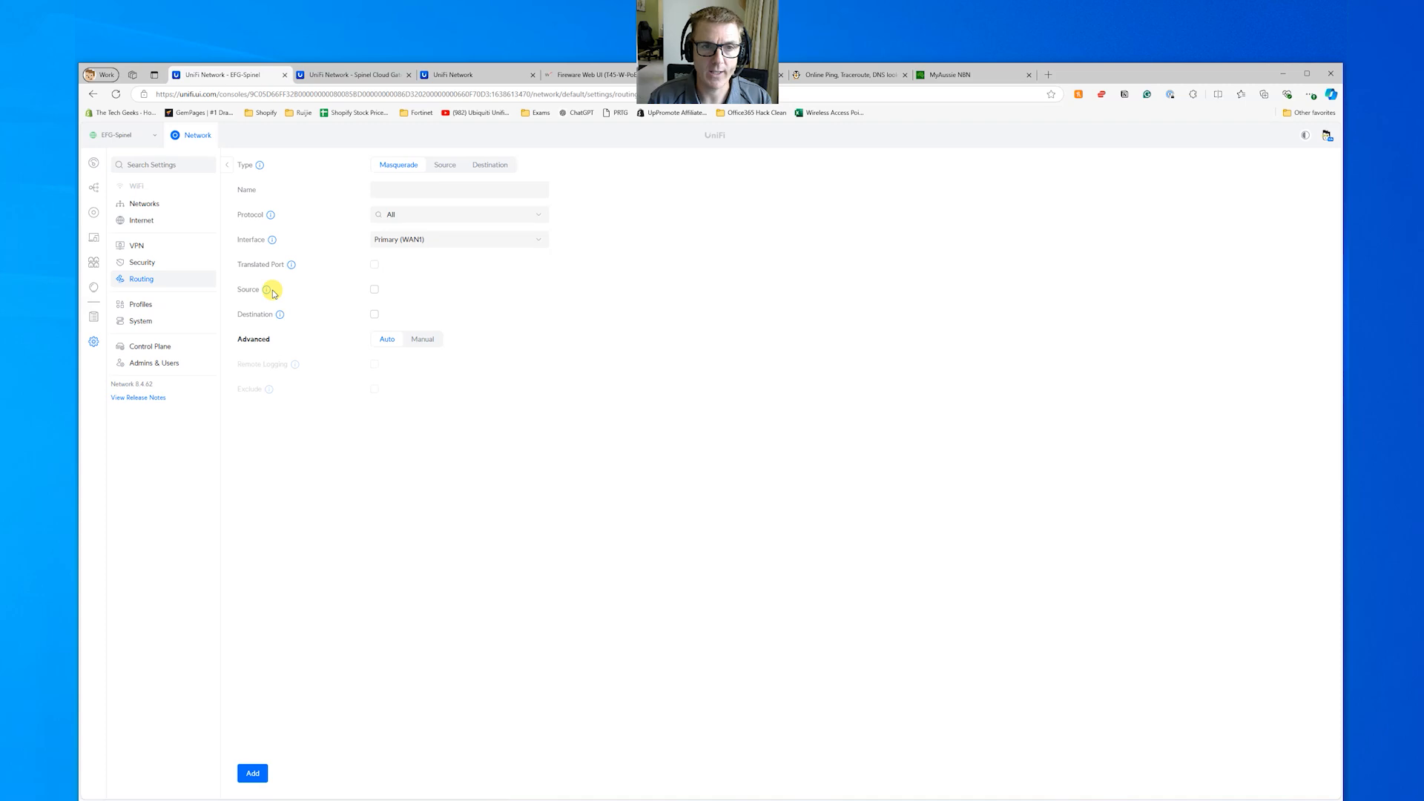
click(420, 187)
key(ctrl+v)
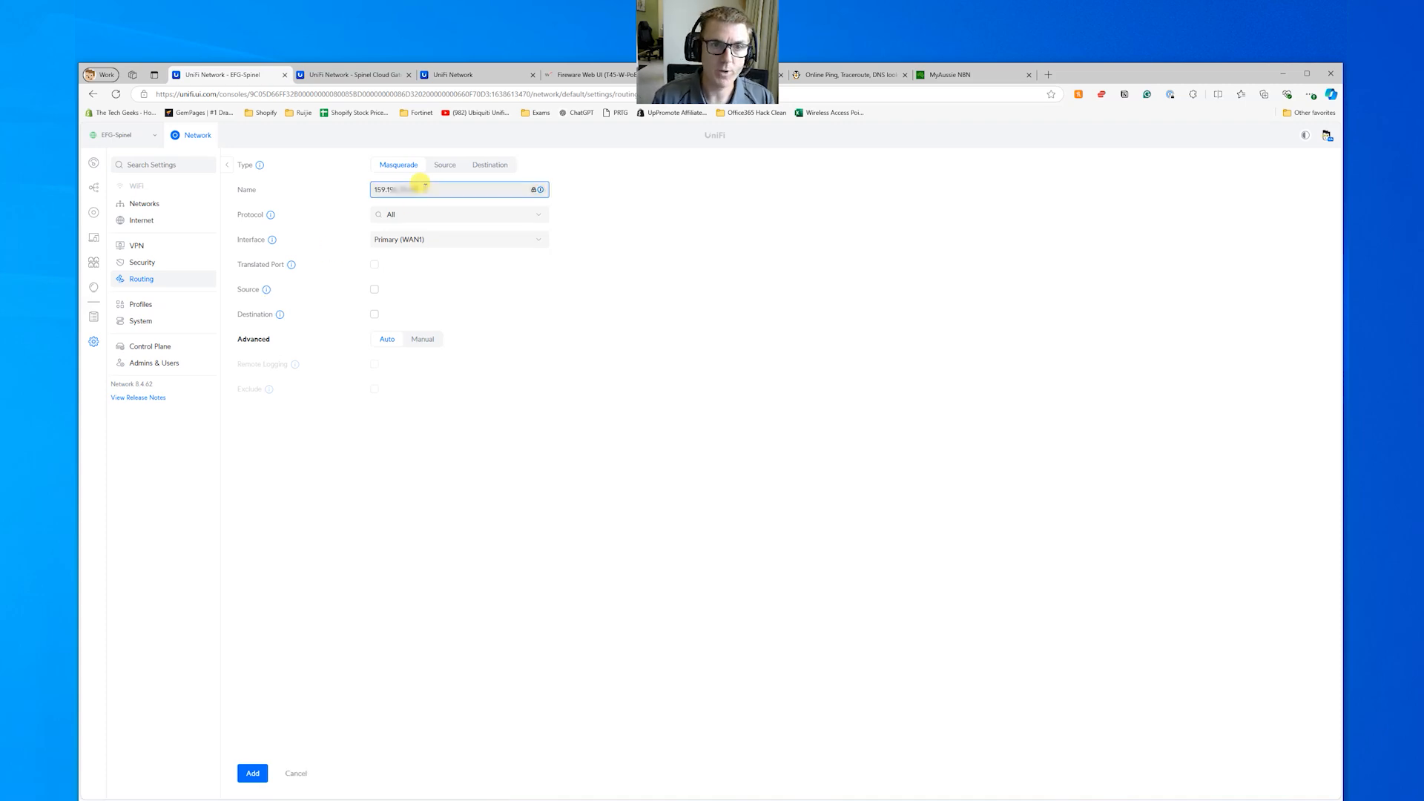
text(123)
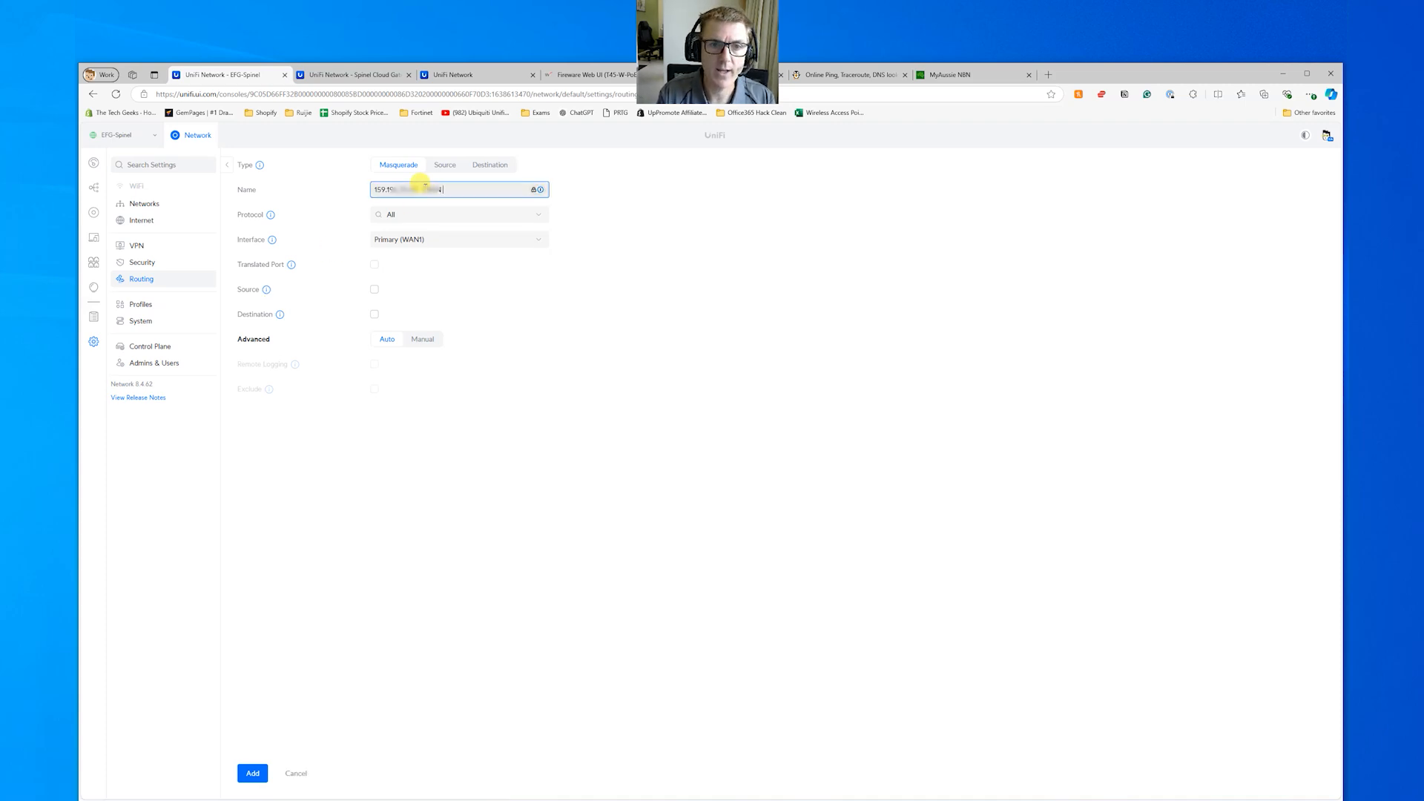
text( - HTTPS)
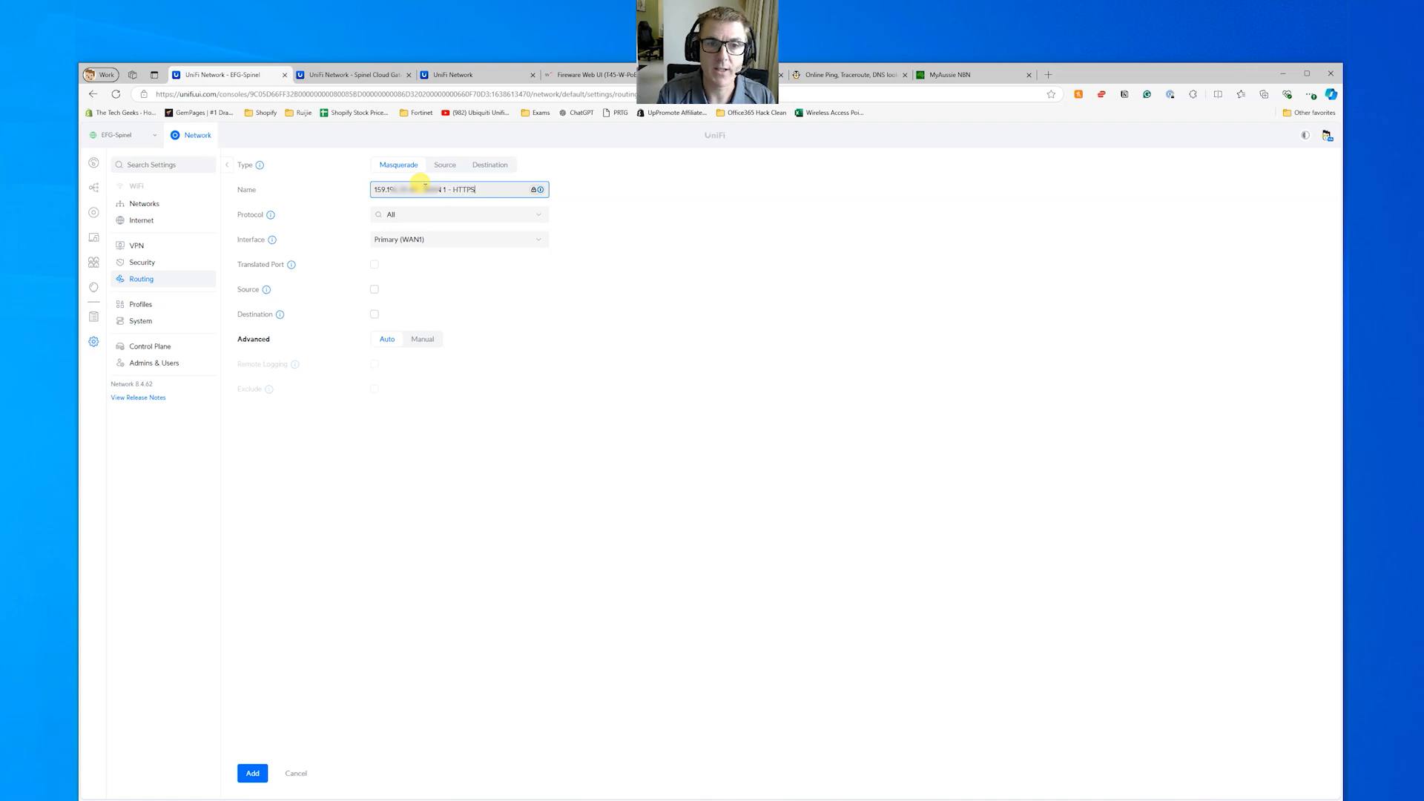
Step: Set the new NAT entry's protocol to TCP and its interface to Primary (WAN1)
click(474, 214)
click(397, 252)
click(429, 241)
click(434, 259)
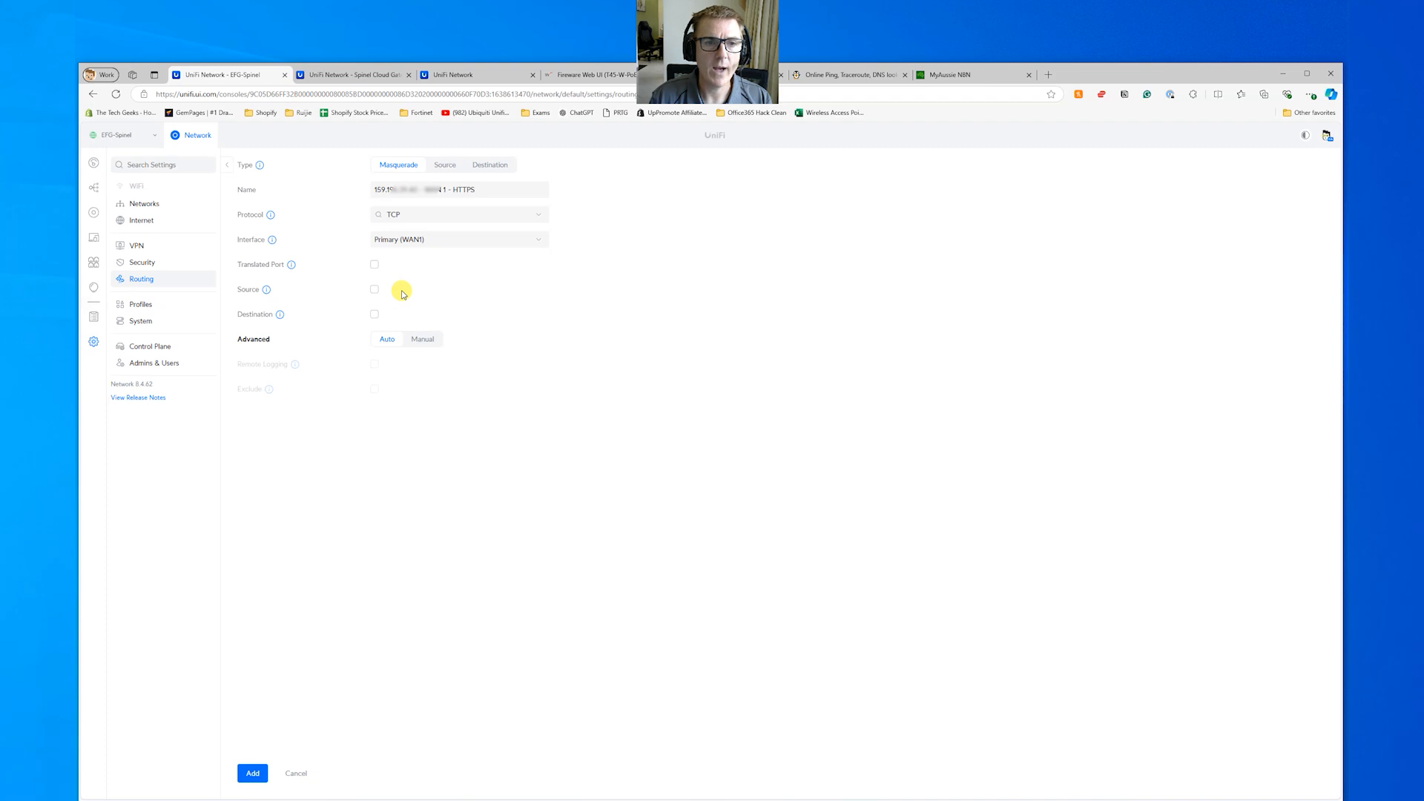
click(428, 240)
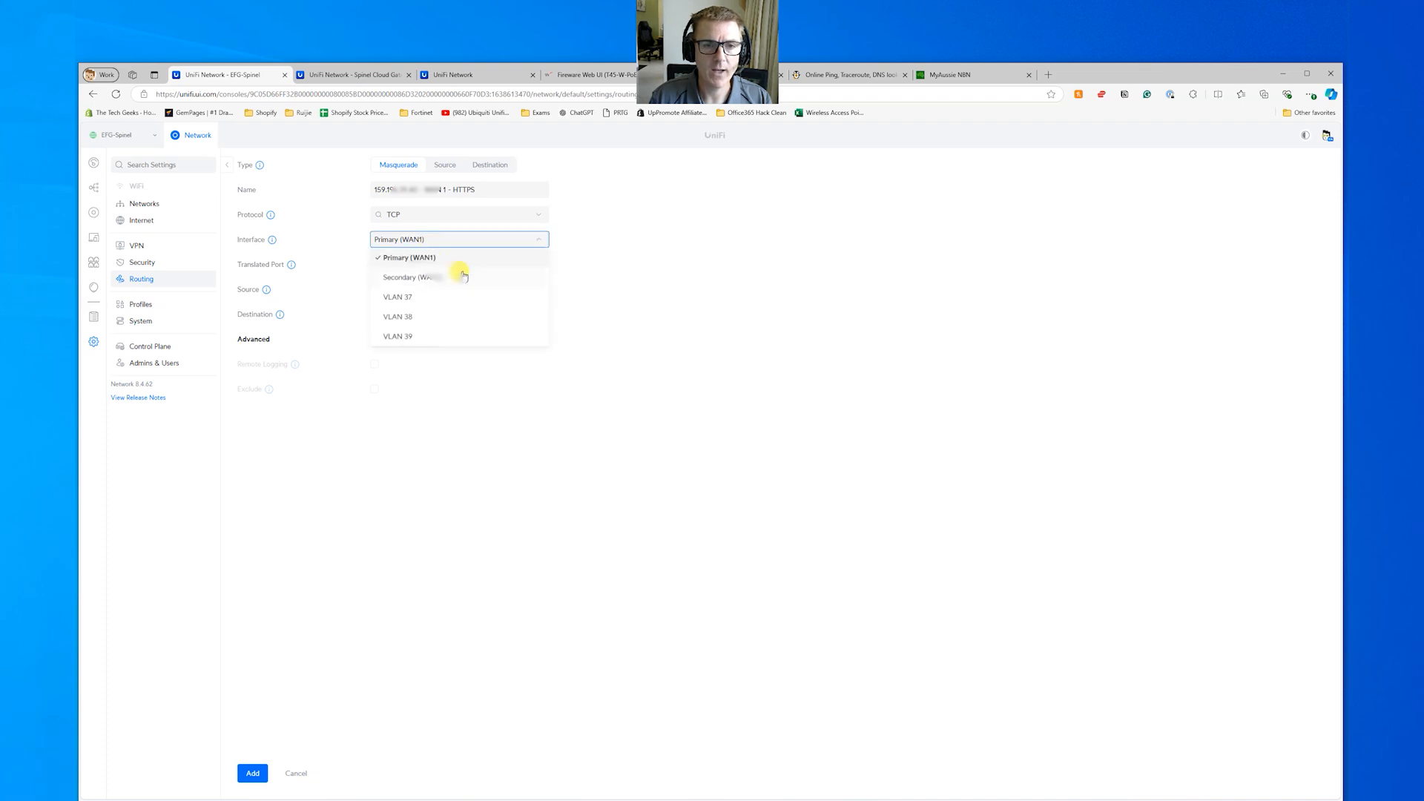
click(682, 285)
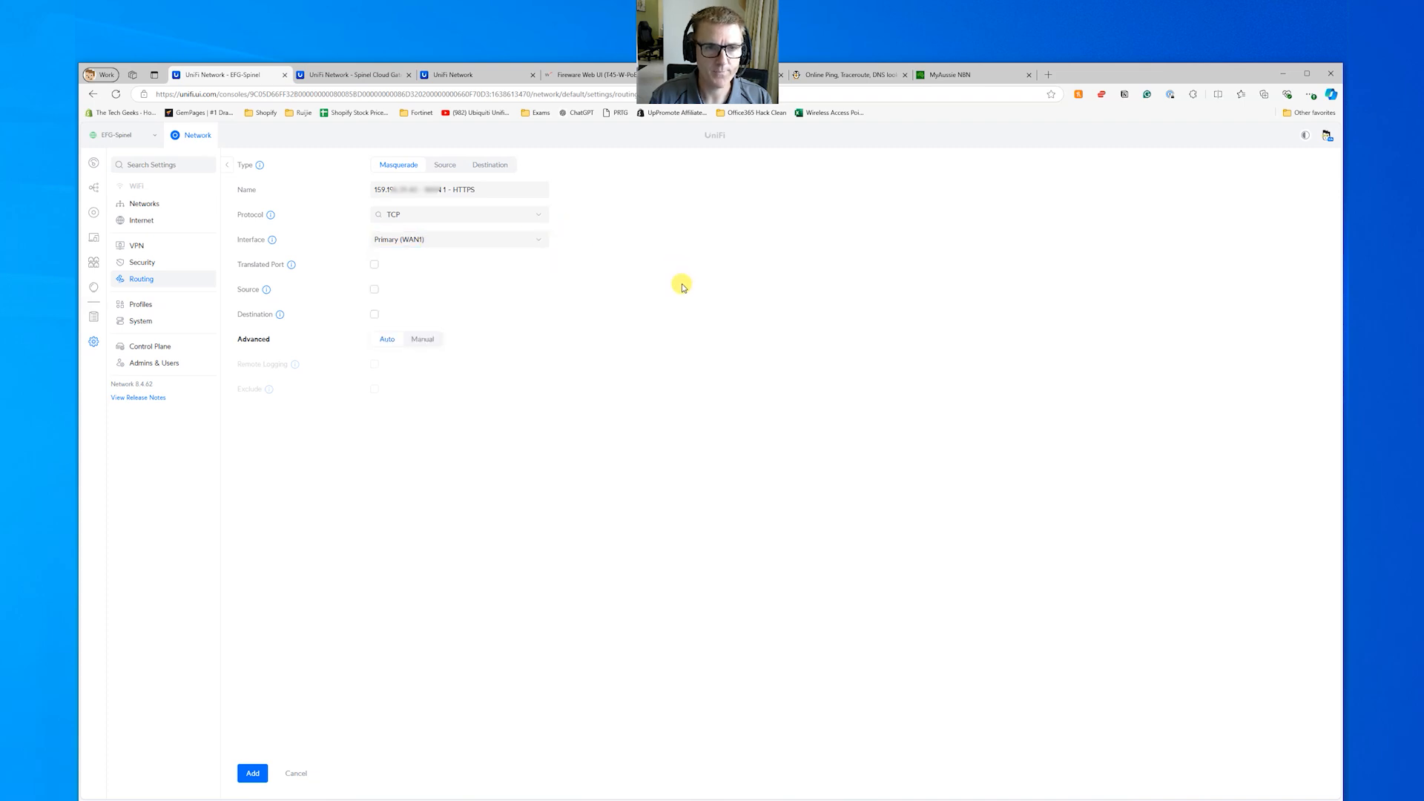
Step: Make the entry a Destination NAT and enable an IPv4 Address / Subnet destination with the pasted public IP address
click(487, 164)
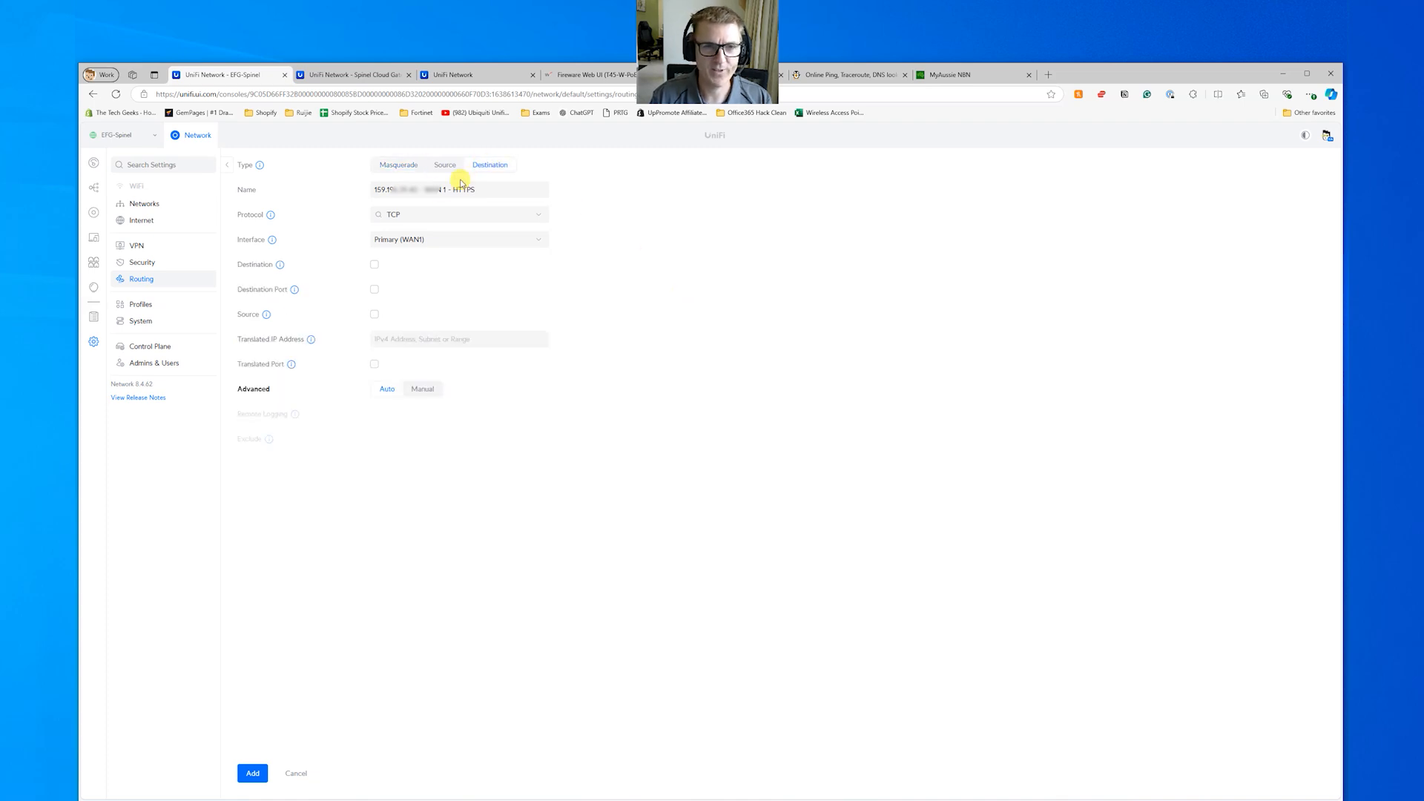
click(374, 266)
click(389, 265)
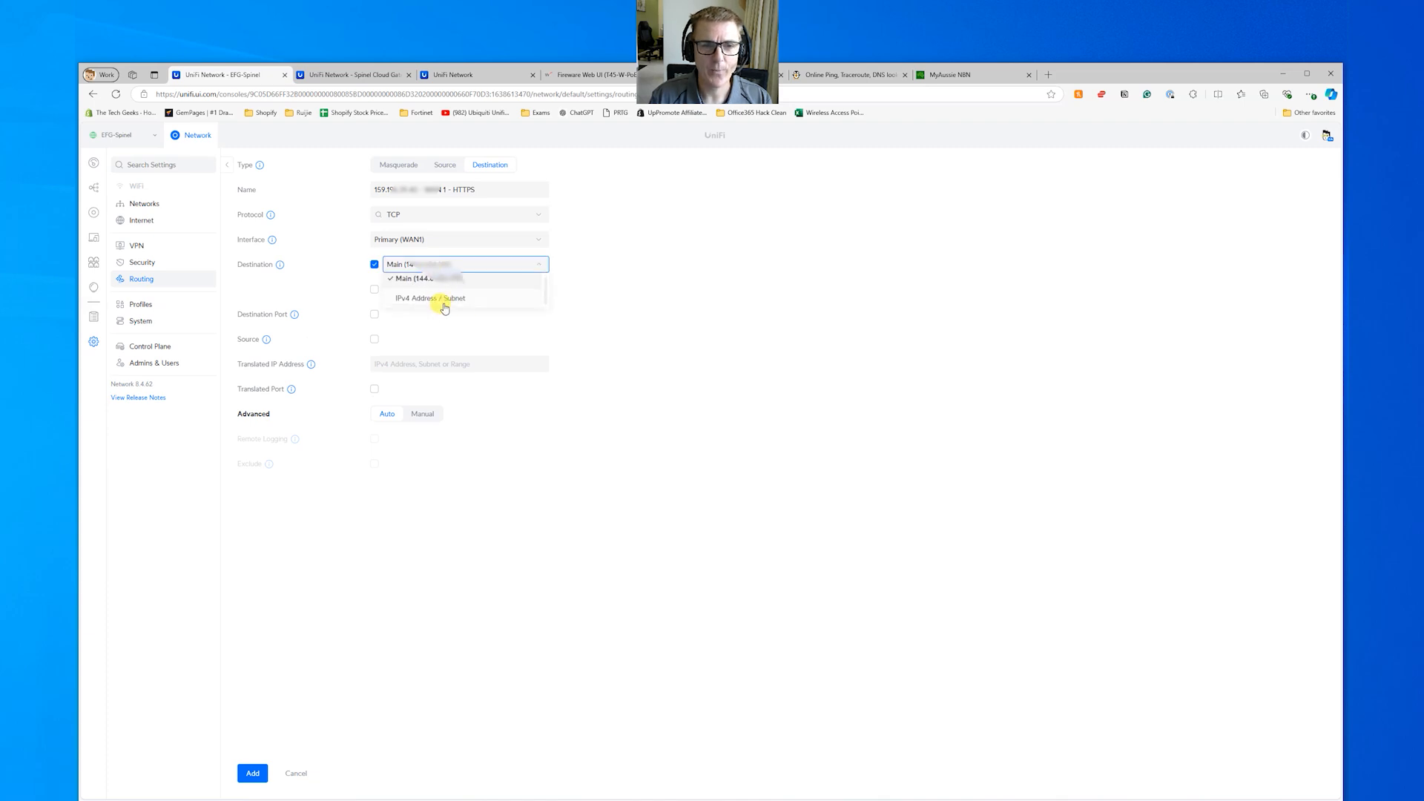
click(437, 297)
click(439, 292)
key(ctrl+v)
click(620, 294)
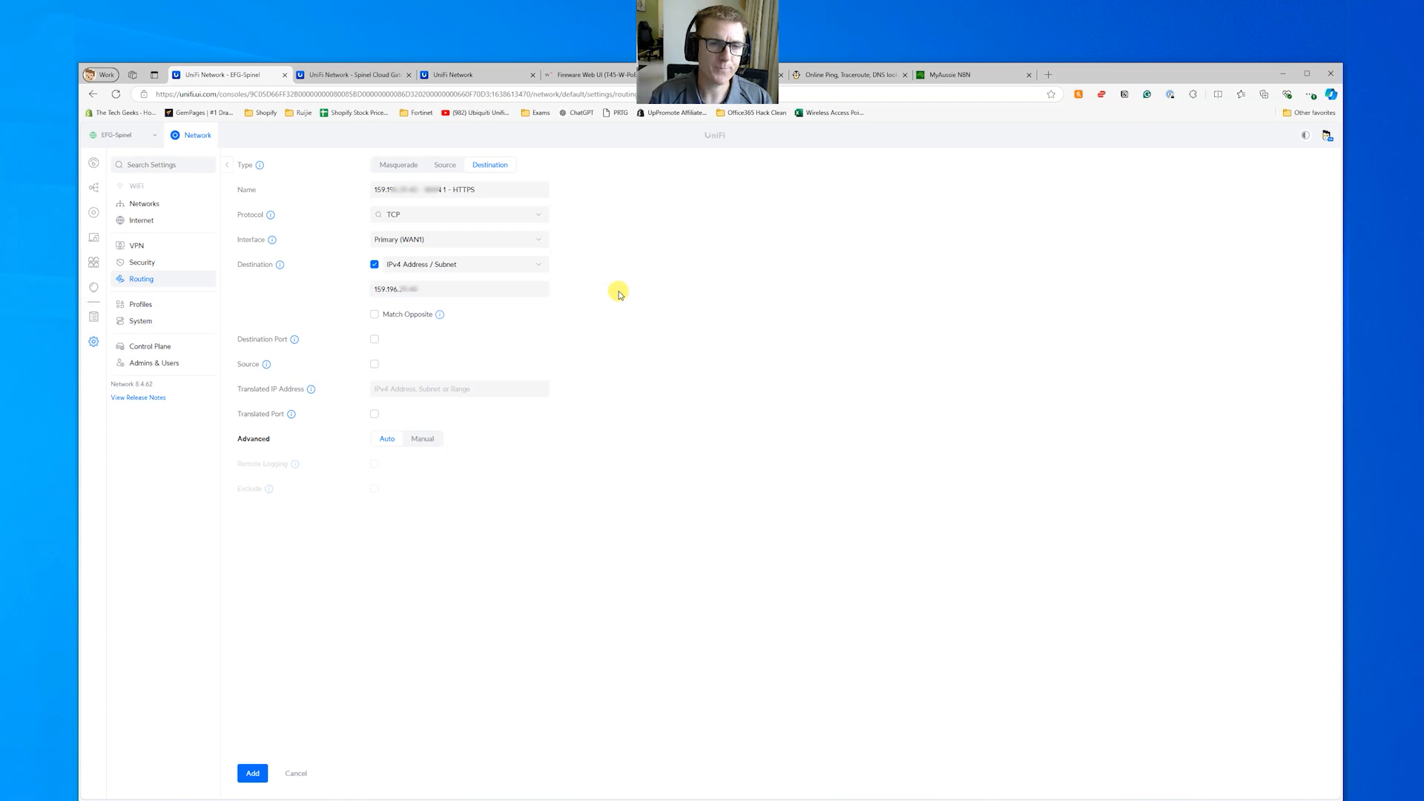
Step: Enable Destination Port on the HTTPS NAT entry and set it to 443
click(375, 340)
click(400, 340)
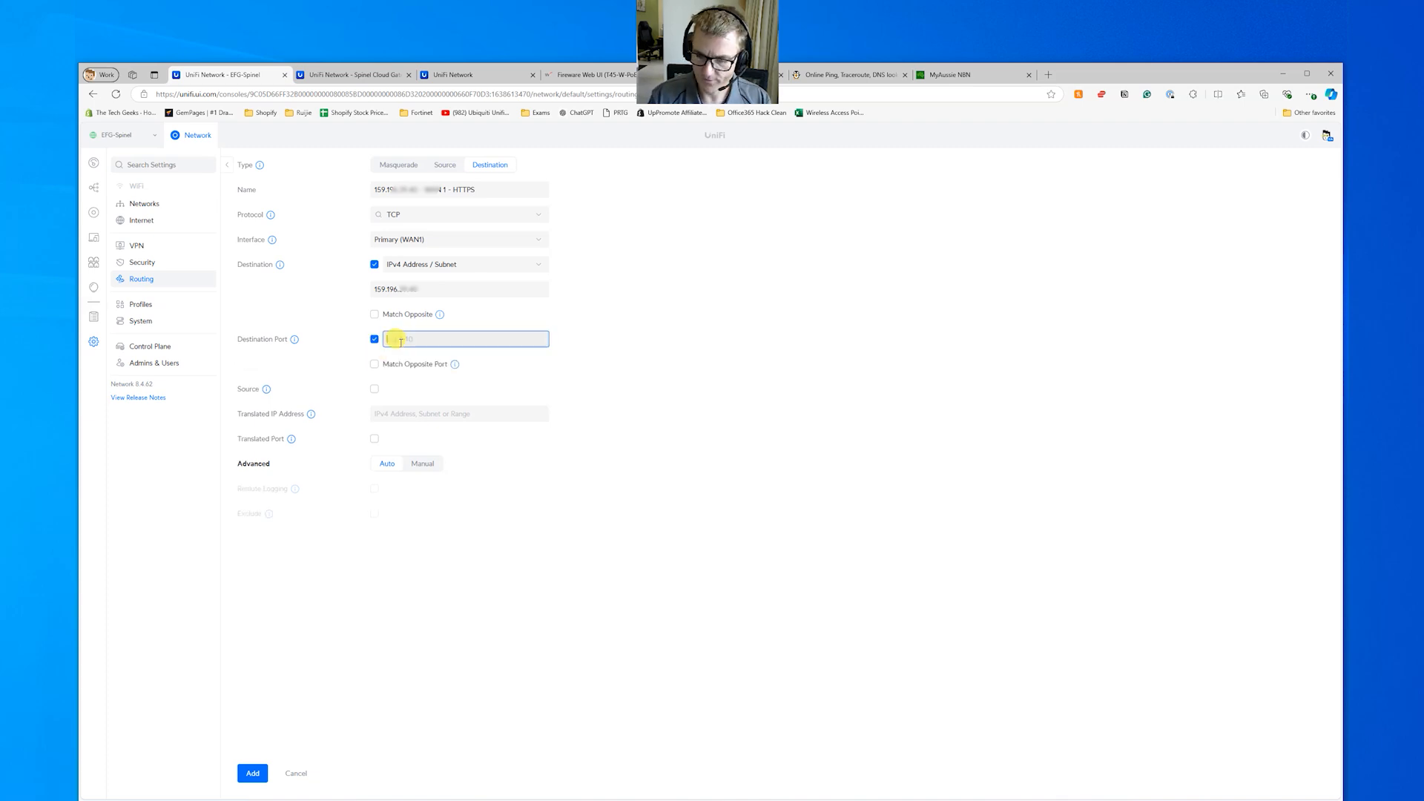
text(443)
click(770, 395)
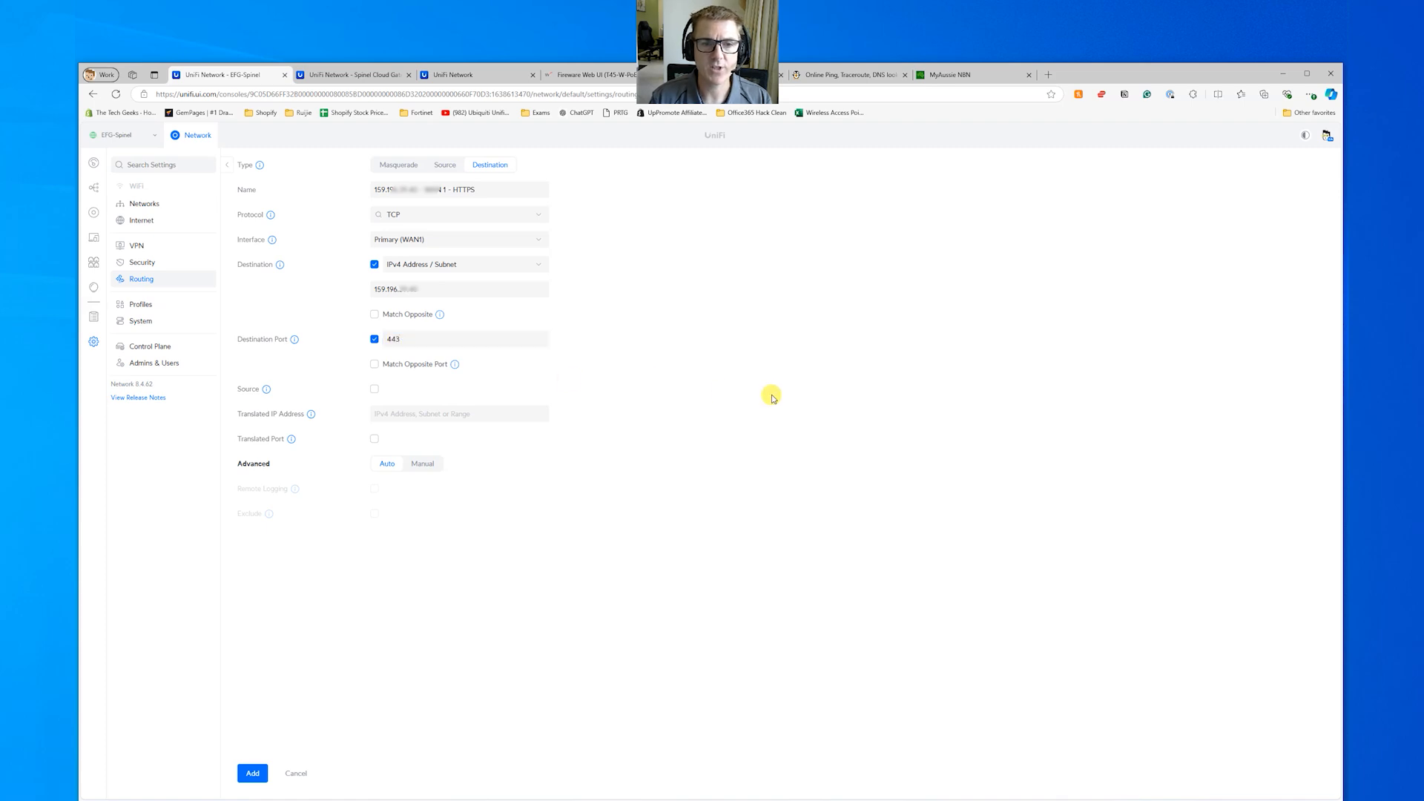
Step: Set the HTTPS entry's translated IP address to 172.20.21.196 and add the entry
click(443, 413)
text(172.20.21.196)
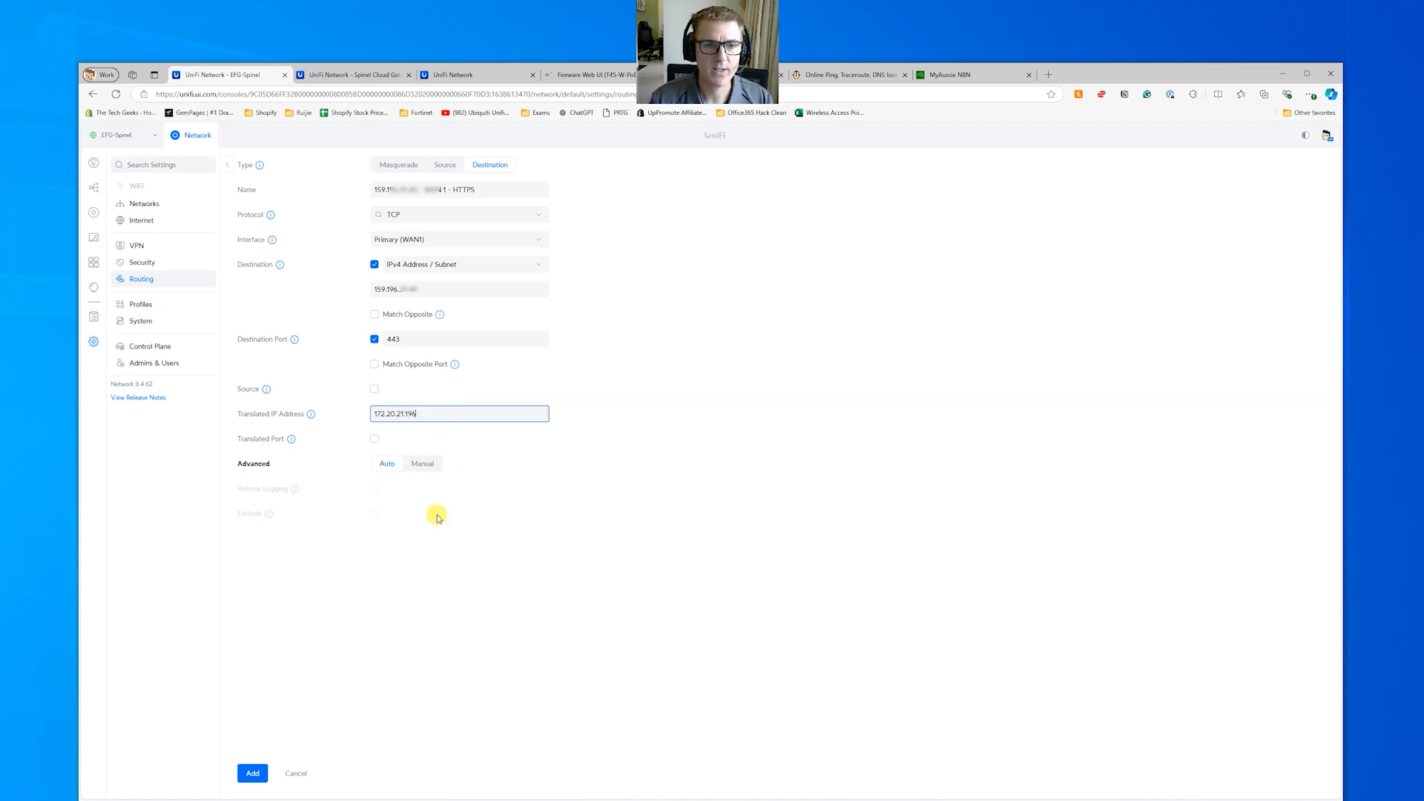
click(253, 774)
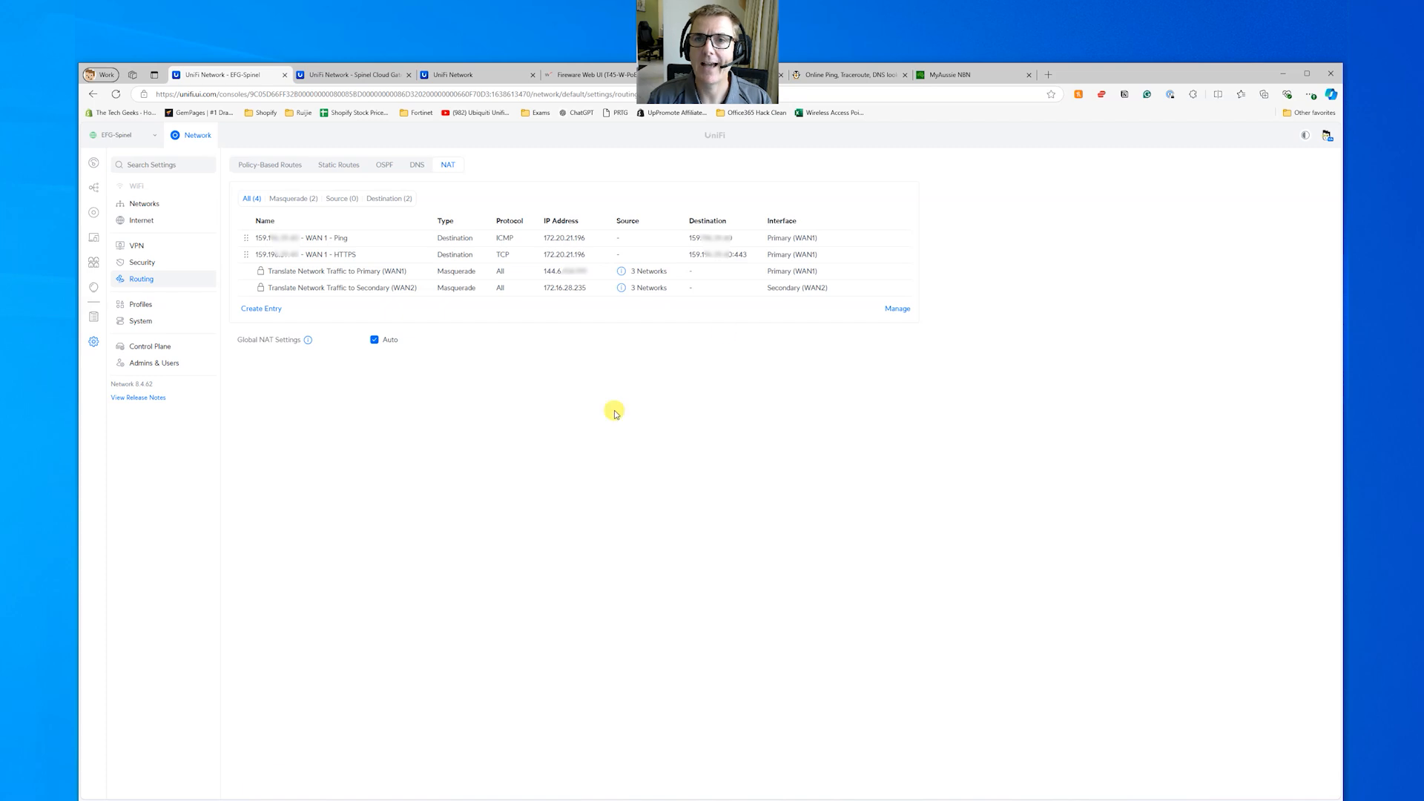
Step: Run the ping.eu port check for port 443 on the public IP address, entering the captcha code
click(813, 76)
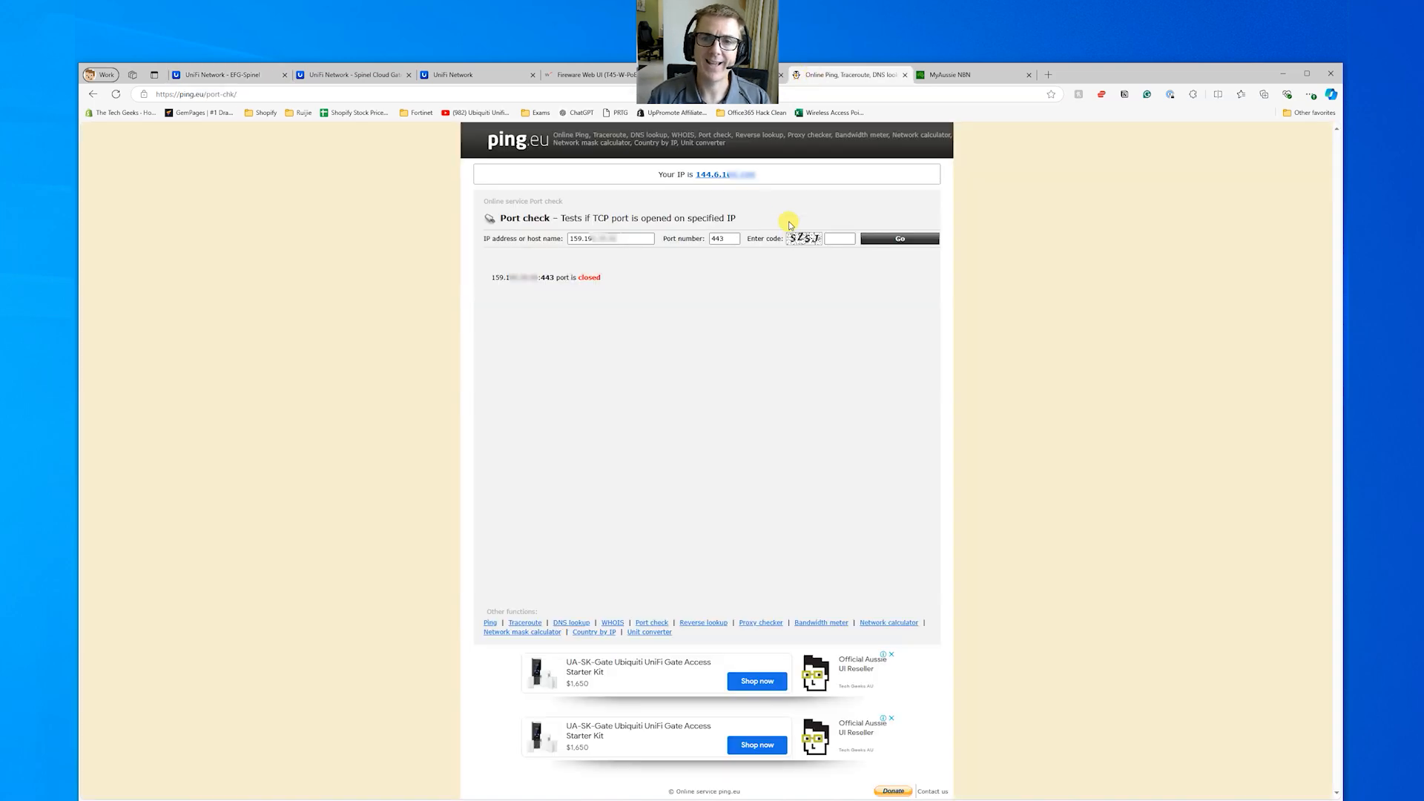
click(833, 236)
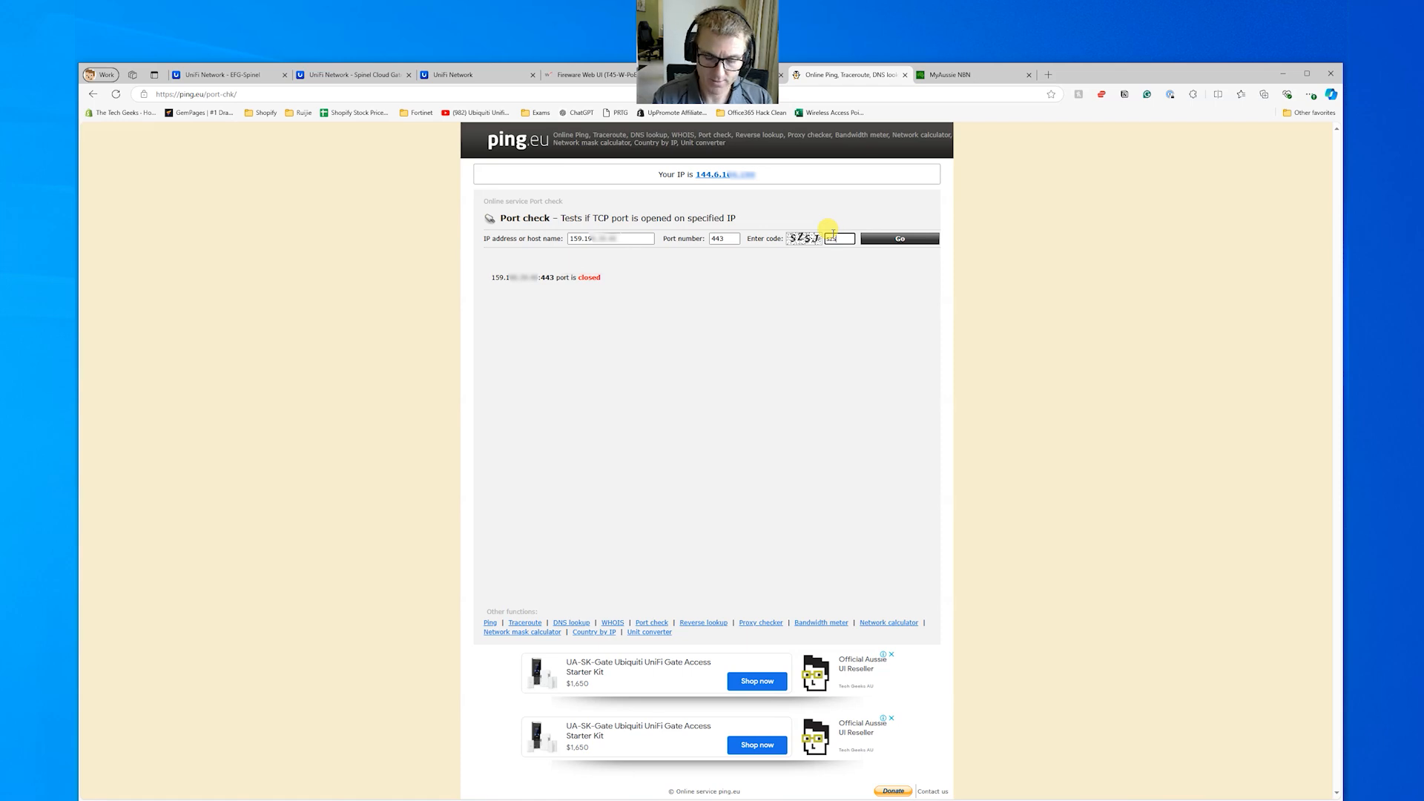
text(J)
click(883, 239)
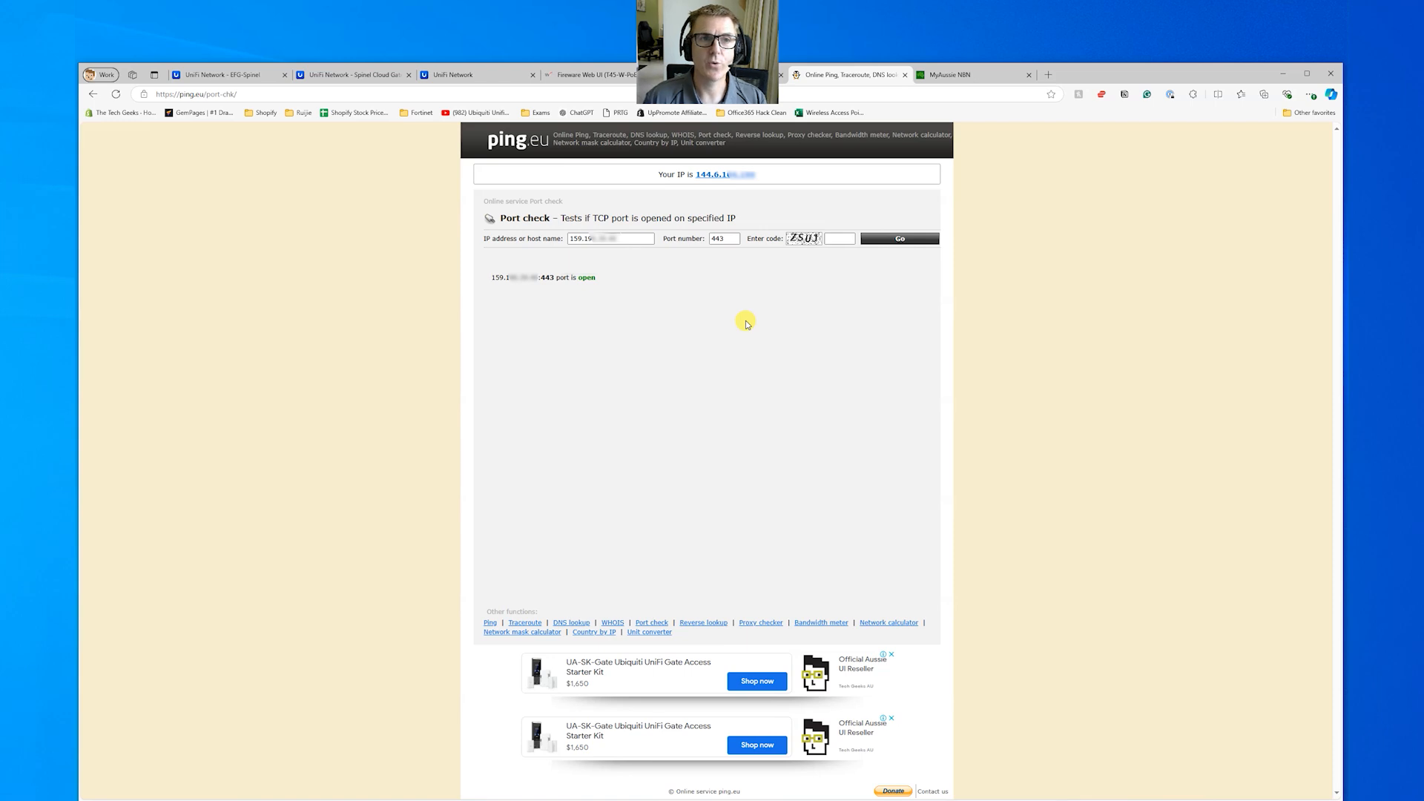
Step: In UniFi Network, edit the WAN 1 HTTPS NAT entry to use destination port 4444 and translated port 443, and apply the changes
click(239, 77)
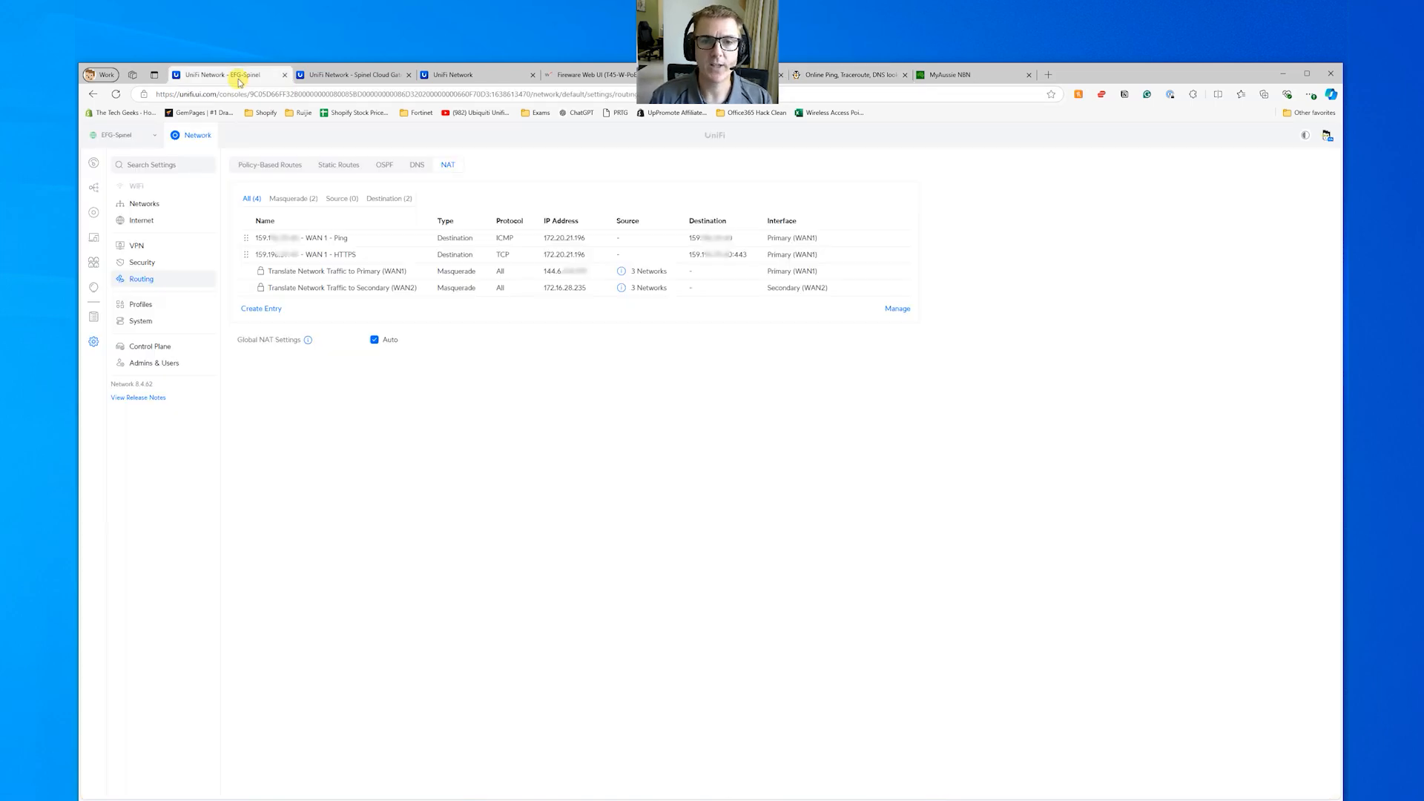
click(352, 255)
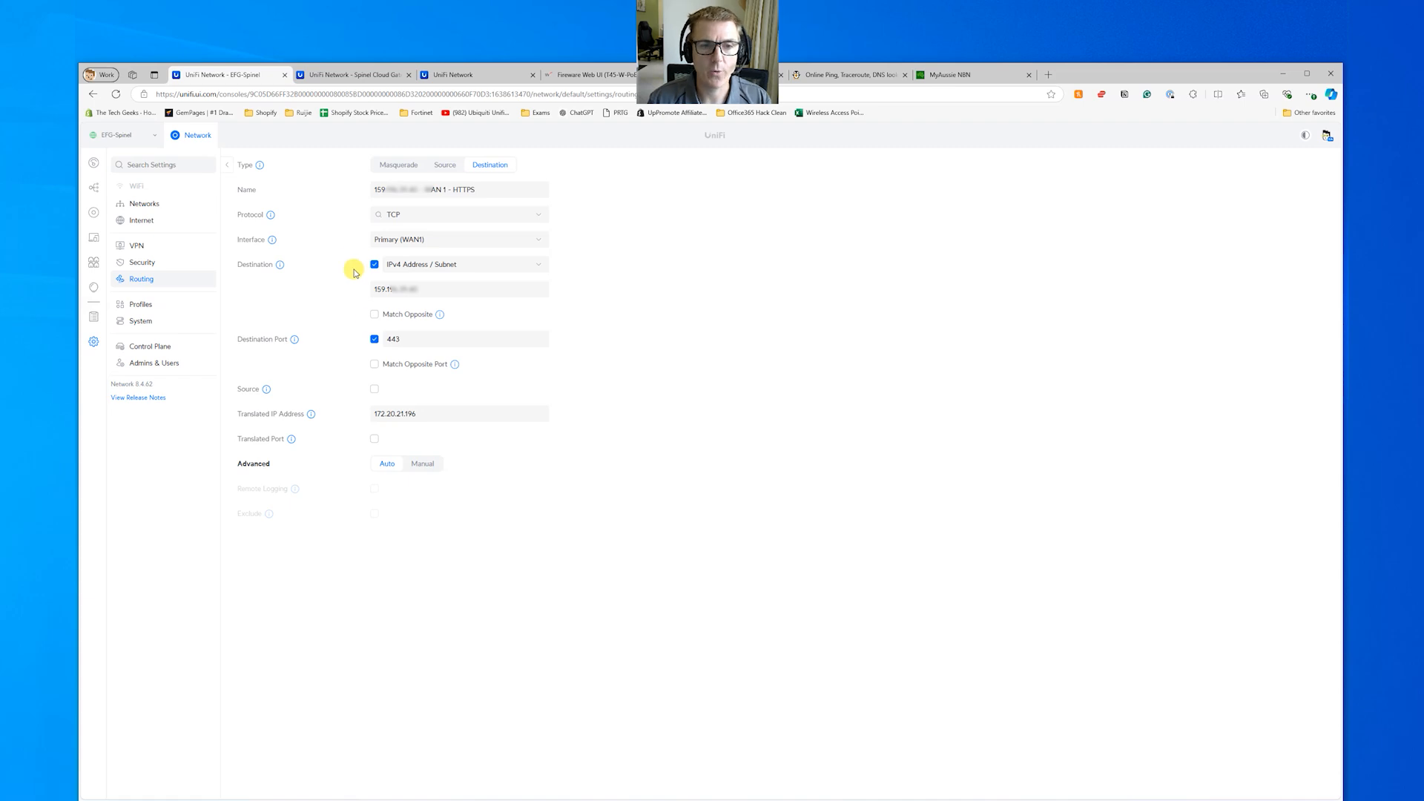
click(405, 340)
key(BackSpace)
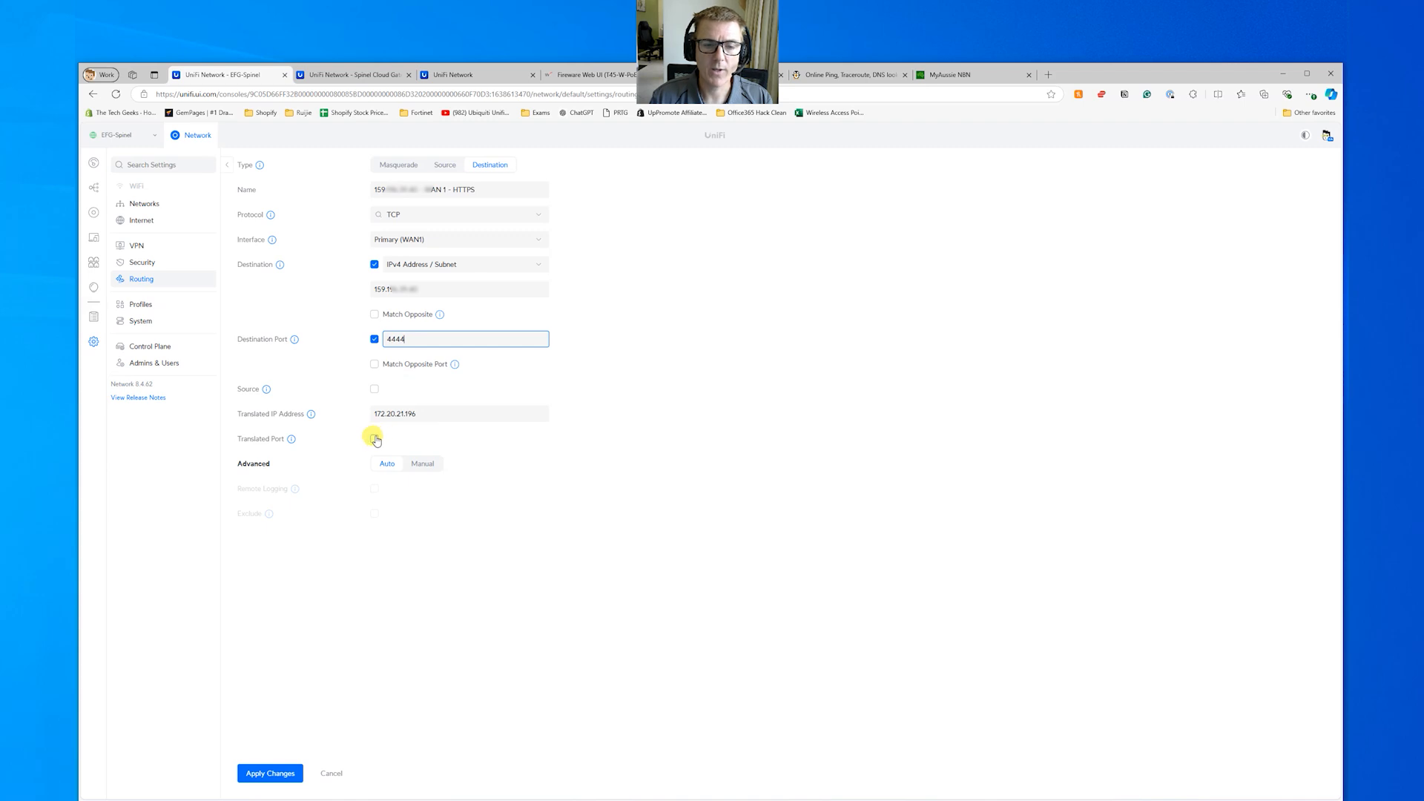
click(374, 438)
click(401, 444)
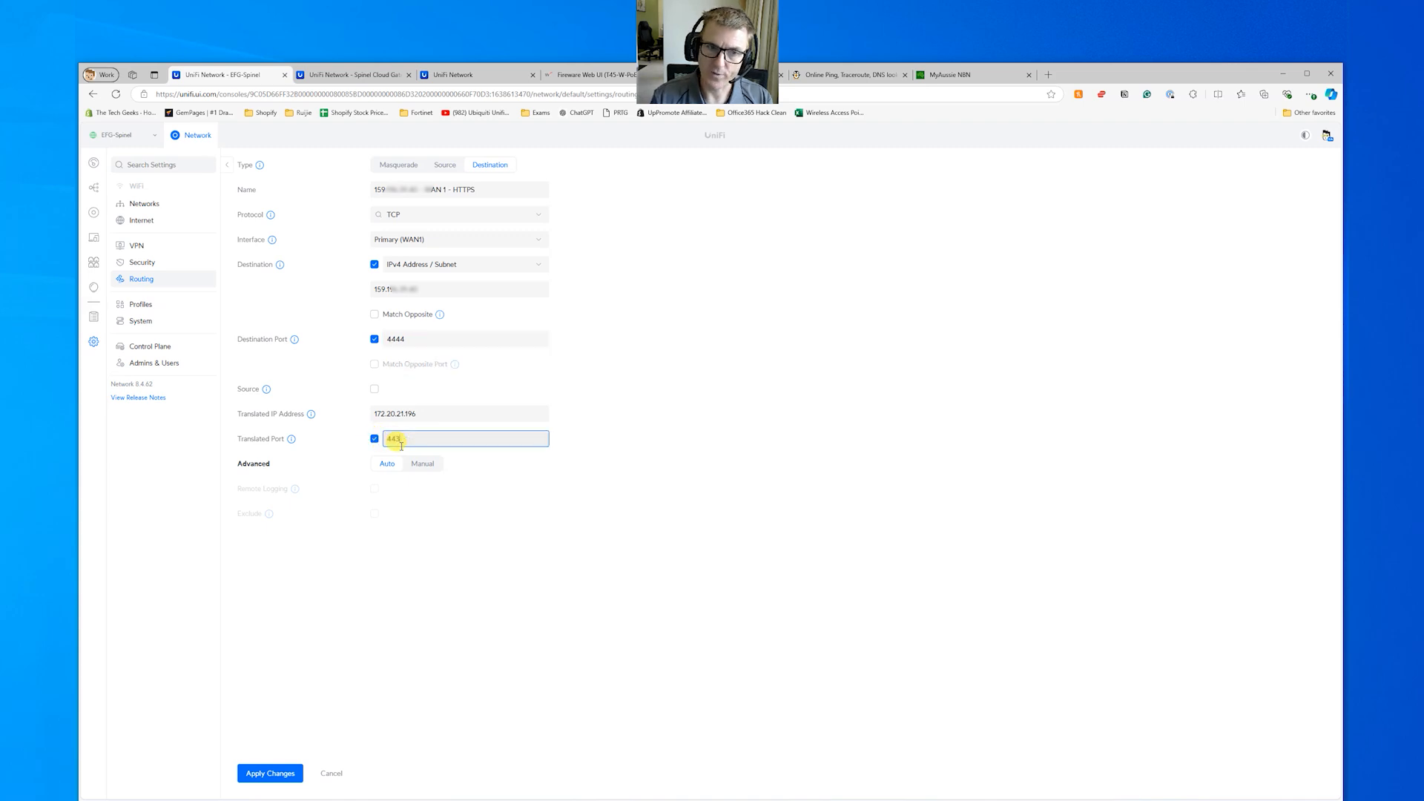
click(271, 773)
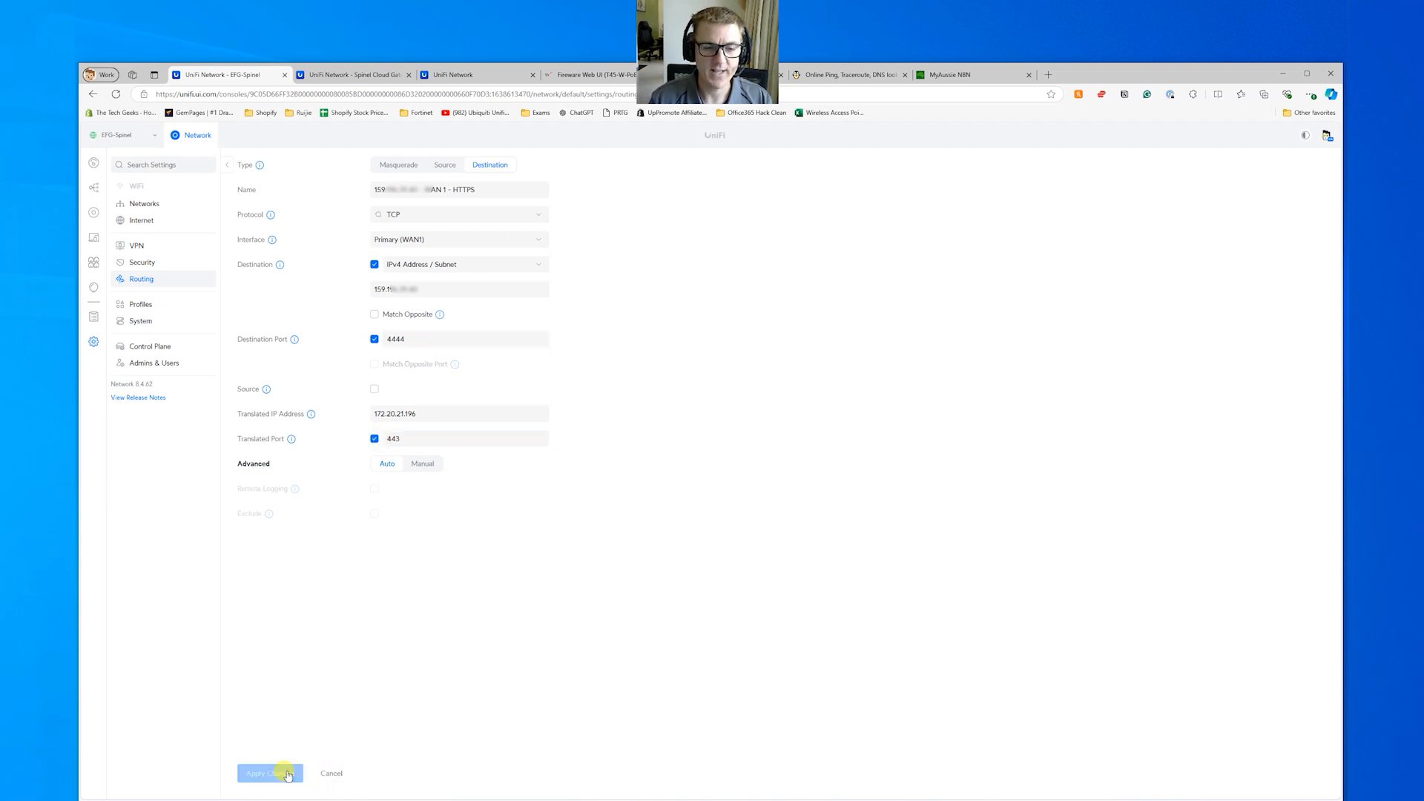
Step: Rerun the ping.eu check of port 443 against the edited NAT entry, entering the new captcha code
click(844, 74)
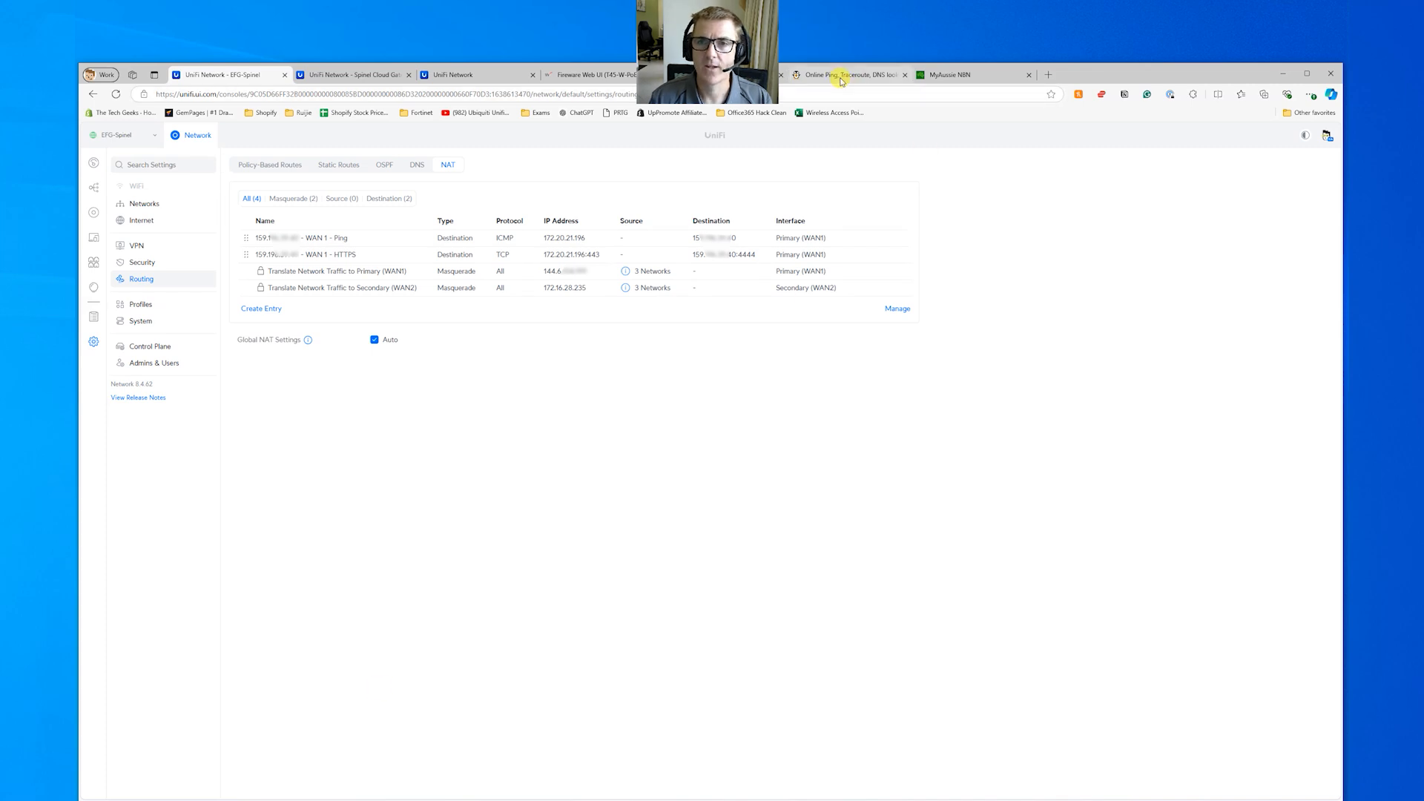
click(840, 239)
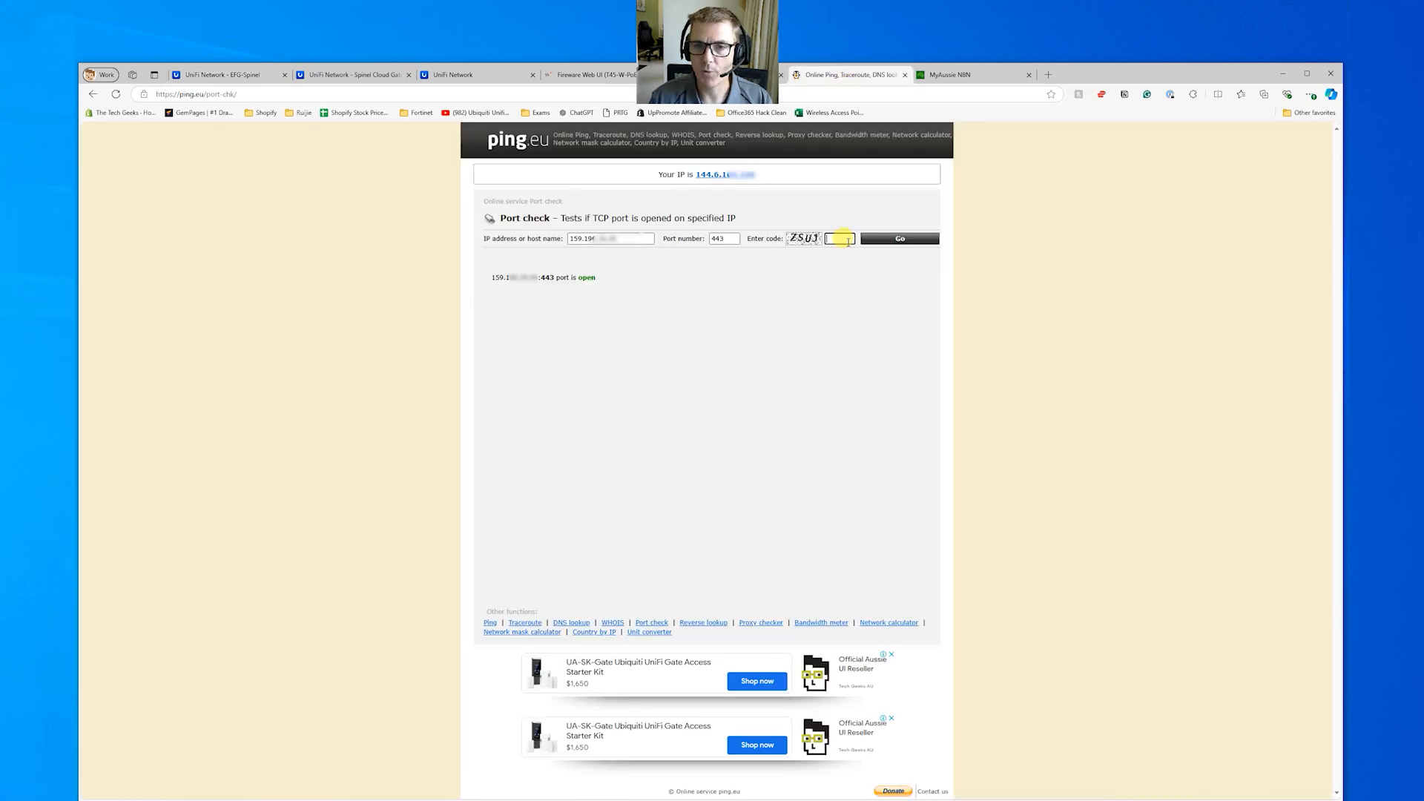
text(zsuj)
click(884, 238)
click(890, 245)
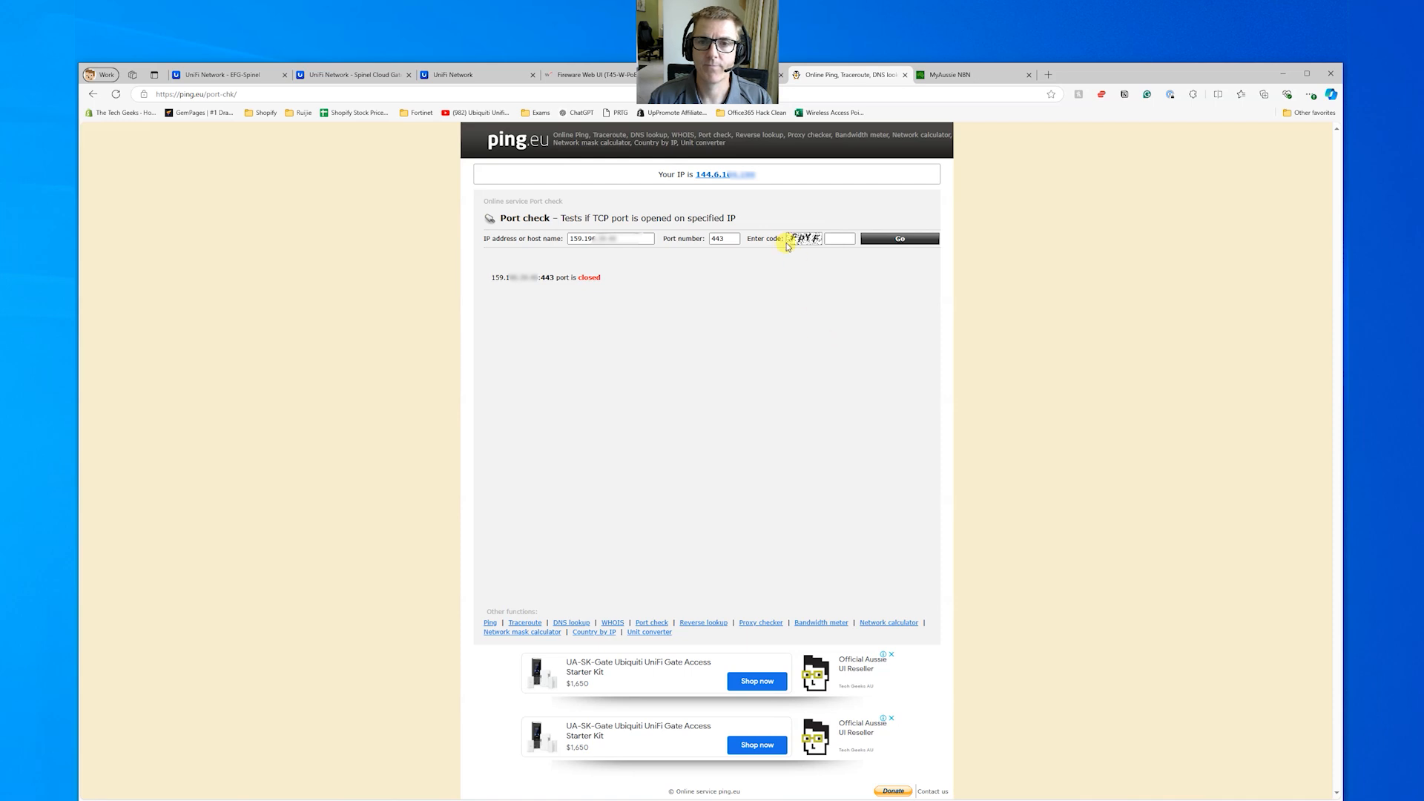
Step: Change the port check's port number to 4444, enter the captcha code and run it
double_click(718, 238)
text(44)
key(Tab)
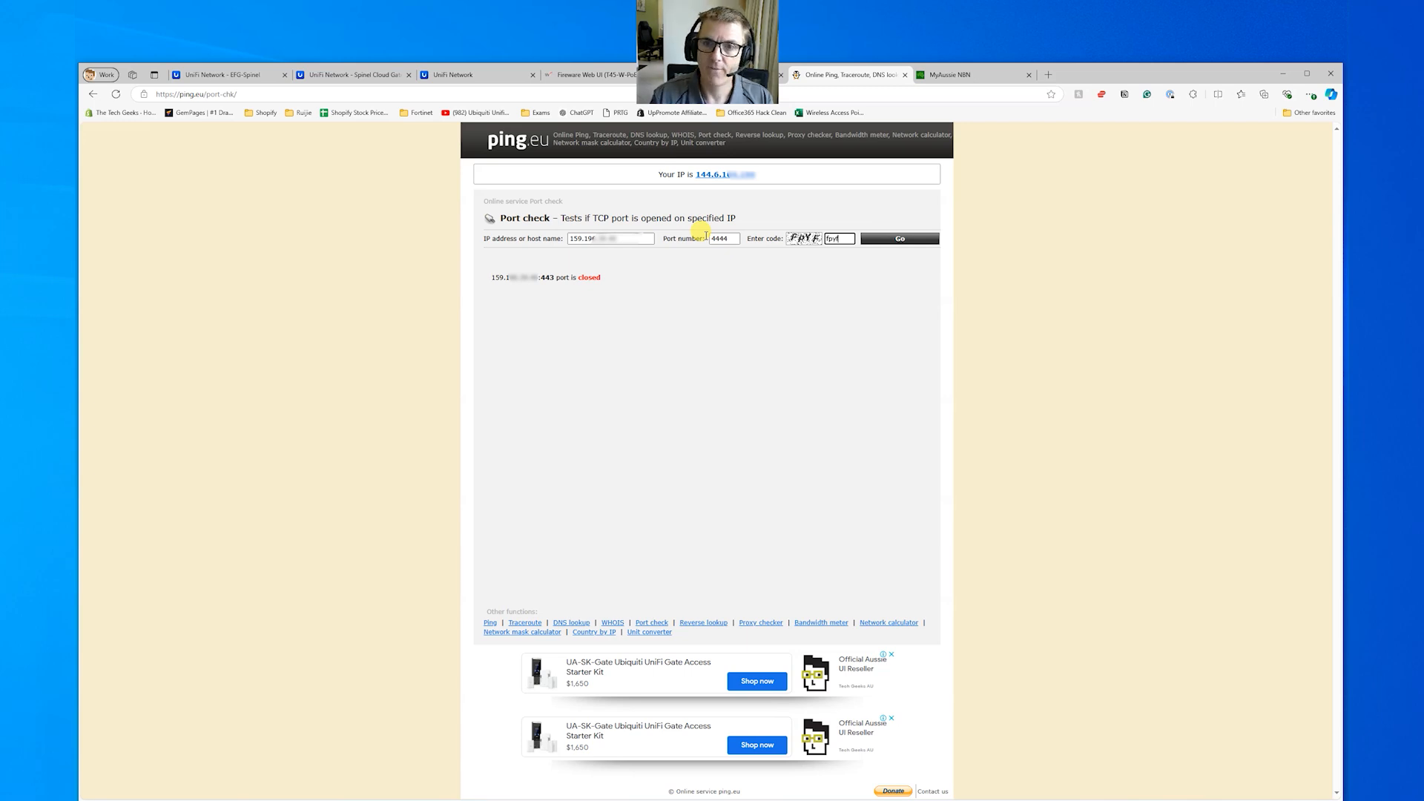
click(920, 239)
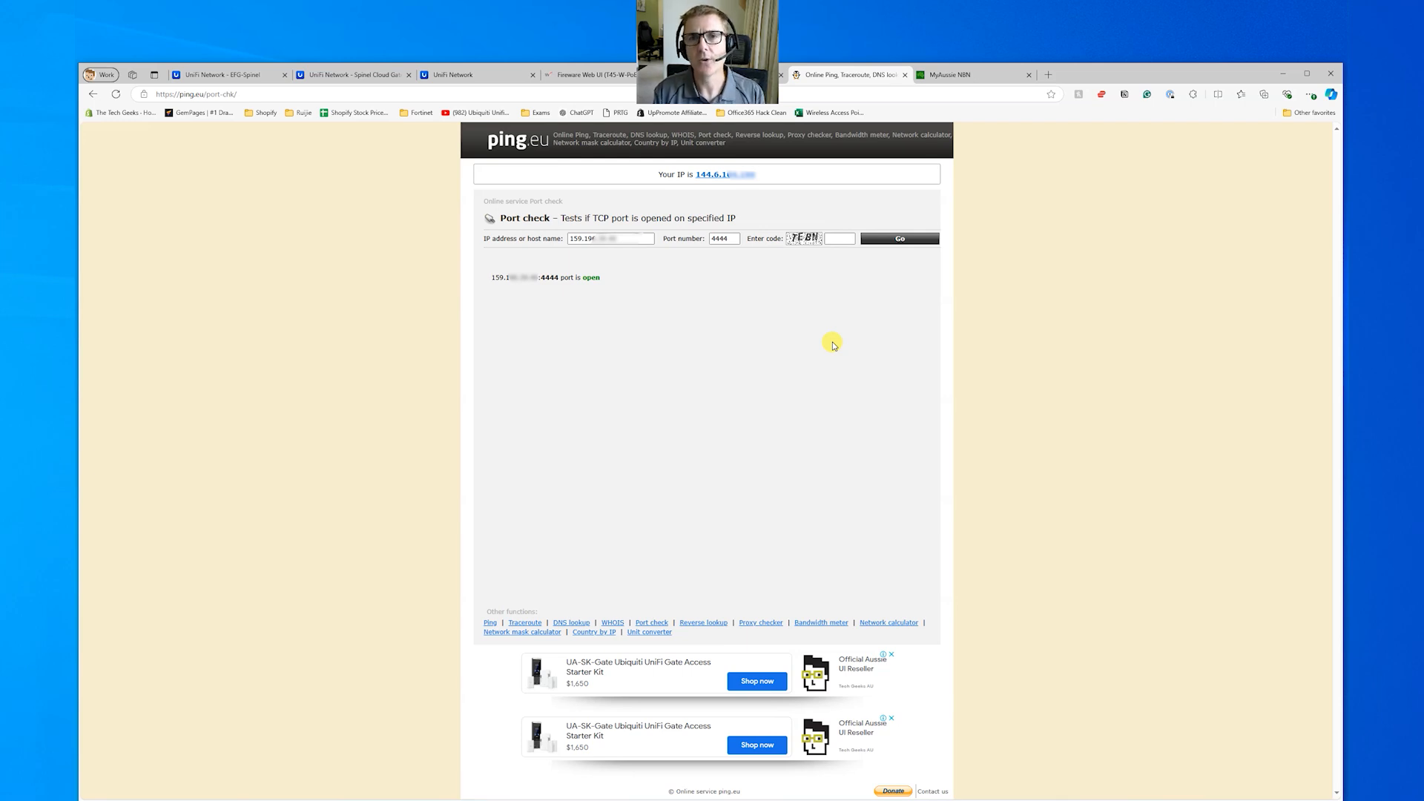
Step: In UniFi Network's profiles, start a new IP group of type Port Group named "Web Server Default Ports"
click(222, 74)
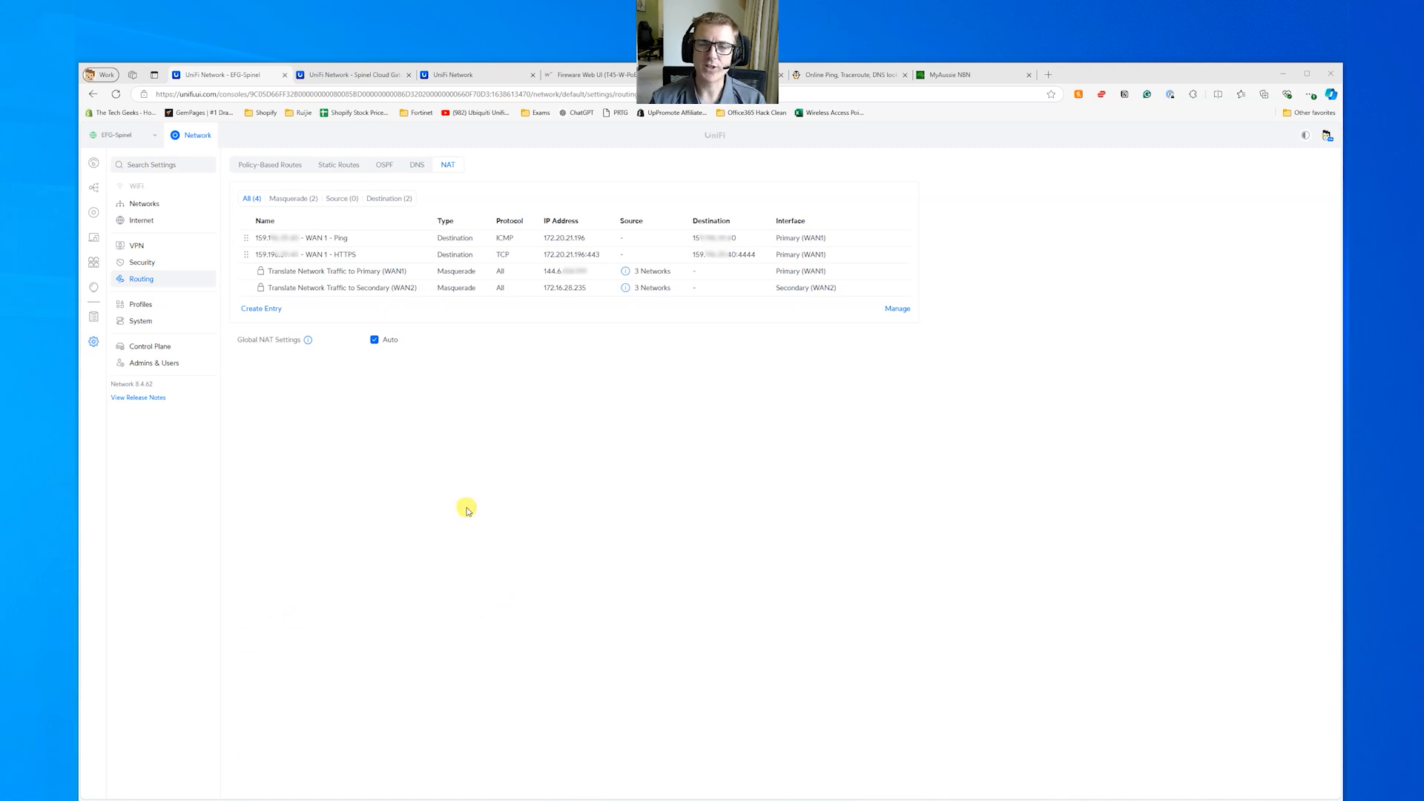
click(135, 309)
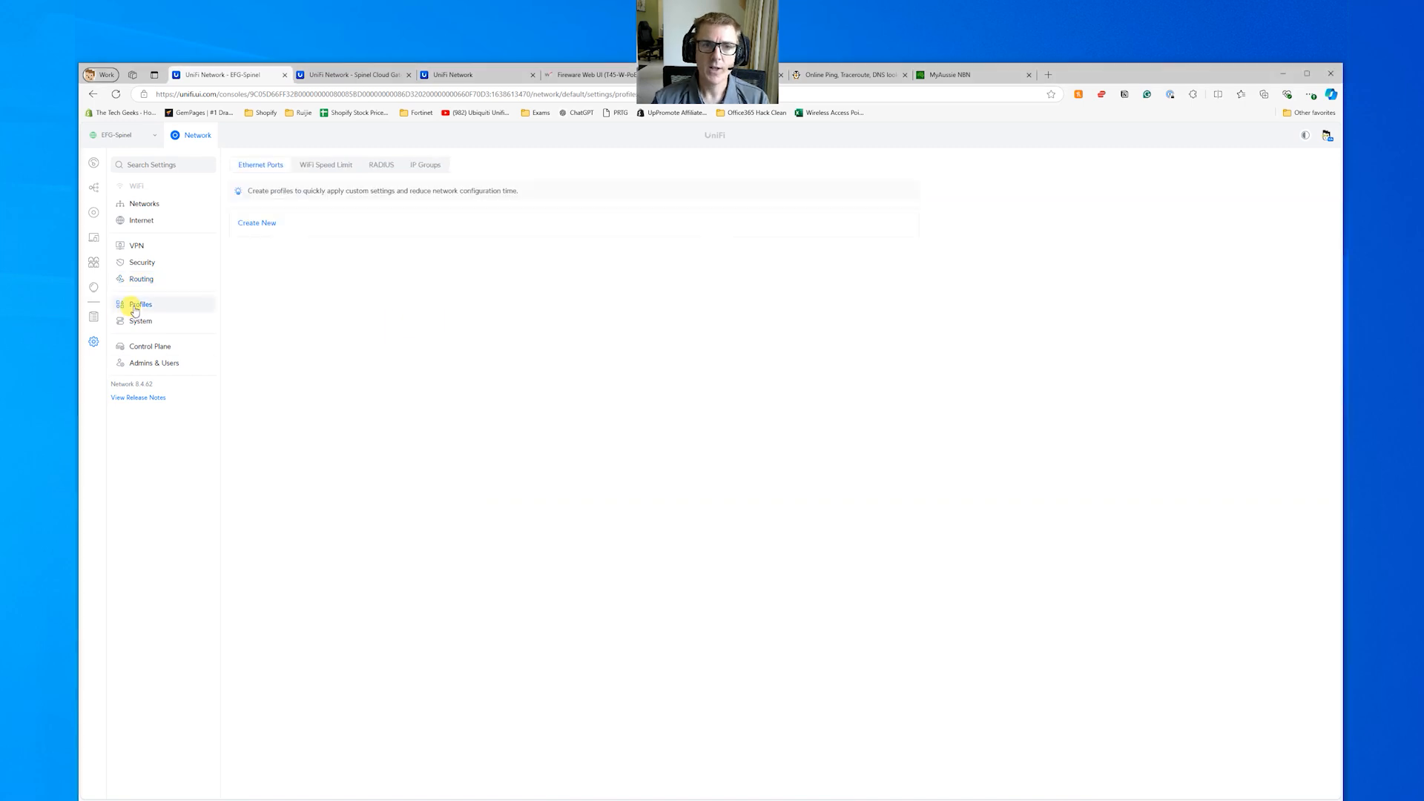
click(428, 166)
click(258, 224)
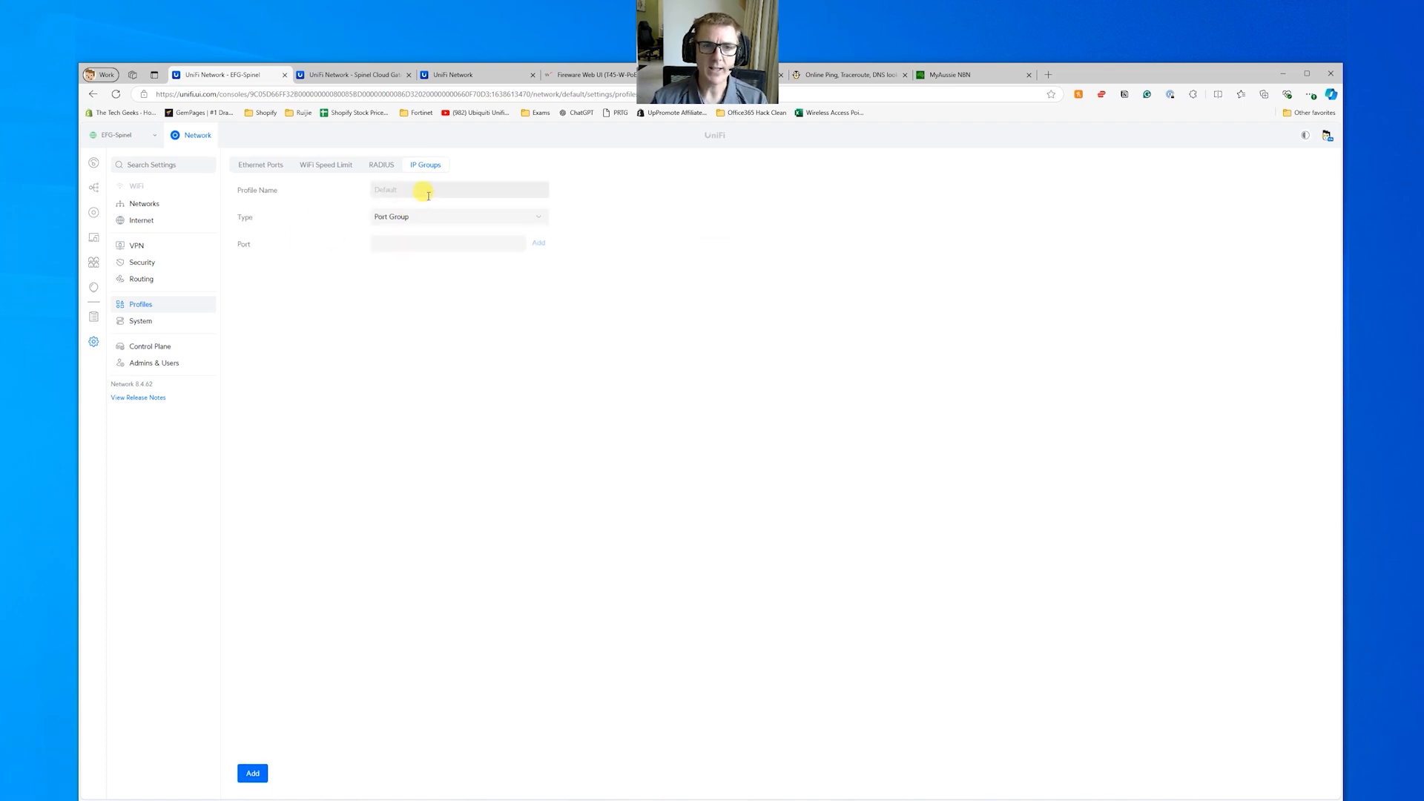
click(438, 218)
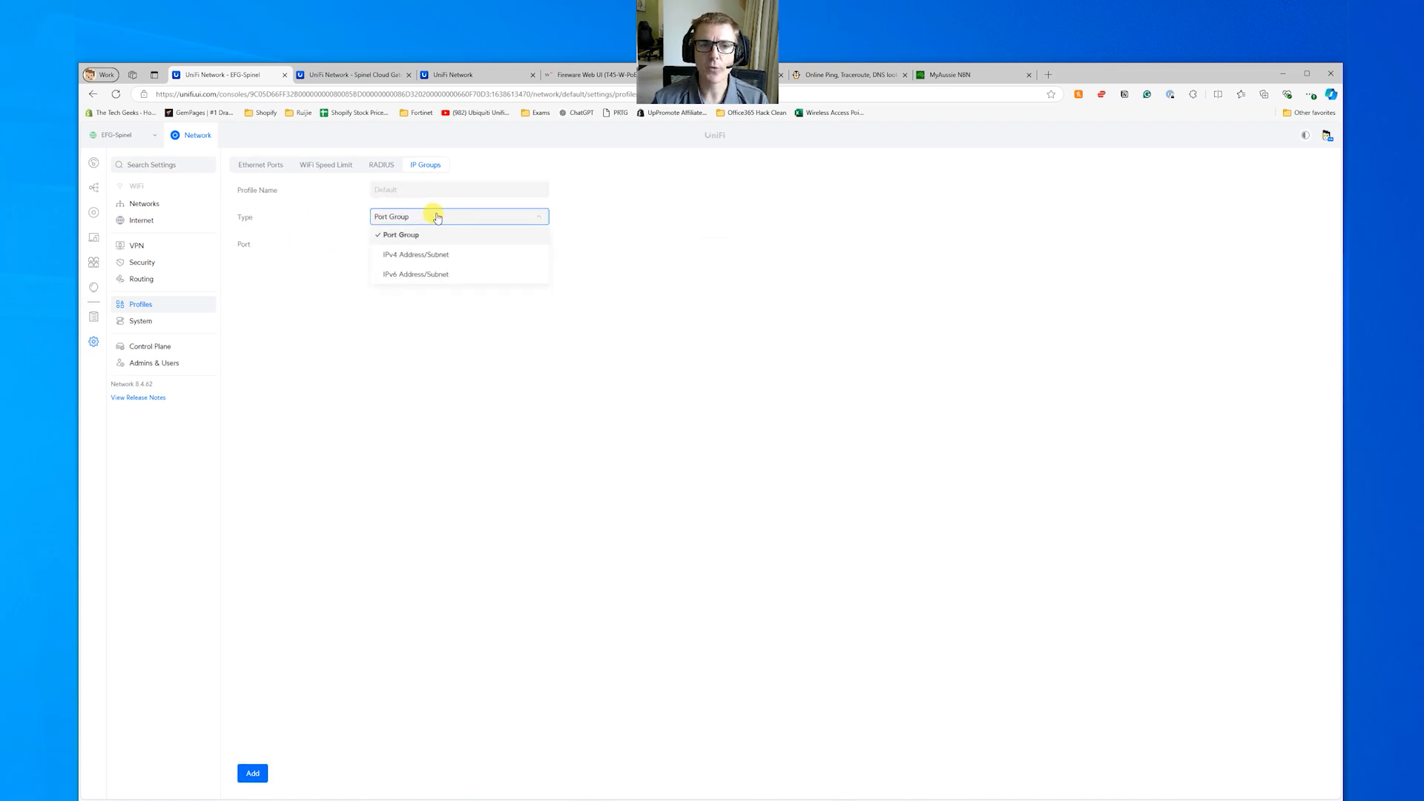
click(630, 242)
click(491, 249)
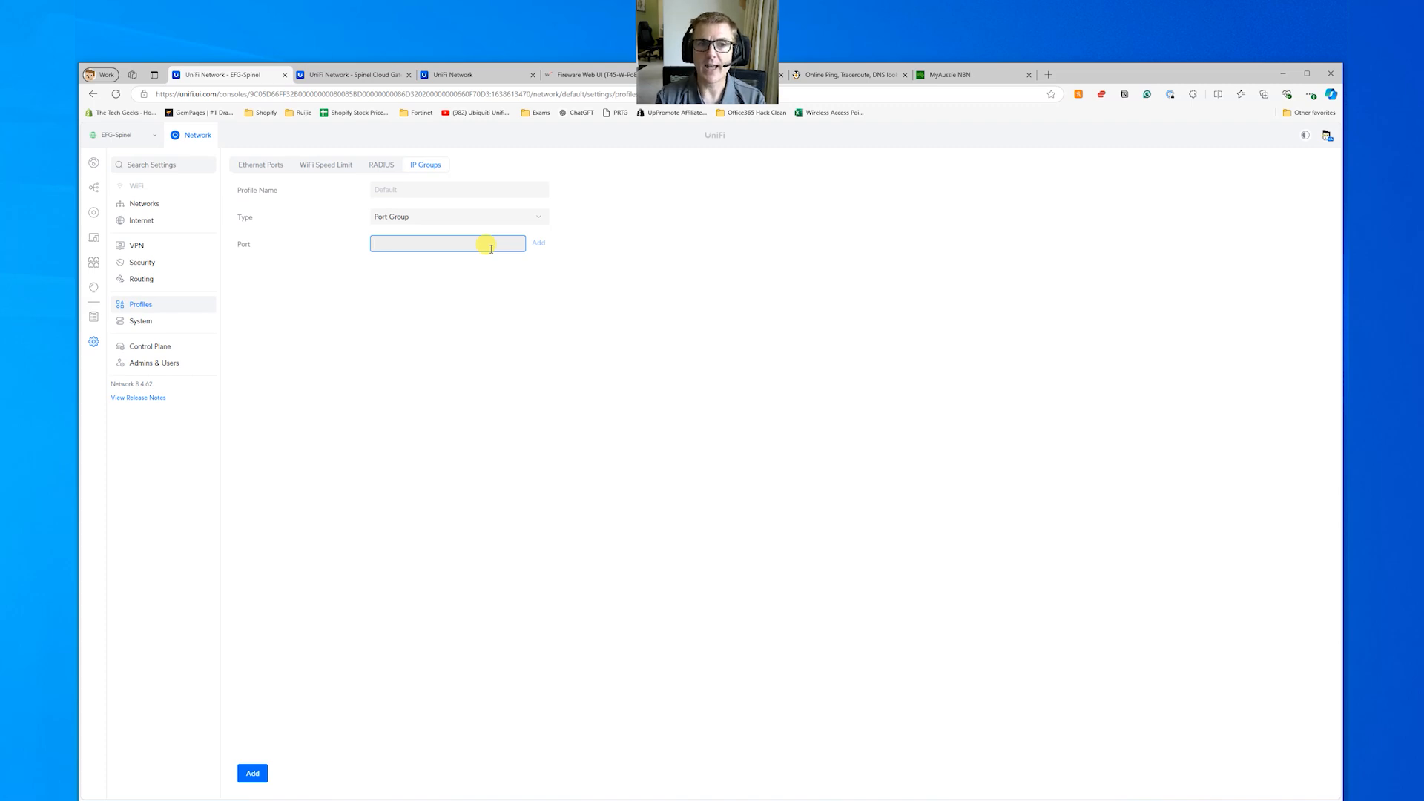
click(479, 190)
text(Web Ser)
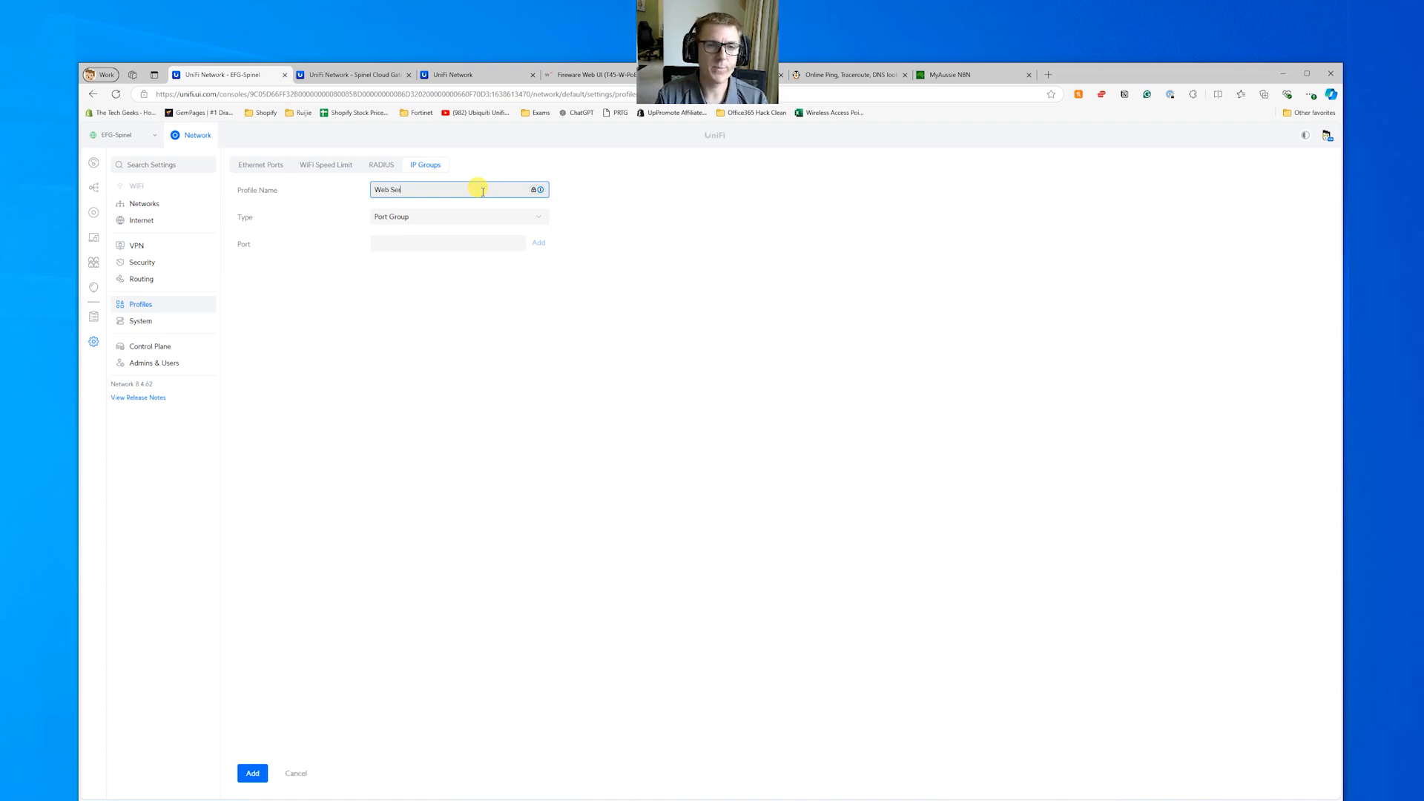
text(ver Default Ports)
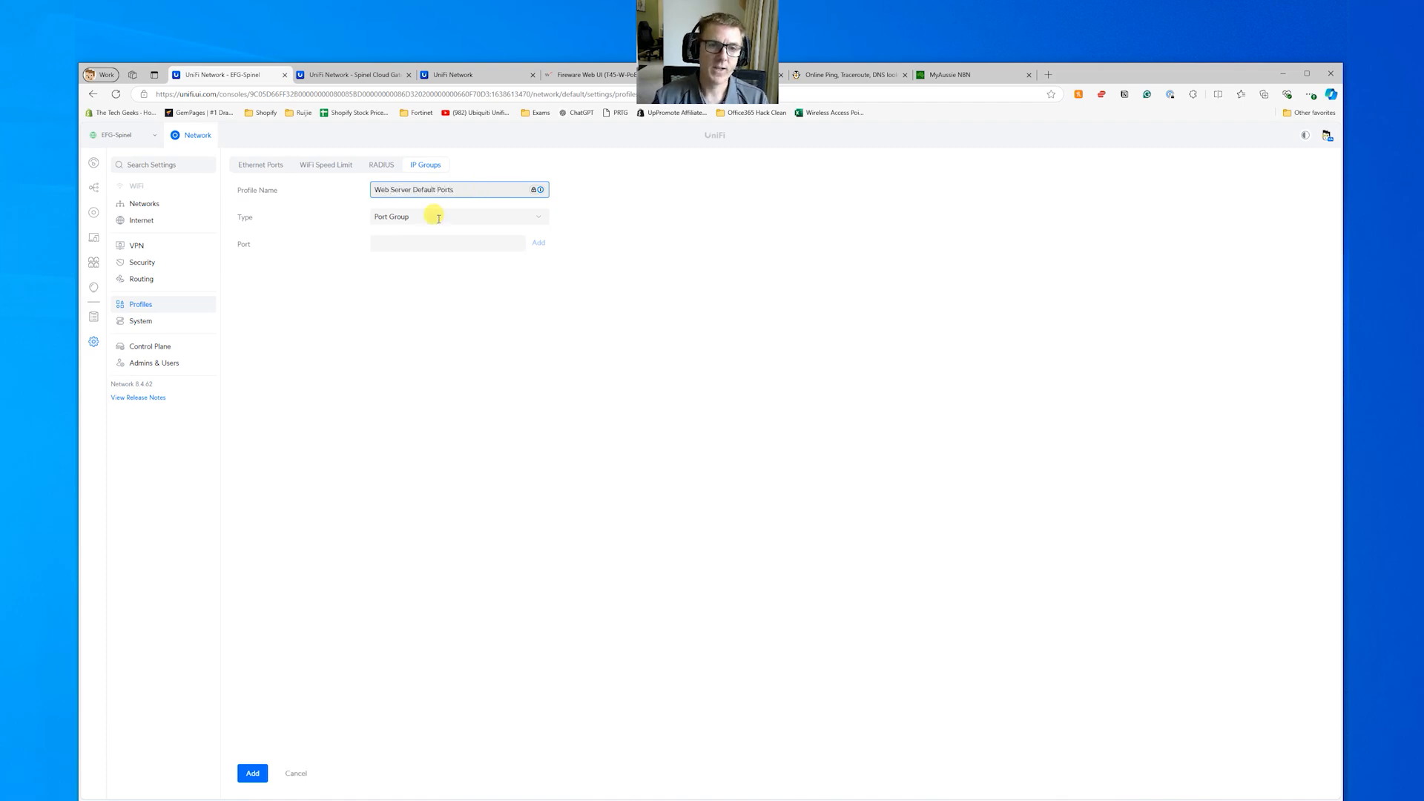
Step: Add ports 443 and 80 to the Web Server Default Ports group and save the profile
click(398, 246)
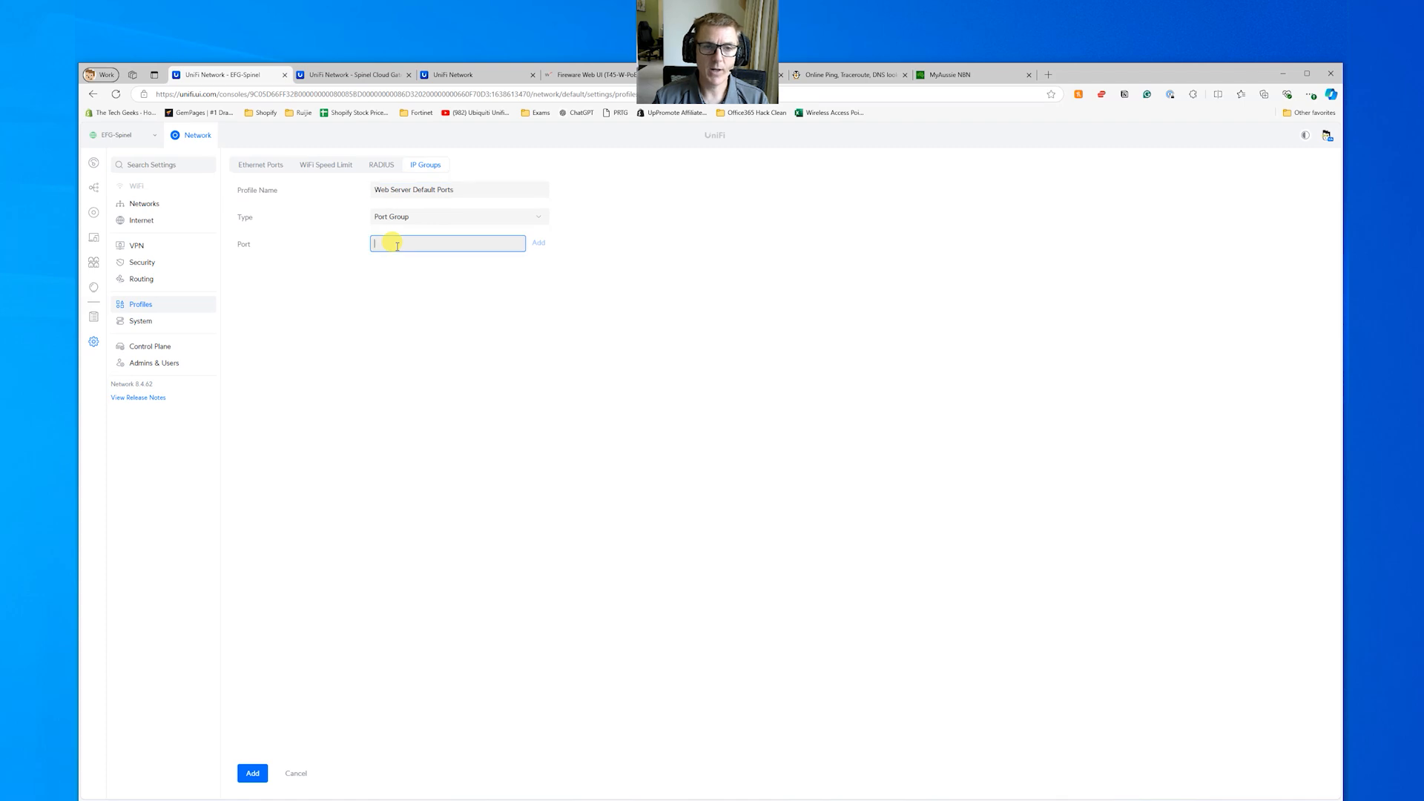
text(34)
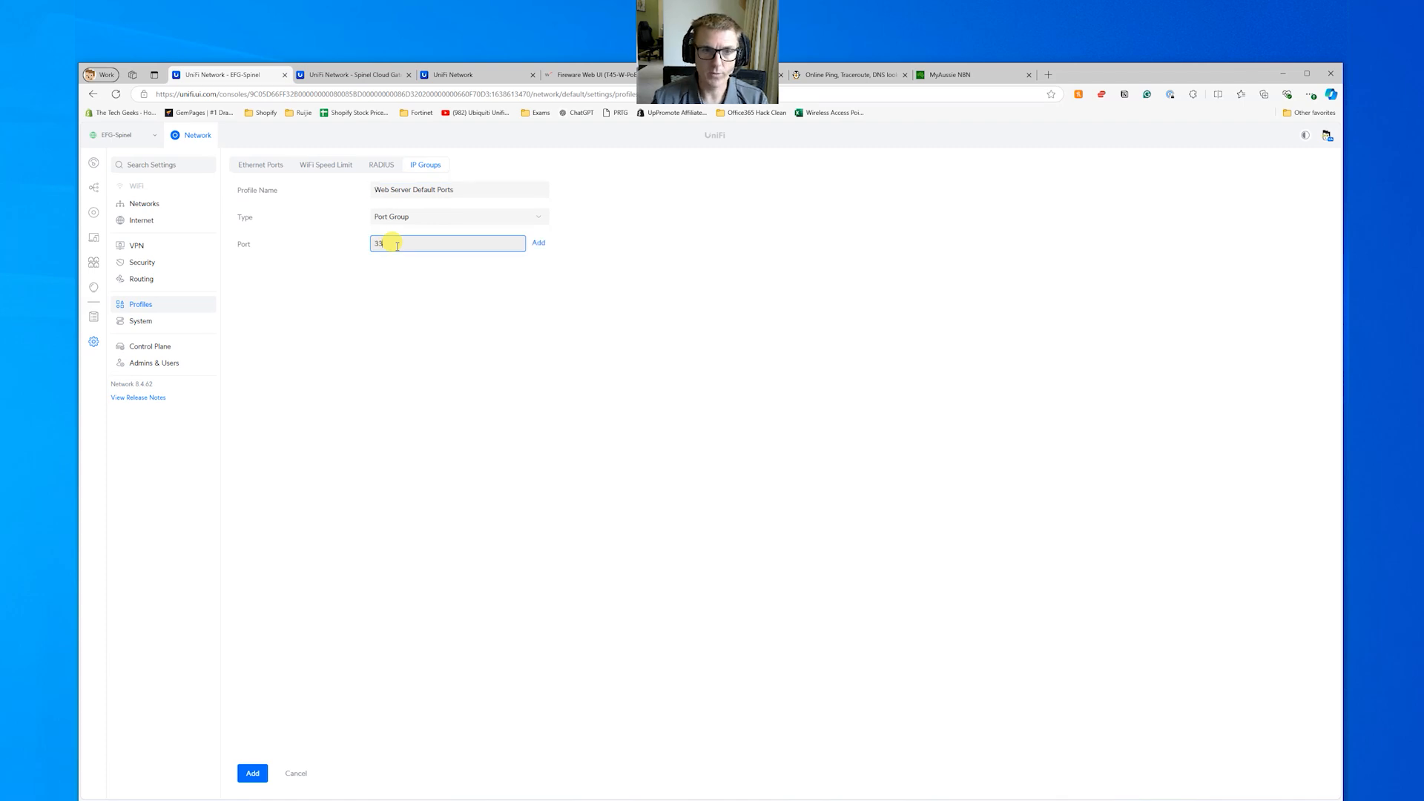
text(3)
click(539, 243)
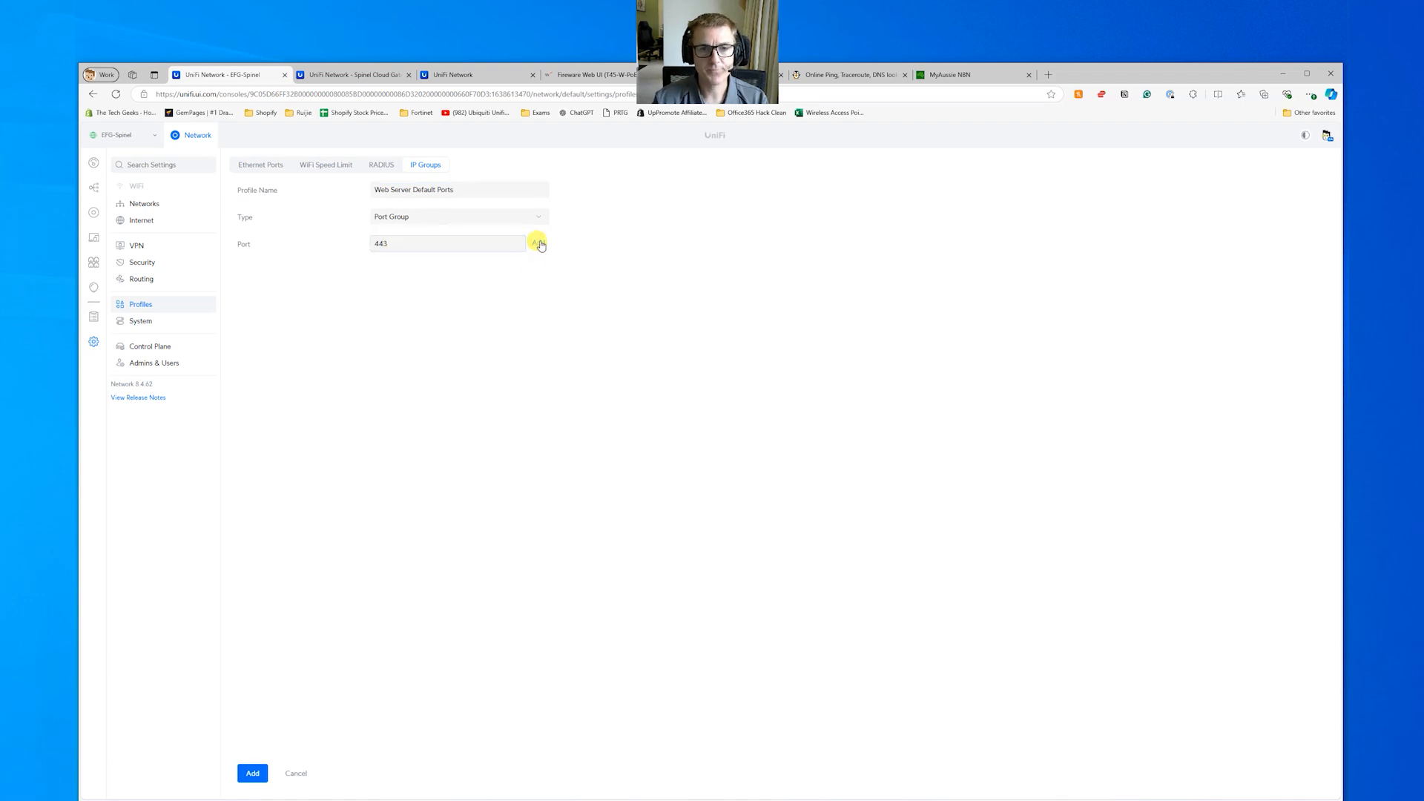
click(448, 243)
text(80)
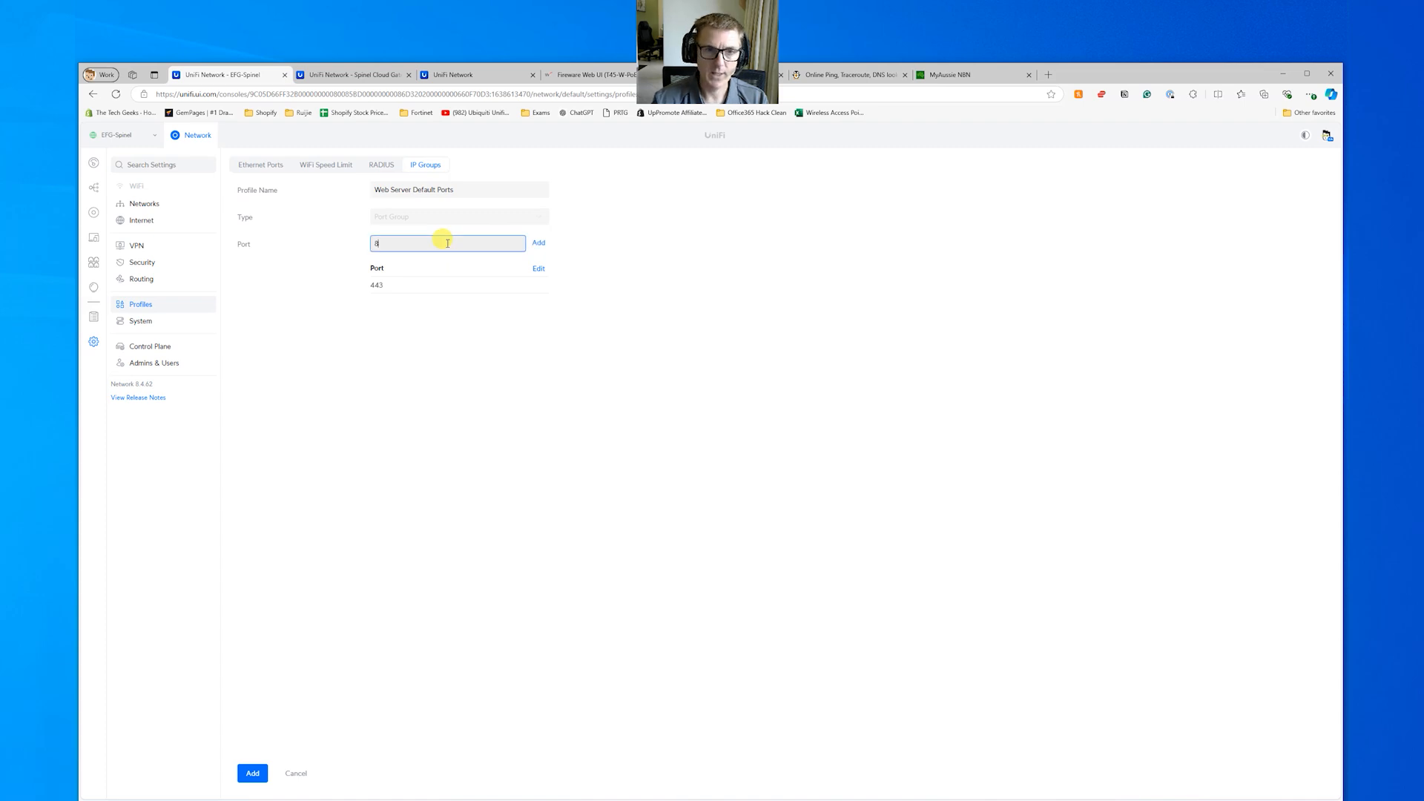
click(538, 245)
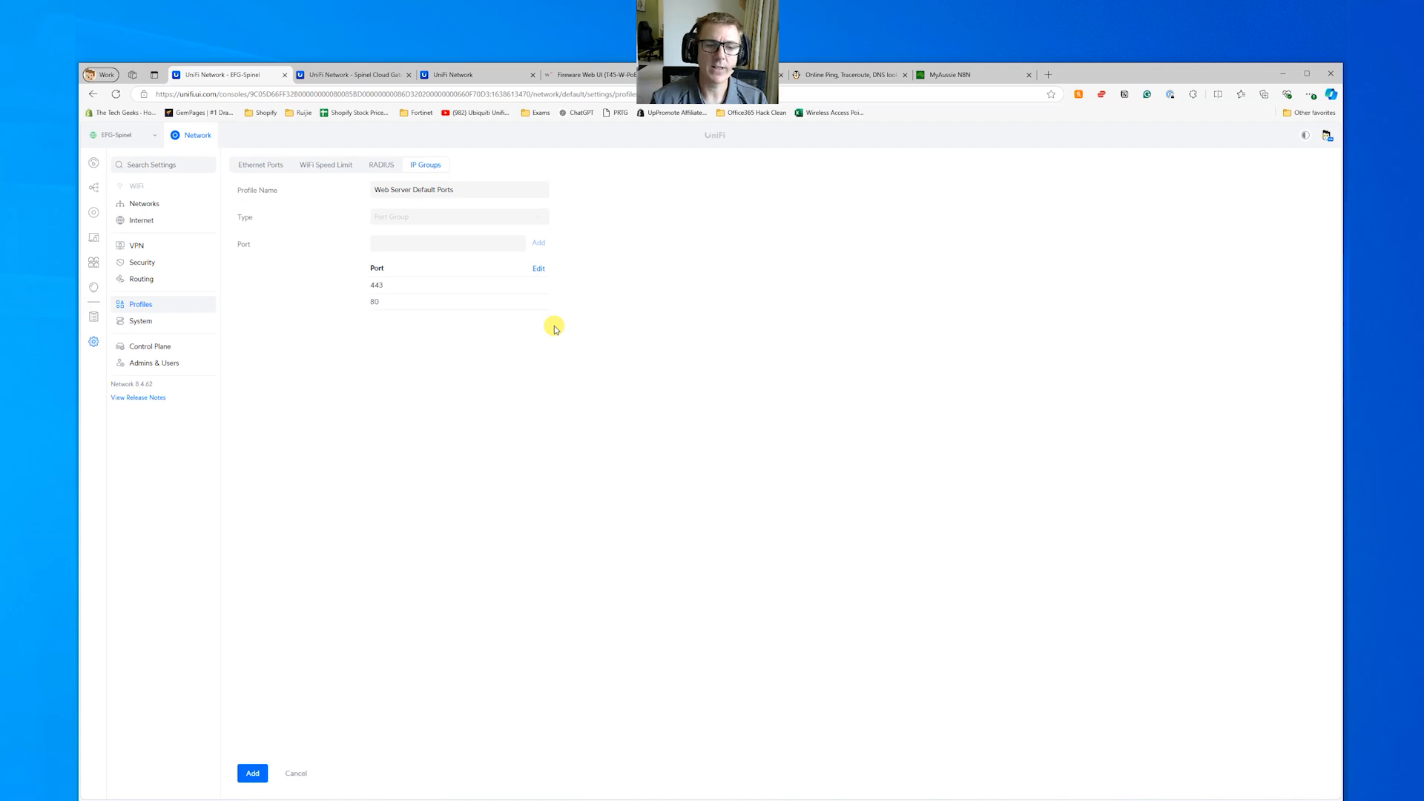
click(254, 773)
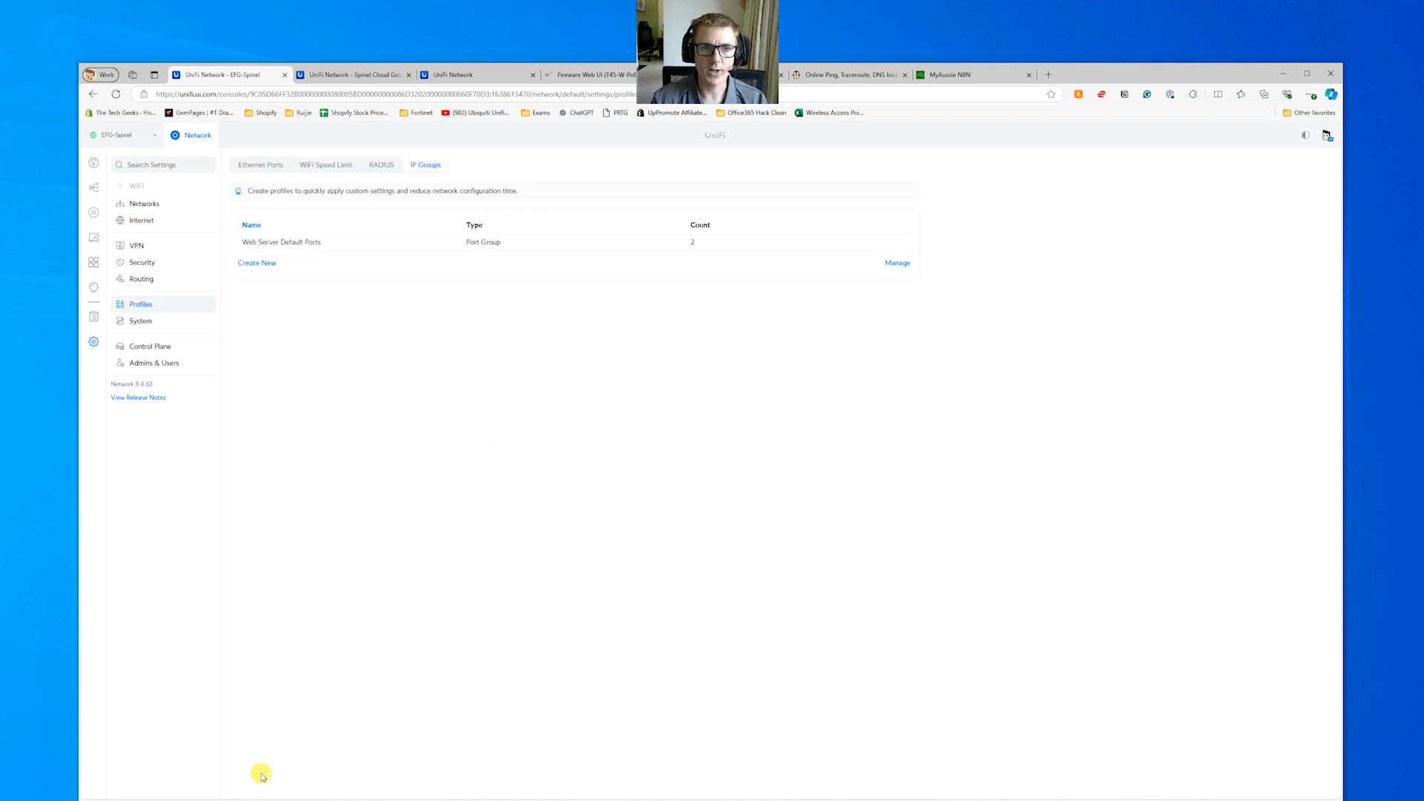
Step: Start another IP group of type IPv4 Address/Subnet and paste the public IP address as its address
click(273, 263)
click(449, 189)
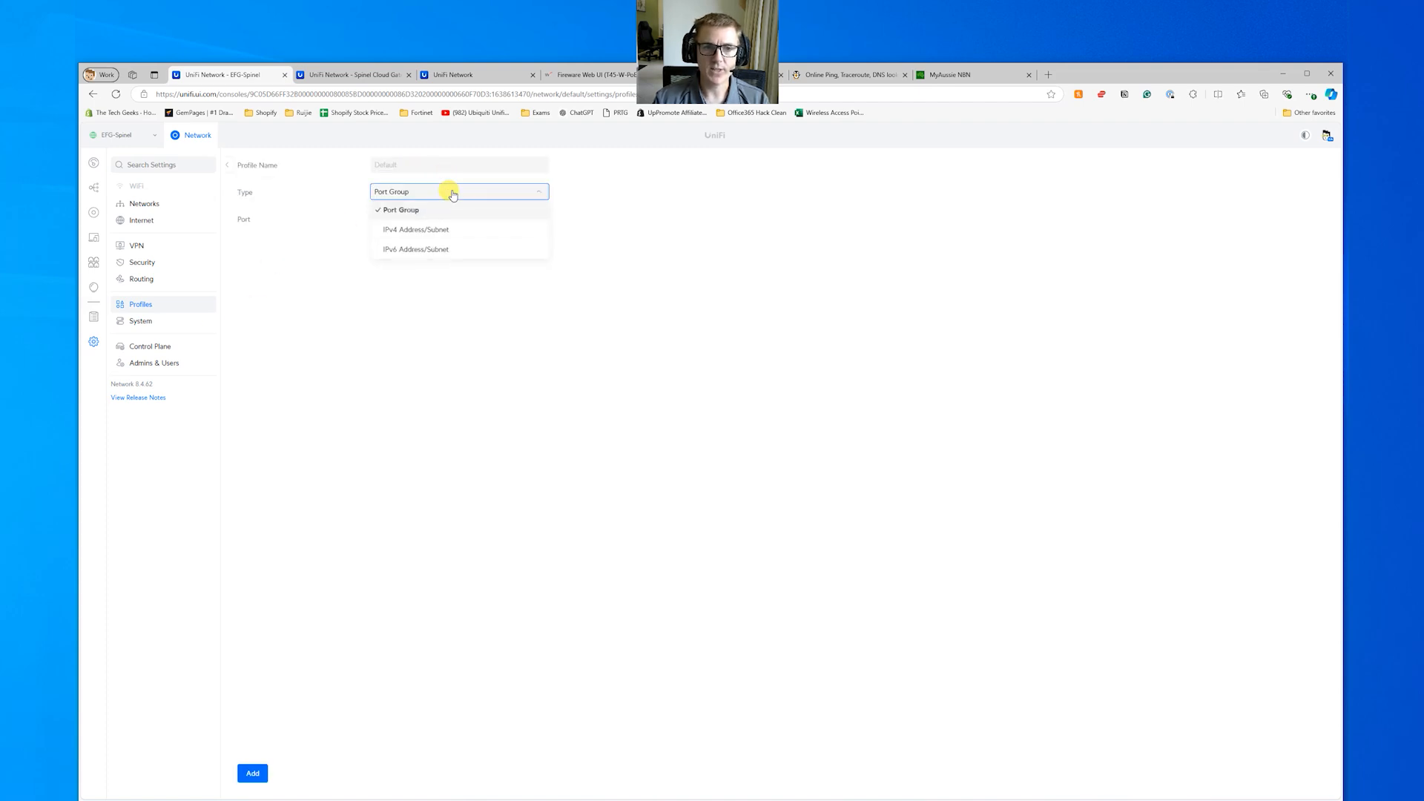
click(443, 229)
click(429, 215)
key(ctrl+v)
Step: Name the group with the public IP address followed by "- WAN 1", include the address in its list and save the profile
click(405, 166)
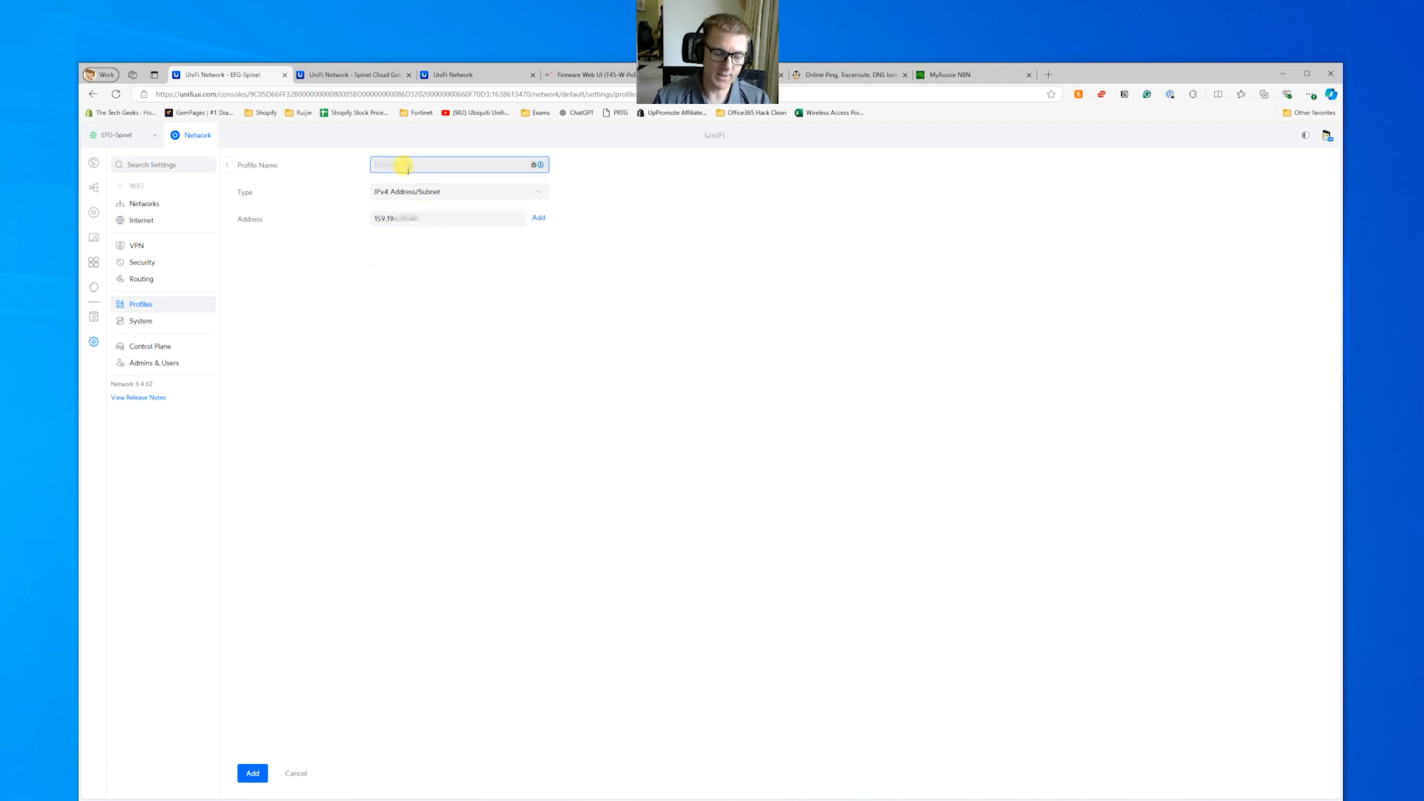
key(ctrl+v)
text(- WAN 1)
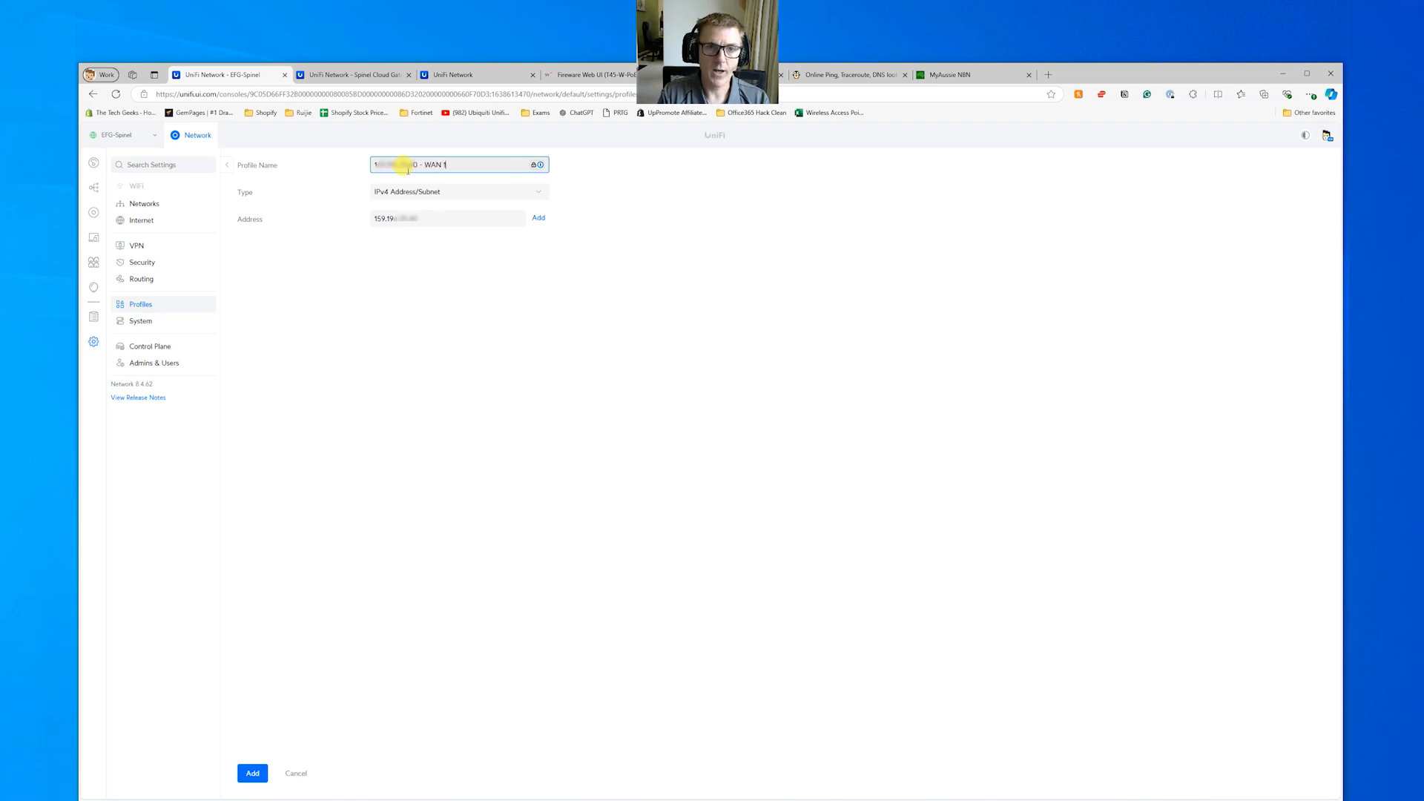
click(537, 220)
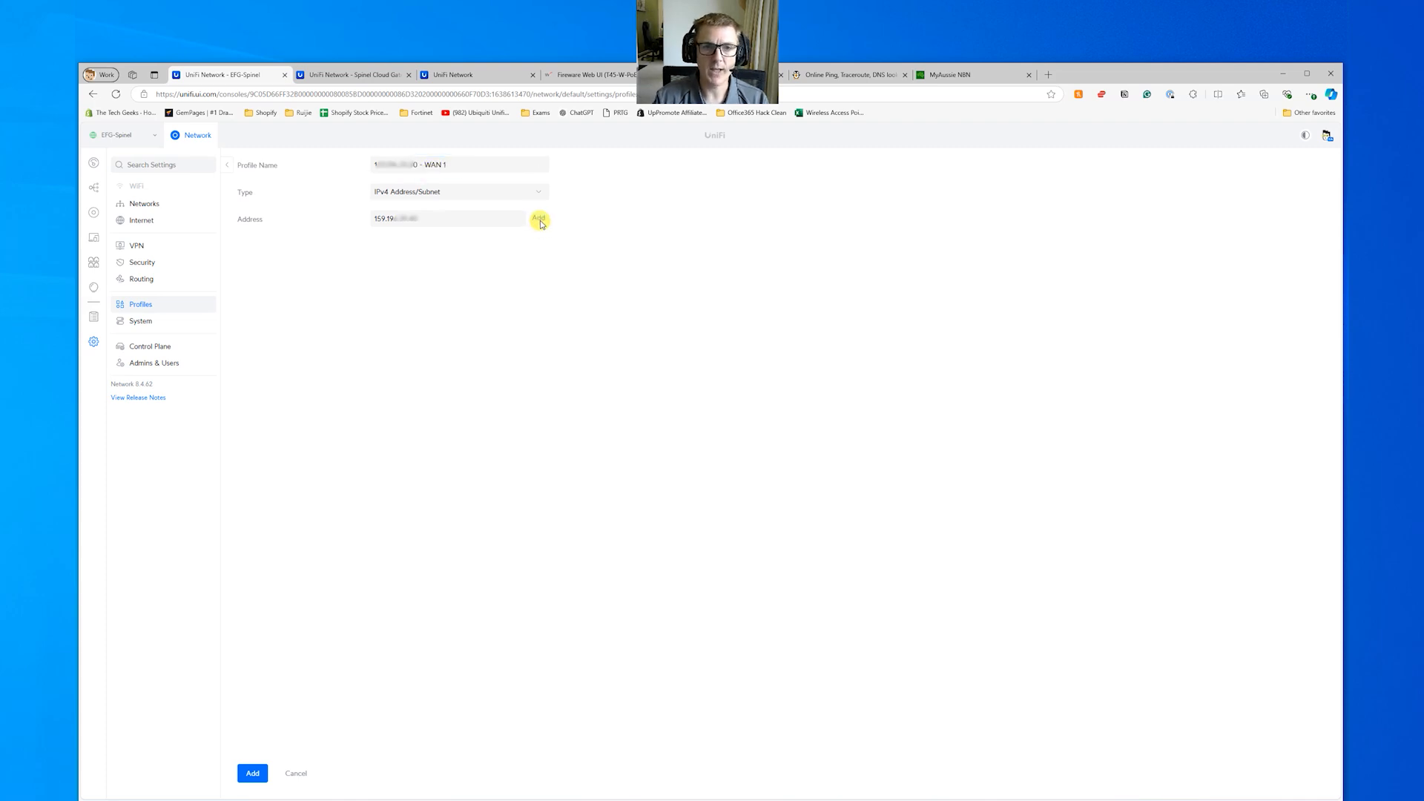
click(252, 773)
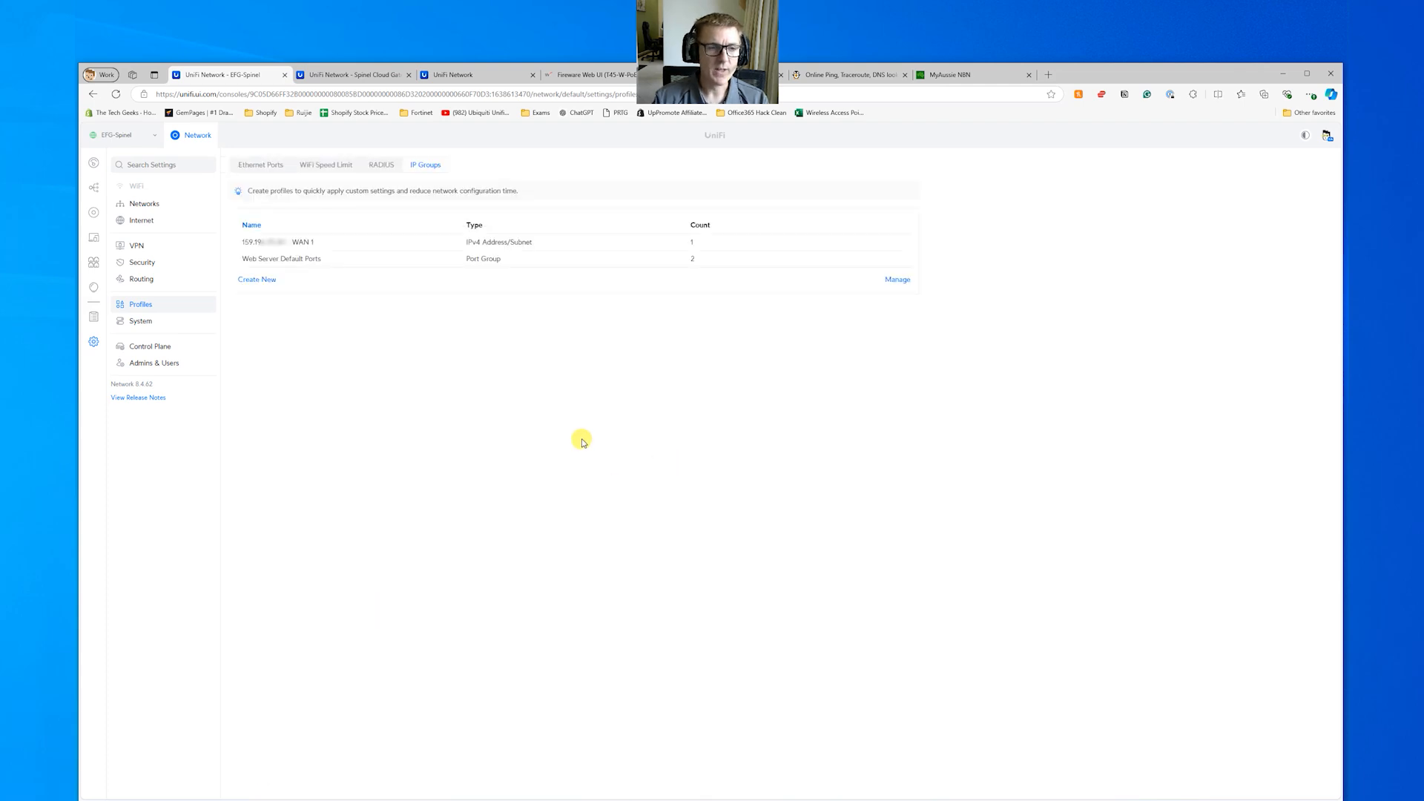
Step: Open the WAN 1 HTTPS destination NAT entry and check its destination type choices, address field and translated IP address
click(142, 280)
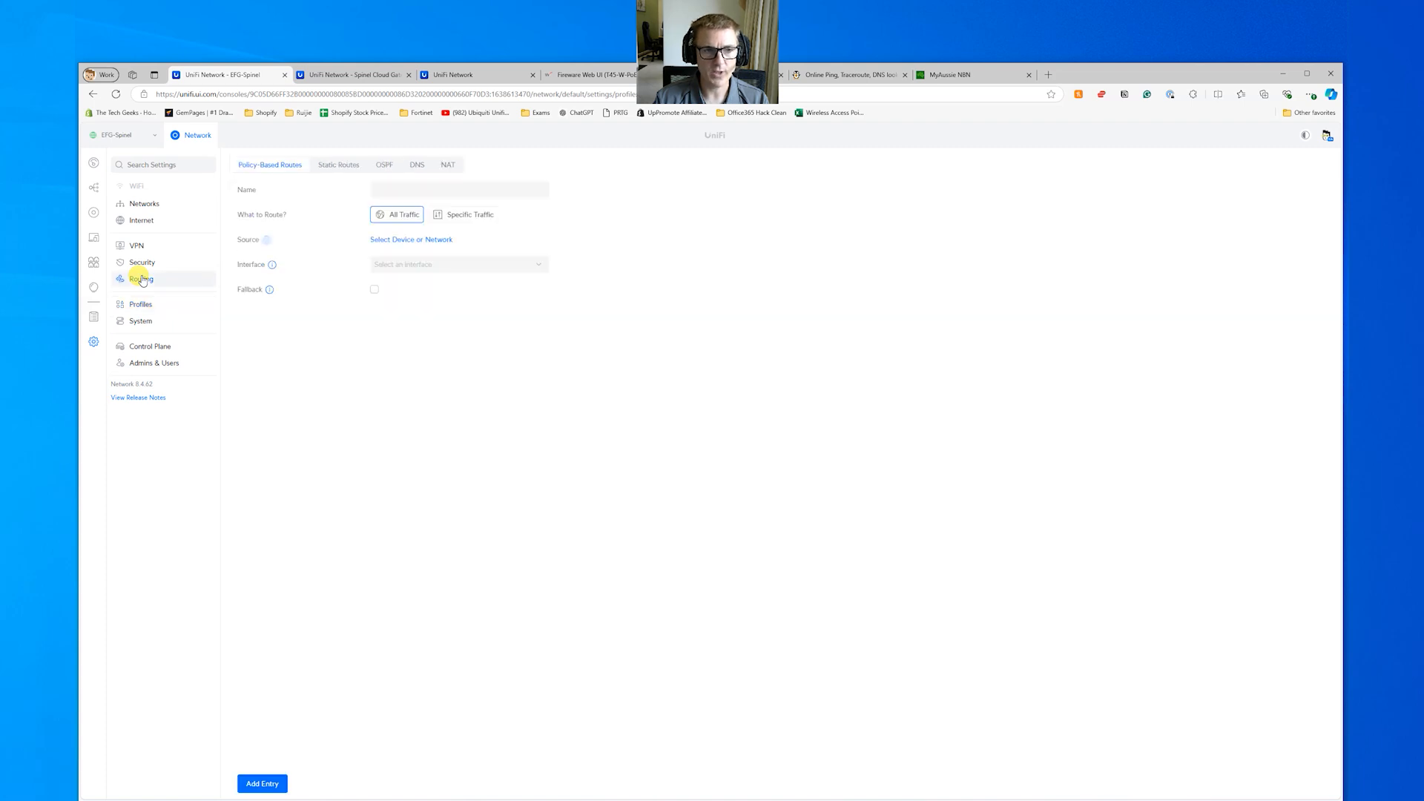
click(448, 165)
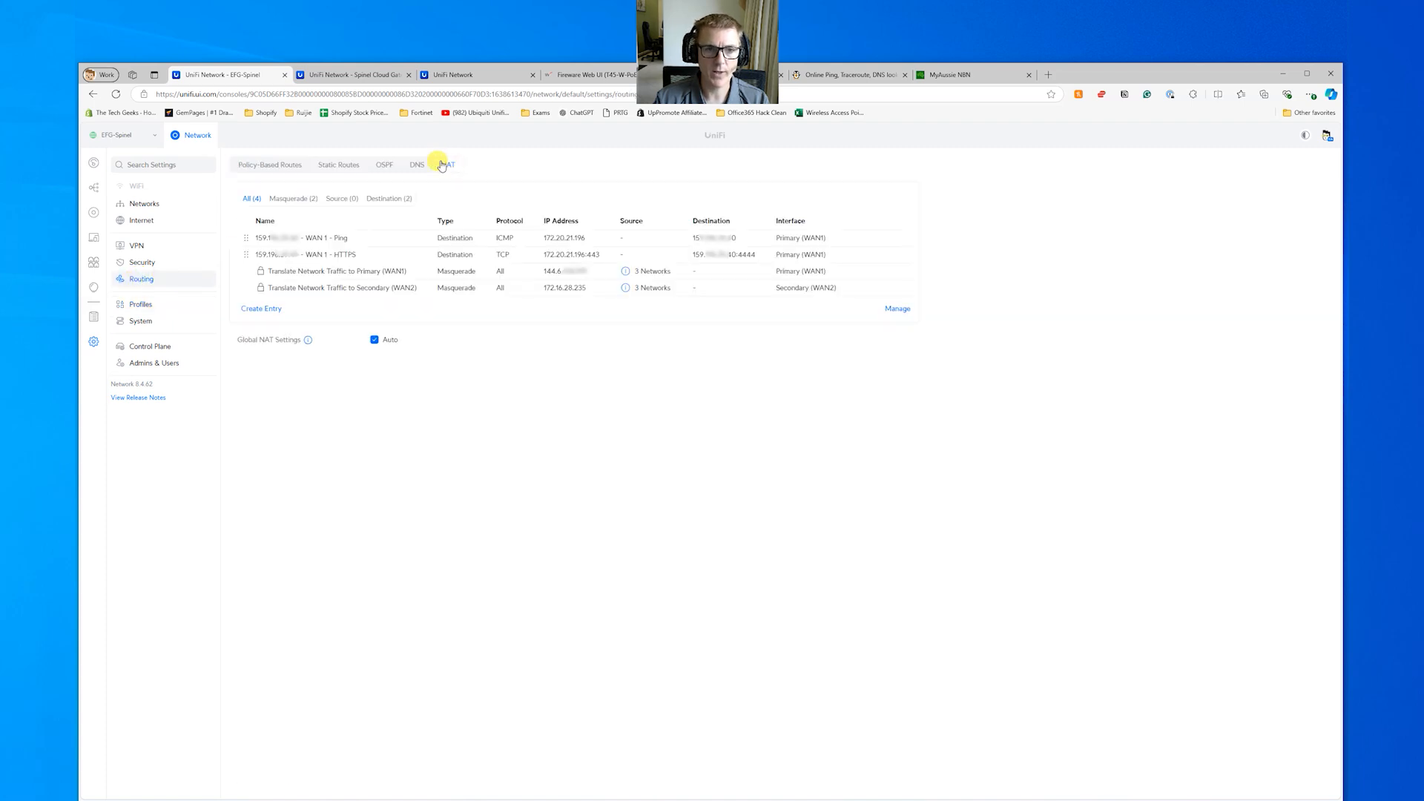
click(354, 253)
click(492, 267)
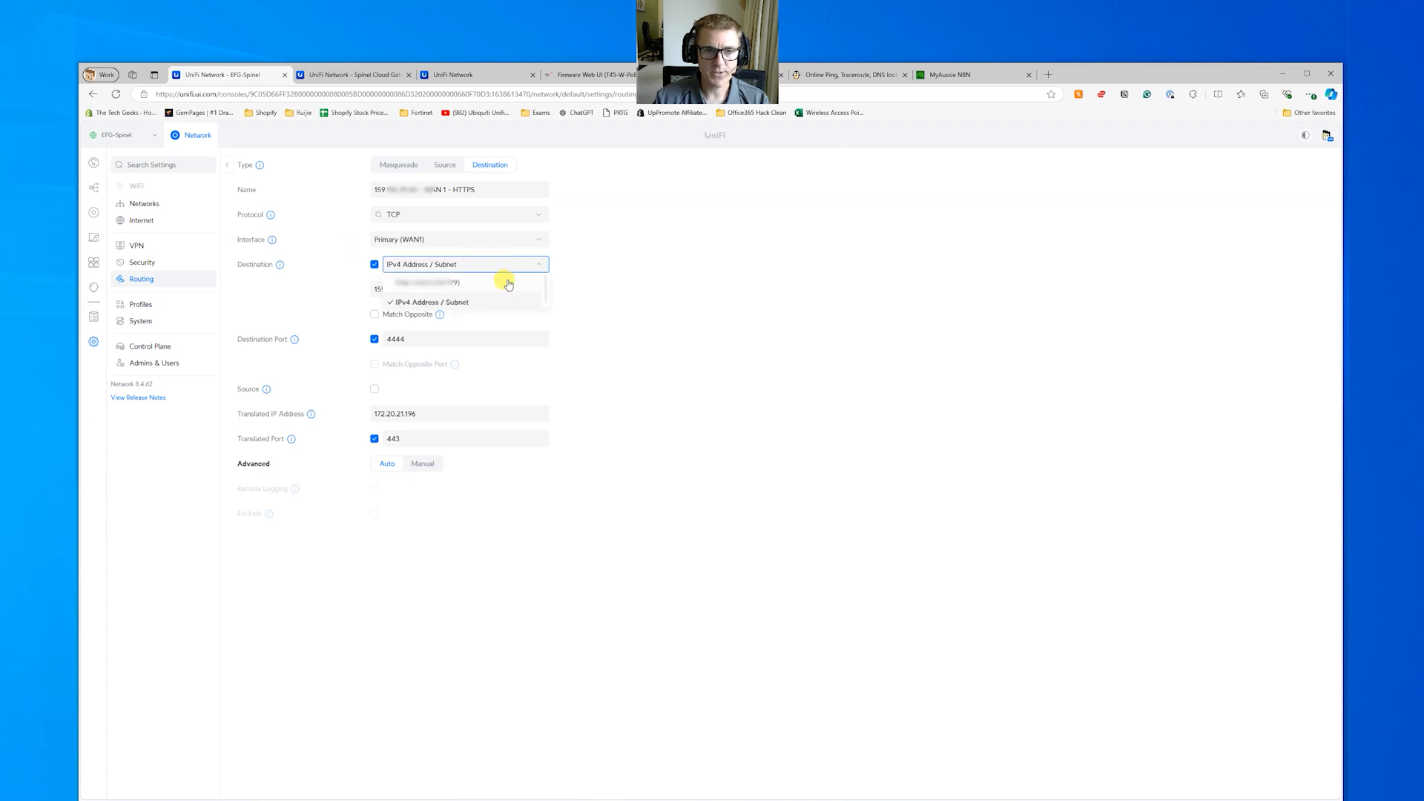
click(638, 256)
click(503, 289)
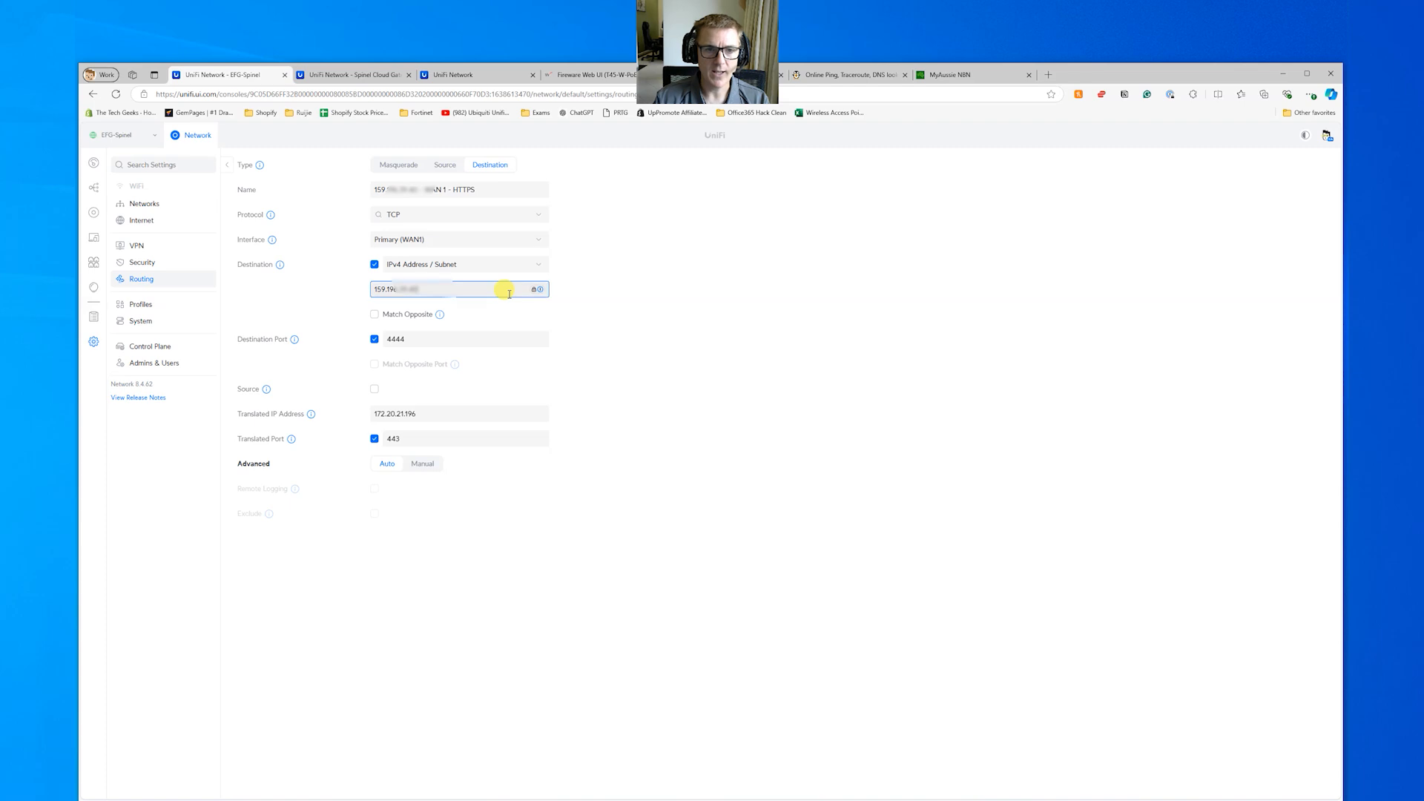
click(375, 264)
click(374, 264)
click(423, 265)
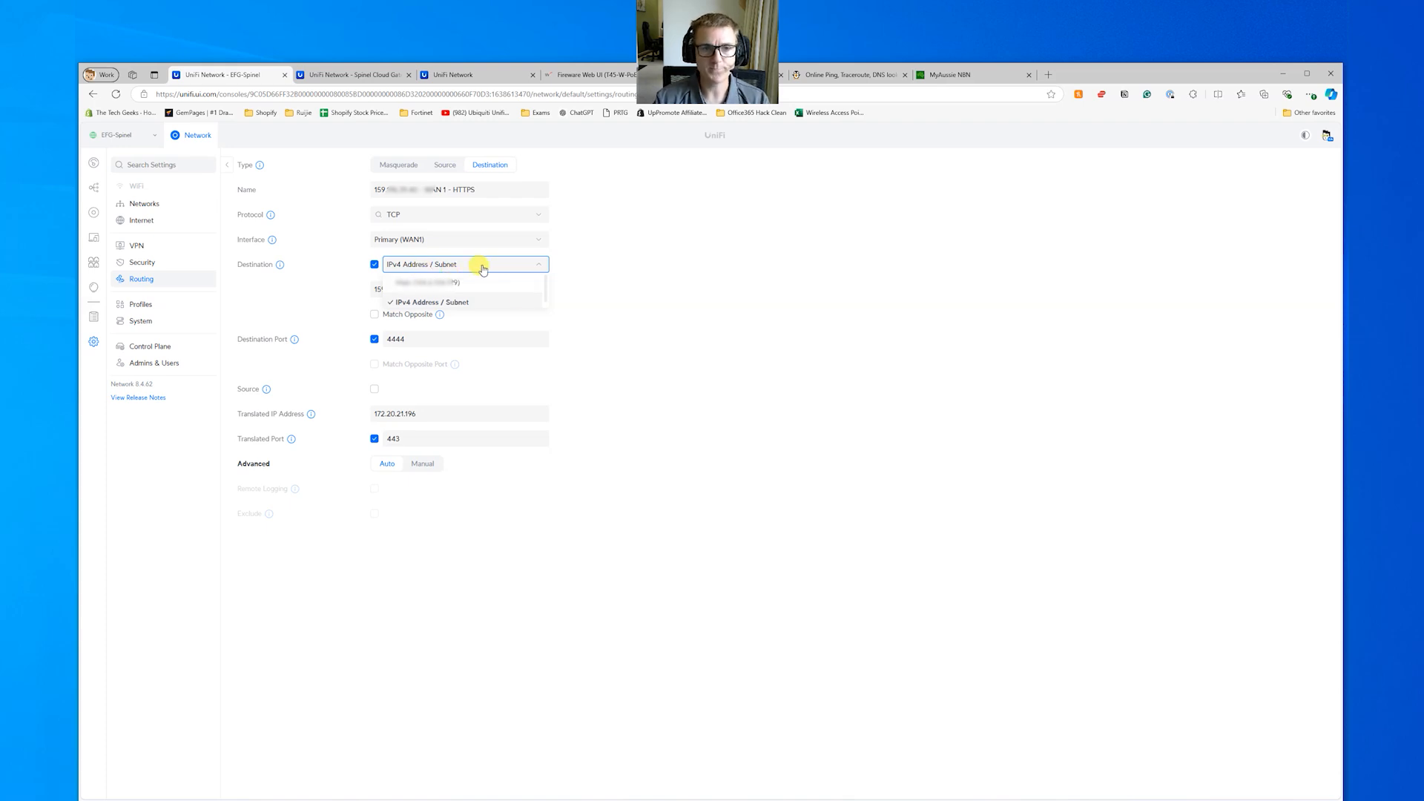
click(623, 328)
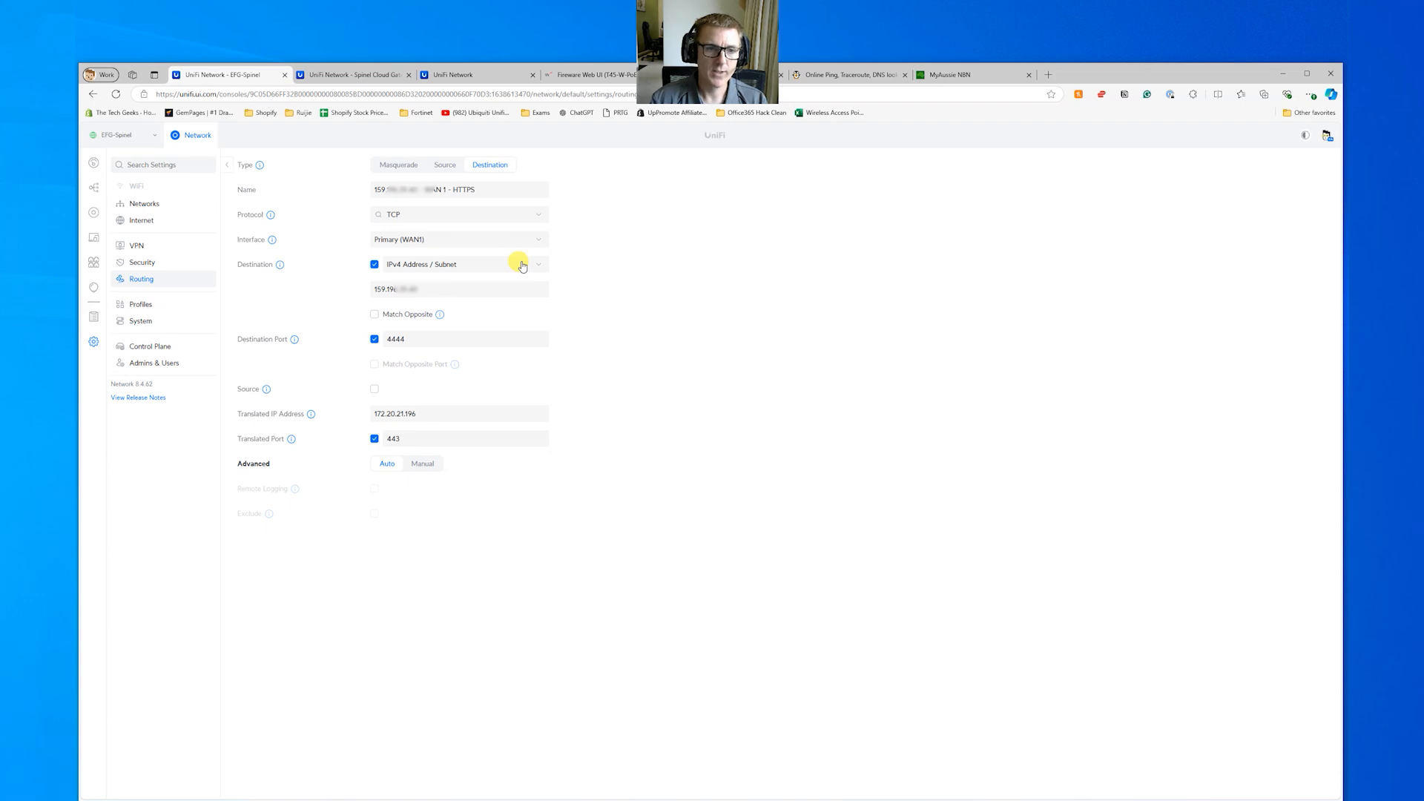
click(449, 412)
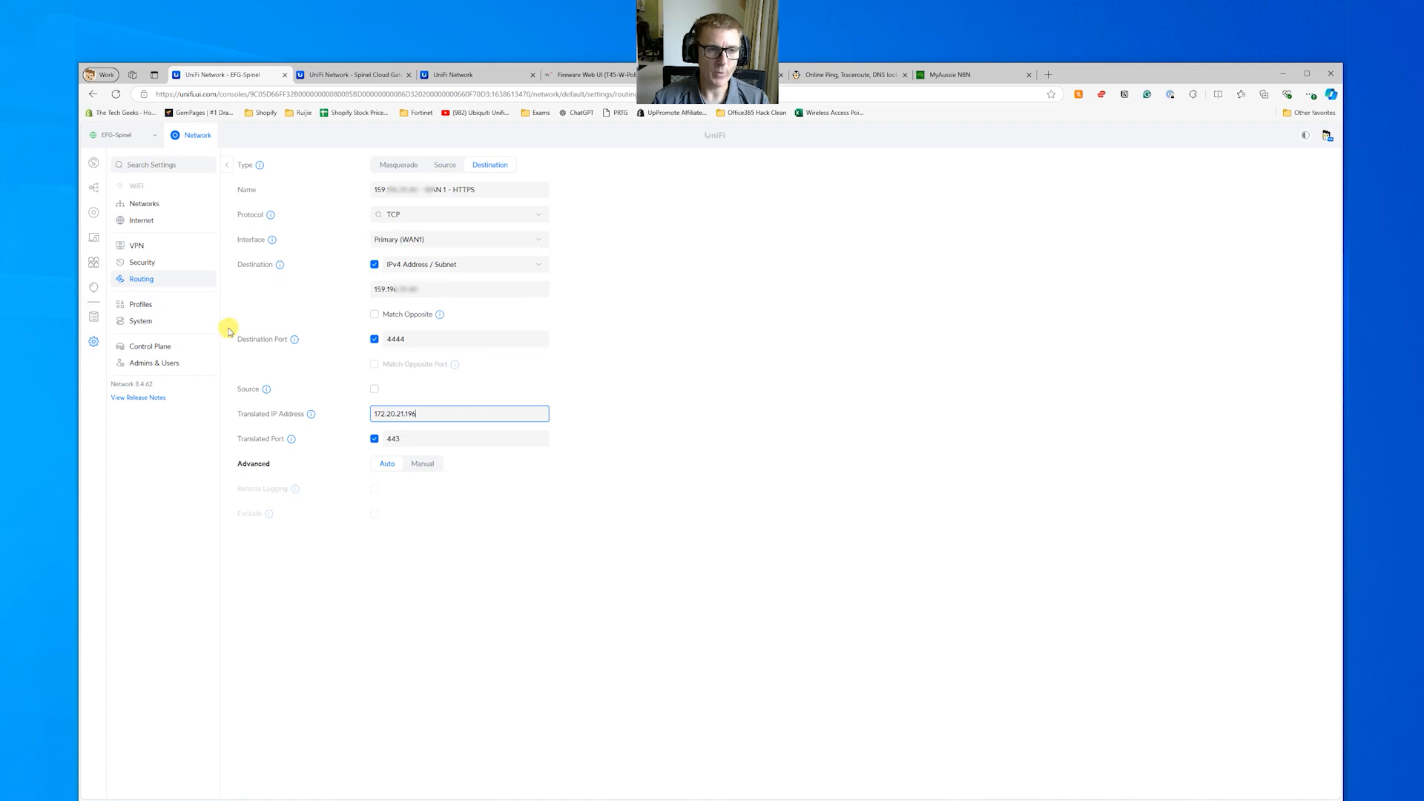
Step: Read the Device Identification description in the security settings and view the dashboard's full traffic identification breakdown
click(155, 265)
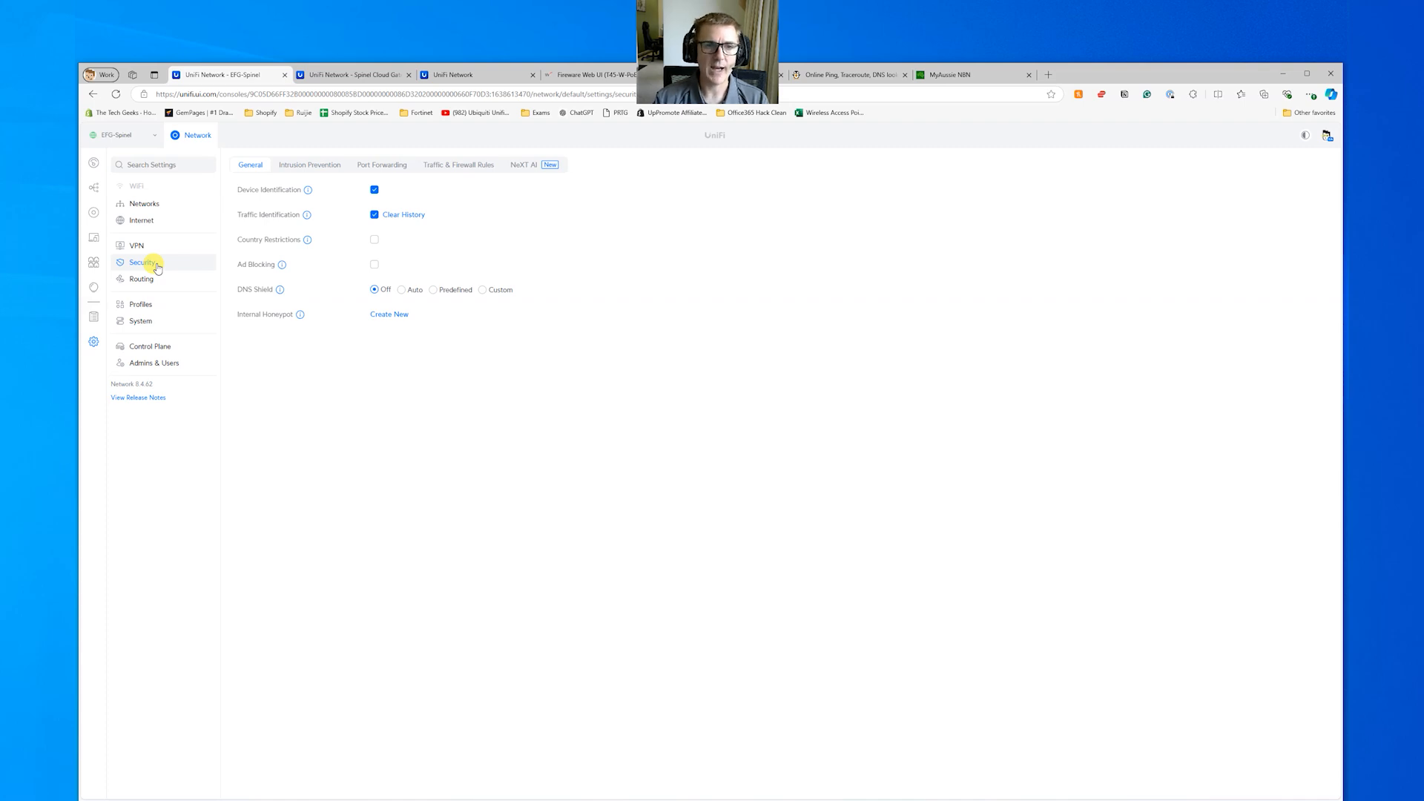
mouse_move(310, 192)
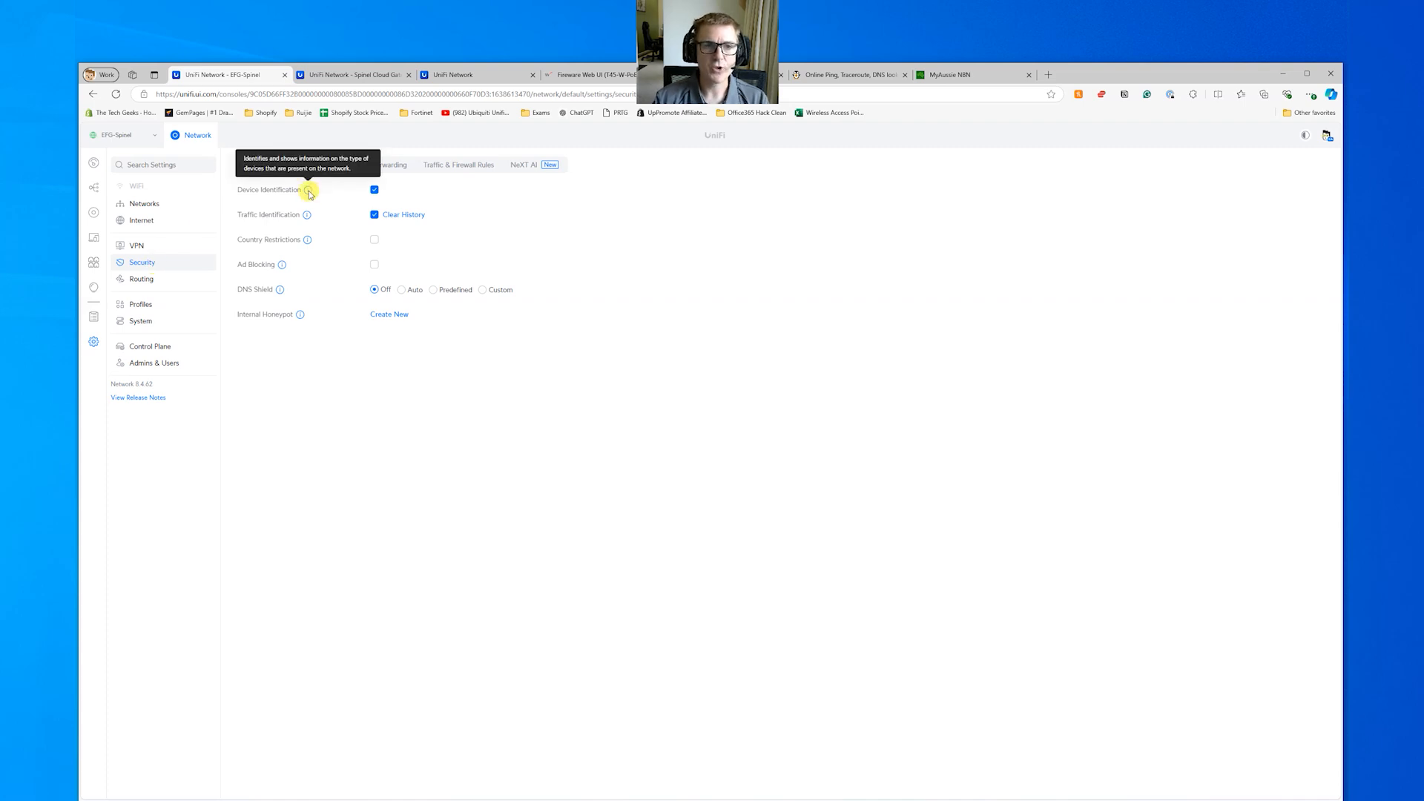
click(94, 161)
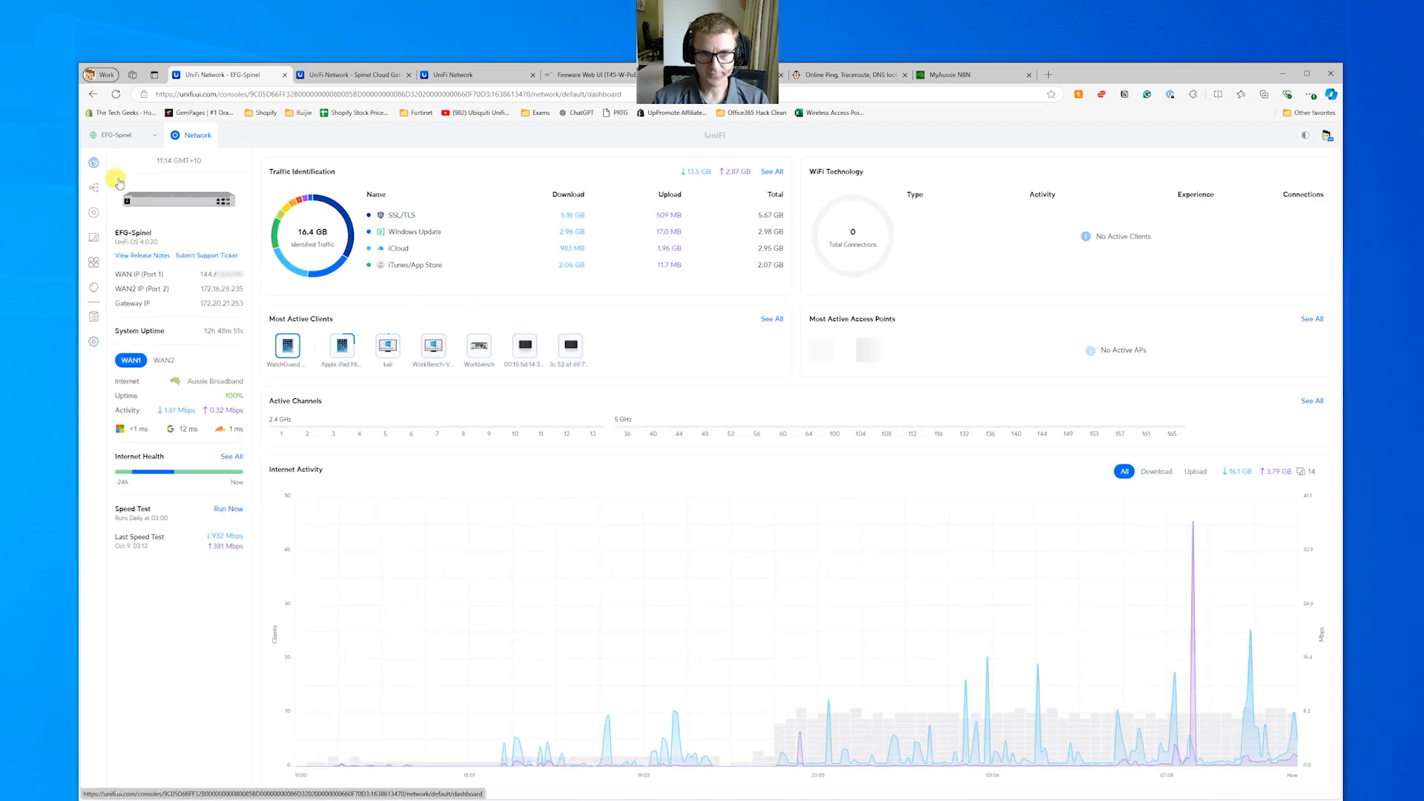
click(772, 171)
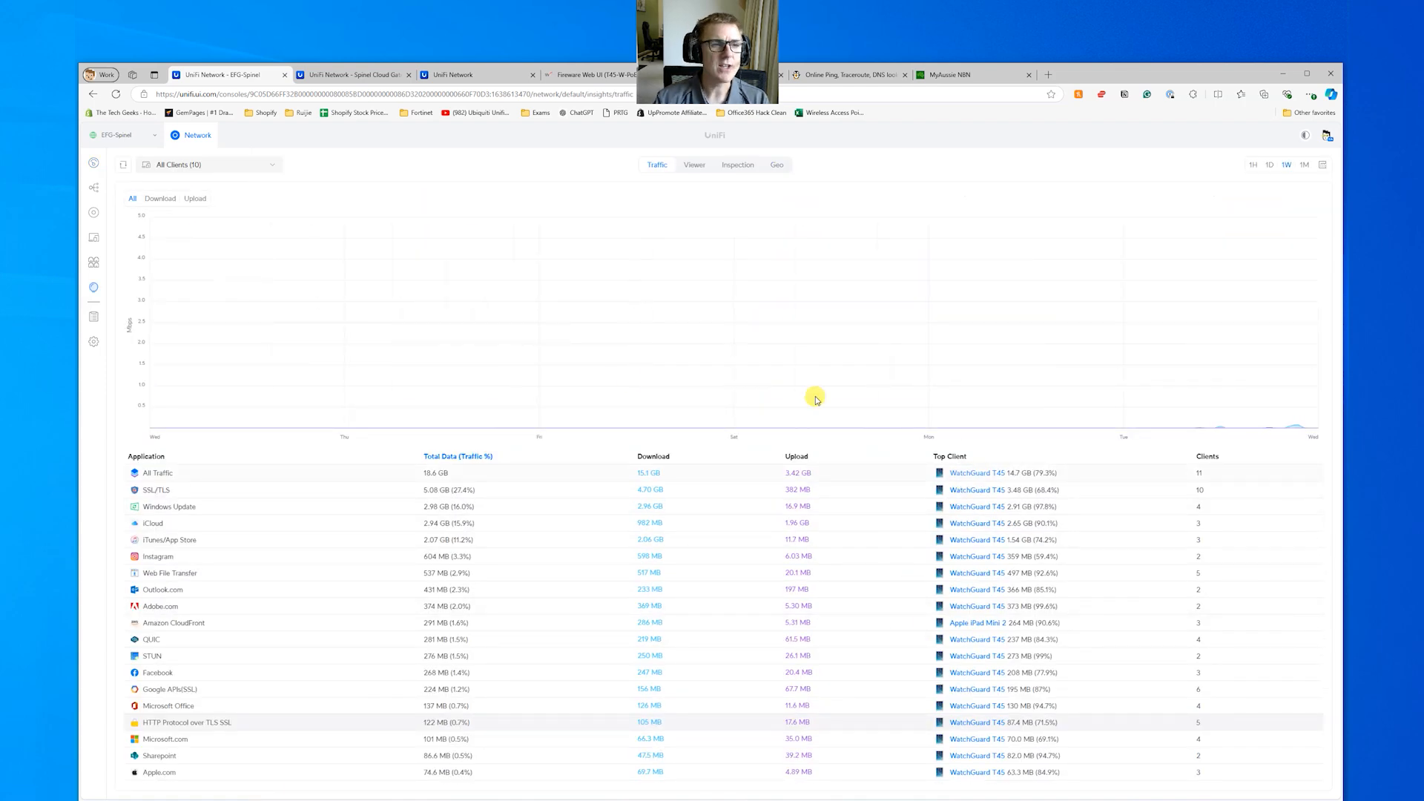
Step: Return to the general security settings and read the Device Identification and Traffic Identification descriptions
click(91, 345)
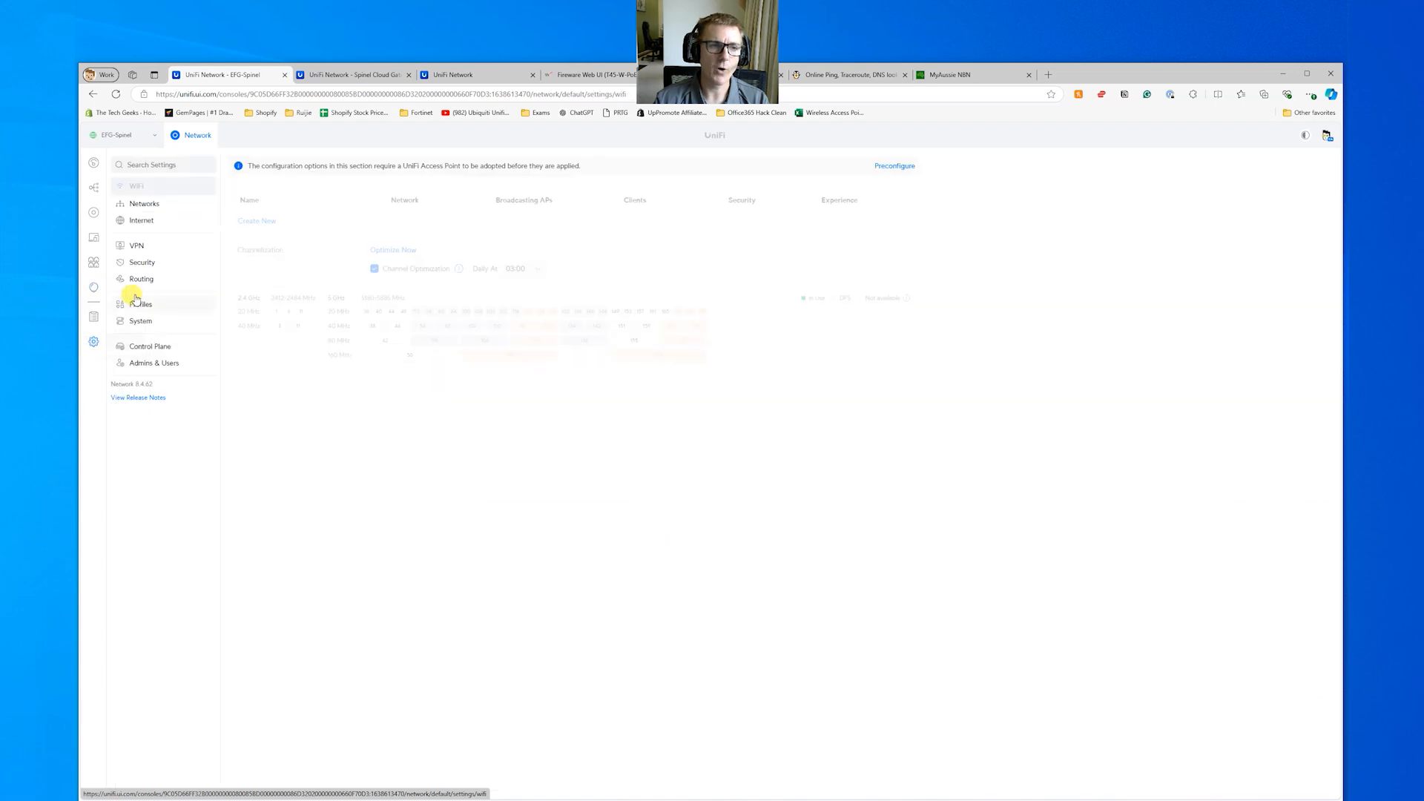
click(140, 264)
mouse_move(309, 191)
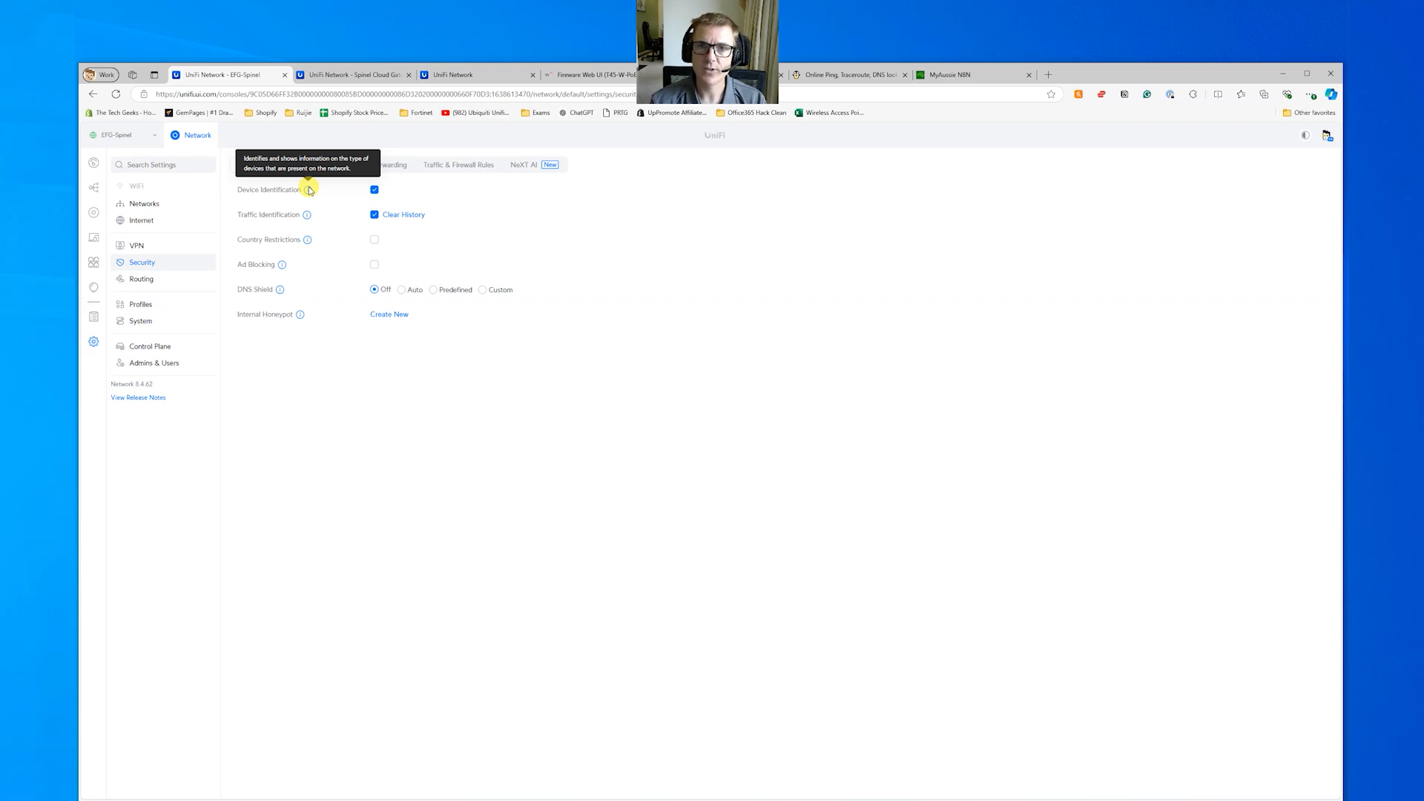
mouse_move(309, 216)
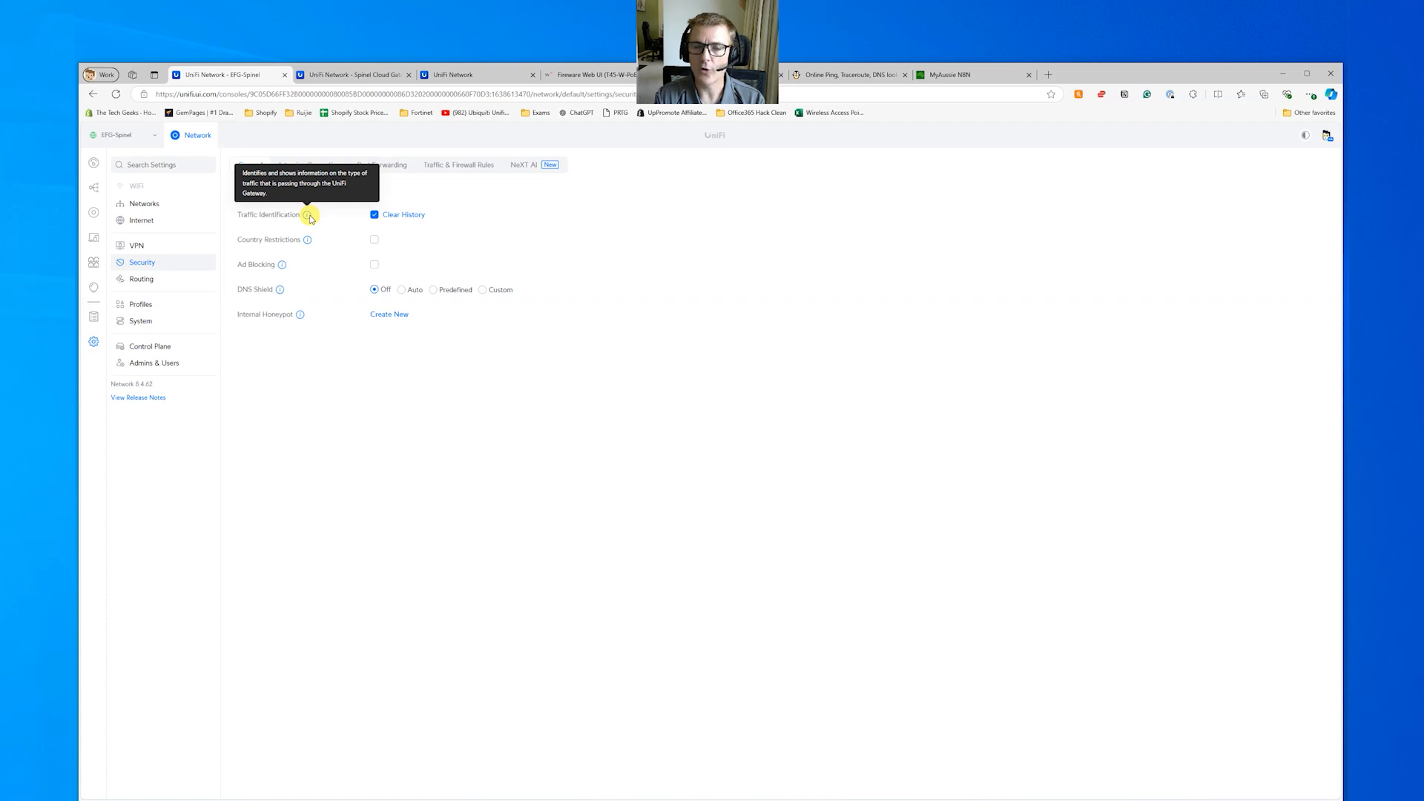
Step: From the dashboard, examine the full per-application traffic list for all clients, including the option to block an app
click(94, 163)
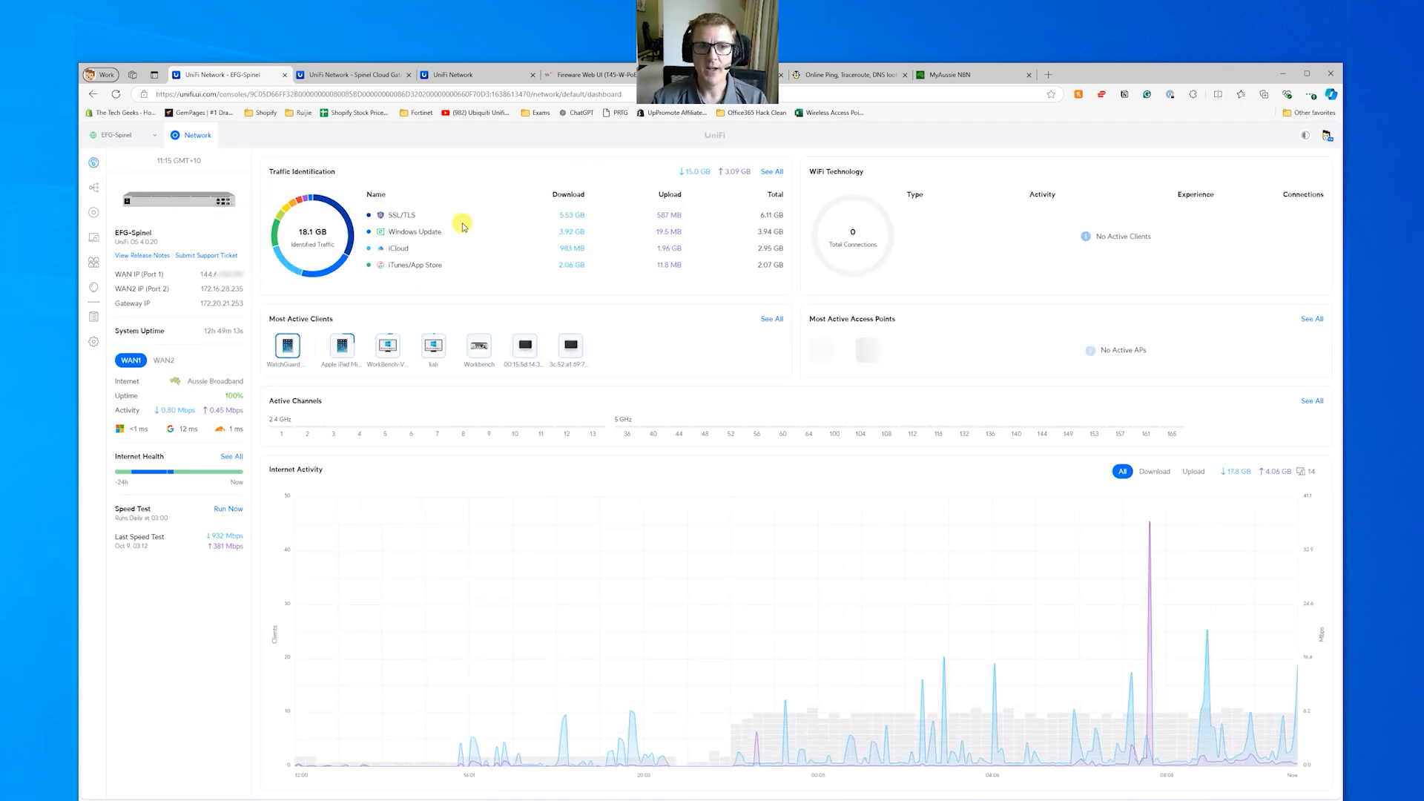
click(772, 172)
scroll(560, 556, down, 3)
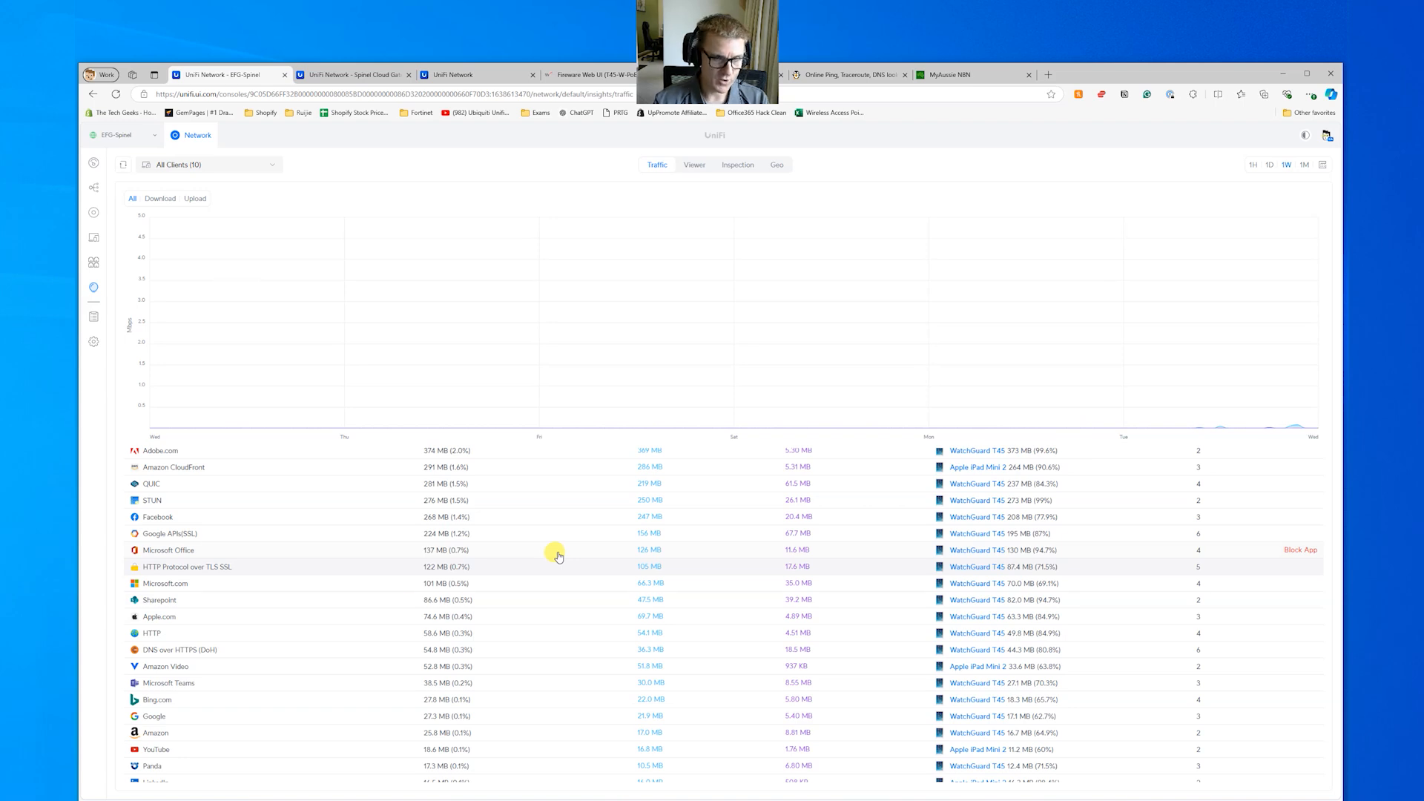
scroll(273, 642, down, 3)
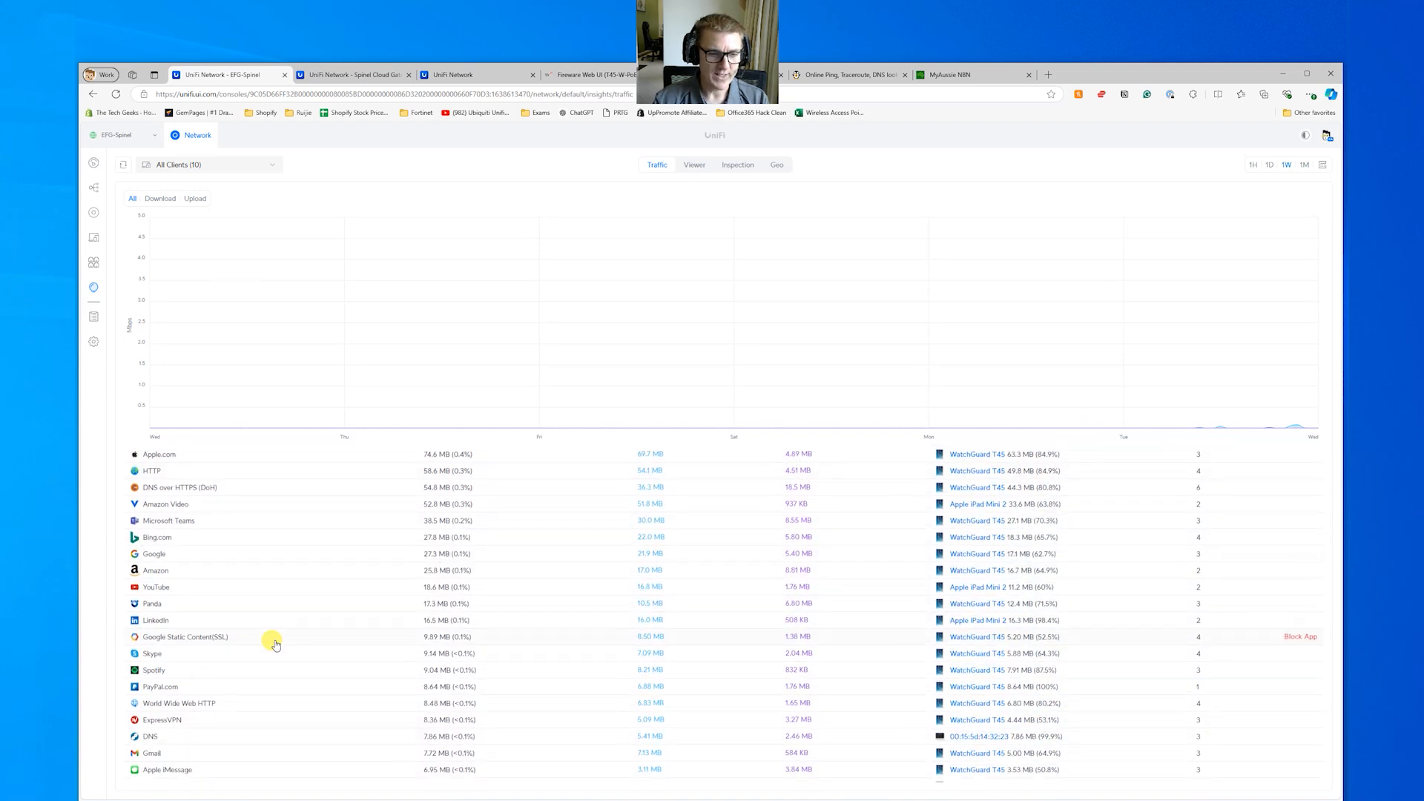
scroll(282, 628, down, 2)
scroll(282, 628, down, 1)
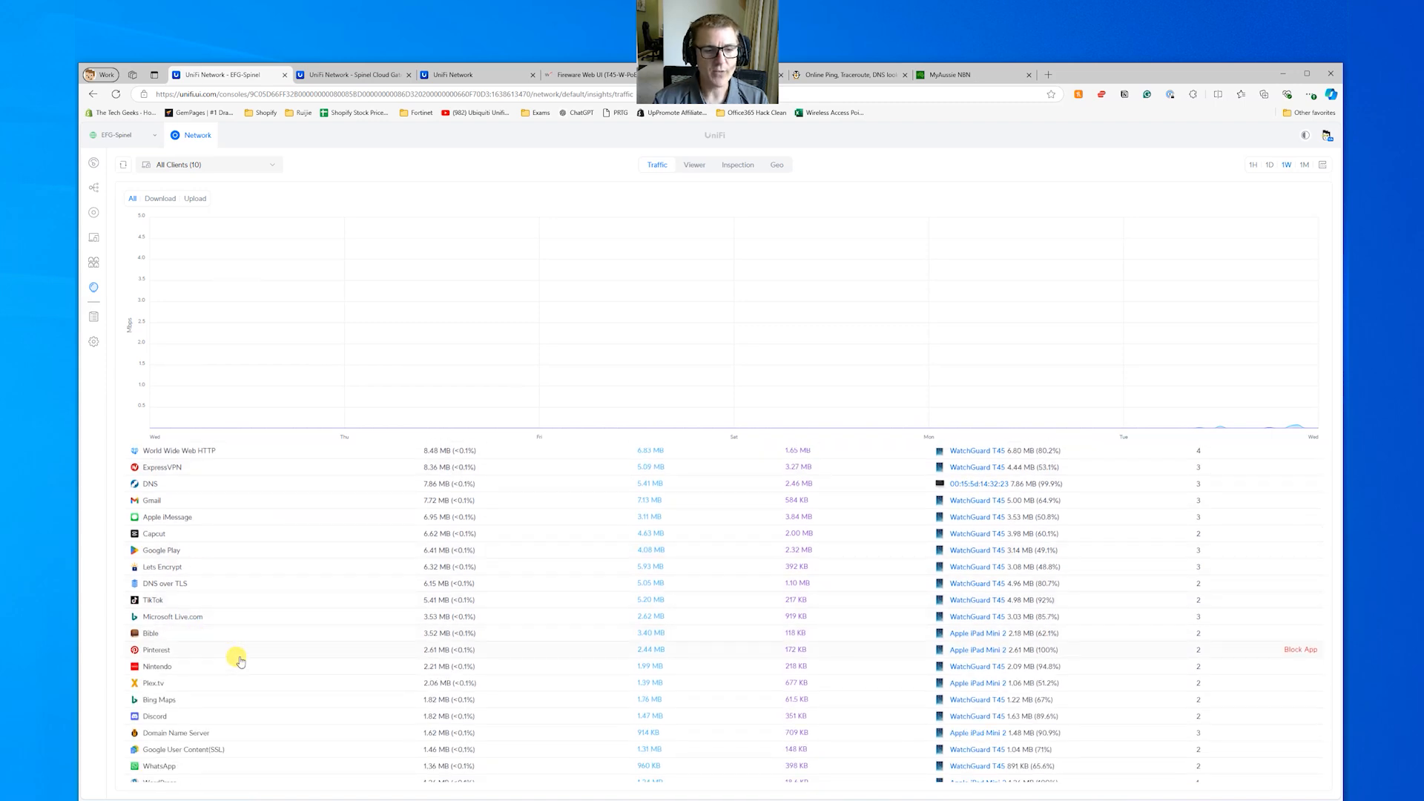
scroll(236, 659, down, 3)
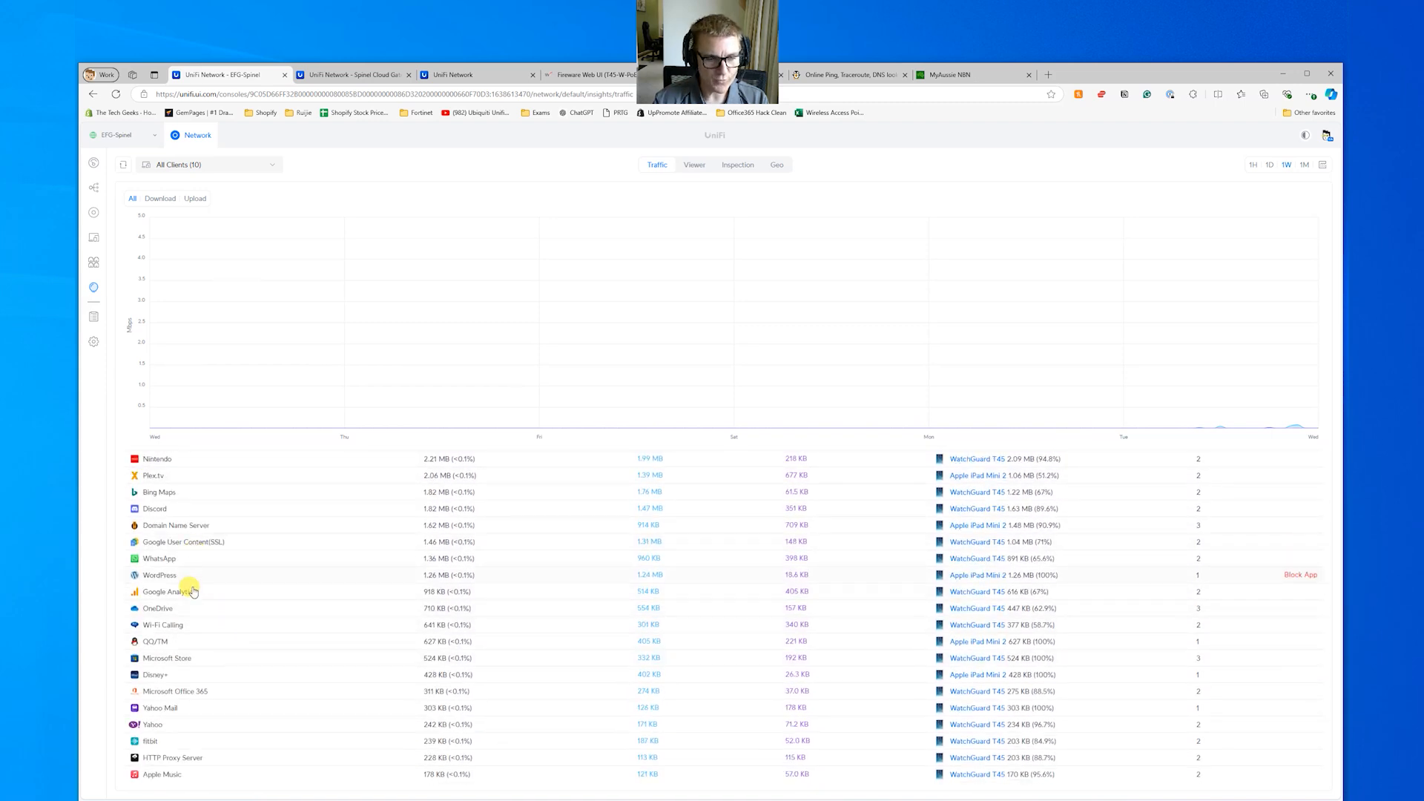
scroll(255, 716, down, 1)
scroll(256, 710, up, 10)
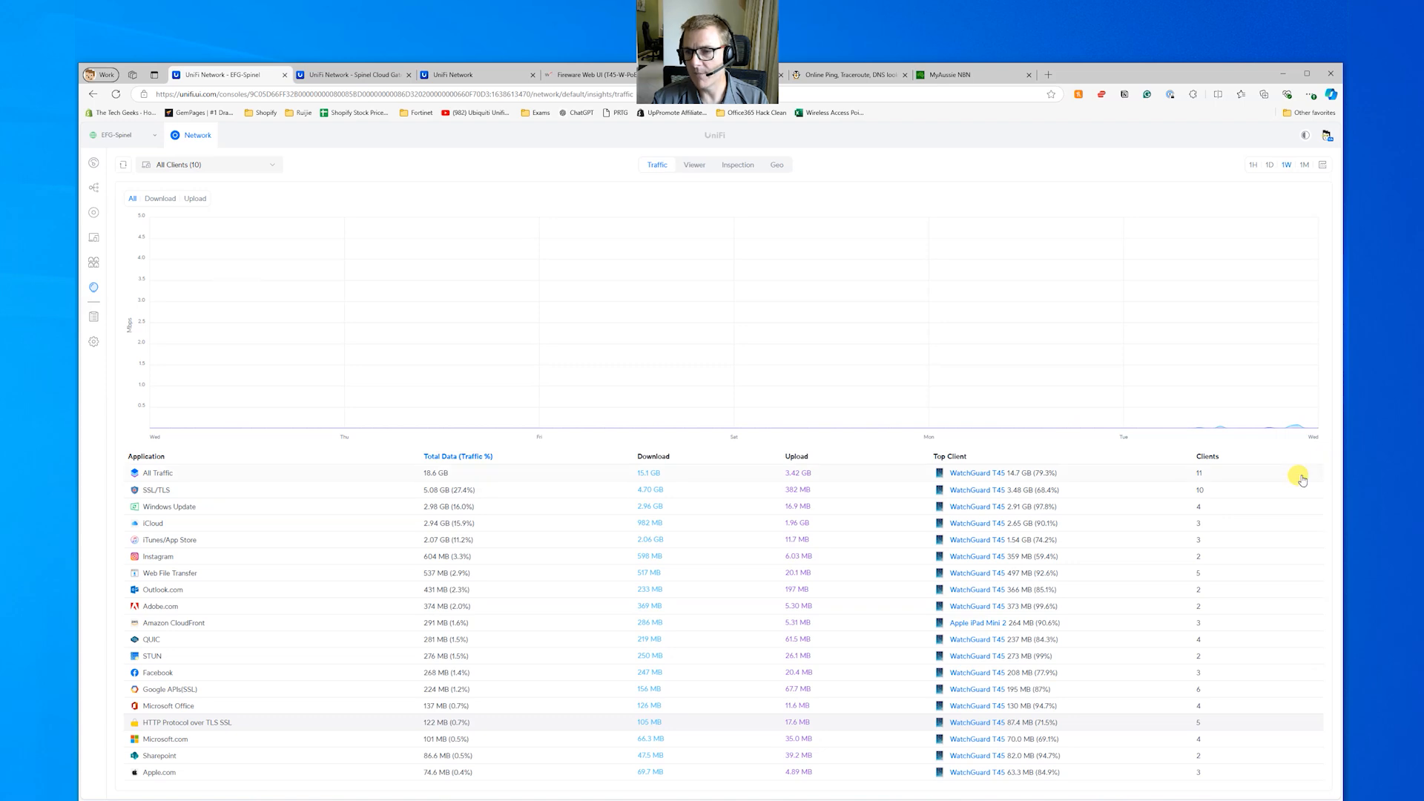
mouse_move(1296, 508)
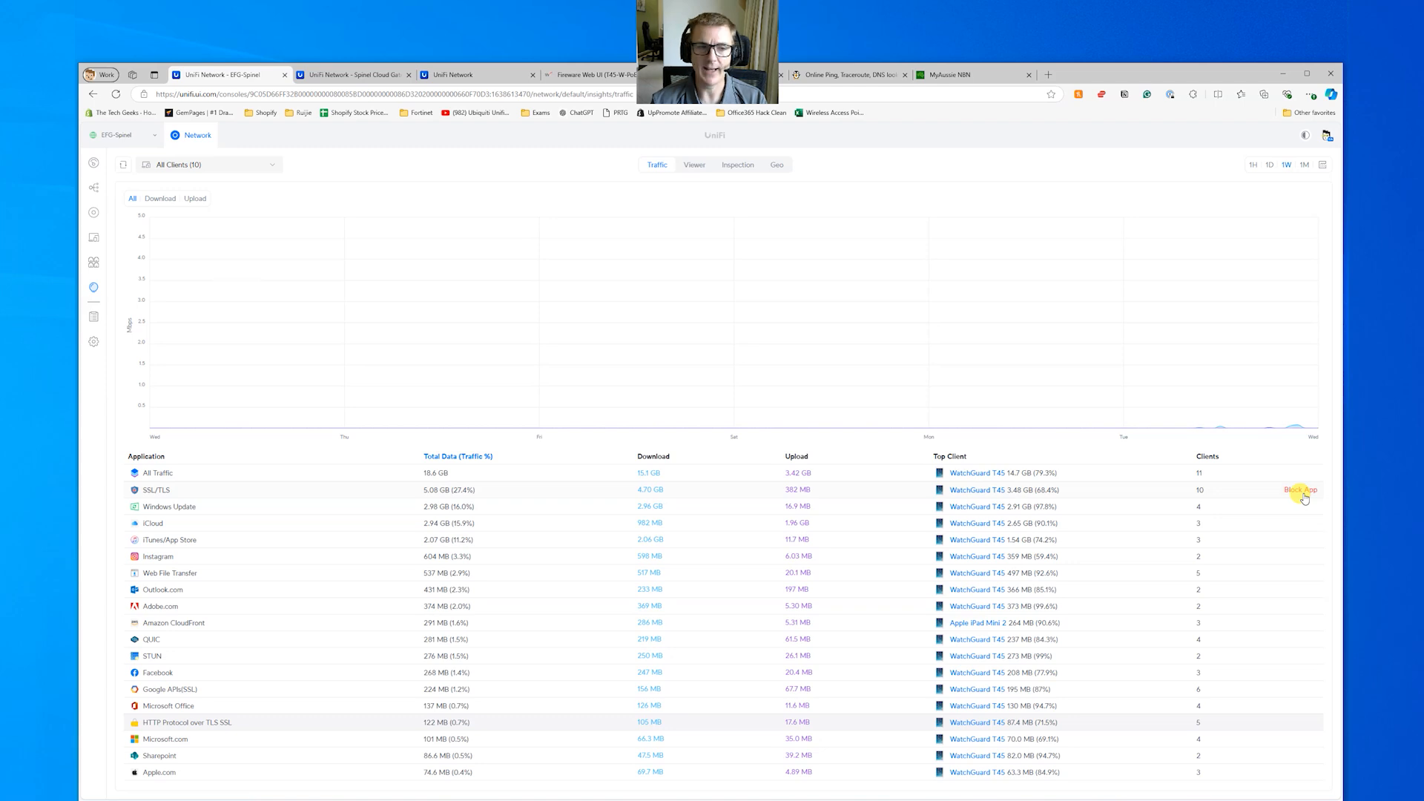
Step: Enable Country Restrictions in the general security settings to preview its options, and turn it off again
click(94, 341)
click(141, 265)
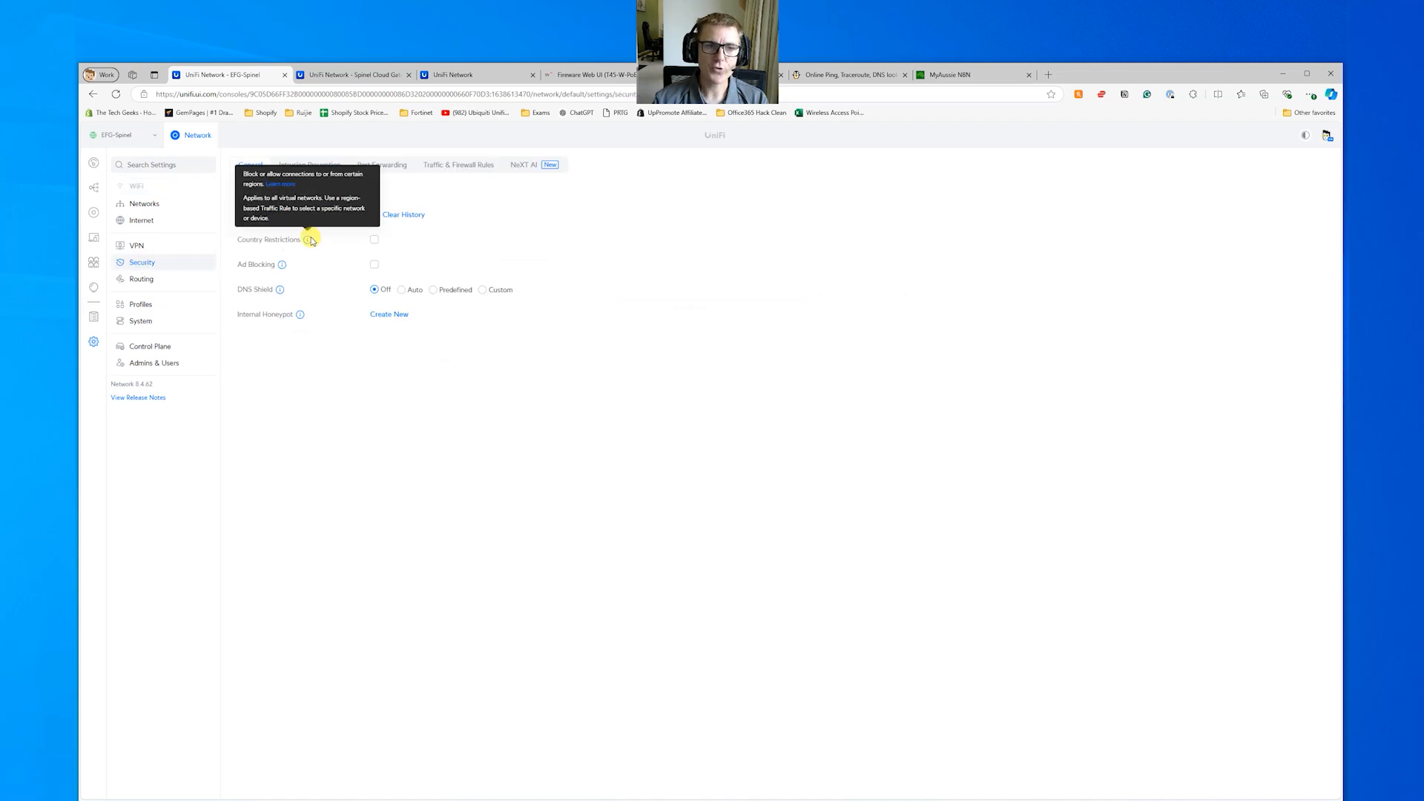
click(374, 240)
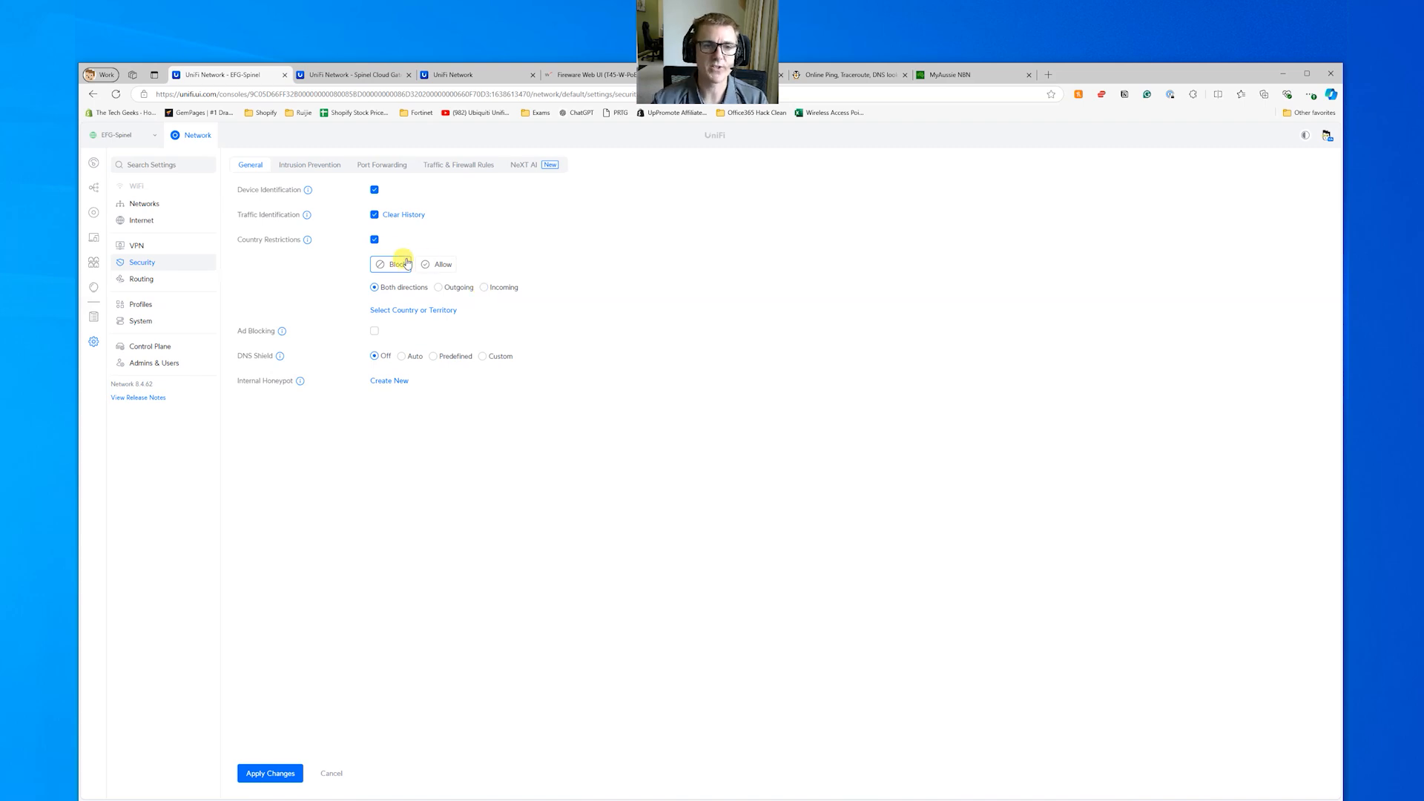
click(375, 240)
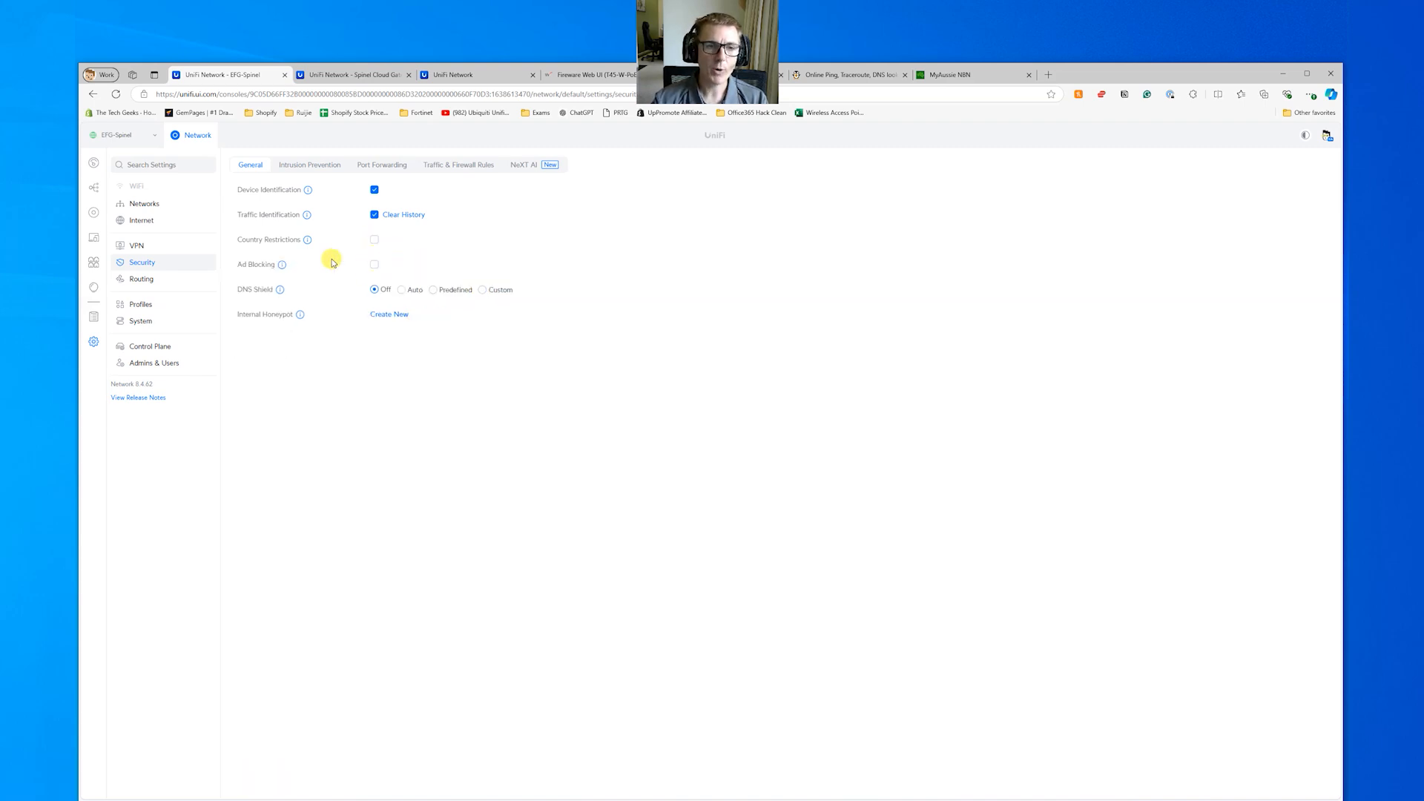
Step: Try Ad Blocking without selecting any network, and switch DNS Shield to Auto and back to Off
click(374, 265)
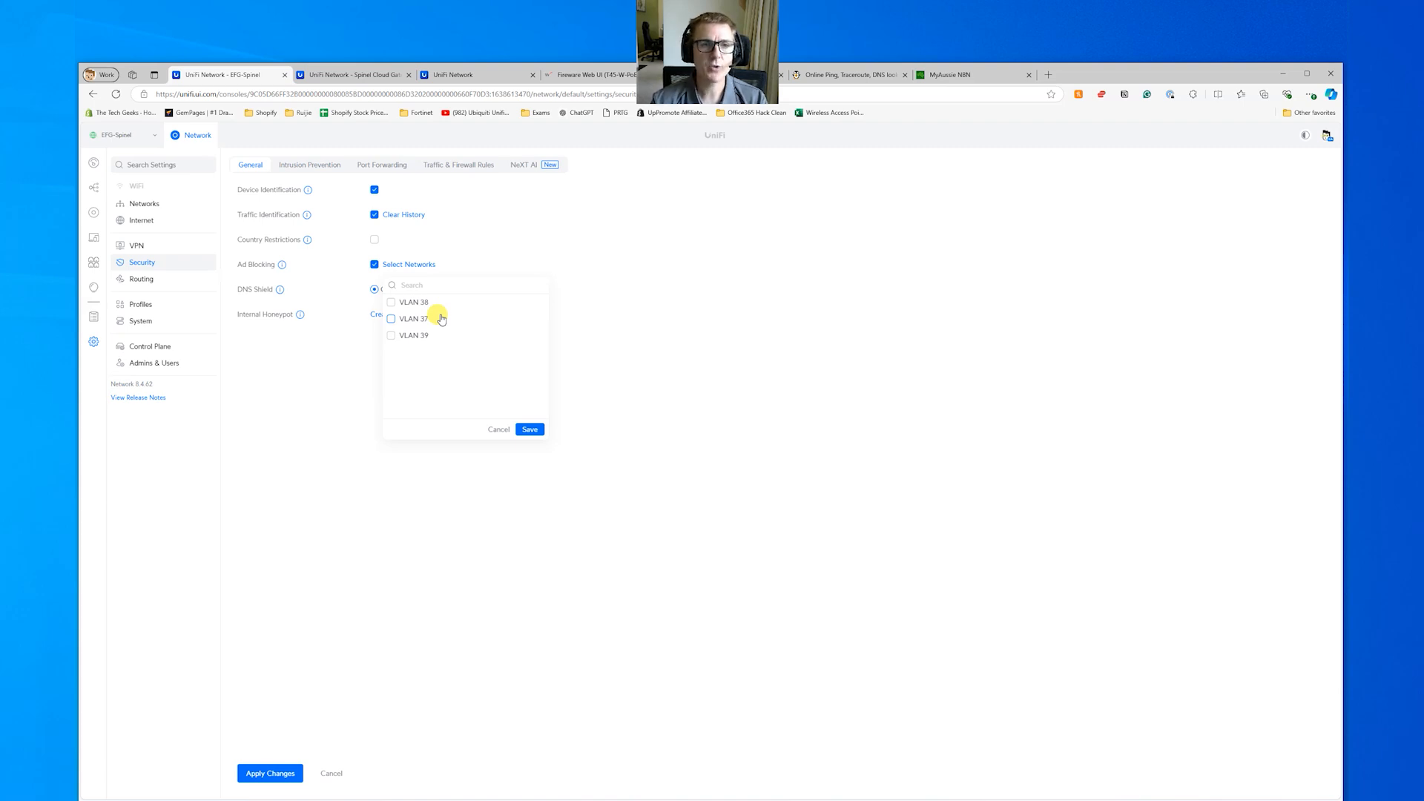
click(495, 429)
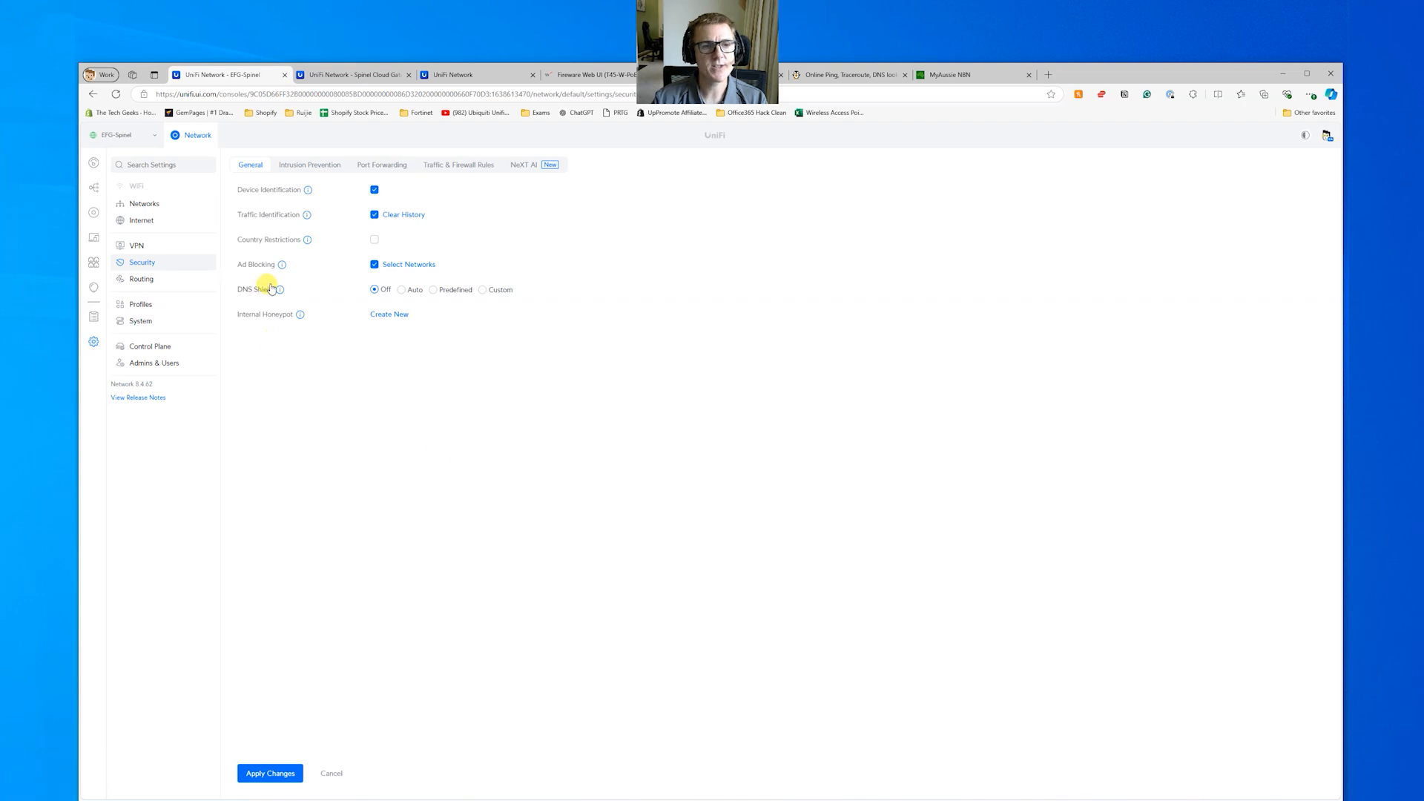
mouse_move(279, 289)
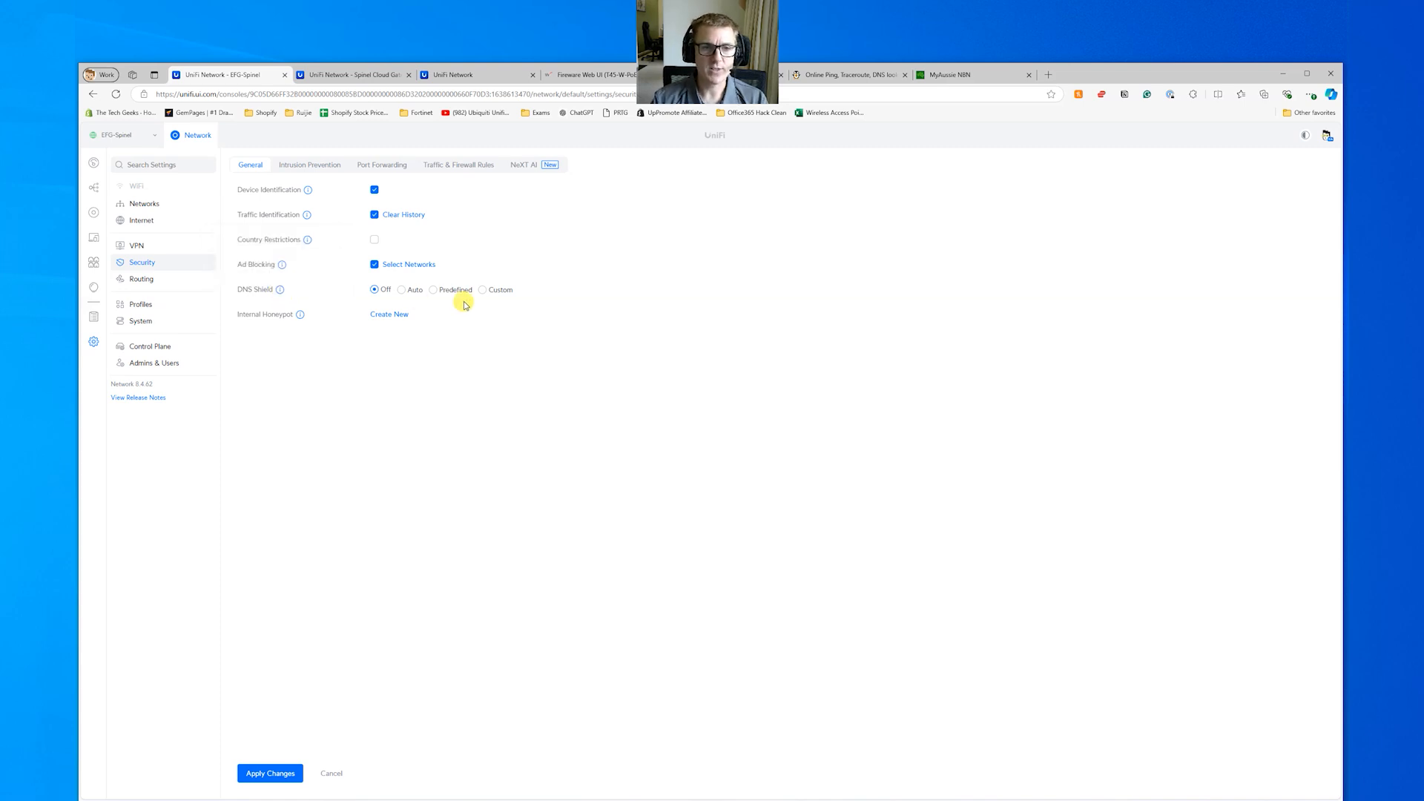
click(401, 291)
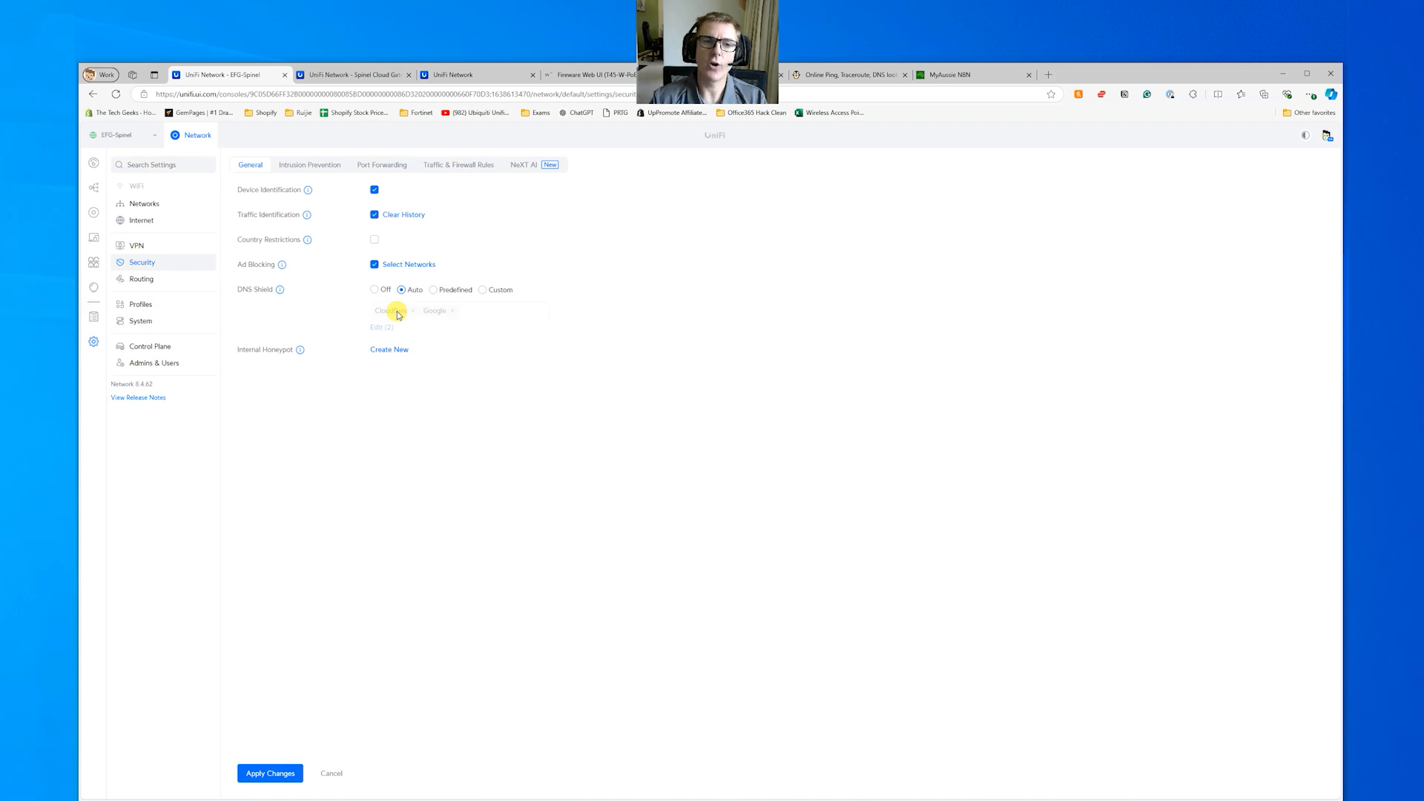
click(373, 290)
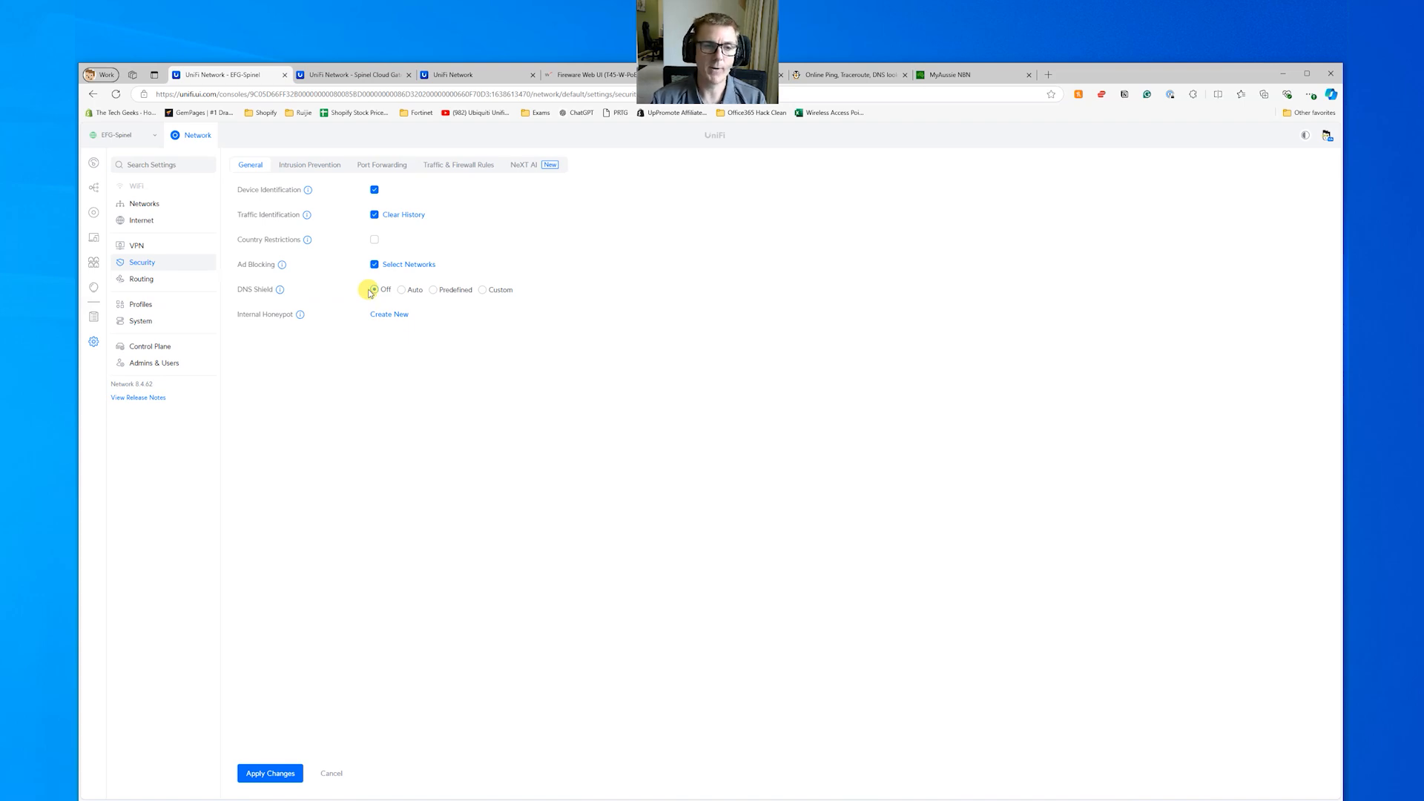
Step: Start a new internal honeypot, review the available networks and the honeypot IP field, and cancel it
click(394, 319)
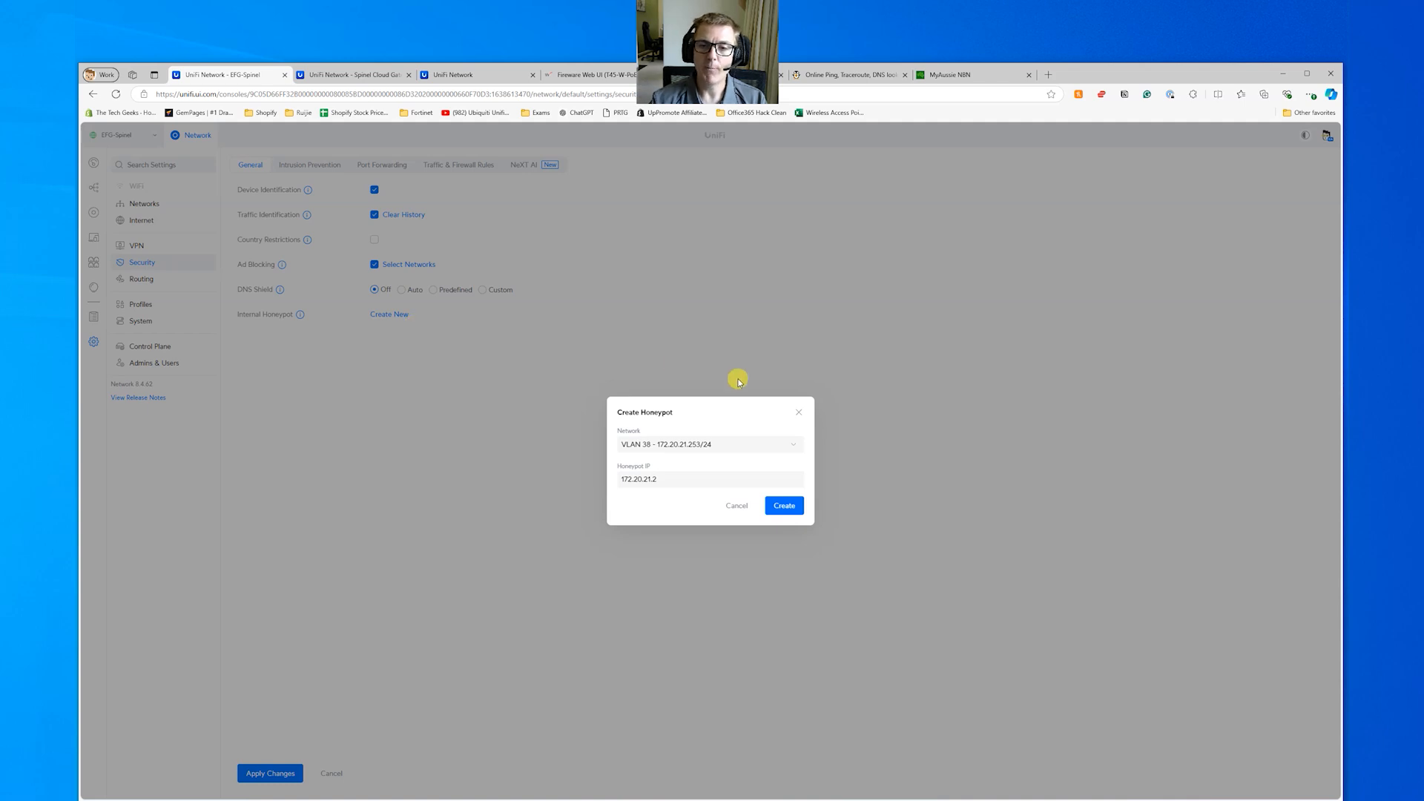
click(799, 444)
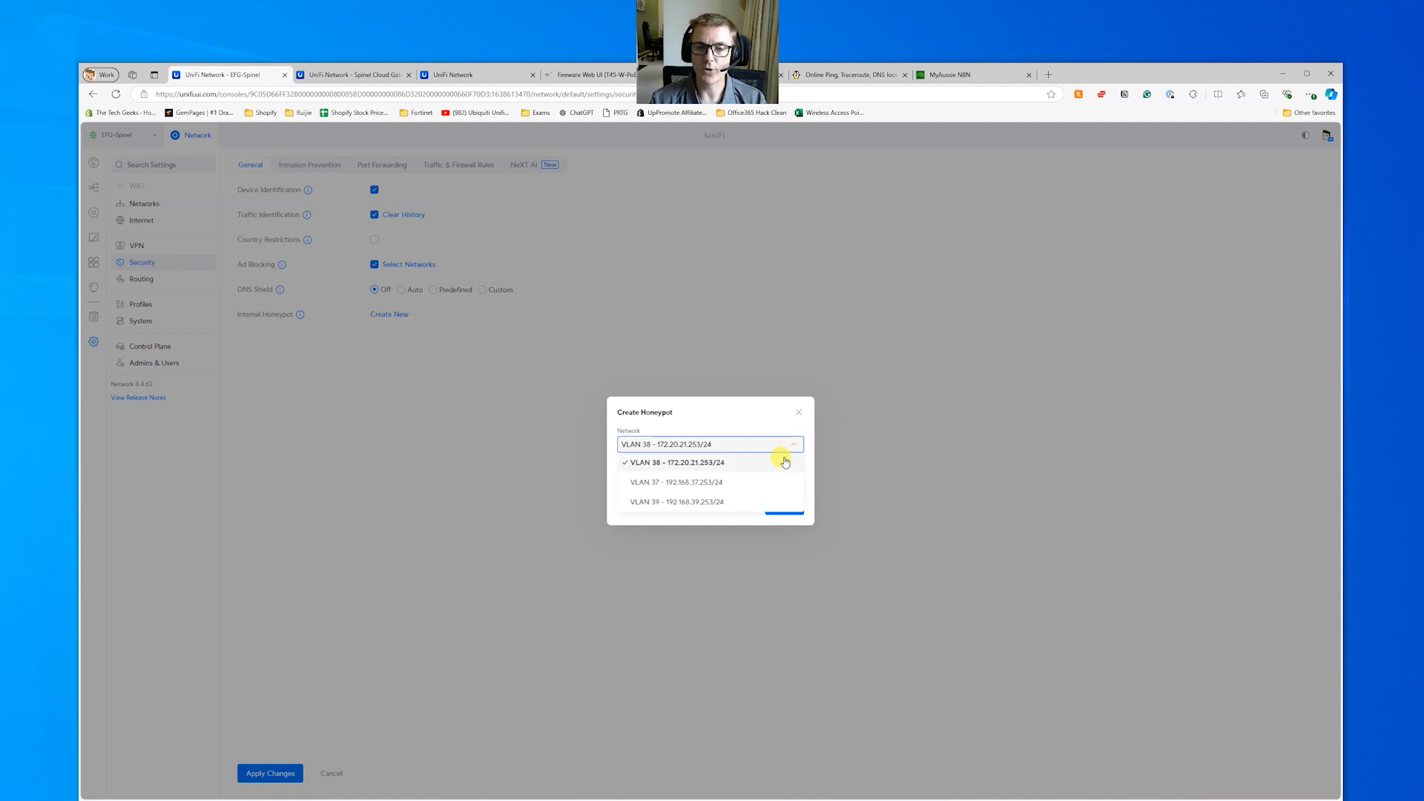
click(744, 423)
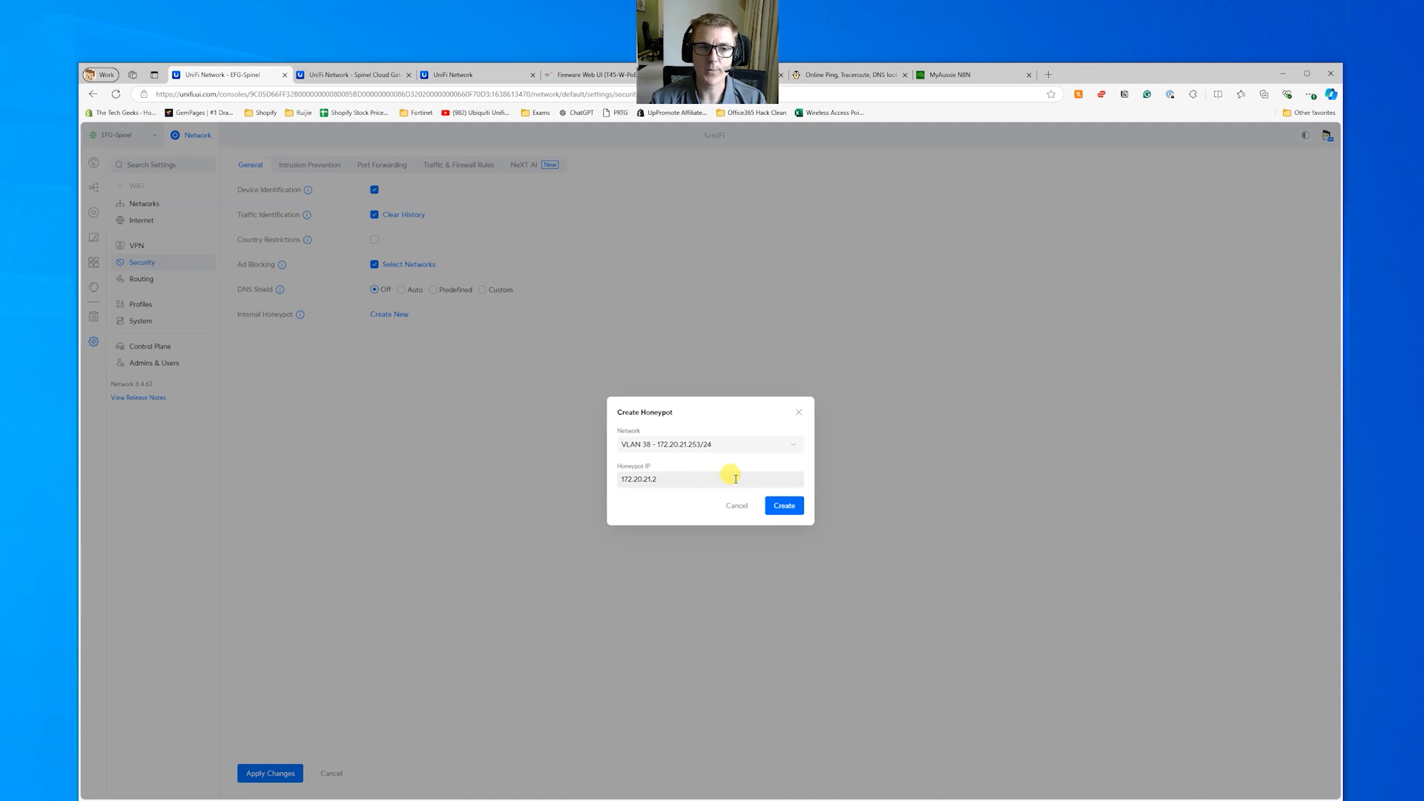
click(736, 507)
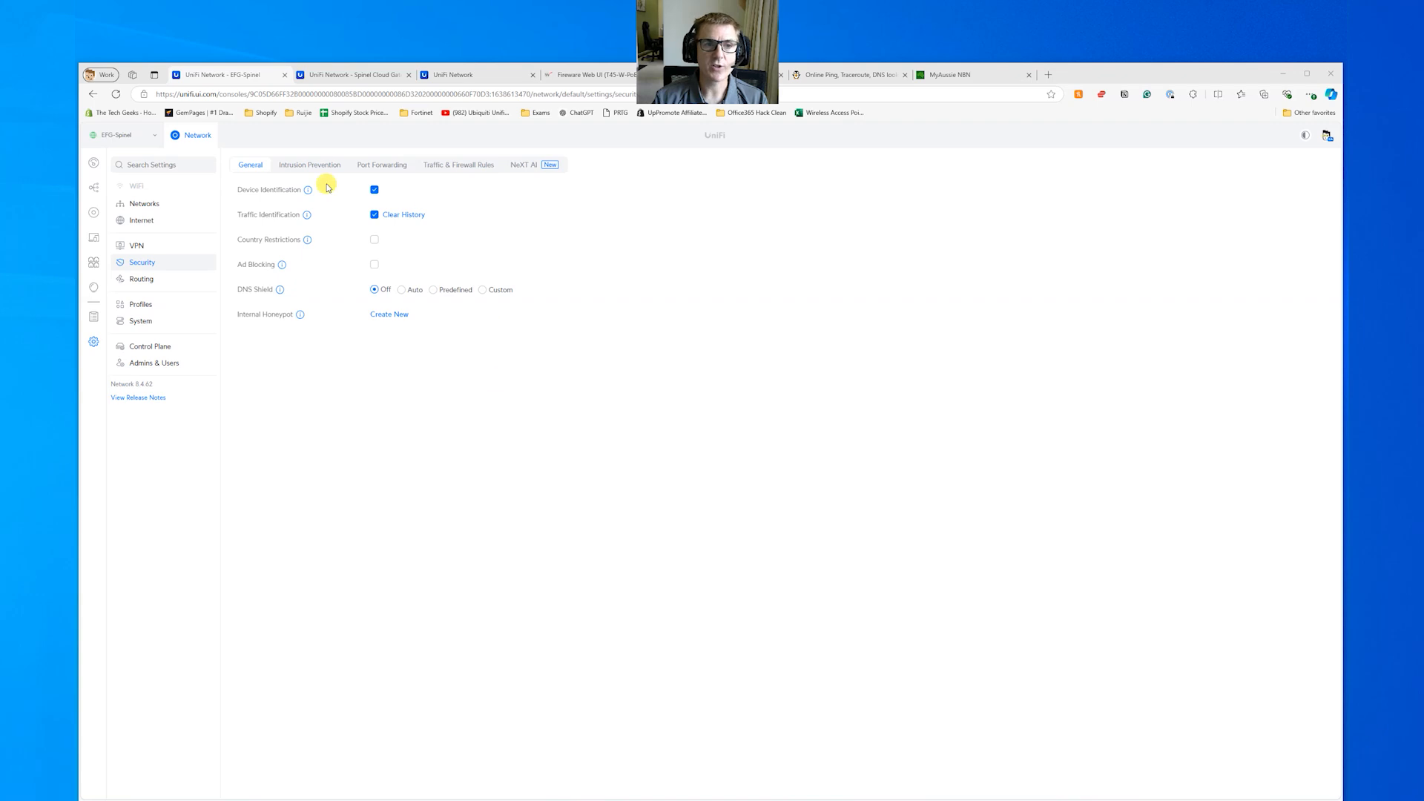
Step: Open the Intrusion Prevention settings to review the intrusion detection and prevention modes
click(301, 171)
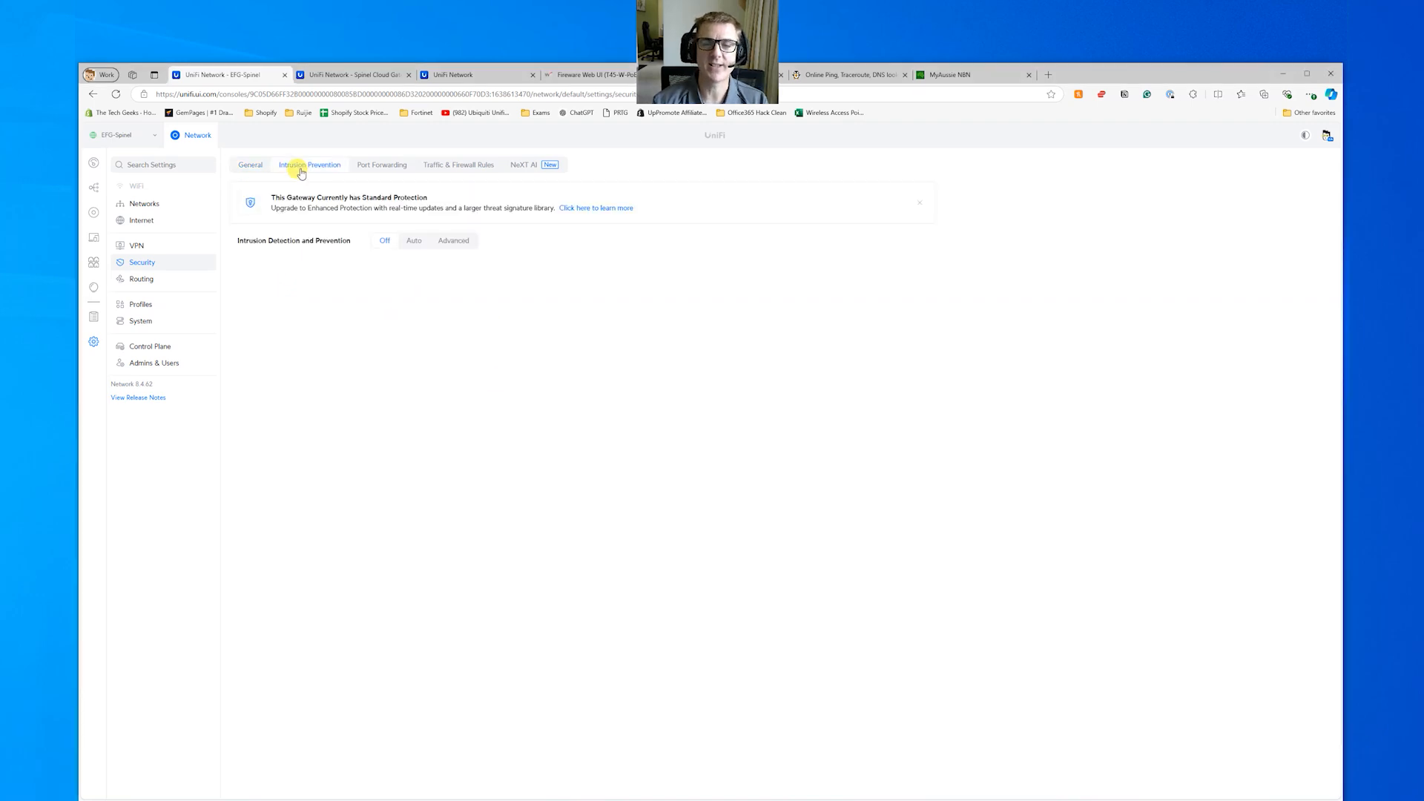
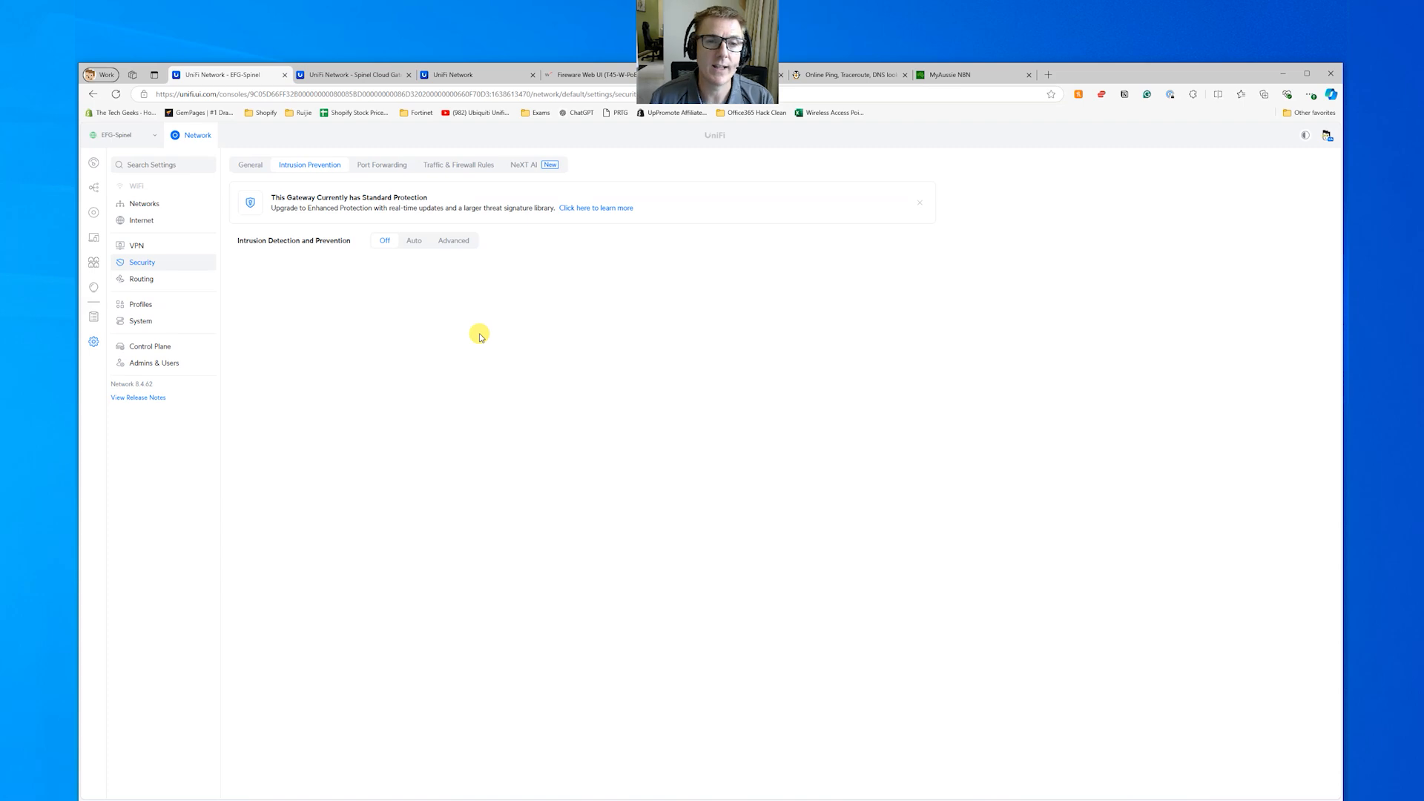
Step: Set intrusion detection and prevention to Advanced, and add P2P, Web Apps, Games, Web Client and ActiveX to the customized detection sensitivity
click(450, 243)
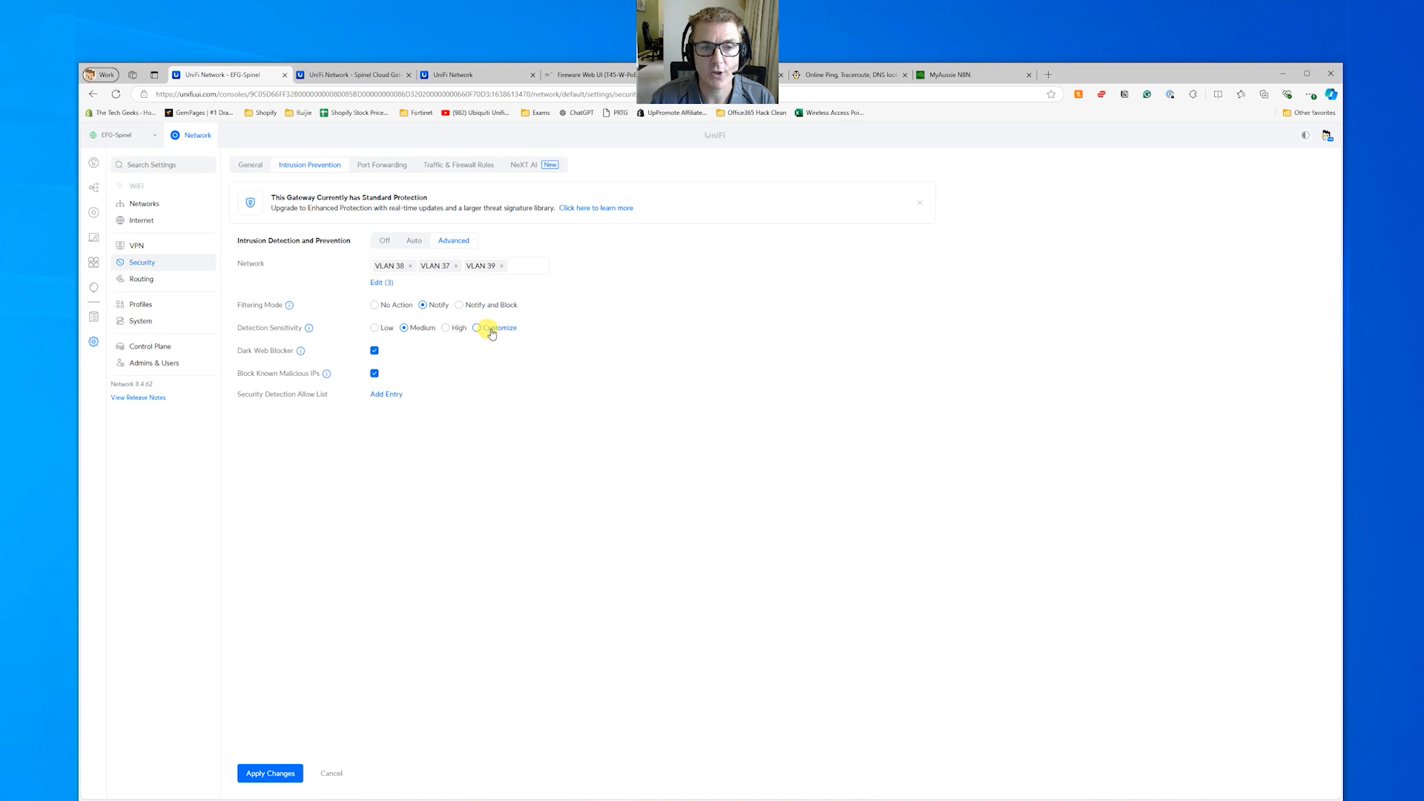
click(488, 333)
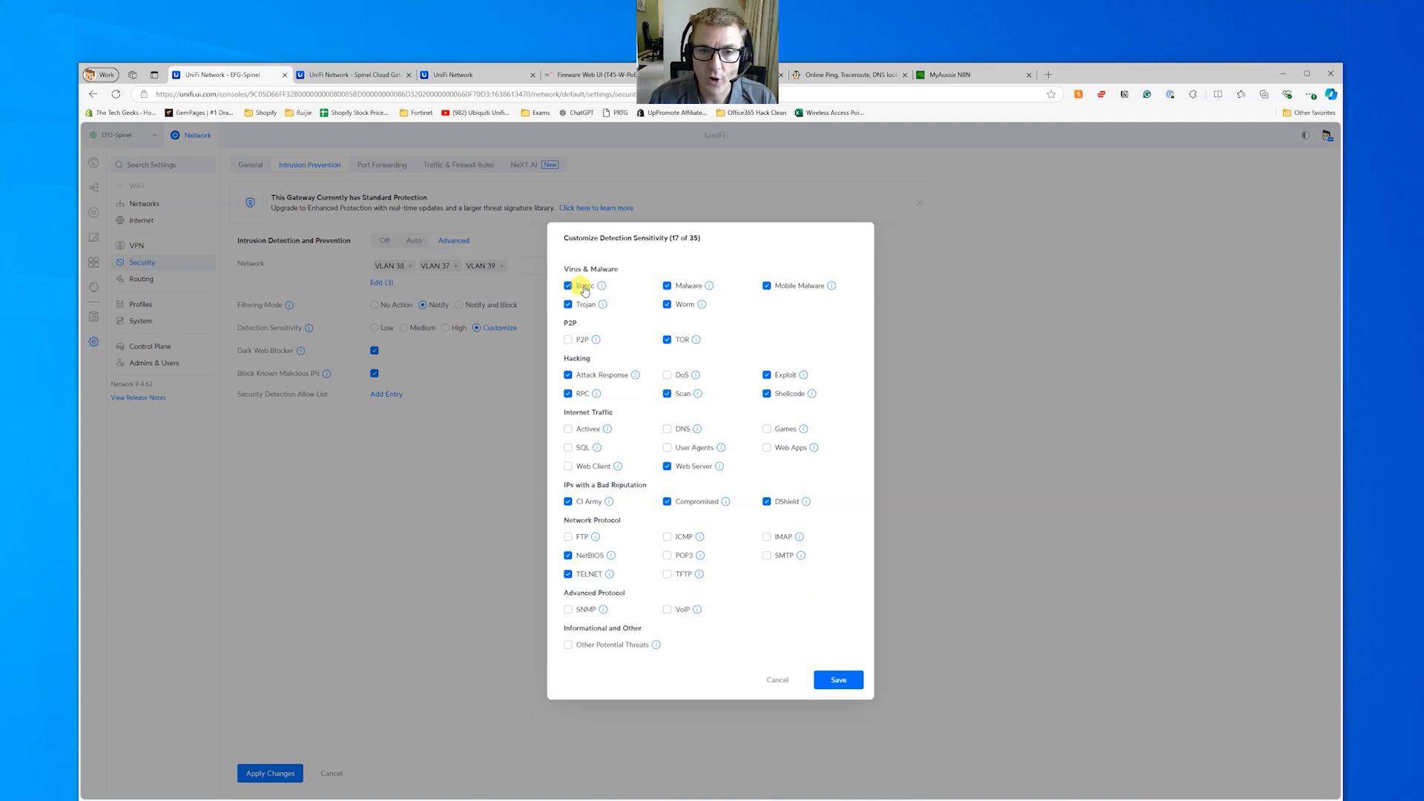
mouse_move(601, 291)
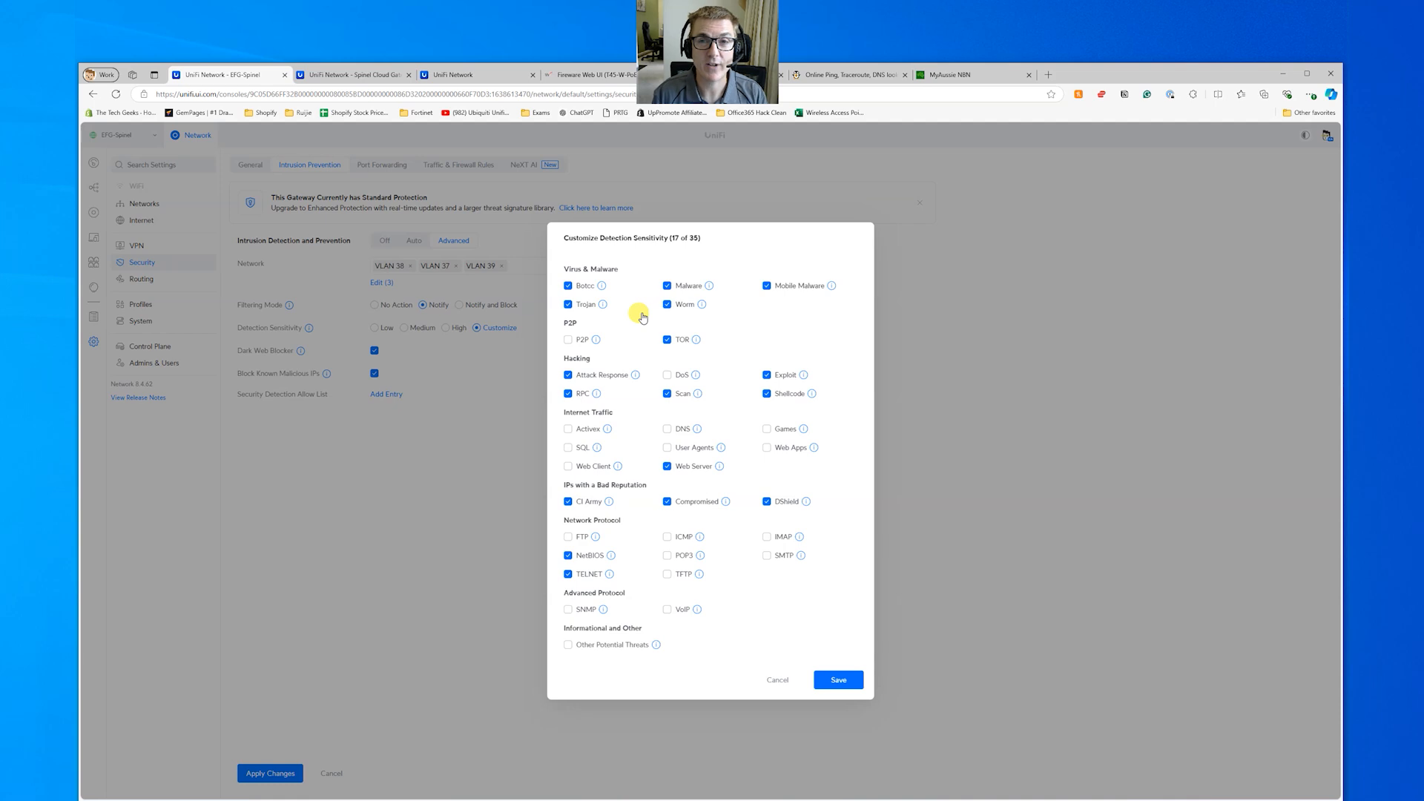
click(568, 340)
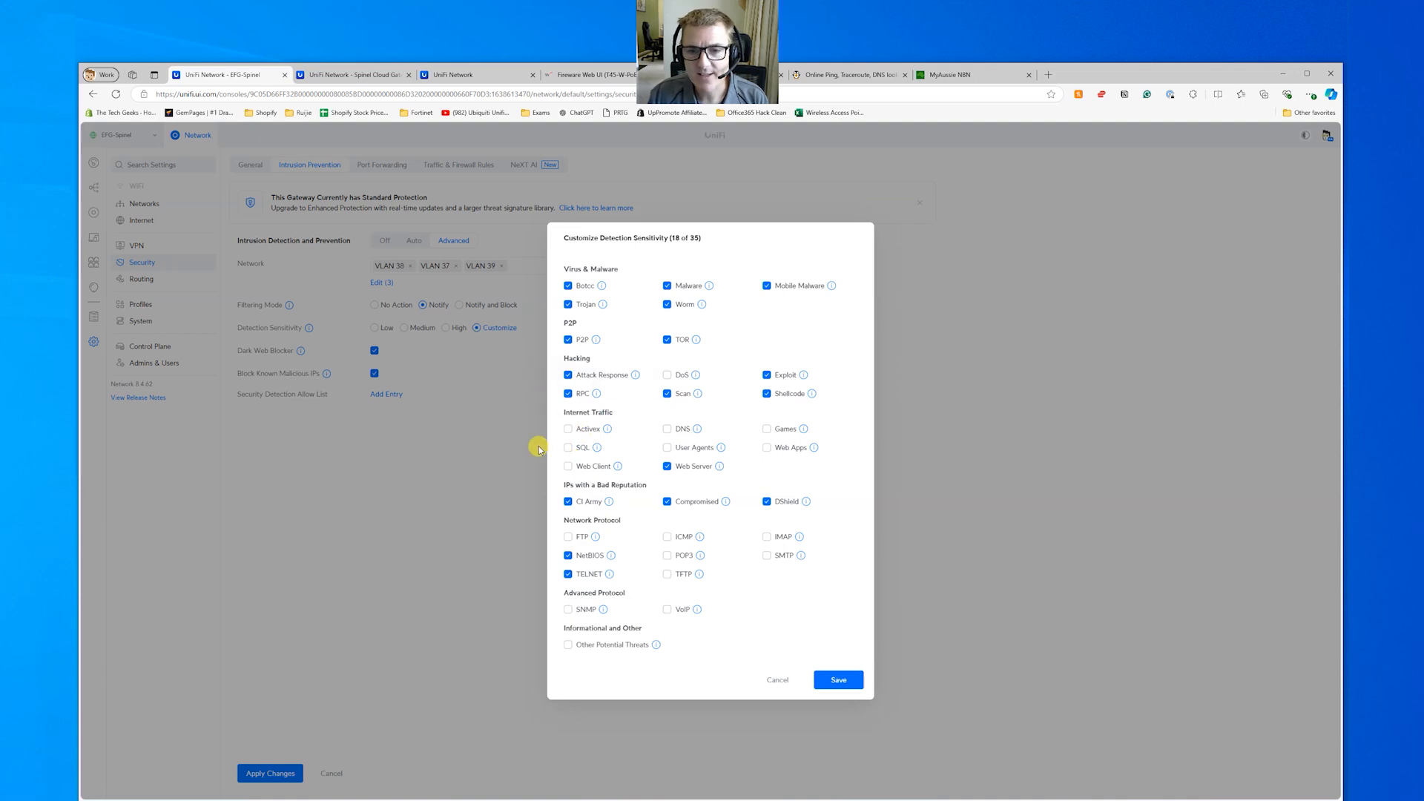
click(767, 448)
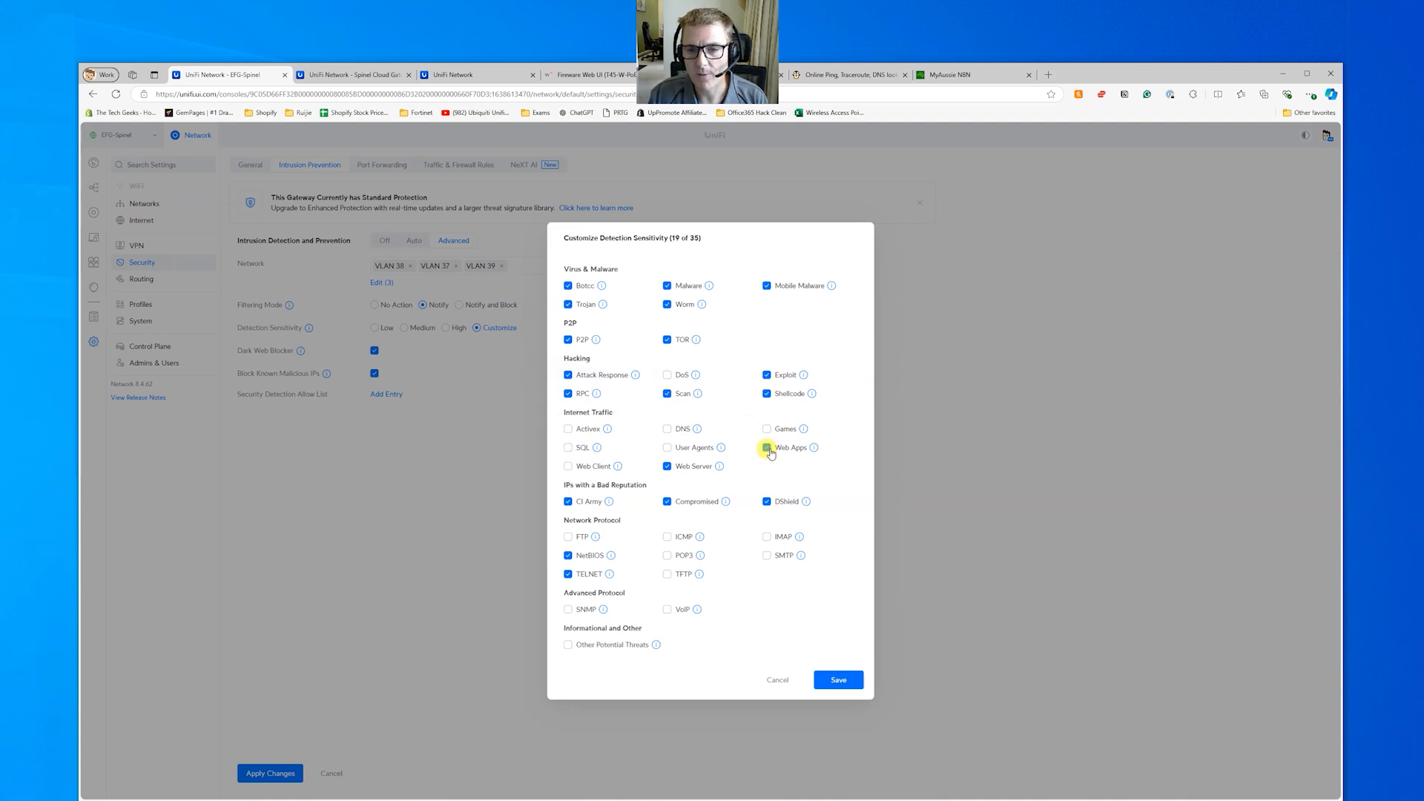
click(768, 430)
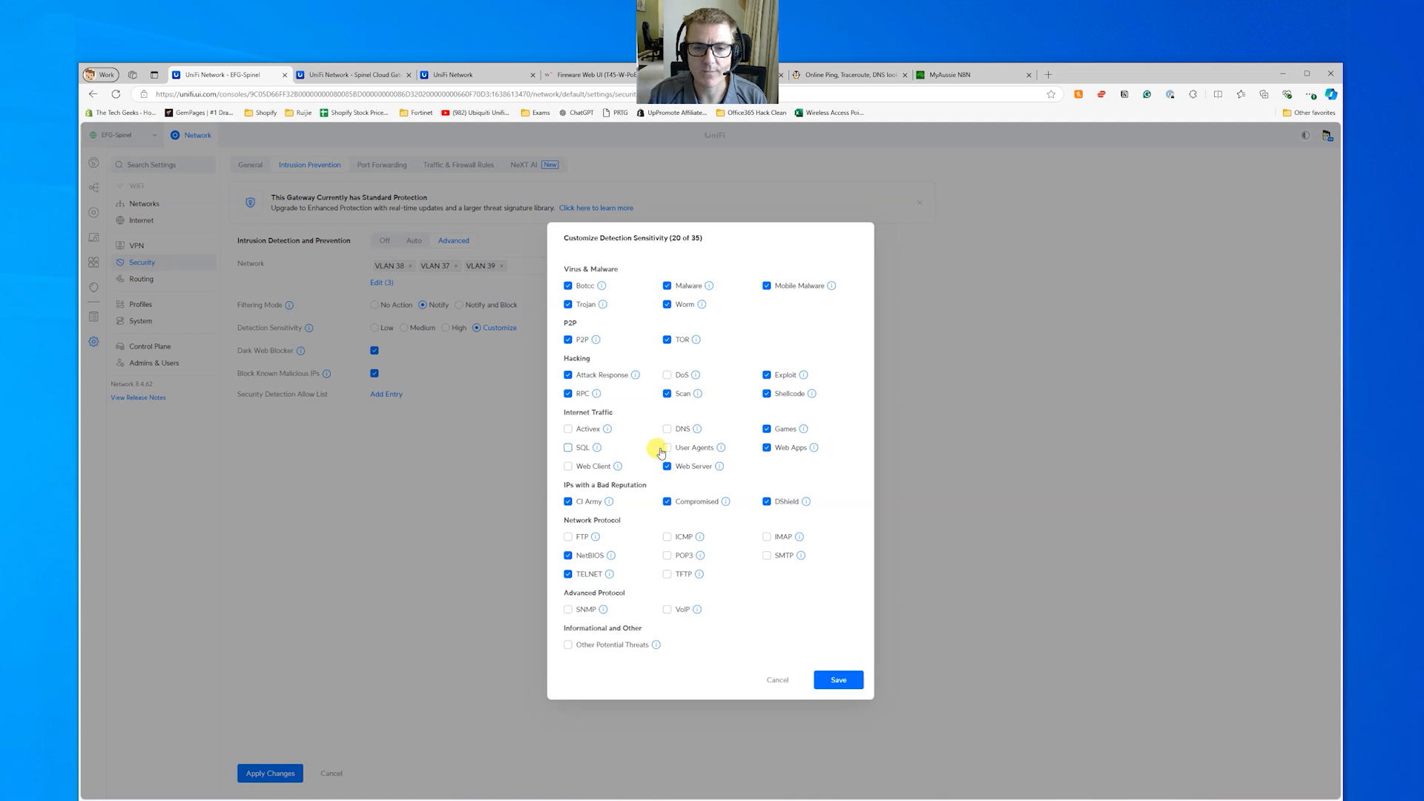
click(569, 466)
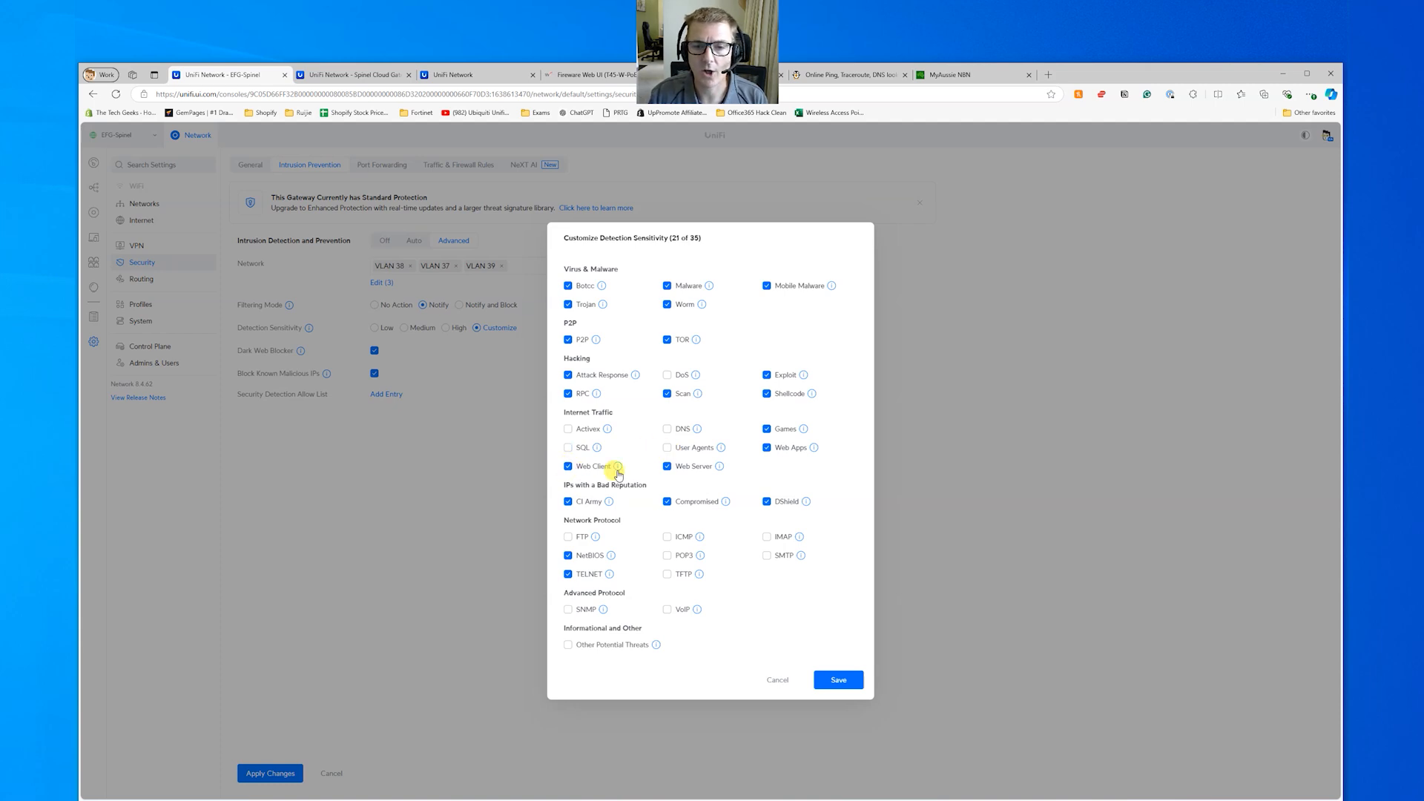
click(568, 429)
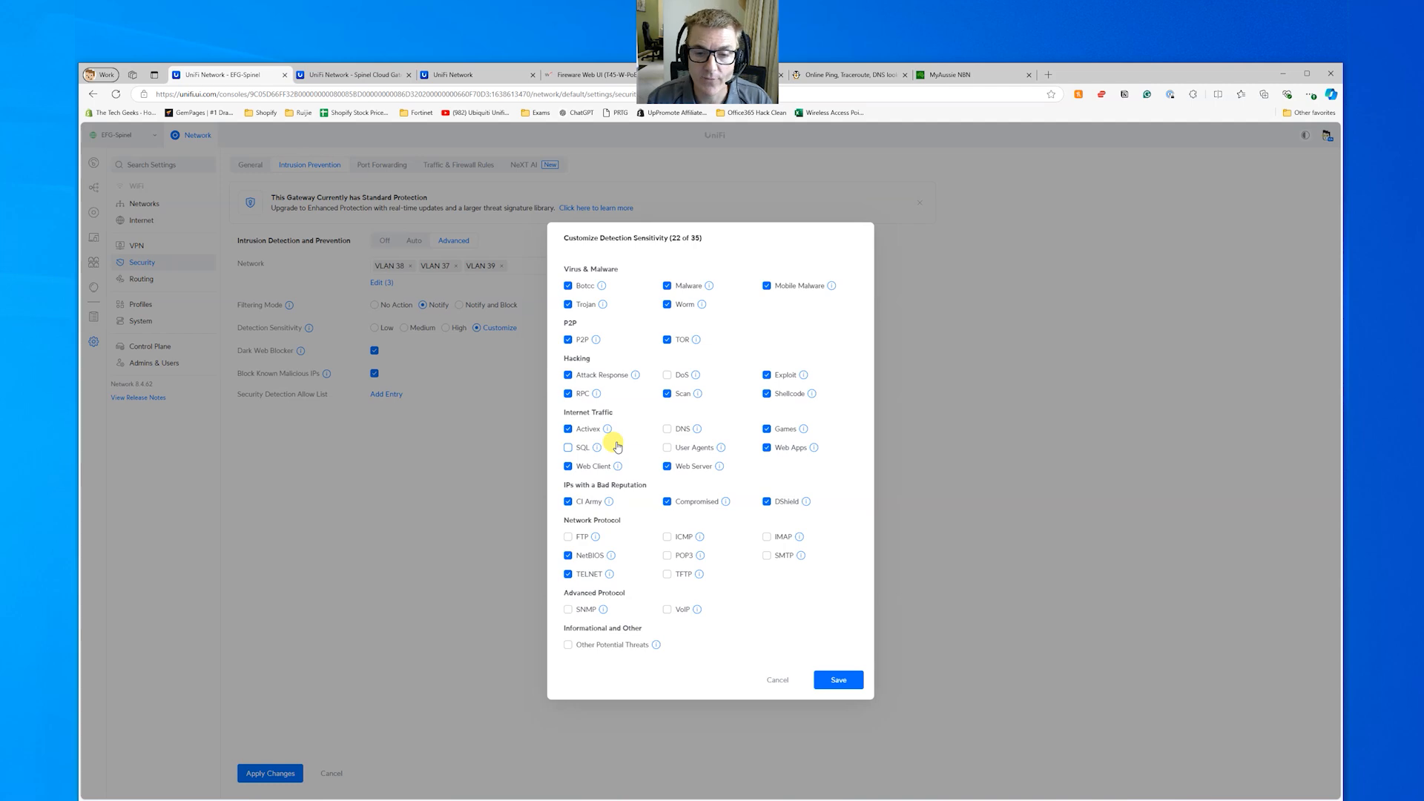
Step: Add VoIP, Other Potential Threats and SMTP to the customized detection categories and save the selection
click(669, 610)
mouse_move(697, 611)
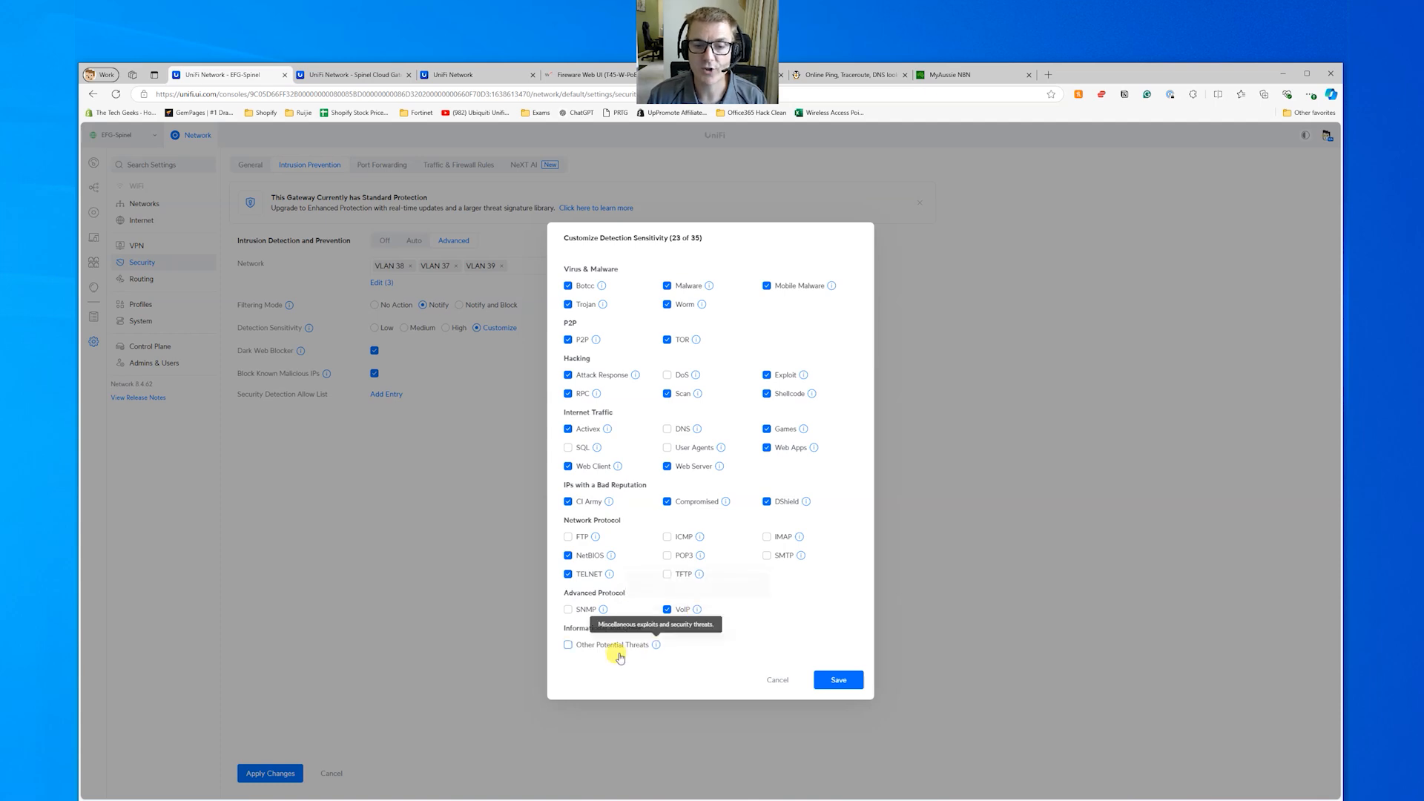
mouse_move(656, 646)
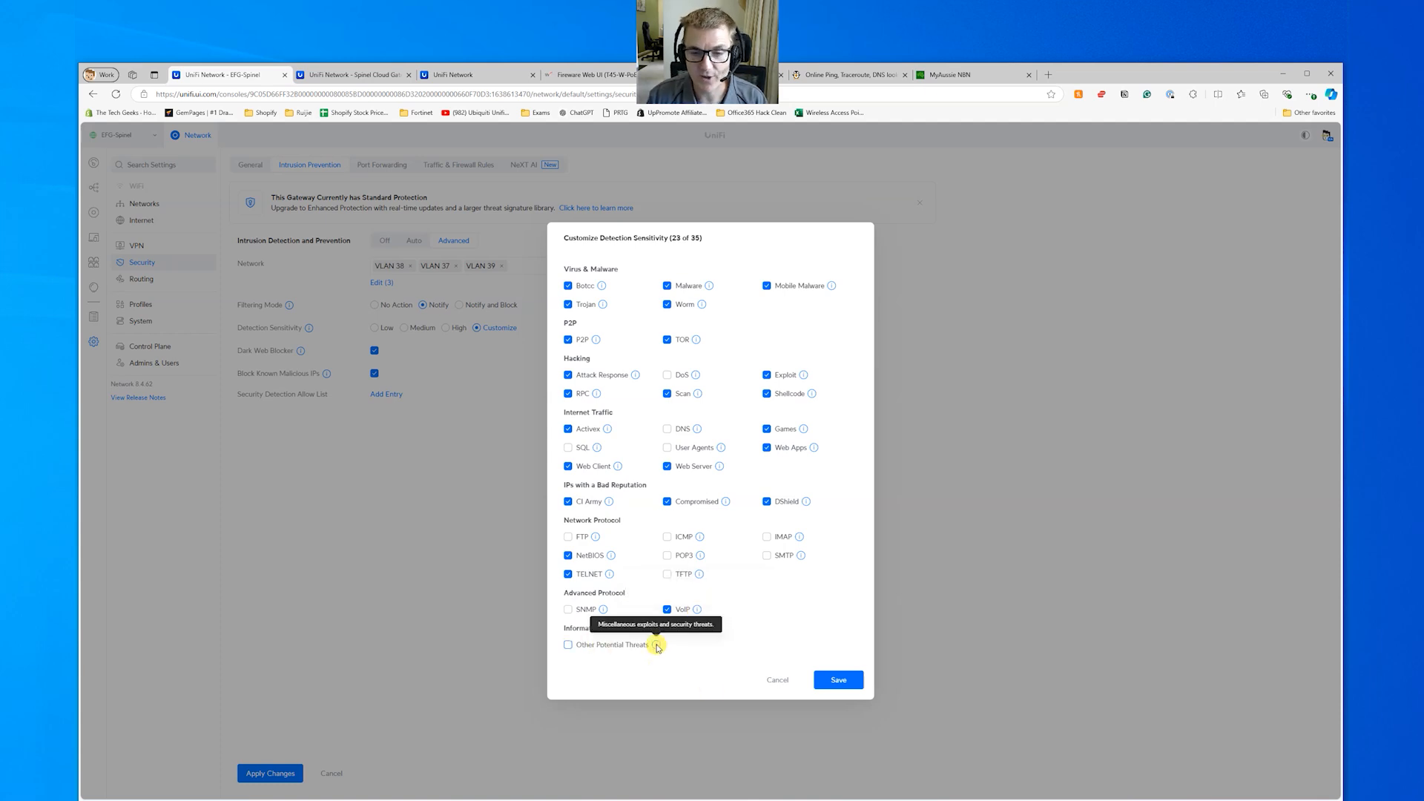
click(568, 646)
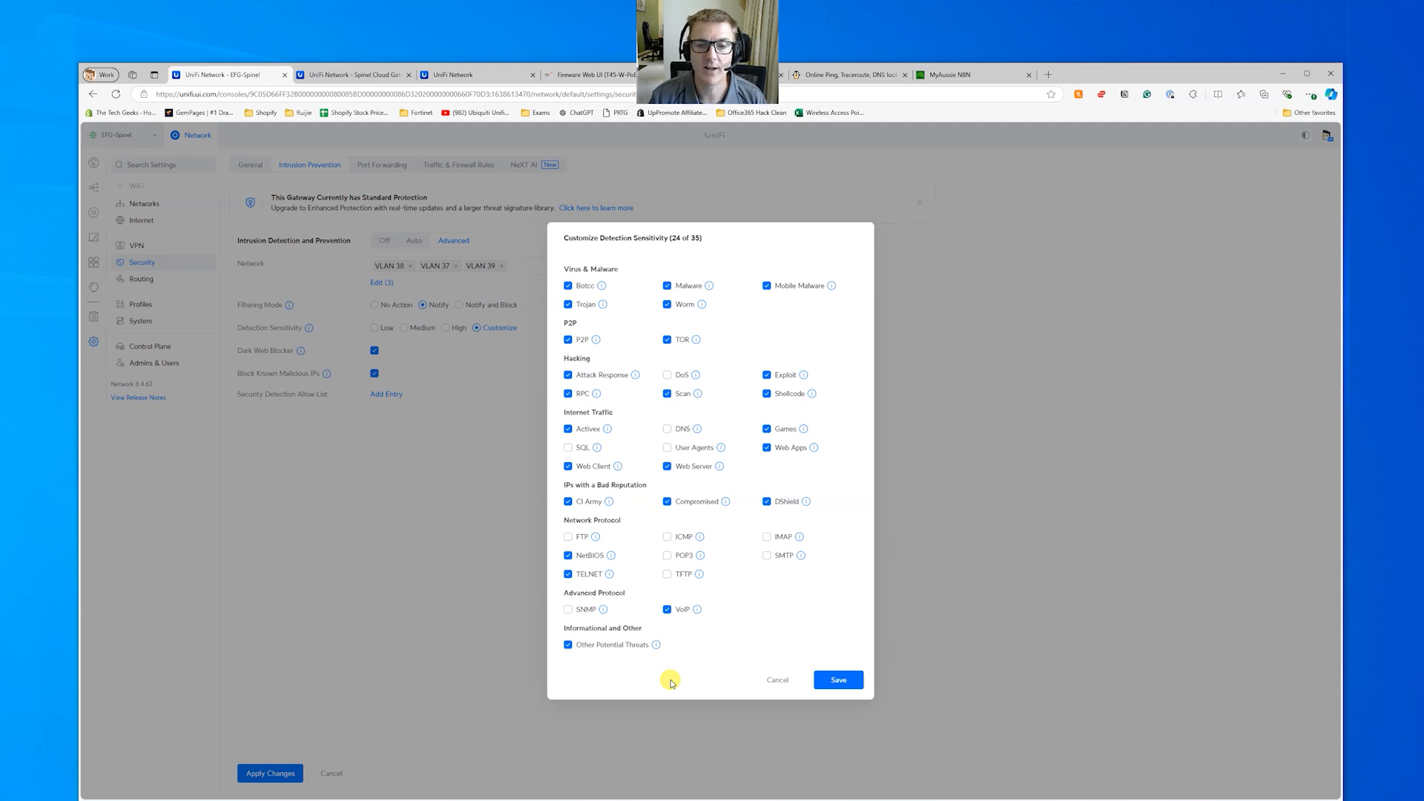
click(767, 558)
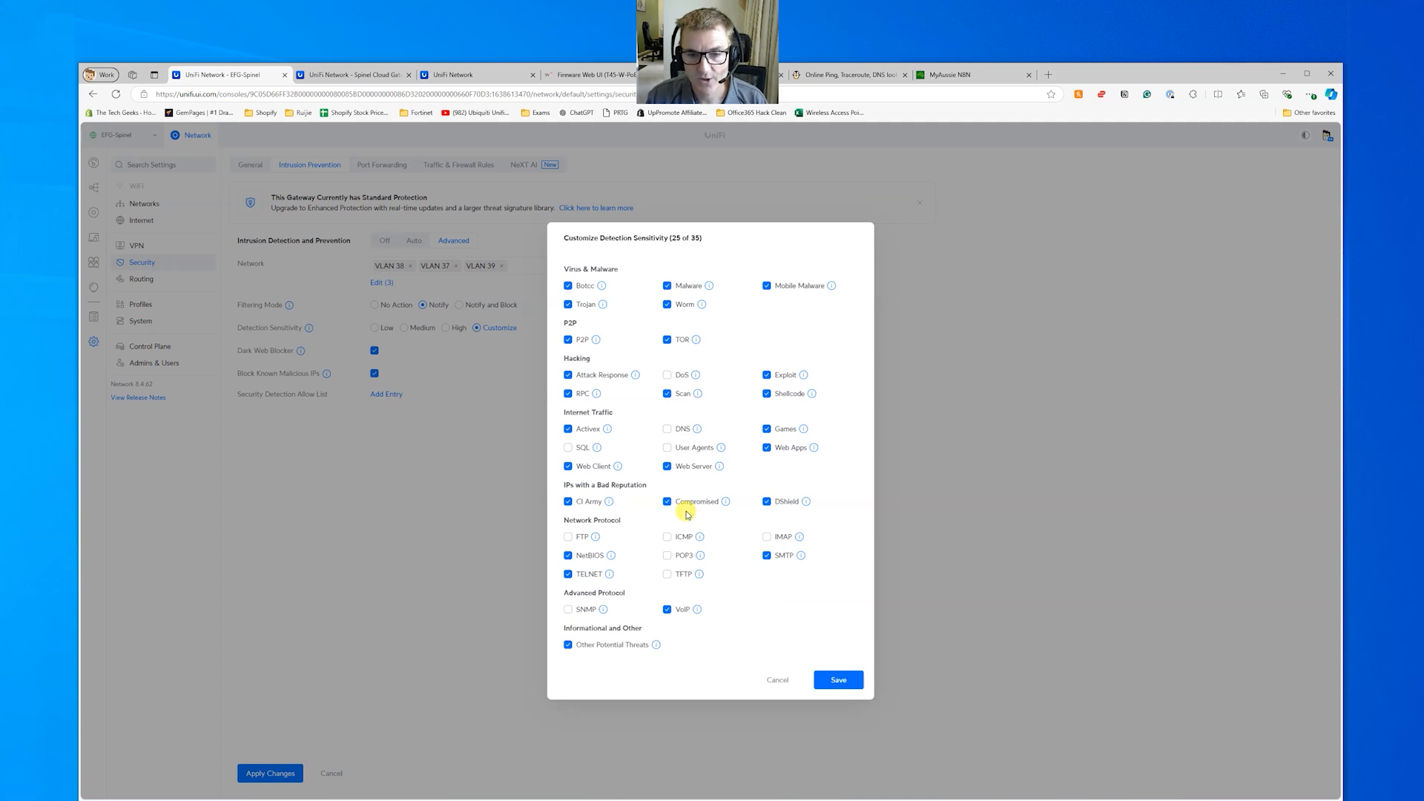
click(837, 681)
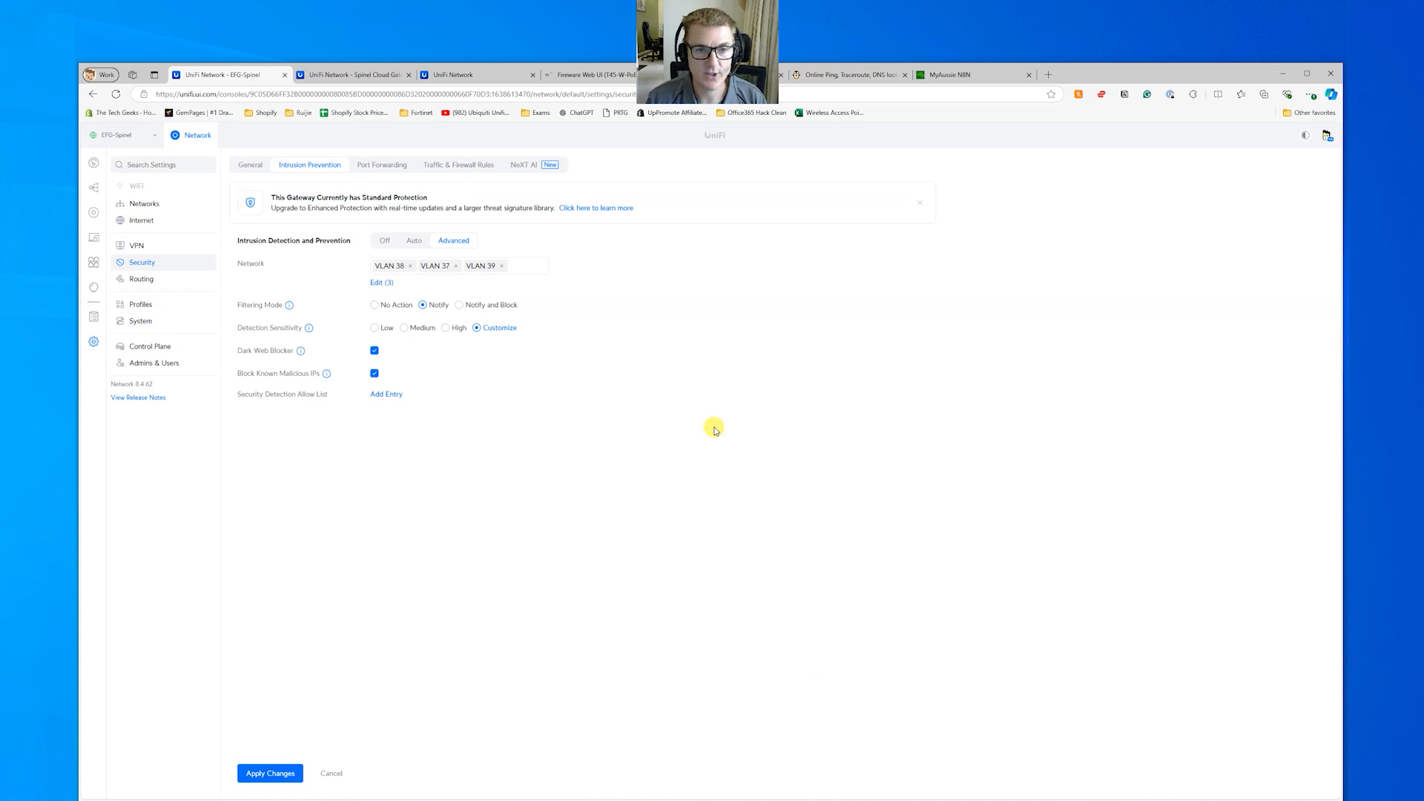
Step: Read the Dark Web Blocker and malicious IP descriptions, and try a Source allow list entry tracked by IP address without adding it
mouse_move(302, 351)
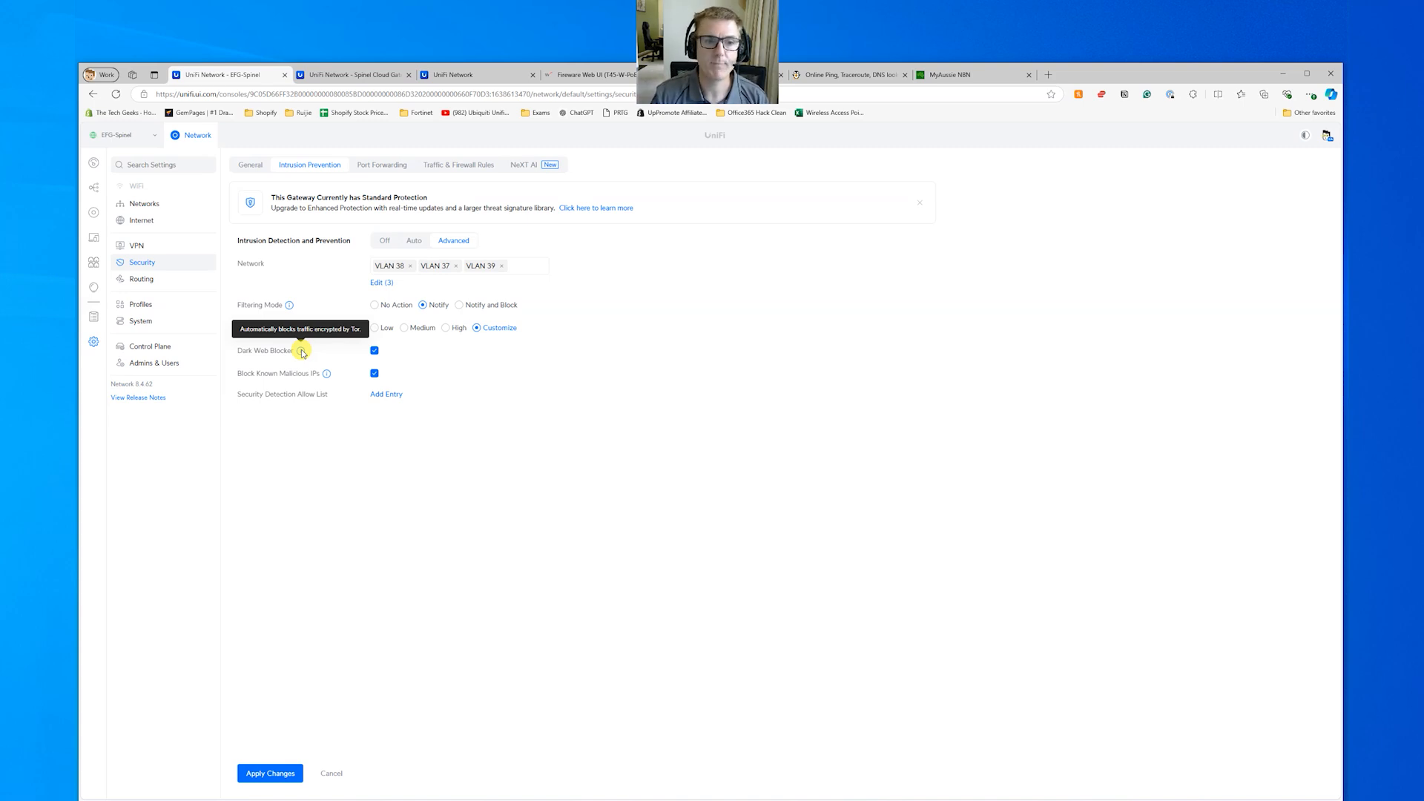
mouse_move(328, 376)
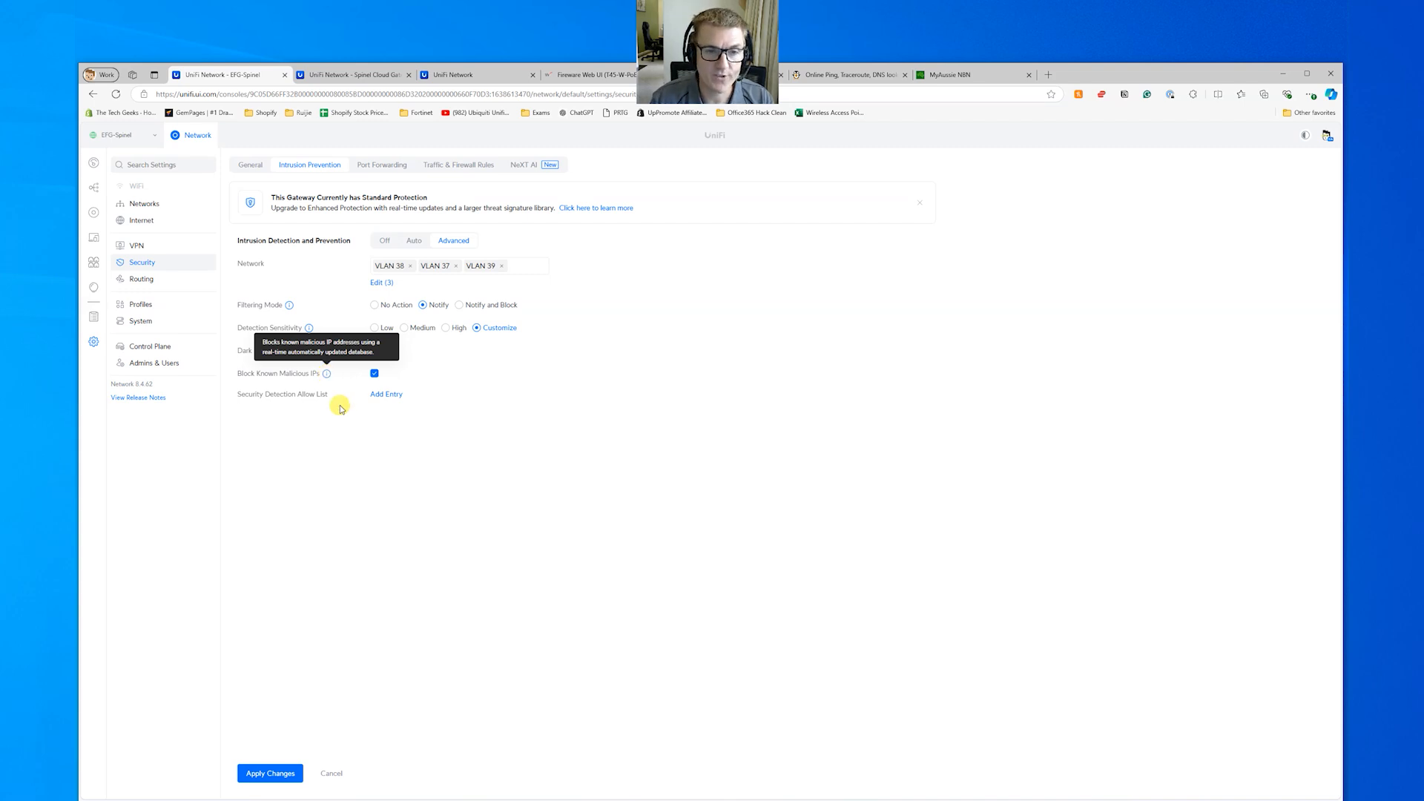
click(382, 396)
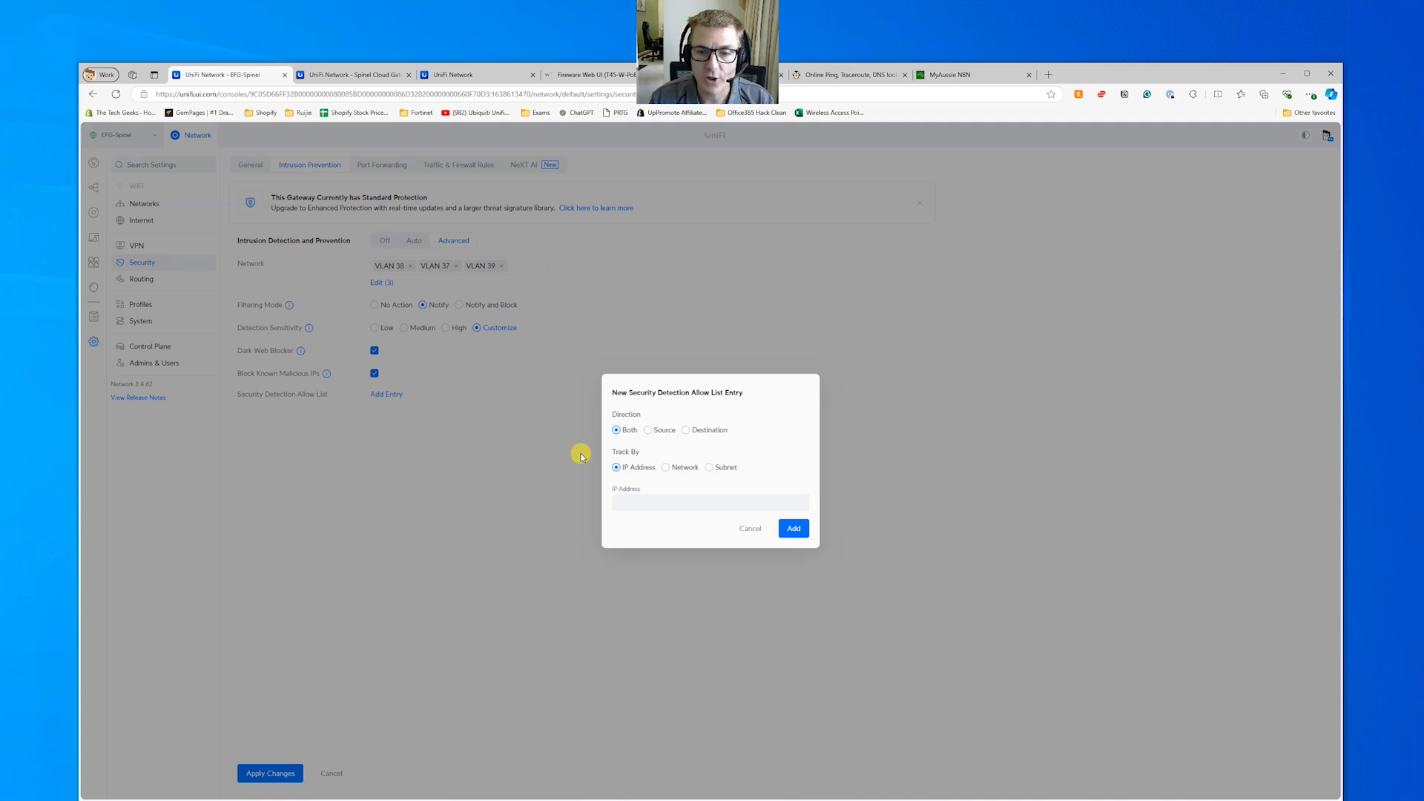
click(646, 430)
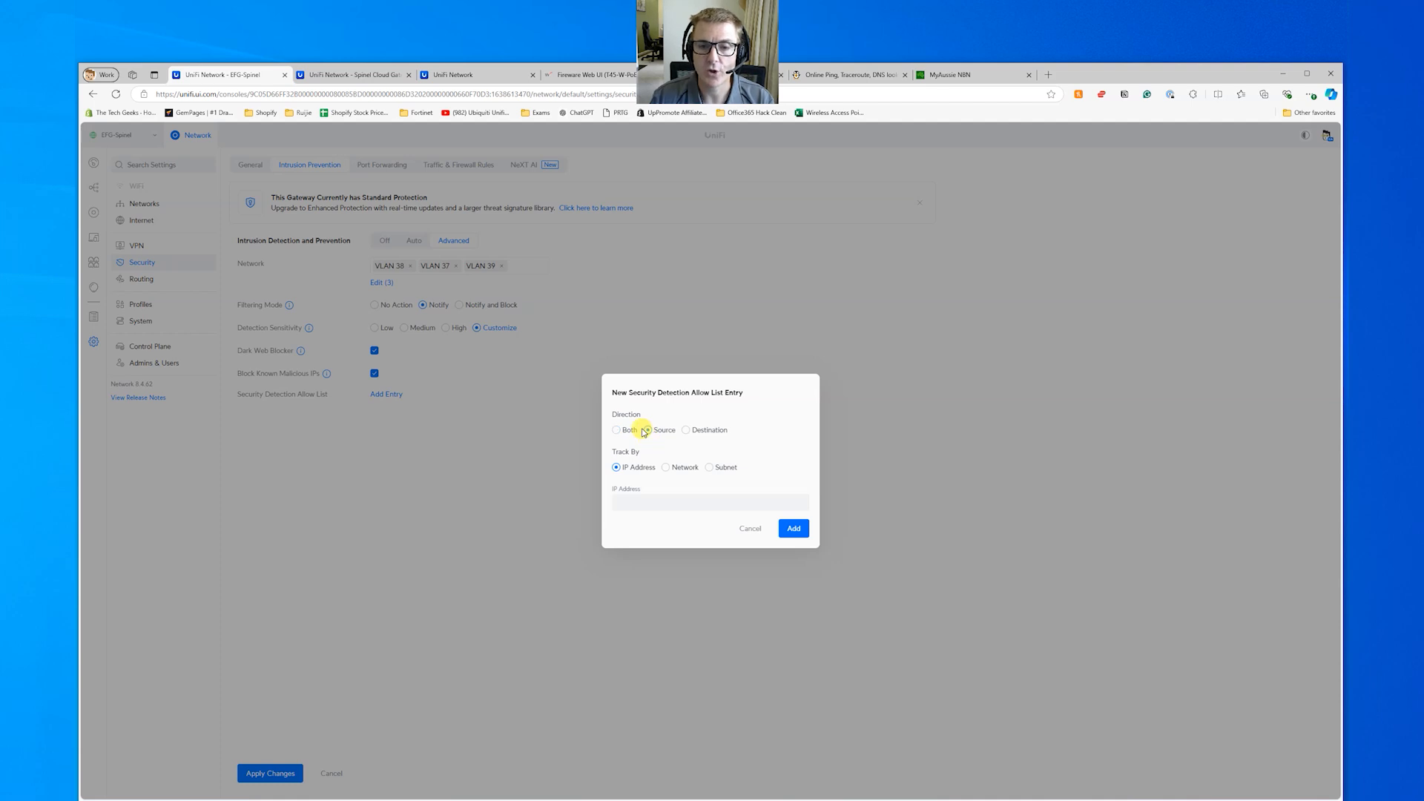
click(645, 501)
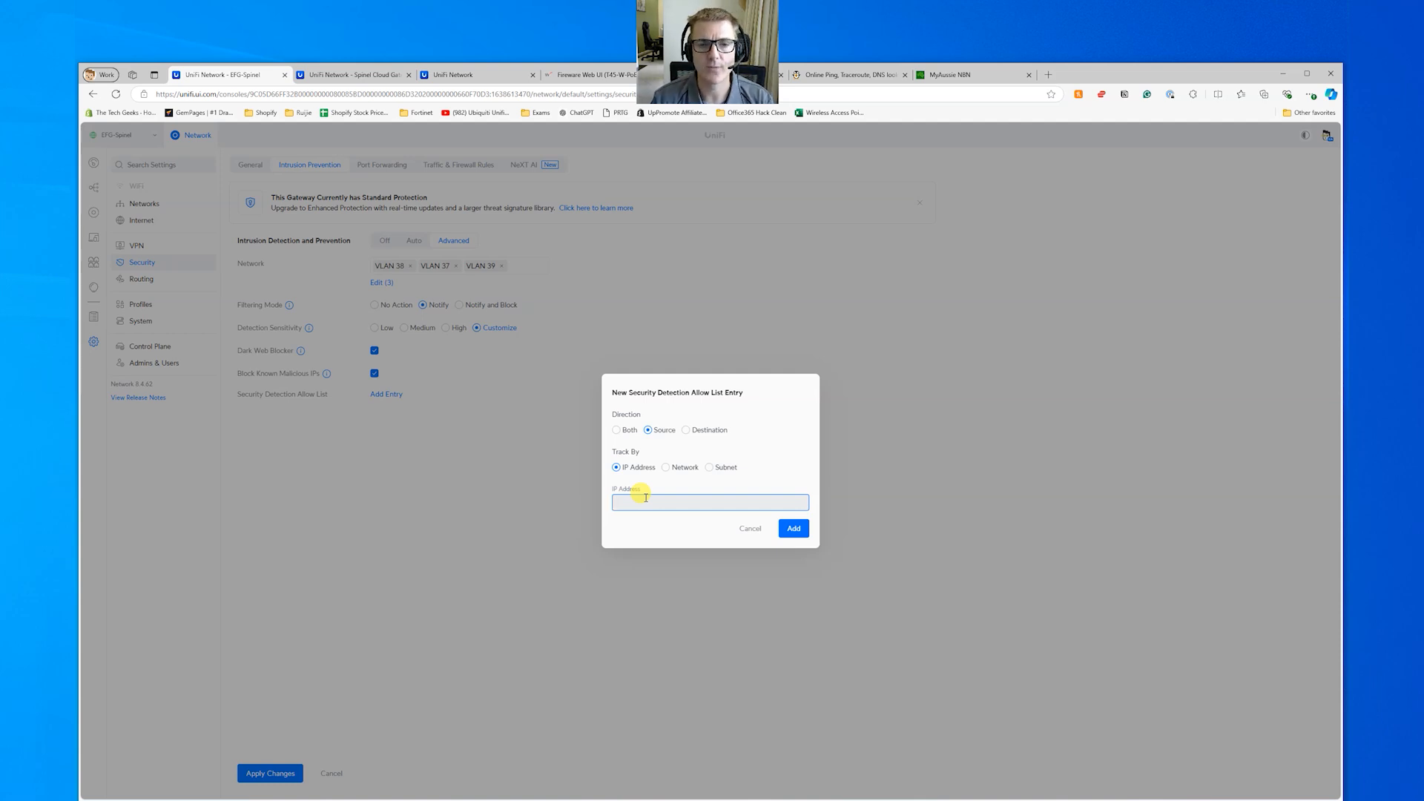
click(750, 528)
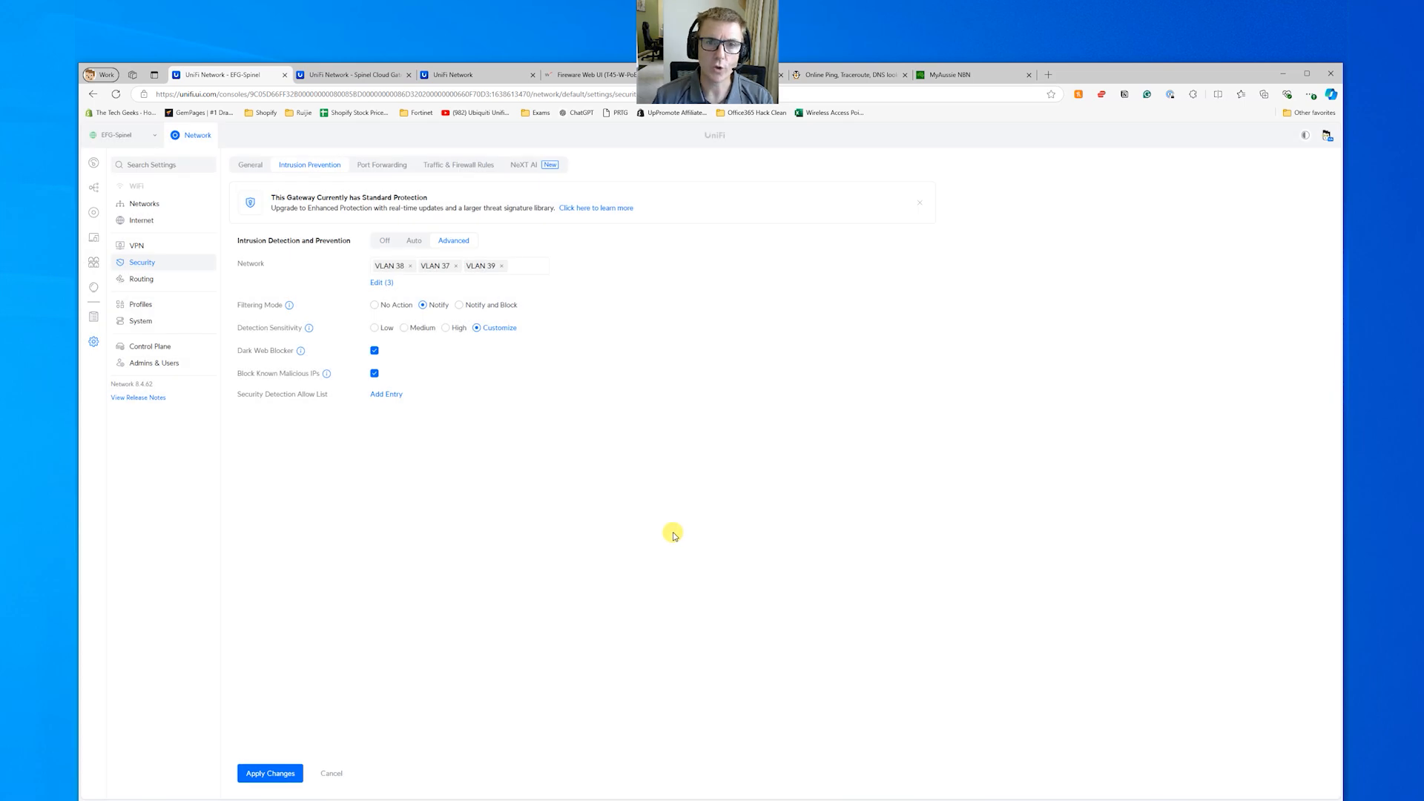
Step: Apply the intrusion prevention changes, and reopen the customized detection categories to review them without editing
click(270, 772)
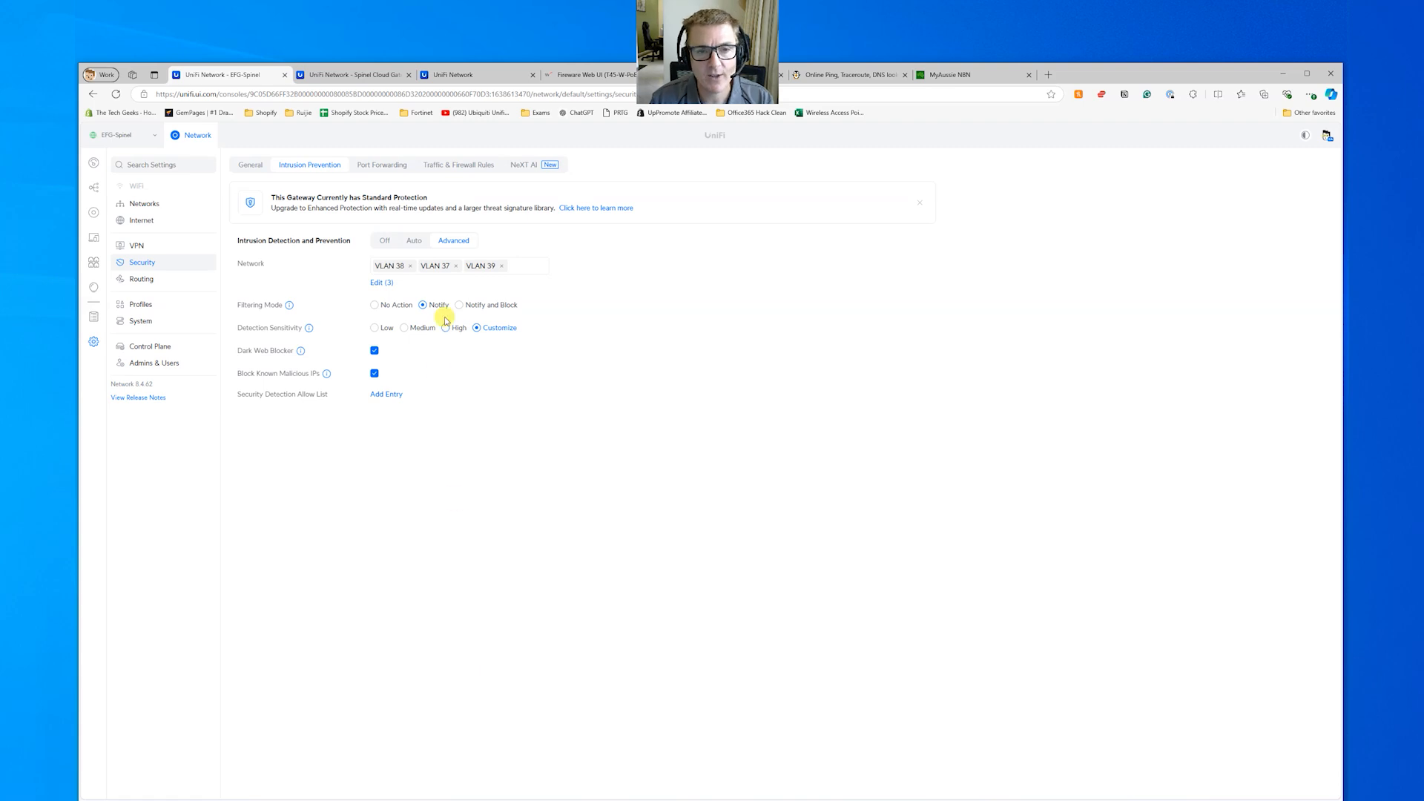
click(489, 329)
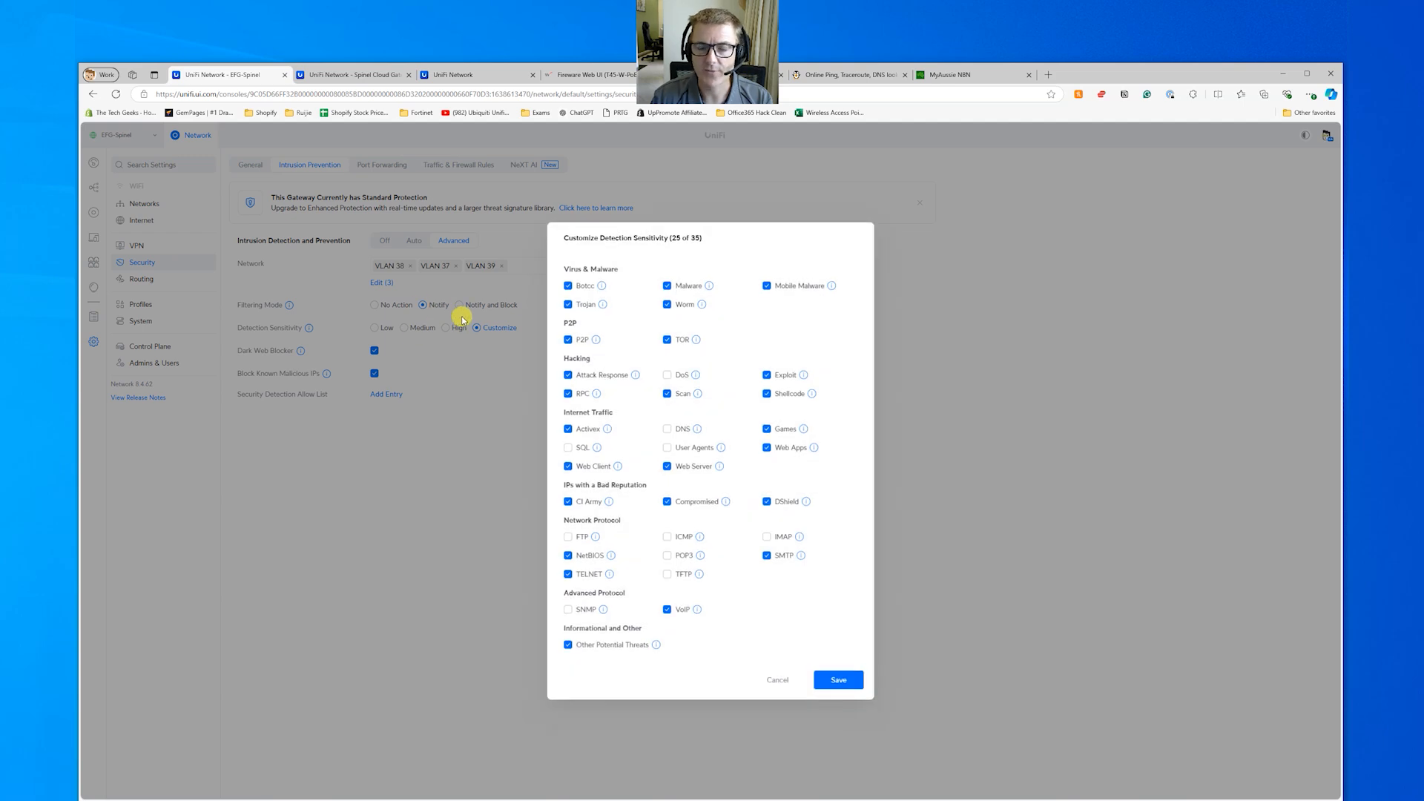
click(769, 680)
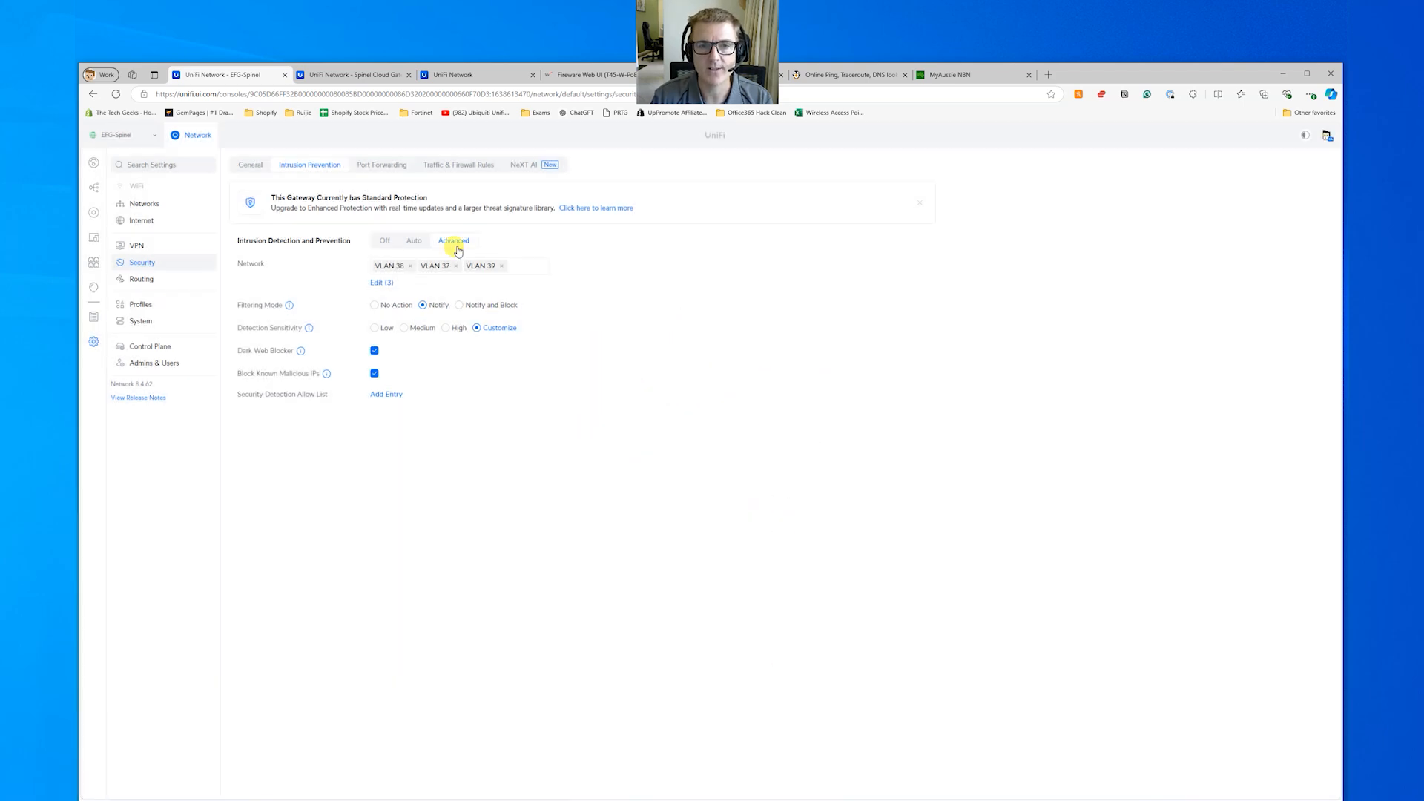
click(502, 328)
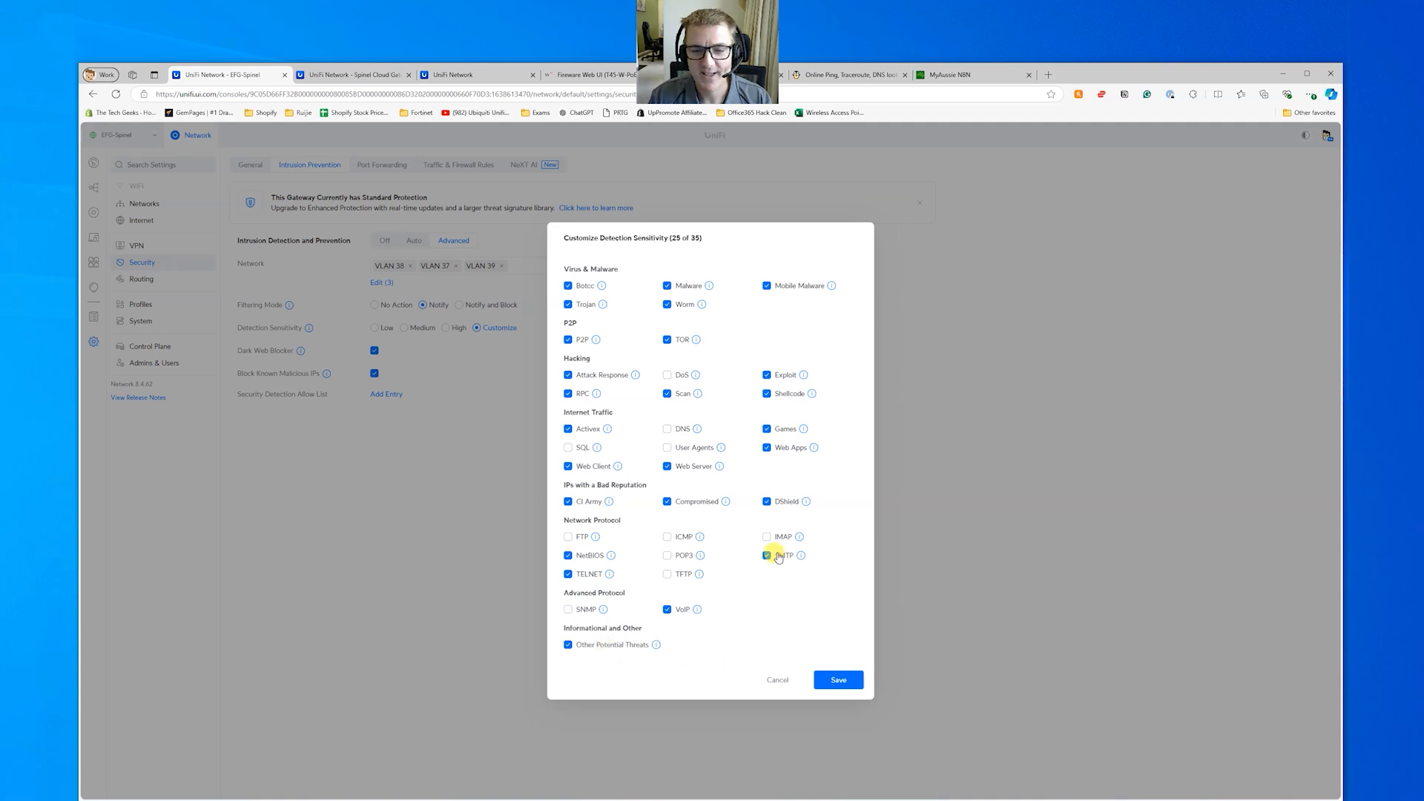
click(777, 679)
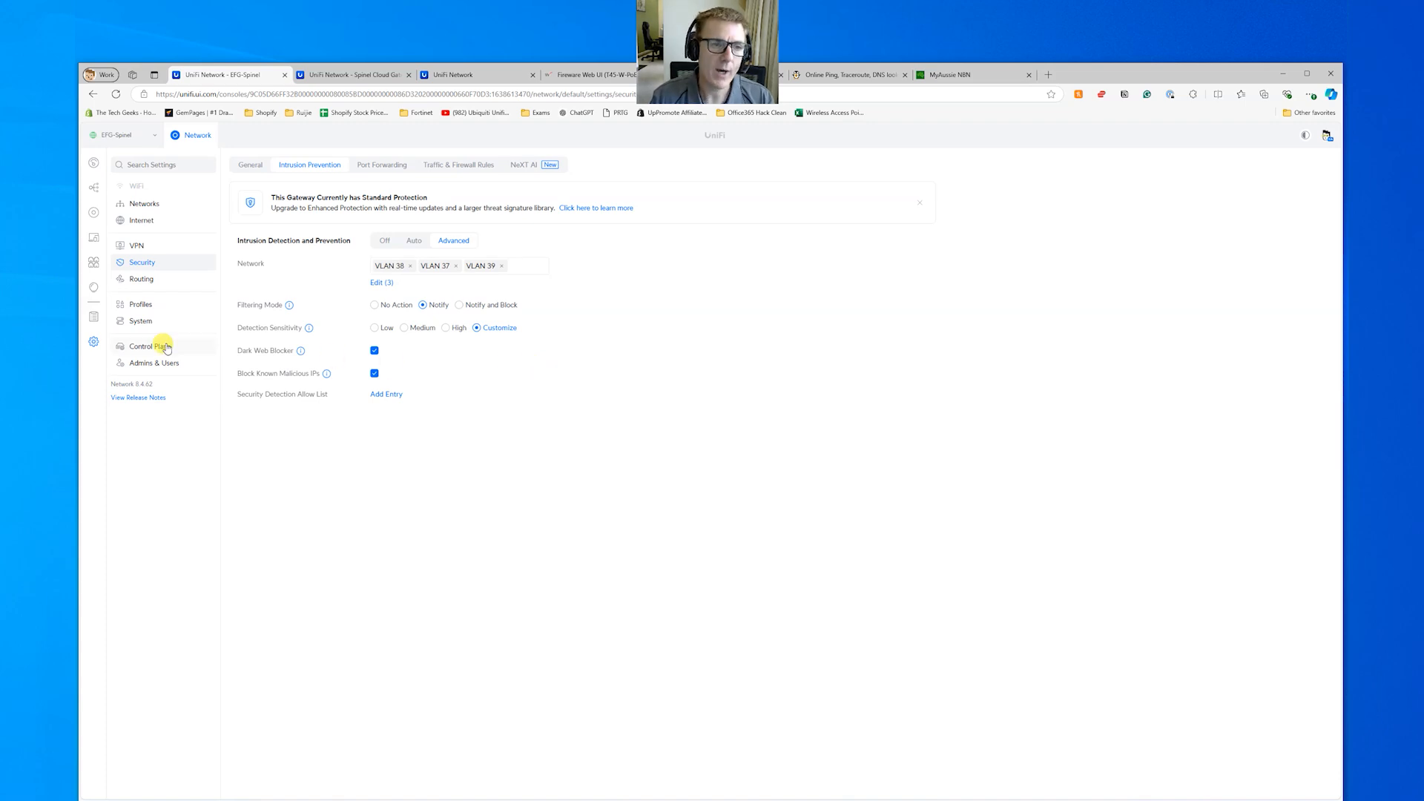
Step: Open the inspection insights, refresh the blocked entries, and switch to the intrusion entries
click(95, 286)
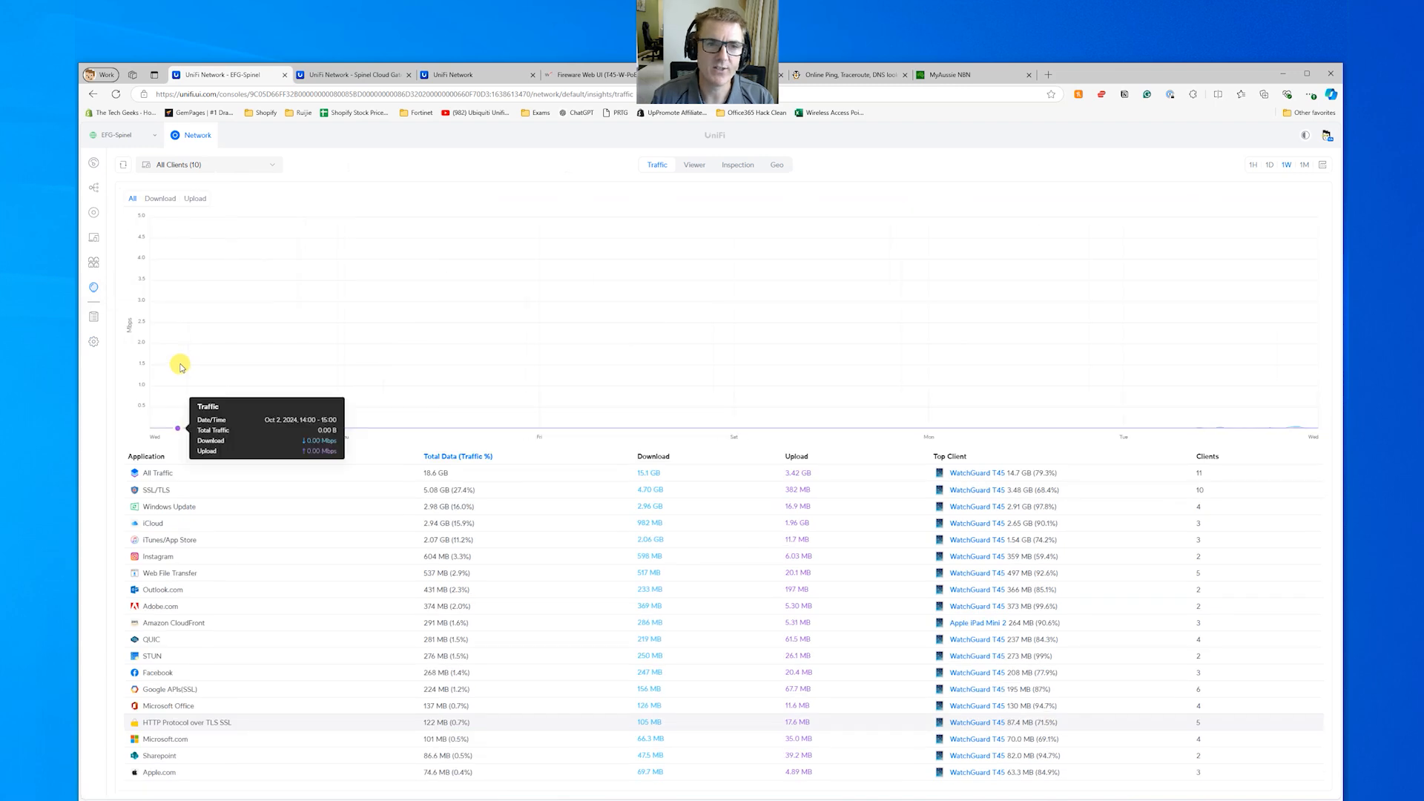
click(696, 165)
click(733, 166)
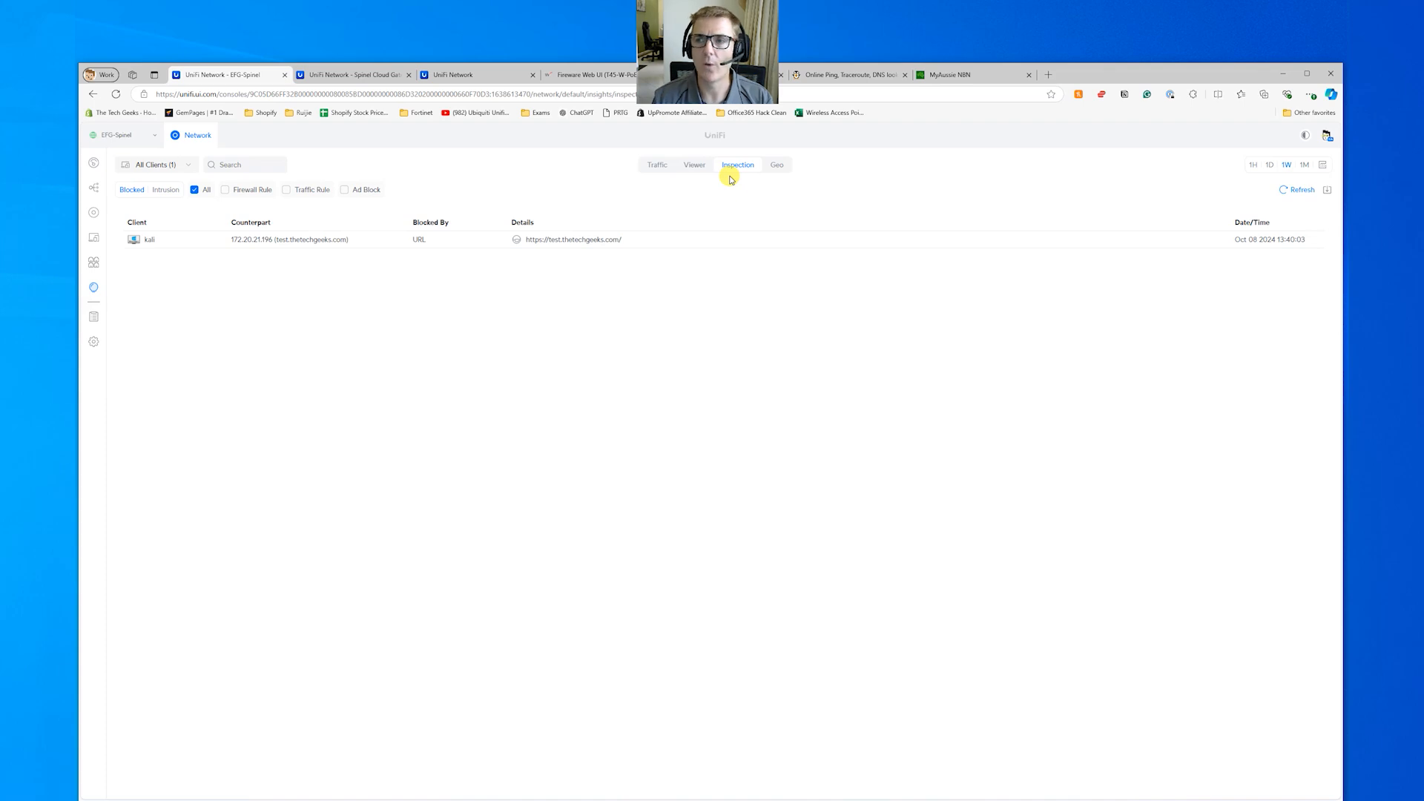
click(1288, 192)
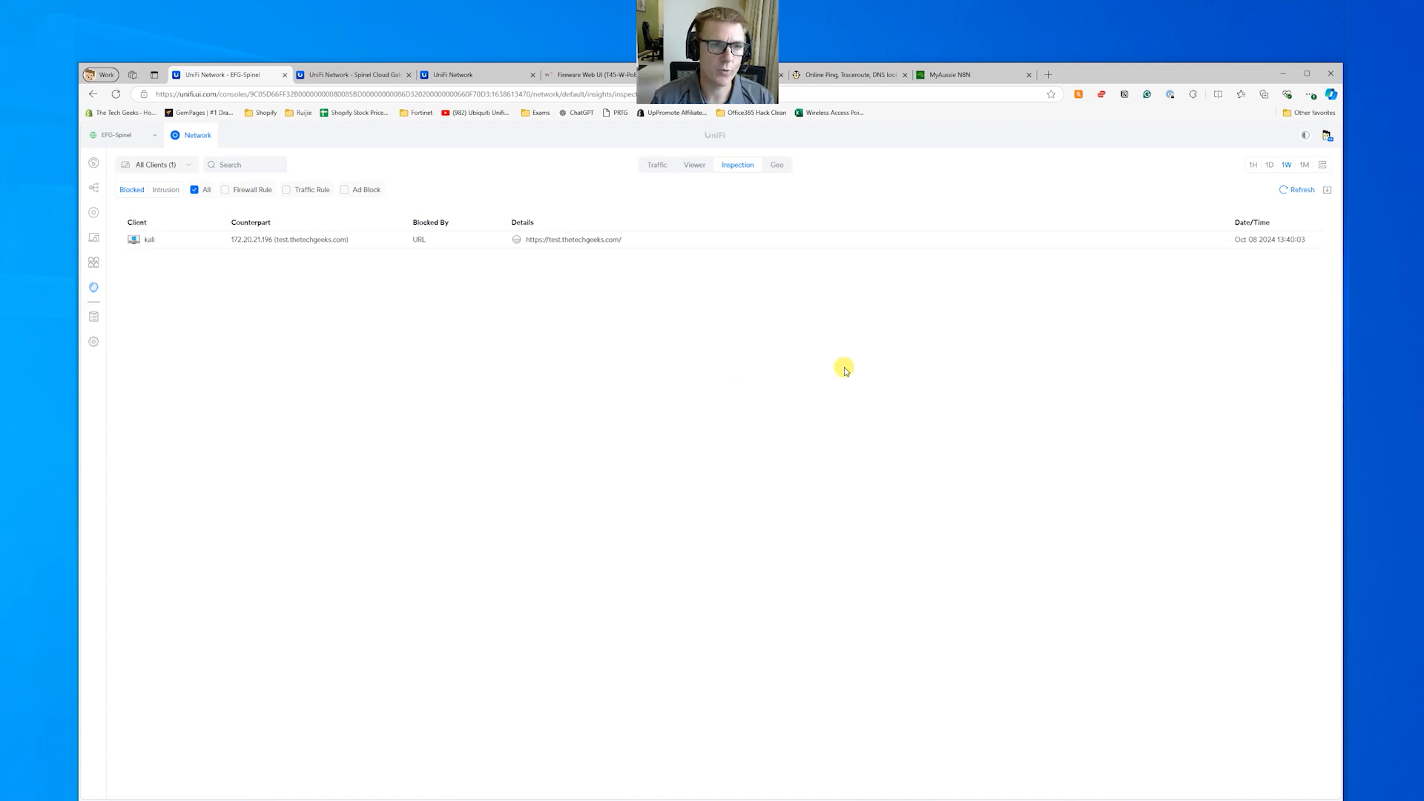
click(156, 191)
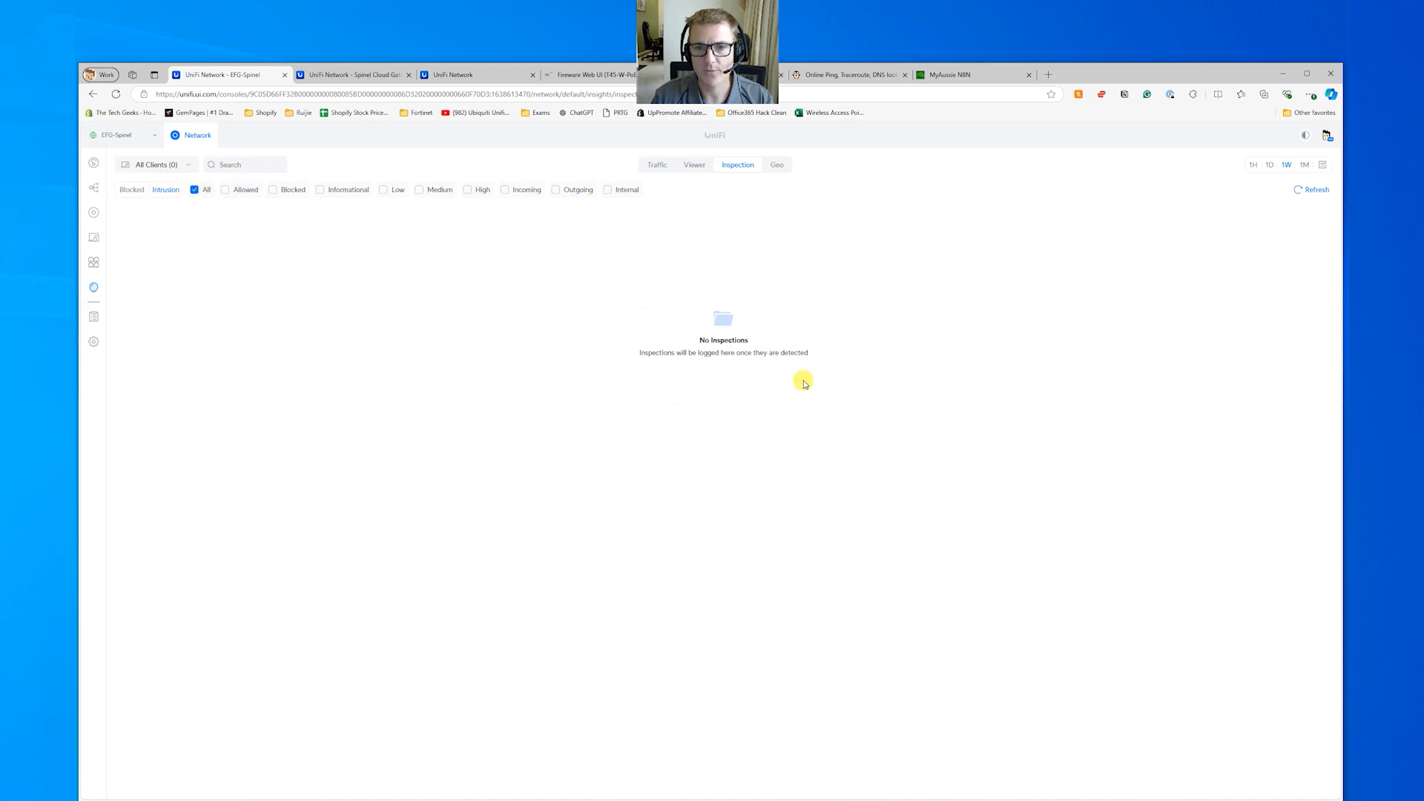
Step: Look through the traffic and viewer insights and return to the intrusion inspections
click(693, 173)
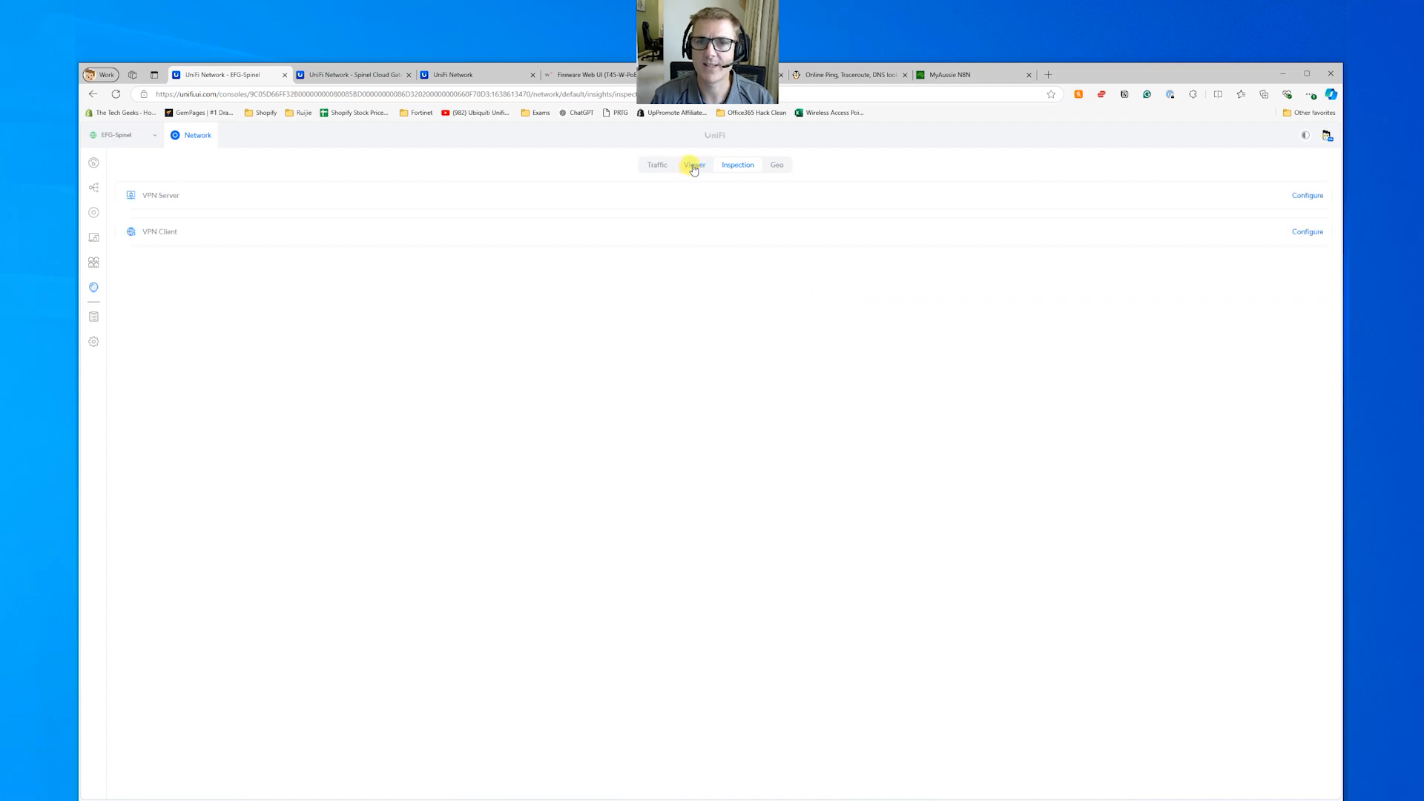
click(658, 166)
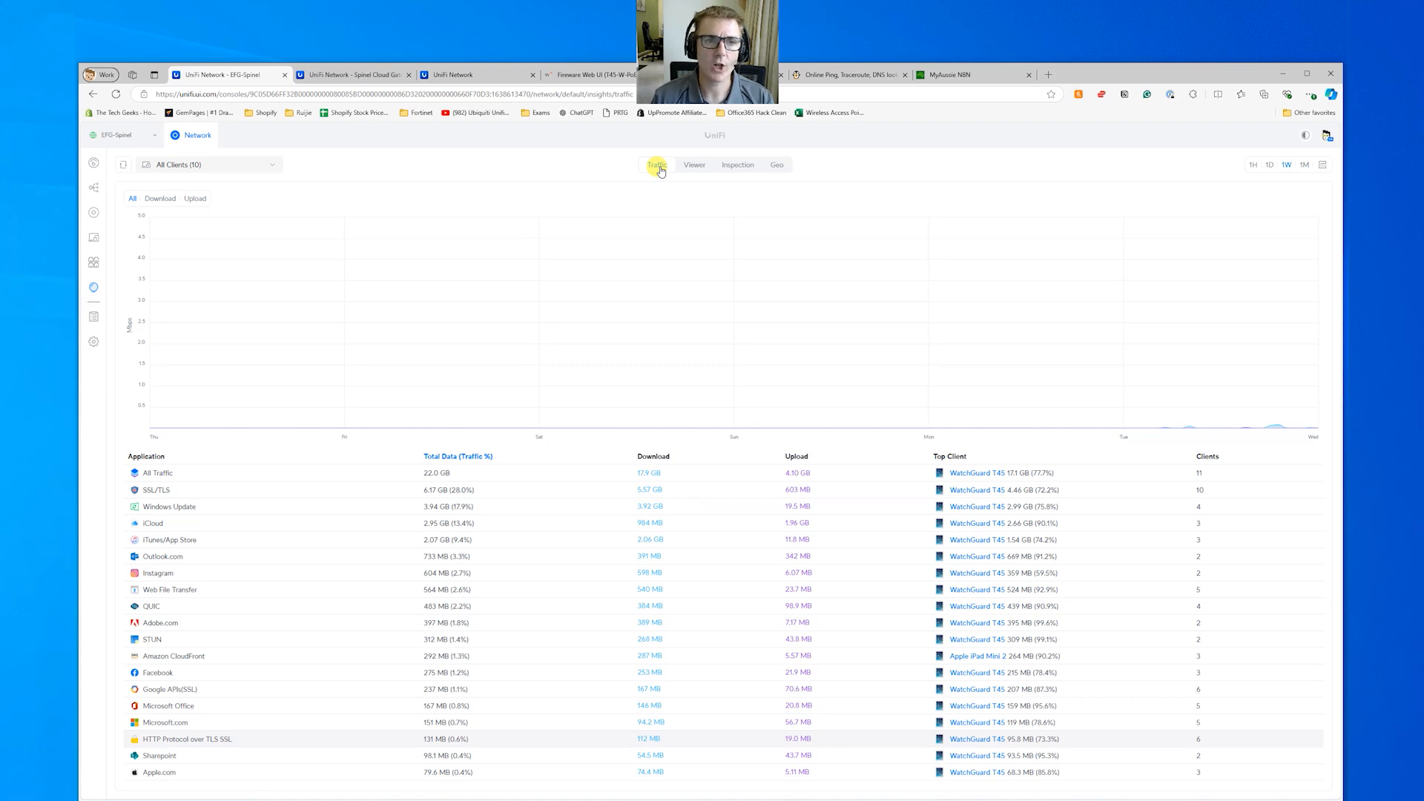
click(692, 169)
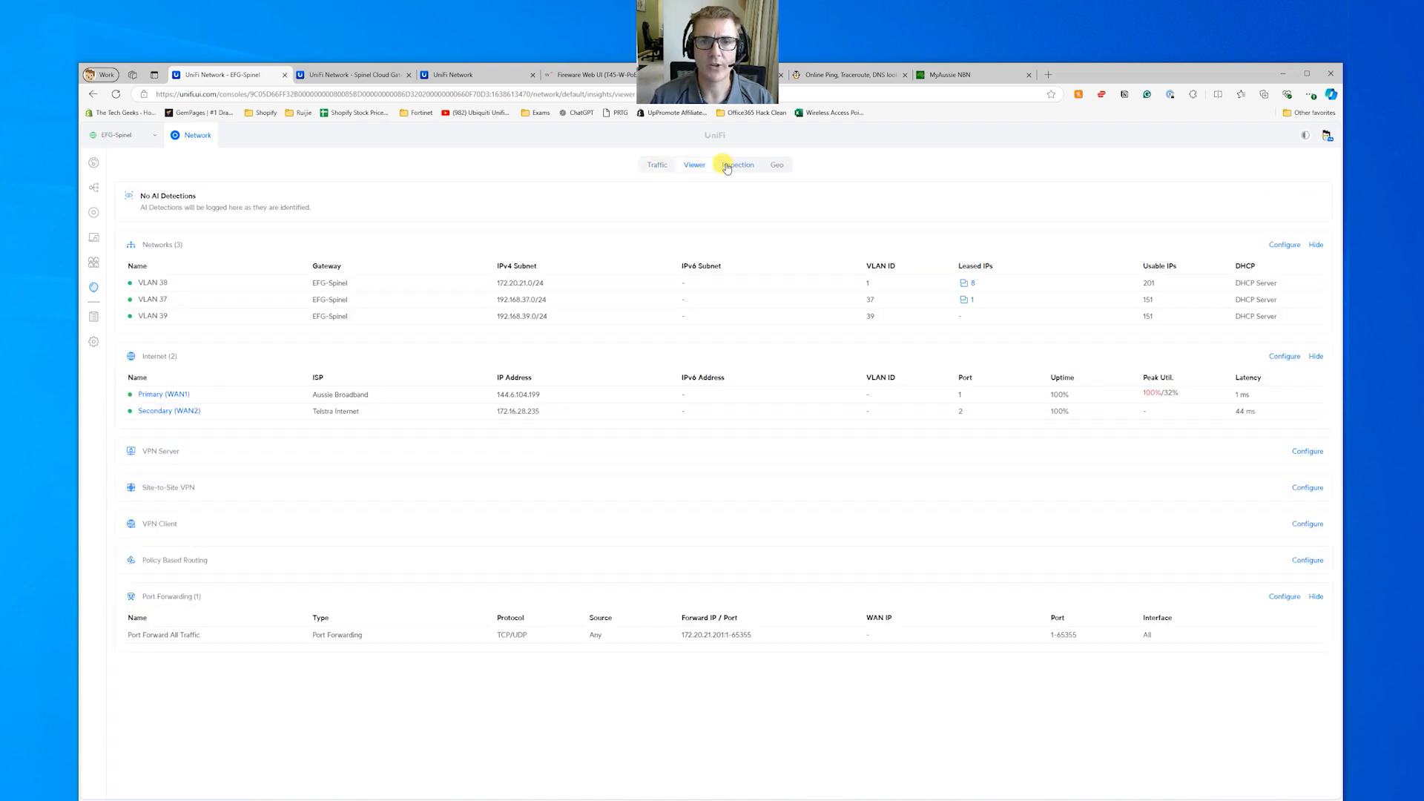
click(727, 167)
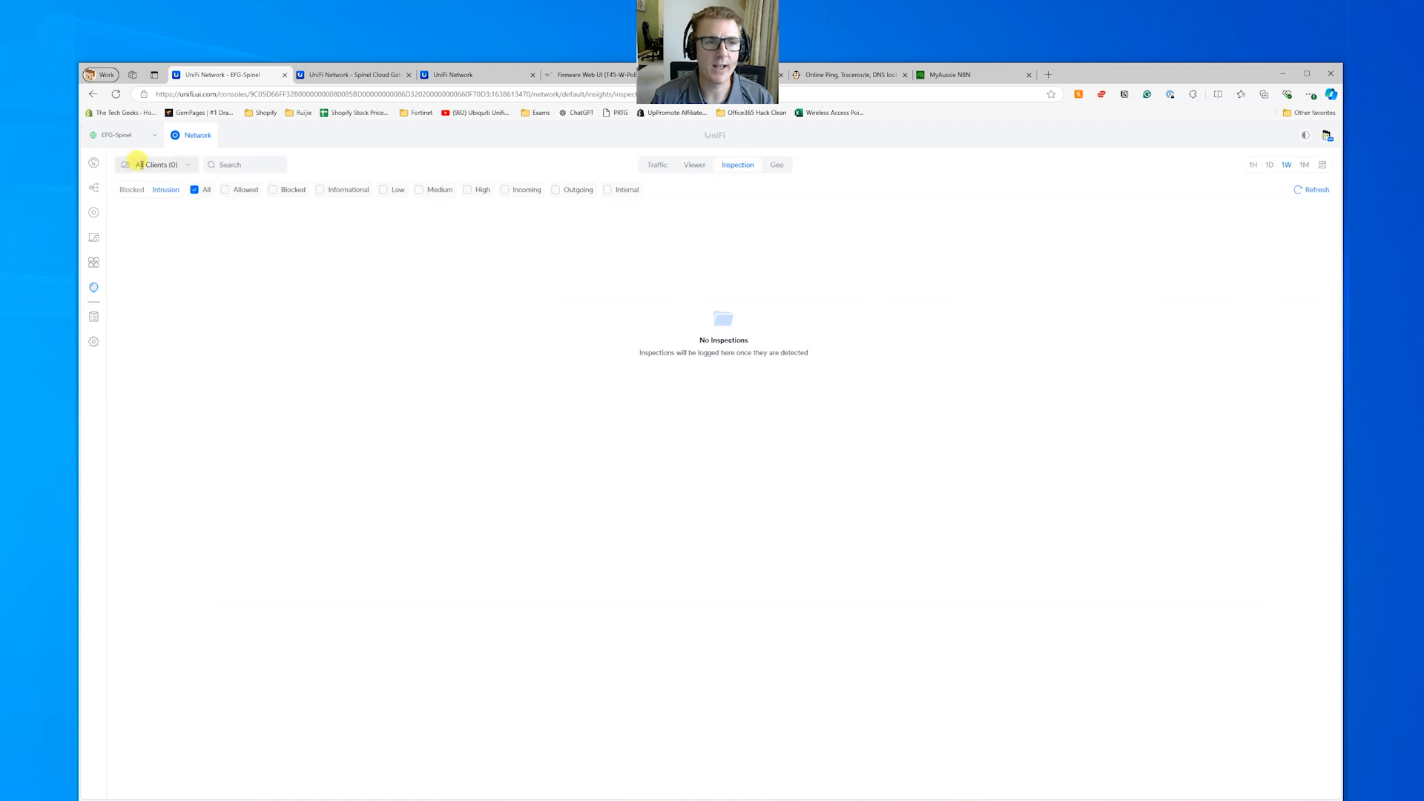
Step: Check which clients the intrusion inspections can be filtered by, leaving the filter on all clients
click(152, 164)
click(370, 167)
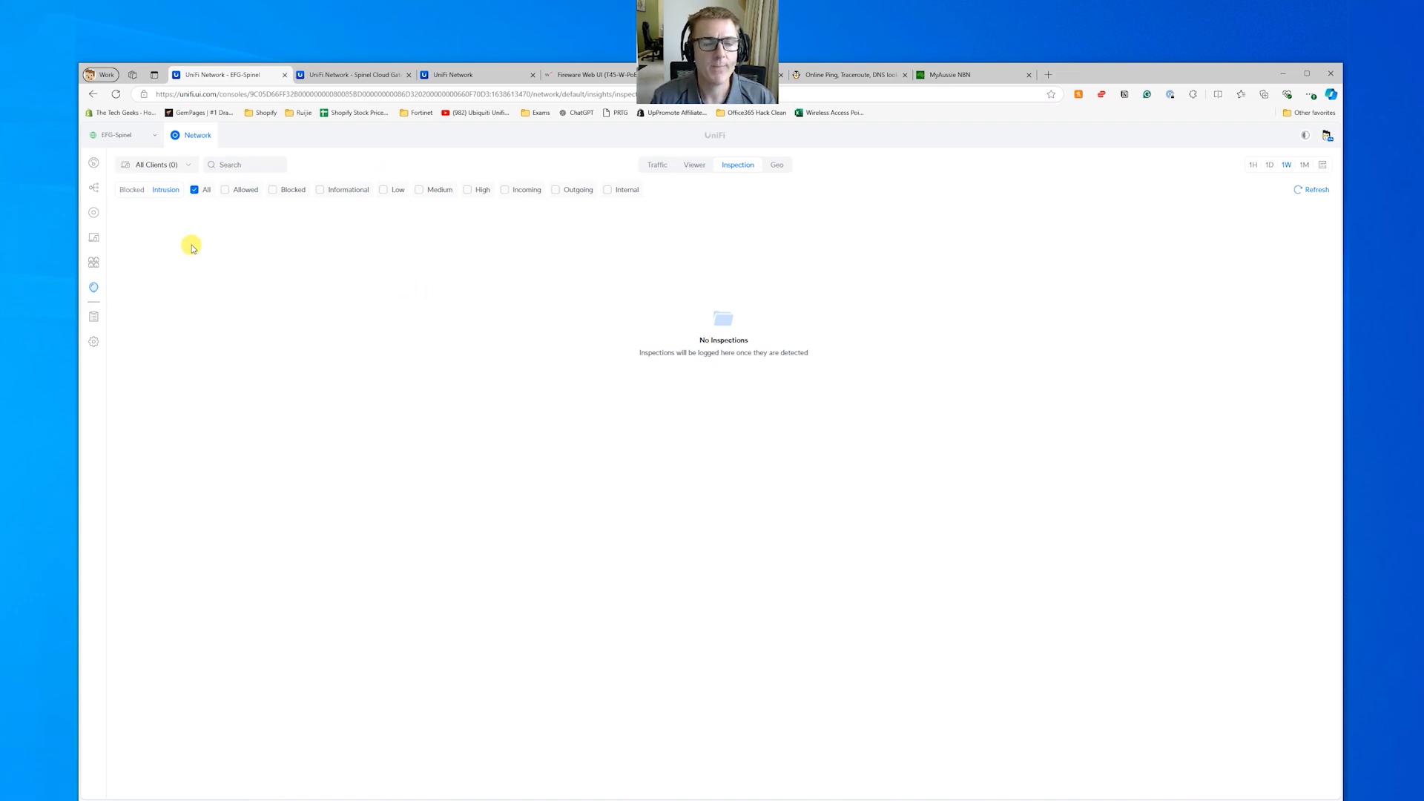
click(172, 163)
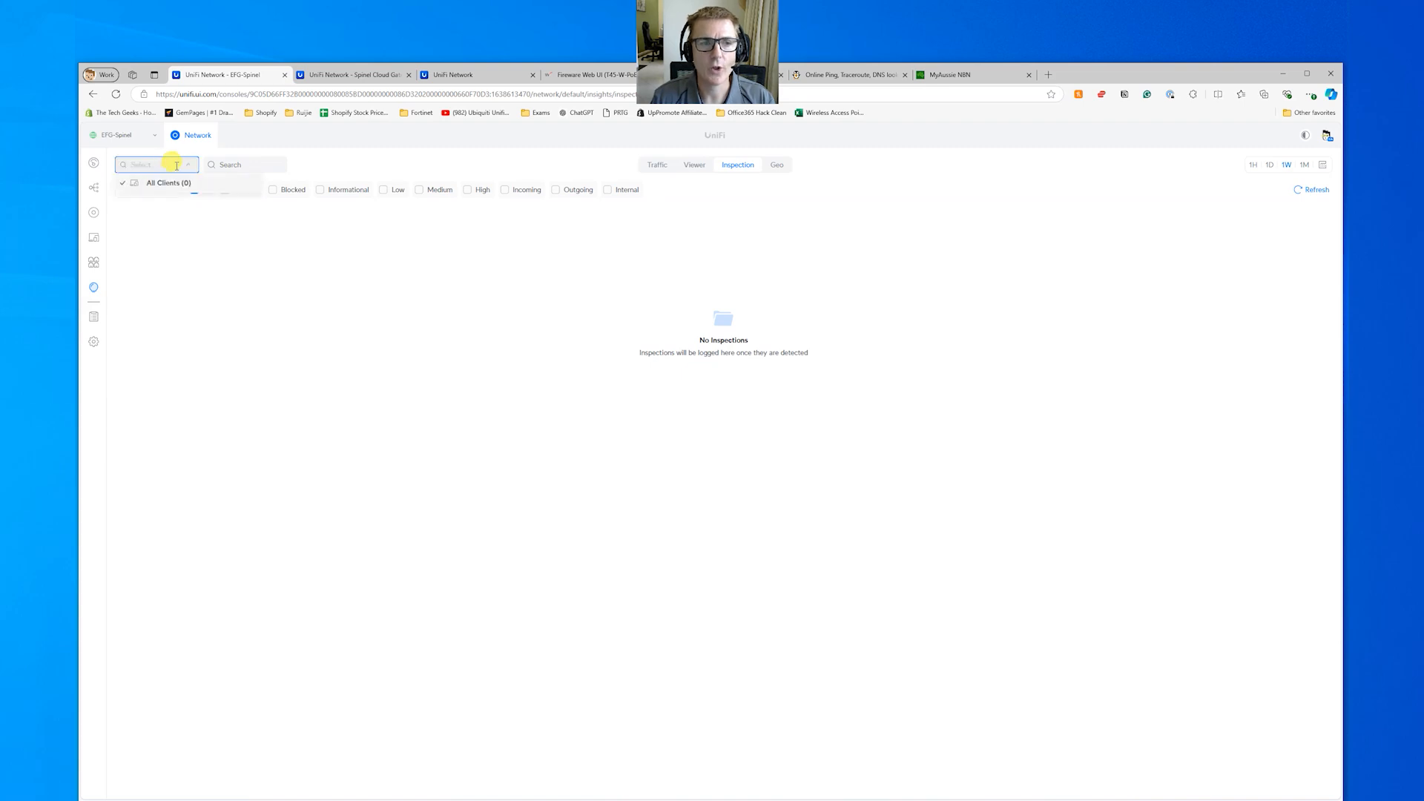
click(377, 166)
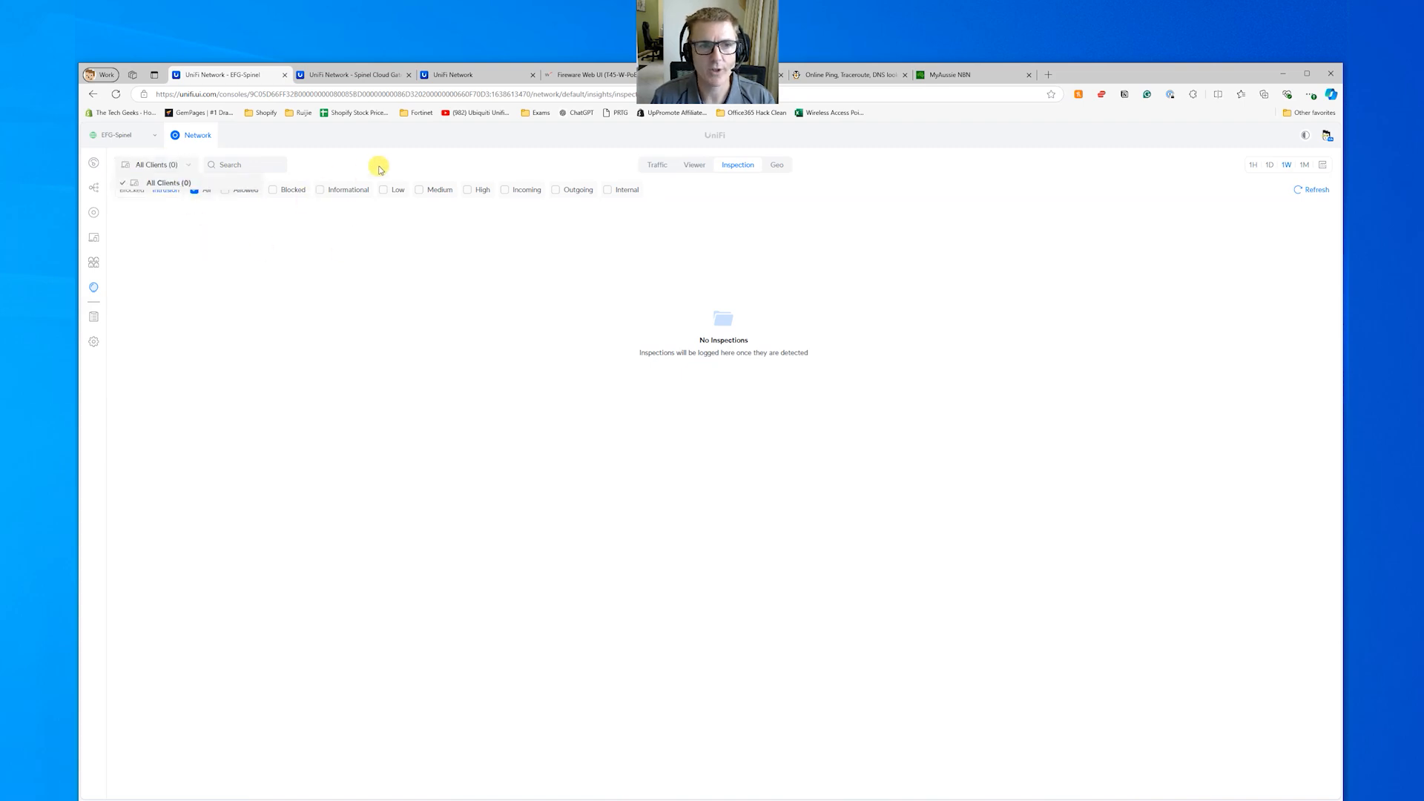
Step: Switch the inspections to the blocked entries, check their client filter, and compare them with the traffic insights
click(134, 194)
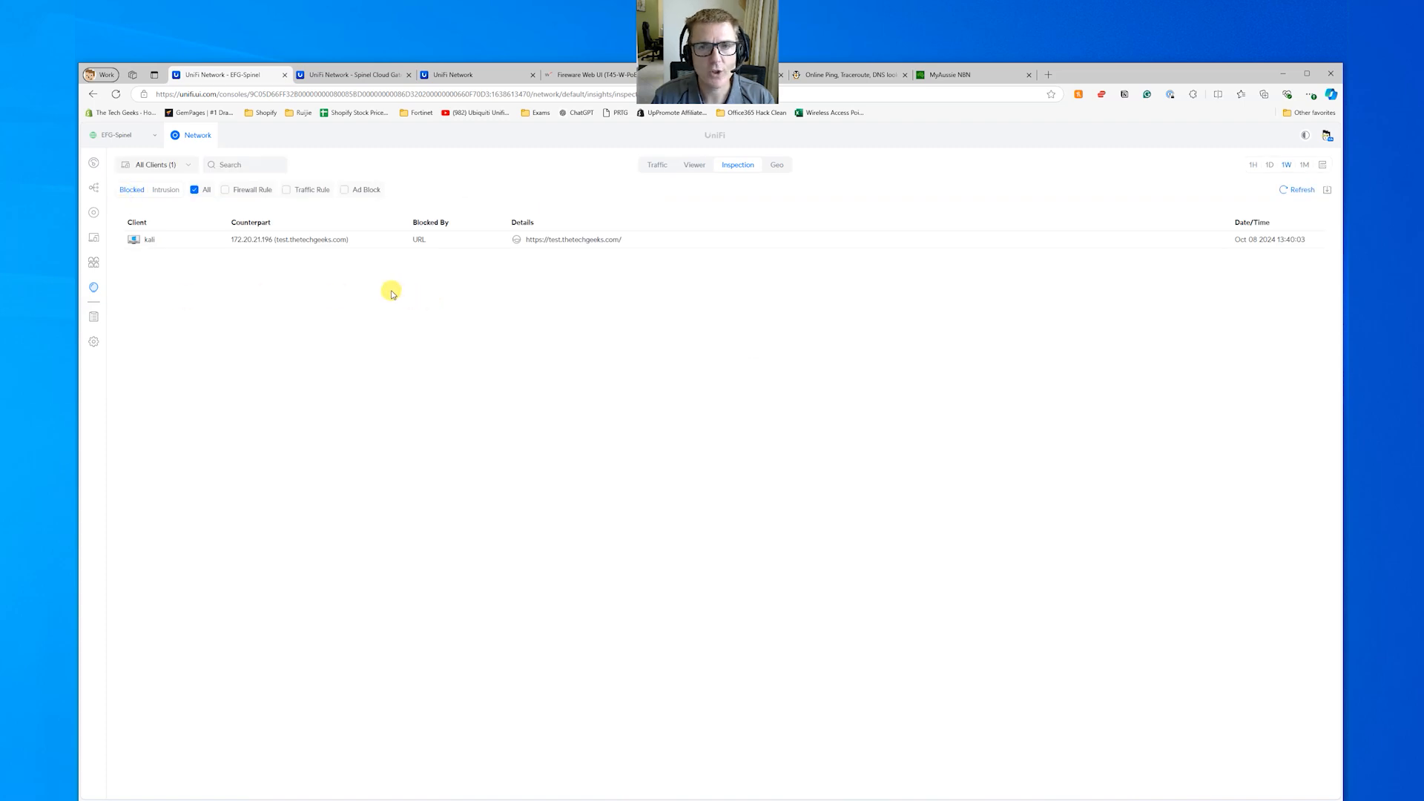
click(159, 165)
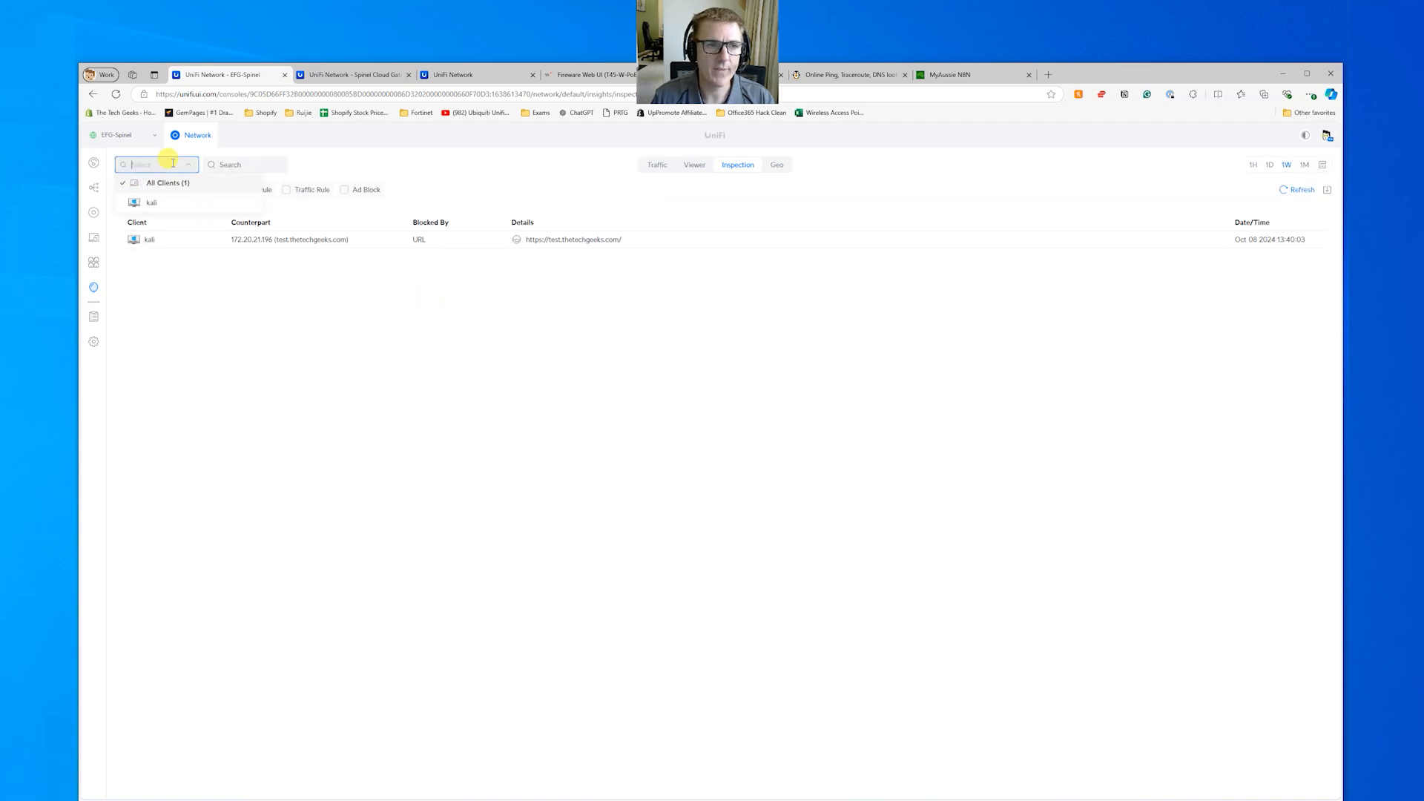
click(393, 332)
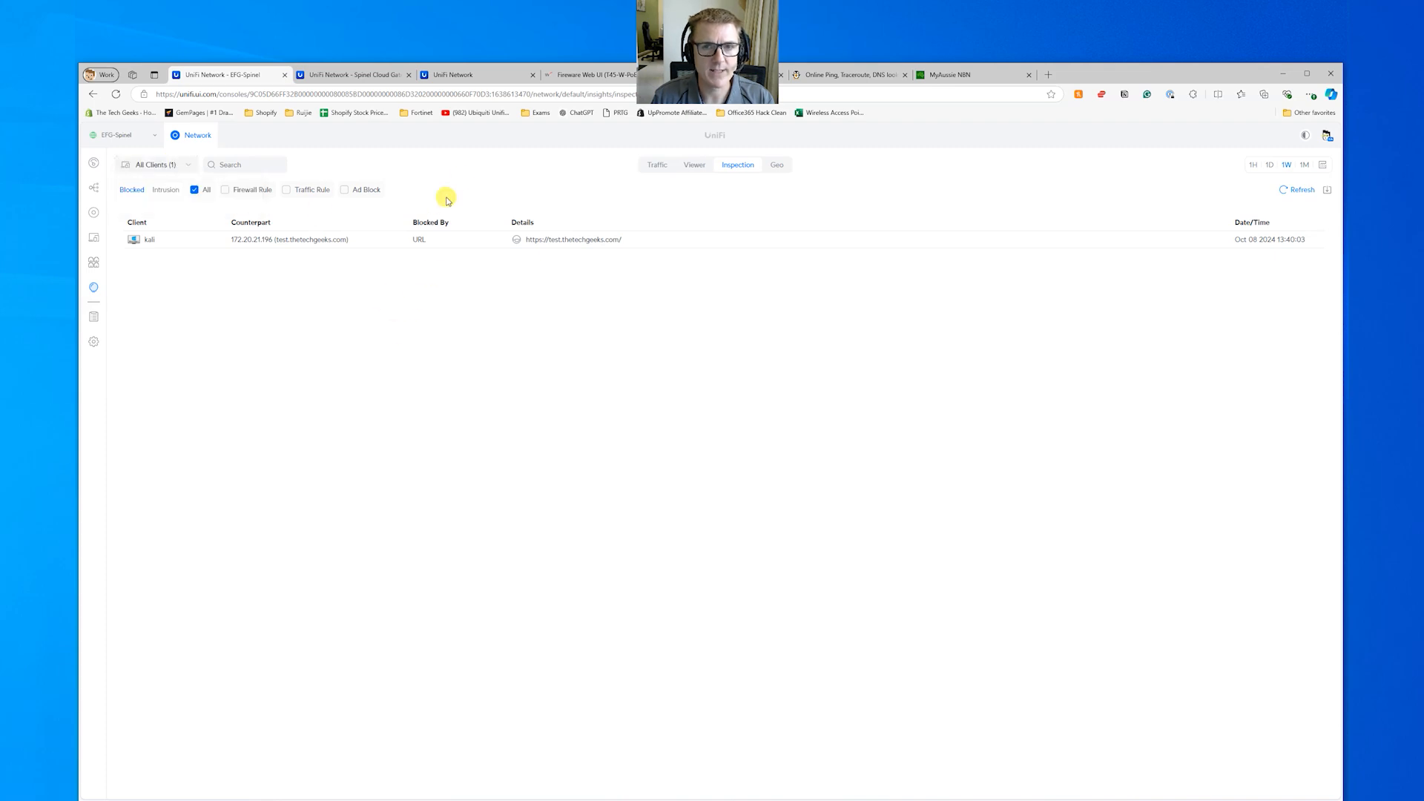
click(653, 170)
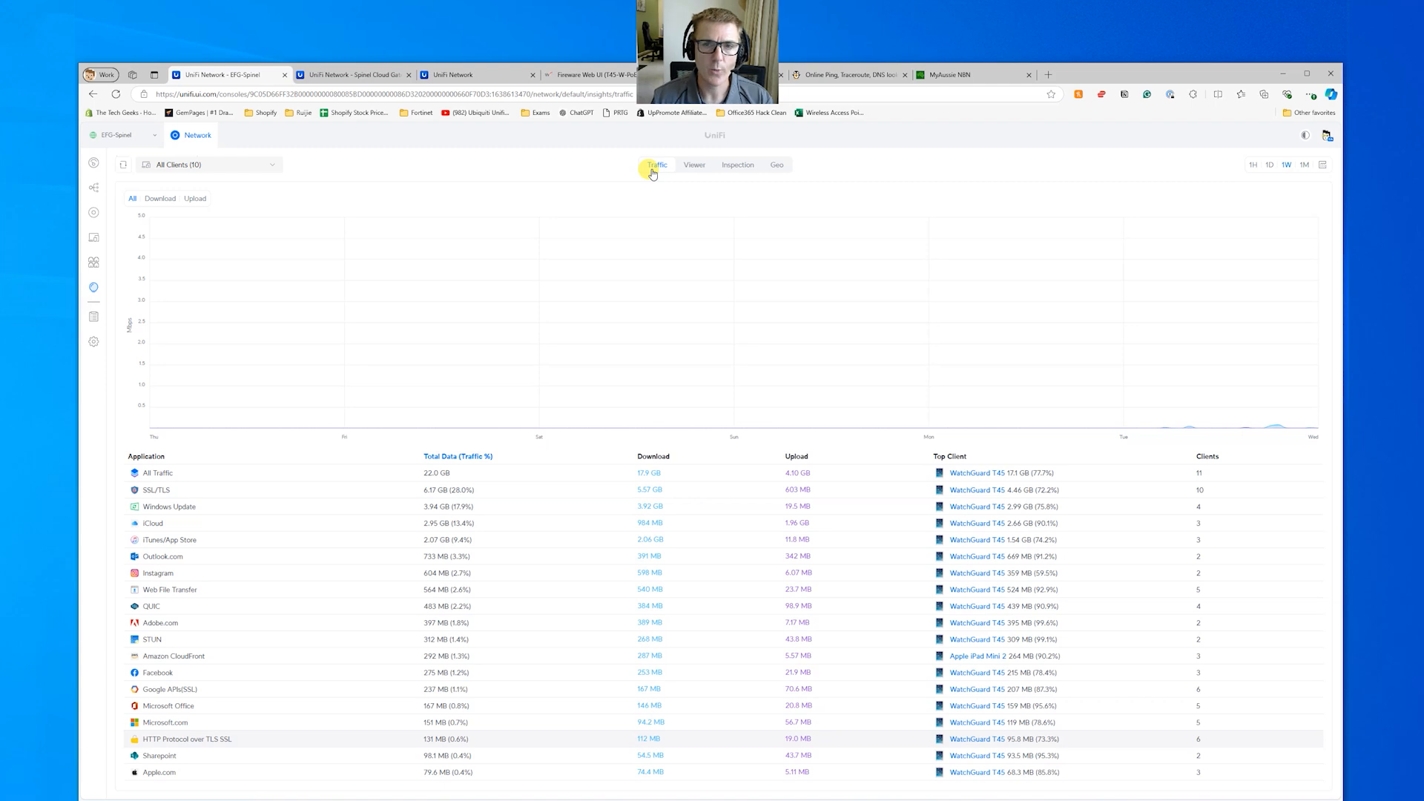
click(733, 166)
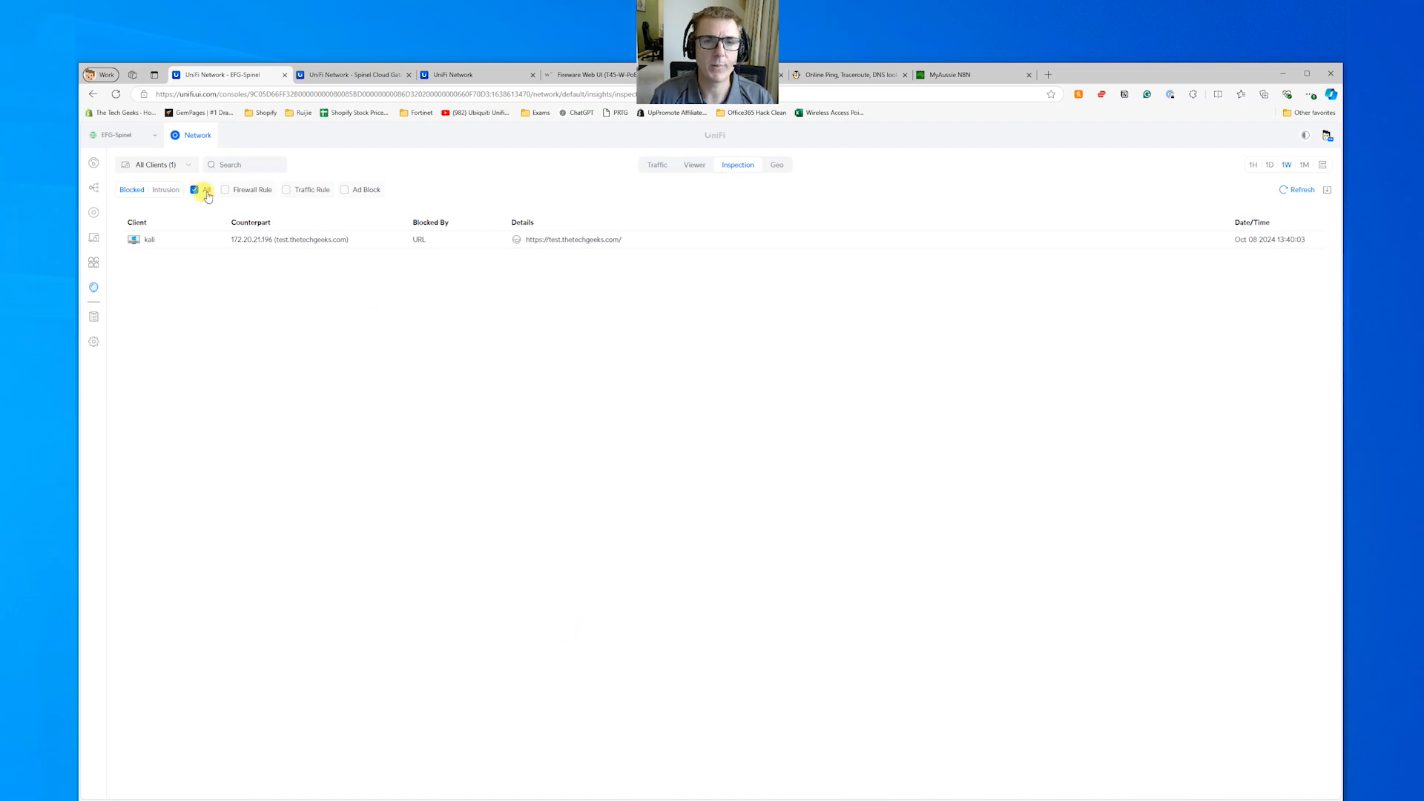
click(658, 167)
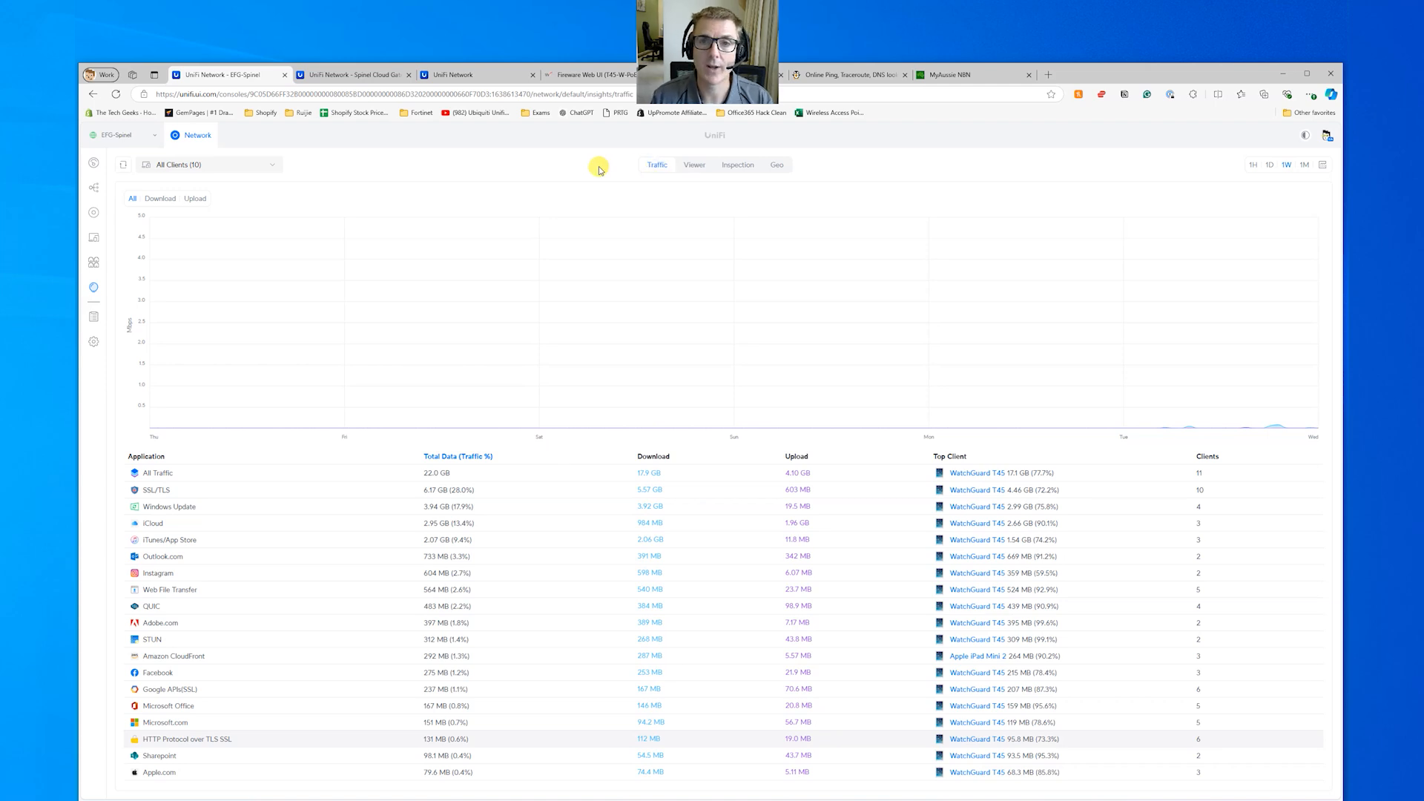
Step: Open the security settings and look through the general, intrusion prevention and port forwarding options
click(94, 343)
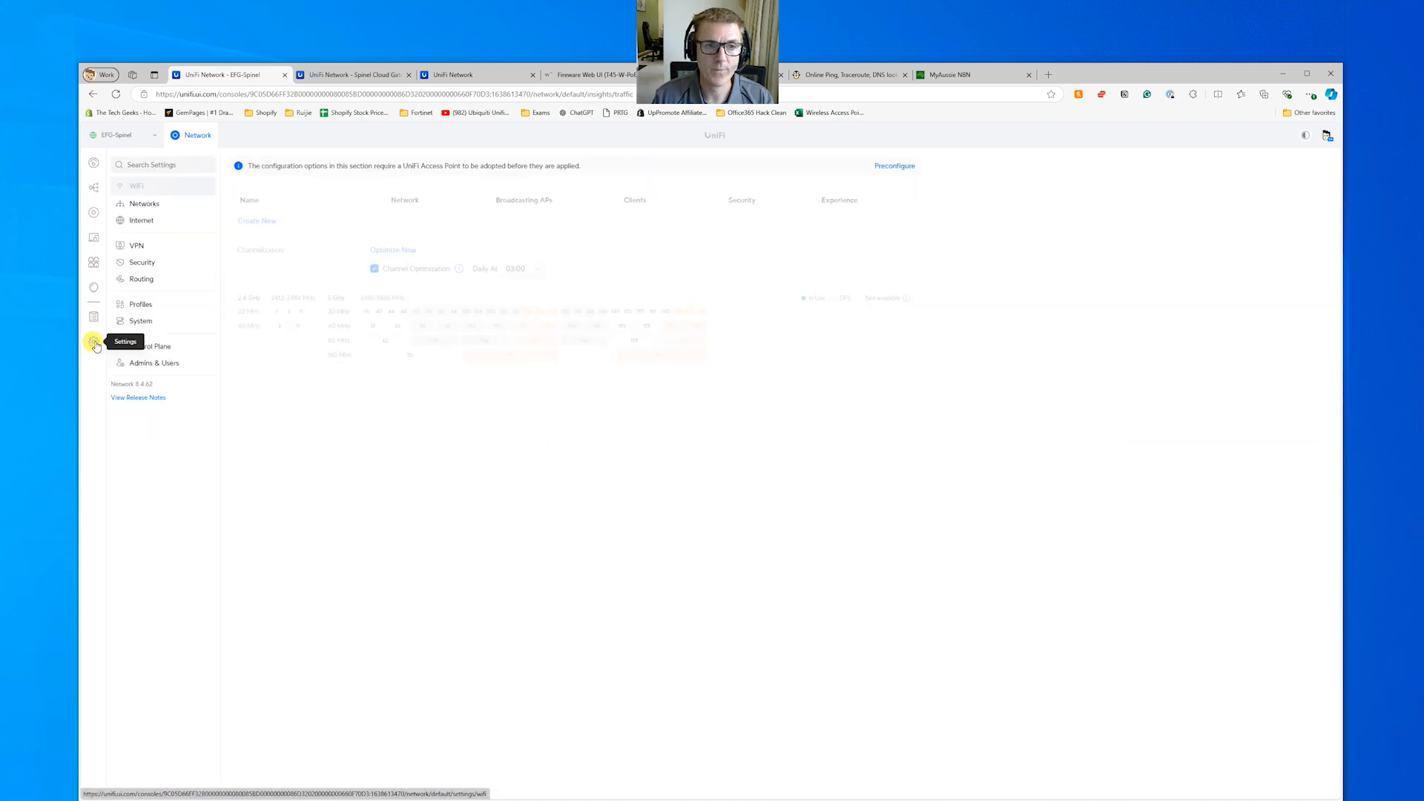
click(142, 270)
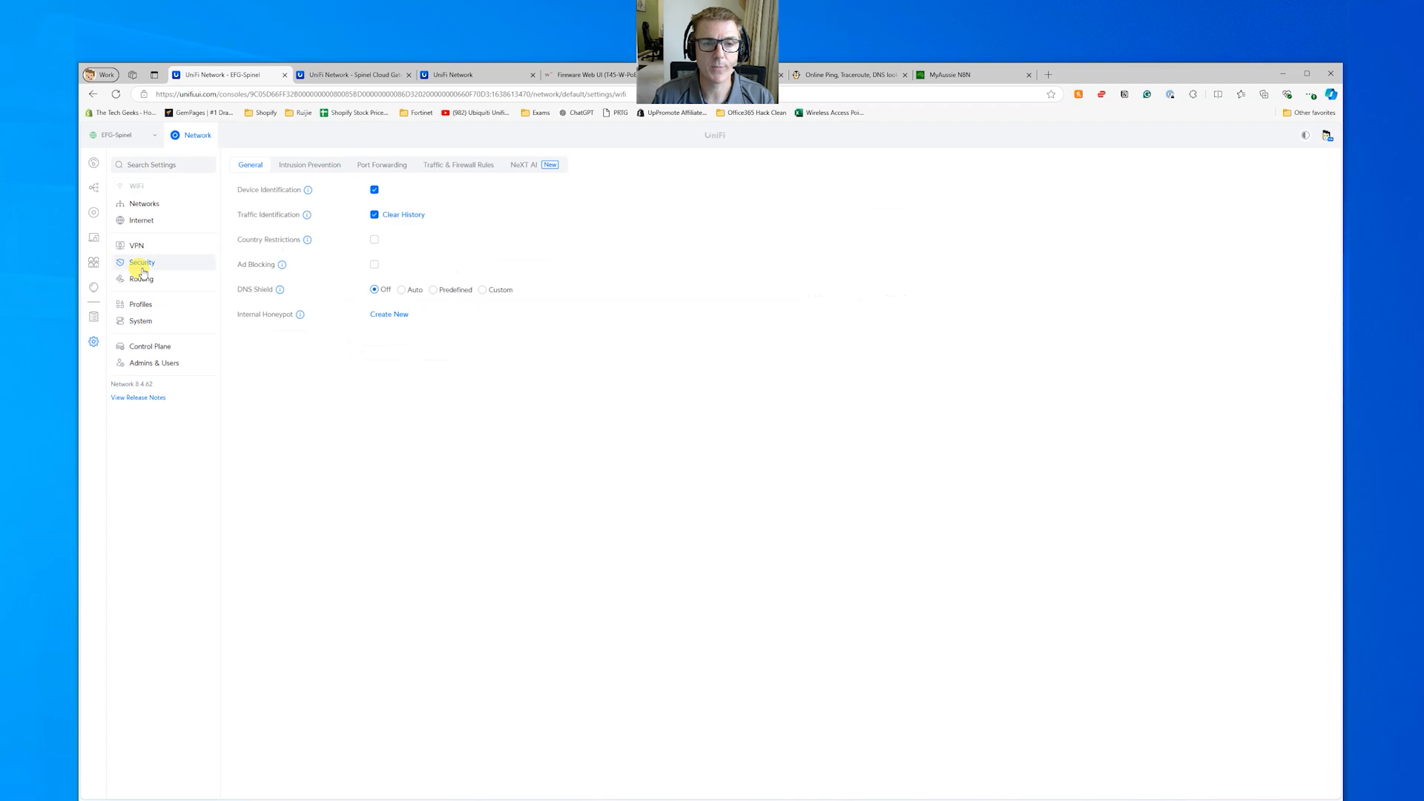
click(317, 166)
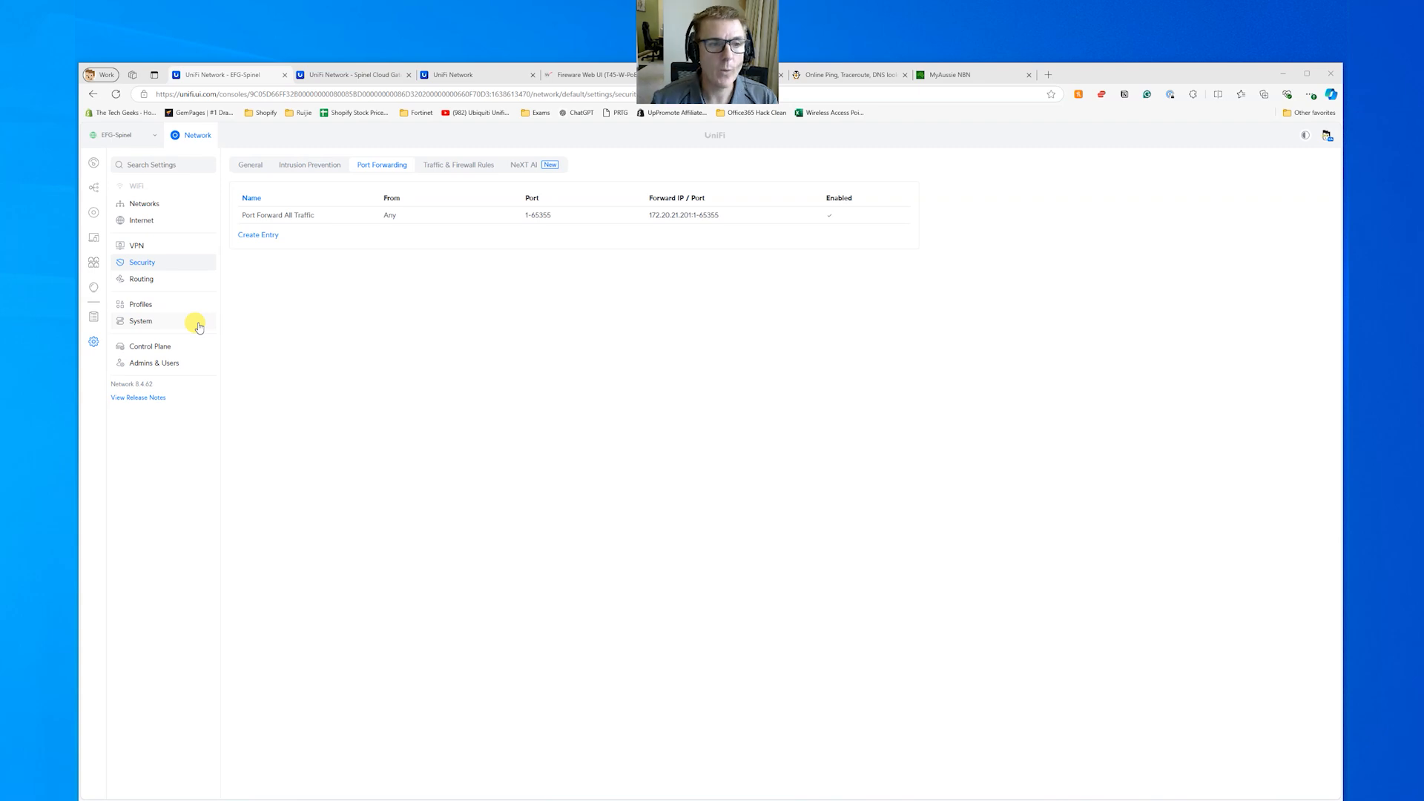
Step: Open the NAT settings under routing and start a new destination NAT entry
click(142, 280)
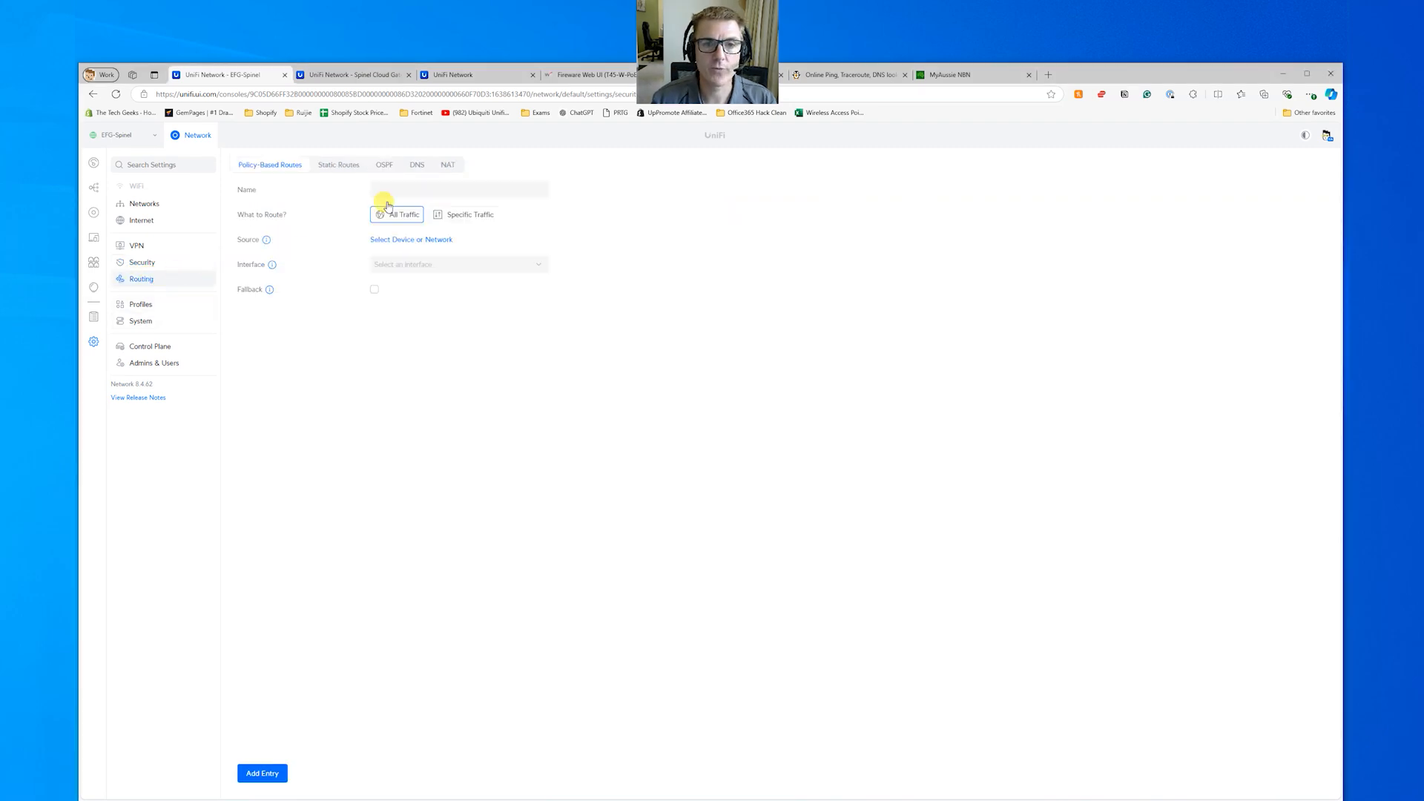
click(447, 165)
click(382, 201)
click(271, 278)
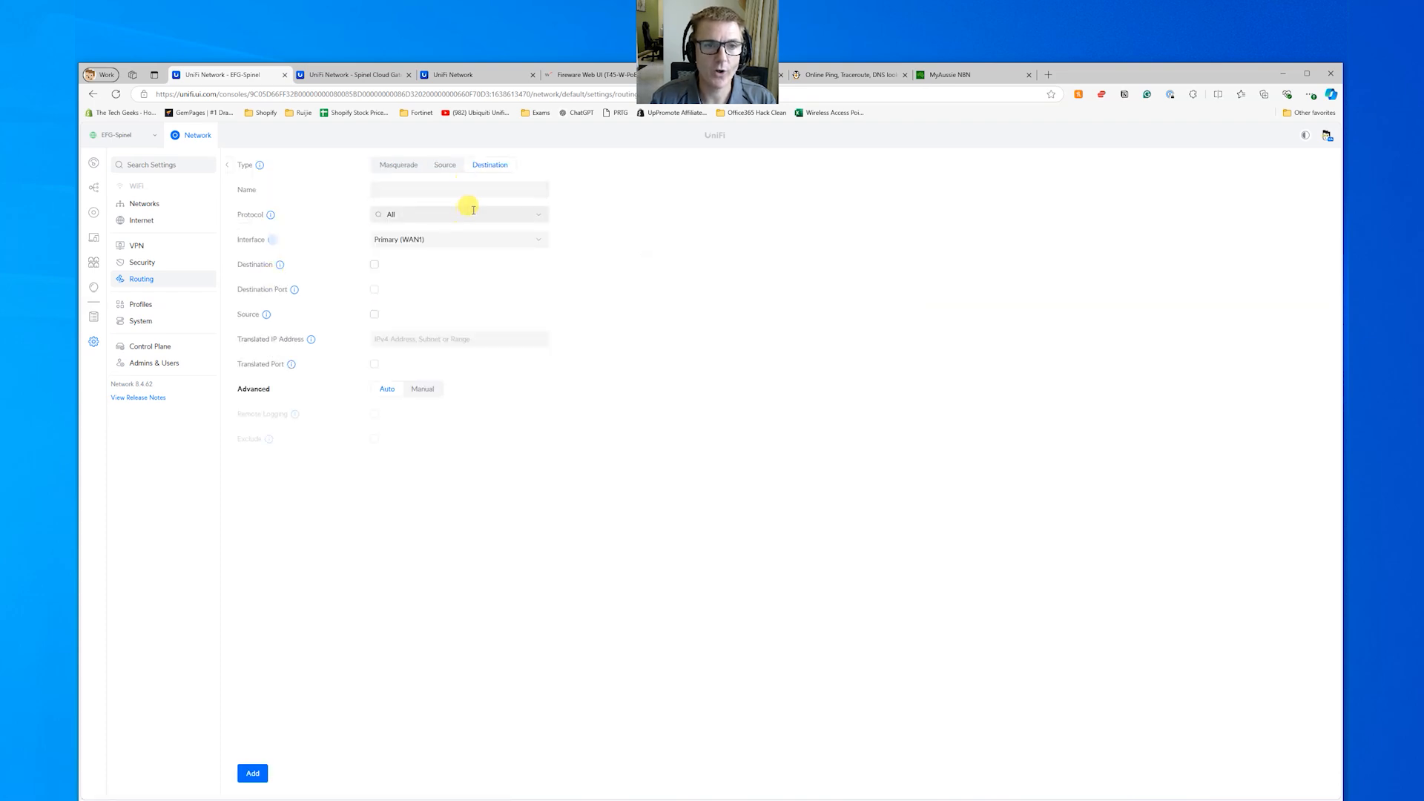
Step: Check the destination NAT entry's interface choices, enable destination matching on the Main address, review the translated IP field, and cancel the entry
click(469, 240)
click(468, 258)
click(375, 265)
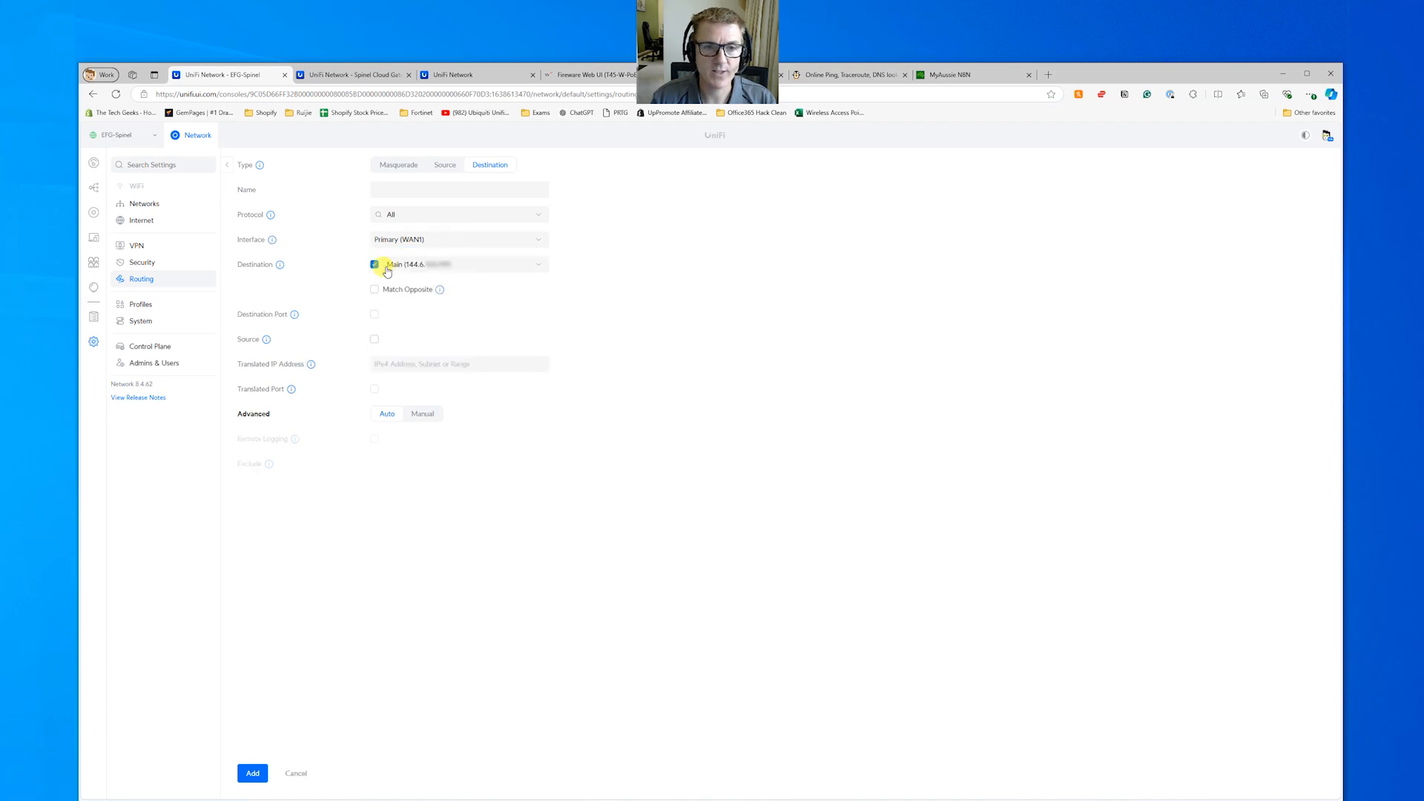
click(487, 267)
click(595, 252)
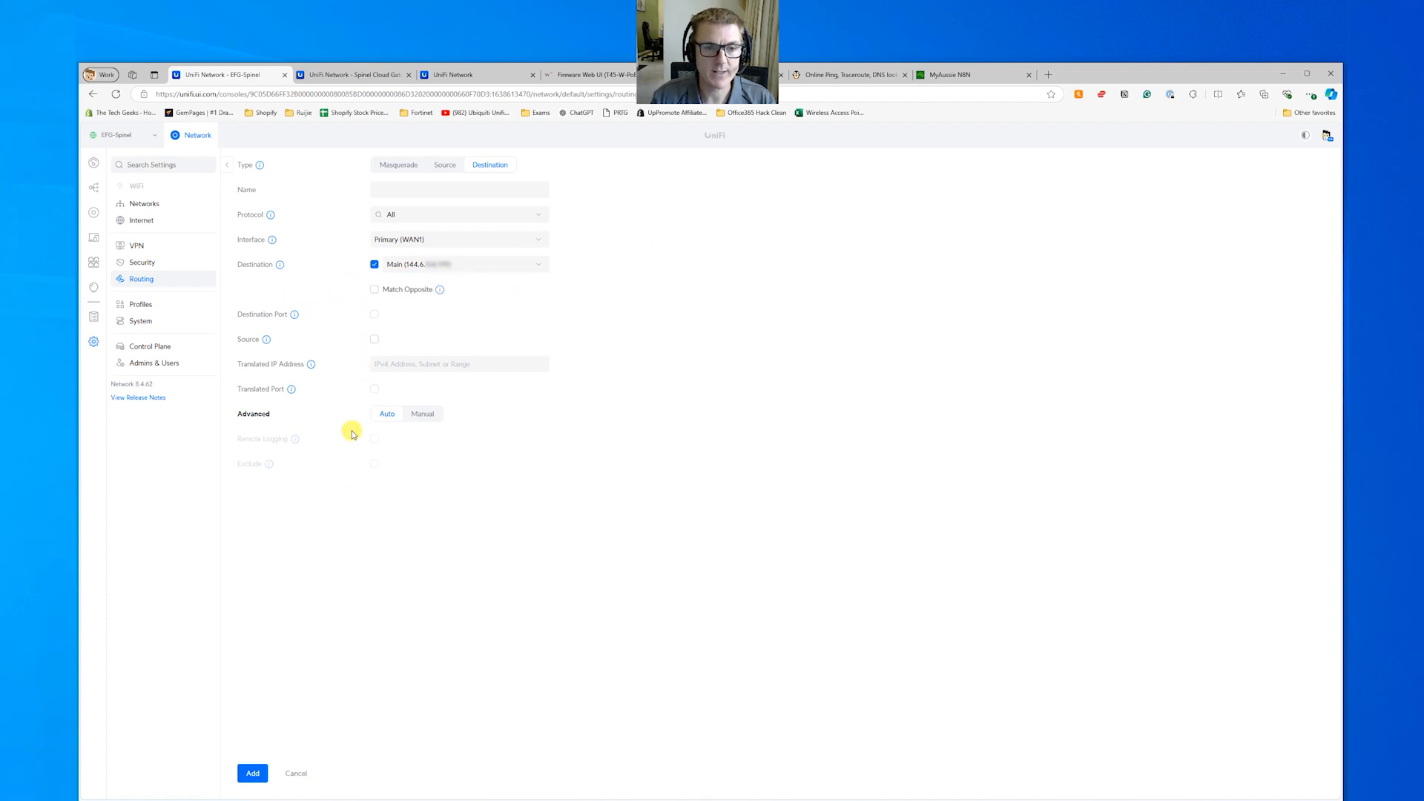
click(401, 365)
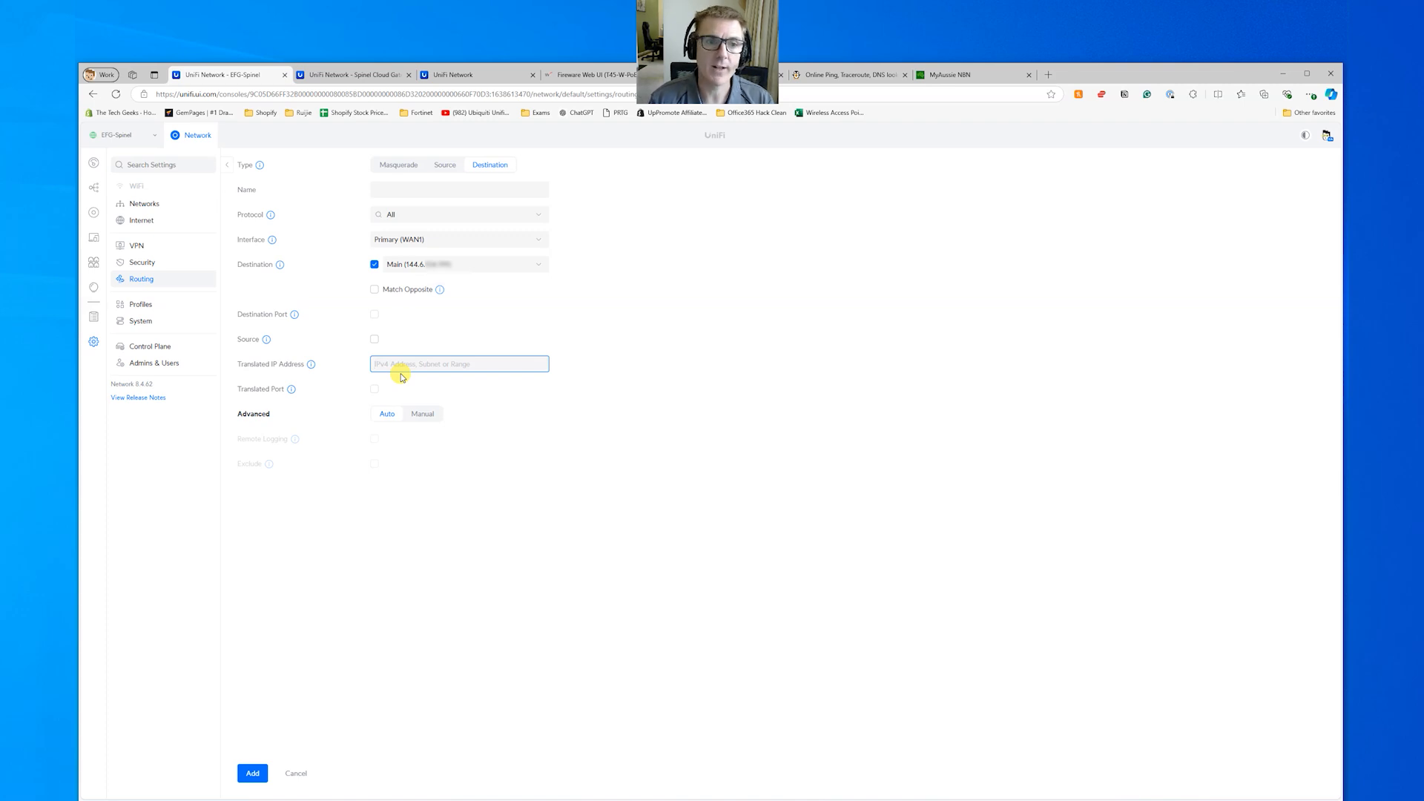
click(305, 774)
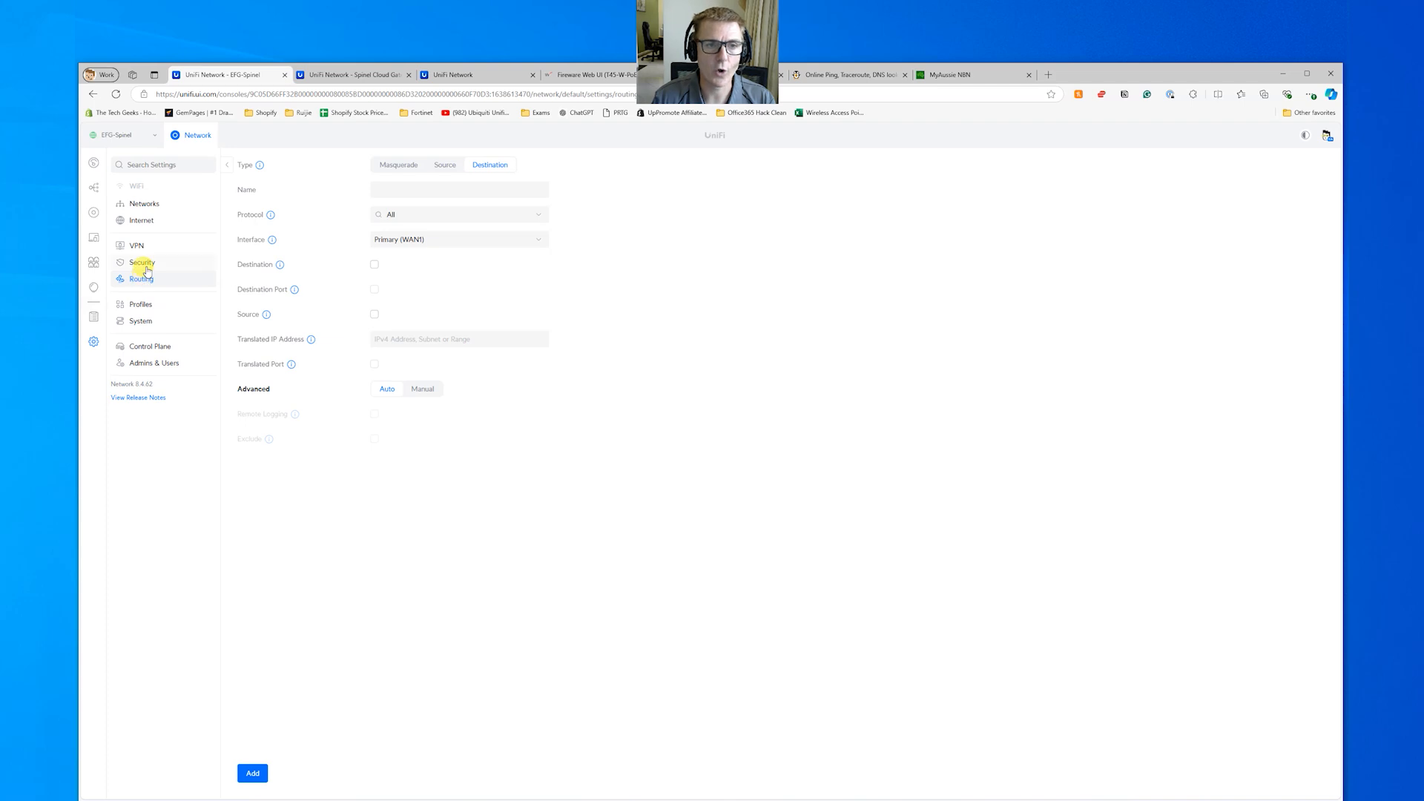
Step: Open the port forwarding rules in the security settings and start a new entry
click(145, 266)
click(364, 165)
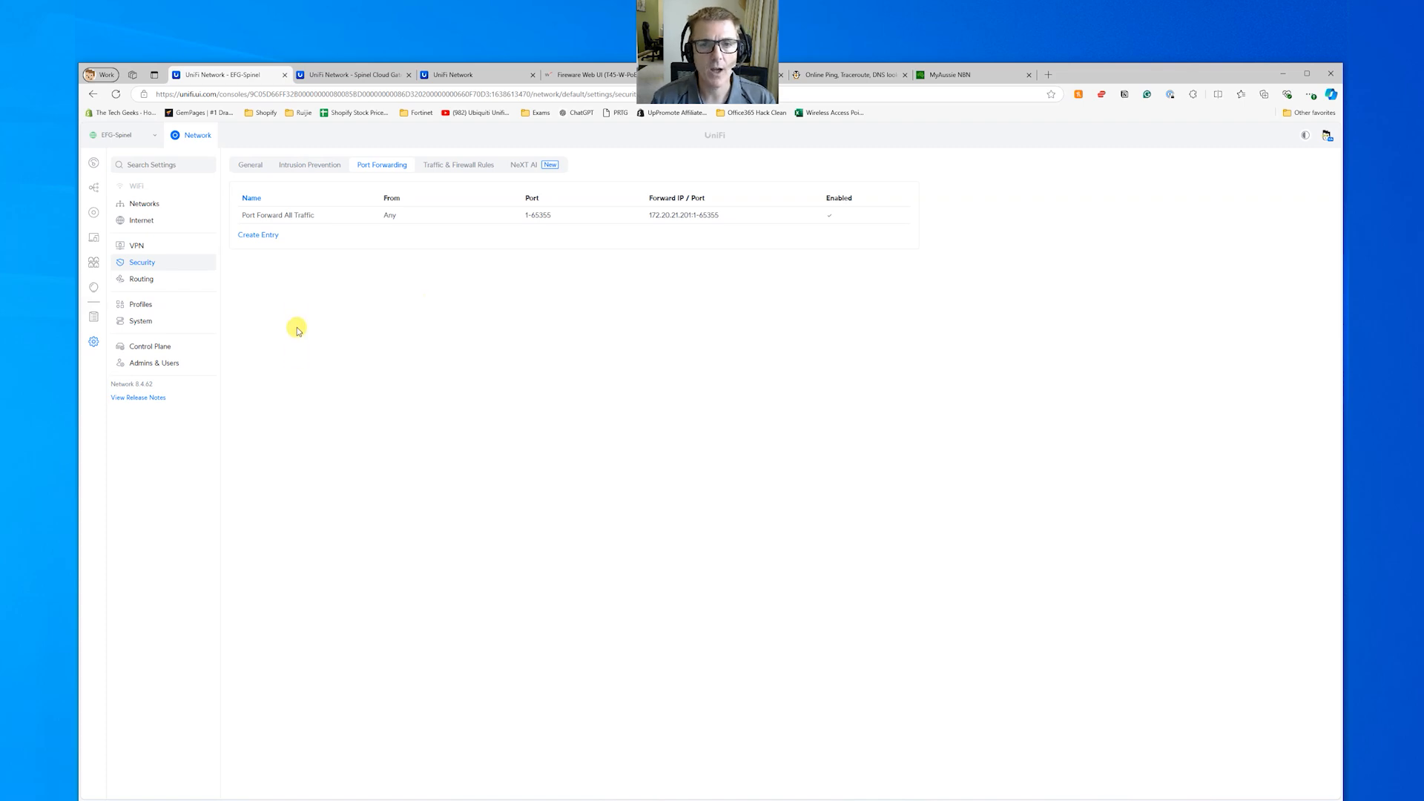
click(257, 237)
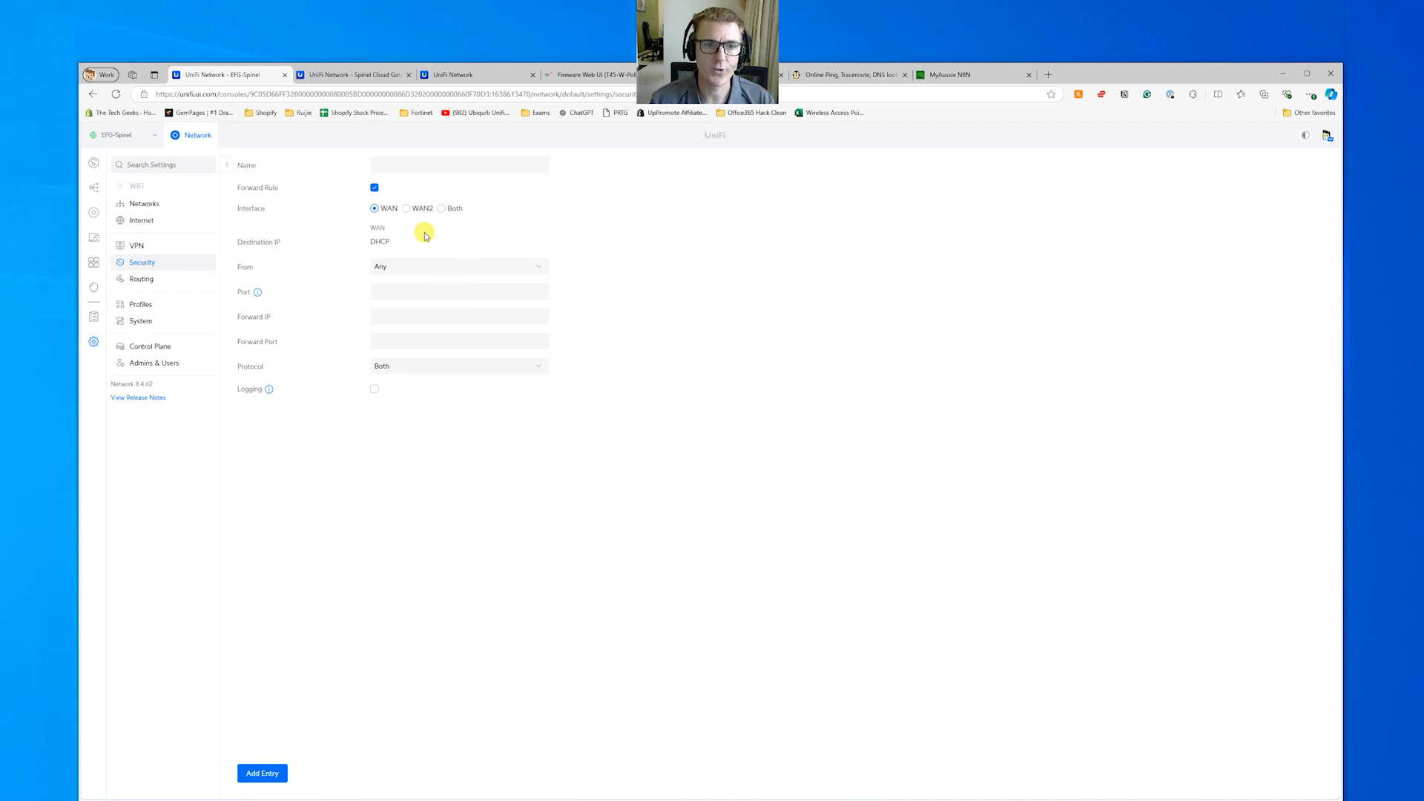
Step: Try the Limited source option in the new port forwarding entry and set its source back to Any
click(427, 265)
click(533, 289)
click(486, 265)
click(469, 301)
click(461, 297)
click(491, 266)
click(769, 275)
click(531, 313)
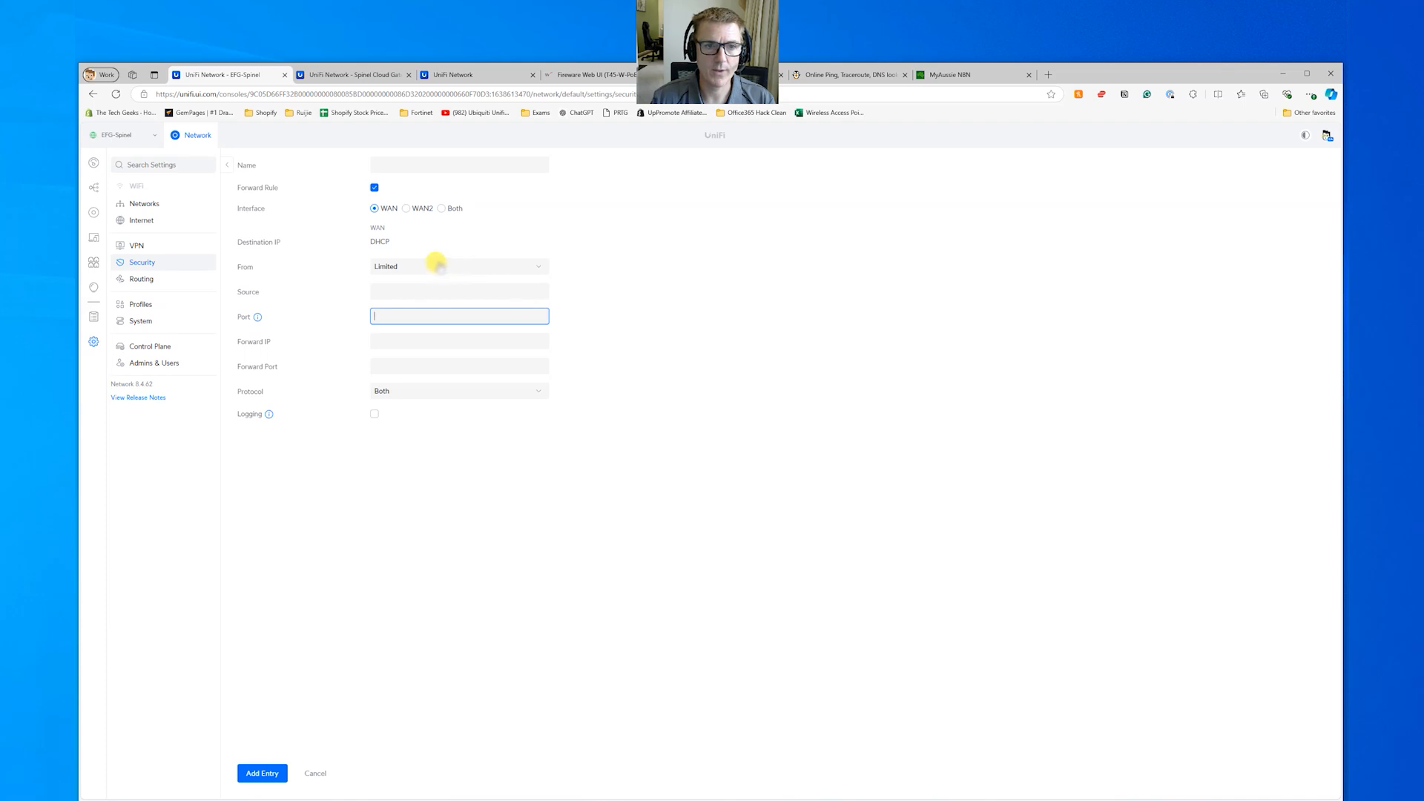
click(436, 266)
click(412, 280)
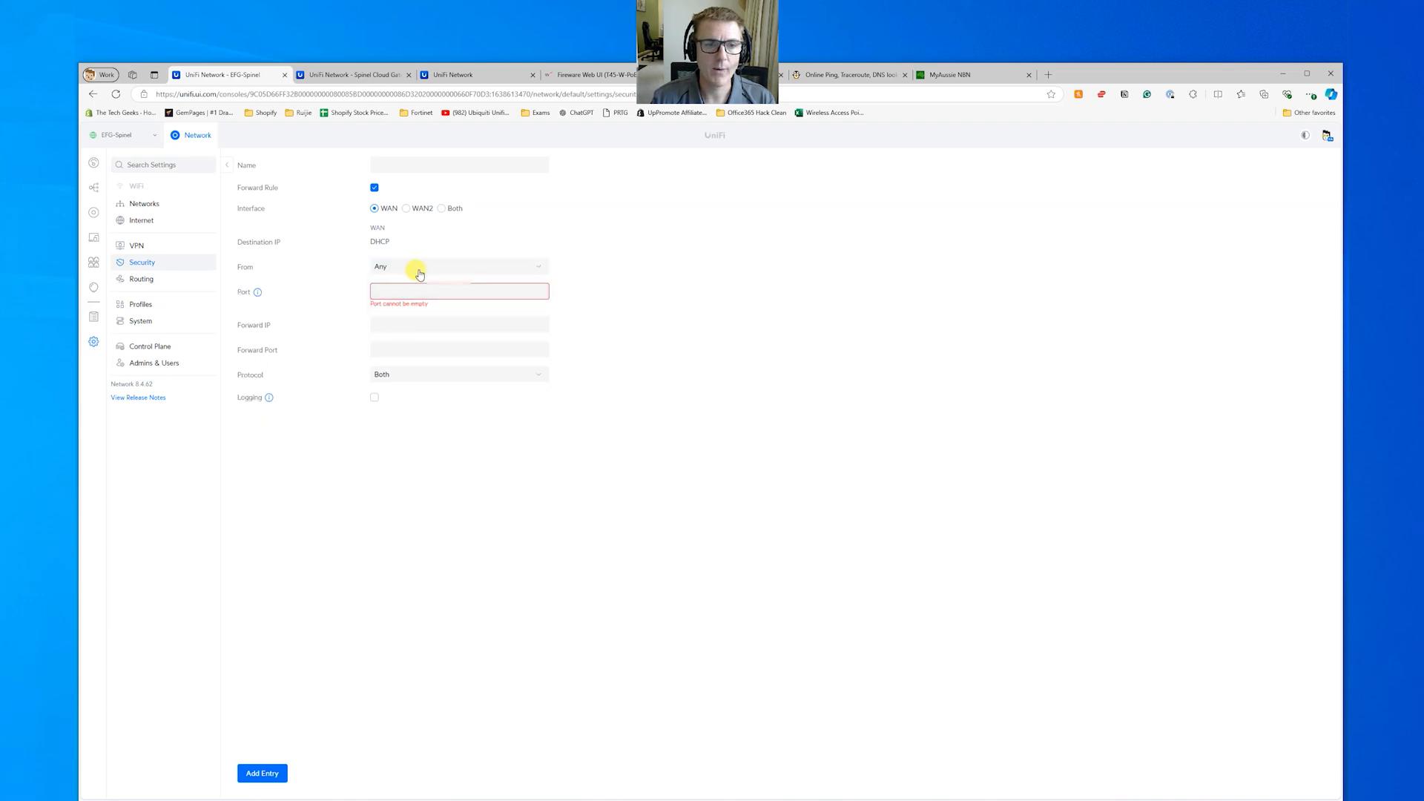
Step: Review the port, forward IP, forward port and protocol options of the new port forwarding entry, and leave it without adding it
mouse_move(259, 291)
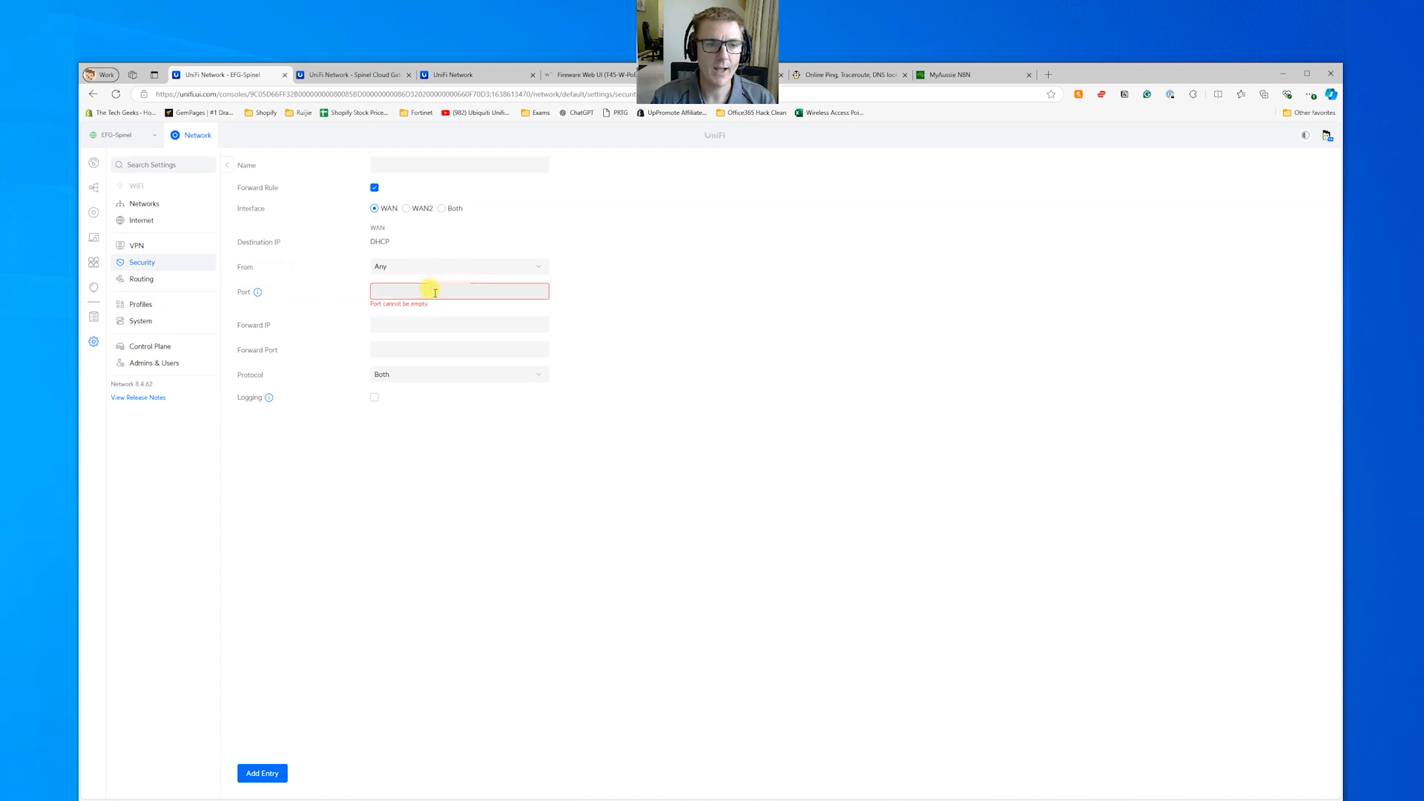
click(422, 319)
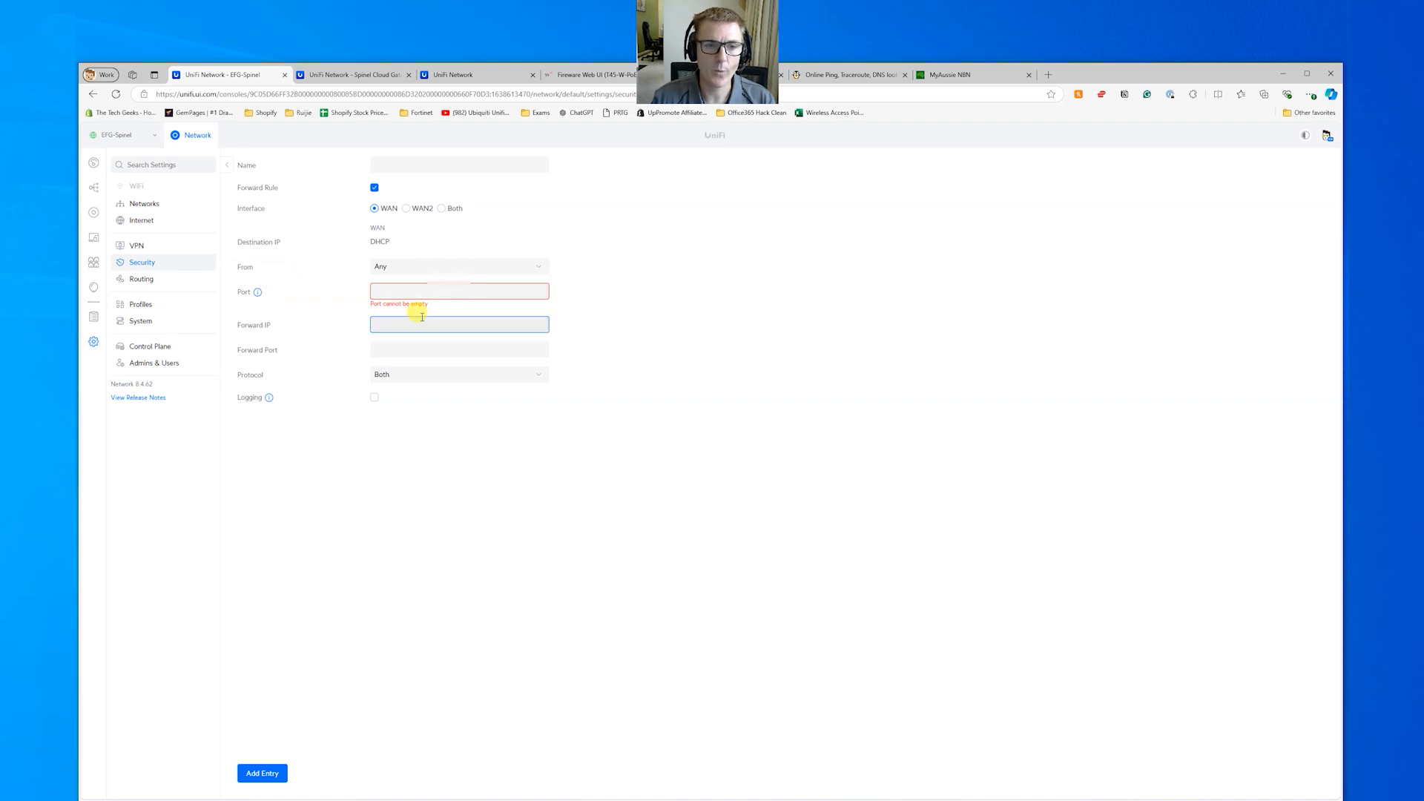
click(421, 350)
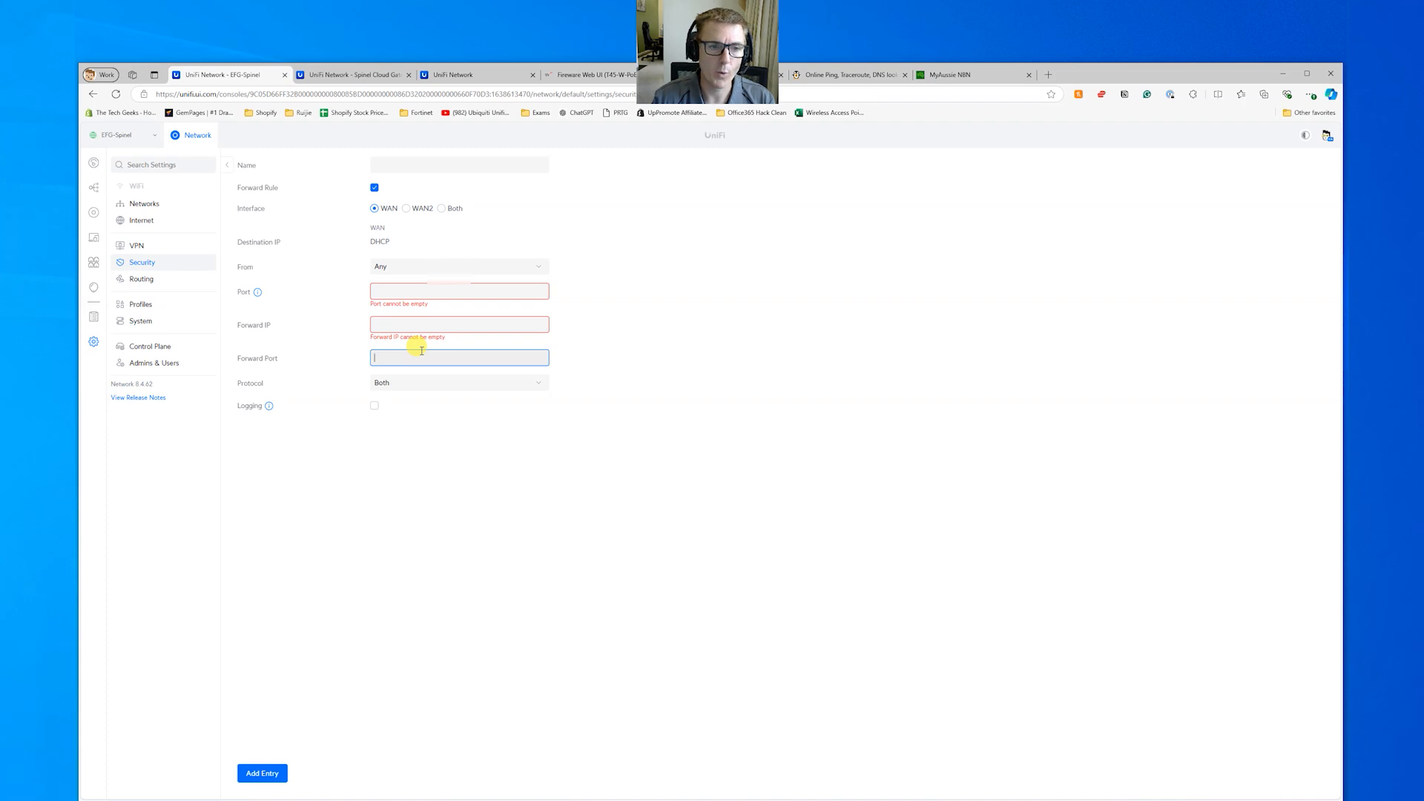
click(434, 382)
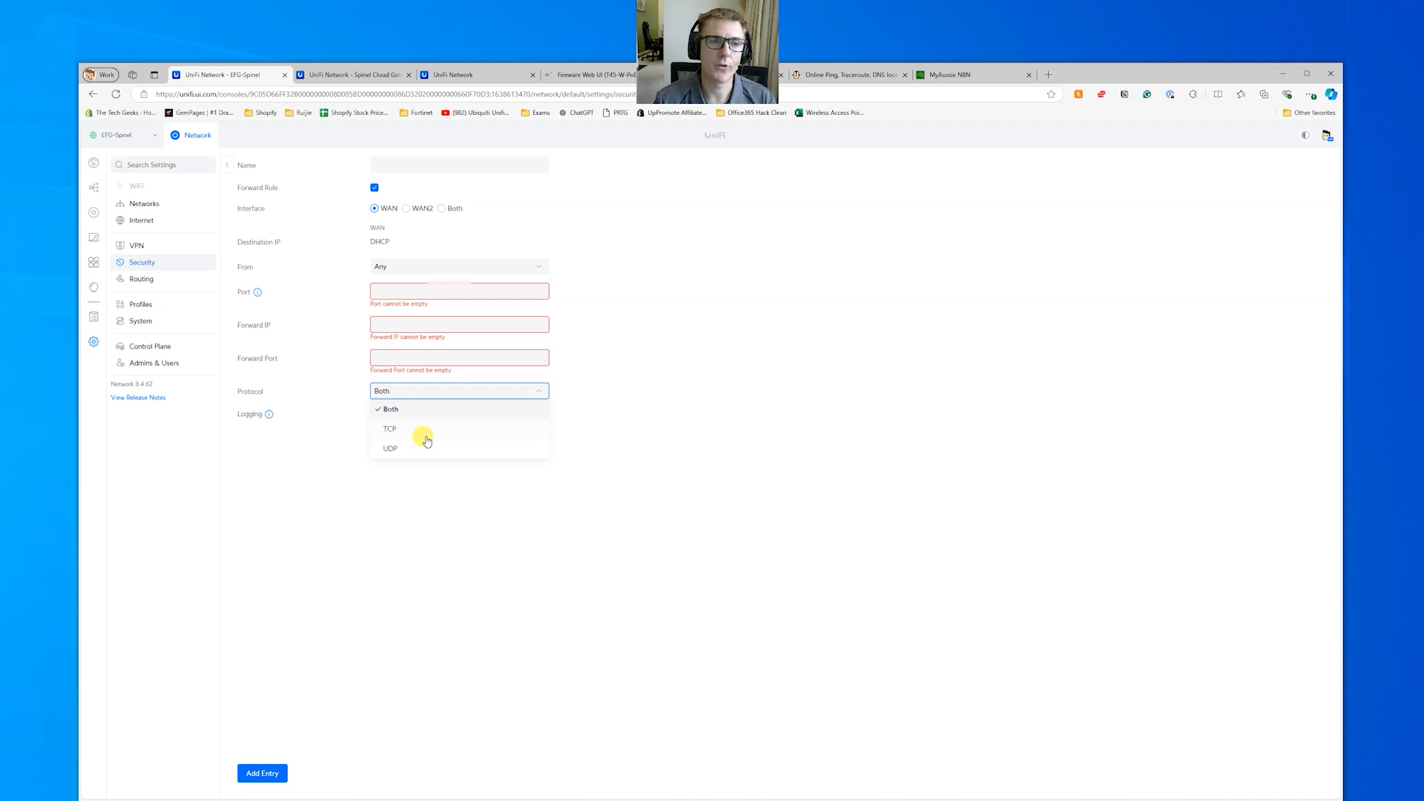
click(591, 368)
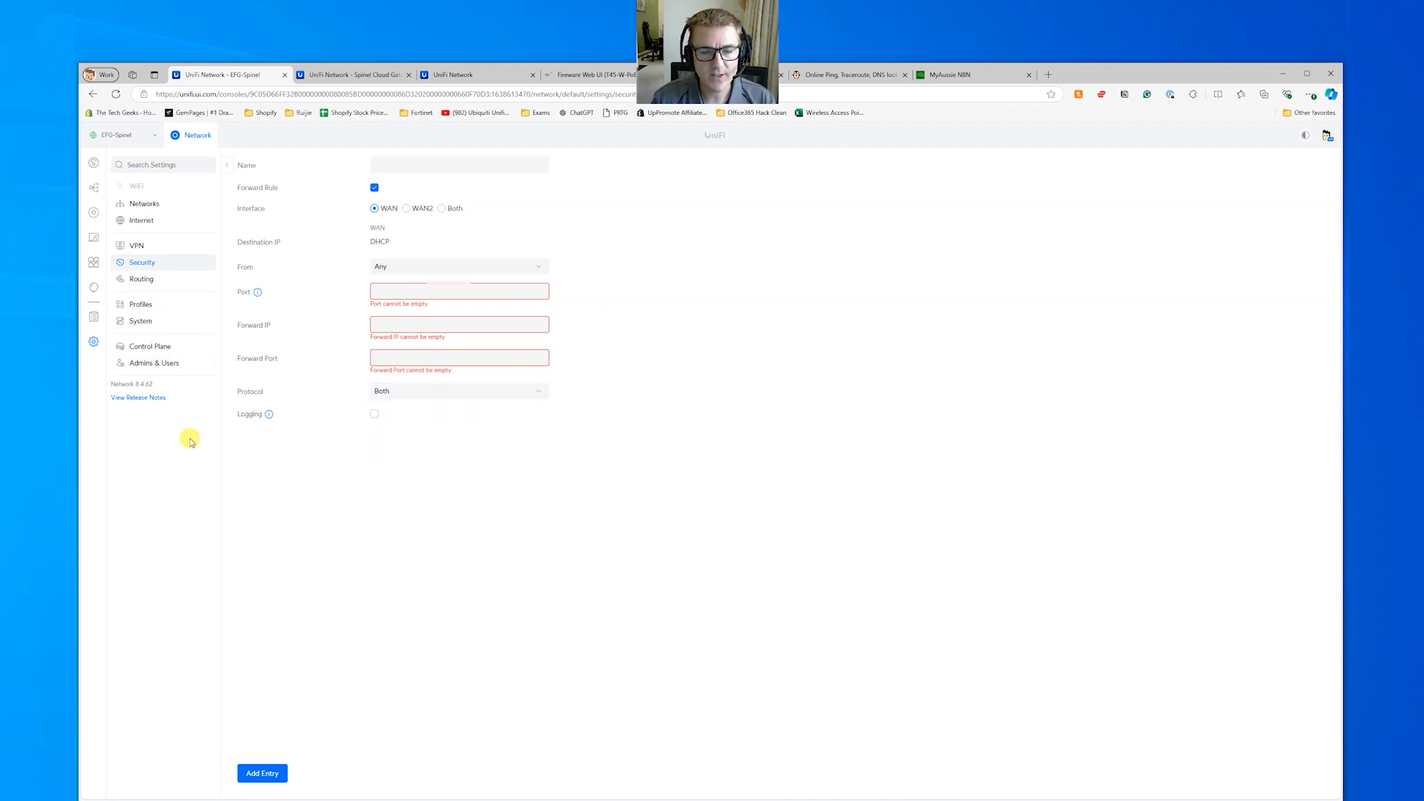
click(230, 167)
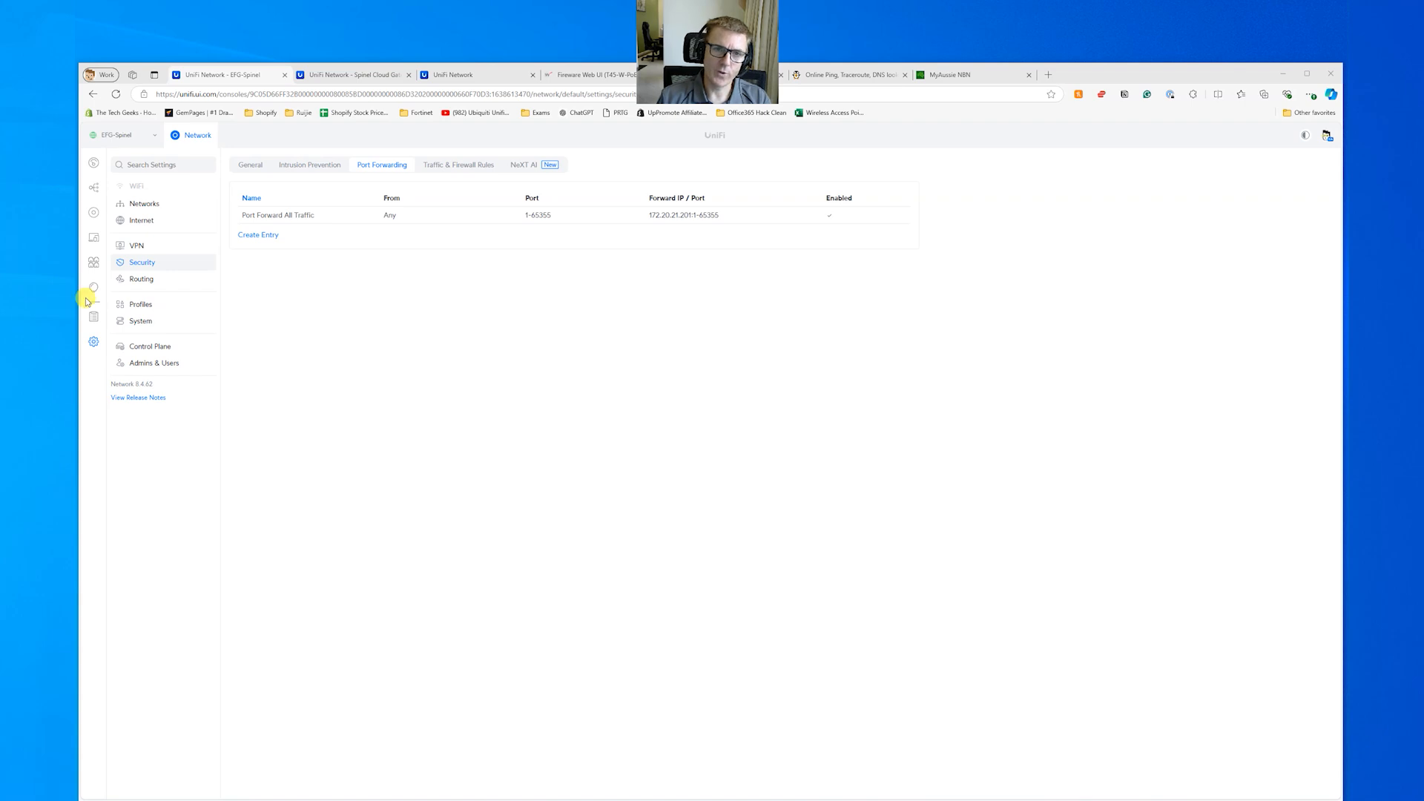
Step: Open the traffic and firewall rules, view all rule types, and filter the list back to Internet In
click(456, 164)
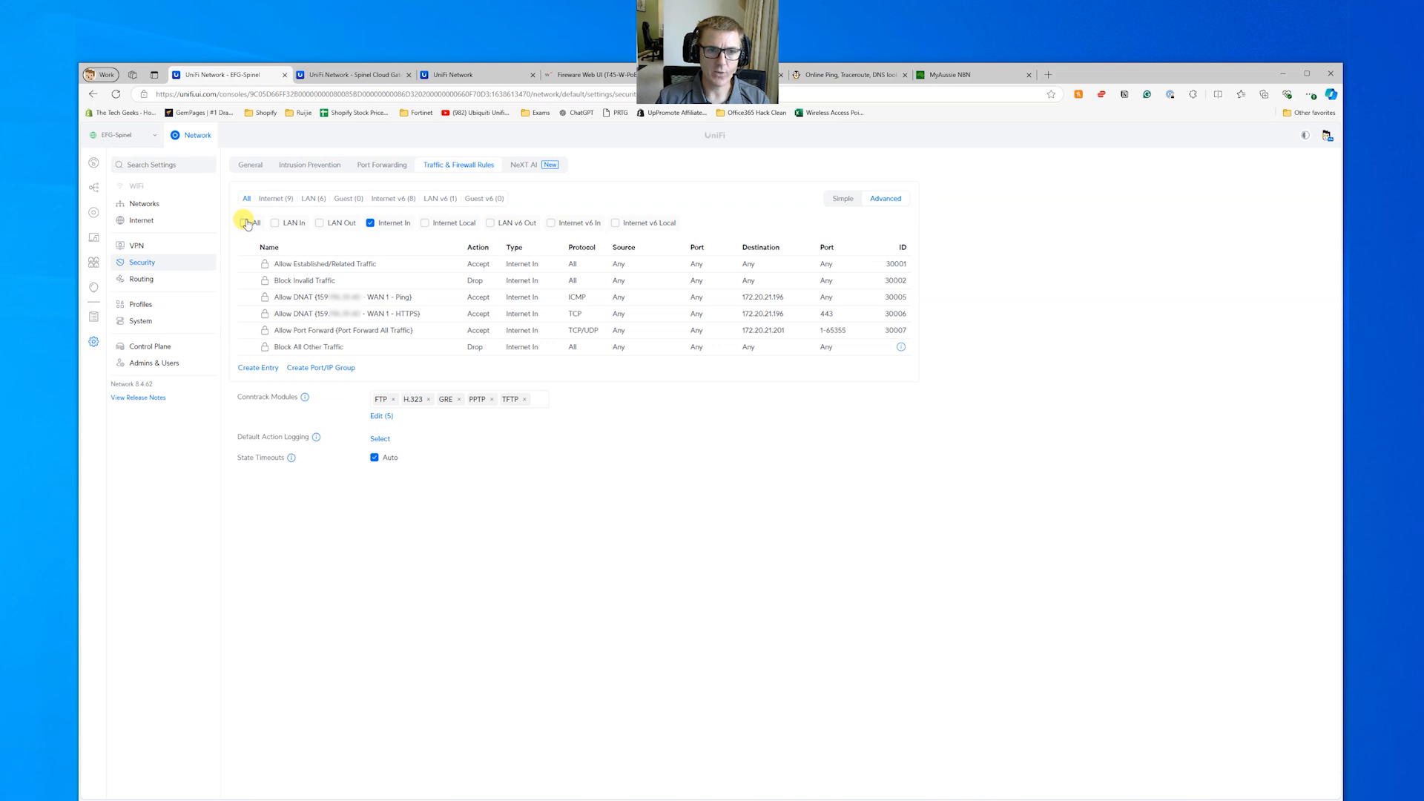
click(245, 223)
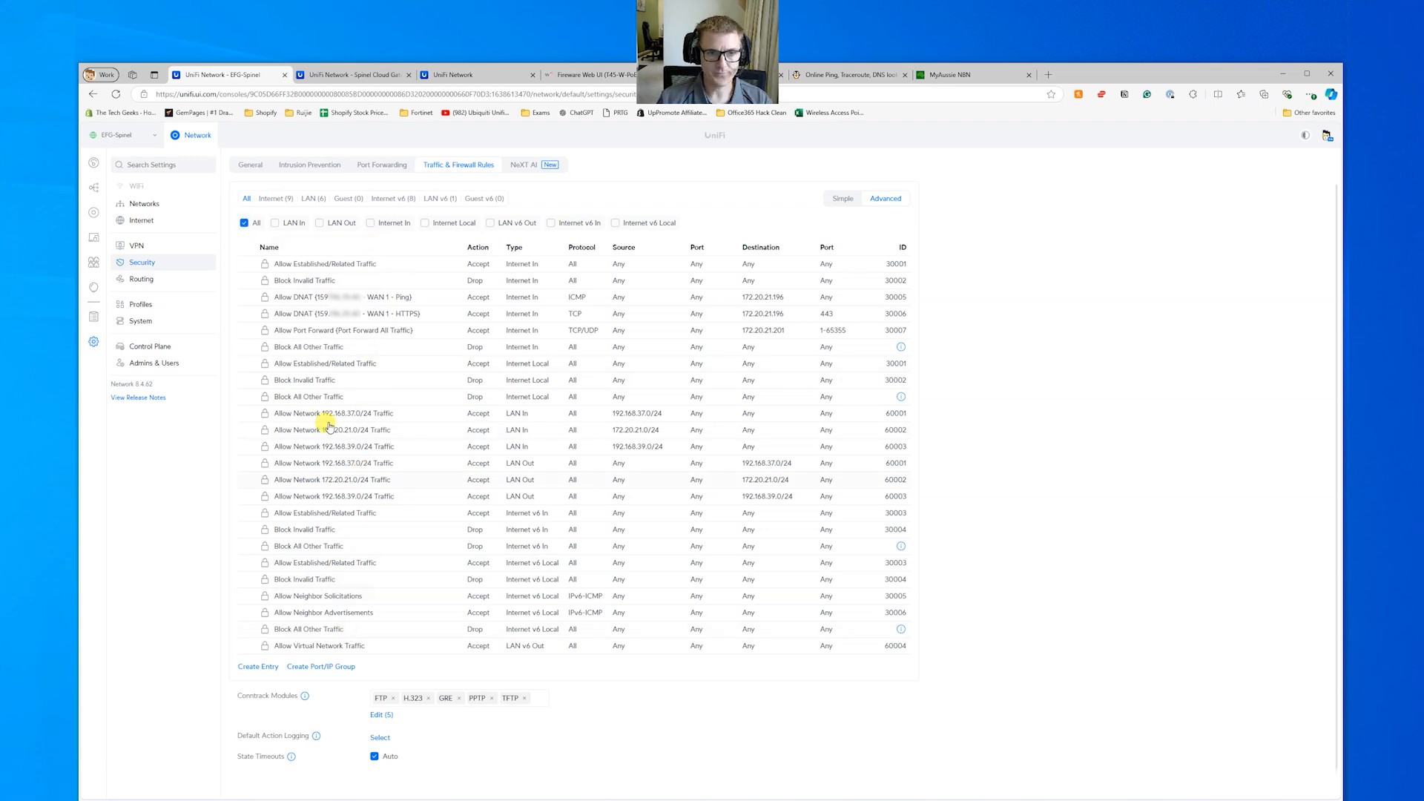
click(371, 224)
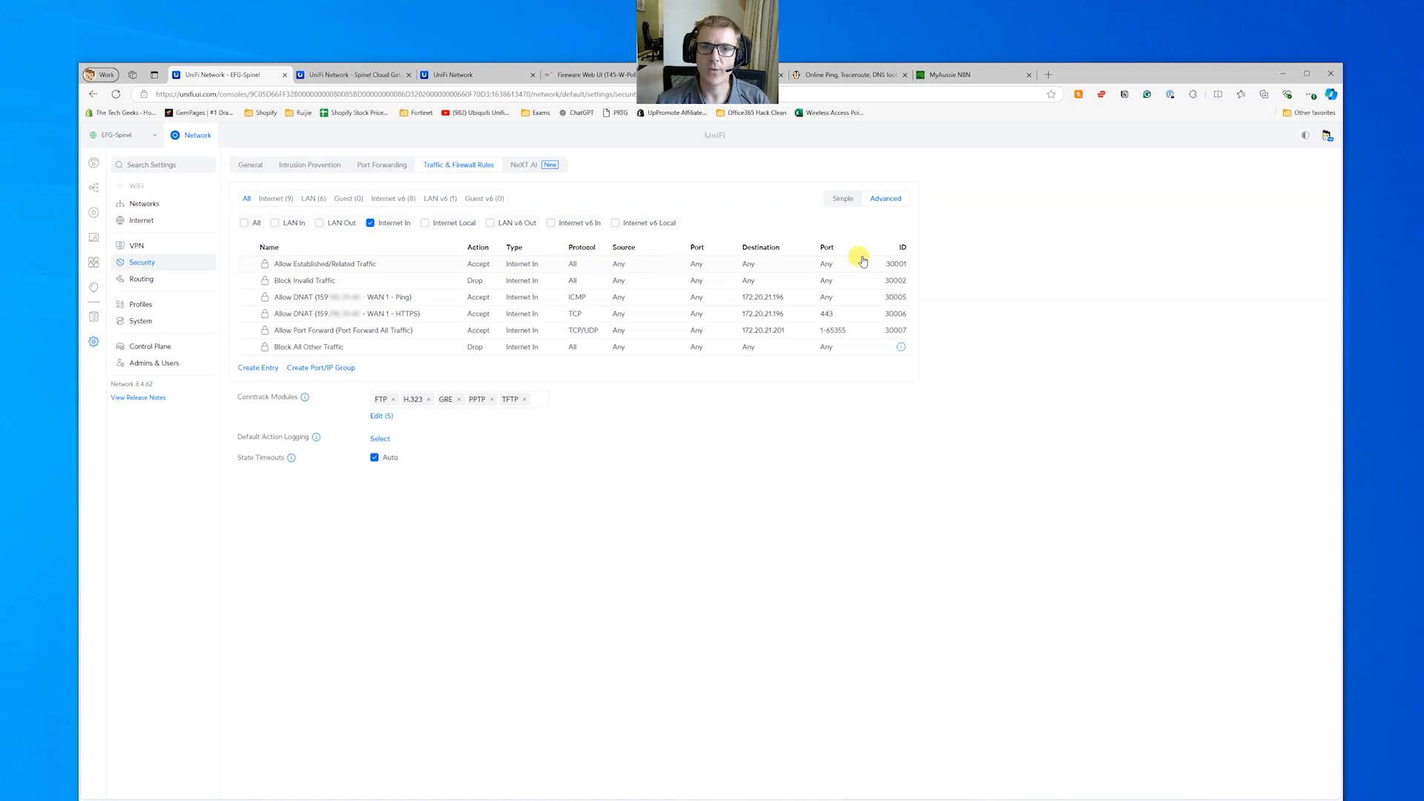
Step: View the details of the Internet In rules for established/related traffic, invalid traffic, and blocking all other traffic
click(422, 266)
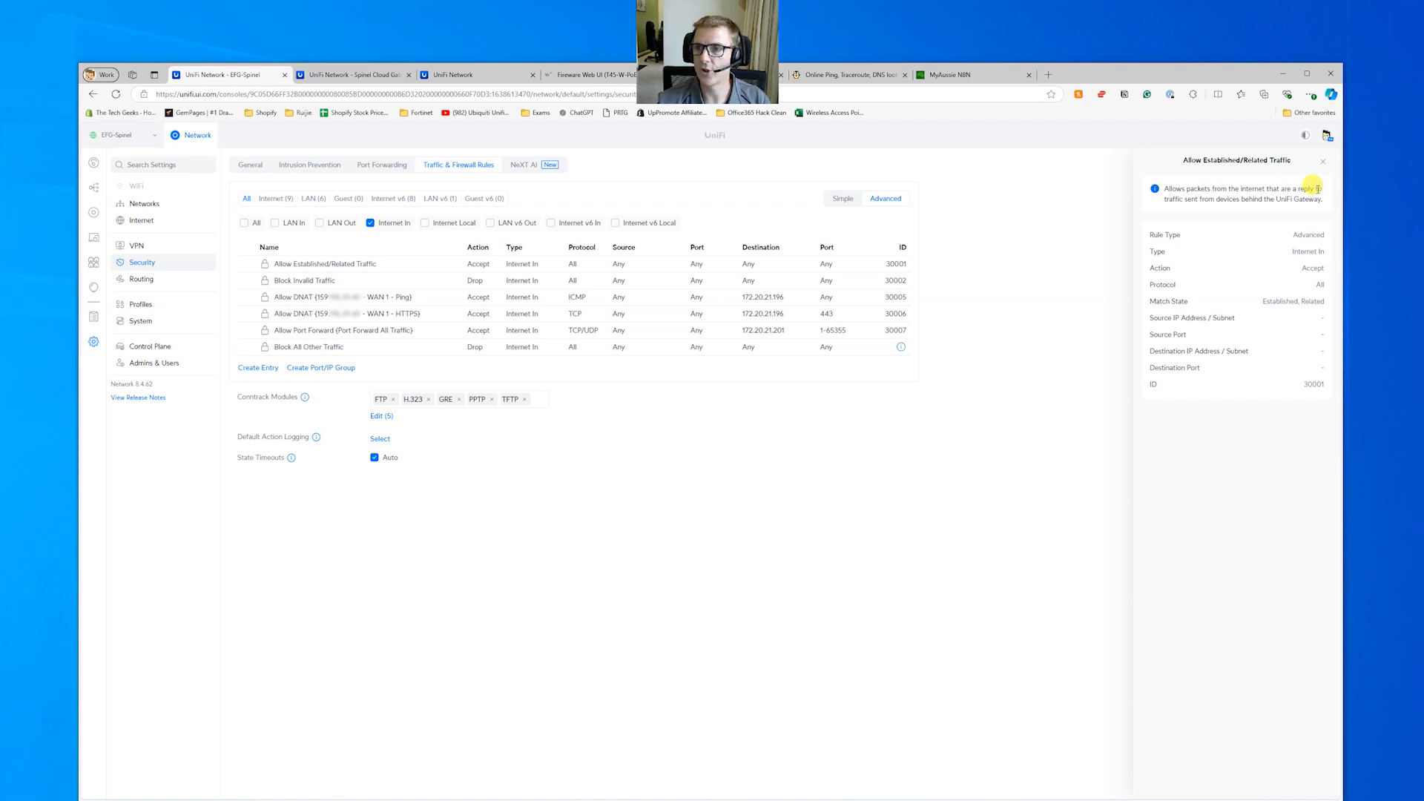
click(375, 284)
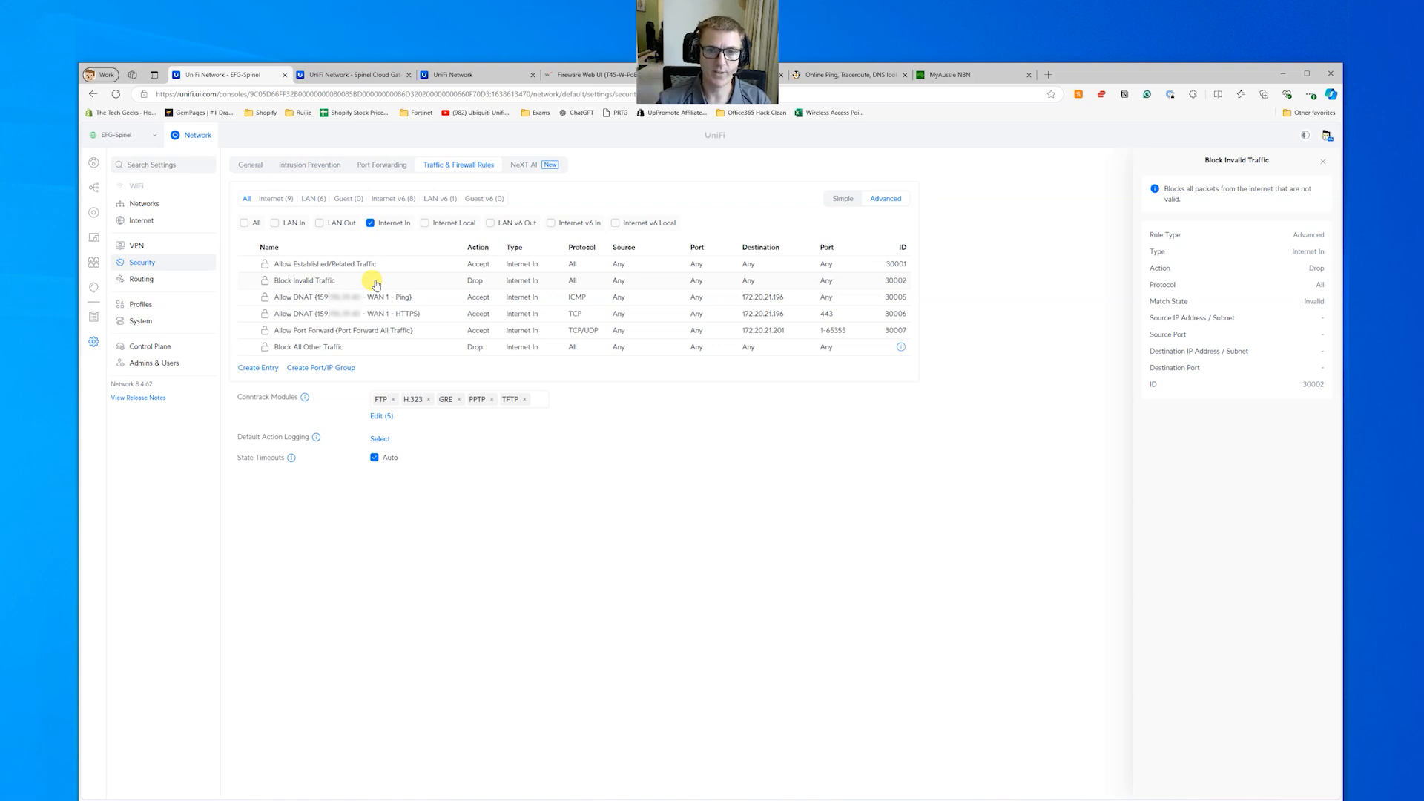
click(358, 350)
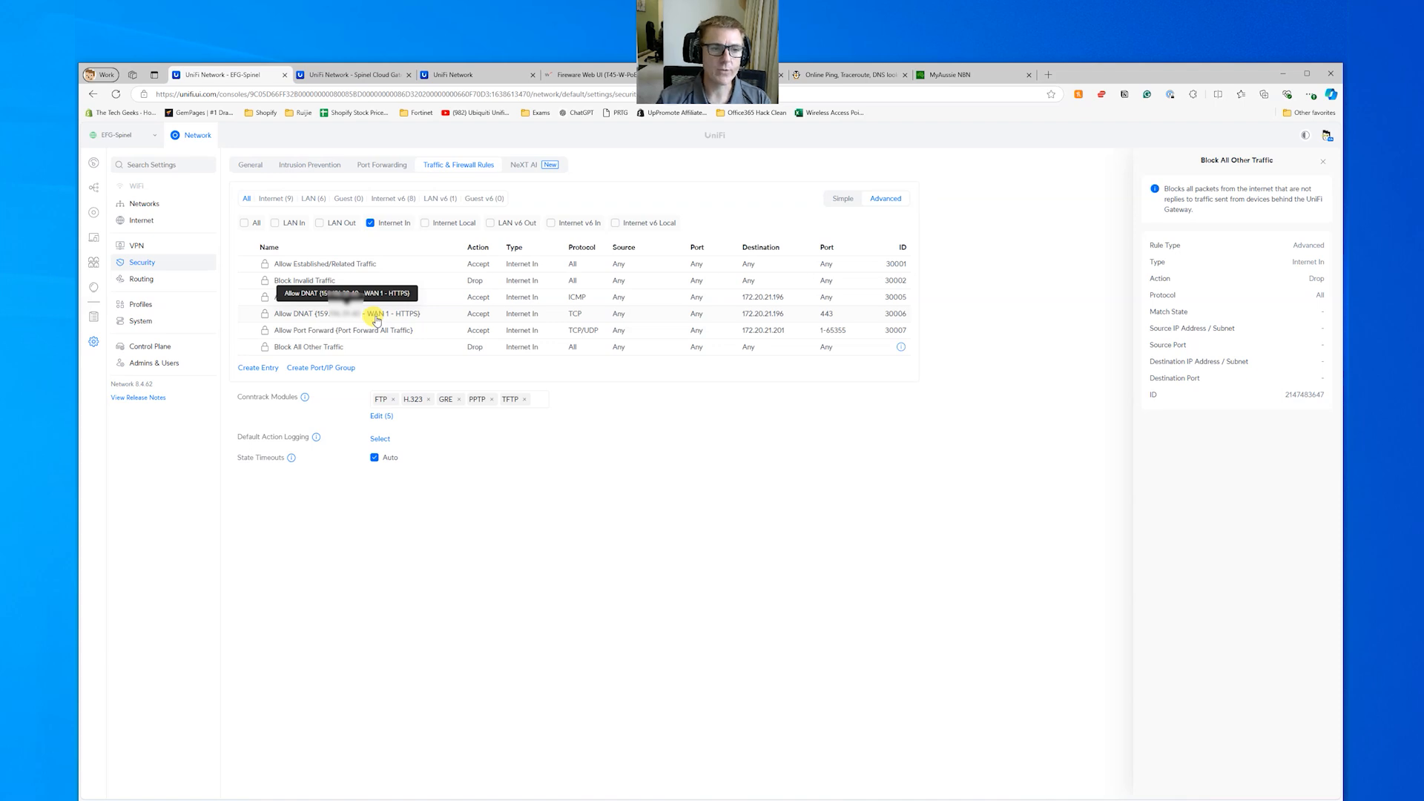
Step: Review the "tewtwe" port group in the IP group profiles and remove it
click(166, 304)
click(432, 163)
click(369, 260)
click(228, 165)
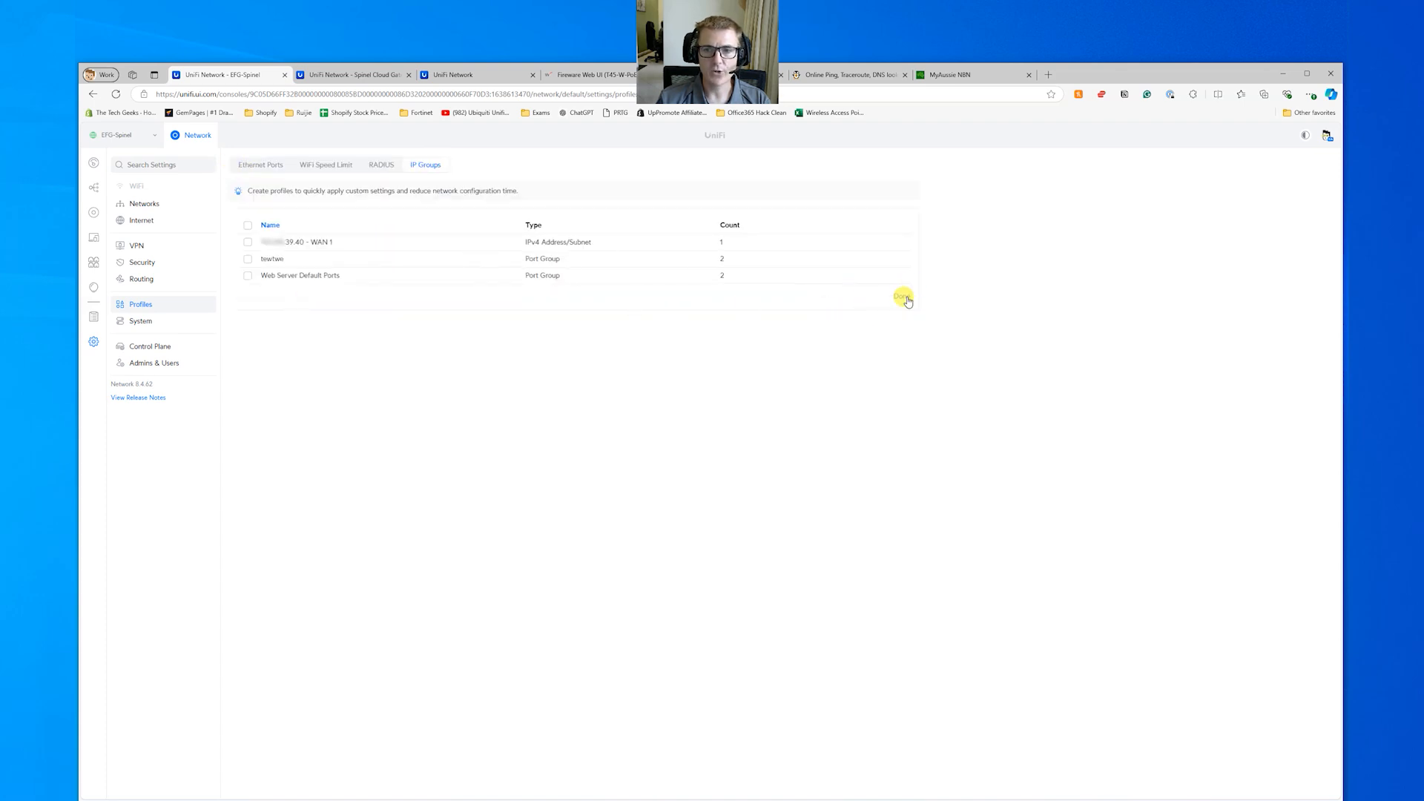
click(247, 259)
click(273, 298)
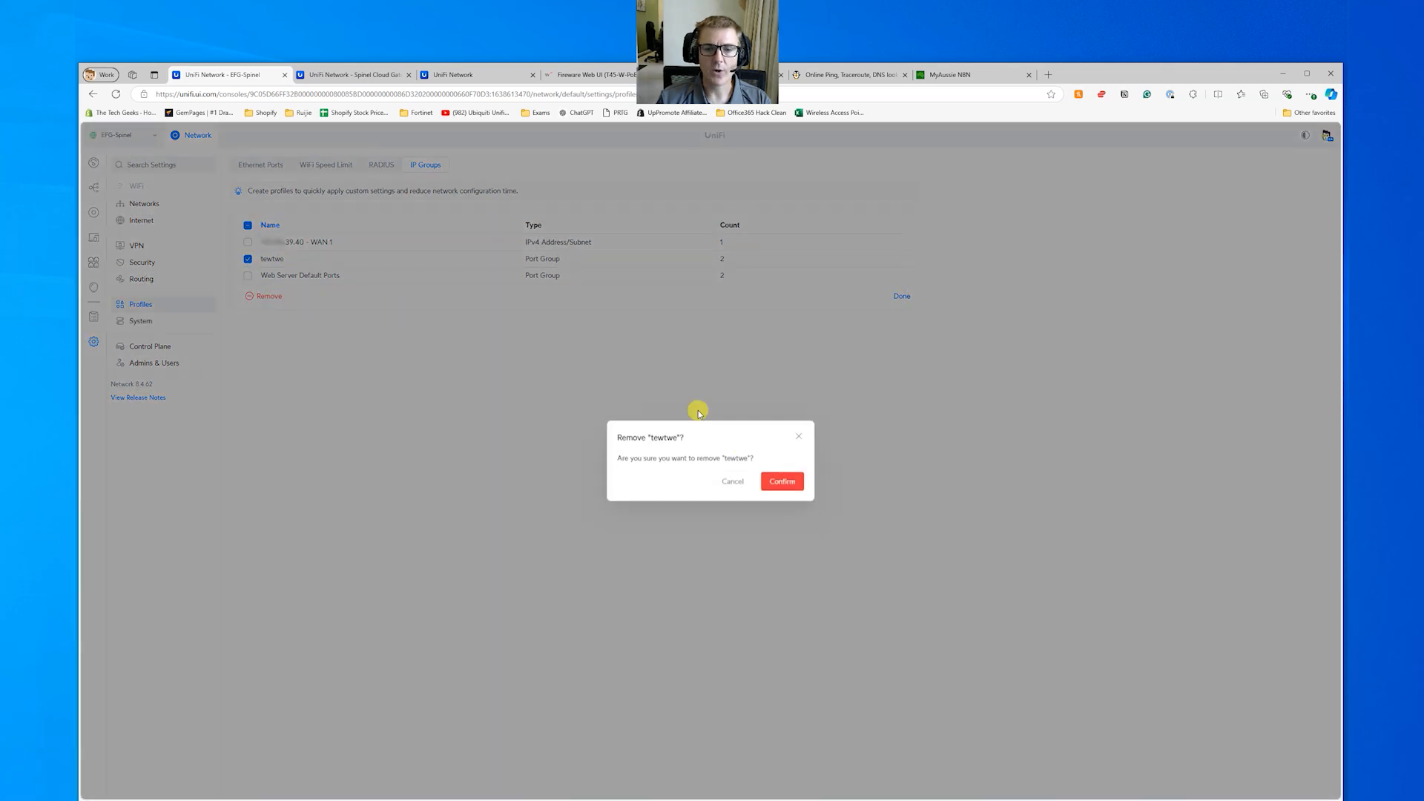
click(780, 481)
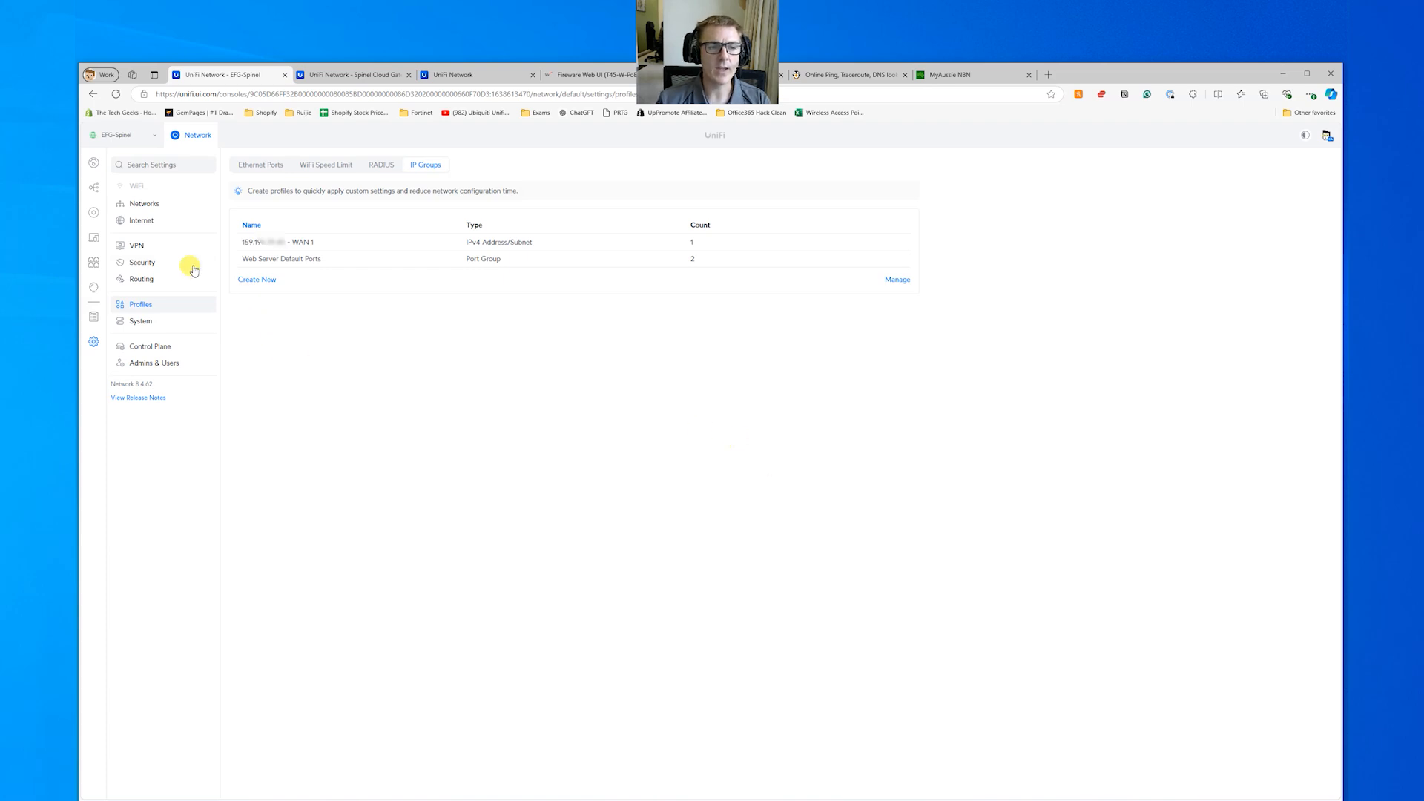
Step: Open the traffic and firewall rules and view the details of the Internet In rule allowing DNAT for WAN 1 - HTTPS
click(135, 268)
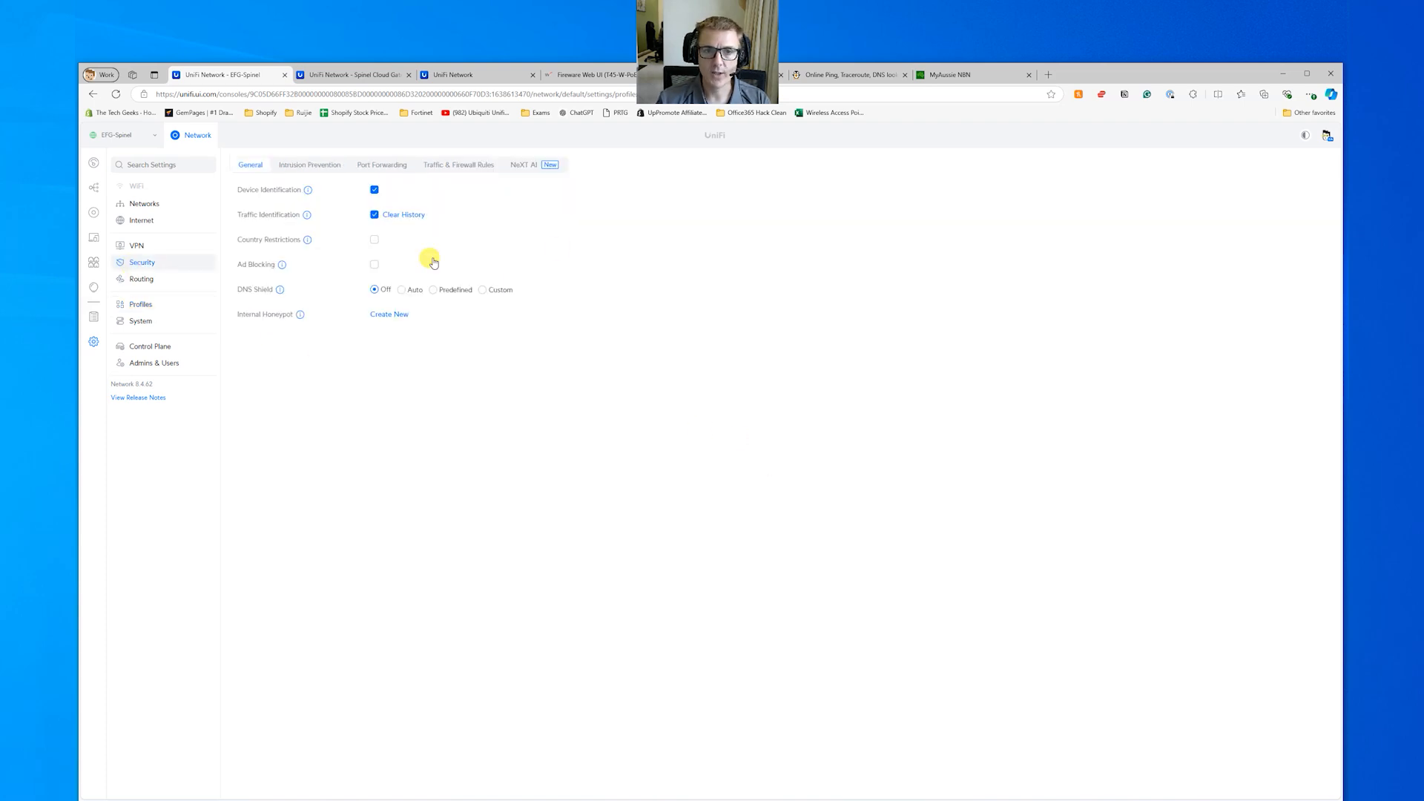
click(442, 167)
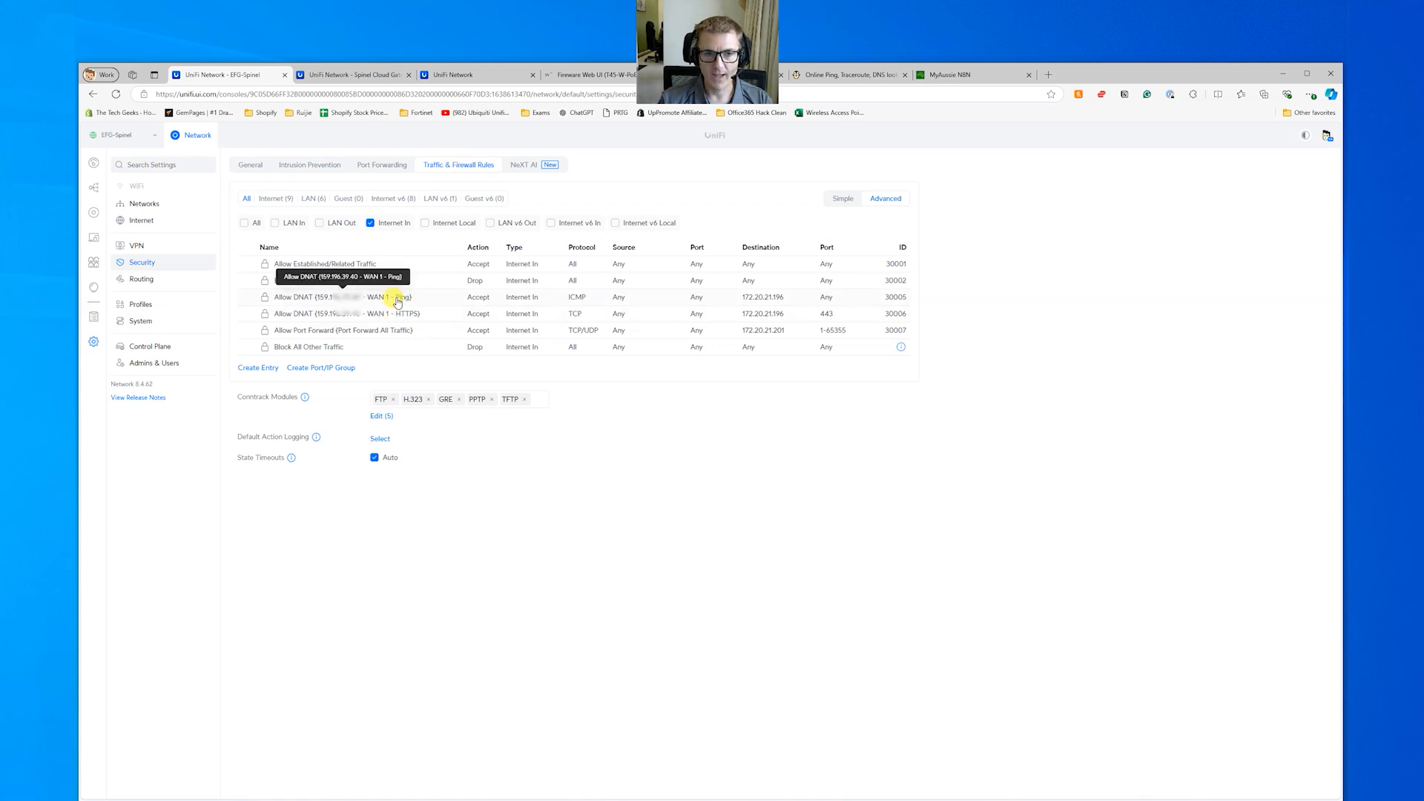
click(411, 320)
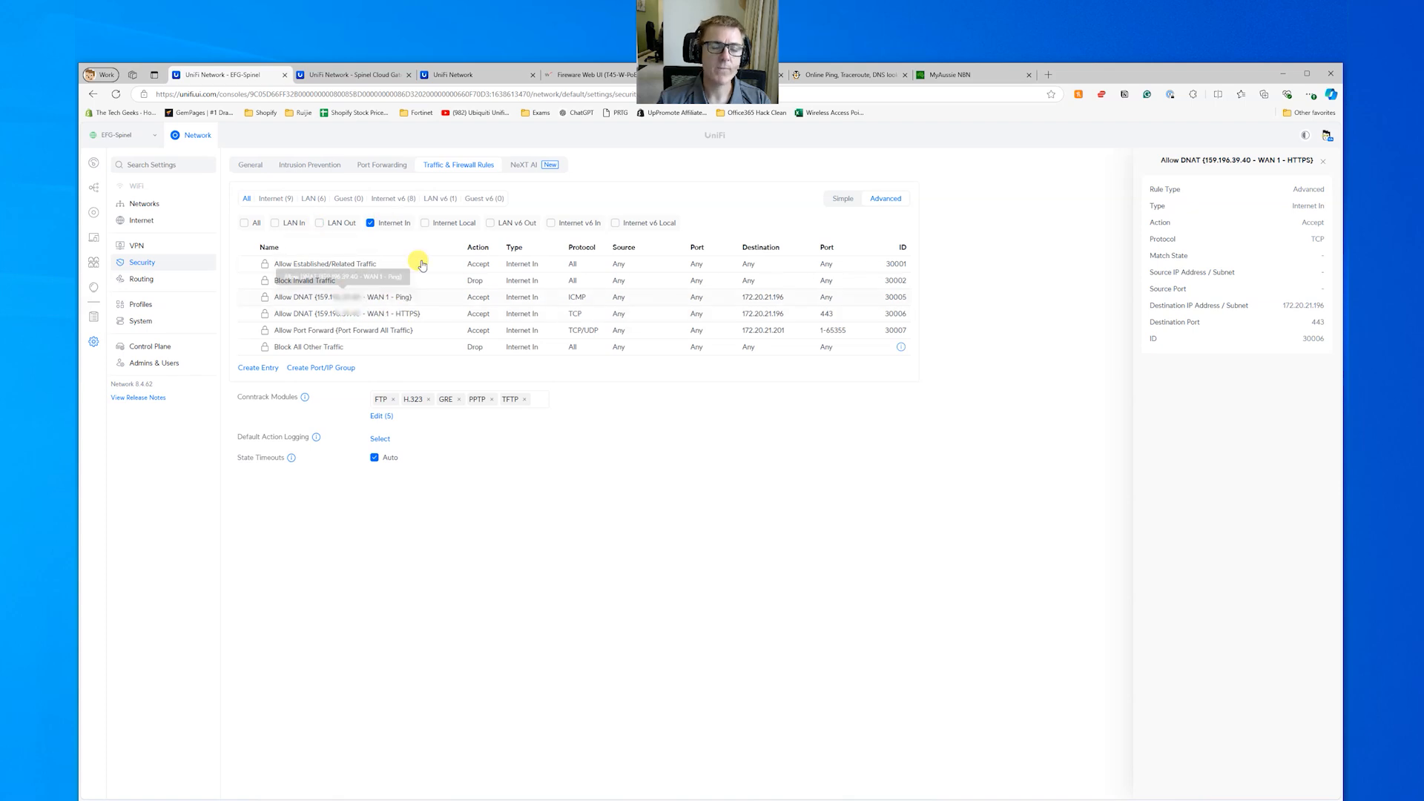
Step: Review the NAT entries in the routing settings, comparing the forwarded IP addresses and ports with the firewall rules
click(152, 283)
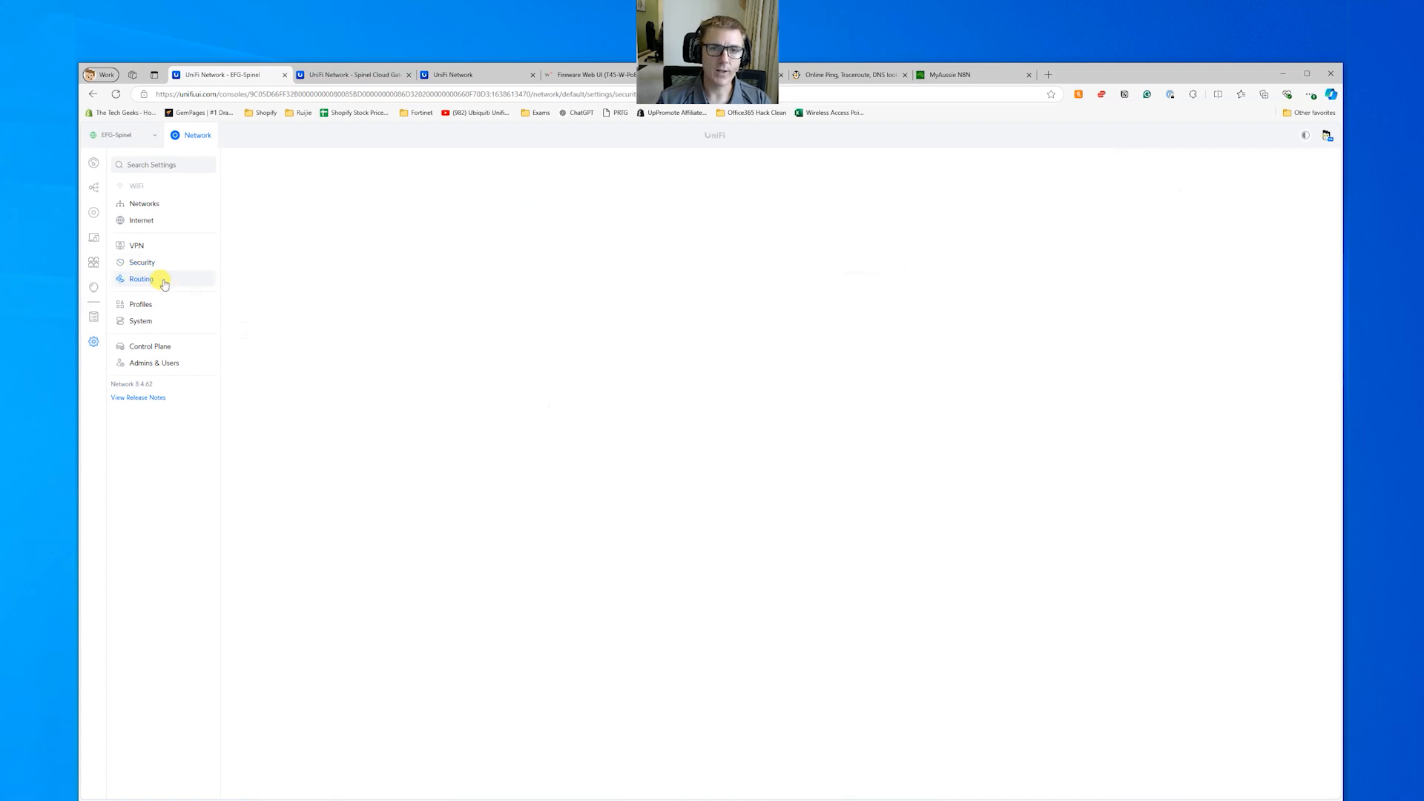
click(447, 165)
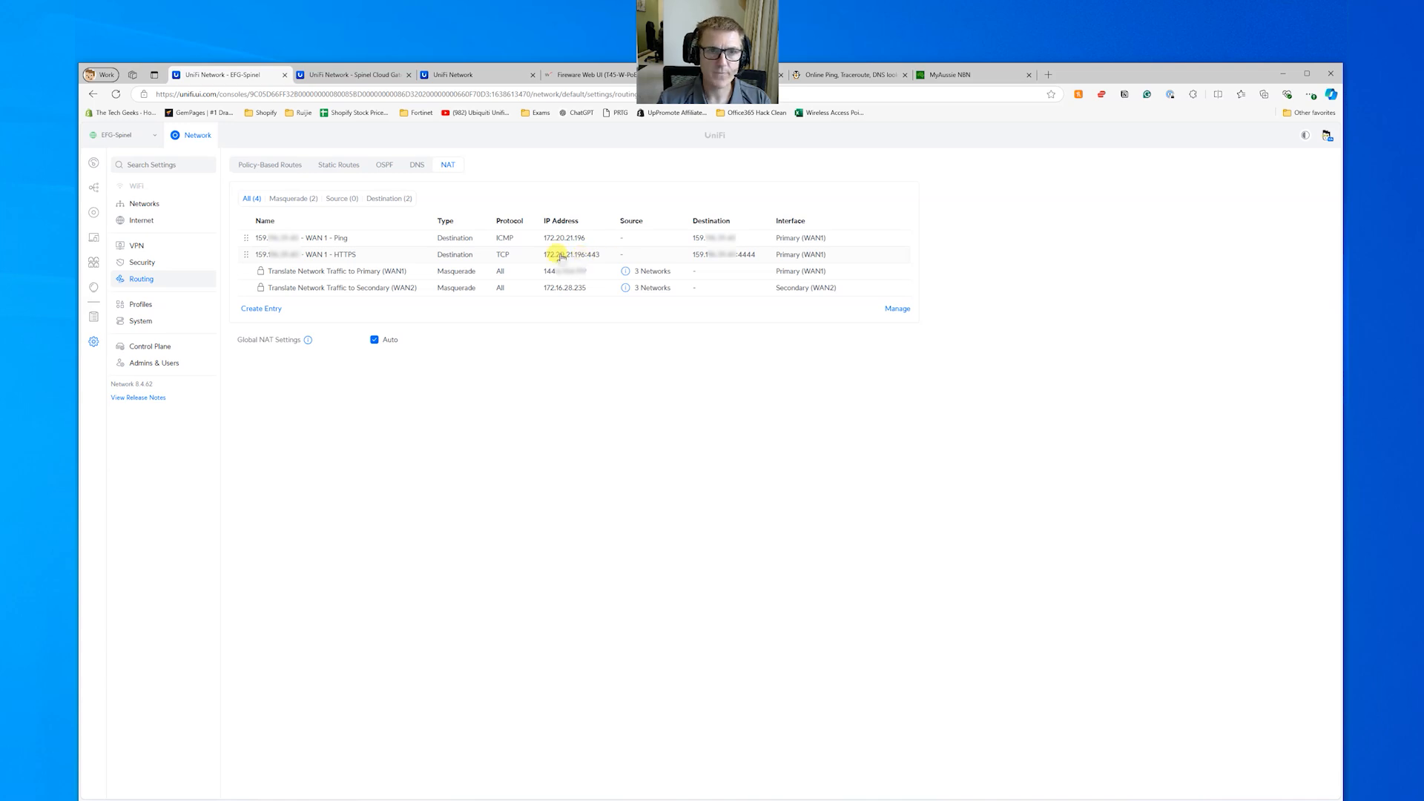
click(151, 279)
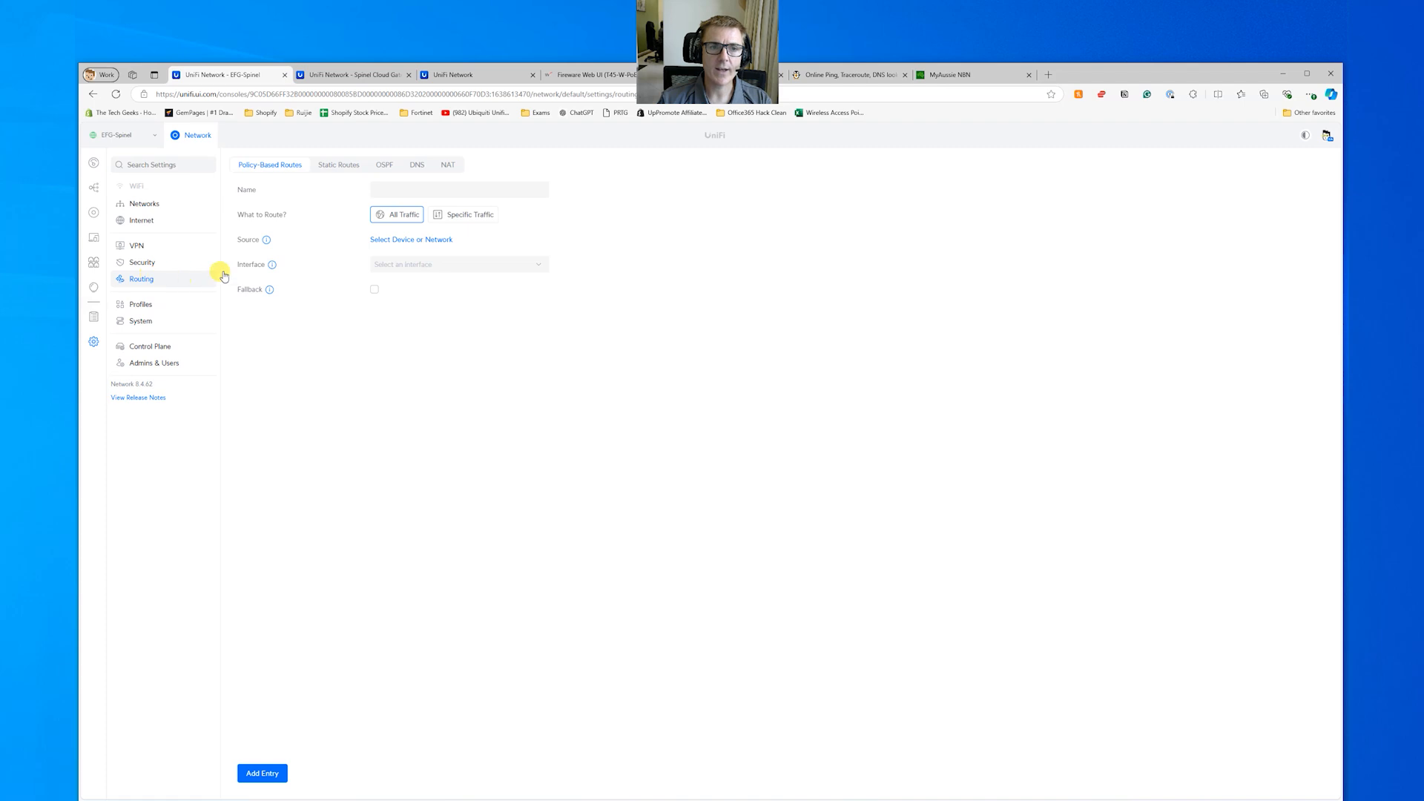
Step: Start a new advanced Internet In firewall rule and name it with the public IP address followed by "Web Server In Allow"
click(142, 262)
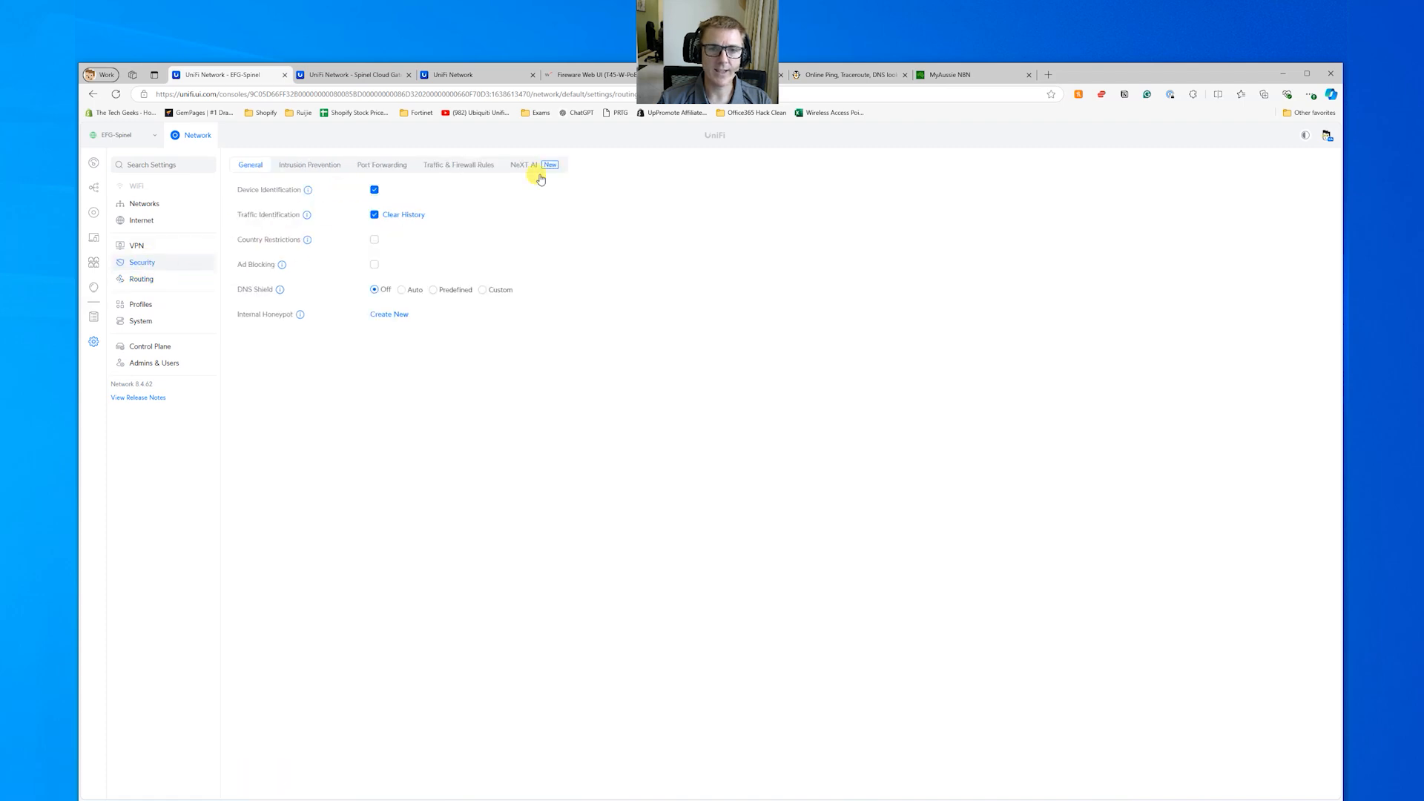
click(477, 166)
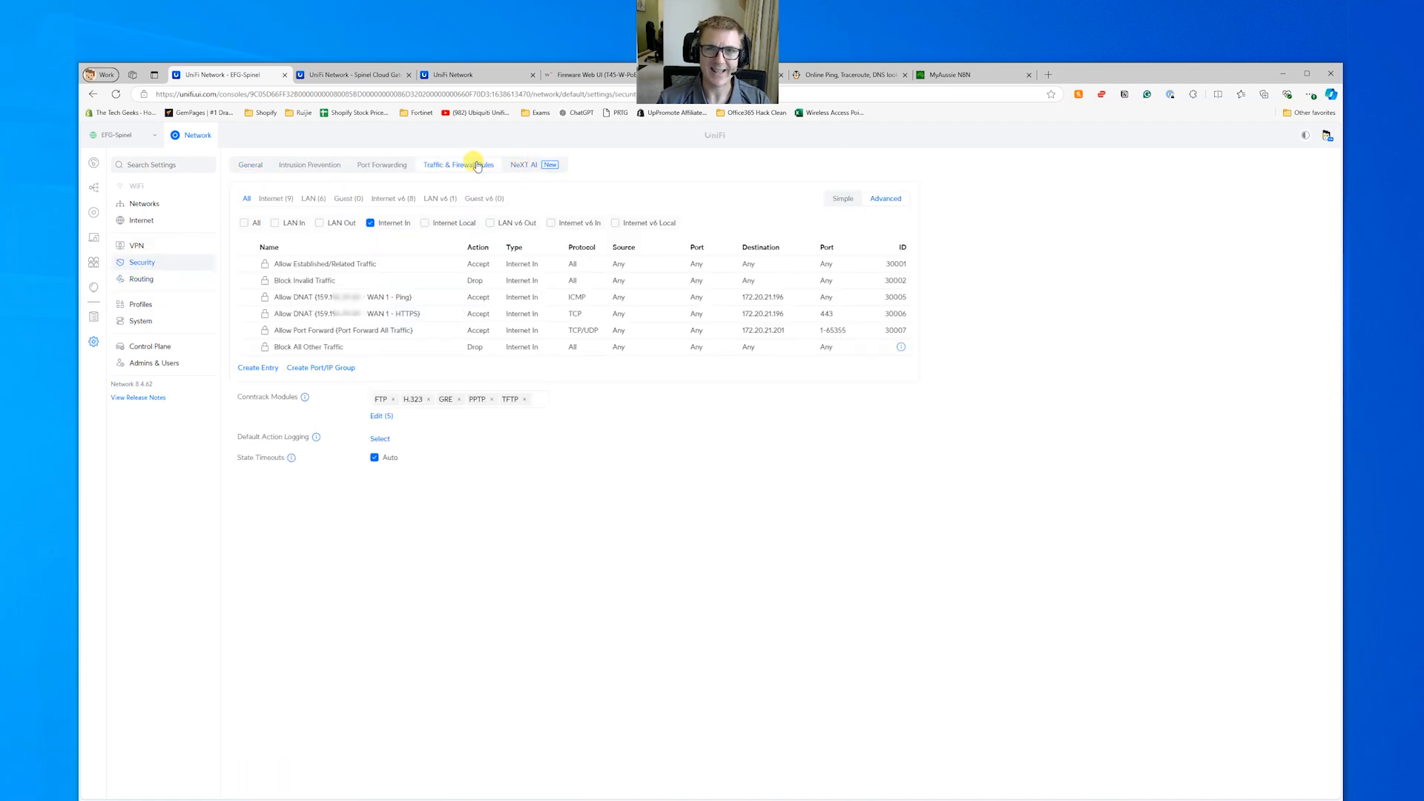
click(260, 368)
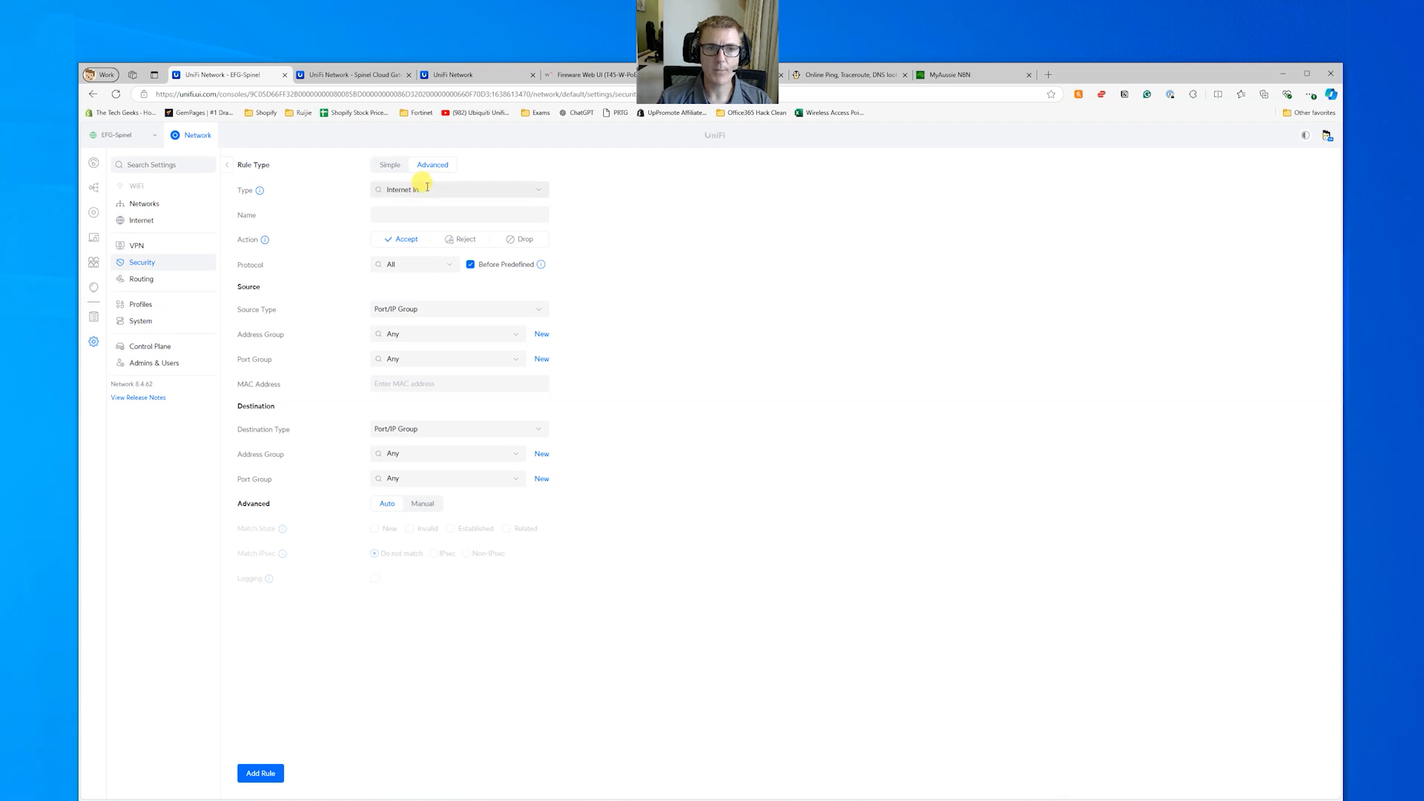
click(427, 213)
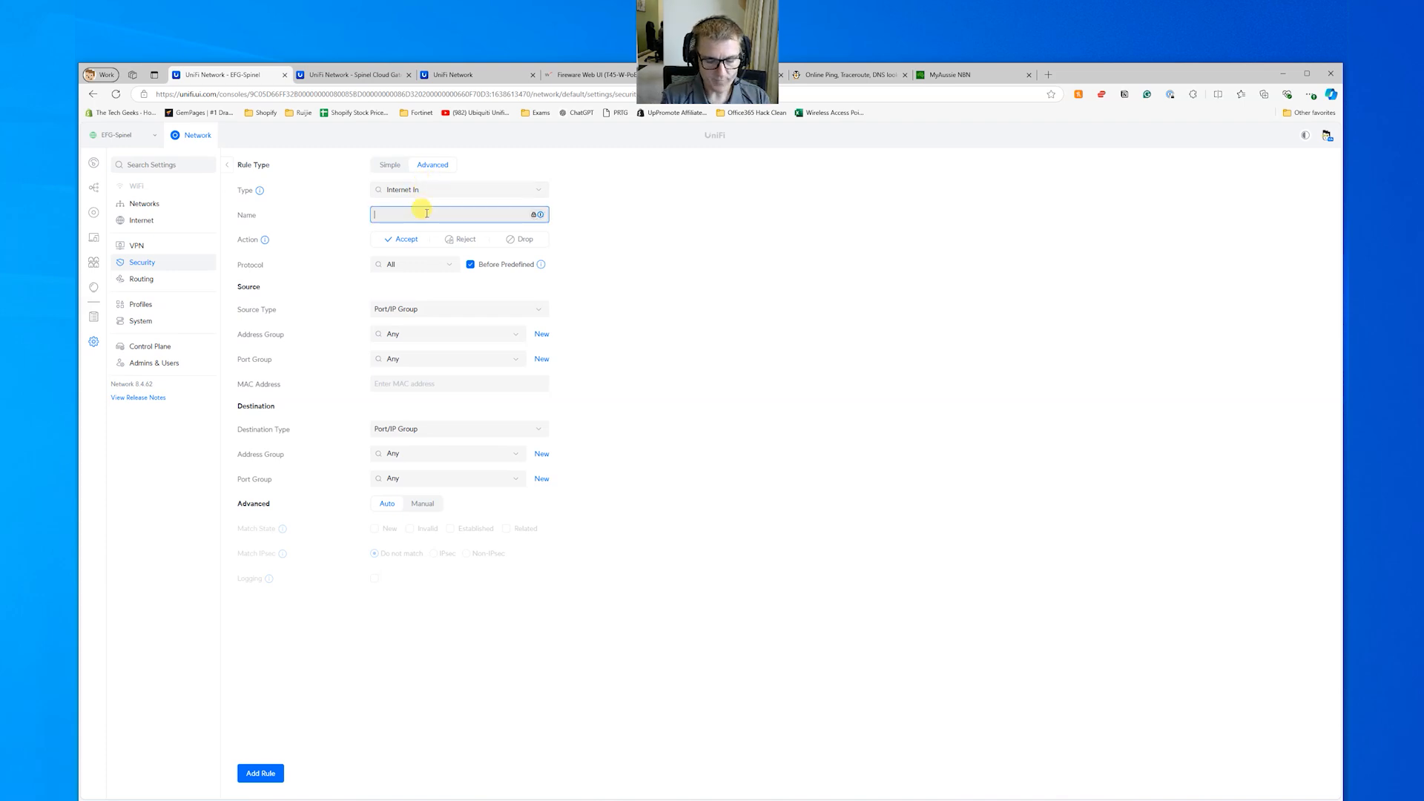
text(Allo)
key(BackSpace)
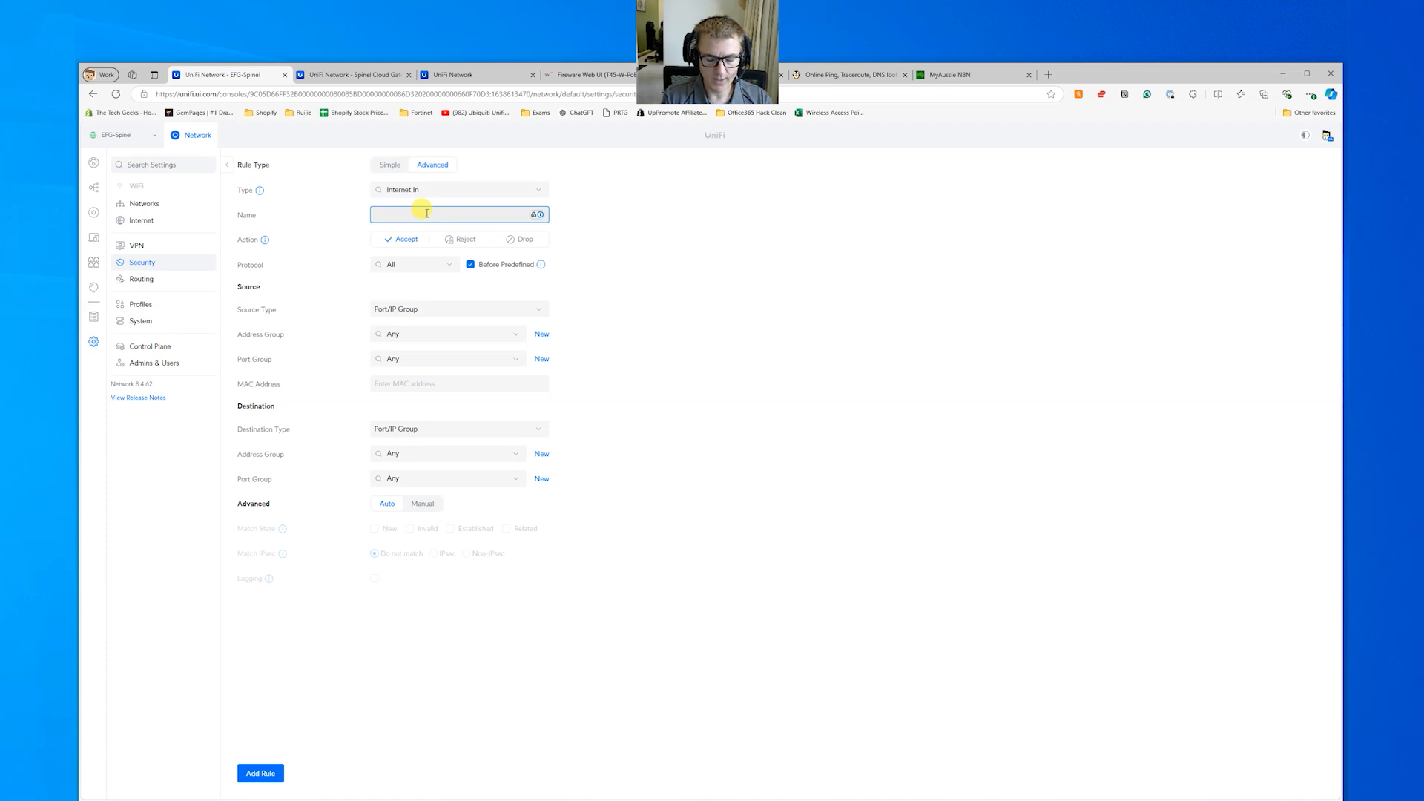
key(ctrl+v)
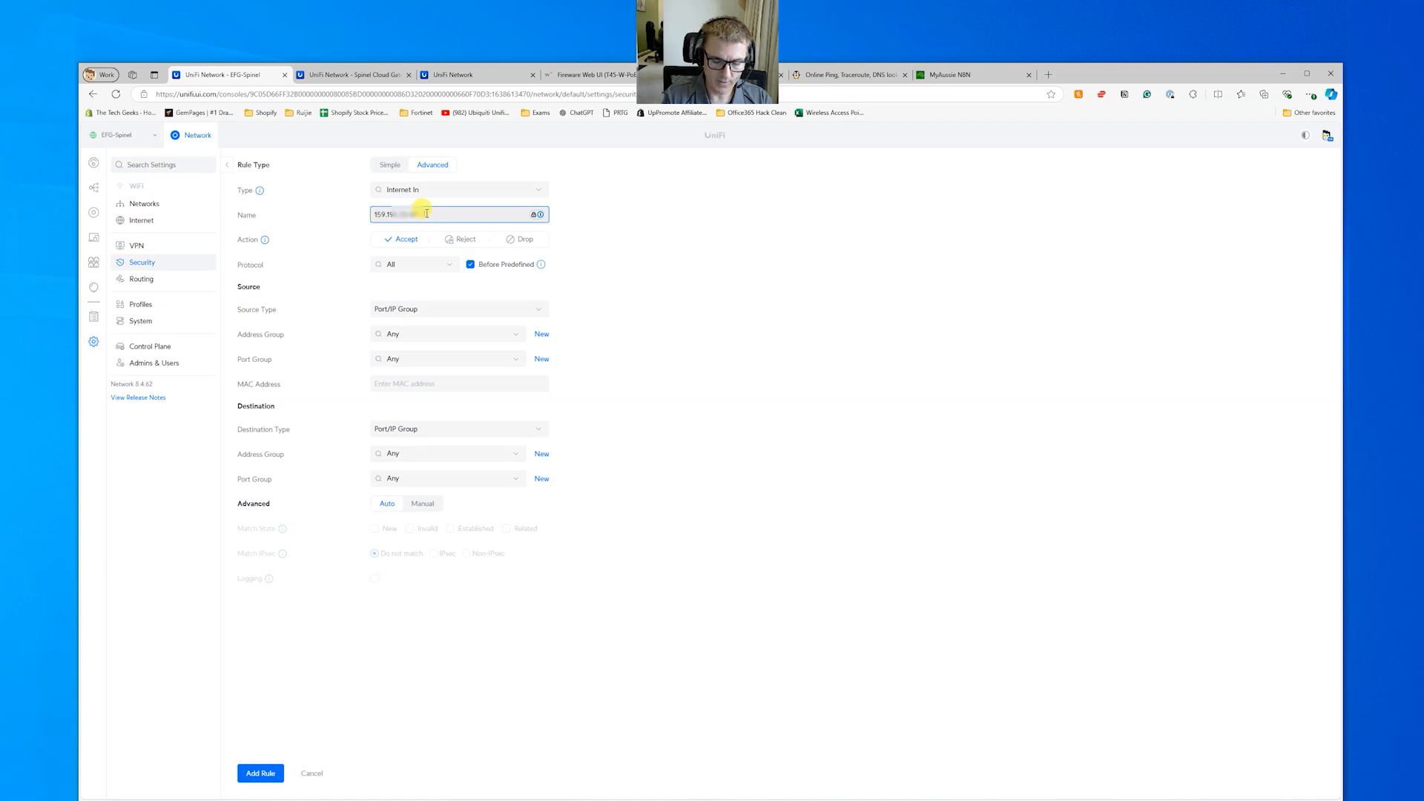
text(HTTPS)
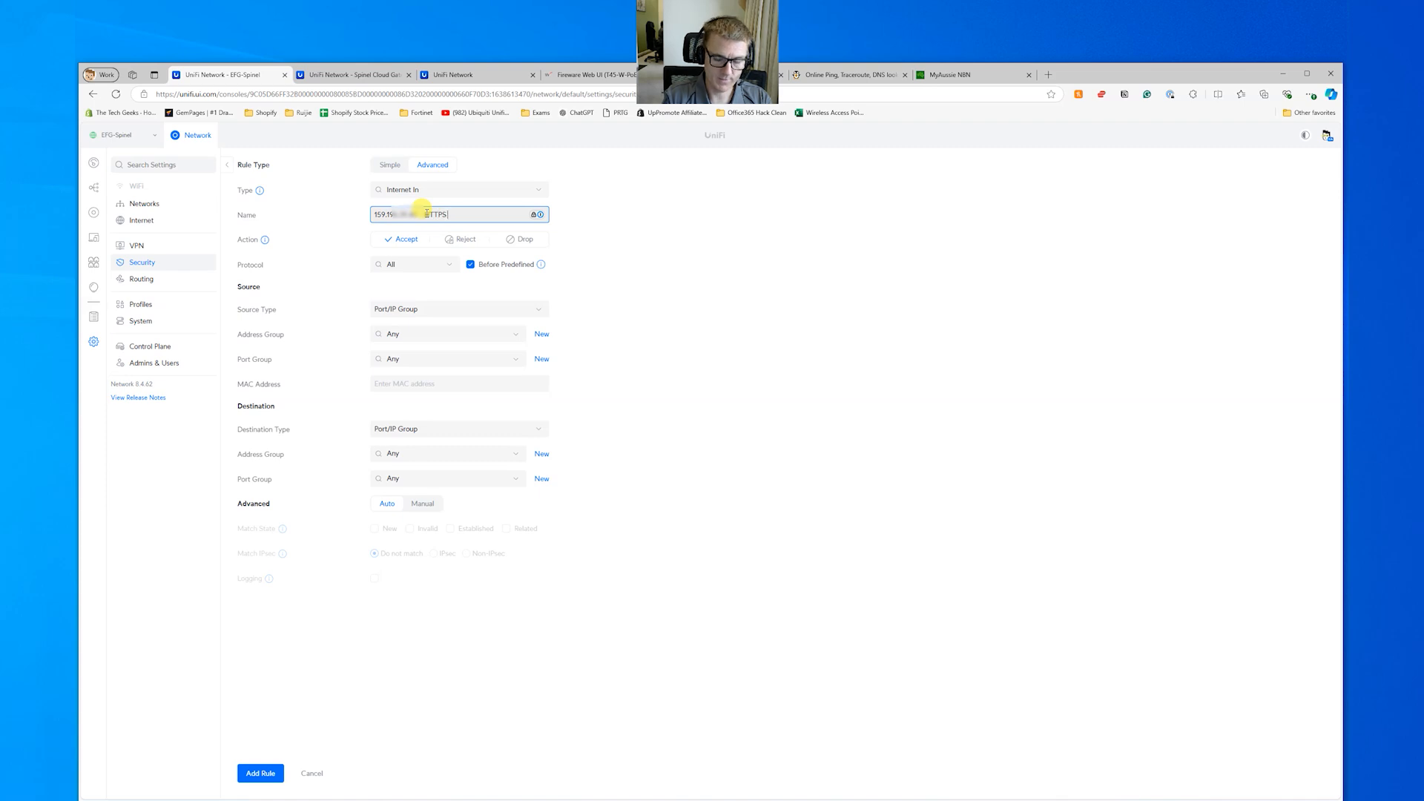
text( In Allow)
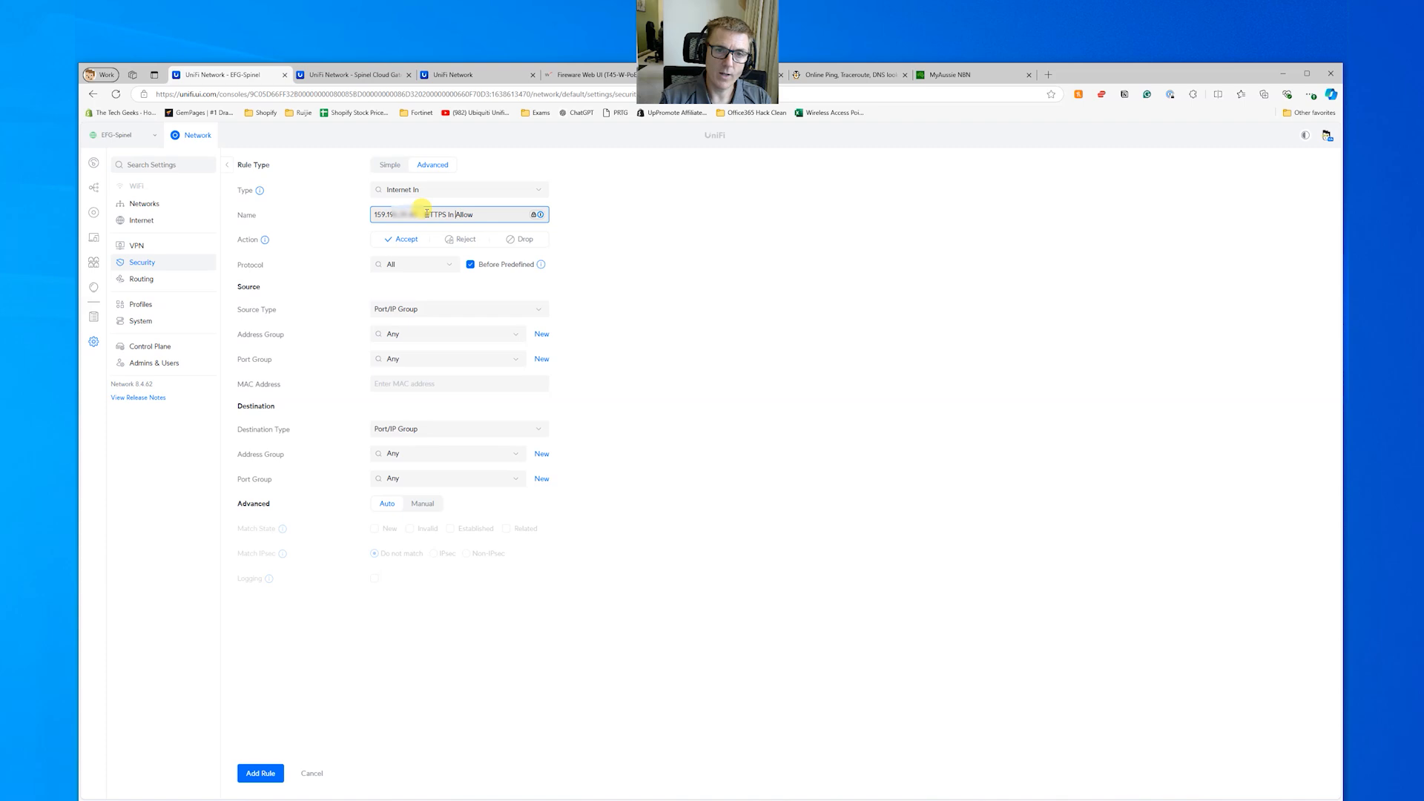
key(BackSpace)
key(BackSpace)
key(BackSpace)
key(BackSpace)
key(BackSpace)
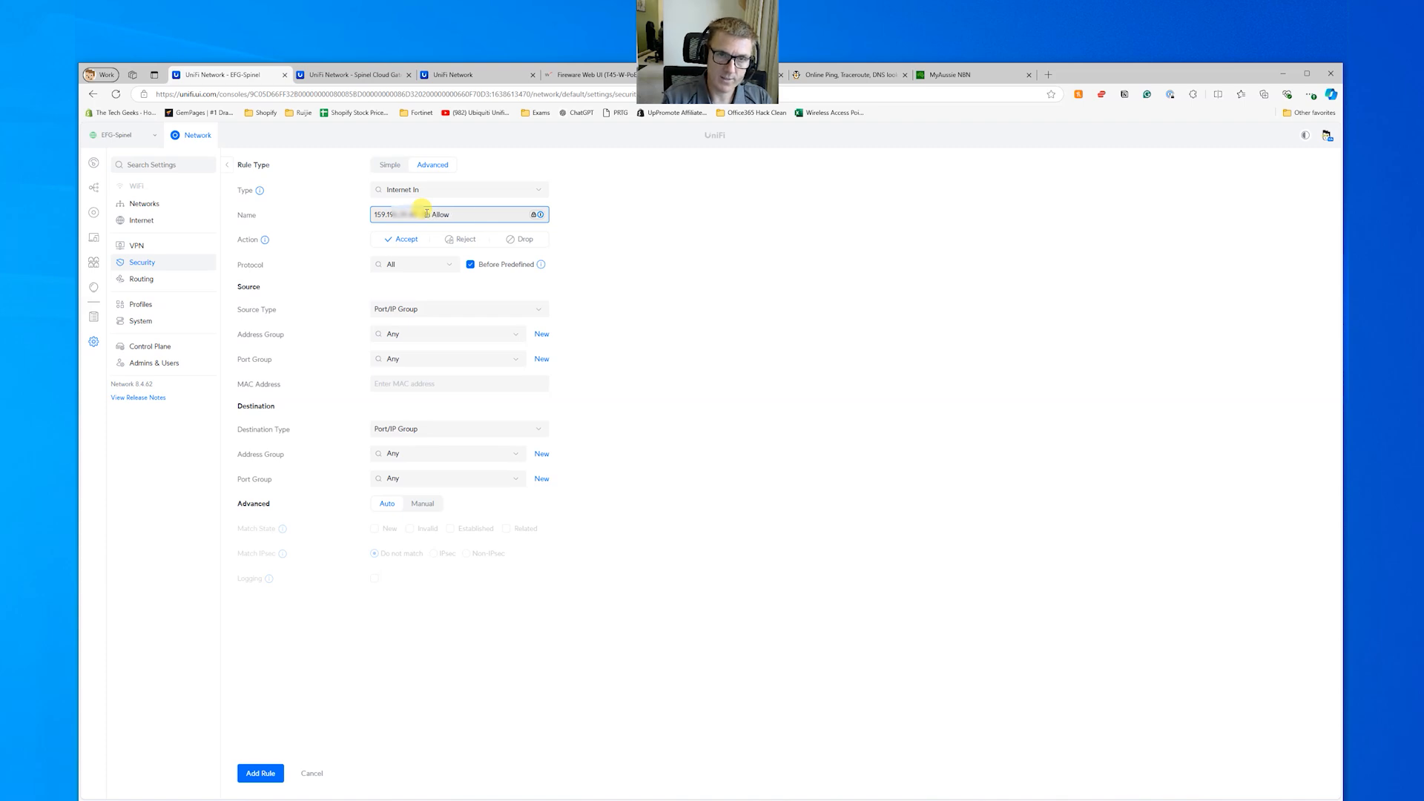
text(Webb)
text( Server In)
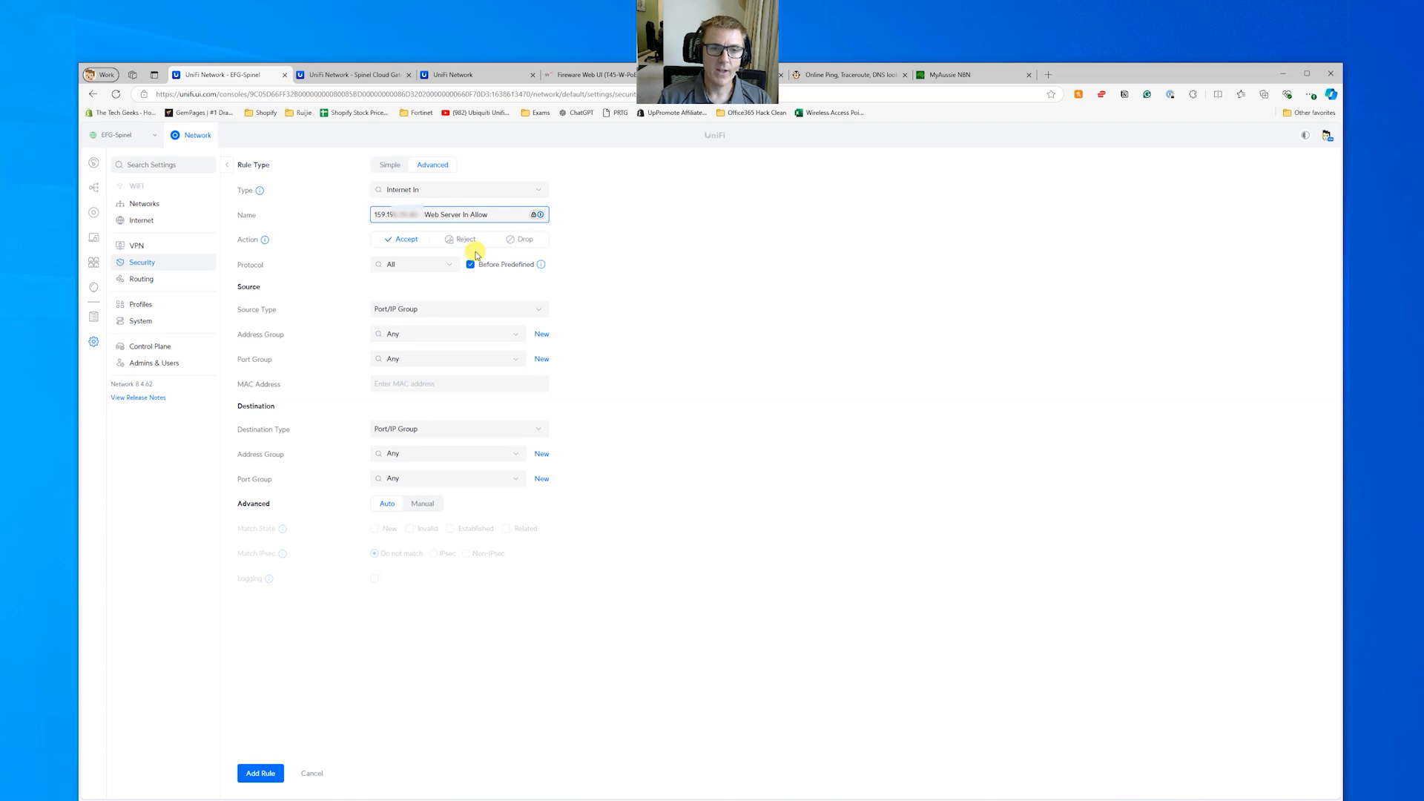
Step: Set the new rule's protocol to TCP and review the available destination types, keeping Port/IP Group
click(447, 267)
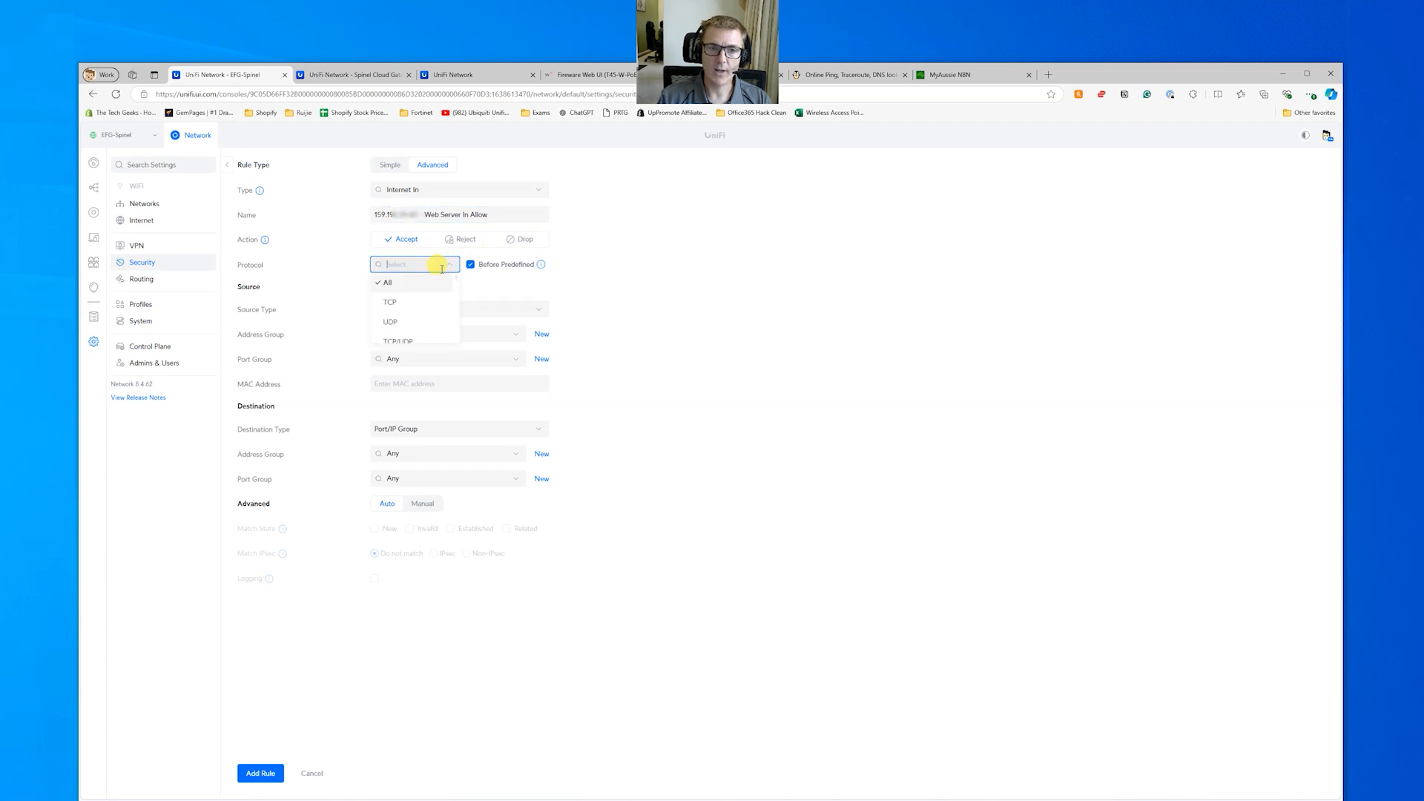
click(391, 304)
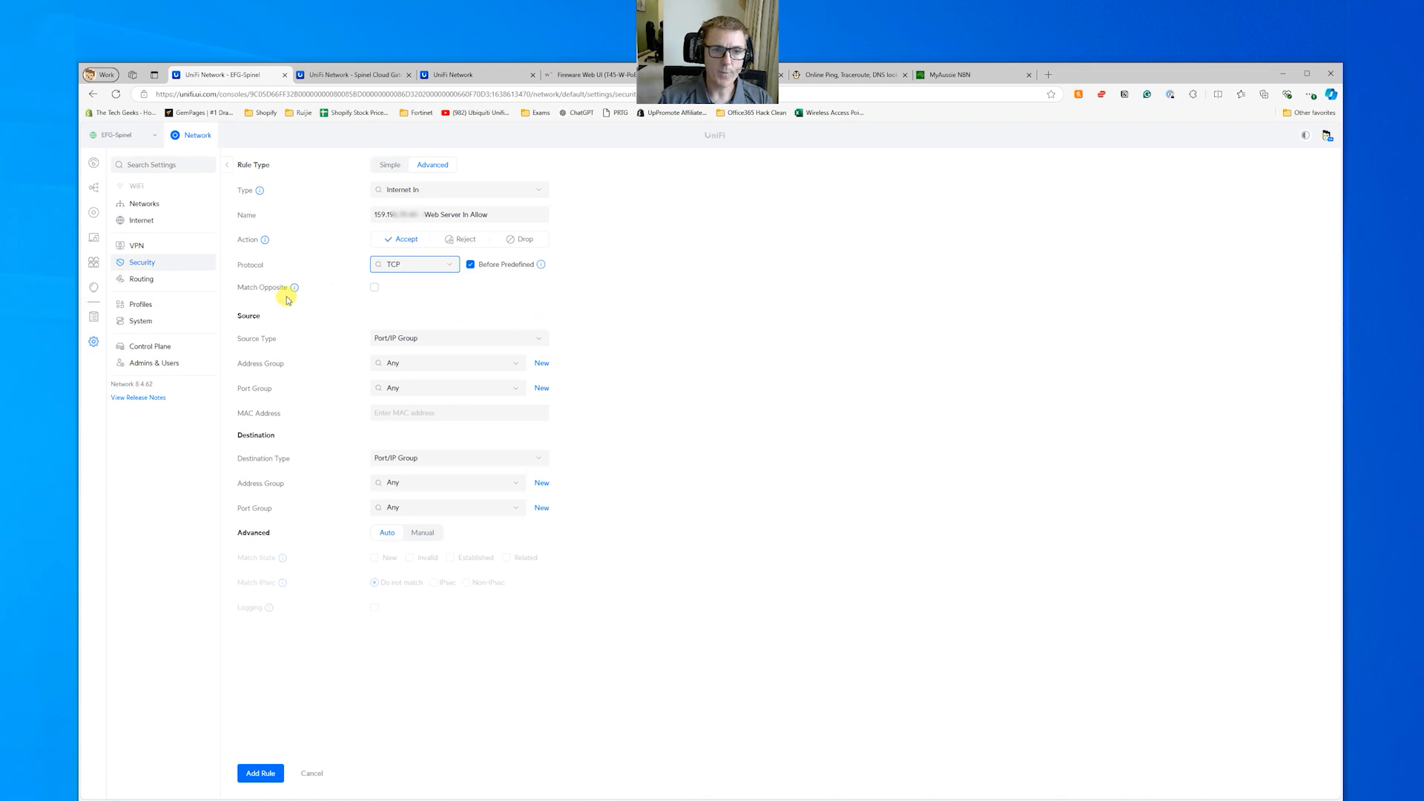
mouse_move(295, 289)
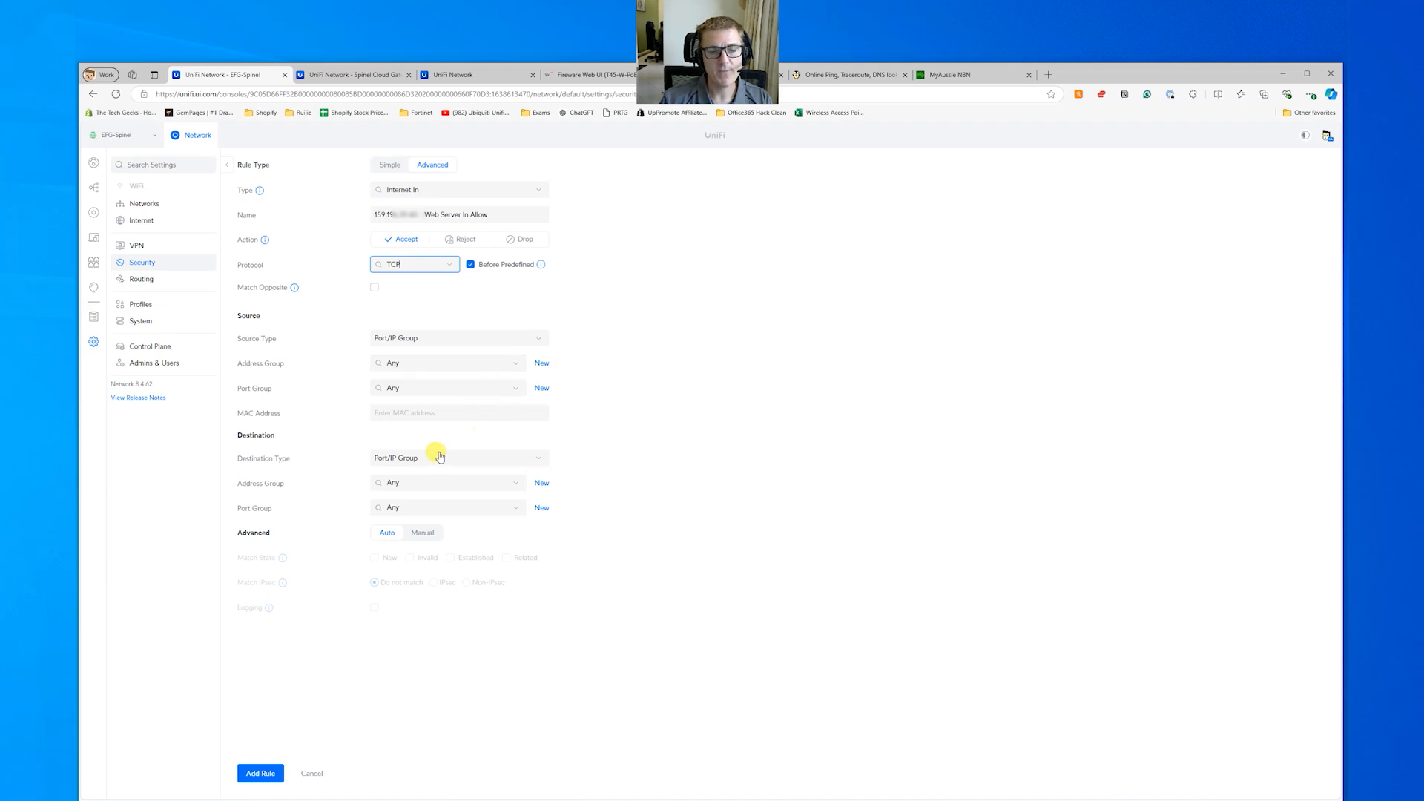
click(440, 460)
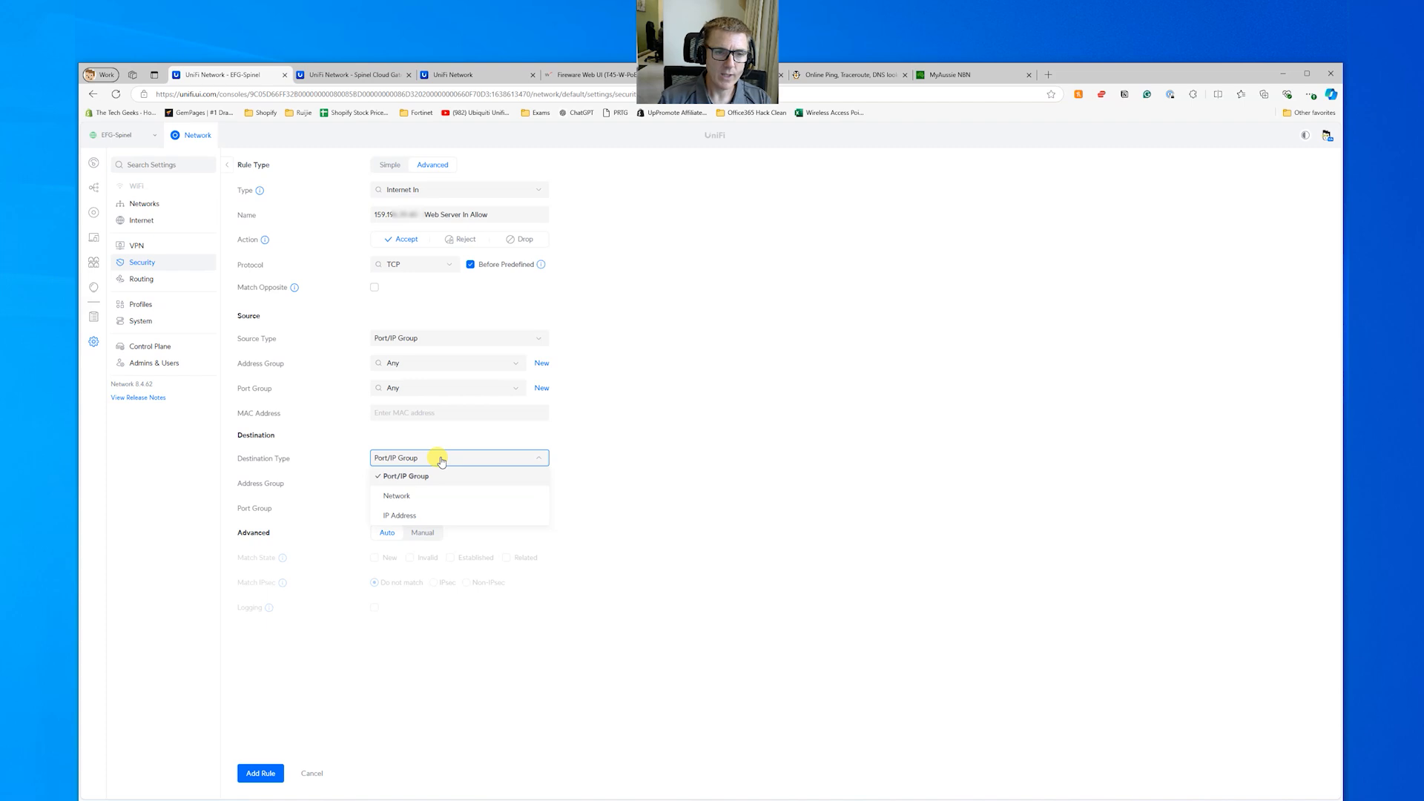
click(668, 431)
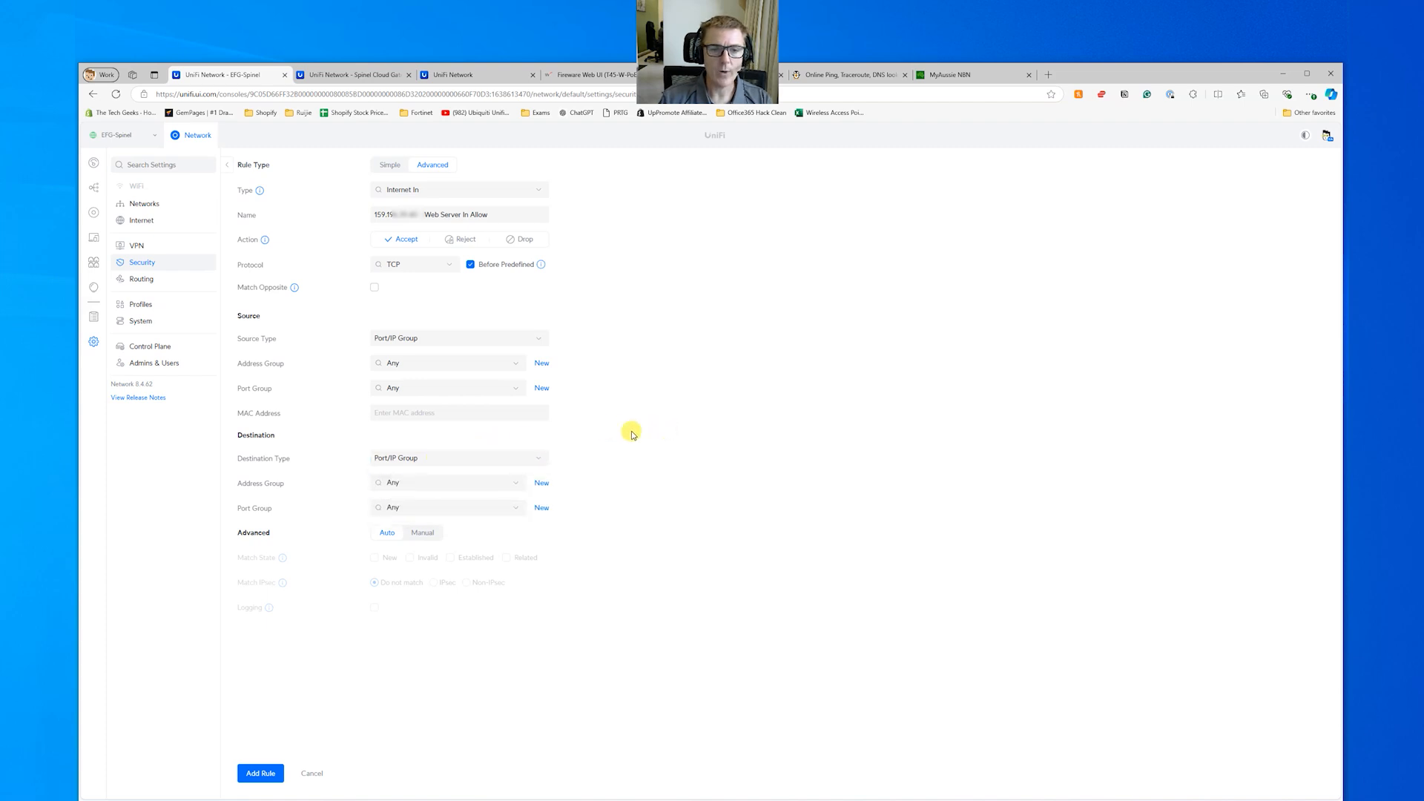
click(407, 462)
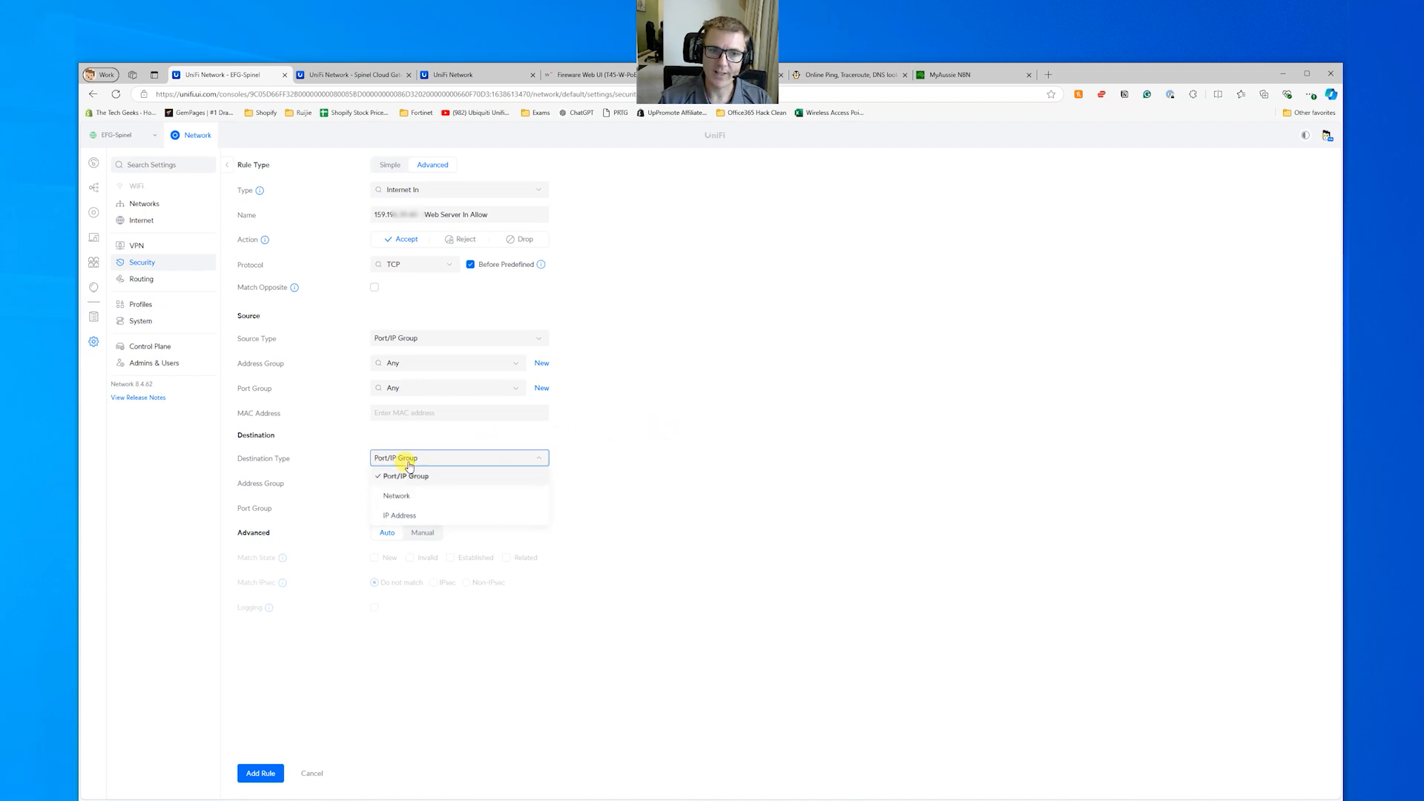
click(711, 395)
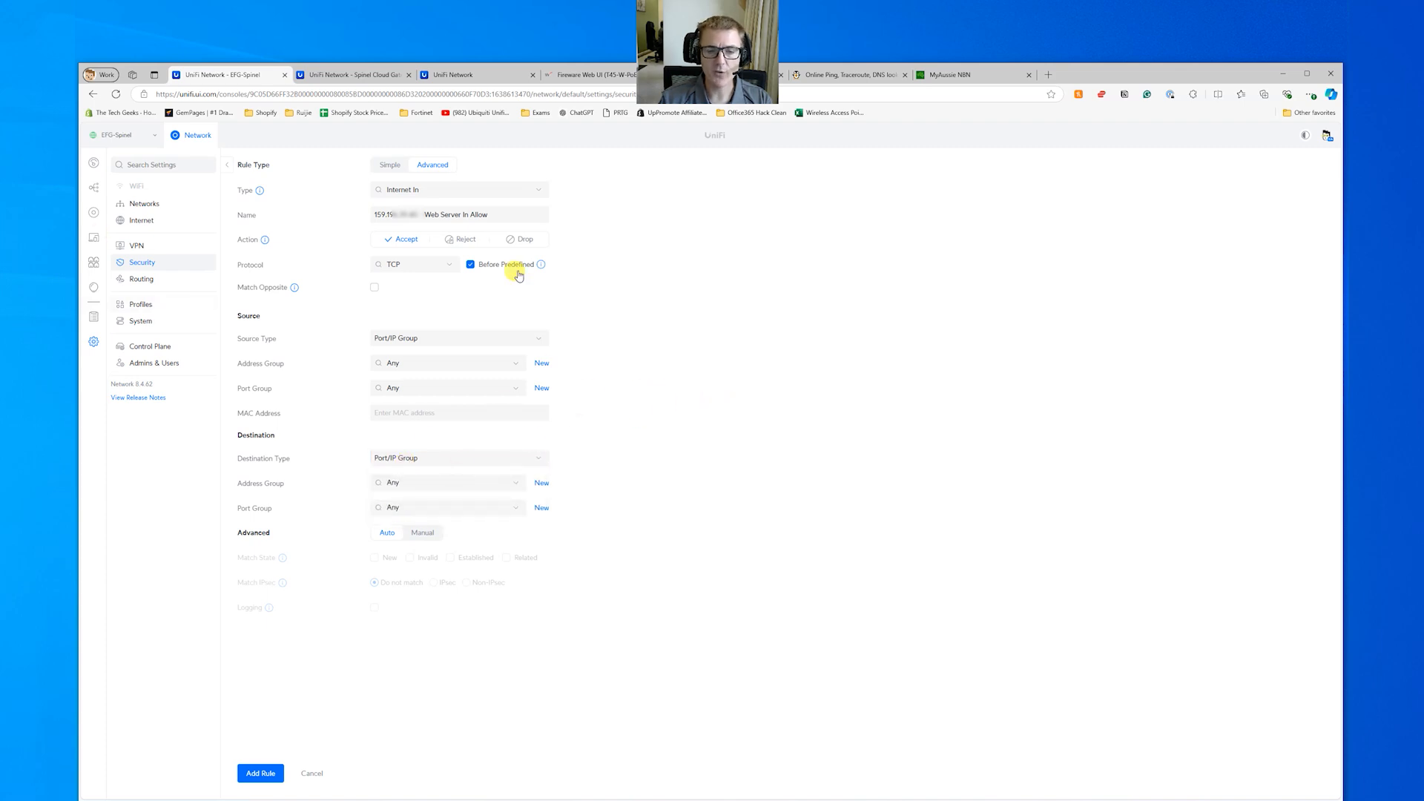
Step: Set the rule's destination address group to the WAN 1 public IP group and its port group to Web Server Default Ports
click(446, 483)
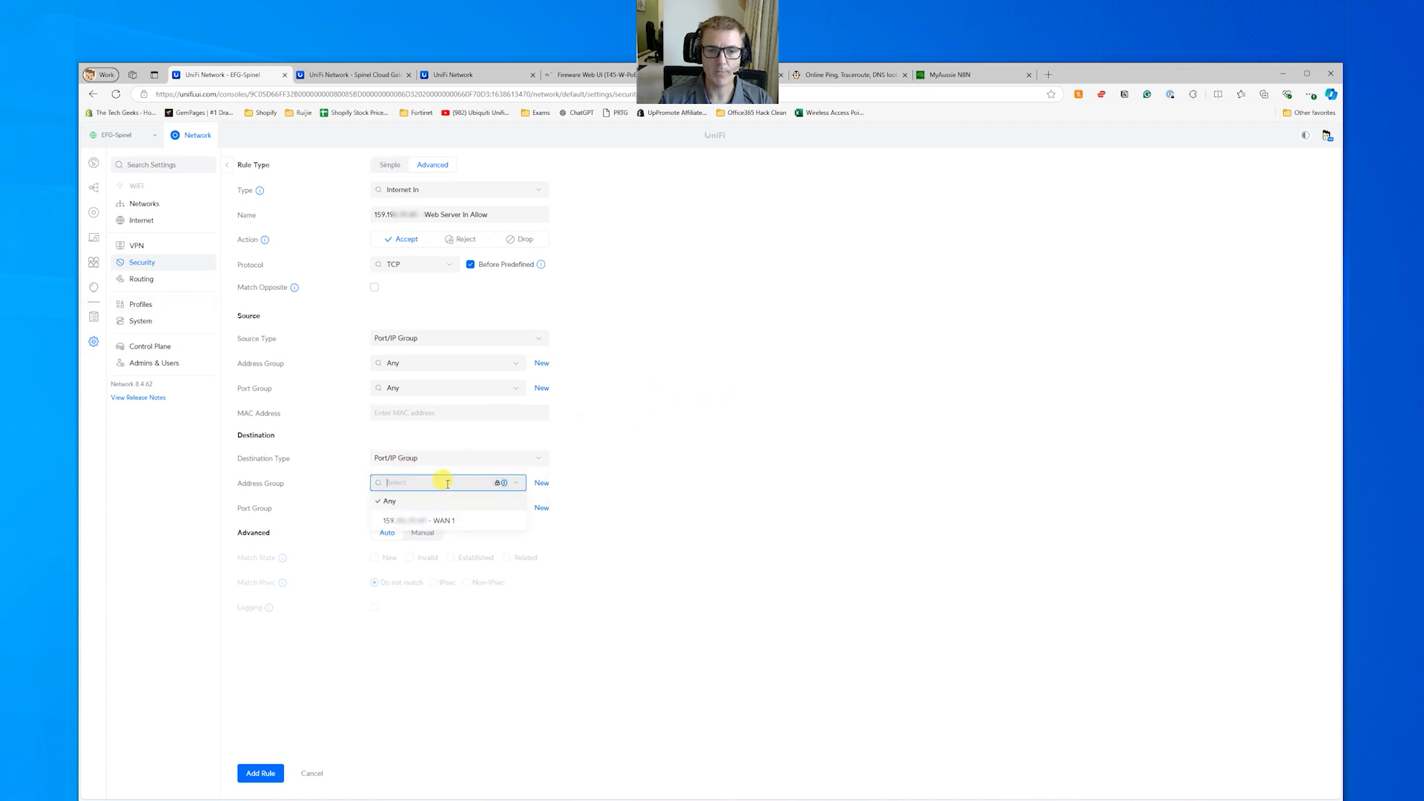
click(443, 521)
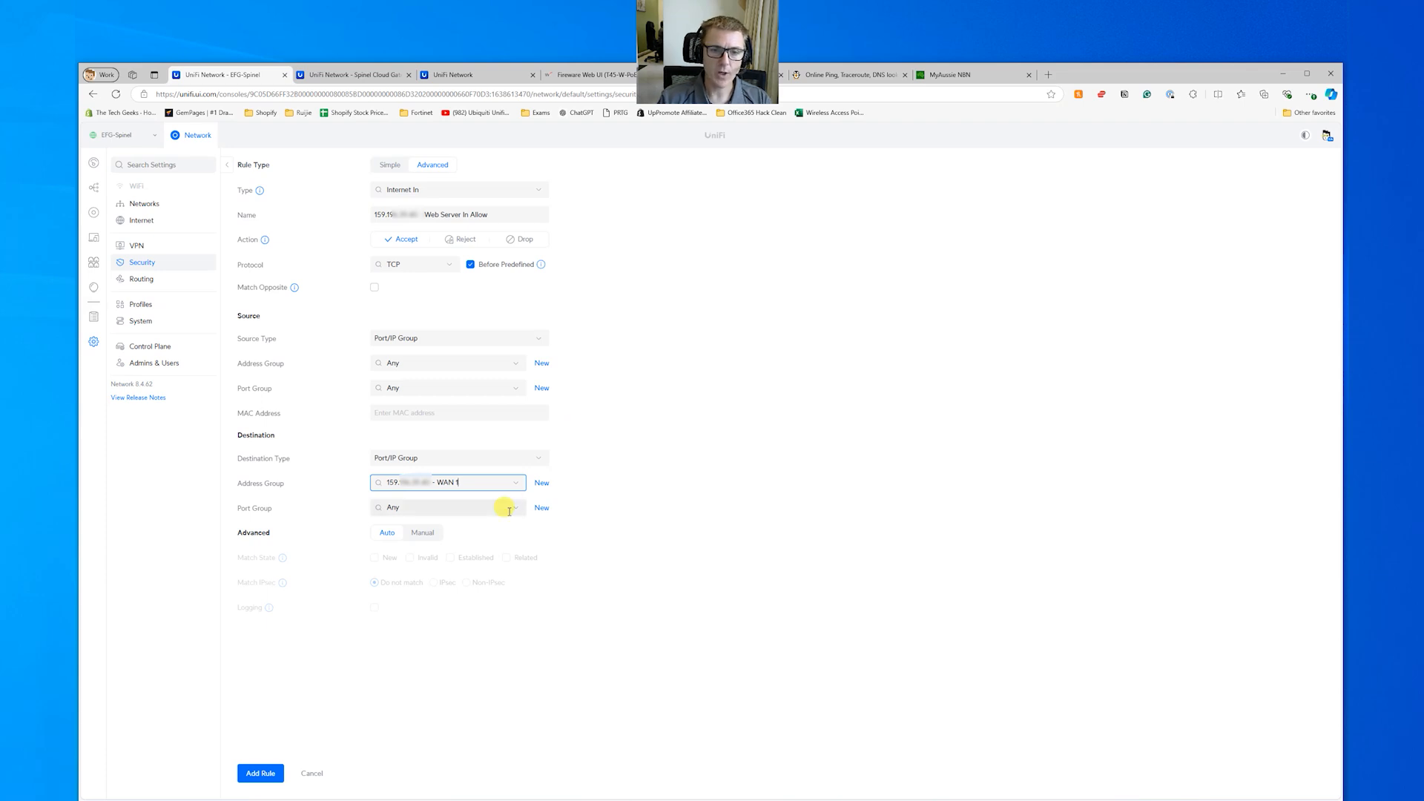
click(516, 510)
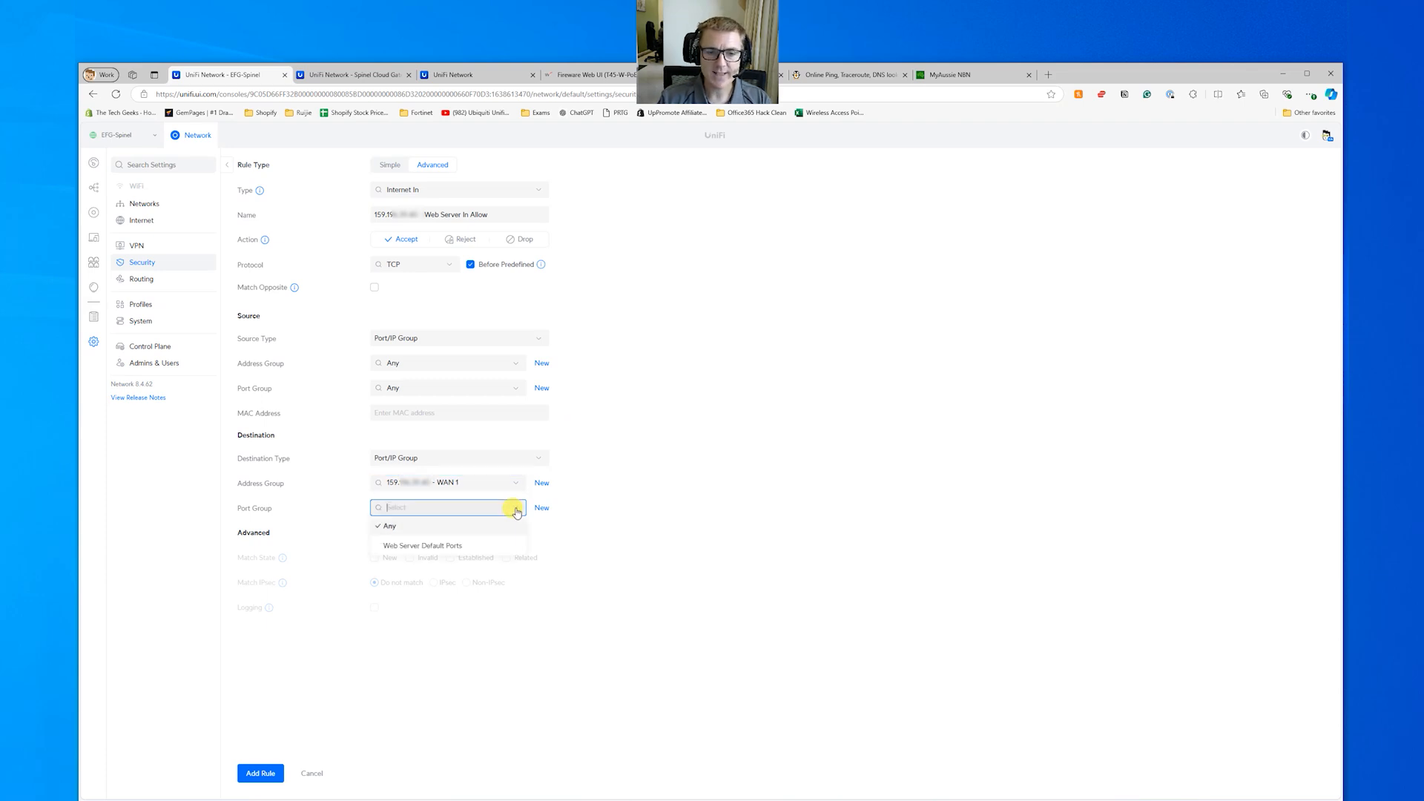
click(410, 548)
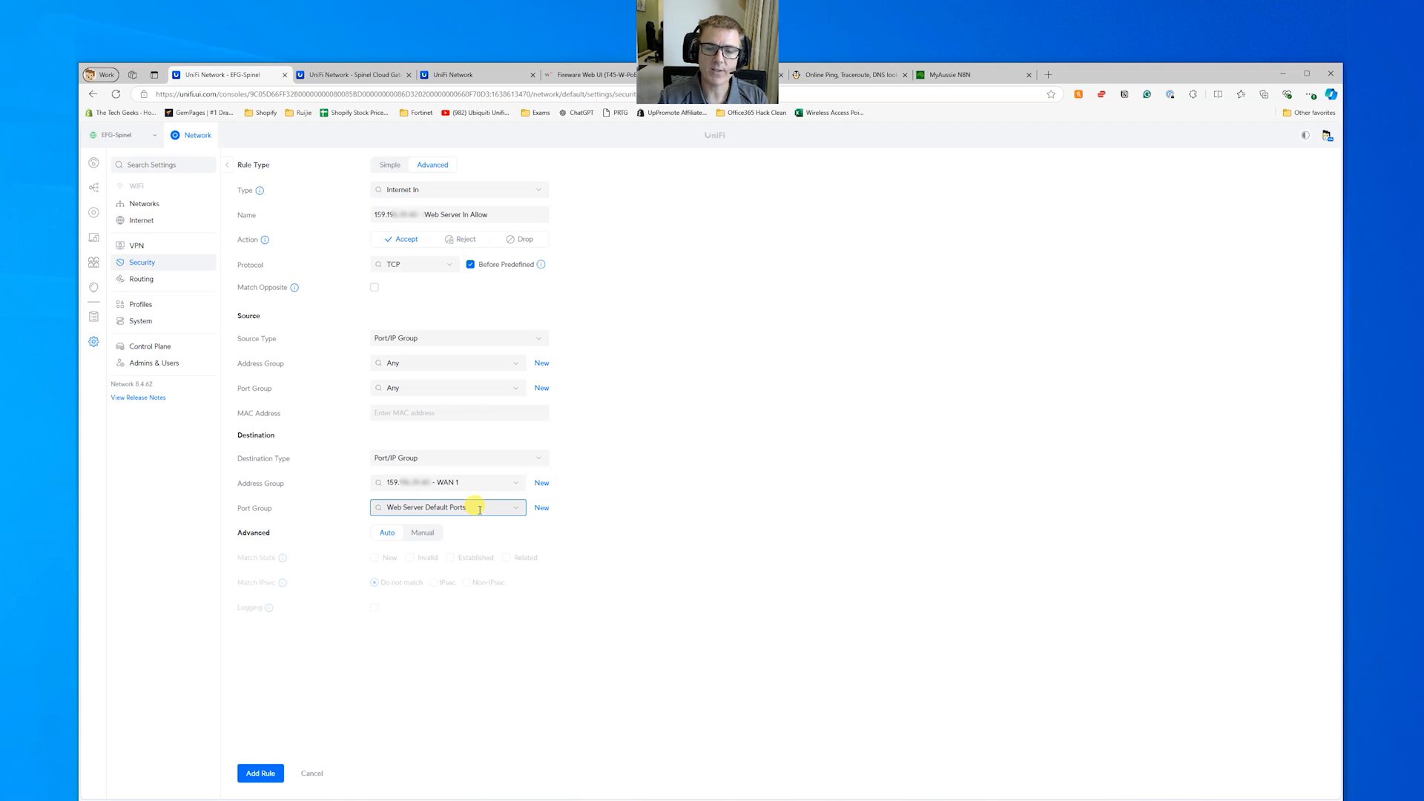
click(522, 510)
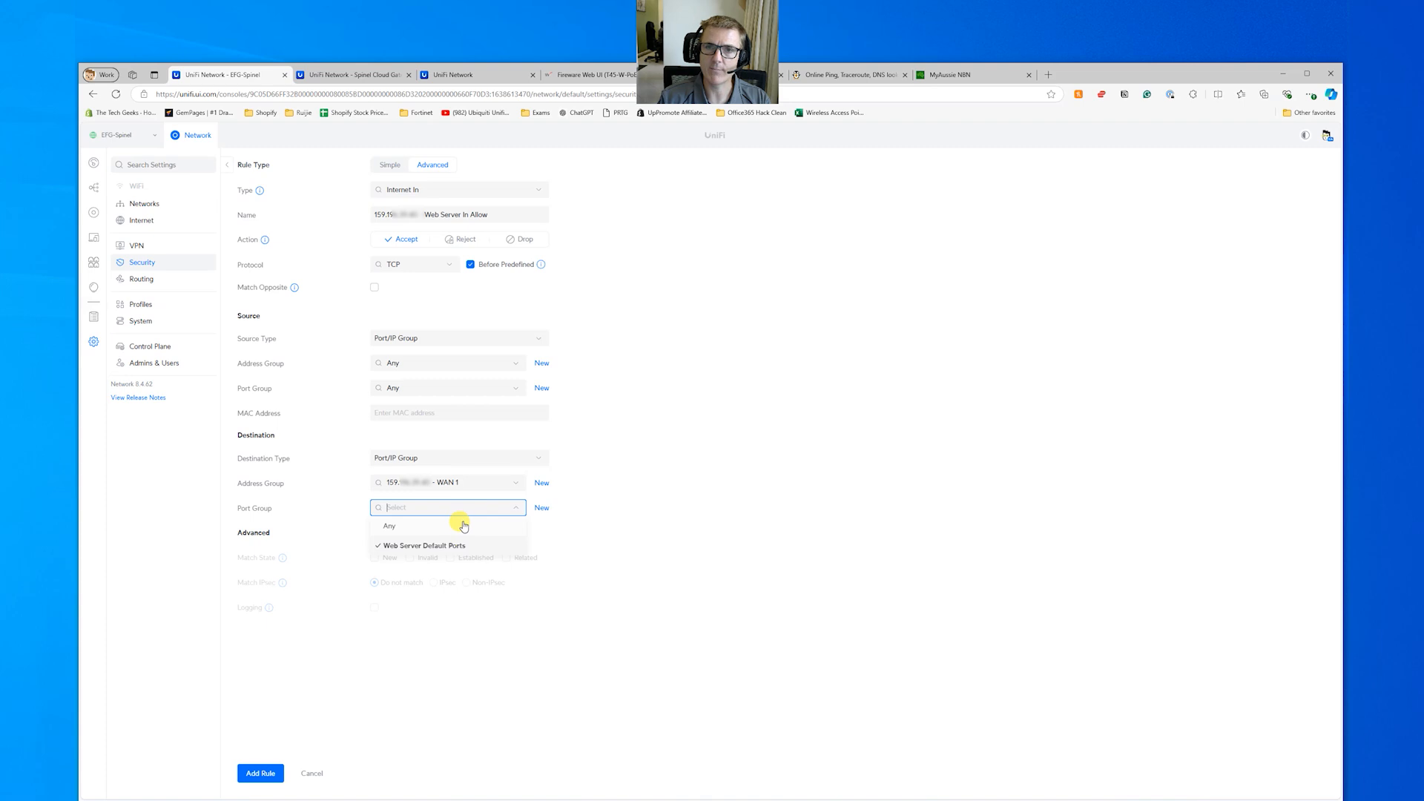
click(642, 434)
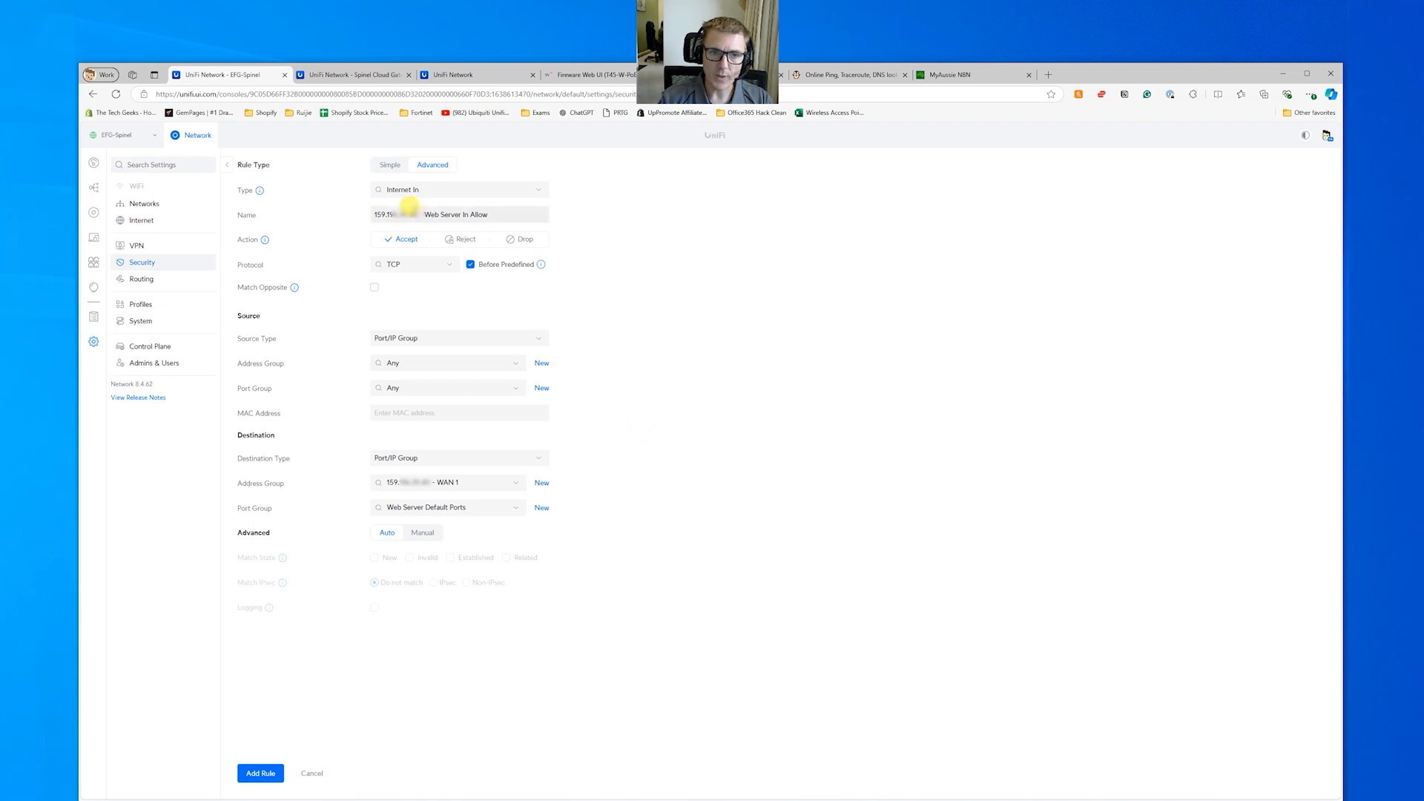
Step: Copy the public IP address from the rule name and discard the new firewall rule
drag(420, 215, 372, 216)
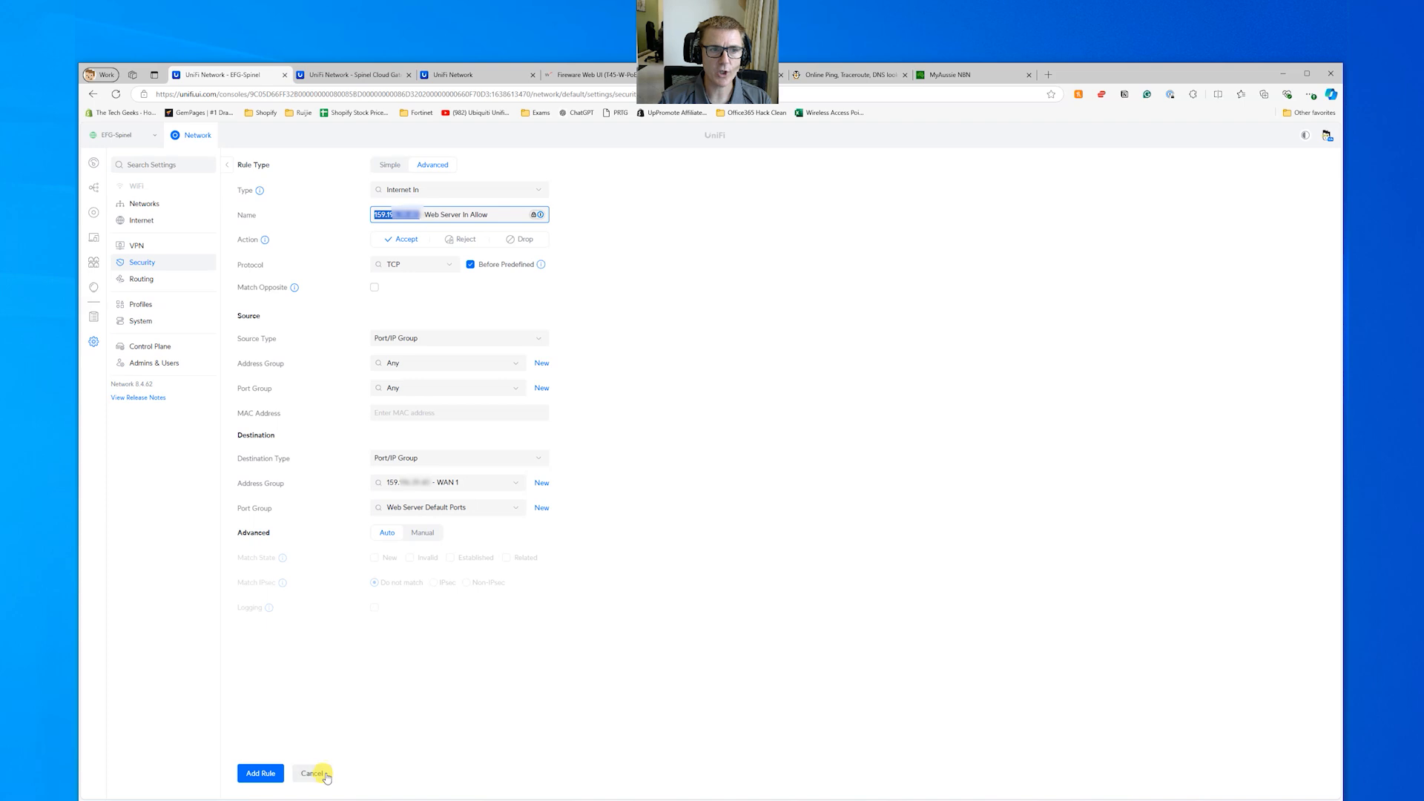
click(323, 775)
Step: Rename the Web Server Default Ports IP group profile to the public IP address followed by "- Default Ports" and apply the change
click(140, 305)
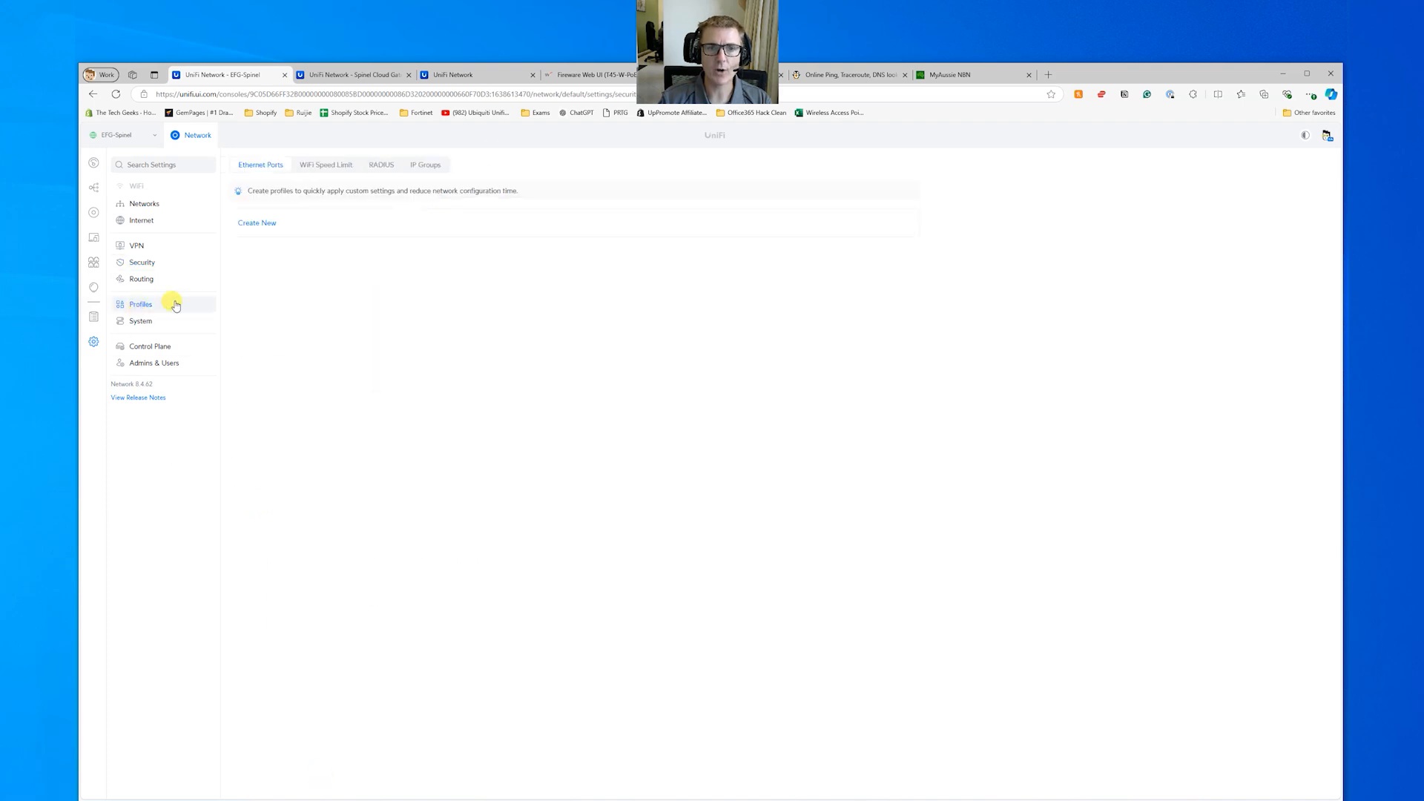
click(437, 167)
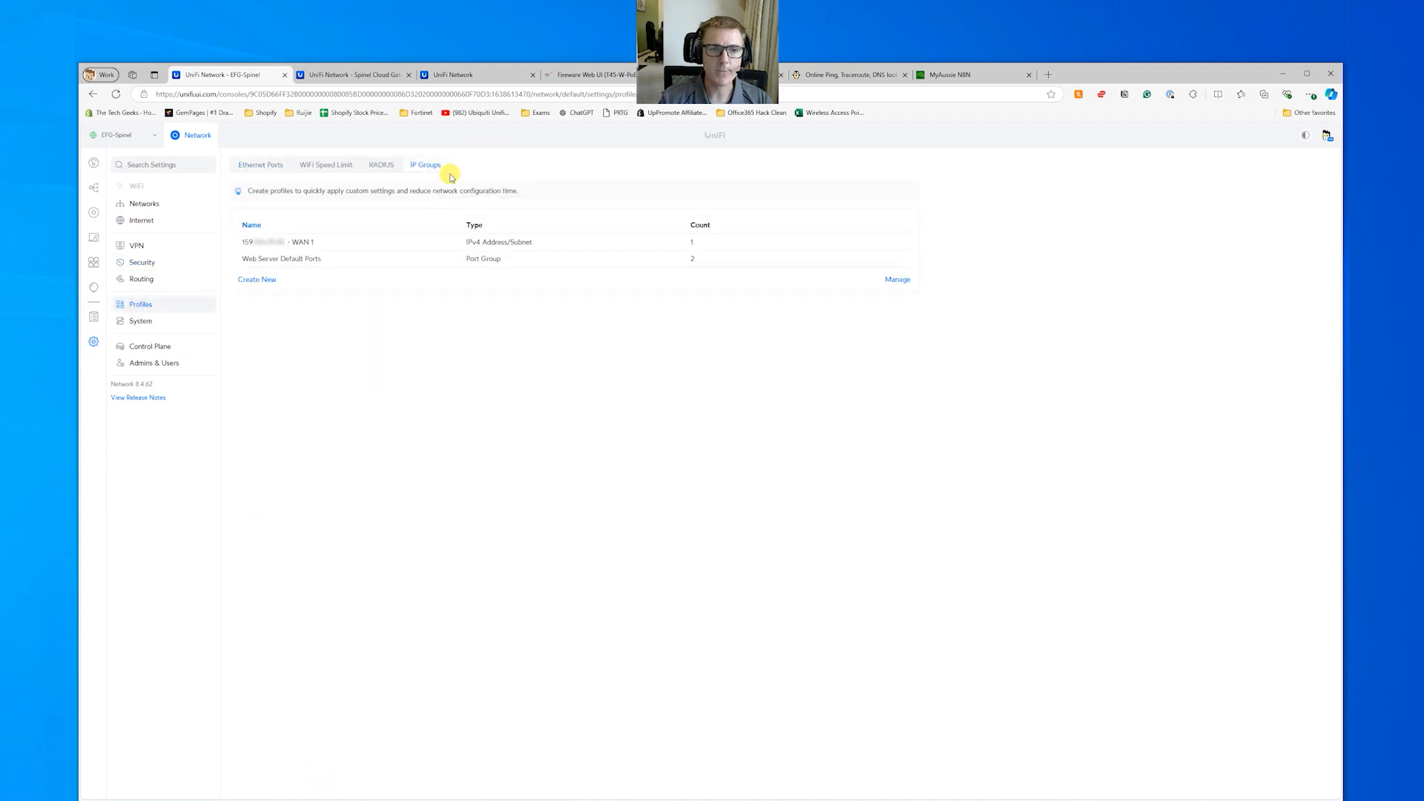
click(418, 260)
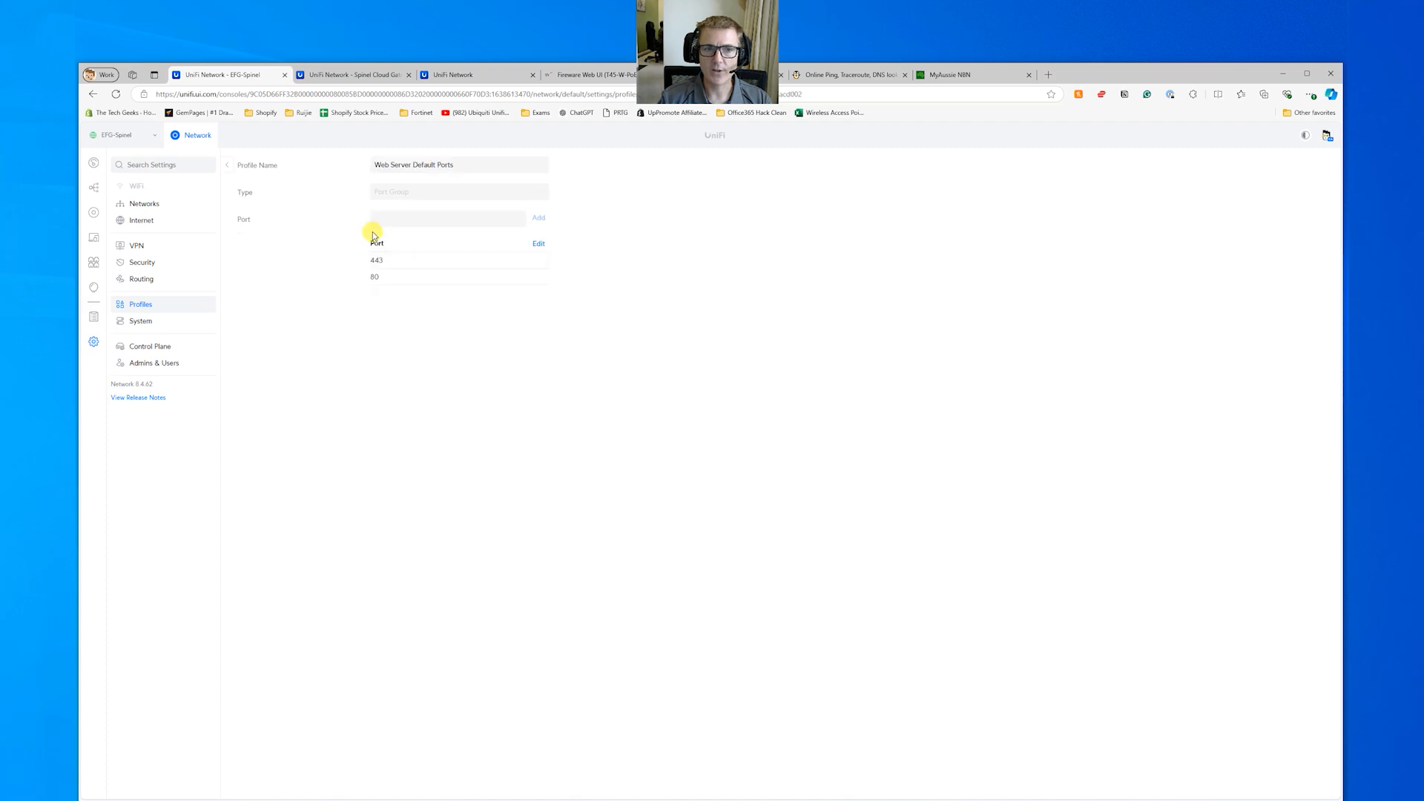
drag(457, 165, 352, 173)
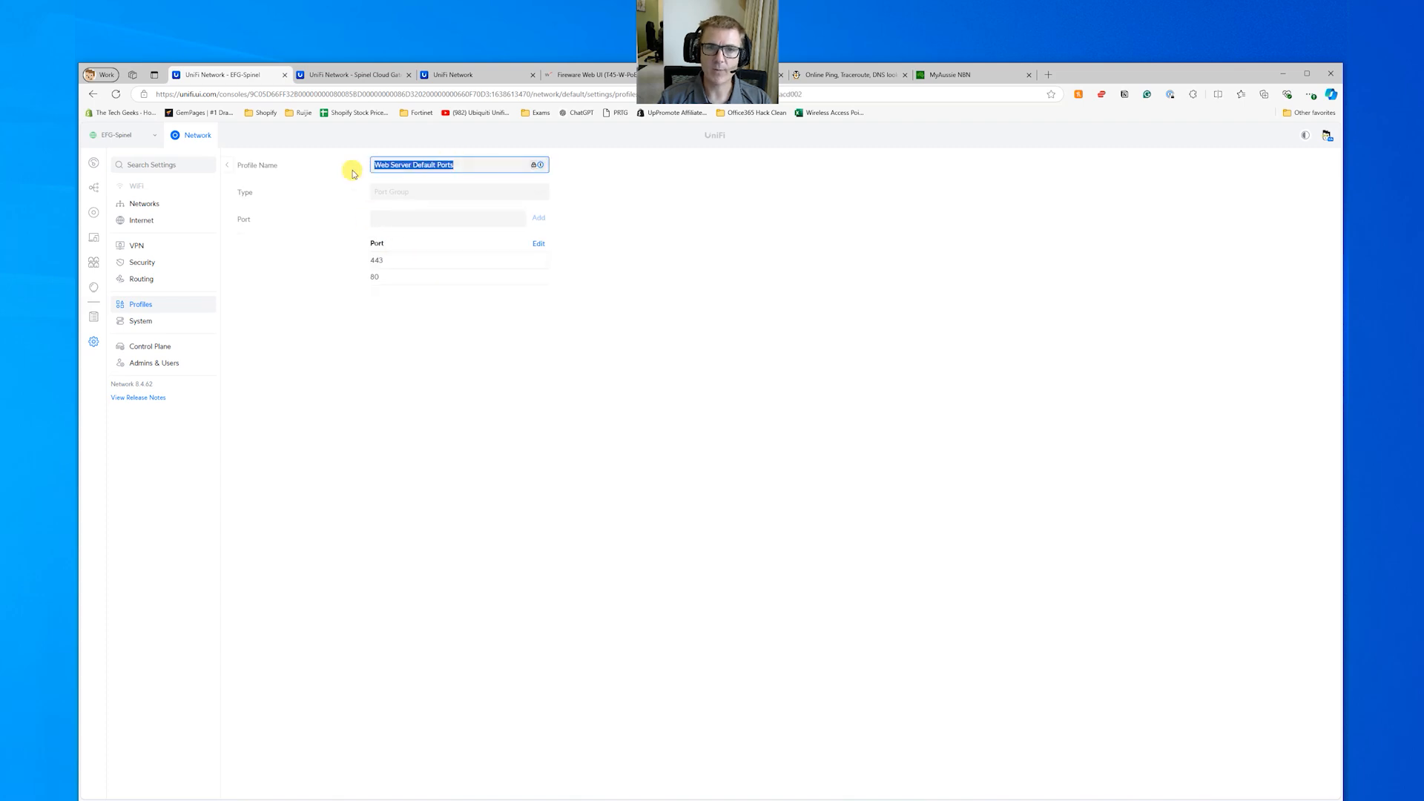
key(ctrl+v)
text(Default Ports)
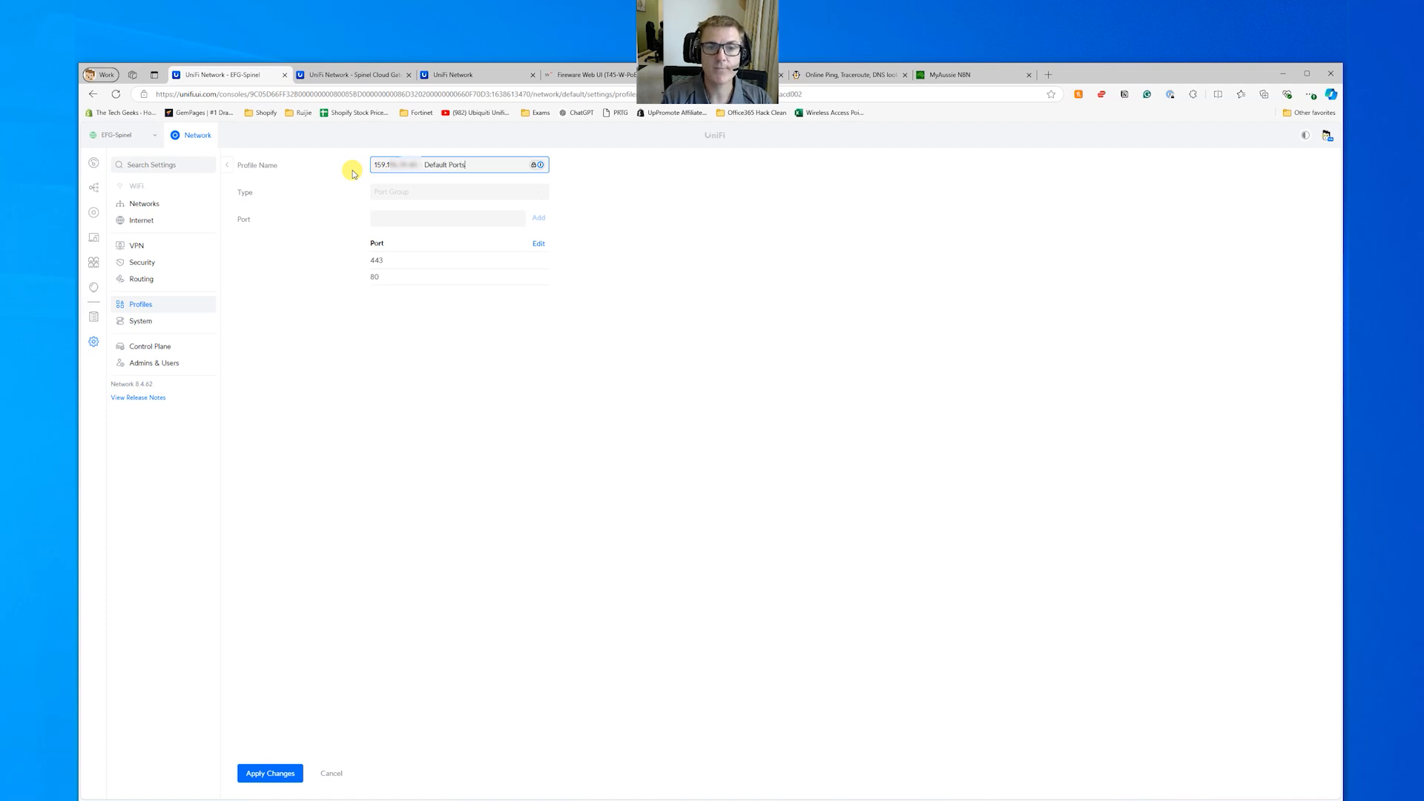
click(261, 773)
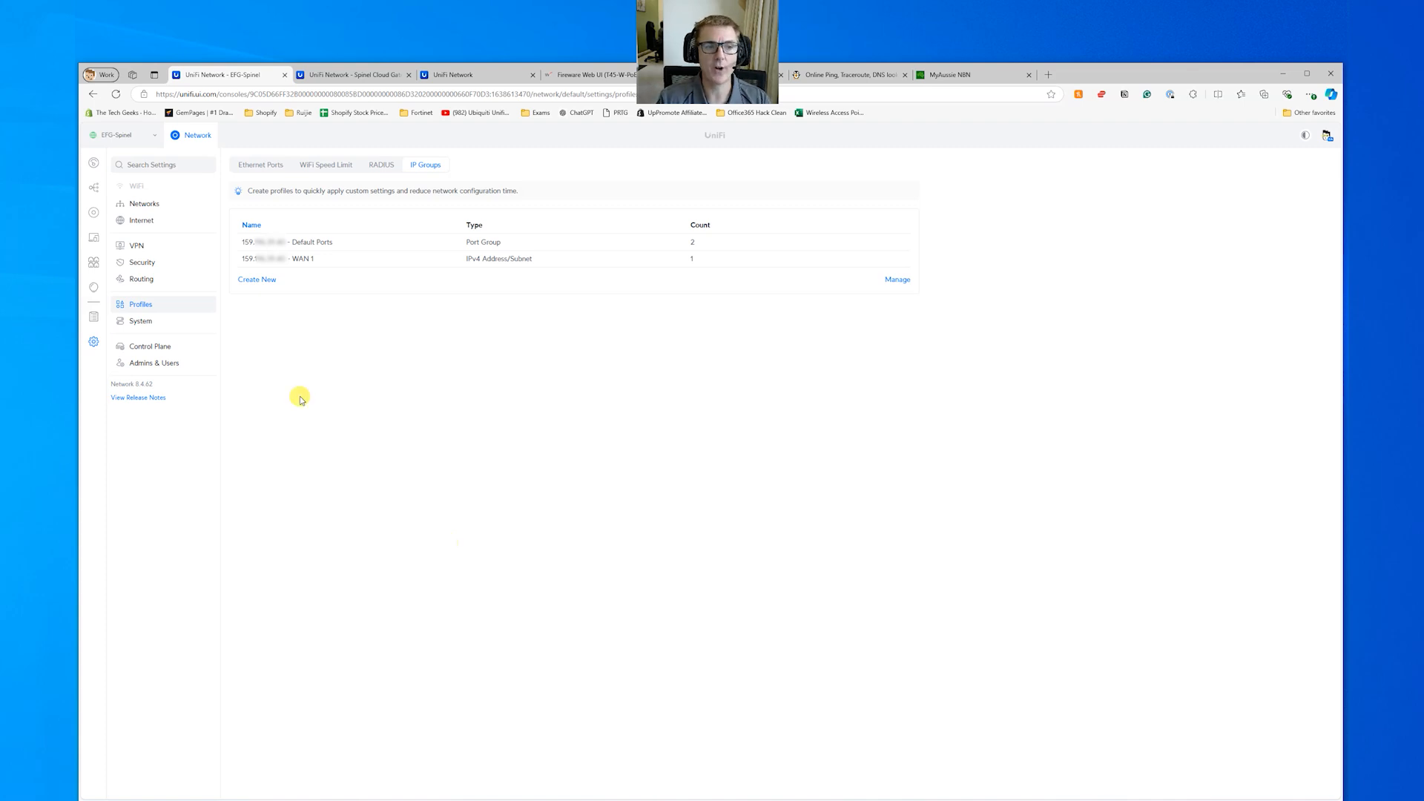
Step: Start a new advanced Internet In firewall rule and name it with the public IP address followed by "- In Allow Ports"
click(142, 264)
mouse_move(320, 219)
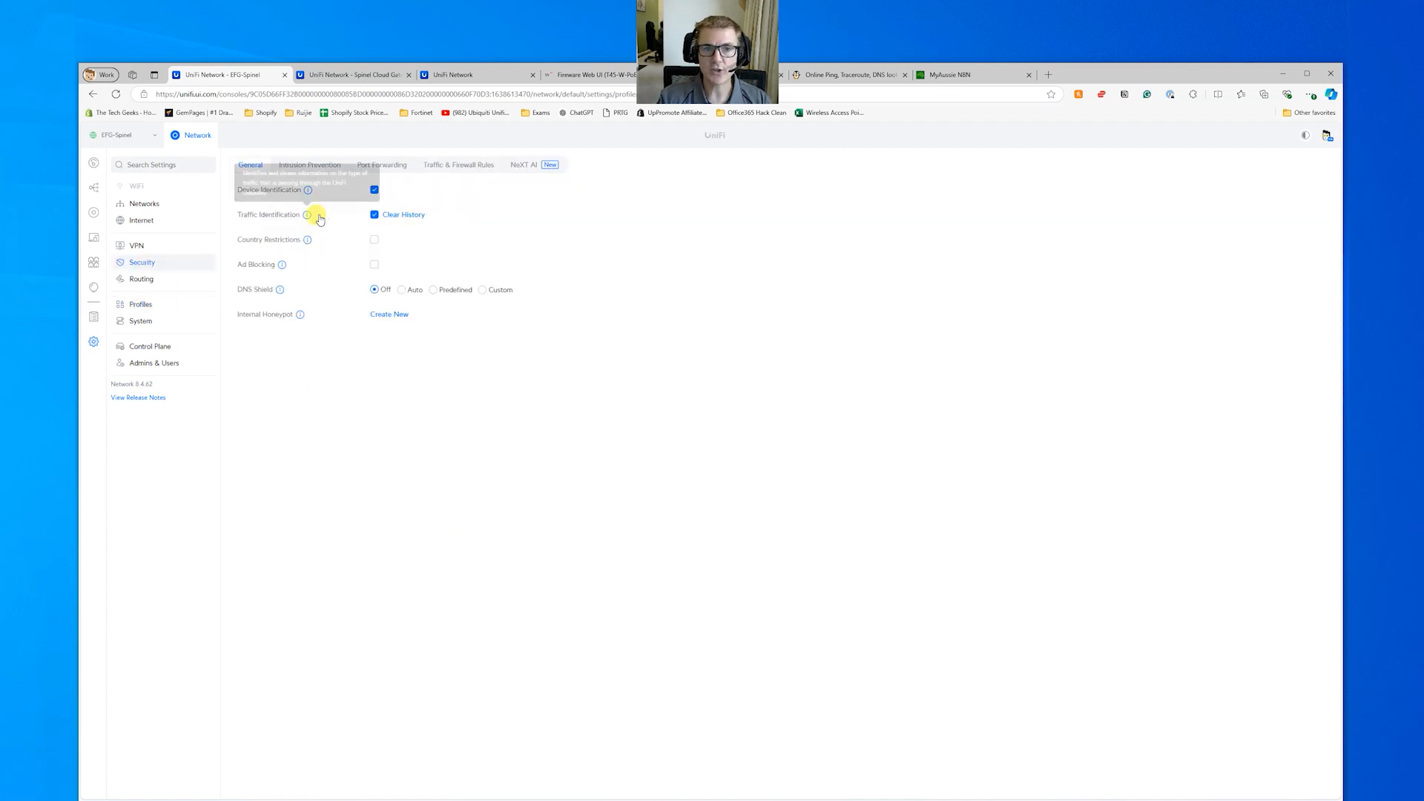
click(466, 166)
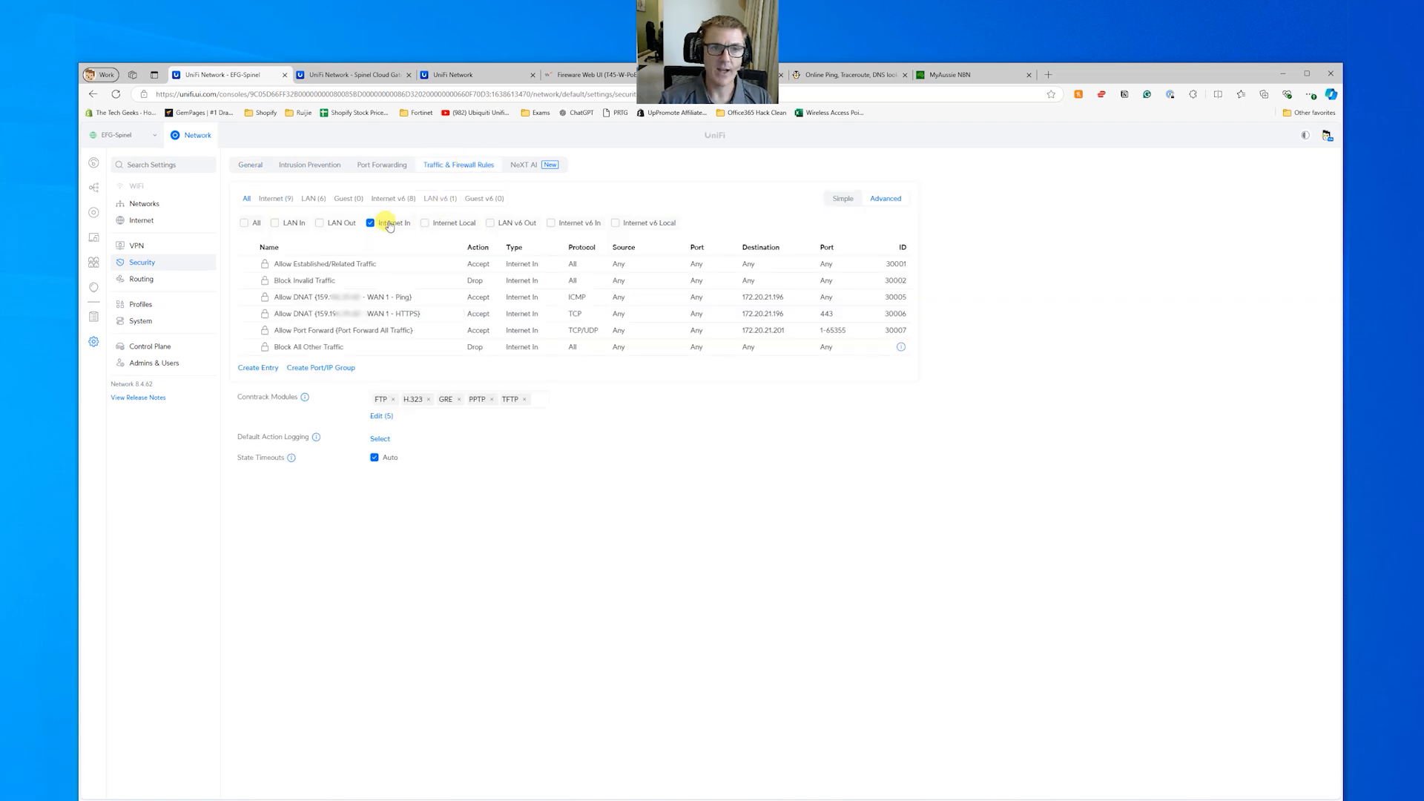
click(245, 370)
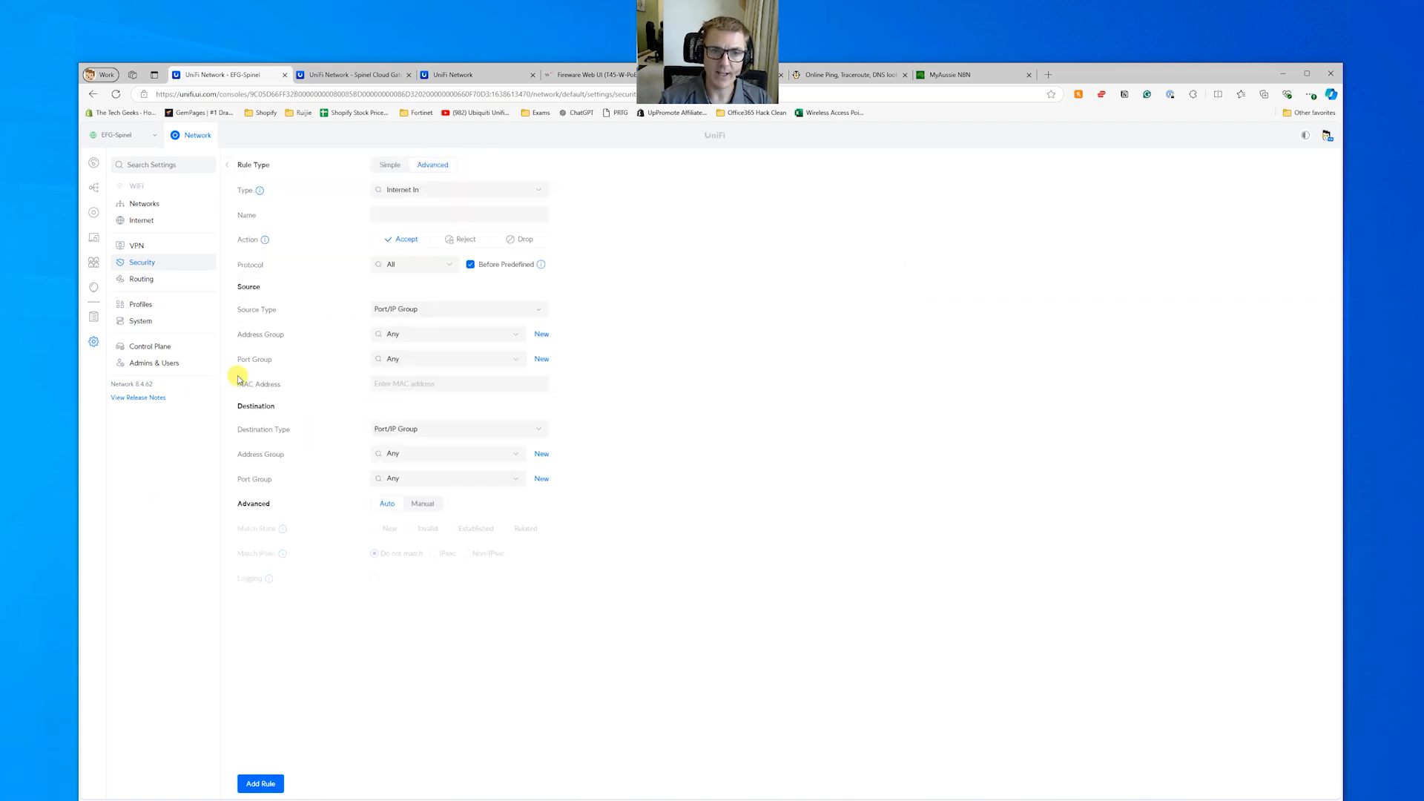
click(434, 212)
key(ctrl+v)
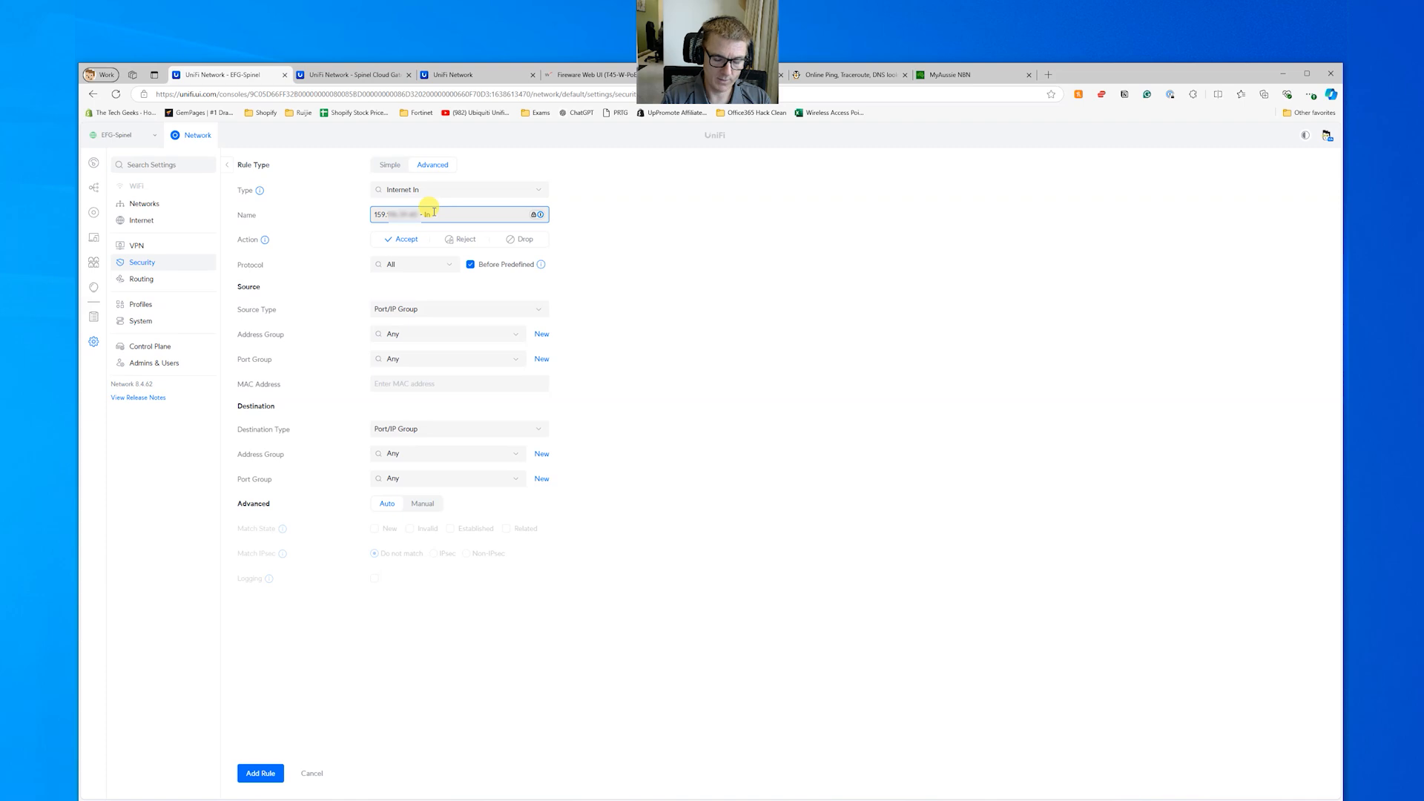
text(- In Allow)
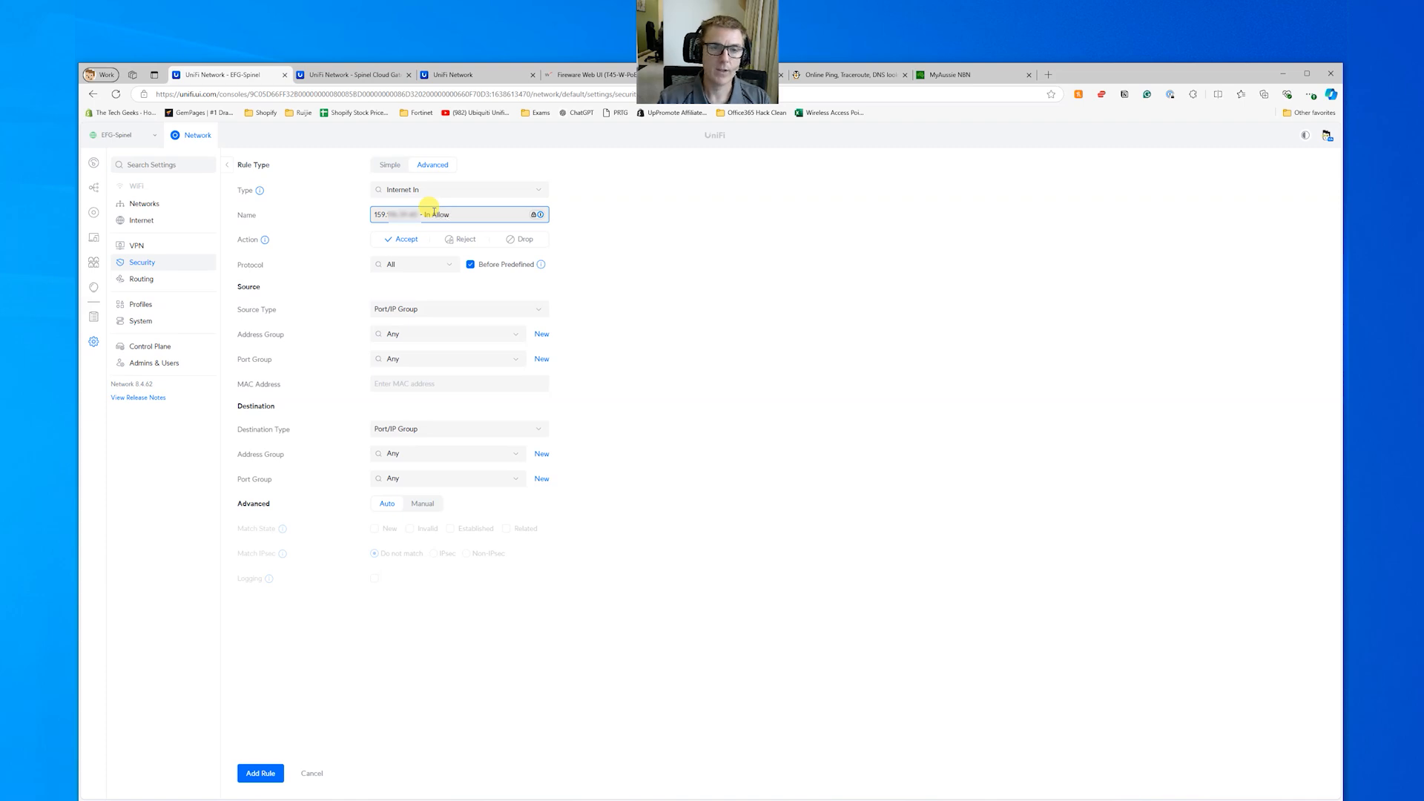
text( - W)
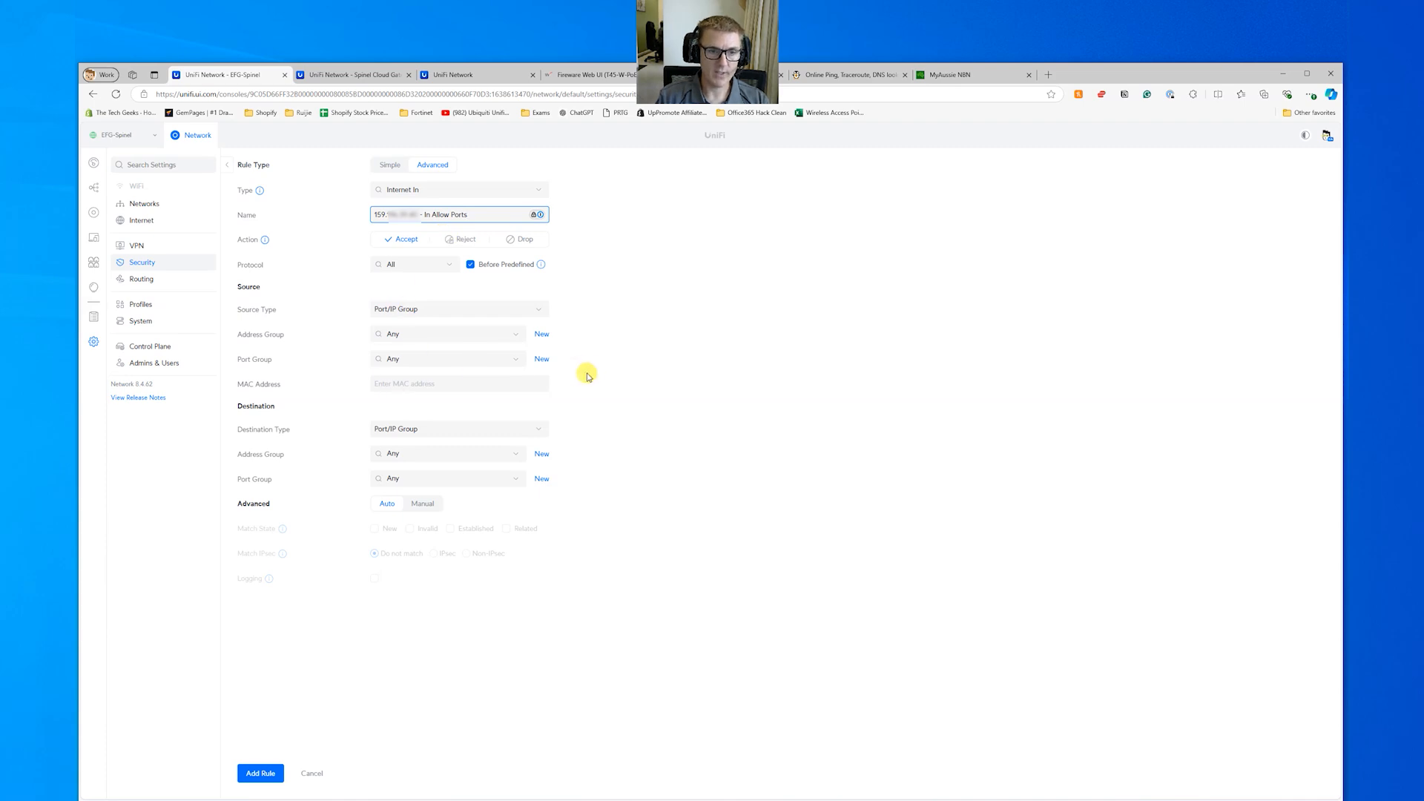
Step: Set the rule's destination address group to the WAN 1 public IP group and its port group to the public IP's Default Ports
click(413, 454)
click(421, 492)
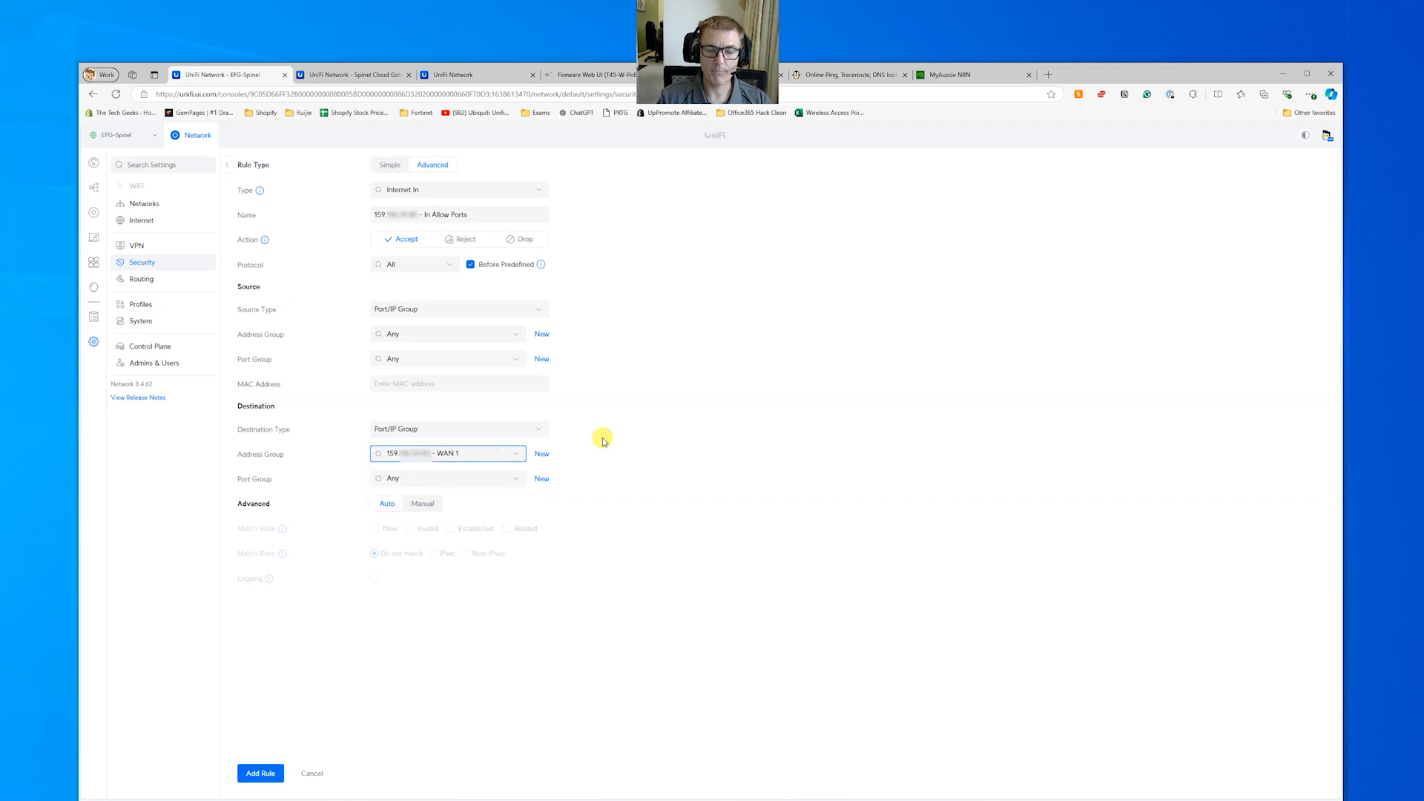
click(460, 477)
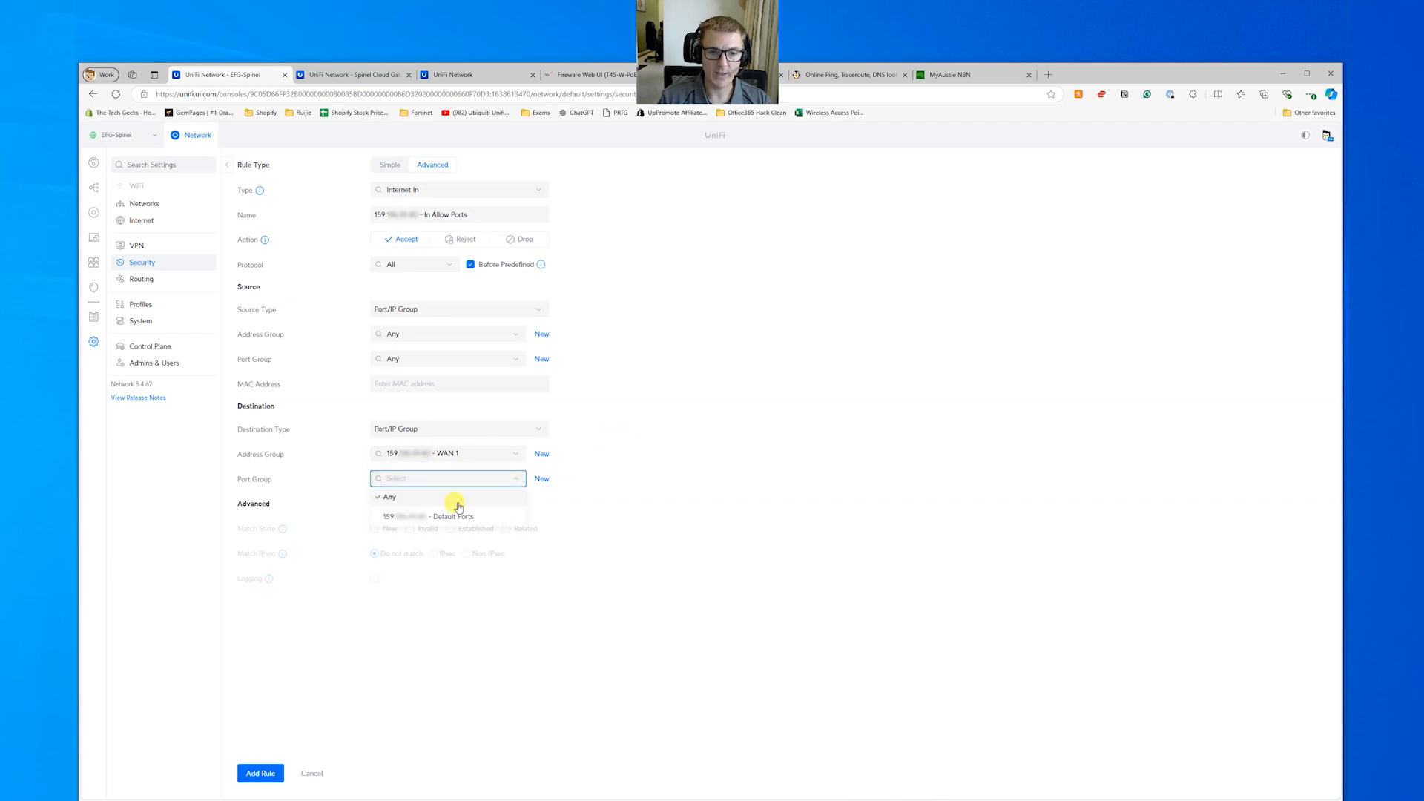
click(449, 518)
Step: Switch the rule's advanced options to Manual, enable logging, and add the rule, checking its destination and port groups in the list
click(420, 504)
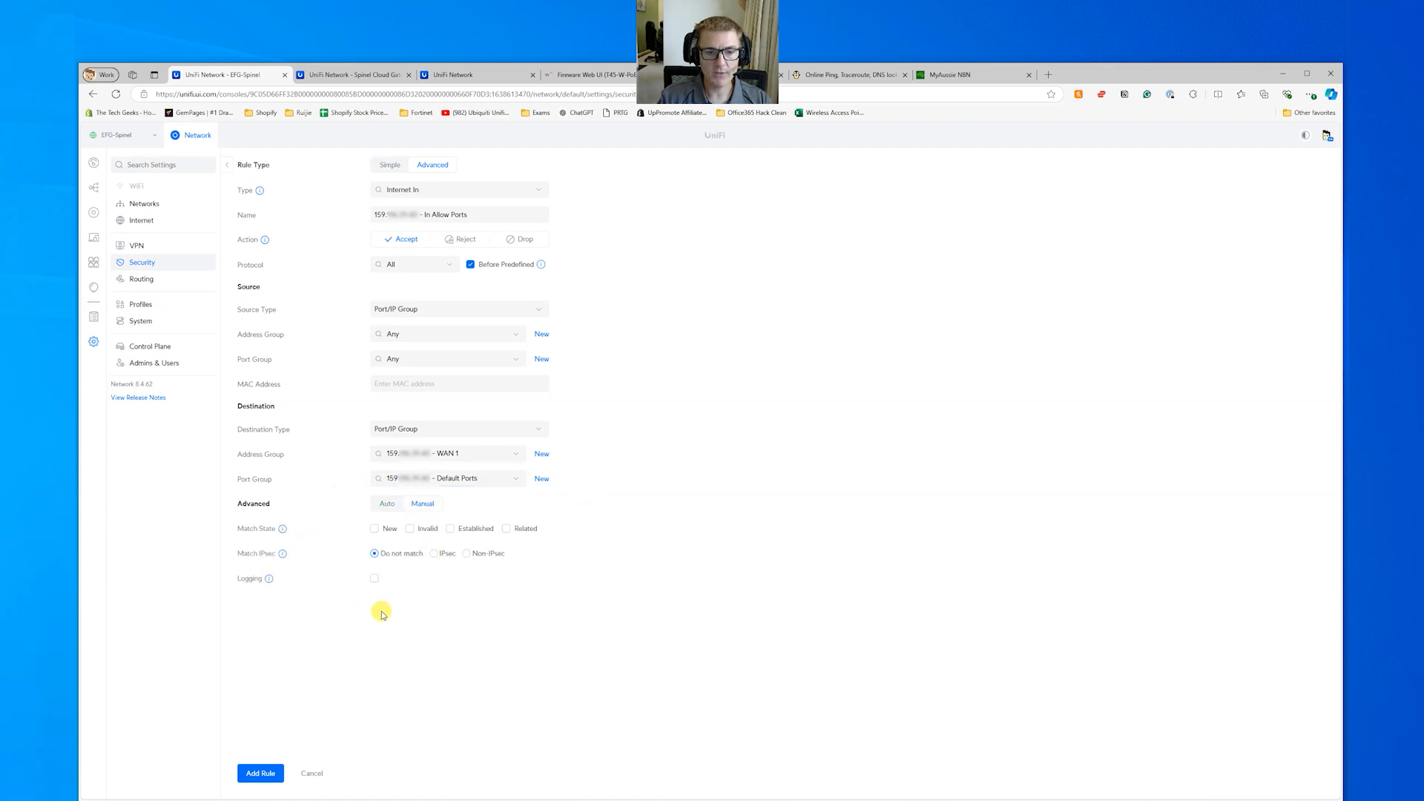
click(375, 579)
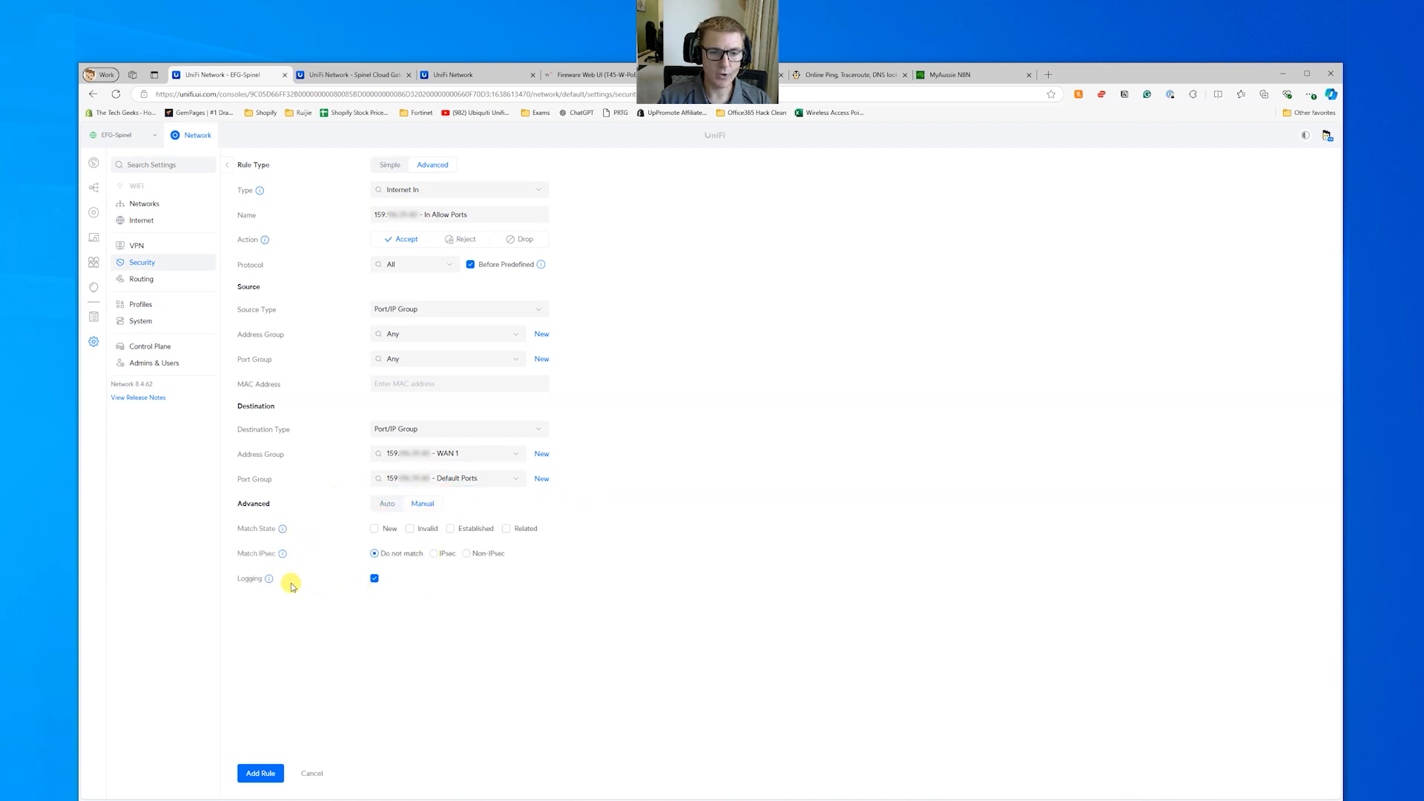
mouse_move(268, 584)
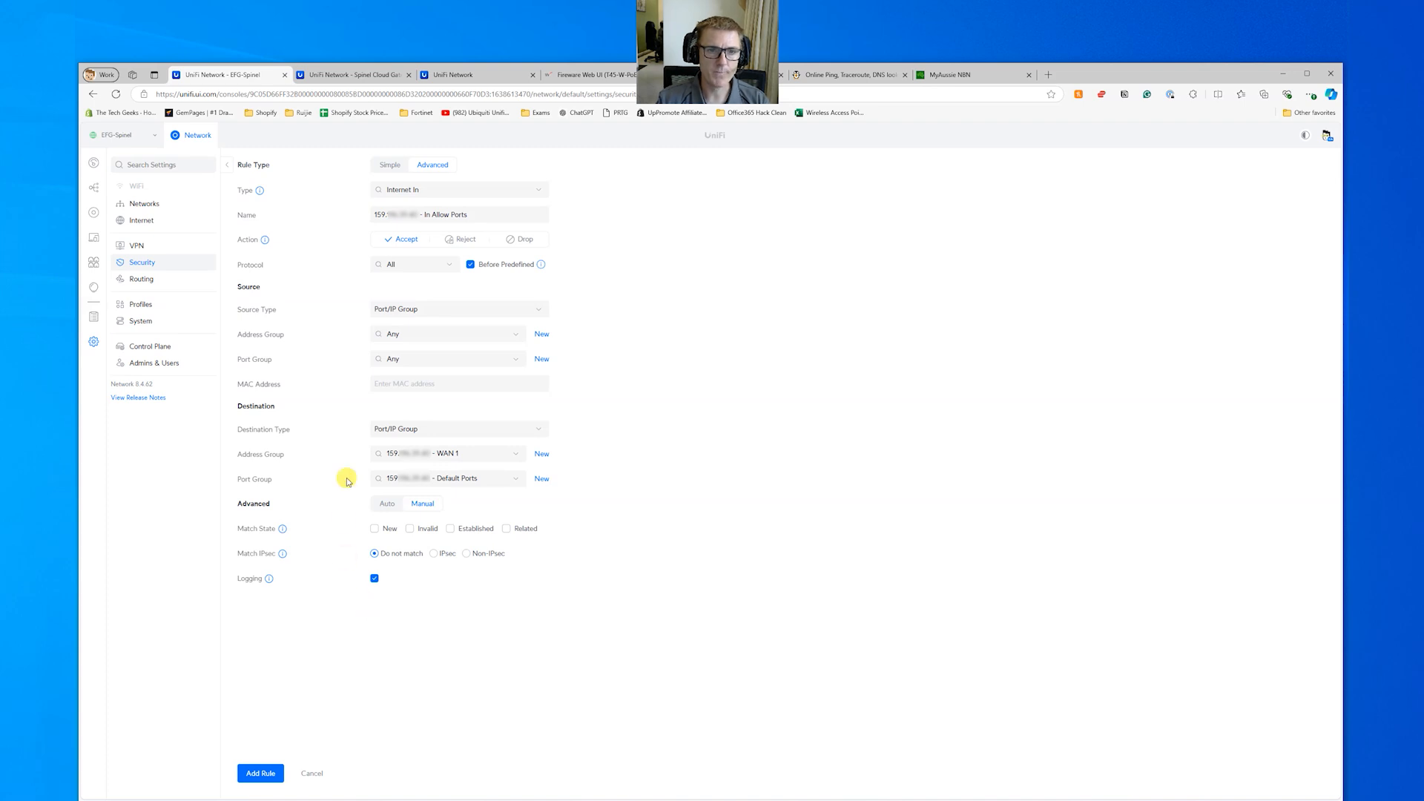
click(274, 772)
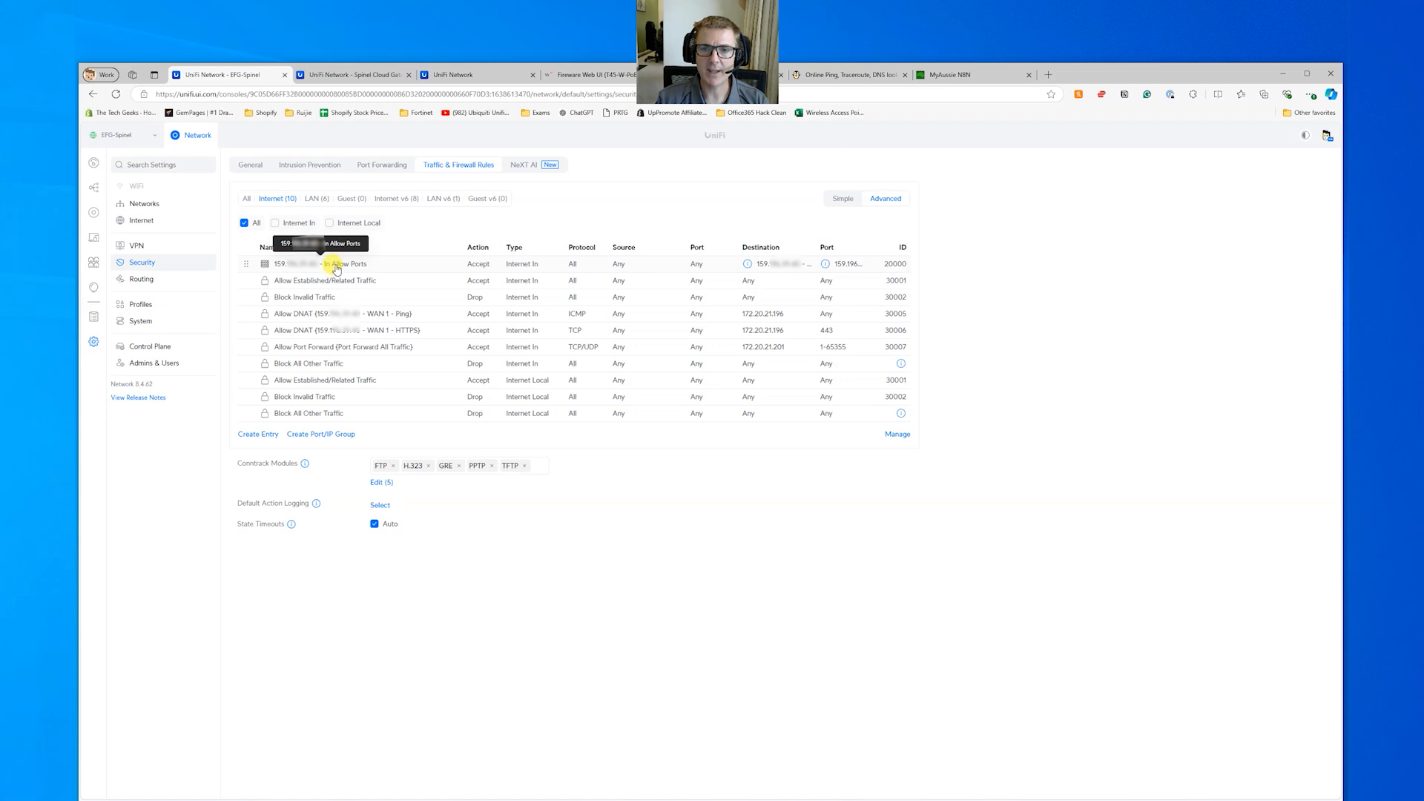
mouse_move(749, 264)
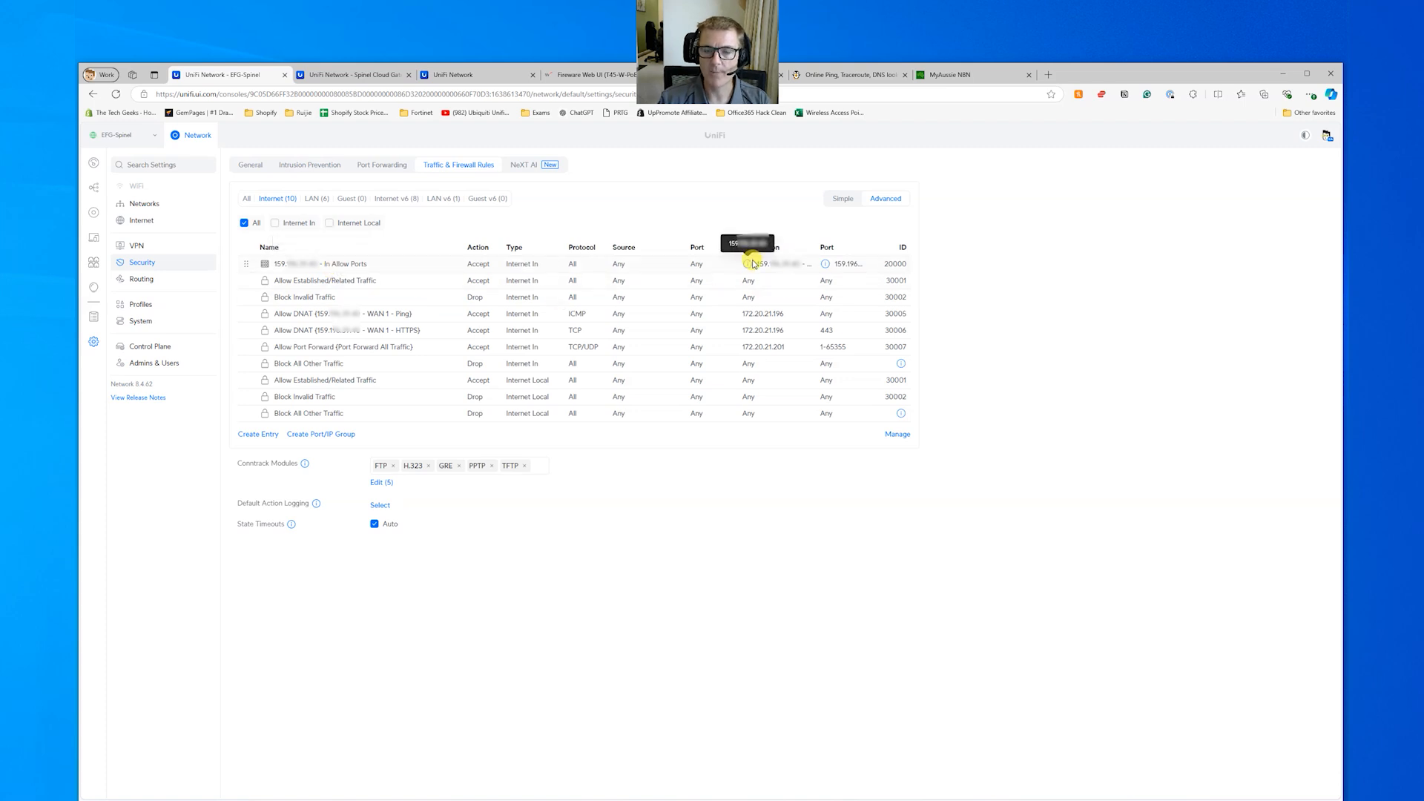
mouse_move(827, 264)
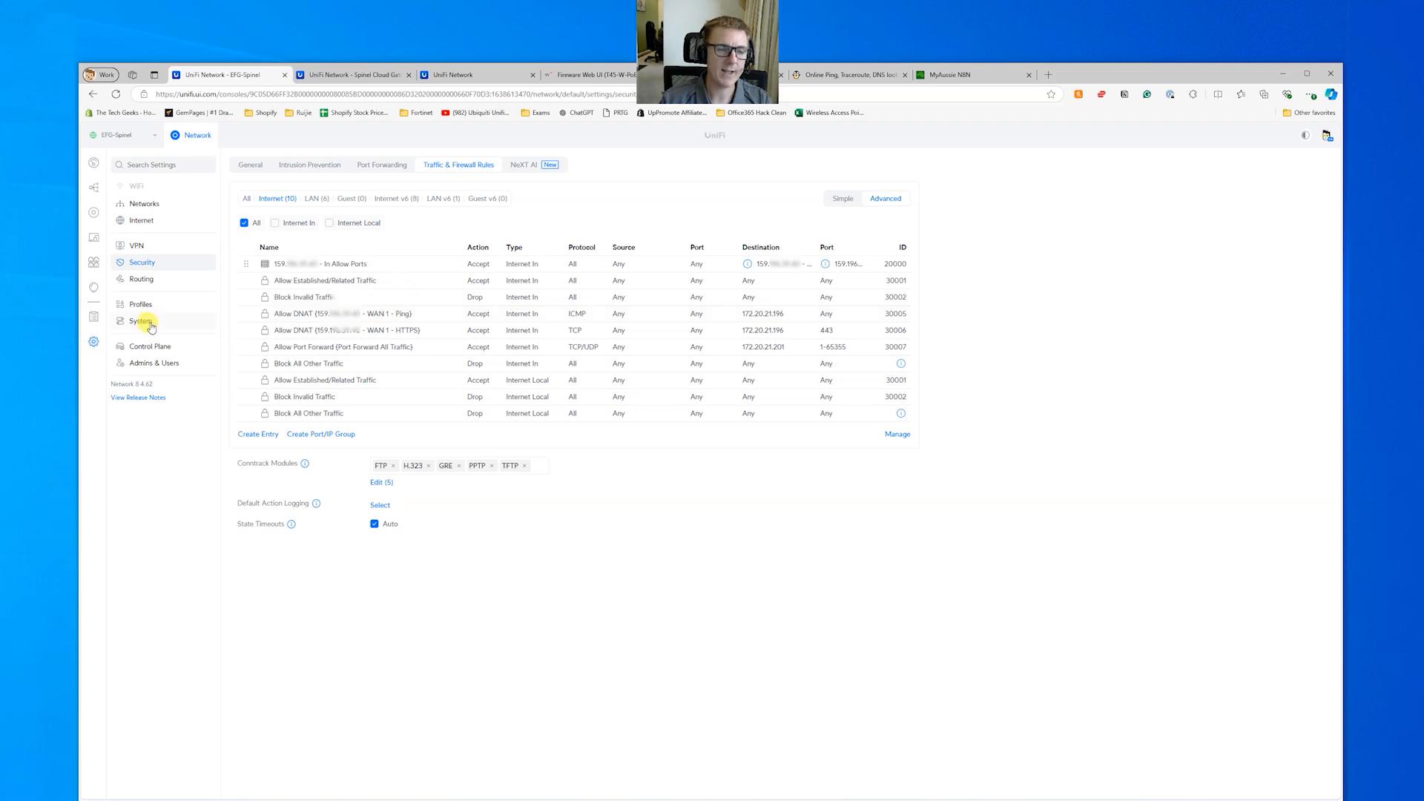
Step: Examine the destination choices of the WAN 1 - Ping NAT entry and return to the NAT list without changing it
click(139, 279)
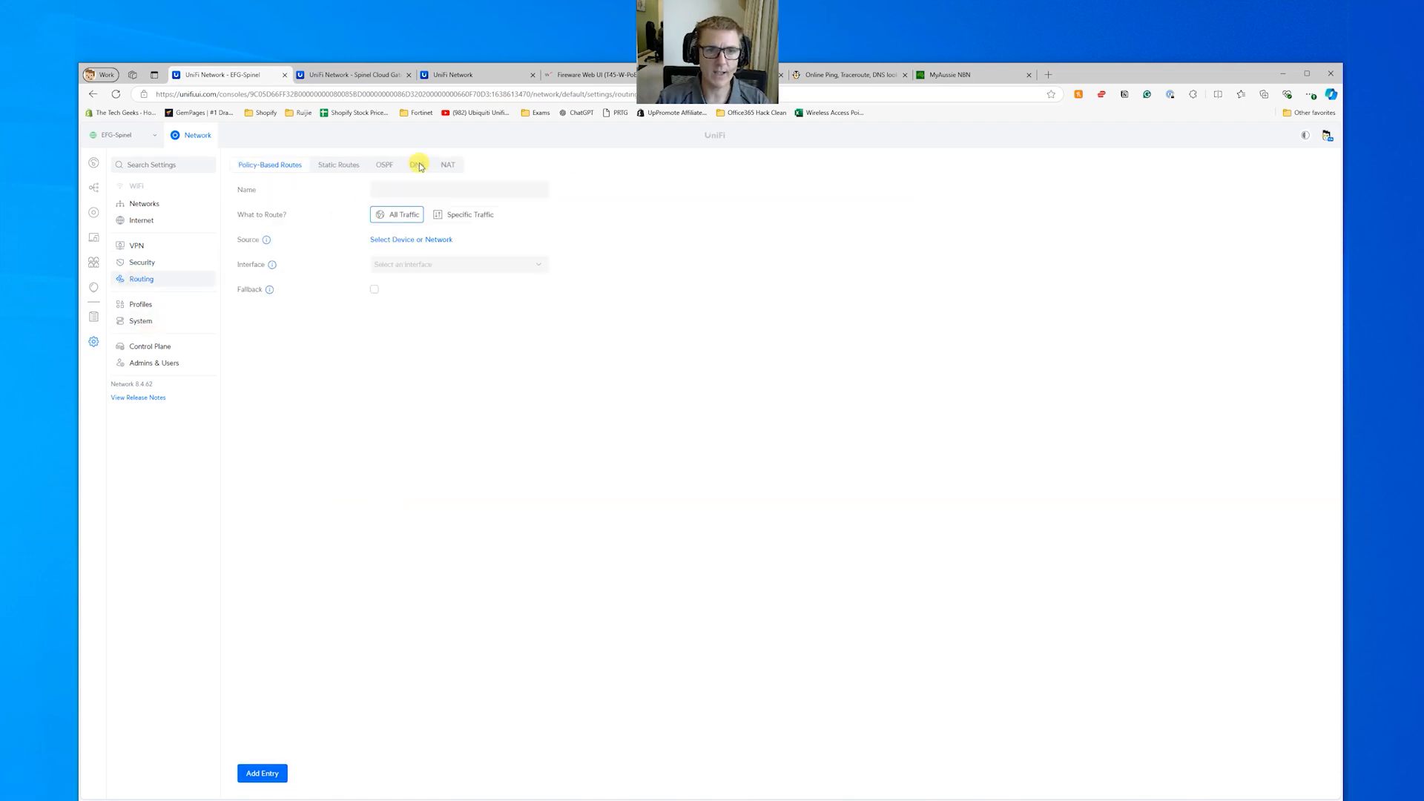
click(446, 164)
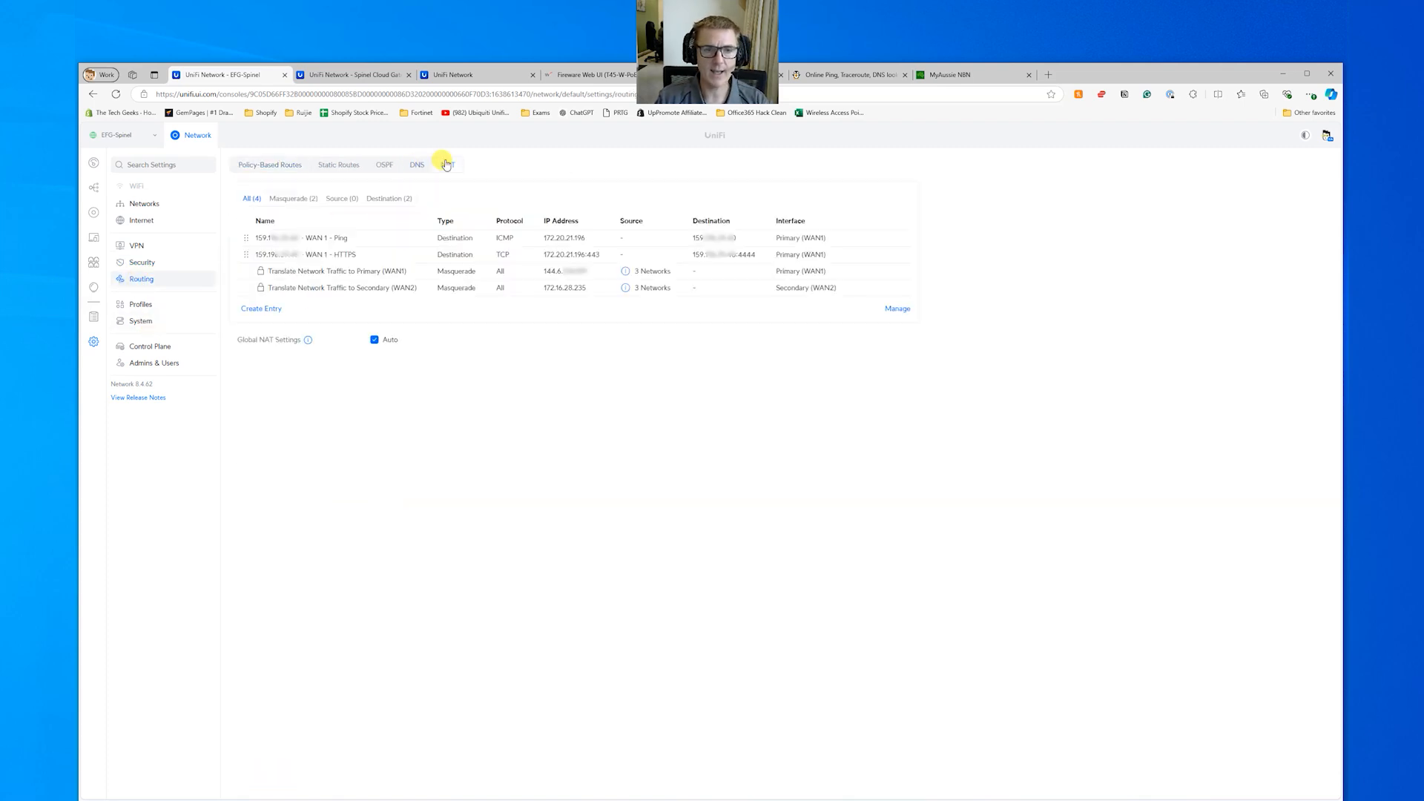
click(357, 238)
click(477, 265)
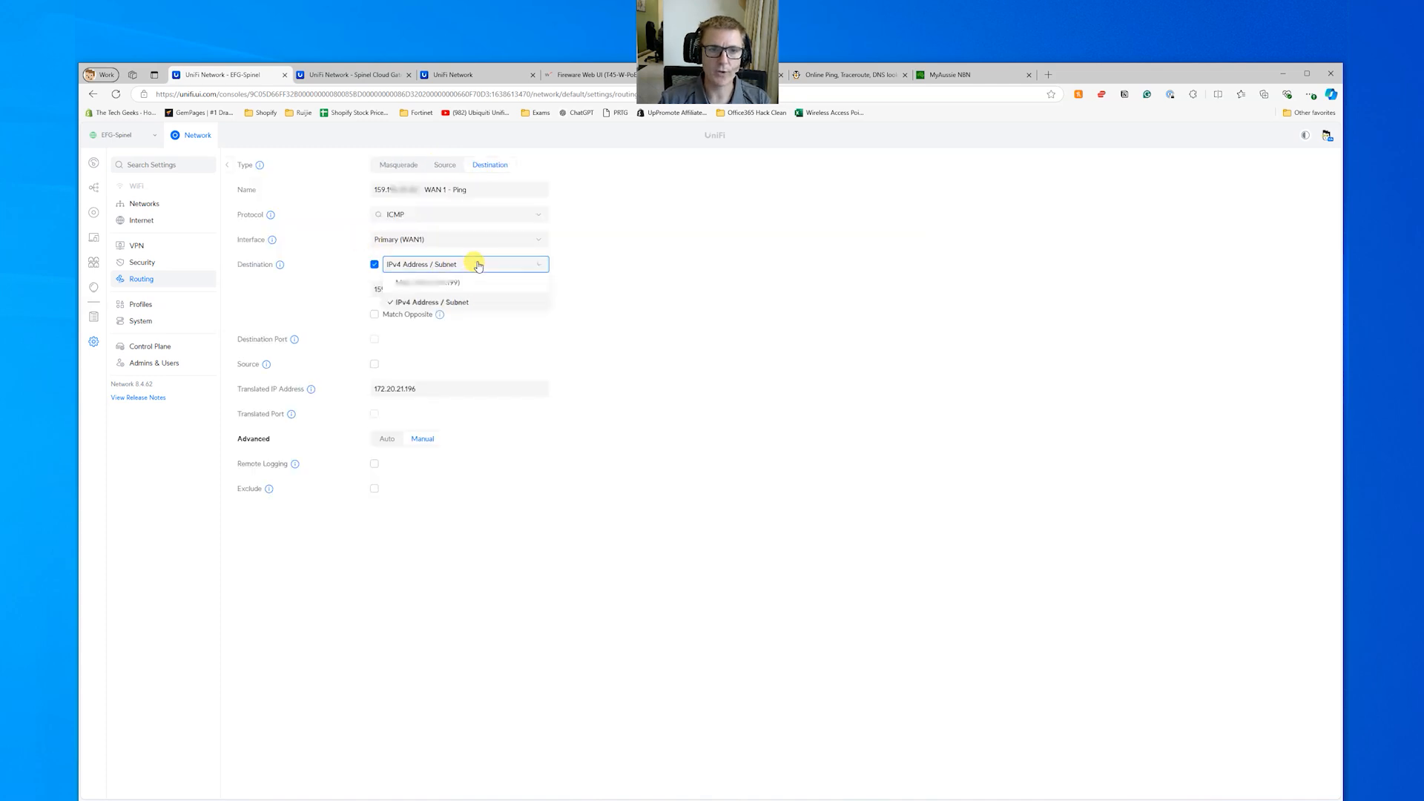
click(618, 262)
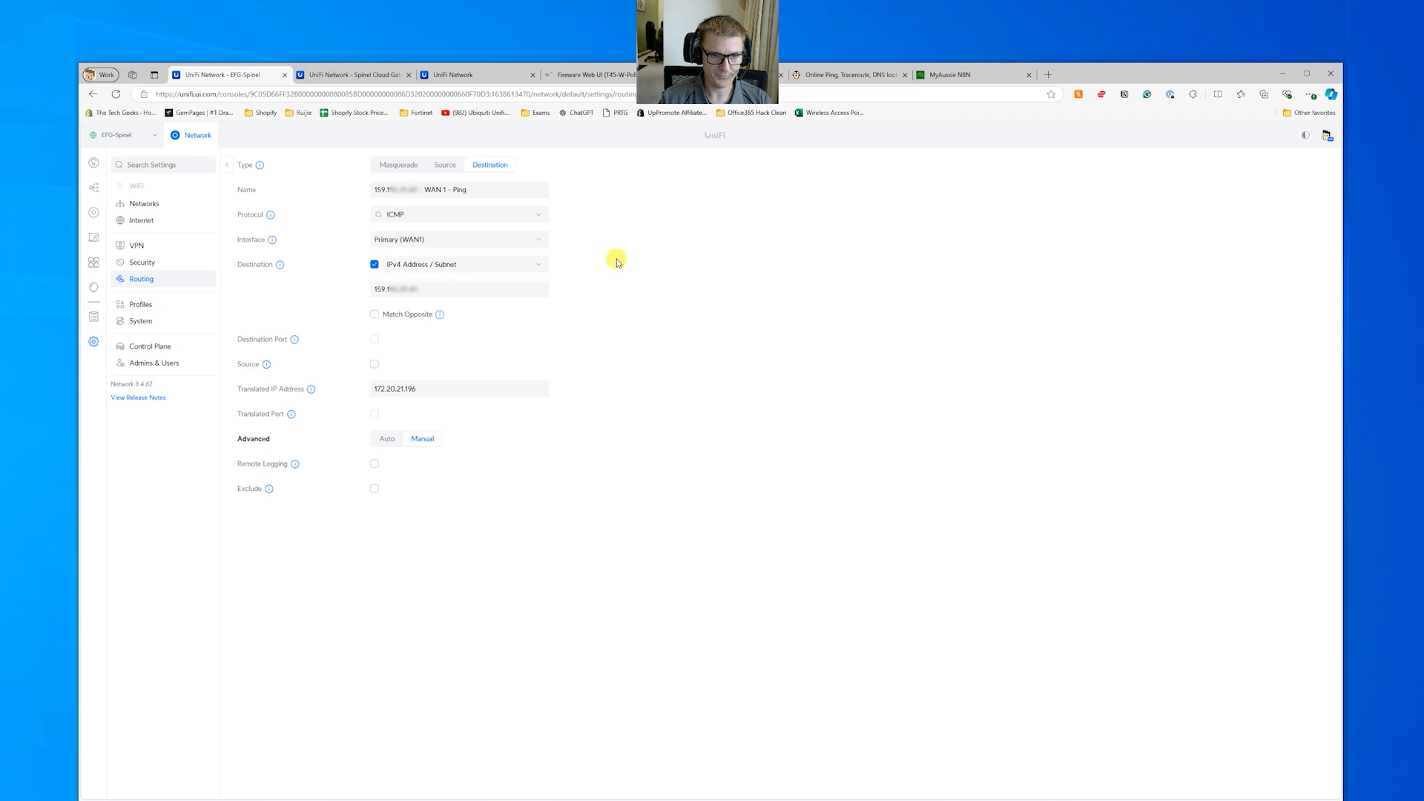
click(227, 165)
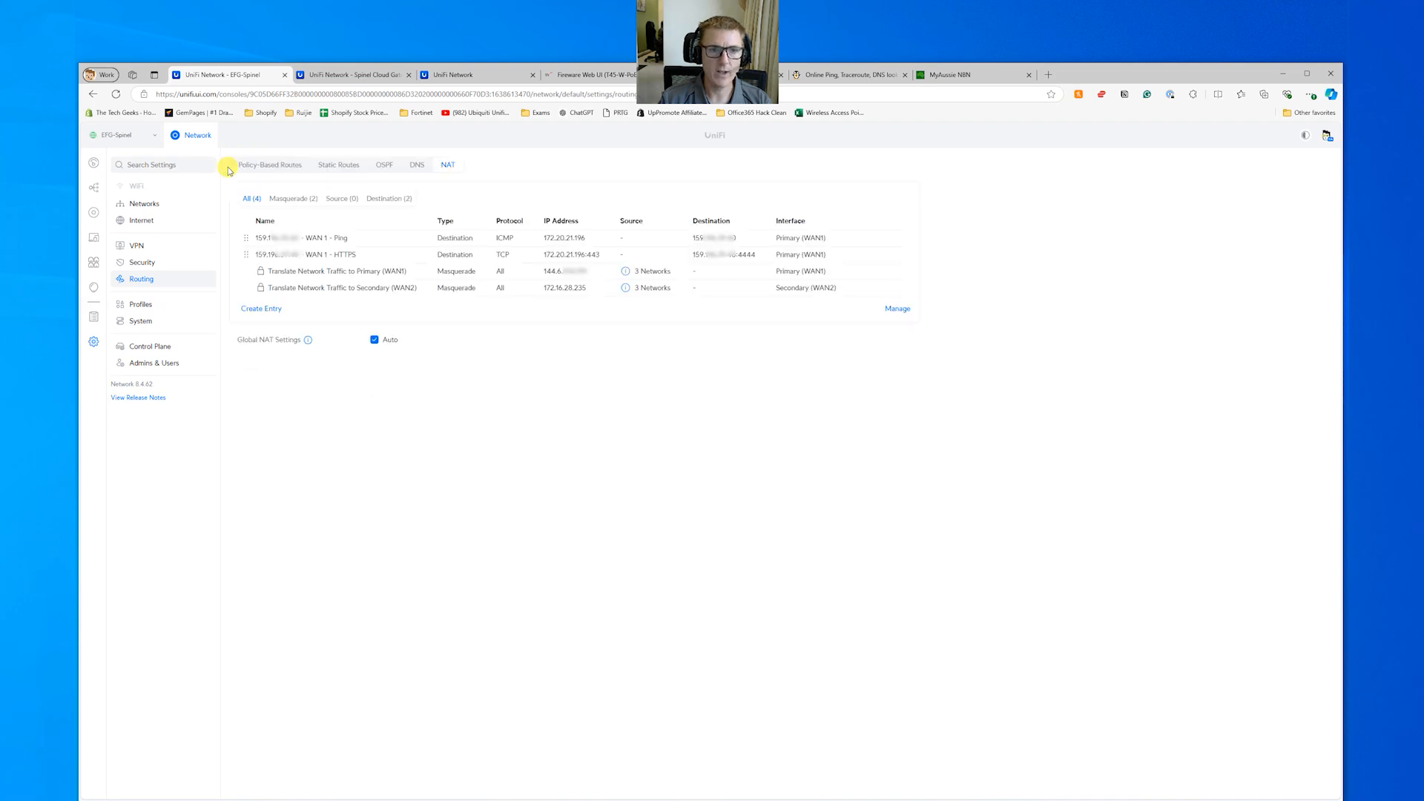
Step: Remove the WAN 1 - HTTPS destination NAT entry and return to the Traffic & Firewall Rules list
click(897, 308)
click(247, 255)
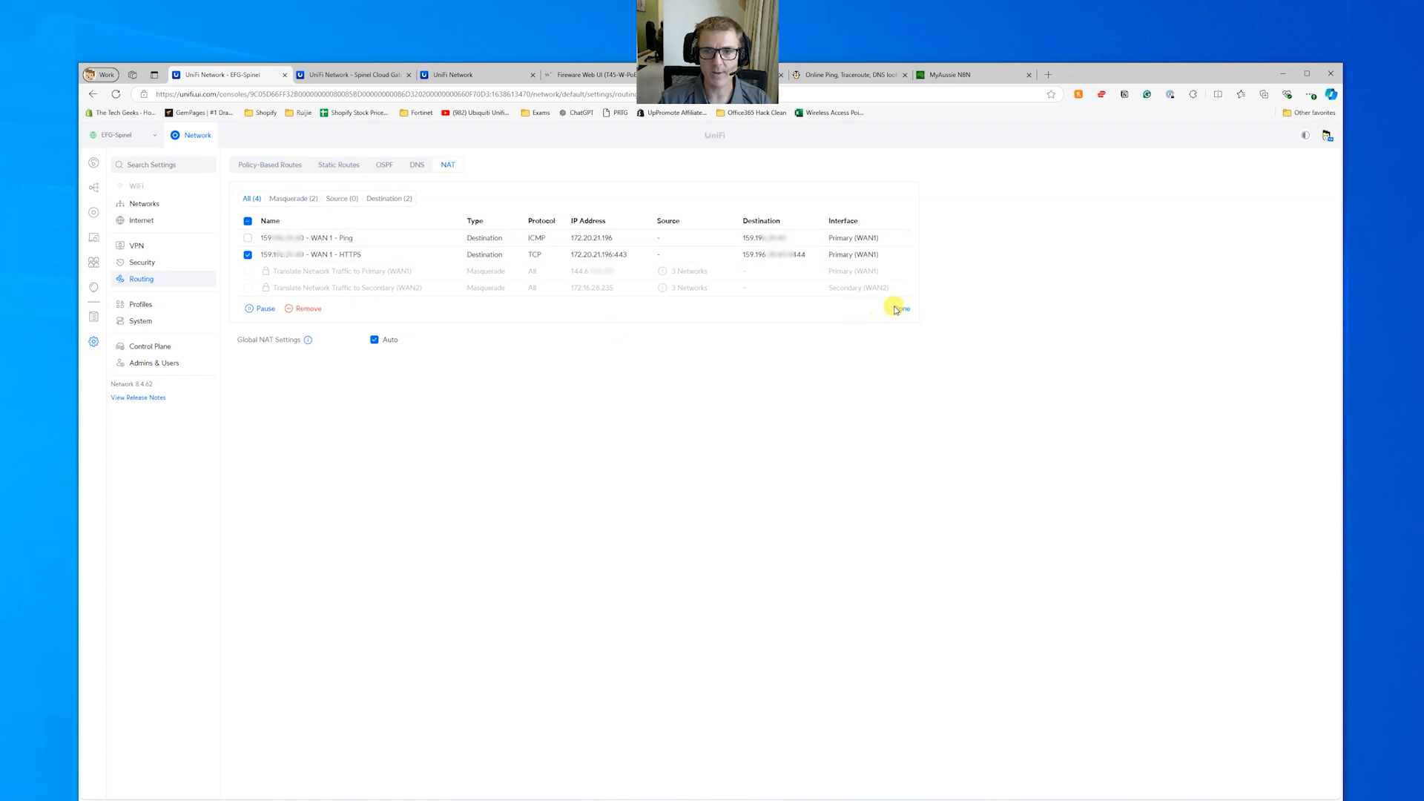
click(306, 309)
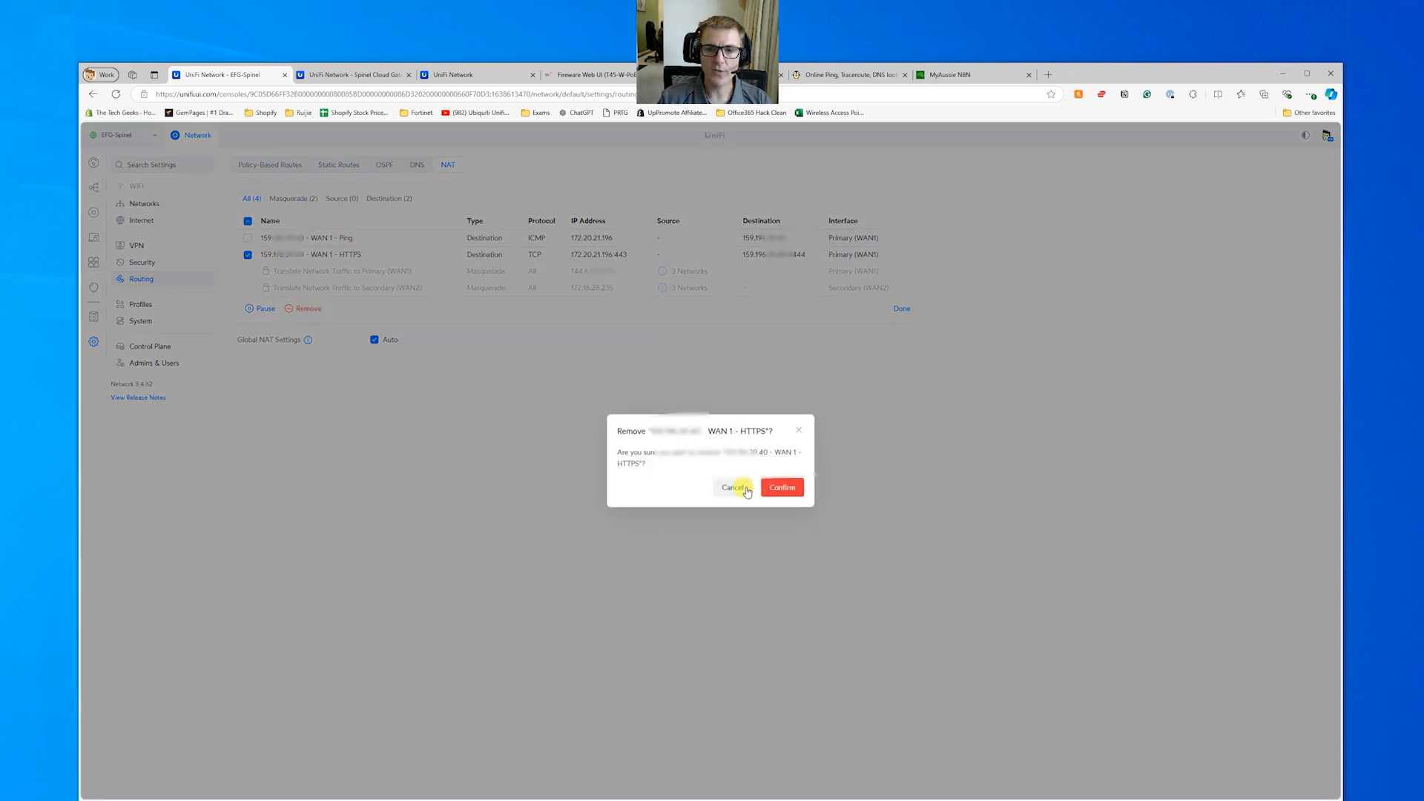
click(783, 487)
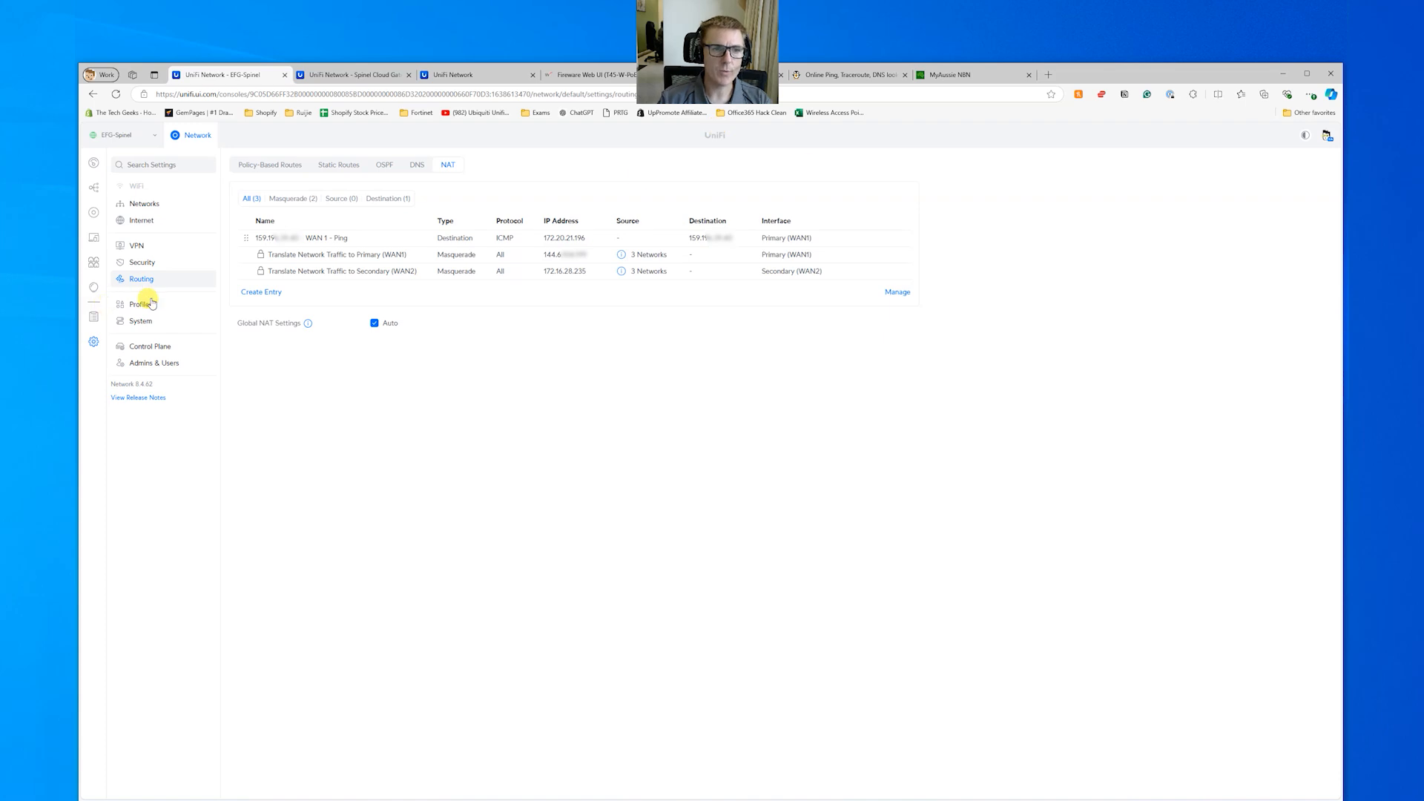
click(140, 269)
click(439, 169)
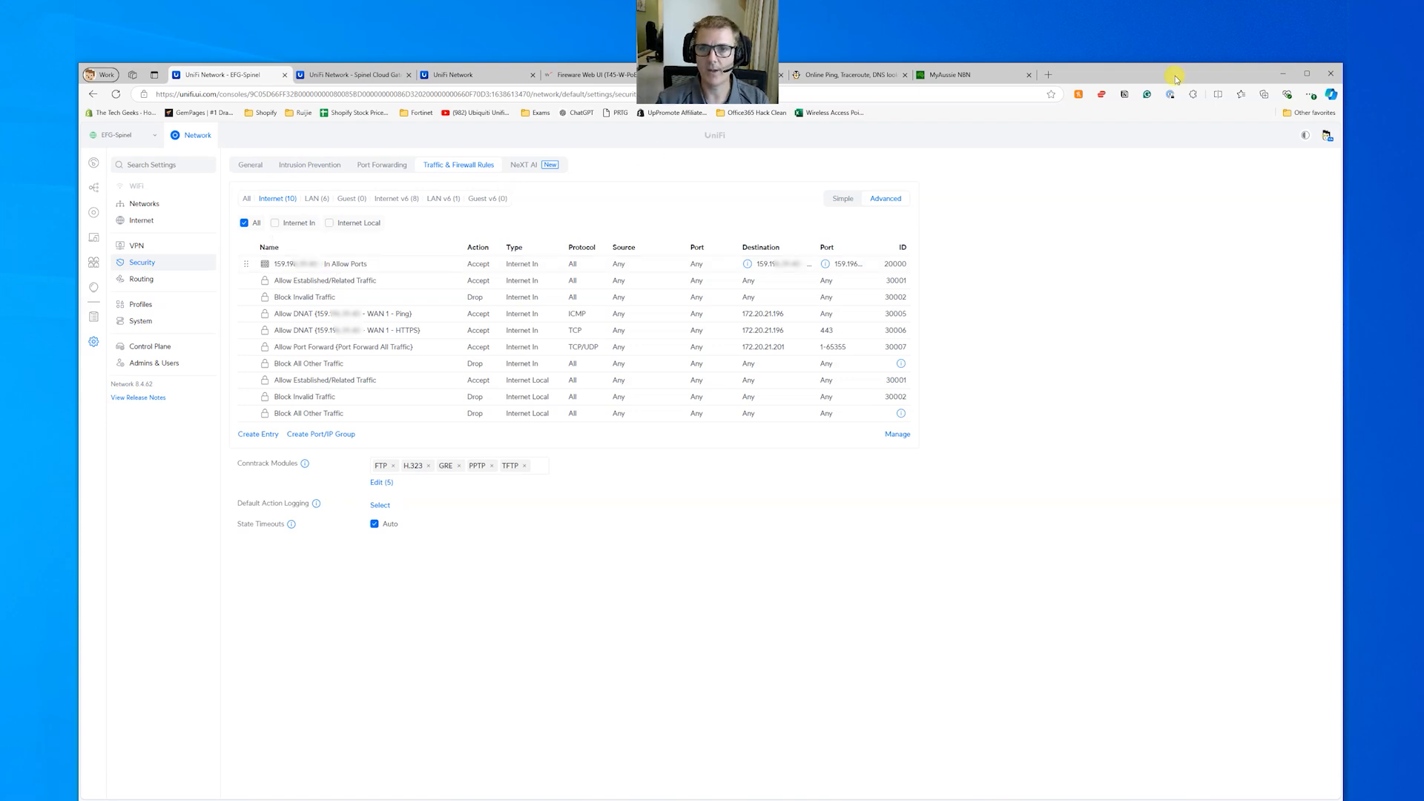
Step: Switch to the ping.eu port check and test TCP port 443 on the public IP address, entering the captcha code and resubmitting
click(839, 80)
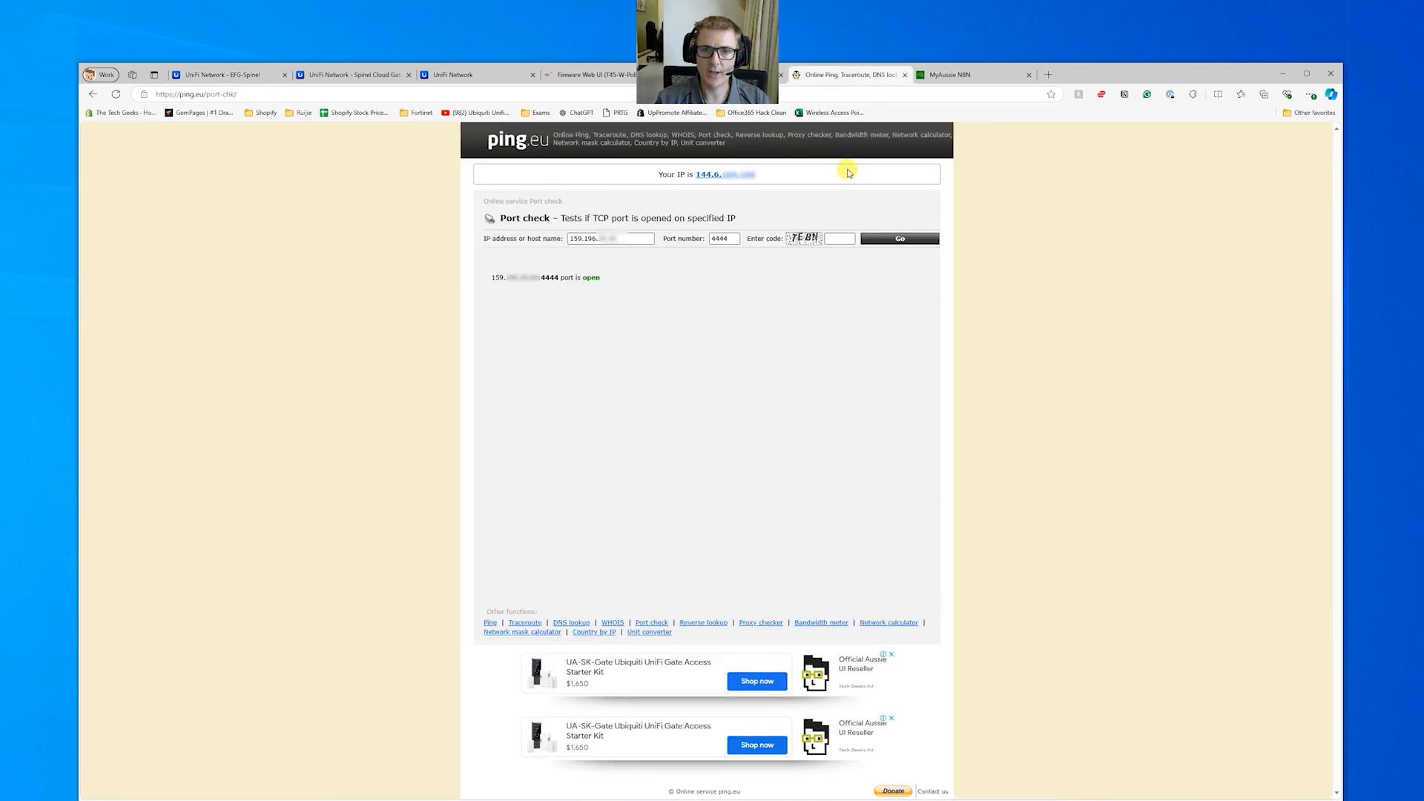
click(846, 238)
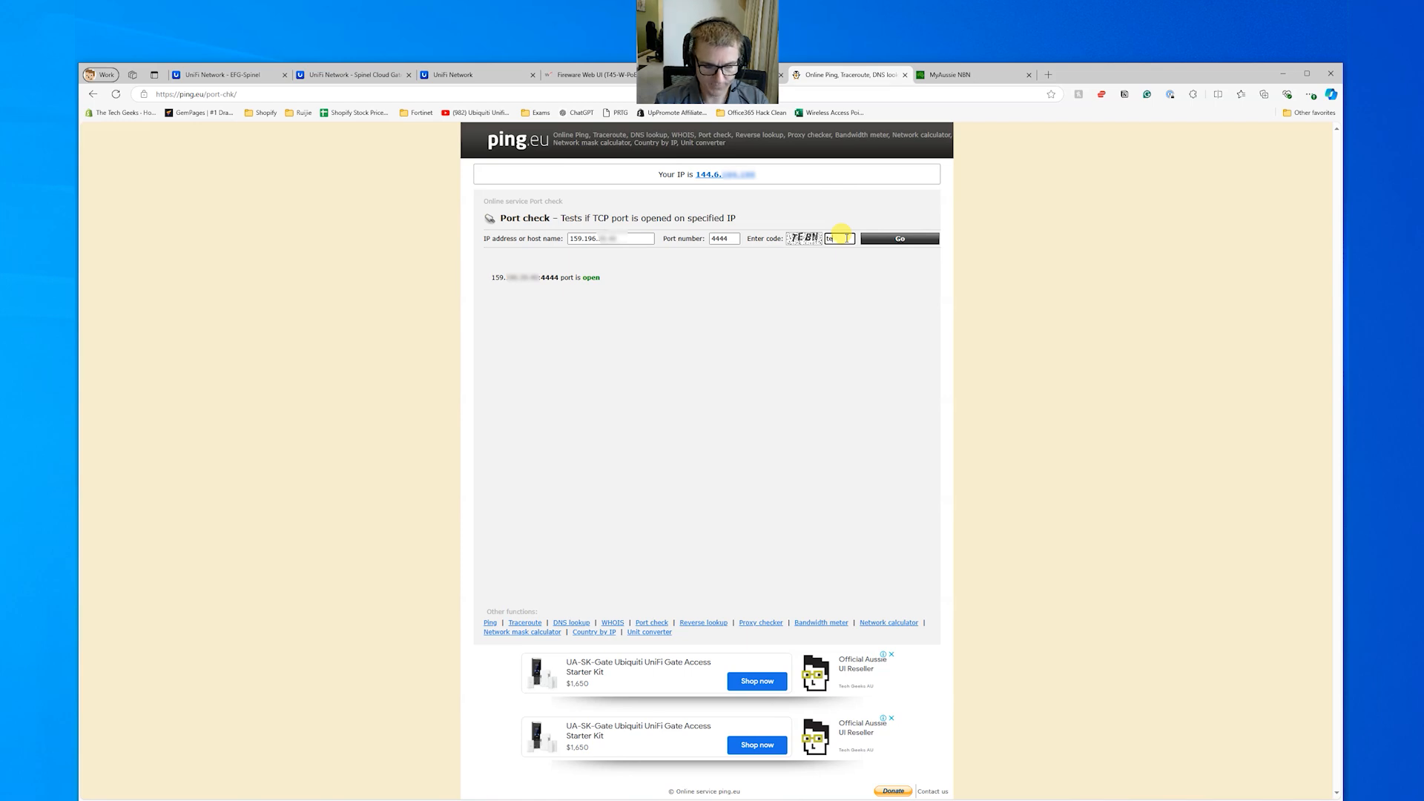
text(tebn)
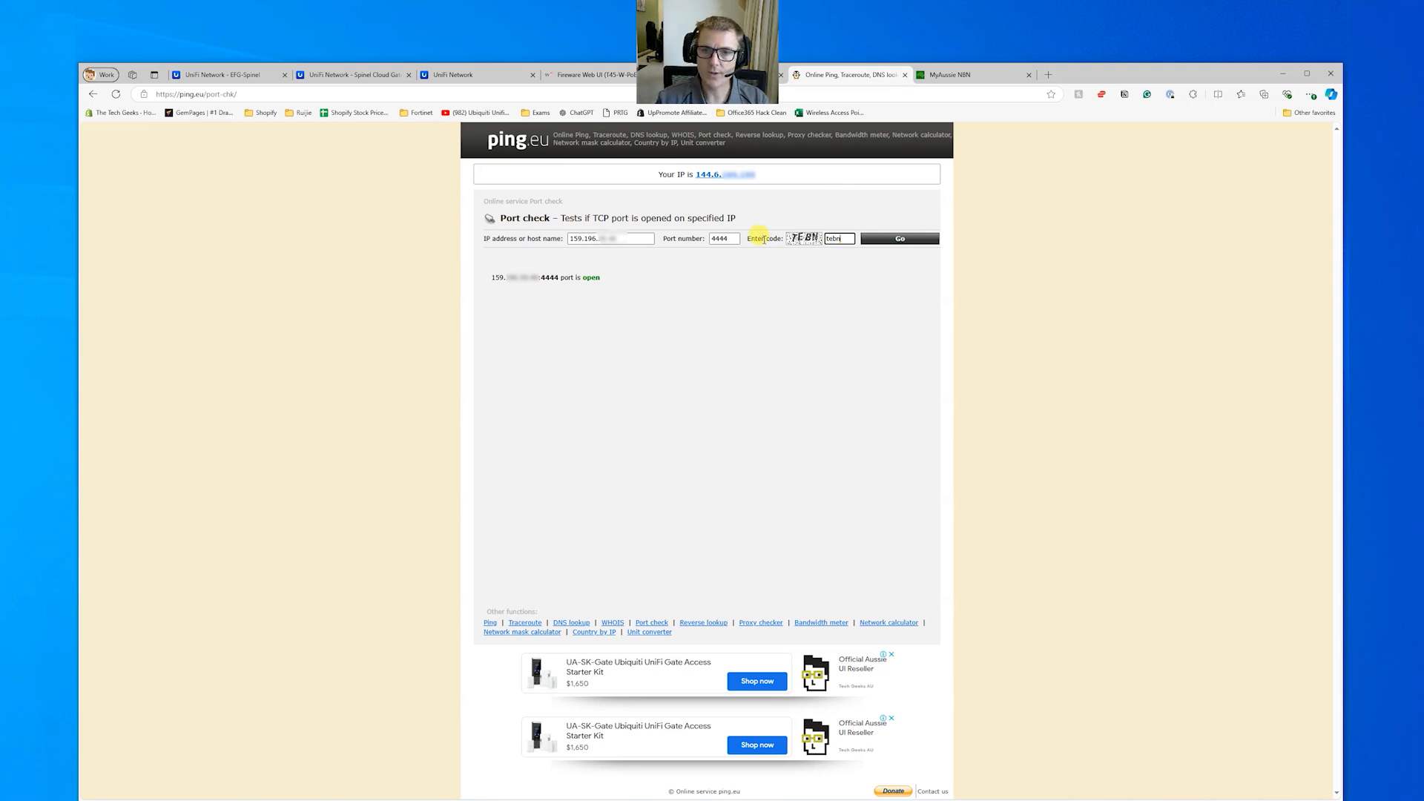
drag(726, 239, 703, 238)
key(BackSpace)
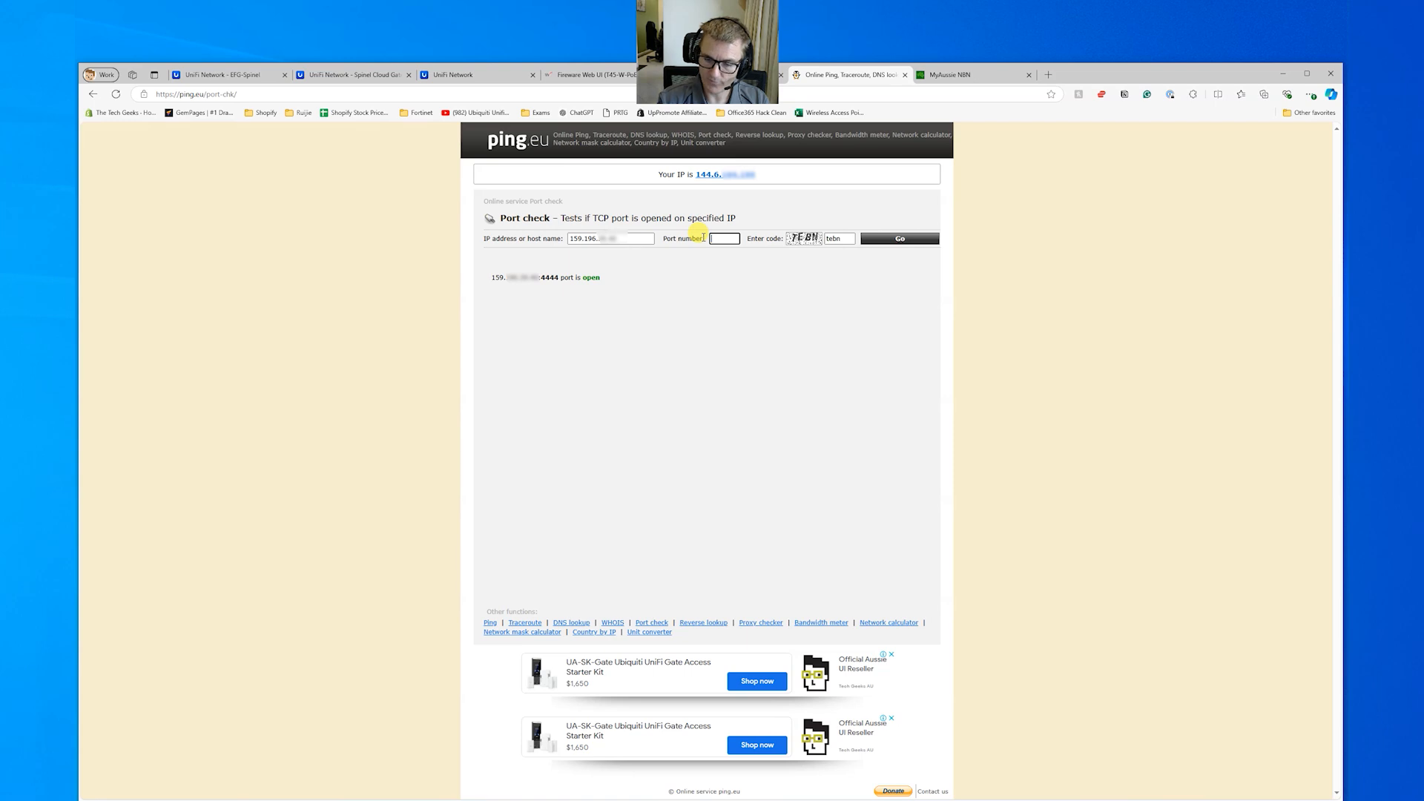
text(443)
click(874, 239)
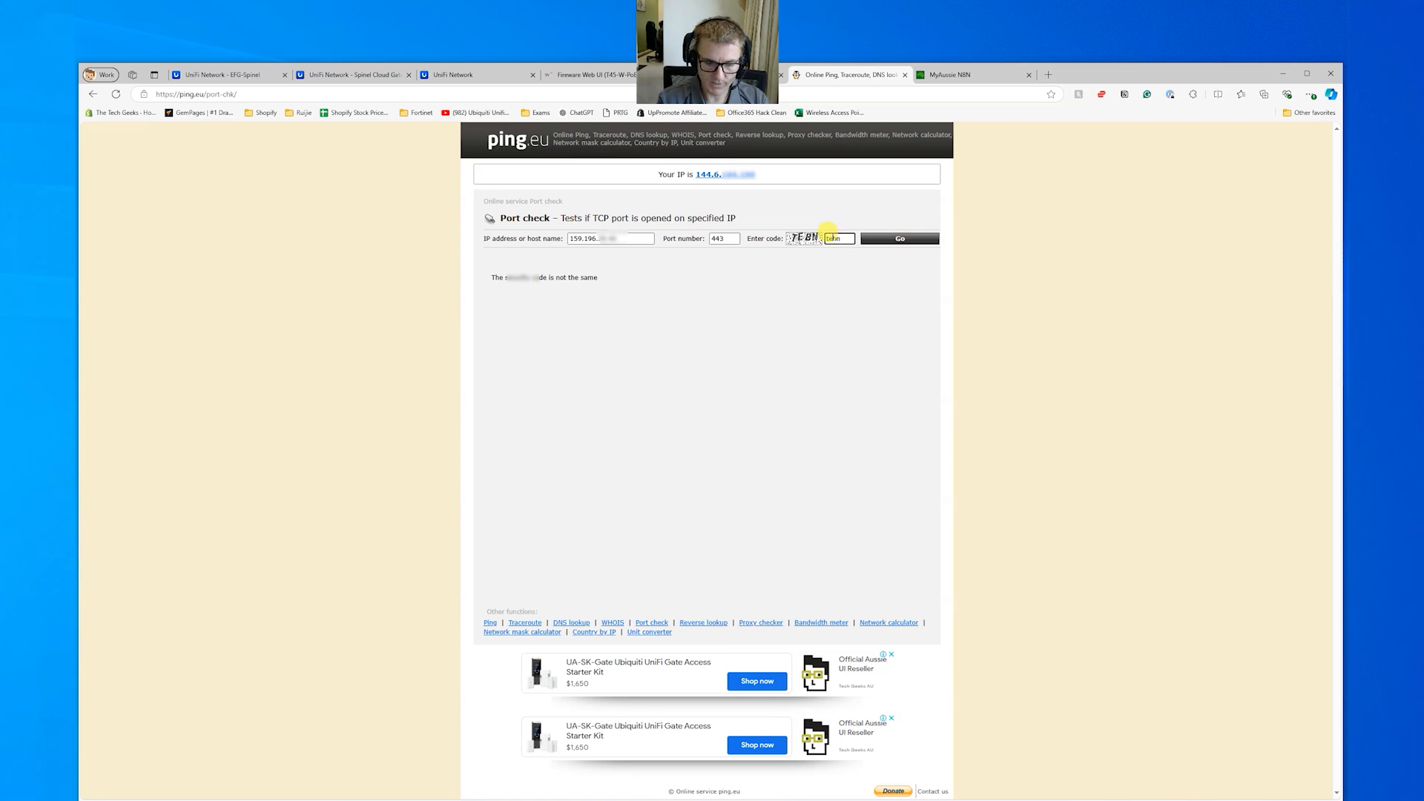
click(871, 238)
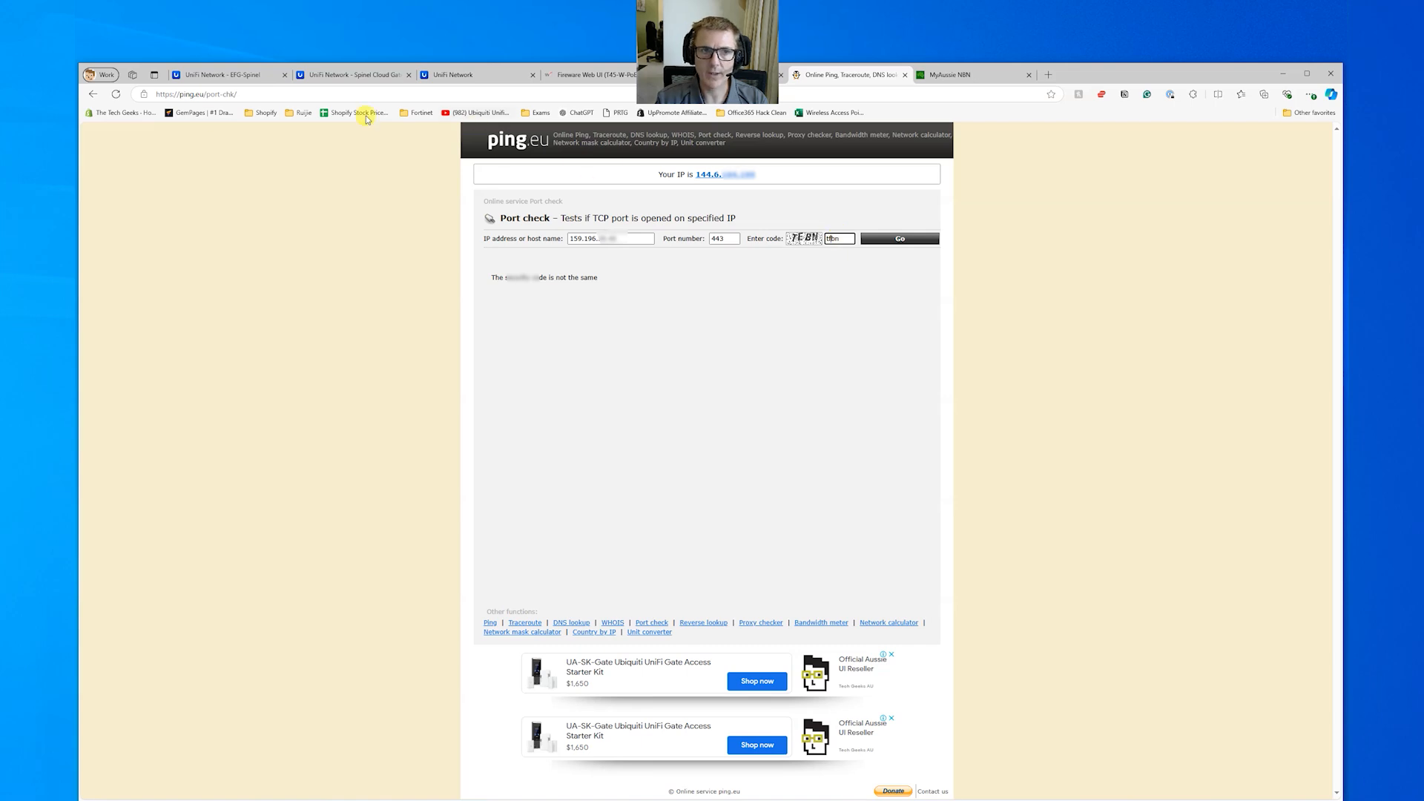
Step: Reload the port check, retest TCP port 443 with a new captcha code, and inspect the In Allow Ports rule's destination in UniFi
click(119, 93)
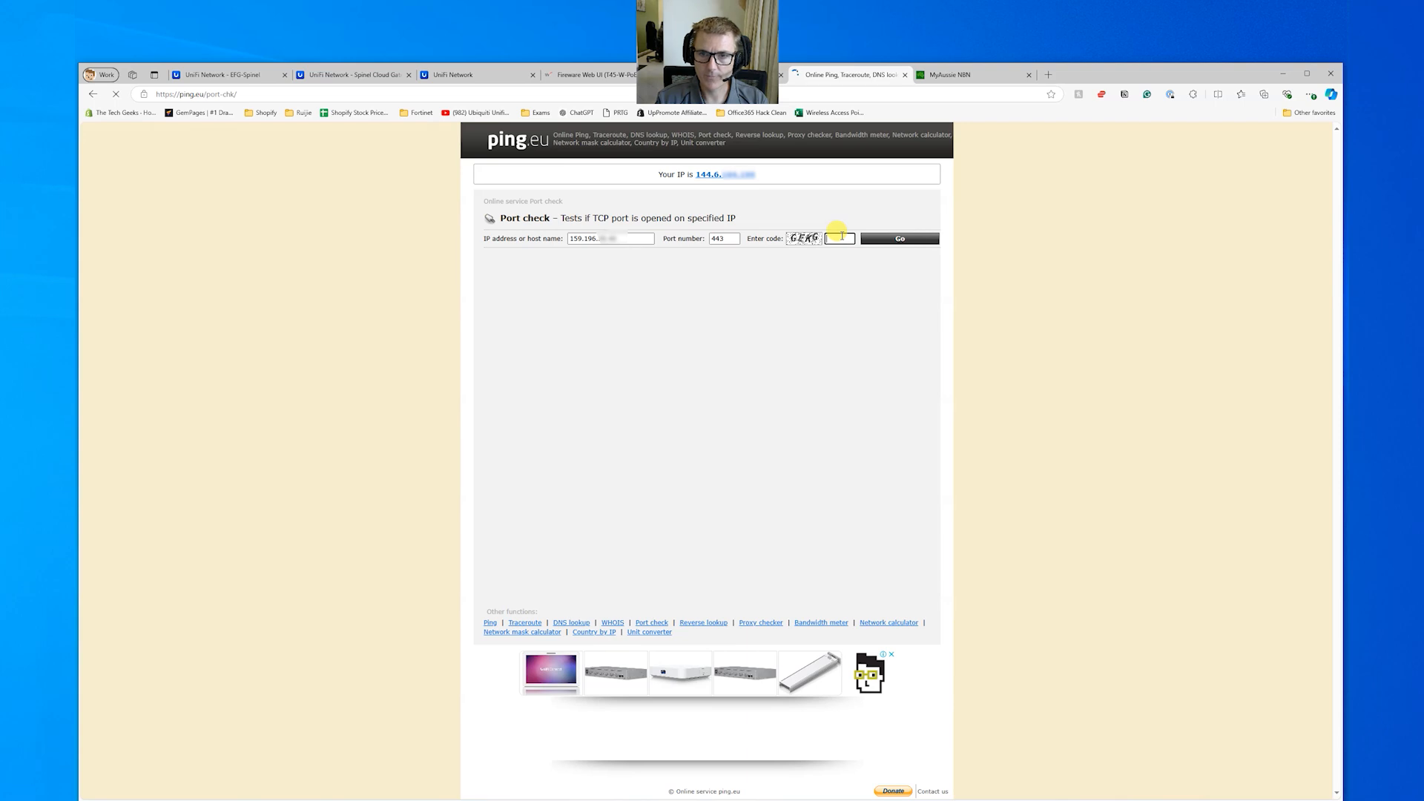
text(gekg)
click(898, 238)
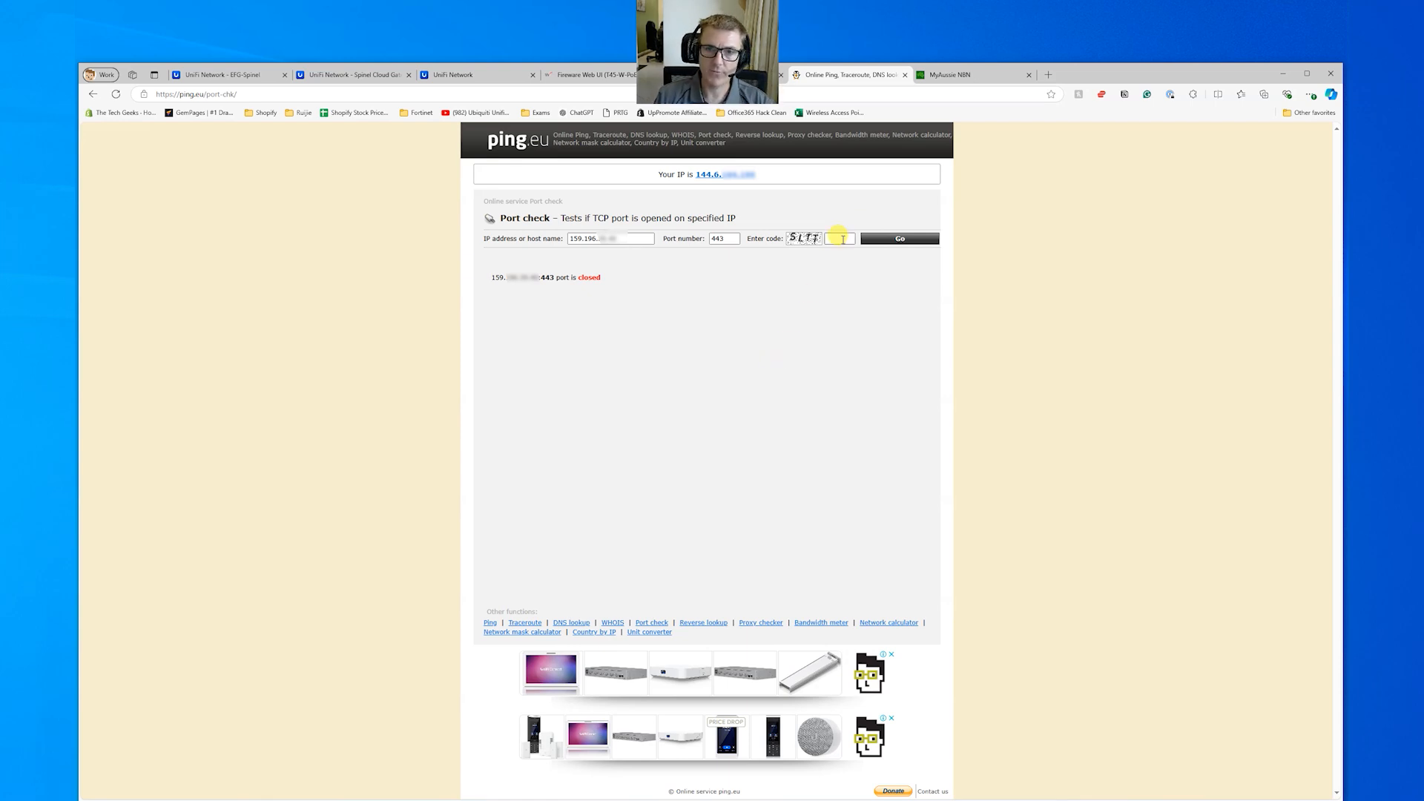
click(215, 75)
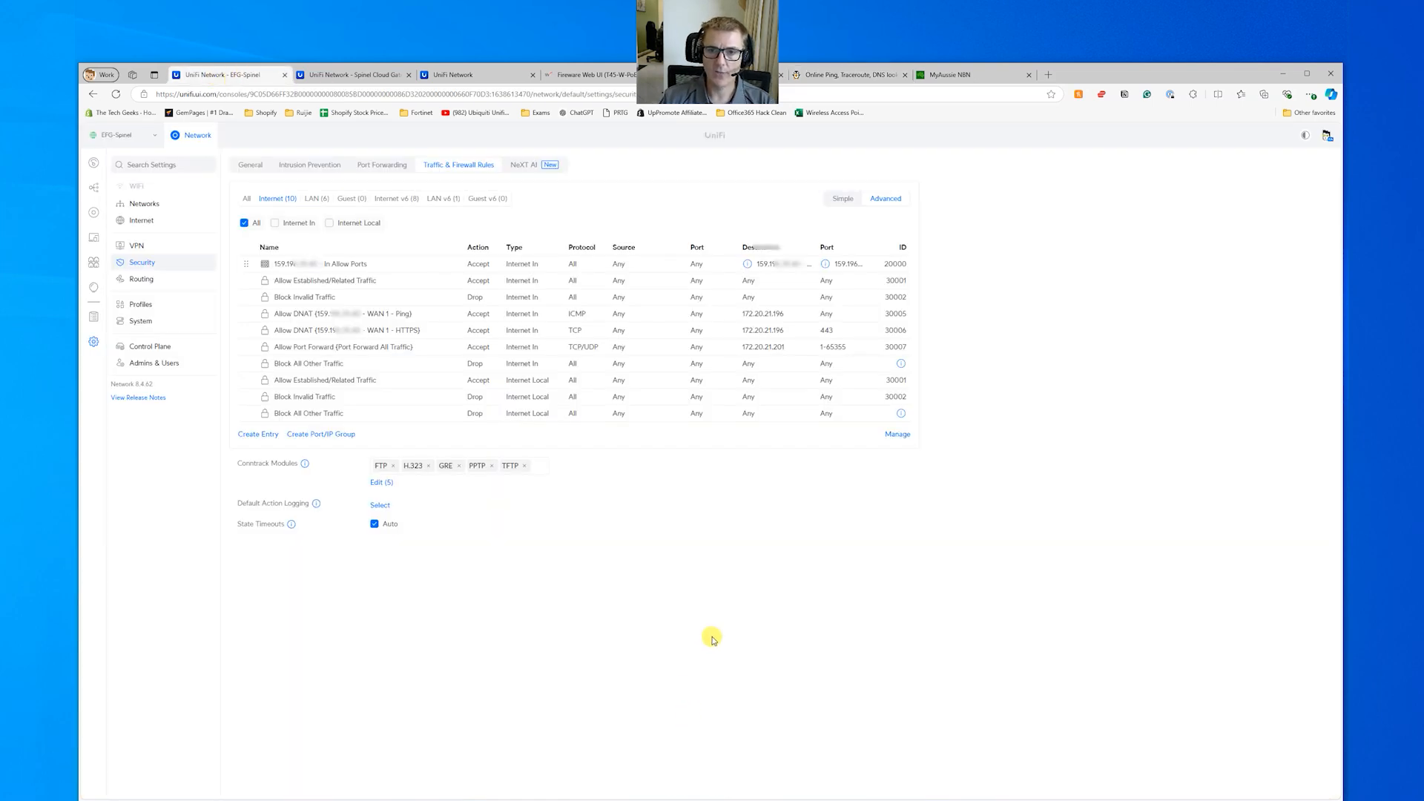
mouse_move(748, 266)
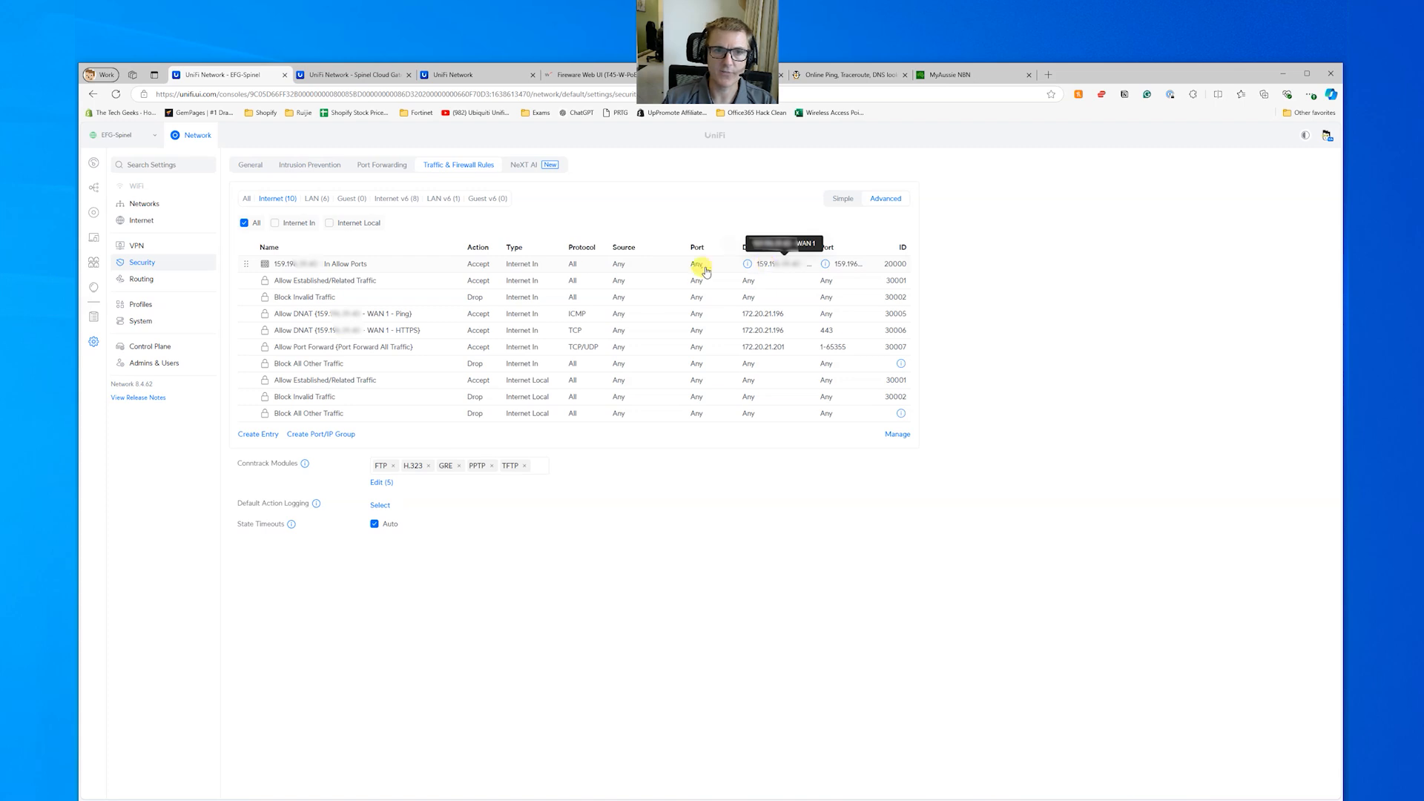
Step: Switch to ping.eu and run its Ping test on the public IP address, entering the captcha code
click(835, 74)
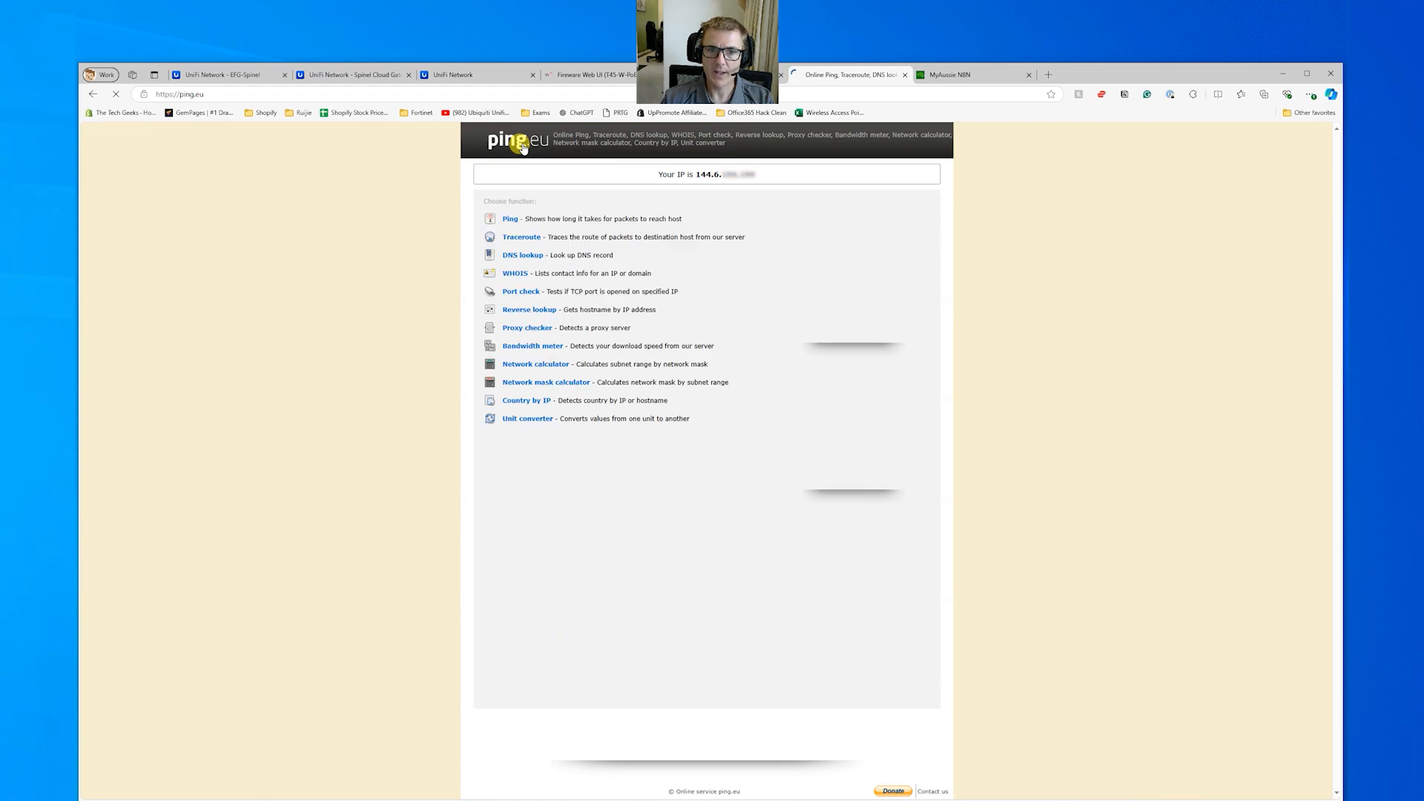
click(511, 220)
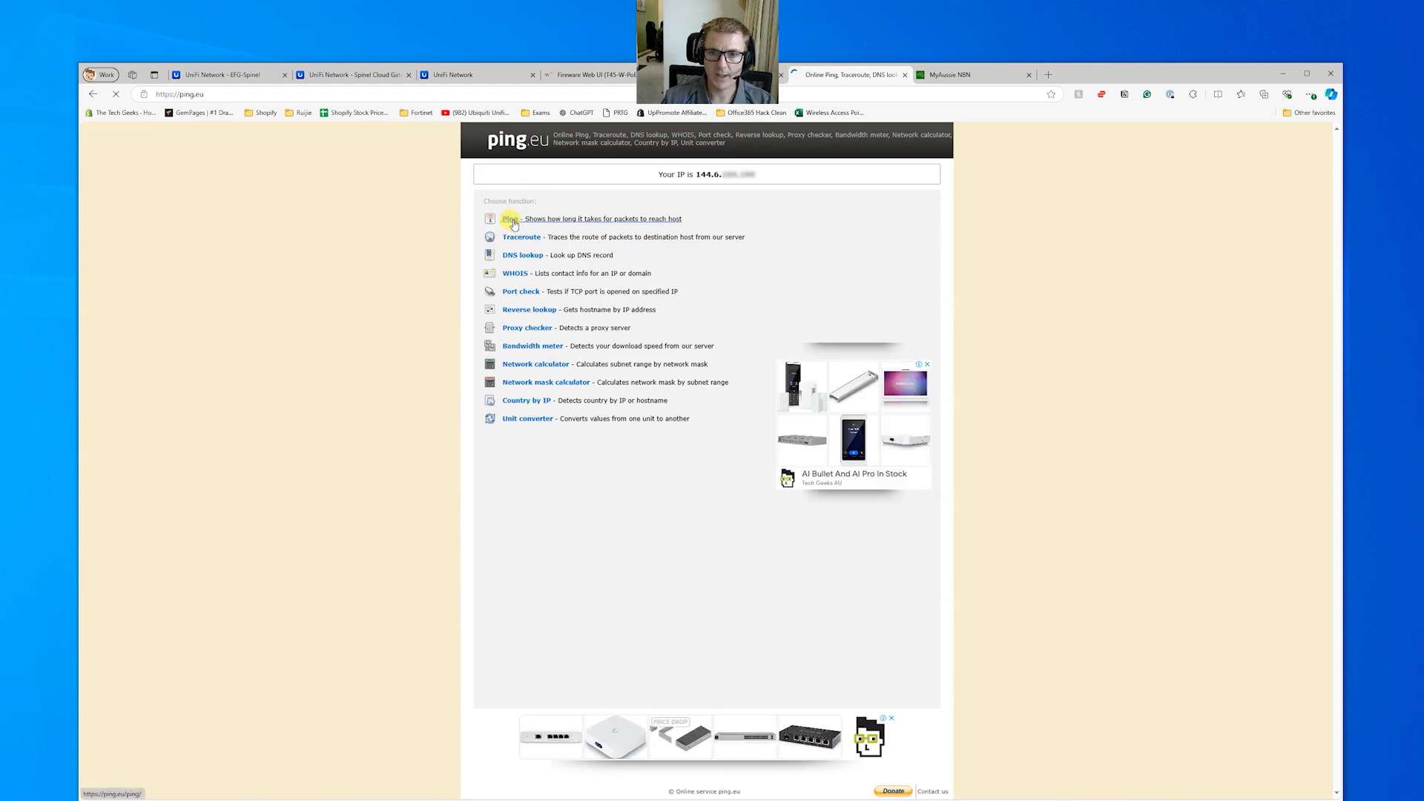
click(794, 243)
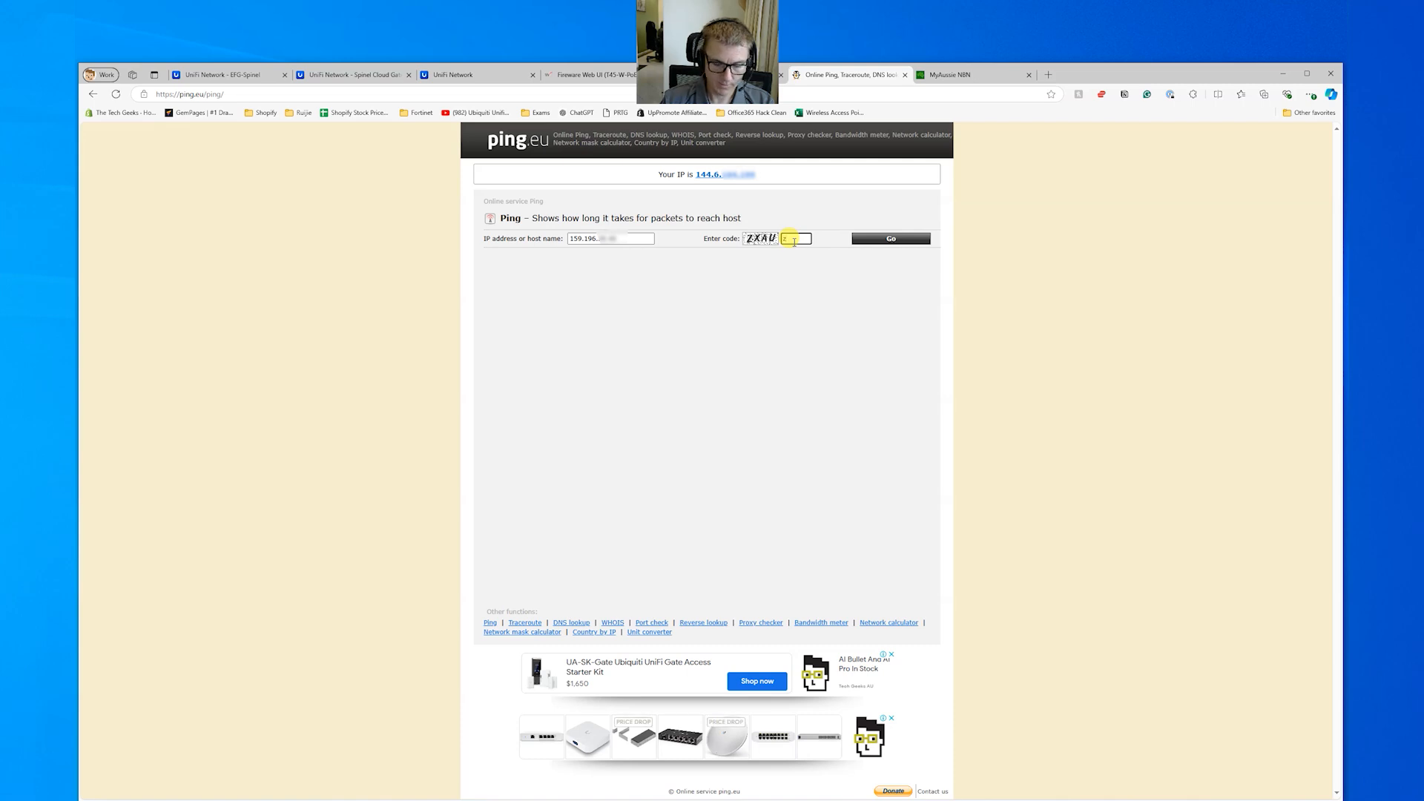
text(zxau)
click(859, 241)
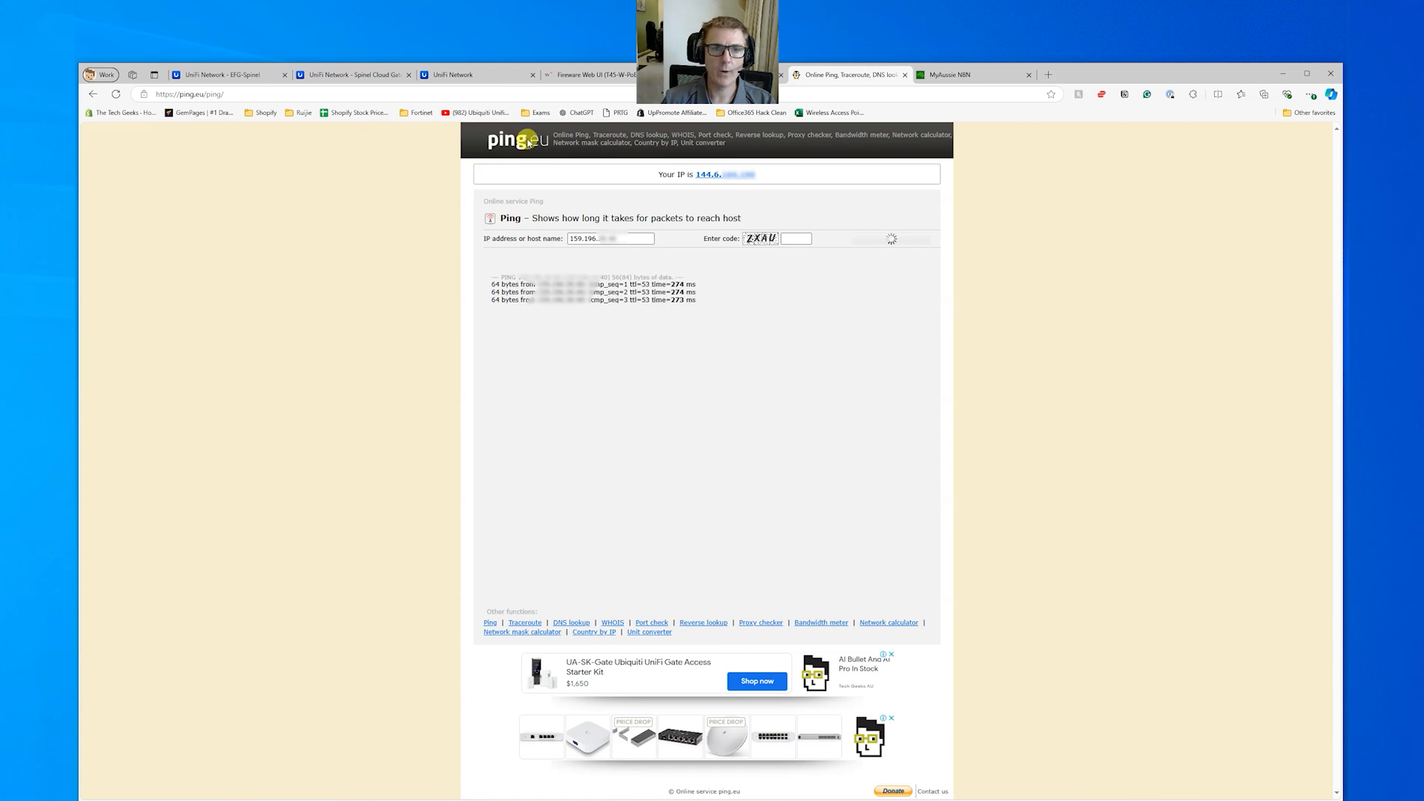
Step: Return to UniFi and create a Destination NAT entry named with the public IP address followed by "WAN 1"
click(200, 75)
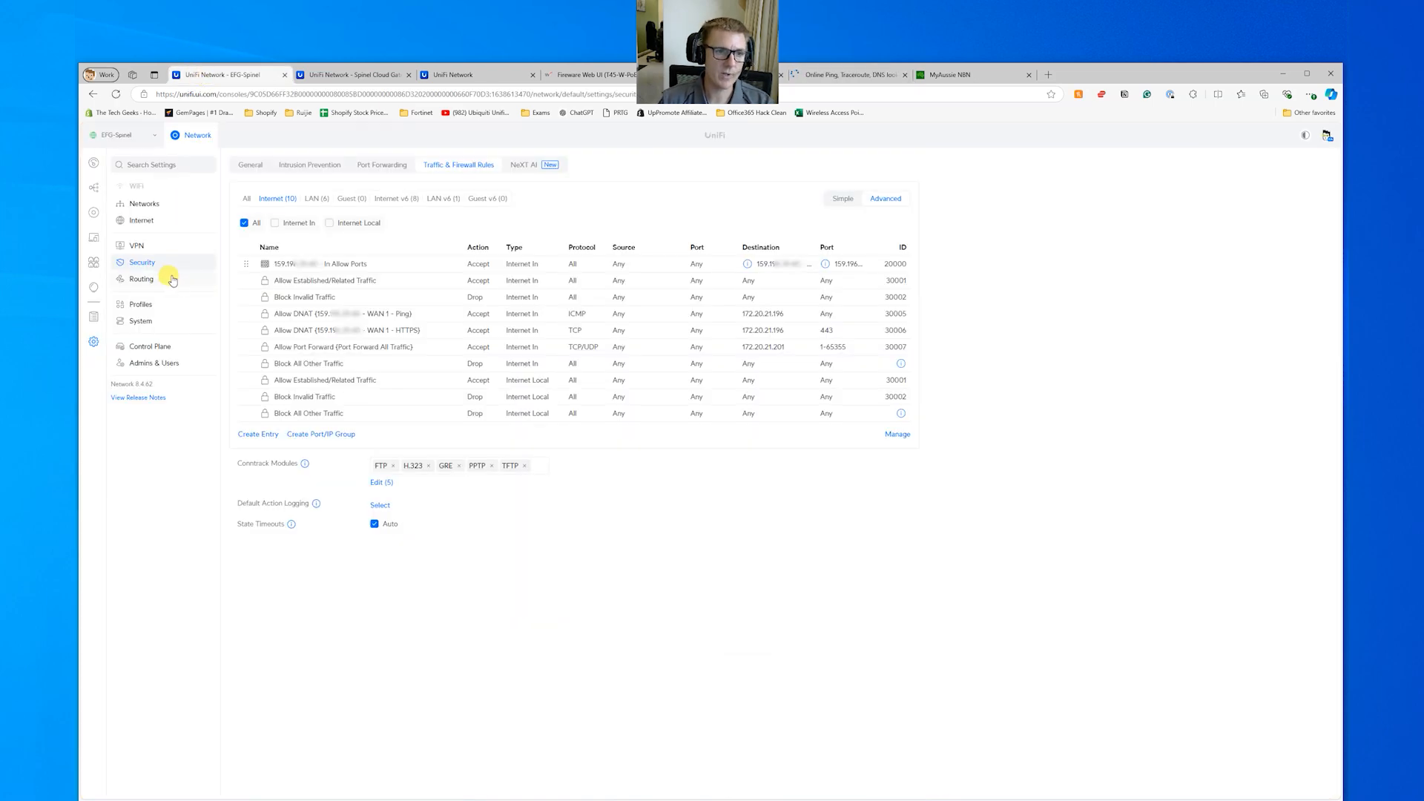
click(142, 279)
click(448, 166)
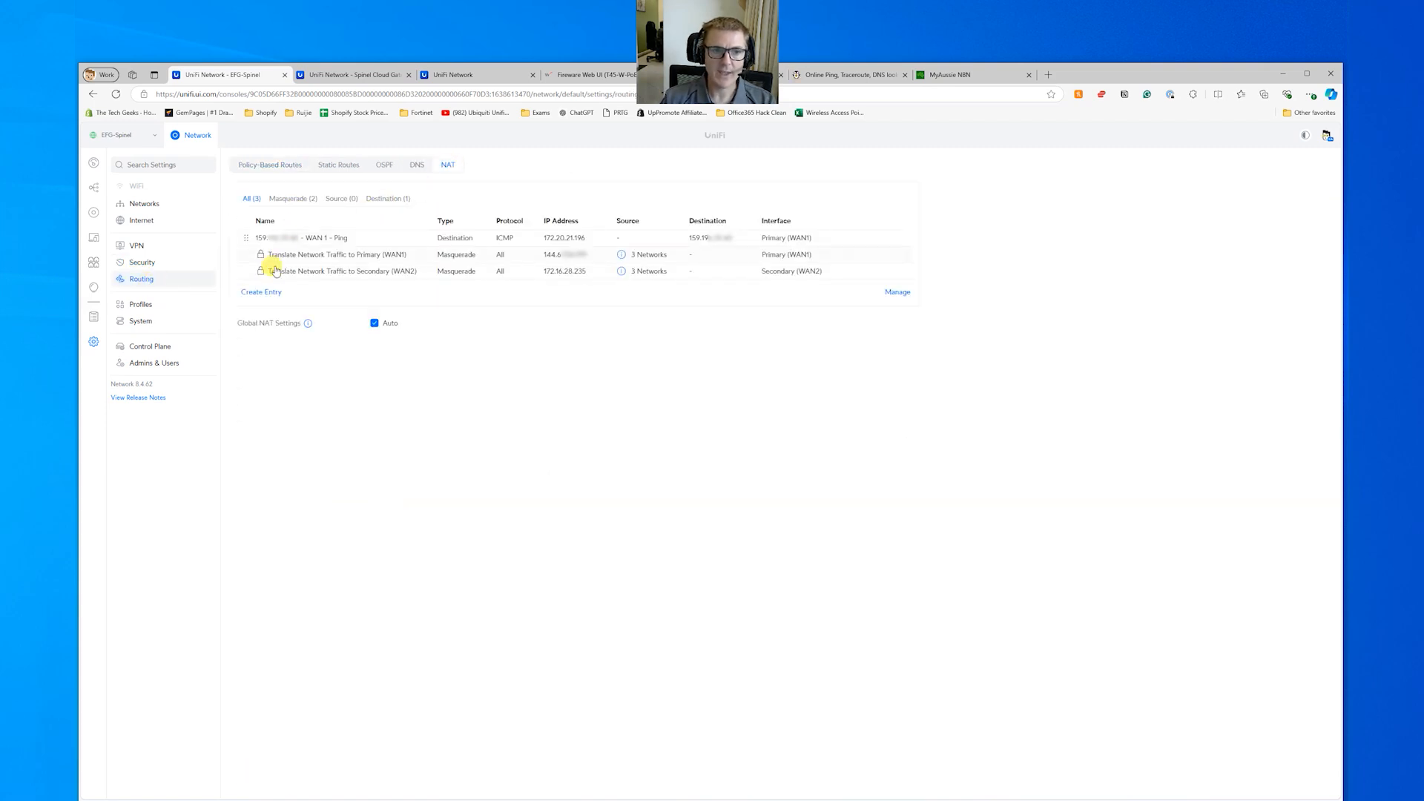
click(268, 292)
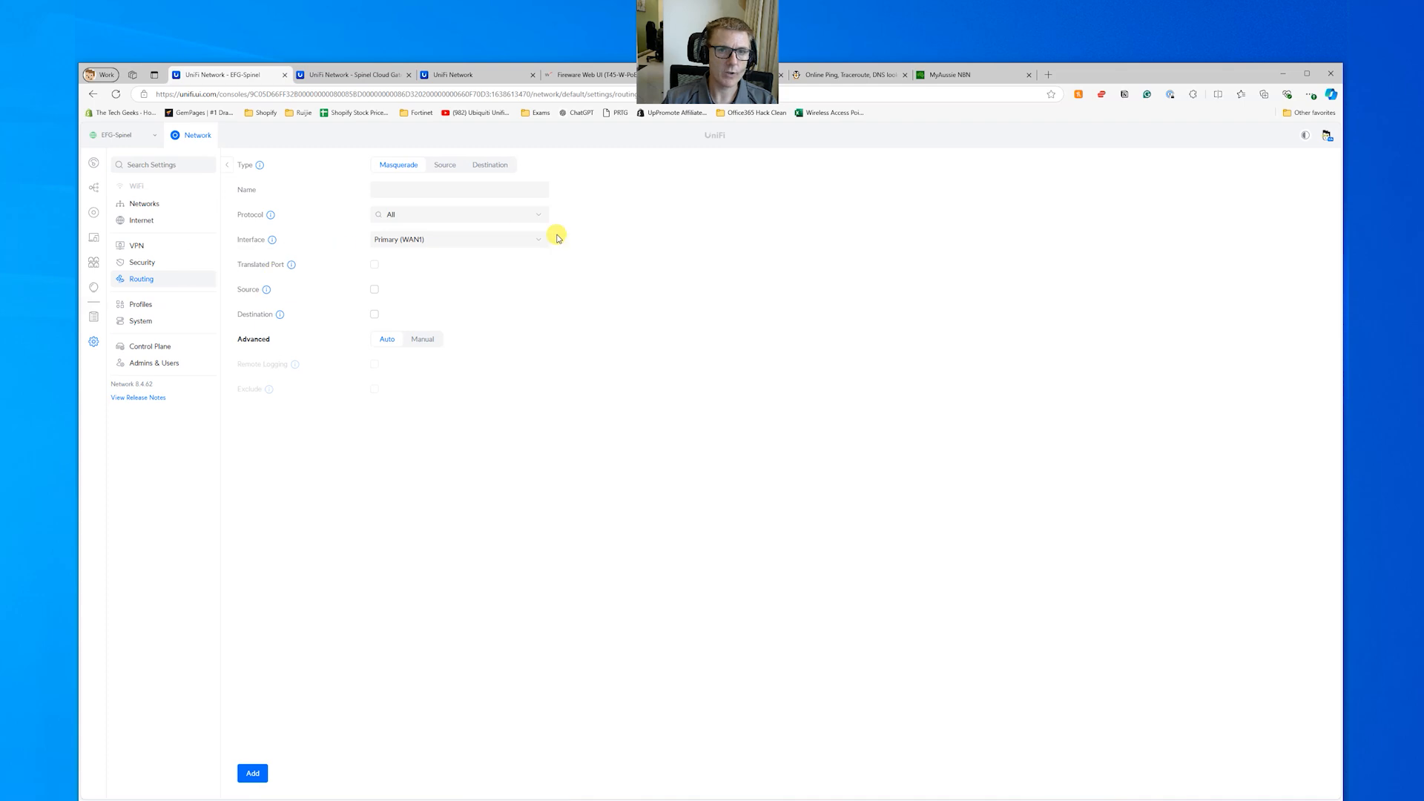
click(490, 166)
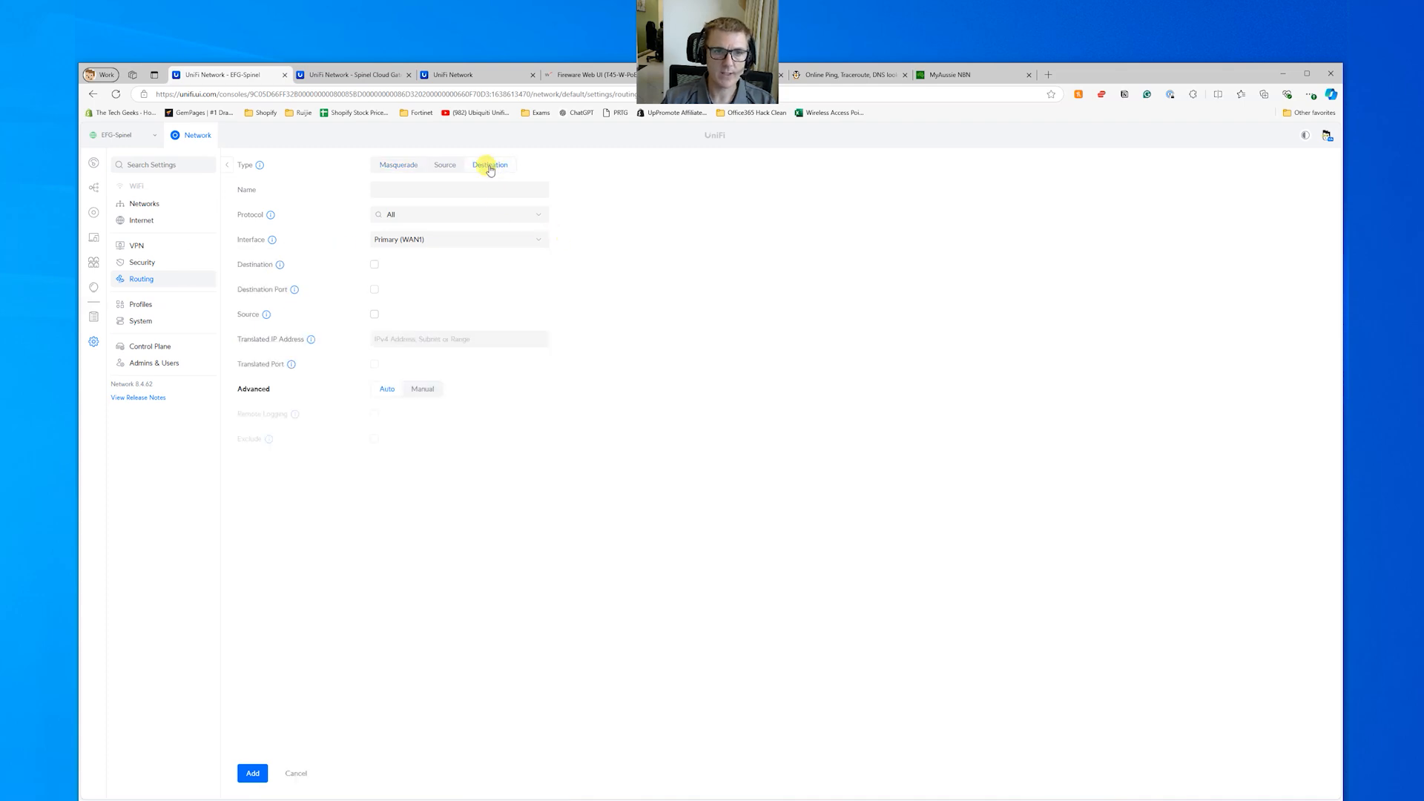
click(439, 188)
key(ctrl+v)
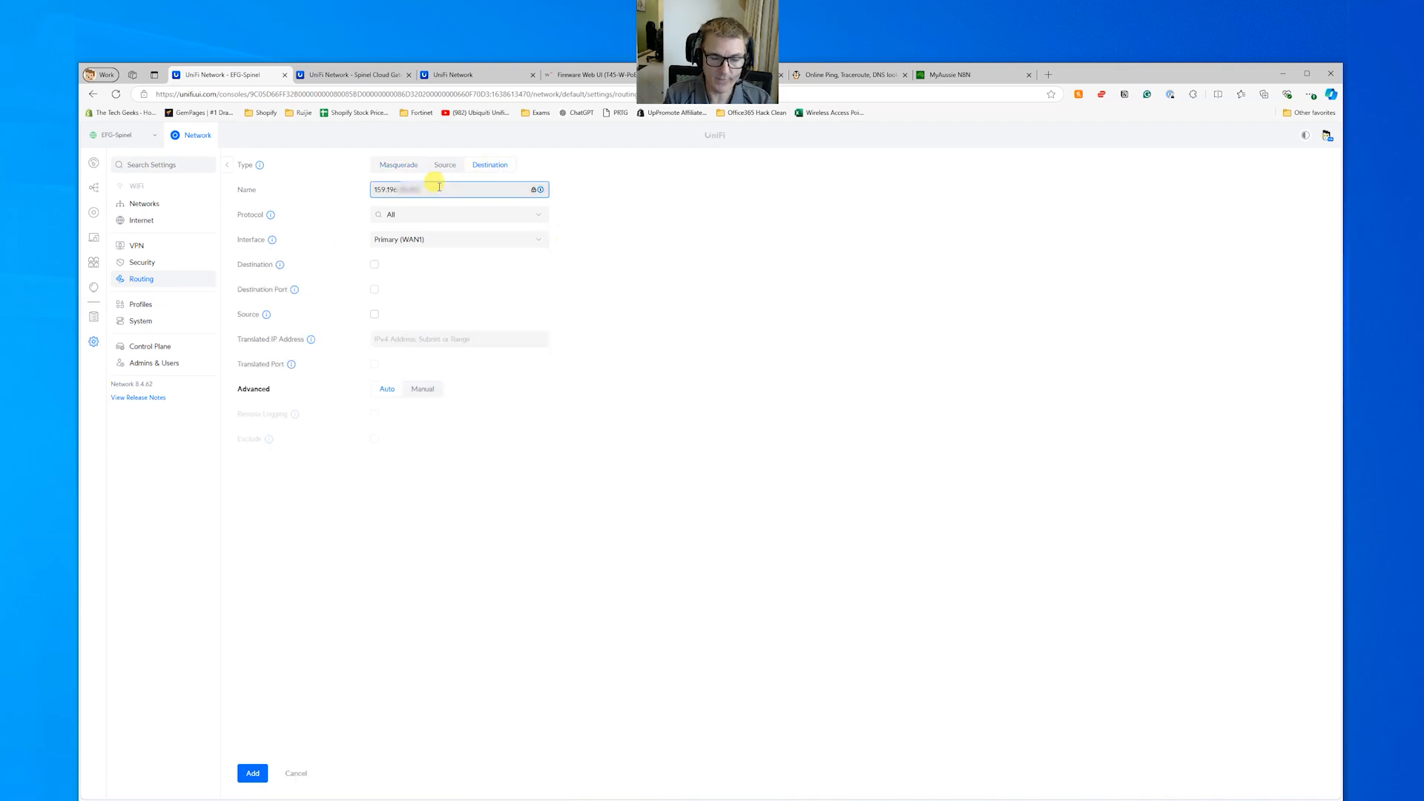
text(WA)
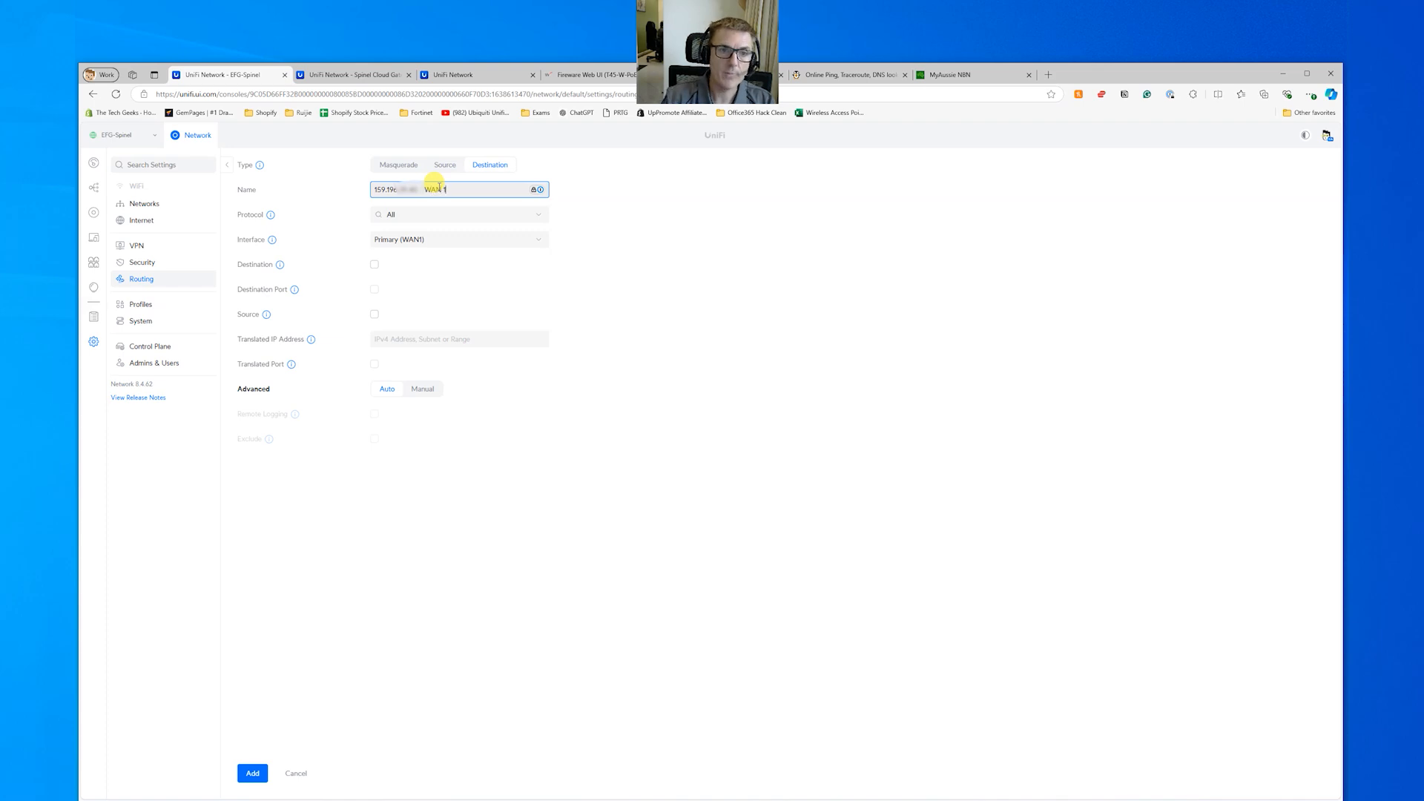
text(N 1)
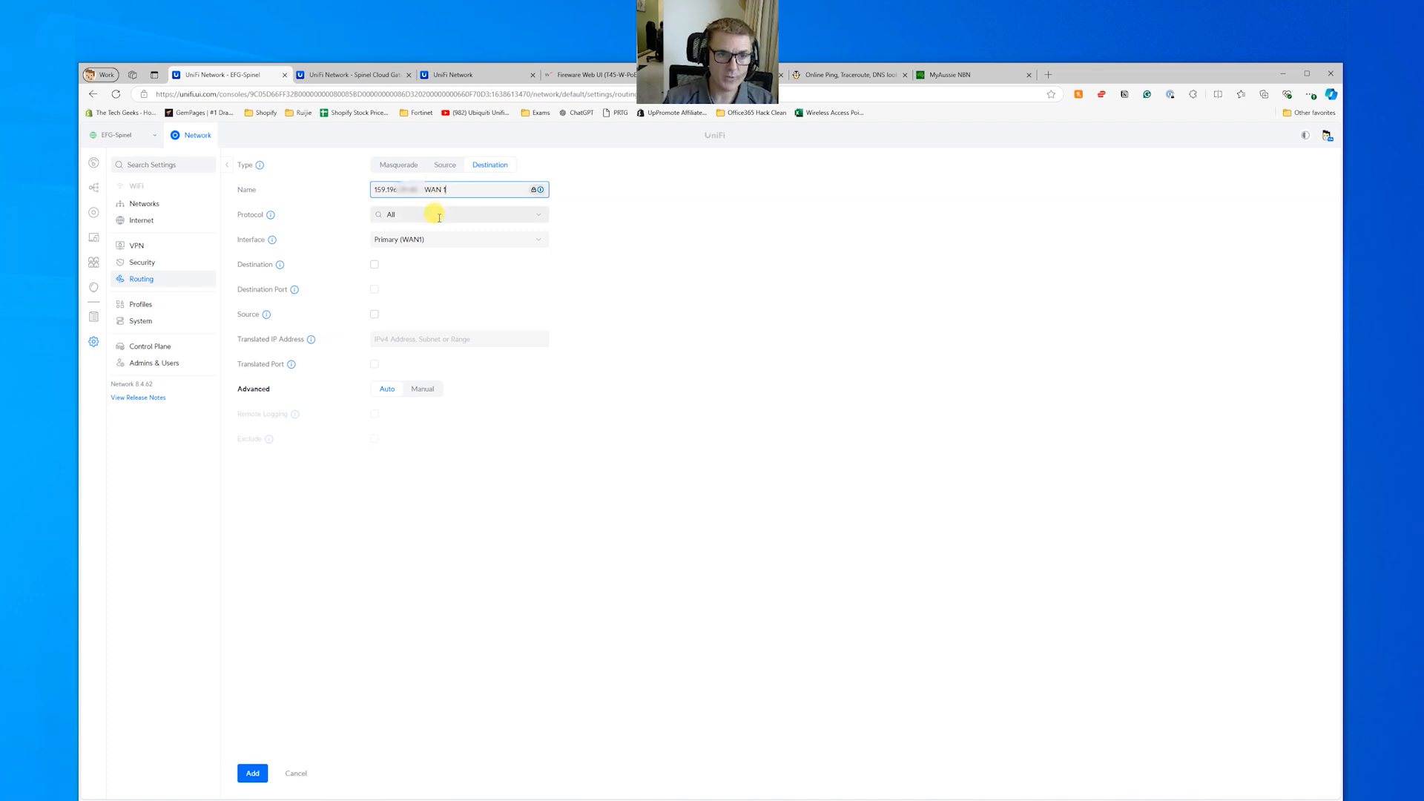
Step: Enable the NAT entry's destination match as IPv4 Address / Subnet and enter the public IP address
click(375, 265)
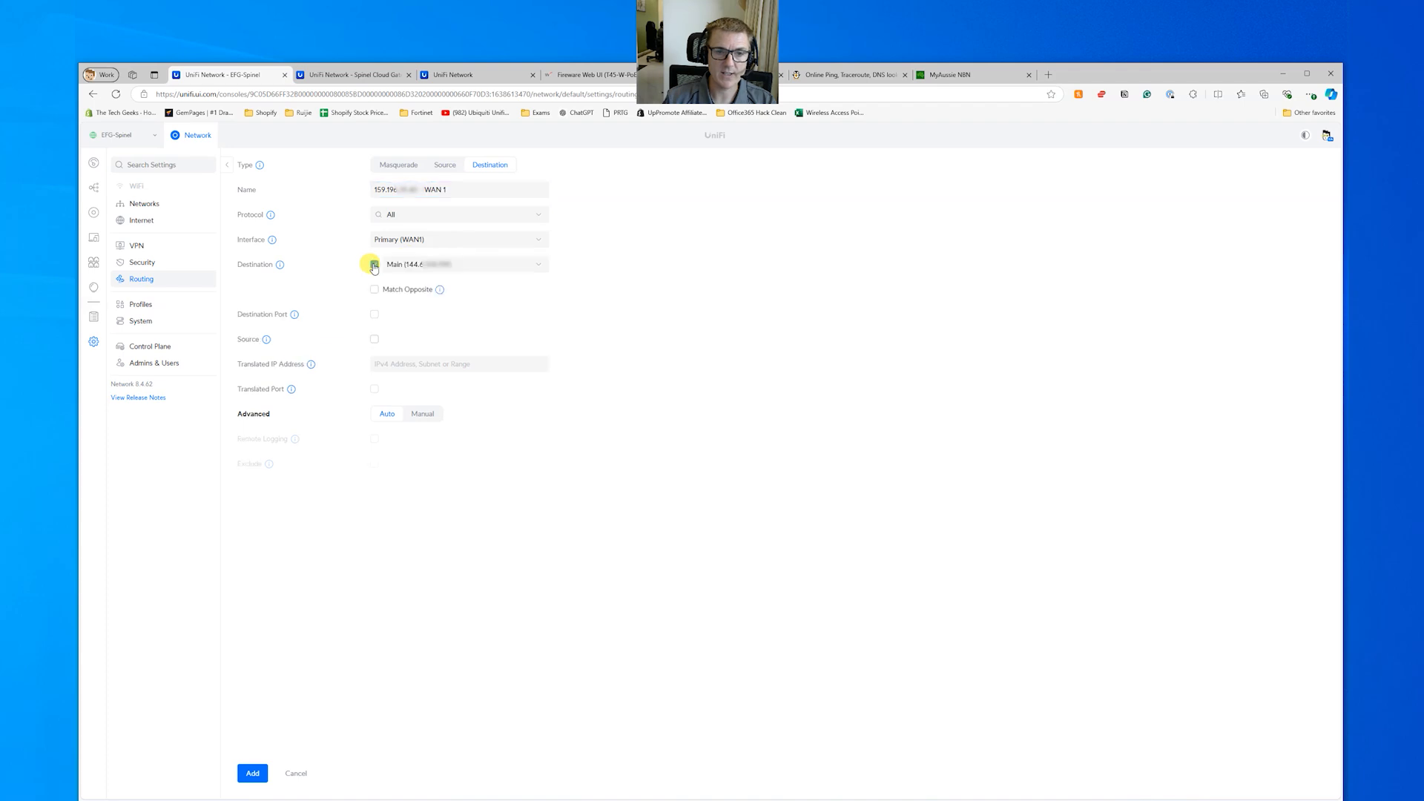
click(416, 267)
click(425, 280)
click(433, 285)
key(ctrl+v)
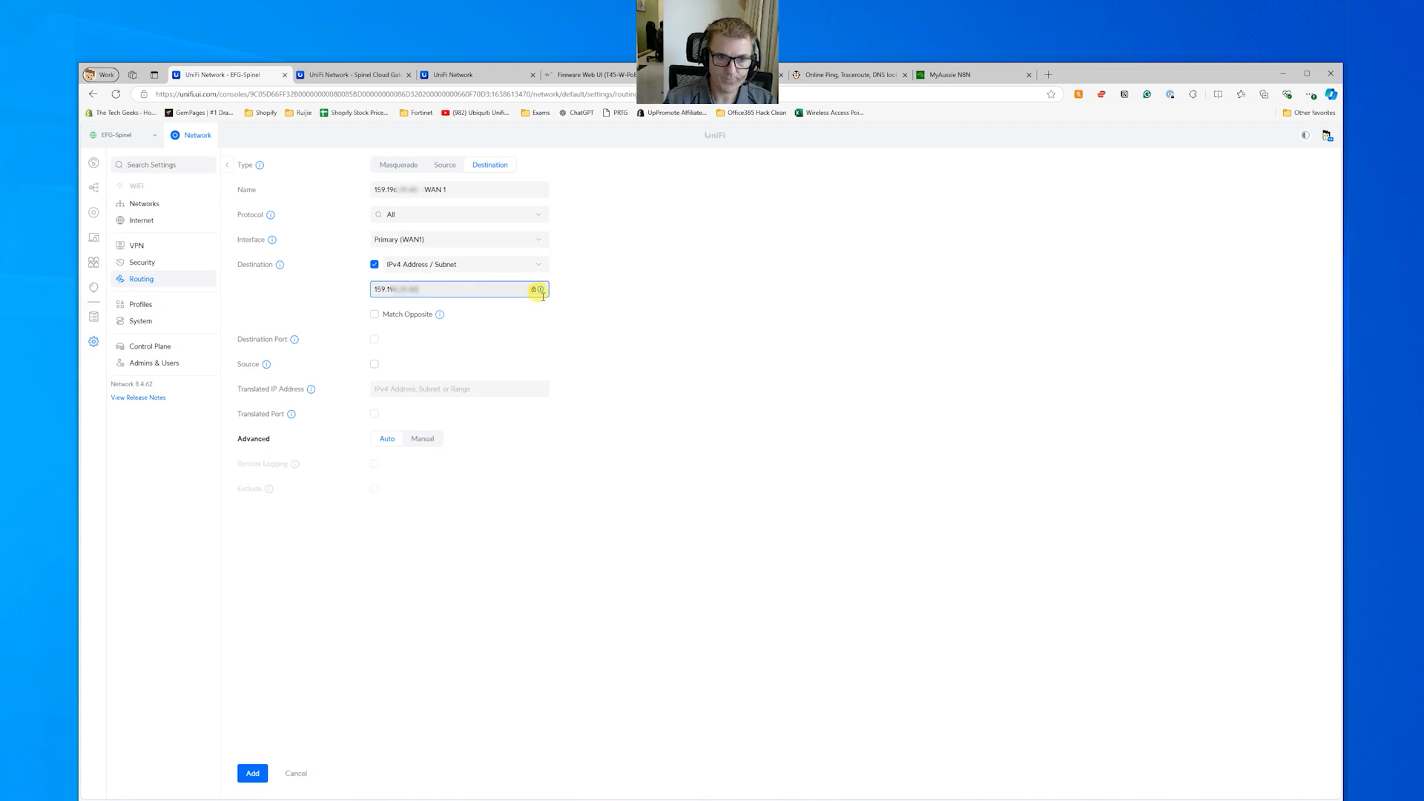
click(679, 338)
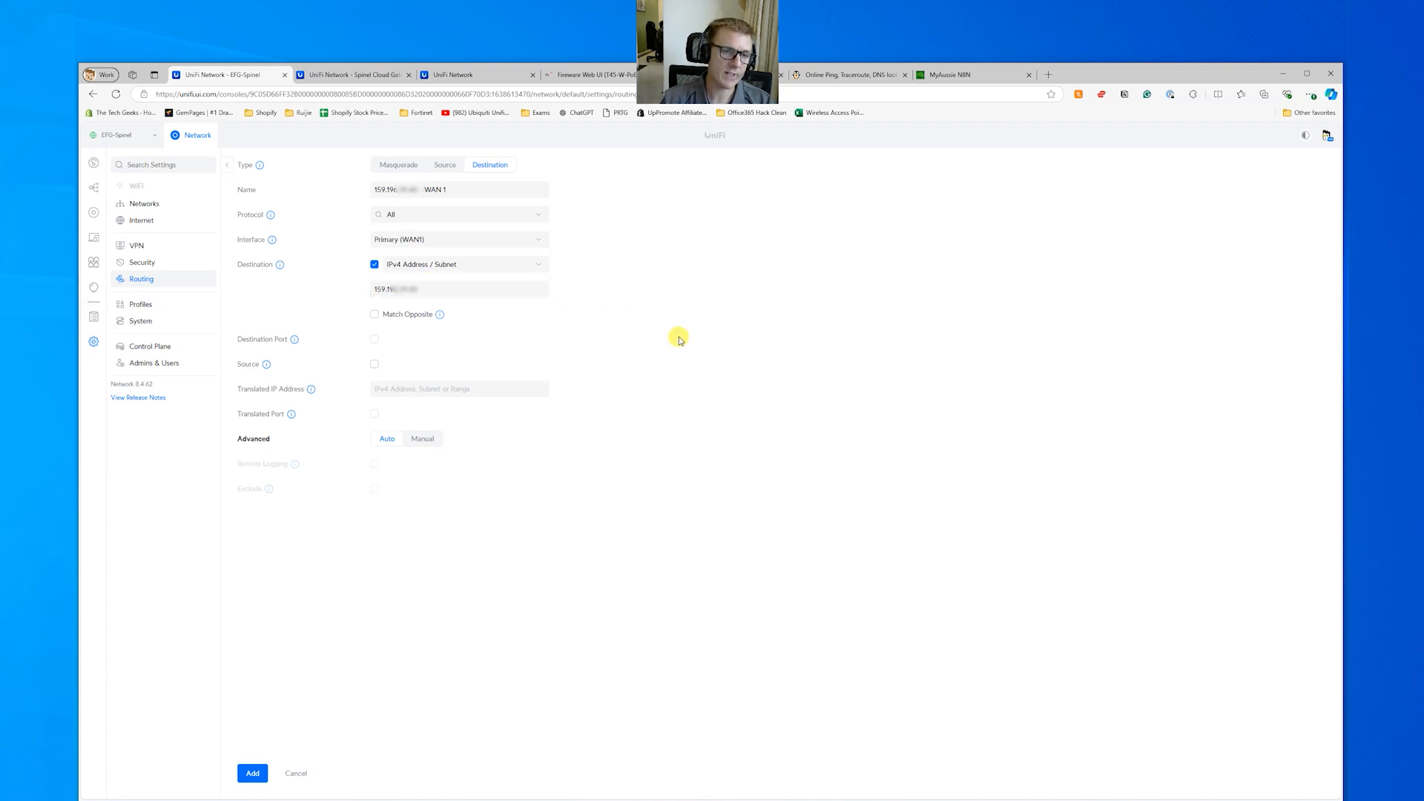
Step: Set the translated IP address to 172.20.21.196 and add the destination NAT entry
mouse_move(314, 393)
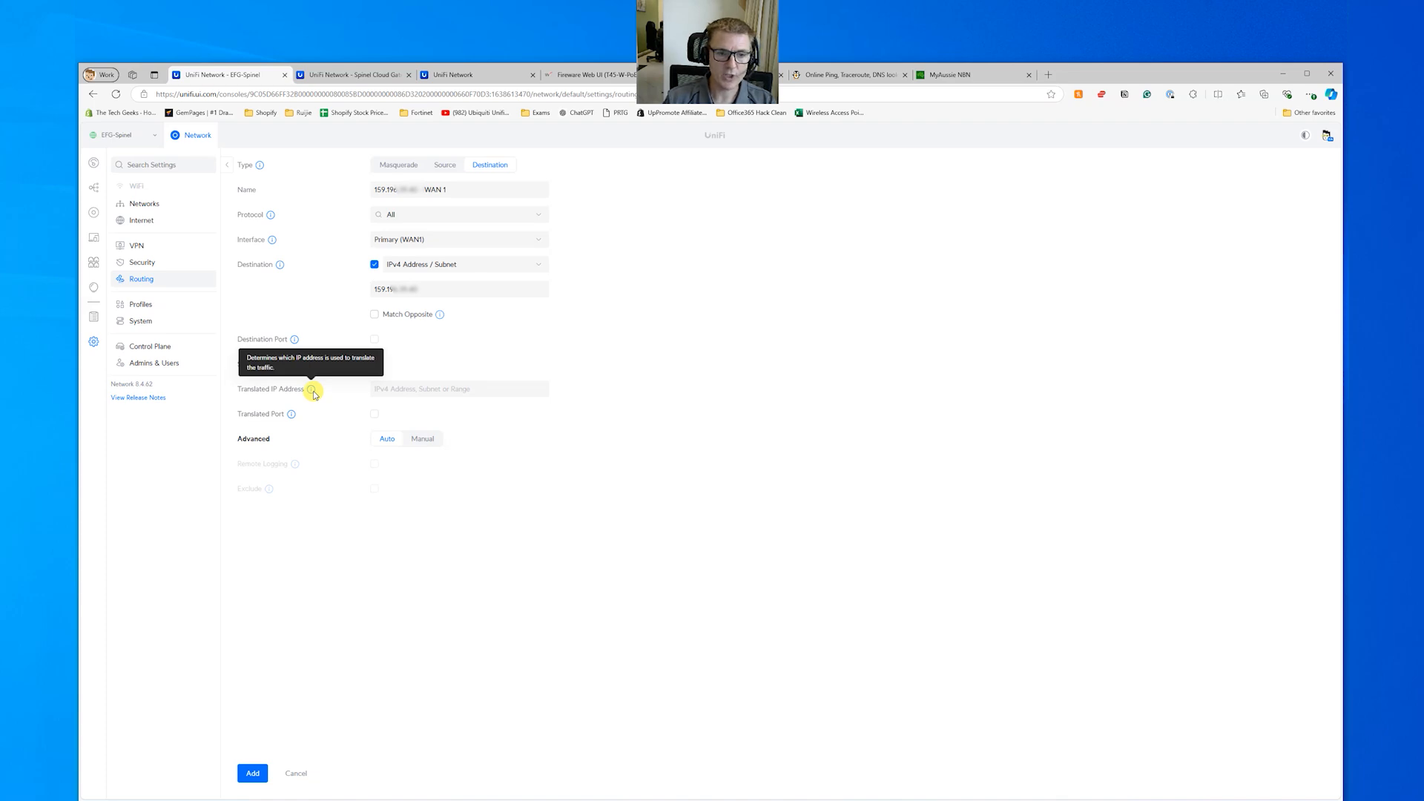
click(252, 773)
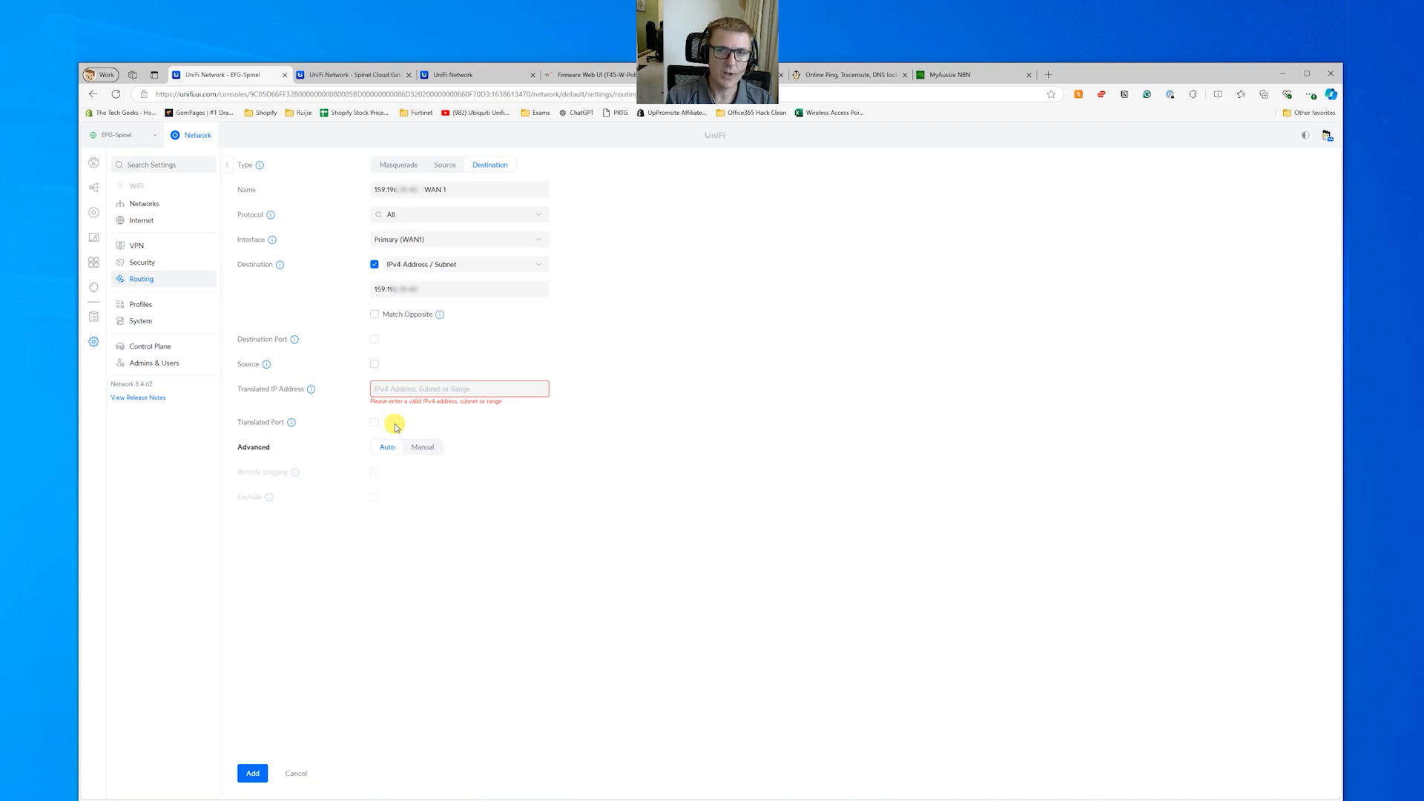
click(419, 387)
text(172.20.21)
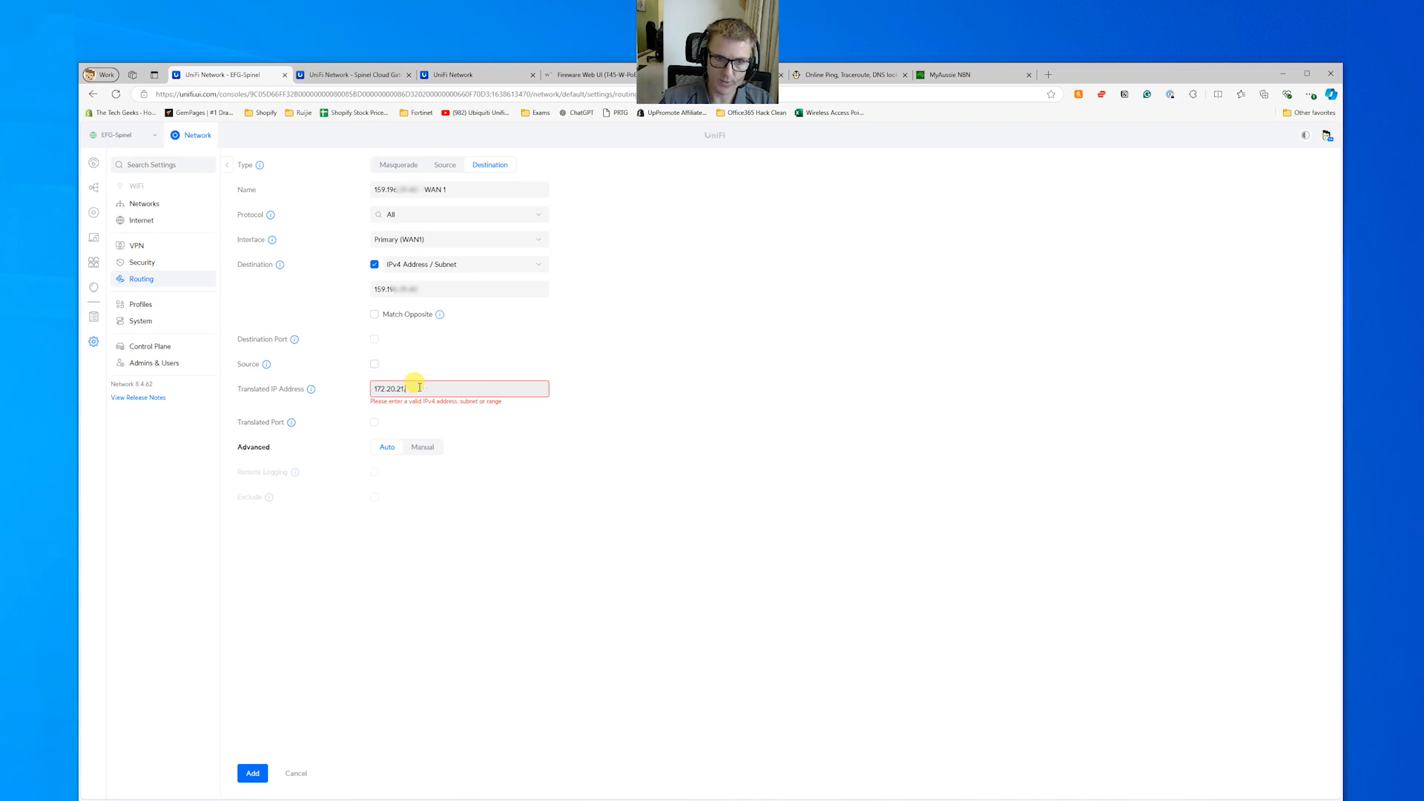
text(.196)
click(254, 774)
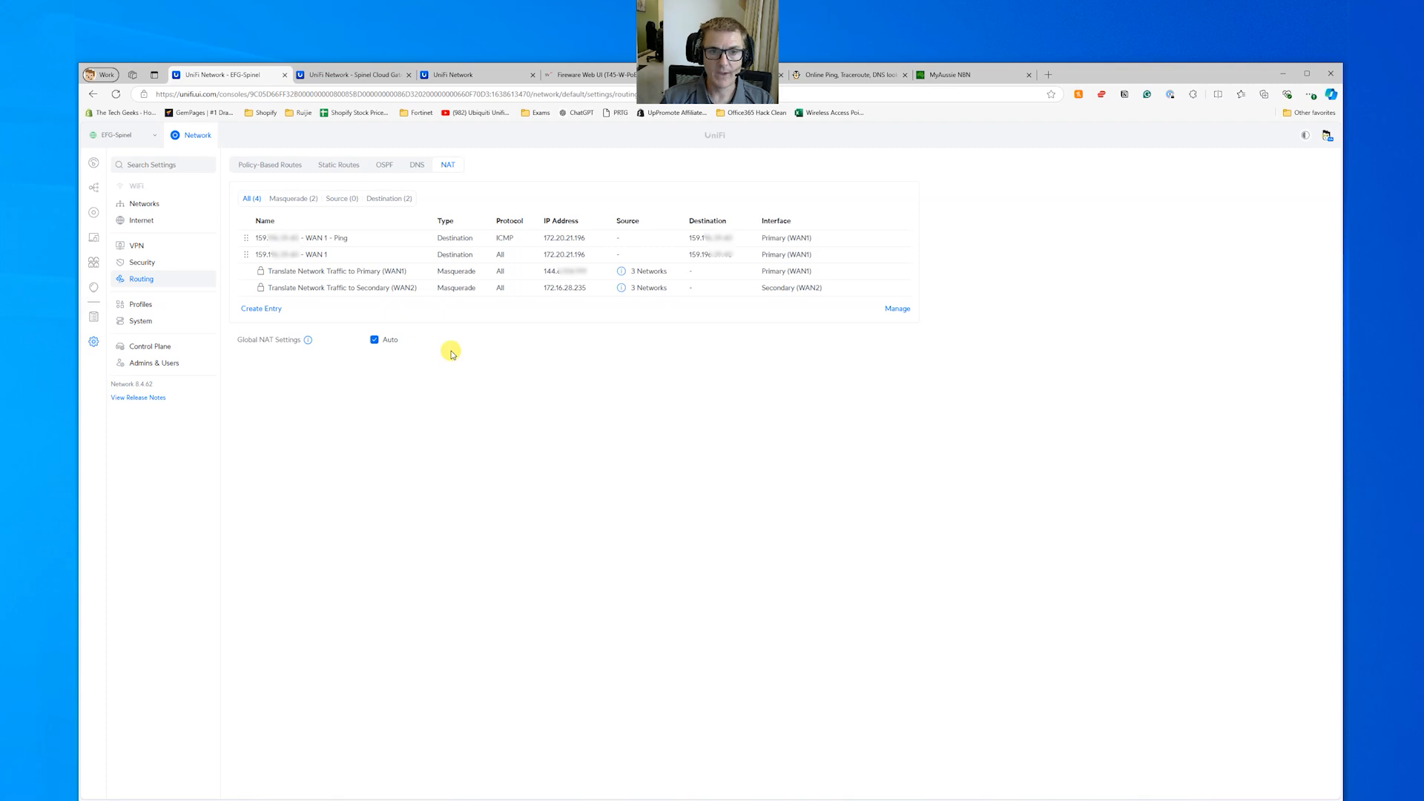
Step: Inspect the WAN 1 - HTTPS allow rule's details and compare them with the Destination entries in the NAT list
click(140, 264)
click(480, 166)
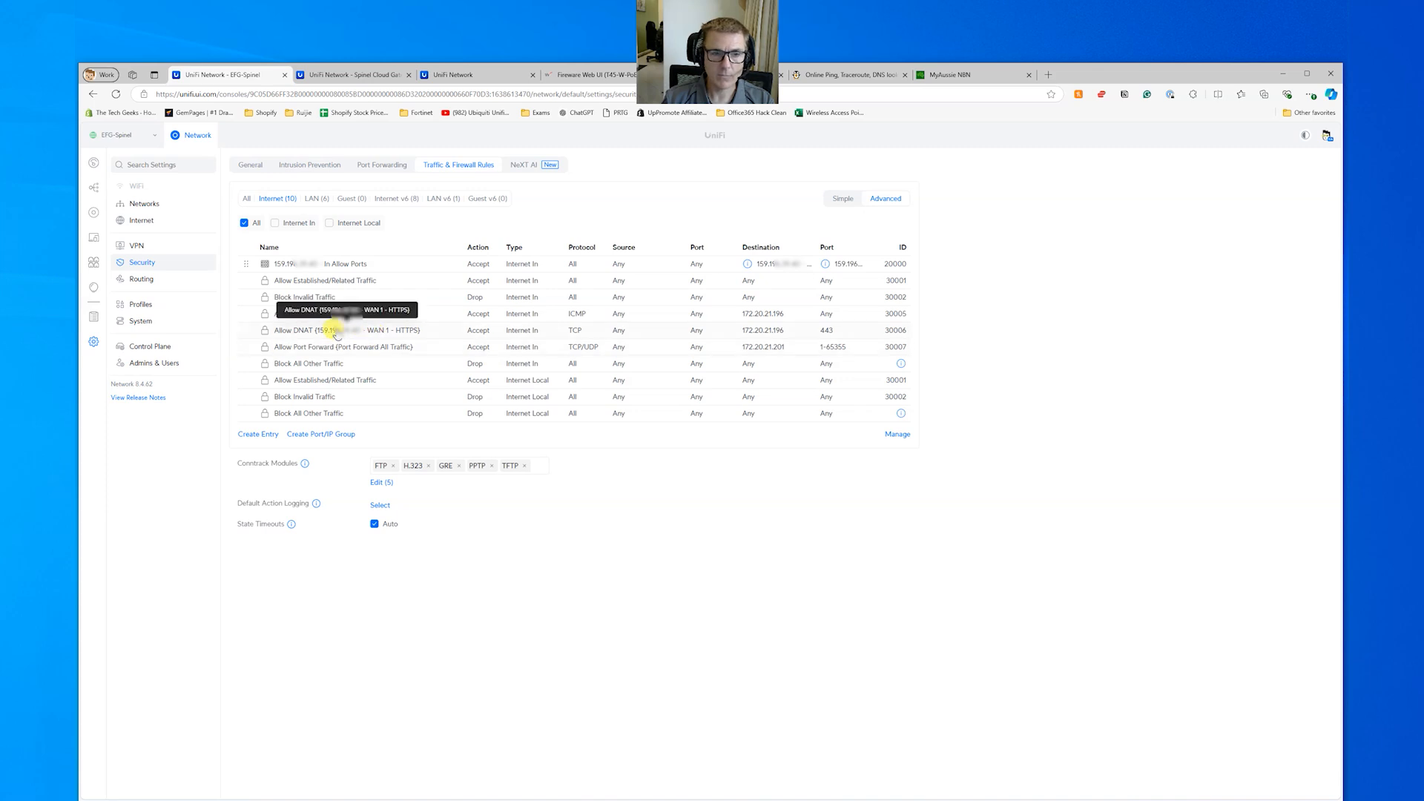
click(413, 334)
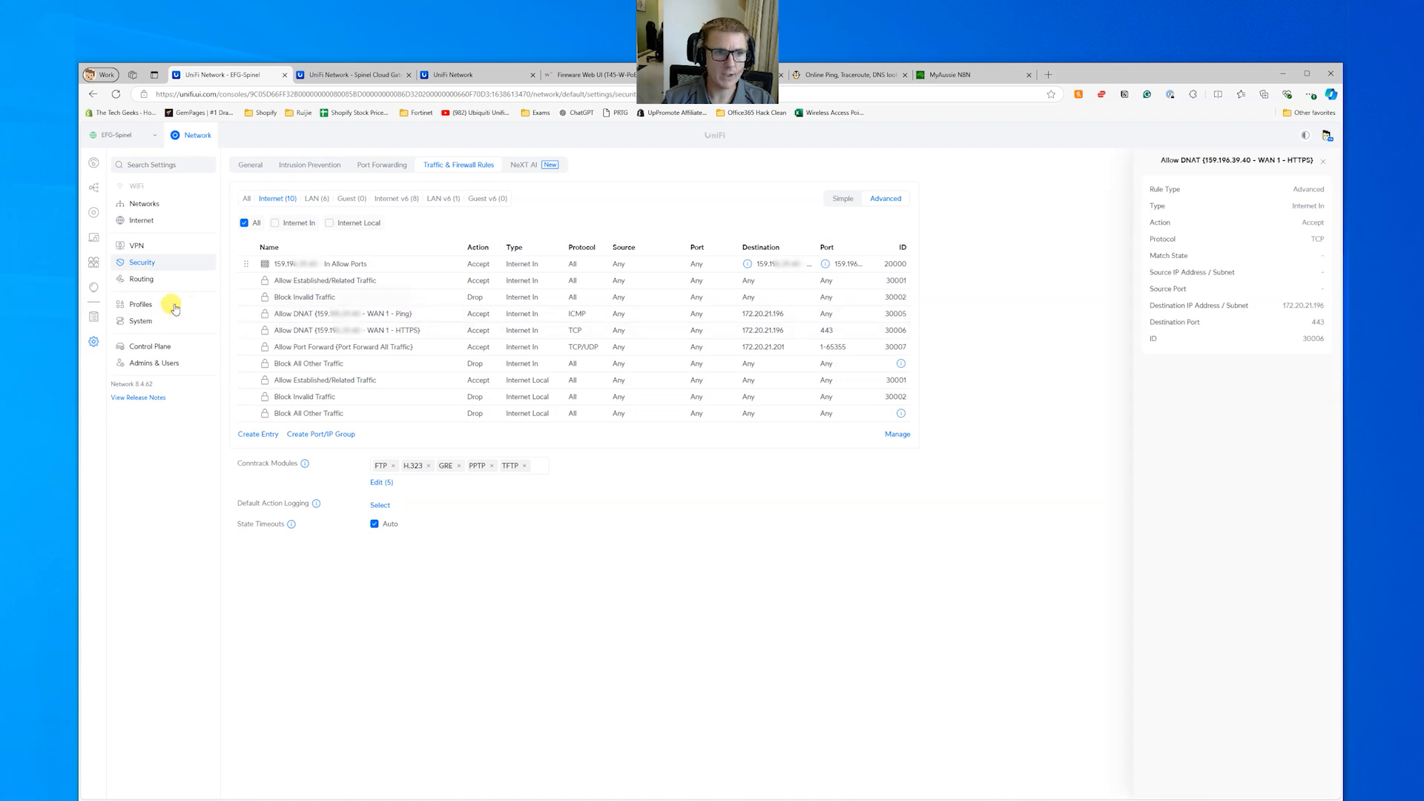
click(141, 279)
click(454, 164)
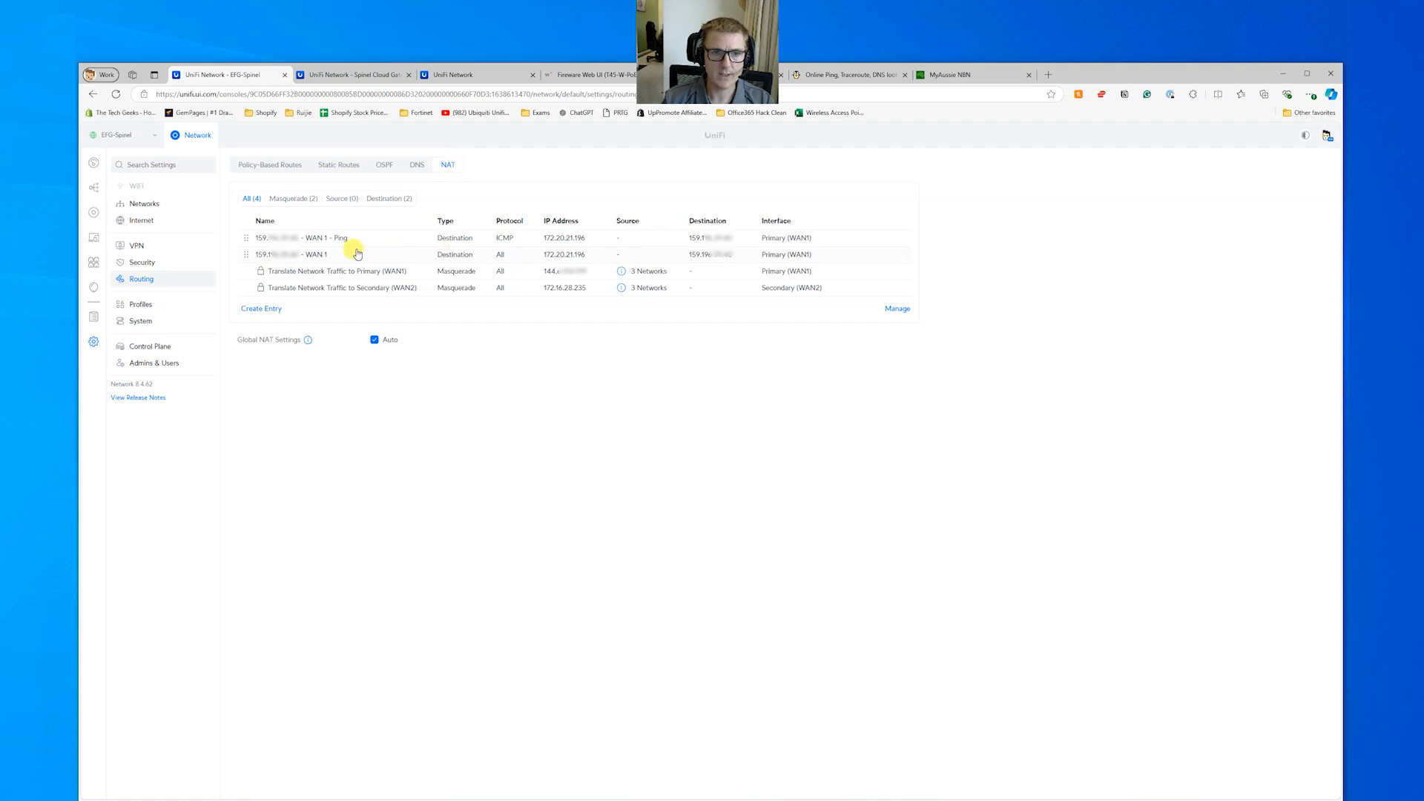
click(289, 201)
click(390, 199)
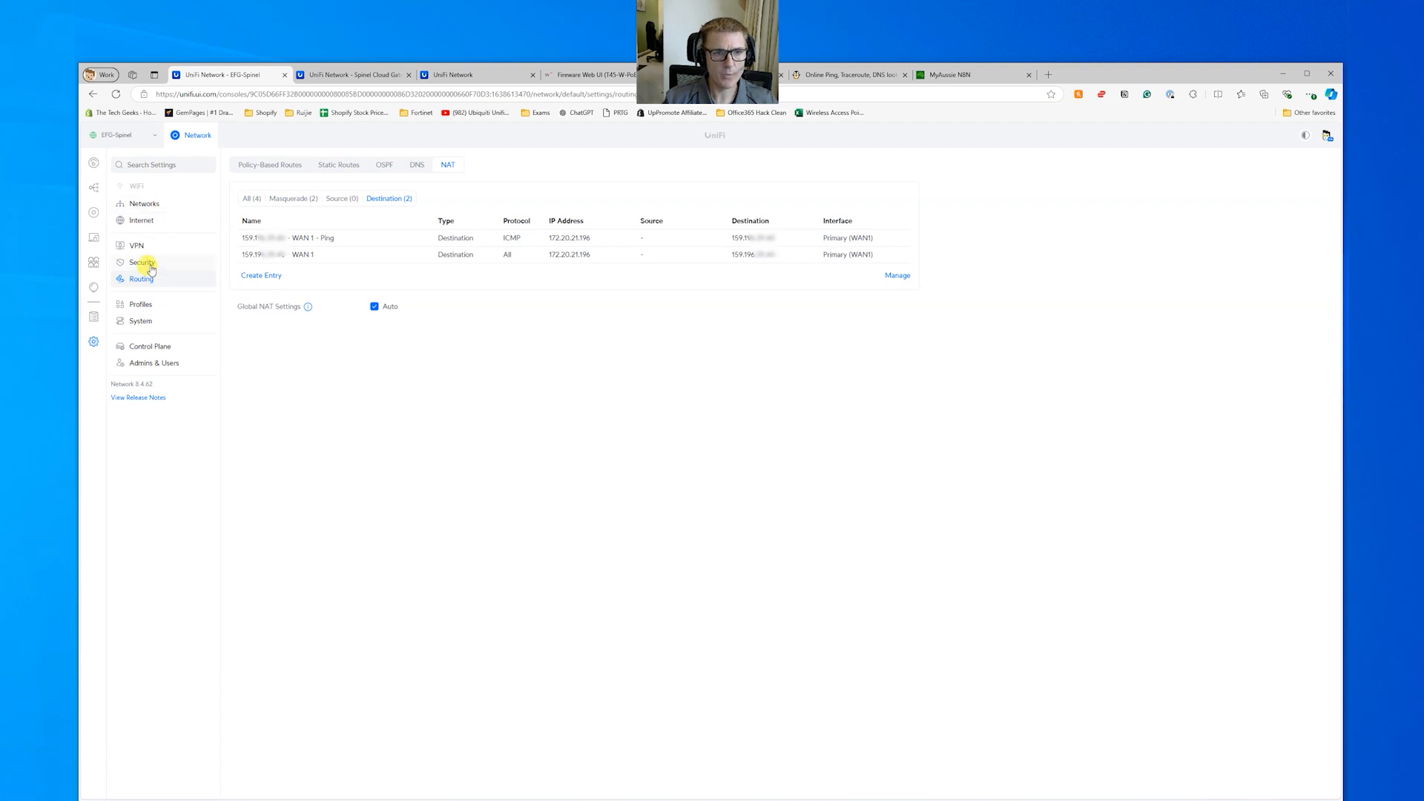
Step: Reload the Traffic & Firewall Rules page and check the WAN 1 DNAT rule's destination and port
click(146, 264)
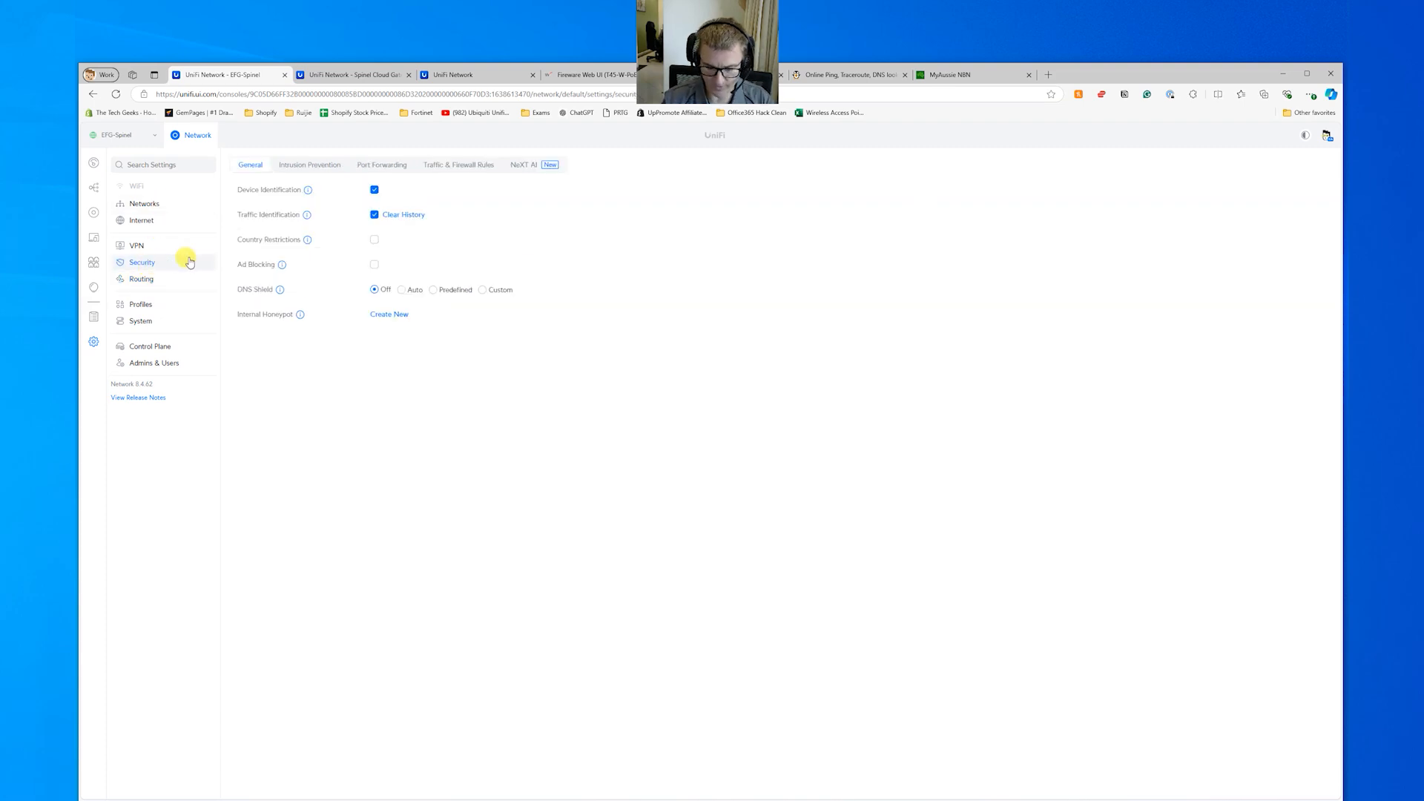
click(453, 167)
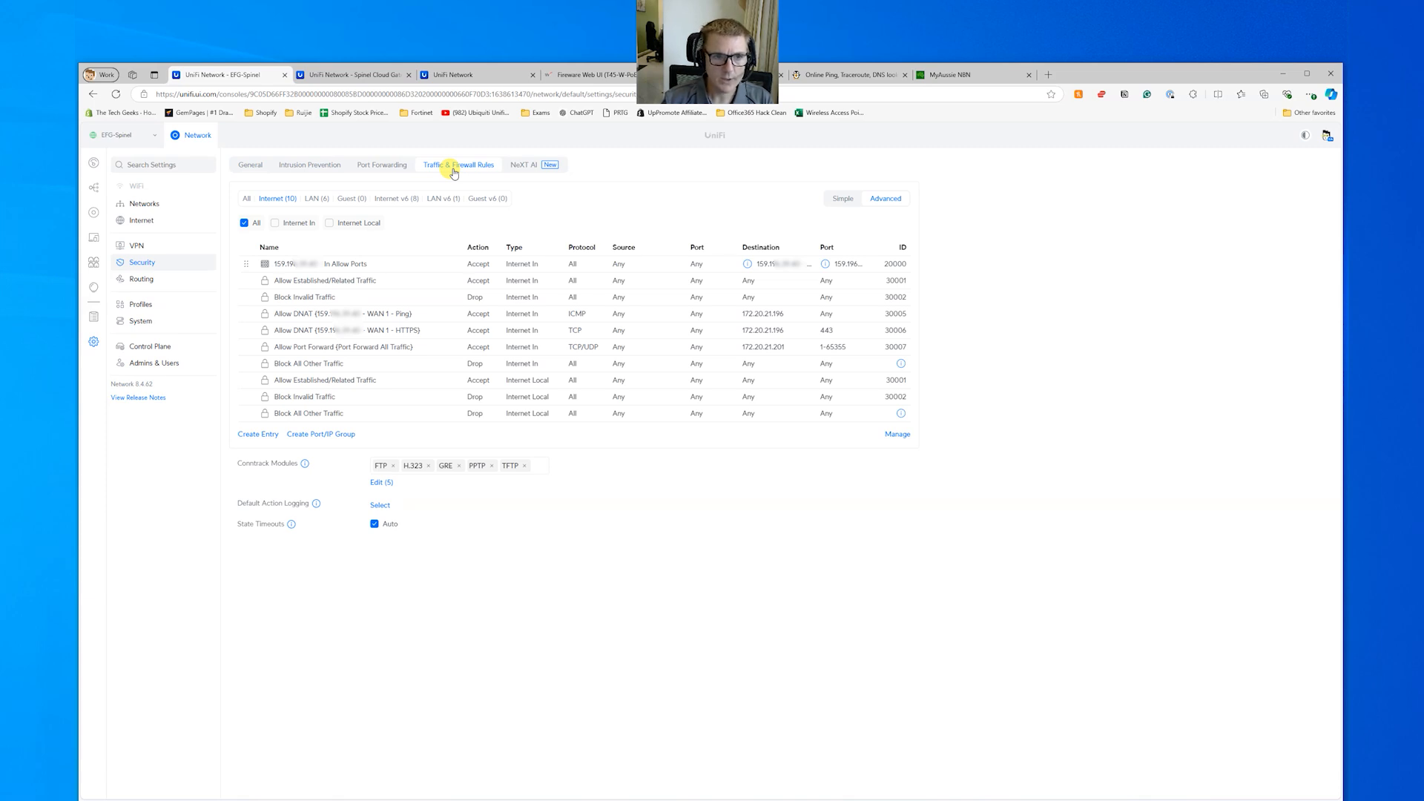
click(117, 95)
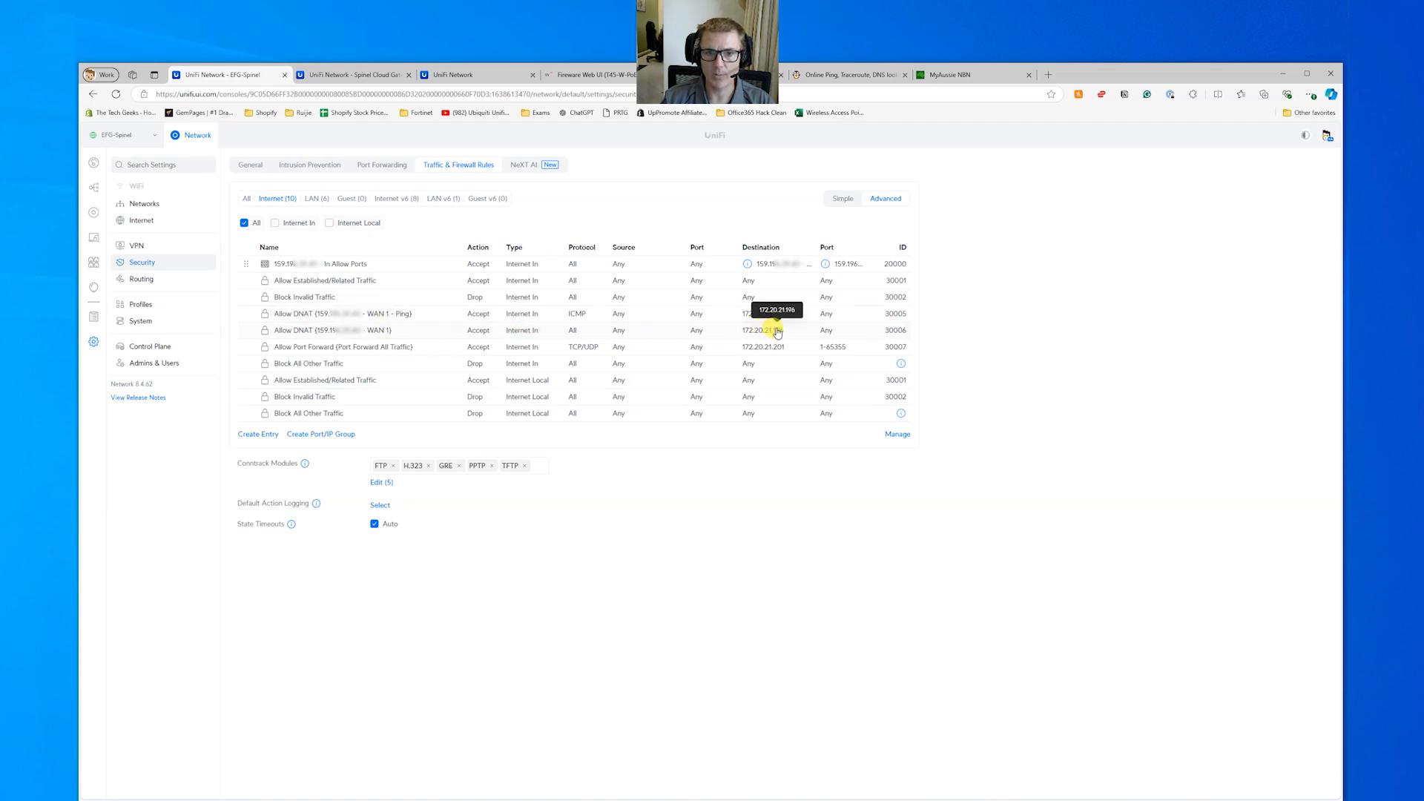
Step: Switch to ping.eu, test TCP port 443 on the public IP address with the captcha code, and return to its function list
click(846, 74)
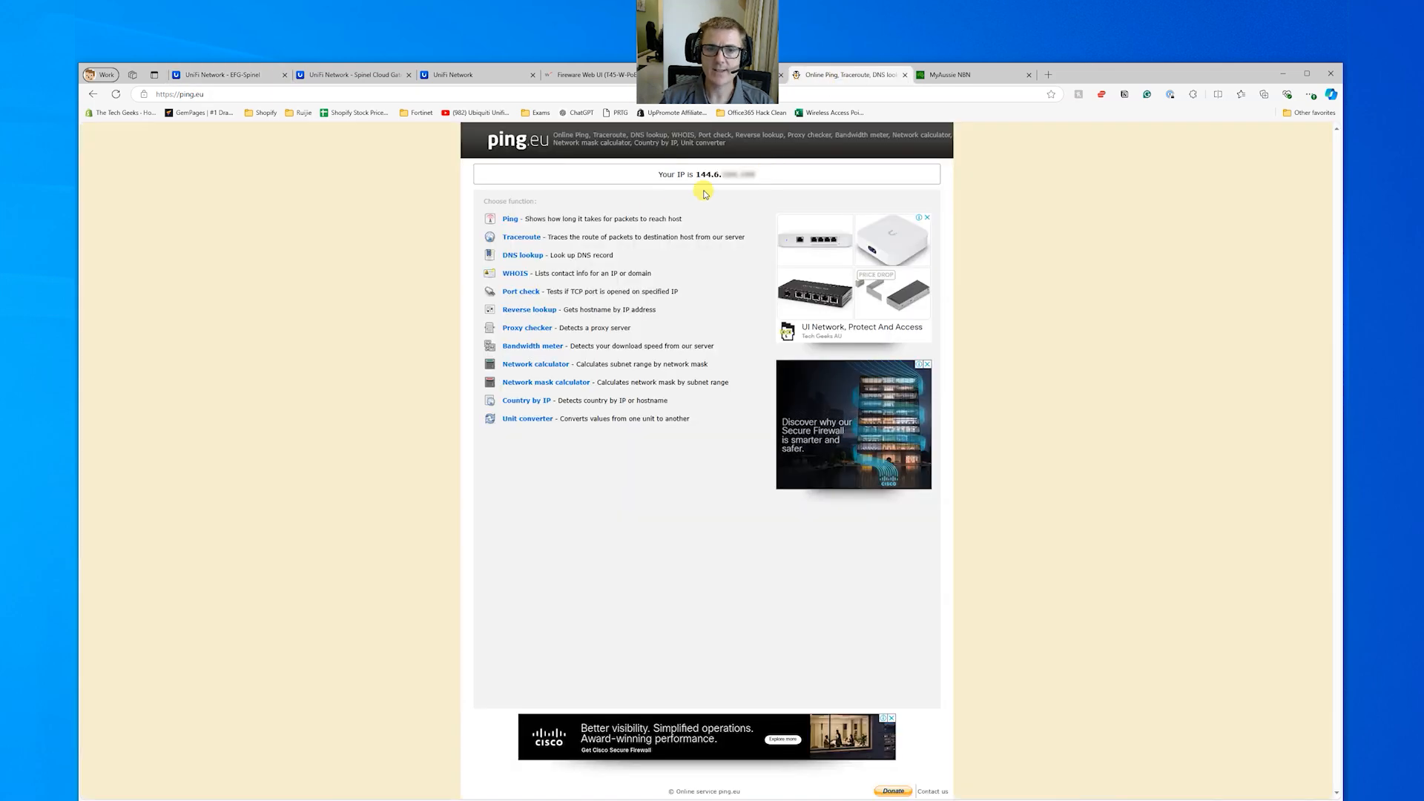
click(520, 291)
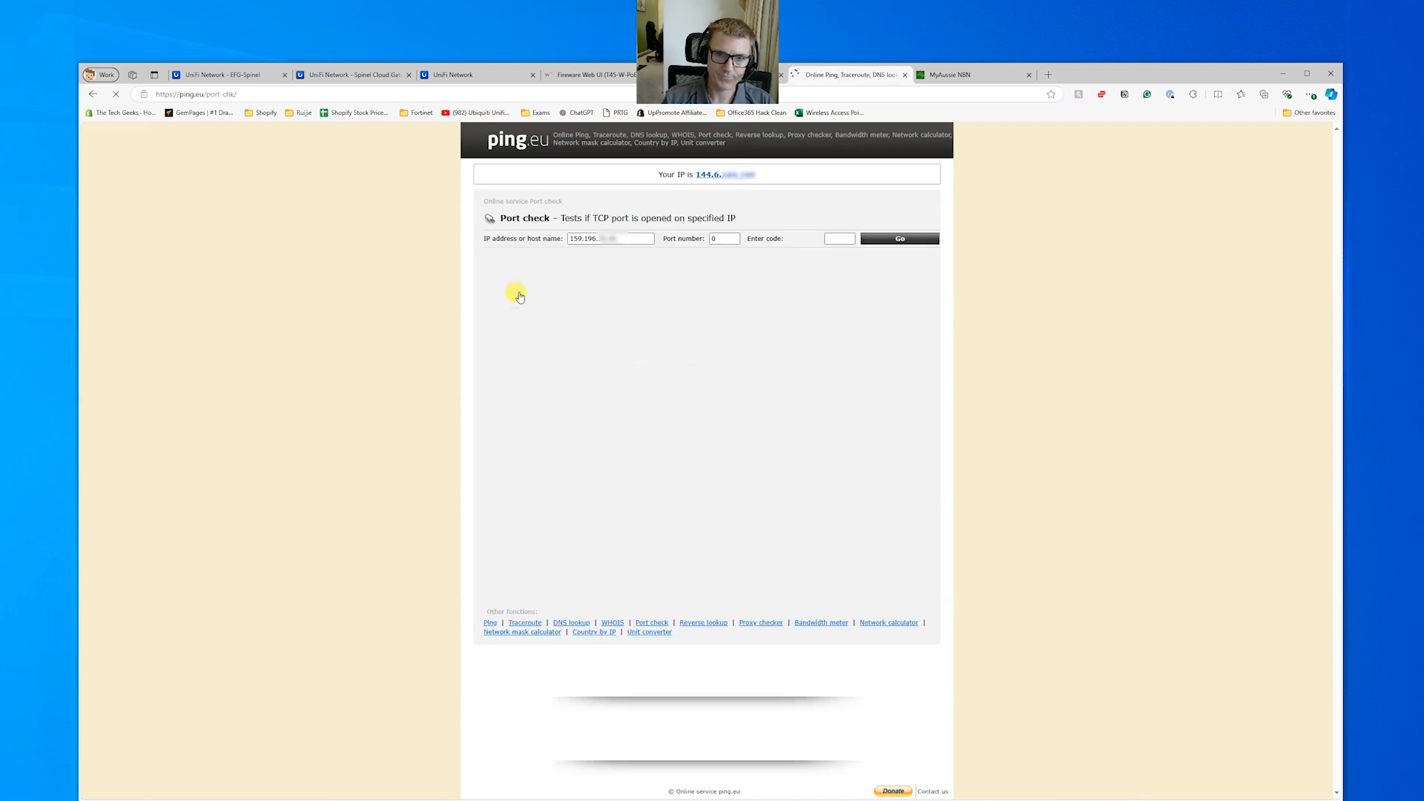
click(729, 238)
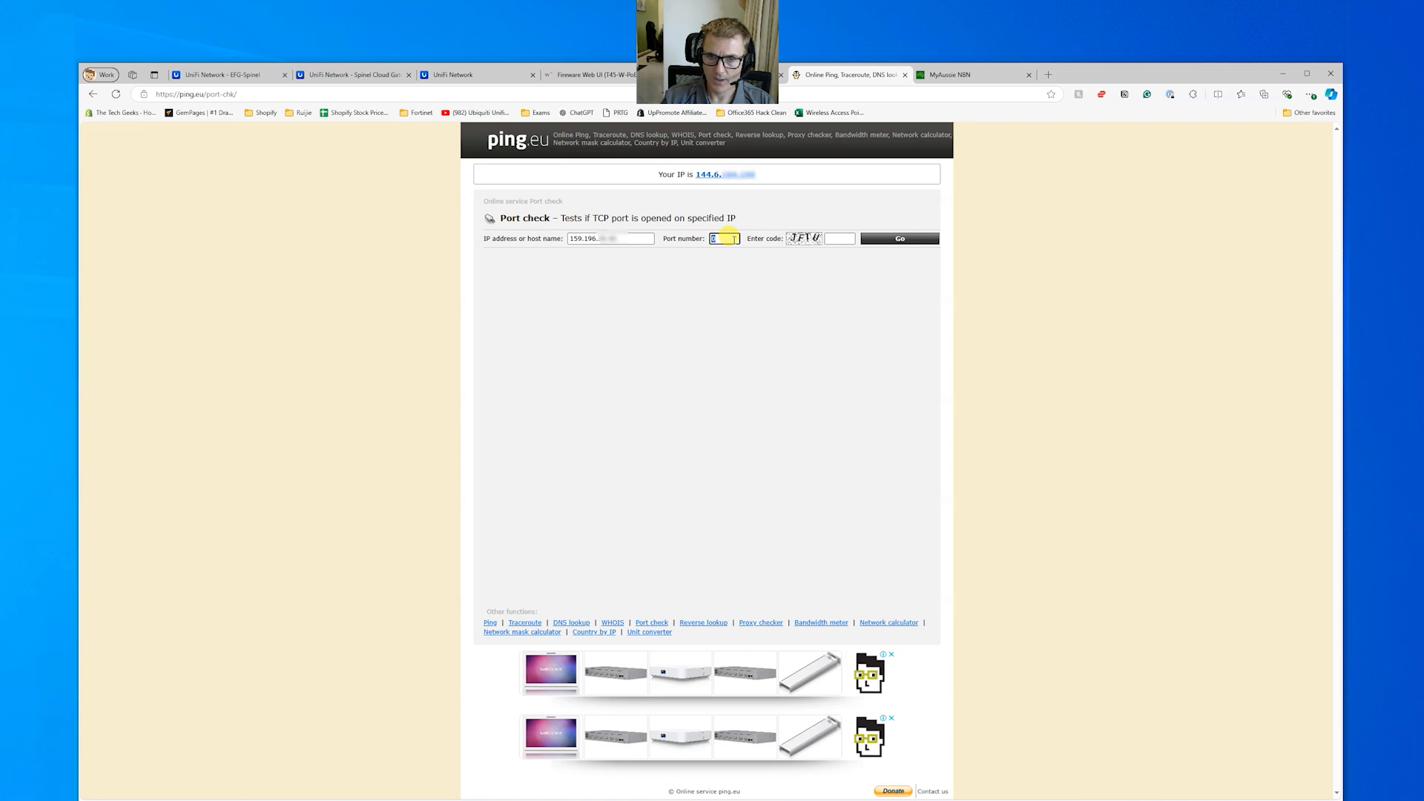
text(443)
key(Tab)
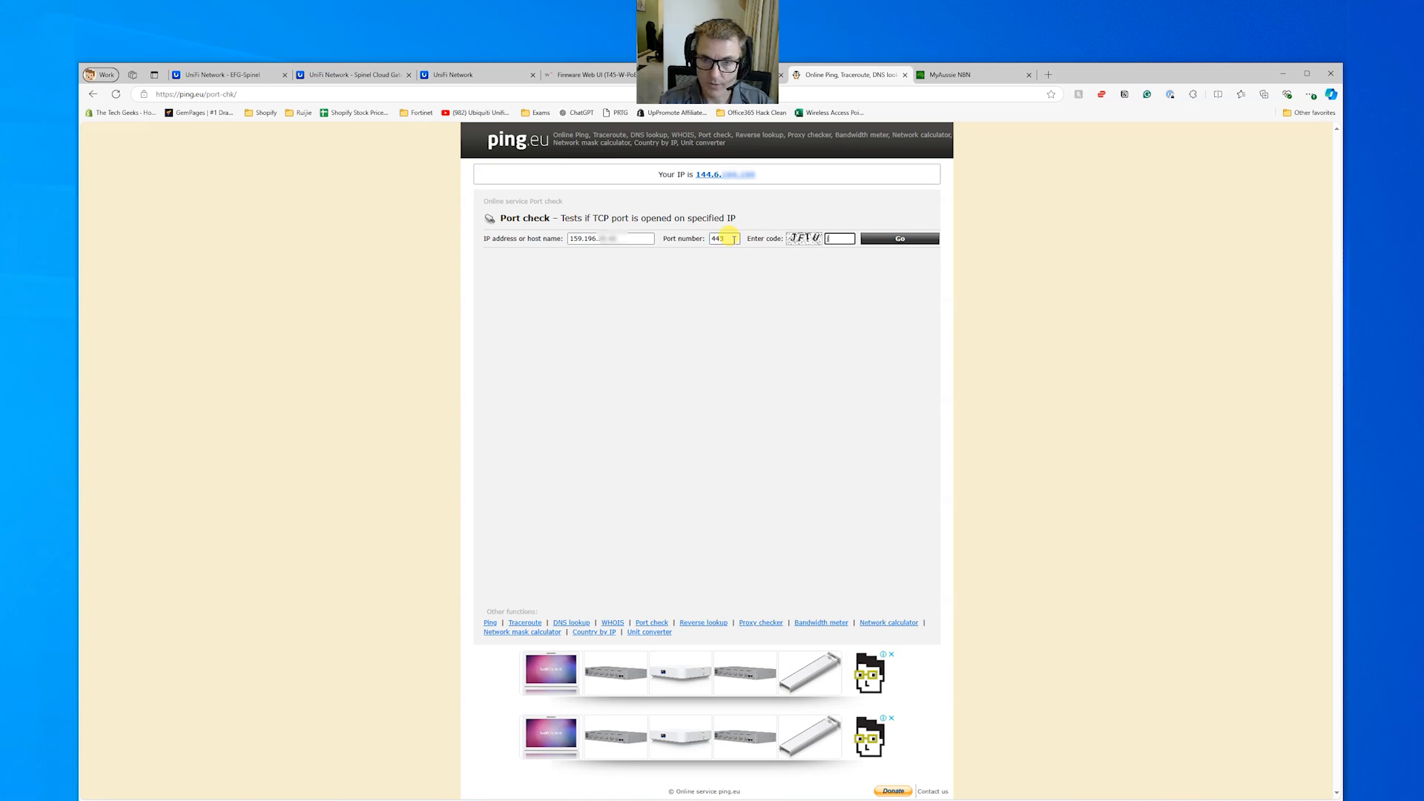
text(jftu)
click(881, 238)
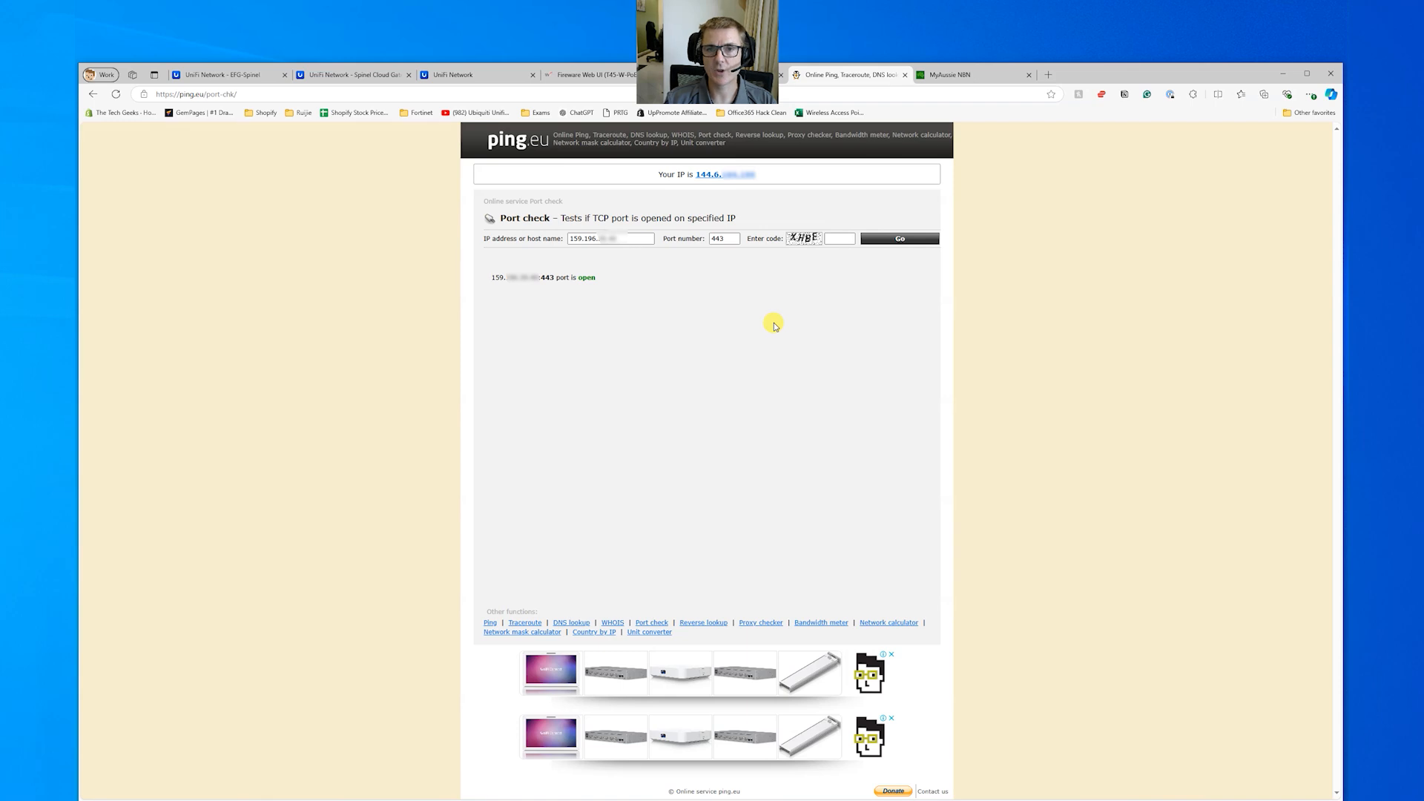
click(503, 139)
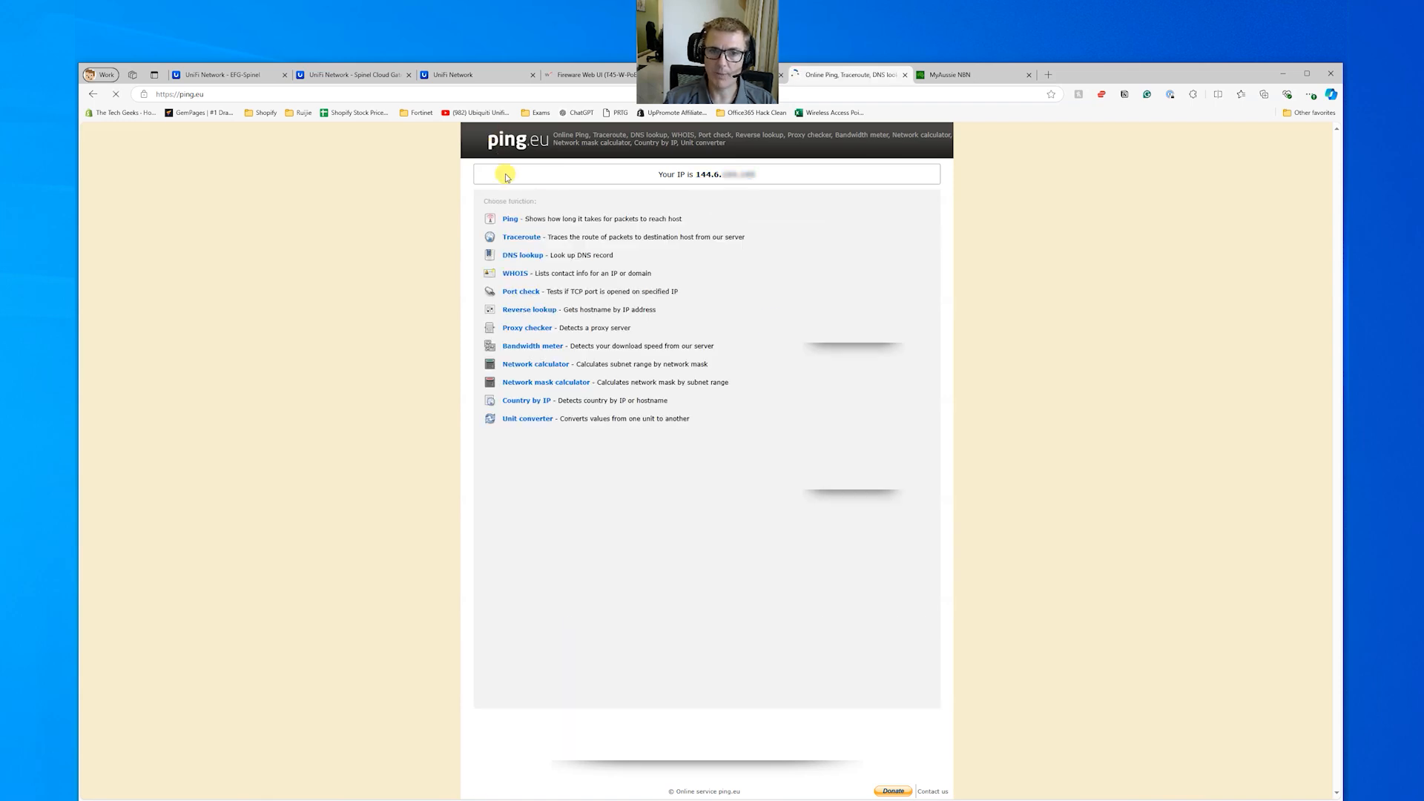
Step: Run an online ping against the public IP address, entering the displayed captcha code
click(510, 220)
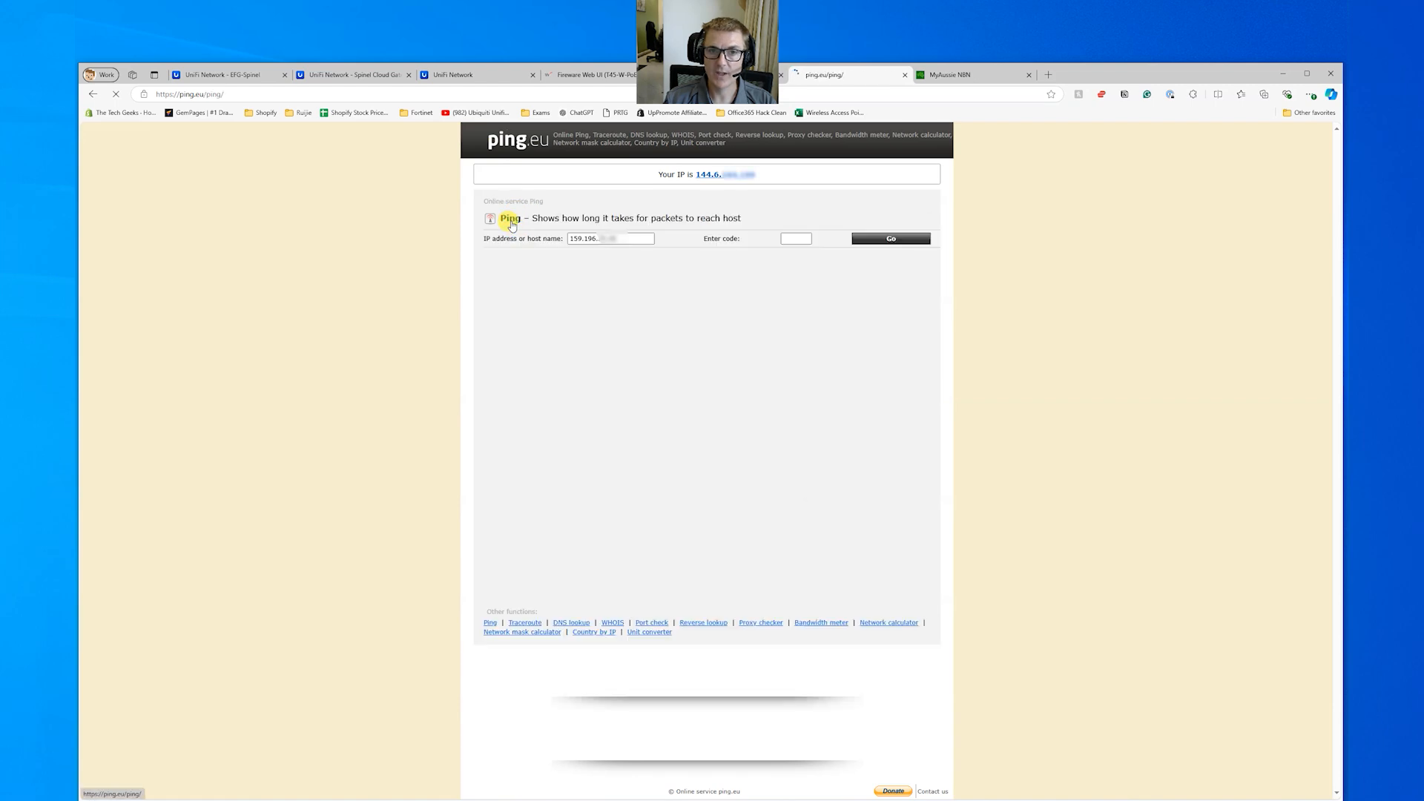
click(797, 238)
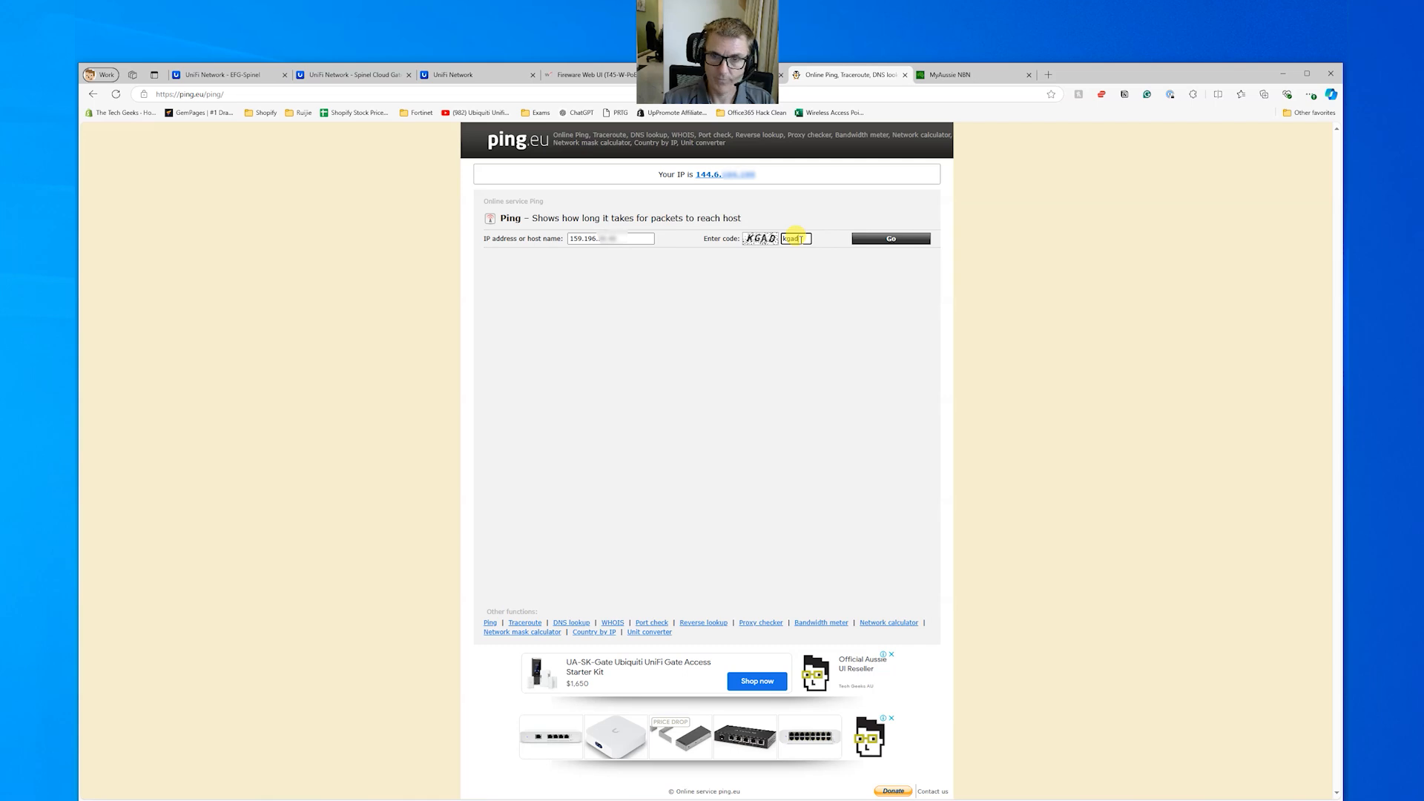
text(kgad)
click(865, 242)
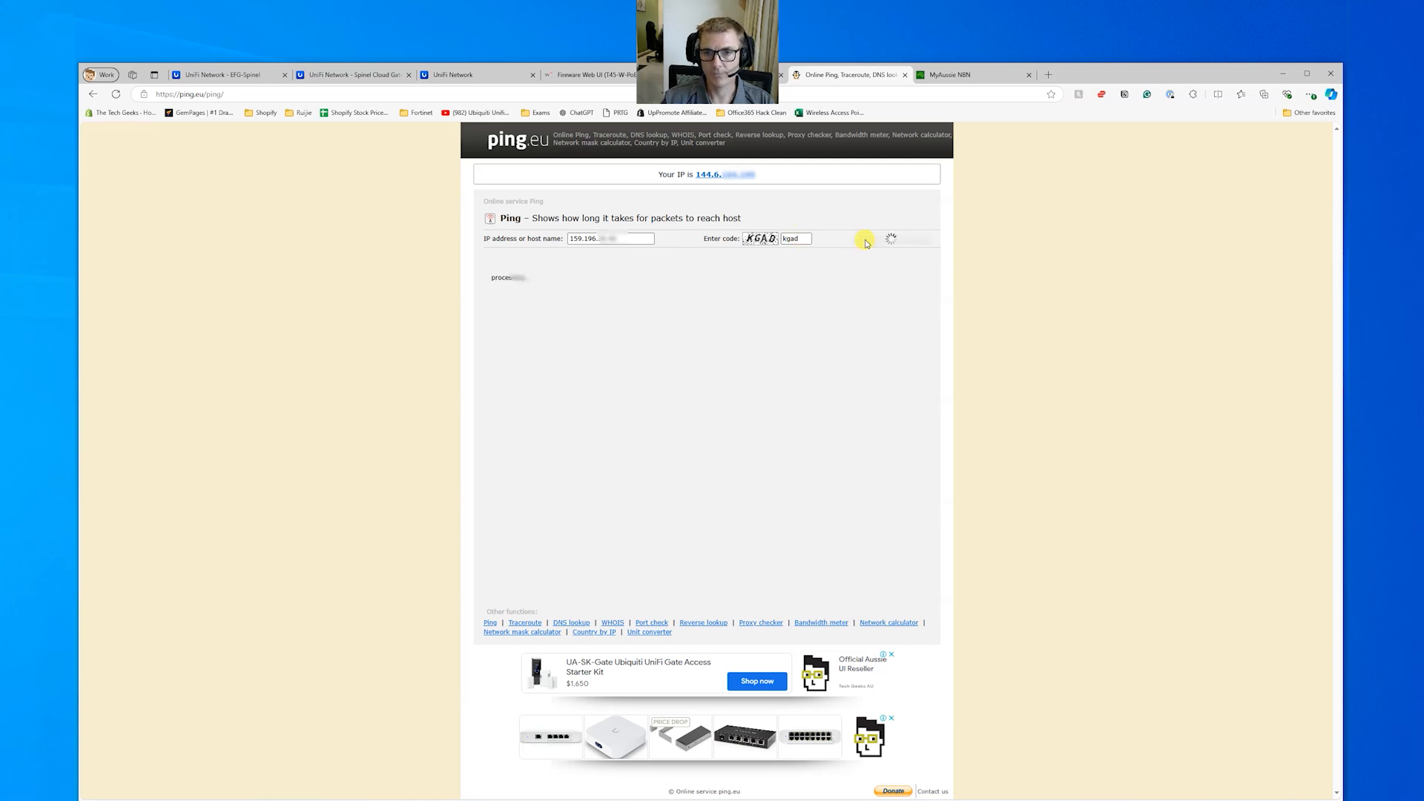
Step: Switch to the EFG-Spinel UniFi Network page and inspect the WAN 1 - Ping allow rule and its destination NAT entry
click(198, 75)
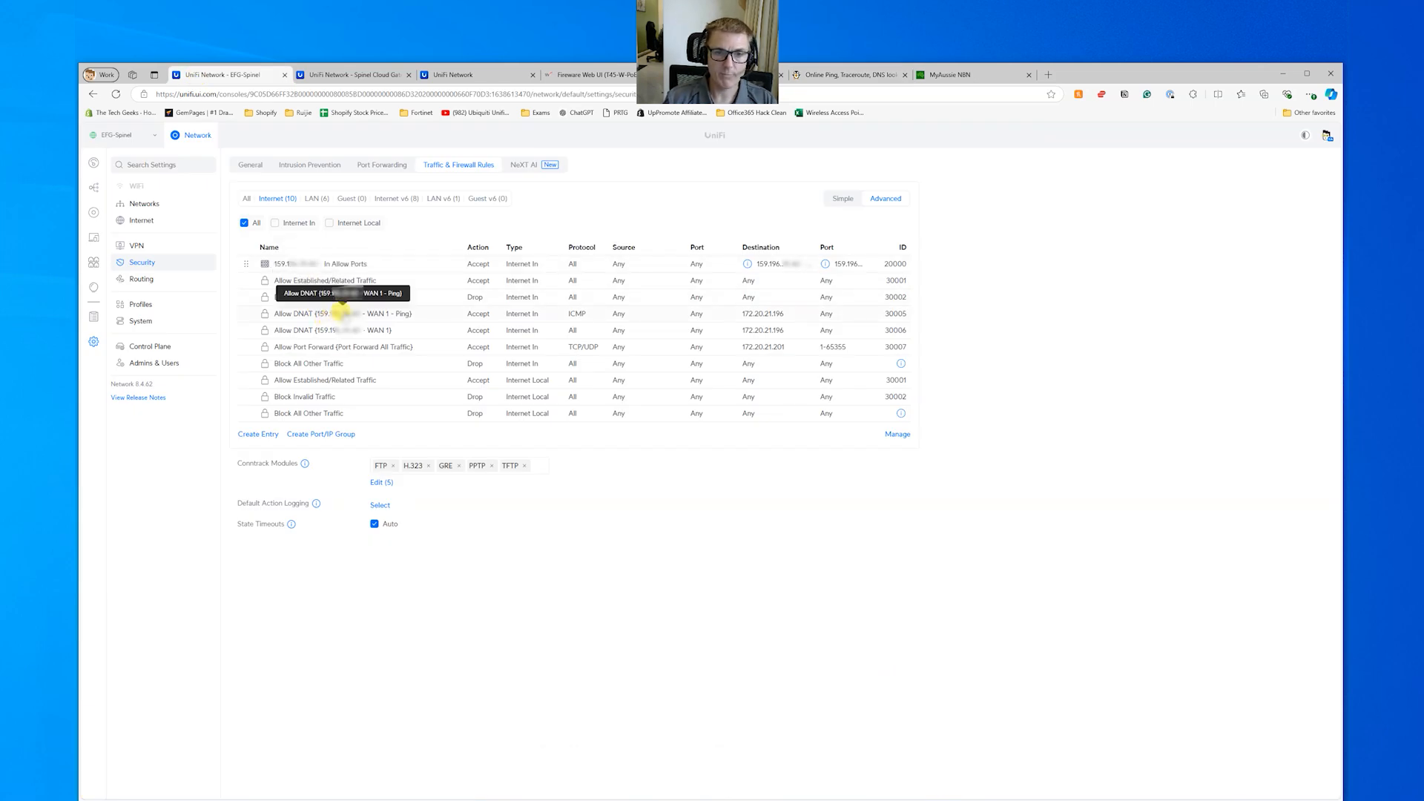
click(341, 310)
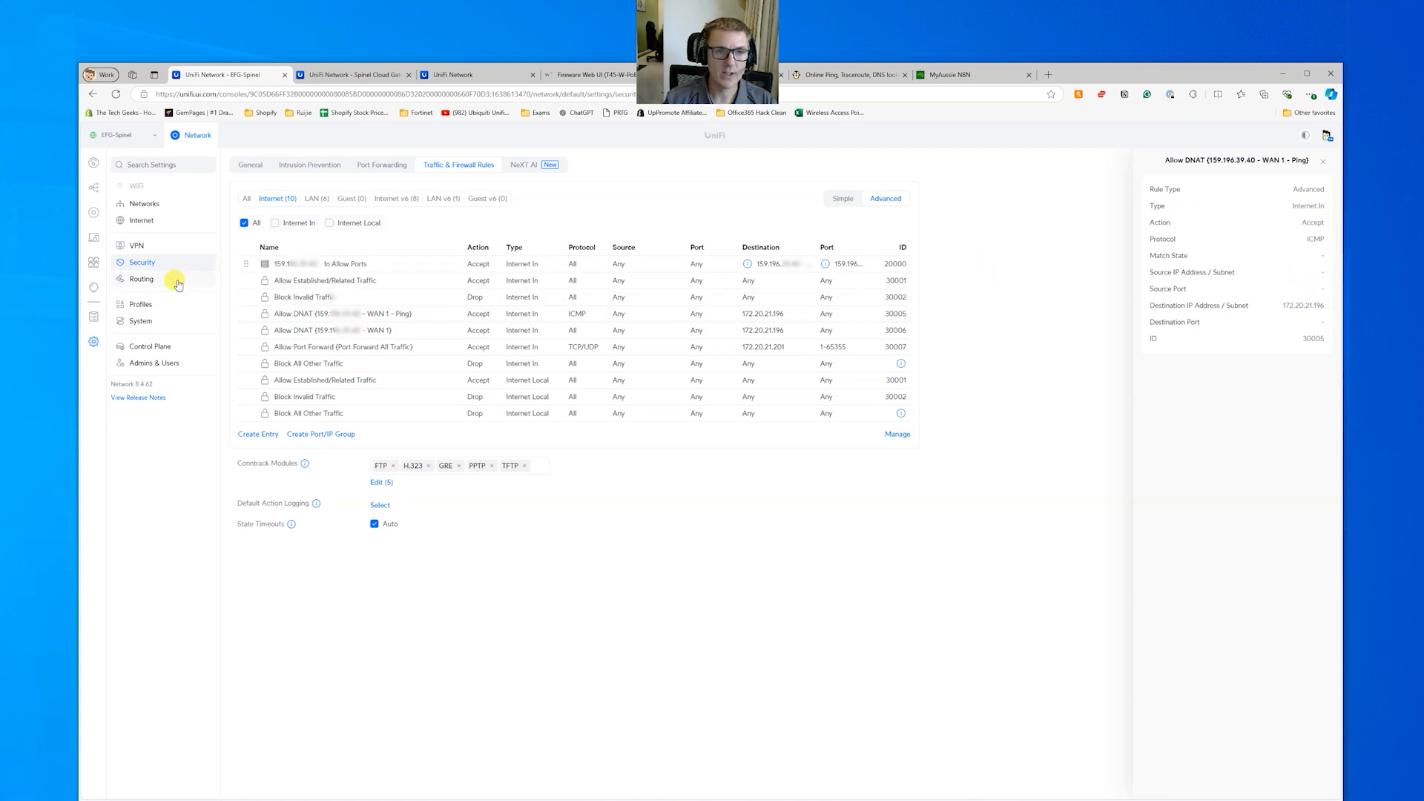
click(178, 282)
click(448, 163)
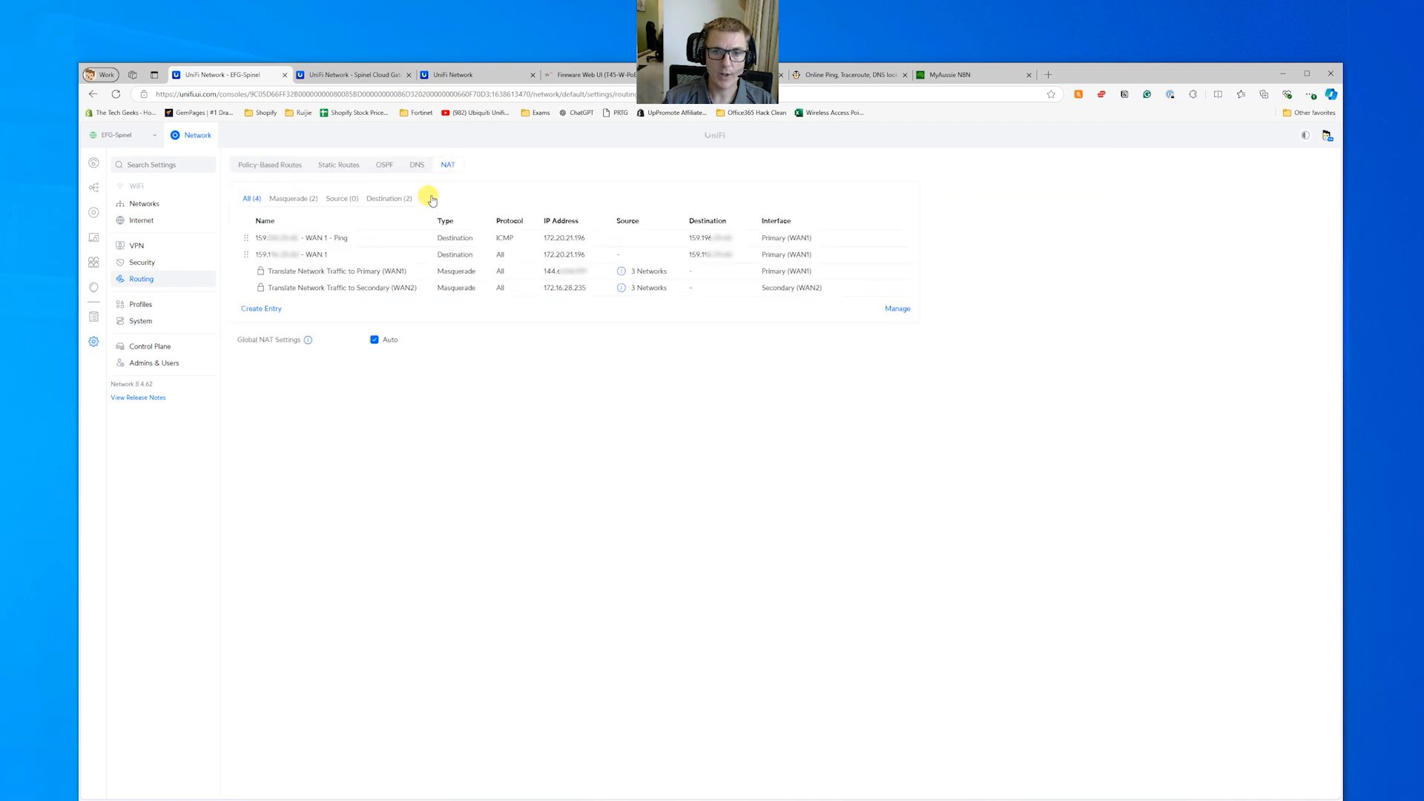
click(305, 242)
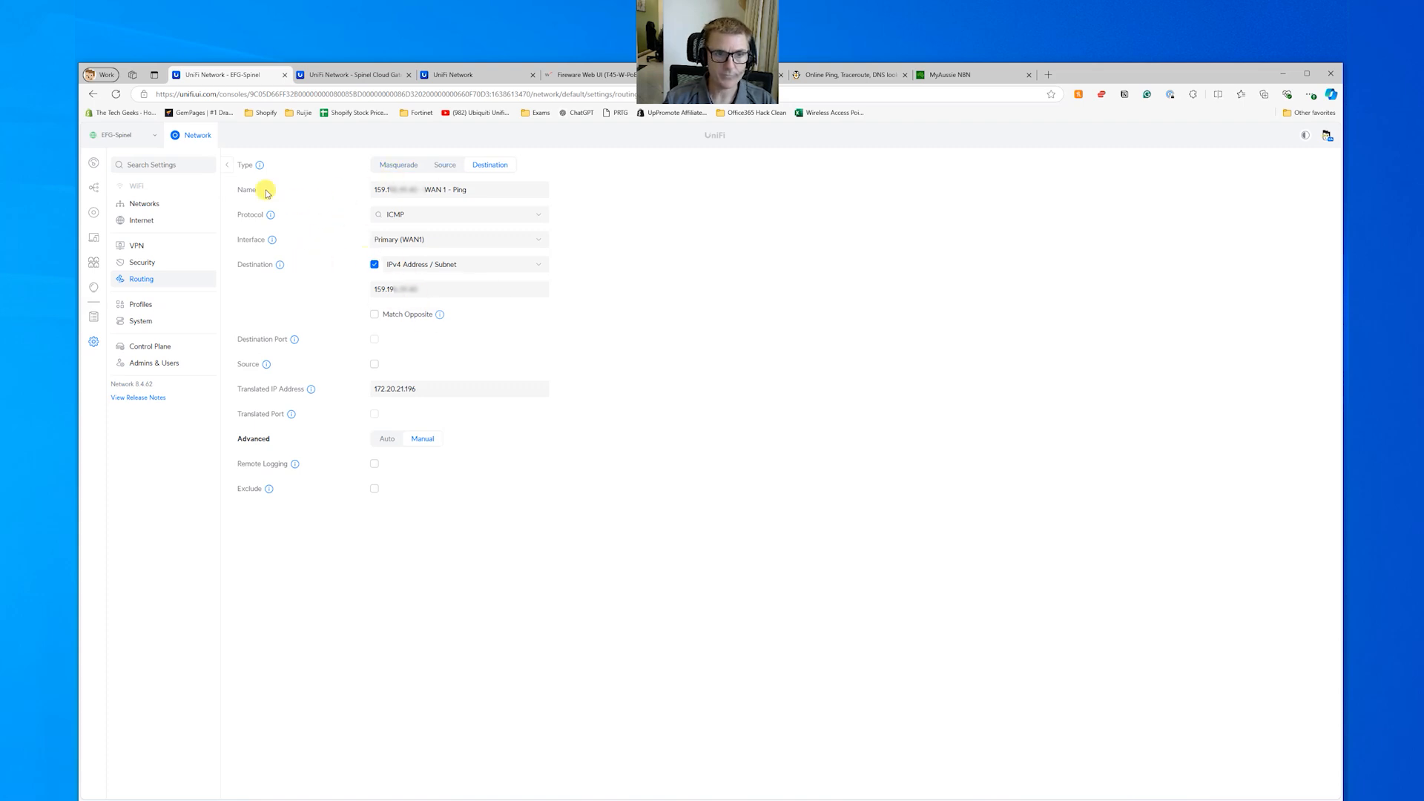
click(227, 166)
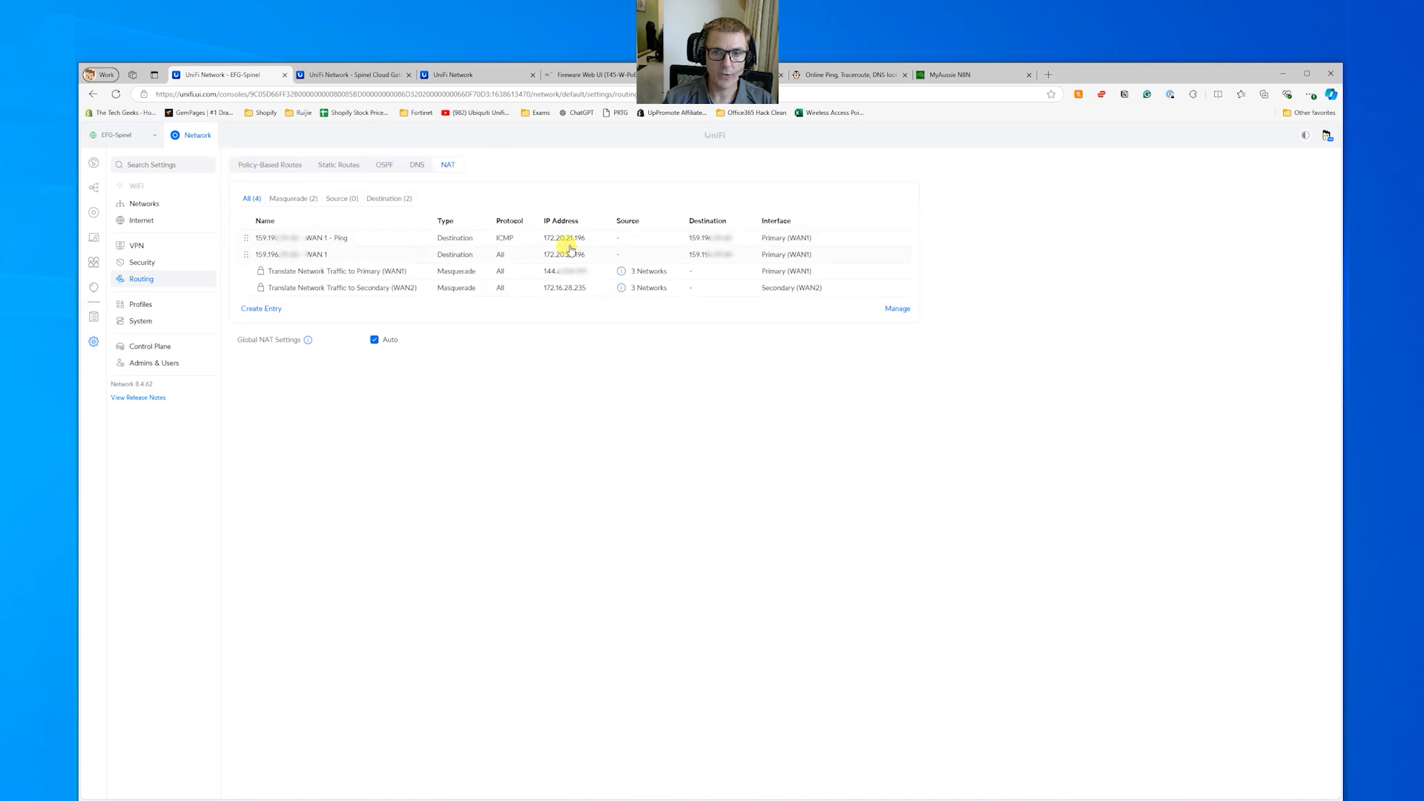
Step: Remove the WAN 1 - Ping destination NAT entry from the NAT list and confirm the removal
click(896, 309)
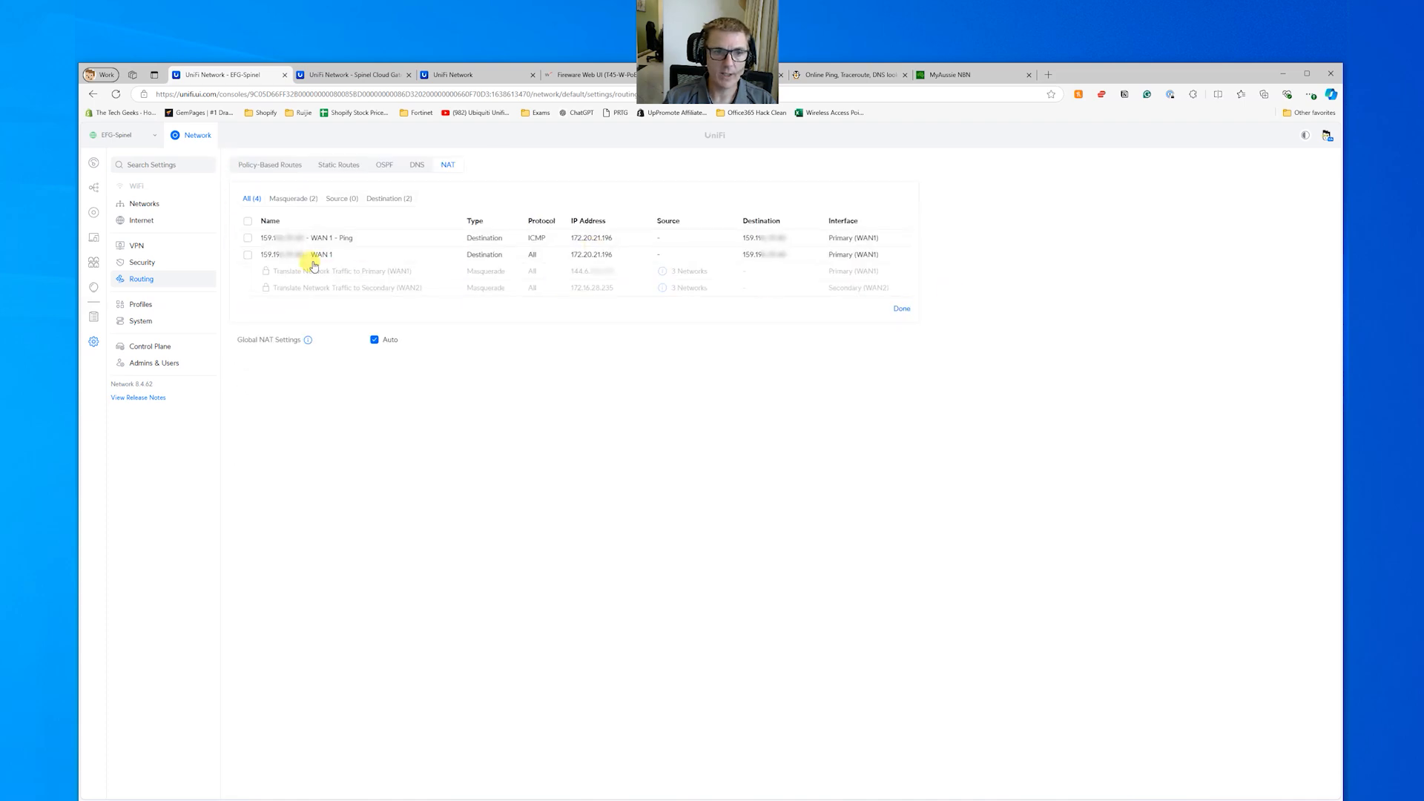
click(250, 238)
click(305, 309)
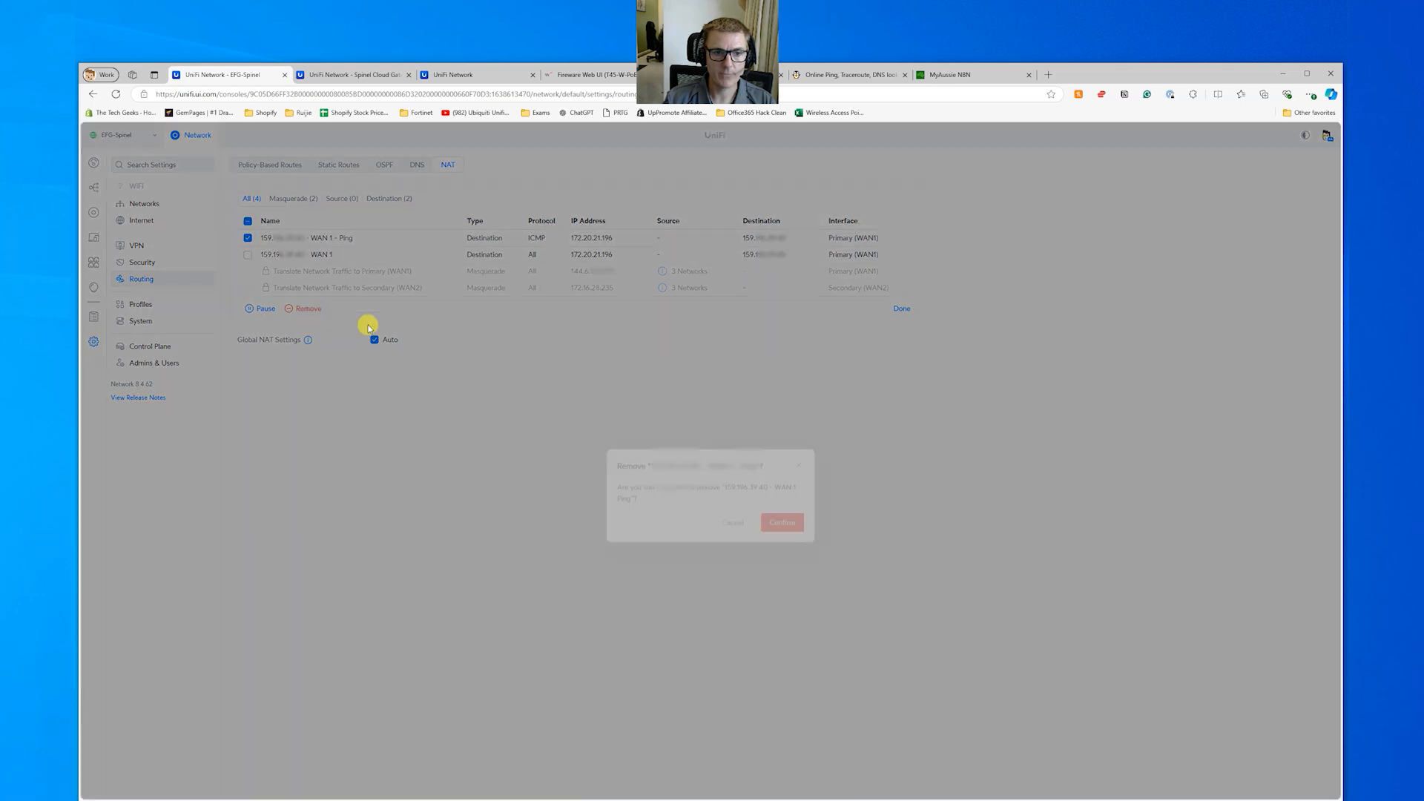
click(782, 488)
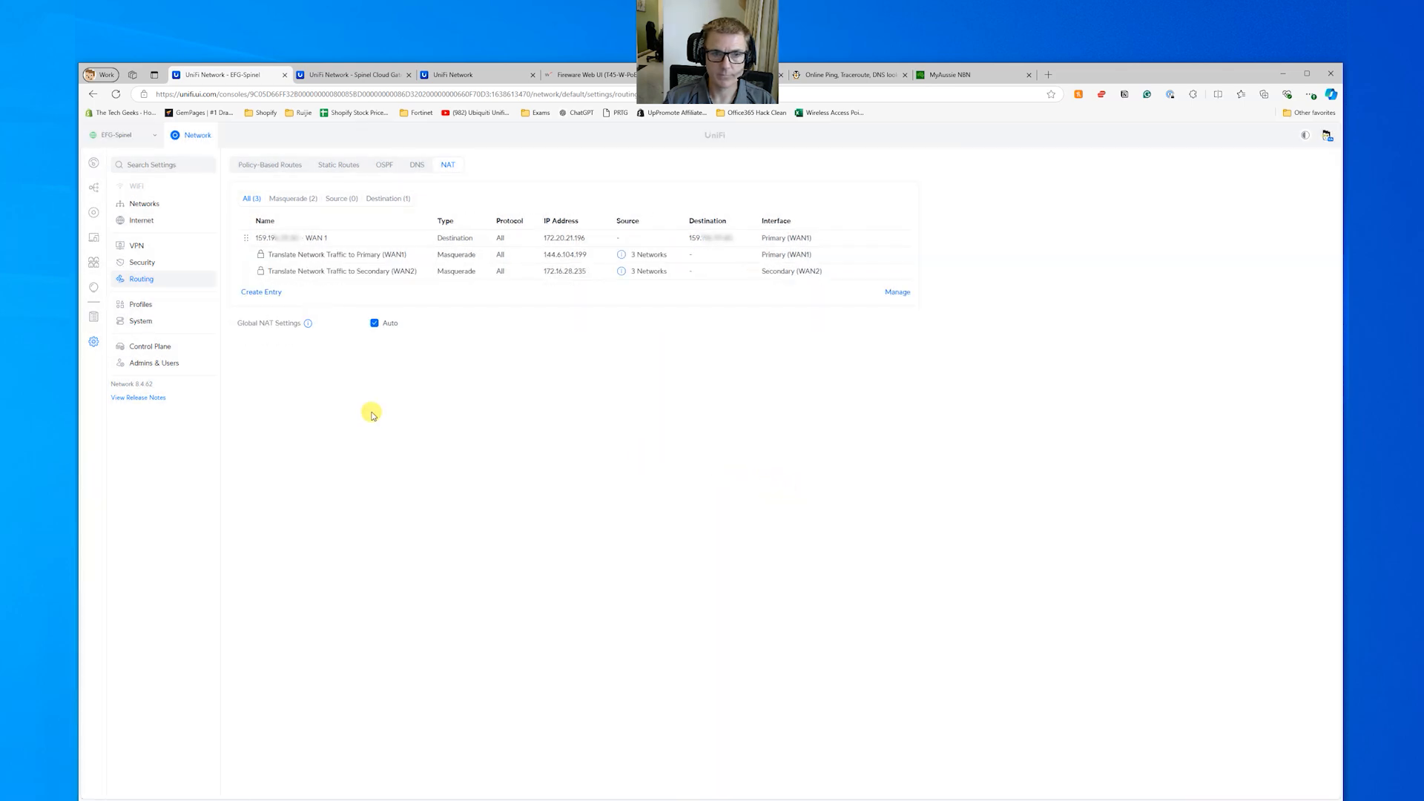
Step: Open the Traffic & Firewall Rules and reload the page to check the current DNAT allow rules
click(140, 263)
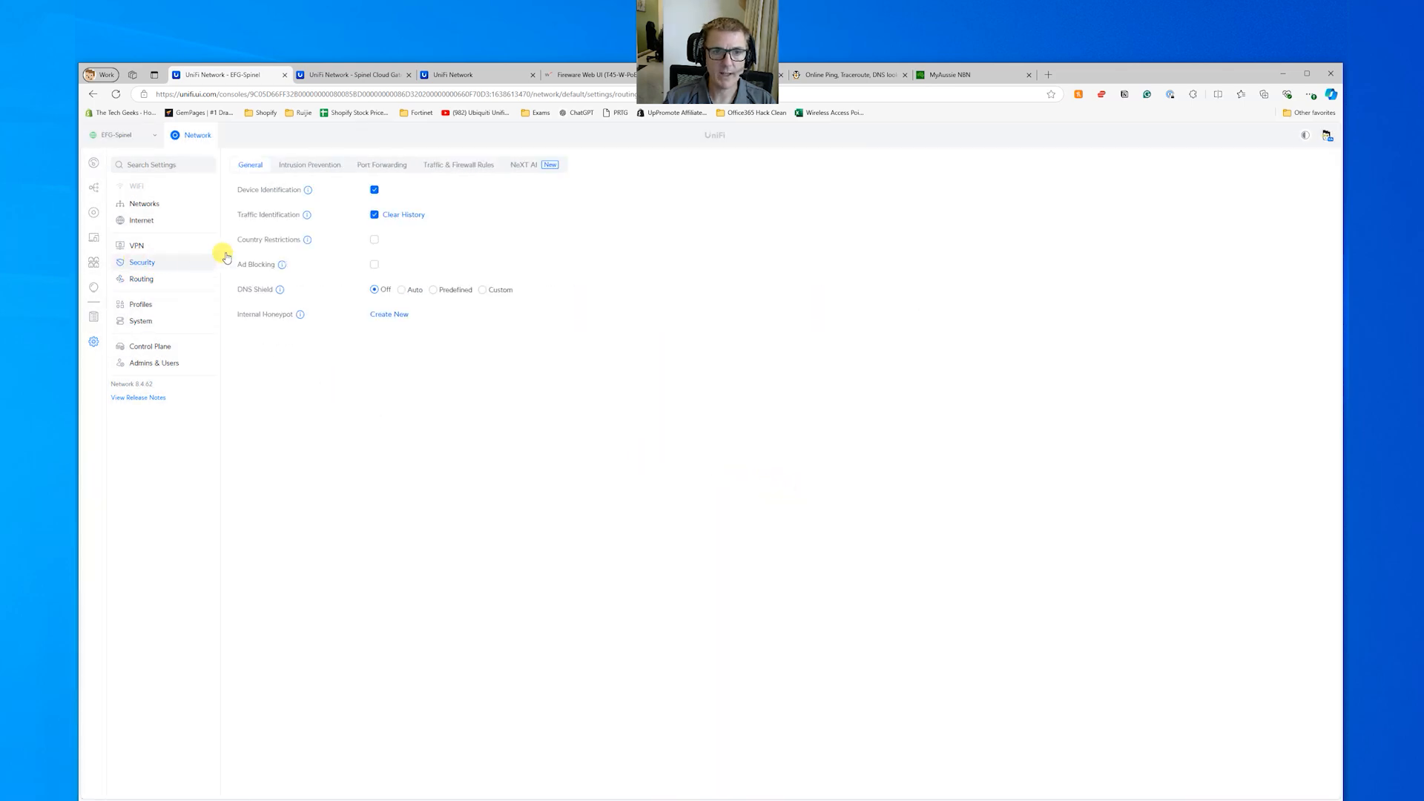
click(480, 167)
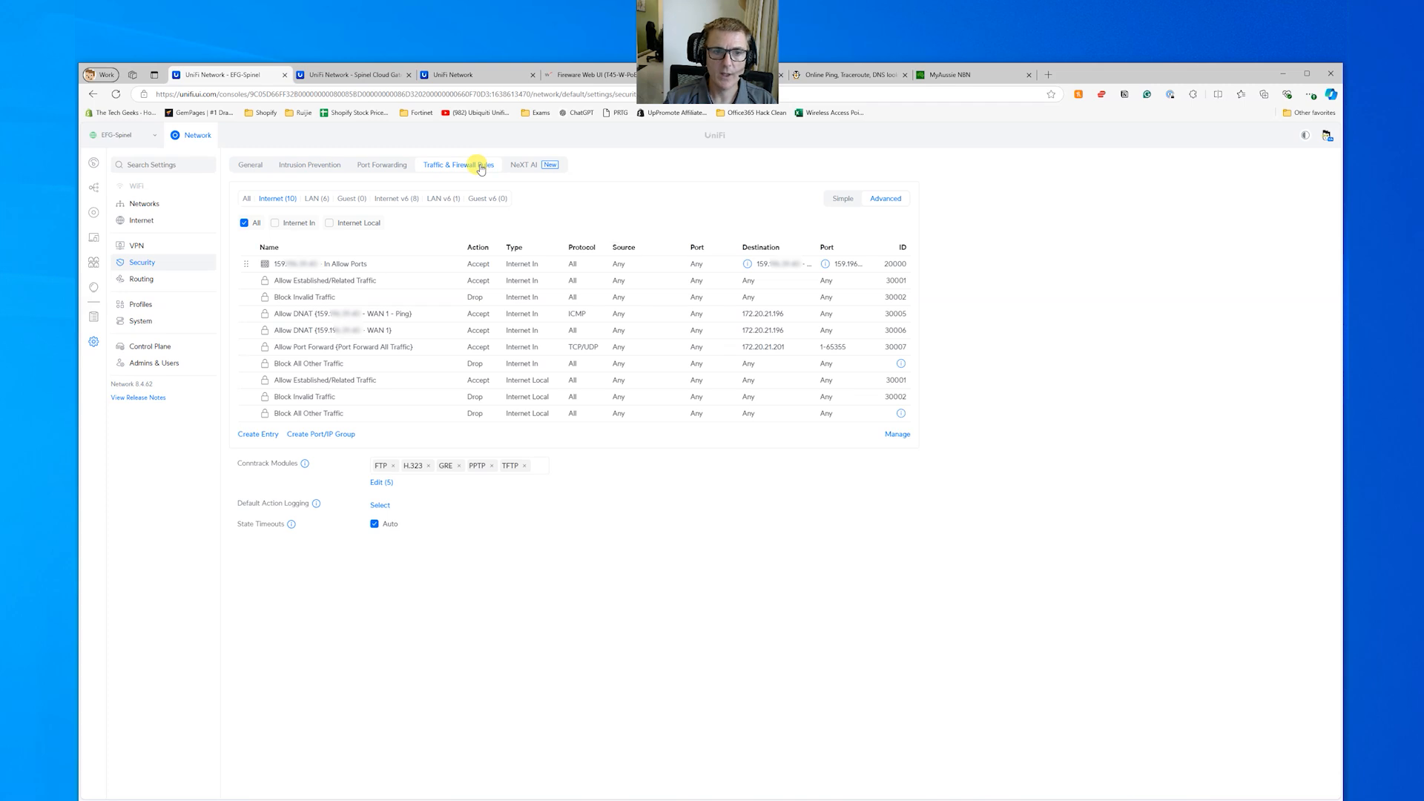
click(116, 95)
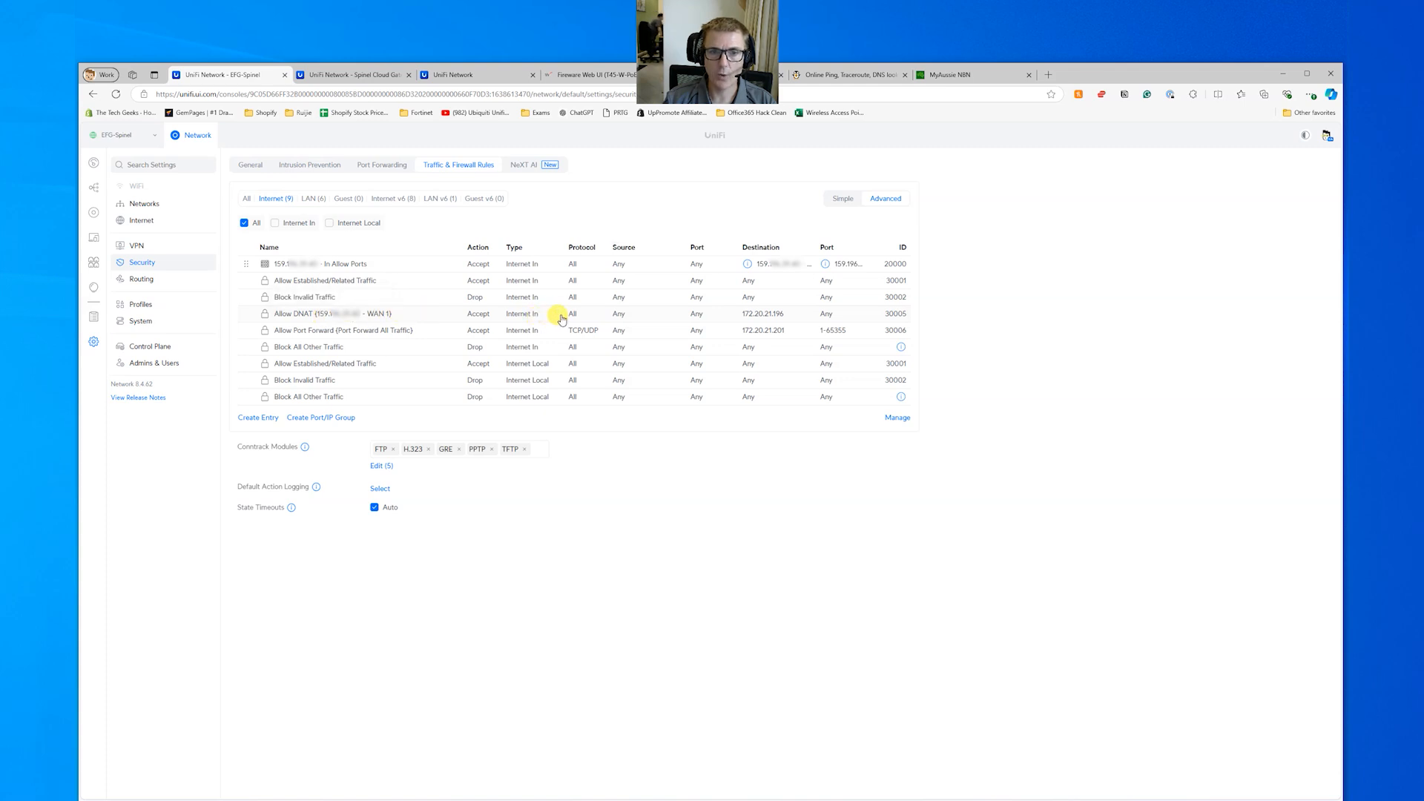
Step: Switch to ping.eu and ping the public IP address again with the new captcha code
click(852, 75)
click(805, 237)
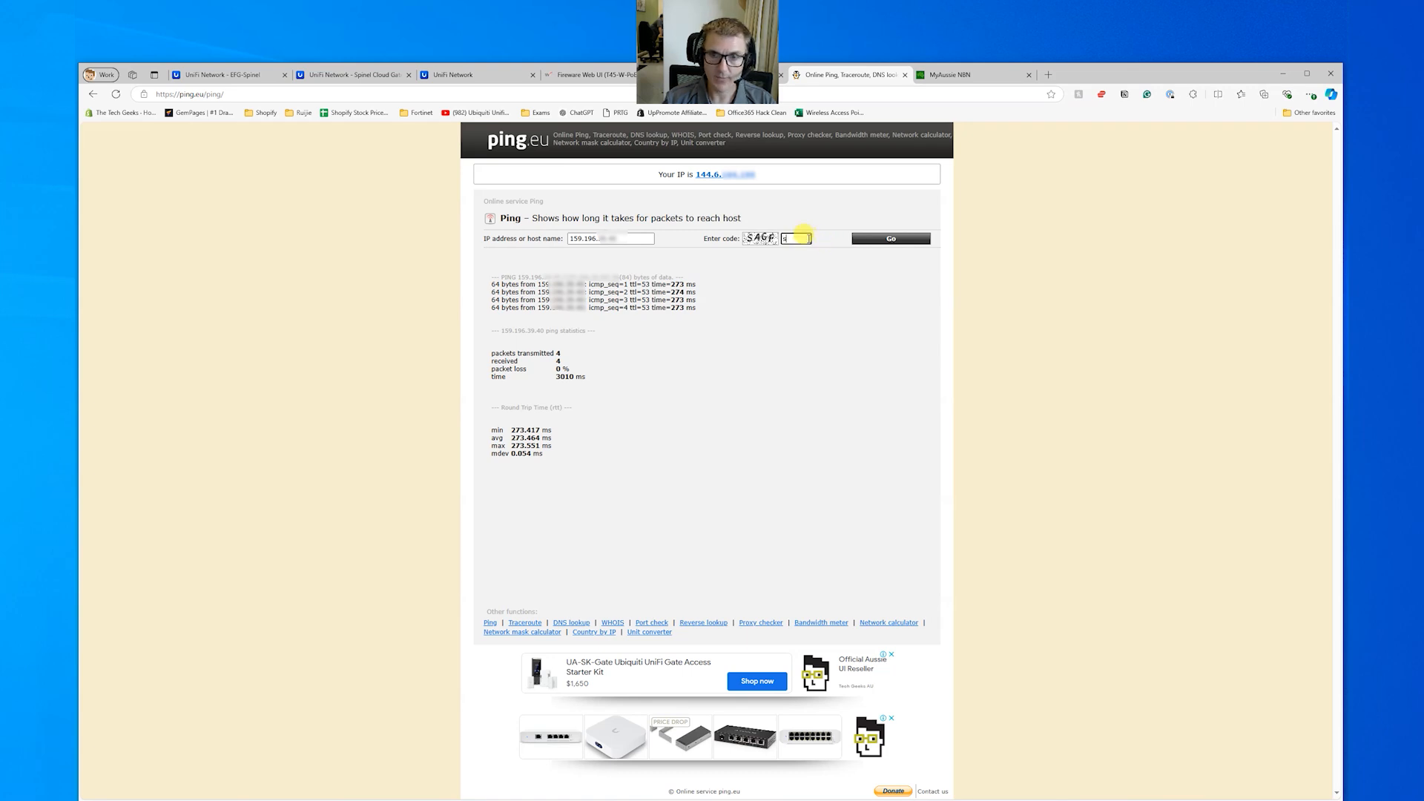
text(sagf)
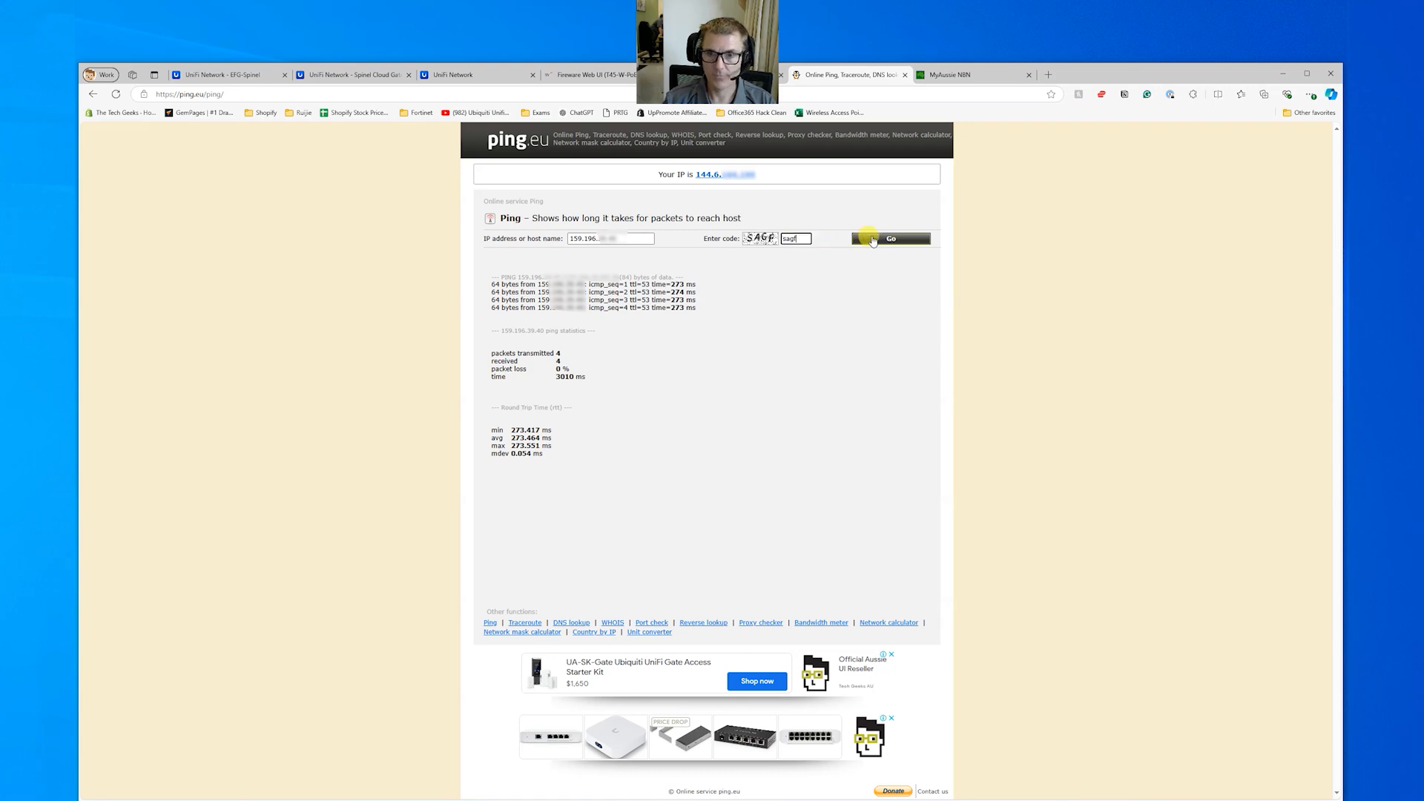
click(875, 239)
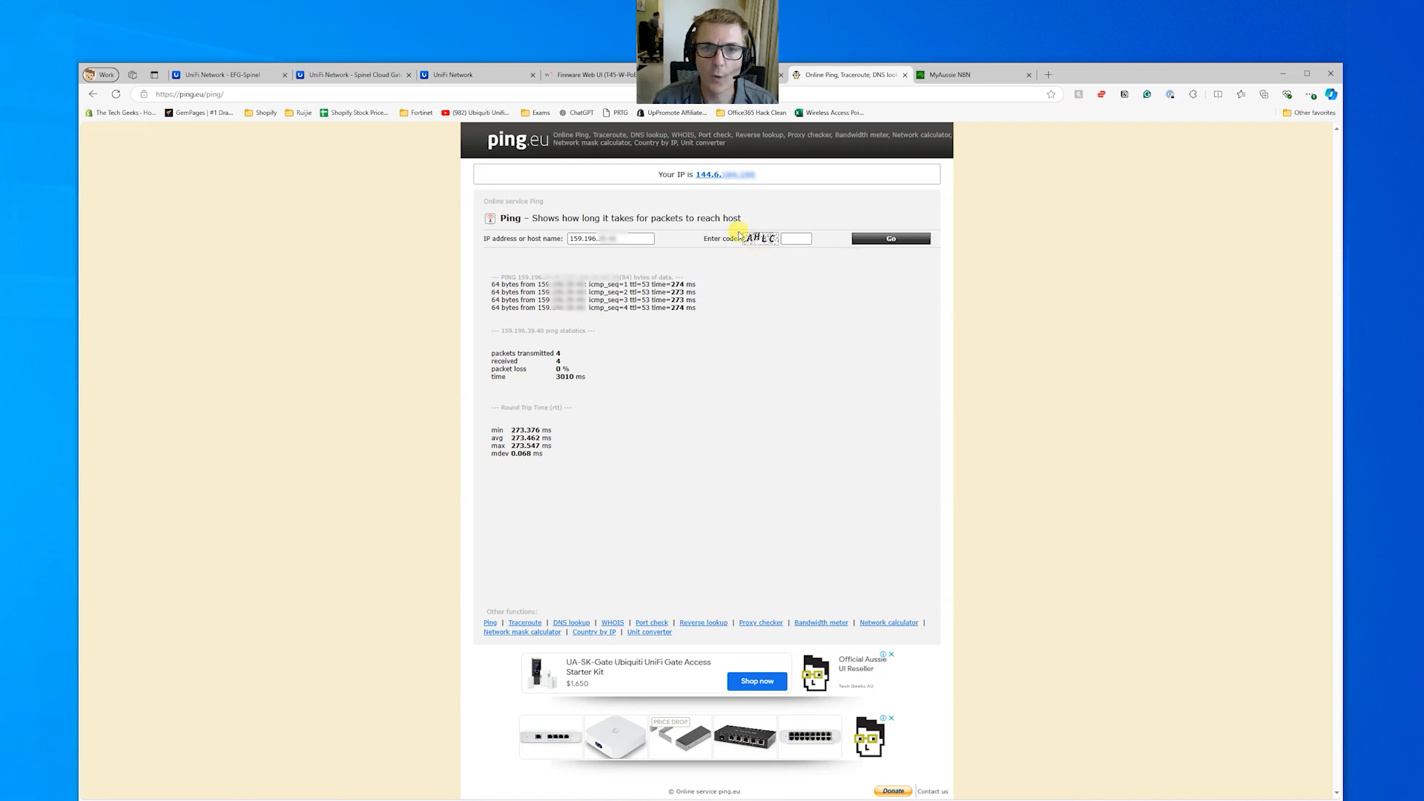
Step: Return to the UniFi firewall rules and check the In Allow Ports rule's ports and the WAN 1 DNAT rule's details
click(186, 77)
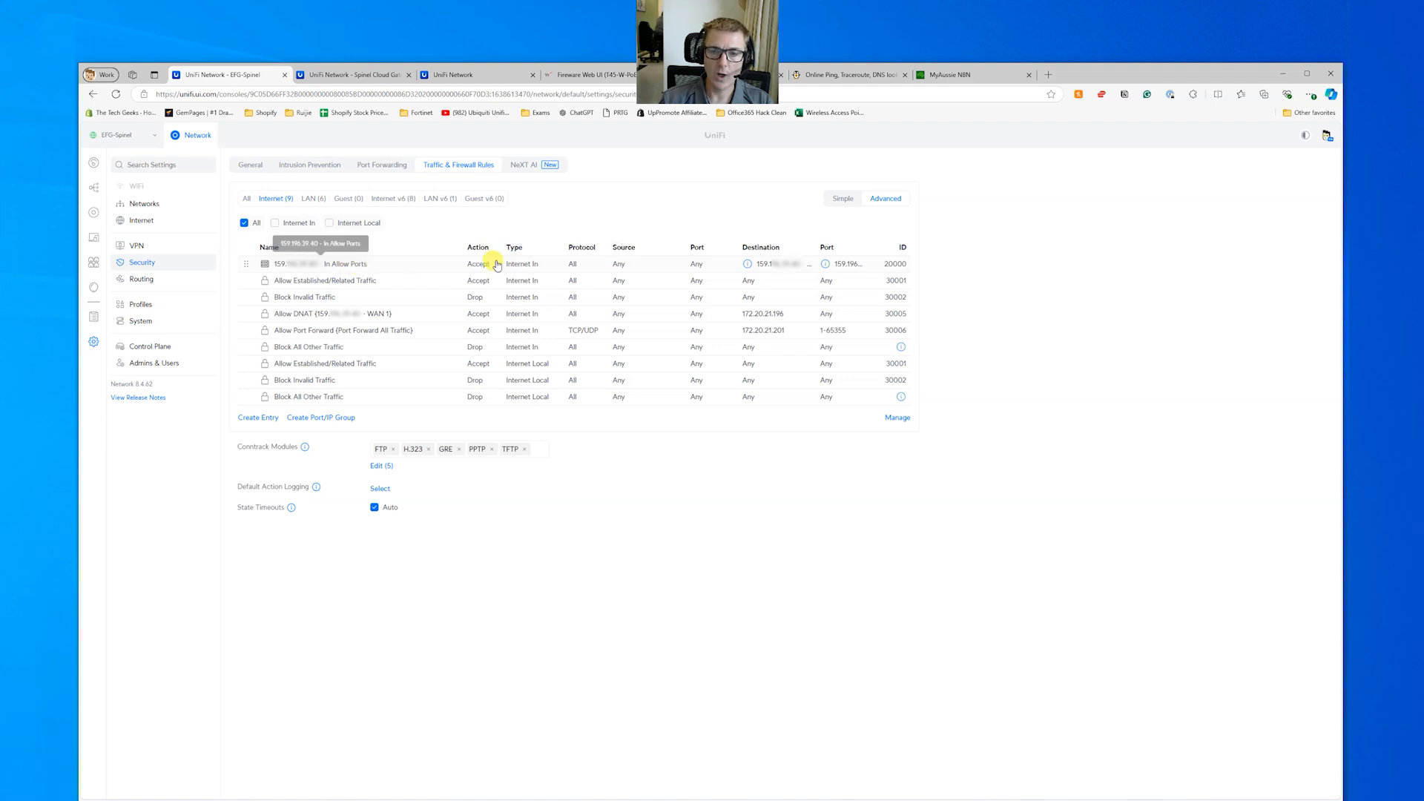
mouse_move(827, 266)
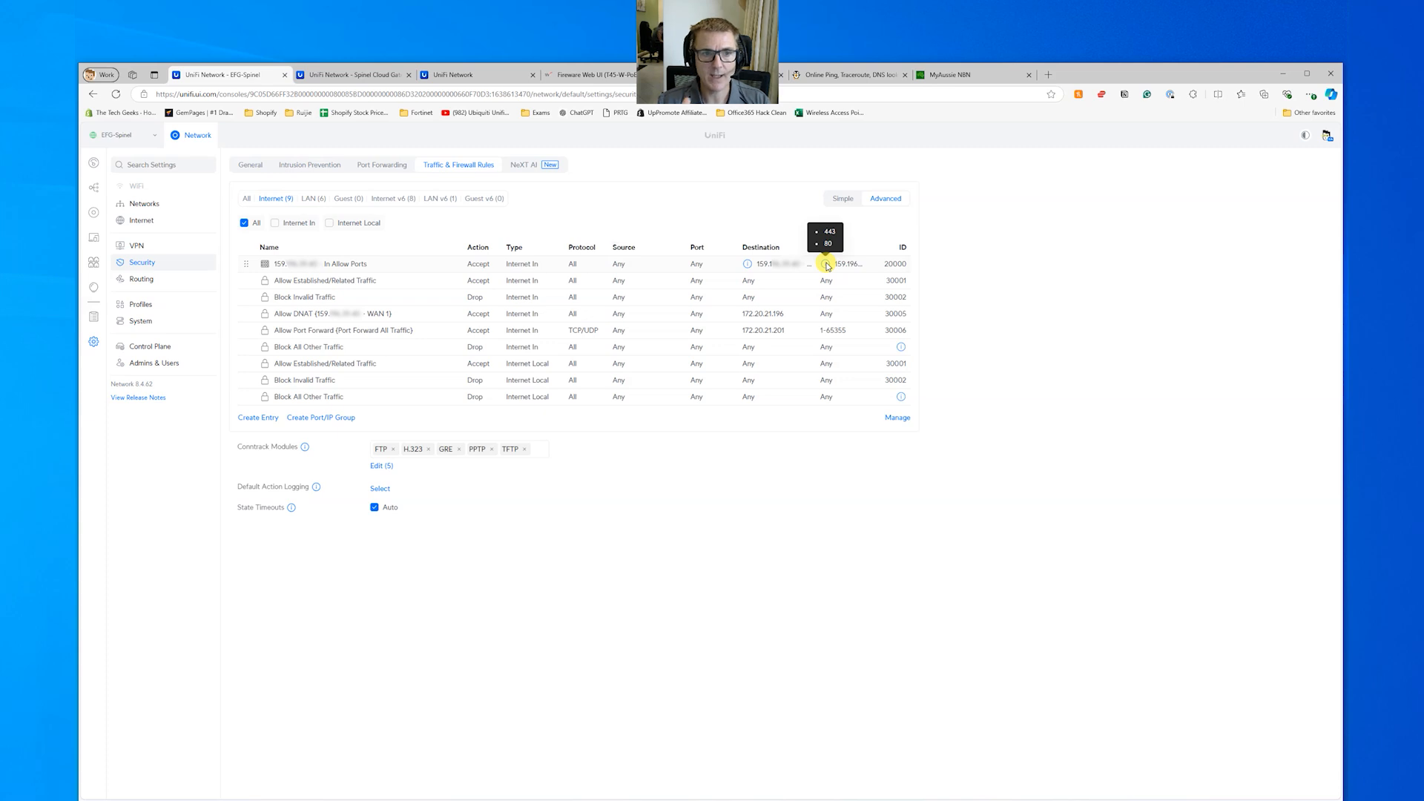
click(358, 319)
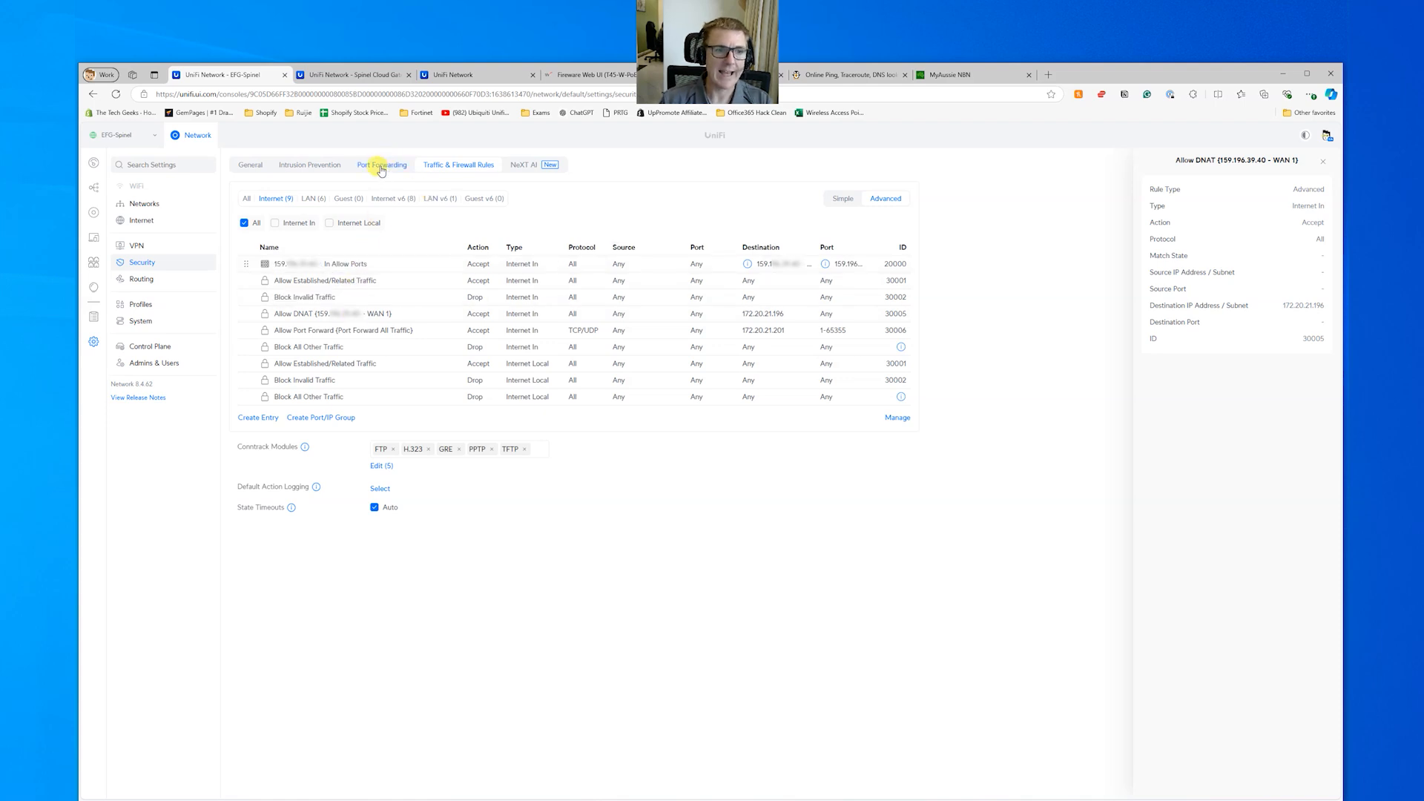
Step: Edit the WAN 1 destination NAT entry, setting its protocol to TCP and enabling destination port matching
click(152, 278)
click(447, 166)
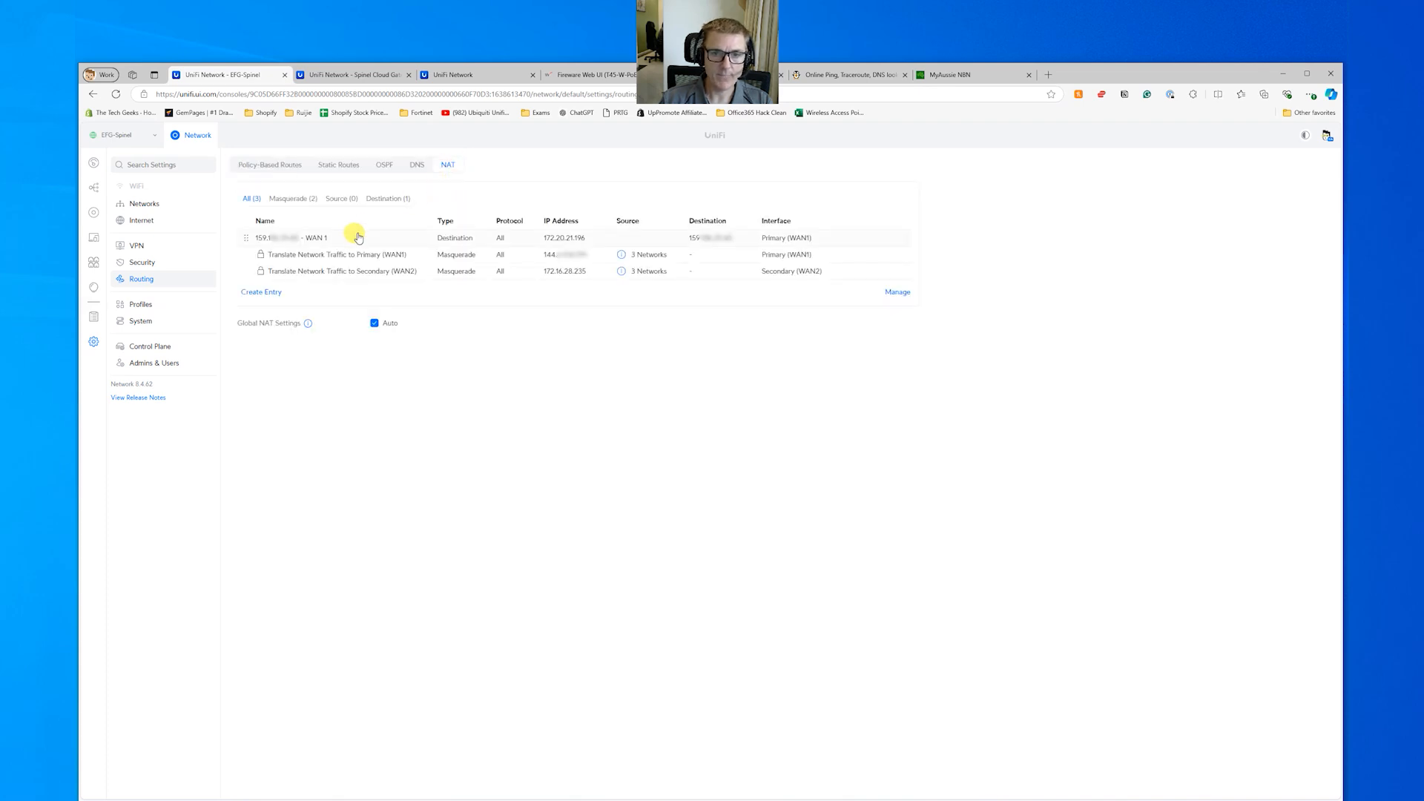
click(333, 238)
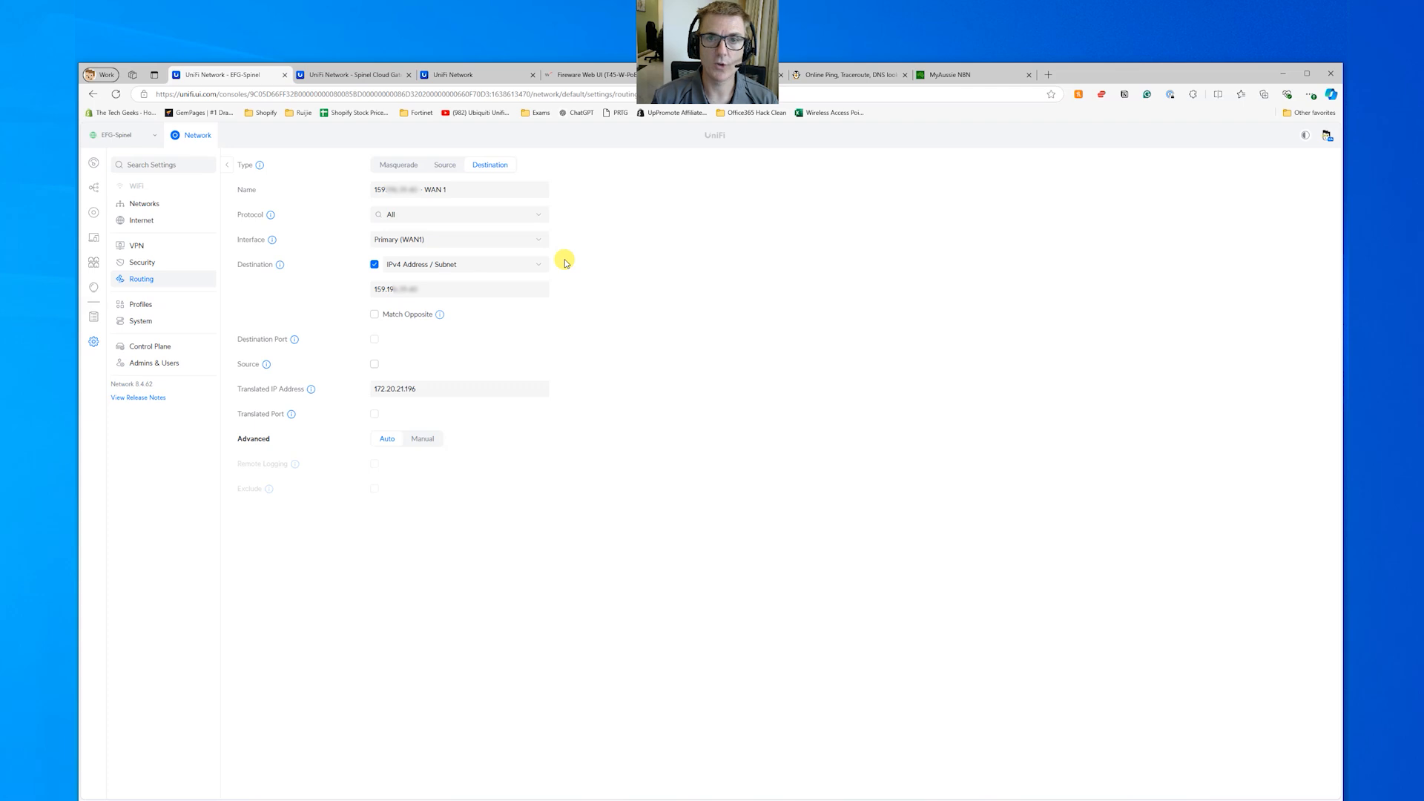
click(511, 289)
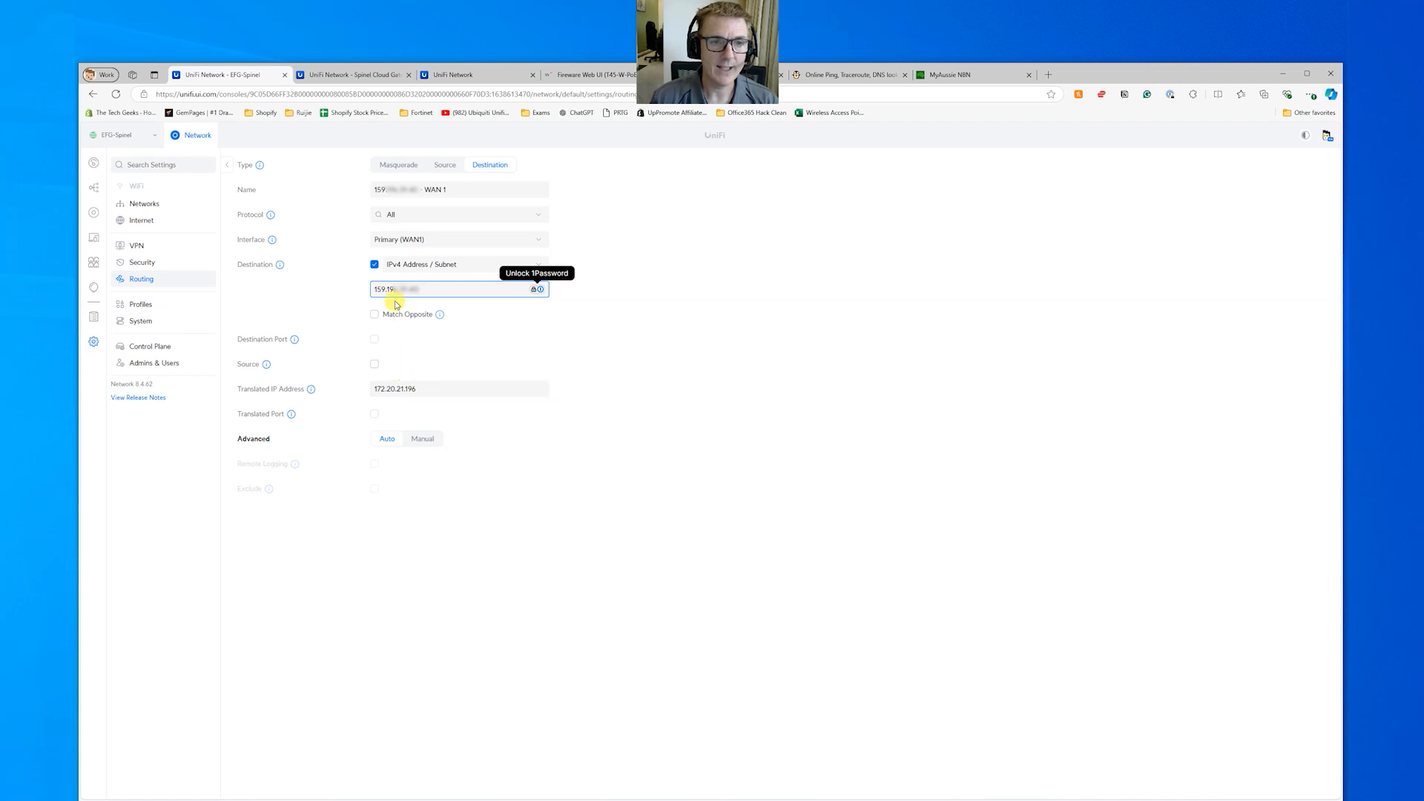
click(536, 214)
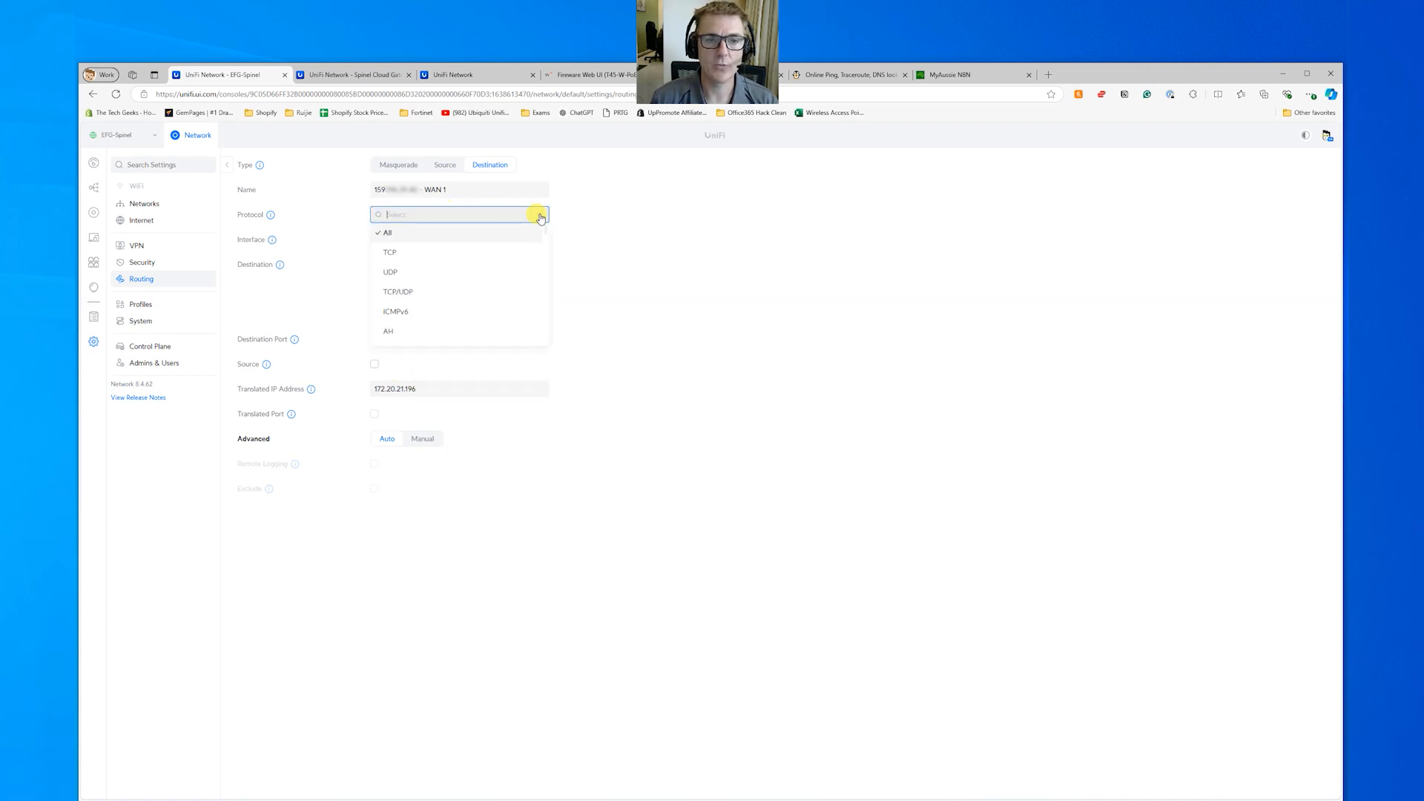
click(420, 252)
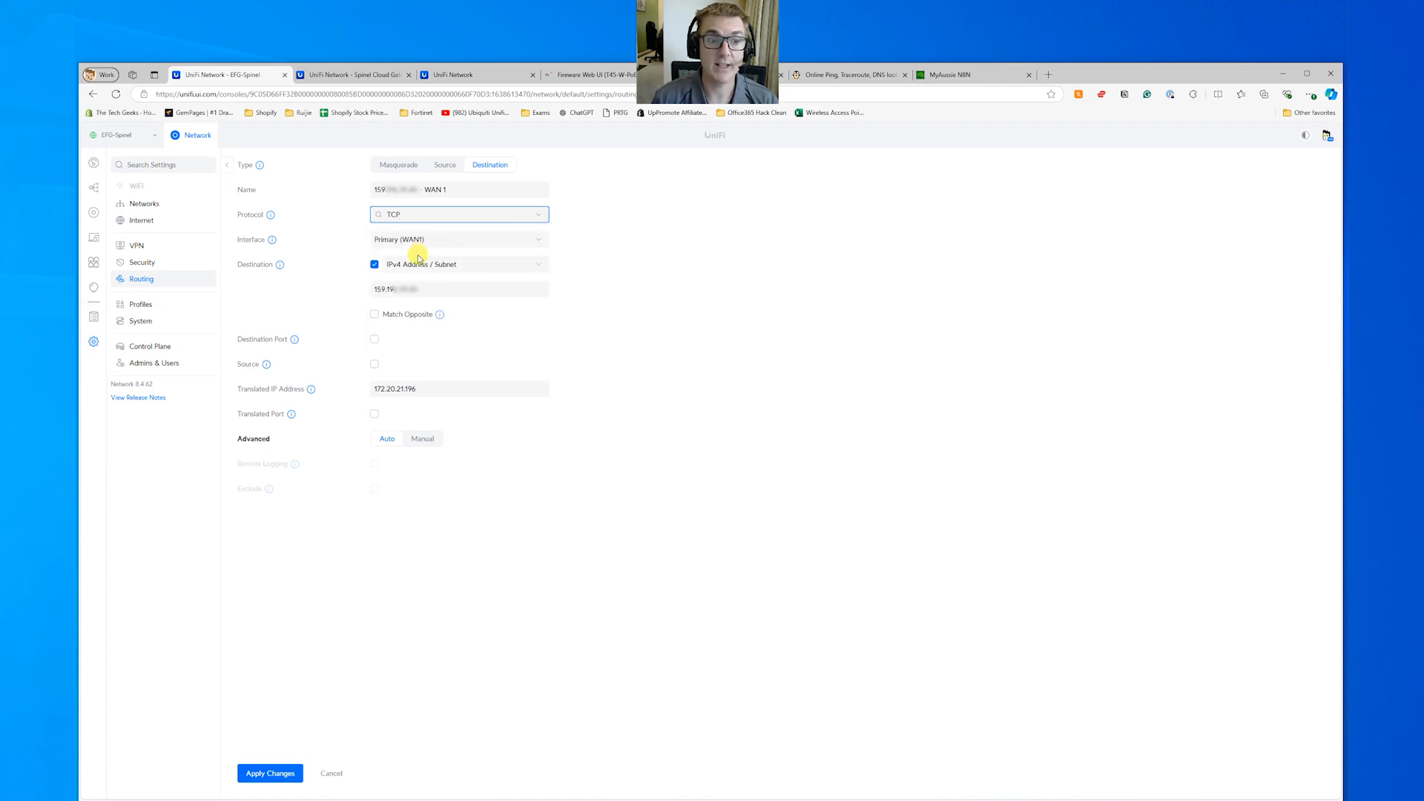
click(375, 339)
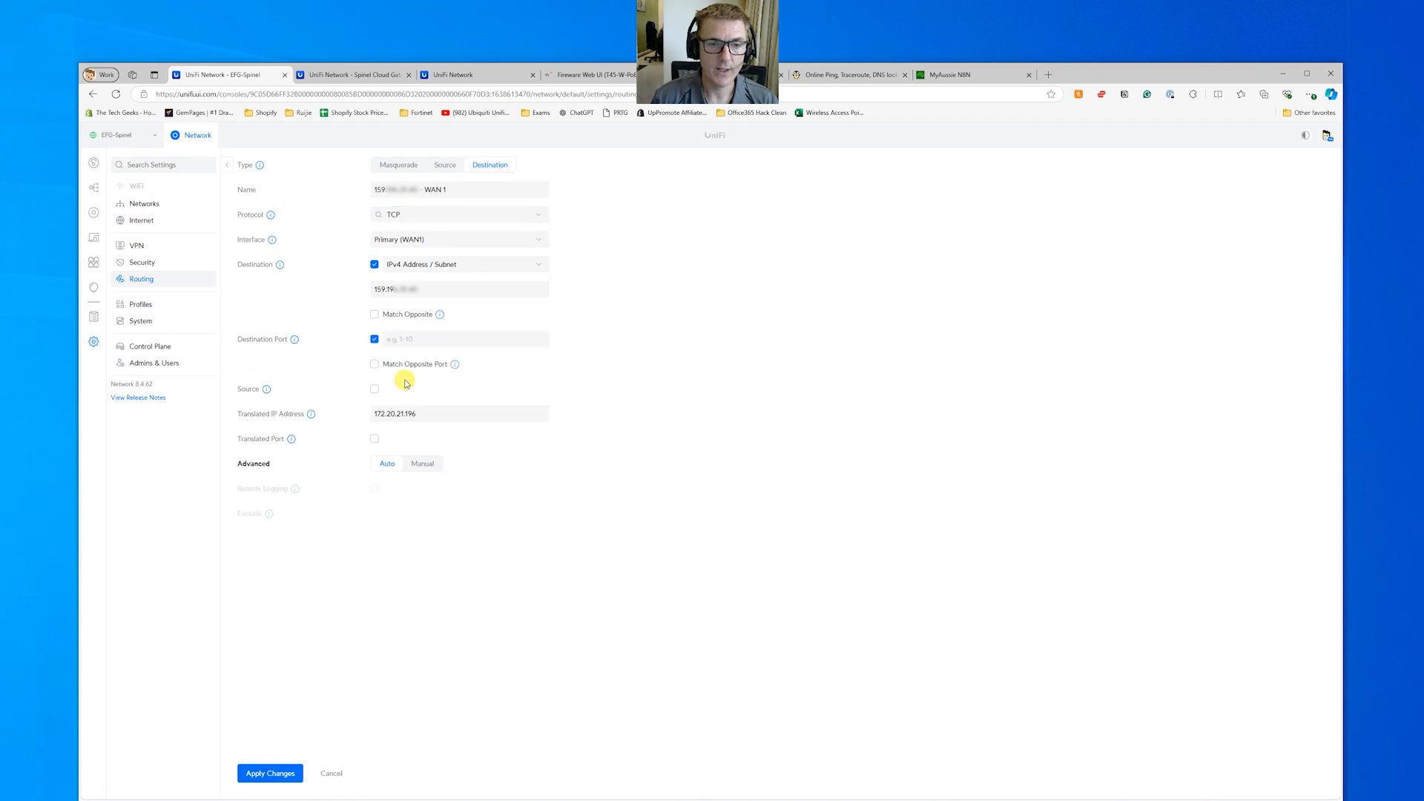
Step: Try to apply 443,80 as the NAT entry's destination ports, and clear the value
click(418, 339)
text(443)
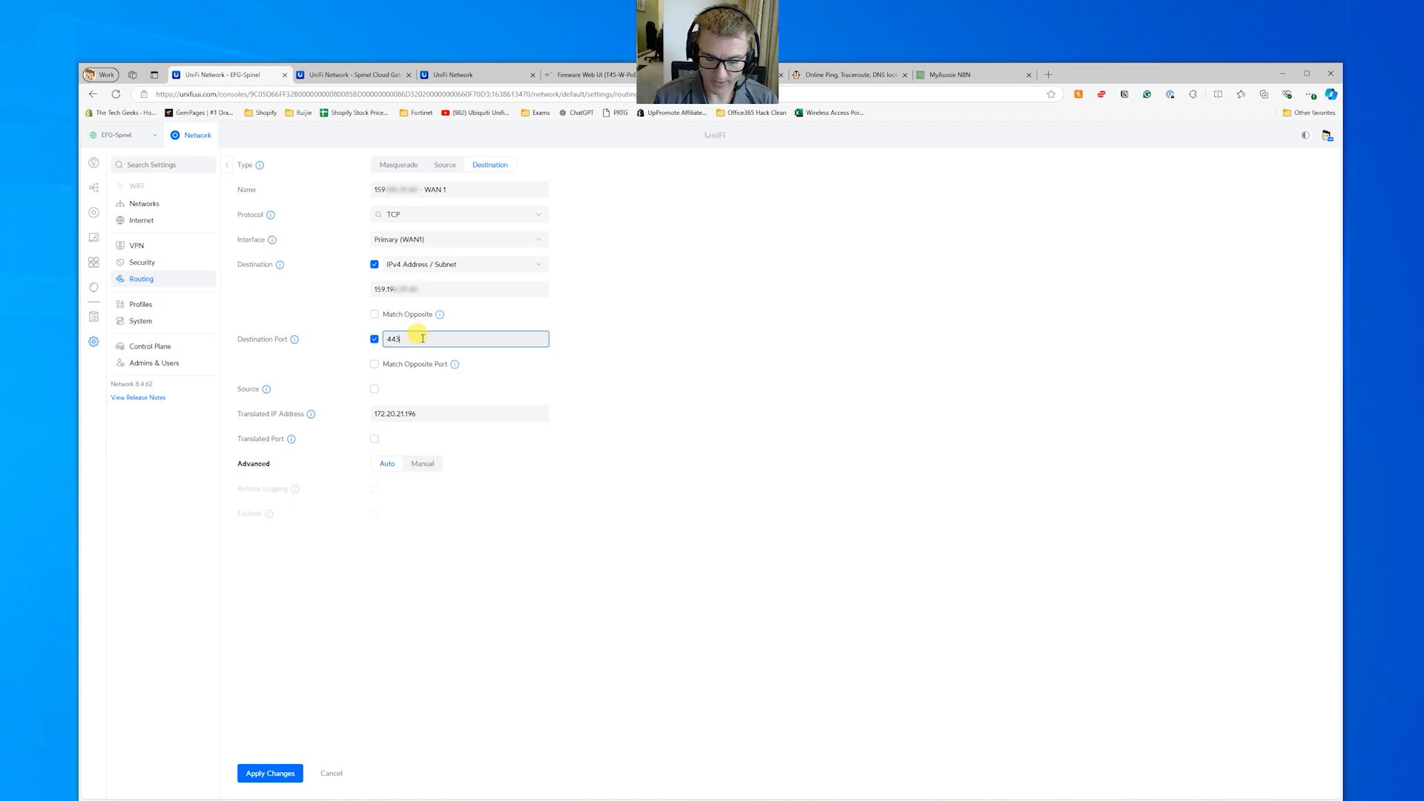
text(,80)
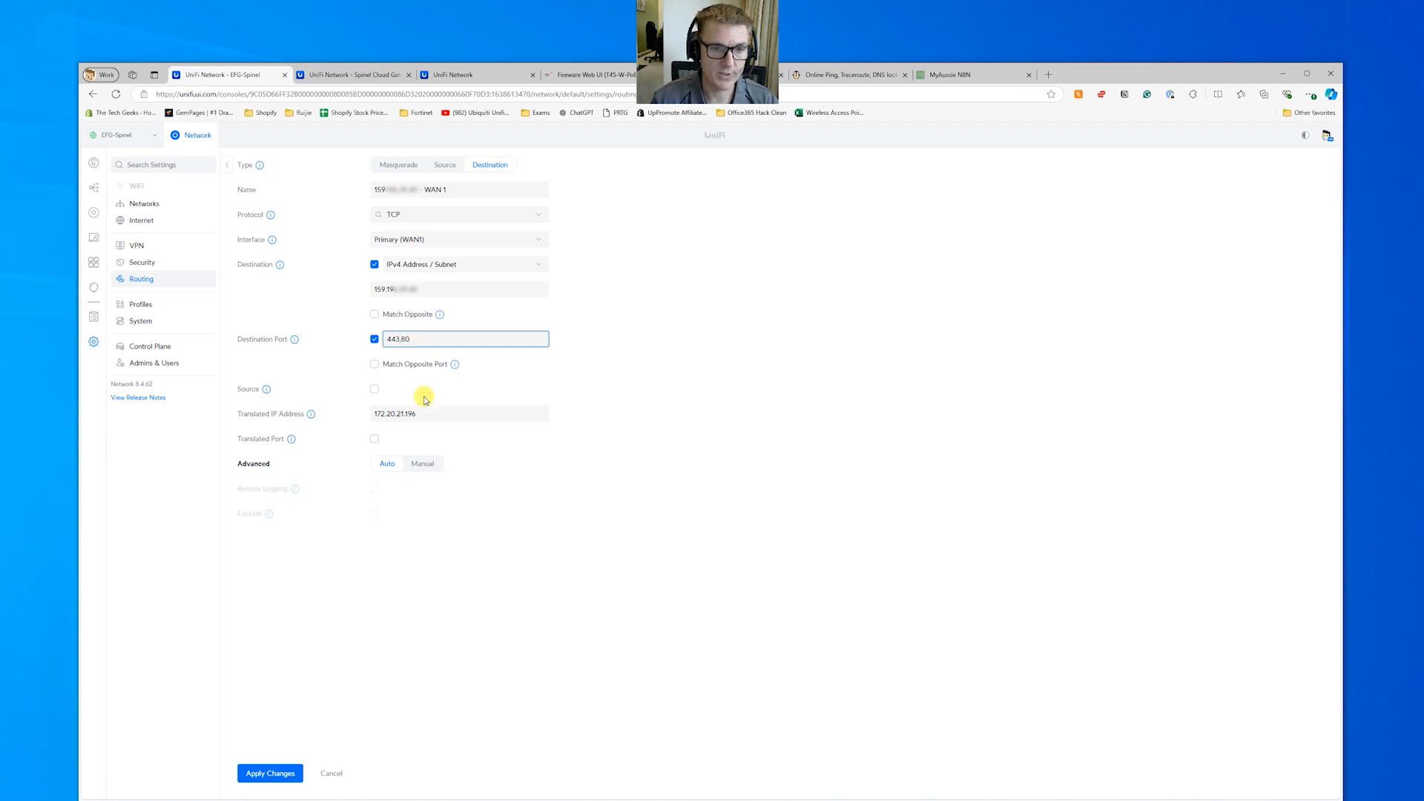
click(283, 774)
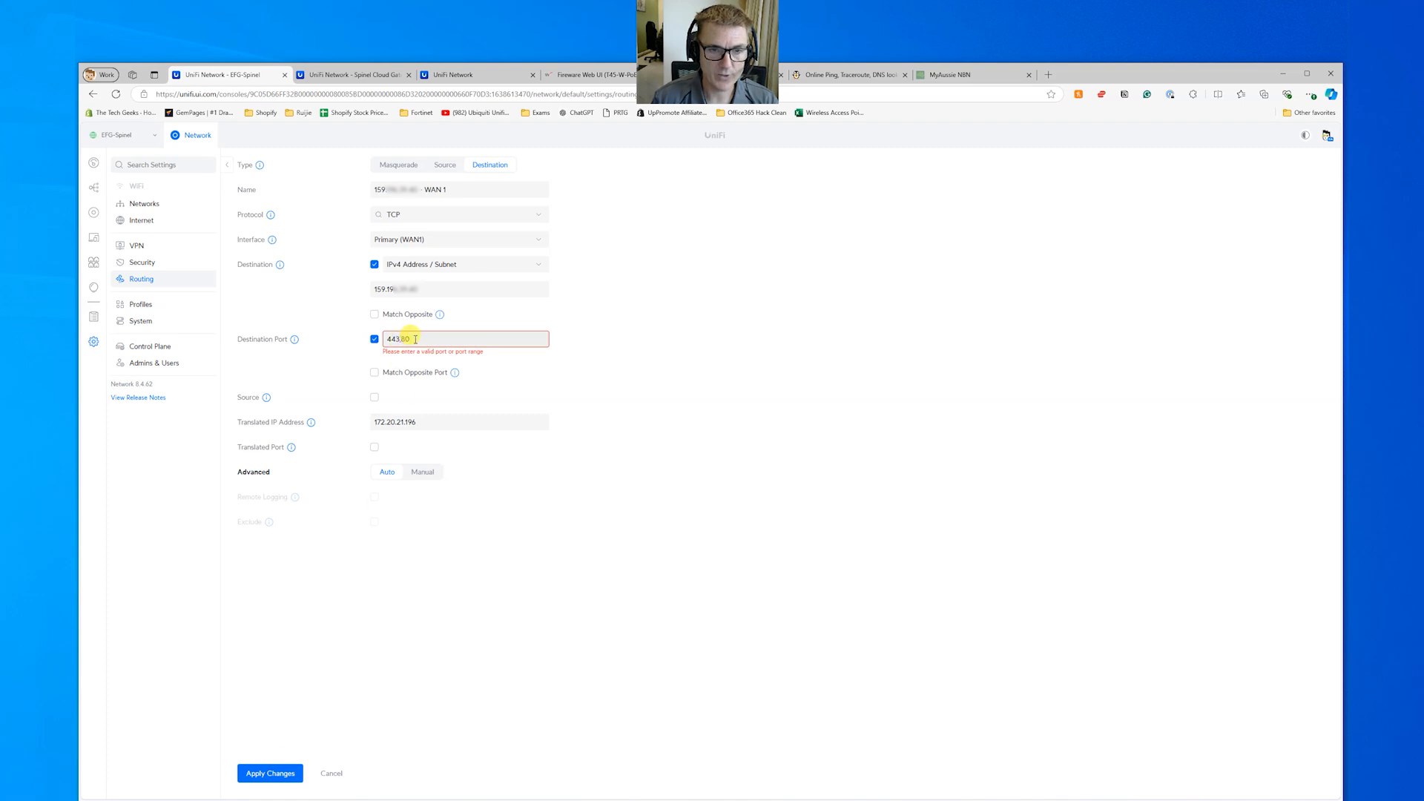
key(BackSpace)
key(BackSpace)
key(BackSpace)
key(BackSpace)
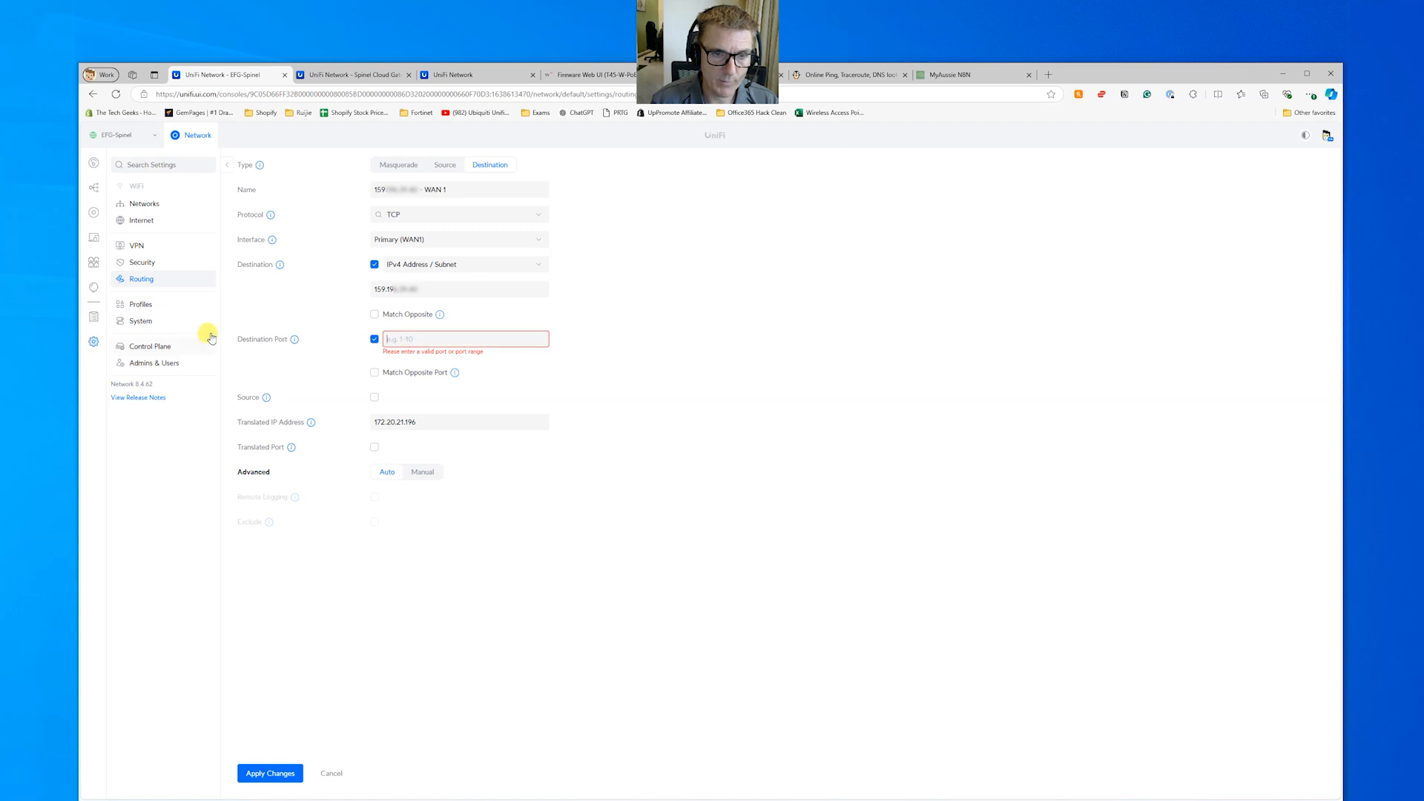
Step: Set the WAN 1 NAT entry's destination port to 443 and apply the changes
mouse_move(294, 340)
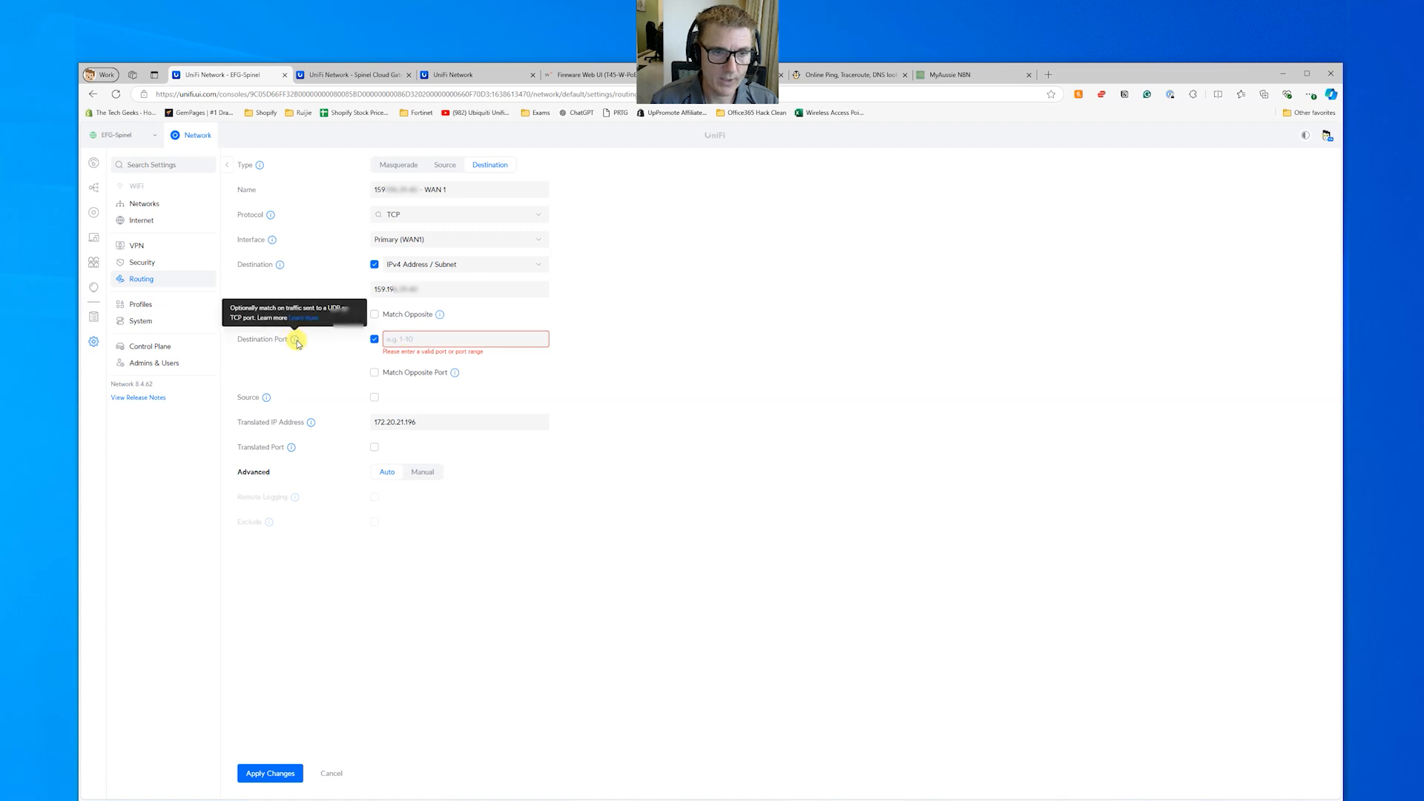
click(427, 341)
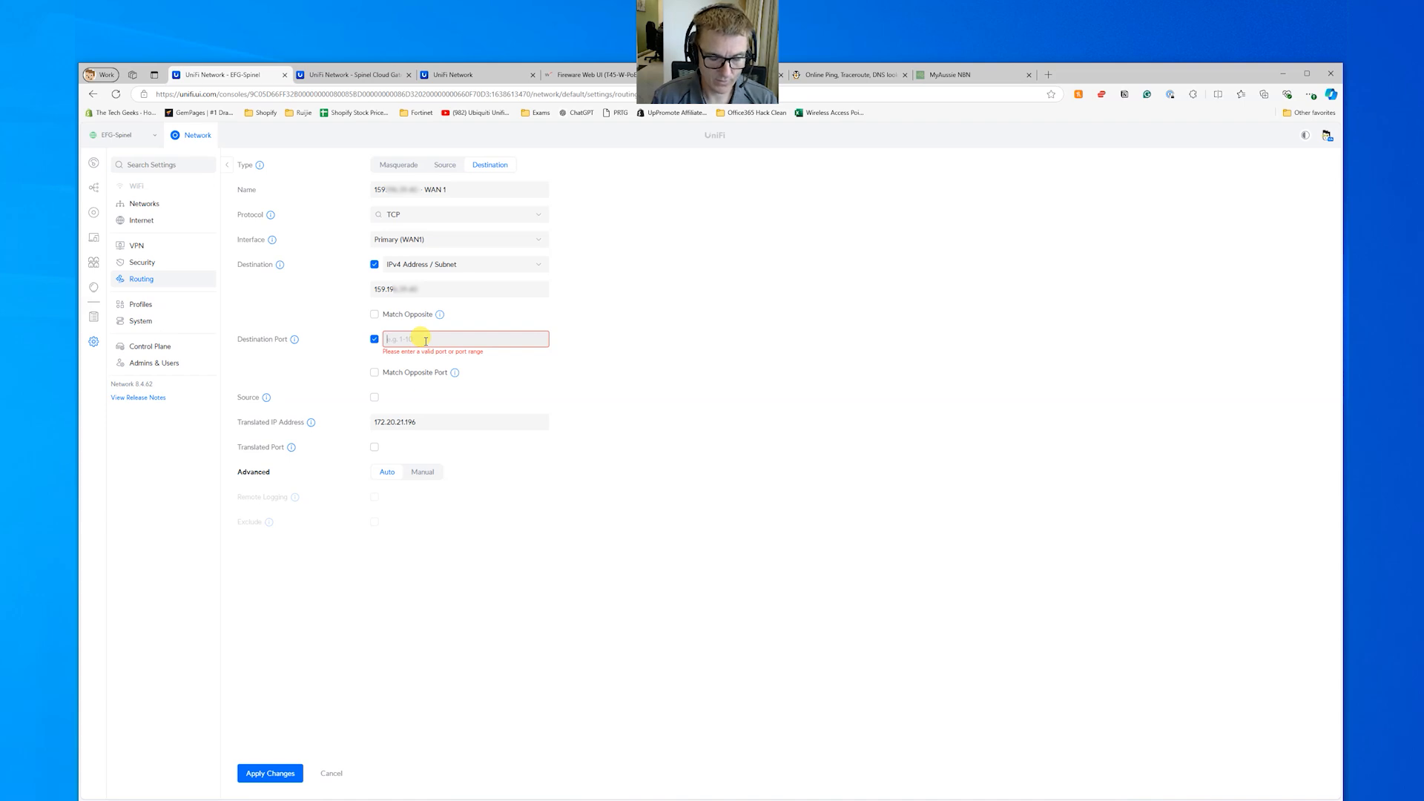
text(44)
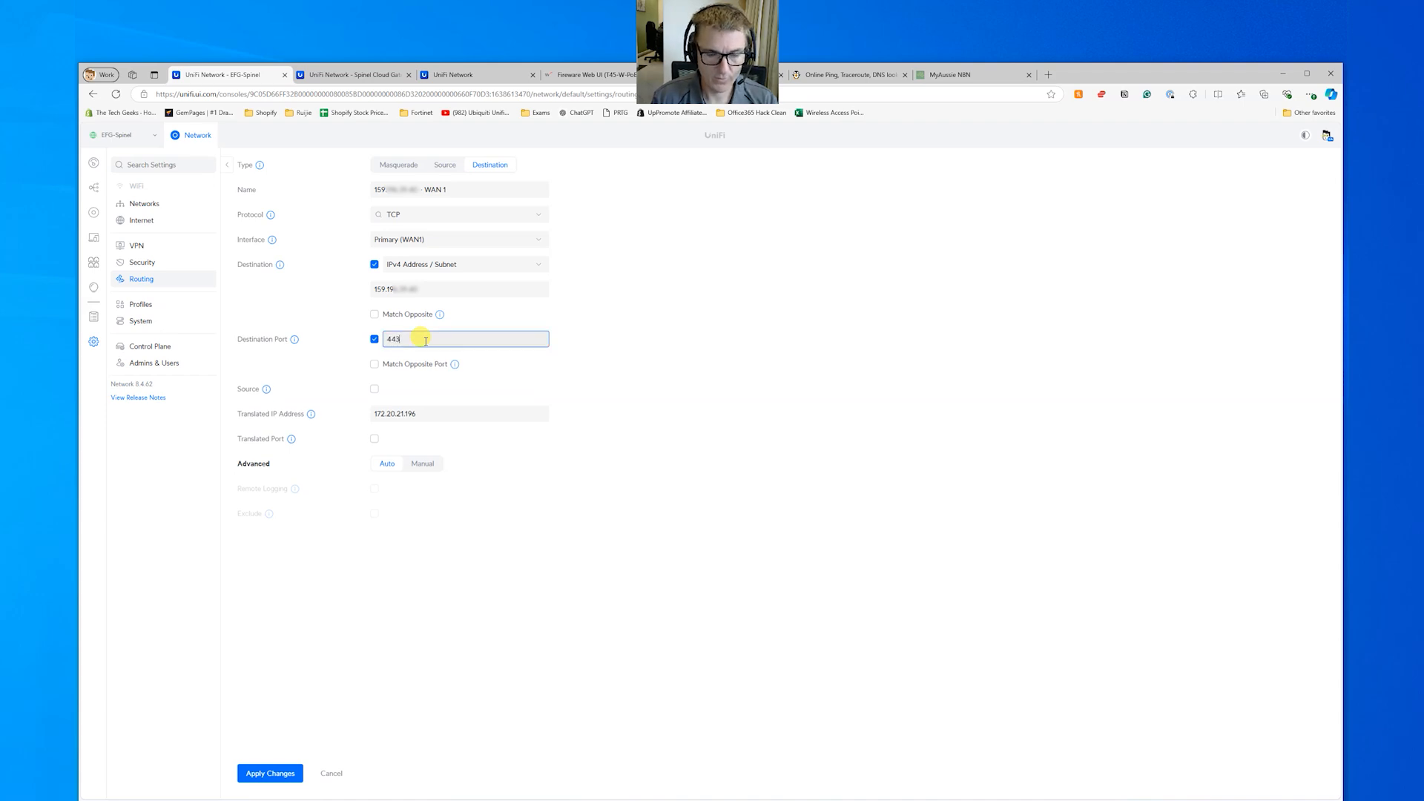
text(3)
click(276, 773)
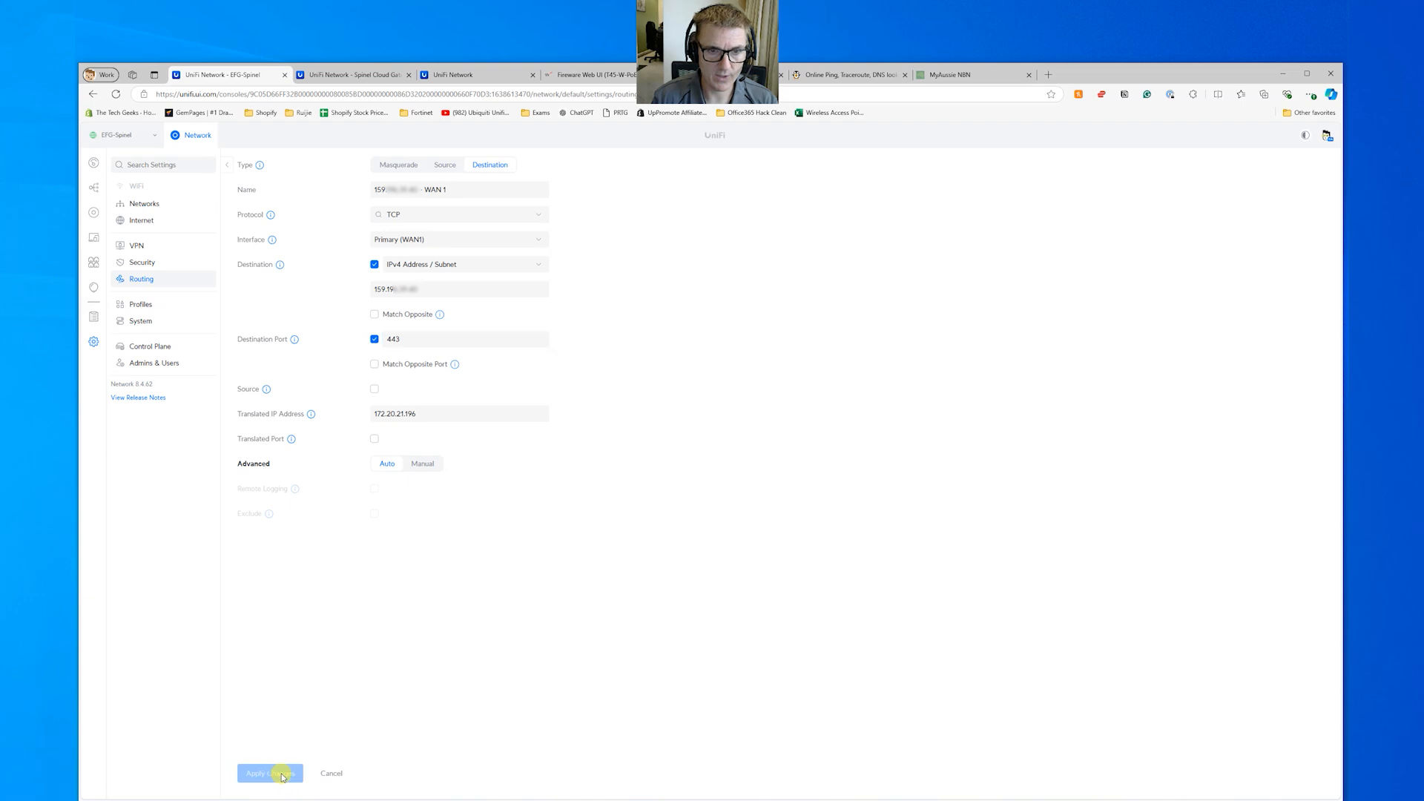
Step: Switch to ping.eu and ping the WAN 1 public address again, entering the displayed captcha code
click(851, 74)
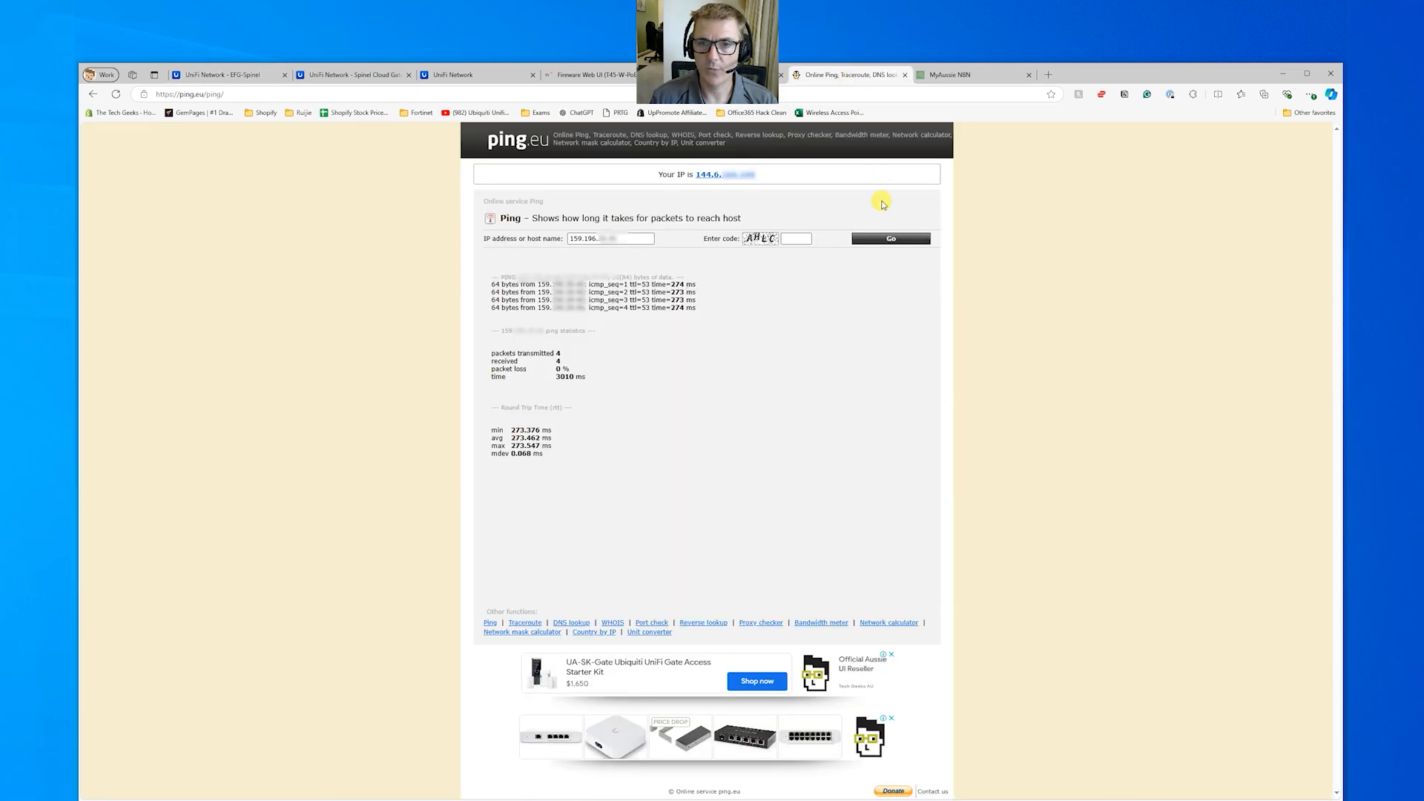
click(810, 243)
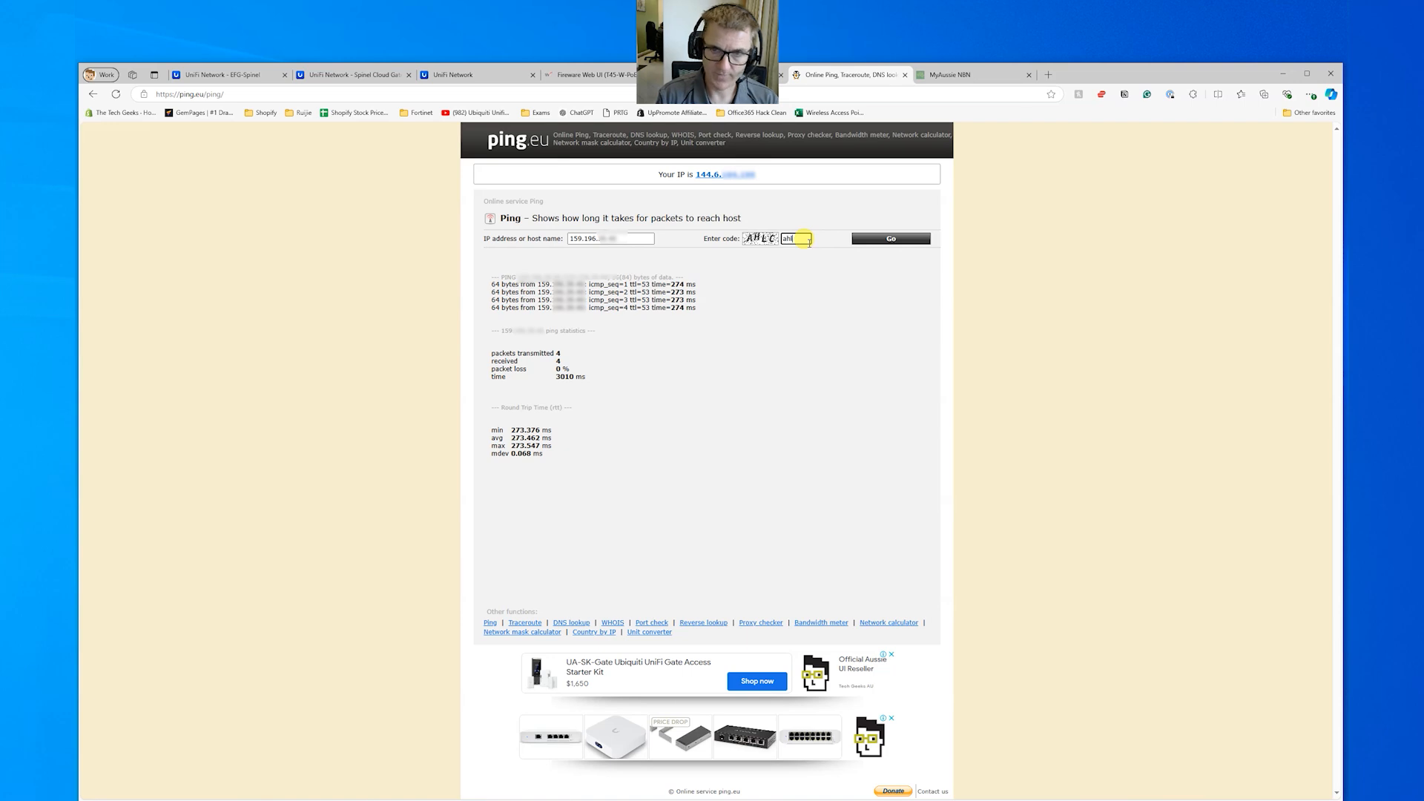
text(ahlc)
click(859, 238)
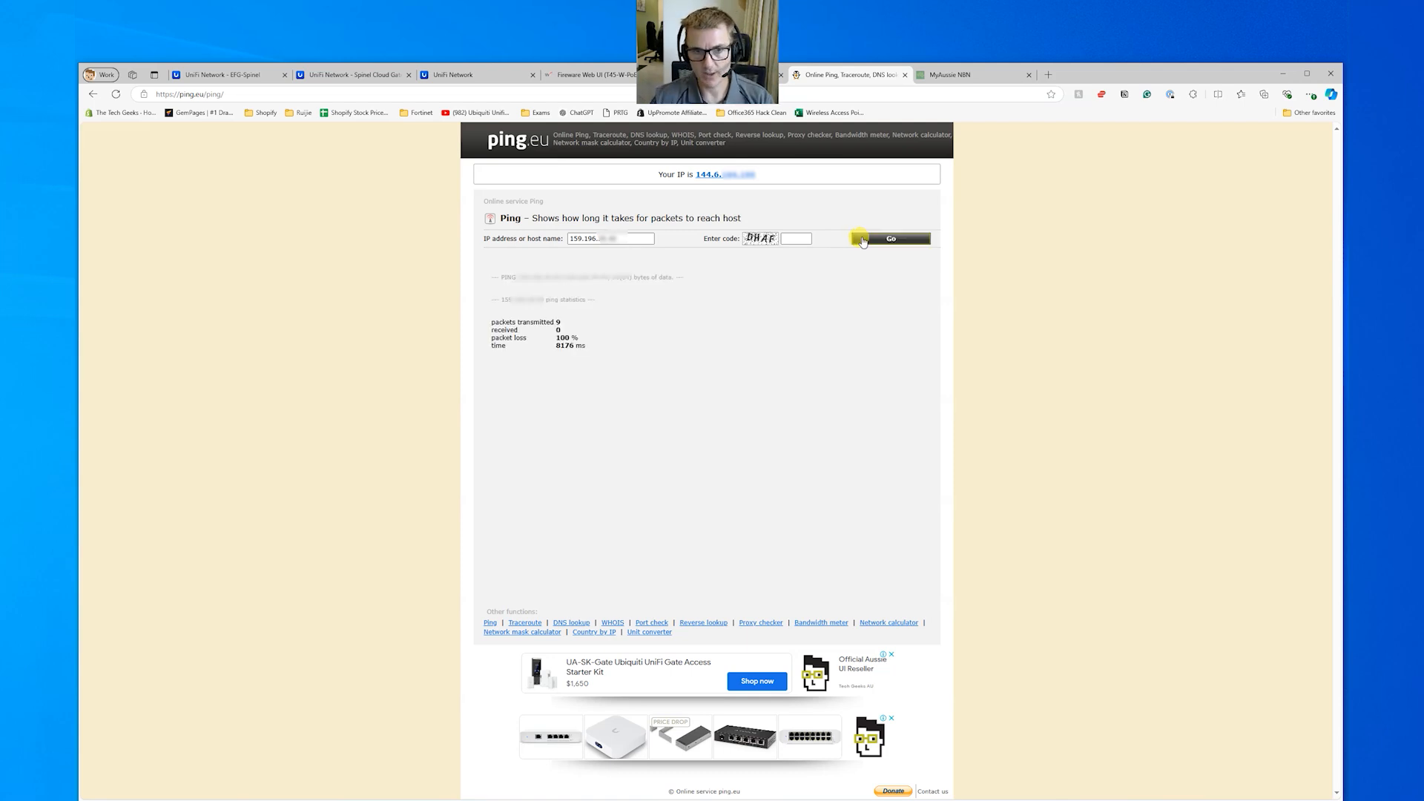
Step: Return to the UniFi firewall rules and open the In Allow Ports rule to check its destination port group choices
click(208, 82)
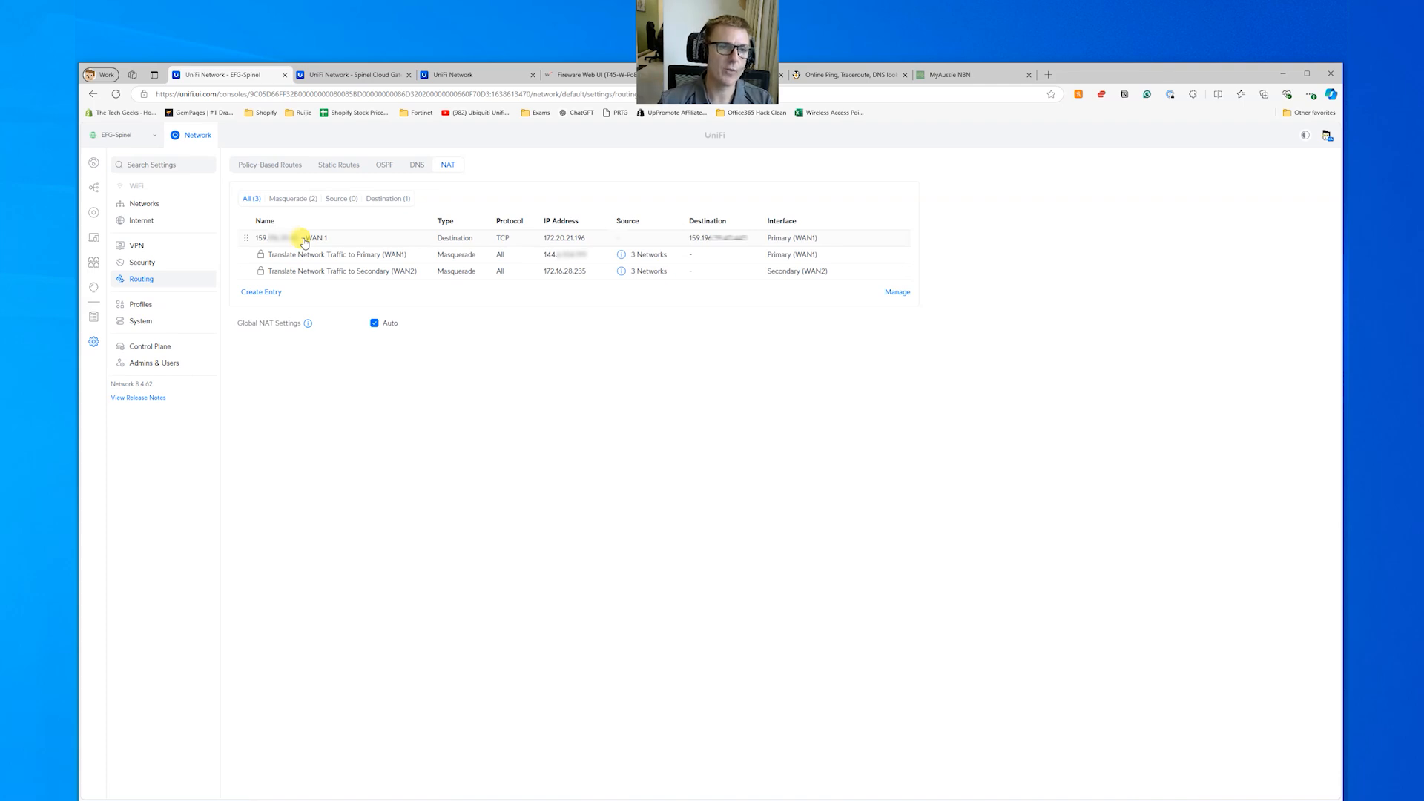
click(143, 263)
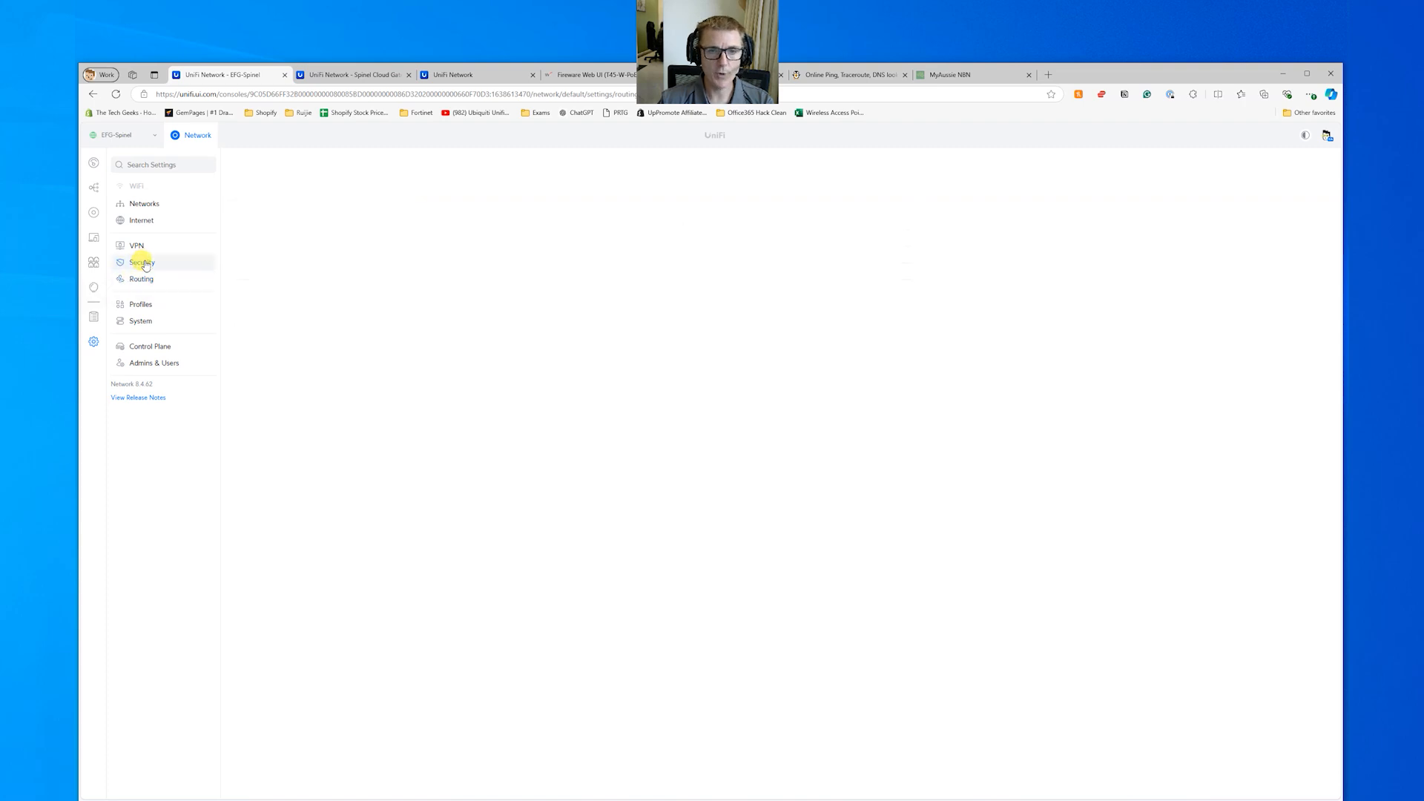
click(436, 163)
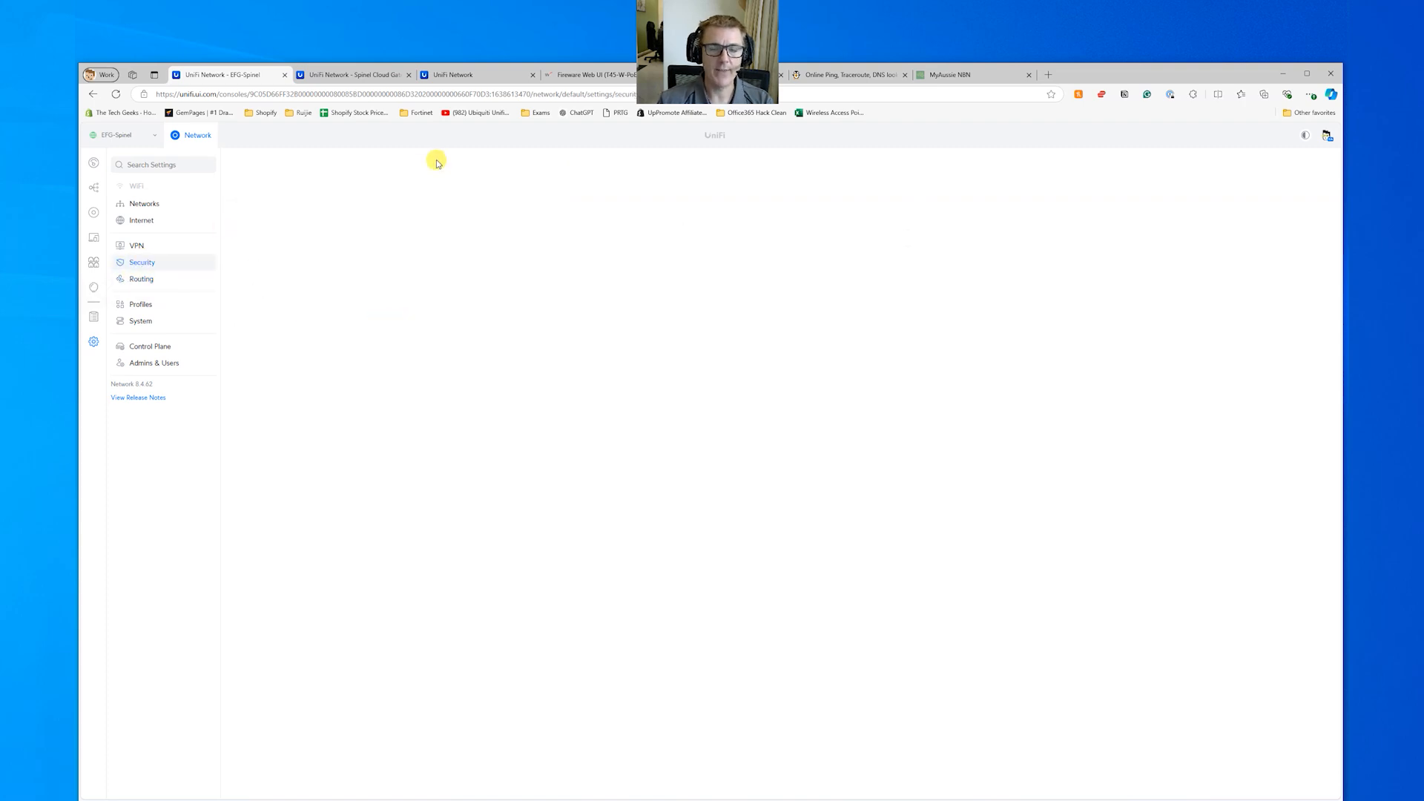
click(380, 266)
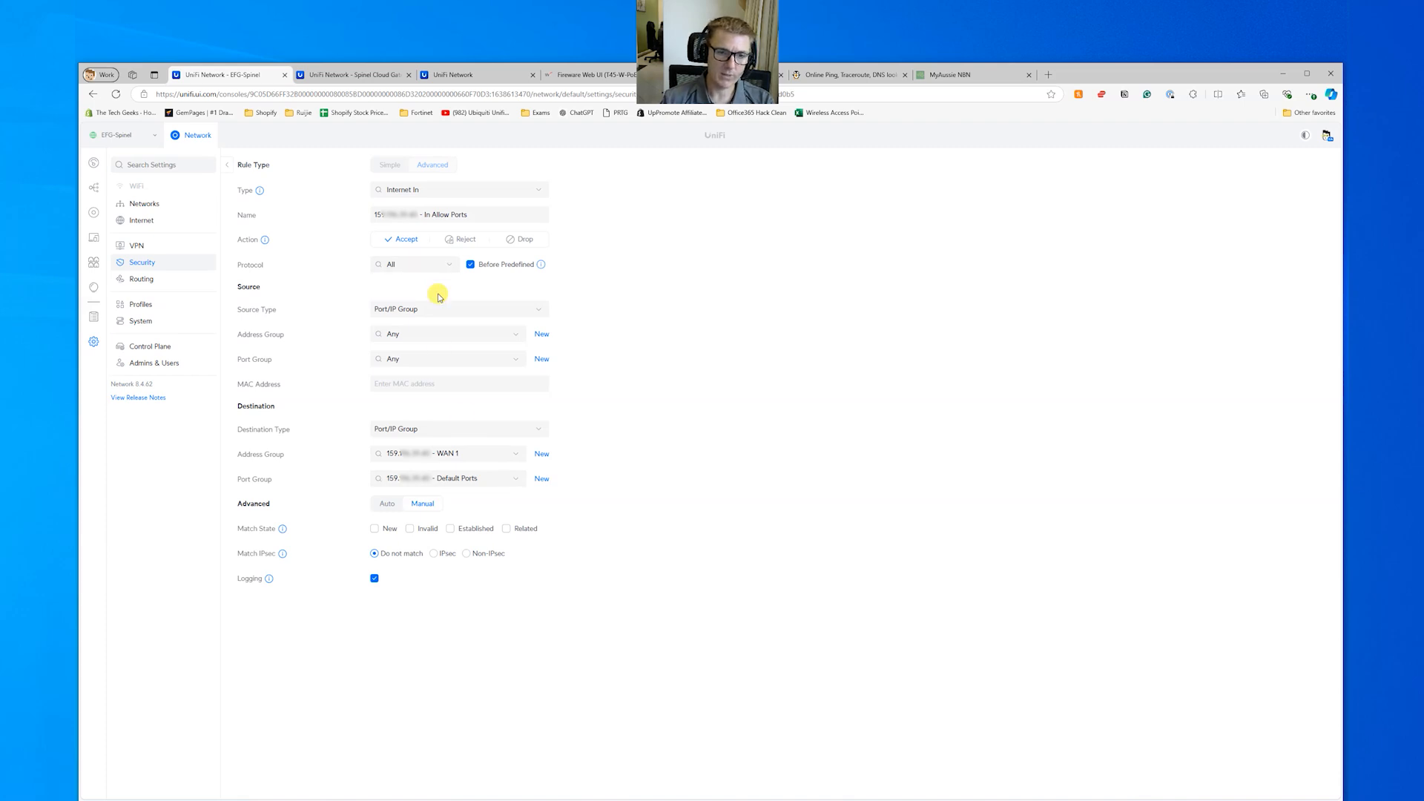
click(517, 482)
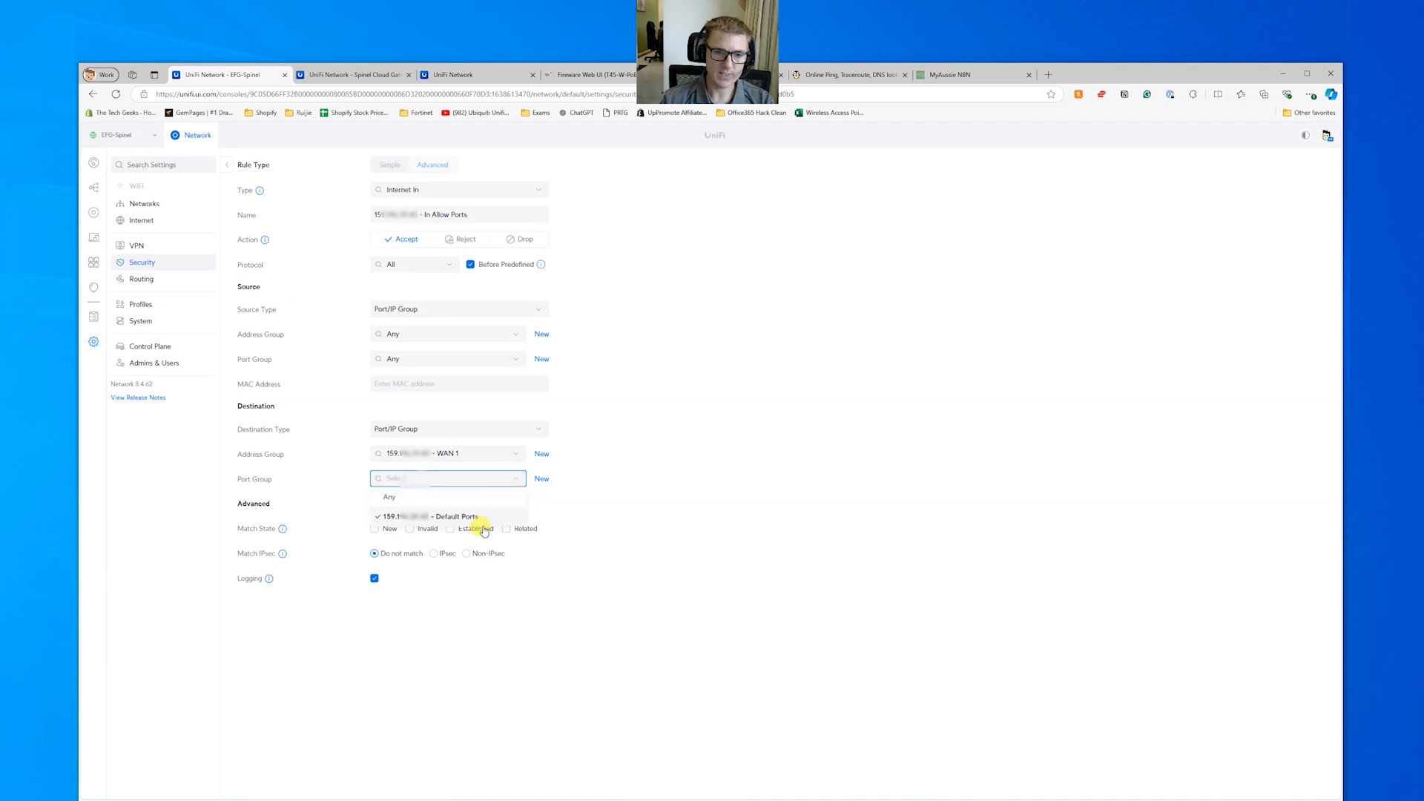
click(660, 423)
Step: Set the In Allow Ports rule's protocol to TCP/UDP and apply the changes
click(451, 270)
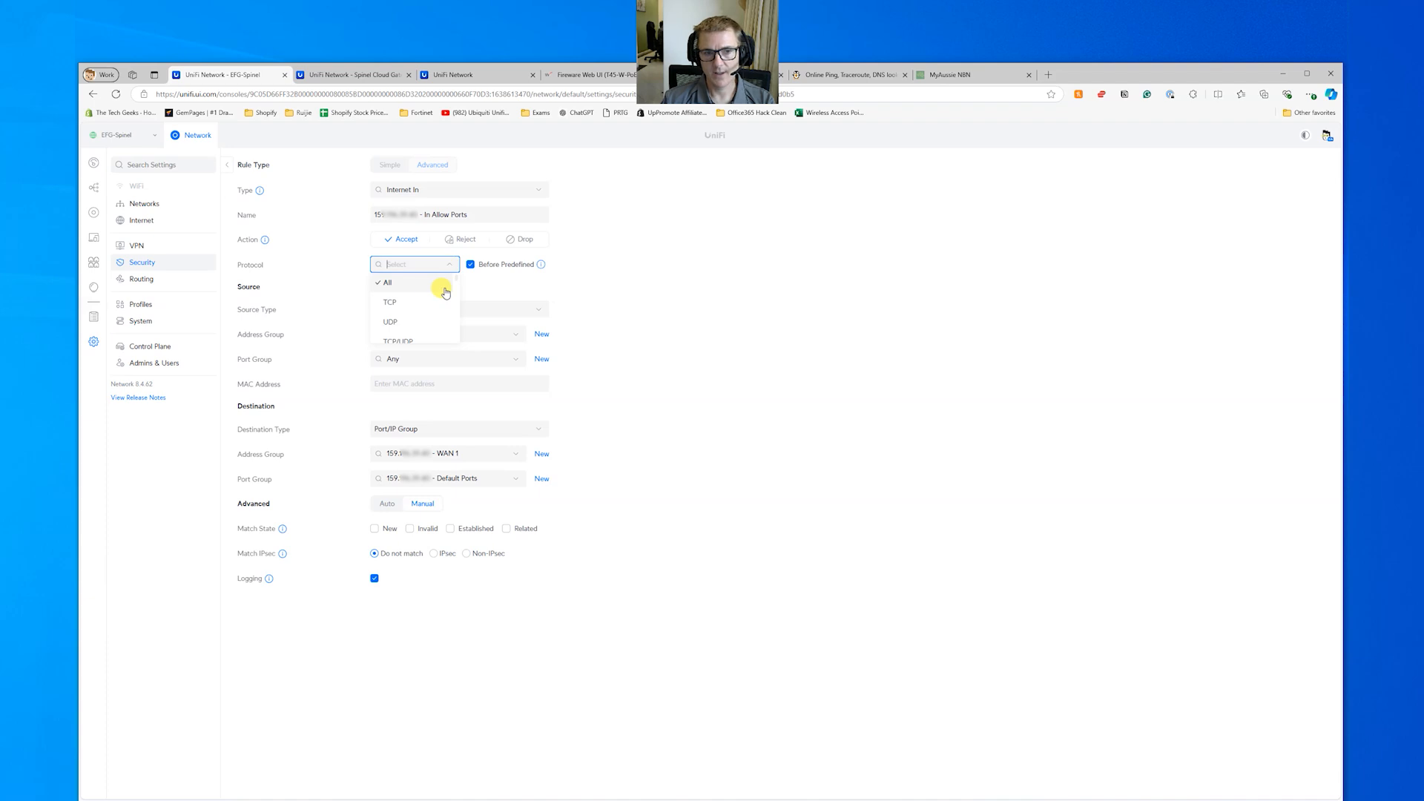
click(737, 308)
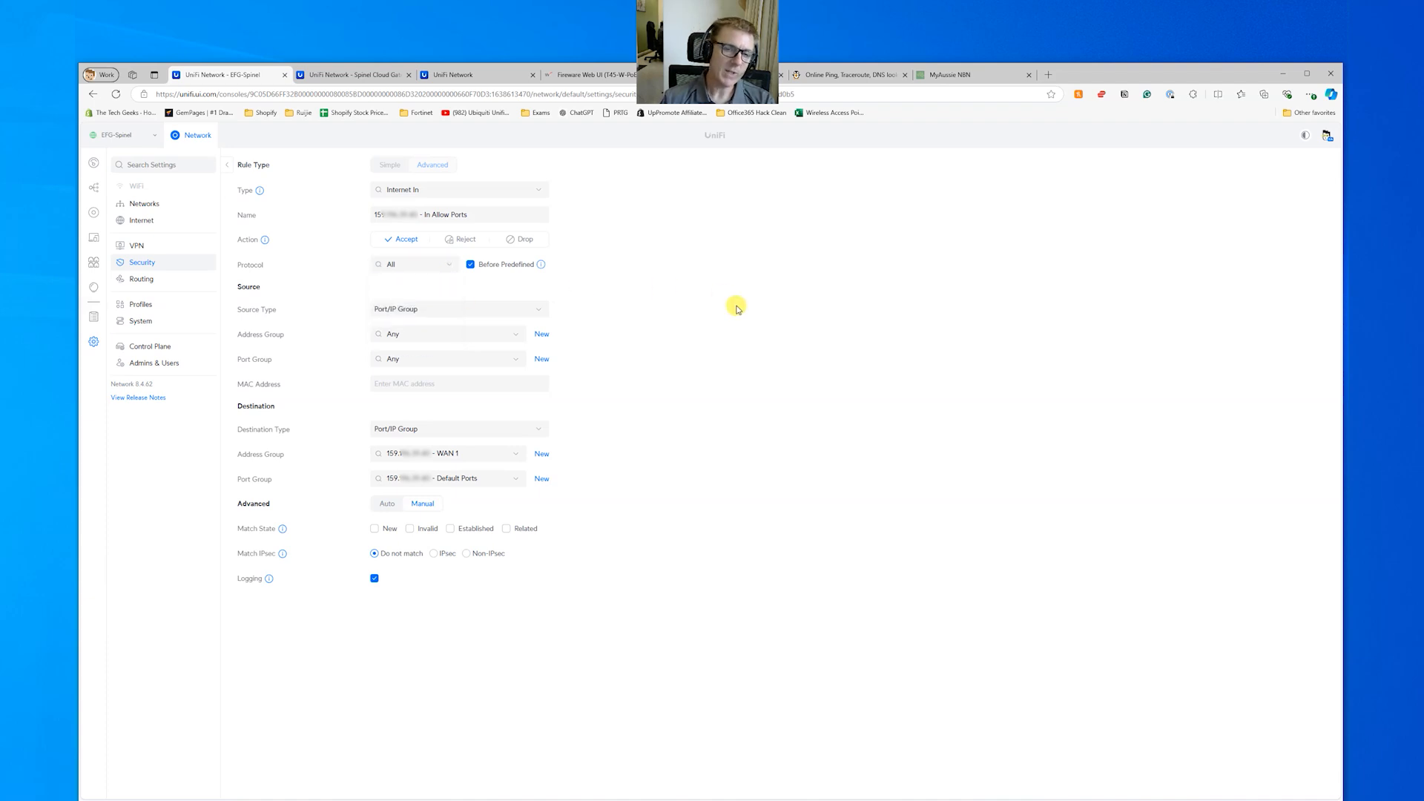
click(443, 267)
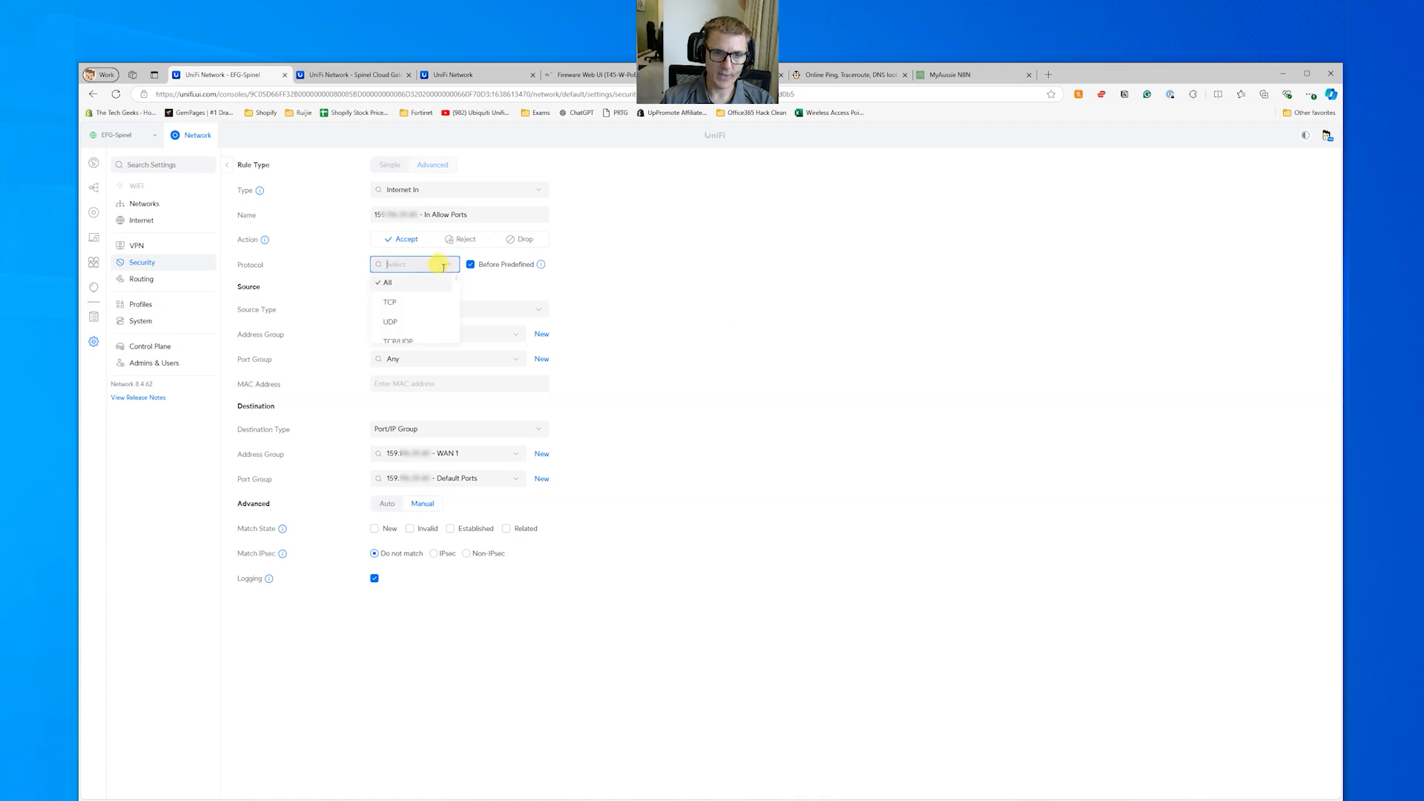
click(413, 342)
click(274, 776)
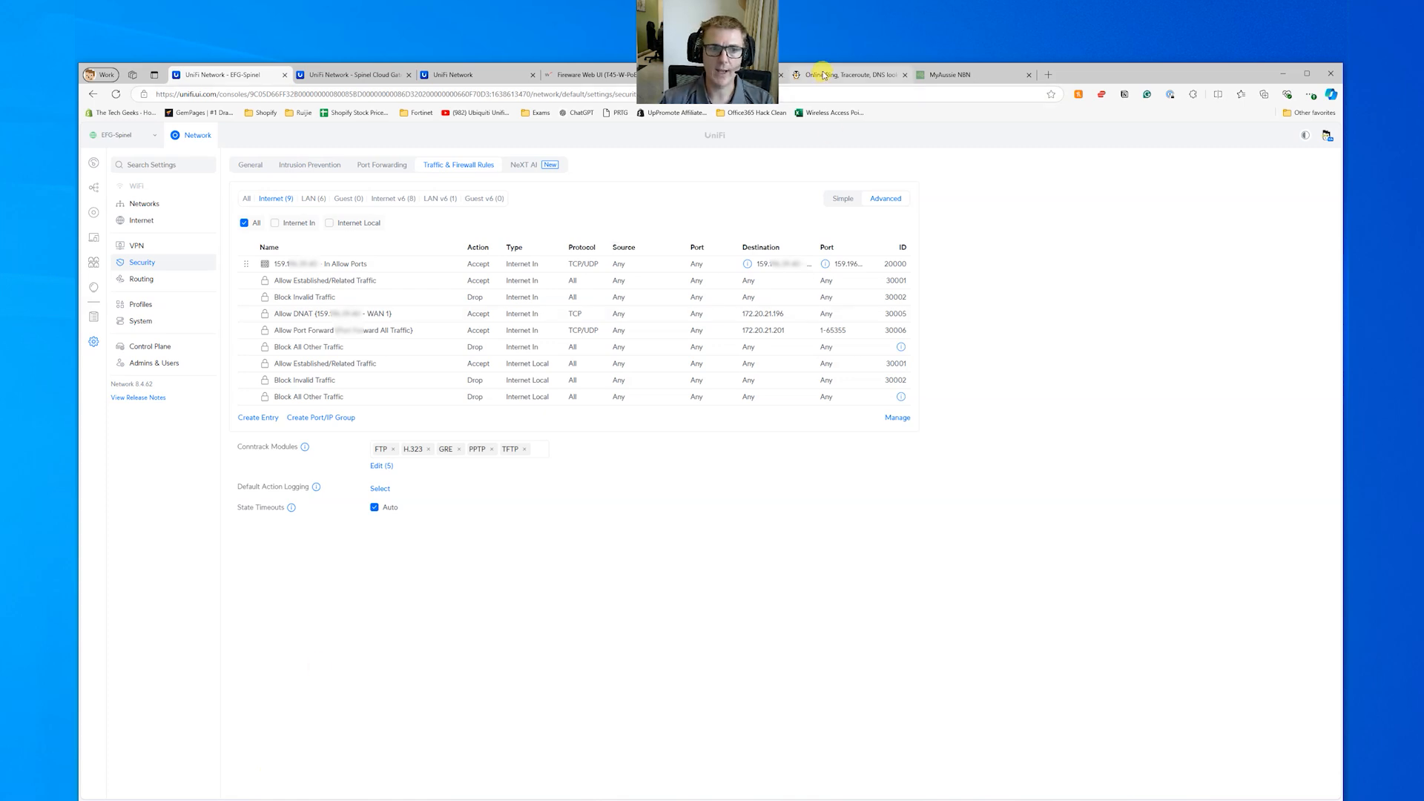
Step: Turn off destination port matching on the WAN 1 destination NAT entry and apply the changes
click(298, 264)
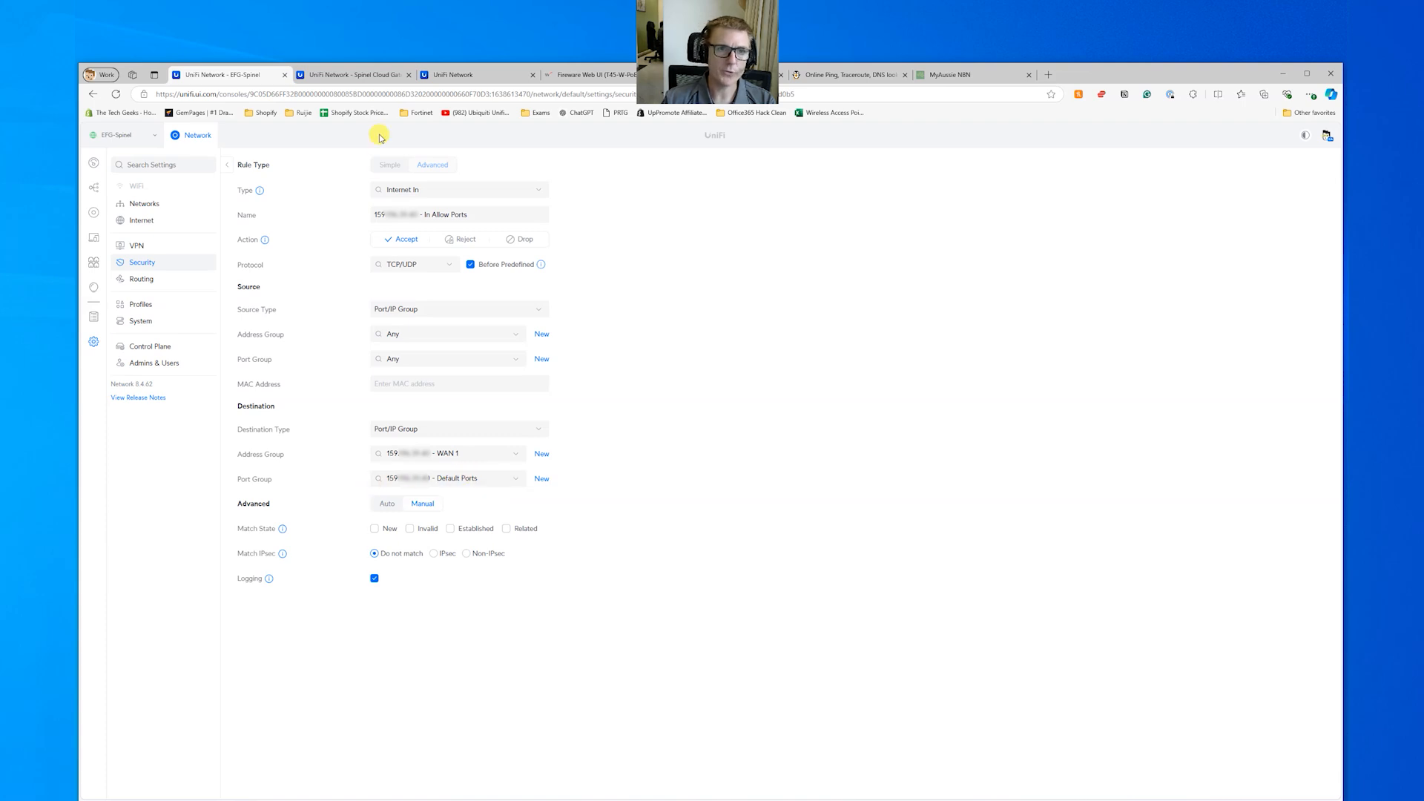
click(152, 281)
click(447, 167)
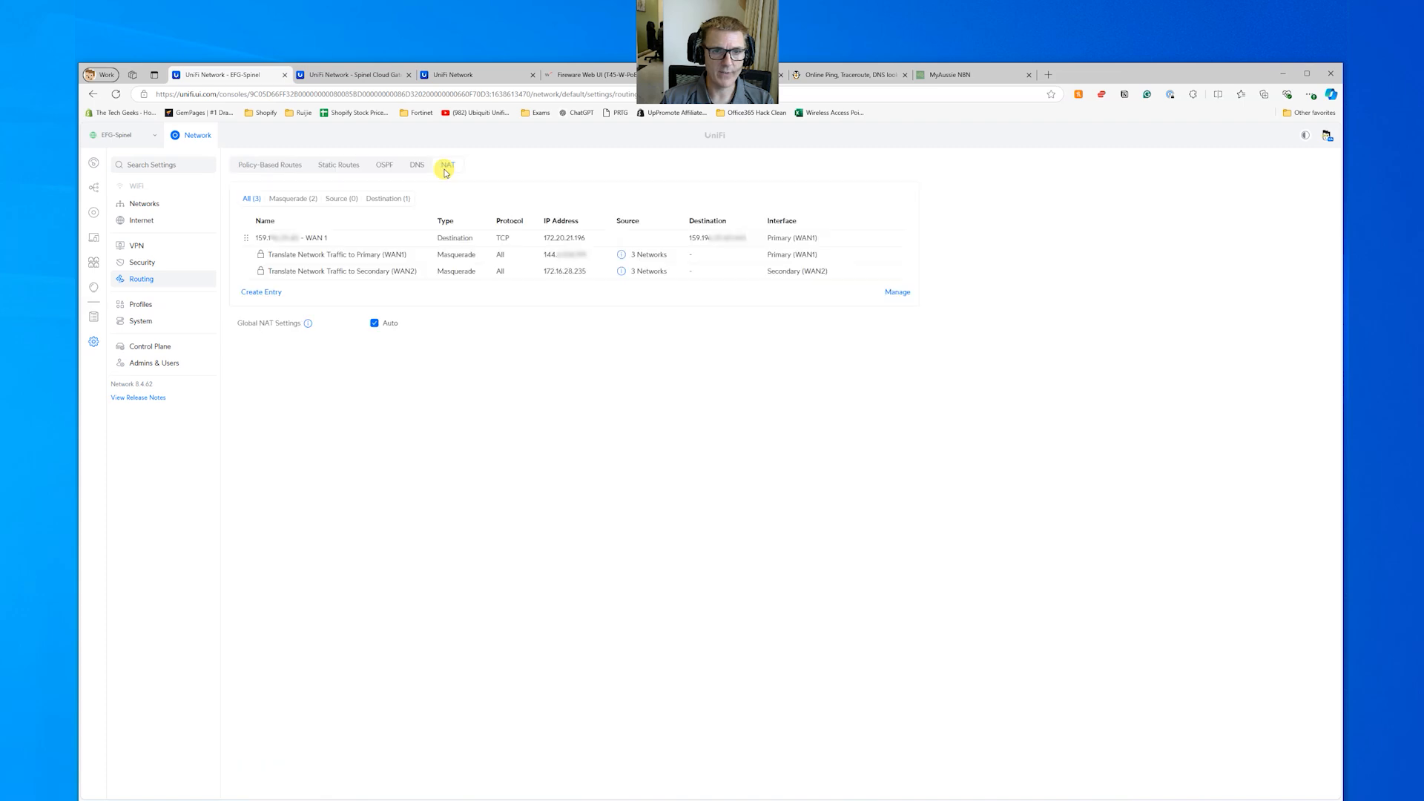
click(330, 239)
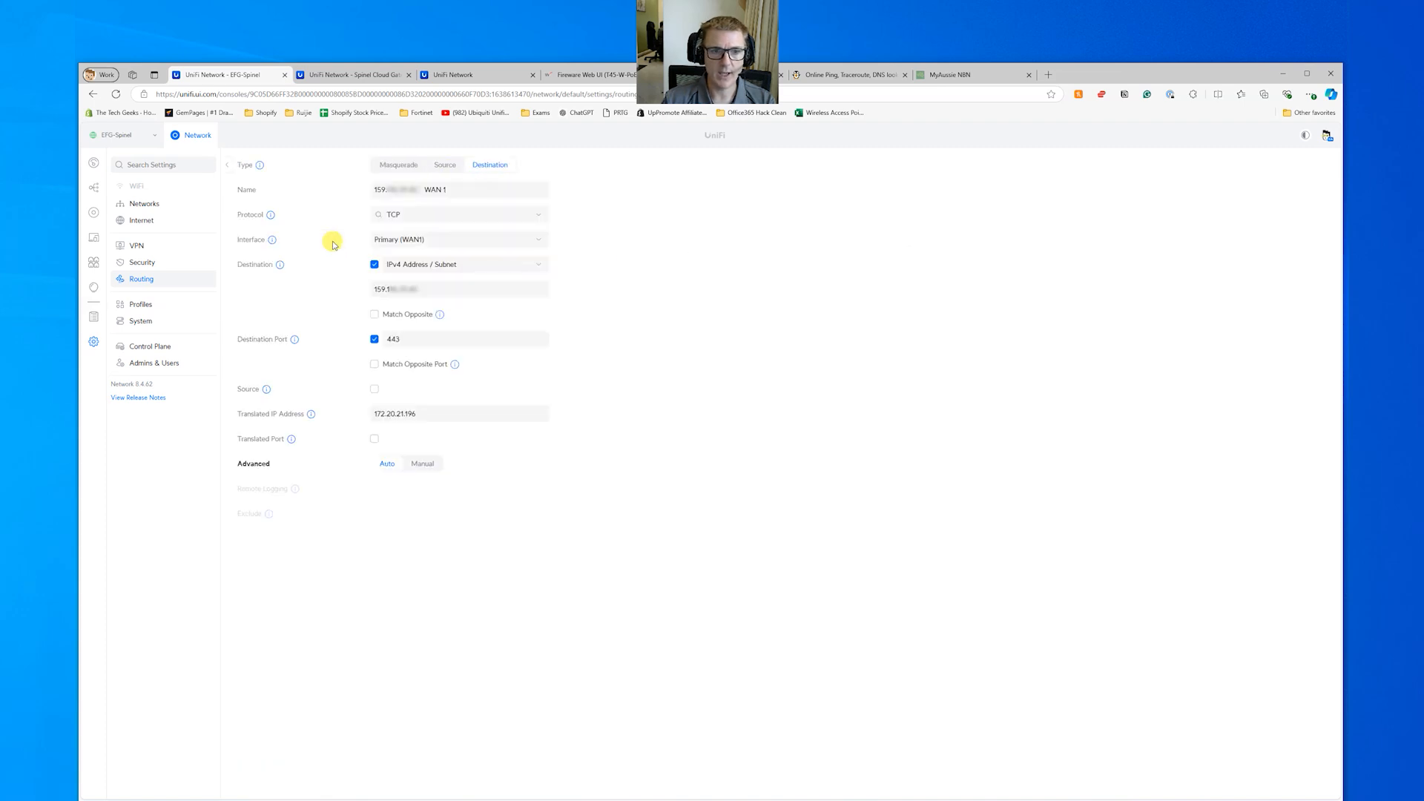
click(375, 339)
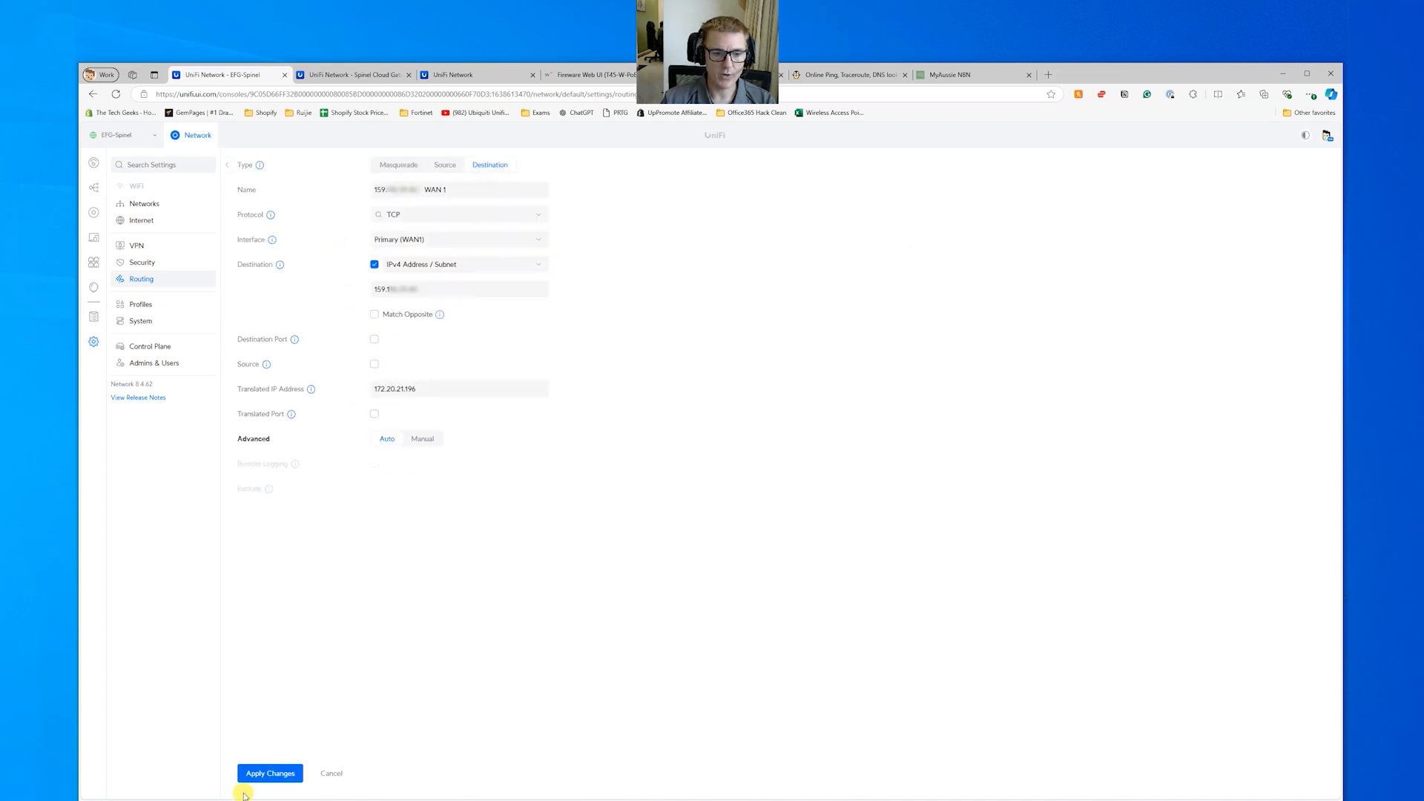
click(256, 773)
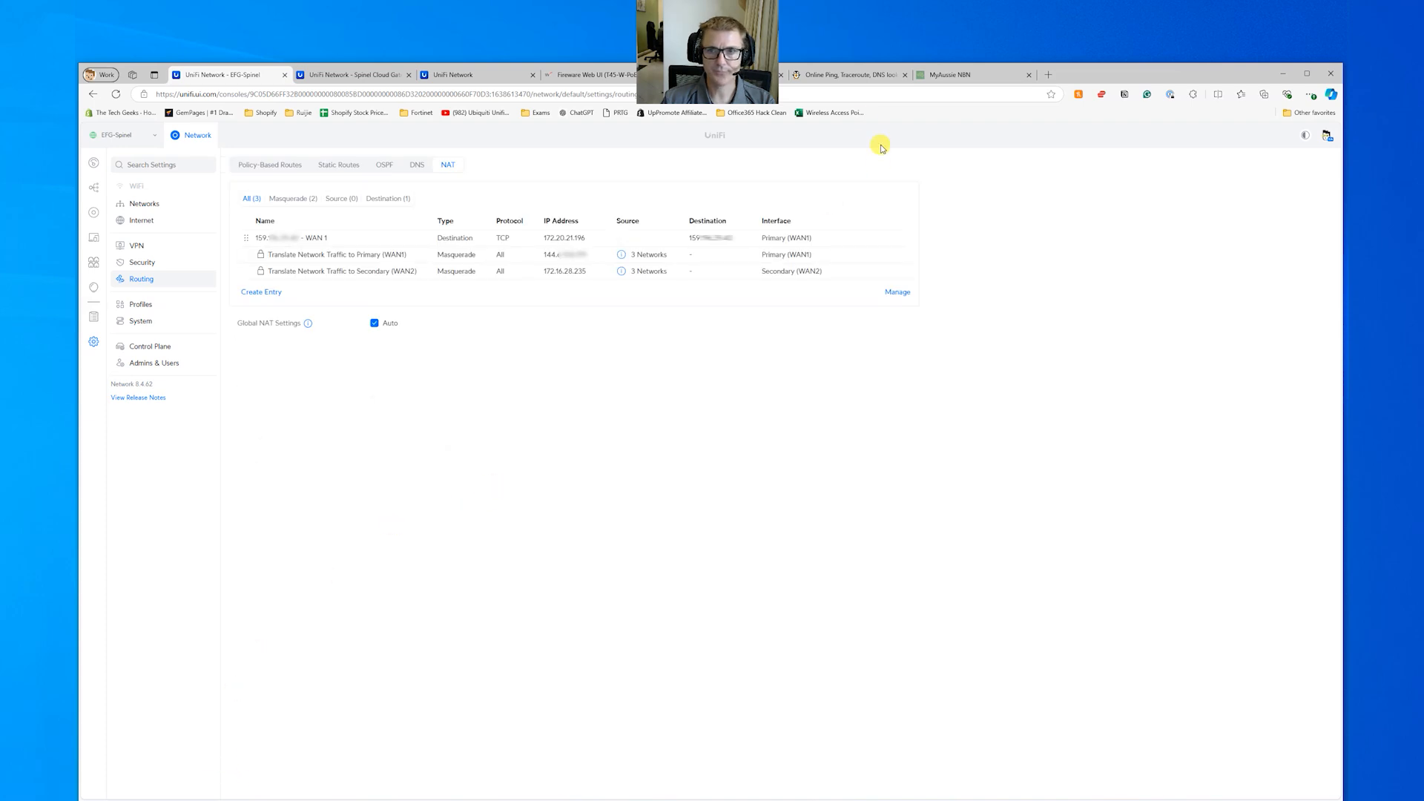
Step: Switch to ping.eu and run two pings of the WAN 1 public address, entering the displayed captcha code each time
click(832, 75)
click(805, 239)
text(dhaf)
click(877, 238)
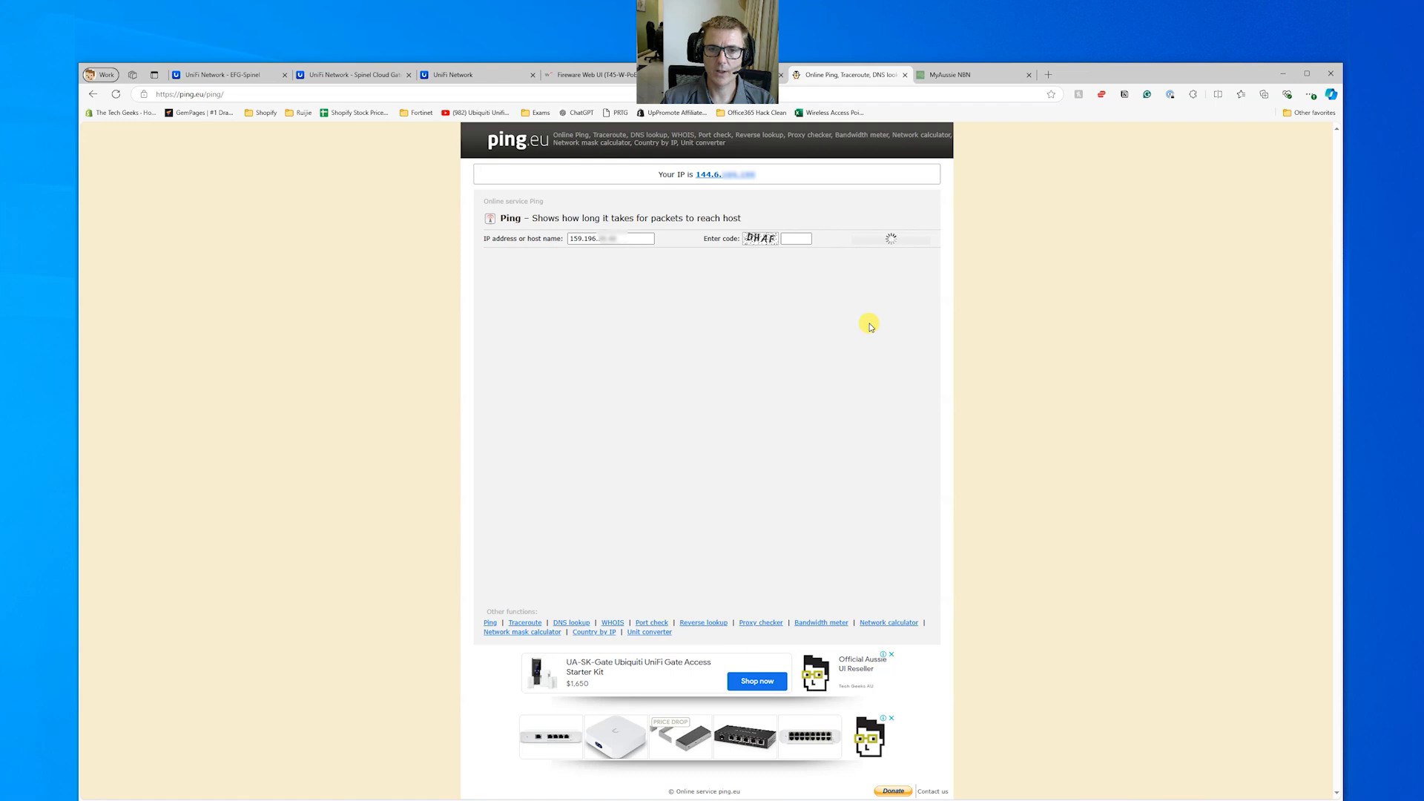
click(796, 239)
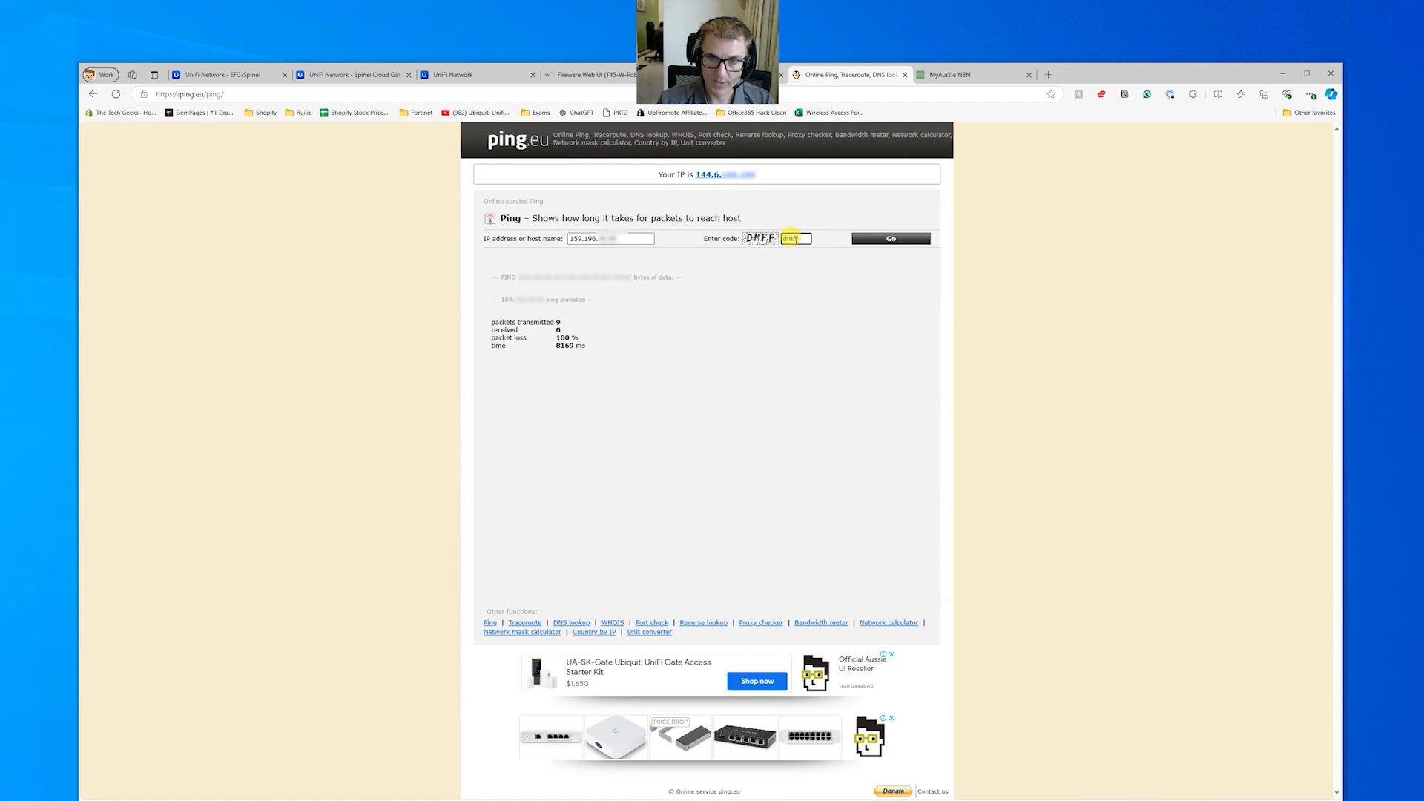
click(877, 241)
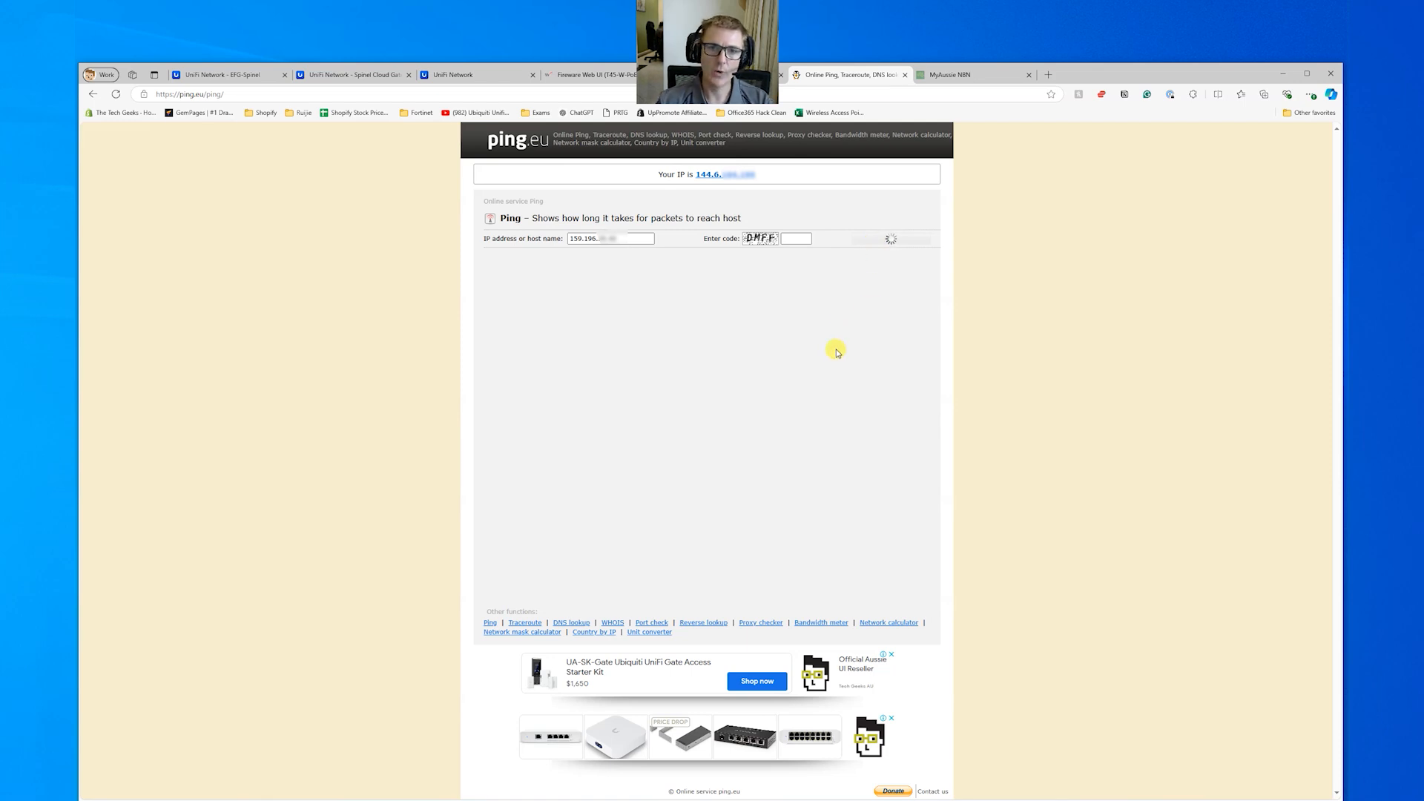
Step: Check the WAN 1 NAT entry's translated IP address in UniFi and review the internet firewall rules list
click(223, 78)
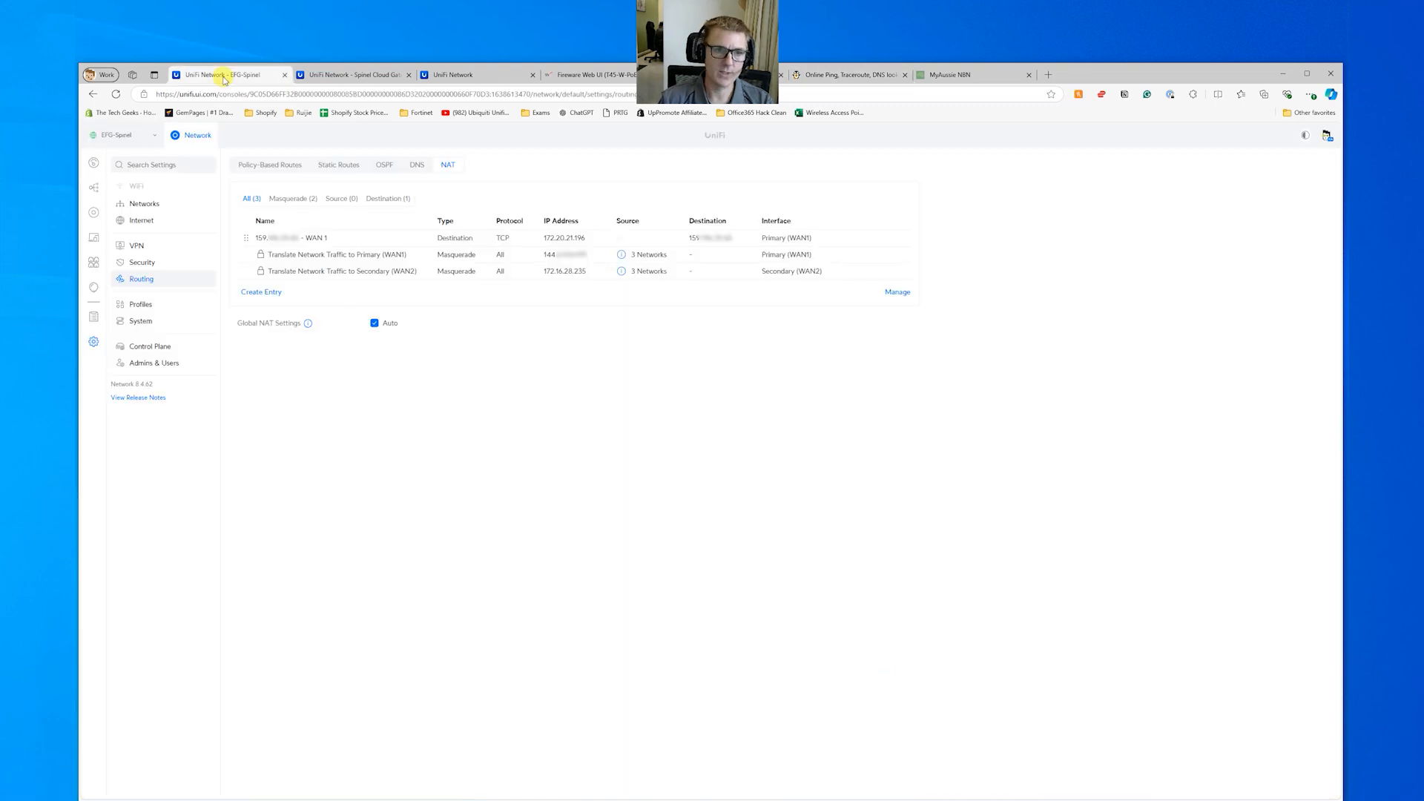
click(346, 238)
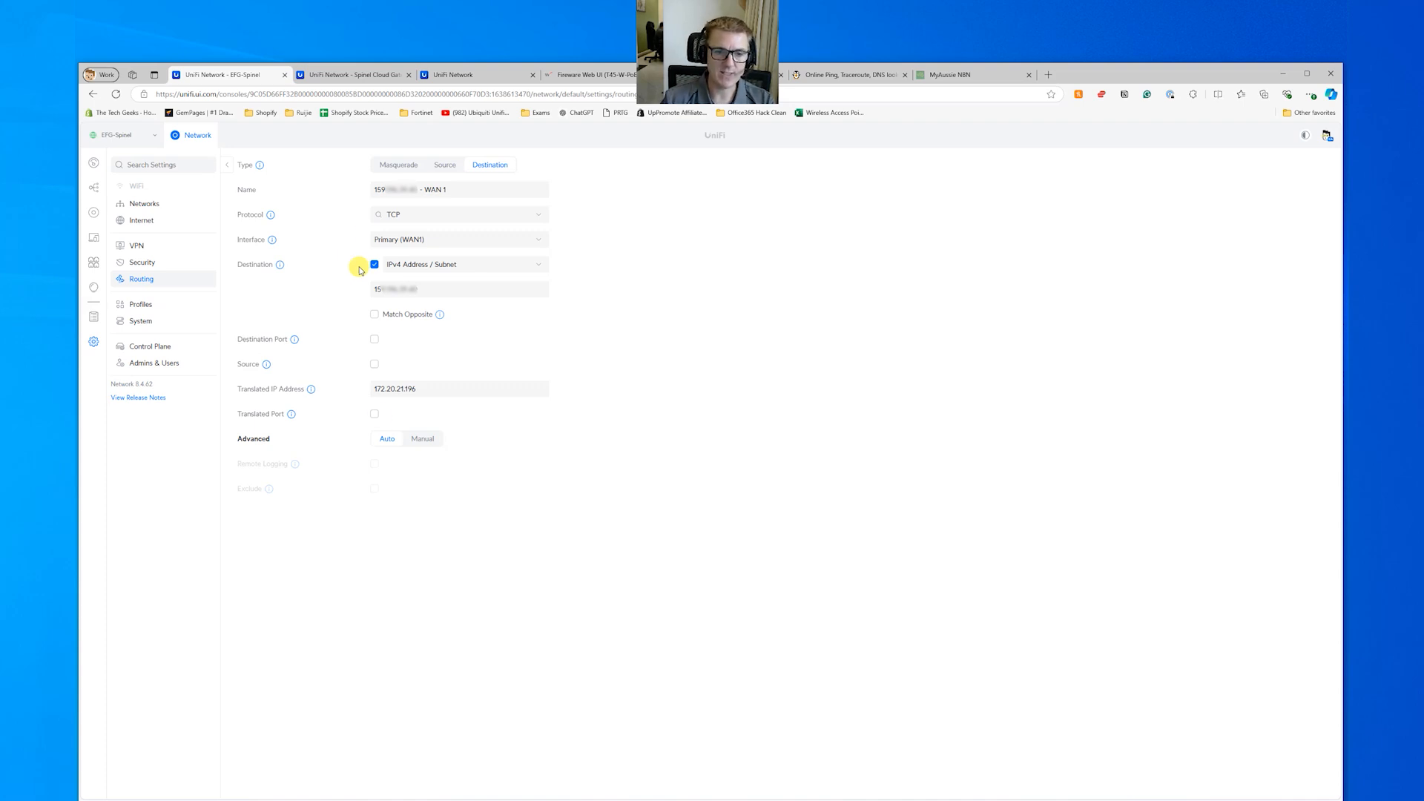
click(437, 389)
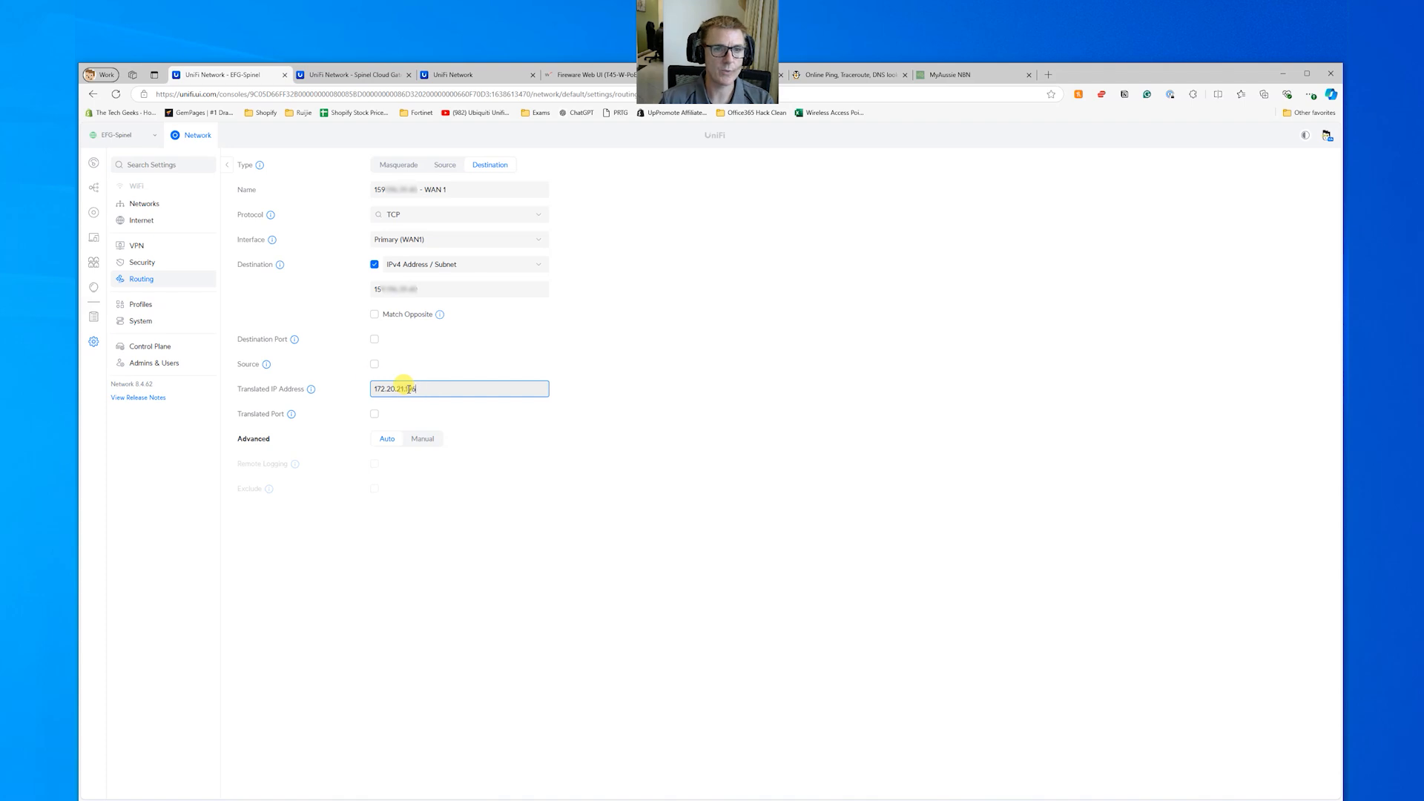
click(137, 264)
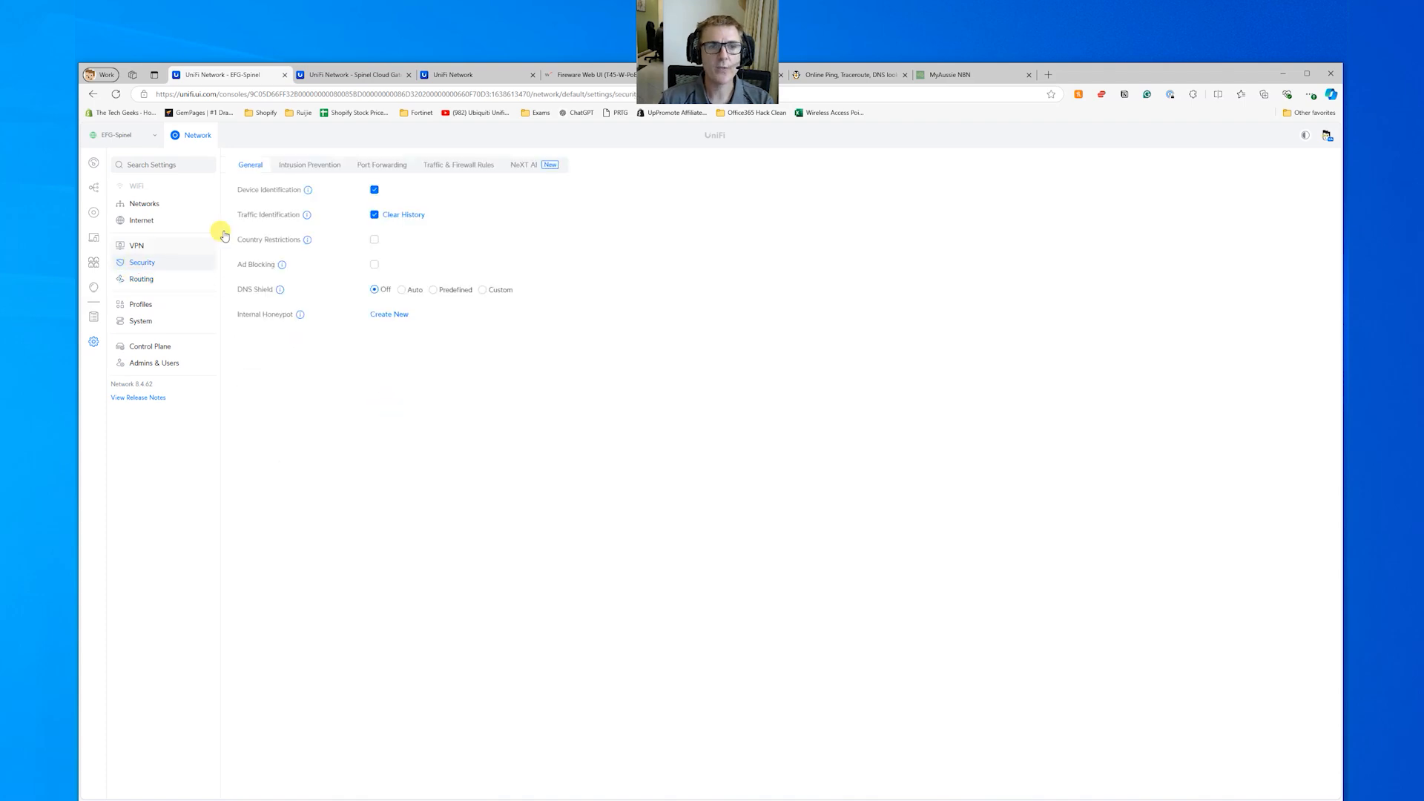
click(431, 168)
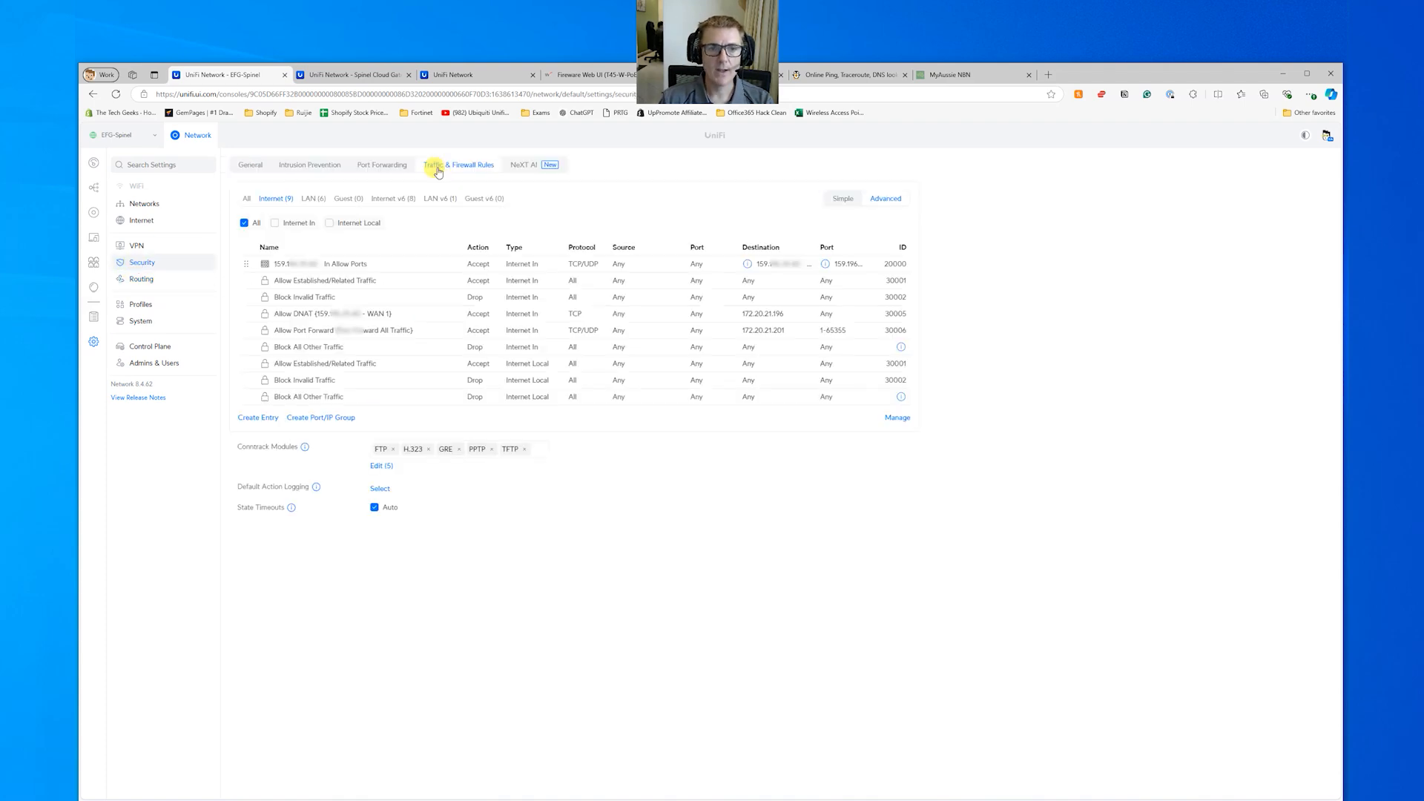
Step: Open the In Allow Ports firewall rule, and on ping.eu run a port check on port 80, entering the displayed verification code
click(382, 265)
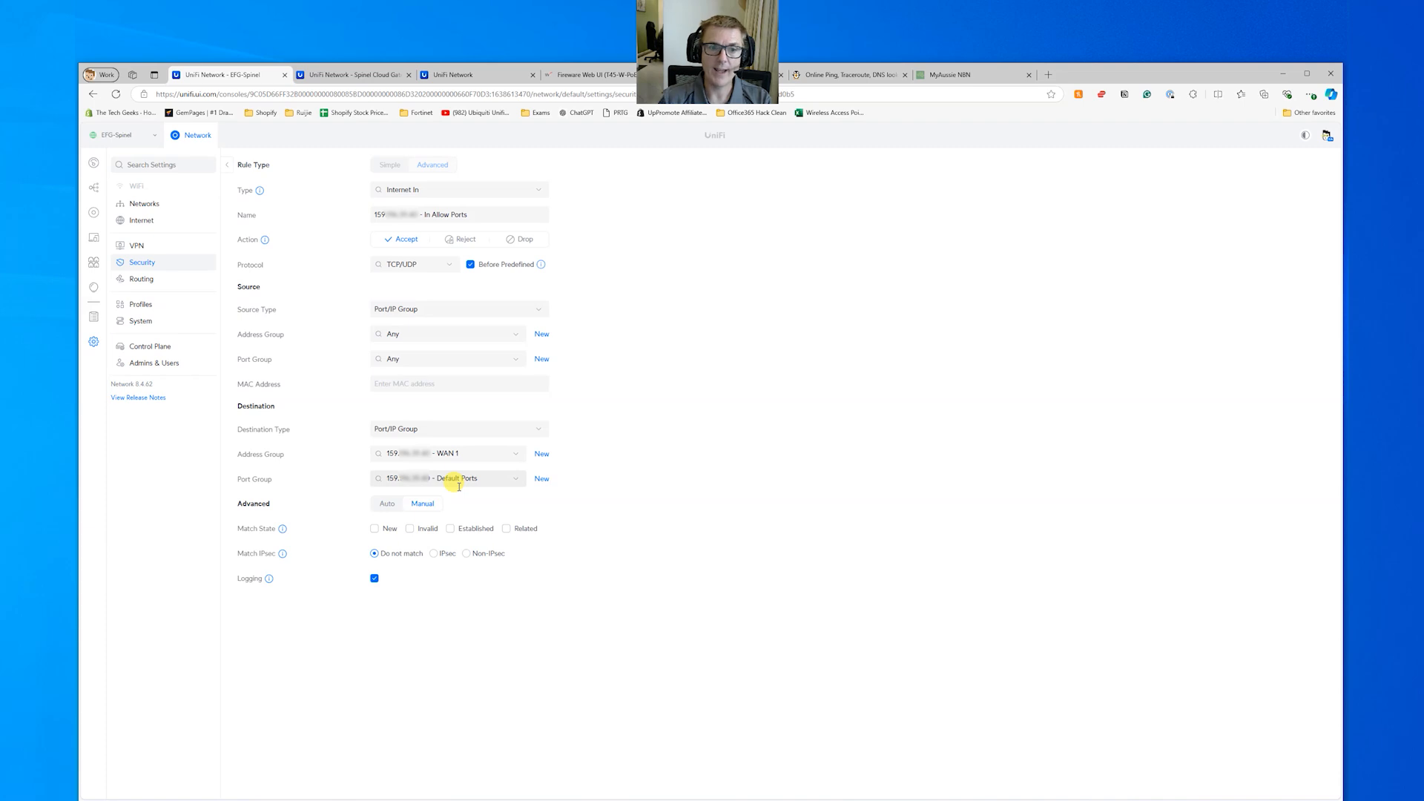
click(828, 81)
click(502, 141)
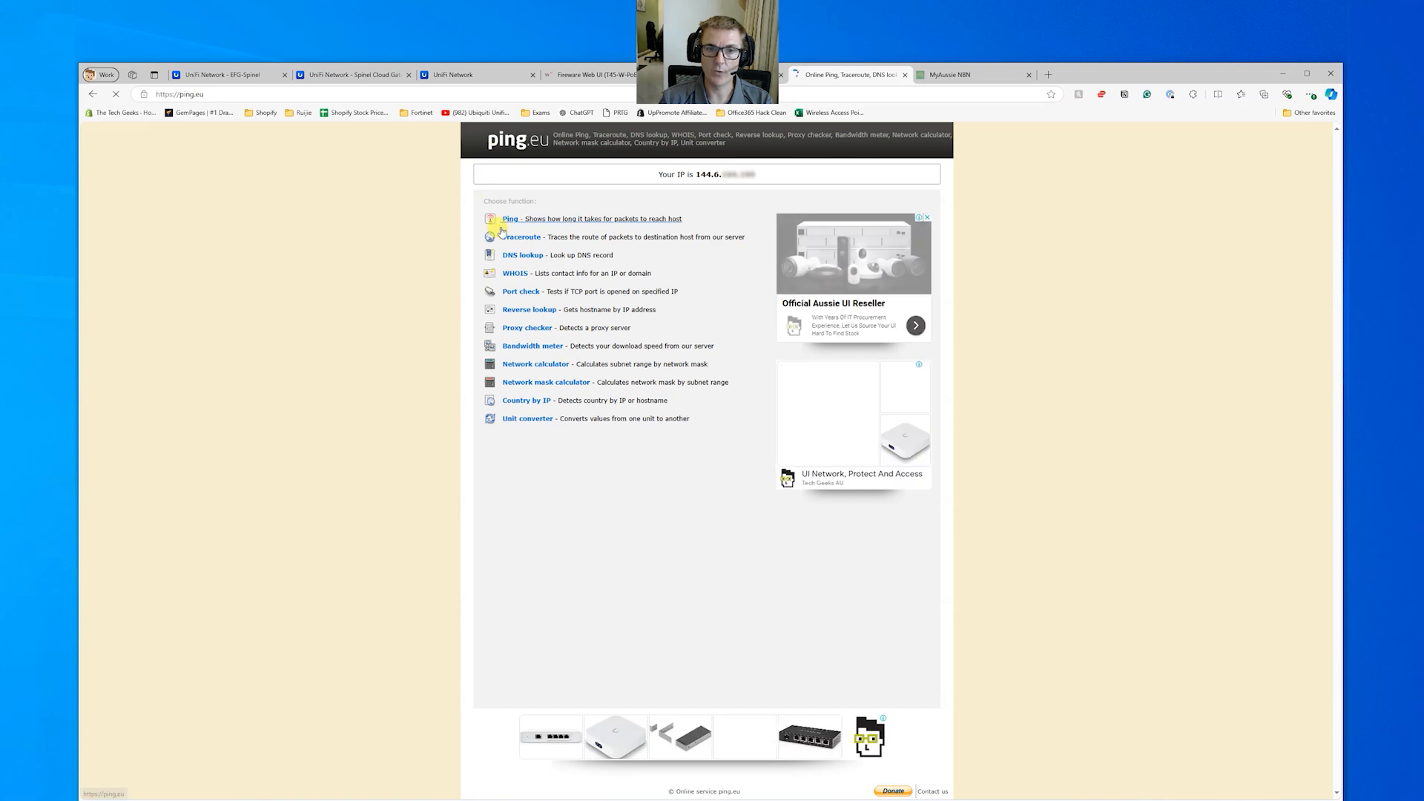
click(519, 291)
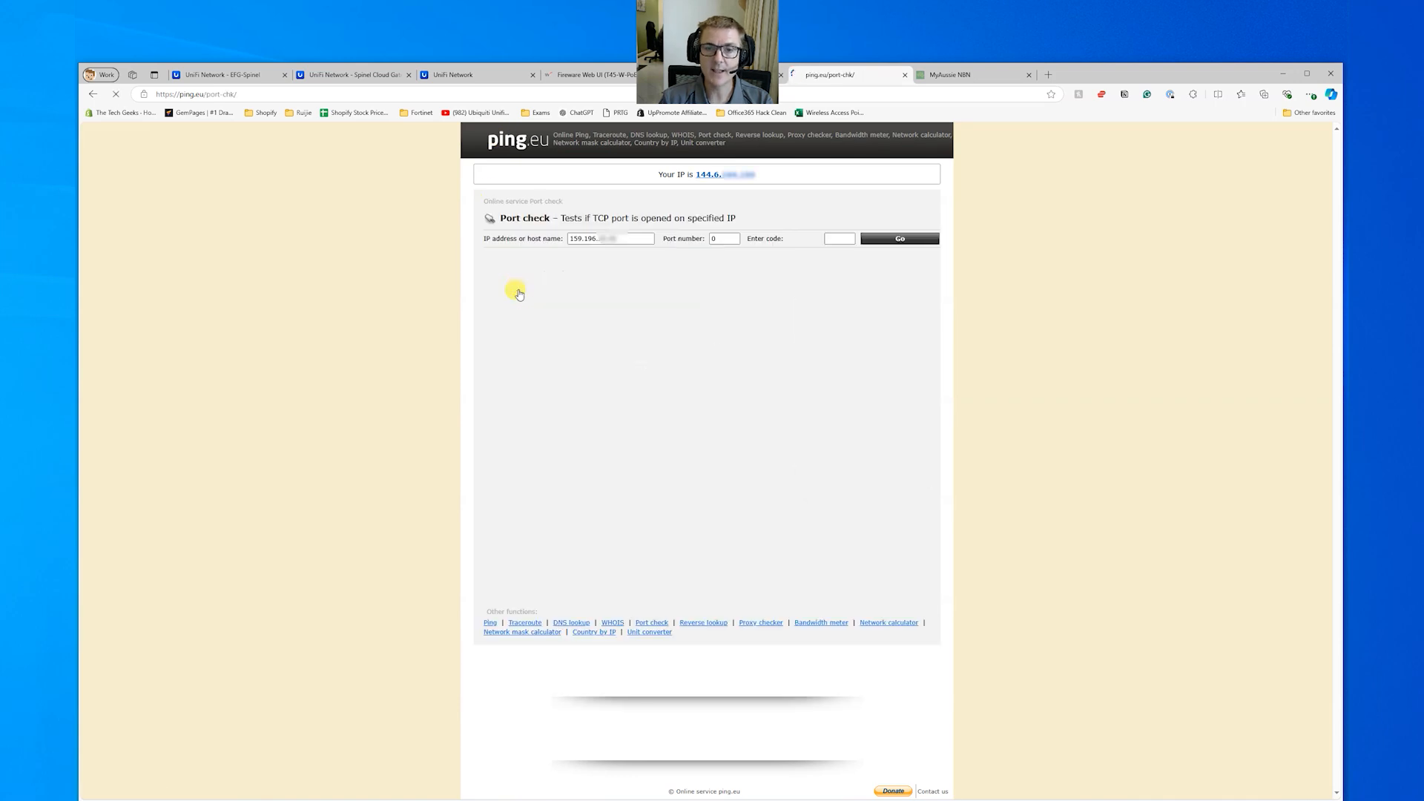
double_click(719, 238)
text(80)
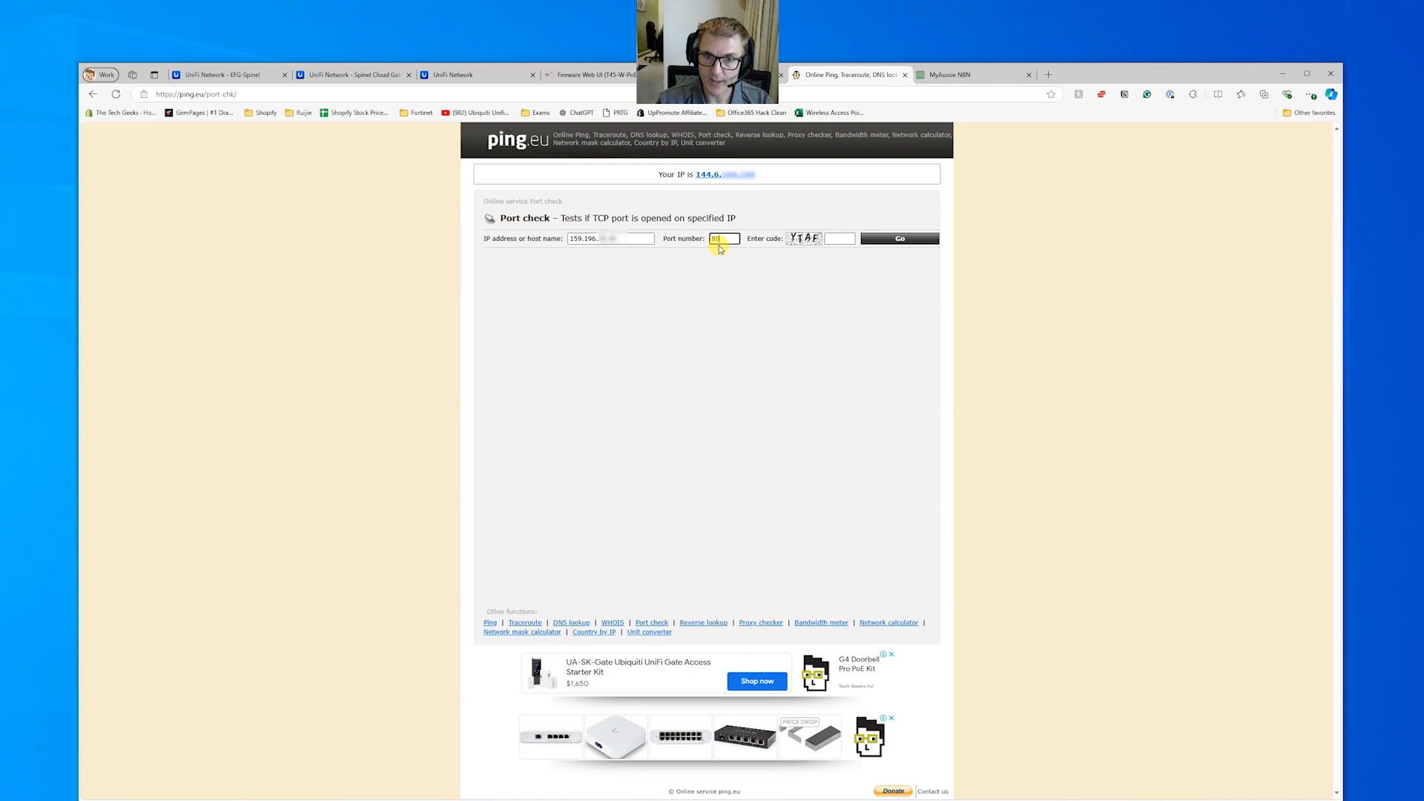
key(Tab)
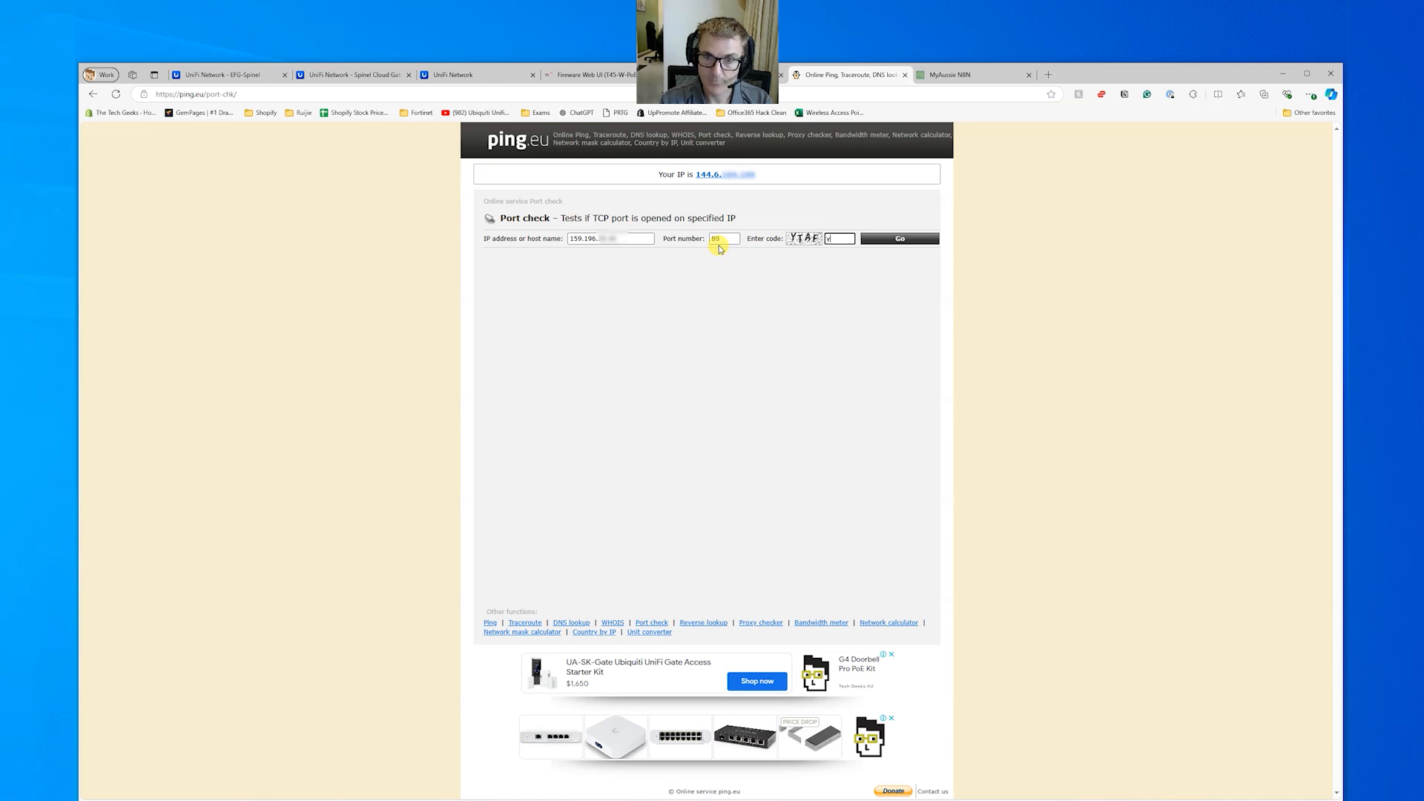
text(yta)
text(e)
click(871, 239)
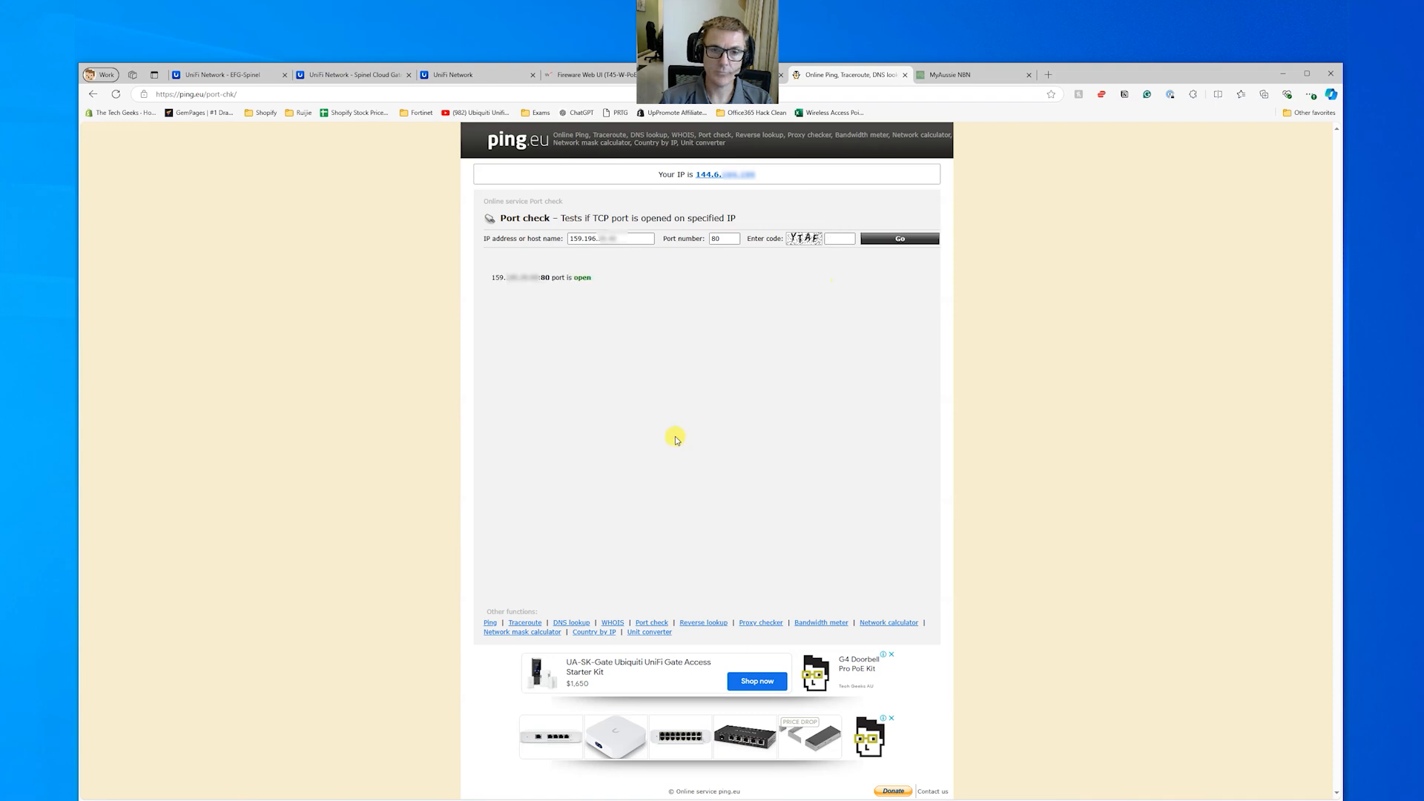
Step: Switch back to UniFi Network, review the In Allow Ports rule and return to the firewall rules list
click(226, 75)
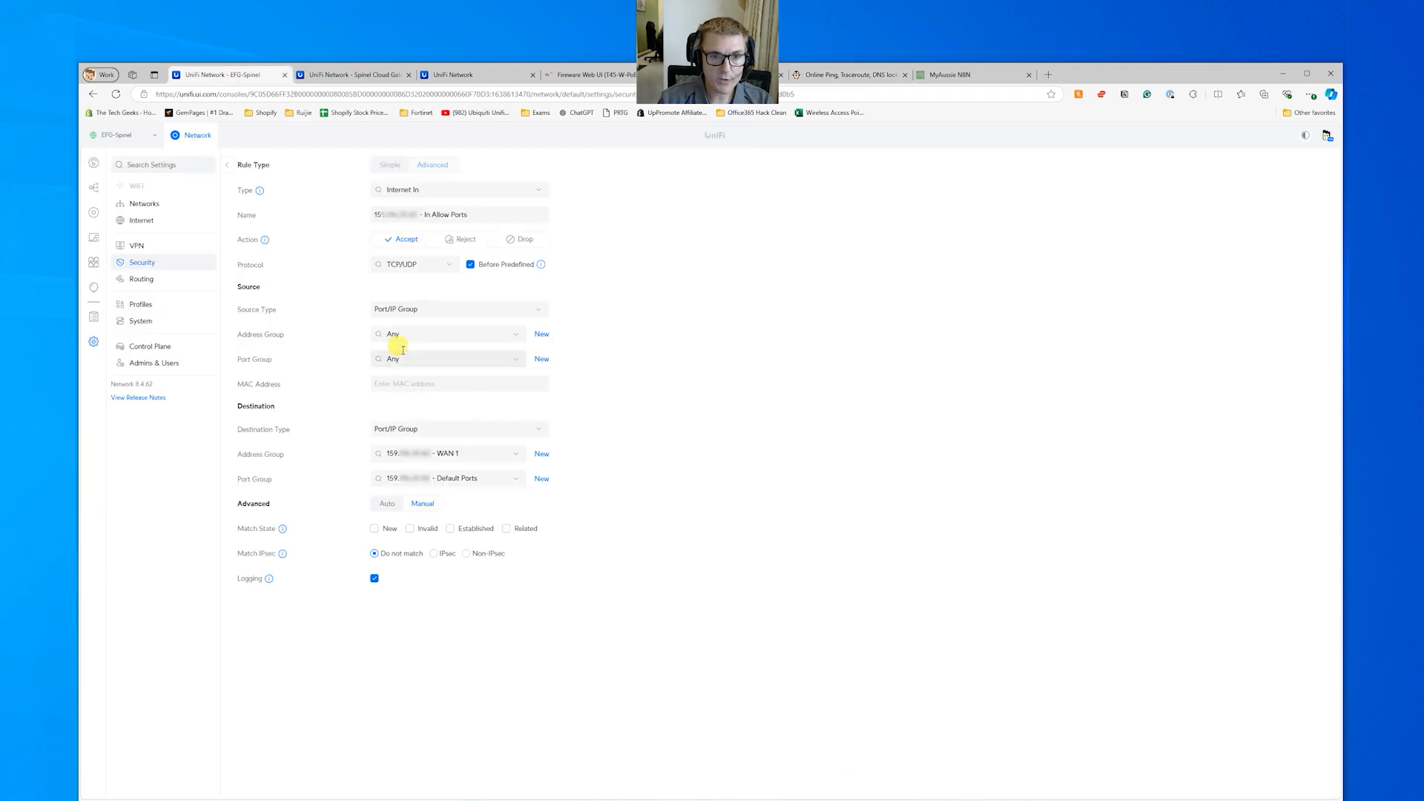
click(228, 165)
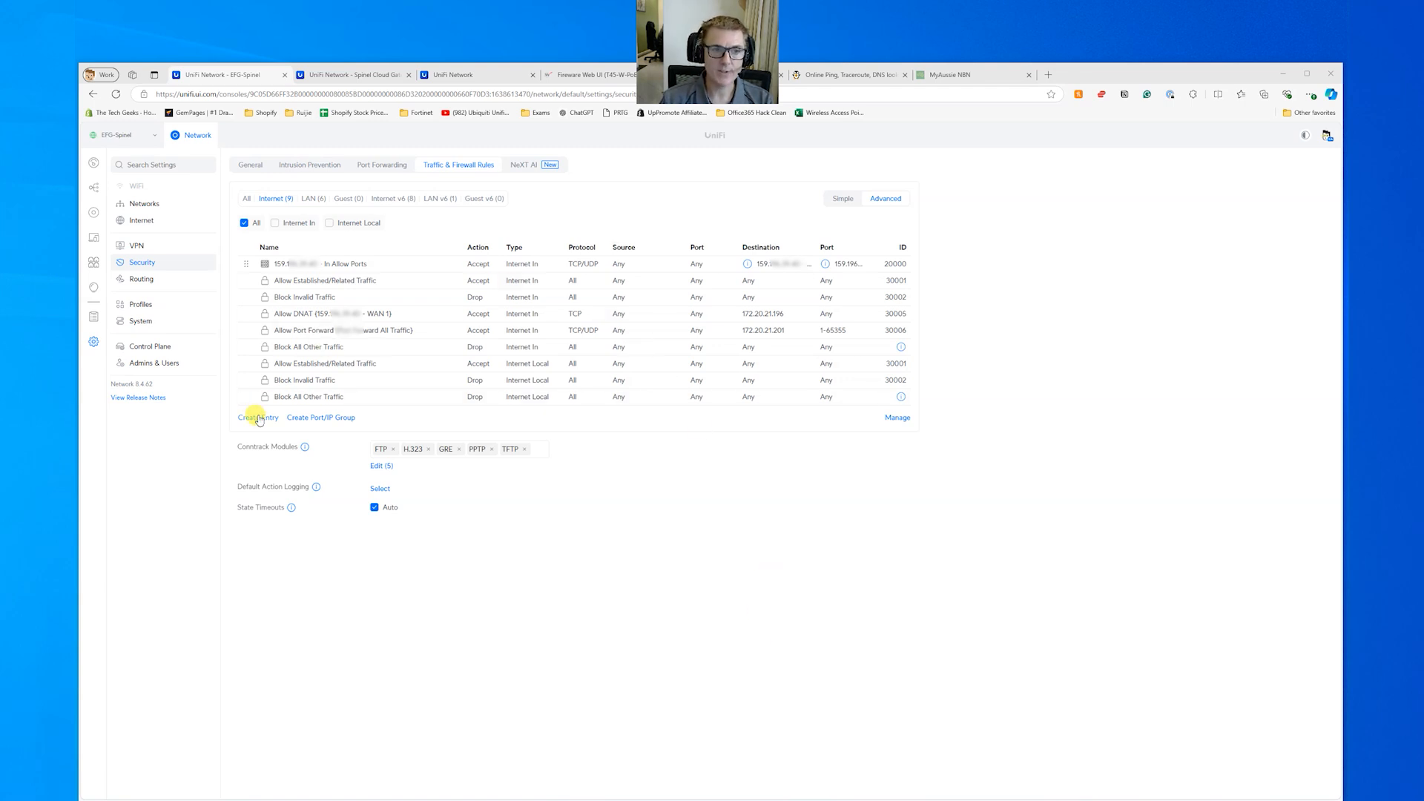
Step: Start a block rule for the Groupon app from the full list of identified traffic
click(92, 163)
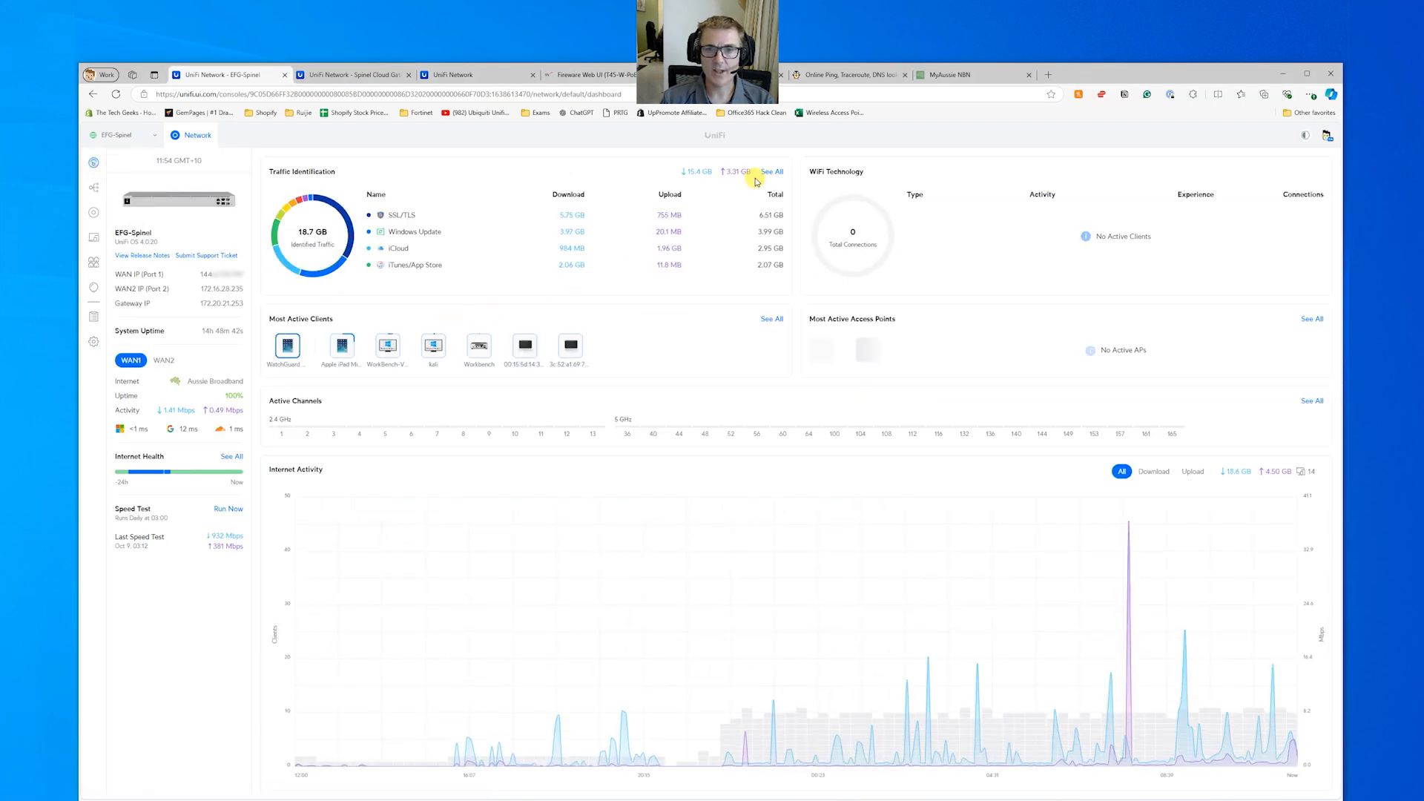
click(776, 172)
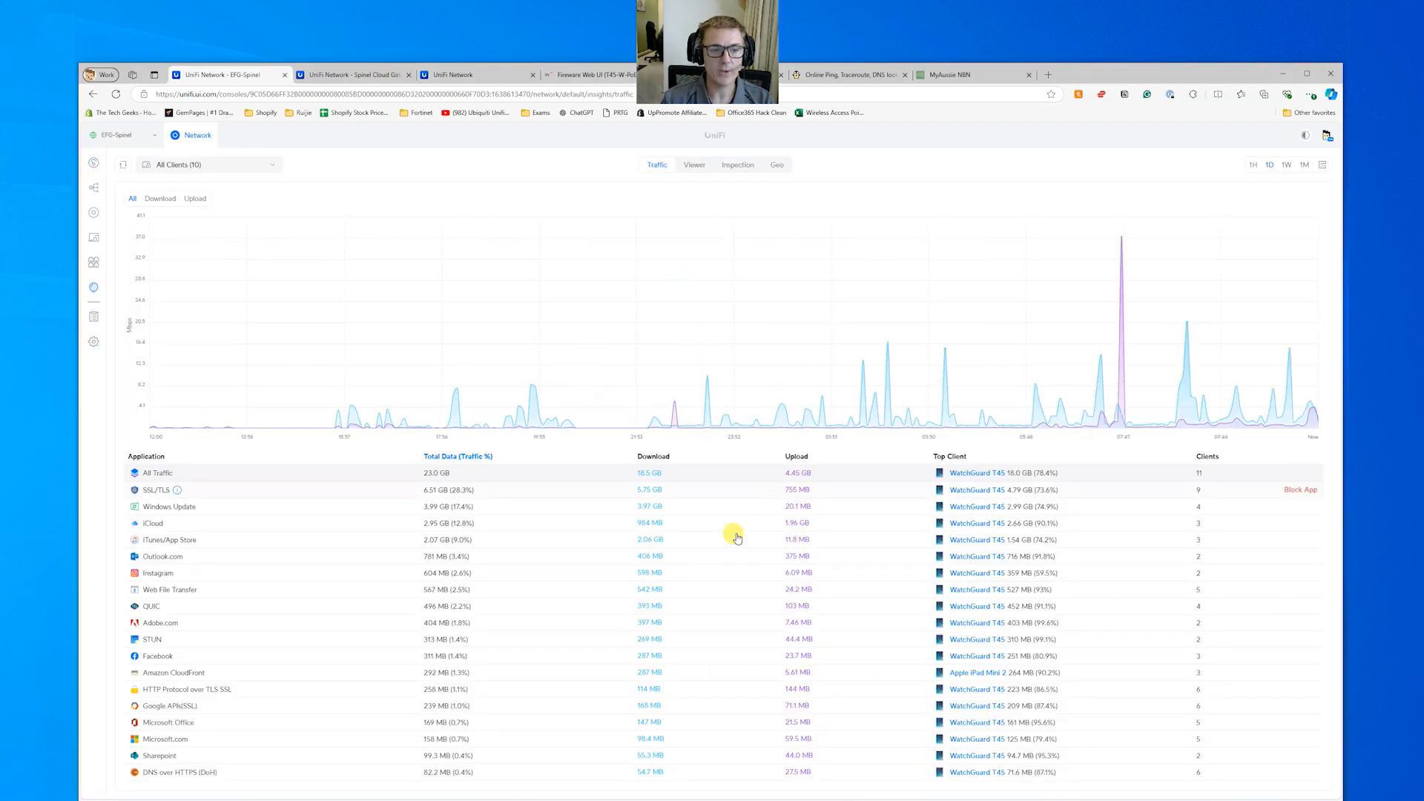
scroll(733, 561, down, 10)
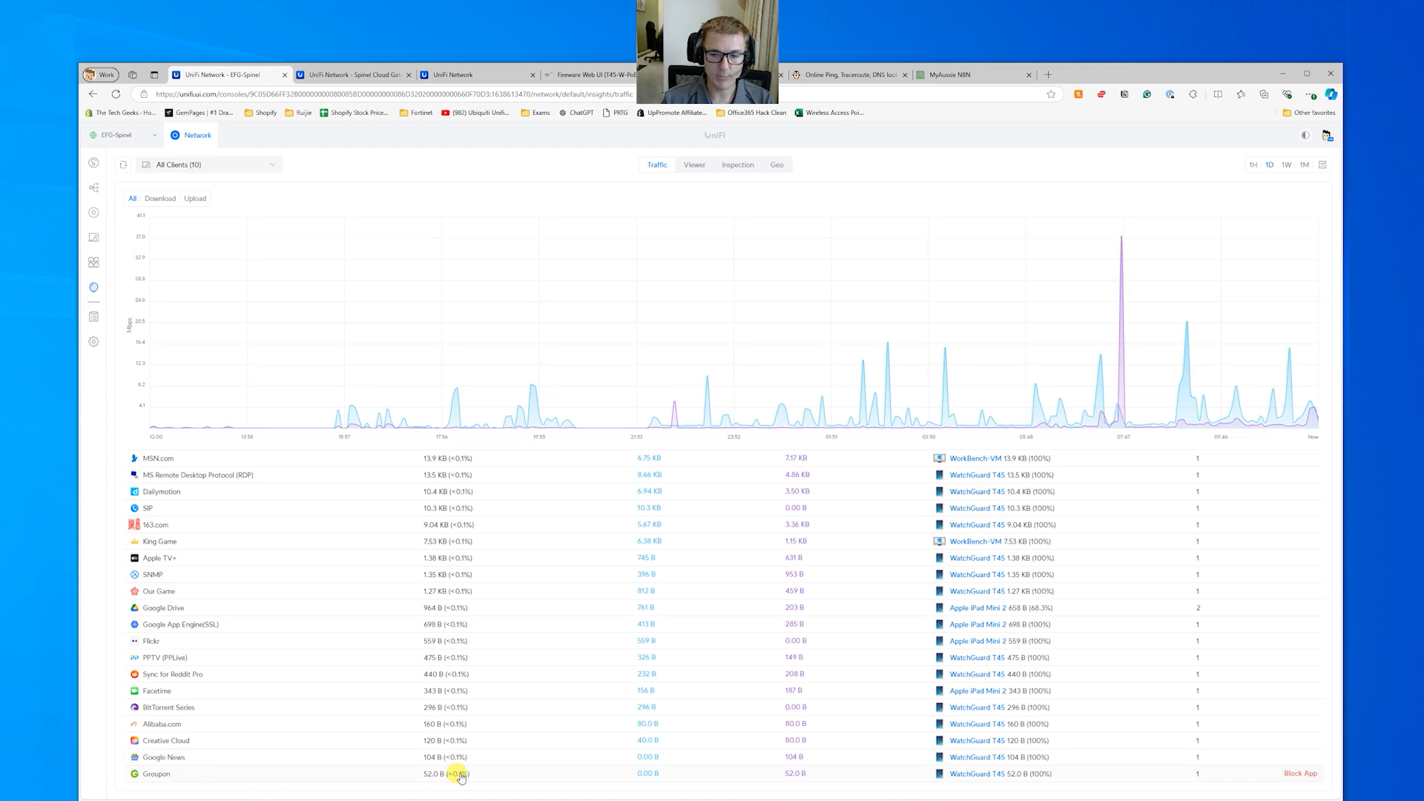
click(1300, 774)
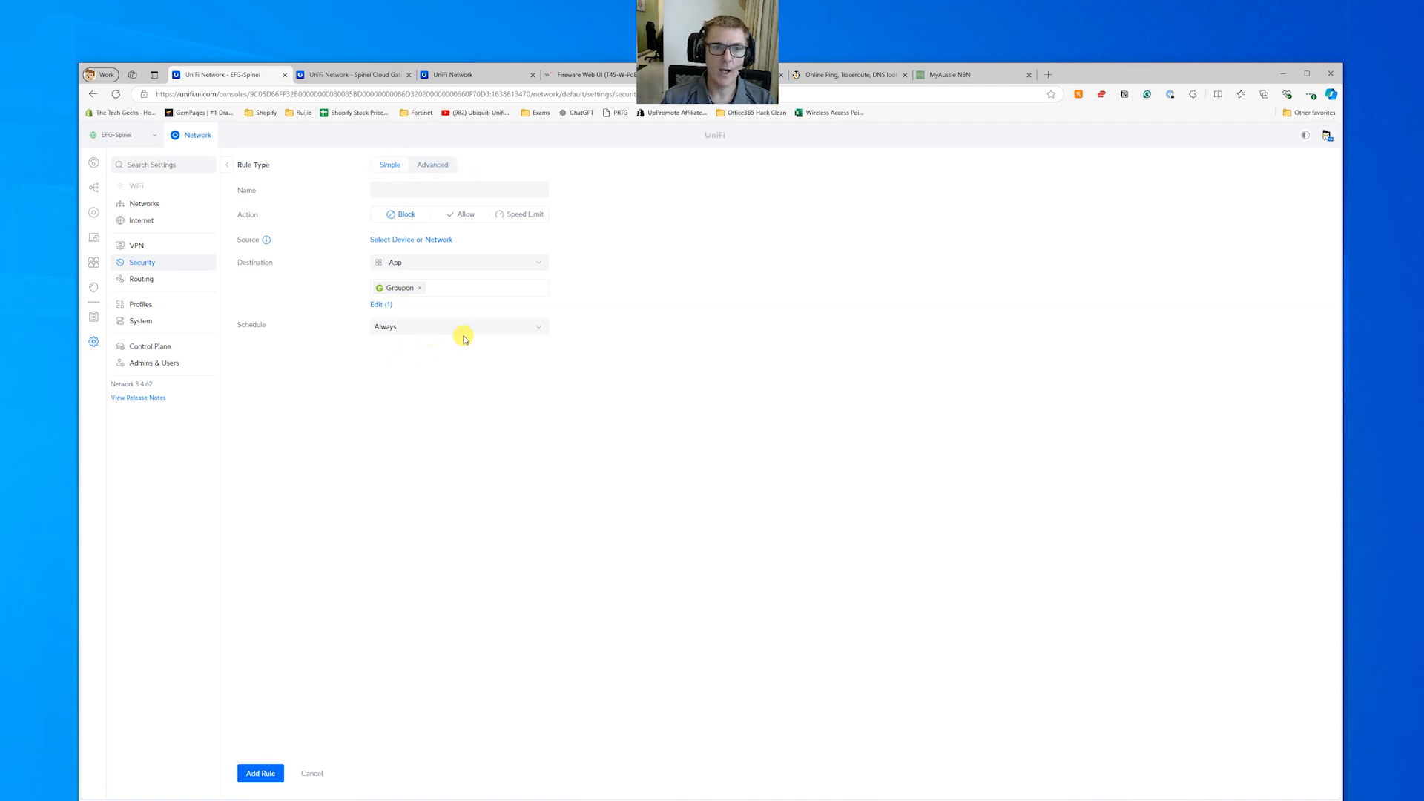
Step: Set VLAN 37 as the rule's source, name it "Block Groupon" and add the rule
click(429, 240)
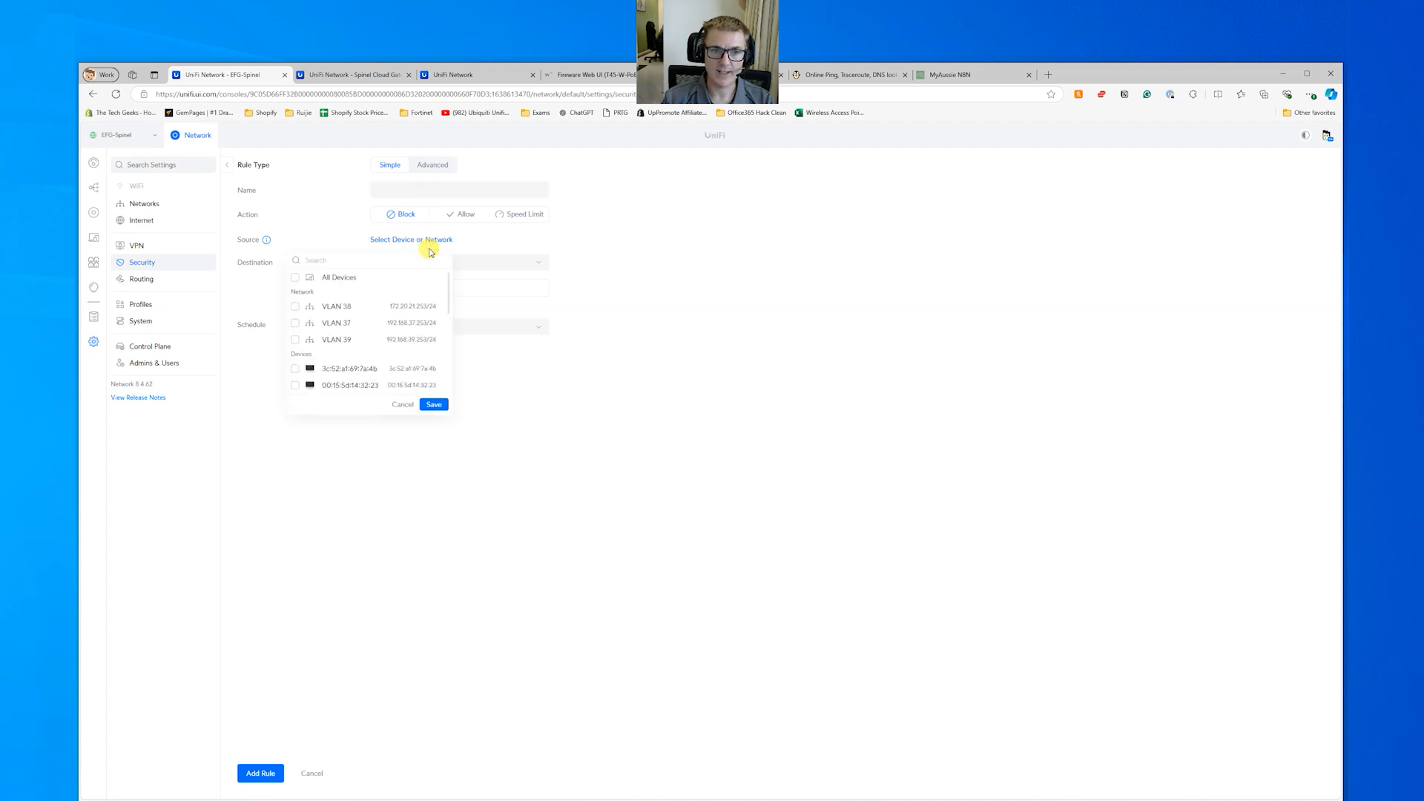
click(296, 322)
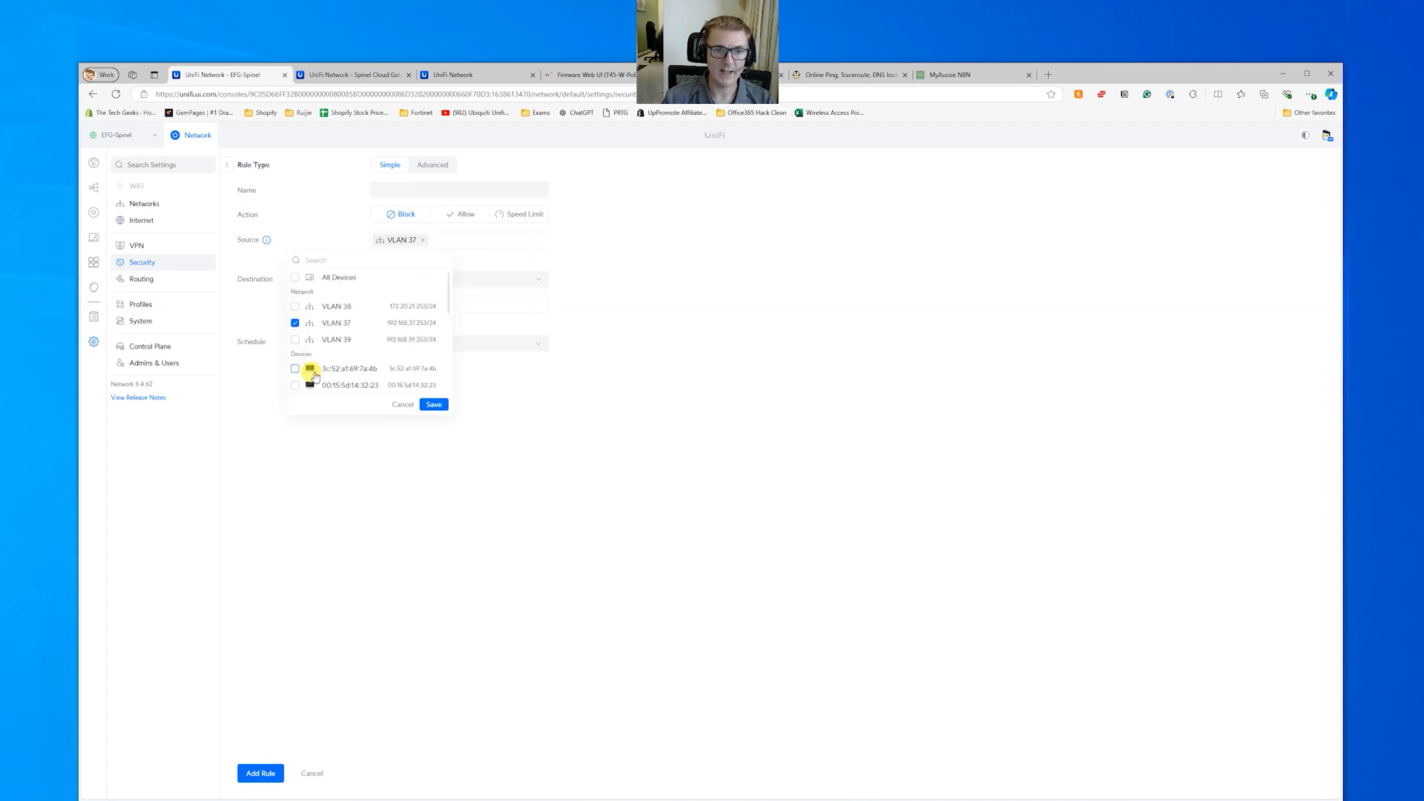
click(434, 405)
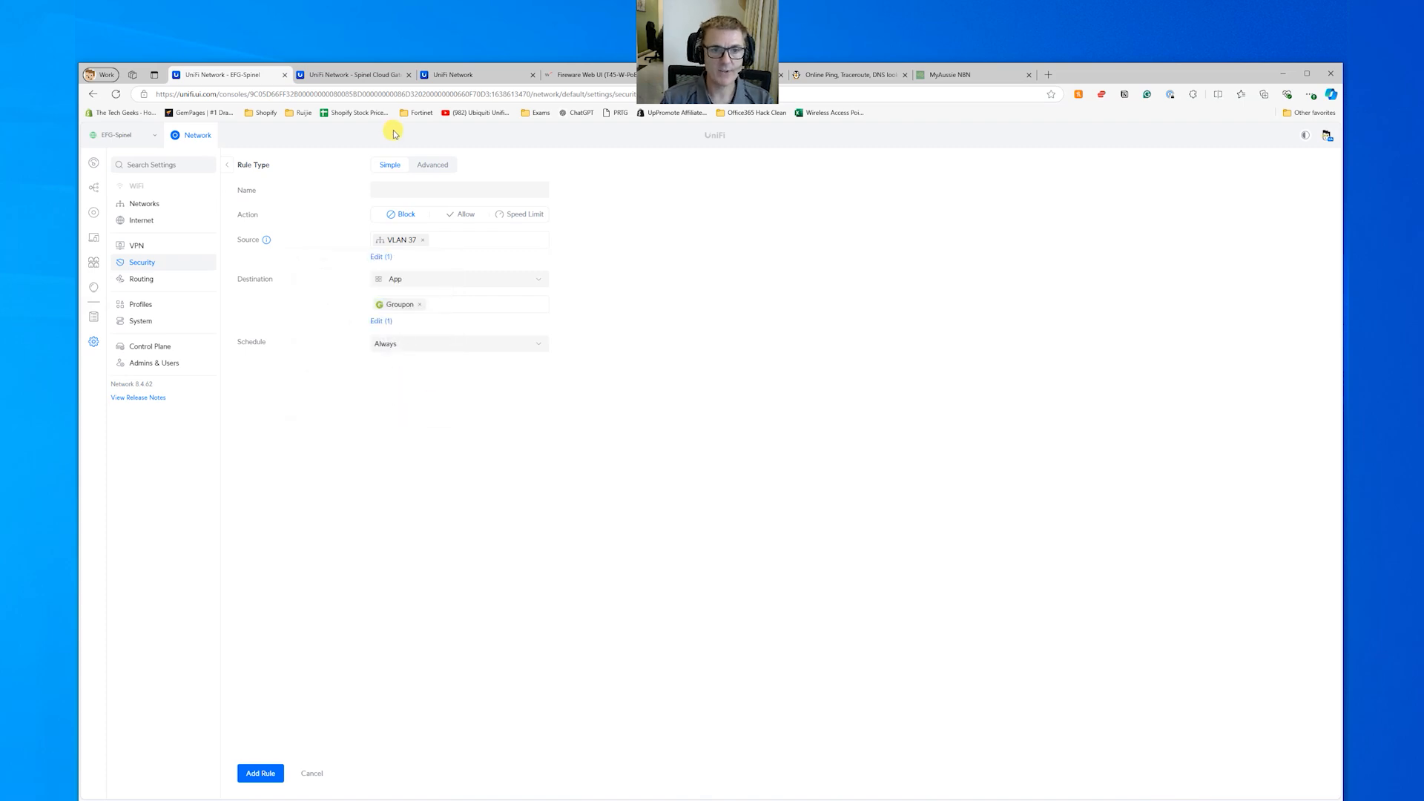
click(414, 189)
text(Block Groupon)
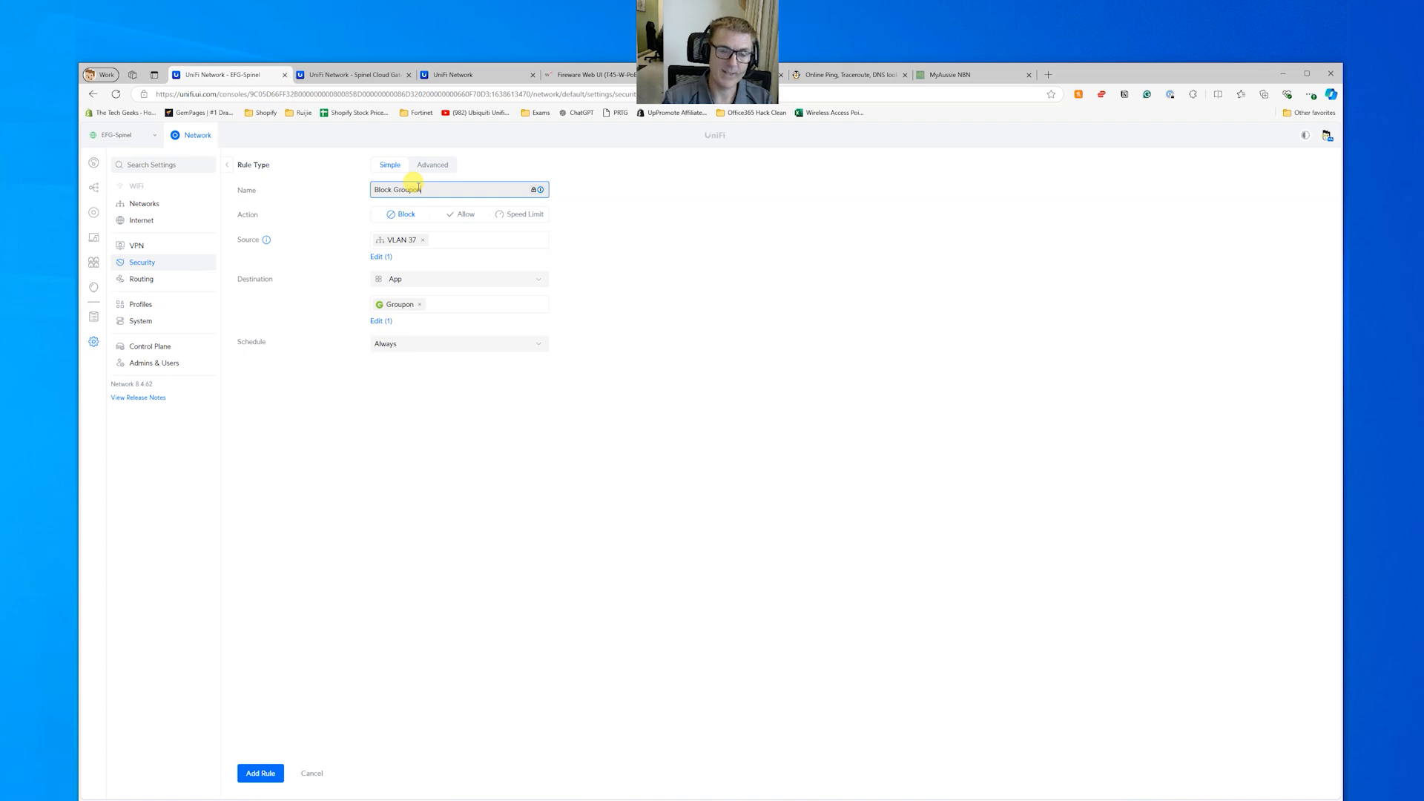
click(250, 773)
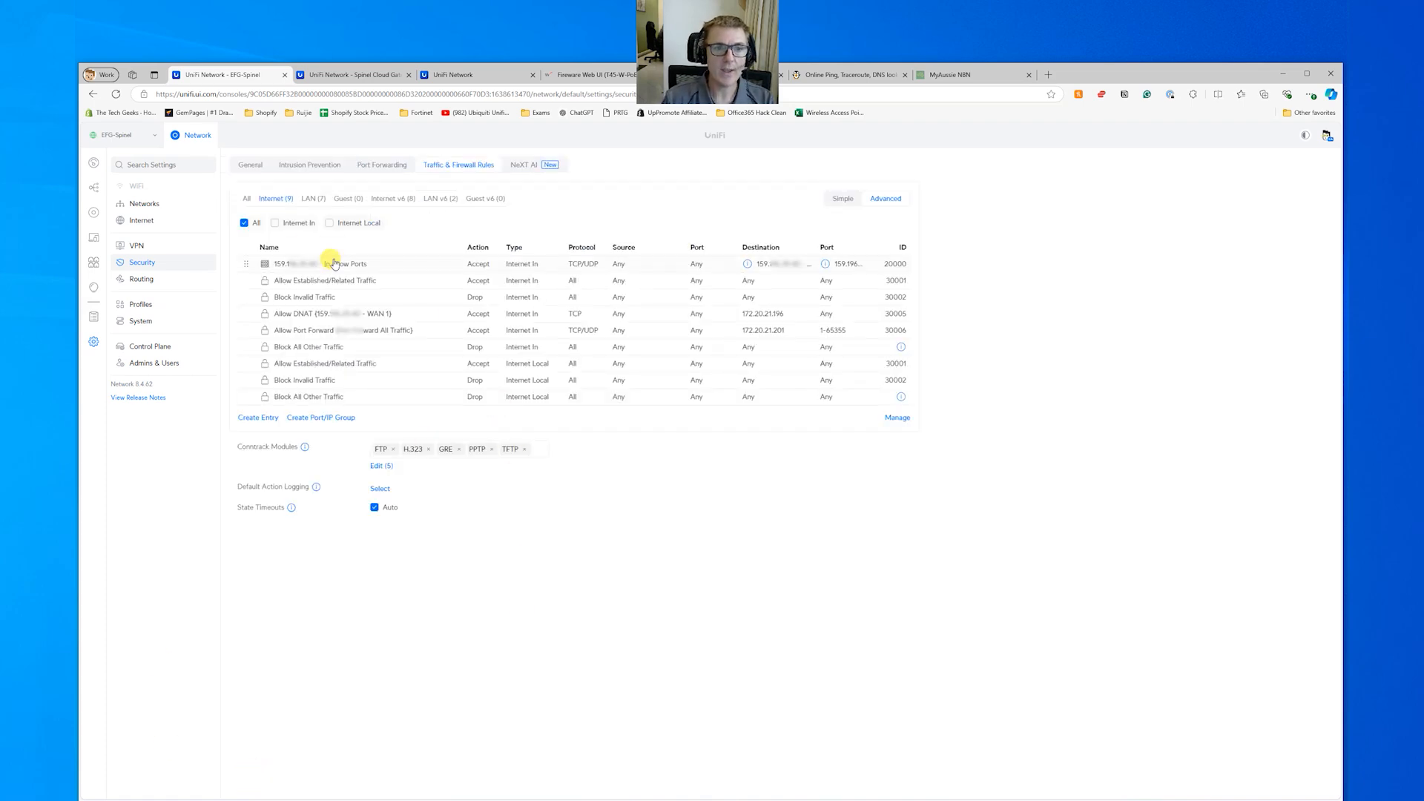
Step: Show all firewall rules and inspect the Block Groupon rule's type and settings
click(246, 198)
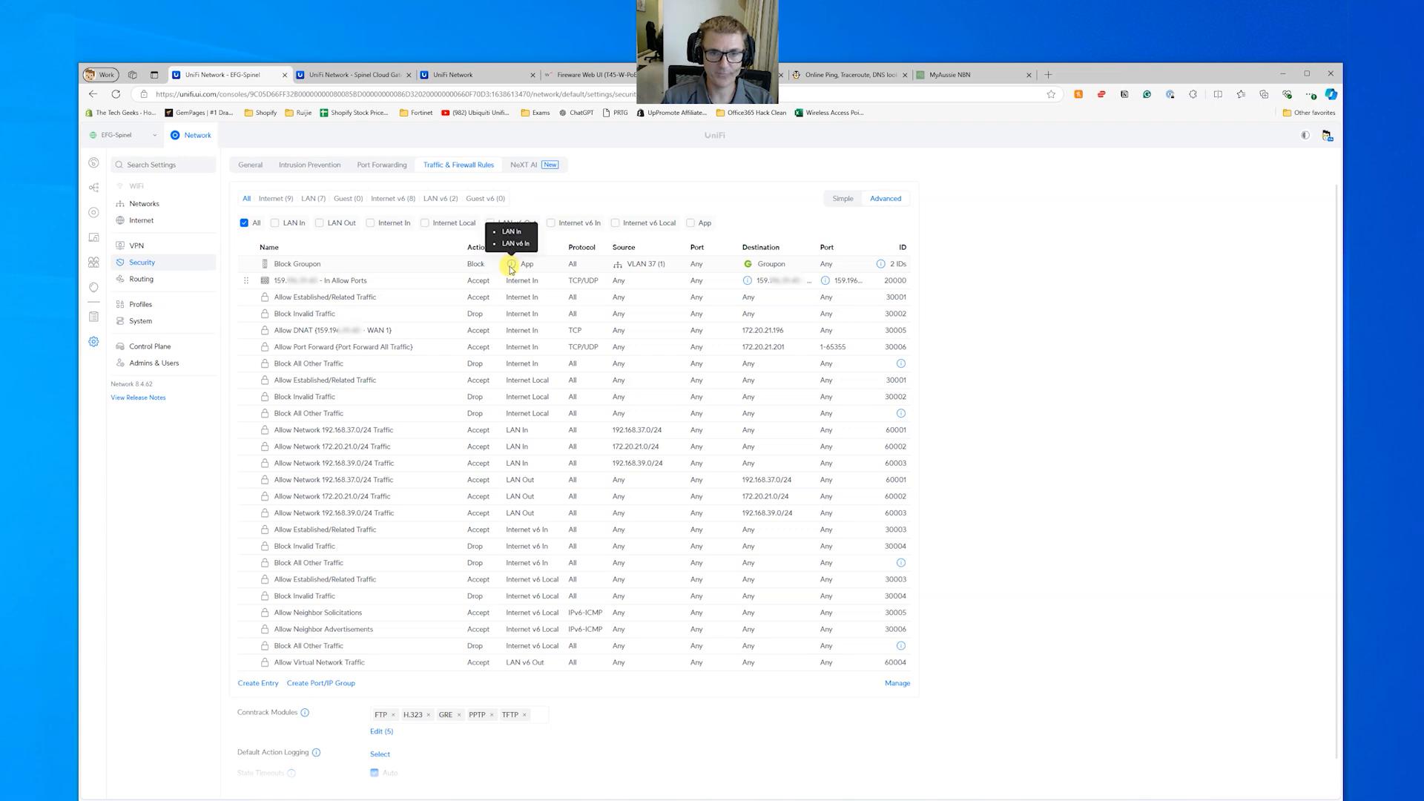
click(413, 266)
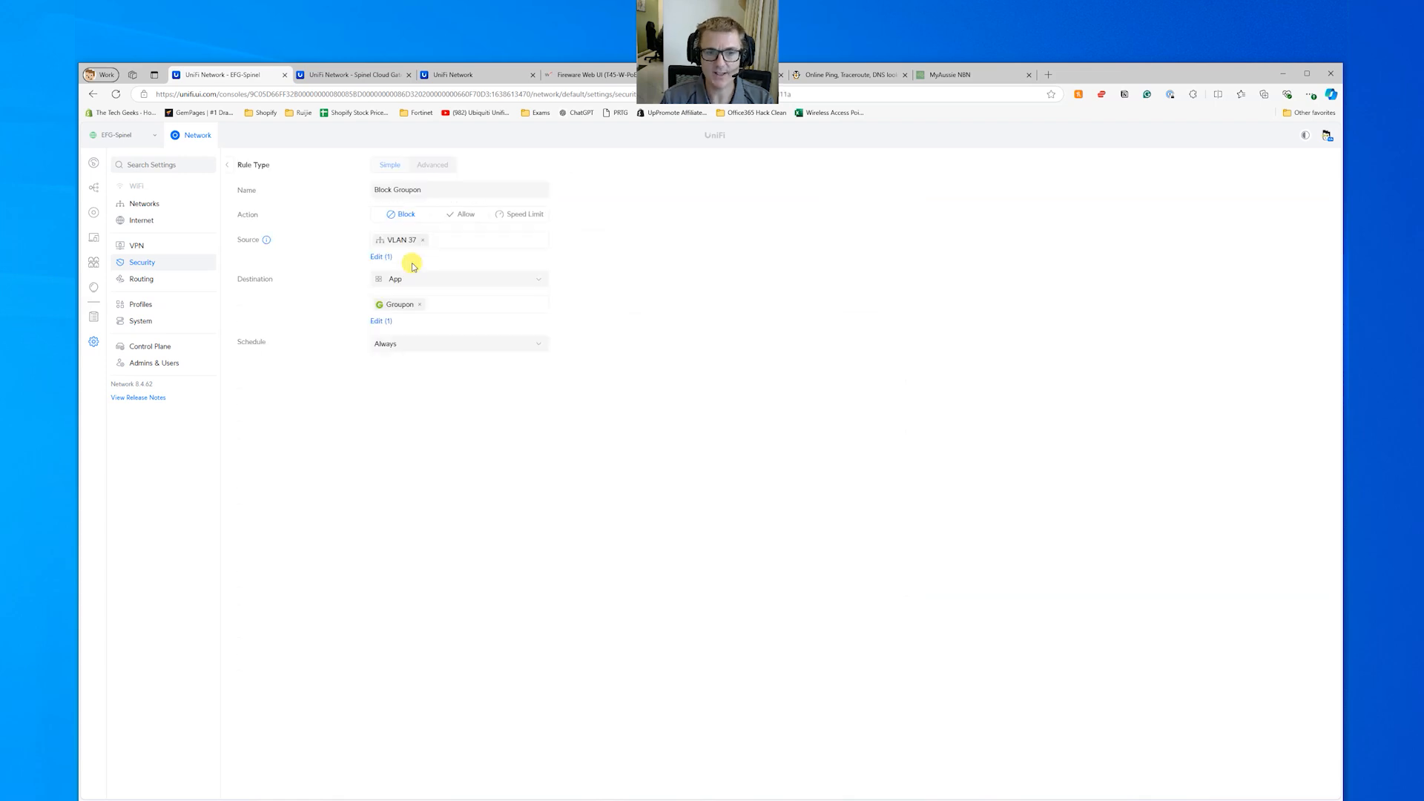
click(227, 165)
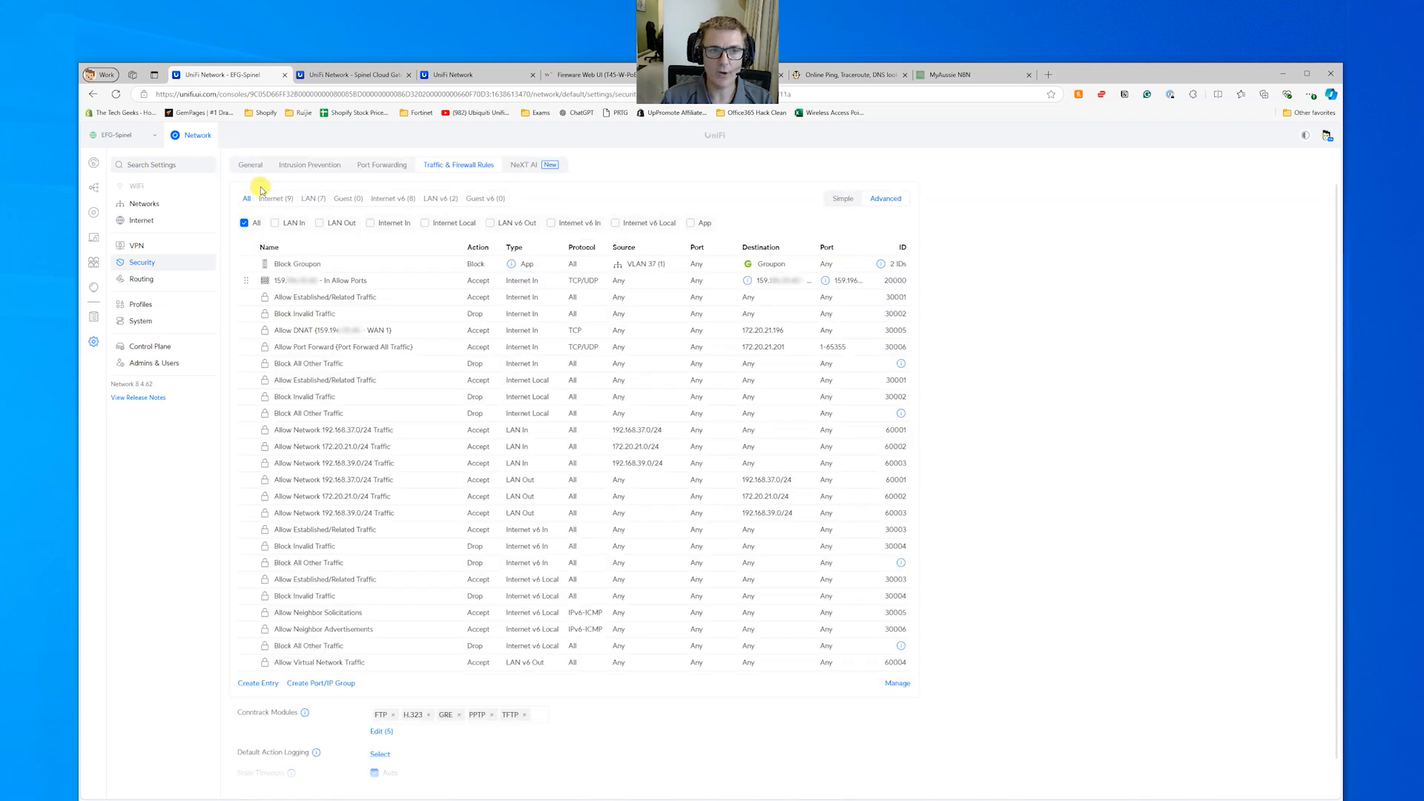
click(896, 682)
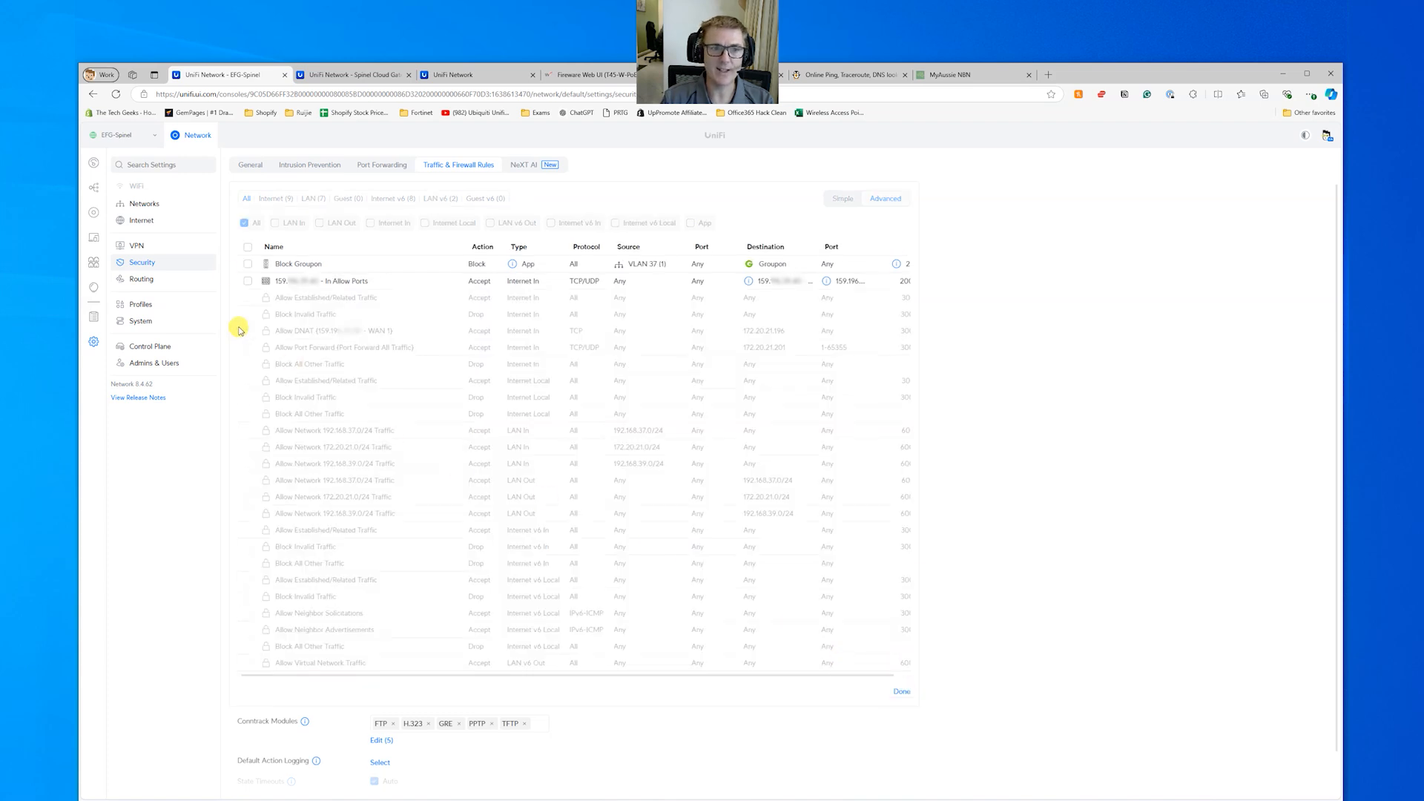
click(249, 266)
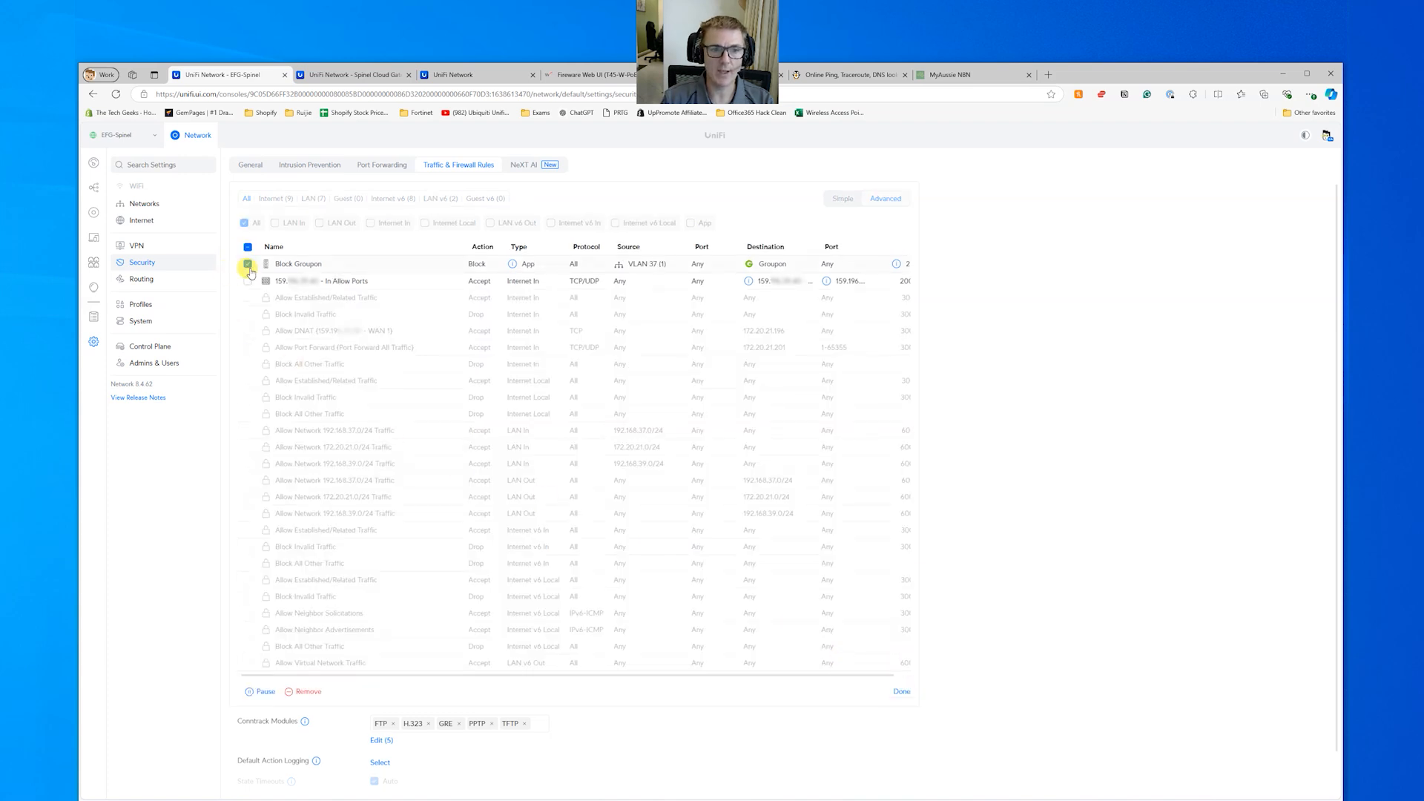
click(309, 692)
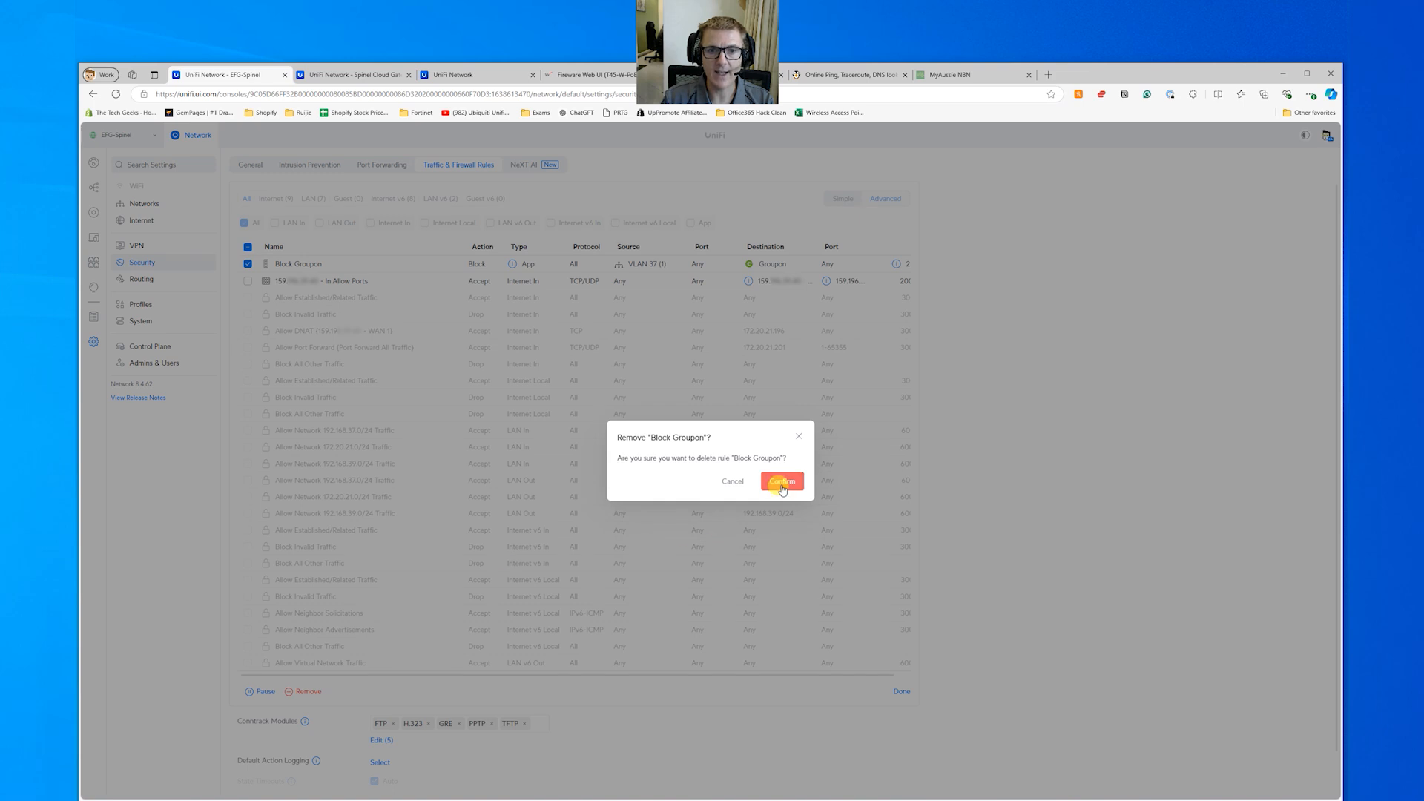
click(733, 482)
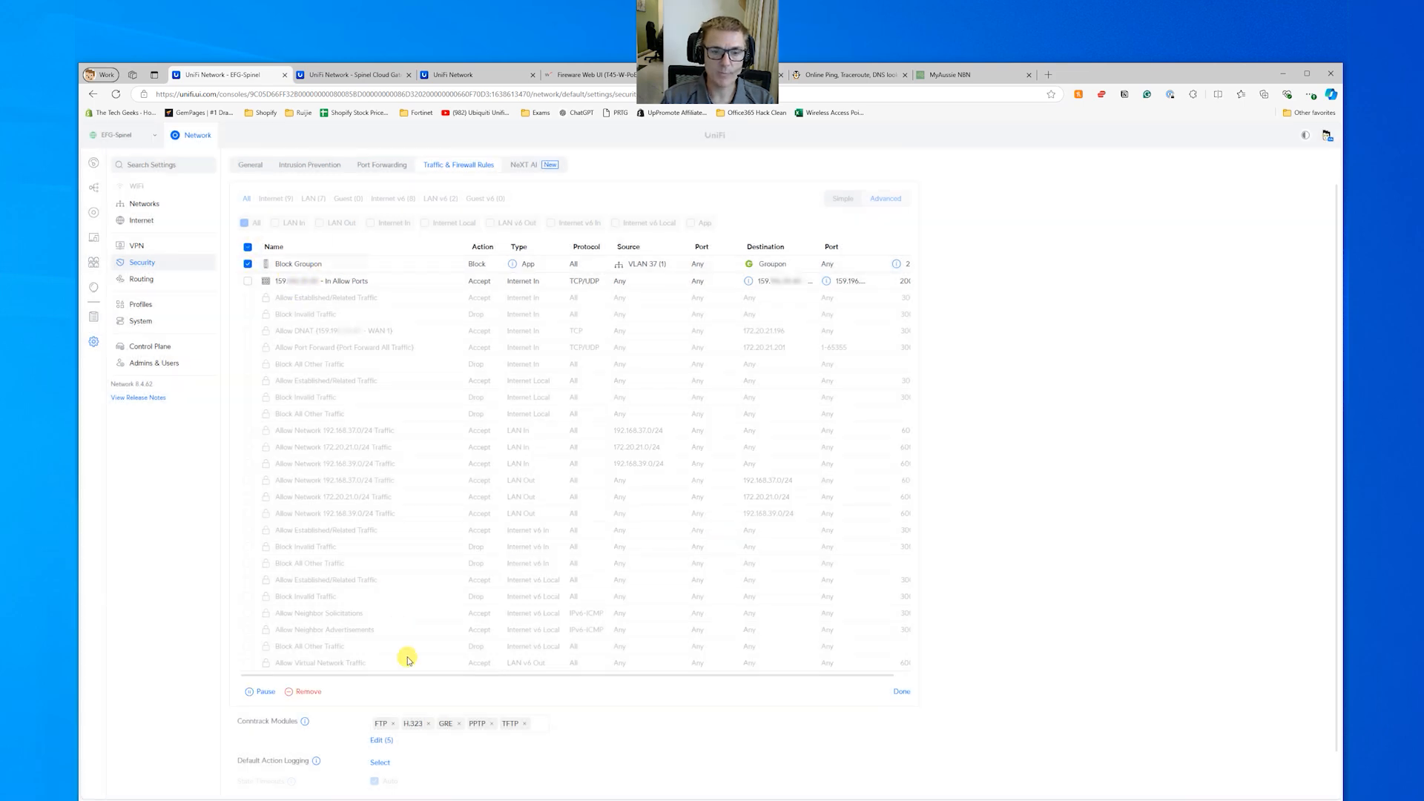
click(900, 692)
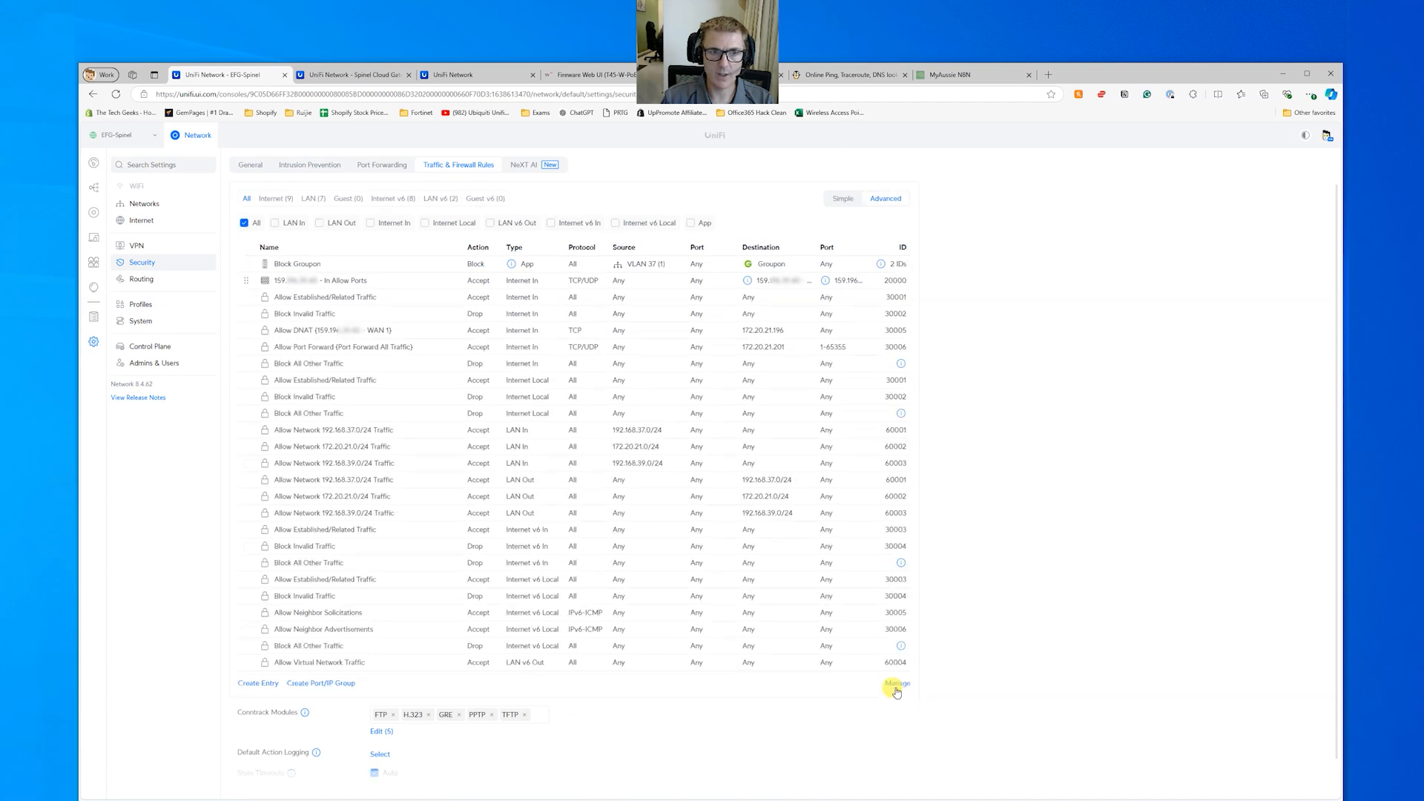
Step: Examine the networks and devices available as sources in the Block Groupon rule, leaving its selection as is
click(302, 266)
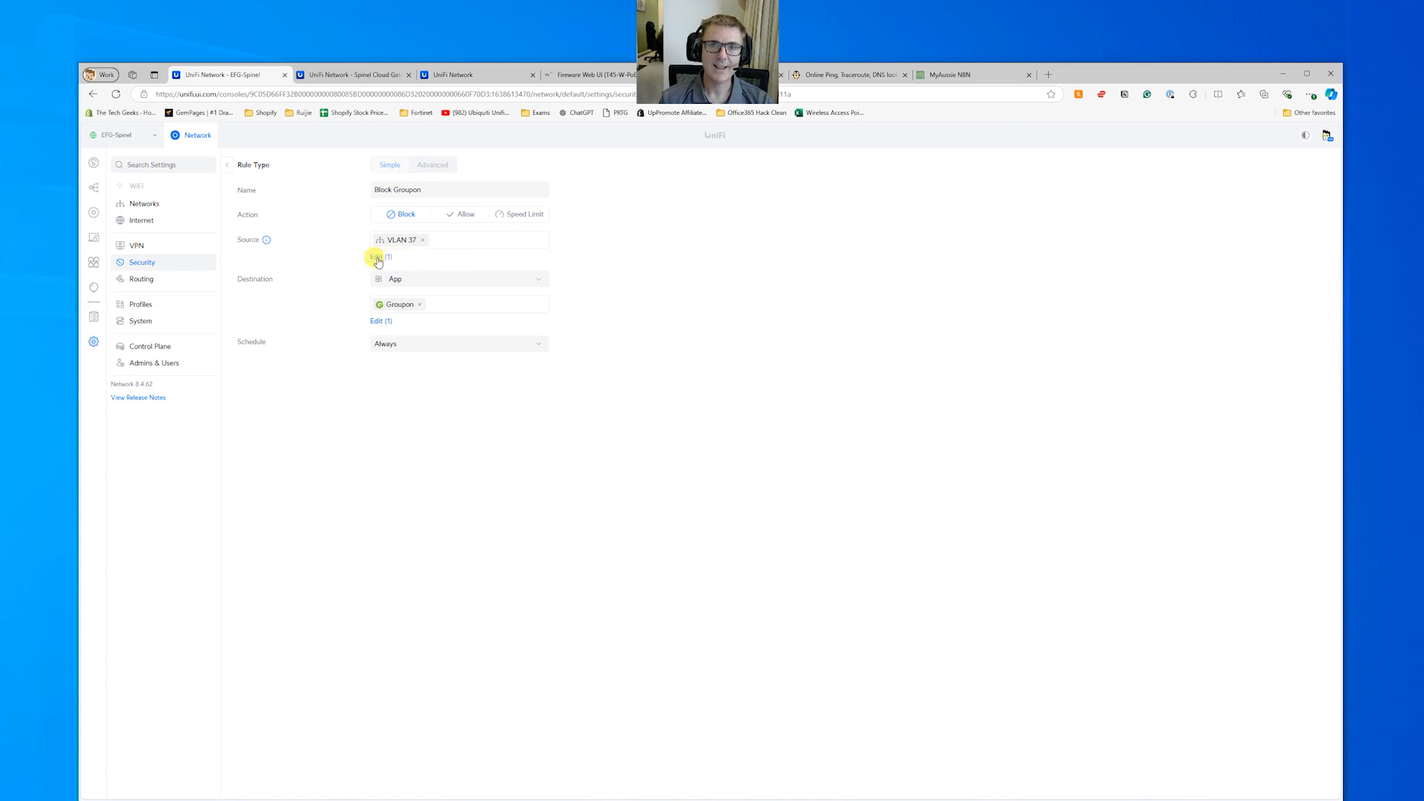
click(379, 258)
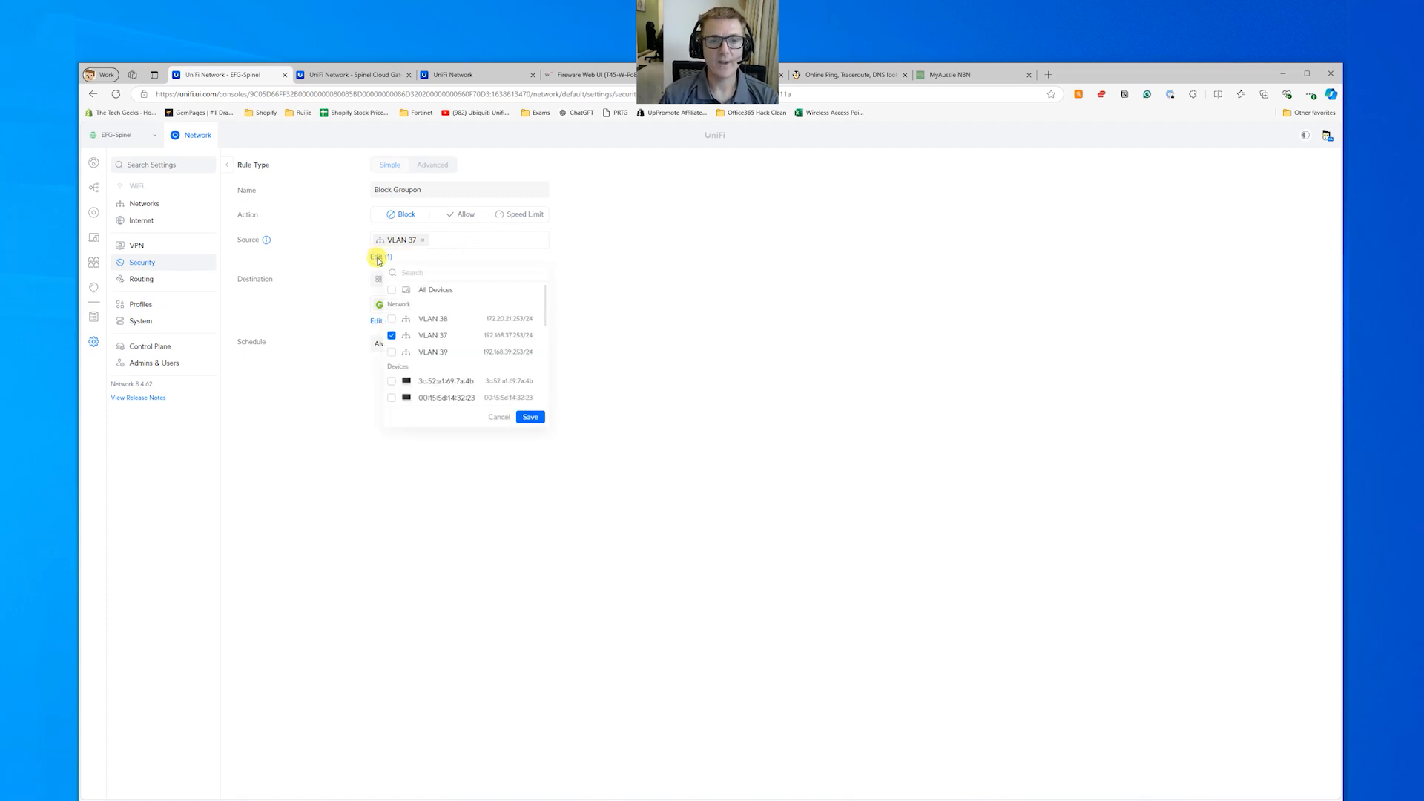
scroll(471, 311, down, 3)
scroll(472, 341, down, 3)
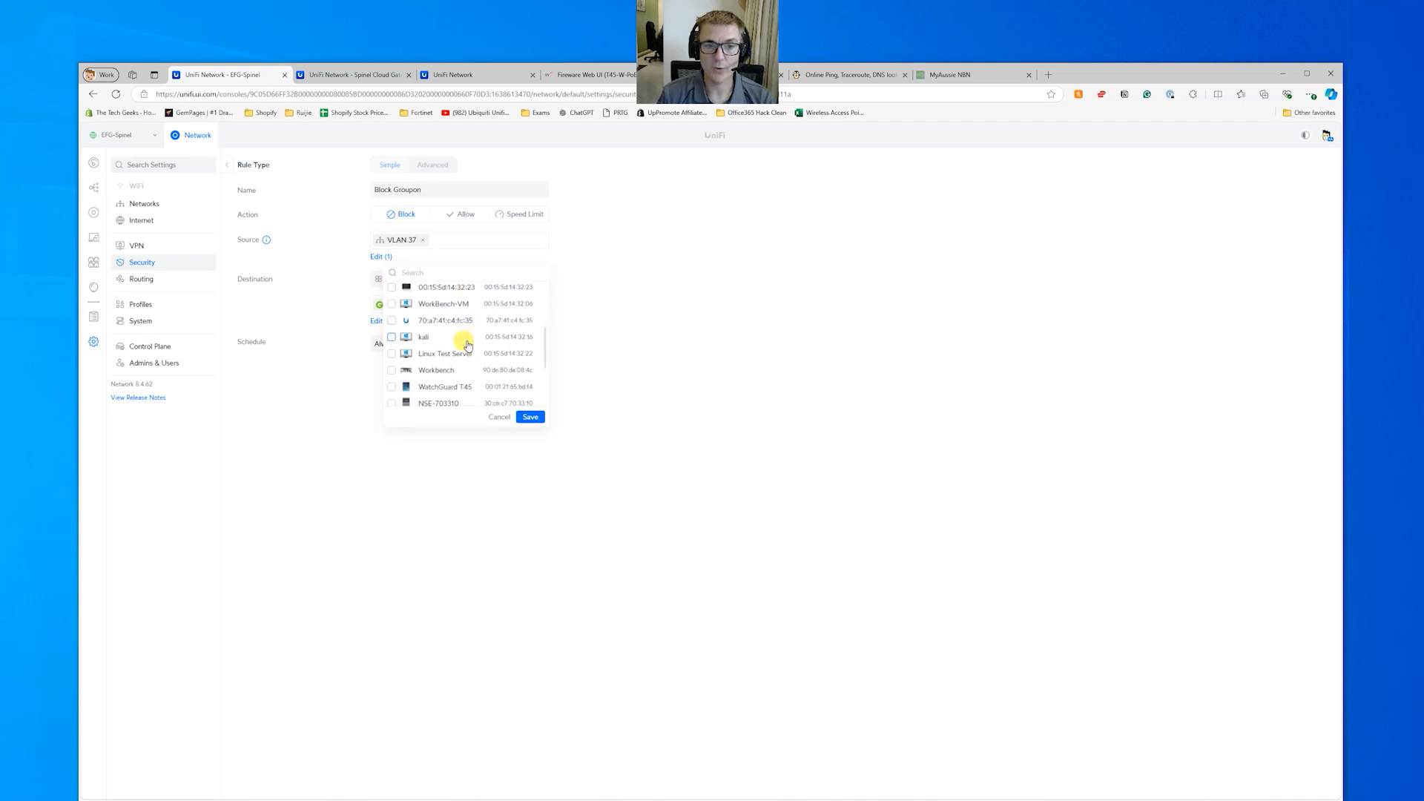
scroll(468, 346, down, 3)
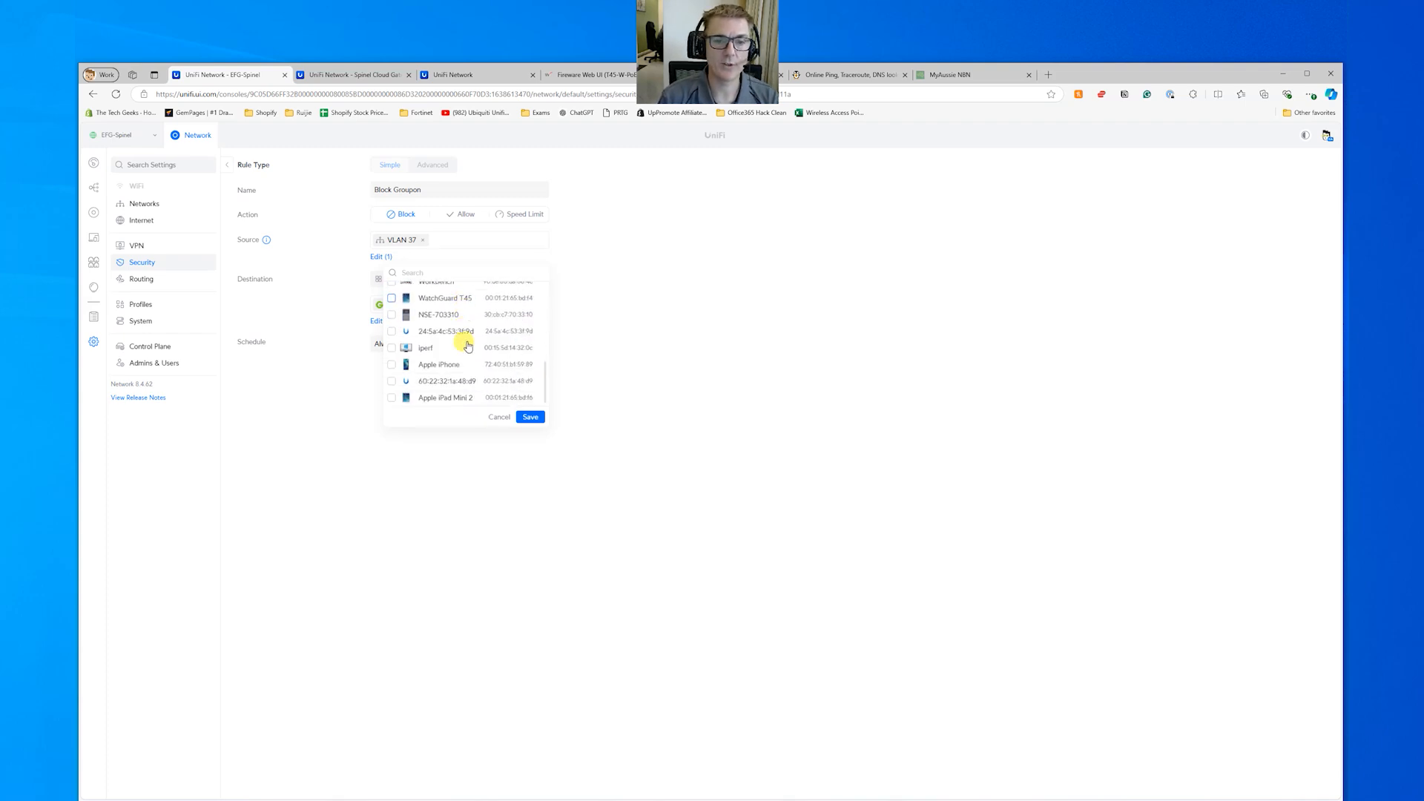
scroll(468, 347, up, 10)
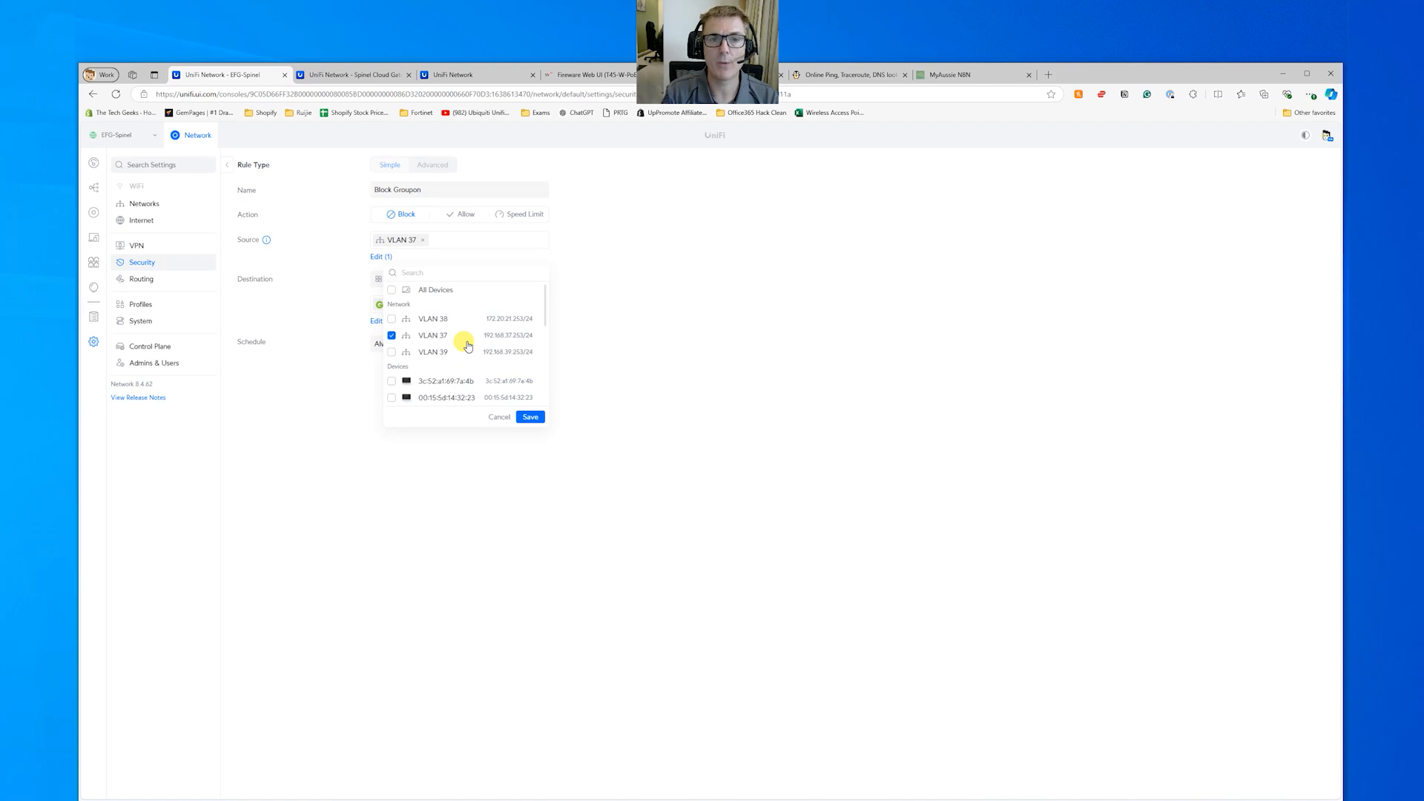
click(497, 417)
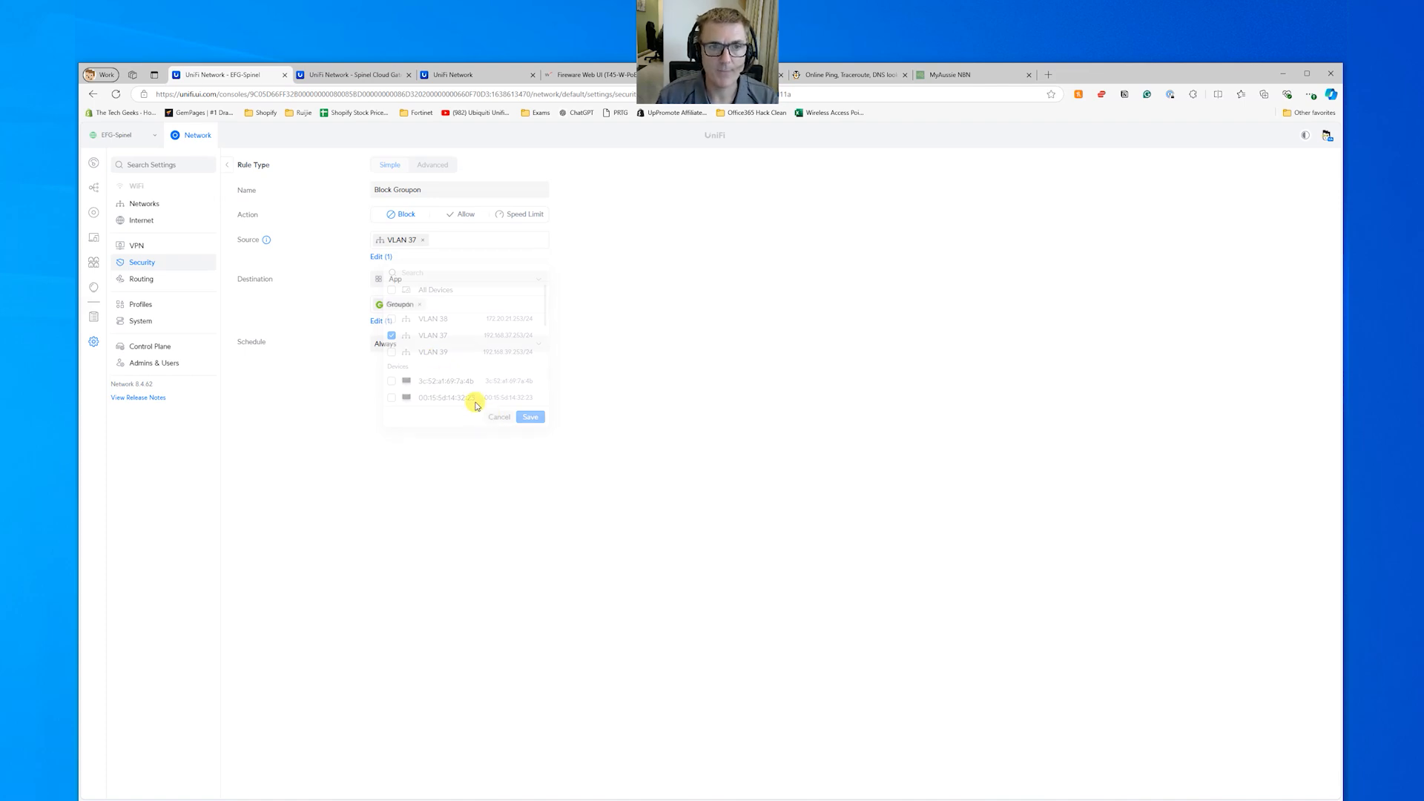
click(230, 167)
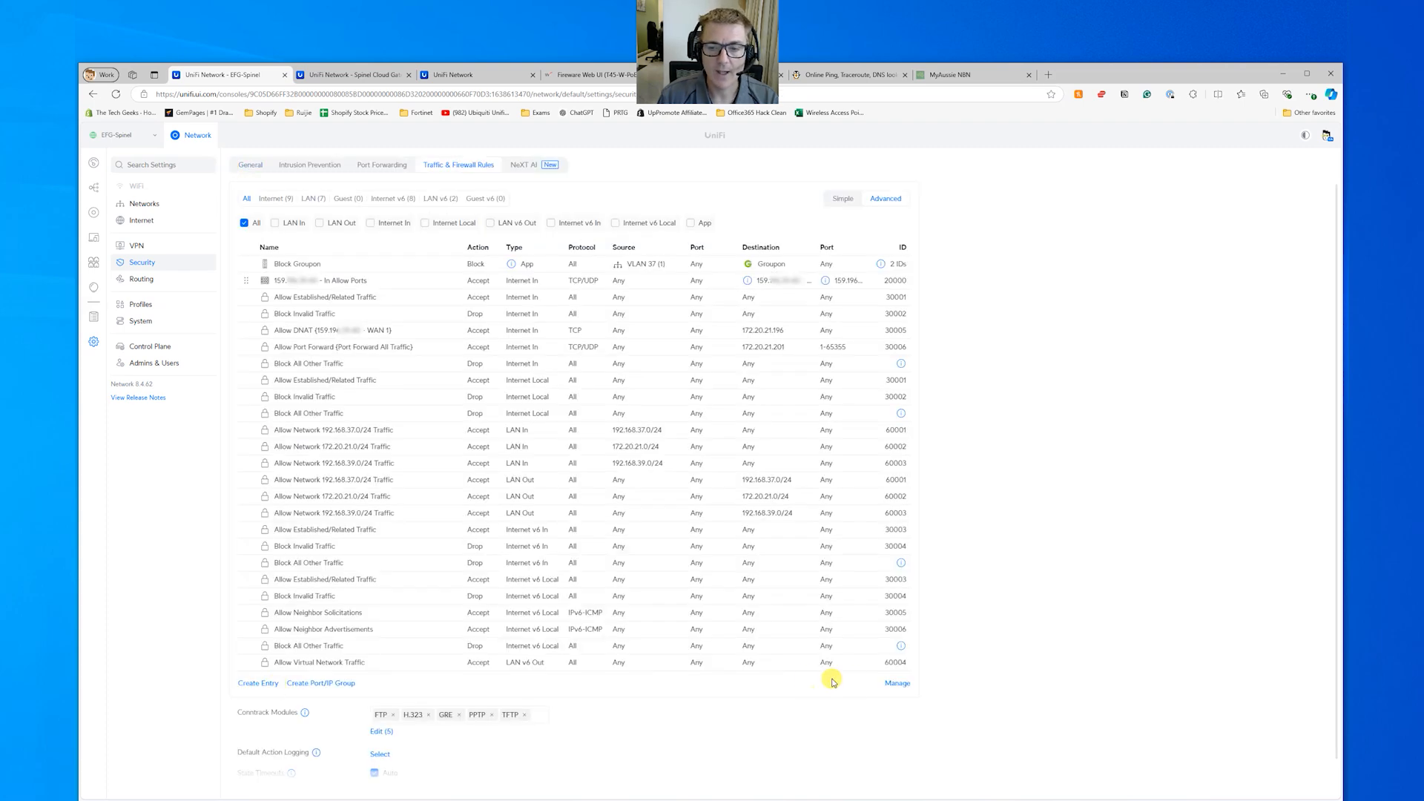
Step: Remove the Block Groupon rule from the firewall rules
click(891, 684)
click(247, 263)
click(304, 691)
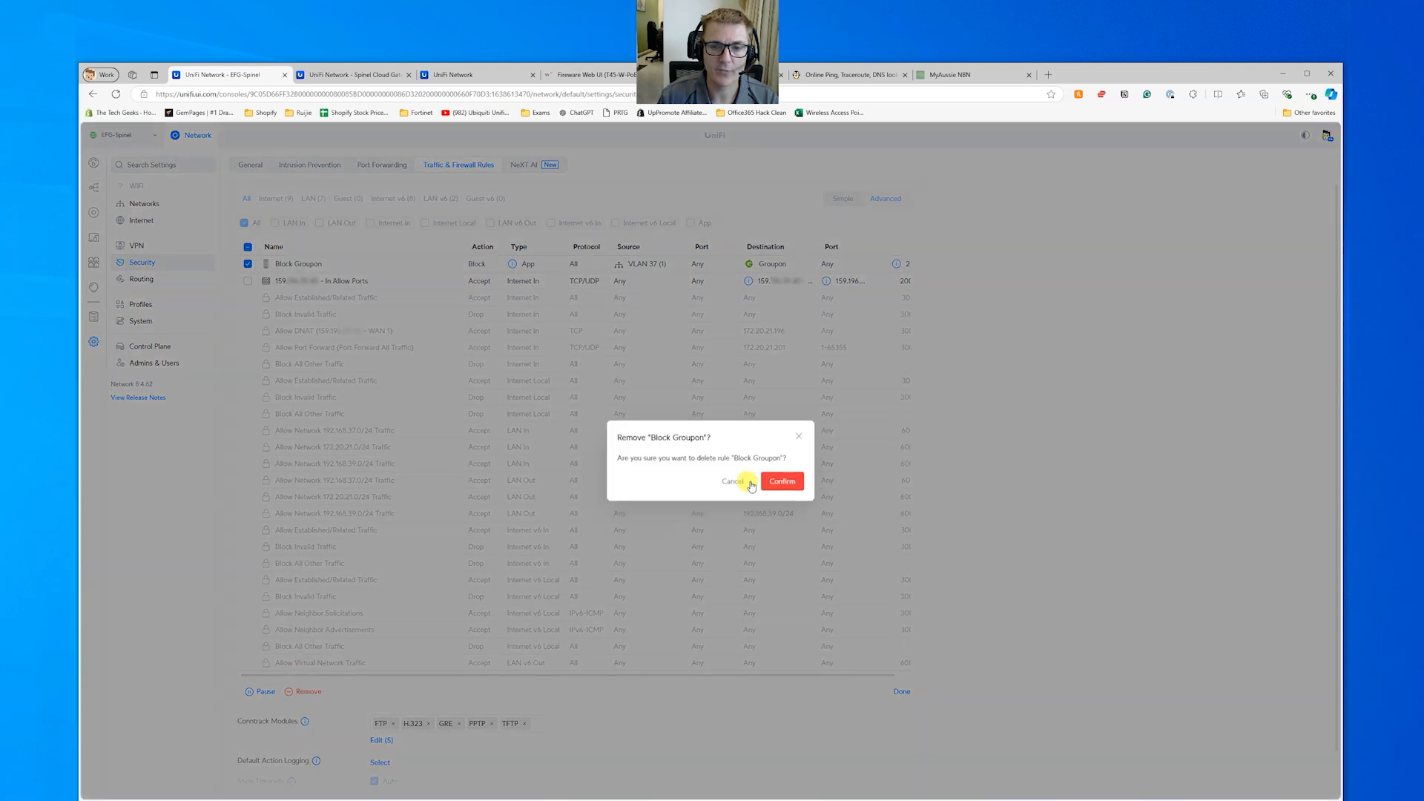
click(784, 481)
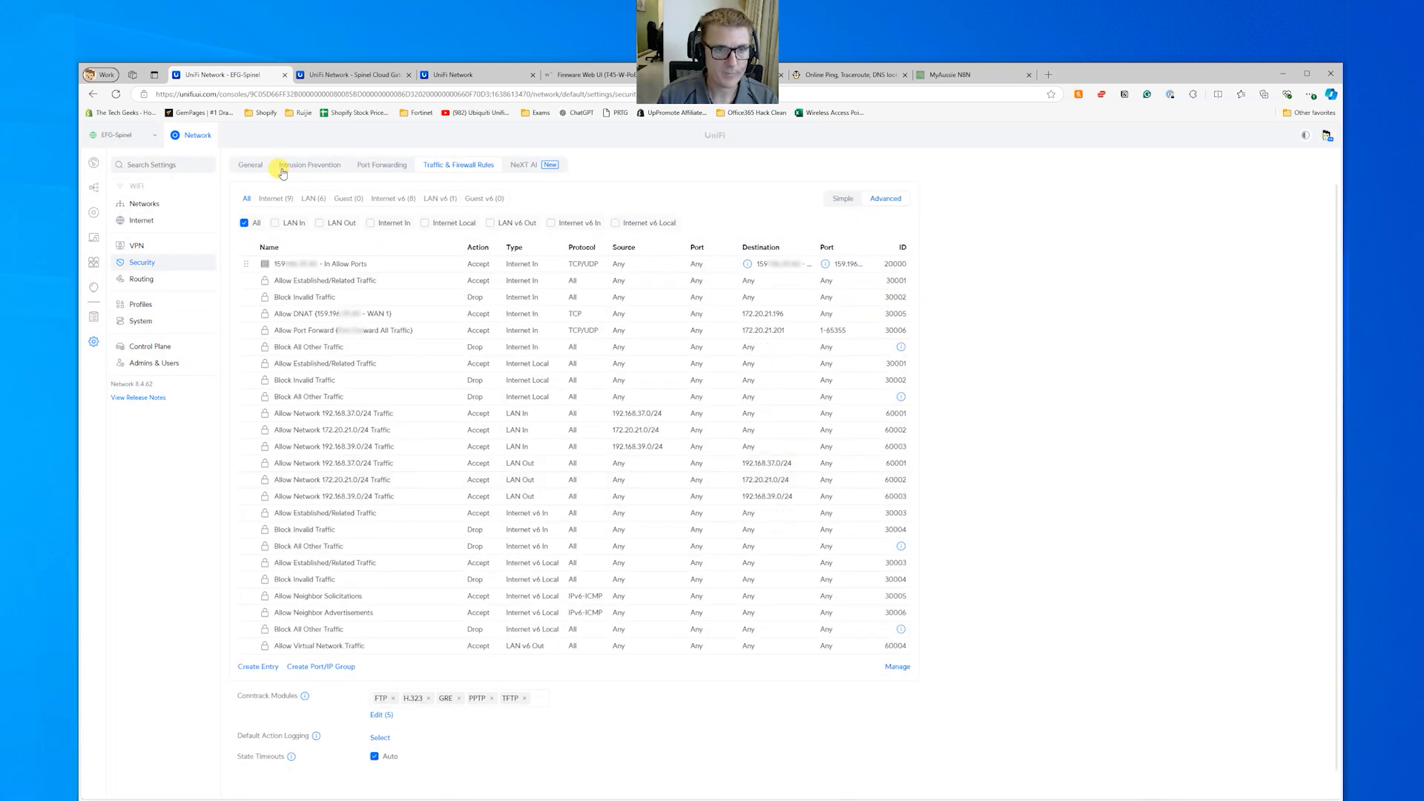
Step: Create a new simple traffic rule and name it "Groupon - App Block"
click(269, 667)
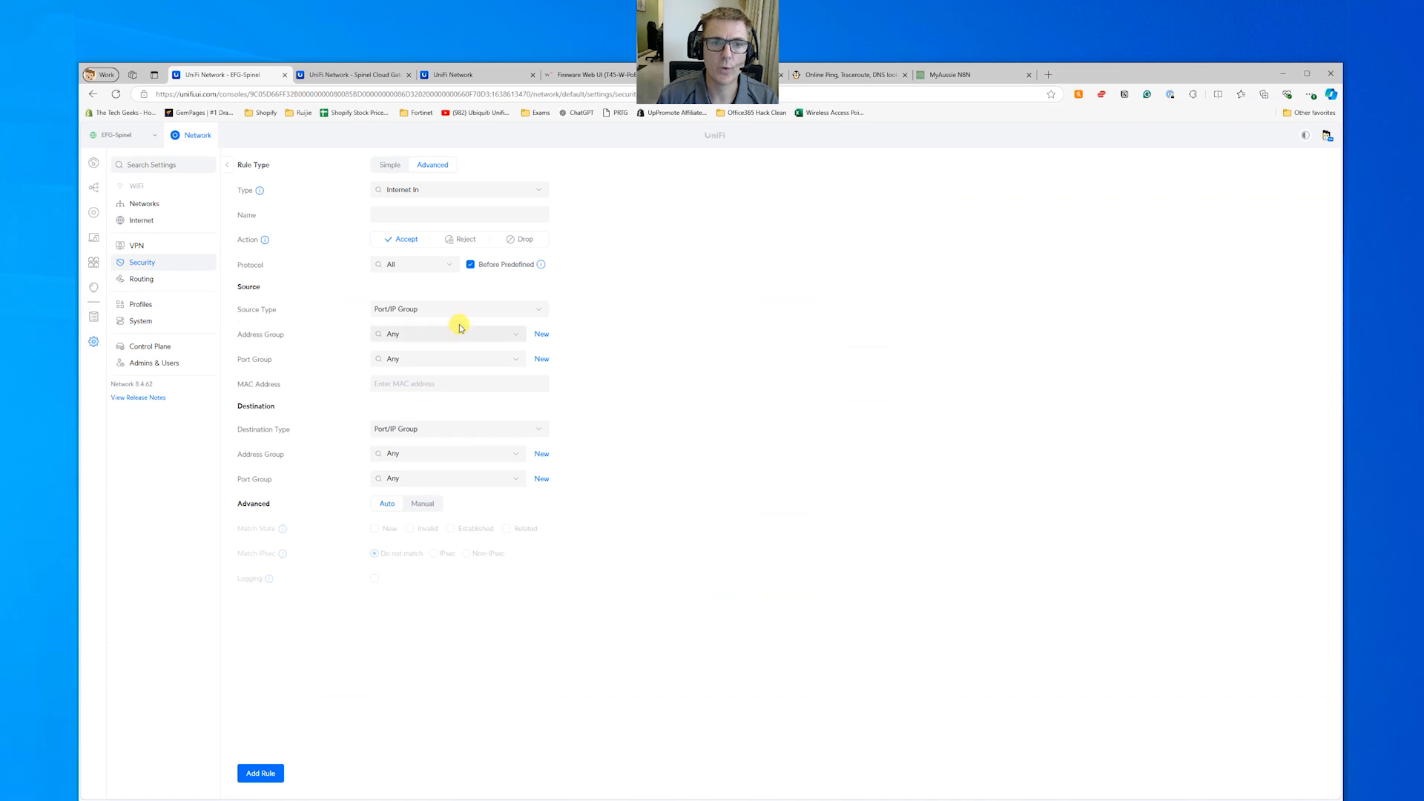
click(389, 166)
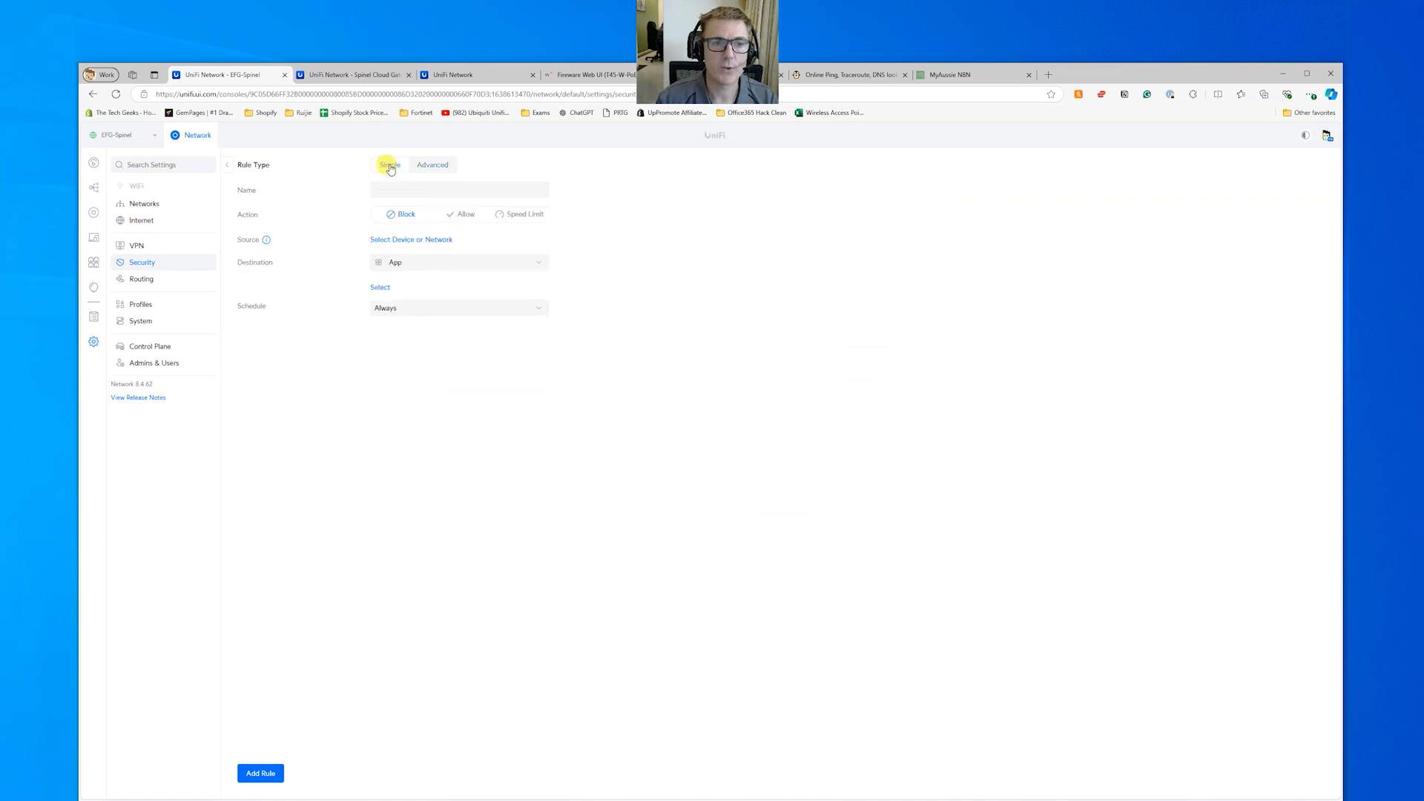
click(415, 191)
text(Simp)
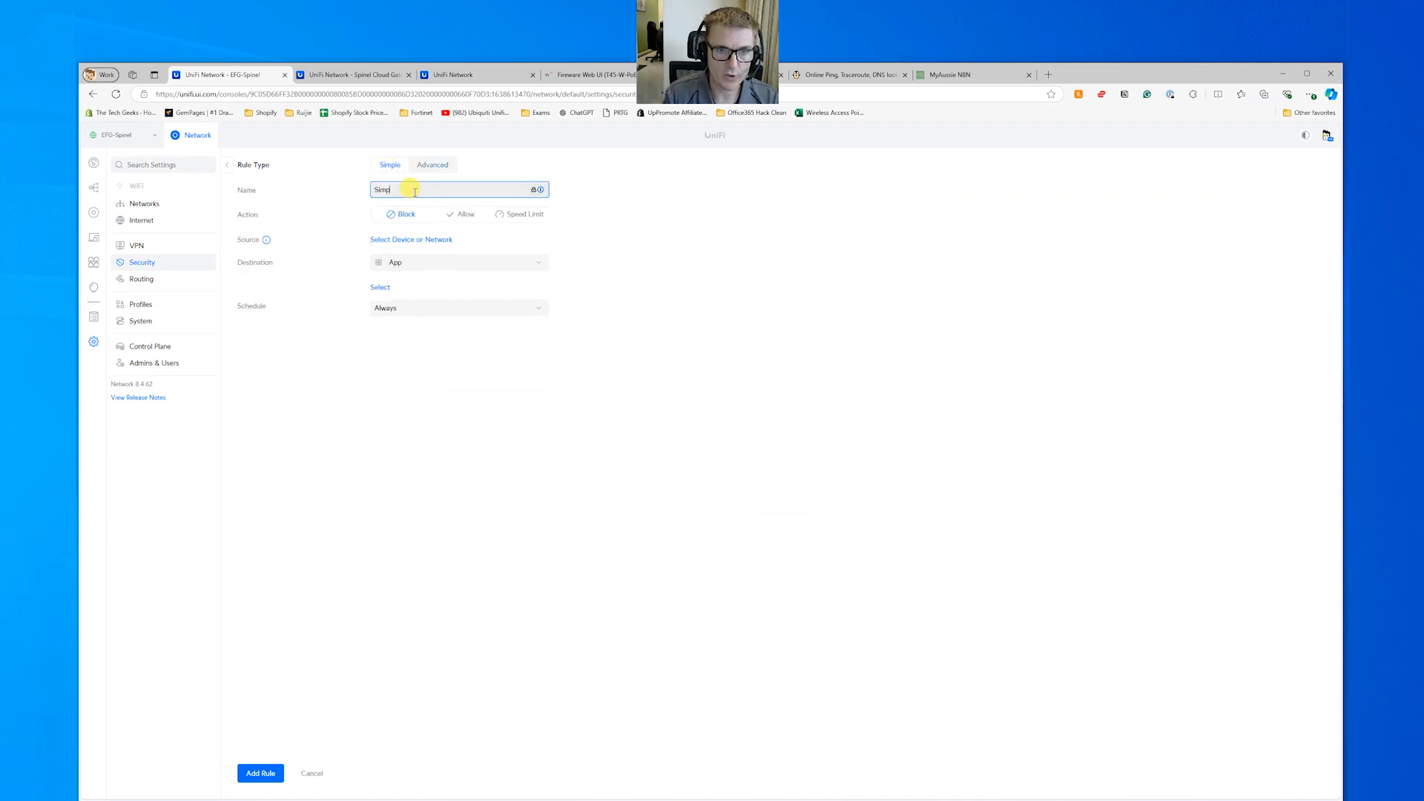
text(le Ap Block)
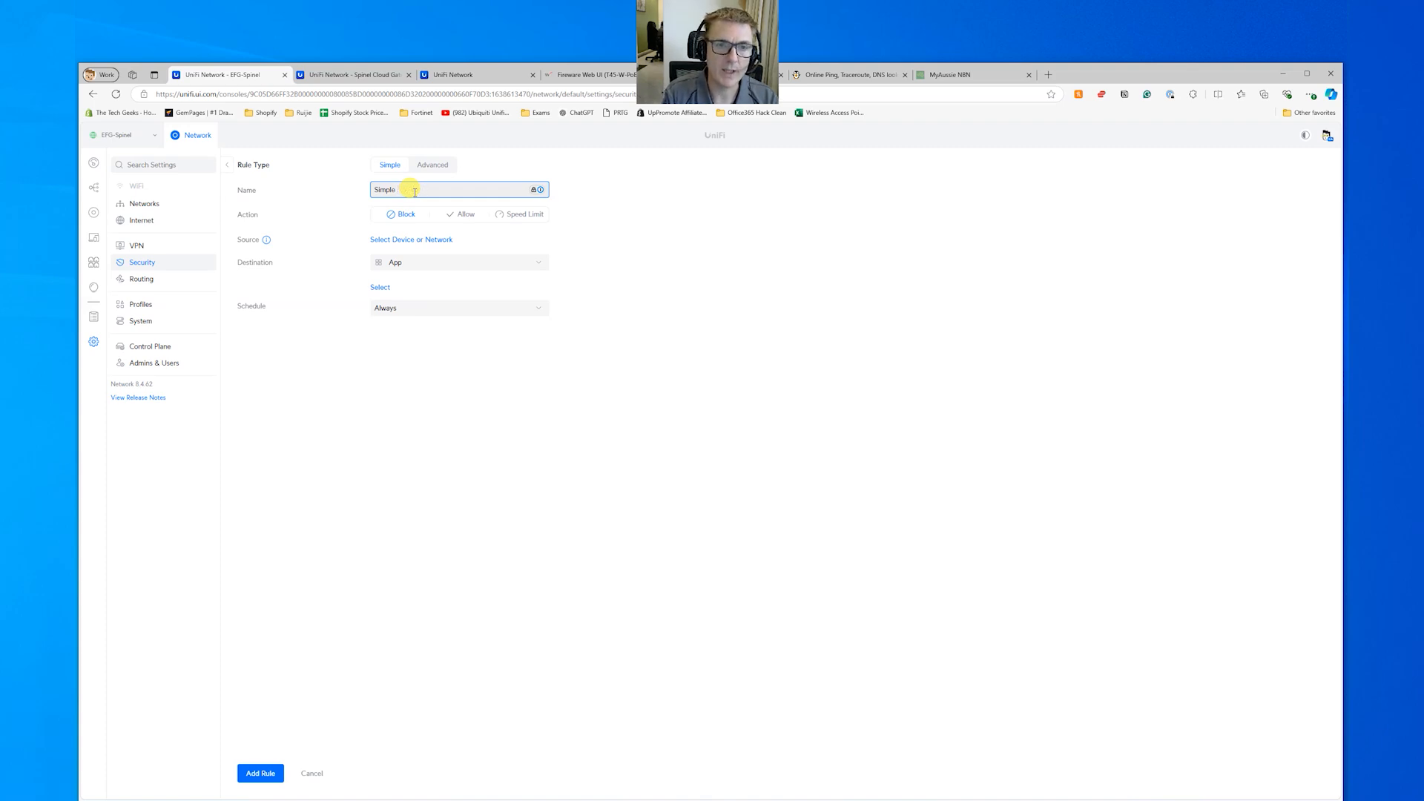
key(BackSpace)
key(BackSpace)
key(BackSpace)
key(BackSpace)
key(BackSpace)
key(BackSpace)
text(groupin)
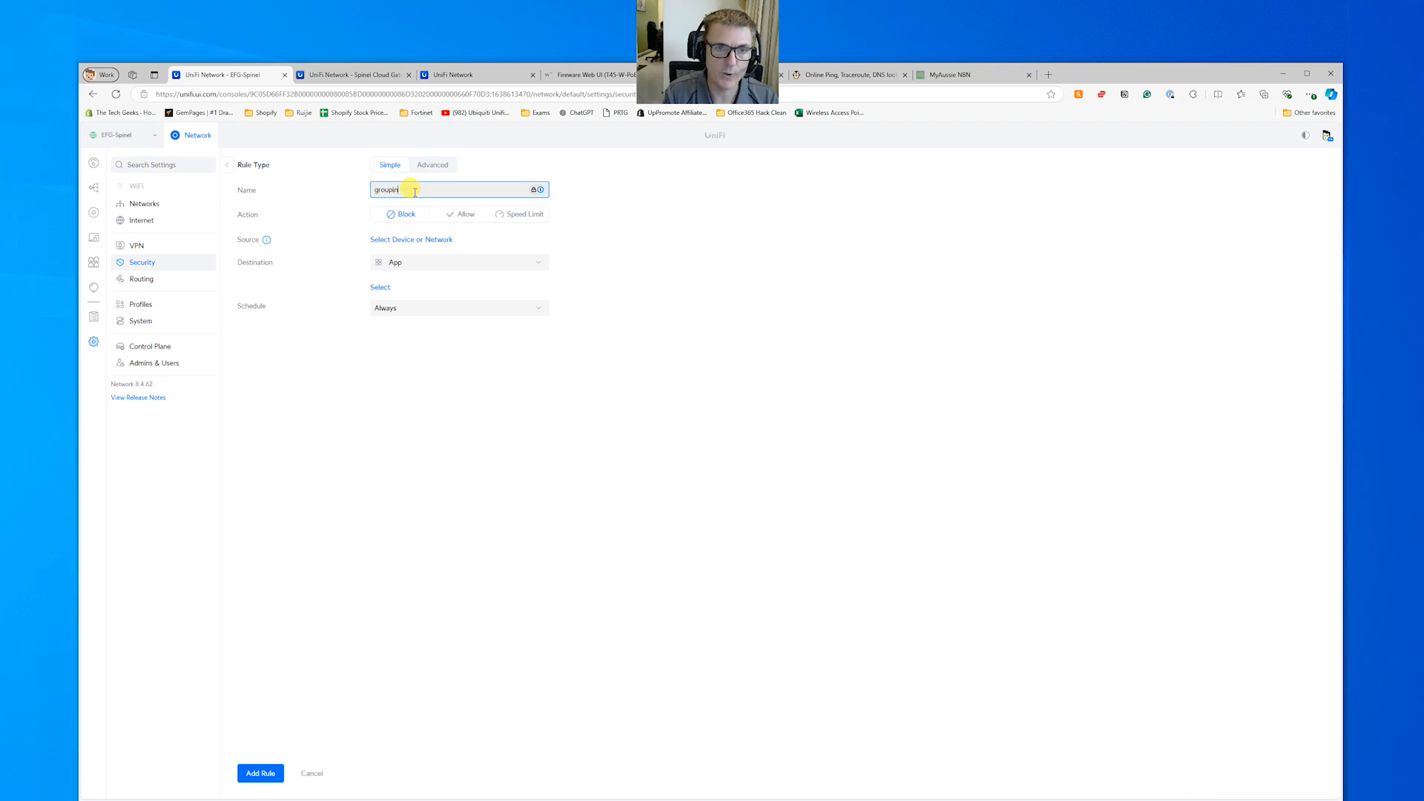
key(BackSpace)
key(BackSpace)
key(BackSpace)
key(BackSpace)
key(BackSpace)
text(Groupion)
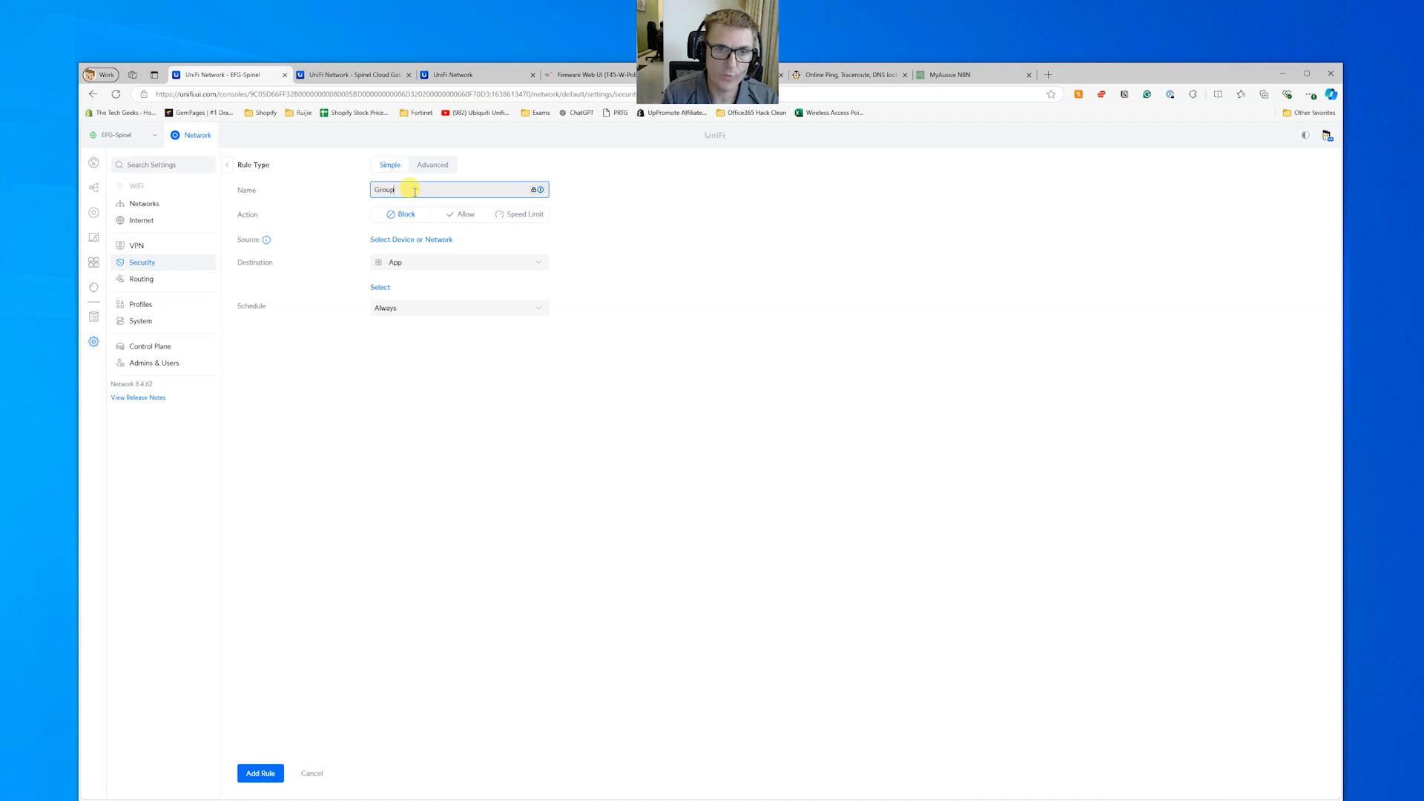
key(BackSpace)
key(BackSpace)
text(n - App Block)
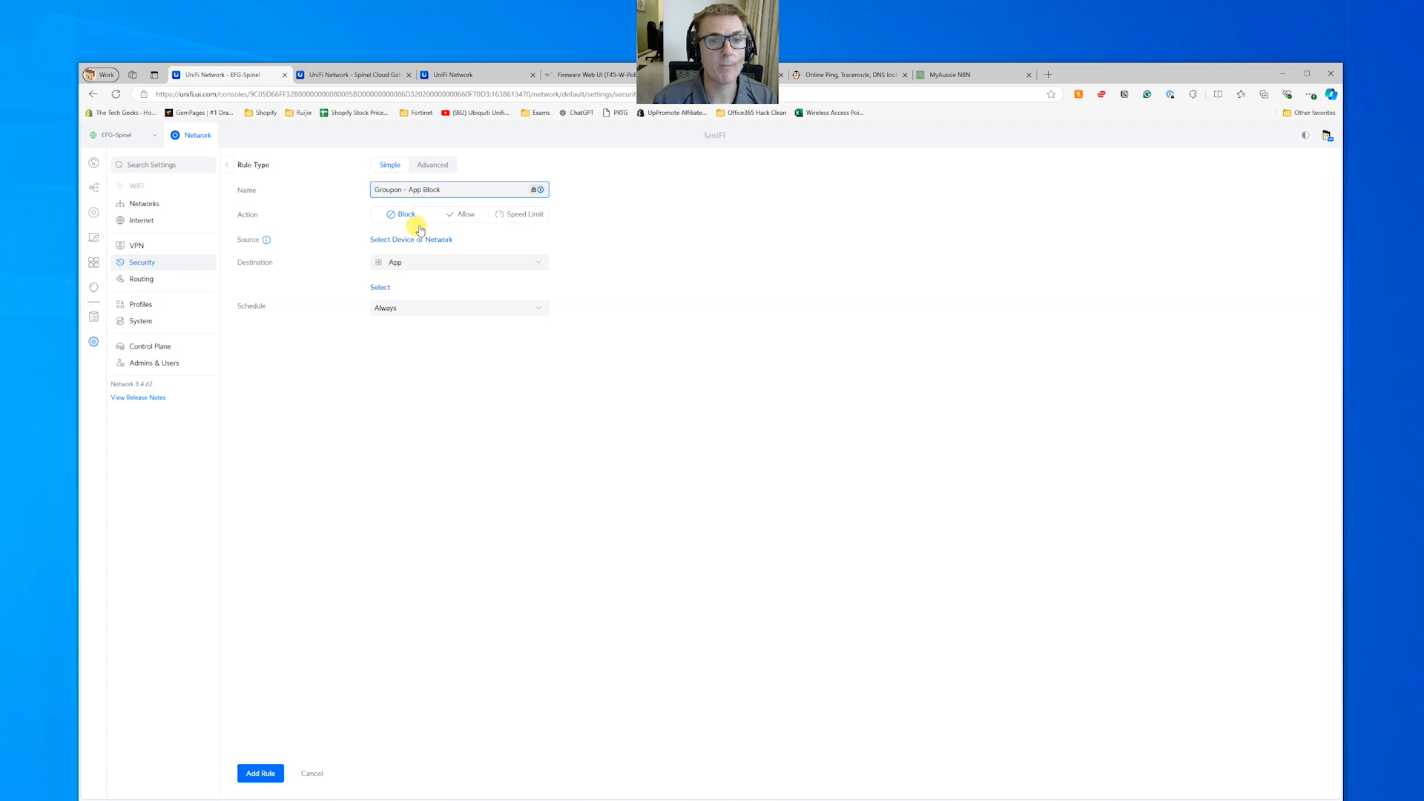
Step: Examine the Speed Limit action and the available destination types, keeping Block as the rule's action
click(511, 217)
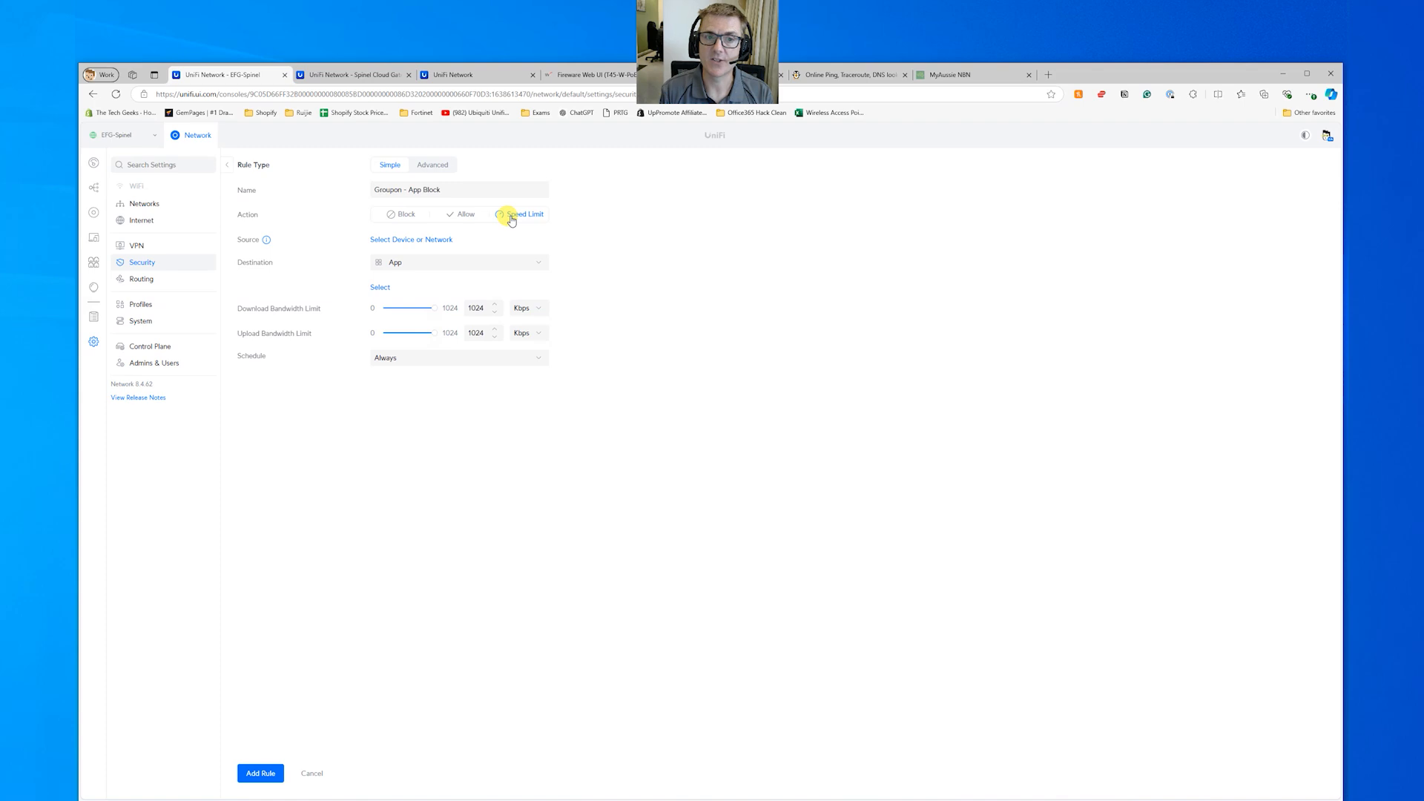
click(404, 217)
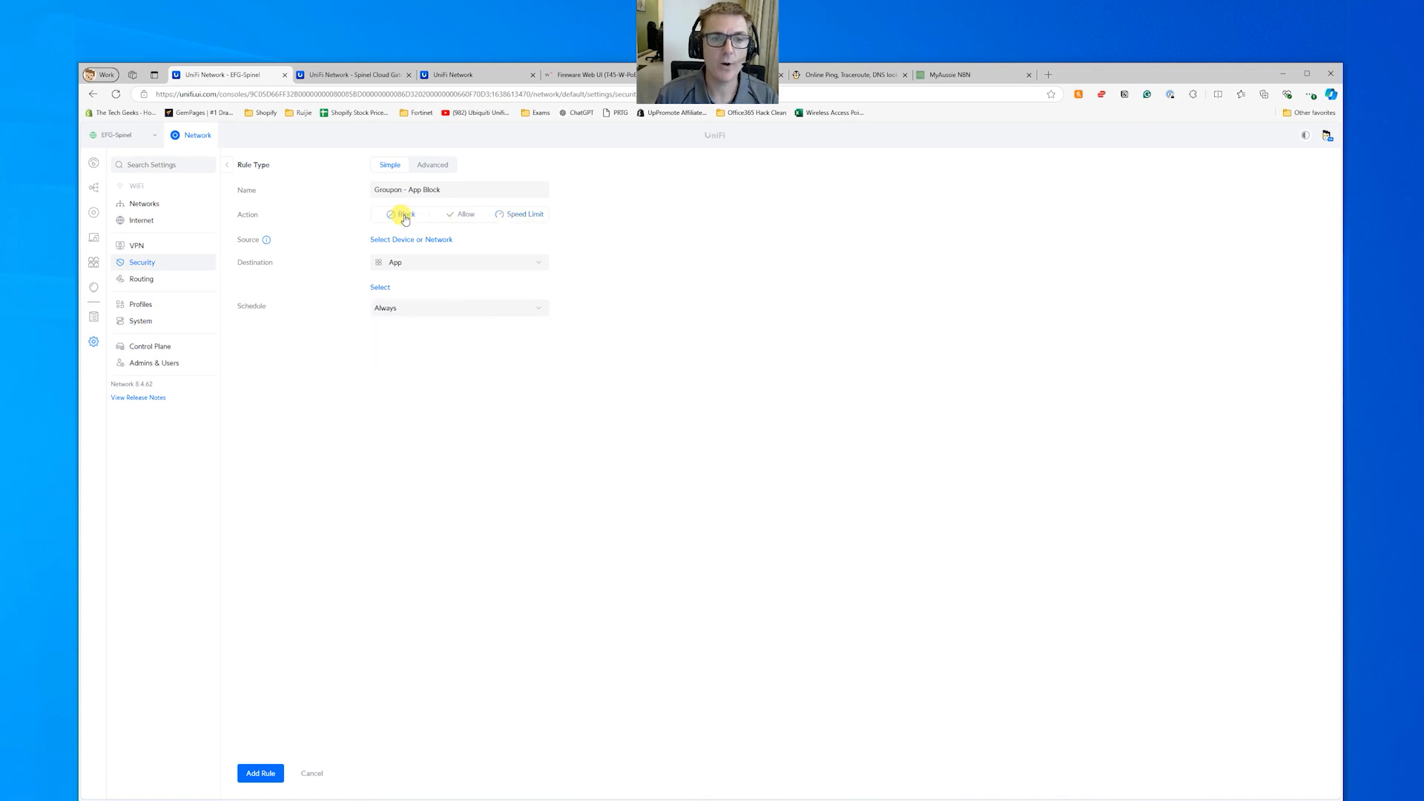
click(408, 263)
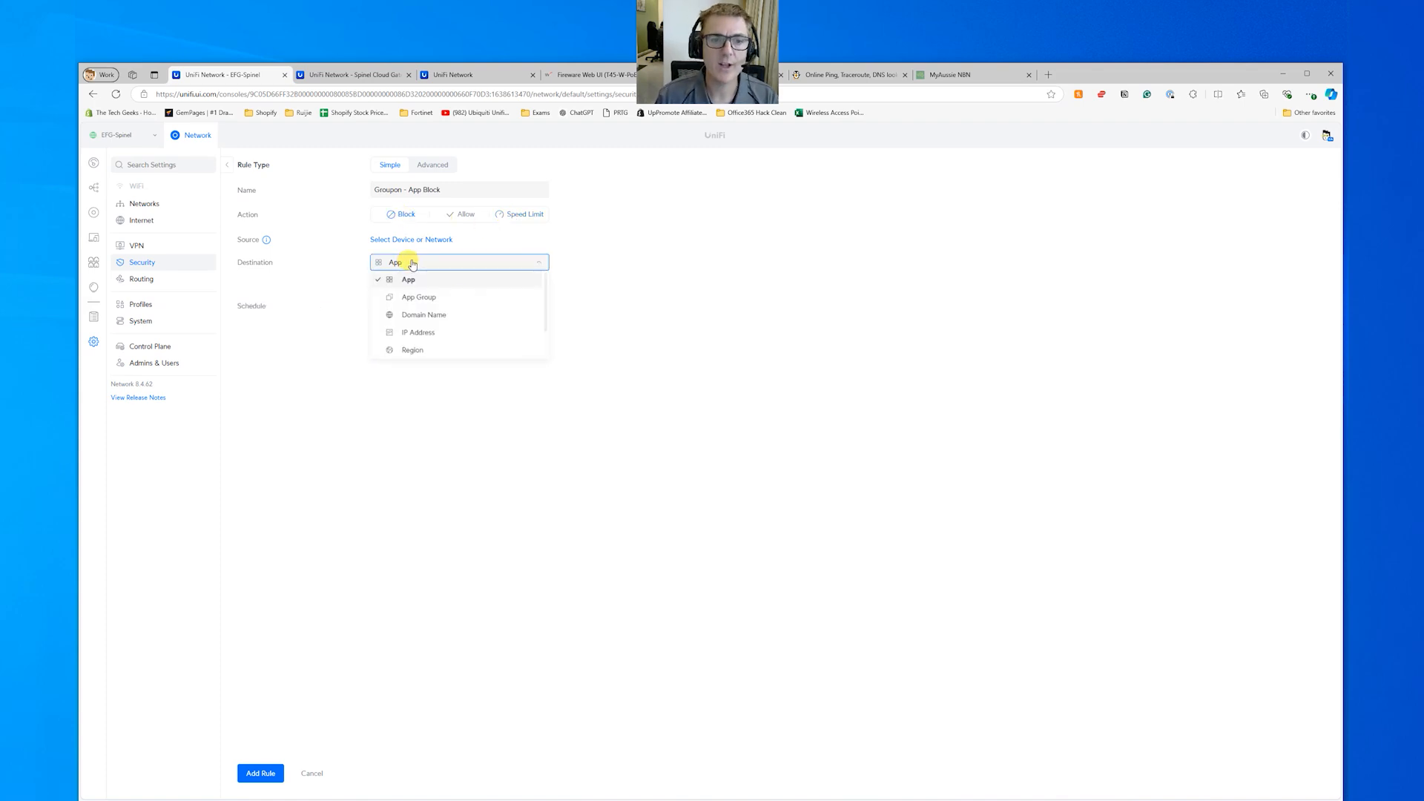
scroll(495, 308, down, 1)
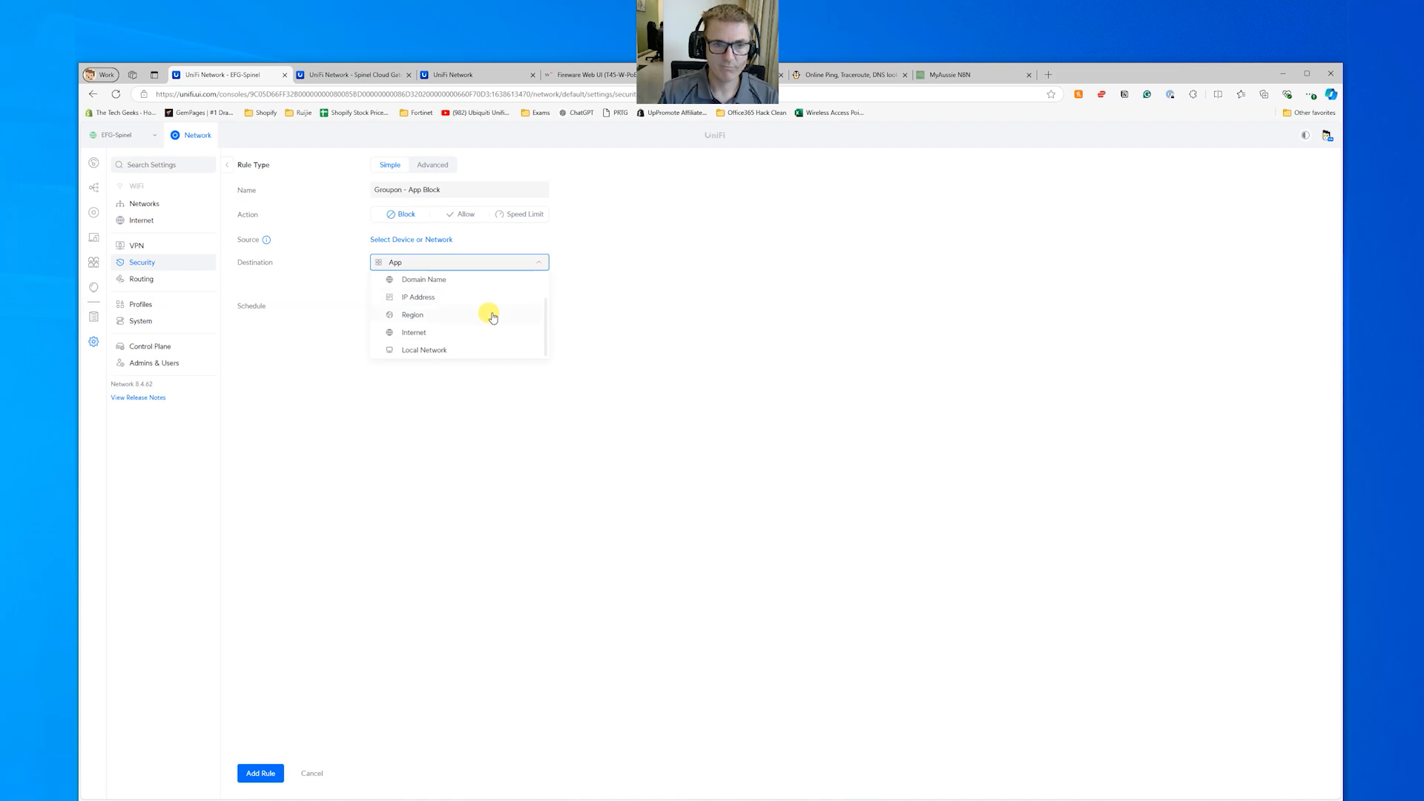
scroll(493, 317, up, 1)
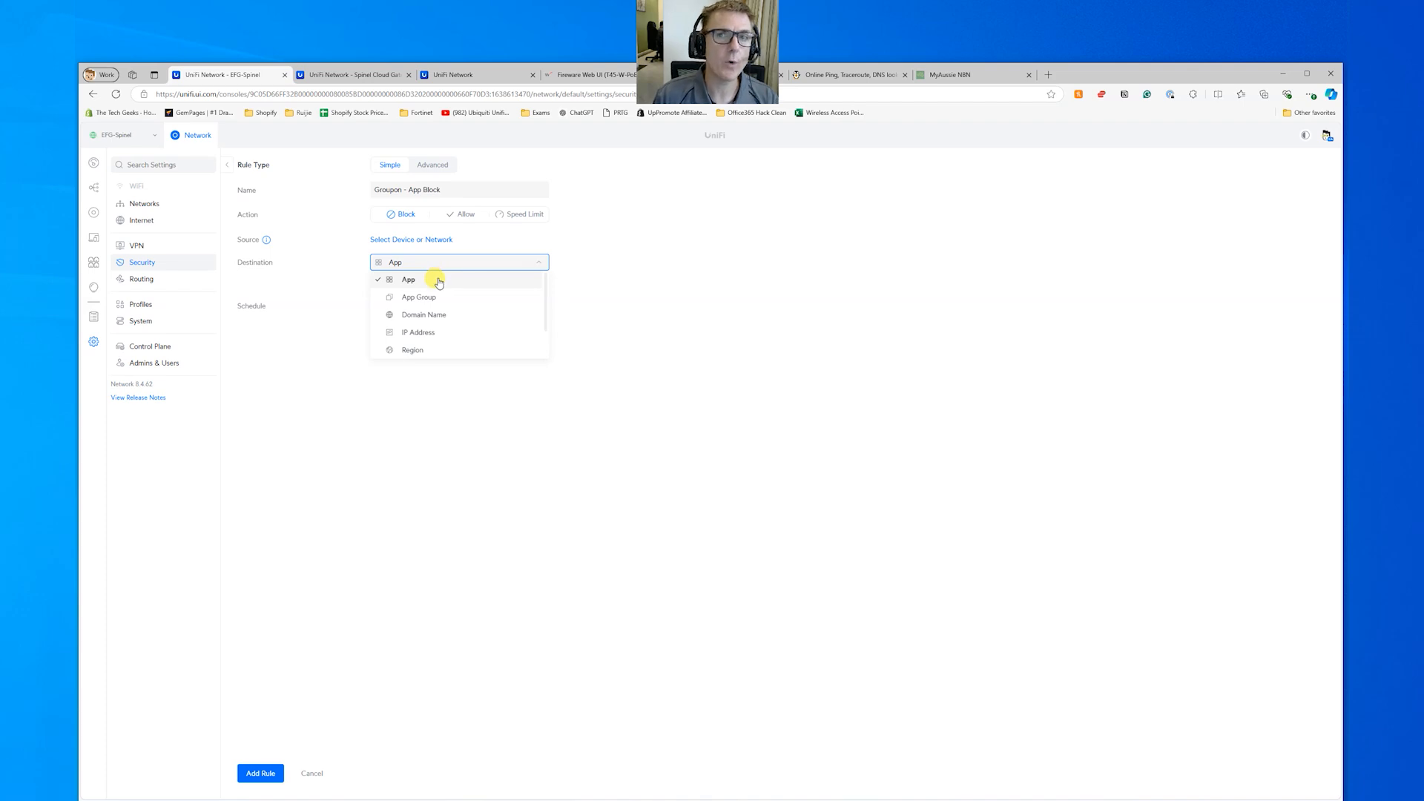
Step: Set the rule's destination type to App Group and choose VLAN 37 as its source
click(434, 296)
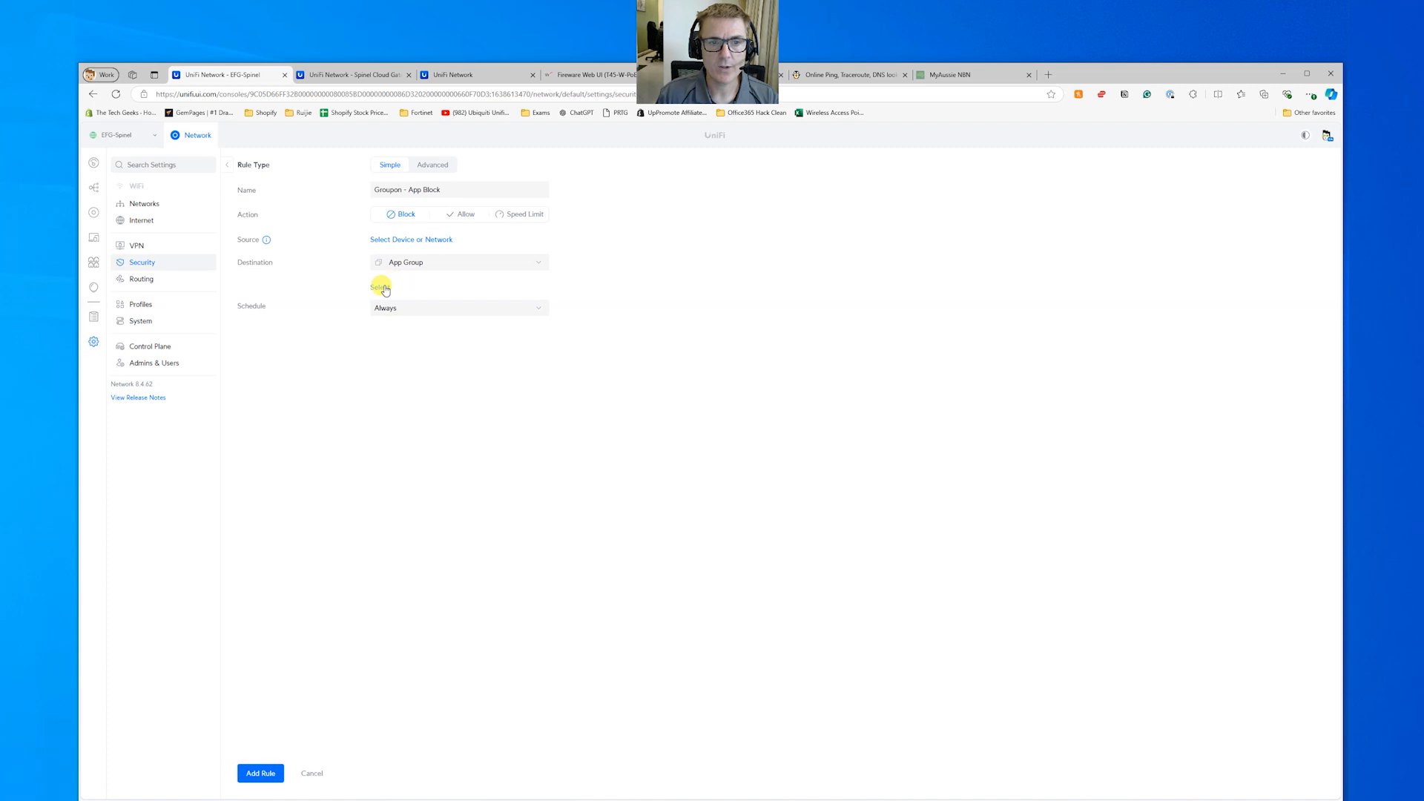
click(409, 239)
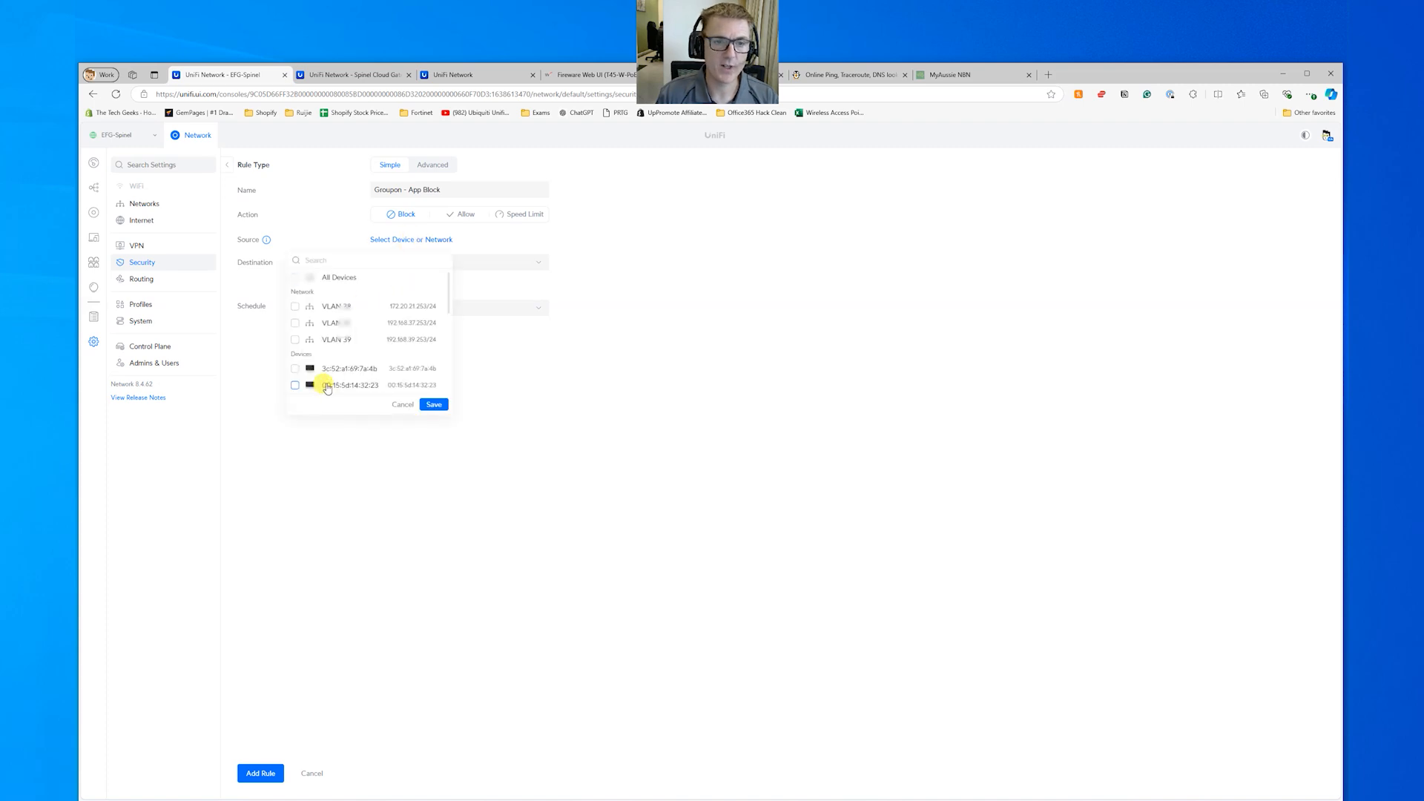
click(295, 322)
click(432, 404)
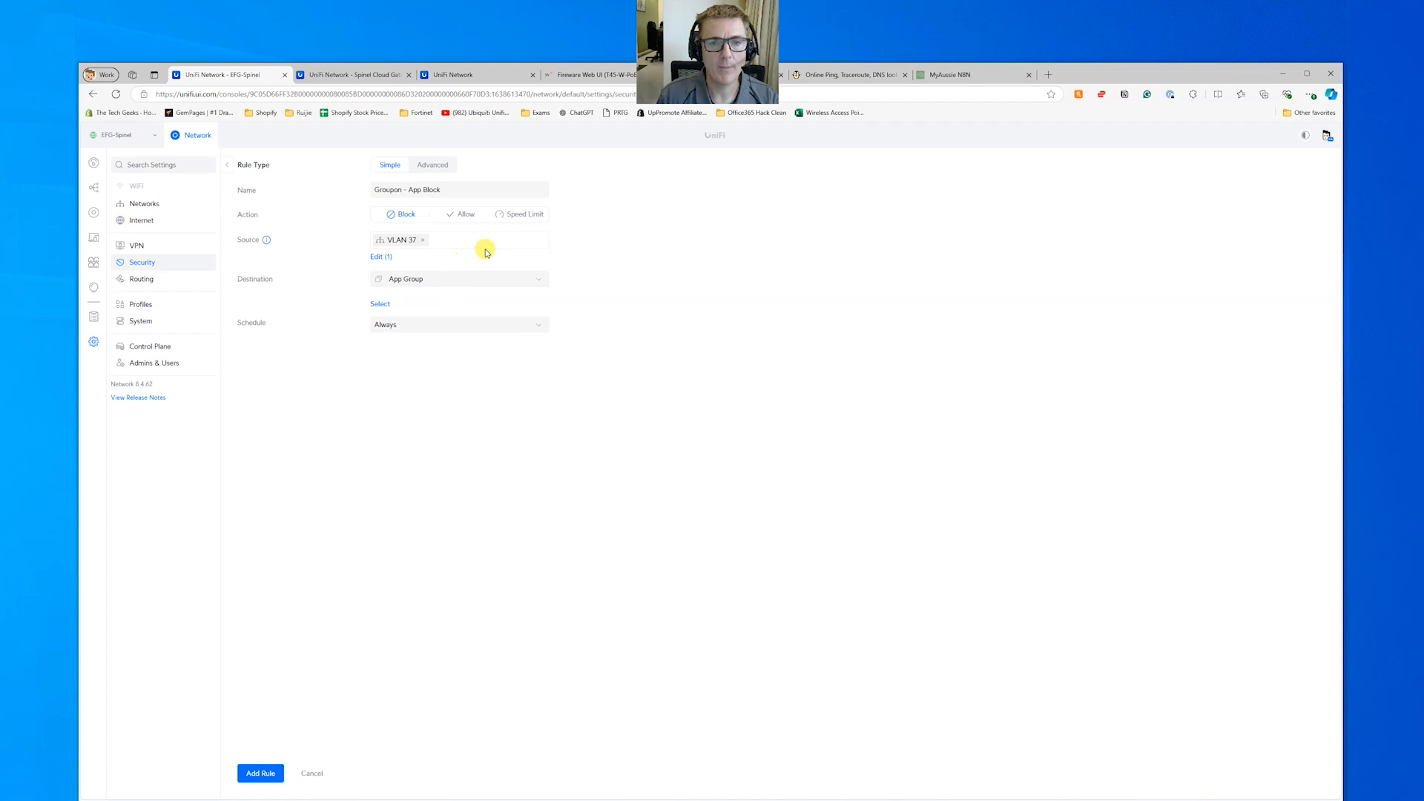
Step: Examine the bandwidth limits and schedule options of the Speed Limit action, and return the action to Block
click(519, 217)
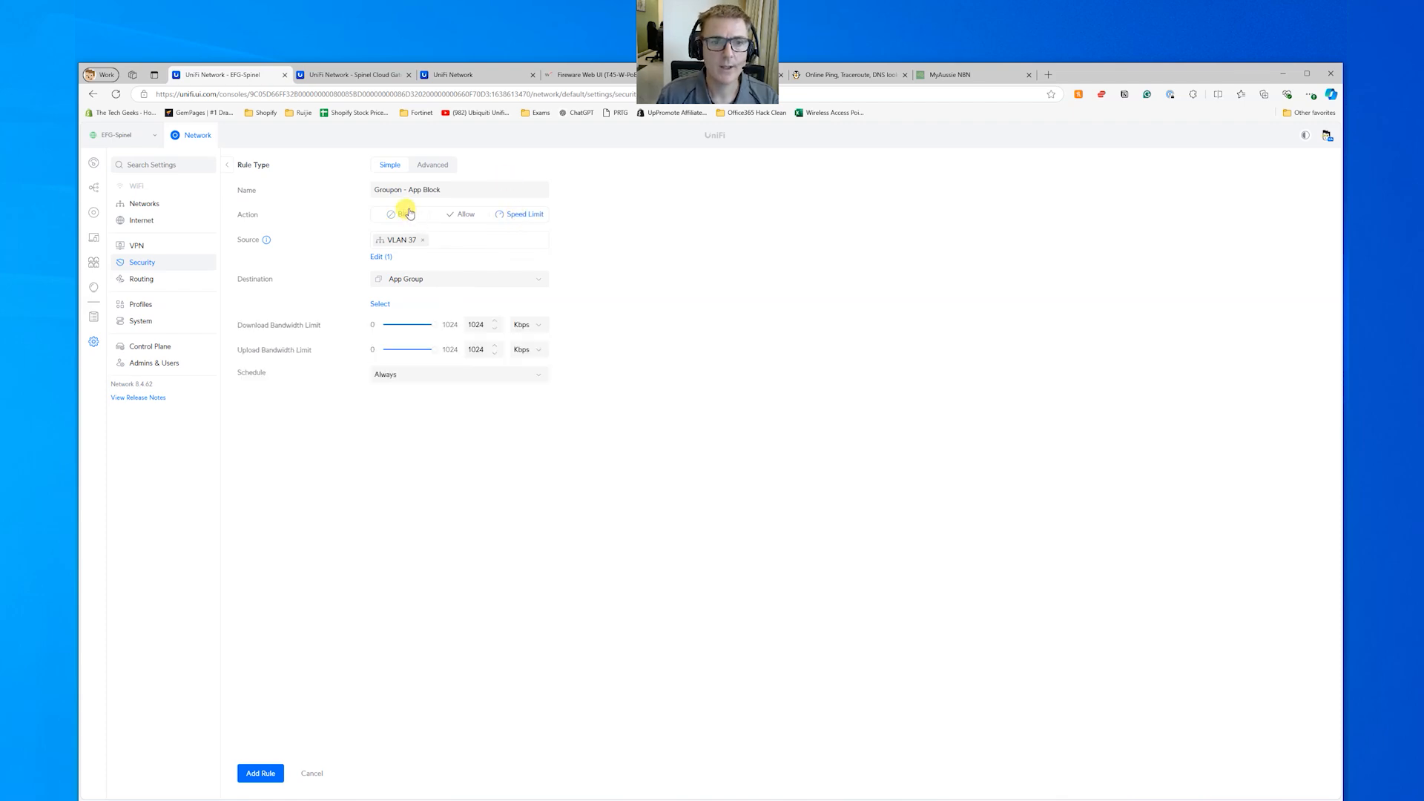
click(417, 374)
click(704, 321)
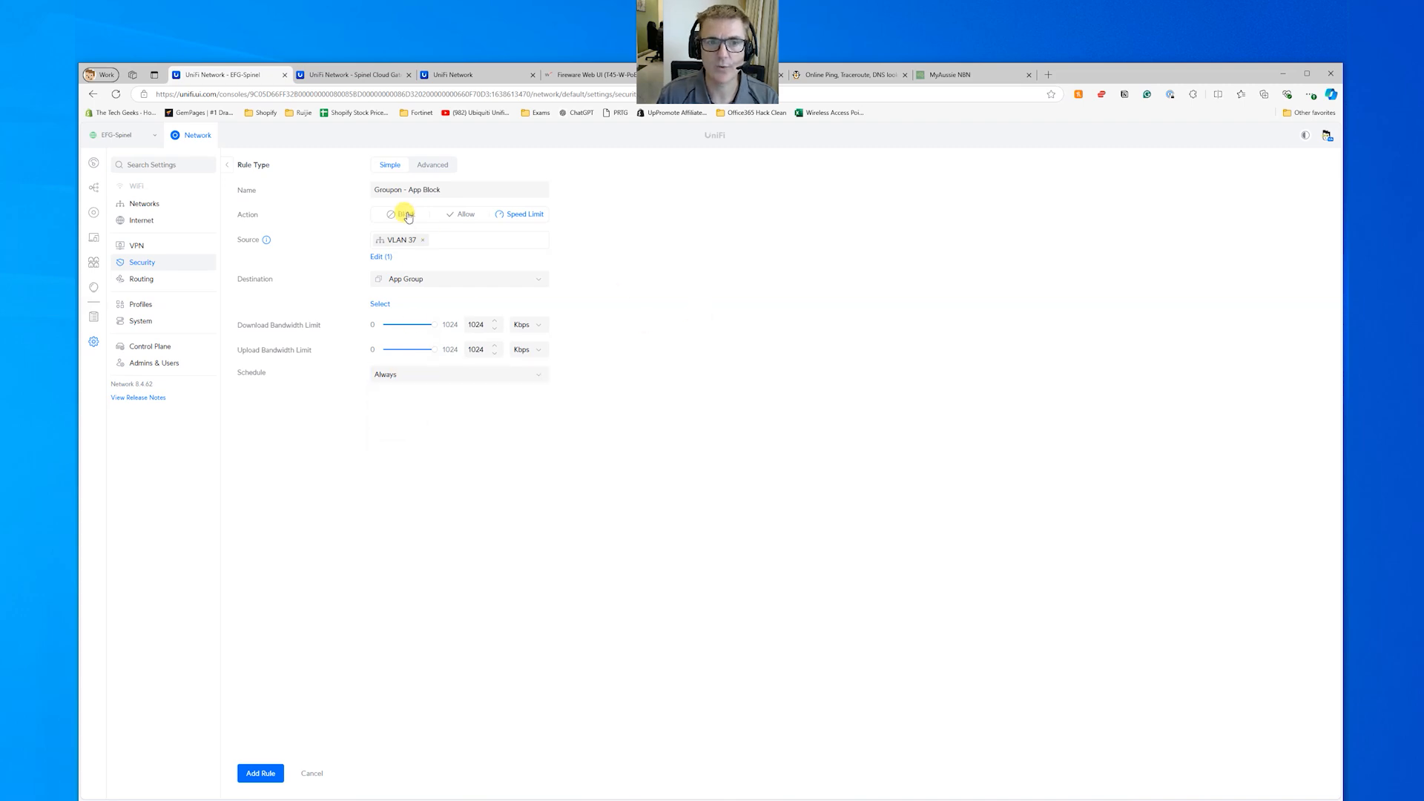
click(406, 214)
Step: Look through the app groups available as the rule's destination without selecting any
click(381, 304)
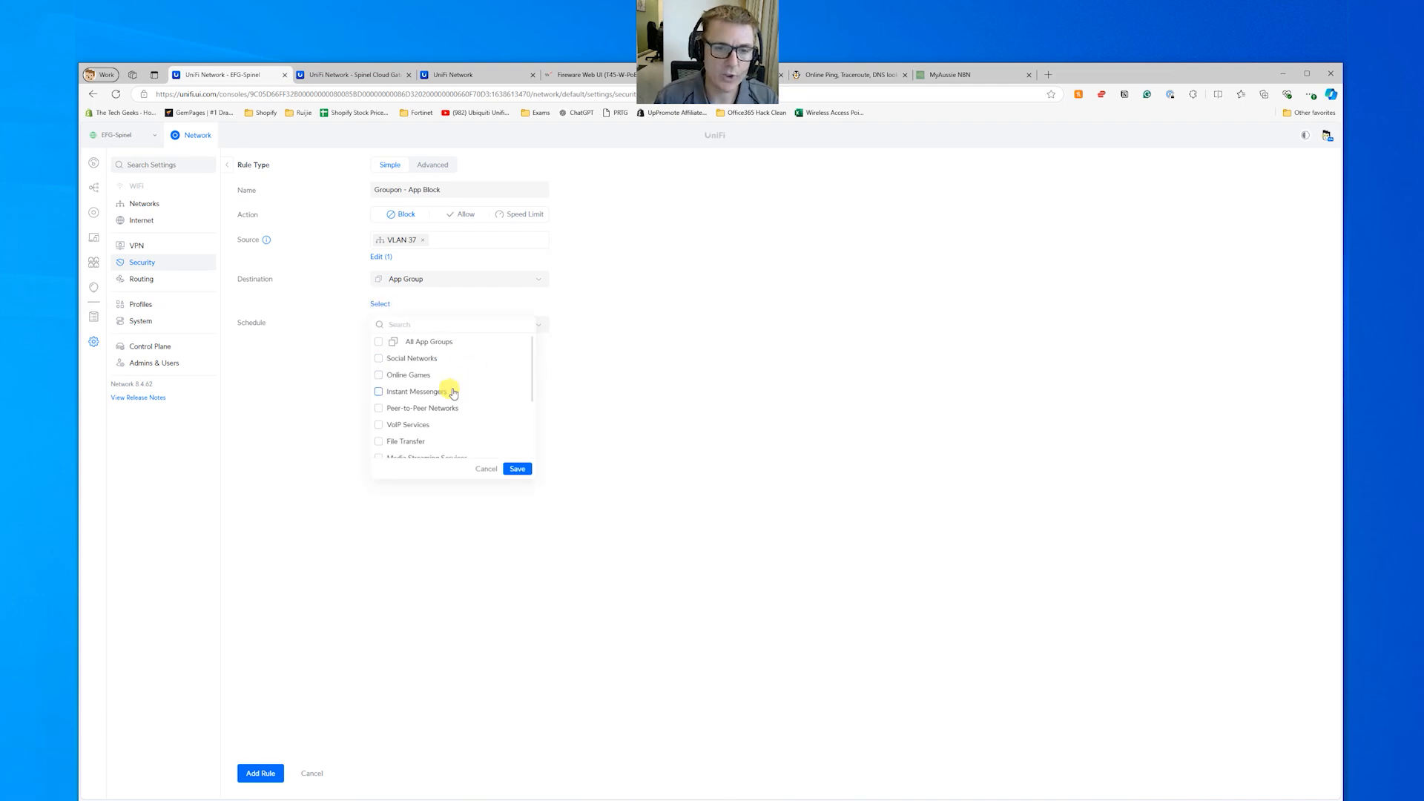
scroll(475, 386, down, 2)
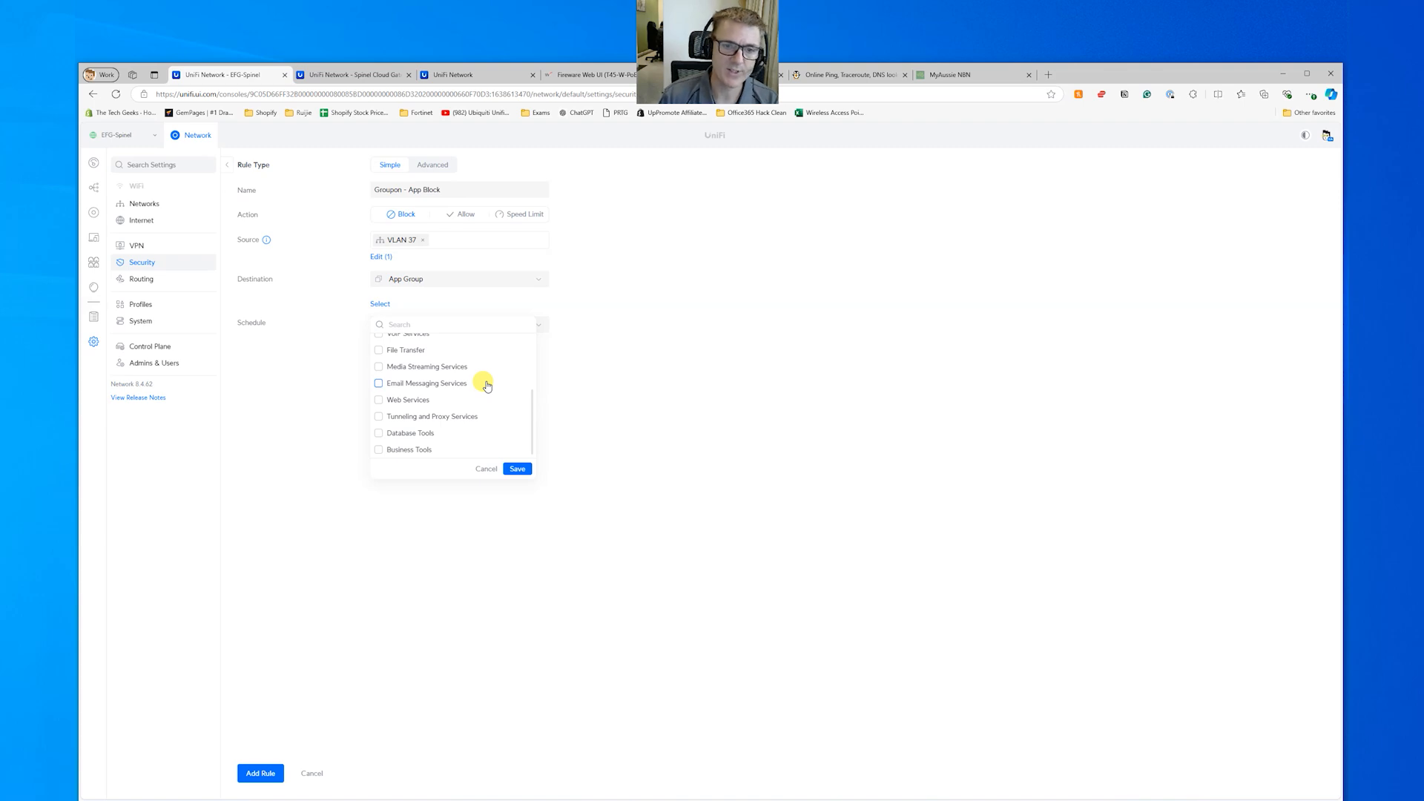
scroll(487, 386, up, 2)
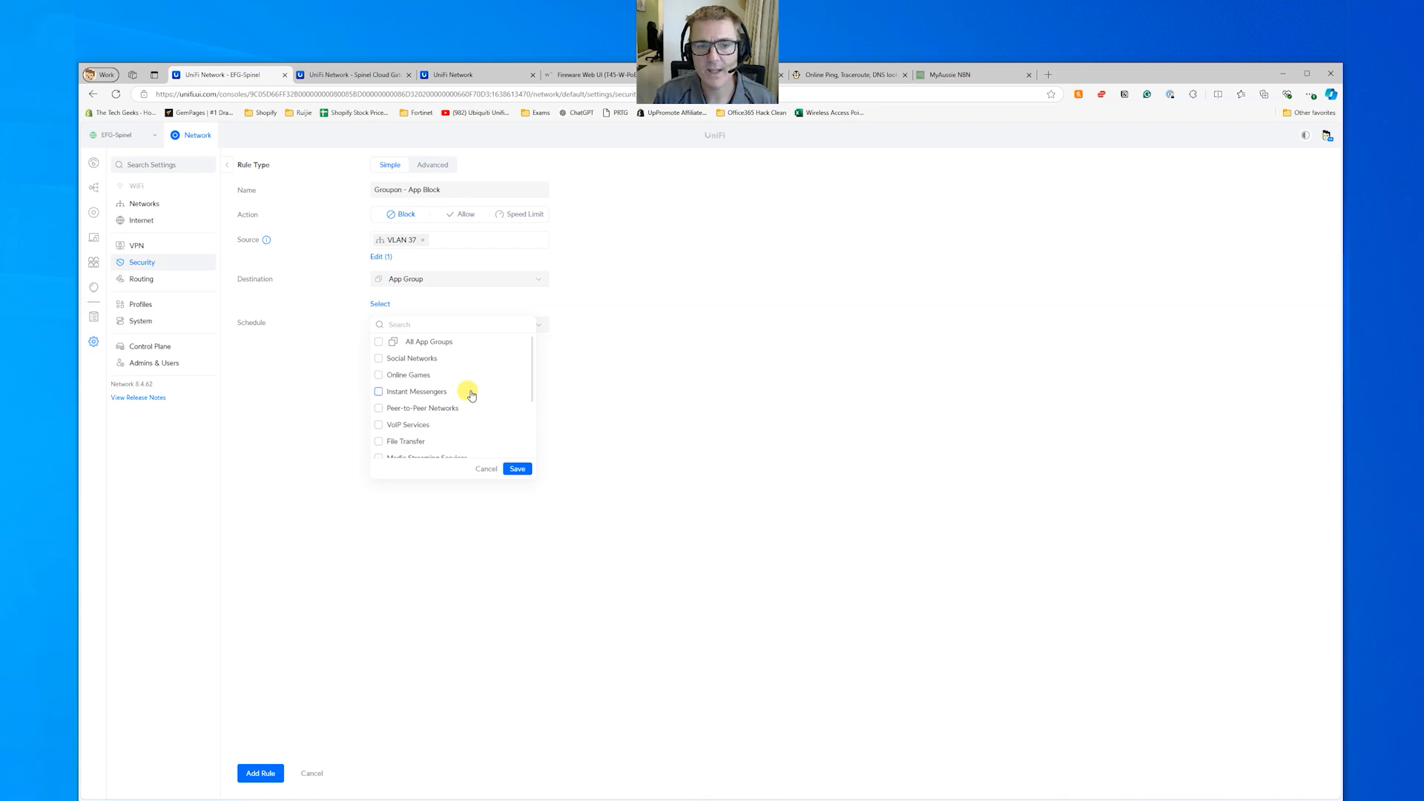
scroll(460, 391, down, 3)
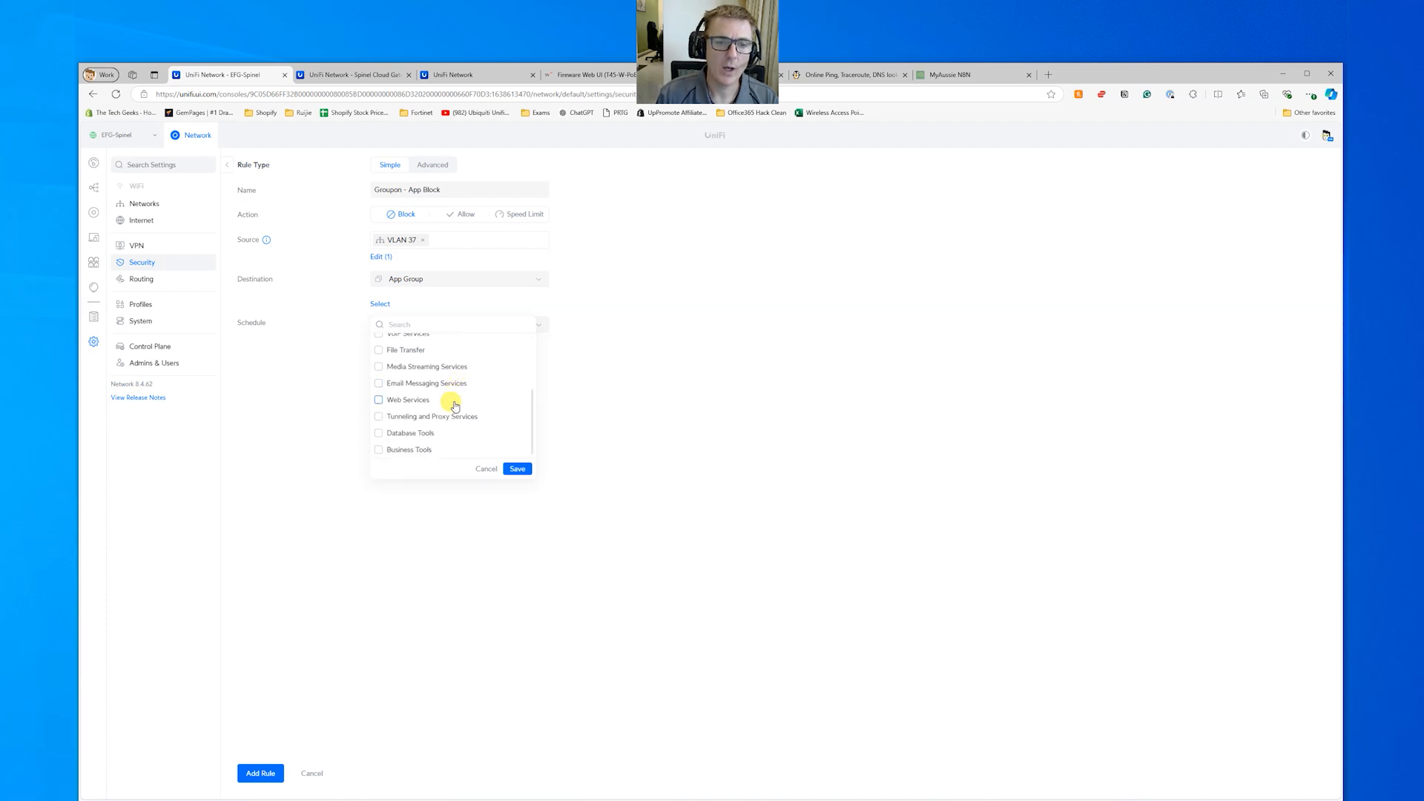
scroll(445, 411, up, 3)
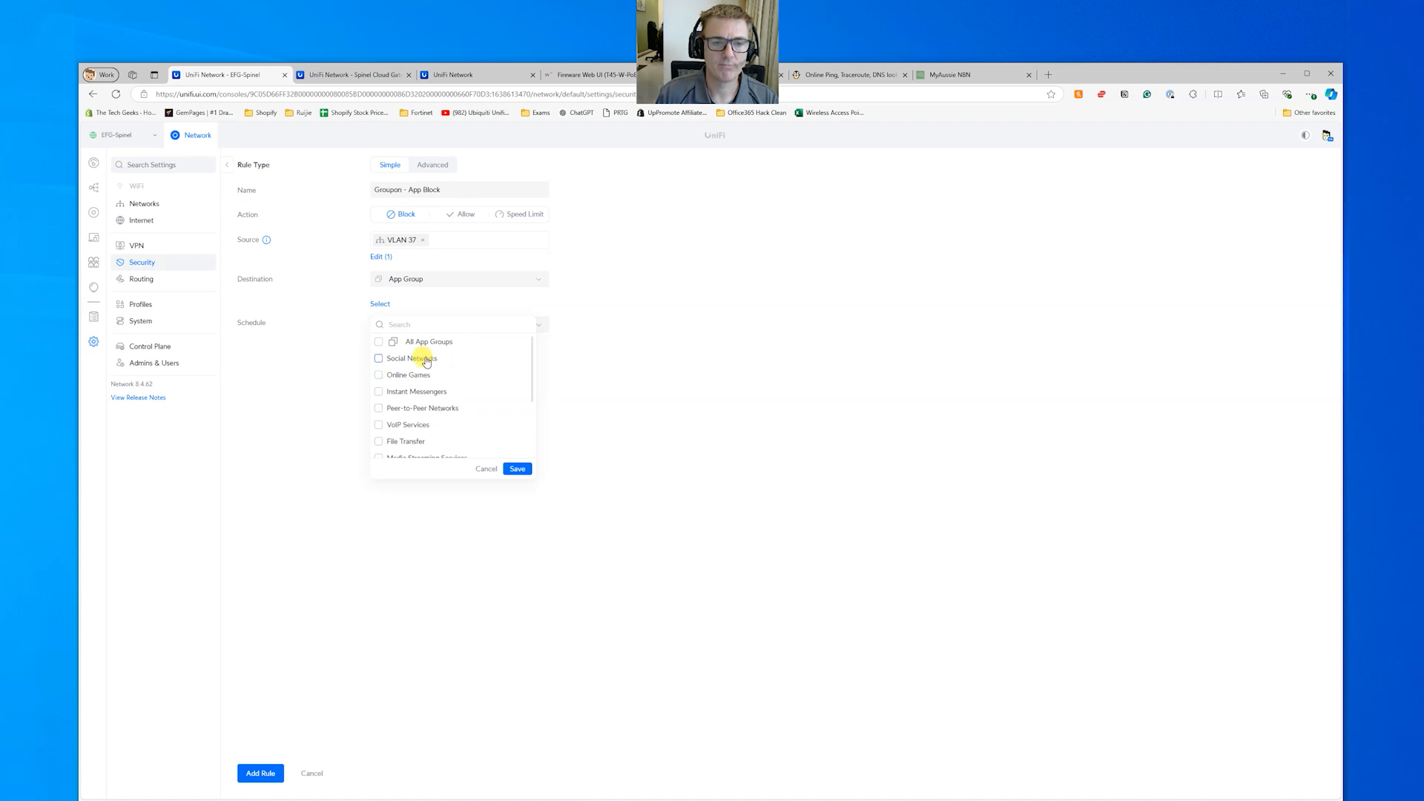
click(485, 468)
Step: Set the rule's destination to the Groupon app and add the rule, checking its type in the rule list
click(407, 278)
click(417, 300)
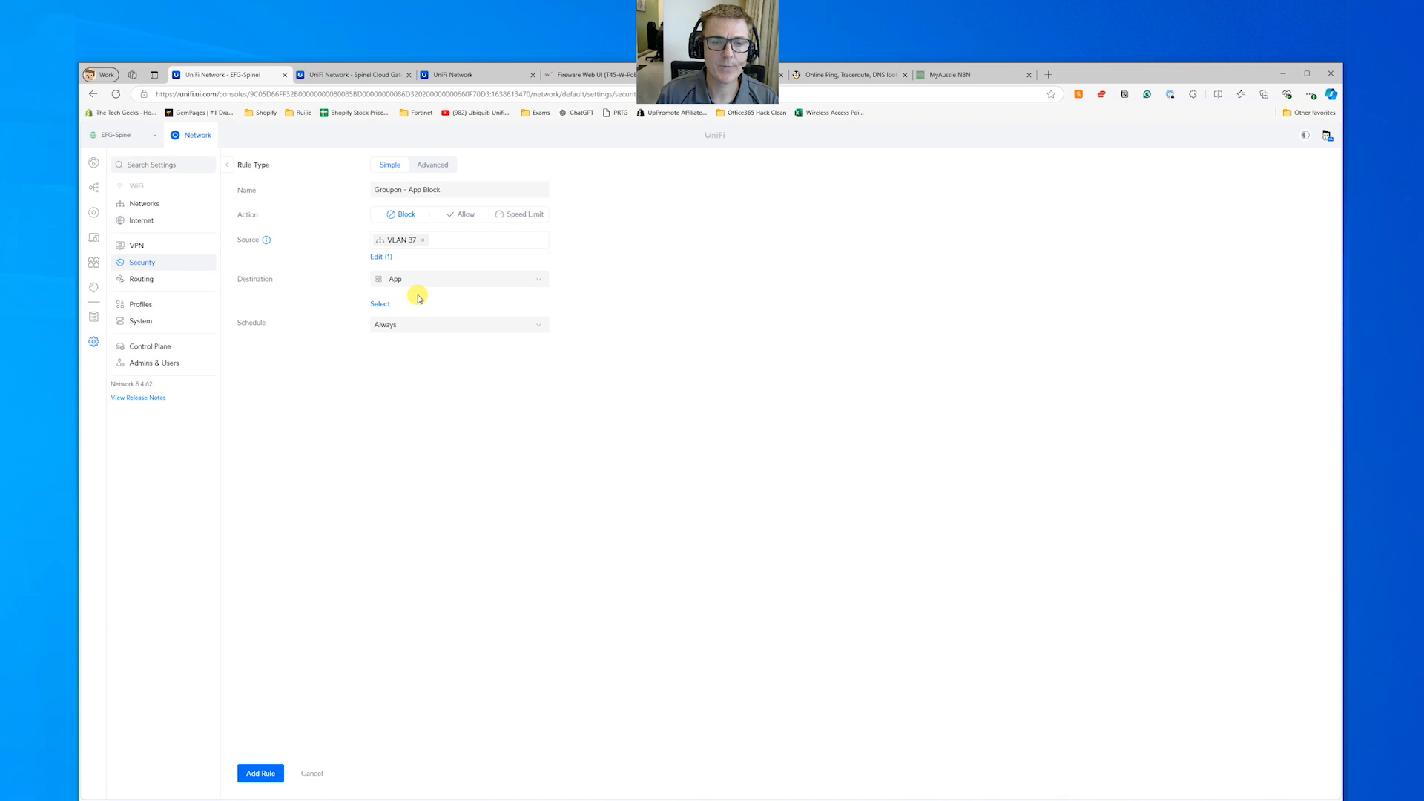
click(381, 305)
click(424, 326)
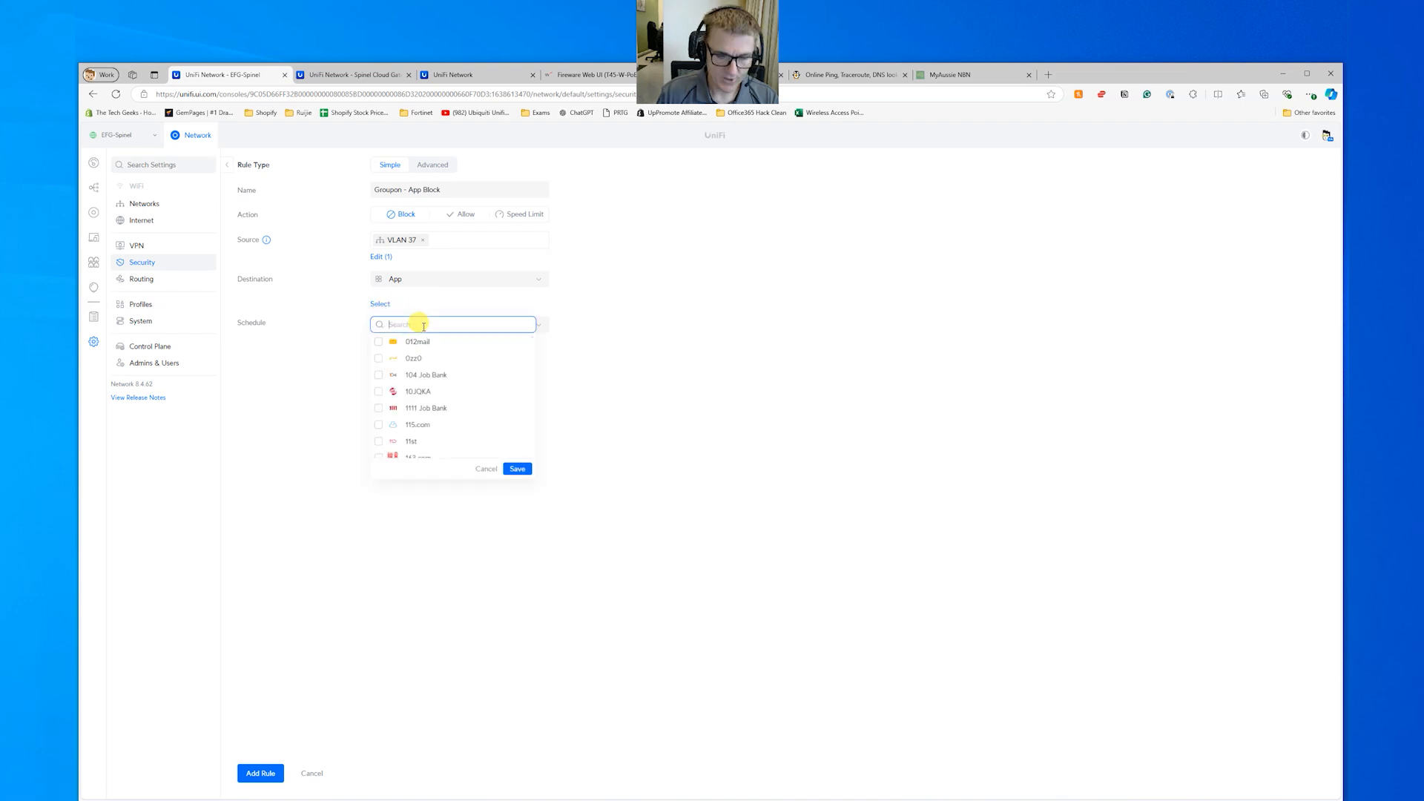
text(grou)
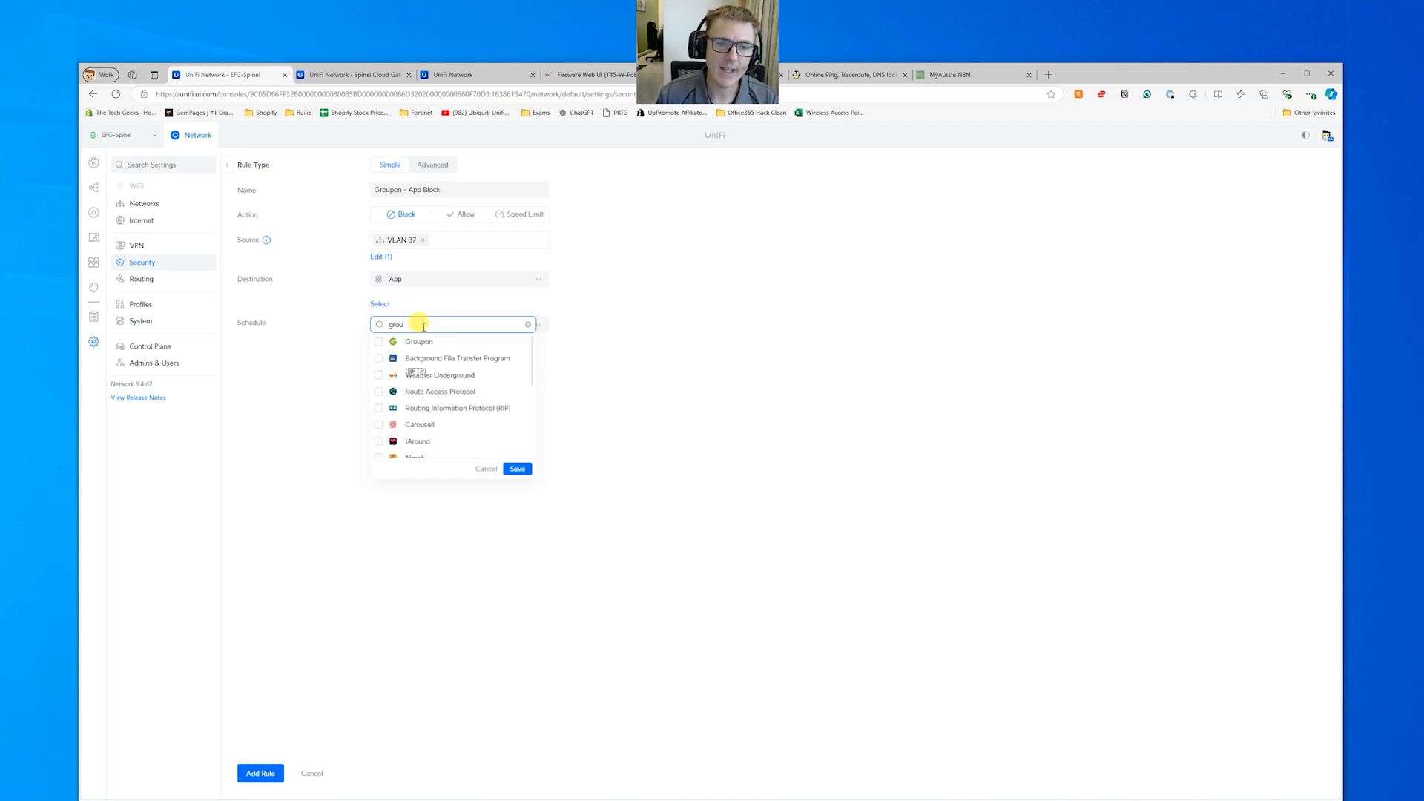
click(435, 344)
click(518, 469)
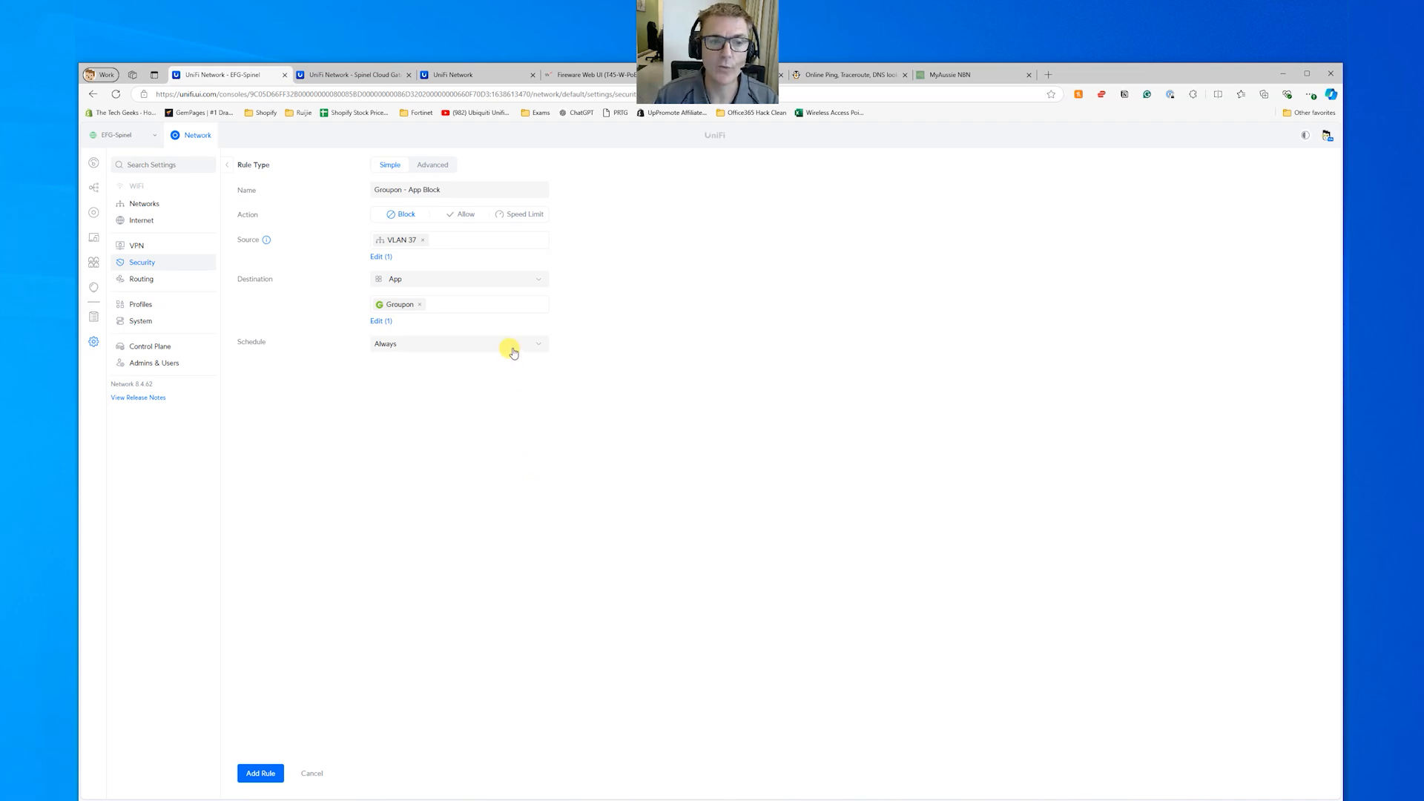
click(255, 775)
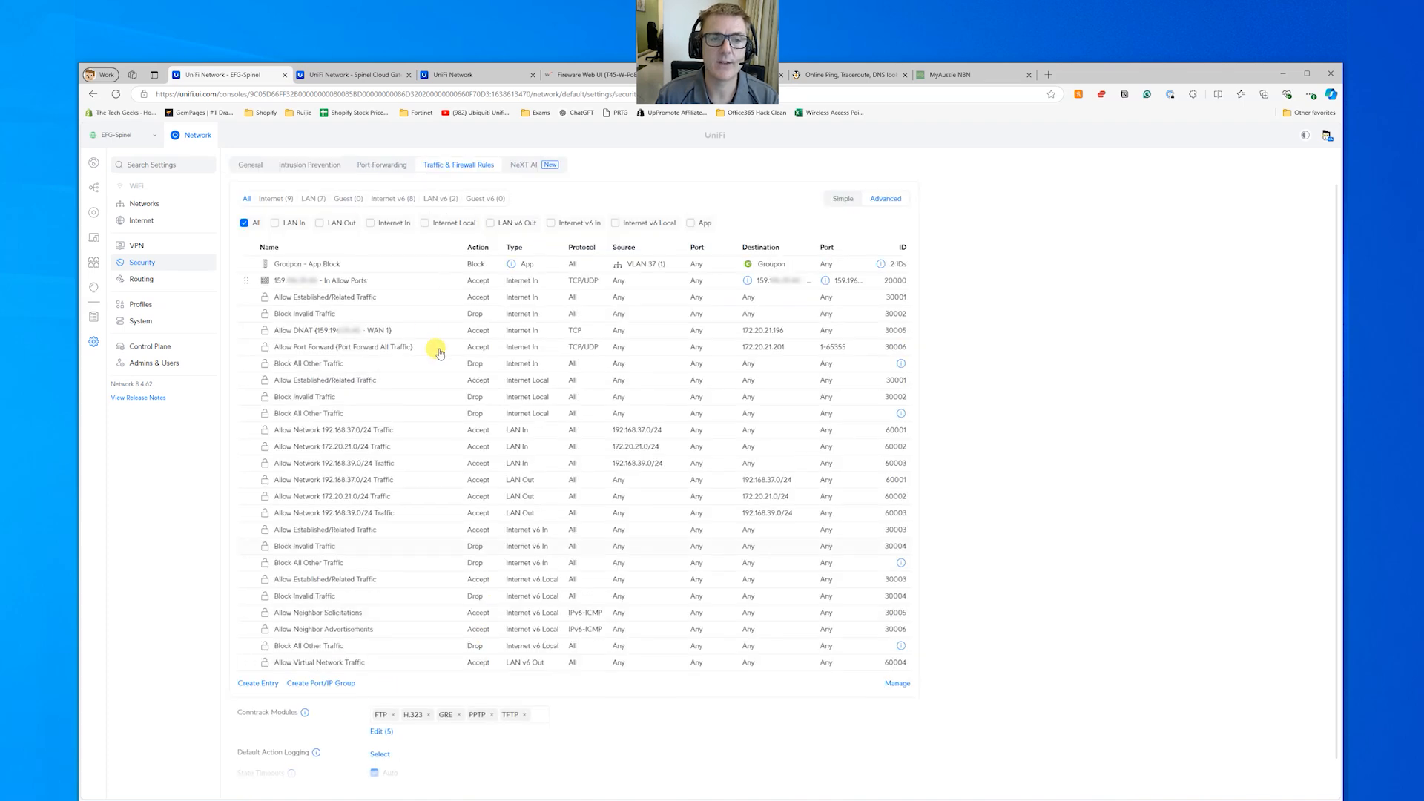
mouse_move(515, 265)
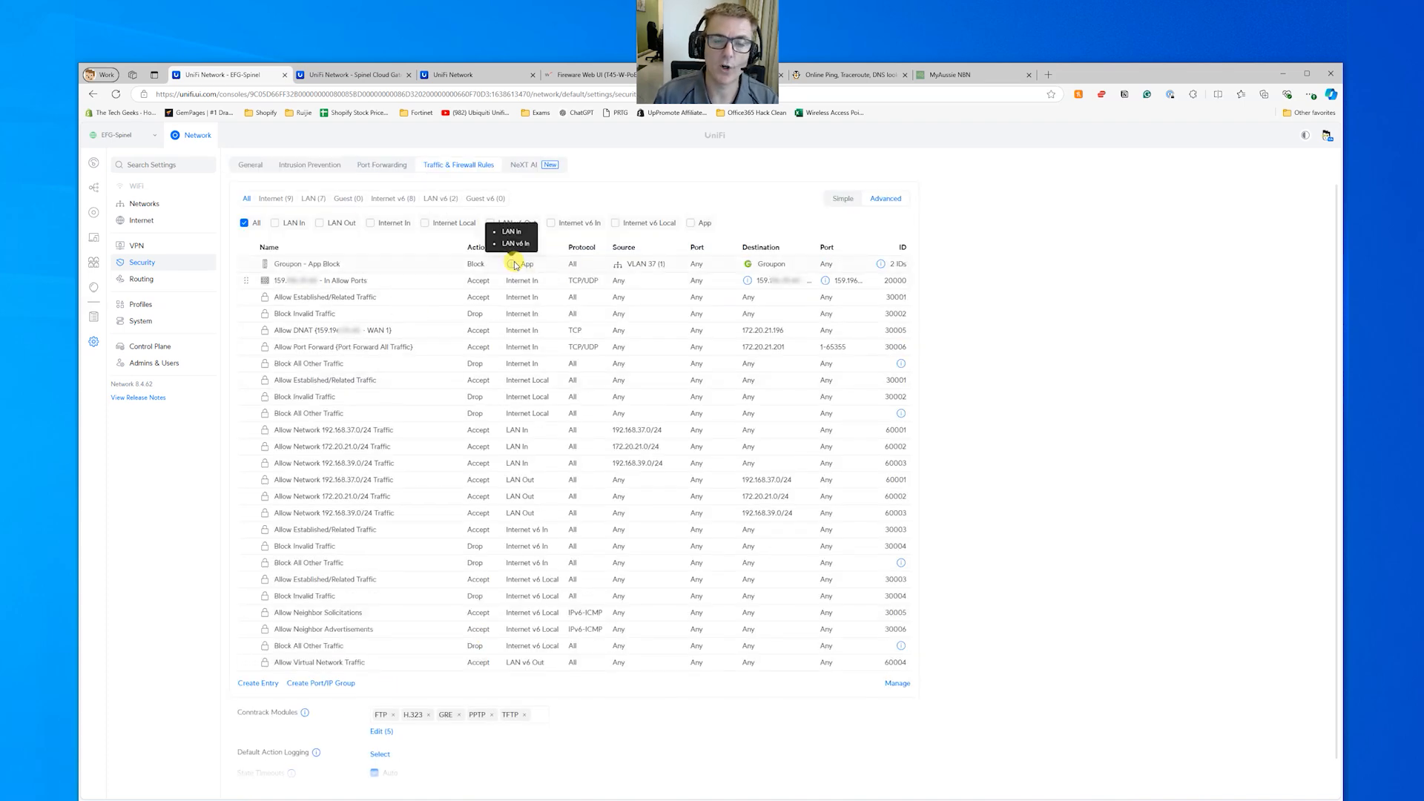
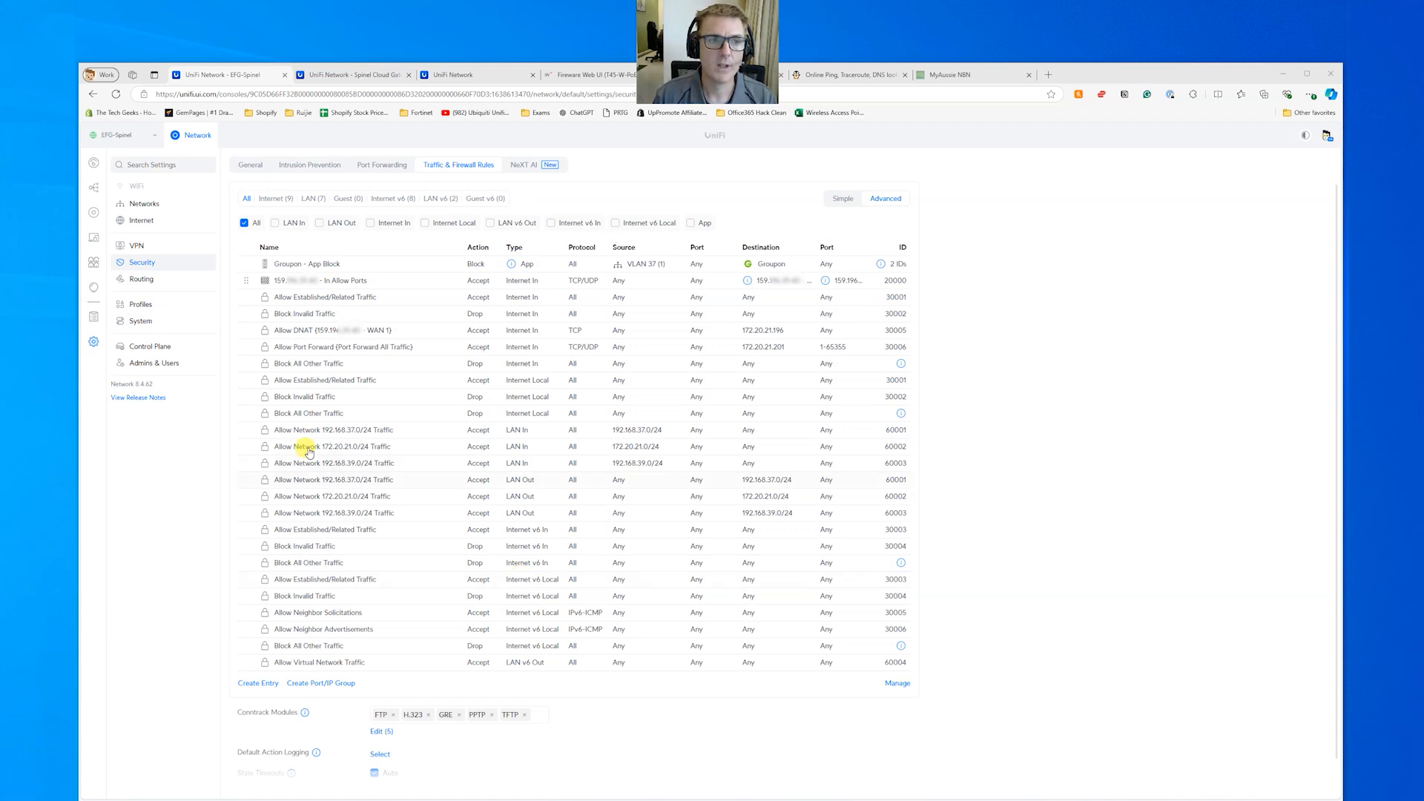
Step: Open the VLAN 37 network settings and read the descriptions of the Work and Family content filtering options
click(145, 204)
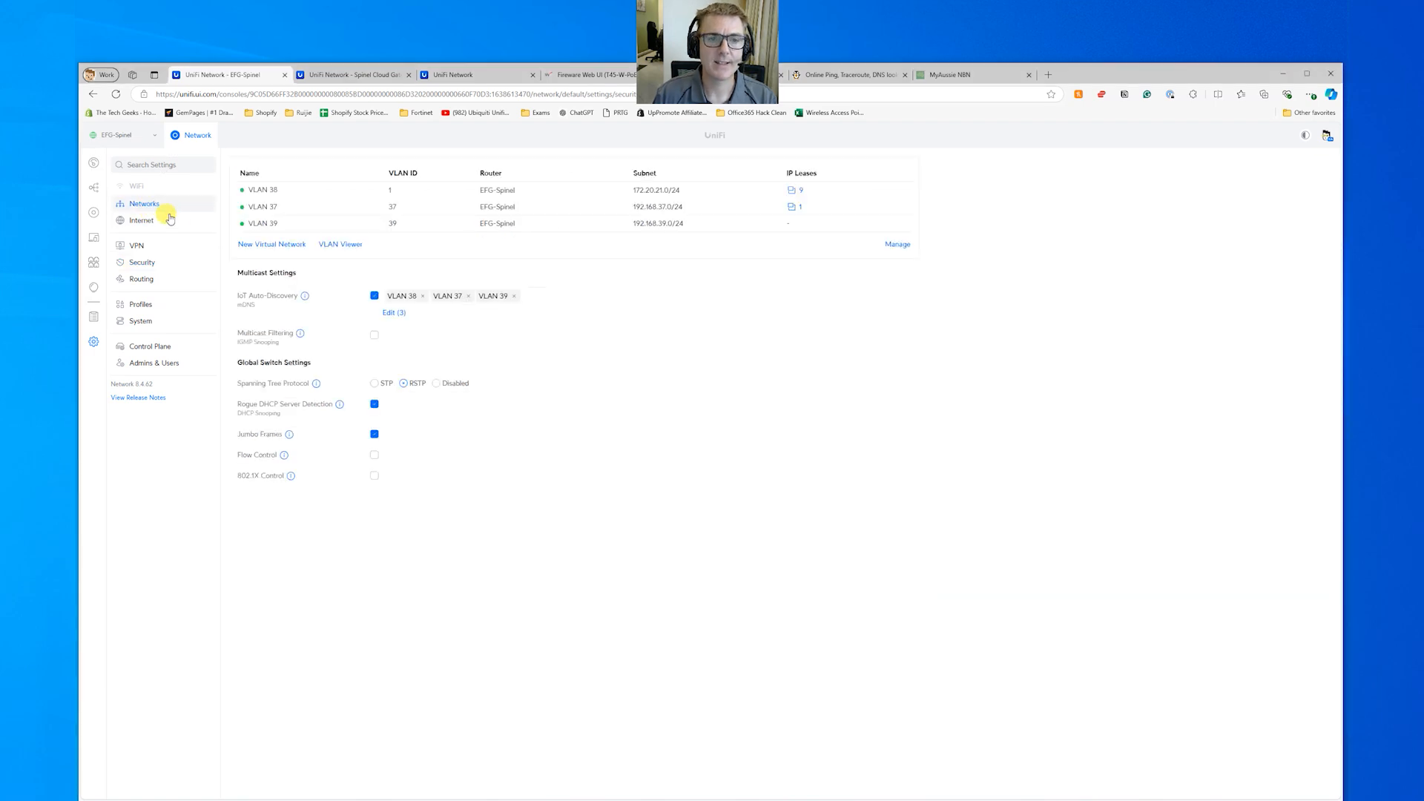
click(353, 210)
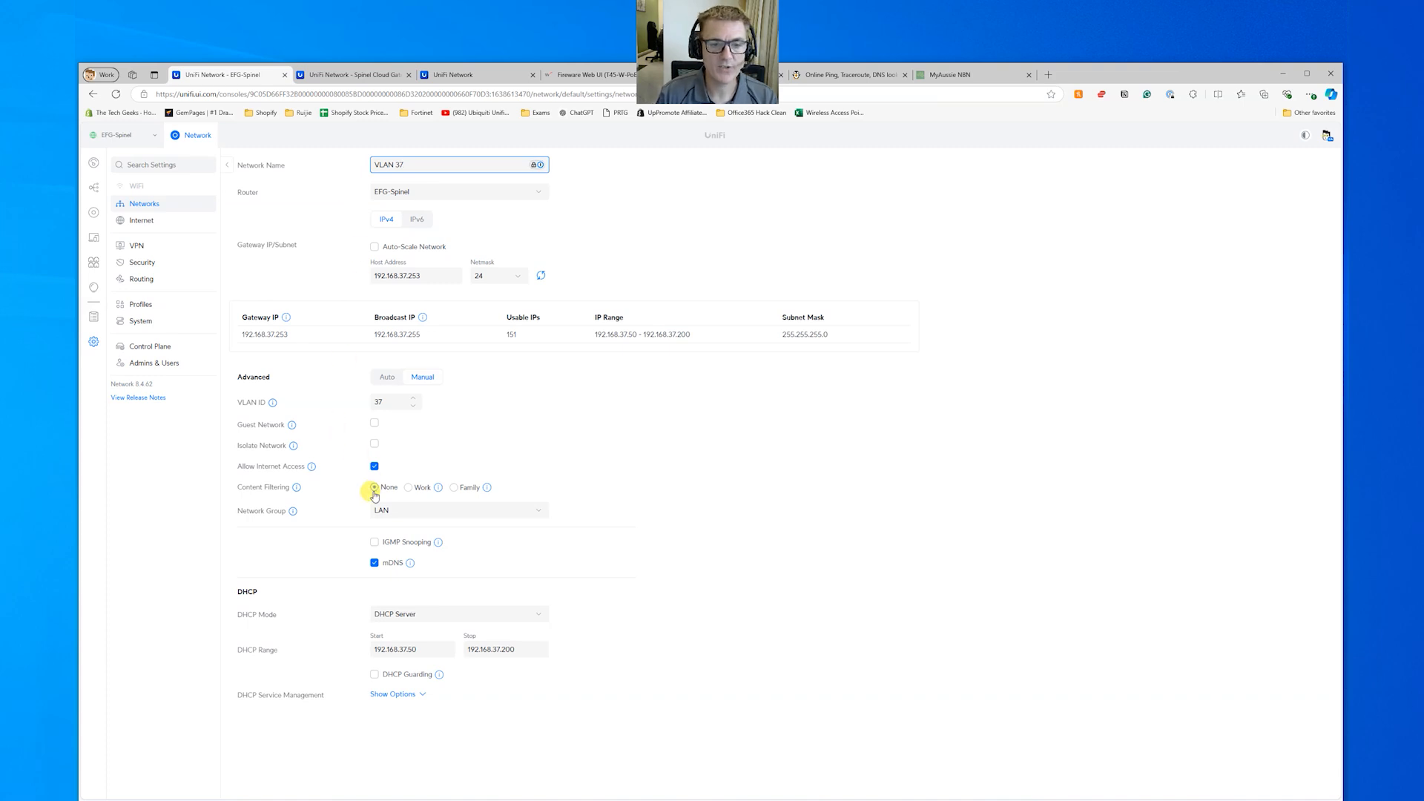
mouse_move(438, 490)
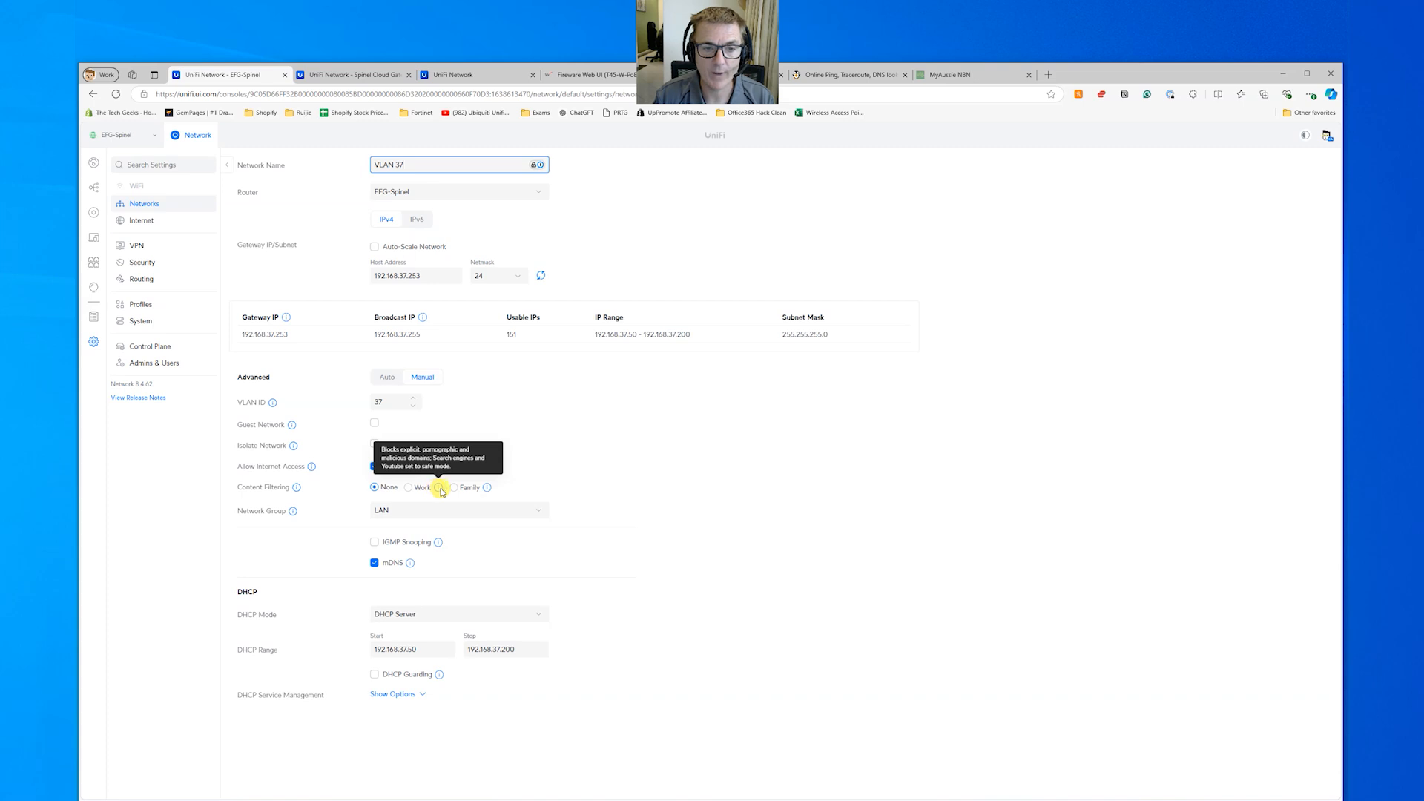
mouse_move(488, 488)
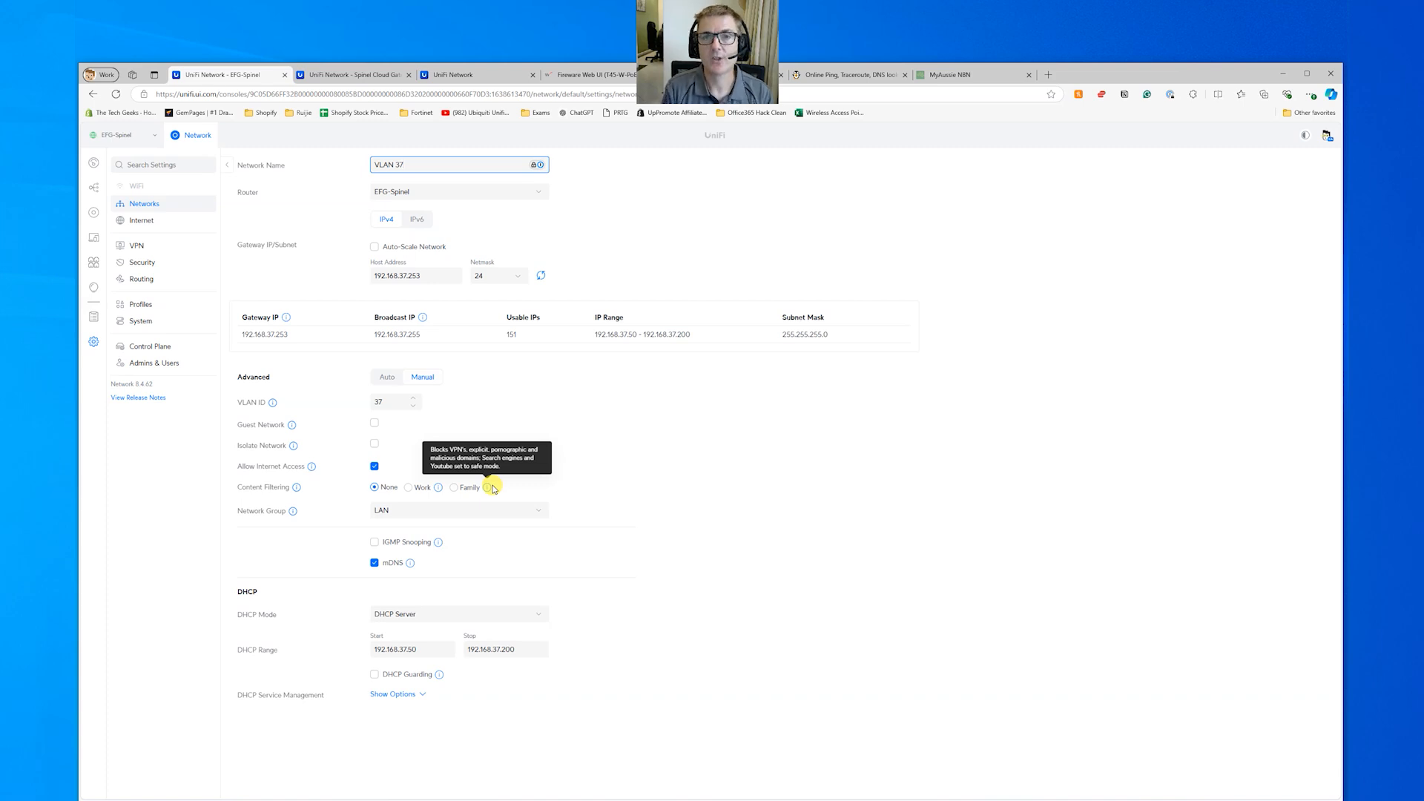
Step: Try the Work content filtering option on VLAN 37, leaving for the security settings without saving the change
click(408, 488)
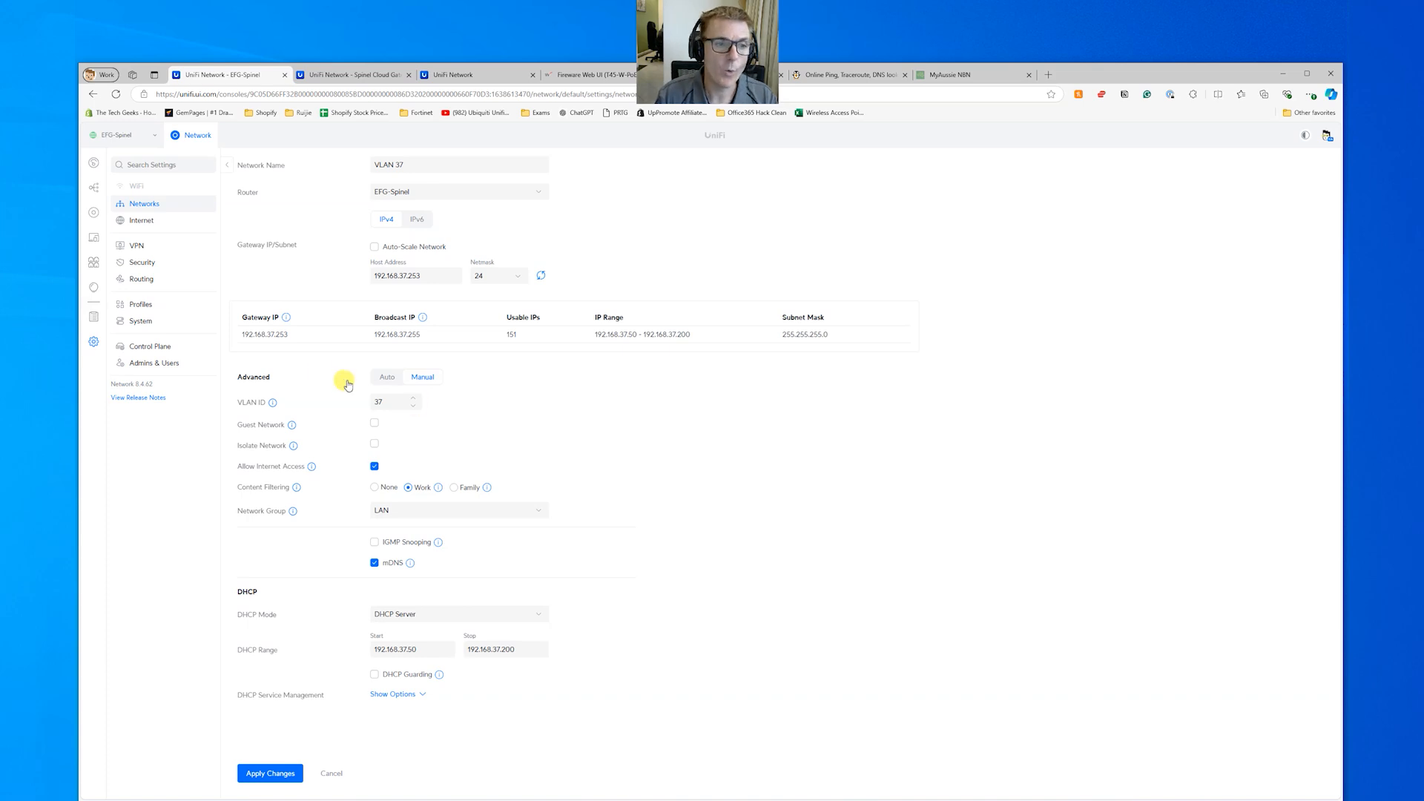
click(147, 266)
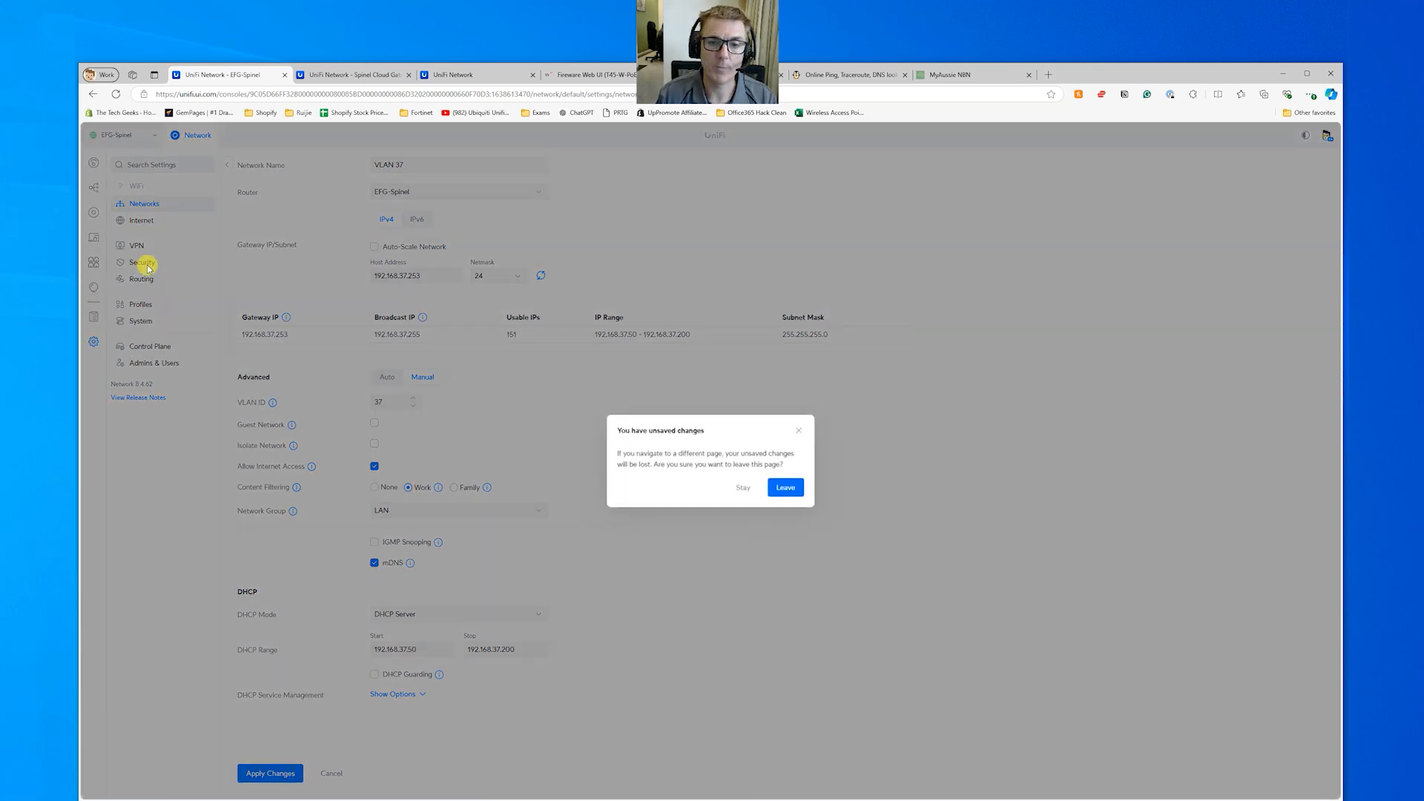
click(785, 490)
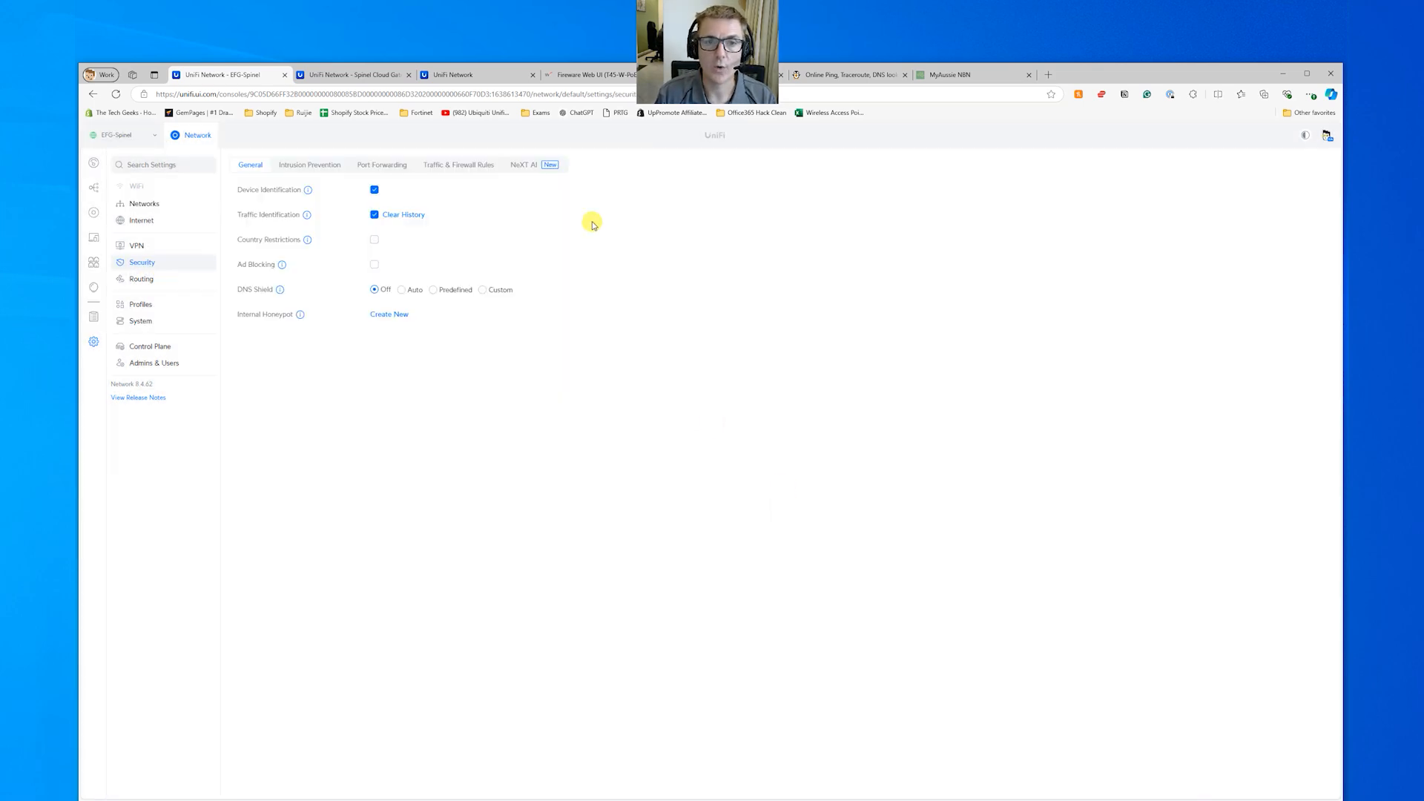
Step: Start a new simple traffic rule with the Allow action and VLAN 37 as its source
click(476, 166)
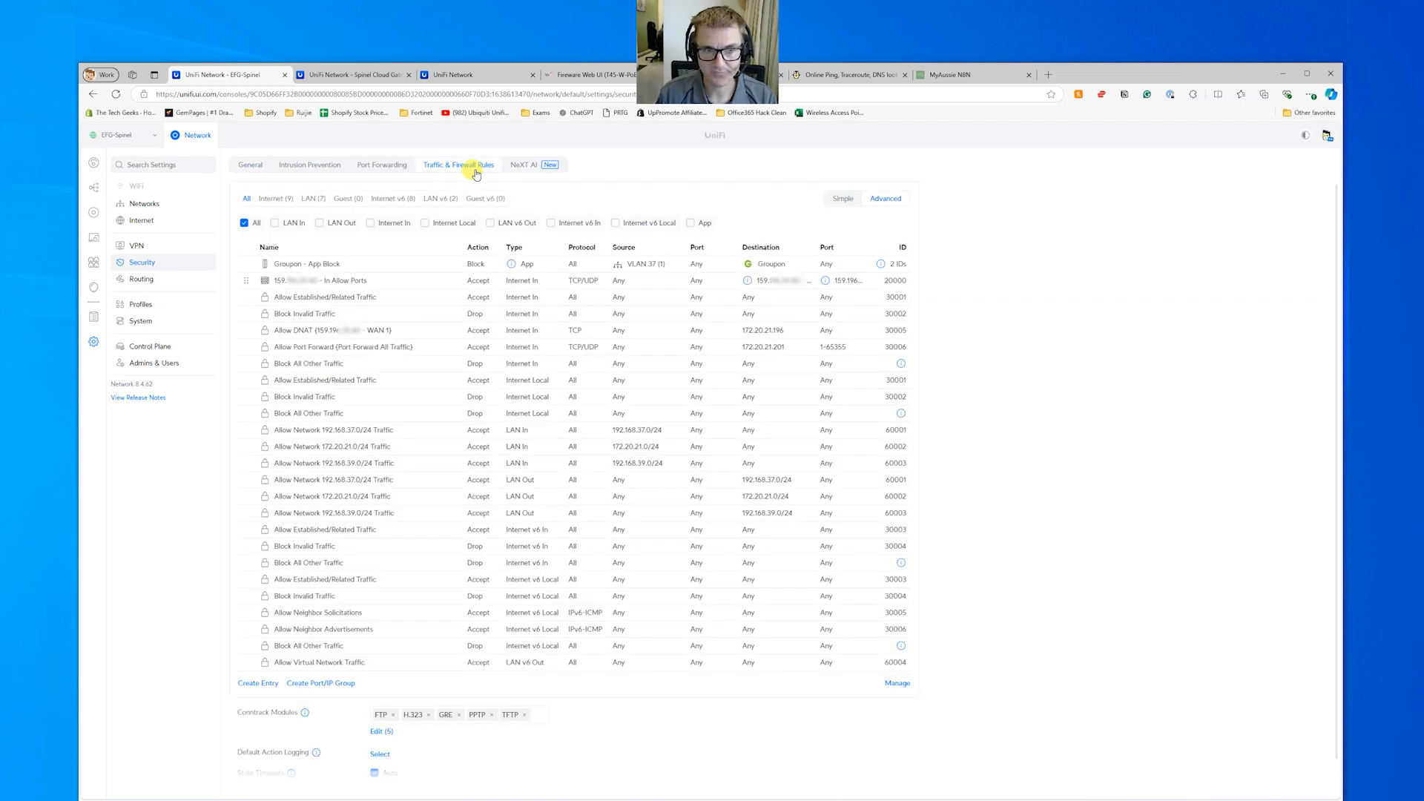
click(257, 683)
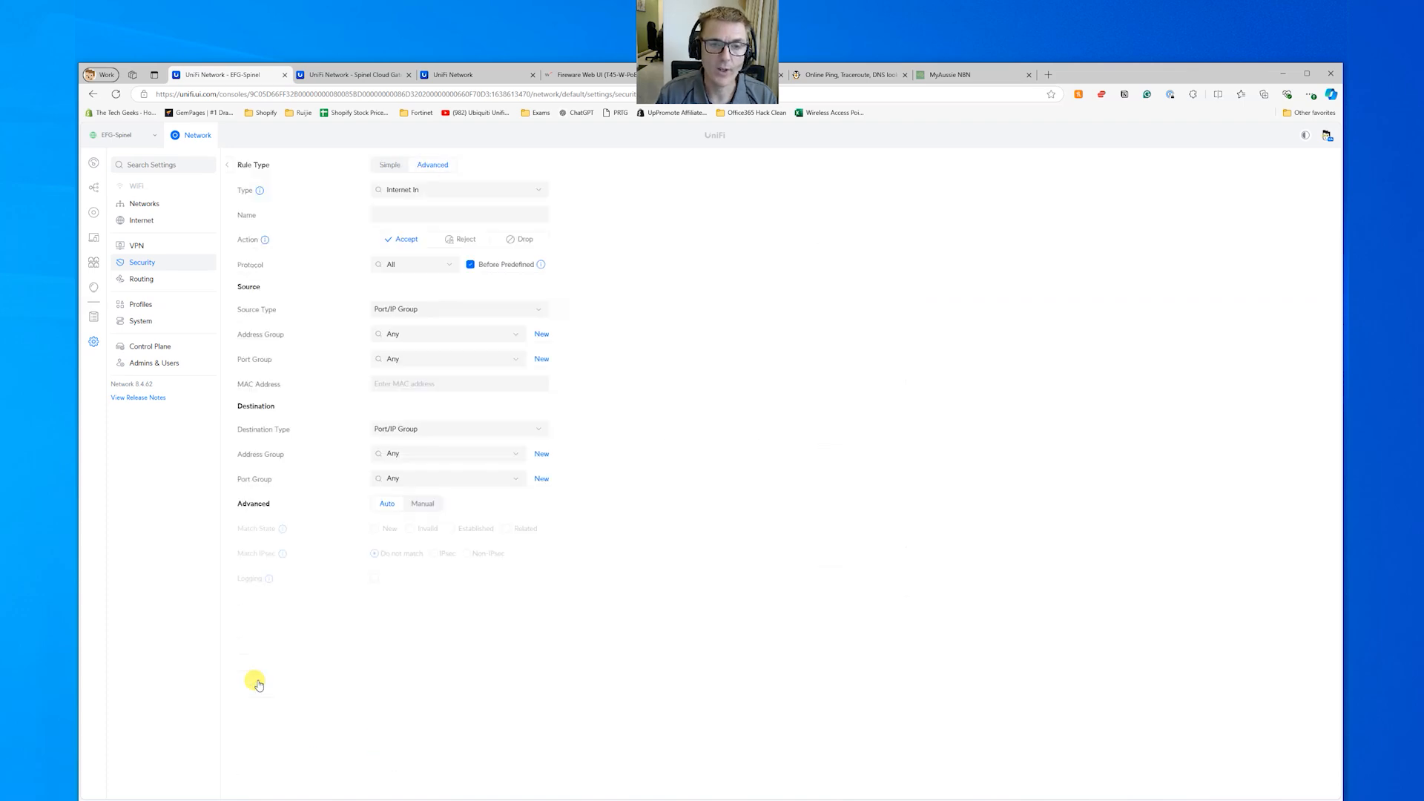
click(390, 165)
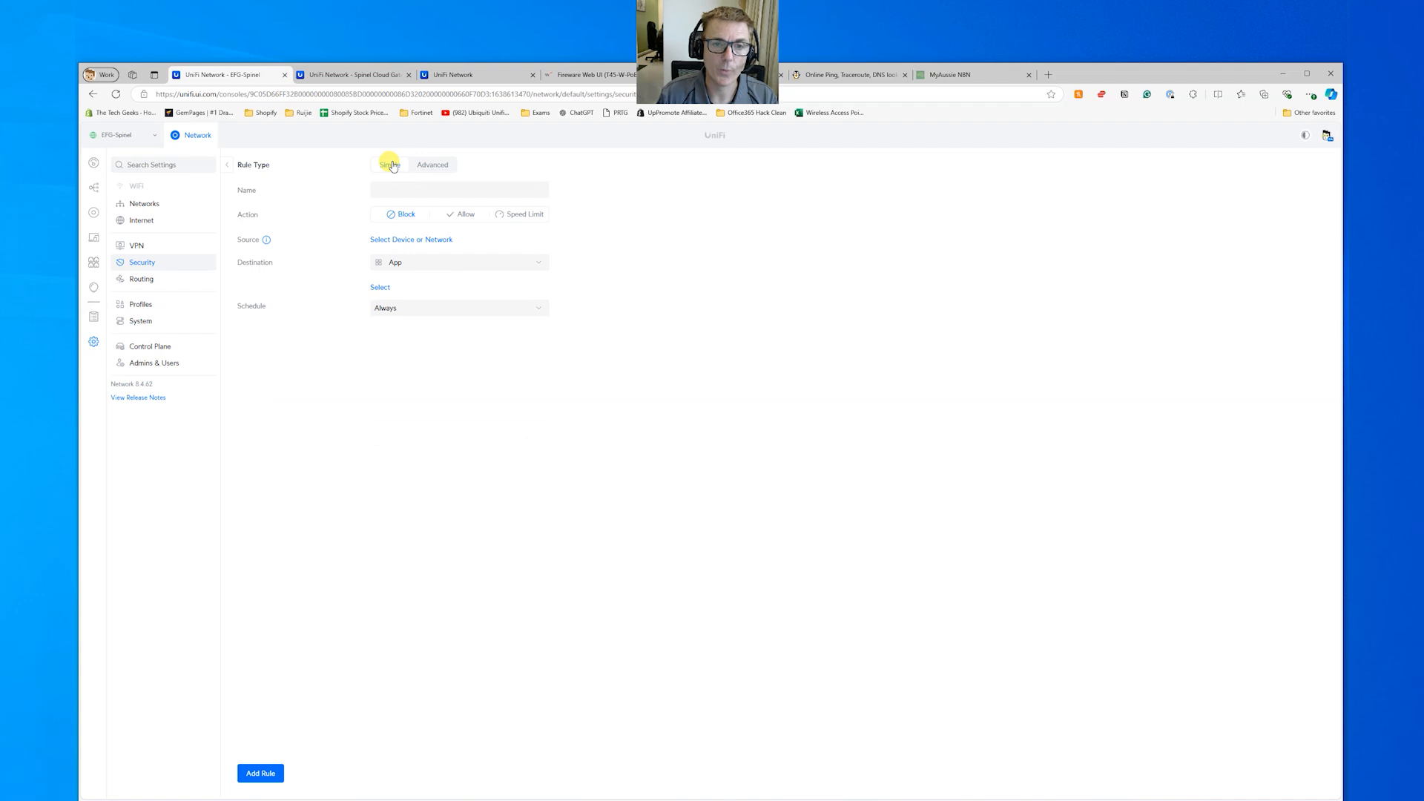
click(460, 214)
click(430, 241)
click(296, 323)
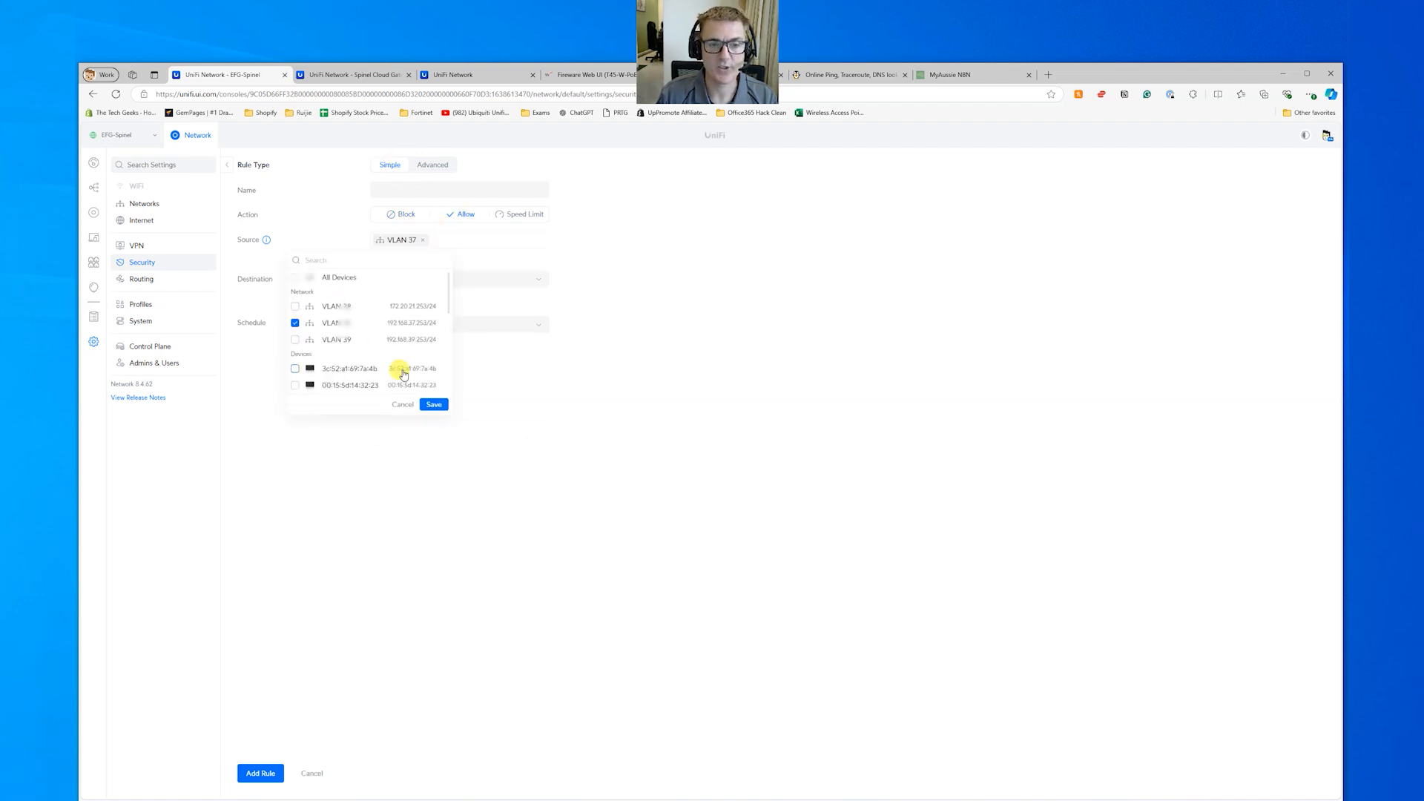
click(433, 404)
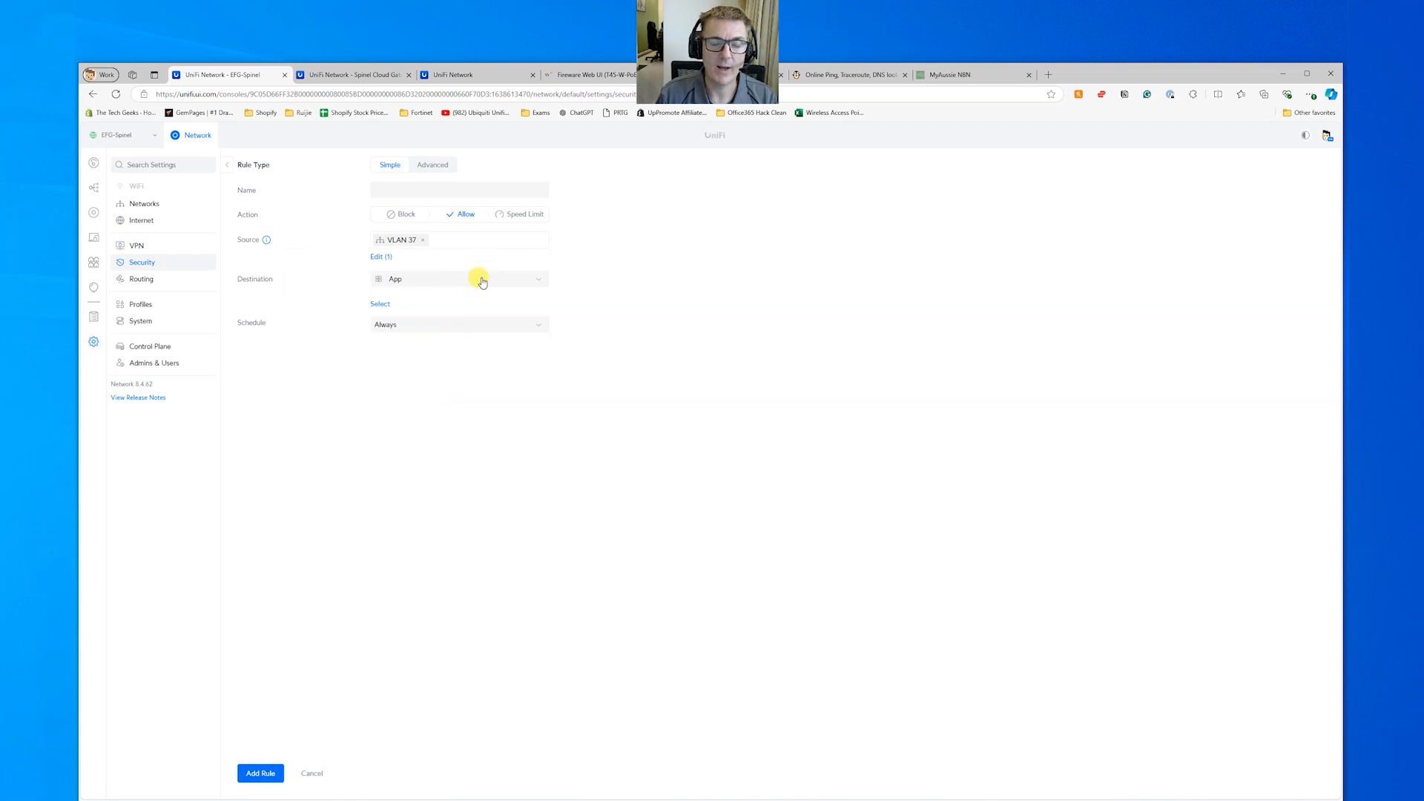
Step: Set the rule's destination to the domain name thetechgeeks.com, and discard the rule without adding it
click(482, 282)
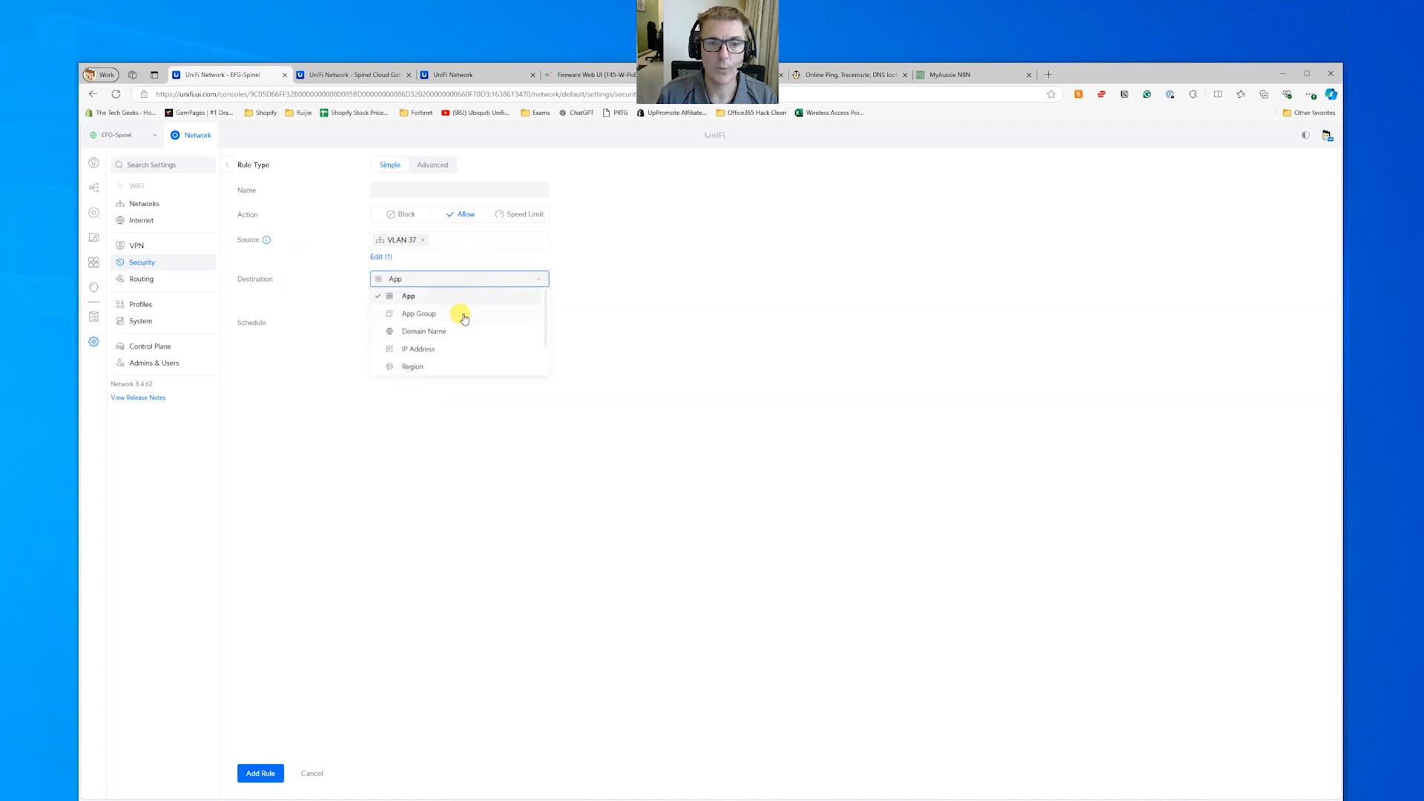
scroll(461, 335, down, 2)
click(438, 295)
click(446, 301)
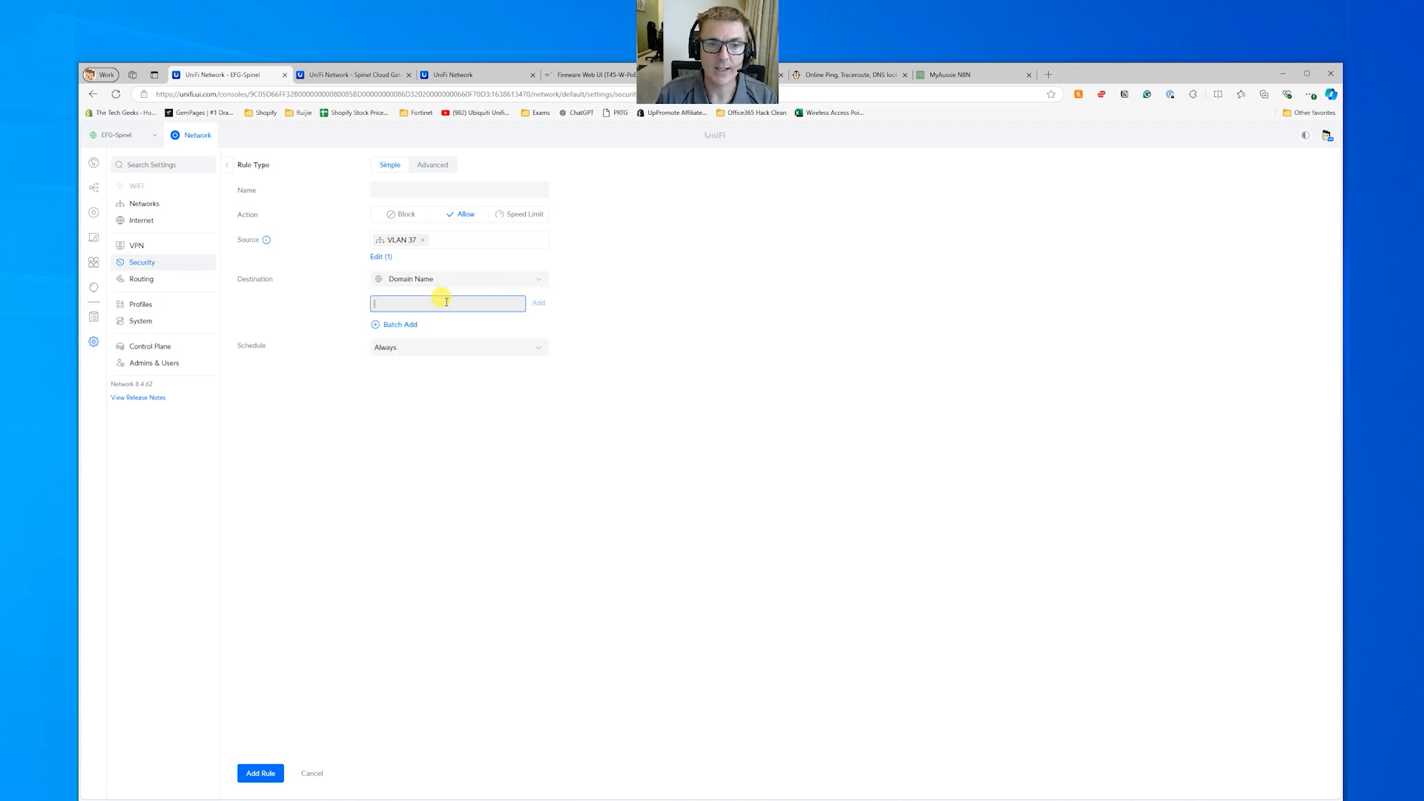
text(thetechgeeks.com)
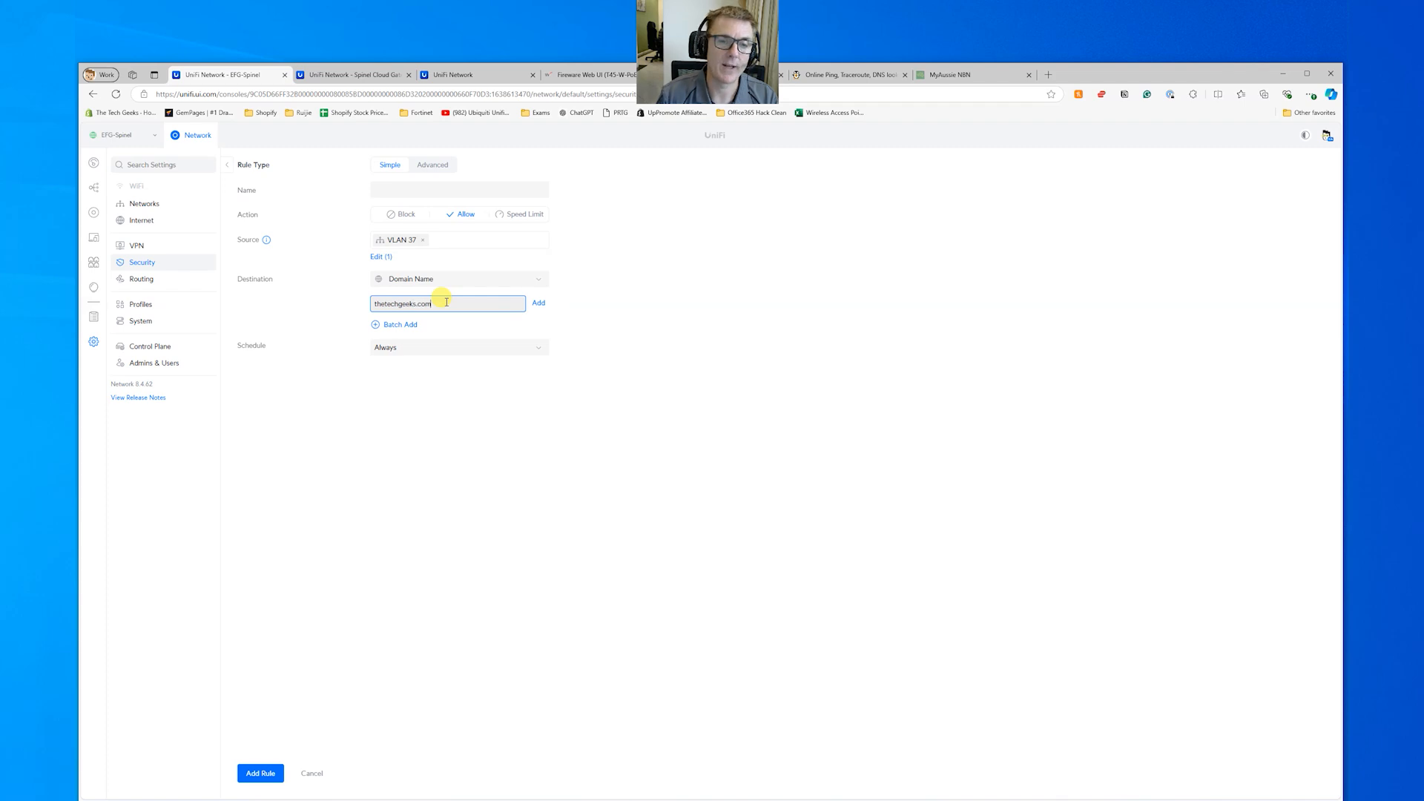
click(538, 303)
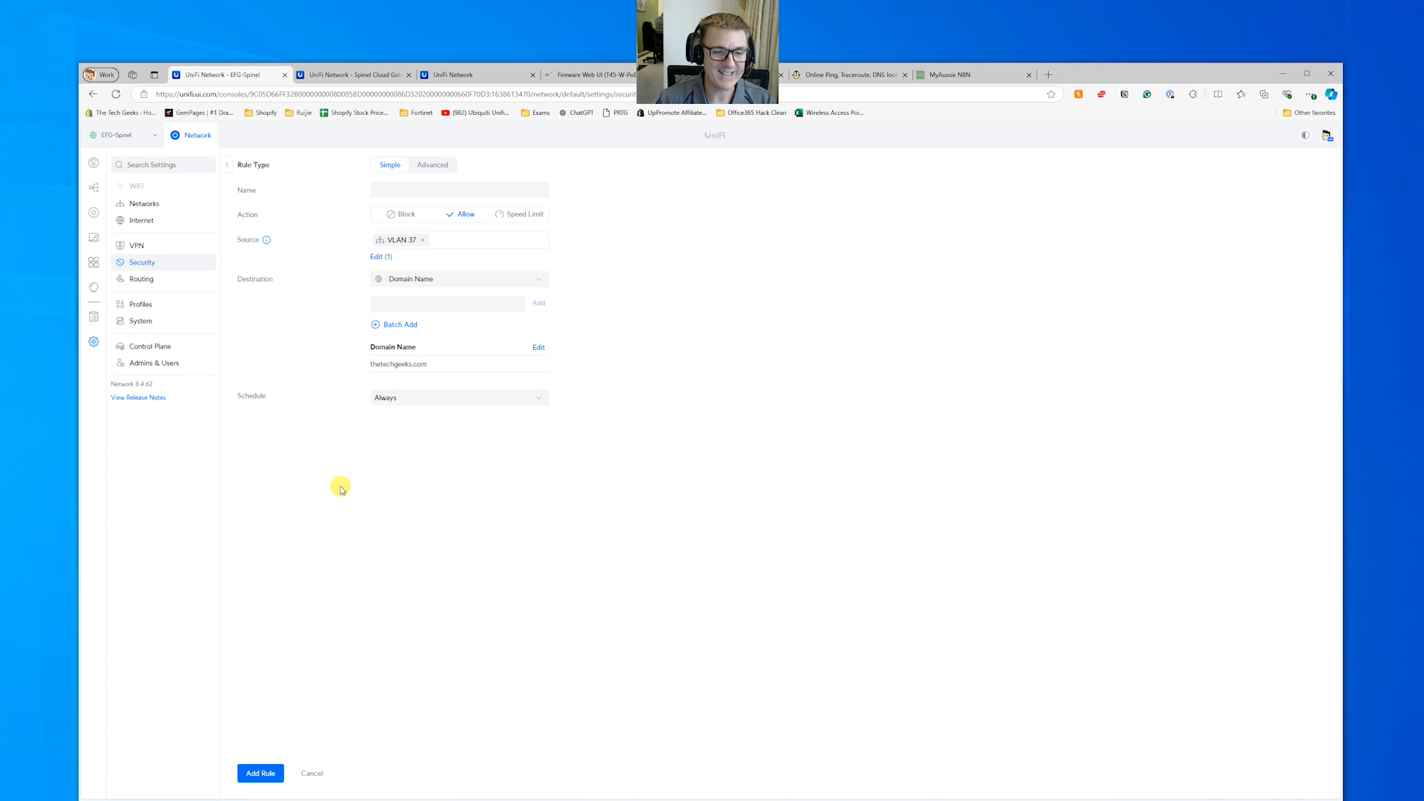
click(315, 776)
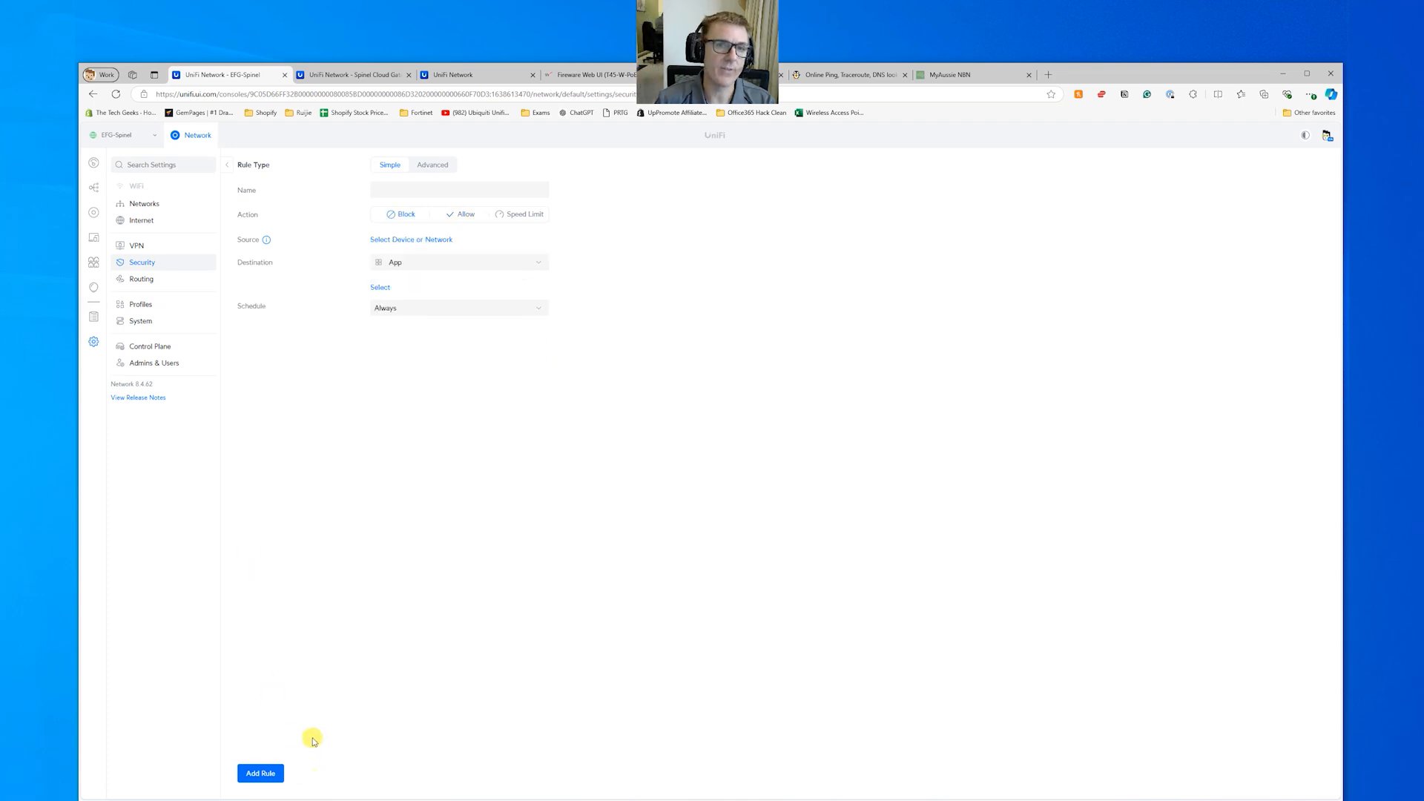
Step: Open the NeXT AI inspection settings in the security section
click(153, 264)
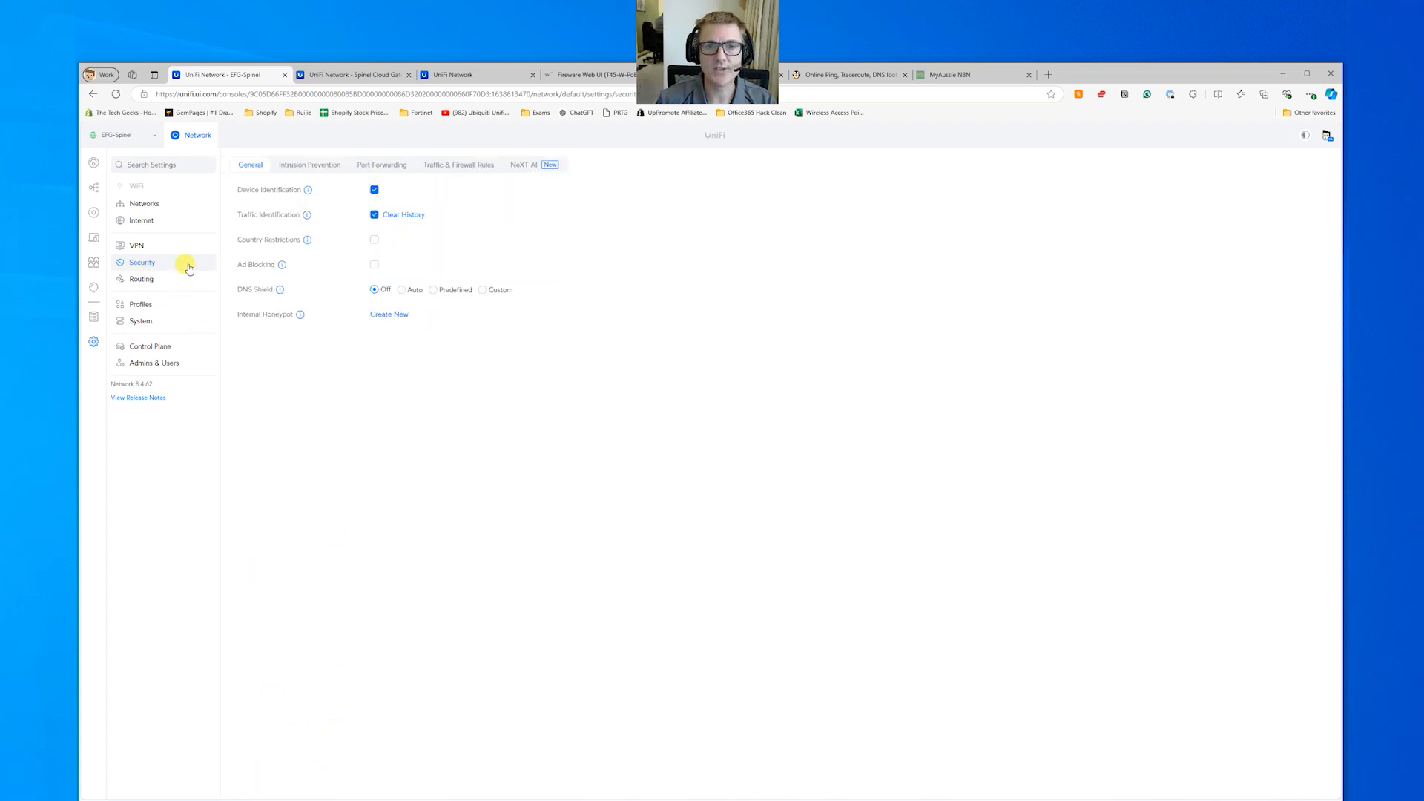
click(518, 169)
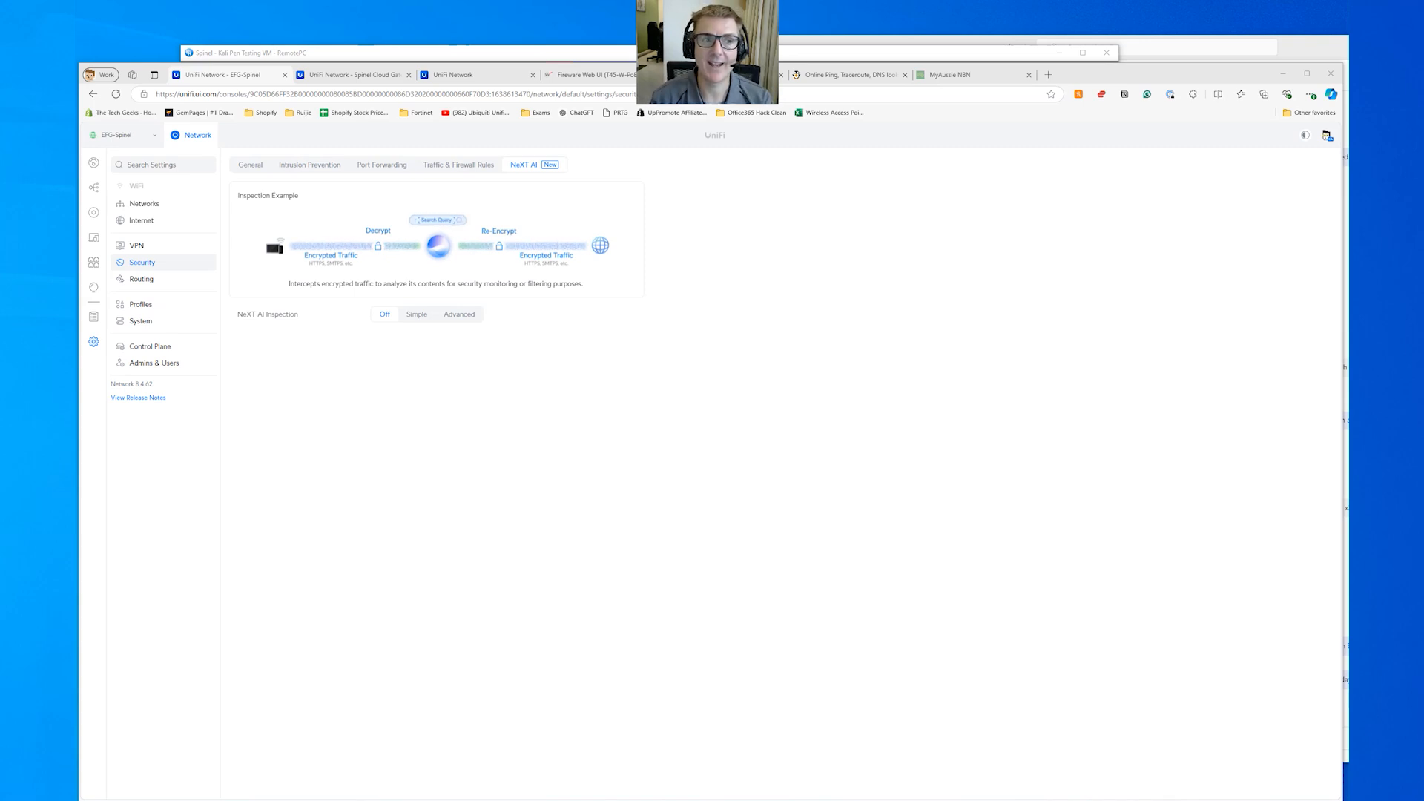
Step: Go from the dashboard to the full traffic identification data and display the intrusion events under Inspection
click(97, 160)
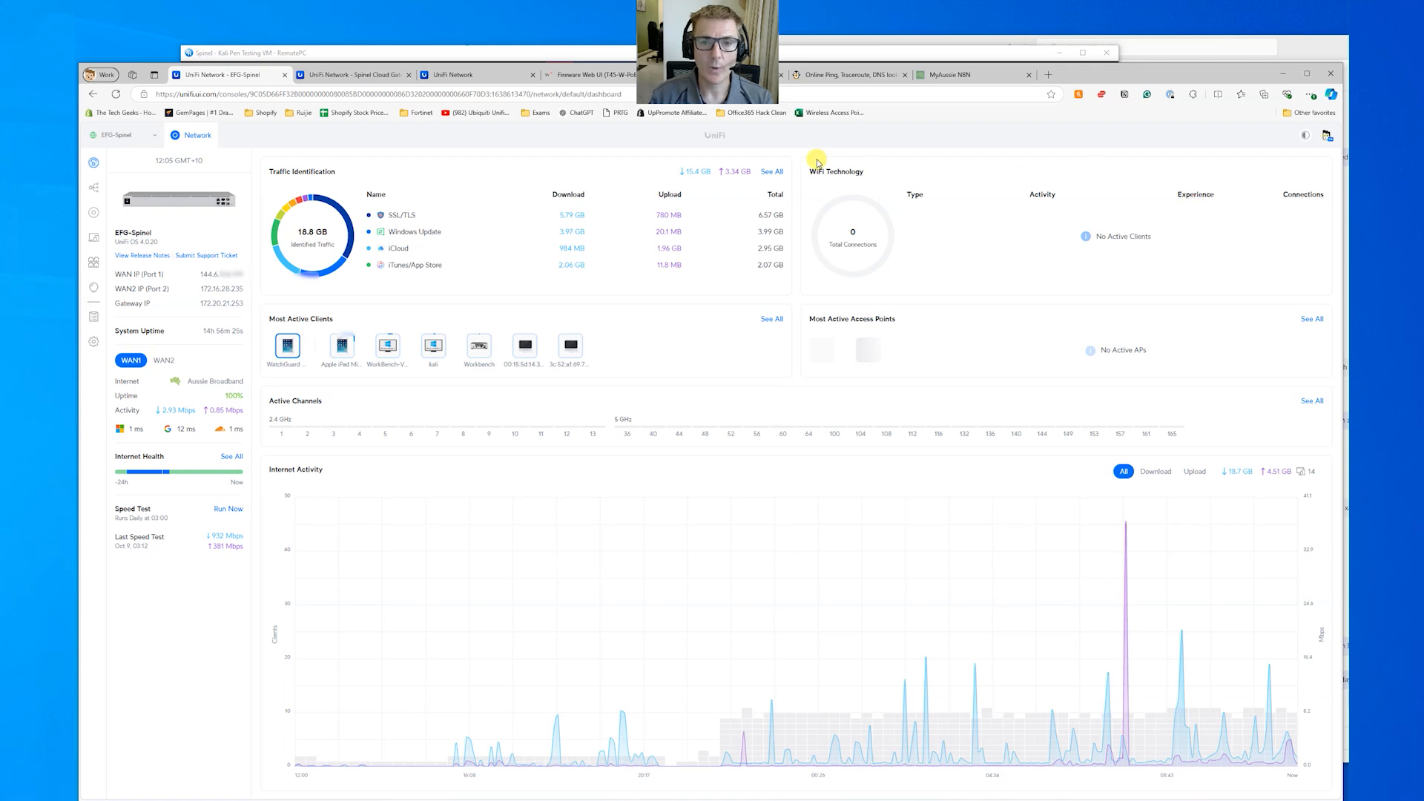
click(771, 174)
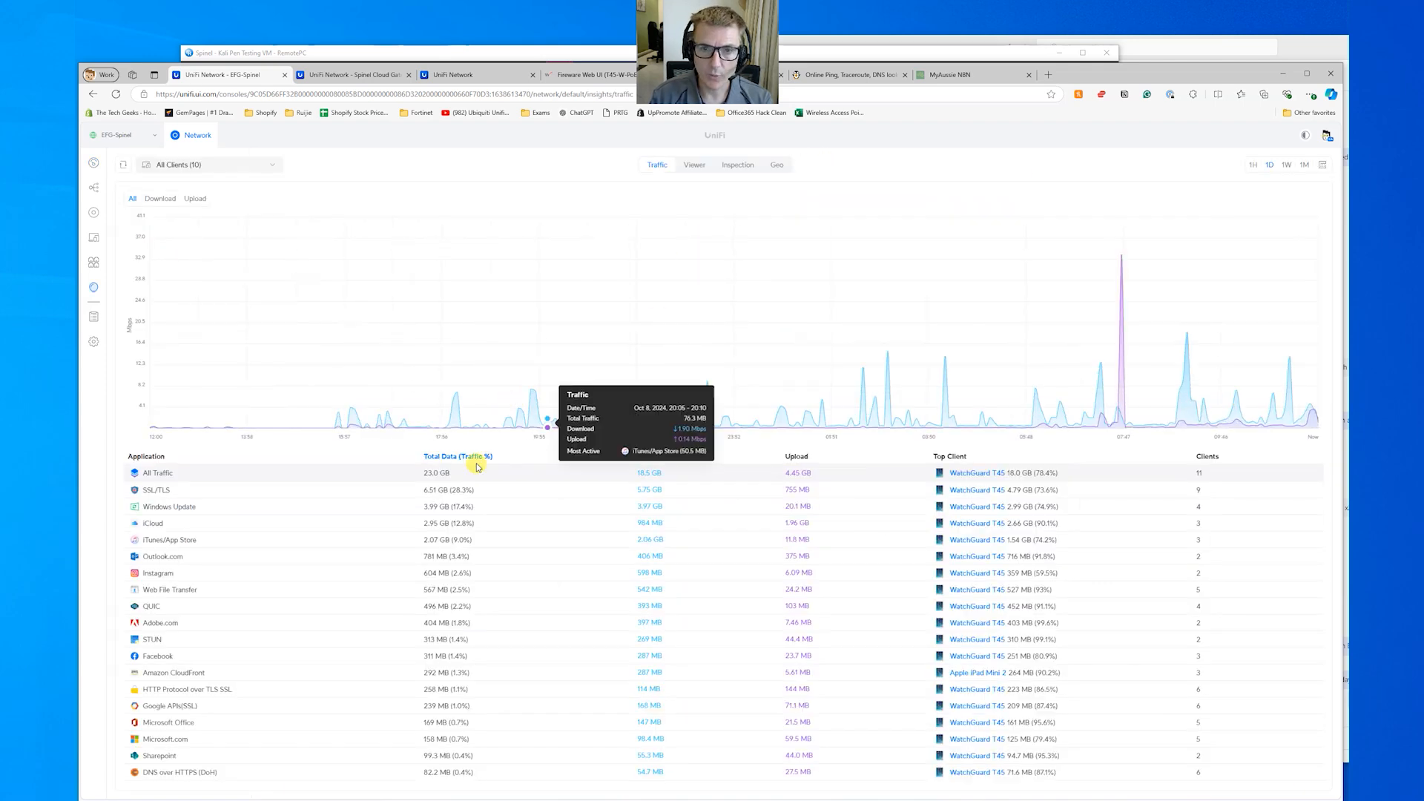
click(696, 166)
click(727, 168)
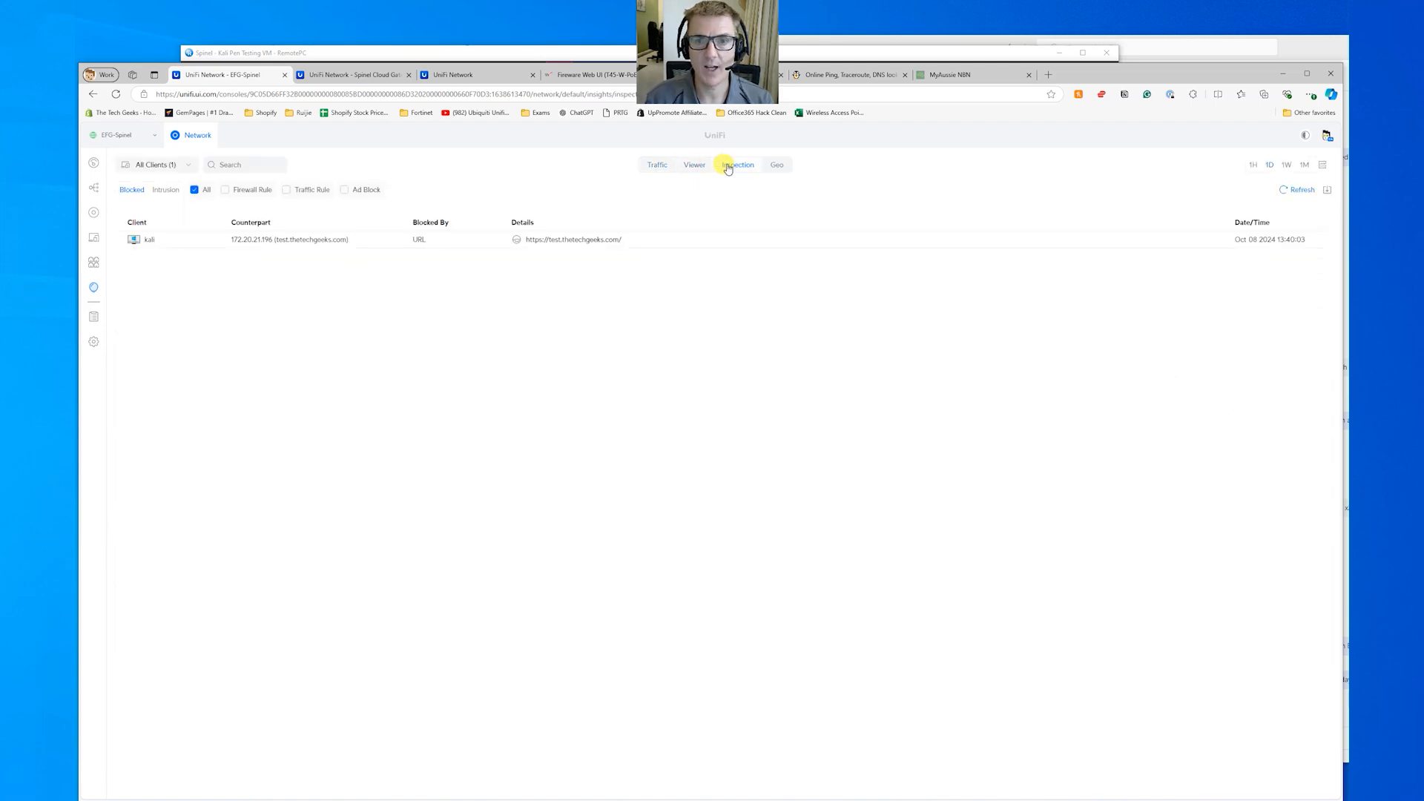
click(158, 194)
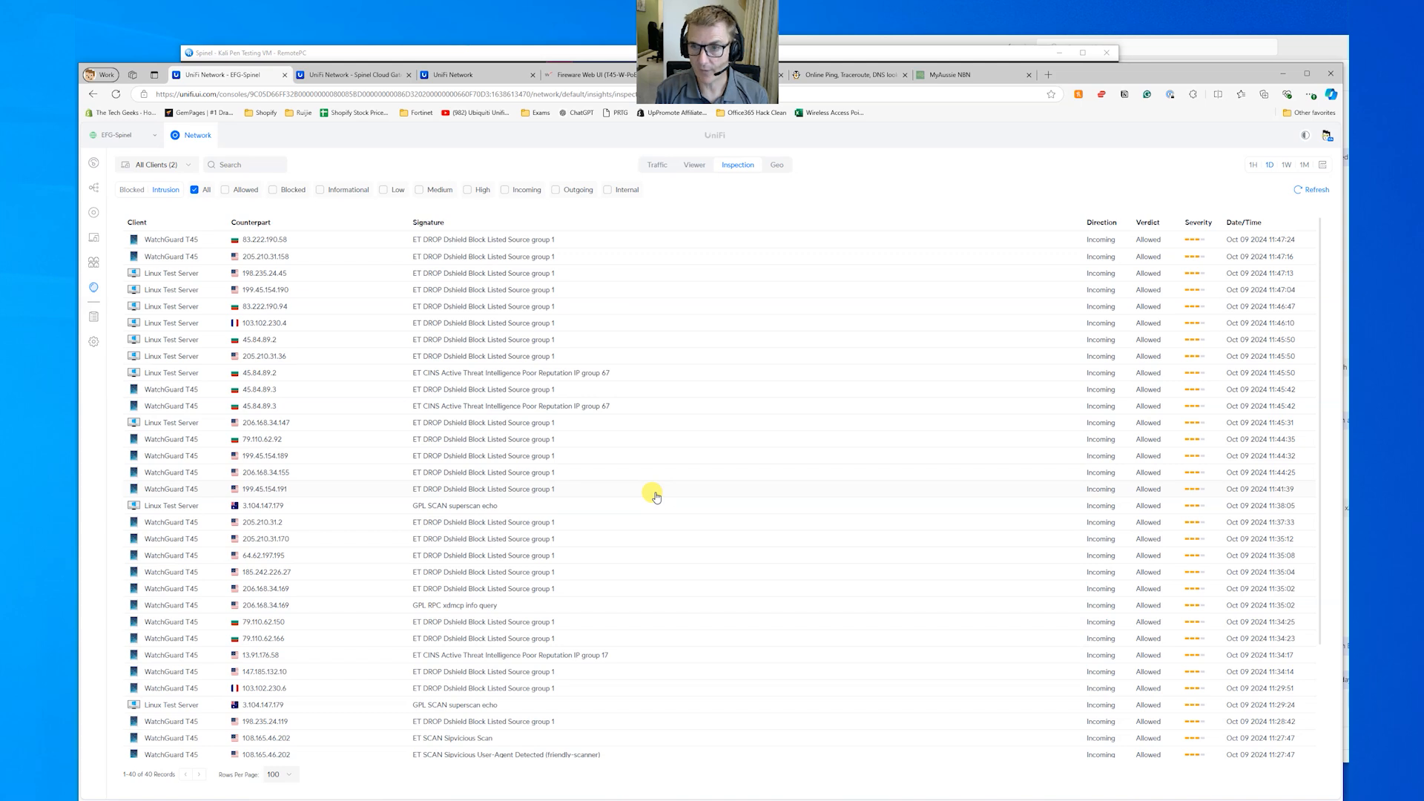
Step: Filter the intrusion events by combinations of Blocked, Allowed, High and Medium, leaving only the Medium severity filter on
click(272, 191)
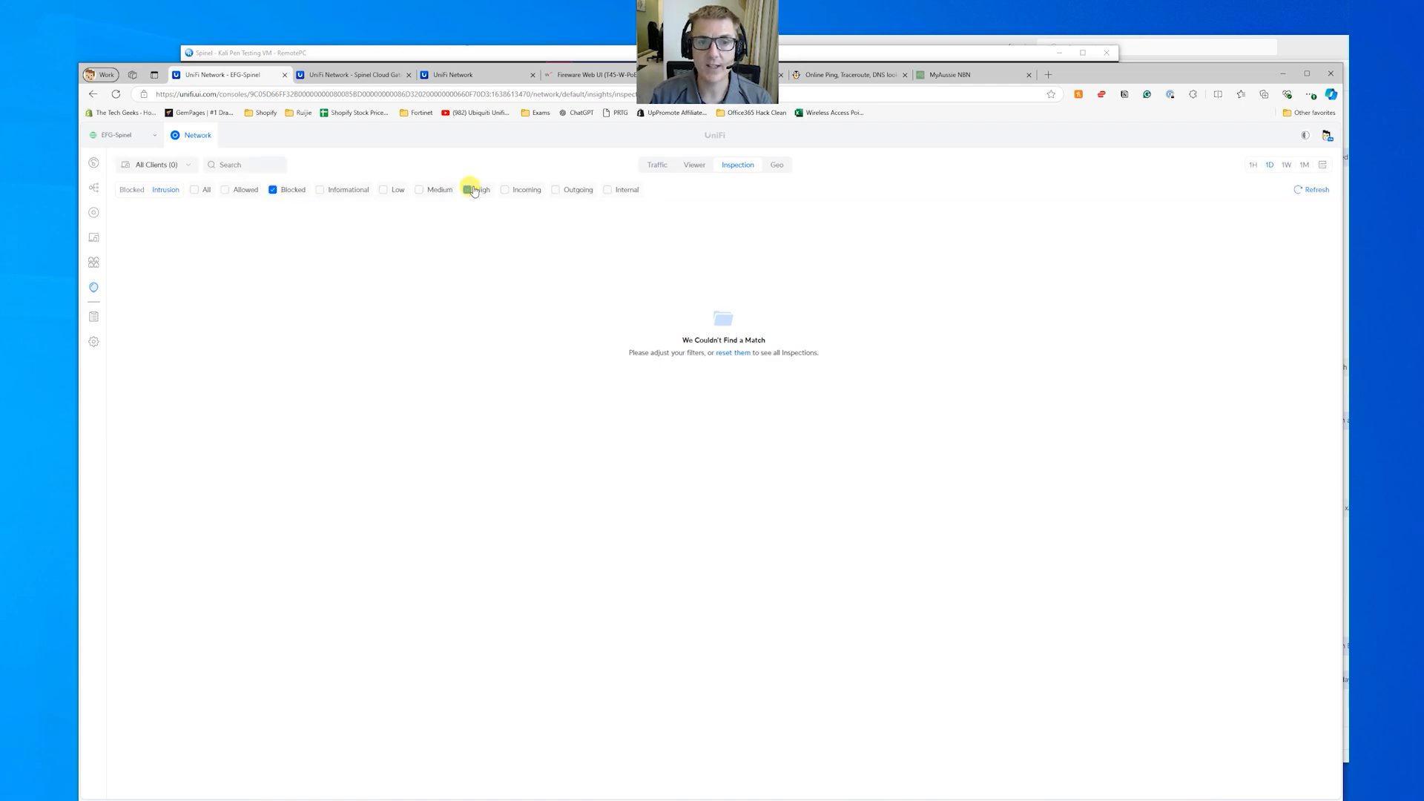
click(225, 190)
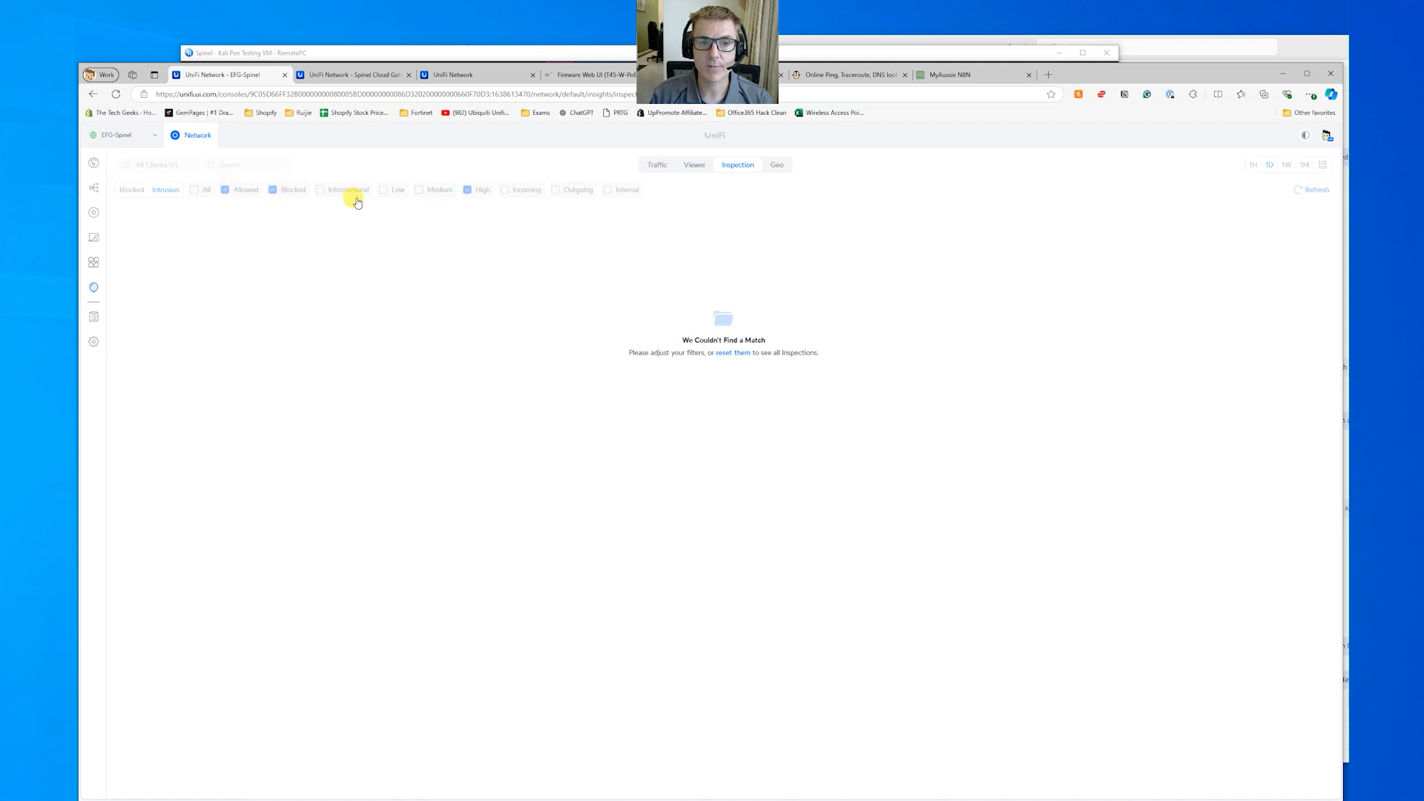
click(420, 190)
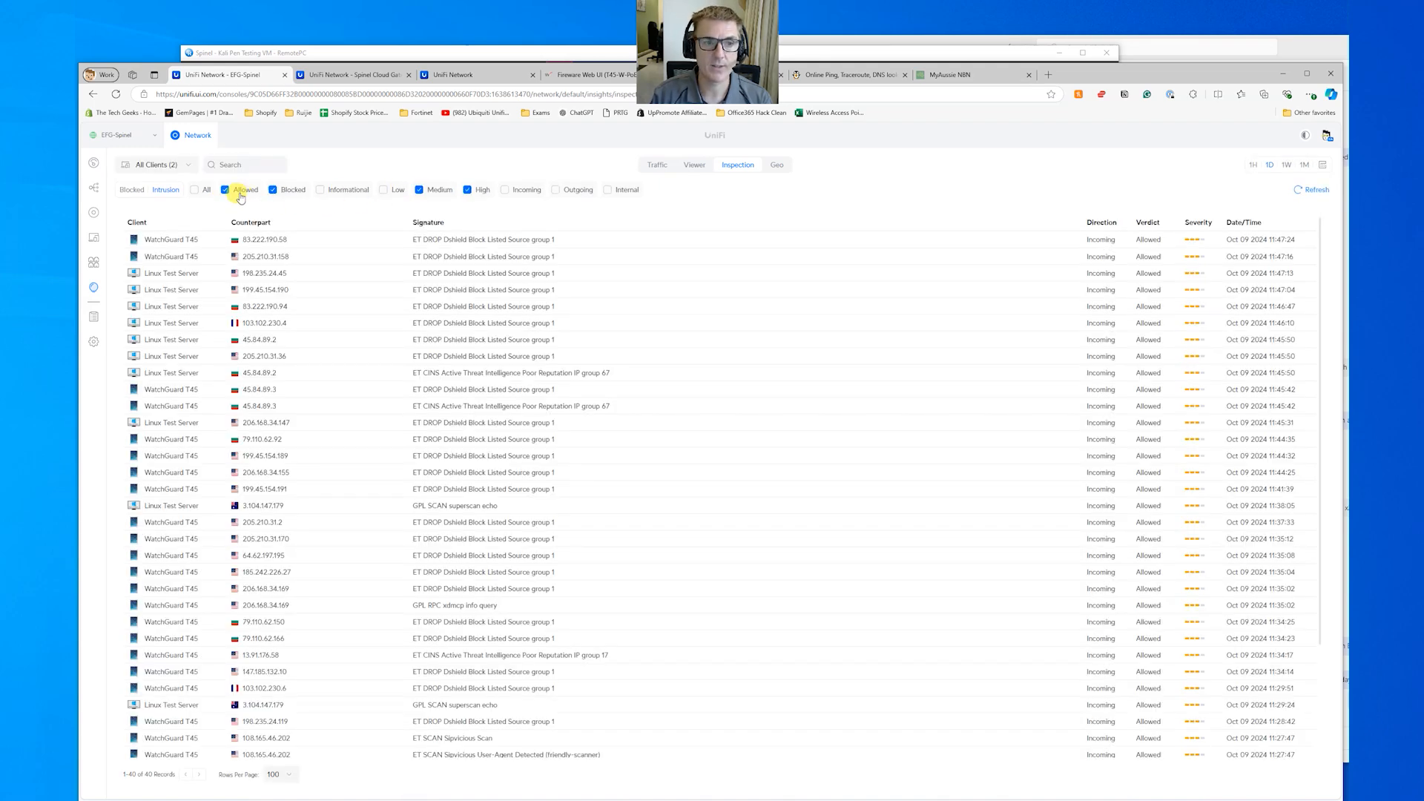
click(271, 190)
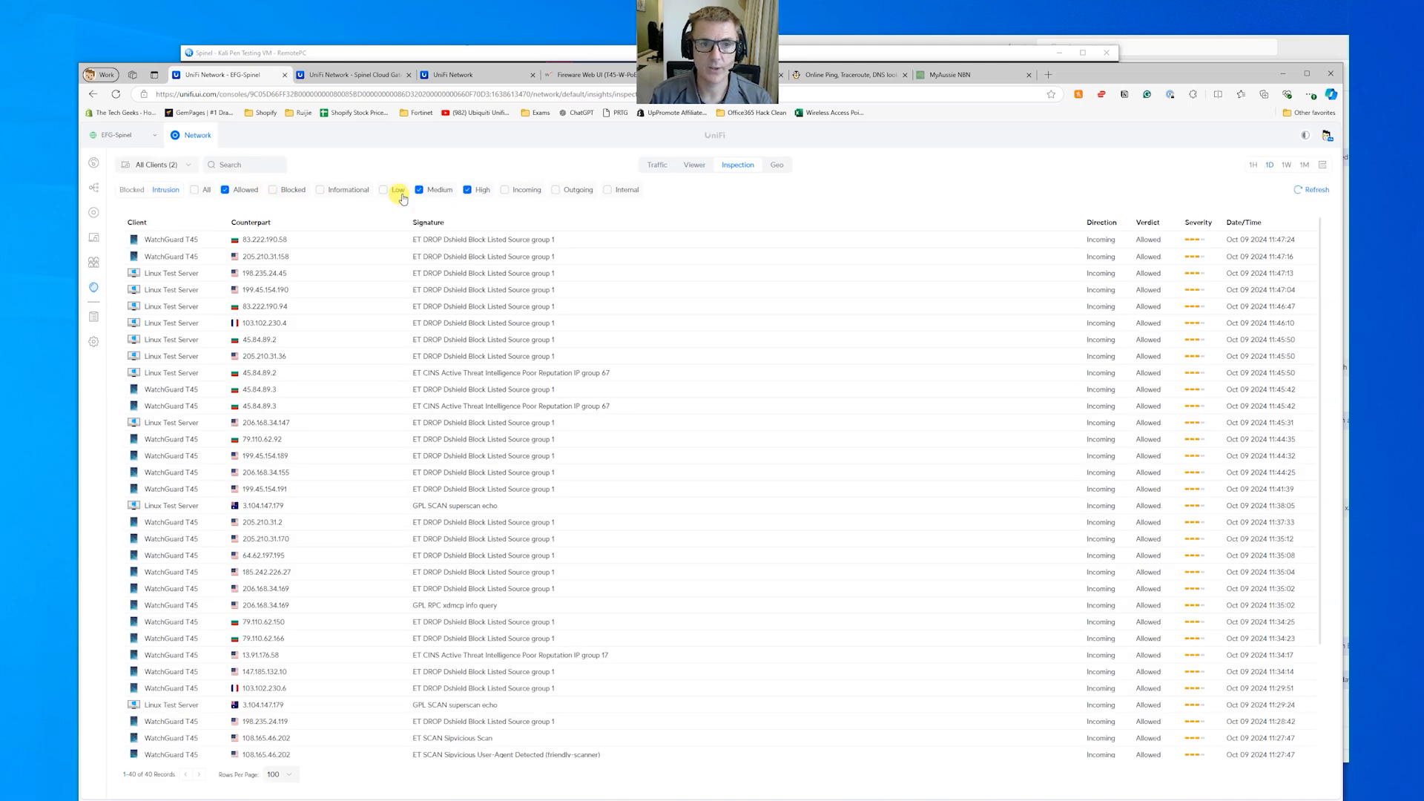
click(226, 191)
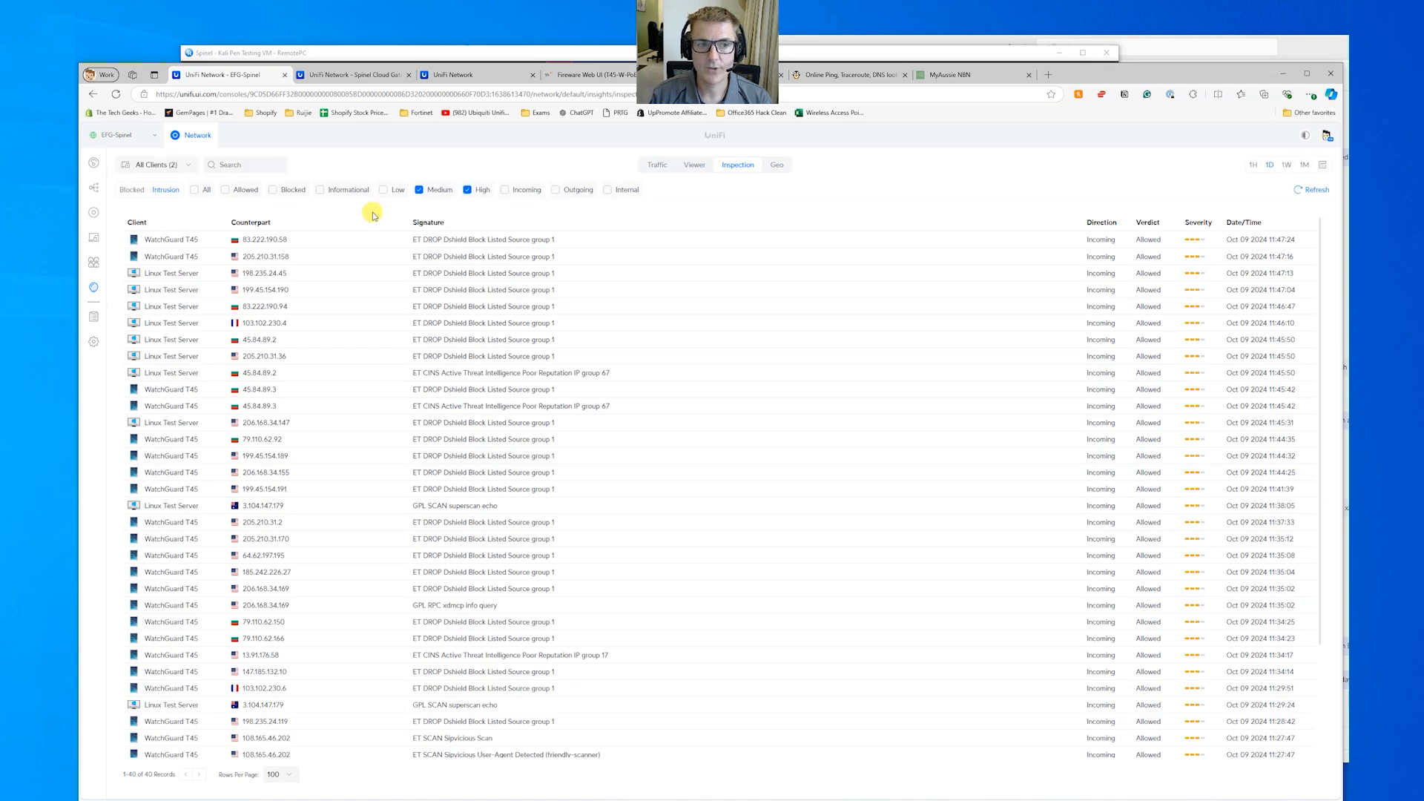
click(421, 190)
click(467, 190)
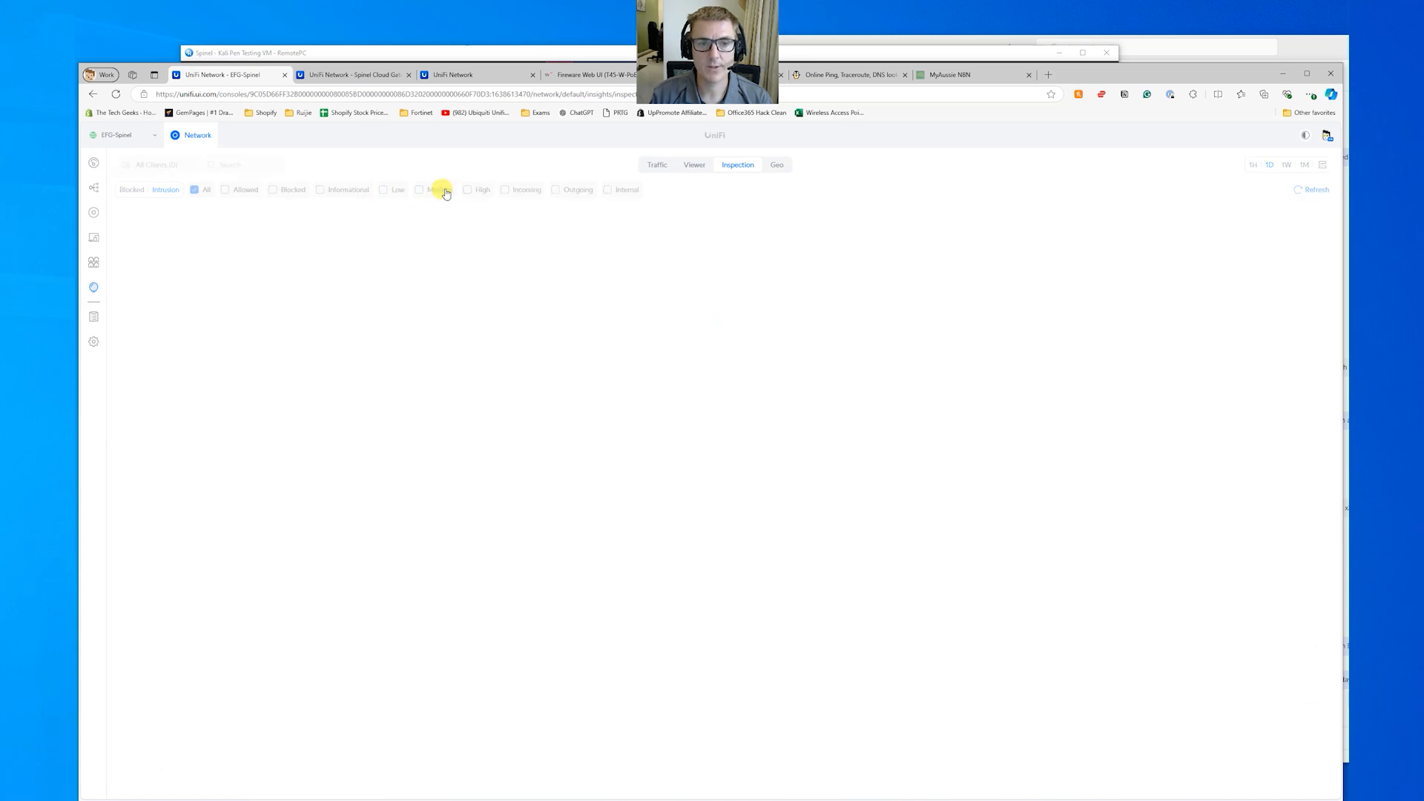
click(419, 190)
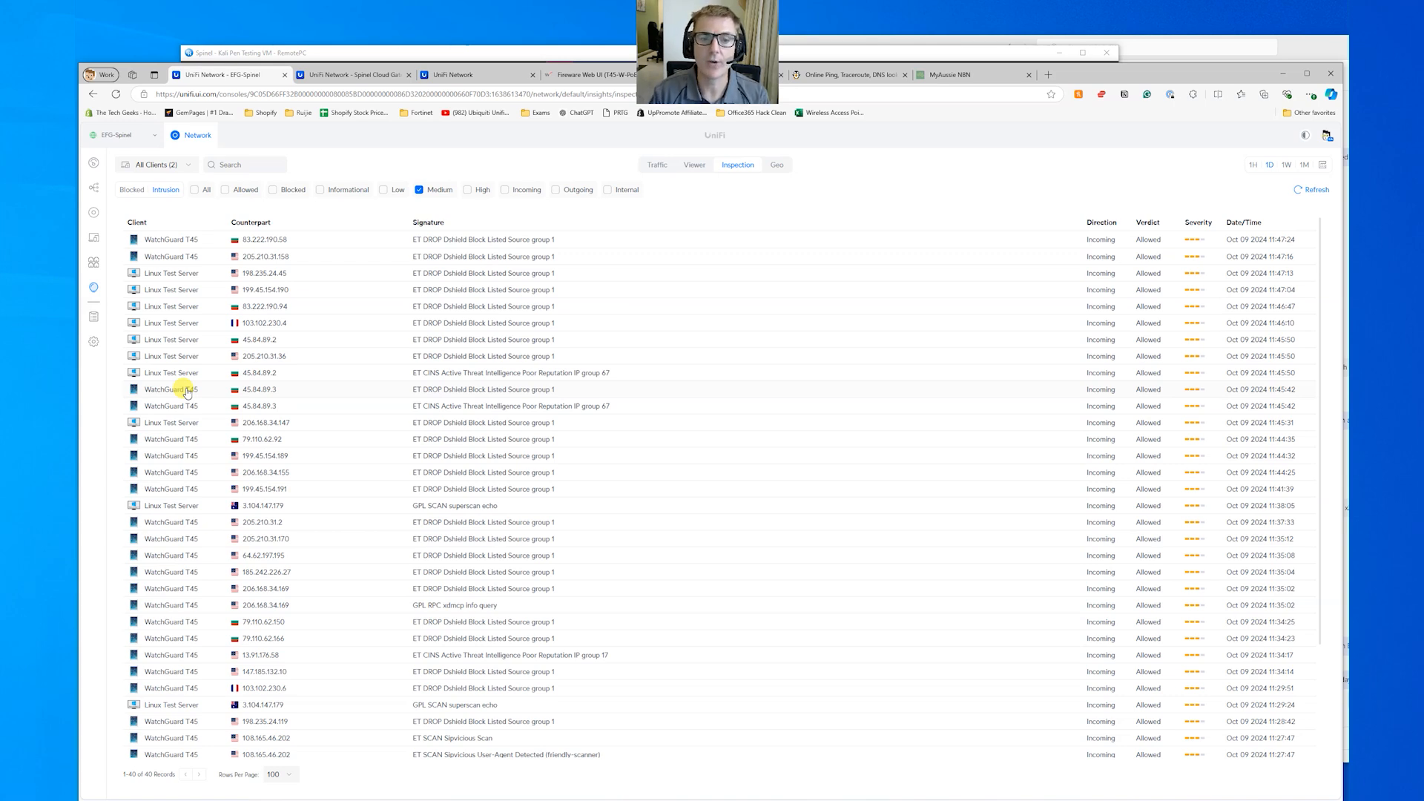
Step: Look through the Medium intrusion events and examine the most recent one's security details, traffic info and available block or allow actions
scroll(708, 452, down, 2)
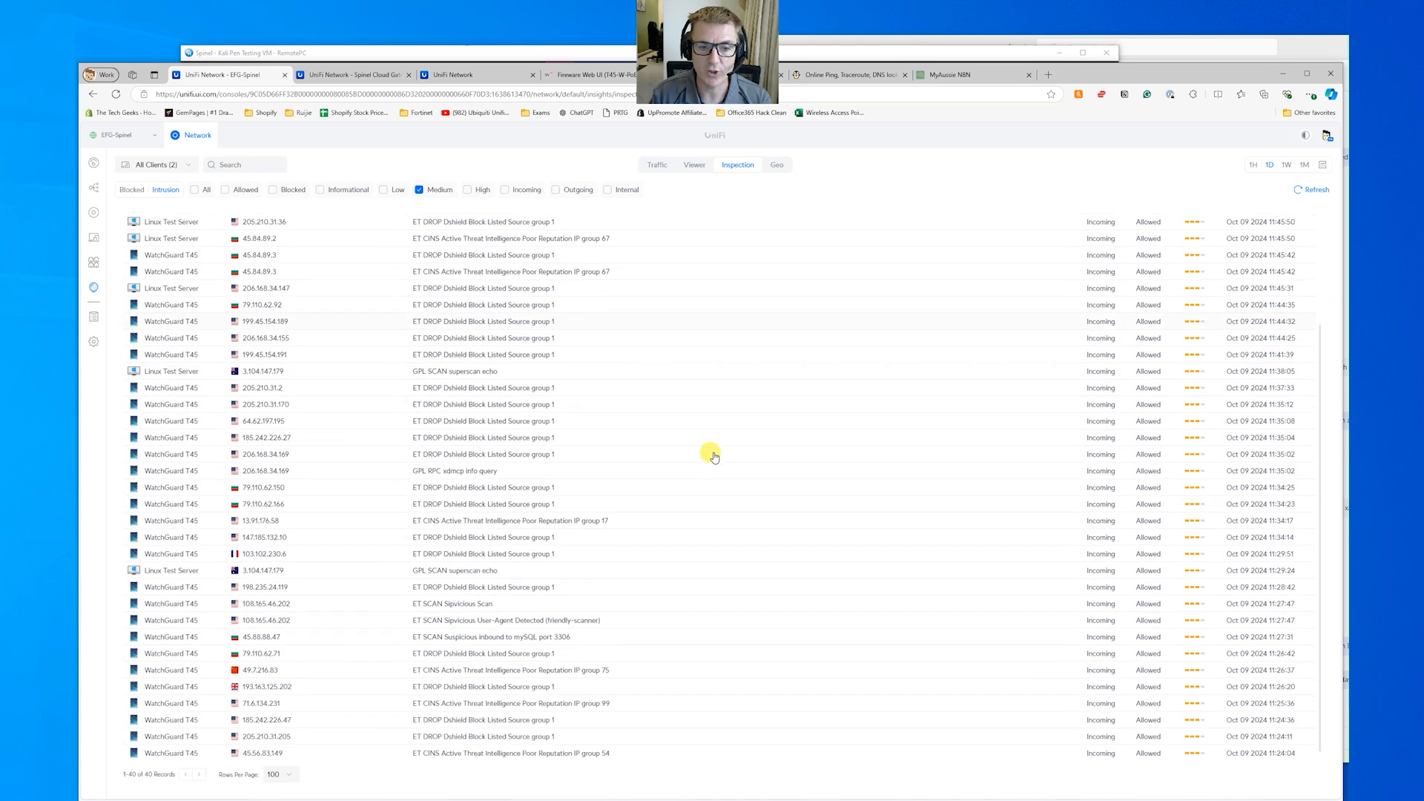
scroll(712, 455, up, 2)
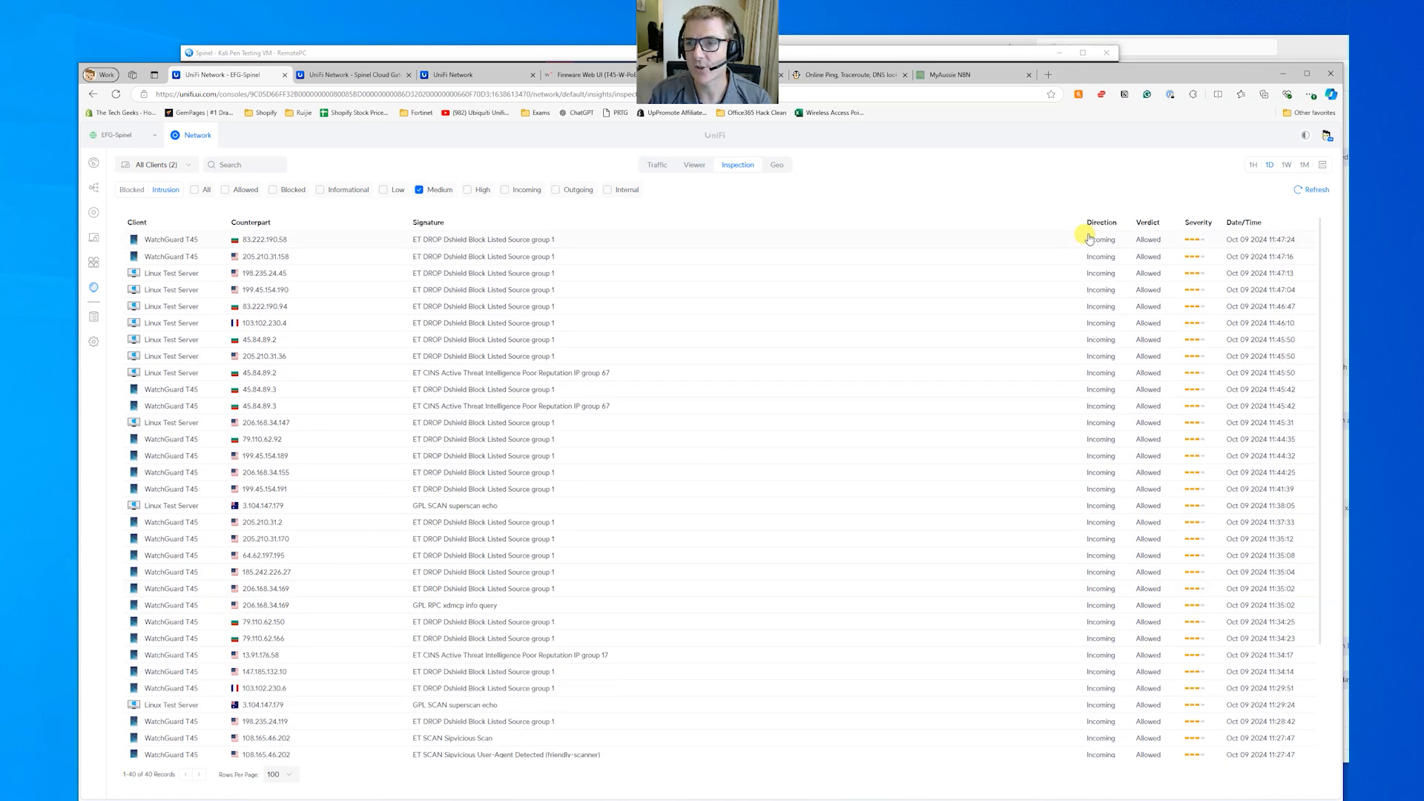
click(1038, 237)
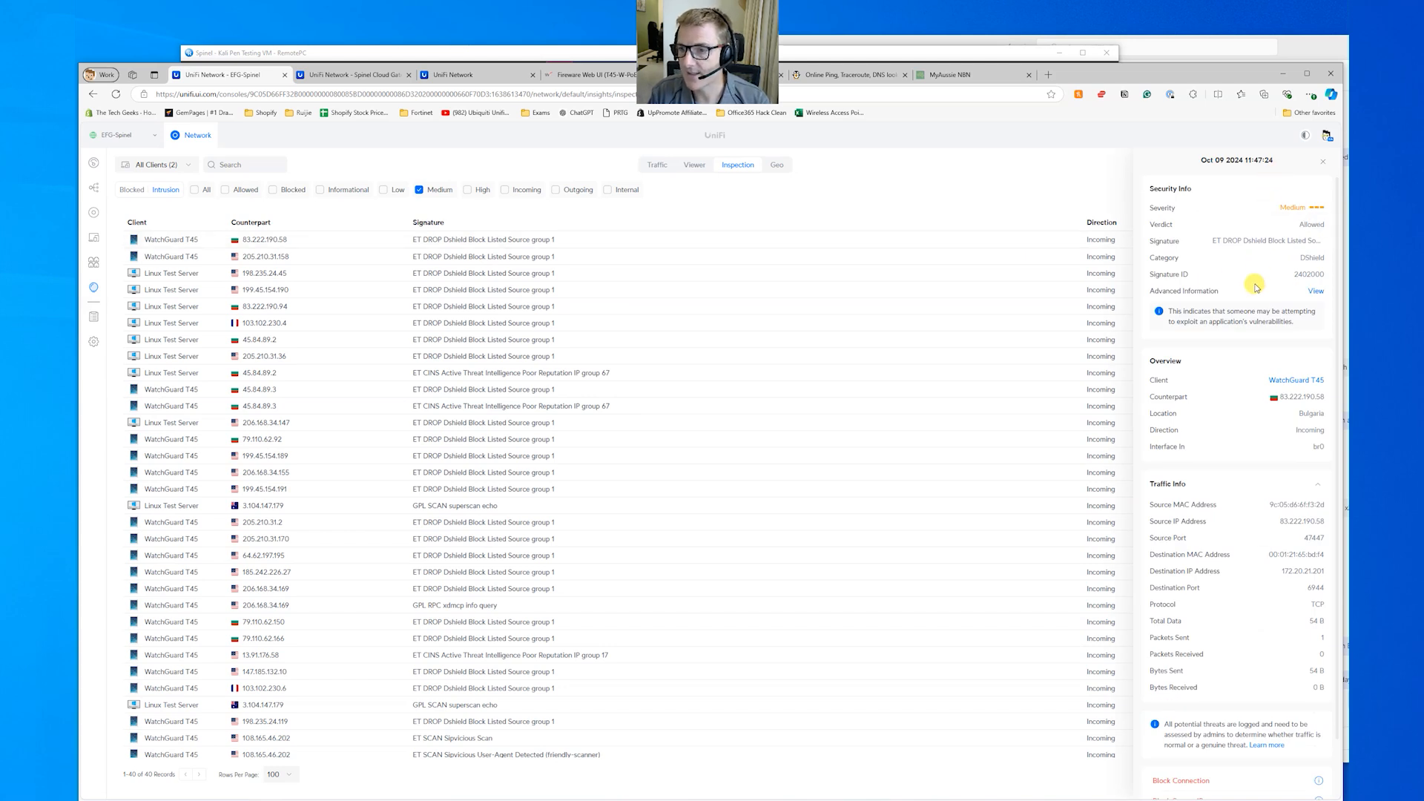
scroll(1247, 349, down, 1)
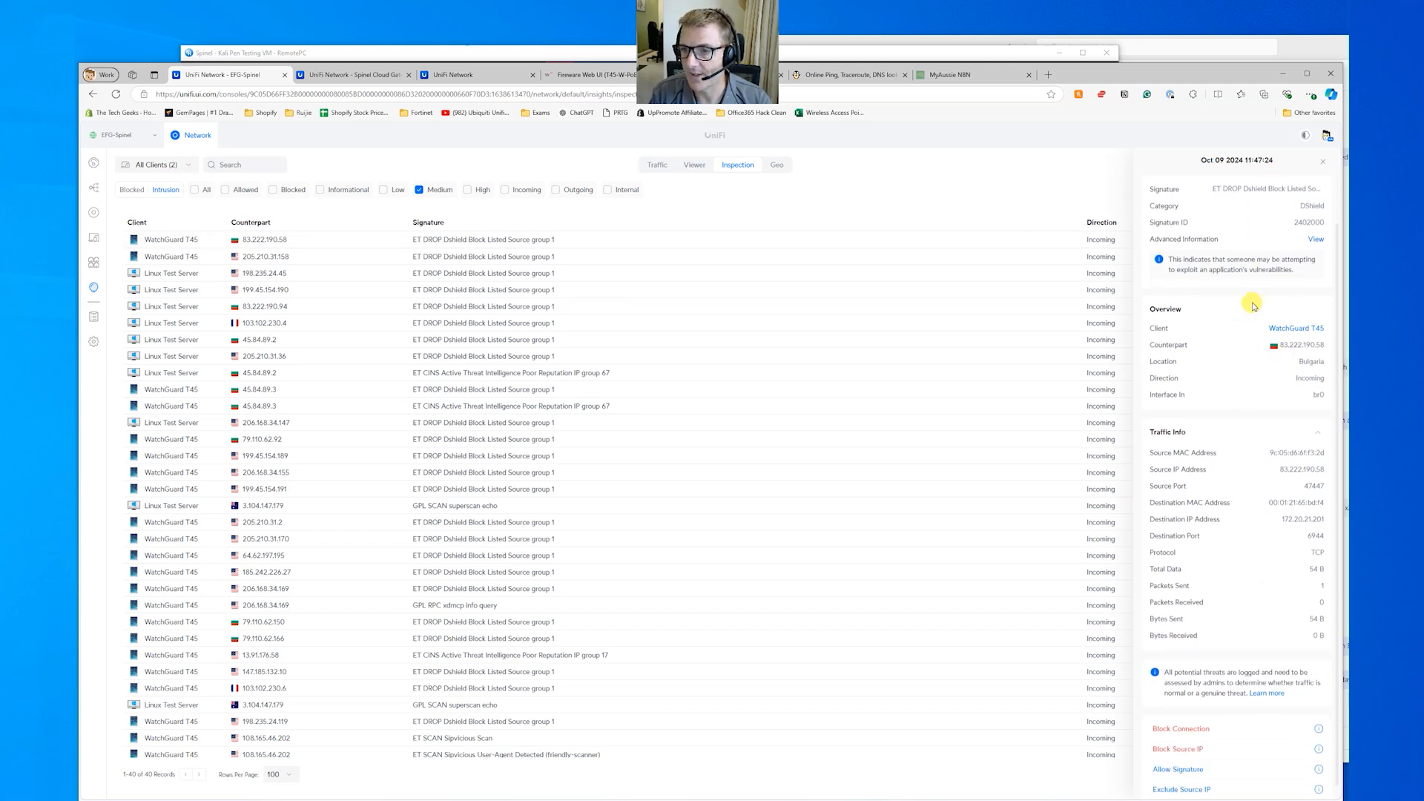
scroll(1275, 487, down, 1)
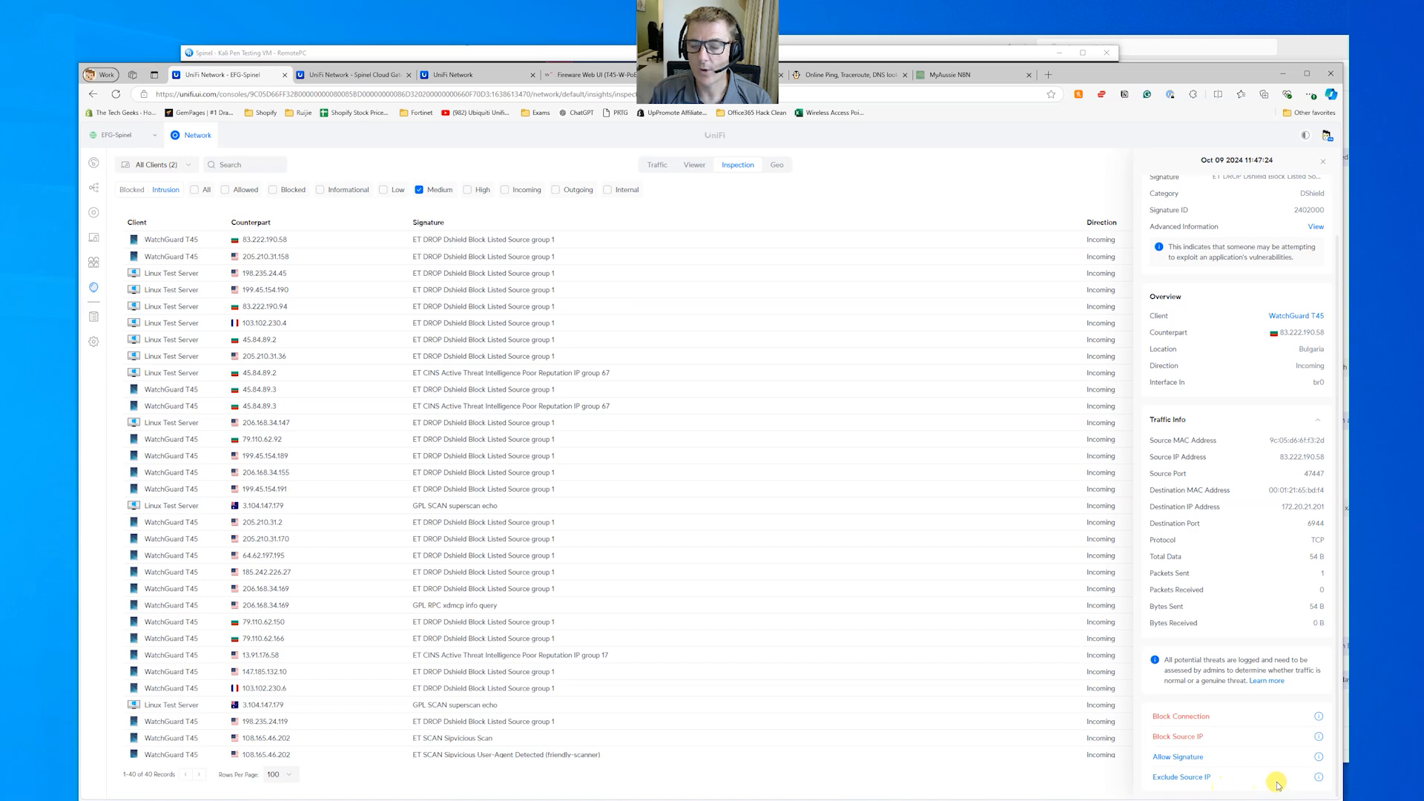
Step: Reset the intrusion event filter to All and display the blocked traffic events in the Inspection log
mouse_move(1319, 780)
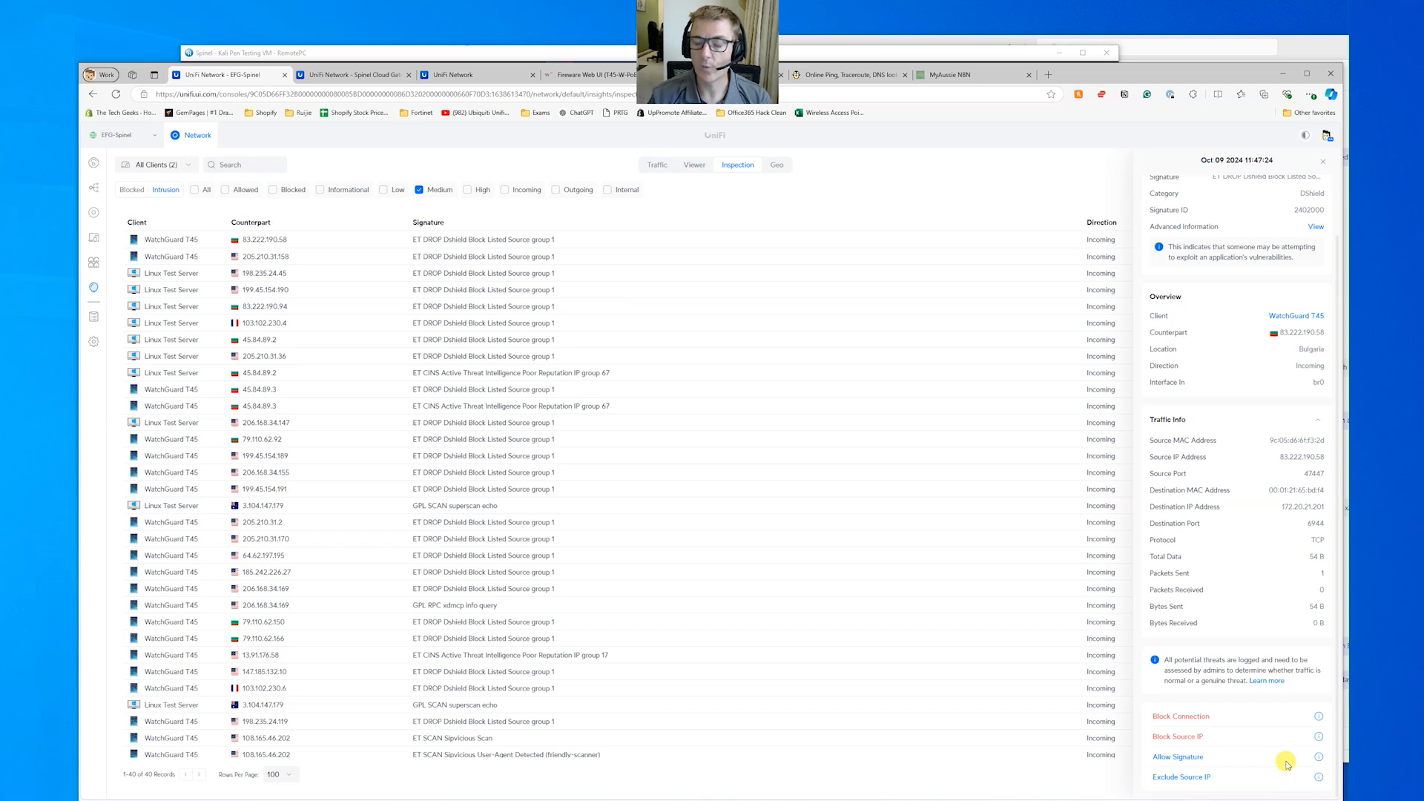
mouse_move(1318, 720)
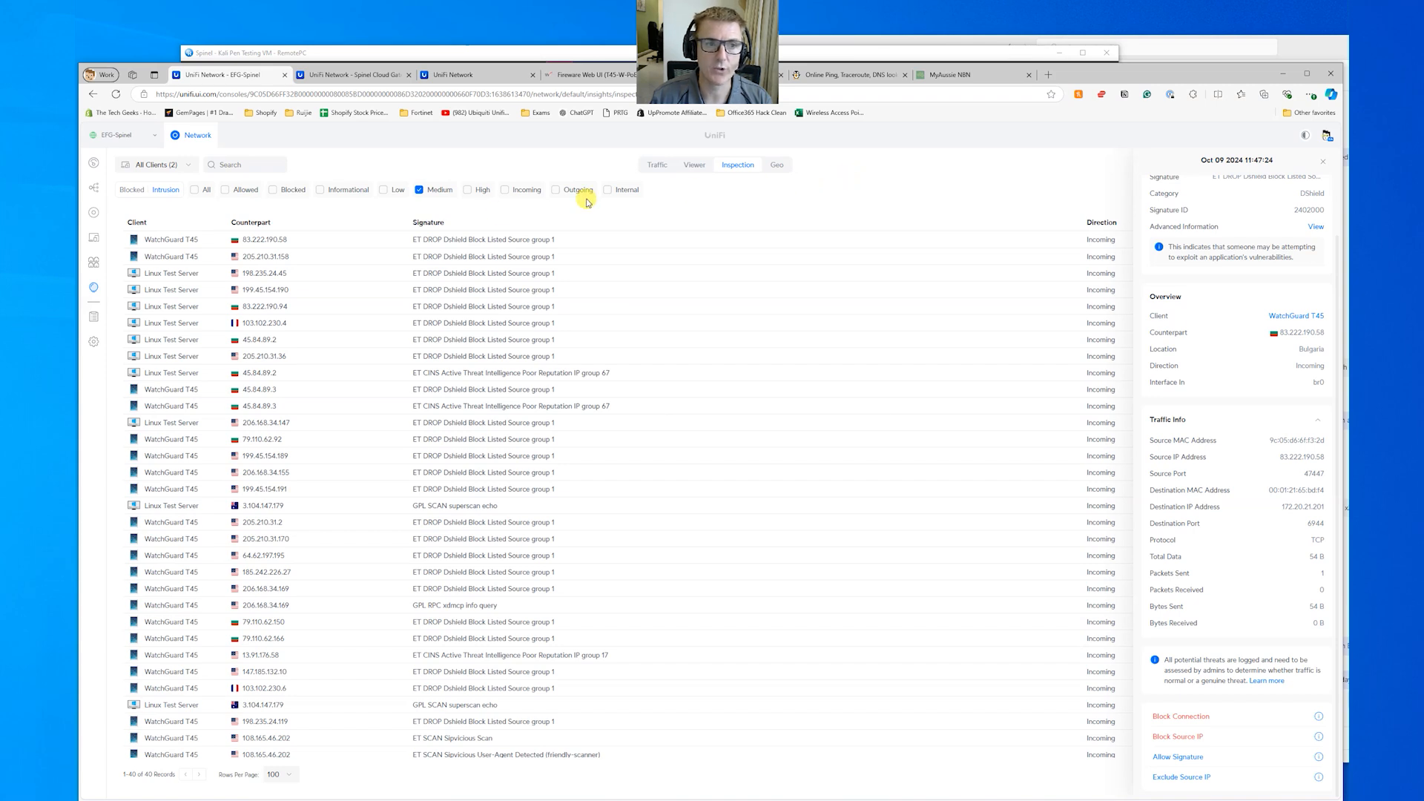
click(198, 191)
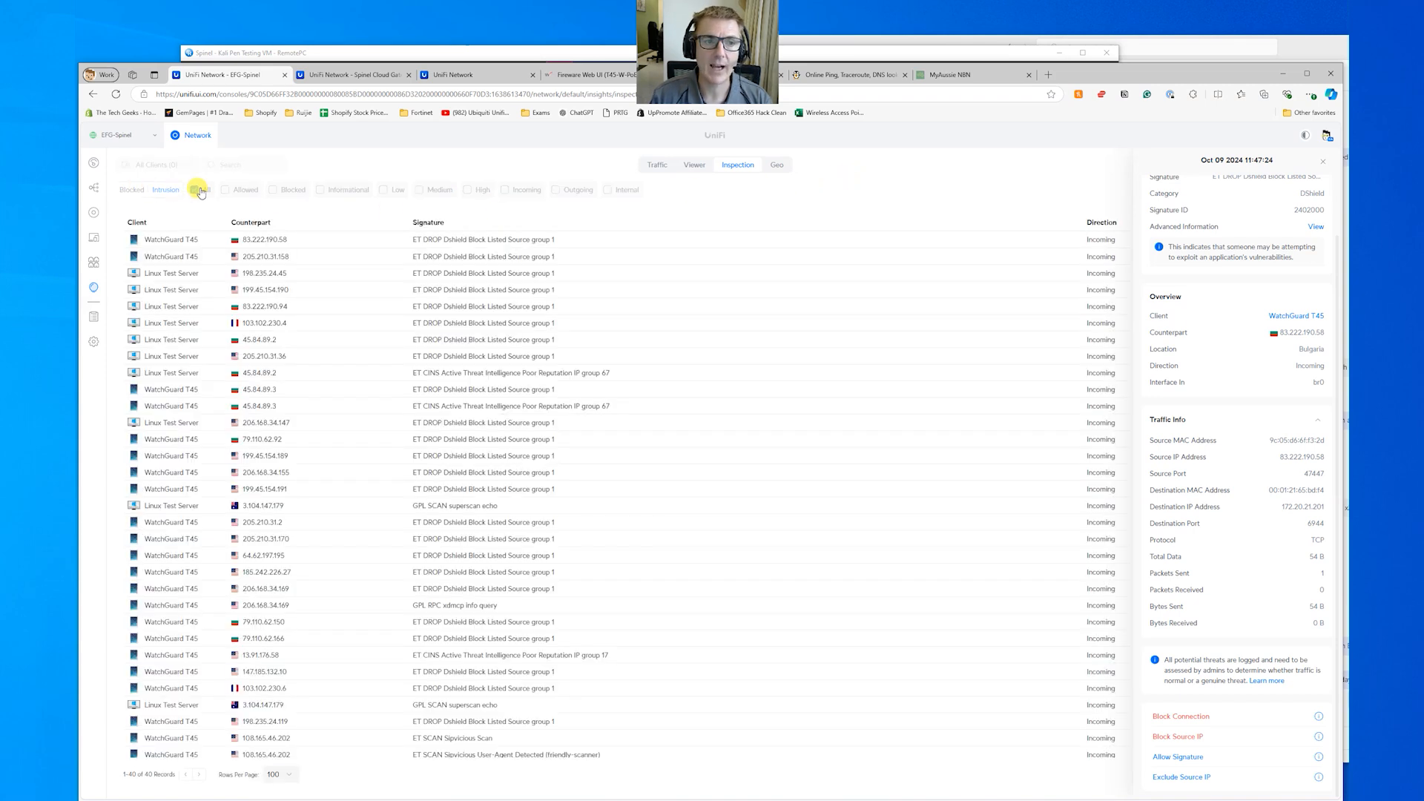
click(131, 190)
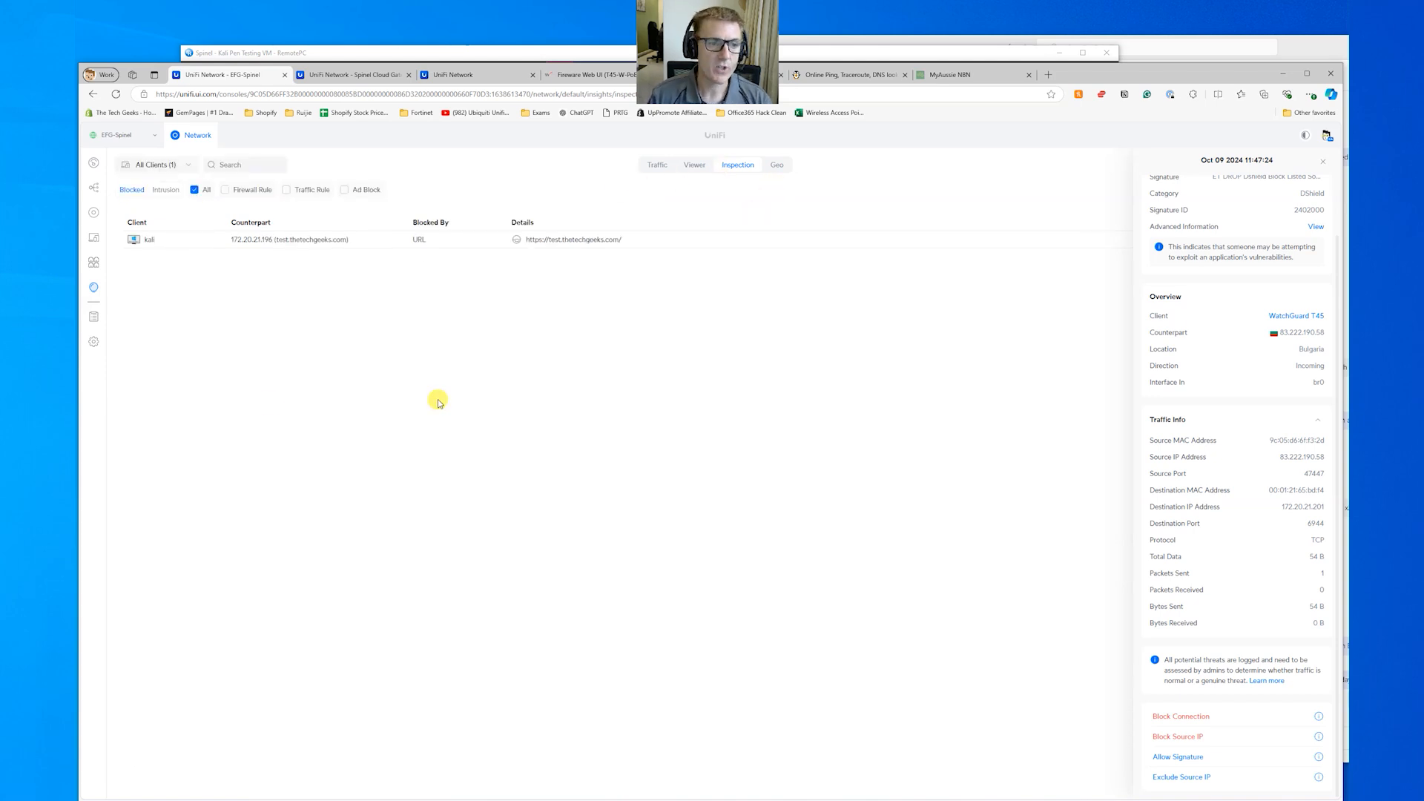
Step: Open the NeXT AI inspection in the security settings and switch it to Simple to review its options
click(92, 343)
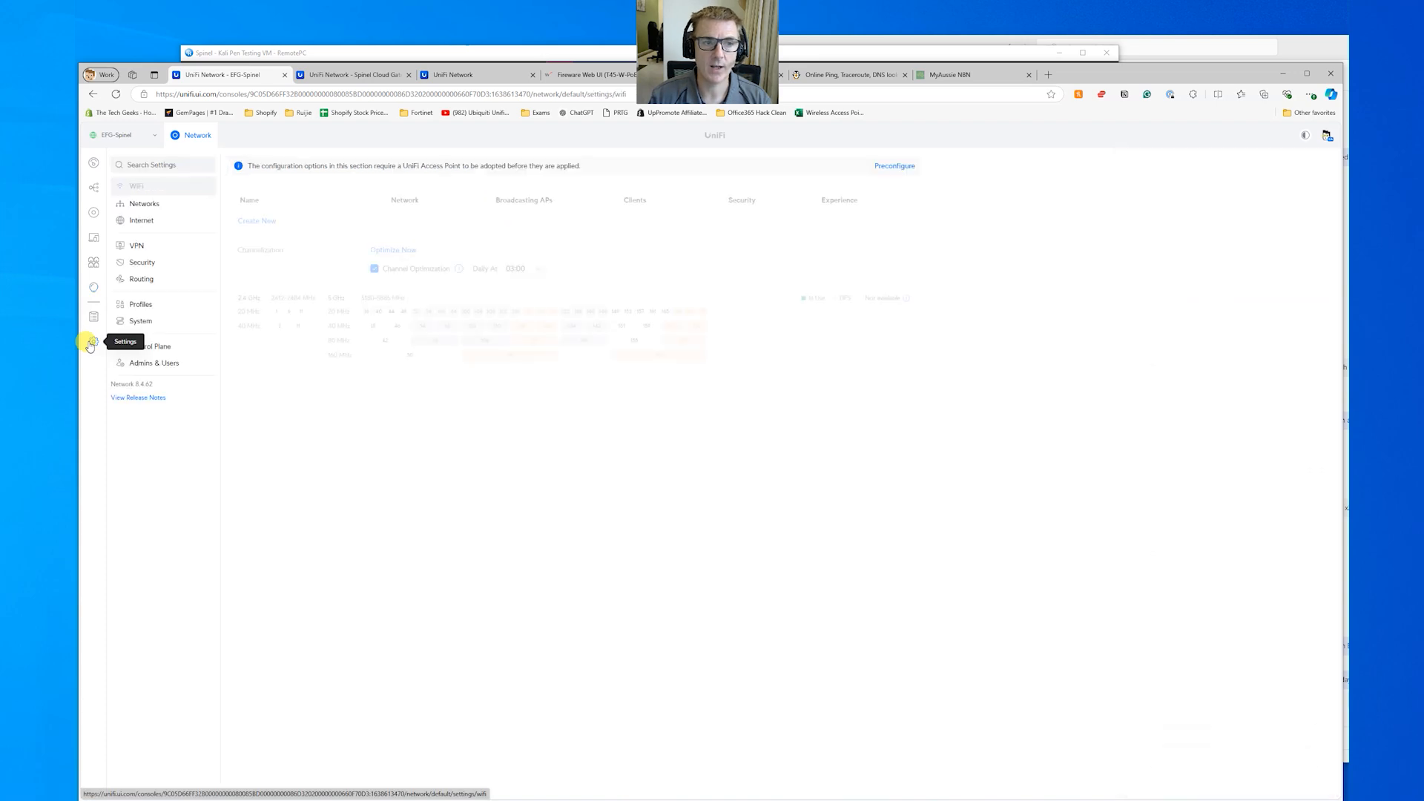
click(144, 264)
click(525, 167)
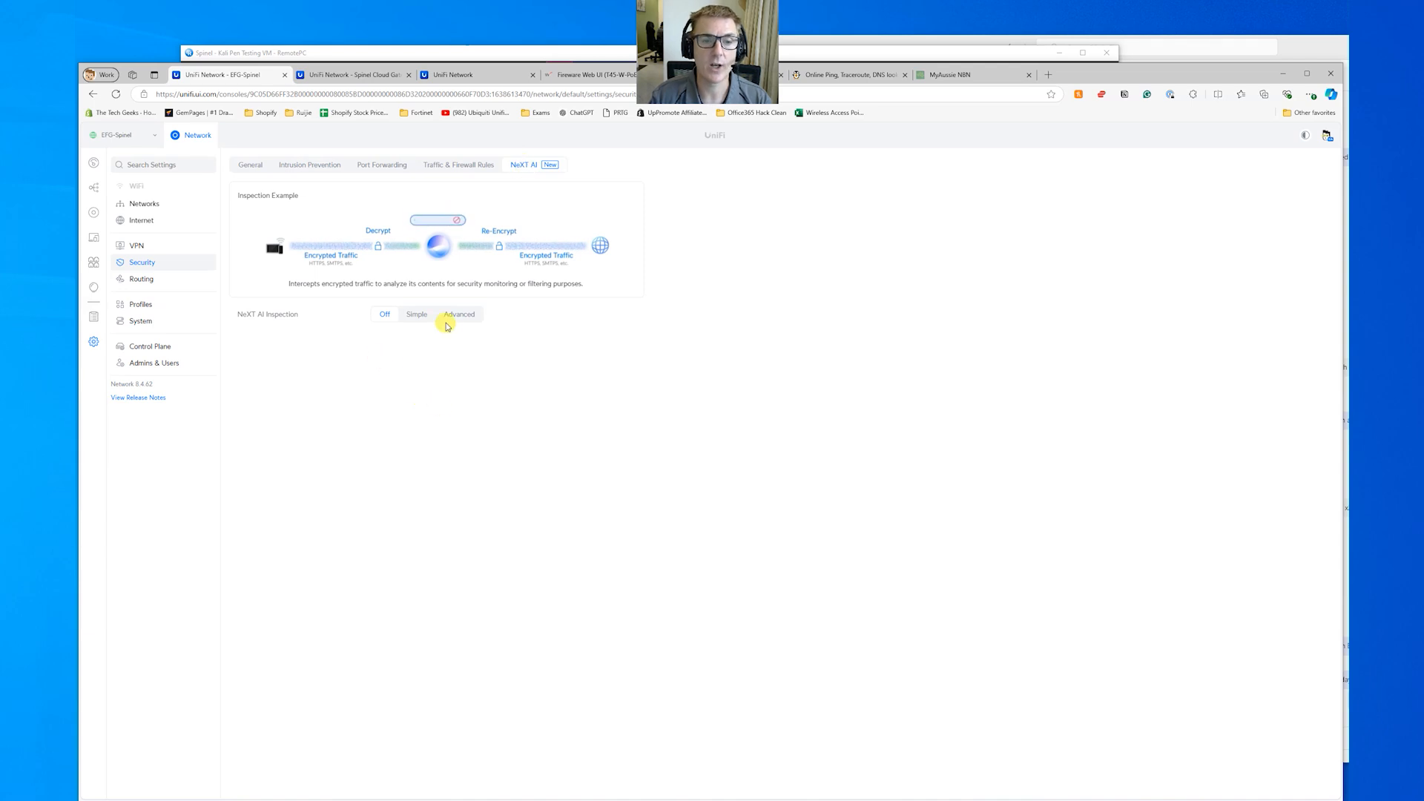
click(418, 315)
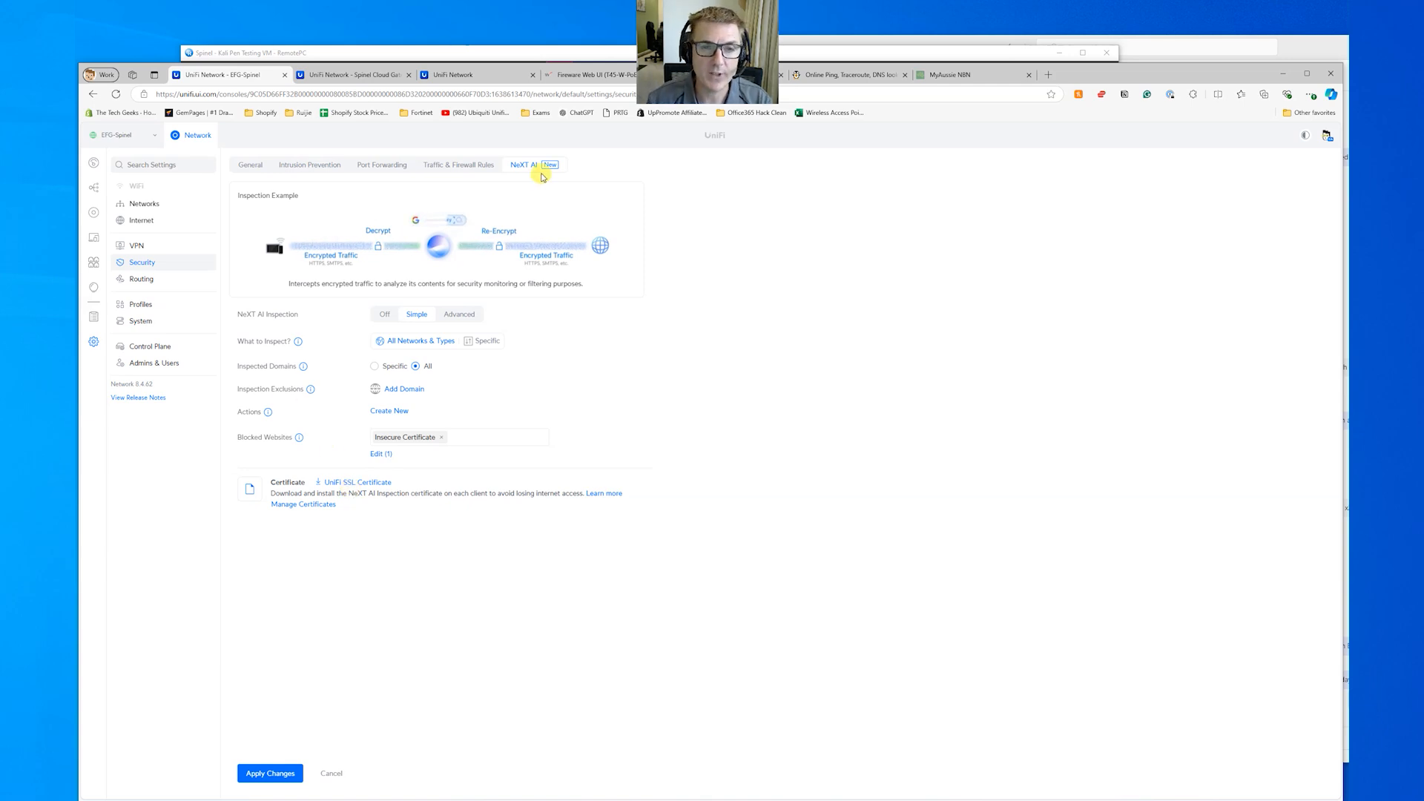
Step: Discard the unsaved inspection settings and start an advanced firewall rule of type Internet Out with protocol TCP
click(459, 170)
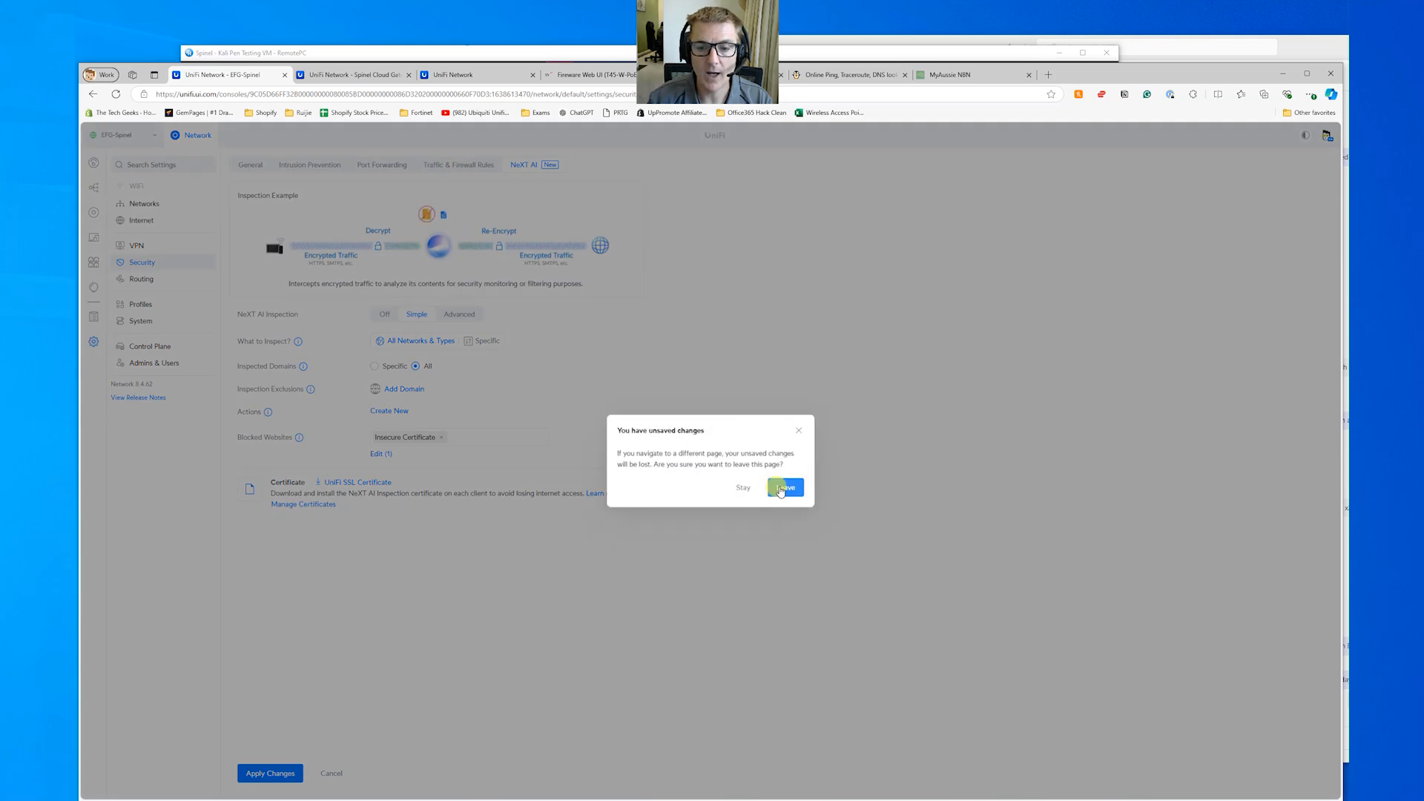
click(777, 487)
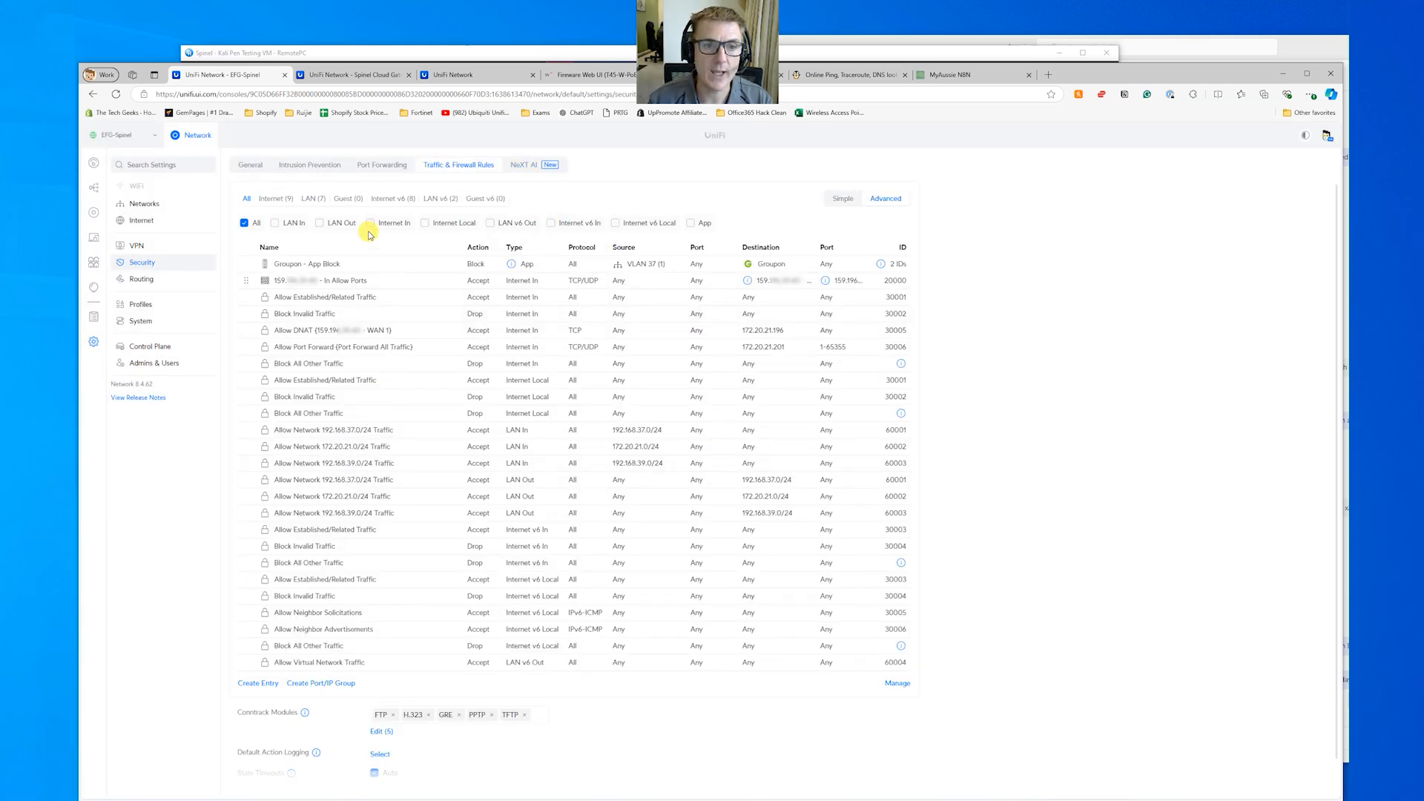
click(256, 682)
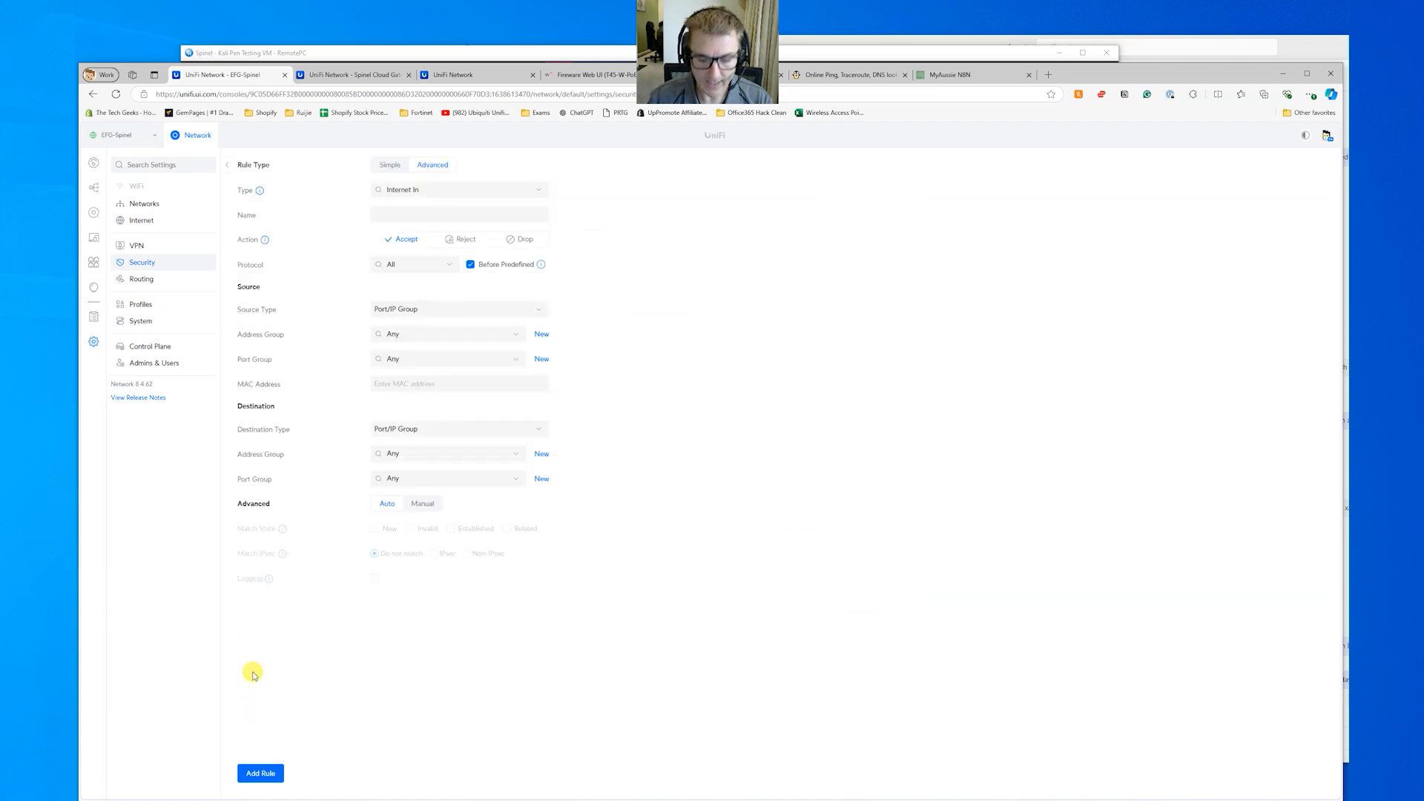
click(437, 185)
click(426, 227)
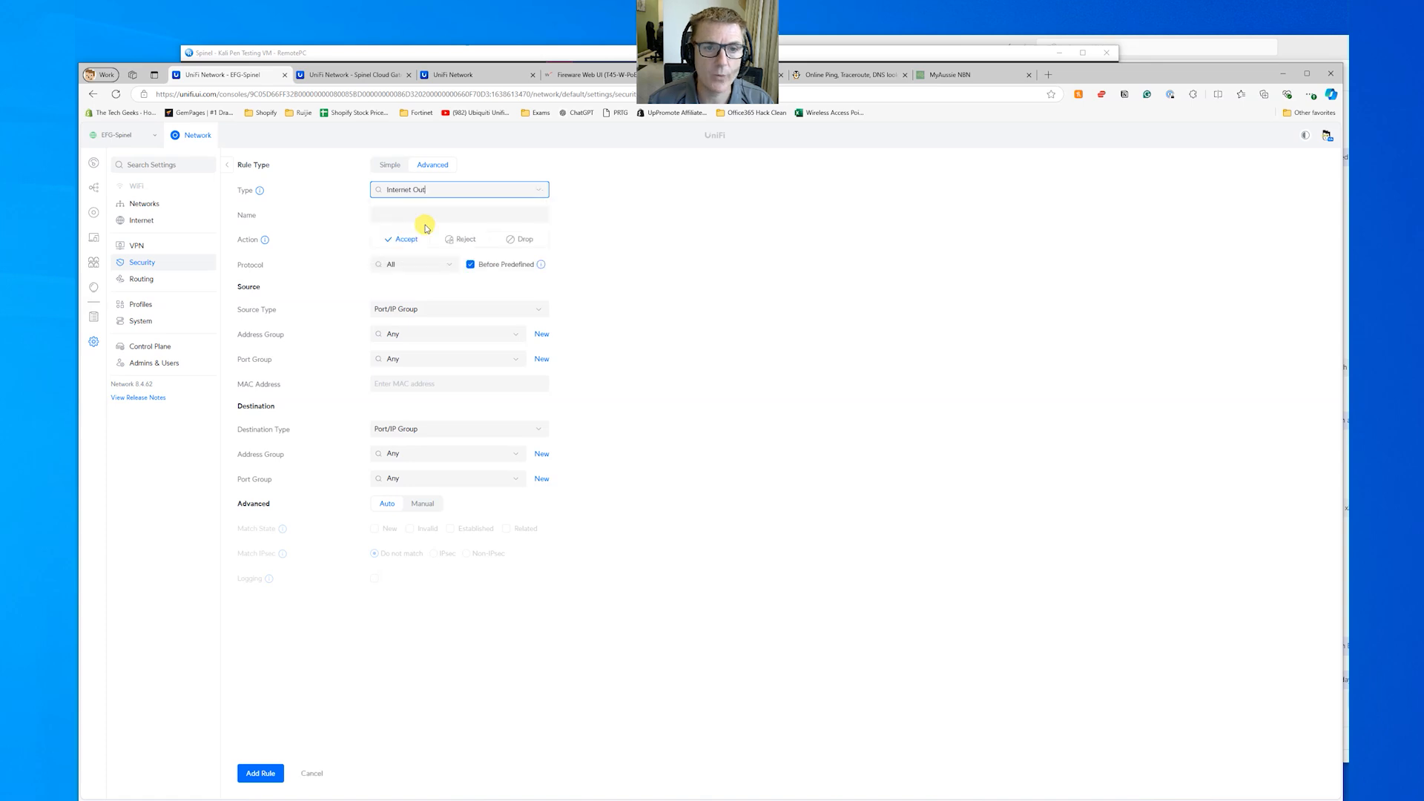
click(424, 265)
text(ss)
key(BackSpace)
key(BackSpace)
click(391, 302)
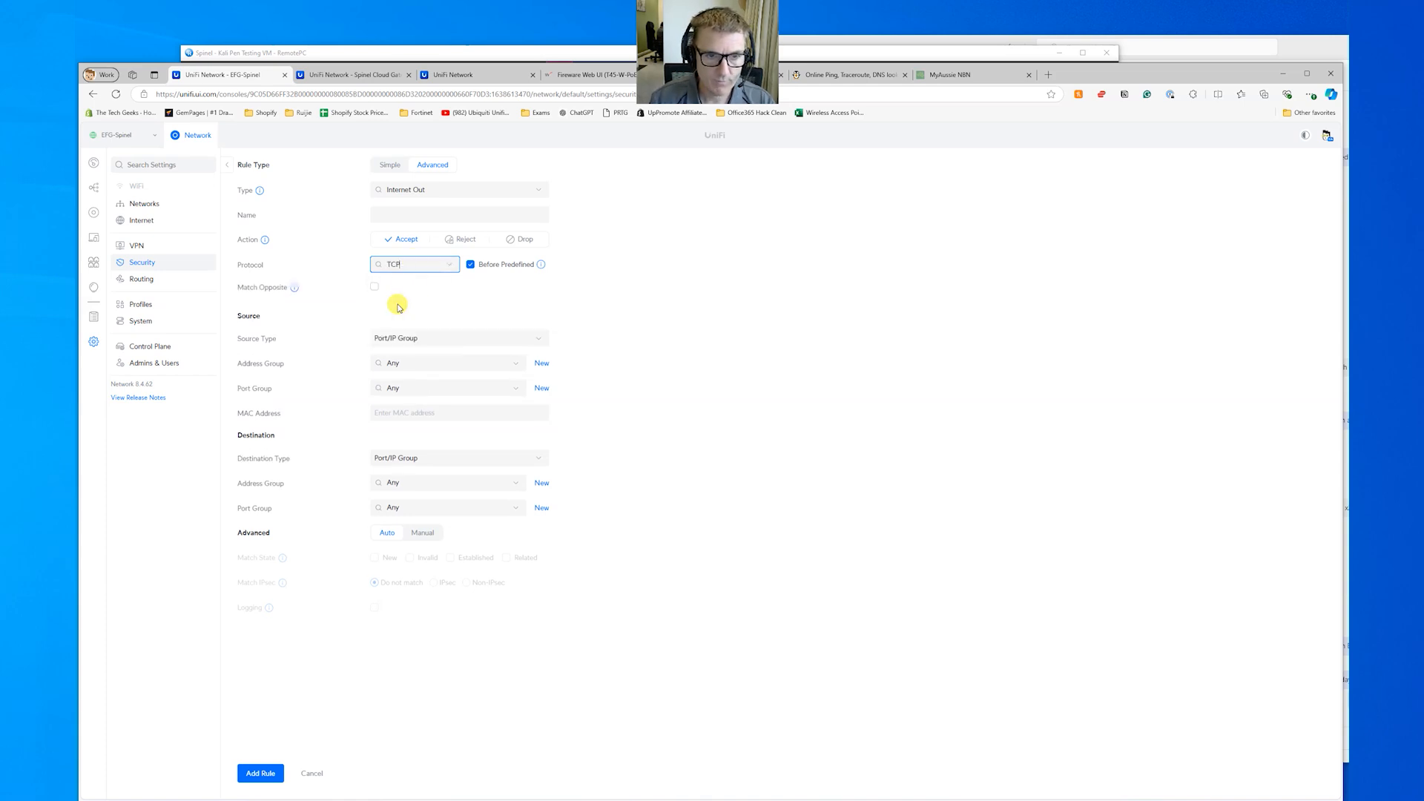
Step: Examine the options for the firewall rule's source type, destination type and destination port group
click(425, 343)
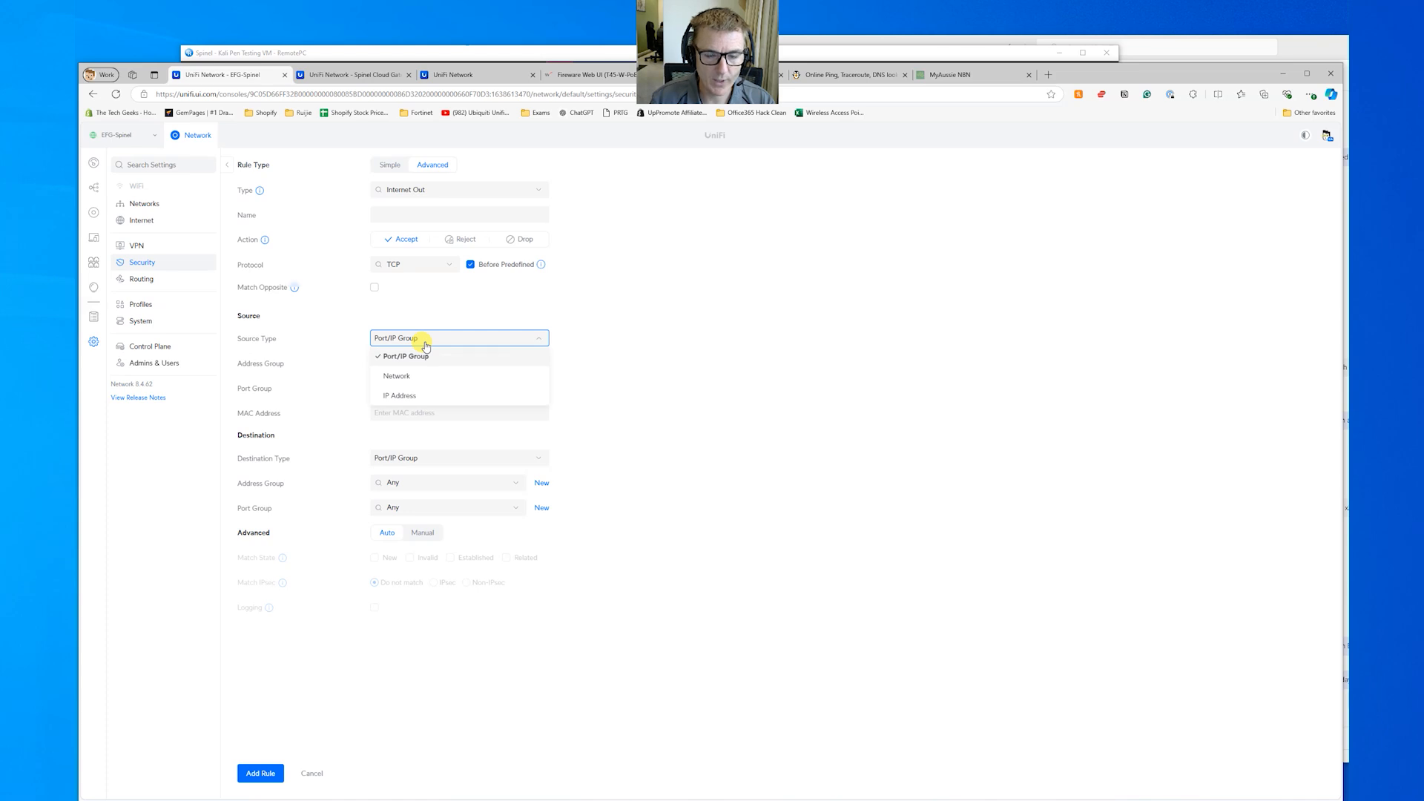
click(730, 320)
click(495, 457)
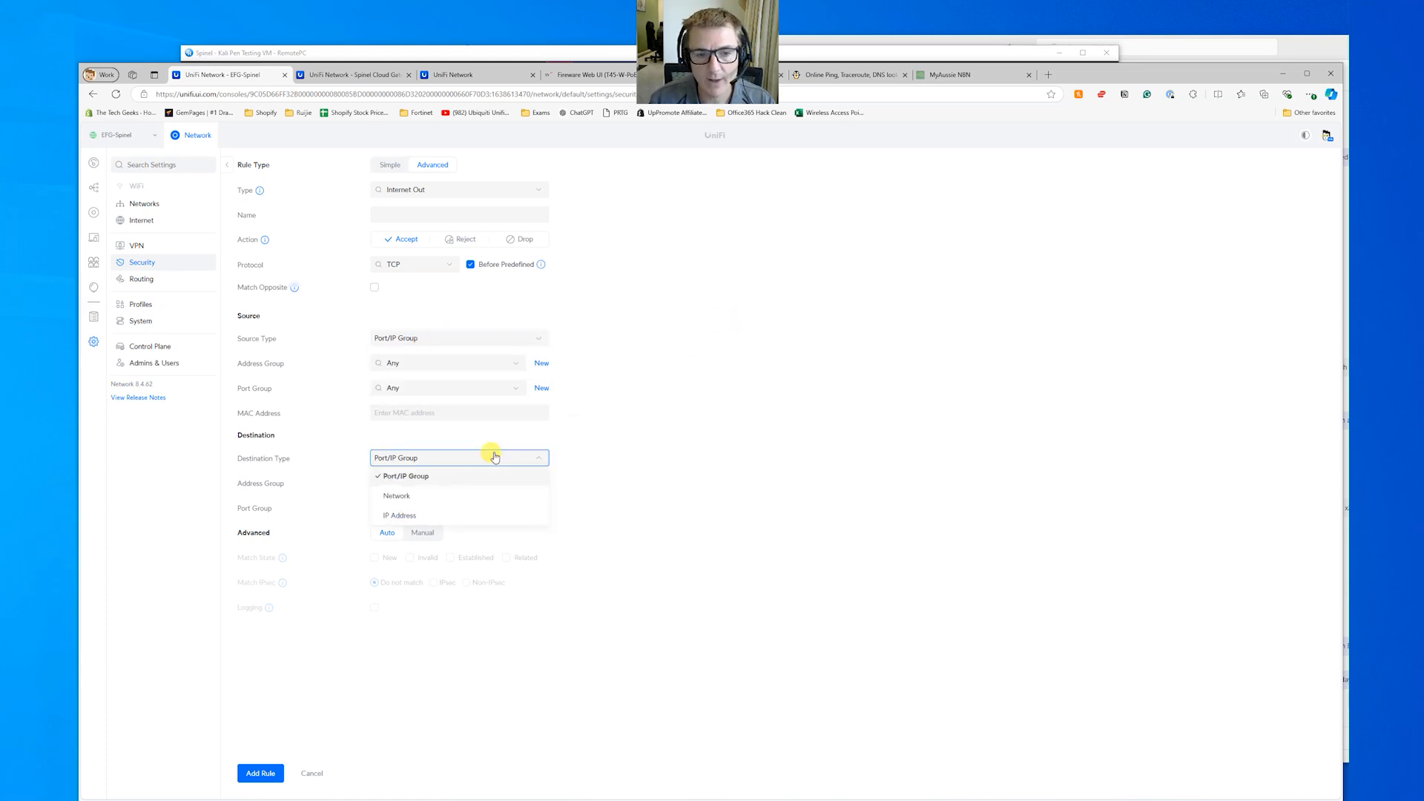
click(678, 417)
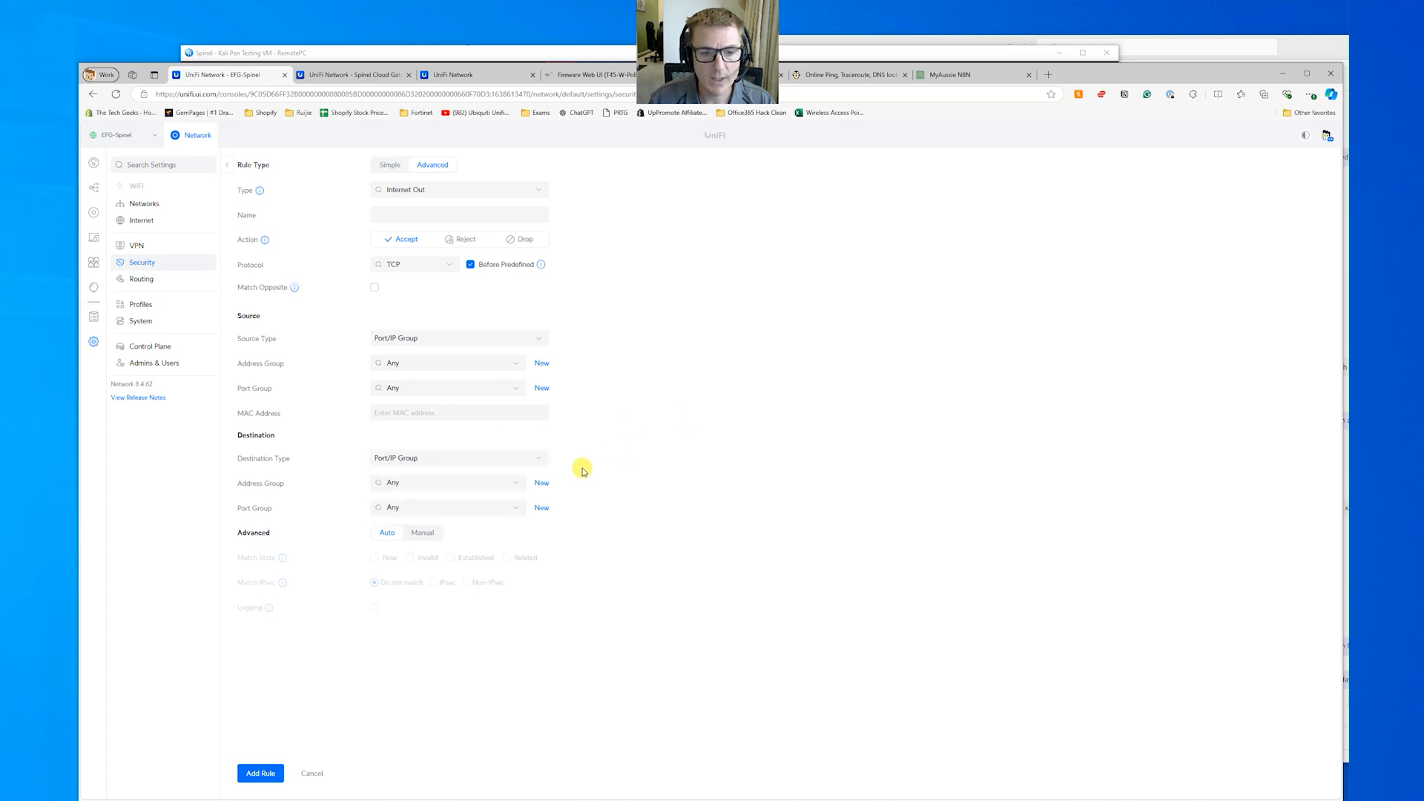
click(505, 505)
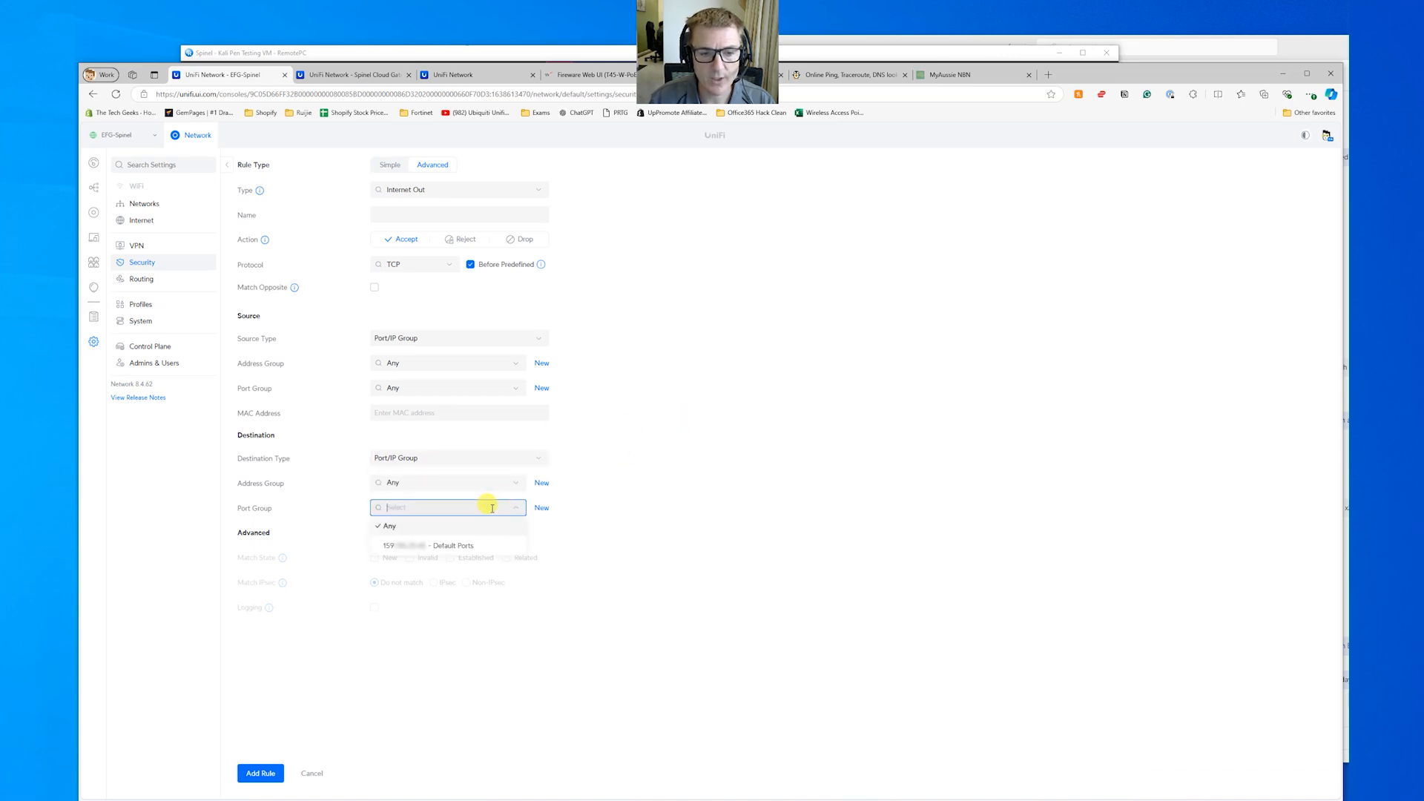
click(702, 407)
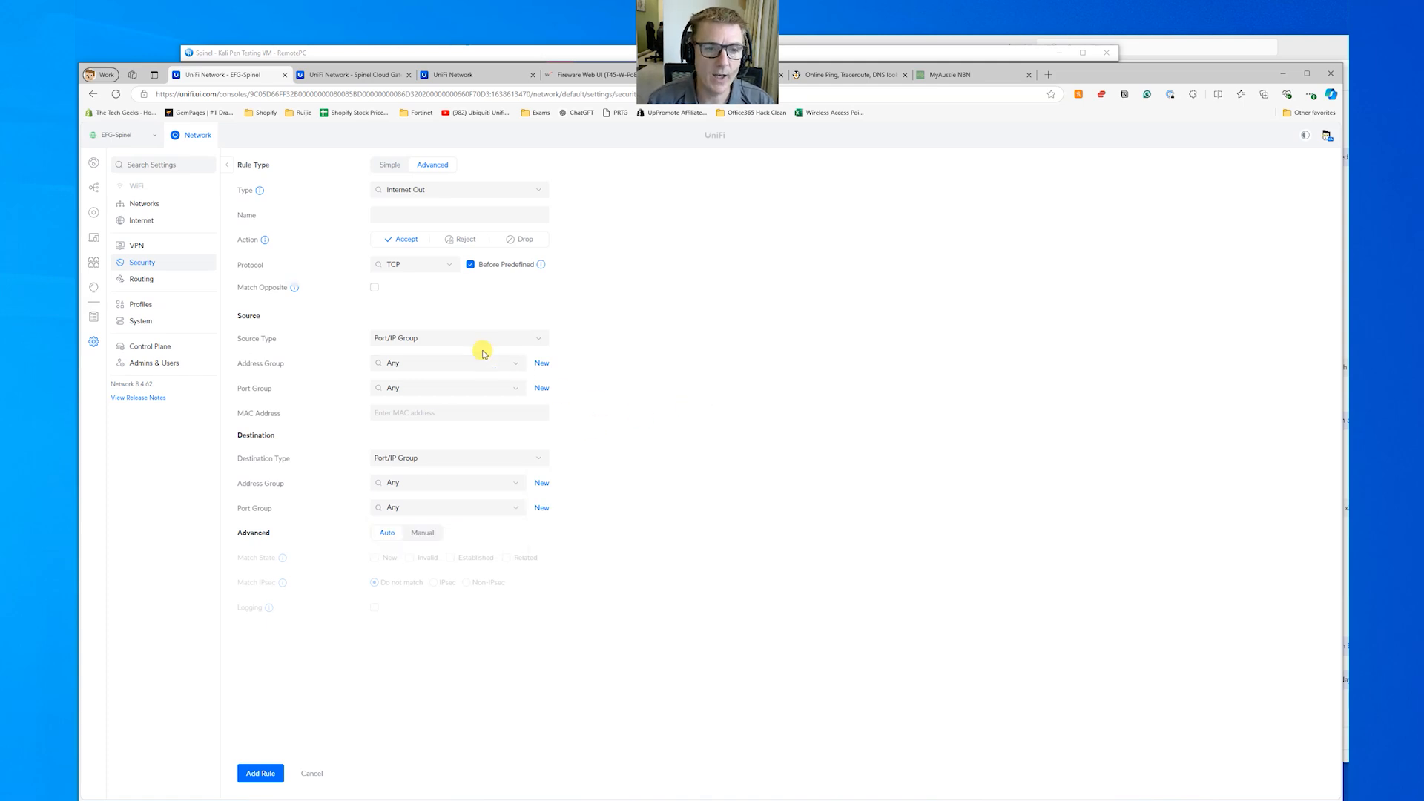
Step: Try IP Address as the rule's source type, return it to Port/IP Group and check the source address groups
click(460, 338)
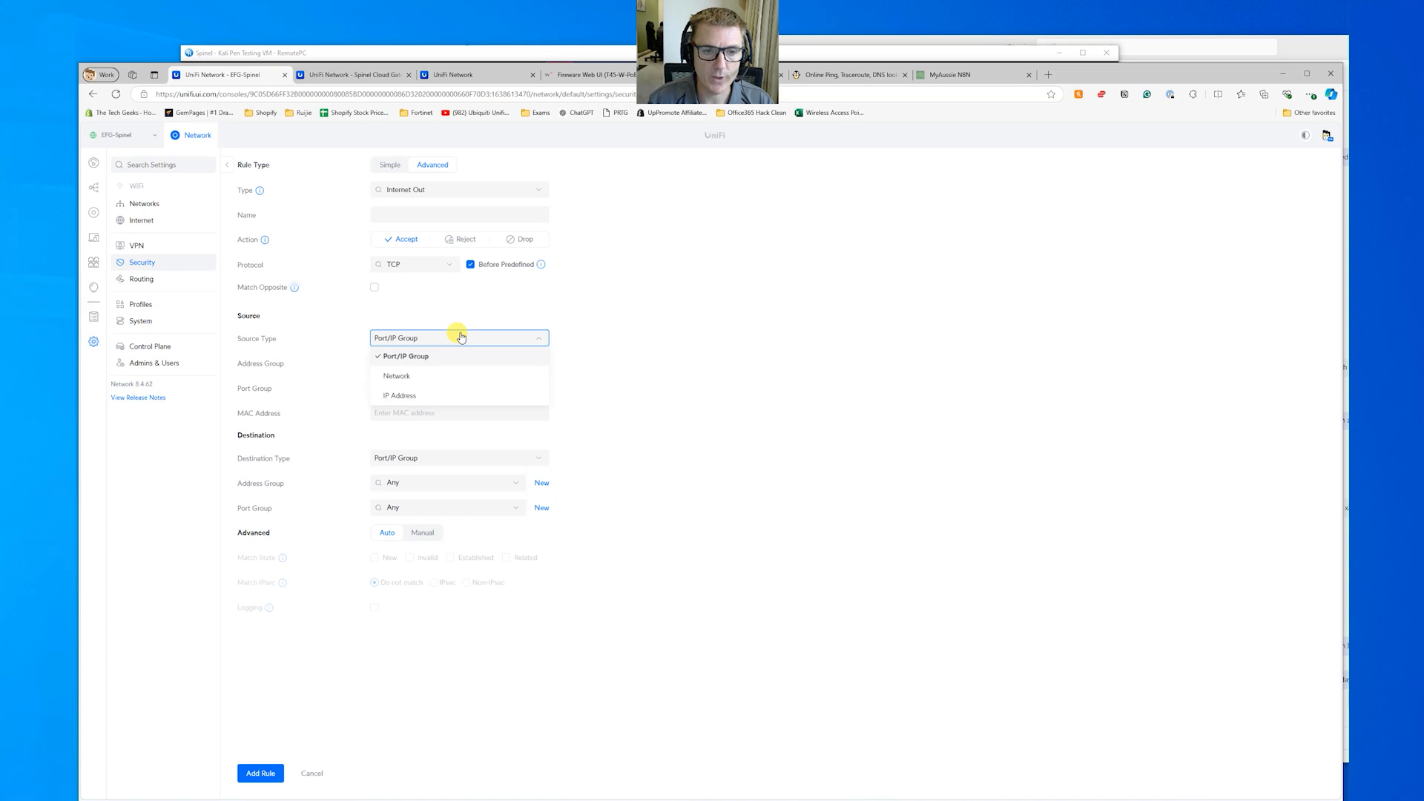
click(425, 395)
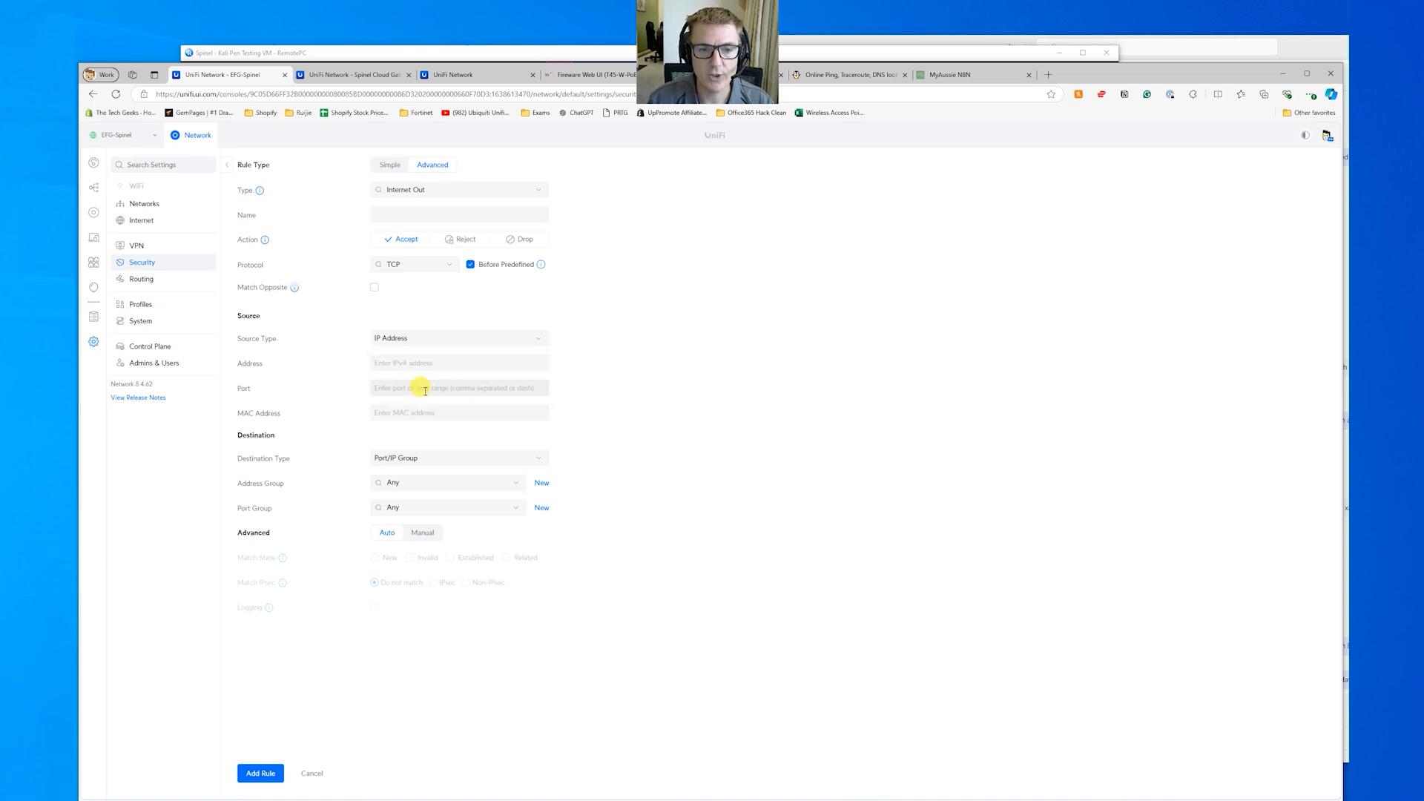
click(460, 335)
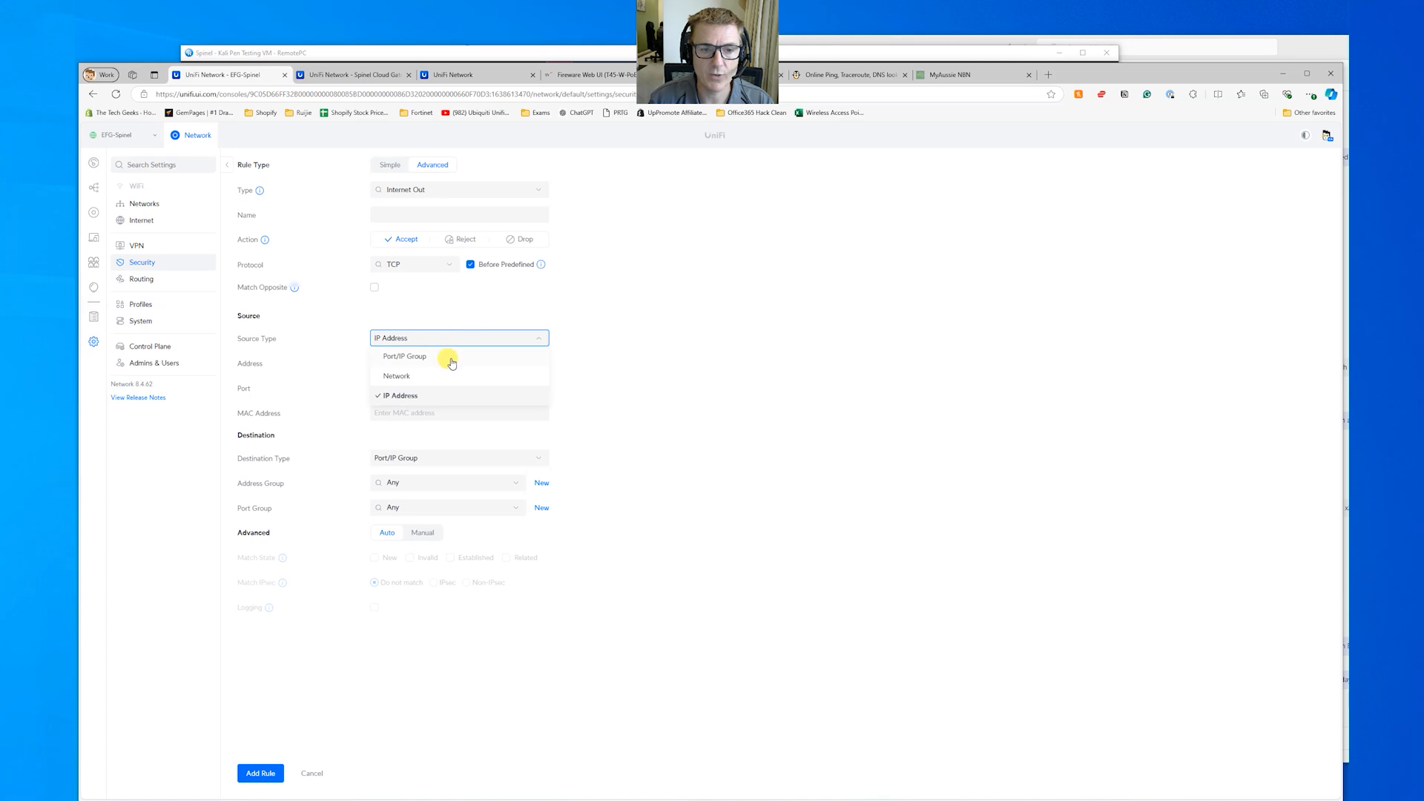
click(452, 361)
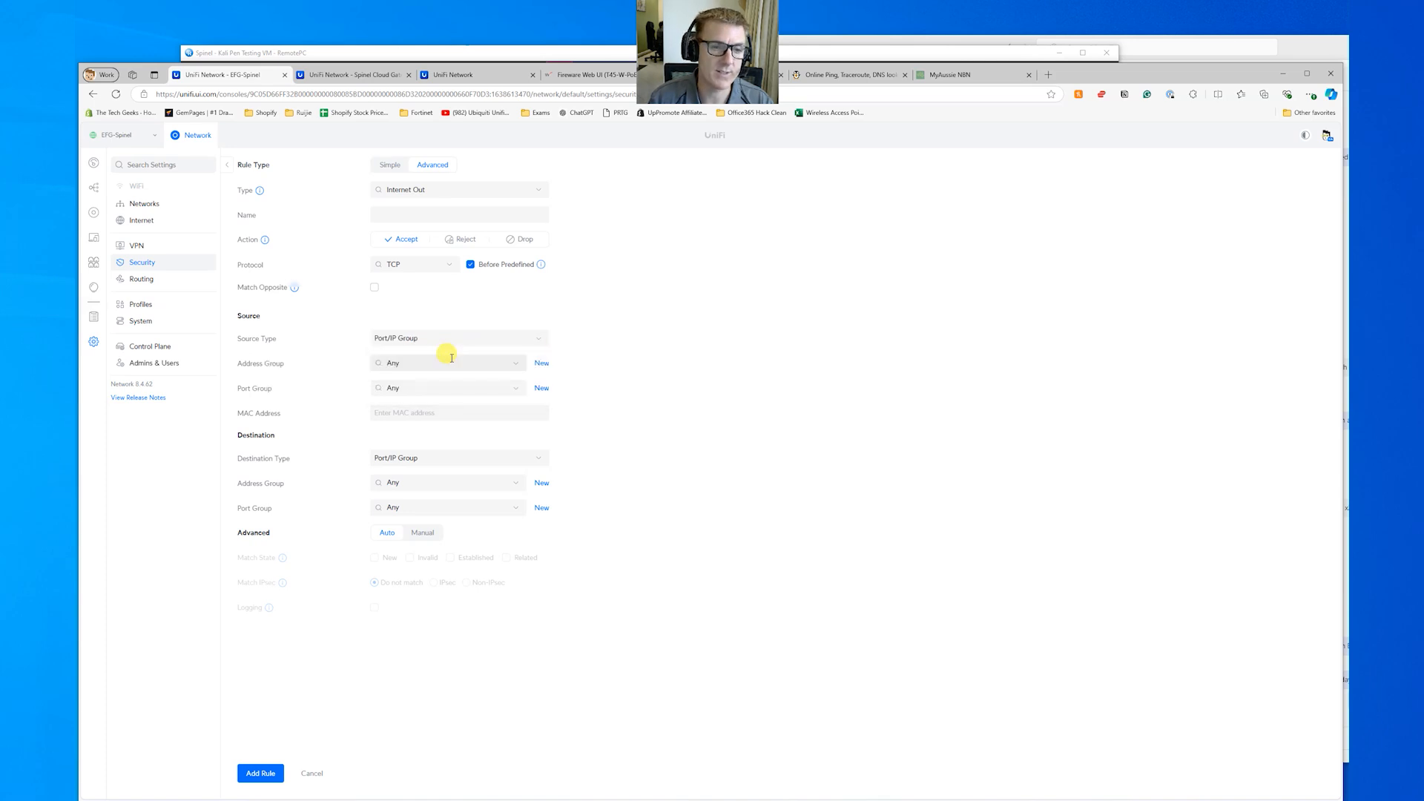
click(451, 358)
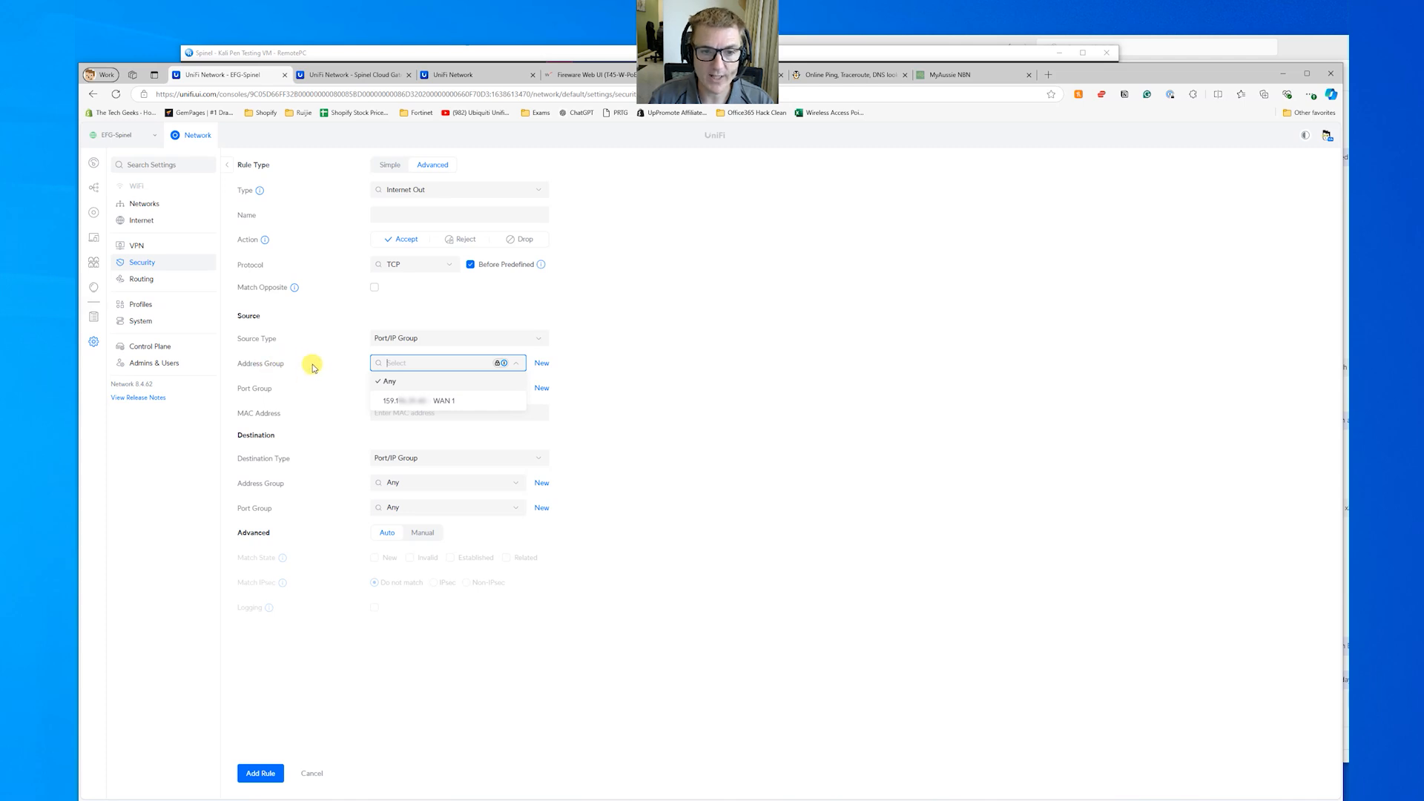
Step: Abandon the firewall rule and start a new group profile of type IPv4 Address/Subnet in the profile settings
click(147, 305)
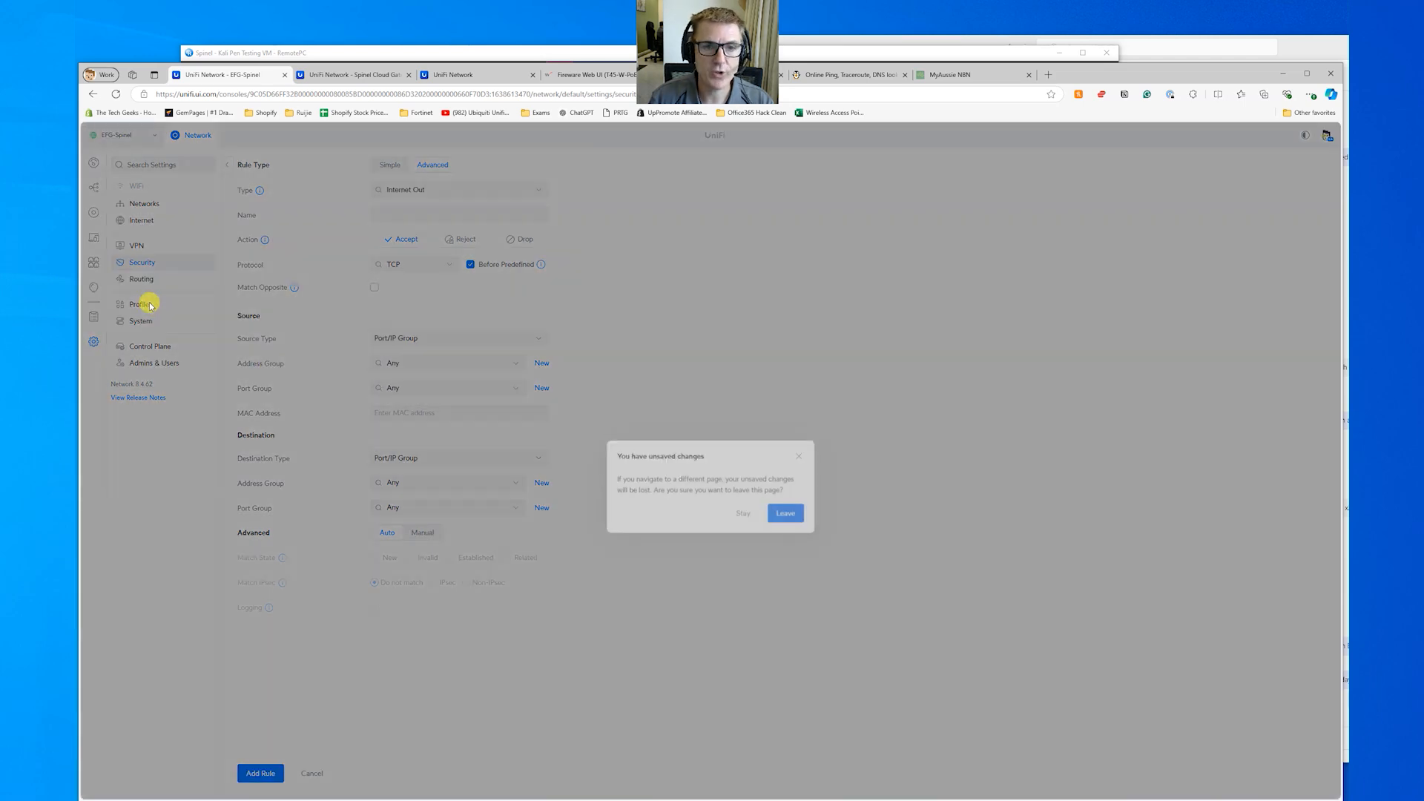
click(783, 487)
click(425, 165)
click(258, 287)
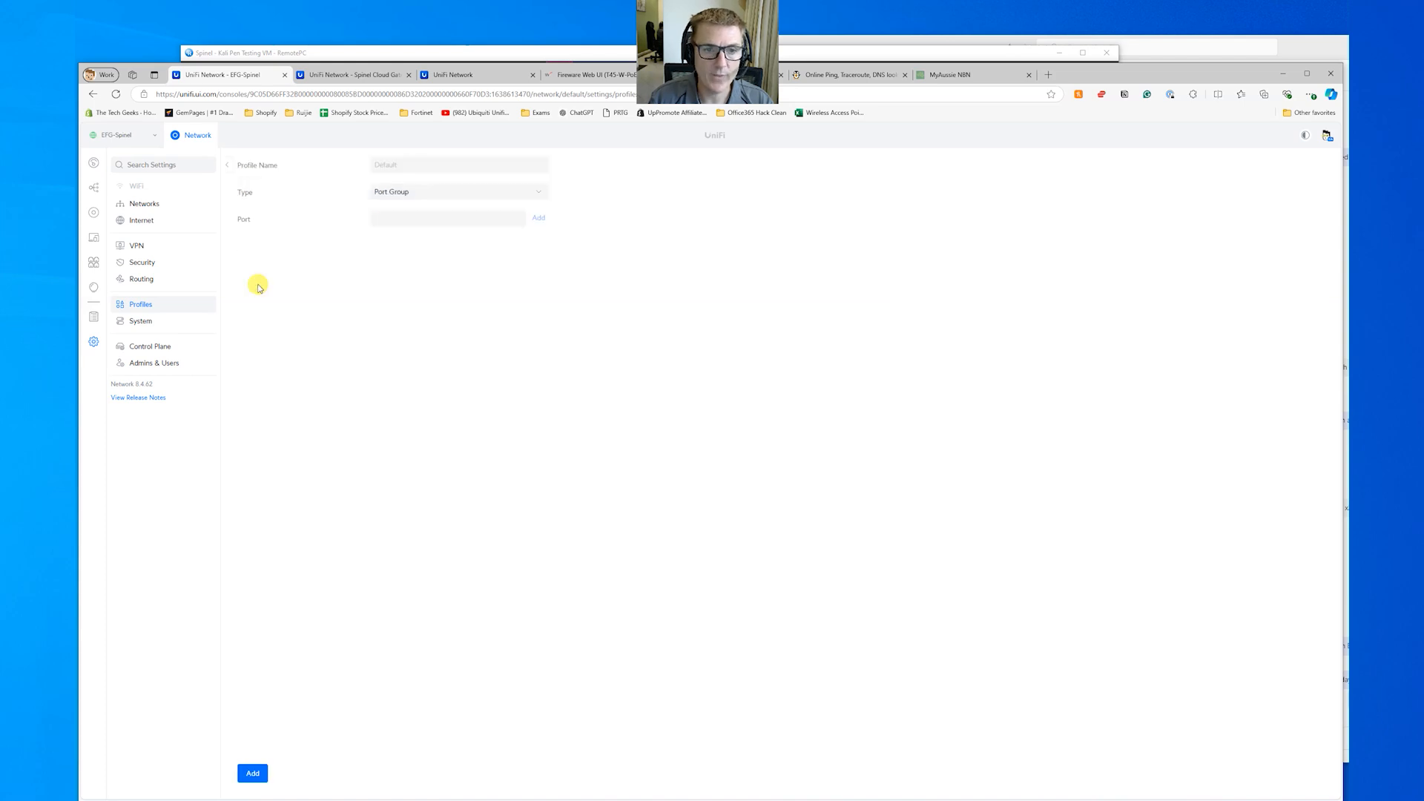
click(412, 193)
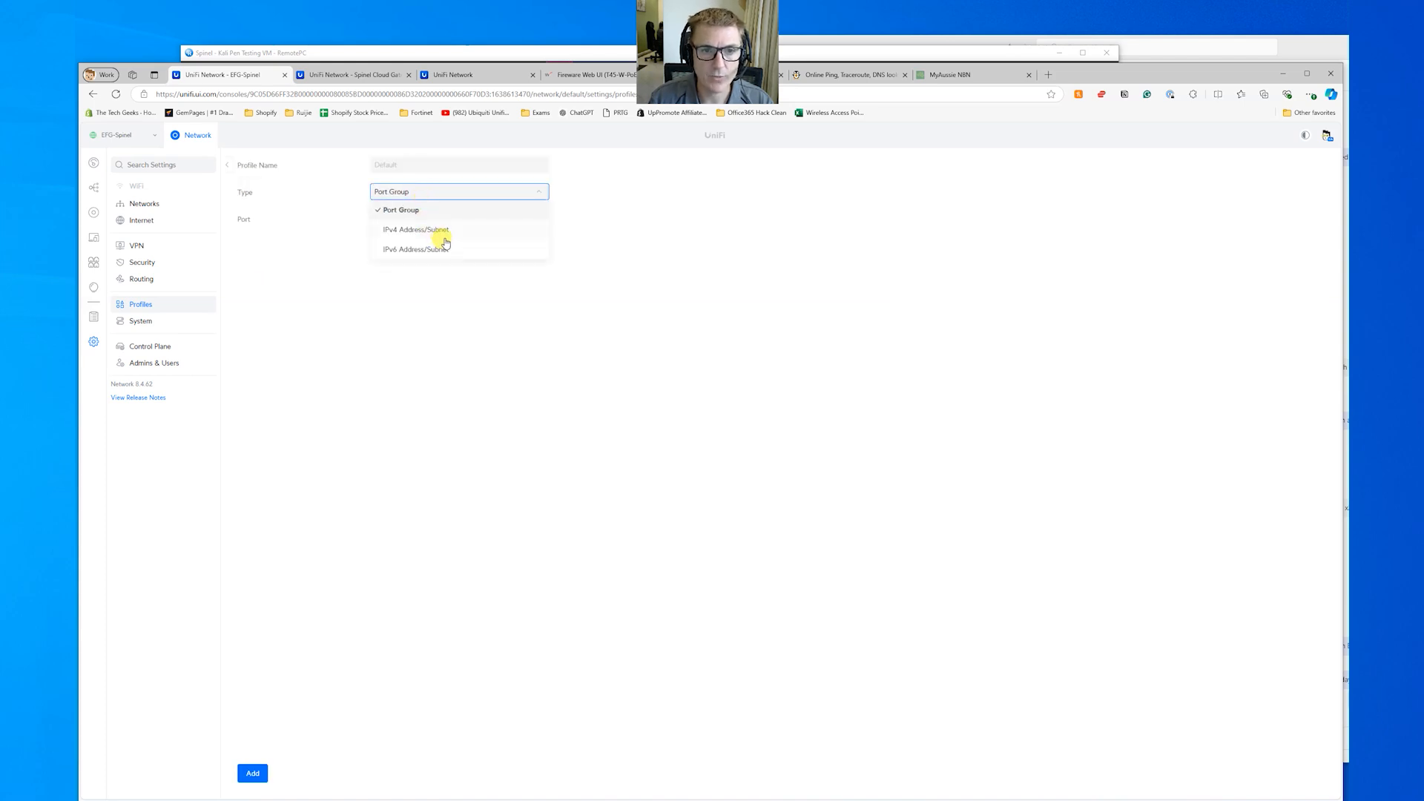
click(452, 231)
click(452, 221)
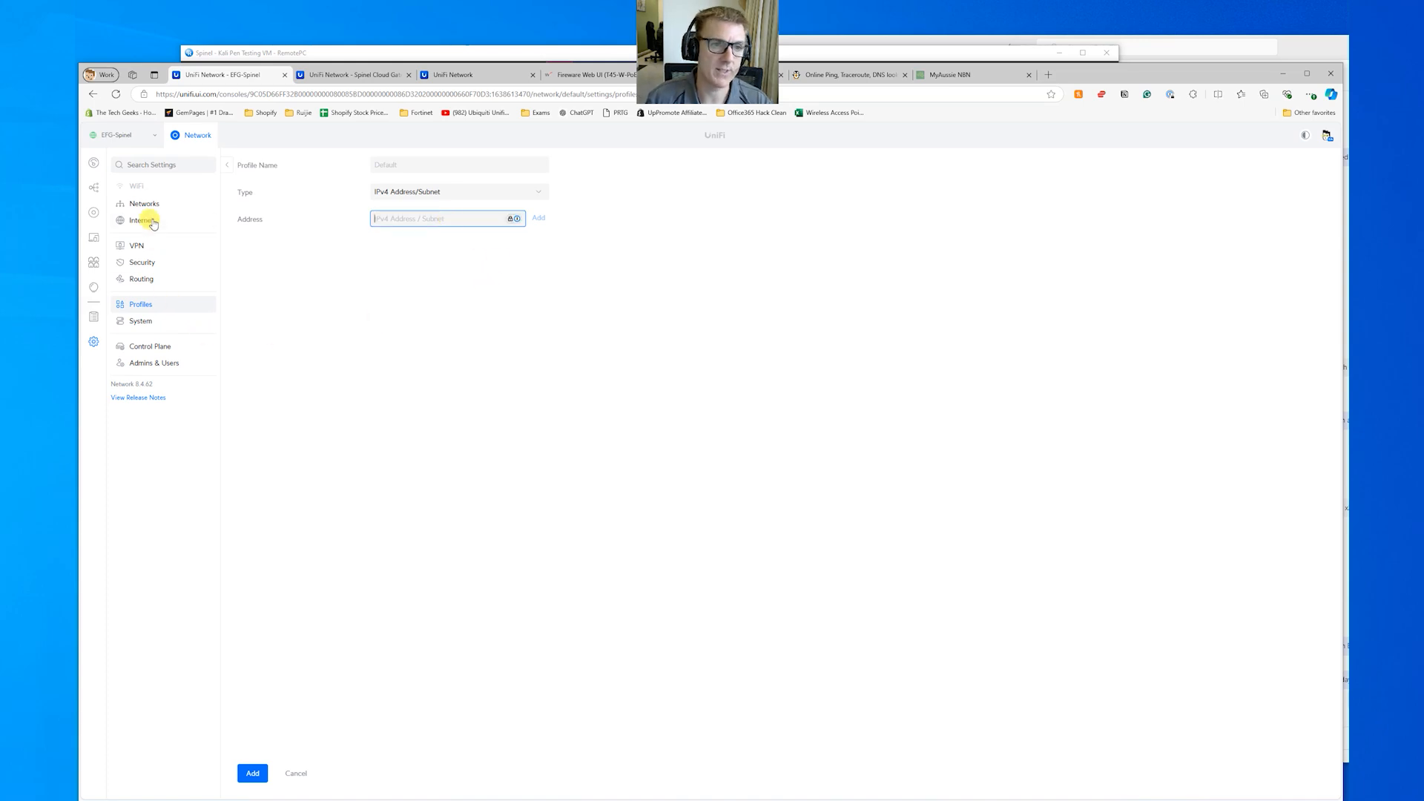
Step: Discard the unsaved profile and set NeXT AI Inspection to Simple in the security settings
click(148, 268)
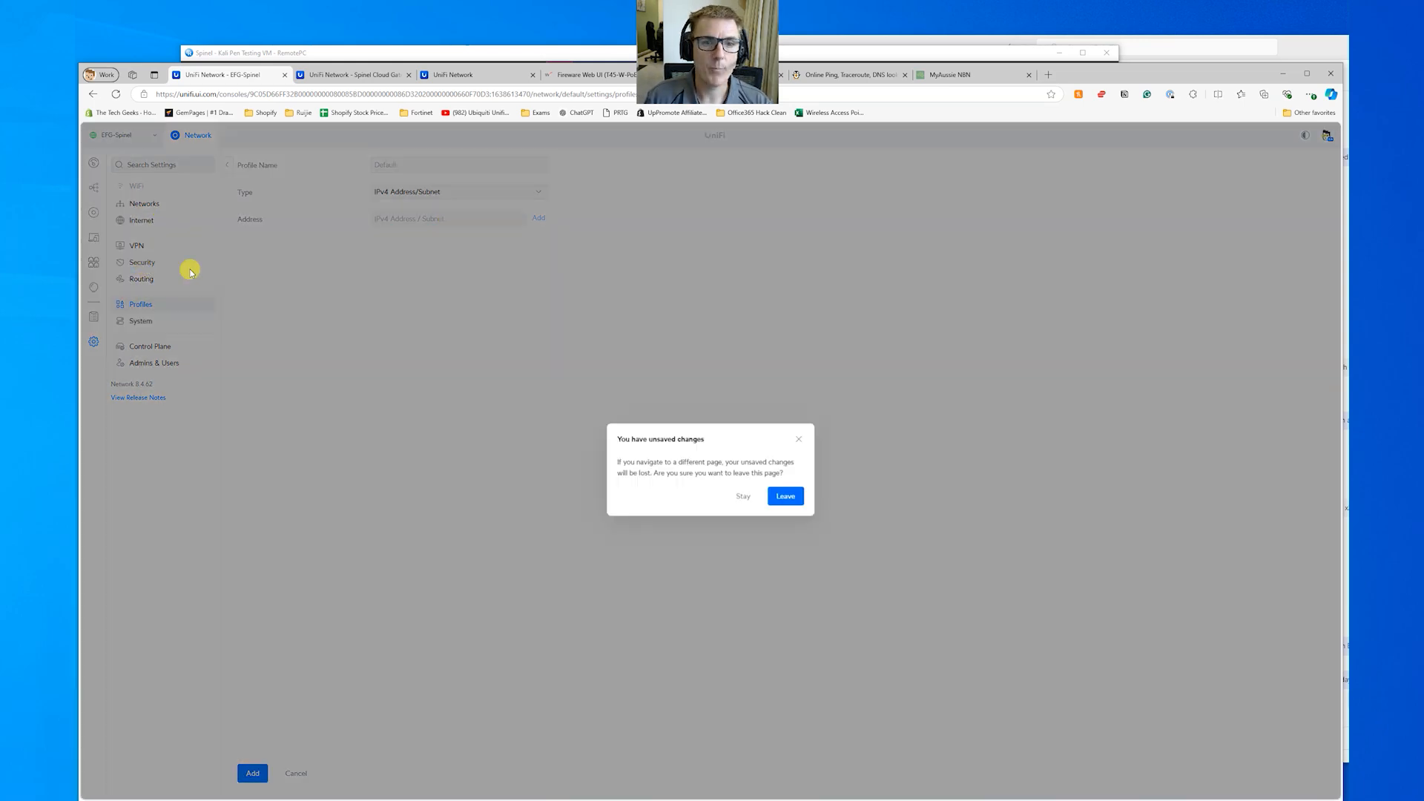
click(791, 488)
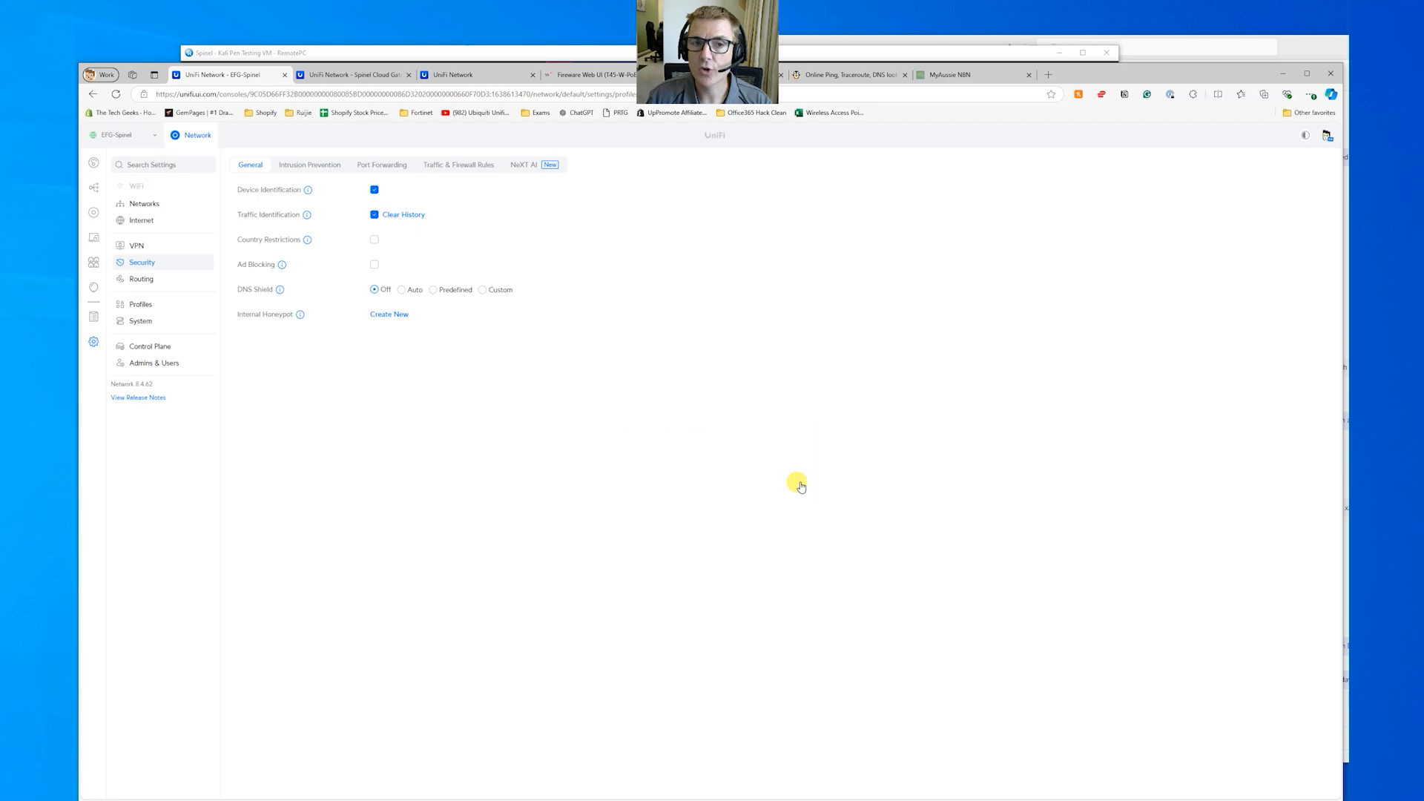
click(524, 165)
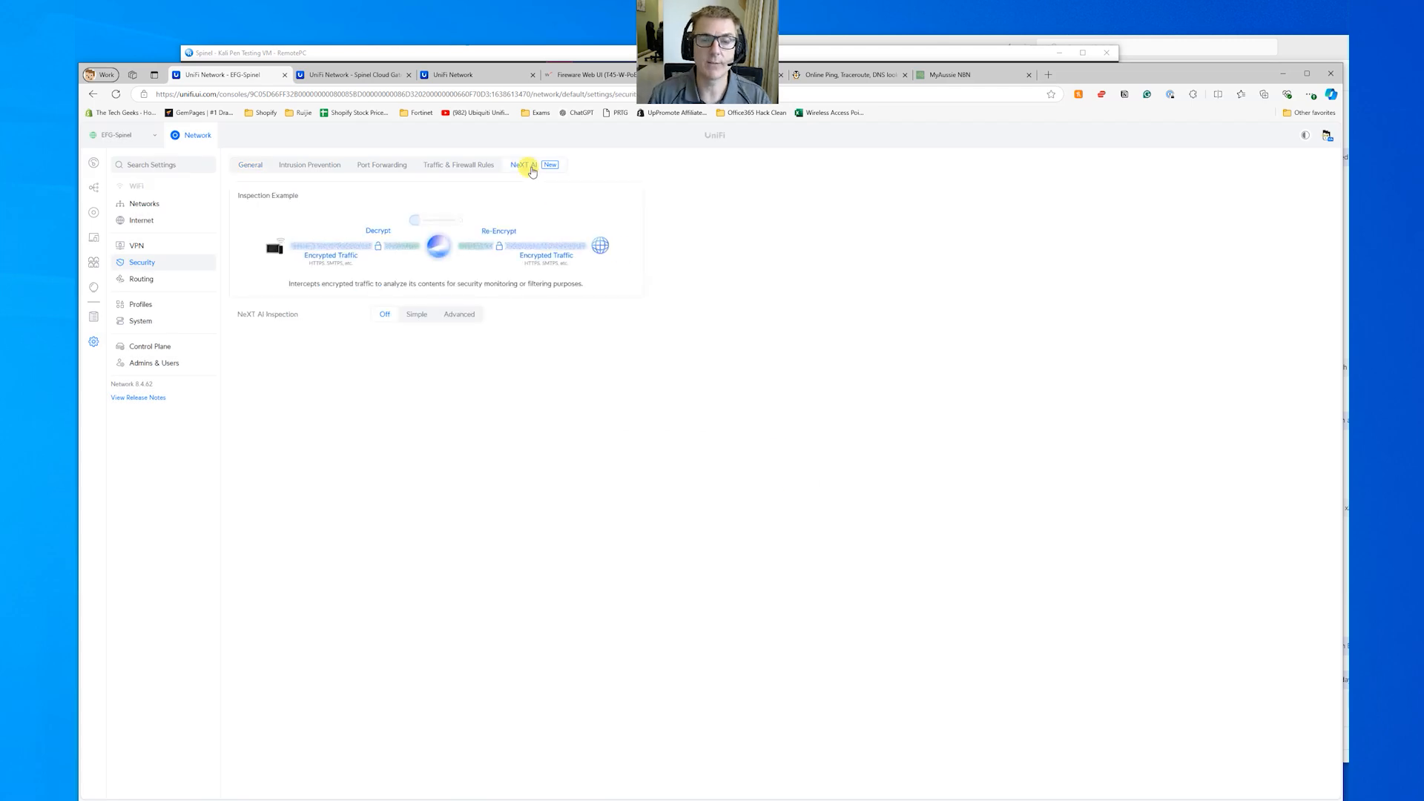
click(419, 314)
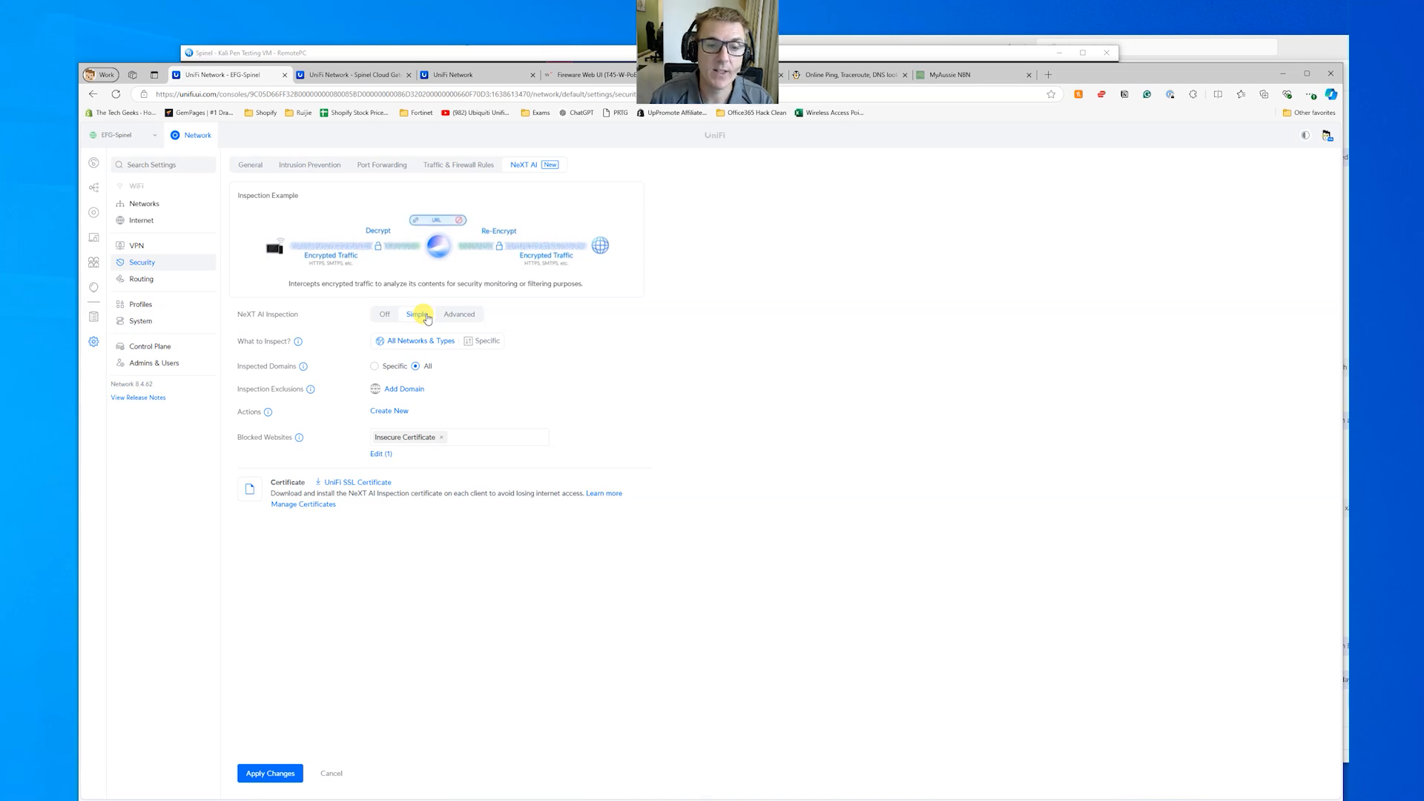
Step: Limit the inspection to the specific target network VLAN 37 and review the available target traffic types
click(475, 342)
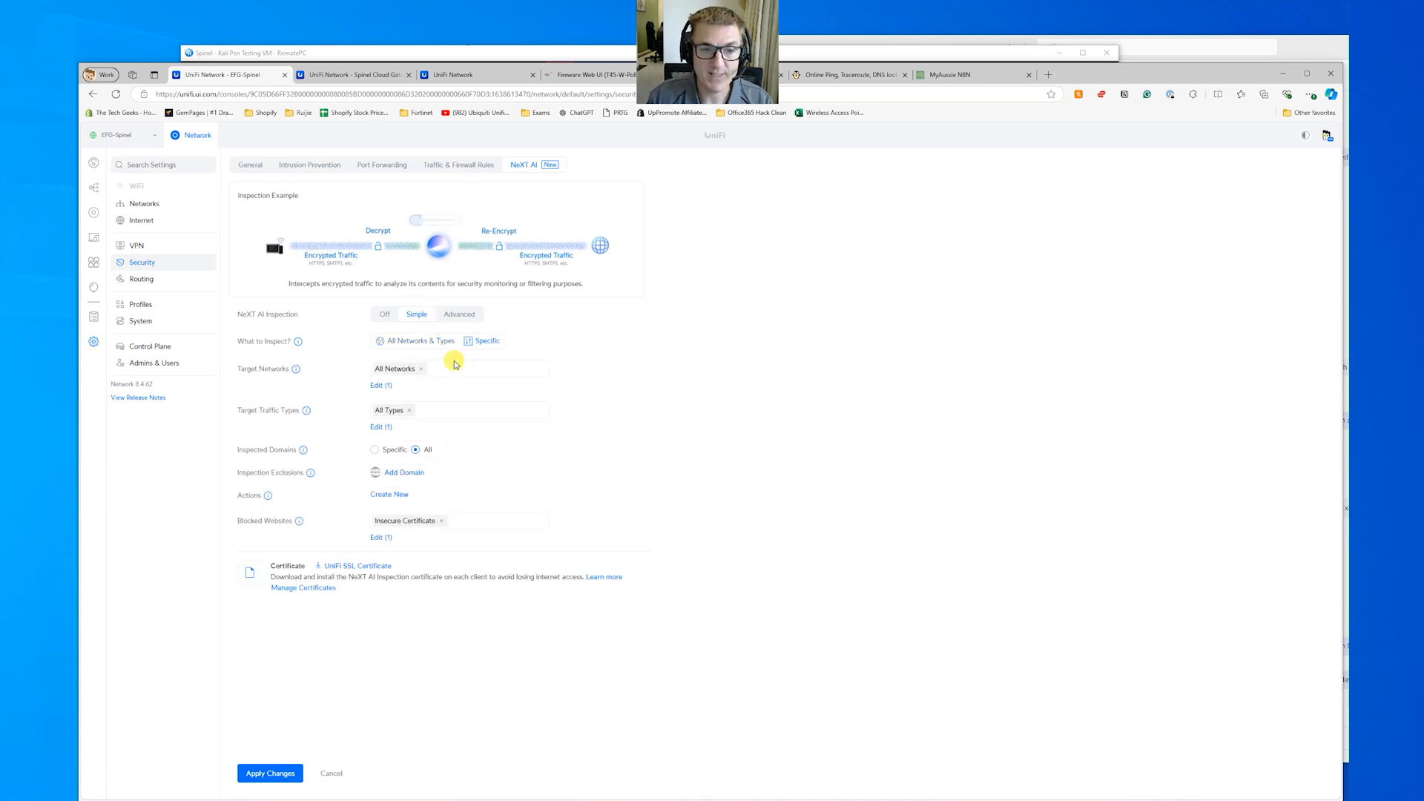
click(457, 370)
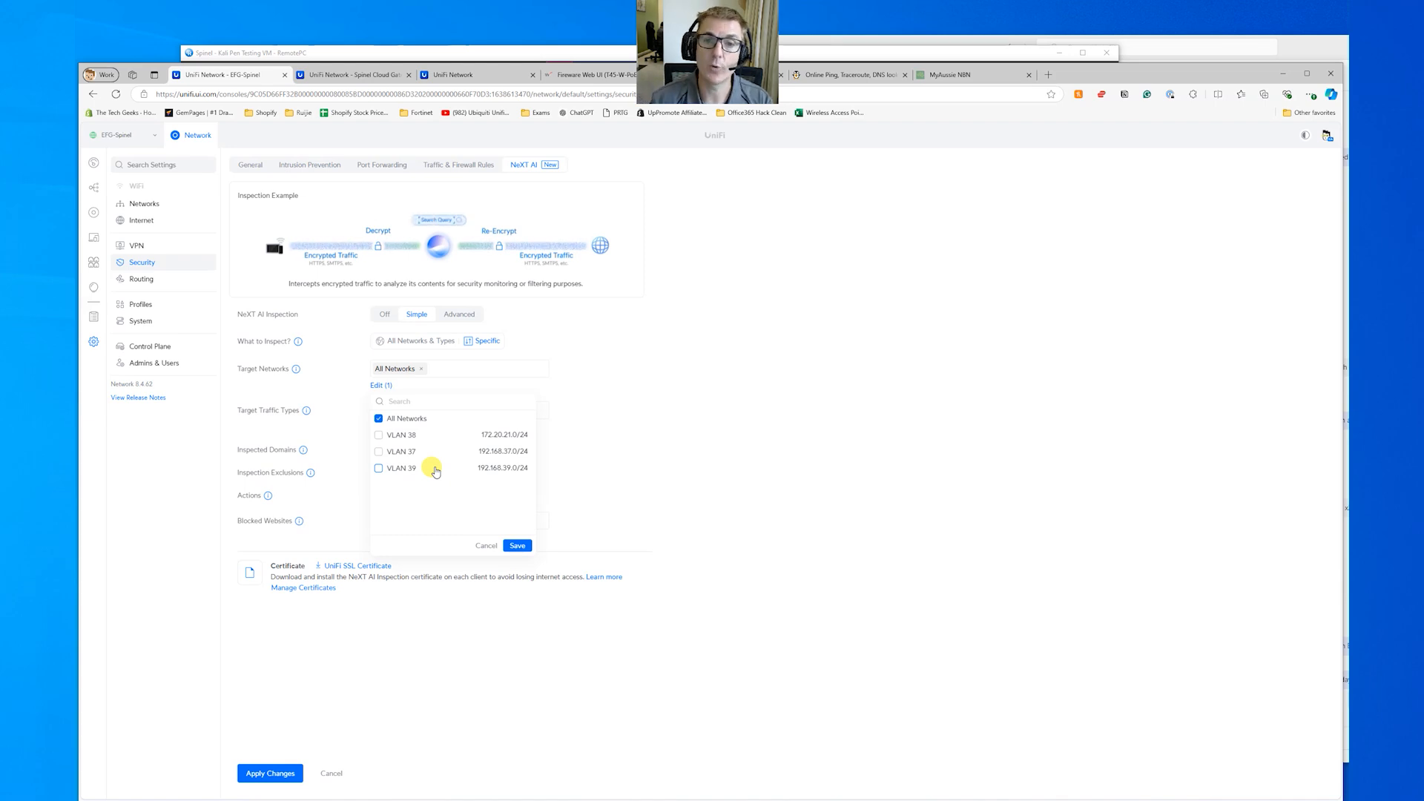
click(378, 452)
click(519, 549)
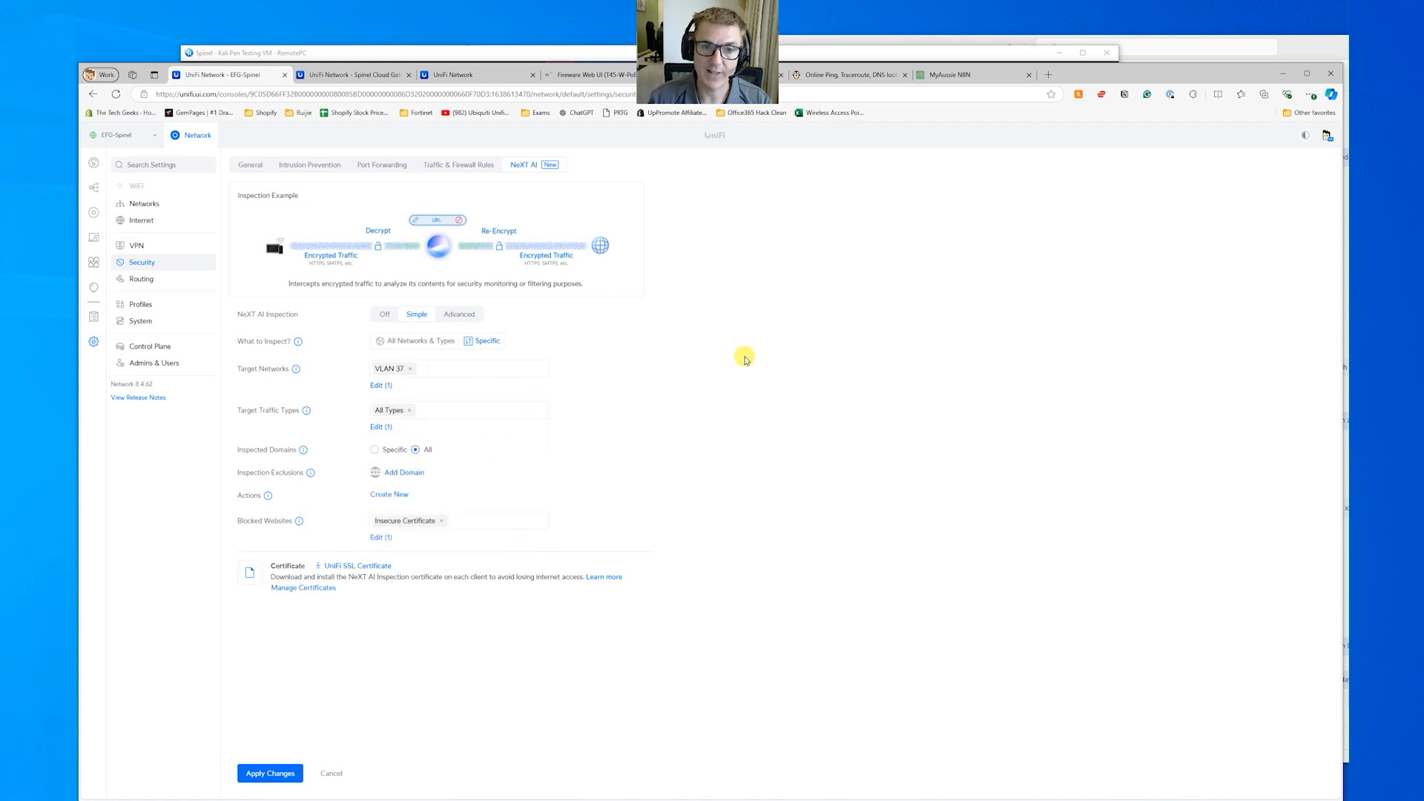
click(437, 410)
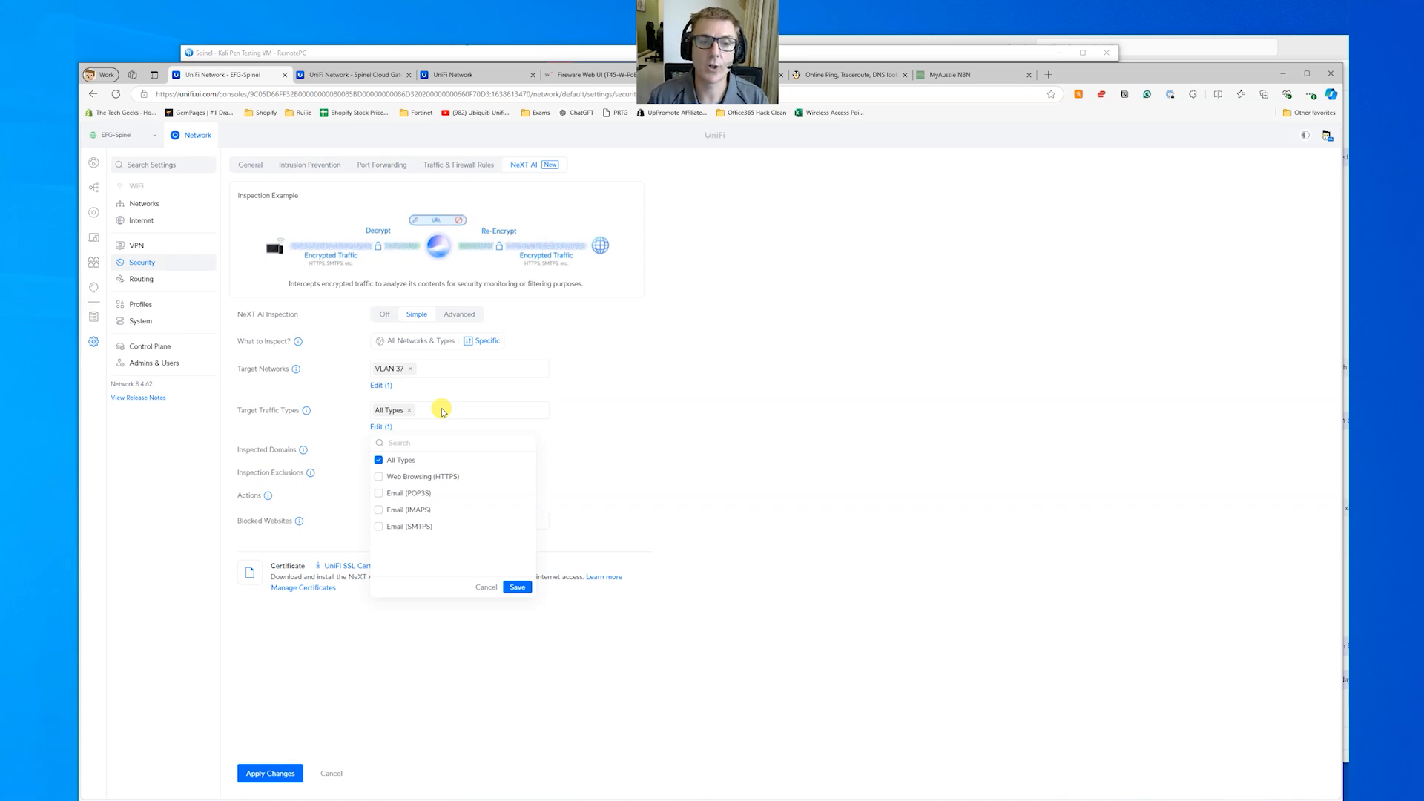
click(776, 413)
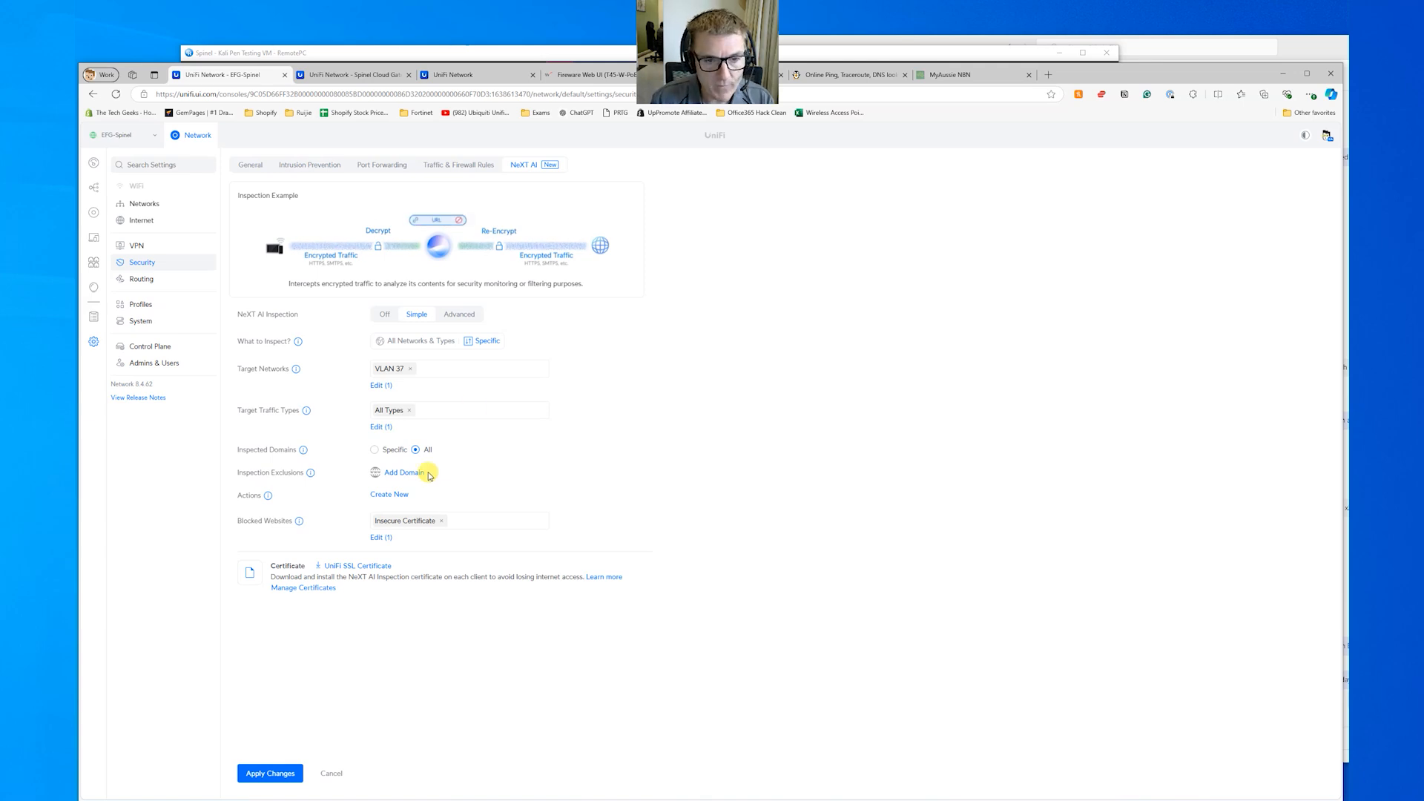
Step: Review the options for creating a new inspection action and the available blocked website categories, leaving both without changes
click(394, 499)
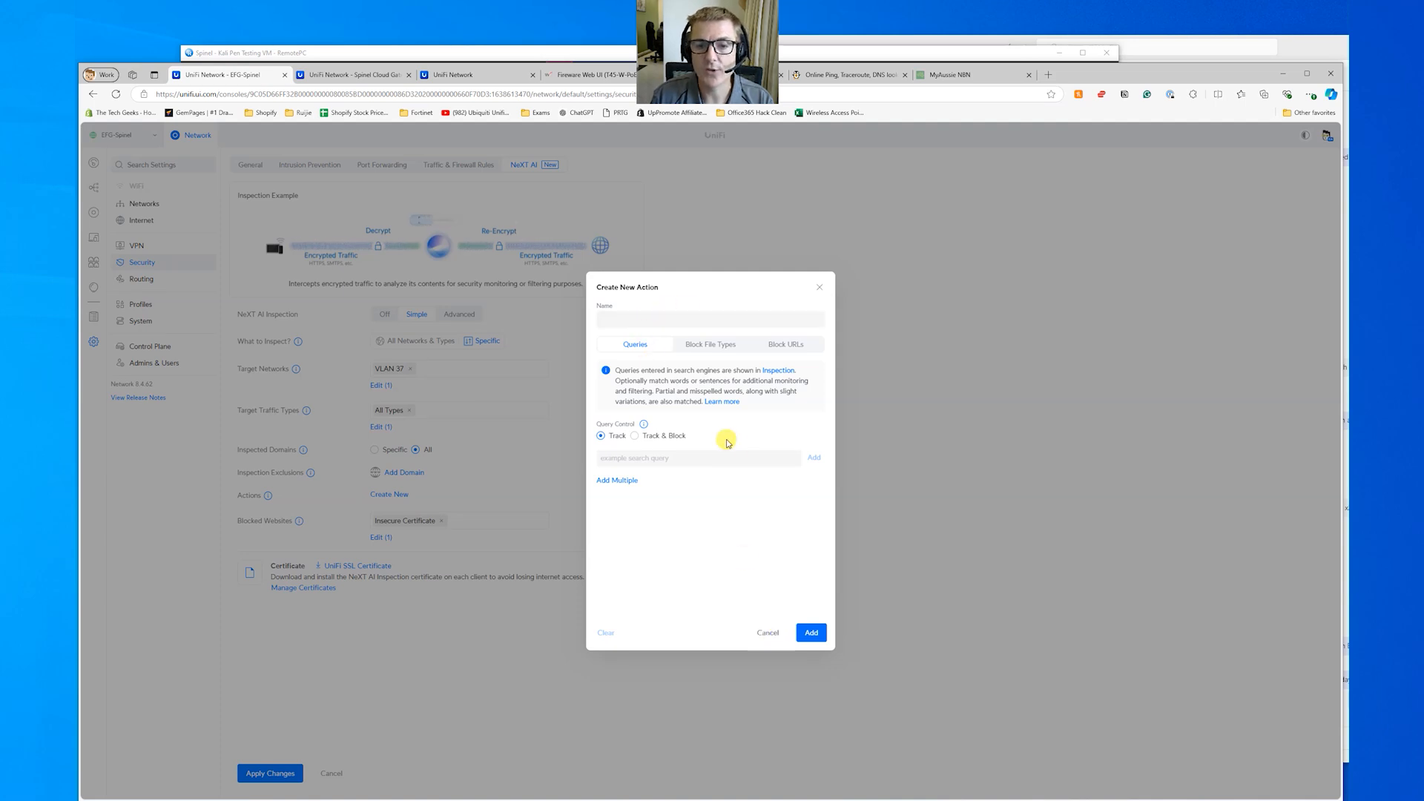
click(767, 635)
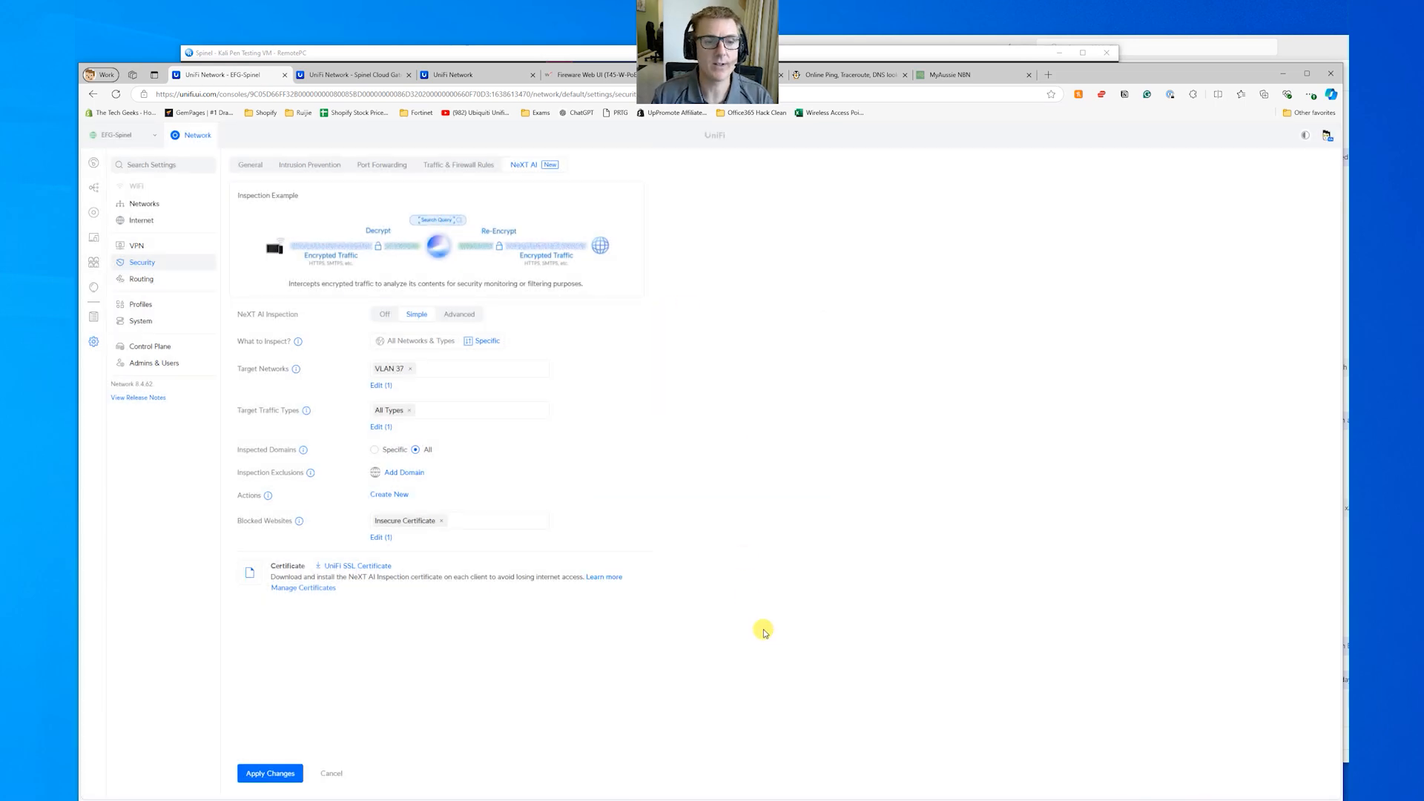
mouse_move(268, 497)
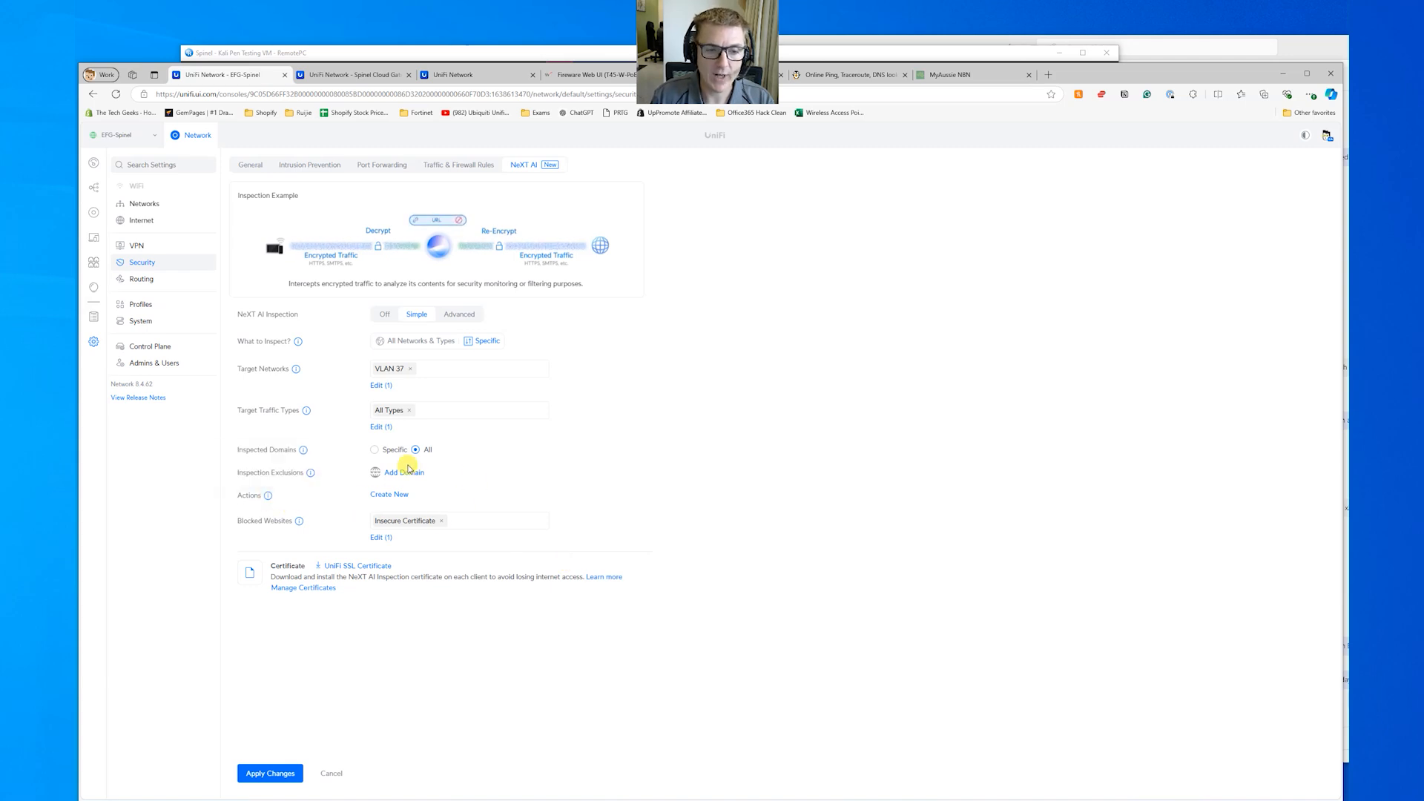
click(494, 522)
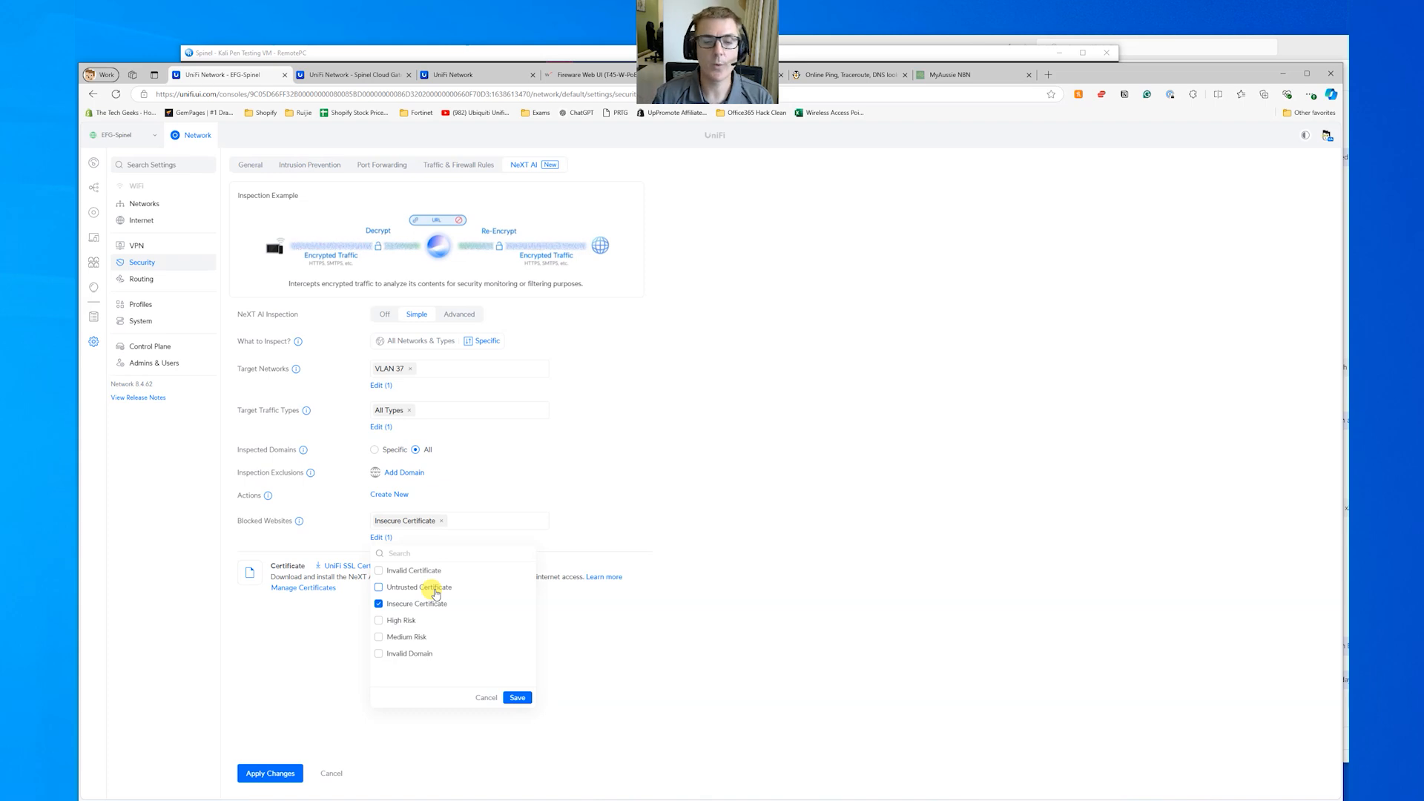
click(788, 564)
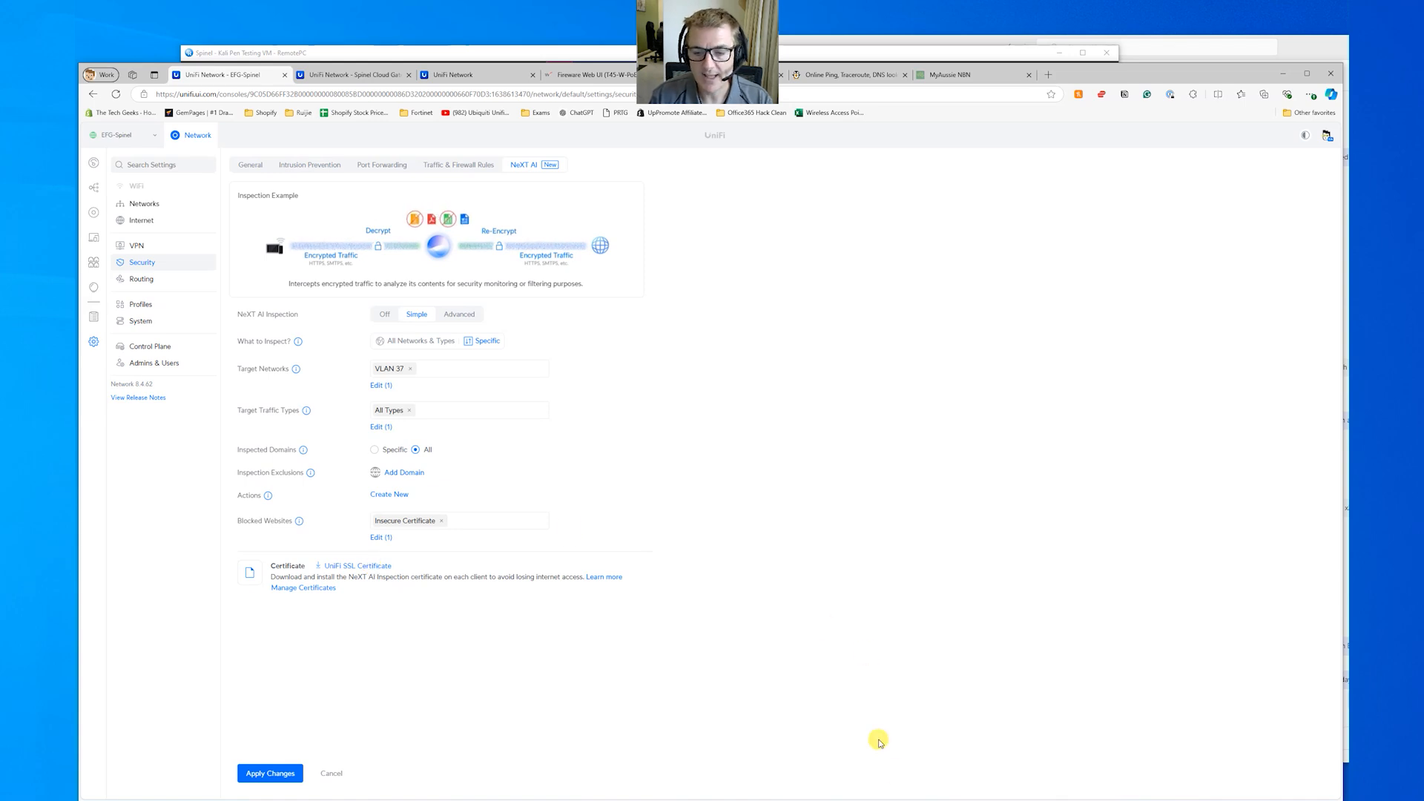
Step: Switch to the Kali Pen Testing VM remote session and reload Google in both browsers
click(933, 777)
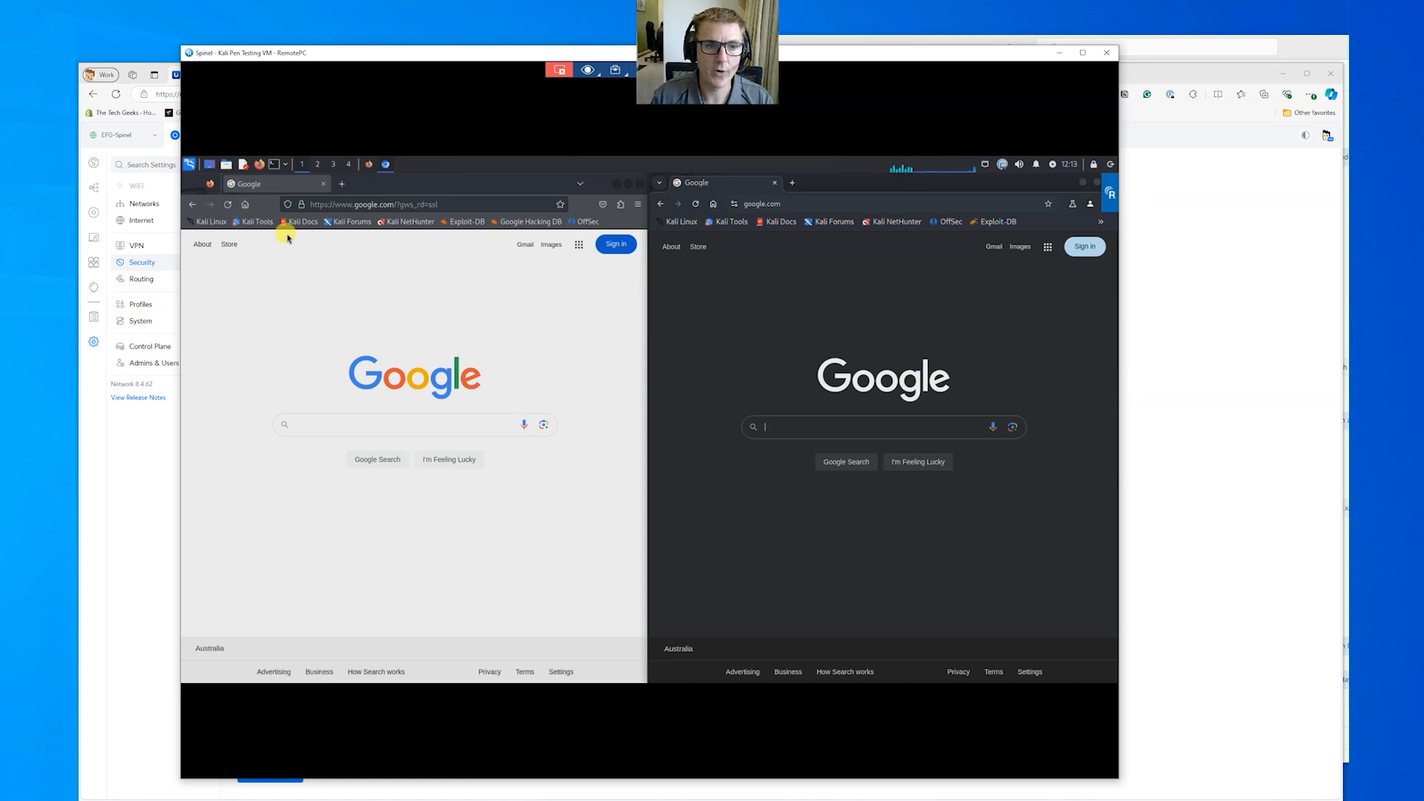
click(227, 205)
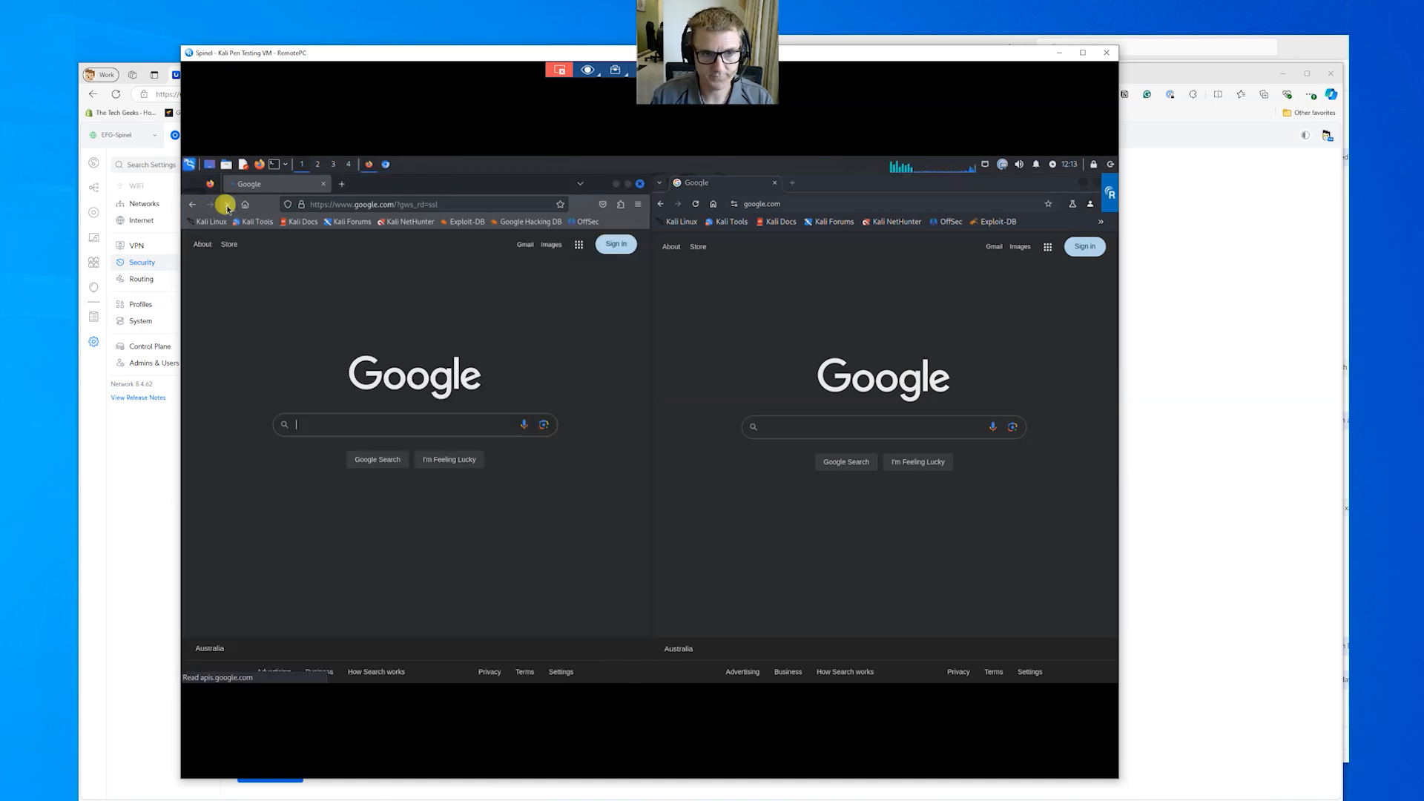
click(695, 208)
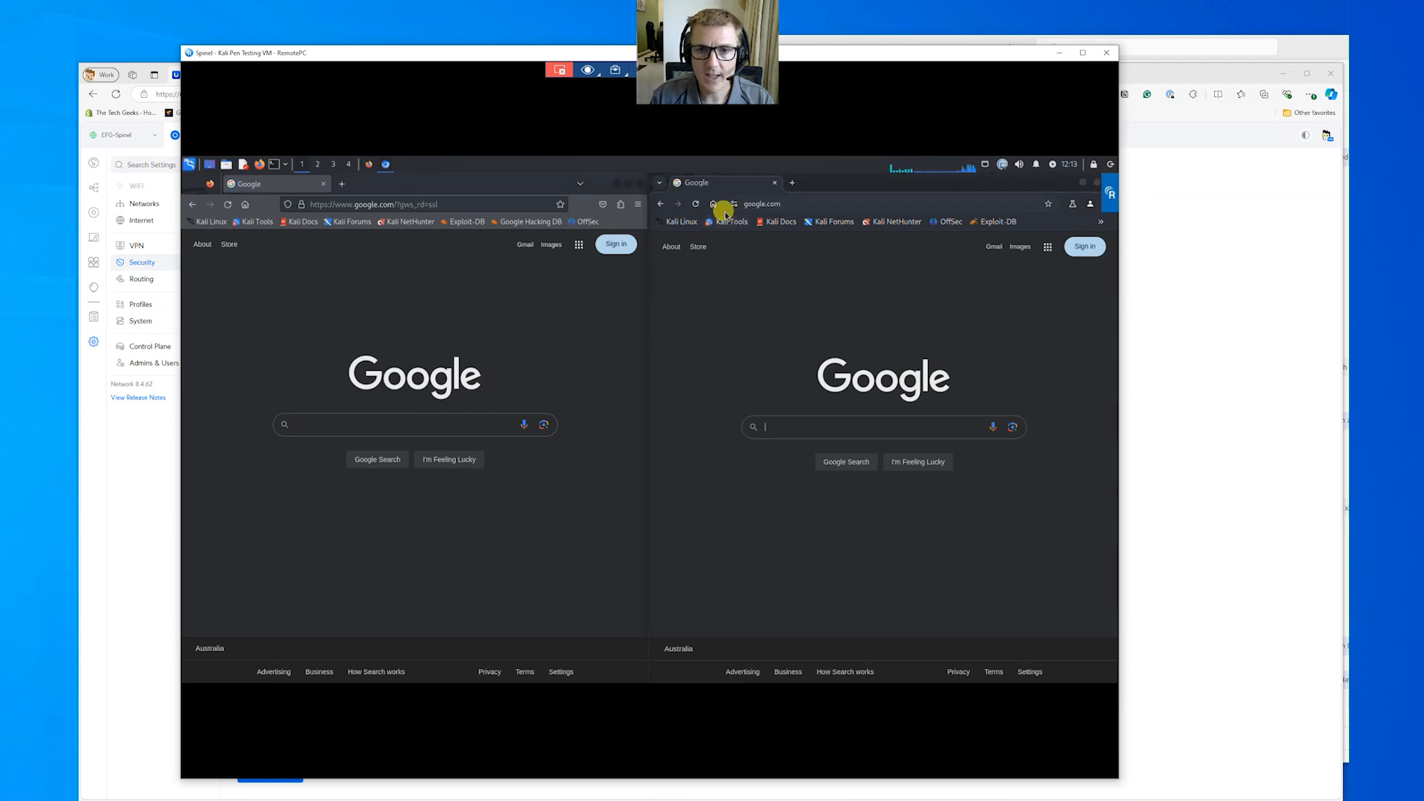
Step: Check Google's tracking protection and connection security in Firefox, view the detailed page security information and close it
click(301, 204)
click(288, 205)
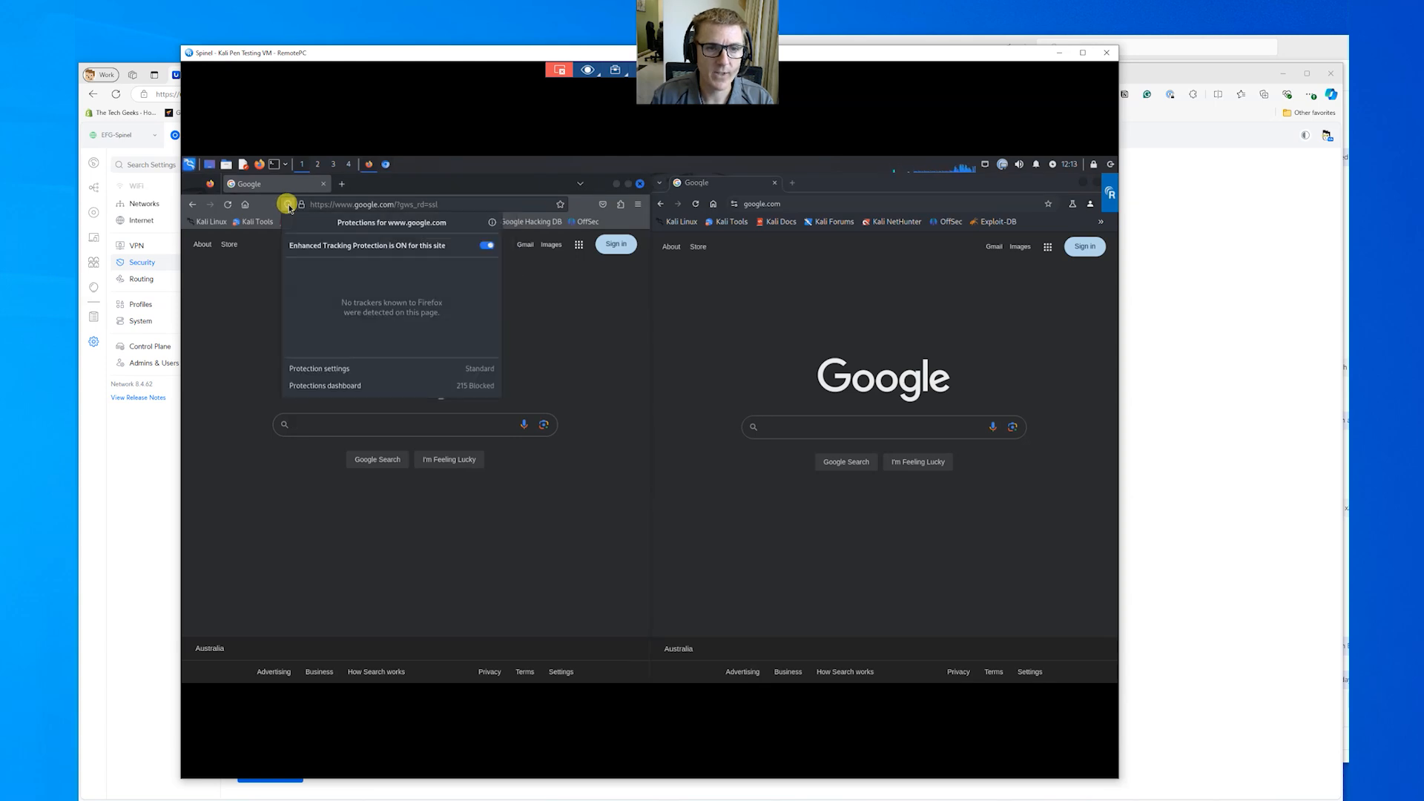
click(301, 205)
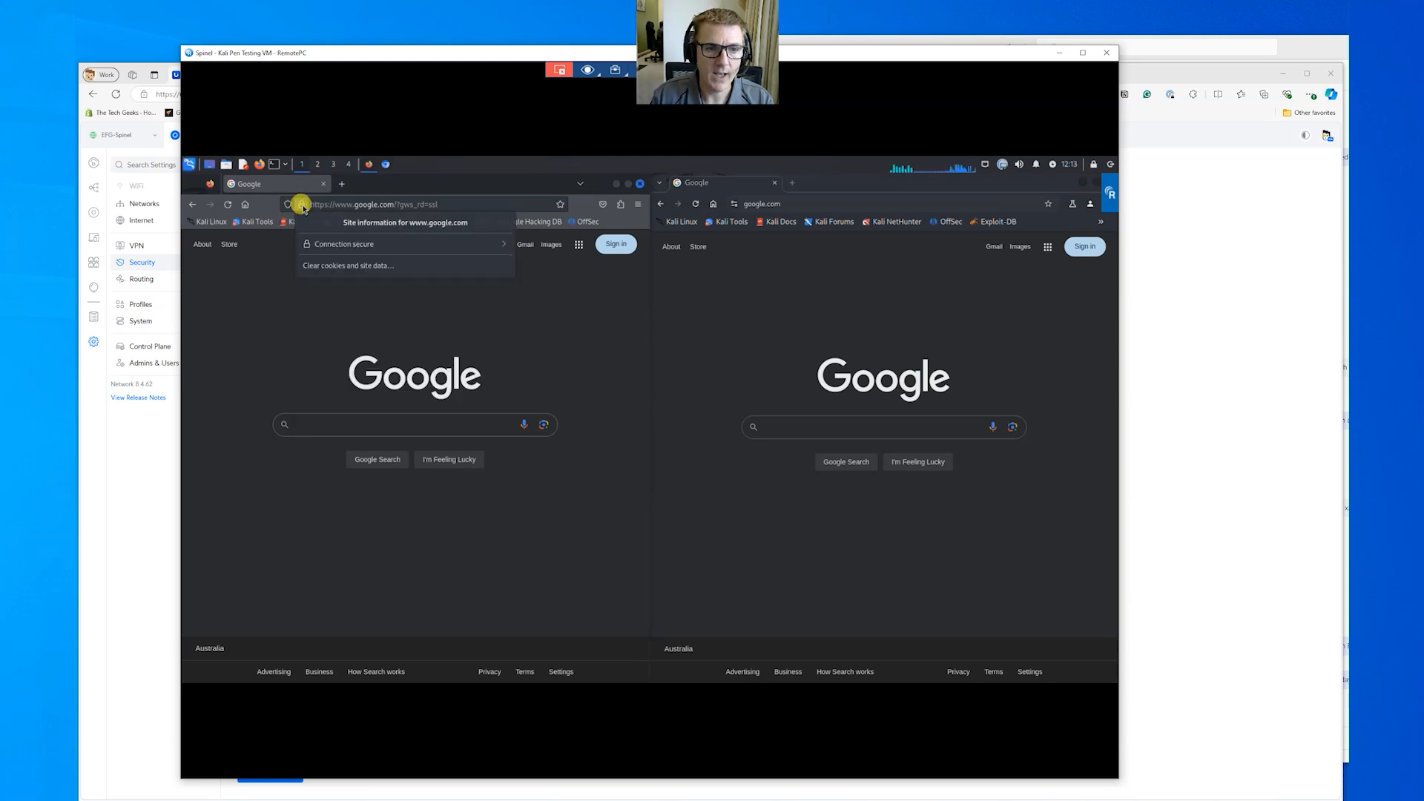
click(352, 245)
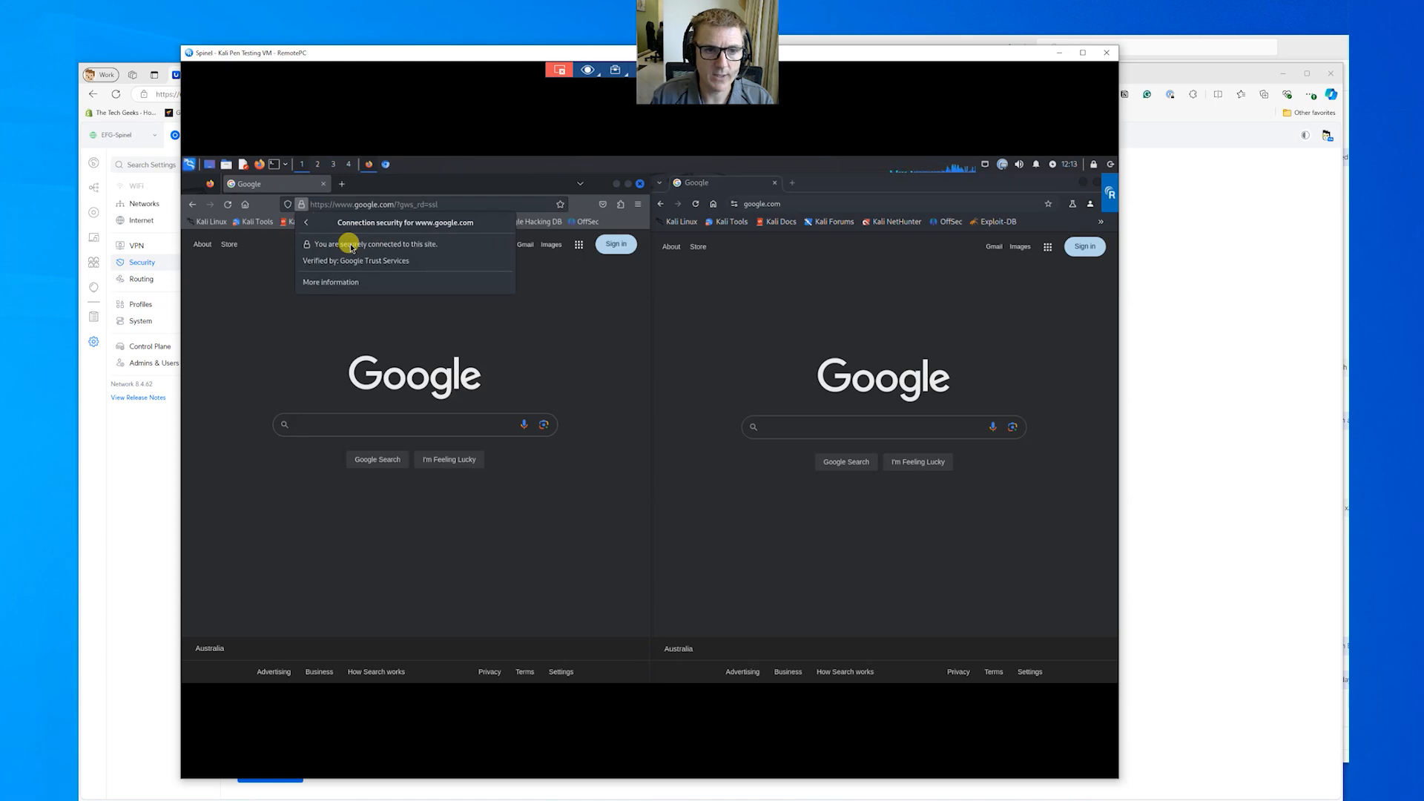
click(337, 282)
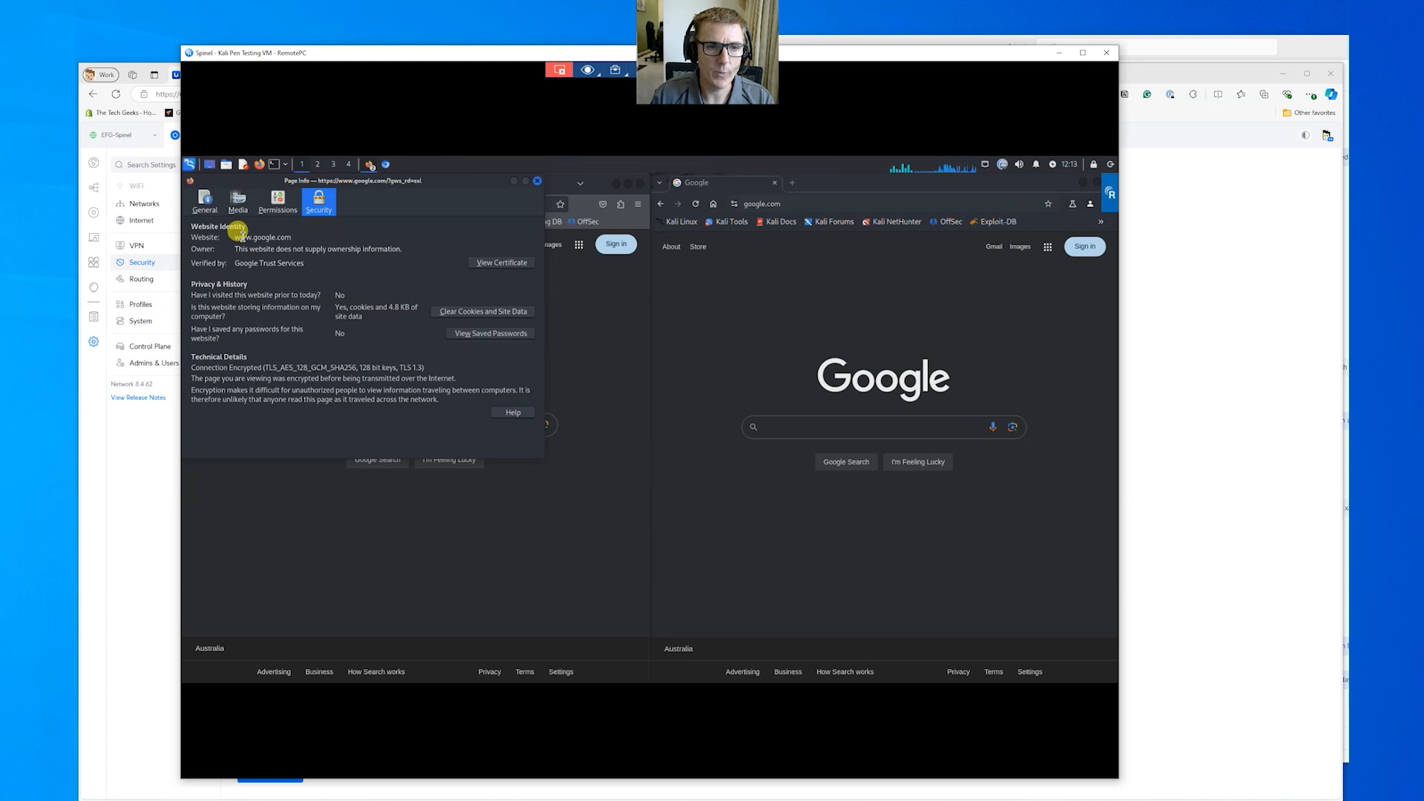
click(535, 181)
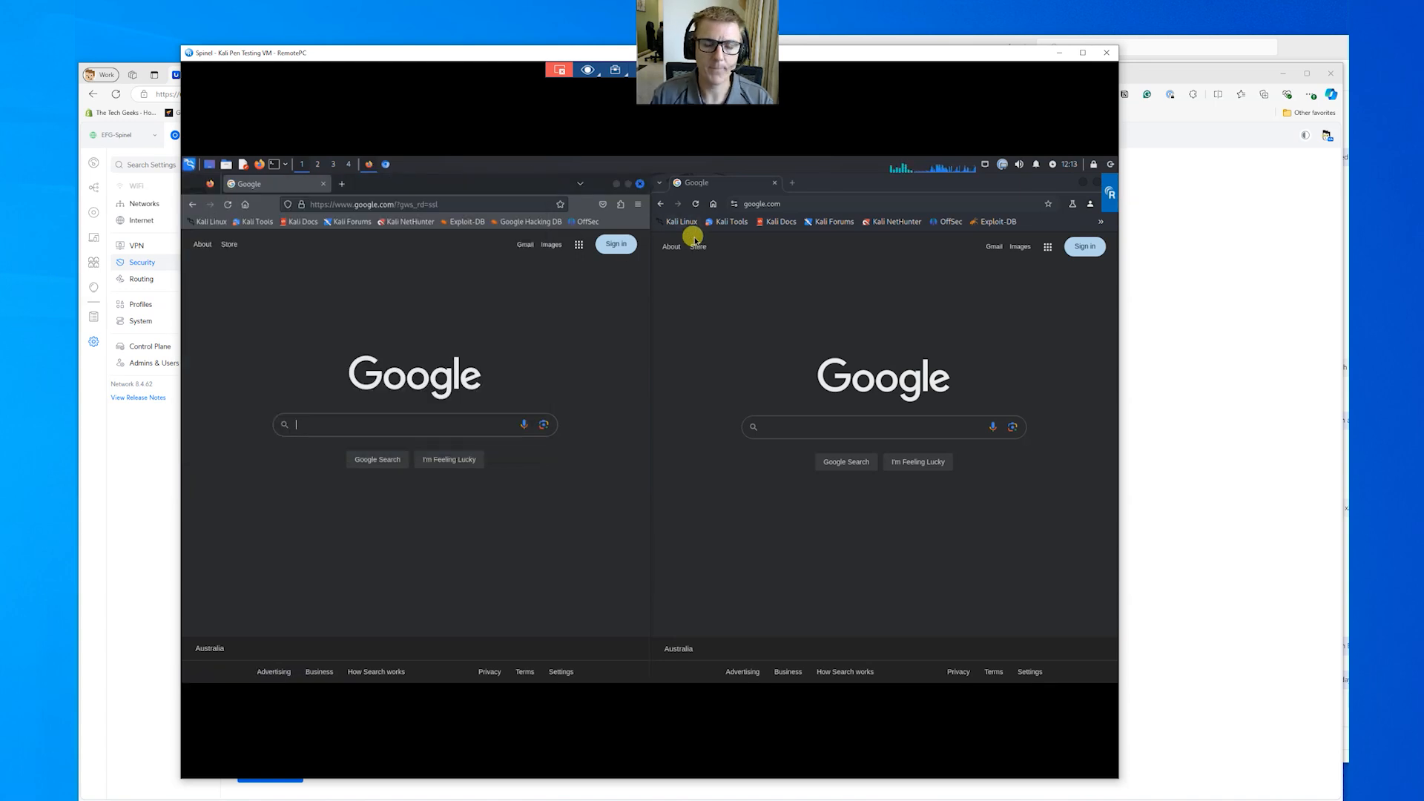
Step: Return to the UniFi settings, start applying the NeXT AI Inspection changes and download the UniFi SSL certificate, keeping the flagged file
click(125, 470)
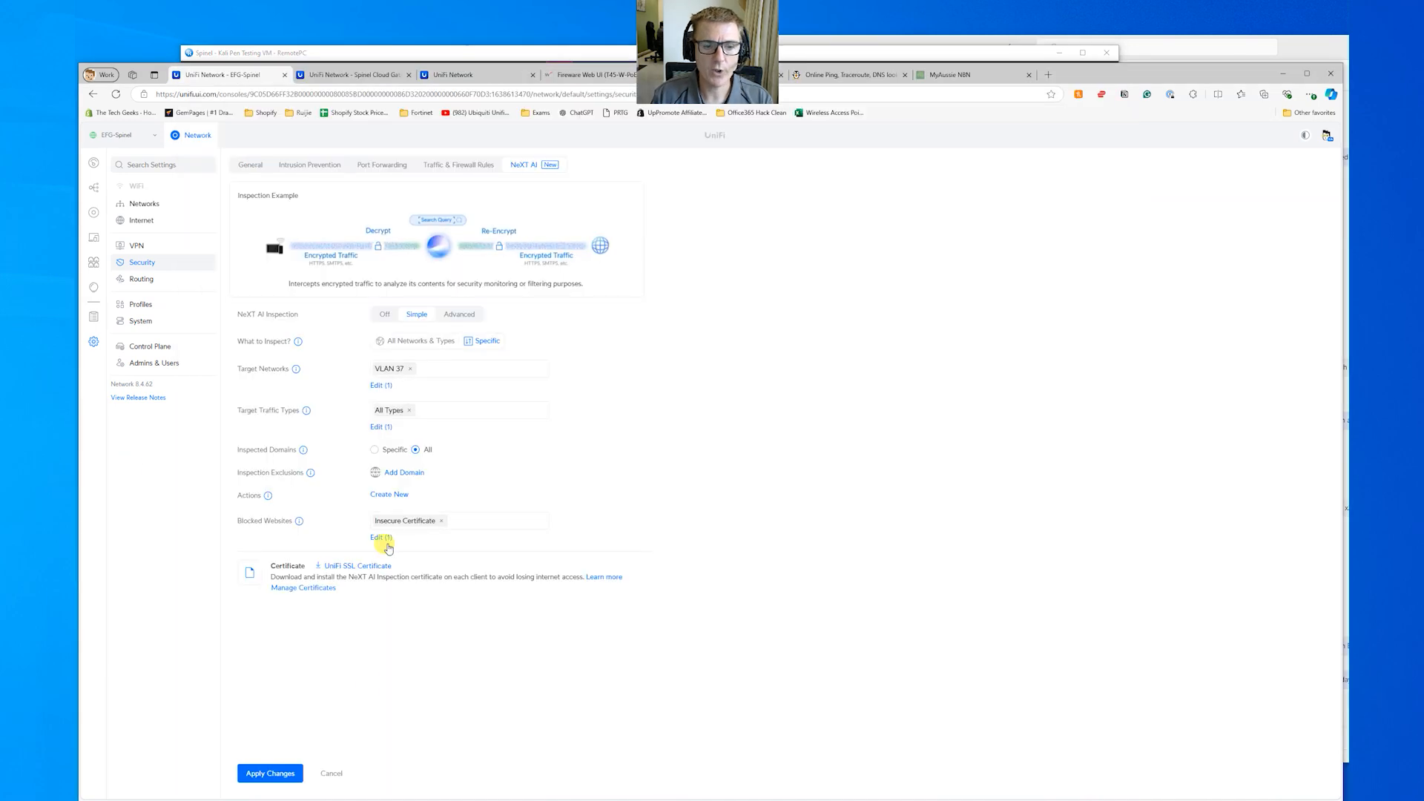
click(290, 775)
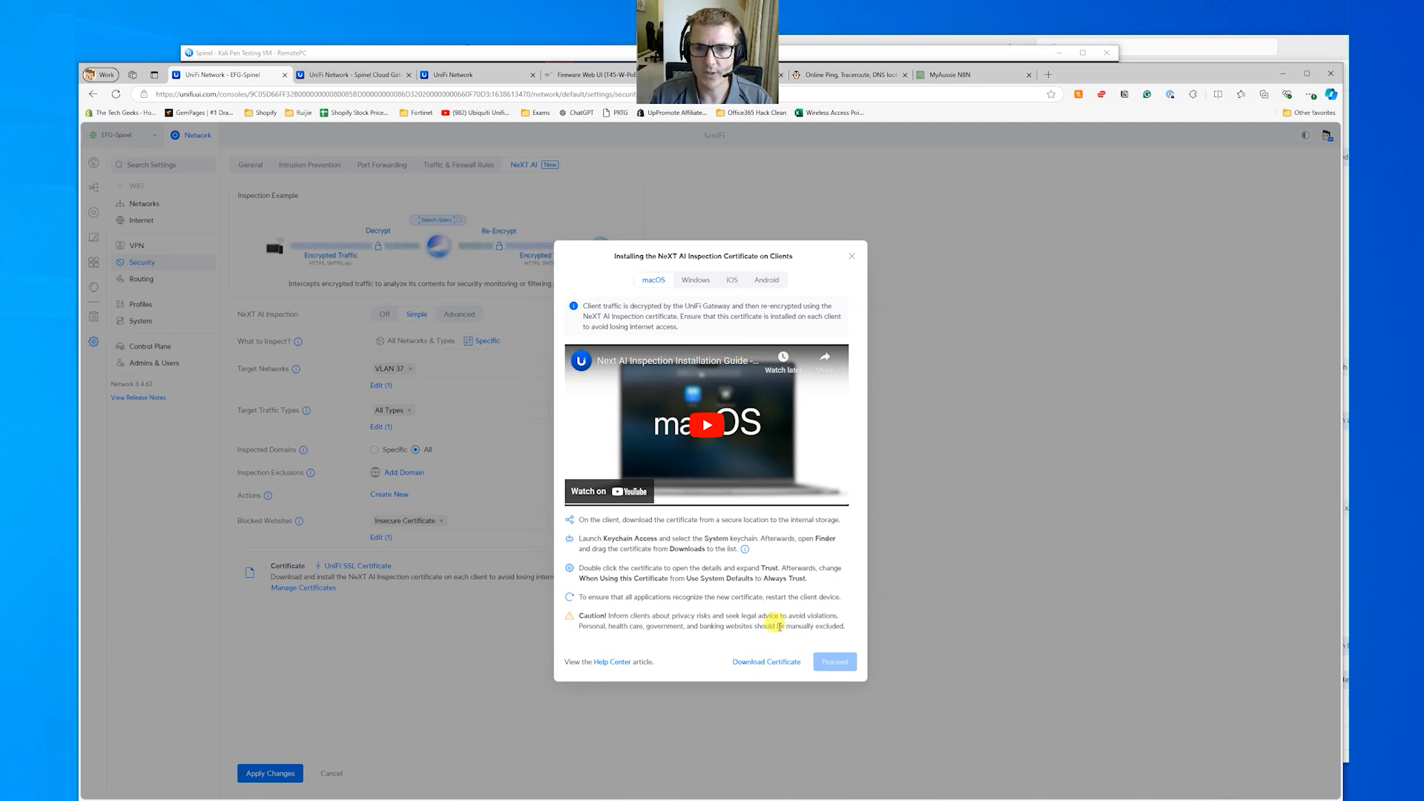
click(776, 660)
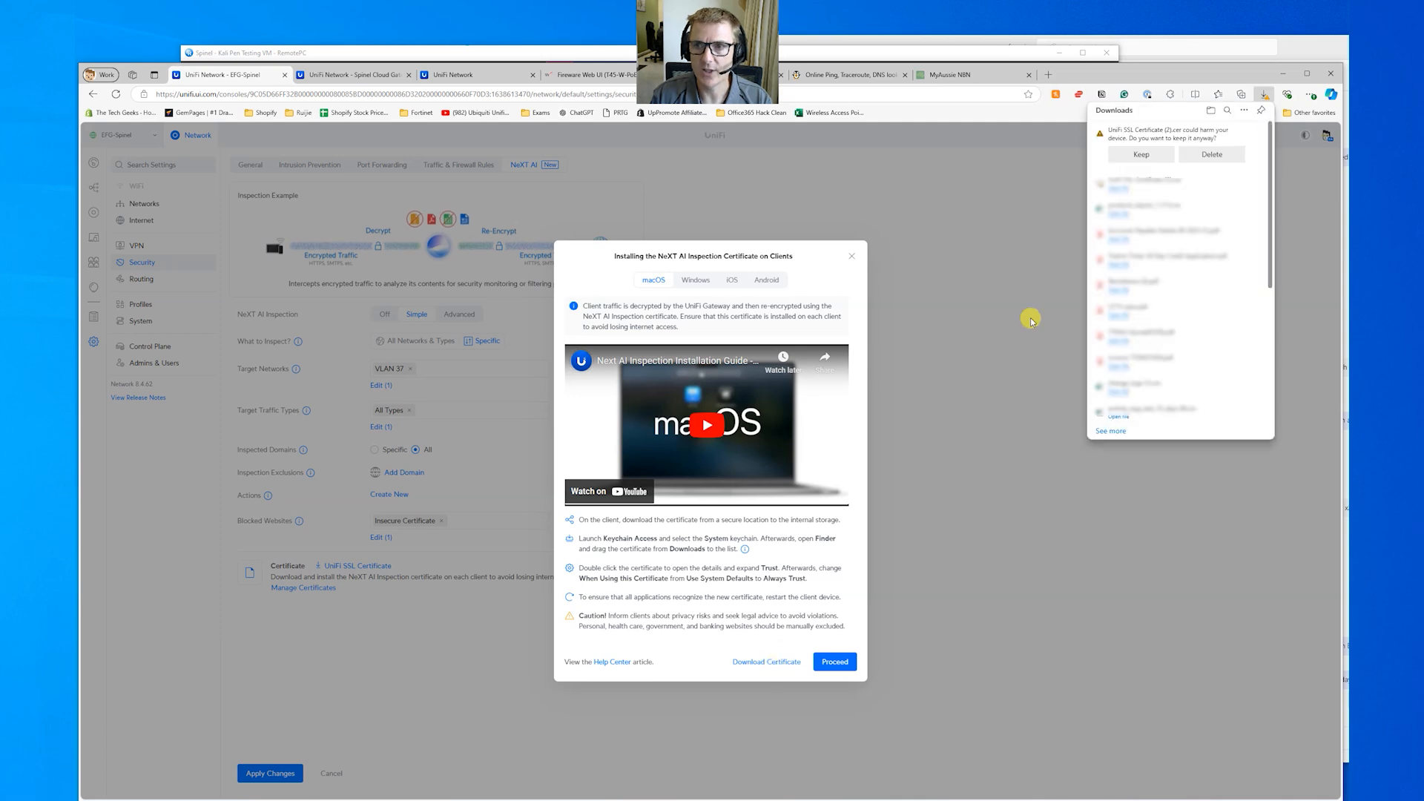
click(1165, 154)
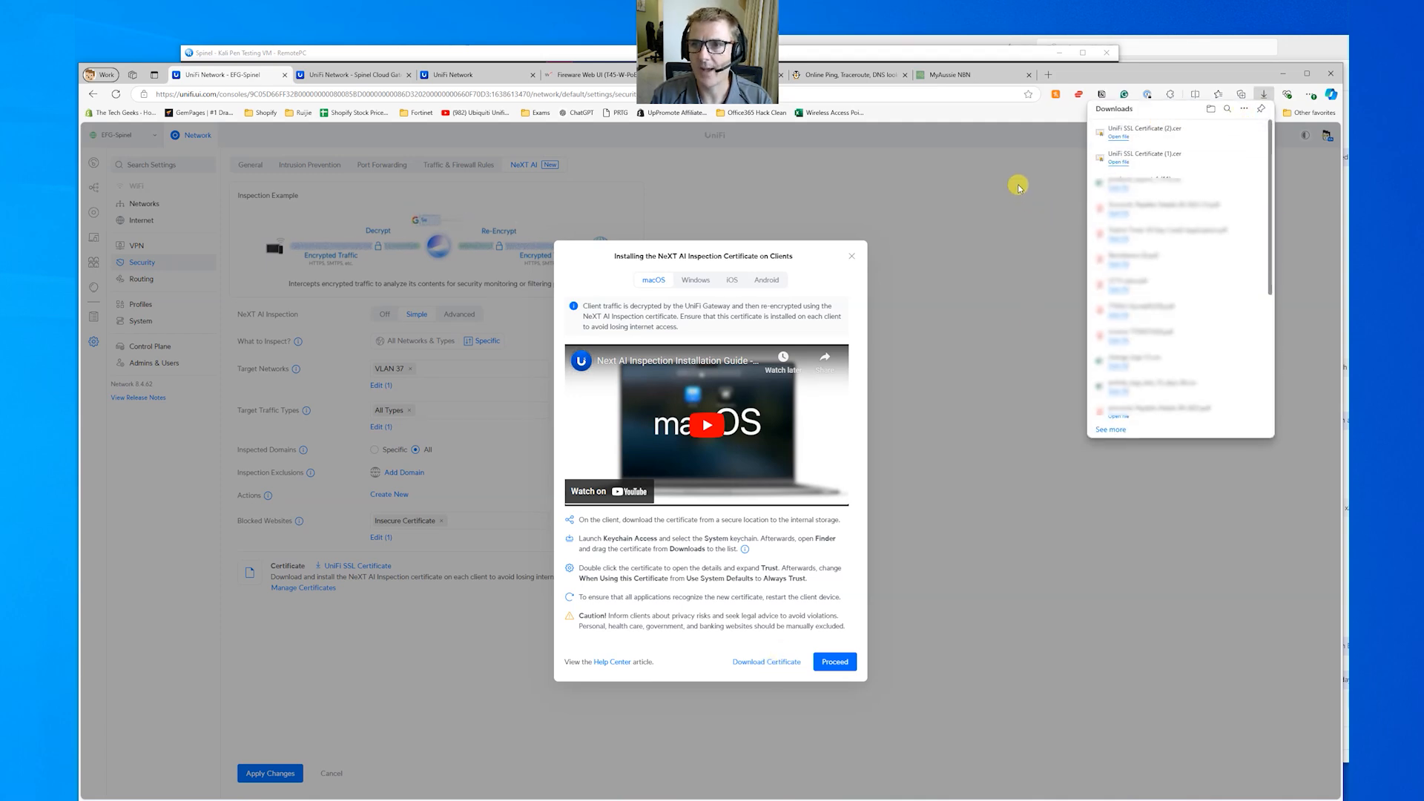
click(1013, 195)
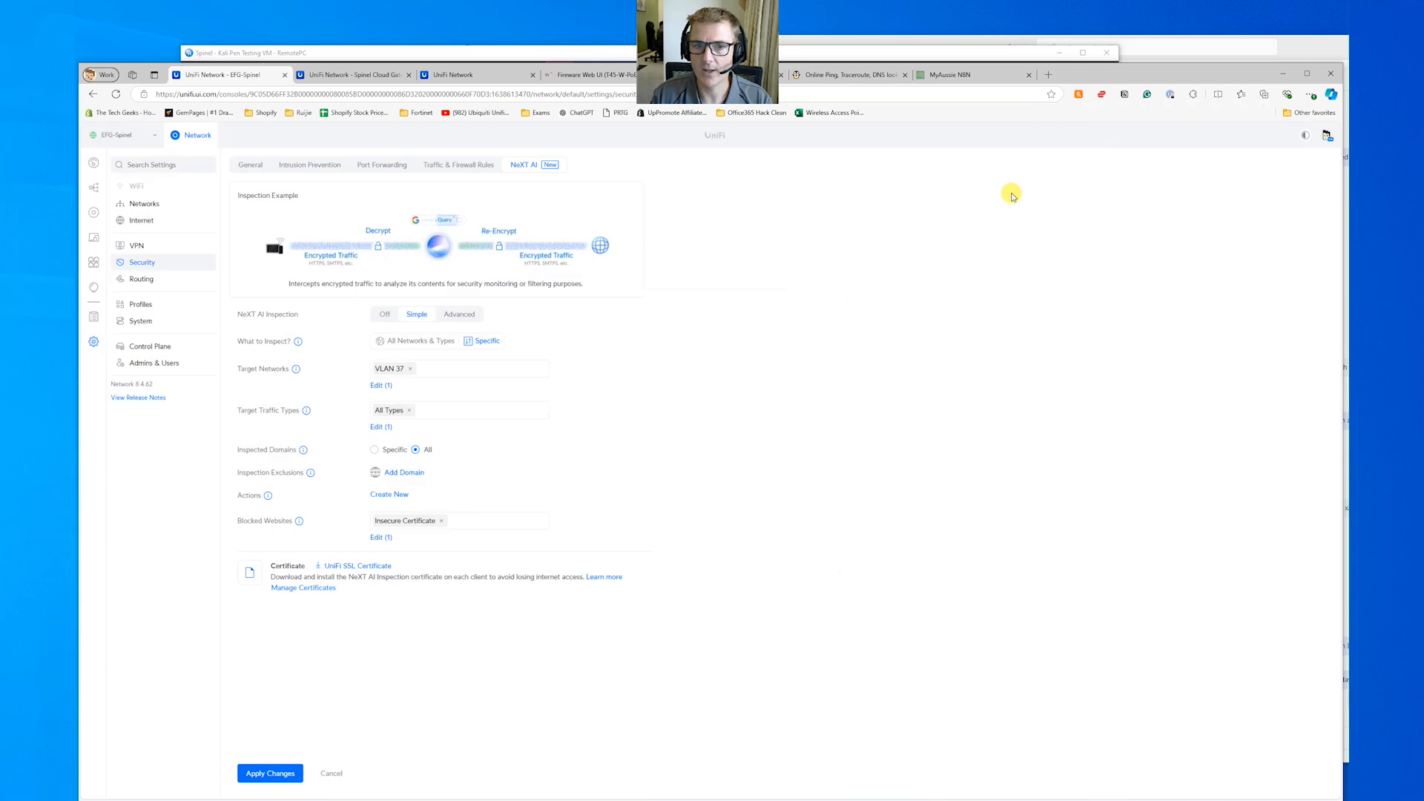
Step: Apply the NeXT AI Inspection changes again, download and keep another copy of the certificate, and proceed with enabling inspection
click(294, 766)
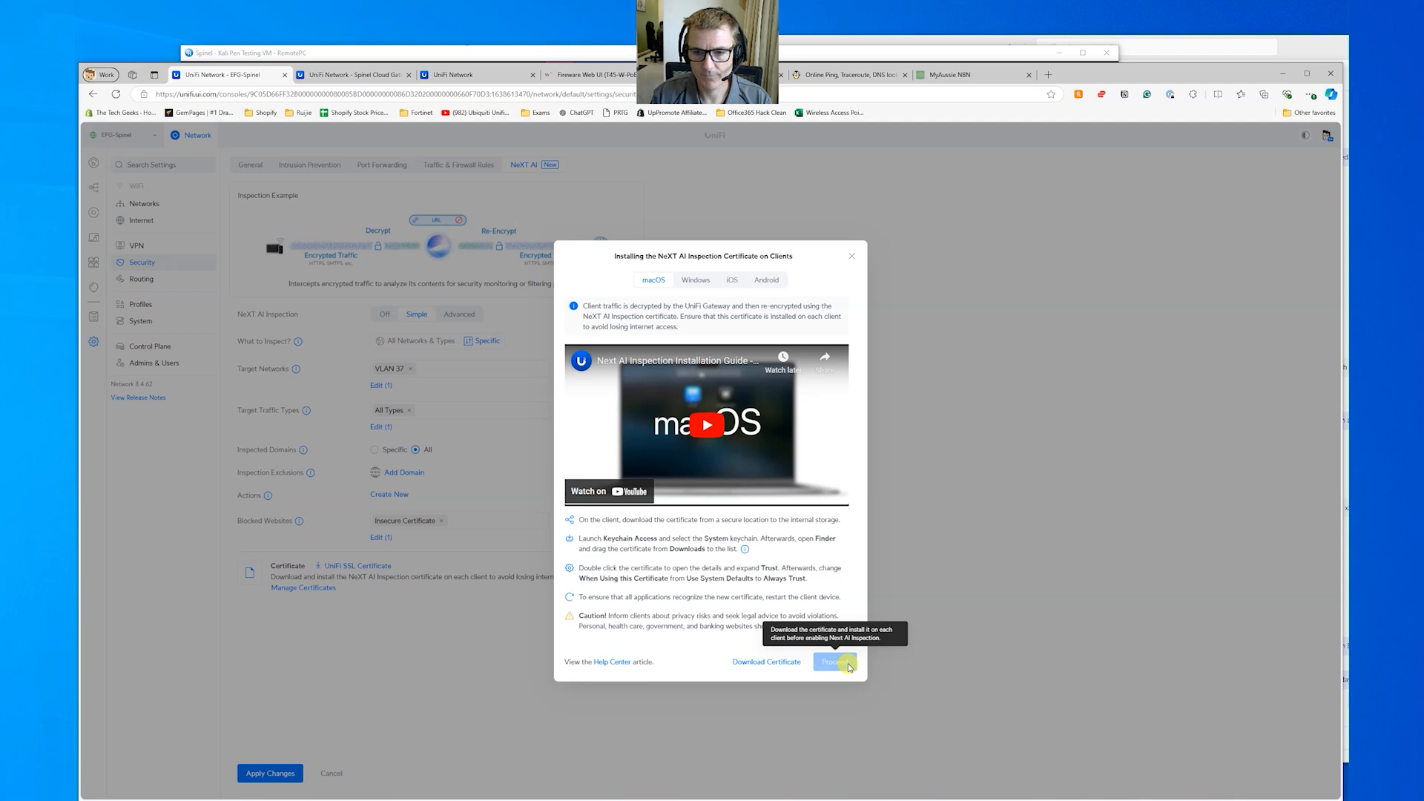
click(771, 662)
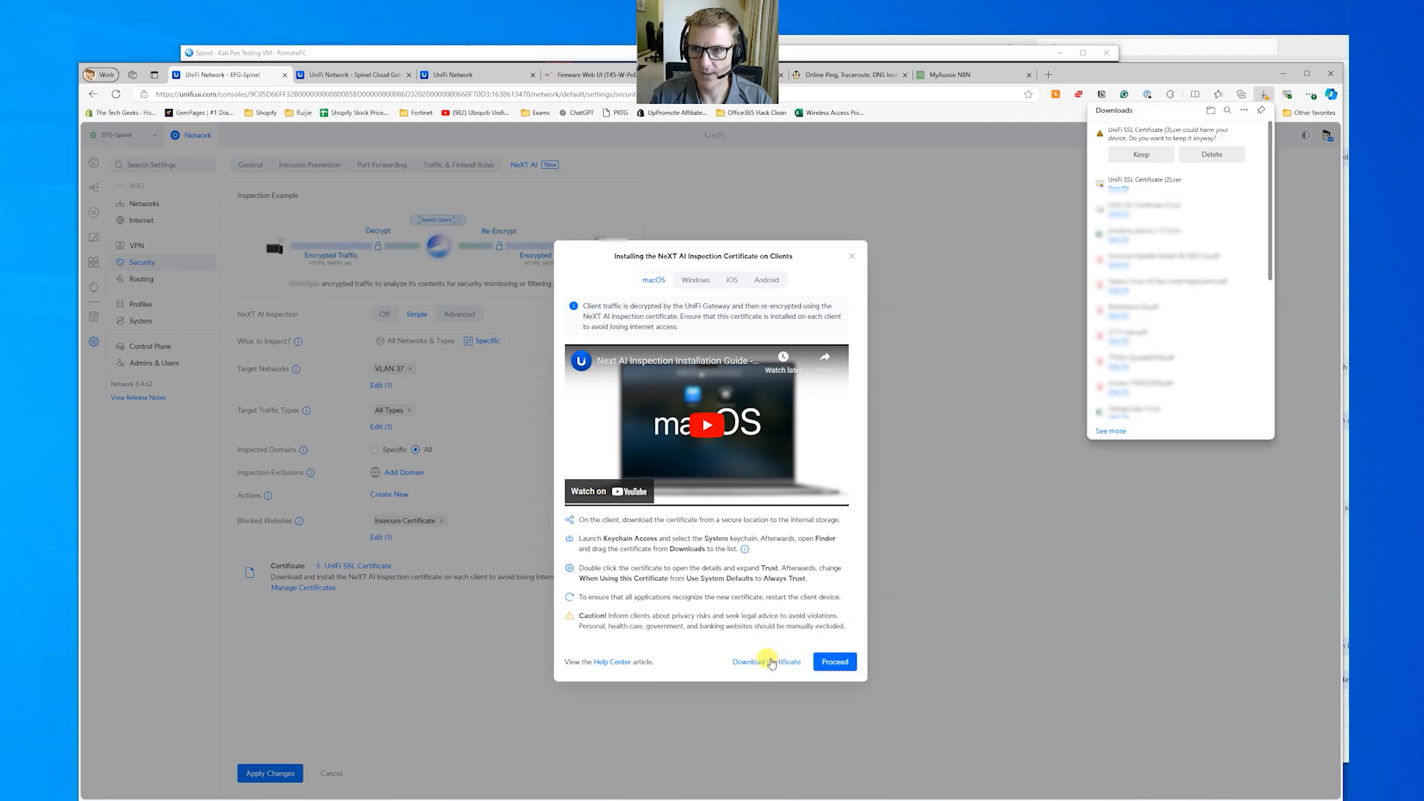
click(1142, 156)
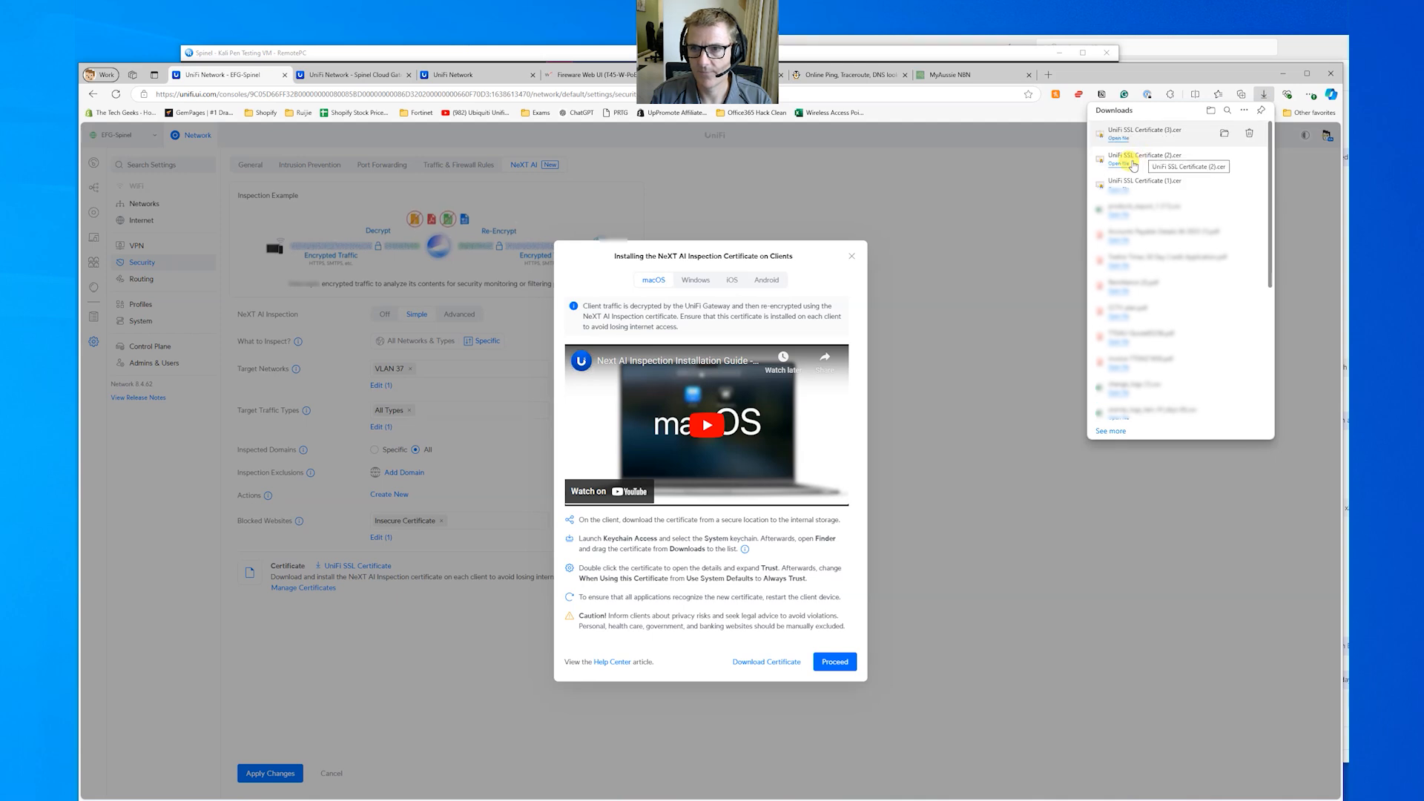
click(832, 666)
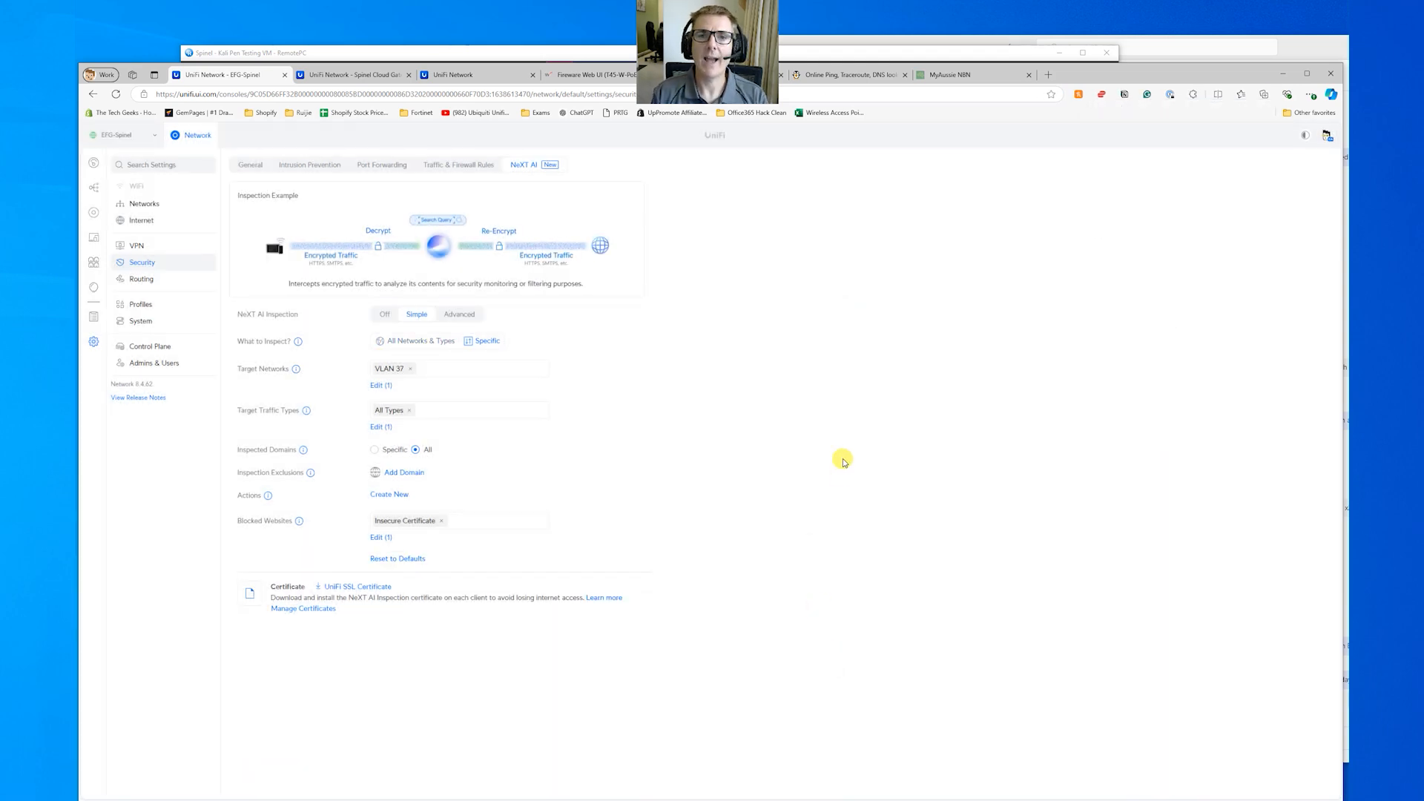
Step: Try to reload Google in the Kali remote session, and open the Kali-Linux virtual machine full screen through the ADMINSERVER session
click(920, 790)
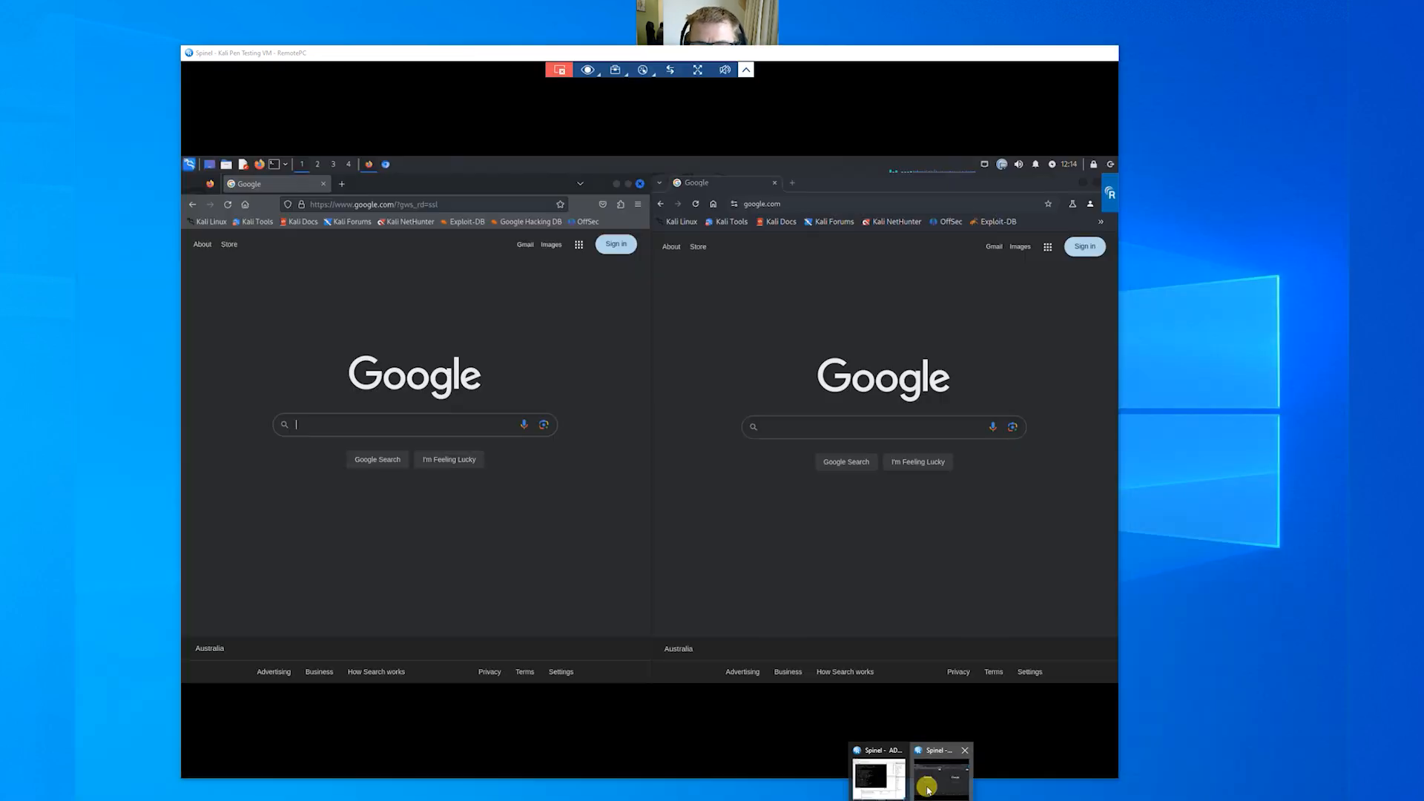
click(229, 203)
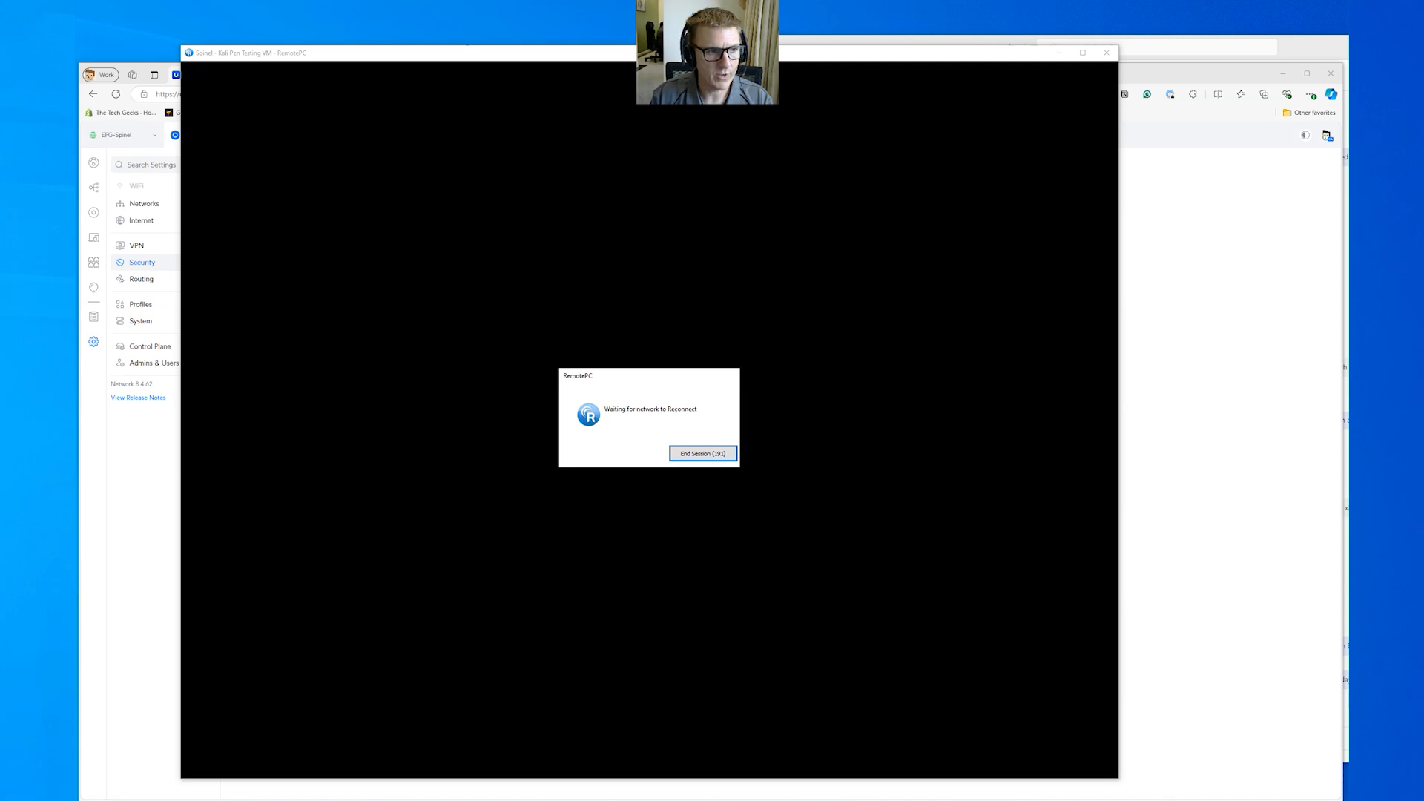
click(911, 800)
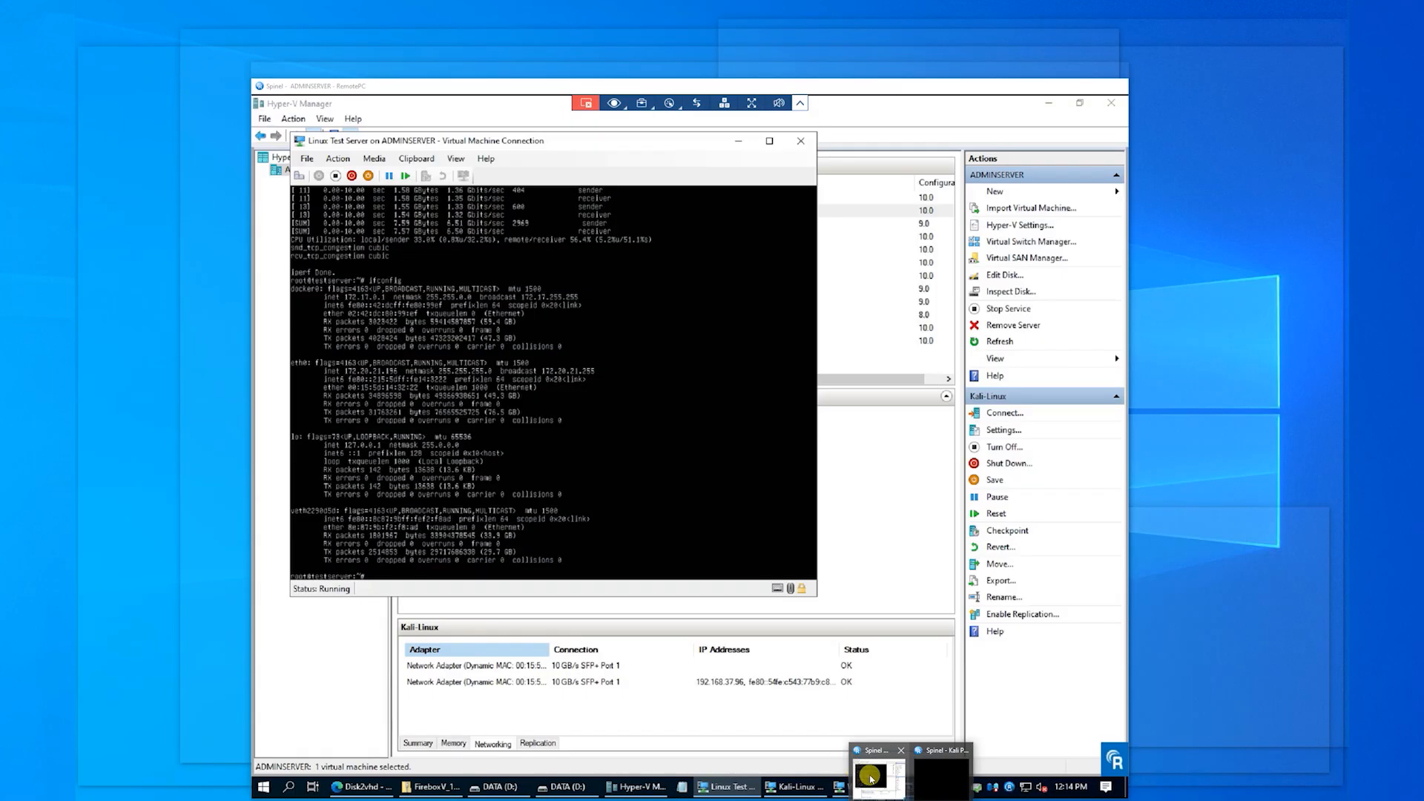
click(879, 775)
click(769, 142)
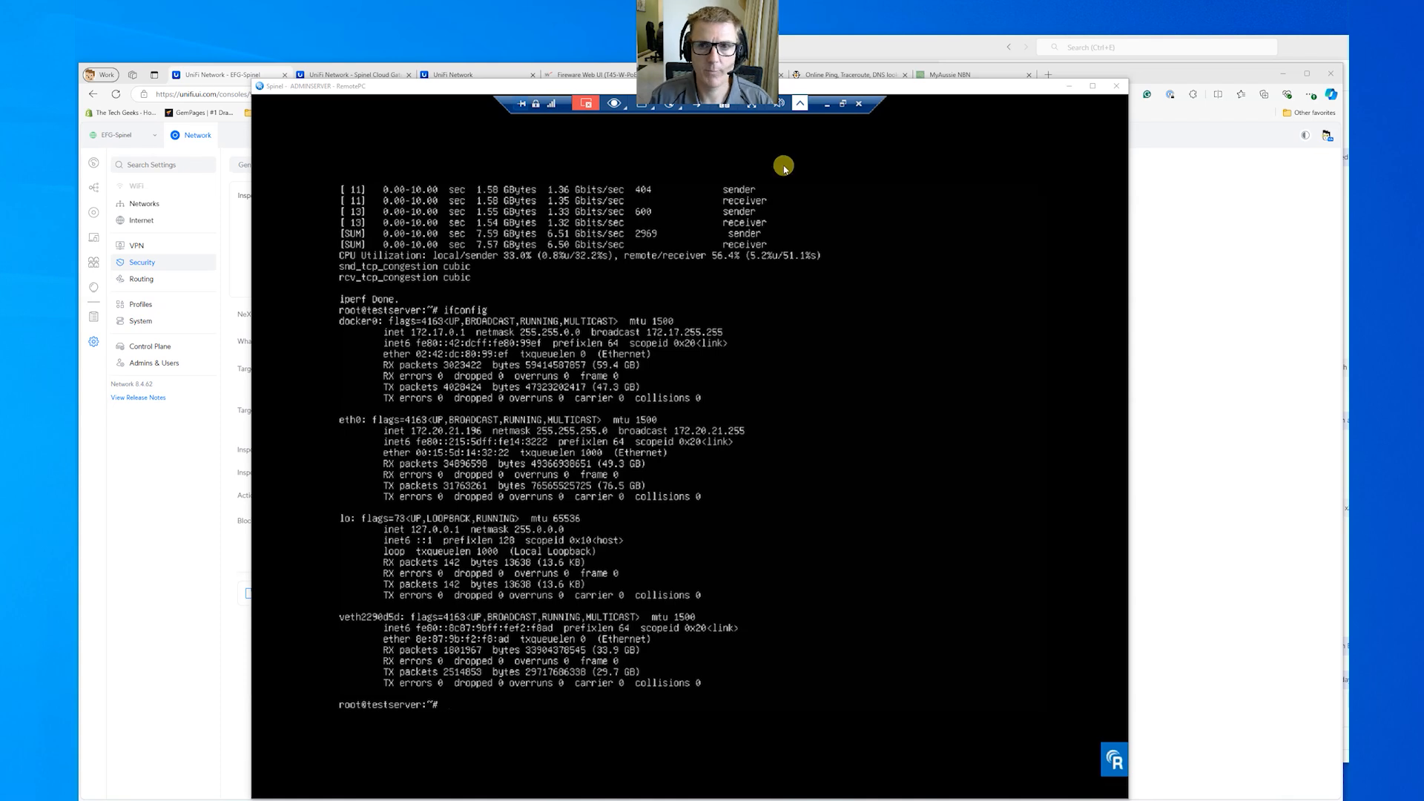
click(846, 105)
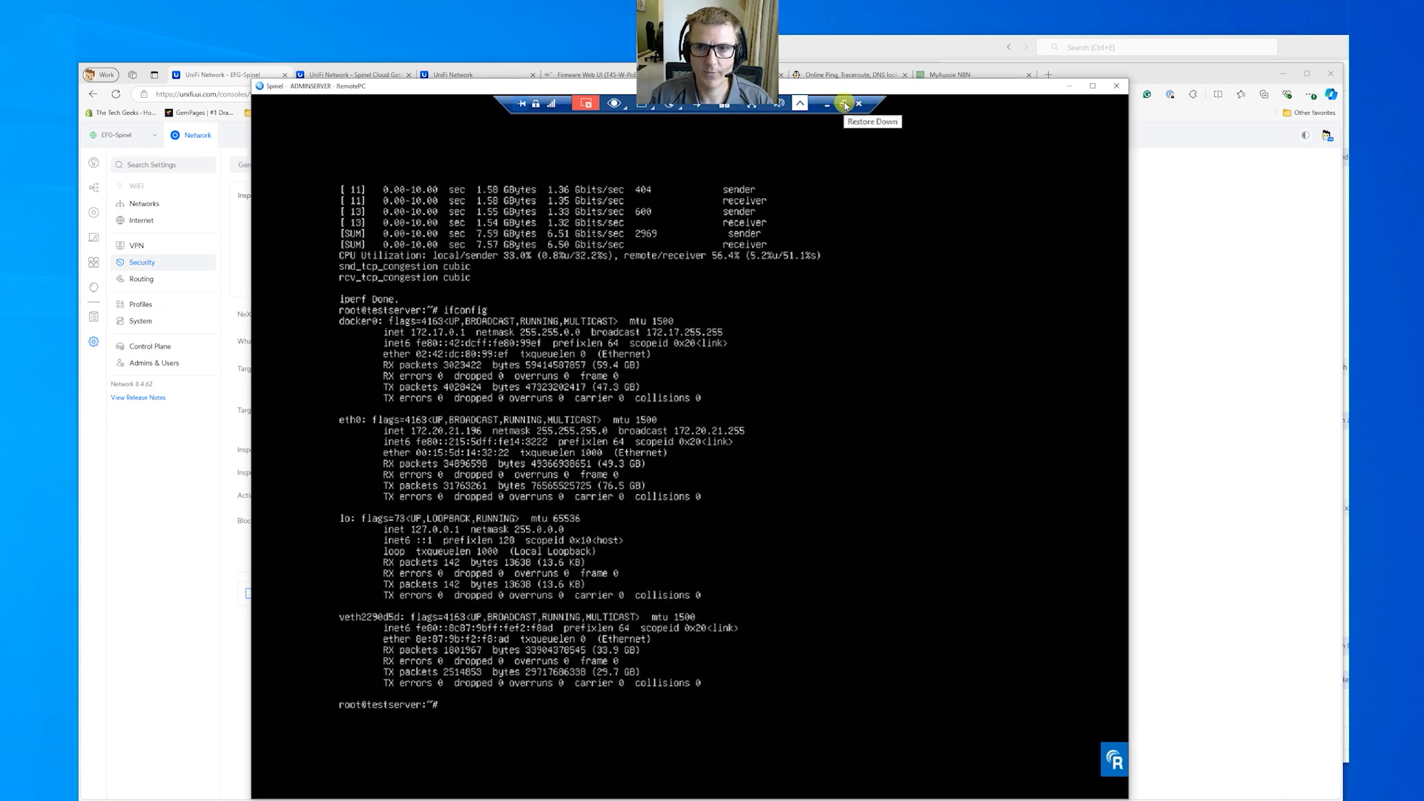
click(794, 787)
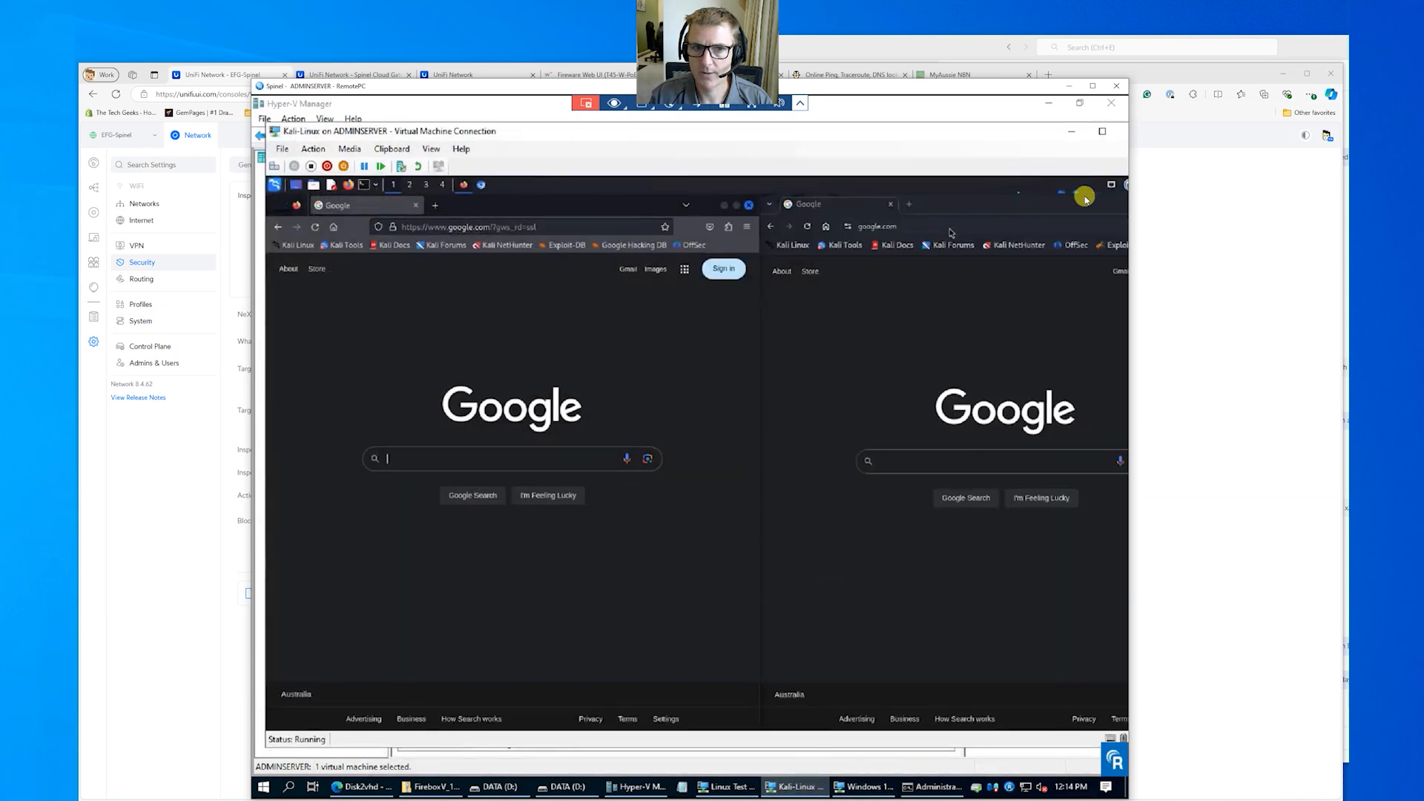
click(1106, 132)
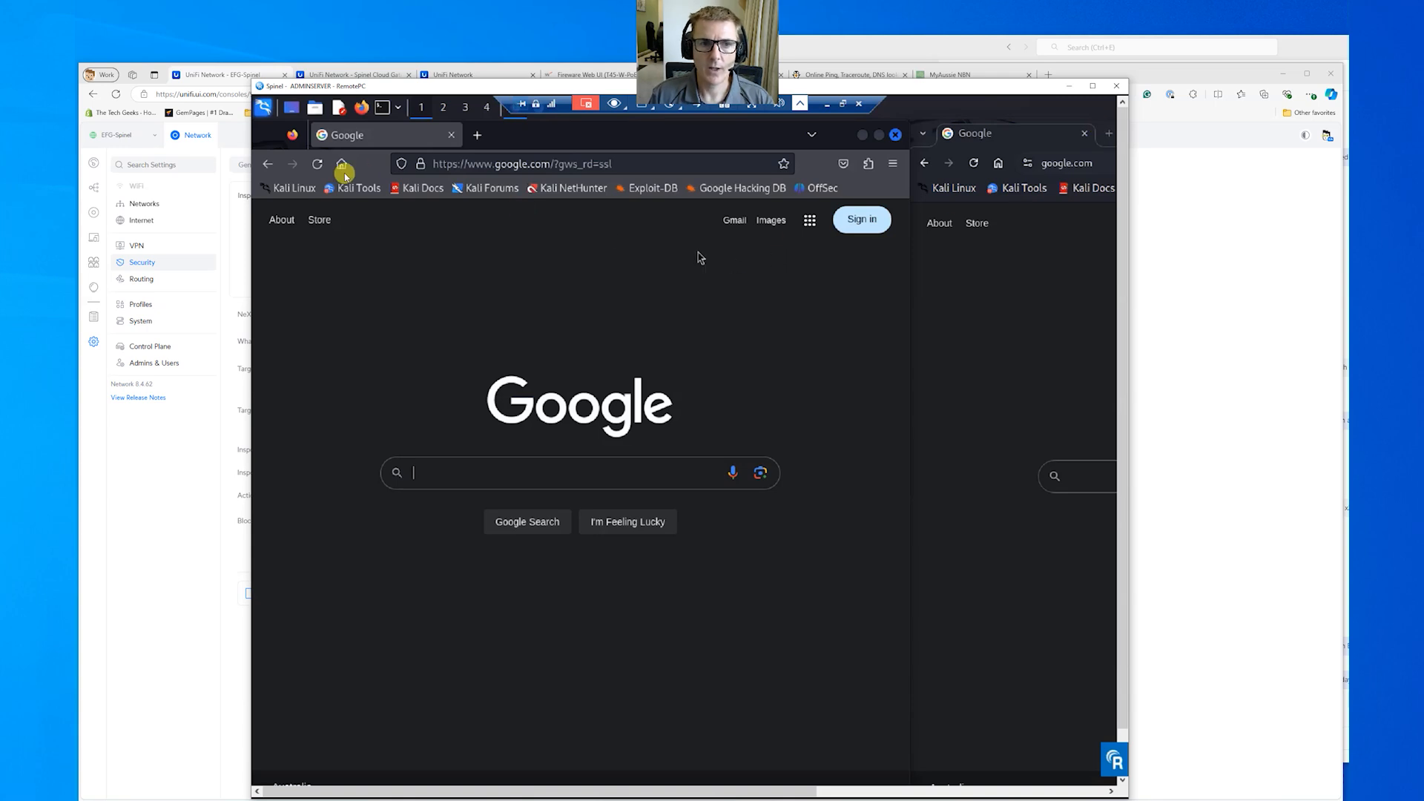
Step: Reload Google in the virtual machine's Firefox and examine the advanced details of the resulting page
click(315, 164)
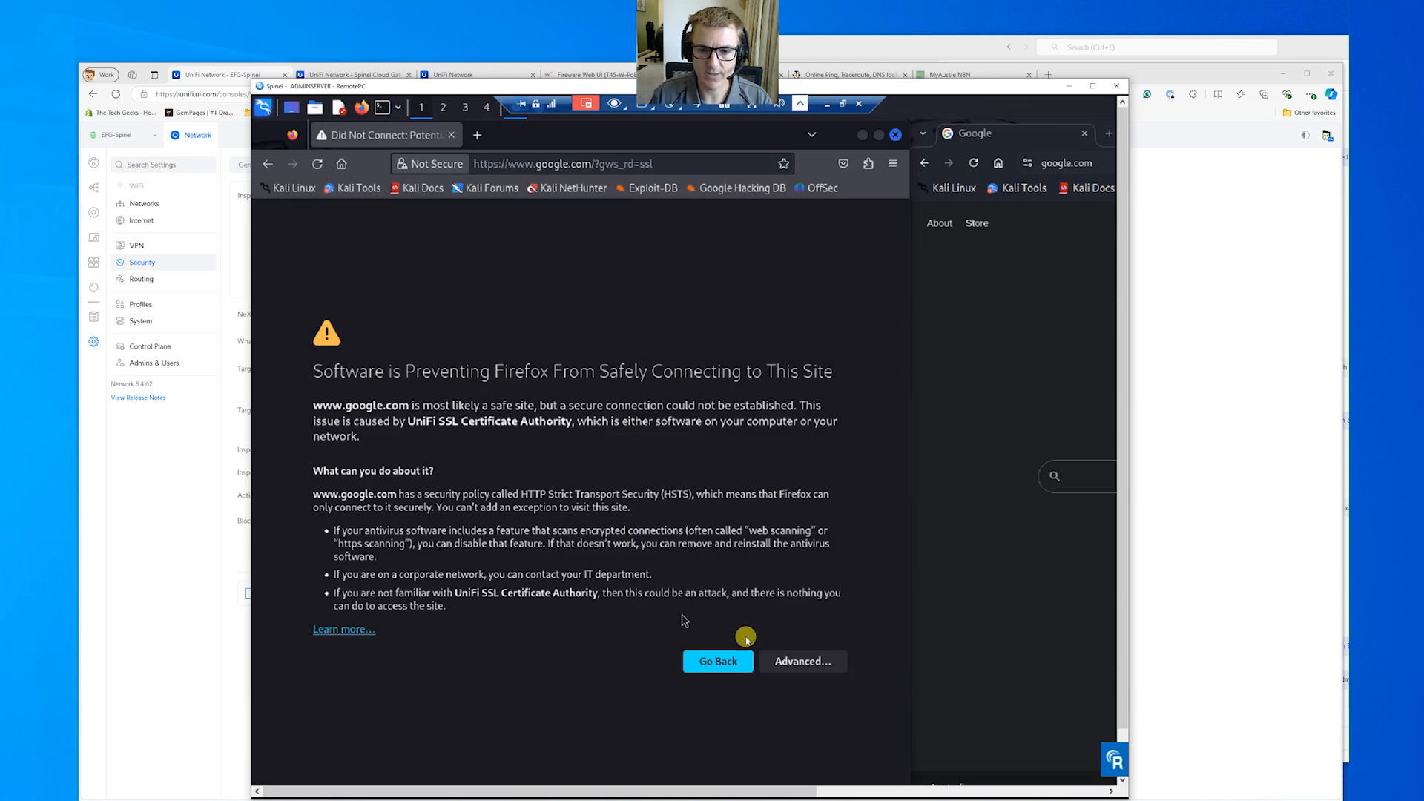
click(784, 663)
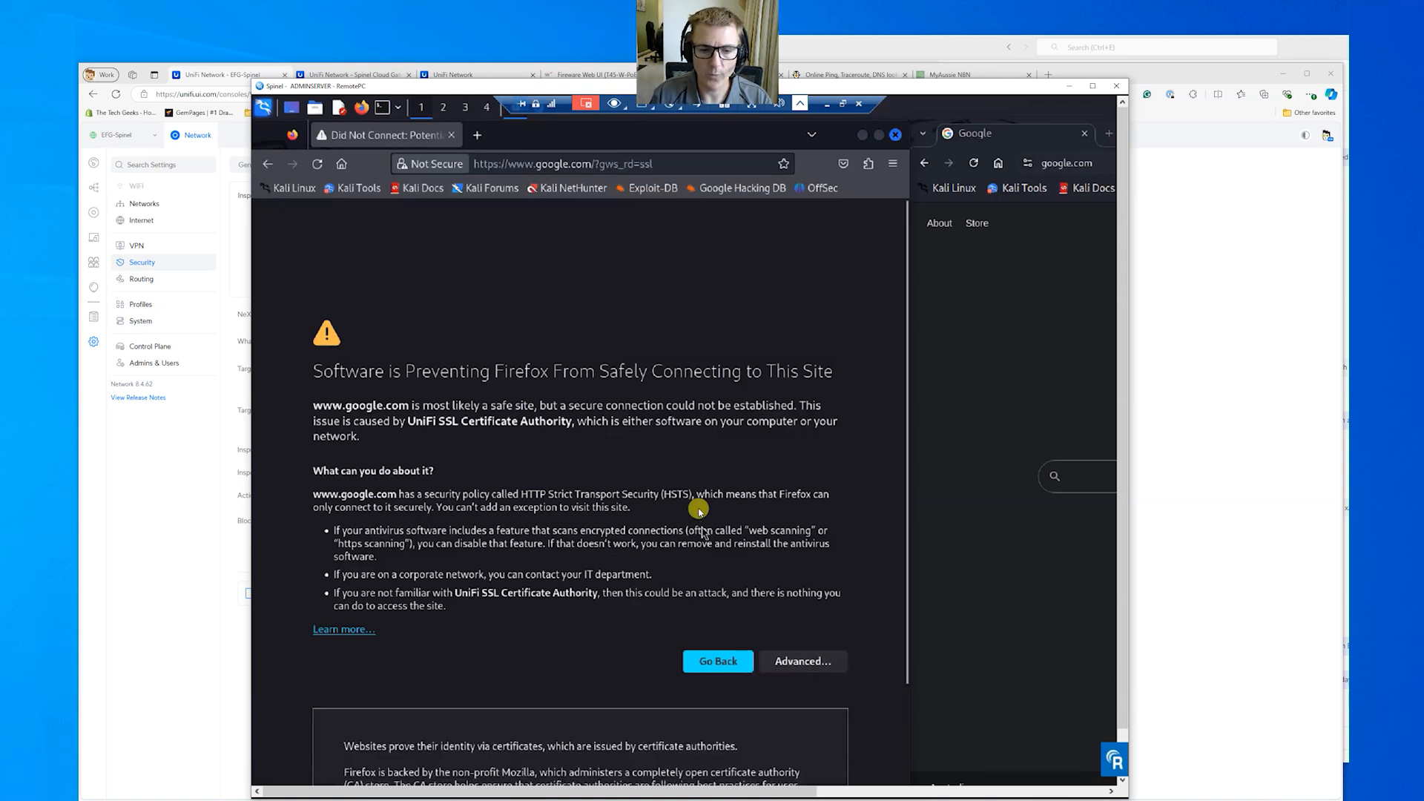
scroll(699, 510, down, 5)
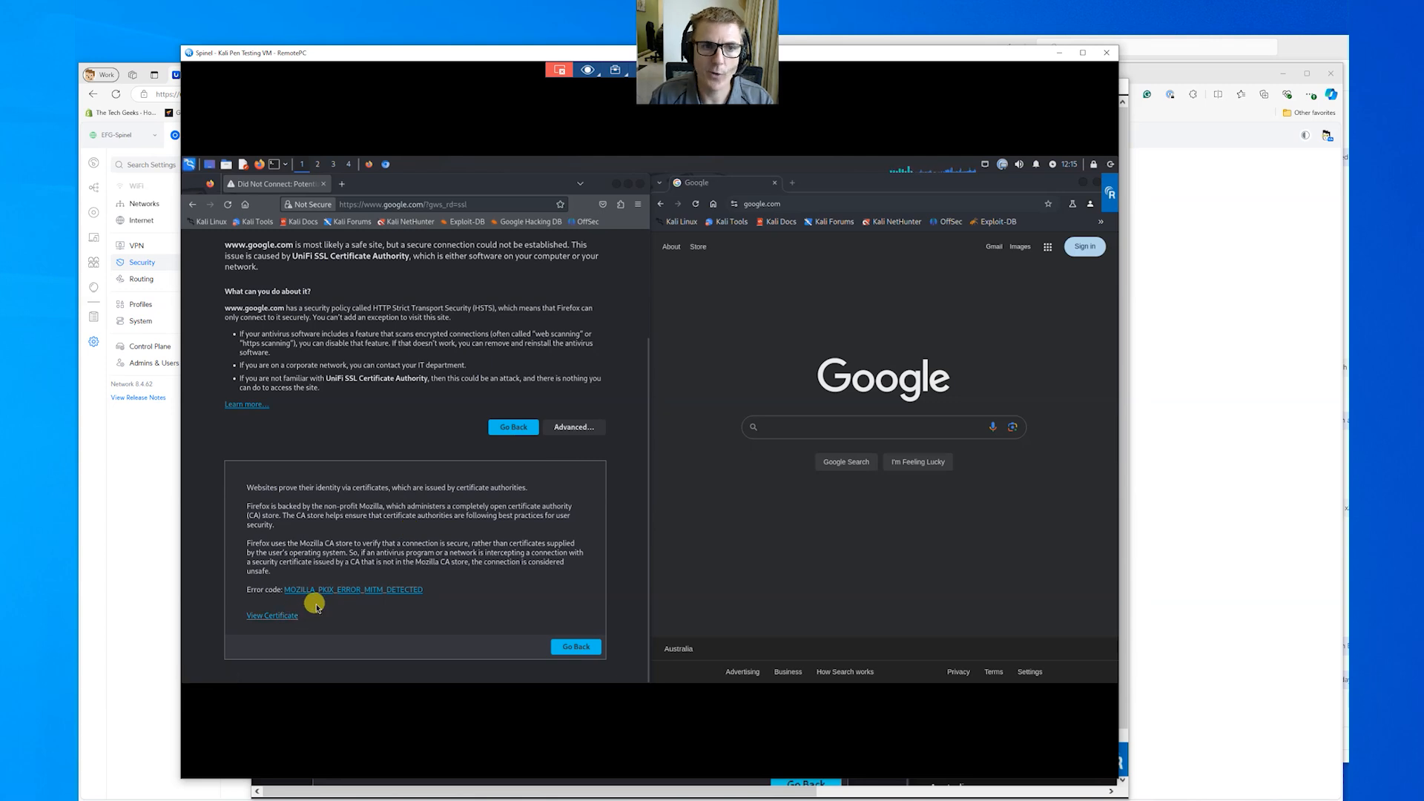
Step: View the detailed security information for the untrusted Google connection in the Kali session's Firefox and close it
click(288, 206)
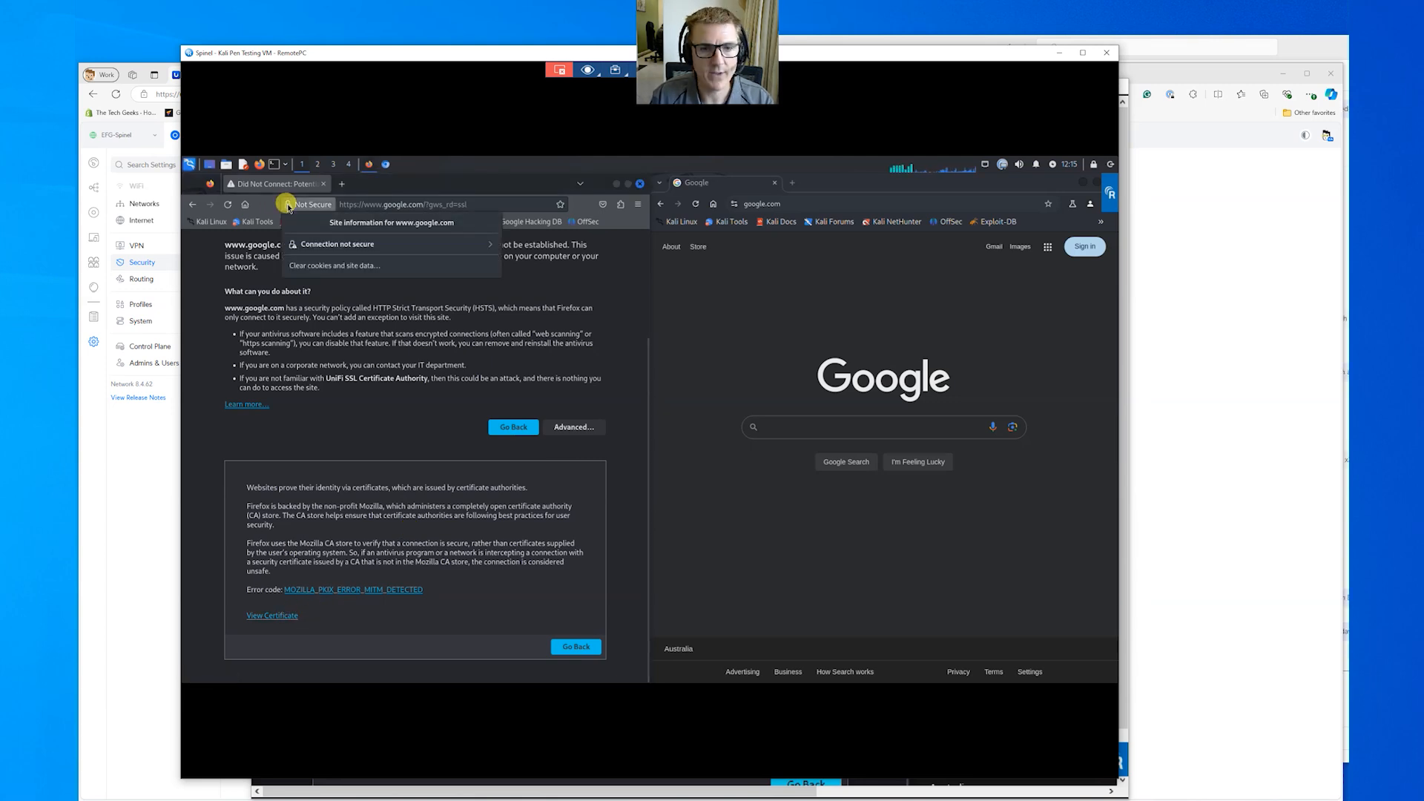
click(326, 247)
click(312, 298)
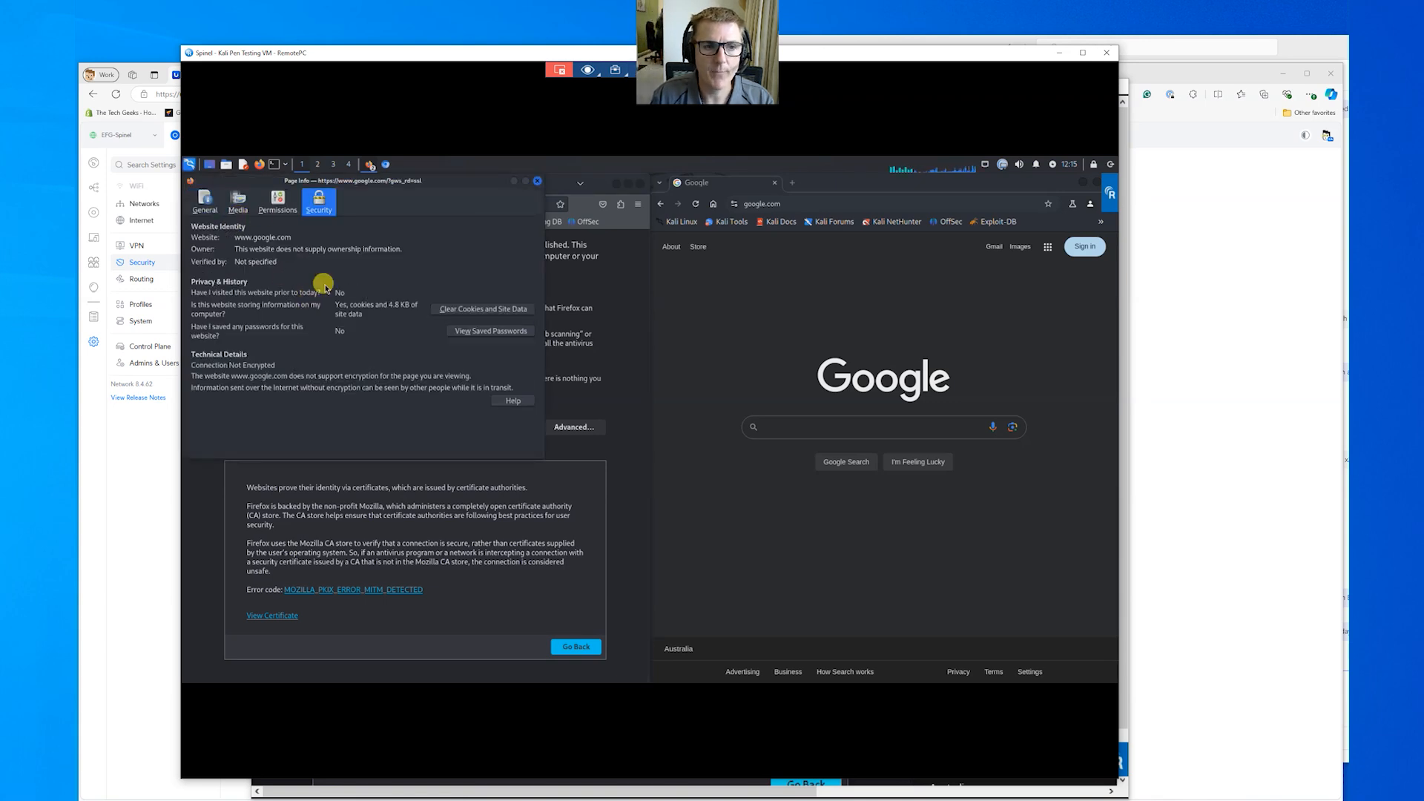
click(537, 181)
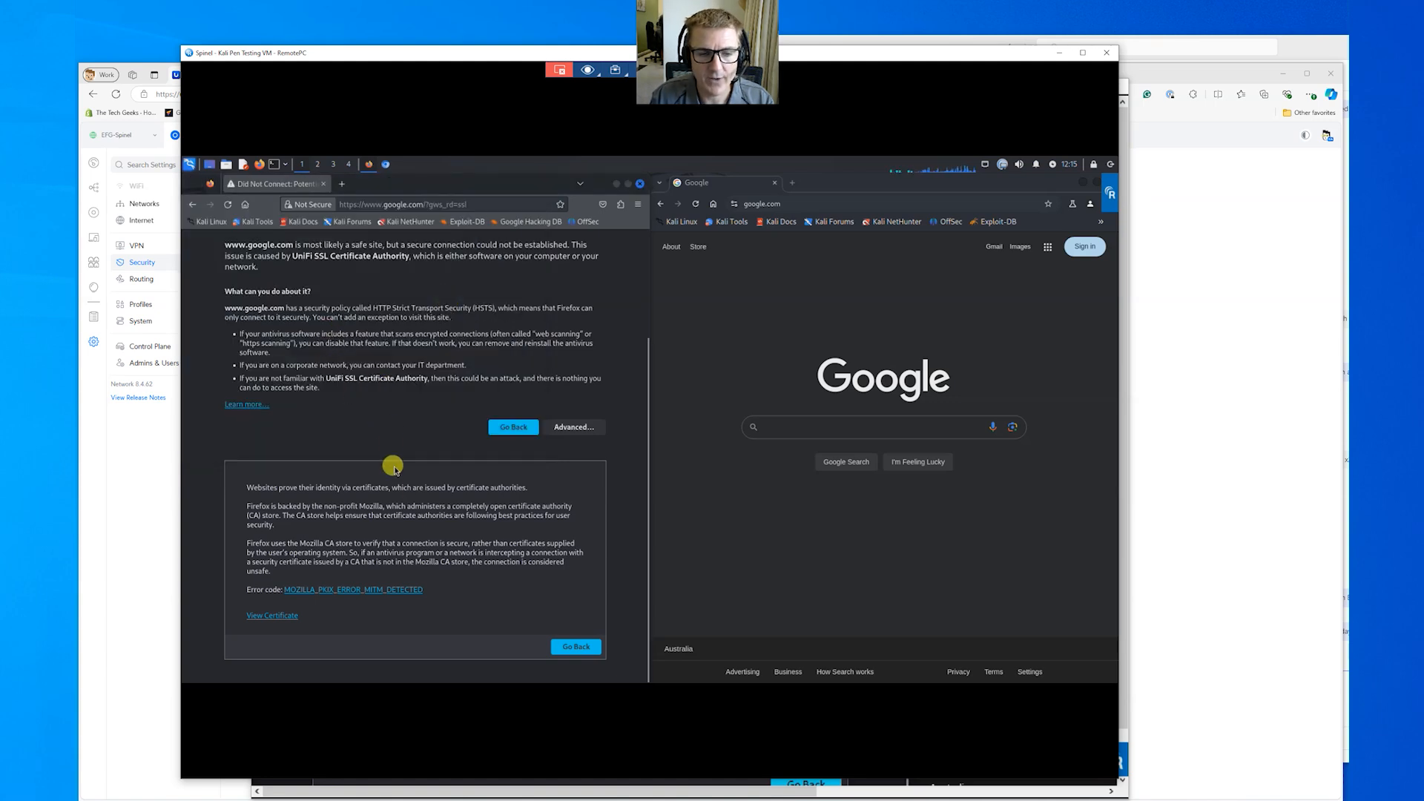
click(276, 616)
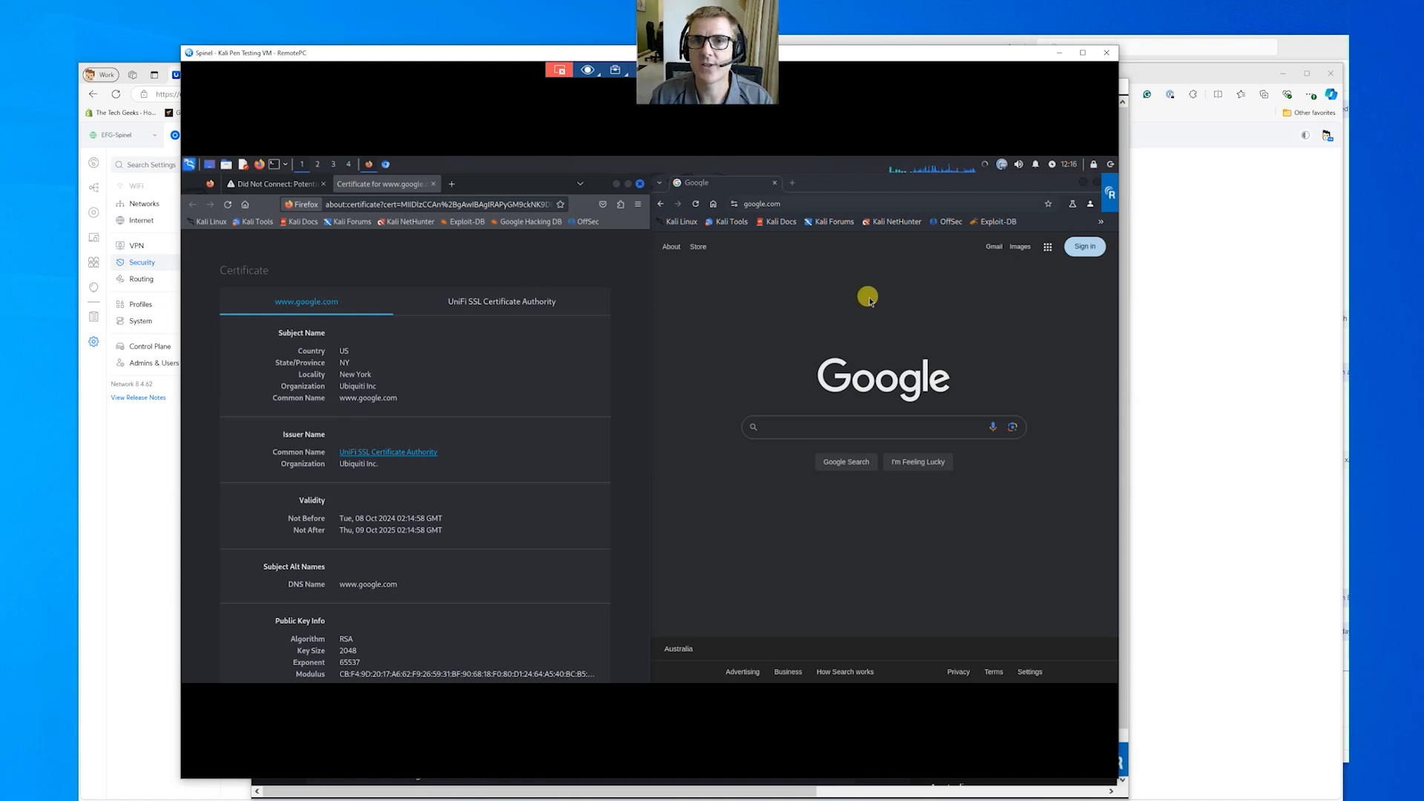
click(696, 207)
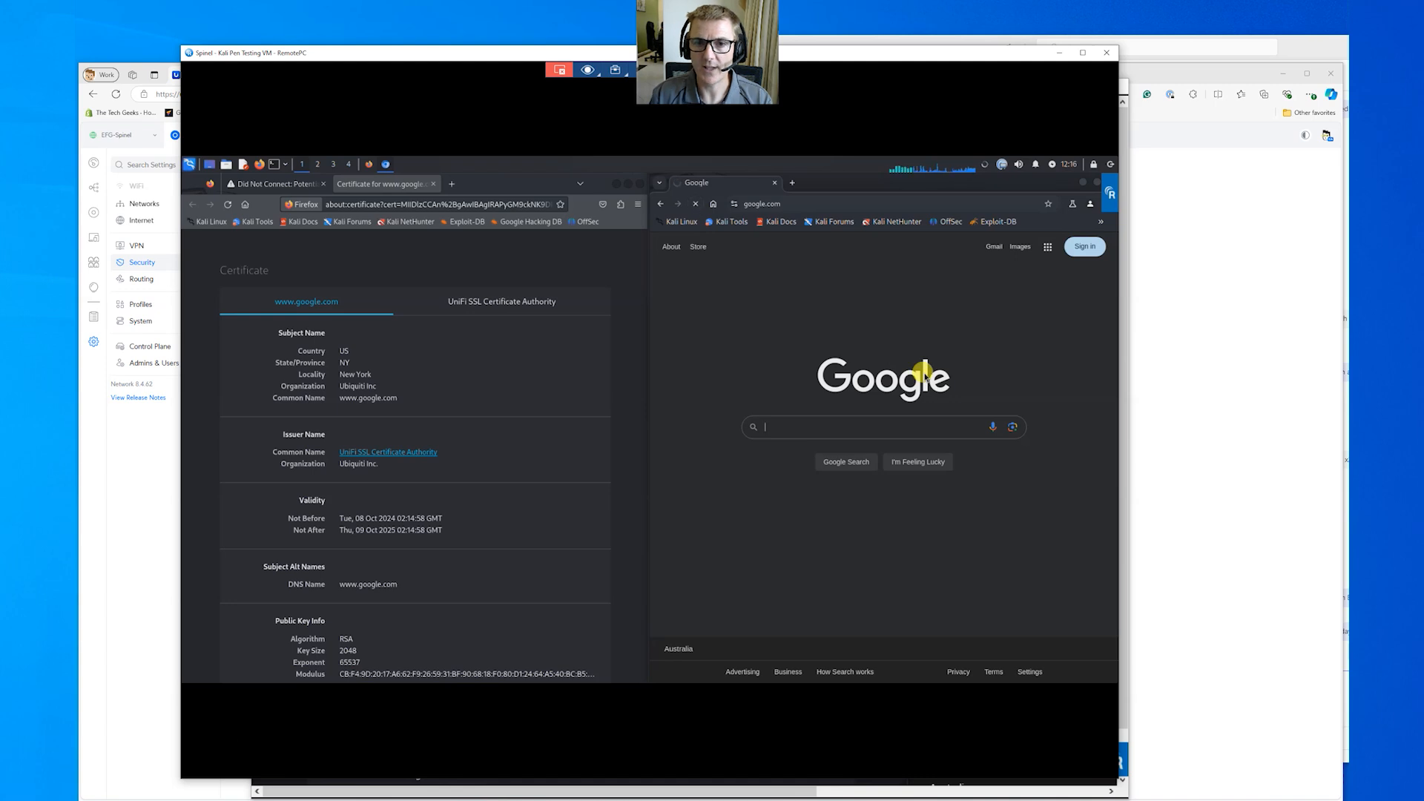
click(735, 205)
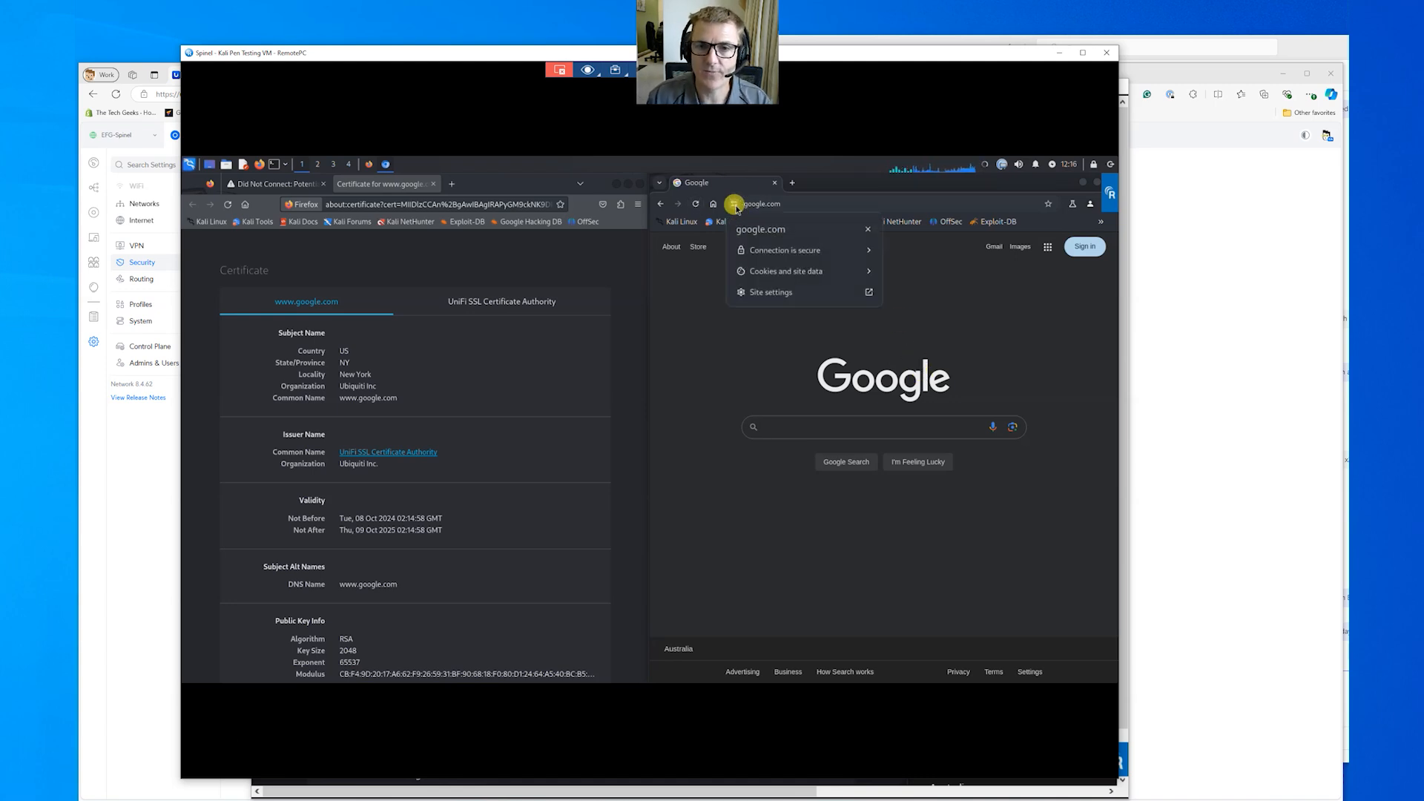
click(769, 251)
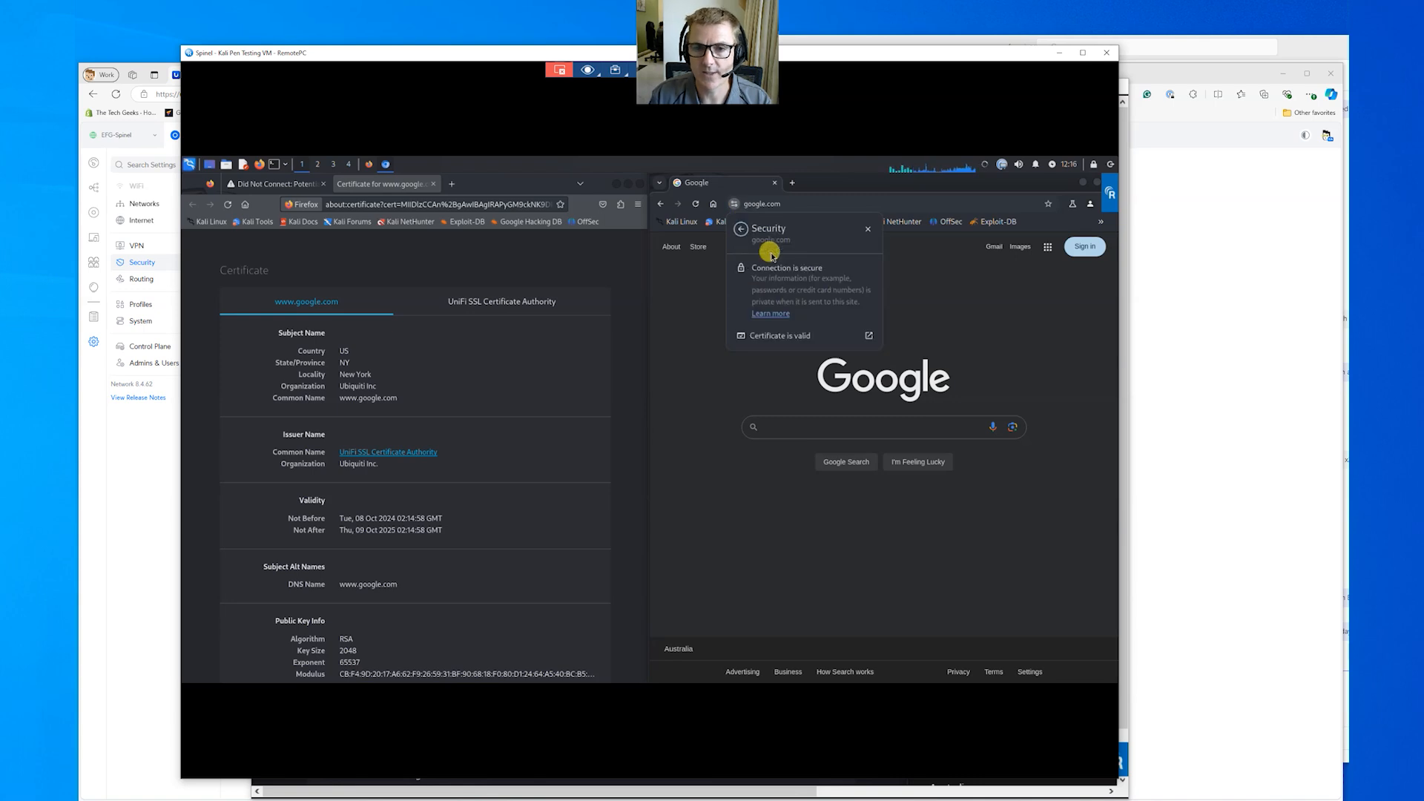
click(774, 335)
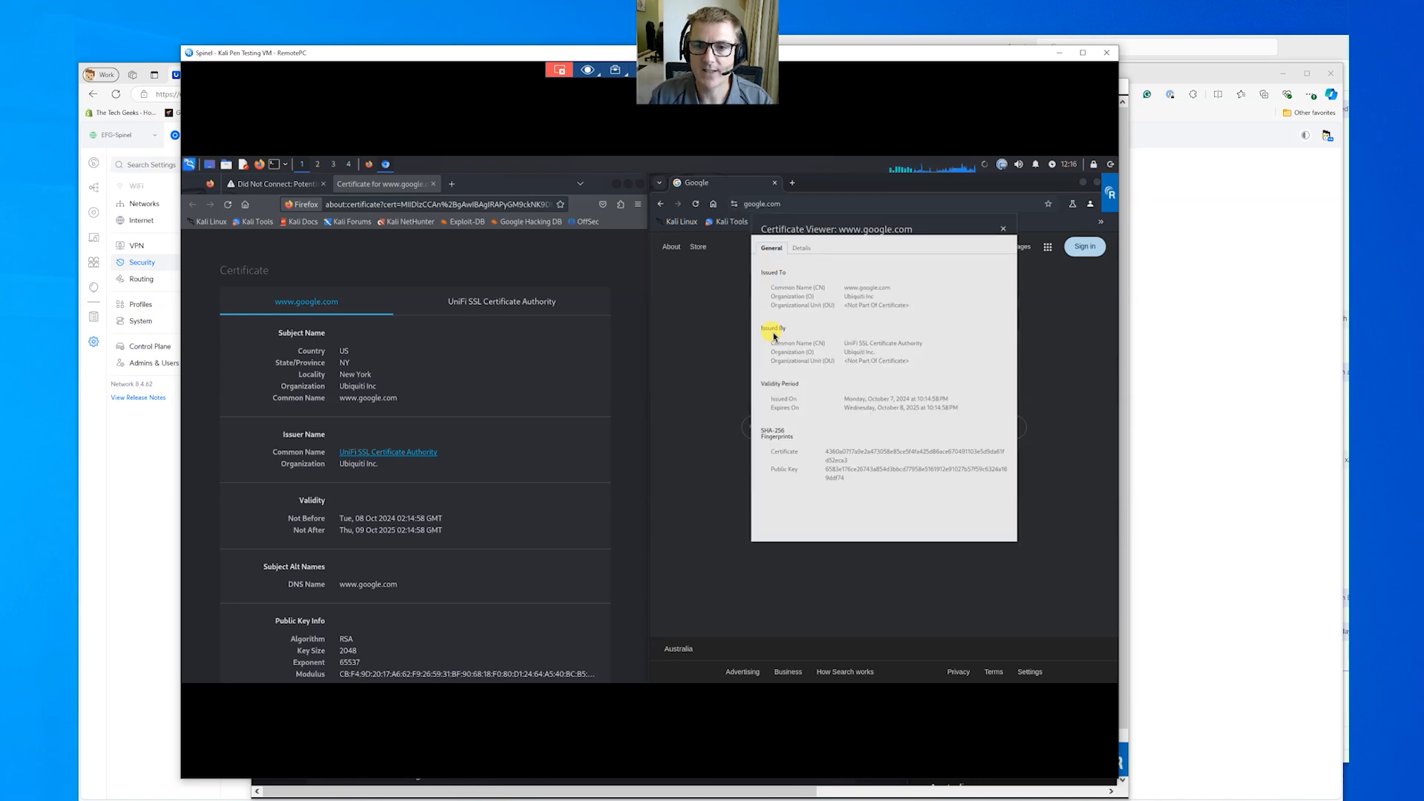
drag(894, 288, 845, 297)
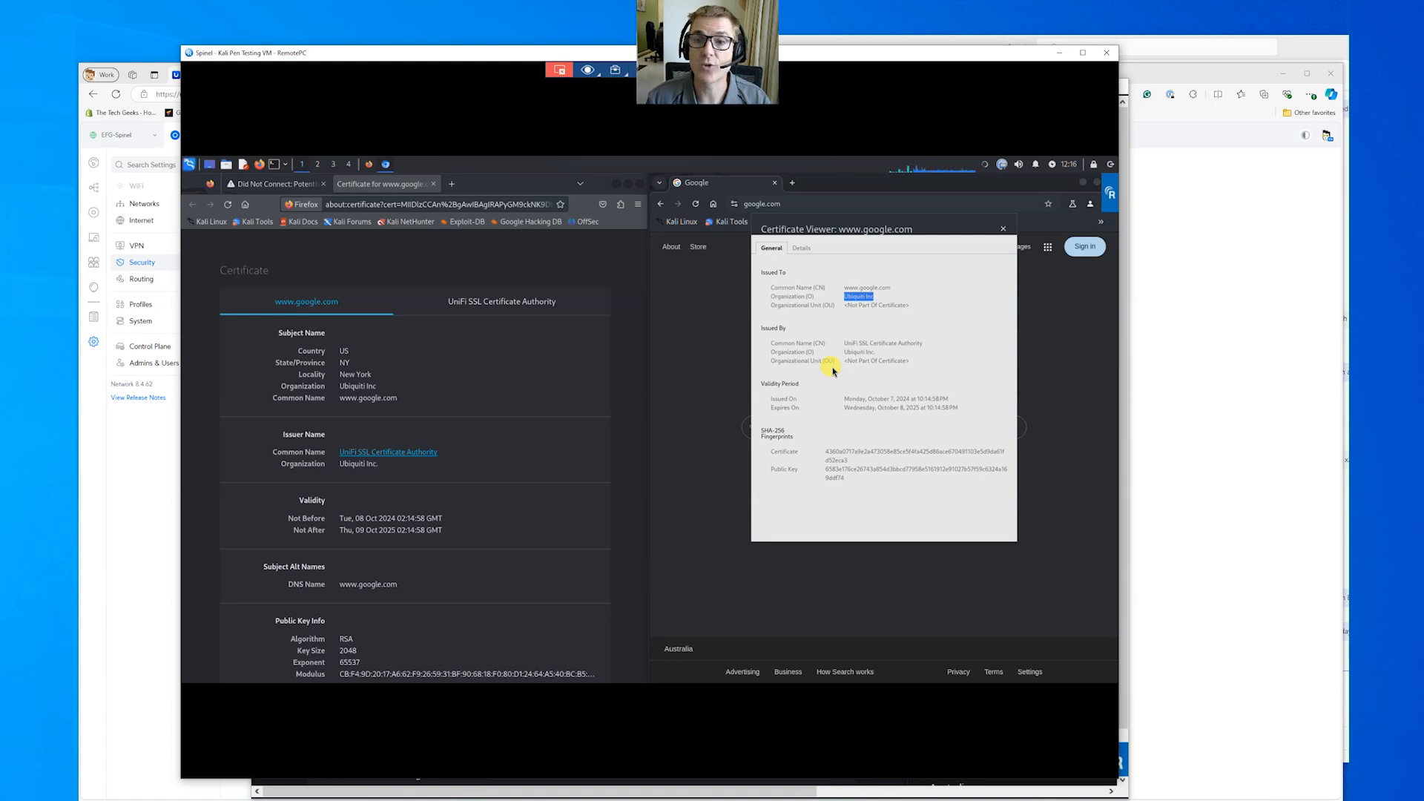
click(1003, 229)
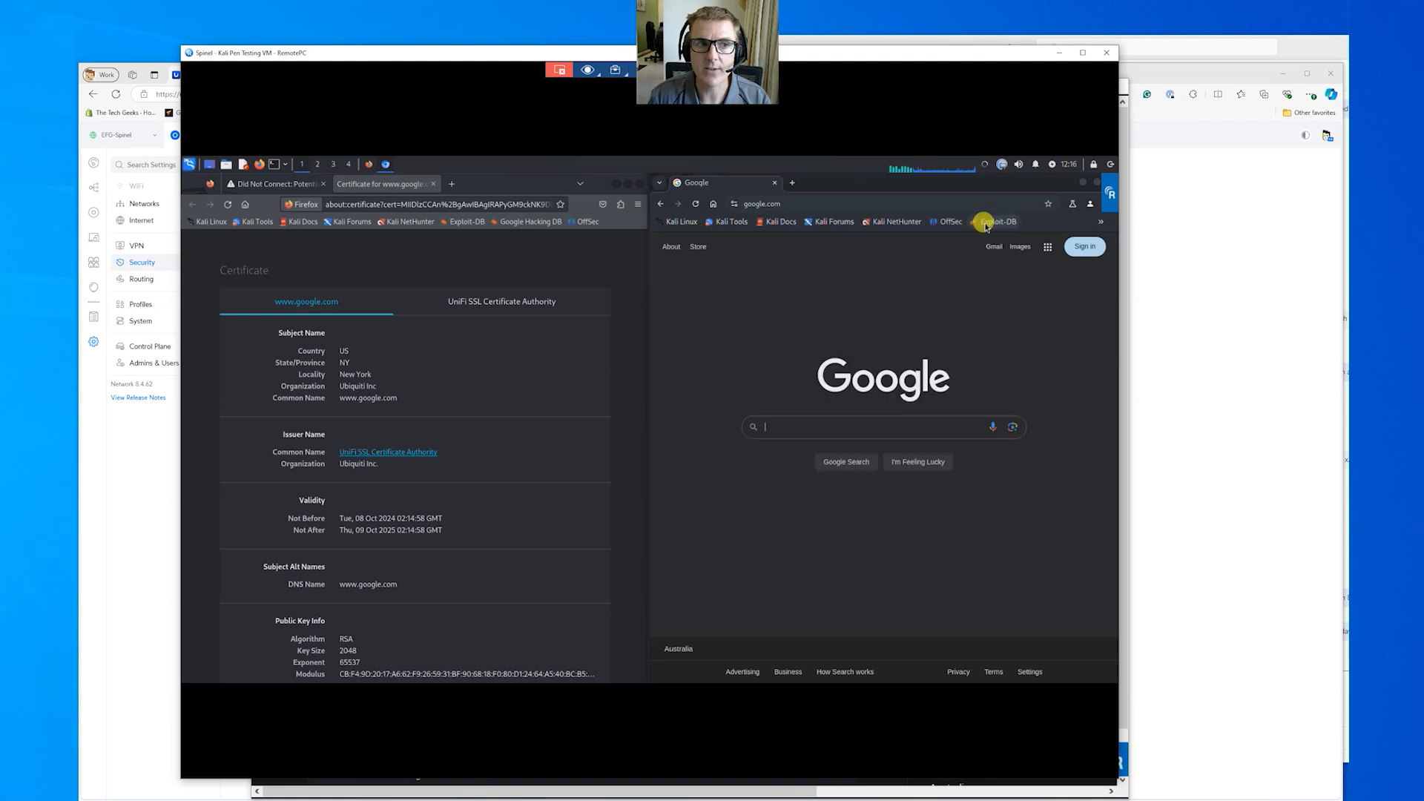
Step: Switch to the UniFi Network console and review the blocked and allowed inspection logs, viewing the details of an allowed test.thetechgeeks.com entry
click(143, 448)
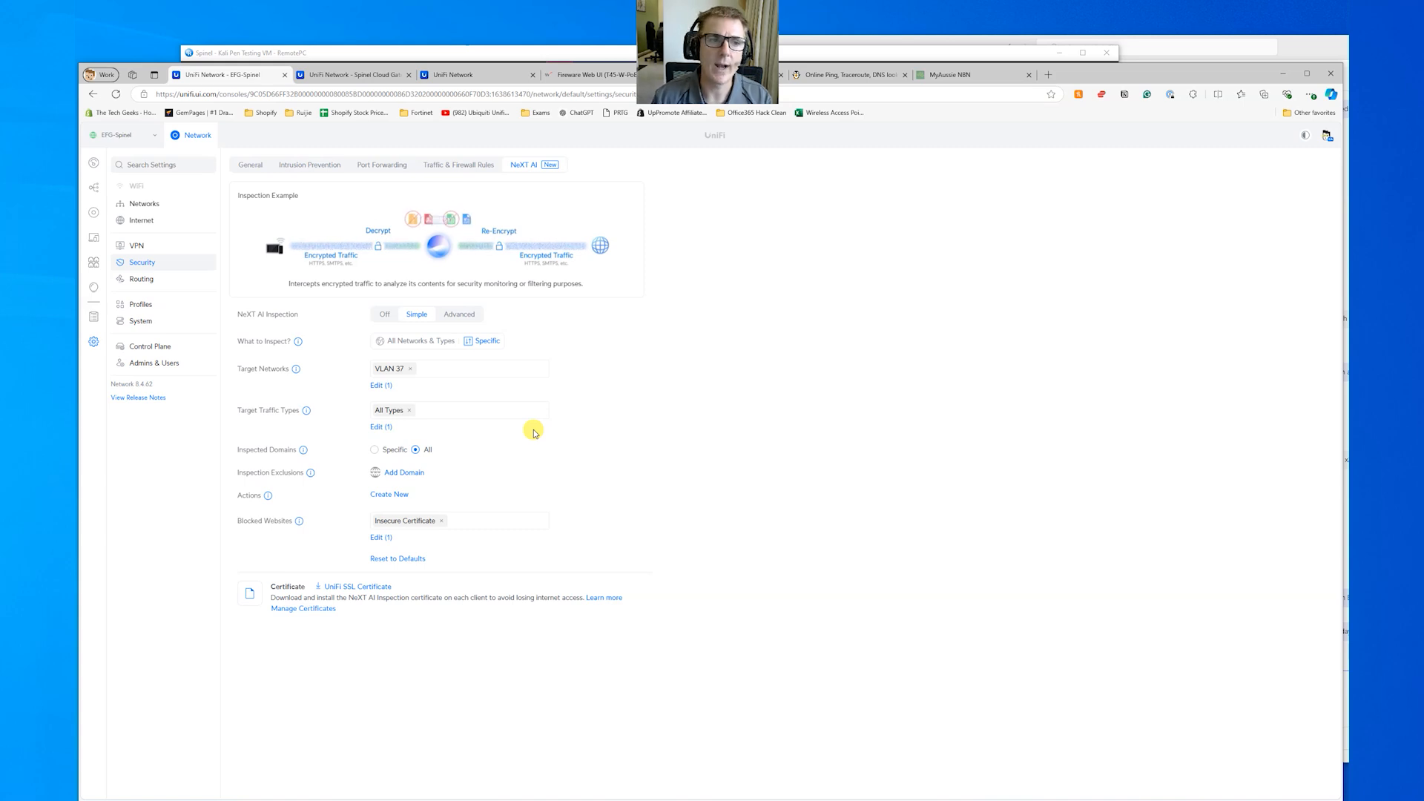
click(95, 162)
click(776, 176)
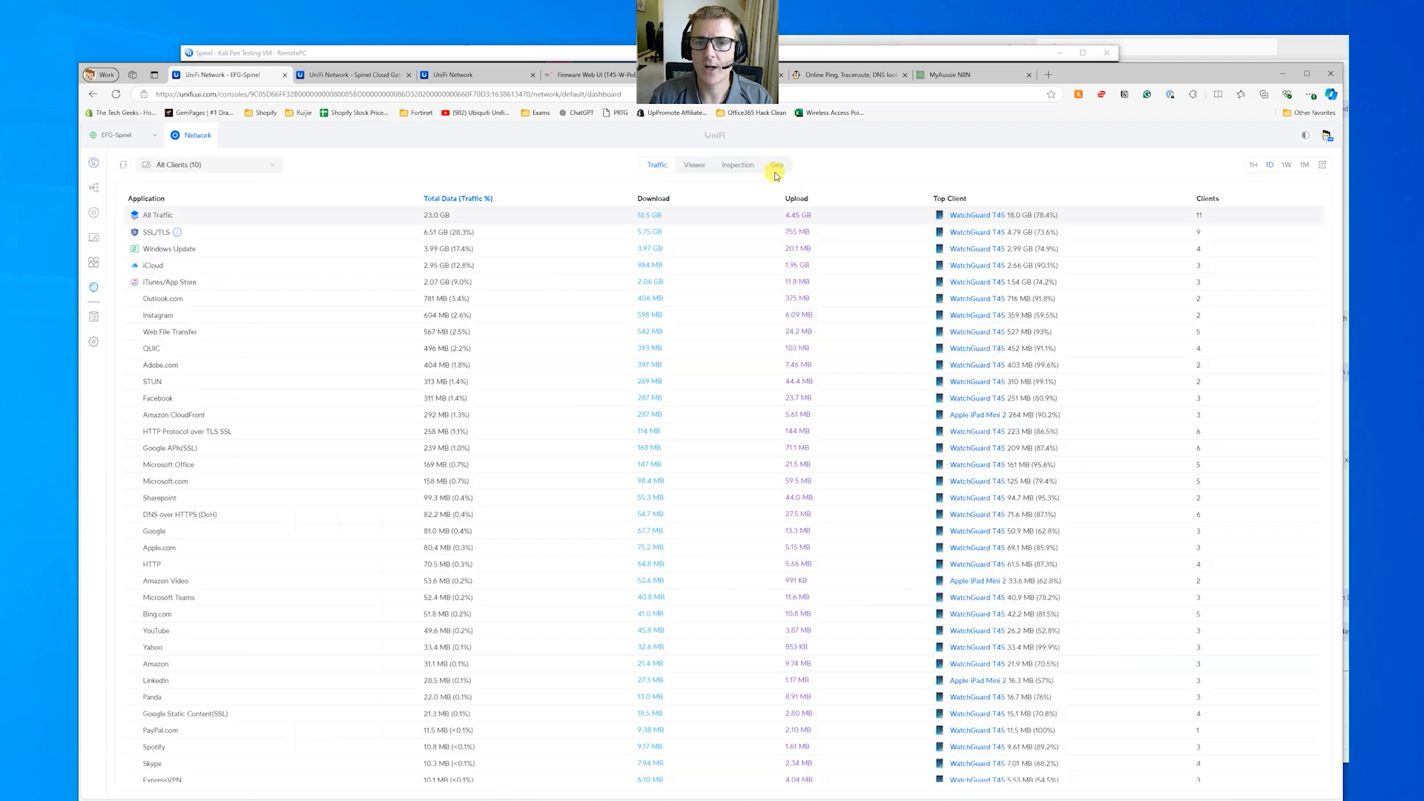
click(741, 168)
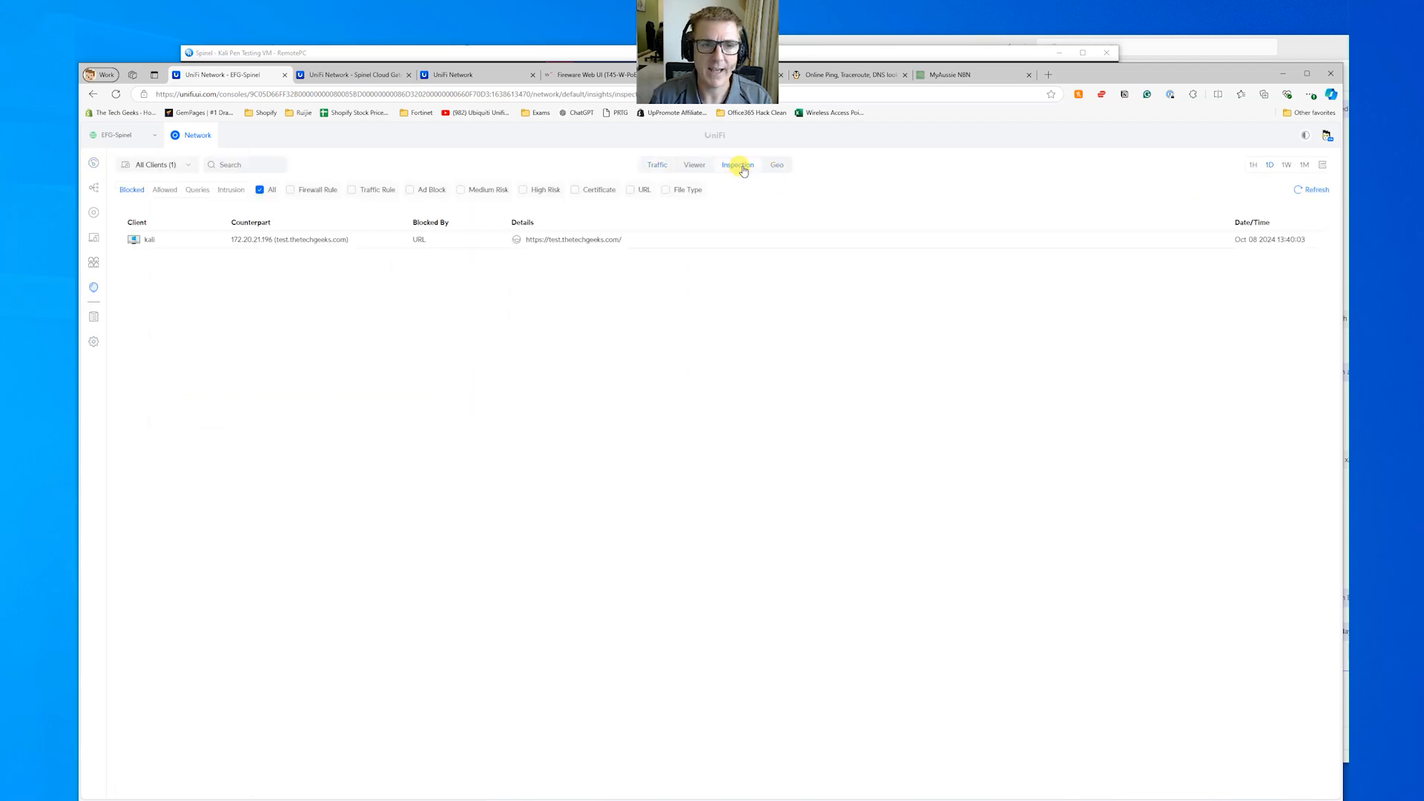
click(165, 190)
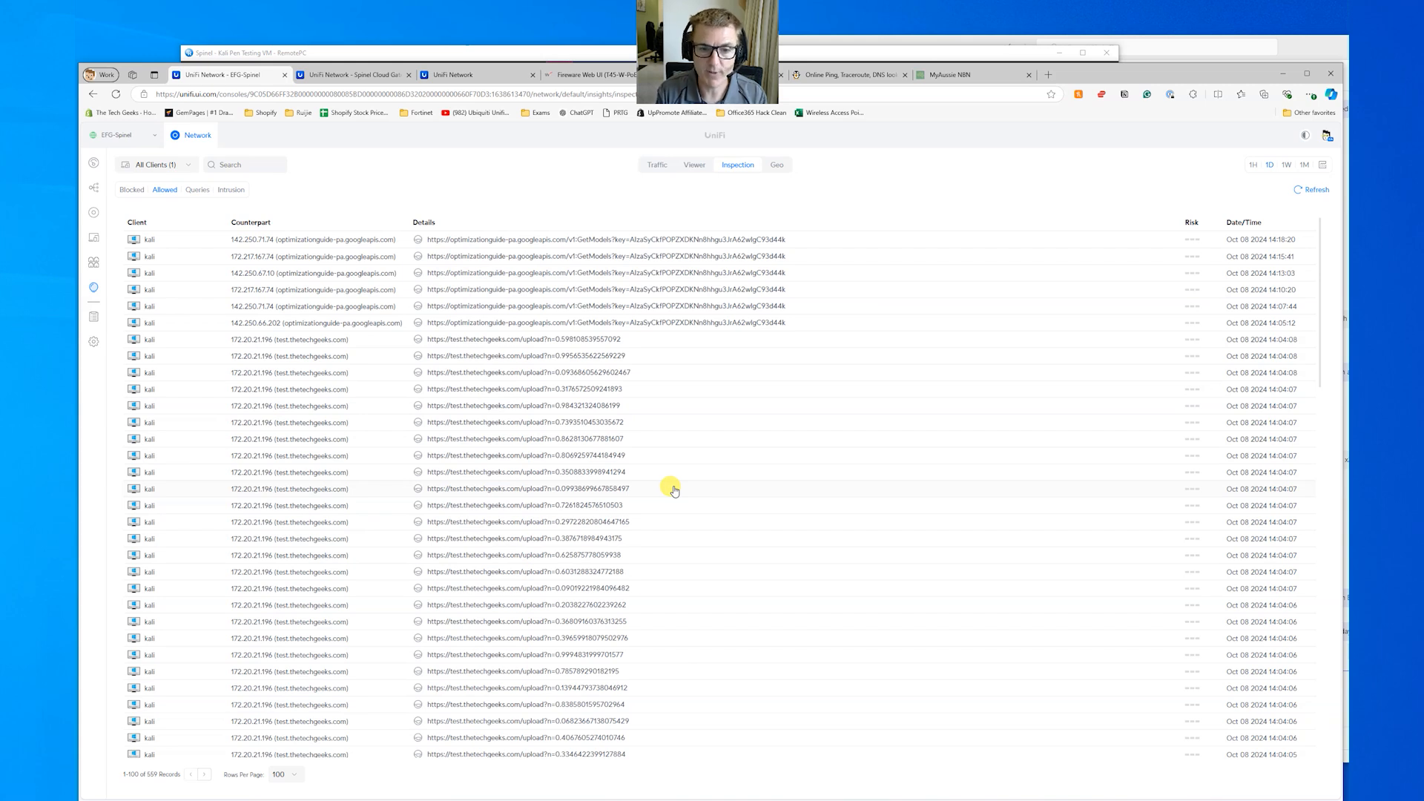
click(590, 423)
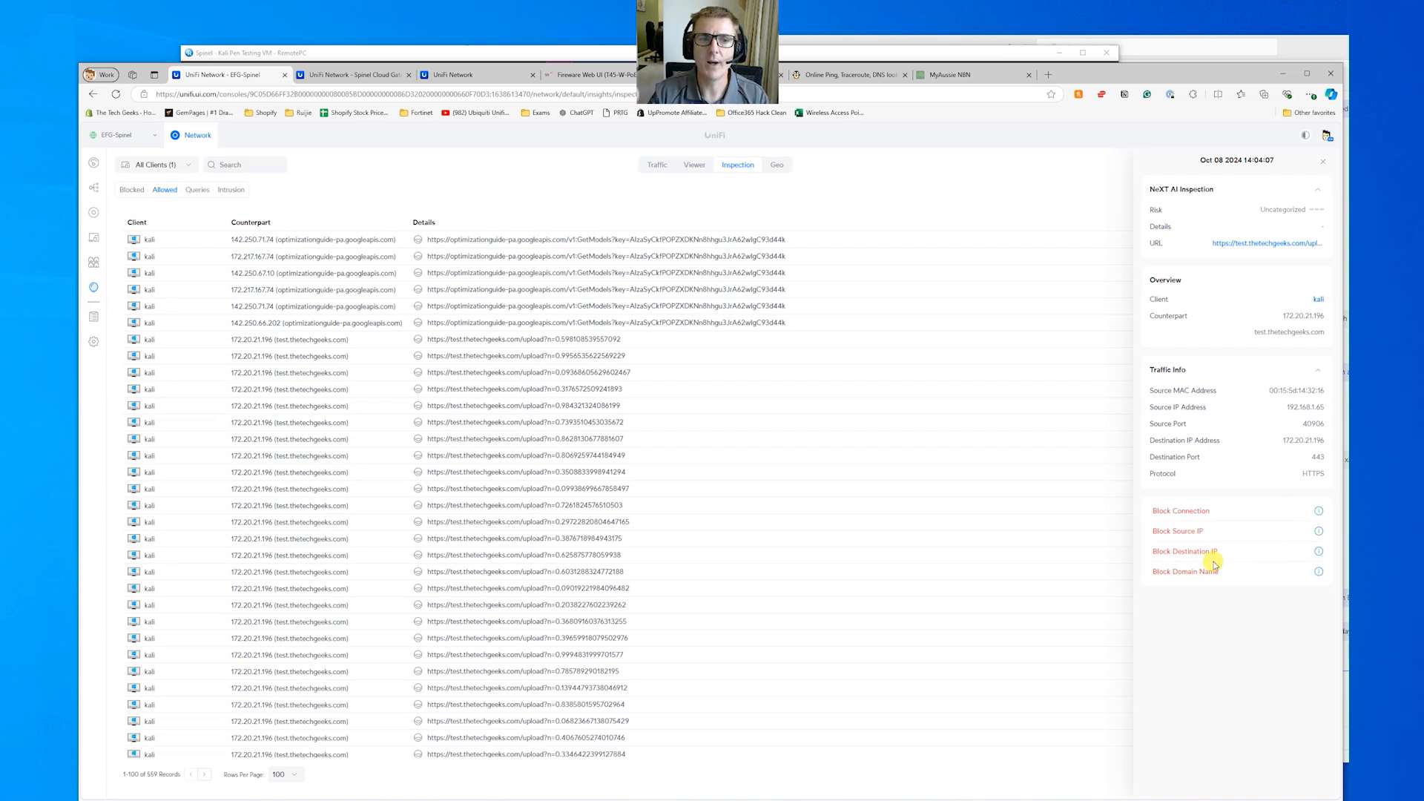
Step: Review the intrusion and query inspection logs and return to the allowed traffic log
click(220, 192)
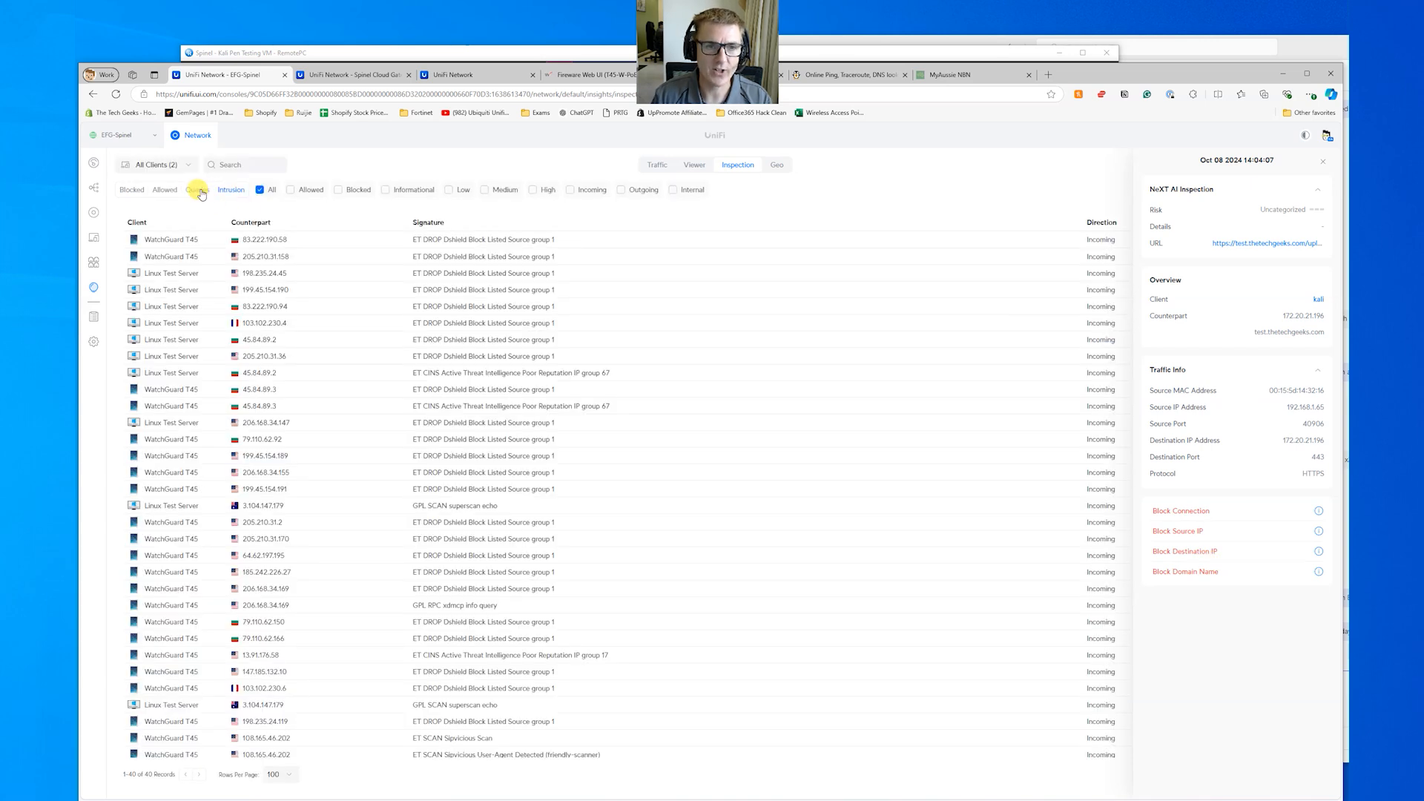
click(198, 190)
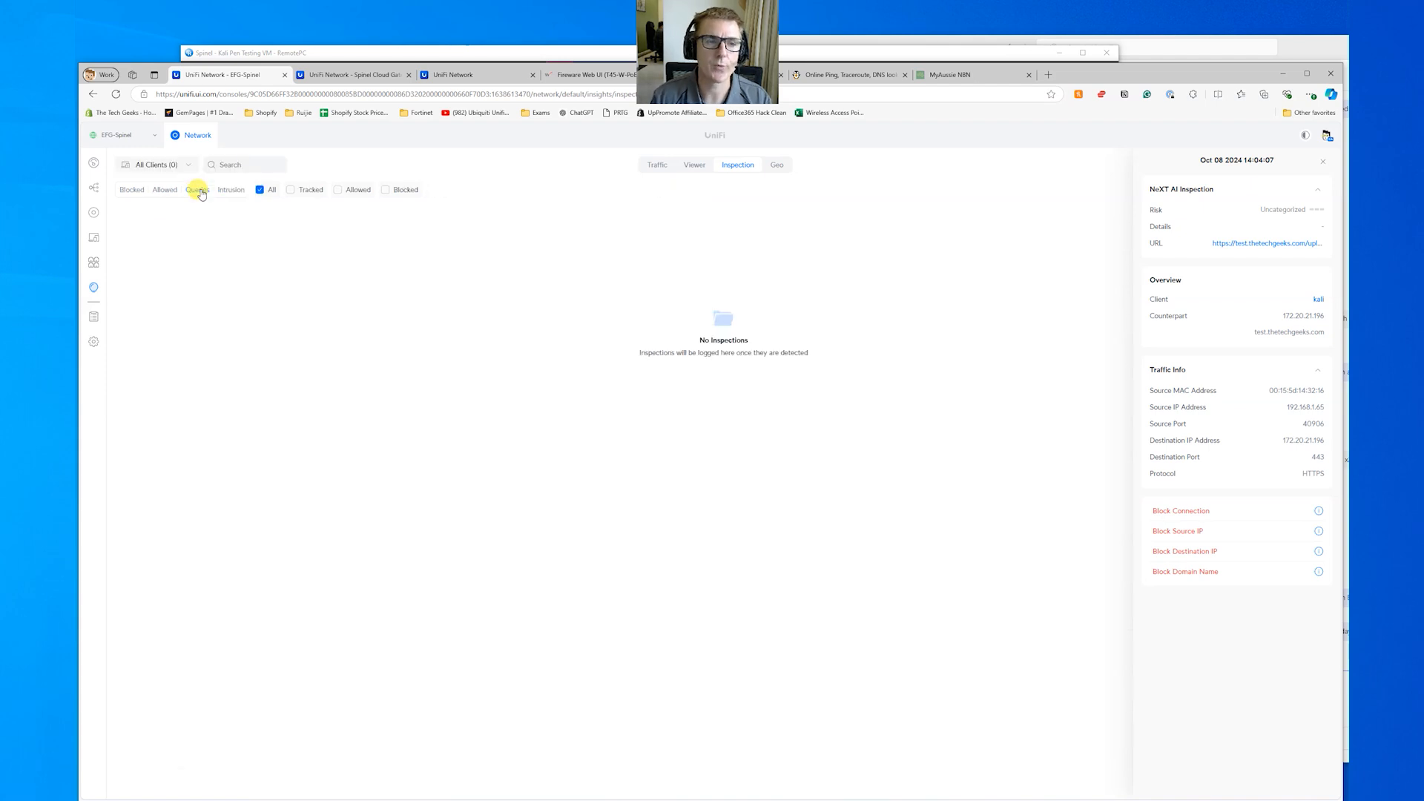
click(166, 191)
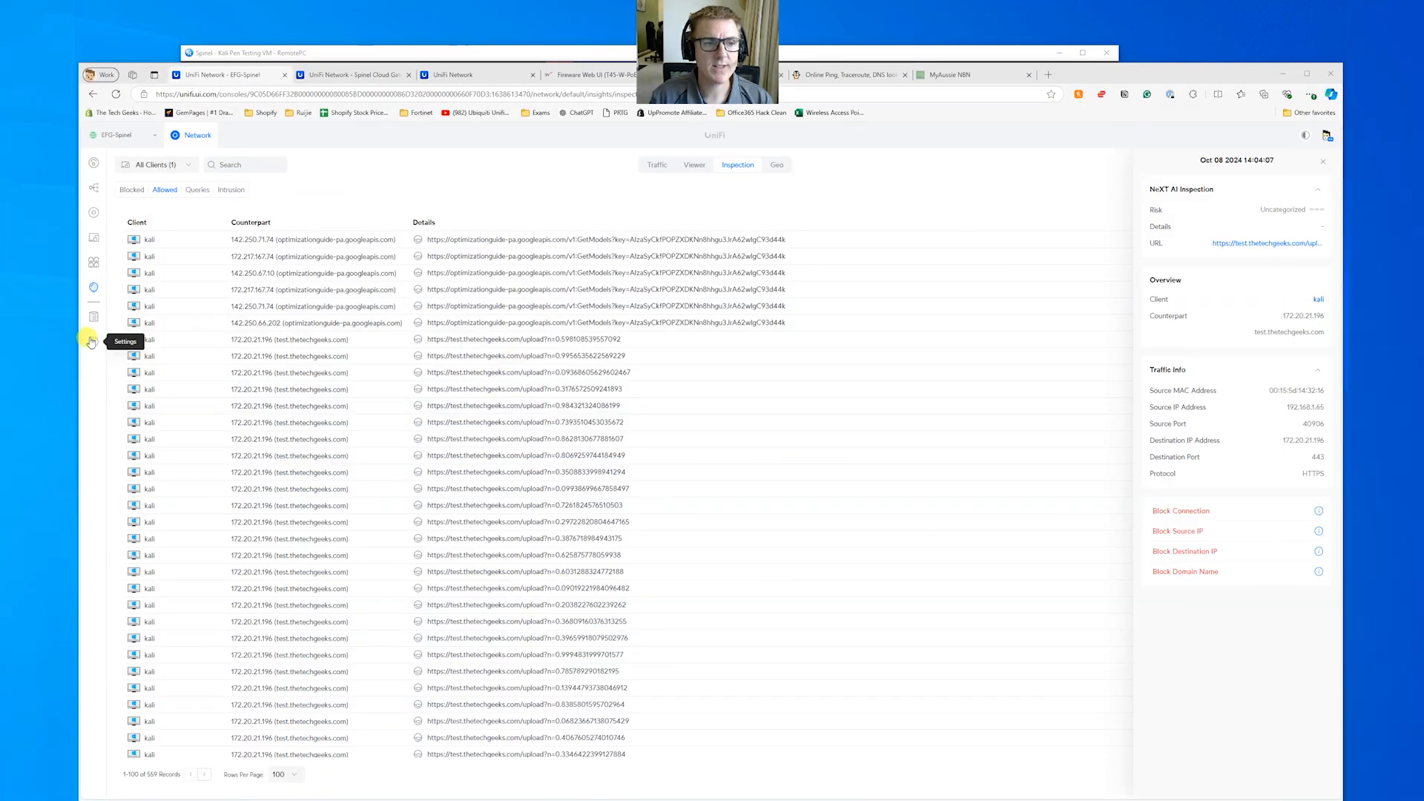
Step: Reopen the NeXT AI inspection configuration in the network's security settings
click(94, 341)
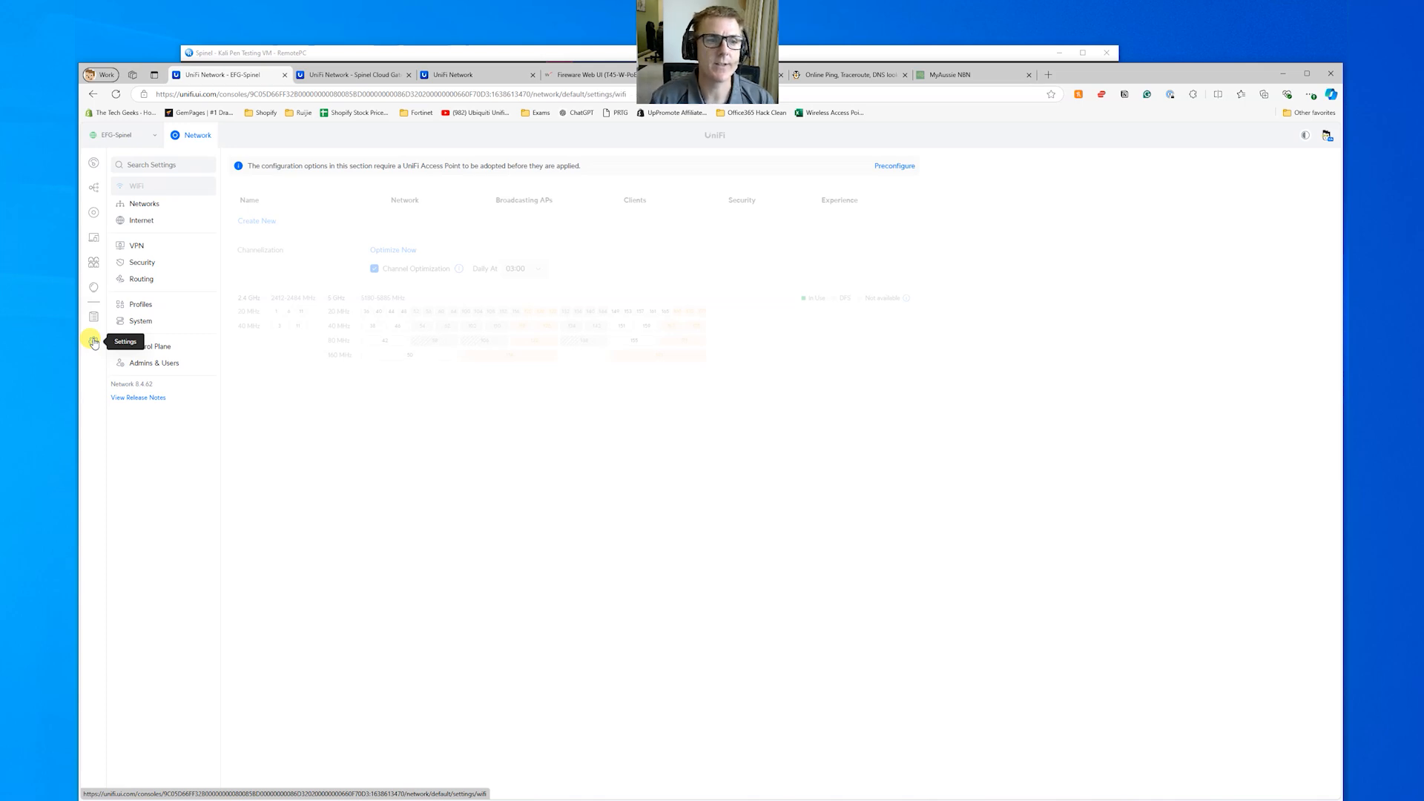
click(133, 267)
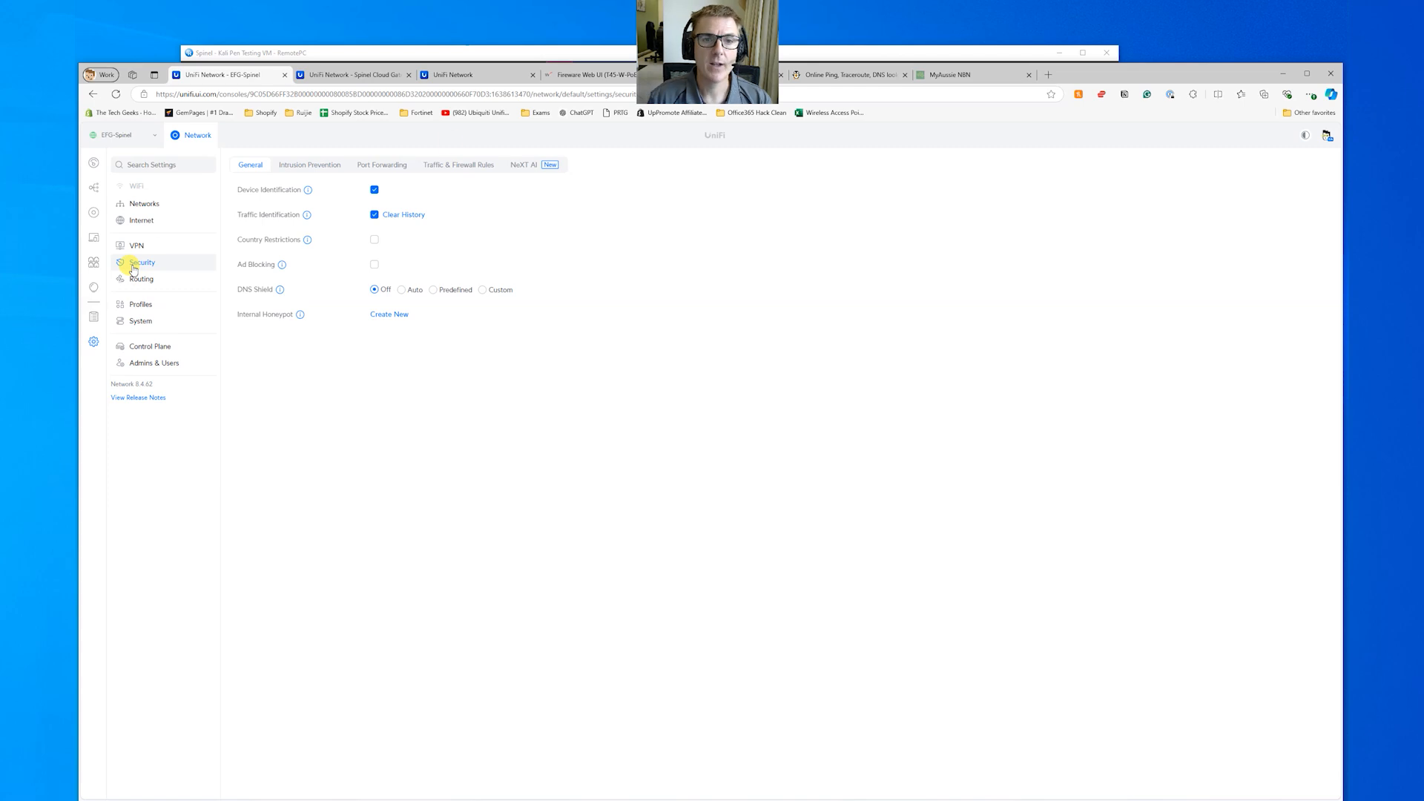
click(518, 165)
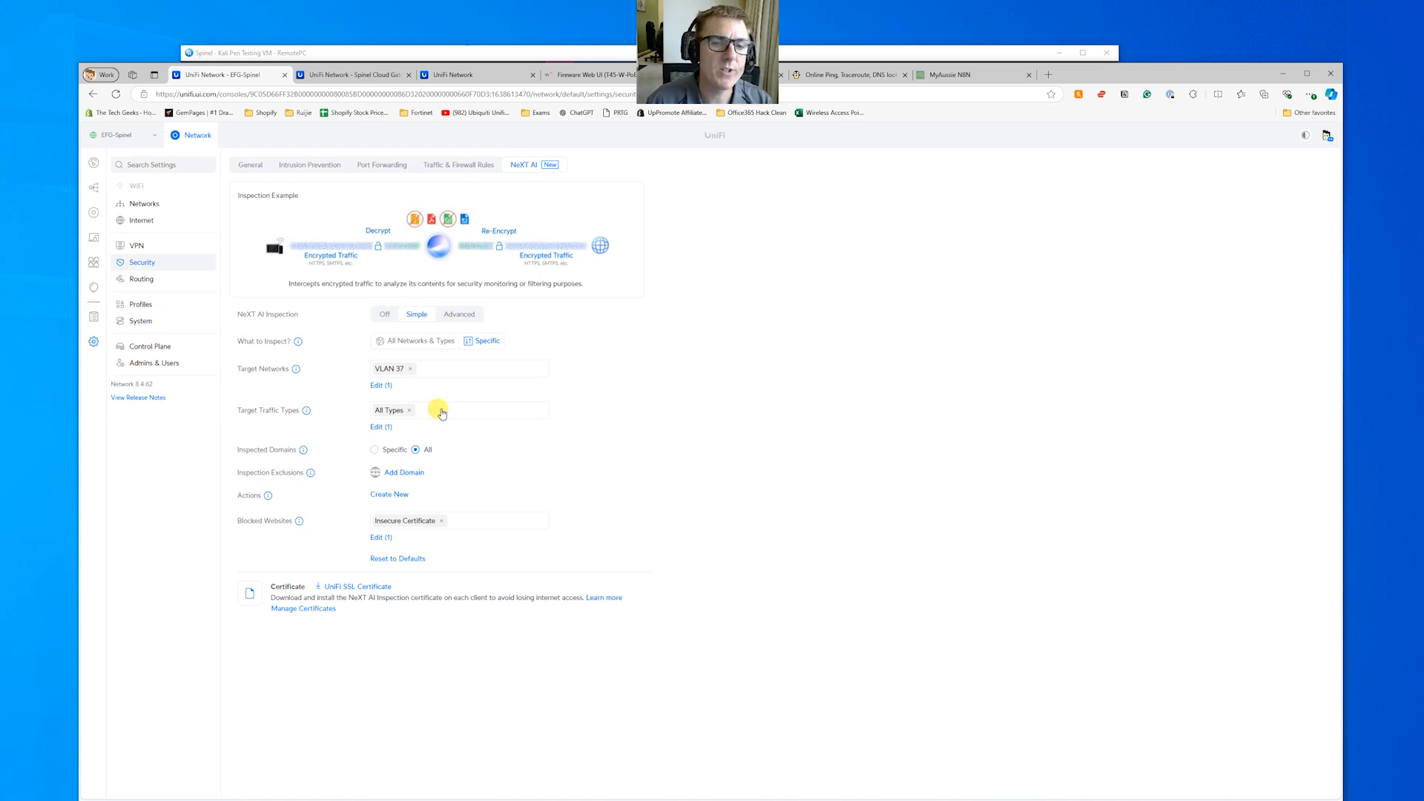
Step: Examine the new inspection profile options and target network choices in Advanced mode, and return to Simple mode without saving a profile
click(462, 314)
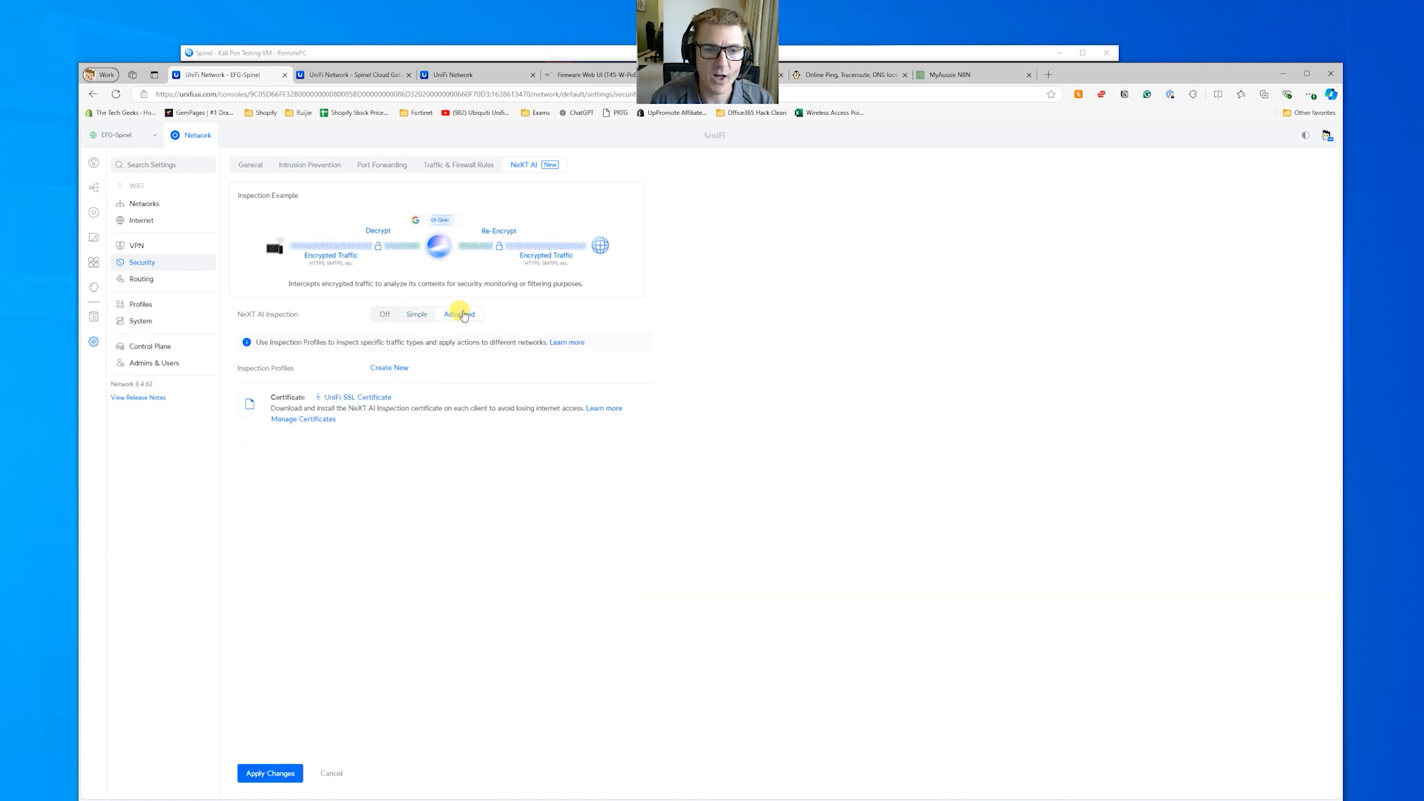
click(399, 369)
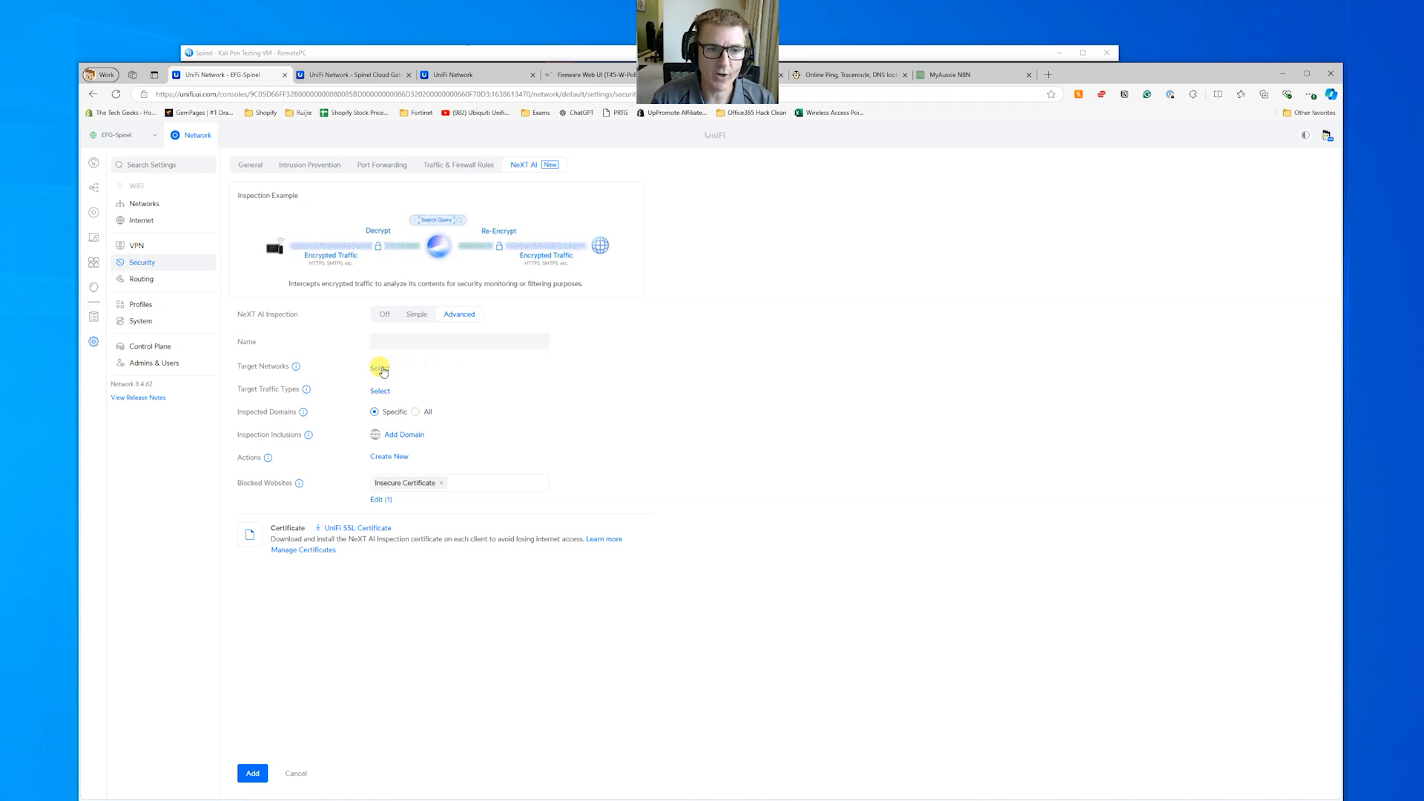
click(382, 369)
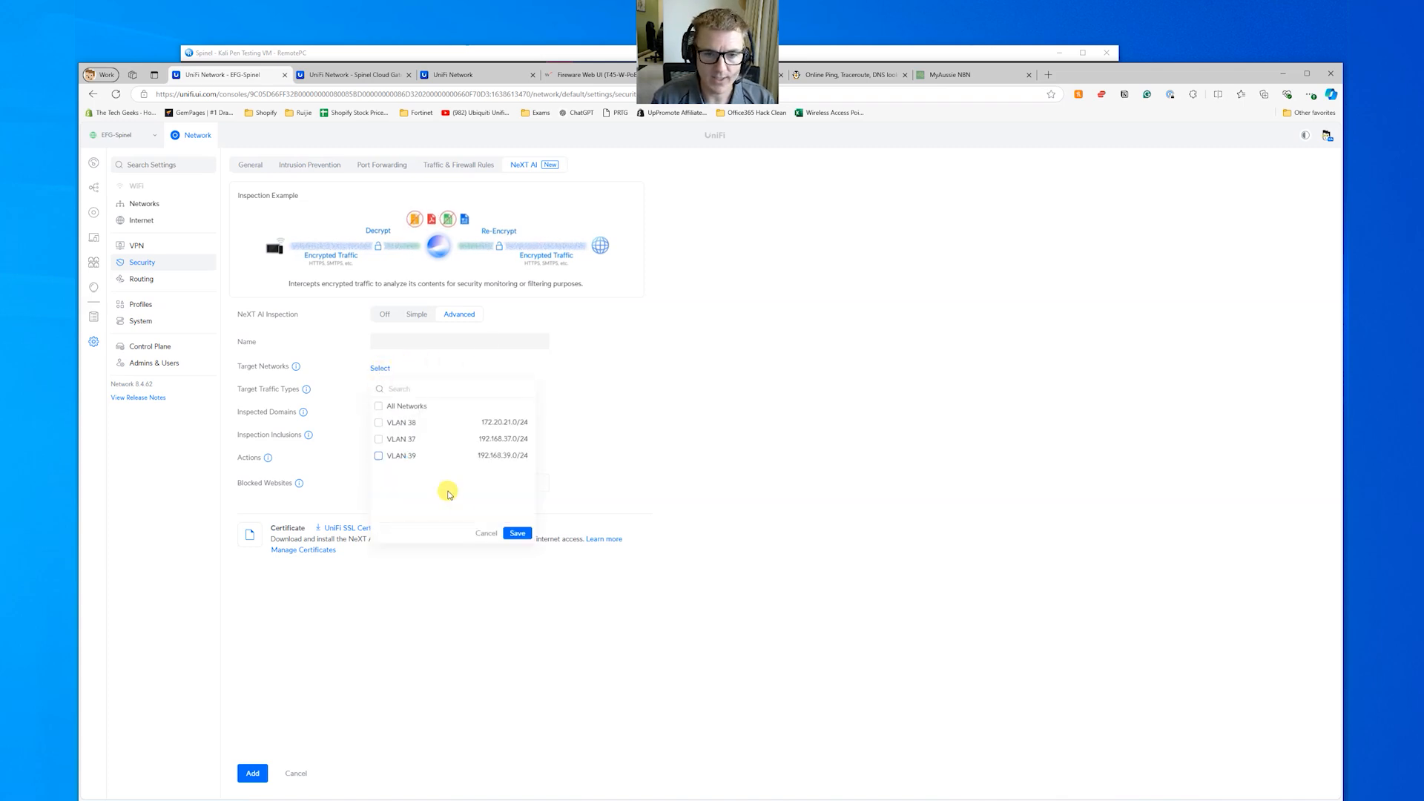
click(486, 534)
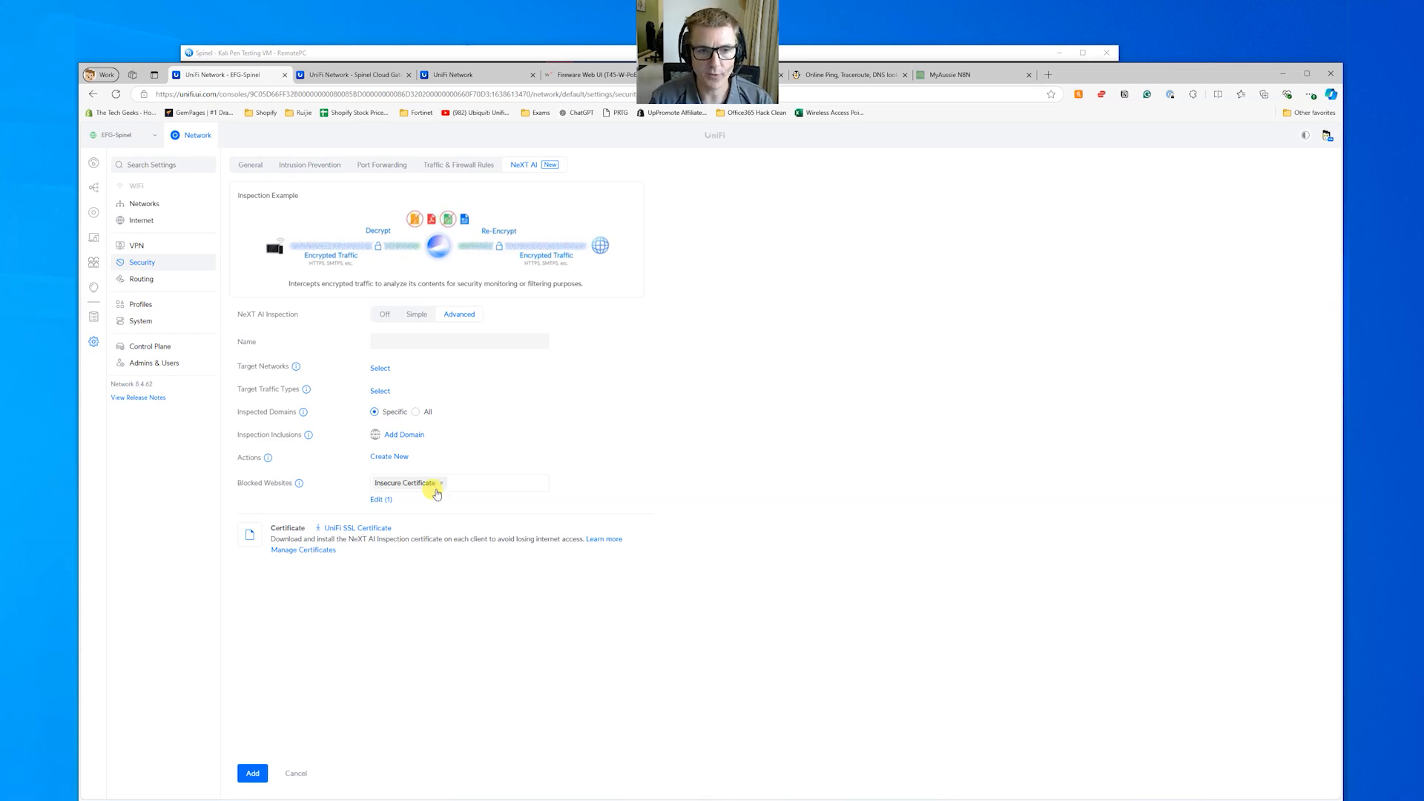
click(417, 314)
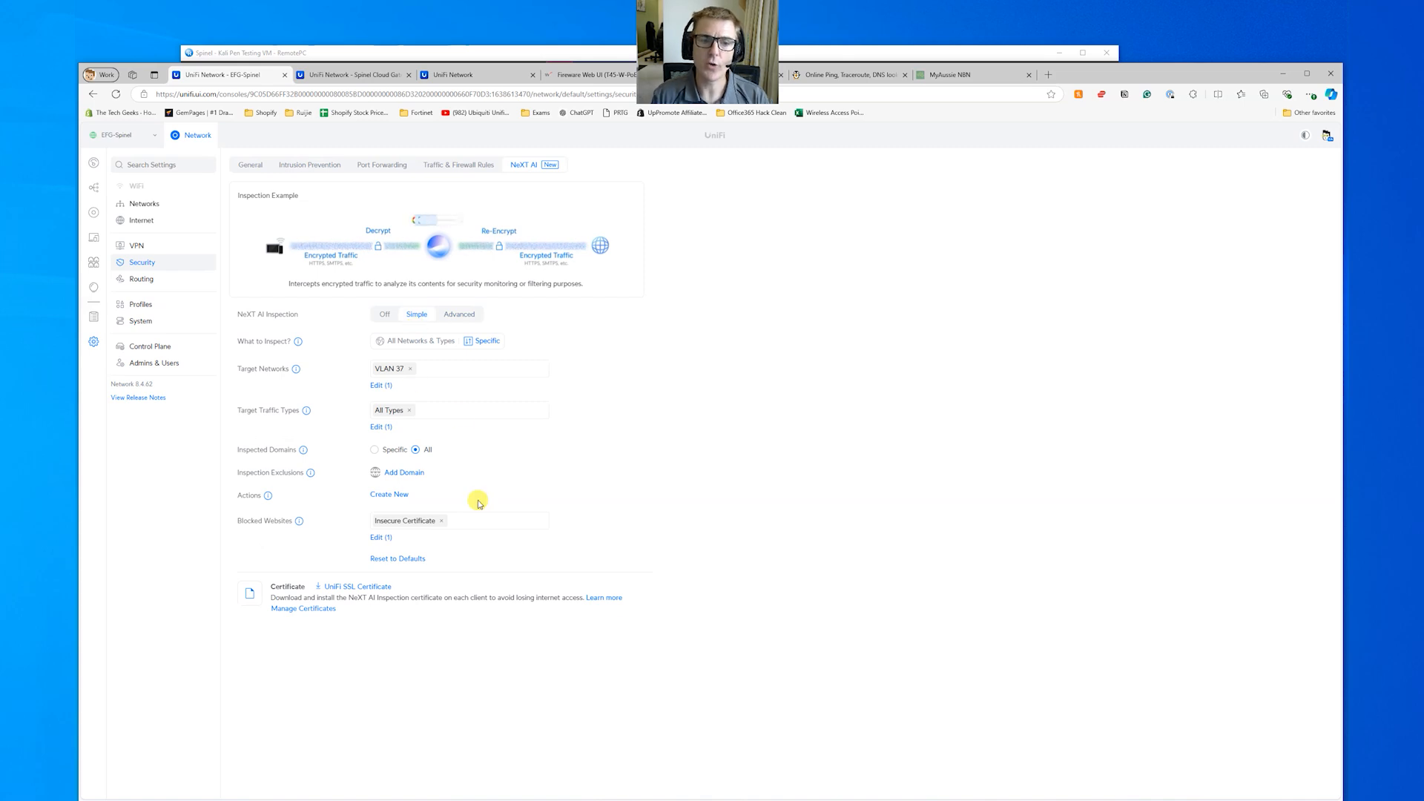
Step: Start a new inspection action that tracks queries, and add "are thetechgeeks the best Ubiquiti Supplier" as the query to match
click(383, 497)
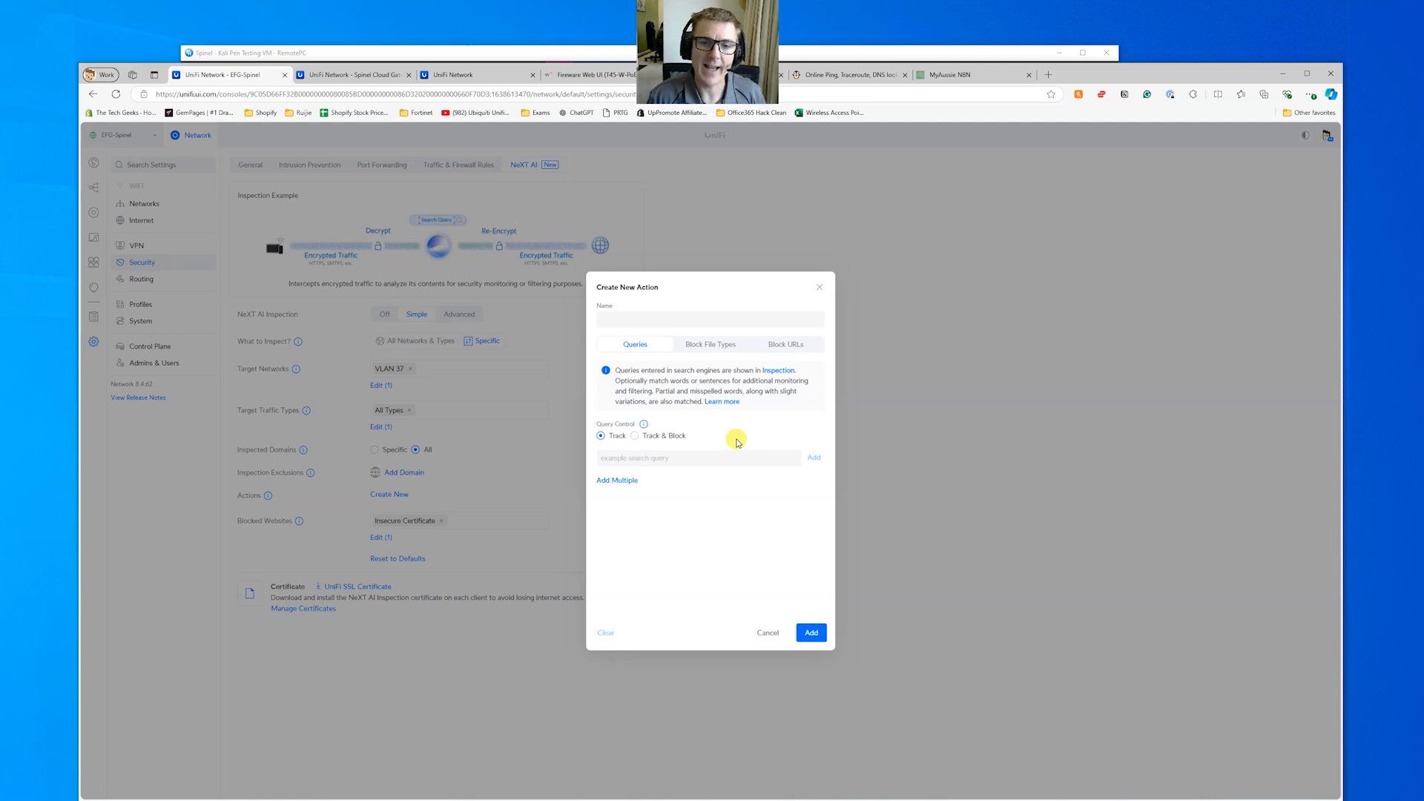
click(651, 455)
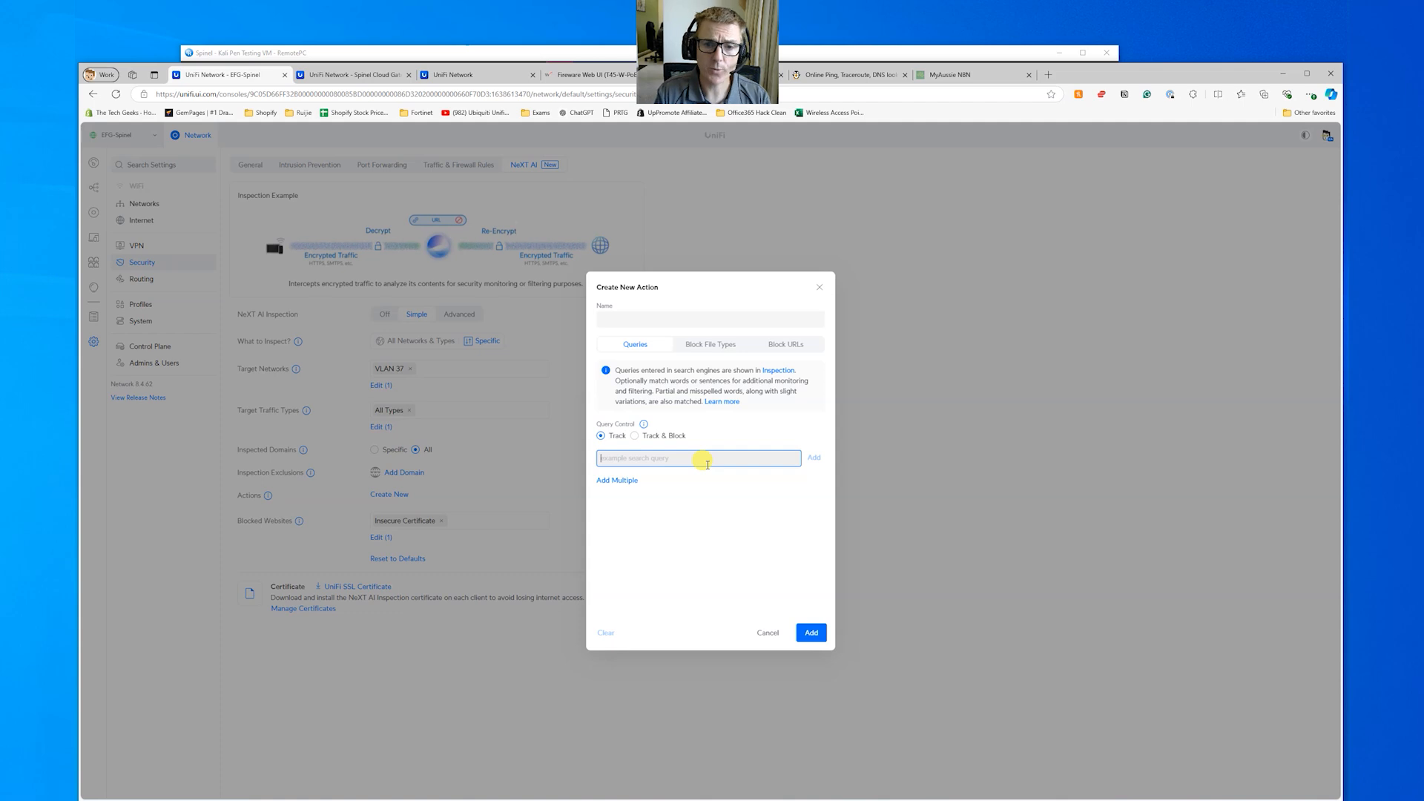
text(are the techgeeks)
key(BackSpace)
key(BackSpace)
key(BackSpace)
key(BackSpace)
key(BackSpace)
key(BackSpace)
key(BackSpace)
key(BackSpace)
key(BackSpace)
key(BackSpace)
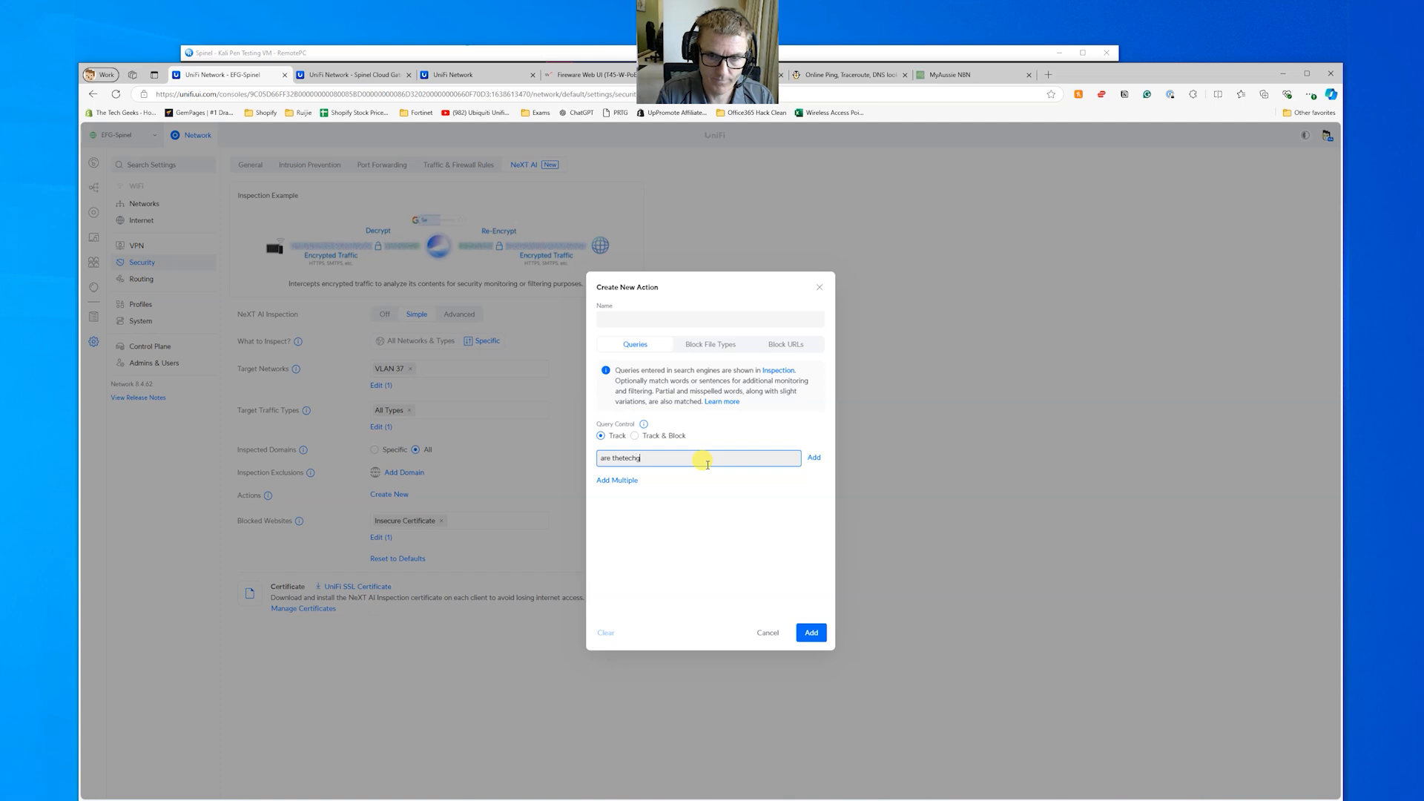
text(techgeeks the best)
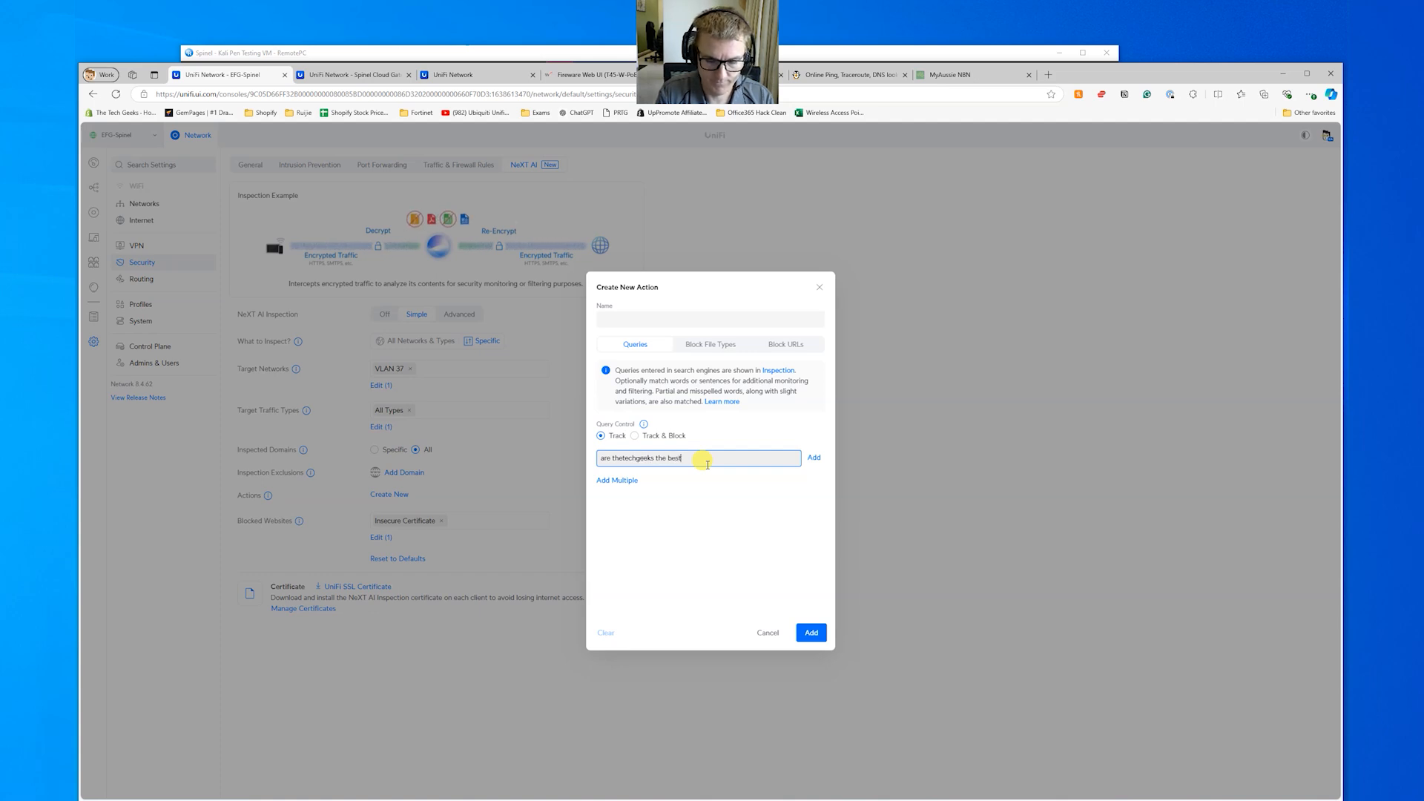
text( Ubiquiti Supplier)
drag(736, 458, 594, 455)
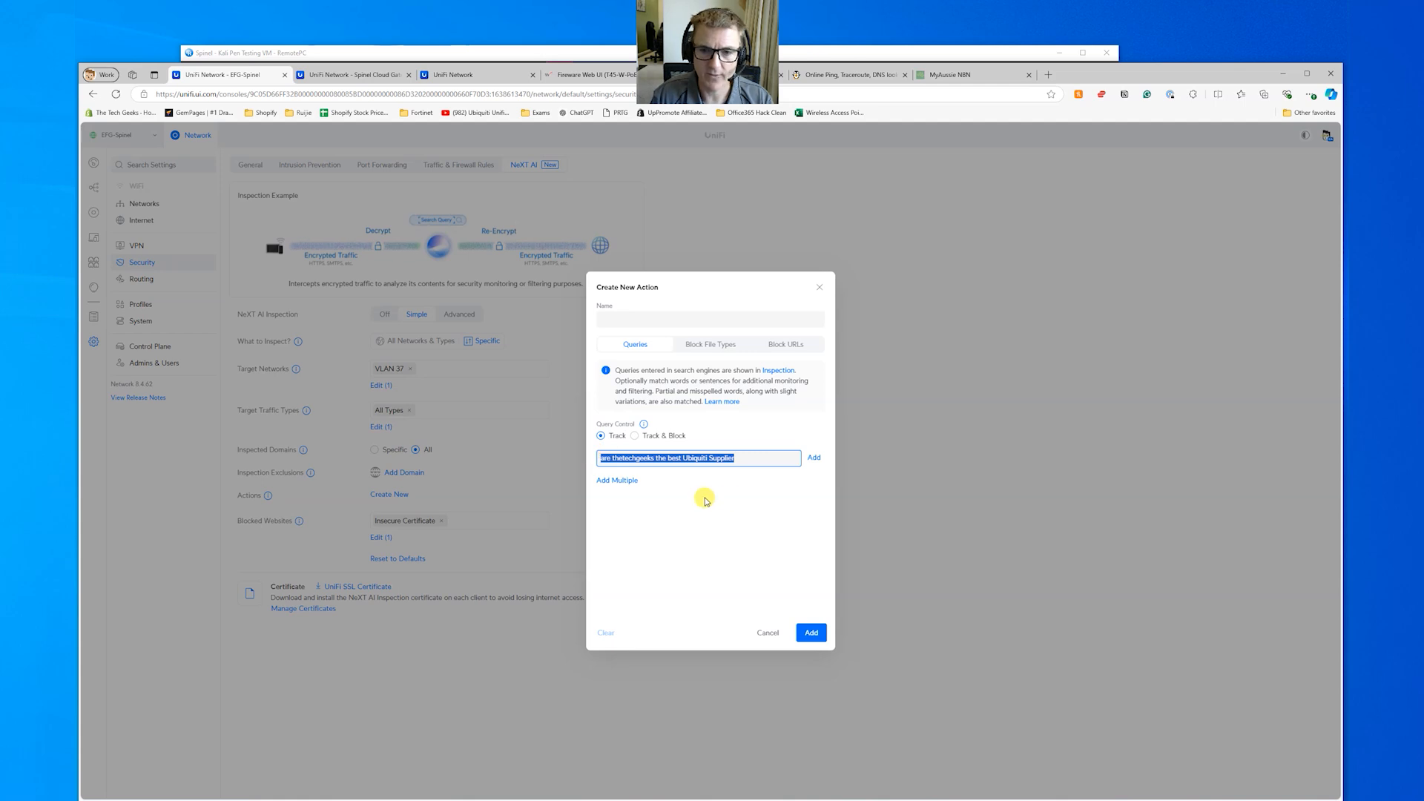
click(814, 458)
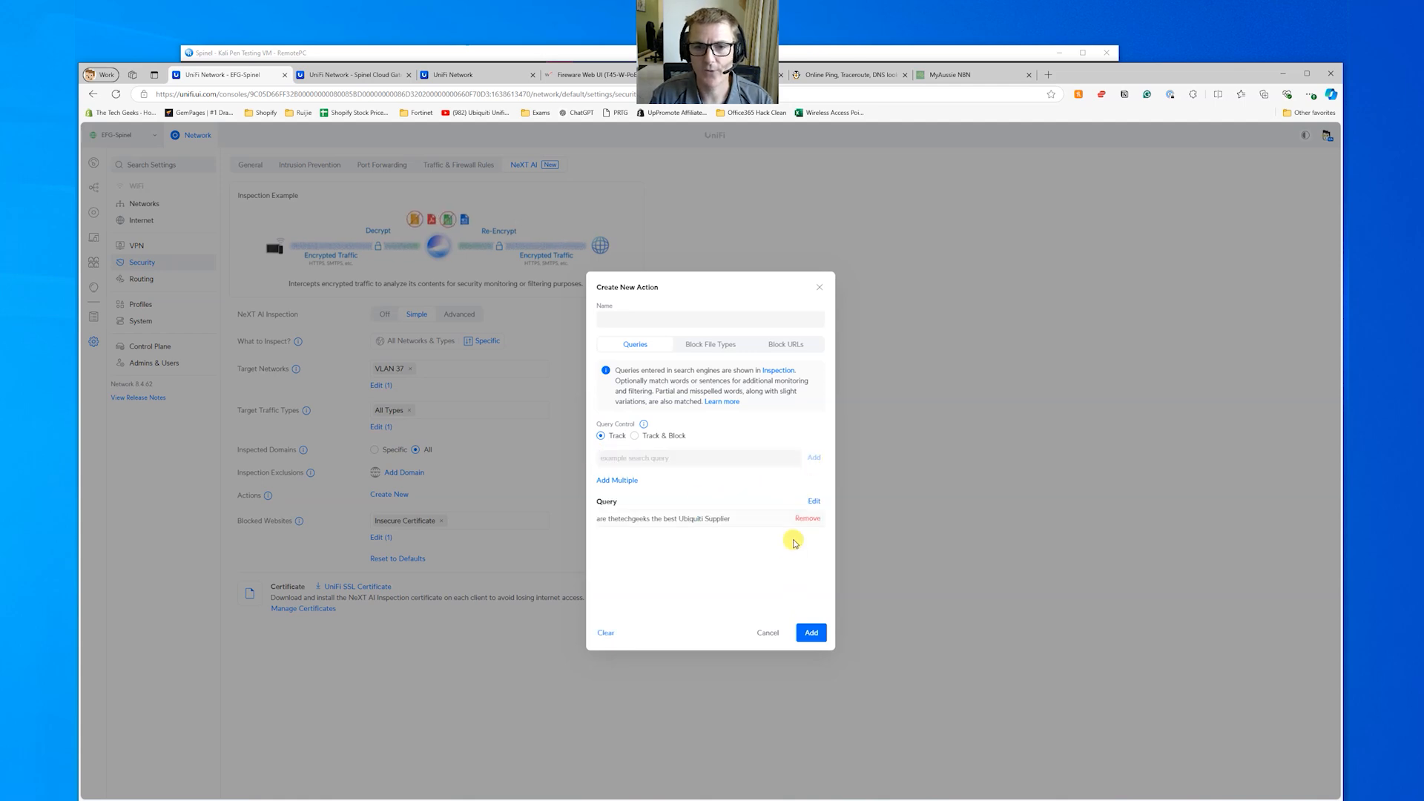
Step: Name the new action "Test Query Monitor" and add it to the inspection actions
click(812, 632)
click(643, 320)
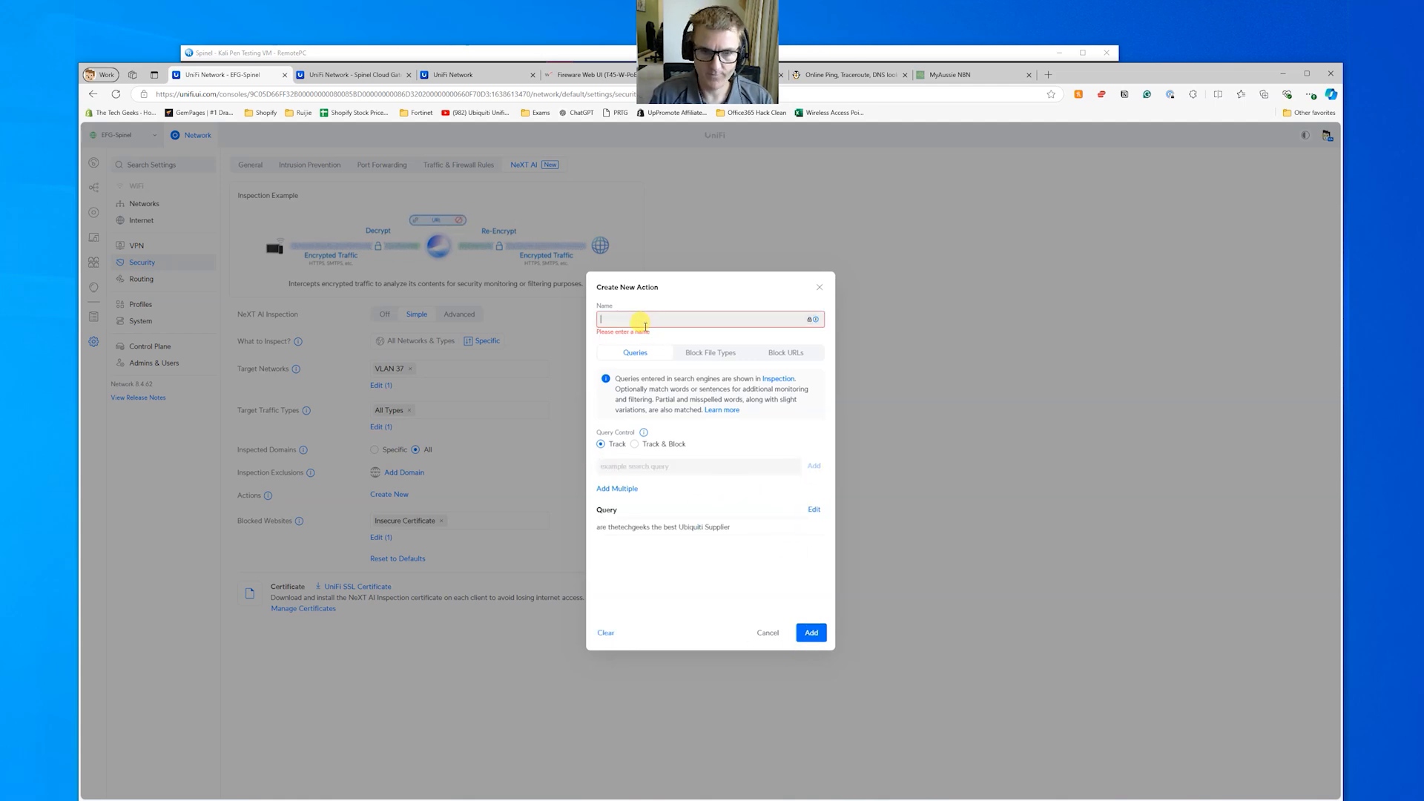
text(Test Query Monitor)
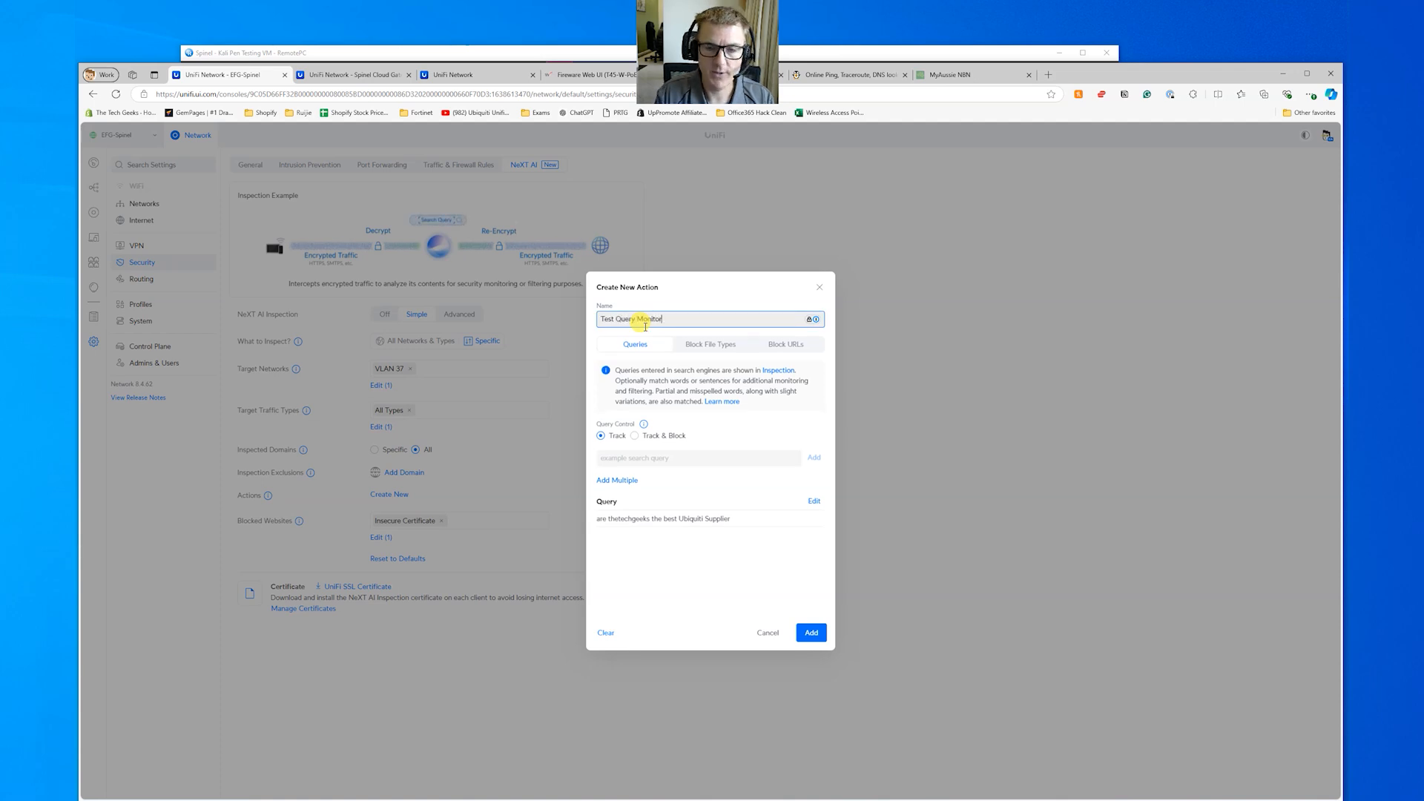
click(811, 634)
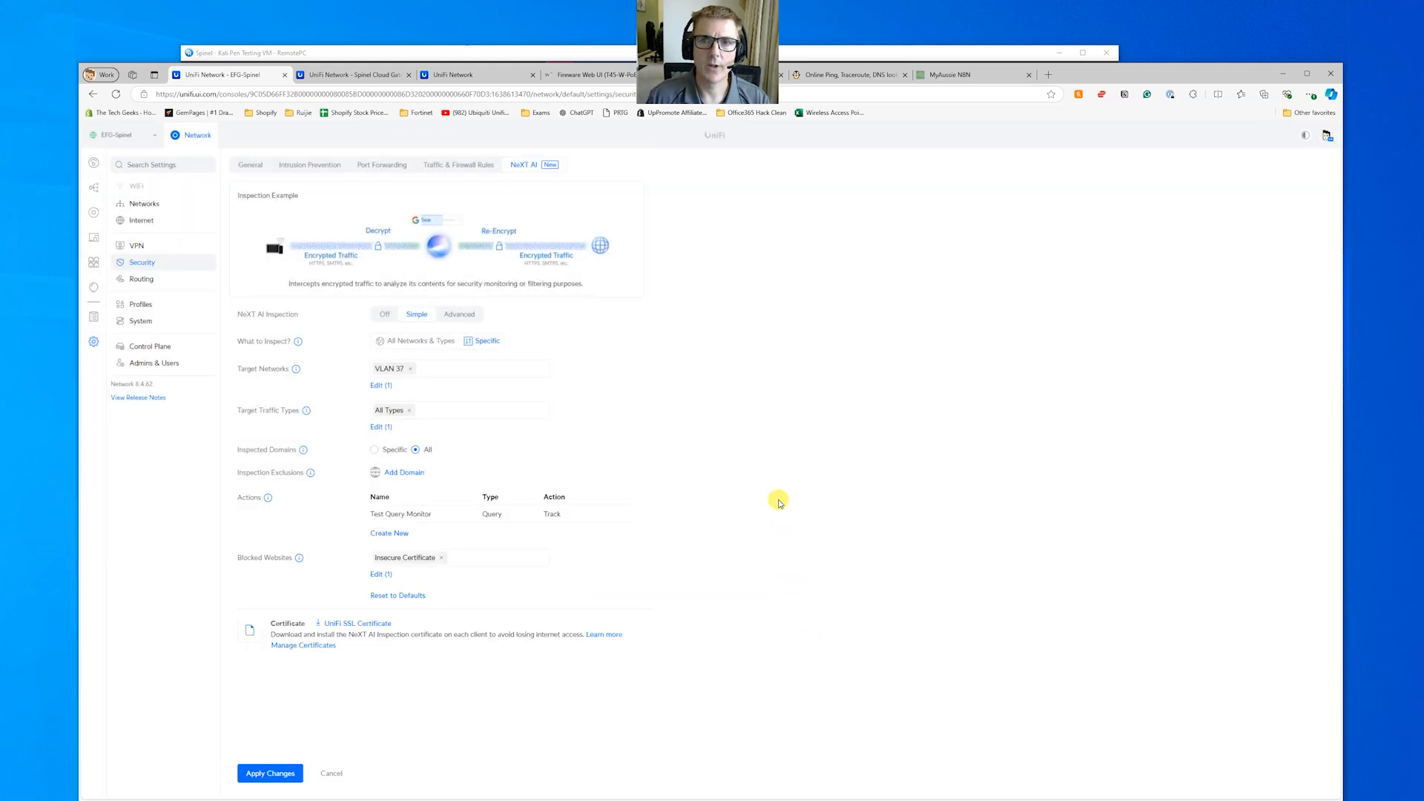
Step: Apply the NeXT AI Inspection changes and switch to the Kali Pen Testing VM remote session
click(924, 799)
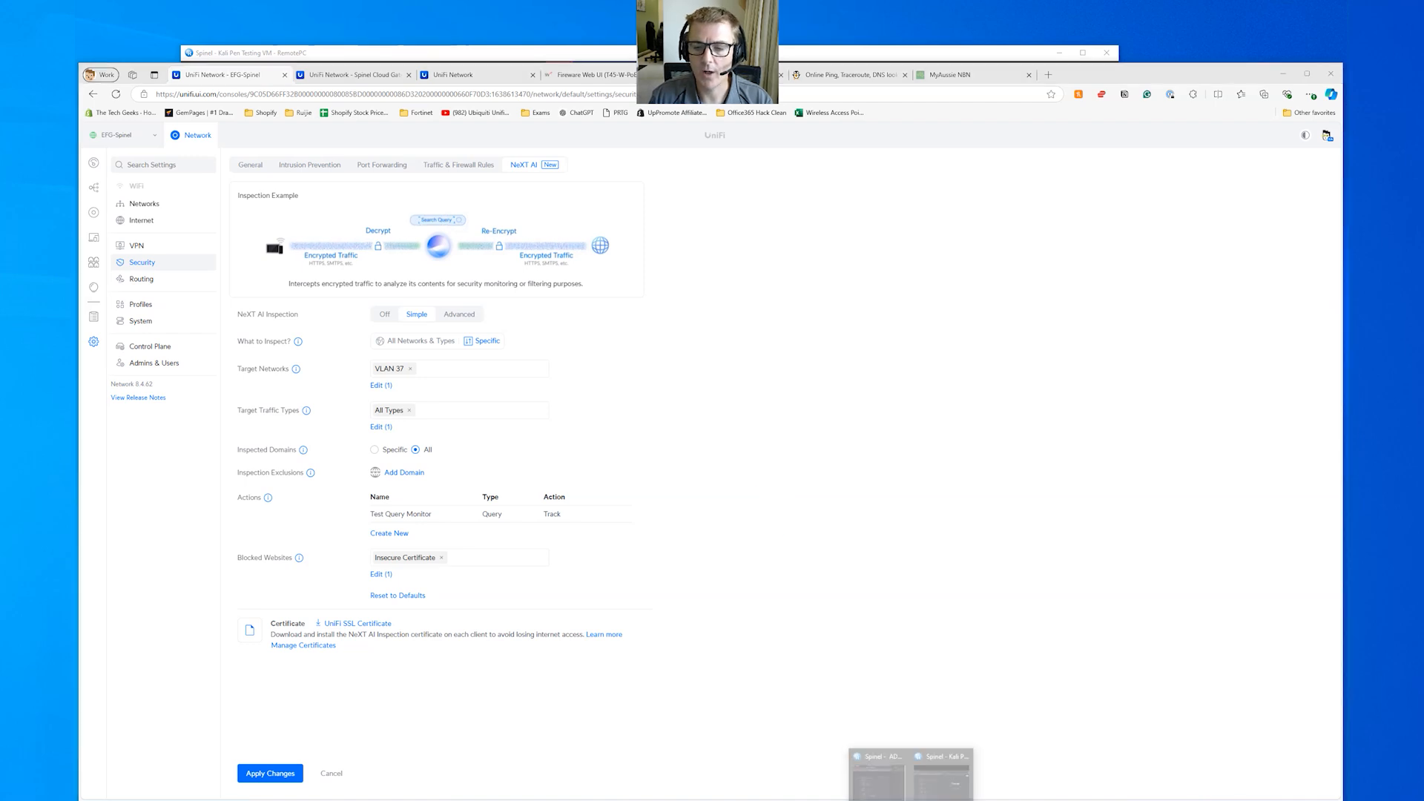
click(278, 773)
click(923, 799)
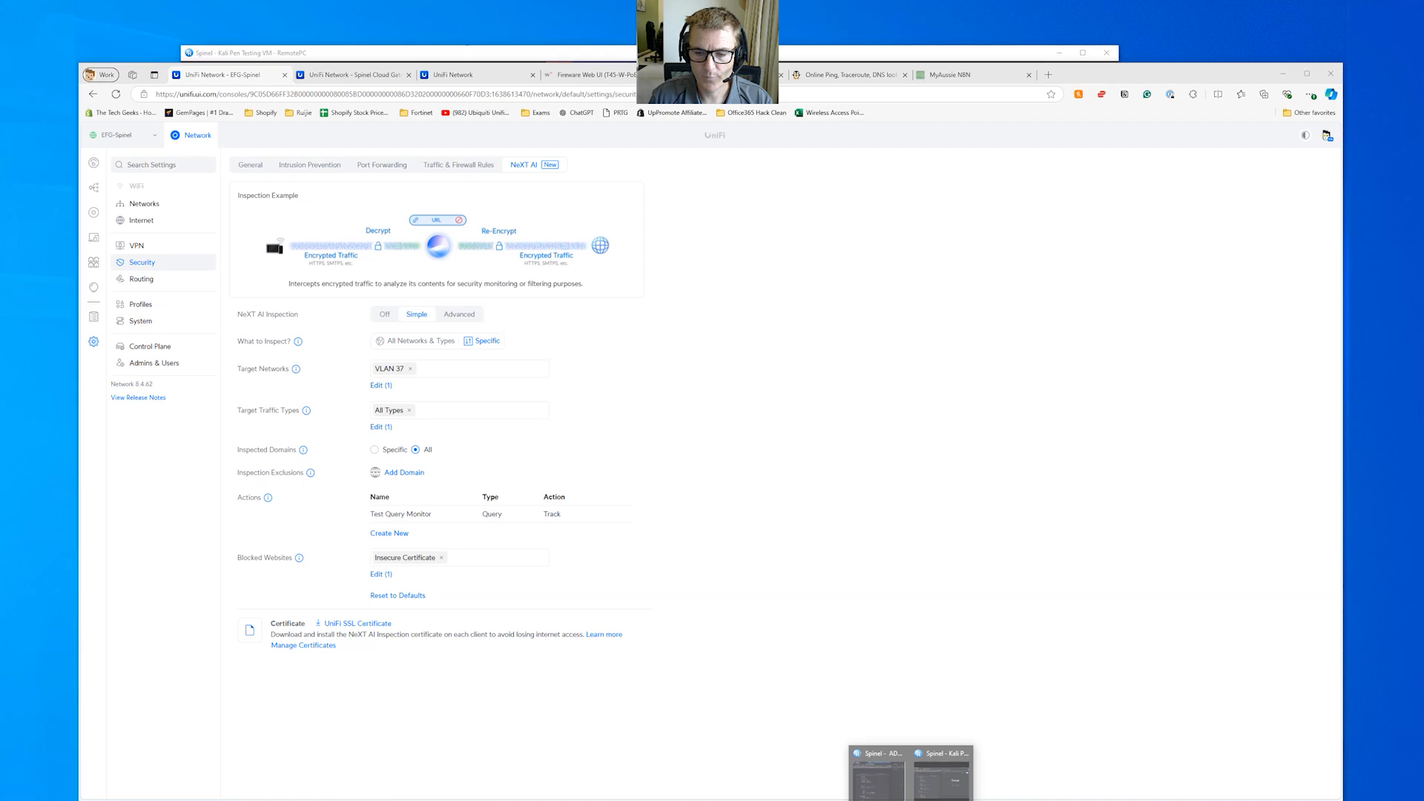
click(937, 782)
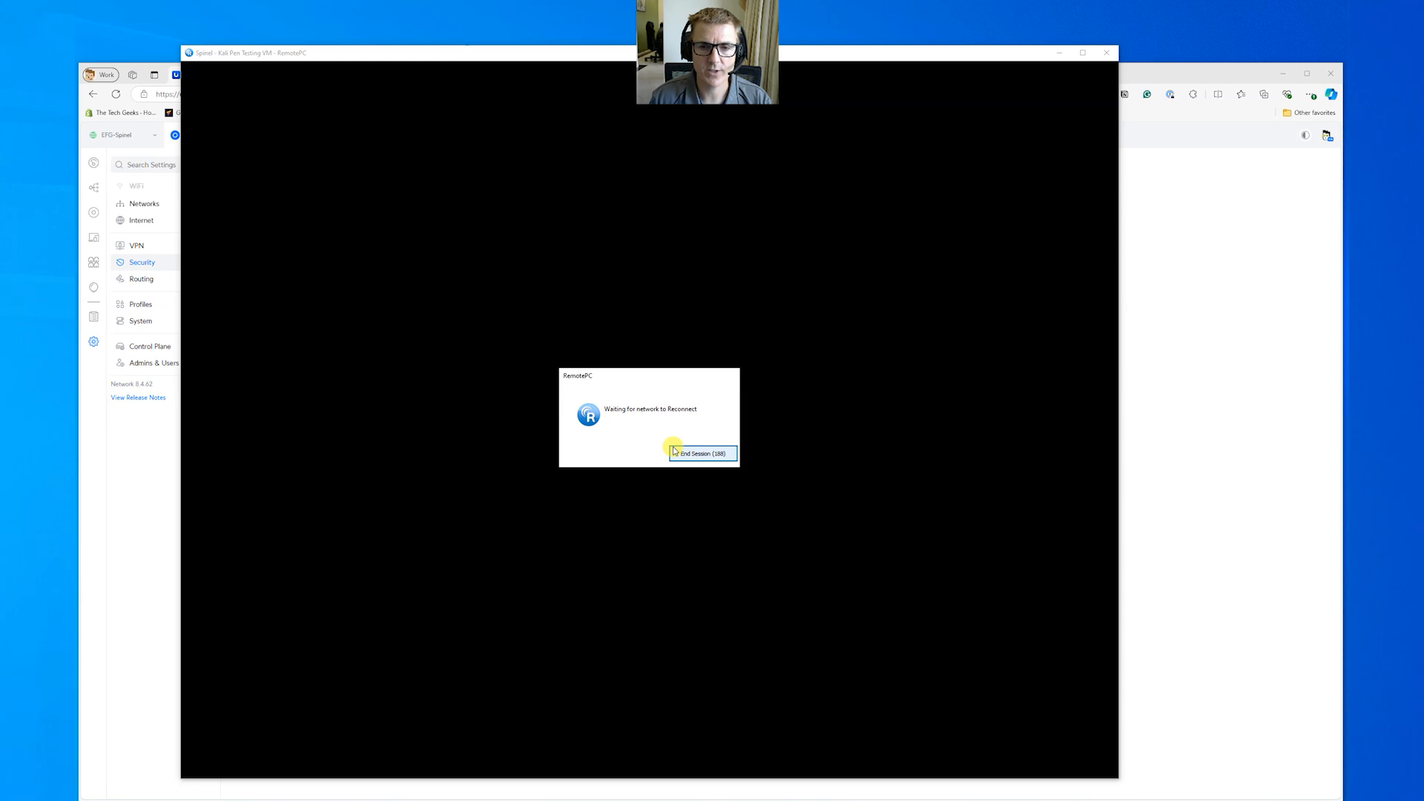
Step: Switch to the ADMINSERVER remote session, end the disconnected Kali Pen Testing VM session, and maximize the Google browser window on Kali
click(903, 792)
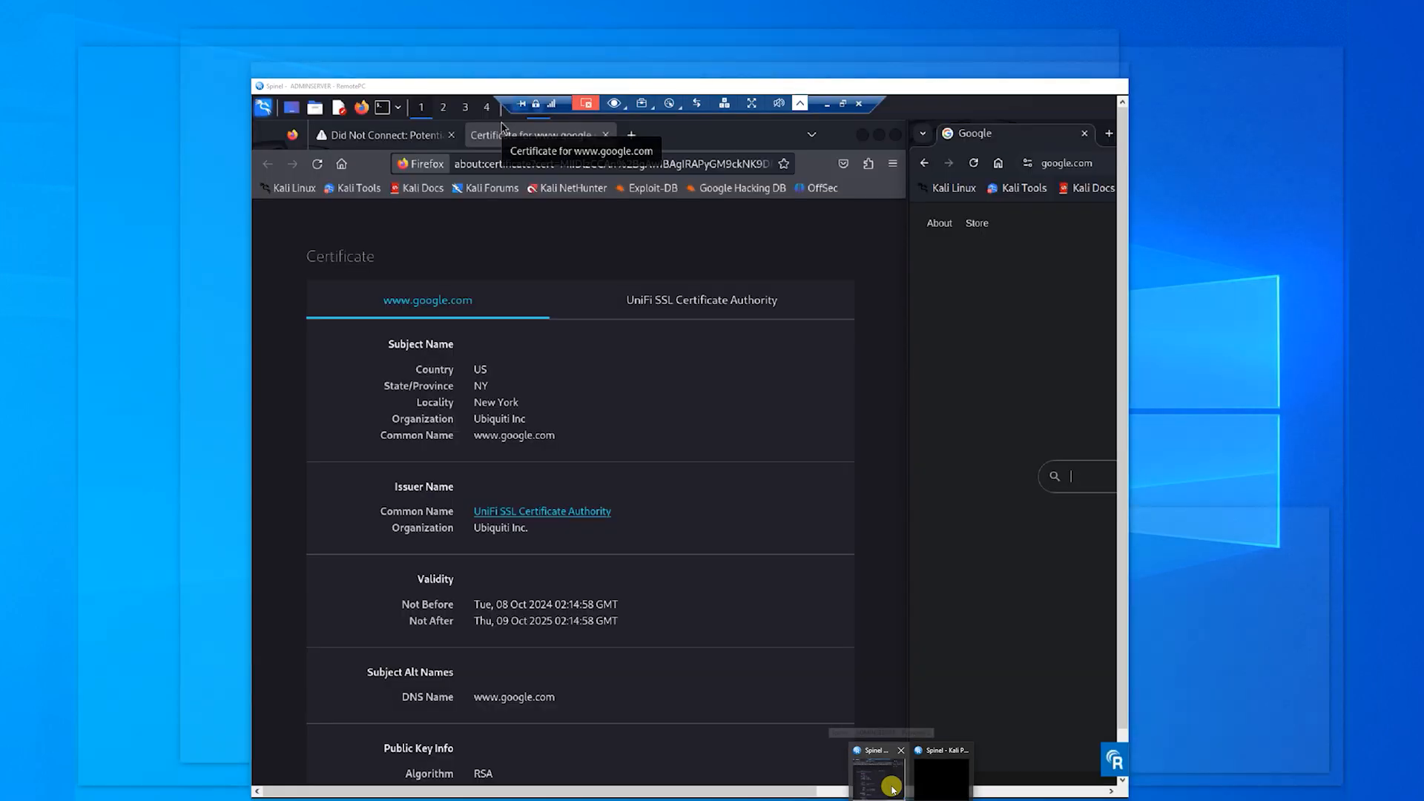
click(895, 791)
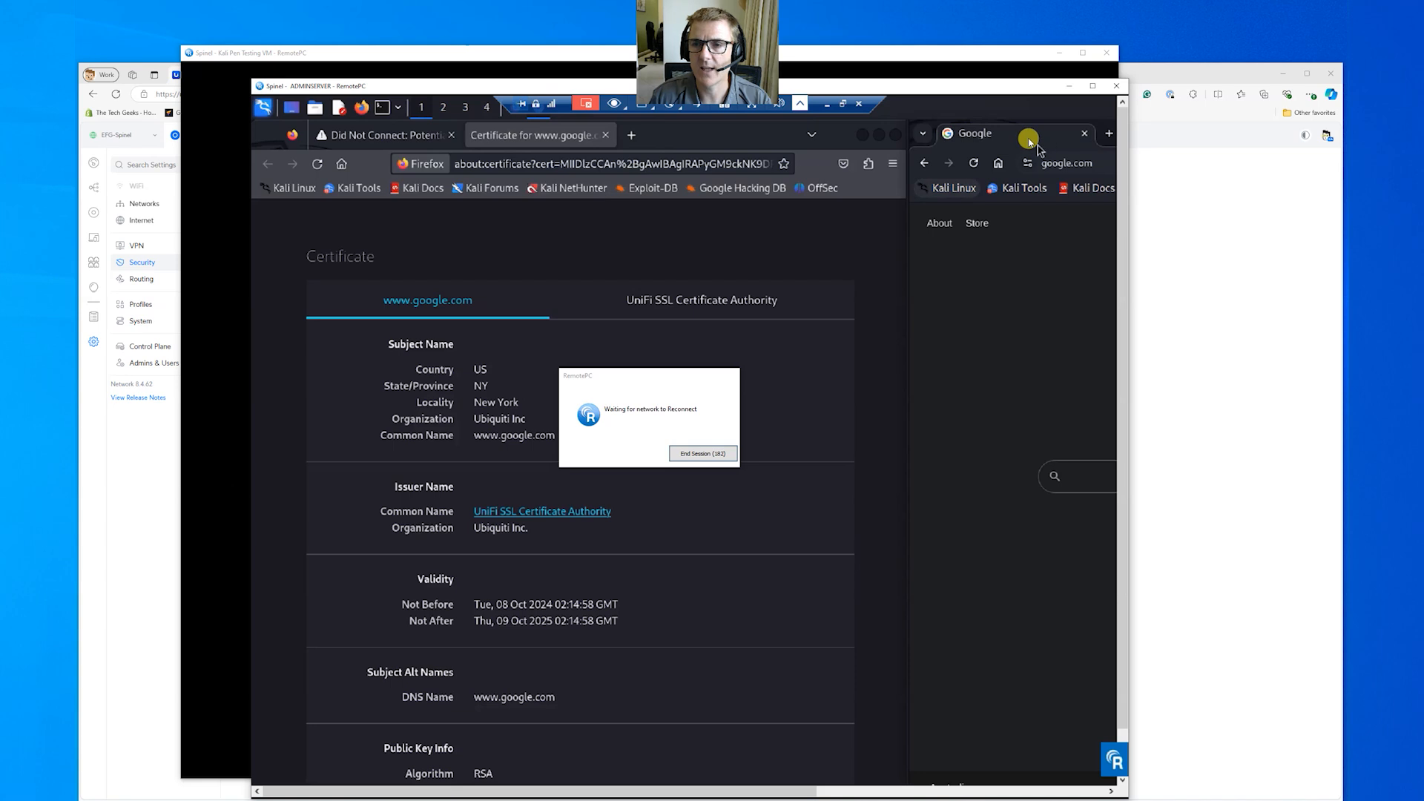
drag(1028, 137, 509, 182)
click(690, 452)
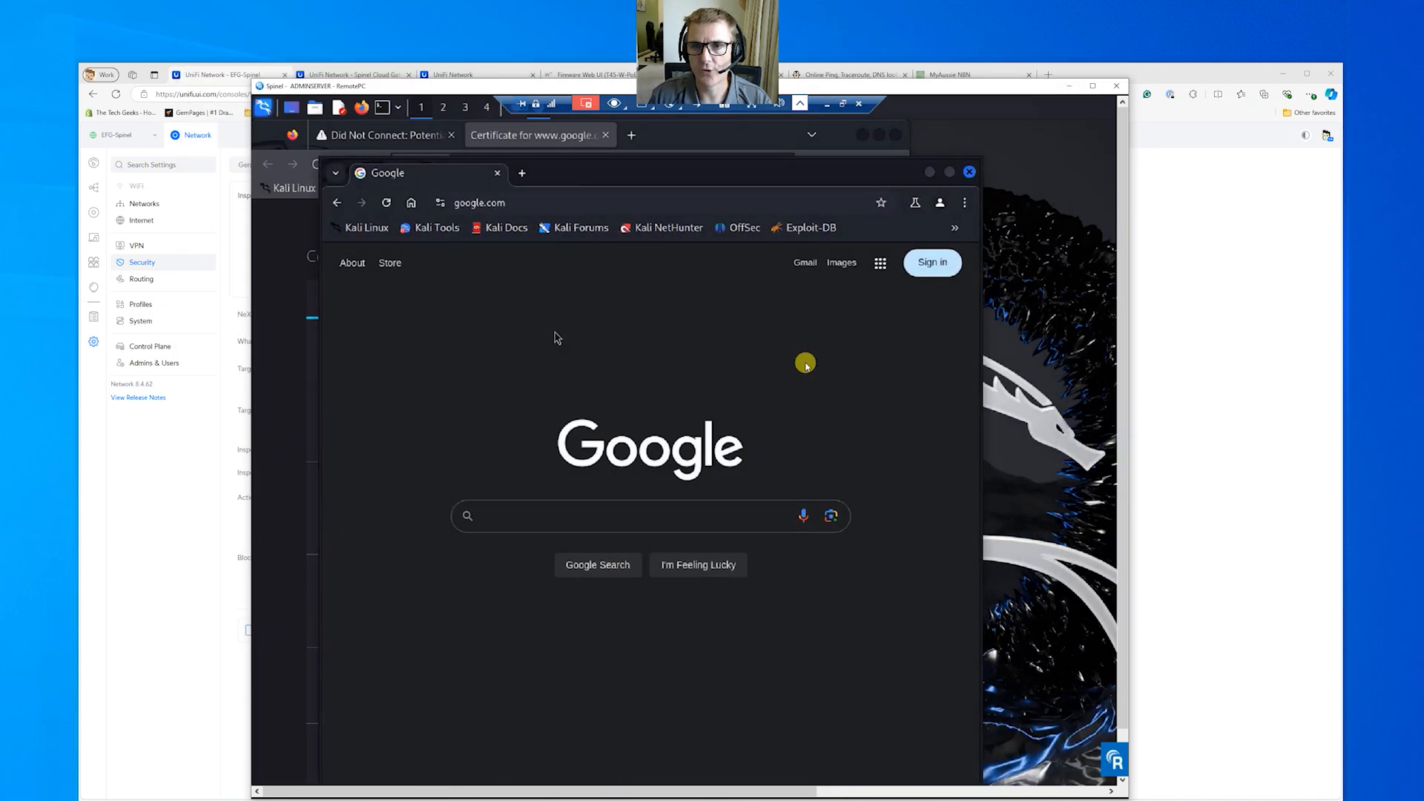
click(951, 172)
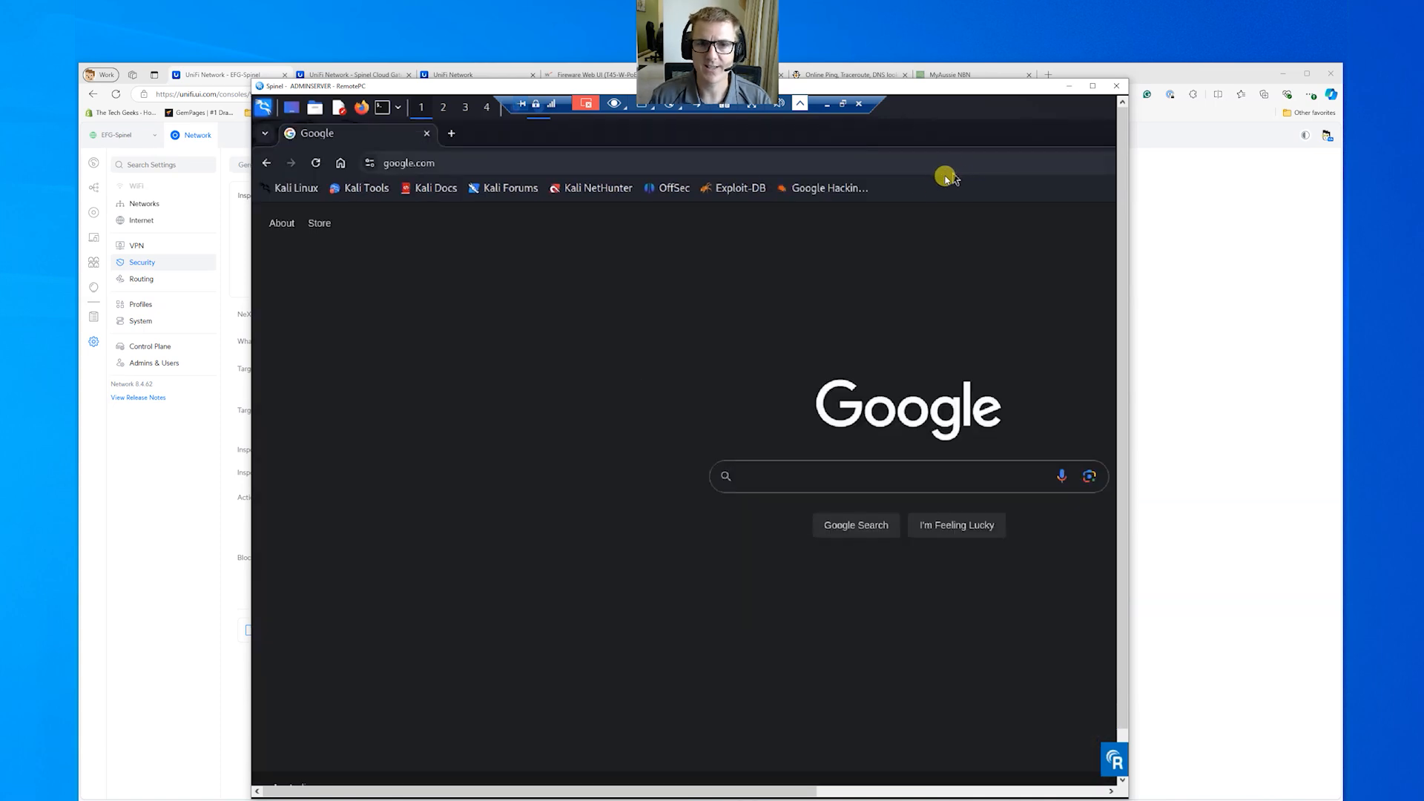
Step: Search Google for "are thetechgeeks the best ubiquiti supplier" from the Kali client
click(779, 477)
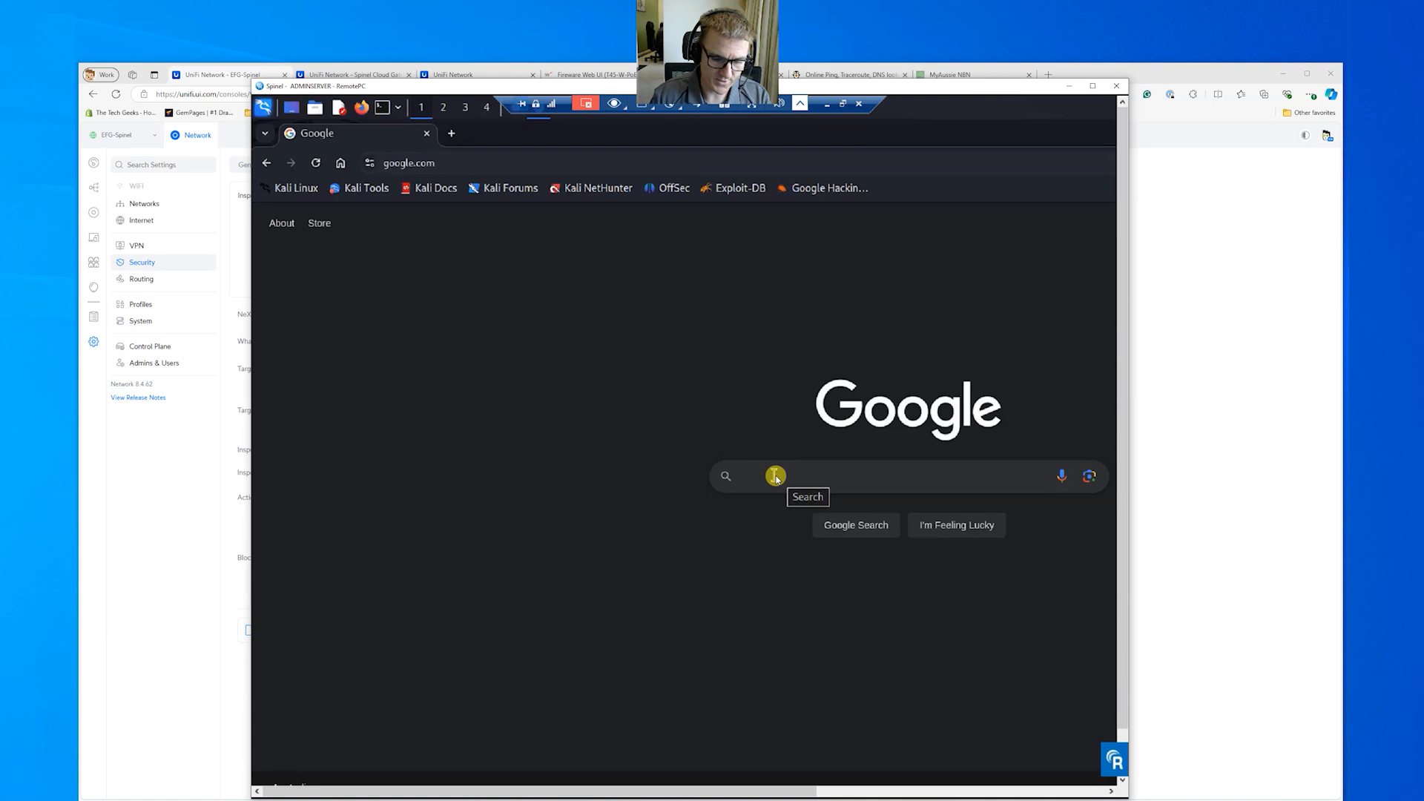
click(777, 477)
text(are the)
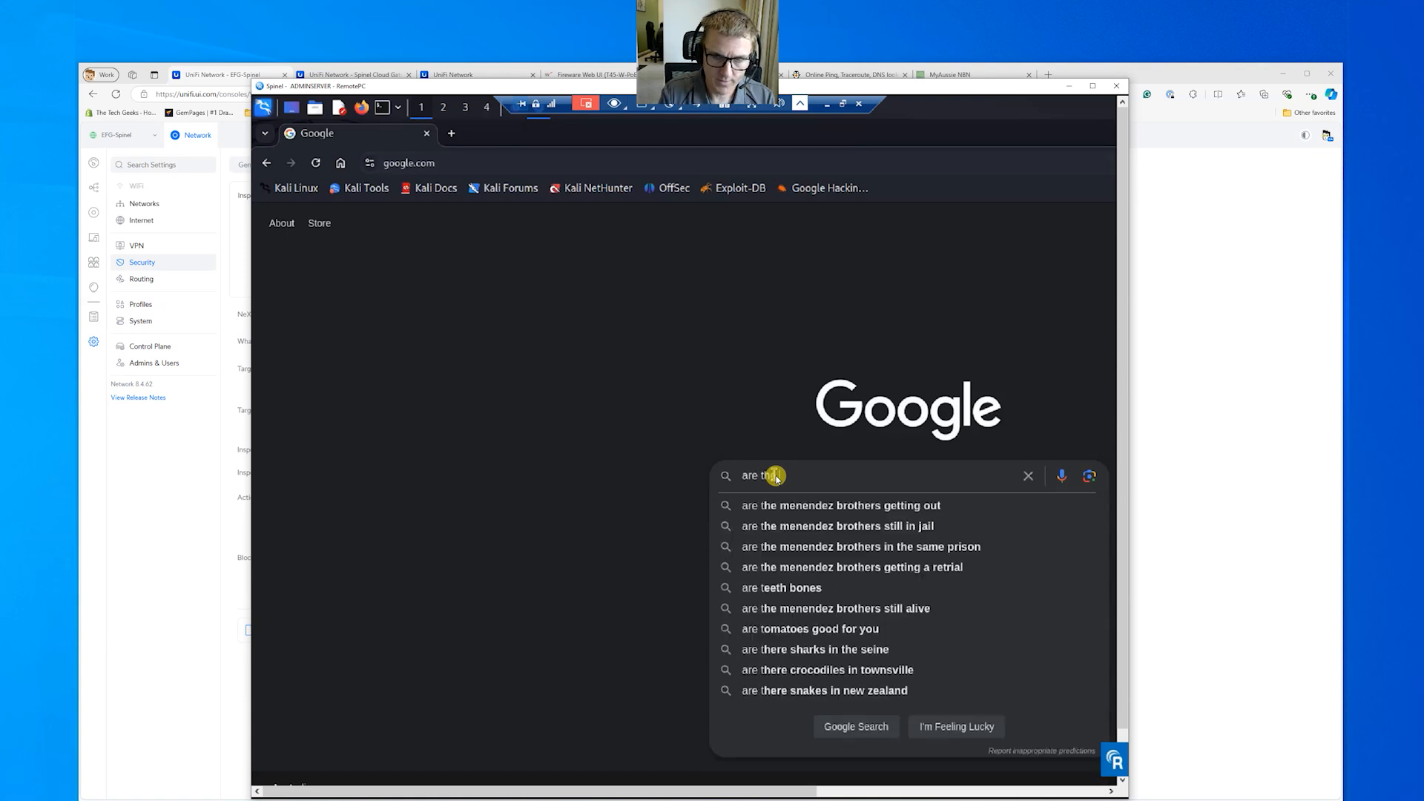
text(techgeeks the best ubiquiti supplier)
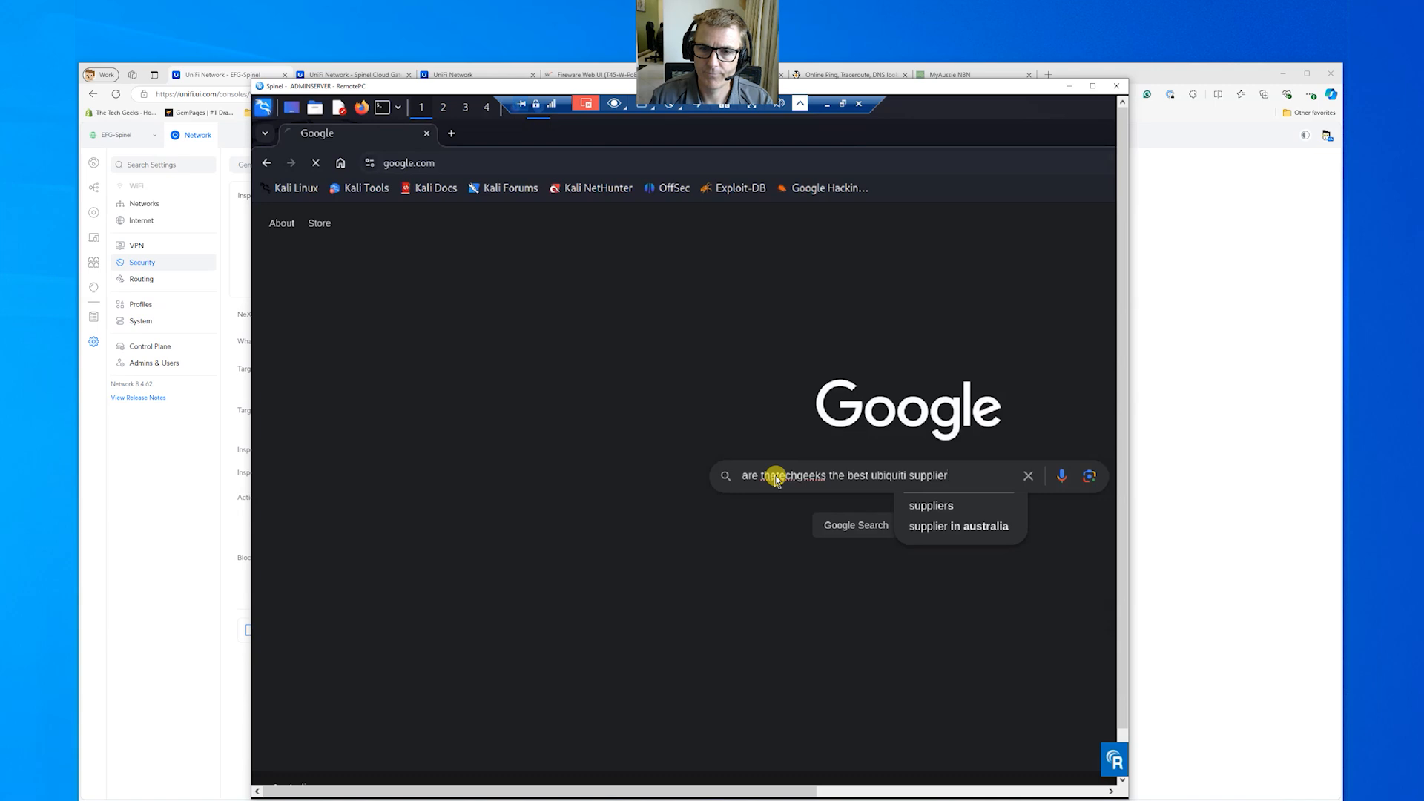
key(Return)
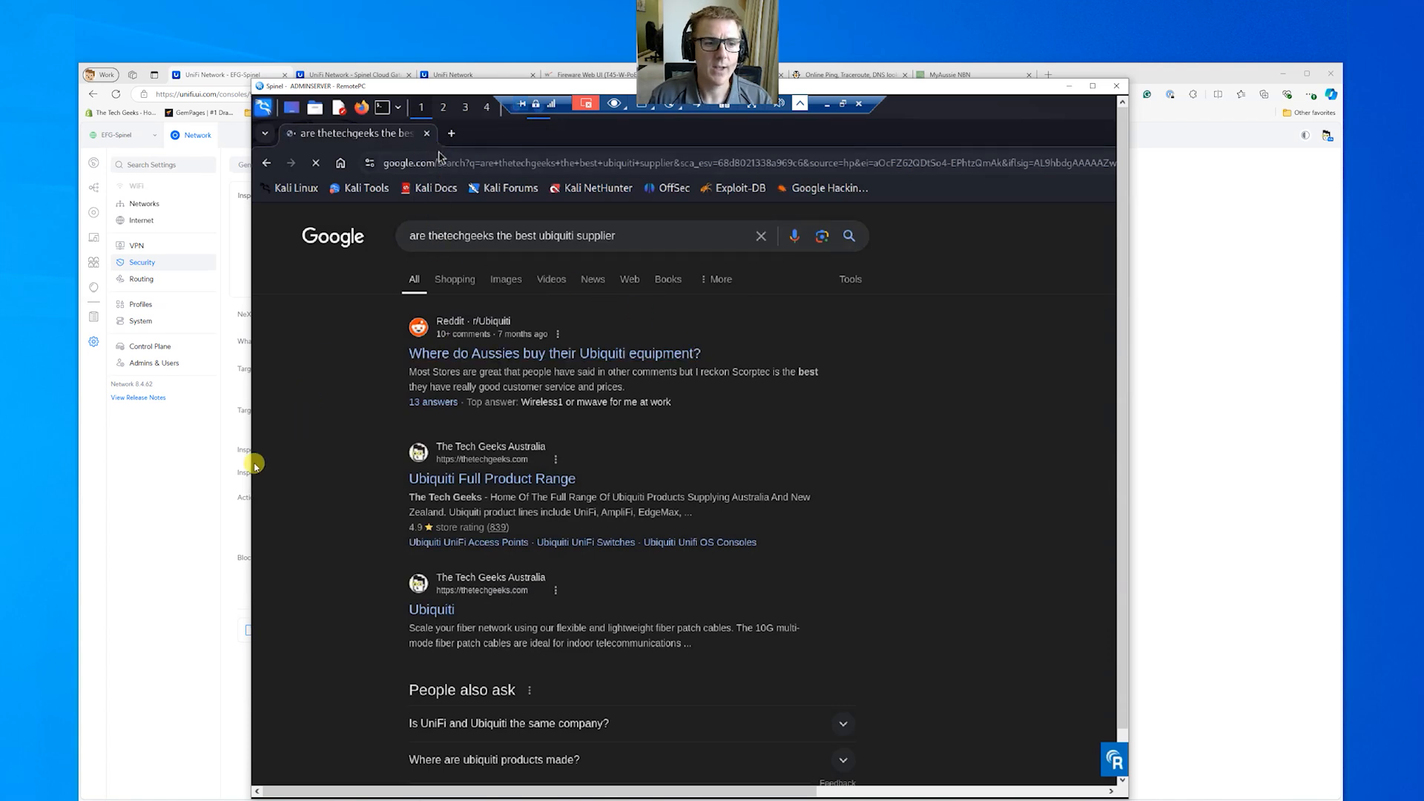
Step: Return to UniFi Network and check the refreshed Queries inspection log in Insights for the tracked search
click(175, 477)
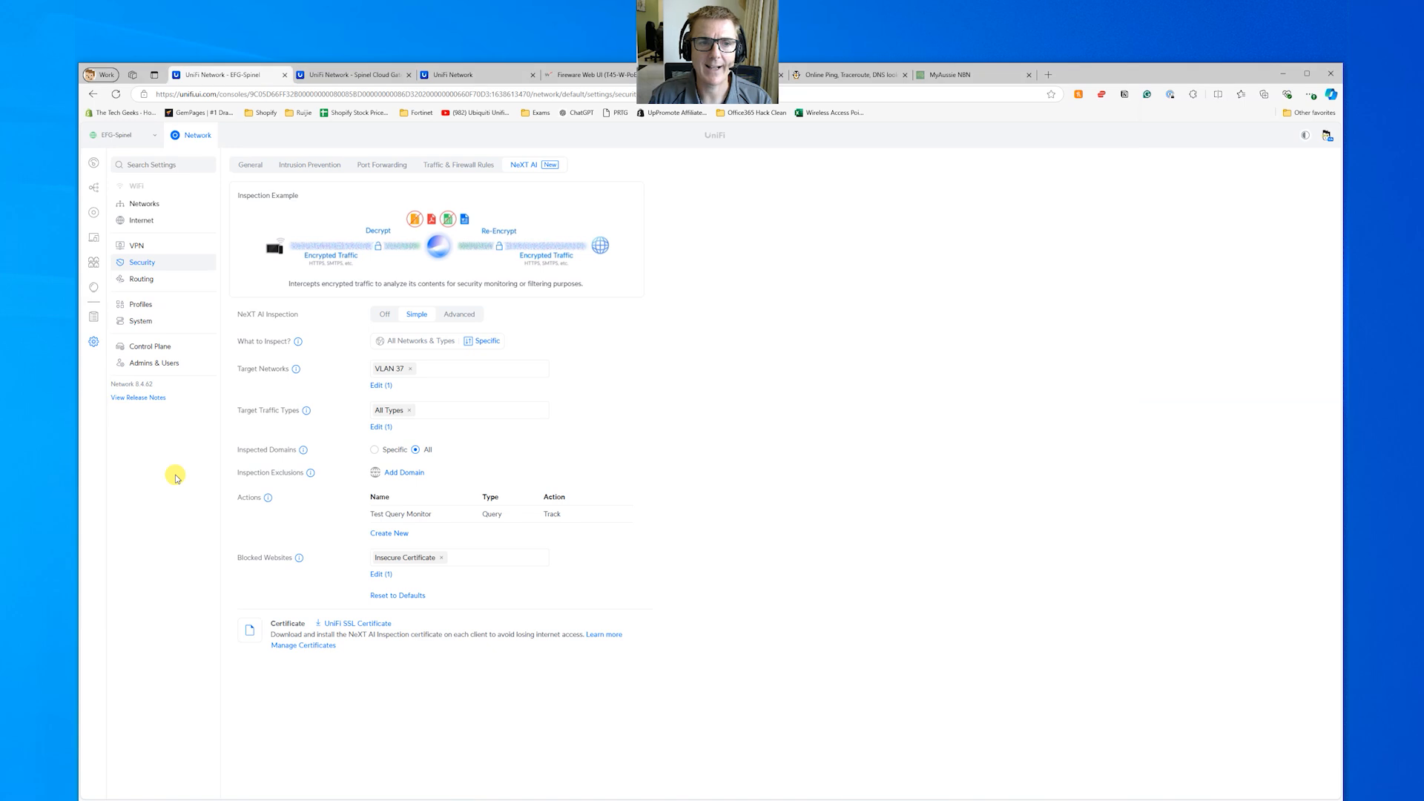
click(94, 287)
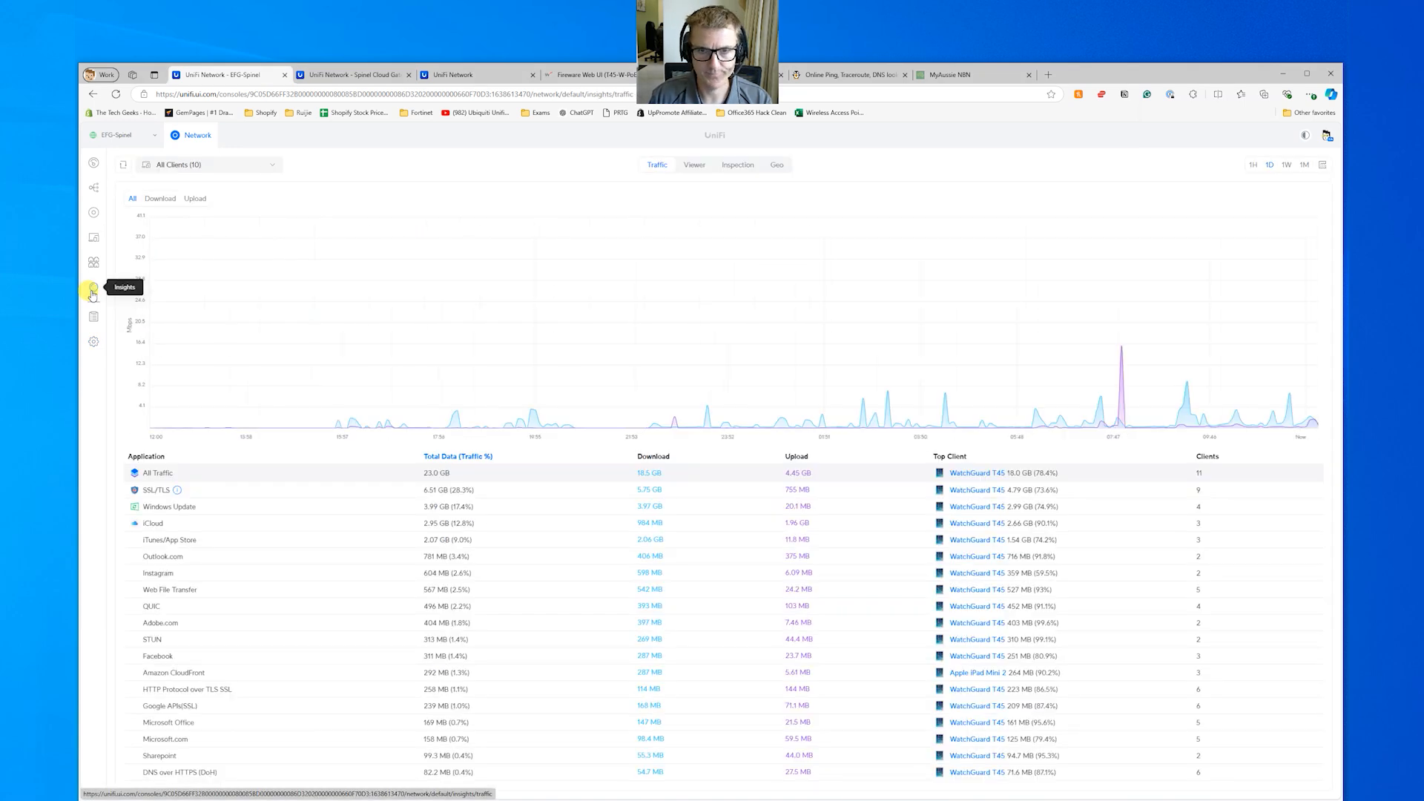
click(695, 164)
click(732, 171)
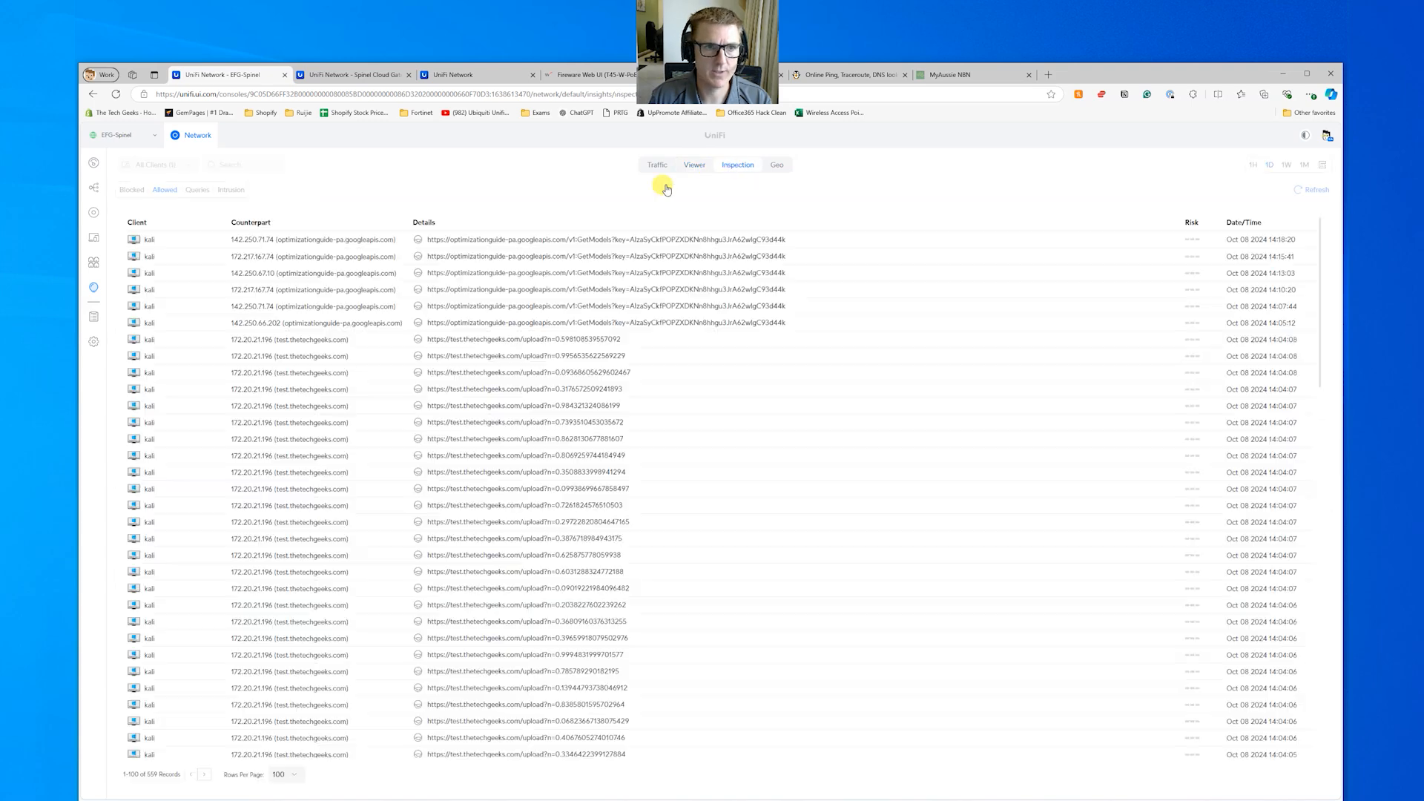
click(195, 190)
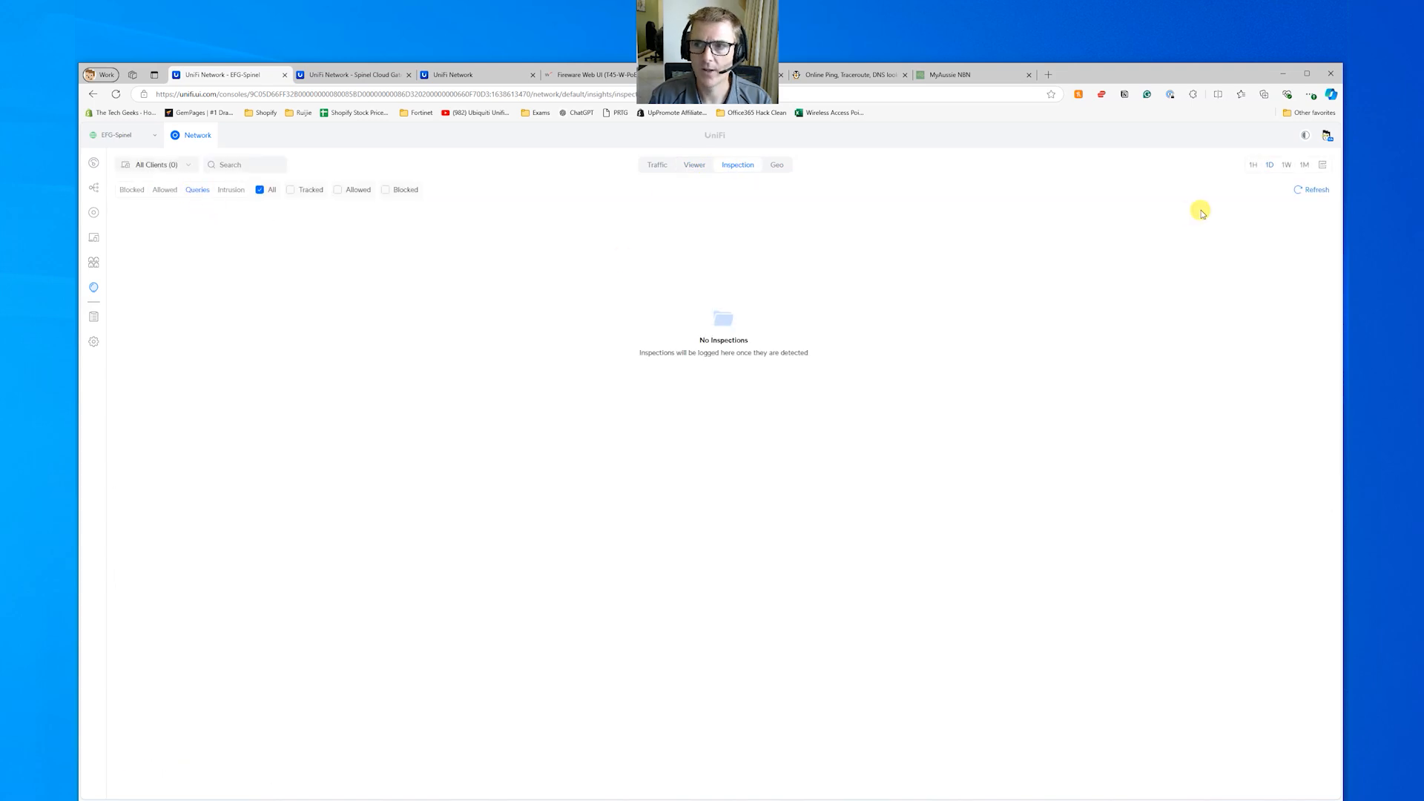
click(1312, 190)
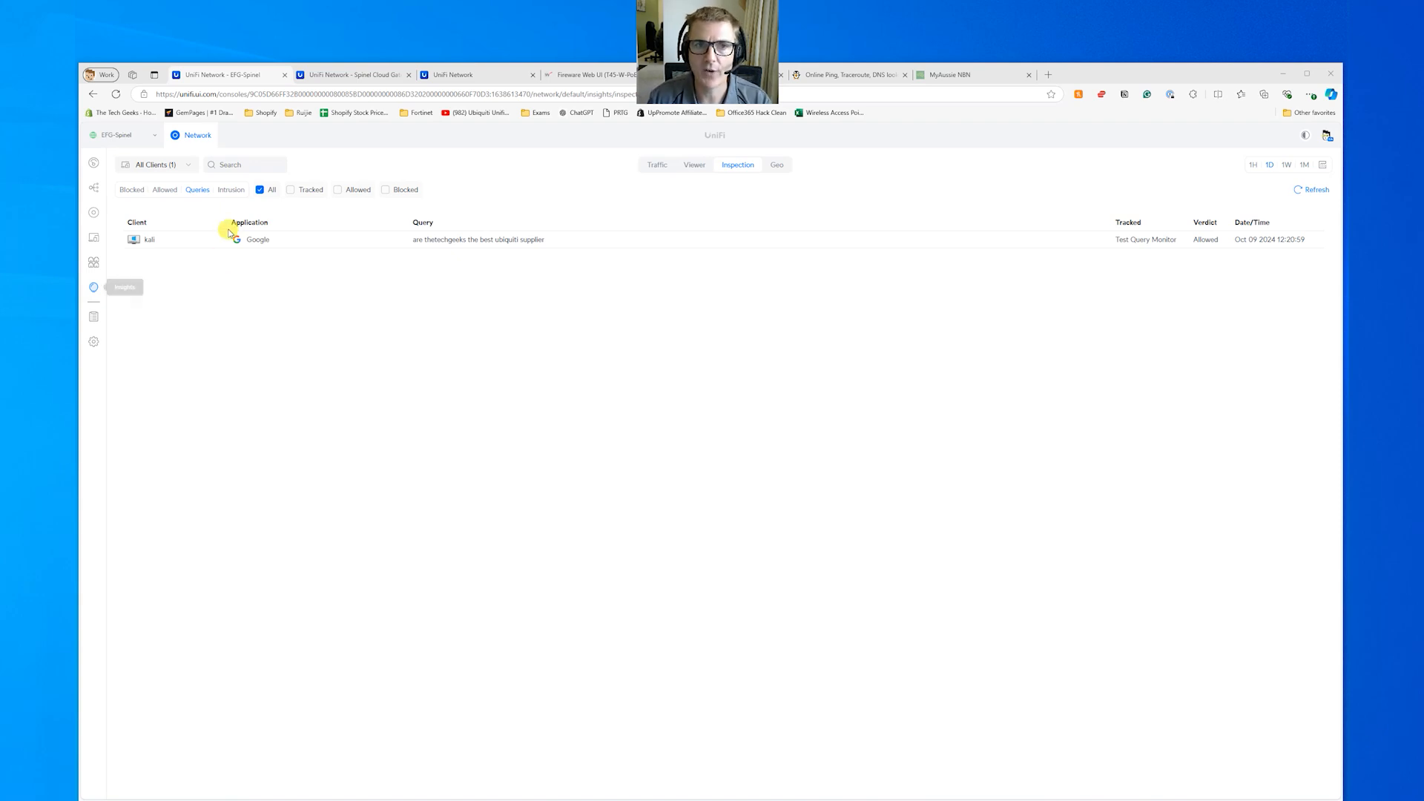
Step: Change the "Test Query Monitor" action in the NeXT AI security settings to Track & Block and apply the change
click(98, 342)
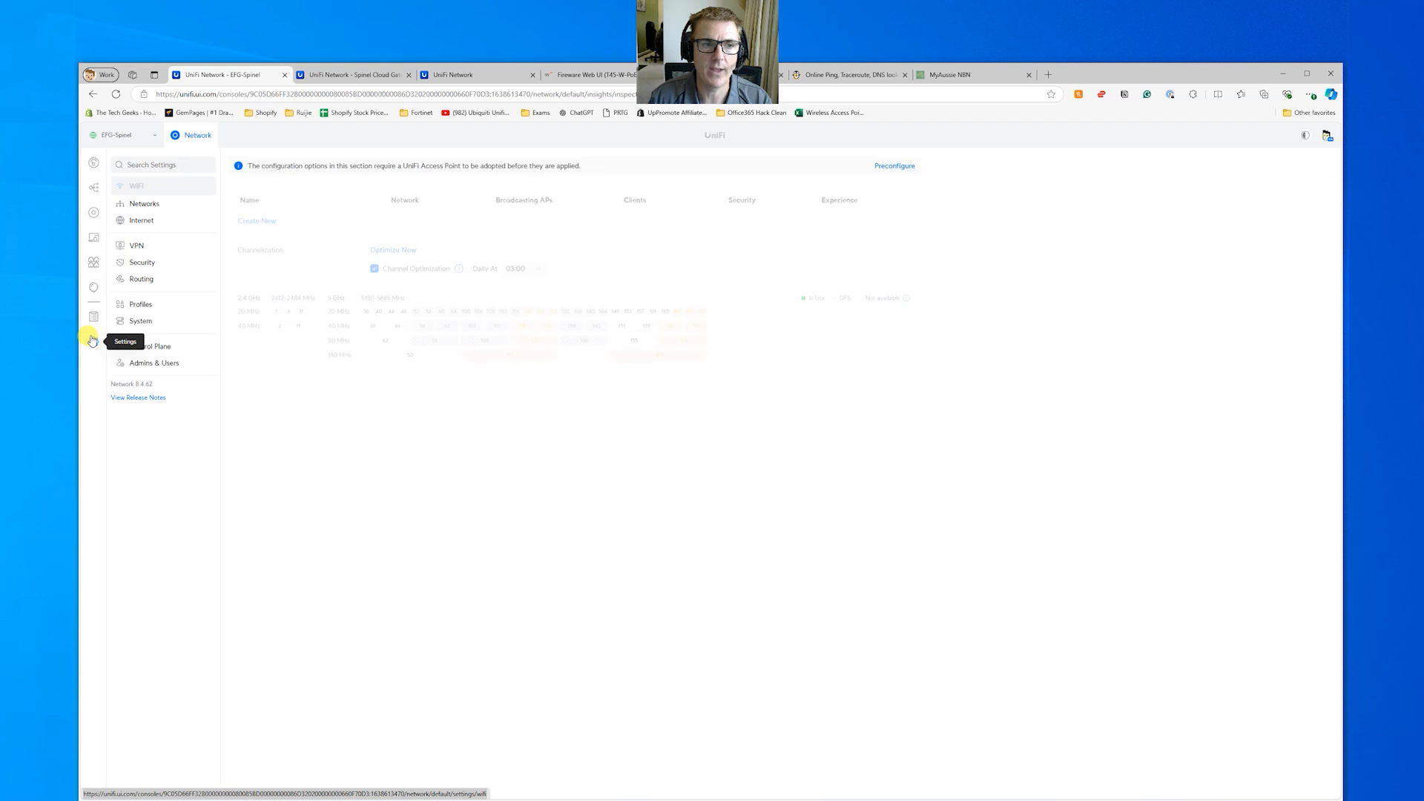
click(146, 264)
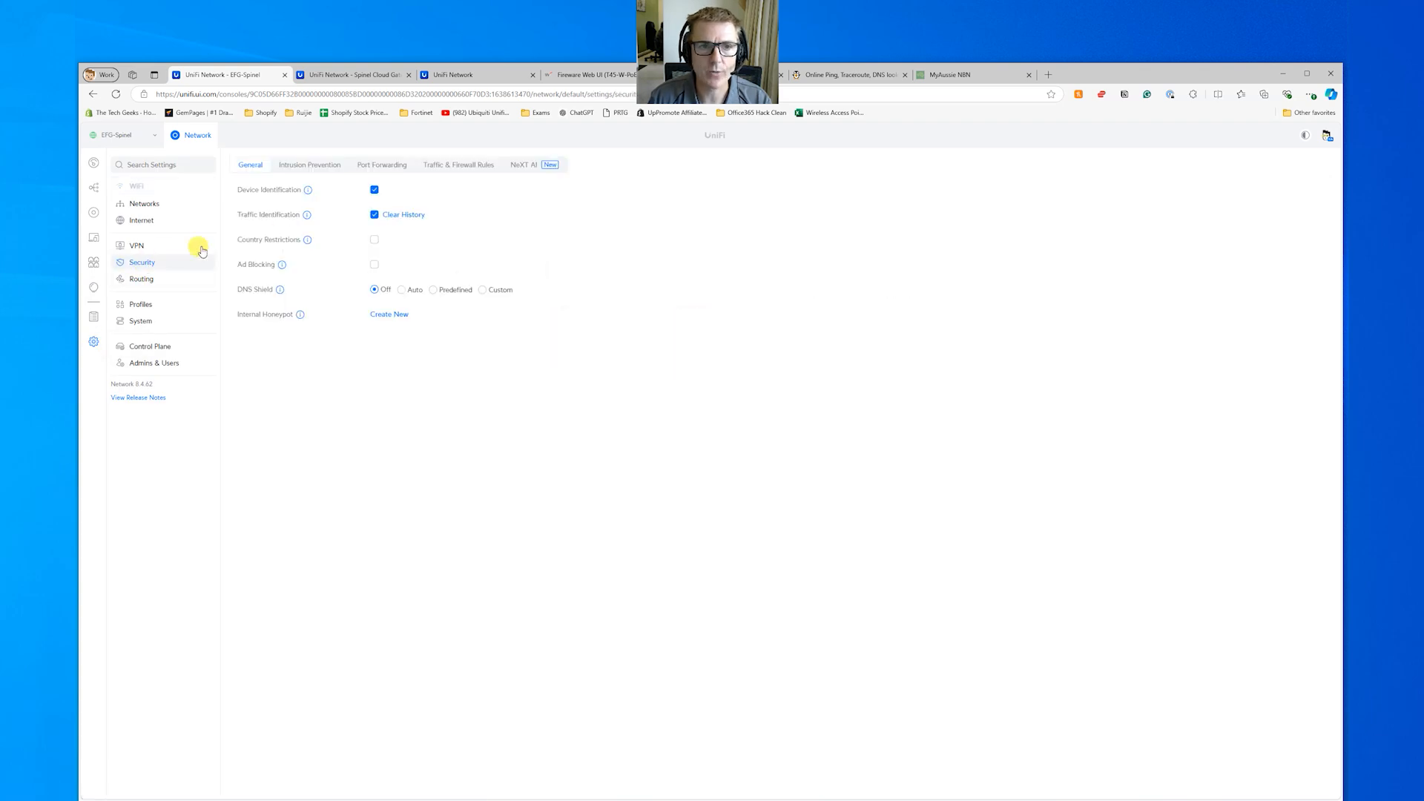
click(521, 166)
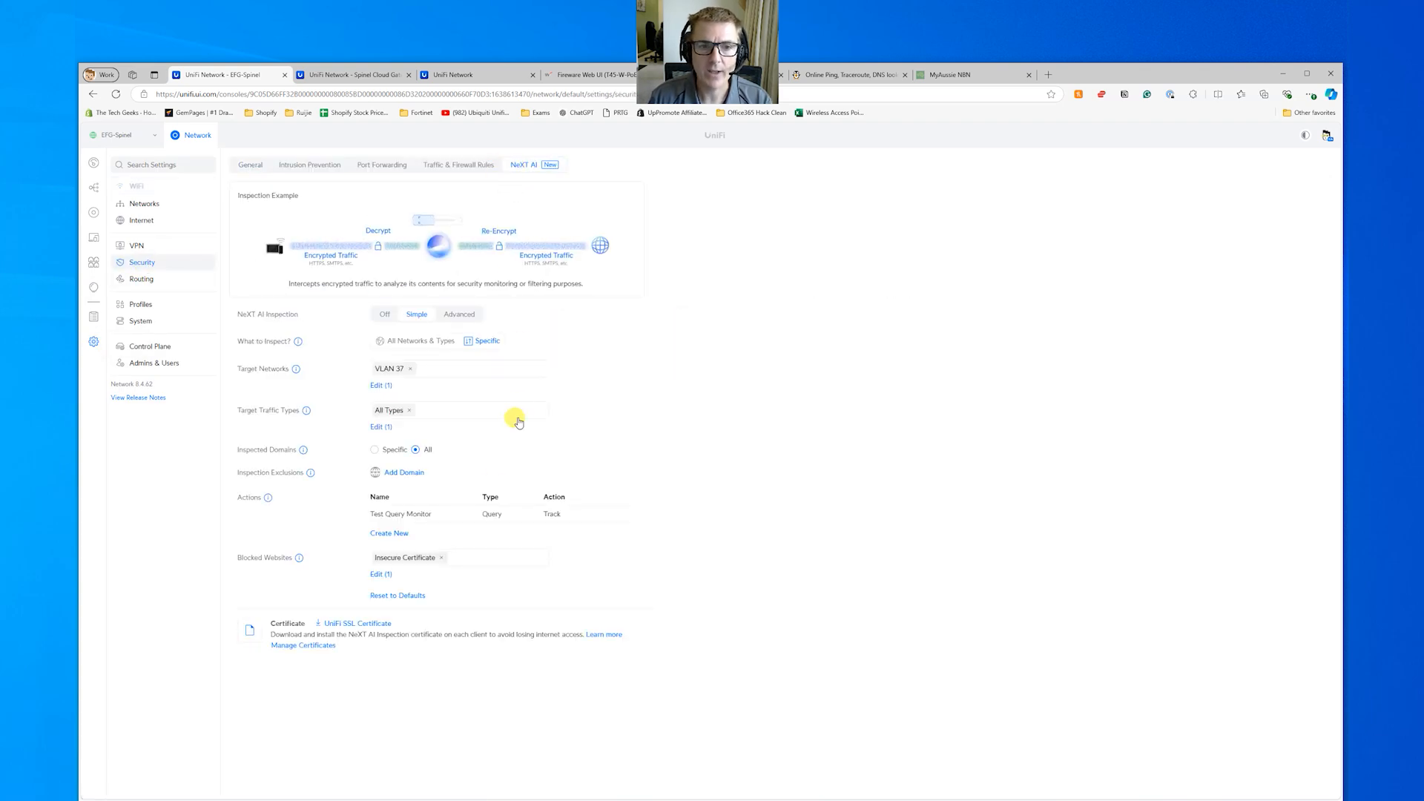
click(453, 517)
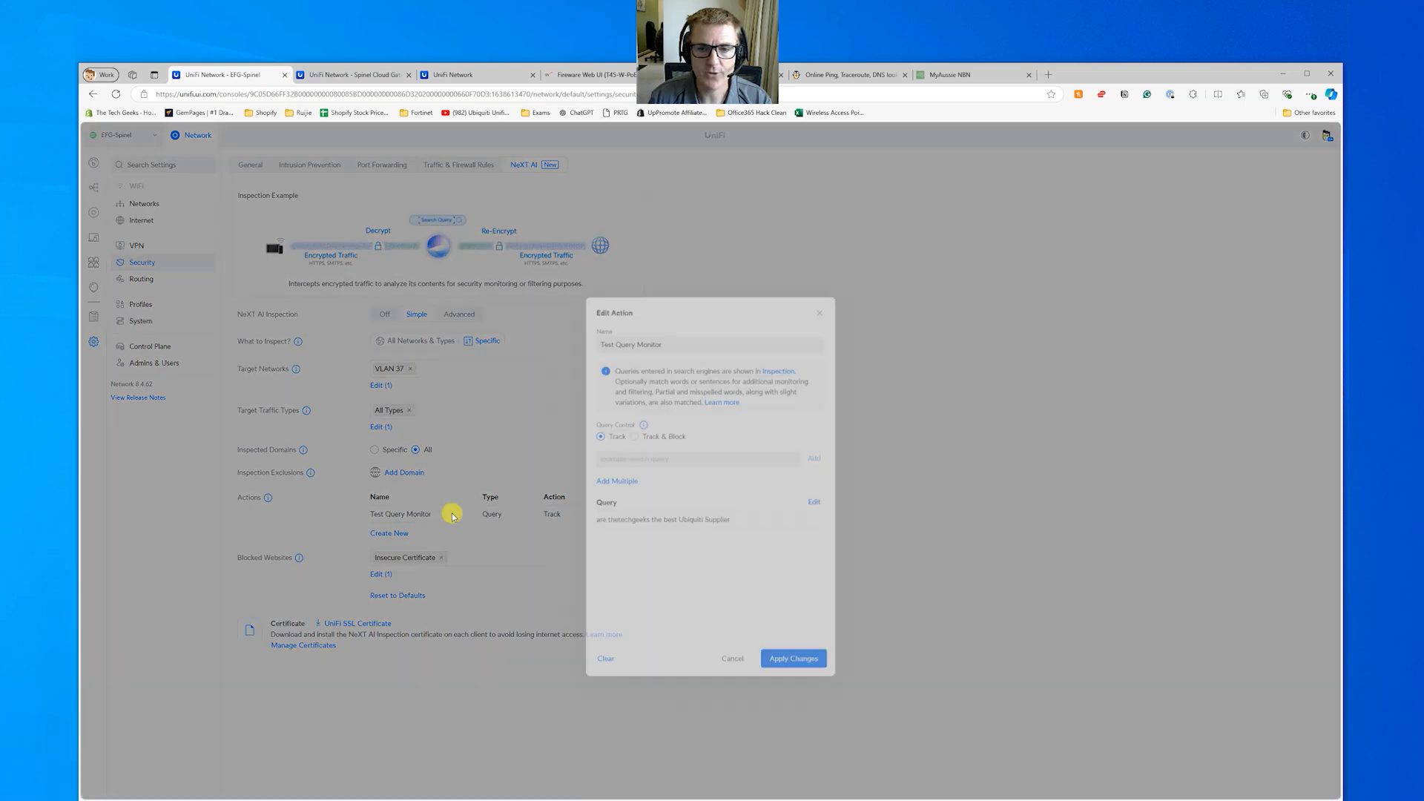
click(634, 411)
click(783, 635)
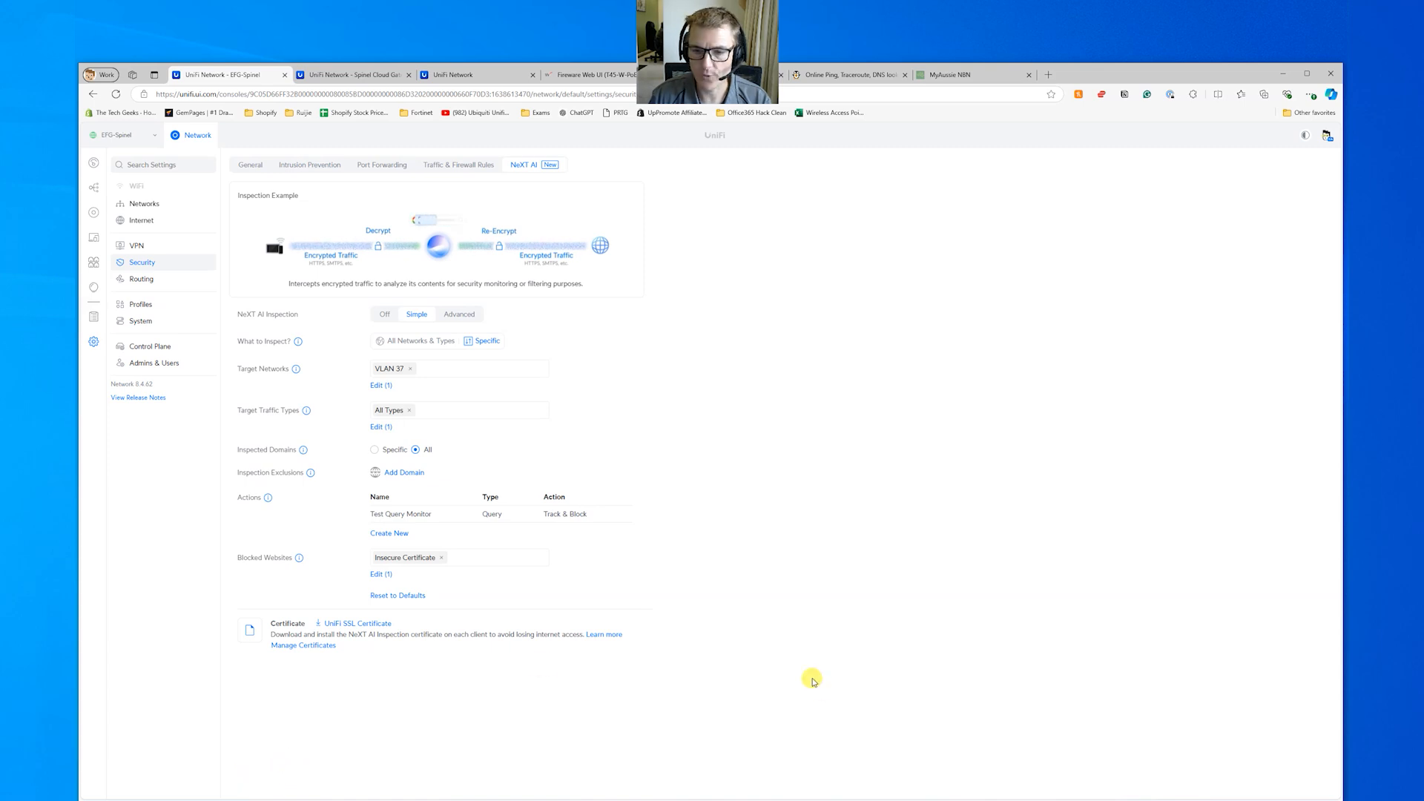
Step: Switch to the Kali remote session and rerun the same Google search to test the query block
click(886, 800)
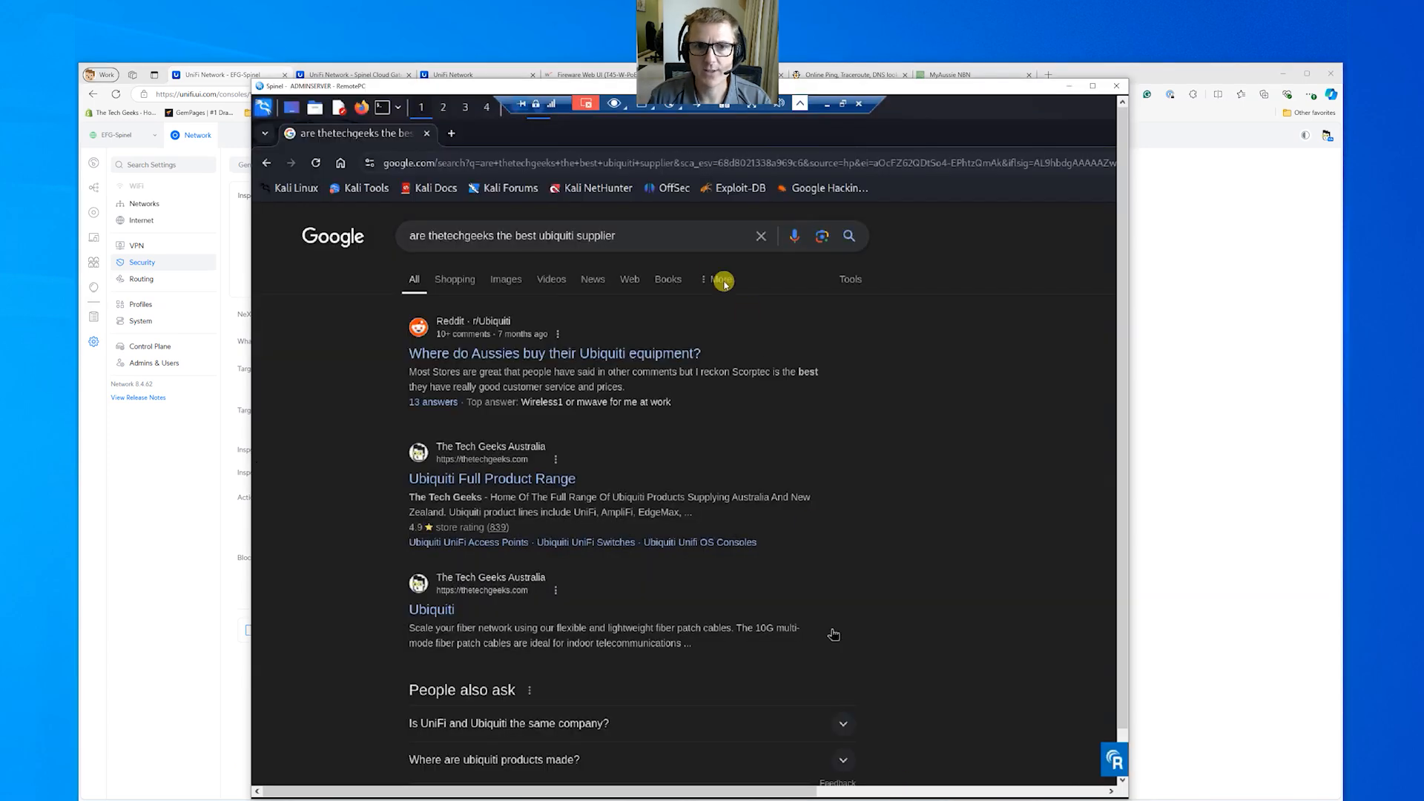
click(694, 234)
key(Return)
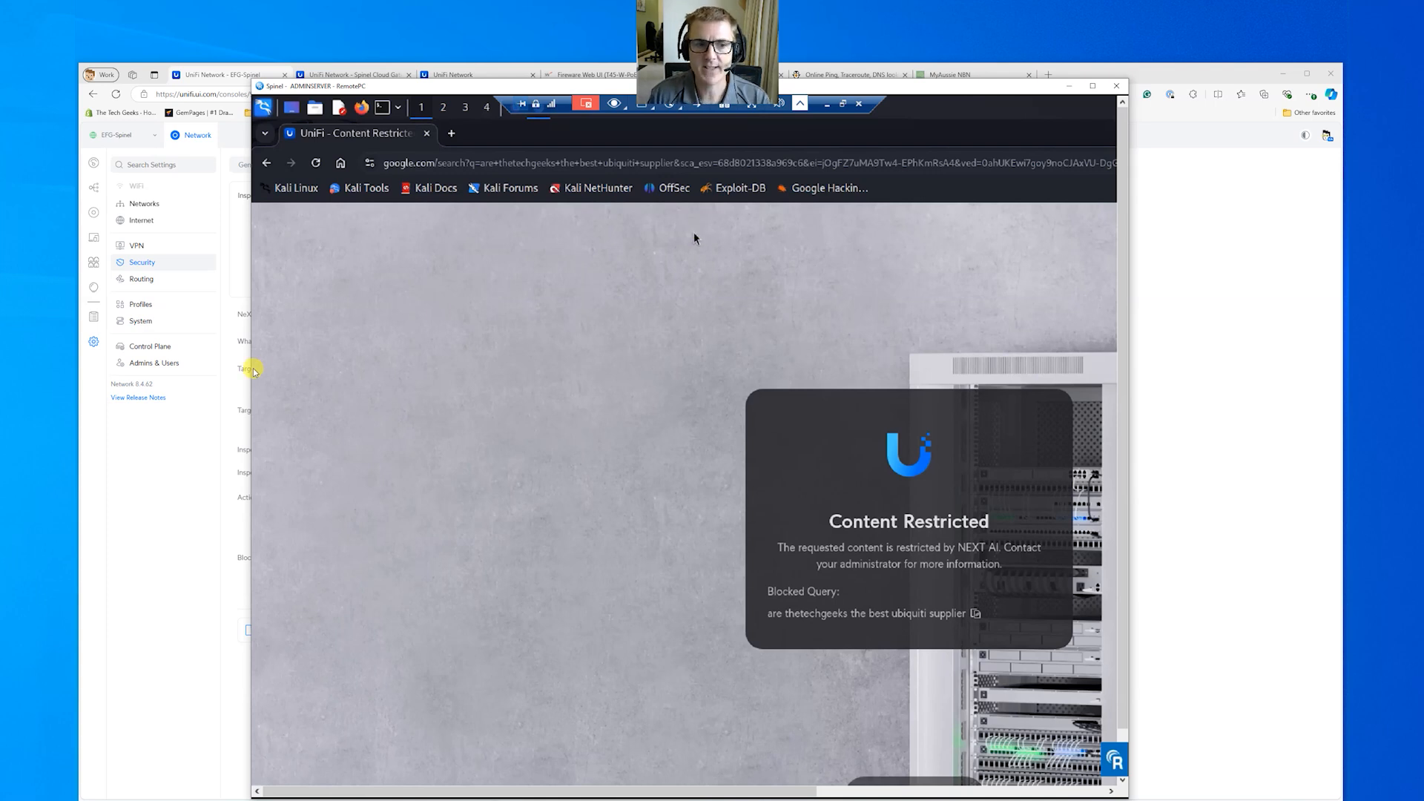
Step: Return to UniFi Network, start a new inspection action, and look through the file types available for blocking
click(187, 461)
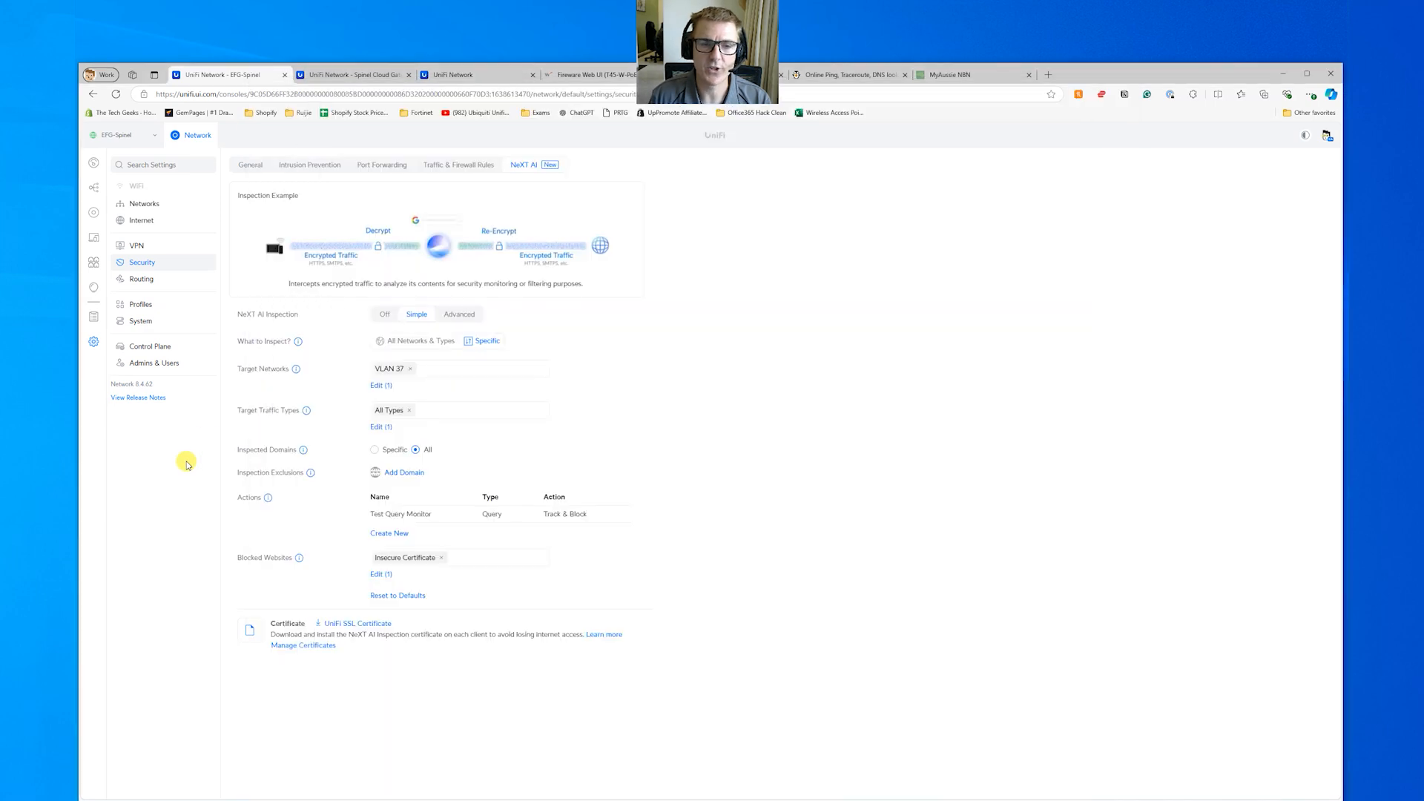
click(389, 534)
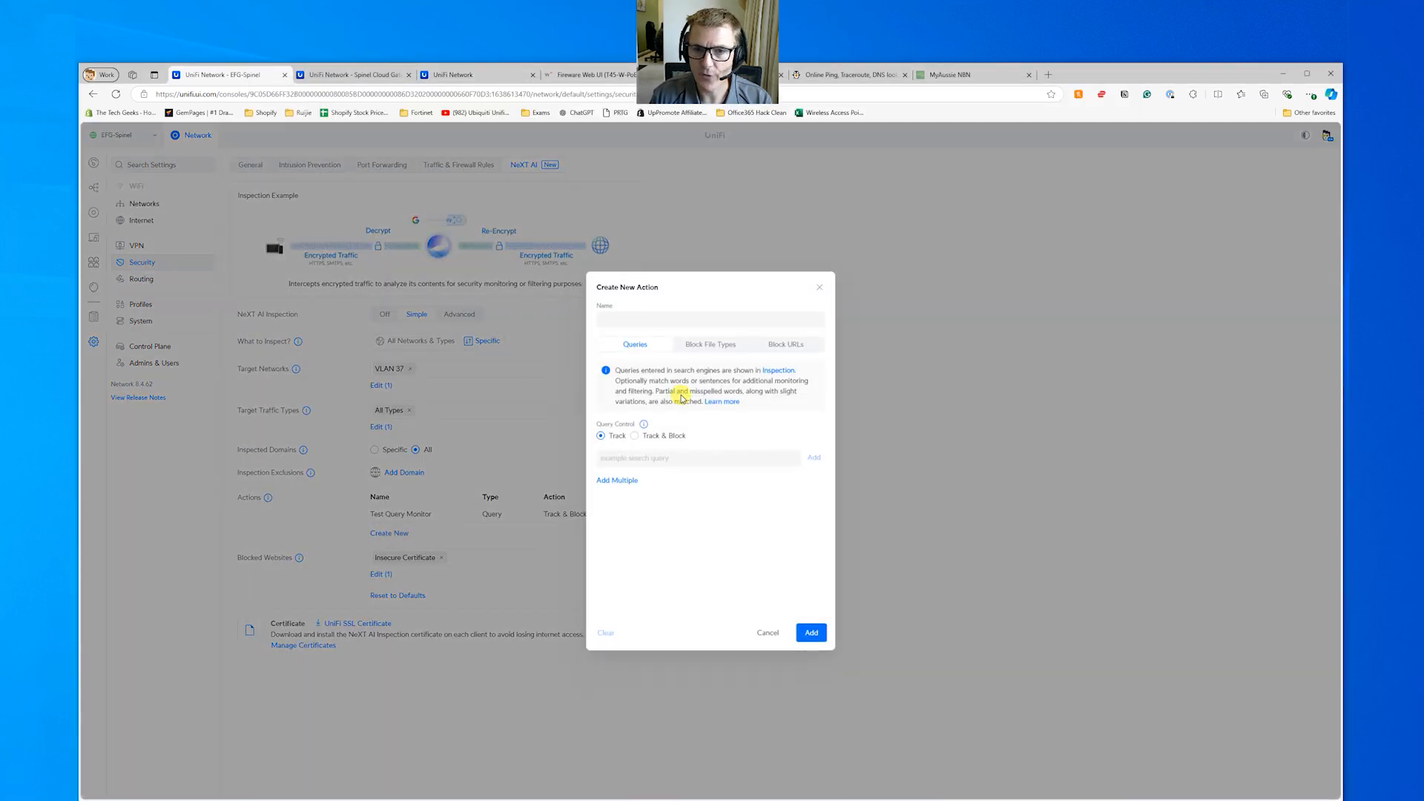
click(727, 347)
scroll(754, 523, down, 20)
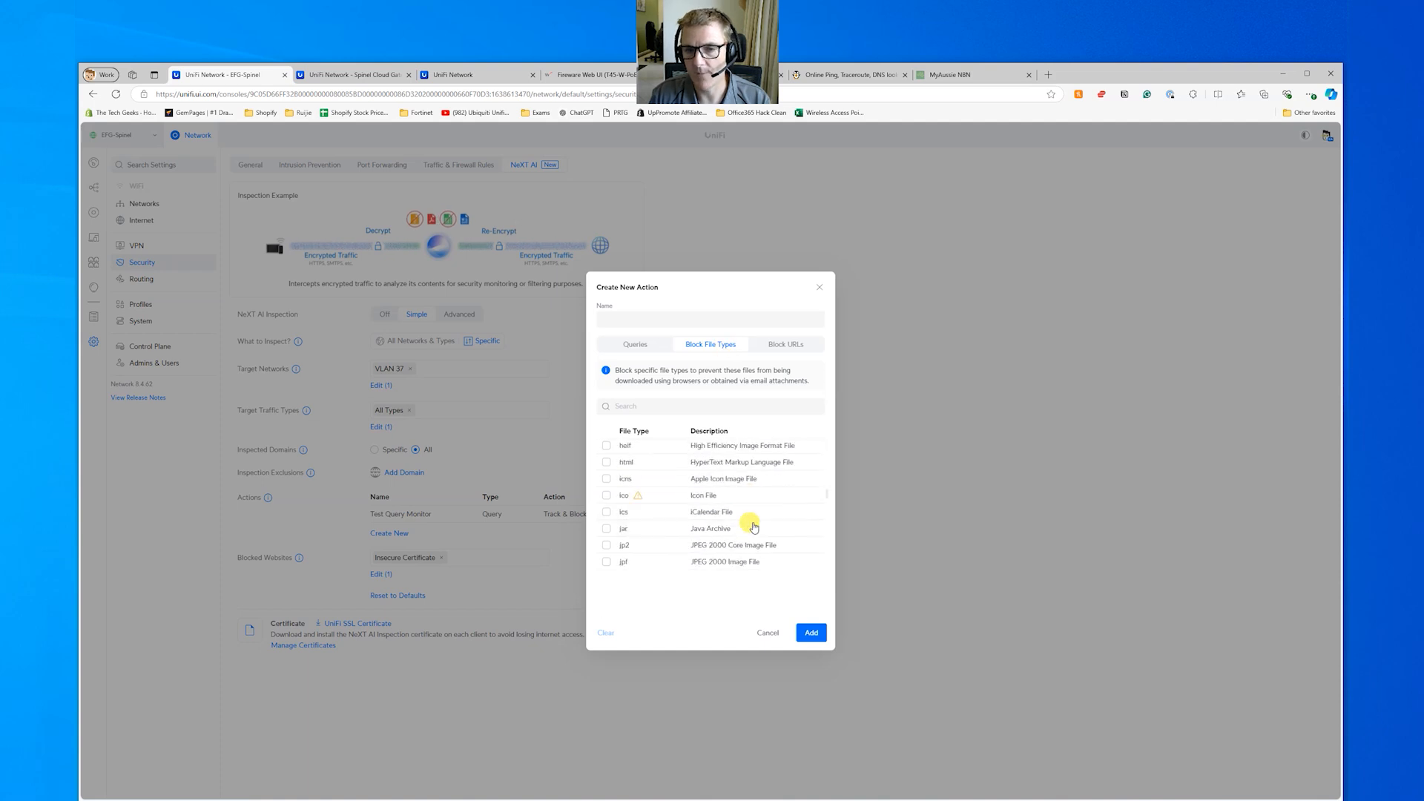
scroll(754, 522, up, 20)
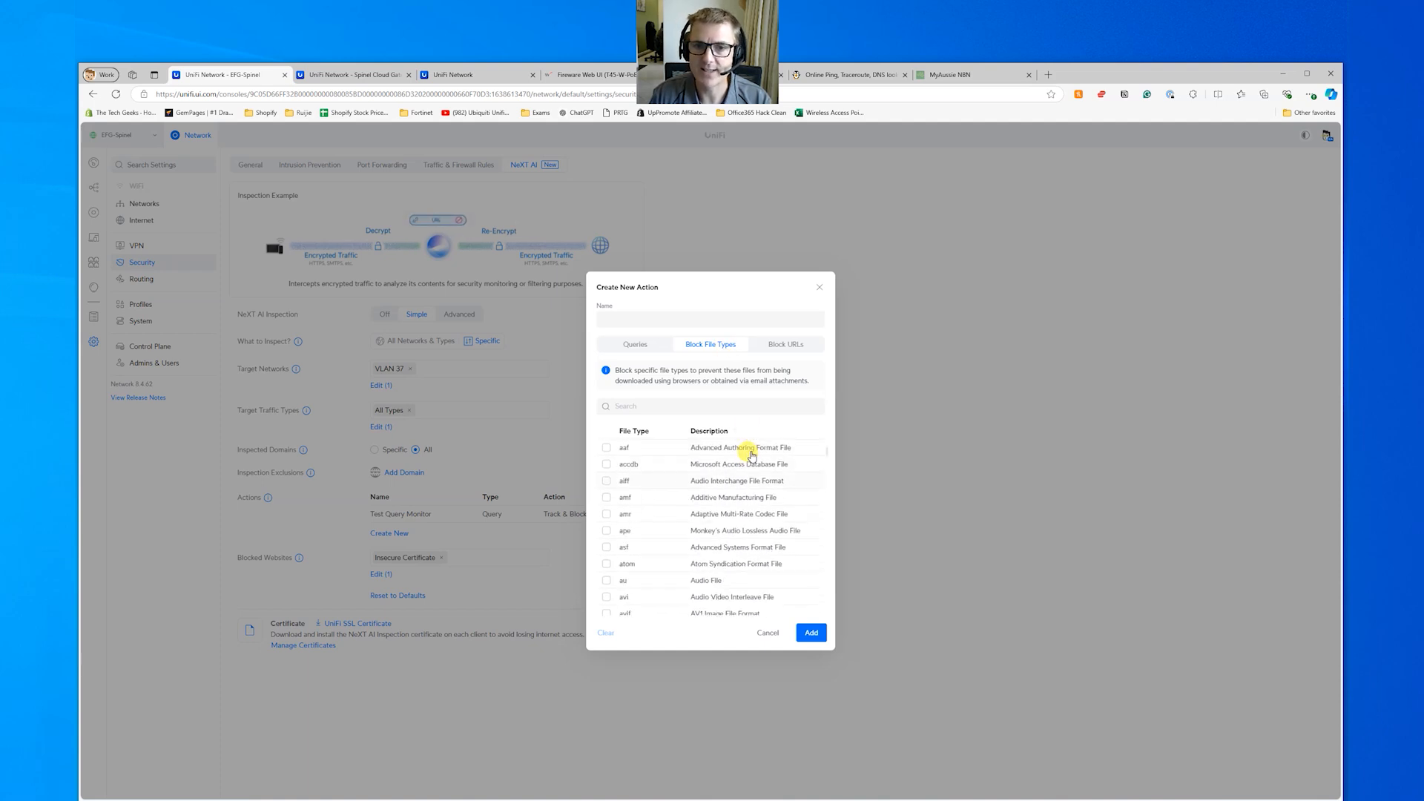
Step: Set the new action to block URLs by category and review the category list
click(778, 349)
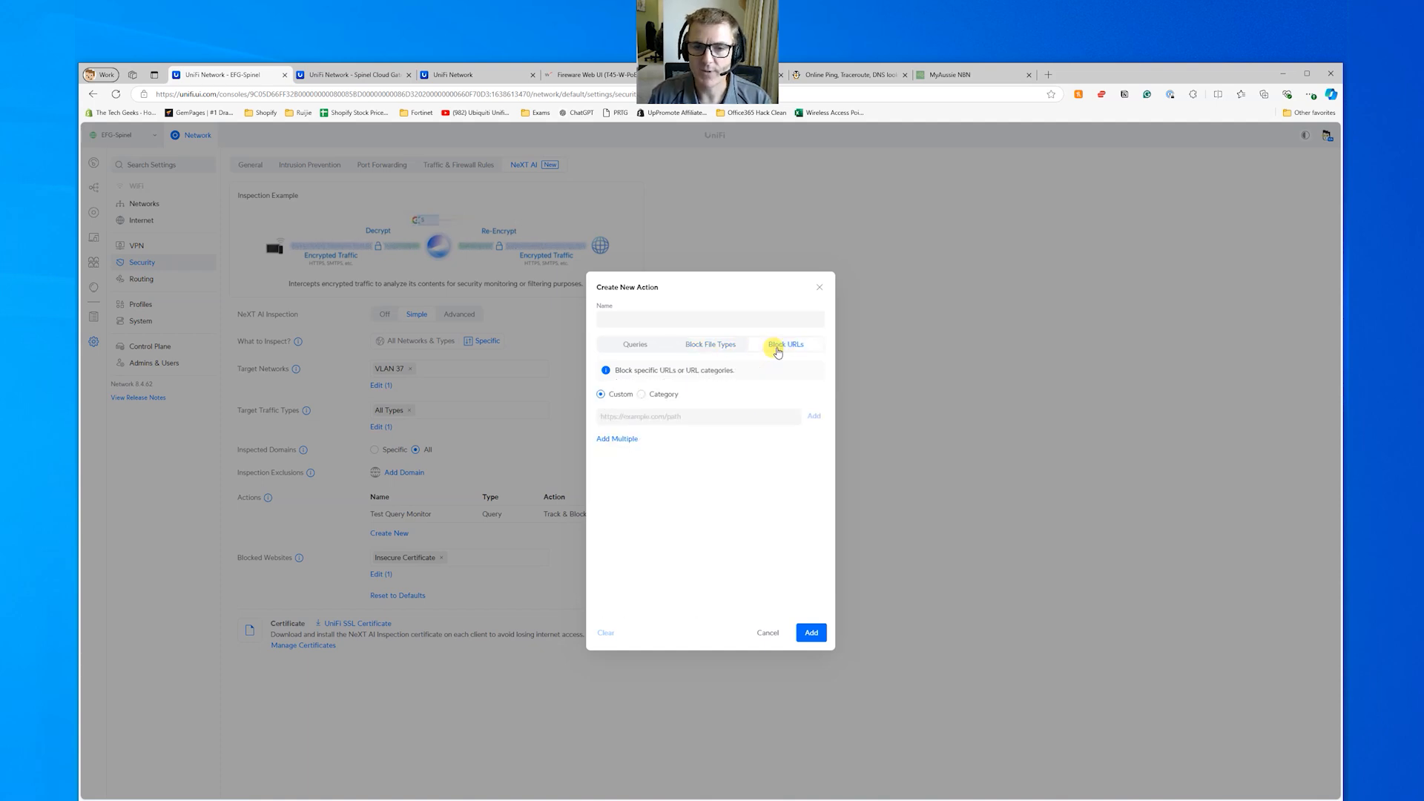
click(662, 396)
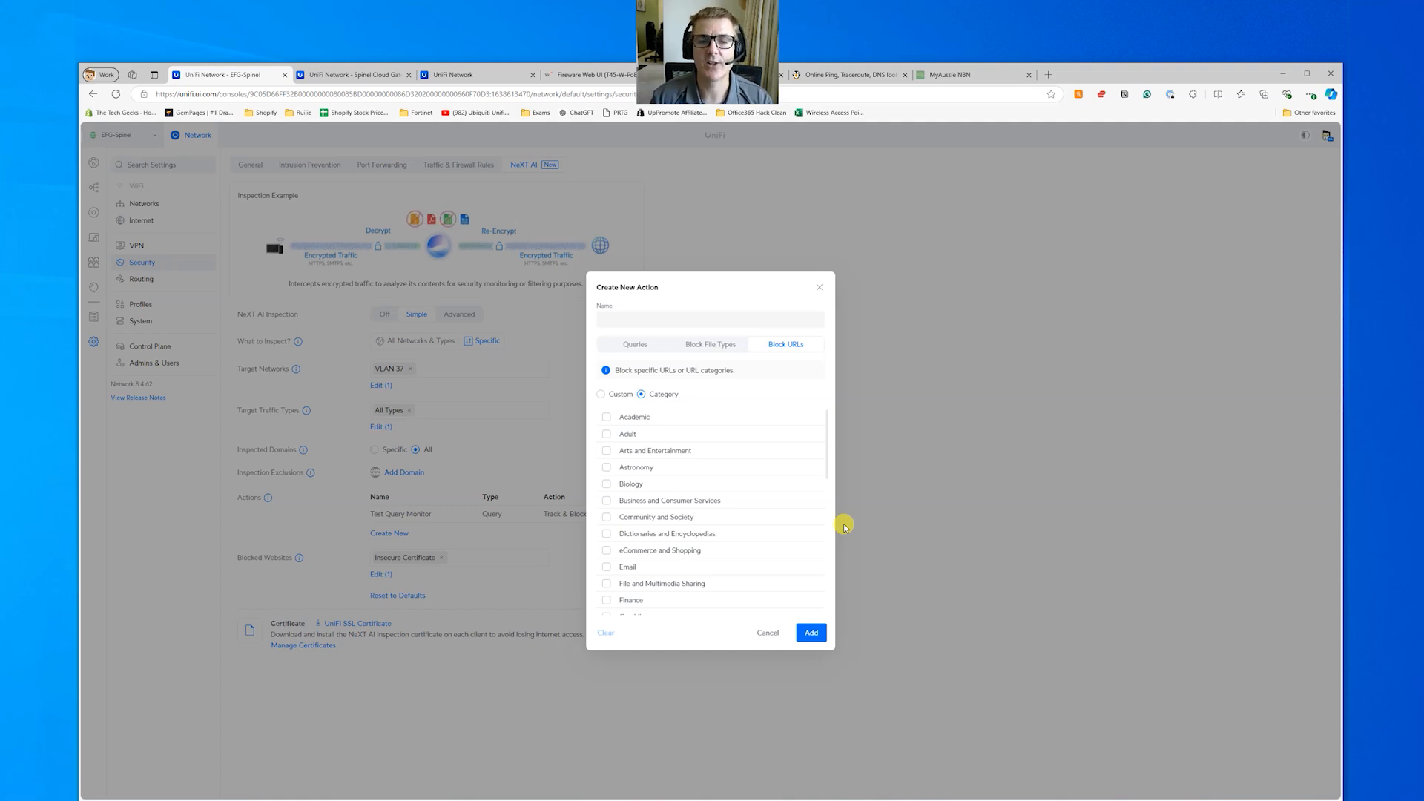
scroll(790, 477, down, 5)
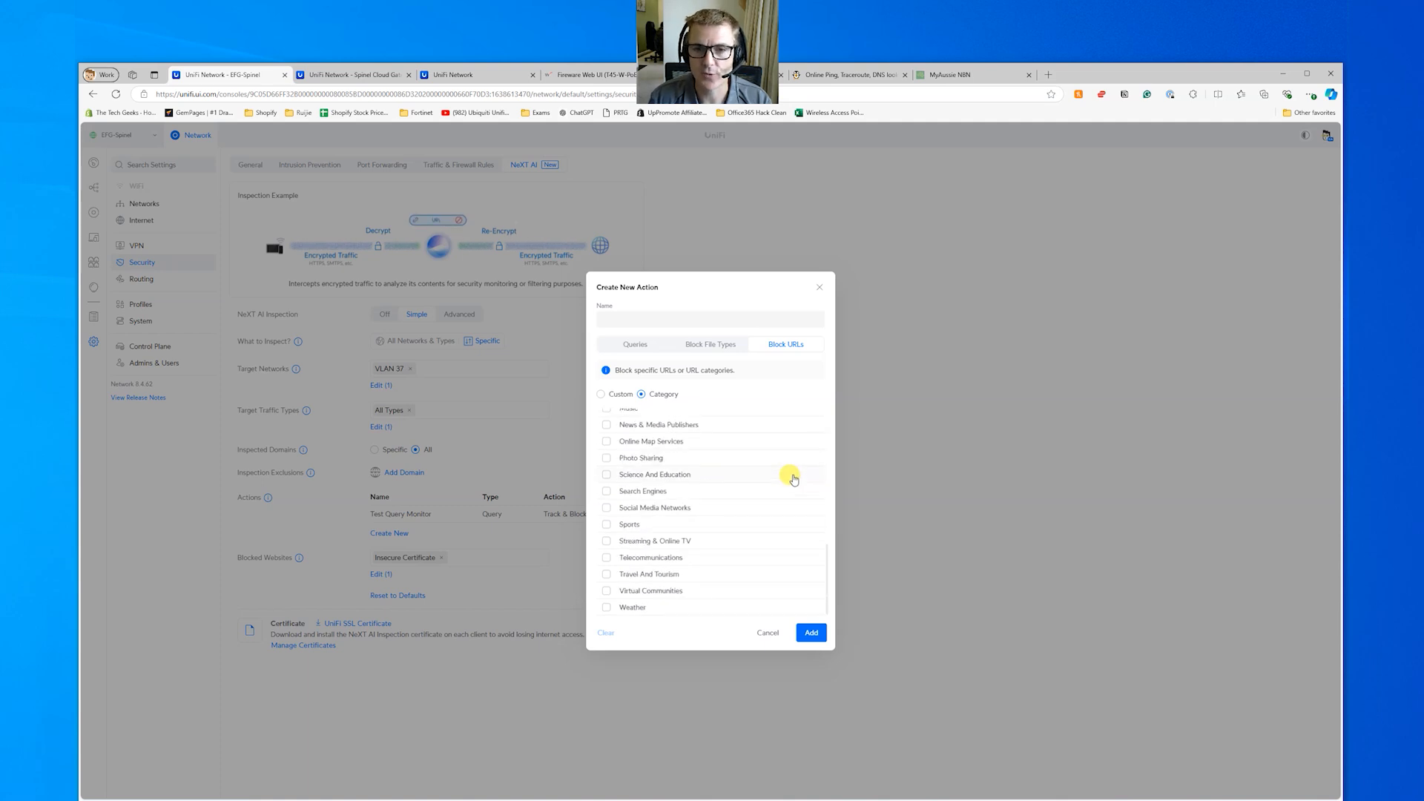
scroll(793, 481, up, 5)
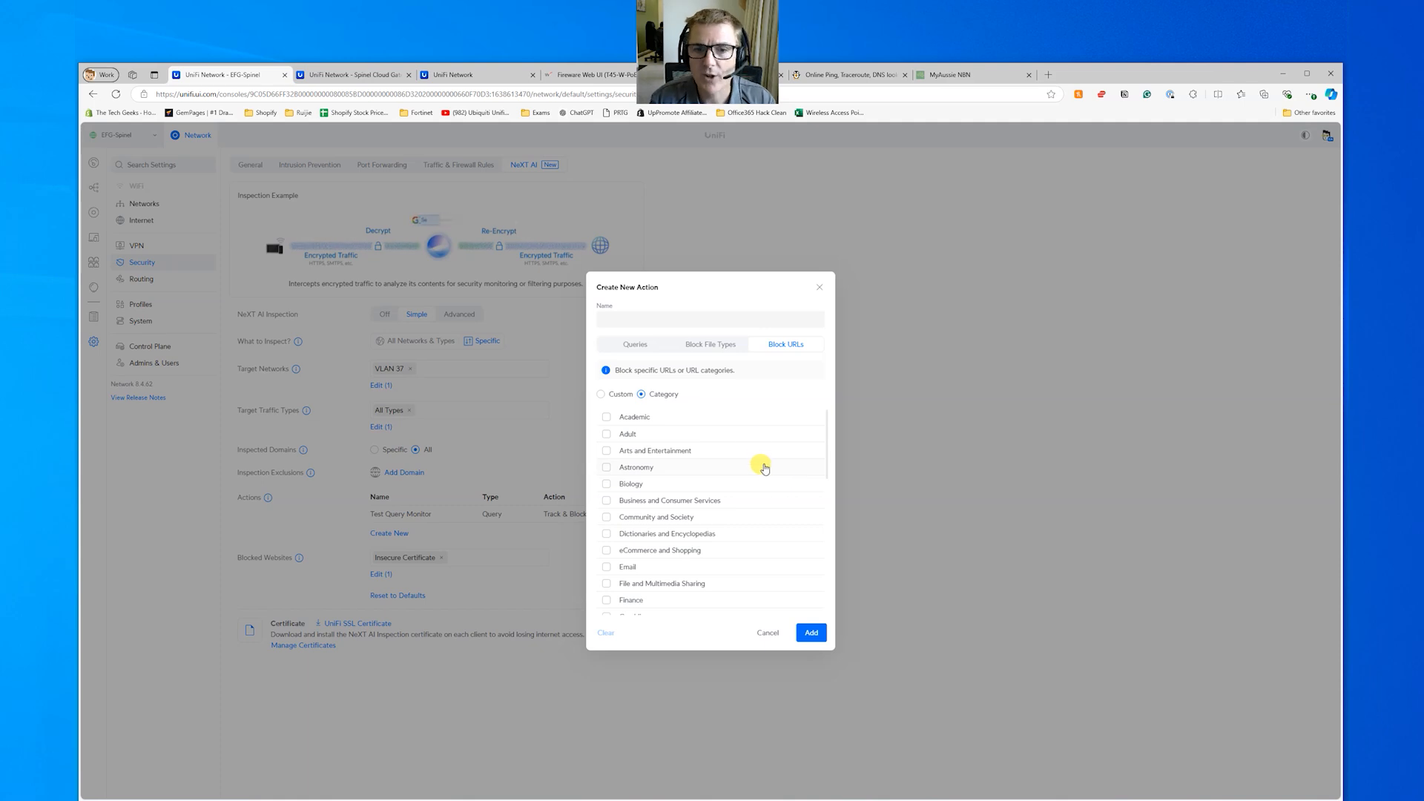
Step: Name the action "Default Workplace Content Filtering" and select the Adult category for blocking
click(658, 316)
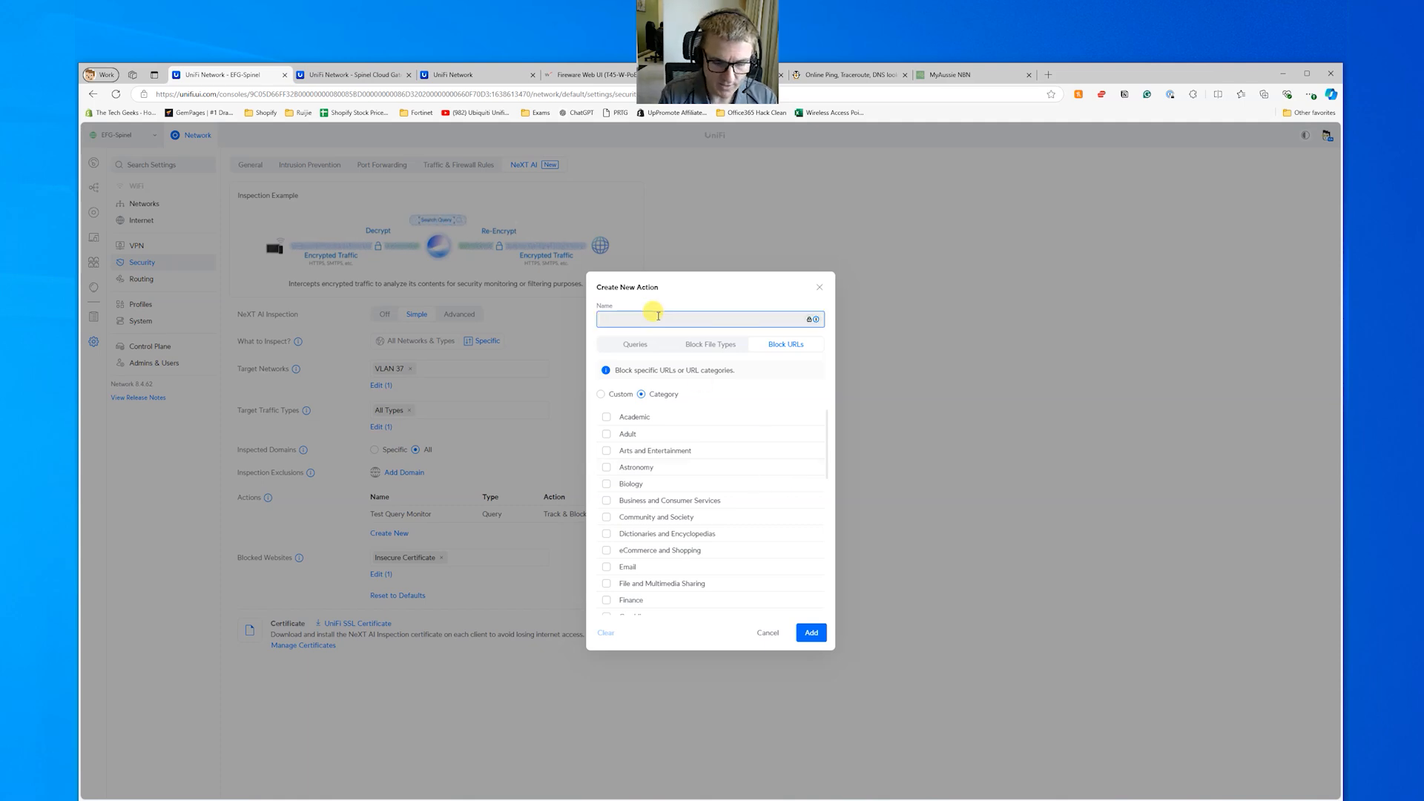
text(Default Workplace Content )
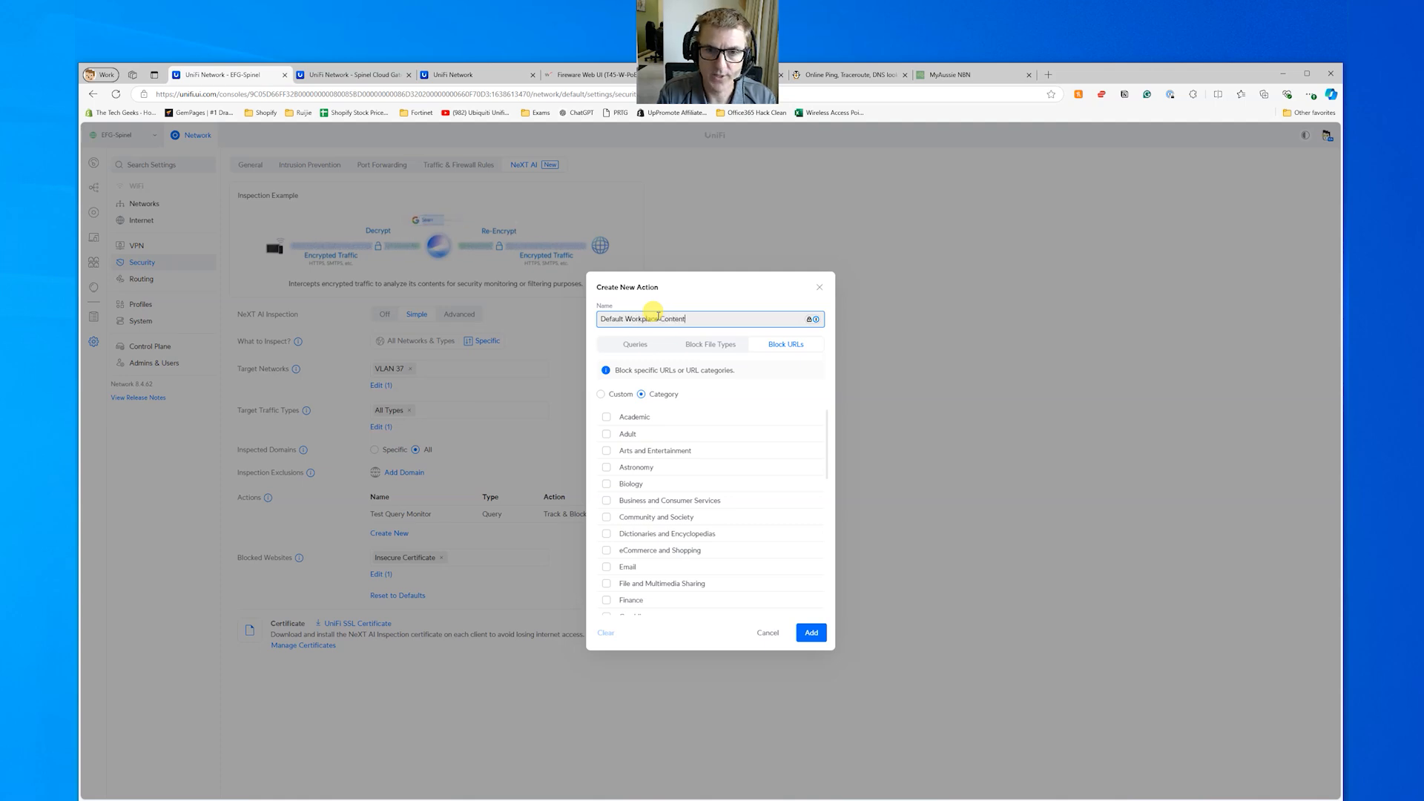
text(Filtering)
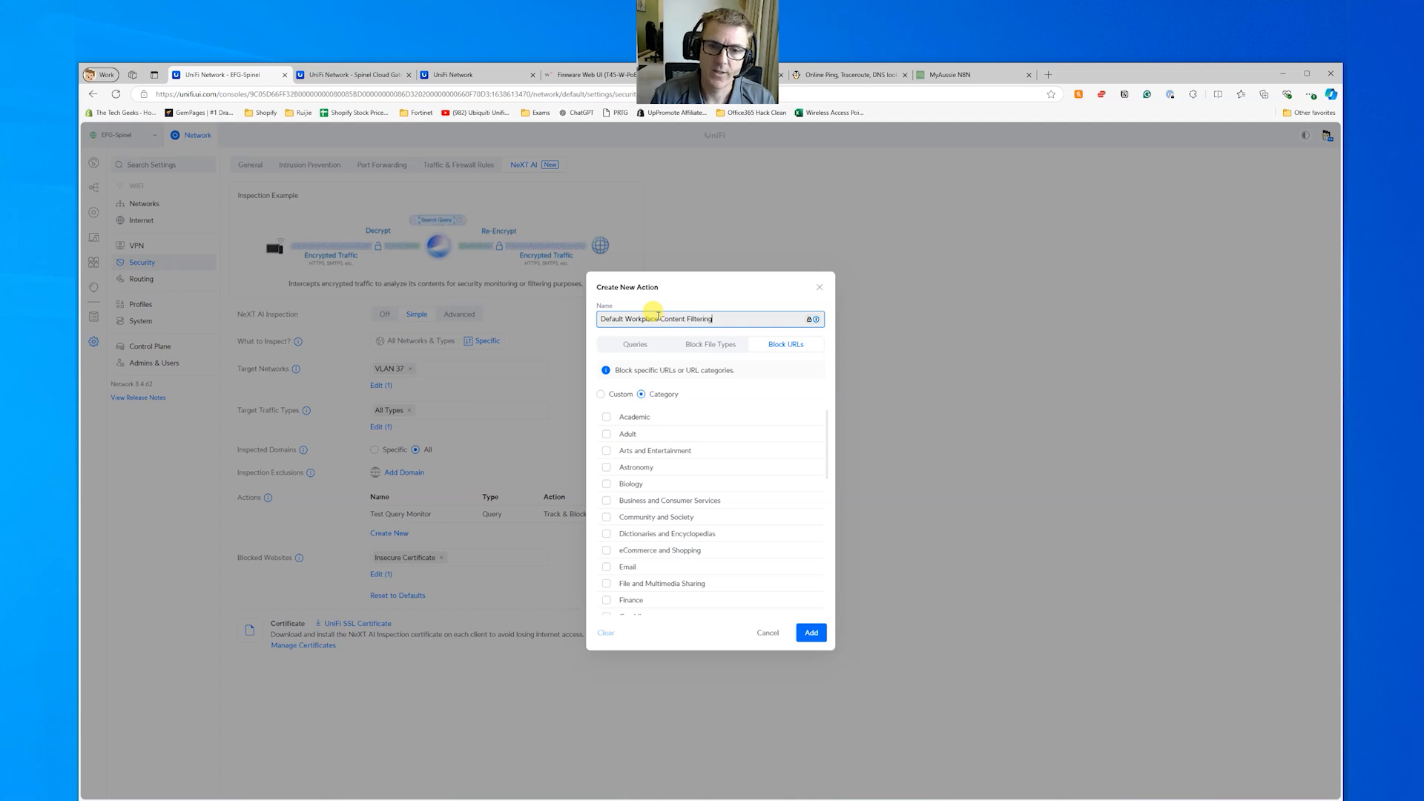
click(607, 435)
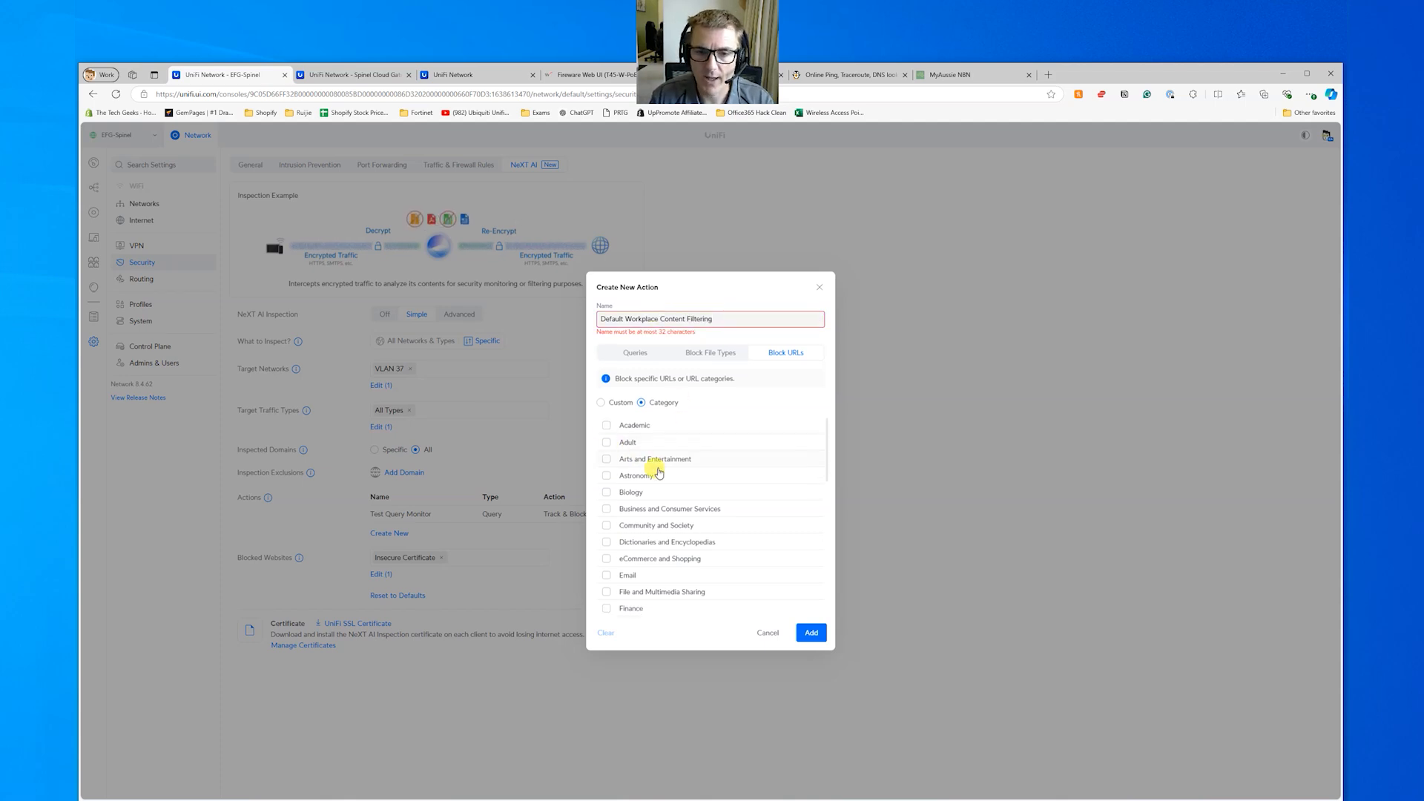
click(606, 442)
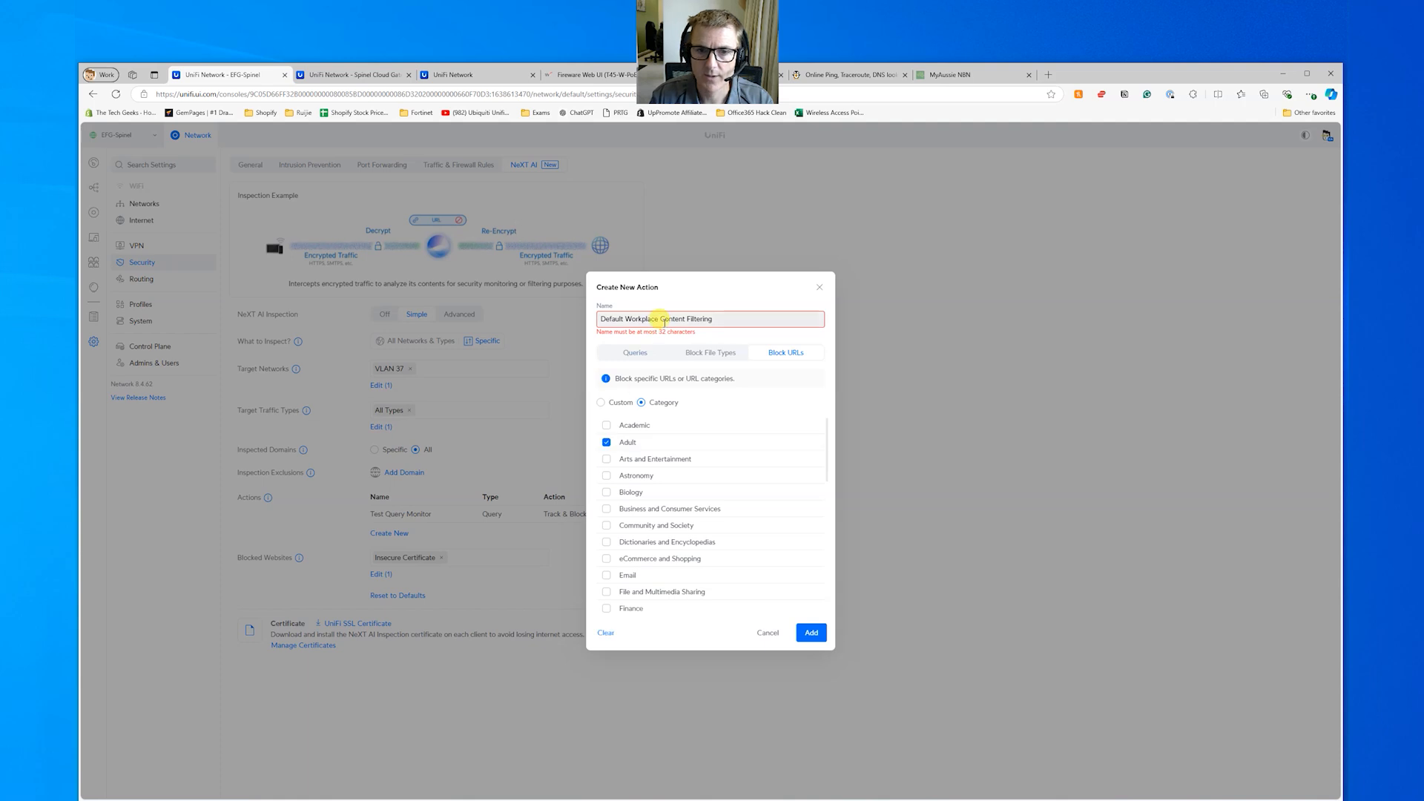
Step: Shorten the new action's name to "Default Content Filtering"
drag(660, 320, 635, 319)
key(BackSpace)
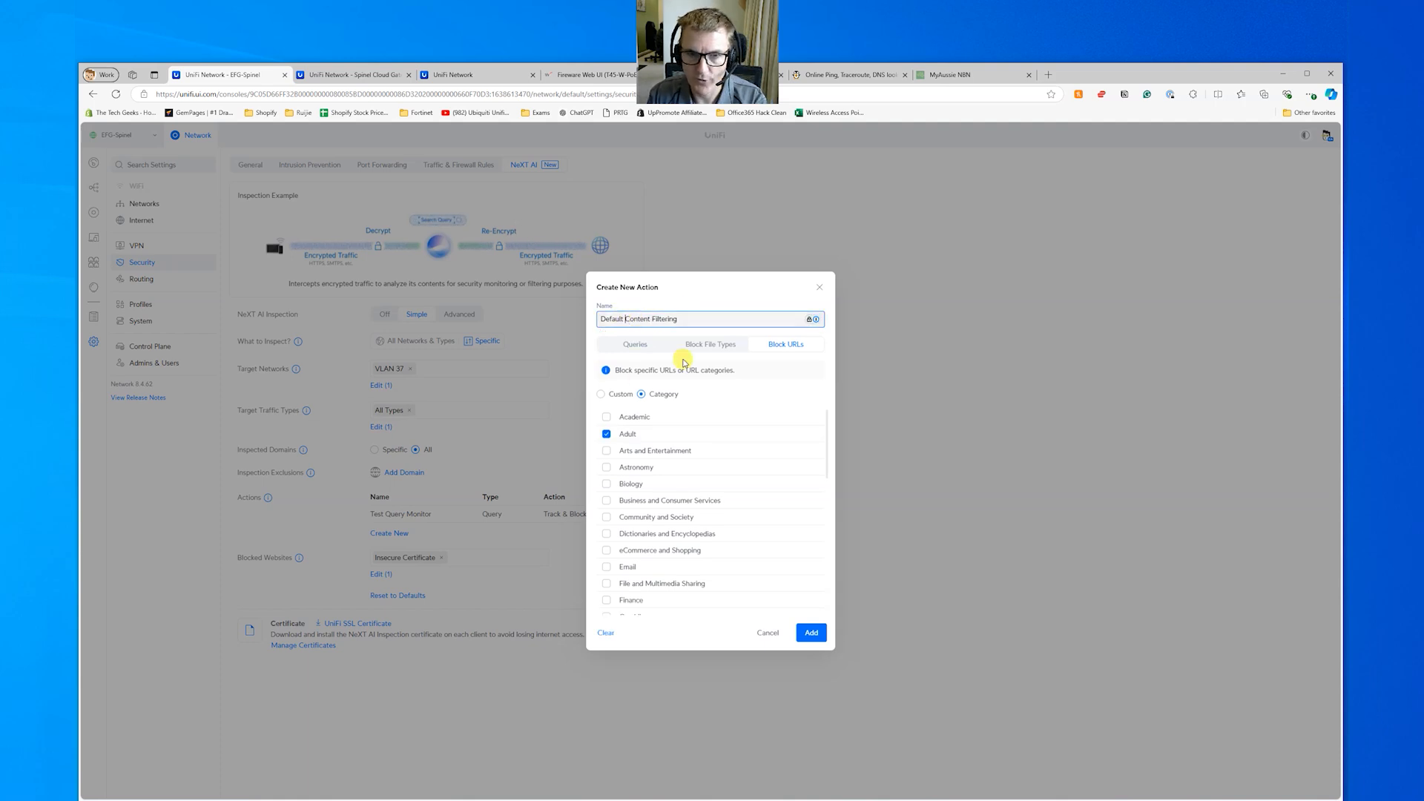
scroll(671, 471, down, 3)
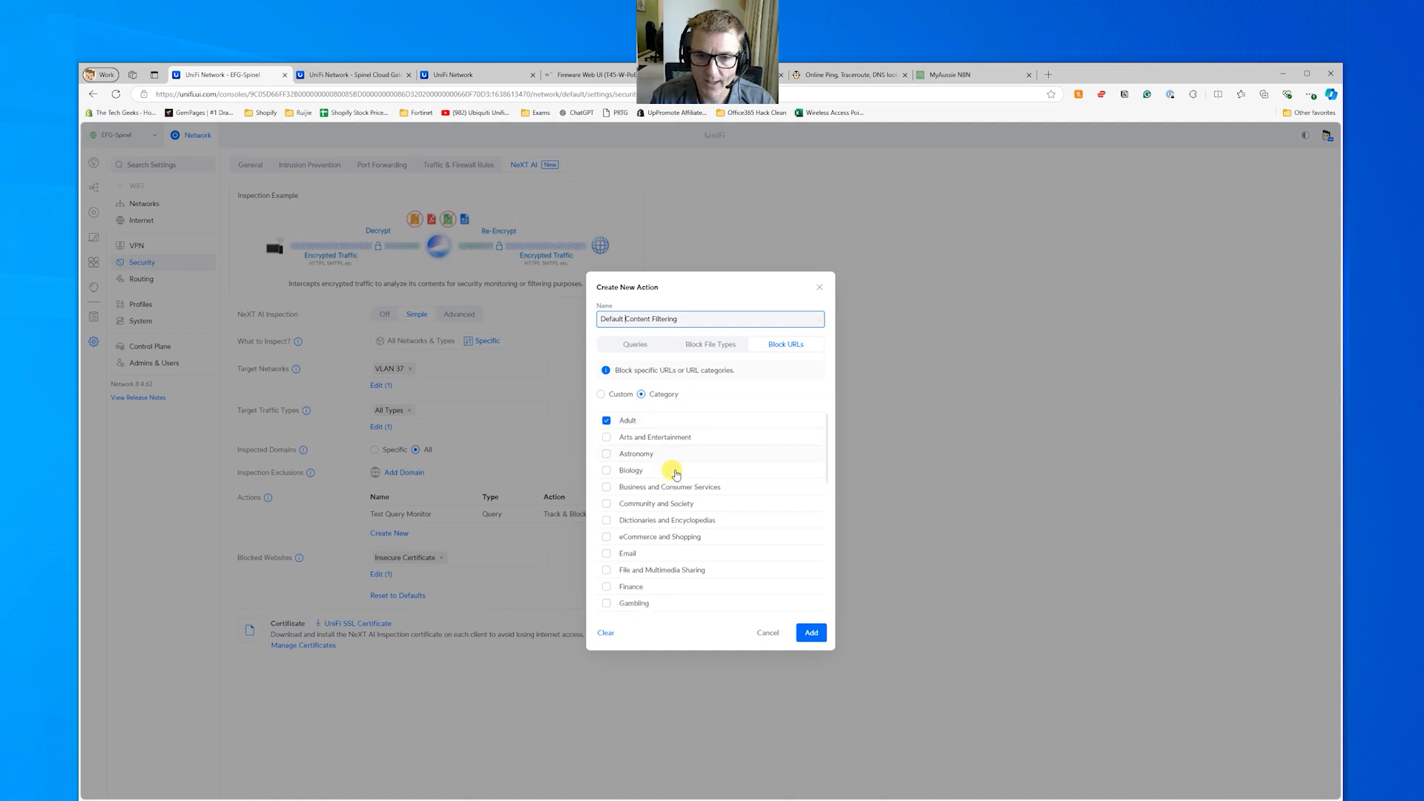
Step: Add Gambling and Games to the action's blocked URL categories and review the rest of the category list
scroll(674, 472, down, 2)
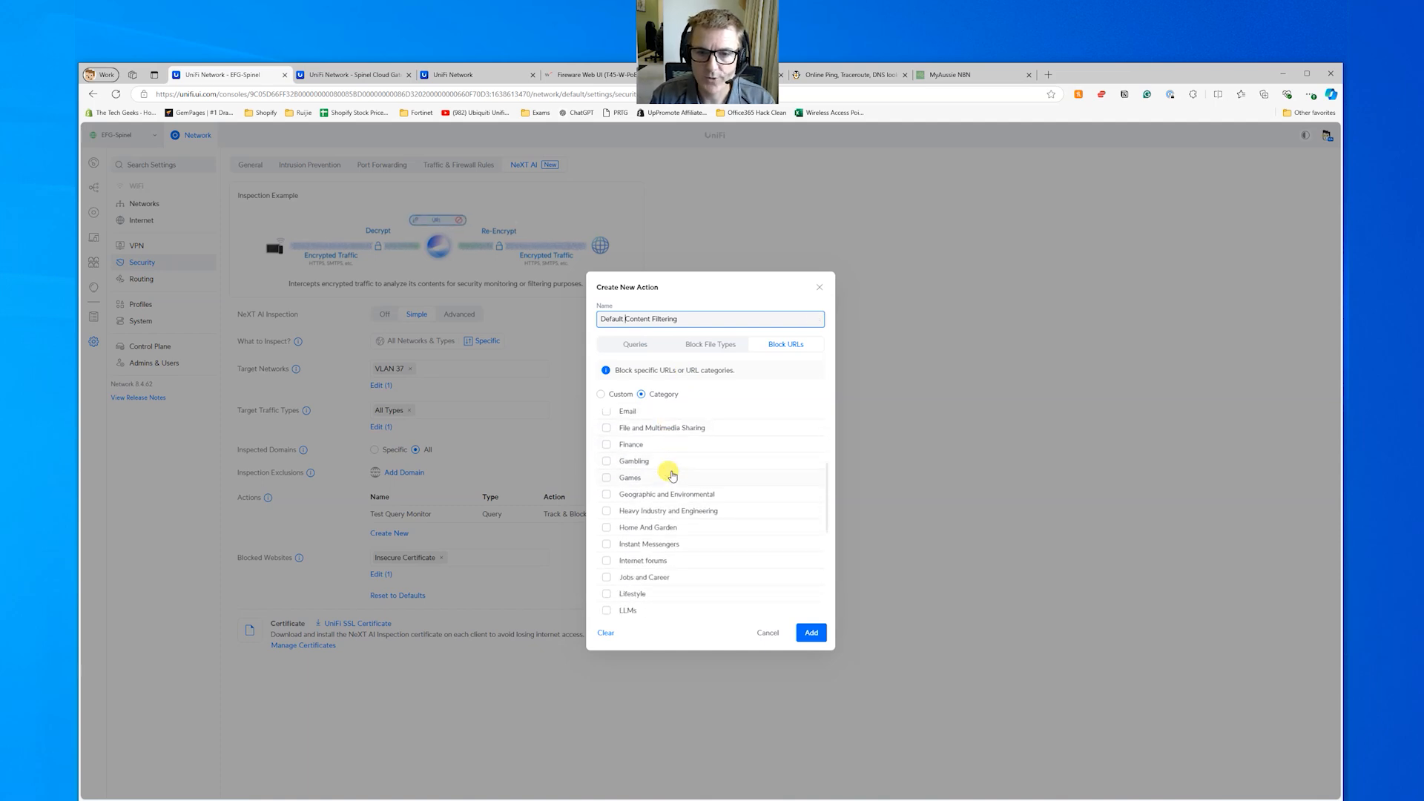
click(607, 460)
click(607, 478)
scroll(626, 492, down, 2)
scroll(633, 493, down, 1)
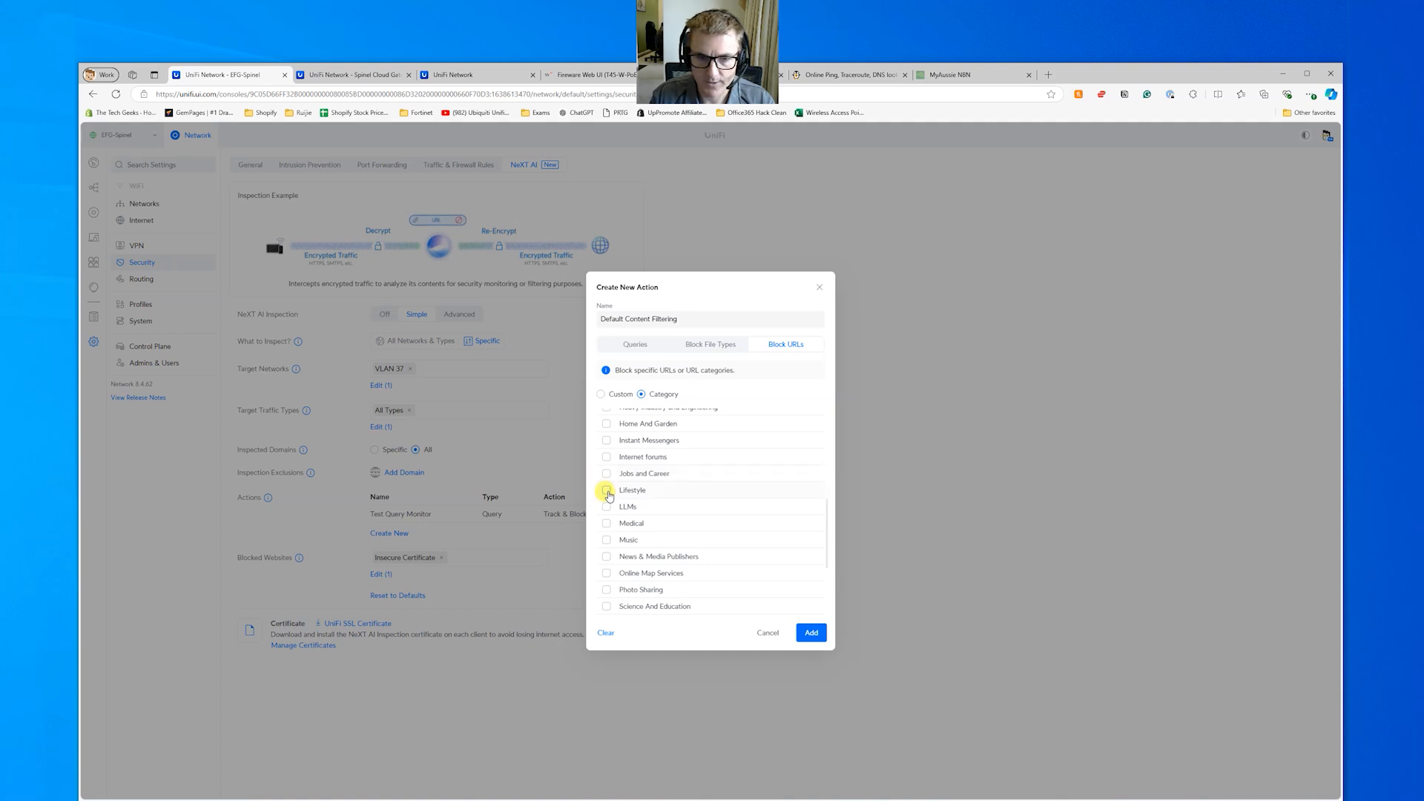
scroll(624, 519, down, 2)
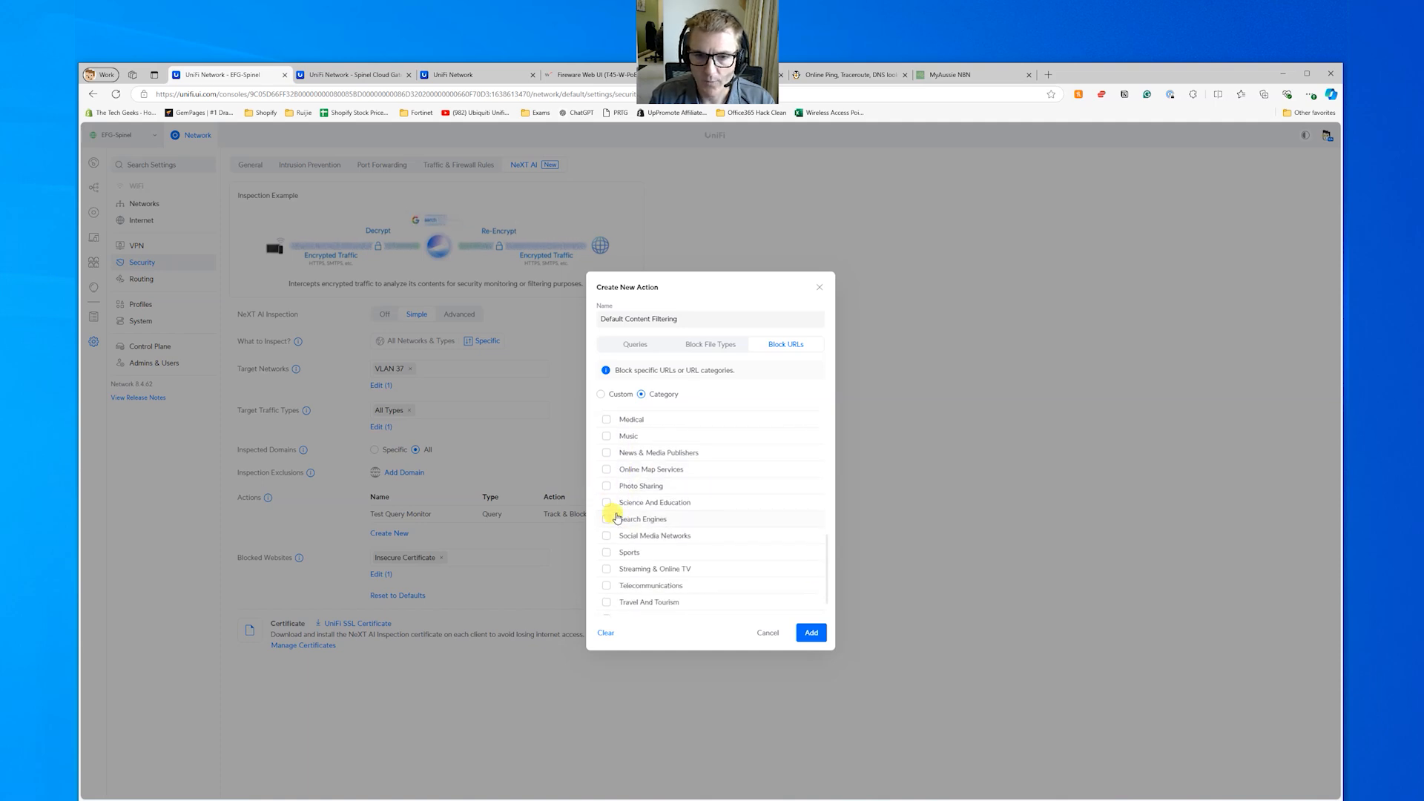
scroll(627, 505, down, 3)
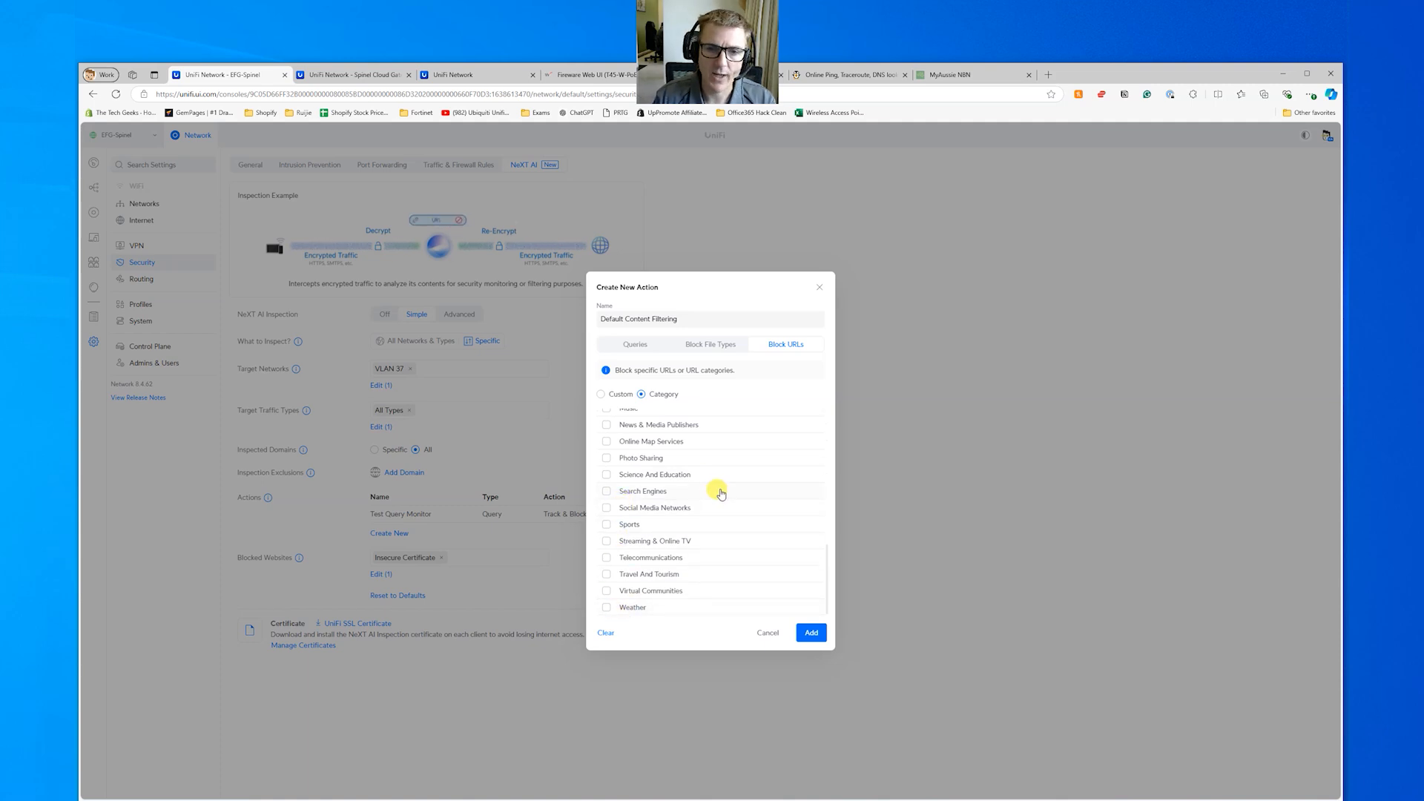
Step: Add eCommerce and Shopping to the blocked categories, save the new action and apply the NeXT AI inspection changes
scroll(721, 493, up, 10)
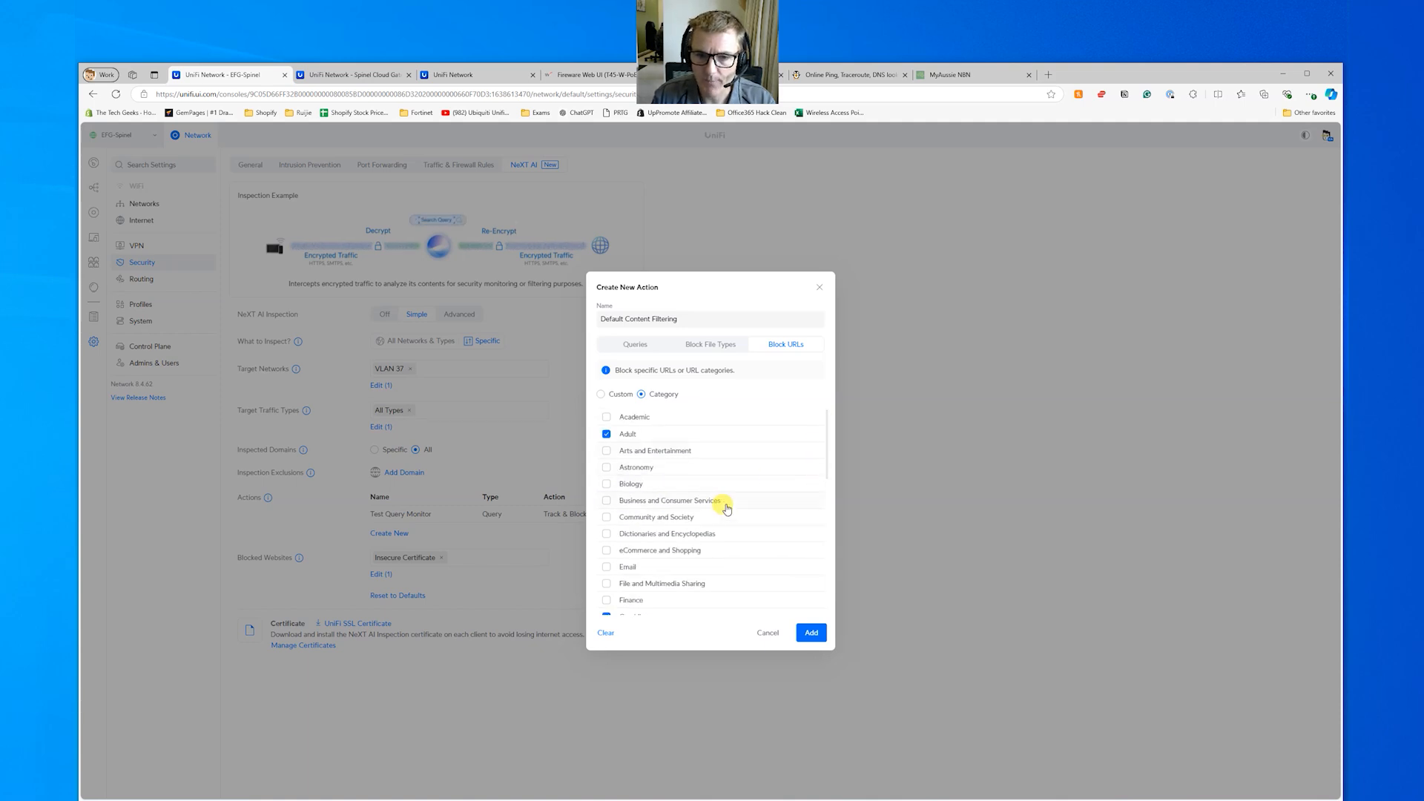
scroll(755, 472, down, 1)
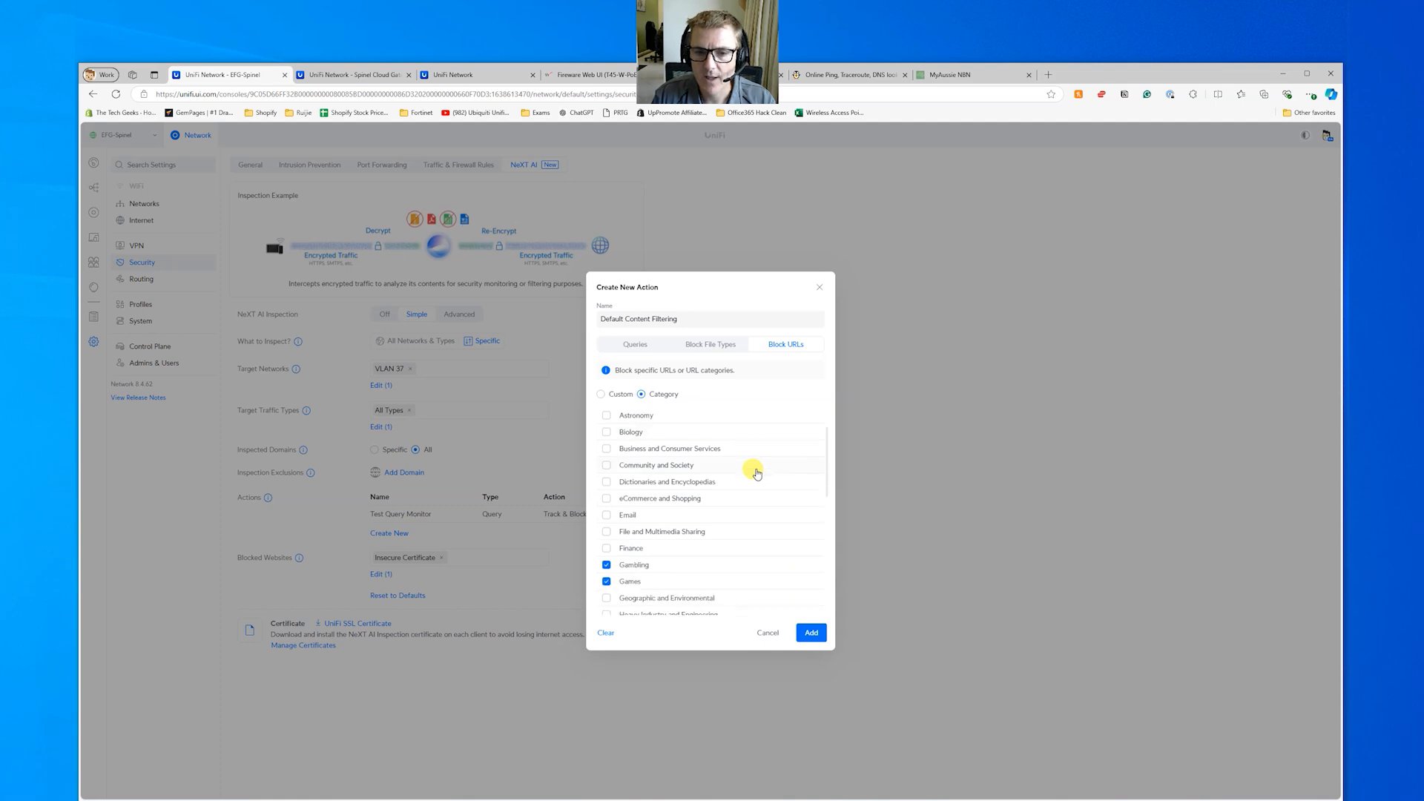
click(683, 499)
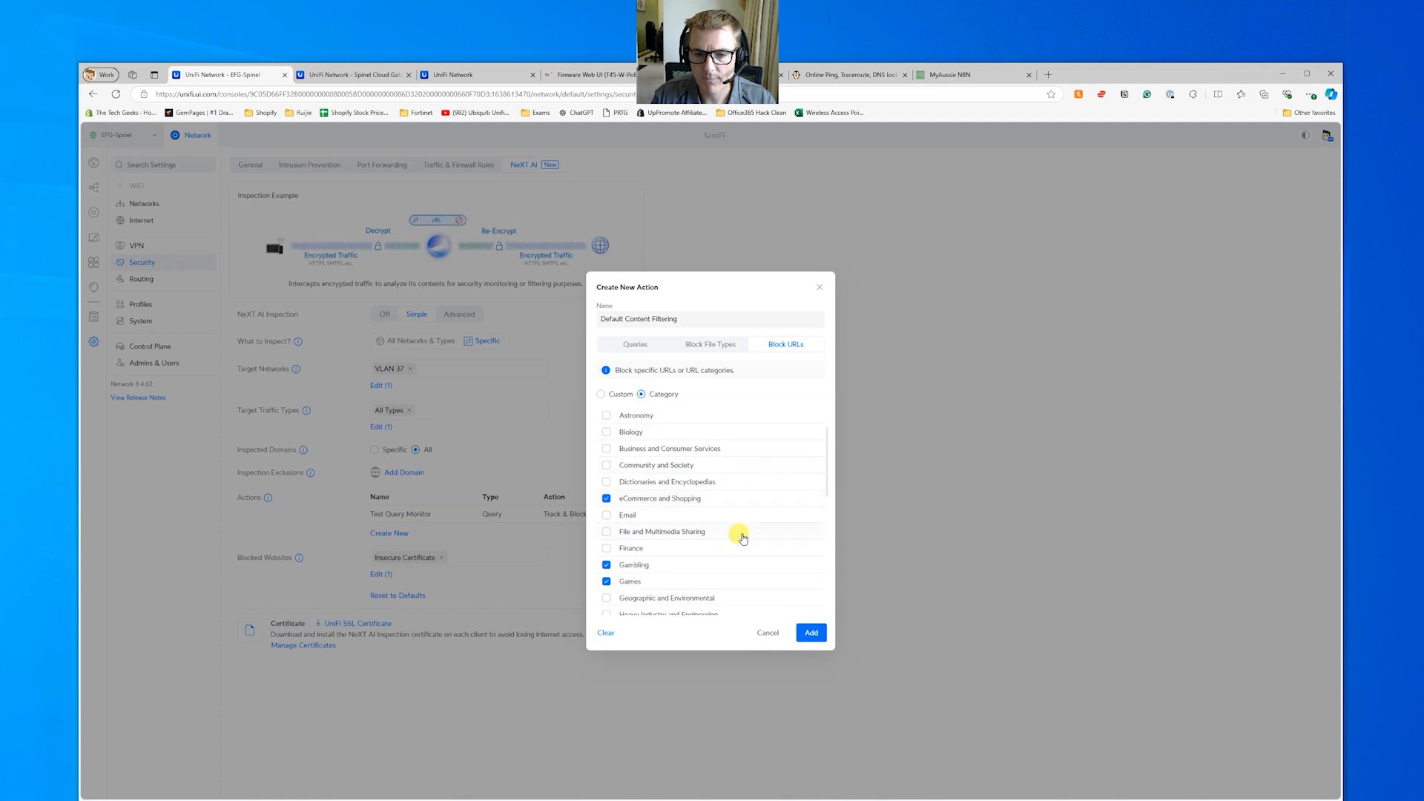
scroll(757, 482, down, 2)
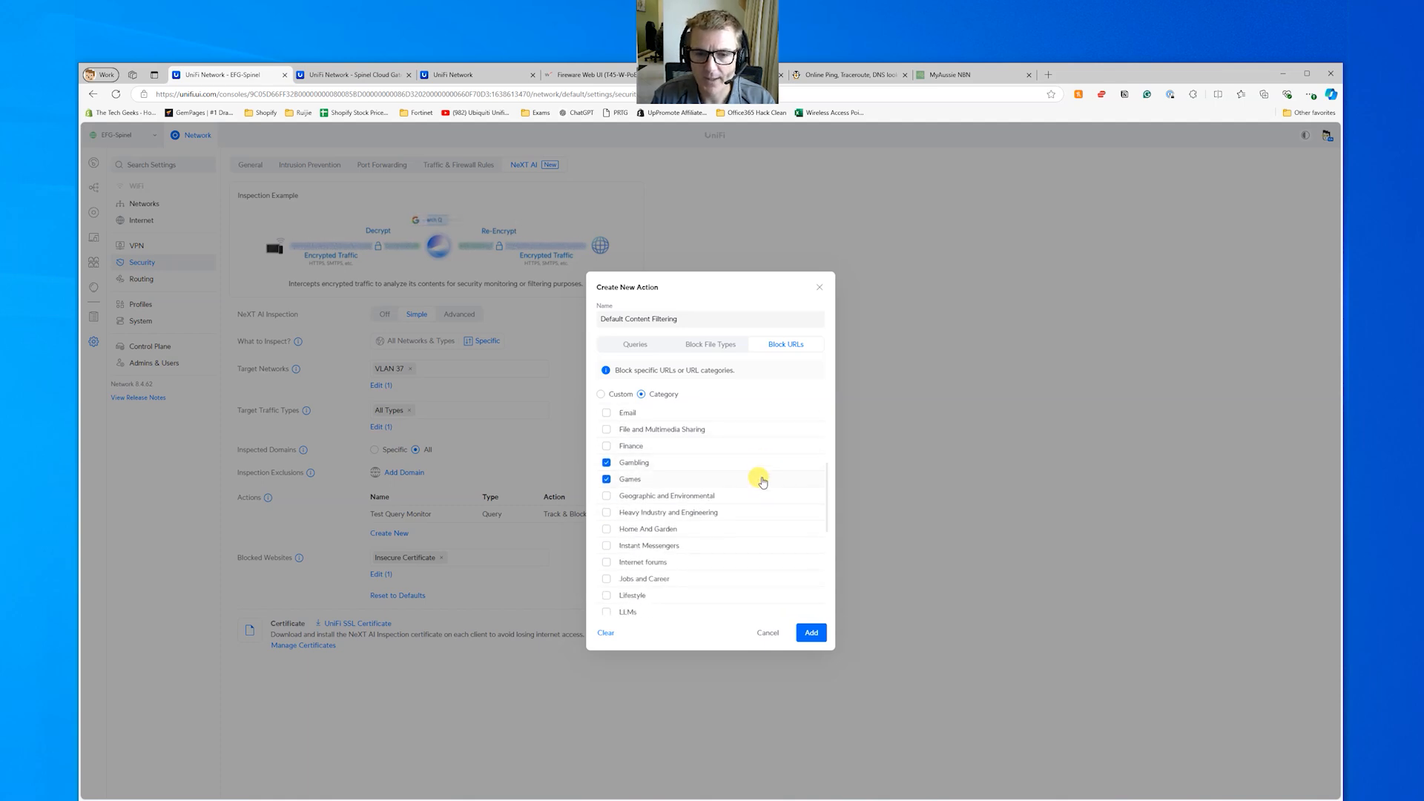
scroll(728, 542, down, 1)
scroll(728, 542, down, 5)
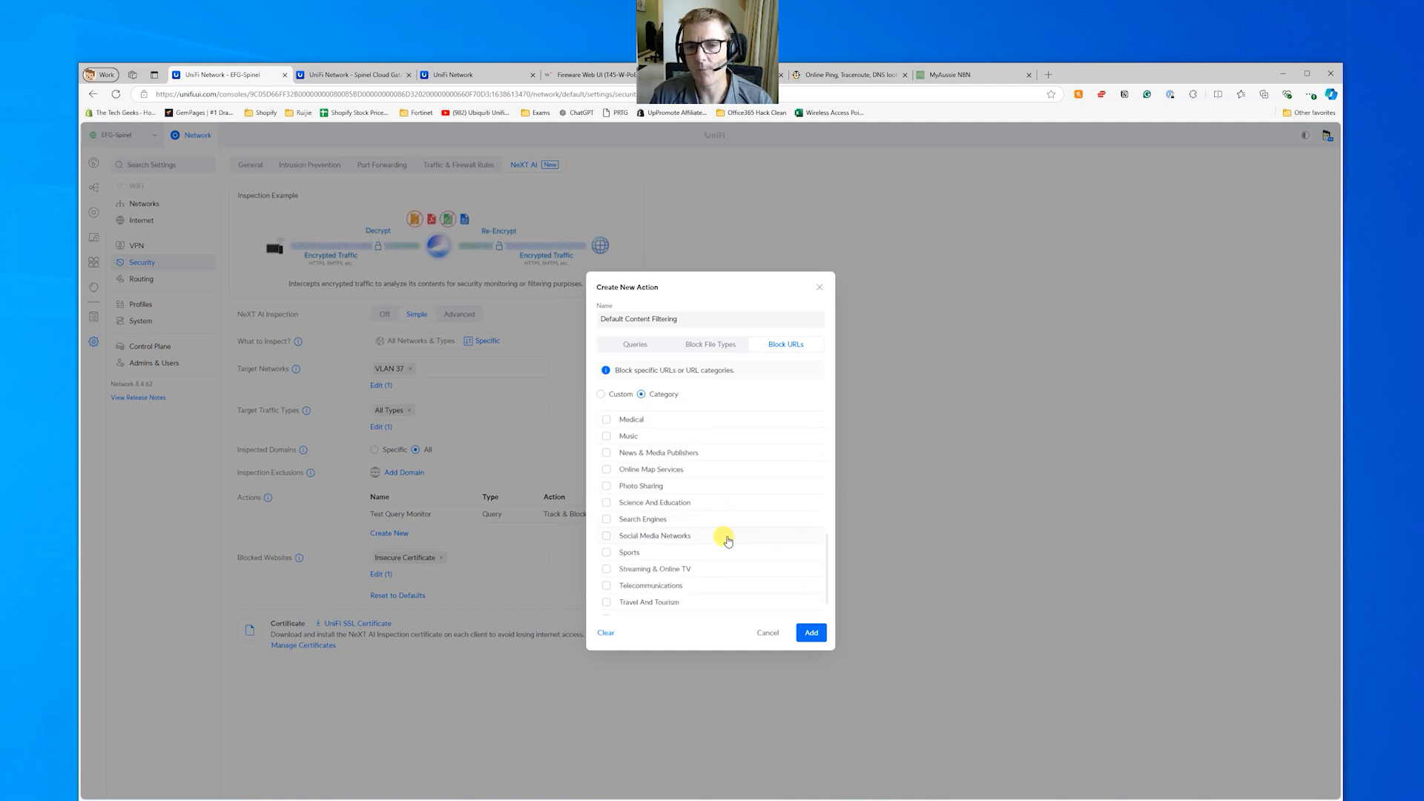
click(813, 632)
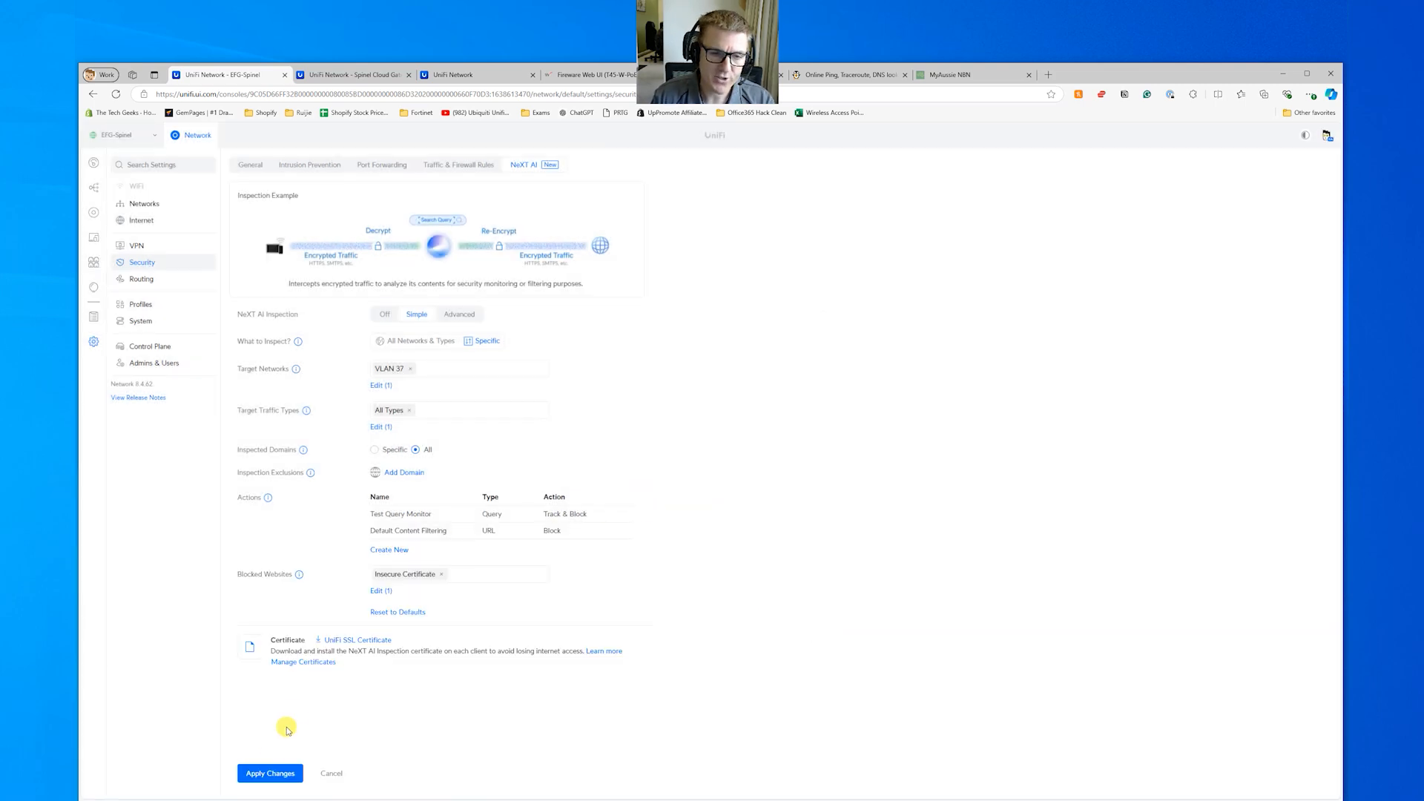
click(265, 776)
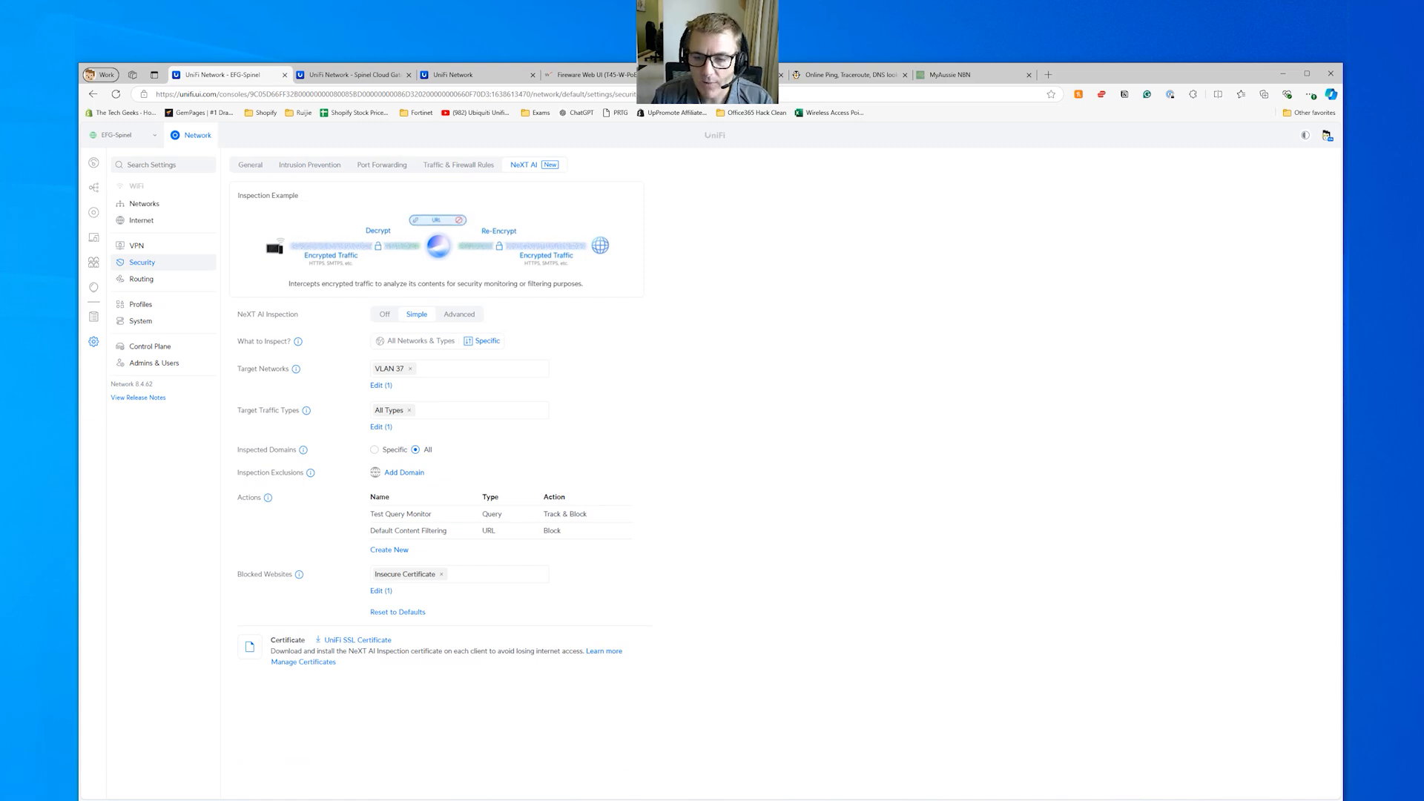
Step: Go to the traffic insights and refresh the inspection query log
key(alt+Tab)
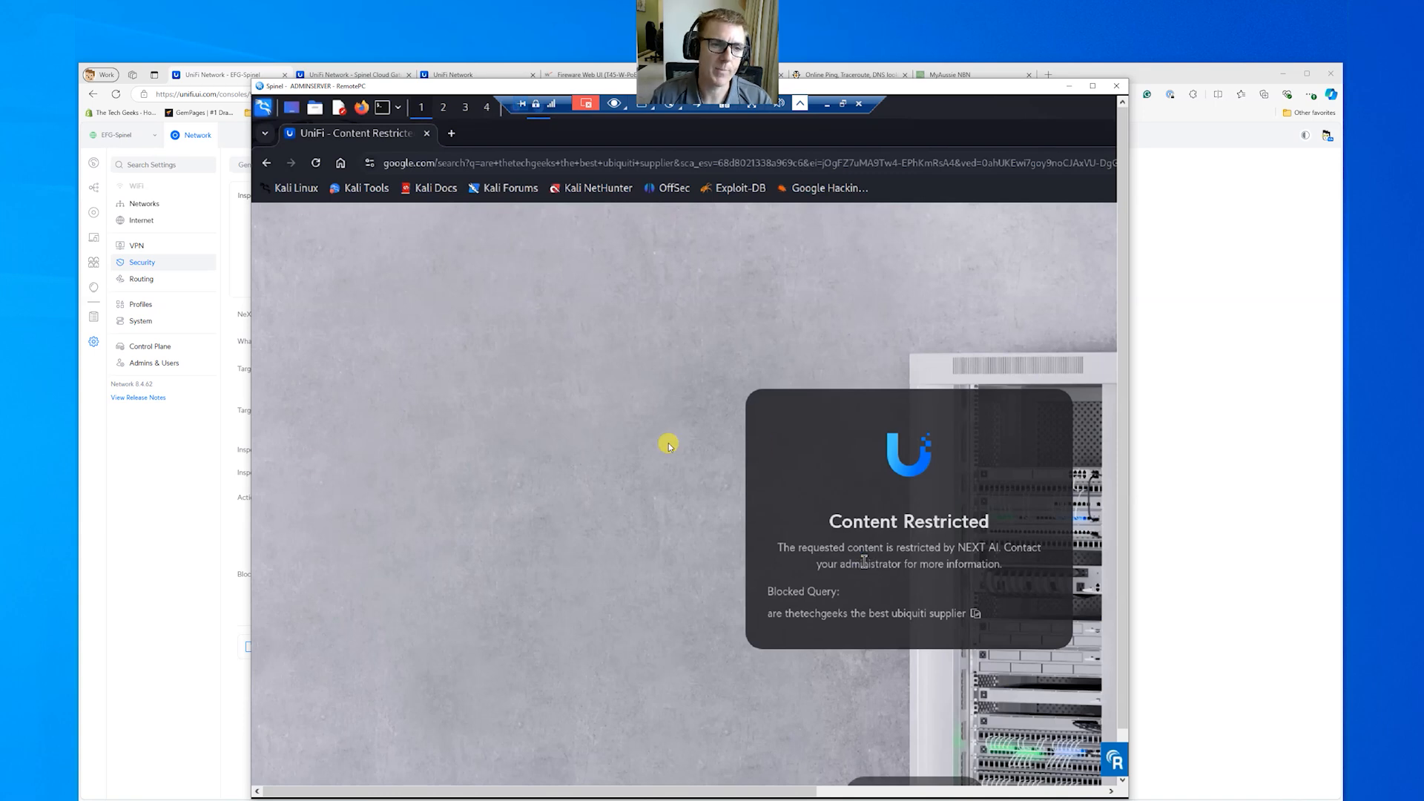
click(149, 488)
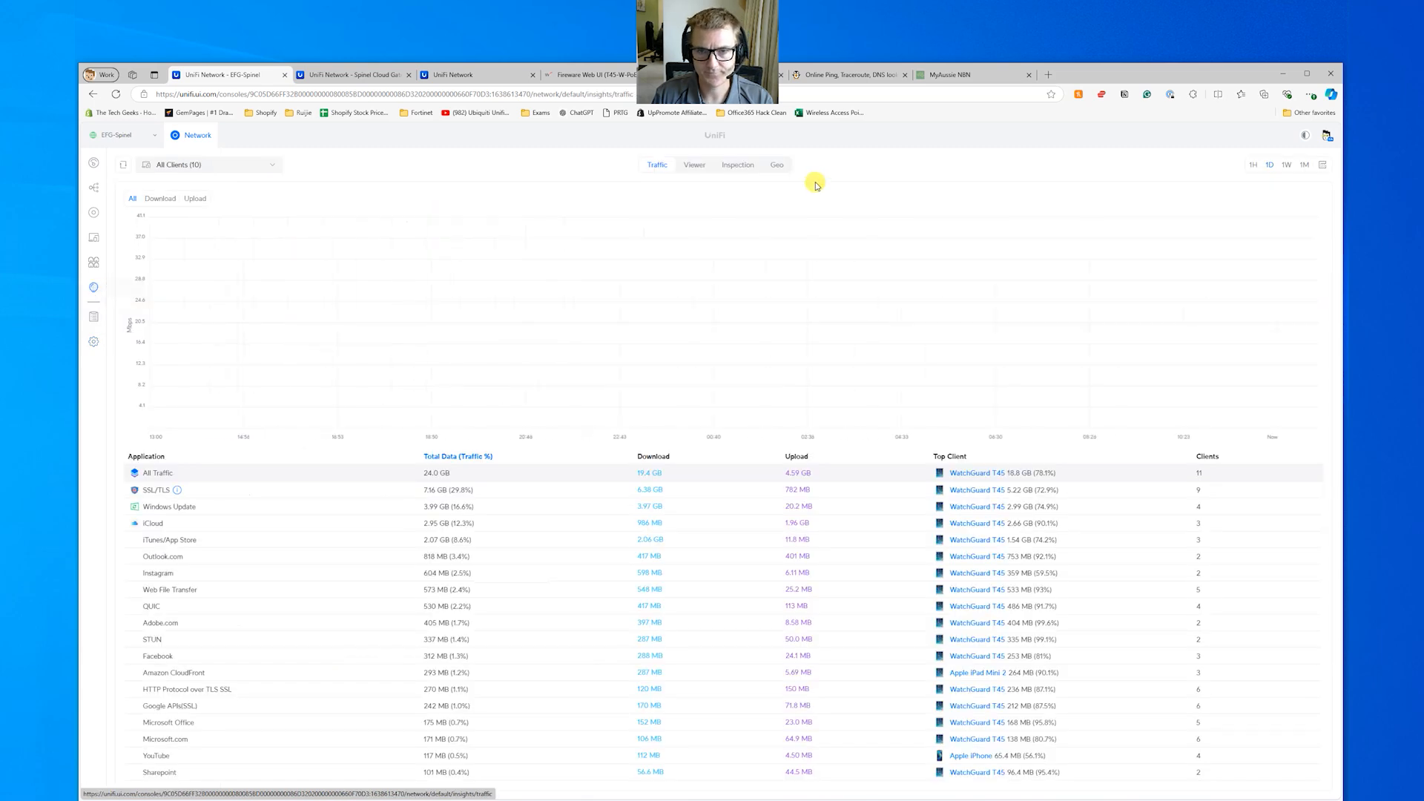
click(737, 165)
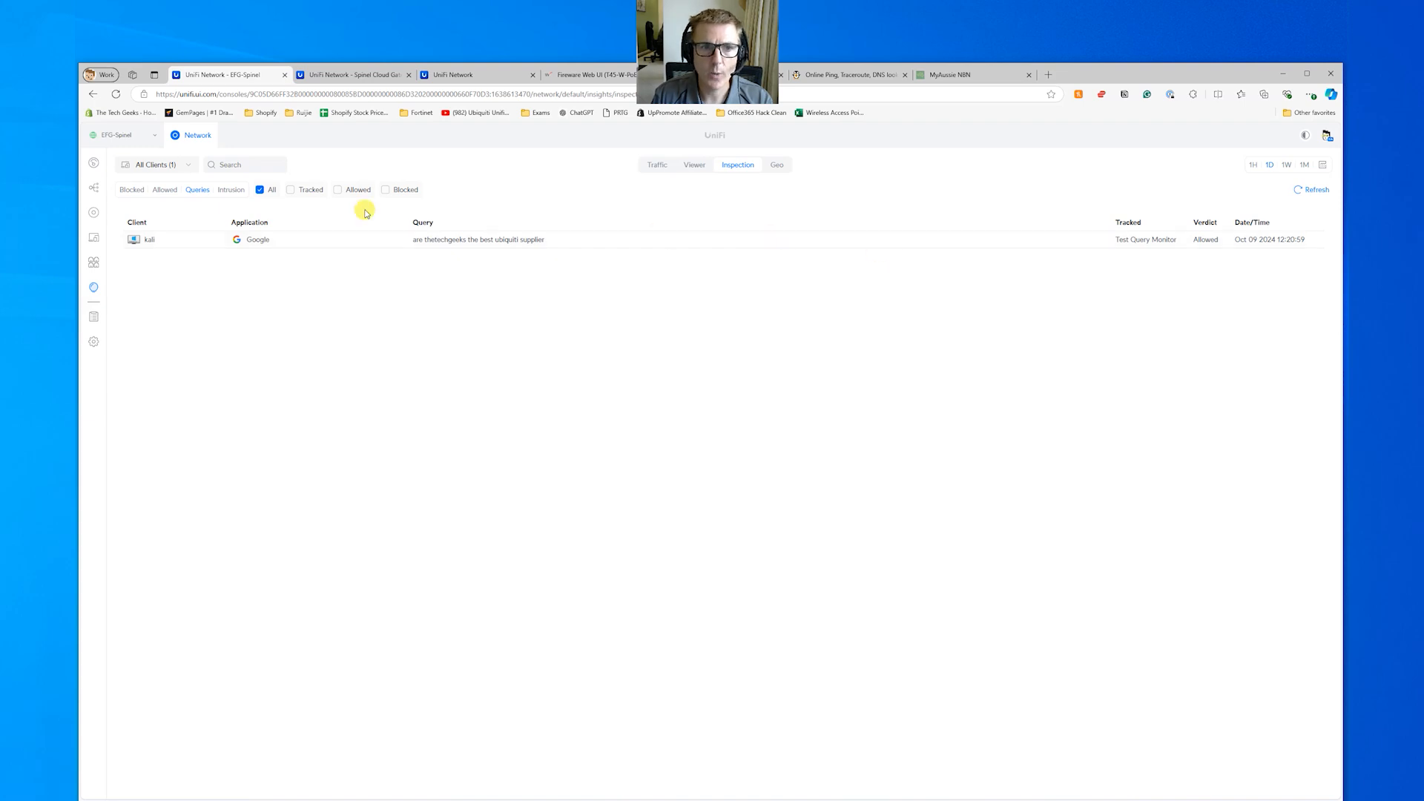
click(1313, 190)
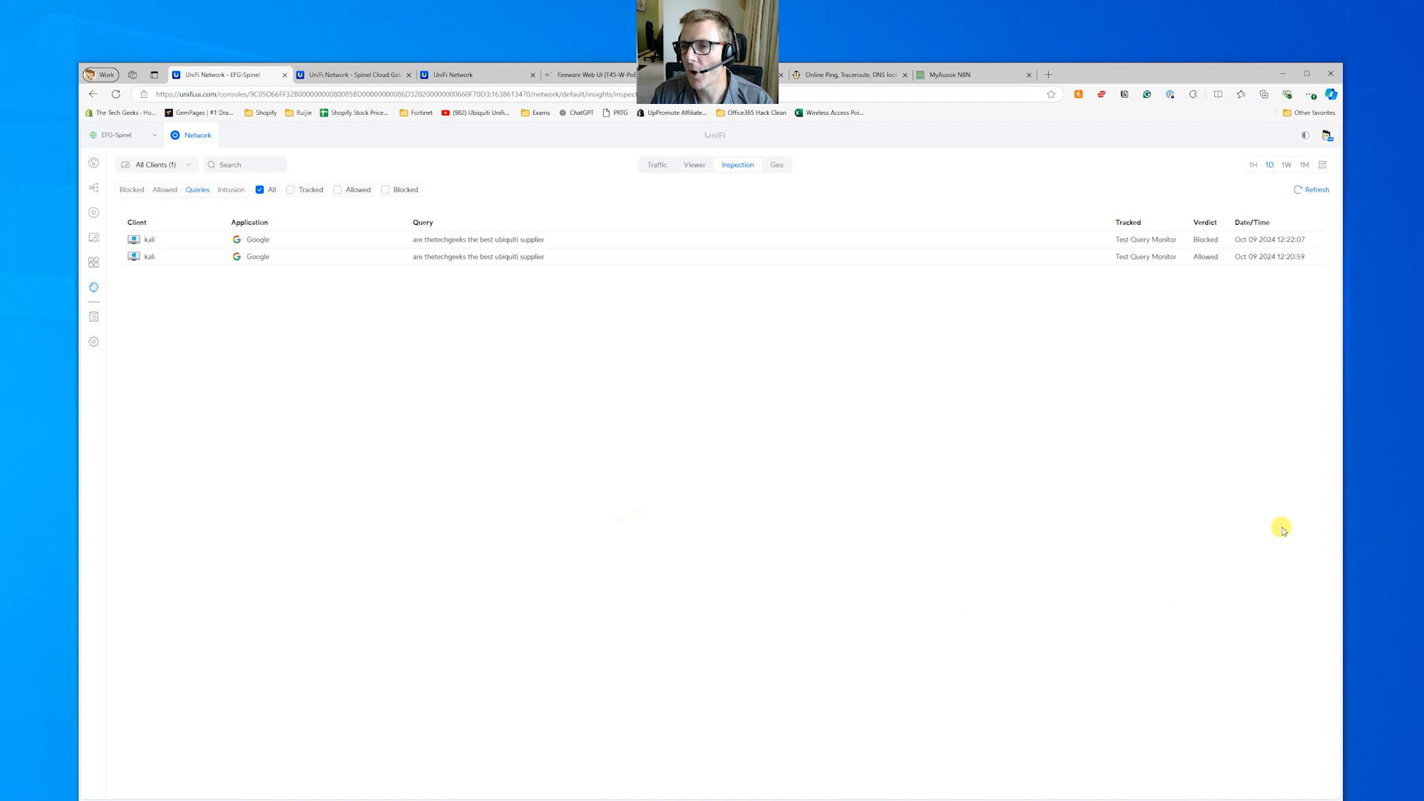
Step: Open the details of the allowed query logged at 12:20:59 and block its domain name
click(1270, 260)
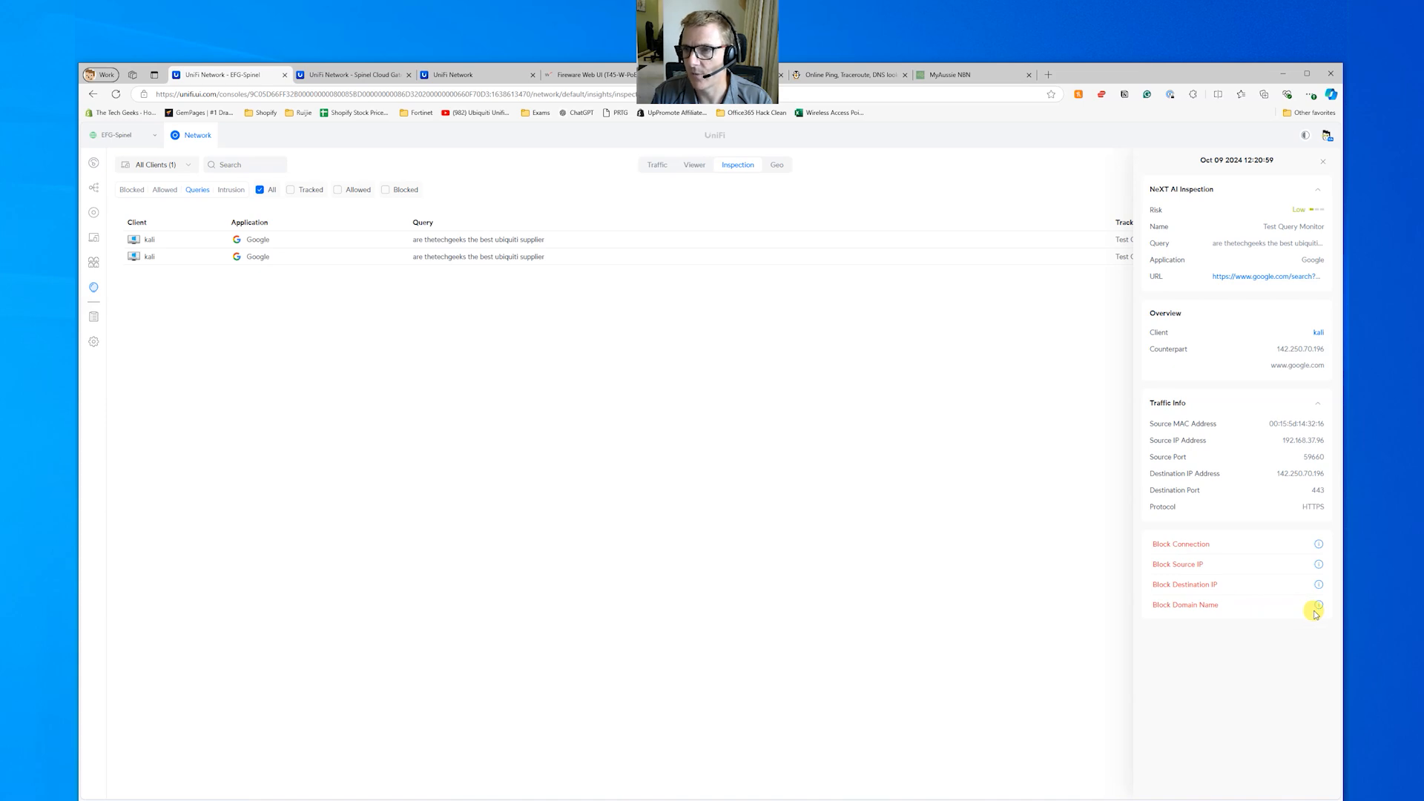
mouse_move(1320, 606)
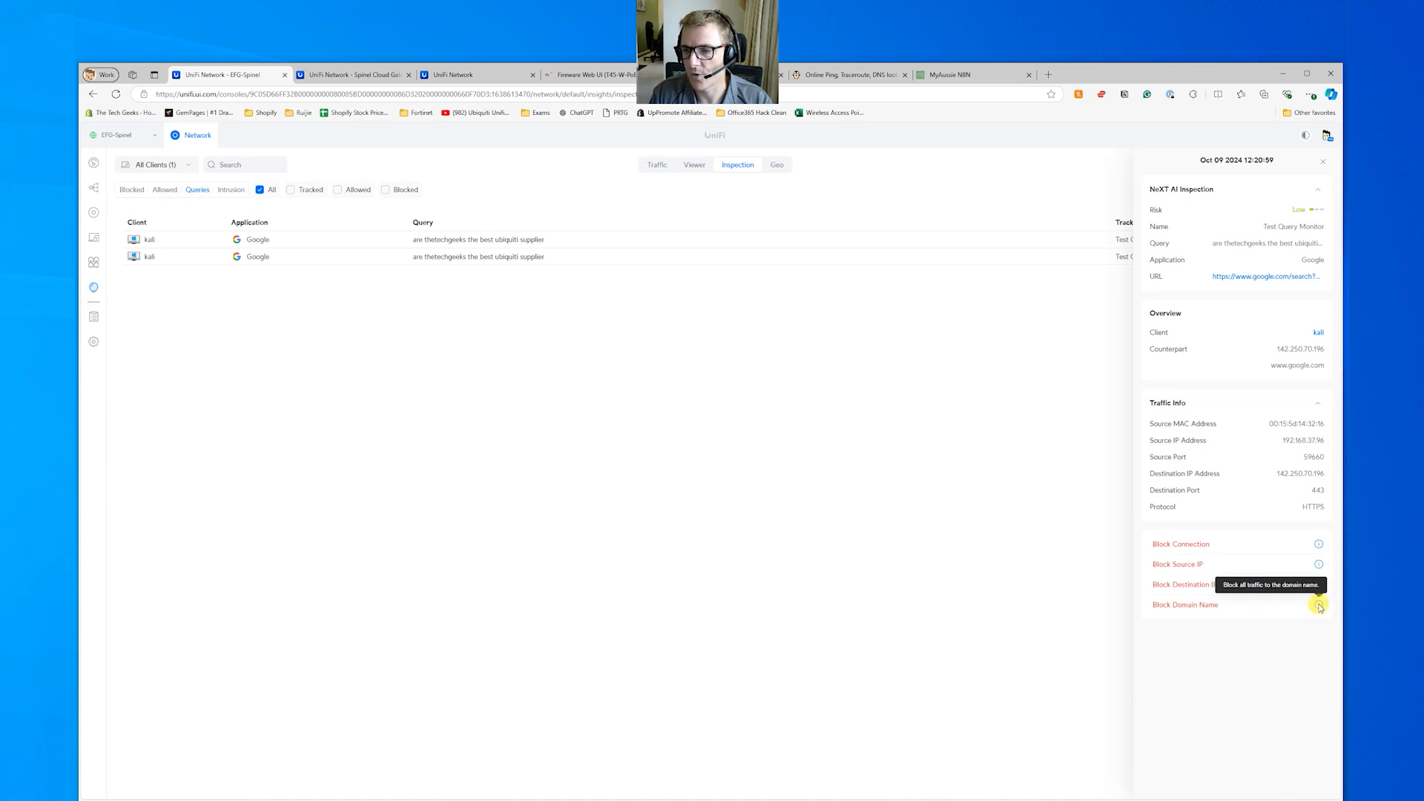
click(1198, 609)
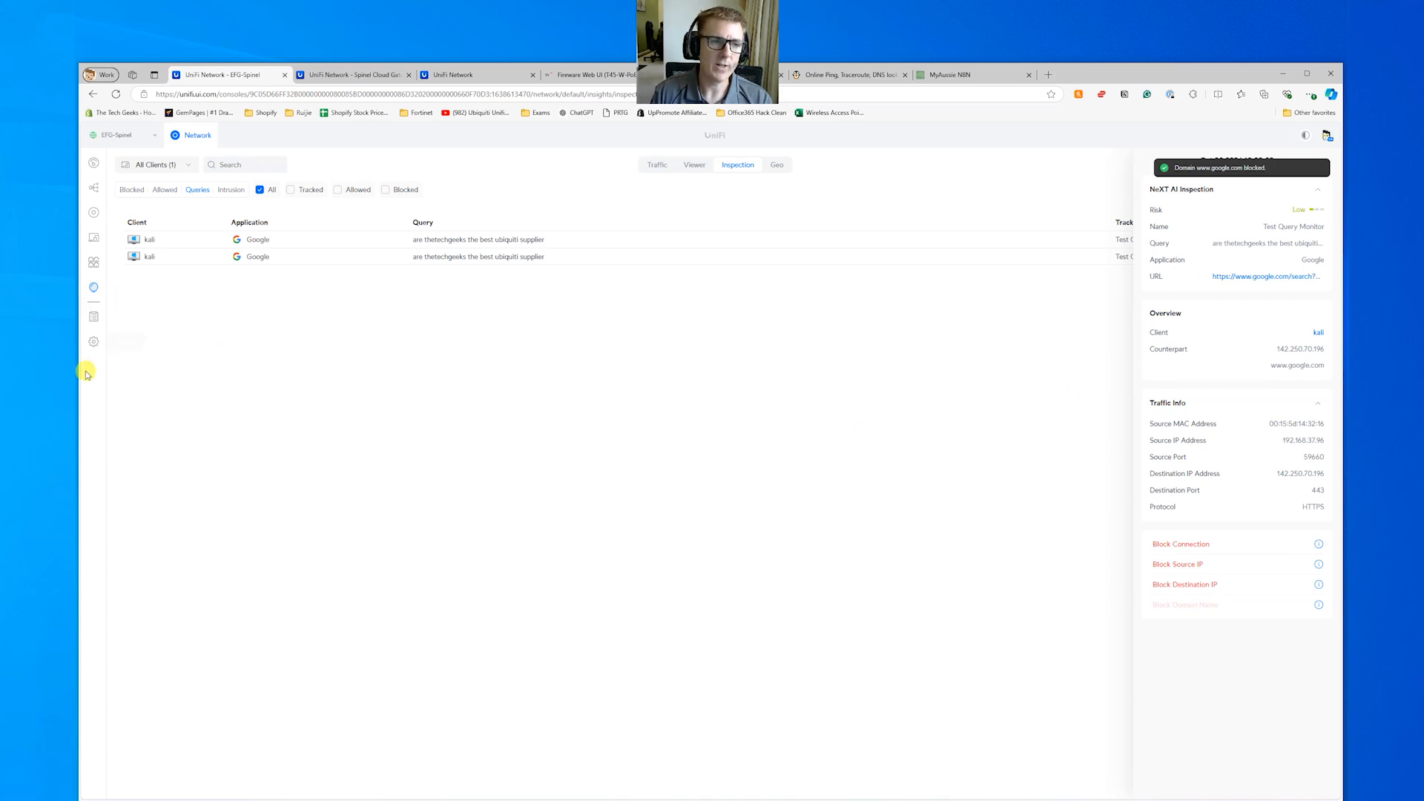
Step: Open the Traffic & Firewall Rules in the Security settings to examine the rule for the blocked domain
click(92, 342)
click(142, 264)
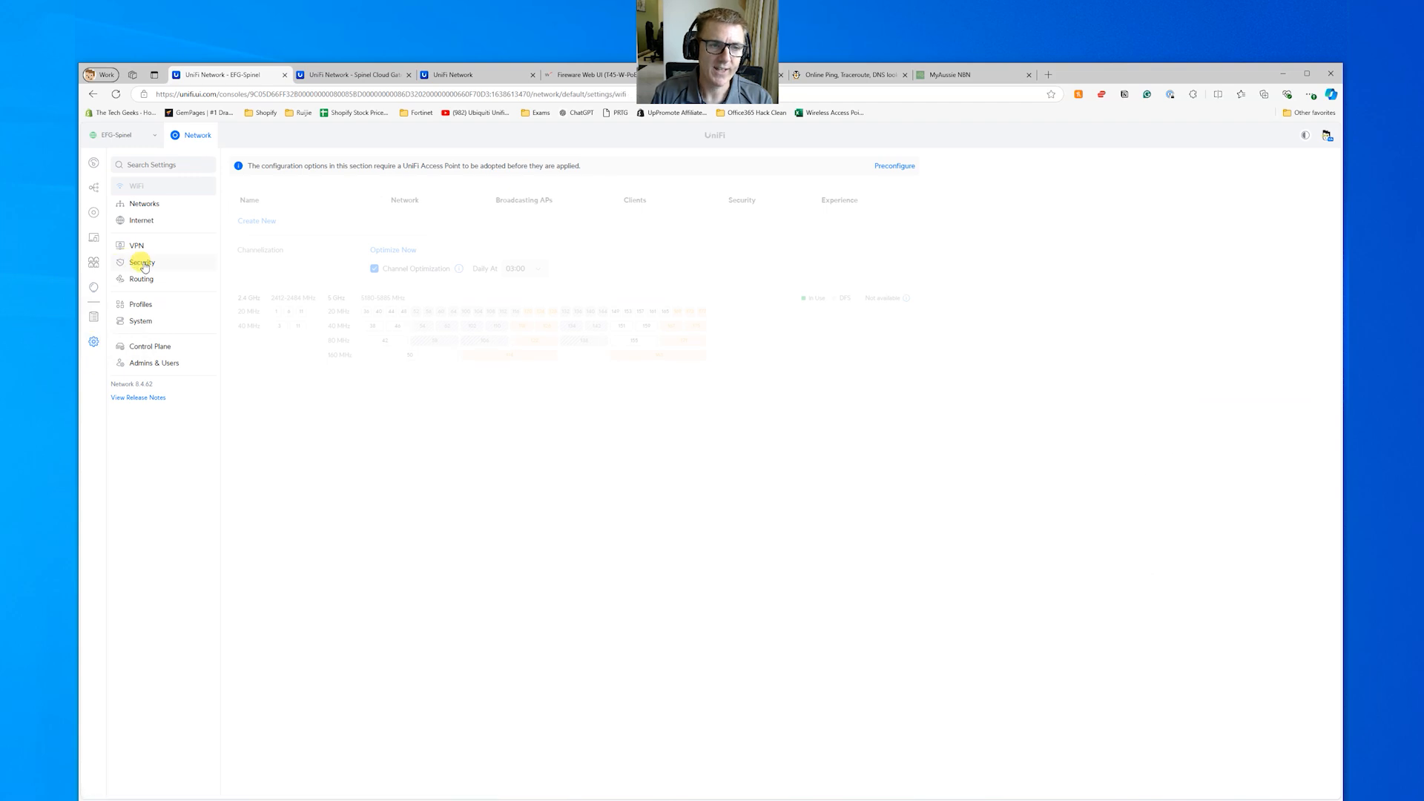
click(444, 166)
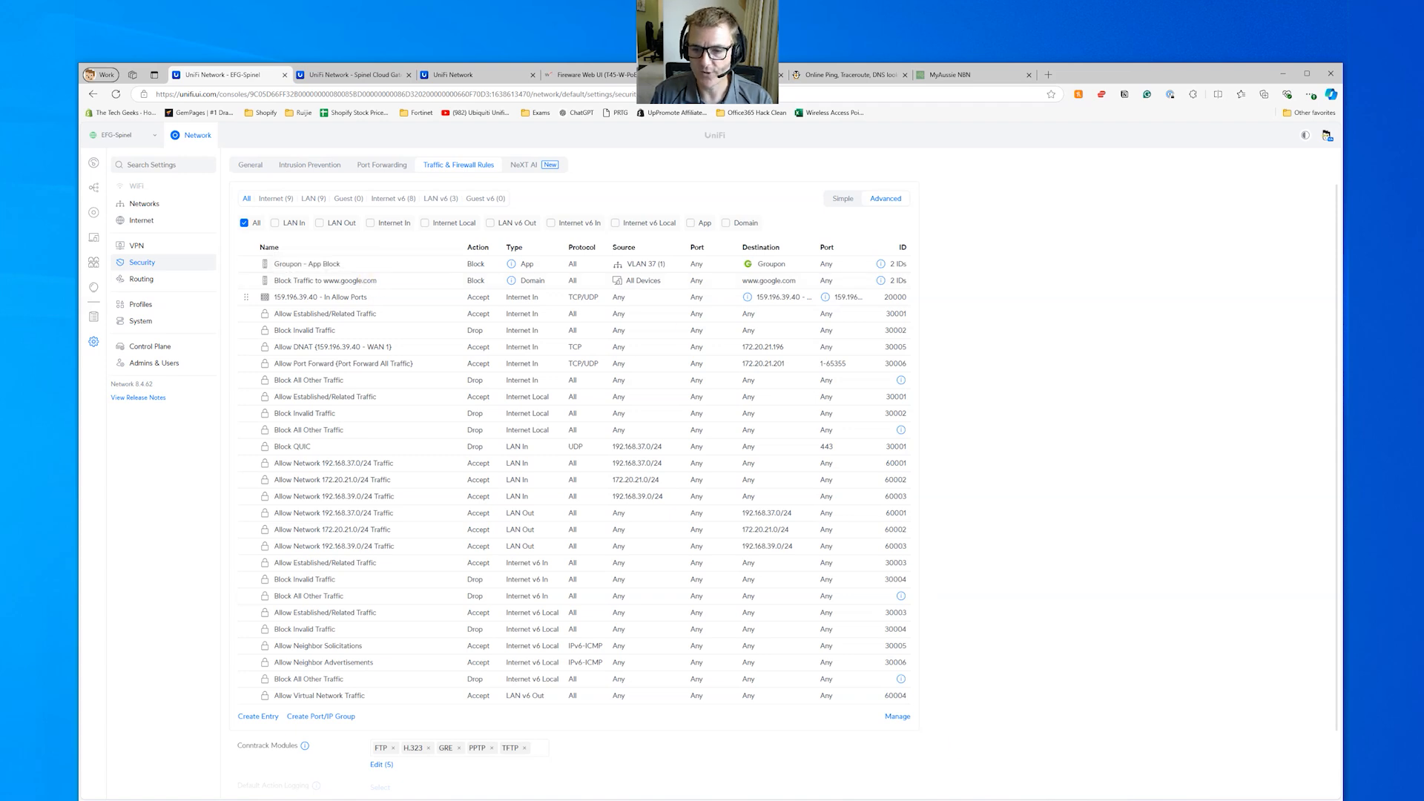
Step: Switch to the Kali remote session and browse to google.com to test the domain block
key(alt+Tab)
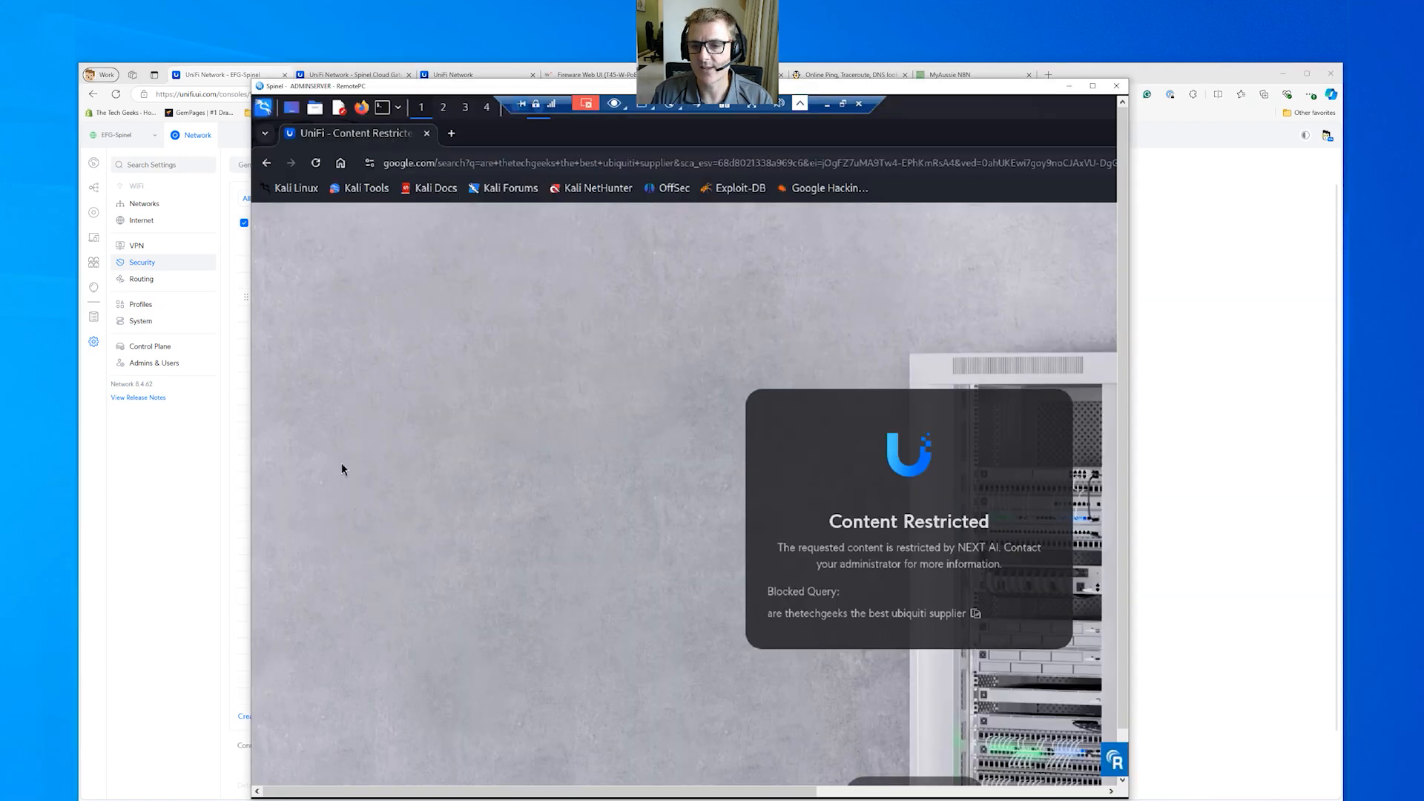
click(475, 163)
text(google.com)
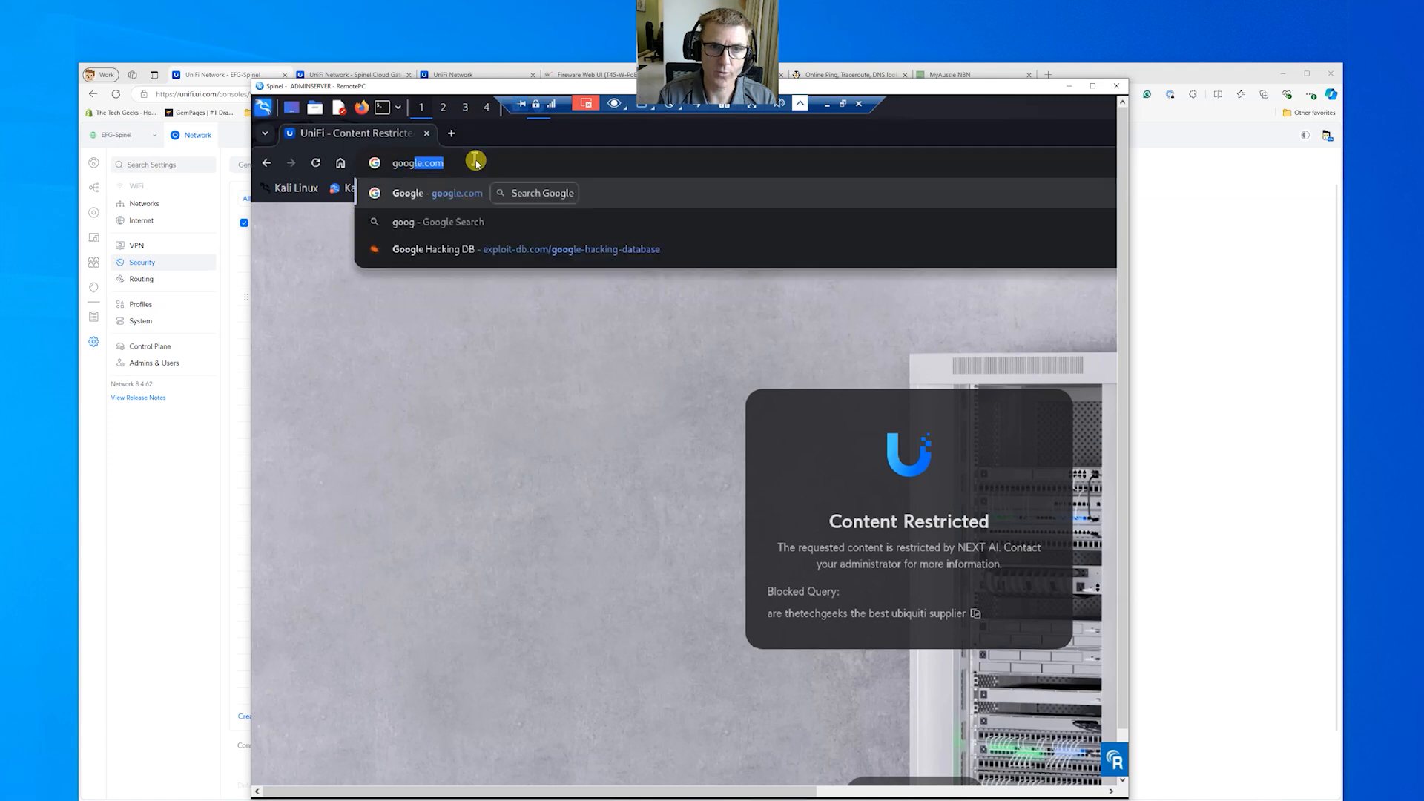
key(Return)
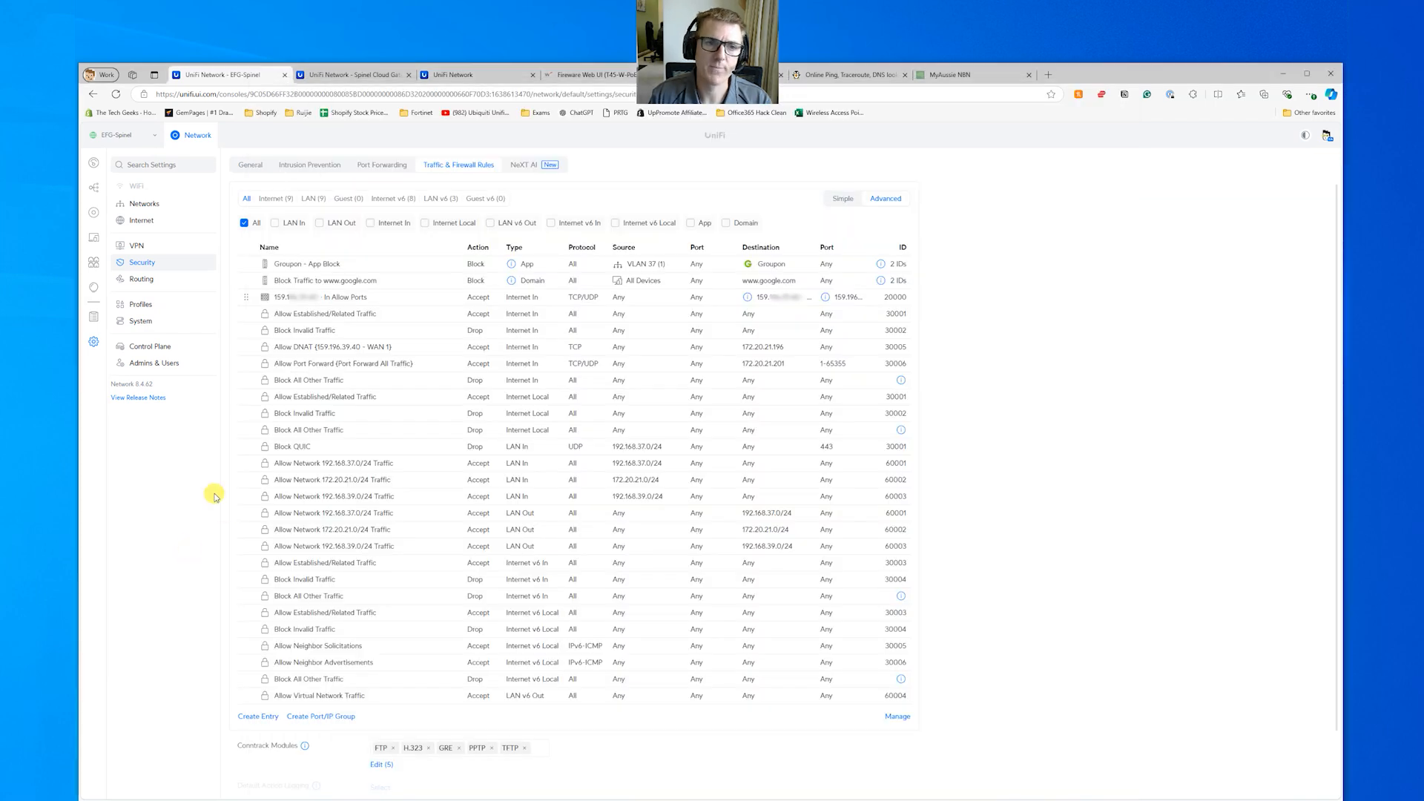
click(210, 492)
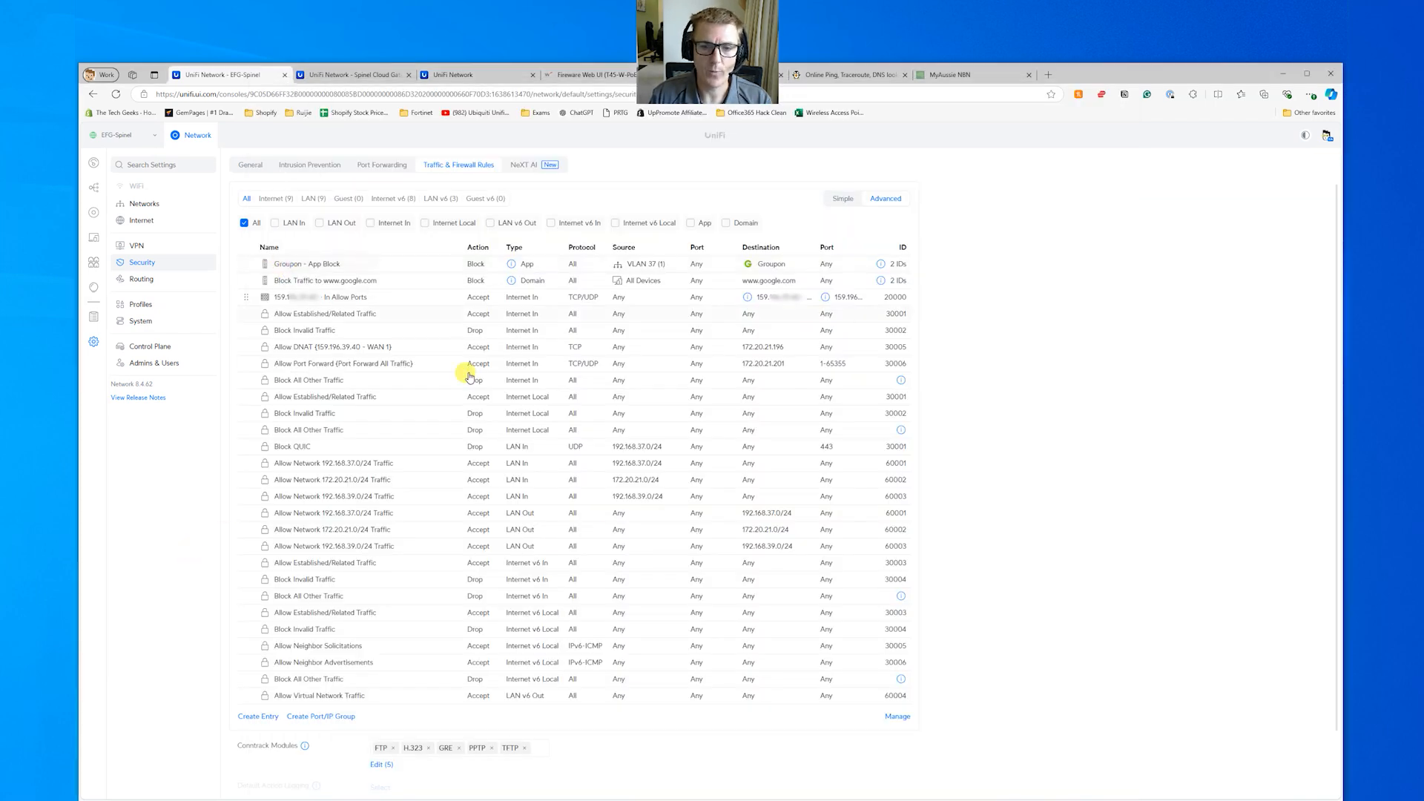
click(897, 716)
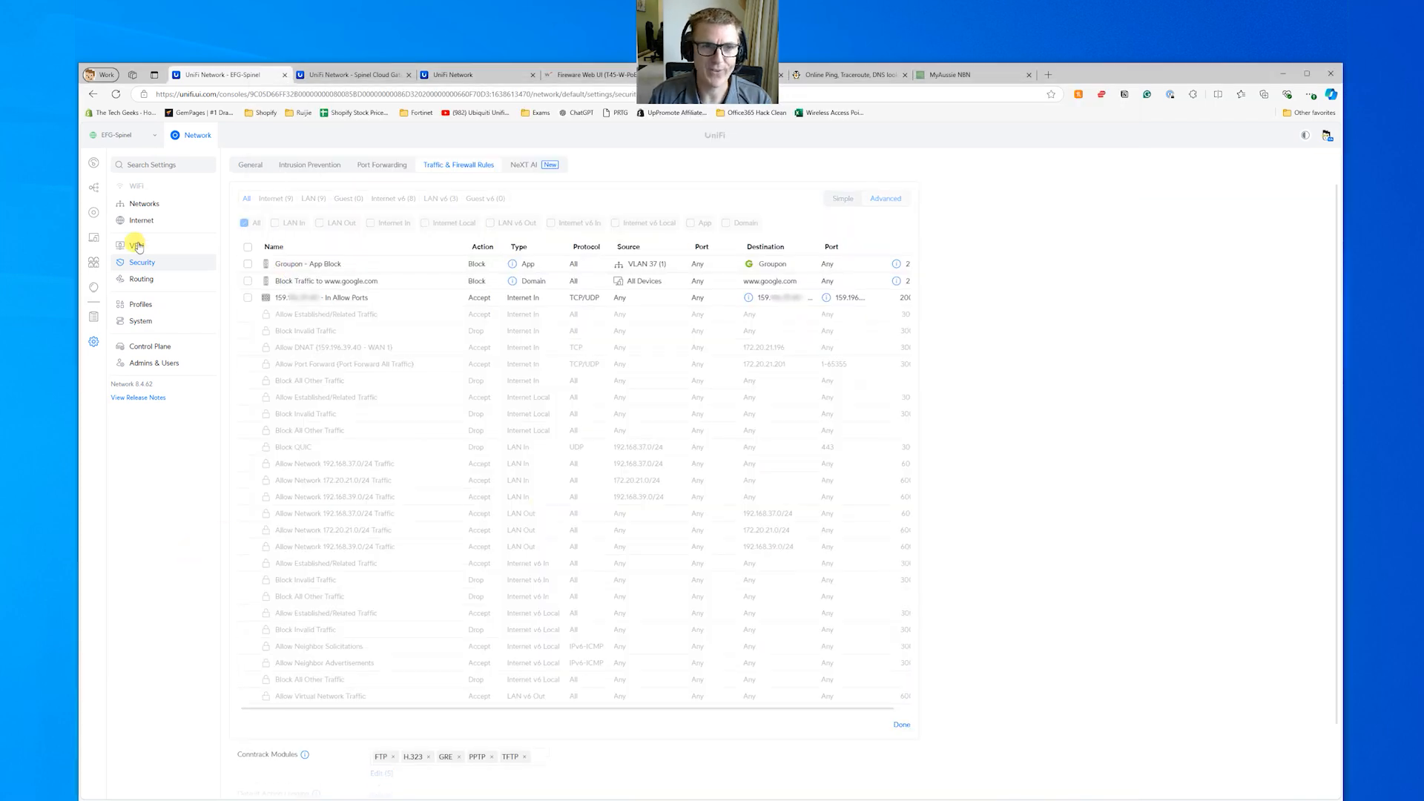
click(248, 265)
click(248, 281)
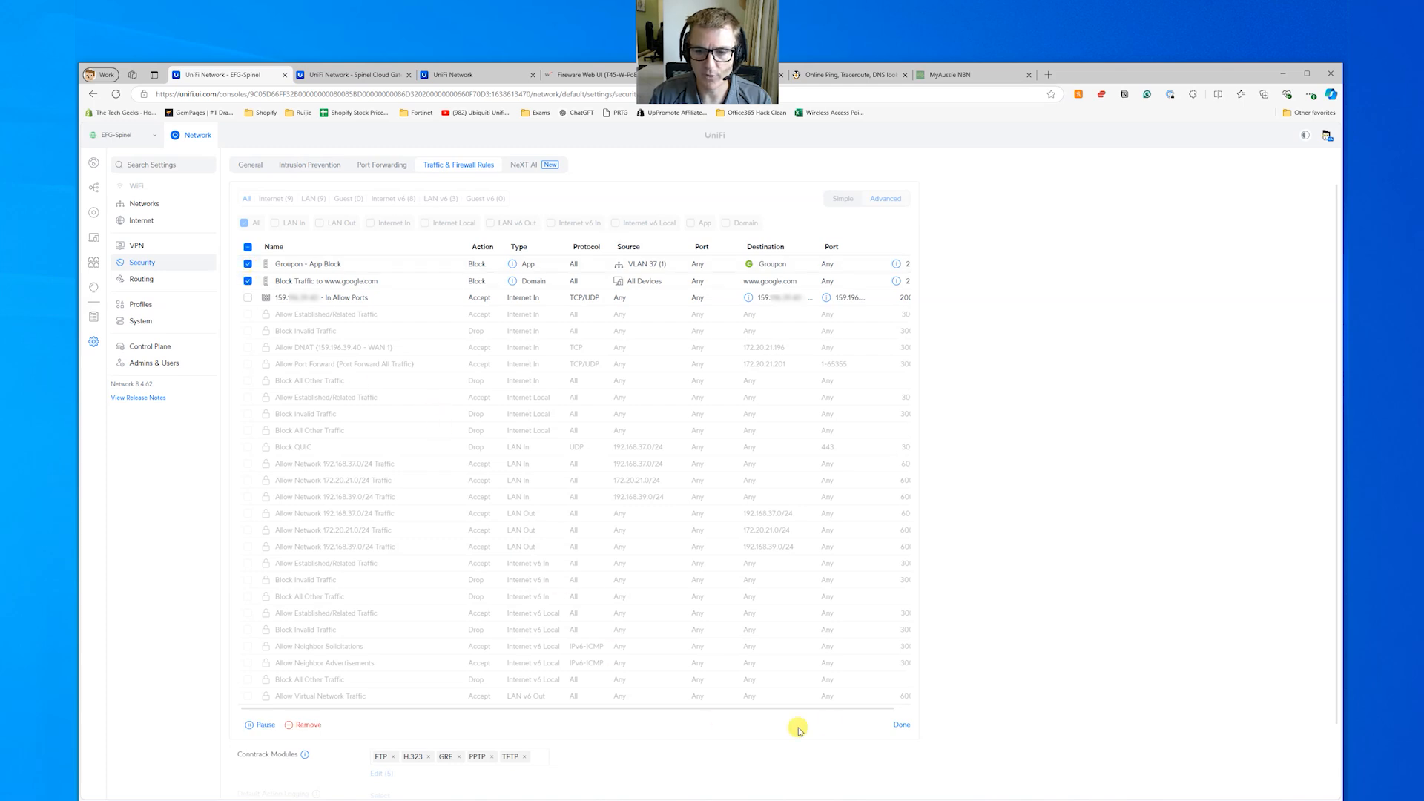
click(310, 725)
click(781, 487)
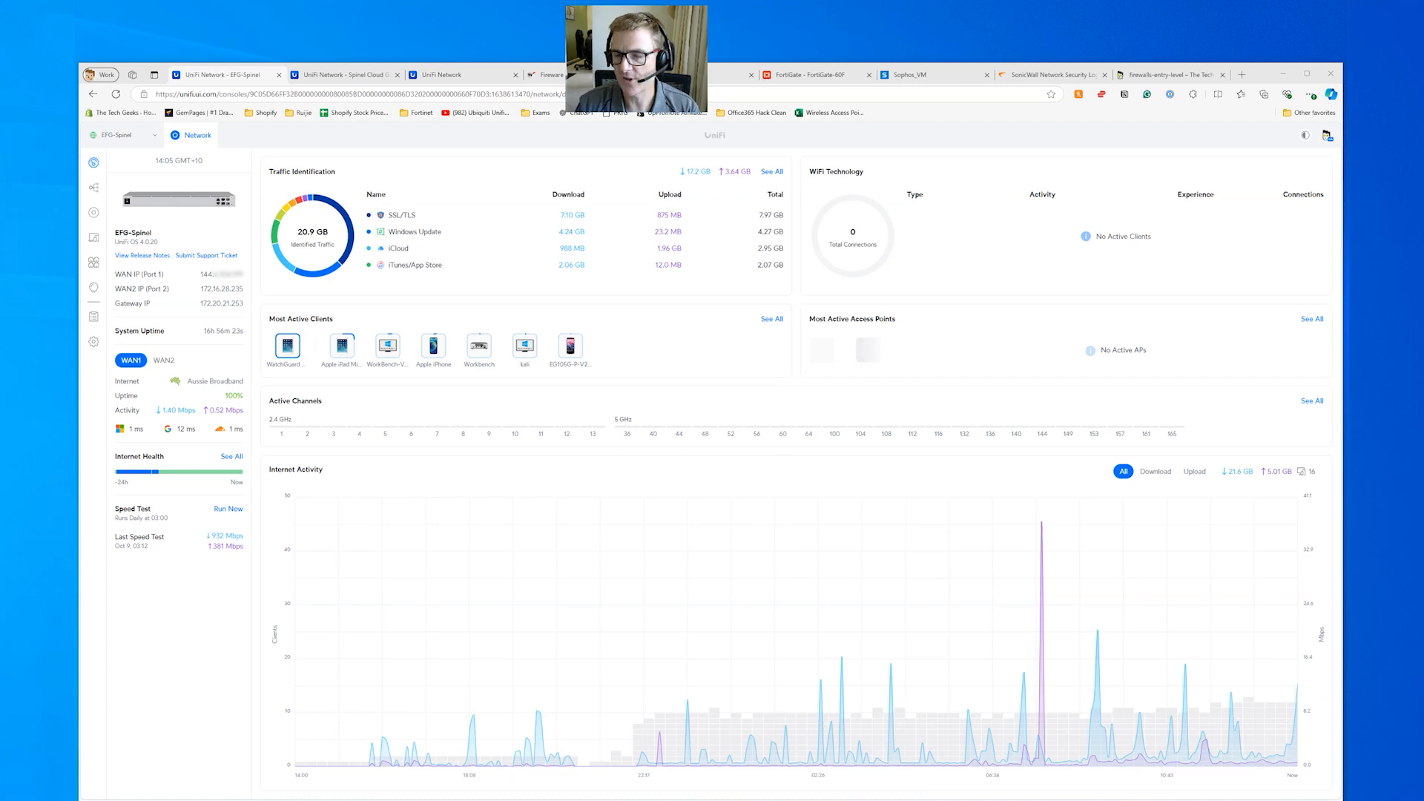
Step: Switch to The Tech Geeks website and review the entry-level firewall comparison page
click(1178, 77)
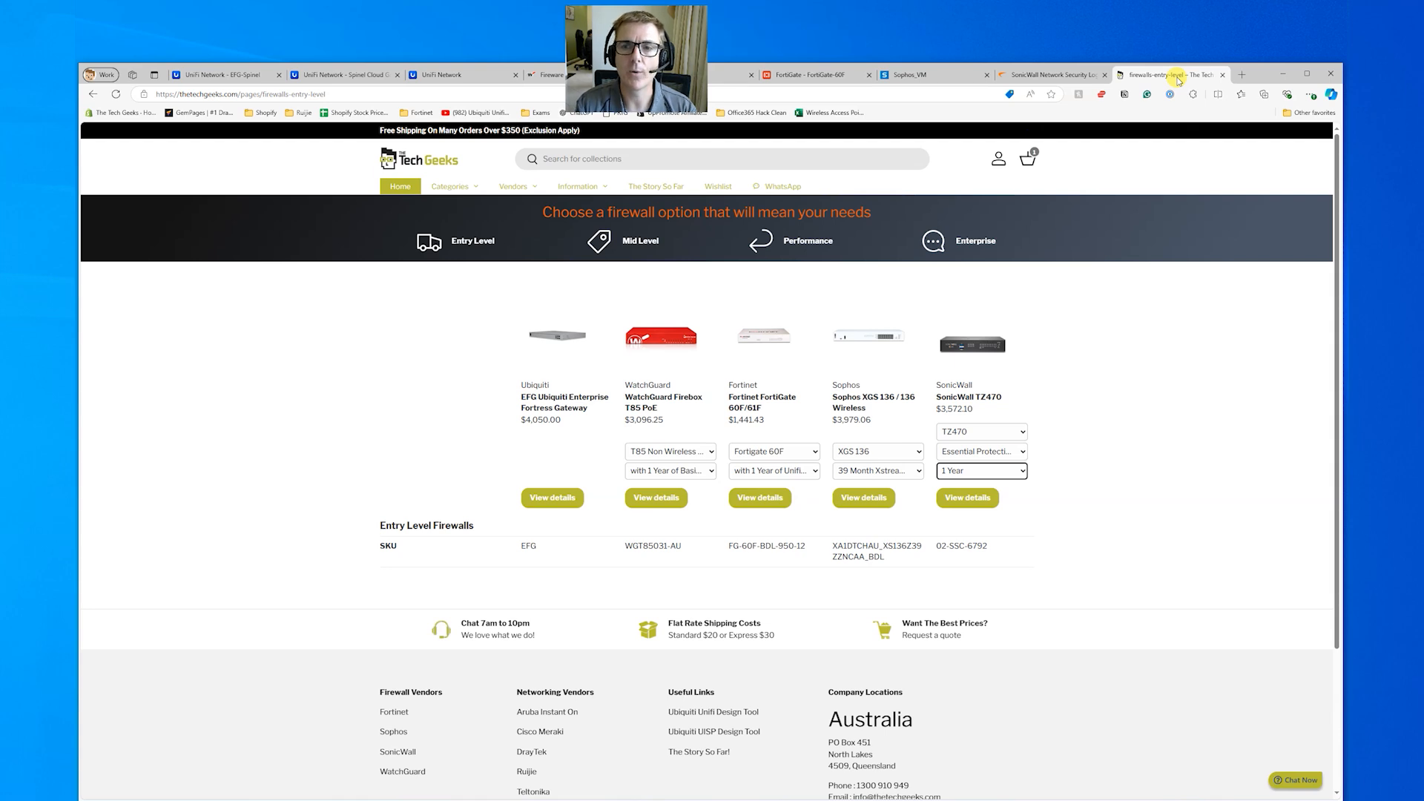
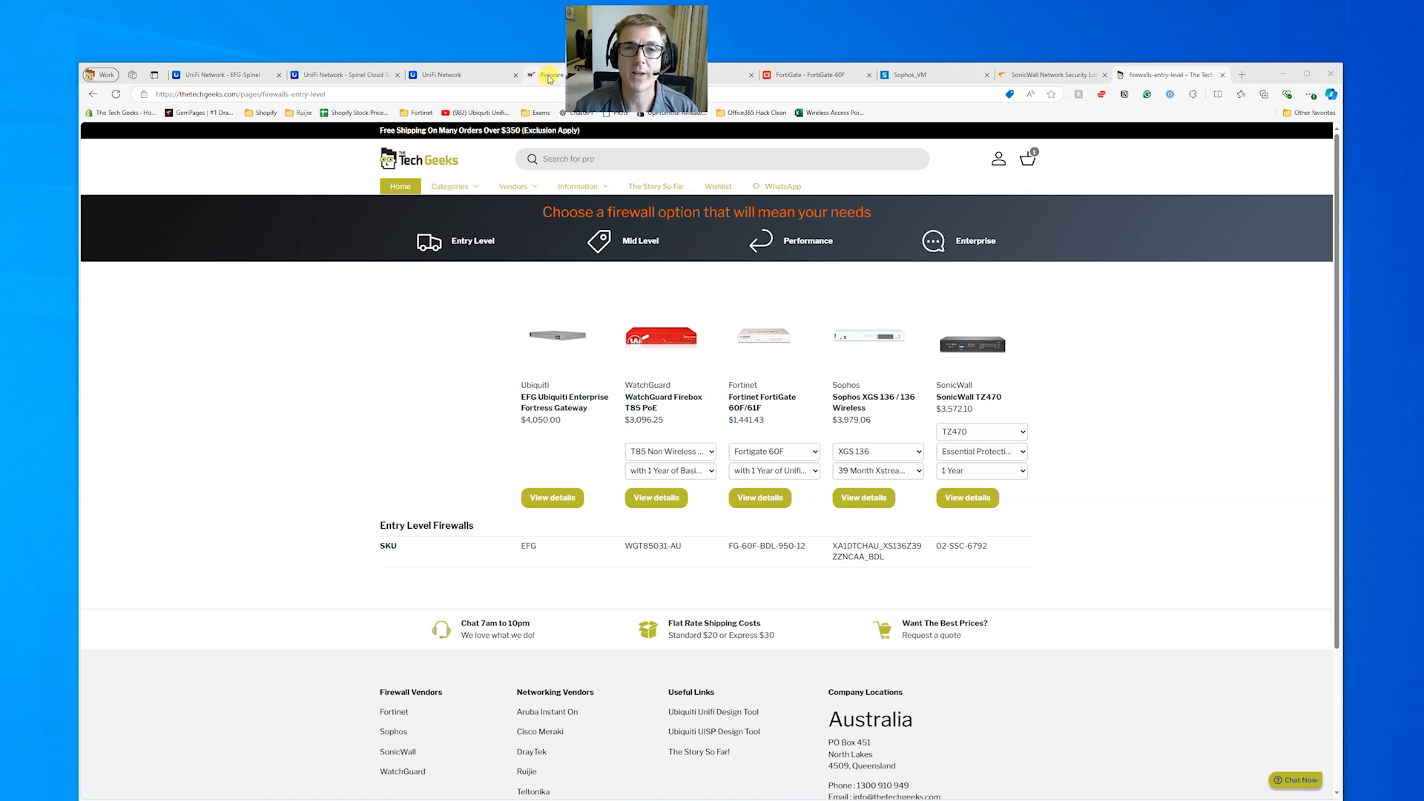
mouse_move(549, 79)
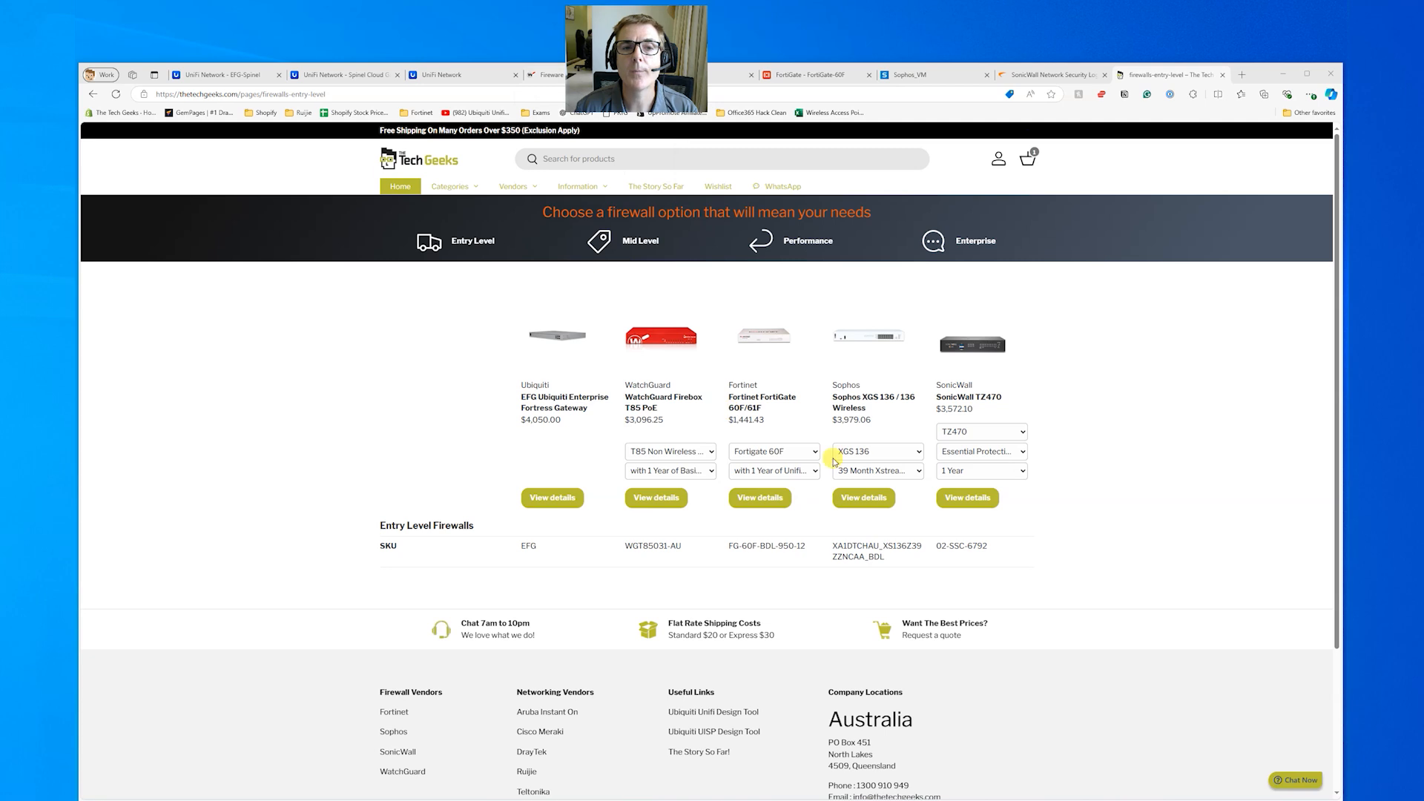
Step: Return to UniFi Network, review the system update settings, and open the System Log
click(237, 75)
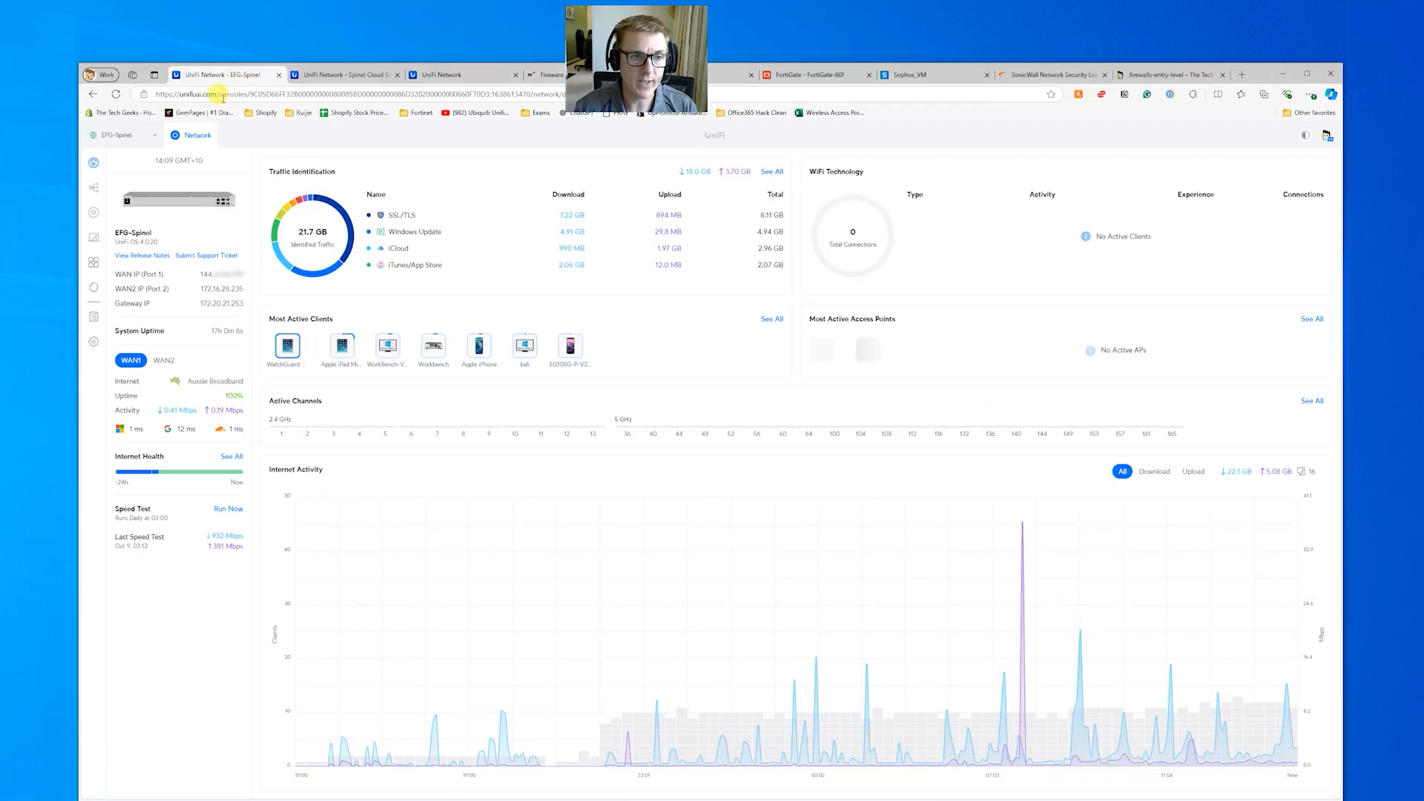
click(90, 342)
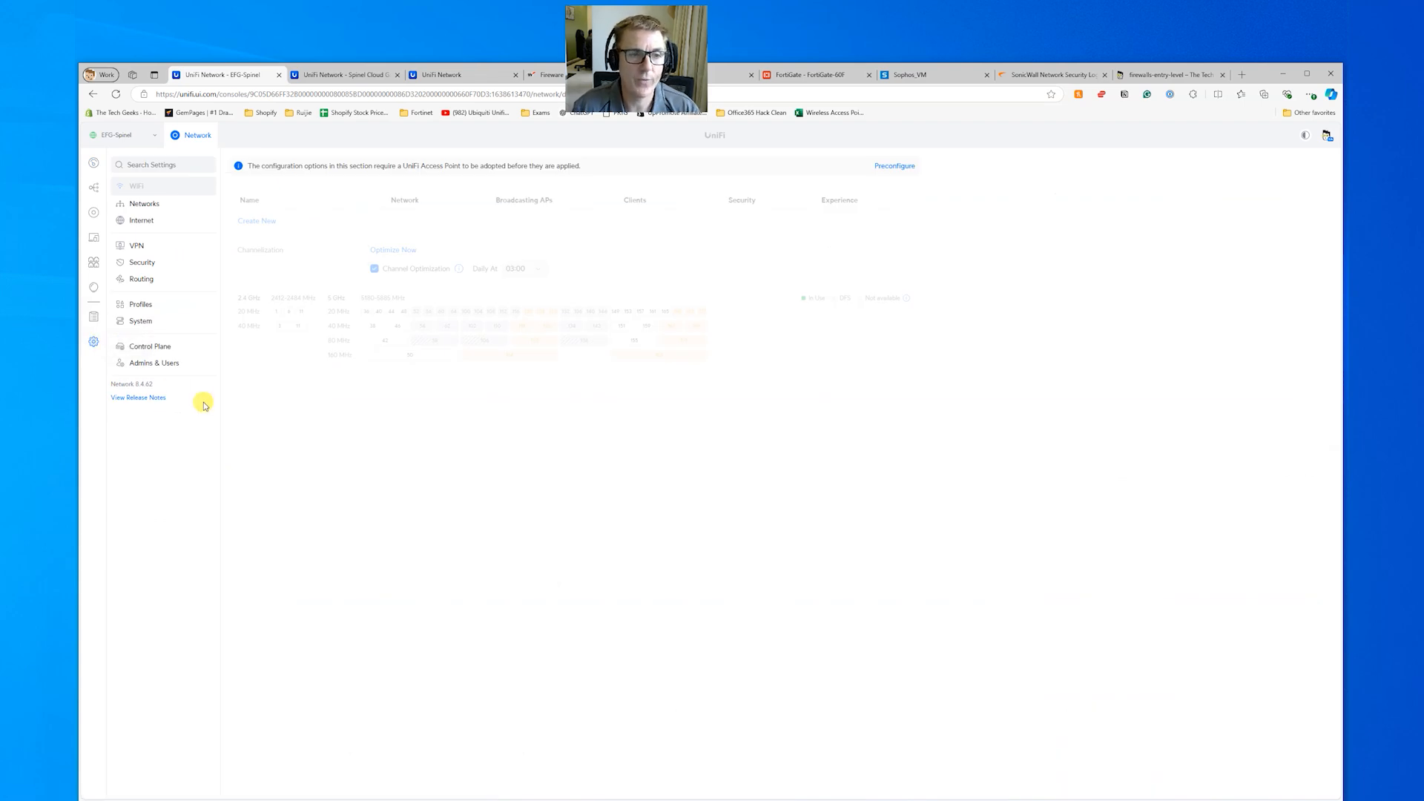
click(141, 322)
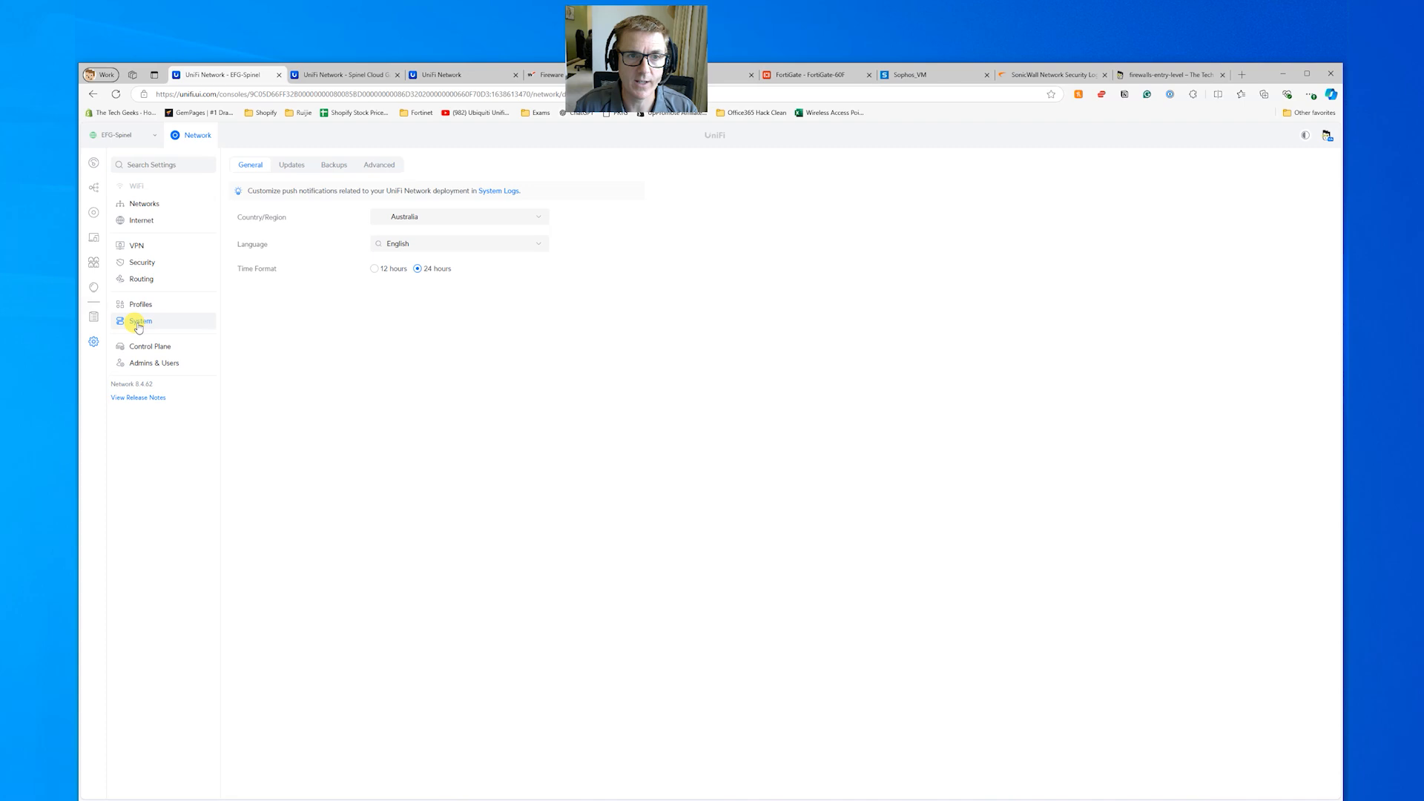
click(291, 165)
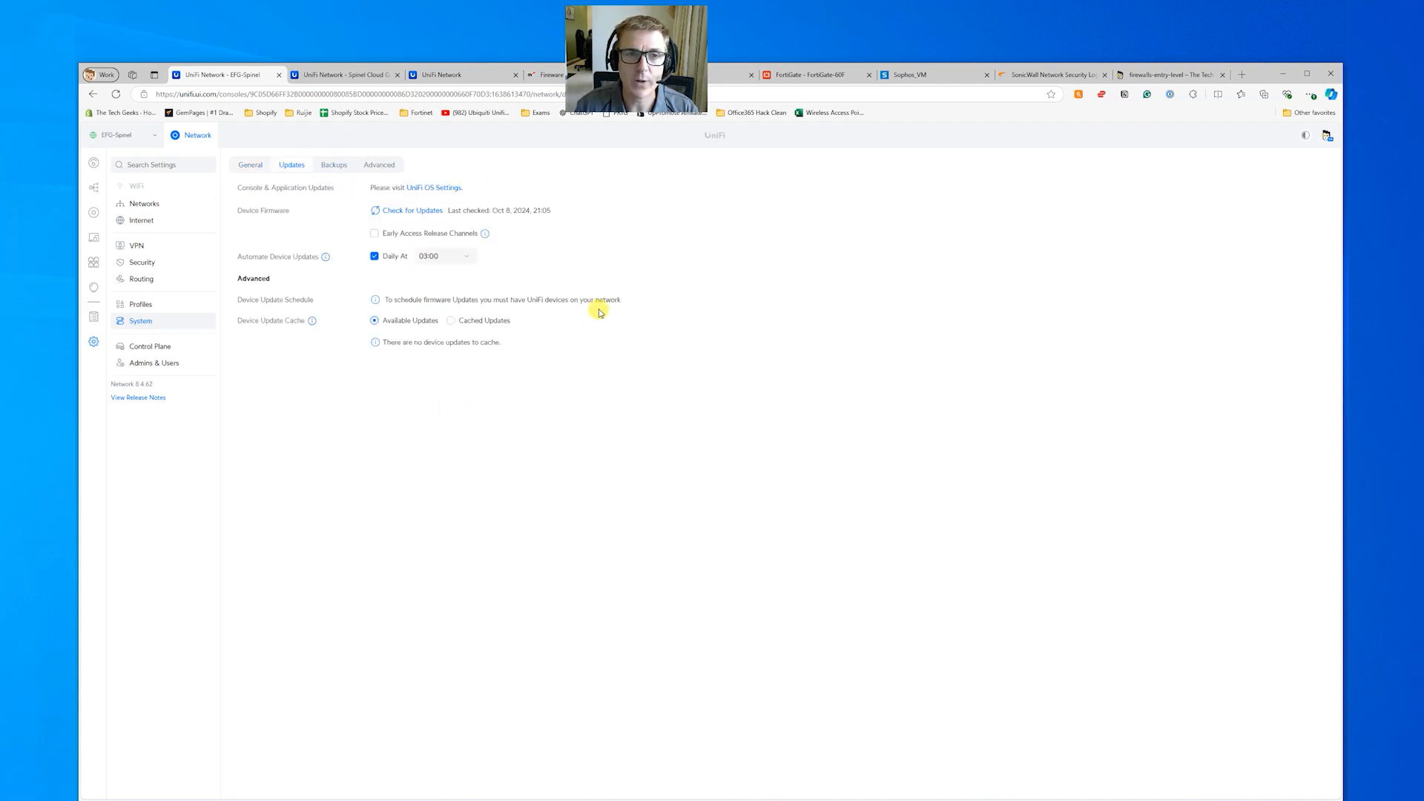
click(94, 317)
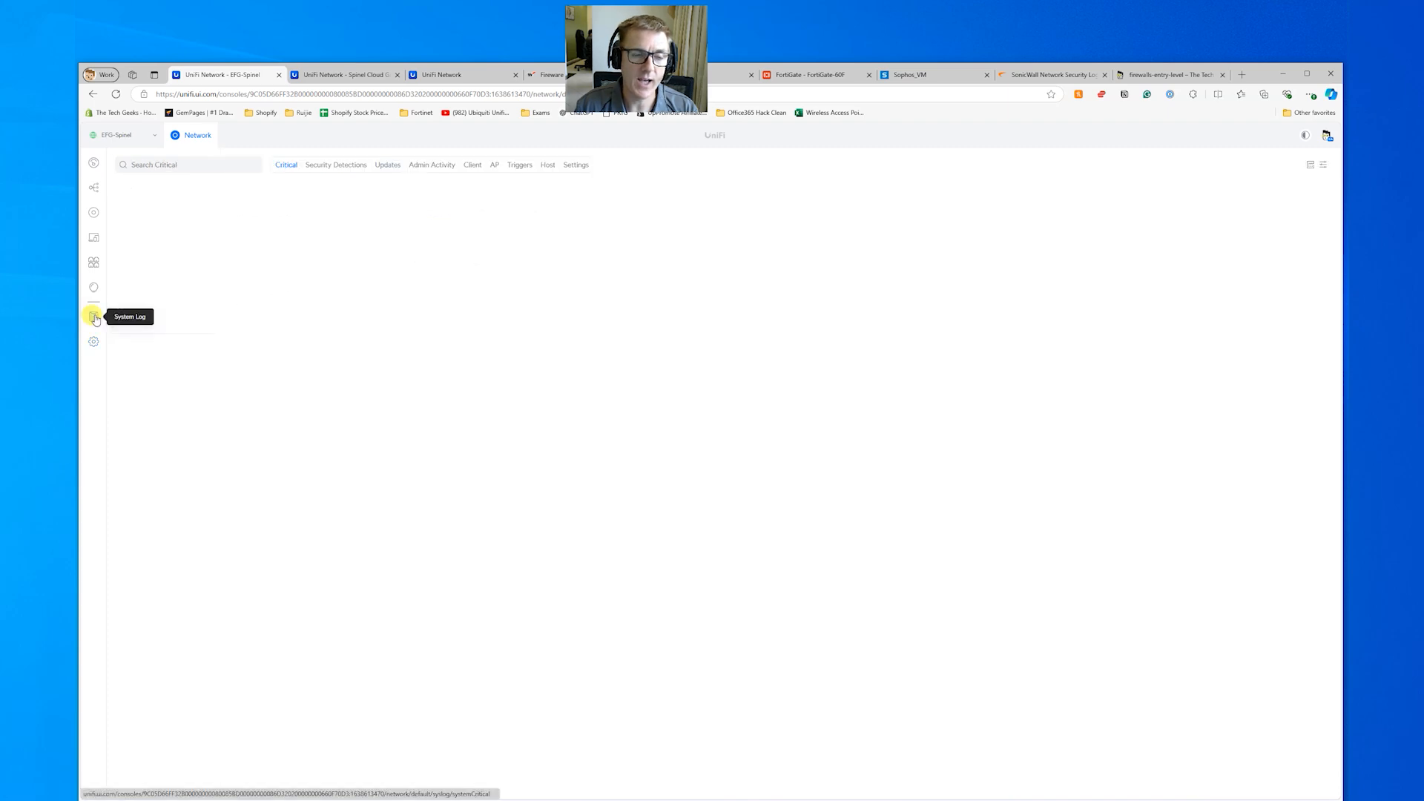
Step: Open the details of the security detection from 154.213.184.15, and switch to WatchGuard Fireware to compare its Subscription Services dashboard
click(329, 165)
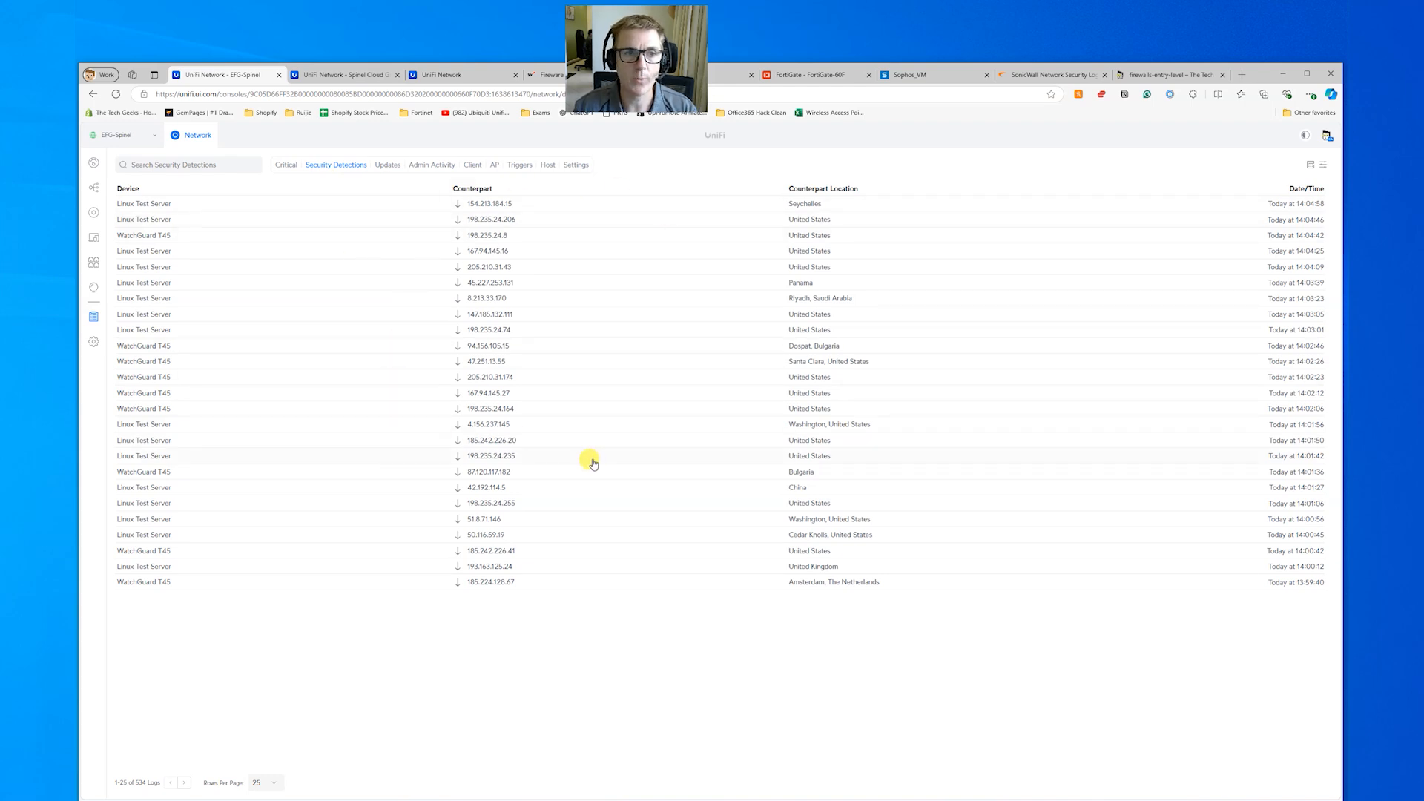
click(517, 204)
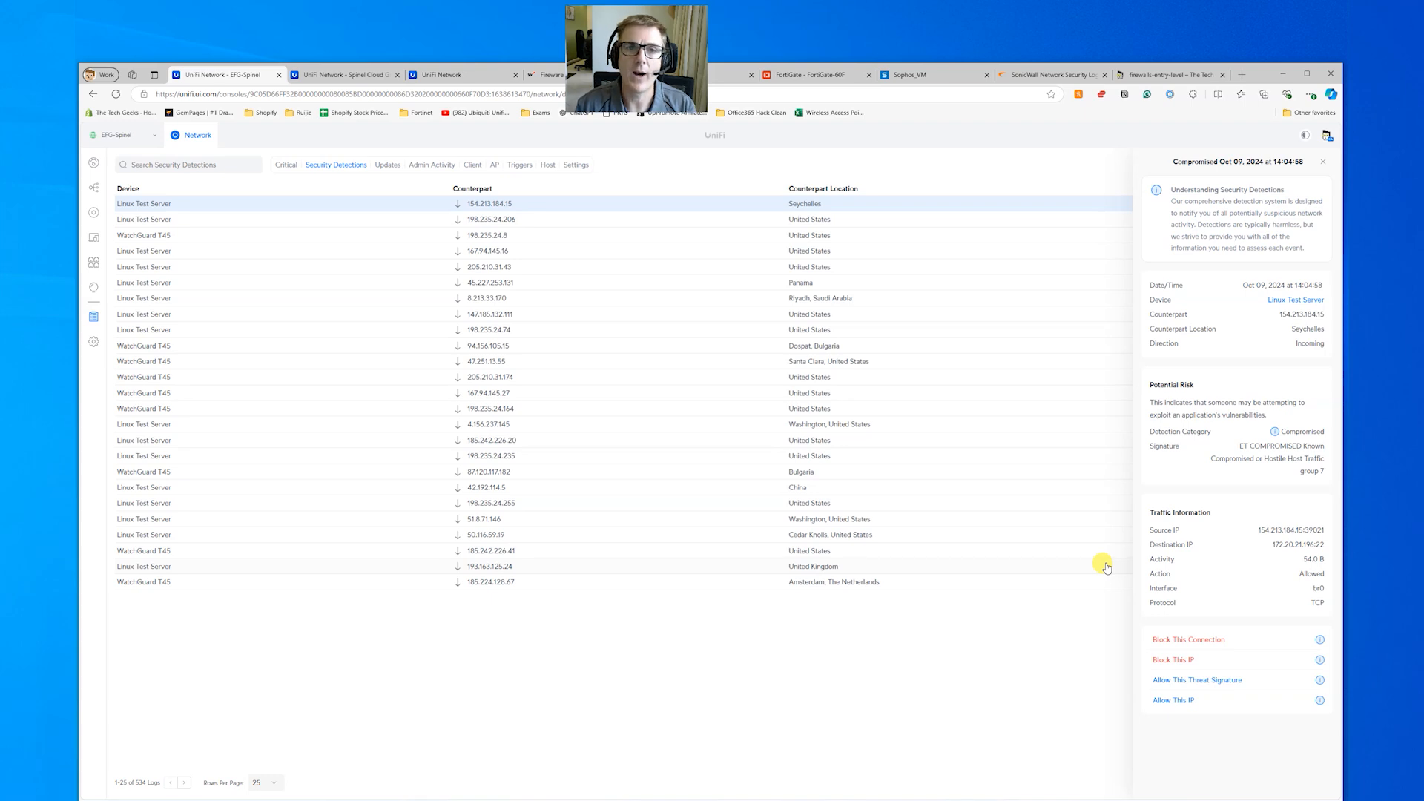
click(549, 75)
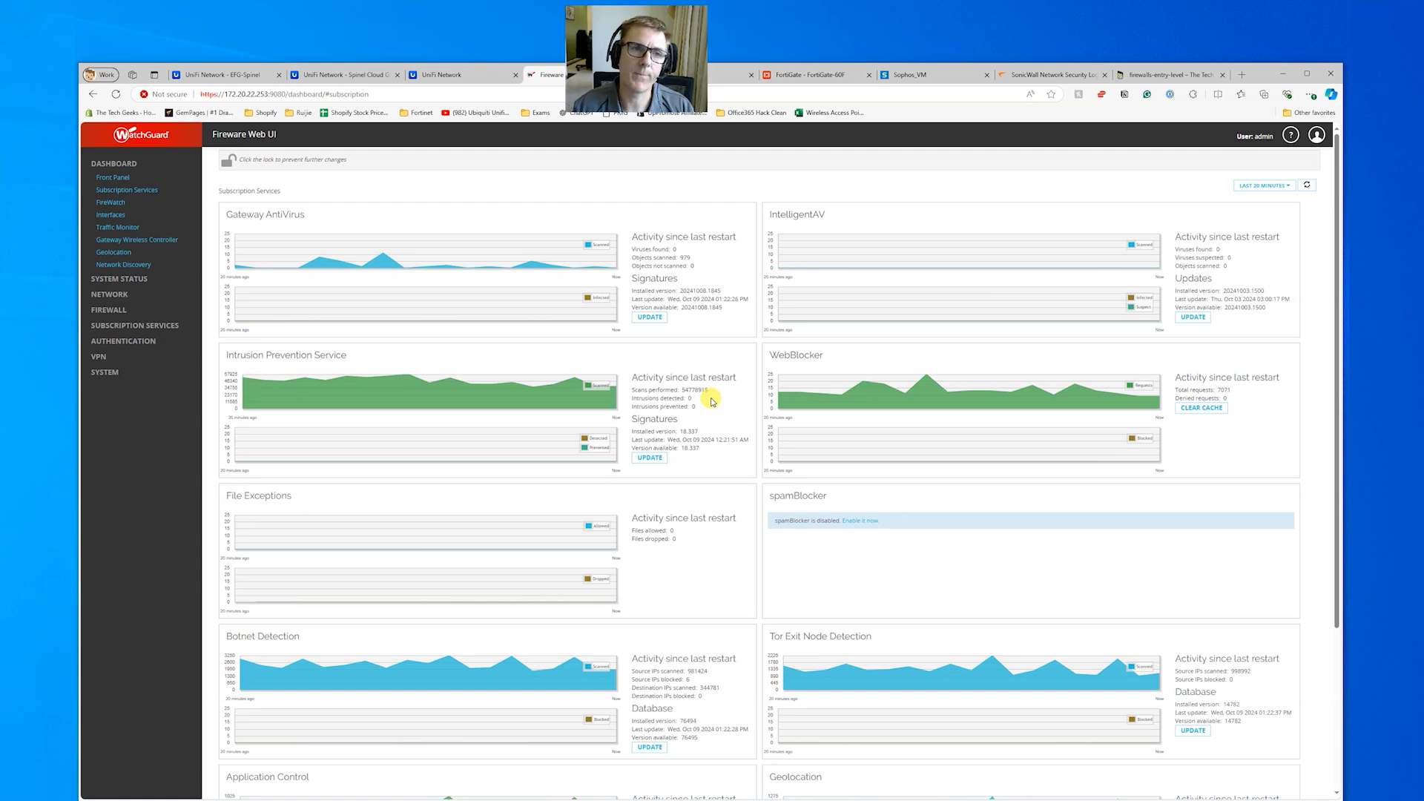
Step: Return to UniFi Network and review the Host, Security Detections and Updates logs in the System Log
click(207, 73)
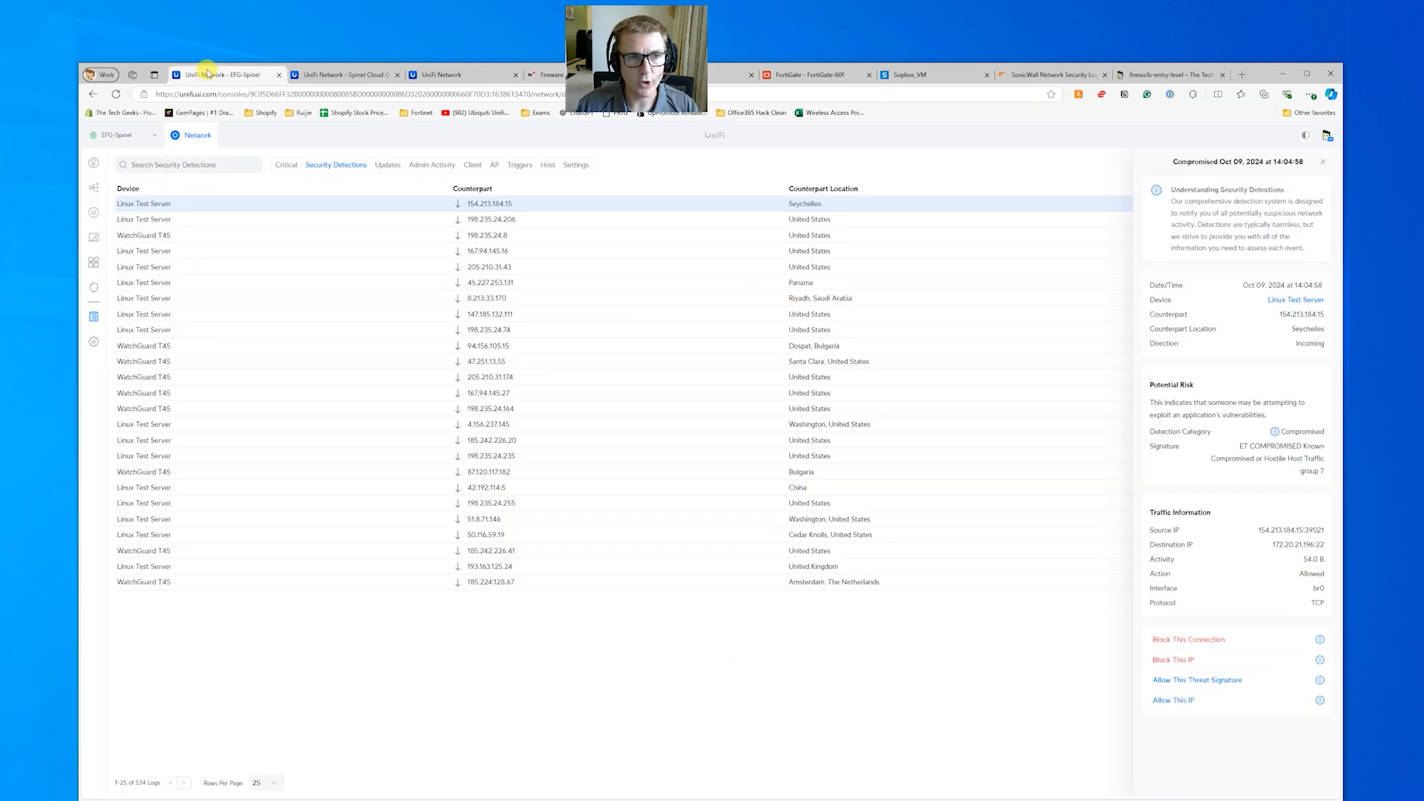
click(93, 288)
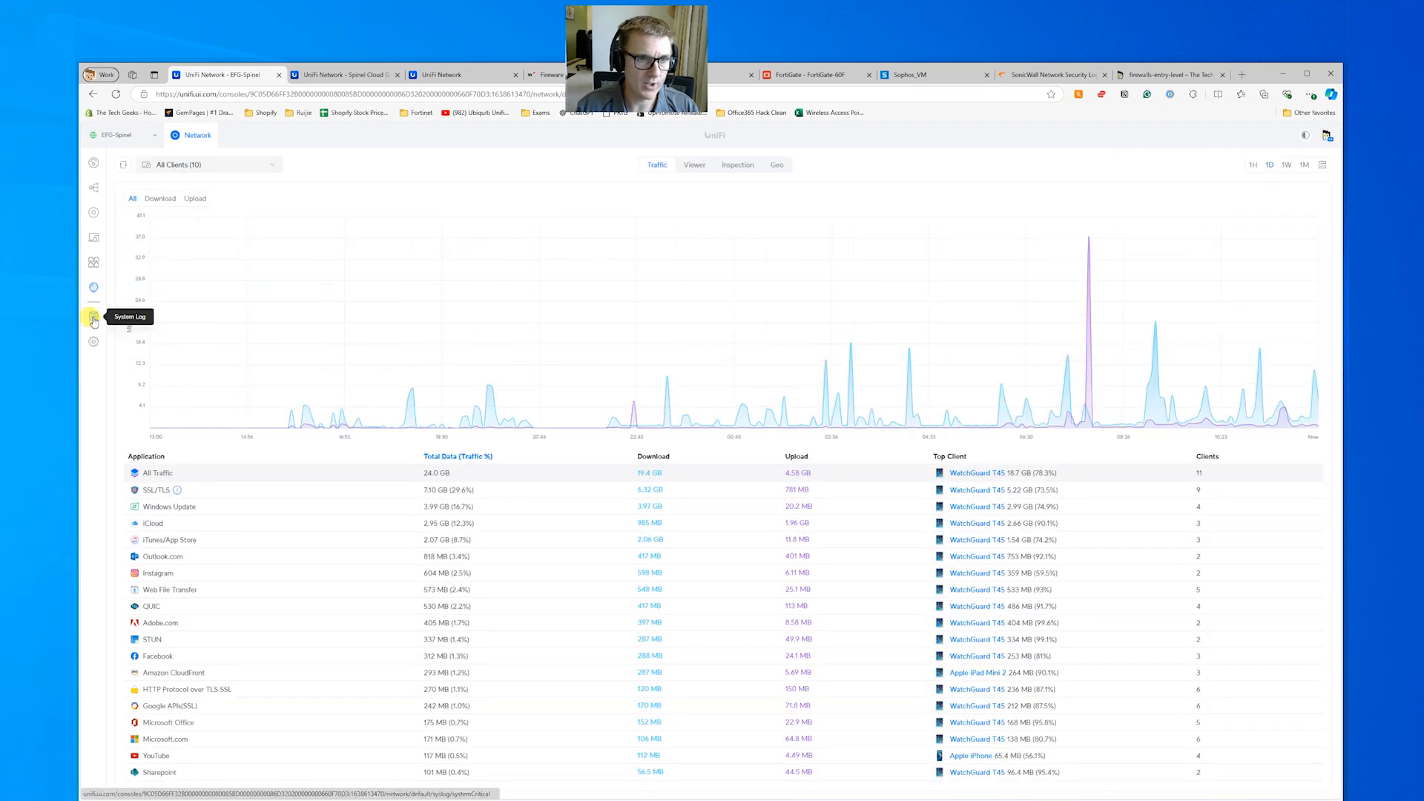
click(93, 316)
click(542, 168)
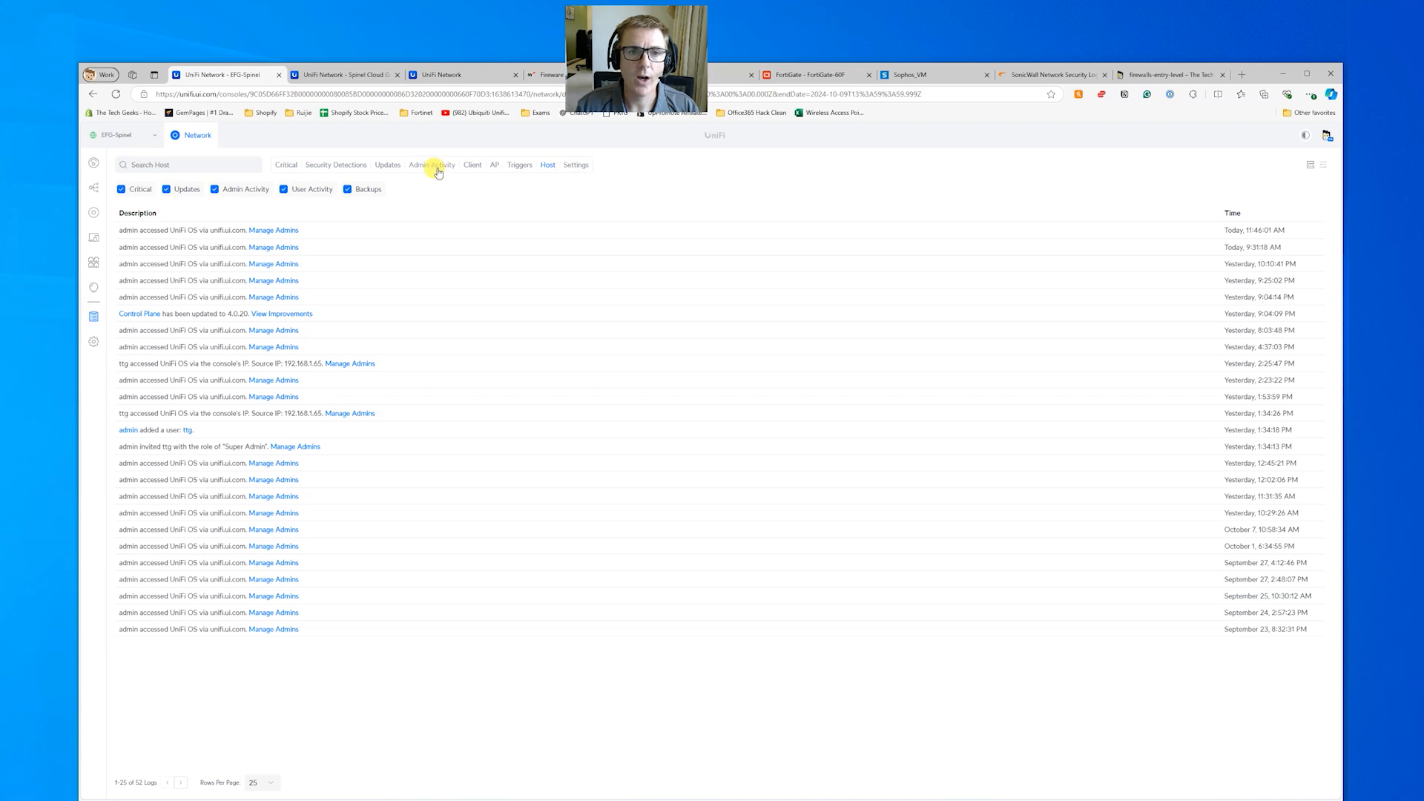
click(352, 166)
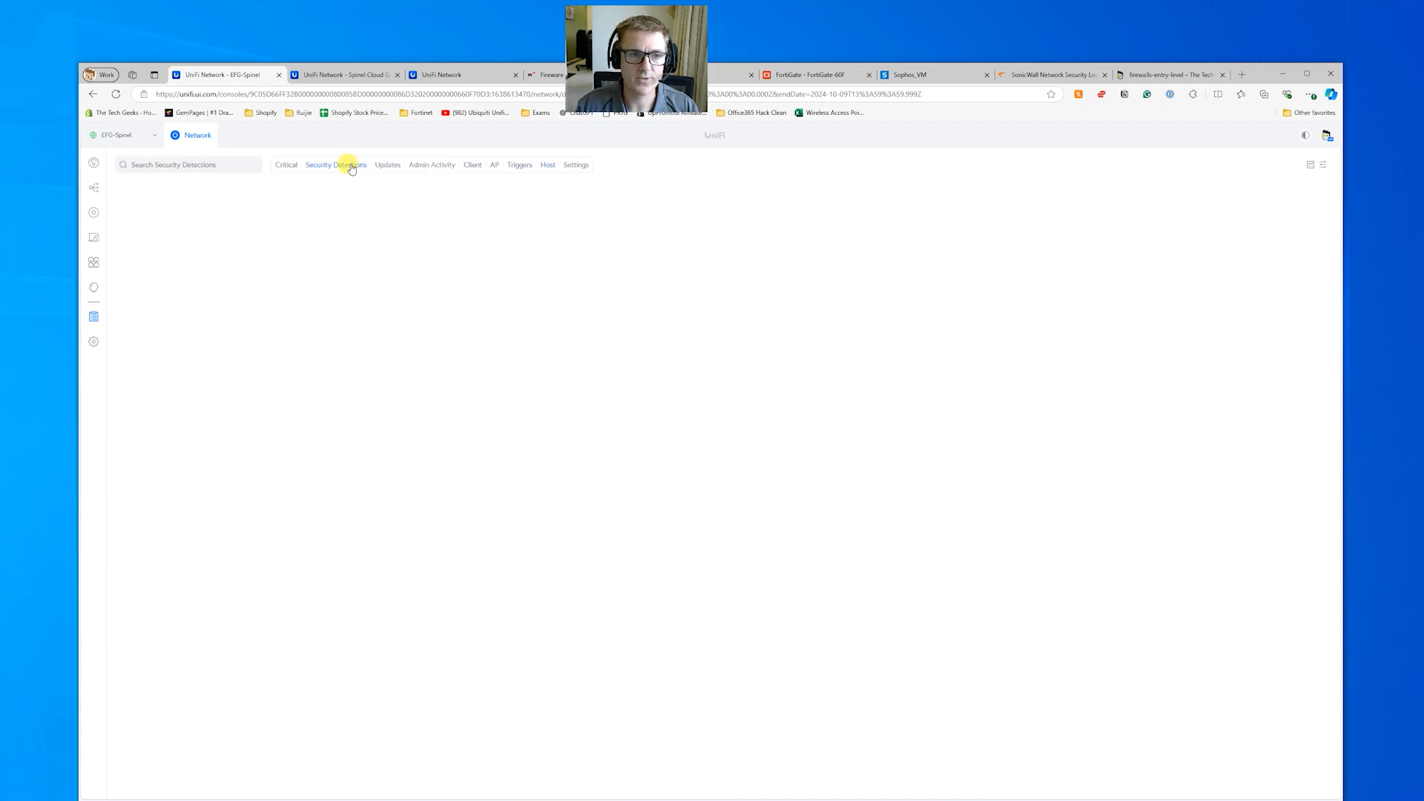
click(391, 168)
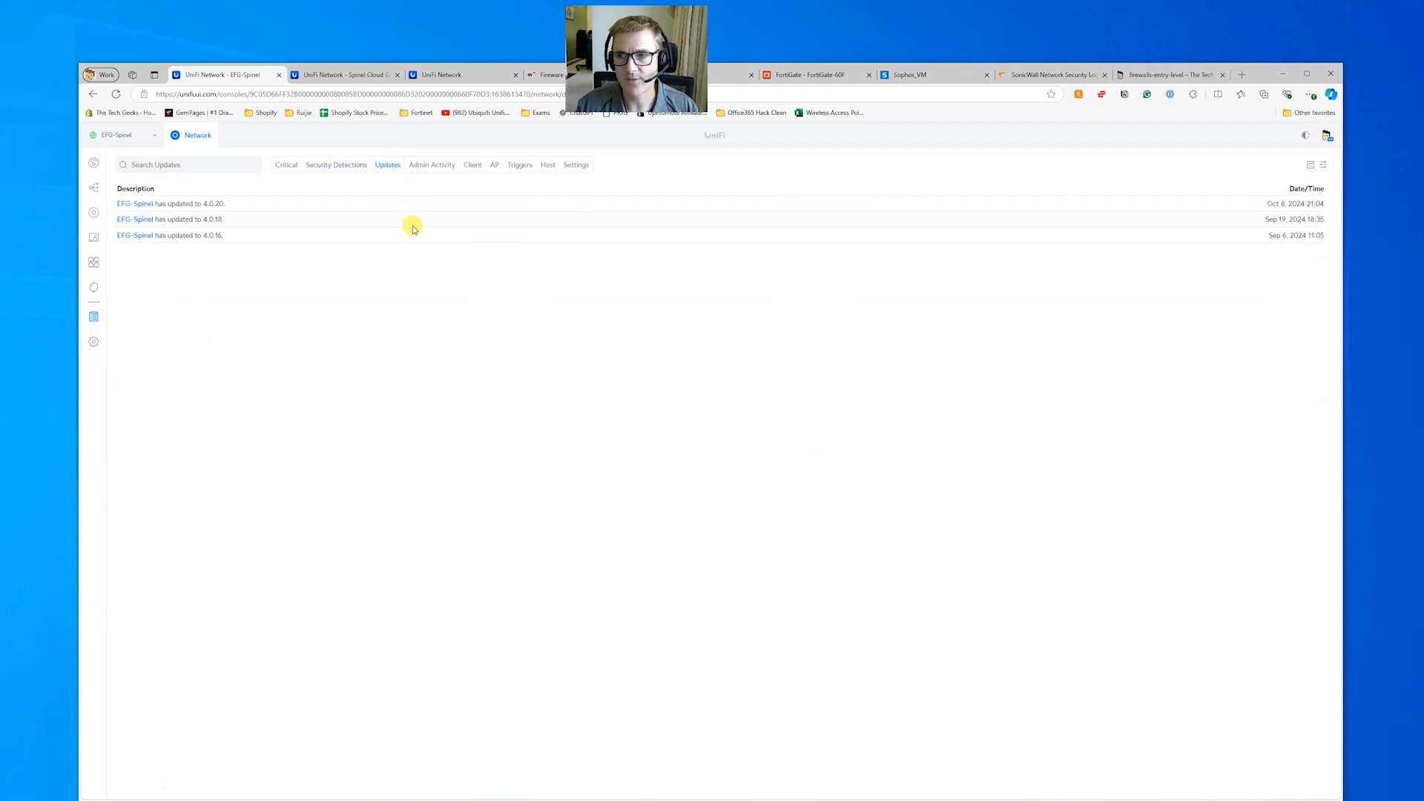
Step: Review the Insights Viewer and the Inspection records for intrusions, queries, allowed traffic and blocked traffic
click(94, 264)
click(94, 287)
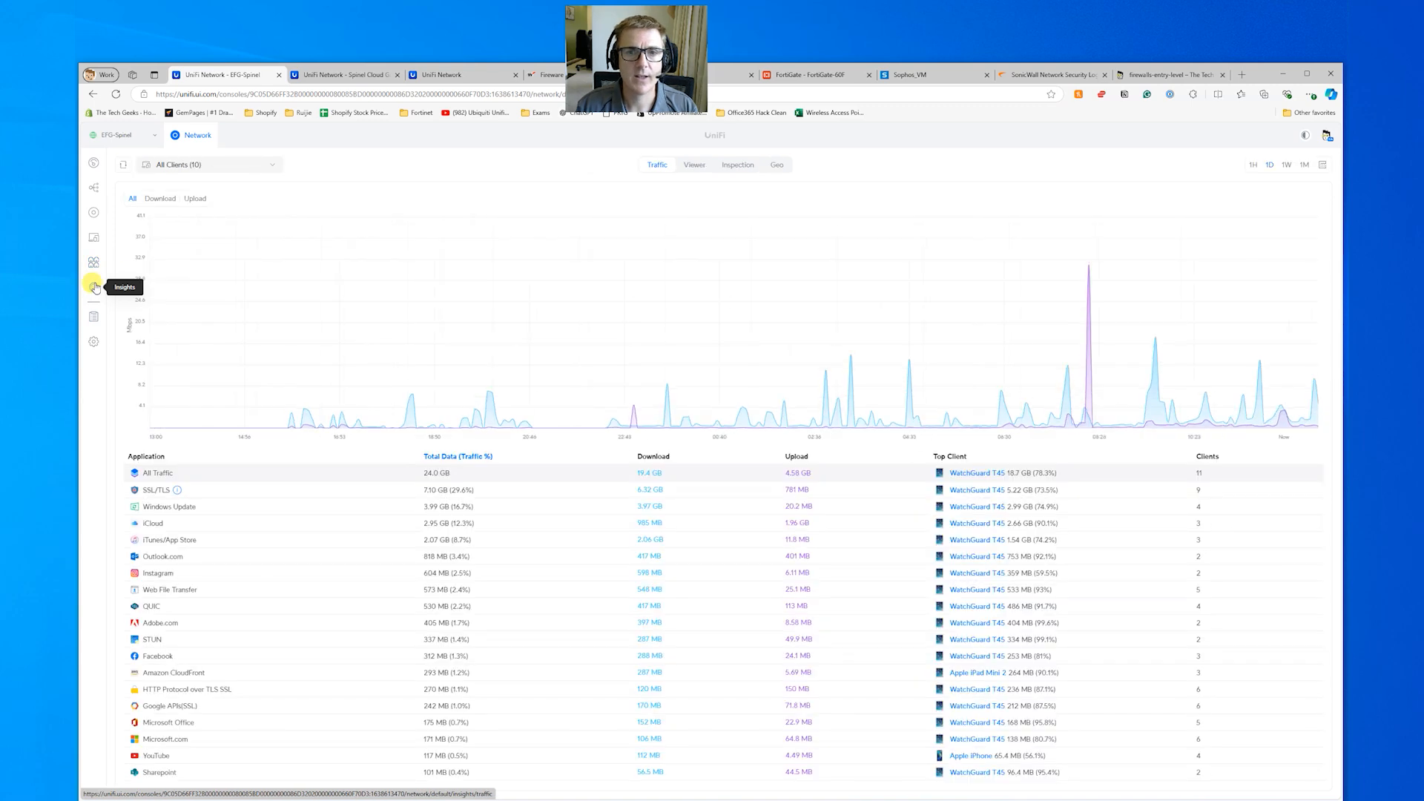
click(693, 170)
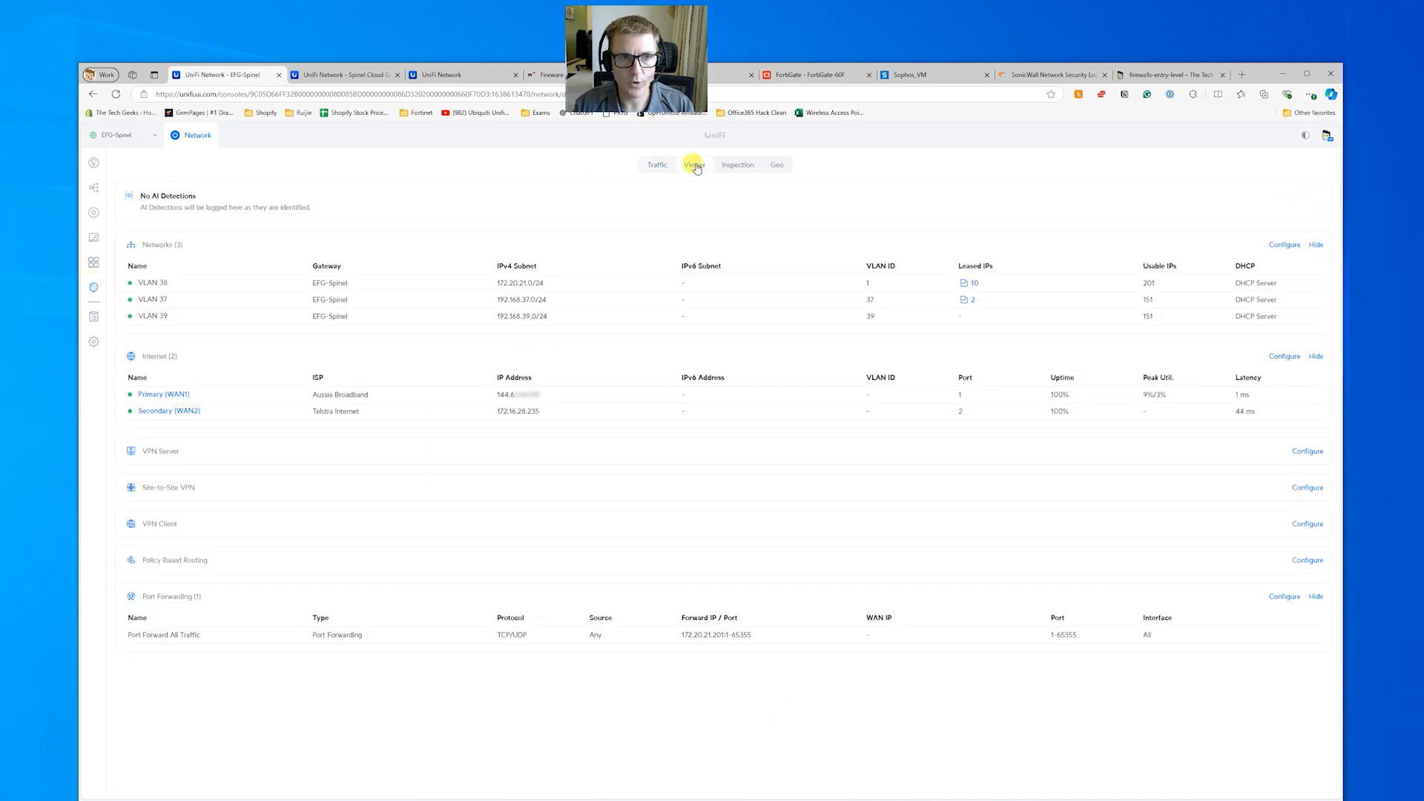
click(734, 166)
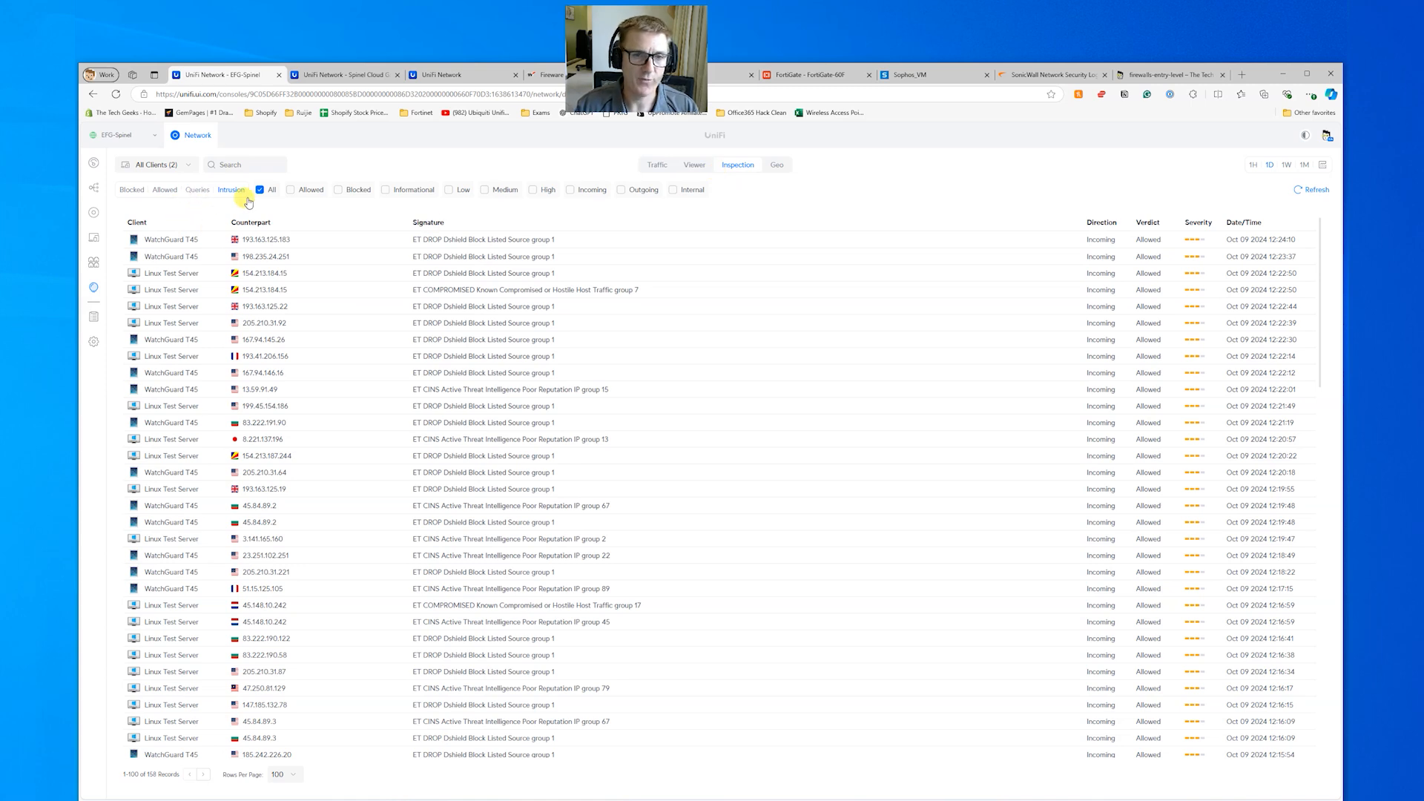
click(194, 190)
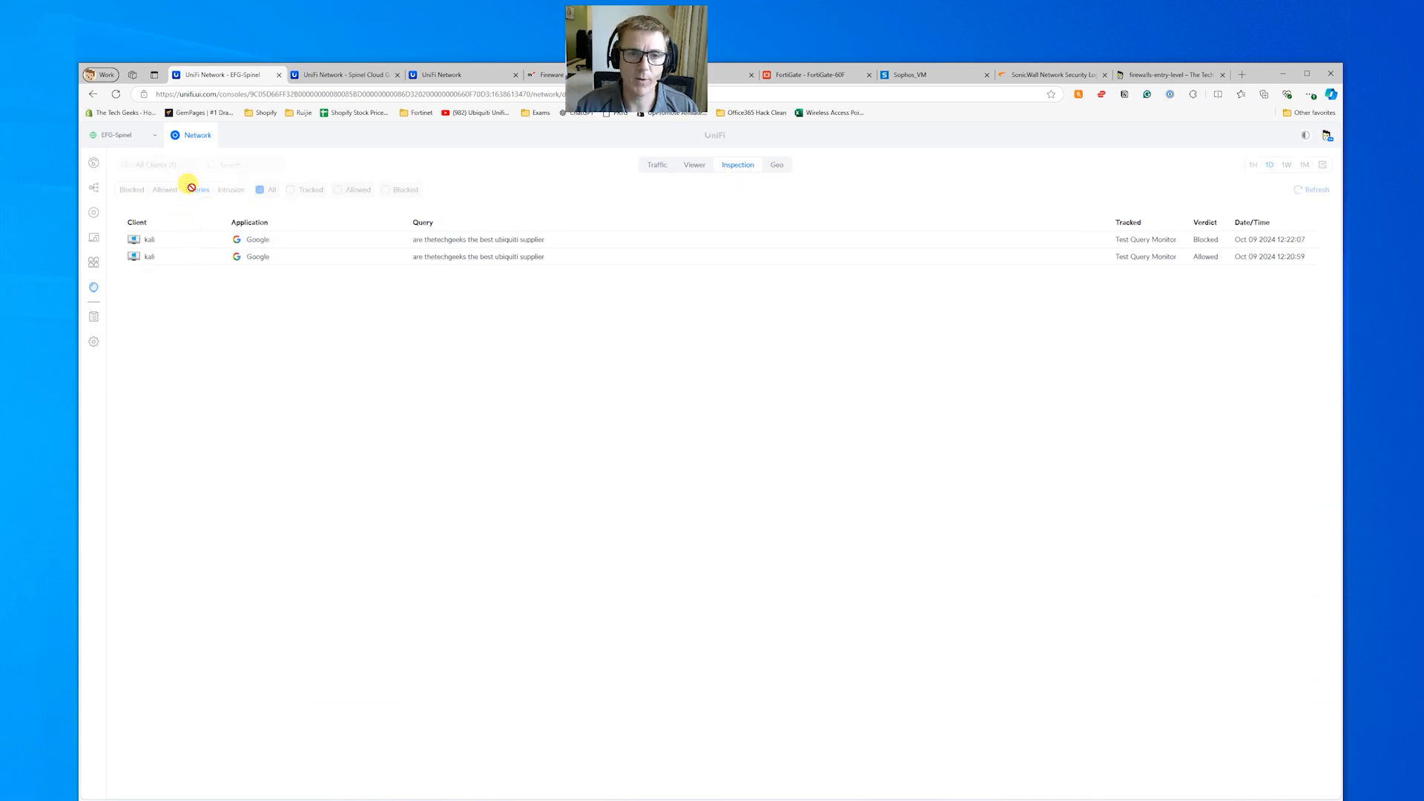
click(164, 190)
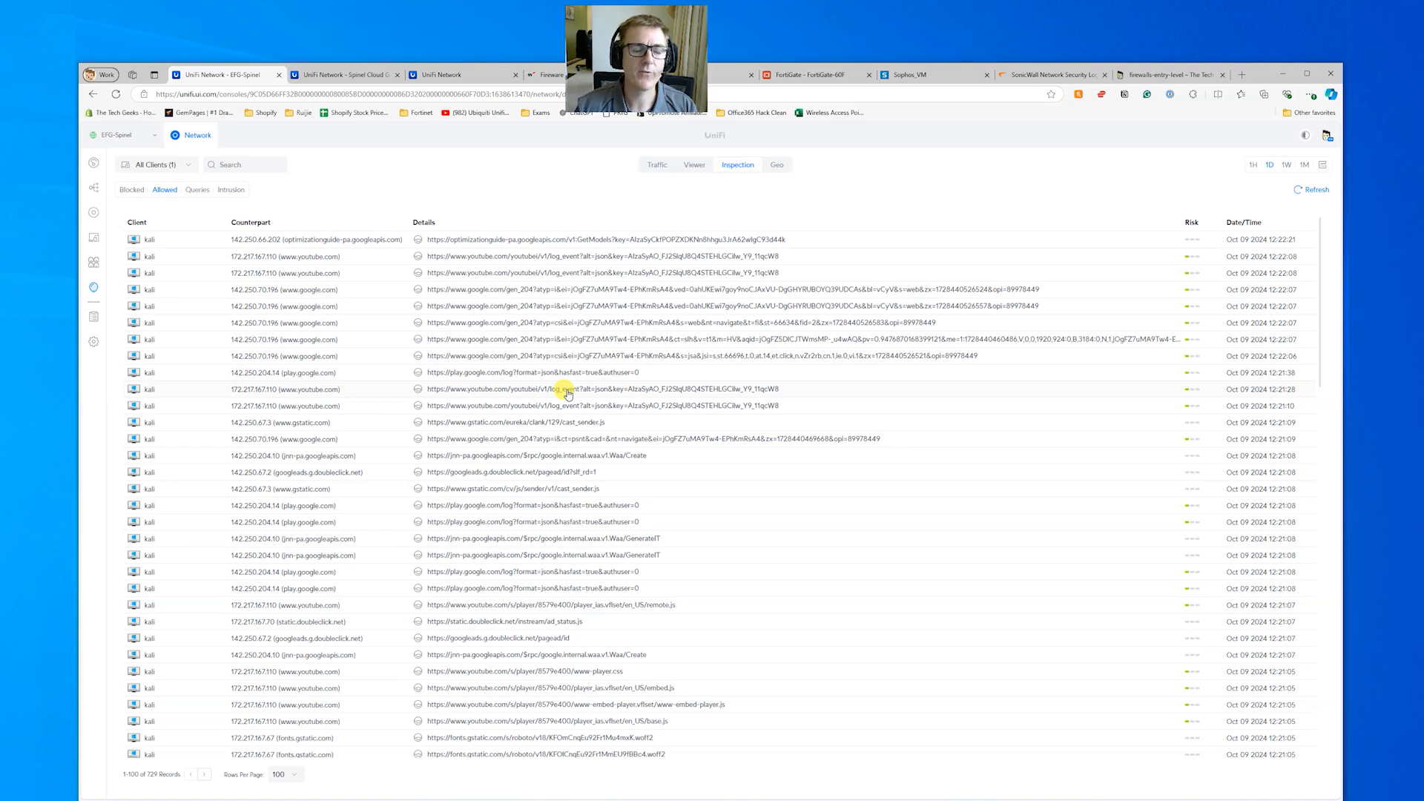
click(132, 190)
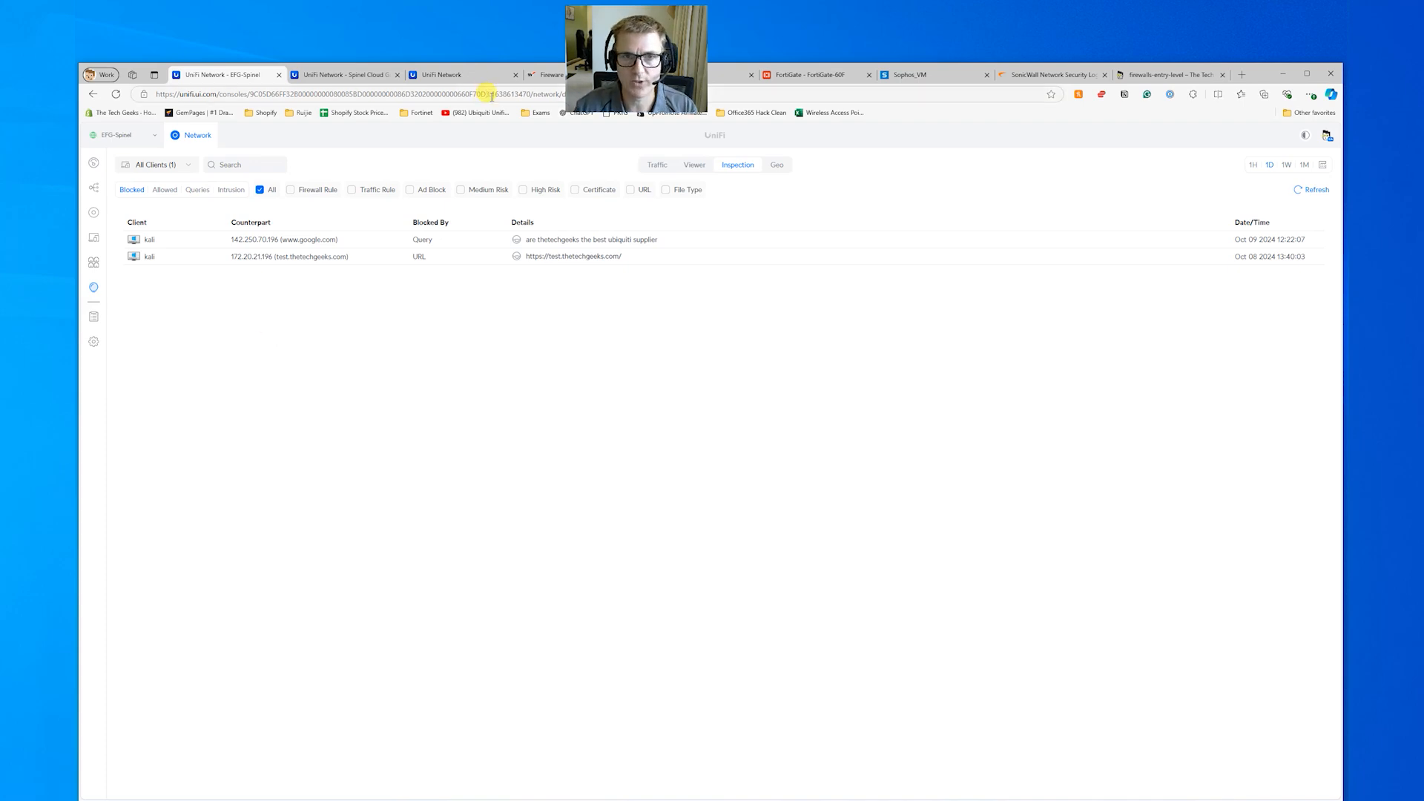
Step: Switch to WatchGuard Fireware, examine the live Traffic Monitor log, and go back to the Front Panel
click(544, 75)
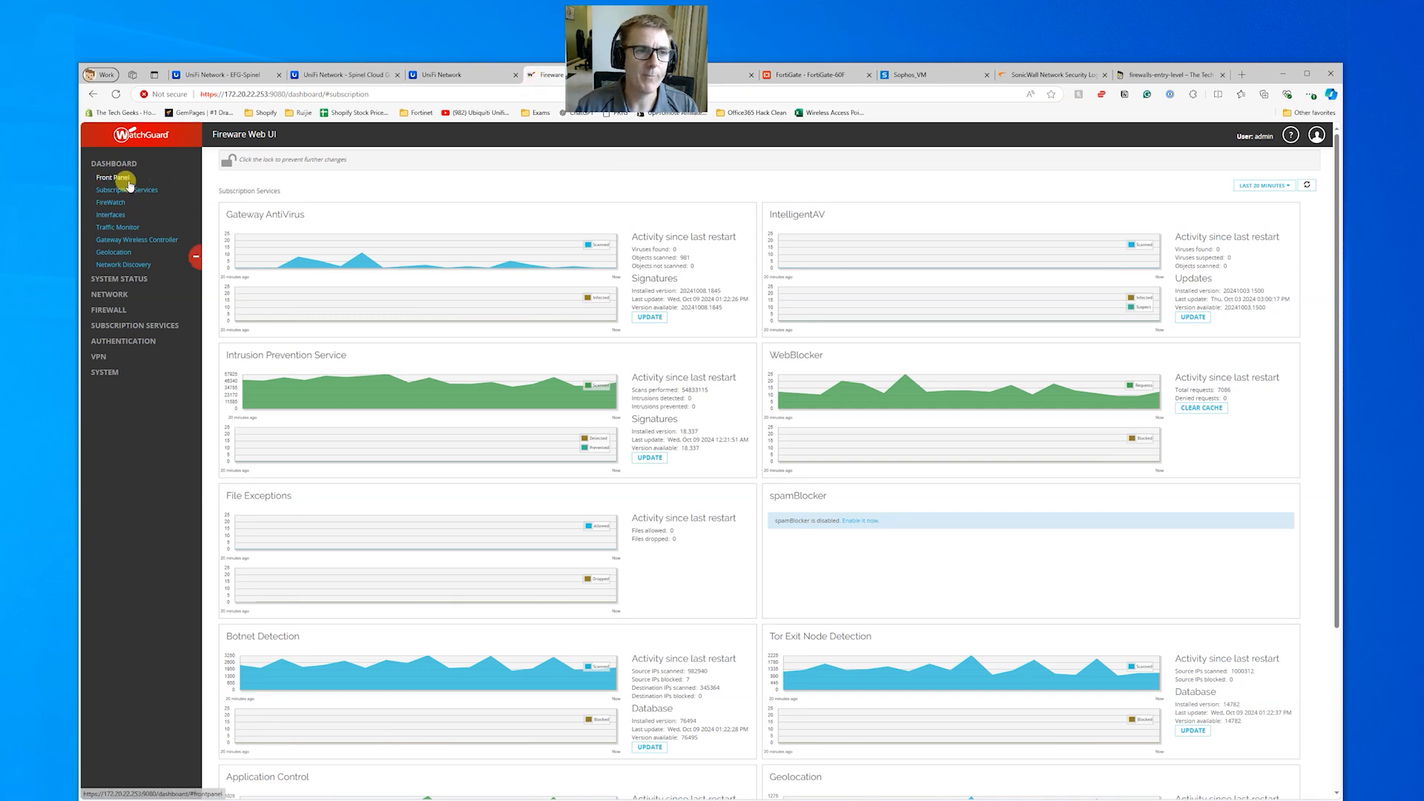
click(116, 227)
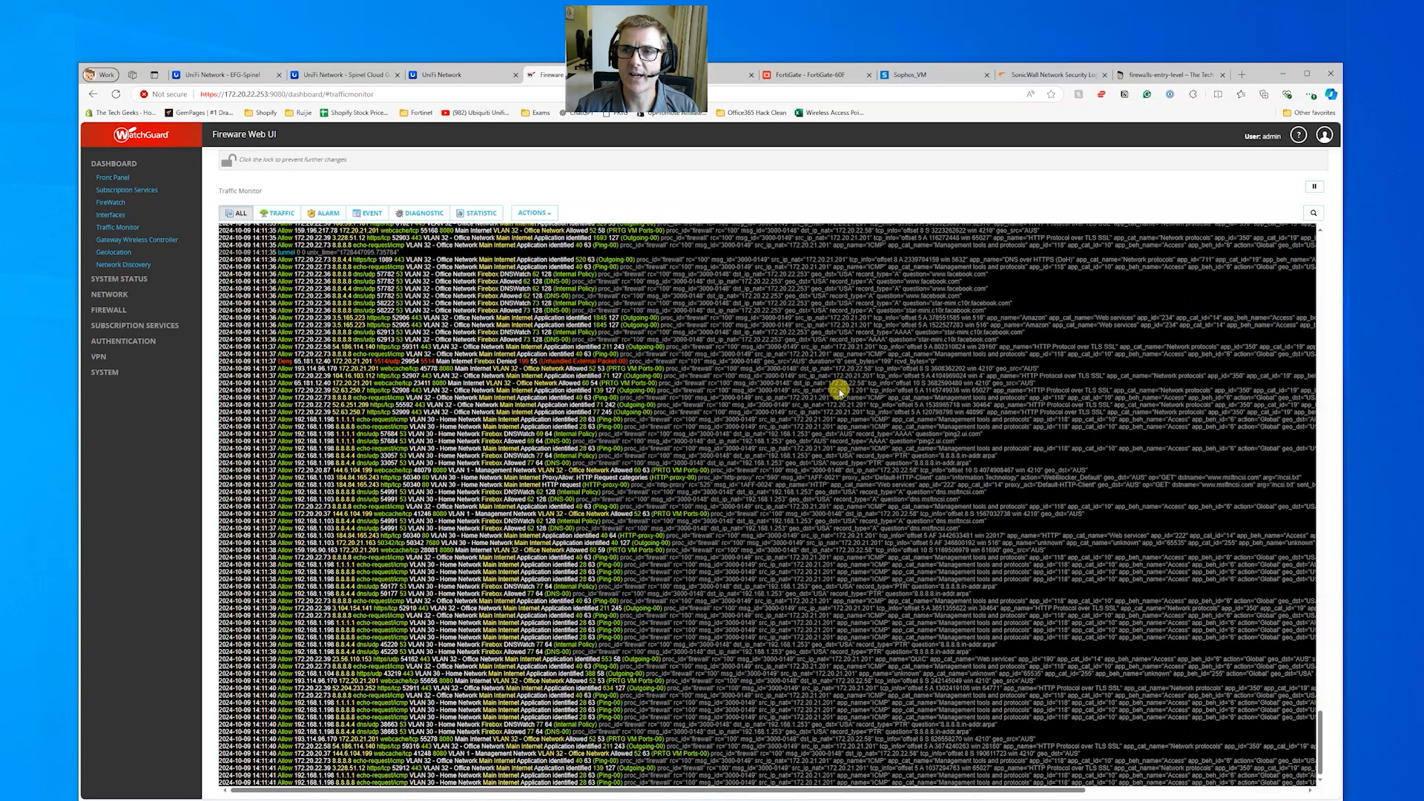
click(102, 191)
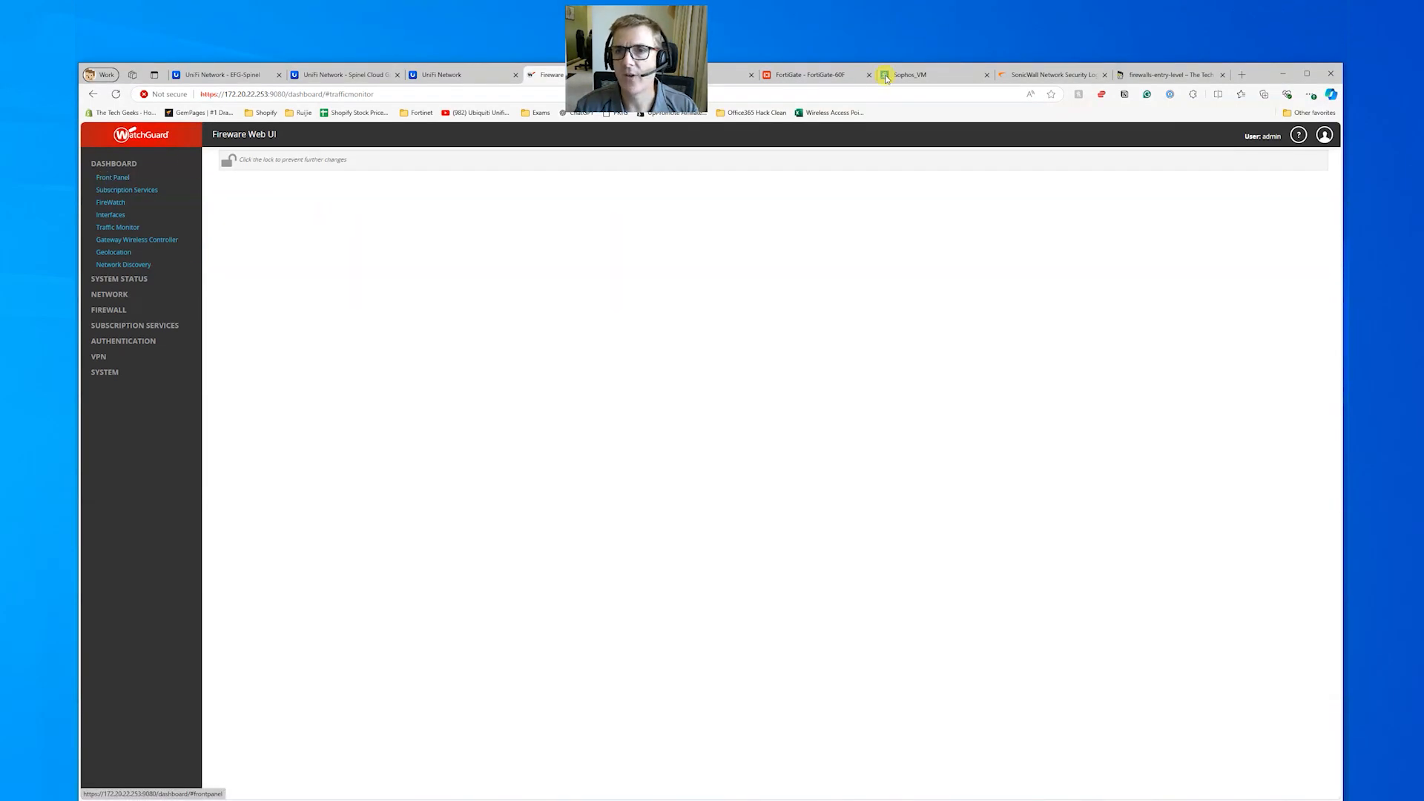
Step: Switch to Sophos Firewall, open the Log viewer, and shrink and reposition its window to fit fully on screen
click(924, 75)
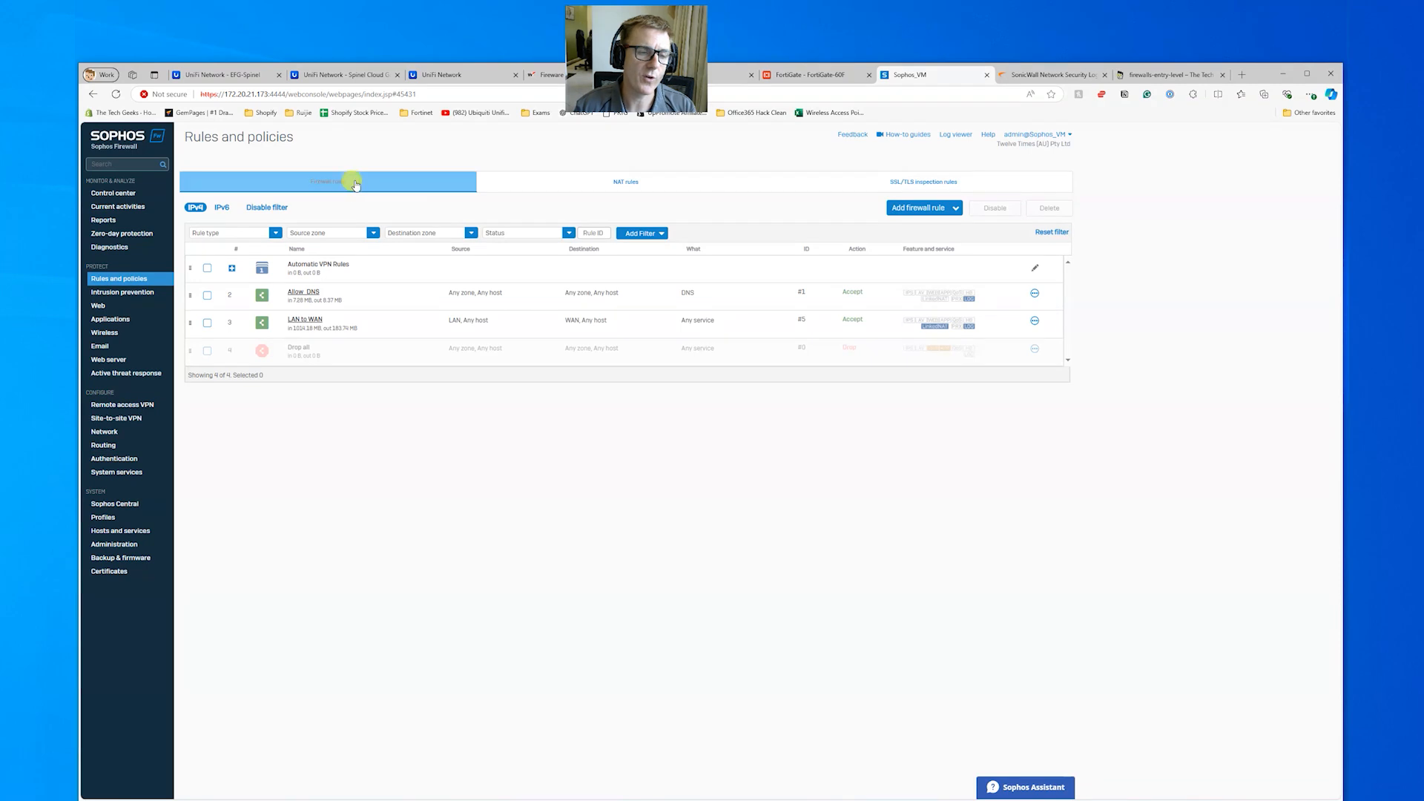
click(952, 136)
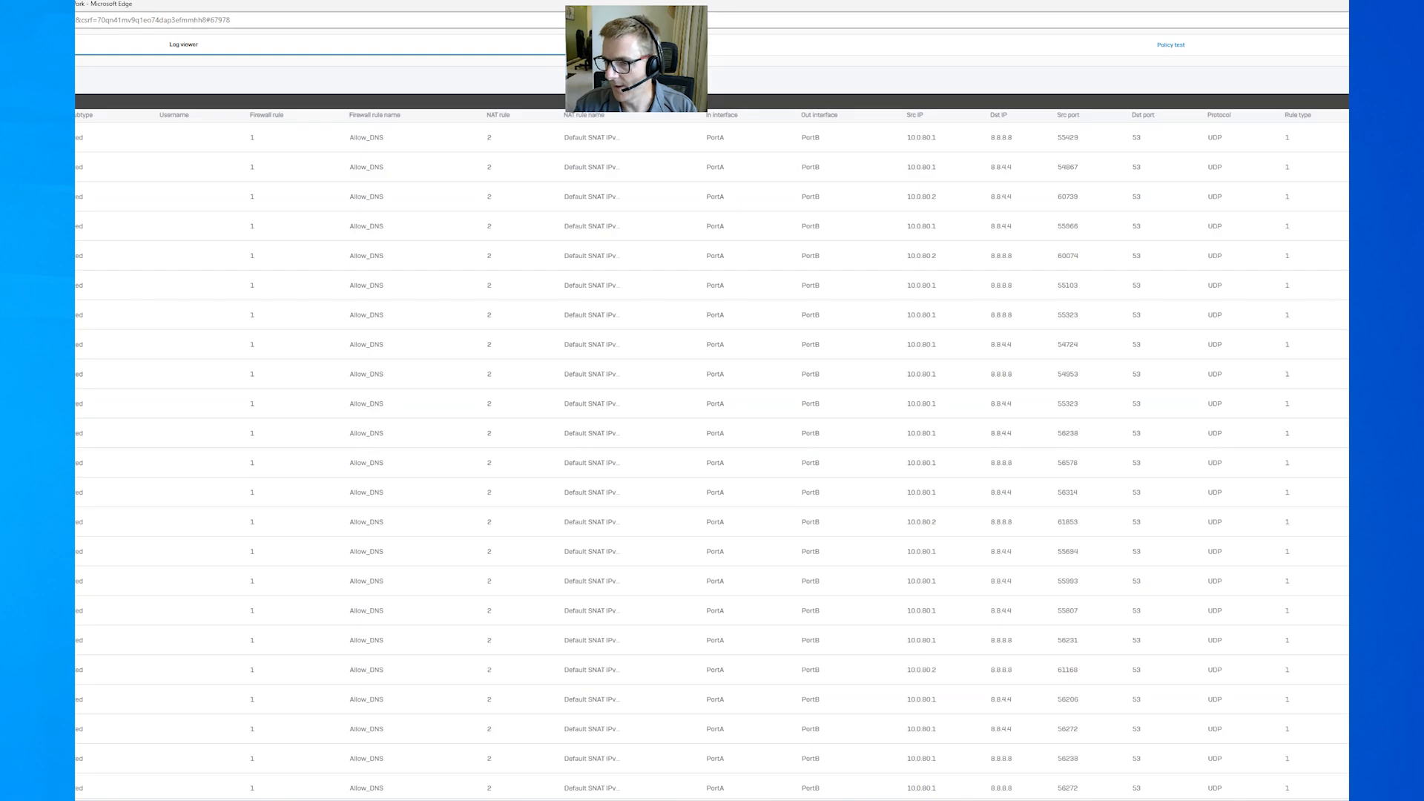
drag(1349, 773, 712, 730)
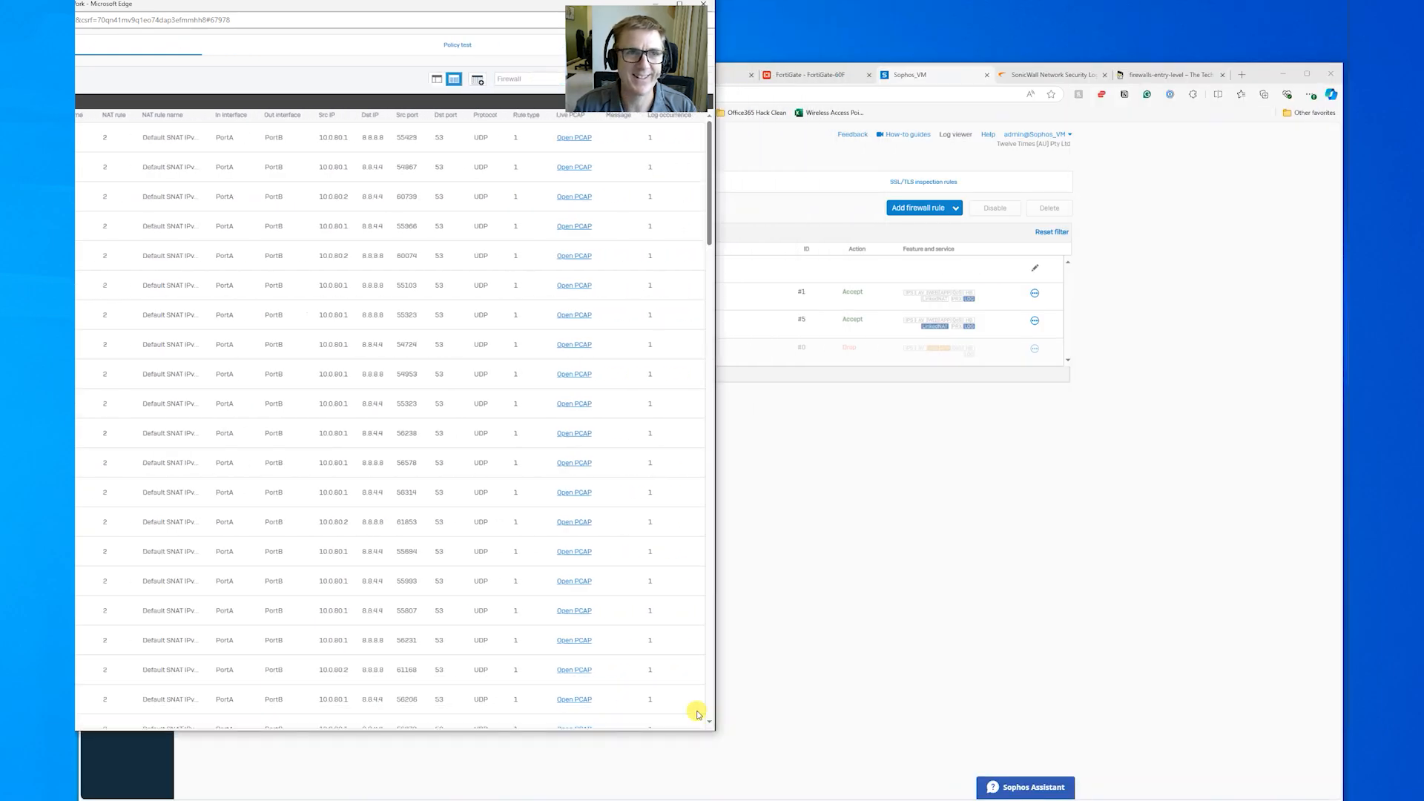
drag(228, 6, 677, 31)
Step: View the IPS log and then the Firewall log in the Log viewer, and close the viewer
click(996, 104)
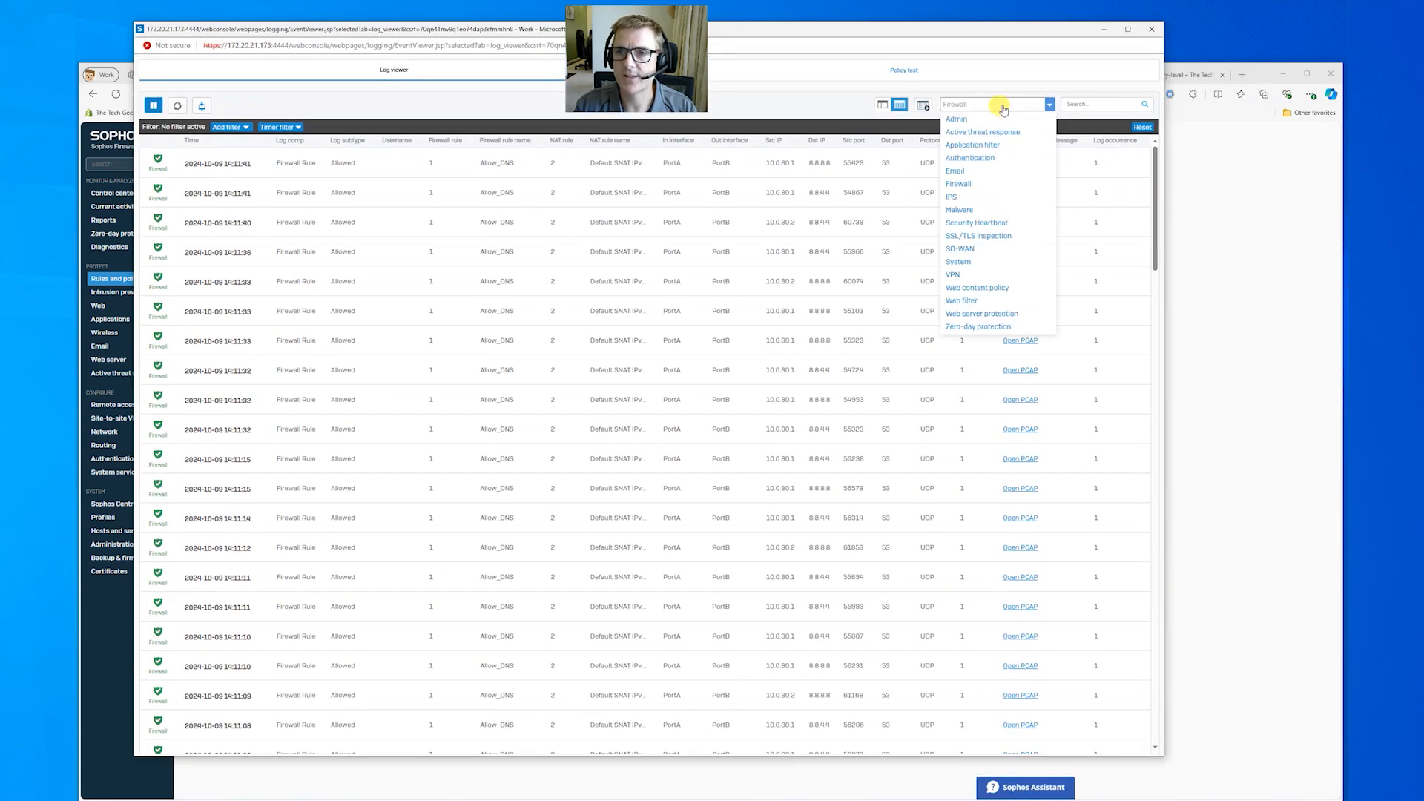
click(968, 201)
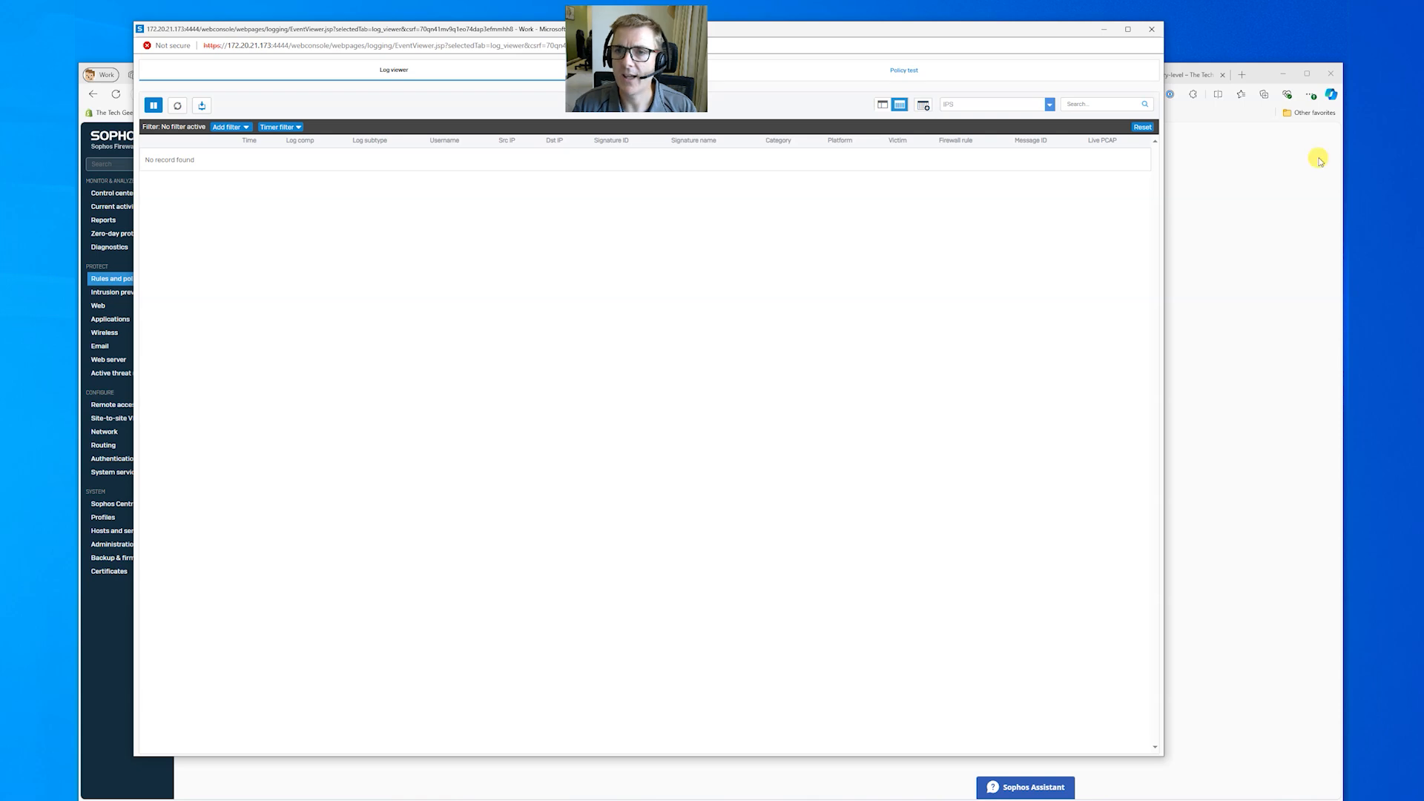
click(990, 108)
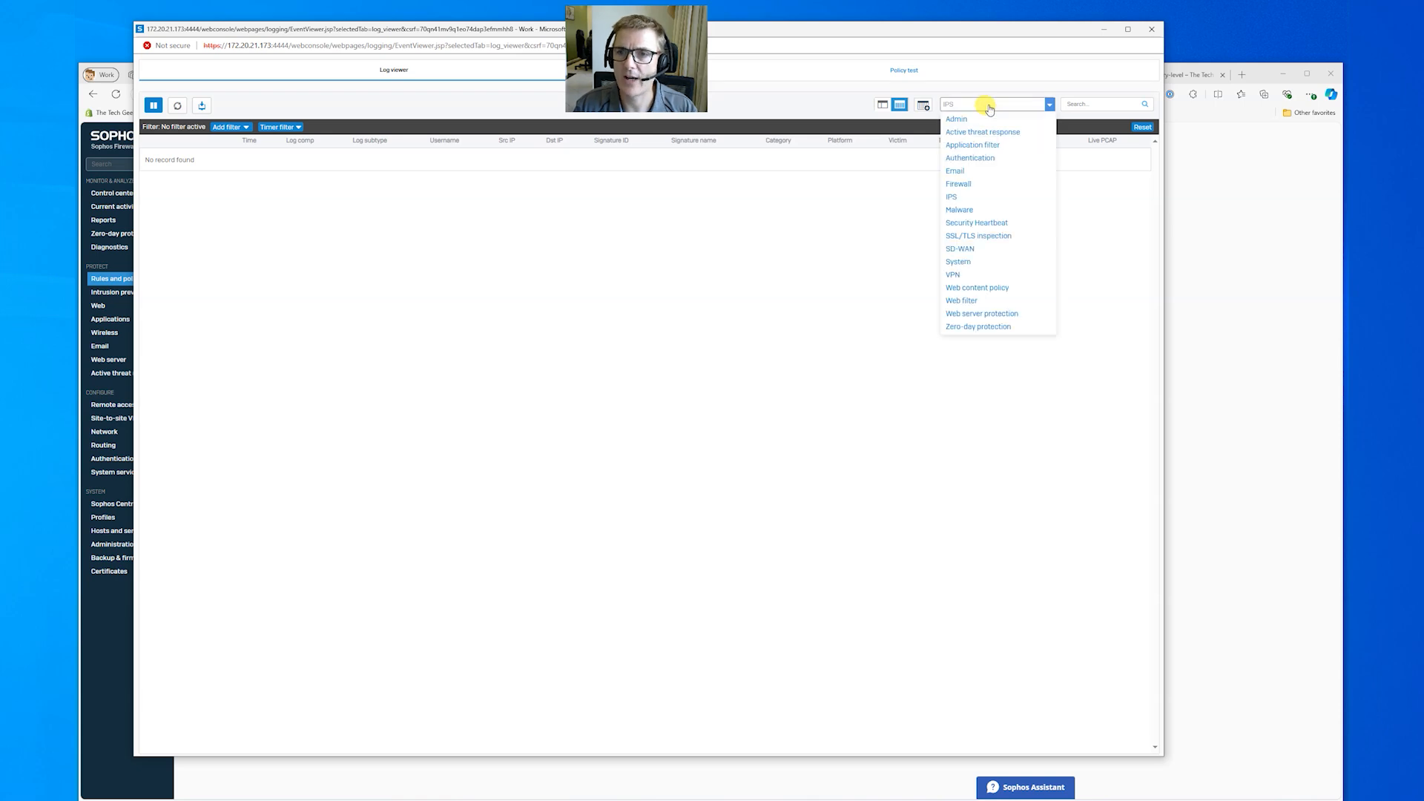
click(978, 185)
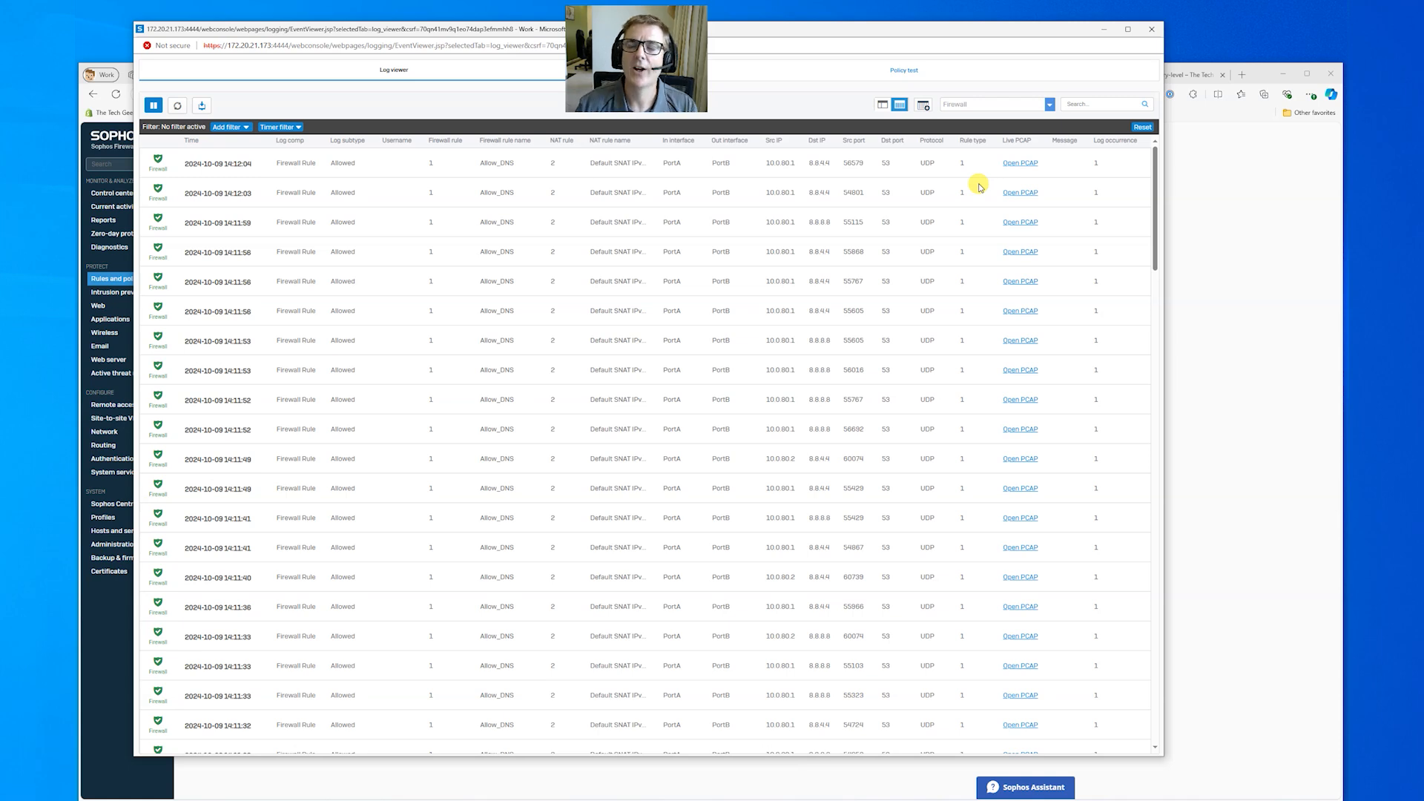
click(1152, 29)
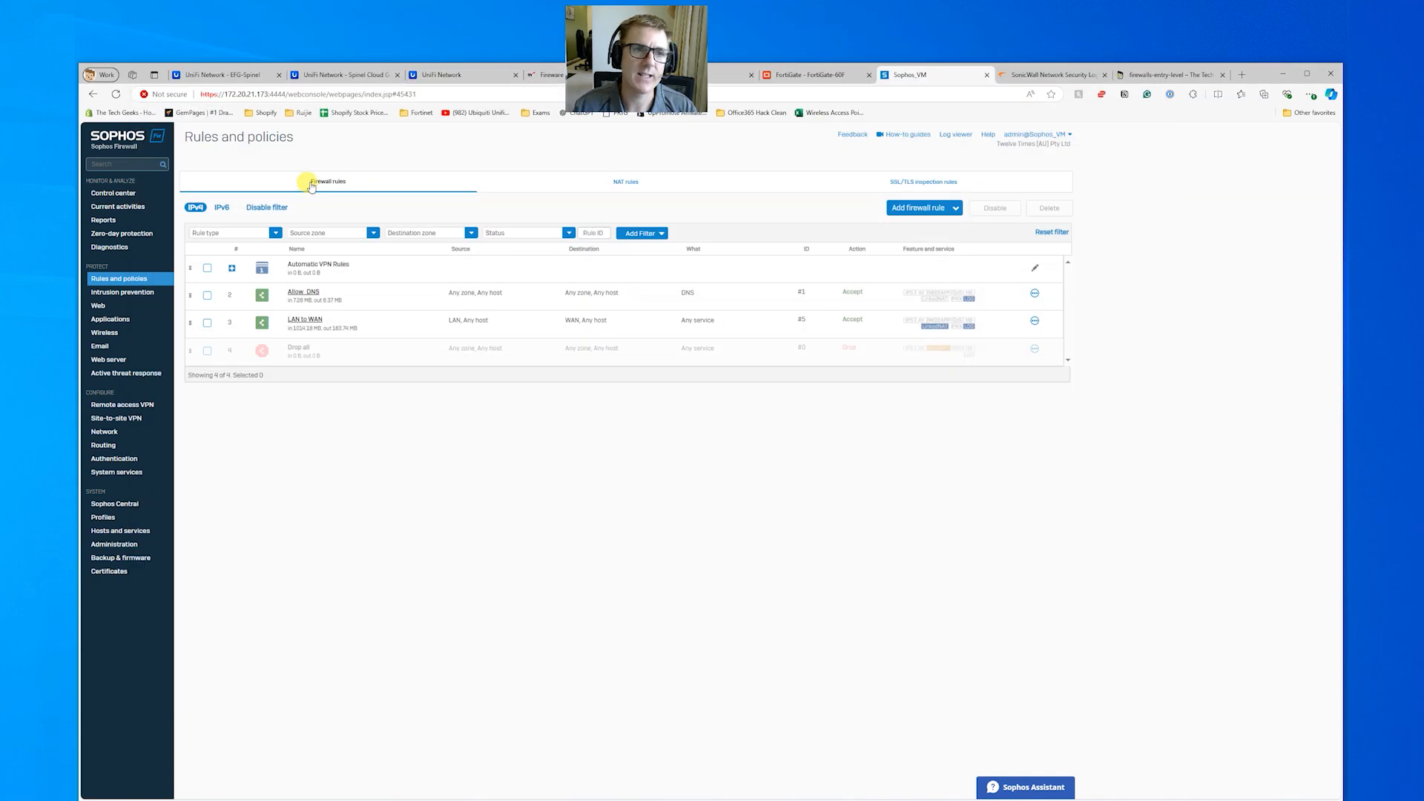
Step: Review the Sophos Control center and Reports dashboards, and drill into the DNS traffic in the Applications chart
click(132, 194)
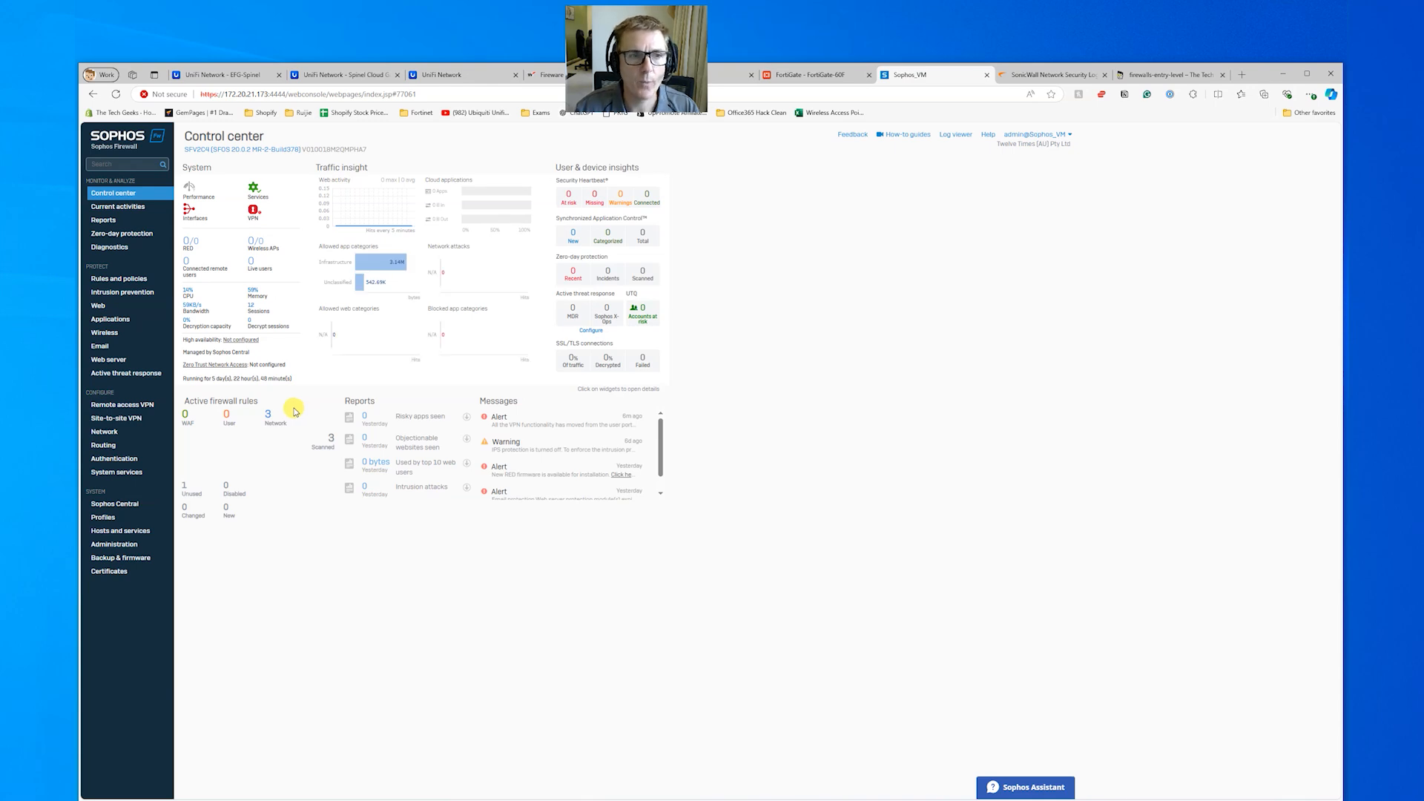
click(107, 220)
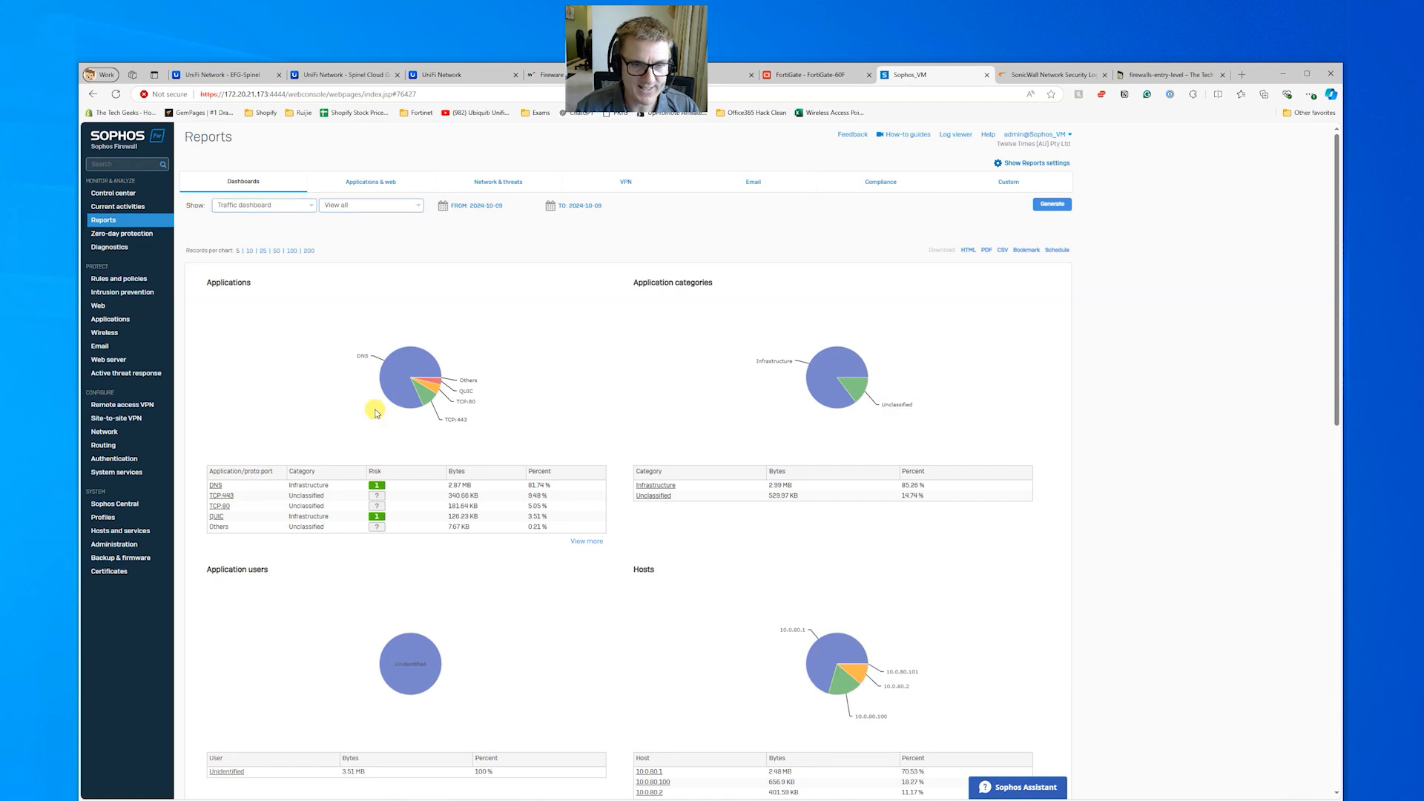
click(406, 389)
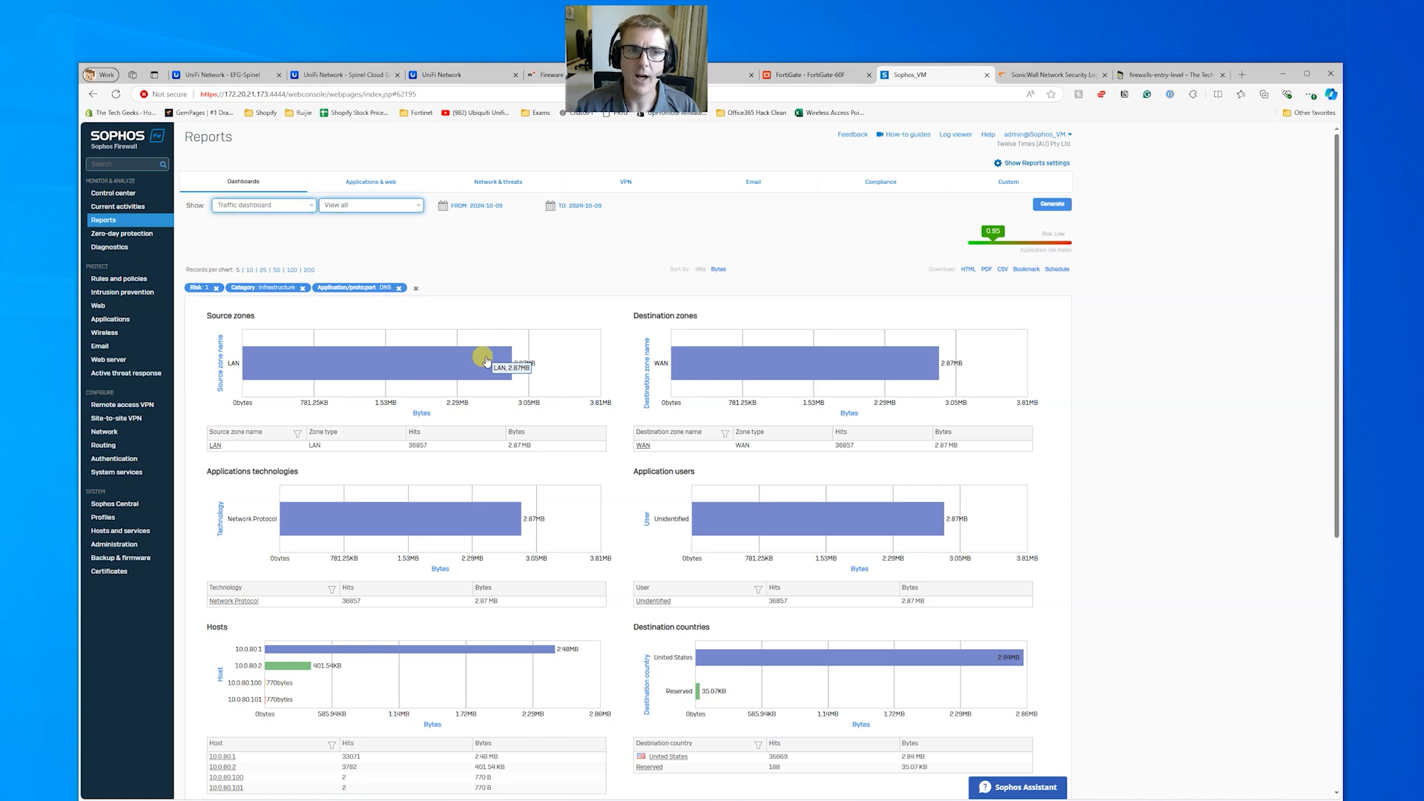
Step: Switch to UniFi Network, examine the SSL/TLS application traffic in full traffic identification, and compare it with the WatchGuard Front Panel
click(232, 80)
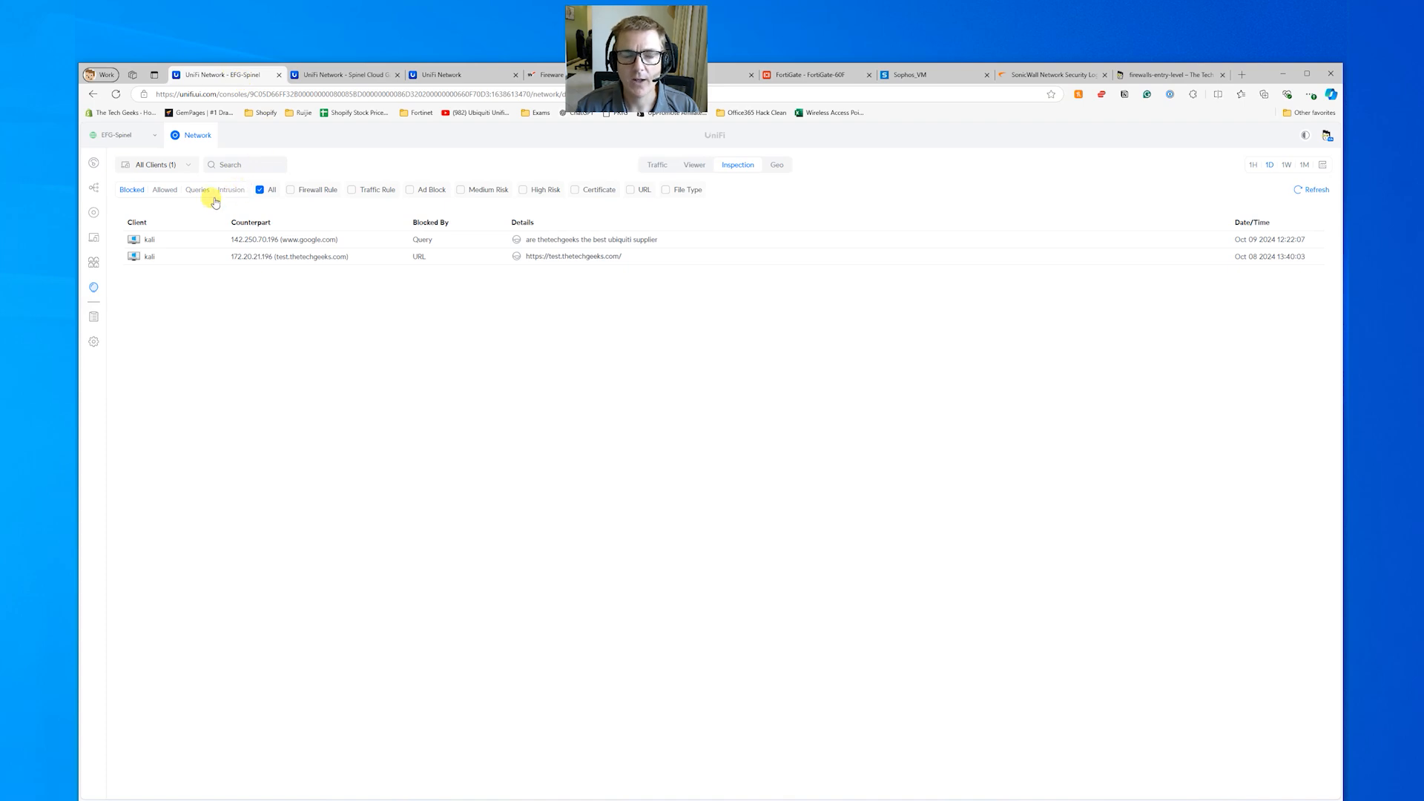
click(93, 163)
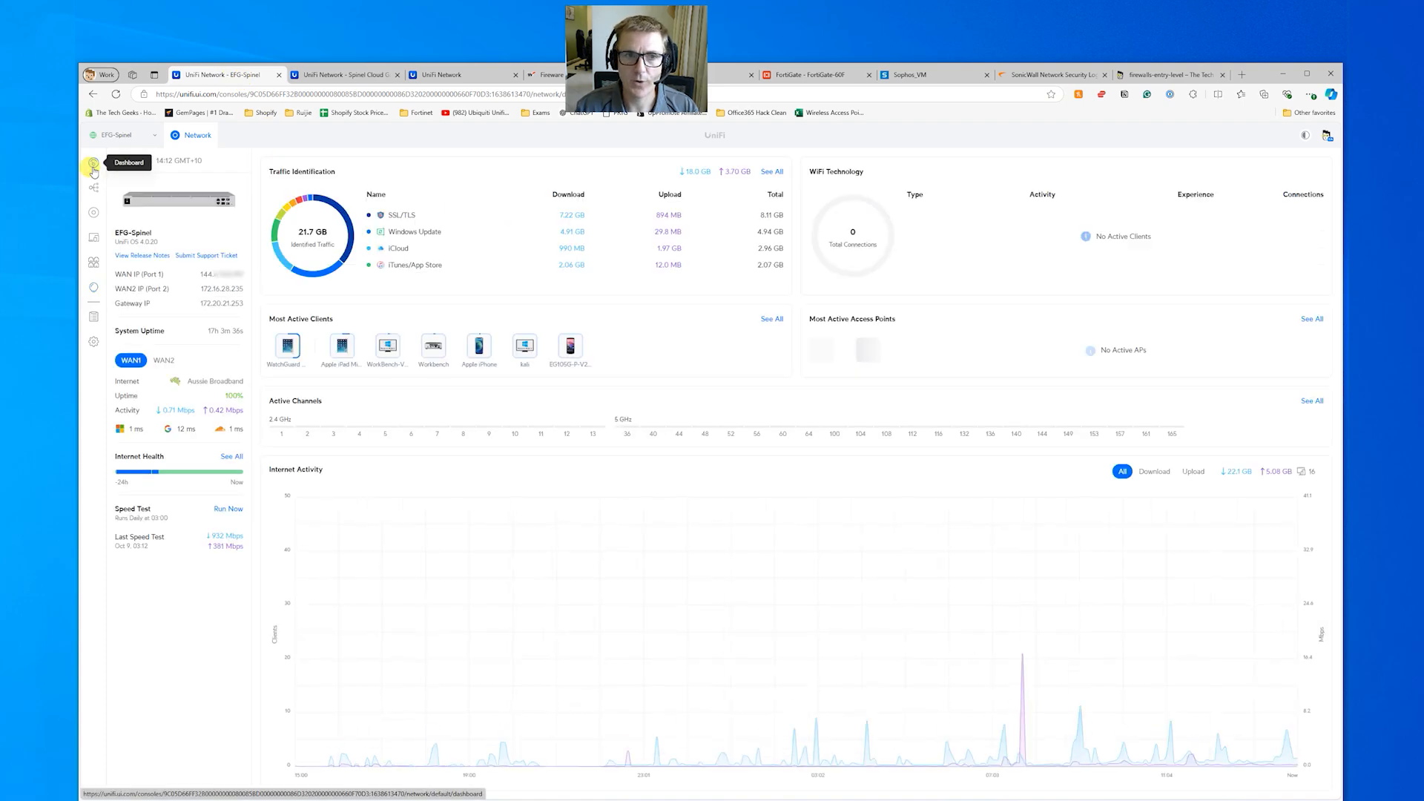
click(772, 172)
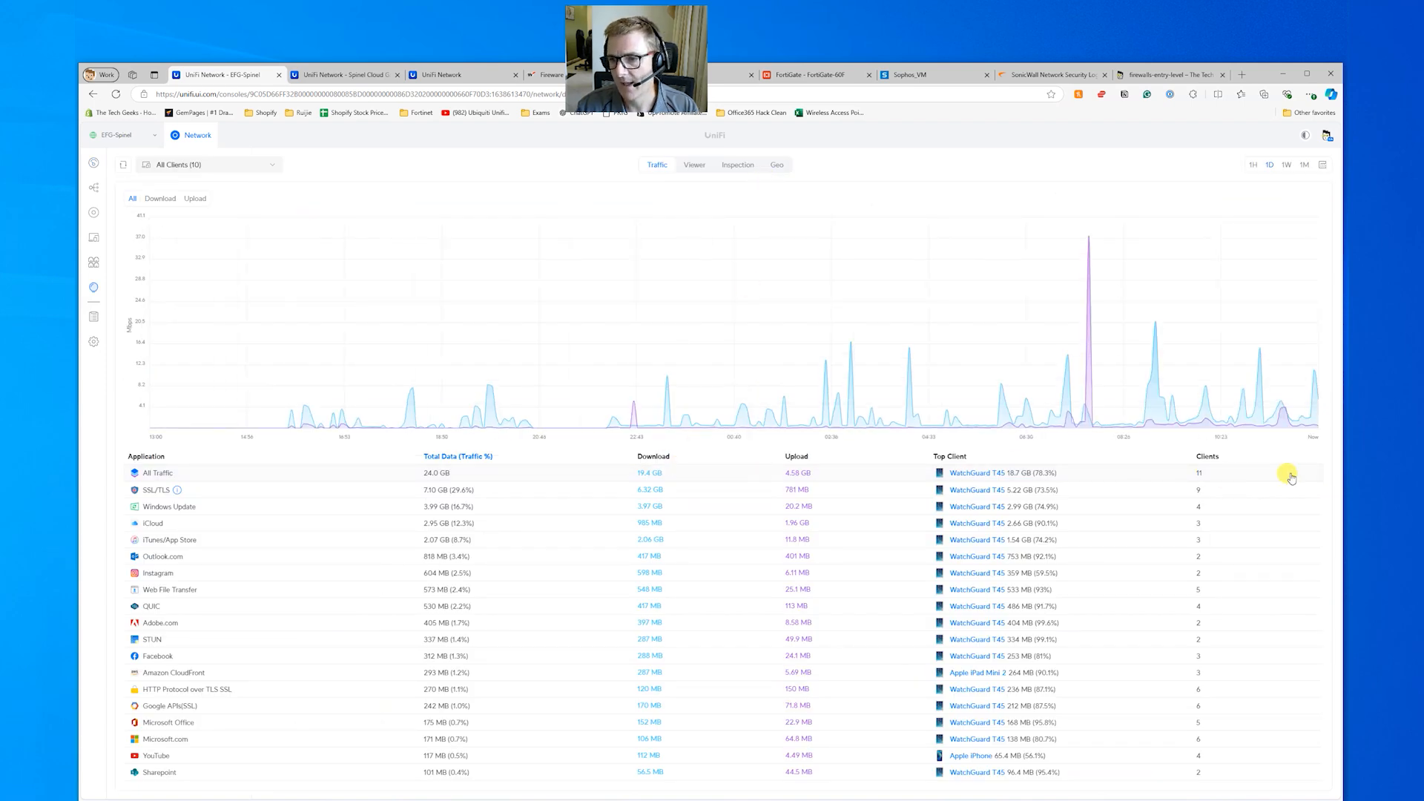
mouse_move(1288, 496)
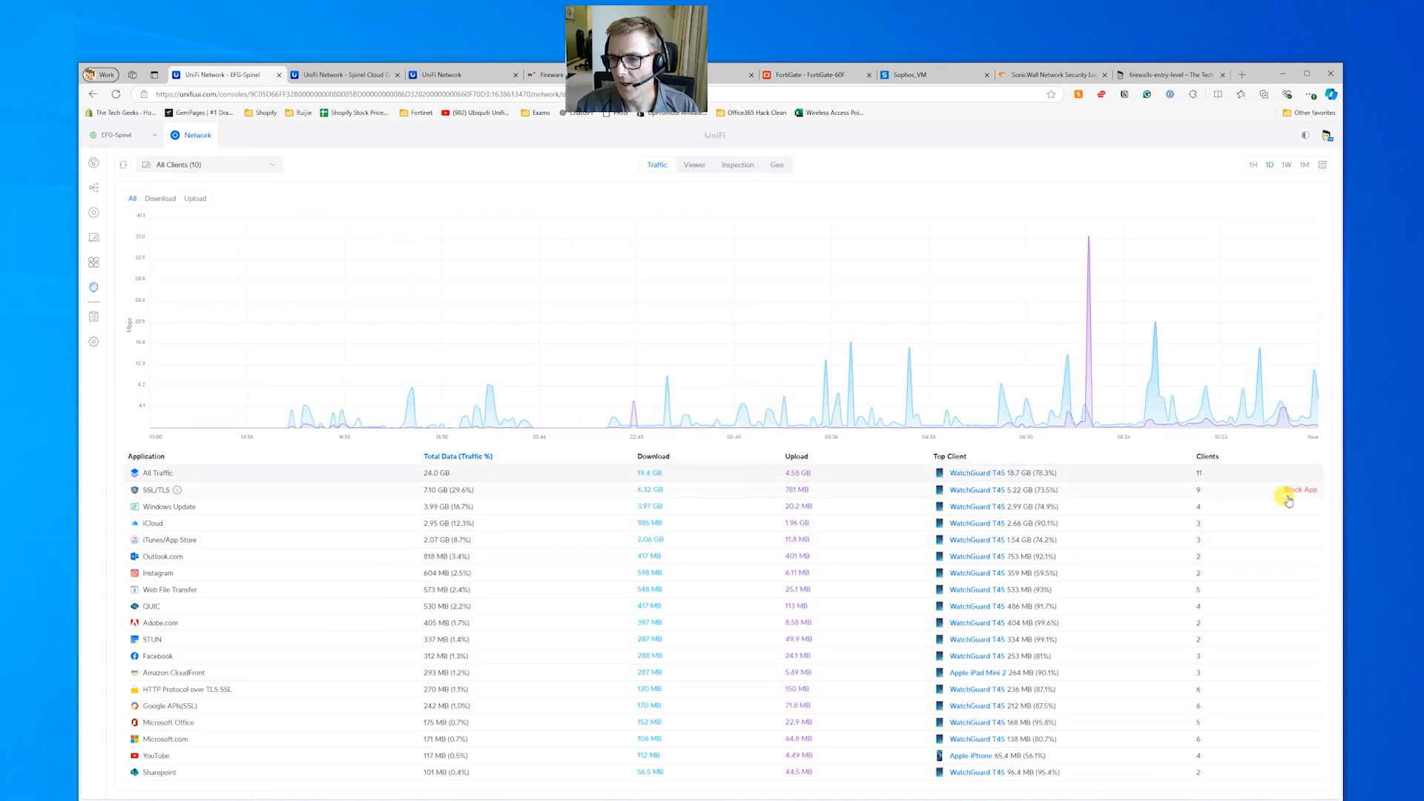
click(686, 496)
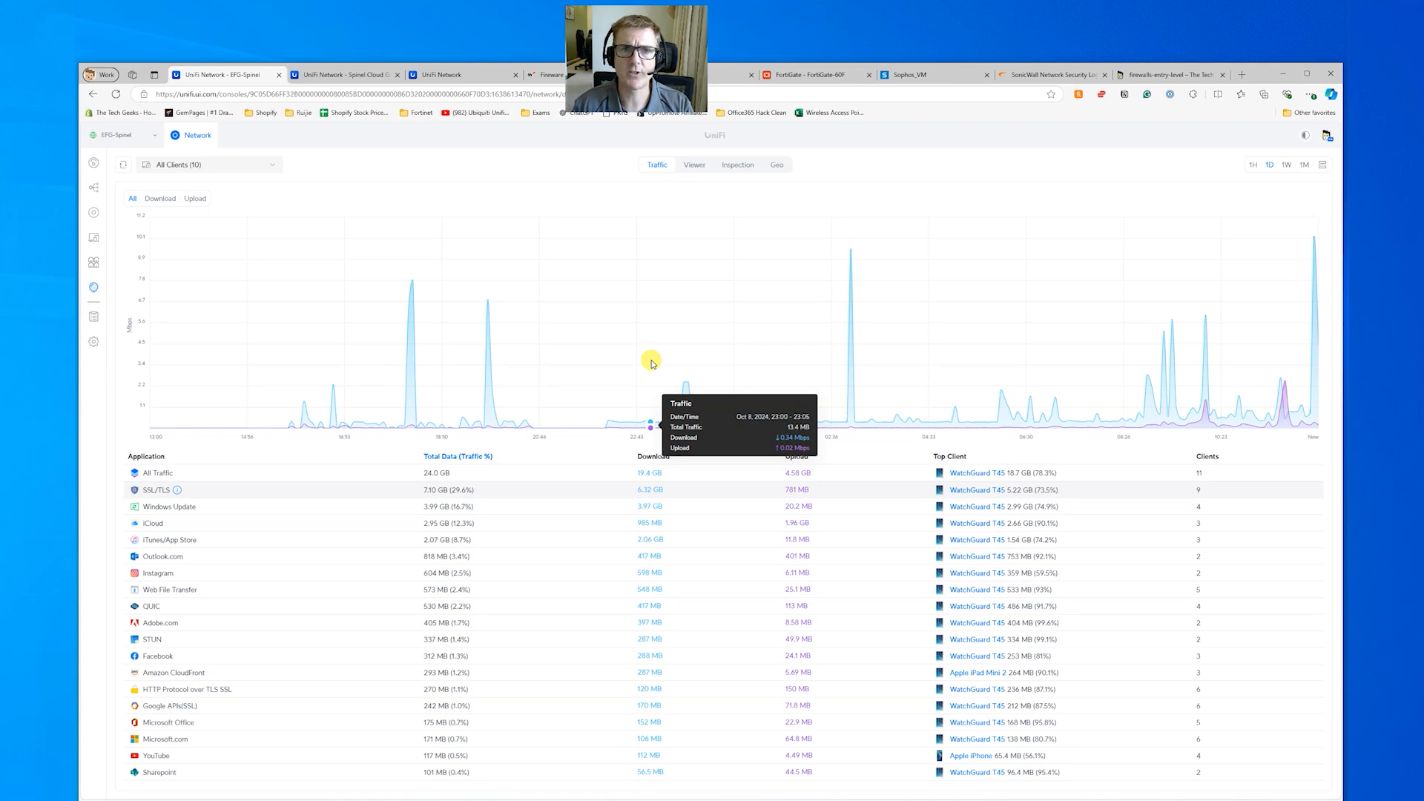
click(539, 79)
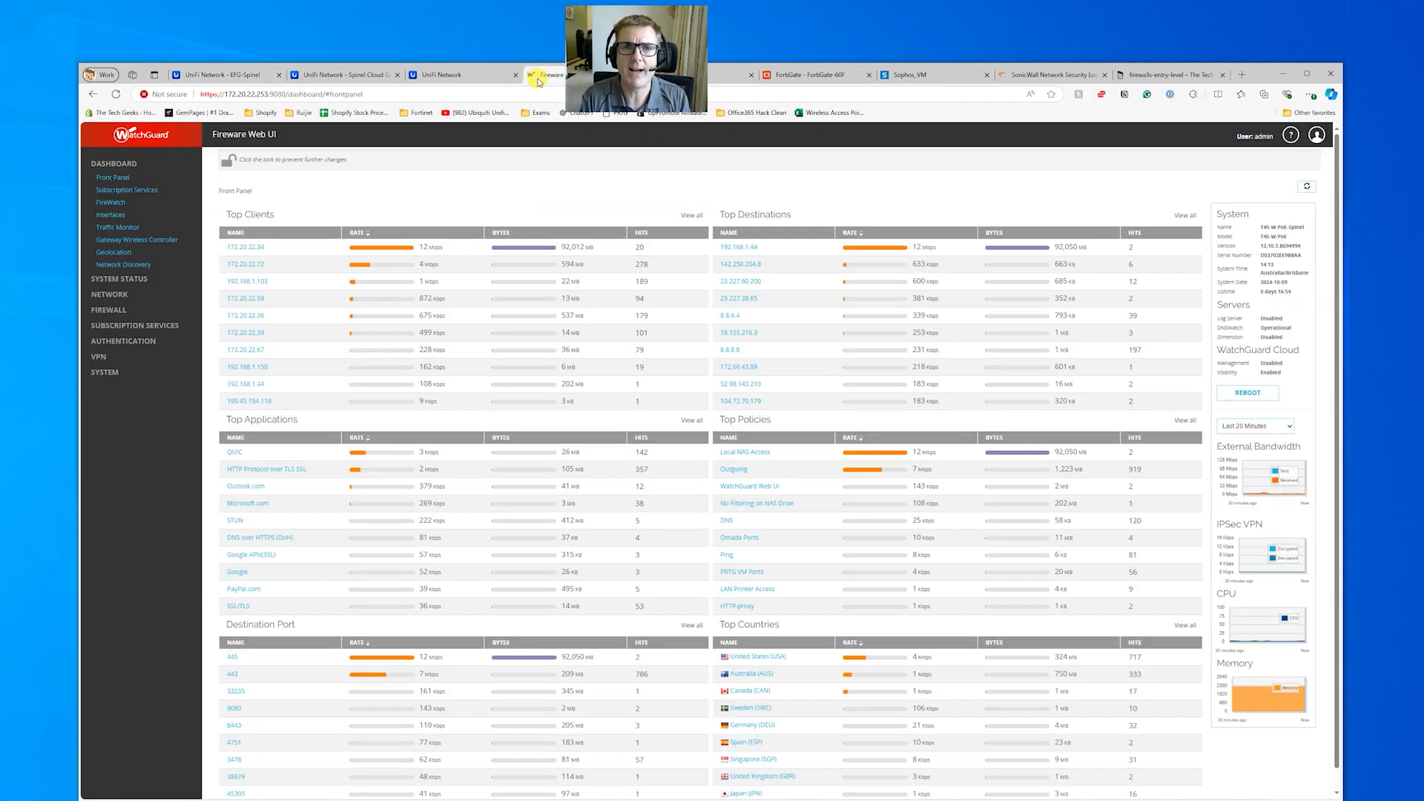
click(230, 80)
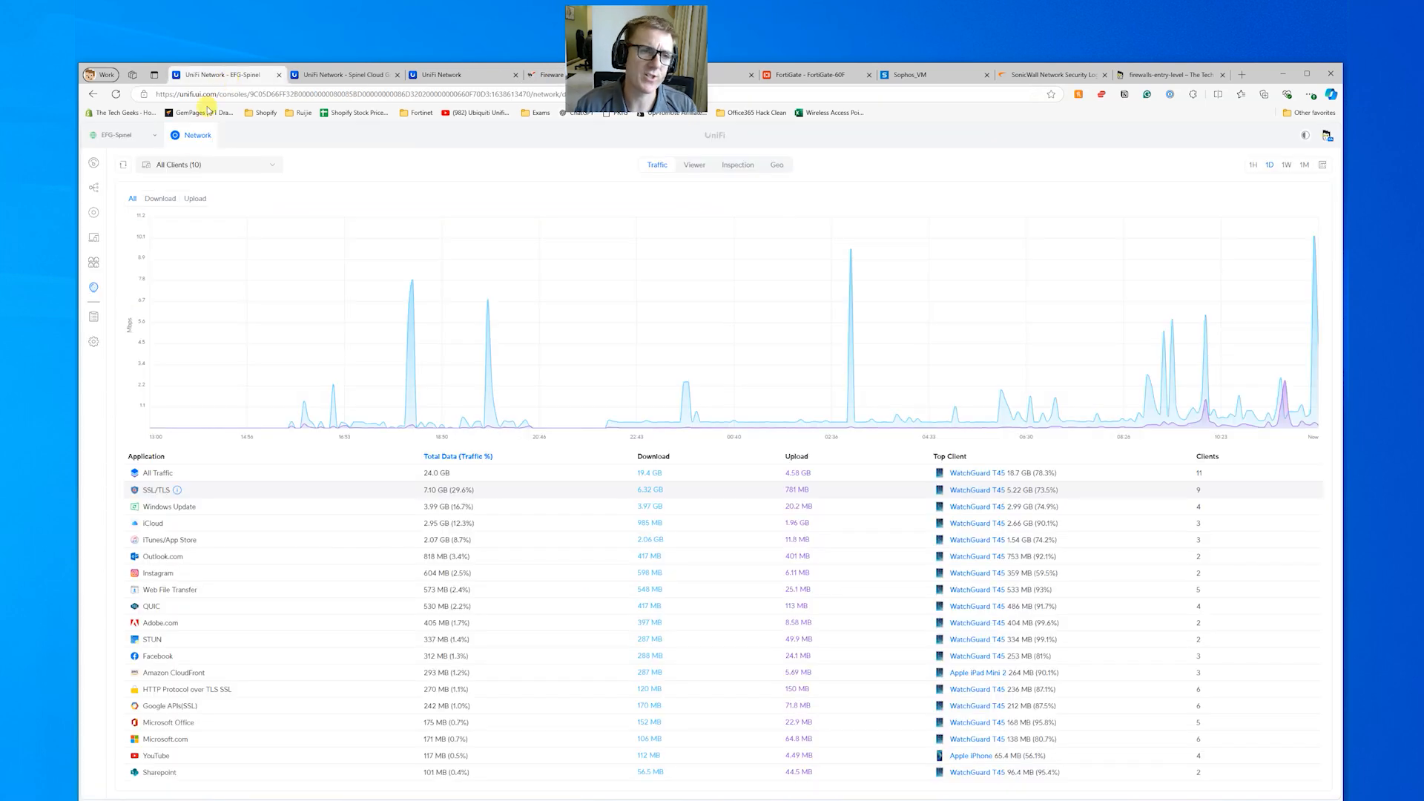
Step: Open the UniFi Network settings and review the IP Groups among the profiles
click(93, 342)
click(136, 304)
click(429, 166)
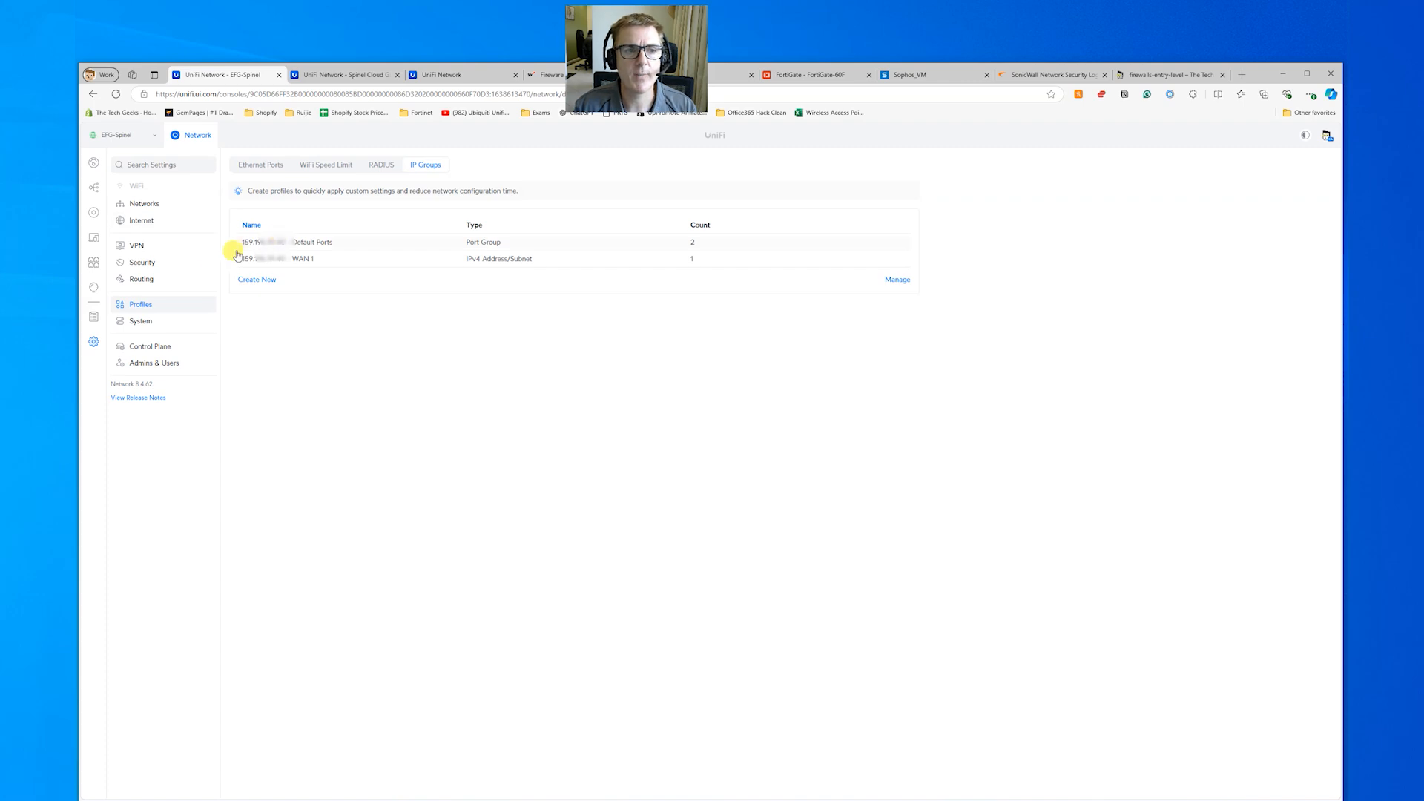
Step: Start a new destination NAT rule in the Routing settings, review its interface choices, and set the protocol to TCP/UDP
click(162, 279)
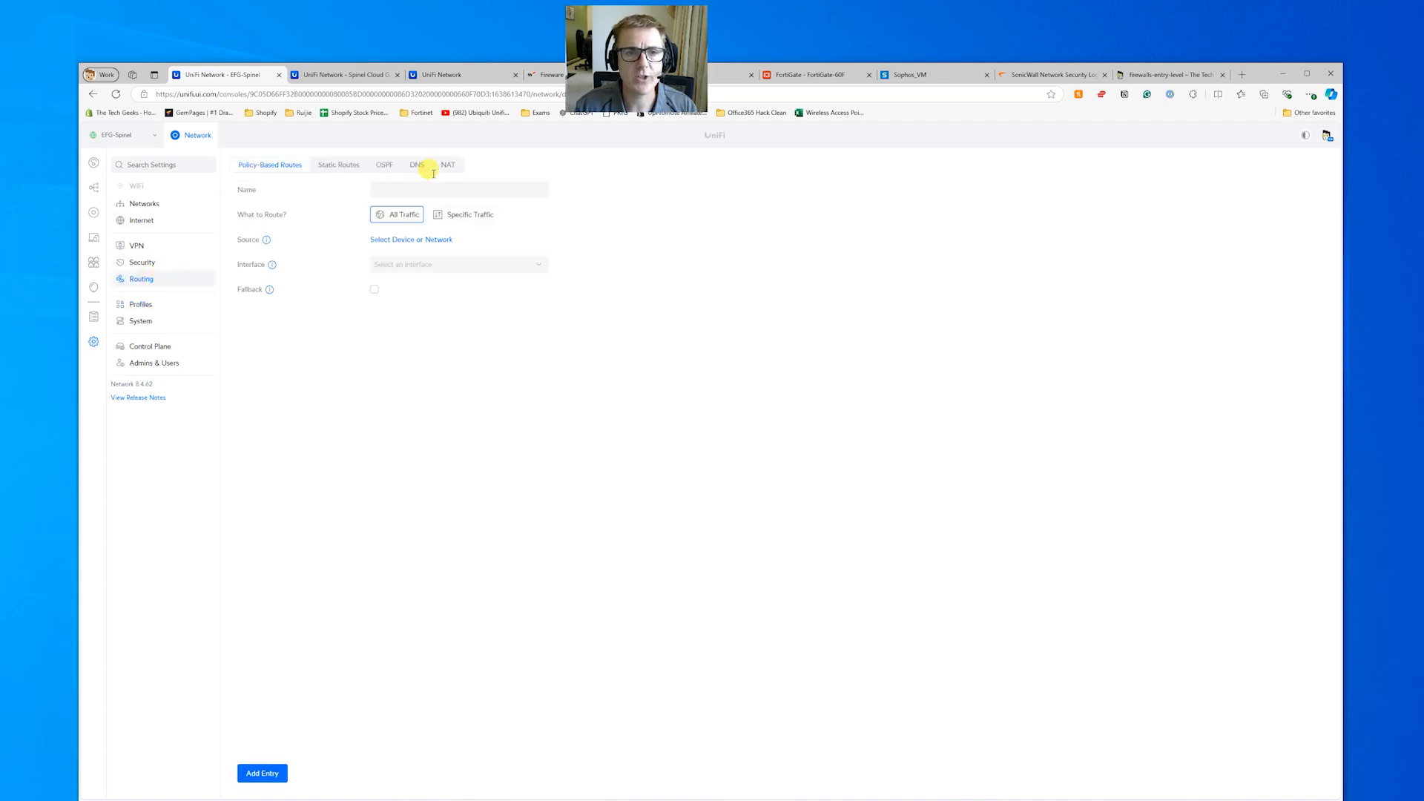
click(451, 164)
click(378, 199)
click(267, 258)
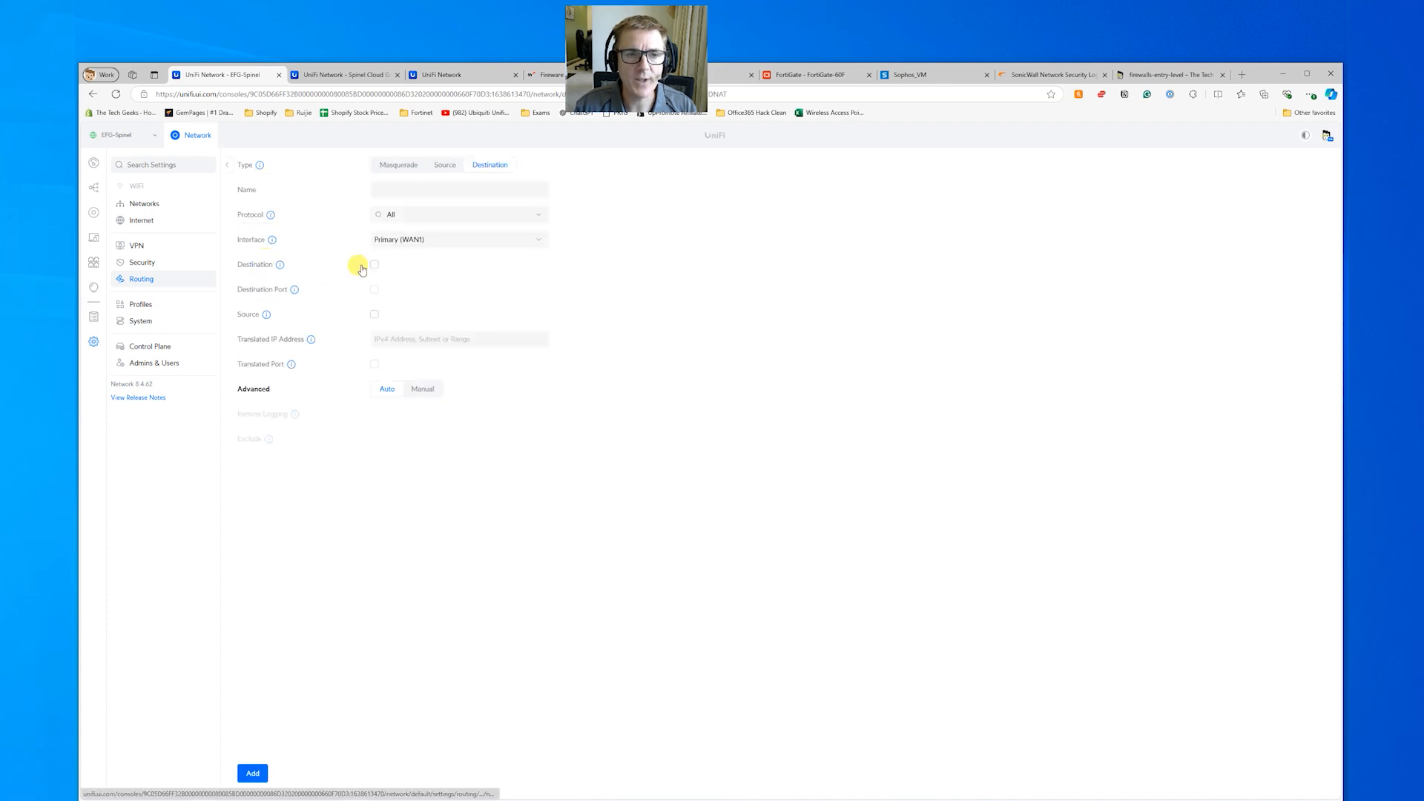
click(460, 241)
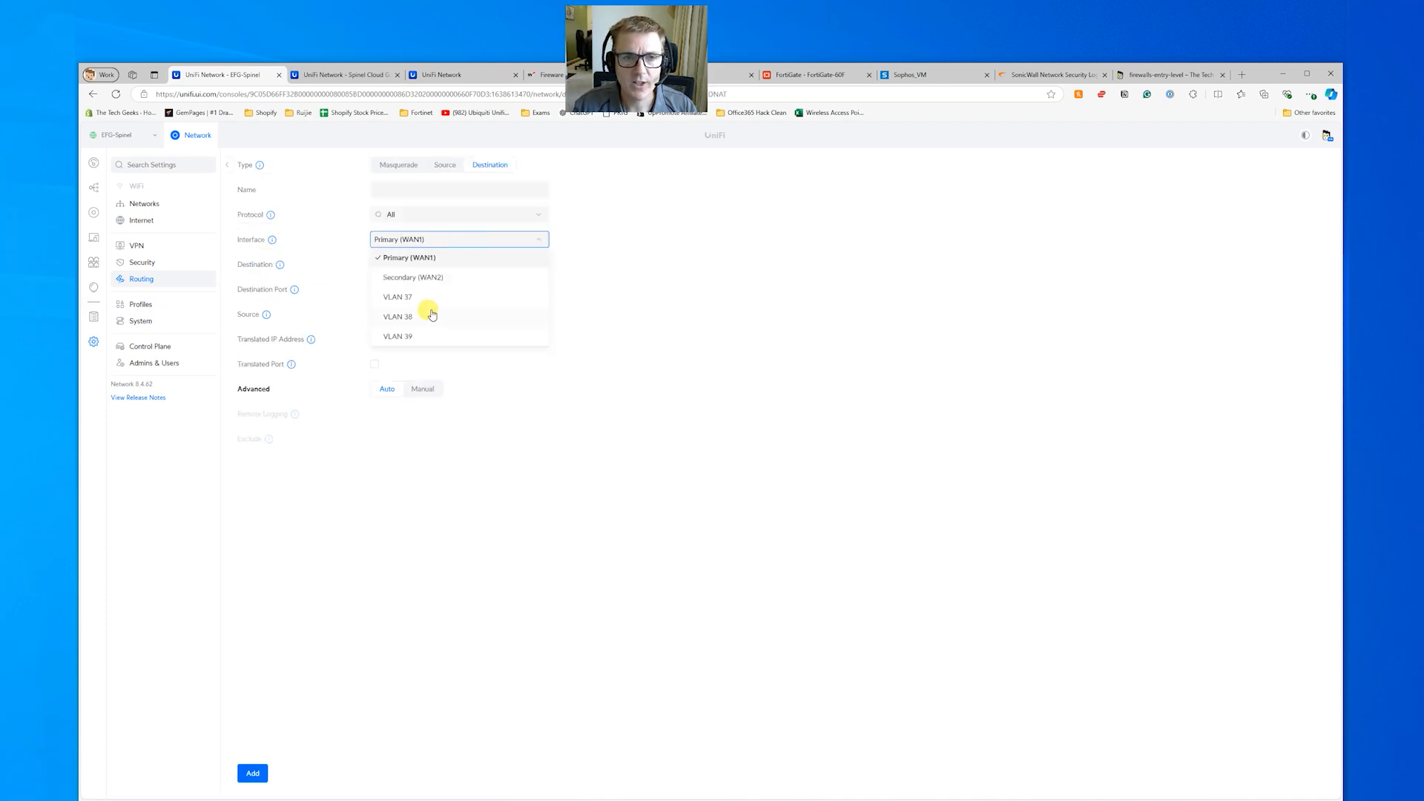
click(650, 297)
click(516, 214)
click(408, 291)
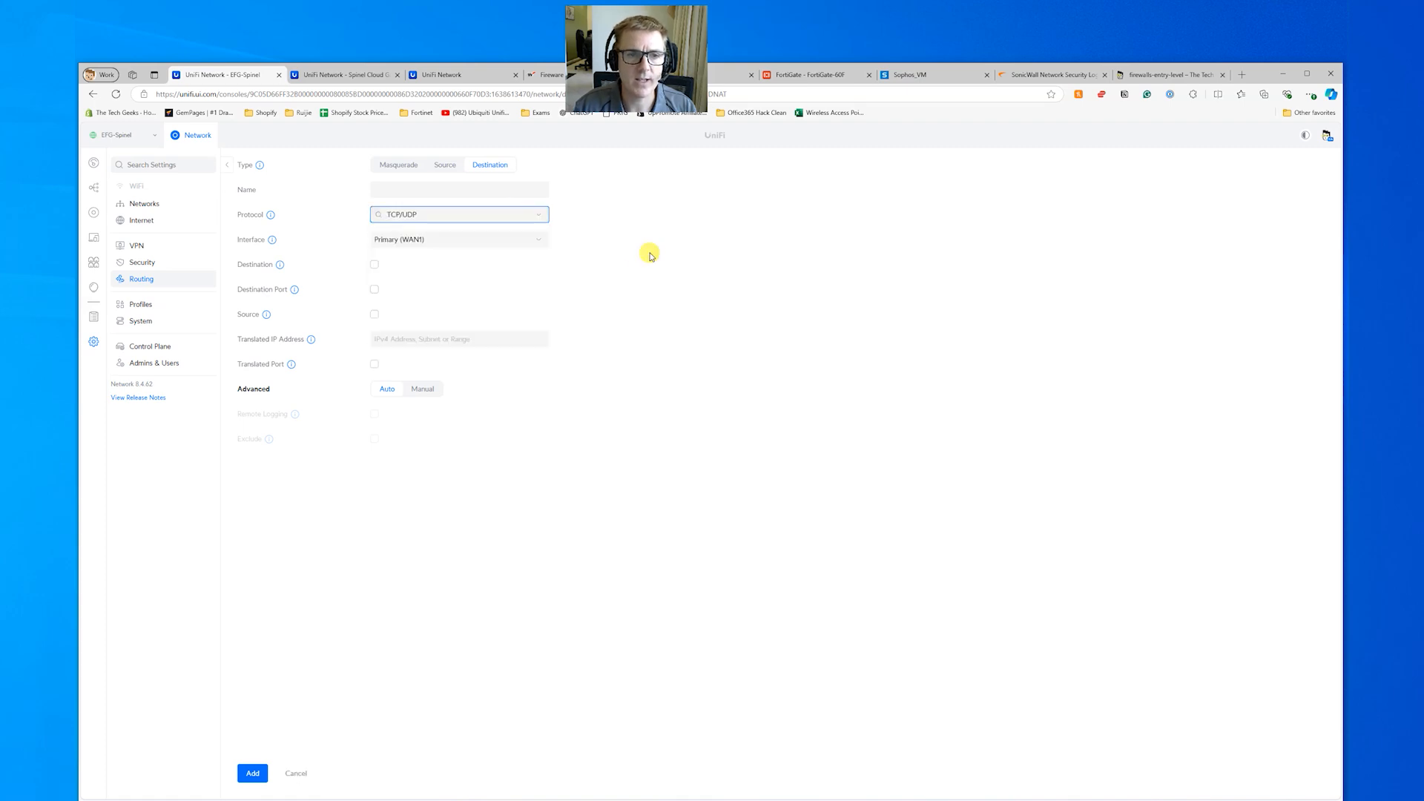
Step: Enable destination matching in the NAT rule and examine the selectable destination addresses and interfaces
click(375, 265)
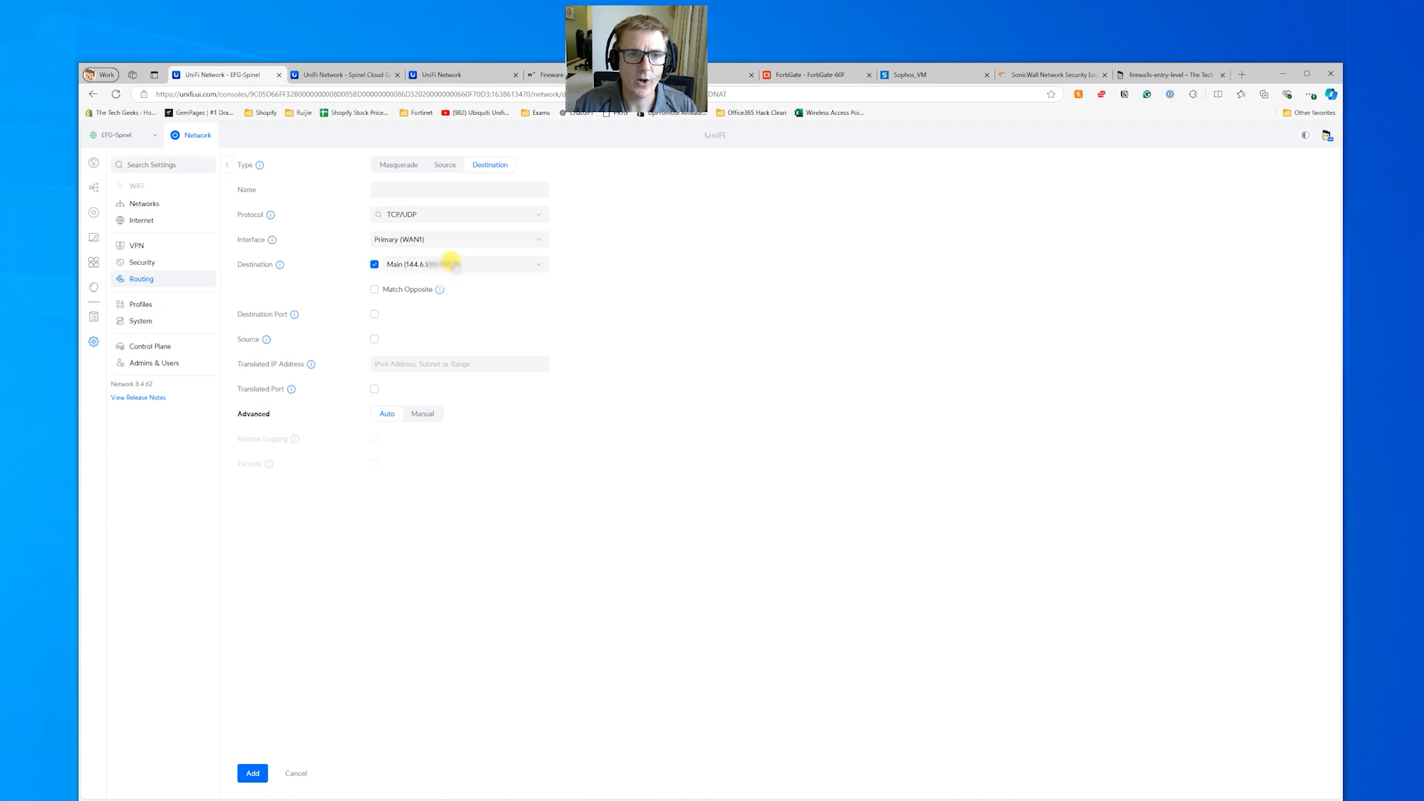
click(451, 264)
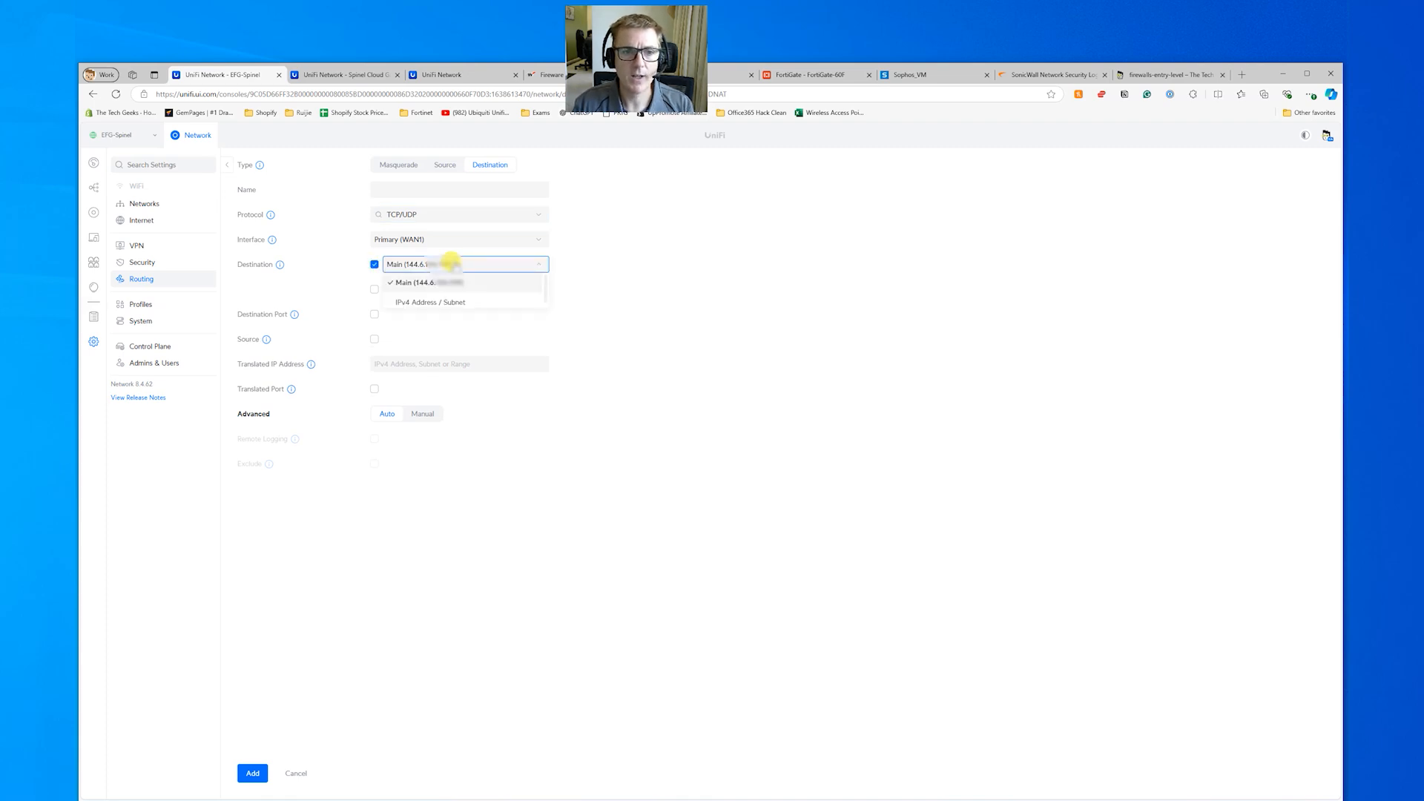
click(582, 283)
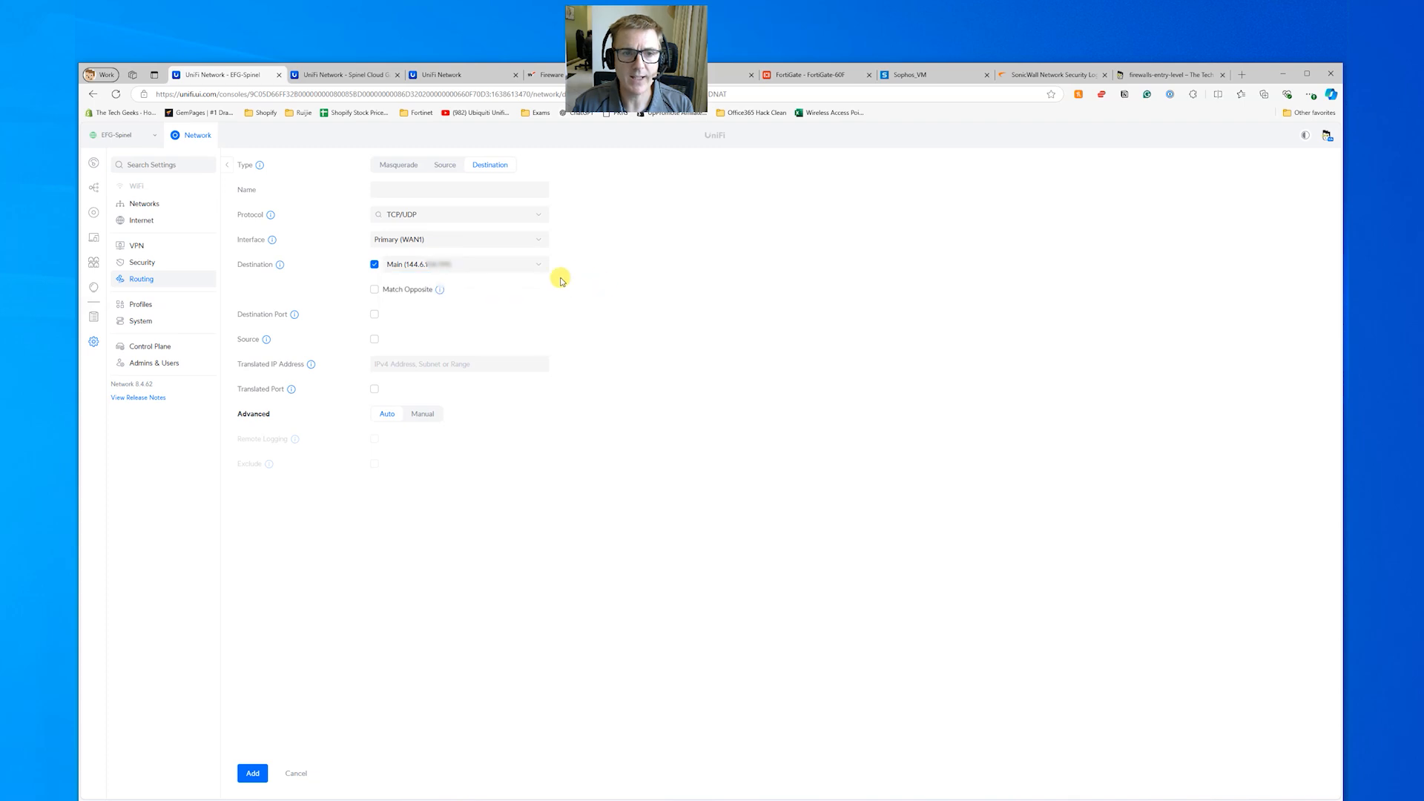
click(463, 265)
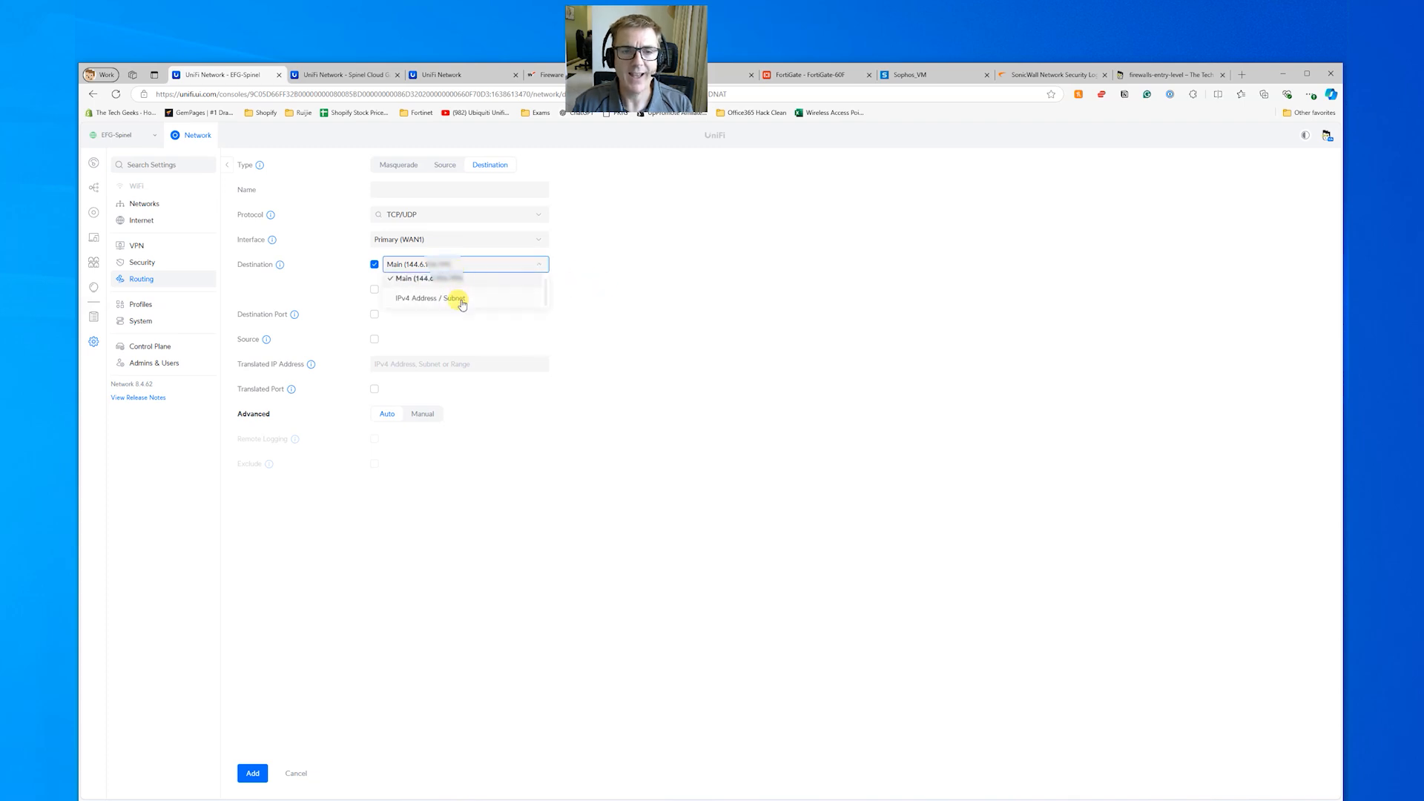
click(712, 291)
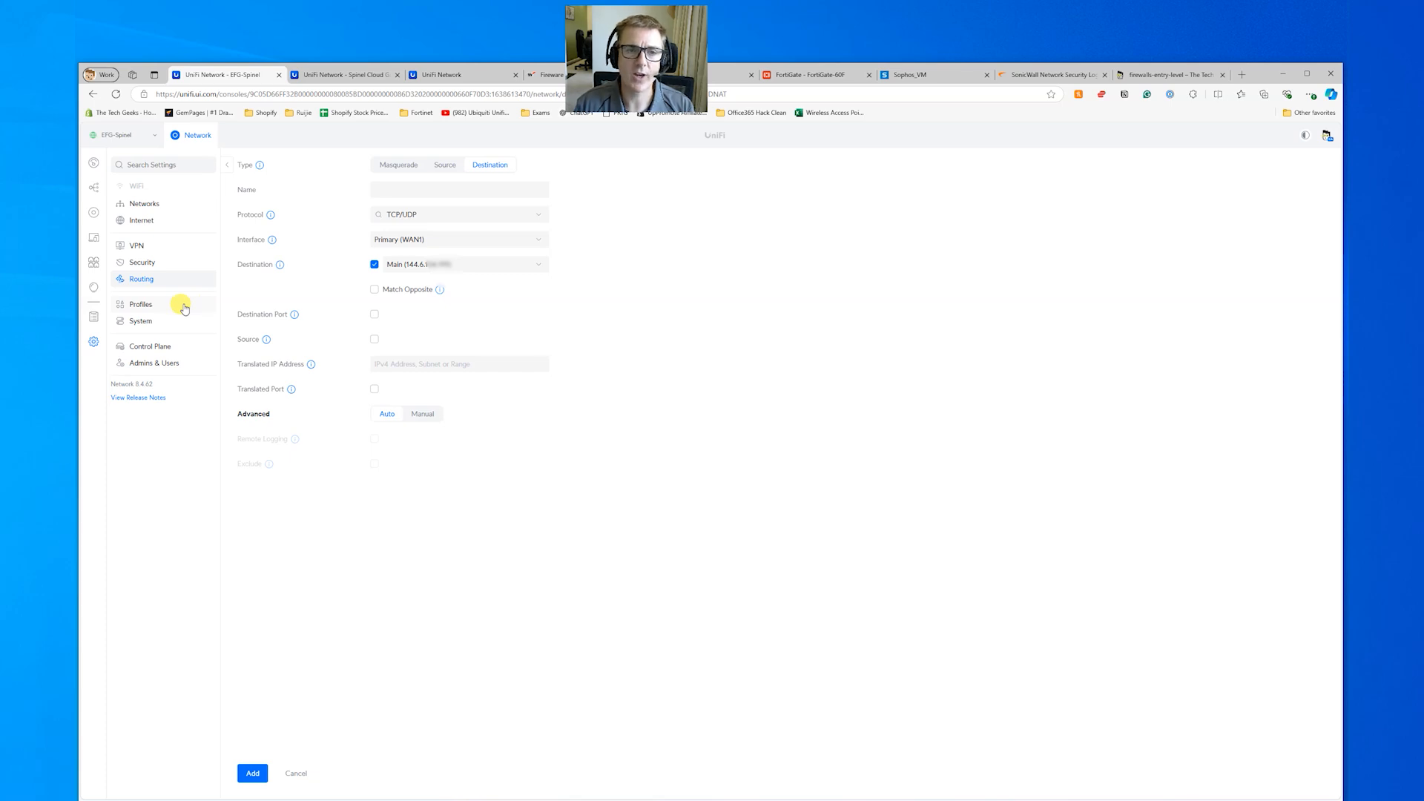
click(433, 239)
click(624, 298)
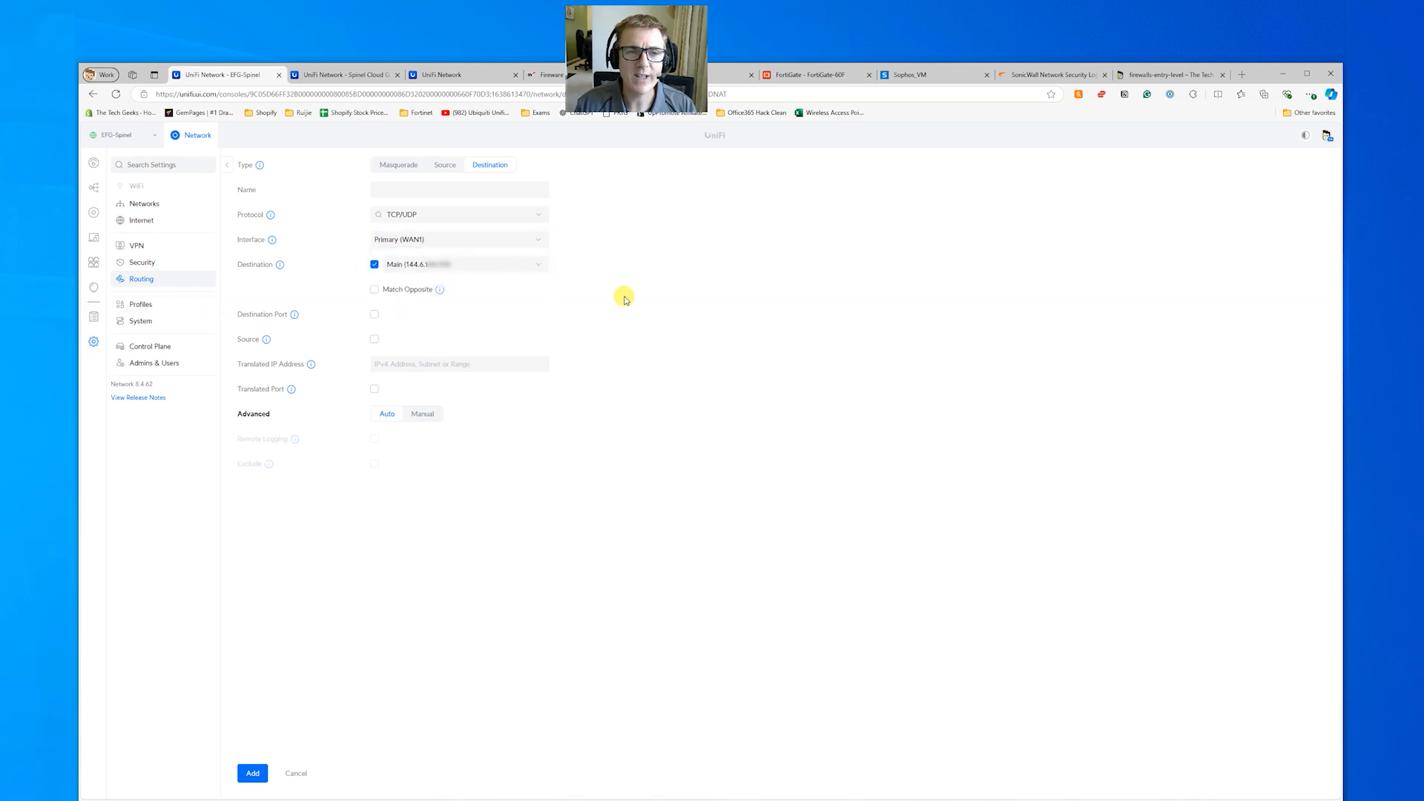
Step: Enable source matching in the NAT rule by Port / IP Group, using the WAN 1 IP group
click(374, 340)
click(473, 342)
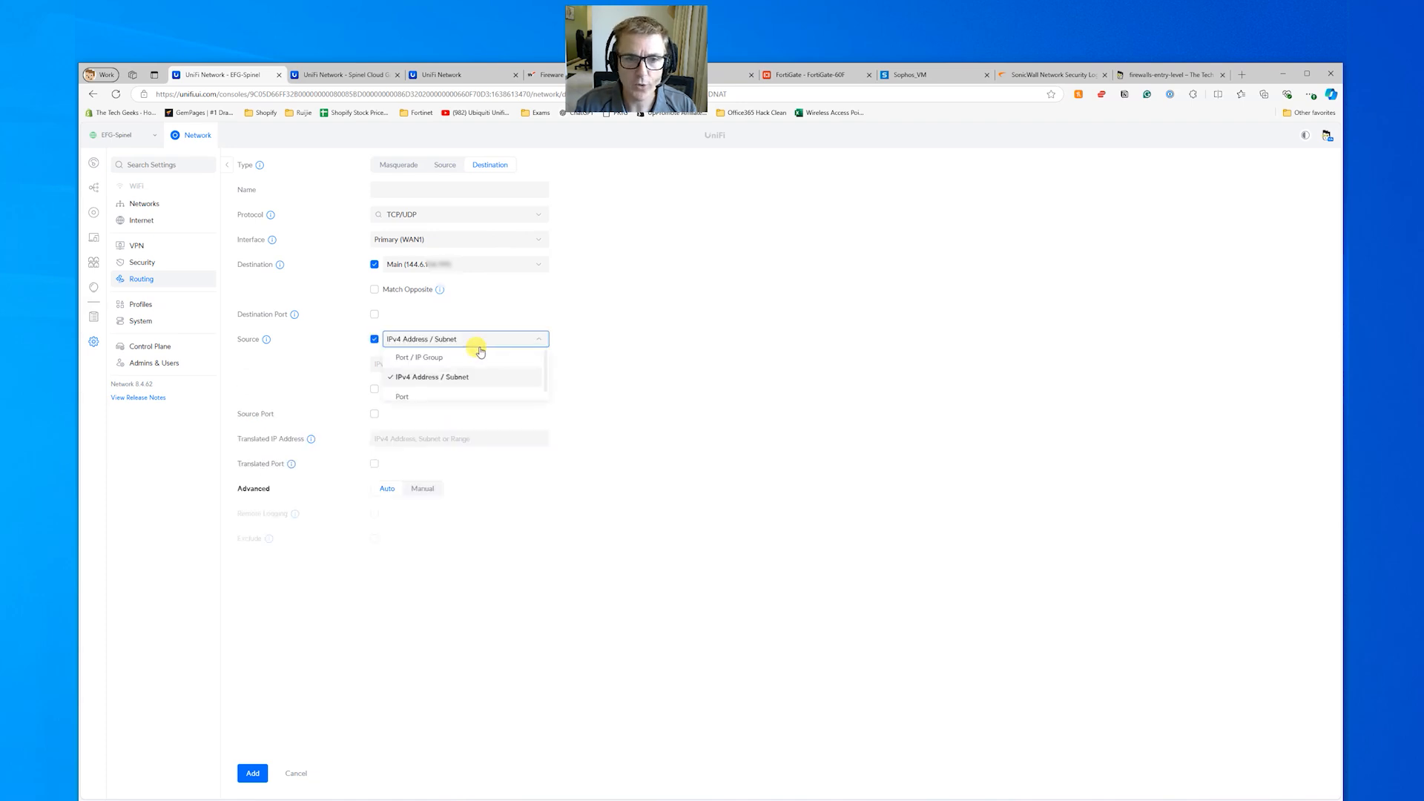
click(464, 357)
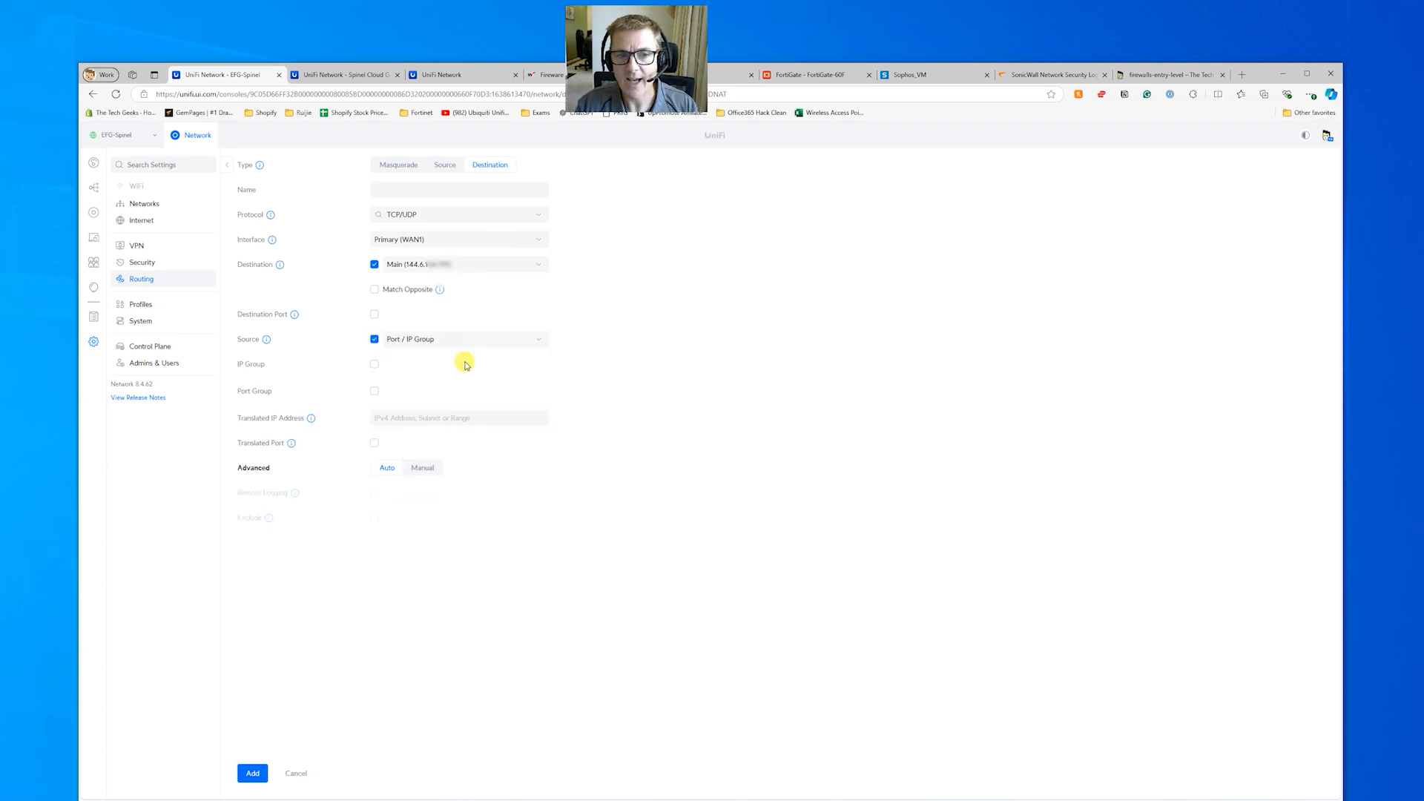
click(375, 365)
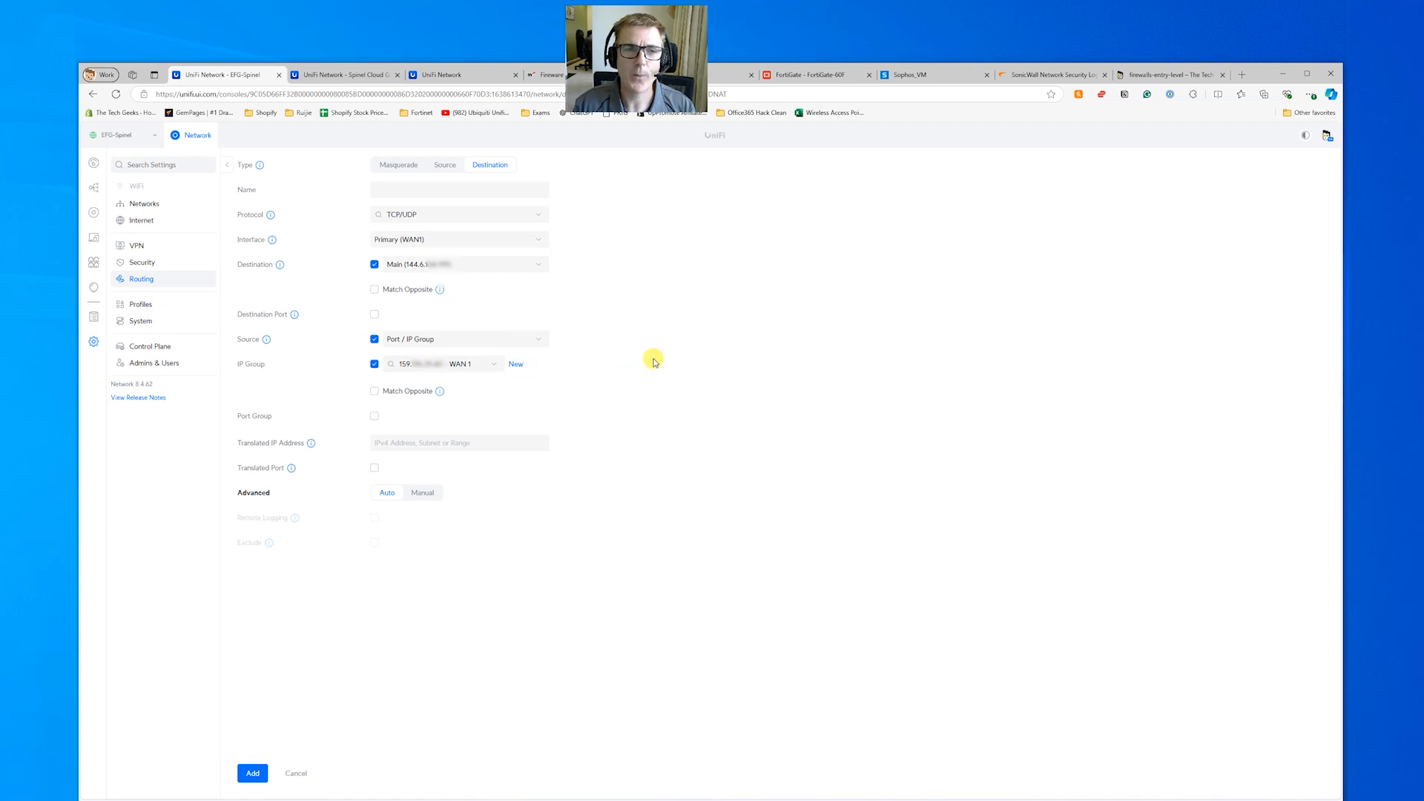
Step: Check the NAT rule's destination choices again, and discard the unsaved rule by going to the Security settings
click(460, 265)
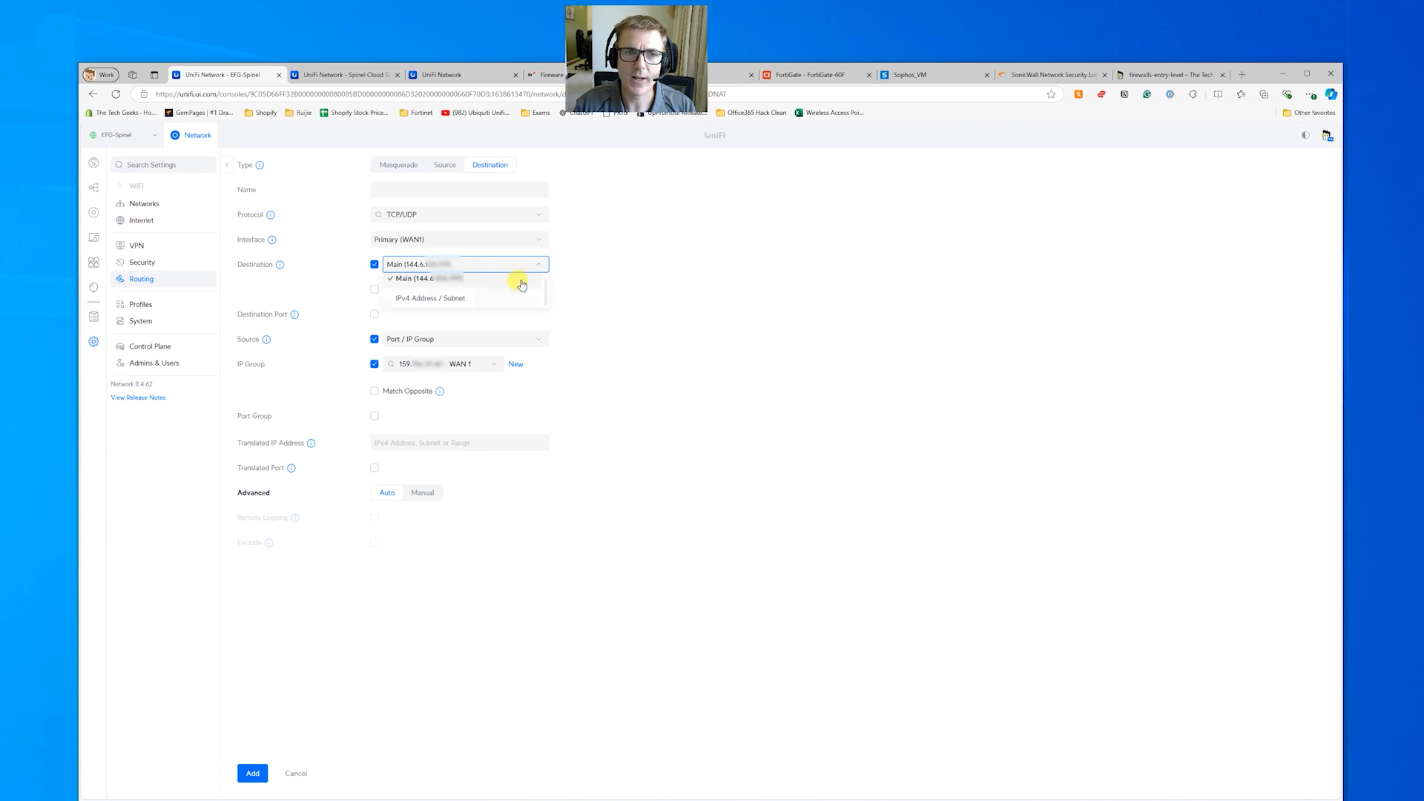
click(625, 348)
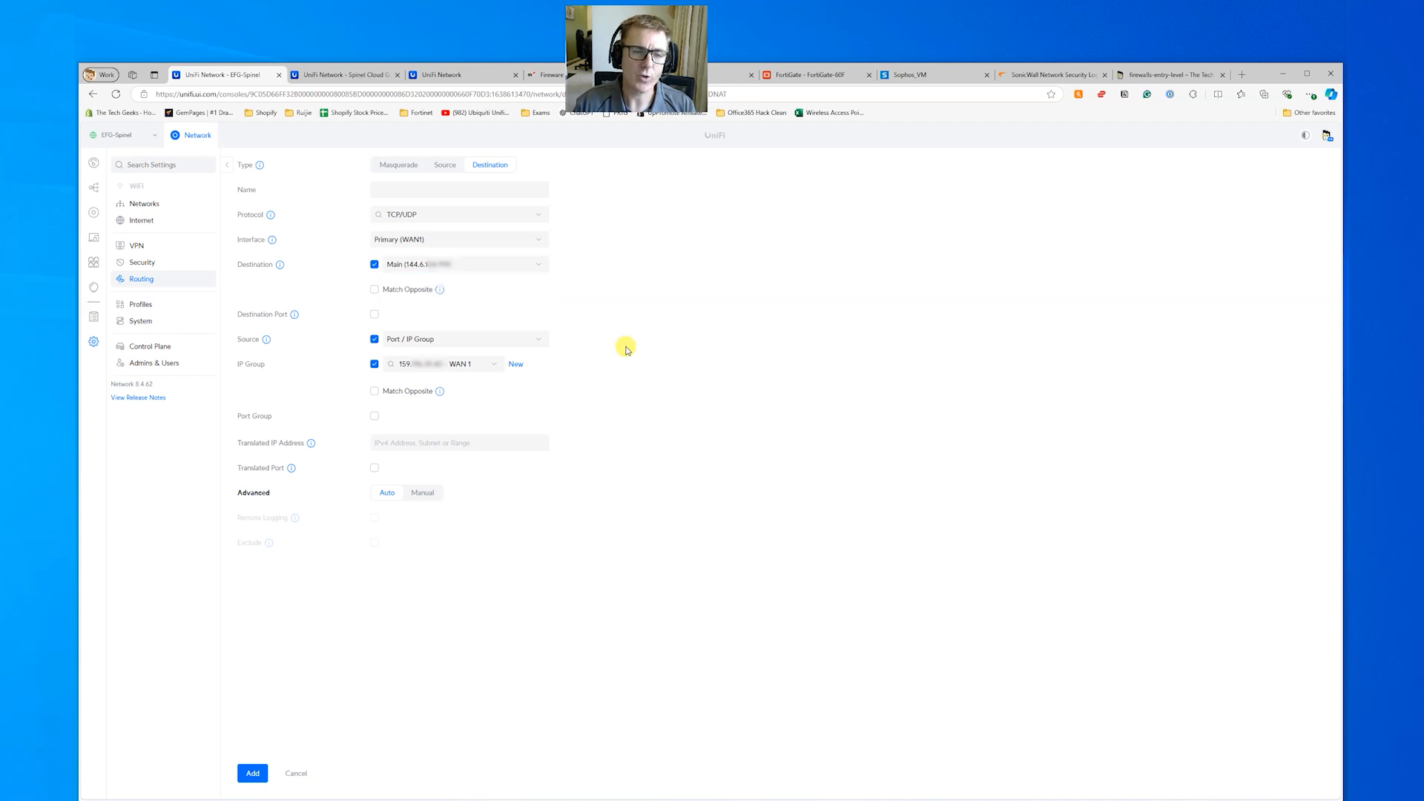
click(136, 268)
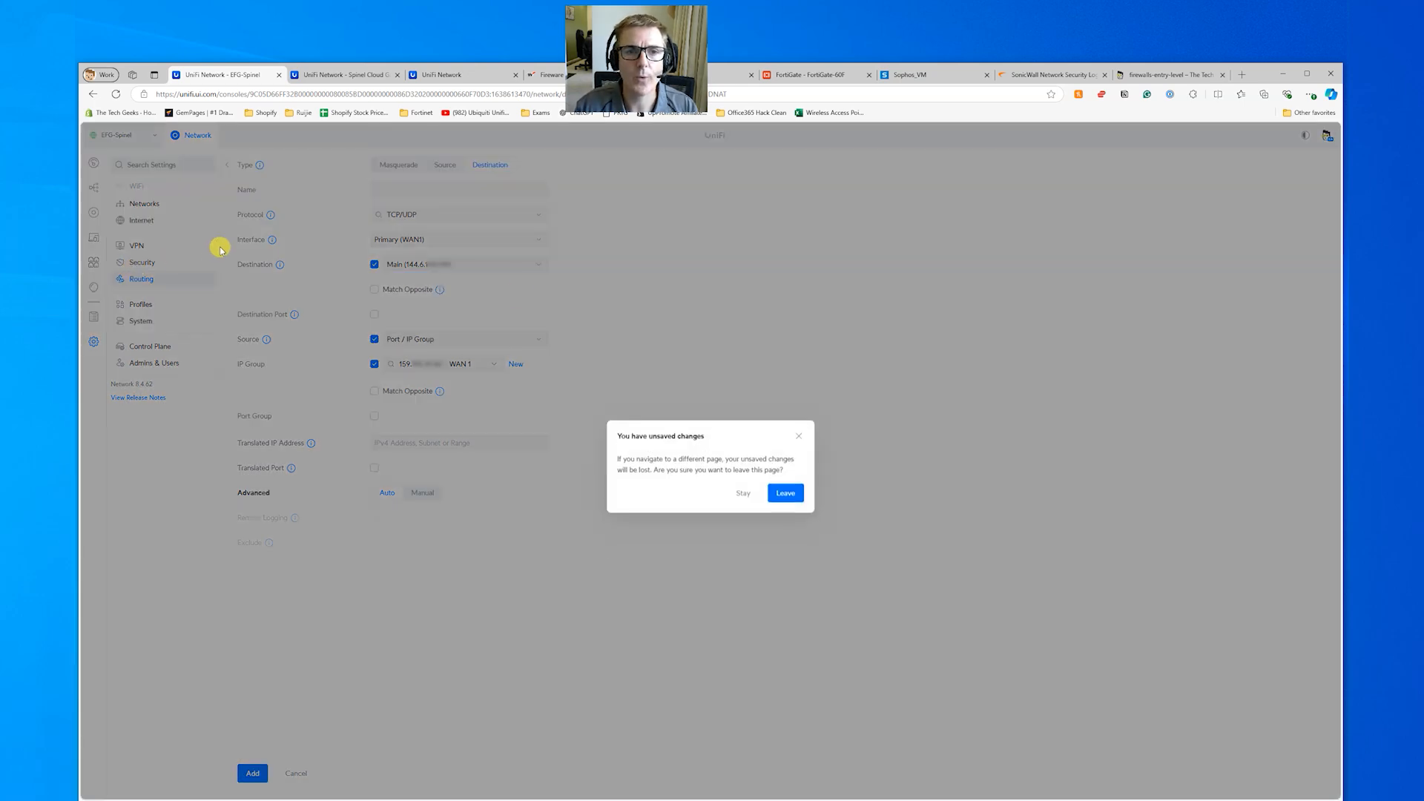
click(784, 491)
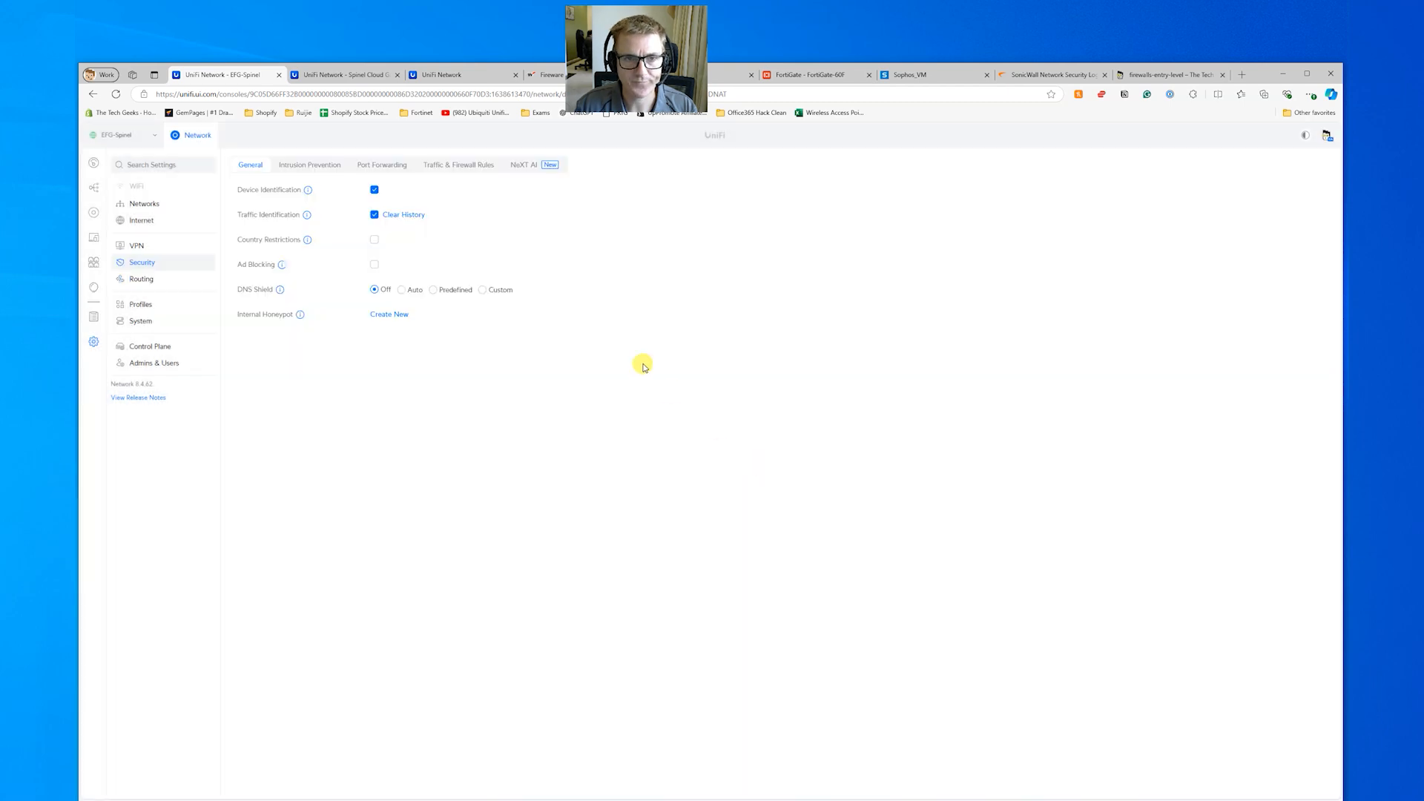
Step: Open a new advanced rule form in Traffic & Firewall Rules and examine its source type options
click(457, 167)
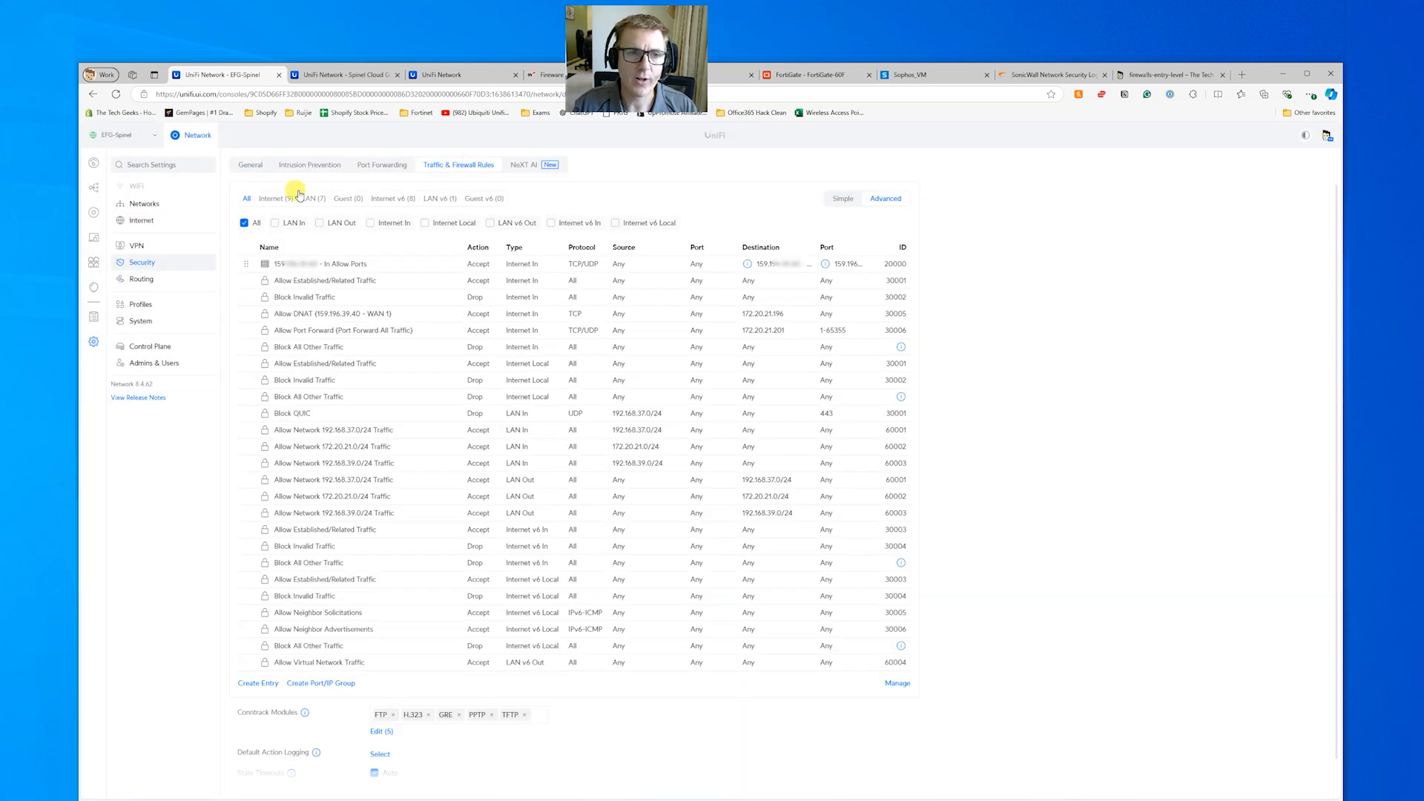
click(258, 683)
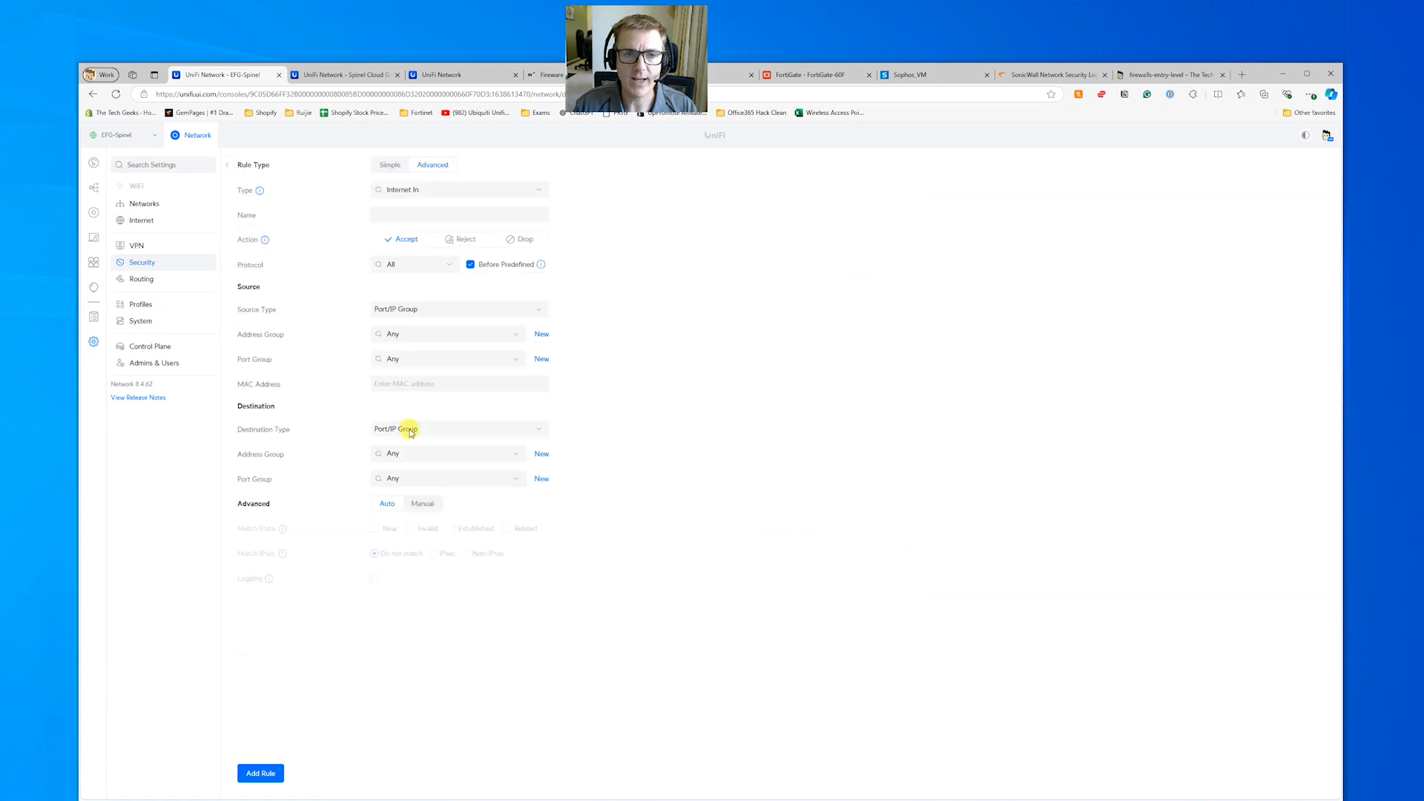
click(432, 310)
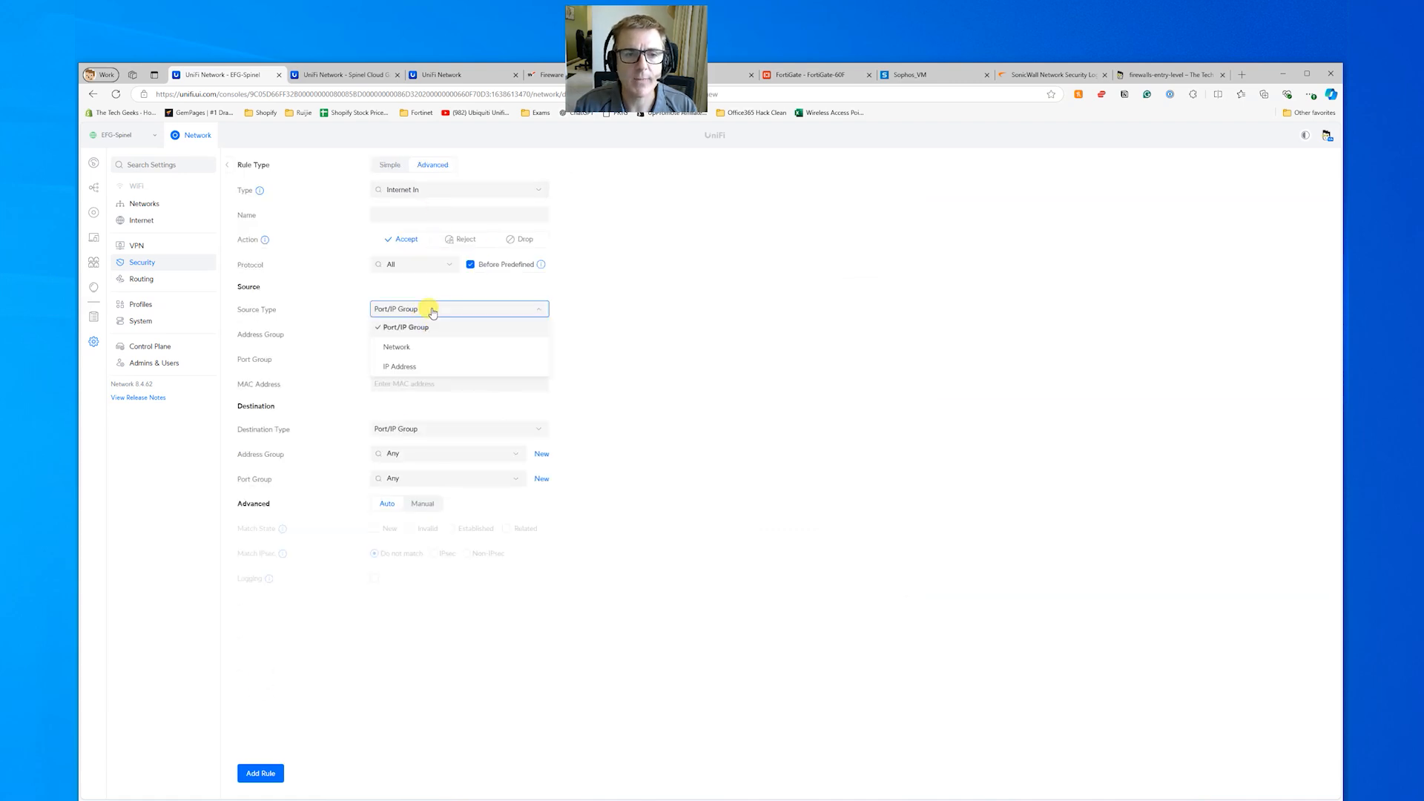
click(666, 319)
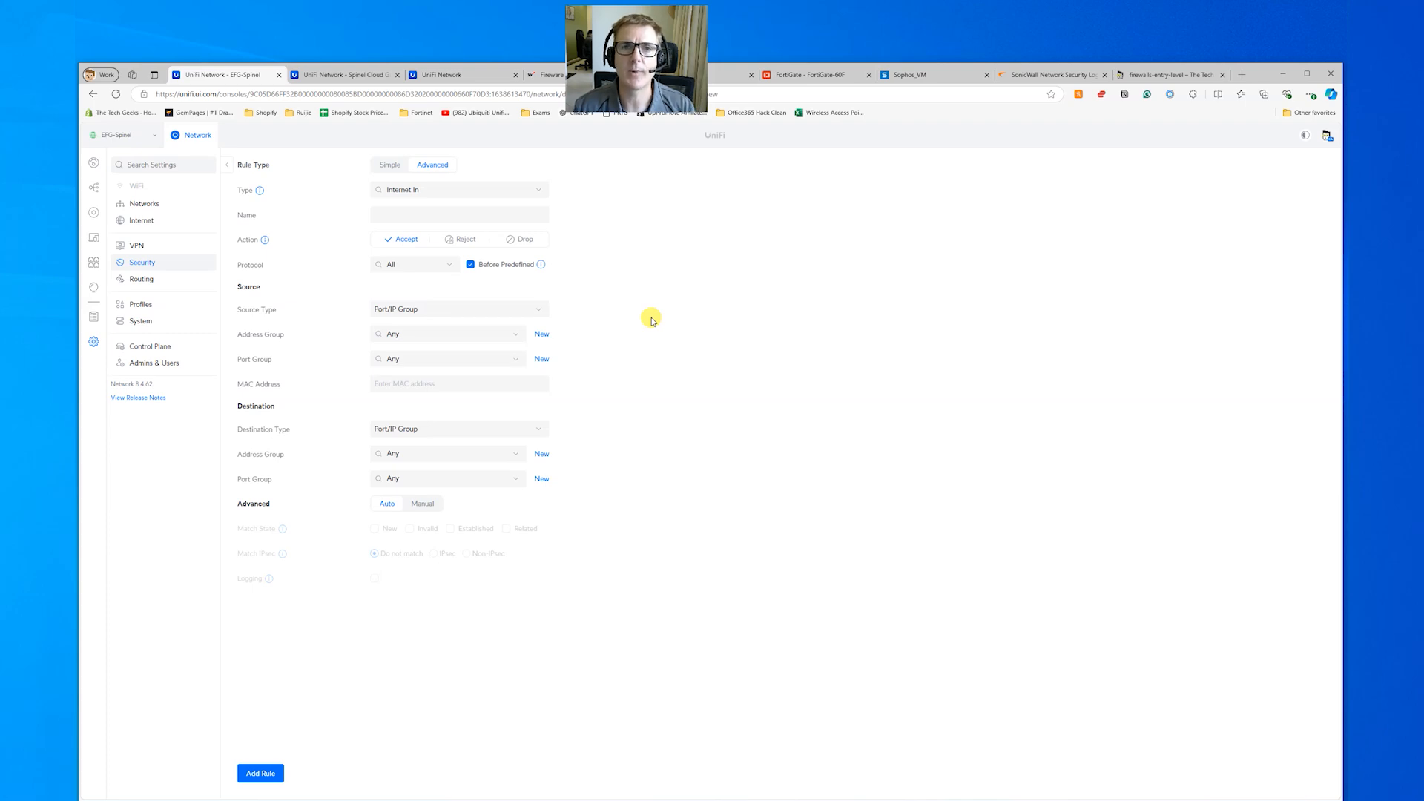
Step: Switch to the WatchGuard Fireware Web UI and view its firewall policies
click(547, 75)
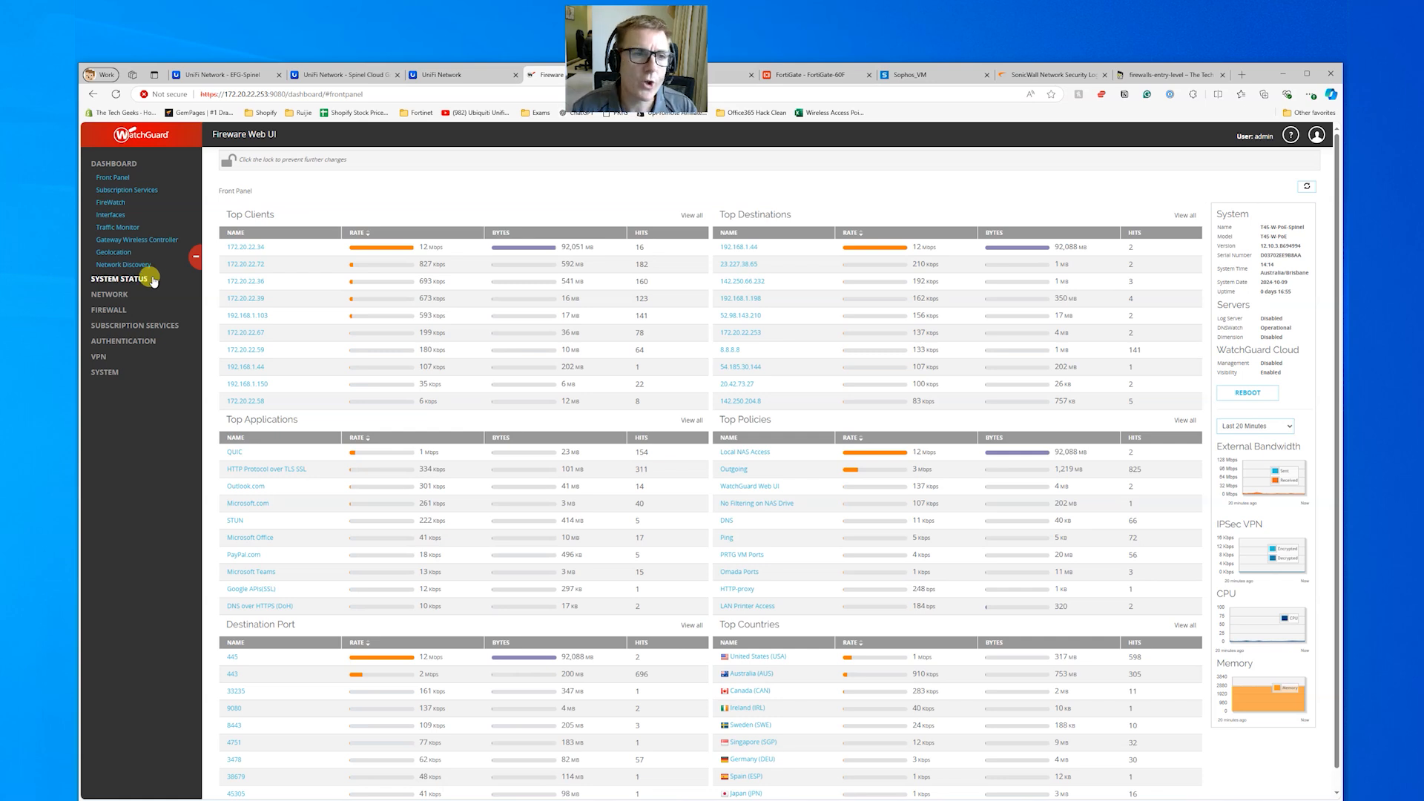
click(118, 310)
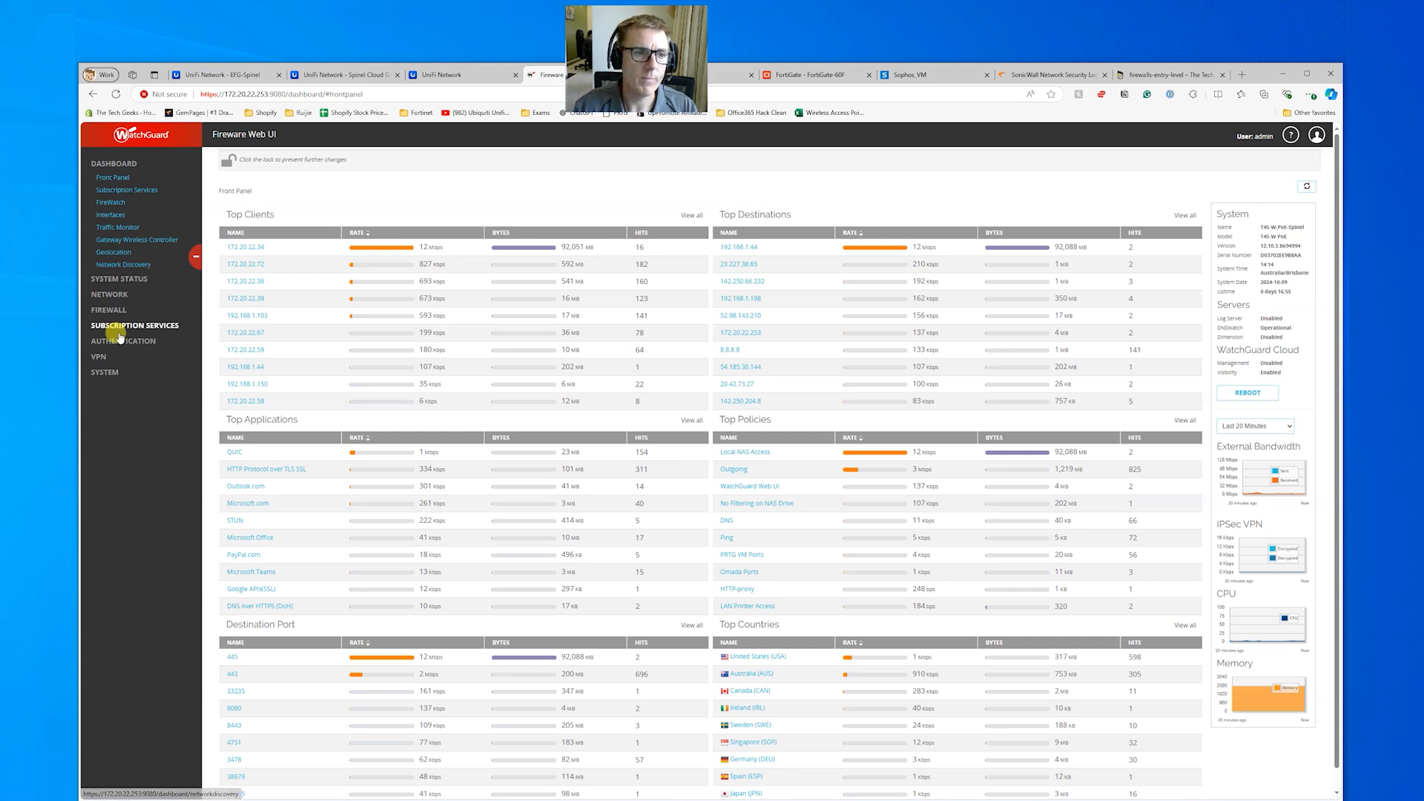
click(118, 323)
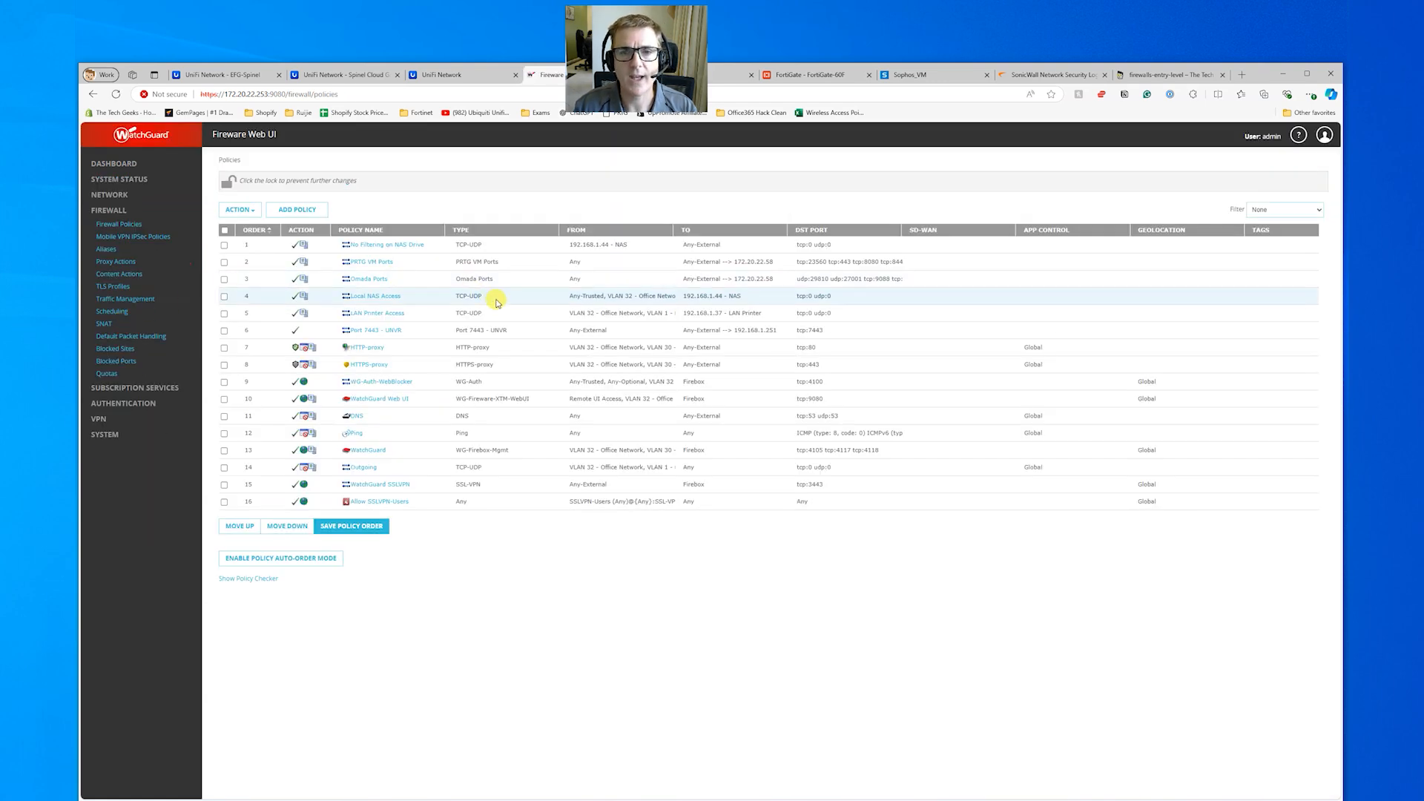
Step: Review the custom policy types for a new WatchGuard policy, cancel it, and inspect the No Filtering on NAS Drive policy
click(300, 212)
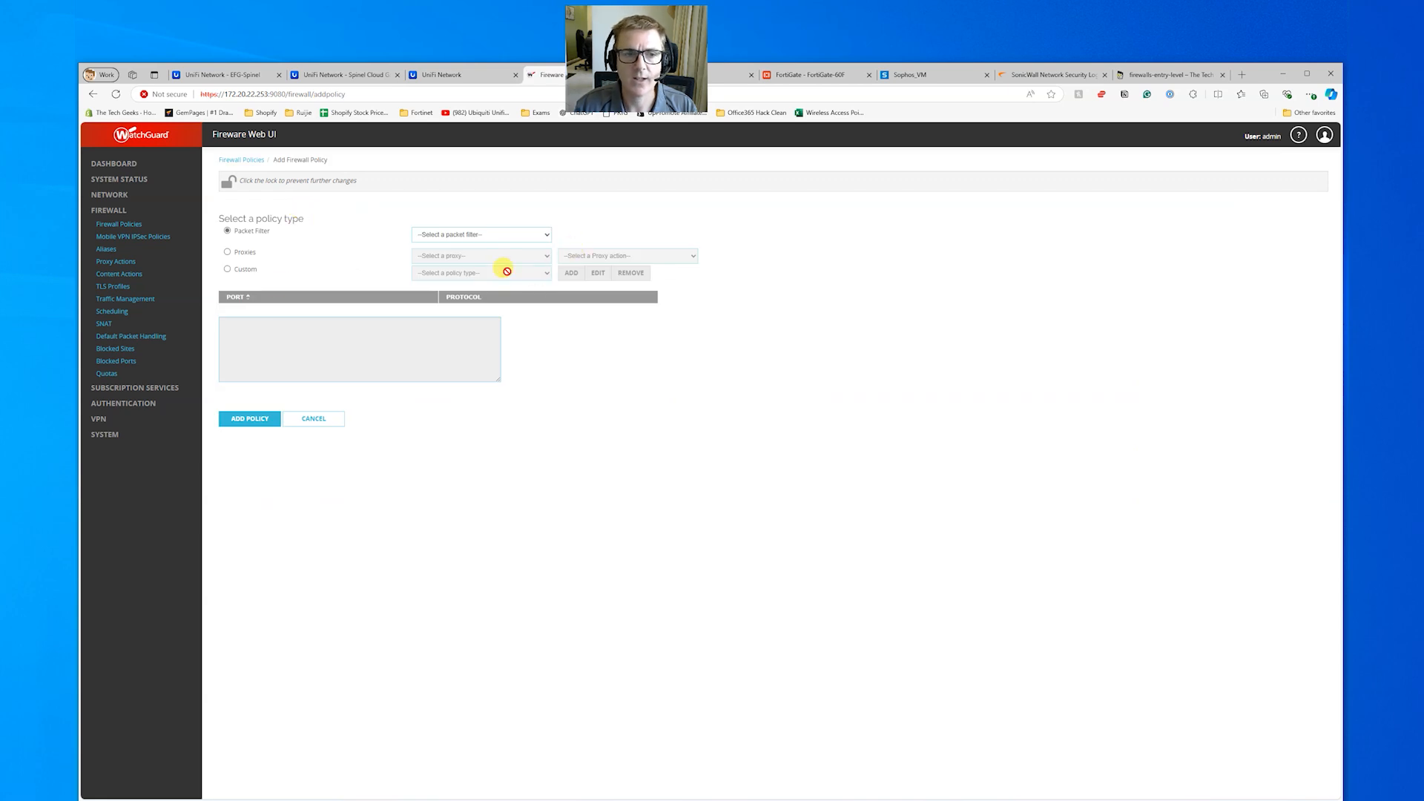
click(228, 269)
click(517, 274)
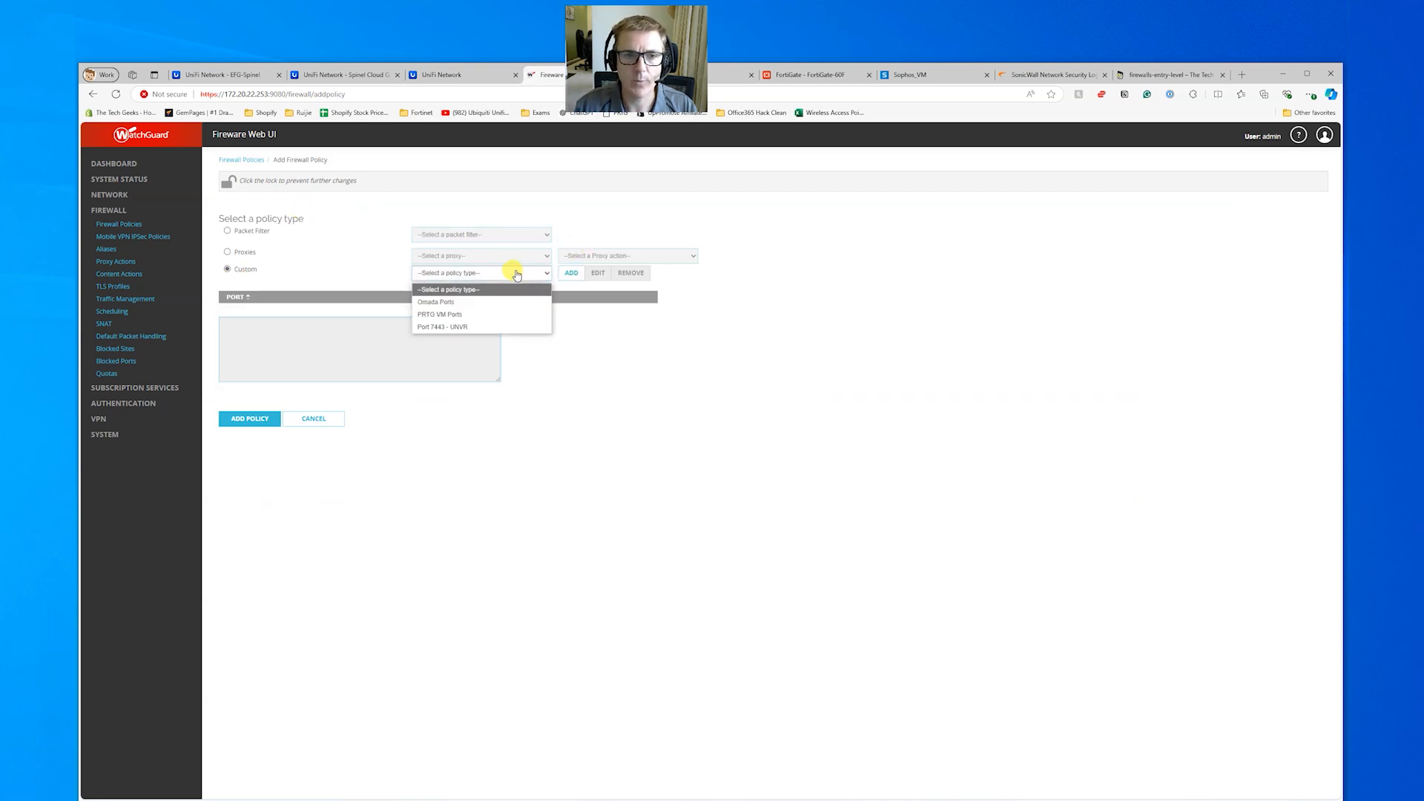
click(627, 349)
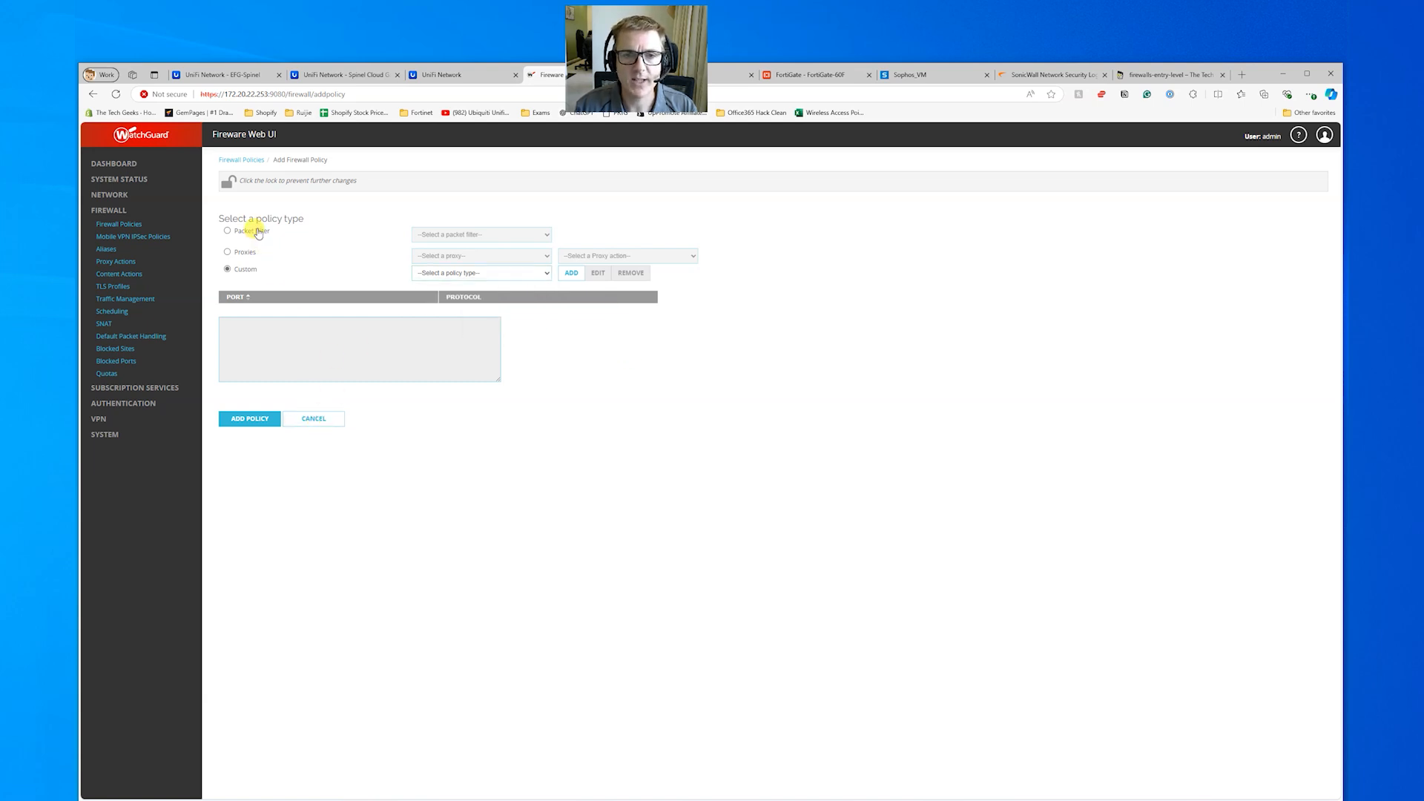
click(329, 424)
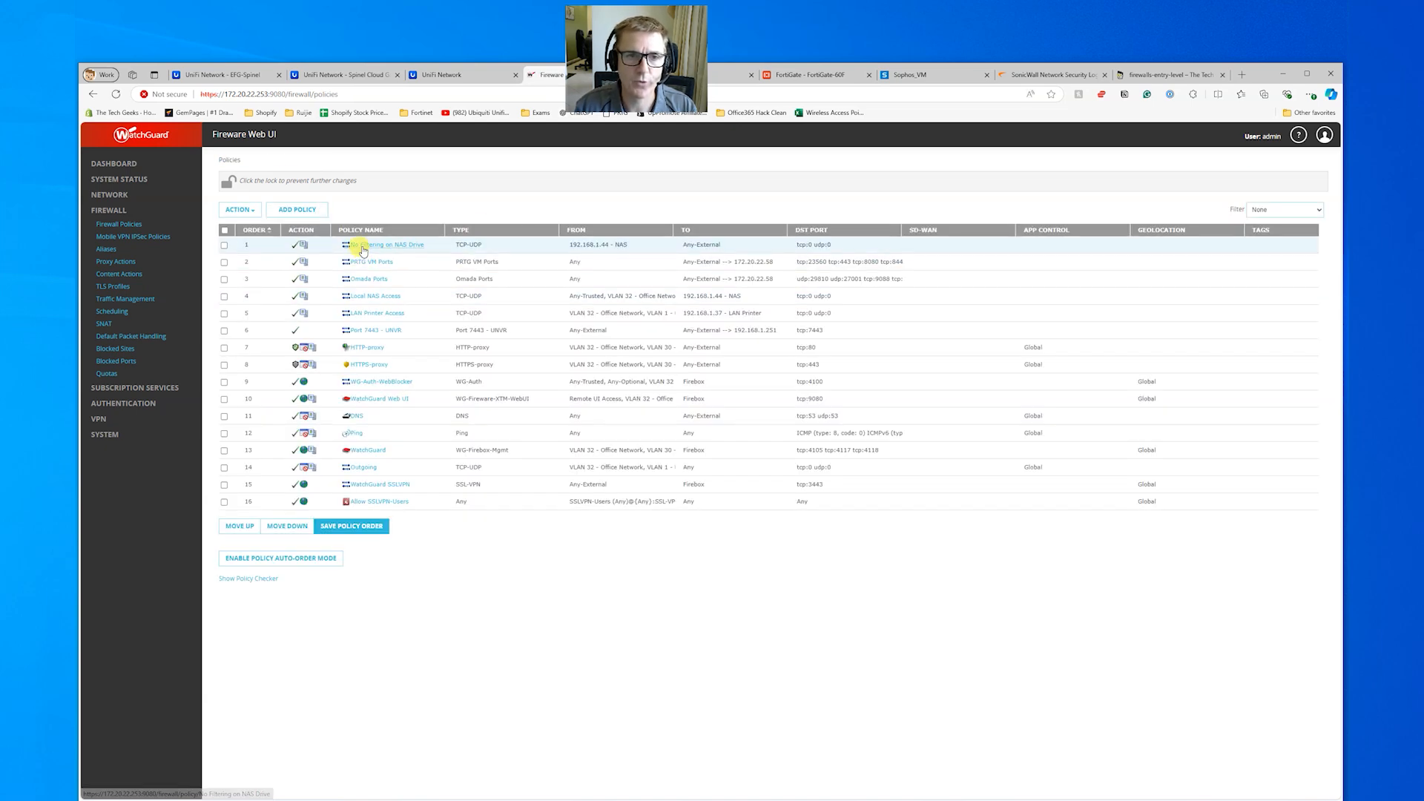
click(363, 247)
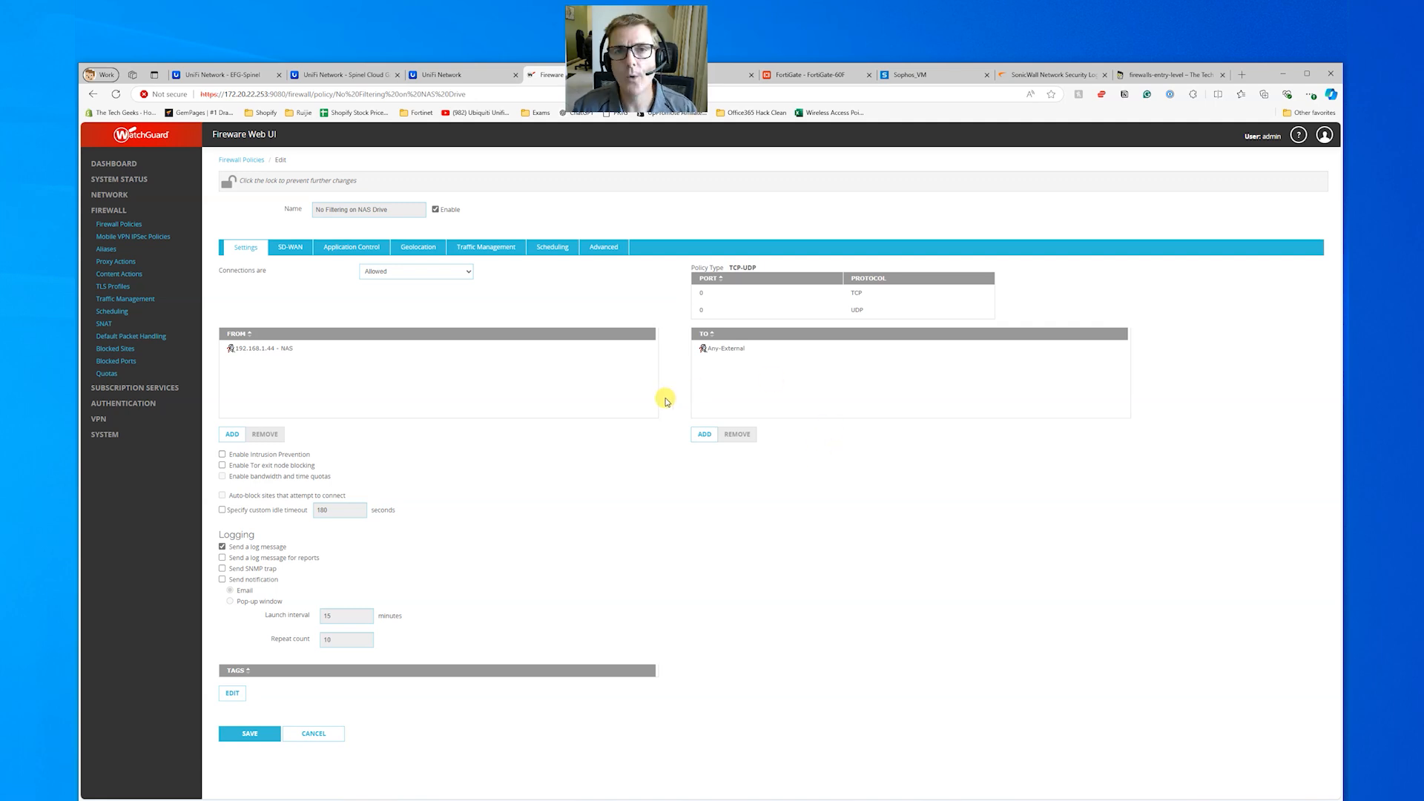
Step: Switch to UniFi Network and review the Intrusion Prevention settings and the networks available for inspection
click(236, 74)
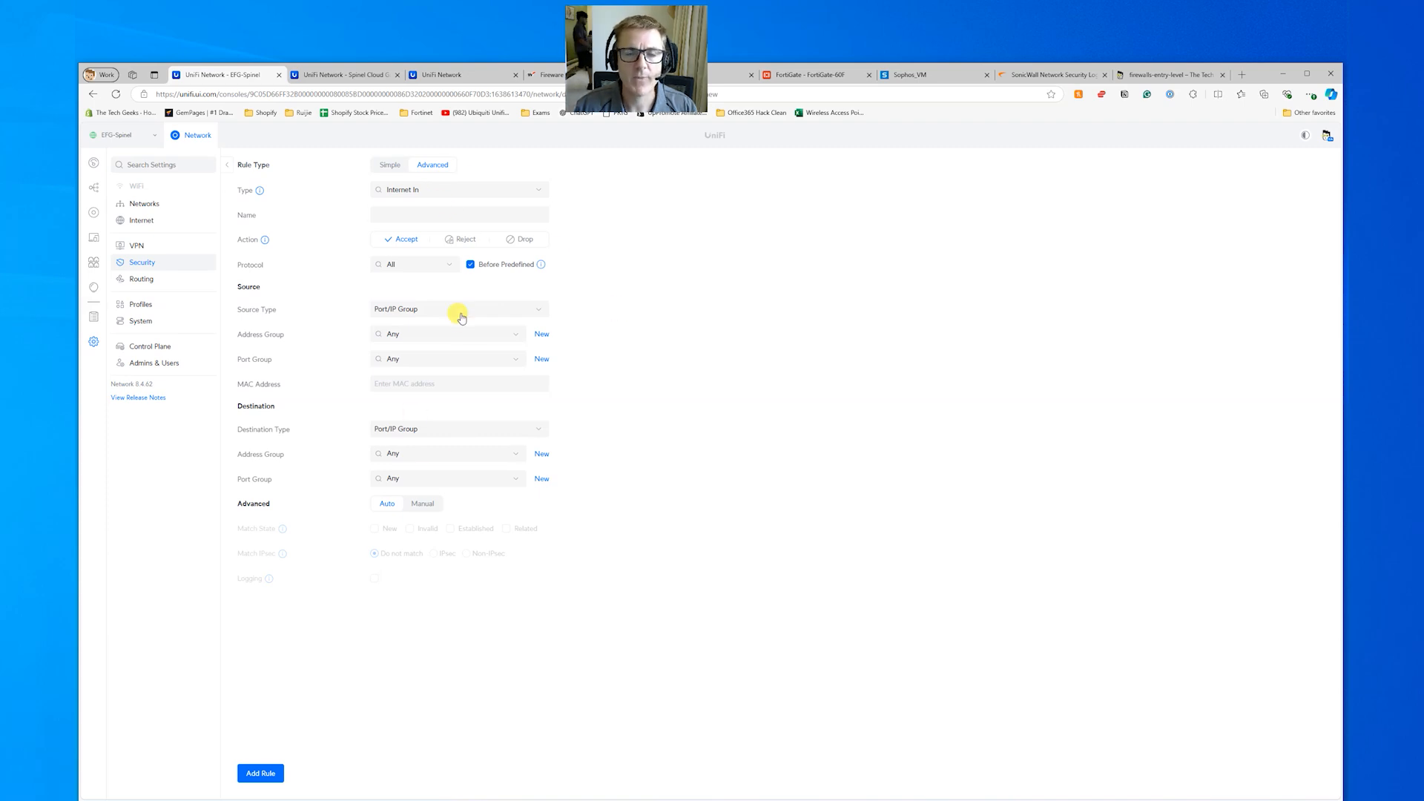
click(152, 267)
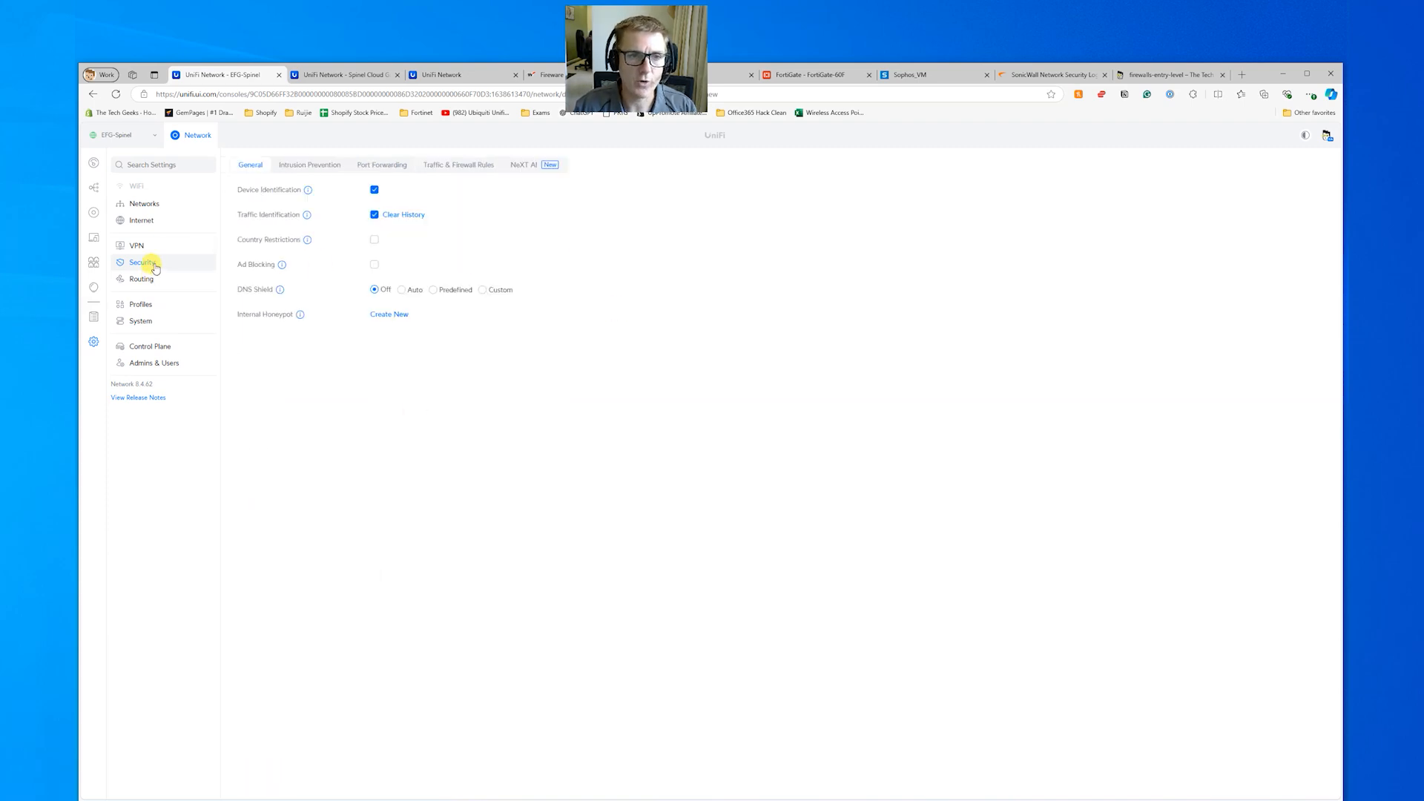
click(305, 165)
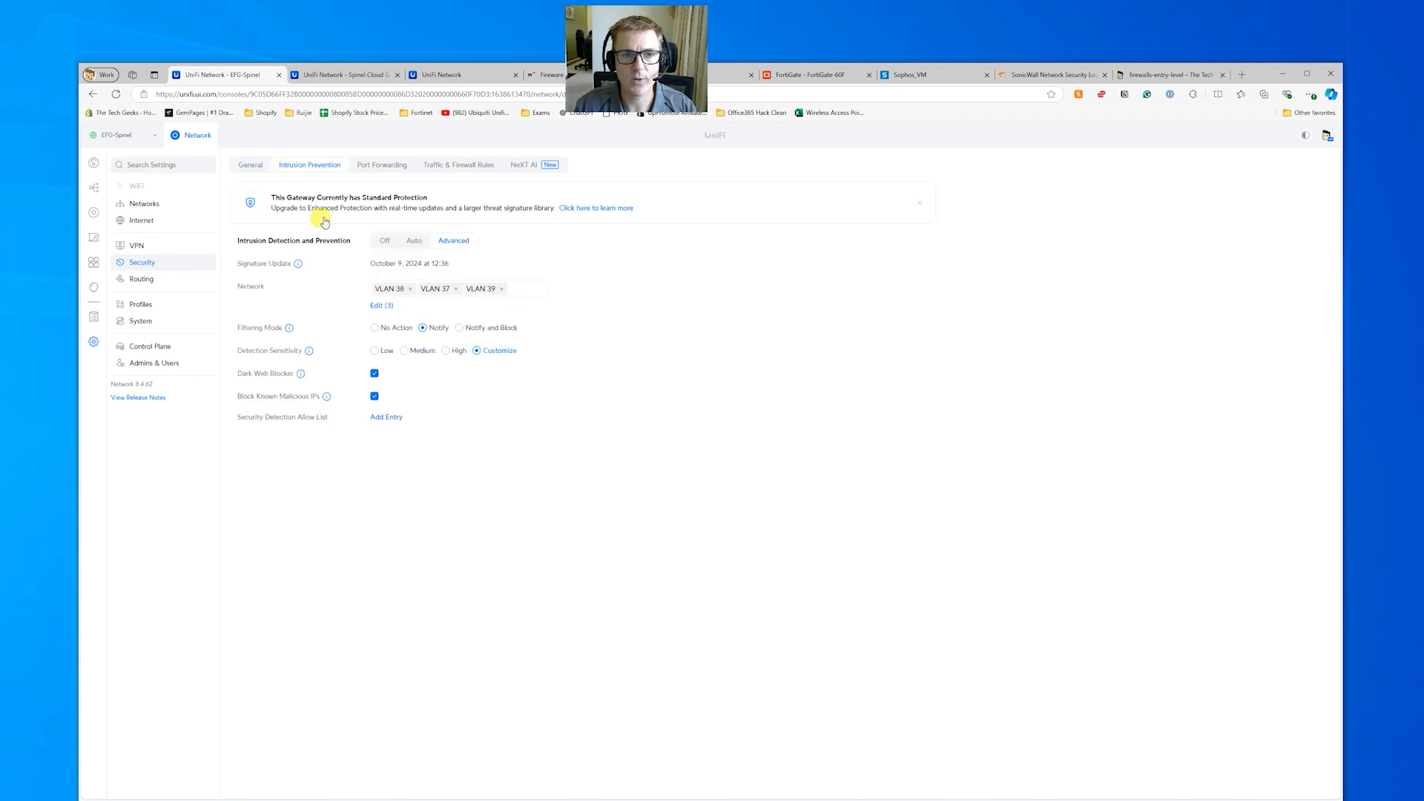
click(519, 292)
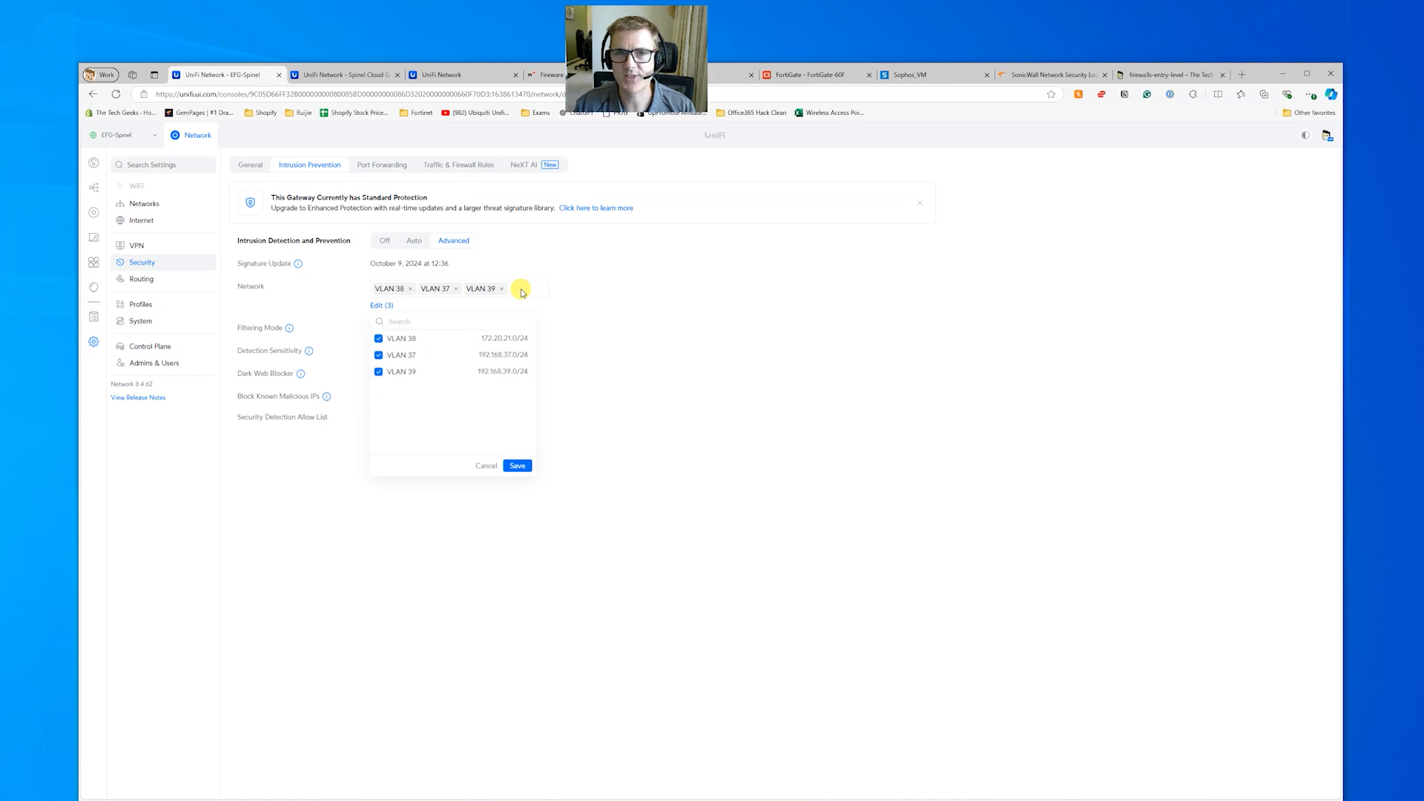
click(485, 468)
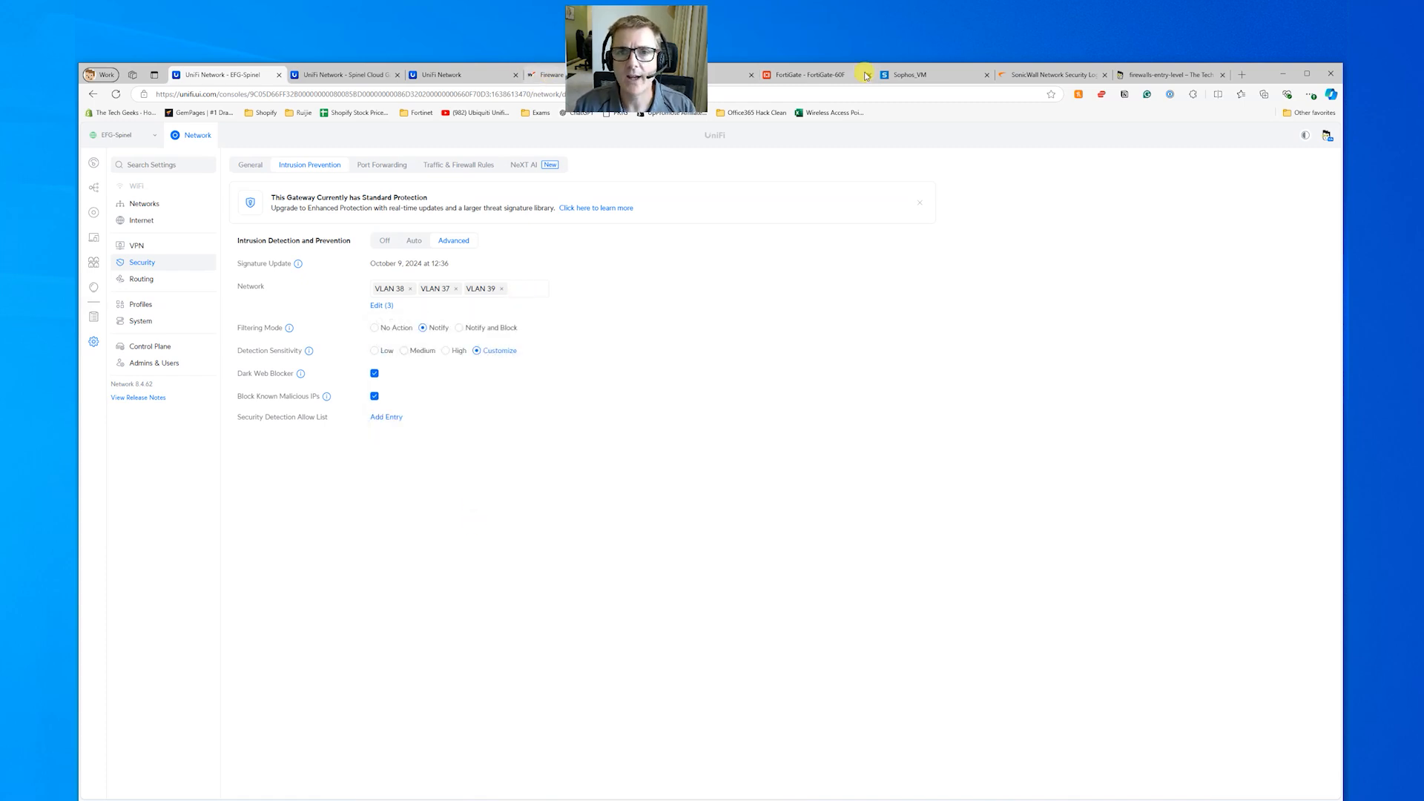
Step: Switch to the FortiGate-60F and open the LAN2 to WAN firewall policy for editing
click(794, 75)
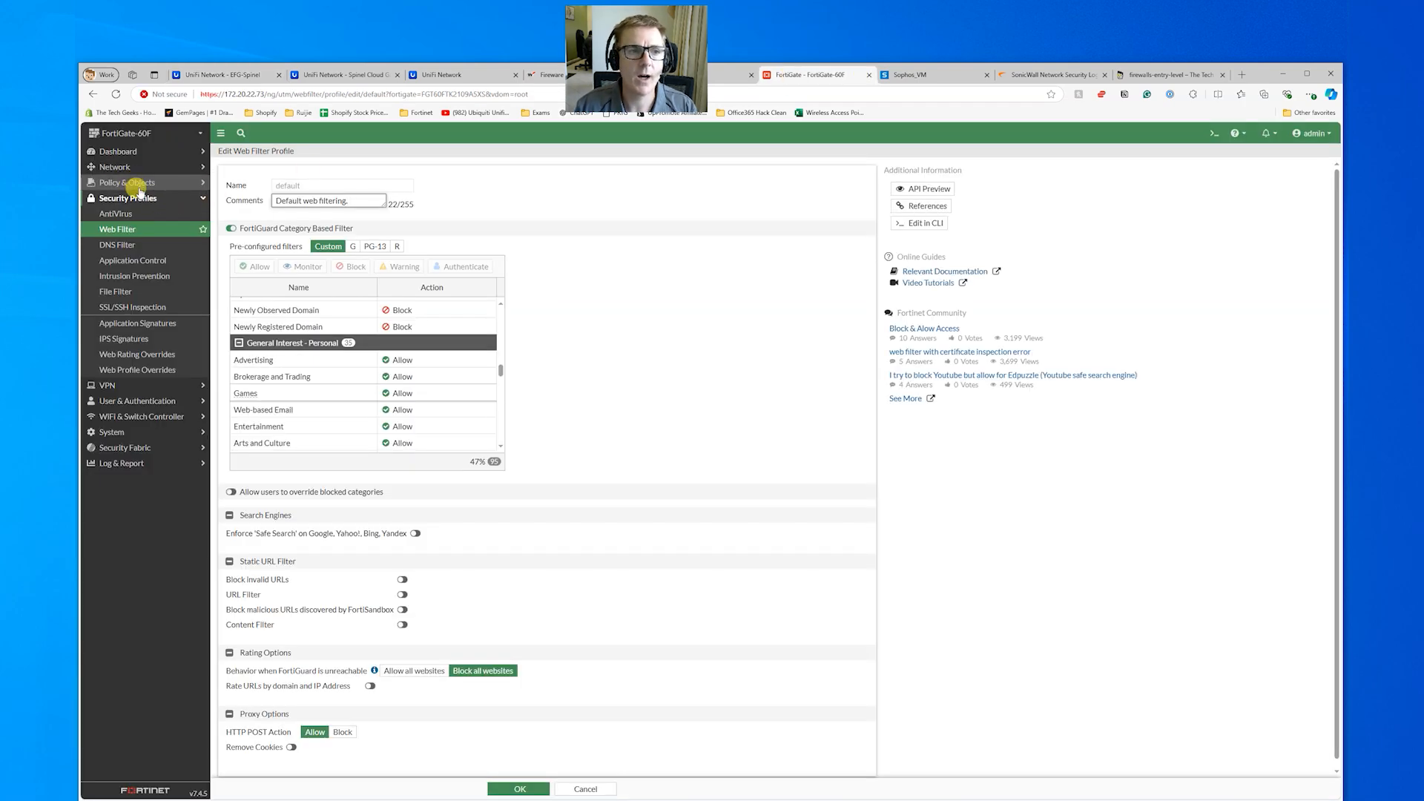
click(127, 182)
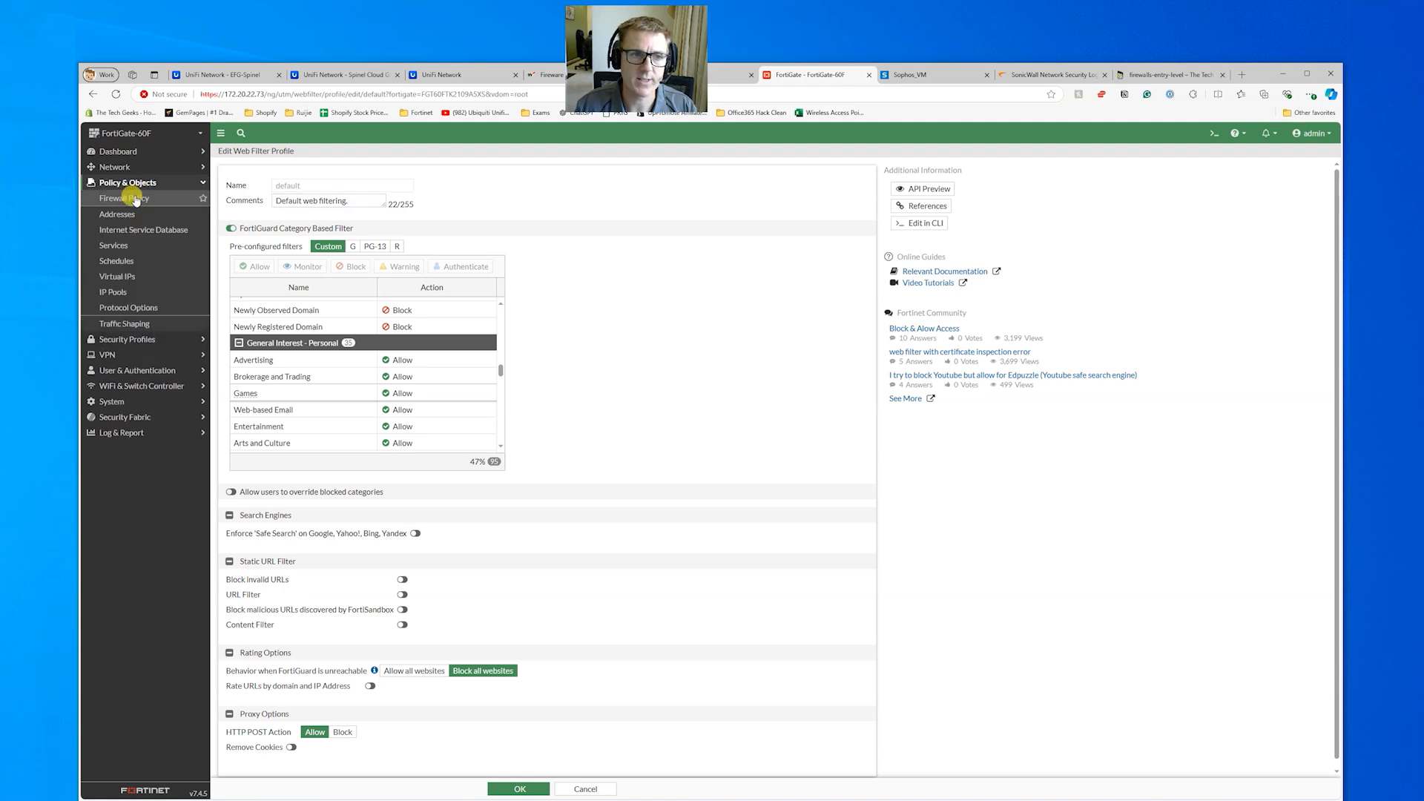
click(133, 201)
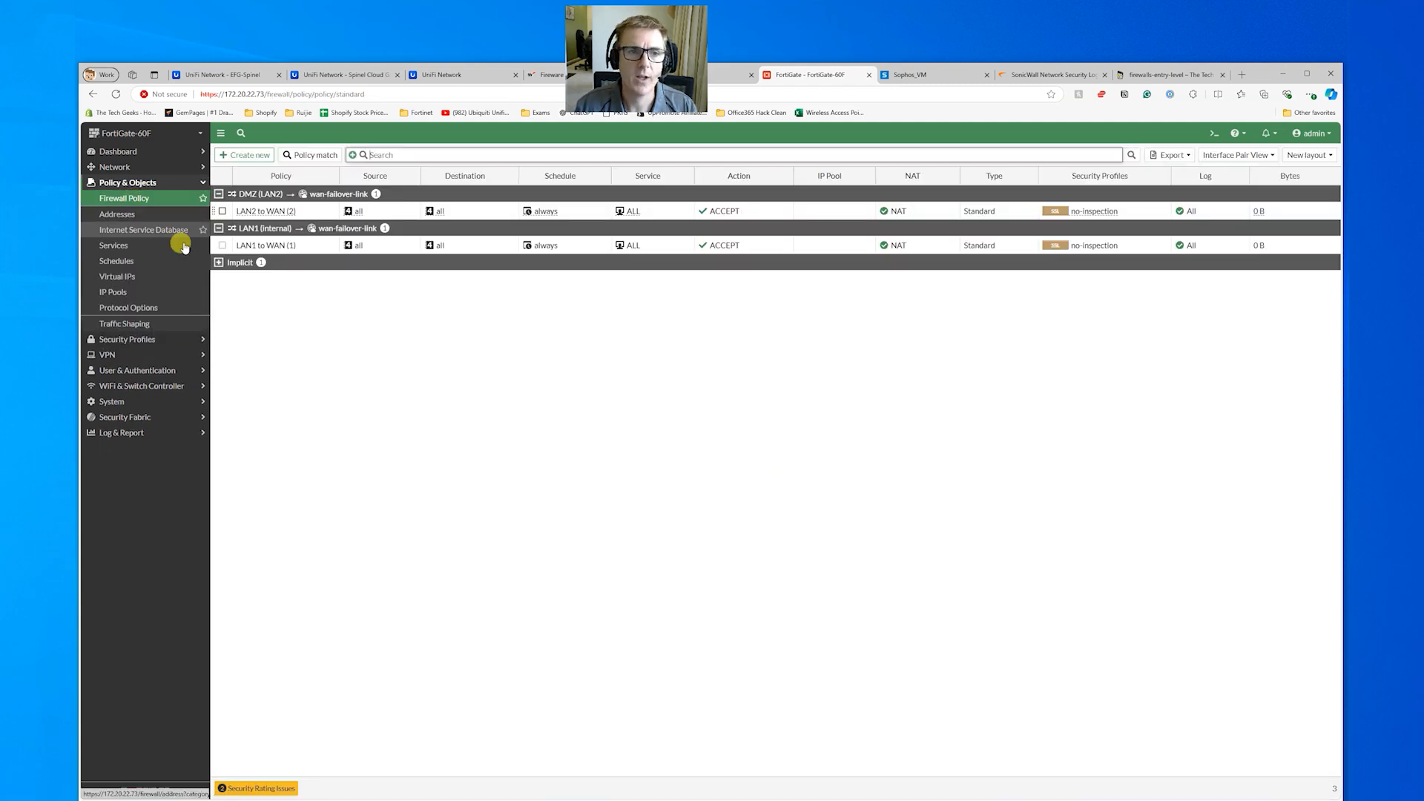
click(245, 214)
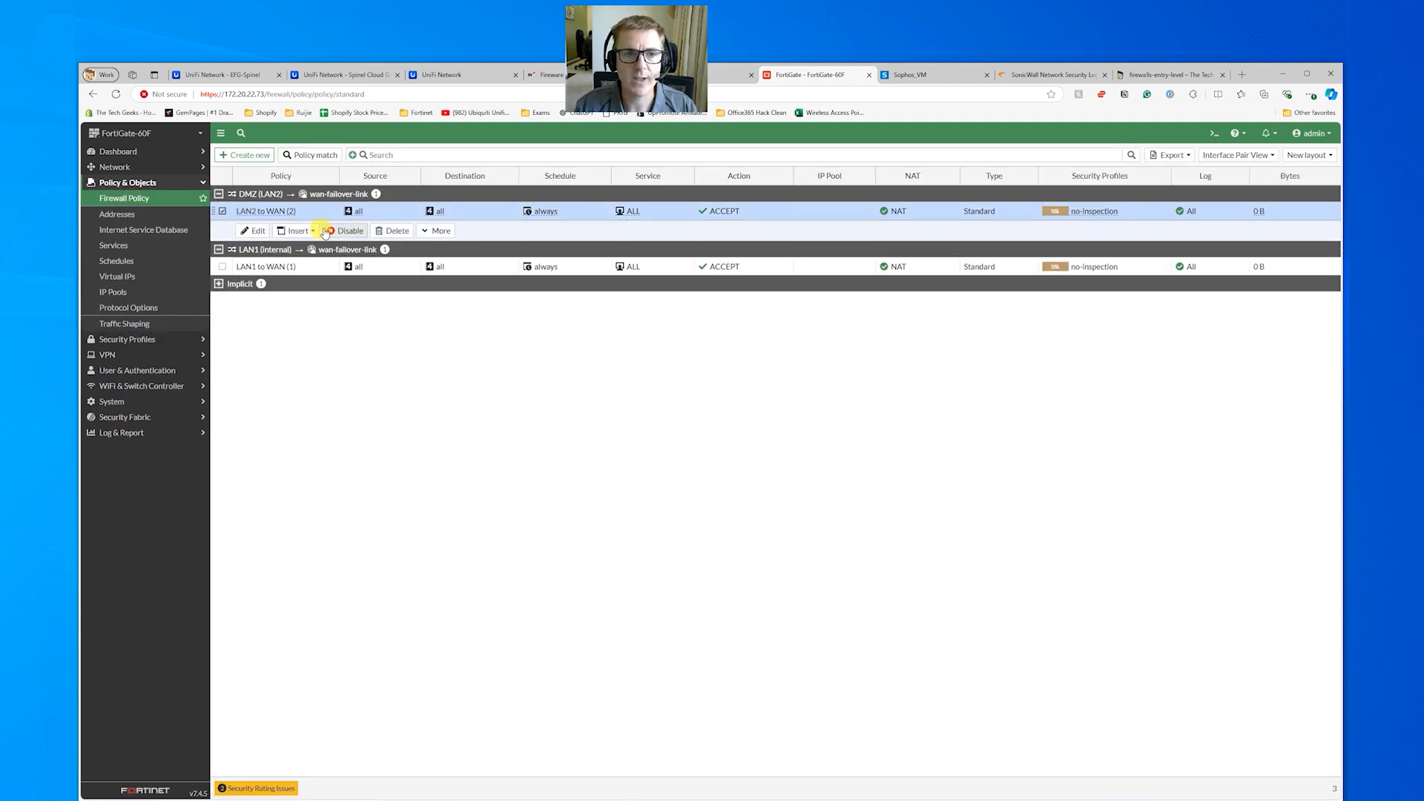
click(256, 231)
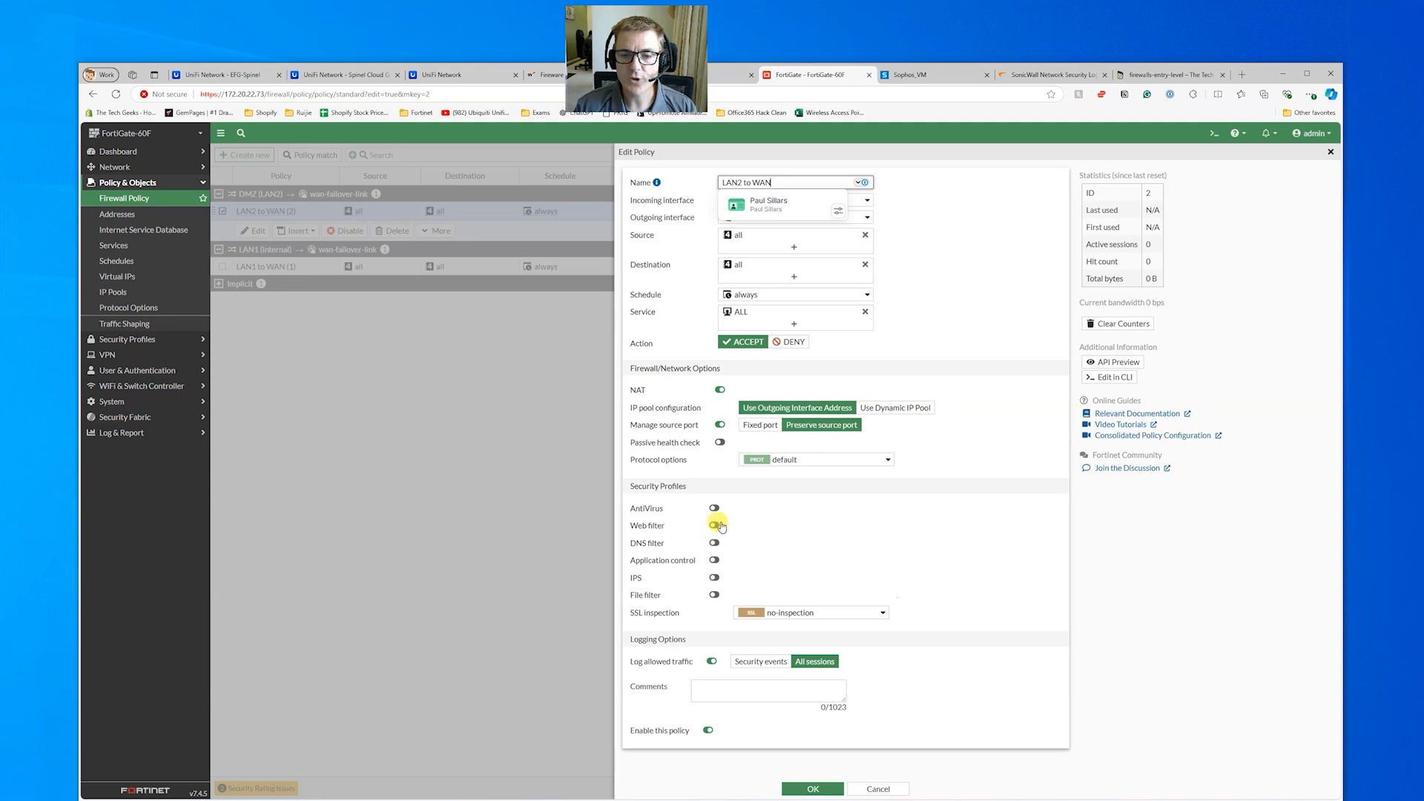
Step: Turn on the web filter for the LAN2 to WAN policy and review the available web filter profiles
click(715, 527)
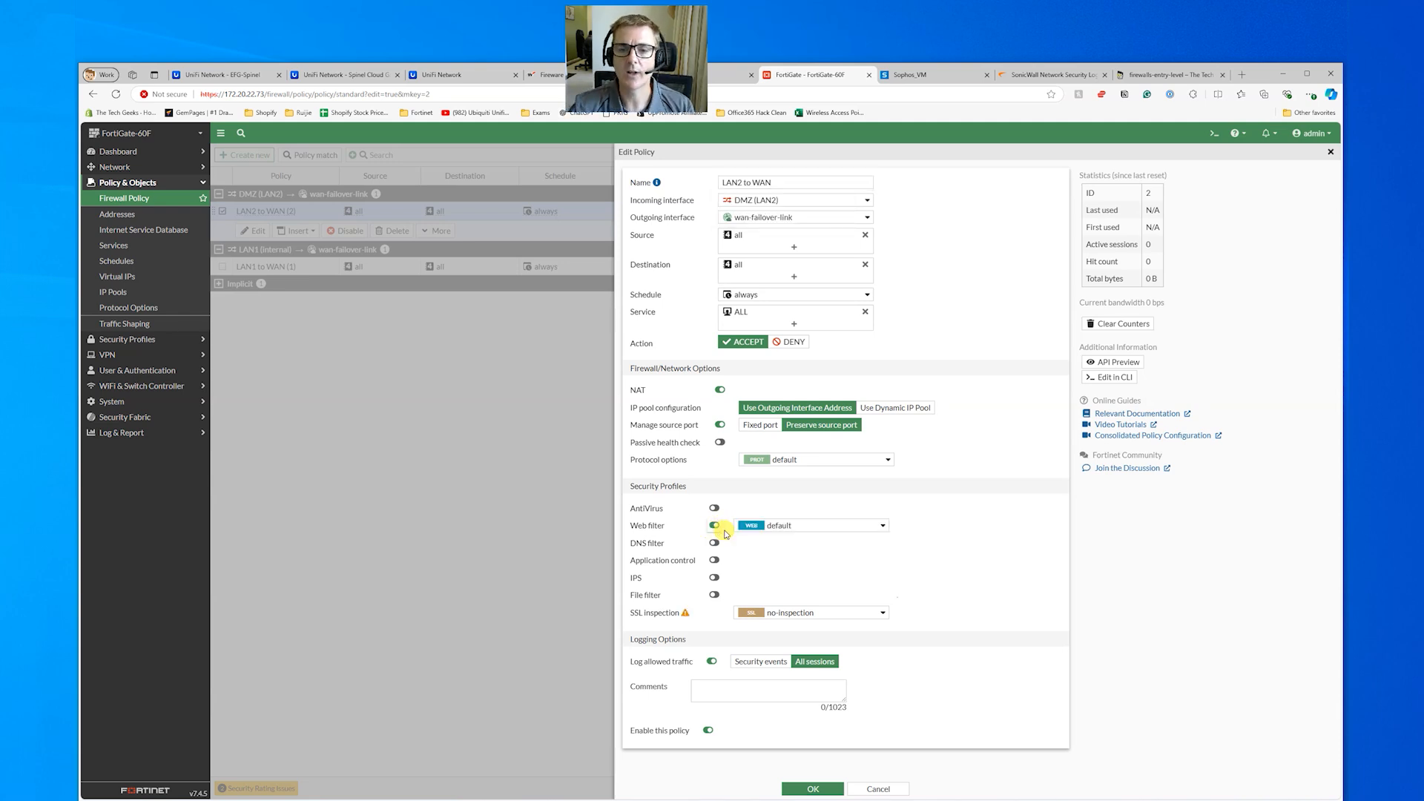
click(772, 526)
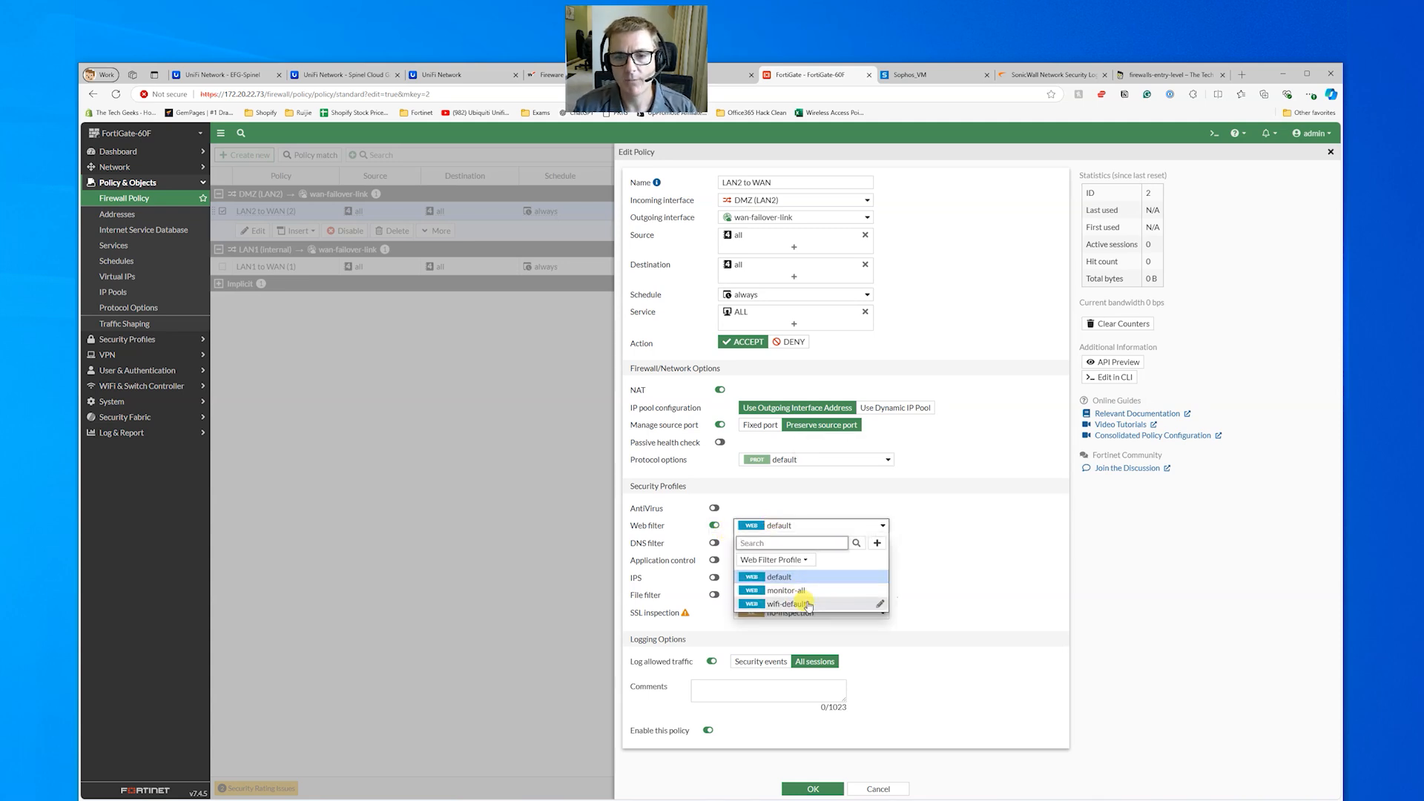
mouse_move(803, 609)
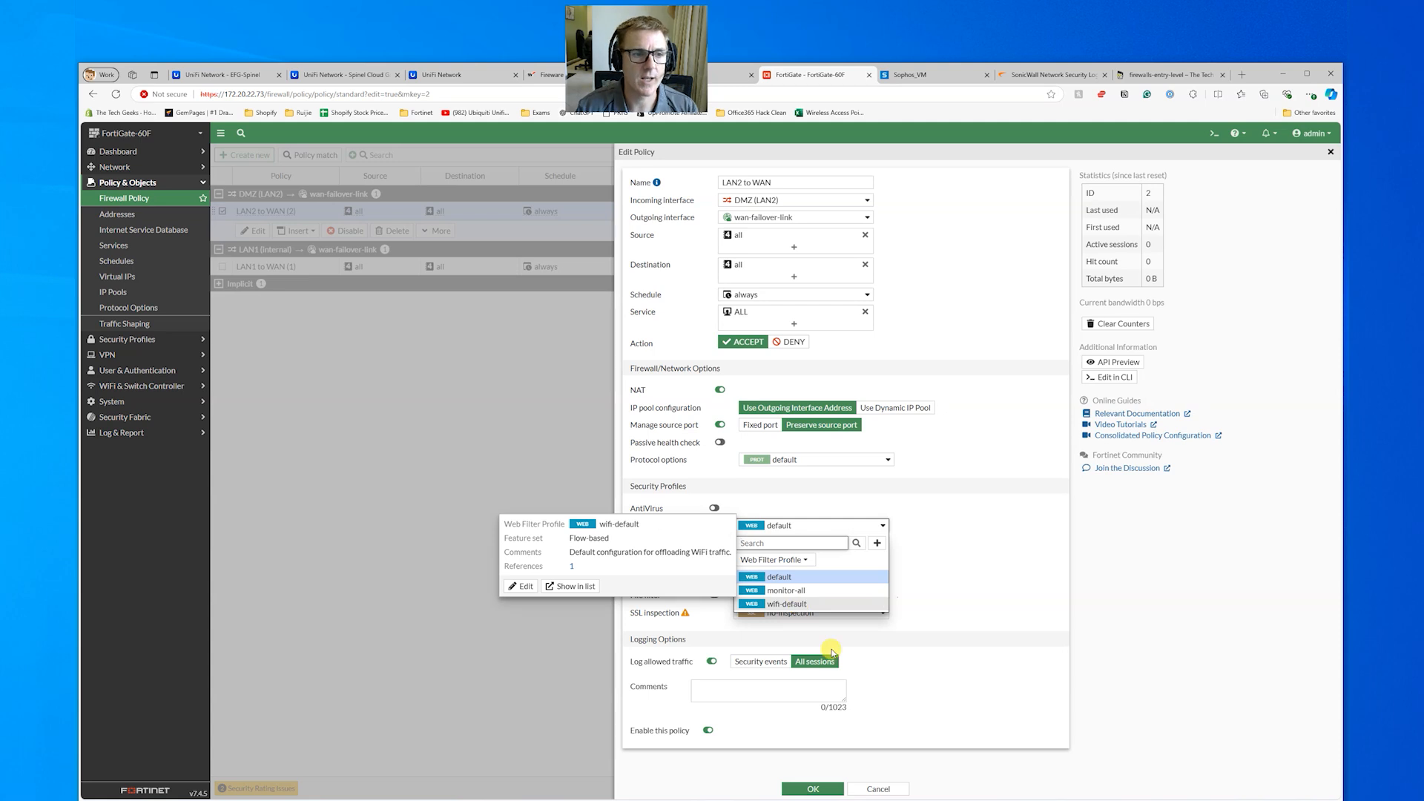
Step: Review the category actions of a new web filter profile and the FortiGate Application Control and AntiVirus profile lists
click(159, 340)
click(118, 229)
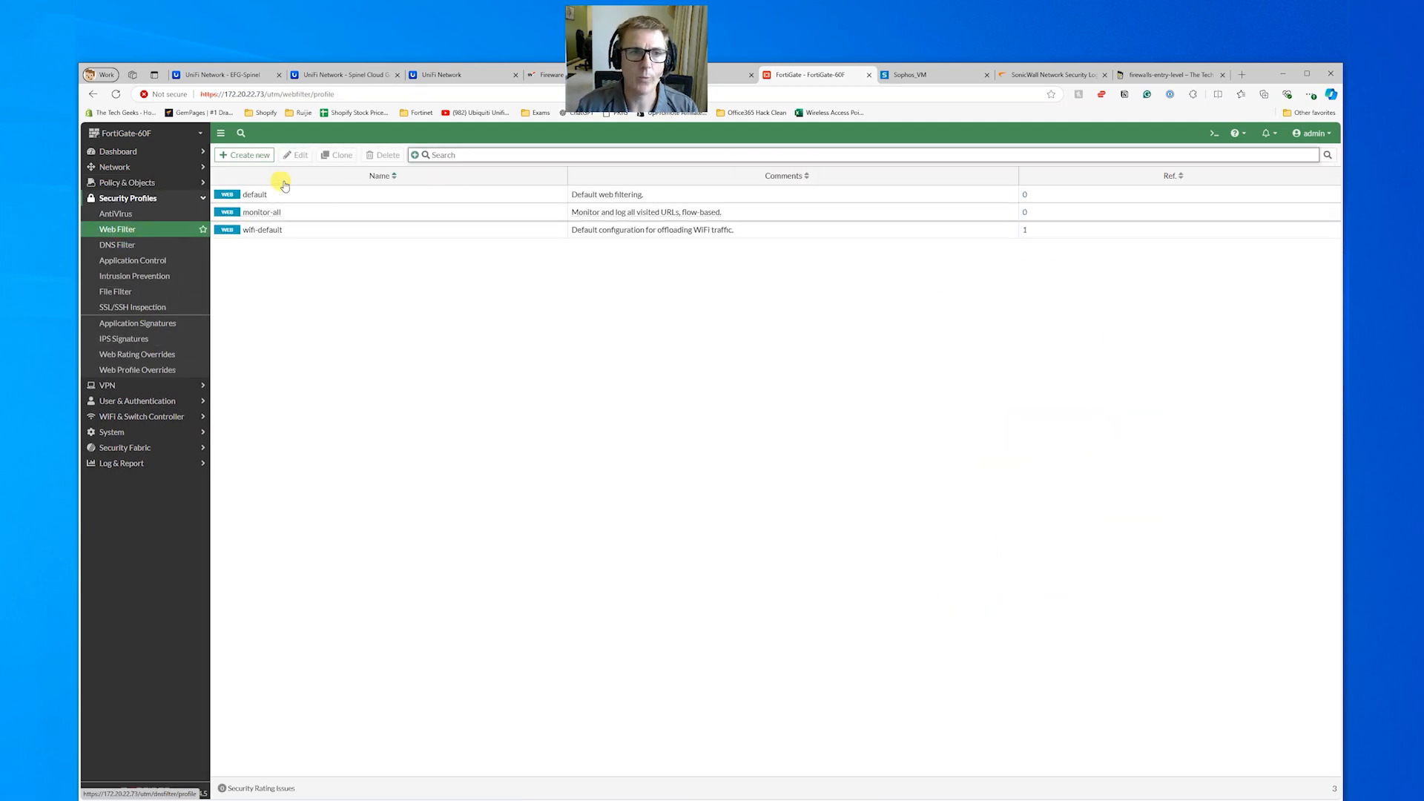
click(244, 154)
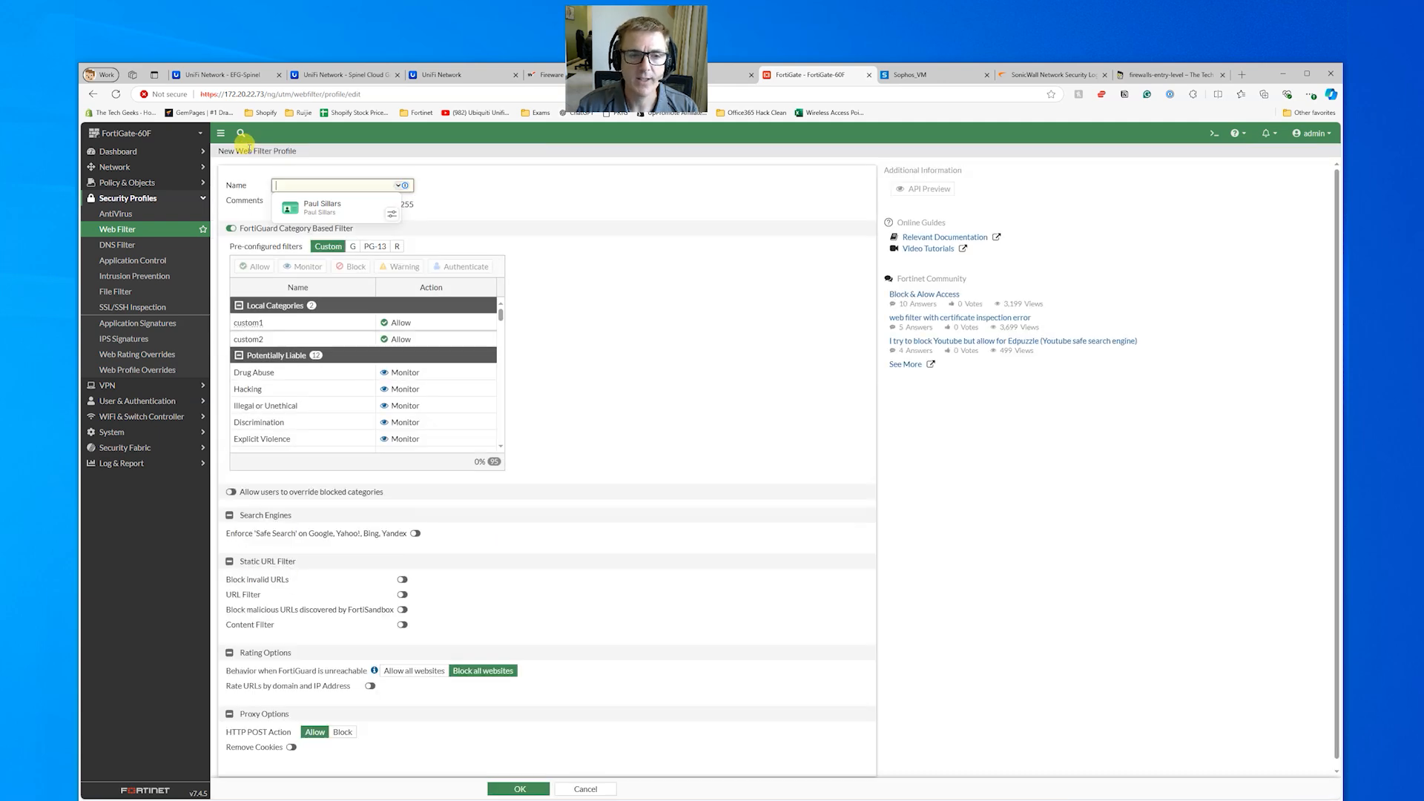
scroll(393, 333, down, 5)
scroll(406, 344, down, 6)
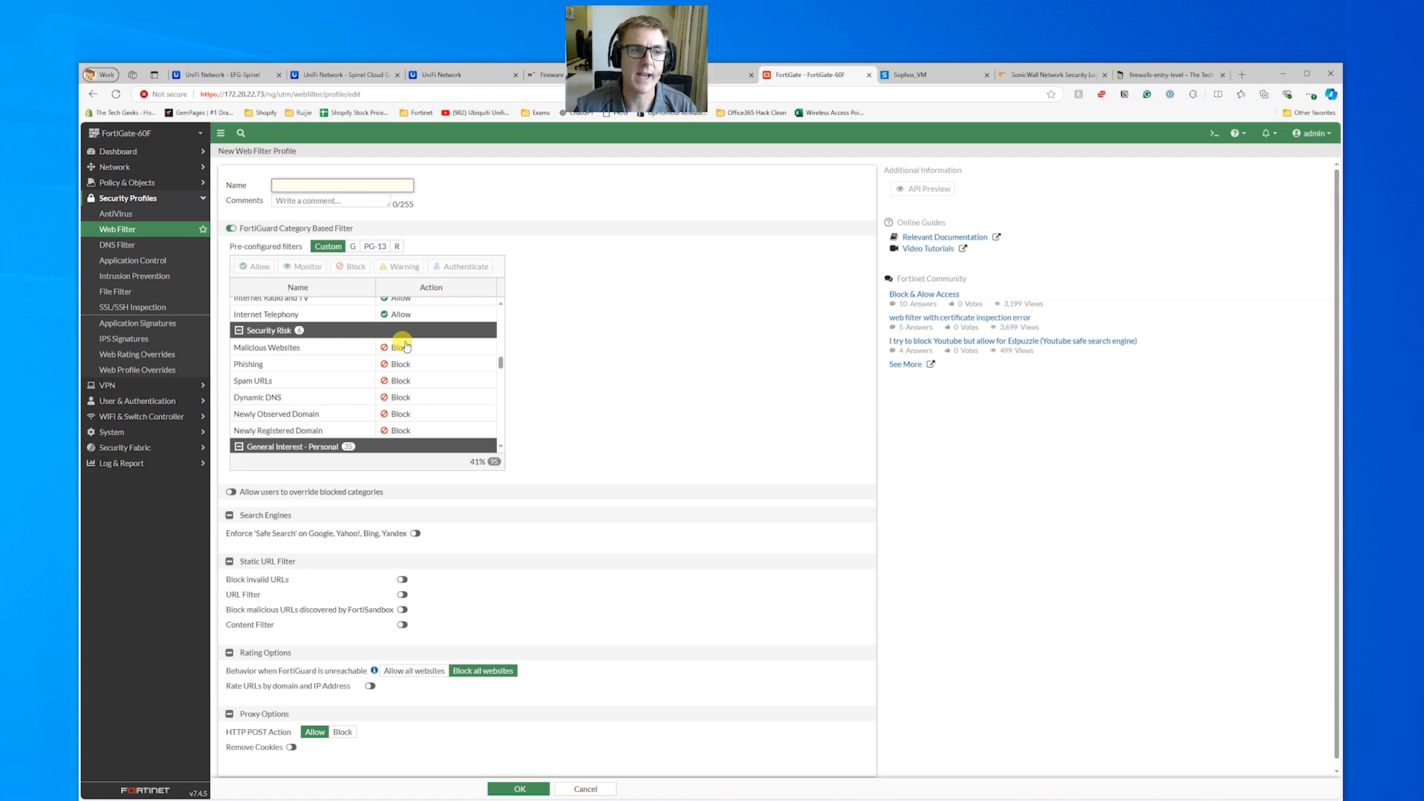
click(141, 264)
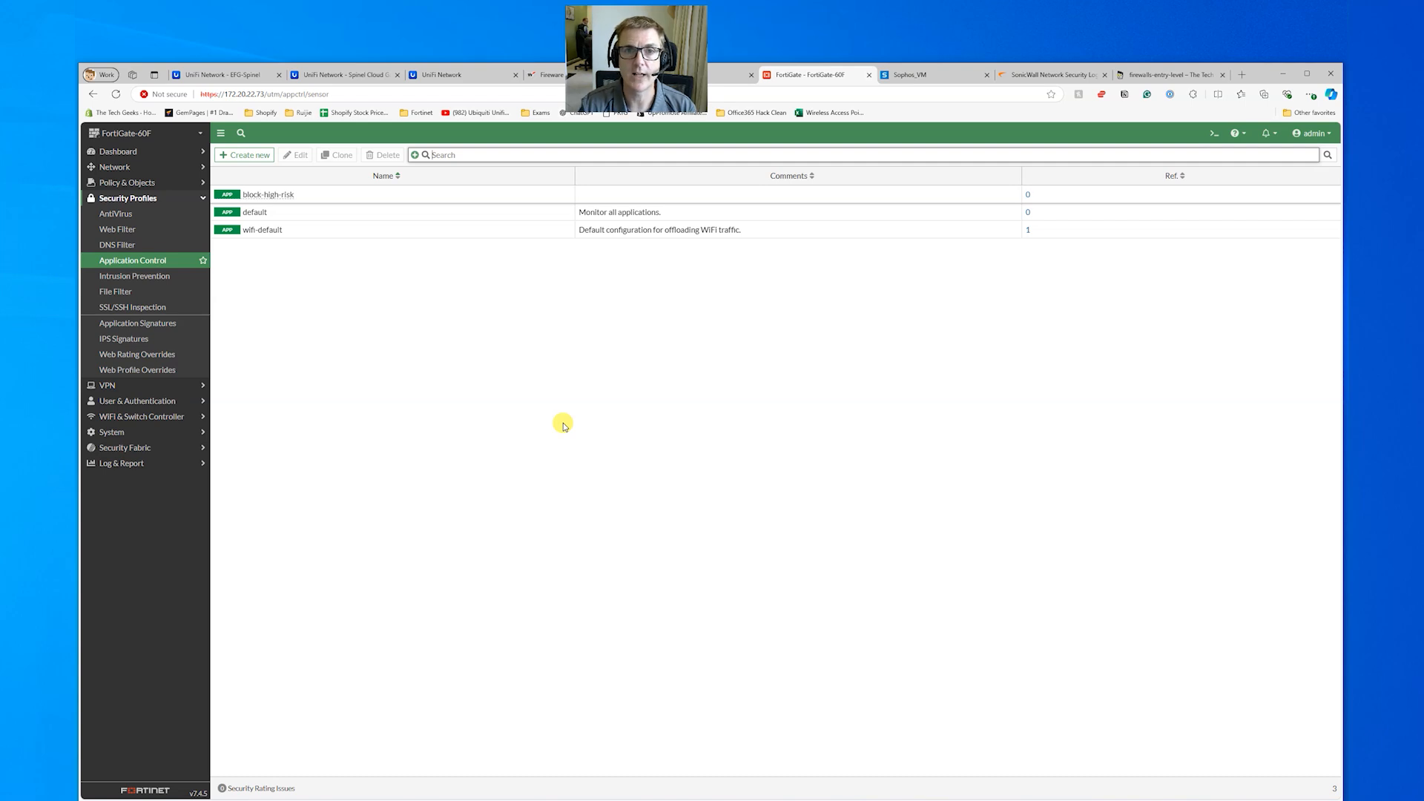
click(138, 213)
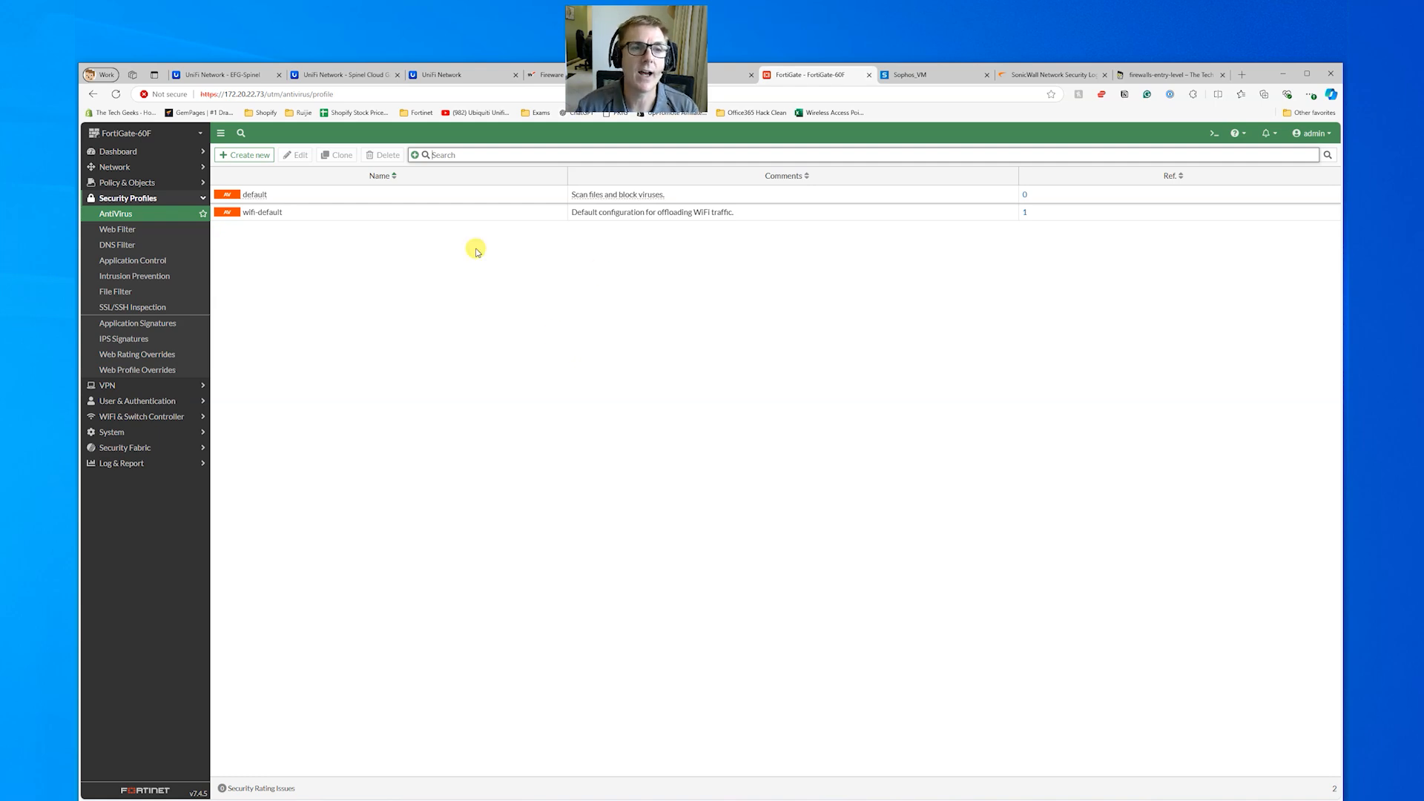
Step: Review UniFi's Traffic & Firewall Rules and NeXT AI inspection settings, and return to FortiGate's default AntiVirus profile
click(197, 77)
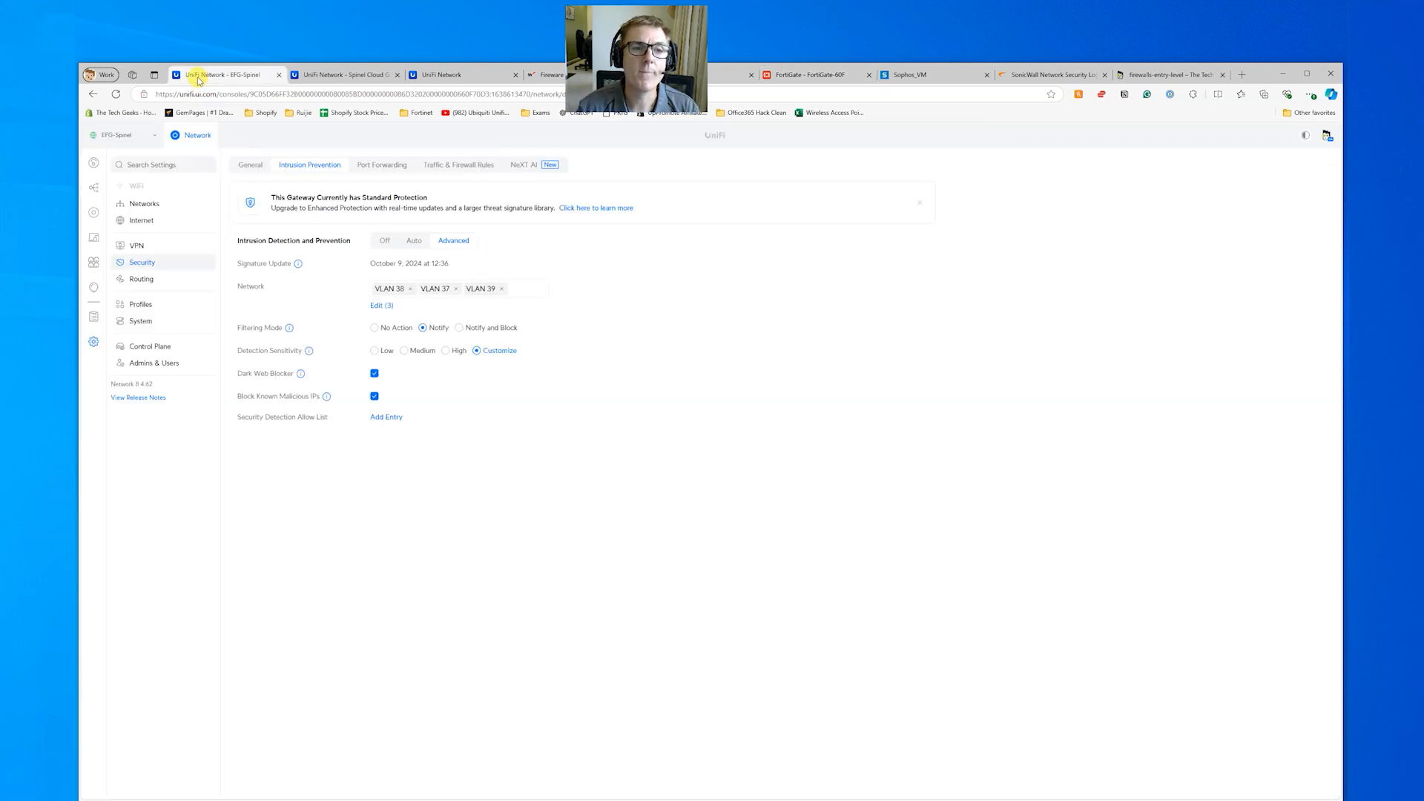
click(480, 165)
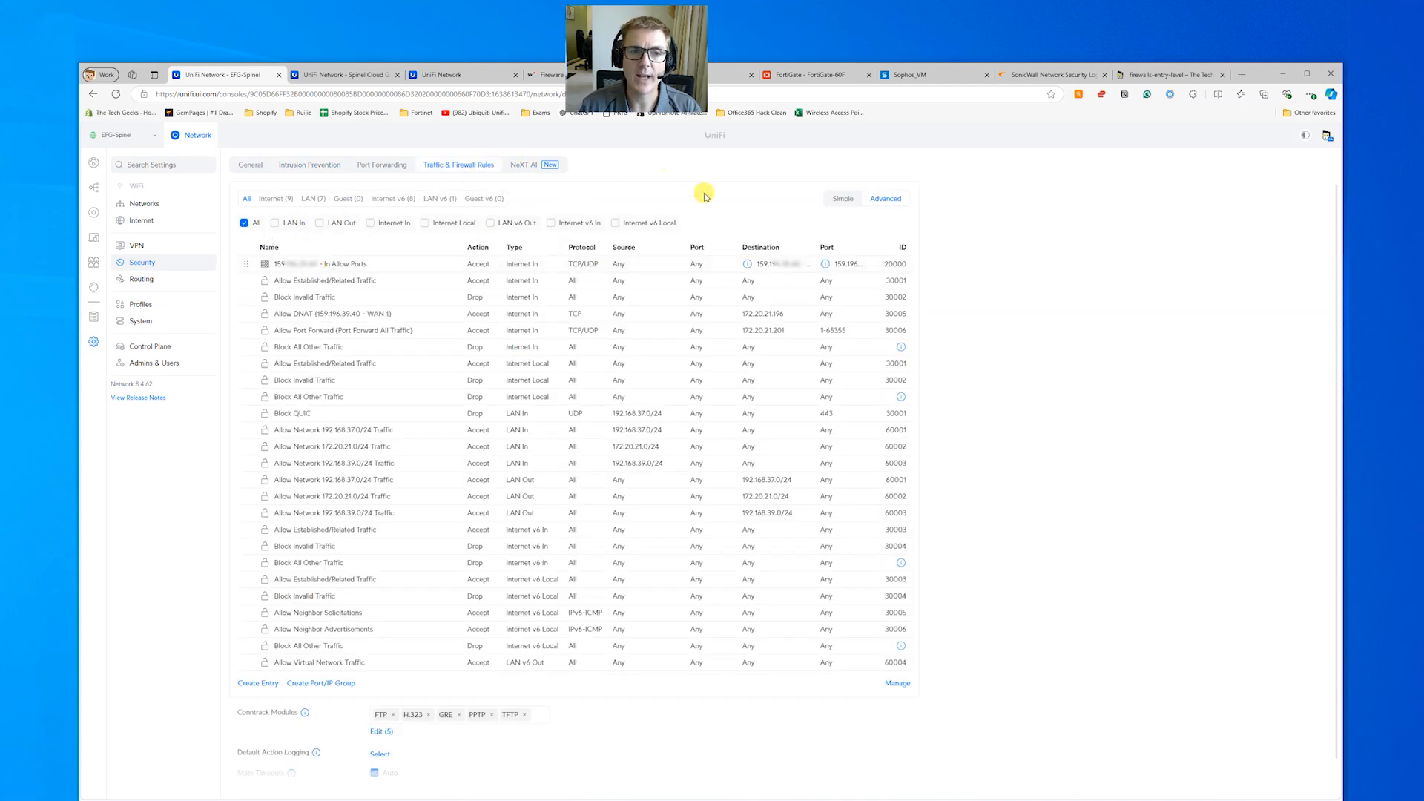
click(519, 164)
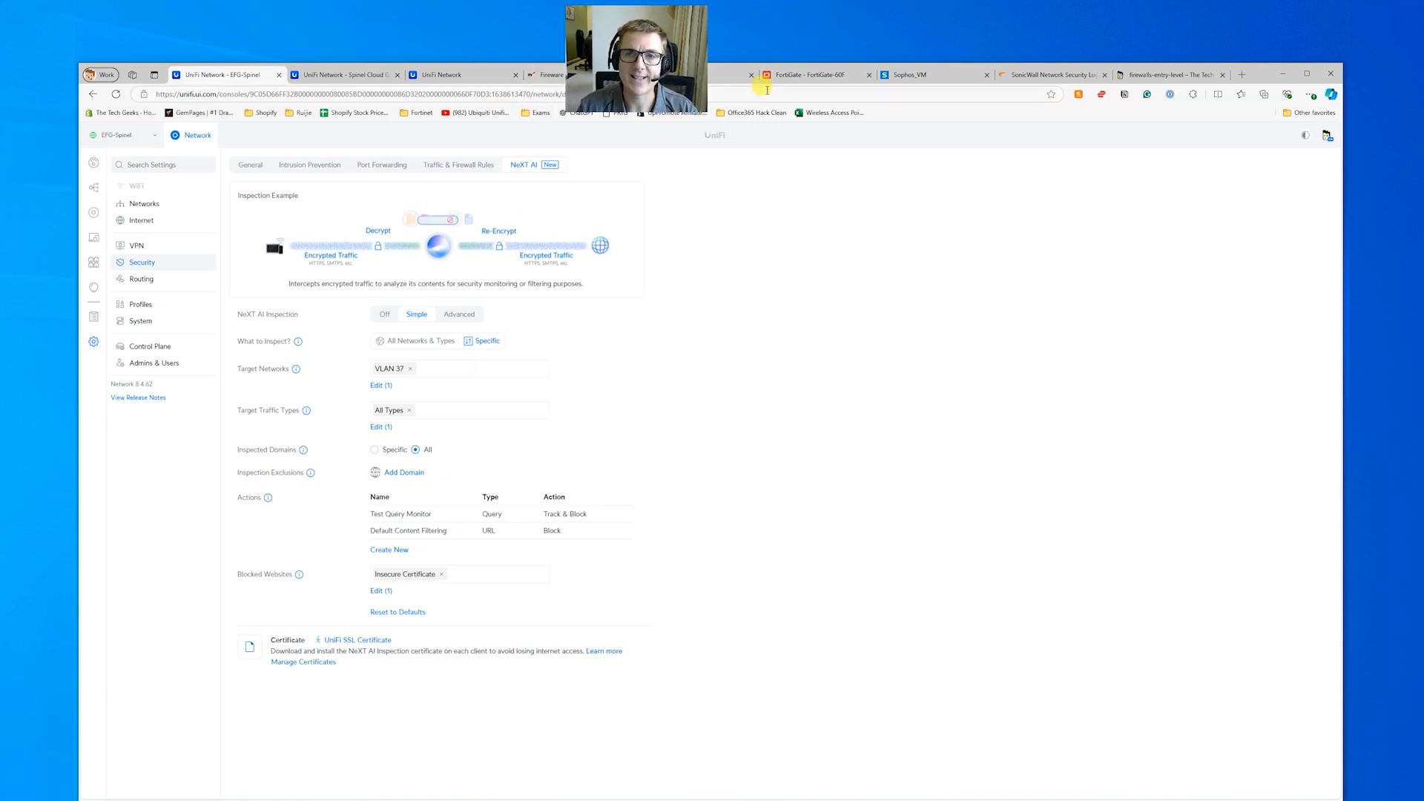
click(812, 74)
click(272, 198)
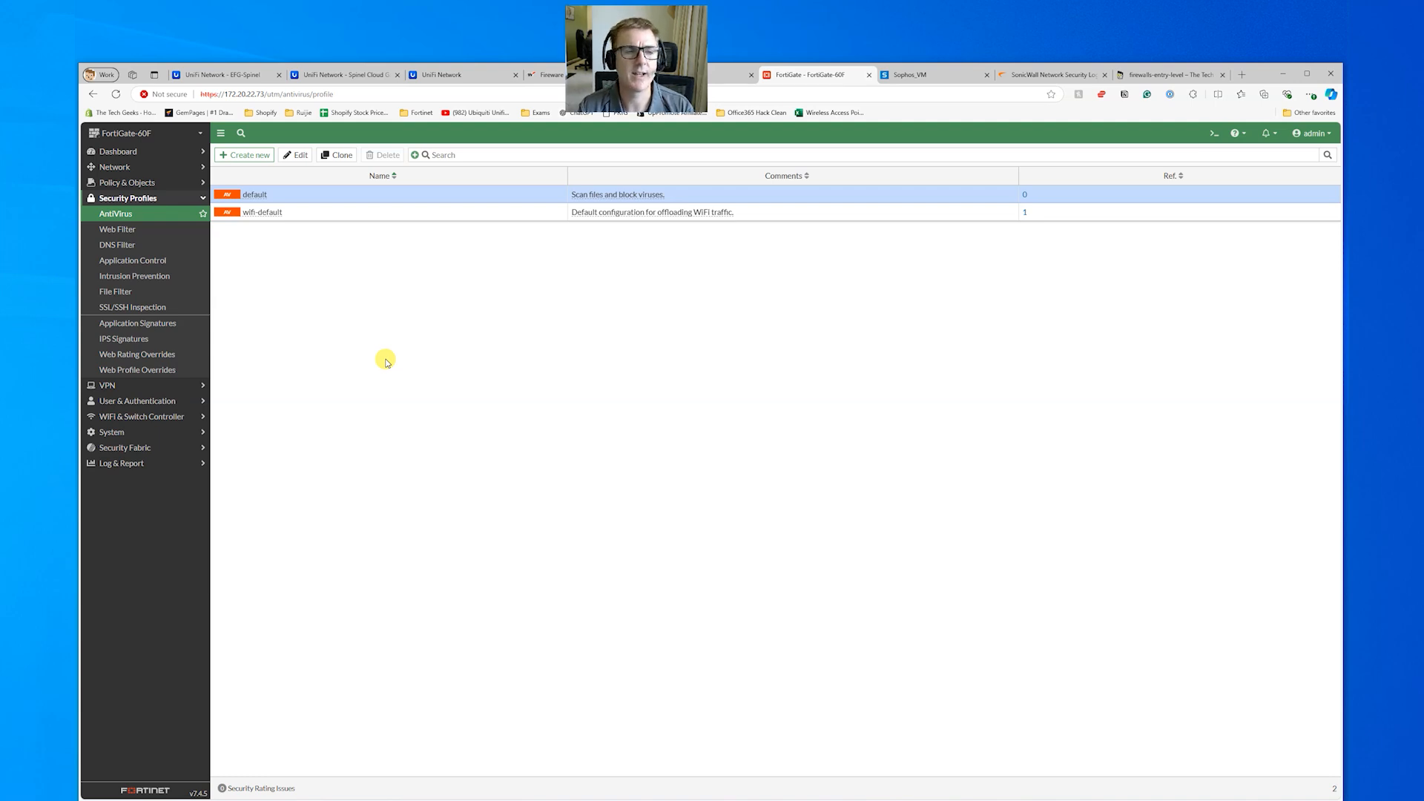
Step: Switch to the WatchGuard Fireware Web UI, view its SNAT actions and open the PRTG VM Ports policy
click(531, 75)
click(104, 323)
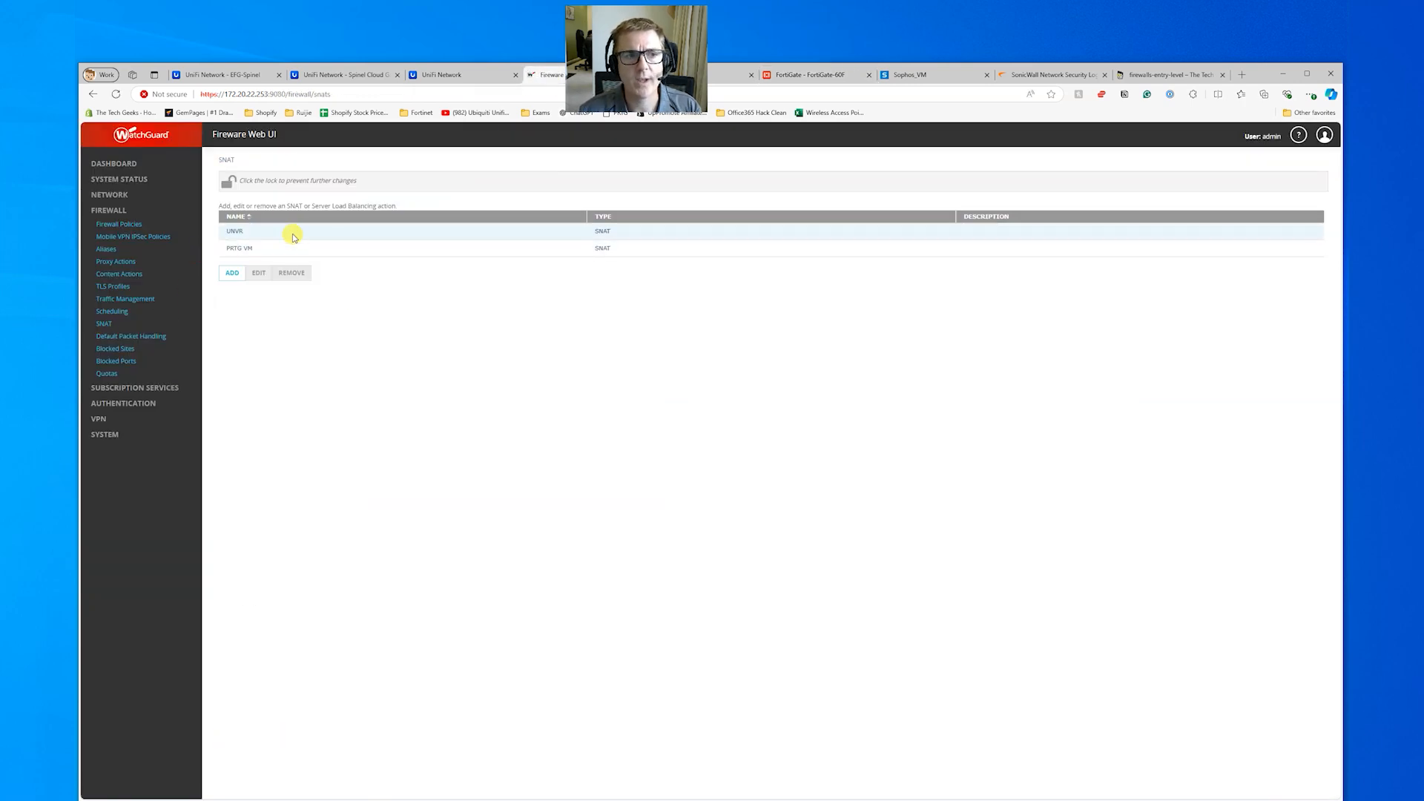
click(128, 225)
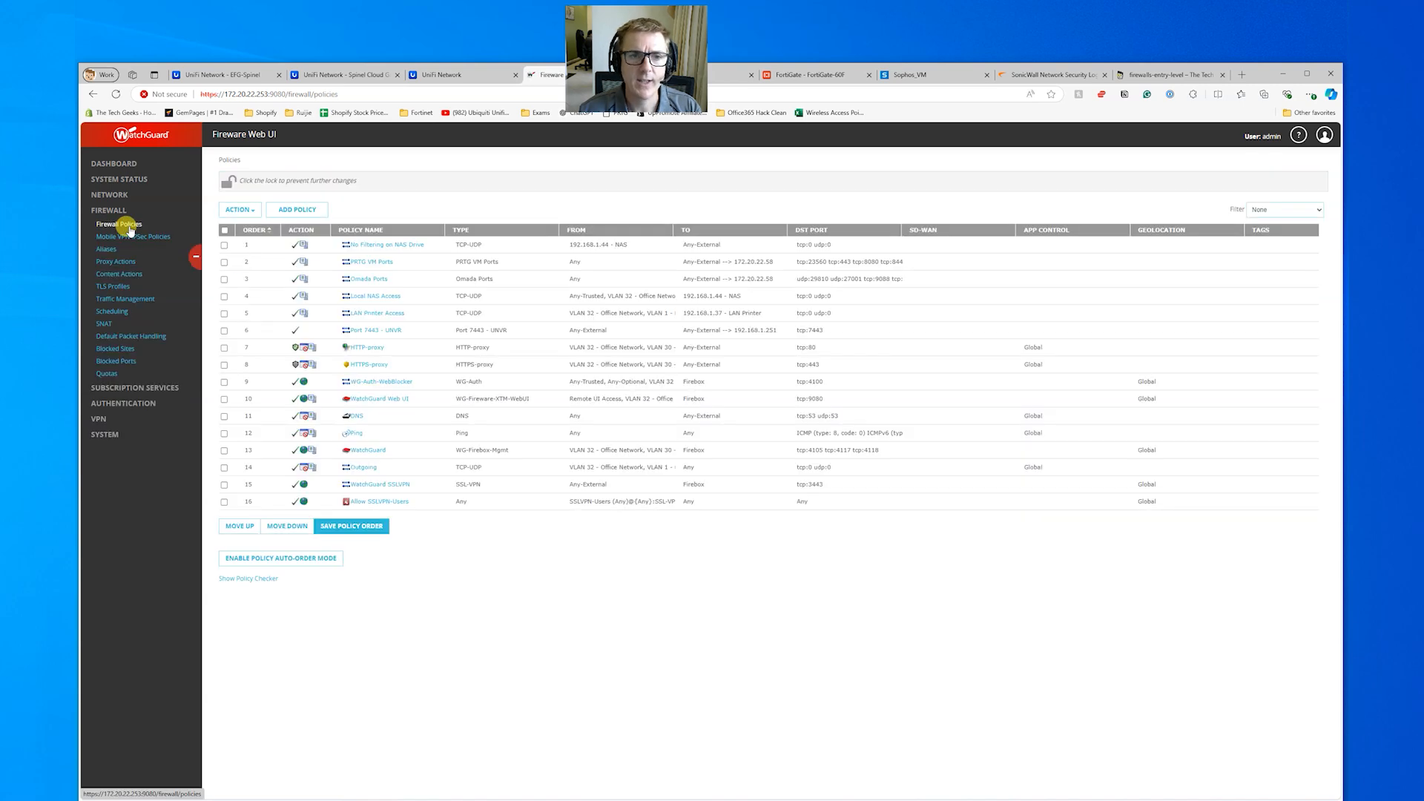
click(363, 263)
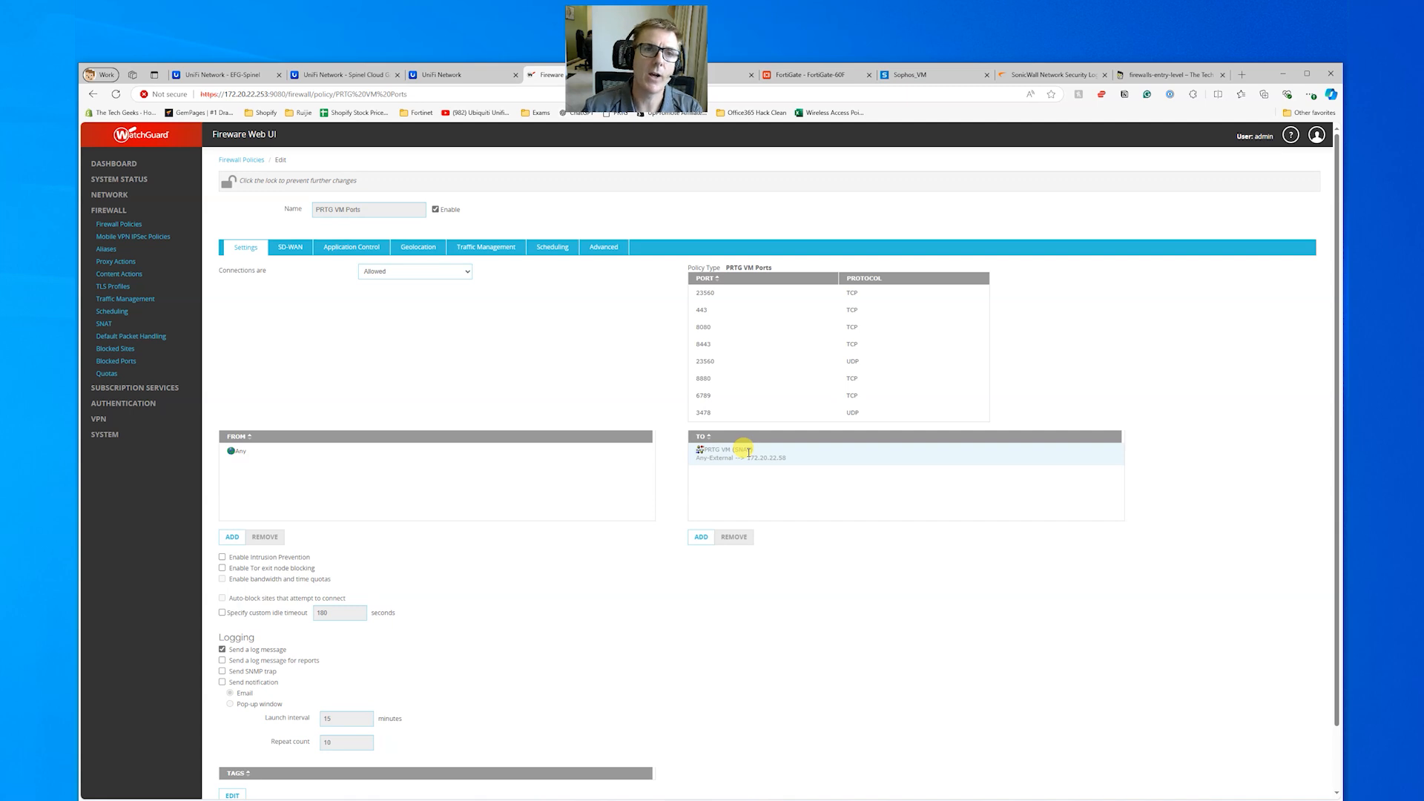
Step: Switch back to UniFi Network and view the advanced Traffic & Firewall Rules
click(238, 76)
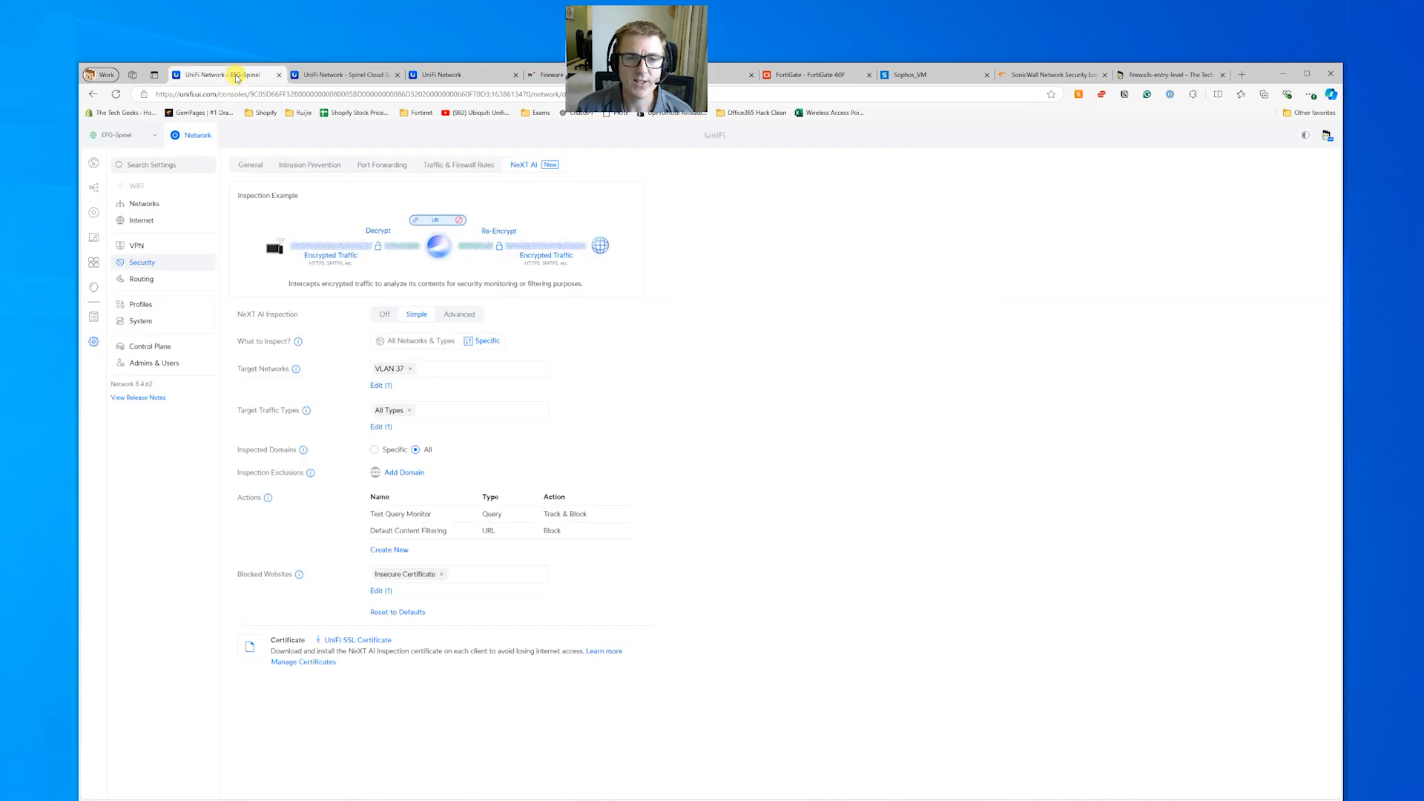
click(472, 167)
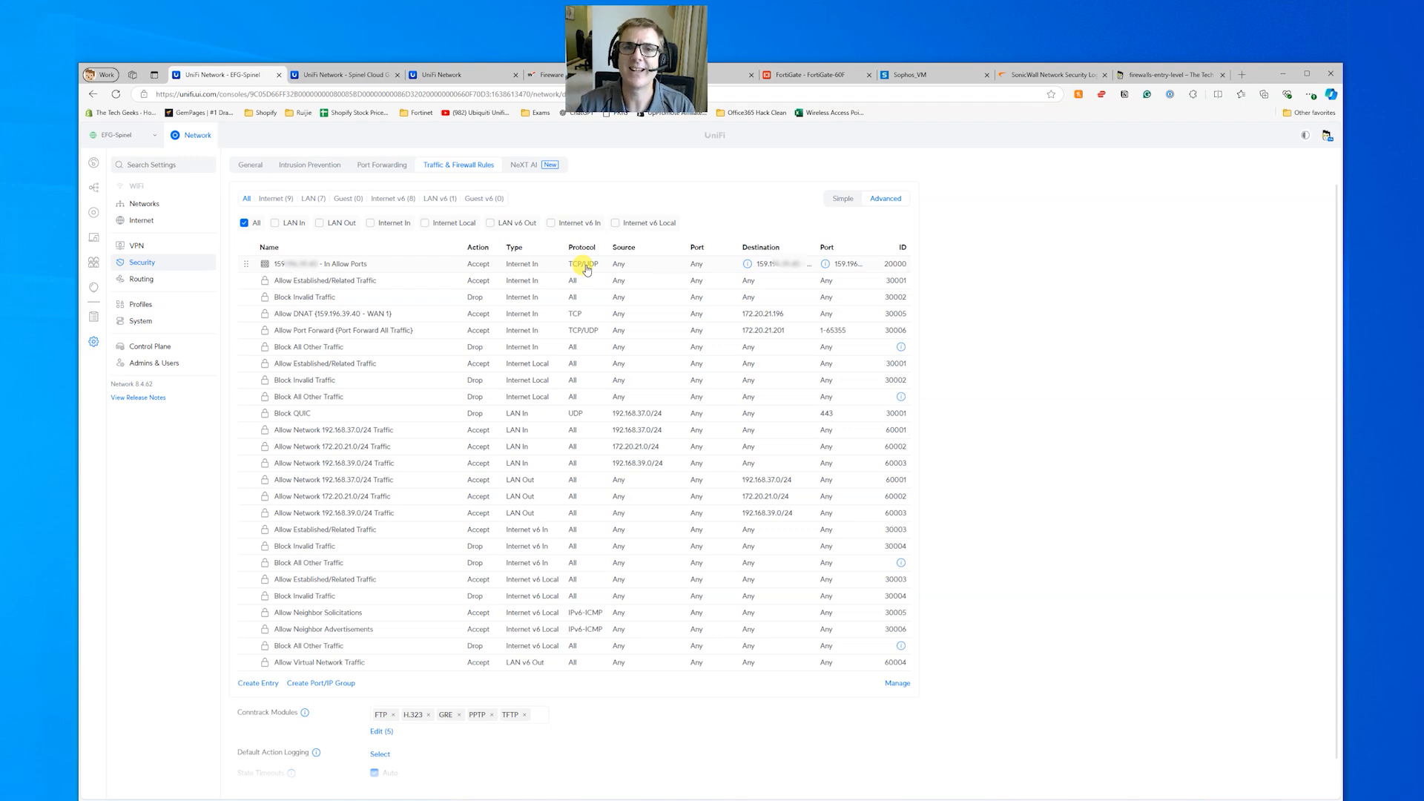
Step: Switch to the Sophos Firewall and view its hosts and services, firewall rules and NAT rules
click(911, 73)
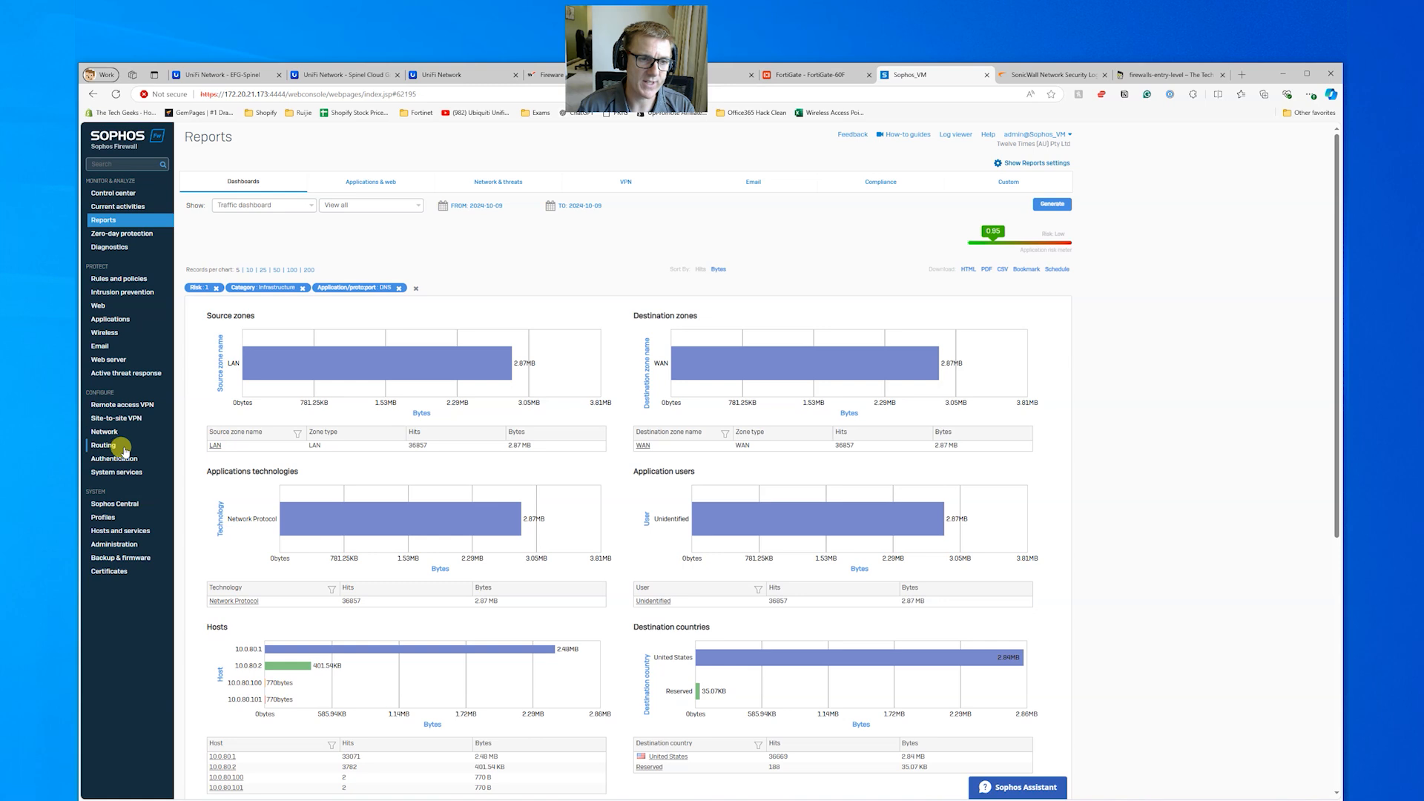
click(126, 530)
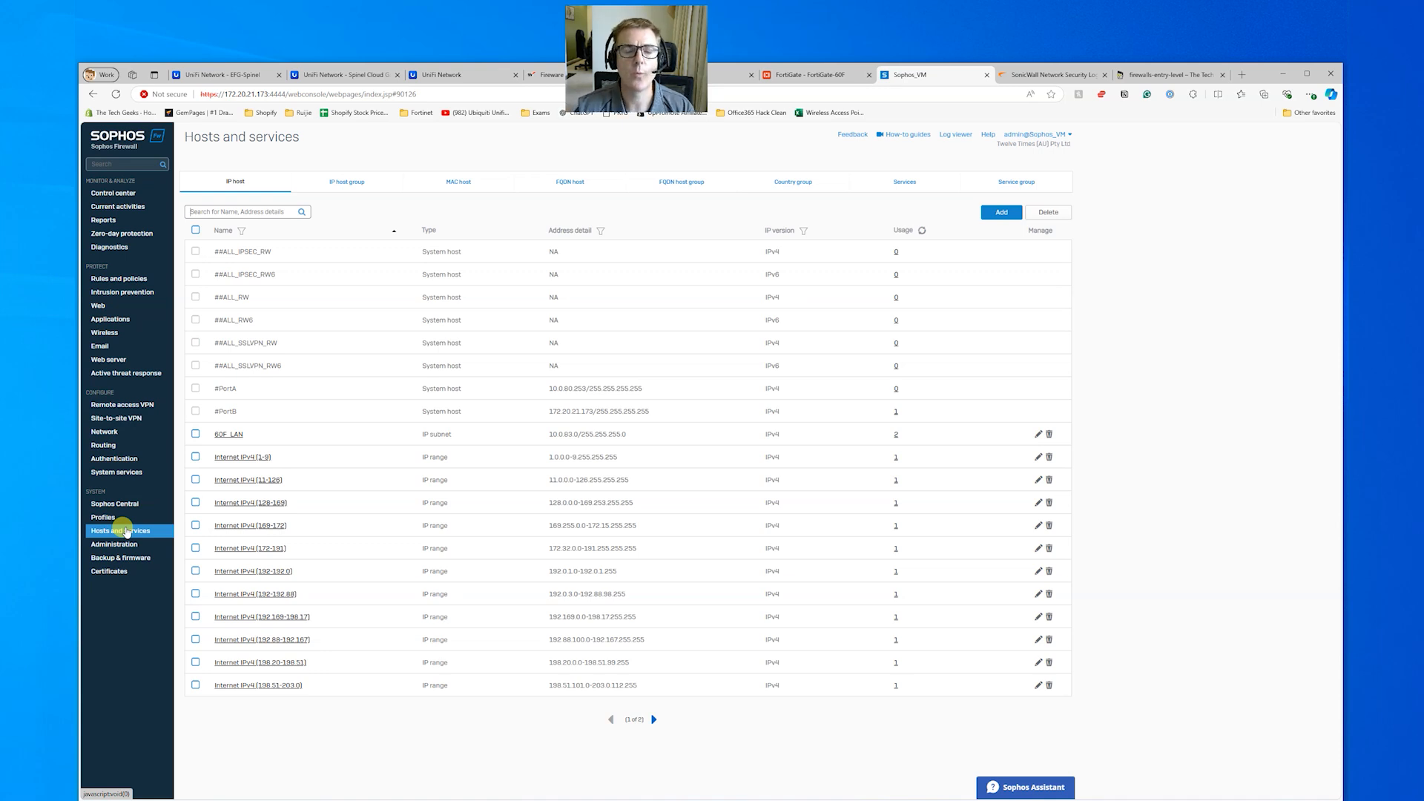
click(111, 282)
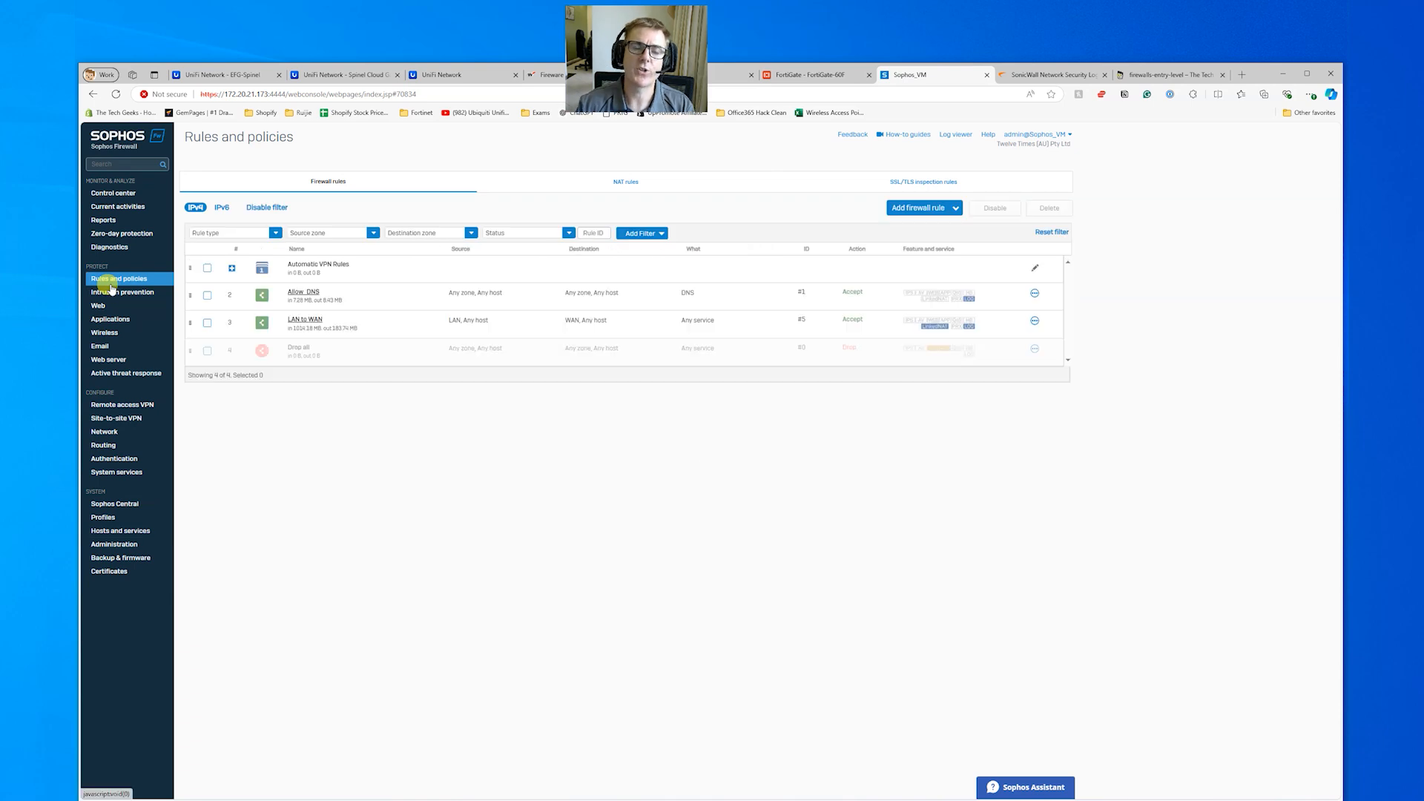
click(612, 184)
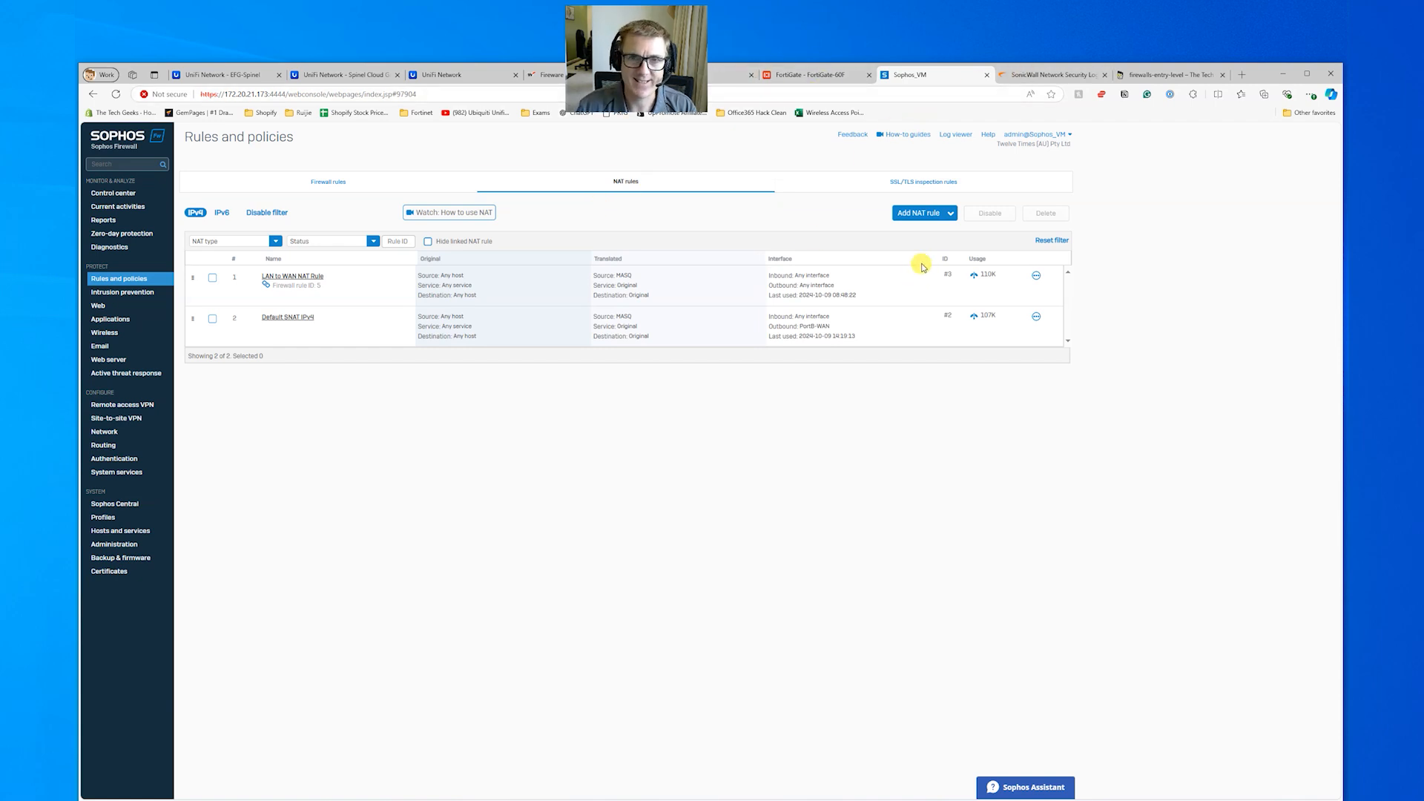
Step: Switch to the SonicWall firewall, sign in and open a new NAT rule form to examine its translation options
click(1048, 75)
click(814, 503)
key(Return)
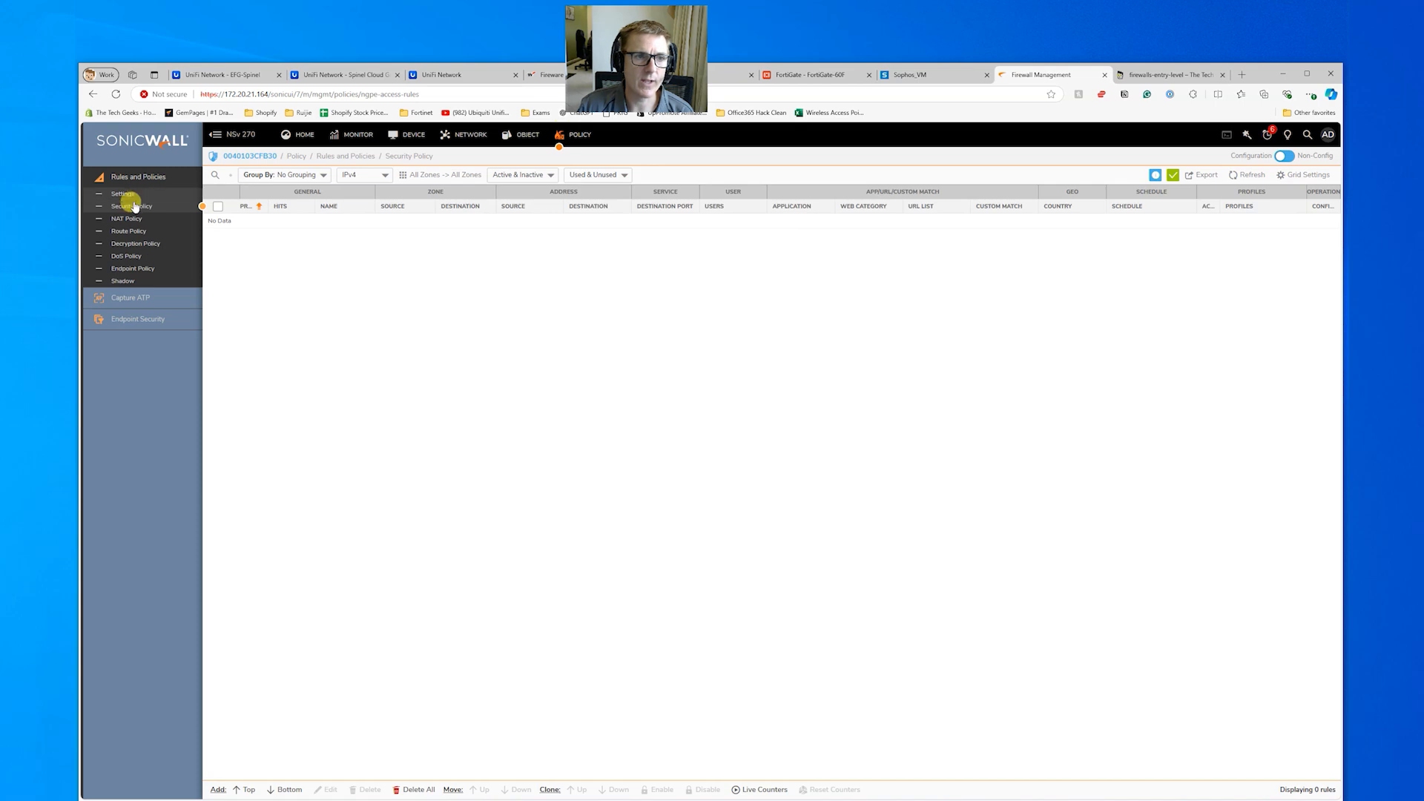
click(148, 220)
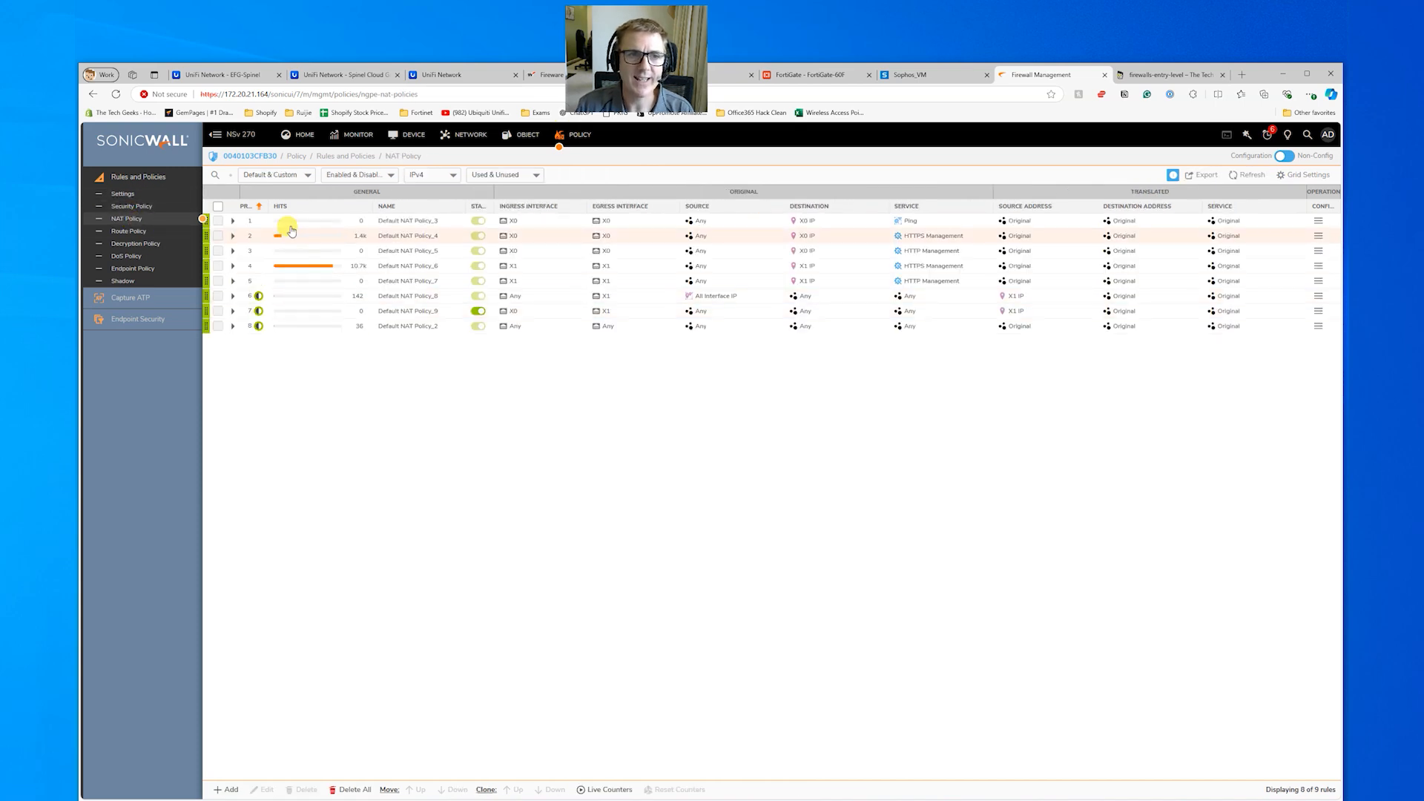
click(227, 789)
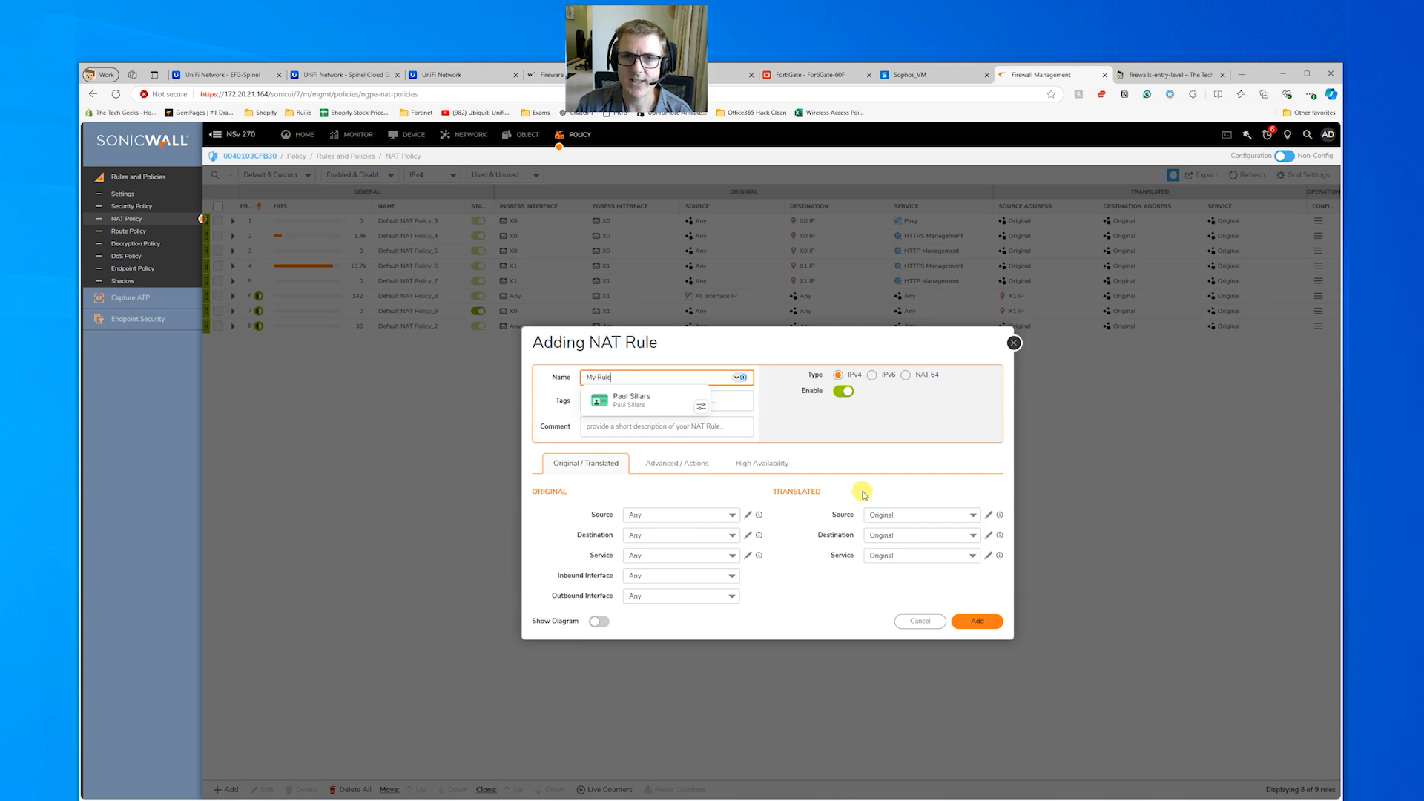
Step: Switch back to the Sophos Firewall, examine the fields of a new NAT rule and cancel it
click(920, 77)
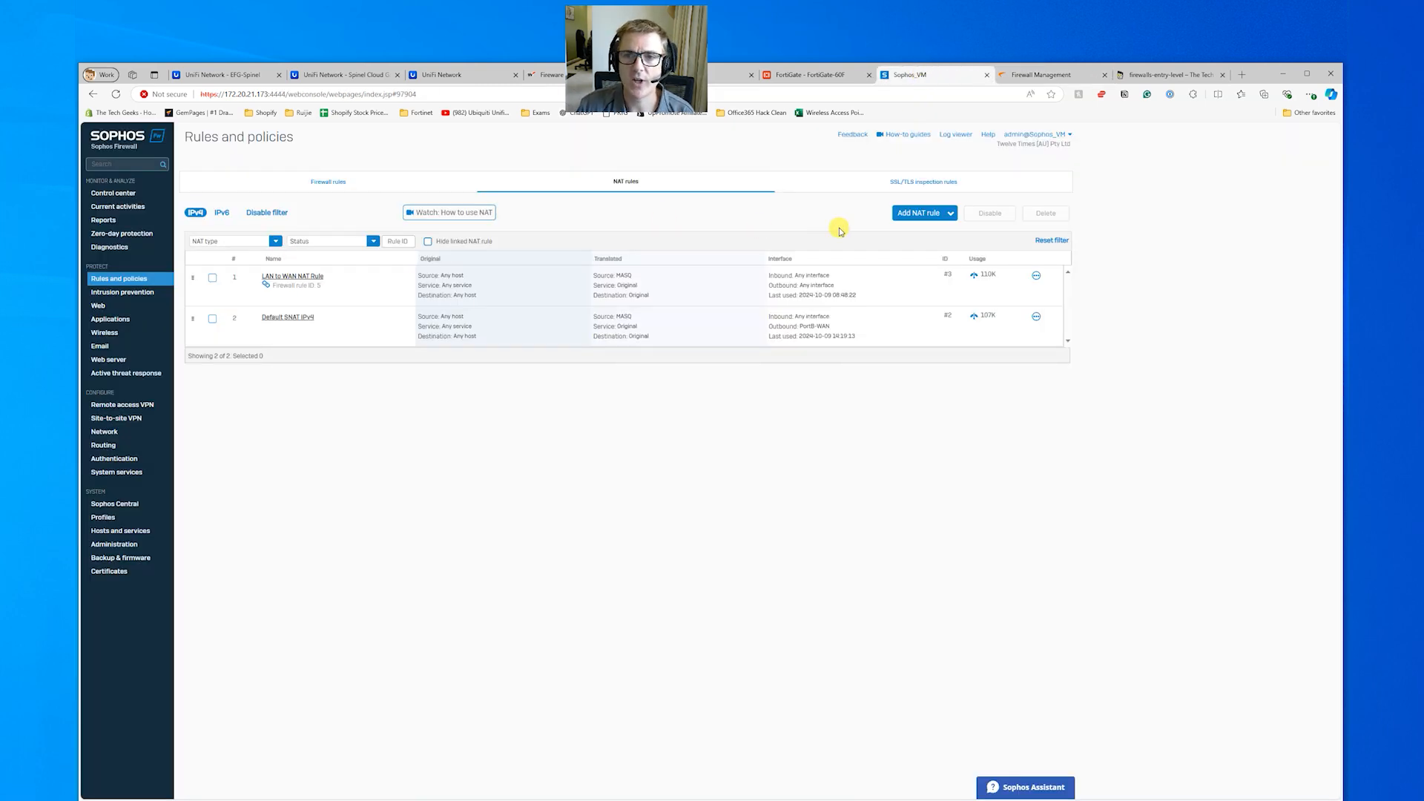
click(931, 213)
click(912, 235)
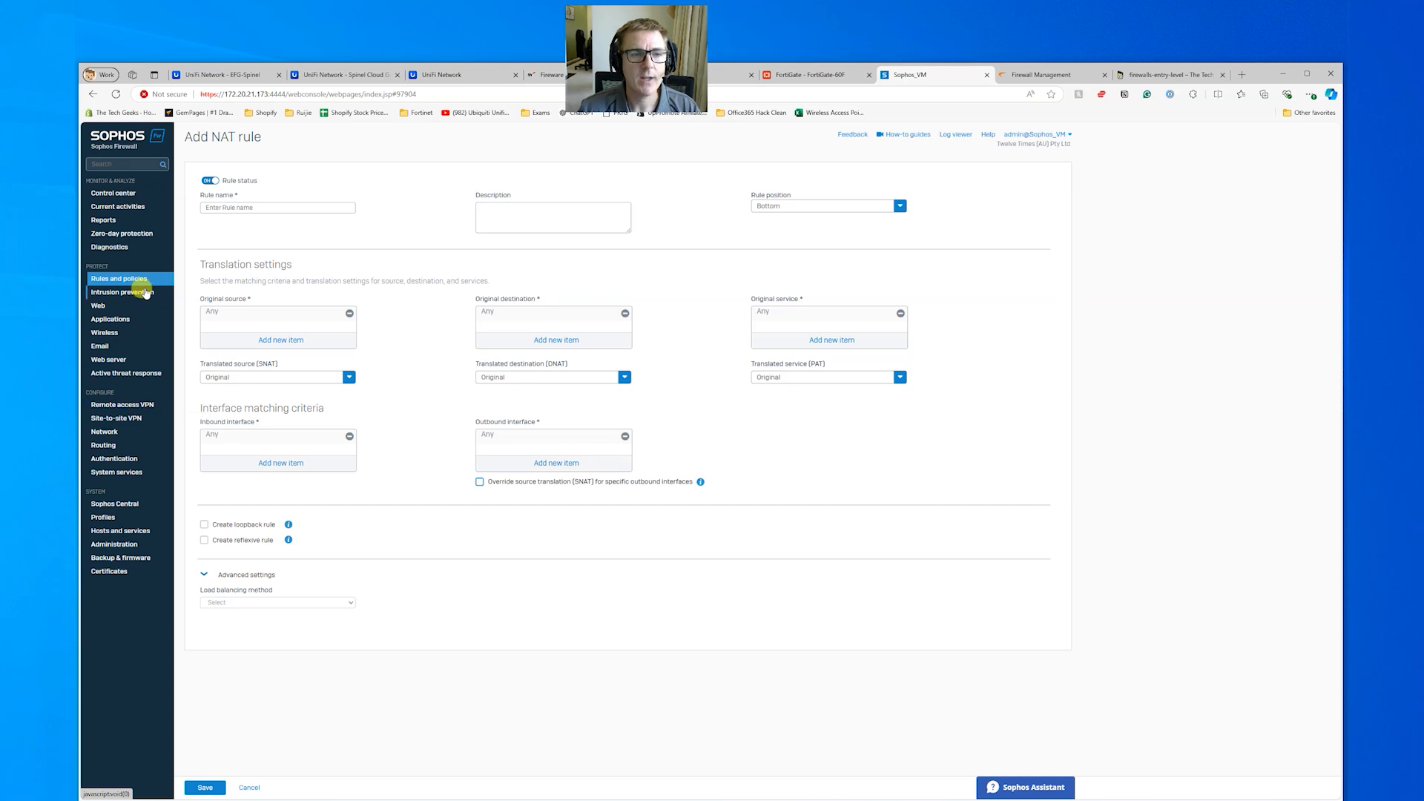
click(249, 788)
Step: Open the Sophos LAN to WAN firewall rule and review its security features and application control policies
click(328, 181)
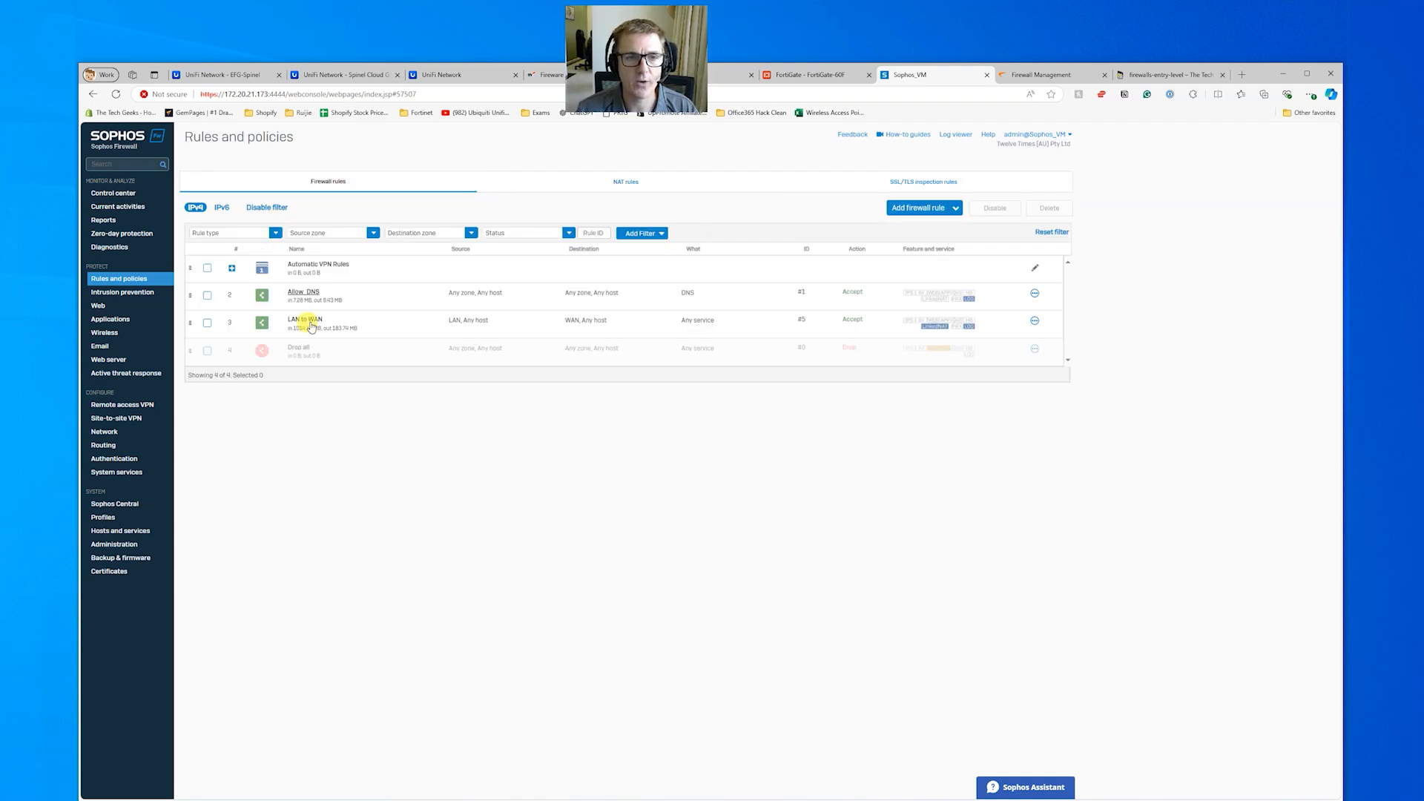
click(310, 321)
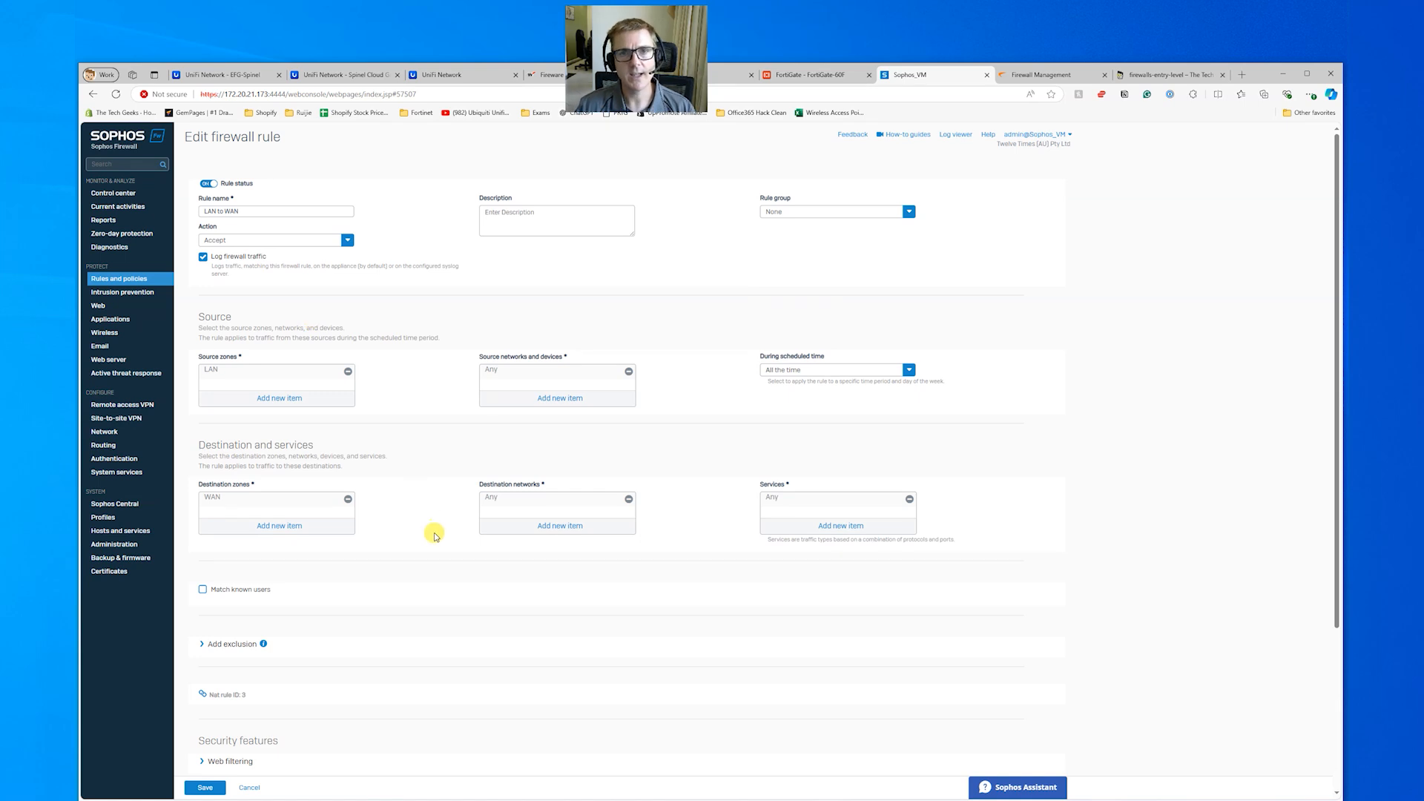
scroll(434, 536, down, 3)
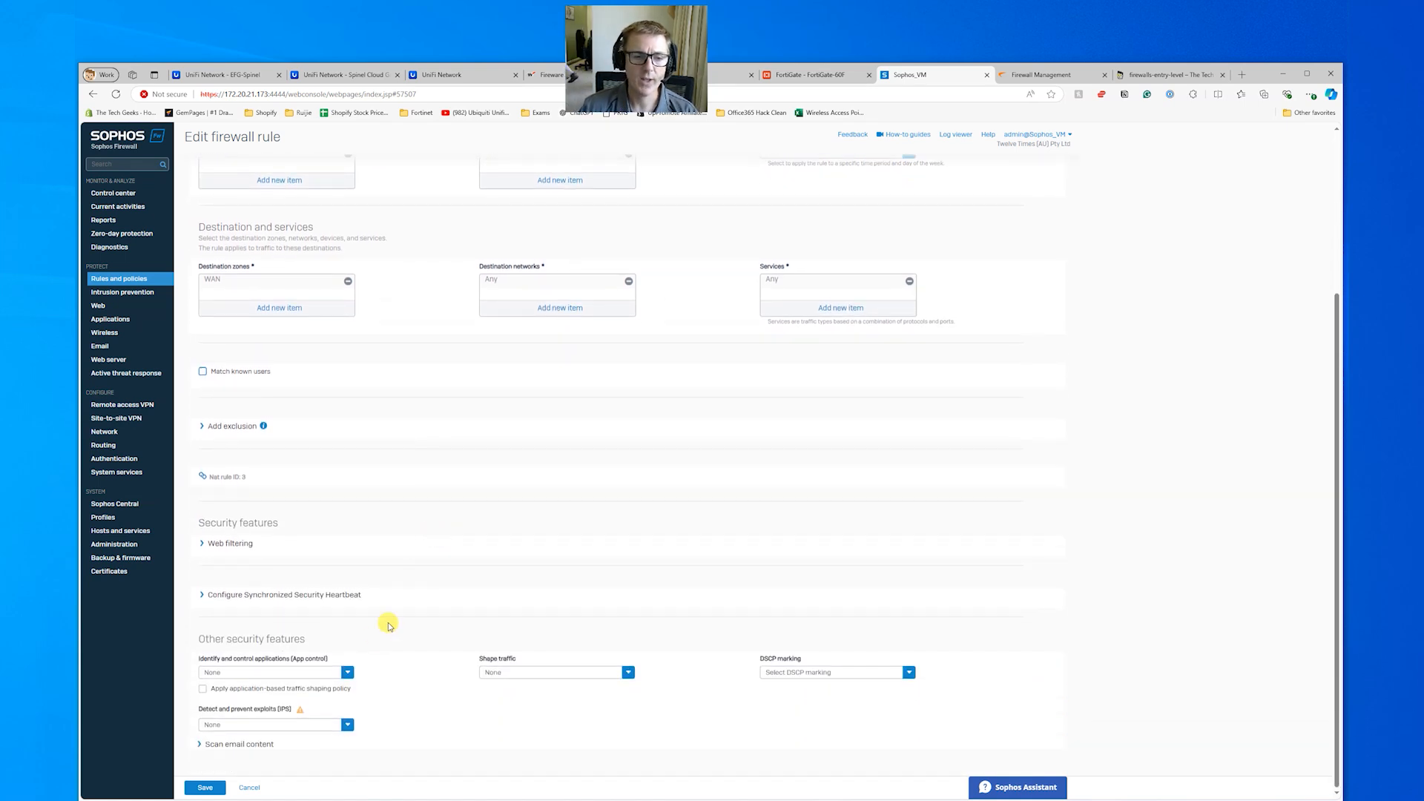
click(348, 673)
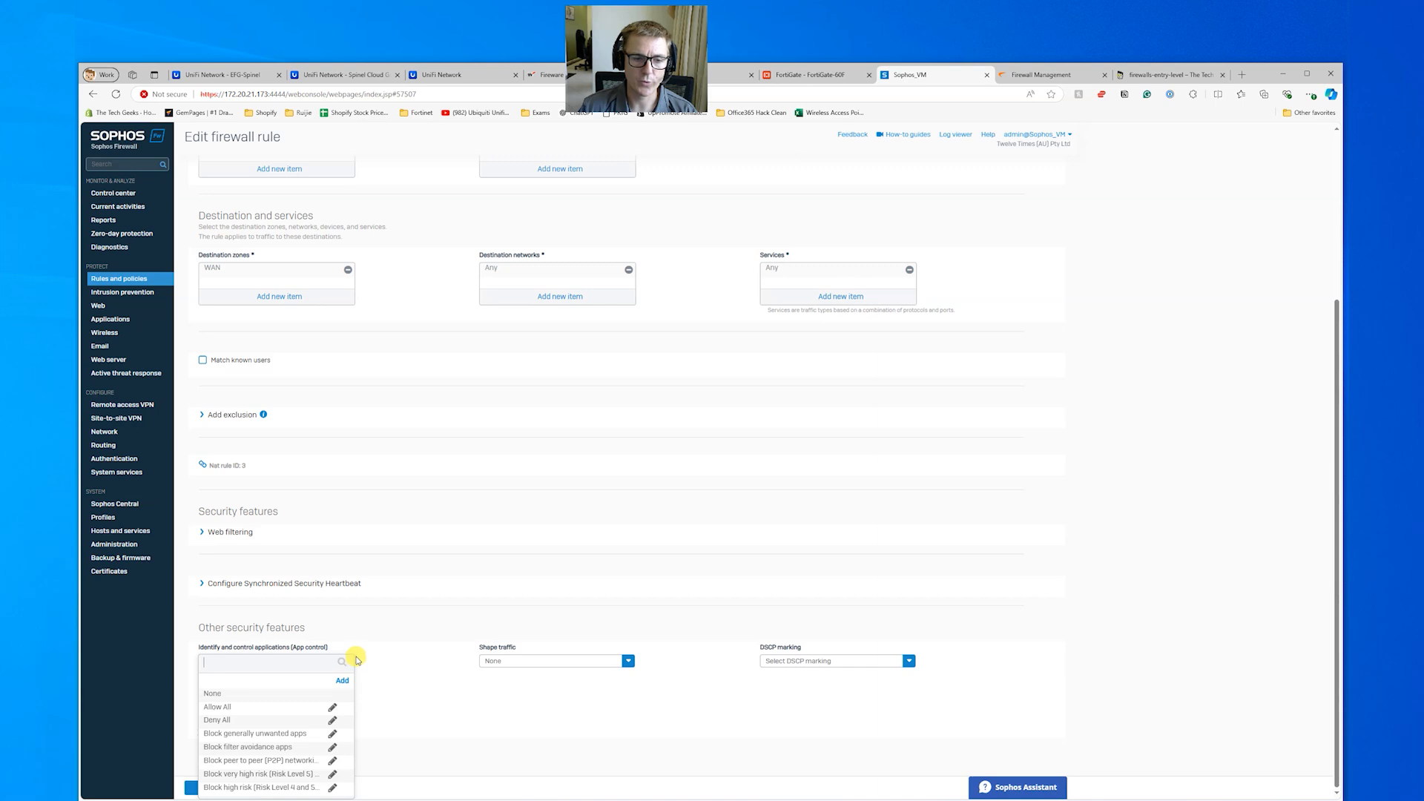
Step: Switch to the EFG-Spinel UniFi console and examine a new advanced firewall rule using type Internet Out and protocol TCP/UDP
click(393, 711)
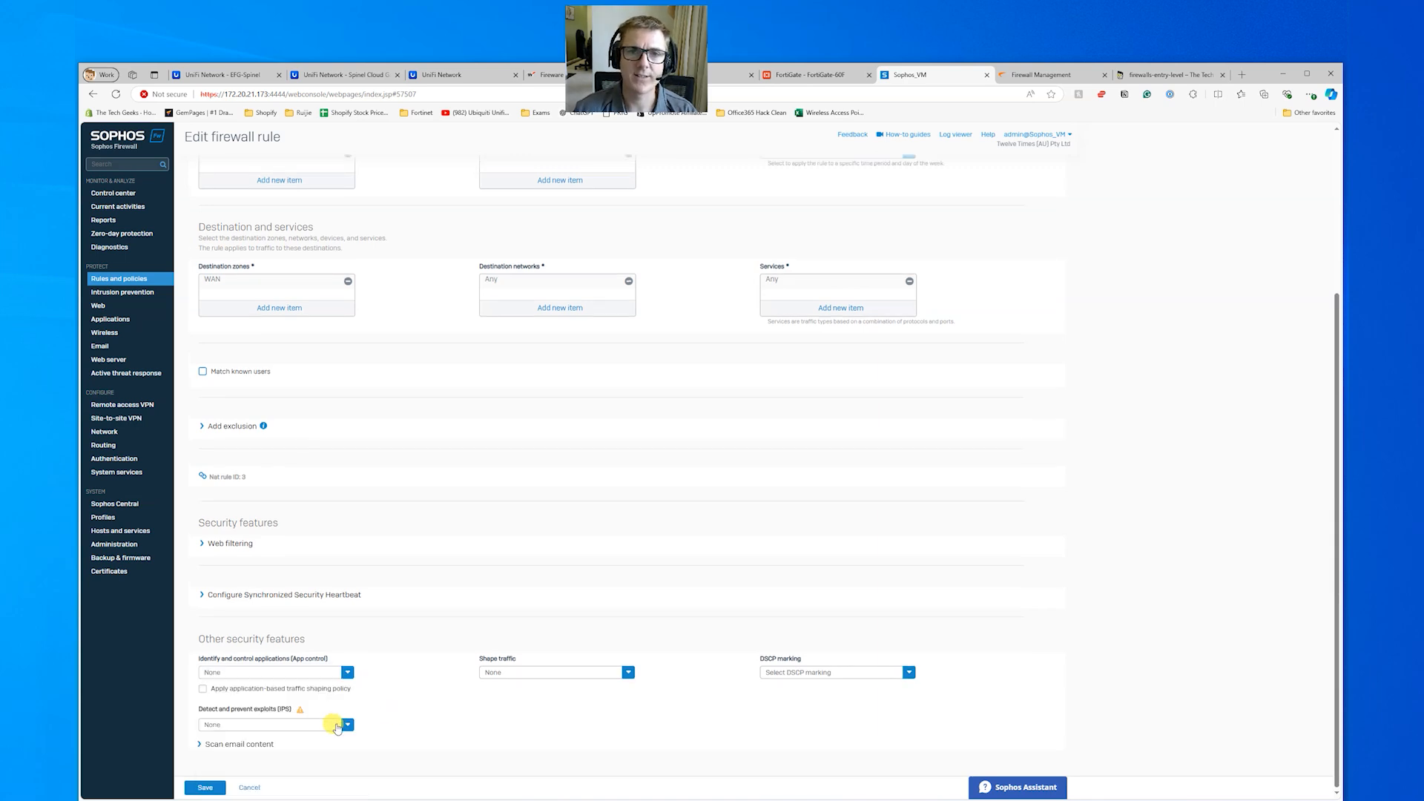
click(235, 76)
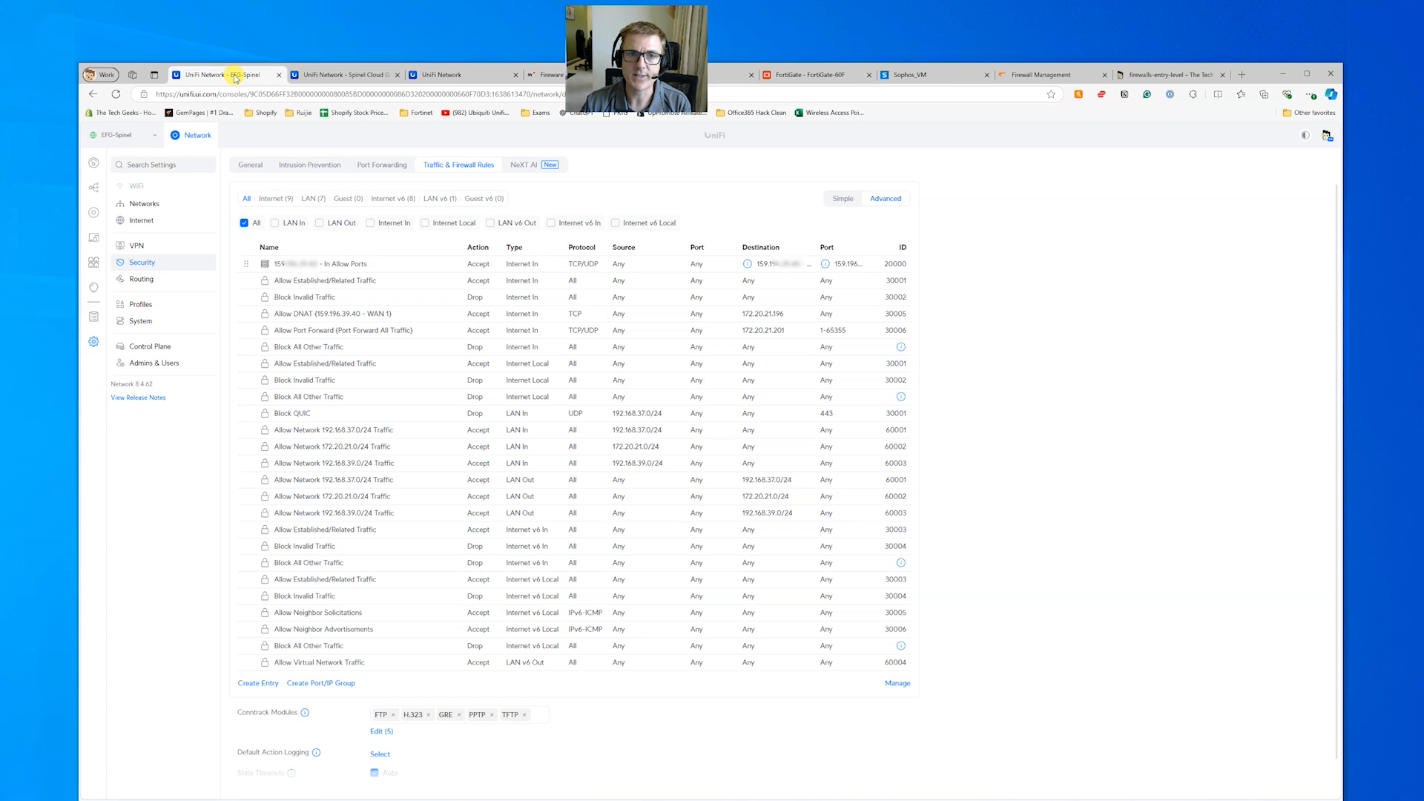
click(252, 683)
click(437, 190)
click(427, 227)
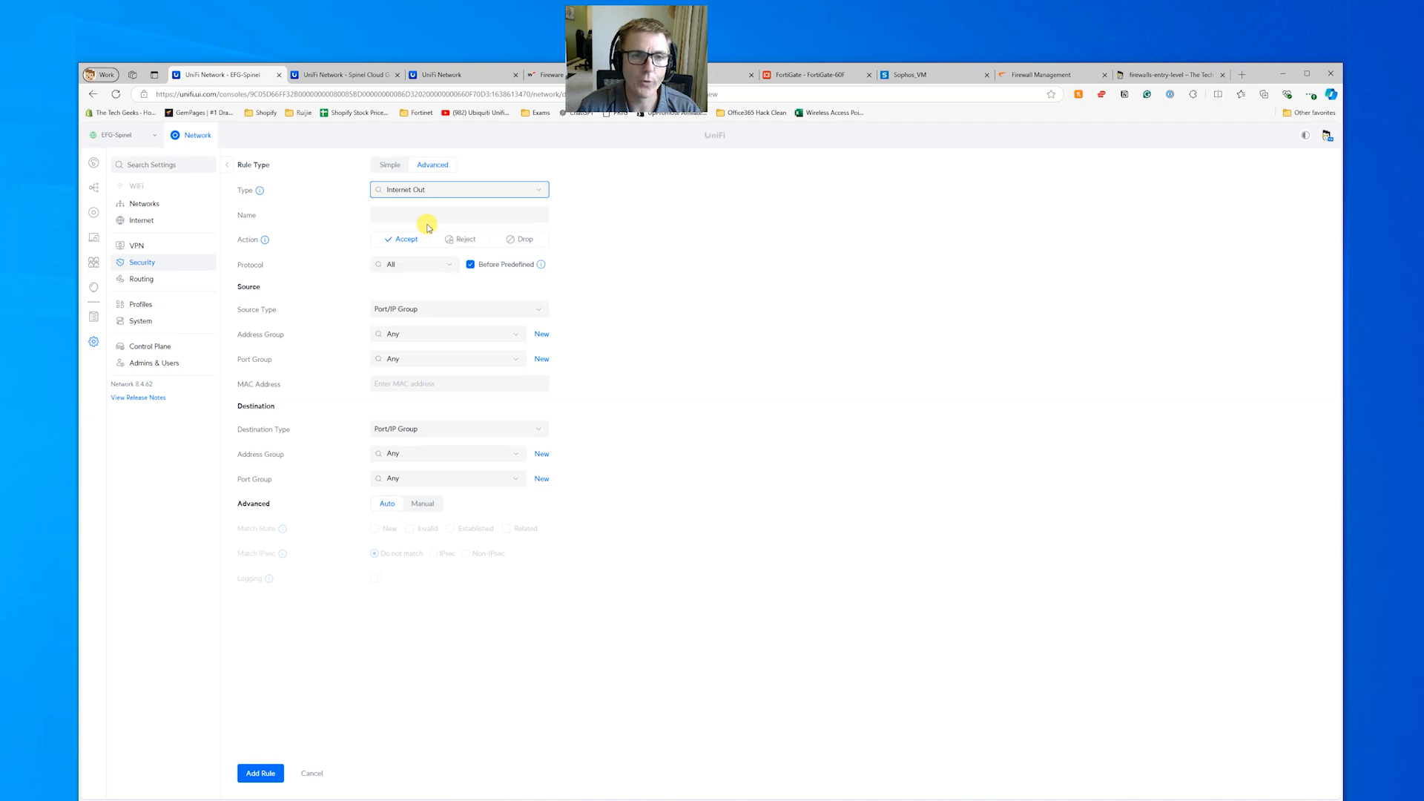
click(431, 265)
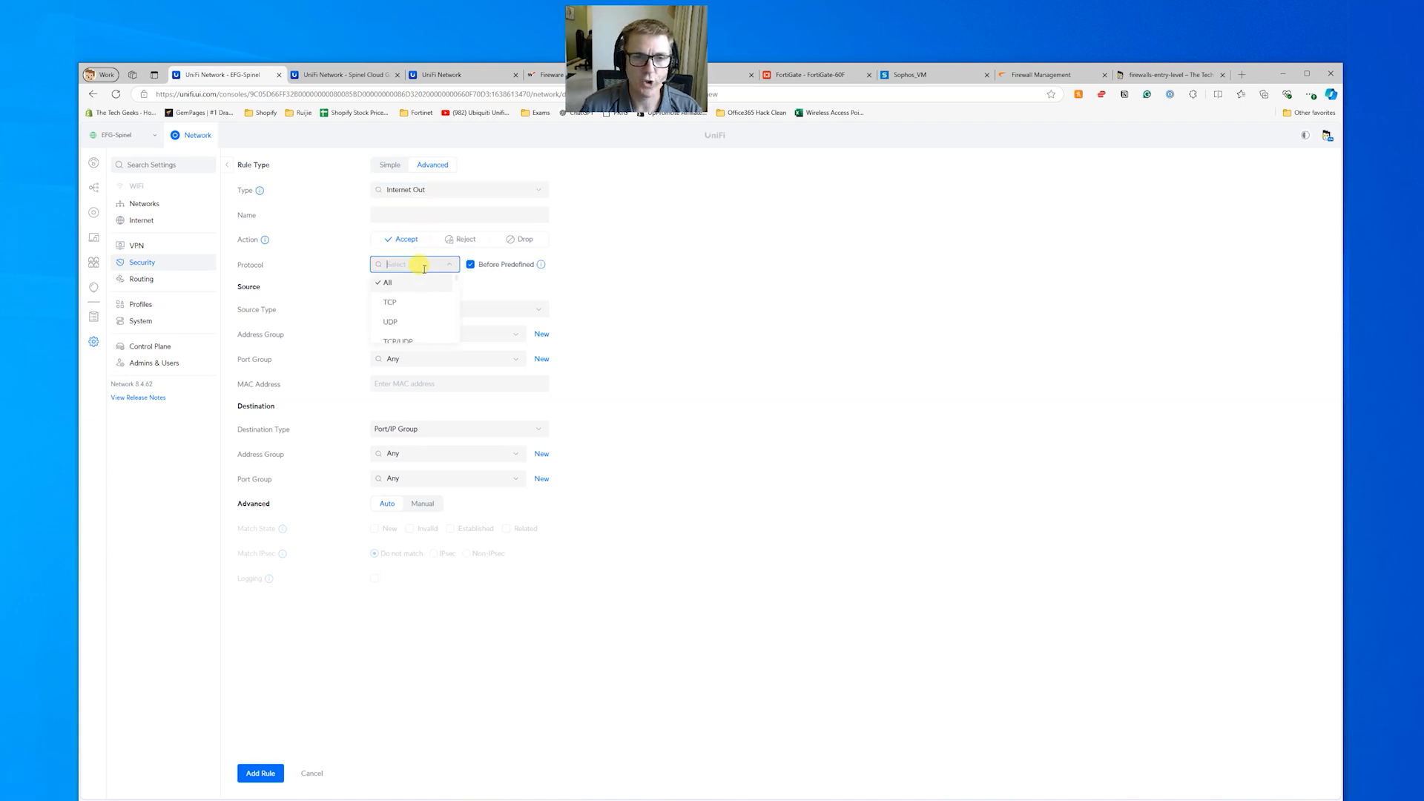
click(399, 336)
click(436, 265)
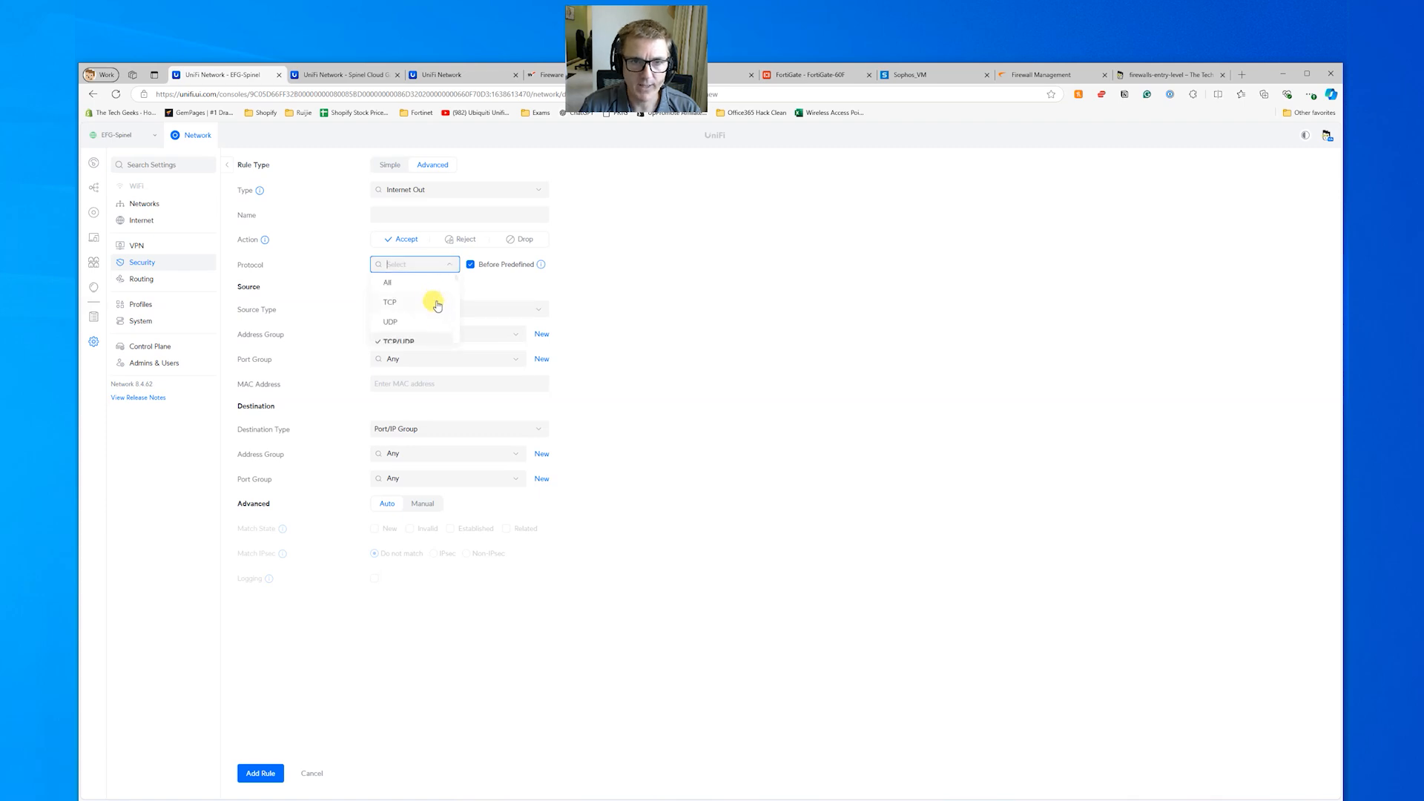
Step: Change the new rule to the Simple type, discarding the unsaved changes, and view its destination options
click(394, 164)
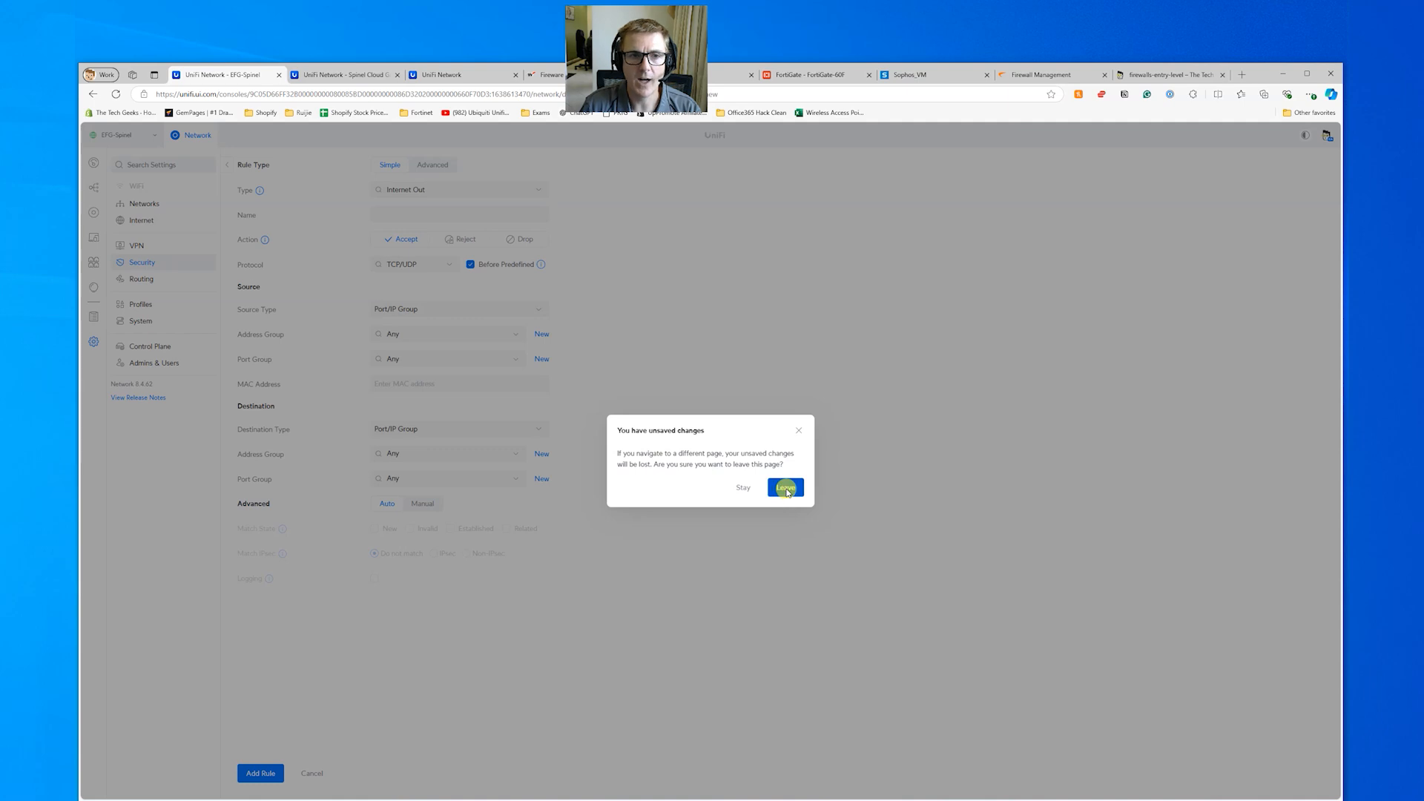
click(787, 488)
click(430, 261)
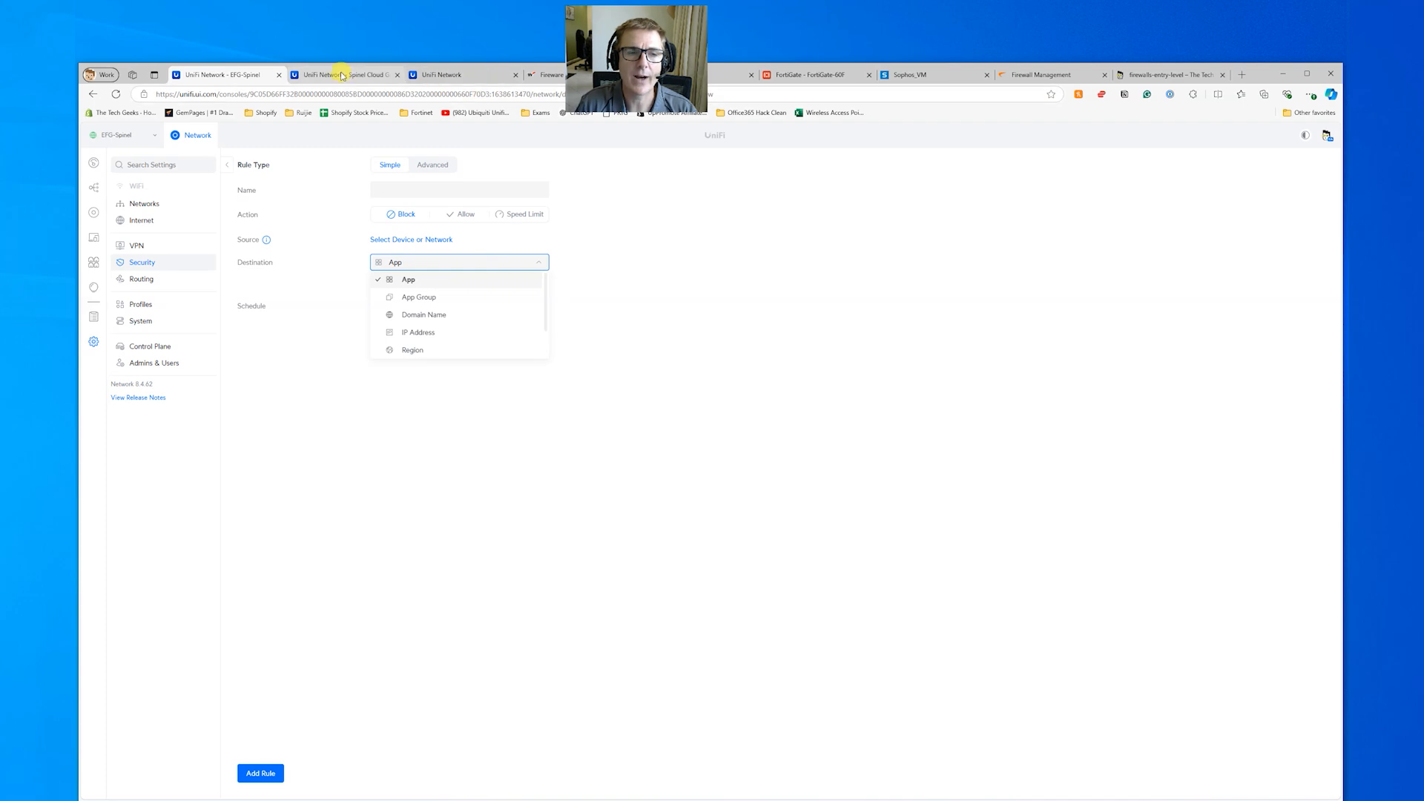
Step: Review the WatchGuard PRTG VM Ports policy, and compare it with the Sophos LAN to WAN rule's source and destination settings
click(545, 74)
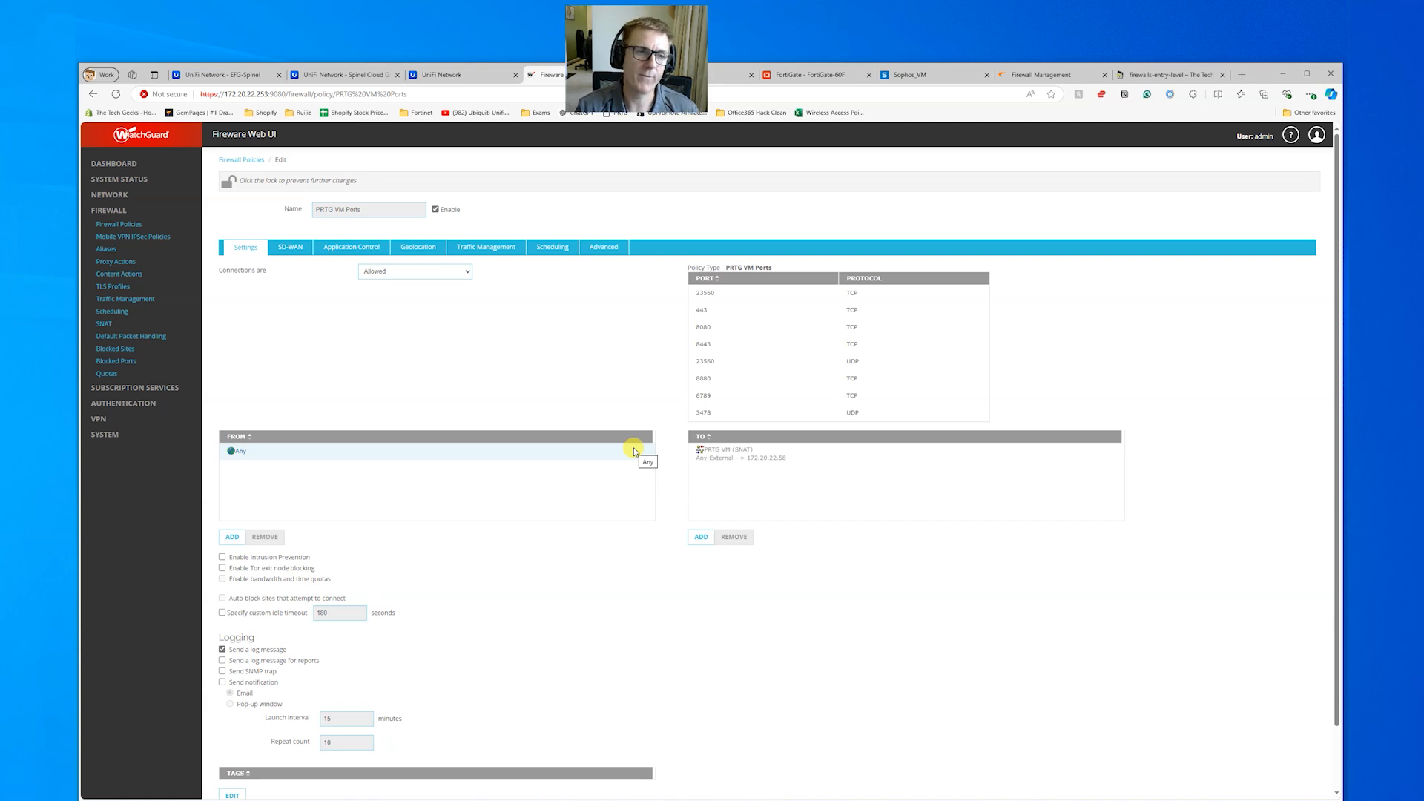
click(903, 76)
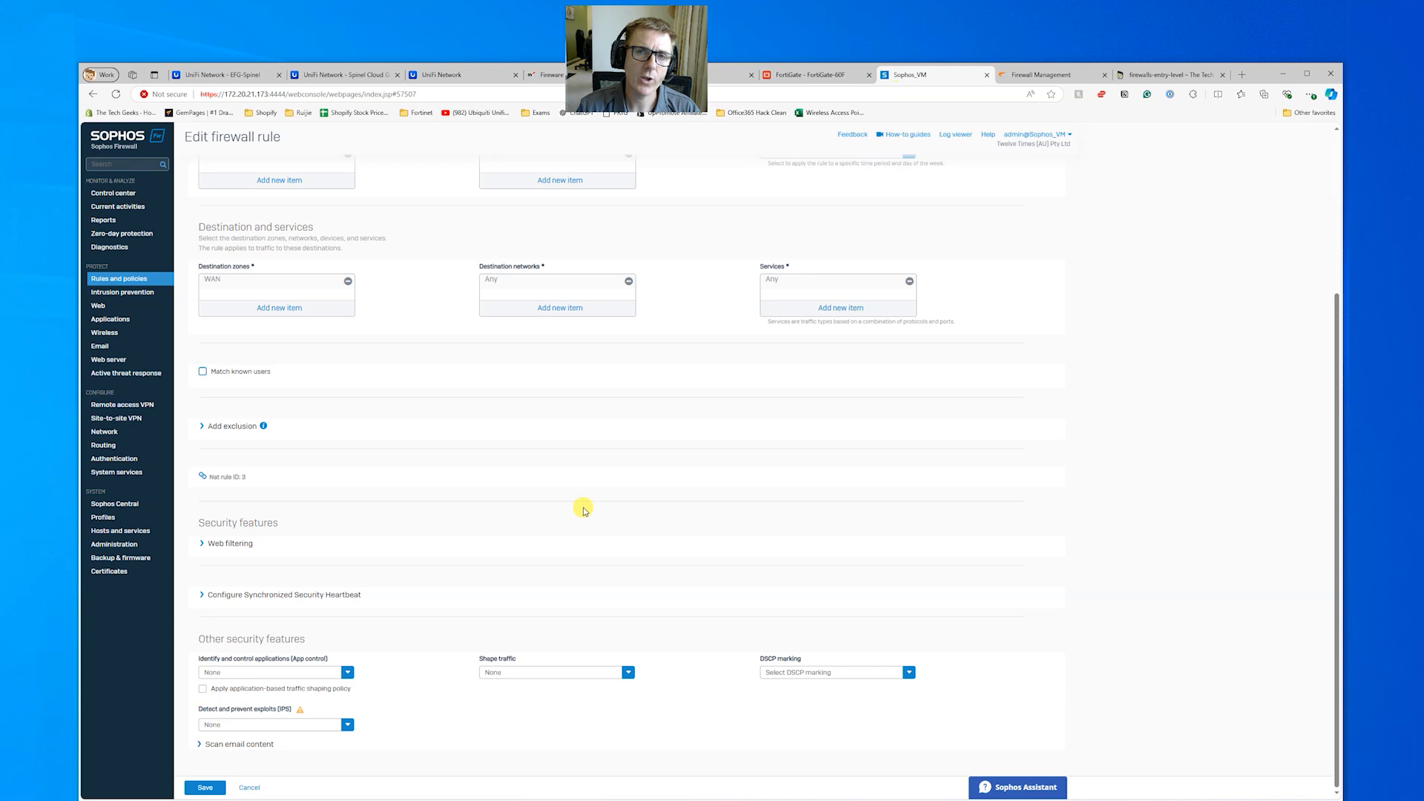
scroll(629, 525, up, 3)
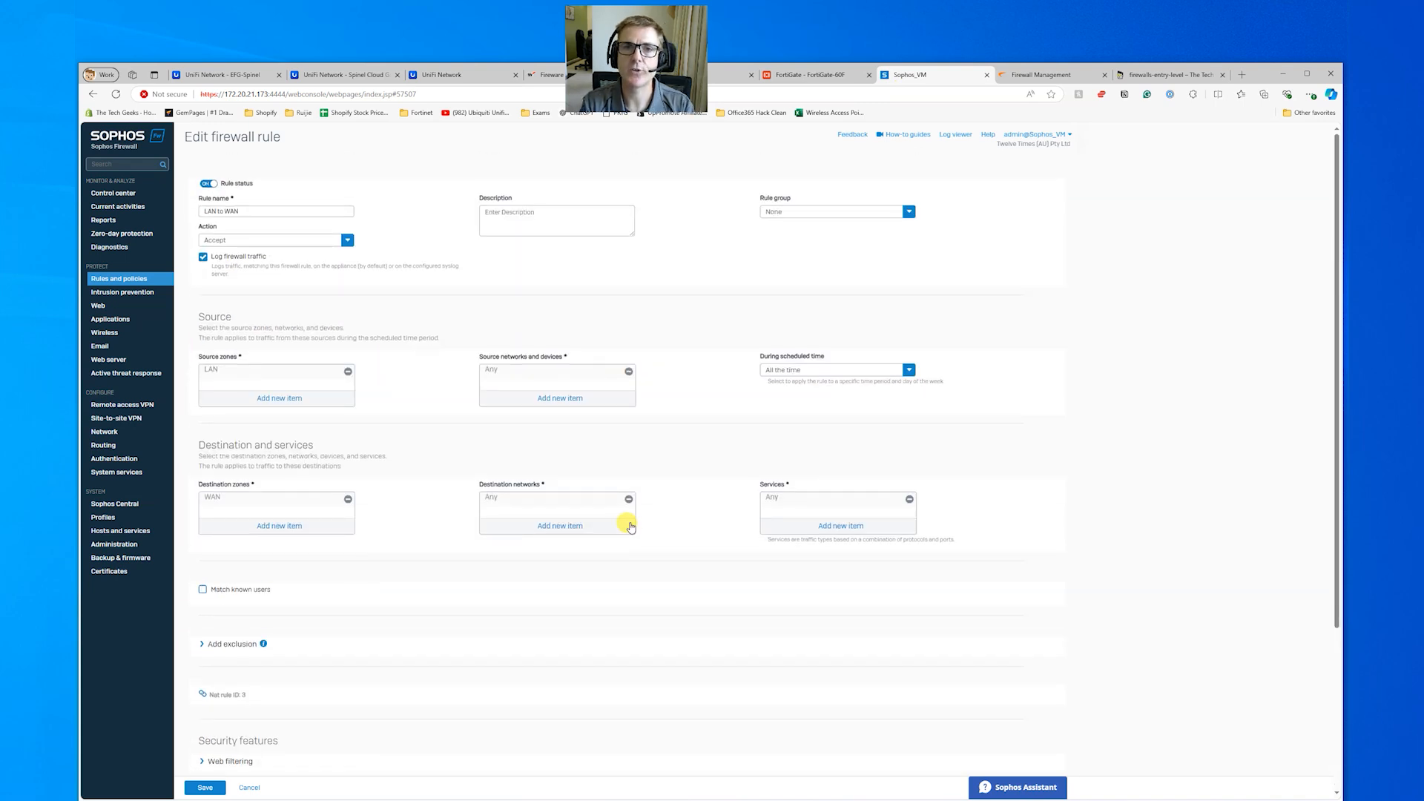
Step: Switch to SonicWall, discard the unfinished NAT rule, and examine a new security policy rule's fields before closing it
click(1029, 77)
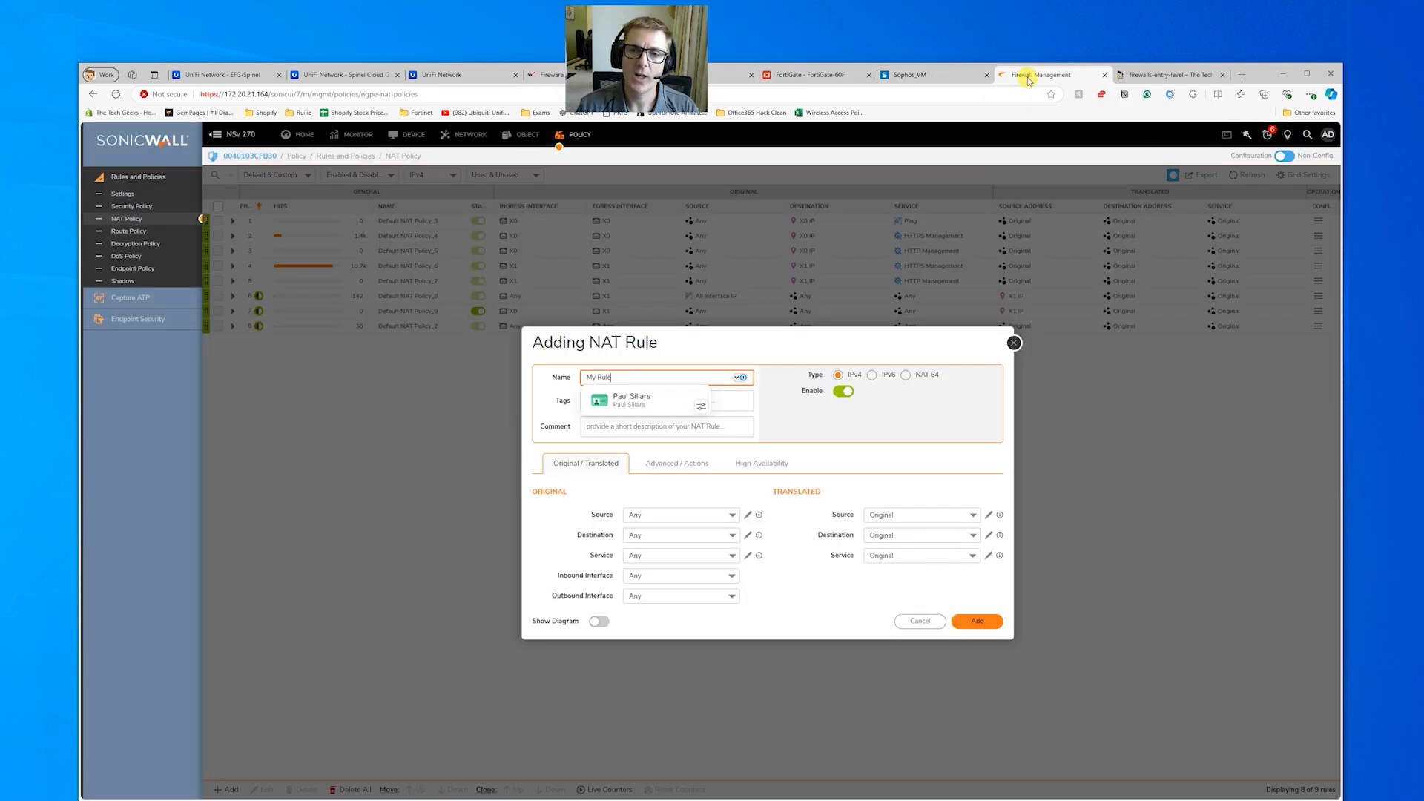
click(1014, 345)
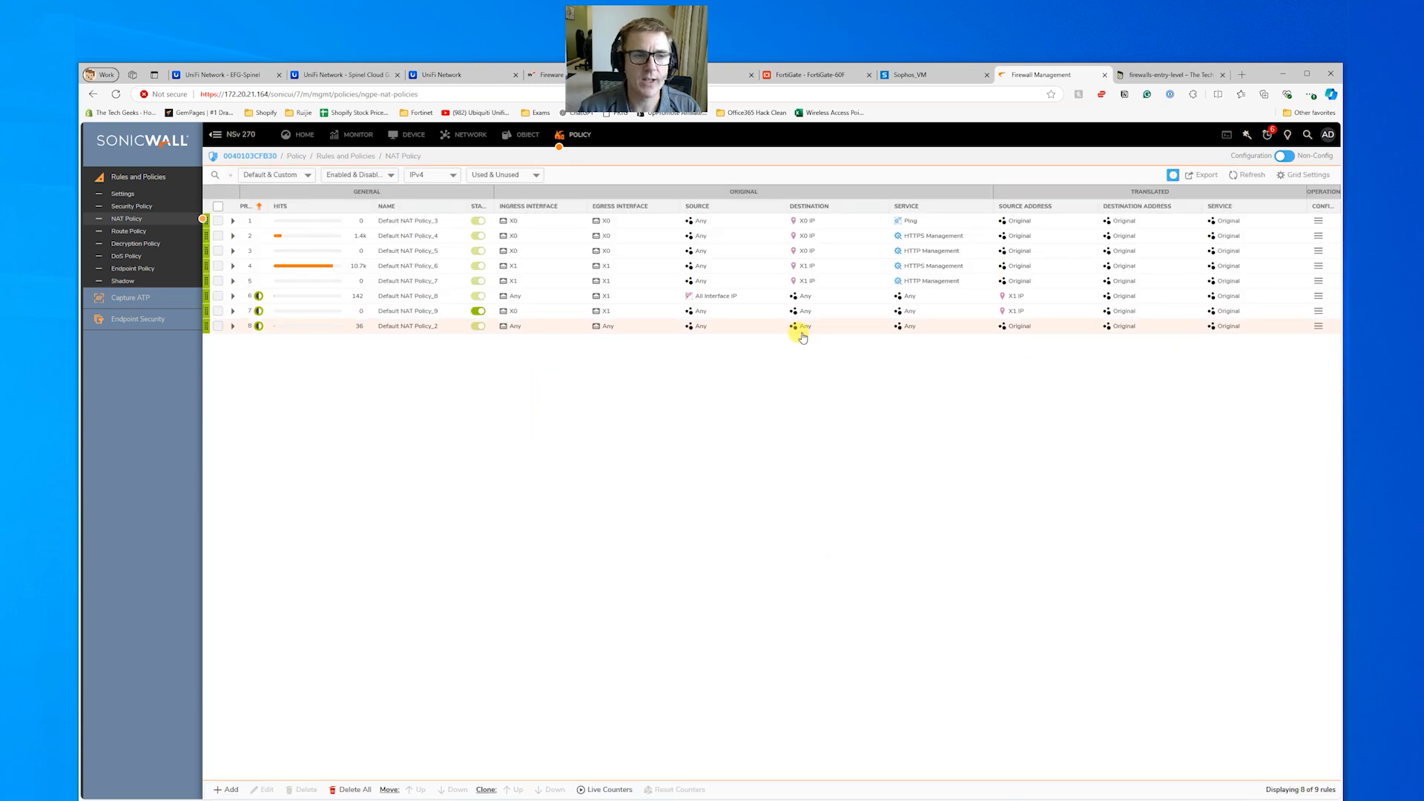
click(147, 209)
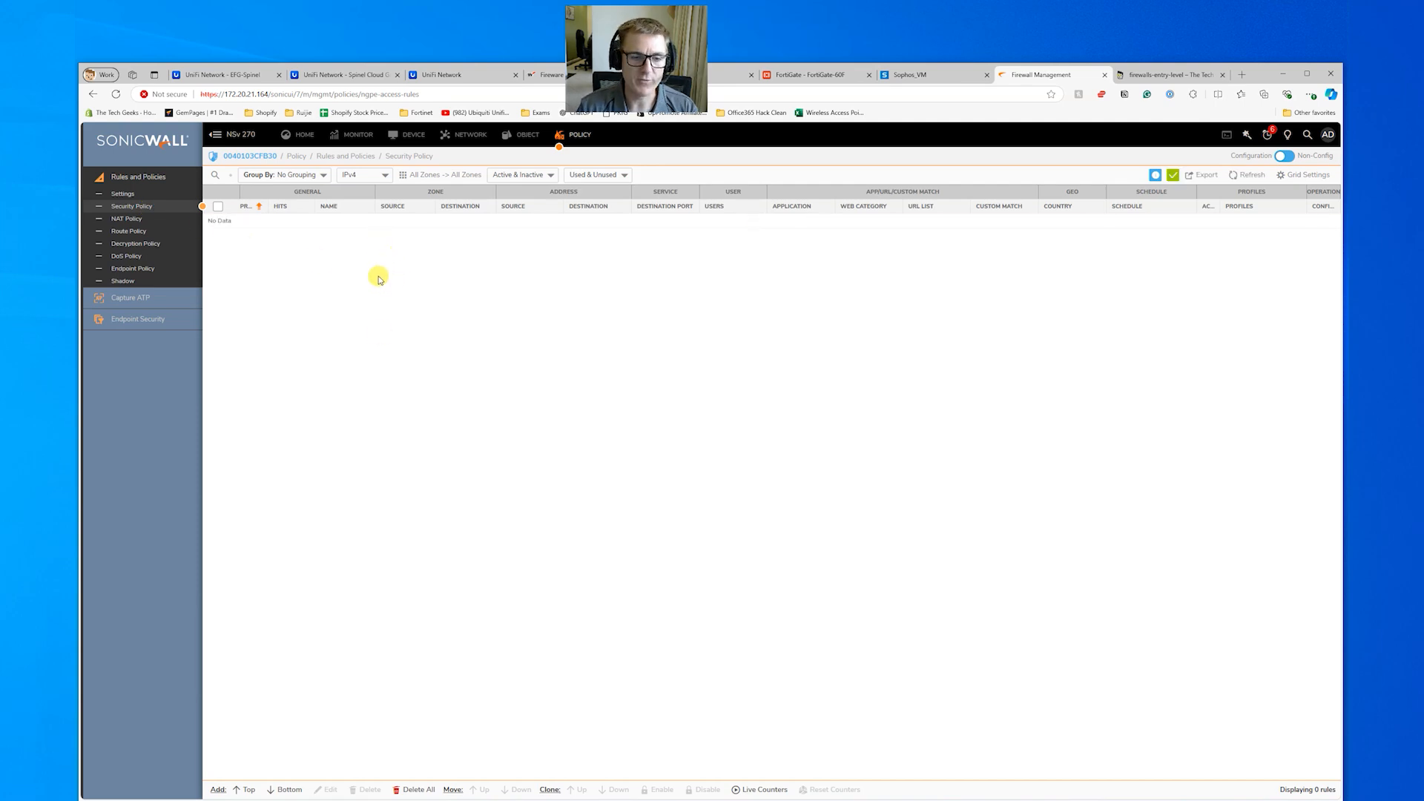
click(245, 789)
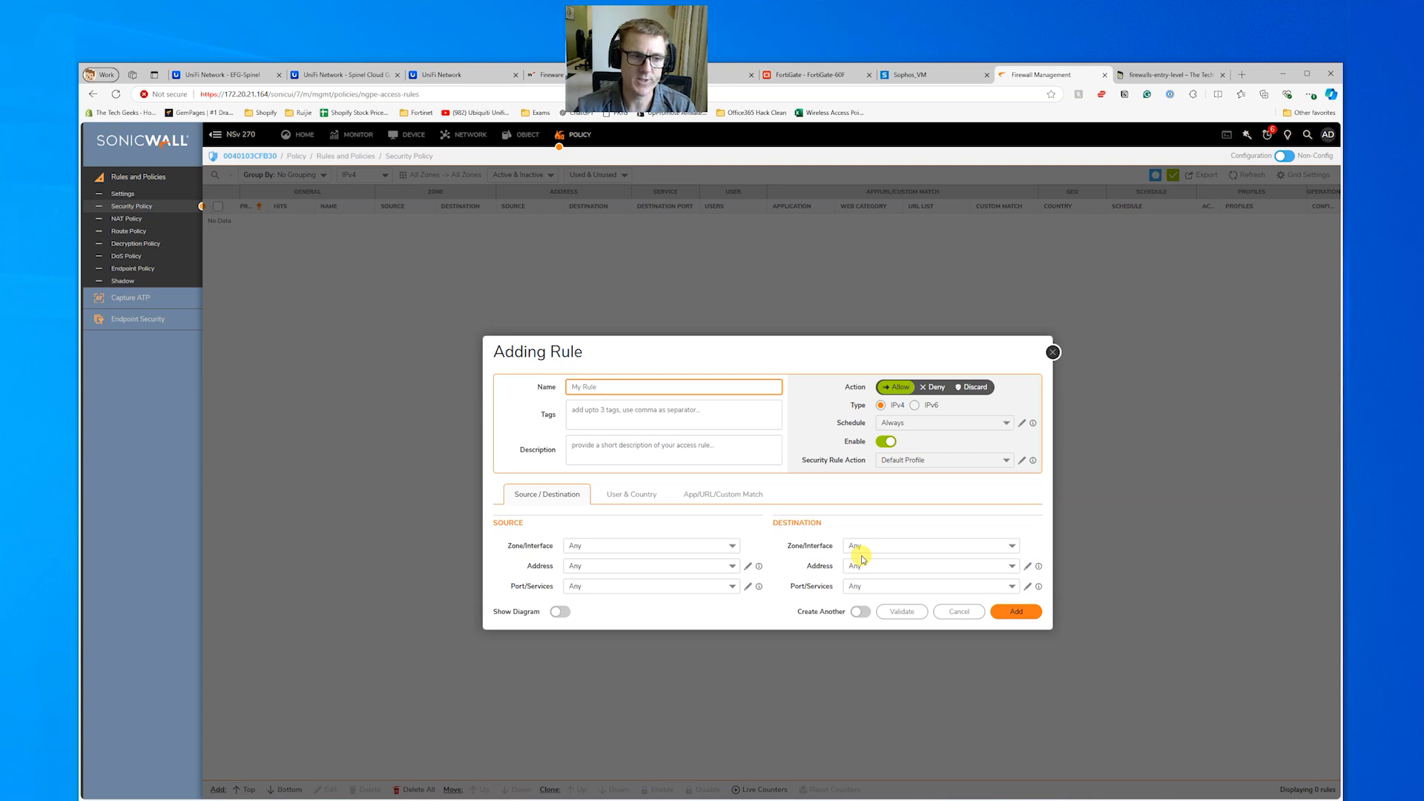
click(1053, 353)
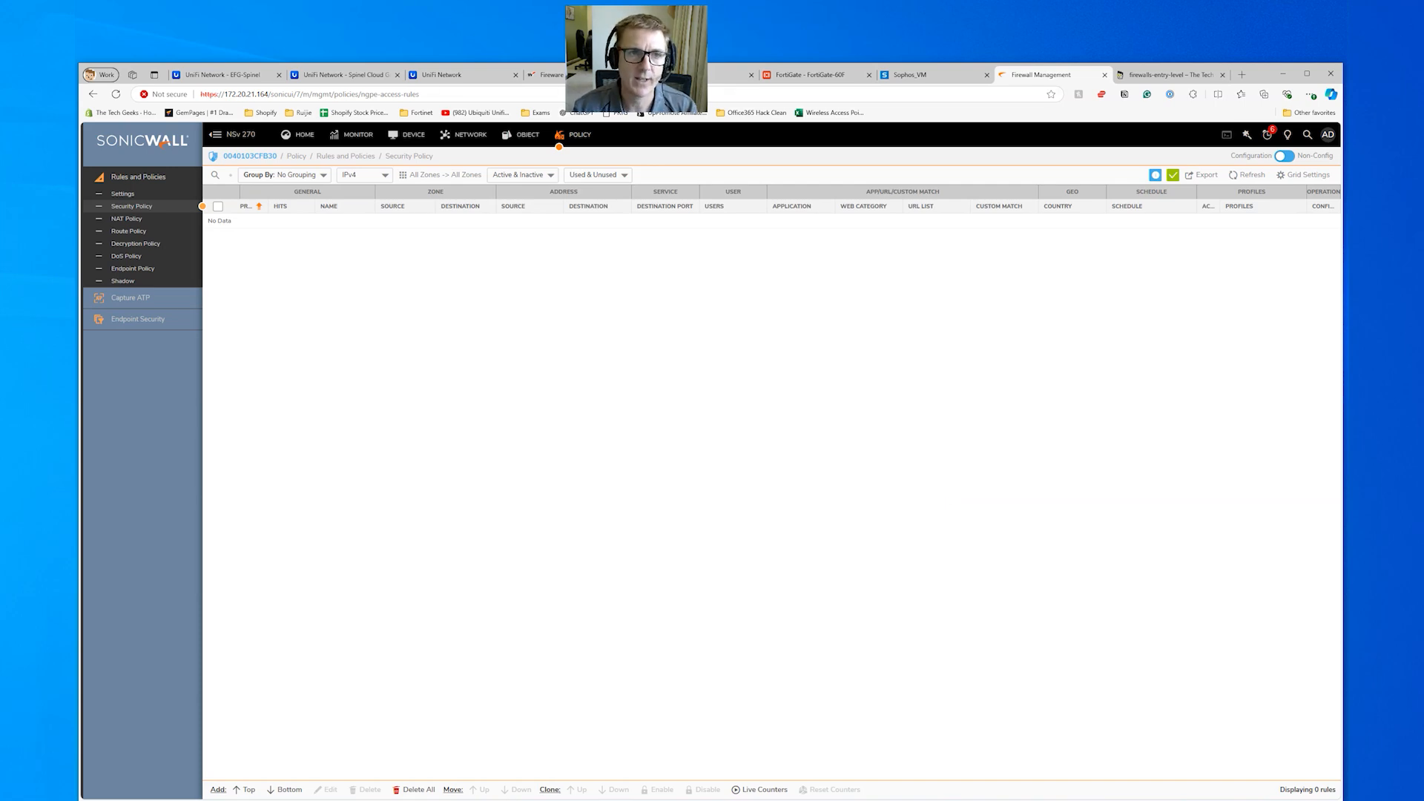
Step: Return to the EFG-Spinel UniFi console, leave the new rule form and view the list of UniFi devices
click(216, 74)
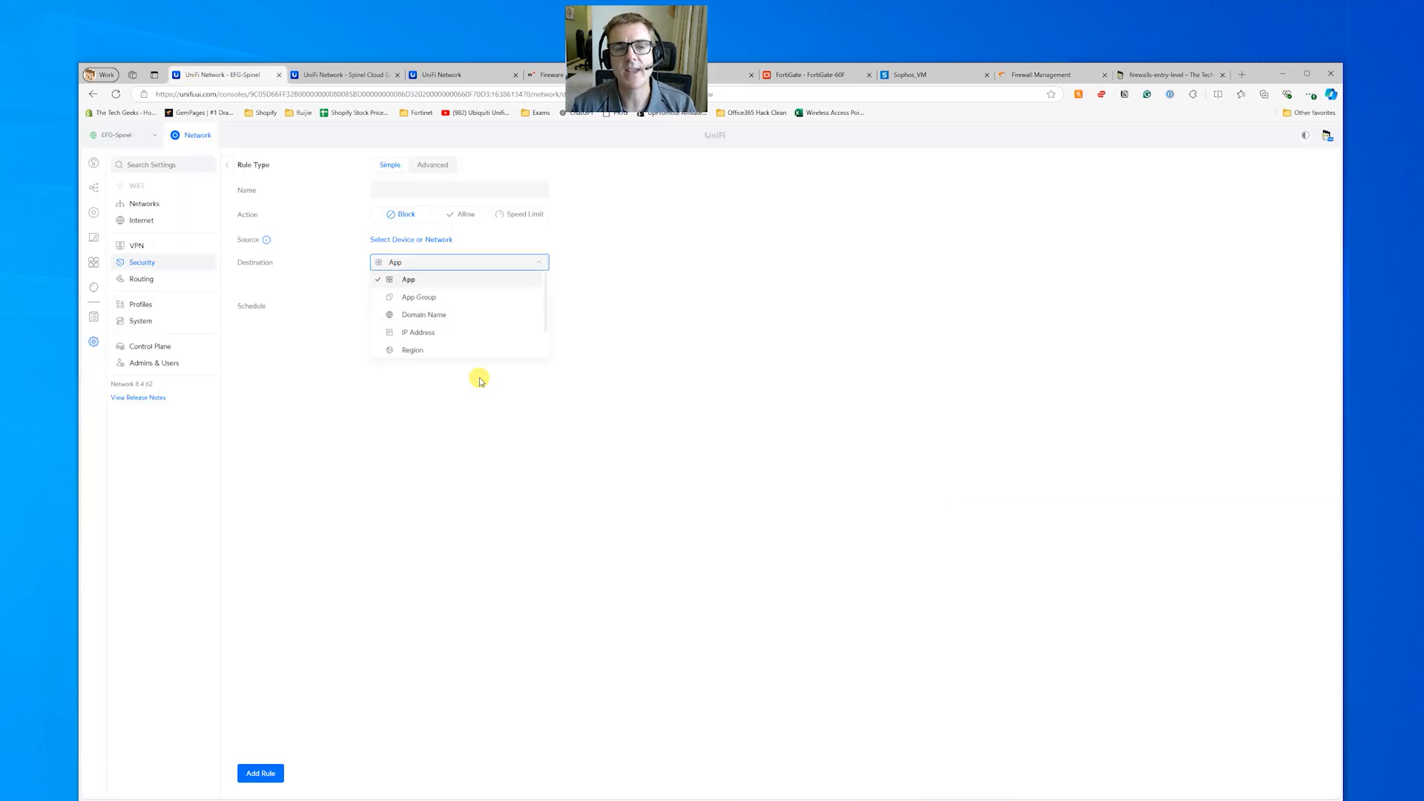
click(616, 337)
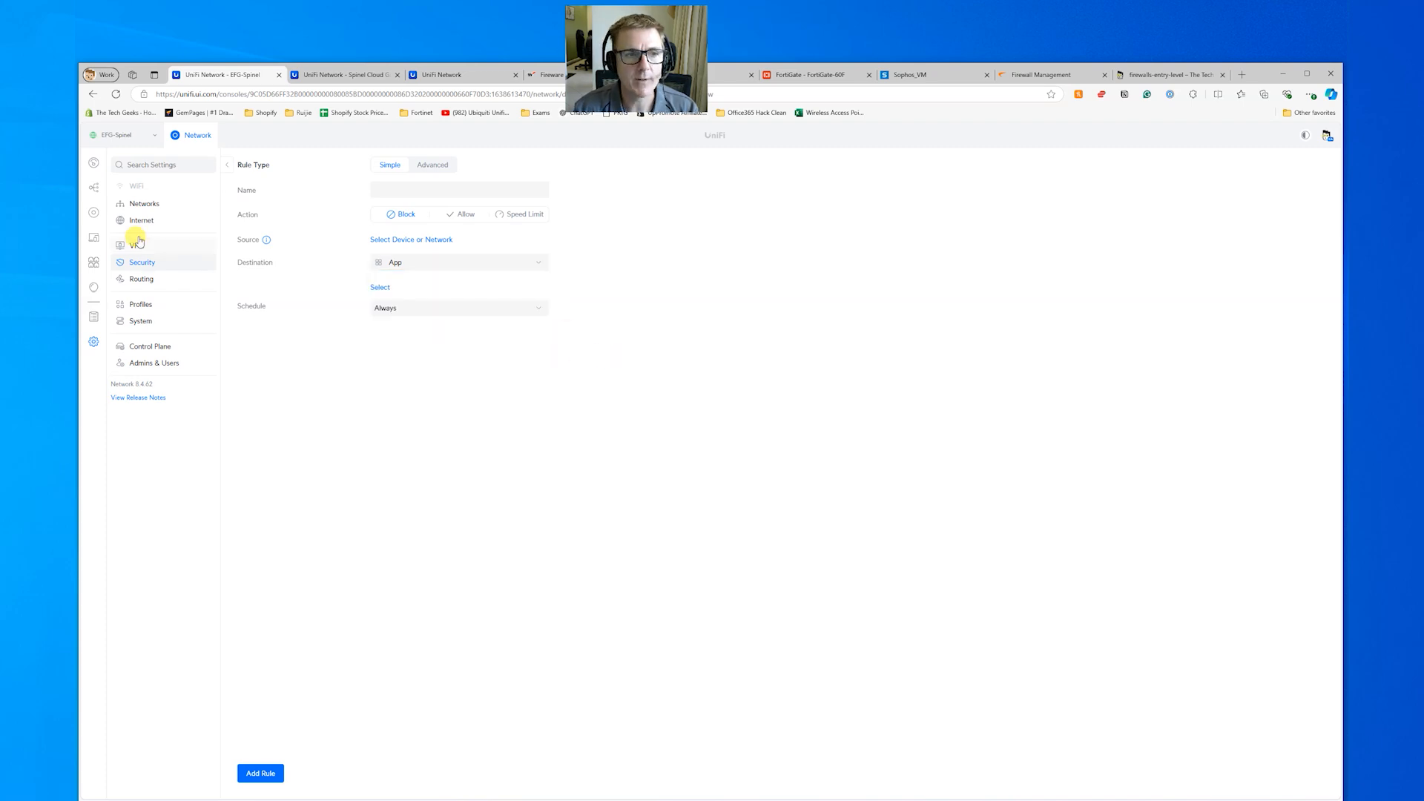
click(93, 214)
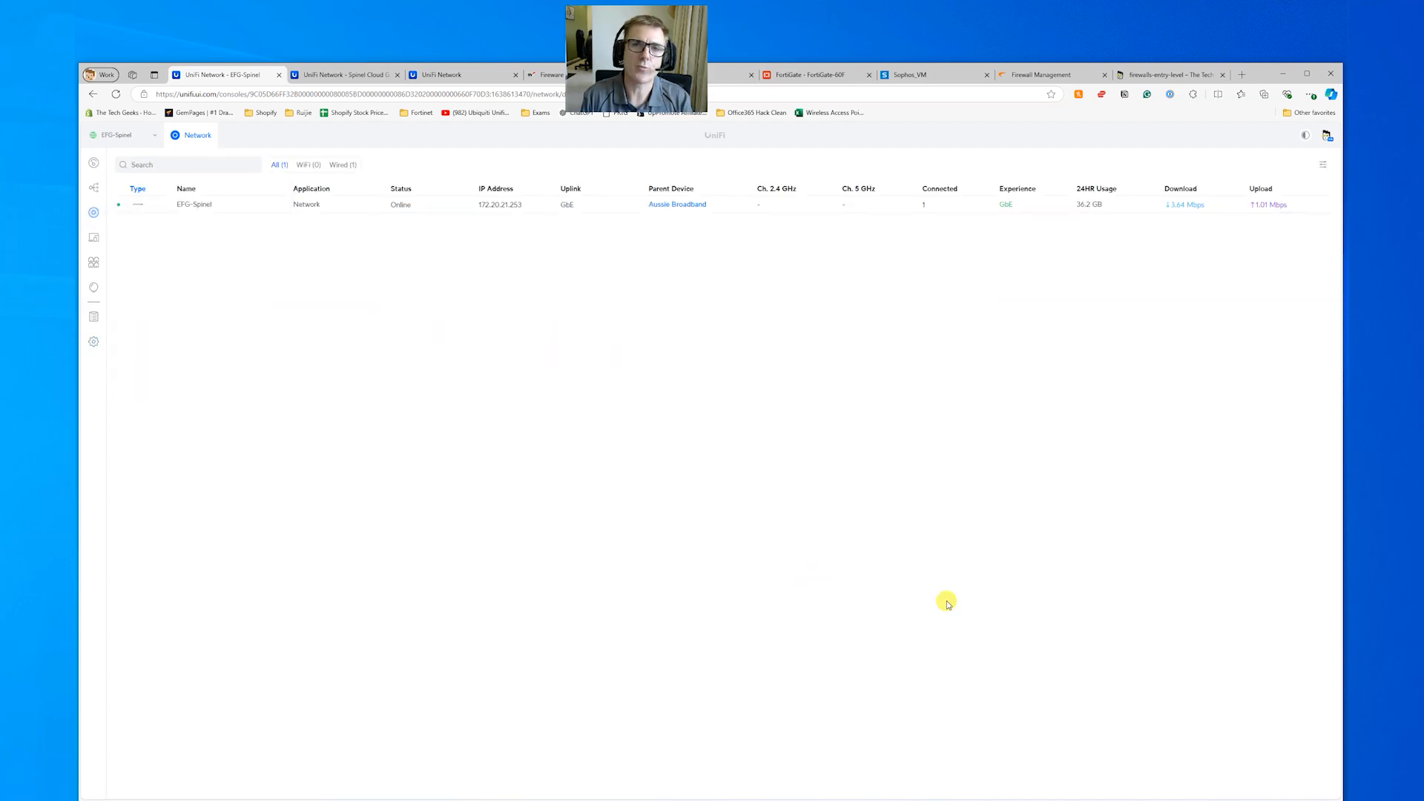